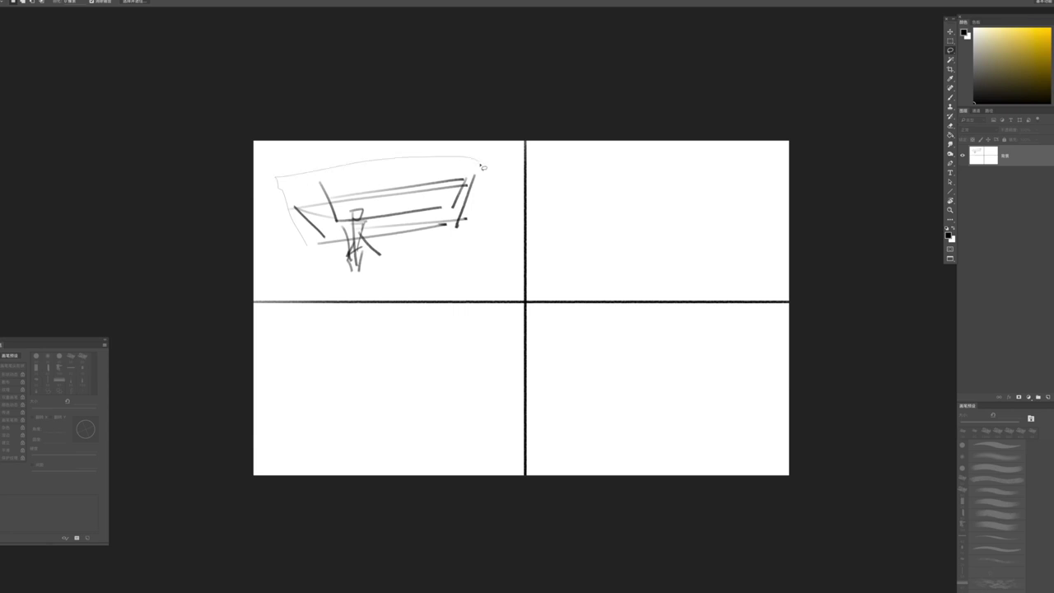
# Drop the selection and brush a horizontal ground line across the upper-left panel at the figure's feet
pyautogui.hotkey('ctrl', 'd')
pyautogui.press('b')
pyautogui.moveTo(253, 280); pyautogui.dragTo(523, 281)
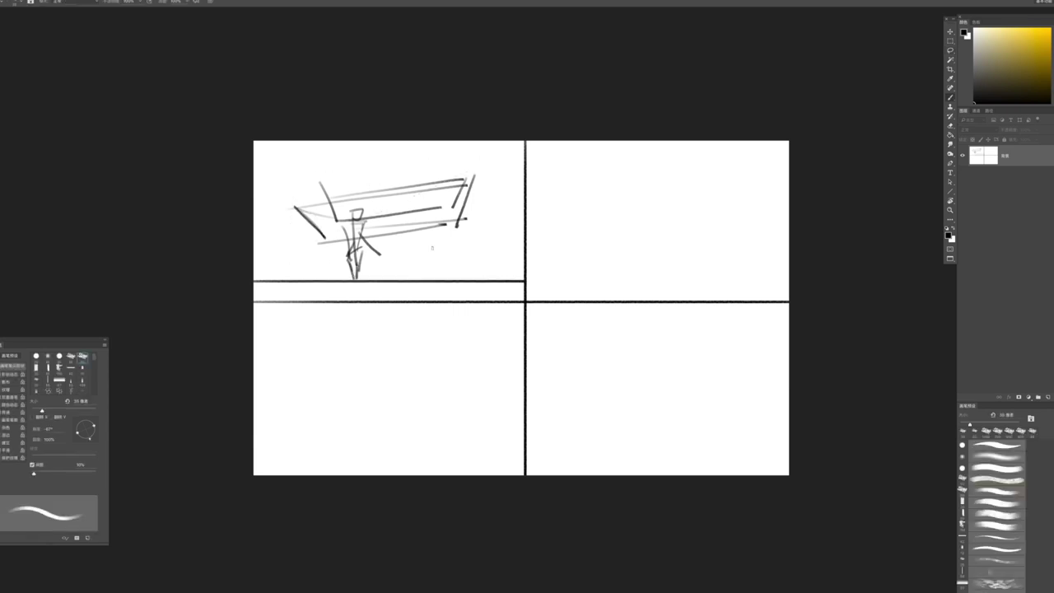
# Add slanted side strokes and an inner edge line to the large tilted structure behind the figure
pyautogui.moveTo(489, 179); pyautogui.dragTo(479, 222)
pyautogui.moveTo(283, 220); pyautogui.dragTo(314, 247)
pyautogui.moveTo(369, 207); pyautogui.dragTo(478, 188)
# Sketch low background blocks and short vertical strokes on both sides of the figure above the ground line
pyautogui.moveTo(386, 253); pyautogui.dragTo(481, 253)
pyautogui.hotkey('ctrl', 'z')
pyautogui.moveTo(404, 244); pyautogui.dragTo(461, 244)
pyautogui.moveTo(422, 258); pyautogui.dragTo(465, 255)
pyautogui.moveTo(465, 242)
pyautogui.mouseDown()
pyautogui.moveTo(415, 265)
pyautogui.moveTo(423, 270)
pyautogui.moveTo(318, 277)
pyautogui.mouseUp()
pyautogui.moveTo(316, 256)
pyautogui.mouseDown()
pyautogui.moveTo(261, 256)
pyautogui.moveTo(321, 278)
pyautogui.mouseUp()
pyautogui.moveTo(286, 260); pyautogui.dragTo(288, 270)
pyautogui.moveTo(273, 246); pyautogui.dragTo(274, 260)
pyautogui.moveTo(501, 246); pyautogui.dragTo(509, 271)
pyautogui.moveTo(513, 237); pyautogui.dragTo(514, 273)
pyautogui.moveTo(519, 233); pyautogui.dragTo(523, 280)
# Darken the standing figure's torso and legs with extra strokes
pyautogui.moveTo(358, 223); pyautogui.dragTo(347, 234)
pyautogui.moveTo(350, 222)
pyautogui.mouseDown()
pyautogui.moveTo(368, 241)
pyautogui.moveTo(342, 261)
pyautogui.mouseUp()
pyautogui.moveTo(358, 256); pyautogui.dragTo(352, 279)
# Reinforce the tilted structure's upper edges and add a curved line along its underside
pyautogui.moveTo(303, 211); pyautogui.dragTo(474, 181)
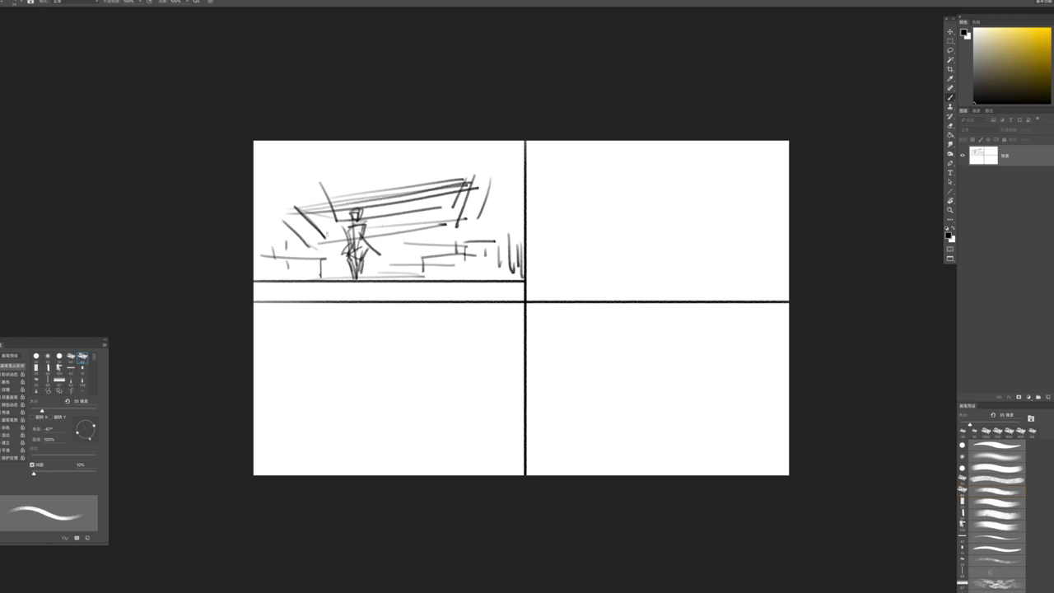
pyautogui.moveTo(288, 192)
pyautogui.mouseDown()
pyautogui.moveTo(375, 186)
pyautogui.moveTo(316, 225)
pyautogui.mouseUp()
pyautogui.moveTo(290, 189); pyautogui.dragTo(438, 183)
pyautogui.moveTo(318, 238)
pyautogui.mouseDown()
pyautogui.moveTo(354, 243)
pyautogui.moveTo(454, 212)
pyautogui.mouseUp()
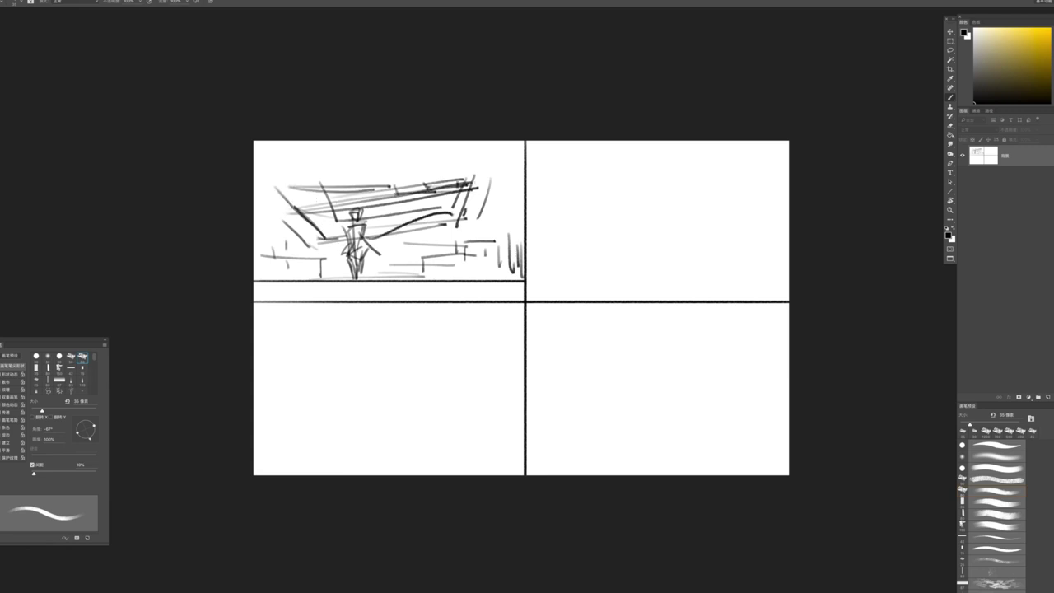
# Draw vertical supports and blocky building shapes beneath both ends of the tilted structure
pyautogui.moveTo(283, 190)
pyautogui.mouseDown()
pyautogui.moveTo(319, 190)
pyautogui.moveTo(294, 222)
pyautogui.moveTo(304, 239)
pyautogui.mouseUp()
pyautogui.moveTo(308, 246); pyautogui.dragTo(308, 285)
pyautogui.moveTo(275, 224); pyautogui.dragTo(278, 280)
pyautogui.moveTo(283, 260); pyautogui.dragTo(284, 282)
pyautogui.moveTo(412, 244)
pyautogui.mouseDown()
pyautogui.moveTo(435, 244)
pyautogui.moveTo(436, 280)
pyautogui.mouseUp()
pyautogui.moveTo(461, 243); pyautogui.dragTo(494, 221)
pyautogui.moveTo(493, 222); pyautogui.dragTo(491, 262)
pyautogui.moveTo(480, 230); pyautogui.dragTo(494, 285)
# Sketch a tall tower with a capped top along the right edge of the upper-left panel
pyautogui.moveTo(496, 190); pyautogui.dragTo(518, 190)
pyautogui.moveTo(506, 203); pyautogui.dragTo(511, 288)
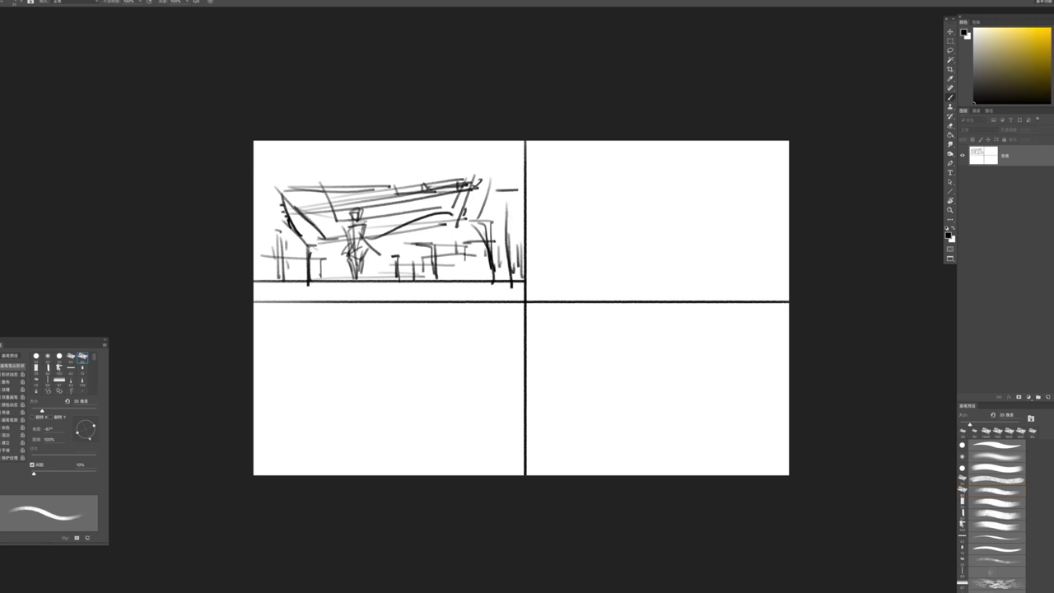
pyautogui.moveTo(494, 162); pyautogui.dragTo(500, 189)
pyautogui.moveTo(481, 154); pyautogui.dragTo(499, 155)
# Draw a wide arched top with a curved left side in the upper-right panel
pyautogui.press('z')
pyautogui.keyDown('alt'); pyautogui.click(387, 290); pyautogui.keyUp('alt')
pyautogui.click(491, 214)
pyautogui.press('b')
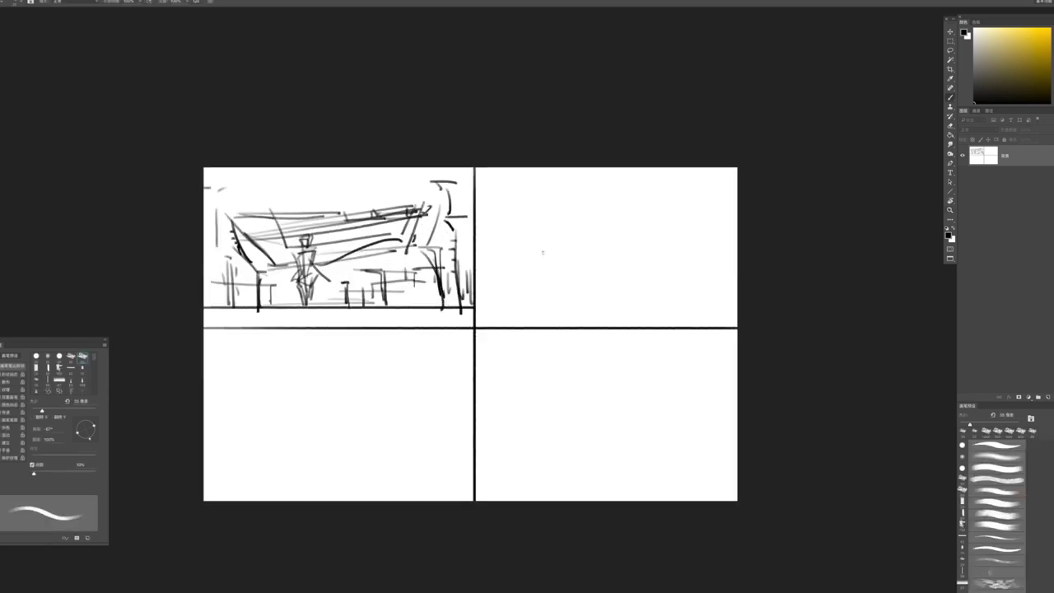
pyautogui.hotkey('ctrl', 'z')
pyautogui.moveTo(530, 199)
pyautogui.mouseDown()
pyautogui.moveTo(551, 303)
pyautogui.moveTo(603, 203)
pyautogui.moveTo(650, 221)
pyautogui.mouseUp()
pyautogui.hotkey('ctrl', 'z')
pyautogui.hotkey('ctrl', 'z')
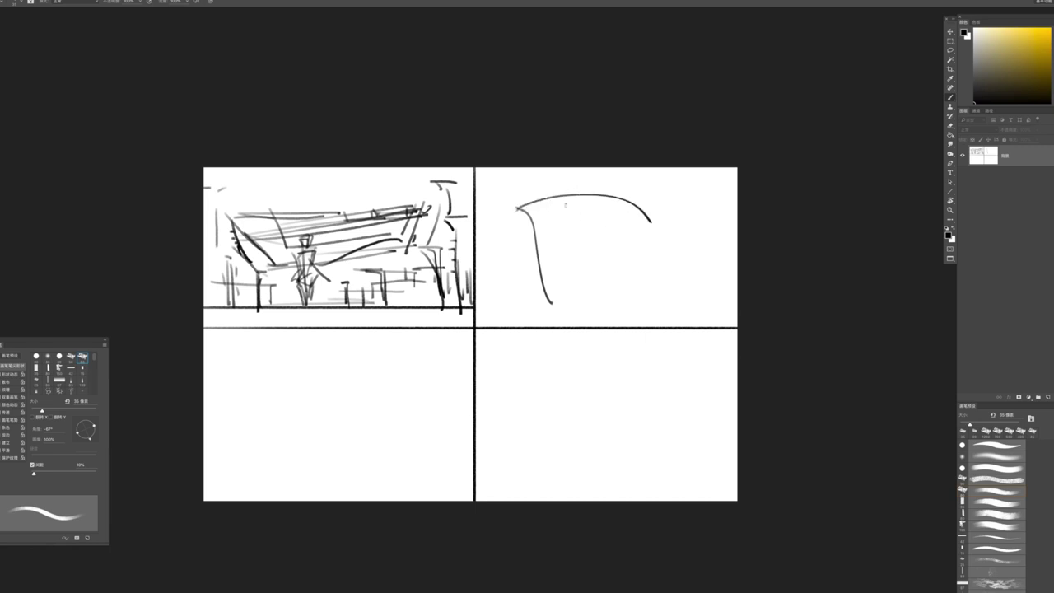
# Add short vertical masts and small roof details on top of the arch
pyautogui.moveTo(558, 197); pyautogui.dragTo(570, 186)
pyautogui.hotkey('ctrl', 'z')
pyautogui.moveTo(574, 169)
pyautogui.mouseDown()
pyautogui.moveTo(574, 198)
pyautogui.moveTo(614, 196)
pyautogui.mouseUp()
pyautogui.hotkey('ctrl', 'z')
# Double the arch's top edge and draw its right-hand pillars with small block details beside them
pyautogui.moveTo(518, 208)
pyautogui.mouseDown()
pyautogui.moveTo(632, 202)
pyautogui.moveTo(651, 298)
pyautogui.mouseUp()
pyautogui.hotkey('ctrl', 'z')
pyautogui.moveTo(646, 212); pyautogui.dragTo(645, 284)
pyautogui.moveTo(635, 208)
pyautogui.mouseDown()
pyautogui.moveTo(641, 282)
pyautogui.moveTo(597, 268)
pyautogui.mouseUp()
pyautogui.hotkey('ctrl', 'z')
pyautogui.hotkey('ctrl', 'z')
pyautogui.moveTo(605, 273)
pyautogui.mouseDown()
pyautogui.moveTo(631, 280)
pyautogui.moveTo(604, 294)
pyautogui.moveTo(661, 290)
pyautogui.mouseUp()
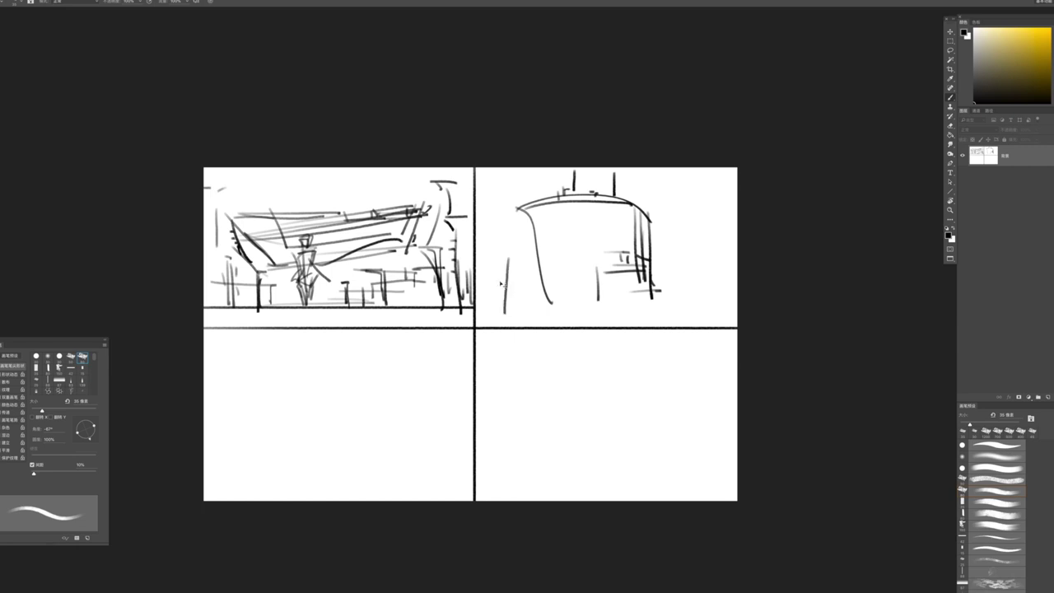
# Sketch a small block building left of the arch and a short leg inside the opening
pyautogui.moveTo(498, 258); pyautogui.dragTo(495, 302)
pyautogui.moveTo(497, 258); pyautogui.dragTo(527, 258)
pyautogui.moveTo(507, 262)
pyautogui.mouseDown()
pyautogui.moveTo(534, 263)
pyautogui.moveTo(527, 301)
pyautogui.mouseUp()
pyautogui.hotkey('ctrl', 'z')
pyautogui.moveTo(531, 266); pyautogui.dragTo(525, 301)
pyautogui.moveTo(475, 301); pyautogui.dragTo(550, 301)
pyautogui.hotkey('ctrl', 'z')
pyautogui.moveTo(590, 272); pyautogui.dragTo(588, 303)
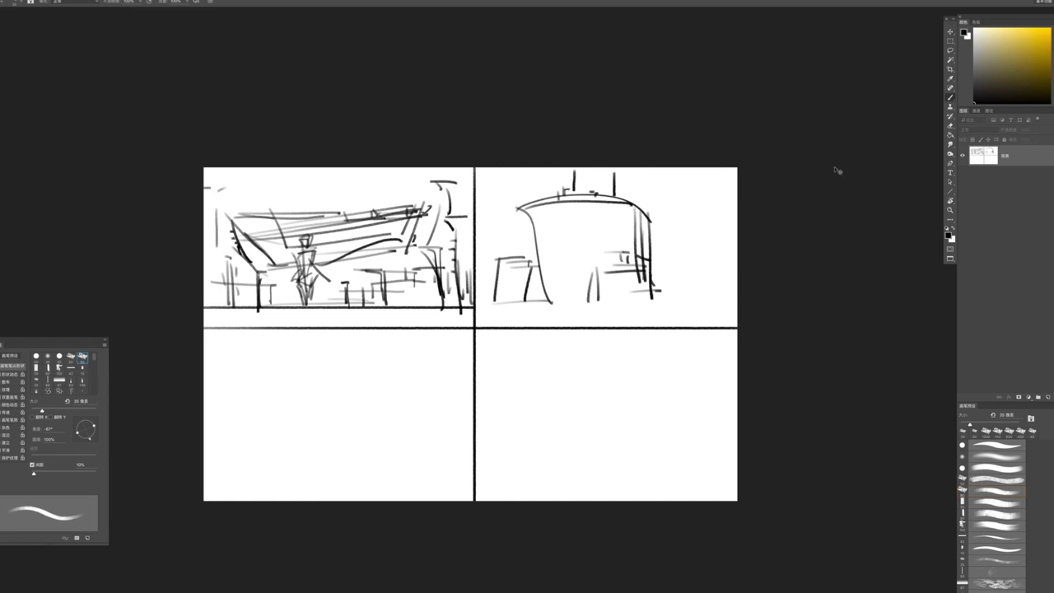
# Lasso the arch sketch, copy it to a new layer and stretch it to the panel's right edge
pyautogui.press('l')
pyautogui.moveTo(512, 185)
pyautogui.mouseDown()
pyautogui.moveTo(488, 268)
pyautogui.moveTo(699, 202)
pyautogui.moveTo(584, 169)
pyautogui.mouseUp()
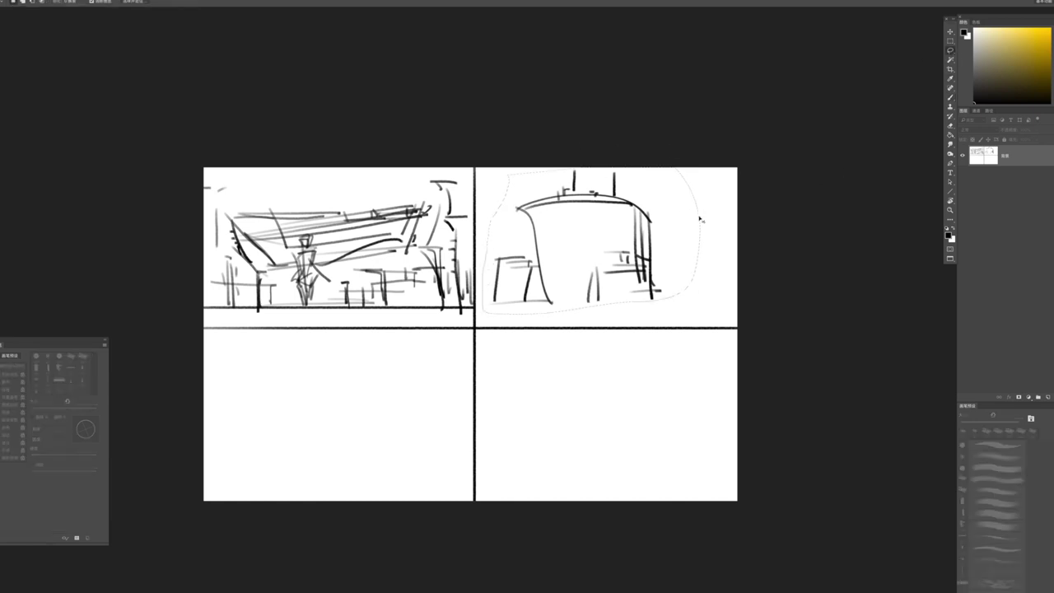
pyautogui.hotkey('ctrl', 'j')
pyautogui.hotkey('ctrl', 't')
pyautogui.moveTo(701, 240); pyautogui.dragTo(740, 241)
pyautogui.moveTo(610, 170); pyautogui.dragTo(610, 174)
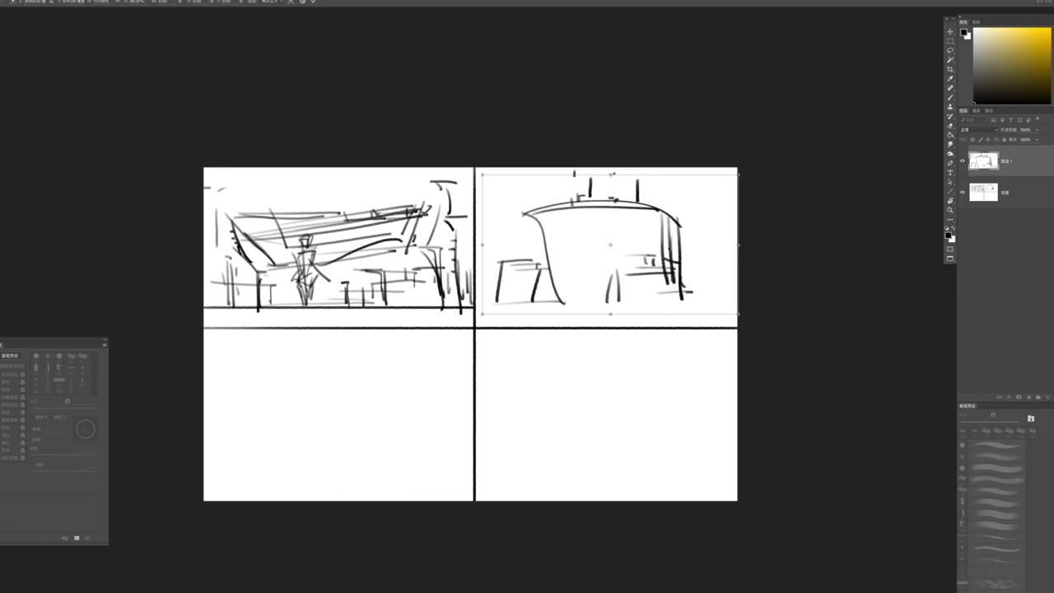
pyautogui.moveTo(665, 235); pyautogui.dragTo(665, 229)
pyautogui.press('Return')
# Brush ground lines on both sides of the arch's base
pyautogui.press('b')
pyautogui.hotkey('ctrl', 'z')
pyautogui.moveTo(483, 298); pyautogui.dragTo(740, 291)
pyautogui.hotkey('ctrl', 'z')
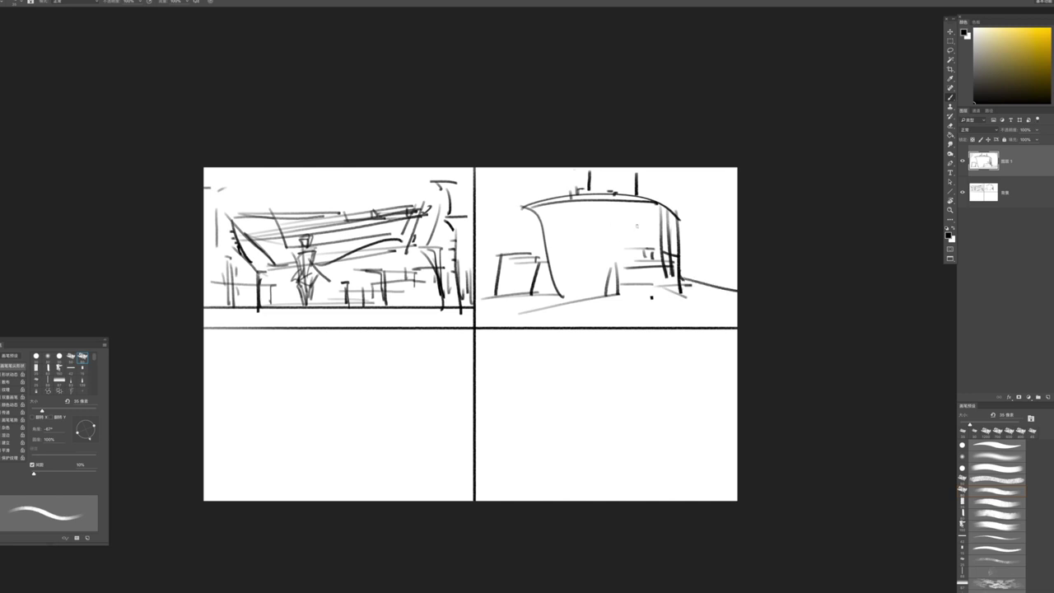
# Sketch a small standing figure in front of the arch's right side
pyautogui.moveTo(635, 285)
pyautogui.mouseDown()
pyautogui.moveTo(649, 285)
pyautogui.moveTo(627, 309)
pyautogui.moveTo(652, 303)
pyautogui.mouseUp()
pyautogui.hotkey('ctrl', 'z')
pyautogui.hotkey('ctrl', 'z')
pyautogui.hotkey('ctrl', 'z')
pyautogui.hotkey('ctrl', 'z')
pyautogui.hotkey('ctrl', 'z')
pyautogui.moveTo(645, 300)
pyautogui.mouseDown()
pyautogui.moveTo(637, 337)
pyautogui.moveTo(593, 338)
pyautogui.moveTo(723, 331)
pyautogui.moveTo(728, 310)
pyautogui.moveTo(716, 373)
pyautogui.mouseUp()
pyautogui.hotkey('ctrl', 'z')
pyautogui.hotkey('ctrl', 'z')
# Draw spiky plant-like strokes at the panel's right edge and a ground edge beneath them
pyautogui.moveTo(716, 334)
pyautogui.mouseDown()
pyautogui.moveTo(716, 377)
pyautogui.moveTo(715, 358)
pyautogui.mouseUp()
pyautogui.hotkey('ctrl', 'z')
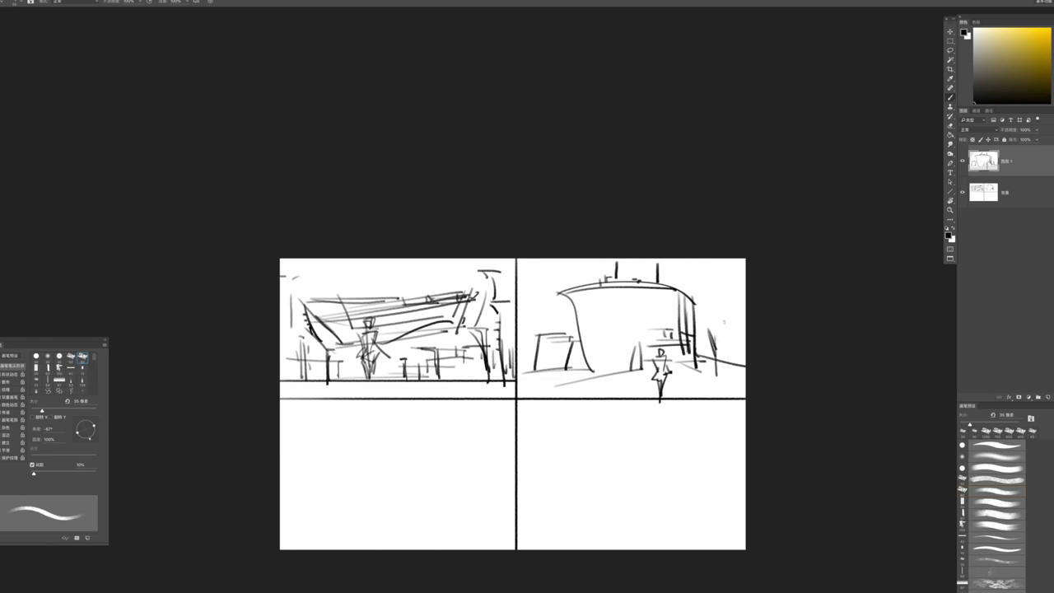
pyautogui.hotkey('ctrl', 'z')
pyautogui.moveTo(738, 328); pyautogui.dragTo(726, 372)
pyautogui.hotkey('ctrl', 'z')
pyautogui.moveTo(703, 367)
pyautogui.mouseDown()
pyautogui.moveTo(745, 378)
pyautogui.moveTo(718, 381)
pyautogui.mouseUp()
pyautogui.hotkey('ctrl', 'z')
# Add short posts and ground strokes around the base of the left block building
pyautogui.moveTo(552, 381)
pyautogui.mouseDown()
pyautogui.moveTo(603, 372)
pyautogui.moveTo(550, 379)
pyautogui.mouseUp()
pyautogui.hotkey('ctrl', 'z')
pyautogui.hotkey('ctrl', 'z')
pyautogui.hotkey('ctrl', 'z')
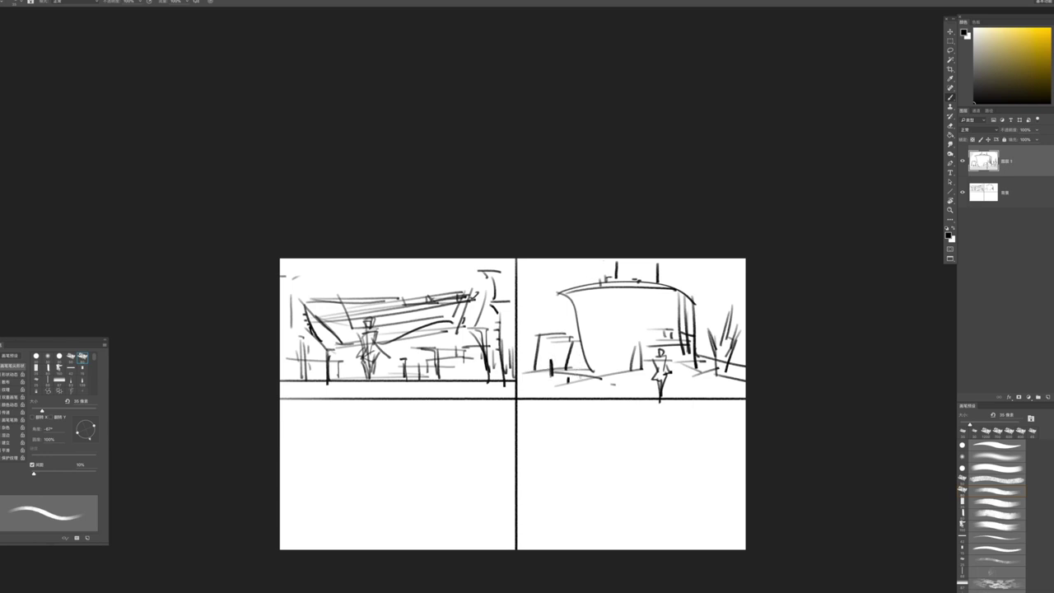
pyautogui.hotkey('ctrl', 'z')
# Sketch a small flying craft in the sky and add horizontal ground strokes around the figure
pyautogui.moveTo(700, 284); pyautogui.dragTo(725, 276)
pyautogui.moveTo(744, 325)
pyautogui.mouseDown()
pyautogui.moveTo(720, 349)
pyautogui.moveTo(718, 379)
pyautogui.mouseUp()
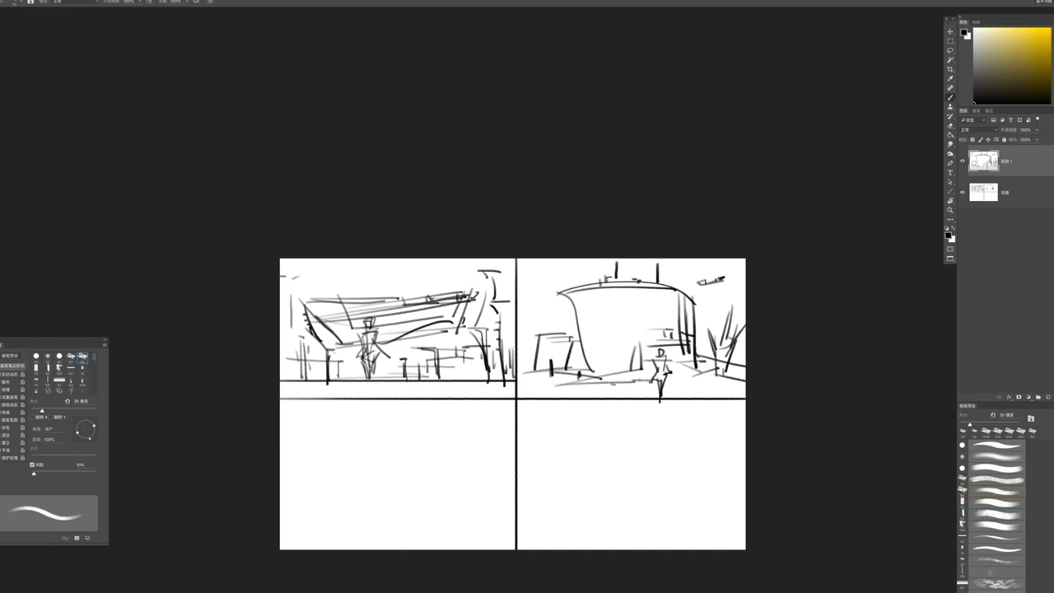
pyautogui.moveTo(558, 394); pyautogui.dragTo(722, 386)
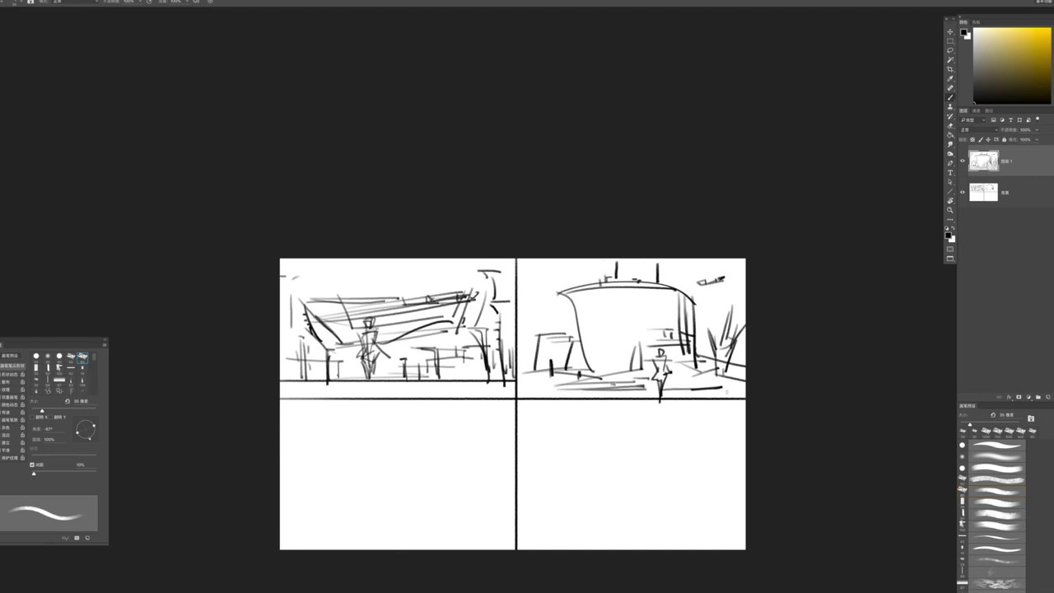
# Scale the arch sketch layer down so the drawing sits smaller inside the upper-right panel
pyautogui.scroll(-2, 707, 393)
pyautogui.scroll(1, 700, 390)
pyautogui.hotkey('ctrl', 't')
pyautogui.moveTo(744, 289); pyautogui.dragTo(696, 317)
pyautogui.press('Return')
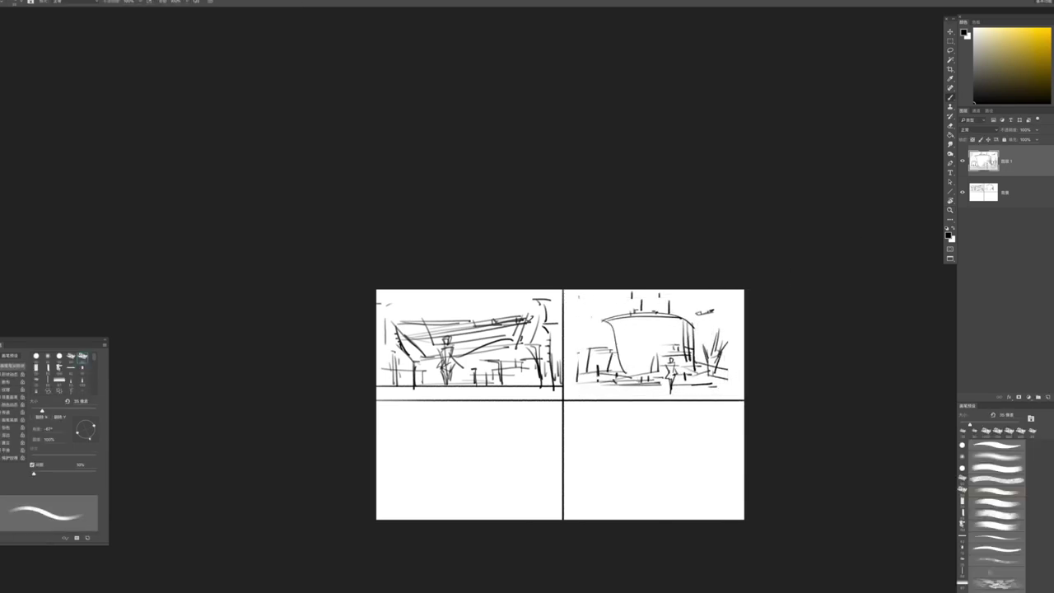
# Enlarge the brush and paint thick black letterbox bars along the upper-right panel's top and bottom
pyautogui.press(']')
pyautogui.press(']')
pyautogui.press(']')
pyautogui.press(']')
pyautogui.press(']')
pyautogui.press(']')
pyautogui.press(']')
pyautogui.moveTo(567, 294)
pyautogui.mouseDown()
pyautogui.moveTo(726, 283)
pyautogui.moveTo(743, 294)
pyautogui.mouseUp()
pyautogui.moveTo(572, 396)
pyautogui.mouseDown()
pyautogui.moveTo(732, 396)
pyautogui.moveTo(560, 396)
pyautogui.mouseUp()
pyautogui.press(']')
pyautogui.press(']')
pyautogui.moveTo(580, 294)
pyautogui.mouseDown()
pyautogui.moveTo(718, 290)
pyautogui.moveTo(567, 292)
pyautogui.mouseUp()
# Lasso the spiky plants and move them toward the panel's right edge
pyautogui.press('z')
pyautogui.keyDown('alt'); pyautogui.click(650, 364); pyautogui.keyUp('alt')
pyautogui.click(650, 365)
pyautogui.press('b')
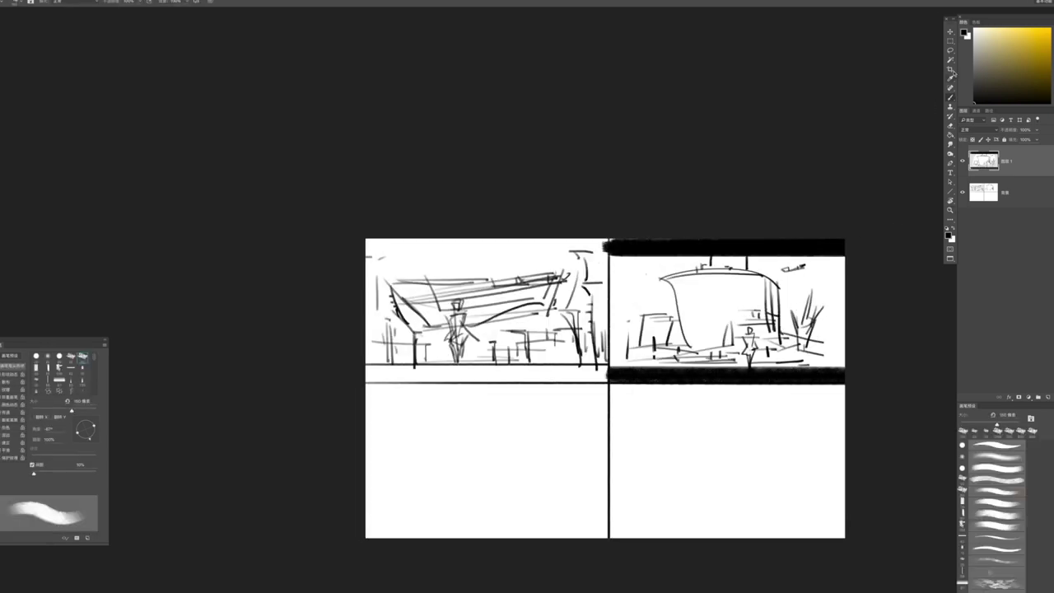
pyautogui.moveTo(788, 314)
pyautogui.mouseDown()
pyautogui.moveTo(841, 346)
pyautogui.moveTo(800, 359)
pyautogui.moveTo(788, 317)
pyautogui.mouseUp()
pyautogui.press('v')
pyautogui.moveTo(811, 325); pyautogui.dragTo(830, 319)
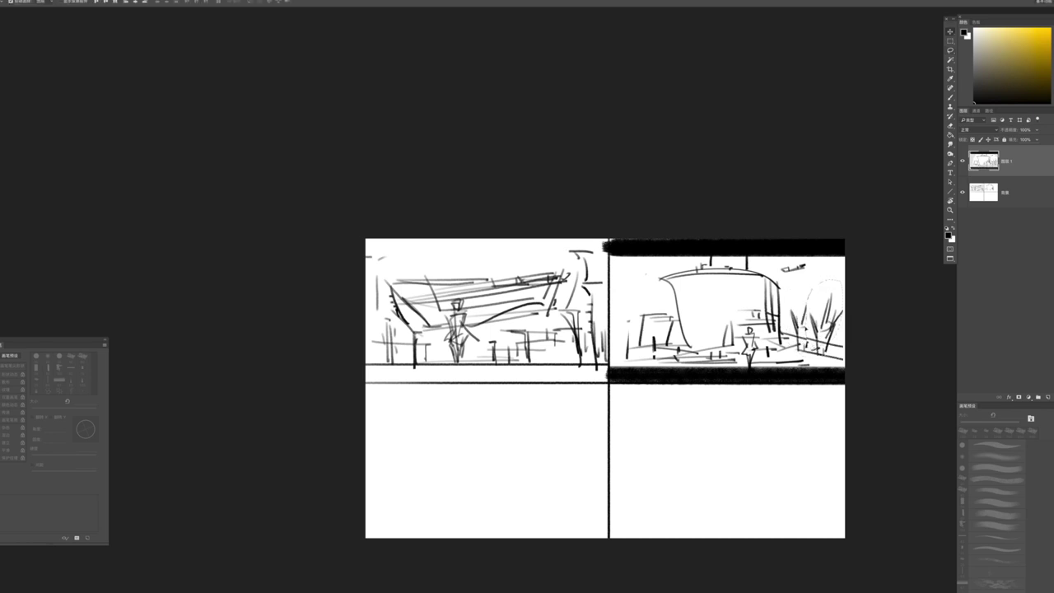
pyautogui.hotkey('ctrl', 'd')
# Paint white over the leftover marks beside the moved plants
pyautogui.press('b')
pyautogui.press('x')
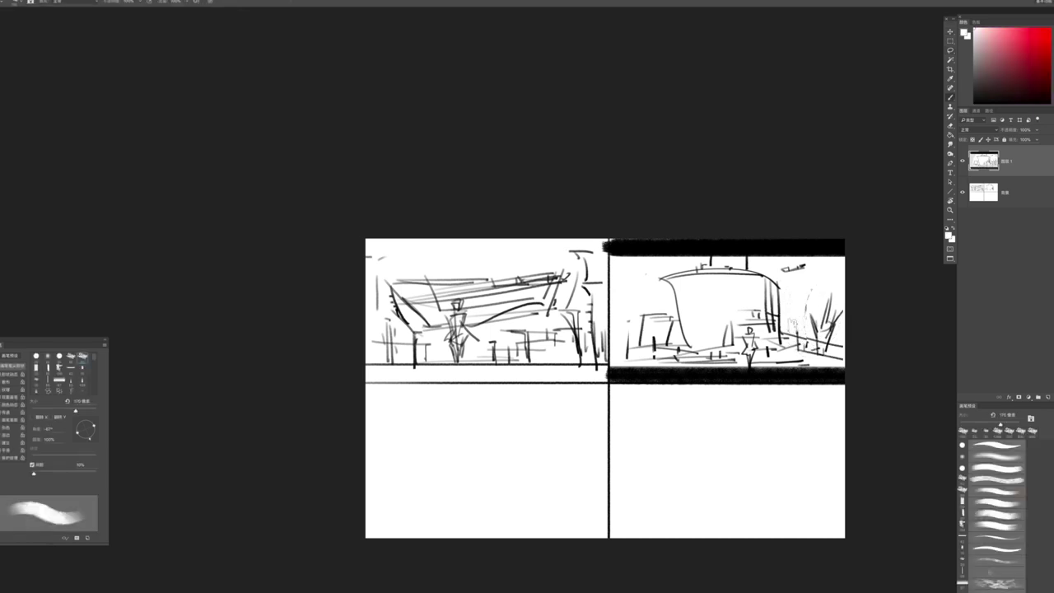
pyautogui.press('z')
pyautogui.keyDown('alt'); pyautogui.click(790, 363); pyautogui.keyUp('alt')
pyautogui.click(790, 366)
pyautogui.press('b')
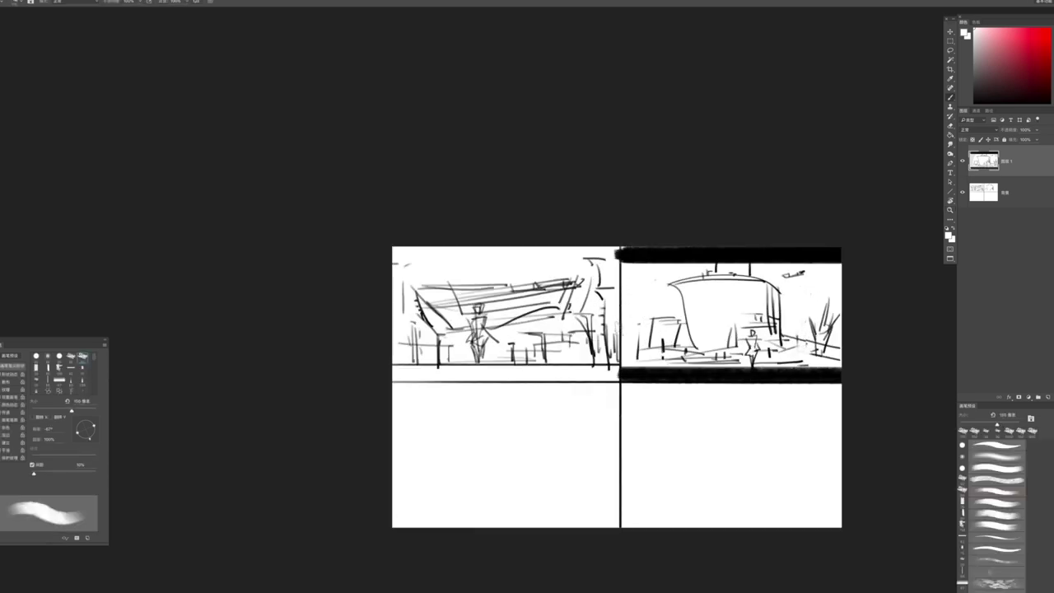
# Switch back to black with a smaller brush and add an upper storey to the left block building
pyautogui.press('[')
pyautogui.press('x')
pyautogui.press('[')
pyautogui.moveTo(651, 316)
pyautogui.mouseDown()
pyautogui.moveTo(650, 354)
pyautogui.moveTo(658, 321)
pyautogui.mouseUp()
pyautogui.press('[')
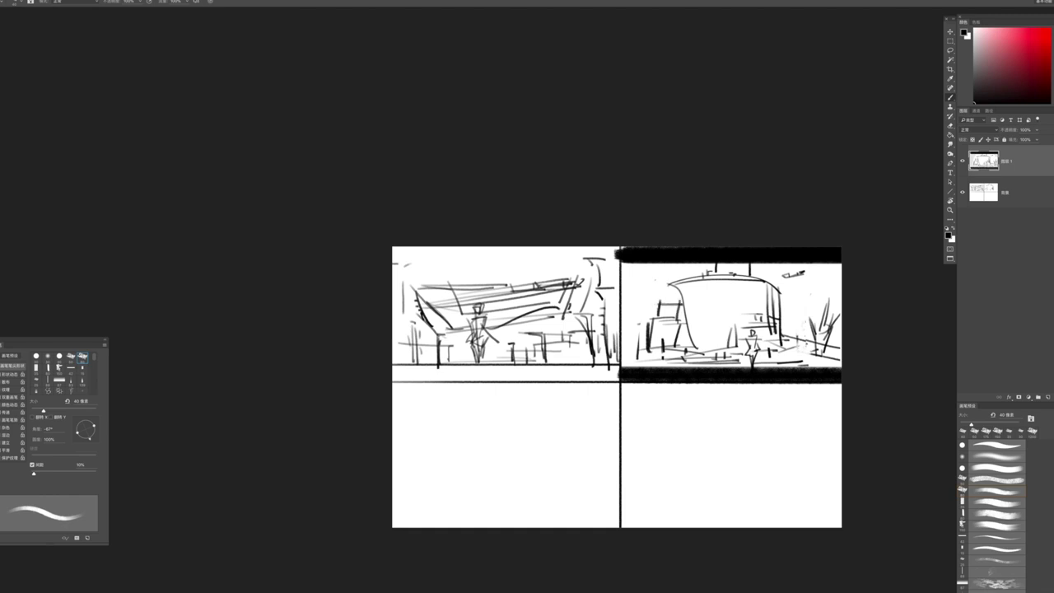
# Add platform details on the arch's roof and thicken its right-hand pillars
pyautogui.moveTo(715, 272); pyautogui.dragTo(760, 276)
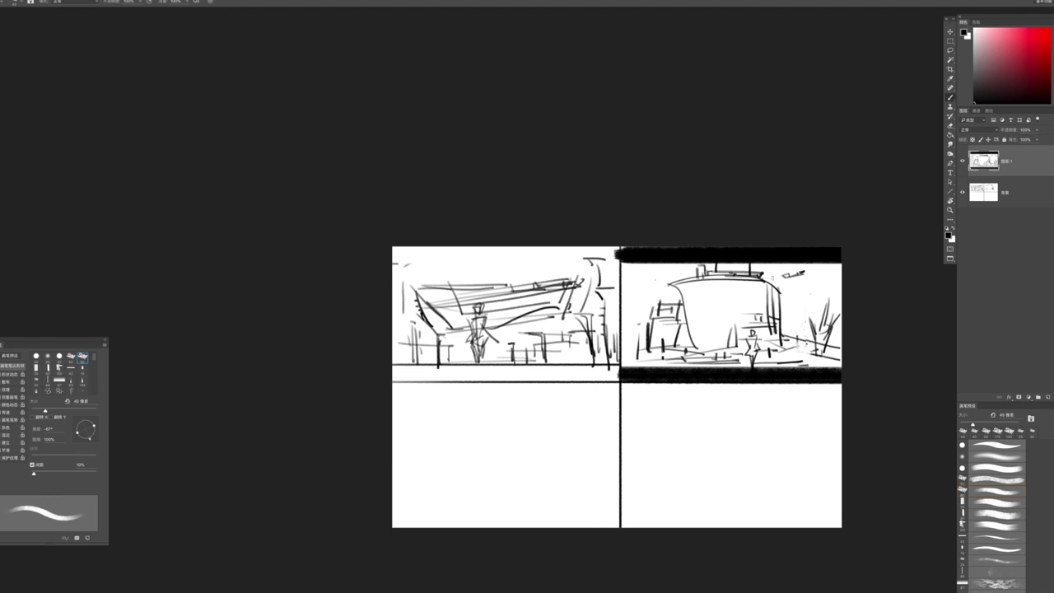
pyautogui.moveTo(729, 270)
pyautogui.mouseDown()
pyautogui.moveTo(772, 265)
pyautogui.moveTo(763, 333)
pyautogui.mouseUp()
pyautogui.press(']')
pyautogui.moveTo(766, 285); pyautogui.dragTo(774, 337)
# Sketch box shapes and slanted supports inside the arch opening behind the figure
pyautogui.scroll(3, 766, 327)
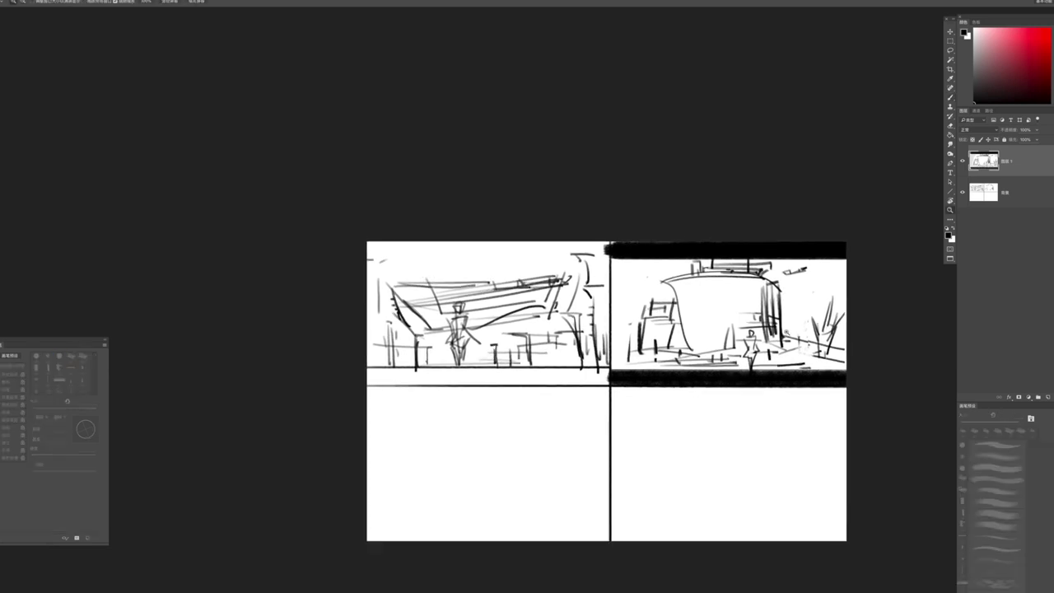
pyautogui.moveTo(712, 328); pyautogui.dragTo(762, 324)
pyautogui.moveTo(672, 364); pyautogui.dragTo(685, 338)
pyautogui.moveTo(685, 336); pyautogui.dragTo(697, 364)
pyautogui.moveTo(721, 327)
pyautogui.mouseDown()
pyautogui.moveTo(721, 355)
pyautogui.moveTo(700, 344)
pyautogui.mouseUp()
pyautogui.moveTo(685, 337)
pyautogui.mouseDown()
pyautogui.moveTo(759, 313)
pyautogui.moveTo(762, 295)
pyautogui.moveTo(769, 354)
pyautogui.mouseUp()
# Shade the interior of the arch in the upper-right thumbnail with a much larger black brush
pyautogui.scroll(-5, 728, 336)
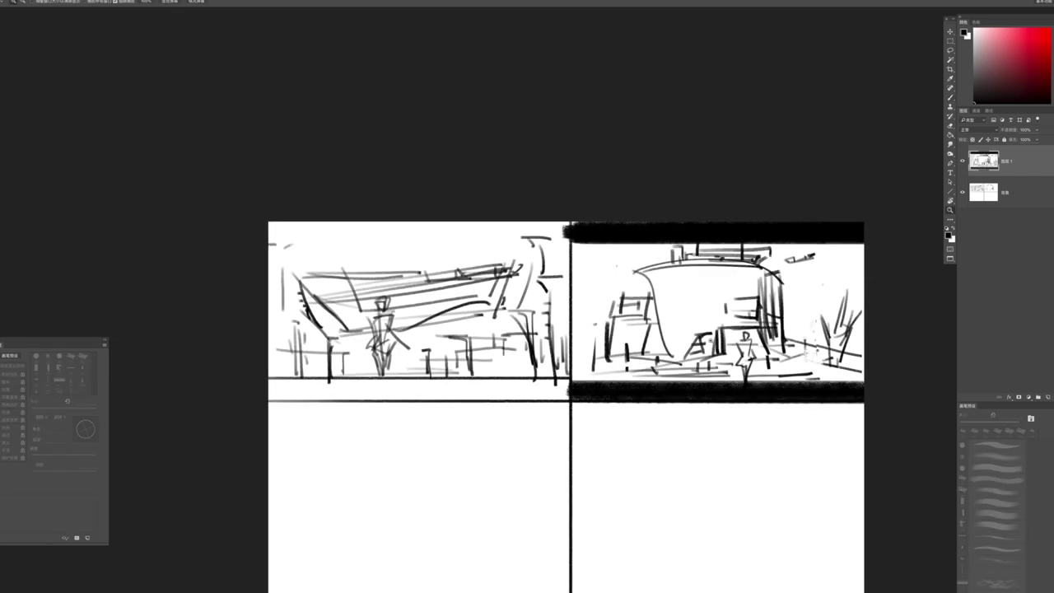
pyautogui.scroll(6, 728, 336)
pyautogui.press('[')
pyautogui.press('[')
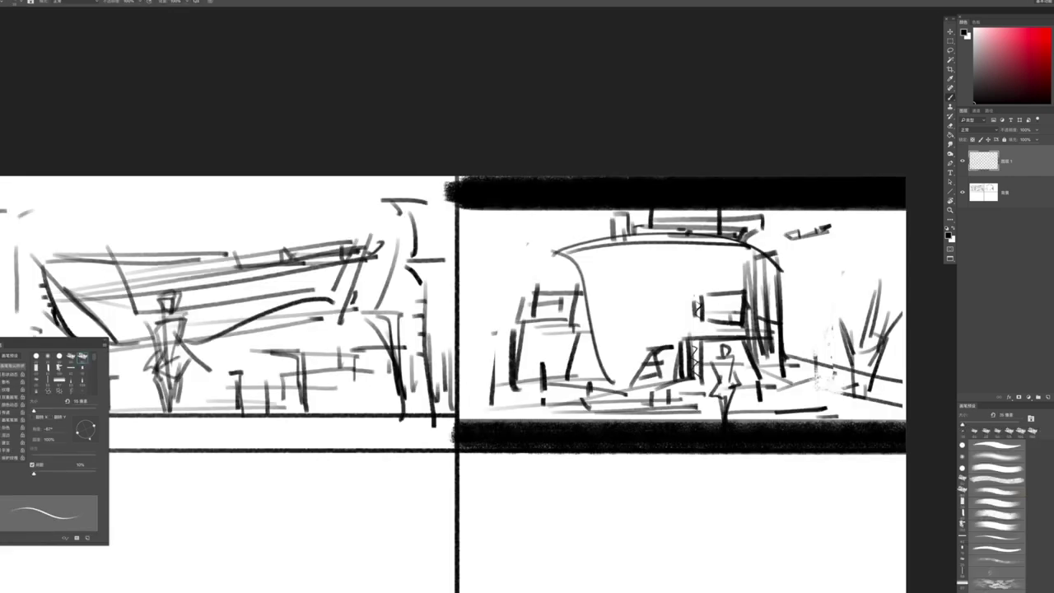
pyautogui.scroll(-4, 701, 299)
pyautogui.press(']')
pyautogui.press(']')
pyautogui.press(']')
pyautogui.press(']')
pyautogui.press(']')
pyautogui.press(']')
pyautogui.press(']')
pyautogui.press(']')
pyautogui.press(']')
pyautogui.moveTo(627, 265)
pyautogui.mouseDown()
pyautogui.moveTo(638, 334)
pyautogui.moveTo(657, 352)
pyautogui.moveTo(697, 270)
pyautogui.moveTo(724, 321)
pyautogui.moveTo(706, 270)
pyautogui.moveTo(724, 296)
pyautogui.moveTo(731, 266)
pyautogui.mouseUp()
# Shade the left block building and the ground around the arch with broad grey-black strokes
pyautogui.press(']')
pyautogui.moveTo(615, 318)
pyautogui.mouseDown()
pyautogui.moveTo(607, 349)
pyautogui.moveTo(590, 354)
pyautogui.moveTo(775, 357)
pyautogui.moveTo(815, 369)
pyautogui.moveTo(766, 346)
pyautogui.moveTo(824, 349)
pyautogui.mouseUp()
pyautogui.moveTo(720, 327)
pyautogui.mouseDown()
pyautogui.moveTo(658, 327)
pyautogui.moveTo(758, 337)
pyautogui.mouseUp()
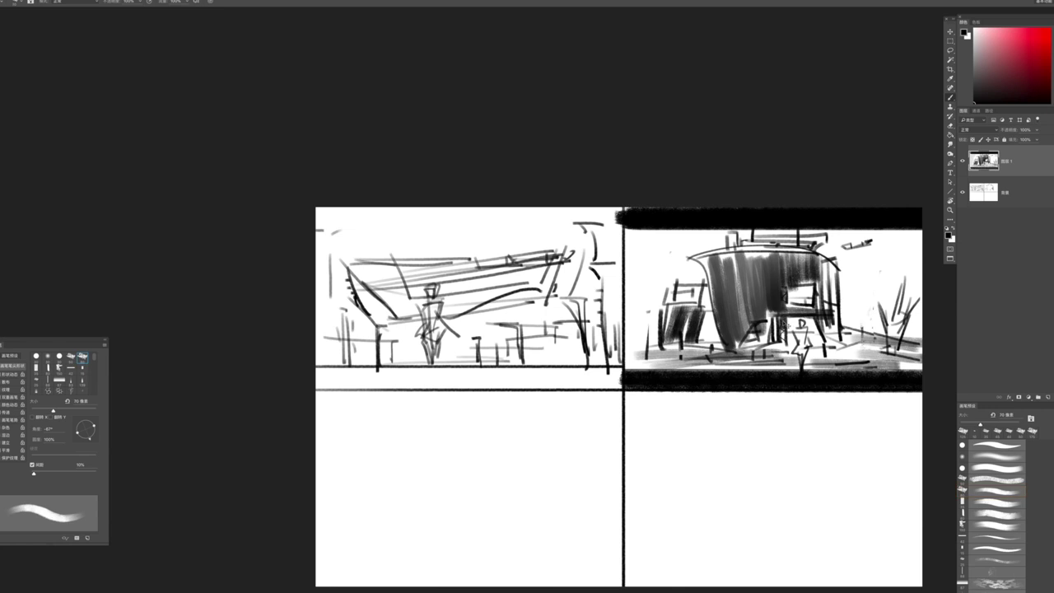
# Darken the box structure inside the arch and fill the standing figure as a black silhouette with a smaller brush
pyautogui.moveTo(796, 283)
pyautogui.mouseDown()
pyautogui.moveTo(813, 293)
pyautogui.moveTo(817, 323)
pyautogui.moveTo(799, 333)
pyautogui.mouseUp()
pyautogui.press('[')
pyautogui.press('[')
pyautogui.moveTo(795, 328)
pyautogui.mouseDown()
pyautogui.moveTo(801, 370)
pyautogui.moveTo(774, 387)
pyautogui.moveTo(811, 401)
pyautogui.mouseUp()
# Add tone to the arch's right-hand pillars and to the ground on both sides of the arch
pyautogui.press('z')
pyautogui.press(']')
pyautogui.moveTo(847, 297)
pyautogui.mouseDown()
pyautogui.moveTo(857, 369)
pyautogui.moveTo(908, 391)
pyautogui.mouseUp()
pyautogui.press('[')
pyautogui.press('[')
pyautogui.moveTo(864, 357); pyautogui.dragTo(904, 367)
pyautogui.moveTo(684, 381); pyautogui.dragTo(749, 372)
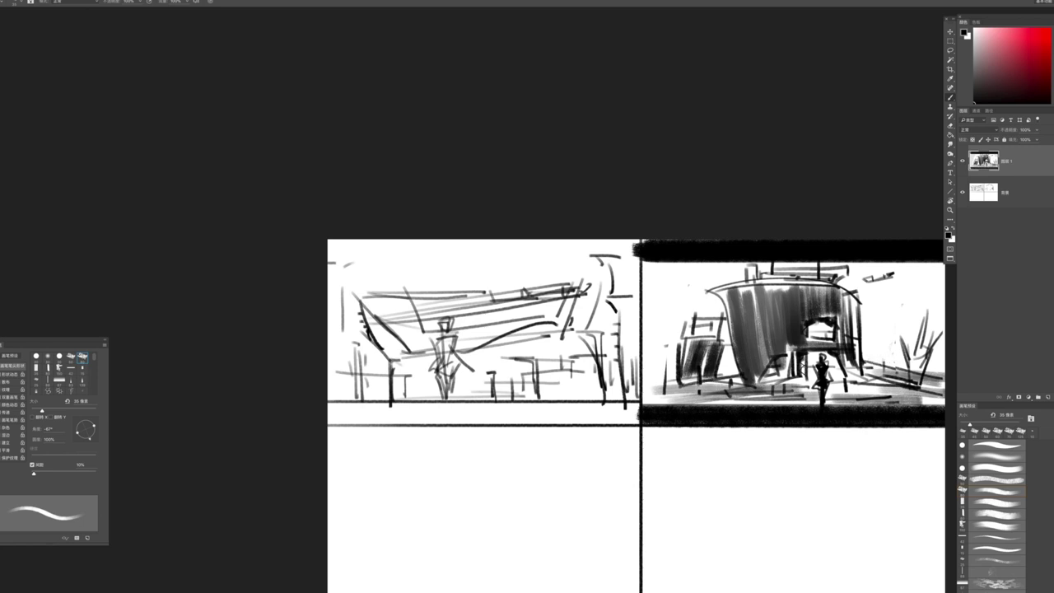
# Fill the pillars along the left side of the upper-left thumbnail with solid black strokes
pyautogui.hscroll(5, 633, 411)
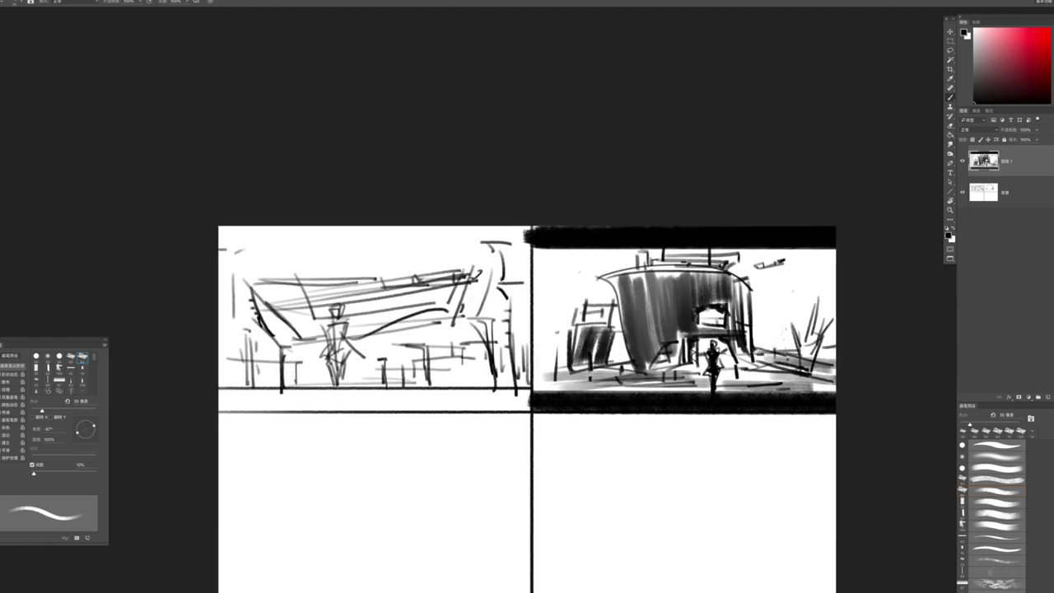
pyautogui.scroll(-4, 609, 399)
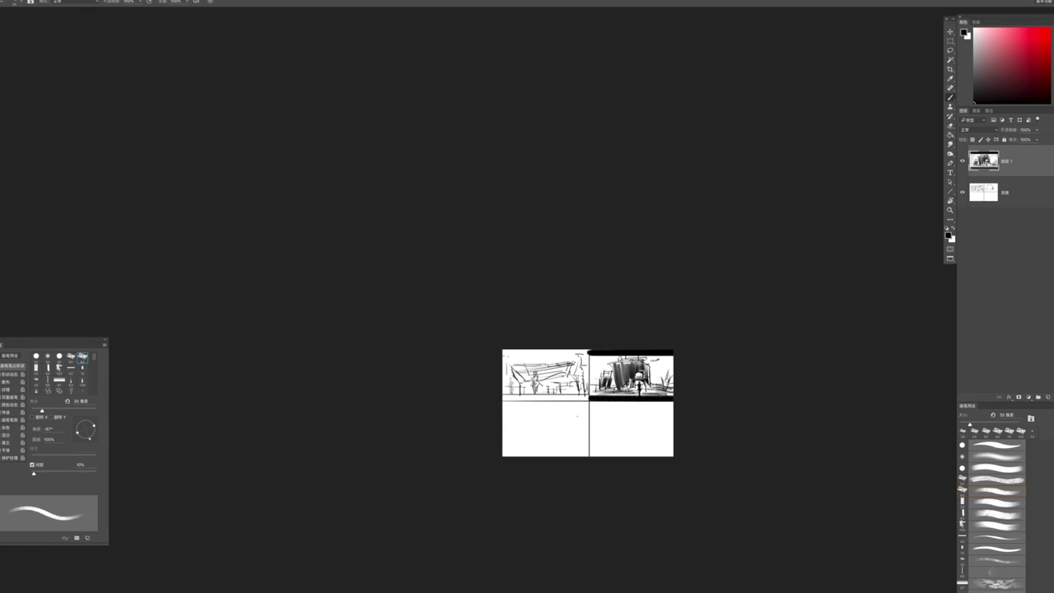
pyautogui.scroll(4, 577, 416)
pyautogui.moveTo(444, 280); pyautogui.dragTo(444, 343)
pyautogui.hotkey('ctrl', 'z')
pyautogui.moveTo(449, 305)
pyautogui.mouseDown()
pyautogui.moveTo(452, 344)
pyautogui.moveTo(461, 340)
pyautogui.mouseUp()
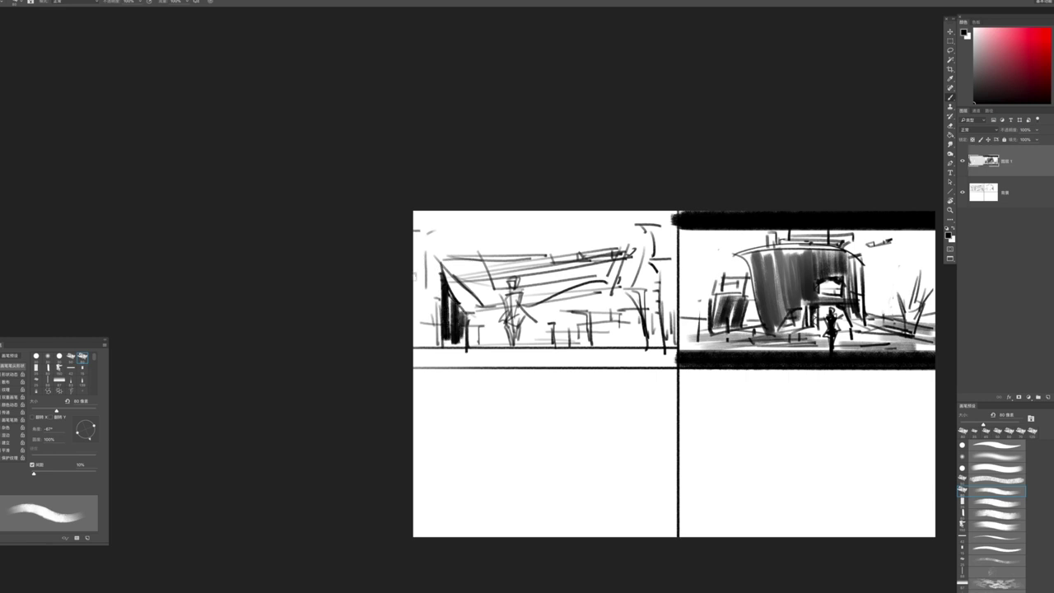
pyautogui.moveTo(428, 240); pyautogui.dragTo(428, 344)
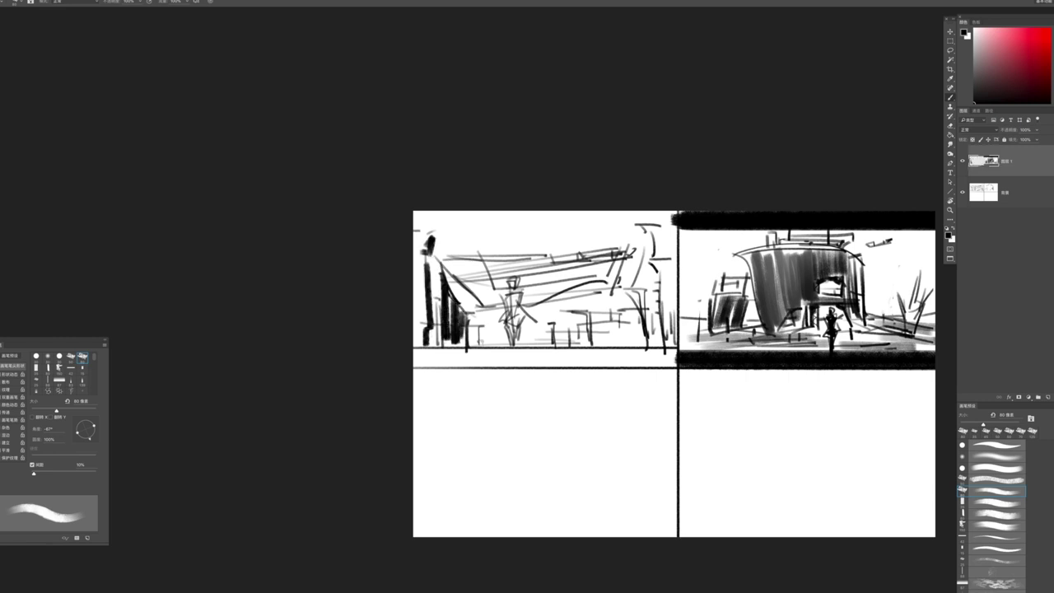
pyautogui.moveTo(429, 245)
pyautogui.mouseDown()
pyautogui.moveTo(428, 326)
pyautogui.moveTo(423, 317)
pyautogui.mouseUp()
pyautogui.hotkey('ctrl', 'z')
pyautogui.moveTo(418, 254); pyautogui.dragTo(420, 315)
# Blacken the tall pillars at the right edge of the upper-left thumbnail and the supports beside them
pyautogui.moveTo(656, 229)
pyautogui.mouseDown()
pyautogui.moveTo(657, 267)
pyautogui.moveTo(669, 264)
pyautogui.moveTo(666, 340)
pyautogui.mouseUp()
pyautogui.moveTo(676, 260); pyautogui.dragTo(675, 344)
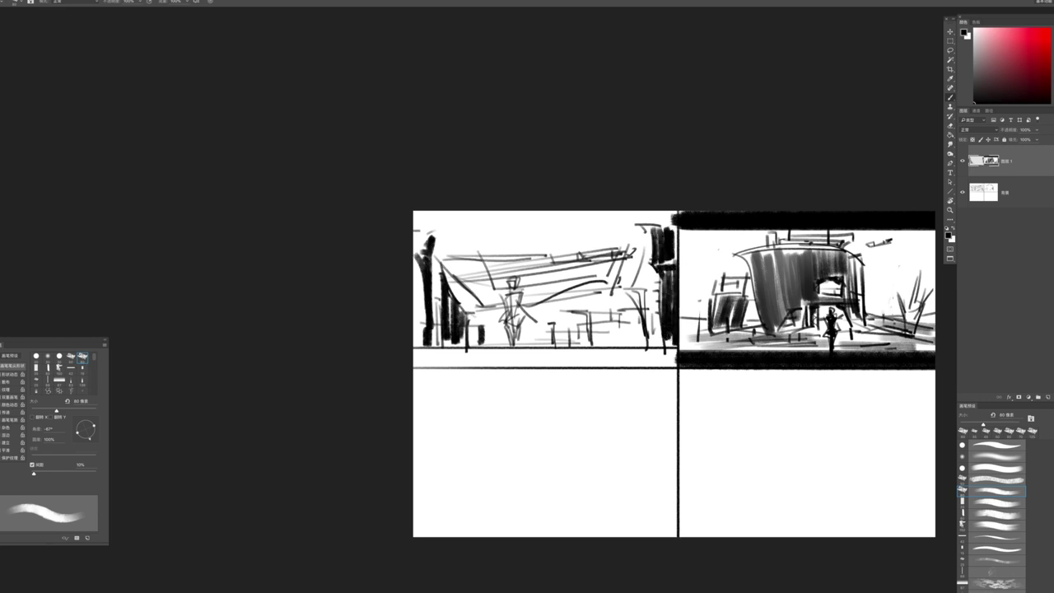
pyautogui.moveTo(638, 294); pyautogui.dragTo(646, 342)
pyautogui.moveTo(589, 315); pyautogui.dragTo(593, 346)
# Shade the large hull-like structure above the figure with broad black strokes, following its slanted outline
pyautogui.press(']')
pyautogui.press(']')
pyautogui.moveTo(526, 298); pyautogui.dragTo(623, 258)
pyautogui.moveTo(455, 265); pyautogui.dragTo(487, 313)
pyautogui.moveTo(469, 260)
pyautogui.mouseDown()
pyautogui.moveTo(488, 304)
pyautogui.moveTo(556, 256)
pyautogui.moveTo(472, 266)
pyautogui.moveTo(621, 252)
pyautogui.mouseUp()
pyautogui.hotkey('ctrl', 'z')
pyautogui.moveTo(601, 280); pyautogui.dragTo(617, 262)
# Fill the upper-left thumbnail's figure as a black silhouette and darken the slanted strokes at the hull's right end
pyautogui.press(']')
pyautogui.moveTo(522, 293)
pyautogui.mouseDown()
pyautogui.moveTo(539, 285)
pyautogui.moveTo(519, 285)
pyautogui.moveTo(515, 340)
pyautogui.moveTo(522, 319)
pyautogui.mouseUp()
pyautogui.press('[')
pyautogui.press('[')
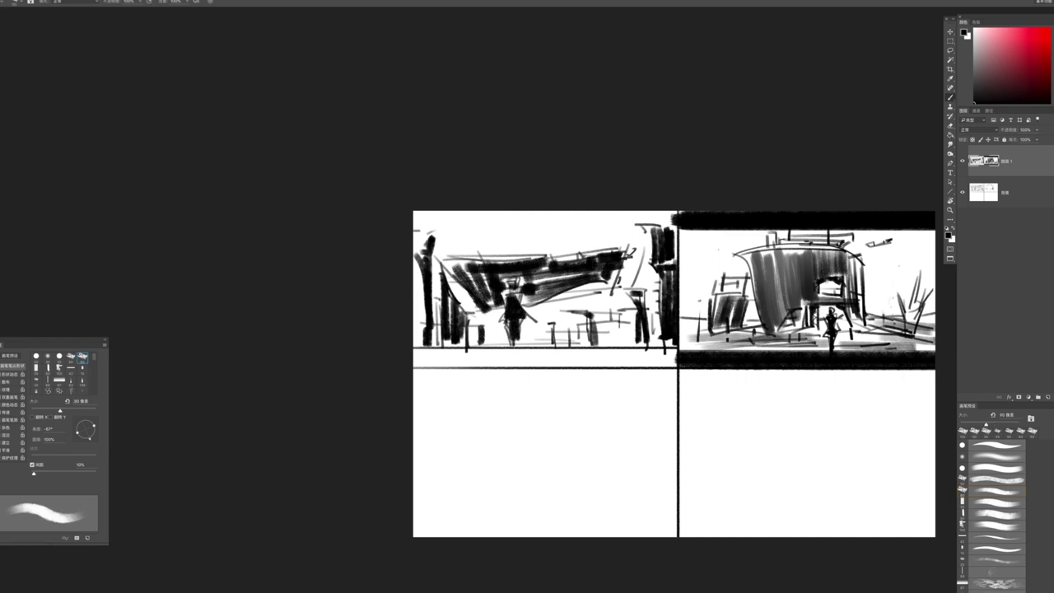
pyautogui.press('z')
pyautogui.moveTo(597, 298)
pyautogui.mouseDown()
pyautogui.moveTo(568, 298)
pyautogui.moveTo(615, 276)
pyautogui.mouseUp()
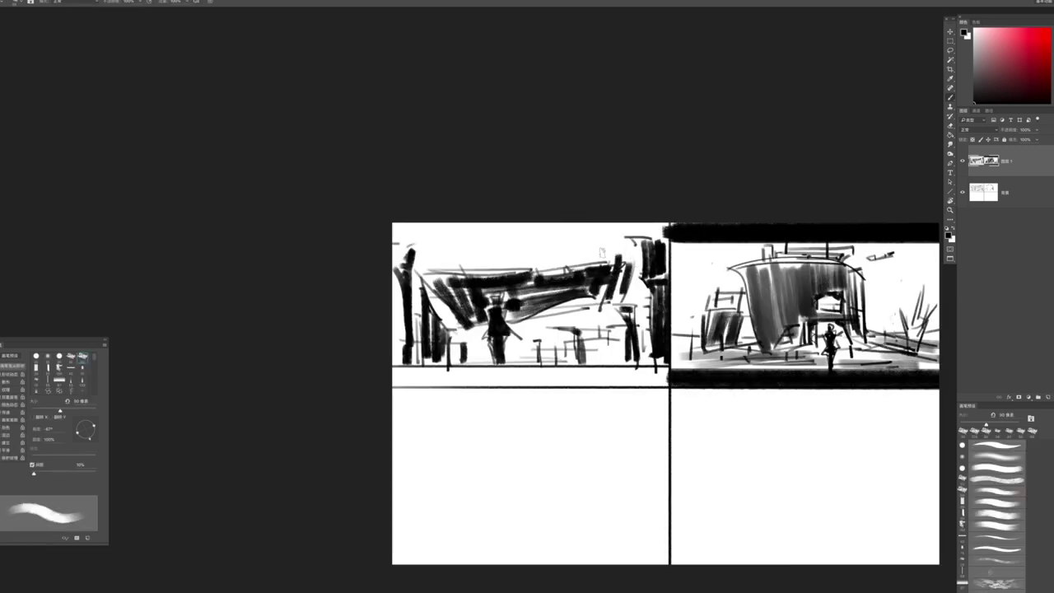
# Switch to white with a larger brush and paint out the tops of the pillars on both sides of the thumbnail
pyautogui.press(']')
pyautogui.press(']')
pyautogui.press('x')
pyautogui.moveTo(625, 247); pyautogui.dragTo(651, 251)
pyautogui.moveTo(407, 249); pyautogui.dragTo(405, 297)
# Paint thick black letterbox bars across the top and bottom of the upper-left thumbnail
pyautogui.press(']')
pyautogui.press(']')
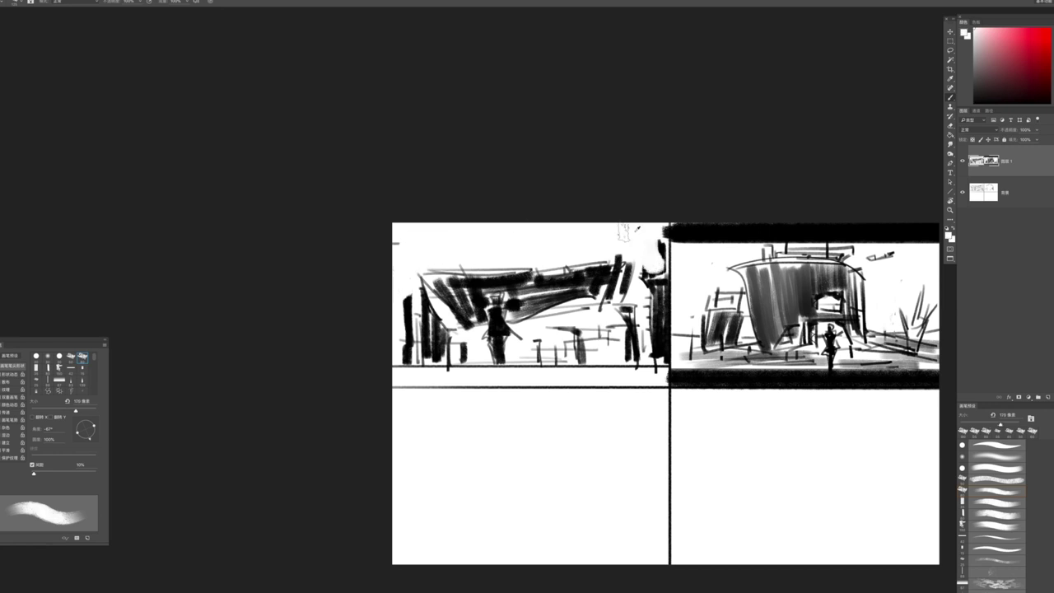
pyautogui.moveTo(650, 230); pyautogui.dragTo(340, 224)
pyautogui.moveTo(671, 377); pyautogui.dragTo(395, 377)
pyautogui.moveTo(535, 380)
pyautogui.mouseDown()
pyautogui.moveTo(469, 379)
pyautogui.moveTo(518, 346)
pyautogui.moveTo(547, 379)
pyautogui.mouseUp()
# Clean up stray lines around the right-hand supports of the upper-left thumbnail with a smaller white brush
pyautogui.press('x')
pyautogui.press('x')
pyautogui.press('[')
pyautogui.press('x')
pyautogui.press('[')
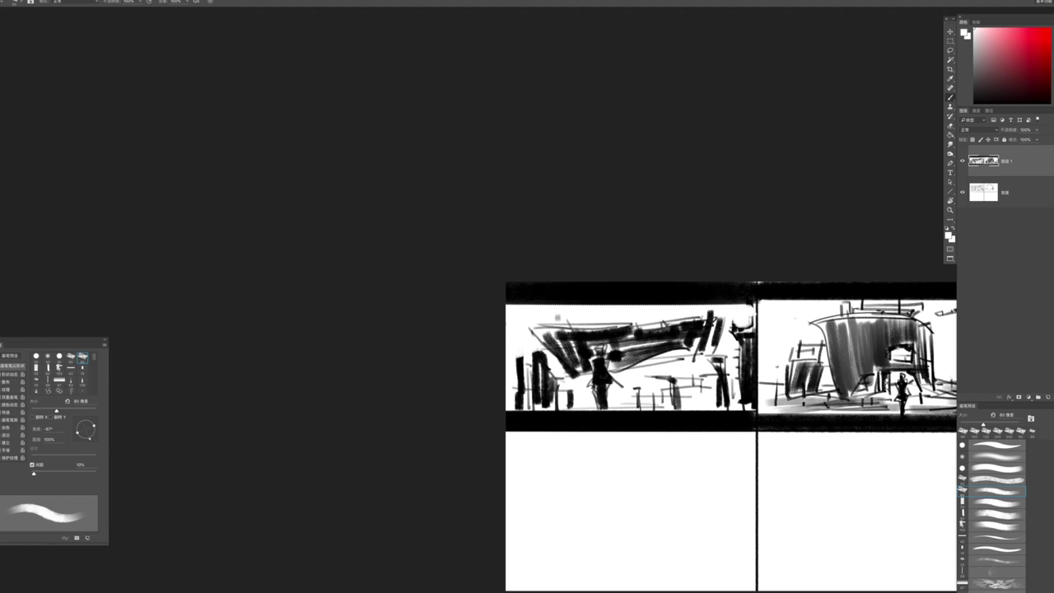
pyautogui.moveTo(725, 370)
pyautogui.mouseDown()
pyautogui.moveTo(691, 370)
pyautogui.moveTo(716, 371)
pyautogui.mouseUp()
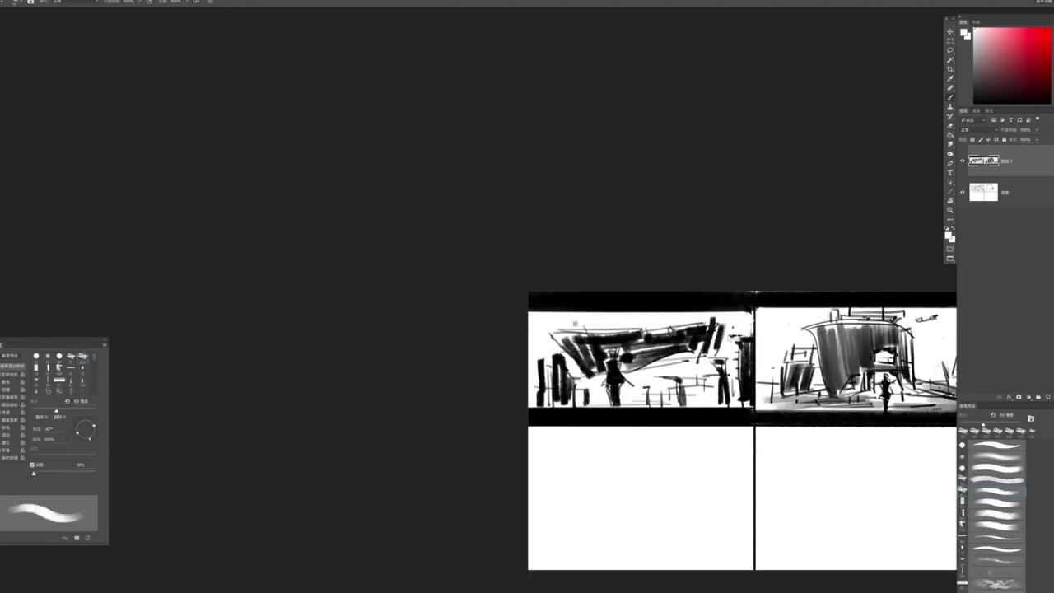
pyautogui.moveTo(714, 377); pyautogui.dragTo(674, 350)
# Sample a mid grey and paint soft background blocks along the ground behind the upper-left figure
pyautogui.press(']')
pyautogui.press(']')
pyautogui.press(']')
pyautogui.press(']')
pyautogui.keyDown('alt'); pyautogui.click(593, 340); pyautogui.keyUp('alt')
pyautogui.moveTo(544, 374); pyautogui.dragTo(619, 375)
pyautogui.press(']')
pyautogui.press(']')
pyautogui.press(']')
pyautogui.moveTo(544, 380)
pyautogui.mouseDown()
pyautogui.moveTo(636, 372)
pyautogui.moveTo(659, 375)
pyautogui.moveTo(660, 387)
pyautogui.moveTo(542, 377)
pyautogui.mouseUp()
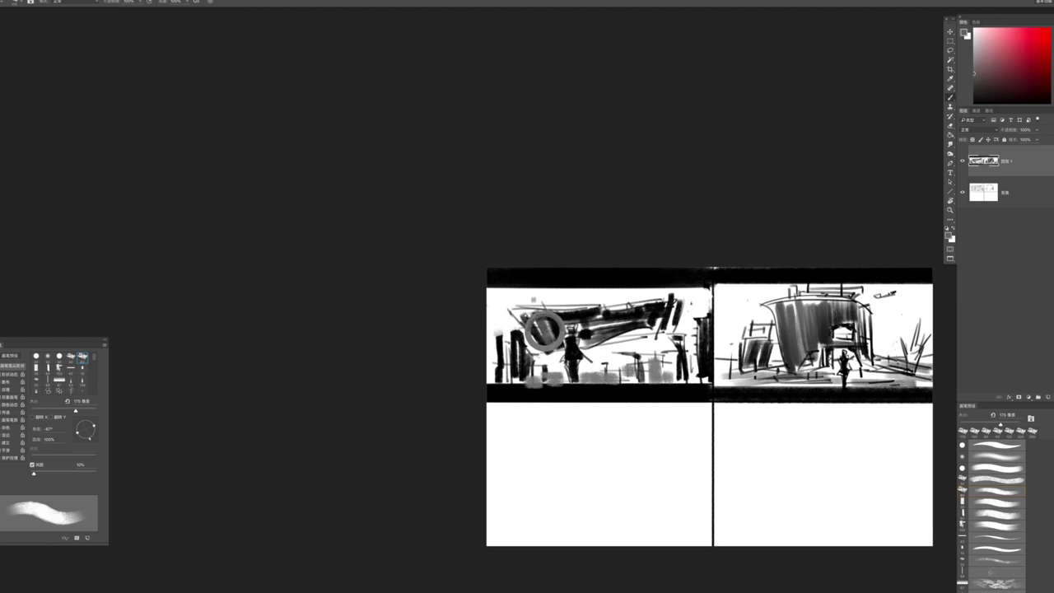
# Cover the left half of the hull structure with flat dark grey, changing to a hard rectangular brush
pyautogui.press('[')
pyautogui.moveTo(515, 316); pyautogui.dragTo(597, 312)
pyautogui.press('.')
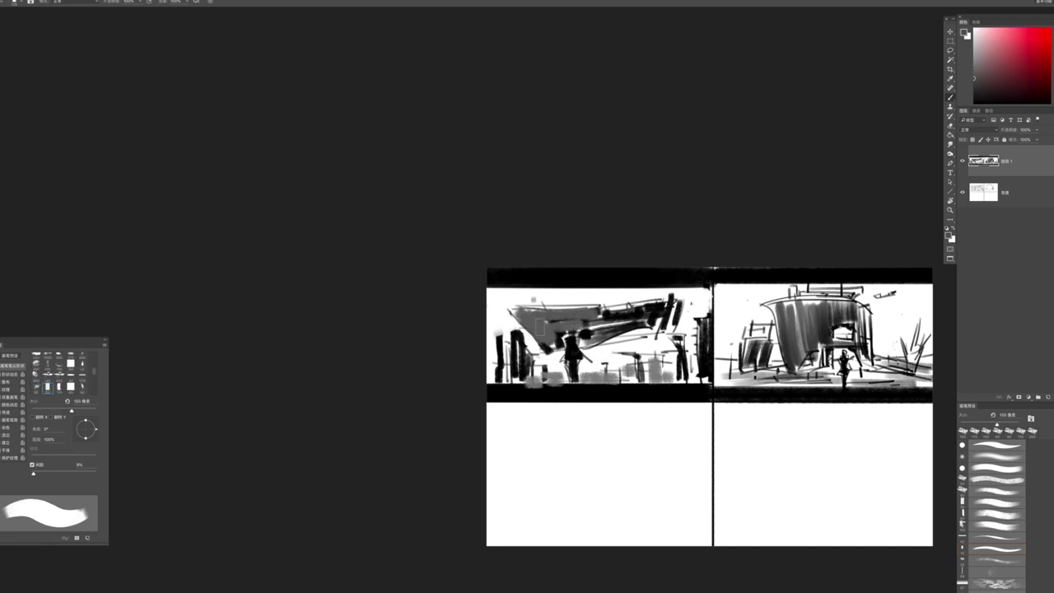
pyautogui.press('.')
pyautogui.press('.')
pyautogui.moveTo(531, 316)
pyautogui.mouseDown()
pyautogui.moveTo(552, 349)
pyautogui.moveTo(657, 304)
pyautogui.moveTo(642, 306)
pyautogui.mouseUp()
# Block in the hull's right half, small deck shapes and crossed masts in dark grey with progressively smaller brush sizes
pyautogui.hotkey('shift', ',')
pyautogui.press('[')
pyautogui.press('[')
pyautogui.moveTo(561, 301)
pyautogui.mouseDown()
pyautogui.moveTo(613, 299)
pyautogui.moveTo(666, 328)
pyautogui.moveTo(689, 315)
pyautogui.moveTo(678, 313)
pyautogui.mouseUp()
pyautogui.press('[')
pyautogui.press('[')
pyautogui.press('[')
pyautogui.press('[')
pyautogui.press(']')
pyautogui.press(']')
pyautogui.scroll(1, 758, 386)
pyautogui.keyDown('alt'); pyautogui.click(663, 301); pyautogui.keyUp('alt')
pyautogui.press('[')
pyautogui.press('[')
pyautogui.press('[')
pyautogui.keyDown('alt'); pyautogui.click(568, 333); pyautogui.keyUp('alt')
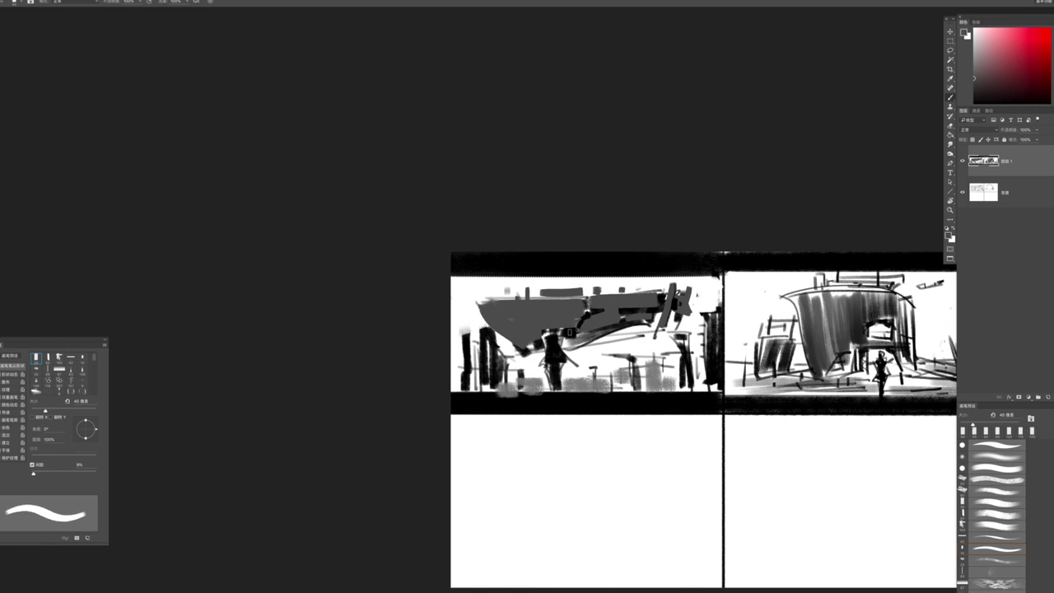
# Paint a long horizontal grey beam with a short support under its left end in the empty lower-left panel
pyautogui.scroll(-2, 592, 379)
pyautogui.scroll(4, 577, 407)
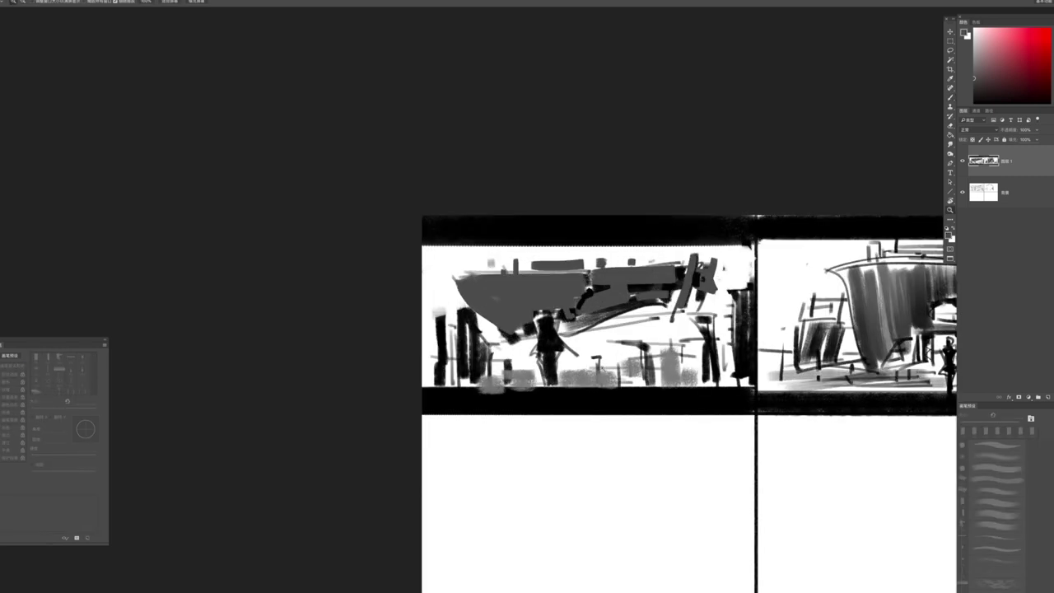
pyautogui.hscroll(5, 576, 403)
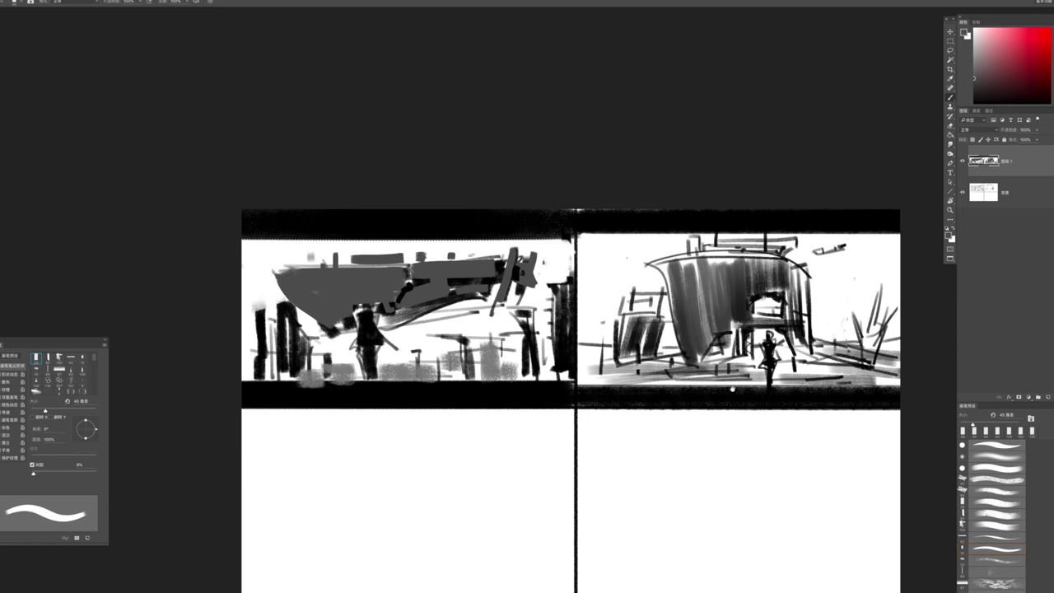
pyautogui.scroll(-3, 699, 371)
pyautogui.hscroll(-2, 595, 318)
pyautogui.scroll(-1, 504, 327)
pyautogui.press(']')
pyautogui.press(']')
pyautogui.press(']')
pyautogui.moveTo(405, 346)
pyautogui.mouseDown()
pyautogui.moveTo(630, 344)
pyautogui.moveTo(453, 356)
pyautogui.moveTo(449, 387)
pyautogui.mouseUp()
pyautogui.hotkey('ctrl', 'z')
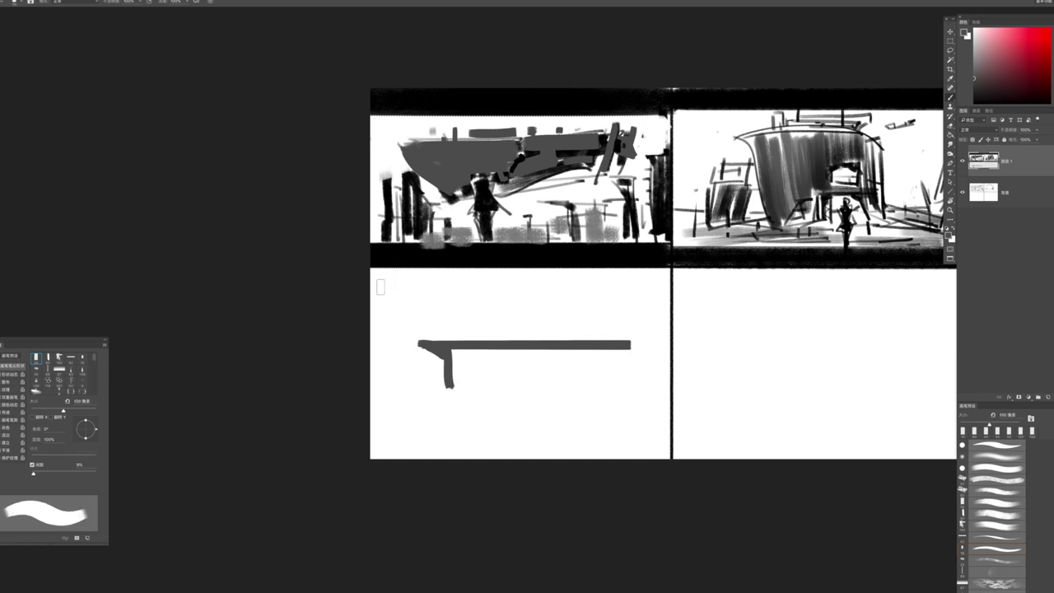
pyautogui.moveTo(380, 286); pyautogui.dragTo(472, 282)
pyautogui.hotkey('ctrl', 'z')
pyautogui.moveTo(372, 275)
pyautogui.mouseDown()
pyautogui.moveTo(469, 268)
pyautogui.moveTo(486, 308)
pyautogui.moveTo(439, 293)
pyautogui.moveTo(511, 269)
pyautogui.moveTo(486, 272)
pyautogui.mouseUp()
pyautogui.hotkey('ctrl', 'z')
pyautogui.hotkey('ctrl', 'z')
pyautogui.hotkey('ctrl', 'z')
# Block in a tall vertical pillar and an overhead slab at the left of the lower-left panel
pyautogui.press('[')
pyautogui.moveTo(418, 278); pyautogui.dragTo(417, 413)
pyautogui.press(']')
pyautogui.moveTo(409, 303); pyautogui.dragTo(409, 433)
pyautogui.moveTo(397, 311); pyautogui.dragTo(372, 306)
# Build up tapered deck layers above the horizontal beam and try small detail shapes toward its right end
pyautogui.press('[')
pyautogui.moveTo(428, 339); pyautogui.dragTo(556, 332)
pyautogui.moveTo(476, 328)
pyautogui.mouseDown()
pyautogui.moveTo(567, 333)
pyautogui.moveTo(505, 326)
pyautogui.moveTo(555, 322)
pyautogui.moveTo(479, 319)
pyautogui.moveTo(512, 310)
pyautogui.mouseUp()
pyautogui.press('[')
pyautogui.press('[')
pyautogui.press('[')
pyautogui.press('[')
pyautogui.moveTo(566, 315)
pyautogui.mouseDown()
pyautogui.moveTo(497, 315)
pyautogui.moveTo(583, 316)
pyautogui.moveTo(595, 325)
pyautogui.moveTo(590, 336)
pyautogui.moveTo(619, 327)
pyautogui.mouseUp()
pyautogui.hotkey('ctrl', 'z')
pyautogui.press('[')
pyautogui.press('[')
# Block in boxy supports beneath the beam with a larger brush and paint a ground strip at the tall pillar's base
pyautogui.press(']')
pyautogui.press(']')
pyautogui.press(']')
pyautogui.press(']')
pyautogui.press(']')
pyautogui.press(']')
pyautogui.press(']')
pyautogui.press(']')
pyautogui.press(']')
pyautogui.moveTo(539, 352)
pyautogui.mouseDown()
pyautogui.moveTo(540, 395)
pyautogui.moveTo(516, 392)
pyautogui.mouseUp()
pyautogui.moveTo(470, 352)
pyautogui.mouseDown()
pyautogui.moveTo(470, 389)
pyautogui.moveTo(528, 358)
pyautogui.moveTo(485, 397)
pyautogui.mouseUp()
pyautogui.moveTo(478, 390)
pyautogui.mouseDown()
pyautogui.moveTo(523, 391)
pyautogui.moveTo(451, 405)
pyautogui.moveTo(504, 415)
pyautogui.mouseUp()
pyautogui.press('[')
pyautogui.moveTo(370, 429)
pyautogui.mouseDown()
pyautogui.moveTo(432, 427)
pyautogui.moveTo(372, 430)
pyautogui.mouseUp()
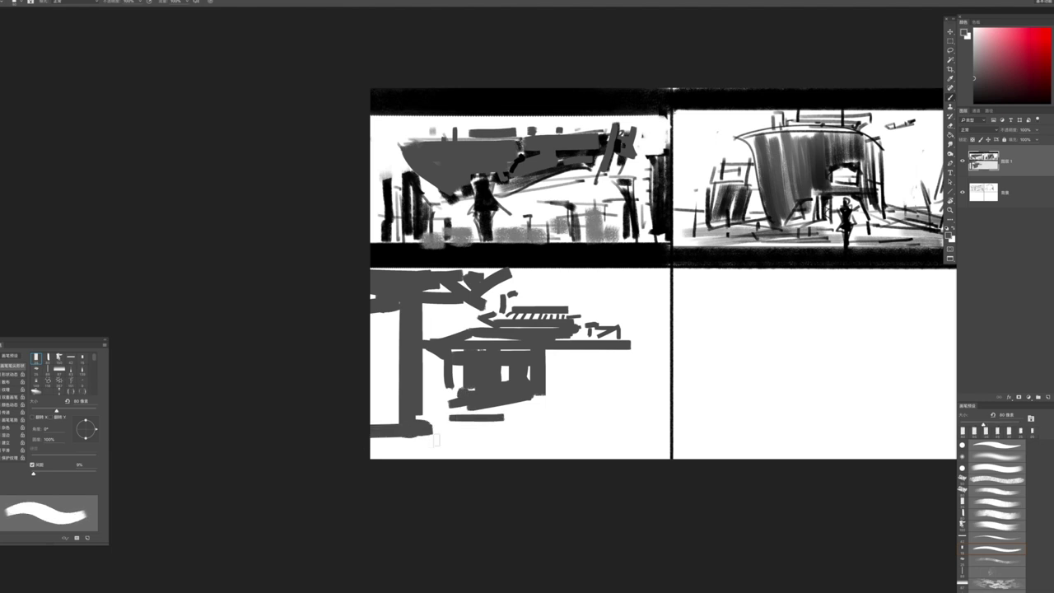
# Extend the ground mass at the tall pillar's base, paint ground strips below the building, and hang a curved support from the beam's right end
pyautogui.moveTo(437, 440); pyautogui.dragTo(372, 449)
pyautogui.moveTo(466, 429)
pyautogui.mouseDown()
pyautogui.moveTo(537, 430)
pyautogui.moveTo(572, 417)
pyautogui.moveTo(564, 403)
pyautogui.mouseUp()
pyautogui.press('[')
pyautogui.moveTo(614, 351); pyautogui.dragTo(609, 397)
pyautogui.press('[')
pyautogui.moveTo(598, 331); pyautogui.dragTo(576, 332)
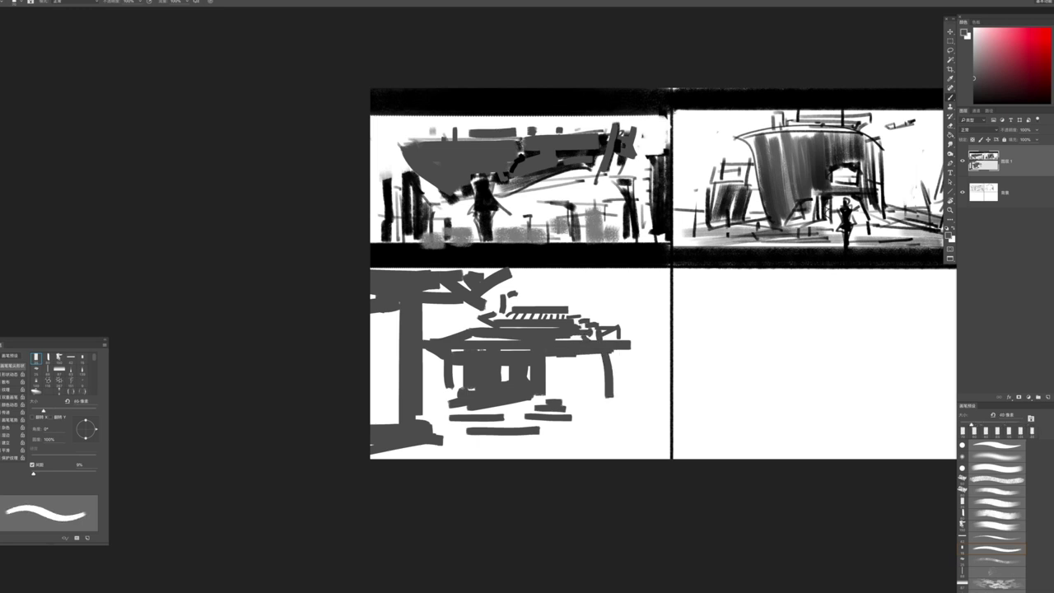
# Stack thin roof layers above the striped deck and add small marks and a post toward its right end with a smaller brush
pyautogui.press('[')
pyautogui.moveTo(512, 302); pyautogui.dragTo(568, 302)
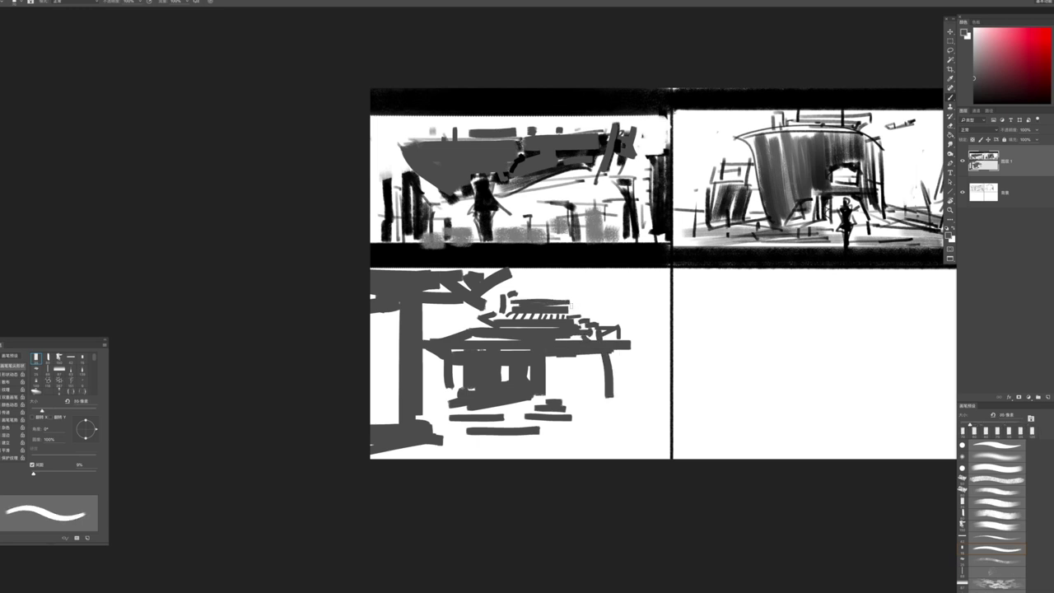
pyautogui.press('[')
pyautogui.press('[')
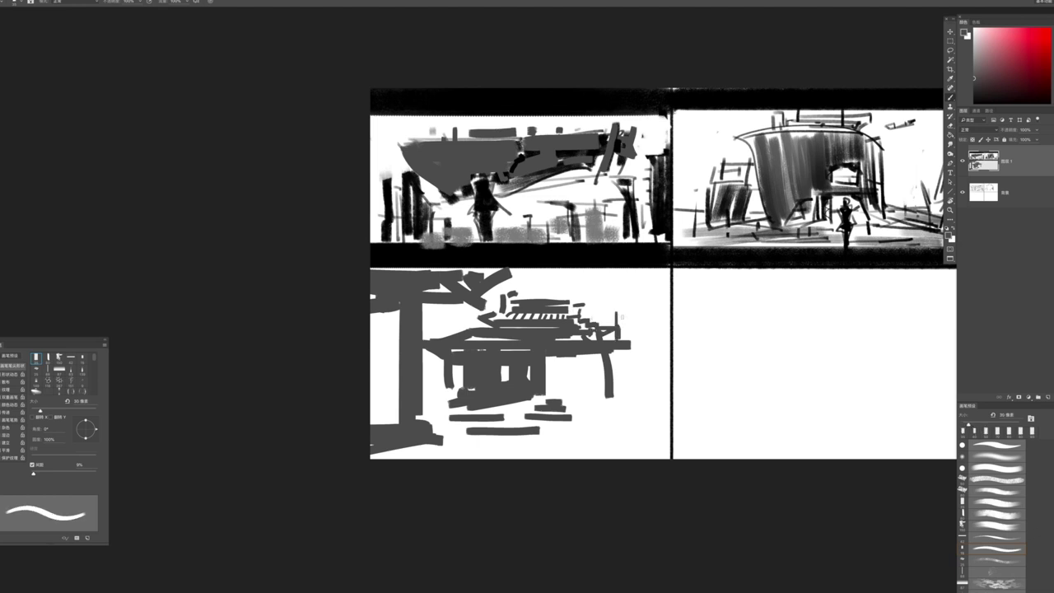
# Paint a diagonal brace under the beam's right end, meeting the foot of the curved support
pyautogui.press(']')
pyautogui.moveTo(595, 352); pyautogui.dragTo(611, 394)
pyautogui.hotkey('ctrl', 'z')
pyautogui.moveTo(595, 351); pyautogui.dragTo(612, 396)
pyautogui.press(']')
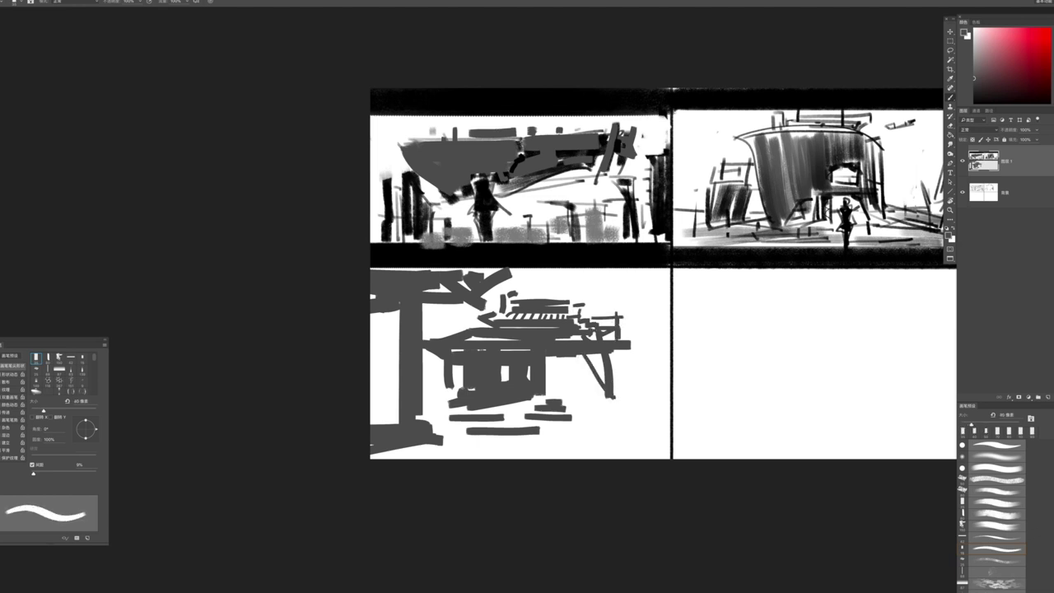
# Paint a vertical post under the beam's right end, a small block beside it, and more ground strips below
pyautogui.moveTo(632, 349); pyautogui.dragTo(631, 403)
pyautogui.hotkey('ctrl', 'z')
pyautogui.moveTo(656, 363)
pyautogui.mouseDown()
pyautogui.moveTo(641, 363)
pyautogui.moveTo(629, 400)
pyautogui.mouseUp()
pyautogui.moveTo(576, 404); pyautogui.dragTo(630, 406)
pyautogui.press(']')
pyautogui.moveTo(573, 425)
pyautogui.mouseDown()
pyautogui.moveTo(659, 425)
pyautogui.moveTo(652, 433)
pyautogui.moveTo(658, 423)
pyautogui.mouseUp()
pyautogui.hotkey('ctrl', 'z')
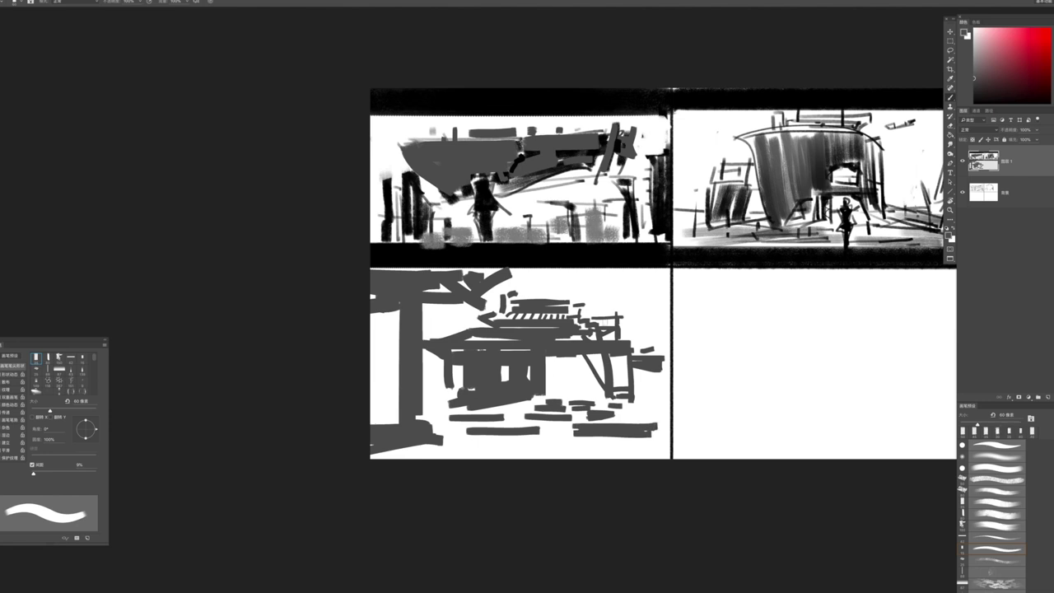
# Thicken the overhead slab along the panel's upper edge and paint a Y-shaped mark near the panel's right edge
pyautogui.moveTo(458, 267); pyautogui.dragTo(498, 267)
pyautogui.press(']')
pyautogui.press(']')
pyautogui.press('[')
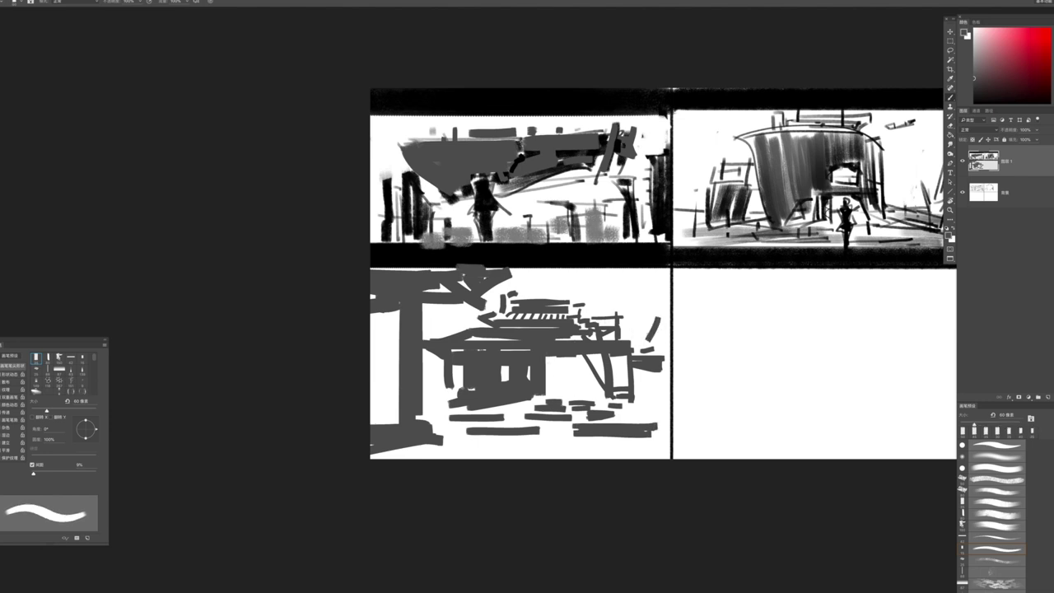
pyautogui.moveTo(657, 324)
pyautogui.mouseDown()
pyautogui.moveTo(647, 353)
pyautogui.moveTo(647, 343)
pyautogui.mouseUp()
pyautogui.press(']')
pyautogui.press('[')
pyautogui.press('[')
pyautogui.press('[')
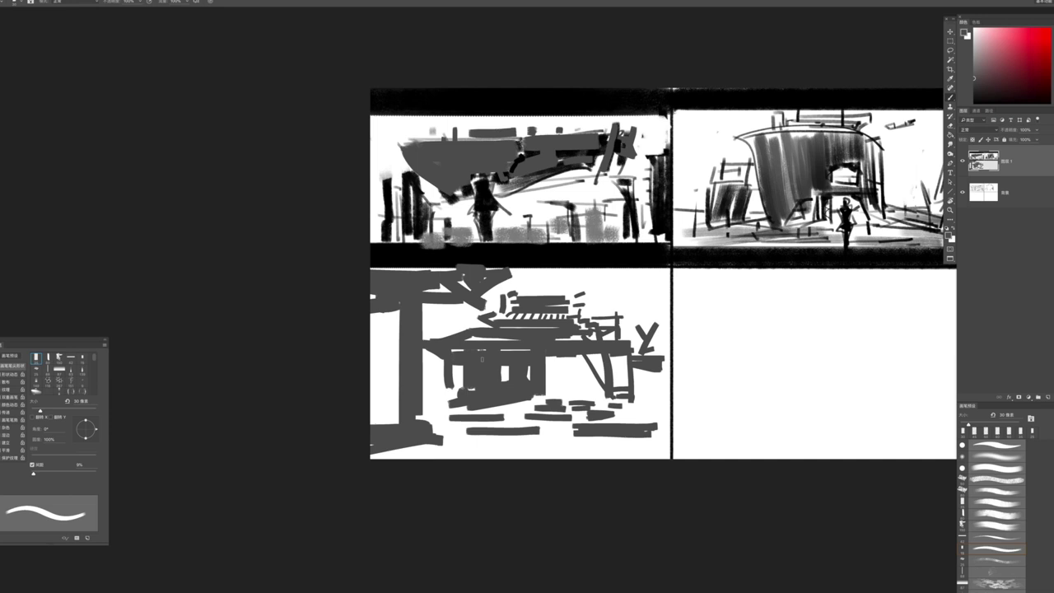
# Paint thin perspective lines and short marks across the ground in the lower-left panel with a small brush
pyautogui.moveTo(409, 451); pyautogui.dragTo(473, 437)
pyautogui.press('[')
pyautogui.moveTo(610, 441); pyautogui.dragTo(615, 453)
pyautogui.moveTo(636, 442); pyautogui.dragTo(666, 457)
pyautogui.press(']')
pyautogui.hotkey('ctrl', 'z')
pyautogui.moveTo(645, 417)
pyautogui.mouseDown()
pyautogui.moveTo(666, 405)
pyautogui.moveTo(642, 396)
pyautogui.mouseUp()
pyautogui.press(']')
pyautogui.press('[')
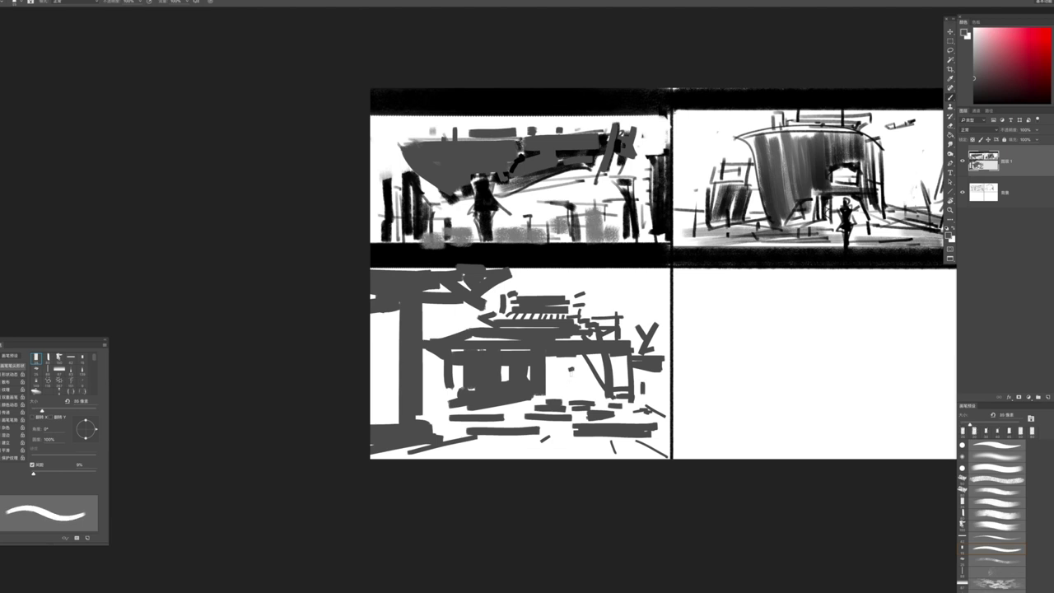
# Paint a small standing figure between the building and the right support, and add thin slanted lines left of the tall pillar
pyautogui.hotkey('ctrl', 'z')
pyautogui.moveTo(568, 379); pyautogui.dragTo(574, 417)
pyautogui.scroll(-3, 575, 417)
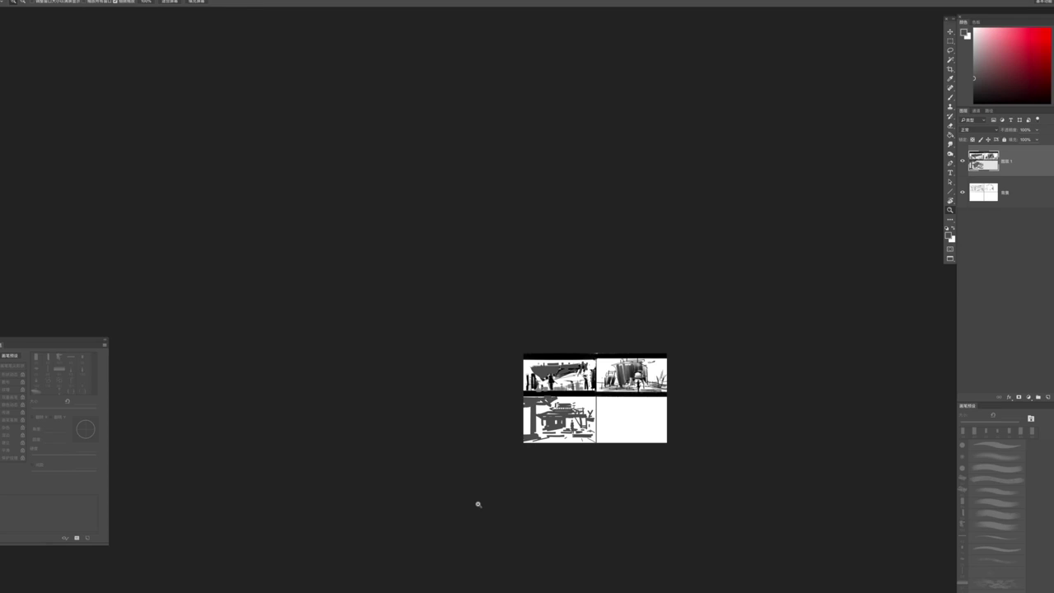
pyautogui.scroll(3, 543, 419)
pyautogui.scroll(1, 492, 412)
pyautogui.press('b')
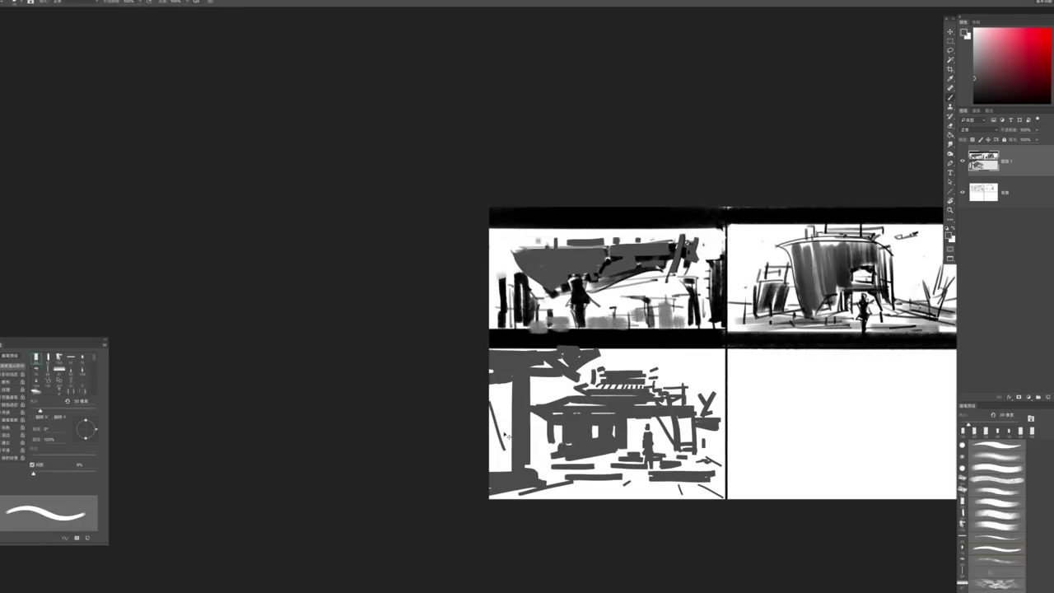
pyautogui.press('[')
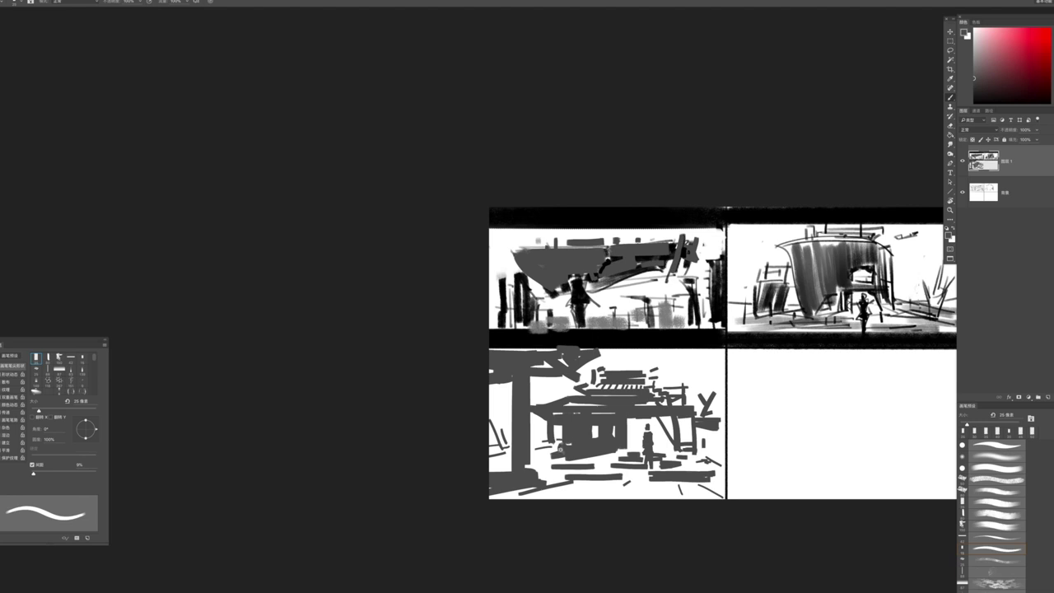
# Add short horizontal dashes along the horizon around the building and figure
pyautogui.scroll(-2, 563, 459)
pyautogui.scroll(2, 596, 461)
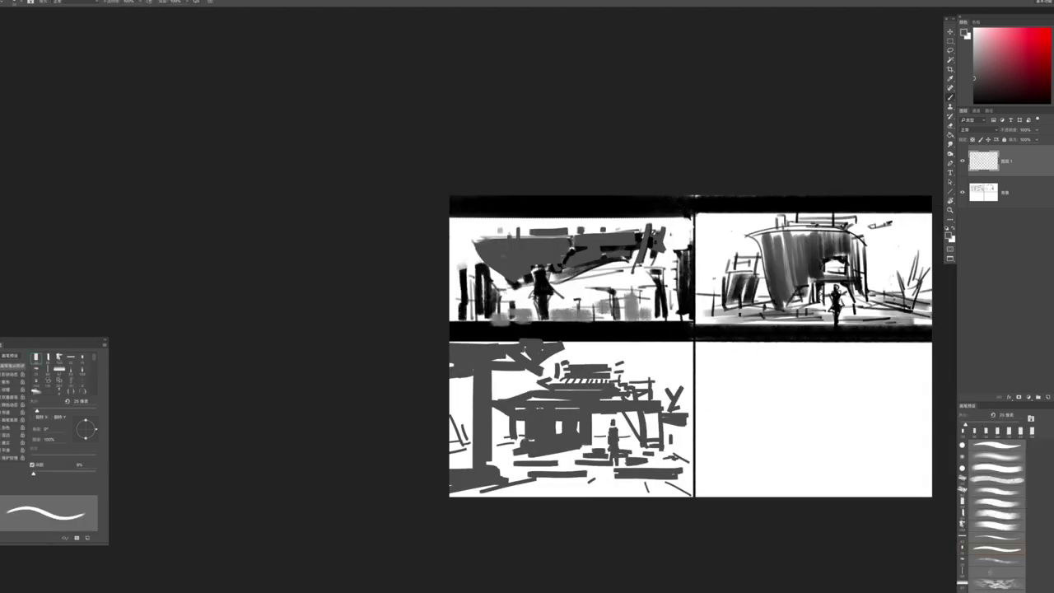
pyautogui.moveTo(659, 346); pyautogui.dragTo(666, 361)
pyautogui.scroll(1, 634, 398)
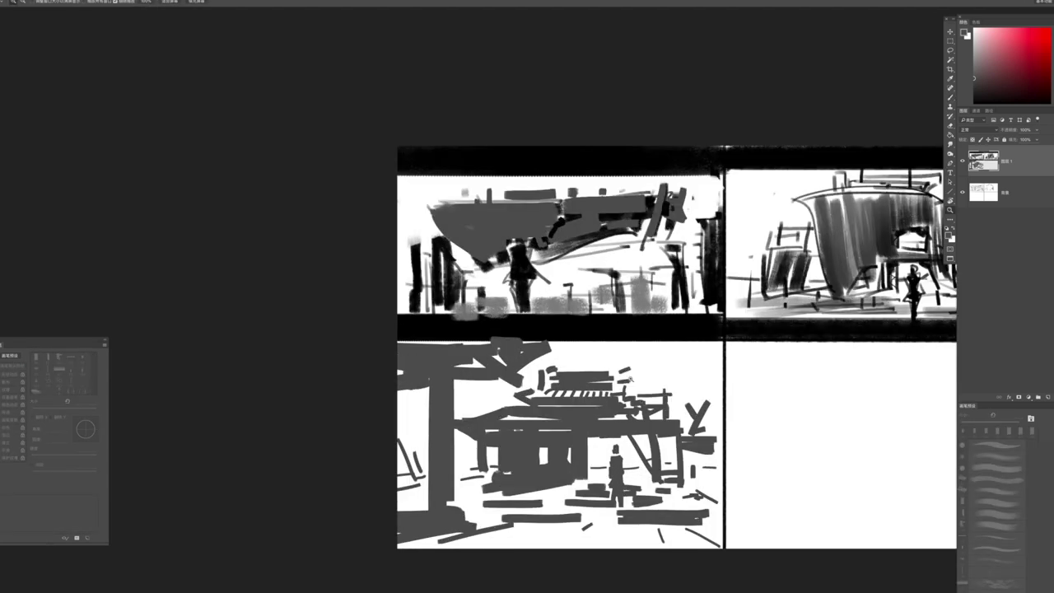
pyautogui.press('b')
pyautogui.press('z')
pyautogui.moveTo(700, 412)
pyautogui.mouseDown()
pyautogui.moveTo(664, 423)
pyautogui.moveTo(634, 407)
pyautogui.mouseUp()
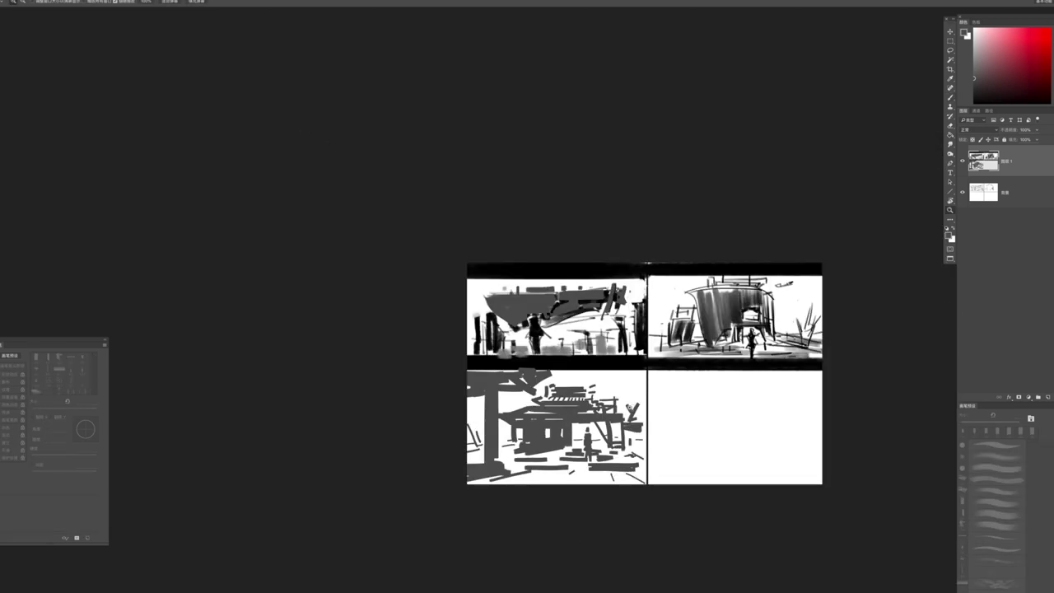
# Paint a second, thinner pillar beside the tall one and extend the dark ground mass at their base
pyautogui.press('b')
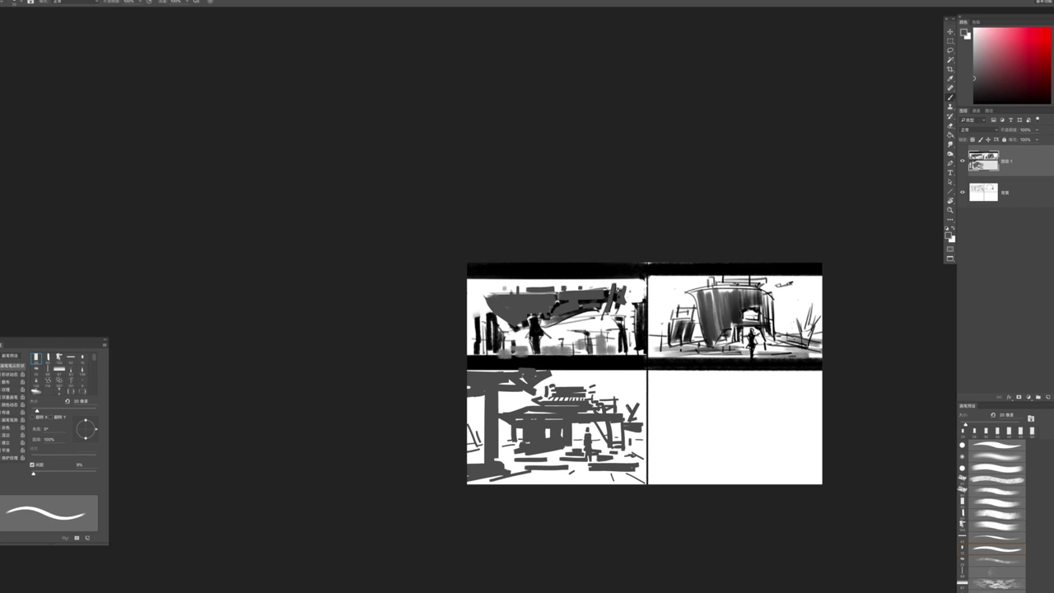
pyautogui.press('z')
pyautogui.moveTo(576, 428); pyautogui.dragTo(576, 421)
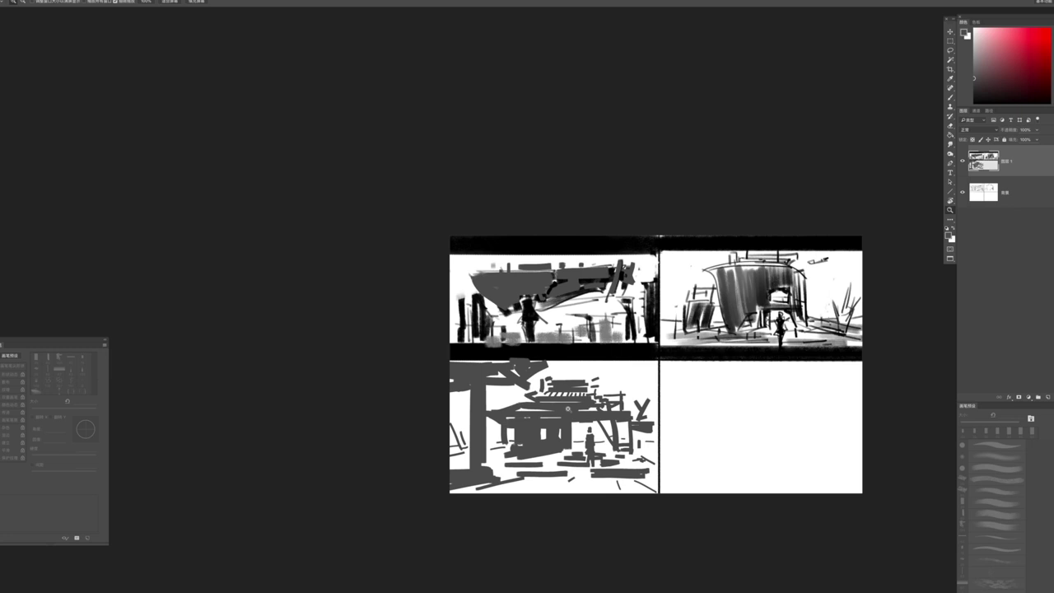
pyautogui.press('b')
pyautogui.moveTo(493, 376); pyautogui.dragTo(492, 466)
pyautogui.hotkey('ctrl', 'z')
pyautogui.moveTo(493, 385); pyautogui.dragTo(493, 471)
pyautogui.moveTo(500, 385)
pyautogui.mouseDown()
pyautogui.moveTo(497, 471)
pyautogui.moveTo(453, 488)
pyautogui.mouseUp()
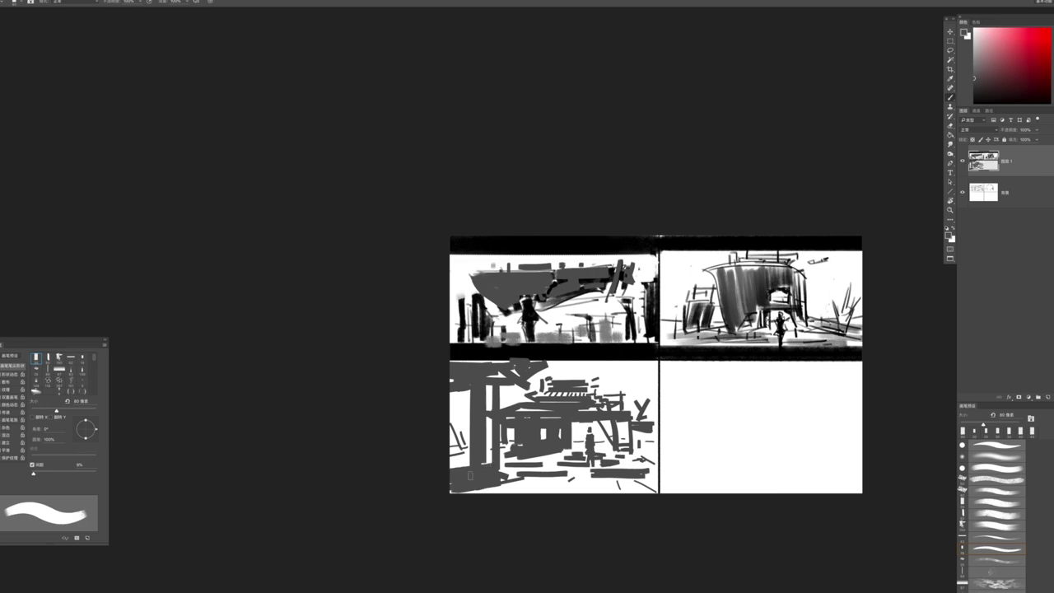
pyautogui.moveTo(522, 480); pyautogui.dragTo(456, 486)
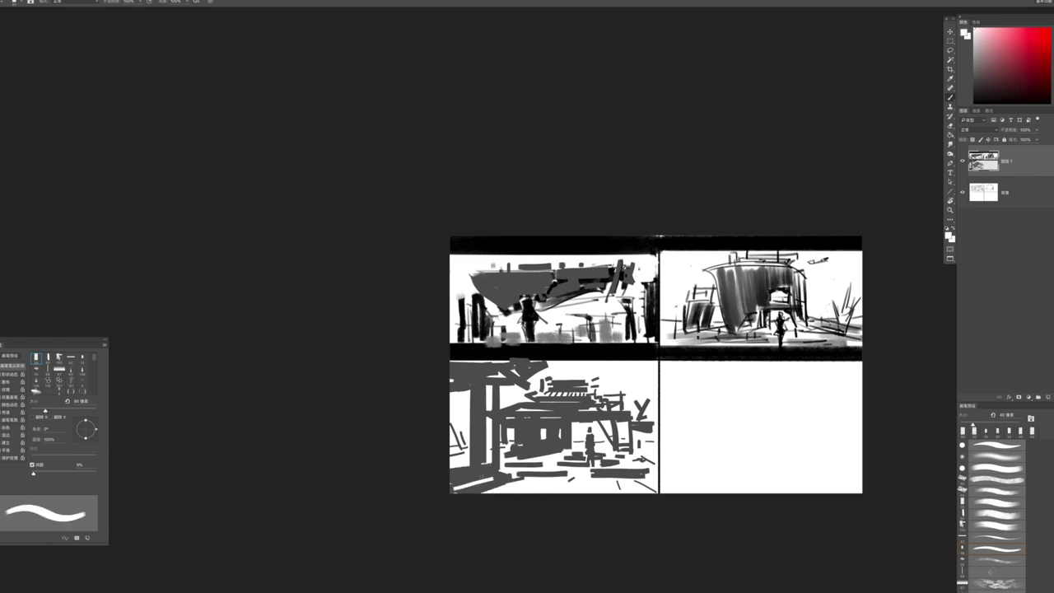
# Refine the pillars' base and square up the lower edge of the building body
pyautogui.press(']')
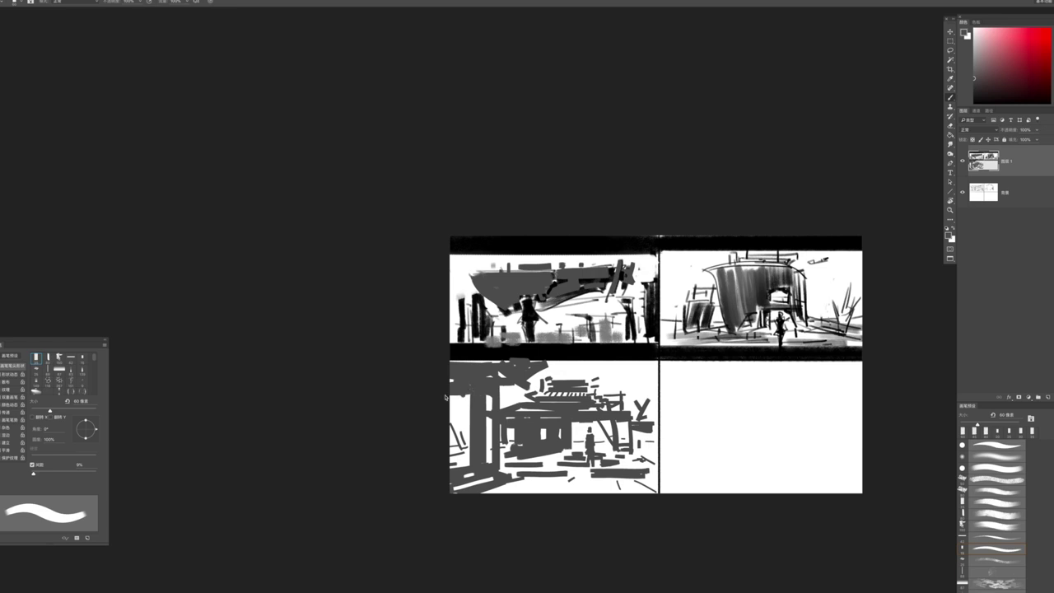
pyautogui.scroll(2, 689, 324)
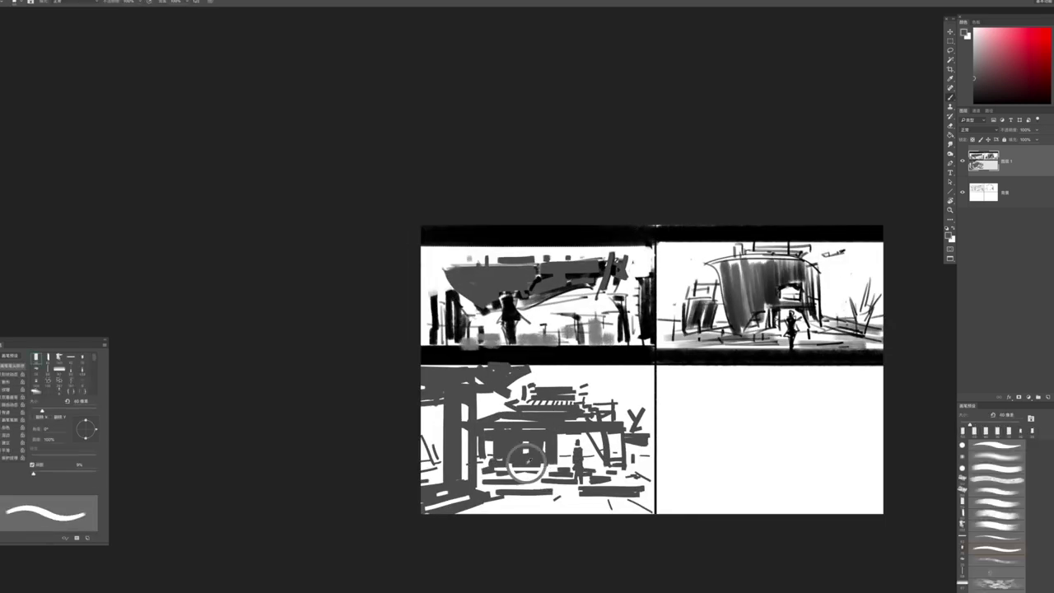
pyautogui.press(']')
pyautogui.press(']')
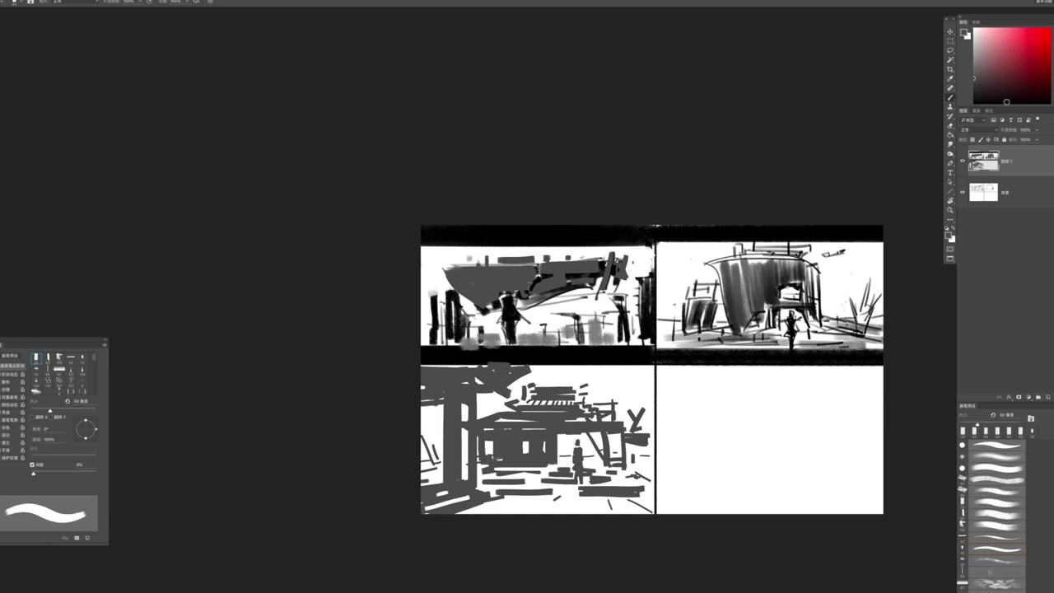
# Choose a slightly lighter grey and block in background shapes at the horizon behind the pillars
pyautogui.press(']')
pyautogui.press(']')
pyautogui.press(']')
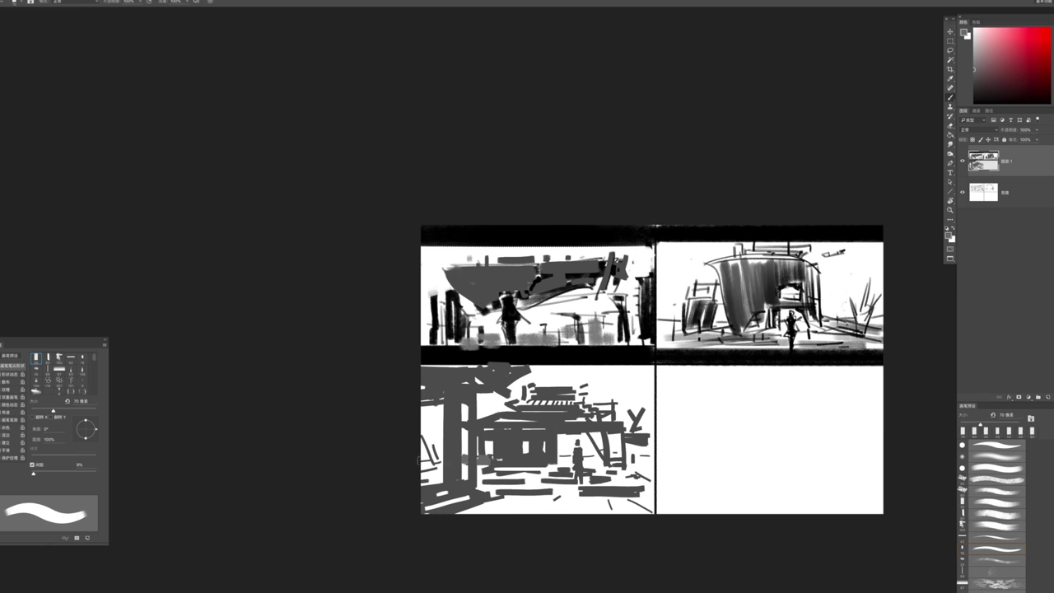
pyautogui.press('[')
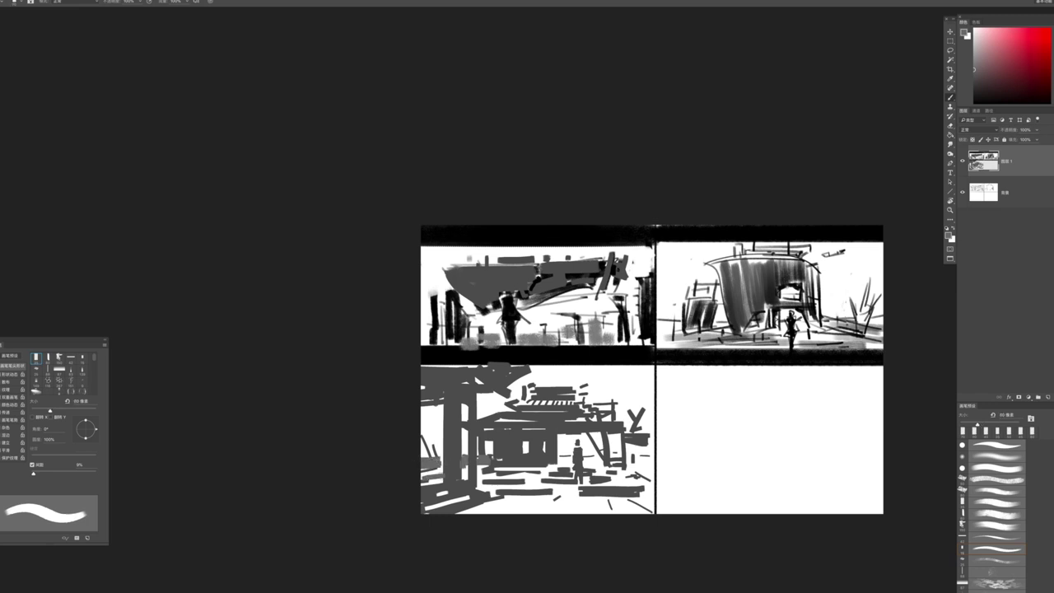
# Paint lighter grey strips across the foreground and background blocks toward the panel's right edge
pyautogui.moveTo(481, 475); pyautogui.dragTo(583, 488)
pyautogui.moveTo(491, 498)
pyautogui.mouseDown()
pyautogui.moveTo(569, 508)
pyautogui.moveTo(532, 505)
pyautogui.moveTo(655, 494)
pyautogui.mouseUp()
pyautogui.moveTo(622, 483); pyautogui.dragTo(655, 463)
pyautogui.press(']')
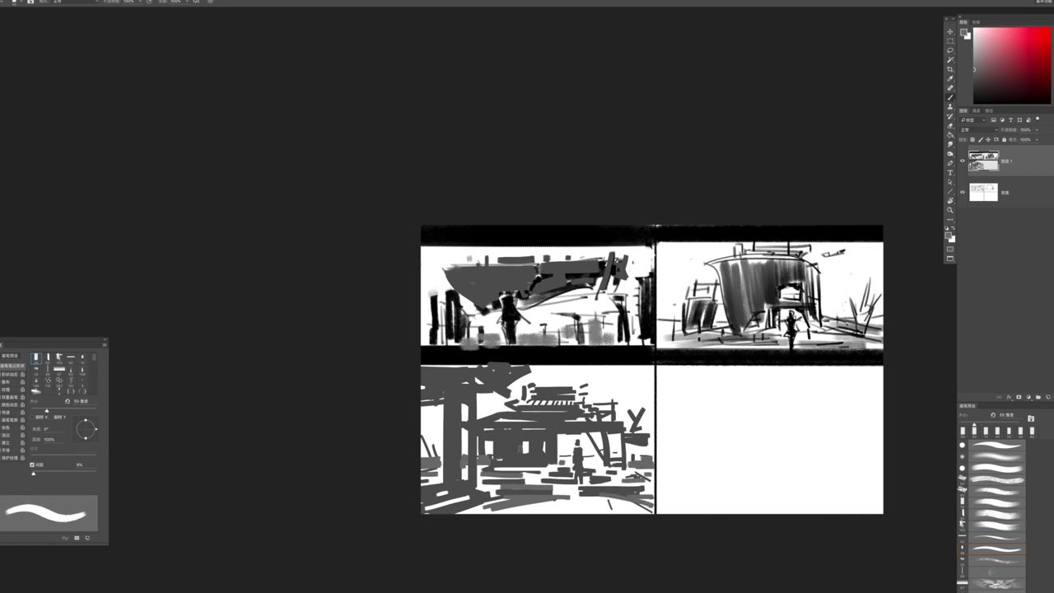
# Paint lighter grey strokes along the building's lower front
pyautogui.moveTo(564, 485); pyautogui.dragTo(543, 485)
pyautogui.moveTo(527, 448); pyautogui.dragTo(547, 448)
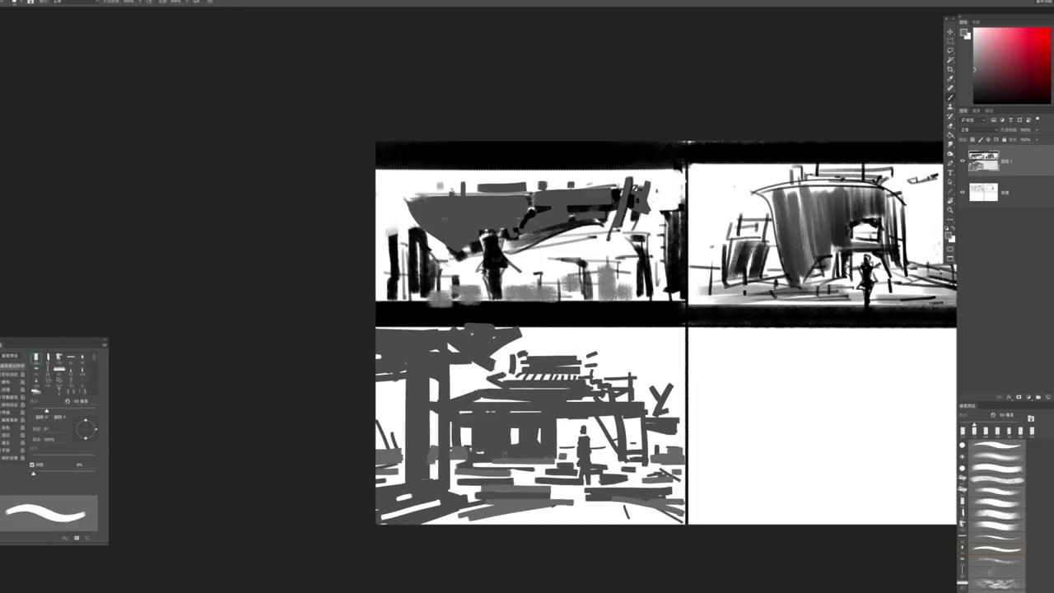
pyautogui.moveTo(531, 454)
pyautogui.mouseDown()
pyautogui.moveTo(511, 454)
pyautogui.moveTo(539, 454)
pyautogui.mouseUp()
pyautogui.moveTo(586, 428)
pyautogui.mouseDown()
pyautogui.moveTo(611, 427)
pyautogui.moveTo(494, 500)
pyautogui.moveTo(518, 434)
pyautogui.moveTo(603, 435)
pyautogui.mouseUp()
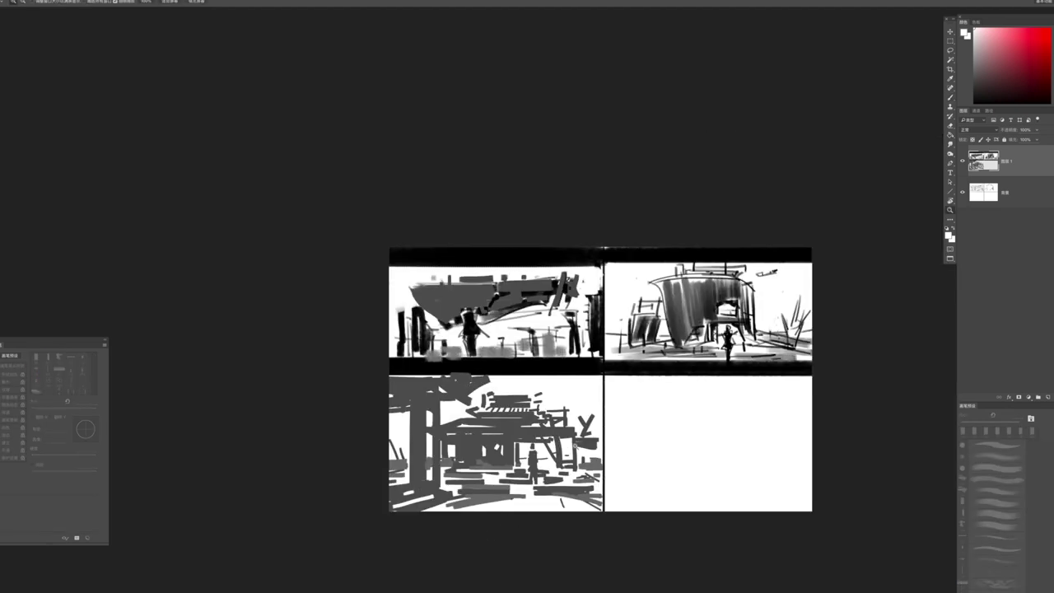
# Break up the building's window opening and add a dark ornament at the left end of the upper roof
pyautogui.moveTo(469, 389); pyautogui.dragTo(510, 404)
pyautogui.press('[')
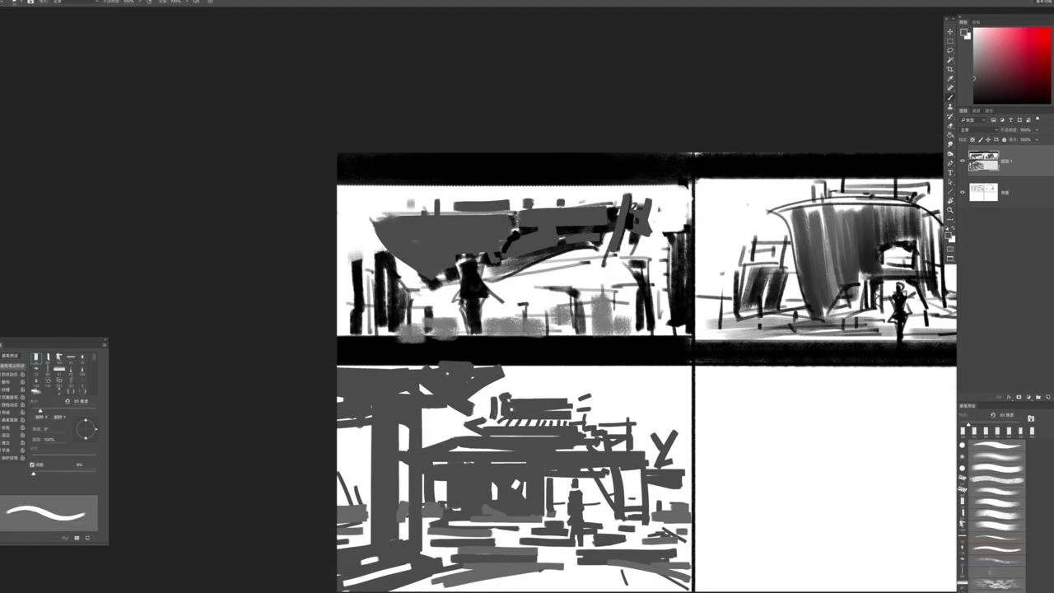
pyautogui.moveTo(496, 391); pyautogui.dragTo(522, 393)
pyautogui.press('x')
pyautogui.press('z')
pyautogui.moveTo(535, 441); pyautogui.dragTo(504, 441)
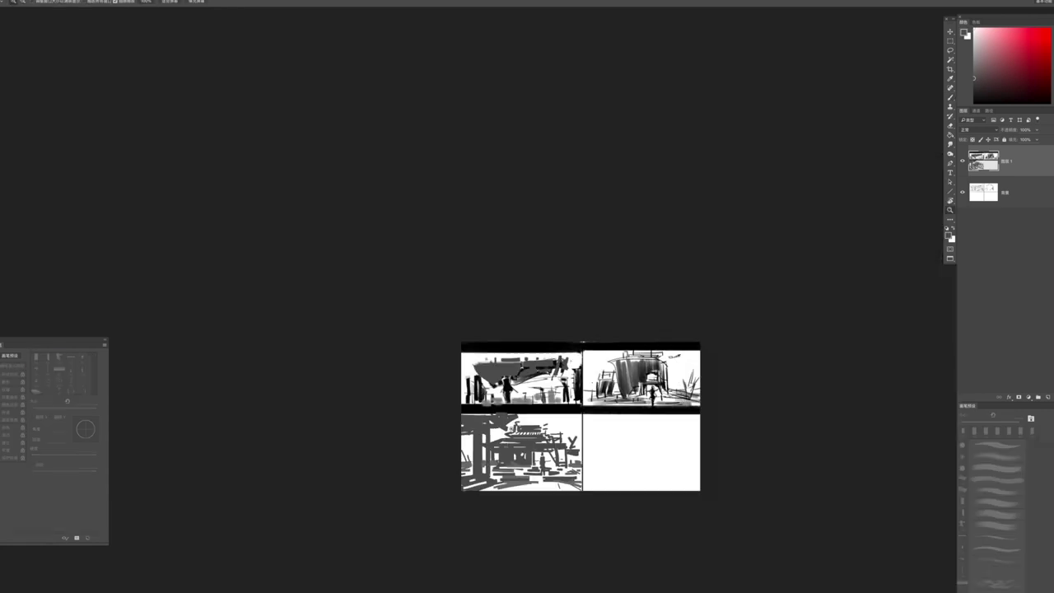
pyautogui.moveTo(555, 350); pyautogui.dragTo(602, 340)
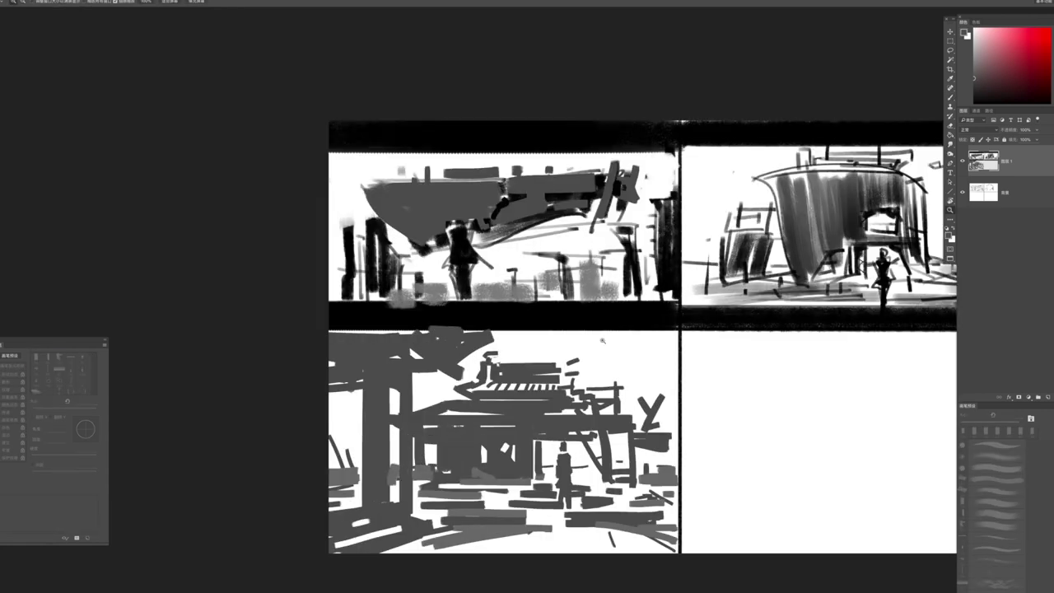
pyautogui.press('b')
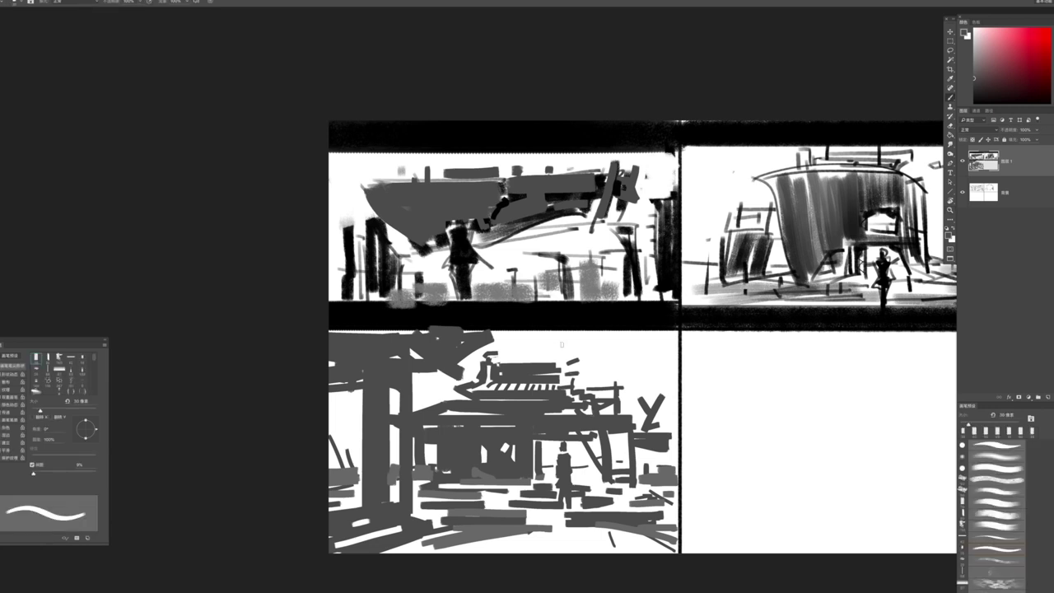
pyautogui.moveTo(609, 346); pyautogui.dragTo(541, 312)
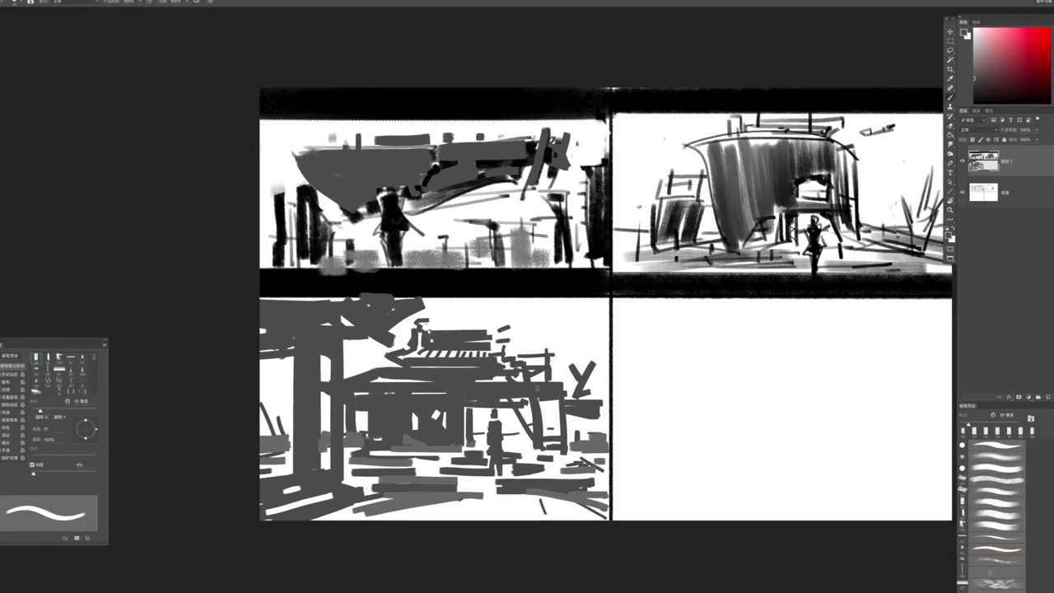
# Trim the pointed left tip of the lower roof with white and resample the dark grey from the building
pyautogui.press(']')
pyautogui.press(']')
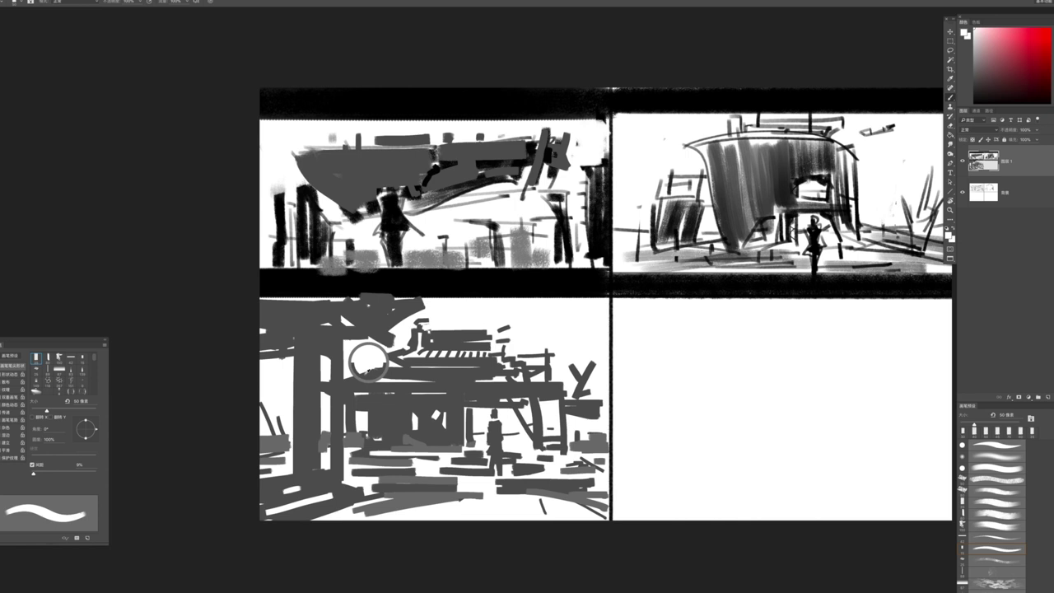
pyautogui.press(']')
pyautogui.press('[')
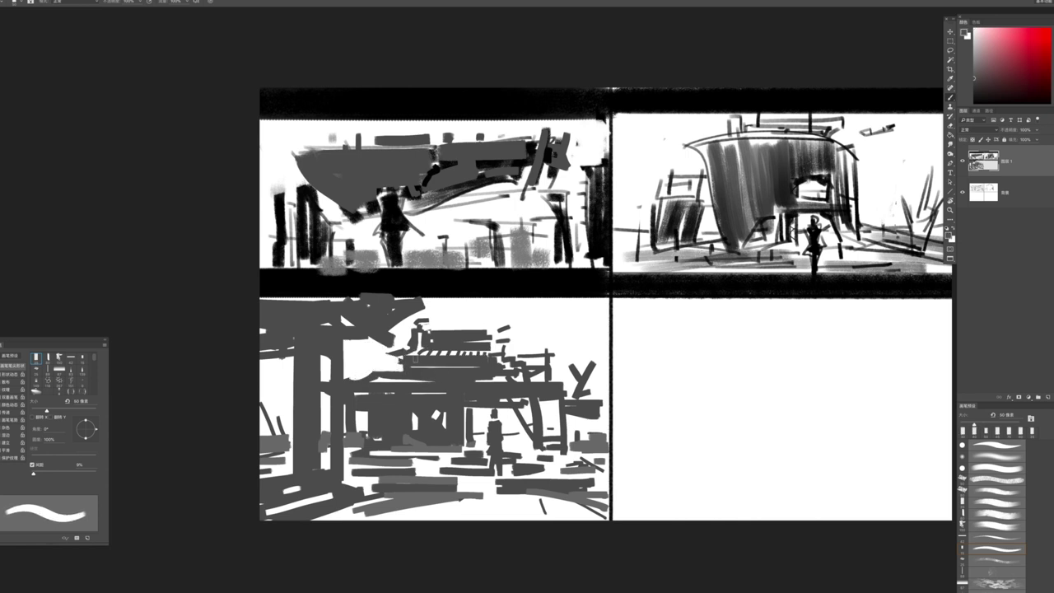
pyautogui.press('[')
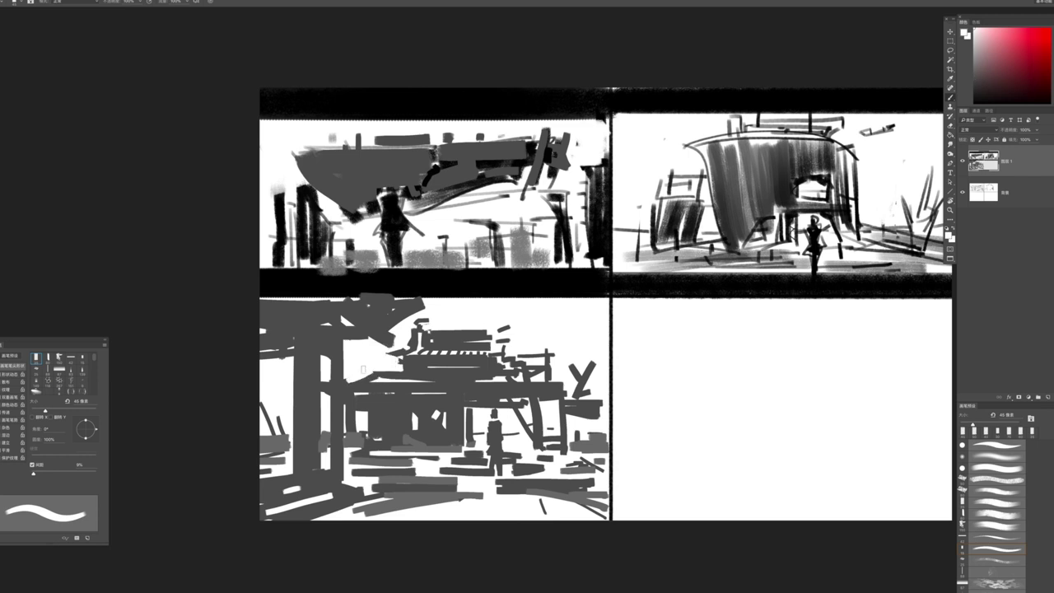
pyautogui.keyDown('alt'); pyautogui.click(407, 368); pyautogui.keyUp('alt')
pyautogui.press('z')
pyautogui.moveTo(505, 369); pyautogui.dragTo(461, 369)
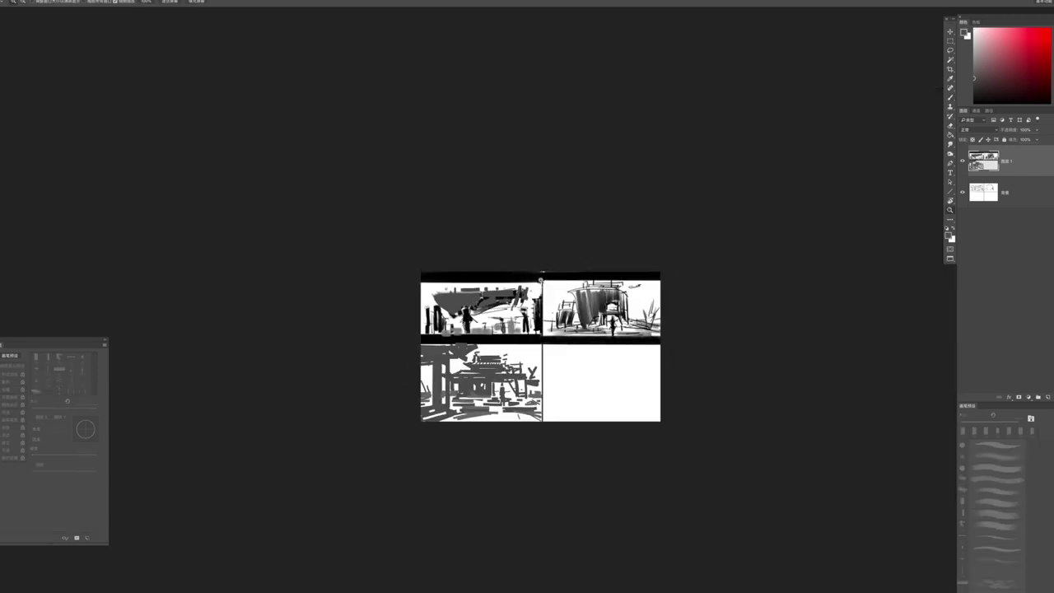
# Paint a thick black horizon line across the full width of the empty lower-right panel
pyautogui.scroll(5, 494, 395)
pyautogui.scroll(-1, 527, 370)
pyautogui.scroll(1, 529, 362)
pyautogui.press('b')
pyautogui.press('f')
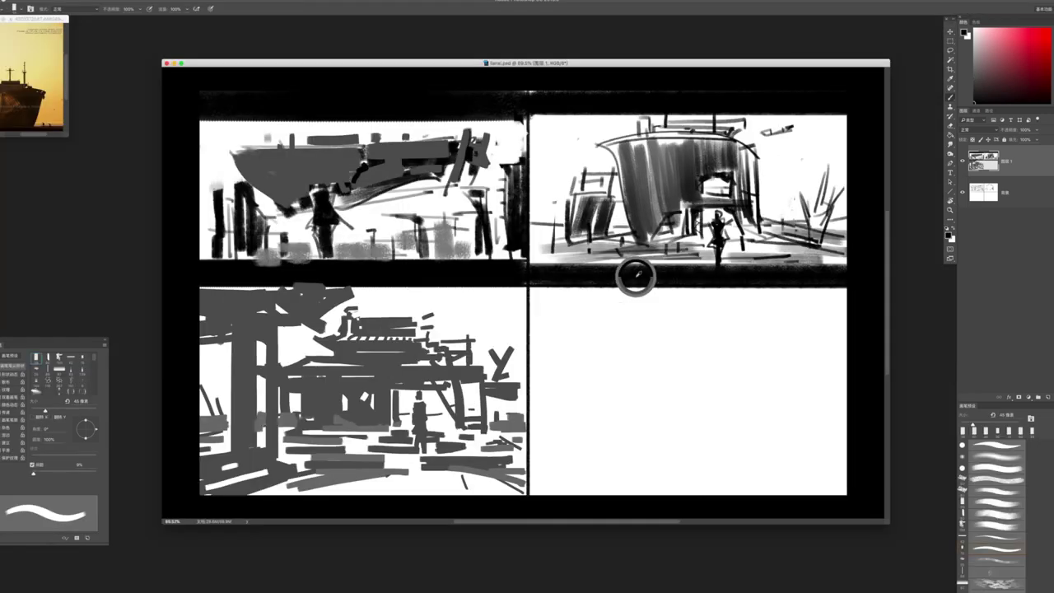
pyautogui.press(']')
pyautogui.press(']')
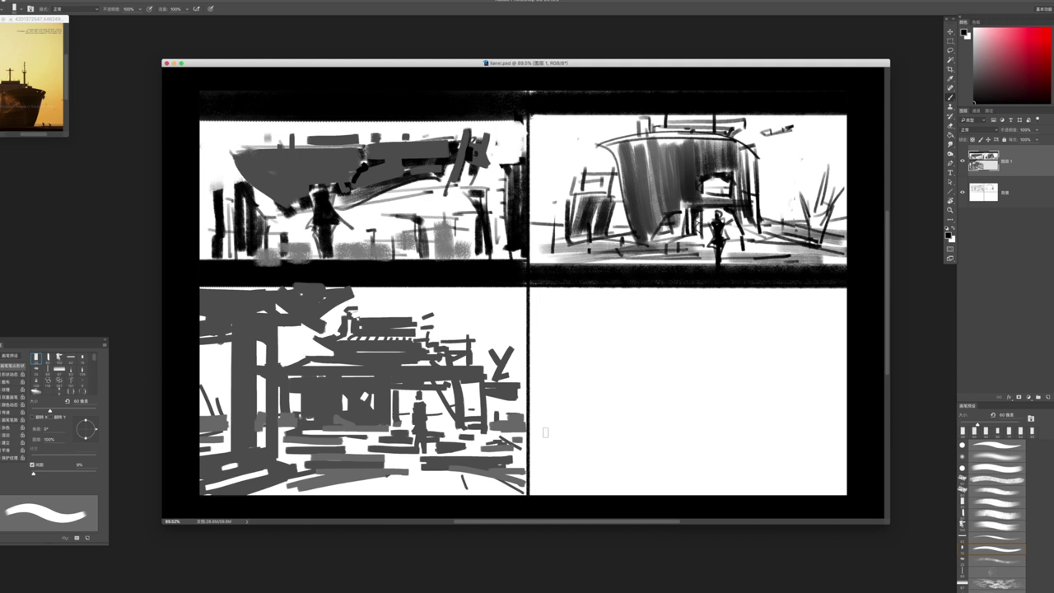
pyautogui.moveTo(545, 432); pyautogui.dragTo(829, 431)
pyautogui.press('[')
pyautogui.press('[')
pyautogui.press('[')
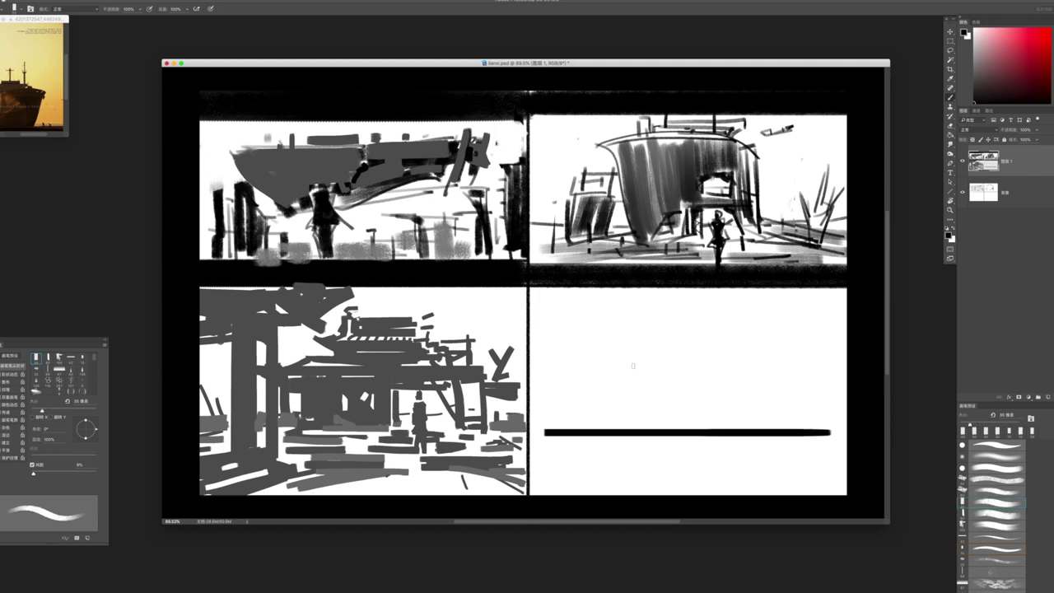
pyautogui.moveTo(535, 427); pyautogui.dragTo(847, 427)
# Block in the left part of a wrecked hull with slanted dark strokes crossing the horizon line
pyautogui.press(']')
pyautogui.press(']')
pyautogui.press(']')
pyautogui.moveTo(586, 379); pyautogui.dragTo(606, 447)
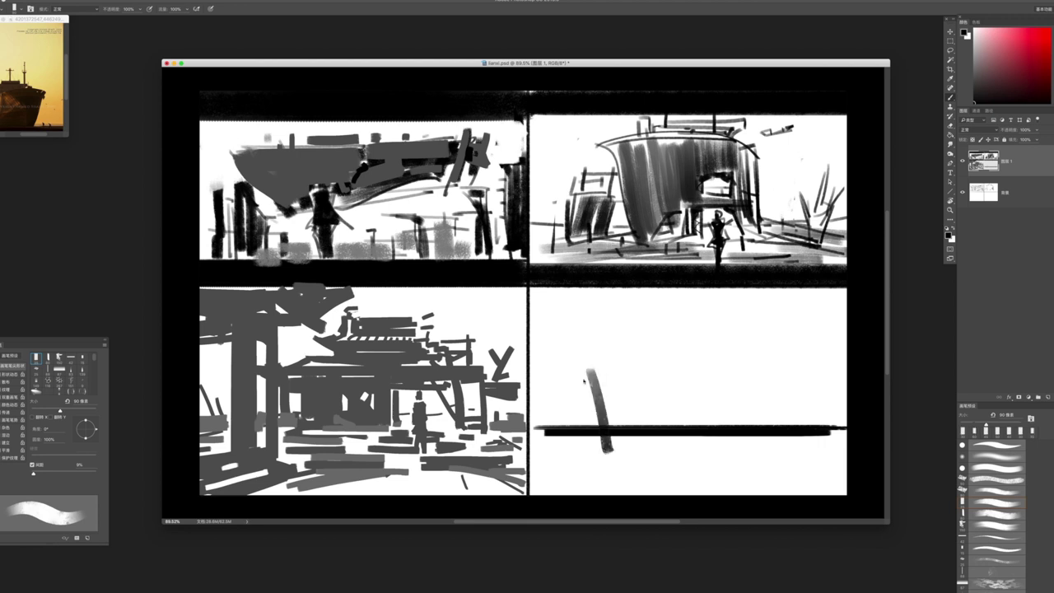
pyautogui.moveTo(581, 368)
pyautogui.mouseDown()
pyautogui.moveTo(636, 384)
pyautogui.moveTo(607, 436)
pyautogui.mouseUp()
pyautogui.hotkey('ctrl', 'z')
pyautogui.moveTo(626, 383)
pyautogui.mouseDown()
pyautogui.moveTo(632, 428)
pyautogui.moveTo(661, 436)
pyautogui.mouseUp()
# Paint the wreck's tall leaning upright with short prongs and close the hull along its base
pyautogui.moveTo(665, 331); pyautogui.dragTo(649, 430)
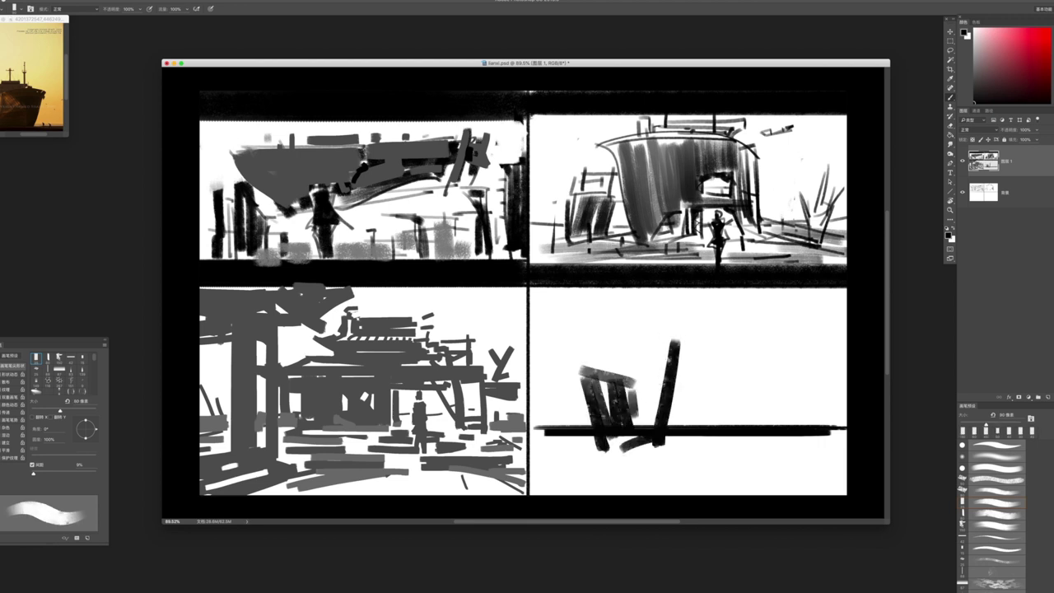
pyautogui.moveTo(673, 333); pyautogui.dragTo(650, 429)
pyautogui.moveTo(666, 372); pyautogui.dragTo(685, 379)
pyautogui.moveTo(672, 334); pyautogui.dragTo(694, 338)
pyautogui.press('[')
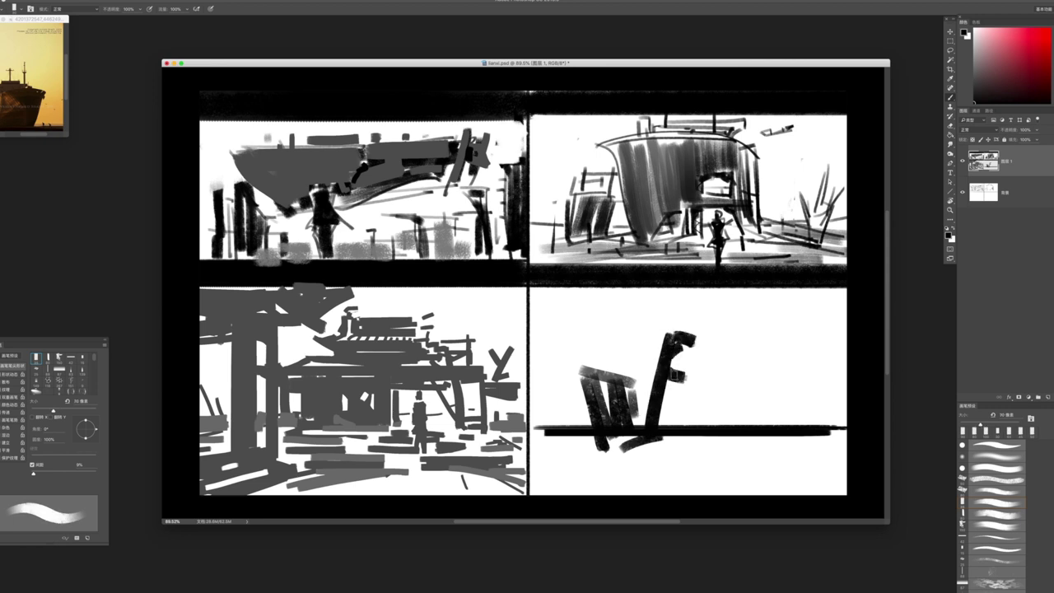
pyautogui.moveTo(669, 387); pyautogui.dragTo(600, 451)
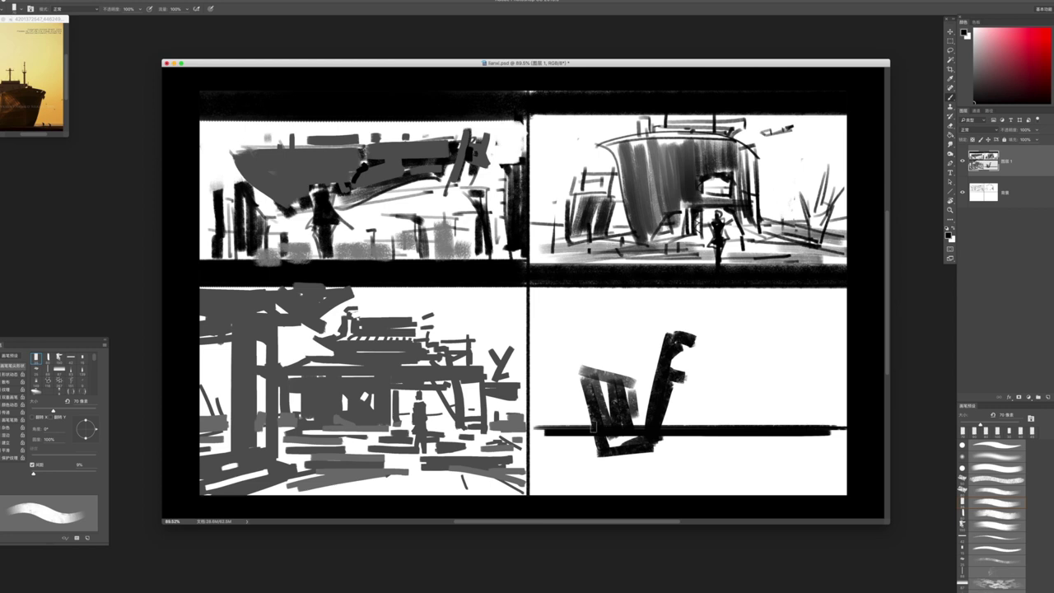
# Replace the horizon line beside the wreck with dark ground lines receding in perspective toward the panel's right edge
pyautogui.moveTo(603, 398)
pyautogui.mouseDown()
pyautogui.moveTo(632, 444)
pyautogui.moveTo(639, 425)
pyautogui.moveTo(848, 442)
pyautogui.mouseUp()
pyautogui.press('[')
pyautogui.press('[')
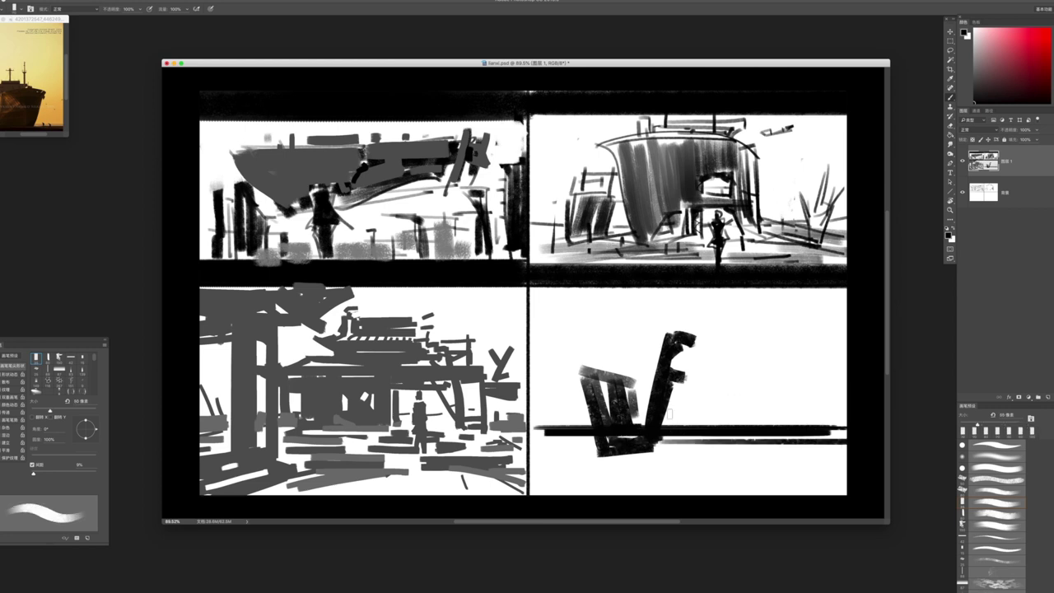
pyautogui.moveTo(665, 413); pyautogui.dragTo(847, 398)
pyautogui.moveTo(848, 435)
pyautogui.mouseDown()
pyautogui.moveTo(696, 427)
pyautogui.moveTo(858, 439)
pyautogui.moveTo(674, 428)
pyautogui.moveTo(860, 436)
pyautogui.moveTo(732, 428)
pyautogui.mouseUp()
pyautogui.press('x')
pyautogui.moveTo(640, 440); pyautogui.dragTo(847, 464)
# Fill a dark grey distant band behind the wreck and extend it toward the panel's left side
pyautogui.moveTo(660, 418)
pyautogui.mouseDown()
pyautogui.moveTo(838, 416)
pyautogui.moveTo(820, 405)
pyautogui.mouseUp()
pyautogui.moveTo(672, 419)
pyautogui.mouseDown()
pyautogui.moveTo(823, 417)
pyautogui.moveTo(814, 406)
pyautogui.mouseUp()
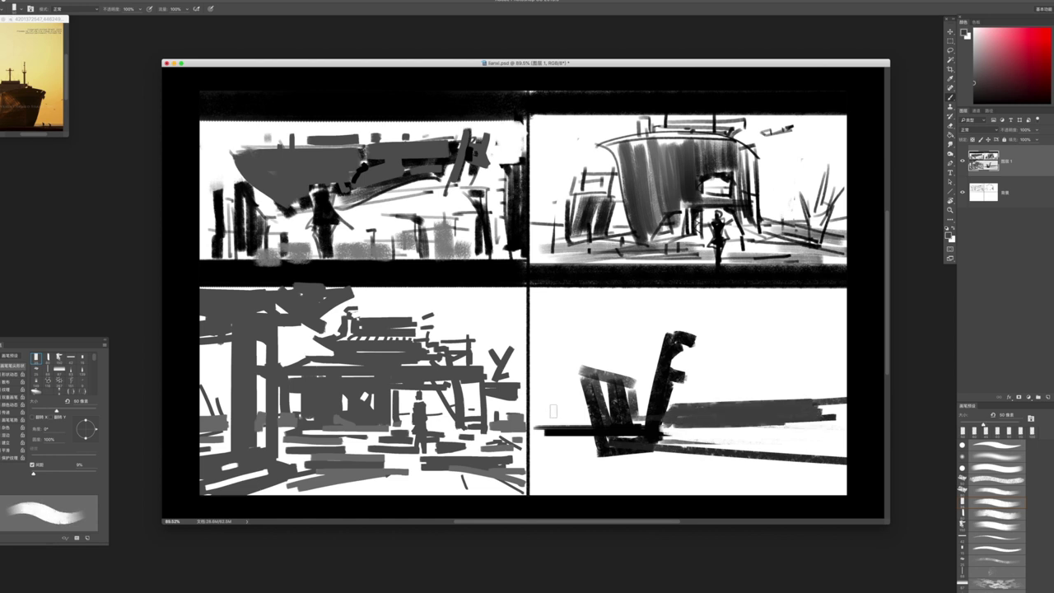
pyautogui.moveTo(545, 415); pyautogui.dragTo(590, 419)
pyautogui.press(']')
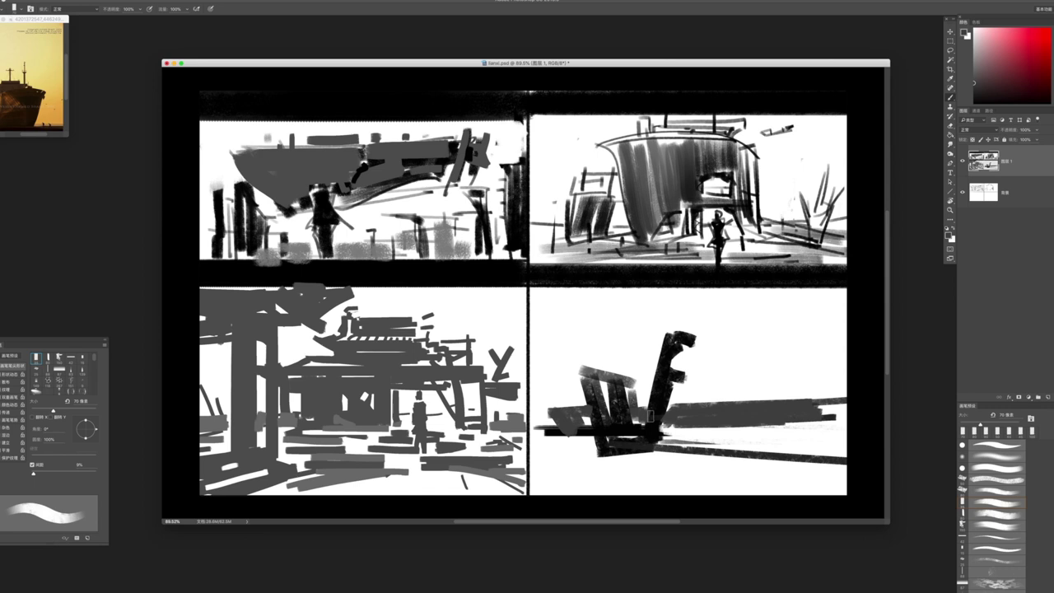
# Trim the right end of the distant grey band and paint broad strokes across the foreground
pyautogui.press('x')
pyautogui.moveTo(827, 393)
pyautogui.mouseDown()
pyautogui.moveTo(803, 422)
pyautogui.moveTo(823, 420)
pyautogui.mouseUp()
pyautogui.press(']')
pyautogui.moveTo(831, 459); pyautogui.dragTo(655, 445)
pyautogui.moveTo(827, 472); pyautogui.dragTo(597, 463)
pyautogui.moveTo(700, 493); pyautogui.dragTo(560, 465)
# Refine the distant grey ship's silhouette with small touches and a straight stroke along its deck
pyautogui.press('x')
pyautogui.click(731, 422)
pyautogui.press('x')
pyautogui.moveTo(691, 394)
pyautogui.mouseDown()
pyautogui.moveTo(827, 394)
pyautogui.moveTo(710, 393)
pyautogui.mouseUp()
pyautogui.moveTo(844, 391); pyautogui.dragTo(547, 396)
# Add a small standing figure with a separate head to the right of the wreck
pyautogui.moveTo(679, 402)
pyautogui.mouseDown()
pyautogui.moveTo(704, 421)
pyautogui.moveTo(701, 451)
pyautogui.mouseUp()
pyautogui.press('x')
pyautogui.press('[')
pyautogui.hotkey('ctrl', 'z')
pyautogui.moveTo(705, 410); pyautogui.dragTo(701, 448)
pyautogui.click(707, 402)
# Paint dark strokes across the foreground beneath the wreck, undoing the ones that do not fit
pyautogui.moveTo(610, 455); pyautogui.dragTo(753, 492)
pyautogui.hotkey('ctrl', 'z')
pyautogui.moveTo(564, 460); pyautogui.dragTo(643, 492)
pyautogui.moveTo(675, 481); pyautogui.dragTo(723, 496)
pyautogui.moveTo(550, 444); pyautogui.dragTo(600, 454)
pyautogui.hotkey('ctrl', 'z')
# Paint slanted ground strokes around the figure and along both side edges of the panel
pyautogui.moveTo(652, 434)
pyautogui.mouseDown()
pyautogui.moveTo(702, 445)
pyautogui.moveTo(794, 419)
pyautogui.mouseUp()
pyautogui.moveTo(686, 442); pyautogui.dragTo(805, 425)
pyautogui.moveTo(704, 451); pyautogui.dragTo(811, 434)
pyautogui.moveTo(810, 439); pyautogui.dragTo(848, 433)
pyautogui.moveTo(532, 443); pyautogui.dragTo(594, 433)
# Add small superstructure marks above the deck of the distant ship
pyautogui.press(']')
pyautogui.moveTo(755, 383); pyautogui.dragTo(782, 382)
pyautogui.press('[')
pyautogui.hotkey('ctrl', 'z')
pyautogui.click(774, 372)
pyautogui.click(763, 371)
pyautogui.press('[')
pyautogui.moveTo(564, 359); pyautogui.dragTo(564, 392)
pyautogui.press('[')
pyautogui.hotkey('ctrl', 'z')
pyautogui.press(']')
pyautogui.press(']')
pyautogui.press(']')
pyautogui.press(']')
pyautogui.press(']')
pyautogui.click(601, 443)
pyautogui.hotkey('ctrl', 'z')
# Thicken the wreck's silhouette with heavy black strokes on its hull and upright, and extend the upright's tip
pyautogui.moveTo(569, 350)
pyautogui.mouseDown()
pyautogui.moveTo(609, 466)
pyautogui.moveTo(612, 439)
pyautogui.moveTo(664, 465)
pyautogui.mouseUp()
pyautogui.press(']')
pyautogui.moveTo(674, 389)
pyautogui.mouseDown()
pyautogui.moveTo(658, 461)
pyautogui.moveTo(663, 445)
pyautogui.moveTo(671, 469)
pyautogui.mouseUp()
pyautogui.moveTo(680, 344); pyautogui.dragTo(677, 373)
pyautogui.moveTo(688, 321); pyautogui.dragTo(680, 334)
pyautogui.moveTo(571, 374)
pyautogui.mouseDown()
pyautogui.moveTo(623, 373)
pyautogui.moveTo(612, 419)
pyautogui.moveTo(635, 446)
pyautogui.moveTo(596, 447)
pyautogui.moveTo(641, 451)
pyautogui.moveTo(601, 471)
pyautogui.mouseUp()
# Add broad ground strokes below the wreck, in the panel's lower-left corner and toward its right edge
pyautogui.moveTo(668, 466); pyautogui.dragTo(840, 471)
pyautogui.moveTo(574, 479); pyautogui.dragTo(690, 481)
pyautogui.moveTo(546, 493)
pyautogui.mouseDown()
pyautogui.moveTo(584, 470)
pyautogui.moveTo(591, 451)
pyautogui.mouseUp()
pyautogui.press('[')
pyautogui.moveTo(765, 433)
pyautogui.mouseDown()
pyautogui.moveTo(845, 428)
pyautogui.moveTo(848, 414)
pyautogui.mouseUp()
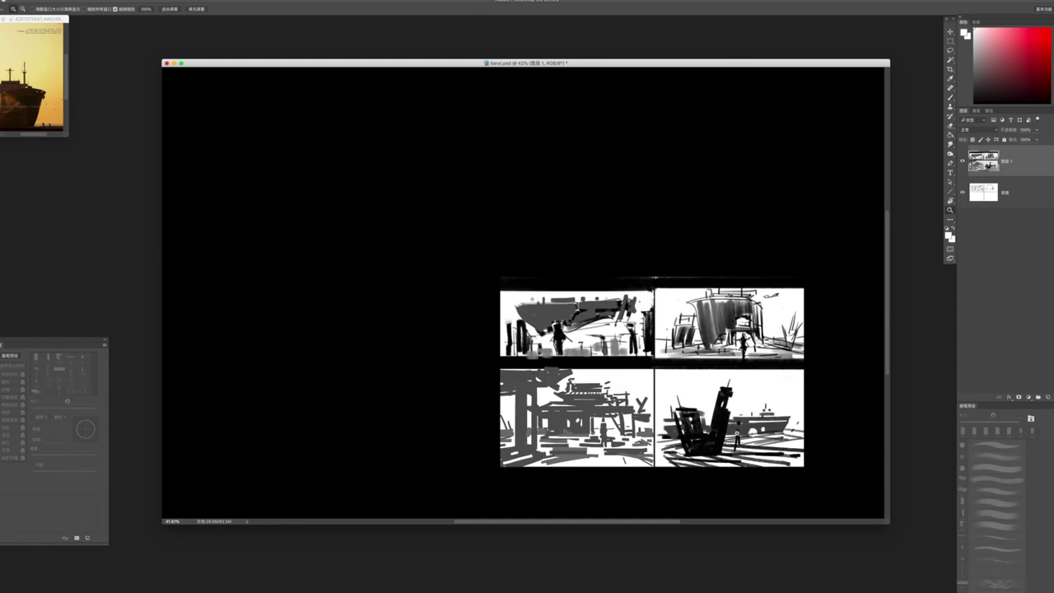
pyautogui.moveTo(838, 393)
pyautogui.mouseDown()
pyautogui.moveTo(748, 389)
pyautogui.moveTo(776, 388)
pyautogui.moveTo(699, 362)
pyautogui.mouseUp()
pyautogui.press('b')
pyautogui.moveTo(675, 405); pyautogui.dragTo(651, 414)
pyautogui.press(']')
pyautogui.press(']')
pyautogui.press(']')
pyautogui.press(']')
pyautogui.press(']')
pyautogui.press(']')
pyautogui.press(']')
pyautogui.press(']')
pyautogui.press(']')
pyautogui.press(']')
pyautogui.press(']')
pyautogui.press(']')
pyautogui.press(']')
pyautogui.press(']')
pyautogui.press('z')
pyautogui.moveTo(656, 374); pyautogui.dragTo(726, 415)
pyautogui.press('b')
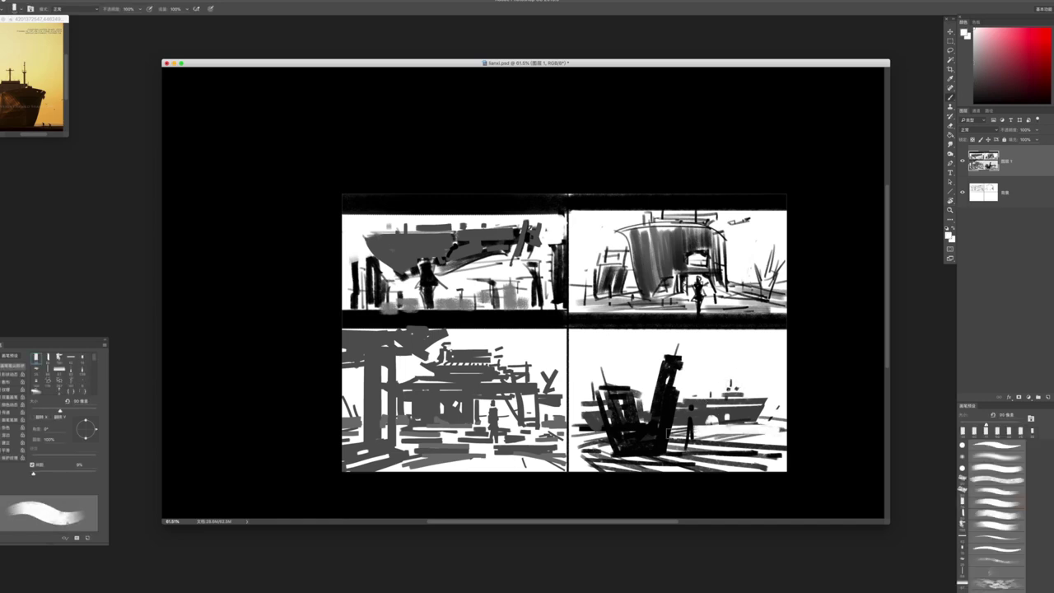
pyautogui.press('z')
pyautogui.moveTo(745, 475)
pyautogui.mouseDown()
pyautogui.moveTo(720, 475)
pyautogui.moveTo(737, 476)
pyautogui.mouseUp()
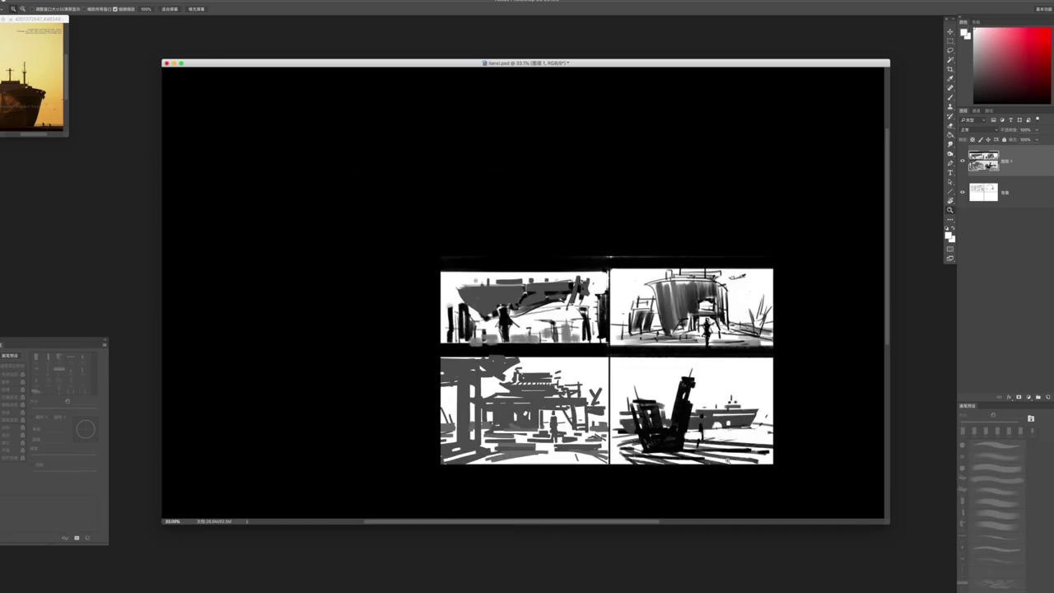
pyautogui.press('b')
pyautogui.press('z')
pyautogui.moveTo(671, 394); pyautogui.dragTo(688, 394)
# Dab small dark horizontal marks into the sky above the distant ship
pyautogui.press('b')
pyautogui.press('[')
pyautogui.press('[')
pyautogui.press('[')
pyautogui.press('[')
pyautogui.press('[')
pyautogui.click(738, 388)
pyautogui.click(783, 378)
pyautogui.press('[')
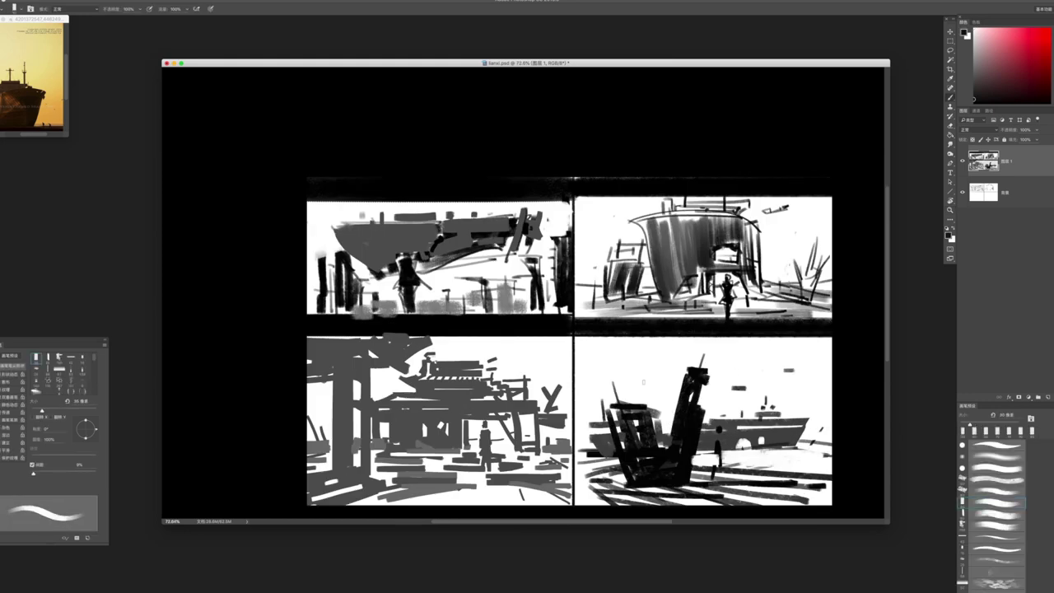
# Paint dark diagonal strokes across the right end of the distant ship
pyautogui.moveTo(649, 445)
pyautogui.mouseDown()
pyautogui.moveTo(576, 445)
pyautogui.moveTo(719, 445)
pyautogui.moveTo(703, 429)
pyautogui.mouseUp()
pyautogui.press(']')
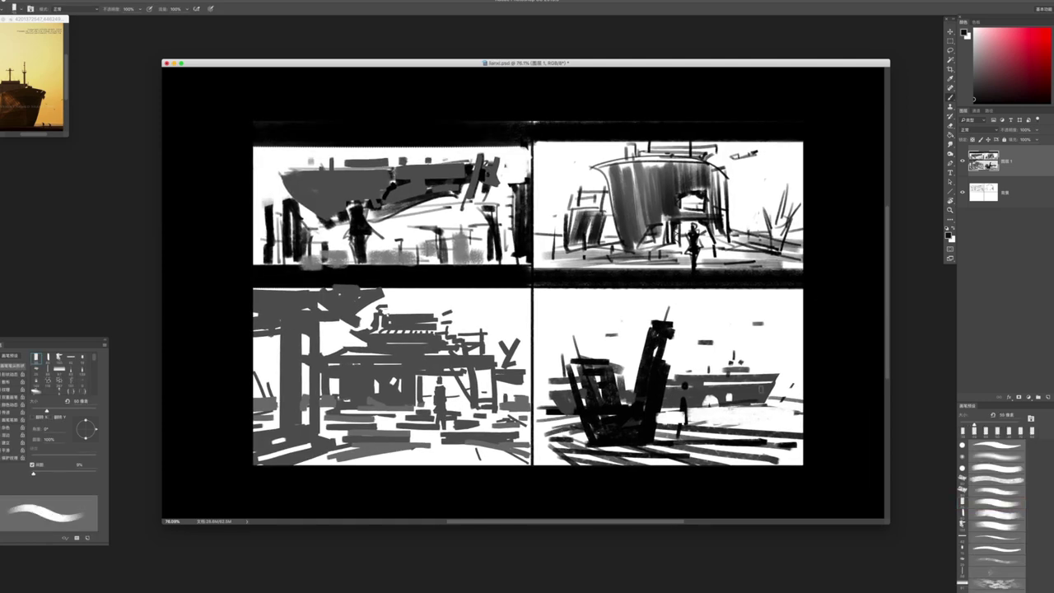
pyautogui.moveTo(743, 406); pyautogui.dragTo(763, 381)
pyautogui.moveTo(760, 406); pyautogui.dragTo(785, 373)
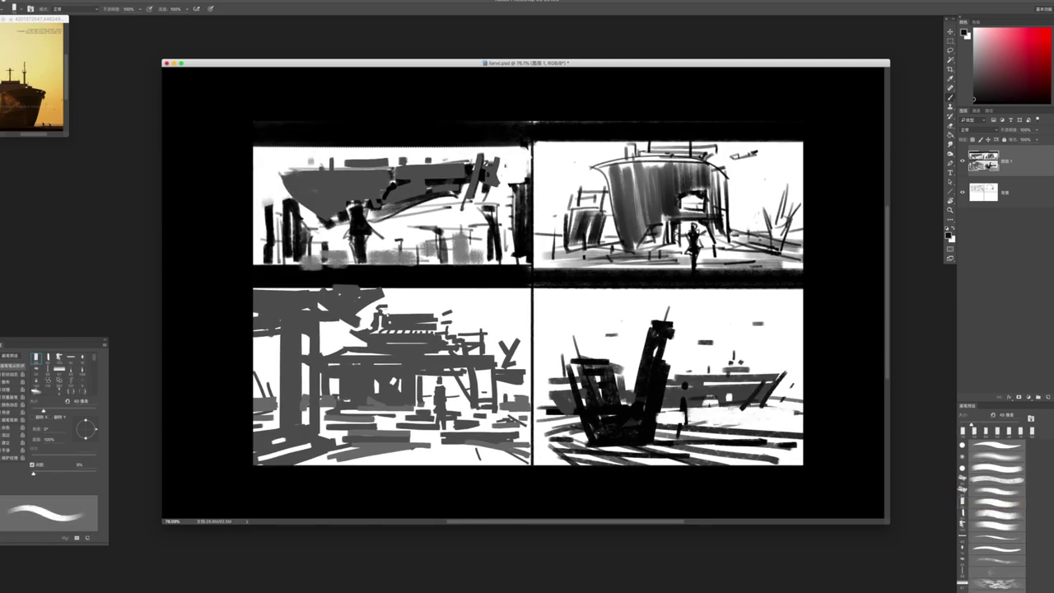
pyautogui.press('super+minus')
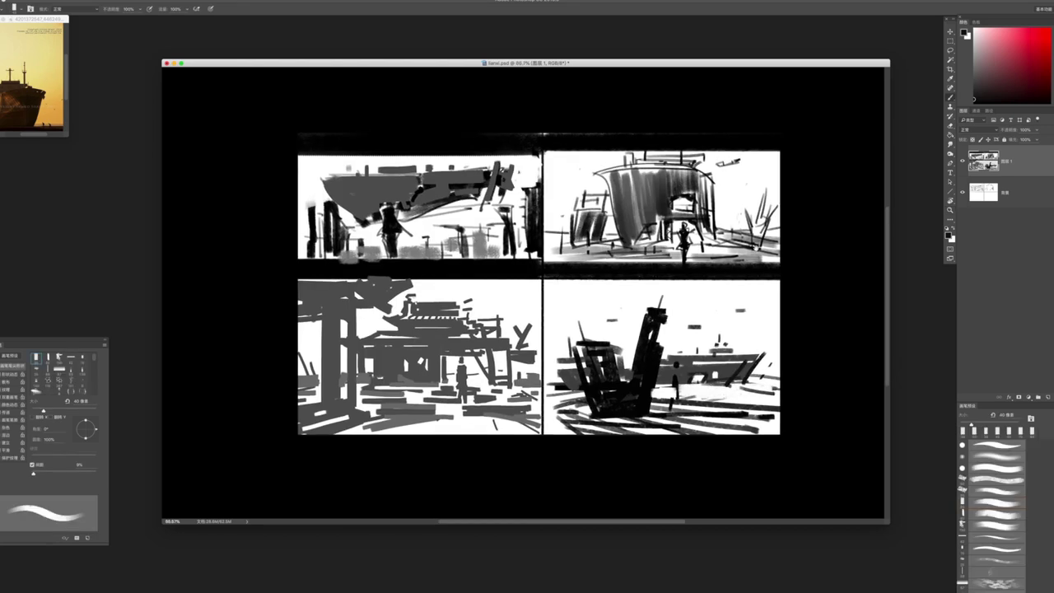
pyautogui.scroll(3, 538, 321)
pyautogui.press(']')
pyautogui.press(']')
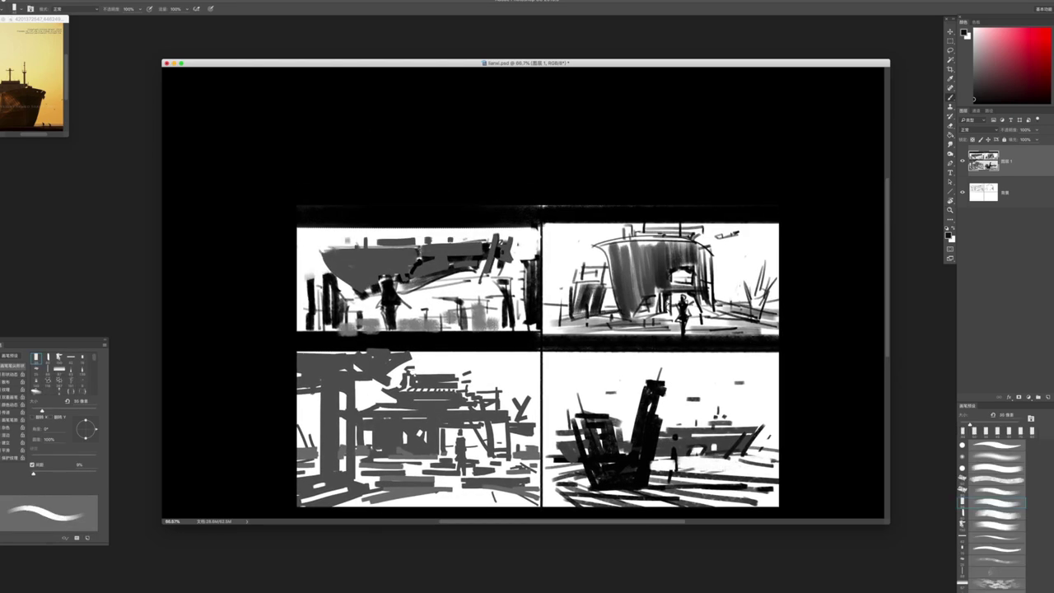
pyautogui.press('.')
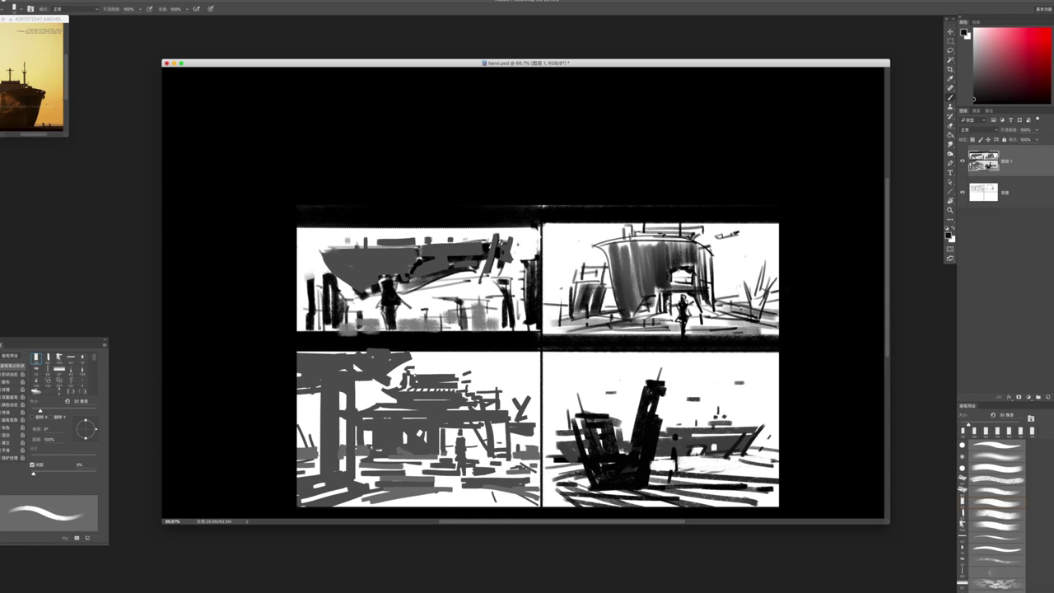
pyautogui.scroll(-3, 704, 329)
pyautogui.scroll(4, 704, 329)
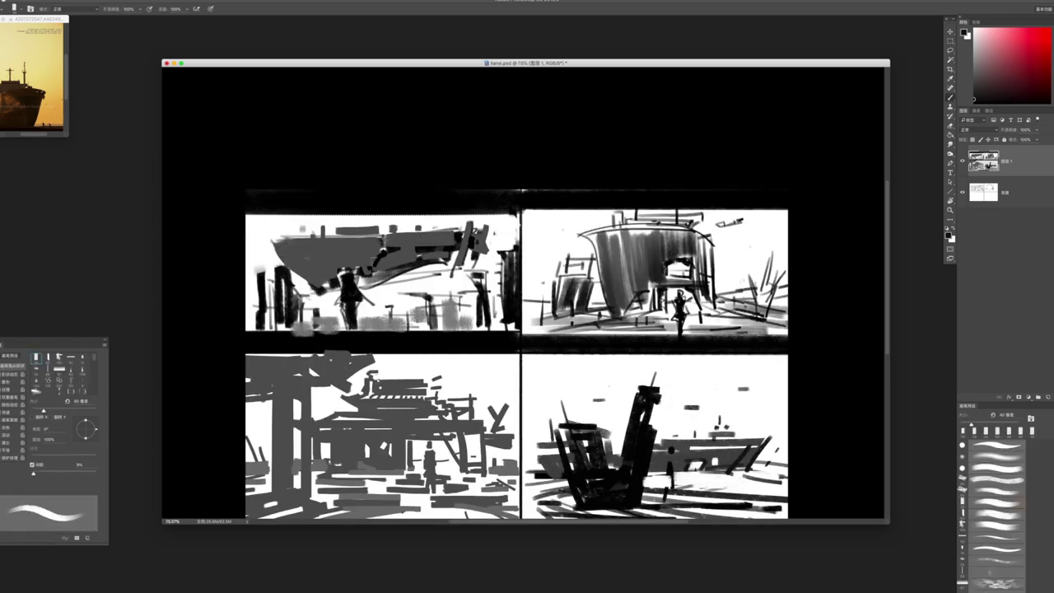
# Paint light grey strokes across the ground to the right of the figure in the upper-right panel
pyautogui.press(']')
pyautogui.press(']')
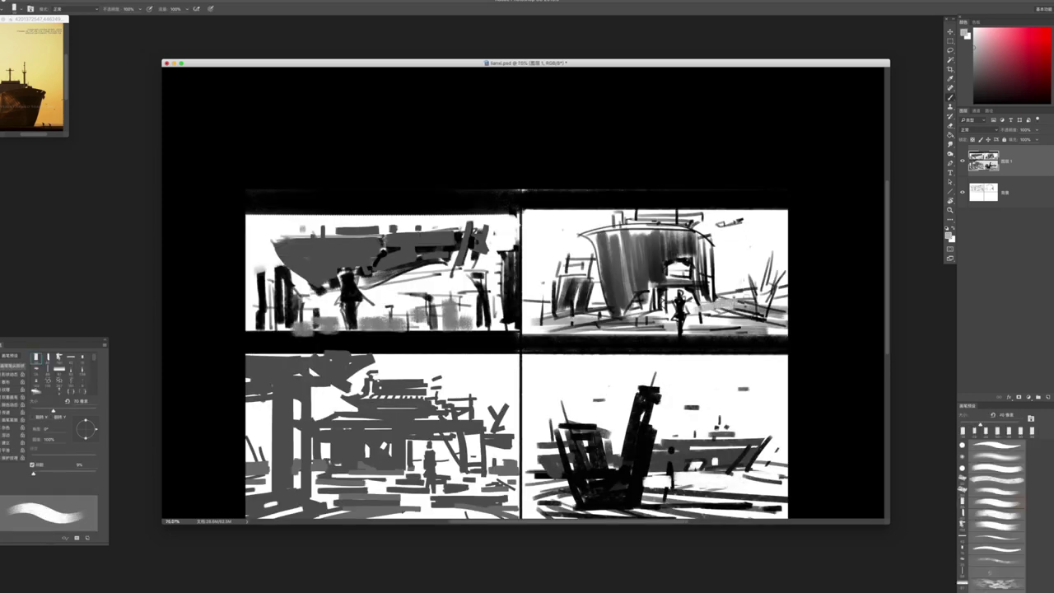
pyautogui.moveTo(648, 346)
pyautogui.mouseDown()
pyautogui.moveTo(617, 345)
pyautogui.moveTo(642, 346)
pyautogui.mouseUp()
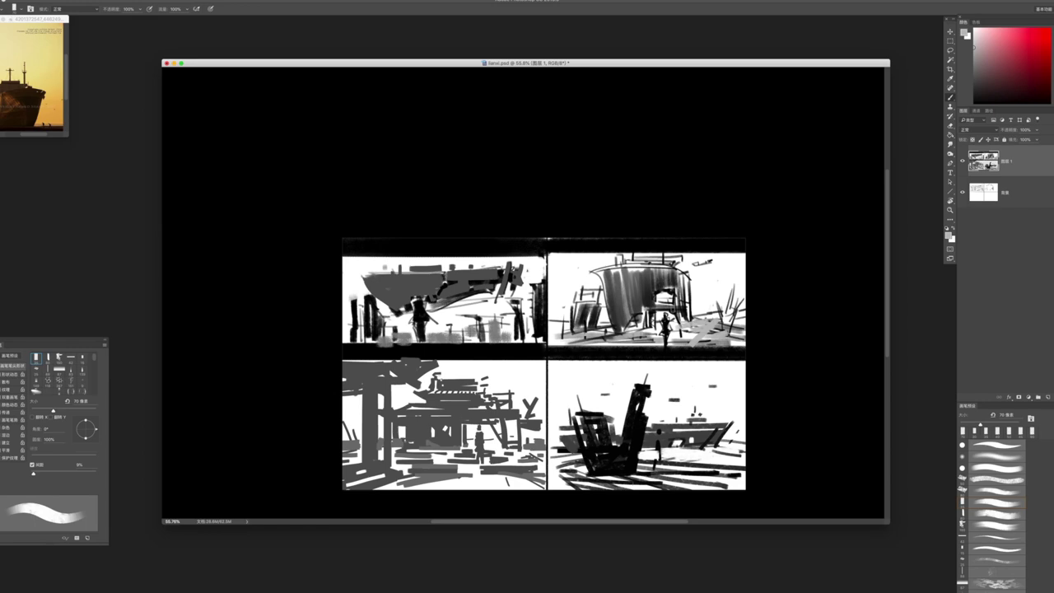
pyautogui.moveTo(650, 315); pyautogui.dragTo(684, 315)
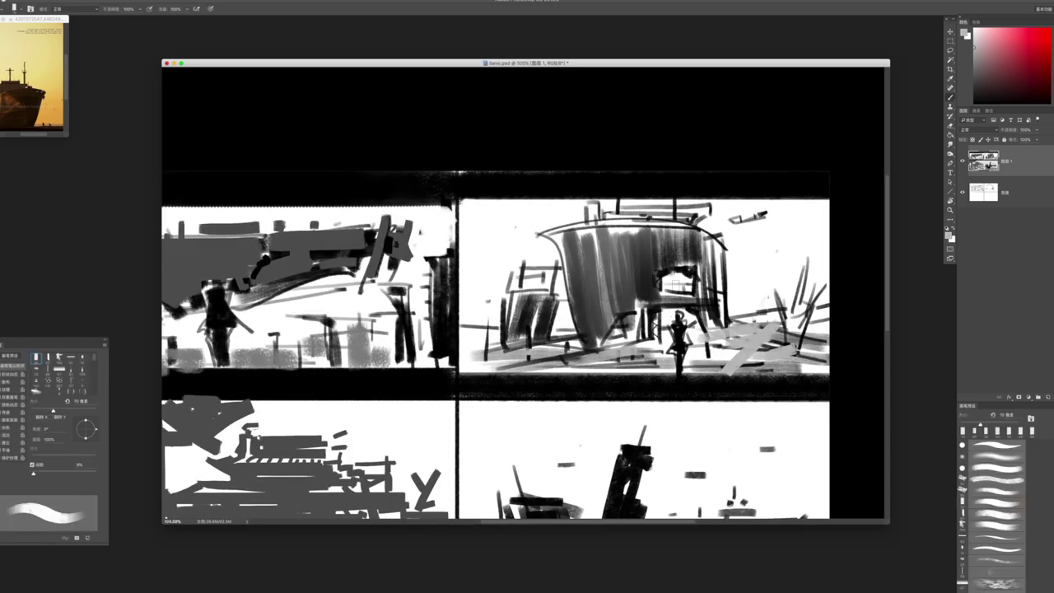
# Add grey background strips on both sides of the large hull in the upper-right panel
pyautogui.press(']')
pyautogui.press('[')
pyautogui.press('[')
pyautogui.press('[')
pyautogui.moveTo(733, 305); pyautogui.dragTo(764, 303)
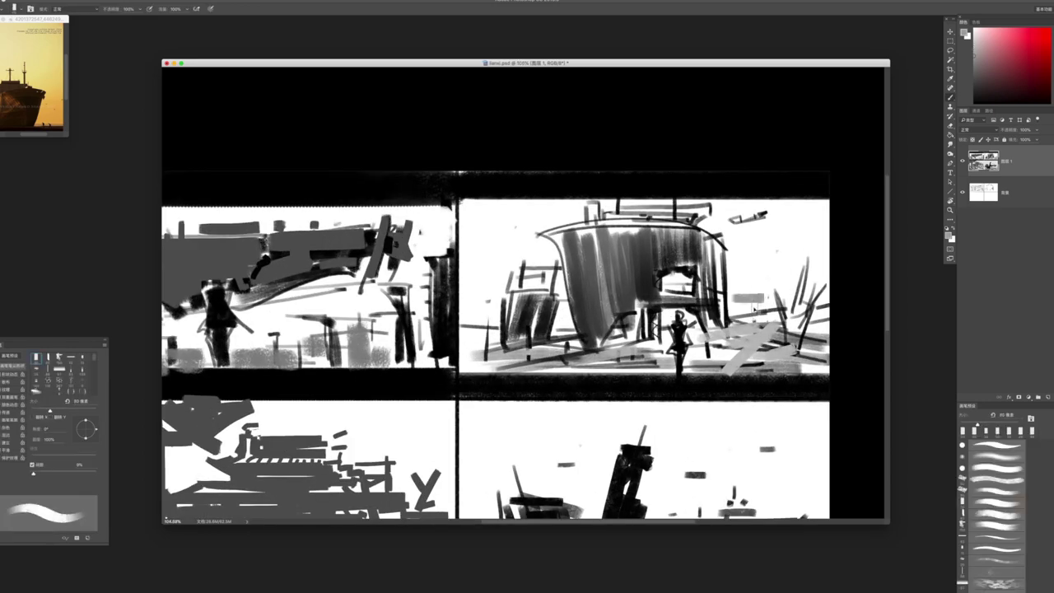
pyautogui.moveTo(465, 316)
pyautogui.mouseDown()
pyautogui.moveTo(489, 318)
pyautogui.moveTo(490, 332)
pyautogui.mouseUp()
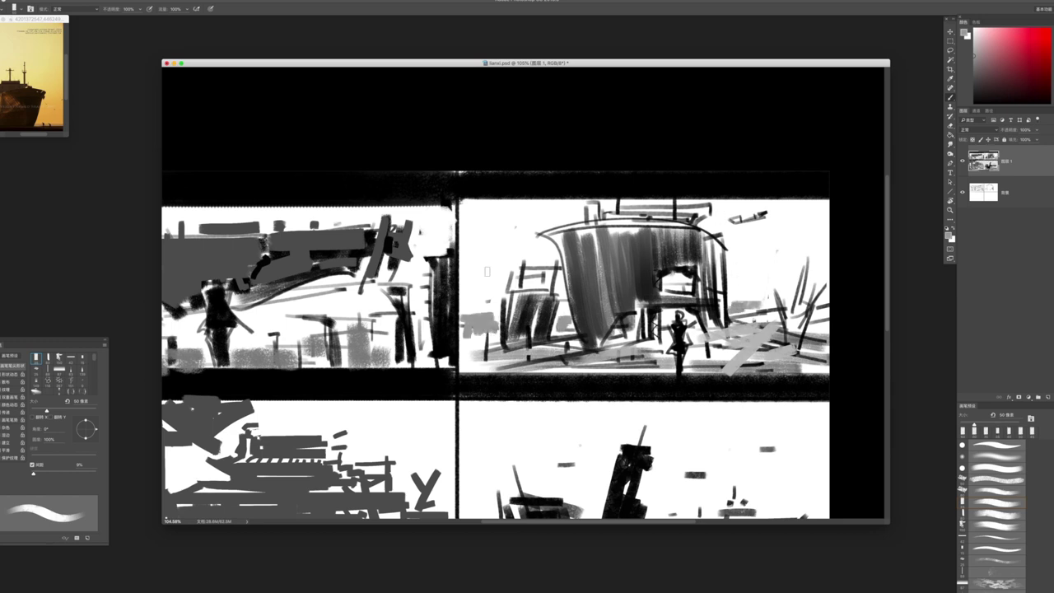
pyautogui.moveTo(497, 313); pyautogui.dragTo(462, 316)
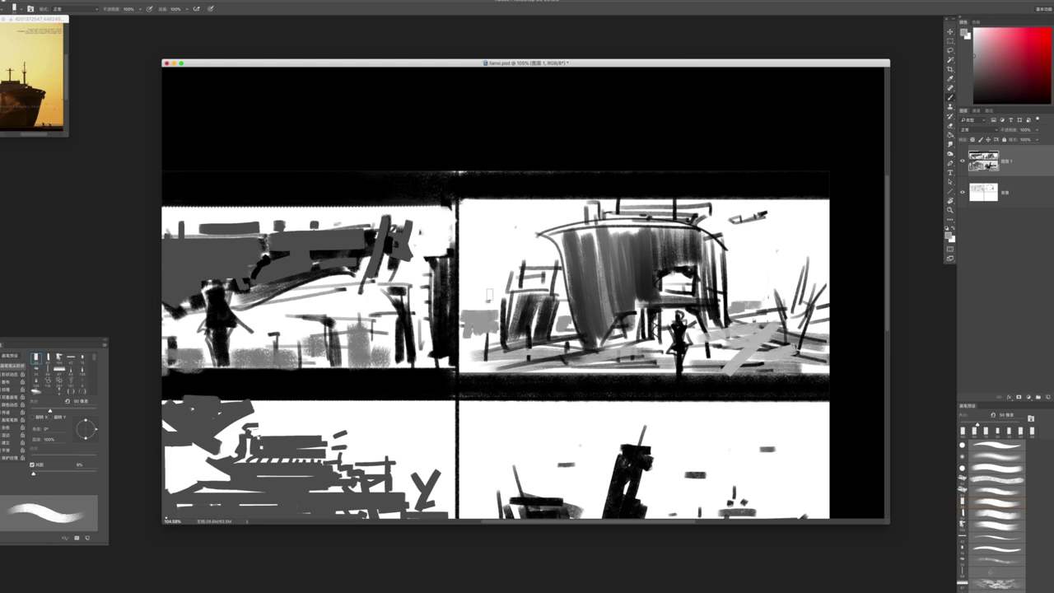
# Add narrow grey slanted strokes to the large hull above and beside its opening
pyautogui.scroll(-2, 500, 342)
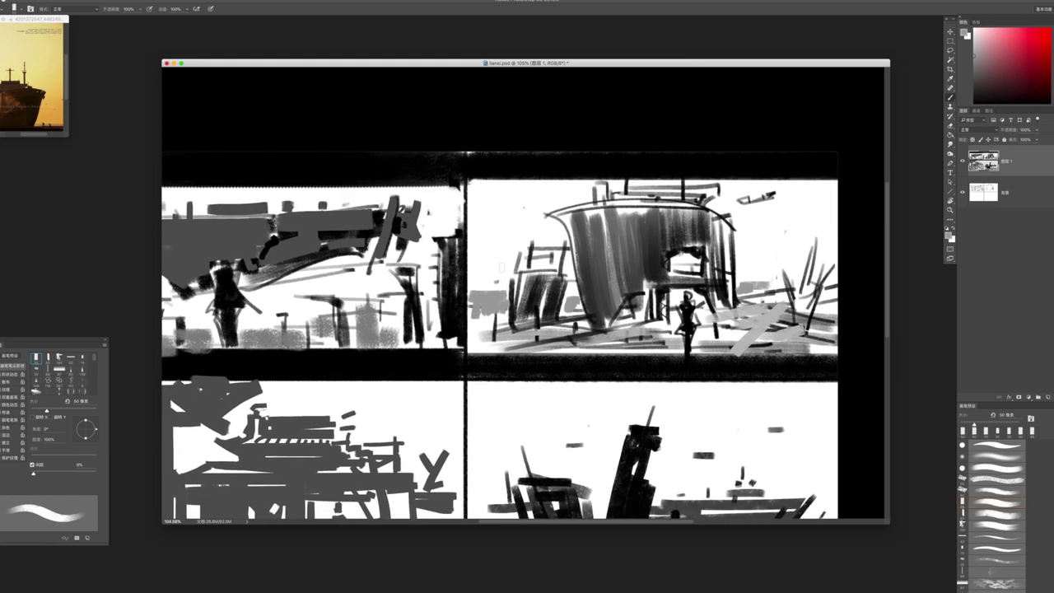
pyautogui.press('[')
pyautogui.press('[')
pyautogui.press('[')
pyautogui.moveTo(718, 222); pyautogui.dragTo(727, 307)
pyautogui.moveTo(698, 211)
pyautogui.mouseDown()
pyautogui.moveTo(702, 246)
pyautogui.moveTo(665, 259)
pyautogui.mouseUp()
pyautogui.moveTo(661, 213); pyautogui.dragTo(667, 257)
# Add narrow grey strokes along the large hull's left edge and beside its opening in the upper-right panel
pyautogui.click(996, 500)
pyautogui.moveTo(609, 224)
pyautogui.mouseDown()
pyautogui.moveTo(581, 284)
pyautogui.moveTo(596, 303)
pyautogui.mouseUp()
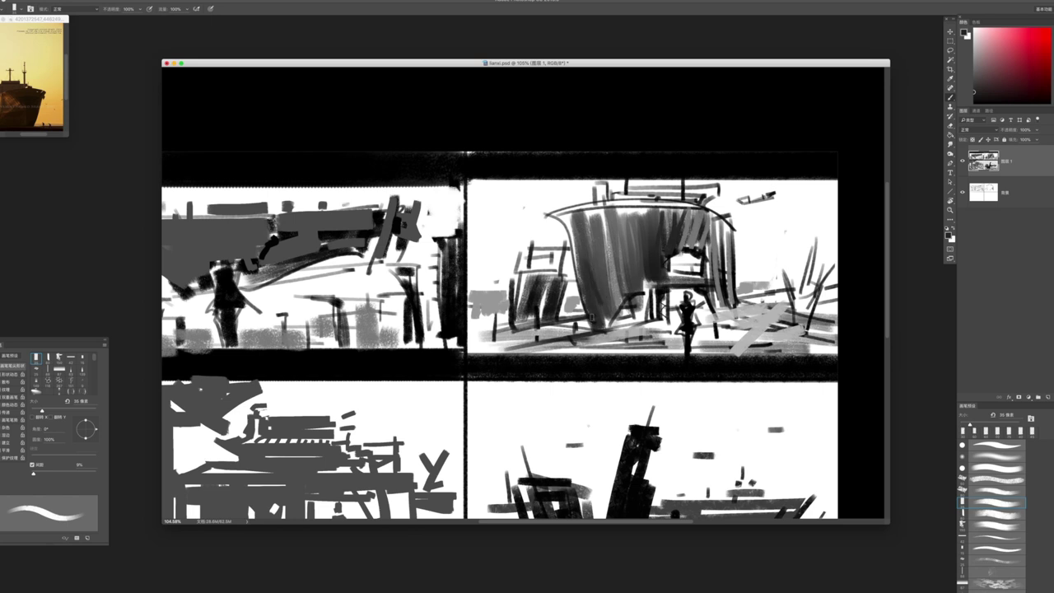
pyautogui.press('[')
pyautogui.press('[')
pyautogui.press(']')
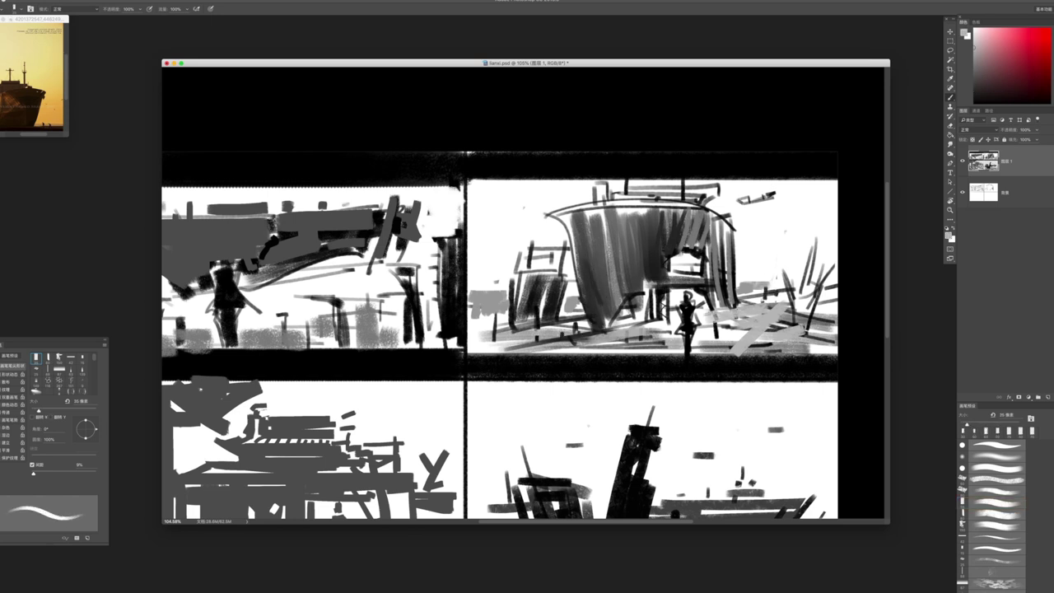
pyautogui.moveTo(646, 276); pyautogui.dragTo(662, 306)
# Paint a black shape at the base of the large hull and darken the smaller structure to its left
pyautogui.press('z')
pyautogui.moveTo(712, 312); pyautogui.dragTo(815, 268)
pyautogui.press('b')
pyautogui.moveTo(692, 266); pyautogui.dragTo(658, 259)
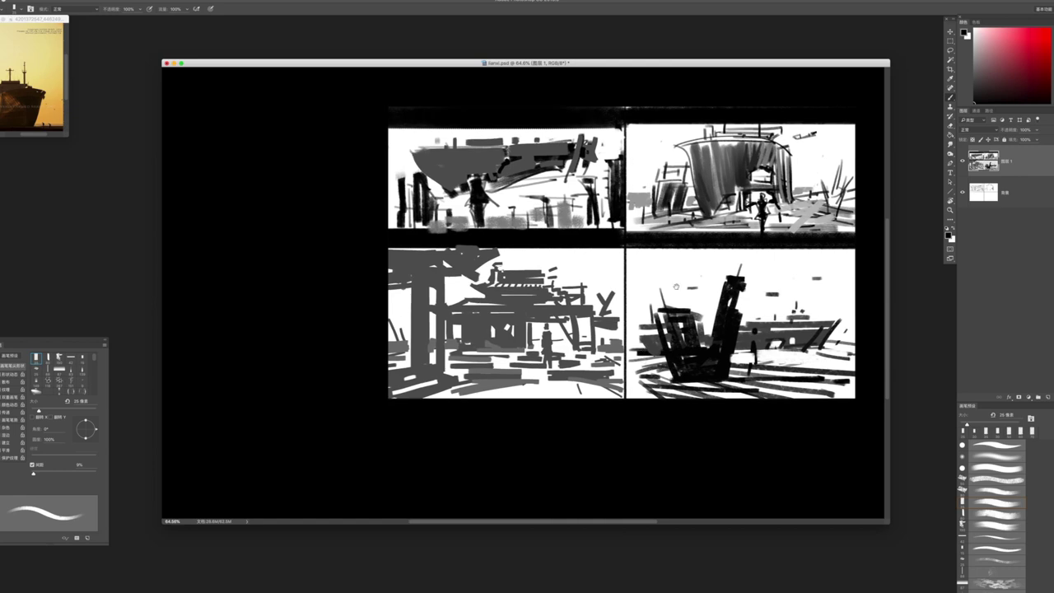
pyautogui.scroll(3, 700, 286)
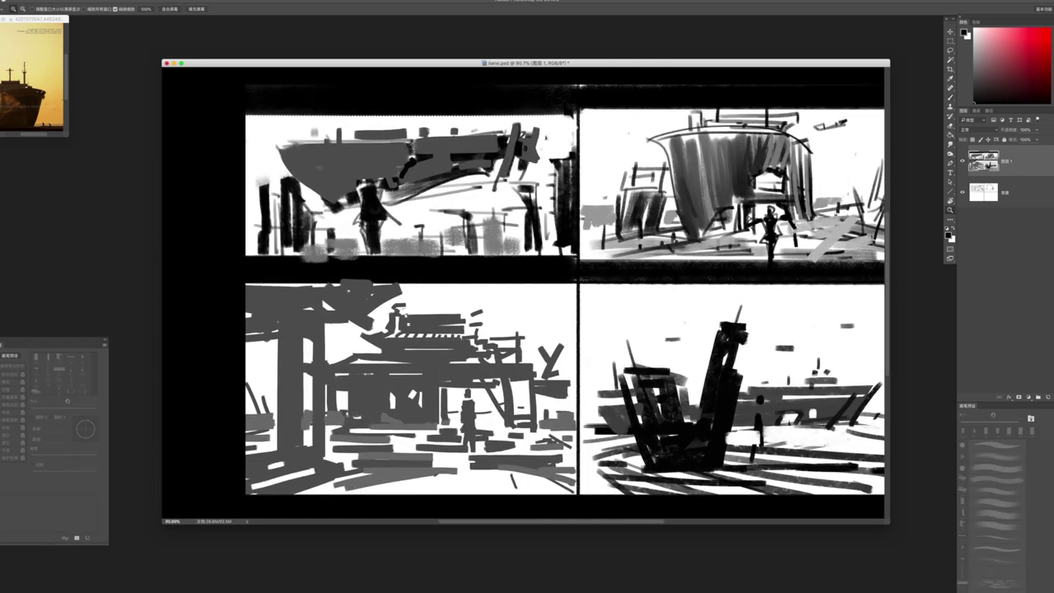
pyautogui.press(']')
pyautogui.press('x')
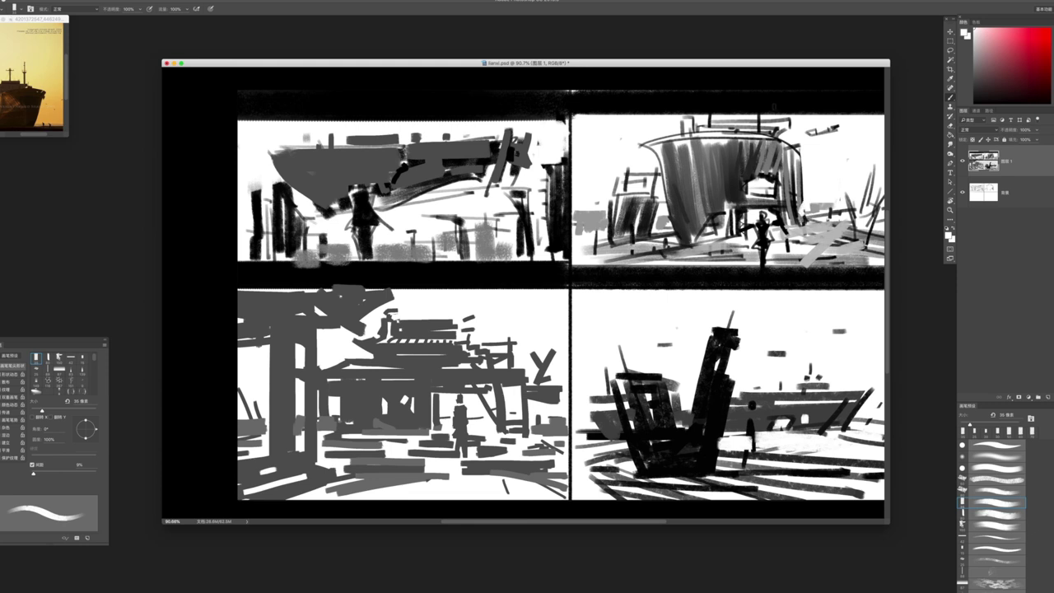
pyautogui.press('x')
pyautogui.press(']')
pyautogui.moveTo(709, 221); pyautogui.dragTo(713, 239)
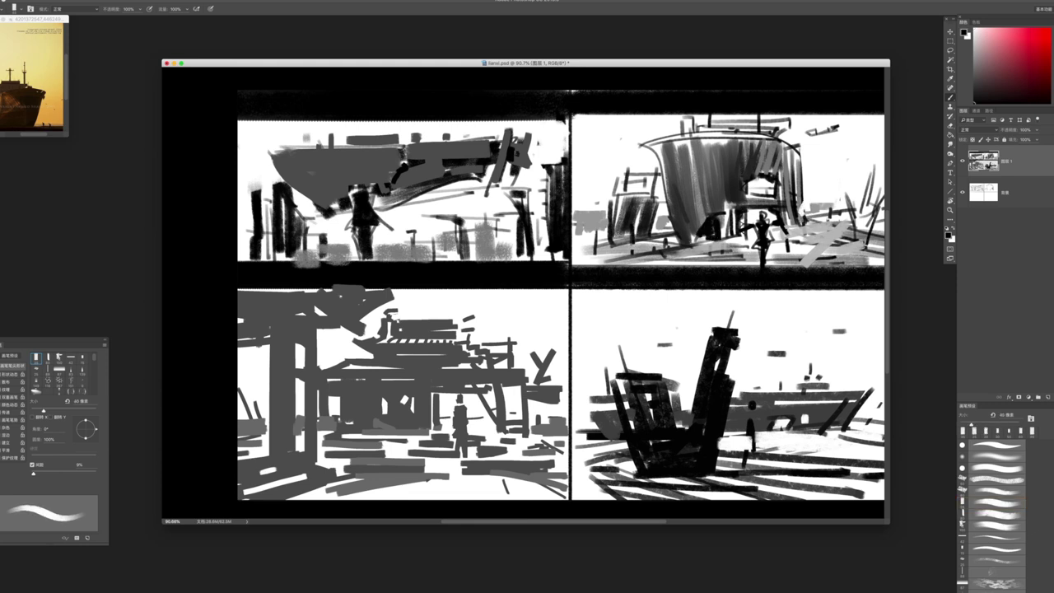
pyautogui.press(']')
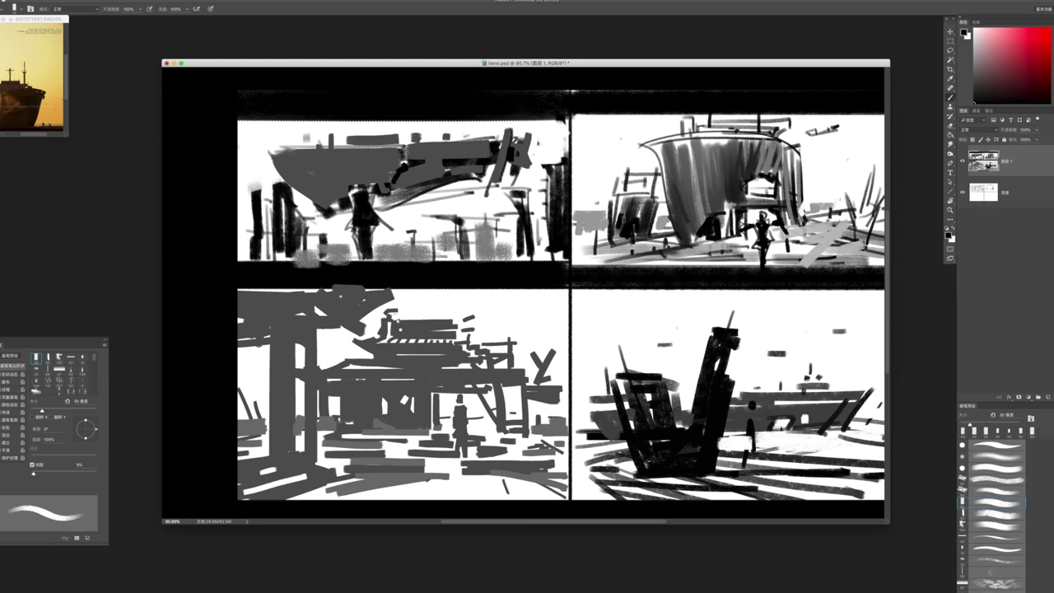
# Paint broad dark diagonal strokes across the upper part of the large hull
pyautogui.scroll(2, 554, 315)
pyautogui.hscroll(1, 554, 315)
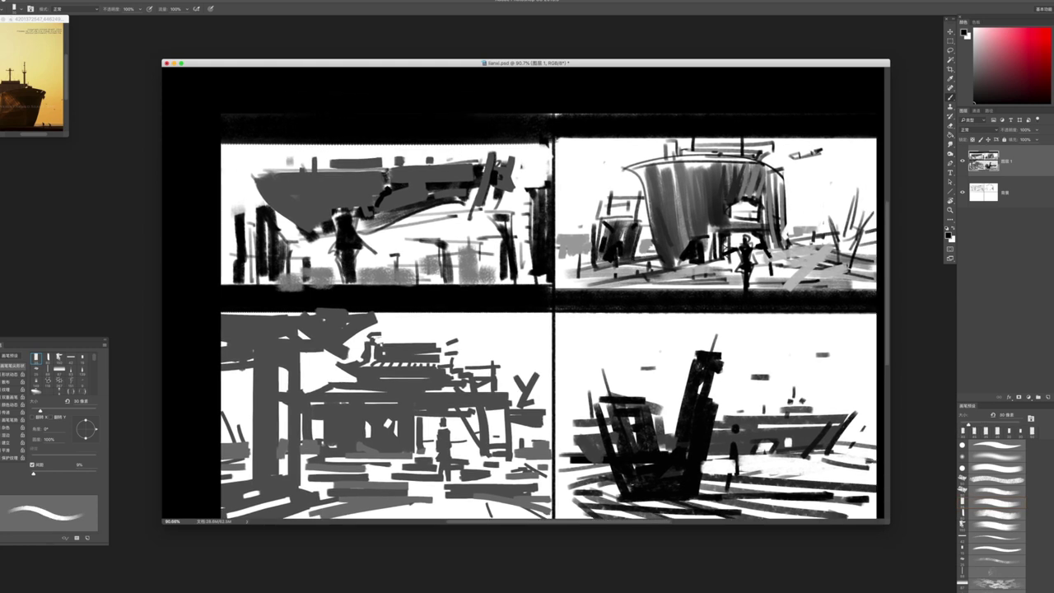
pyautogui.moveTo(699, 206)
pyautogui.mouseDown()
pyautogui.moveTo(720, 160)
pyautogui.moveTo(675, 183)
pyautogui.moveTo(708, 182)
pyautogui.mouseUp()
# Copy the upper-right hull panel into a new document of its own and enlarge that document's window
pyautogui.press('z')
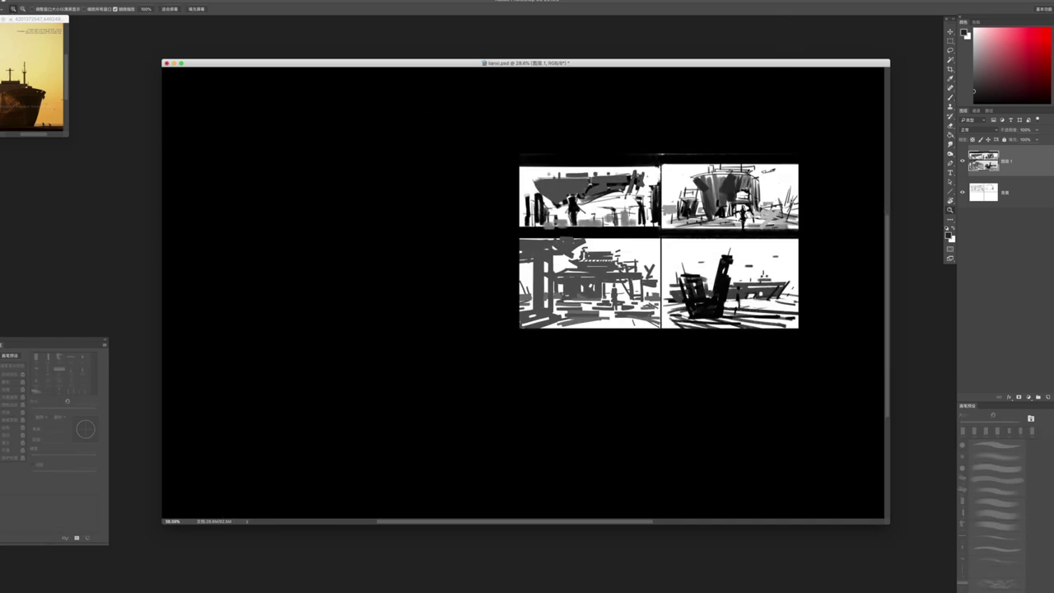
pyautogui.moveTo(623, 196); pyautogui.dragTo(700, 196)
pyautogui.press('b')
pyautogui.press('m')
pyautogui.moveTo(624, 156); pyautogui.dragTo(868, 234)
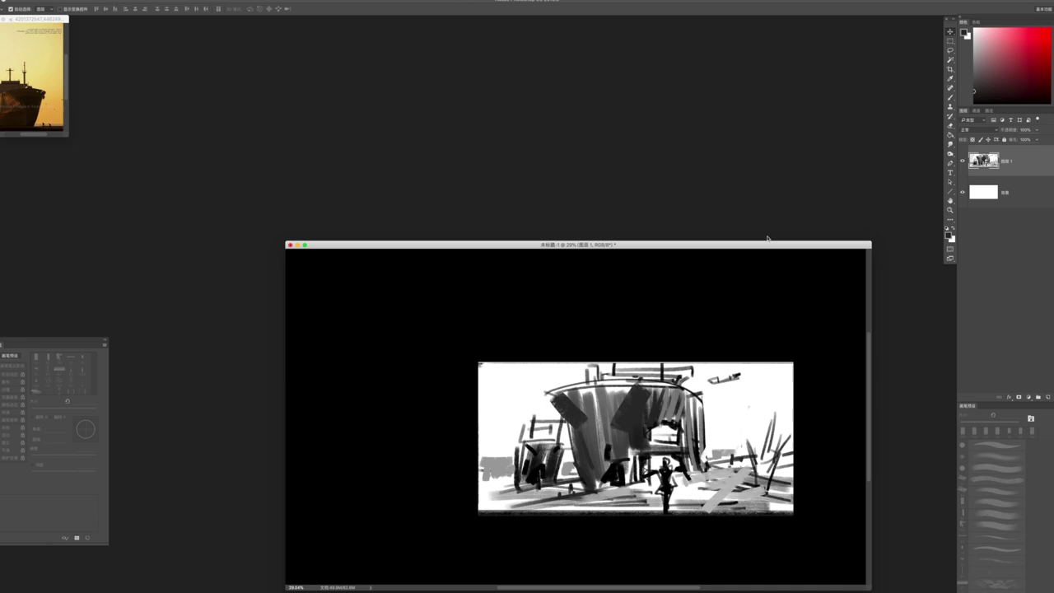
pyautogui.moveTo(767, 245); pyautogui.dragTo(654, 27)
pyautogui.moveTo(759, 369); pyautogui.dragTo(906, 556)
pyautogui.moveTo(568, 286)
pyautogui.mouseDown()
pyautogui.moveTo(669, 293)
pyautogui.moveTo(704, 314)
pyautogui.moveTo(741, 317)
pyautogui.moveTo(576, 312)
pyautogui.moveTo(510, 283)
pyautogui.mouseUp()
# Merge the drawing layer with the background and turn the result into an unlocked layer
pyautogui.press('b')
pyautogui.press(']')
pyautogui.press(']')
pyautogui.press(']')
pyautogui.press(']')
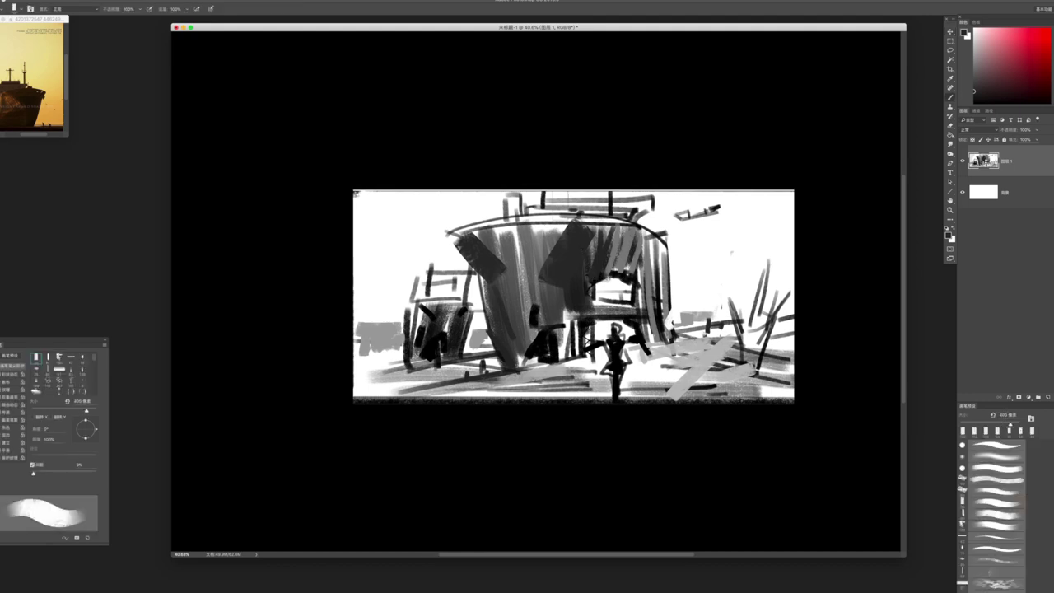
pyautogui.press('[')
pyautogui.press('[')
pyautogui.press('[')
pyautogui.press('[')
pyautogui.hotkey('ctrl', 'e')
pyautogui.click(1043, 156)
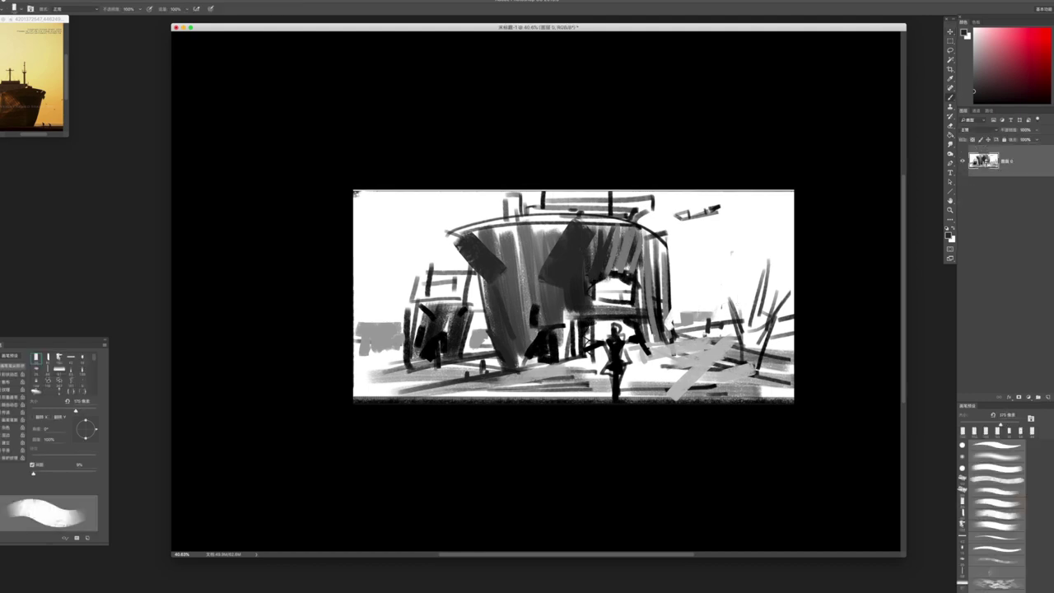
# Paint grey strokes over the ground below the hull and to the right of the figure
pyautogui.press('[')
pyautogui.press('[')
pyautogui.press('[')
pyautogui.press('[')
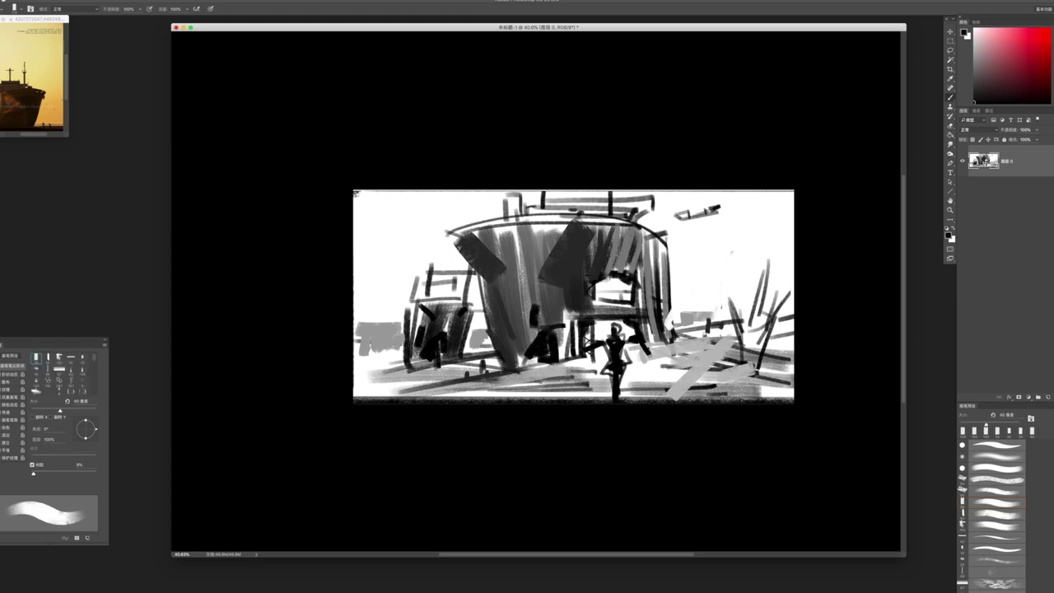
pyautogui.press(']')
pyautogui.press(']')
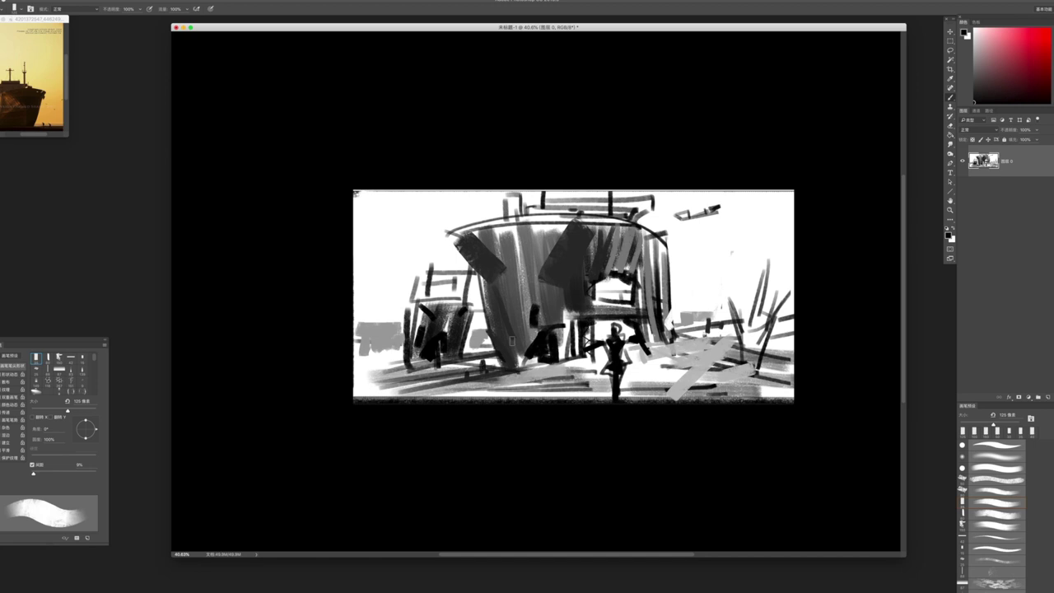
pyautogui.press('.')
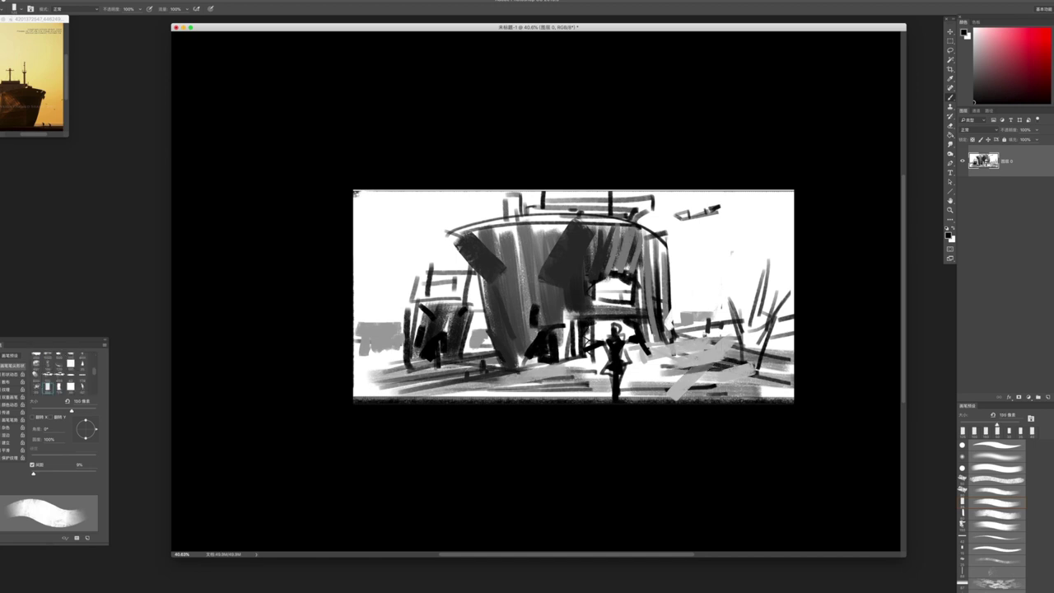
pyautogui.moveTo(667, 383); pyautogui.dragTo(753, 372)
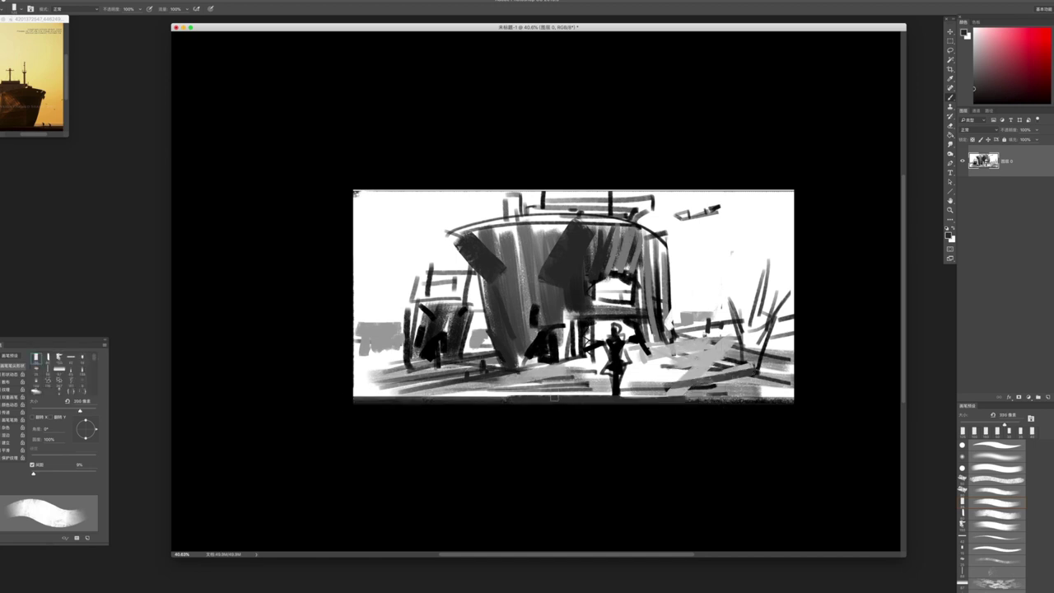
# Cover the rough lower edge of the ground with a horizontal dark grey strip
pyautogui.press('.')
pyautogui.scroll(2, 387, 399)
pyautogui.press(']')
pyautogui.moveTo(386, 399)
pyautogui.mouseDown()
pyautogui.moveTo(273, 395)
pyautogui.moveTo(651, 380)
pyautogui.moveTo(881, 391)
pyautogui.mouseUp()
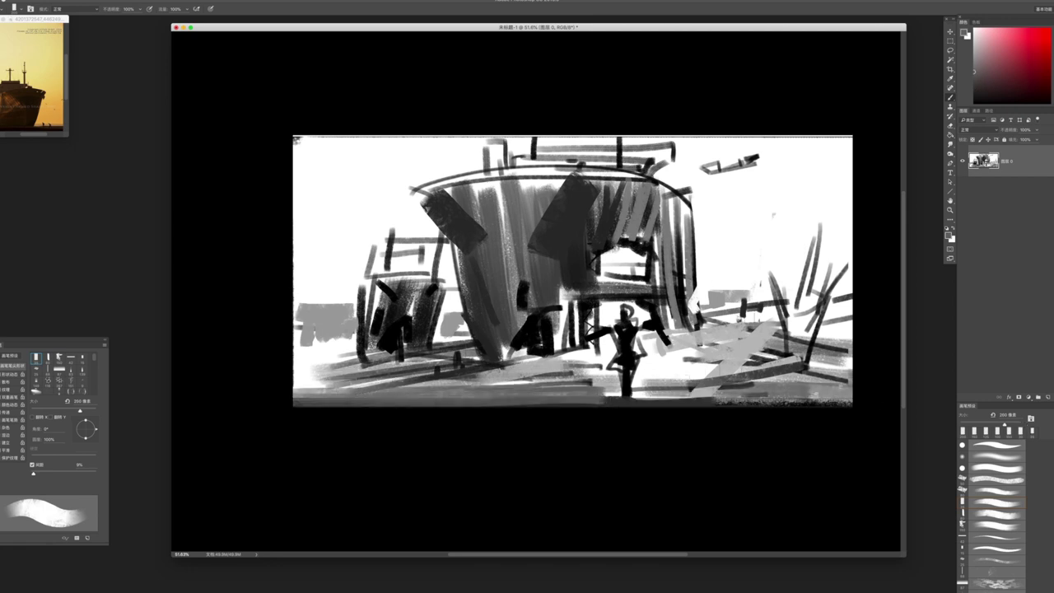
# Paint grey background blocks on the horizon at the far right and far left of the scene
pyautogui.moveTo(854, 293); pyautogui.dragTo(824, 318)
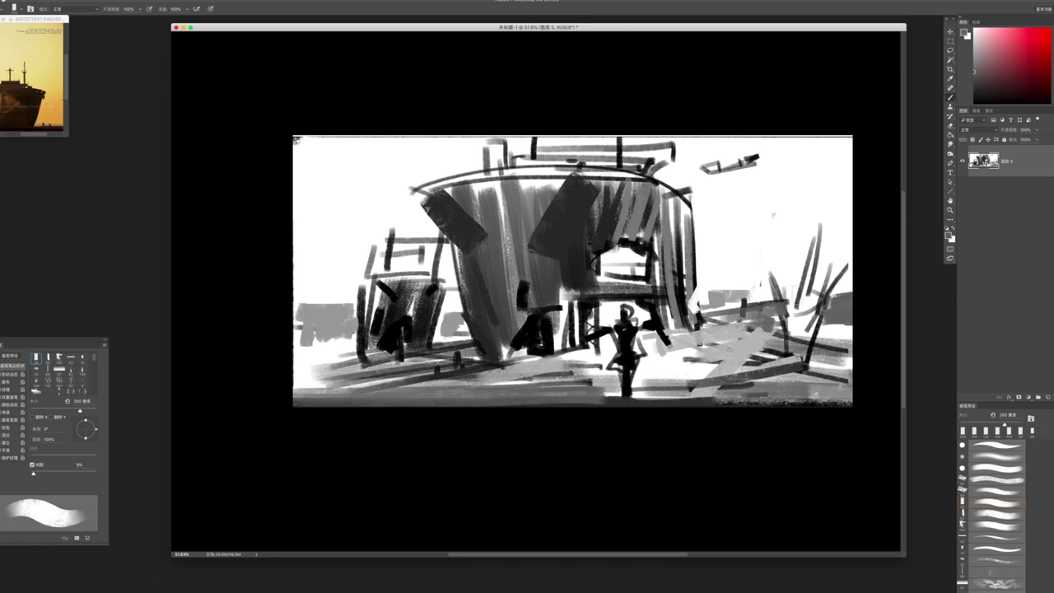
pyautogui.press('[')
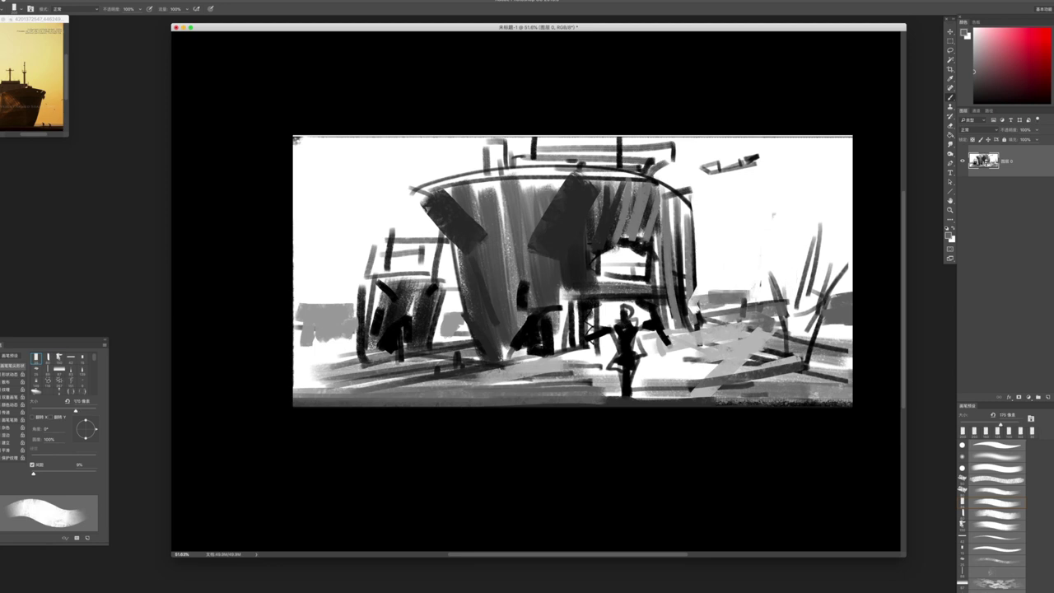
pyautogui.scroll(-2, 729, 303)
pyautogui.moveTo(411, 321)
pyautogui.mouseDown()
pyautogui.moveTo(455, 329)
pyautogui.moveTo(445, 312)
pyautogui.mouseUp()
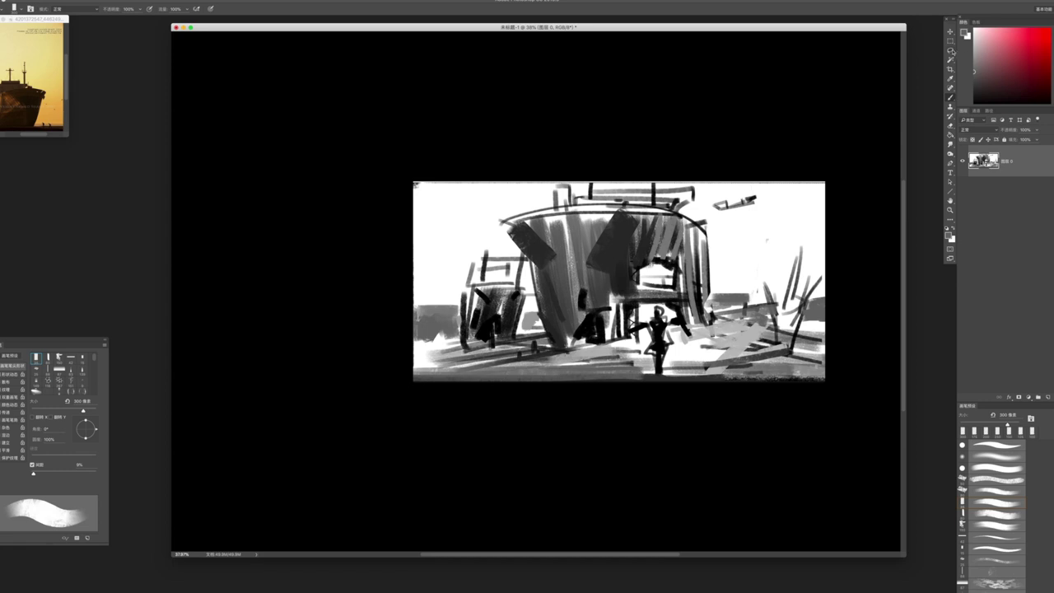
# Outline the hull, the smaller structure and the foreground with the Lasso and copy them to a new layer
pyautogui.press('l')
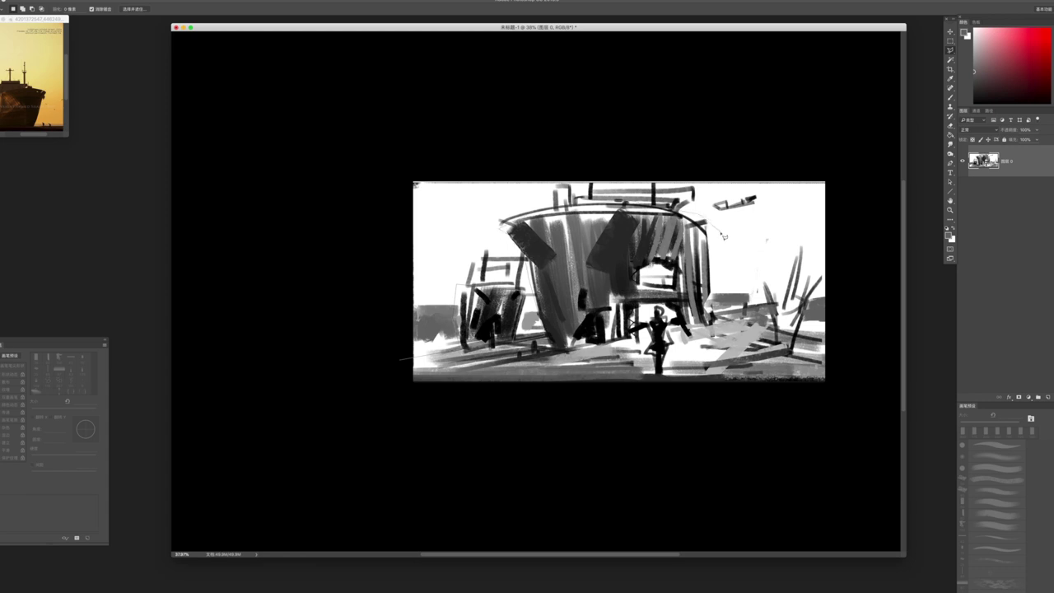
pyautogui.moveTo(722, 237)
pyautogui.mouseDown()
pyautogui.moveTo(724, 293)
pyautogui.moveTo(724, 241)
pyautogui.mouseUp()
pyautogui.click(847, 424)
pyautogui.click(388, 370)
pyautogui.press('z')
pyautogui.moveTo(388, 370)
pyautogui.mouseDown()
pyautogui.moveTo(362, 369)
pyautogui.moveTo(395, 370)
pyautogui.mouseUp()
pyautogui.moveTo(728, 310); pyautogui.dragTo(749, 311)
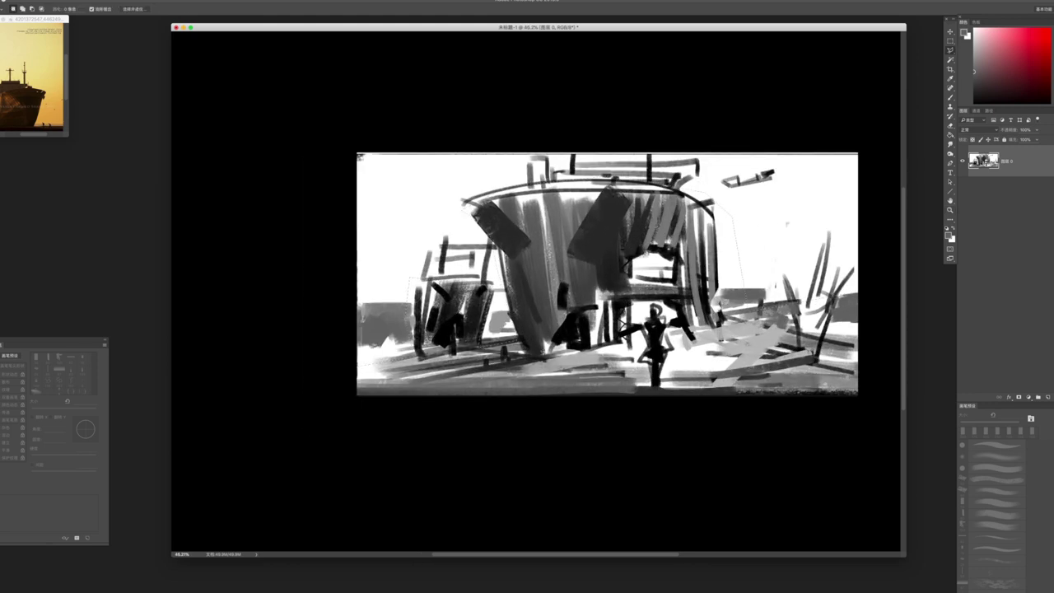
pyautogui.moveTo(361, 370)
pyautogui.mouseDown()
pyautogui.moveTo(873, 288)
pyautogui.moveTo(879, 332)
pyautogui.moveTo(380, 442)
pyautogui.moveTo(321, 438)
pyautogui.mouseUp()
pyautogui.hotkey('shift', 'l')
pyautogui.click(727, 211)
pyautogui.click(748, 304)
pyautogui.press('Escape')
pyautogui.press('super+j')
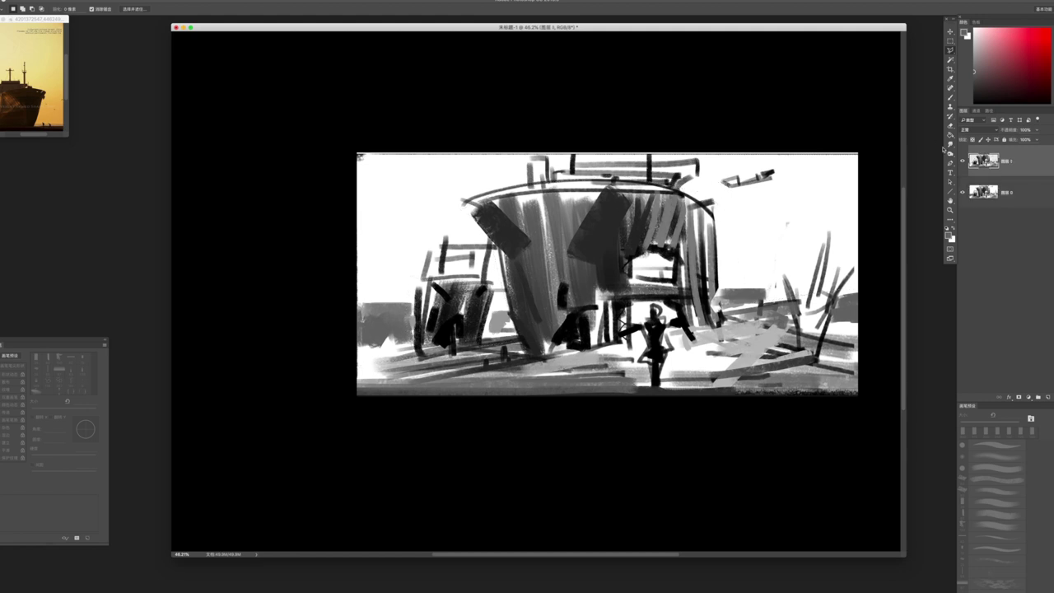
# Paint broad light grey strokes across the sky behind the hull on the lower layer, using a 1000 px brush
pyautogui.hotkey('alt', '[')
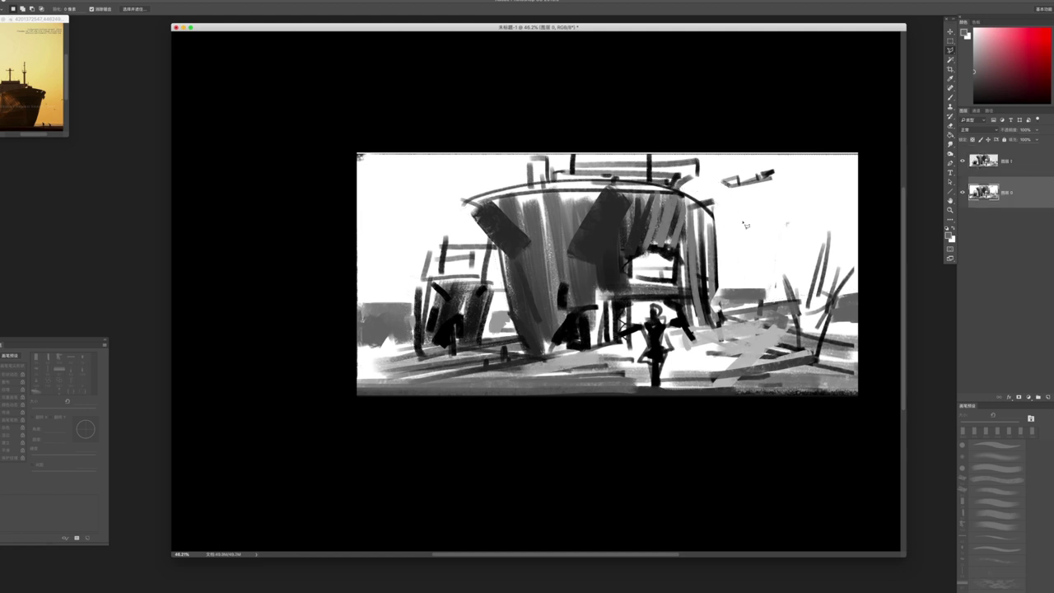
pyautogui.press('b')
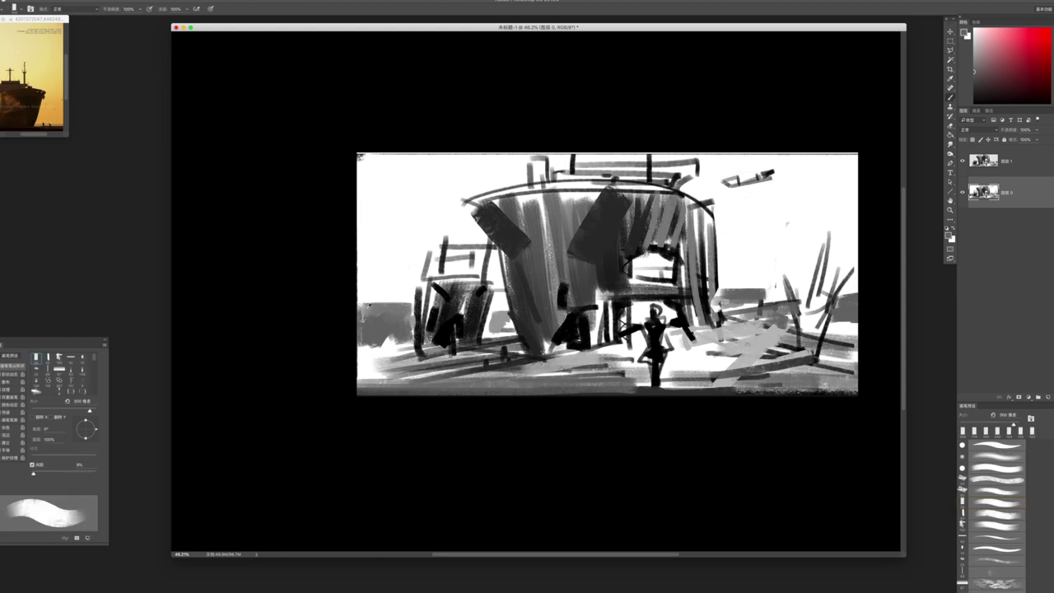
pyautogui.press(']')
pyautogui.press(']')
pyautogui.press(']')
pyautogui.press(']')
pyautogui.press(']')
pyautogui.moveTo(399, 210); pyautogui.dragTo(383, 263)
pyautogui.moveTo(412, 194)
pyautogui.mouseDown()
pyautogui.moveTo(447, 252)
pyautogui.moveTo(708, 140)
pyautogui.moveTo(739, 141)
pyautogui.moveTo(741, 231)
pyautogui.moveTo(788, 279)
pyautogui.moveTo(831, 177)
pyautogui.moveTo(777, 226)
pyautogui.mouseUp()
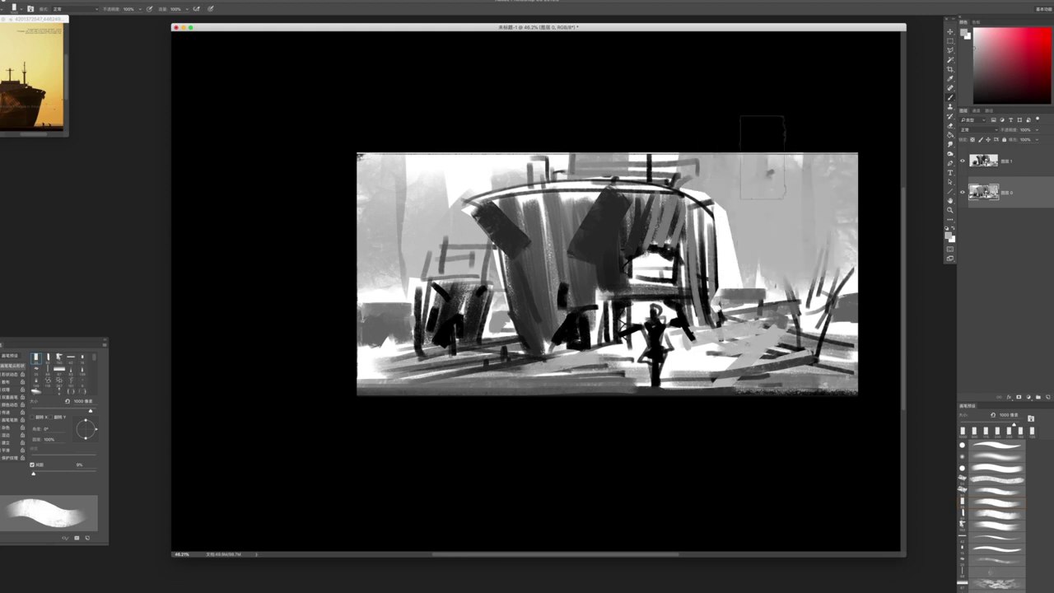
pyautogui.moveTo(842, 271)
pyautogui.mouseDown()
pyautogui.moveTo(834, 193)
pyautogui.moveTo(784, 165)
pyautogui.moveTo(750, 240)
pyautogui.moveTo(790, 181)
pyautogui.mouseUp()
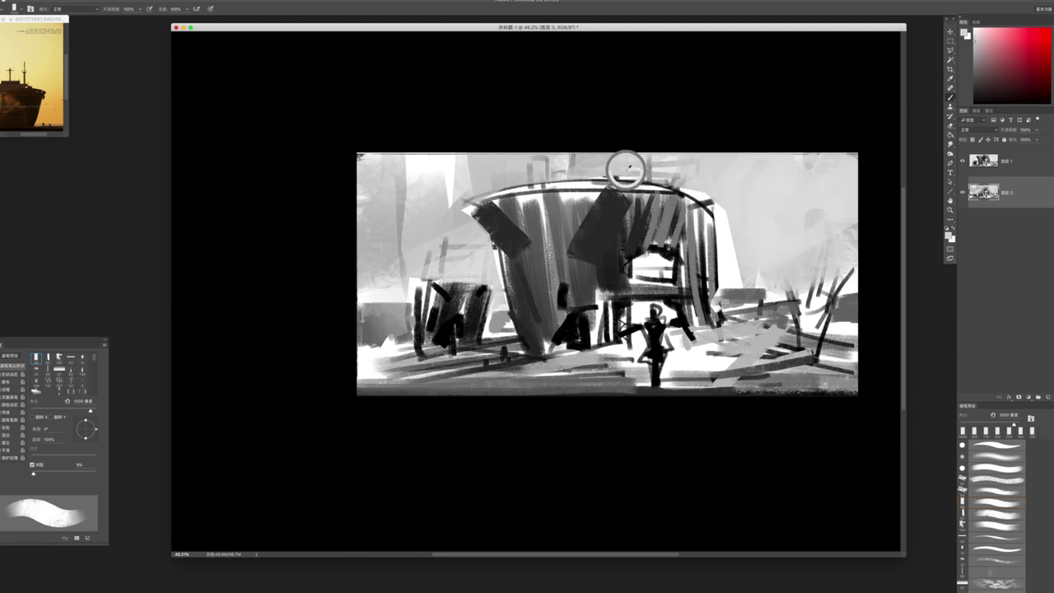
pyautogui.moveTo(788, 277); pyautogui.dragTo(768, 273)
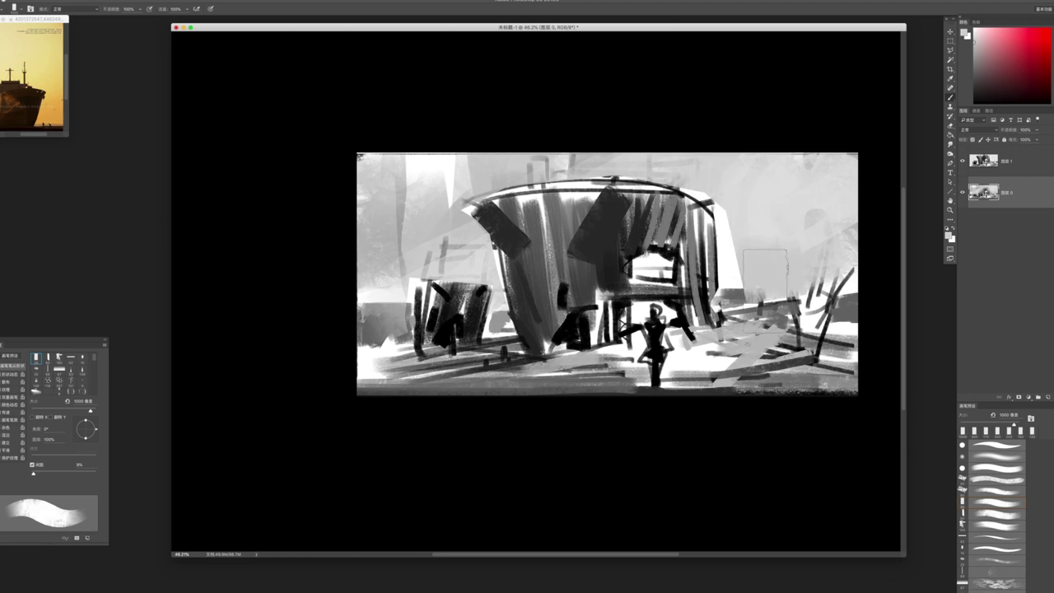
# Paint a mid-grey horizon band on both sides of the hull on the lower layer
pyautogui.press('[')
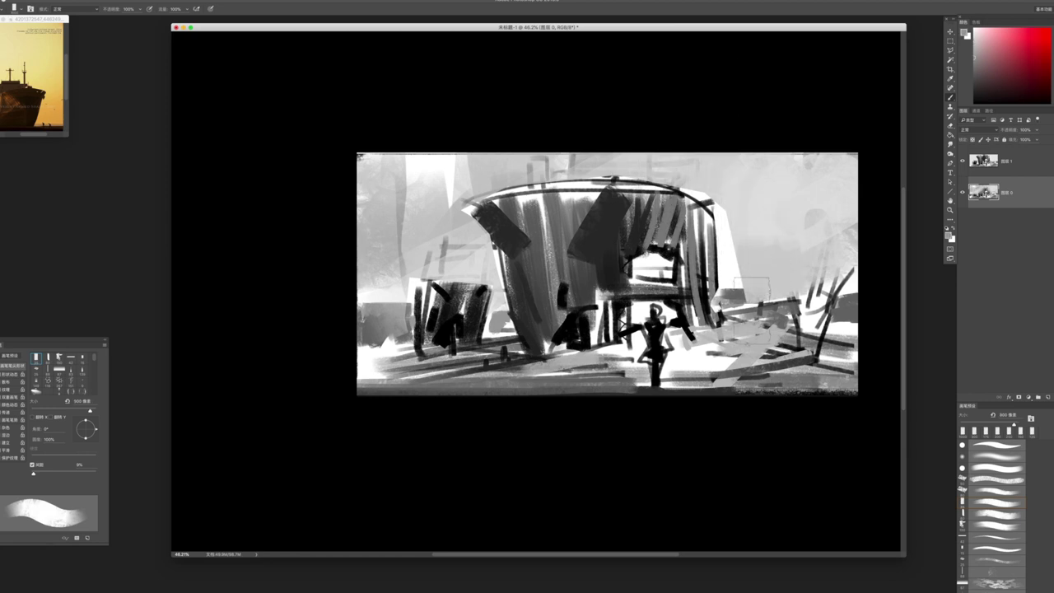
pyautogui.press('[')
pyautogui.press('[')
pyautogui.press('[')
pyautogui.moveTo(754, 288); pyautogui.dragTo(811, 280)
pyautogui.moveTo(374, 301)
pyautogui.mouseDown()
pyautogui.moveTo(408, 296)
pyautogui.moveTo(370, 288)
pyautogui.moveTo(486, 276)
pyautogui.moveTo(408, 276)
pyautogui.moveTo(486, 280)
pyautogui.moveTo(498, 292)
pyautogui.mouseUp()
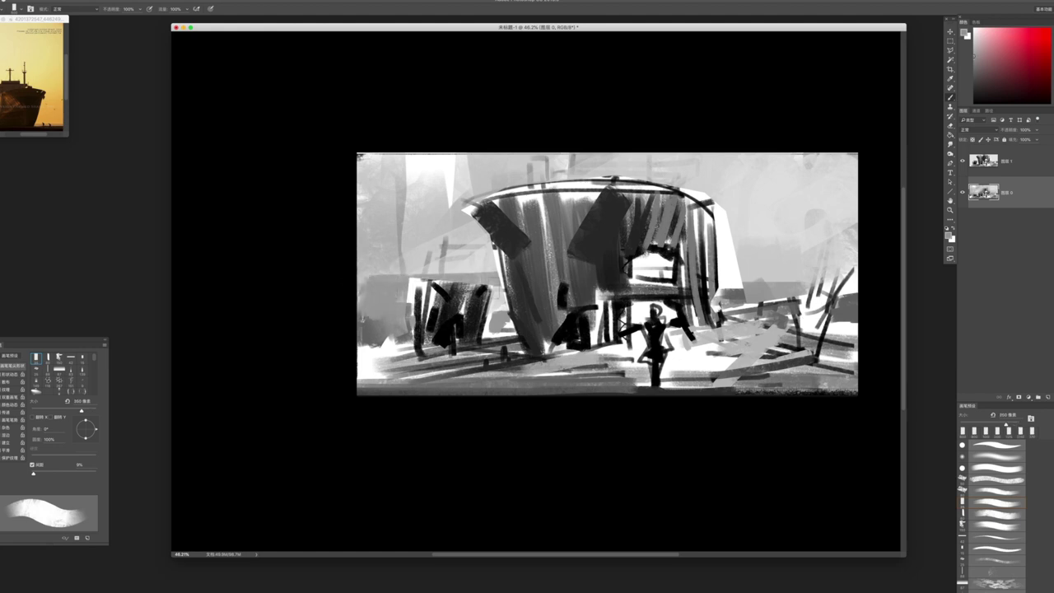
pyautogui.moveTo(741, 272); pyautogui.dragTo(823, 280)
# Fill the hull's right side with grey vertical strokes on the upper layer
pyautogui.press('z')
pyautogui.moveTo(763, 315)
pyautogui.mouseDown()
pyautogui.moveTo(700, 308)
pyautogui.moveTo(778, 309)
pyautogui.mouseUp()
pyautogui.press('b')
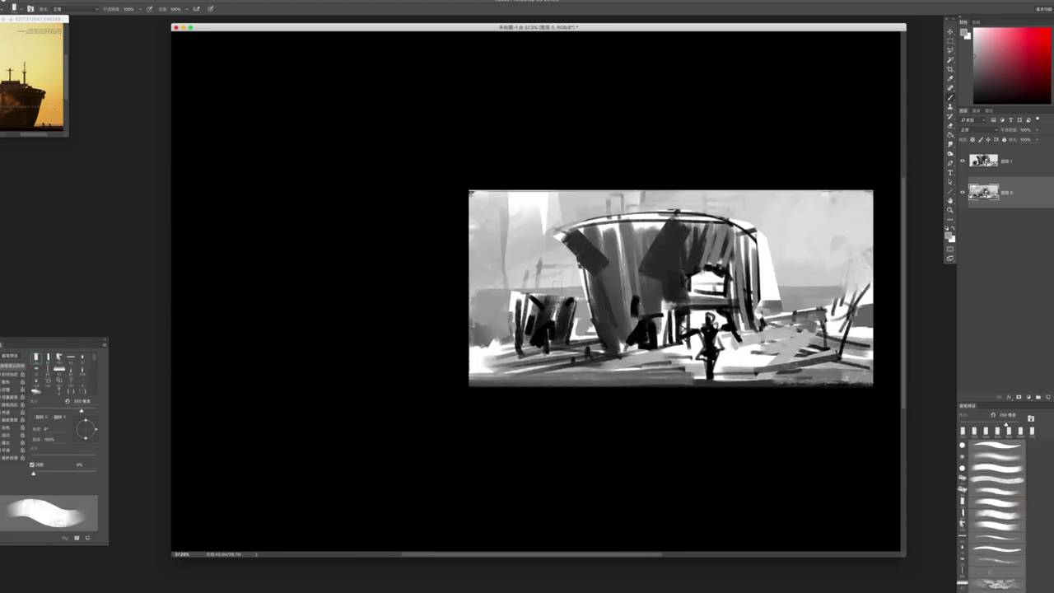
pyautogui.click(1000, 160)
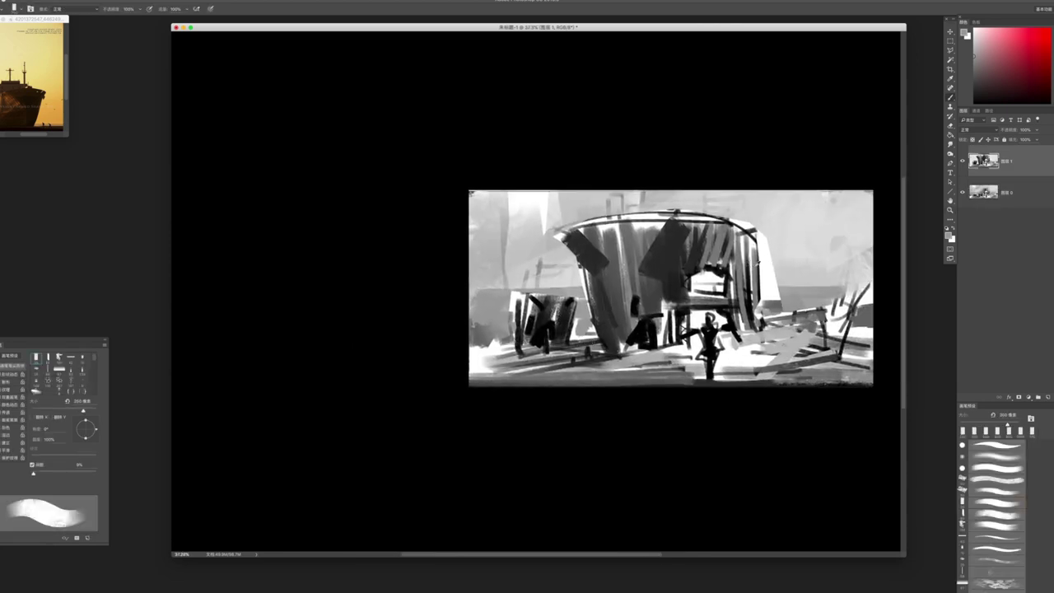
pyautogui.moveTo(759, 222); pyautogui.dragTo(766, 313)
pyautogui.moveTo(745, 202); pyautogui.dragTo(755, 316)
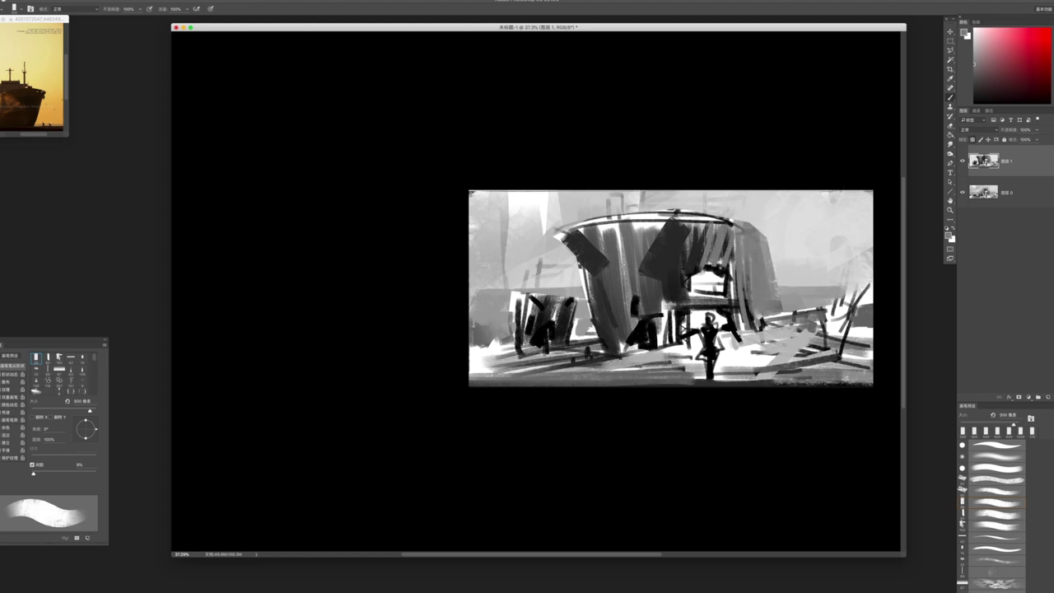
# Paint a dark grey band along the hull's curved top edge
pyautogui.press('[')
pyautogui.press('[')
pyautogui.moveTo(557, 232)
pyautogui.mouseDown()
pyautogui.moveTo(730, 219)
pyautogui.moveTo(763, 244)
pyautogui.mouseUp()
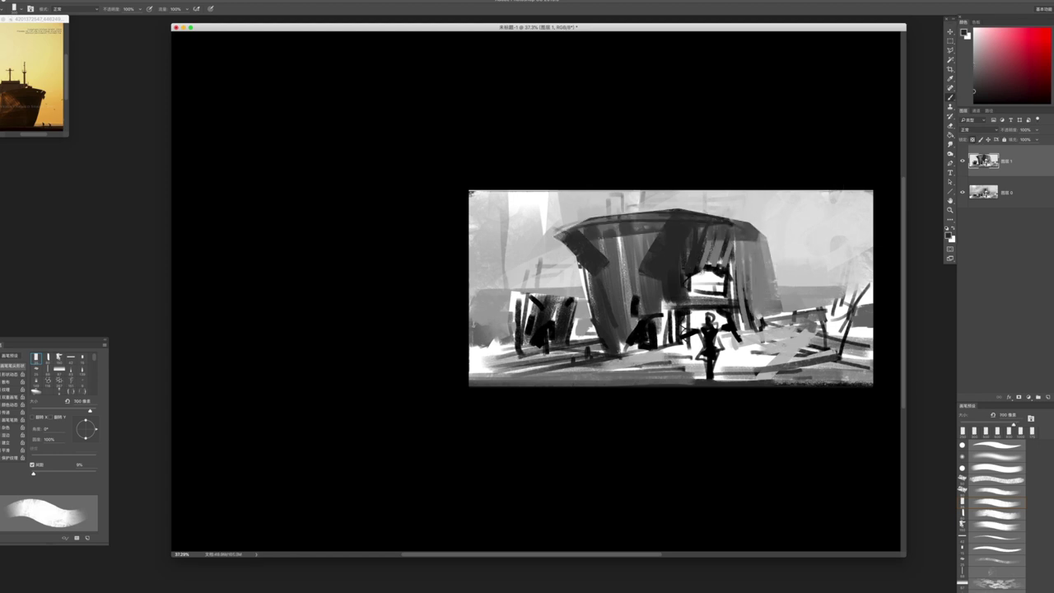
# Block in the smaller structure to the left of the hull with solid dark strokes
pyautogui.press('[')
pyautogui.press('[')
pyautogui.moveTo(508, 293); pyautogui.dragTo(535, 355)
pyautogui.moveTo(527, 297)
pyautogui.mouseDown()
pyautogui.moveTo(560, 354)
pyautogui.moveTo(593, 313)
pyautogui.mouseUp()
pyautogui.moveTo(553, 345)
pyautogui.mouseDown()
pyautogui.moveTo(518, 353)
pyautogui.moveTo(546, 349)
pyautogui.mouseUp()
pyautogui.press('[')
pyautogui.press('[')
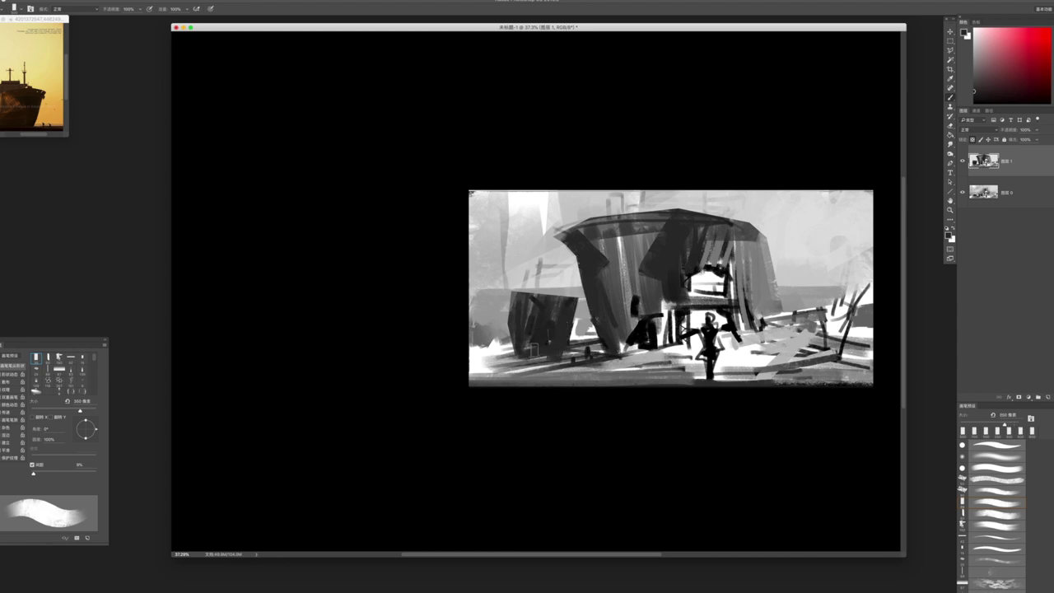
# Brush sampled grey horizontal strokes across the foreground ground below the hull and around the figure
pyautogui.press('[')
pyautogui.press('[')
pyautogui.press('[')
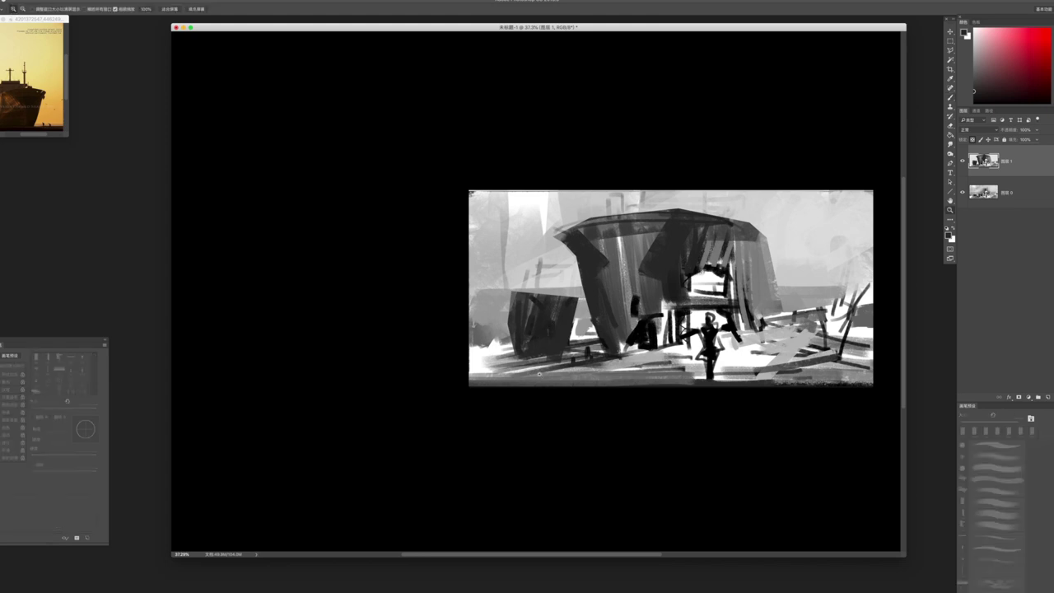
pyautogui.scroll(2, 528, 373)
pyautogui.press(']')
pyautogui.press(']')
pyautogui.press(']')
pyautogui.moveTo(476, 346)
pyautogui.mouseDown()
pyautogui.moveTo(453, 362)
pyautogui.moveTo(515, 374)
pyautogui.moveTo(711, 370)
pyautogui.mouseUp()
pyautogui.keyDown('alt'); pyautogui.click(474, 346); pyautogui.keyUp('alt')
pyautogui.moveTo(502, 372); pyautogui.dragTo(763, 368)
pyautogui.moveTo(741, 370); pyautogui.dragTo(604, 368)
# Paint dark grey diagonal strokes over the ground to the right of the figure, undoing the misplaced stroke
pyautogui.moveTo(700, 362); pyautogui.dragTo(757, 341)
pyautogui.moveTo(650, 313)
pyautogui.mouseDown()
pyautogui.moveTo(732, 346)
pyautogui.moveTo(823, 326)
pyautogui.mouseUp()
pyautogui.press('super+z')
pyautogui.keyDown('alt'); pyautogui.click(724, 354); pyautogui.keyUp('alt')
pyautogui.moveTo(725, 383); pyautogui.dragTo(807, 339)
# Cover the lower and left foreground with sampled grey strokes up to the smaller structure's base
pyautogui.keyDown('alt'); pyautogui.click(692, 362); pyautogui.keyUp('alt')
pyautogui.moveTo(634, 375); pyautogui.dragTo(753, 362)
pyautogui.moveTo(503, 377)
pyautogui.mouseDown()
pyautogui.moveTo(662, 366)
pyautogui.moveTo(560, 370)
pyautogui.mouseUp()
pyautogui.keyDown('alt'); pyautogui.click(511, 379); pyautogui.keyUp('alt')
pyautogui.click(48, 386)
pyautogui.moveTo(435, 376); pyautogui.dragTo(540, 362)
pyautogui.moveTo(384, 375); pyautogui.dragTo(596, 338)
pyautogui.keyDown('alt'); pyautogui.click(465, 350); pyautogui.keyUp('alt')
pyautogui.moveTo(457, 358); pyautogui.dragTo(498, 339)
# Mirror the canvas horizontally and fill the hull's plane above the central opening with solid dark grey
pyautogui.moveTo(383, 354)
pyautogui.mouseDown()
pyautogui.moveTo(494, 330)
pyautogui.moveTo(445, 325)
pyautogui.moveTo(672, 287)
pyautogui.moveTo(725, 290)
pyautogui.mouseUp()
pyautogui.moveTo(631, 319); pyautogui.dragTo(651, 262)
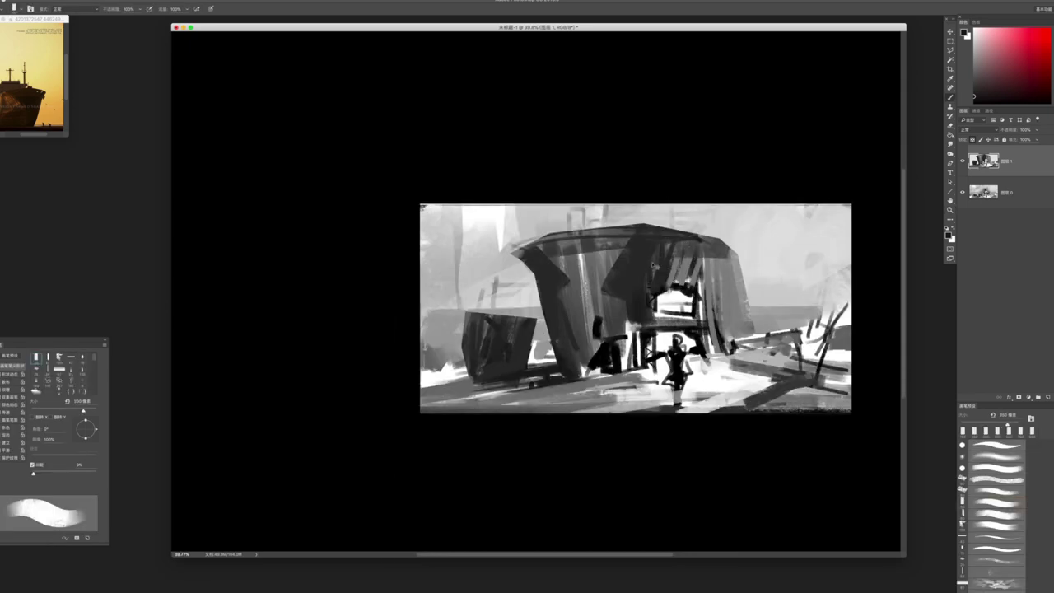
pyautogui.press('h')
pyautogui.moveTo(643, 273)
pyautogui.mouseDown()
pyautogui.moveTo(616, 255)
pyautogui.moveTo(605, 297)
pyautogui.moveTo(579, 277)
pyautogui.mouseUp()
pyautogui.moveTo(569, 235)
pyautogui.mouseDown()
pyautogui.moveTo(579, 276)
pyautogui.moveTo(568, 362)
pyautogui.moveTo(566, 288)
pyautogui.moveTo(514, 362)
pyautogui.moveTo(539, 252)
pyautogui.mouseUp()
# Draw narrow strokes down the hull's left face with a much smaller brush
pyautogui.press('[')
pyautogui.press('[')
pyautogui.press('[')
pyautogui.press('[')
pyautogui.press('[')
pyautogui.press('[')
pyautogui.press('[')
pyautogui.press('[')
pyautogui.press('[')
pyautogui.press('[')
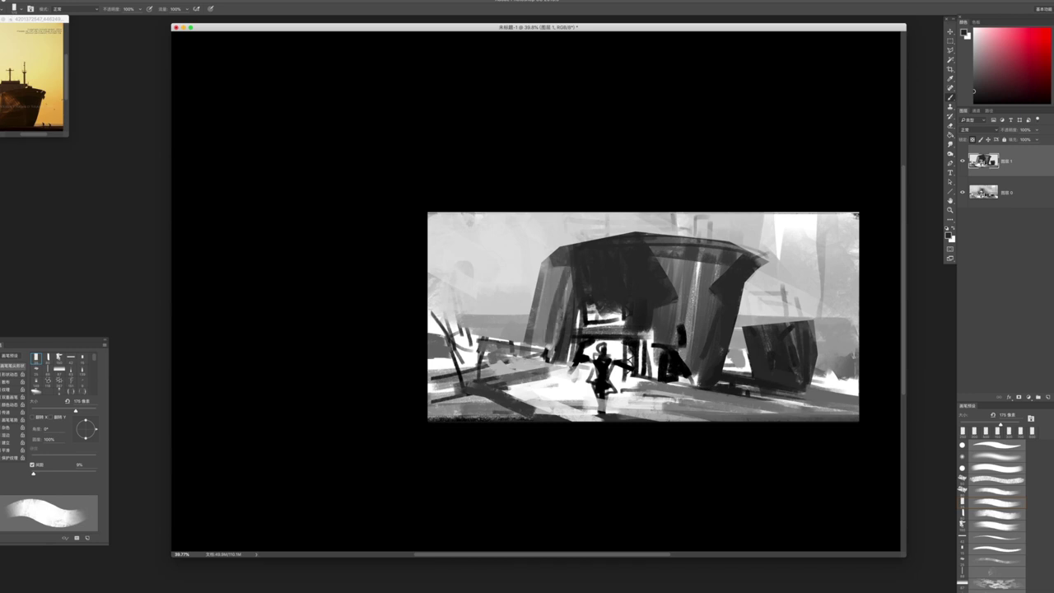
pyautogui.press('[')
pyautogui.press('[')
pyautogui.moveTo(543, 271)
pyautogui.mouseDown()
pyautogui.moveTo(537, 362)
pyautogui.moveTo(553, 330)
pyautogui.mouseUp()
pyautogui.press('x')
pyautogui.moveTo(544, 272)
pyautogui.mouseDown()
pyautogui.moveTo(535, 346)
pyautogui.moveTo(543, 272)
pyautogui.mouseUp()
# Paint a light band across the ground to the left of the hull and undo the extra stroke
pyautogui.press(']')
pyautogui.moveTo(448, 339); pyautogui.dragTo(548, 350)
pyautogui.moveTo(481, 351); pyautogui.dragTo(565, 354)
pyautogui.hotkey('ctrl', 'z')
# Add lighter stripes down the hull's left face and grey diagonal stripes across the dark plane above the opening
pyautogui.moveTo(545, 261); pyautogui.dragTo(536, 341)
pyautogui.moveTo(534, 339)
pyautogui.mouseDown()
pyautogui.moveTo(540, 268)
pyautogui.moveTo(553, 341)
pyautogui.mouseUp()
pyautogui.moveTo(583, 264); pyautogui.dragTo(573, 352)
pyautogui.keyDown('alt'); pyautogui.click(577, 264); pyautogui.keyUp('alt')
pyautogui.moveTo(582, 242)
pyautogui.mouseDown()
pyautogui.moveTo(581, 273)
pyautogui.moveTo(652, 302)
pyautogui.mouseUp()
pyautogui.press(']')
pyautogui.press(']')
pyautogui.moveTo(609, 262)
pyautogui.mouseDown()
pyautogui.moveTo(644, 309)
pyautogui.moveTo(601, 317)
pyautogui.moveTo(634, 272)
pyautogui.mouseUp()
pyautogui.press('.')
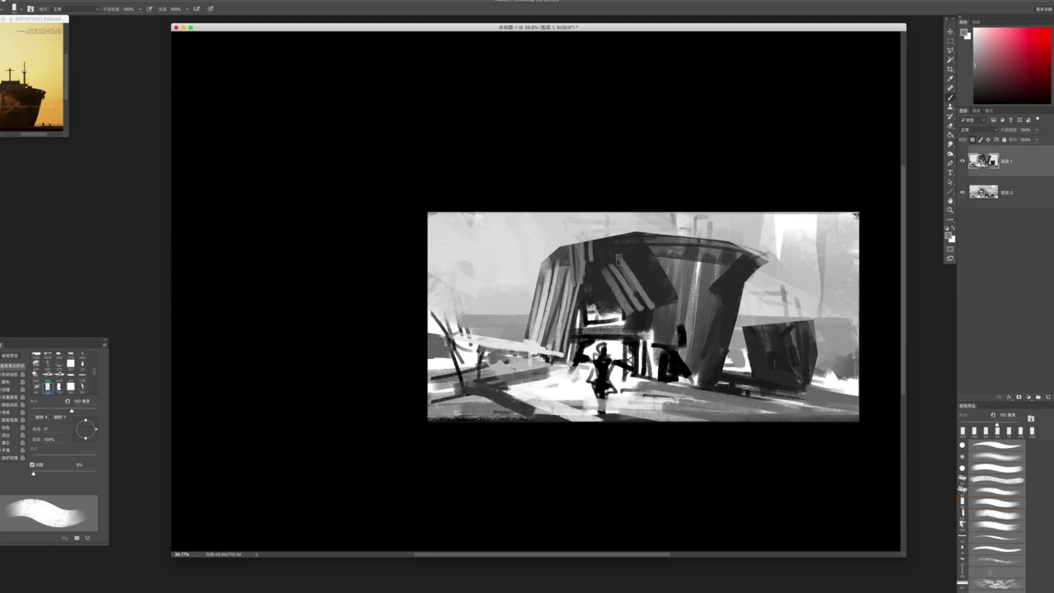
# Block in broad dark grey planes beside the diagonal stripes and beneath the hull's curved top edge
pyautogui.press('z')
pyautogui.moveTo(640, 350)
pyautogui.mouseDown()
pyautogui.moveTo(601, 352)
pyautogui.moveTo(708, 375)
pyautogui.mouseUp()
pyautogui.moveTo(576, 300)
pyautogui.mouseDown()
pyautogui.moveTo(549, 338)
pyautogui.moveTo(558, 361)
pyautogui.mouseUp()
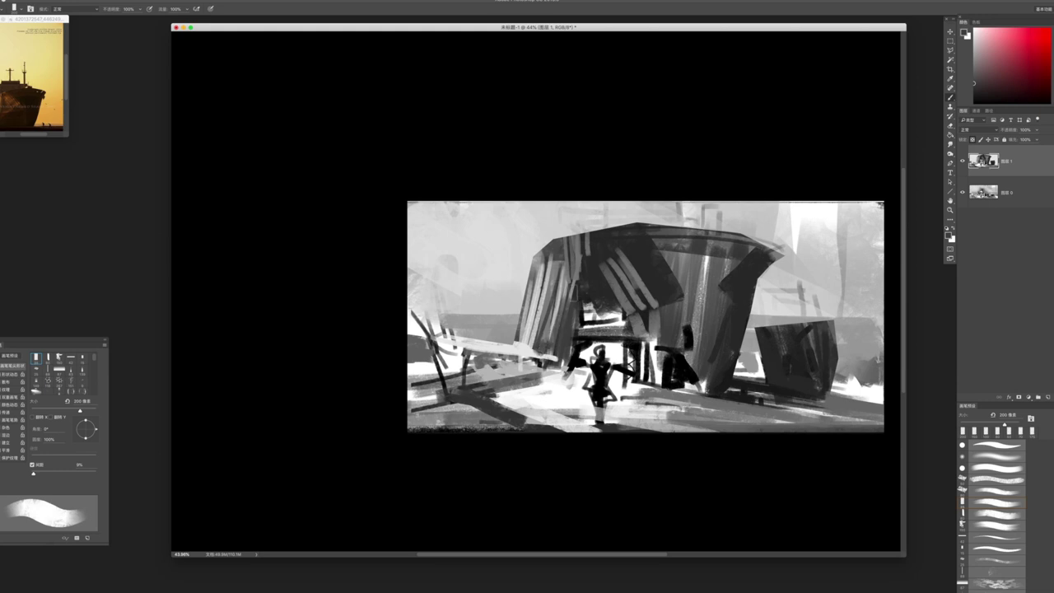
pyautogui.press(']')
pyautogui.press(']')
pyautogui.moveTo(610, 245); pyautogui.dragTo(634, 276)
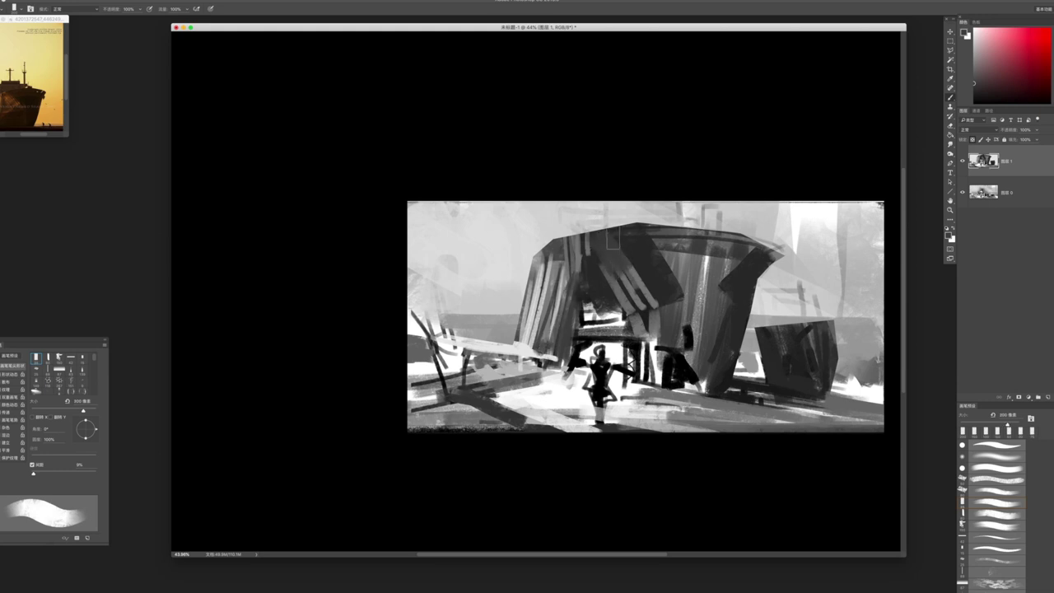
pyautogui.keyDown('alt'); pyautogui.click(757, 252); pyautogui.keyUp('alt')
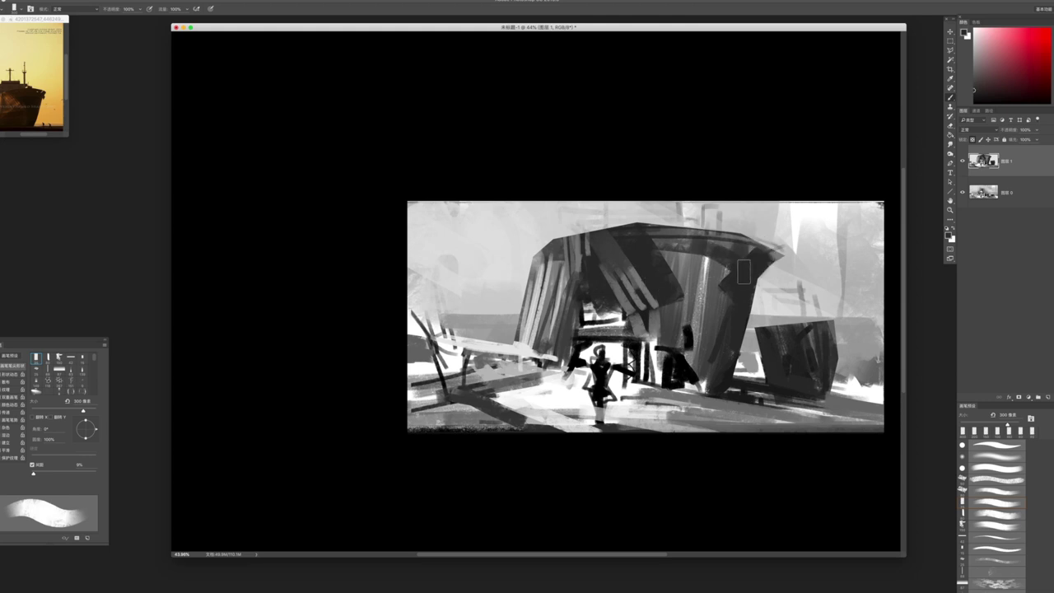
pyautogui.moveTo(643, 247); pyautogui.dragTo(689, 246)
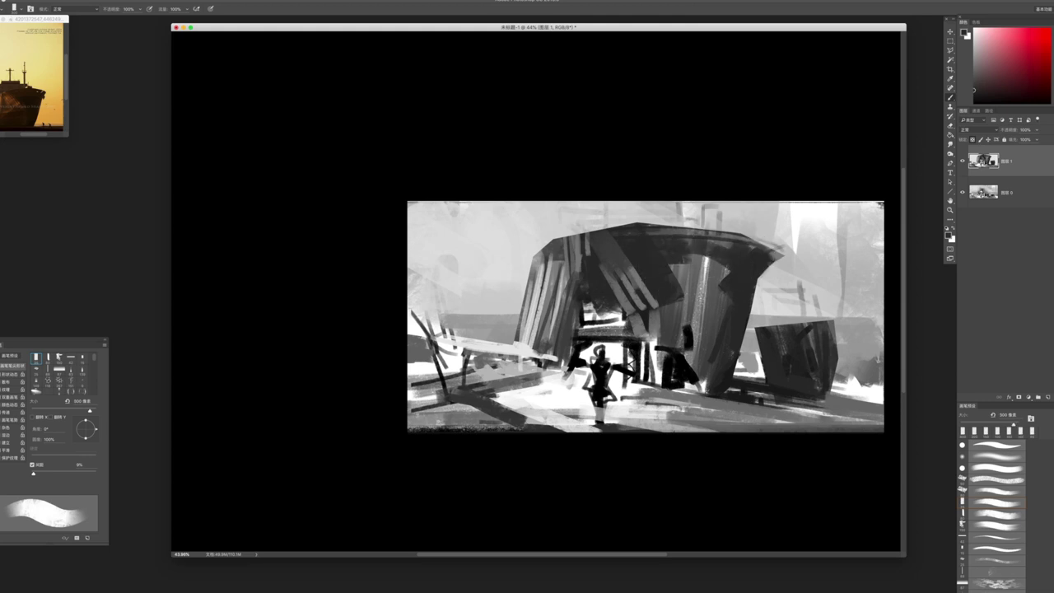
# Paint a sampled black diagonal beam across the top of the hull's central opening
pyautogui.keyDown('alt'); pyautogui.click(681, 367); pyautogui.keyUp('alt')
pyautogui.press('[')
pyautogui.press('[')
pyautogui.moveTo(586, 301); pyautogui.dragTo(630, 323)
# Add a black horizontal beam above the figure and a thin black post on the opening's left side
pyautogui.press(']')
pyautogui.press(']')
pyautogui.press(']')
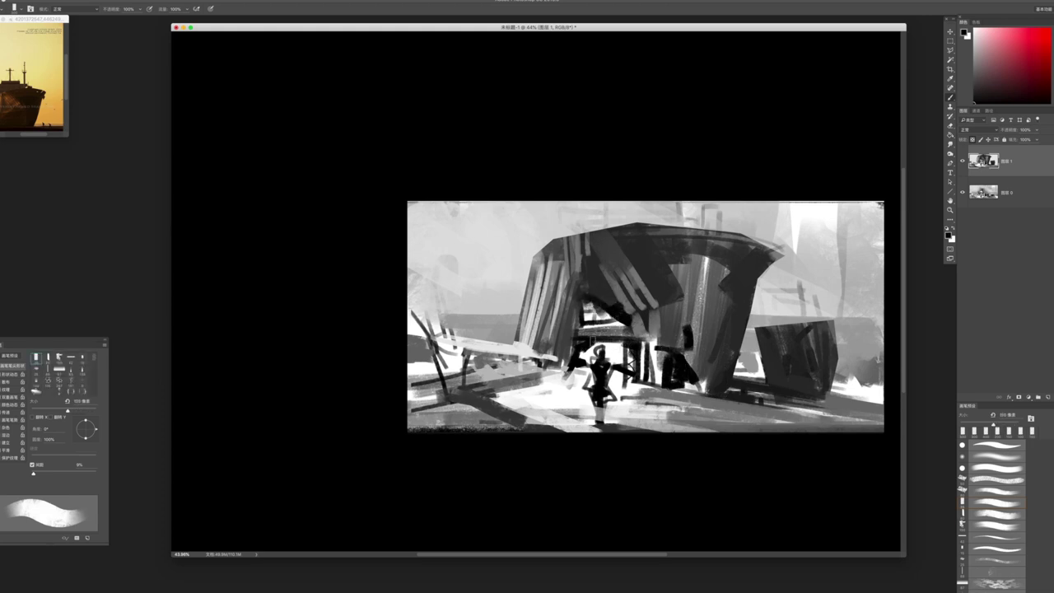
pyautogui.moveTo(580, 338)
pyautogui.mouseDown()
pyautogui.moveTo(647, 336)
pyautogui.moveTo(578, 332)
pyautogui.moveTo(638, 333)
pyautogui.moveTo(591, 340)
pyautogui.mouseUp()
pyautogui.press('[')
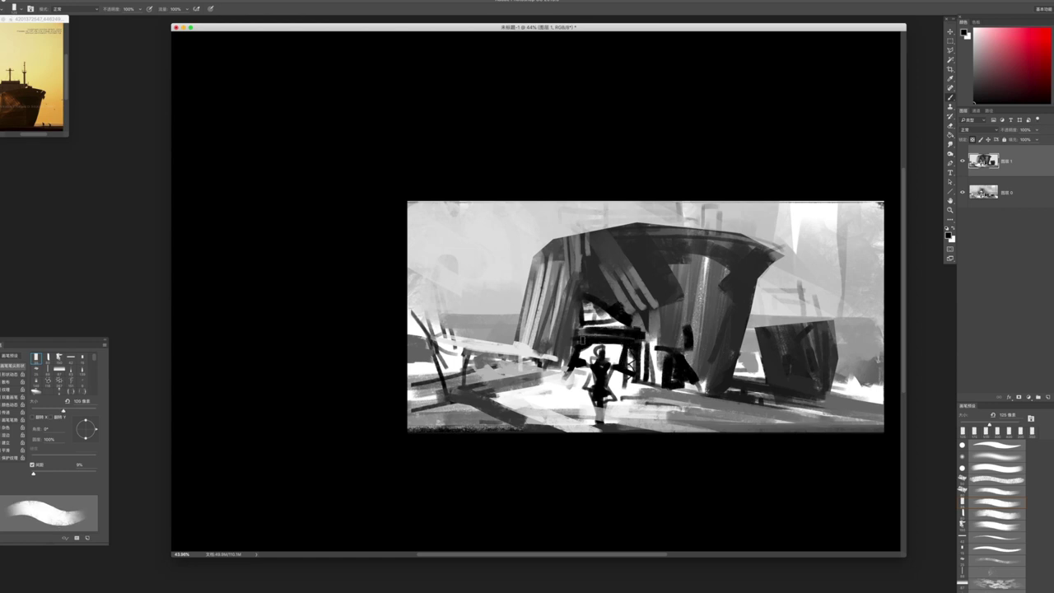
pyautogui.press('[')
pyautogui.press('[')
pyautogui.press('[')
pyautogui.moveTo(573, 362)
pyautogui.mouseDown()
pyautogui.moveTo(577, 328)
pyautogui.moveTo(510, 346)
pyautogui.moveTo(576, 349)
pyautogui.moveTo(568, 206)
pyautogui.mouseUp()
# Enlarge the upper layer slightly towards the upper left with Free Transform
pyautogui.press('z')
pyautogui.press('b')
pyautogui.hotkey('ctrl', 't')
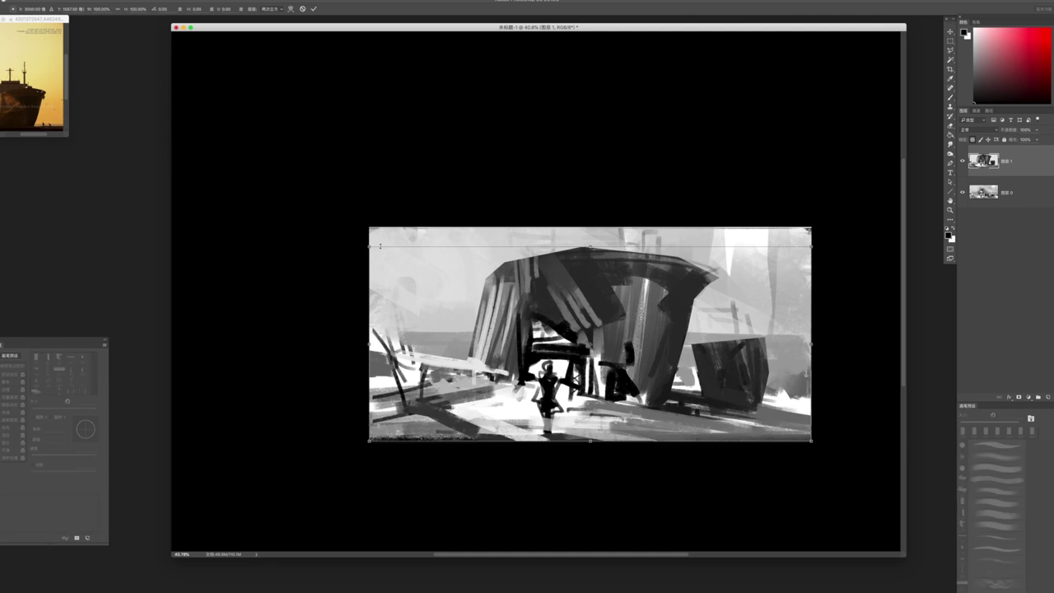
pyautogui.moveTo(369, 227)
pyautogui.mouseDown()
pyautogui.moveTo(253, 208)
pyautogui.moveTo(354, 224)
pyautogui.mouseUp()
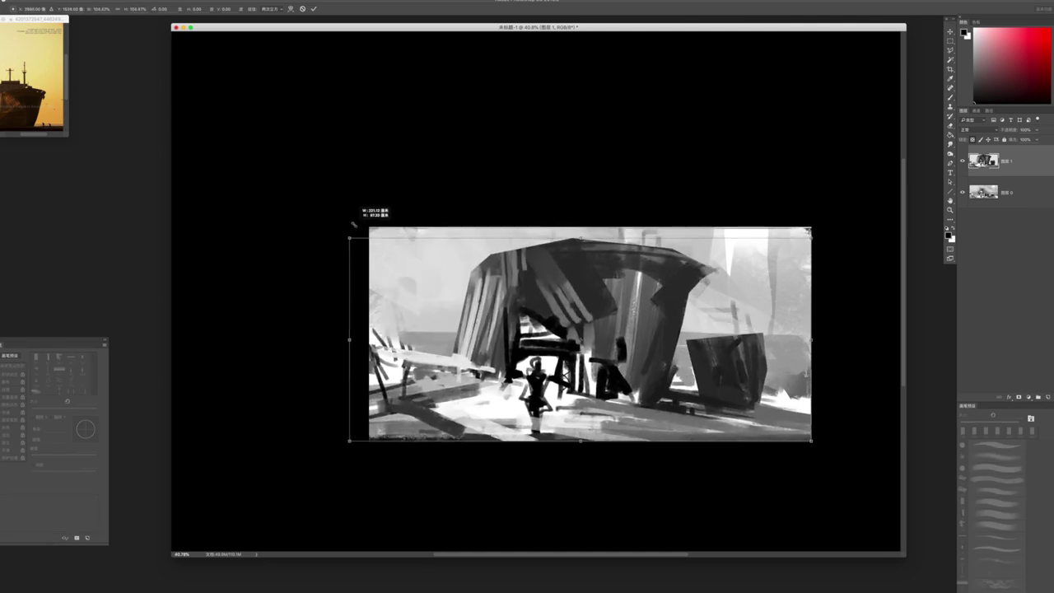
pyautogui.press('Return')
# Paint white cloud shapes across the sky behind the hull on the lowest layer
pyautogui.scroll(-5, 461, 313)
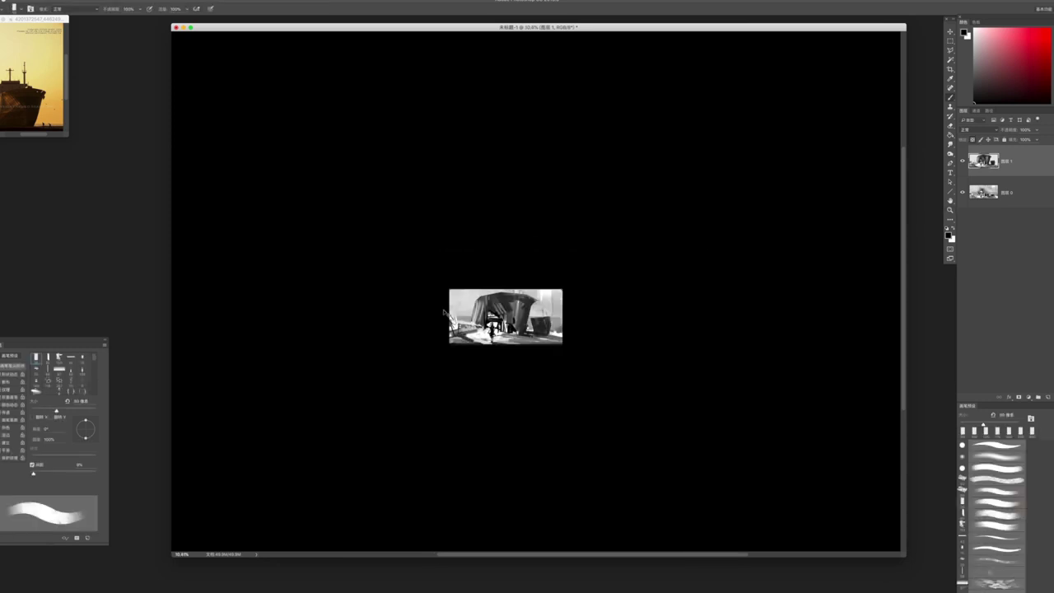
pyautogui.scroll(3, 463, 316)
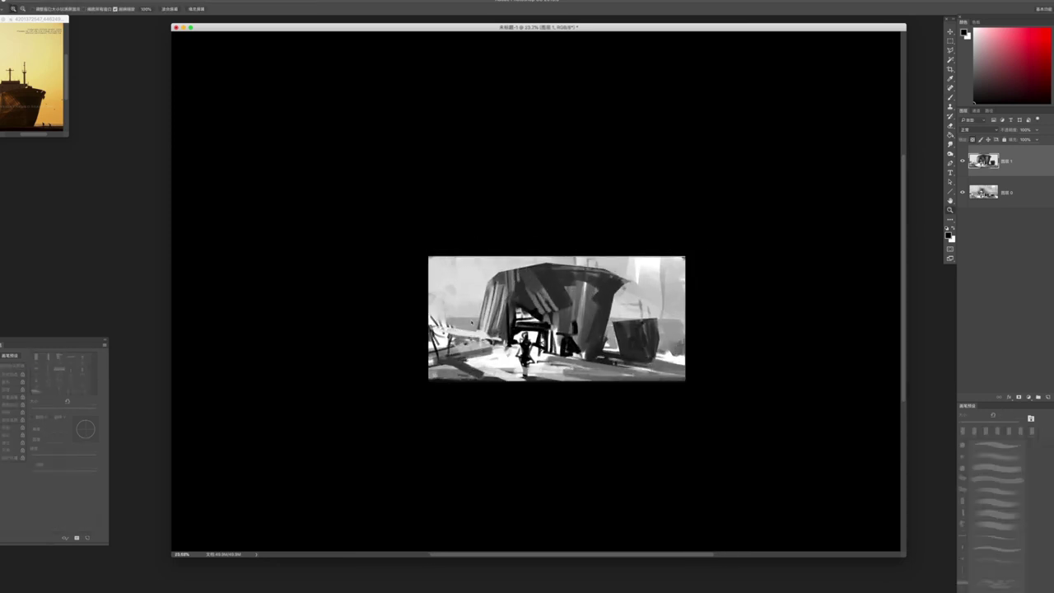
pyautogui.hotkey('alt', '[')
pyautogui.press('x')
pyautogui.press('.')
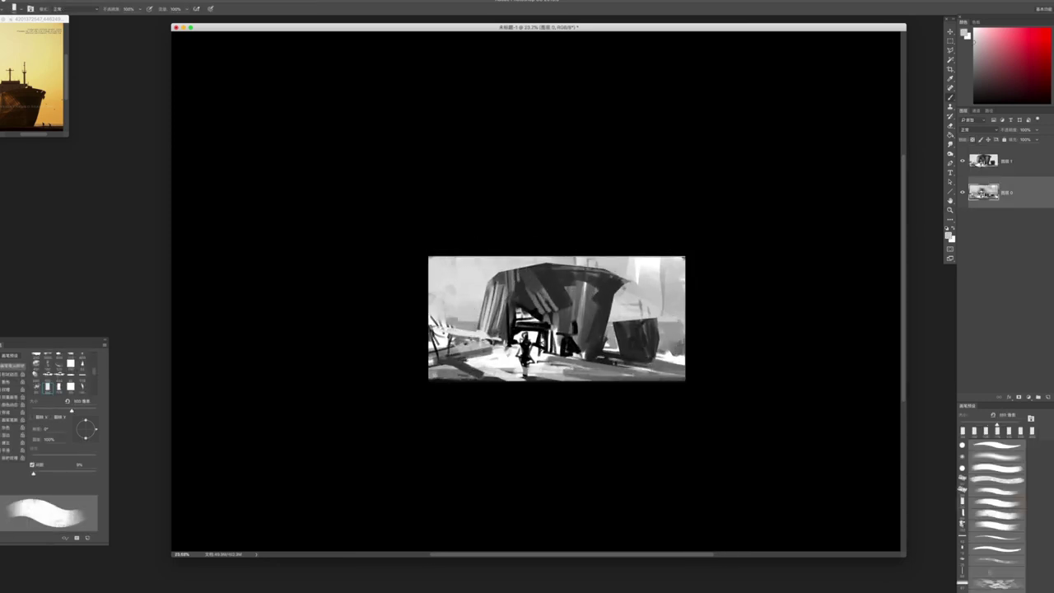
pyautogui.scroll(2, 472, 323)
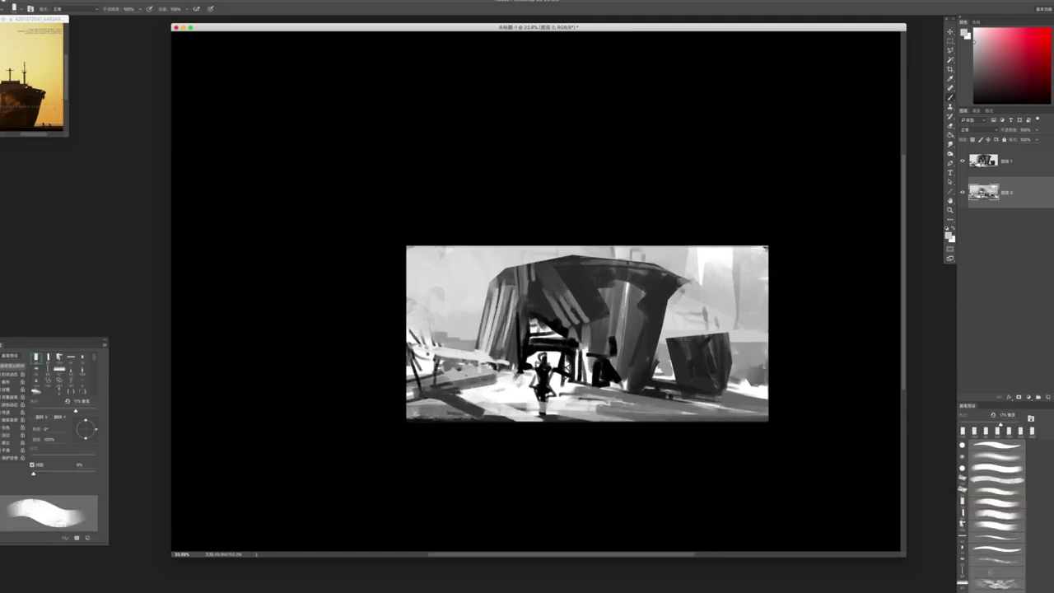
pyautogui.moveTo(766, 277); pyautogui.dragTo(665, 317)
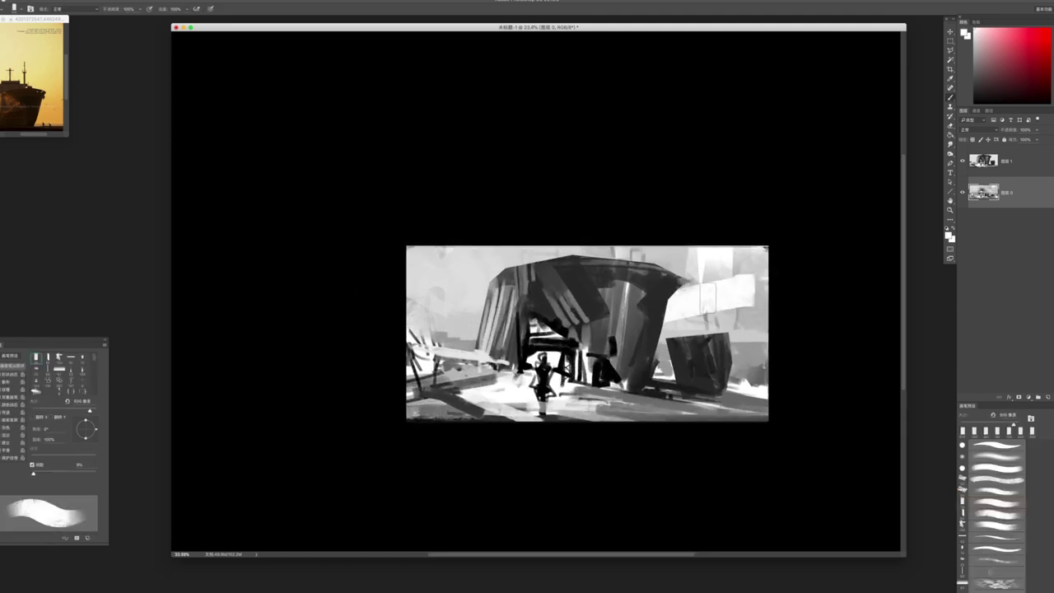
pyautogui.moveTo(692, 278)
pyautogui.mouseDown()
pyautogui.moveTo(727, 270)
pyautogui.moveTo(561, 244)
pyautogui.moveTo(479, 304)
pyautogui.moveTo(452, 296)
pyautogui.moveTo(576, 244)
pyautogui.moveTo(671, 247)
pyautogui.mouseUp()
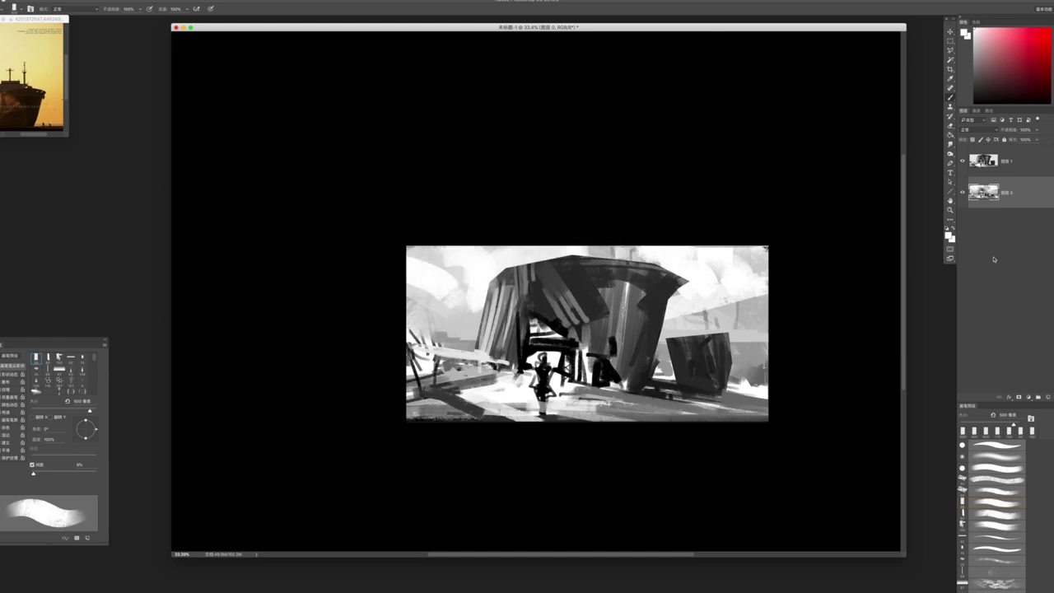
# Add a layer between the hull and background layers and paint dark grey structures rising behind the hull's top
pyautogui.click(1048, 396)
pyautogui.press('[')
pyautogui.press('[')
pyautogui.press('[')
pyautogui.moveTo(525, 247)
pyautogui.mouseDown()
pyautogui.moveTo(522, 284)
pyautogui.moveTo(521, 270)
pyautogui.moveTo(624, 247)
pyautogui.mouseUp()
pyautogui.press('[')
pyautogui.press('[')
pyautogui.press('[')
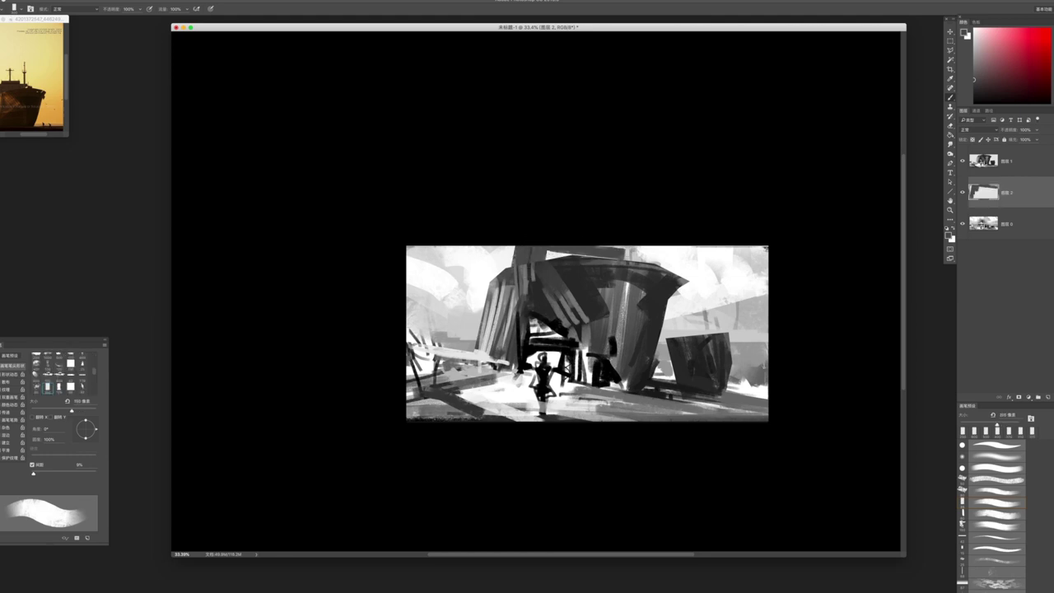
pyautogui.press('[')
pyautogui.press('[')
pyautogui.press(']')
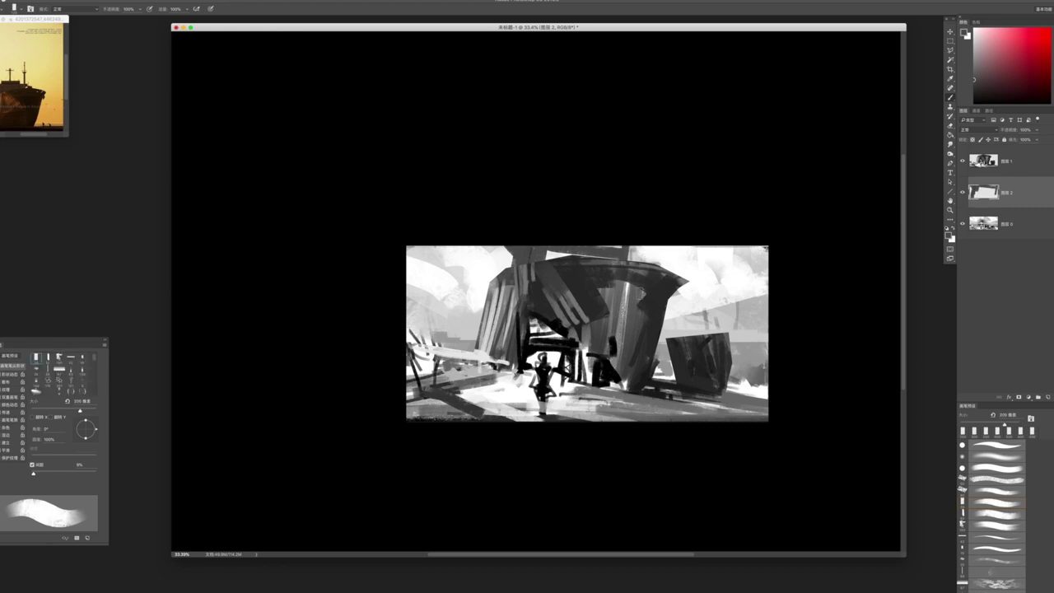
# Paint thin grey masts above the smaller structure on the right with a small brush
pyautogui.press('.')
pyautogui.press('.')
pyautogui.press('.')
pyautogui.press('.')
pyautogui.press('.')
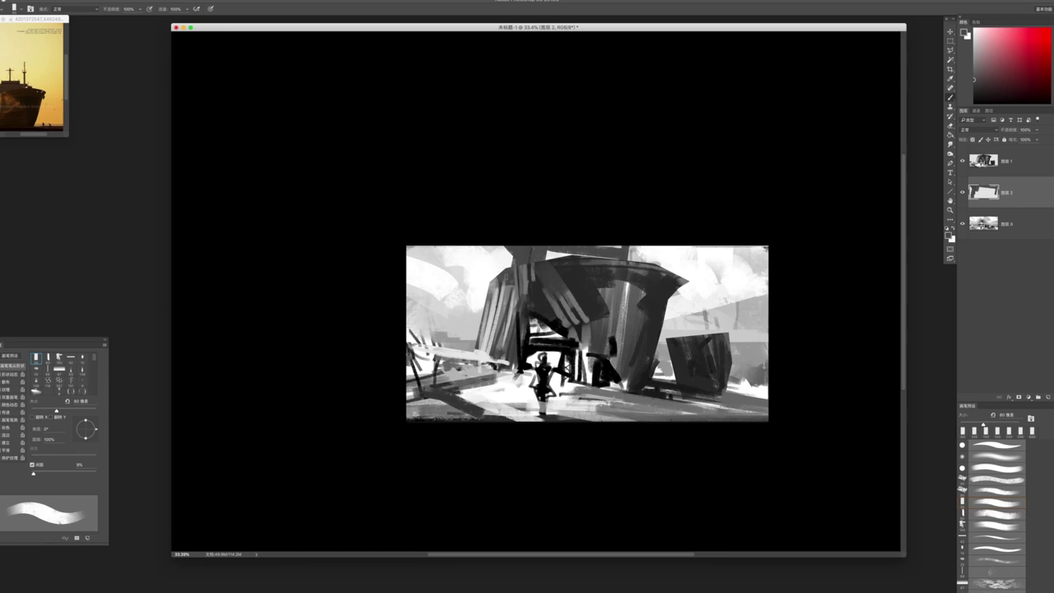
pyautogui.press(']')
pyautogui.press(']')
pyautogui.press(']')
pyautogui.press('[')
pyautogui.moveTo(694, 329)
pyautogui.mouseDown()
pyautogui.moveTo(692, 312)
pyautogui.moveTo(697, 342)
pyautogui.mouseUp()
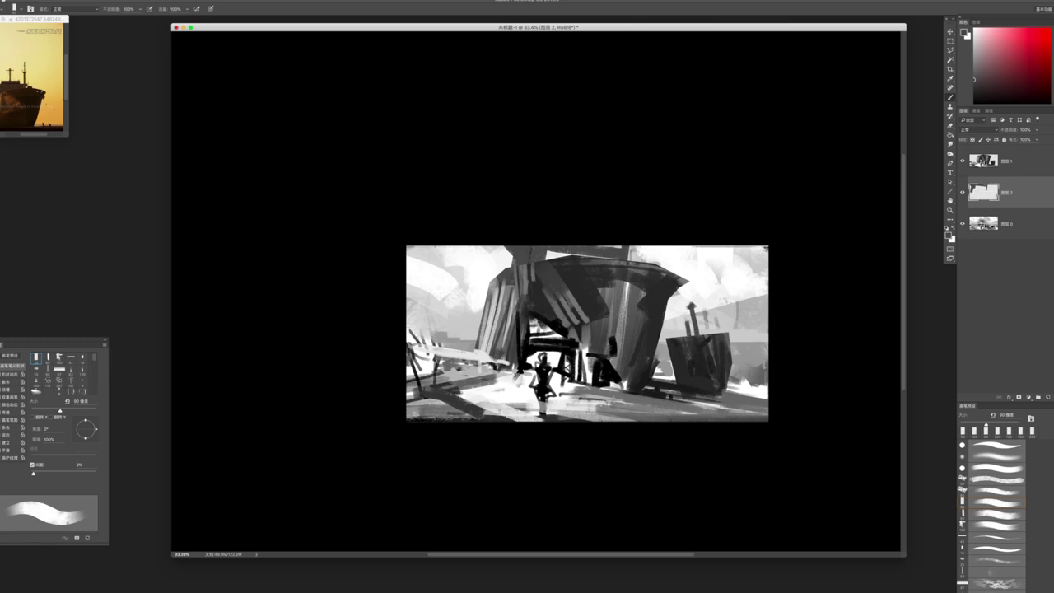
# Enlarge the brush and paint horizontal deck shapes beside the masts on top of the smaller structure
pyautogui.press(']')
pyautogui.press(']')
pyautogui.press(']')
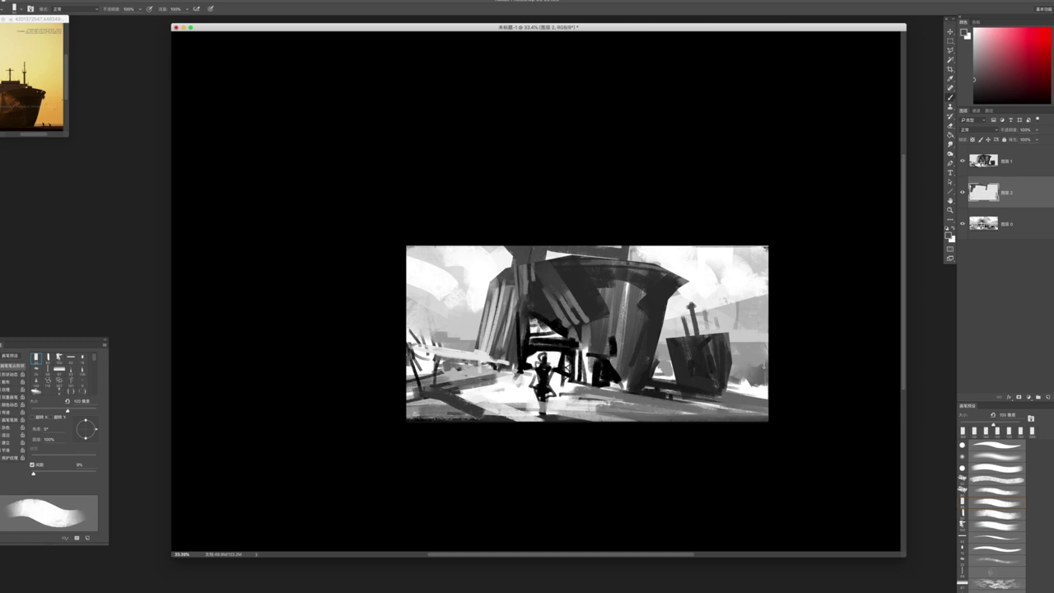
pyautogui.moveTo(698, 350)
pyautogui.mouseDown()
pyautogui.moveTo(650, 349)
pyautogui.moveTo(723, 350)
pyautogui.moveTo(726, 327)
pyautogui.moveTo(667, 347)
pyautogui.moveTo(708, 345)
pyautogui.mouseUp()
# Switch to the upper layer and cover the black posts and ground at the left with grey strokes
pyautogui.press('b')
pyautogui.hotkey('alt', ']')
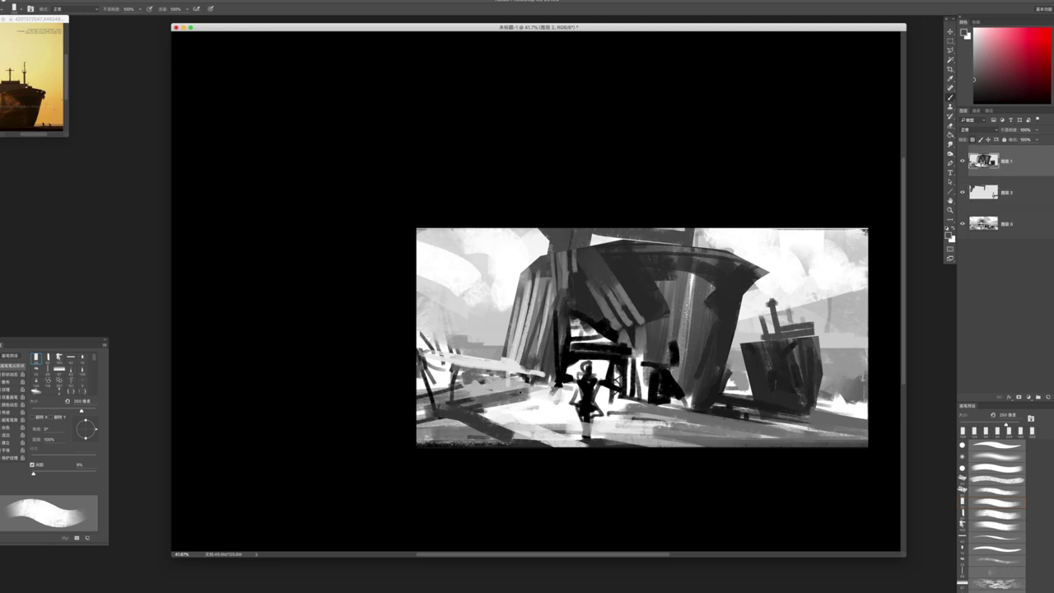
pyautogui.moveTo(418, 380)
pyautogui.mouseDown()
pyautogui.moveTo(489, 369)
pyautogui.moveTo(471, 360)
pyautogui.mouseUp()
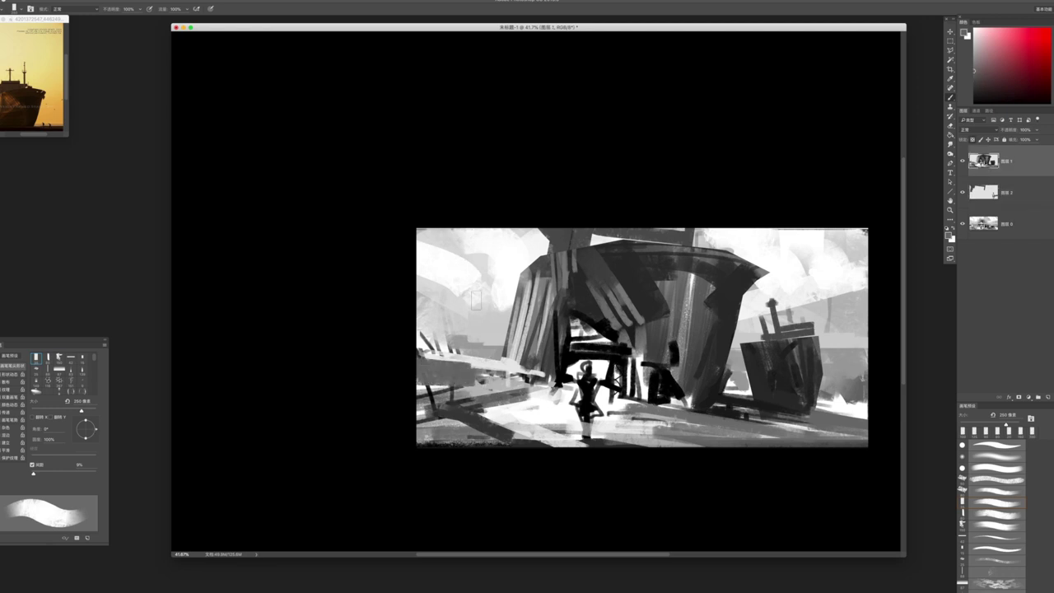
pyautogui.moveTo(455, 400)
pyautogui.mouseDown()
pyautogui.moveTo(499, 436)
pyautogui.moveTo(474, 408)
pyautogui.moveTo(486, 438)
pyautogui.moveTo(576, 438)
pyautogui.mouseUp()
# Paint dark radiating shadow stripes across the bright ground around the figure
pyautogui.press('.')
pyautogui.press('.')
pyautogui.moveTo(515, 417); pyautogui.dragTo(547, 415)
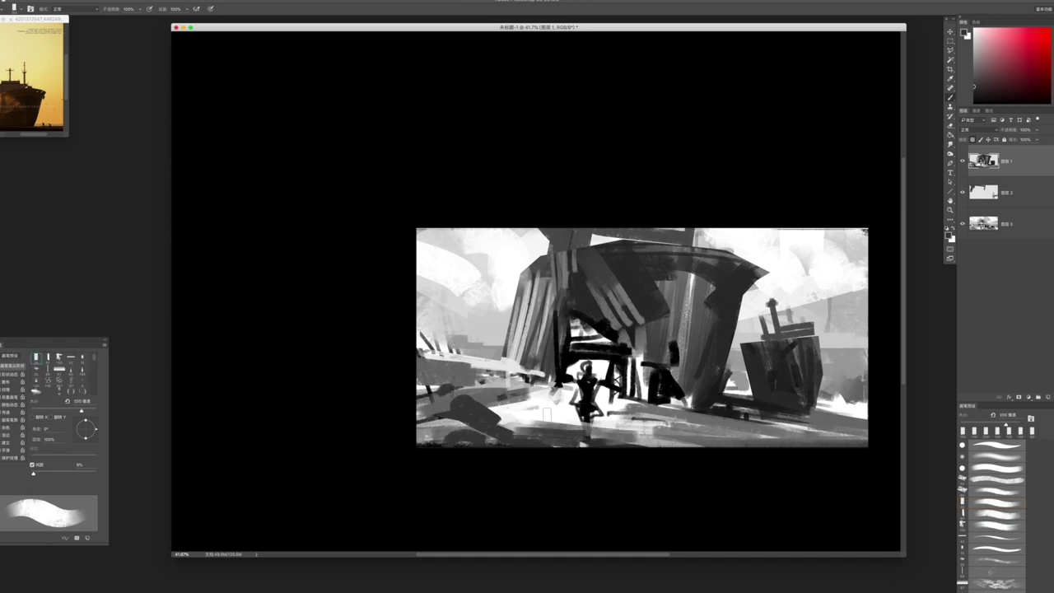
pyautogui.press('.')
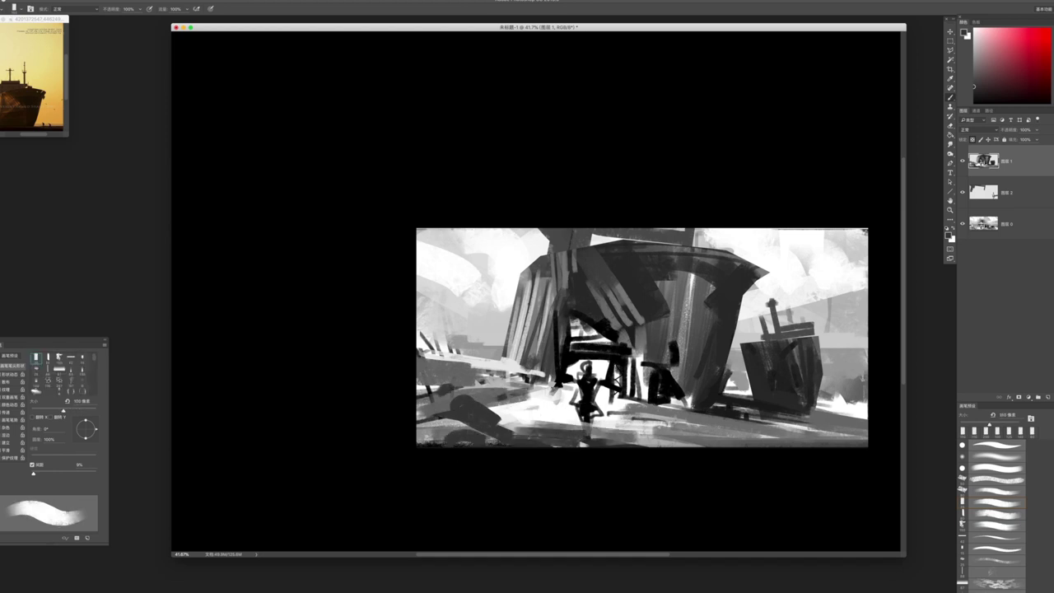
pyautogui.press('[')
pyautogui.moveTo(500, 420)
pyautogui.mouseDown()
pyautogui.moveTo(527, 400)
pyautogui.moveTo(531, 428)
pyautogui.moveTo(593, 416)
pyautogui.moveTo(591, 392)
pyautogui.moveTo(632, 411)
pyautogui.moveTo(585, 436)
pyautogui.mouseUp()
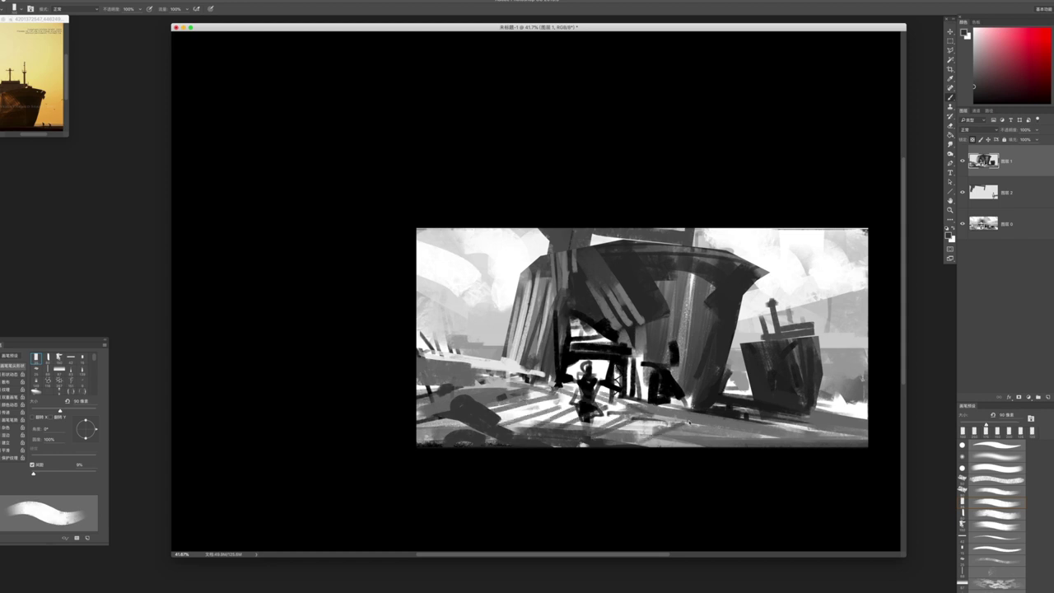
# Choose a soft textured brush, tilt its tip, and roughen the ground shadows on both sides of the figure
pyautogui.rightClick(585, 437)
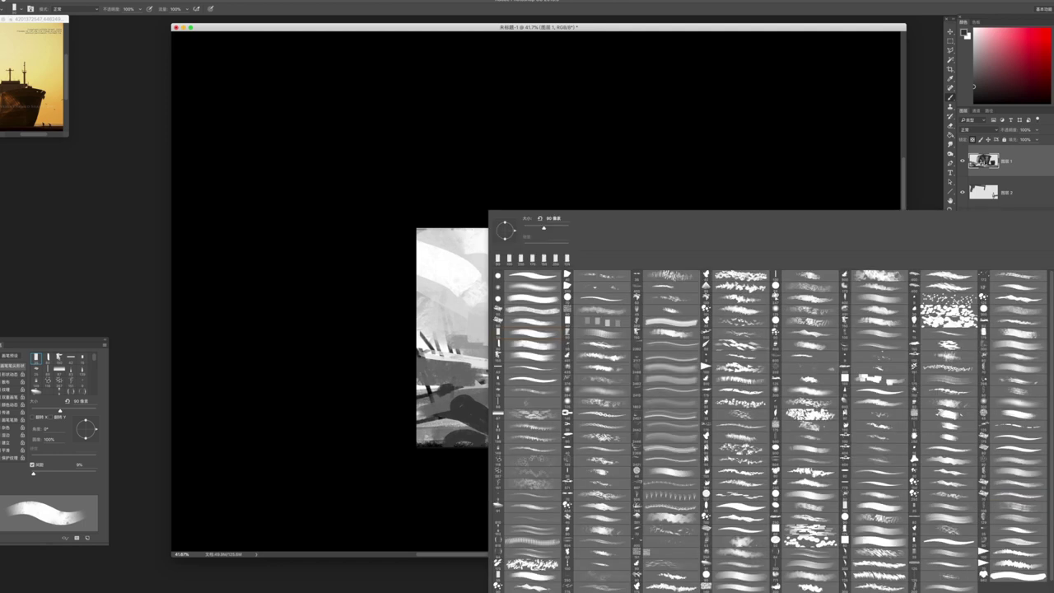
pyautogui.press('Return')
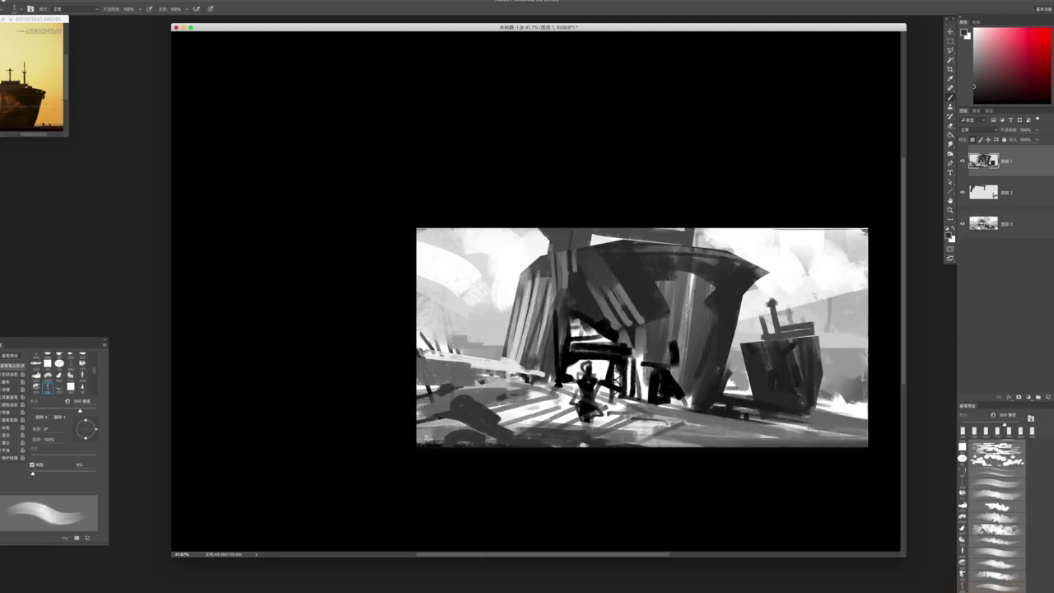
pyautogui.click(93, 422)
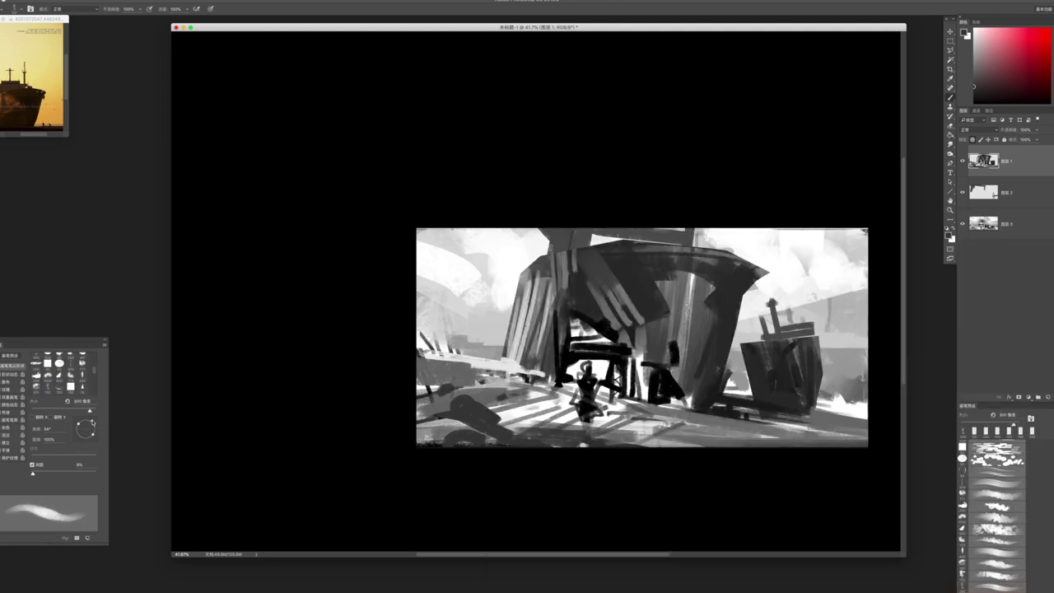
pyautogui.scroll(2, 624, 436)
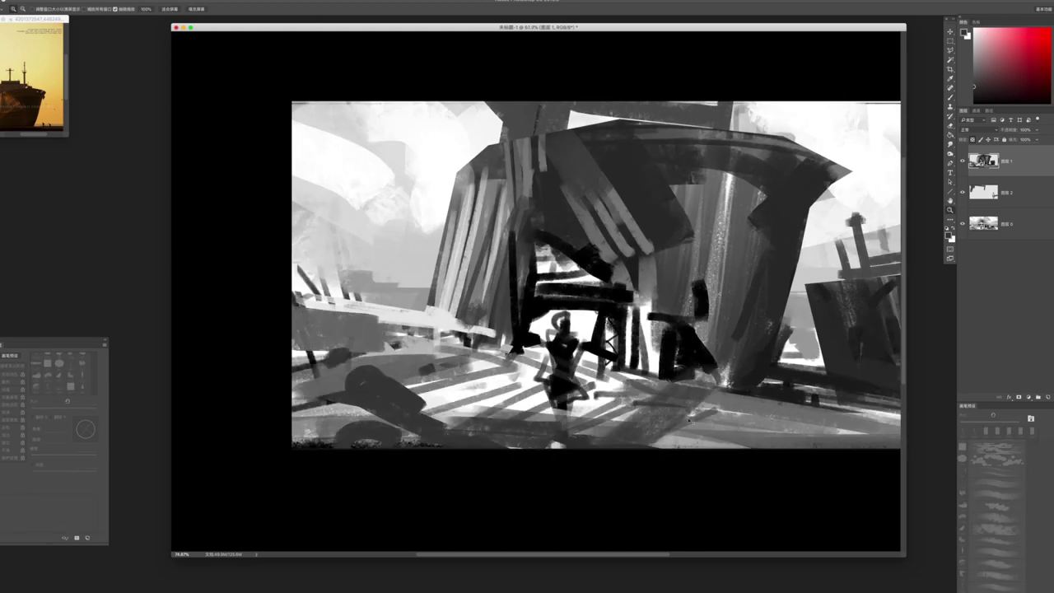
pyautogui.moveTo(601, 412); pyautogui.dragTo(725, 387)
pyautogui.moveTo(634, 405); pyautogui.dragTo(691, 401)
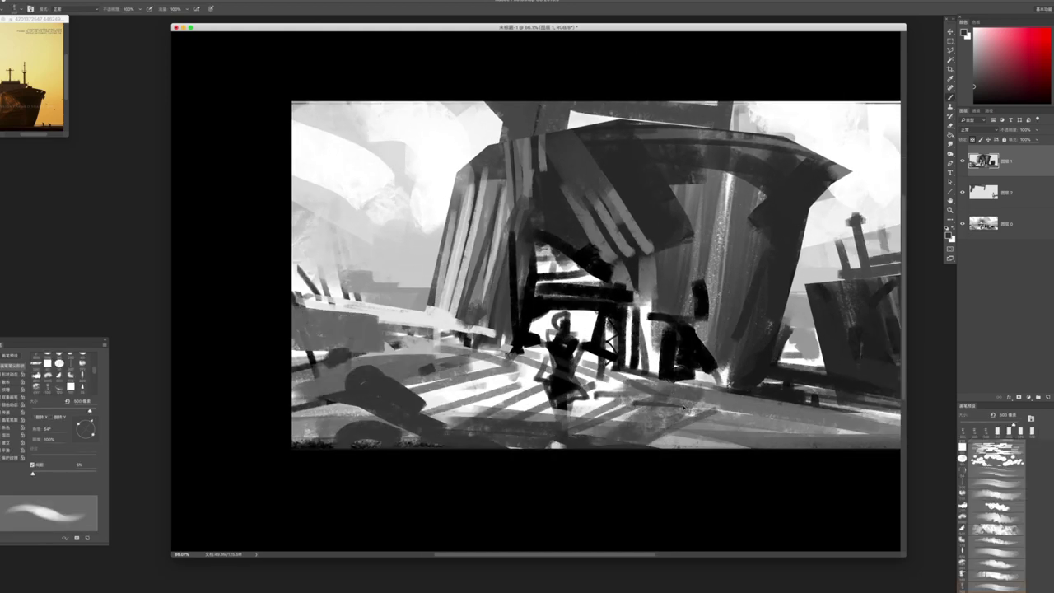
pyautogui.moveTo(454, 337); pyautogui.dragTo(568, 387)
pyautogui.moveTo(551, 346); pyautogui.dragTo(428, 436)
# Switch to a bristle hatching brush and add crossing textured strokes over the foreground ground
pyautogui.rightClick(797, 315)
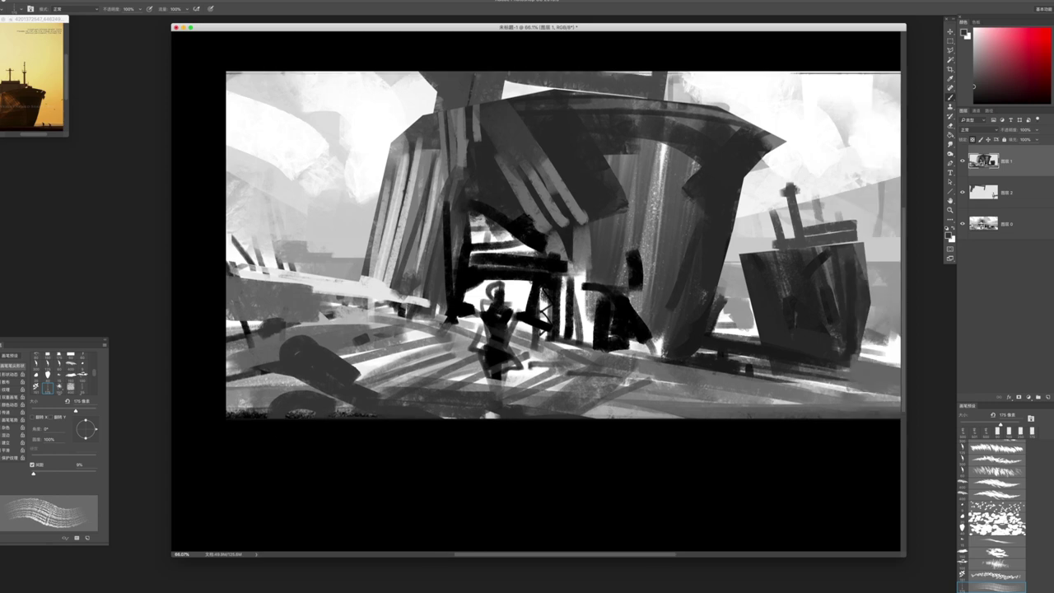
pyautogui.moveTo(576, 346)
pyautogui.mouseDown()
pyautogui.moveTo(642, 387)
pyautogui.moveTo(602, 432)
pyautogui.mouseUp()
pyautogui.moveTo(654, 387); pyautogui.dragTo(712, 416)
pyautogui.moveTo(695, 379)
pyautogui.mouseDown()
pyautogui.moveTo(743, 431)
pyautogui.moveTo(675, 431)
pyautogui.moveTo(823, 430)
pyautogui.moveTo(741, 412)
pyautogui.mouseUp()
pyautogui.press('z')
pyautogui.press('b')
pyautogui.moveTo(634, 382)
pyautogui.mouseDown()
pyautogui.moveTo(649, 404)
pyautogui.moveTo(693, 412)
pyautogui.mouseUp()
pyautogui.moveTo(651, 380); pyautogui.dragTo(576, 424)
pyautogui.hscroll(5, 659, 328)
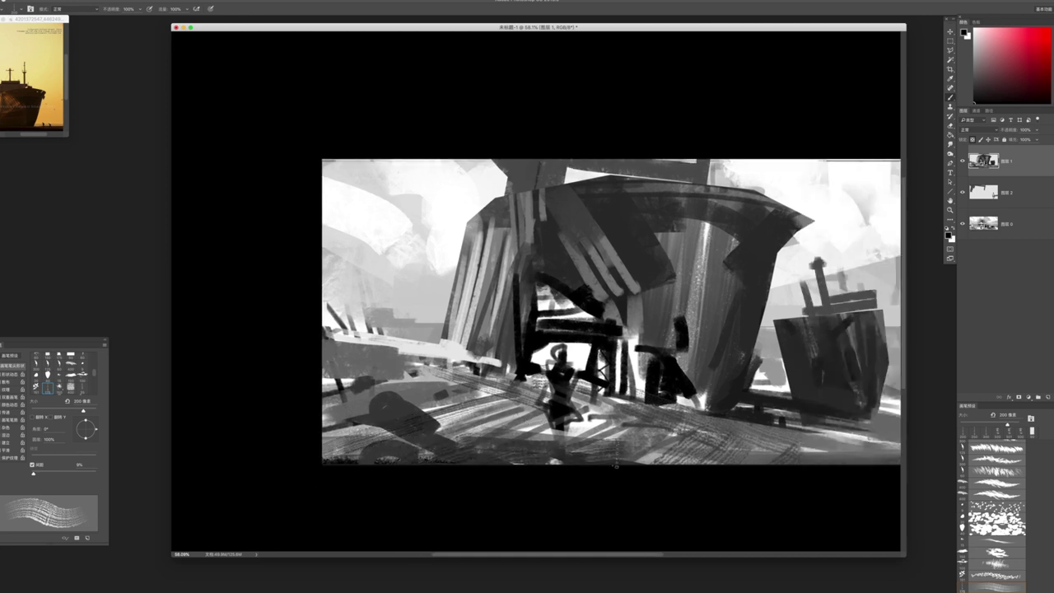
# Switch to the bottom layer, sample a grey, and brush bristle texture over the distant background beside the small ship
pyautogui.scroll(2, 807, 453)
pyautogui.hscroll(2, 871, 352)
pyautogui.press('[')
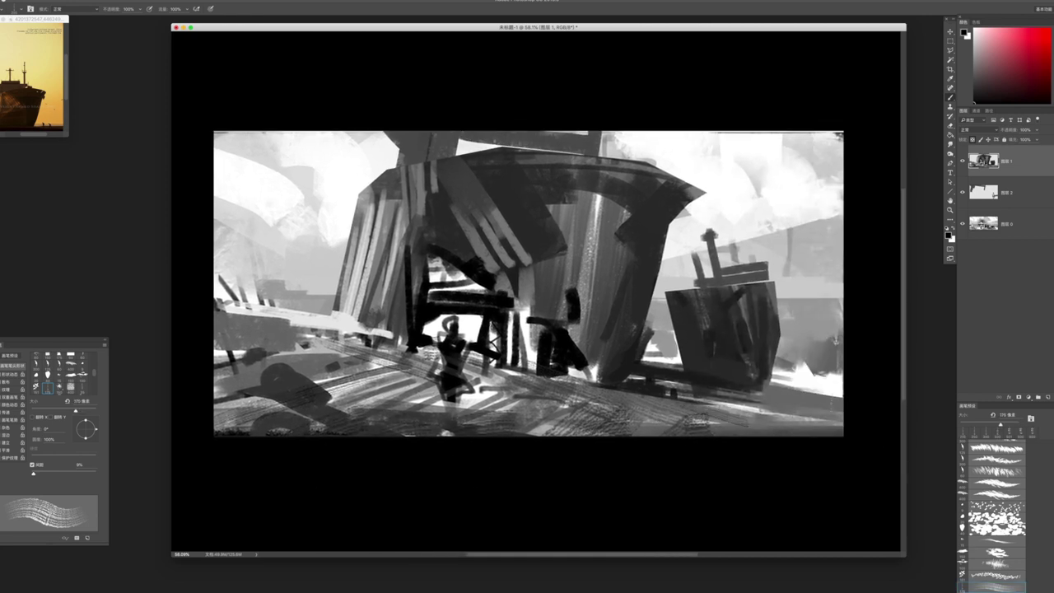
pyautogui.hotkey('alt', '[')
pyautogui.hotkey('alt', '[')
pyautogui.keyDown('alt'); pyautogui.click(795, 371); pyautogui.keyUp('alt')
pyautogui.moveTo(780, 368)
pyautogui.mouseDown()
pyautogui.moveTo(856, 369)
pyautogui.moveTo(843, 354)
pyautogui.mouseUp()
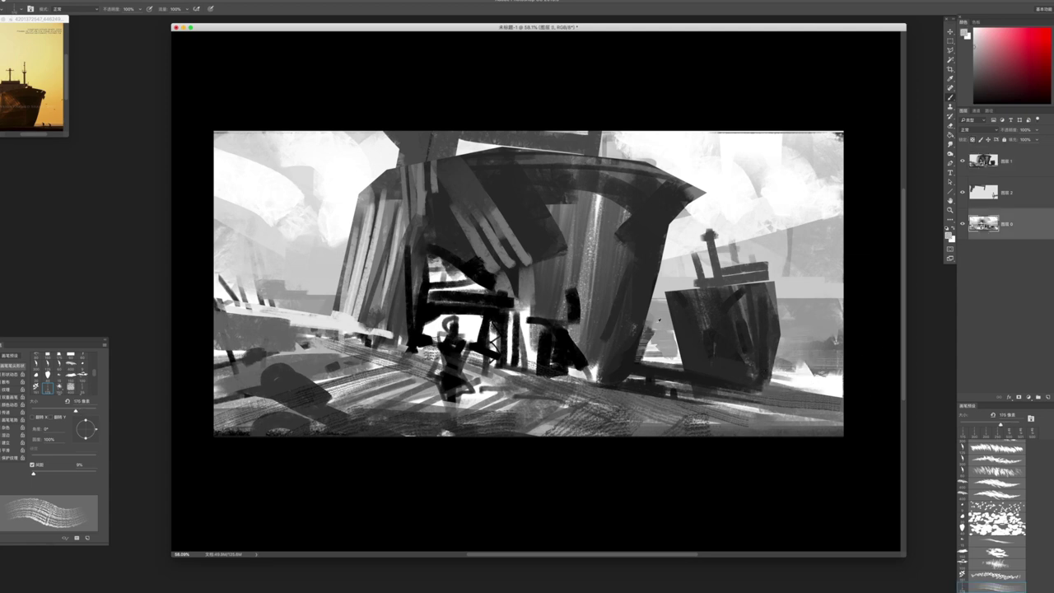
pyautogui.press(']')
pyautogui.moveTo(783, 331); pyautogui.dragTo(803, 306)
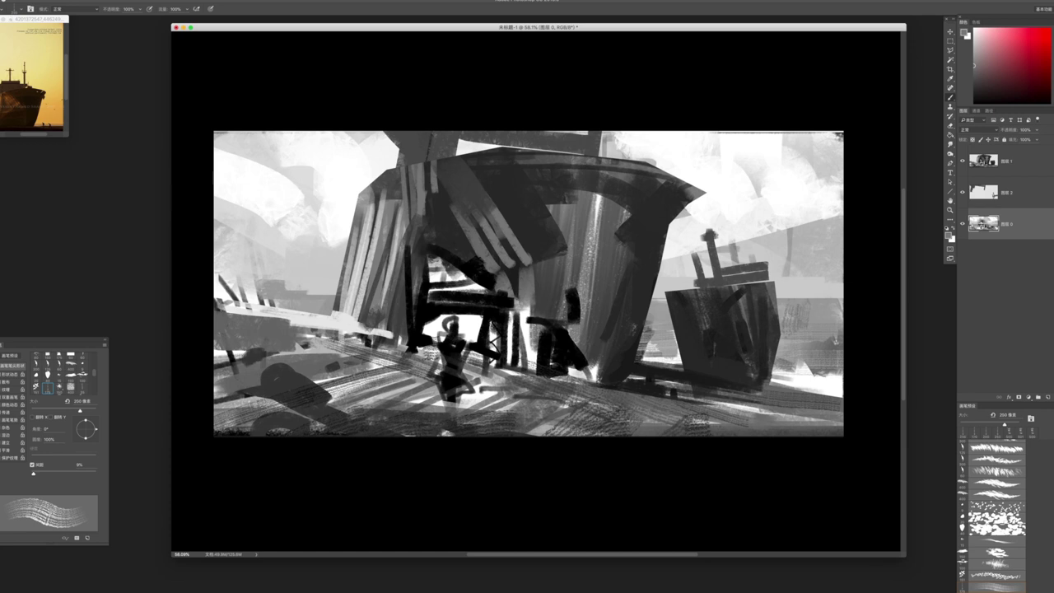
# Touch up the left background in grey, return to the top layer, and break up the bright ground strip there
pyautogui.press('[')
pyautogui.press('[')
pyautogui.press(']')
pyautogui.press(']')
pyautogui.press(']')
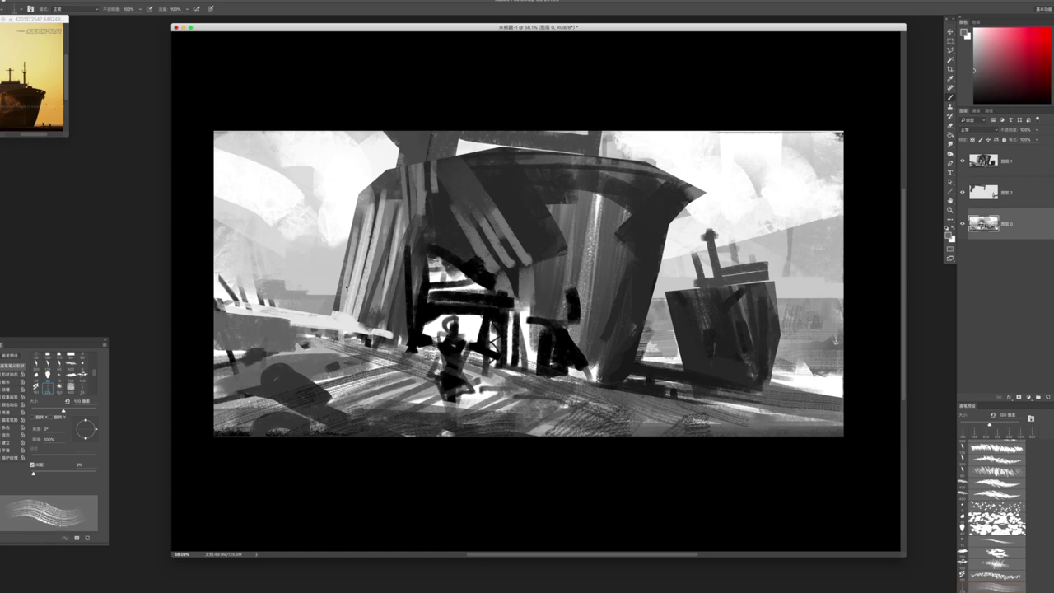
pyautogui.hotkey('alt', ']')
pyautogui.hotkey('alt', ']')
pyautogui.press(']')
pyautogui.moveTo(222, 303)
pyautogui.mouseDown()
pyautogui.moveTo(310, 306)
pyautogui.moveTo(336, 328)
pyautogui.mouseUp()
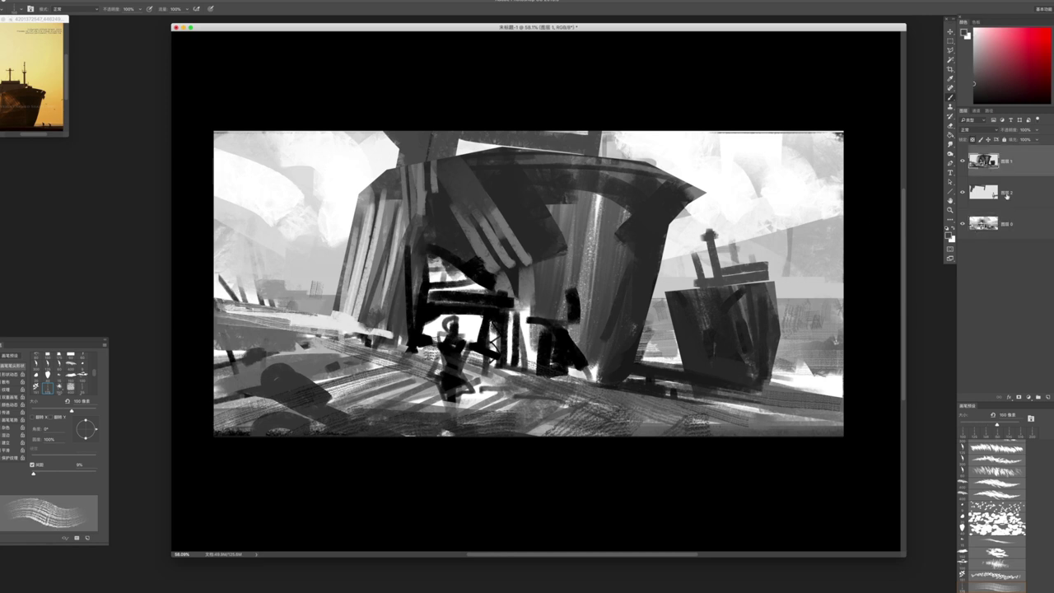
# Select the middle layer and brush textured strokes over the distant structures left of the hull
pyautogui.click(1009, 198)
pyautogui.press(']')
pyautogui.moveTo(236, 275)
pyautogui.mouseDown()
pyautogui.moveTo(247, 300)
pyautogui.moveTo(302, 310)
pyautogui.mouseUp()
pyautogui.press('[')
pyautogui.press('[')
pyautogui.moveTo(246, 238)
pyautogui.mouseDown()
pyautogui.moveTo(284, 279)
pyautogui.moveTo(214, 312)
pyautogui.moveTo(450, 330)
pyautogui.mouseUp()
pyautogui.click(451, 305)
pyautogui.press('b')
# On the bottom layer, cover the sky on both sides of the hull with light, sampled bristle strokes
pyautogui.click(1009, 223)
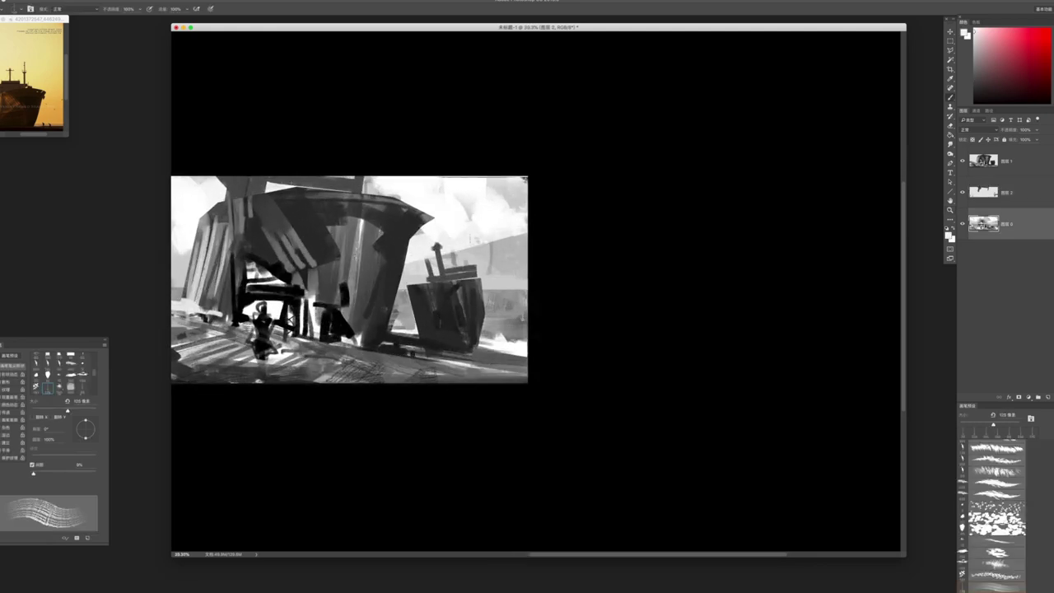
pyautogui.moveTo(449, 252)
pyautogui.mouseDown()
pyautogui.moveTo(511, 252)
pyautogui.moveTo(506, 232)
pyautogui.moveTo(527, 206)
pyautogui.mouseUp()
pyautogui.keyDown('alt'); pyautogui.click(527, 244); pyautogui.keyUp('alt')
pyautogui.press(']')
pyautogui.moveTo(404, 214); pyautogui.dragTo(466, 187)
pyautogui.moveTo(466, 222); pyautogui.dragTo(522, 181)
pyautogui.moveTo(182, 175)
pyautogui.mouseDown()
pyautogui.moveTo(344, 169)
pyautogui.moveTo(379, 198)
pyautogui.moveTo(453, 180)
pyautogui.mouseUp()
pyautogui.press('[')
pyautogui.moveTo(609, 183); pyautogui.dragTo(658, 158)
pyautogui.keyDown('alt'); pyautogui.click(675, 216); pyautogui.keyUp('alt')
pyautogui.moveTo(609, 247); pyautogui.dragTo(687, 227)
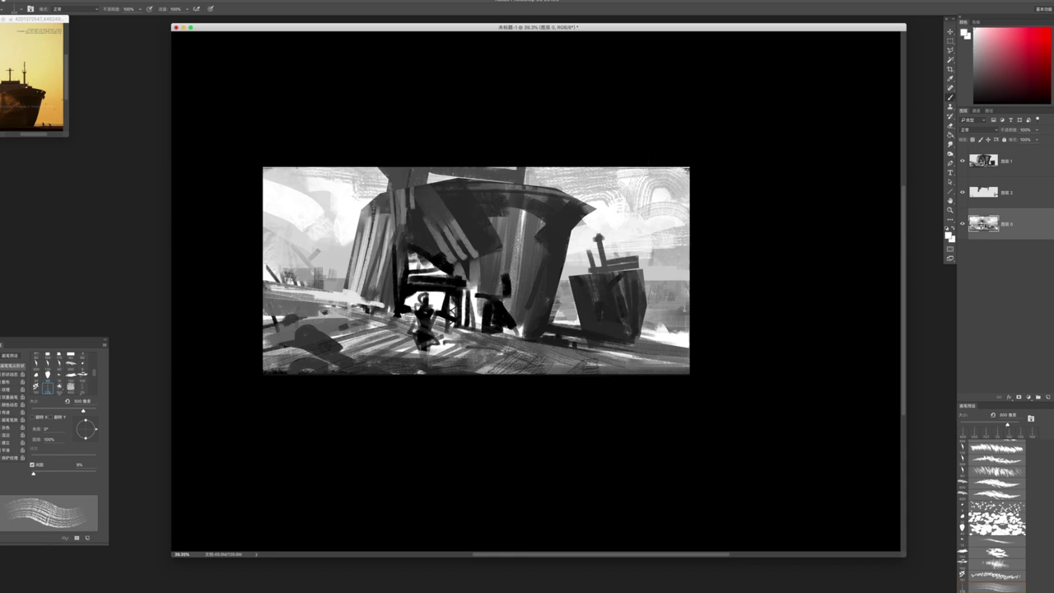
# Sample a mid grey and brush it over the low background beside the small ship
pyautogui.hscroll(3, 461, 268)
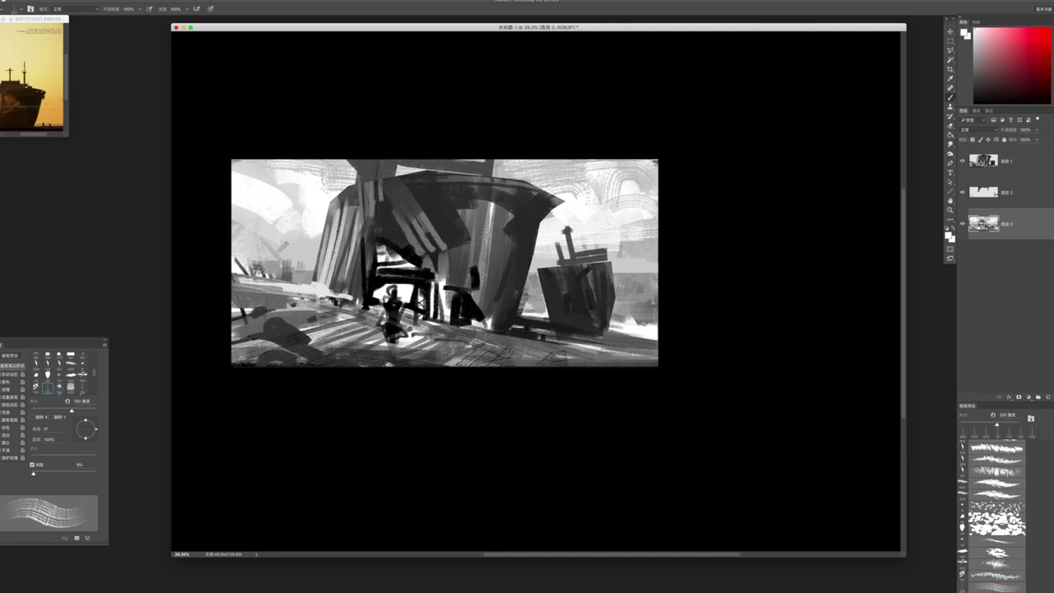
pyautogui.keyDown('alt'); pyautogui.click(633, 316); pyautogui.keyUp('alt')
pyautogui.moveTo(611, 326)
pyautogui.mouseDown()
pyautogui.moveTo(657, 325)
pyautogui.moveTo(592, 328)
pyautogui.moveTo(699, 328)
pyautogui.mouseUp()
# Show the painting in full-screen mode and choose the broad dry-edged brush preset
pyautogui.press('z')
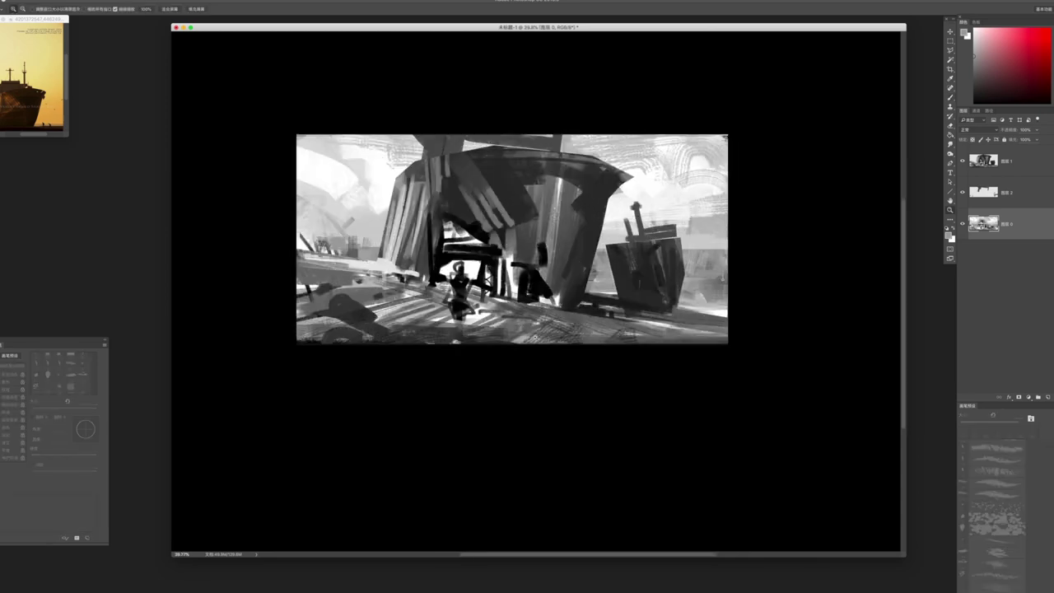
pyautogui.moveTo(529, 323); pyautogui.dragTo(576, 323)
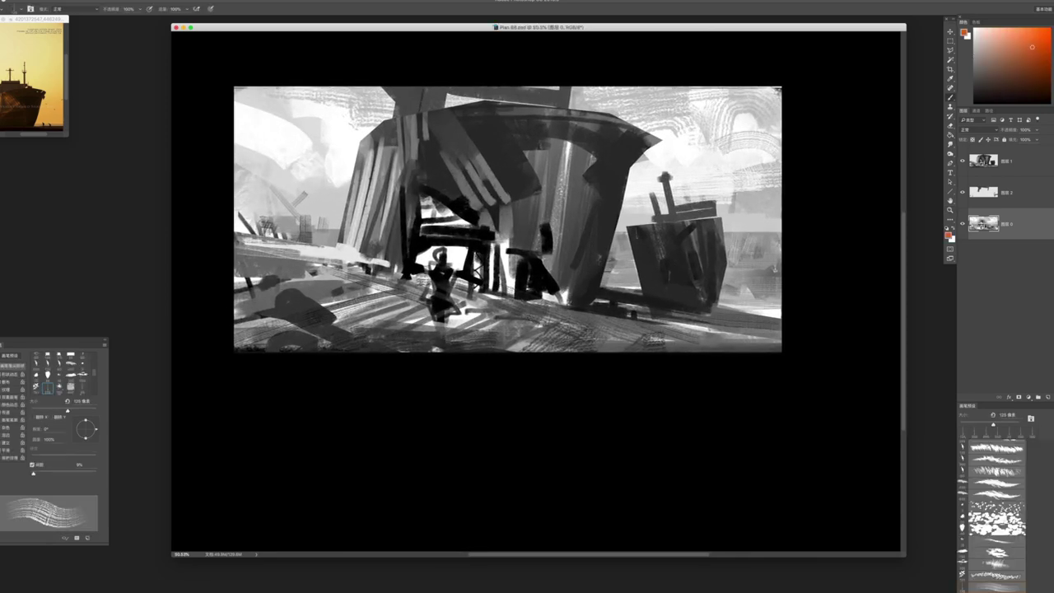
pyautogui.press('f')
pyautogui.moveTo(657, 322); pyautogui.dragTo(671, 330)
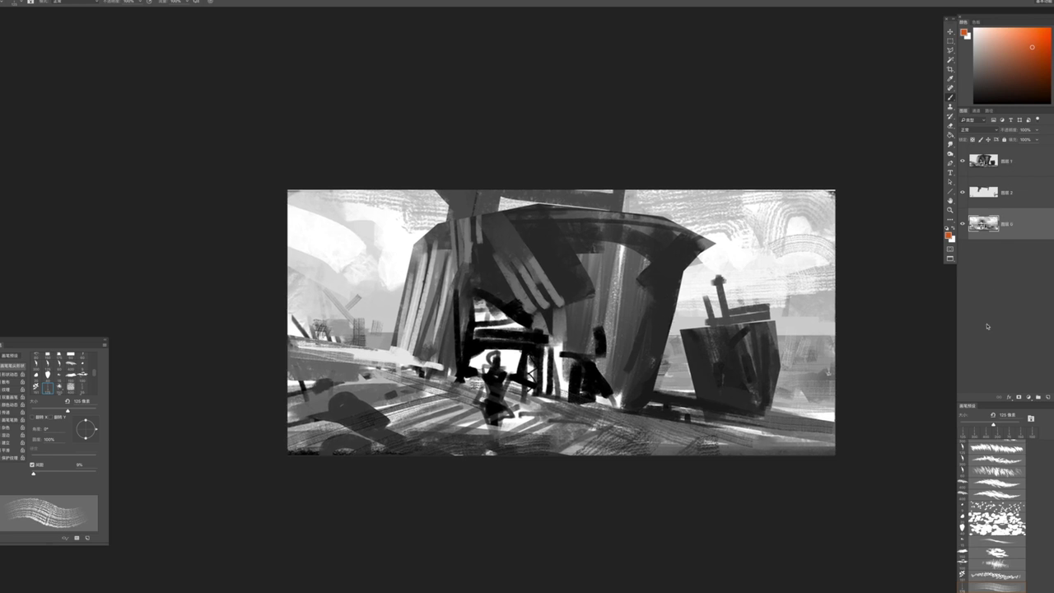
pyautogui.rightClick(638, 380)
pyautogui.doubleClick(531, 292)
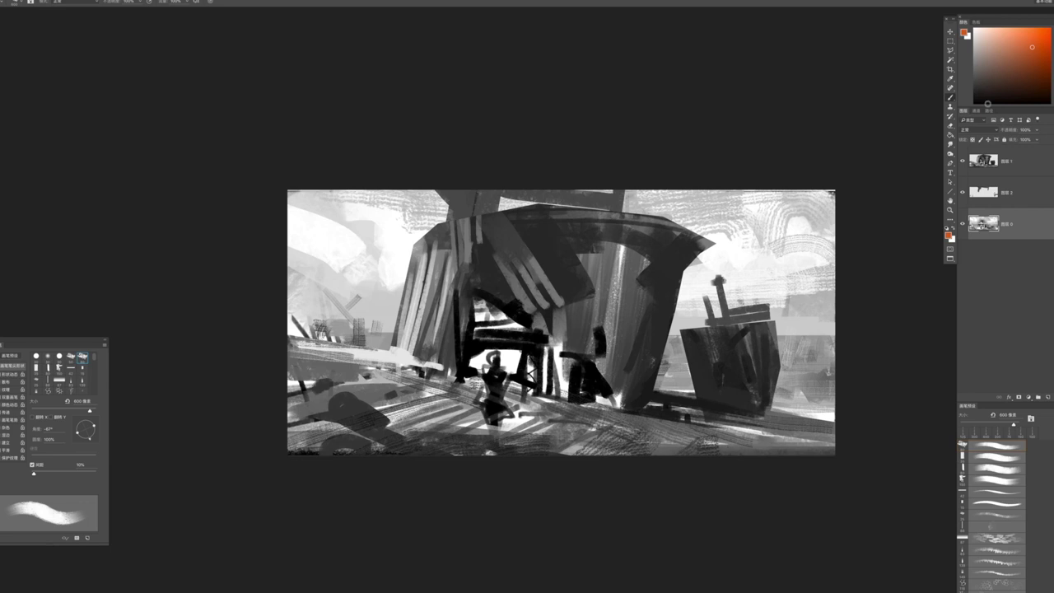
# Add a new top layer in Overlay mode and wash dark red over the whole picture
pyautogui.click(1018, 160)
pyautogui.hotkey('ctrl', 'shift', 'alt', 'n')
pyautogui.click(980, 130)
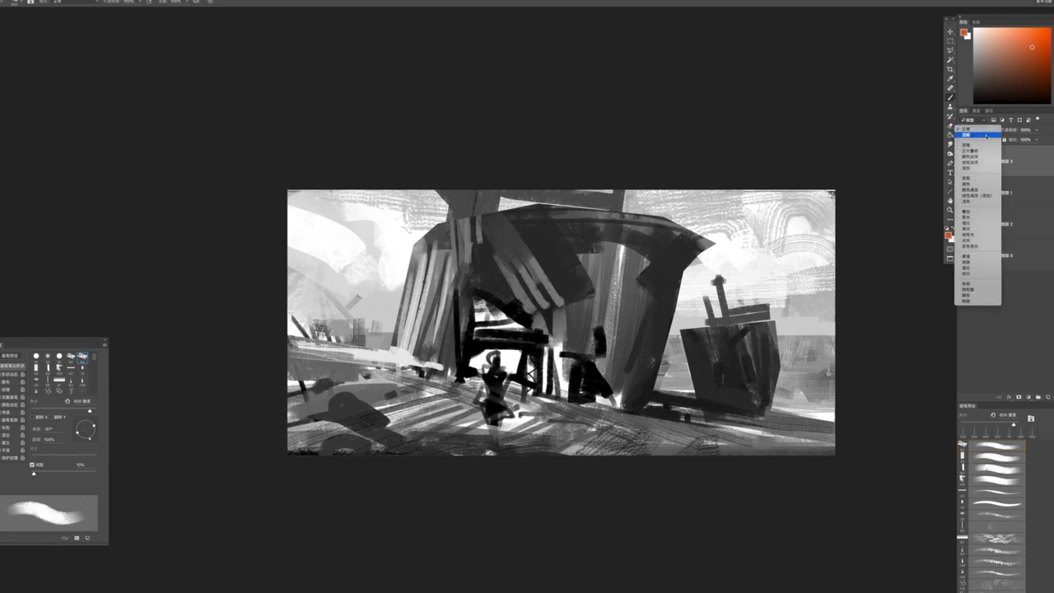
pyautogui.click(980, 213)
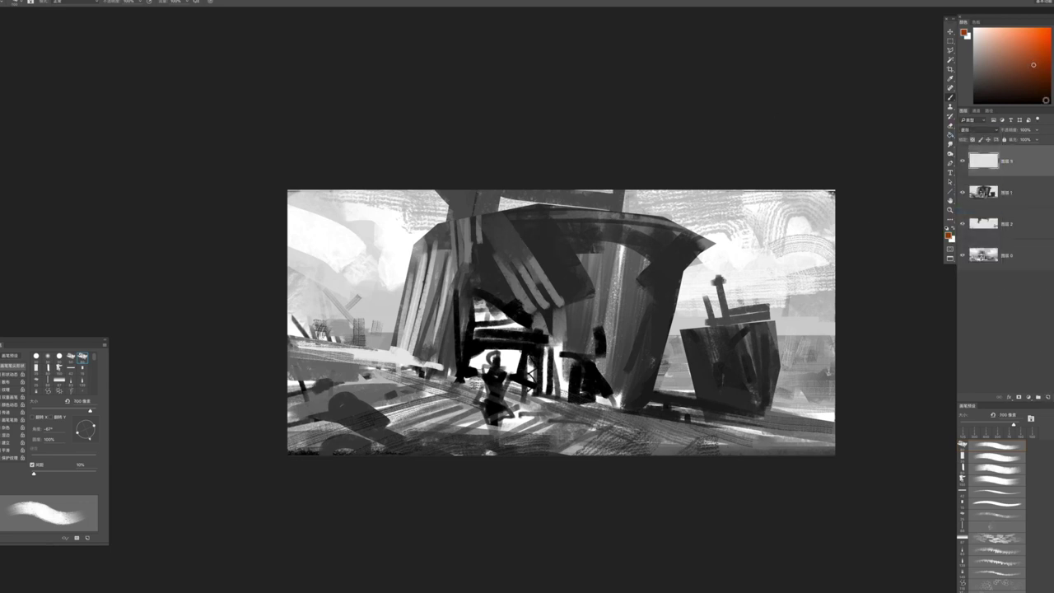
pyautogui.moveTo(1046, 99); pyautogui.dragTo(1051, 82)
pyautogui.moveTo(346, 216)
pyautogui.mouseDown()
pyautogui.moveTo(806, 226)
pyautogui.moveTo(511, 346)
pyautogui.moveTo(806, 412)
pyautogui.mouseUp()
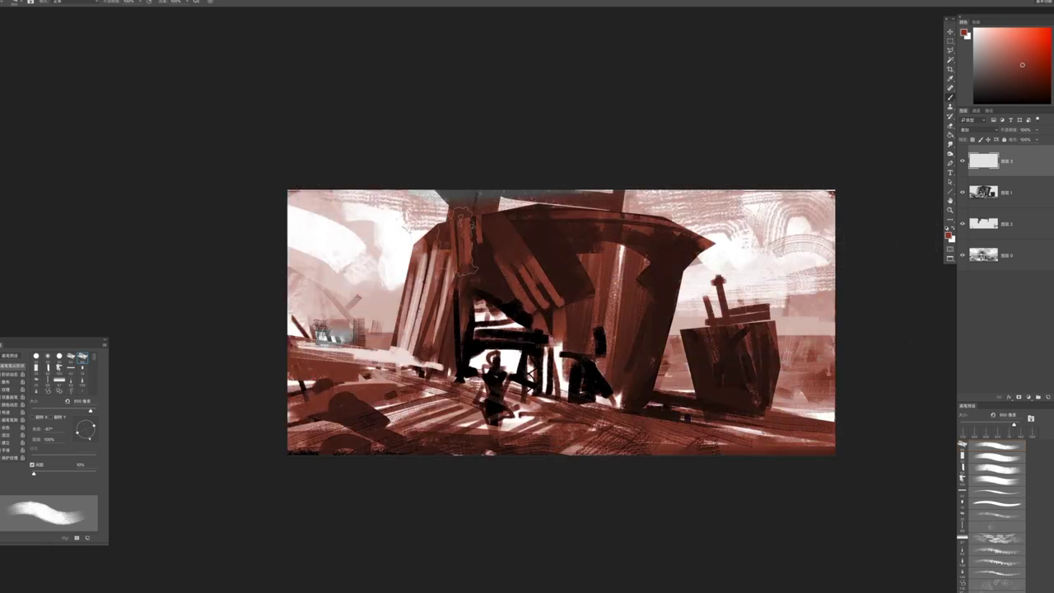
# Set the colour layer to Multiply and repaint the whole picture with bright coral red
pyautogui.click(985, 132)
pyautogui.click(983, 79)
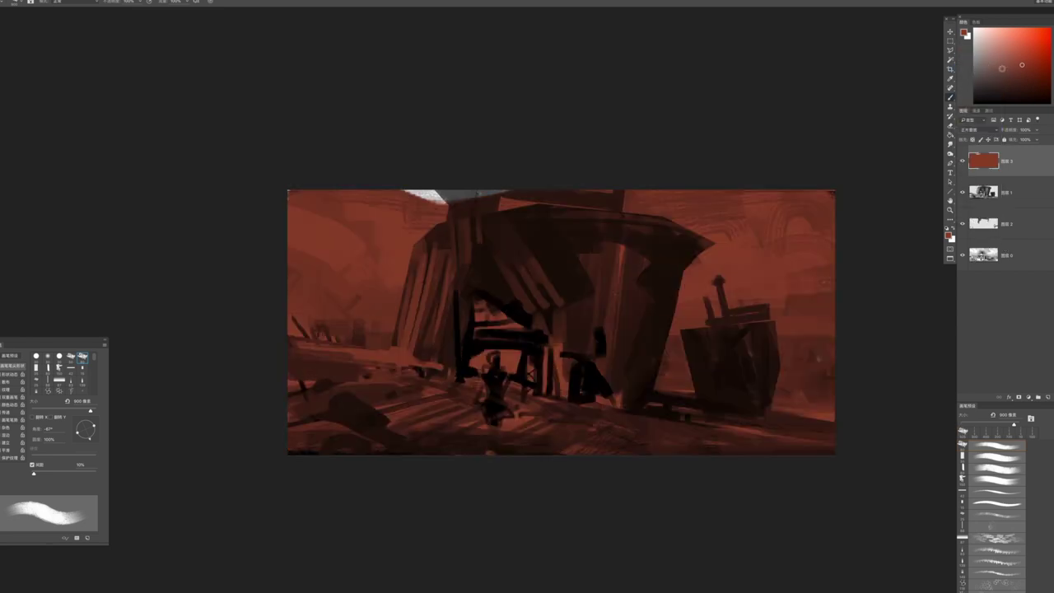
pyautogui.moveTo(618, 201)
pyautogui.mouseDown()
pyautogui.moveTo(577, 329)
pyautogui.moveTo(452, 404)
pyautogui.mouseUp()
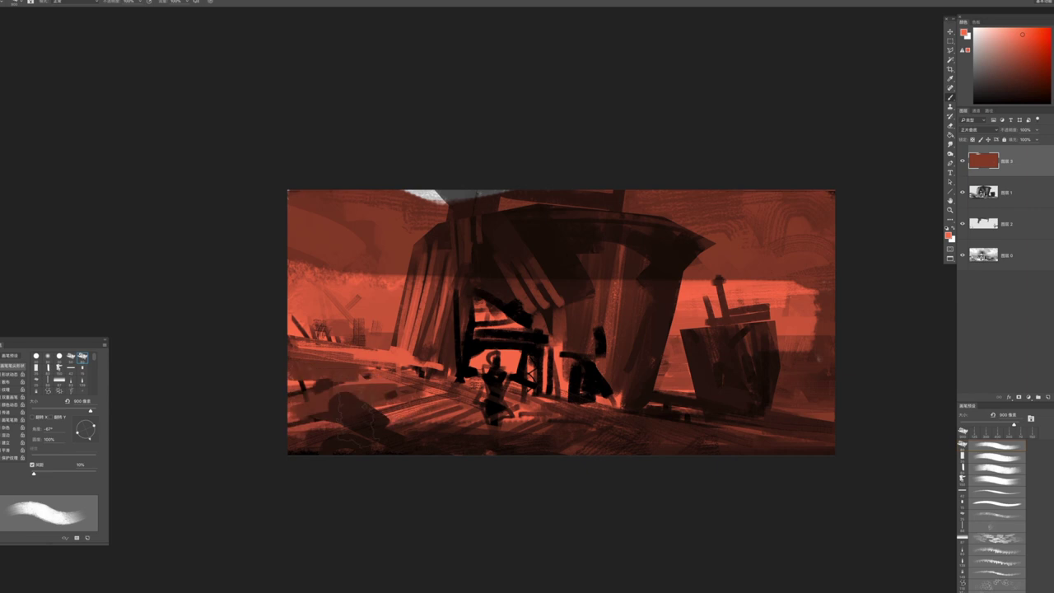
pyautogui.moveTo(708, 197); pyautogui.dragTo(850, 196)
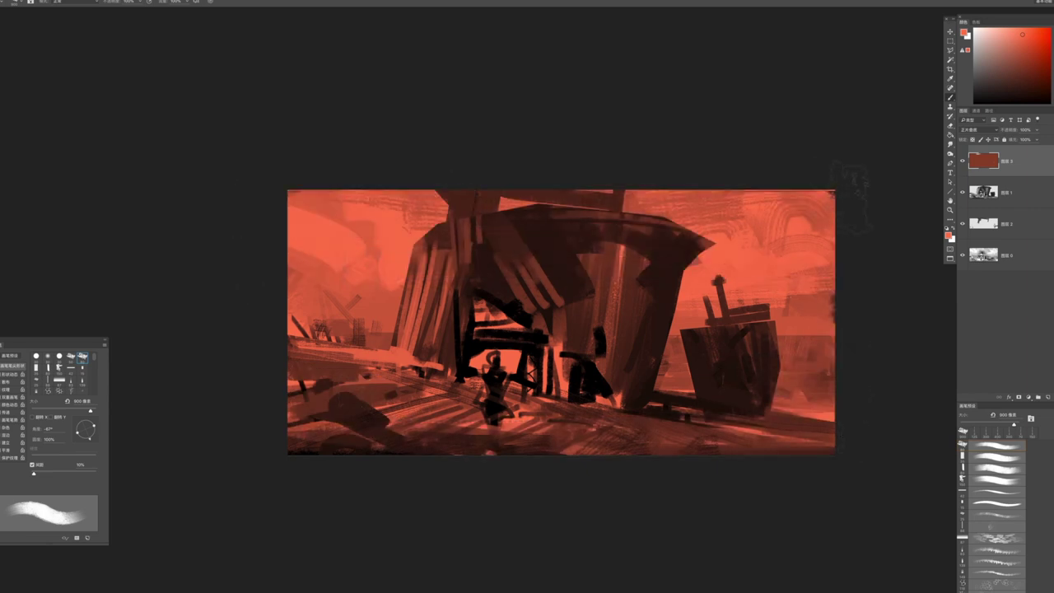
# Choose slightly different reds and brush tonal variations across the coral wash in the sky
pyautogui.keyDown('alt'); pyautogui.click(811, 168); pyautogui.keyUp('alt')
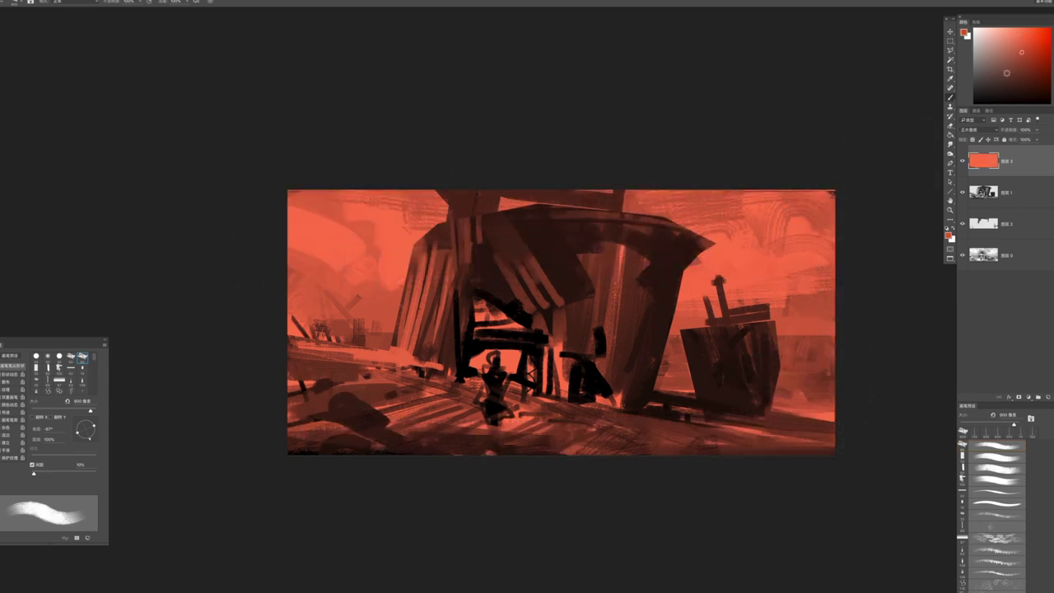
pyautogui.click(1025, 40)
pyautogui.moveTo(708, 239); pyautogui.dragTo(713, 305)
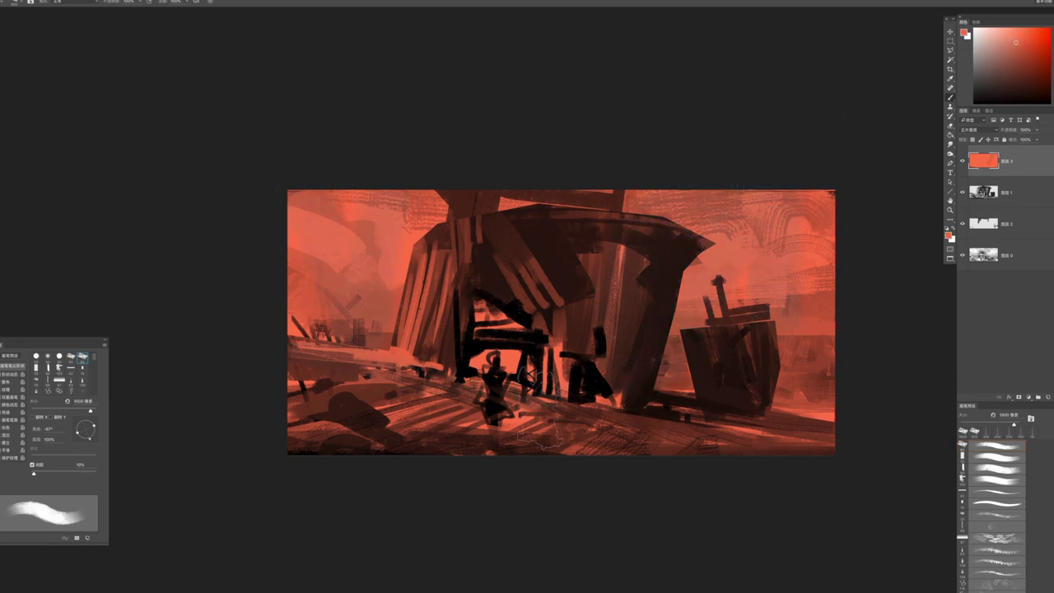
# Choose an orange-yellow and brush it over the lit ground around the figure and the ground strip at the left
pyautogui.click(1026, 48)
pyautogui.keyDown('alt'); pyautogui.click(684, 257); pyautogui.keyUp('alt')
pyautogui.moveTo(386, 424); pyautogui.dragTo(451, 401)
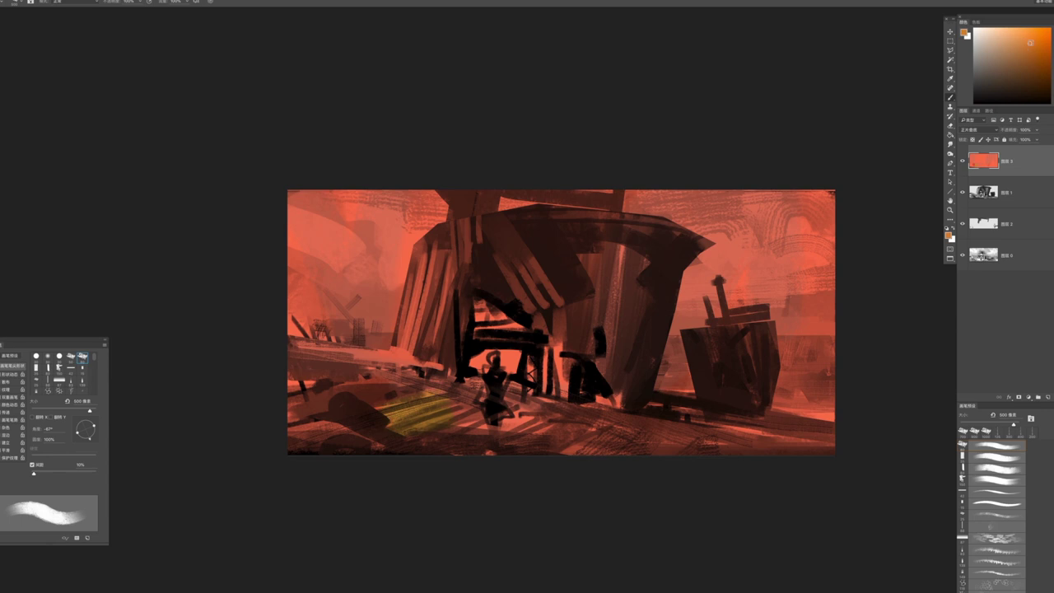
pyautogui.moveTo(385, 422); pyautogui.dragTo(539, 419)
pyautogui.moveTo(465, 359); pyautogui.dragTo(358, 356)
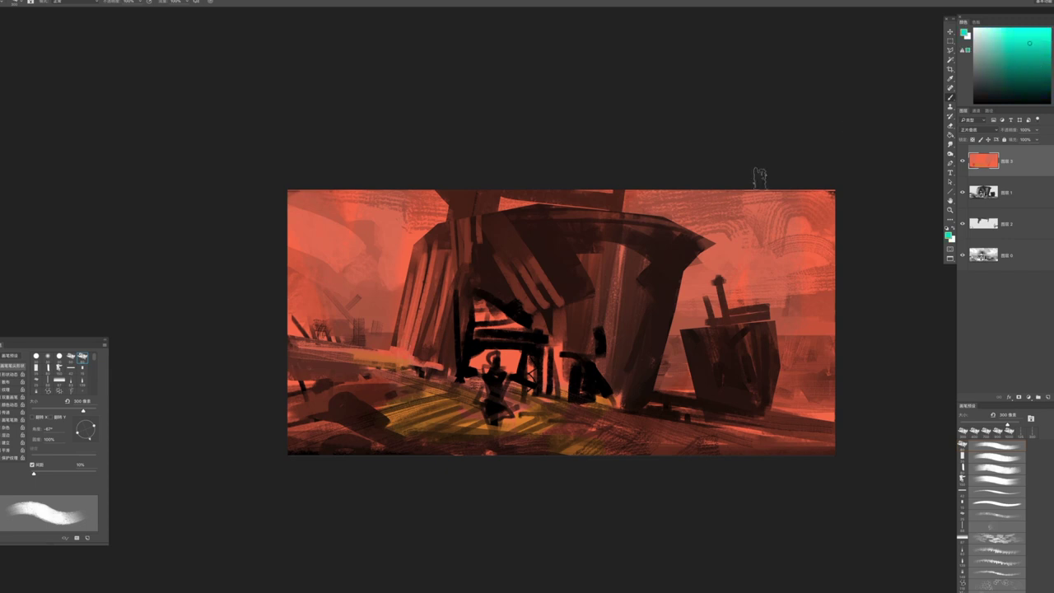
# Enlarge the brush and paint the upper sky turquoise on both sides of the hull
pyautogui.moveTo(356, 168)
pyautogui.mouseDown()
pyautogui.moveTo(321, 247)
pyautogui.moveTo(313, 214)
pyautogui.moveTo(387, 156)
pyautogui.moveTo(341, 141)
pyautogui.moveTo(411, 175)
pyautogui.mouseUp()
pyautogui.hotkey('ctrl', 'z')
pyautogui.press(']')
pyautogui.press(']')
pyautogui.press(']')
pyautogui.press(']')
pyautogui.press(']')
pyautogui.press(']')
pyautogui.press(']')
pyautogui.moveTo(692, 173)
pyautogui.mouseDown()
pyautogui.moveTo(743, 170)
pyautogui.moveTo(853, 227)
pyautogui.mouseUp()
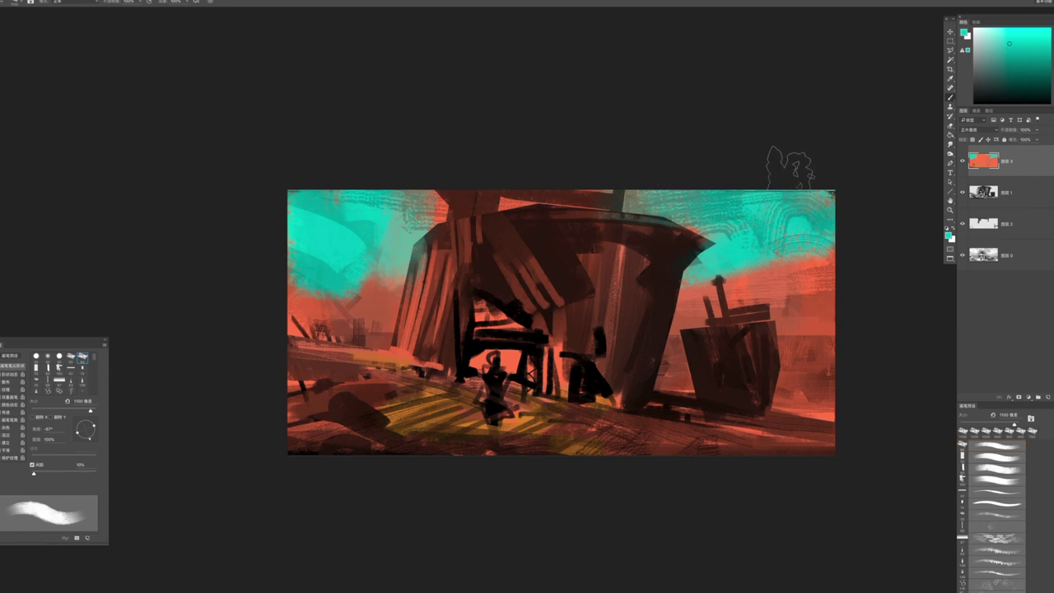
# Paint thin cyan accents along the big hull's right edge, the small ship and the ground beside it
pyautogui.press('z')
pyautogui.moveTo(776, 164); pyautogui.dragTo(501, 153)
pyautogui.moveTo(595, 275); pyautogui.dragTo(658, 285)
pyautogui.press('b')
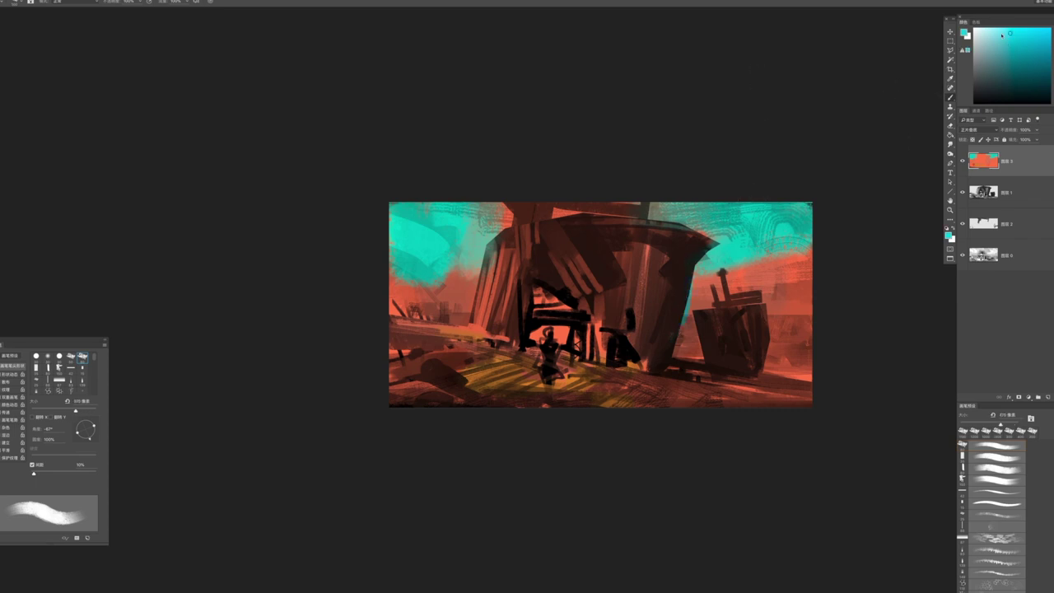
pyautogui.moveTo(768, 321)
pyautogui.mouseDown()
pyautogui.moveTo(743, 395)
pyautogui.moveTo(697, 330)
pyautogui.mouseUp()
pyautogui.moveTo(777, 347); pyautogui.dragTo(729, 378)
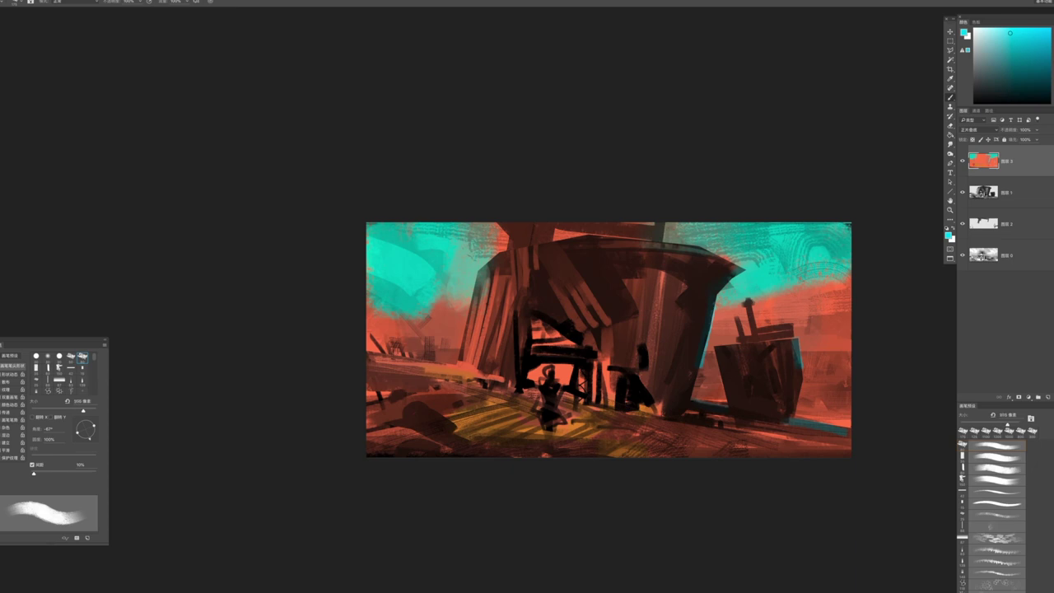
# Tint the distant background around the small ship with muted brown and purple strokes
pyautogui.keyDown('alt'); pyautogui.click(834, 364); pyautogui.keyUp('alt')
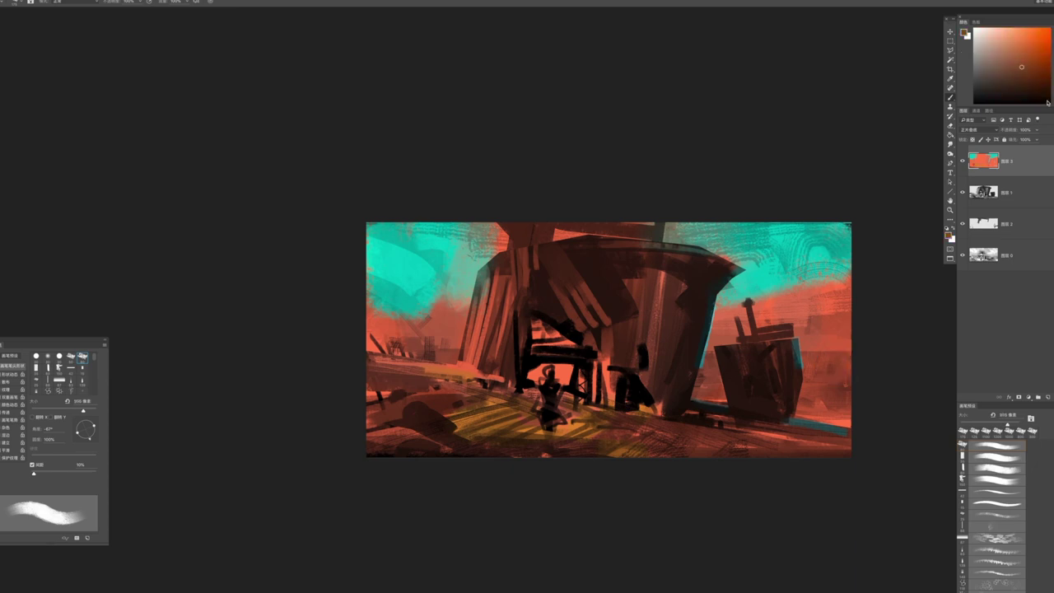
pyautogui.moveTo(817, 358); pyautogui.dragTo(822, 393)
pyautogui.moveTo(827, 357)
pyautogui.mouseDown()
pyautogui.moveTo(823, 398)
pyautogui.moveTo(813, 395)
pyautogui.moveTo(850, 402)
pyautogui.mouseUp()
pyautogui.moveTo(716, 359); pyautogui.dragTo(697, 405)
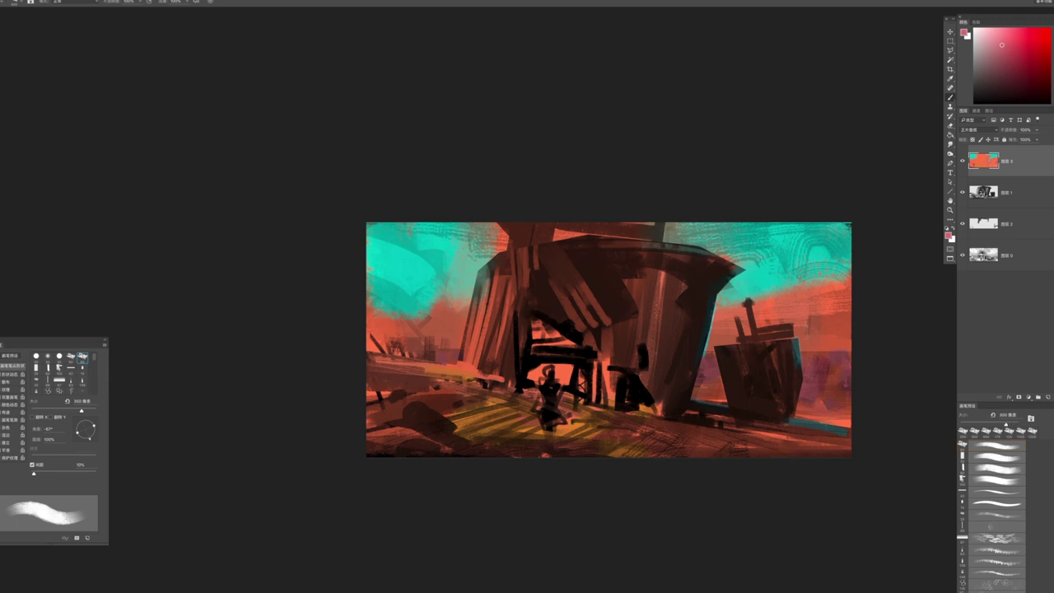
# Reduce the brush and repaint the bright ground strip left of the hull with light coral red
pyautogui.moveTo(780, 355); pyautogui.dragTo(739, 118)
pyautogui.keyDown('alt'); pyautogui.click(467, 362); pyautogui.keyUp('alt')
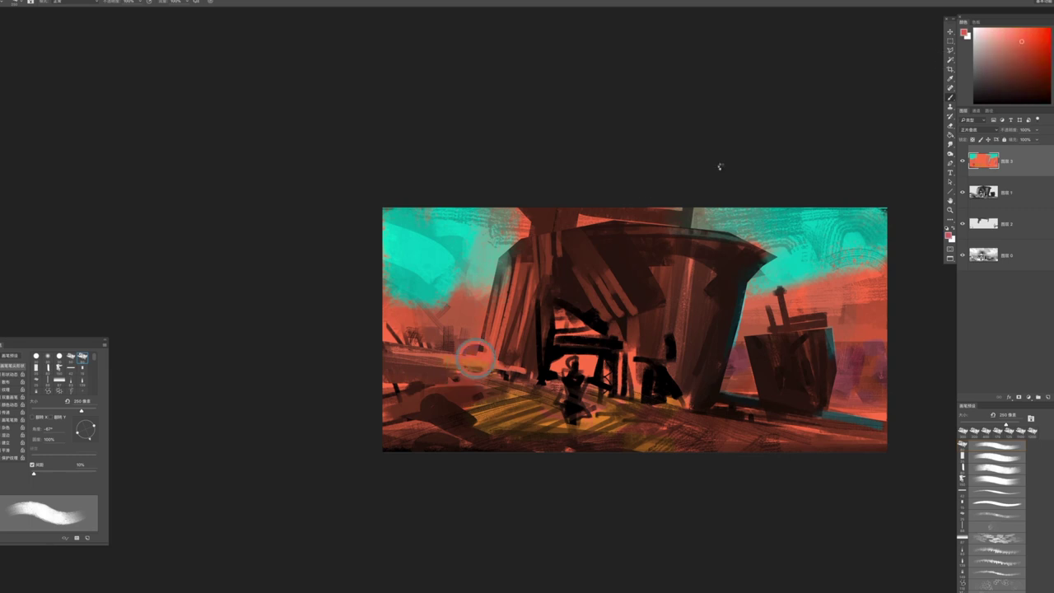
pyautogui.press('[')
pyautogui.press('[')
pyautogui.press('[')
pyautogui.moveTo(404, 360); pyautogui.dragTo(498, 362)
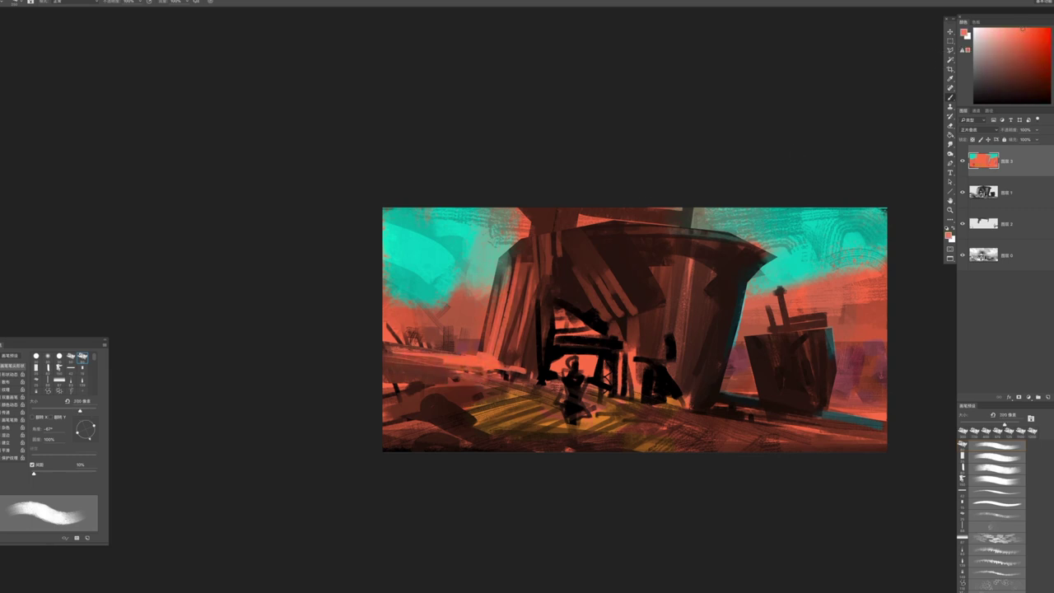
# Sample the sky turquoise and extend it down toward the horizon on both sides of the hull
pyautogui.keyDown('alt'); pyautogui.click(431, 257); pyautogui.keyUp('alt')
pyautogui.moveTo(387, 314); pyautogui.dragTo(484, 290)
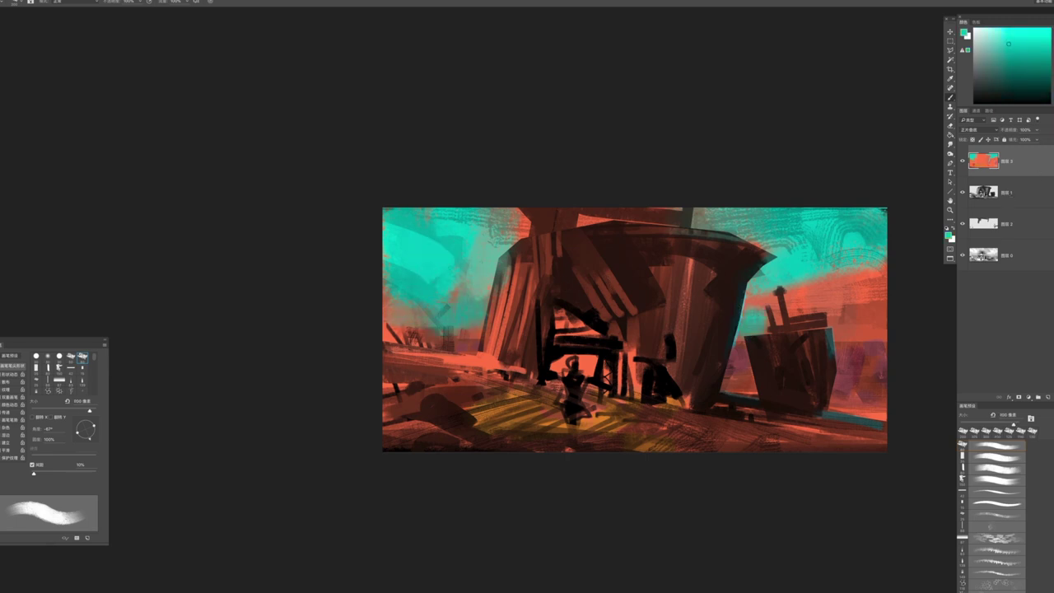
pyautogui.moveTo(833, 326); pyautogui.dragTo(880, 329)
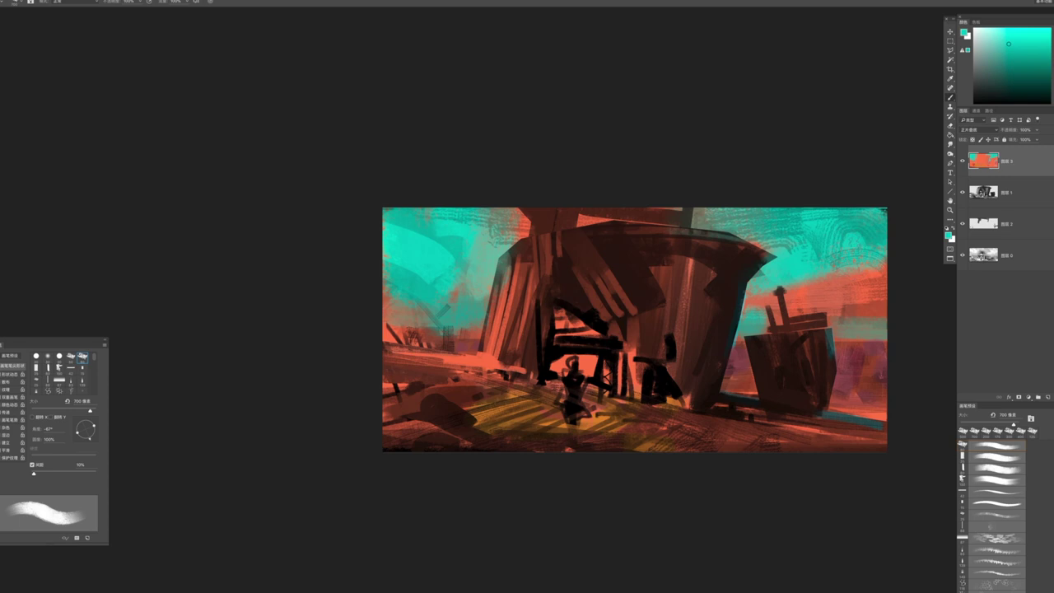
pyautogui.moveTo(881, 298); pyautogui.dragTo(828, 290)
pyautogui.moveTo(905, 272); pyautogui.dragTo(770, 305)
# Brush warm orange over the lit ground, the left ground strip and the hull's light planks
pyautogui.press('z')
pyautogui.moveTo(567, 298)
pyautogui.mouseDown()
pyautogui.moveTo(508, 275)
pyautogui.moveTo(720, 359)
pyautogui.moveTo(696, 372)
pyautogui.moveTo(738, 368)
pyautogui.mouseUp()
pyautogui.press('b')
pyautogui.keyDown('alt'); pyautogui.click(580, 375); pyautogui.keyUp('alt')
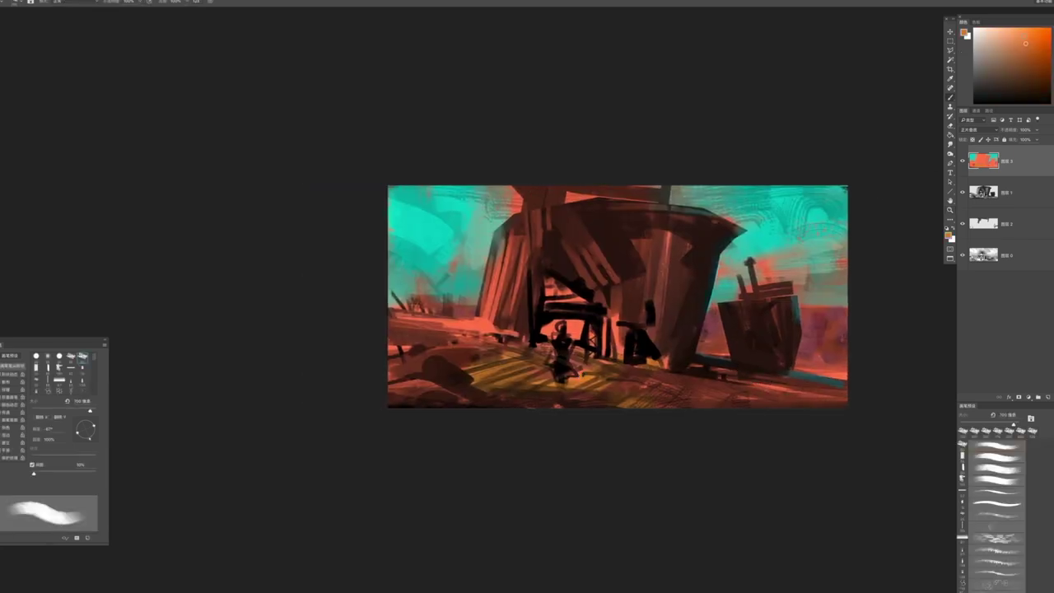
pyautogui.moveTo(576, 382)
pyautogui.mouseDown()
pyautogui.moveTo(527, 411)
pyautogui.moveTo(502, 375)
pyautogui.moveTo(461, 370)
pyautogui.mouseUp()
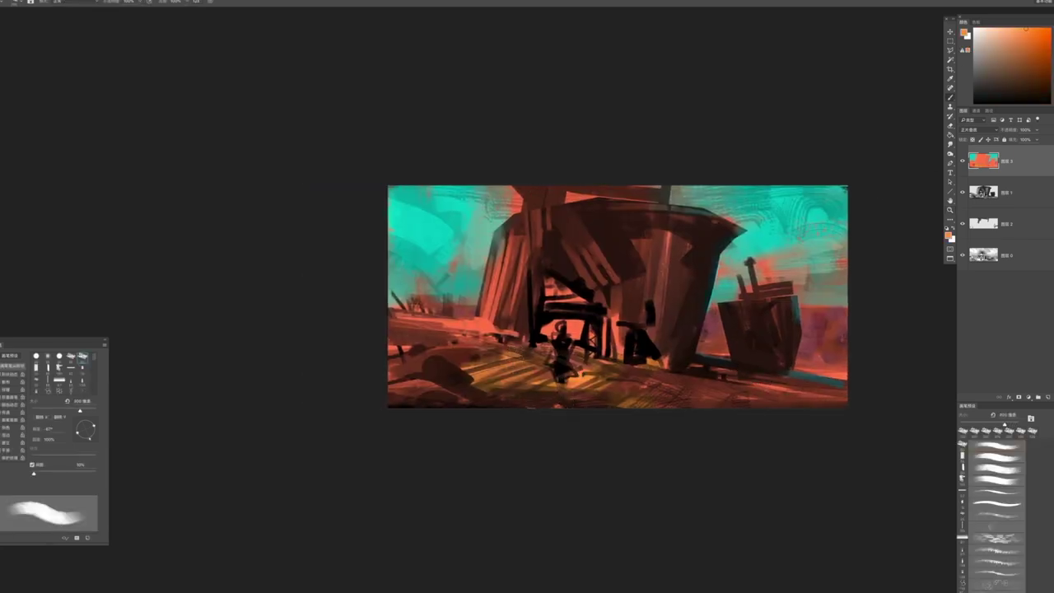
pyautogui.moveTo(400, 337)
pyautogui.mouseDown()
pyautogui.moveTo(427, 343)
pyautogui.moveTo(420, 350)
pyautogui.moveTo(408, 332)
pyautogui.moveTo(402, 362)
pyautogui.mouseUp()
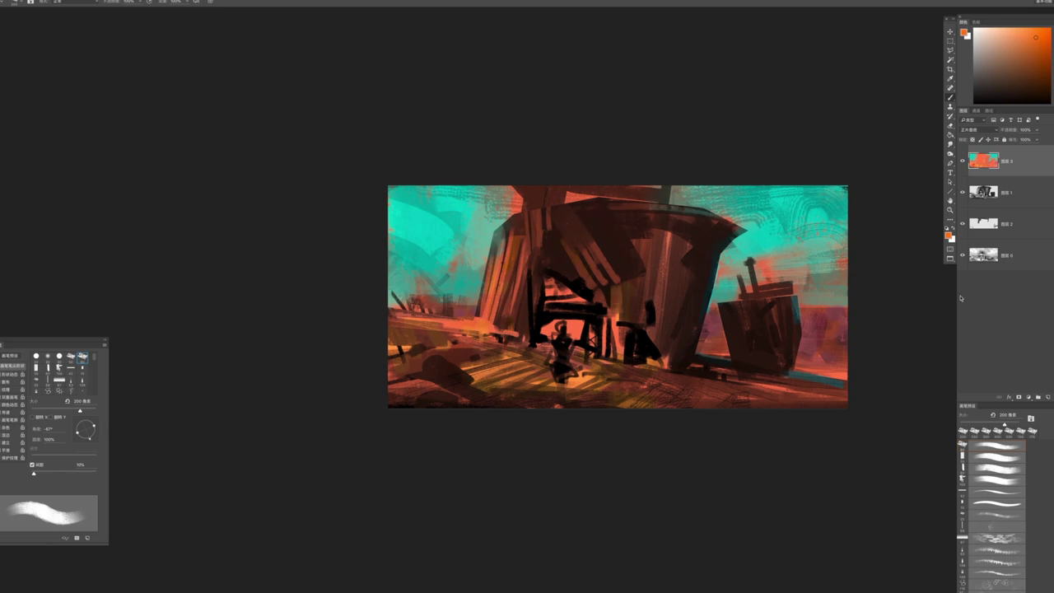
pyautogui.scroll(-5, 786, 370)
pyautogui.scroll(6, 786, 370)
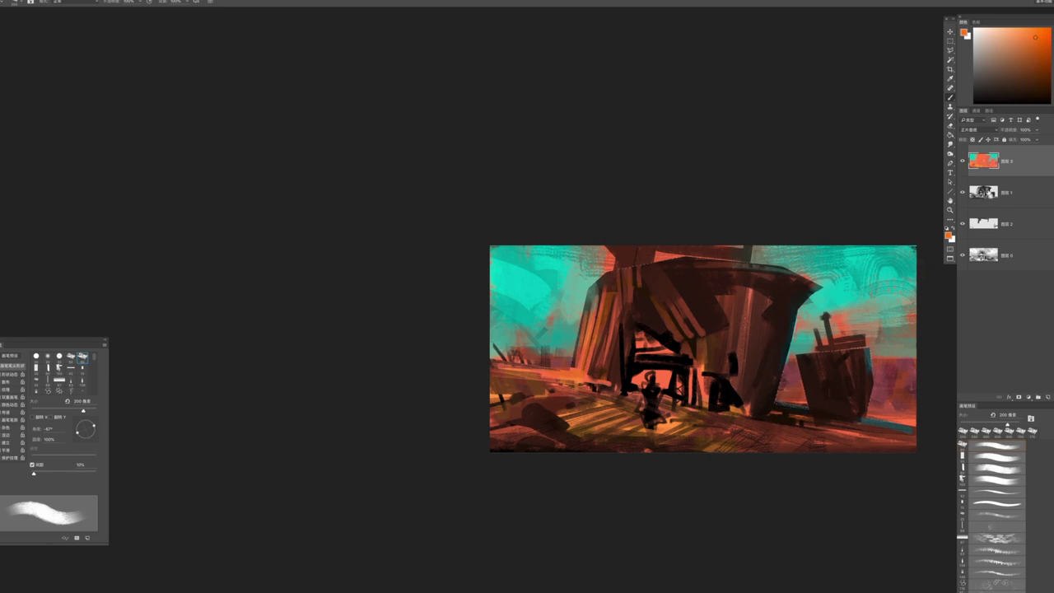
# Combine the coloured painting into a new top layer and brush sampled orange tones over the hull's light left planks
pyautogui.hotkey('ctrl', 'shift', 'alt', 'e')
pyautogui.scroll(2, 926, 321)
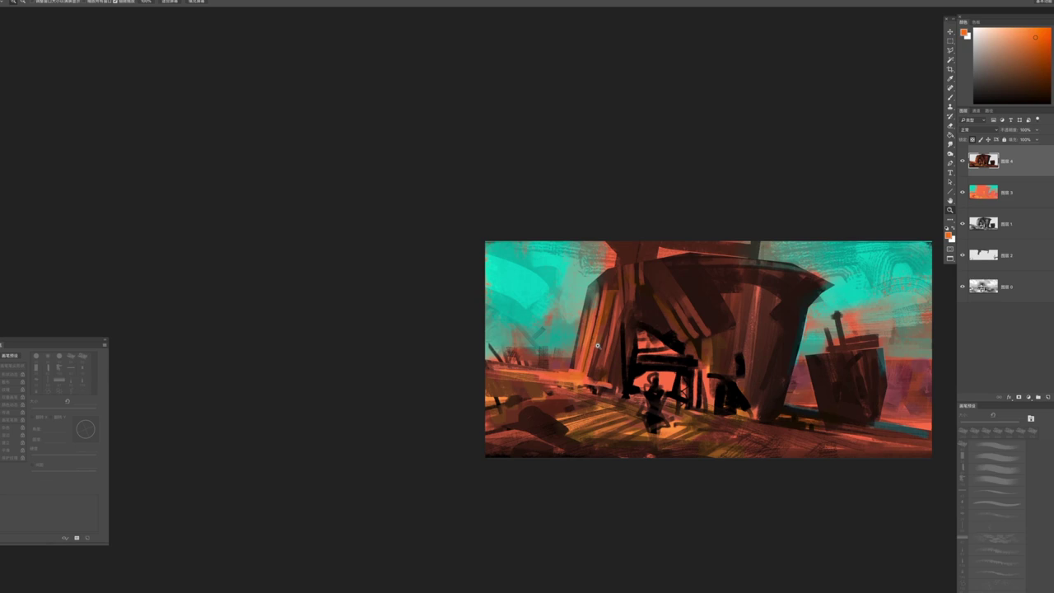
pyautogui.keyDown('alt'); pyautogui.click(468, 350); pyautogui.keyUp('alt')
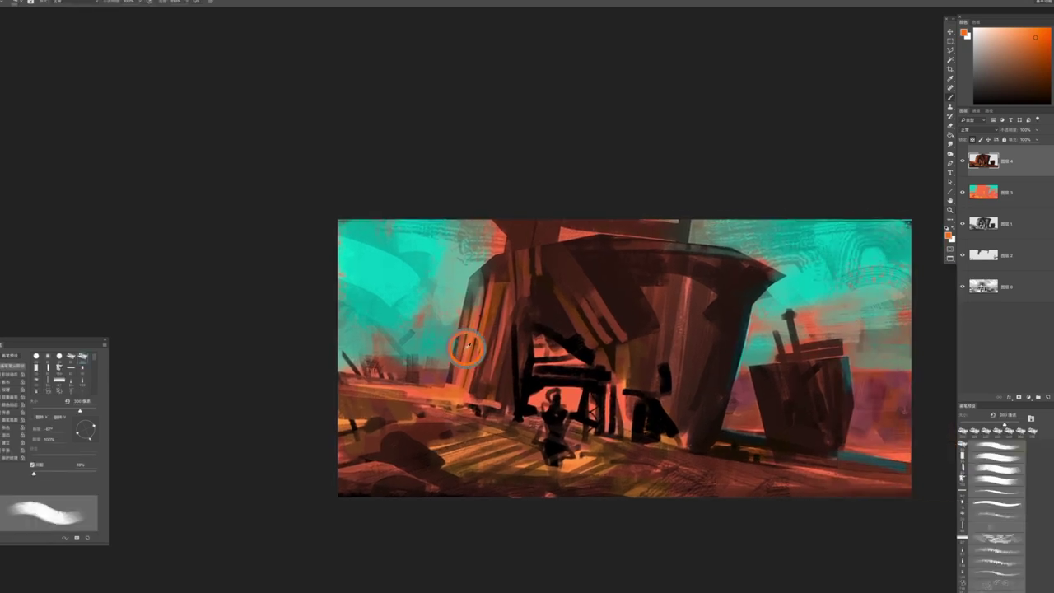
pyautogui.moveTo(481, 263)
pyautogui.mouseDown()
pyautogui.moveTo(474, 323)
pyautogui.moveTo(458, 340)
pyautogui.mouseUp()
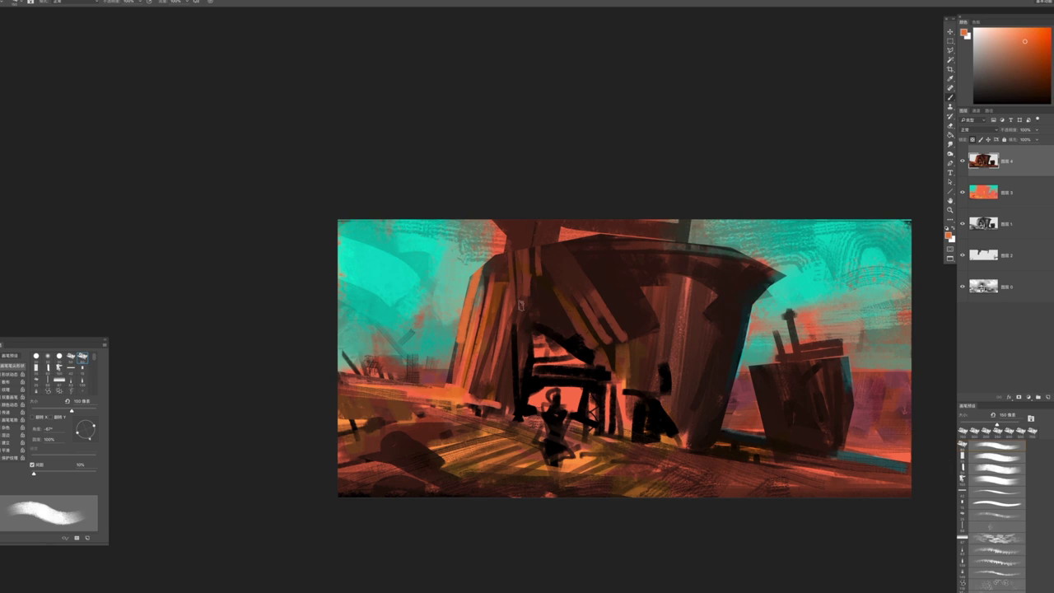
pyautogui.keyDown('alt'); pyautogui.click(486, 296); pyautogui.keyUp('alt')
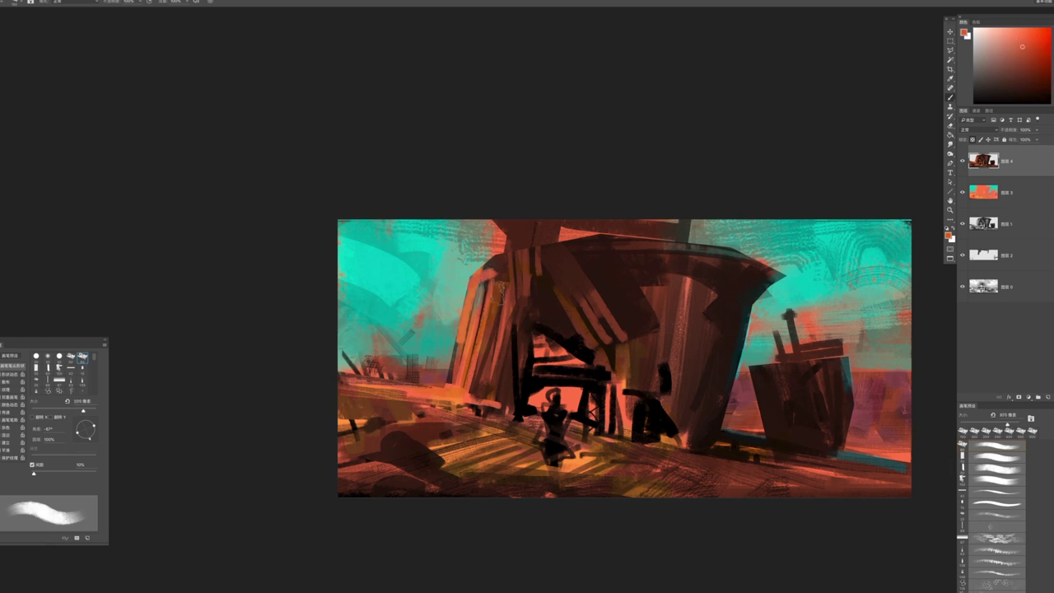
pyautogui.keyDown('alt'); pyautogui.click(484, 277); pyautogui.keyUp('alt')
pyautogui.moveTo(499, 254); pyautogui.dragTo(477, 330)
# Sample a reddish brown and tone down the gaps and lower parts of the hull's left planks with a smaller brush
pyautogui.press(']')
pyautogui.keyDown('alt'); pyautogui.click(466, 371); pyautogui.keyUp('alt')
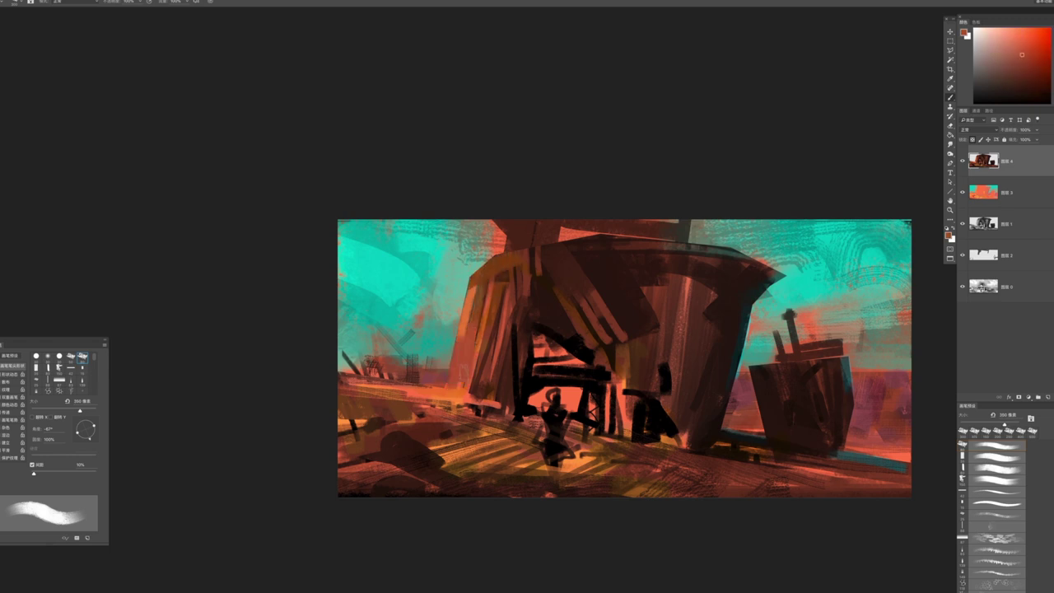
pyautogui.press('[')
pyautogui.press('[')
pyautogui.press('[')
pyautogui.moveTo(476, 317)
pyautogui.mouseDown()
pyautogui.moveTo(477, 391)
pyautogui.moveTo(485, 387)
pyautogui.mouseUp()
pyautogui.moveTo(502, 280); pyautogui.dragTo(490, 395)
pyautogui.moveTo(481, 331); pyautogui.dragTo(475, 388)
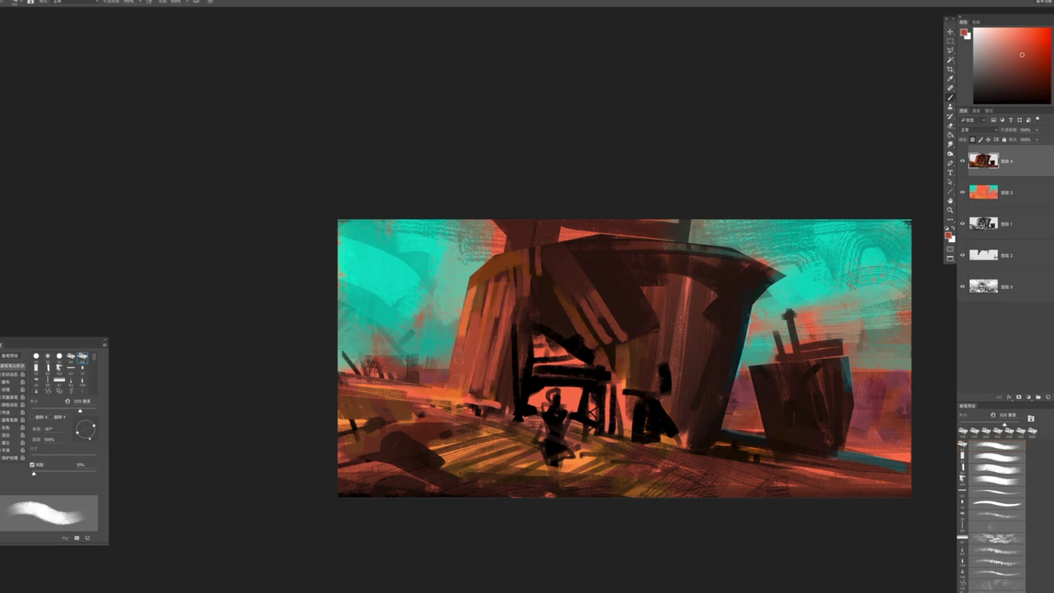
# Cover the plank streaks on the hull's right side with broad strokes of sampled dark brown
pyautogui.hscroll(3, 520, 403)
pyautogui.keyDown('alt'); pyautogui.click(645, 346); pyautogui.keyUp('alt')
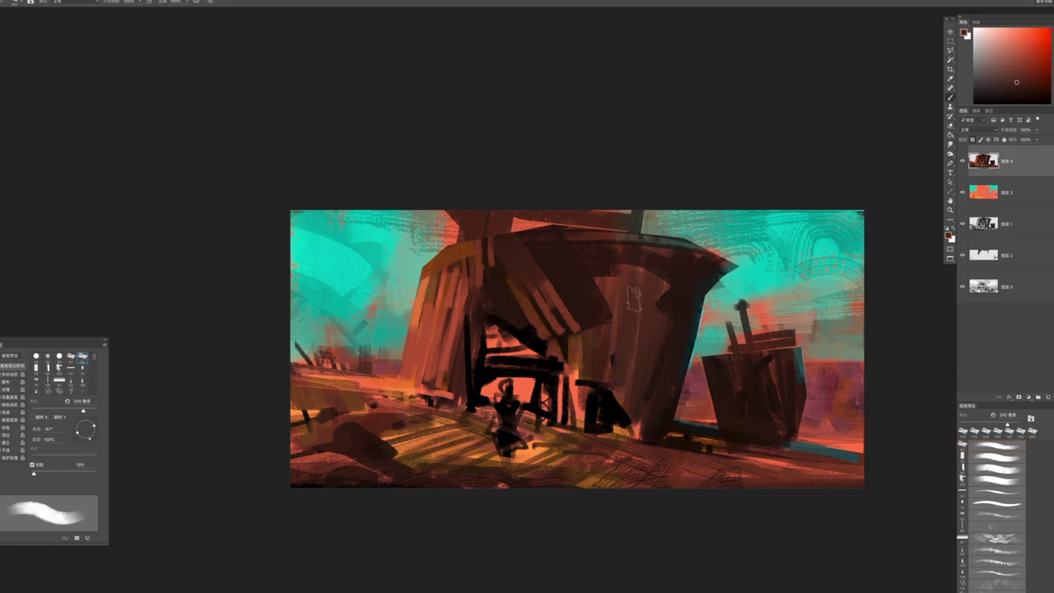
pyautogui.press(']')
pyautogui.press(']')
pyautogui.press(']')
pyautogui.moveTo(612, 262)
pyautogui.mouseDown()
pyautogui.moveTo(610, 329)
pyautogui.moveTo(626, 346)
pyautogui.mouseUp()
pyautogui.keyDown('alt'); pyautogui.click(572, 266); pyautogui.keyUp('alt')
pyautogui.moveTo(576, 255)
pyautogui.mouseDown()
pyautogui.moveTo(617, 305)
pyautogui.moveTo(605, 276)
pyautogui.mouseUp()
pyautogui.keyDown('alt'); pyautogui.click(578, 263); pyautogui.keyUp('alt')
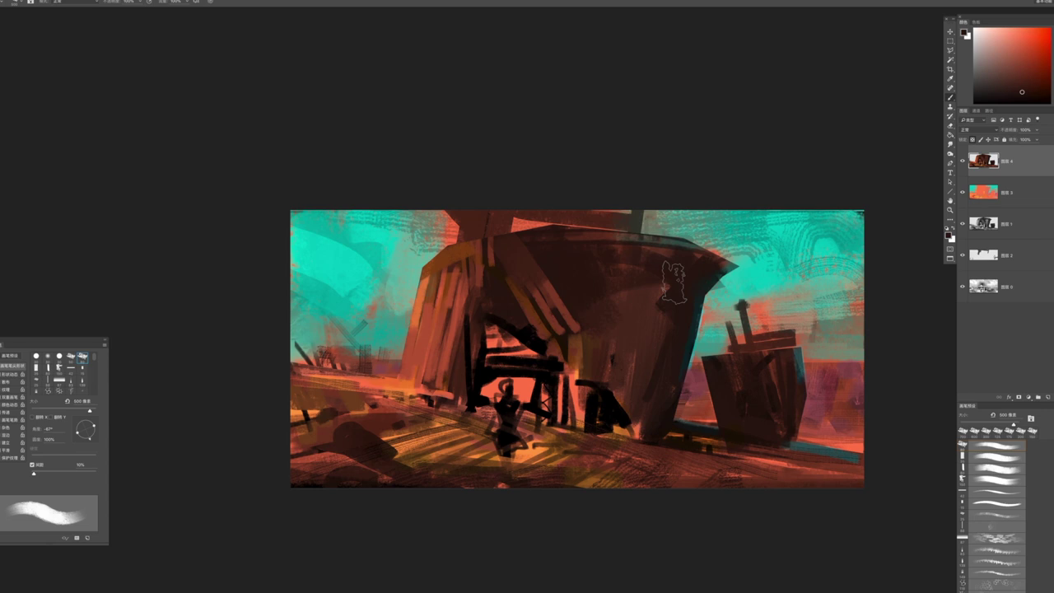
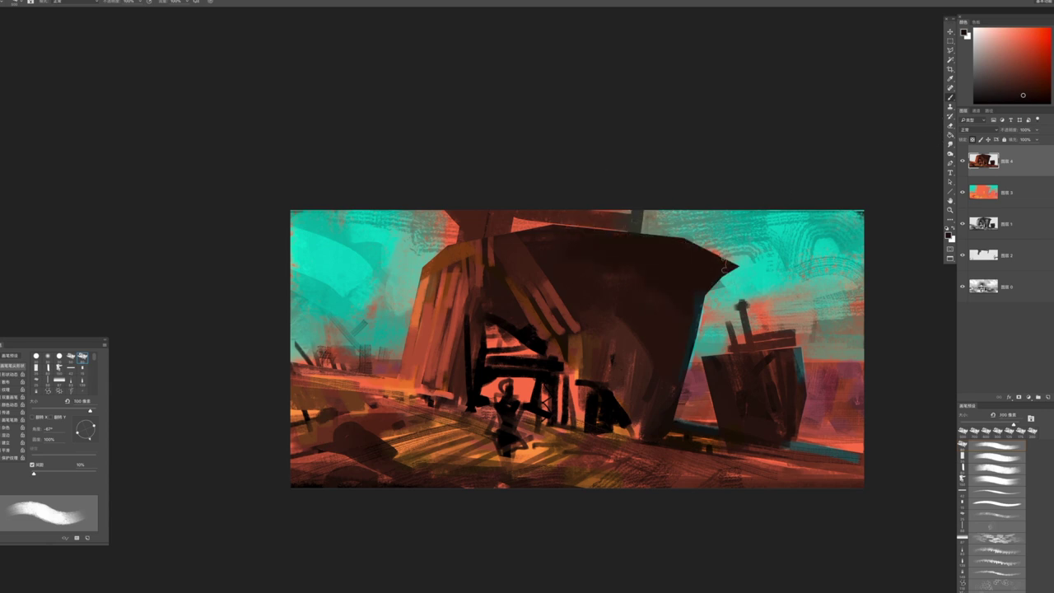
# Sample mid browns and paint a diagonal beam from the hull's front ridge down toward the doorway's left side
pyautogui.keyDown('alt'); pyautogui.click(634, 386); pyautogui.keyUp('alt')
pyautogui.keyDown('ctrl'); pyautogui.click(634, 386); pyautogui.keyUp('ctrl')
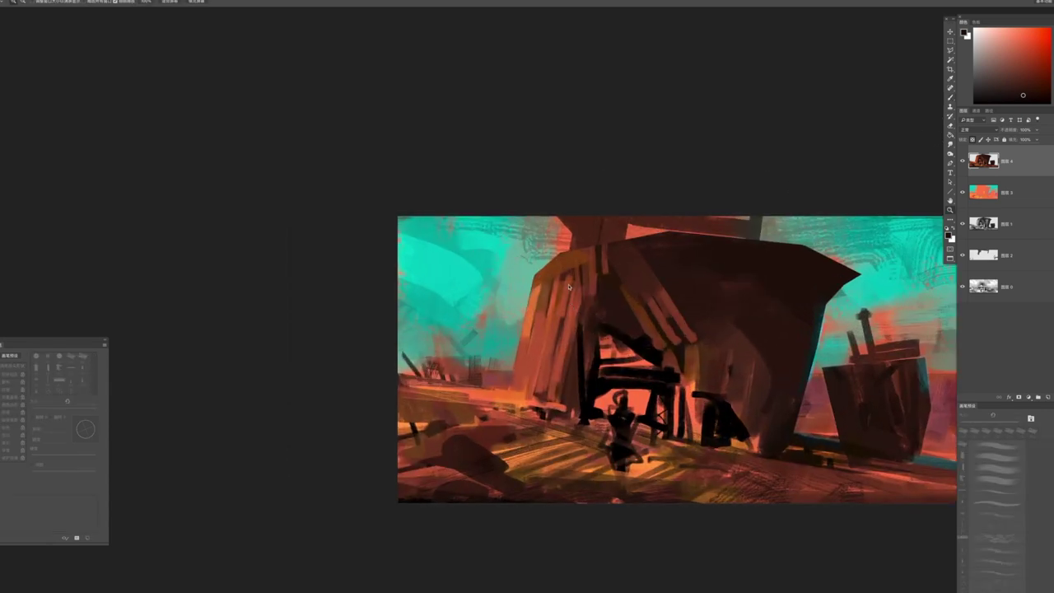
pyautogui.keyDown('alt'); pyautogui.click(543, 339); pyautogui.keyUp('alt')
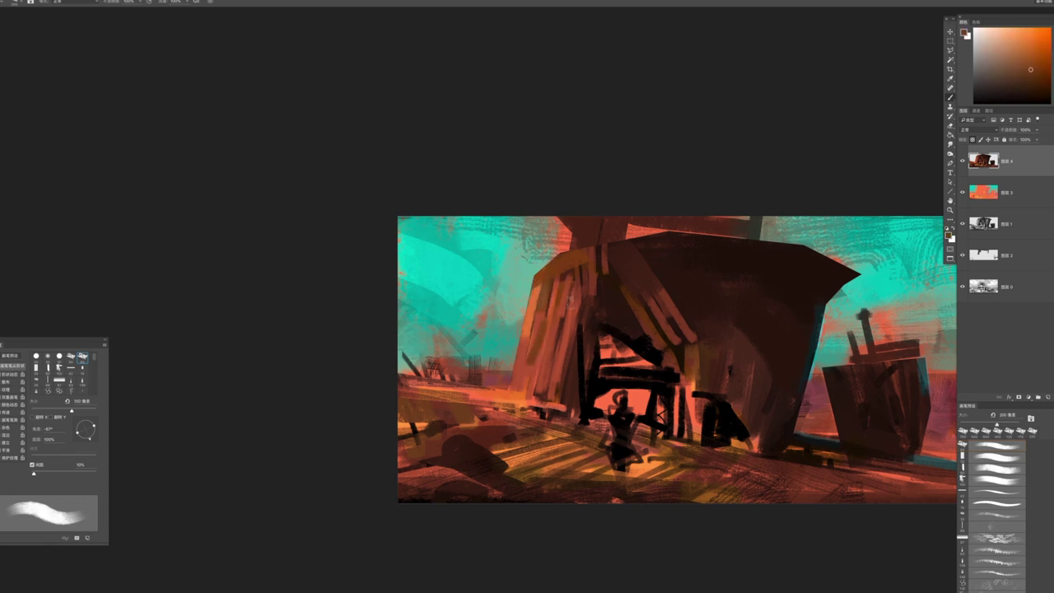
pyautogui.press('[')
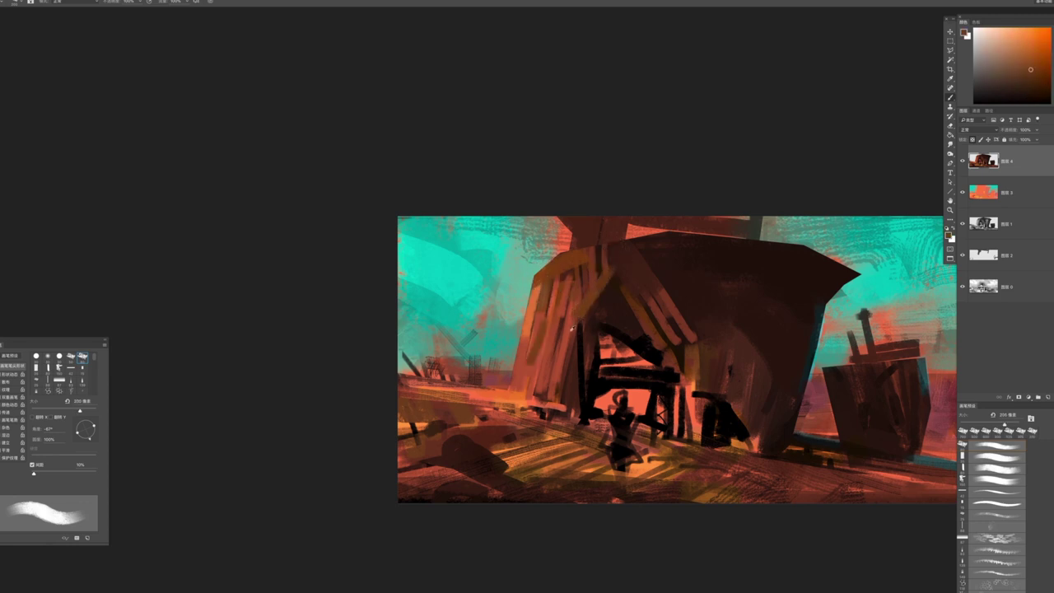
pyautogui.keyDown('alt'); pyautogui.click(594, 285); pyautogui.keyUp('alt')
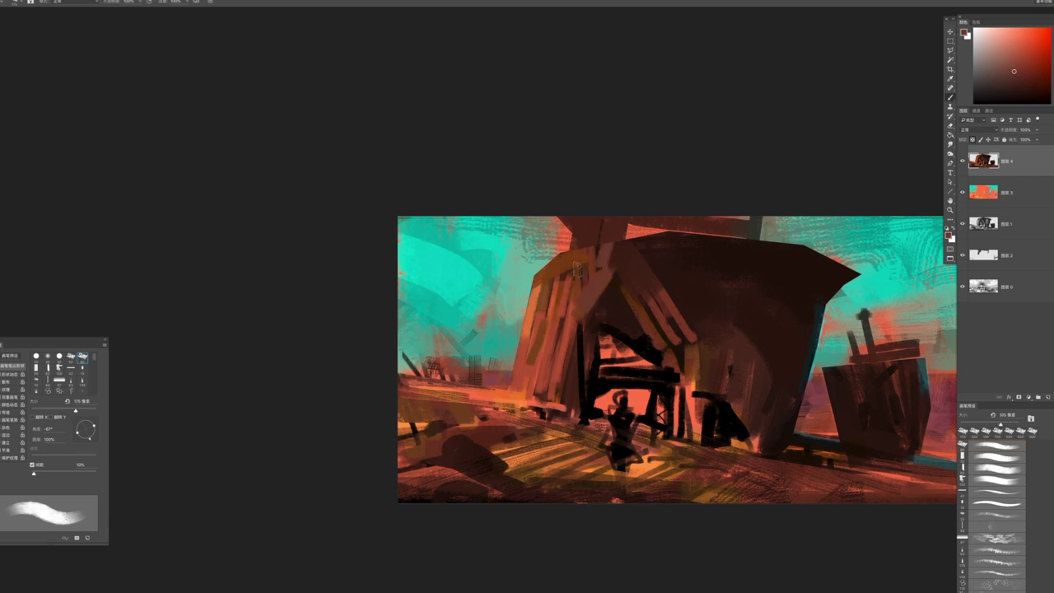
pyautogui.keyDown('alt'); pyautogui.click(533, 300); pyautogui.keyUp('alt')
pyautogui.press('[')
pyautogui.press('[')
pyautogui.press('[')
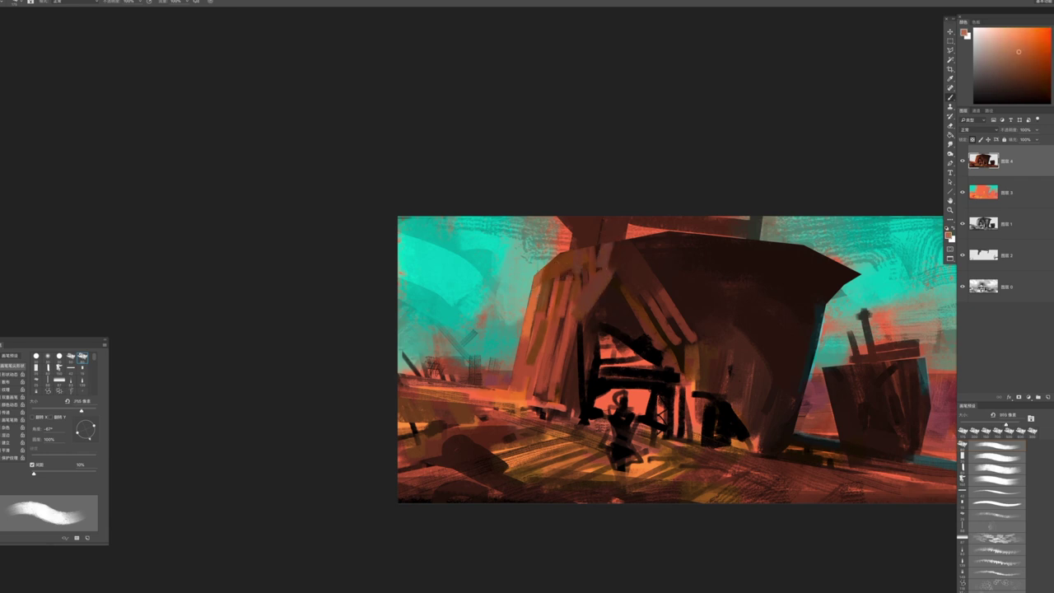
# Sample dark brown and darken the upper edge above the hull's left planks with a larger brush
pyautogui.keyDown('alt'); pyautogui.click(631, 250); pyautogui.keyUp('alt')
pyautogui.press(']')
pyautogui.press(']')
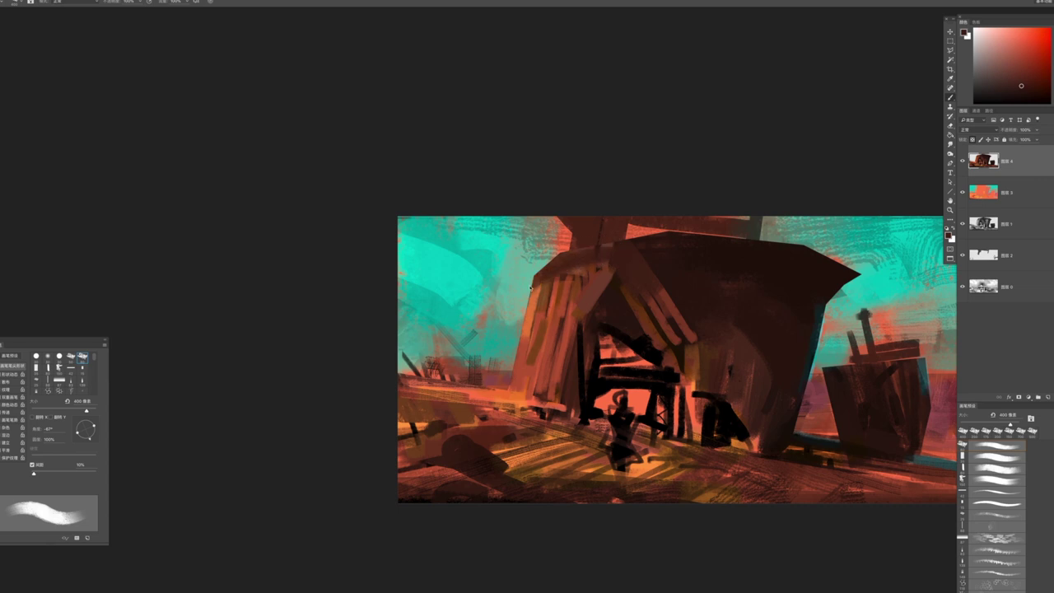
pyautogui.press('z')
pyautogui.moveTo(531, 286)
pyautogui.mouseDown()
pyautogui.moveTo(493, 258)
pyautogui.moveTo(543, 288)
pyautogui.mouseUp()
pyautogui.press('b')
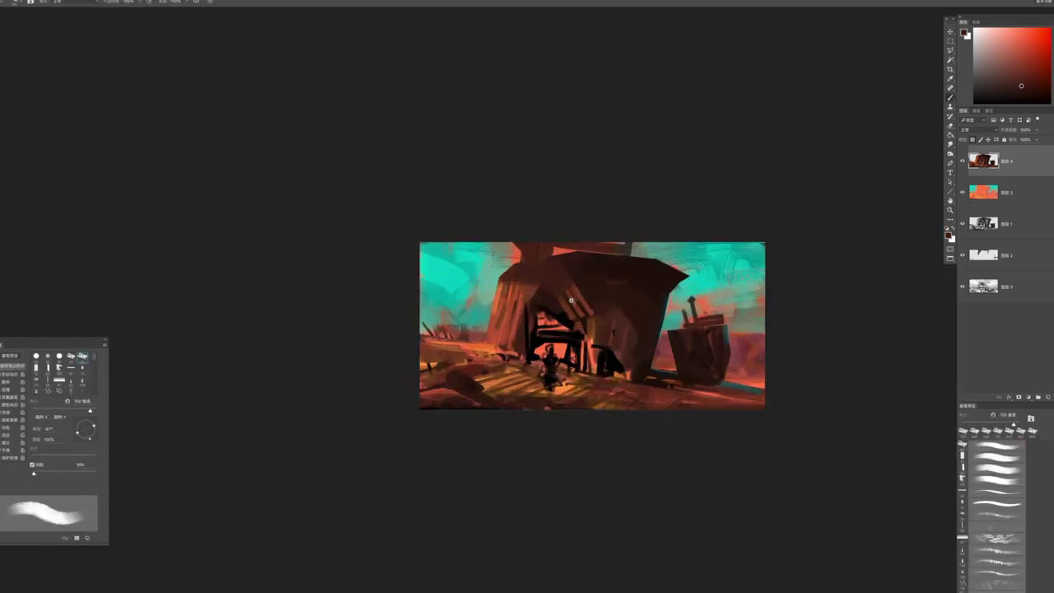
# Repaint the light diagonal planks above the doorway with sampled brown tones to soften them
pyautogui.scroll(2, 577, 306)
pyautogui.keyDown('alt'); pyautogui.click(445, 305); pyautogui.keyUp('alt')
pyautogui.moveTo(579, 300)
pyautogui.mouseDown()
pyautogui.moveTo(605, 334)
pyautogui.moveTo(616, 326)
pyautogui.mouseUp()
pyautogui.keyDown('alt'); pyautogui.click(575, 298); pyautogui.keyUp('alt')
pyautogui.moveTo(573, 296)
pyautogui.mouseDown()
pyautogui.moveTo(597, 331)
pyautogui.moveTo(606, 327)
pyautogui.moveTo(581, 286)
pyautogui.moveTo(610, 329)
pyautogui.moveTo(580, 300)
pyautogui.moveTo(627, 323)
pyautogui.mouseUp()
pyautogui.press('[')
pyautogui.keyDown('alt'); pyautogui.click(639, 316); pyautogui.keyUp('alt')
pyautogui.press(']')
pyautogui.press(']')
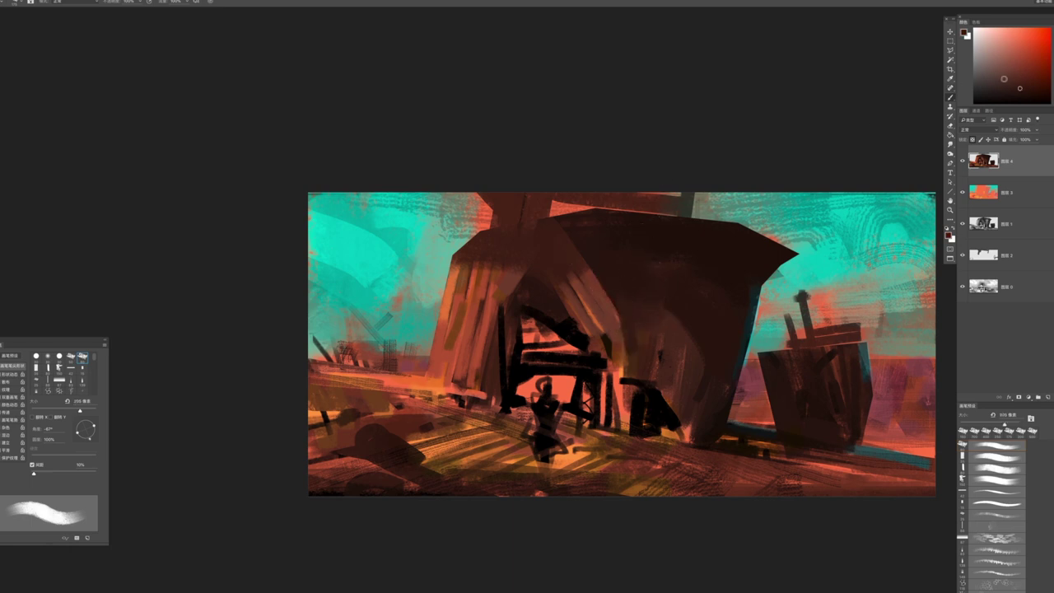
pyautogui.press('[')
pyautogui.moveTo(477, 341)
pyautogui.mouseDown()
pyautogui.moveTo(435, 344)
pyautogui.moveTo(479, 345)
pyautogui.mouseUp()
pyautogui.hotkey('ctrl', 'z')
pyautogui.hotkey('ctrl', 'z')
# Paint dark red cloth-like patches across the lower left planks and beside the doorway's upper right corner
pyautogui.press(']')
pyautogui.moveTo(592, 335)
pyautogui.mouseDown()
pyautogui.moveTo(626, 339)
pyautogui.moveTo(613, 362)
pyautogui.mouseUp()
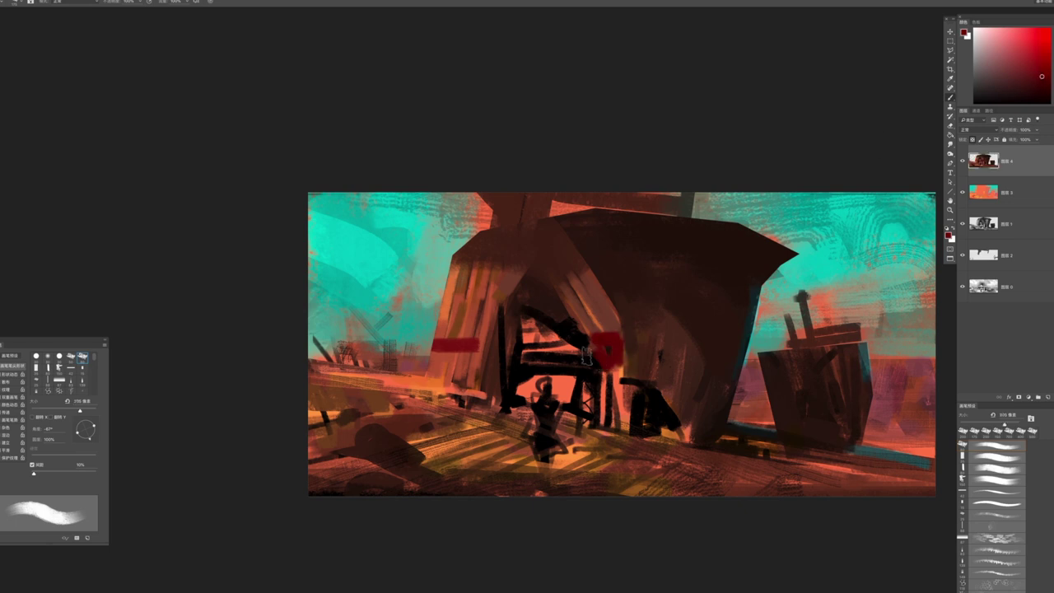
pyautogui.moveTo(461, 346)
pyautogui.mouseDown()
pyautogui.moveTo(470, 378)
pyautogui.moveTo(449, 377)
pyautogui.moveTo(482, 387)
pyautogui.mouseUp()
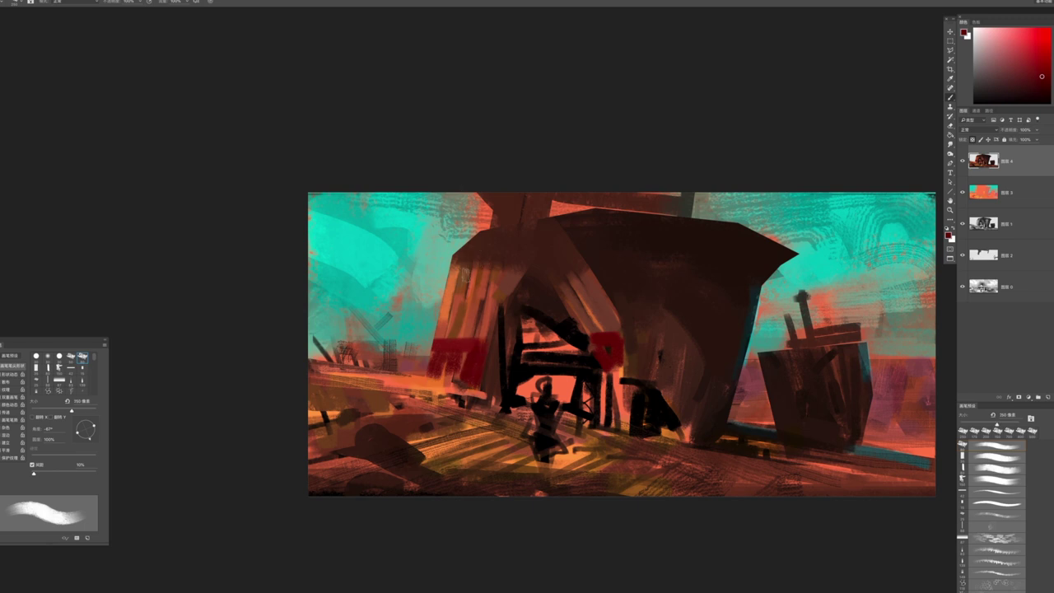
pyautogui.moveTo(499, 333)
pyautogui.mouseDown()
pyautogui.moveTo(488, 389)
pyautogui.moveTo(495, 362)
pyautogui.moveTo(504, 410)
pyautogui.mouseUp()
pyautogui.press('[')
pyautogui.press(']')
pyautogui.press(']')
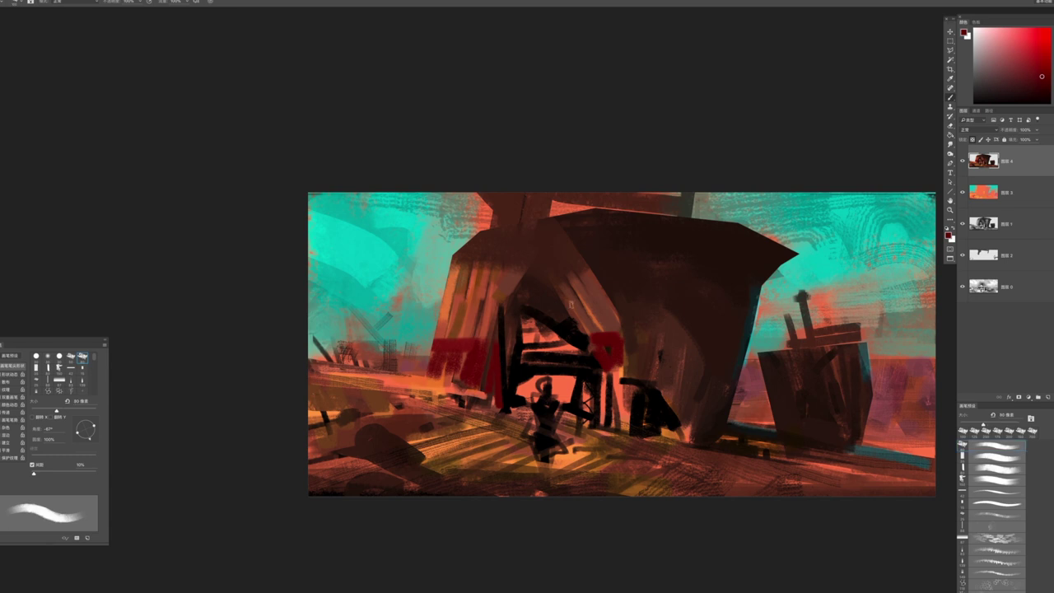
# Sample brown from the hull front and brush it over the remaining light planks above the doorway
pyautogui.keyDown('alt'); pyautogui.click(519, 288); pyautogui.keyUp('alt')
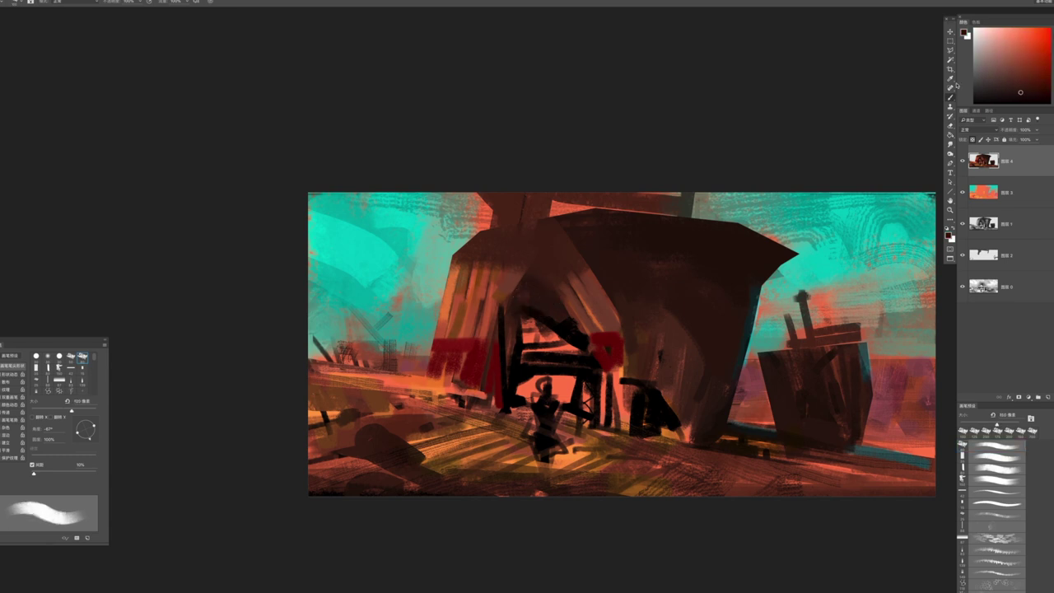
pyautogui.keyDown('alt'); pyautogui.click(561, 265); pyautogui.keyUp('alt')
pyautogui.press(']')
pyautogui.press(']')
pyautogui.press(']')
pyautogui.moveTo(540, 297)
pyautogui.mouseDown()
pyautogui.moveTo(545, 284)
pyautogui.moveTo(539, 304)
pyautogui.moveTo(578, 300)
pyautogui.moveTo(543, 284)
pyautogui.moveTo(592, 279)
pyautogui.moveTo(577, 284)
pyautogui.moveTo(612, 300)
pyautogui.moveTo(630, 331)
pyautogui.mouseUp()
pyautogui.press(']')
pyautogui.press(']')
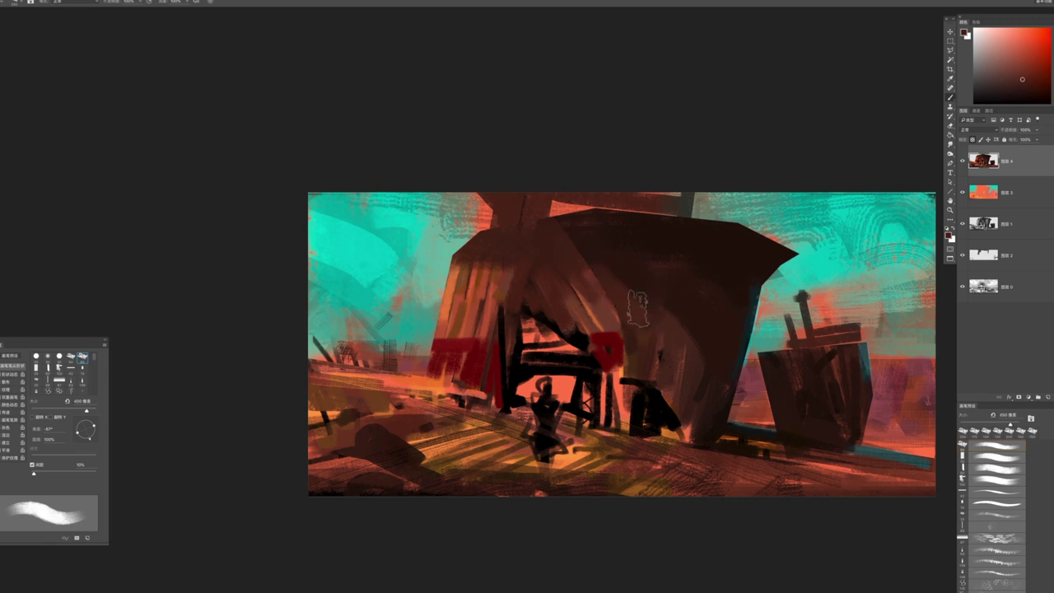
# Work sampled dark and mid-brown strokes into the planks above and to the right of the doorway
pyautogui.keyDown('alt'); pyautogui.click(705, 365); pyautogui.keyUp('alt')
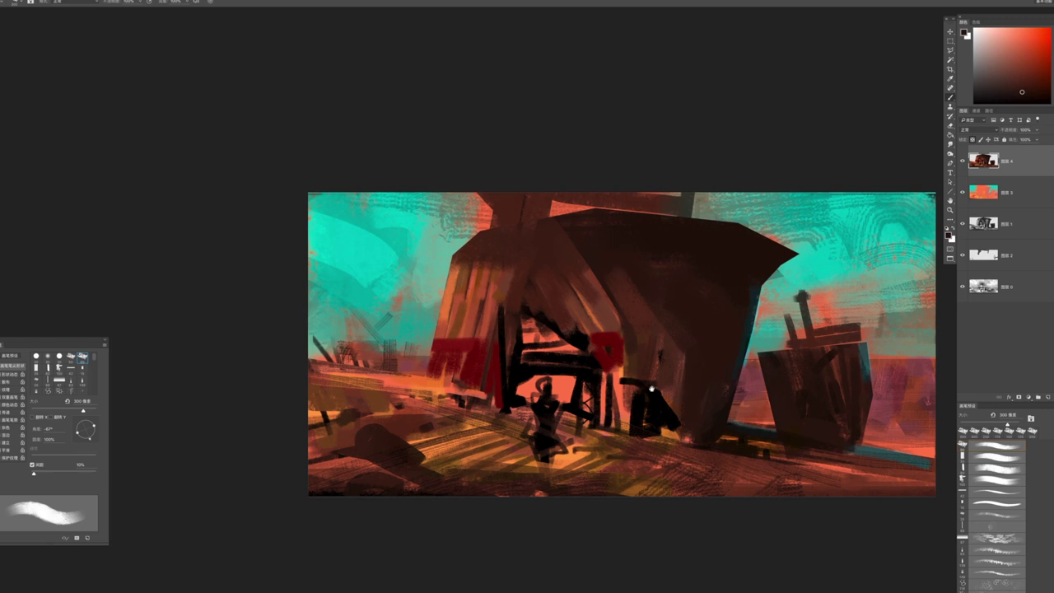
pyautogui.moveTo(594, 342); pyautogui.dragTo(629, 319)
pyautogui.press('[')
pyautogui.press('[')
pyautogui.press('[')
pyautogui.keyDown('alt'); pyautogui.click(528, 333); pyautogui.keyUp('alt')
pyautogui.press(']')
pyautogui.press(']')
pyautogui.press(']')
pyautogui.keyDown('alt'); pyautogui.click(551, 270); pyautogui.keyUp('alt')
pyautogui.moveTo(581, 301); pyautogui.dragTo(557, 284)
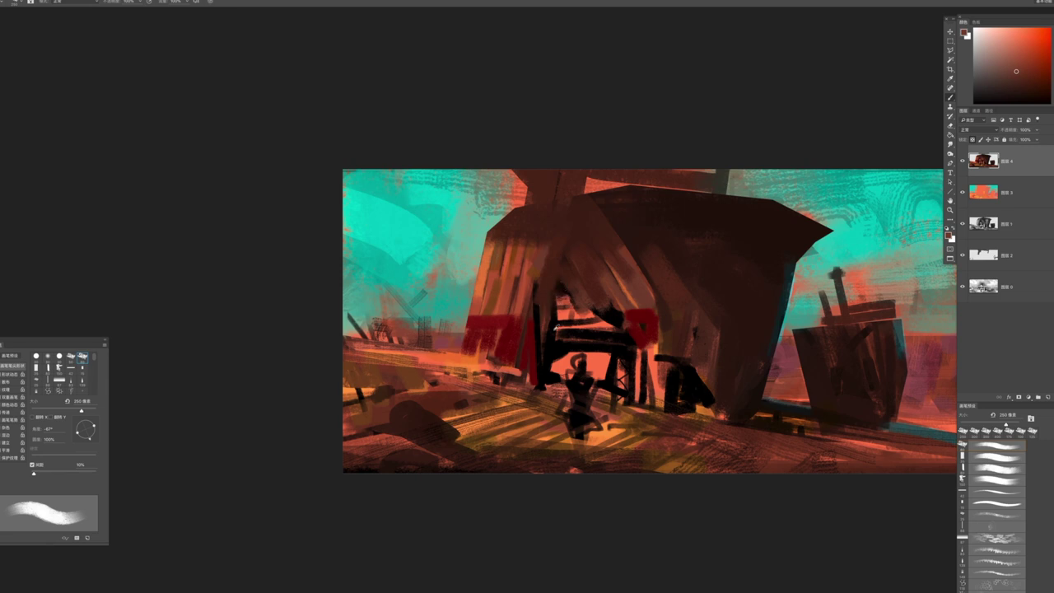
# Sample near-black and touch up the timber frame around the doorway with a small brush
pyautogui.press('[')
pyautogui.press('[')
pyautogui.press('[')
pyautogui.press('[')
pyautogui.press('[')
pyautogui.press('[')
pyautogui.press('[')
pyautogui.press('[')
pyautogui.press('[')
pyautogui.press('[')
pyautogui.press('[')
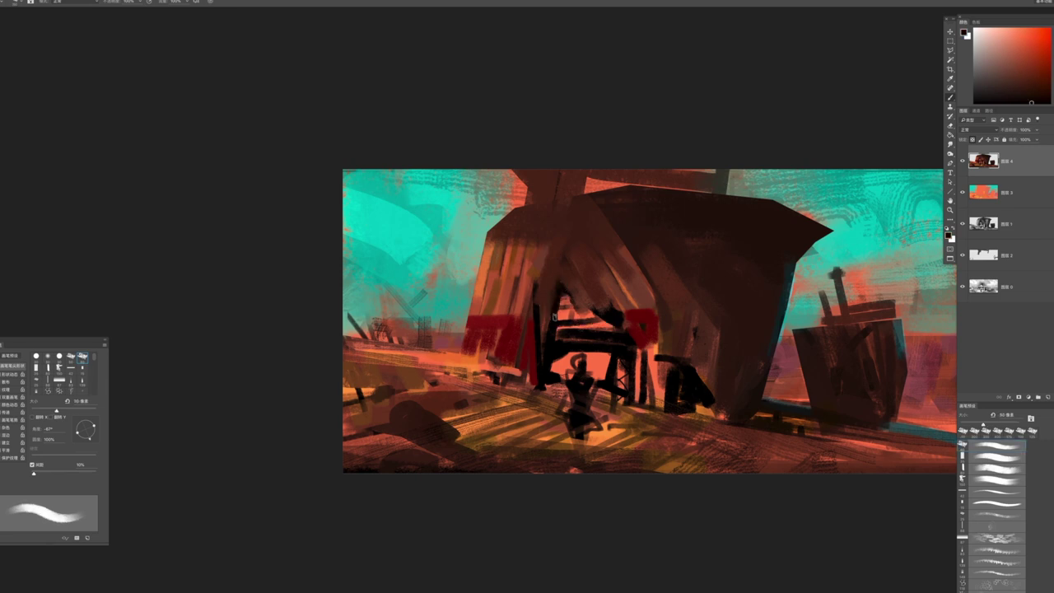
pyautogui.press(']')
pyautogui.press(']')
pyautogui.press(']')
pyautogui.press(']')
pyautogui.press(']')
pyautogui.press(']')
# Brighten the combined painting layer with a Levels adjustment, setting the white input level to 245
pyautogui.scroll(-6, 573, 300)
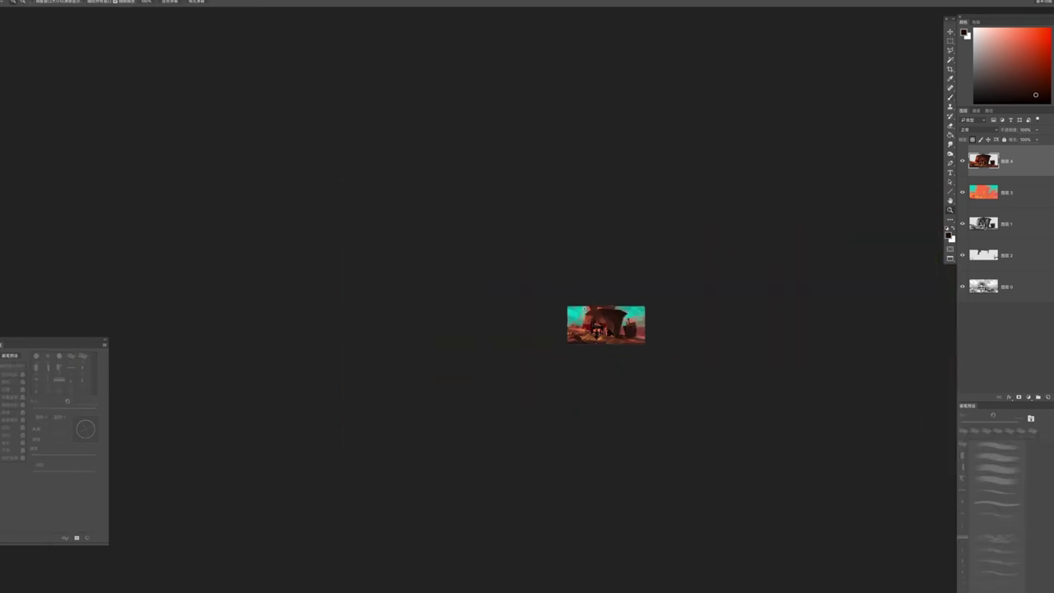
pyautogui.scroll(5, 606, 337)
pyautogui.hotkey('ctrl', 'l')
pyautogui.moveTo(897, 467); pyautogui.dragTo(845, 472)
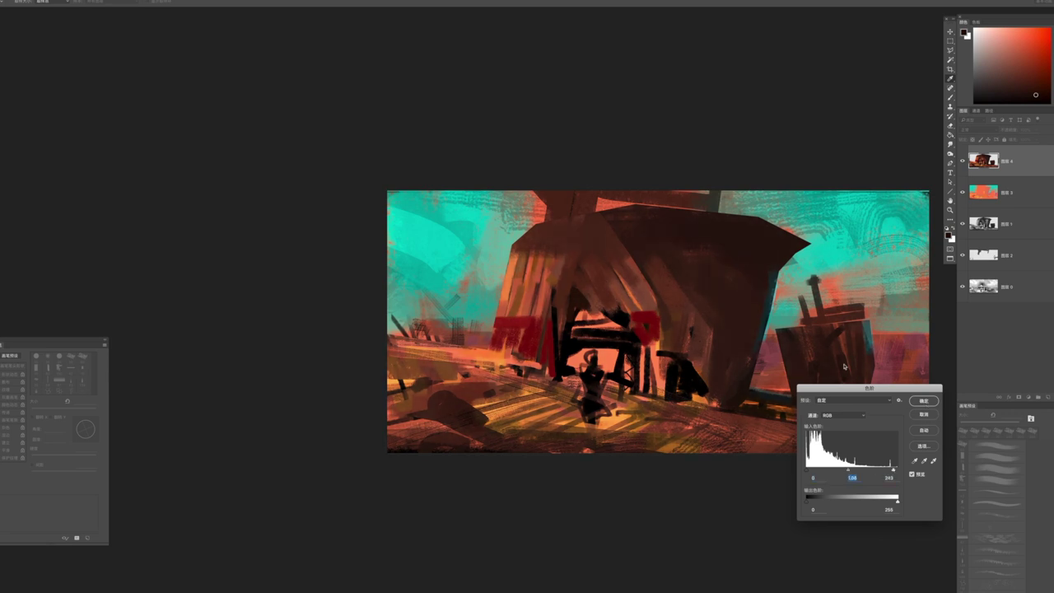
pyautogui.press('Return')
# Add a new layer beneath the combined painting and brush pale grey-green over the sky on both sides of the hull
pyautogui.moveTo(745, 329)
pyautogui.mouseDown()
pyautogui.moveTo(692, 325)
pyautogui.moveTo(728, 303)
pyautogui.moveTo(626, 283)
pyautogui.mouseUp()
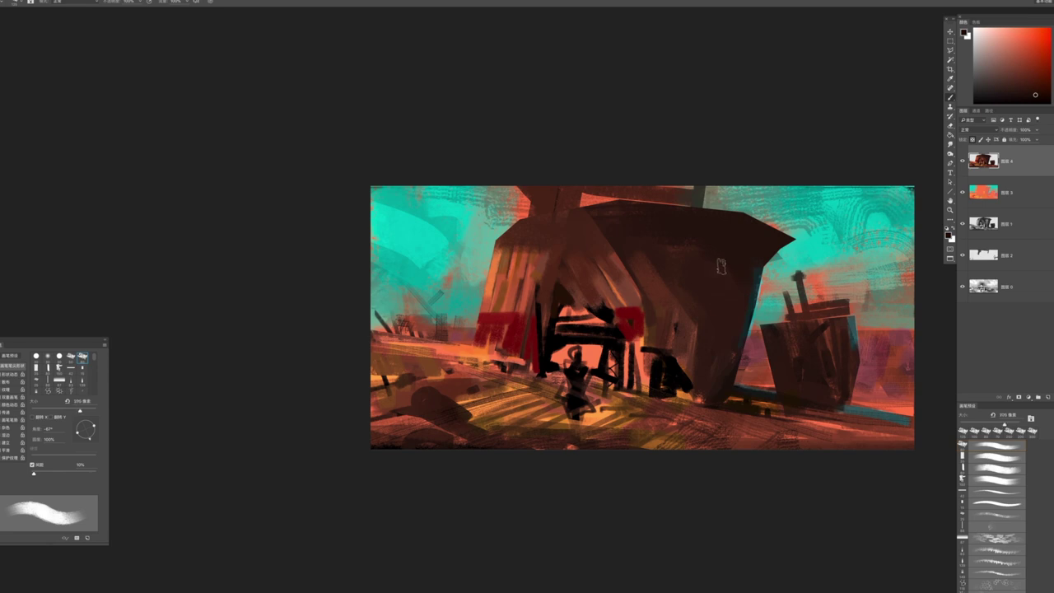
pyautogui.hotkey('alt', '[')
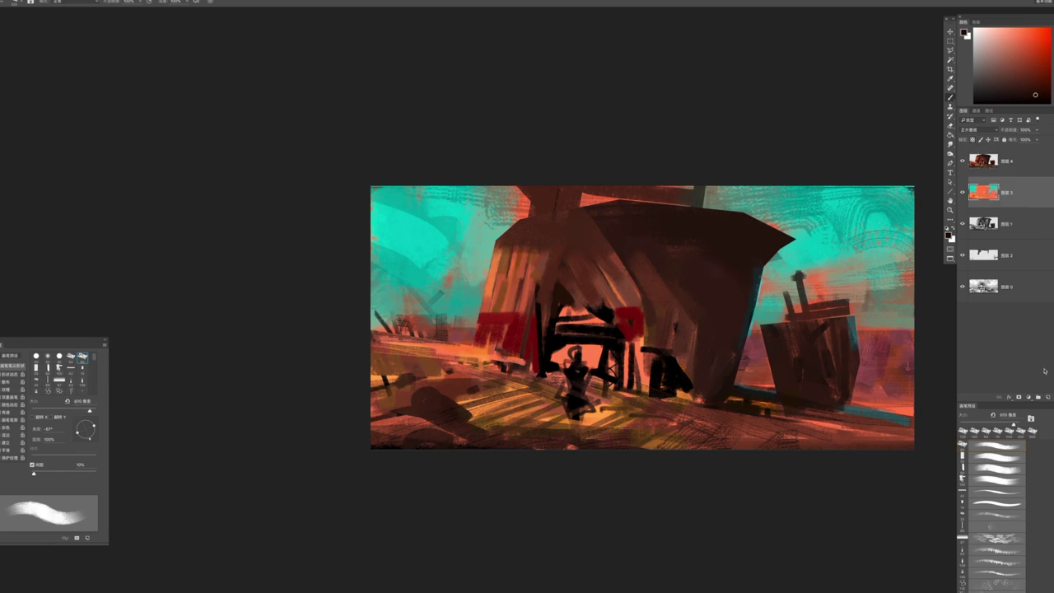
pyautogui.click(1047, 397)
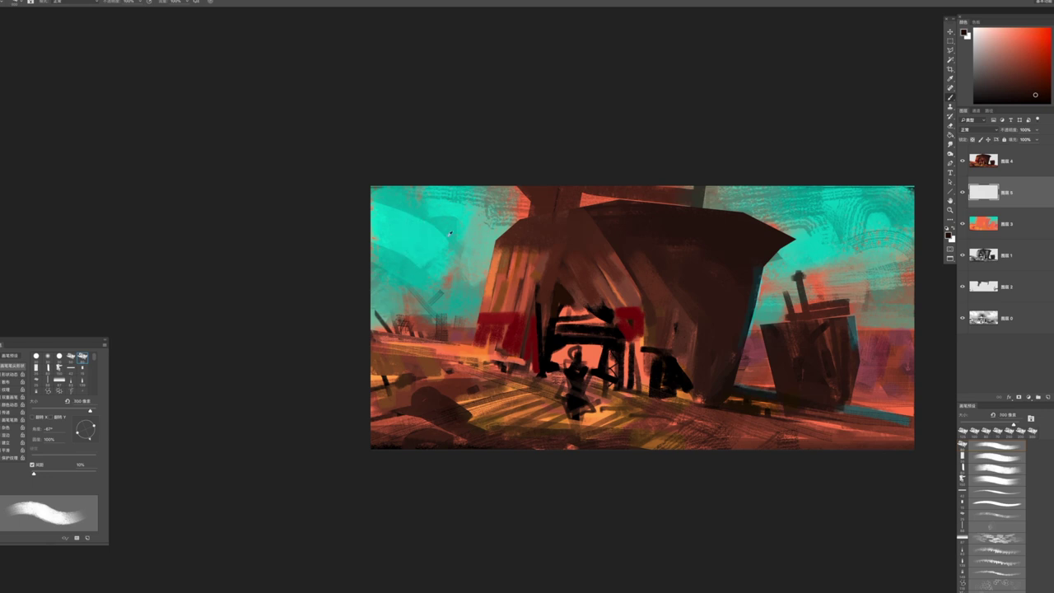
pyautogui.keyDown('alt'); pyautogui.click(448, 233); pyautogui.keyUp('alt')
pyautogui.moveTo(448, 233); pyautogui.dragTo(432, 259)
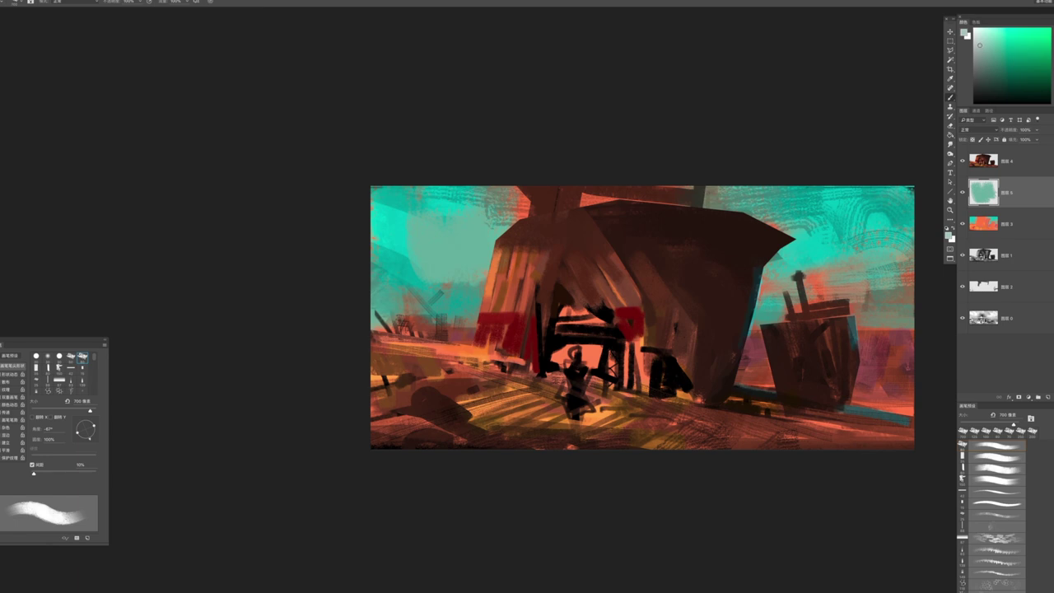
pyautogui.moveTo(395, 222)
pyautogui.mouseDown()
pyautogui.moveTo(461, 234)
pyautogui.moveTo(411, 247)
pyautogui.moveTo(469, 243)
pyautogui.moveTo(564, 202)
pyautogui.mouseUp()
pyautogui.moveTo(811, 276)
pyautogui.mouseDown()
pyautogui.moveTo(827, 206)
pyautogui.moveTo(790, 231)
pyautogui.moveTo(803, 265)
pyautogui.moveTo(872, 259)
pyautogui.moveTo(905, 239)
pyautogui.moveTo(873, 279)
pyautogui.mouseUp()
pyautogui.moveTo(490, 256); pyautogui.dragTo(356, 268)
# Paint pale blue-grey cloud shapes in the sky left of the hull and above the small ship
pyautogui.scroll(-5, 482, 272)
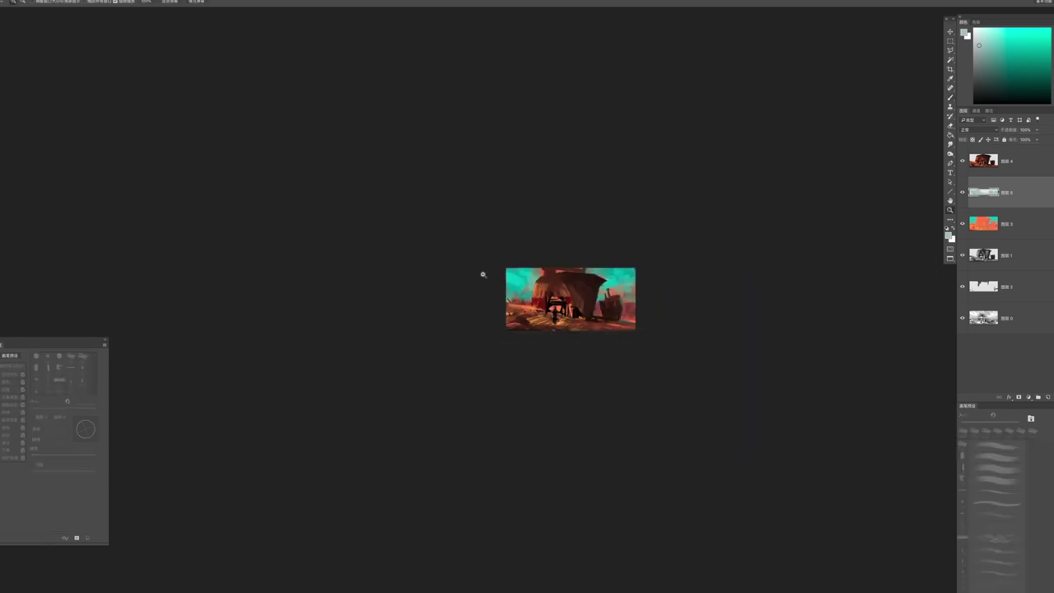
pyautogui.scroll(4, 489, 273)
pyautogui.moveTo(790, 215); pyautogui.dragTo(728, 256)
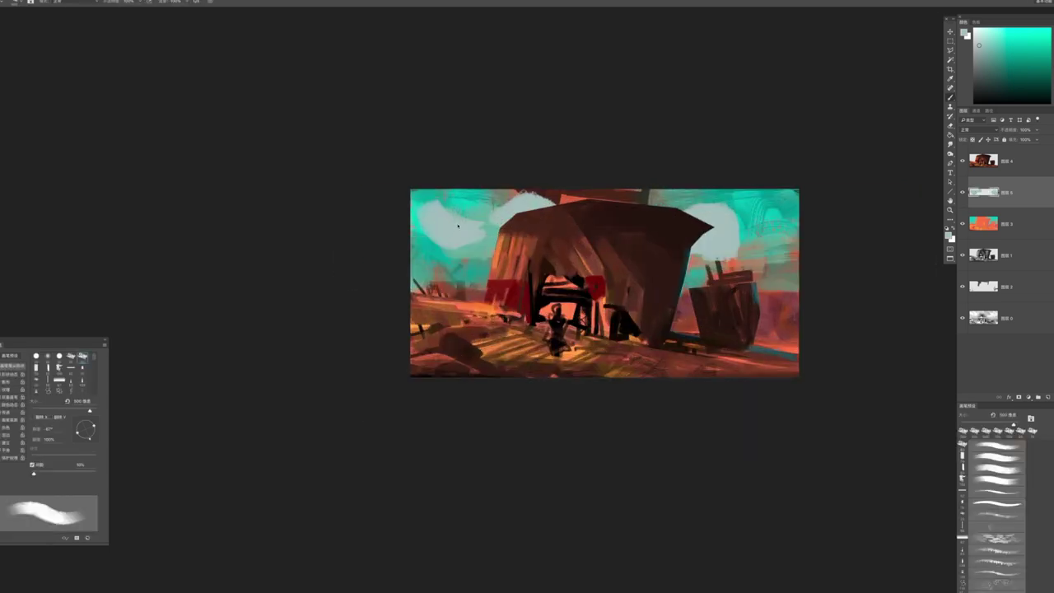
pyautogui.press('[')
pyautogui.moveTo(736, 205); pyautogui.dragTo(688, 260)
pyautogui.moveTo(416, 222); pyautogui.dragTo(456, 251)
pyautogui.moveTo(753, 255)
pyautogui.mouseDown()
pyautogui.moveTo(761, 198)
pyautogui.moveTo(782, 247)
pyautogui.mouseUp()
pyautogui.press(']')
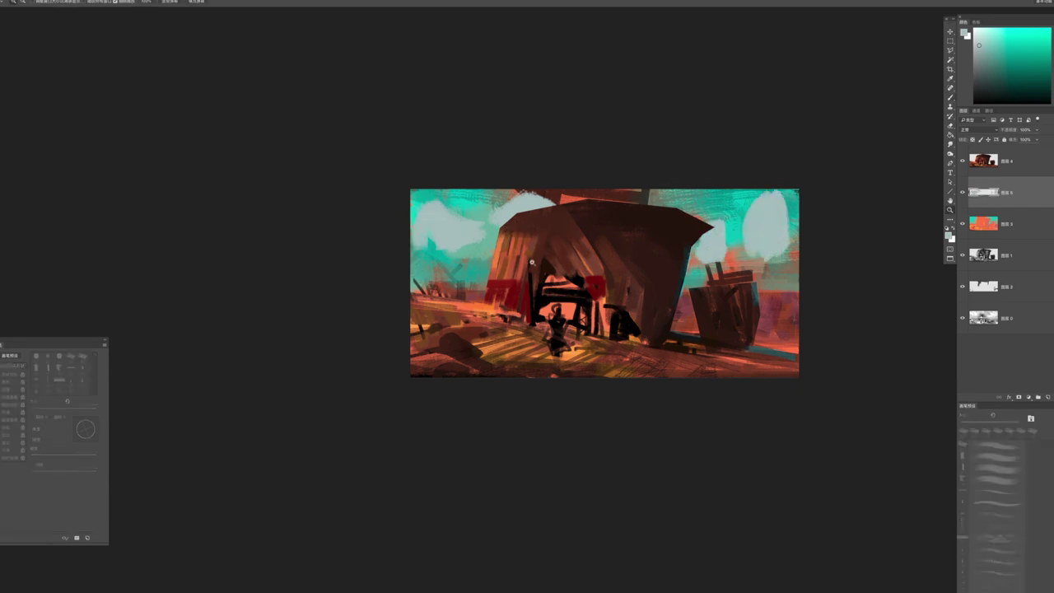
# Pick a textured brush and paint warm off-white highlights onto the clouds left of the hull
pyautogui.moveTo(604, 283); pyautogui.dragTo(717, 318)
pyautogui.click(962, 478)
pyautogui.hotkey('ctrl', '+')
pyautogui.moveTo(699, 329); pyautogui.dragTo(614, 333)
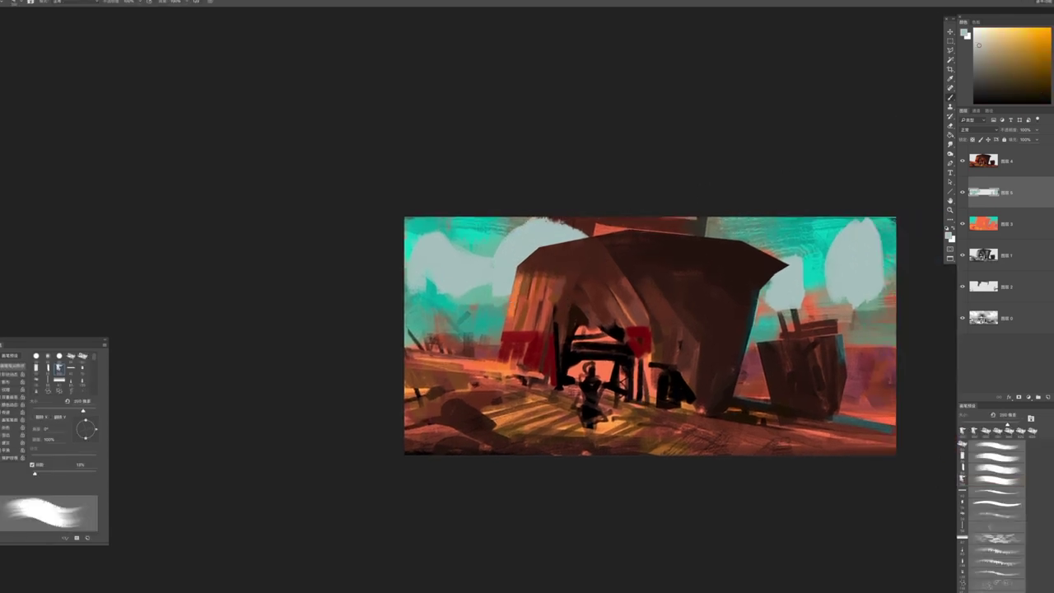
pyautogui.moveTo(418, 263)
pyautogui.mouseDown()
pyautogui.moveTo(446, 262)
pyautogui.moveTo(426, 265)
pyautogui.moveTo(420, 247)
pyautogui.moveTo(468, 262)
pyautogui.moveTo(497, 259)
pyautogui.moveTo(494, 248)
pyautogui.moveTo(471, 273)
pyautogui.moveTo(543, 222)
pyautogui.mouseUp()
# Sample the pale blue-grey and reshape the clouds between the hull's pointed edge and the small ship with a resized brush
pyautogui.press(']')
pyautogui.press('[')
pyautogui.press(']')
pyautogui.moveTo(774, 271); pyautogui.dragTo(807, 251)
pyautogui.keyDown('alt'); pyautogui.click(815, 247); pyautogui.keyUp('alt')
pyautogui.moveTo(769, 297)
pyautogui.mouseDown()
pyautogui.moveTo(789, 263)
pyautogui.moveTo(799, 283)
pyautogui.moveTo(809, 273)
pyautogui.moveTo(797, 271)
pyautogui.moveTo(848, 243)
pyautogui.mouseUp()
pyautogui.press('[')
pyautogui.press('[')
pyautogui.keyDown('alt'); pyautogui.click(790, 282); pyautogui.keyUp('alt')
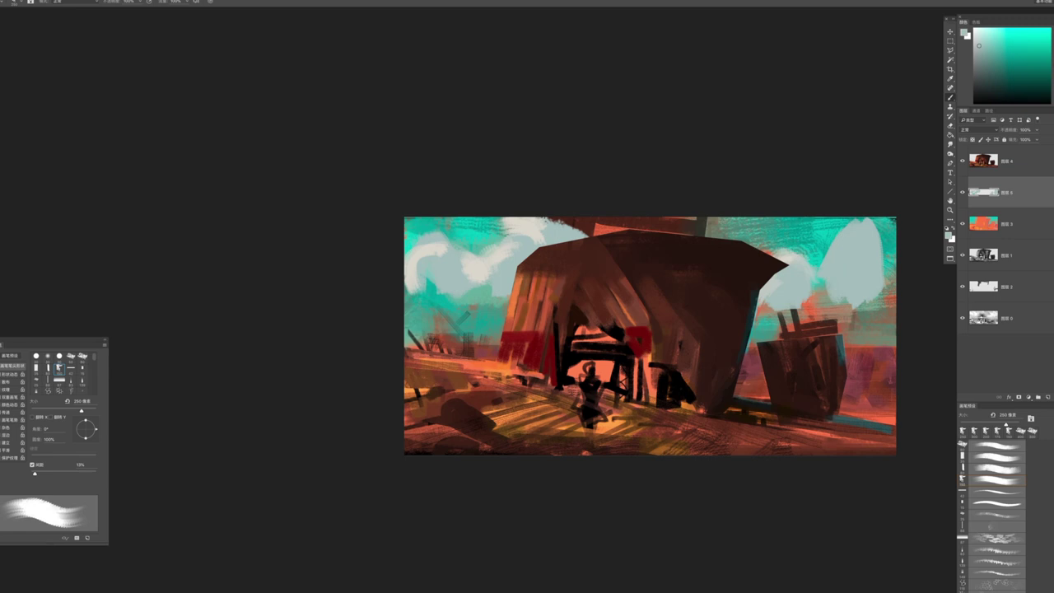
# Sample teal from the sky and paint it along the canvas's upper edge, covering the orange mast and trimming the cloud above the small ship
pyautogui.keyDown('alt'); pyautogui.click(813, 229); pyautogui.keyUp('alt')
pyautogui.keyDown('alt'); pyautogui.click(811, 240); pyautogui.keyUp('alt')
pyautogui.moveTo(827, 255)
pyautogui.mouseDown()
pyautogui.moveTo(731, 204)
pyautogui.moveTo(748, 220)
pyautogui.moveTo(694, 233)
pyautogui.moveTo(481, 212)
pyautogui.moveTo(549, 208)
pyautogui.mouseUp()
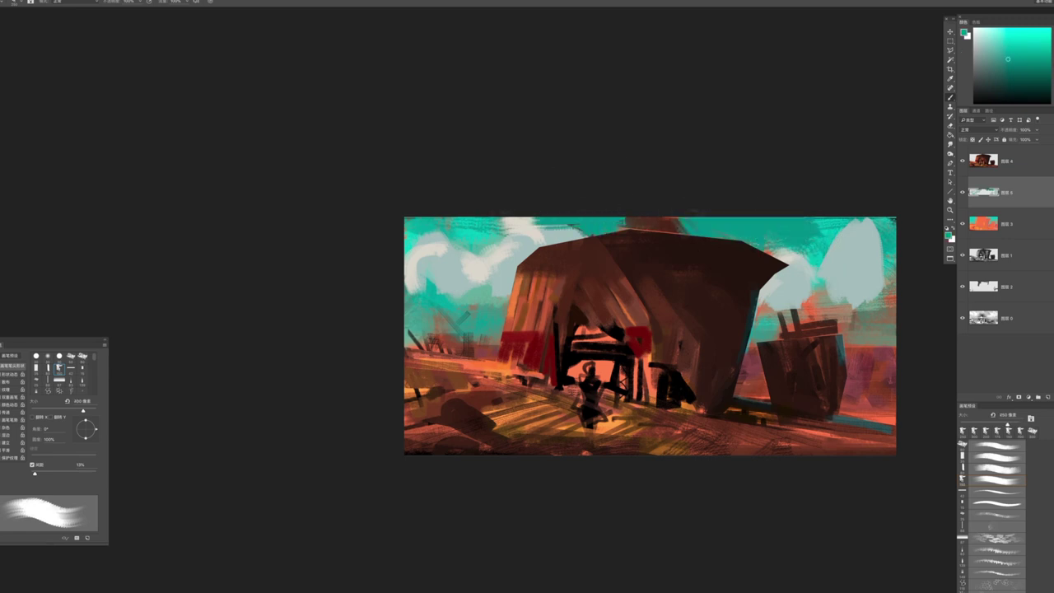
pyautogui.moveTo(690, 222); pyautogui.dragTo(601, 219)
pyautogui.keyDown('alt'); pyautogui.click(484, 237); pyautogui.keyUp('alt')
pyautogui.moveTo(482, 224); pyautogui.dragTo(405, 215)
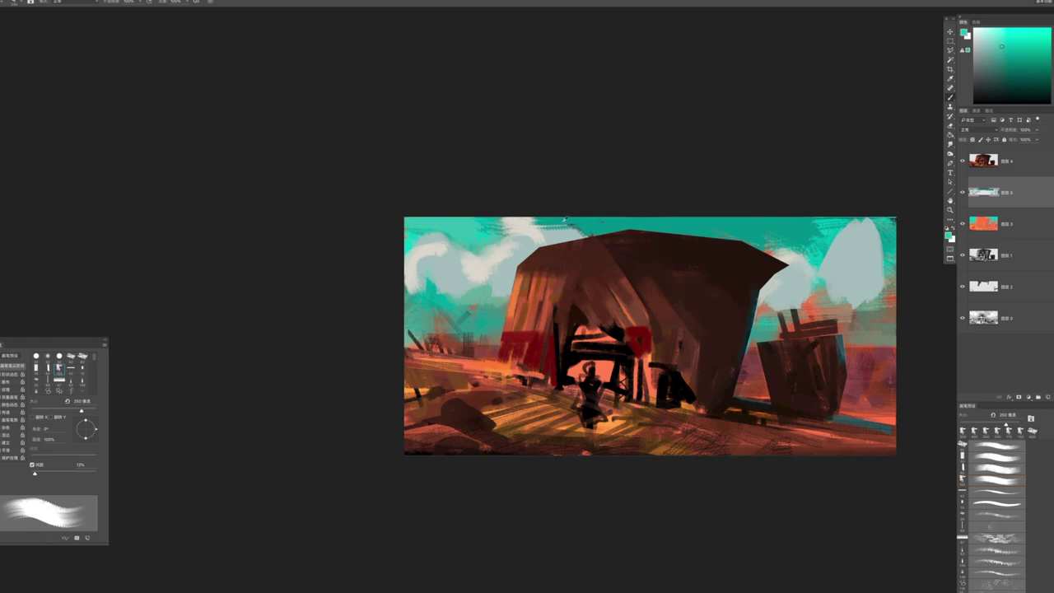
pyautogui.keyDown('alt'); pyautogui.click(565, 218); pyautogui.keyUp('alt')
pyautogui.moveTo(470, 225); pyautogui.dragTo(408, 221)
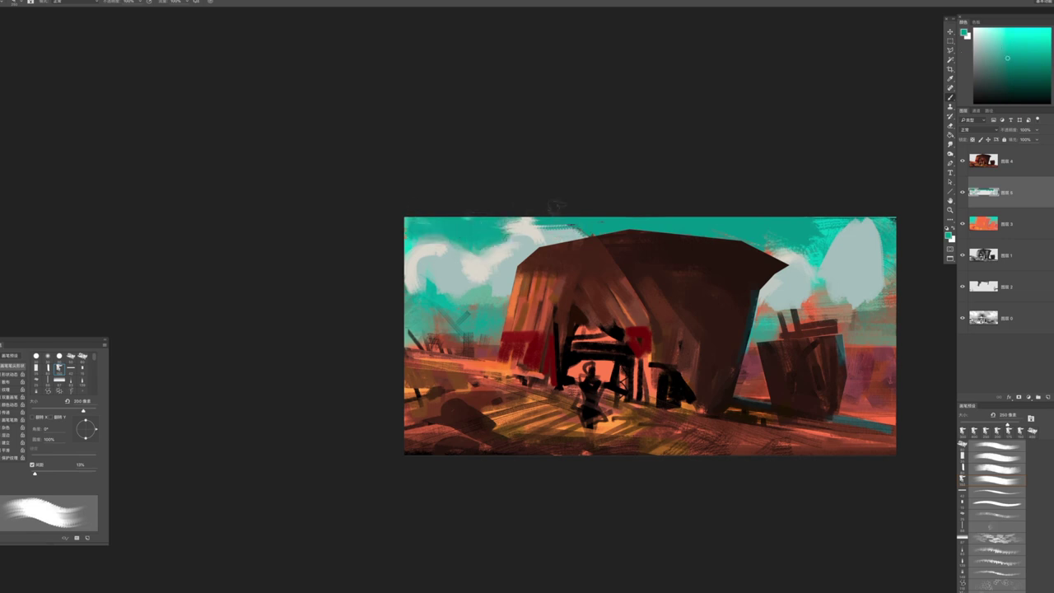
pyautogui.moveTo(815, 231)
pyautogui.mouseDown()
pyautogui.moveTo(848, 206)
pyautogui.moveTo(896, 218)
pyautogui.moveTo(904, 235)
pyautogui.mouseUp()
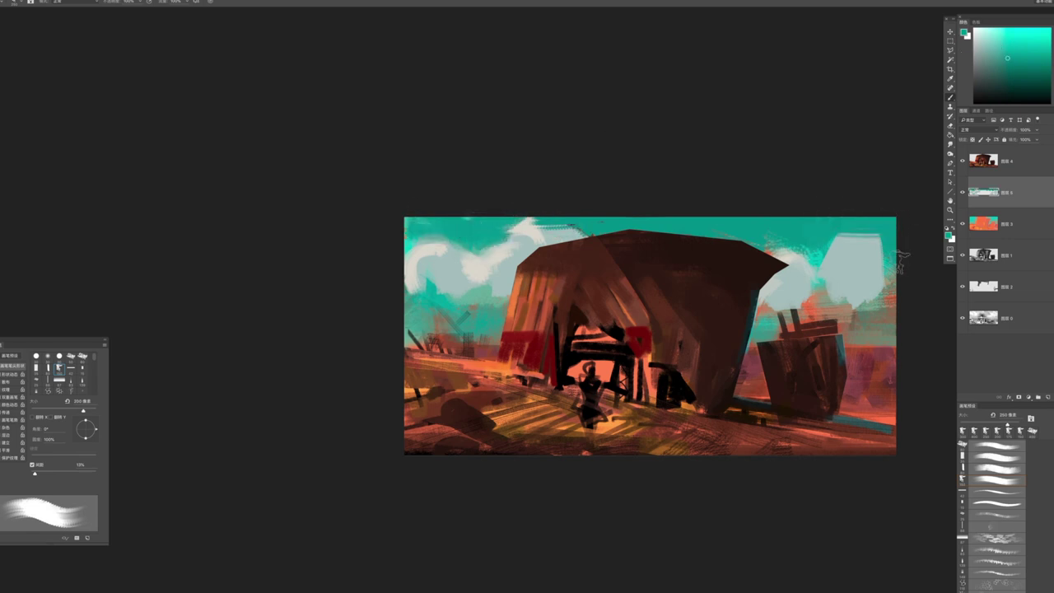
# Sample muted teal tones and paint the lower sky along the horizon left of the hull and over the small ship's masts
pyautogui.press('z')
pyautogui.moveTo(792, 316)
pyautogui.mouseDown()
pyautogui.moveTo(758, 296)
pyautogui.moveTo(695, 319)
pyautogui.moveTo(485, 259)
pyautogui.mouseUp()
pyautogui.keyDown('alt'); pyautogui.click(775, 348); pyautogui.keyUp('alt')
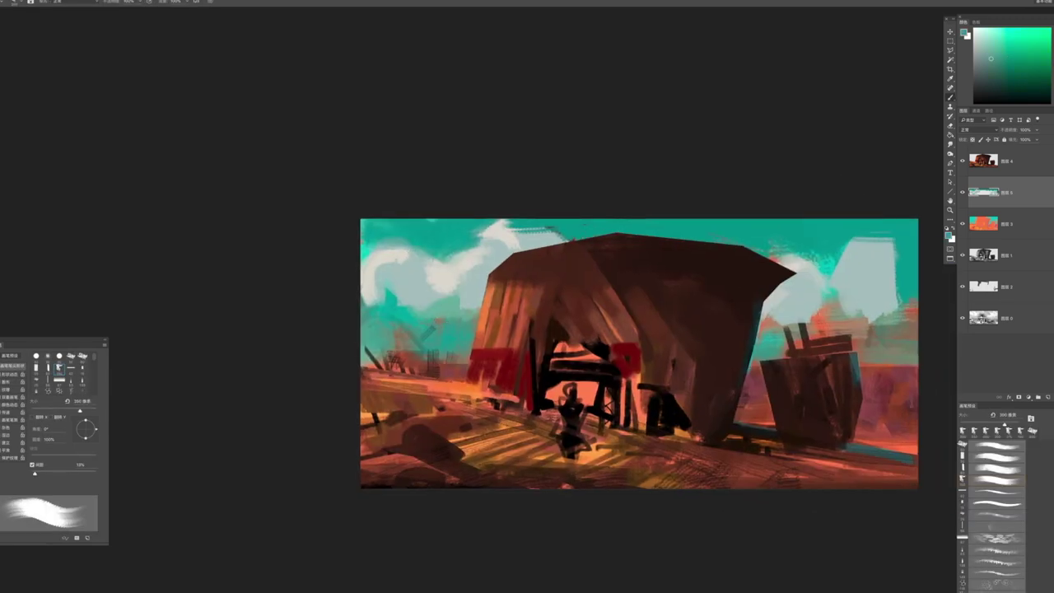
pyautogui.moveTo(349, 355)
pyautogui.mouseDown()
pyautogui.moveTo(447, 329)
pyautogui.moveTo(420, 310)
pyautogui.mouseUp()
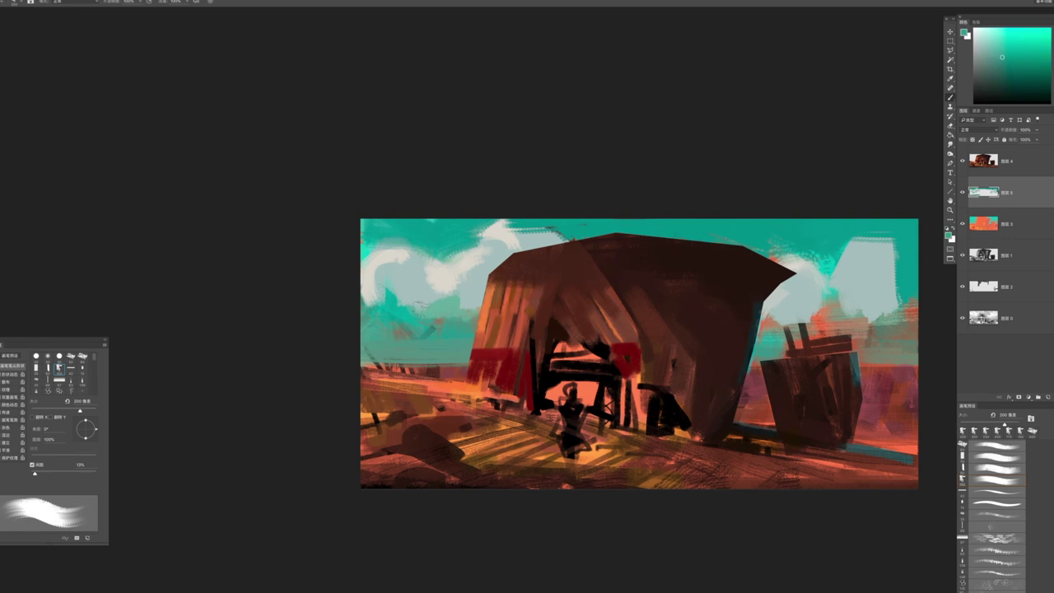
pyautogui.keyDown('alt'); pyautogui.click(877, 324); pyautogui.keyUp('alt')
pyautogui.moveTo(786, 346); pyautogui.dragTo(865, 340)
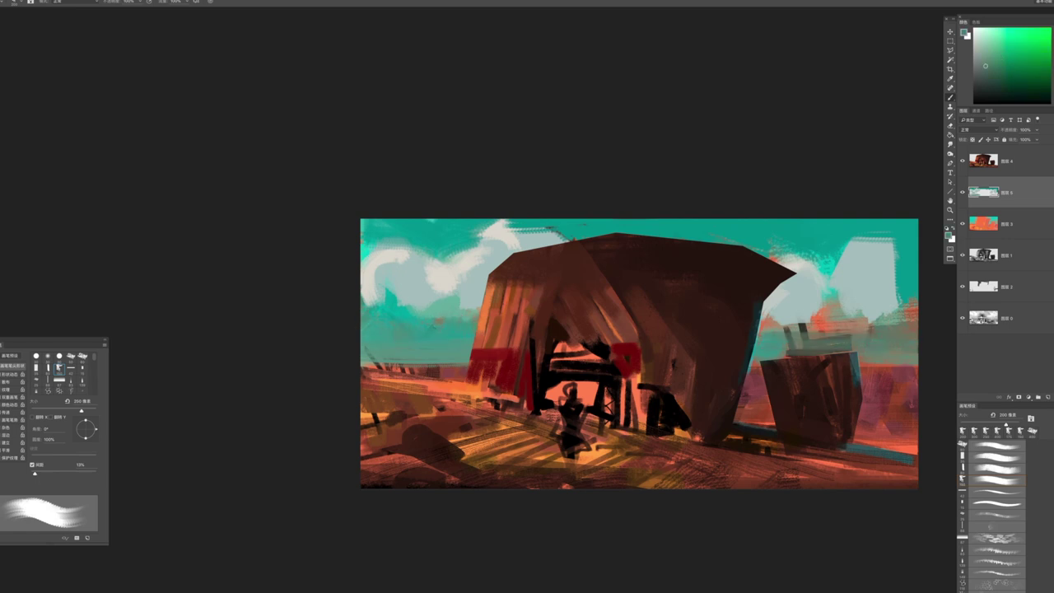
pyautogui.moveTo(761, 331)
pyautogui.mouseDown()
pyautogui.moveTo(864, 328)
pyautogui.moveTo(757, 325)
pyautogui.moveTo(826, 319)
pyautogui.mouseUp()
# Fill out the base of the cloud beside the hull and brush grey shading into both clouds above the small ship
pyautogui.keyDown('alt'); pyautogui.click(817, 307); pyautogui.keyUp('alt')
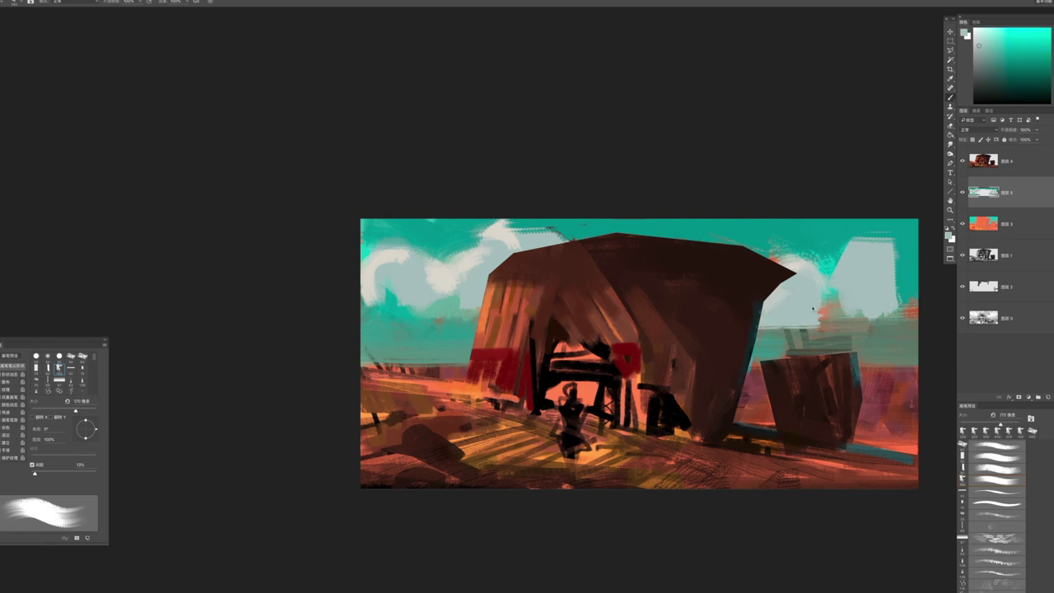
pyautogui.press('[')
pyautogui.moveTo(757, 322)
pyautogui.mouseDown()
pyautogui.moveTo(825, 317)
pyautogui.moveTo(782, 259)
pyautogui.moveTo(805, 242)
pyautogui.mouseUp()
pyautogui.press(']')
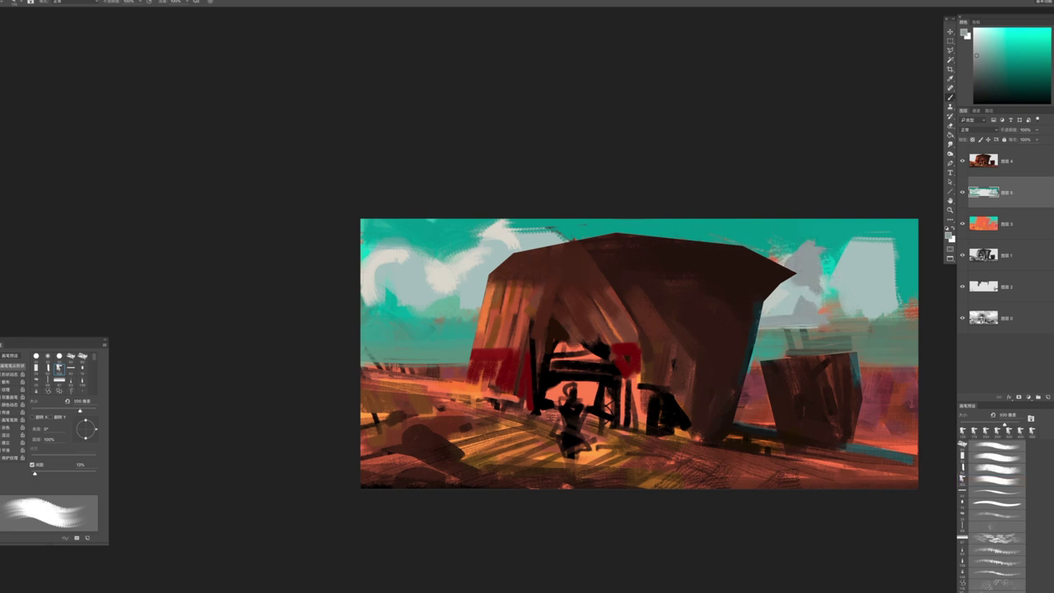
pyautogui.moveTo(875, 255); pyautogui.dragTo(864, 313)
pyautogui.moveTo(897, 280); pyautogui.dragTo(905, 317)
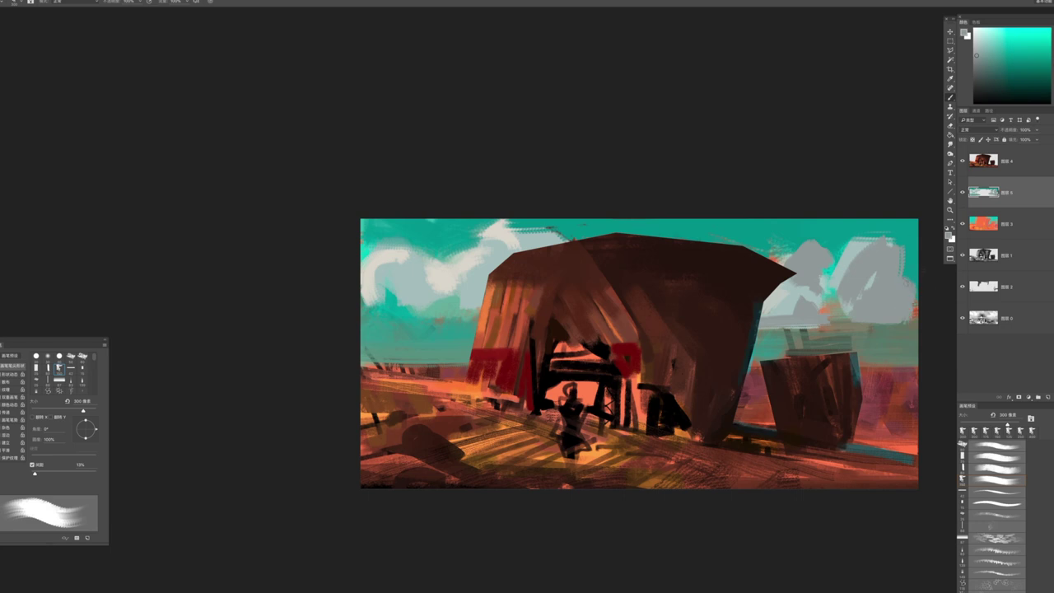
pyautogui.moveTo(913, 276); pyautogui.dragTo(922, 312)
# Paint a teal band over the leftover mast strokes above the small ship
pyautogui.press('w')
pyautogui.scroll(-5, 851, 360)
pyautogui.scroll(5, 851, 359)
pyautogui.press('b')
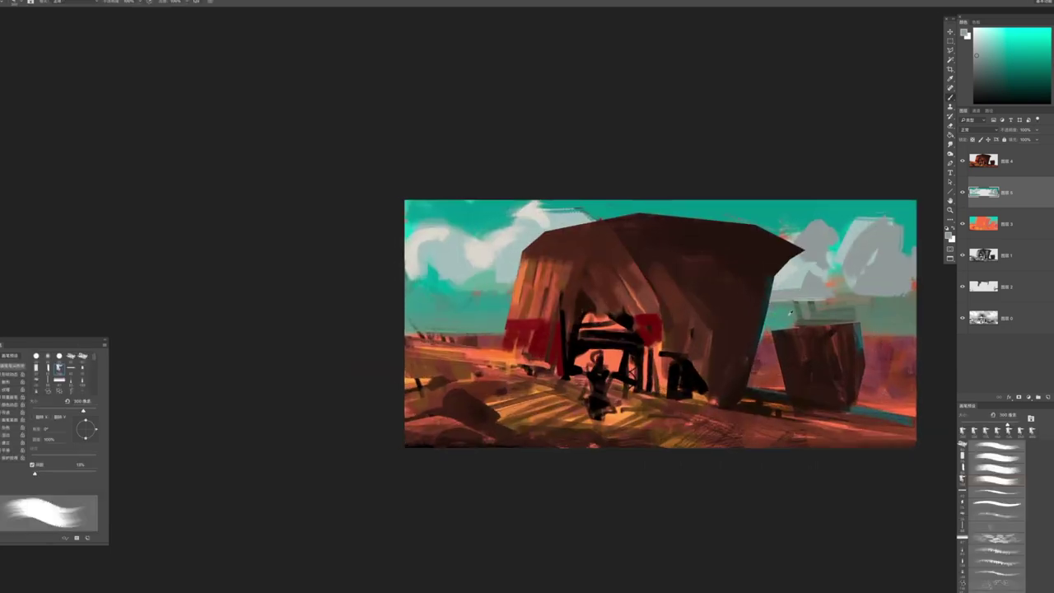
pyautogui.moveTo(893, 311); pyautogui.dragTo(797, 310)
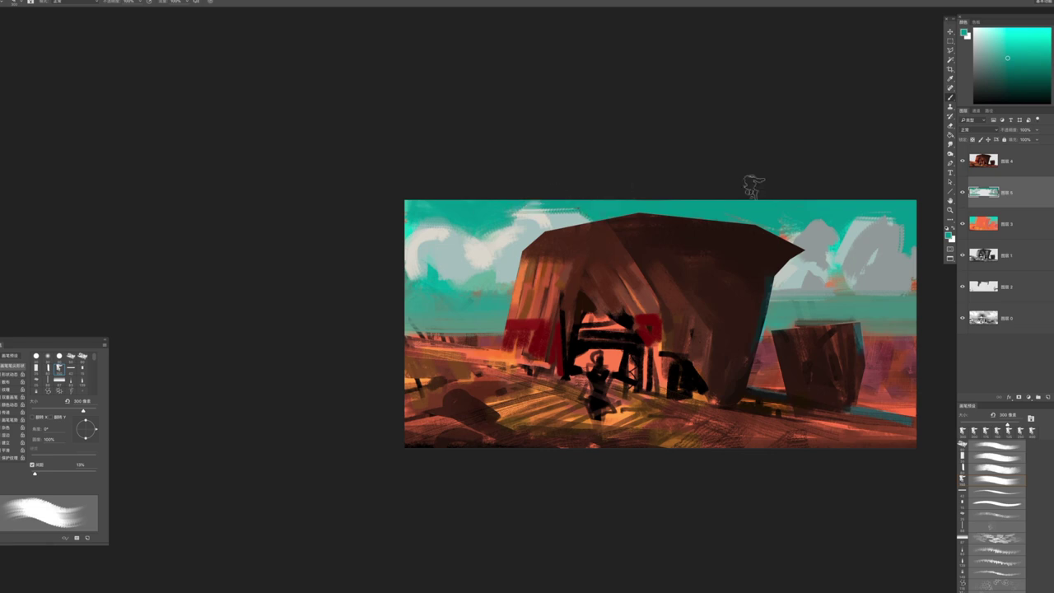
pyautogui.press('z')
pyautogui.moveTo(751, 186)
pyautogui.mouseDown()
pyautogui.moveTo(658, 157)
pyautogui.moveTo(712, 226)
pyautogui.moveTo(737, 299)
pyautogui.moveTo(741, 288)
pyautogui.moveTo(640, 259)
pyautogui.mouseUp()
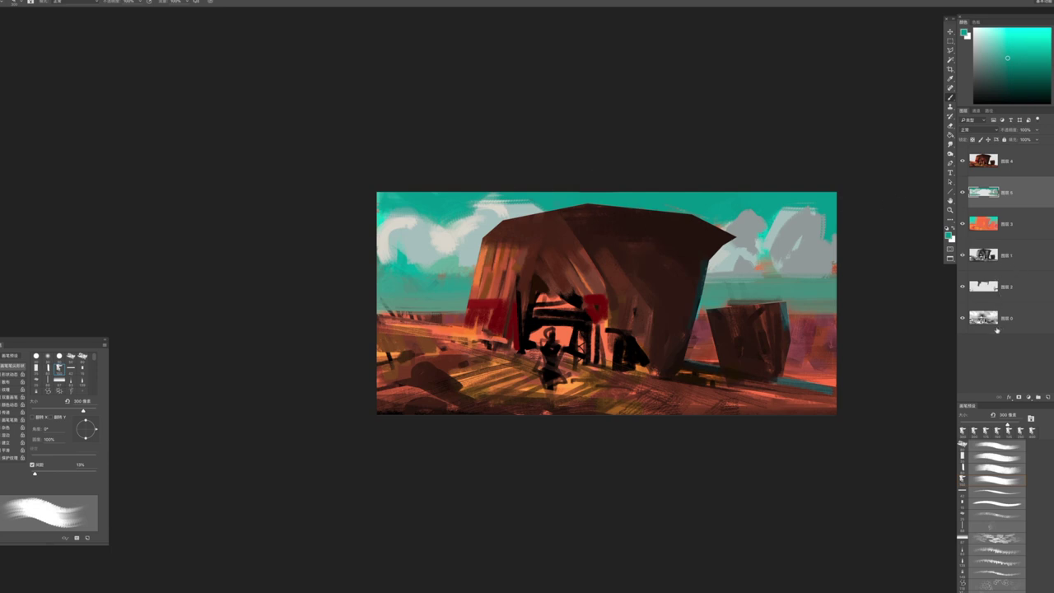
# Add a new layer above the sky painting and switch to a soft round brush with a pale orange colour
pyautogui.click(1048, 399)
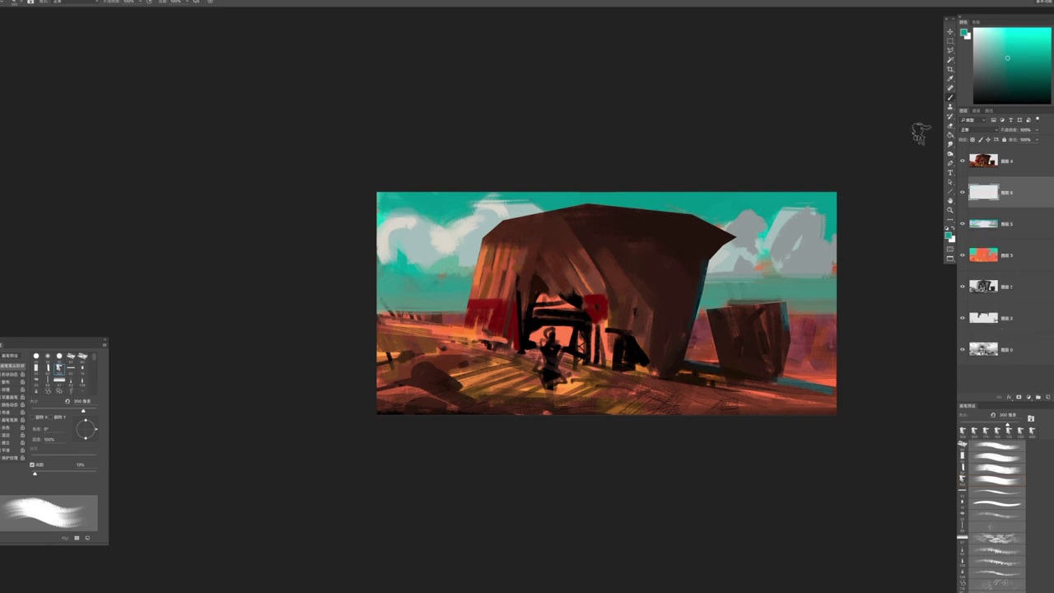
pyautogui.press('x')
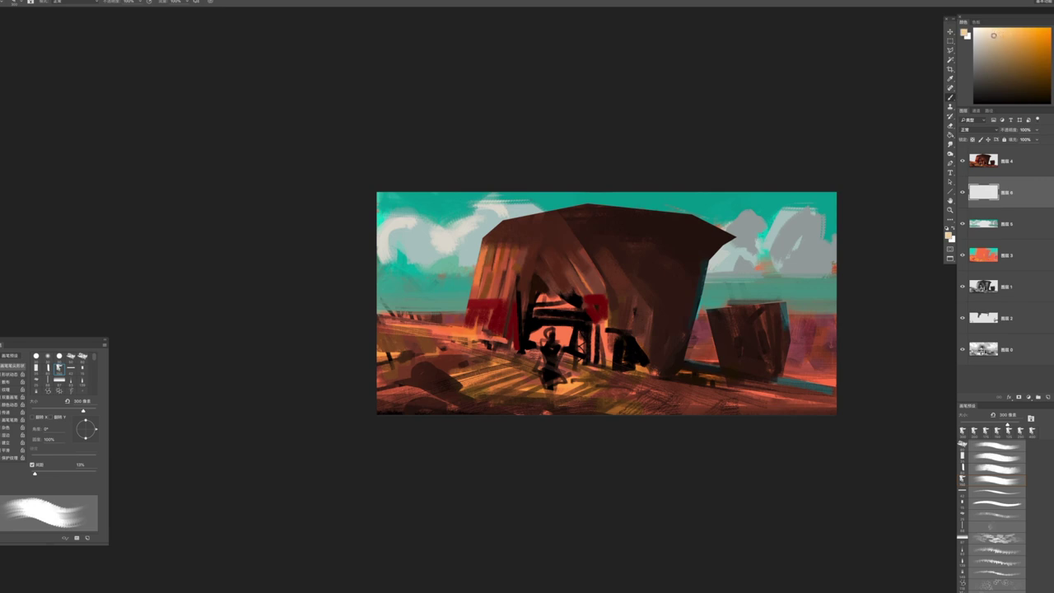
pyautogui.press(',')
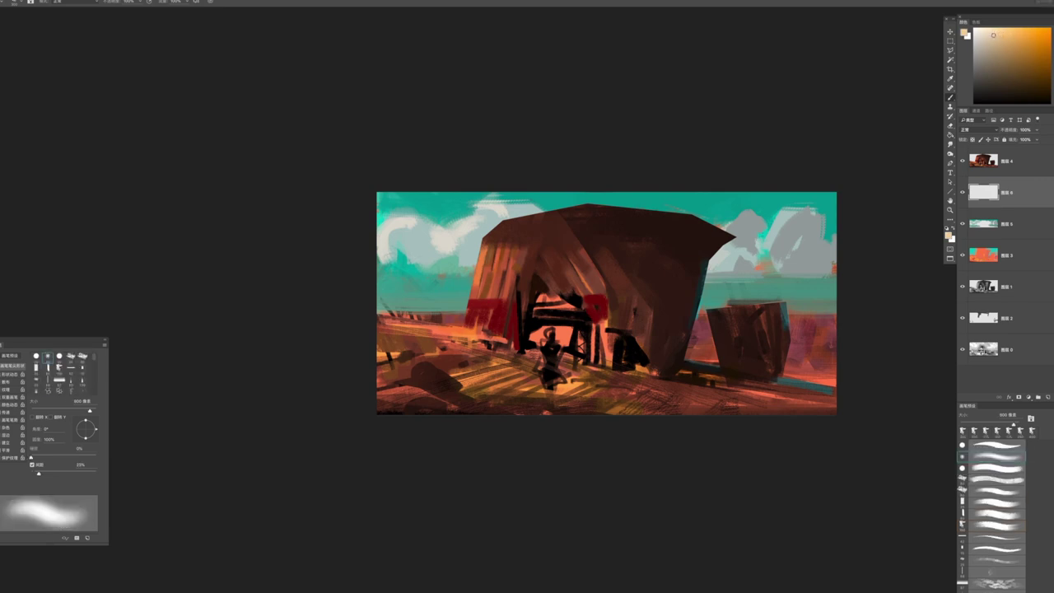
# Try a pale orange haze across the whole sky behind the hull with a large soft brush
pyautogui.moveTo(400, 267); pyautogui.dragTo(513, 202)
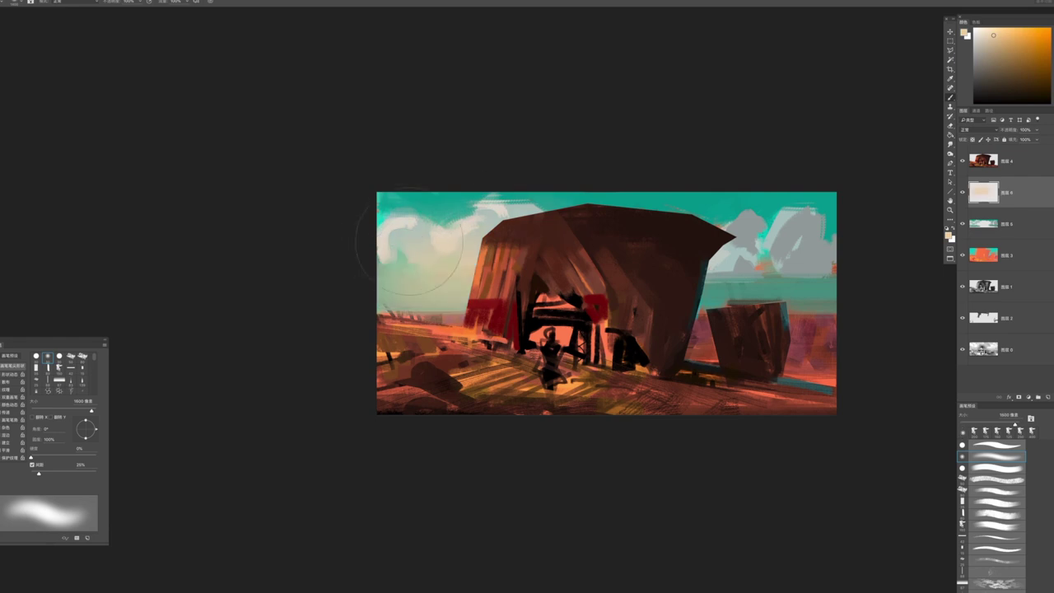
pyautogui.moveTo(318, 236); pyautogui.dragTo(469, 249)
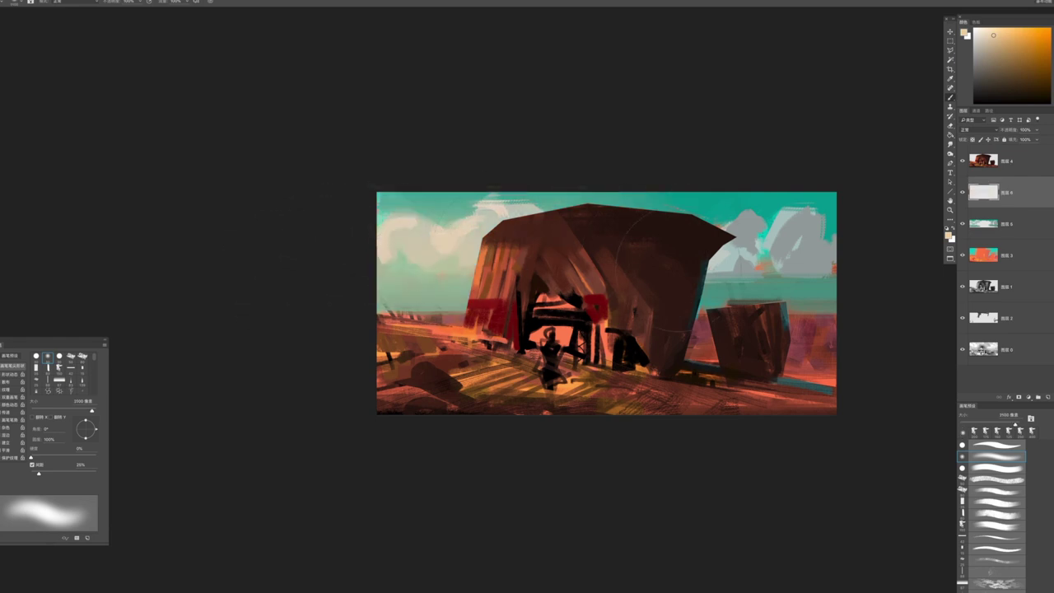
pyautogui.press('z')
pyautogui.moveTo(576, 247)
pyautogui.mouseDown()
pyautogui.moveTo(557, 223)
pyautogui.moveTo(712, 311)
pyautogui.mouseUp()
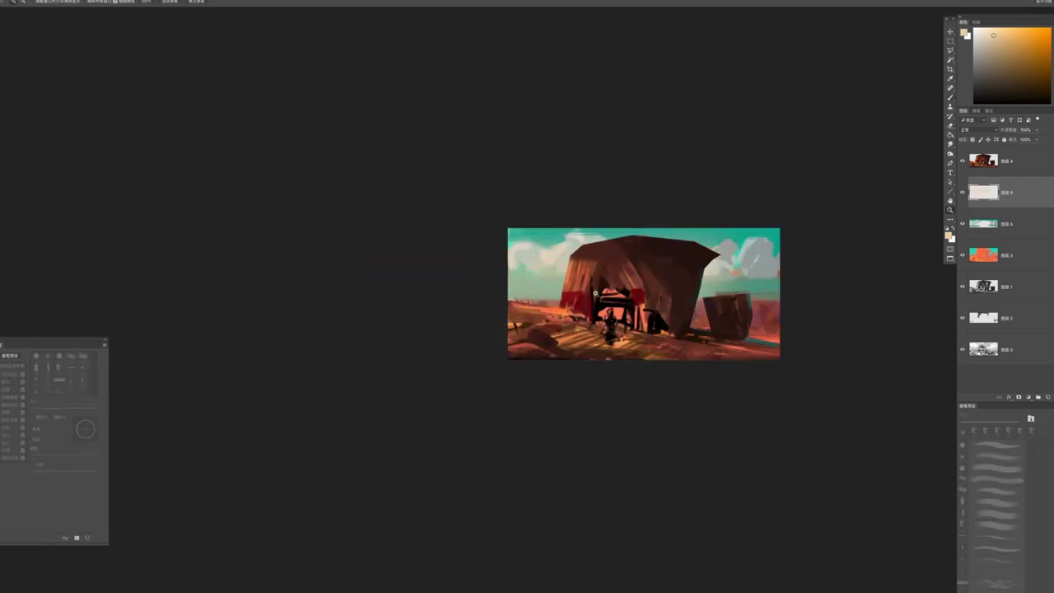
pyautogui.press('b')
pyautogui.moveTo(827, 274)
pyautogui.mouseDown()
pyautogui.moveTo(555, 228)
pyautogui.moveTo(529, 236)
pyautogui.mouseUp()
pyautogui.moveTo(461, 249); pyautogui.dragTo(807, 252)
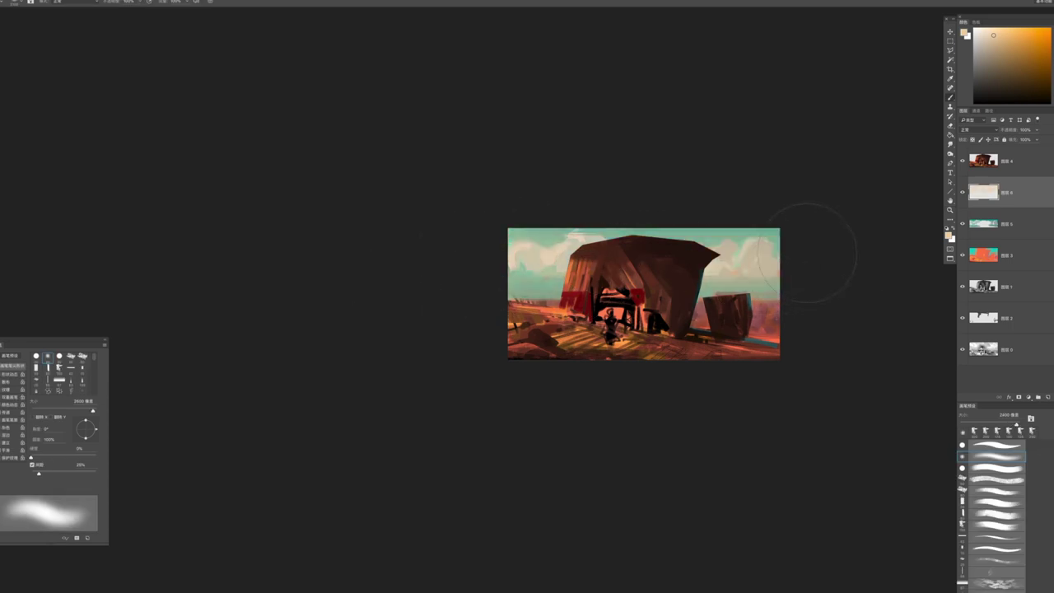
# Enlarge the soft brush to 3400 px, try a stronger orange glaze over the upper sky, and undo the glaze
pyautogui.press('z')
pyautogui.moveTo(643, 293); pyautogui.dragTo(708, 297)
pyautogui.press('b')
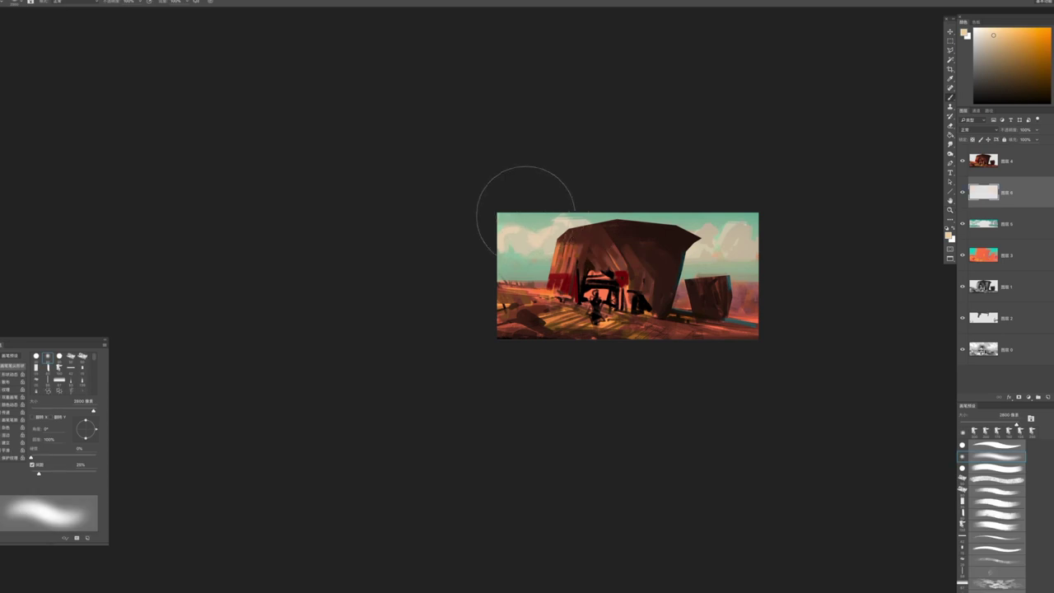
pyautogui.hotkey('ctrl', 'z')
pyautogui.press(']')
pyautogui.press(']')
pyautogui.hotkey('ctrl', 'shift', 'z')
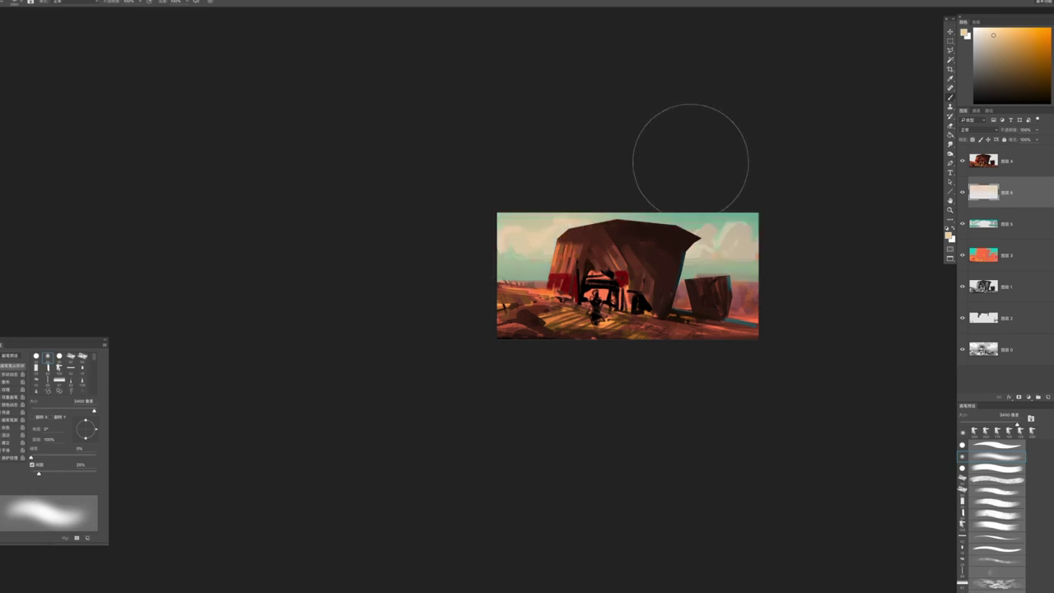
pyautogui.moveTo(478, 232)
pyautogui.mouseDown()
pyautogui.moveTo(465, 247)
pyautogui.moveTo(659, 176)
pyautogui.mouseUp()
pyautogui.hotkey('ctrl', 'z')
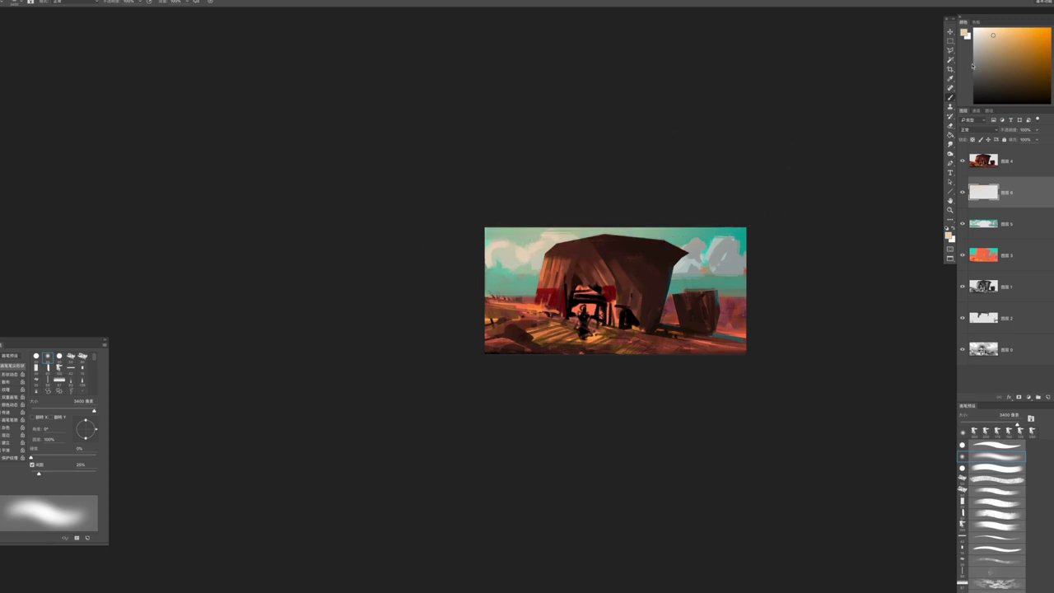
# Choose a paler cream colour and softly glaze a light haze over the sky on both sides of the hull
pyautogui.click(982, 33)
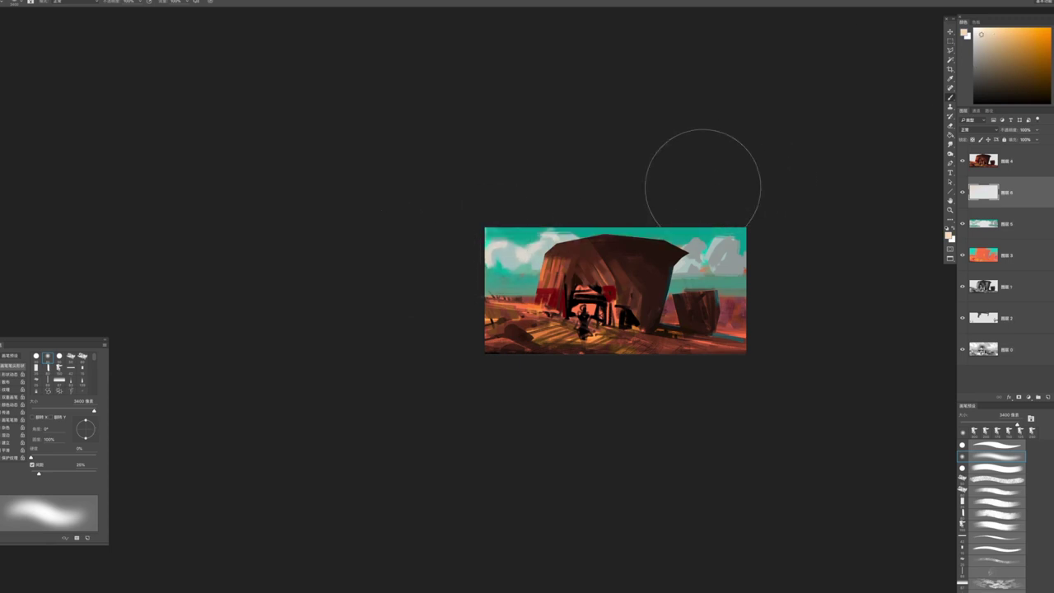
pyautogui.press('z')
pyautogui.moveTo(696, 176)
pyautogui.mouseDown()
pyautogui.moveTo(664, 176)
pyautogui.moveTo(743, 214)
pyautogui.moveTo(783, 215)
pyautogui.mouseUp()
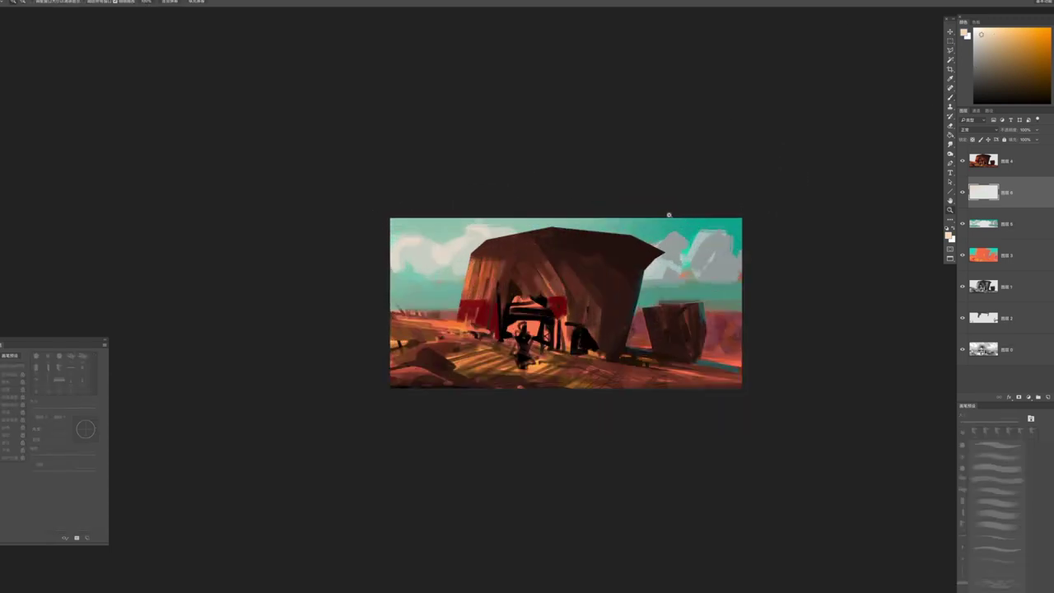
pyautogui.press('b')
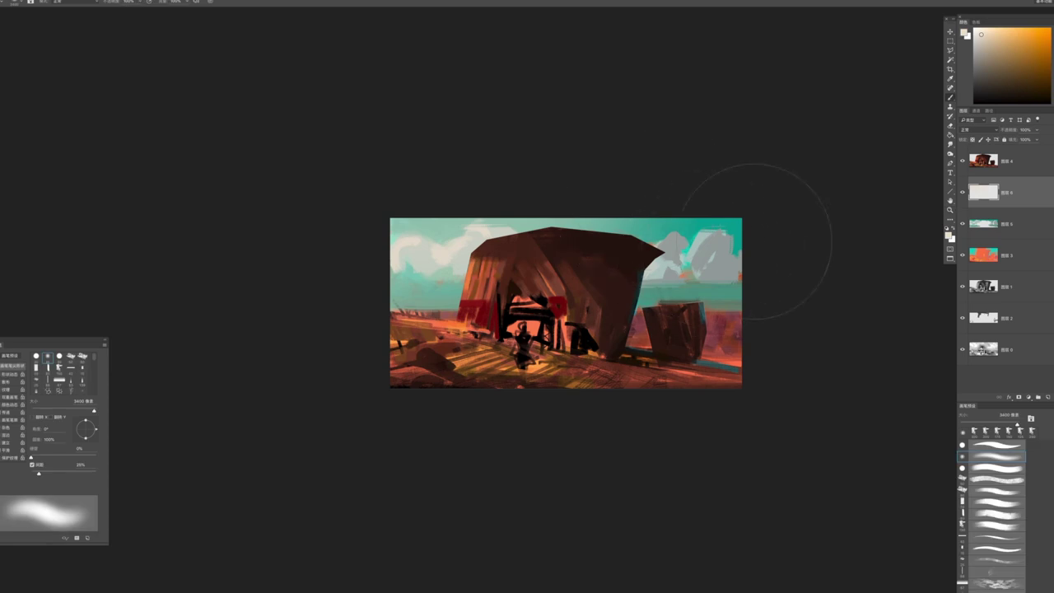
pyautogui.press('z')
pyautogui.moveTo(759, 294)
pyautogui.mouseDown()
pyautogui.moveTo(717, 294)
pyautogui.moveTo(746, 284)
pyautogui.moveTo(777, 353)
pyautogui.mouseUp()
pyautogui.press('b')
# Select the top painting layer and erase the outer edge of the left red hull panel with a hard-edged brush preset
pyautogui.hotkey('alt', ']')
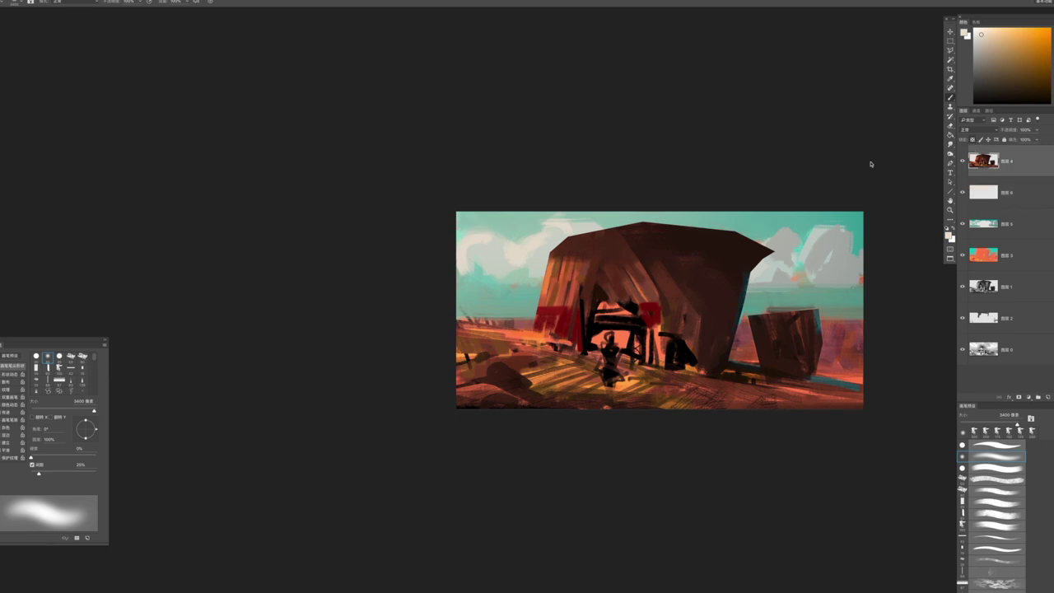
pyautogui.keyDown('alt'); pyautogui.scroll(2, 561, 309); pyautogui.keyUp('alt')
pyautogui.scroll(1, 561, 310)
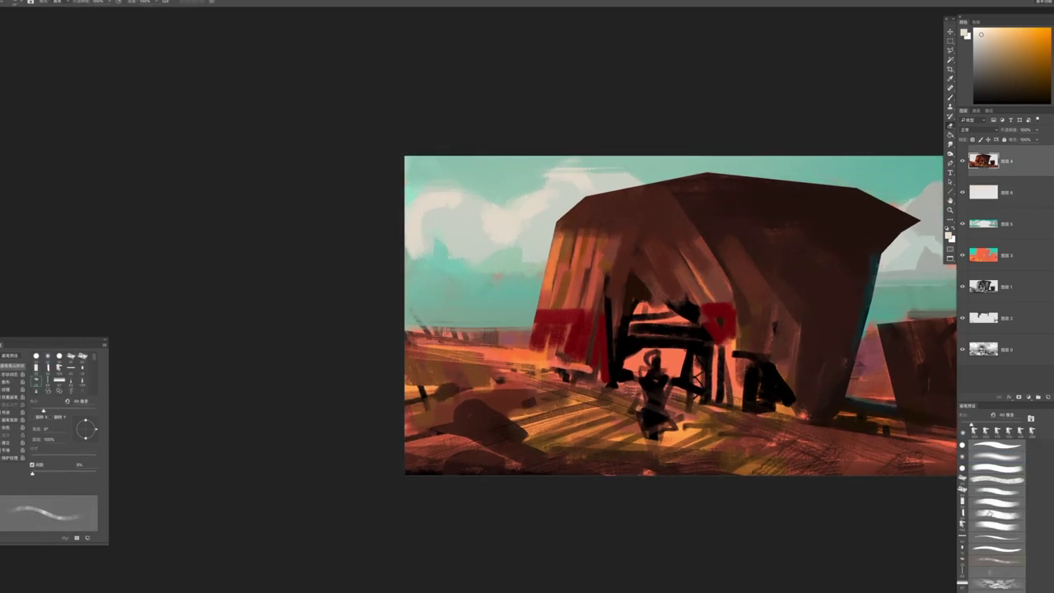
pyautogui.click(992, 522)
pyautogui.click(992, 548)
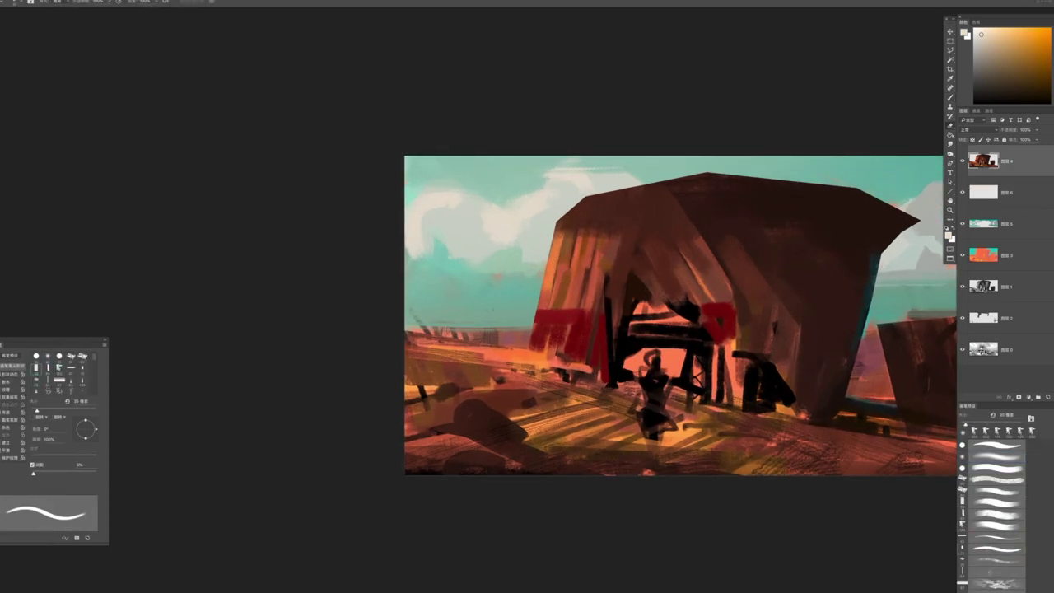
pyautogui.moveTo(541, 346); pyautogui.dragTo(541, 316)
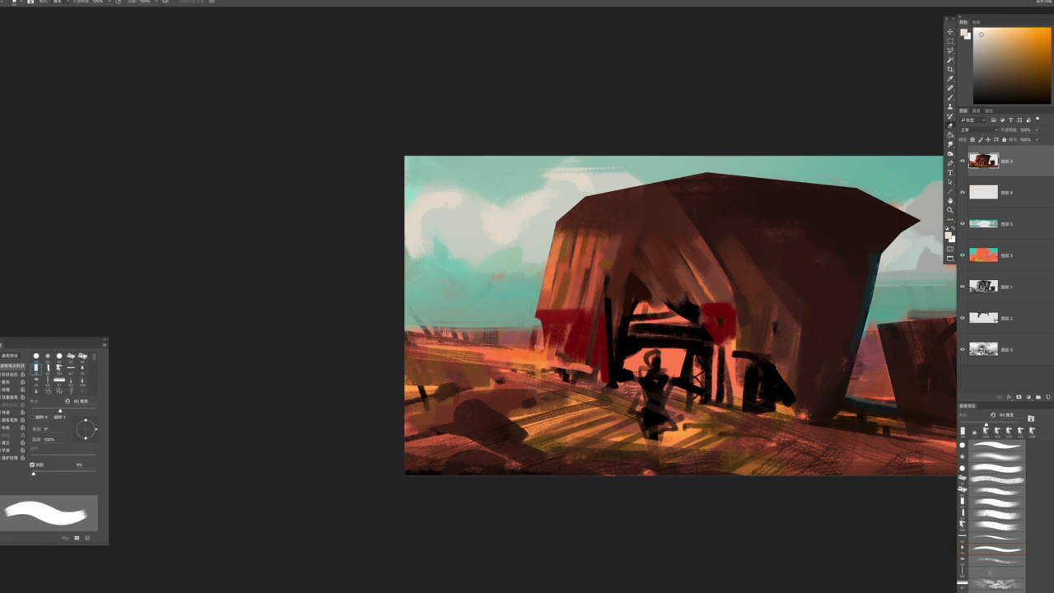
pyautogui.scroll(3, 536, 313)
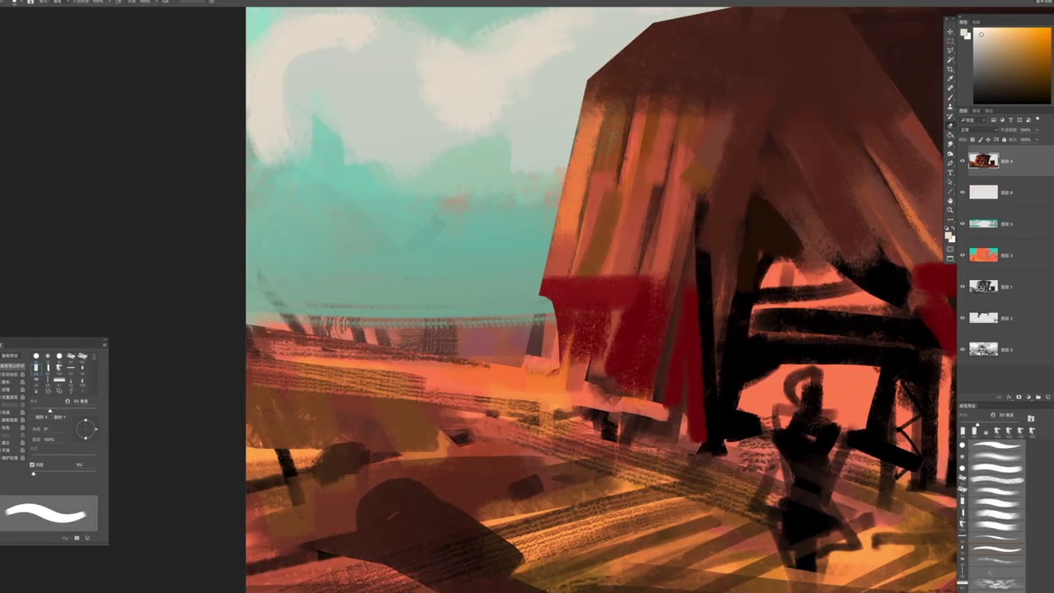
pyautogui.scroll(-4, 596, 352)
pyautogui.scroll(2, 572, 349)
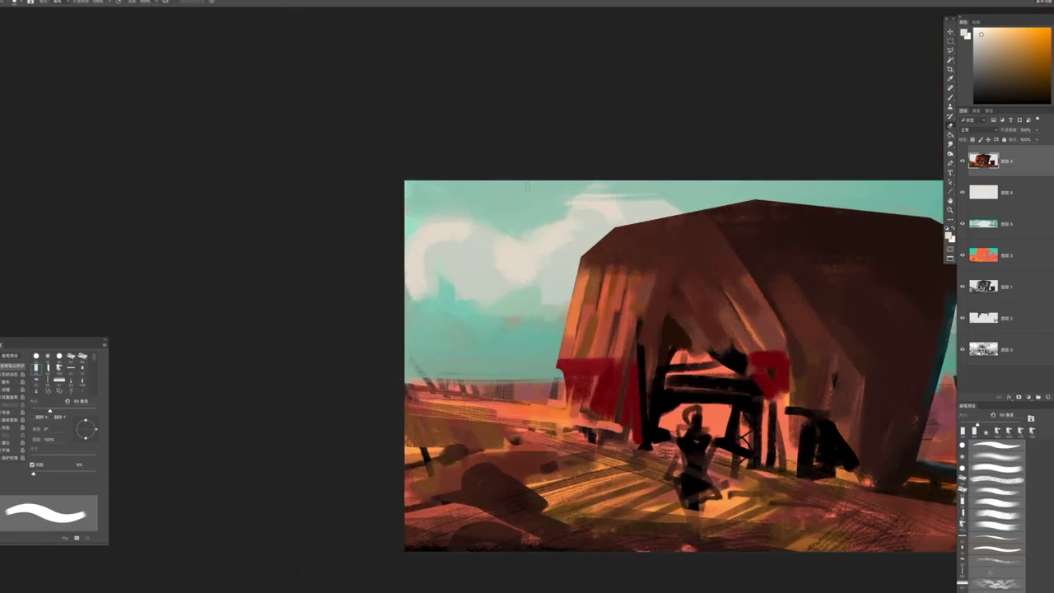
pyautogui.moveTo(823, 317); pyautogui.dragTo(733, 305)
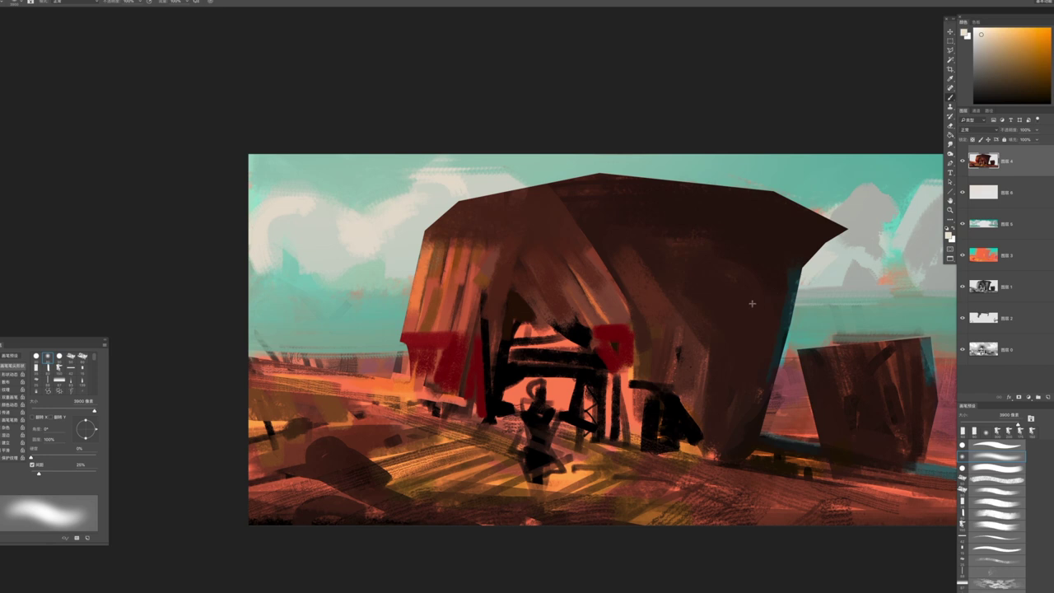
# Shrink the brush, switch to a hard-edged preset and erase stray paint inside the hull's upper opening
pyautogui.click(978, 428)
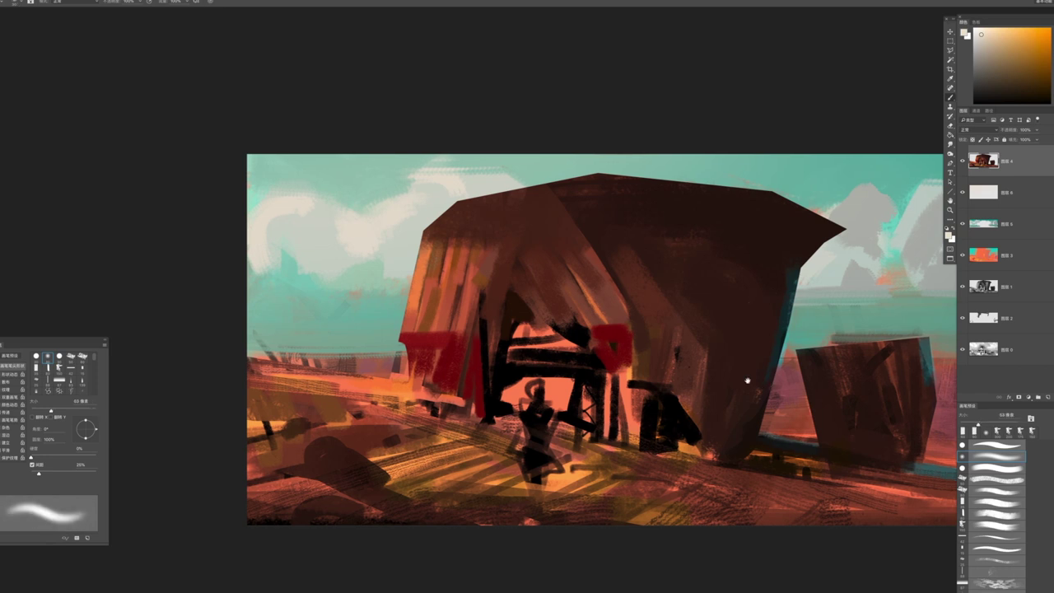
pyautogui.scroll(-2, 743, 376)
pyautogui.press('.')
pyautogui.press('.')
pyautogui.press('.')
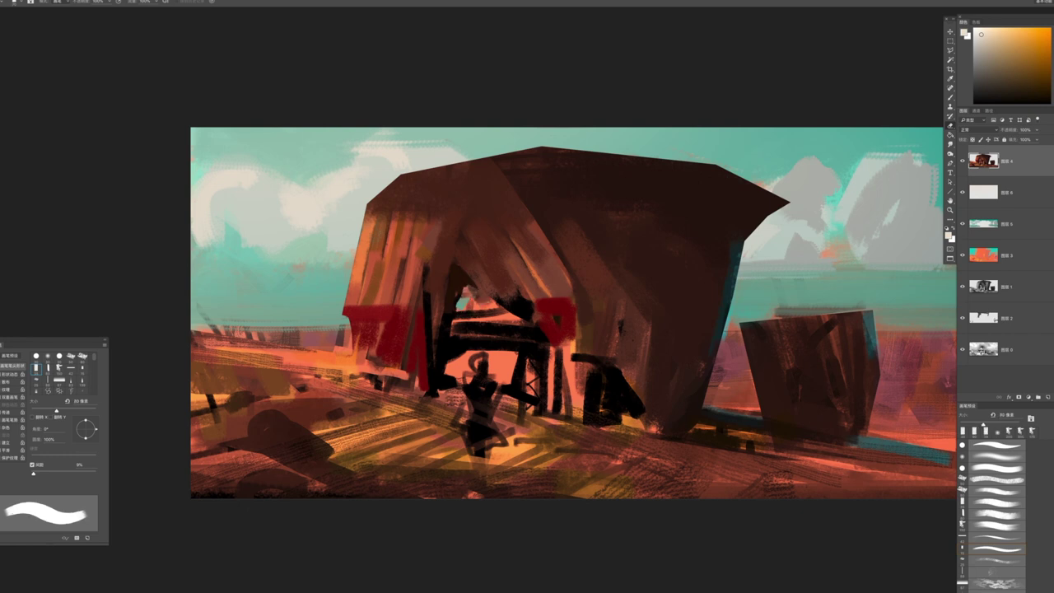
pyautogui.moveTo(461, 301); pyautogui.dragTo(489, 298)
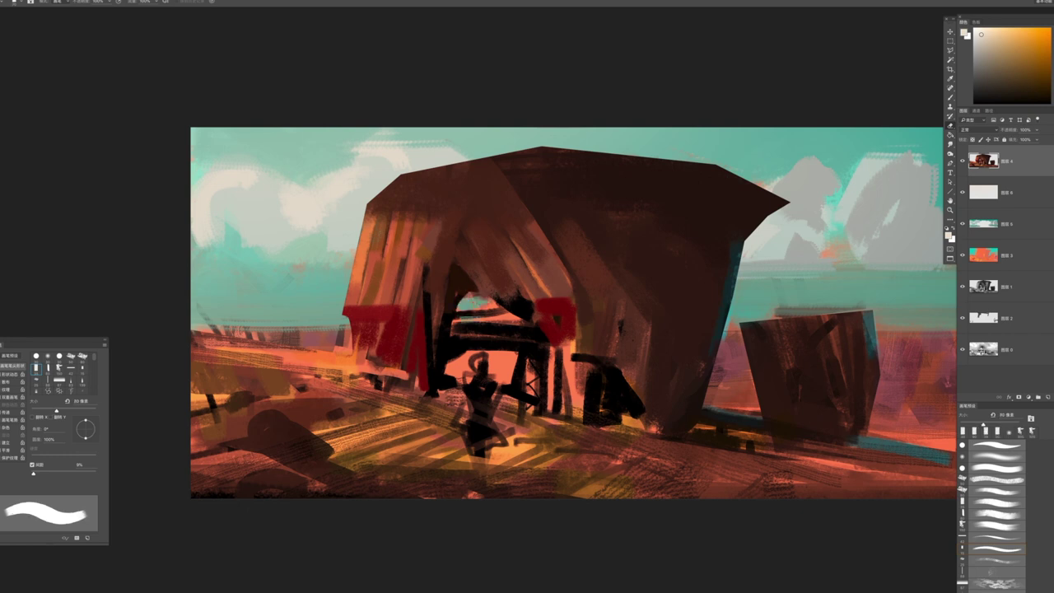
pyautogui.press('[')
pyautogui.press(']')
pyautogui.press('[')
# Select the pale haze layer, adjust its opacity and merge it with the sky and cloud layer beneath
pyautogui.hotkey('alt', '[')
pyautogui.hotkey('alt', '[')
pyautogui.hotkey('alt', '[')
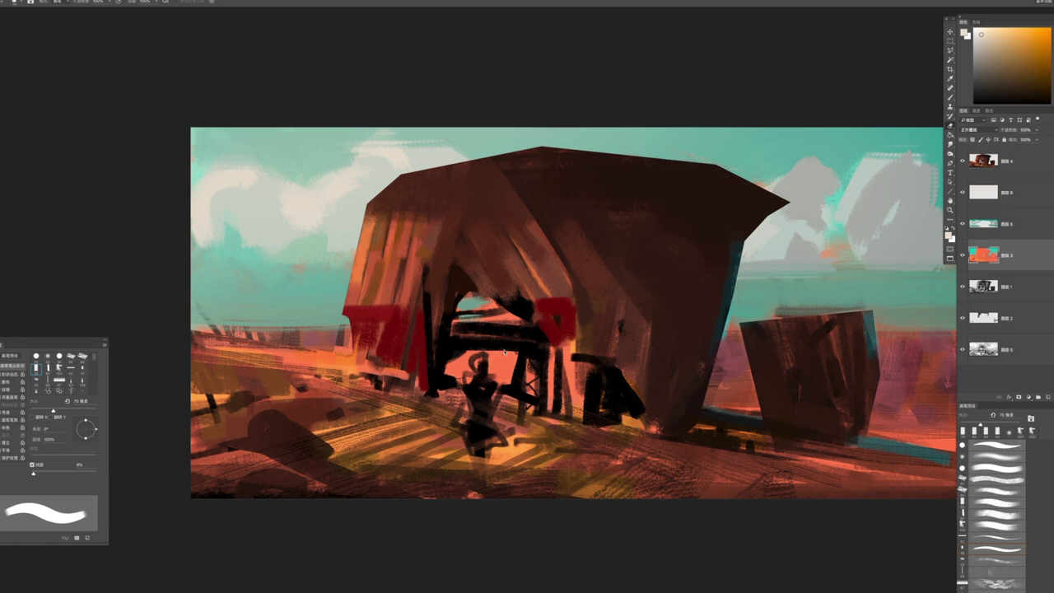
pyautogui.hotkey('alt', ']')
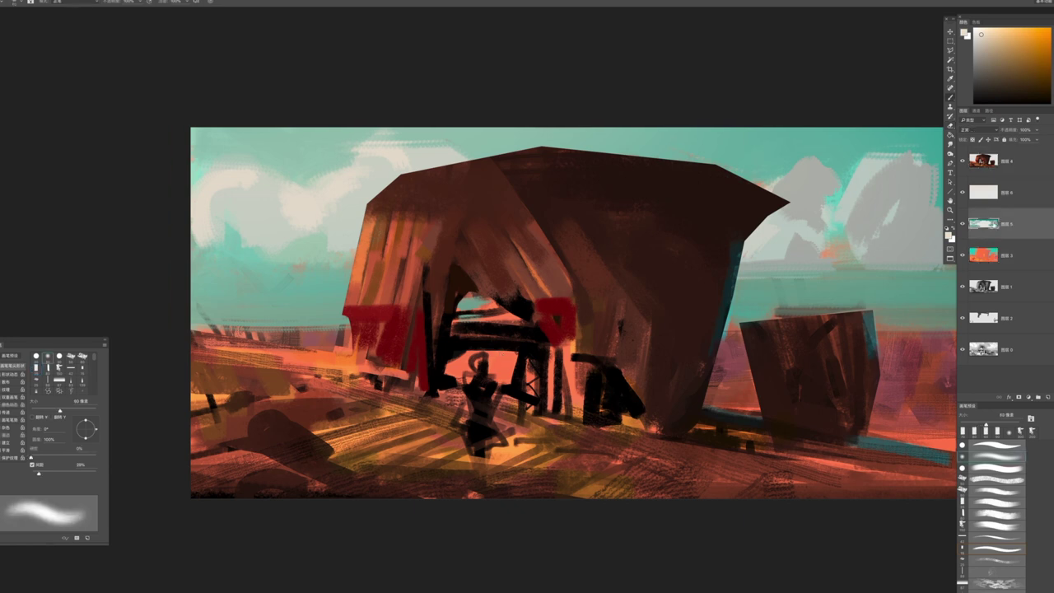
pyautogui.click(995, 204)
pyautogui.moveTo(1011, 130); pyautogui.dragTo(1000, 132)
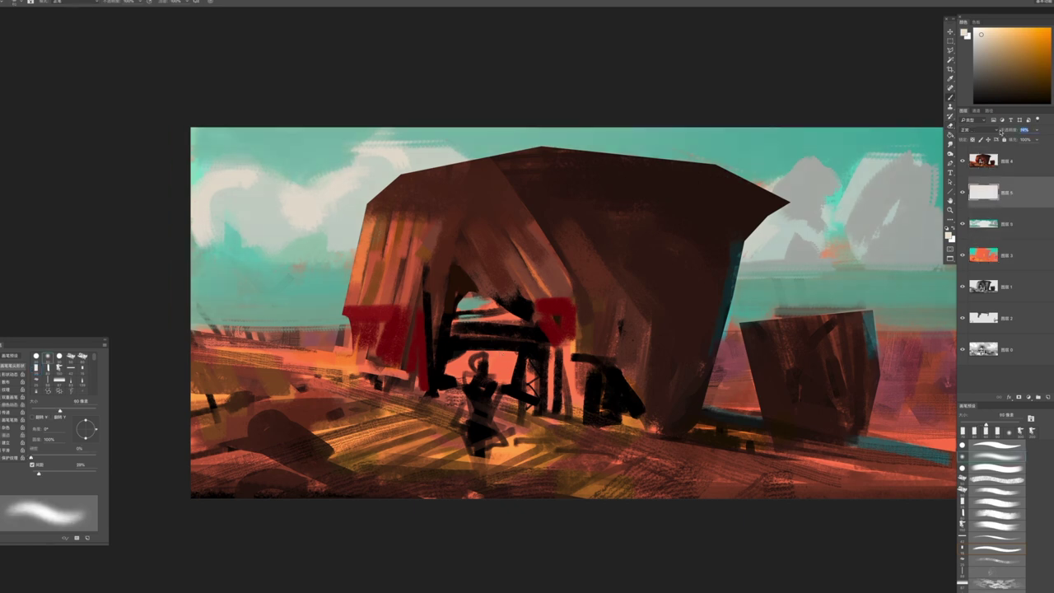
pyautogui.scroll(-3, 806, 277)
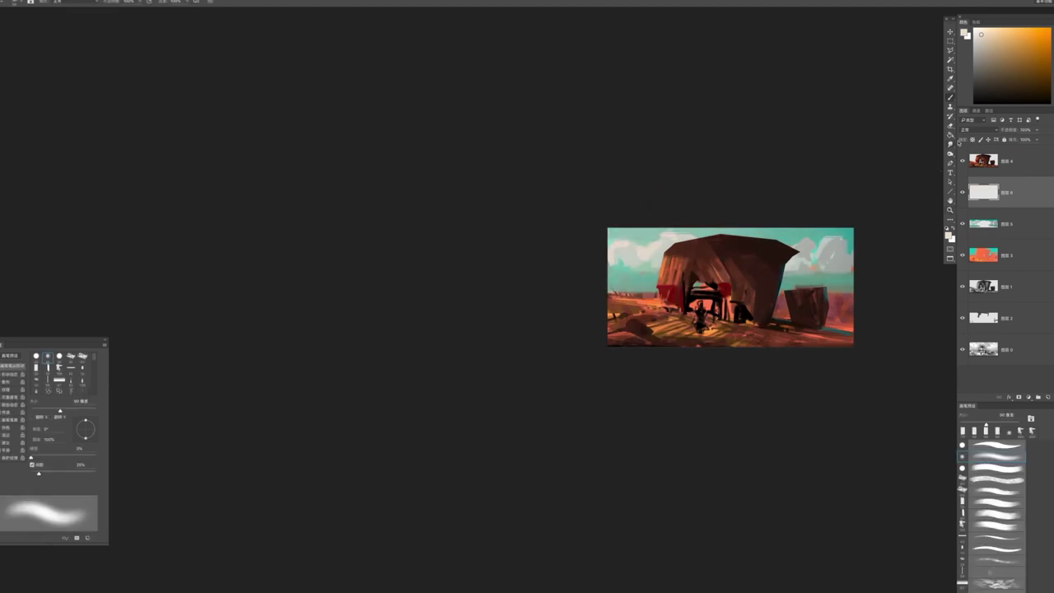
pyautogui.press('z')
pyautogui.click(659, 319)
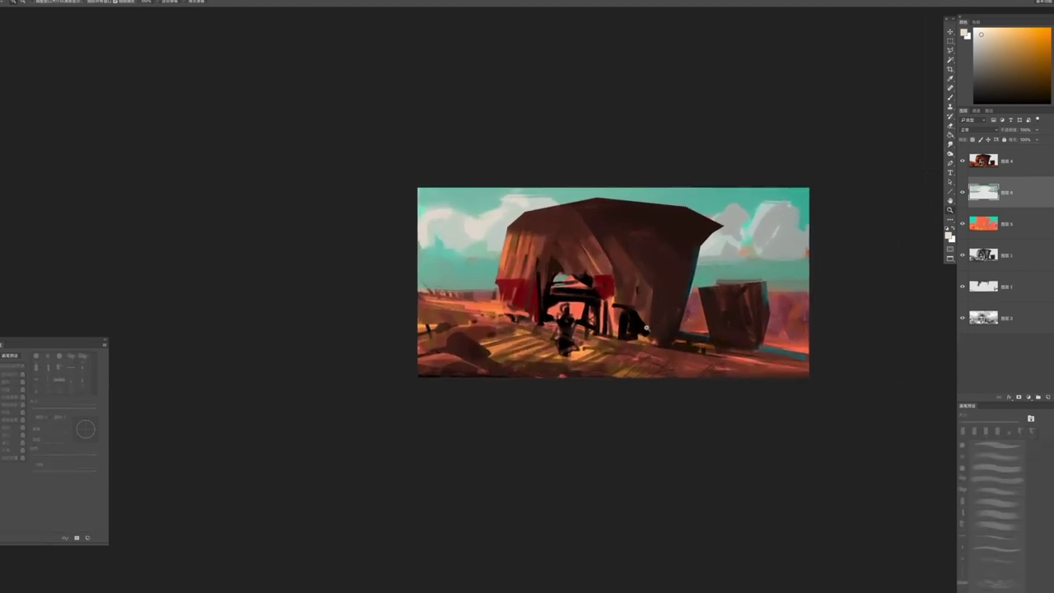
# With a textured brush, paint muted mauve behind the figure in the hull's opening and dusty red along the horizon left of the hull
pyautogui.press('b')
pyautogui.keyDown('alt'); pyautogui.click(852, 375); pyautogui.keyUp('alt')
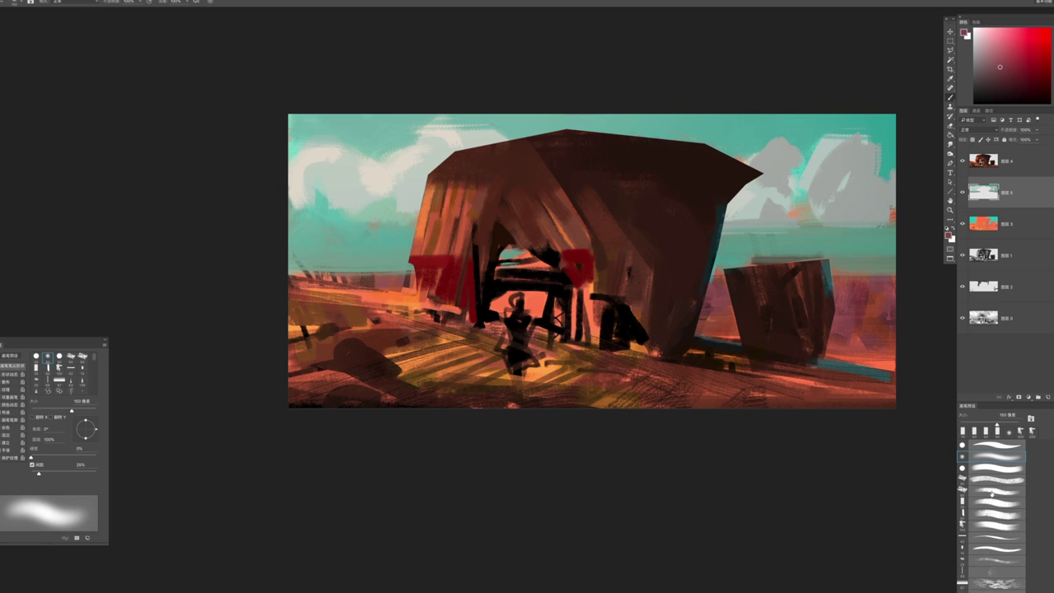
pyautogui.click(991, 523)
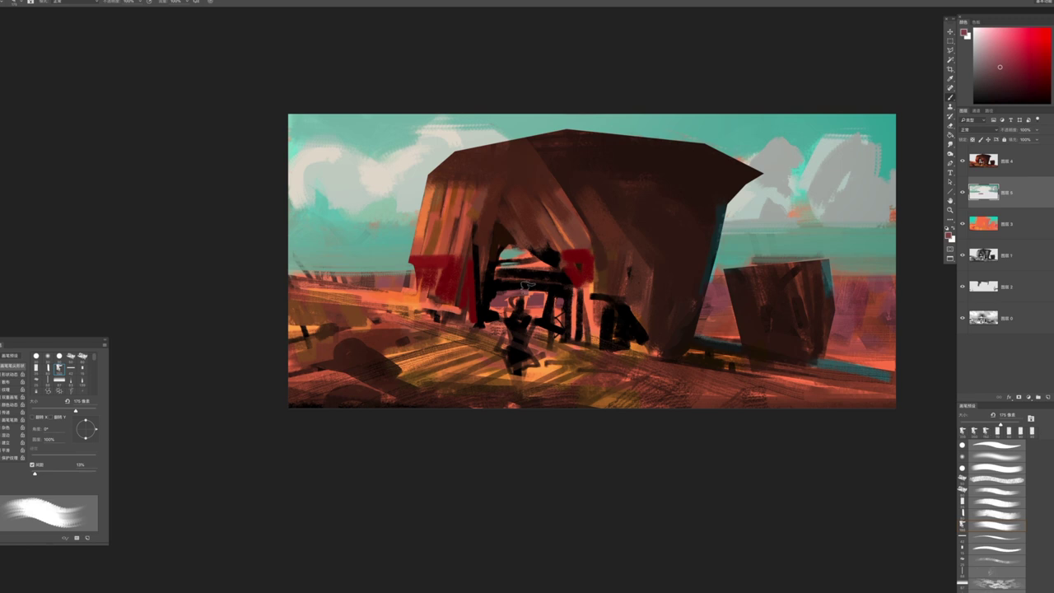
pyautogui.keyDown('alt'); pyautogui.click(748, 290); pyautogui.keyUp('alt')
pyautogui.press('[')
pyautogui.press('[')
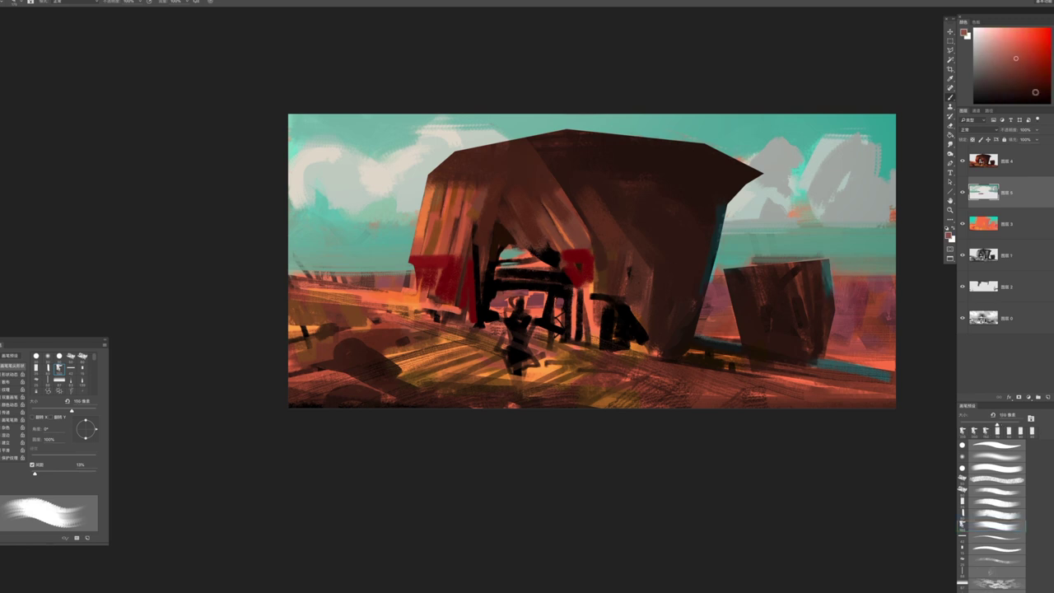
pyautogui.press('[')
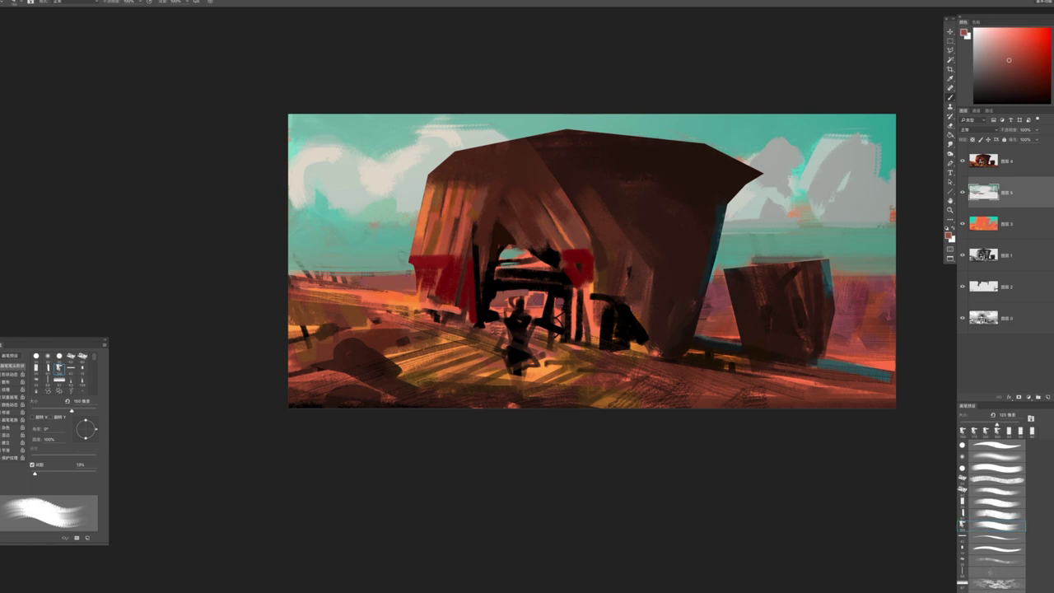
pyautogui.press(']')
pyautogui.moveTo(386, 282)
pyautogui.mouseDown()
pyautogui.moveTo(349, 281)
pyautogui.moveTo(437, 281)
pyautogui.mouseUp()
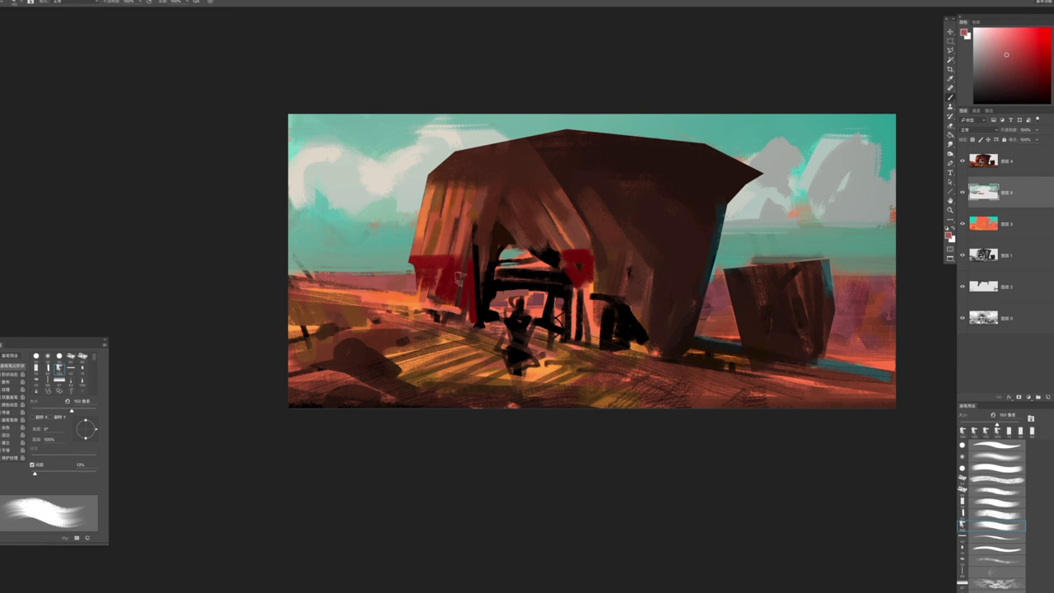
# Paint the distant ground between the hull and the separate right block with sampled mauve and dusty pink tones
pyautogui.press('[')
pyautogui.keyDown('alt'); pyautogui.click(710, 292); pyautogui.keyUp('alt')
pyautogui.moveTo(739, 298)
pyautogui.mouseDown()
pyautogui.moveTo(727, 296)
pyautogui.moveTo(694, 330)
pyautogui.mouseUp()
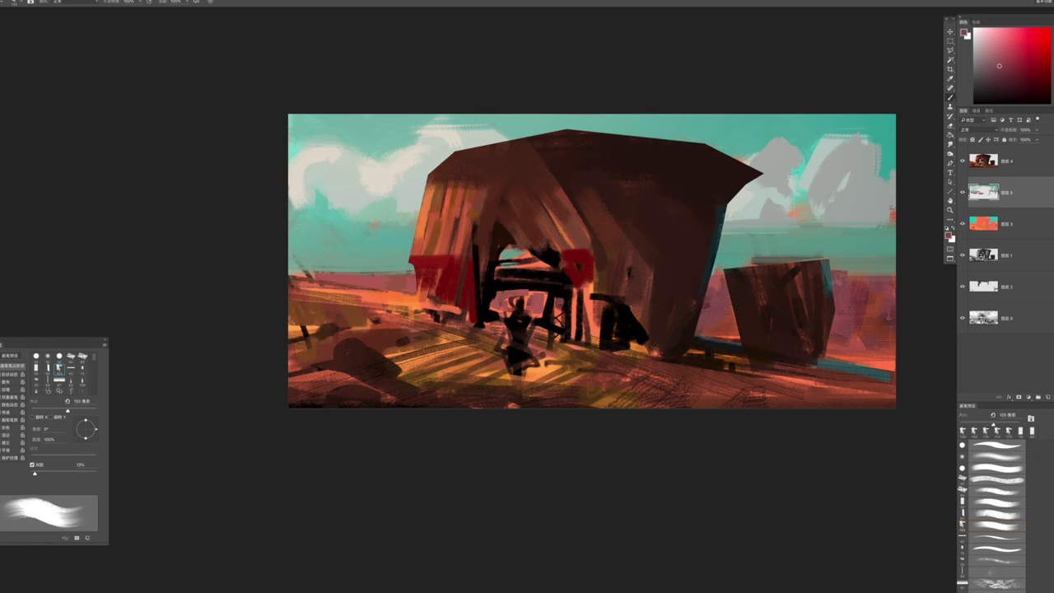
pyautogui.keyDown('alt'); pyautogui.click(713, 282); pyautogui.keyUp('alt')
pyautogui.moveTo(713, 282); pyautogui.dragTo(721, 329)
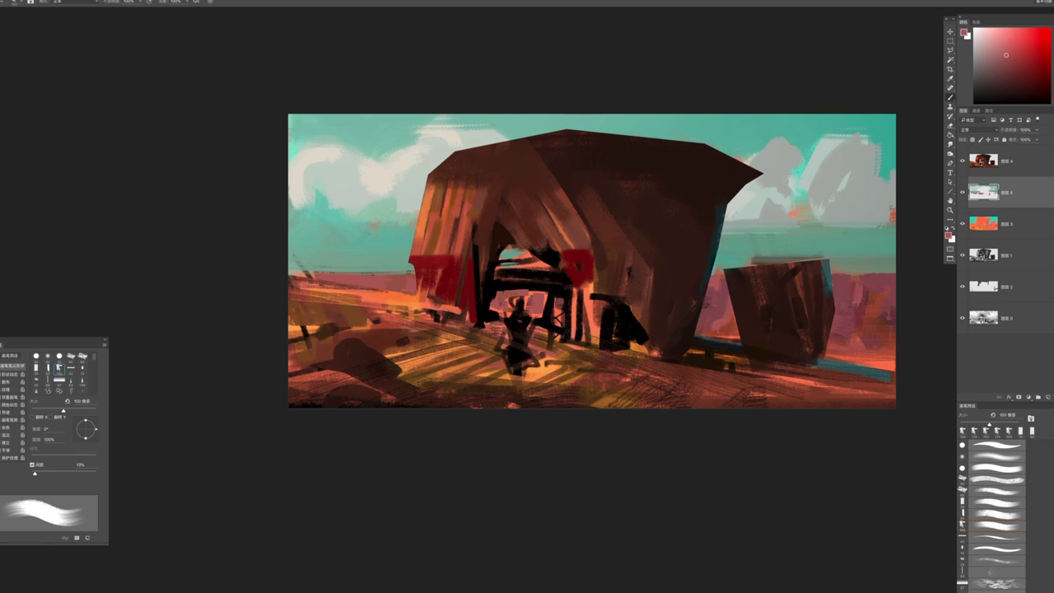
# Repaint the distant plain right of the separate block with smooth strokes of sampled dusty red and pink
pyautogui.moveTo(861, 284); pyautogui.dragTo(884, 341)
pyautogui.keyDown('alt'); pyautogui.click(854, 307); pyautogui.keyUp('alt')
pyautogui.press(']')
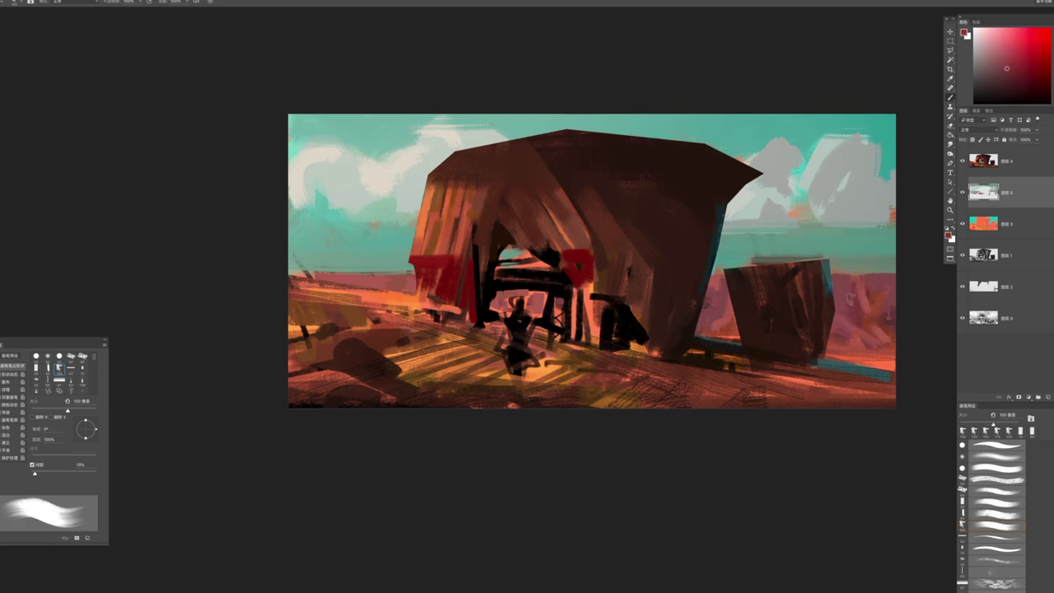
pyautogui.press('[')
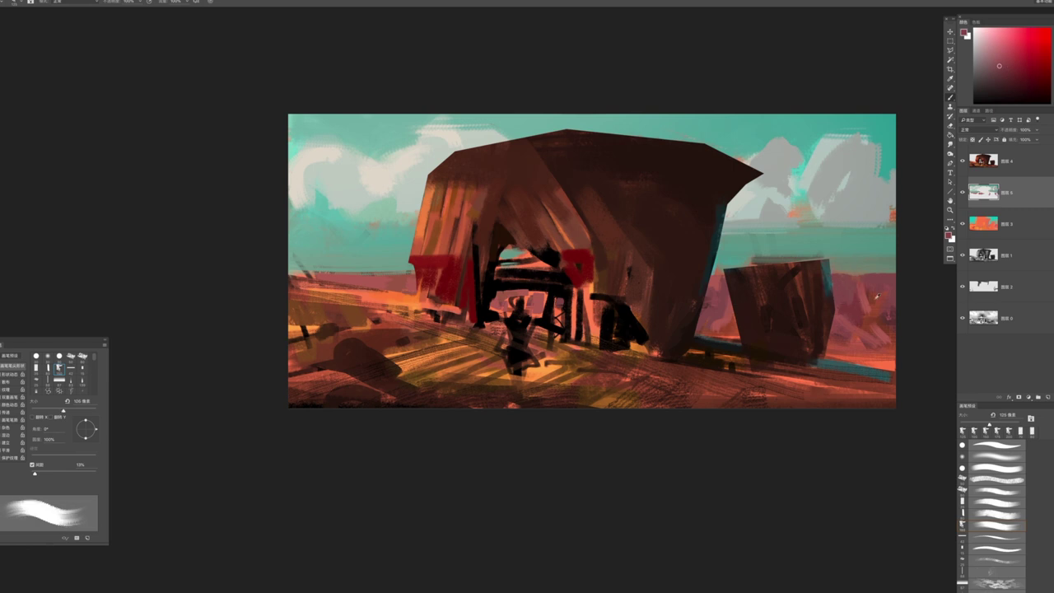
pyautogui.keyDown('alt'); pyautogui.click(841, 280); pyautogui.keyUp('alt')
pyautogui.keyDown('alt'); pyautogui.click(843, 292); pyautogui.keyUp('alt')
pyautogui.moveTo(1041, 63); pyautogui.dragTo(1015, 53)
pyautogui.keyDown('alt'); pyautogui.click(863, 285); pyautogui.keyUp('alt')
pyautogui.press(']')
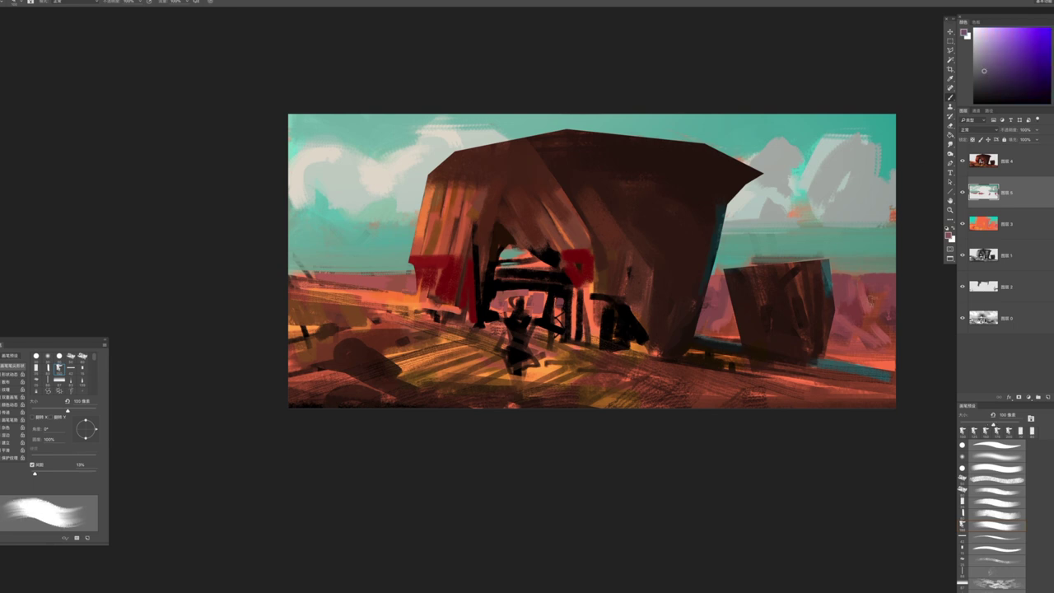
# Add small blue-grey shadow strokes to the distant cliffs at the canvas's right edge, reducing the brush size
pyautogui.press('[')
pyautogui.moveTo(870, 288); pyautogui.dragTo(886, 317)
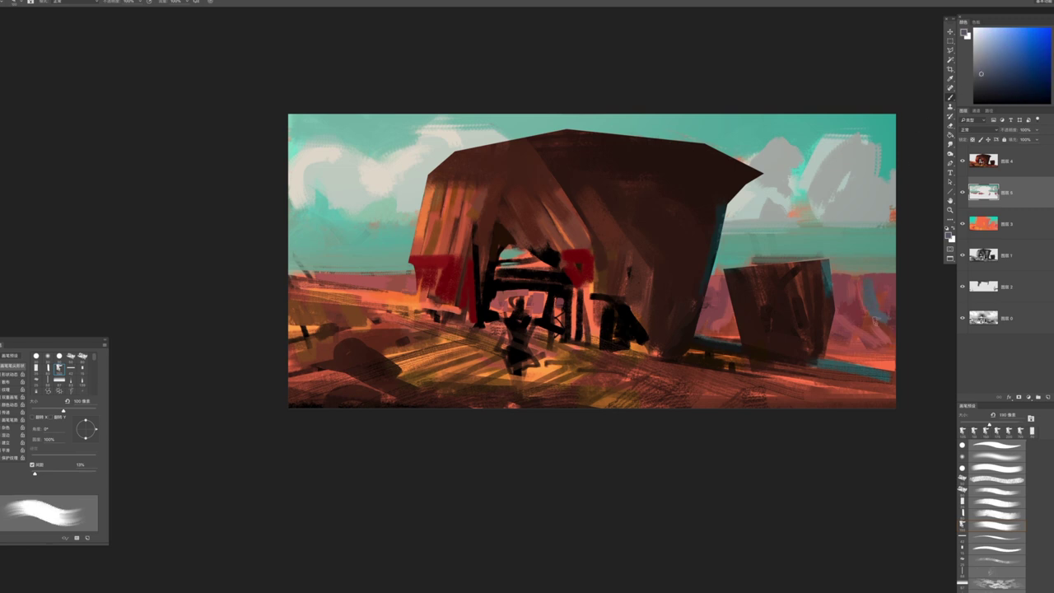
pyautogui.press('[')
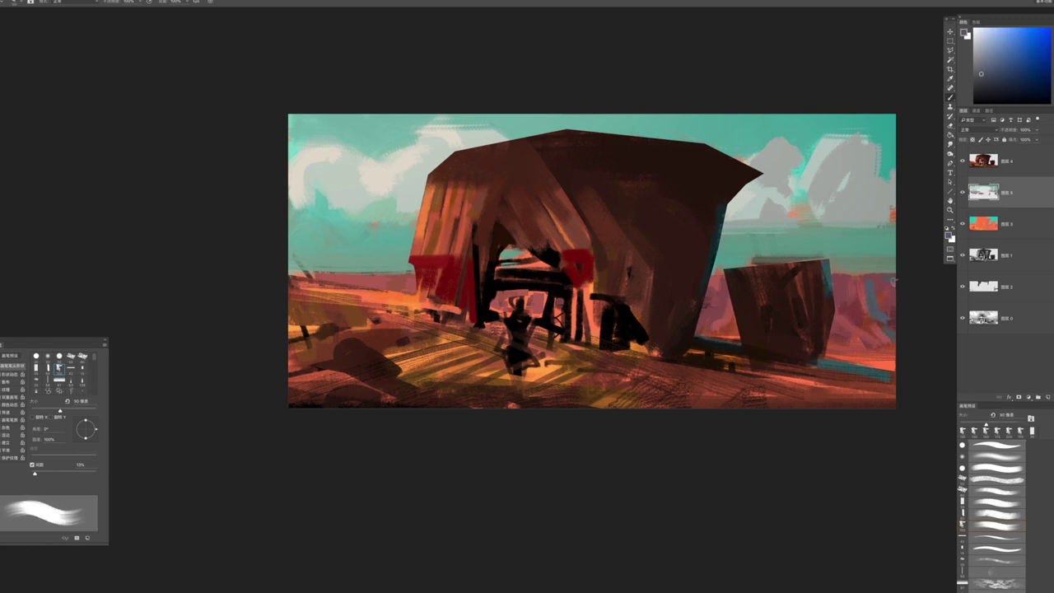
pyautogui.press('[')
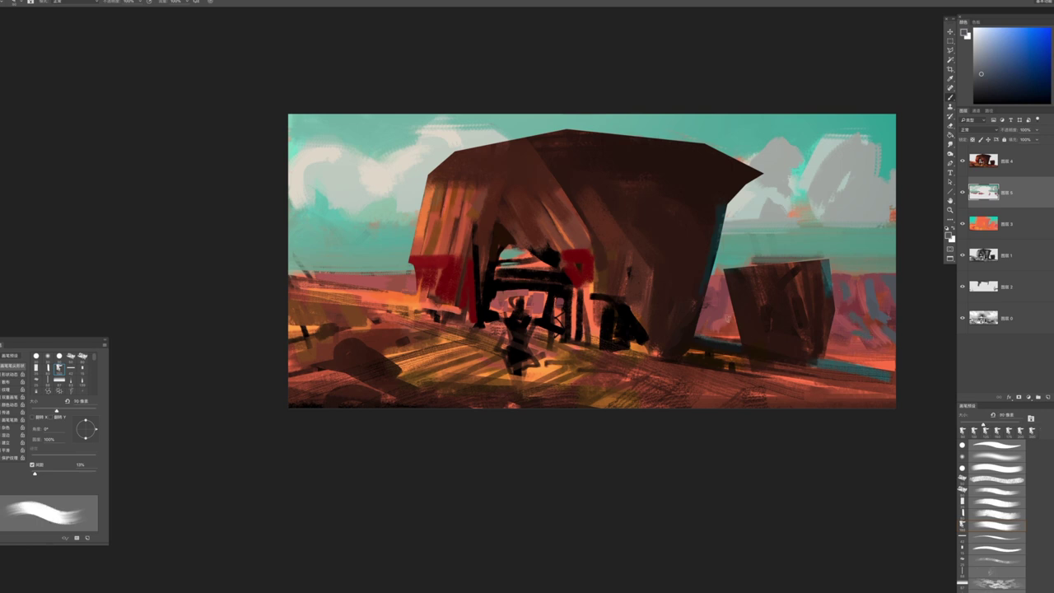
# Refine the distant cliffs on both sides of the right block with small strokes of sampled mauve and red
pyautogui.keyDown('alt'); pyautogui.click(722, 310); pyautogui.keyUp('alt')
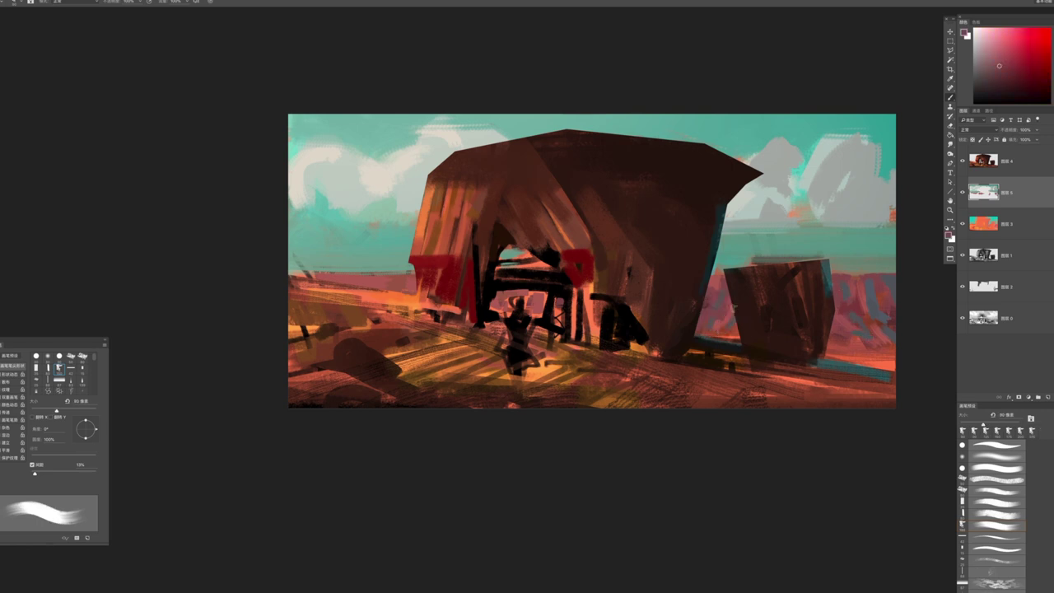
pyautogui.press(']')
pyautogui.press('[')
pyautogui.keyDown('alt'); pyautogui.click(841, 293); pyautogui.keyUp('alt')
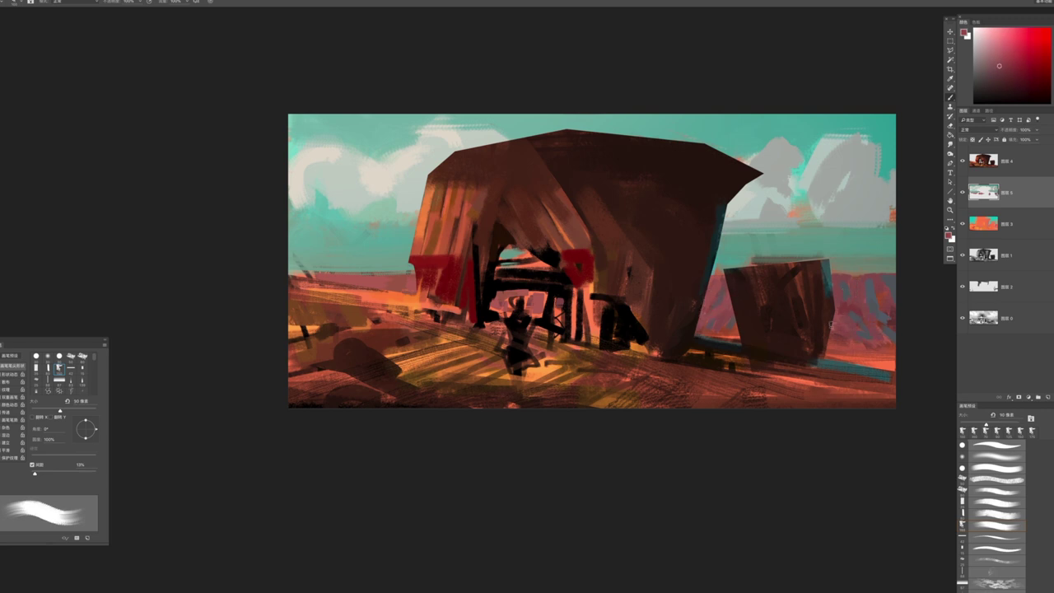
pyautogui.press(']')
pyautogui.keyDown('alt'); pyautogui.click(715, 332); pyautogui.keyUp('alt')
# Compare the whole thumbnail with the merged sky and background layer hidden and shown
pyautogui.press('z')
pyautogui.moveTo(802, 334)
pyautogui.mouseDown()
pyautogui.moveTo(766, 334)
pyautogui.moveTo(827, 360)
pyautogui.mouseUp()
pyautogui.click(799, 321)
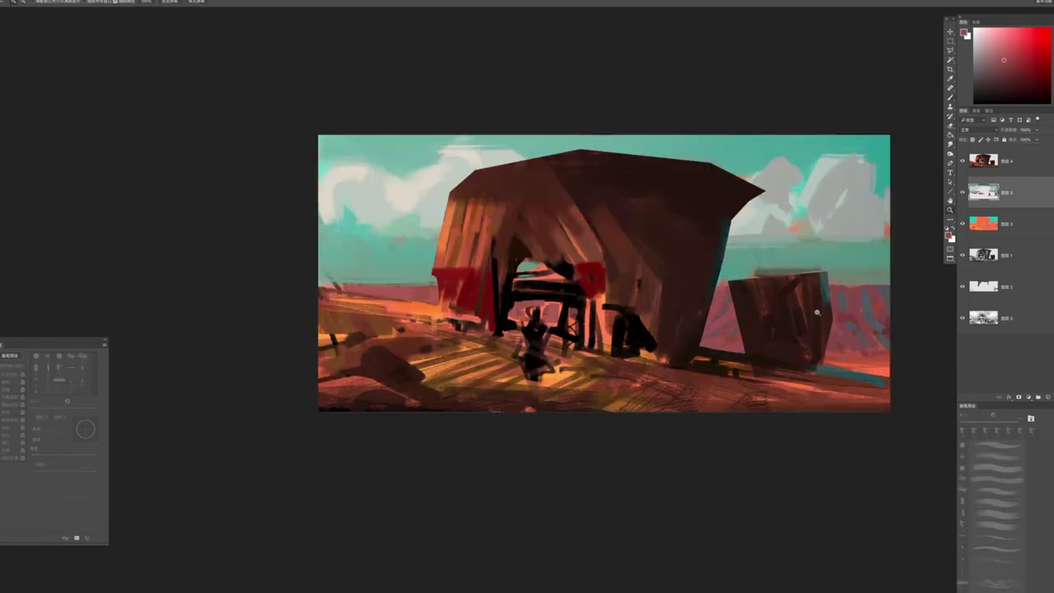
pyautogui.moveTo(829, 289)
pyautogui.mouseDown()
pyautogui.moveTo(840, 290)
pyautogui.moveTo(811, 290)
pyautogui.mouseUp()
pyautogui.press('b')
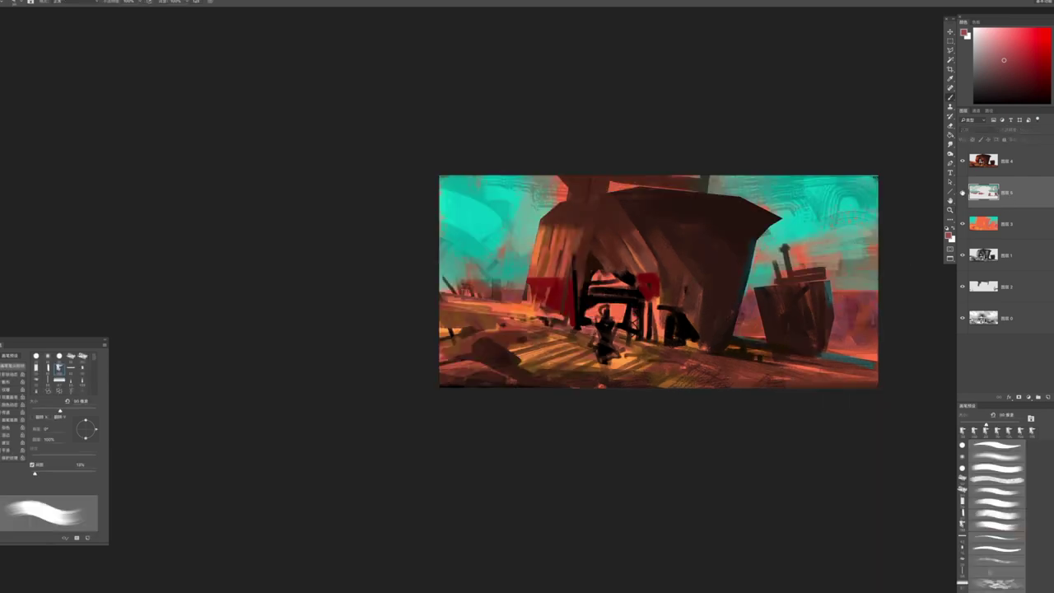
pyautogui.click(962, 192)
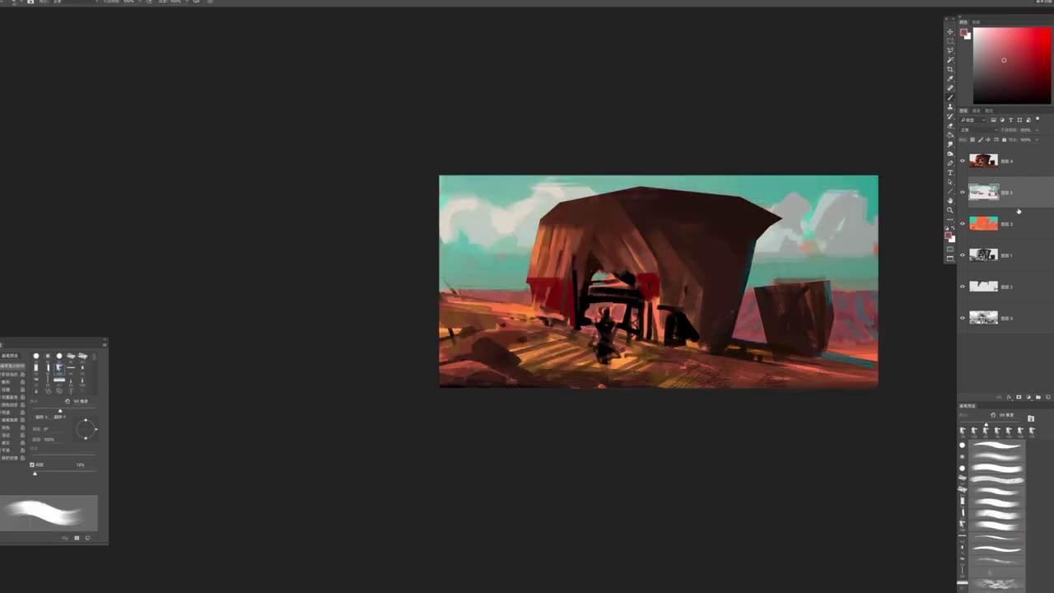
# Add a new layer above the background paint and block in a large light grey cloud mass behind the right block
pyautogui.click(1047, 397)
pyautogui.keyDown('alt'); pyautogui.click(842, 240); pyautogui.keyUp('alt')
pyautogui.moveTo(788, 296)
pyautogui.mouseDown()
pyautogui.moveTo(835, 308)
pyautogui.moveTo(749, 317)
pyautogui.moveTo(766, 288)
pyautogui.moveTo(848, 272)
pyautogui.mouseUp()
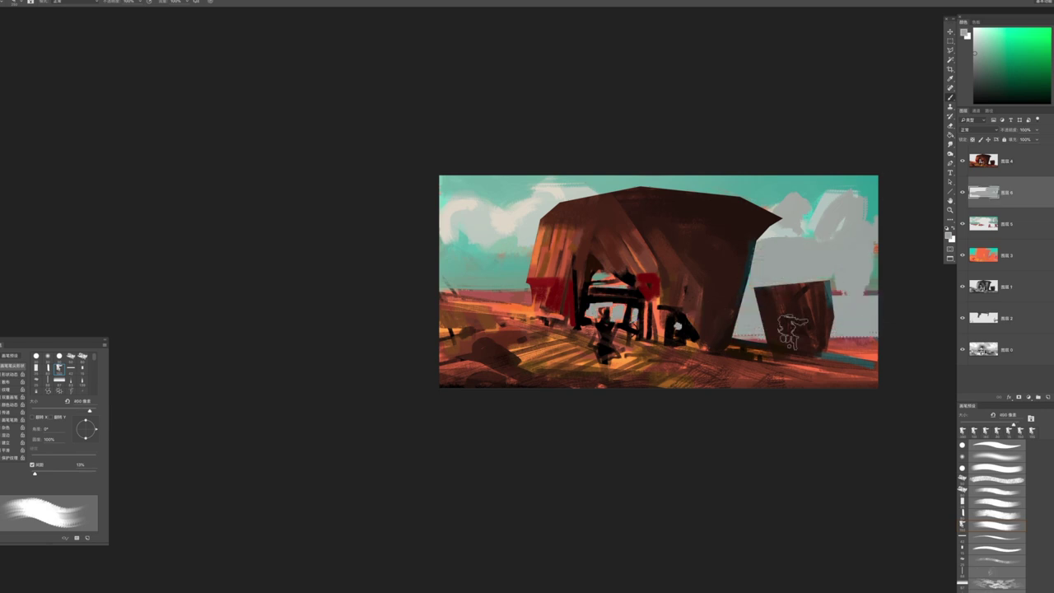
pyautogui.press('z')
pyautogui.moveTo(735, 381); pyautogui.dragTo(699, 373)
pyautogui.press('b')
# Extend the light grey cloud mass behind the hull's opening and across the sky left of the hull
pyautogui.keyDown('alt'); pyautogui.click(583, 285); pyautogui.keyUp('alt')
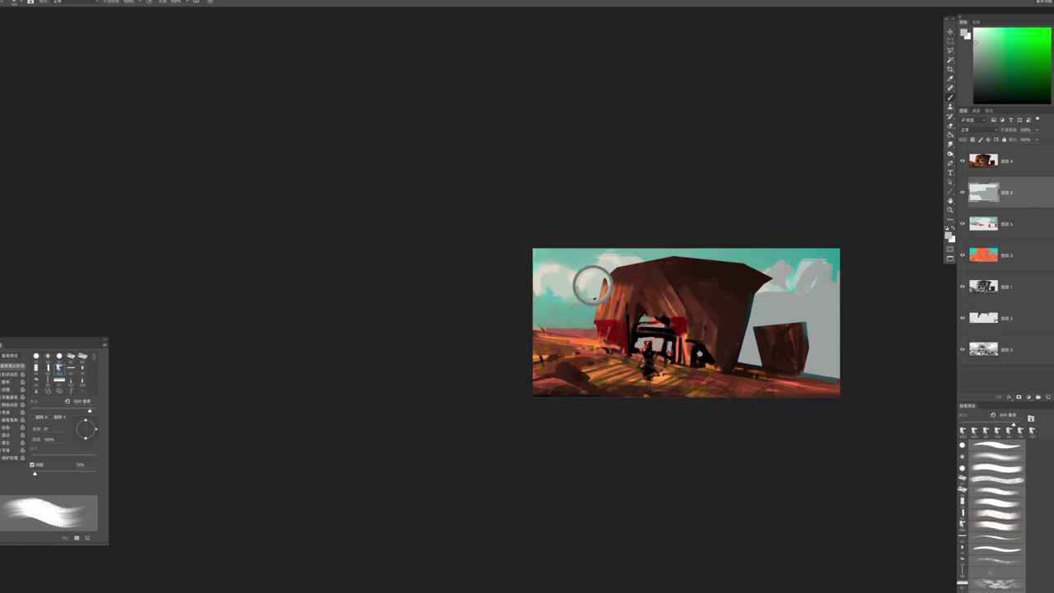
pyautogui.moveTo(651, 300); pyautogui.dragTo(663, 326)
pyautogui.moveTo(597, 294); pyautogui.dragTo(577, 333)
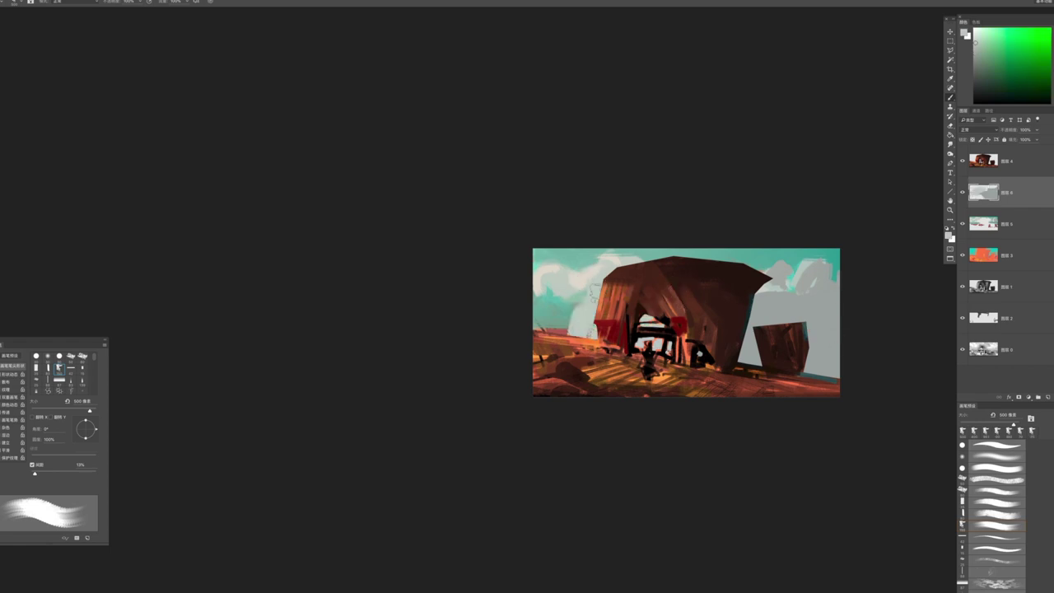
pyautogui.moveTo(581, 272)
pyautogui.mouseDown()
pyautogui.moveTo(605, 241)
pyautogui.moveTo(552, 272)
pyautogui.moveTo(619, 238)
pyautogui.moveTo(589, 245)
pyautogui.moveTo(653, 238)
pyautogui.moveTo(605, 243)
pyautogui.moveTo(638, 260)
pyautogui.mouseUp()
# Paint sampled muted teal over the upper sky on both sides of the hull to carve the cloud tops
pyautogui.keyDown('alt'); pyautogui.click(579, 257); pyautogui.keyUp('alt')
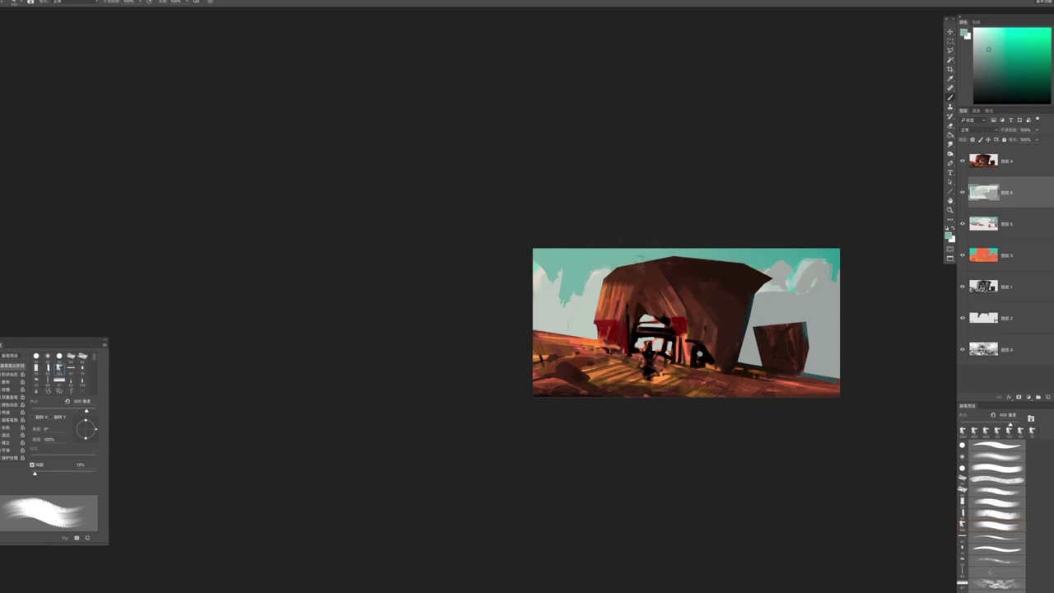
pyautogui.keyDown('alt'); pyautogui.click(796, 240); pyautogui.keyUp('alt')
pyautogui.moveTo(823, 246); pyautogui.dragTo(767, 283)
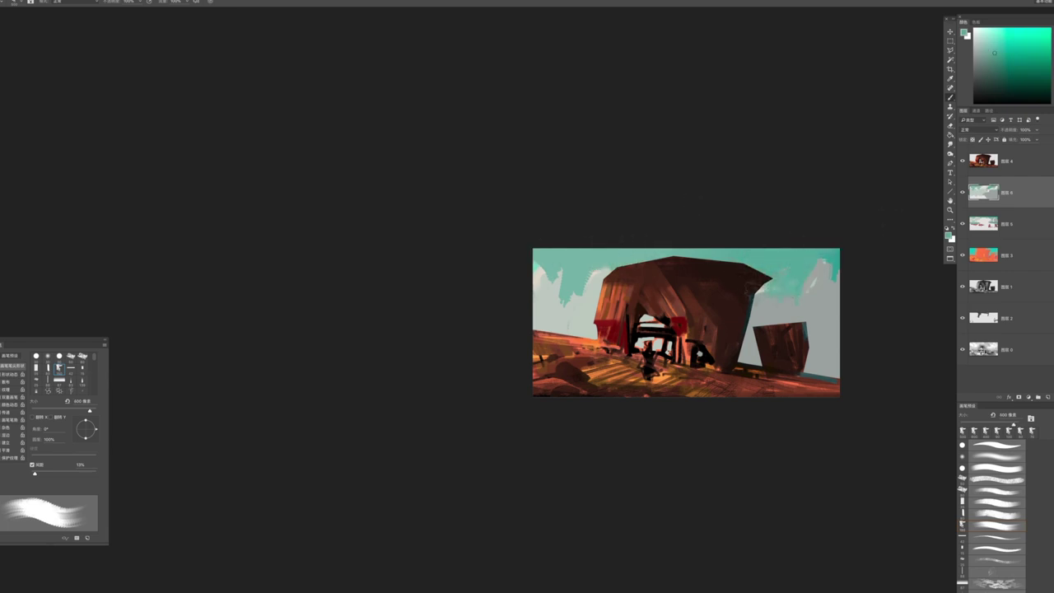
pyautogui.keyDown('alt'); pyautogui.click(587, 272); pyautogui.keyUp('alt')
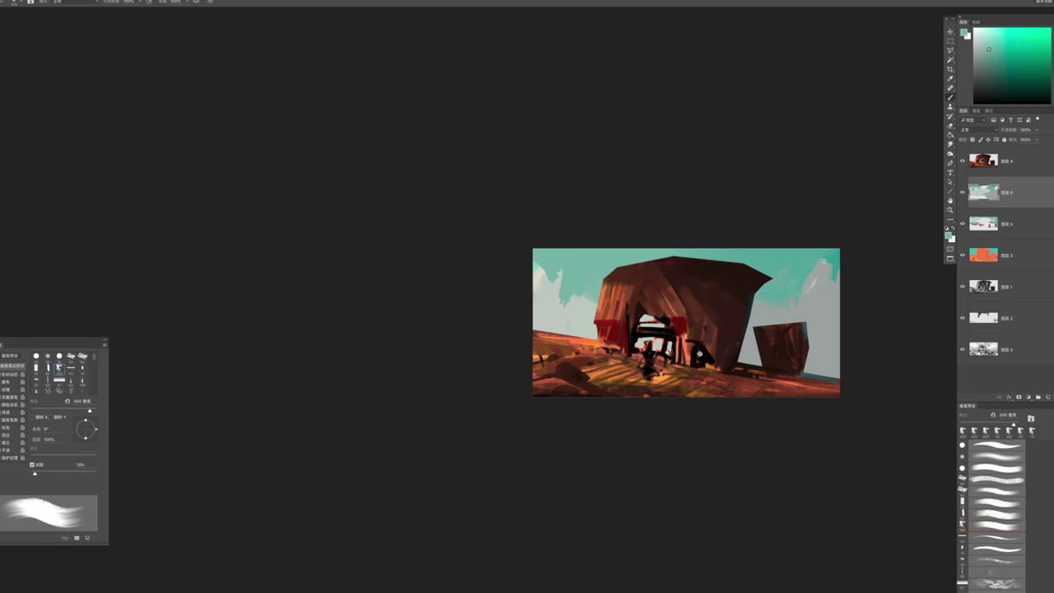
# Shape the clouds on both sides of the hull with sampled light and mid grey strokes at smaller brush sizes
pyautogui.keyDown('alt'); pyautogui.click(778, 298); pyautogui.keyUp('alt')
pyautogui.moveTo(785, 298)
pyautogui.mouseDown()
pyautogui.moveTo(750, 309)
pyautogui.moveTo(819, 273)
pyautogui.moveTo(823, 260)
pyautogui.mouseUp()
pyautogui.keyDown('alt'); pyautogui.click(810, 296); pyautogui.keyUp('alt')
pyautogui.moveTo(795, 316)
pyautogui.mouseDown()
pyautogui.moveTo(830, 275)
pyautogui.moveTo(804, 291)
pyautogui.mouseUp()
pyautogui.keyDown('alt'); pyautogui.click(784, 303); pyautogui.keyUp('alt')
pyautogui.press('[')
pyautogui.press('[')
pyautogui.press('[')
pyautogui.press('[')
pyautogui.press(']')
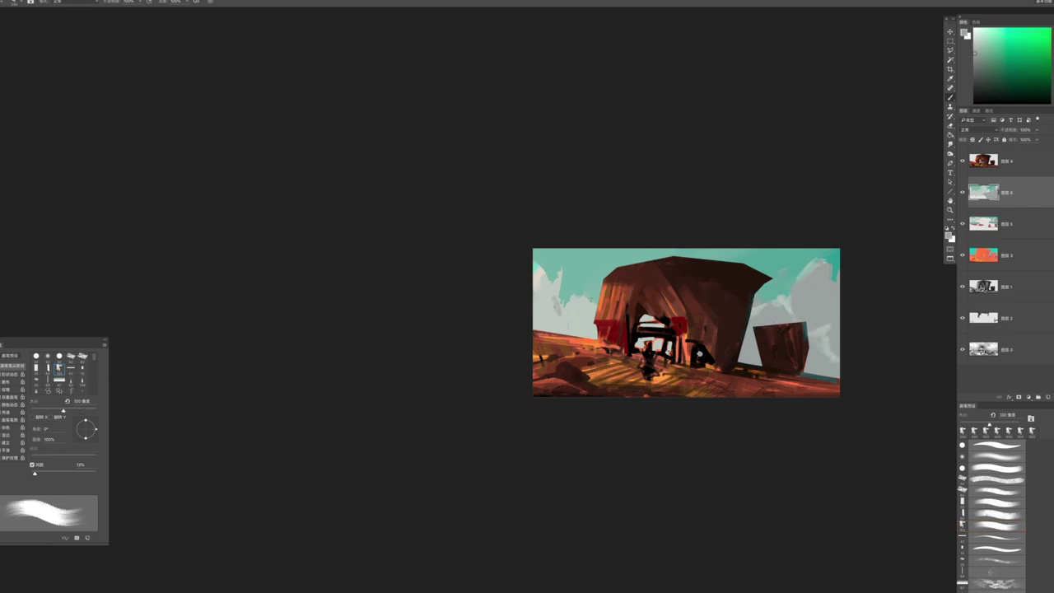
pyautogui.moveTo(586, 313); pyautogui.dragTo(588, 334)
pyautogui.press('z')
pyautogui.keyDown('alt'); pyautogui.click(659, 411); pyautogui.keyUp('alt')
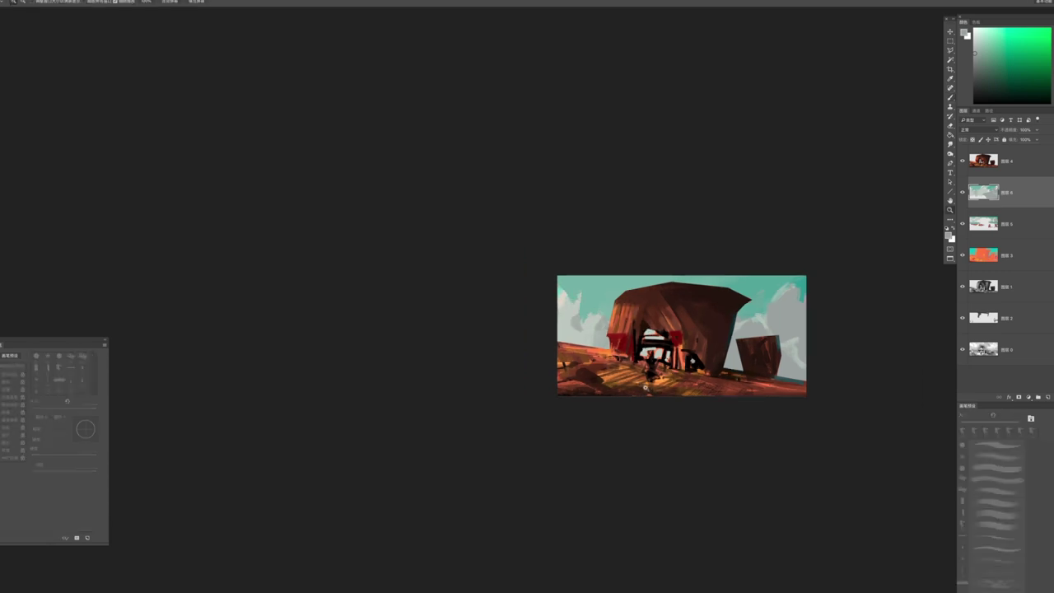
pyautogui.keyDown('alt'); pyautogui.click(667, 412); pyautogui.keyUp('alt')
pyautogui.click(678, 404)
pyautogui.press('b')
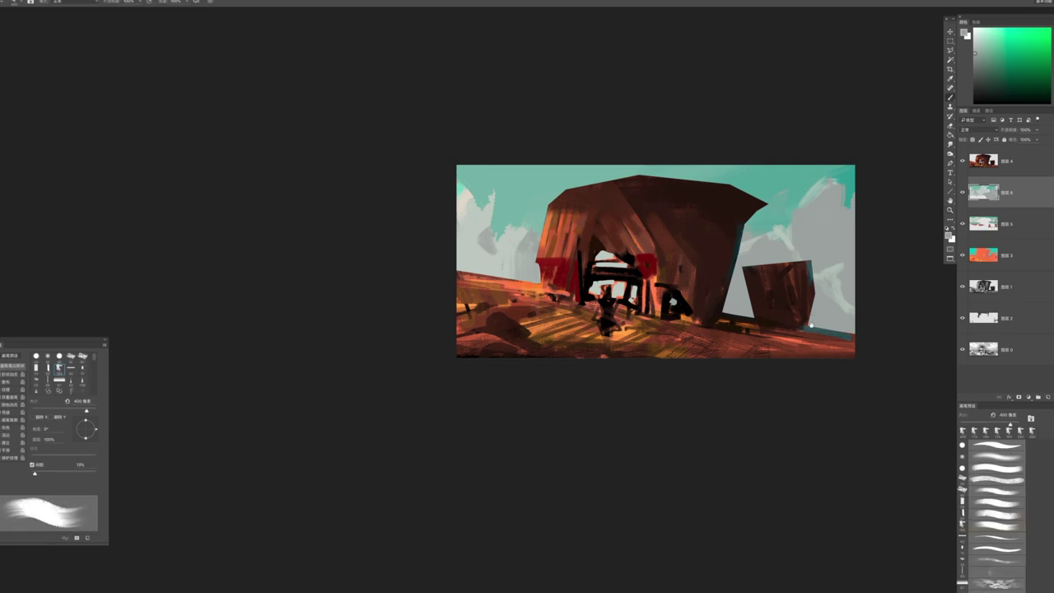
# Brush grey into the cloud behind the right block and compare the sky with the cloud layer hidden and shown
pyautogui.moveTo(841, 266); pyautogui.dragTo(813, 273)
pyautogui.click(962, 193)
pyautogui.press('z')
pyautogui.keyDown('alt'); pyautogui.click(810, 254); pyautogui.keyUp('alt')
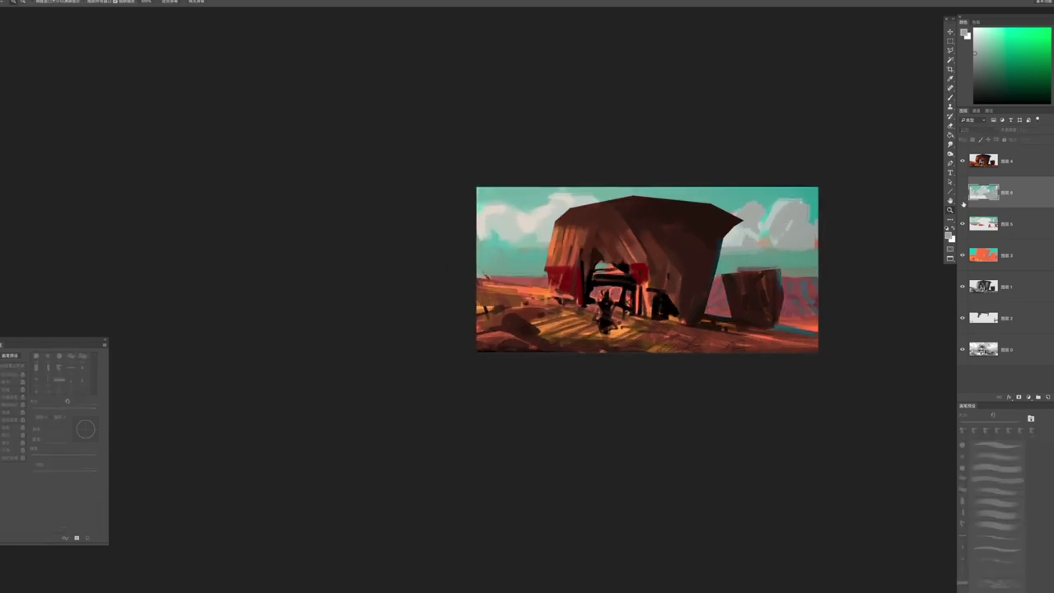
pyautogui.press('b')
pyautogui.press('z')
pyautogui.keyDown('alt'); pyautogui.click(720, 345); pyautogui.keyUp('alt')
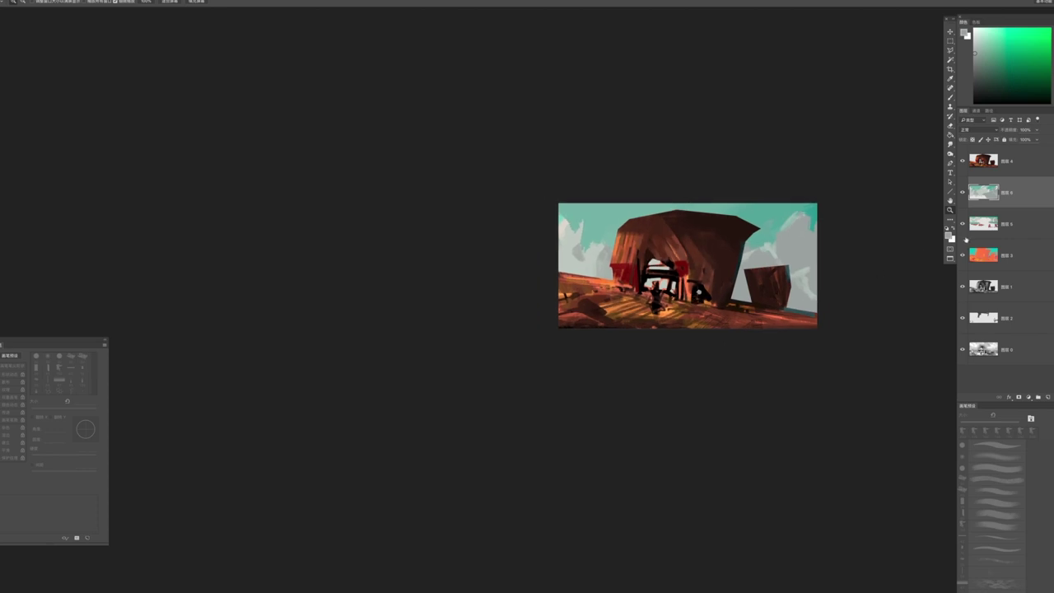
# Compress the cloud layer vertically with Free Transform so its lower edge uncovers the distant ground along the horizon
pyautogui.press('b')
pyautogui.hotkey('ctrl', 't')
pyautogui.moveTo(797, 234)
pyautogui.mouseDown()
pyautogui.moveTo(797, 244)
pyautogui.moveTo(800, 231)
pyautogui.mouseUp()
pyautogui.press('Return')
pyautogui.press('z')
pyautogui.keyDown('alt'); pyautogui.click(758, 351); pyautogui.keyUp('alt')
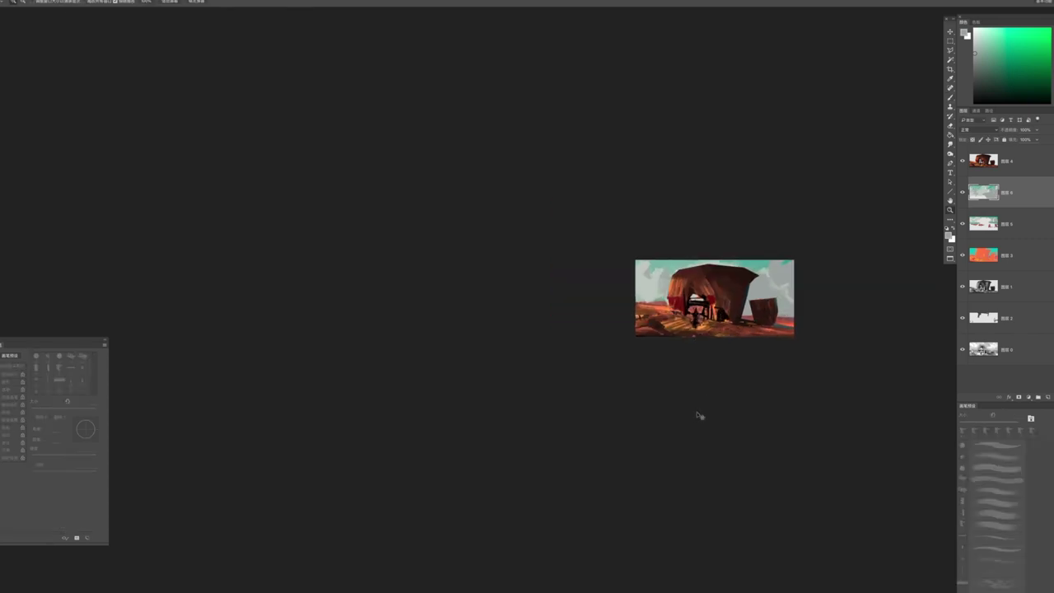
pyautogui.click(755, 287)
pyautogui.hotkey('ctrl', 't')
pyautogui.moveTo(635, 165); pyautogui.dragTo(638, 186)
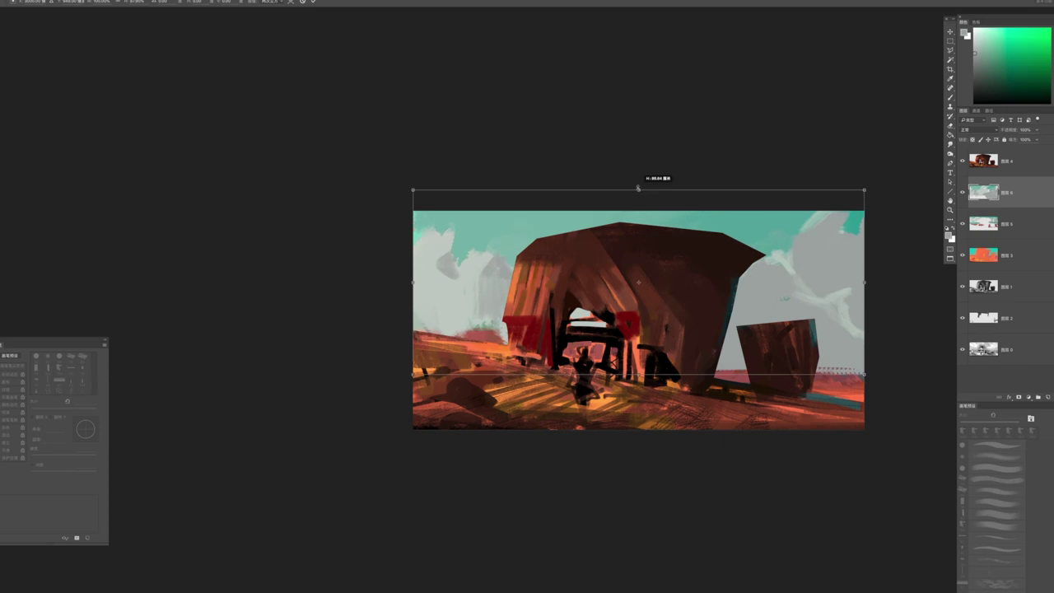
pyautogui.moveTo(706, 270); pyautogui.dragTo(706, 271)
pyautogui.press('Return')
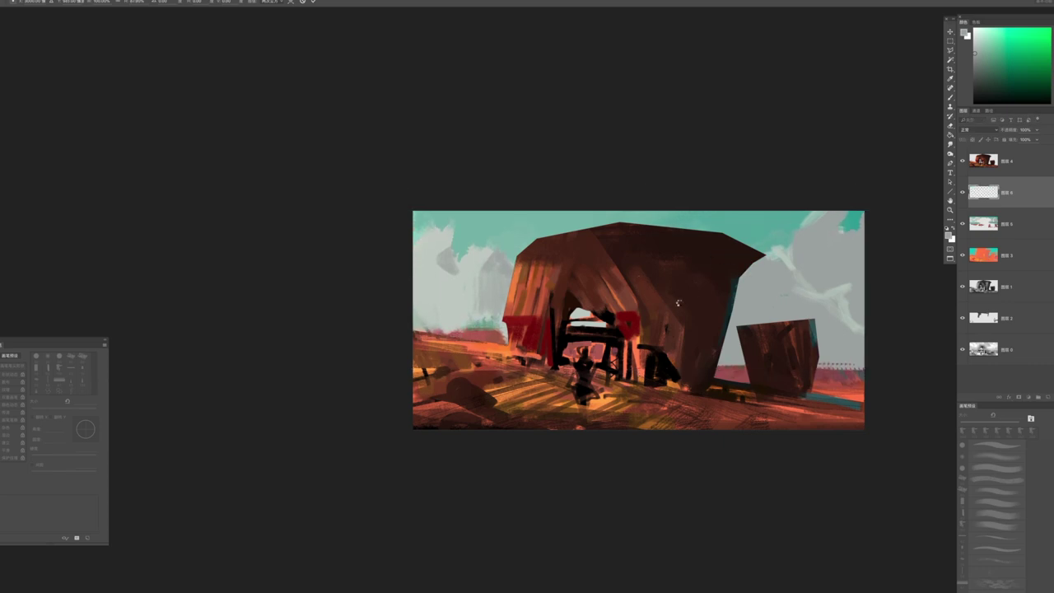
# Paint grey over the base of the left clouds down to the ridge, then reduce the brush size
pyautogui.press('b')
pyautogui.moveTo(434, 317)
pyautogui.mouseDown()
pyautogui.moveTo(451, 306)
pyautogui.moveTo(502, 334)
pyautogui.mouseUp()
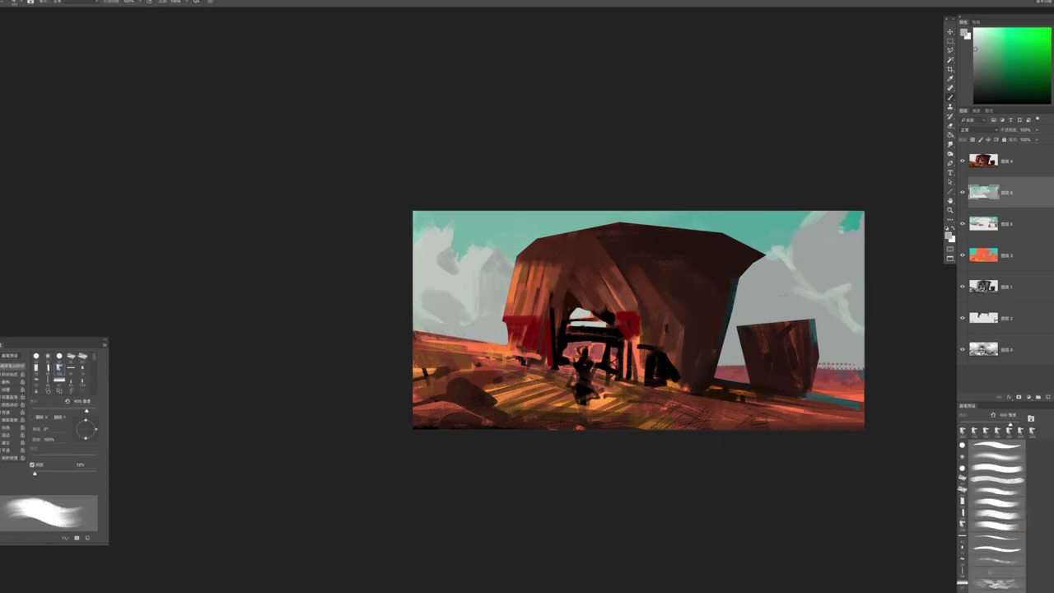
pyautogui.moveTo(1011, 424); pyautogui.dragTo(1007, 424)
pyautogui.press('[')
pyautogui.press('[')
pyautogui.press('[')
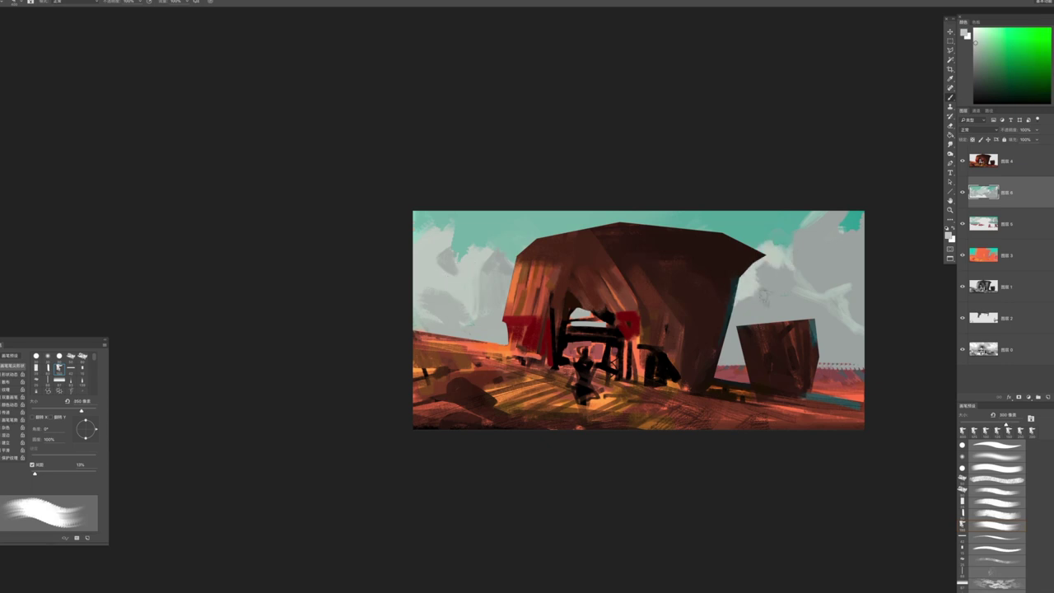
# Refine the clouds between the hull and the right block with sampled cloud grey and muted teal
pyautogui.press('[')
pyautogui.press('[')
pyautogui.keyDown('alt'); pyautogui.click(758, 251); pyautogui.keyUp('alt')
pyautogui.keyDown('alt'); pyautogui.click(766, 230); pyautogui.keyUp('alt')
pyautogui.press(']')
pyautogui.press(']')
pyautogui.press(']')
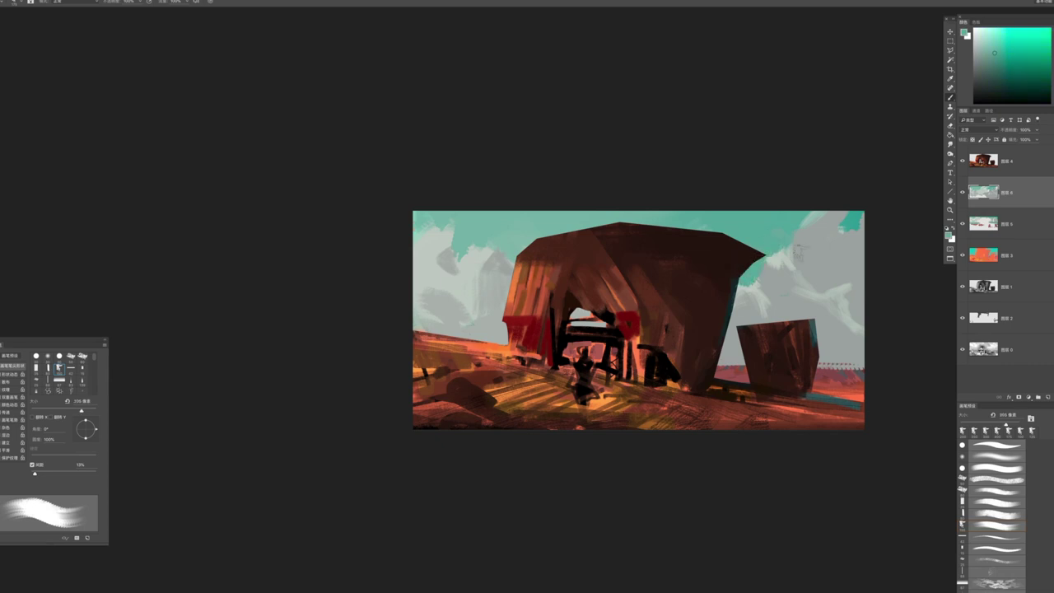
pyautogui.scroll(-5, 770, 279)
pyautogui.scroll(4, 770, 280)
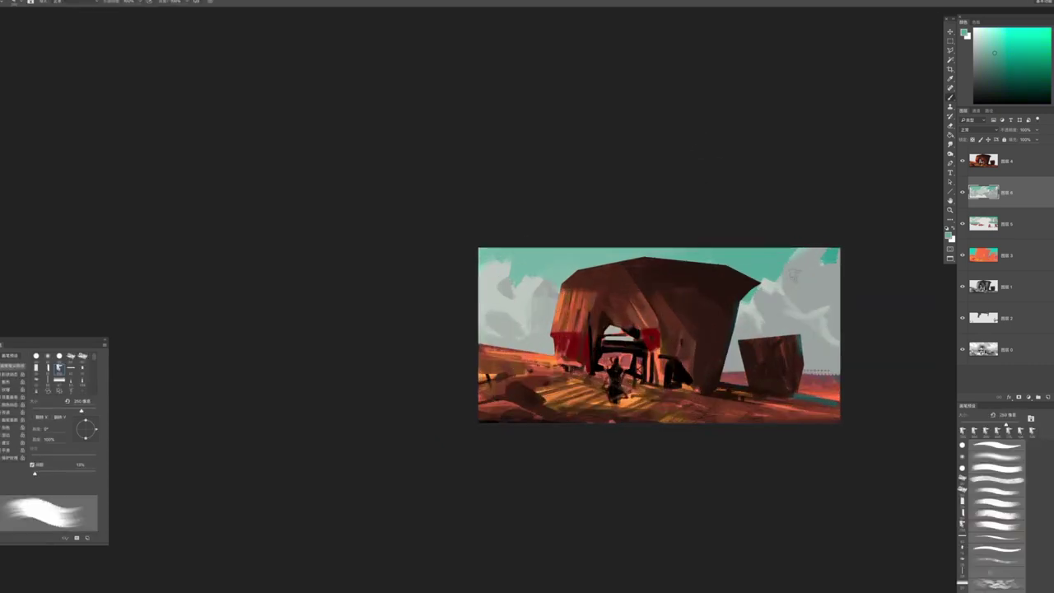
# Move the layer with the grey mast and deck structures above the clouds, directly below the hull layer
pyautogui.moveTo(980, 320); pyautogui.dragTo(982, 179)
pyautogui.scroll(-5, 766, 280)
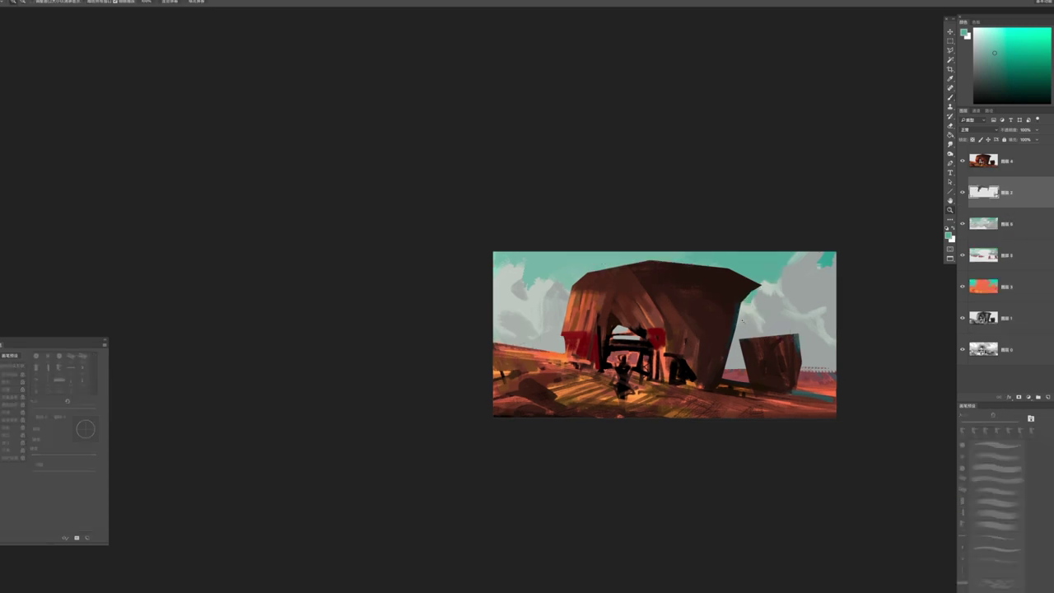
pyautogui.scroll(5, 766, 280)
pyautogui.scroll(1, 764, 288)
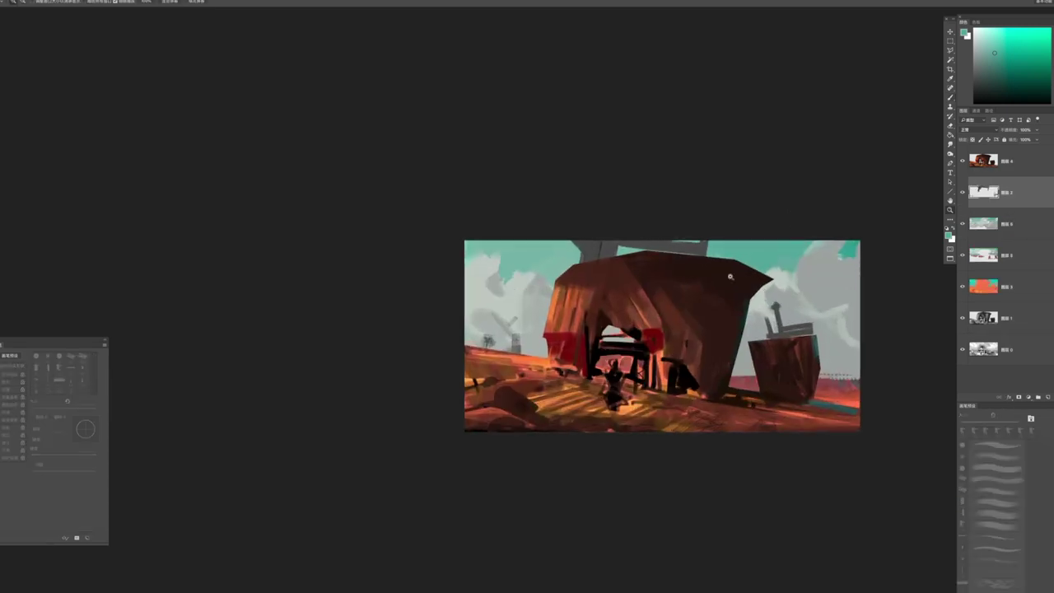
pyautogui.scroll(3, 646, 299)
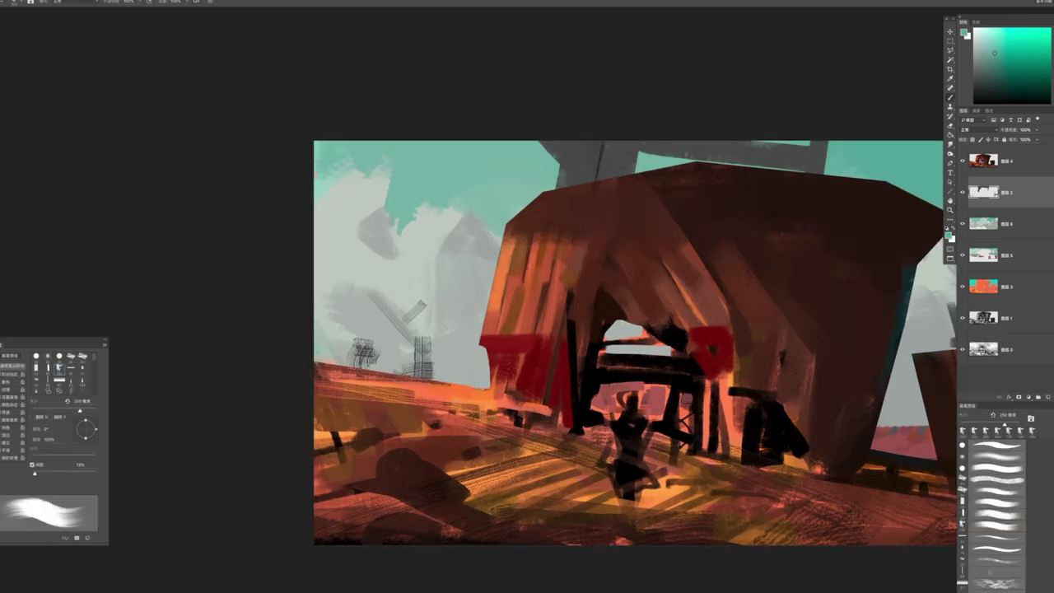
# Add a new layer on top and draw a thin dark post with a bracket-shaped head left of the hull
pyautogui.hotkey('alt', ']')
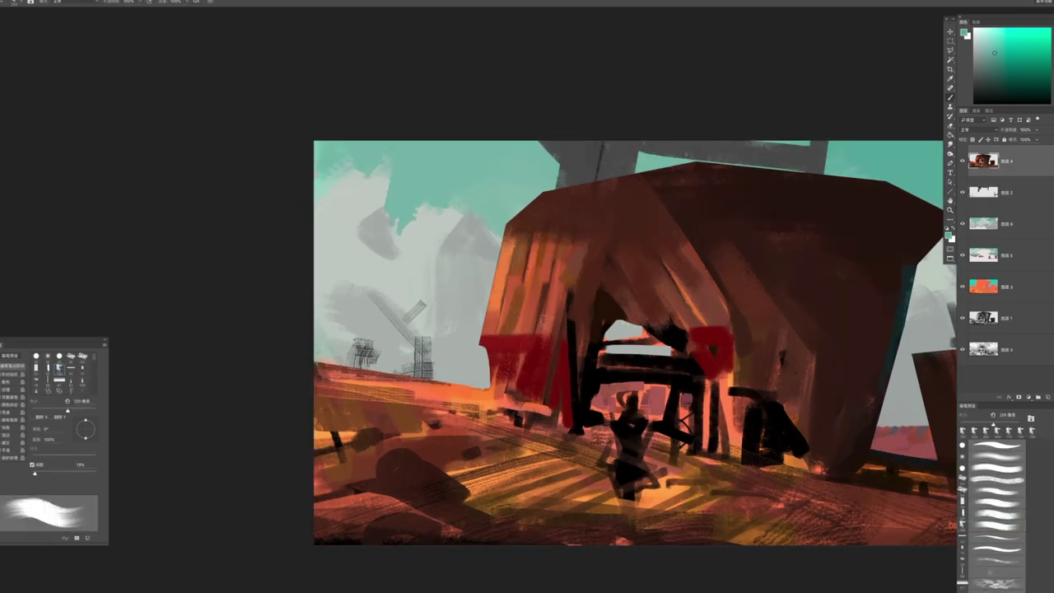
pyautogui.hotkey('ctrl', 'shift', 'alt', 'n')
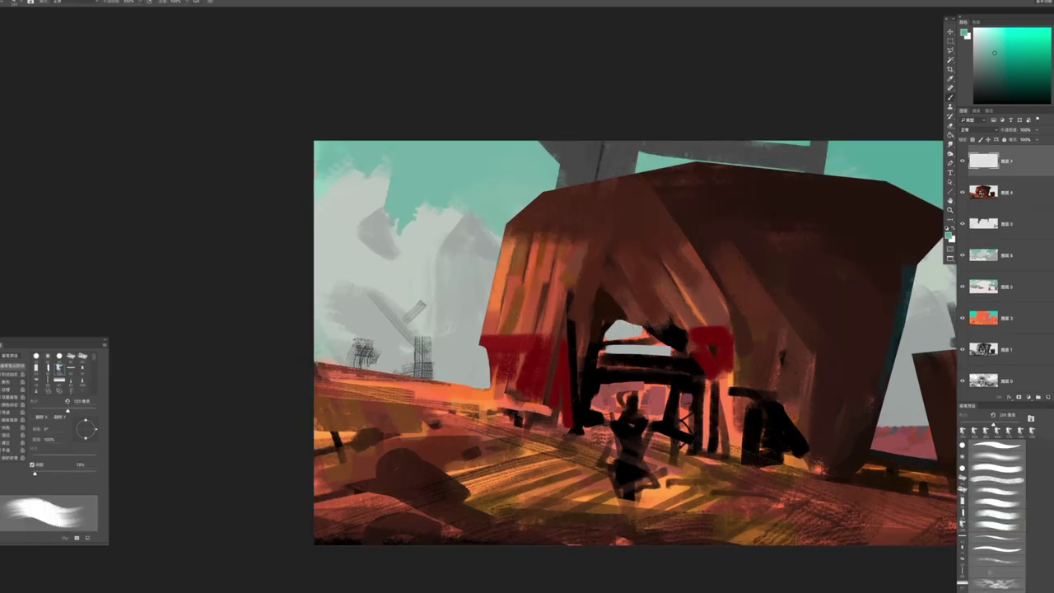
pyautogui.press('d')
pyautogui.press('[')
pyautogui.press('[')
pyautogui.press('[')
pyautogui.press('[')
pyautogui.press('[')
pyautogui.press('[')
pyautogui.press('[')
pyautogui.press('[')
pyautogui.moveTo(442, 302)
pyautogui.mouseDown()
pyautogui.moveTo(422, 403)
pyautogui.moveTo(469, 409)
pyautogui.mouseUp()
pyautogui.press(']')
pyautogui.moveTo(440, 290)
pyautogui.mouseDown()
pyautogui.moveTo(468, 291)
pyautogui.moveTo(449, 303)
pyautogui.mouseUp()
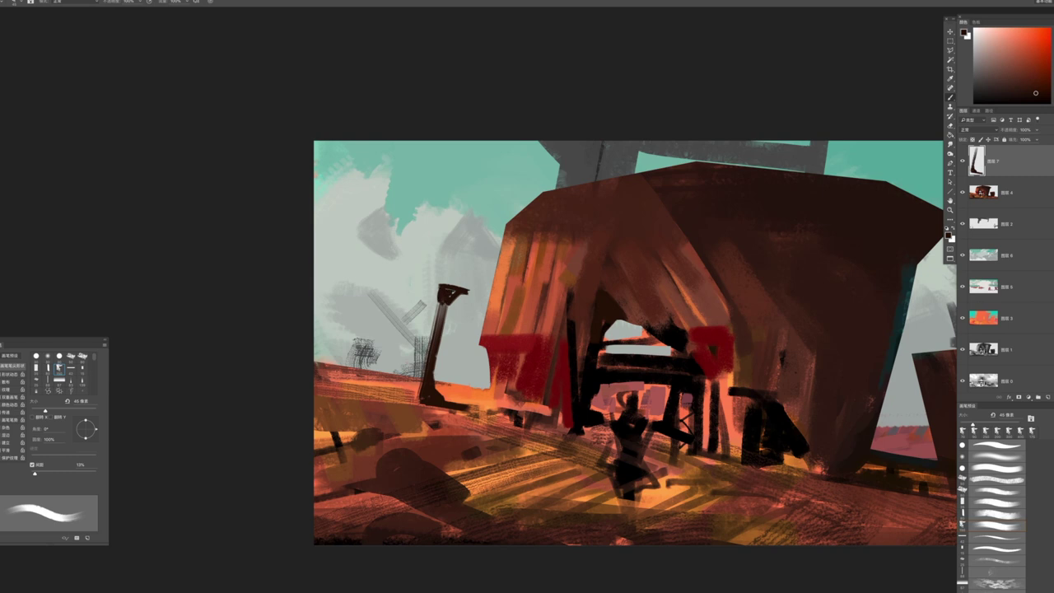
# Paint the post's lit side with orange-red sampled from the hull and clean its edges with the eraser
pyautogui.press(']')
pyautogui.press(']')
pyautogui.keyDown('alt'); pyautogui.click(497, 292); pyautogui.keyUp('alt')
pyautogui.press('z')
pyautogui.moveTo(459, 374); pyautogui.dragTo(428, 300)
pyautogui.moveTo(493, 374); pyautogui.dragTo(527, 374)
pyautogui.moveTo(356, 398)
pyautogui.mouseDown()
pyautogui.moveTo(366, 326)
pyautogui.moveTo(357, 418)
pyautogui.mouseUp()
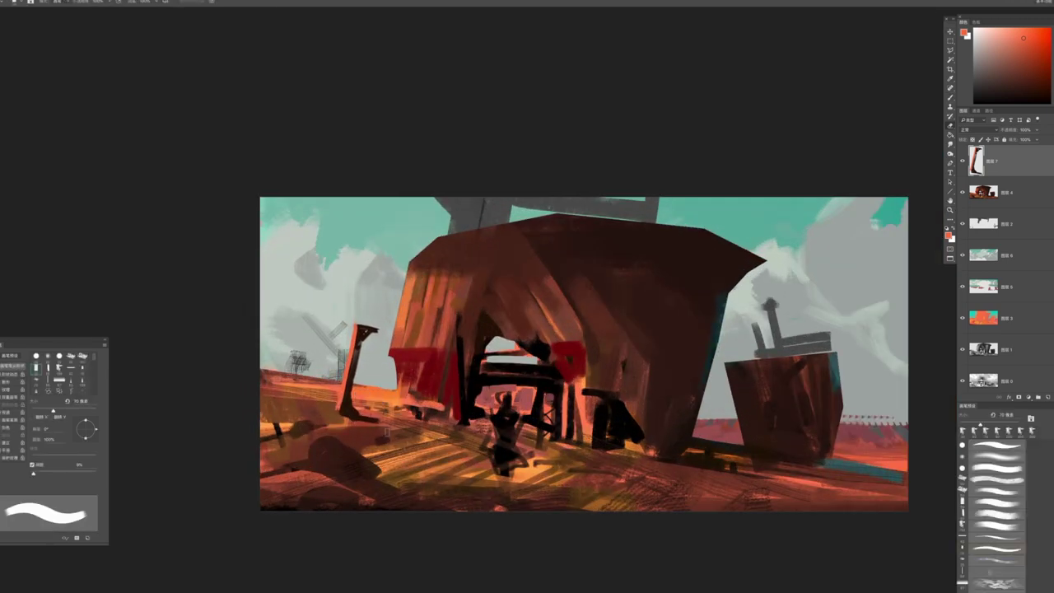
pyautogui.moveTo(493, 395)
pyautogui.mouseDown()
pyautogui.moveTo(461, 394)
pyautogui.moveTo(445, 308)
pyautogui.mouseUp()
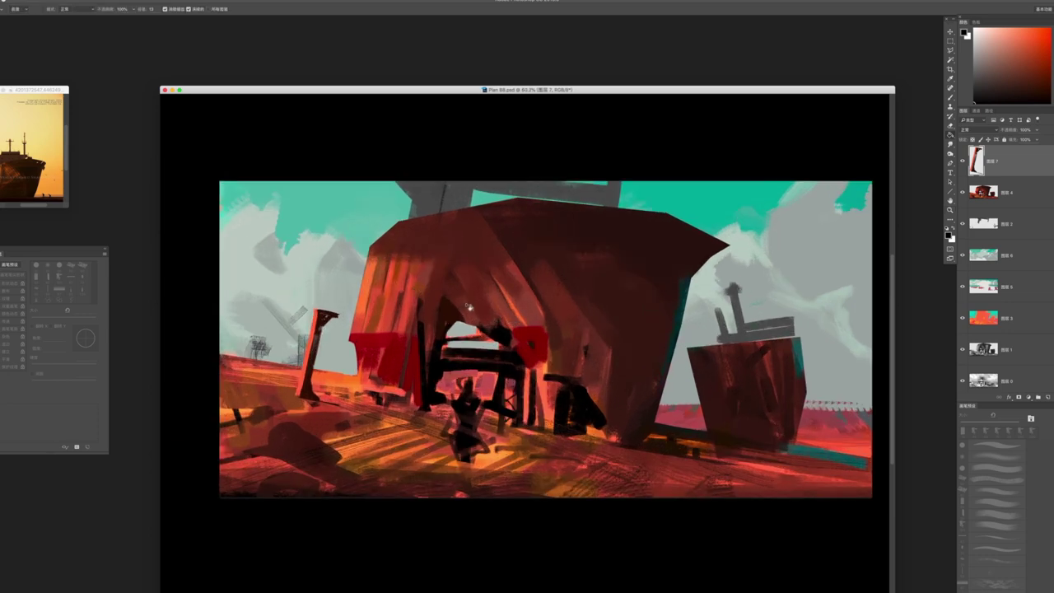
# Try to outline the lower part of the hull on the hull layer with a freehand lasso selection
pyautogui.press('z')
pyautogui.moveTo(498, 323)
pyautogui.mouseDown()
pyautogui.moveTo(568, 326)
pyautogui.moveTo(431, 333)
pyautogui.moveTo(440, 333)
pyautogui.mouseUp()
pyautogui.press('b')
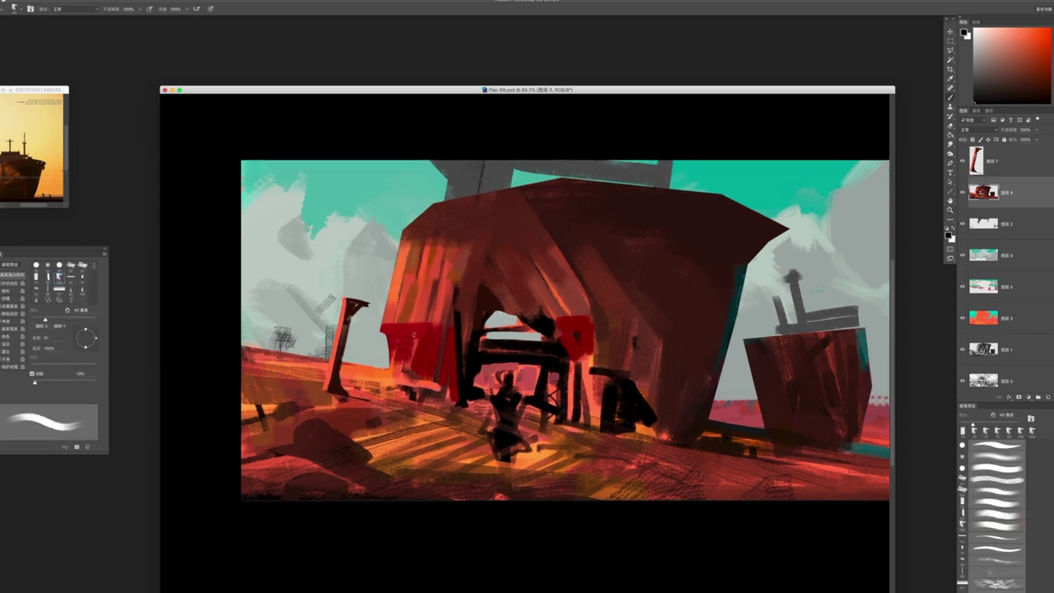
pyautogui.press(']')
pyautogui.press(']')
pyautogui.click(949, 49)
pyautogui.moveTo(410, 325)
pyautogui.mouseDown()
pyautogui.moveTo(375, 326)
pyautogui.moveTo(584, 317)
pyautogui.moveTo(651, 335)
pyautogui.moveTo(659, 329)
pyautogui.moveTo(599, 248)
pyautogui.moveTo(679, 297)
pyautogui.moveTo(661, 336)
pyautogui.moveTo(669, 341)
pyautogui.moveTo(649, 335)
pyautogui.moveTo(693, 332)
pyautogui.mouseUp()
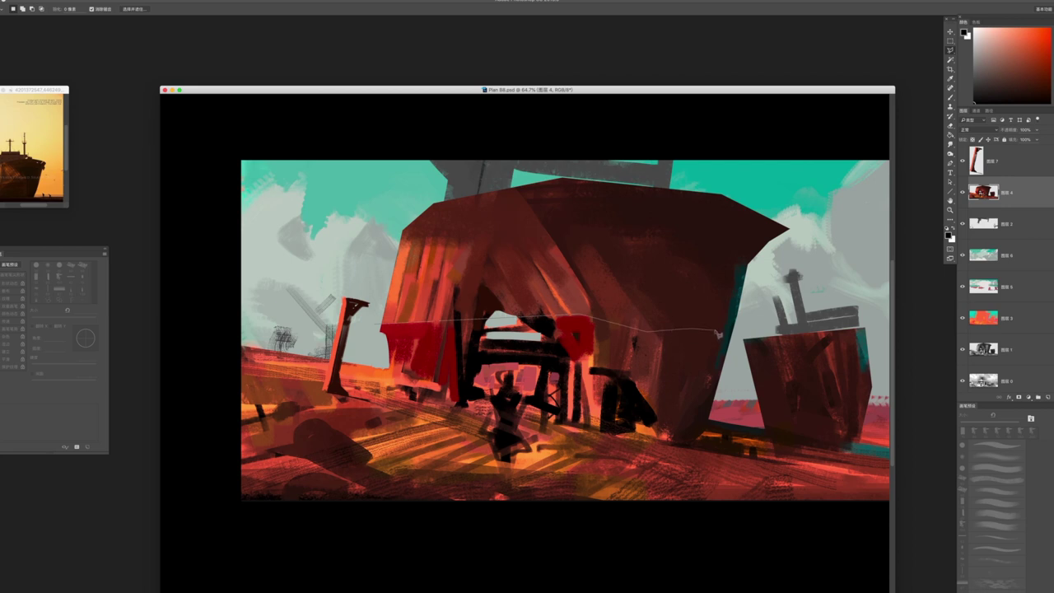
pyautogui.moveTo(733, 356)
pyautogui.mouseDown()
pyautogui.moveTo(709, 460)
pyautogui.moveTo(575, 458)
pyautogui.moveTo(368, 405)
pyautogui.mouseUp()
# Try a wider lasso selection around the lower hull, undo its copy to a new layer, and trim the selection
pyautogui.moveTo(432, 325)
pyautogui.mouseDown()
pyautogui.moveTo(377, 326)
pyautogui.moveTo(526, 304)
pyautogui.moveTo(652, 331)
pyautogui.moveTo(609, 322)
pyautogui.moveTo(726, 328)
pyautogui.mouseUp()
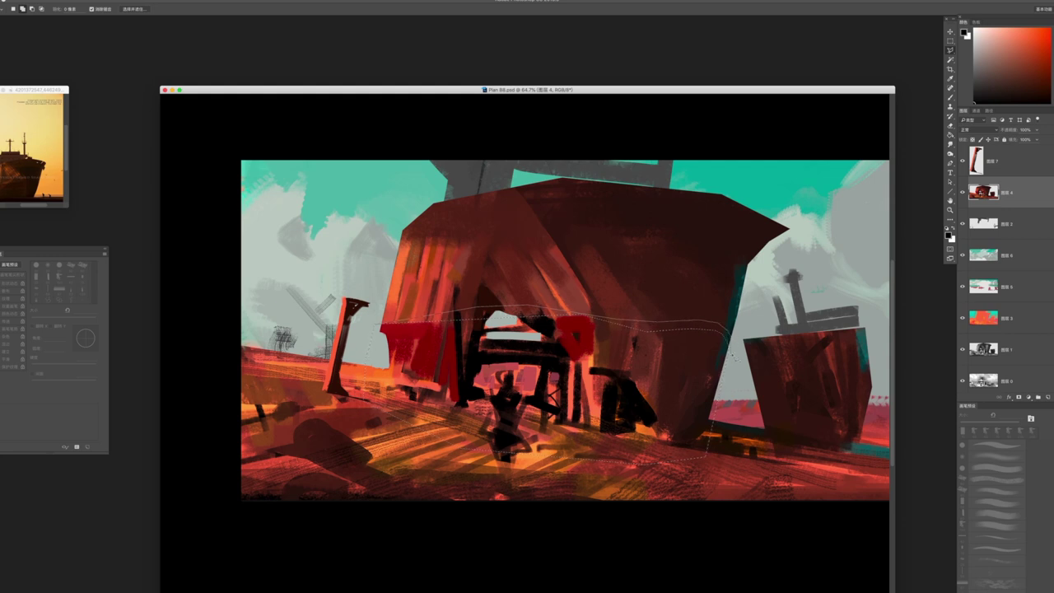
pyautogui.moveTo(734, 356)
pyautogui.mouseDown()
pyautogui.moveTo(687, 492)
pyautogui.moveTo(341, 478)
pyautogui.moveTo(333, 326)
pyautogui.mouseUp()
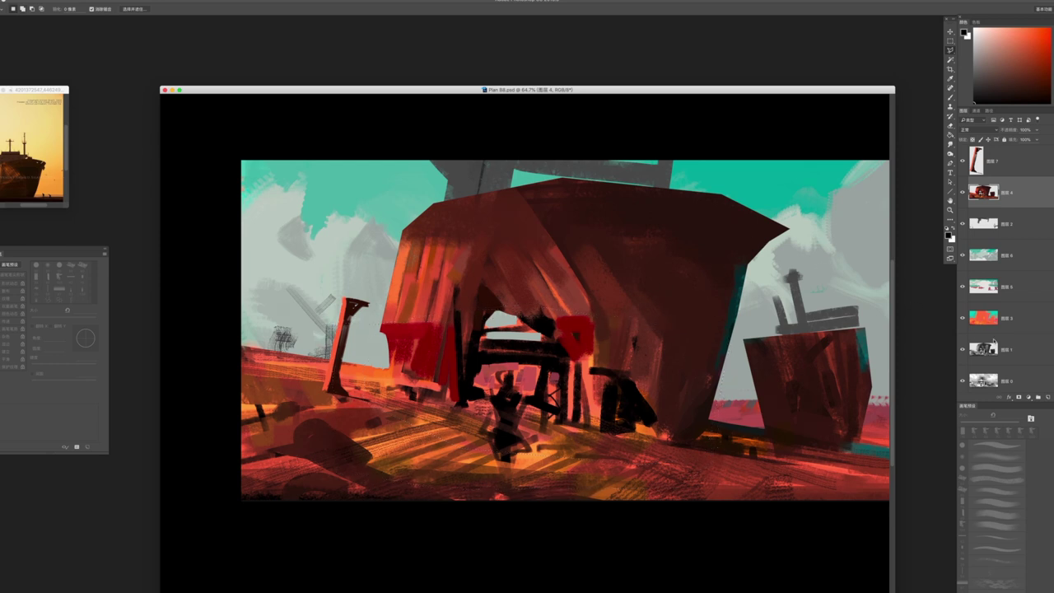
pyautogui.press('super+j')
pyautogui.press('super+z')
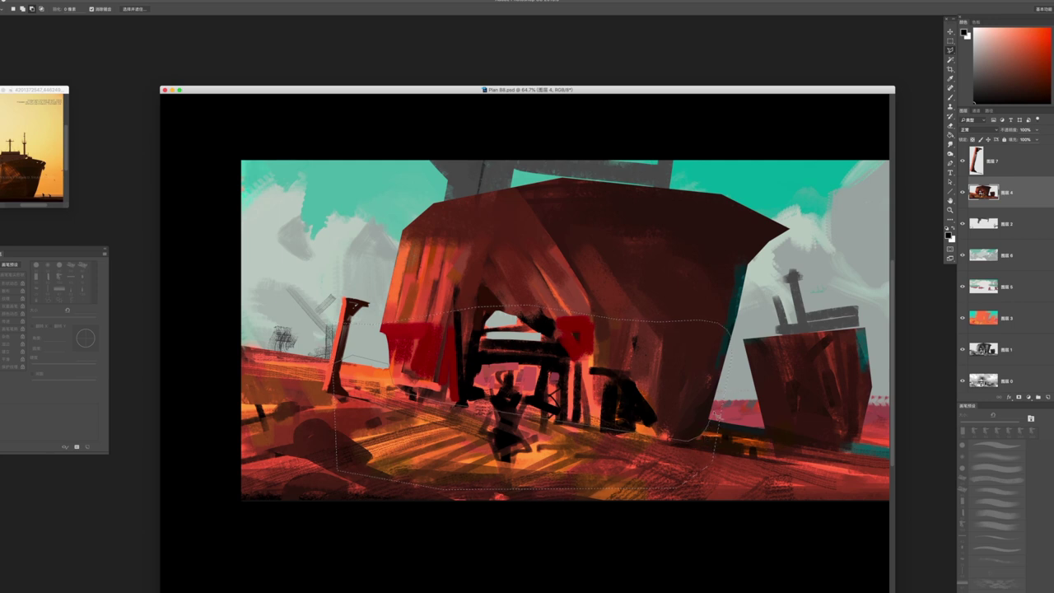
pyautogui.moveTo(749, 336)
pyautogui.mouseDown()
pyautogui.moveTo(353, 541)
pyautogui.moveTo(276, 387)
pyautogui.mouseUp()
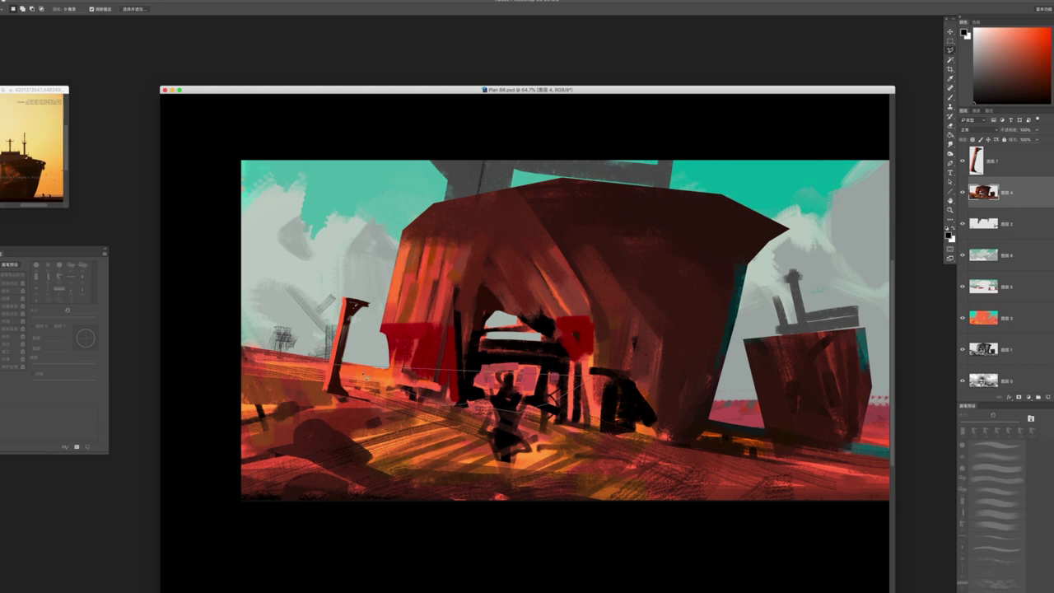
# Switch to full-screen view and lasso the lower hull again, following the right edge and leaving out the opening
pyautogui.press('Tab')
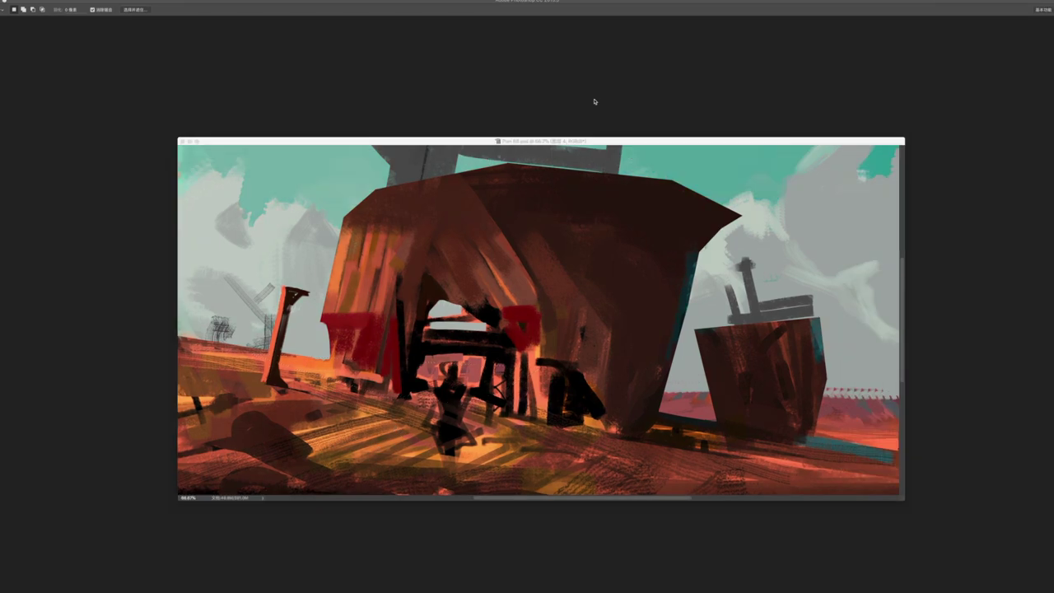
pyautogui.press('Tab')
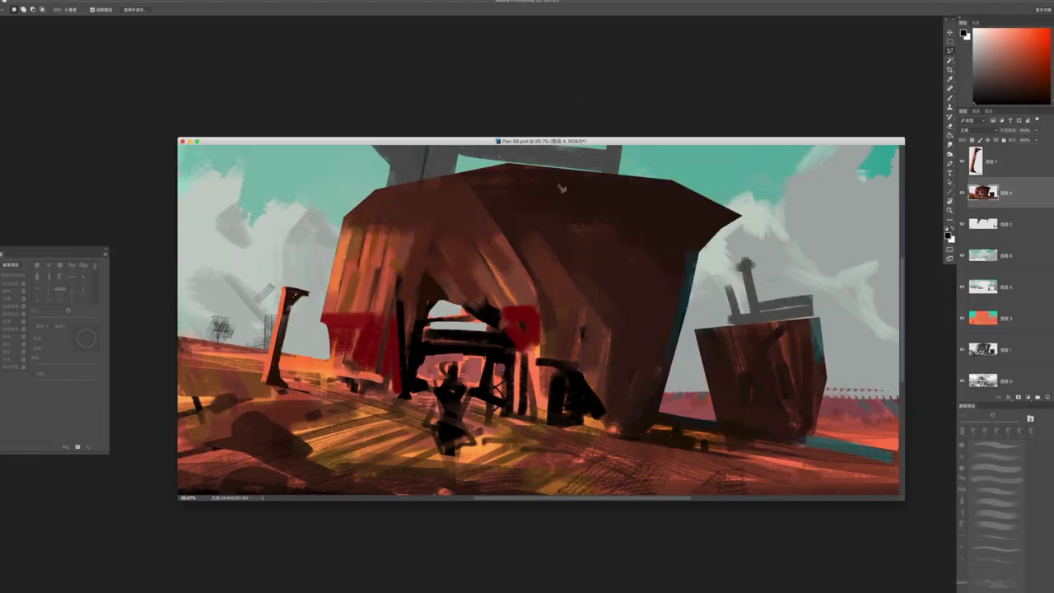
pyautogui.press('f')
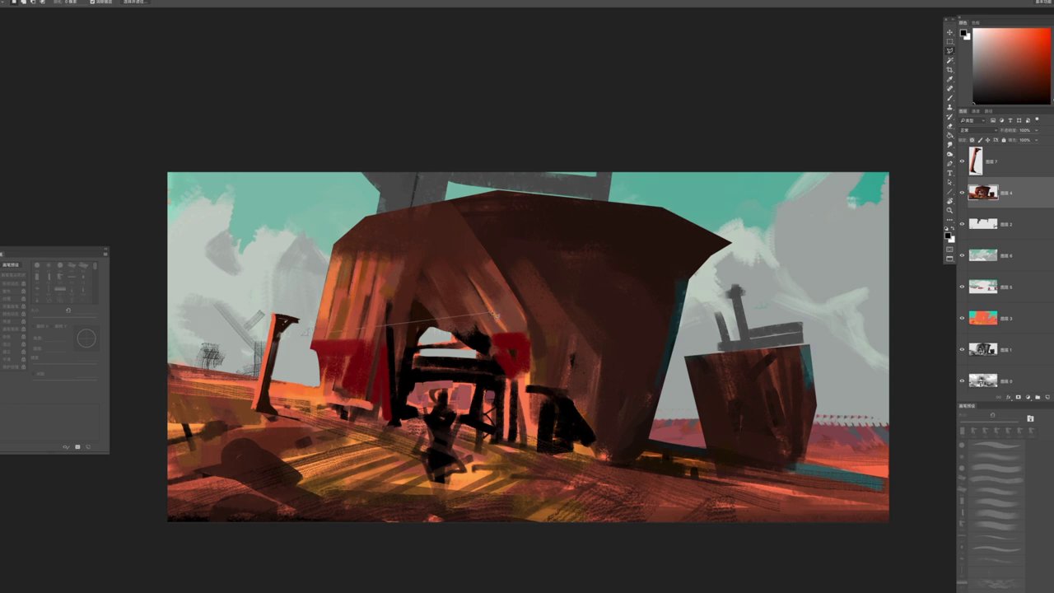
pyautogui.click(445, 312)
pyautogui.moveTo(671, 345)
pyautogui.mouseDown()
pyautogui.moveTo(647, 452)
pyautogui.moveTo(630, 466)
pyautogui.moveTo(601, 461)
pyautogui.moveTo(568, 407)
pyautogui.moveTo(502, 354)
pyautogui.moveTo(494, 362)
pyautogui.moveTo(486, 352)
pyautogui.moveTo(527, 383)
pyautogui.moveTo(423, 330)
pyautogui.moveTo(404, 433)
pyautogui.moveTo(402, 405)
pyautogui.moveTo(407, 435)
pyautogui.mouseUp()
pyautogui.moveTo(339, 411); pyautogui.dragTo(336, 409)
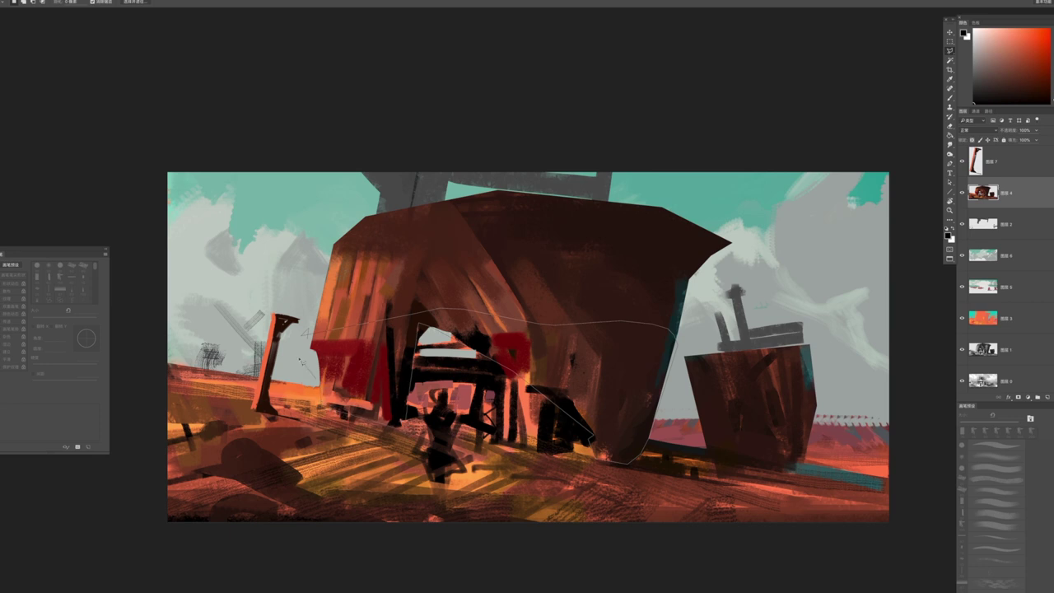
pyautogui.moveTo(307, 359)
pyautogui.mouseDown()
pyautogui.moveTo(348, 383)
pyautogui.moveTo(317, 403)
pyautogui.moveTo(671, 490)
pyautogui.moveTo(689, 479)
pyautogui.moveTo(674, 509)
pyautogui.moveTo(311, 433)
pyautogui.mouseUp()
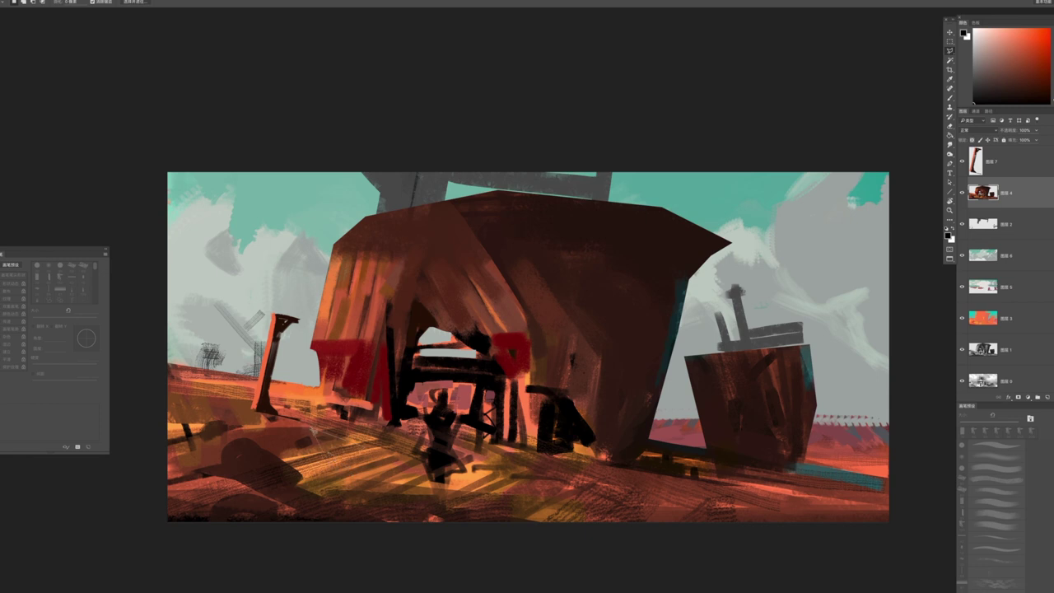
# Lasso the lower front structure of the large building around the entrance and copy it onto its own layer
pyautogui.hotkey('ctrl', 'z')
pyautogui.scroll(1, 426, 406)
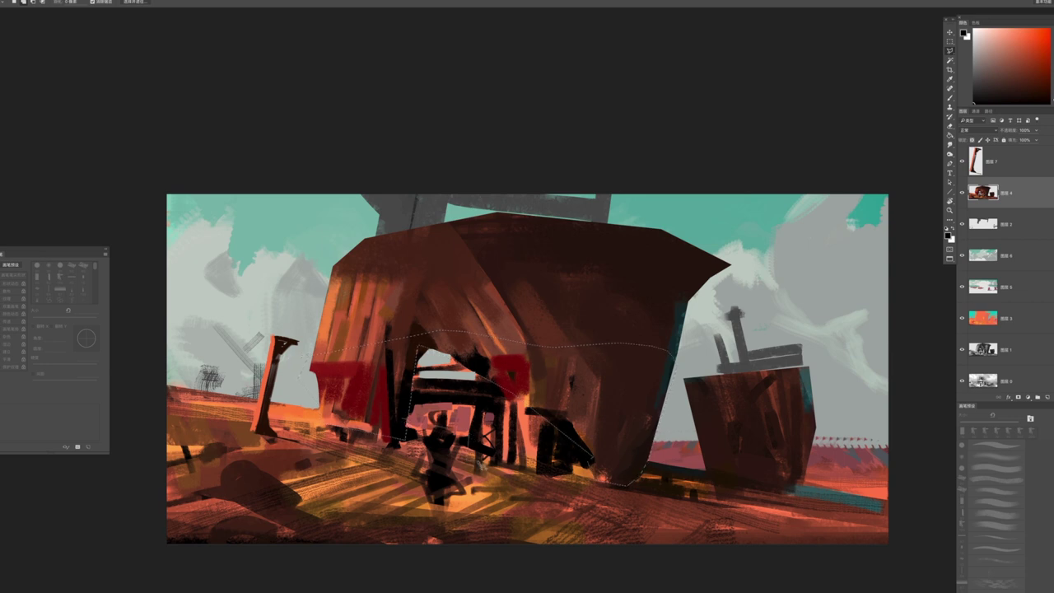
pyautogui.moveTo(497, 422)
pyautogui.mouseDown()
pyautogui.moveTo(498, 463)
pyautogui.moveTo(530, 473)
pyautogui.moveTo(548, 406)
pyautogui.moveTo(538, 384)
pyautogui.moveTo(447, 339)
pyautogui.moveTo(400, 349)
pyautogui.mouseUp()
pyautogui.hotkey('ctrl', 'j')
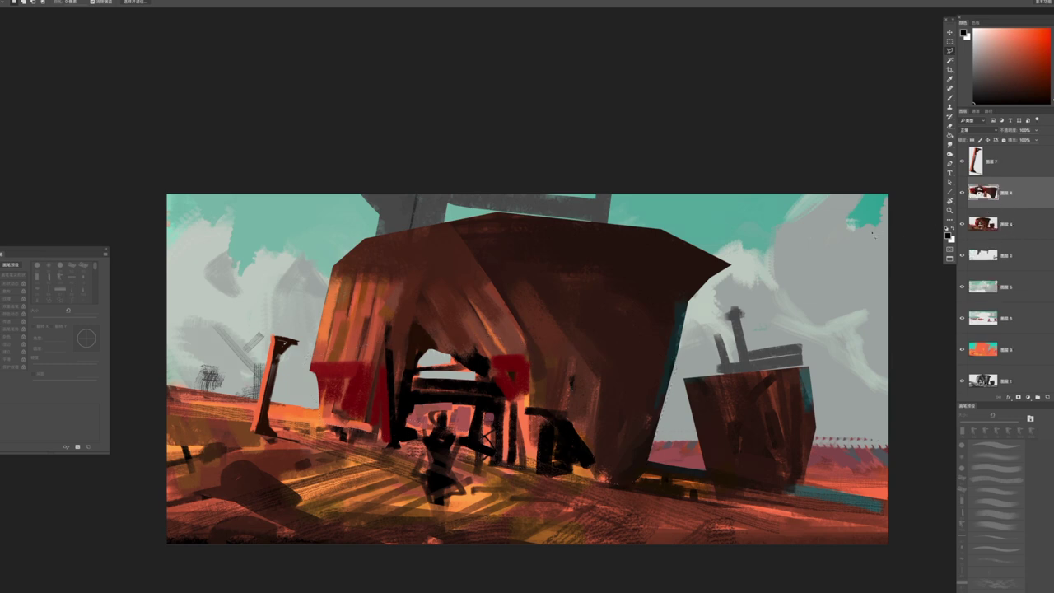
pyautogui.hotkey('ctrl', 'z')
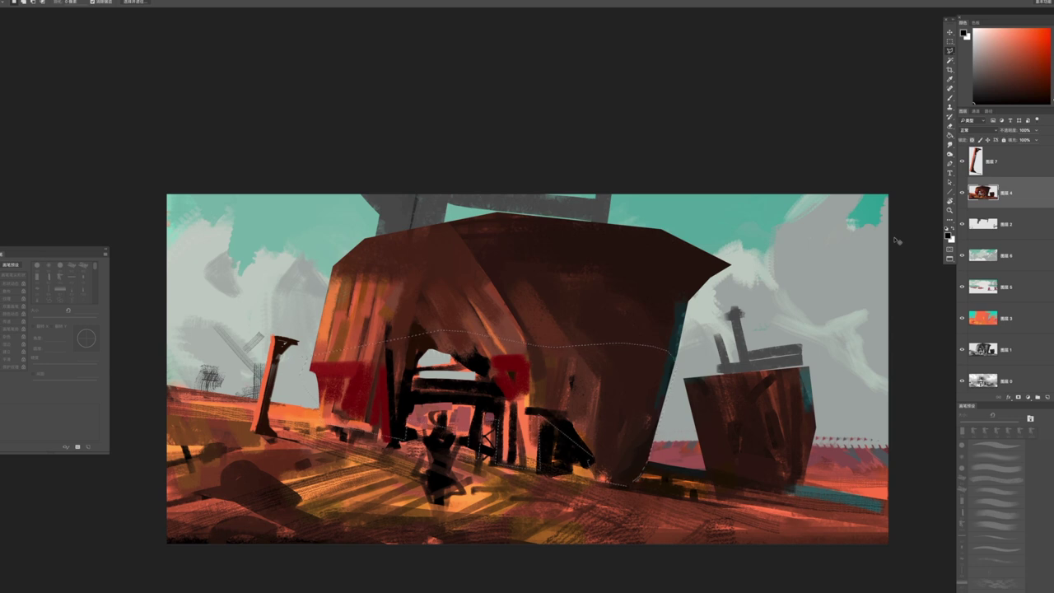
pyautogui.hotkey('ctrl', 'd')
pyautogui.hotkey('ctrl', 'j')
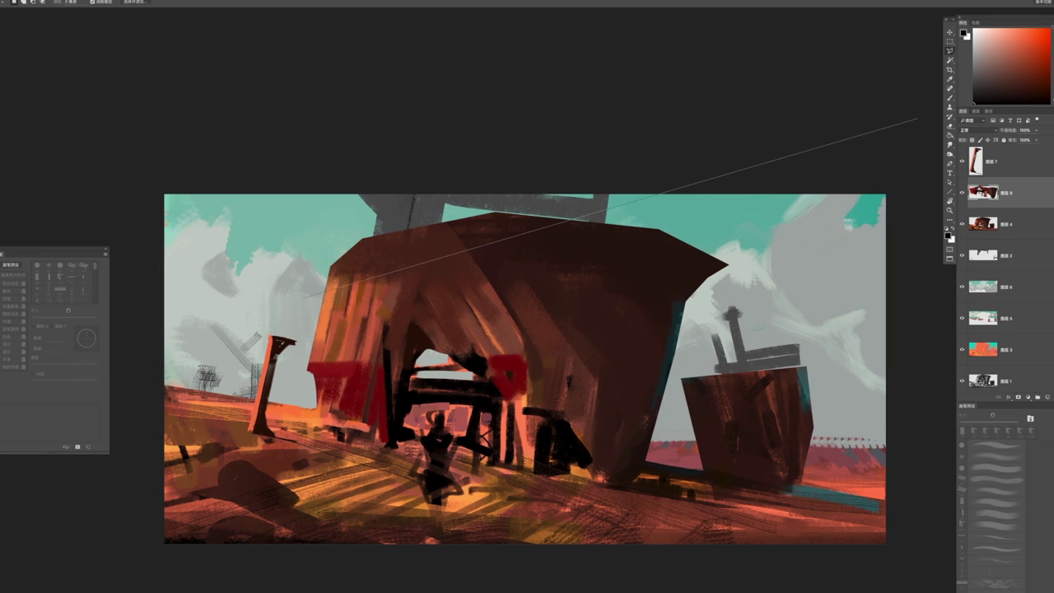
pyautogui.moveTo(582, 241); pyautogui.dragTo(579, 418)
pyautogui.moveTo(598, 485); pyautogui.dragTo(647, 238)
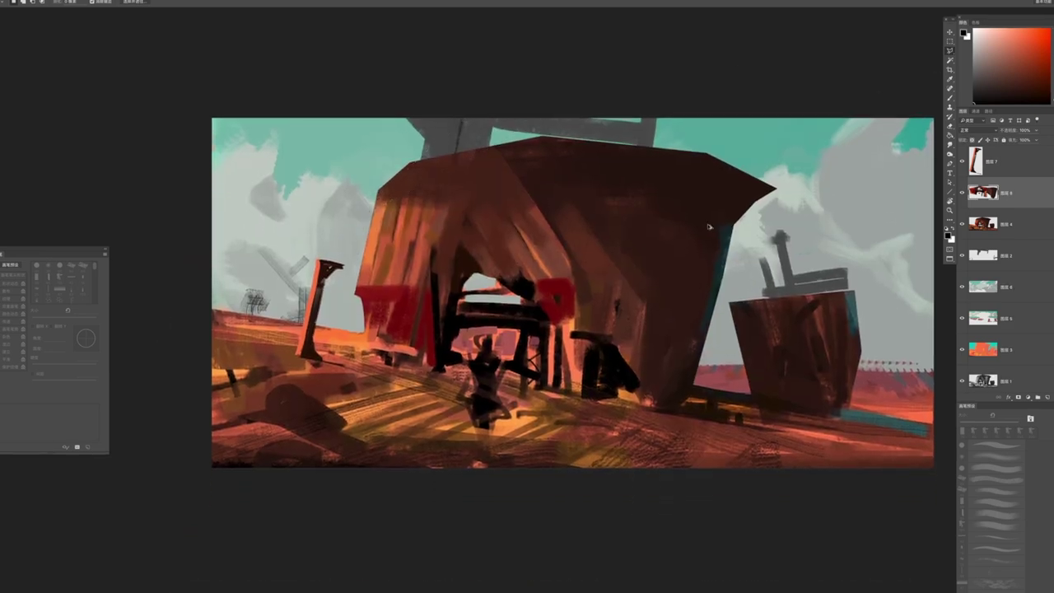
pyautogui.hotkey('ctrl', 'e')
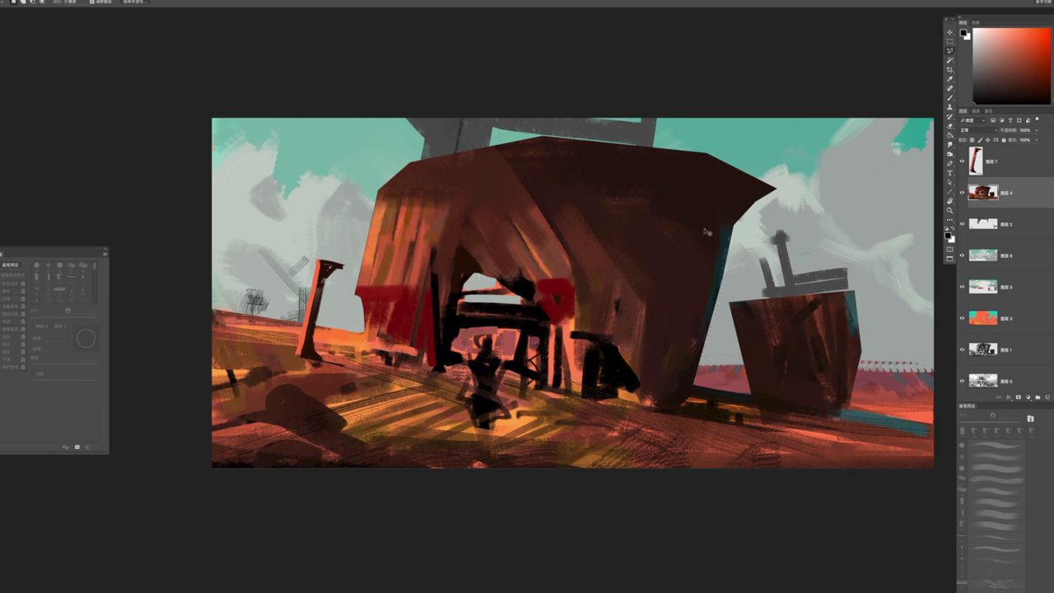
pyautogui.hotkey('ctrl', 'j')
pyautogui.moveTo(661, 320); pyautogui.dragTo(659, 329)
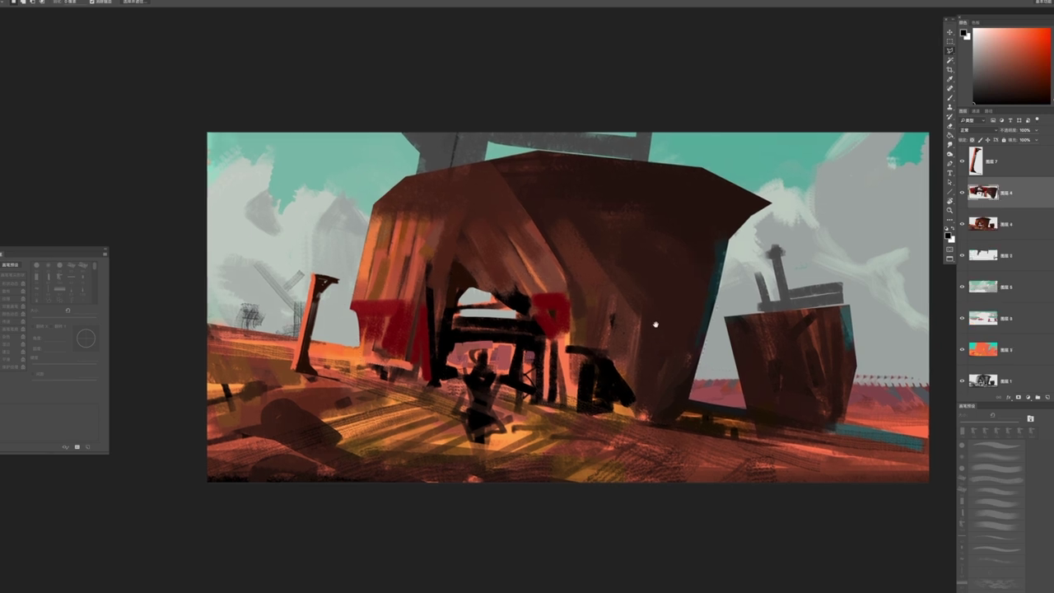
# Select the large building's main body on layer 图层 4 with the lasso, cut it and paste it in place on a new layer
pyautogui.press('b')
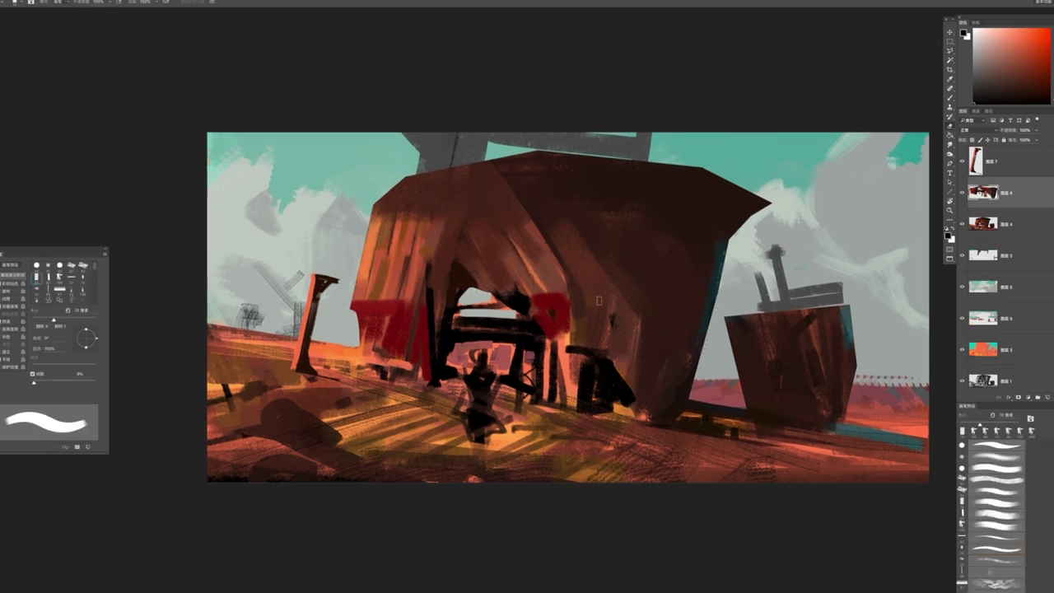
pyautogui.press('.')
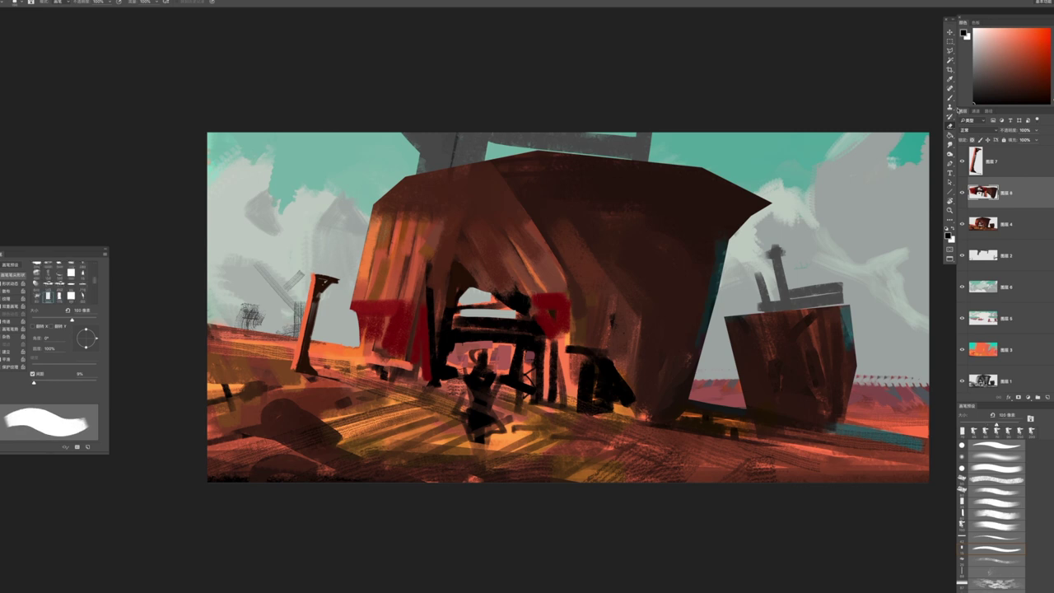
pyautogui.keyDown('ctrl'); pyautogui.click(797, 261); pyautogui.keyUp('ctrl')
pyautogui.click(737, 278)
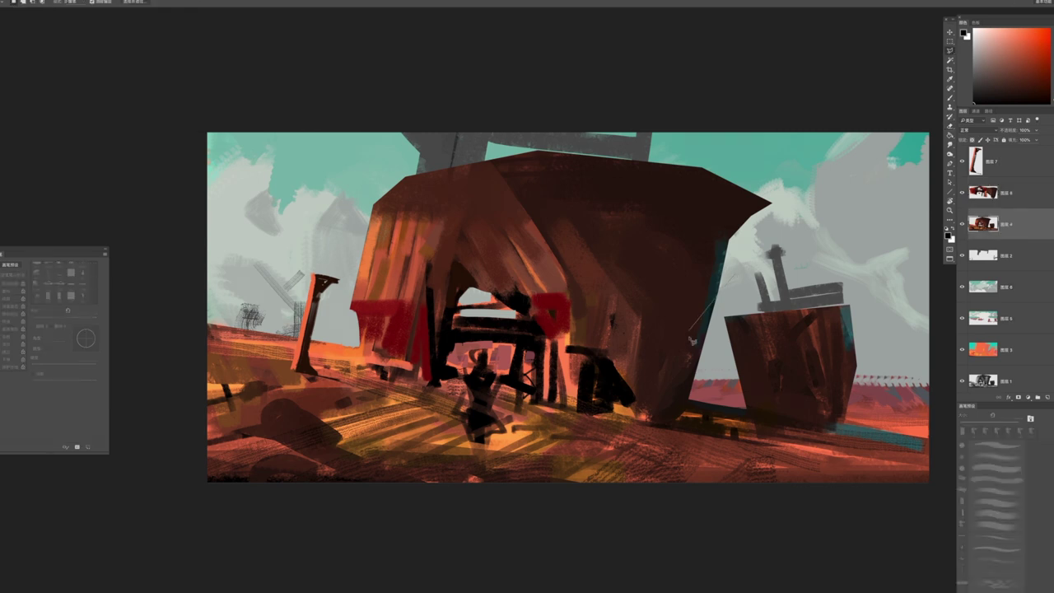
pyautogui.click(691, 360)
pyautogui.click(361, 168)
pyautogui.click(645, 79)
pyautogui.press('Return')
pyautogui.hotkey('ctrl', 'x')
pyautogui.hotkey('ctrl', 'shift', 'v')
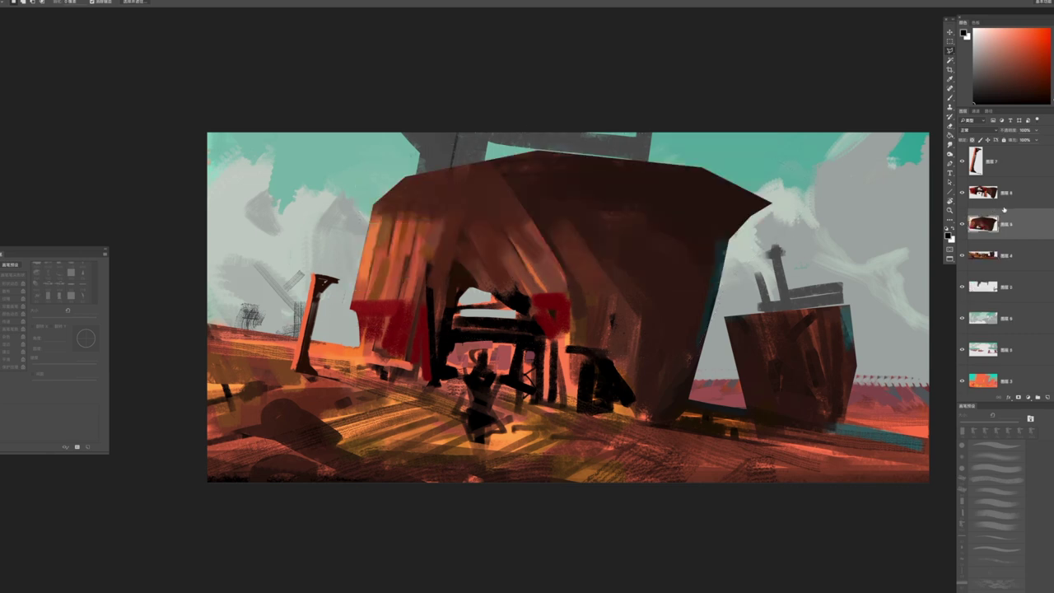
# Enlarge the textured paint brush considerably and make the sky and clouds layer active
pyautogui.press('b')
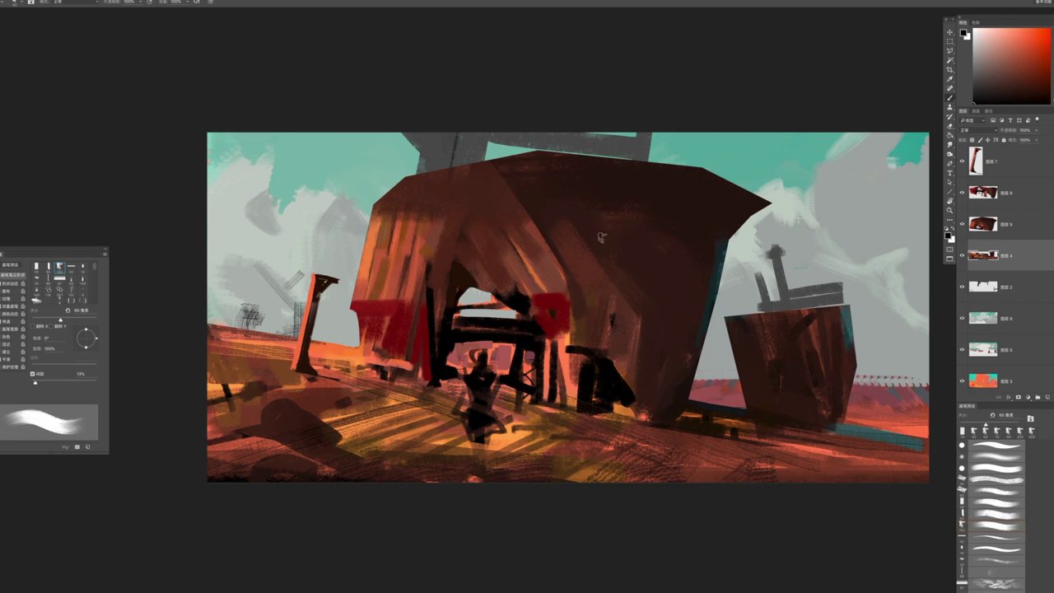
pyautogui.press(']')
pyautogui.press(']')
pyautogui.press(']')
pyautogui.press(']')
pyautogui.press(']')
pyautogui.press(']')
pyautogui.press(']')
pyautogui.press(']')
pyautogui.press(']')
pyautogui.press(']')
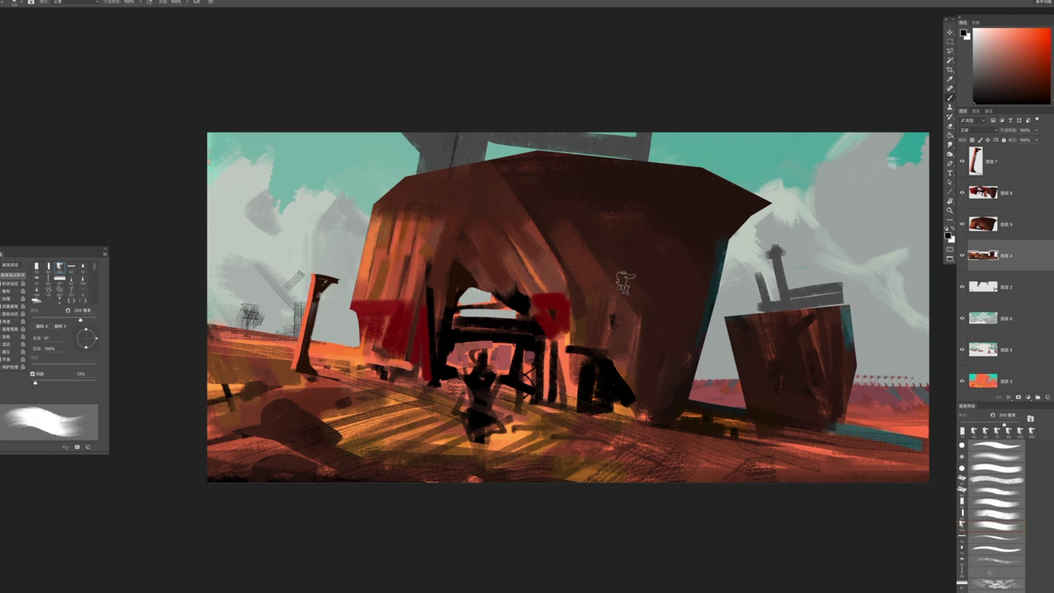
pyautogui.click(984, 311)
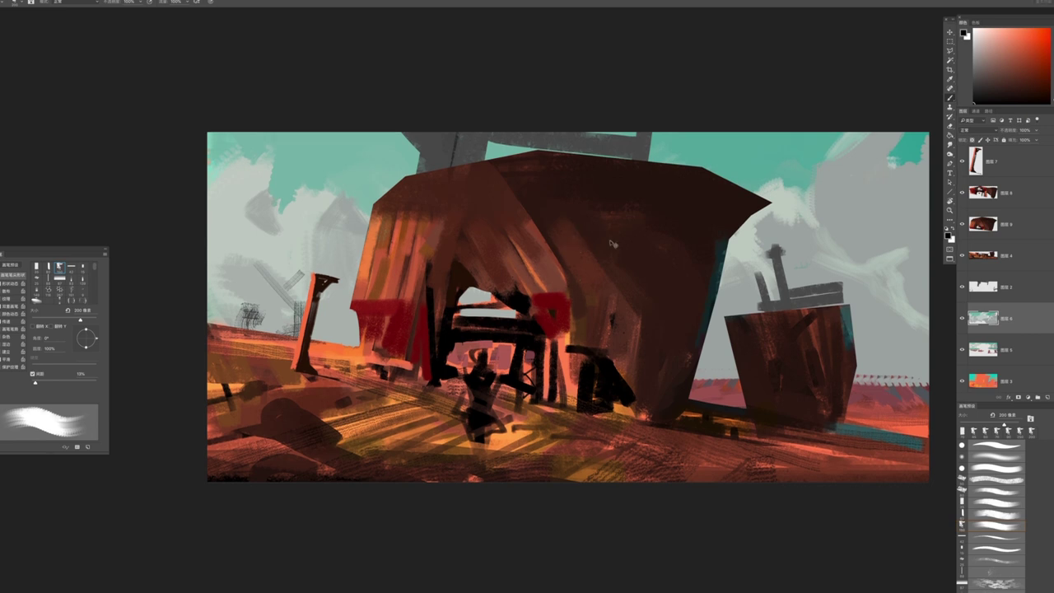
pyautogui.hotkey('ctrl', 'b')
pyautogui.moveTo(118, 356); pyautogui.dragTo(134, 339)
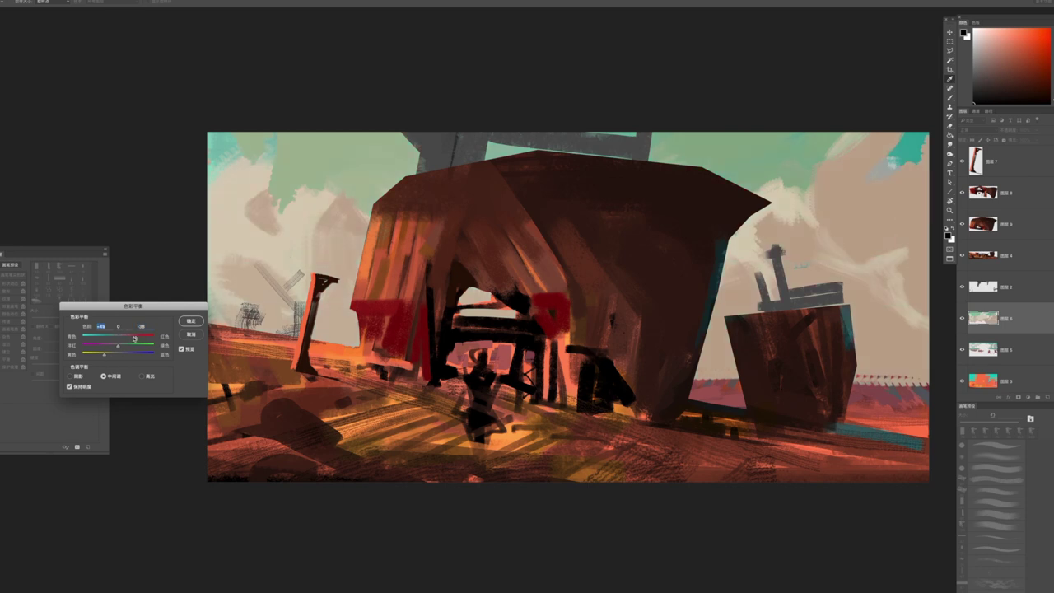
pyautogui.moveTo(93, 355); pyautogui.dragTo(101, 356)
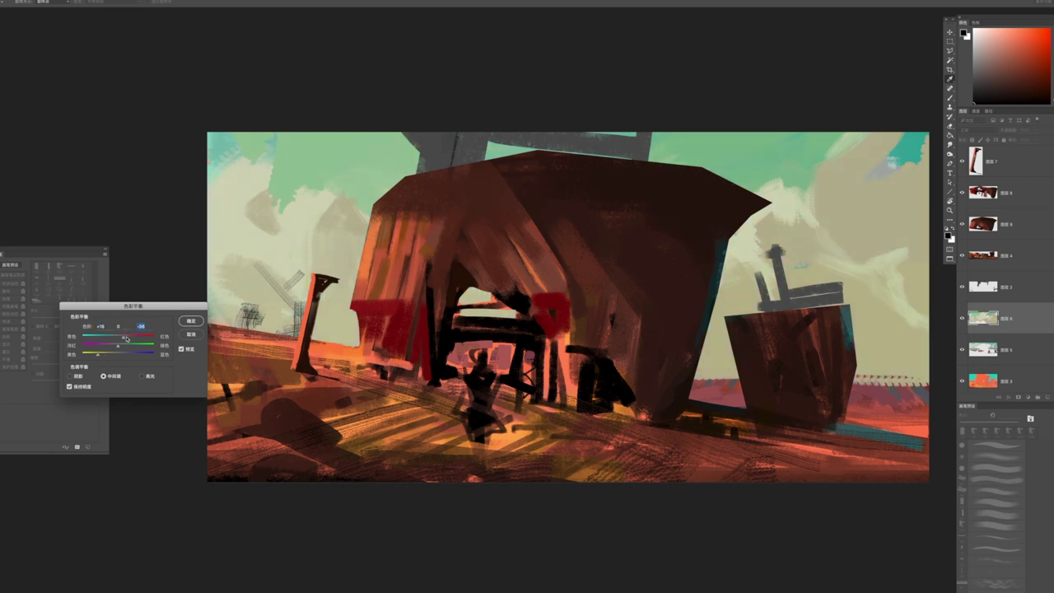
pyautogui.click(190, 335)
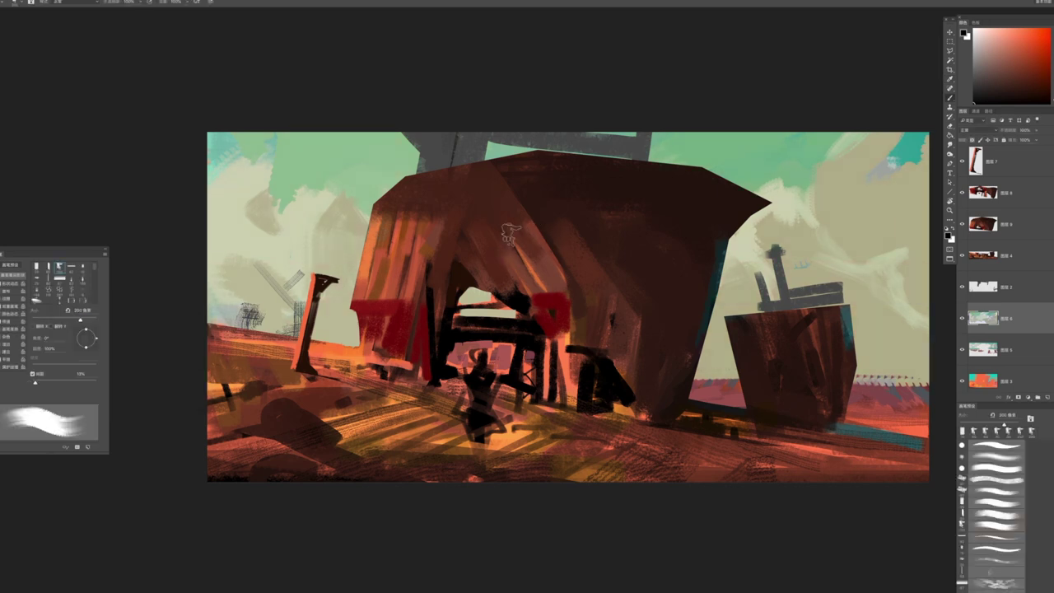
# Paint a warmer light green over the teal sky on both sides of the grey tower with a larger brush
pyautogui.keyDown('alt'); pyautogui.click(368, 154); pyautogui.keyUp('alt')
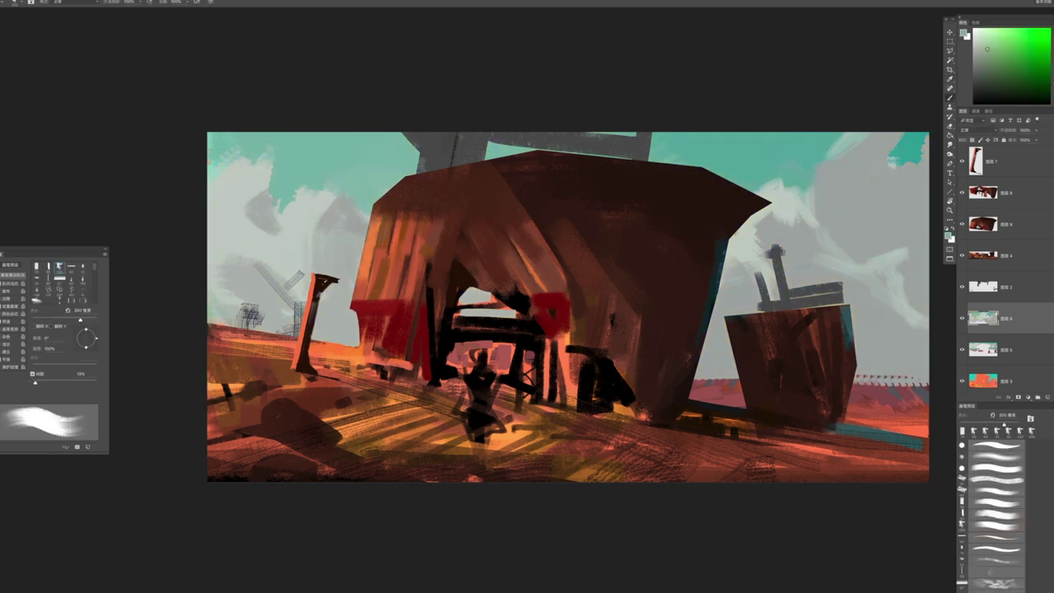
pyautogui.press(']')
pyautogui.press(']')
pyautogui.moveTo(339, 172)
pyautogui.mouseDown()
pyautogui.moveTo(266, 153)
pyautogui.moveTo(298, 196)
pyautogui.moveTo(380, 176)
pyautogui.moveTo(375, 152)
pyautogui.moveTo(404, 148)
pyautogui.mouseUp()
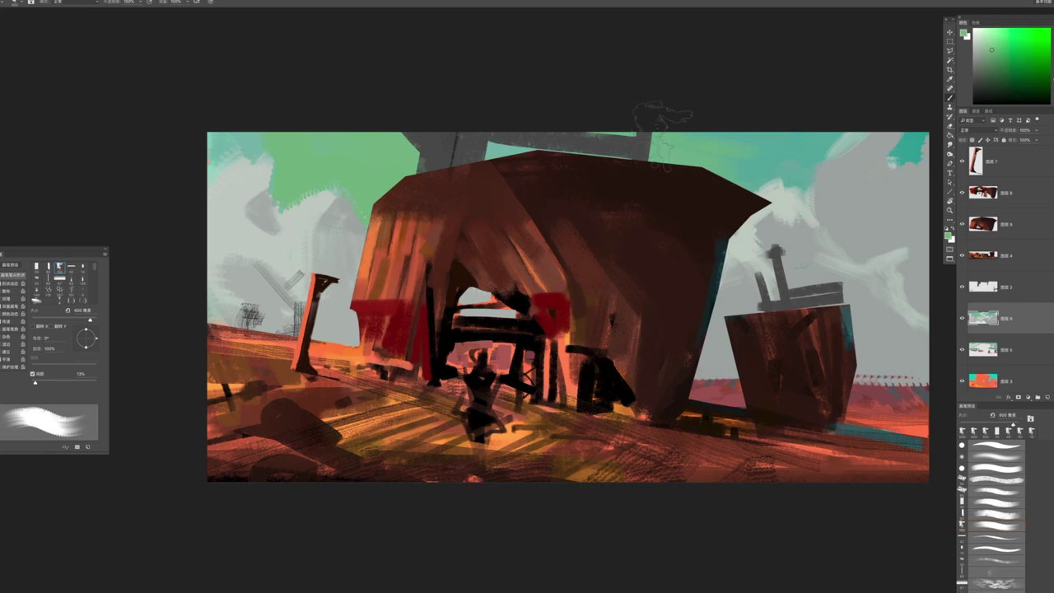
pyautogui.scroll(-10, 671, 278)
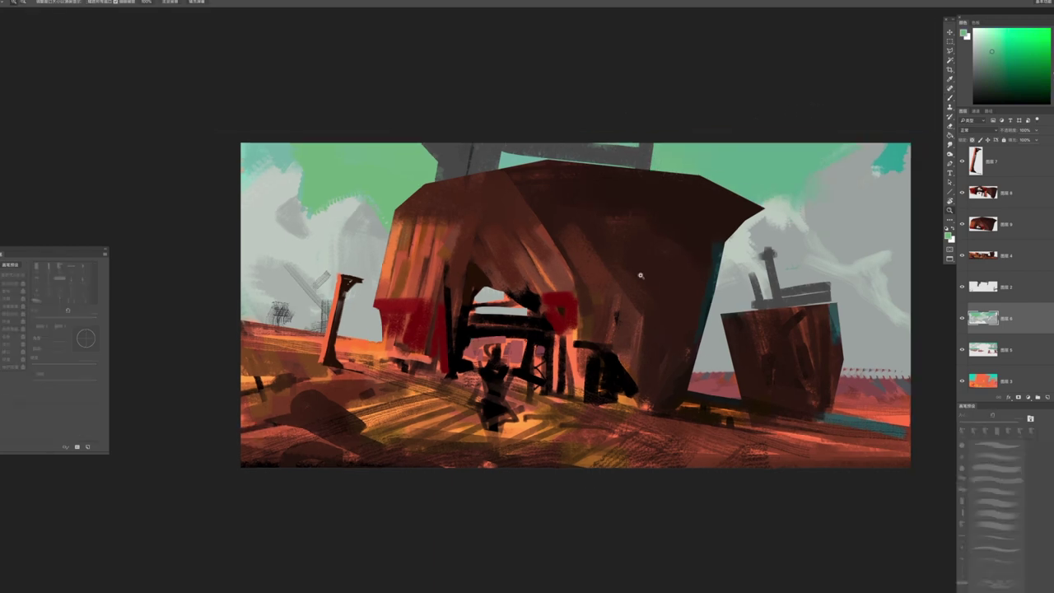
pyautogui.scroll(9, 668, 272)
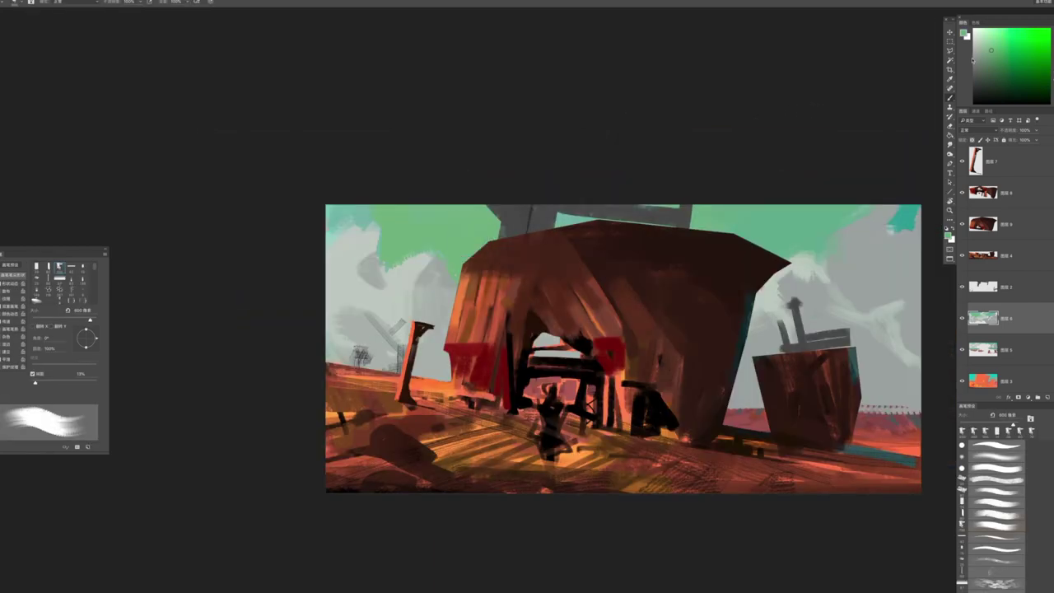
# Blend softer green tones into the sky on both sides of the tower
pyautogui.moveTo(436, 210)
pyautogui.mouseDown()
pyautogui.moveTo(388, 251)
pyautogui.moveTo(455, 214)
pyautogui.moveTo(485, 216)
pyautogui.mouseUp()
pyautogui.keyDown('alt'); pyautogui.click(710, 220); pyautogui.keyUp('alt')
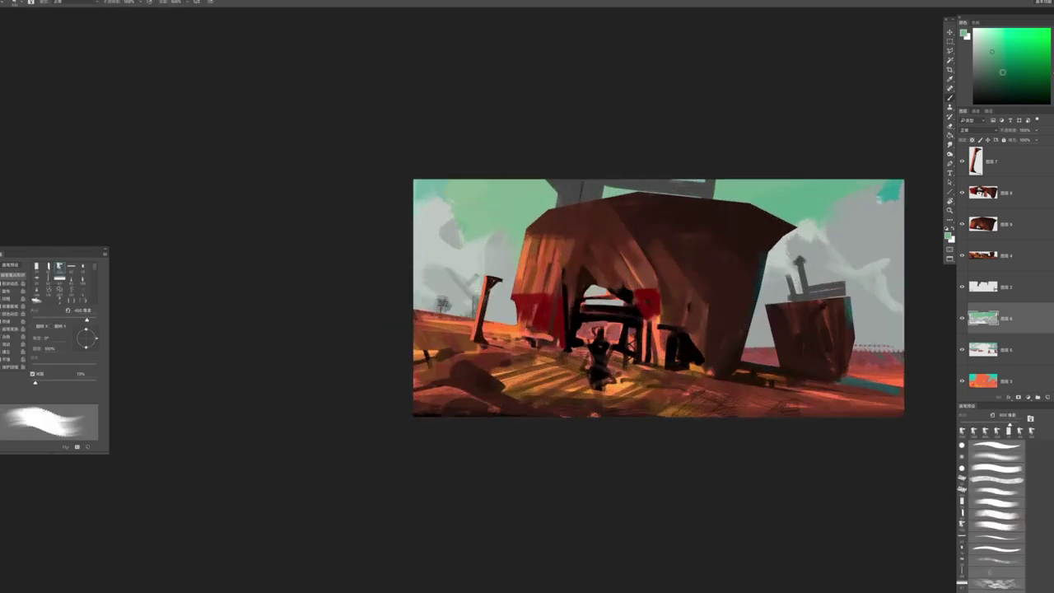
pyautogui.moveTo(671, 150); pyautogui.dragTo(645, 191)
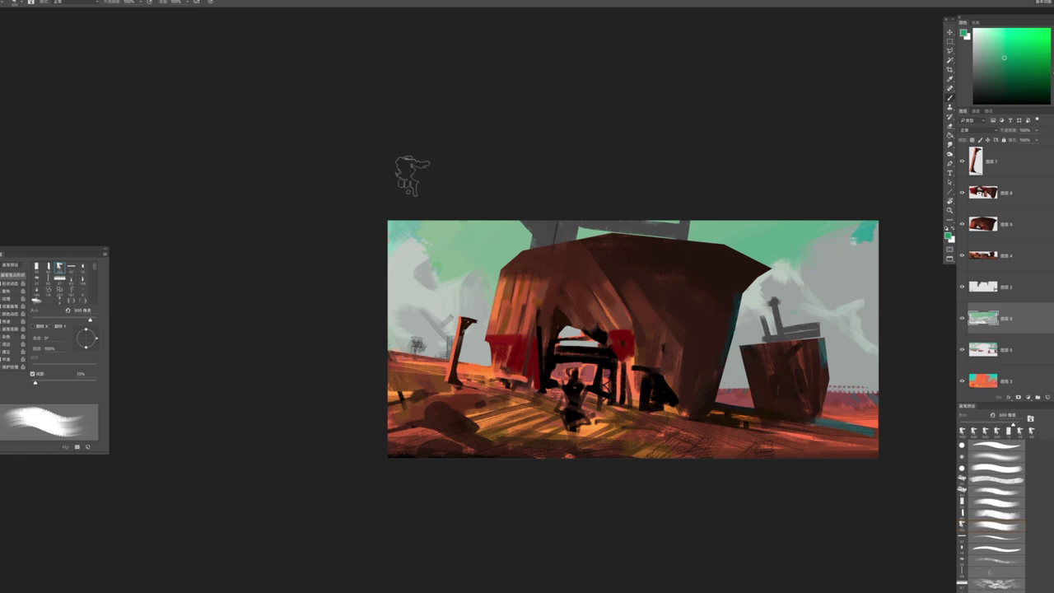
pyautogui.moveTo(448, 234)
pyautogui.mouseDown()
pyautogui.moveTo(451, 264)
pyautogui.moveTo(461, 239)
pyautogui.moveTo(458, 252)
pyautogui.moveTo(482, 262)
pyautogui.mouseUp()
# Mix a pale yellow-green and brush it into the sky left of the tower, blending it with sampled sky tones
pyautogui.keyDown('alt'); pyautogui.click(465, 247); pyautogui.keyUp('alt')
pyautogui.moveTo(1051, 52); pyautogui.dragTo(1051, 42)
pyautogui.click(984, 43)
pyautogui.moveTo(436, 239)
pyautogui.mouseDown()
pyautogui.moveTo(466, 262)
pyautogui.moveTo(446, 255)
pyautogui.moveTo(501, 255)
pyautogui.moveTo(446, 232)
pyautogui.moveTo(526, 260)
pyautogui.mouseUp()
pyautogui.keyDown('alt'); pyautogui.click(452, 234); pyautogui.keyUp('alt')
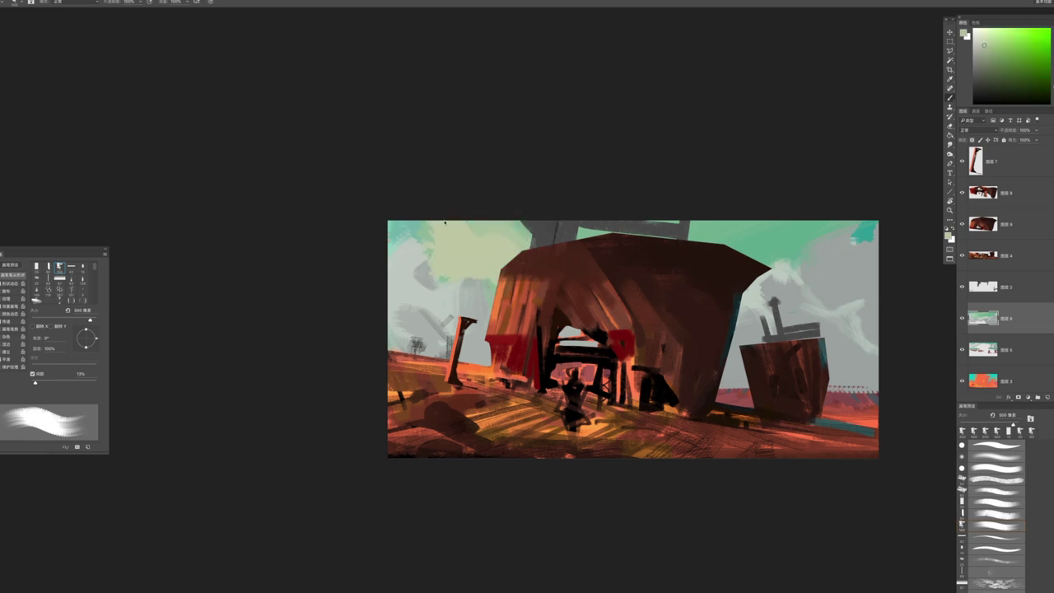
pyautogui.keyDown('alt'); pyautogui.click(761, 240); pyautogui.keyUp('alt')
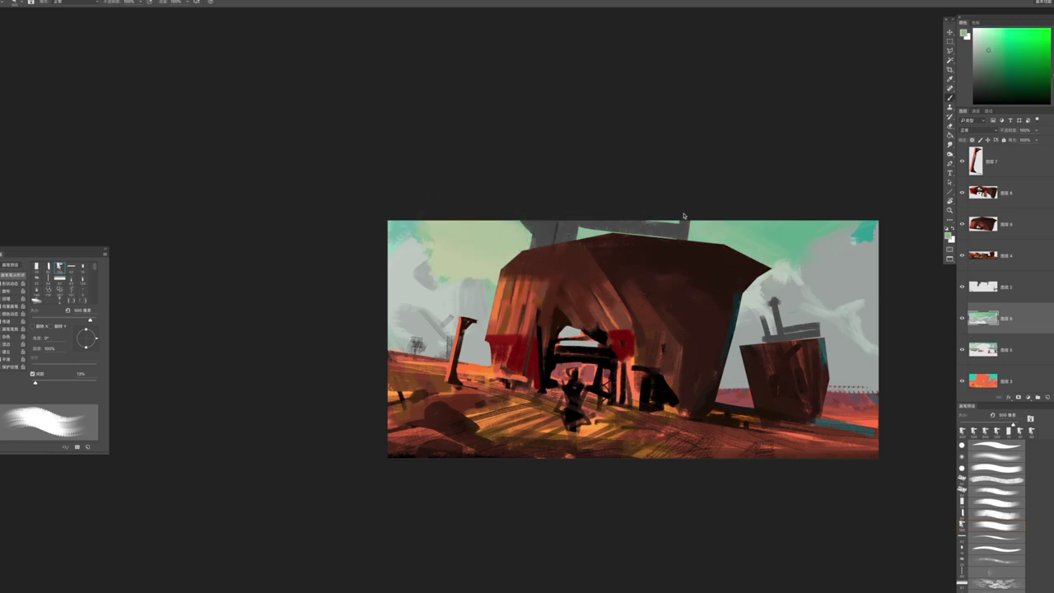
# Rework the left clouds with sampled greys and extend the pale yellow-green over the teal at the sky's left edge
pyautogui.press('z')
pyautogui.moveTo(785, 313); pyautogui.dragTo(721, 282)
pyautogui.moveTo(774, 352); pyautogui.dragTo(775, 352)
pyautogui.press('b')
pyautogui.moveTo(543, 300); pyautogui.dragTo(504, 303)
pyautogui.keyDown('alt'); pyautogui.click(484, 295); pyautogui.keyUp('alt')
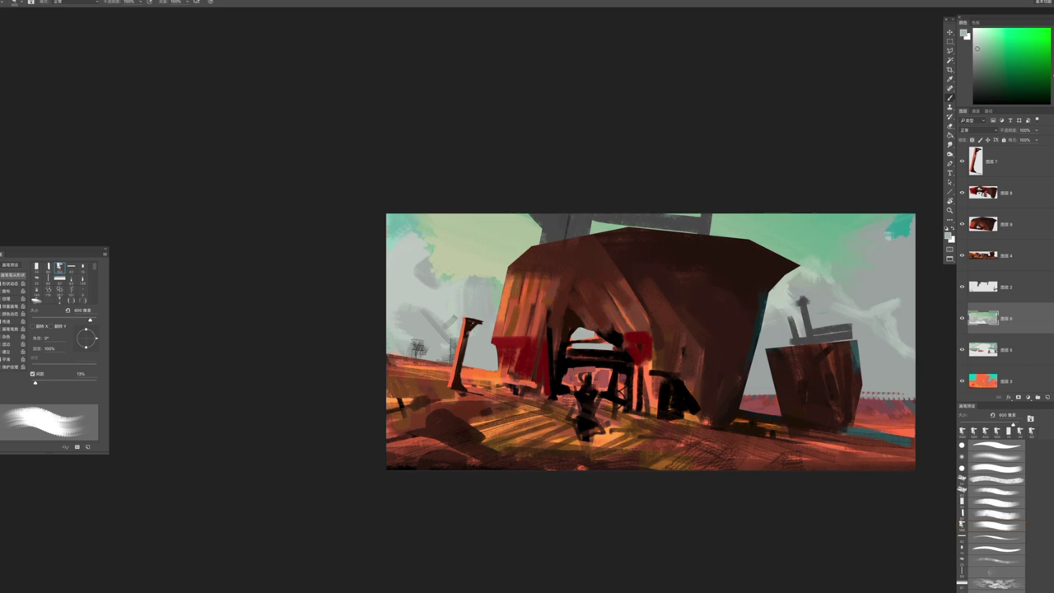
pyautogui.moveTo(514, 280)
pyautogui.mouseDown()
pyautogui.moveTo(481, 267)
pyautogui.moveTo(477, 306)
pyautogui.moveTo(481, 278)
pyautogui.moveTo(427, 270)
pyautogui.moveTo(441, 242)
pyautogui.moveTo(415, 250)
pyautogui.moveTo(426, 264)
pyautogui.moveTo(419, 274)
pyautogui.moveTo(408, 264)
pyautogui.moveTo(403, 300)
pyautogui.moveTo(451, 227)
pyautogui.mouseUp()
pyautogui.keyDown('alt'); pyautogui.click(404, 271); pyautogui.keyUp('alt')
pyautogui.keyDown('alt'); pyautogui.click(450, 227); pyautogui.keyUp('alt')
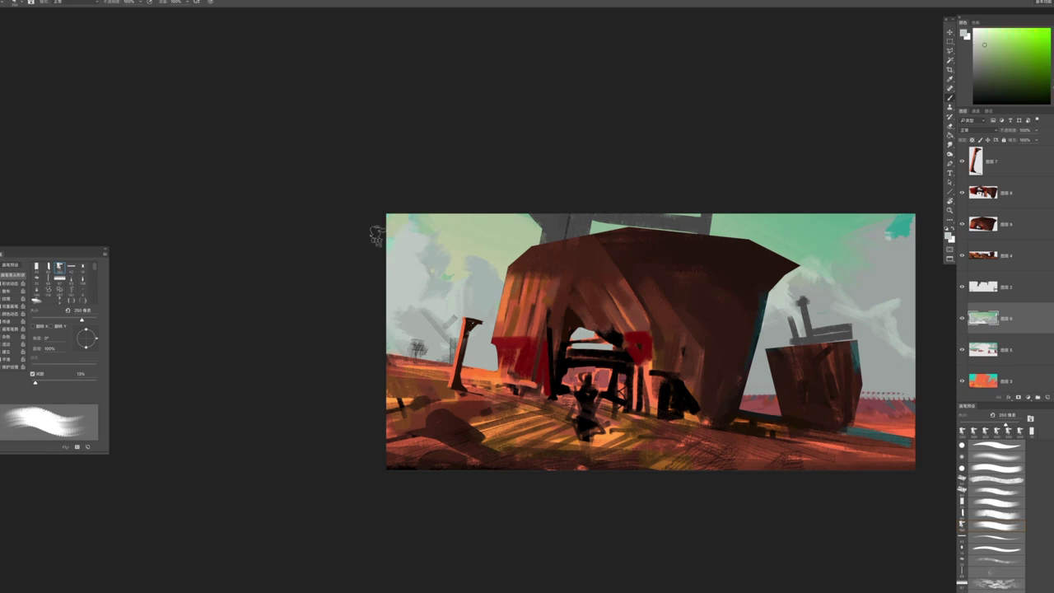
# Enlarge the brush and sweep muted green streaks across the sky left of the tower, blending with sampled sky colours
pyautogui.scroll(3, 469, 235)
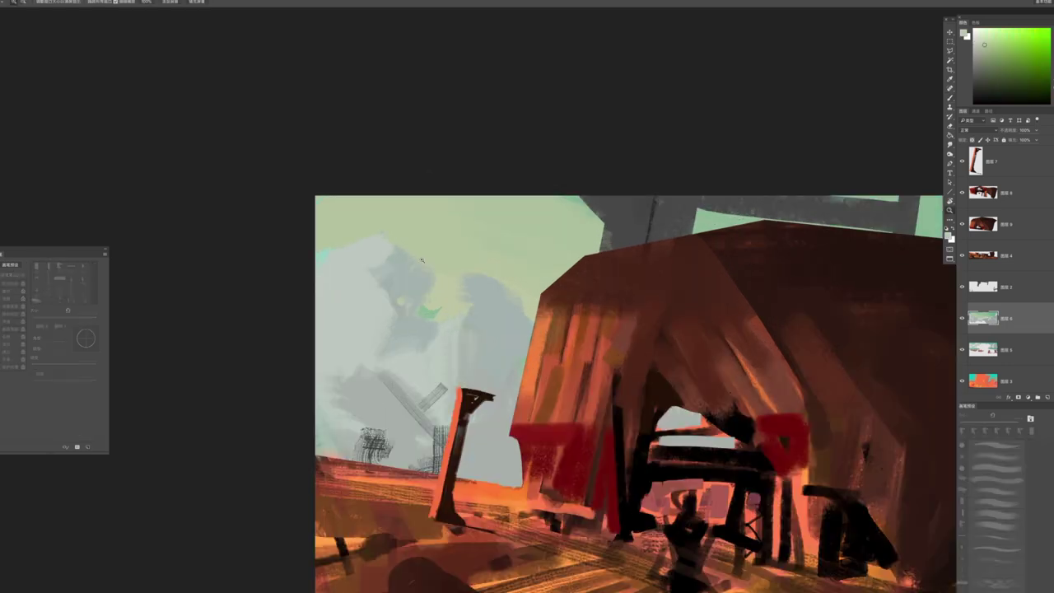
pyautogui.scroll(-2, 460, 278)
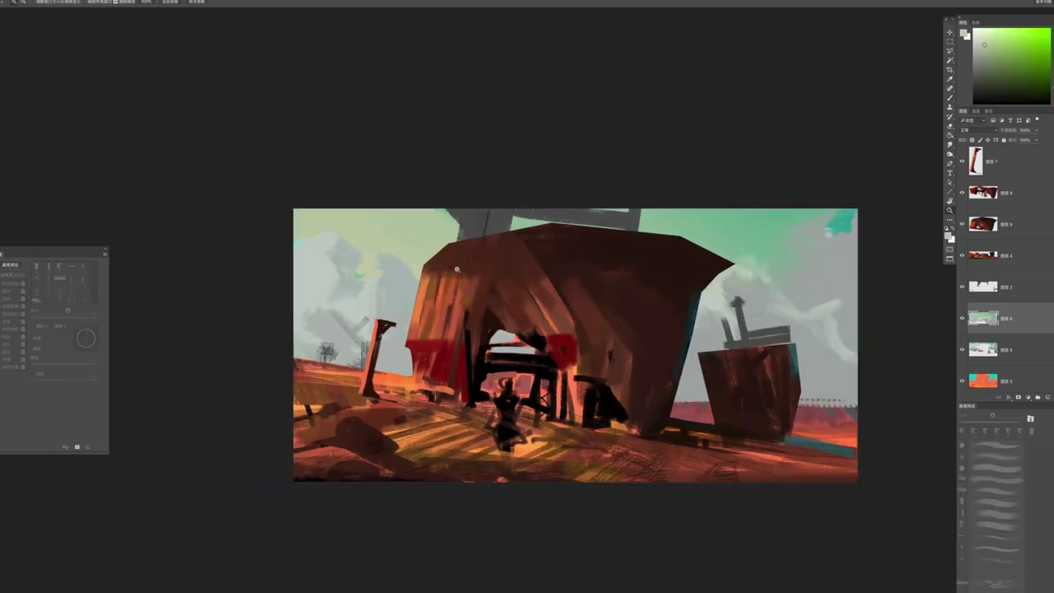
pyautogui.press(']')
pyautogui.press(']')
pyautogui.press(']')
pyautogui.press(']')
pyautogui.press(']')
pyautogui.press(']')
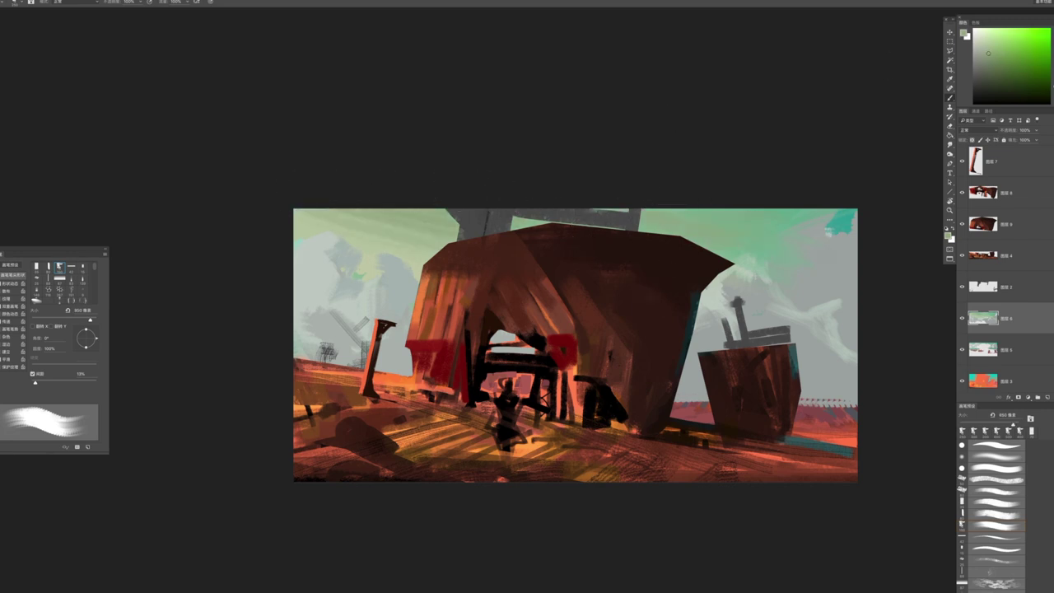
pyautogui.keyDown('alt'); pyautogui.click(760, 236); pyautogui.keyUp('alt')
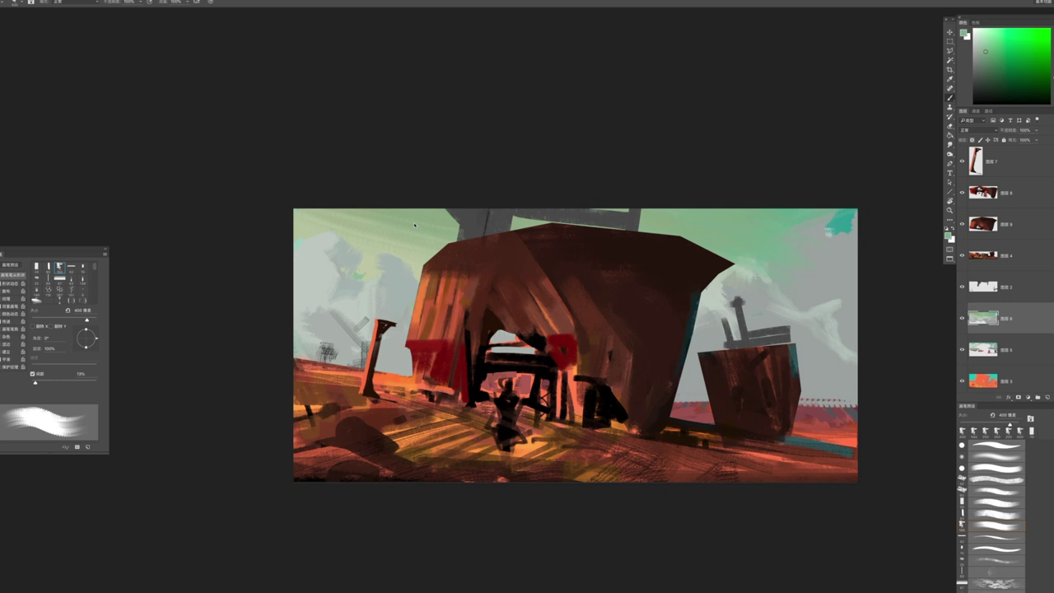
pyautogui.keyDown('alt'); pyautogui.click(387, 227); pyautogui.keyUp('alt')
pyautogui.keyDown('alt'); pyautogui.click(444, 217); pyautogui.keyUp('alt')
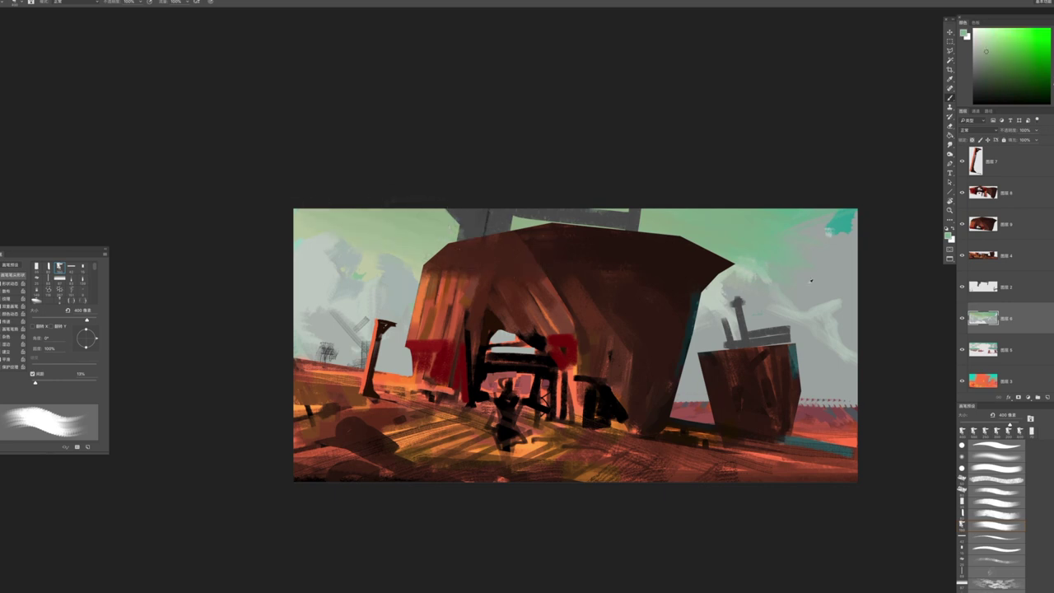
# Brush sampled teal streaks into the sky right of the building and blend them with the neighbouring cloud grey
pyautogui.keyDown('alt'); pyautogui.click(836, 223); pyautogui.keyUp('alt')
pyautogui.moveTo(815, 212)
pyautogui.mouseDown()
pyautogui.moveTo(774, 221)
pyautogui.moveTo(753, 264)
pyautogui.mouseUp()
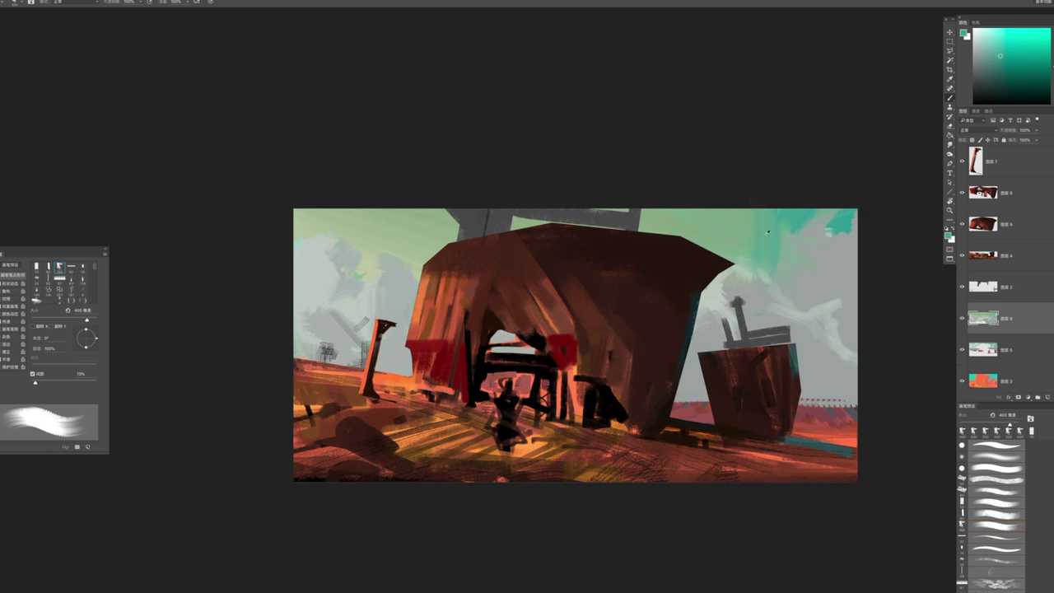
pyautogui.press(']')
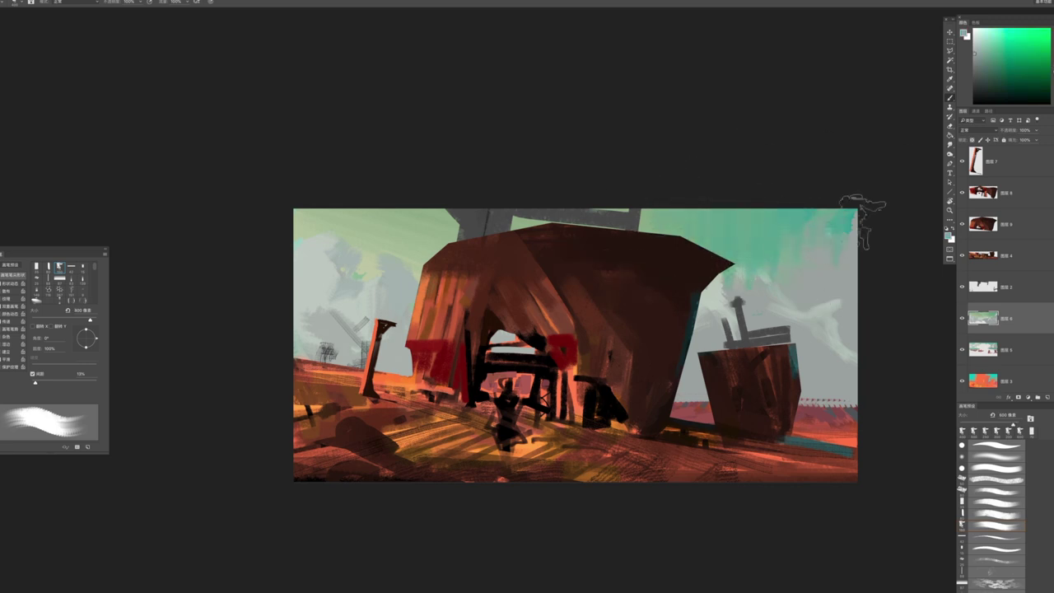
pyautogui.keyDown('alt'); pyautogui.click(817, 284); pyautogui.keyUp('alt')
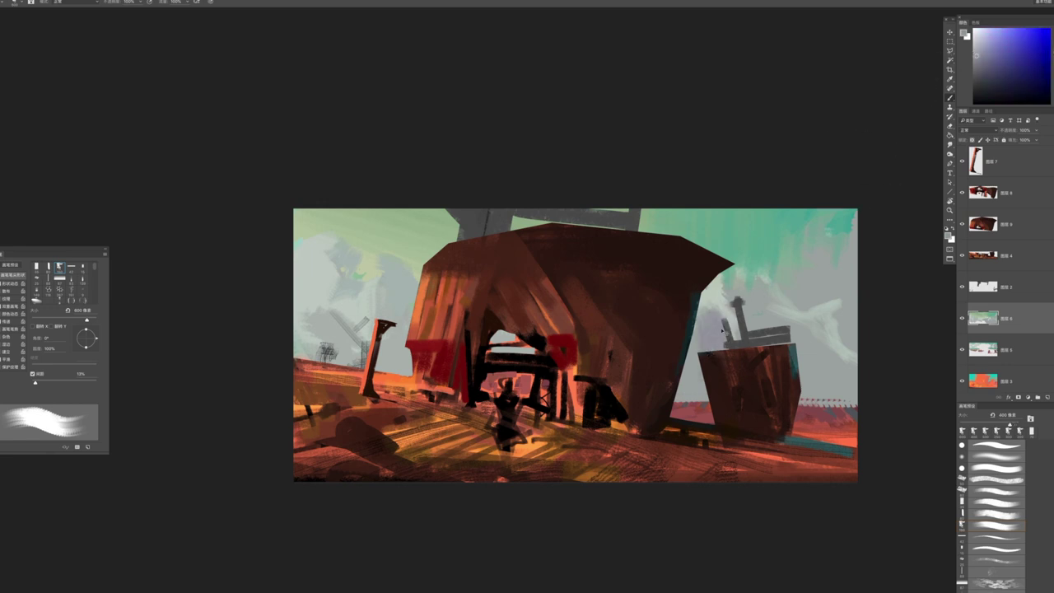
# Brush soft lavender-grey cloud tones into the sky around and to the right of the small building
pyautogui.moveTo(774, 300); pyautogui.dragTo(836, 280)
pyautogui.moveTo(835, 337)
pyautogui.mouseDown()
pyautogui.moveTo(794, 374)
pyautogui.moveTo(799, 408)
pyautogui.moveTo(800, 284)
pyautogui.mouseUp()
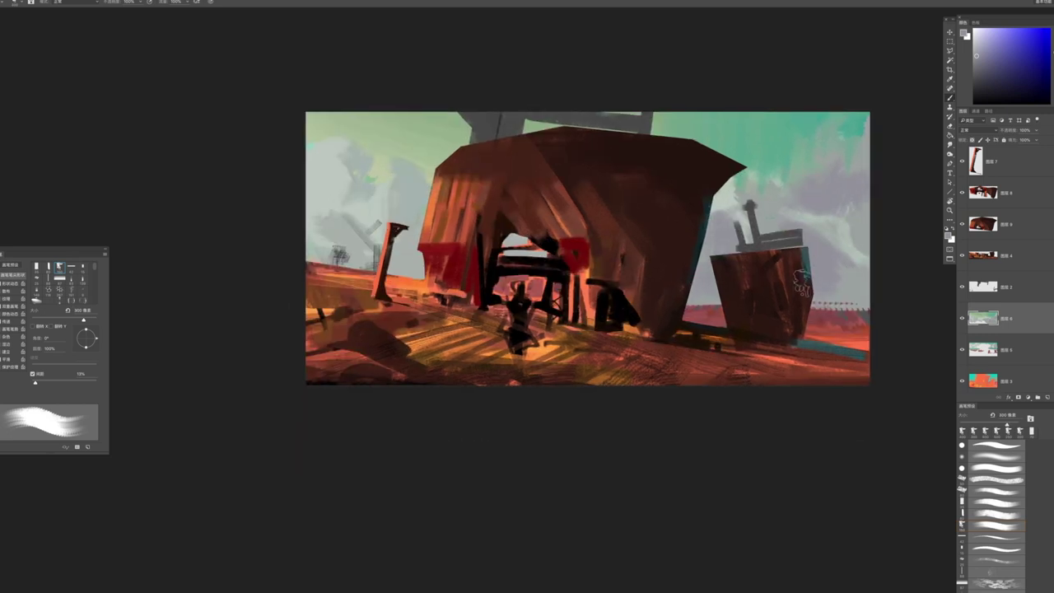
# On the layer beneath the repainted sky, select the area above the horizon and delete its old sky pixels
pyautogui.hotkey('alt', '[')
pyautogui.moveTo(832, 323); pyautogui.dragTo(885, 207)
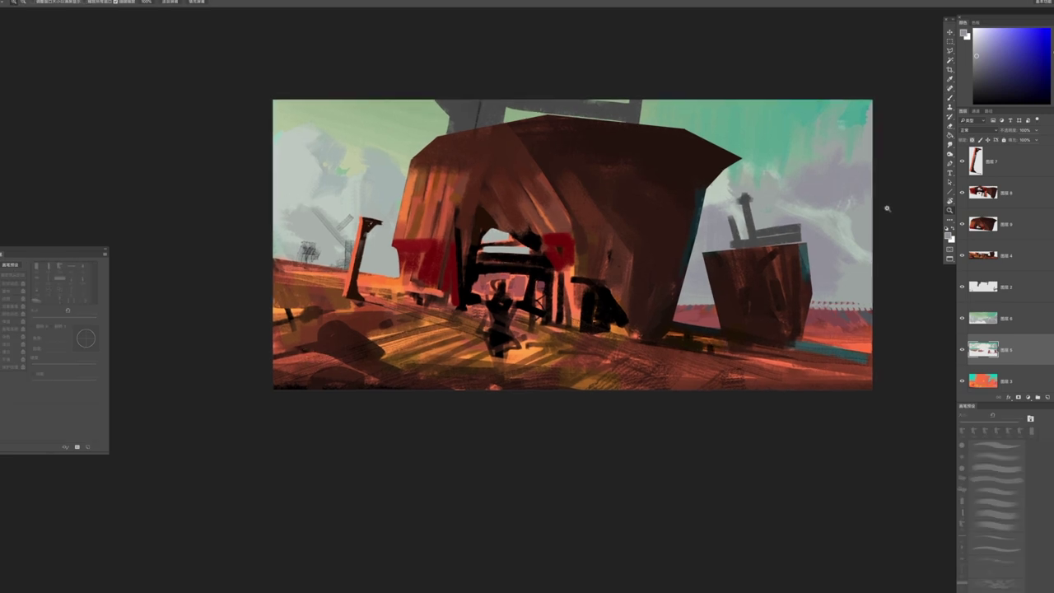
pyautogui.press('l')
pyautogui.moveTo(881, 304)
pyautogui.mouseDown()
pyautogui.moveTo(230, 123)
pyautogui.moveTo(235, 38)
pyautogui.moveTo(831, 248)
pyautogui.mouseUp()
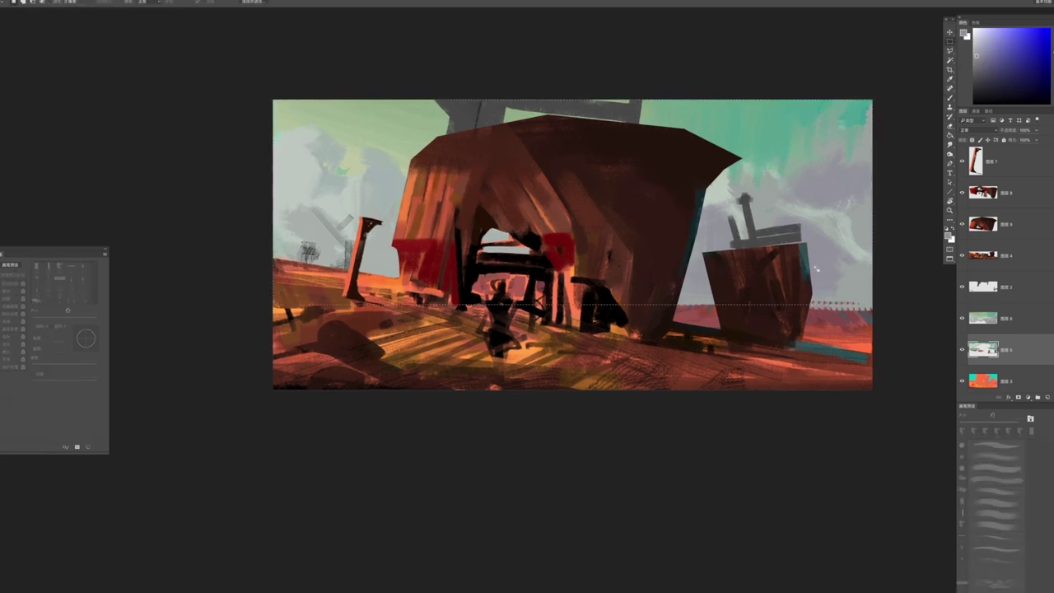
pyautogui.press('Delete')
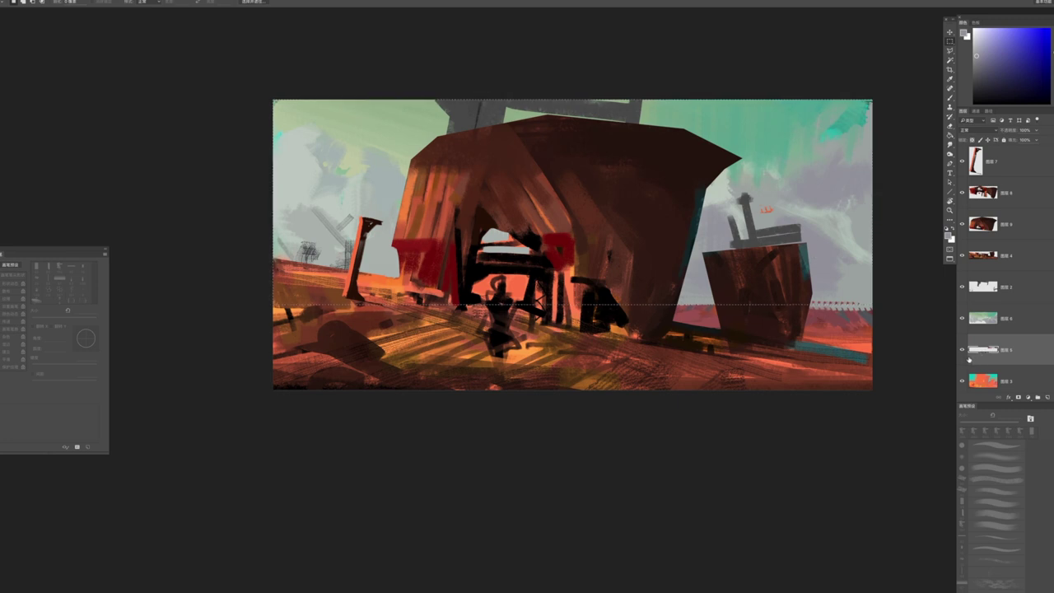
# Put the ground below the horizon on its own new layer and move that layer above the sky layer
pyautogui.keyDown('alt'); pyautogui.click(962, 350); pyautogui.keyUp('alt')
pyautogui.keyDown('alt'); pyautogui.click(962, 349); pyautogui.keyUp('alt')
pyautogui.hotkey('ctrl', 'alt', 'shift', 'e')
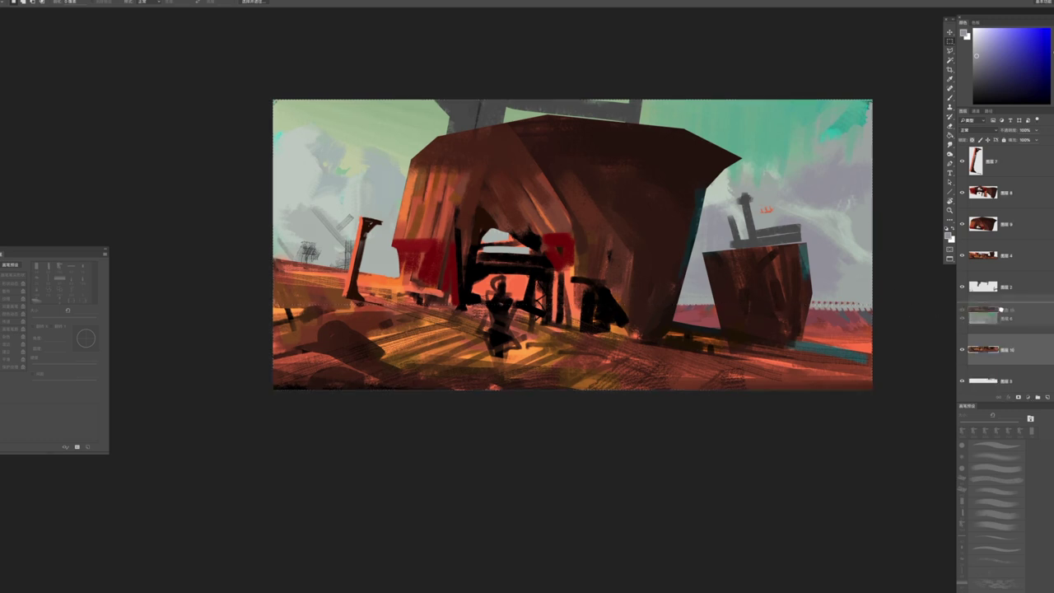
# Sample a muted red from the distant plain and repaint the horizon strip right of the small building with a much smaller brush
pyautogui.press('b')
pyautogui.scroll(1, 832, 317)
pyautogui.keyDown('alt'); pyautogui.click(830, 313); pyautogui.keyUp('alt')
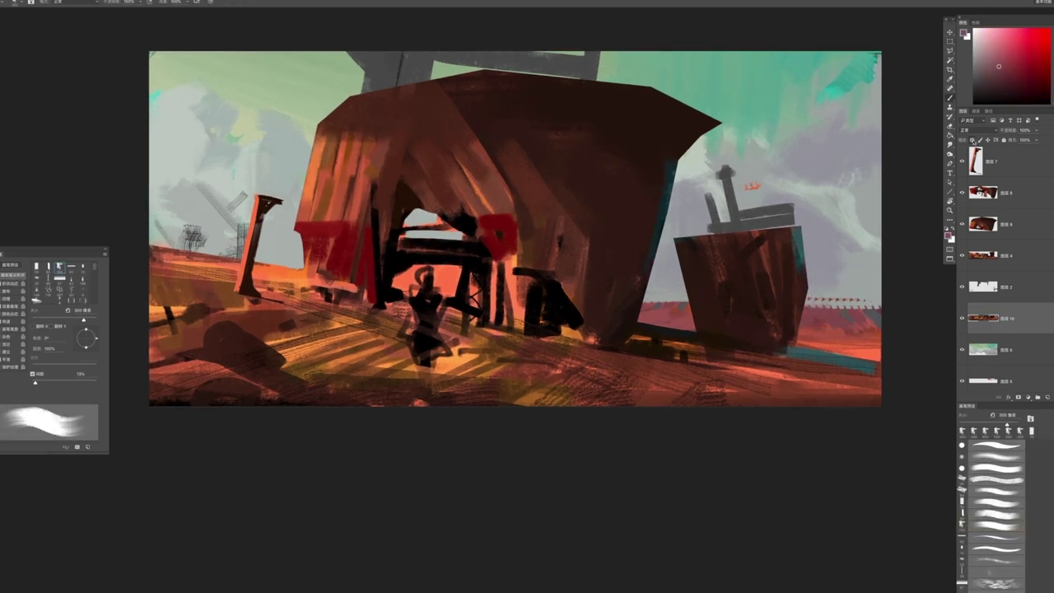
pyautogui.press('[')
pyautogui.press('[')
pyautogui.press('[')
pyautogui.press('[')
pyautogui.press('[')
pyautogui.press('[')
pyautogui.press('[')
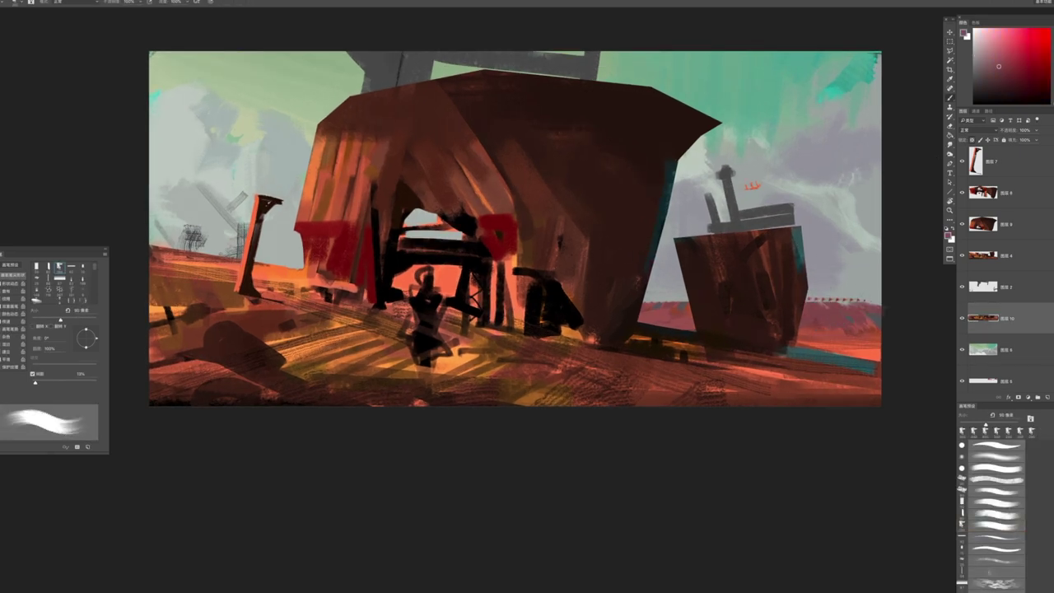
pyautogui.press('x')
pyautogui.press('[')
pyautogui.press('[')
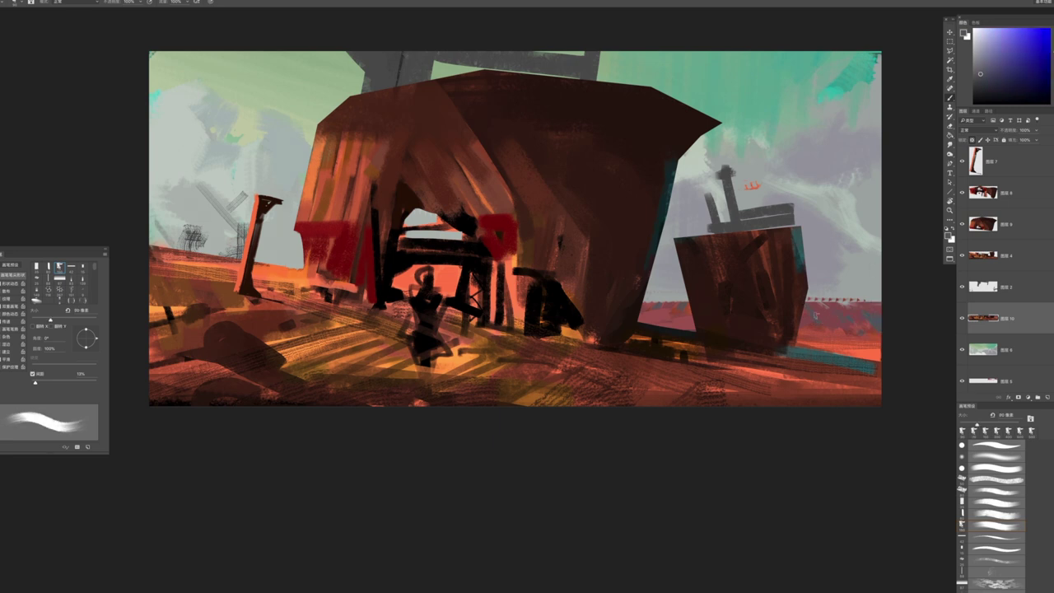
pyautogui.press(']')
pyautogui.press(']')
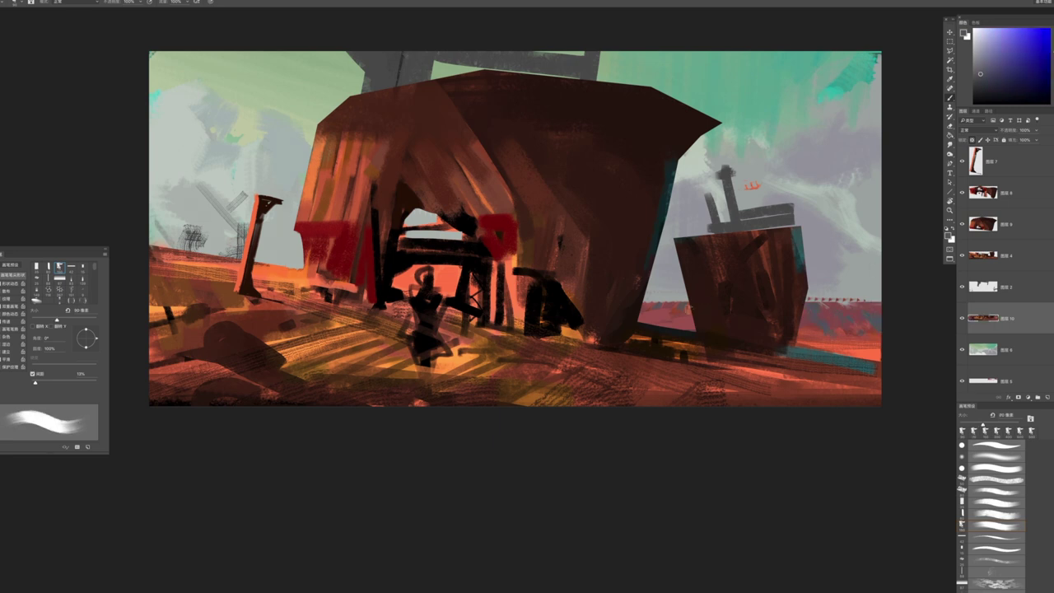
# Brush sampled pink-red and bright orange-red tones over the distant plain right of the small building
pyautogui.keyDown('alt'); pyautogui.click(688, 310); pyautogui.keyUp('alt')
pyautogui.press('[')
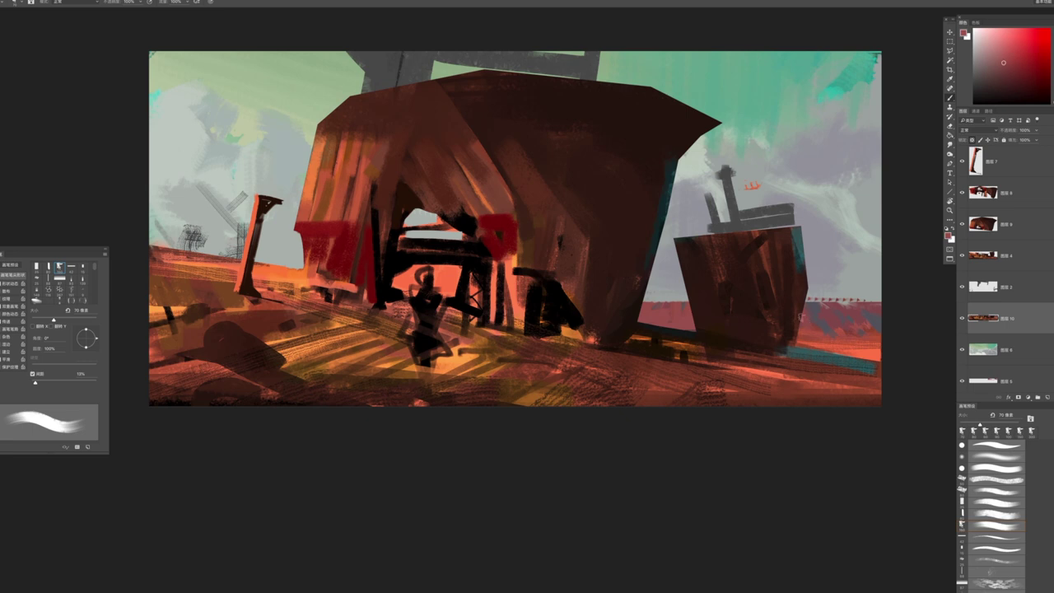
pyautogui.press(']')
pyautogui.keyDown('alt'); pyautogui.click(844, 346); pyautogui.keyUp('alt')
pyautogui.press(']')
pyautogui.keyDown('alt'); pyautogui.click(863, 350); pyautogui.keyUp('alt')
pyautogui.press(']')
pyautogui.press(']')
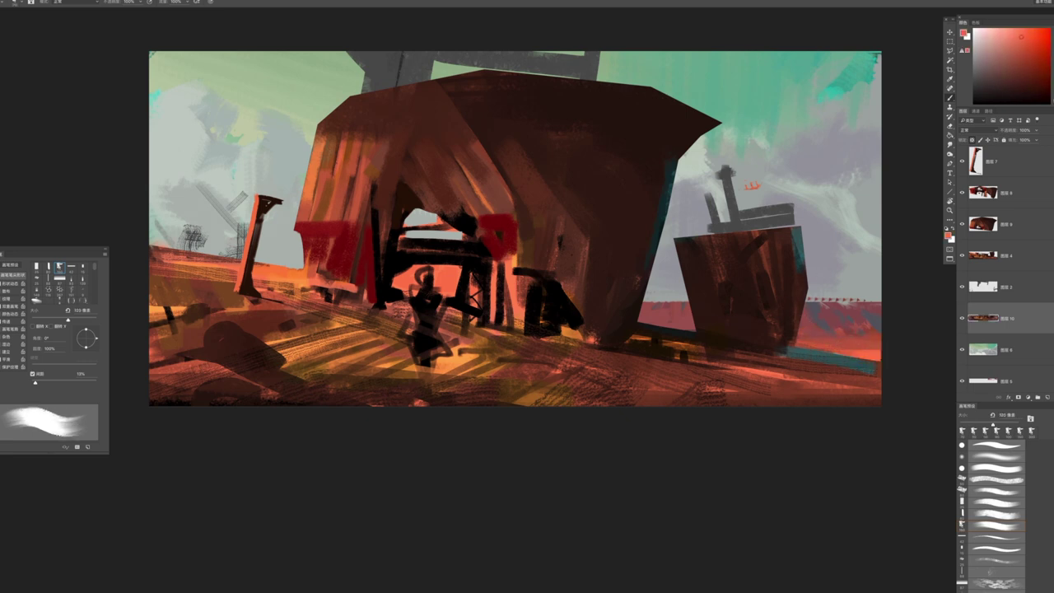
# Blend the lower part of the right-hand plain with sampled brownish-red tones, varying the brush size
pyautogui.keyDown('alt'); pyautogui.click(868, 344); pyautogui.keyUp('alt')
pyautogui.press(']')
pyautogui.press('[')
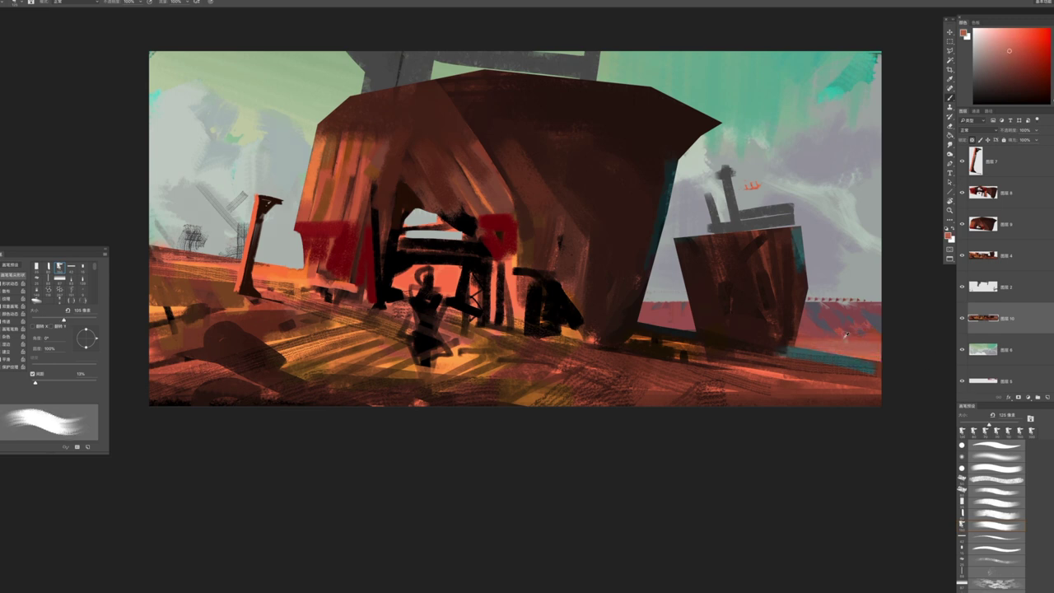
pyautogui.keyDown('alt'); pyautogui.click(819, 328); pyautogui.keyUp('alt')
pyautogui.press('[')
pyautogui.press('[')
pyautogui.press('[')
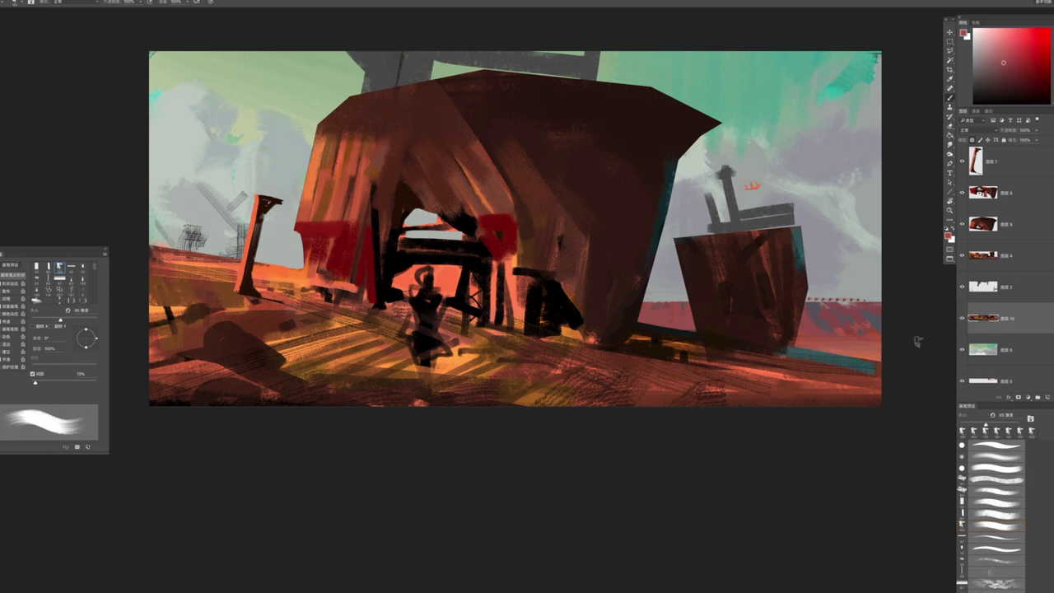
# Brush small muted pink-red strokes onto the distant plain on both sides of the small building
pyautogui.scroll(-5, 904, 331)
pyautogui.scroll(8, 865, 336)
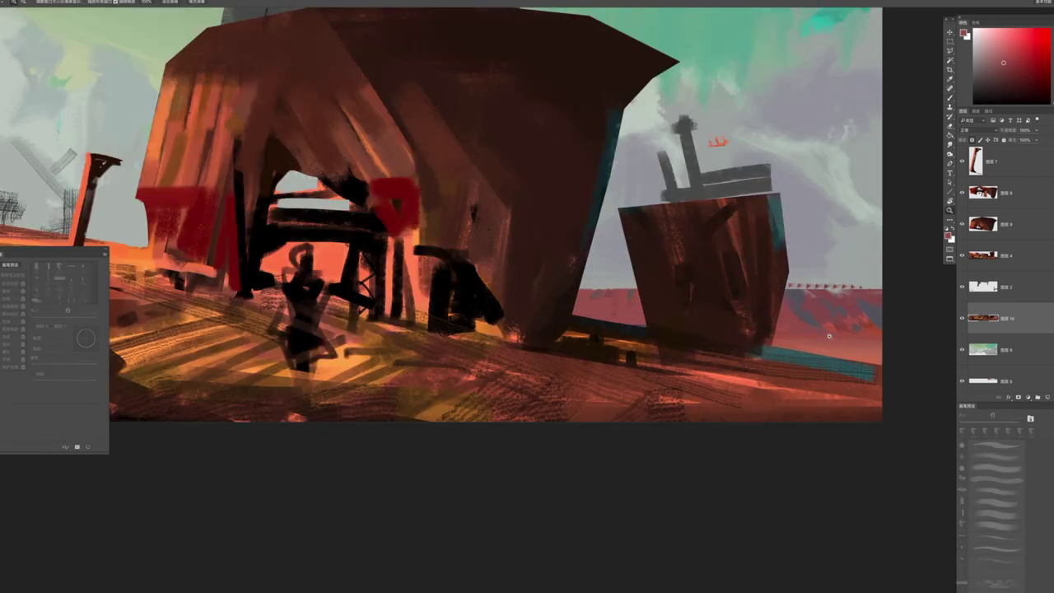
pyautogui.scroll(2, 800, 298)
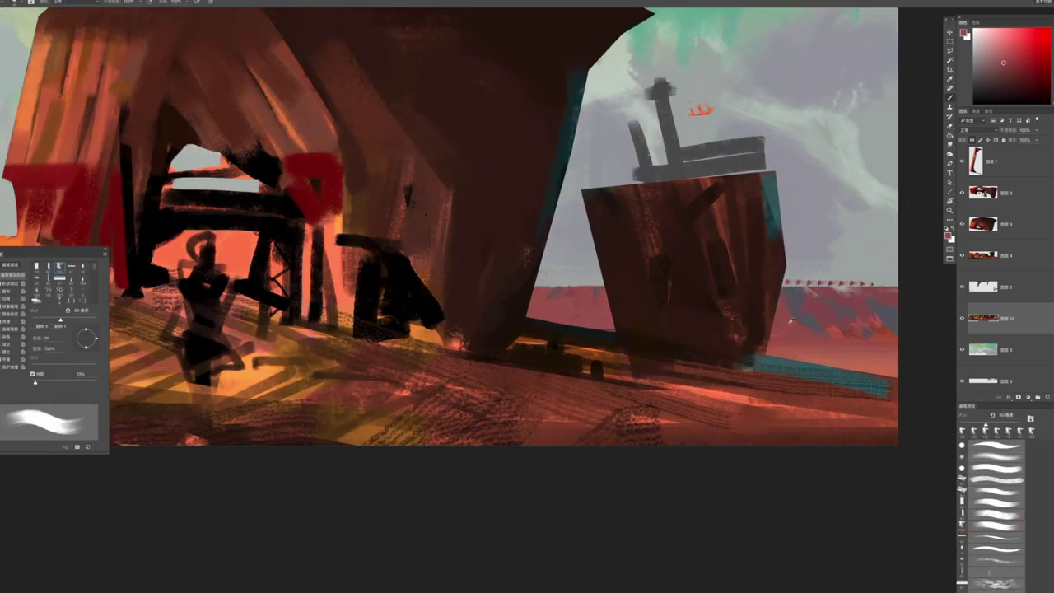
pyautogui.press('[')
pyautogui.press('[')
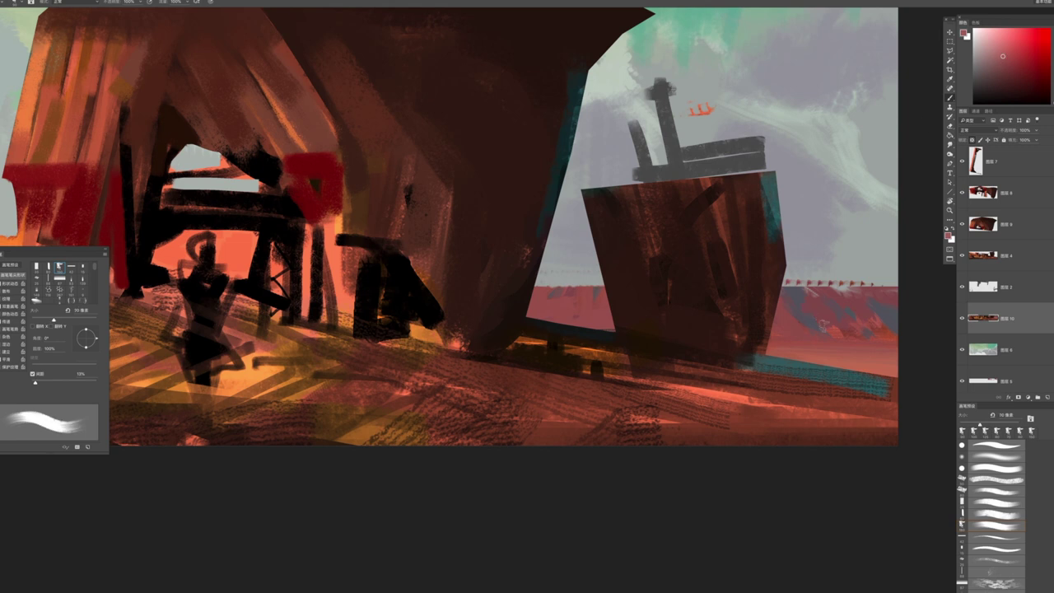
pyautogui.press(']')
pyautogui.press(']')
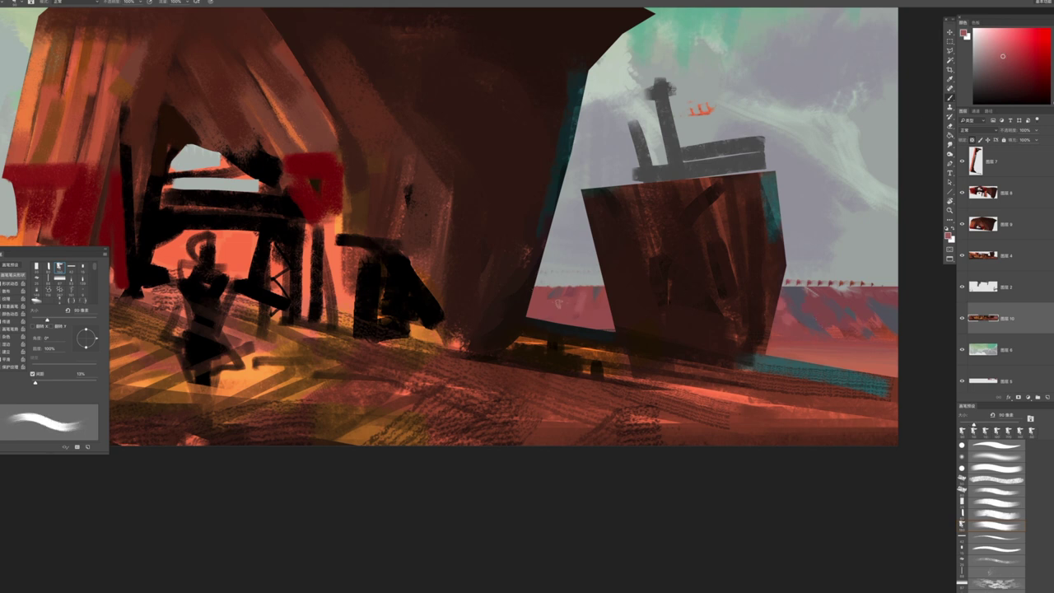
# Refine the horizon strip between the two buildings with fine pink-red strokes and add sampled blue-grey accents to the distant plain
pyautogui.press('[')
pyautogui.press('[')
pyautogui.press('[')
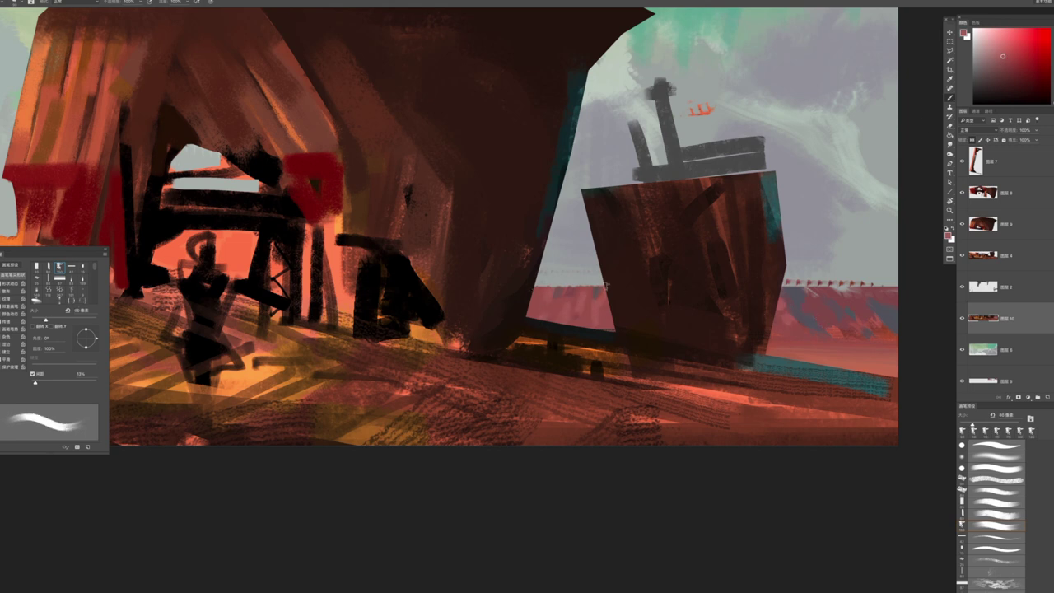
pyautogui.press(']')
pyautogui.press(']')
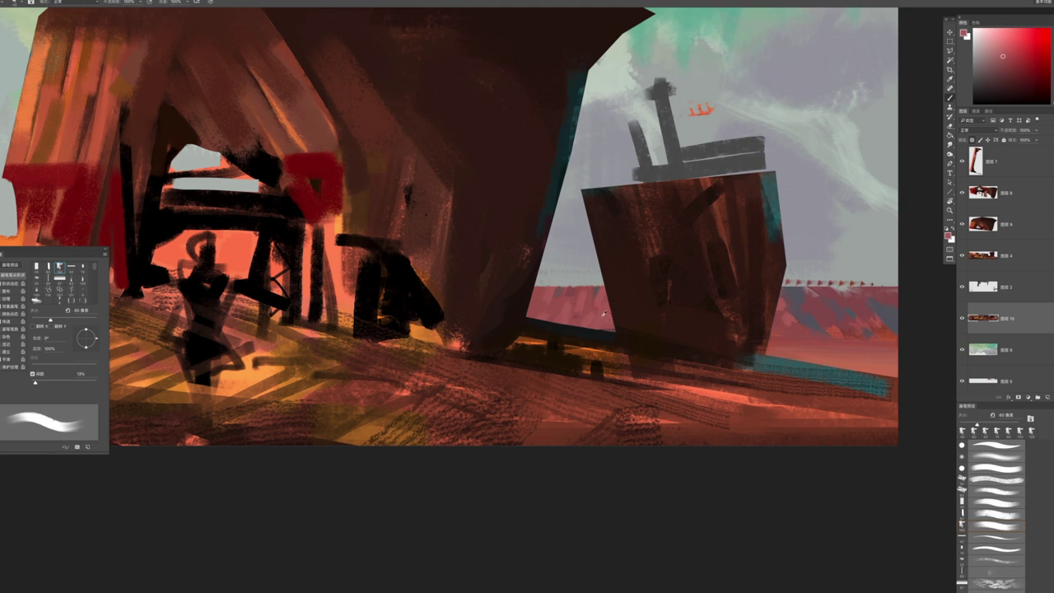
pyautogui.keyDown('alt'); pyautogui.click(798, 291); pyautogui.keyUp('alt')
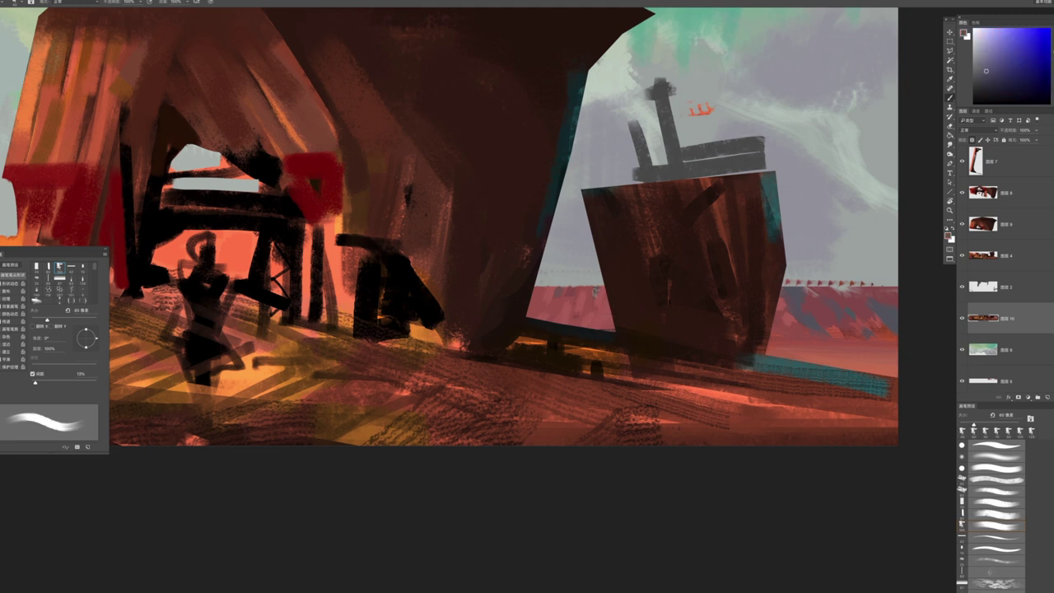
pyautogui.press(']')
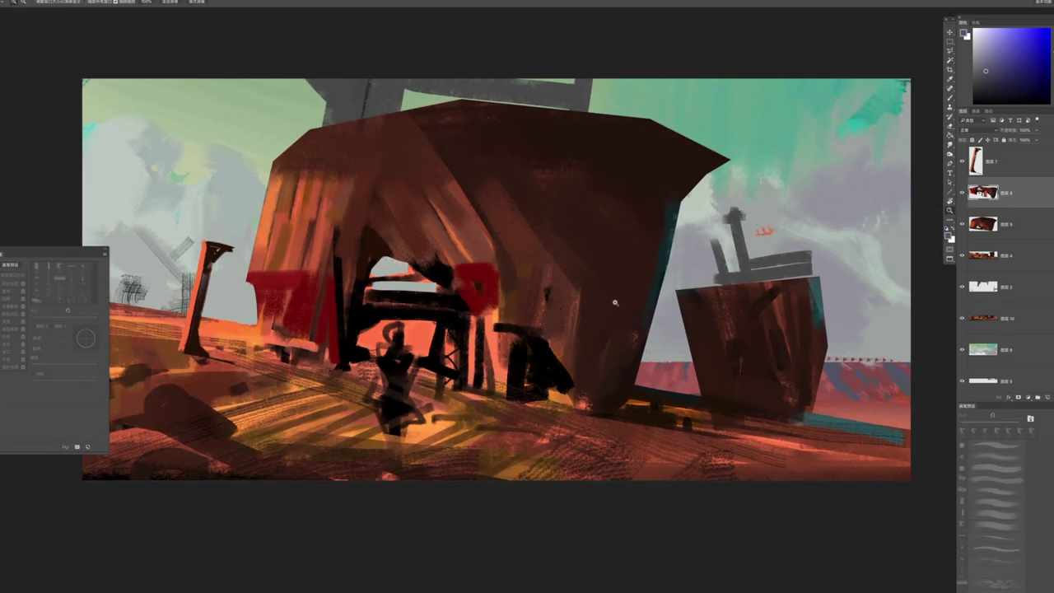
# On the entrance parts layer, paint a broad dark red band across the large building's wall above and right of the entrance
pyautogui.press(']')
pyautogui.press(']')
pyautogui.press(']')
pyautogui.press(']')
pyautogui.press(']')
pyautogui.press(']')
pyautogui.press(']')
pyautogui.press(']')
pyautogui.press(']')
pyautogui.press(']')
pyautogui.press(']')
pyautogui.press(']')
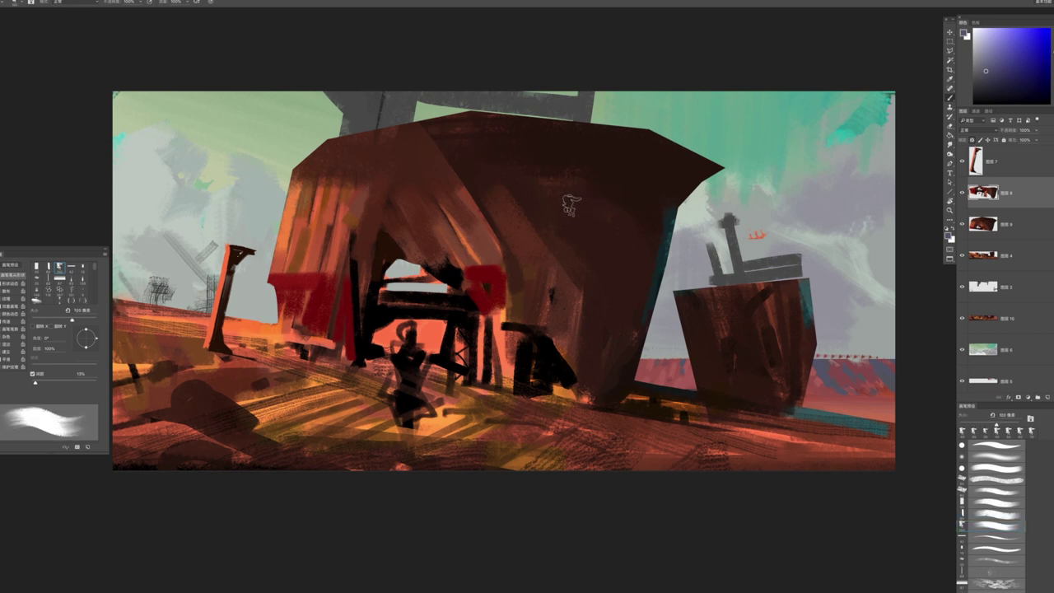
pyautogui.keyDown('alt'); pyautogui.click(549, 235); pyautogui.keyUp('alt')
pyautogui.press(']')
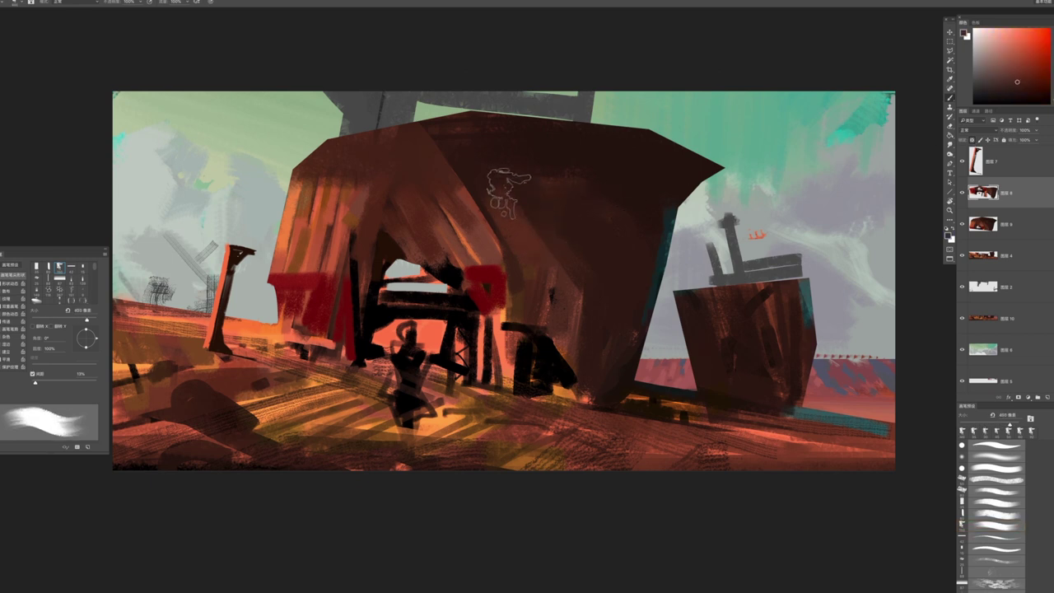
pyautogui.keyDown('alt'); pyautogui.click(494, 272); pyautogui.keyUp('alt')
pyautogui.moveTo(510, 243); pyautogui.dragTo(507, 284)
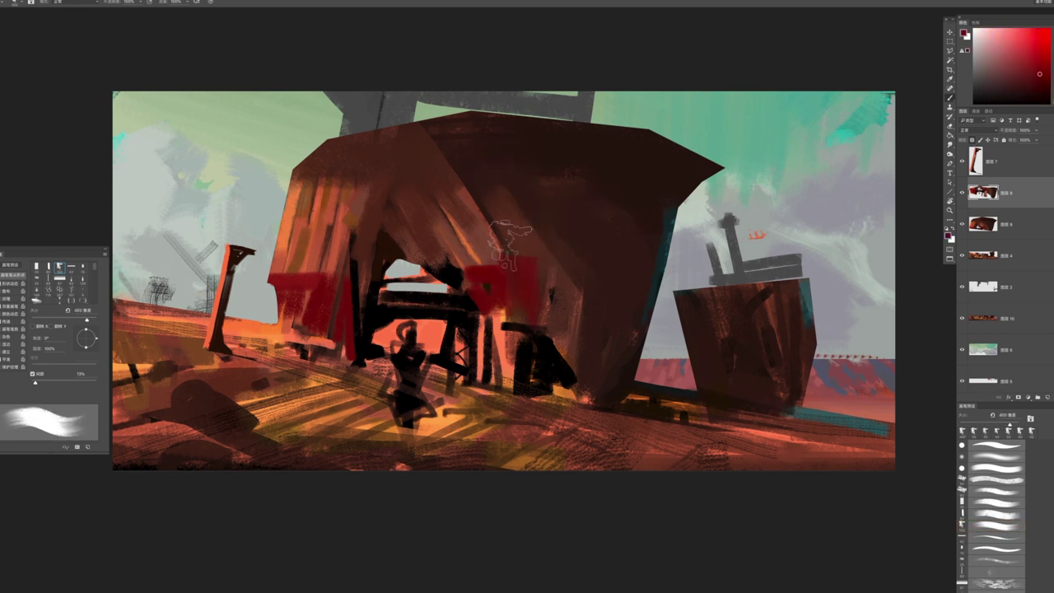
pyautogui.click(424, 244)
# Fill the panel left of the entrance with dark red and streak it with sampled orange tones
pyautogui.press('[')
pyautogui.moveTo(329, 247)
pyautogui.mouseDown()
pyautogui.moveTo(325, 284)
pyautogui.moveTo(292, 313)
pyautogui.mouseUp()
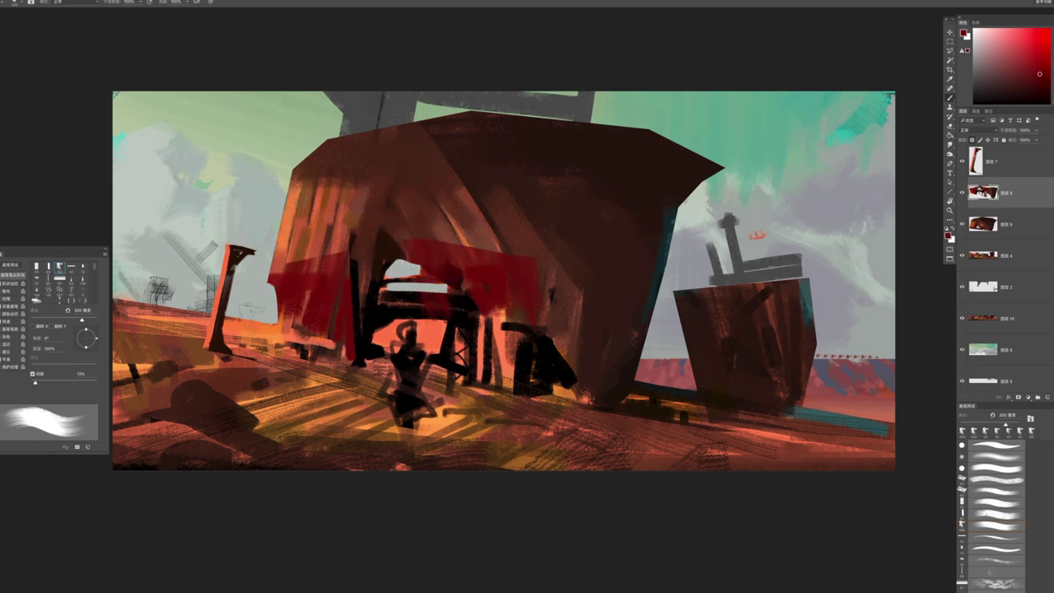
pyautogui.keyDown('alt'); pyautogui.click(275, 275); pyautogui.keyUp('alt')
pyautogui.moveTo(295, 305)
pyautogui.mouseDown()
pyautogui.moveTo(300, 342)
pyautogui.moveTo(314, 325)
pyautogui.moveTo(350, 323)
pyautogui.moveTo(347, 278)
pyautogui.moveTo(312, 260)
pyautogui.moveTo(337, 272)
pyautogui.moveTo(320, 350)
pyautogui.moveTo(333, 256)
pyautogui.moveTo(284, 309)
pyautogui.mouseUp()
pyautogui.keyDown('alt'); pyautogui.click(306, 302); pyautogui.keyUp('alt')
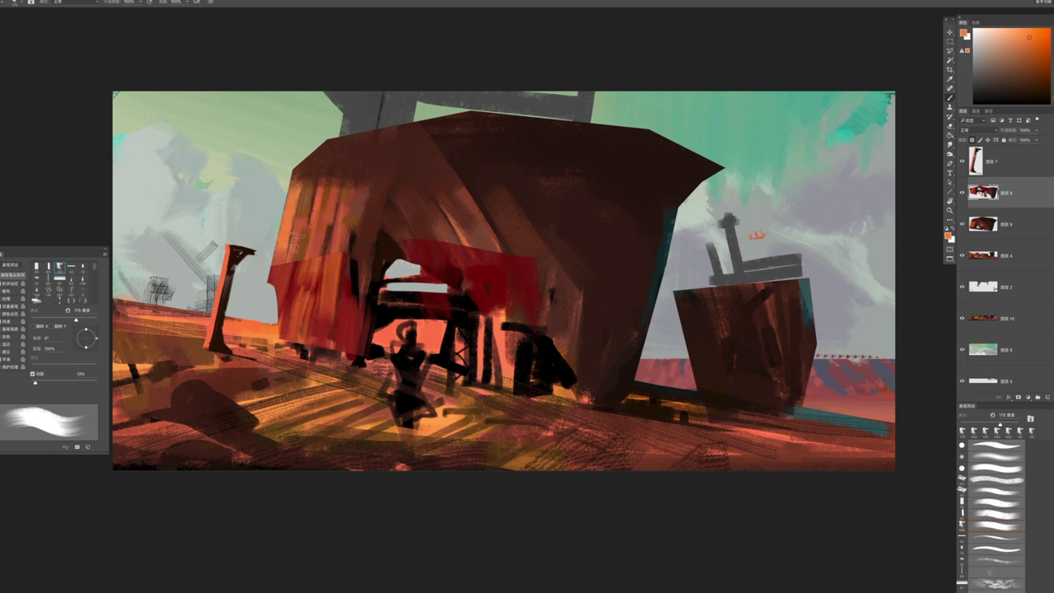
pyautogui.keyDown('alt'); pyautogui.click(317, 305); pyautogui.keyUp('alt')
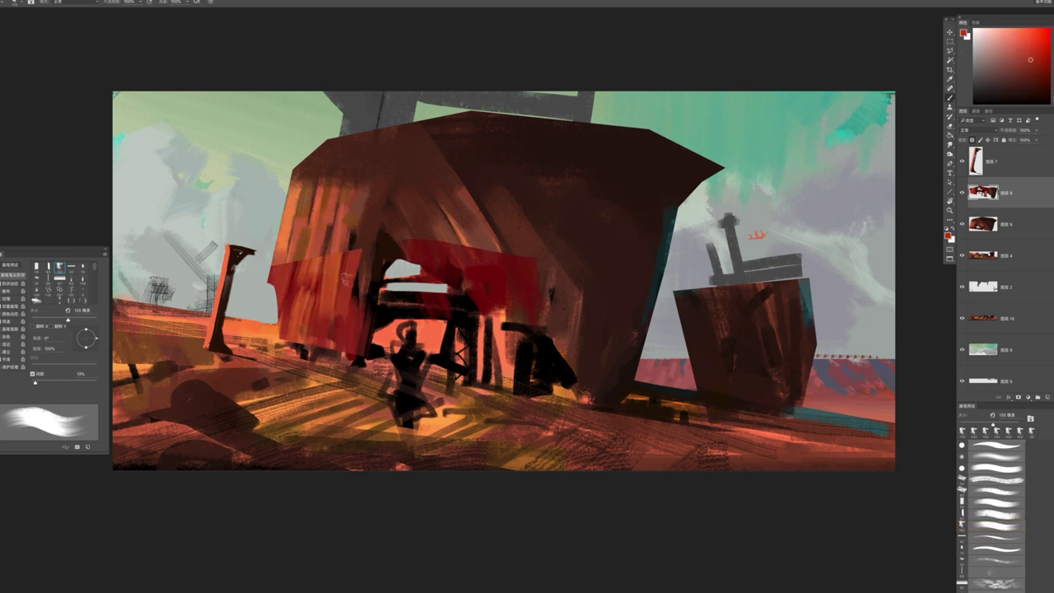
# Extend the left panel towards the entrance in sampled bright red and streak the same red over the band above the entrance
pyautogui.press(']')
pyautogui.press(']')
pyautogui.press(']')
pyautogui.press(']')
pyautogui.press(']')
pyautogui.moveTo(367, 248); pyautogui.dragTo(352, 329)
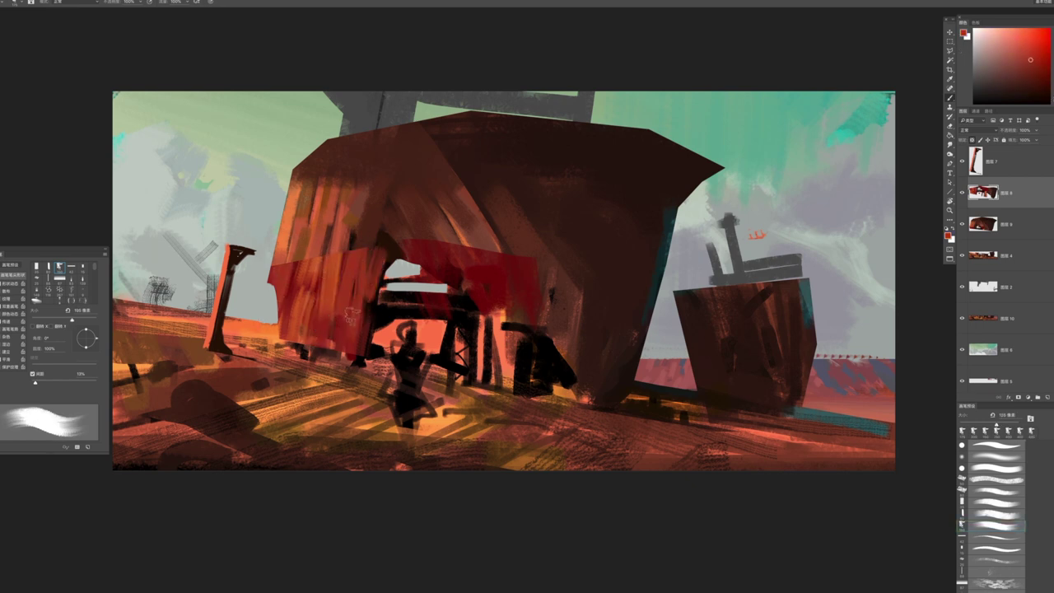
pyautogui.press(']')
pyautogui.press(']')
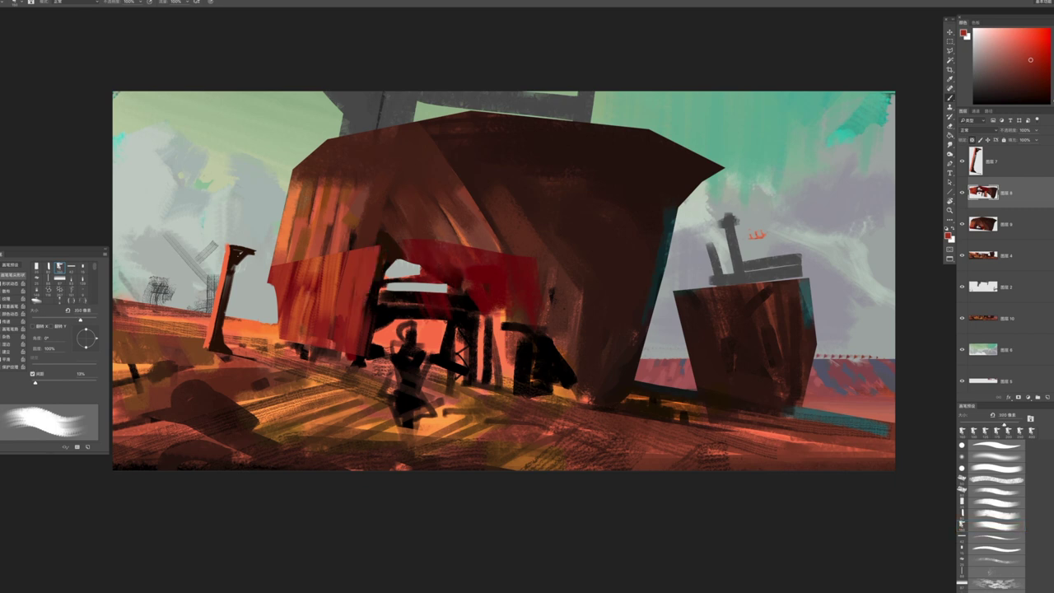
pyautogui.moveTo(469, 231)
pyautogui.mouseDown()
pyautogui.moveTo(498, 284)
pyautogui.moveTo(457, 272)
pyautogui.mouseUp()
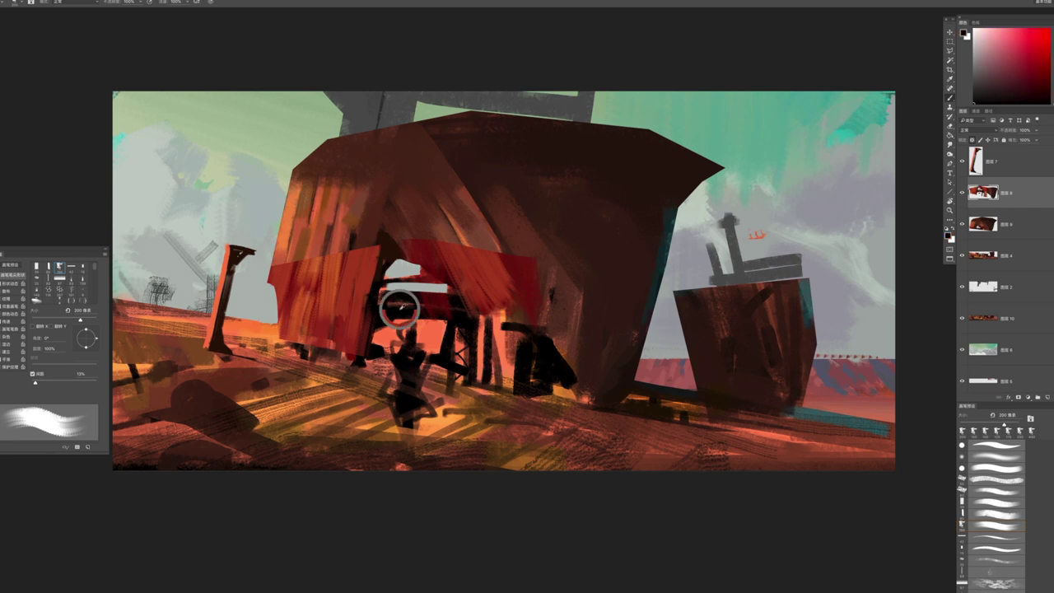
# Sample a dark brown beside the entrance and repaint the entrance's crossbeam, posts and right-hand support with it
pyautogui.keyDown('alt'); pyautogui.click(466, 334); pyautogui.keyUp('alt')
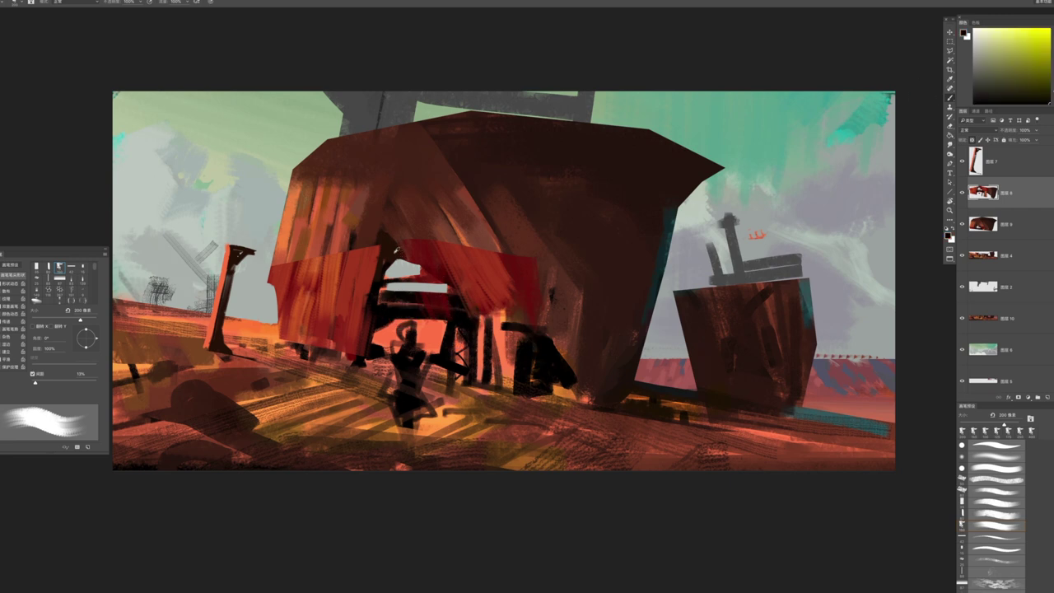
pyautogui.keyDown('alt'); pyautogui.click(398, 250); pyautogui.keyUp('alt')
pyautogui.moveTo(418, 260); pyautogui.dragTo(375, 329)
pyautogui.moveTo(378, 280); pyautogui.dragTo(416, 329)
pyautogui.moveTo(420, 275); pyautogui.dragTo(456, 364)
pyautogui.moveTo(454, 312)
pyautogui.mouseDown()
pyautogui.moveTo(468, 335)
pyautogui.moveTo(442, 371)
pyautogui.mouseUp()
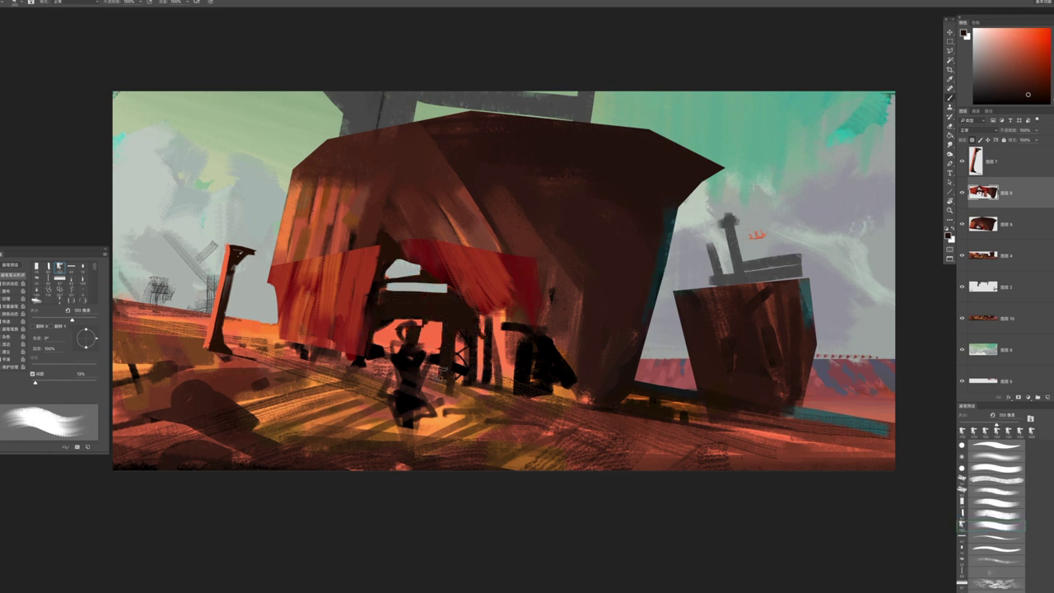
pyautogui.moveTo(398, 328); pyautogui.dragTo(406, 319)
pyautogui.moveTo(486, 325)
pyautogui.mouseDown()
pyautogui.moveTo(499, 385)
pyautogui.moveTo(484, 330)
pyautogui.mouseUp()
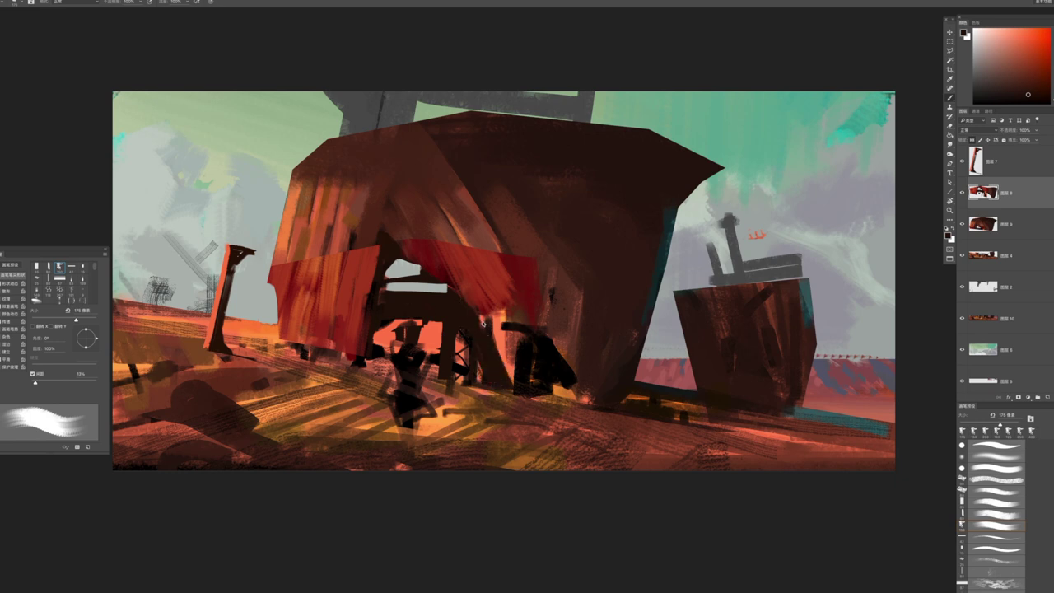
# Compare the entrance with and without the latest dark strokes and check the whole composition at a reduced size
pyautogui.hotkey('ctrl', 'z')
pyautogui.hotkey('ctrl', 'z')
pyautogui.hotkey('ctrl', 'shift', 'z')
pyautogui.hotkey('ctrl', 'z')
pyautogui.hotkey('ctrl', 'shift', 'z')
pyautogui.press('z')
pyautogui.scroll(-5, 494, 391)
pyautogui.scroll(3, 492, 389)
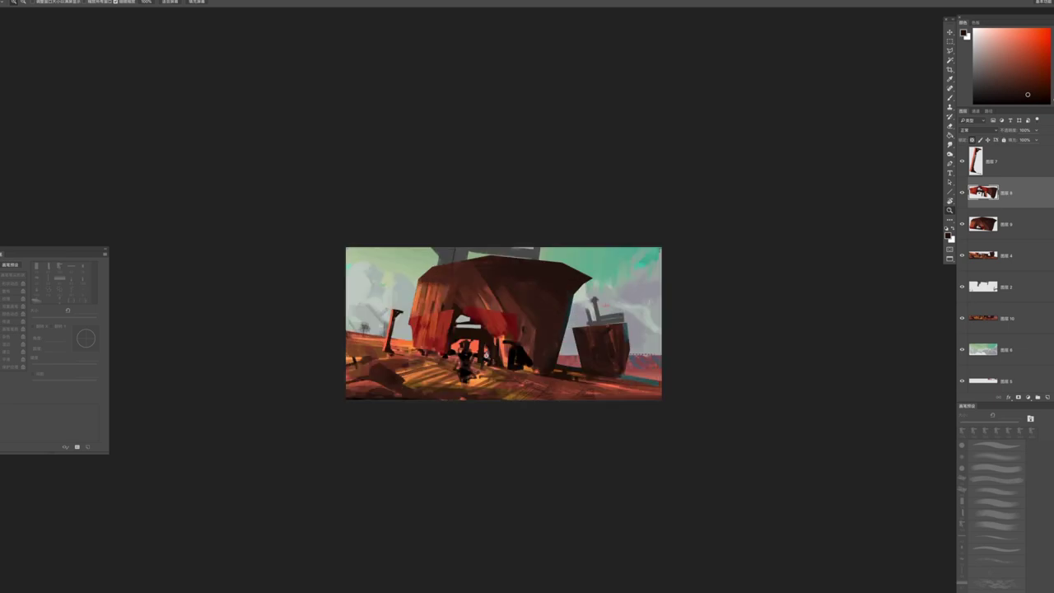
pyautogui.scroll(3, 488, 359)
pyautogui.press('b')
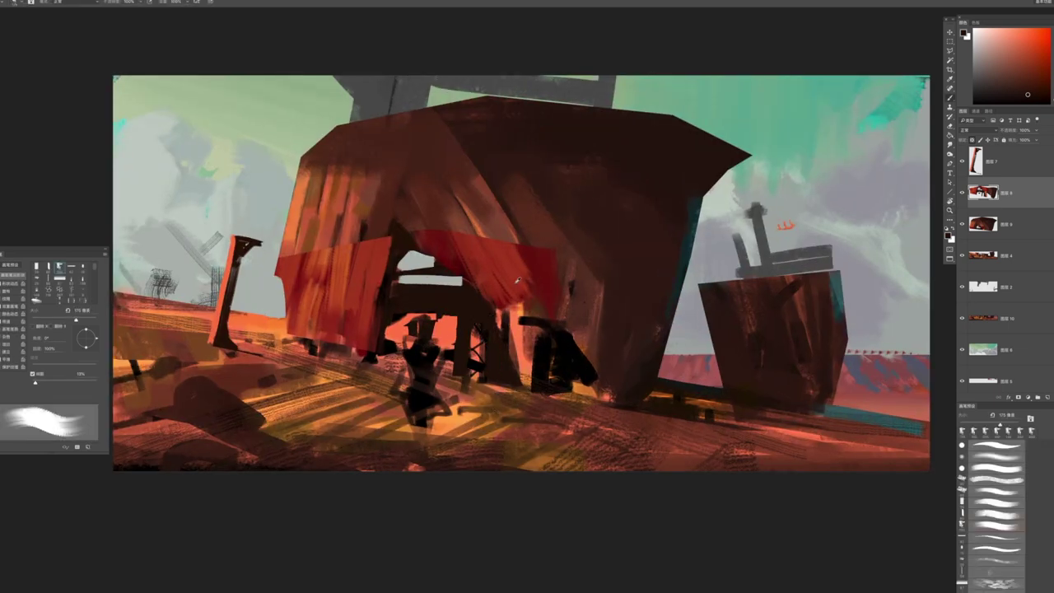
# Cover the bright orange gap between the entrance's right-hand support and the black shape with sampled dark red-brown strokes
pyautogui.keyDown('alt'); pyautogui.click(512, 300); pyautogui.keyUp('alt')
pyautogui.keyDown('alt'); pyautogui.click(532, 297); pyautogui.keyUp('alt')
pyautogui.moveTo(527, 412); pyautogui.dragTo(519, 279)
pyautogui.moveTo(514, 376); pyautogui.dragTo(513, 305)
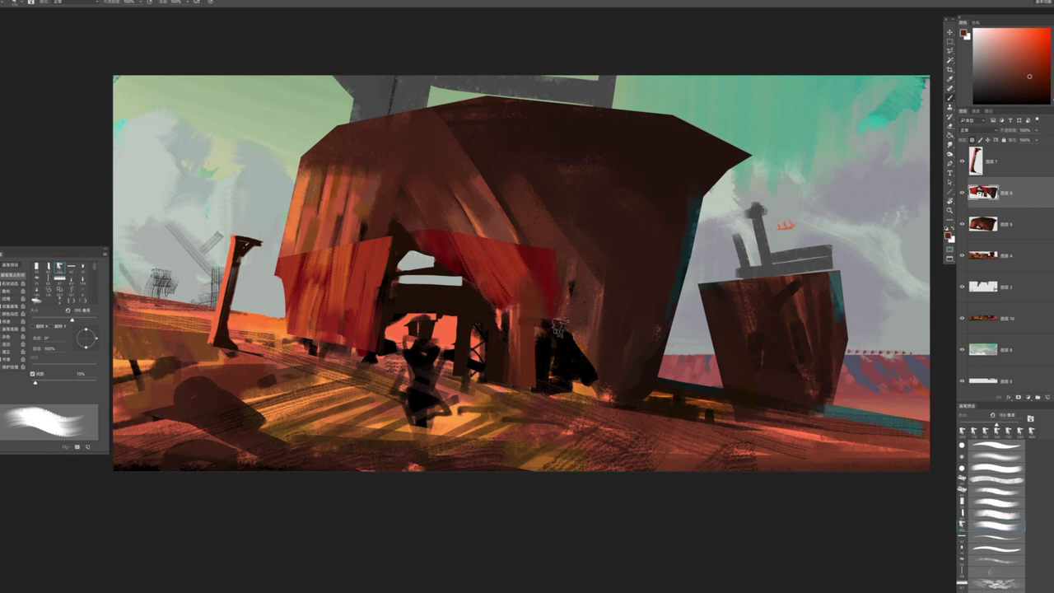
# Extend the red panel right of the entrance across the black shape to the hull's lower corner with sampled reds
pyautogui.keyDown('alt'); pyautogui.click(539, 276); pyautogui.keyUp('alt')
pyautogui.moveTo(568, 346); pyautogui.dragTo(552, 255)
pyautogui.moveTo(589, 362); pyautogui.dragTo(577, 276)
pyautogui.moveTo(586, 383)
pyautogui.mouseDown()
pyautogui.moveTo(578, 273)
pyautogui.moveTo(600, 277)
pyautogui.mouseUp()
pyautogui.keyDown('alt'); pyautogui.click(516, 312); pyautogui.keyUp('alt')
pyautogui.moveTo(518, 371); pyautogui.dragTo(510, 272)
pyautogui.keyDown('alt'); pyautogui.click(553, 276); pyautogui.keyUp('alt')
pyautogui.moveTo(517, 362); pyautogui.dragTo(508, 303)
pyautogui.moveTo(597, 346); pyautogui.dragTo(586, 279)
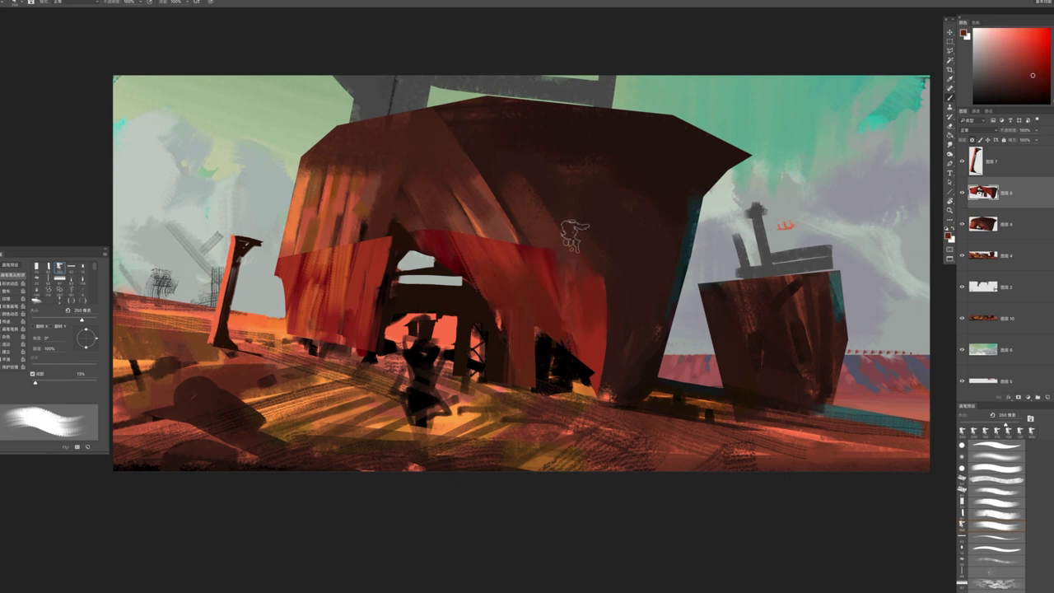
pyautogui.keyDown('alt'); pyautogui.click(624, 312); pyautogui.keyUp('alt')
pyautogui.moveTo(603, 399)
pyautogui.mouseDown()
pyautogui.moveTo(602, 329)
pyautogui.moveTo(528, 376)
pyautogui.moveTo(565, 354)
pyautogui.mouseUp()
# Switch to the upper hull layer and streak sampled orange tones along its edge above the right-hand red panel
pyautogui.press('z')
pyautogui.press('b')
pyautogui.keyDown('ctrl'); pyautogui.click(507, 329); pyautogui.keyUp('ctrl')
pyautogui.keyDown('alt'); pyautogui.click(521, 318); pyautogui.keyUp('alt')
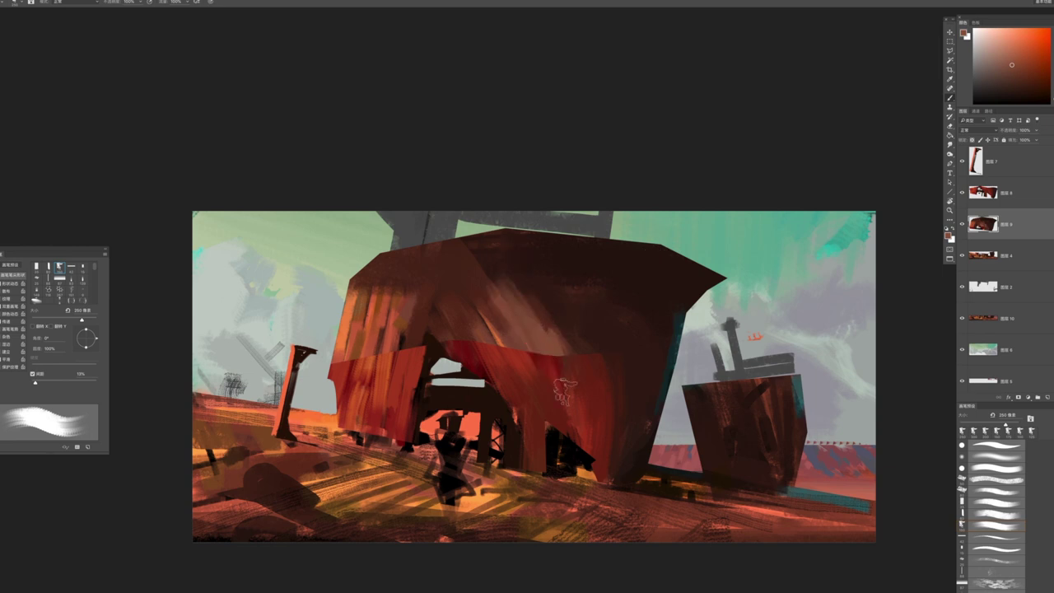
pyautogui.keyDown('alt'); pyautogui.click(349, 317); pyautogui.keyUp('alt')
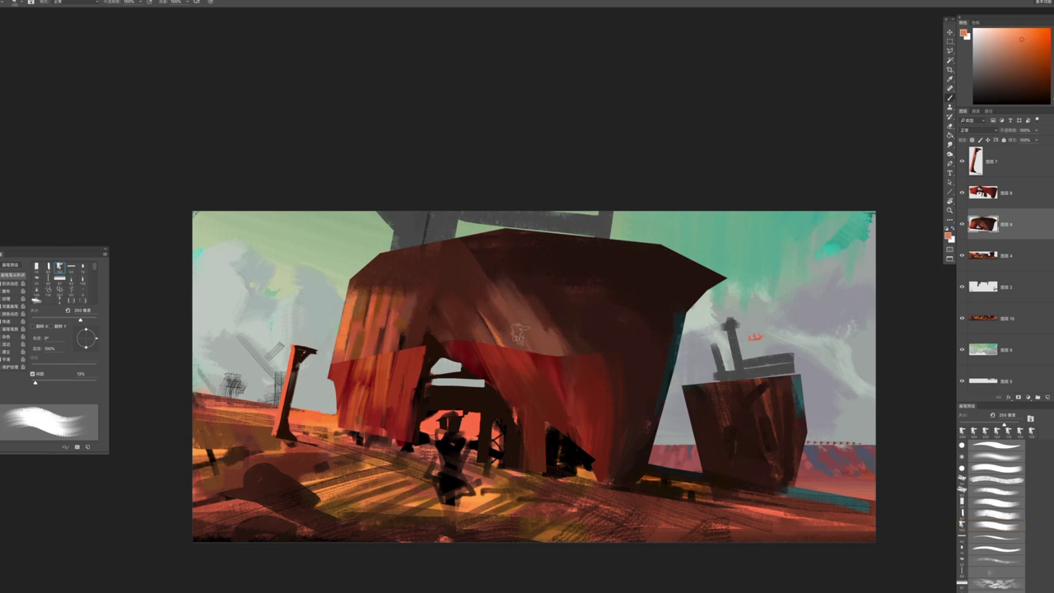
# Sample a red-brown from the hull and brush broad slanted strokes of it across the upper hull's middle facet
pyautogui.keyDown('alt'); pyautogui.click(523, 329); pyautogui.keyUp('alt')
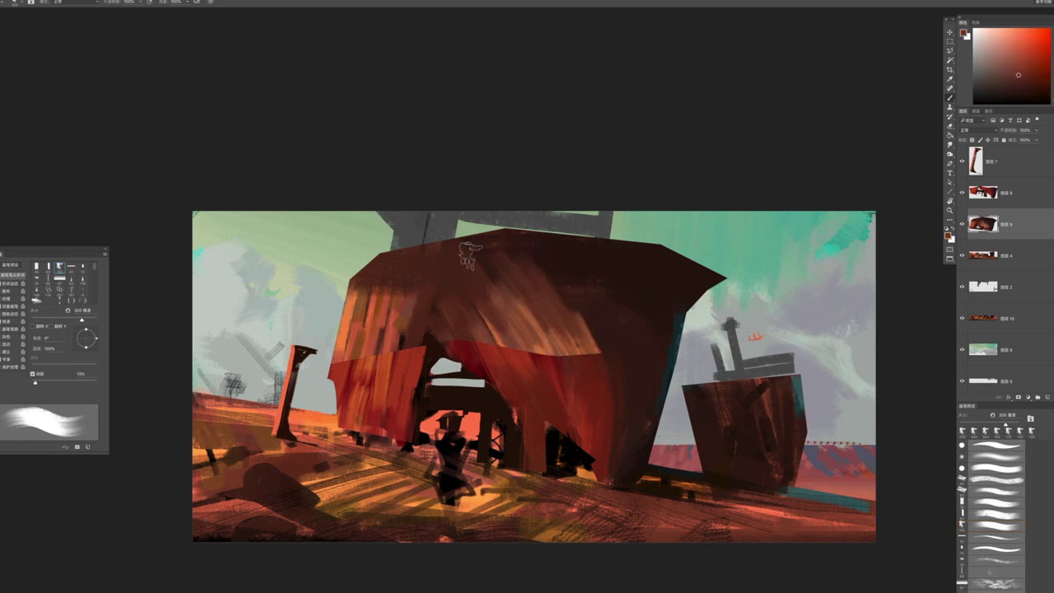
pyautogui.press(']')
pyautogui.press(']')
pyautogui.press(']')
pyautogui.press(']')
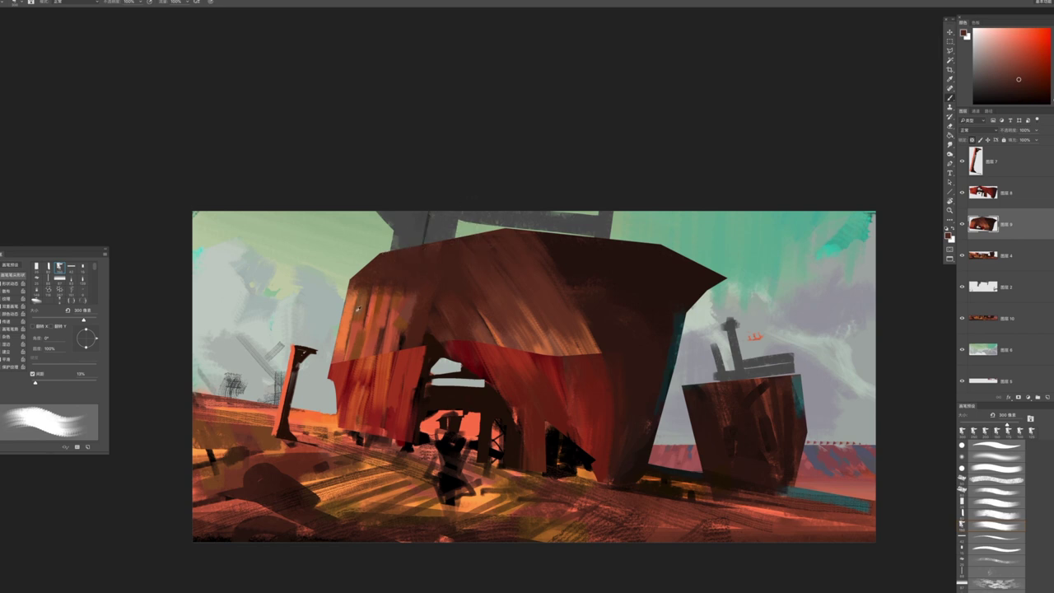
# Repaint the dark upper corner of the hull's left facet with orange-brown strokes sampled from that facet
pyautogui.keyDown('alt'); pyautogui.click(347, 302); pyautogui.keyUp('alt')
pyautogui.moveTo(356, 292)
pyautogui.mouseDown()
pyautogui.moveTo(398, 240)
pyautogui.moveTo(409, 248)
pyautogui.mouseUp()
pyautogui.keyDown('alt'); pyautogui.click(410, 251); pyautogui.keyUp('alt')
pyautogui.press('[')
pyautogui.press('[')
pyautogui.press('[')
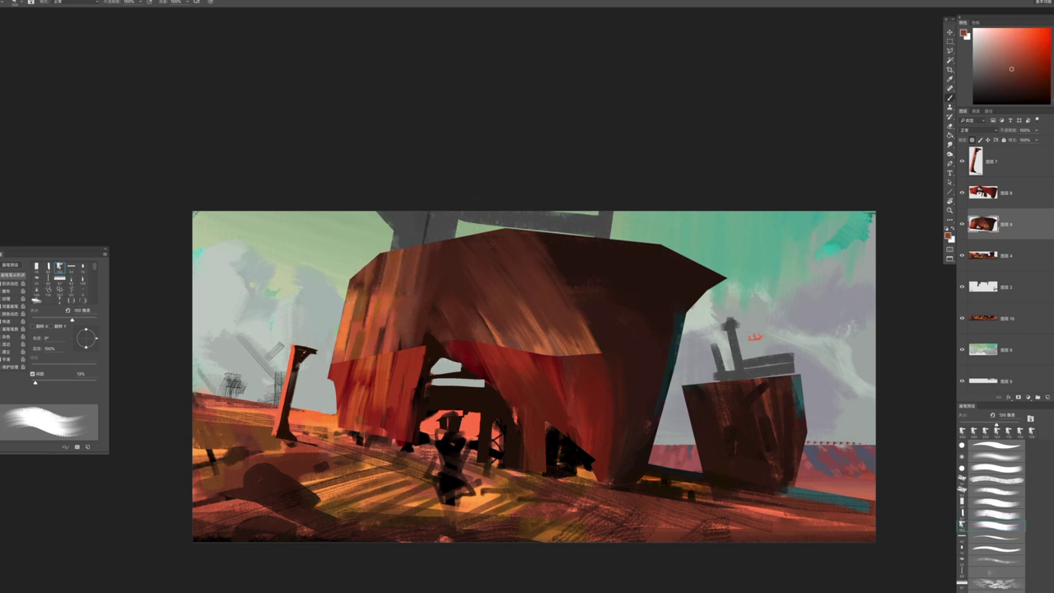
# Lighten the strip between the hull's left and middle facets with a larger brush in sampled brown
pyautogui.press(']')
pyautogui.press(']')
pyautogui.press(']')
pyautogui.press(']')
pyautogui.keyDown('alt'); pyautogui.click(447, 249); pyautogui.keyUp('alt')
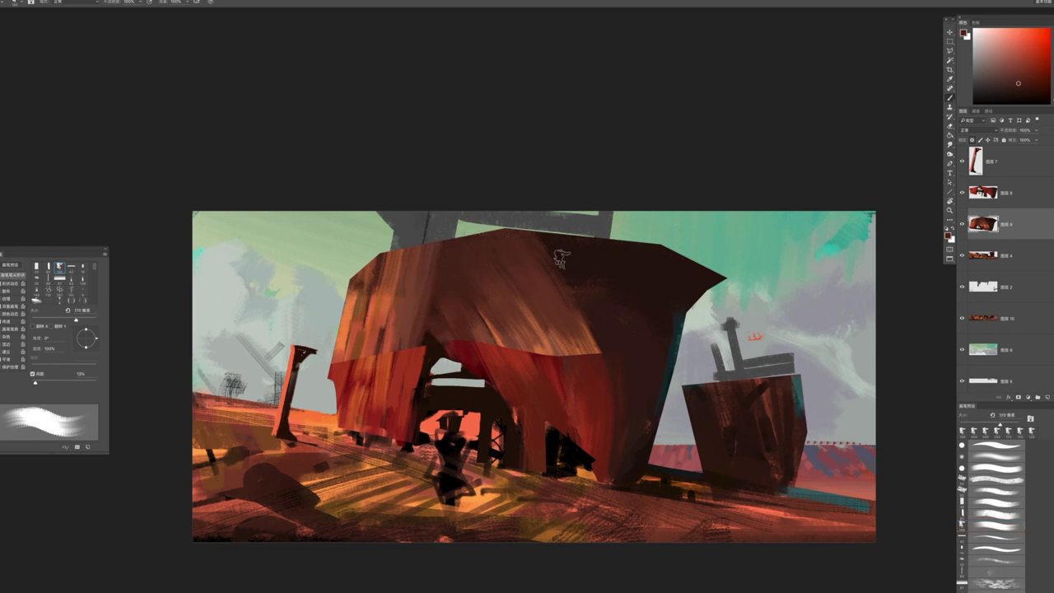
# Sample a dark brown and cover the upper hull's right-hand facet with very broad fanning strokes of it
pyautogui.keyDown('alt'); pyautogui.click(605, 296); pyautogui.keyUp('alt')
pyautogui.press(']')
pyautogui.press(']')
pyautogui.press(']')
pyautogui.press(']')
pyautogui.press(']')
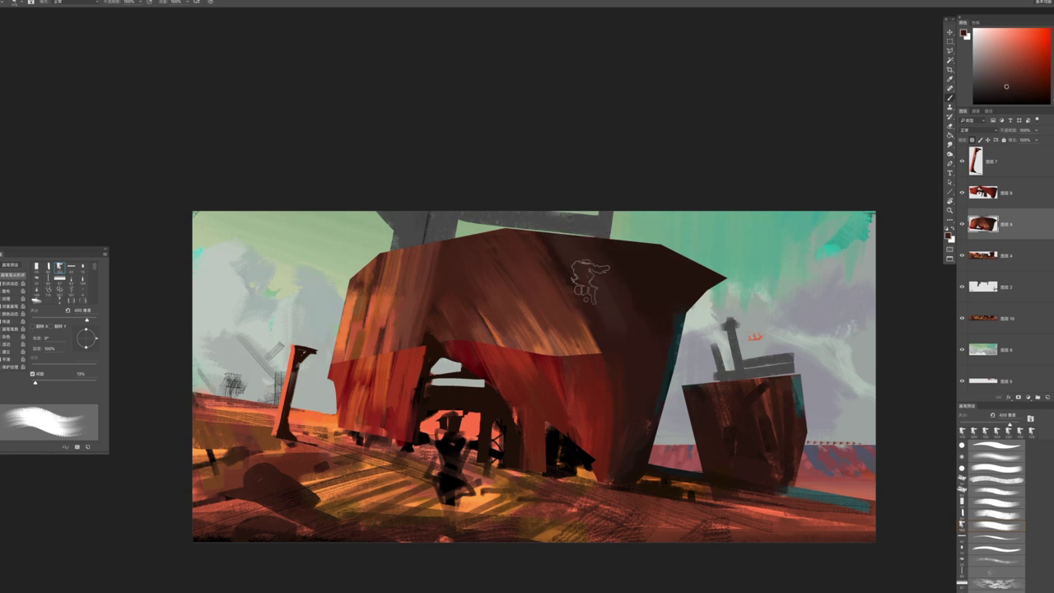
pyautogui.press(']')
pyautogui.press(']')
pyautogui.press(']')
pyautogui.press(']')
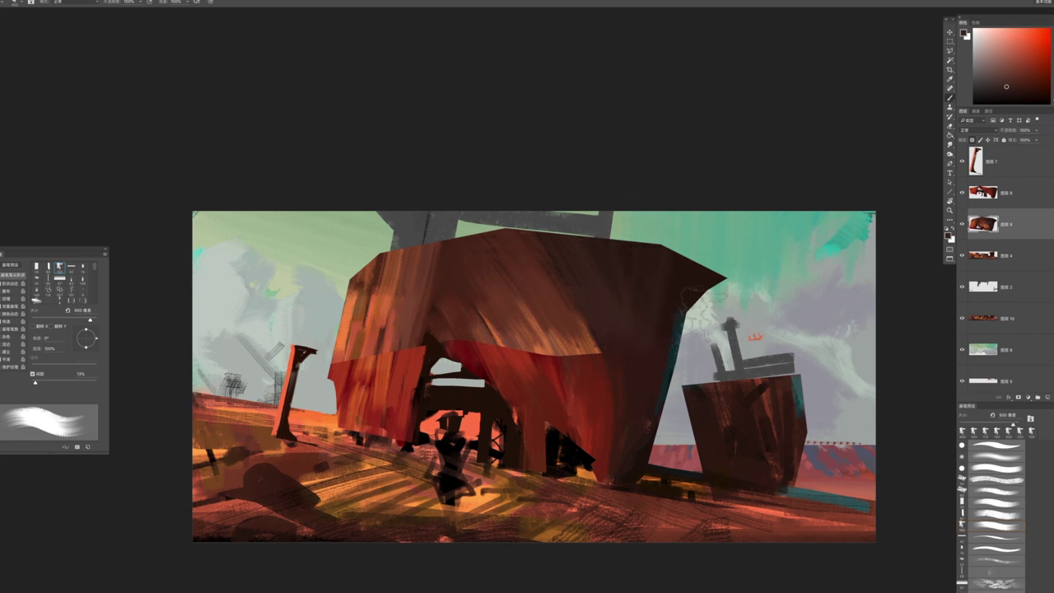
pyautogui.moveTo(623, 305)
pyautogui.mouseDown()
pyautogui.moveTo(568, 462)
pyautogui.moveTo(604, 487)
pyautogui.moveTo(683, 487)
pyautogui.mouseUp()
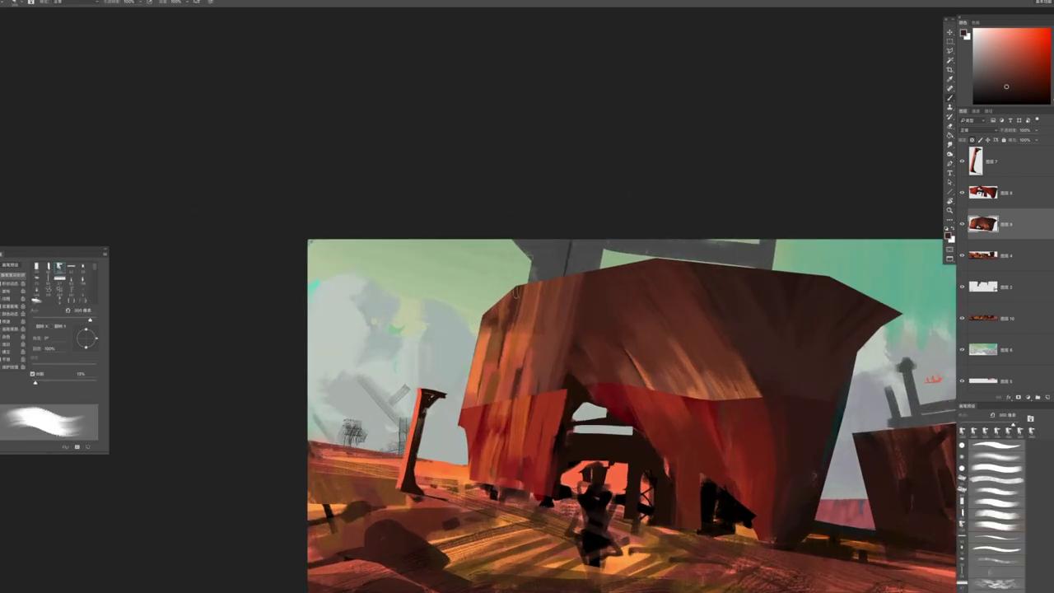
# Sample orange from the hull's left facet and brush long downward strokes of it over that facet
pyautogui.keyDown('alt'); pyautogui.click(486, 332); pyautogui.keyUp('alt')
pyautogui.moveTo(493, 287); pyautogui.dragTo(491, 375)
pyautogui.moveTo(548, 333); pyautogui.dragTo(492, 300)
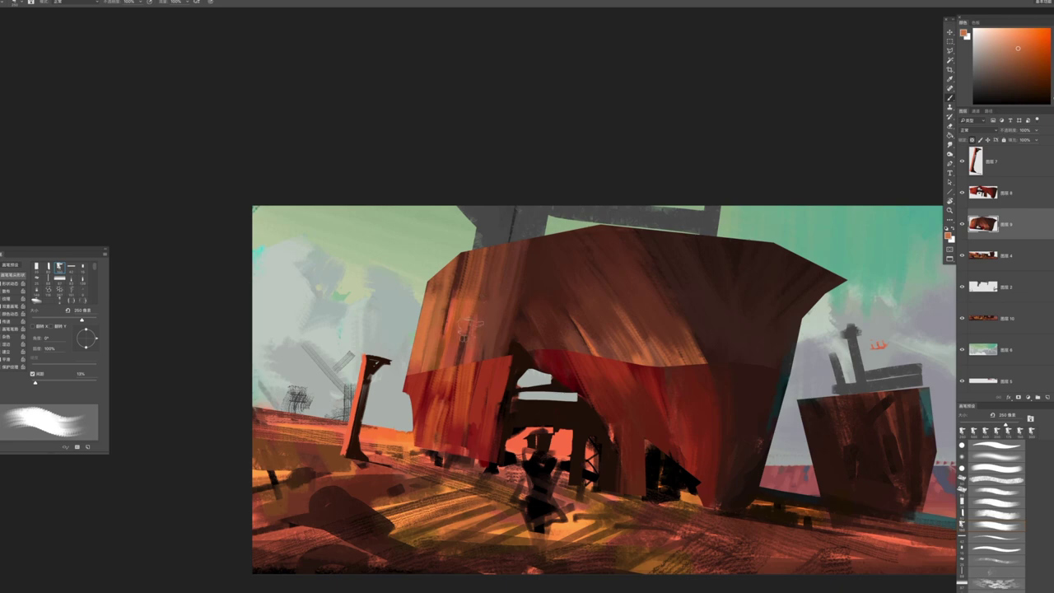
pyautogui.press('[')
# Choose a textured streaky brush and draw long orange strokes down the hull's left facet to its inner edge
pyautogui.rightClick(856, 330)
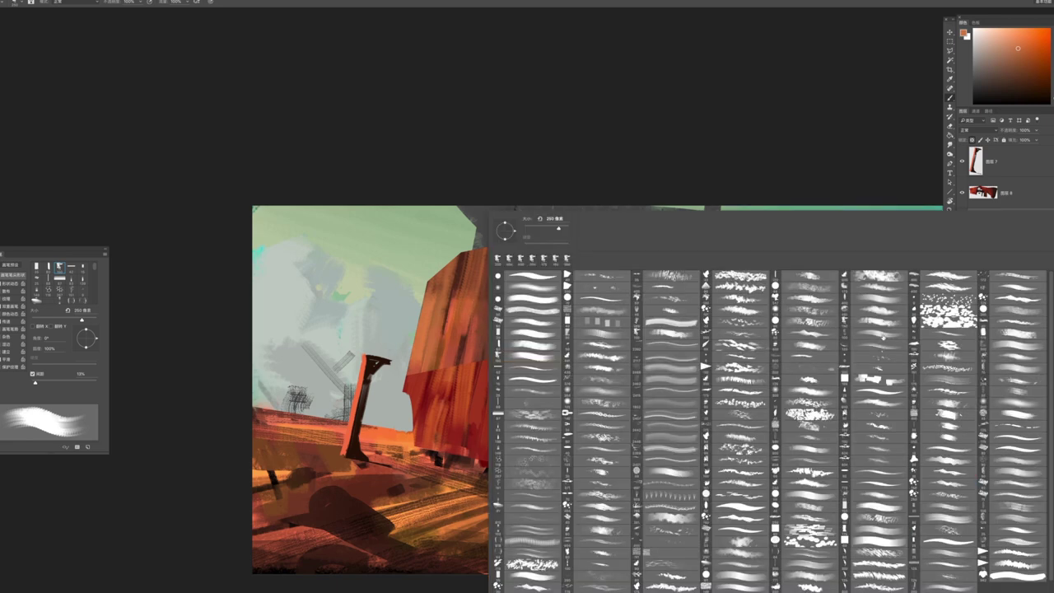
pyautogui.doubleClick(884, 336)
pyautogui.moveTo(437, 317); pyautogui.dragTo(421, 370)
pyautogui.moveTo(456, 256); pyautogui.dragTo(424, 387)
pyautogui.moveTo(441, 303); pyautogui.dragTo(416, 378)
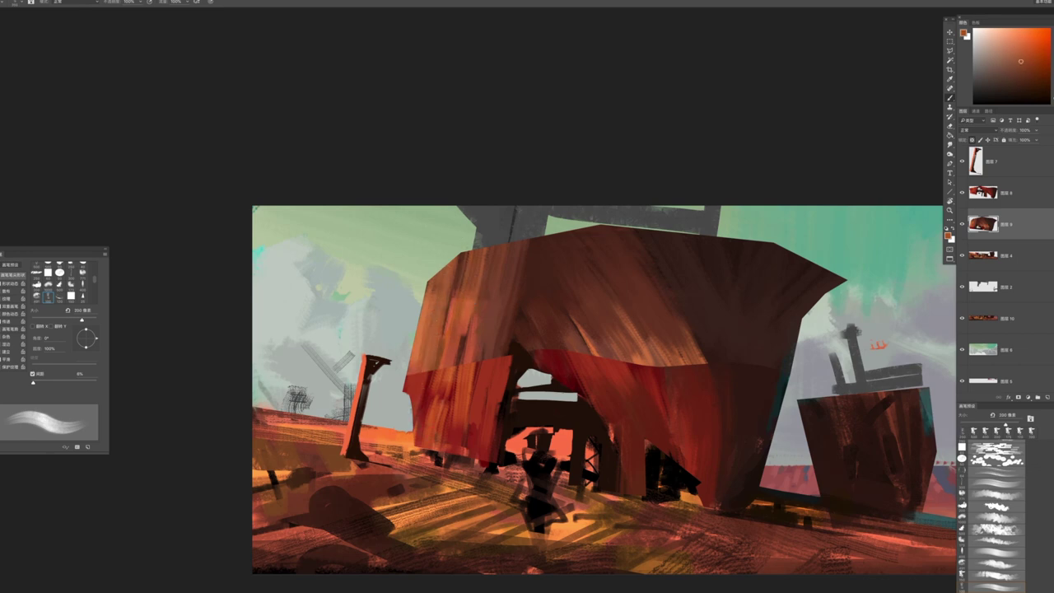
pyautogui.moveTo(498, 270); pyautogui.dragTo(490, 296)
pyautogui.moveTo(502, 248)
pyautogui.mouseDown()
pyautogui.moveTo(460, 365)
pyautogui.moveTo(489, 284)
pyautogui.moveTo(492, 306)
pyautogui.mouseUp()
pyautogui.moveTo(503, 267)
pyautogui.mouseDown()
pyautogui.moveTo(473, 379)
pyautogui.moveTo(477, 362)
pyautogui.mouseUp()
pyautogui.moveTo(505, 246); pyautogui.dragTo(473, 379)
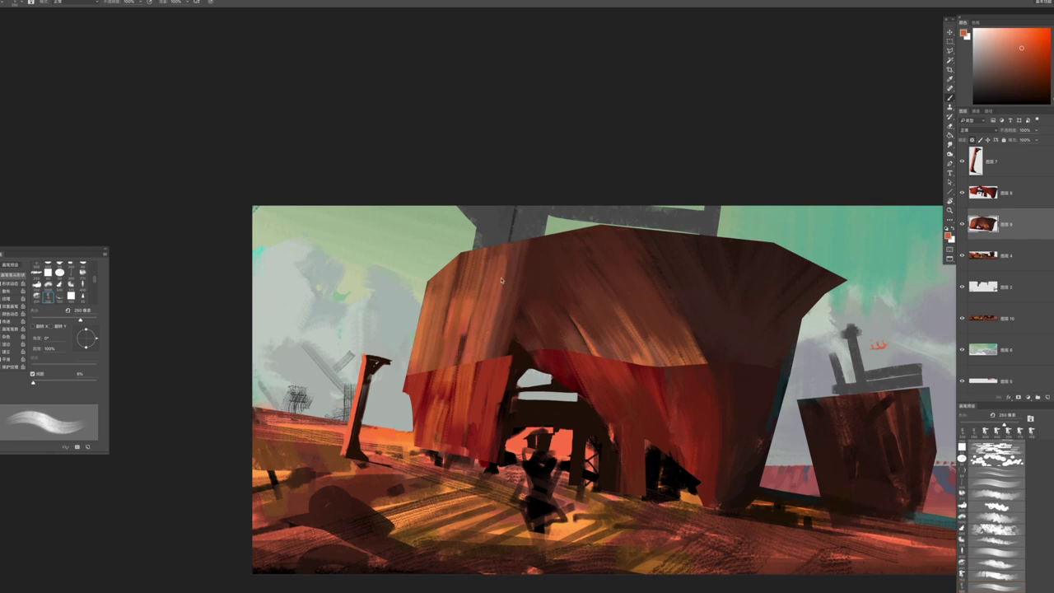
pyautogui.moveTo(498, 308); pyautogui.dragTo(473, 276)
# Switch to the red panel layer and paint the left panel's edge beside the entrance with sampled dark brown
pyautogui.hotkey('alt', ']')
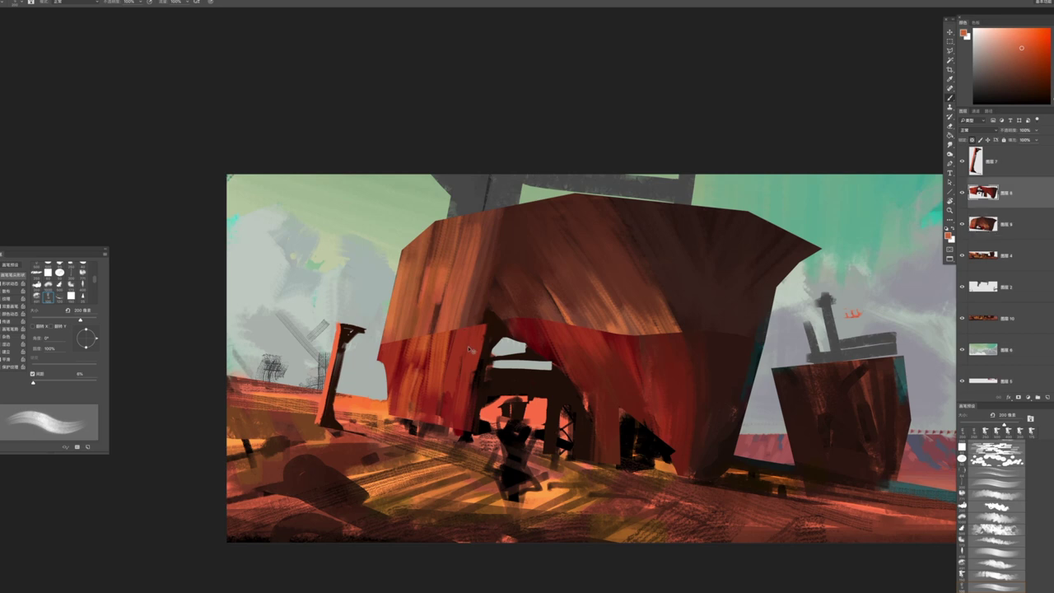
pyautogui.keyDown('alt'); pyautogui.click(494, 329); pyautogui.keyUp('alt')
pyautogui.press('[')
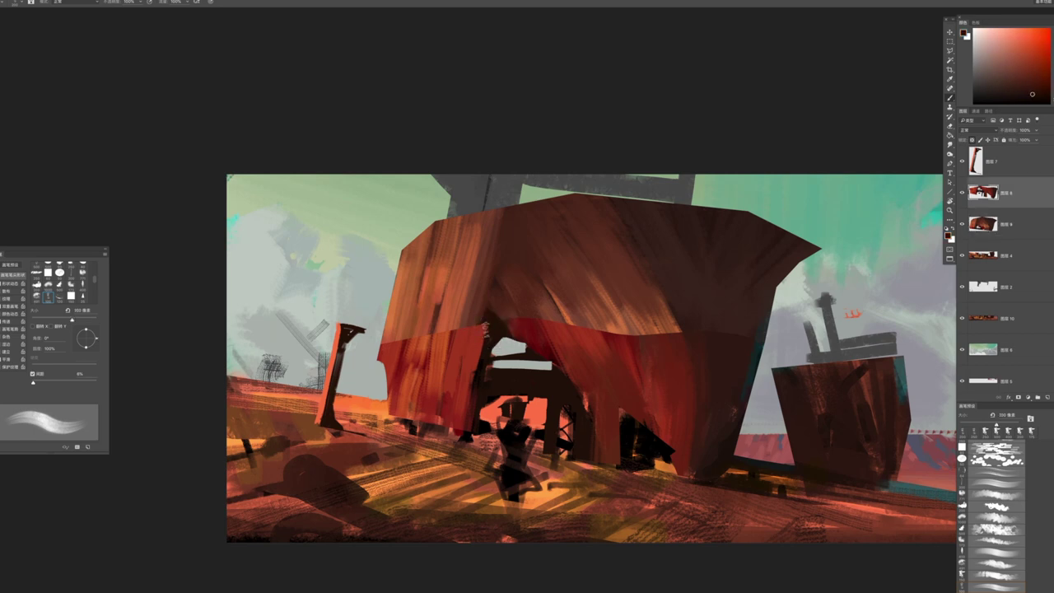
pyautogui.press(']')
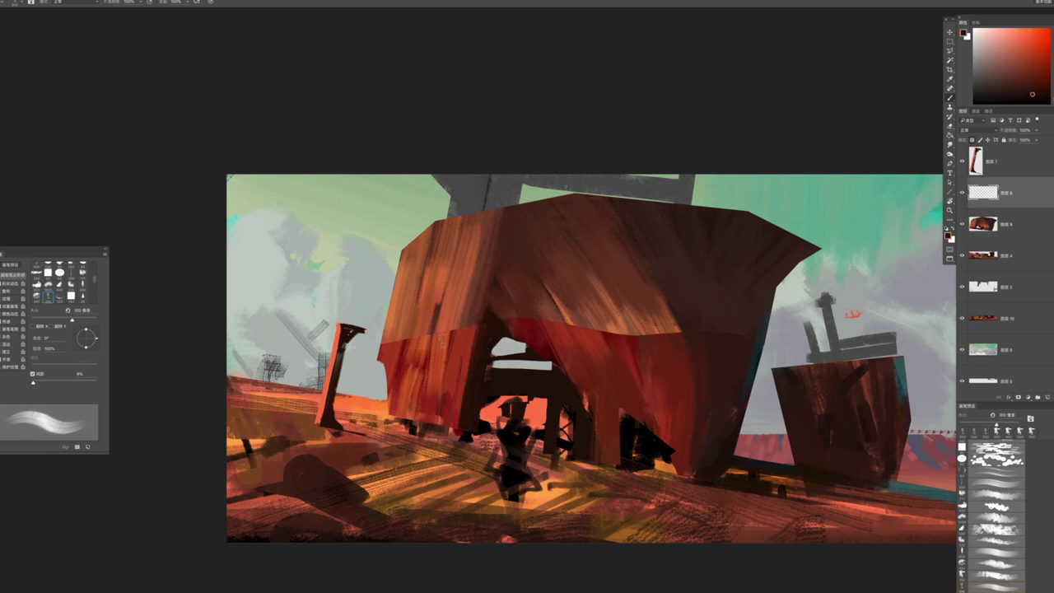
pyautogui.press('[')
pyautogui.keyDown('alt'); pyautogui.click(485, 316); pyautogui.keyUp('alt')
pyautogui.moveTo(485, 316); pyautogui.dragTo(445, 424)
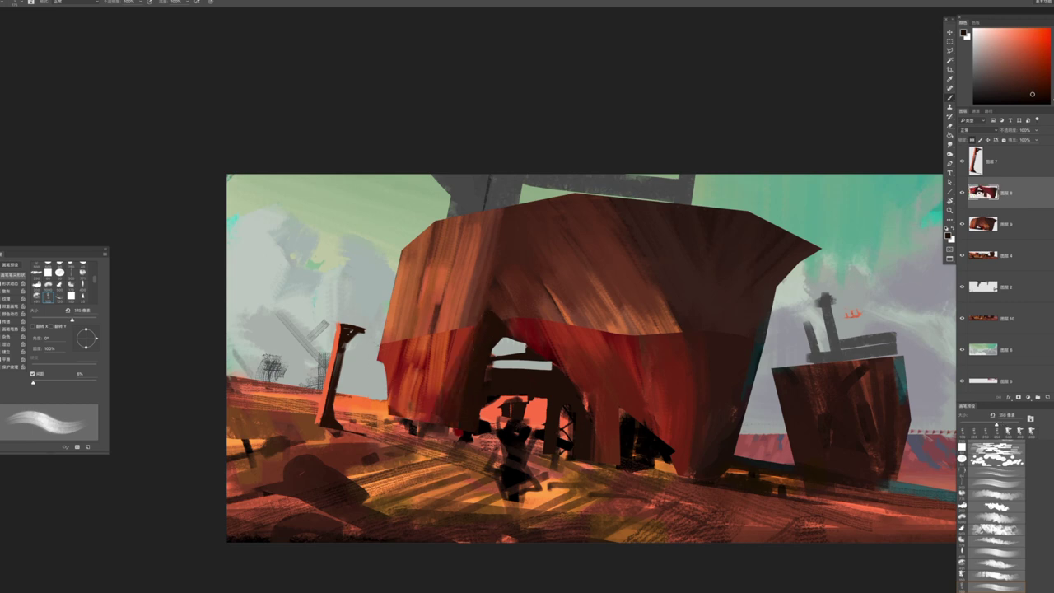
# Enlarge the brush and shade the inner half of the left red panel with dark strokes towards the entrance
pyautogui.press(']')
pyautogui.press(']')
pyautogui.press(']')
pyautogui.press(']')
pyautogui.moveTo(465, 381)
pyautogui.mouseDown()
pyautogui.moveTo(461, 391)
pyautogui.moveTo(494, 344)
pyautogui.mouseUp()
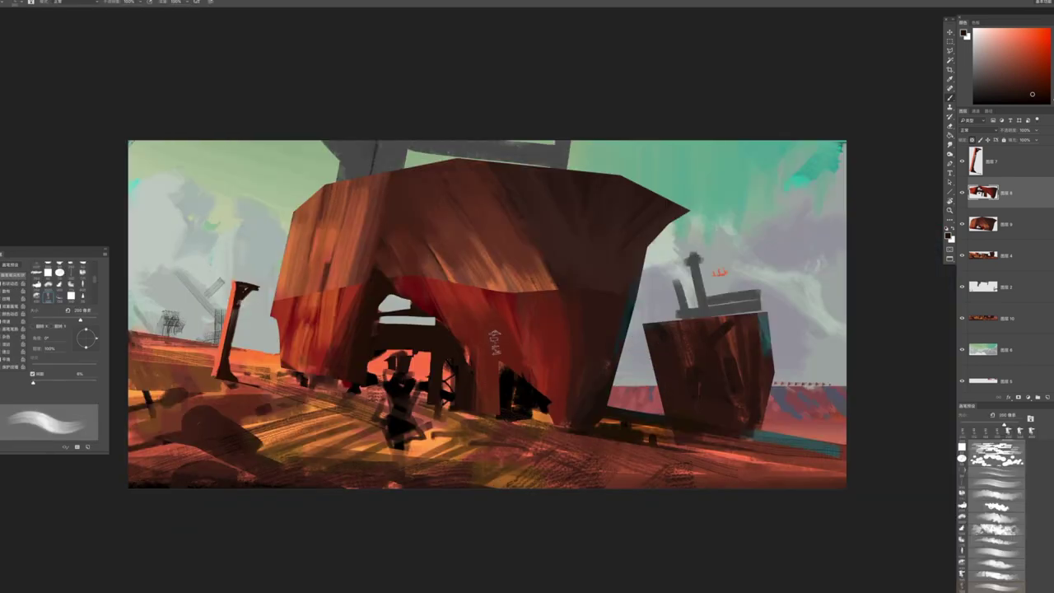
# Blend the panel right of the entrance with broad sampled red strokes and deepen its upper inner edge in dark red
pyautogui.keyDown('alt'); pyautogui.click(531, 366); pyautogui.keyUp('alt')
pyautogui.press(']')
pyautogui.press(']')
pyautogui.press(']')
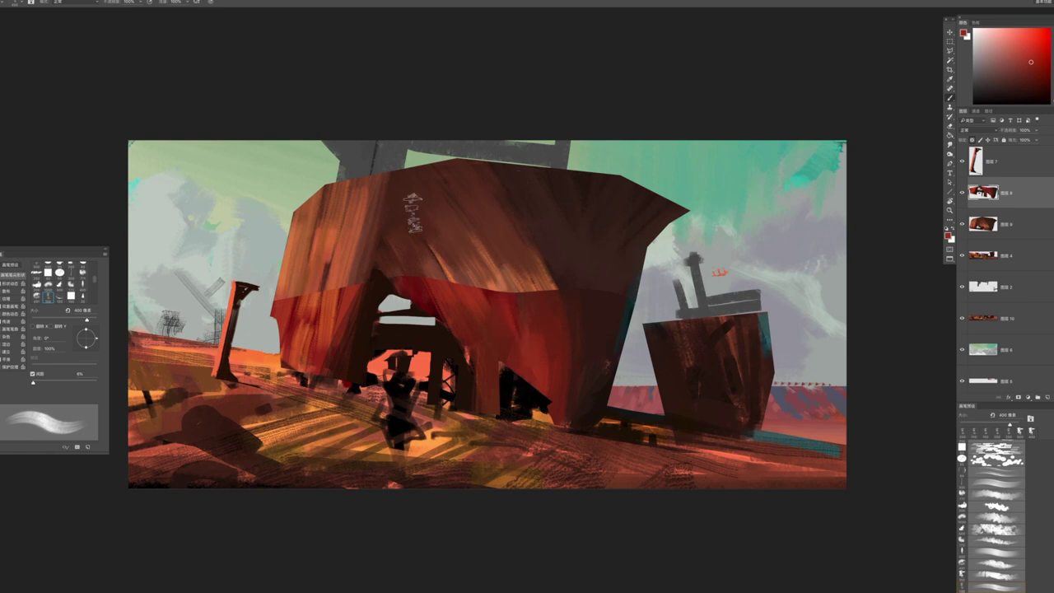
pyautogui.keyDown('alt'); pyautogui.click(419, 293); pyautogui.keyUp('alt')
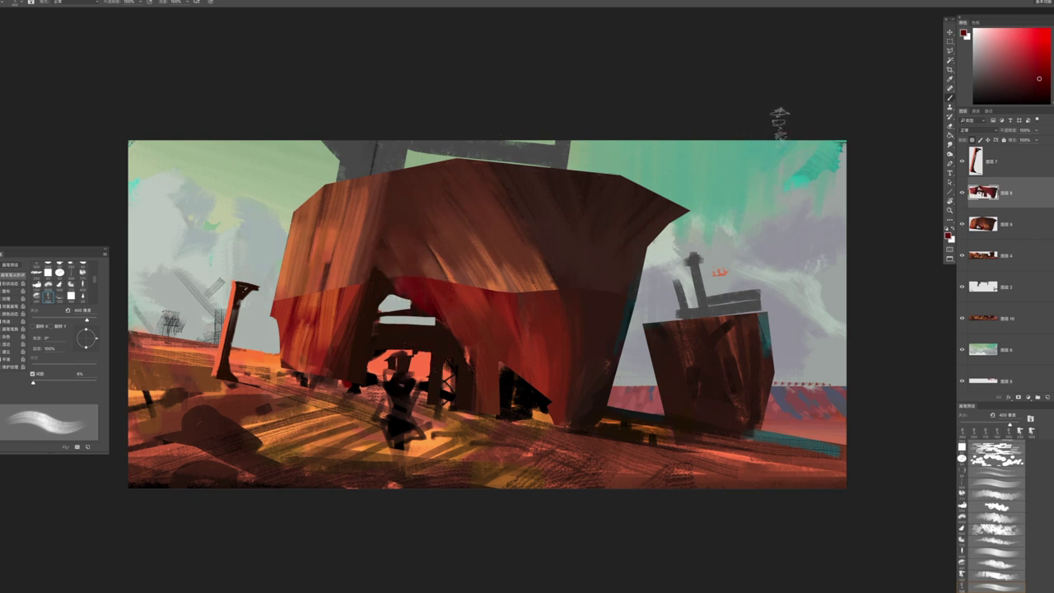
# Outline the entrance structure and the black opening beside it with a lasso selection that leaves out the red panels
pyautogui.press('l')
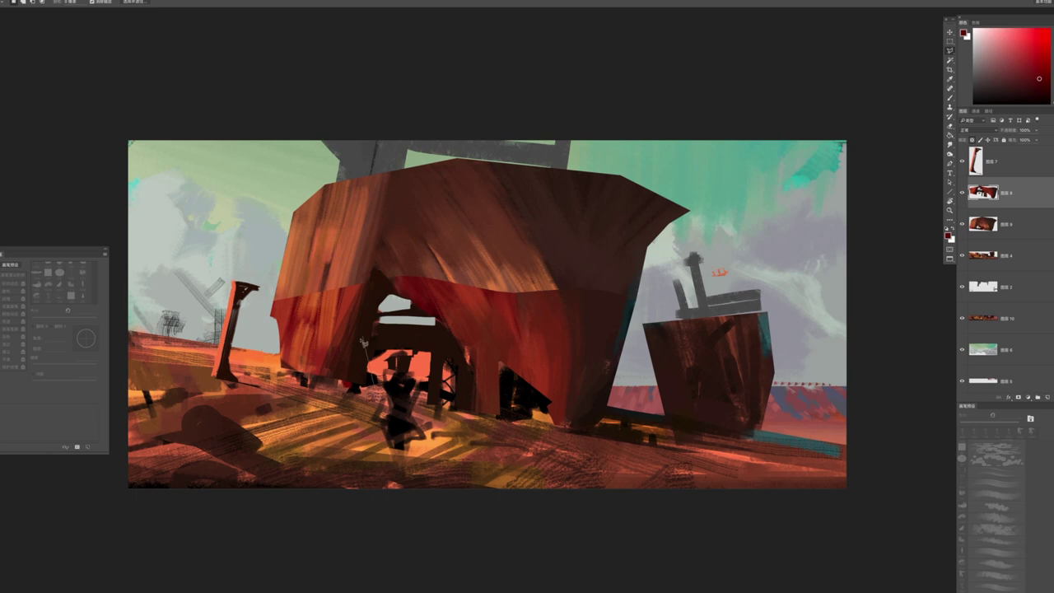
pyautogui.click(362, 329)
pyautogui.click(373, 293)
pyautogui.click(411, 310)
pyautogui.click(552, 409)
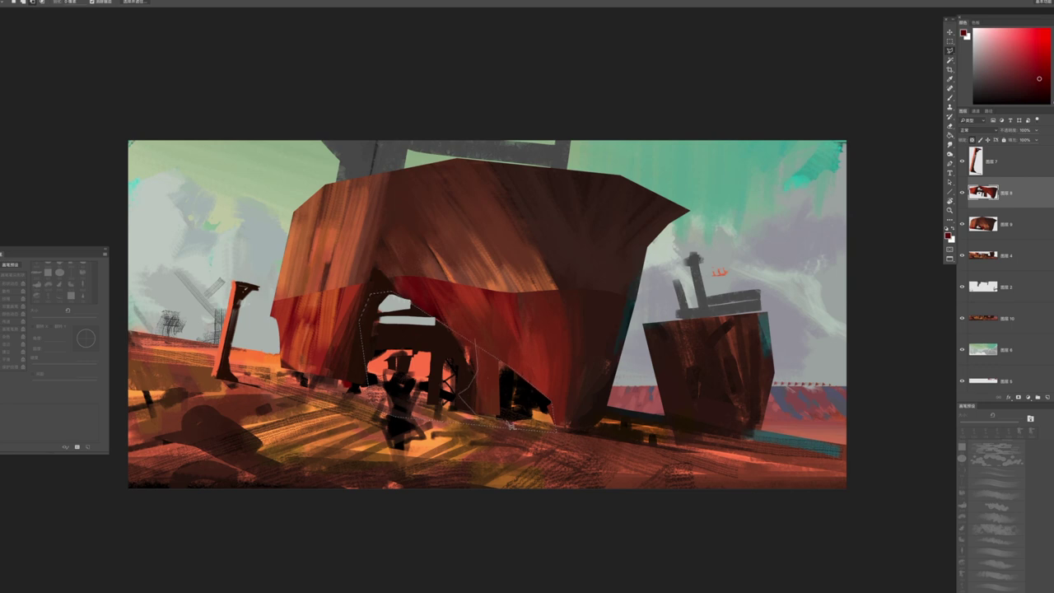
pyautogui.click(501, 419)
pyautogui.click(490, 350)
pyautogui.scroll(-2, 494, 399)
pyautogui.scroll(4, 494, 399)
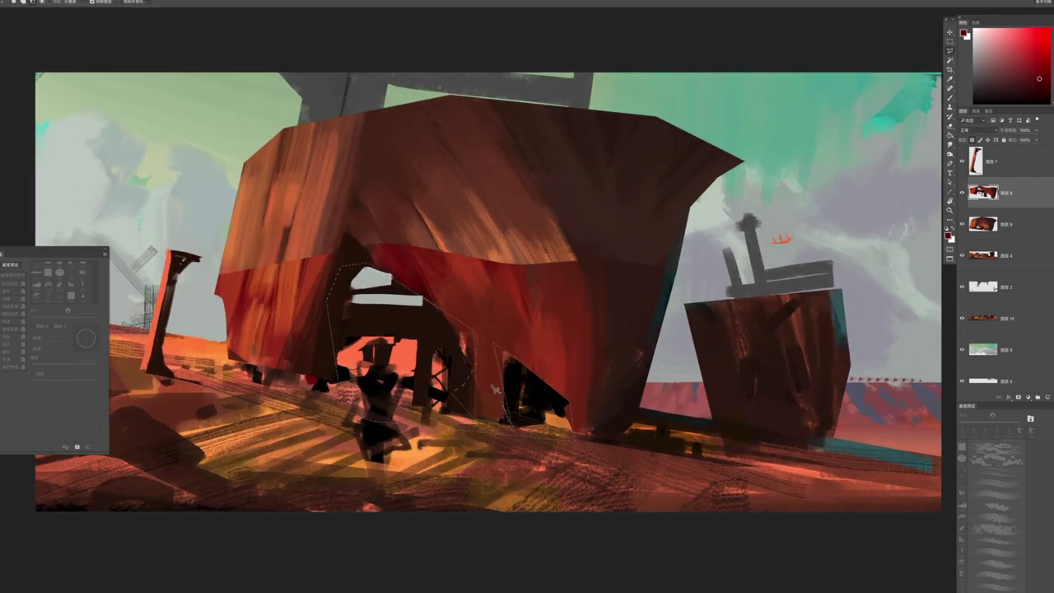
pyautogui.press('z')
pyautogui.scroll(-1, 527, 392)
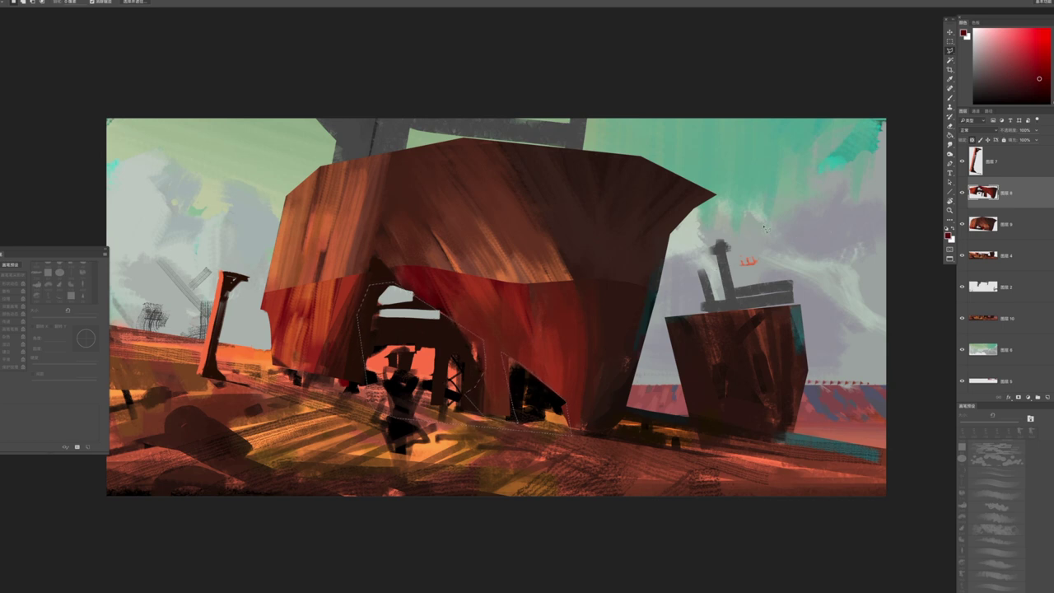
# Copy the selected entrance structure to a new layer, load its outline and return to the red panel layer
pyautogui.hotkey('ctrl', 'j')
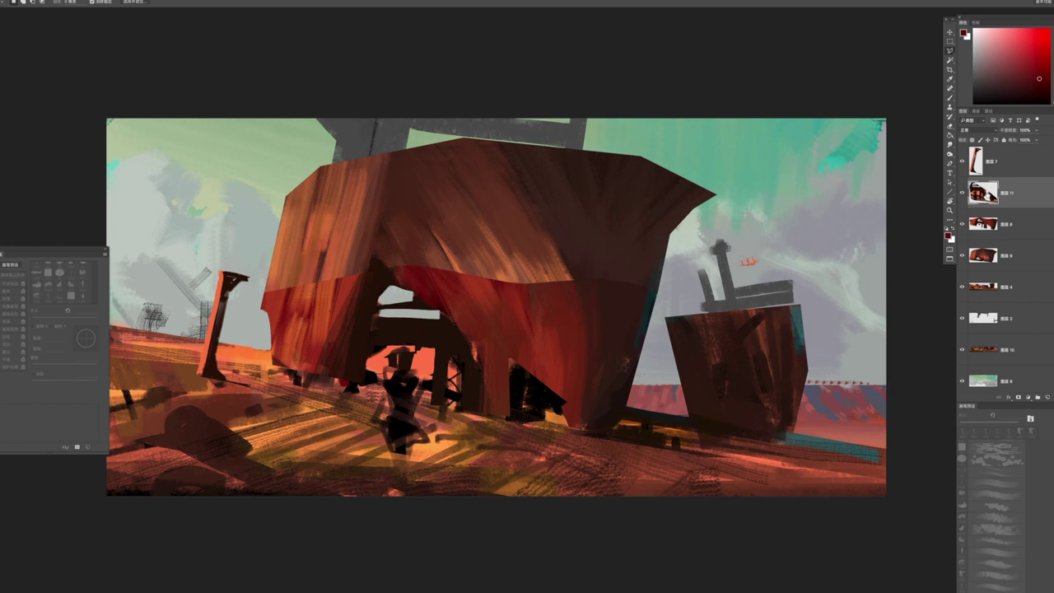
pyautogui.keyDown('ctrl'); pyautogui.click(982, 196); pyautogui.keyUp('ctrl')
pyautogui.click(978, 223)
# Try to erase the entrance beams and supports from the red panel layer by hand
pyautogui.press('b')
pyautogui.moveTo(442, 323); pyautogui.dragTo(458, 349)
pyautogui.moveTo(462, 280); pyautogui.dragTo(451, 346)
pyautogui.moveTo(510, 370); pyautogui.dragTo(512, 419)
pyautogui.hotkey('ctrl', 'd')
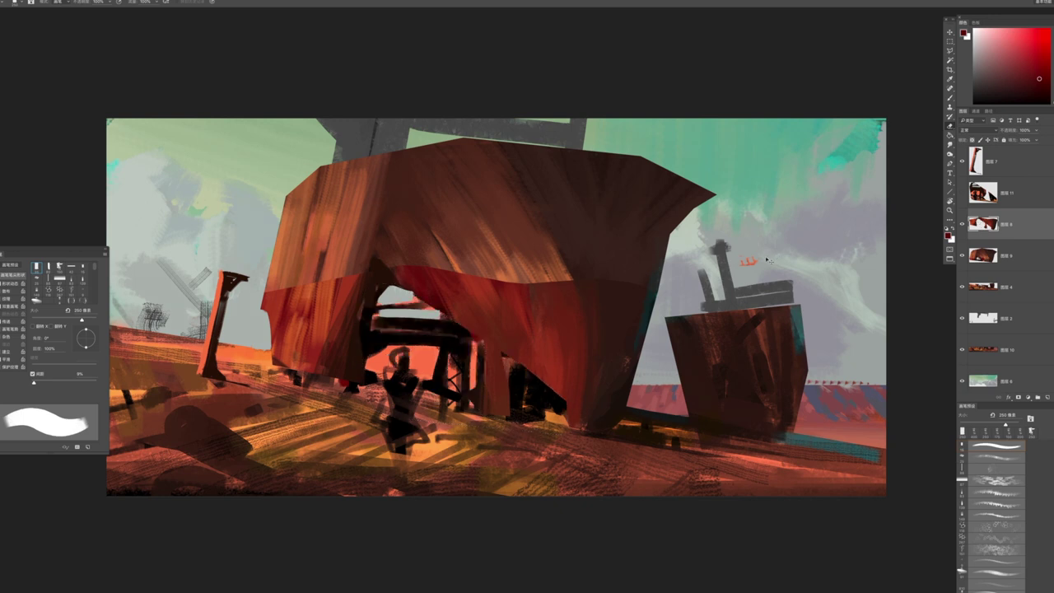
# Restore the entrance selection, separate its contents onto their own layer and place that layer beneath the red panel layer
pyautogui.hotkey('ctrl', 'v')
pyautogui.hotkey('ctrl', 'shift', 'd')
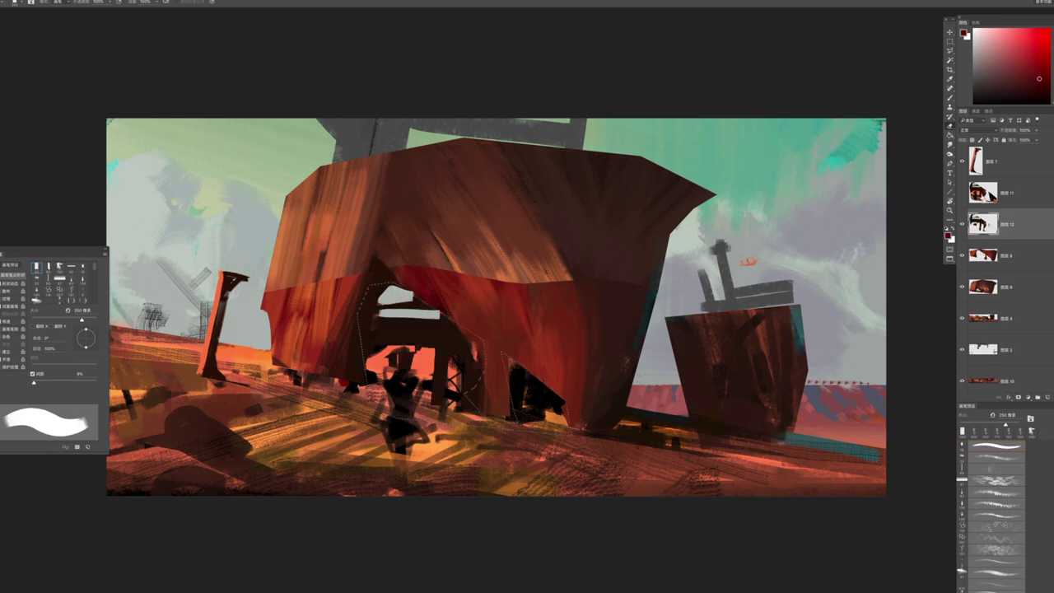
pyautogui.moveTo(987, 233); pyautogui.dragTo(985, 262)
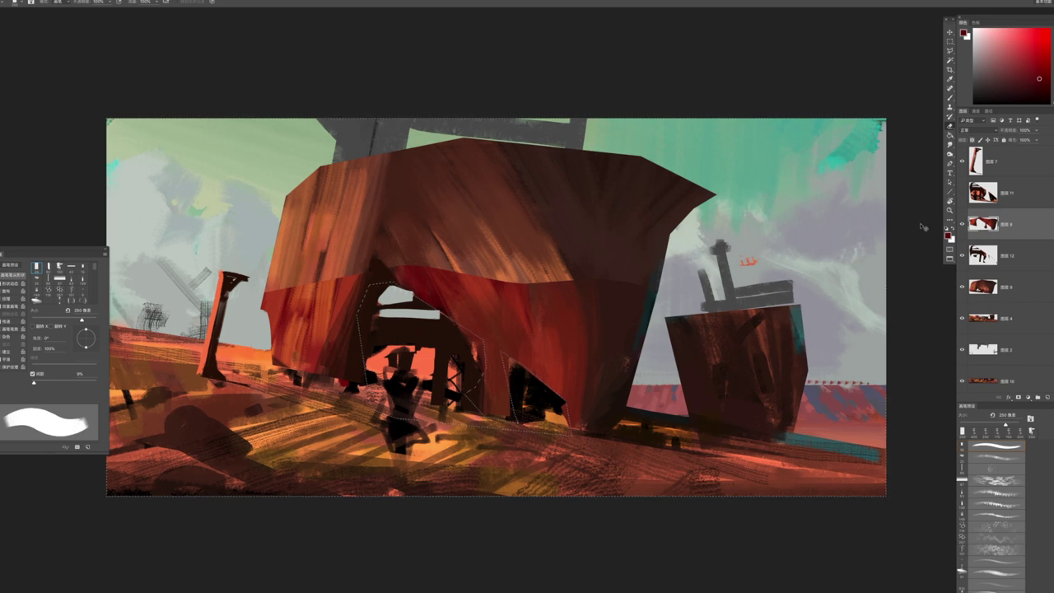
# Paint the pillar between the two entrance openings in sampled dark red with a hard brush and isolate the panel layer
pyautogui.press('b')
pyautogui.keyDown('alt'); pyautogui.click(633, 348); pyautogui.keyUp('alt')
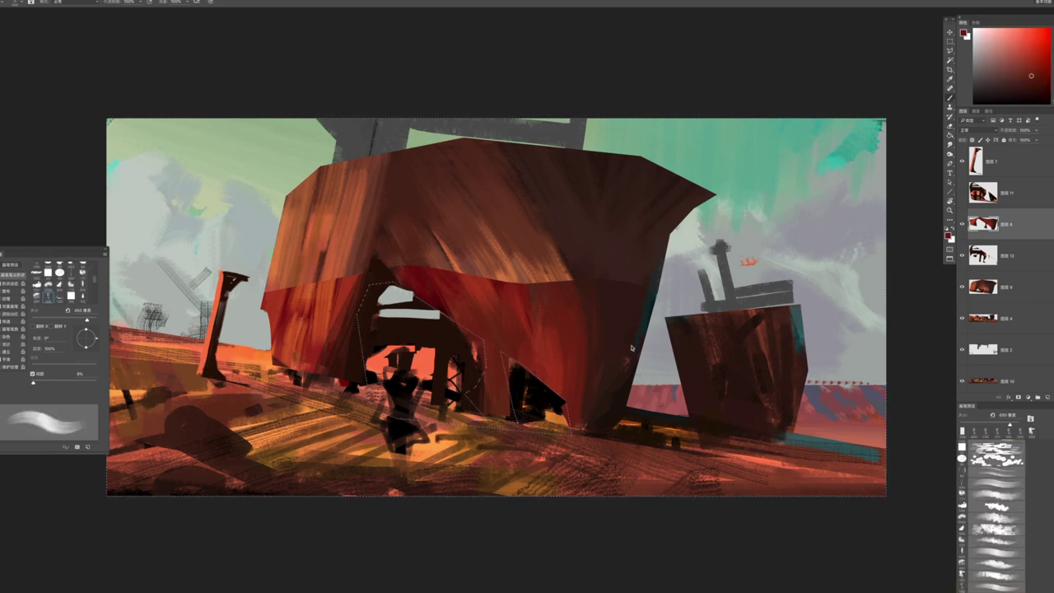
pyautogui.rightClick(632, 348)
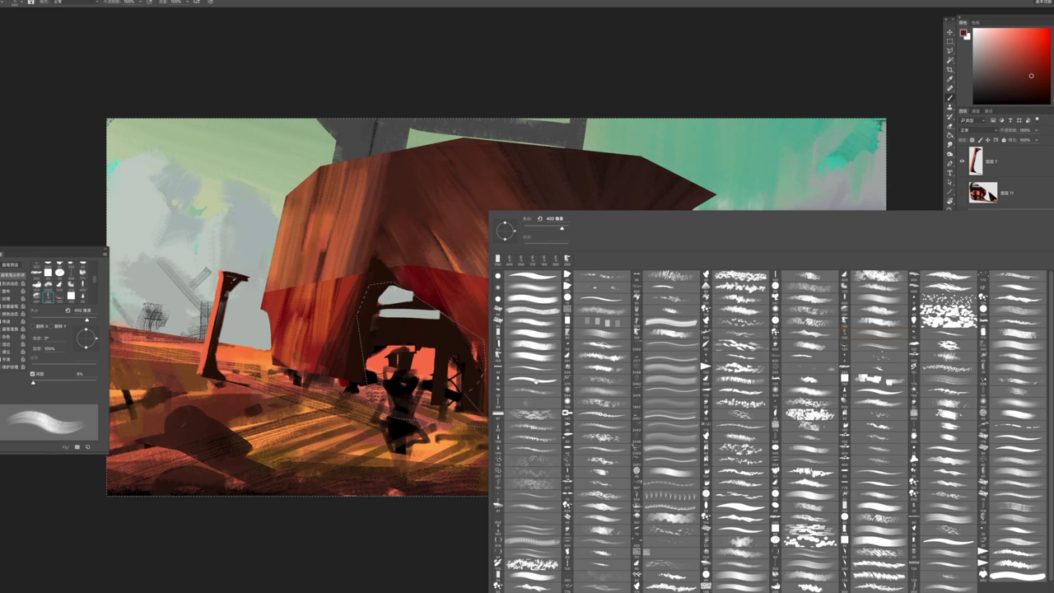
pyautogui.doubleClick(535, 382)
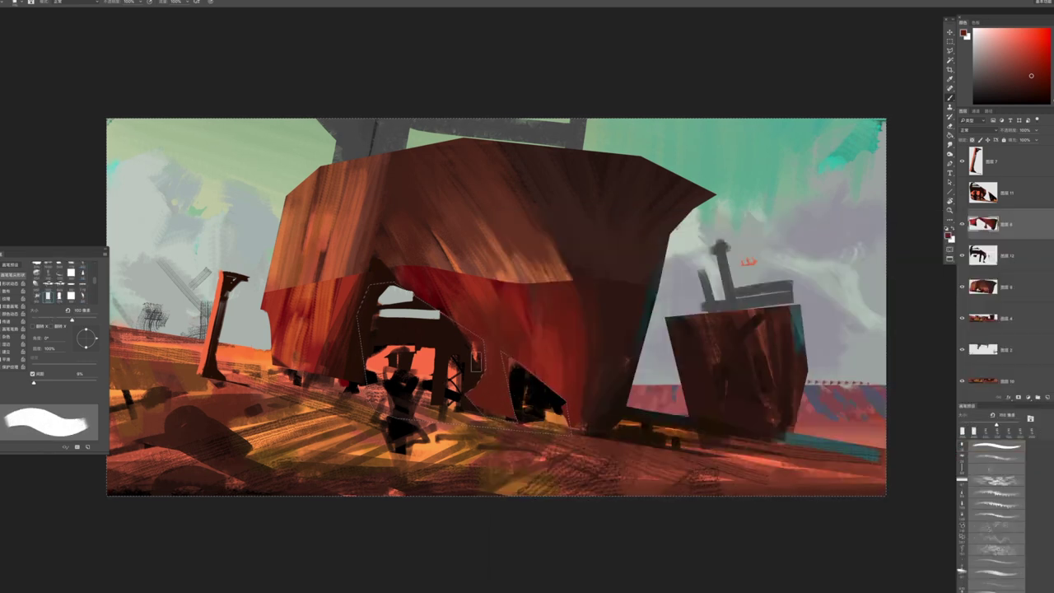
pyautogui.press(']')
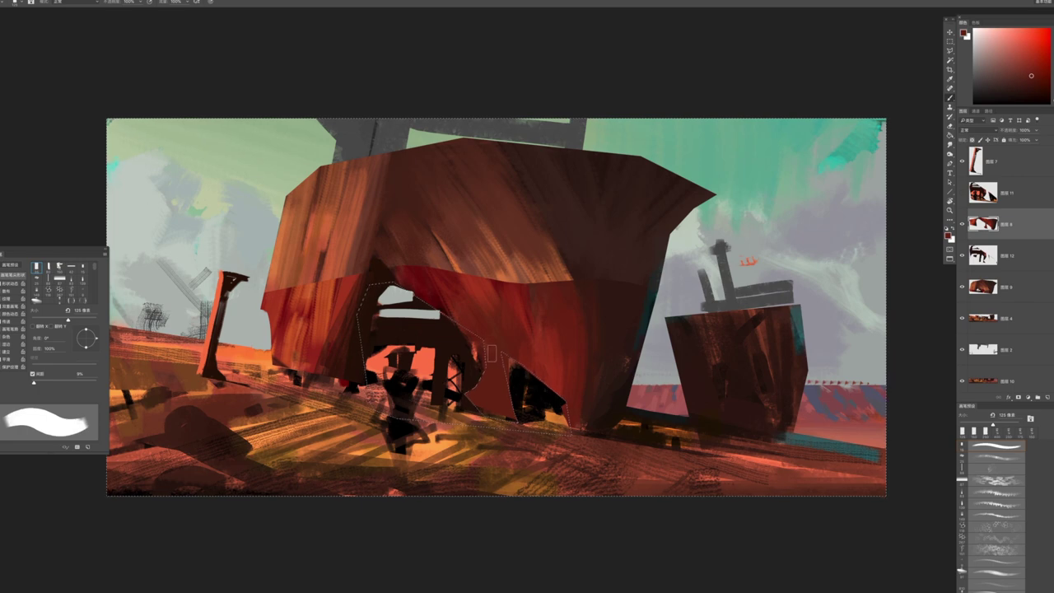
pyautogui.keyDown('alt'); pyautogui.click(962, 224); pyautogui.keyUp('alt')
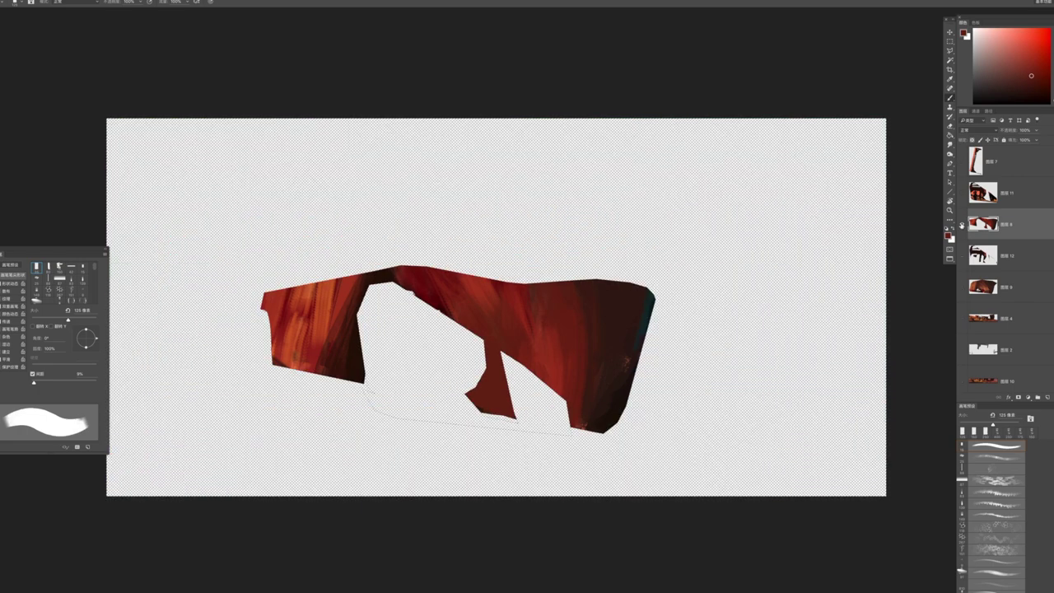
# Check the red panel layer in isolation, touch up the pillar beside the entrance in sampled dark red with a smaller brush and deselect
pyautogui.keyDown('alt'); pyautogui.click(961, 224); pyautogui.keyUp('alt')
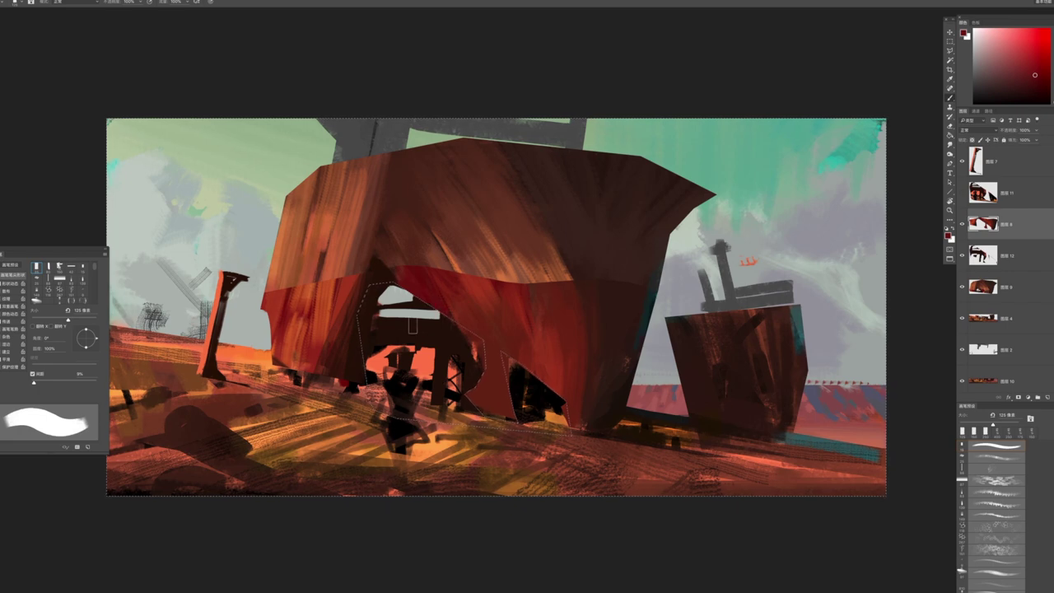
pyautogui.moveTo(571, 328)
pyautogui.mouseDown()
pyautogui.moveTo(512, 356)
pyautogui.moveTo(580, 354)
pyautogui.moveTo(654, 316)
pyautogui.mouseUp()
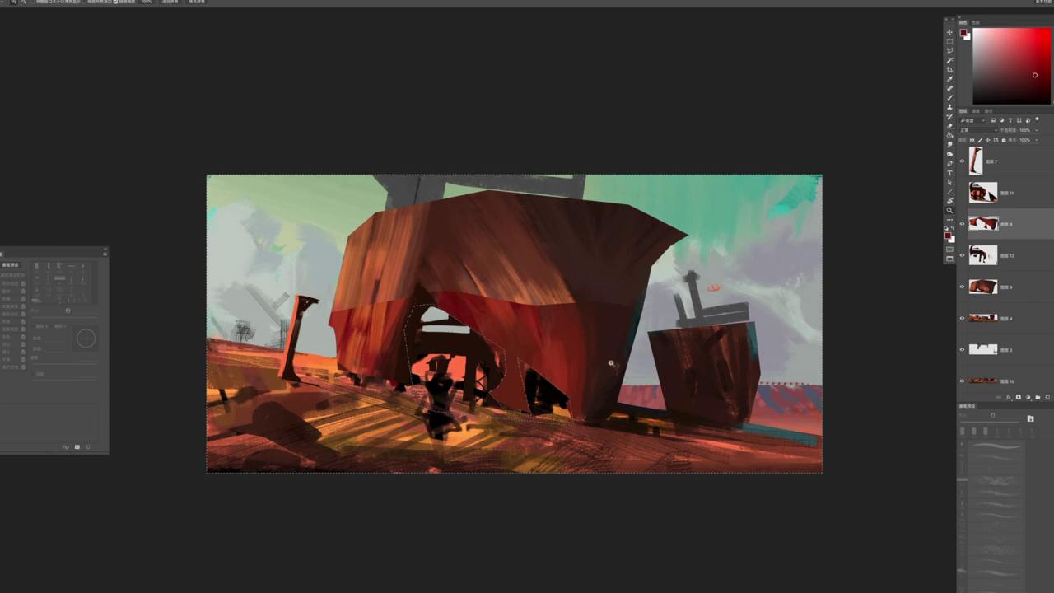
pyautogui.keyDown('alt'); pyautogui.click(961, 224); pyautogui.keyUp('alt')
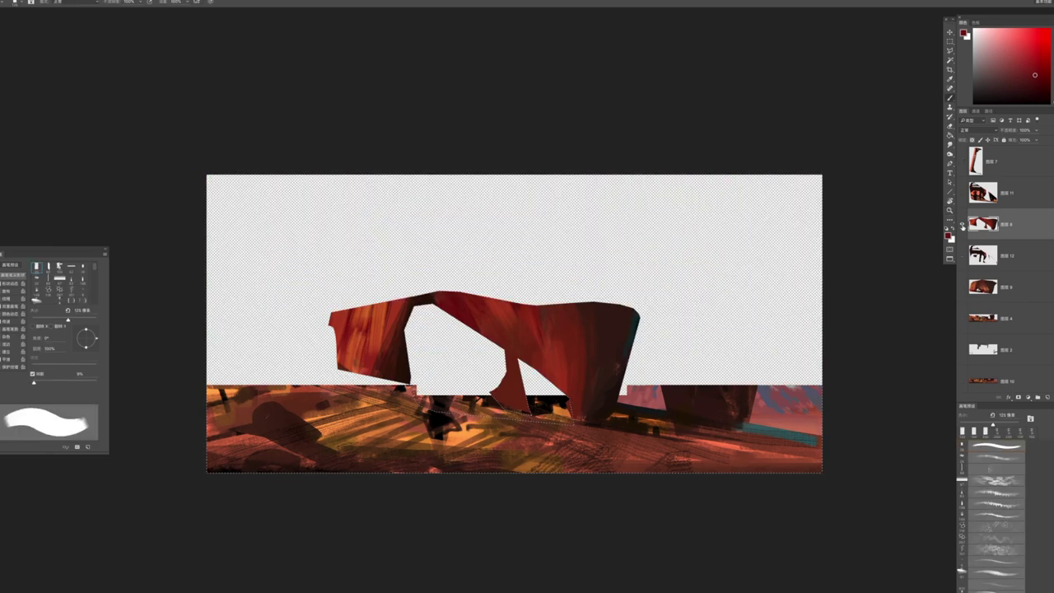
pyautogui.keyDown('alt'); pyautogui.click(961, 224); pyautogui.keyUp('alt')
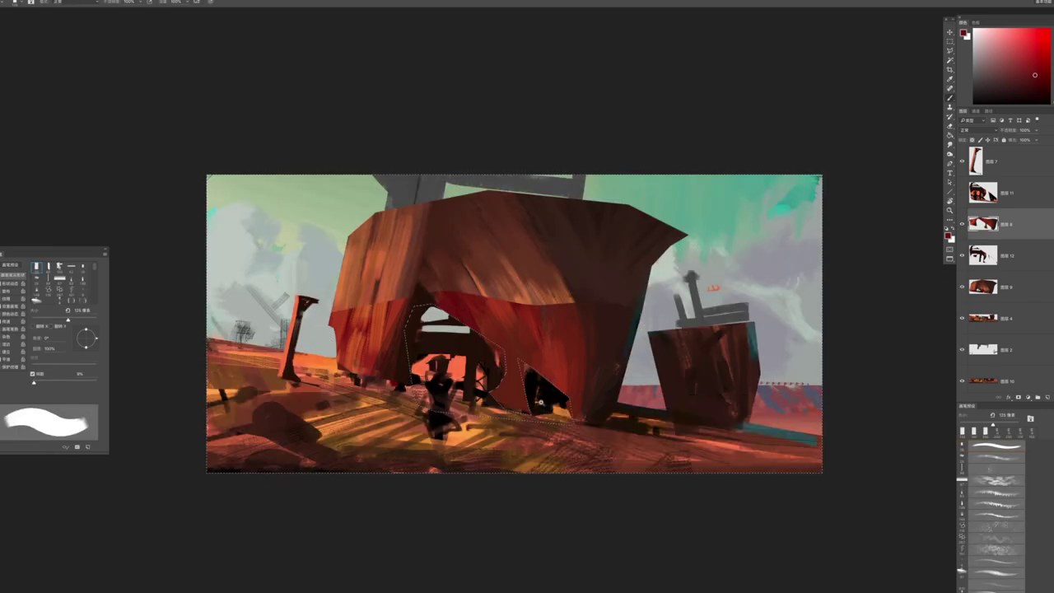
pyautogui.hotkey('ctrl', '+')
pyautogui.keyDown('alt'); pyautogui.click(485, 394); pyautogui.keyUp('alt')
pyautogui.press('[')
pyautogui.press('[')
pyautogui.press('[')
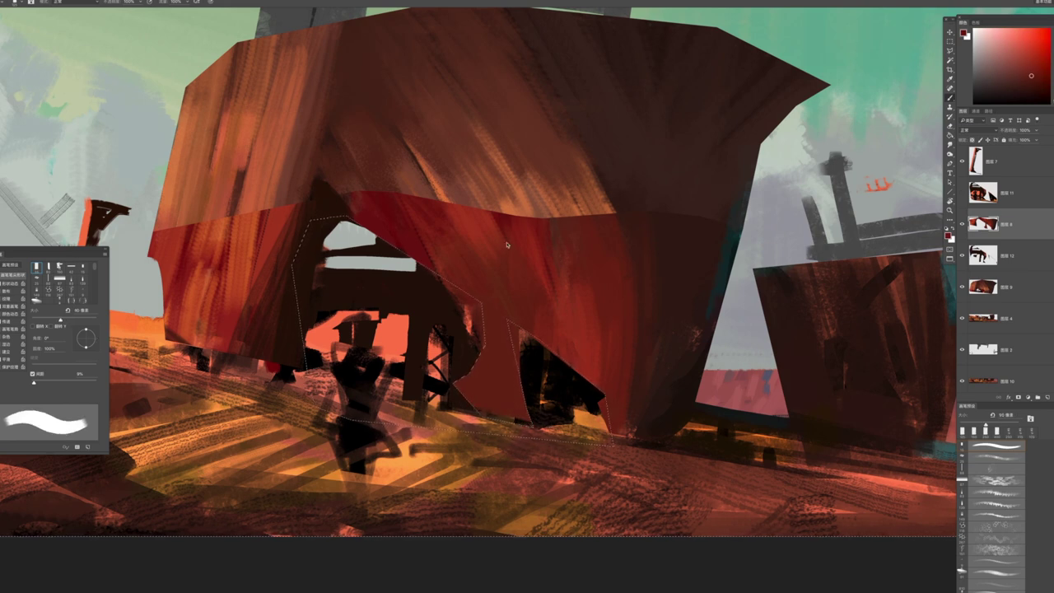
pyautogui.hotkey('ctrl', 'd')
# Paint a thick horizontal beam and fill out the entrance supports in sampled dark brown on the entrance structure layer
pyautogui.hotkey('alt', '[')
pyautogui.keyDown('alt'); pyautogui.click(421, 290); pyautogui.keyUp('alt')
pyautogui.press('.')
pyautogui.press(',')
pyautogui.press(',')
pyautogui.press(',')
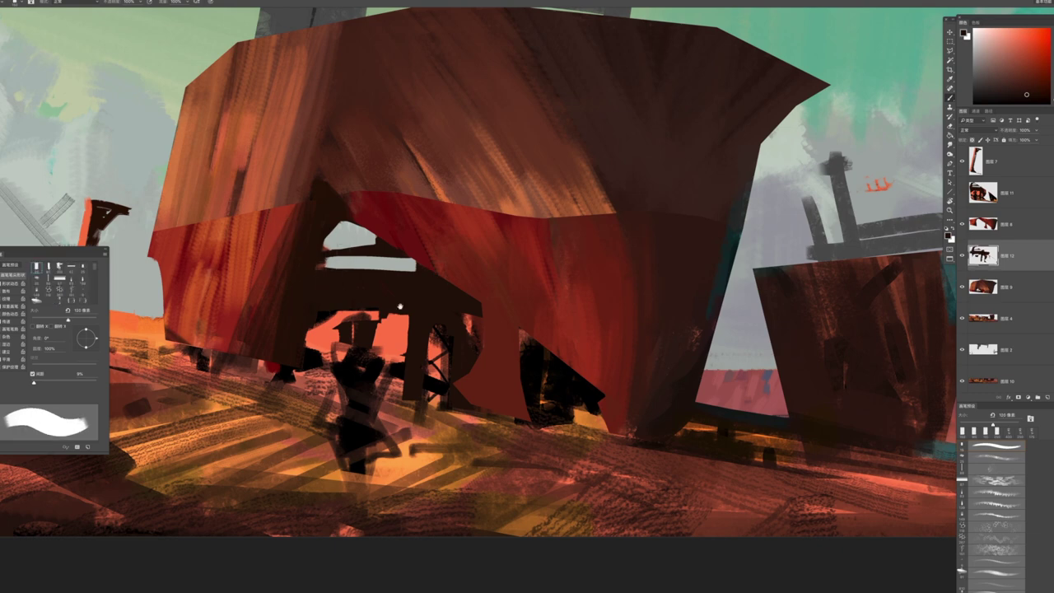
pyautogui.scroll(-3, 280, 264)
pyautogui.press('.')
pyautogui.press('.')
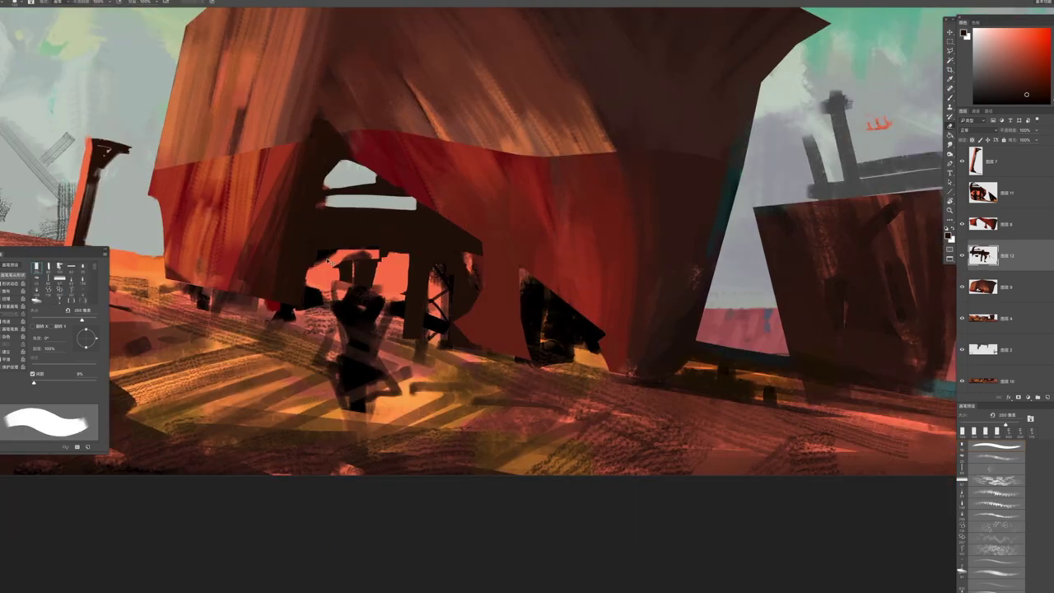
# Cover the orange background behind the entrance openings with sampled pale grey on the sky layer
pyautogui.hotkey('alt', ',')
pyautogui.hotkey('alt', ']')
pyautogui.hotkey('alt', ']')
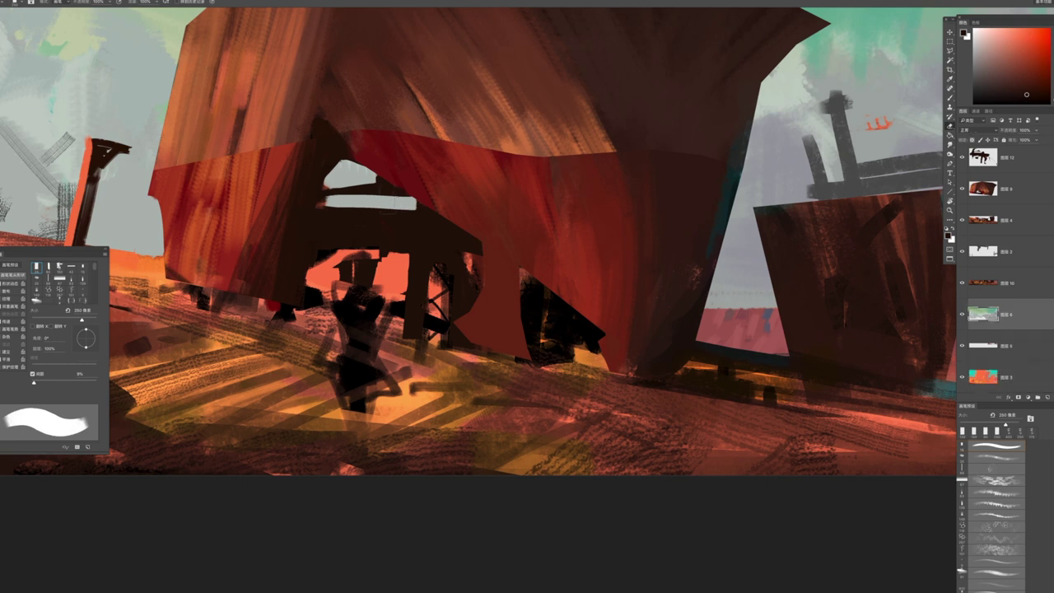
pyautogui.keyDown('alt'); pyautogui.click(399, 201); pyautogui.keyUp('alt')
pyautogui.moveTo(347, 237)
pyautogui.mouseDown()
pyautogui.moveTo(445, 268)
pyautogui.moveTo(297, 276)
pyautogui.mouseUp()
pyautogui.moveTo(387, 268); pyautogui.dragTo(388, 280)
pyautogui.moveTo(433, 275); pyautogui.dragTo(435, 288)
pyautogui.click(553, 284)
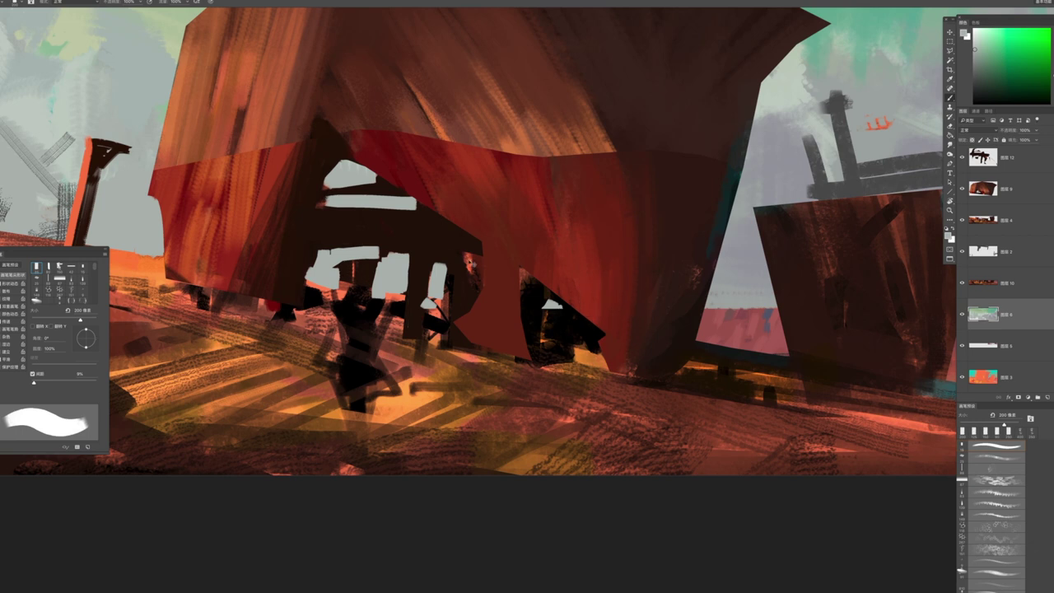
# Return to the entrance structure layer and view it in isolation to examine its painted beams and supports
pyautogui.hotkey('alt', '.')
pyautogui.press('[')
pyautogui.press('[')
pyautogui.press('[')
pyautogui.press('[')
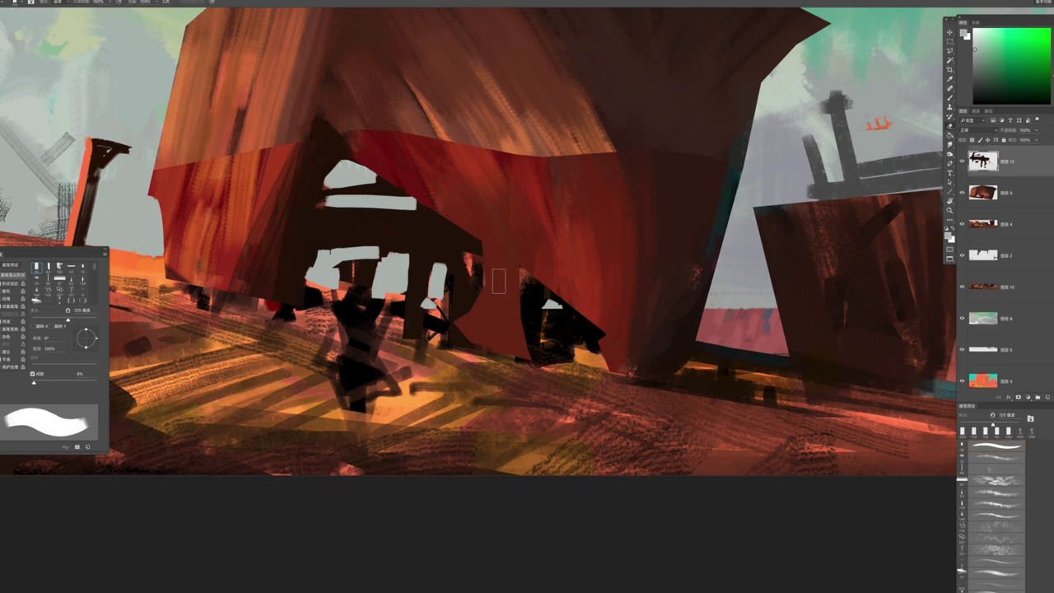
pyautogui.keyDown('alt'); pyautogui.click(962, 163); pyautogui.keyUp('alt')
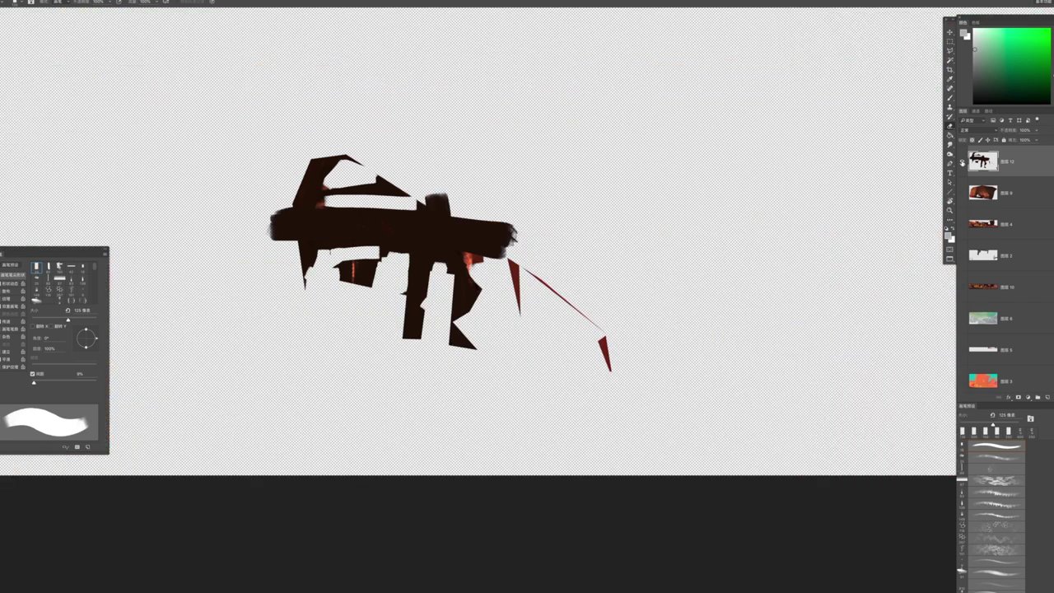
pyautogui.keyDown('alt'); pyautogui.click(962, 163); pyautogui.keyUp('alt')
# Clear the area above the ground line from the ground layer using a polygonal lasso selection that leaves out the smaller building
pyautogui.hotkey('alt', '[')
pyautogui.hotkey('alt', '[')
pyautogui.press(']')
pyautogui.press(']')
pyautogui.press(']')
pyautogui.press(']')
pyautogui.press(']')
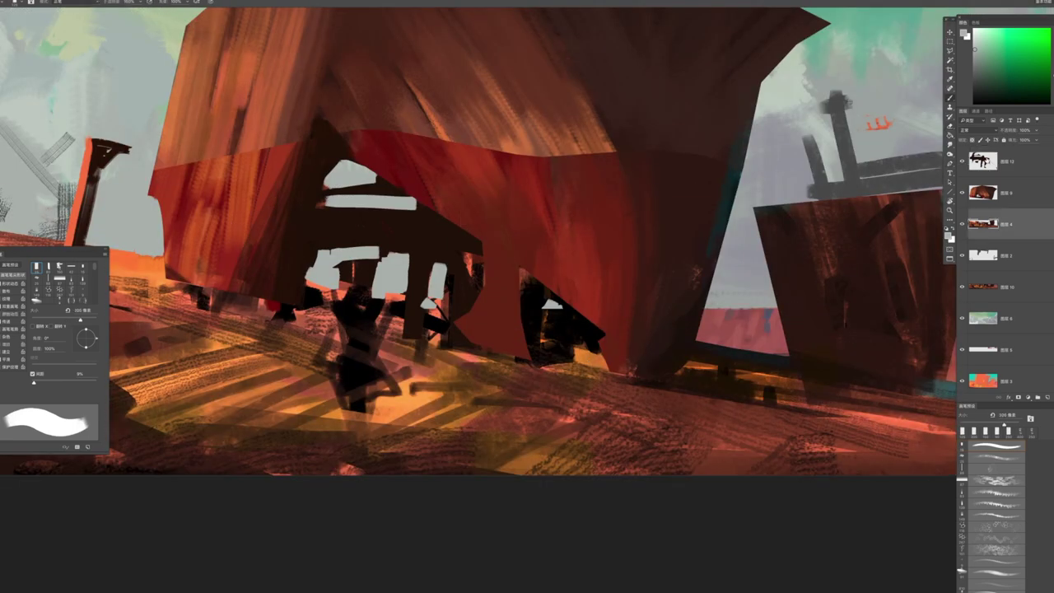
pyautogui.press('z')
pyautogui.moveTo(659, 285)
pyautogui.mouseDown()
pyautogui.moveTo(625, 286)
pyautogui.moveTo(659, 286)
pyautogui.mouseUp()
pyautogui.press('b')
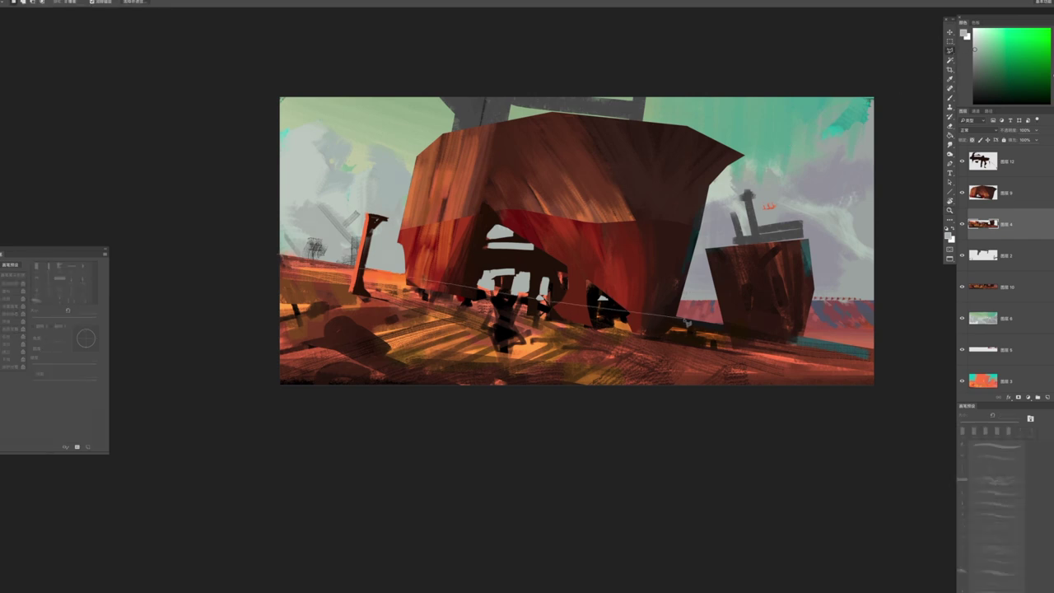
pyautogui.click(891, 345)
pyautogui.click(898, 183)
pyautogui.press('Escape')
pyautogui.doubleClick(281, 230)
pyautogui.hotkey('ctrl', 'z')
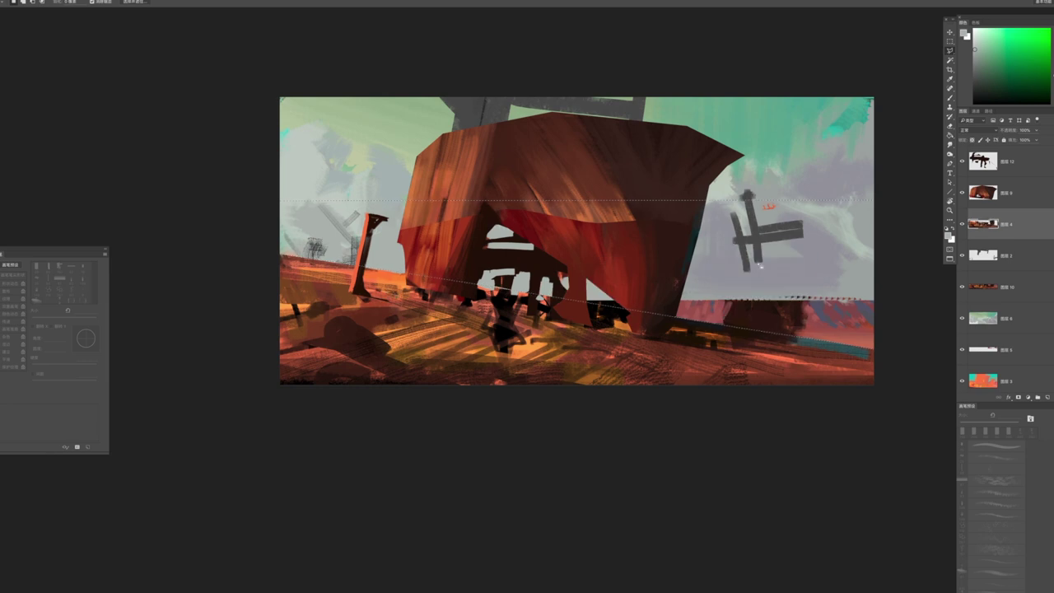
pyautogui.hotkey('ctrl', 'z')
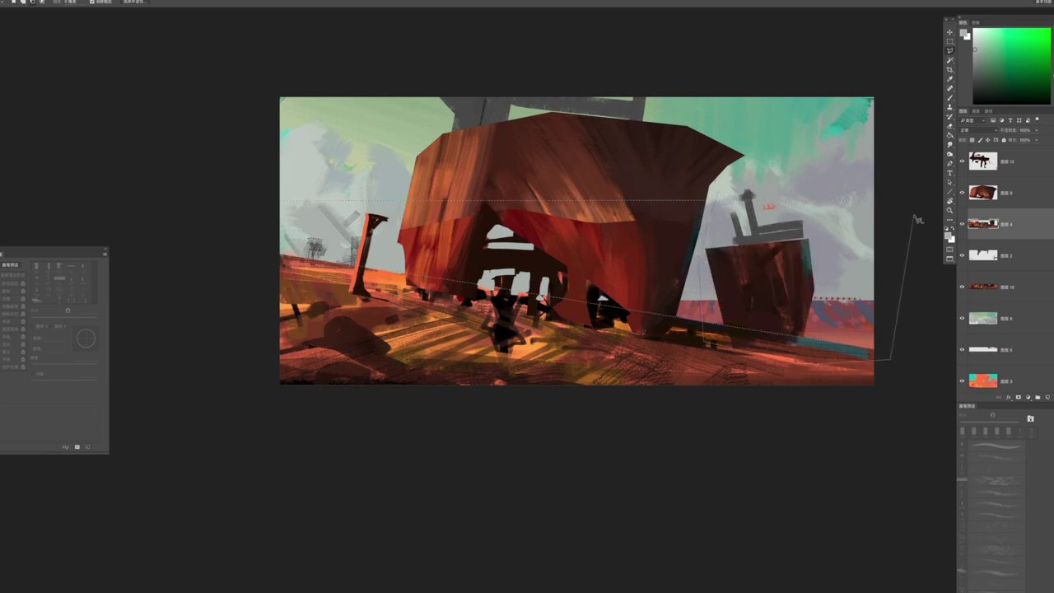
pyautogui.hotkey('ctrl', 'z')
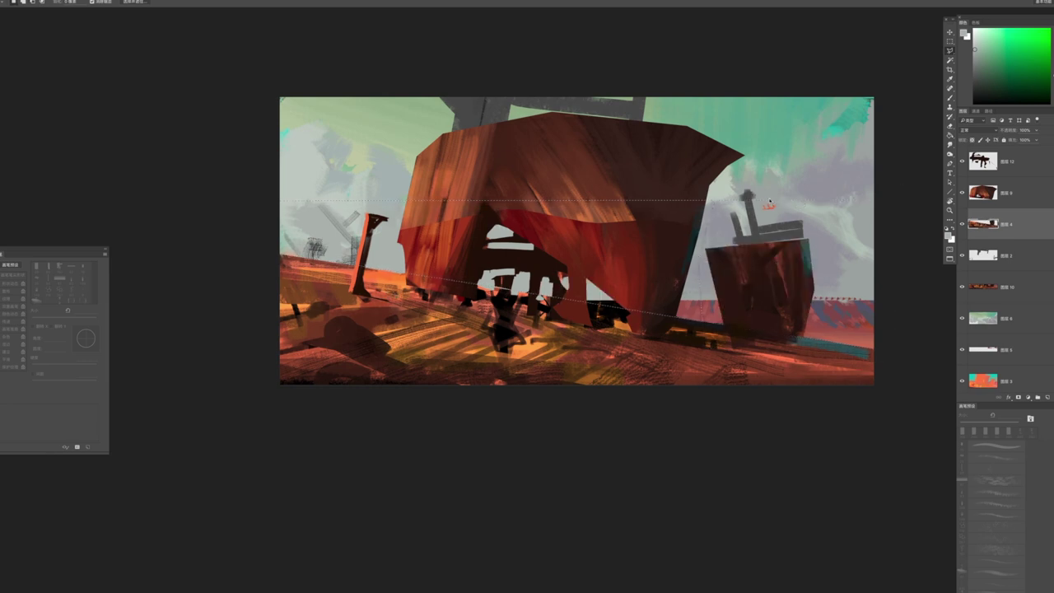
# Paint black shadows along the base of the entrance openings and beneath the hull on the ground layer
pyautogui.hotkey('ctrl', '+')
pyautogui.press('b')
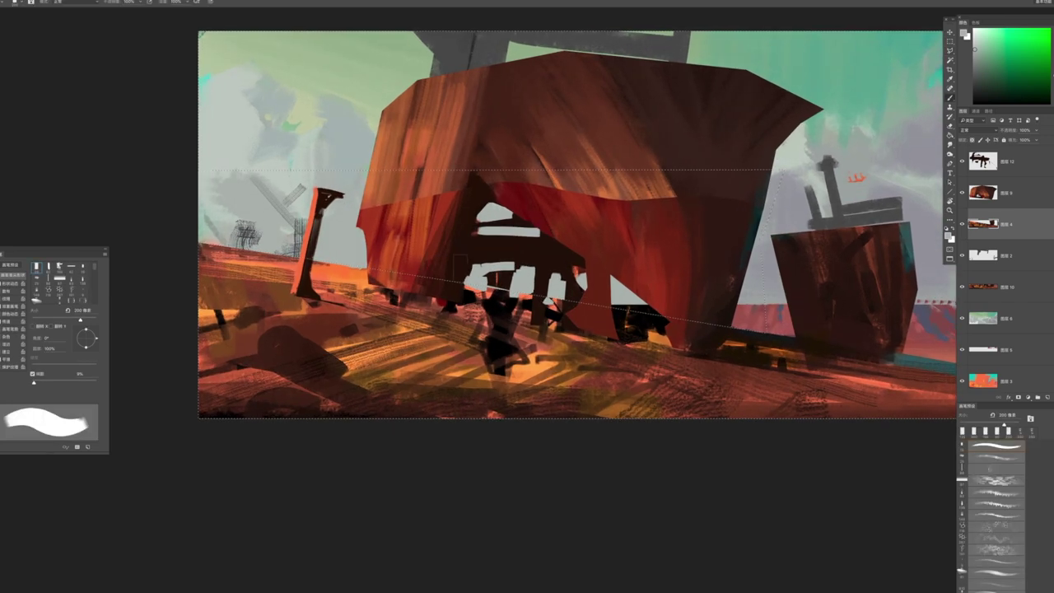
pyautogui.press('d')
pyautogui.moveTo(463, 288); pyautogui.dragTo(573, 296)
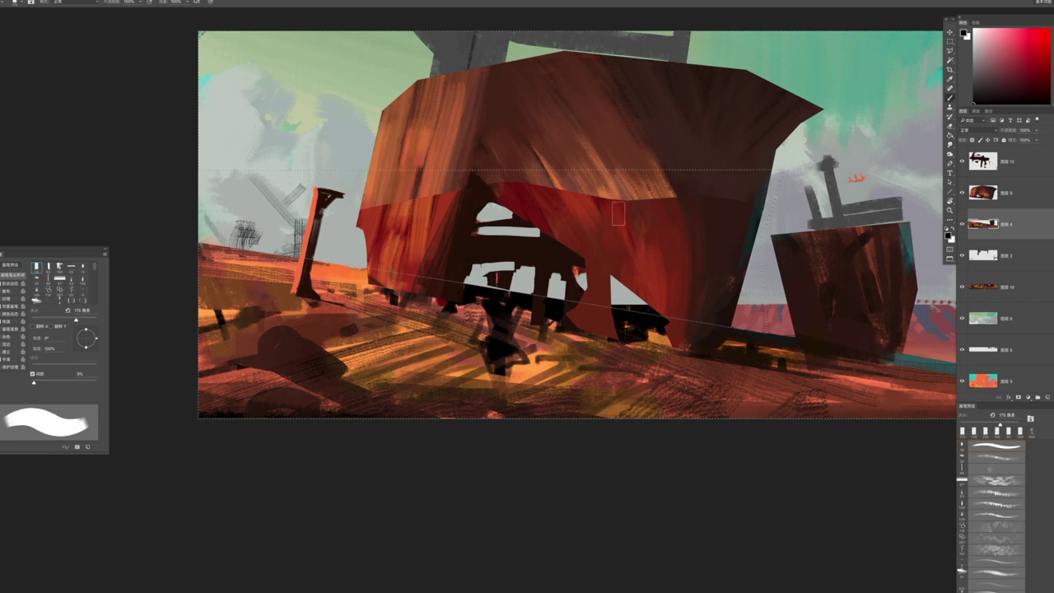
pyautogui.moveTo(729, 334); pyautogui.dragTo(732, 350)
pyautogui.press('[')
pyautogui.press('[')
pyautogui.click(505, 291)
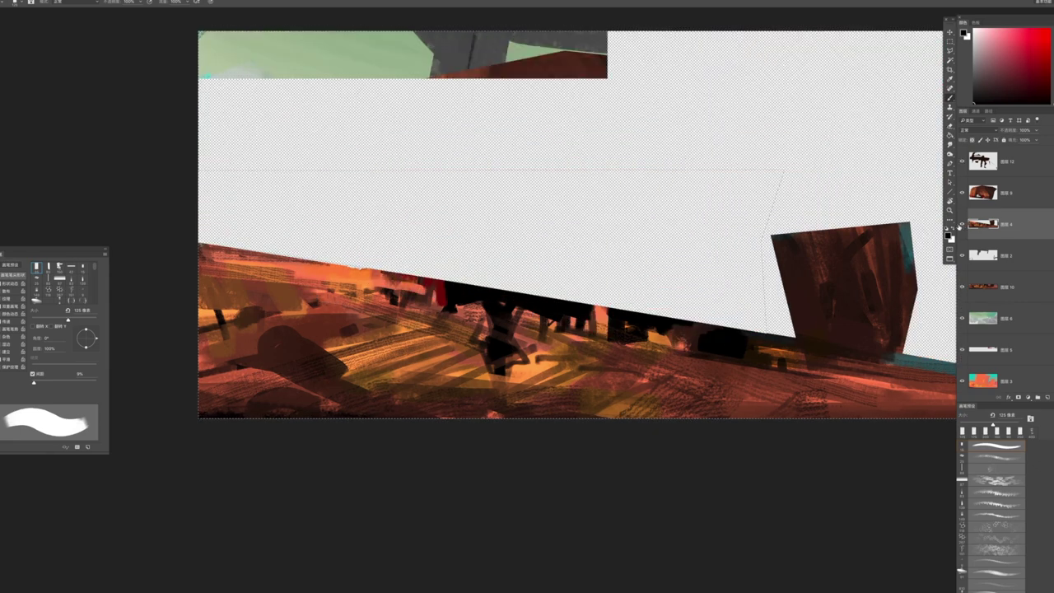
# Repaint the ground's far edge around the leaning pillar in sampled reddish brown with a smaller brush and clear the selection
pyautogui.keyDown('alt'); pyautogui.click(284, 264); pyautogui.keyUp('alt')
pyautogui.press('[')
pyautogui.press('[')
pyautogui.keyDown('alt'); pyautogui.click(256, 256); pyautogui.keyUp('alt')
pyautogui.press('[')
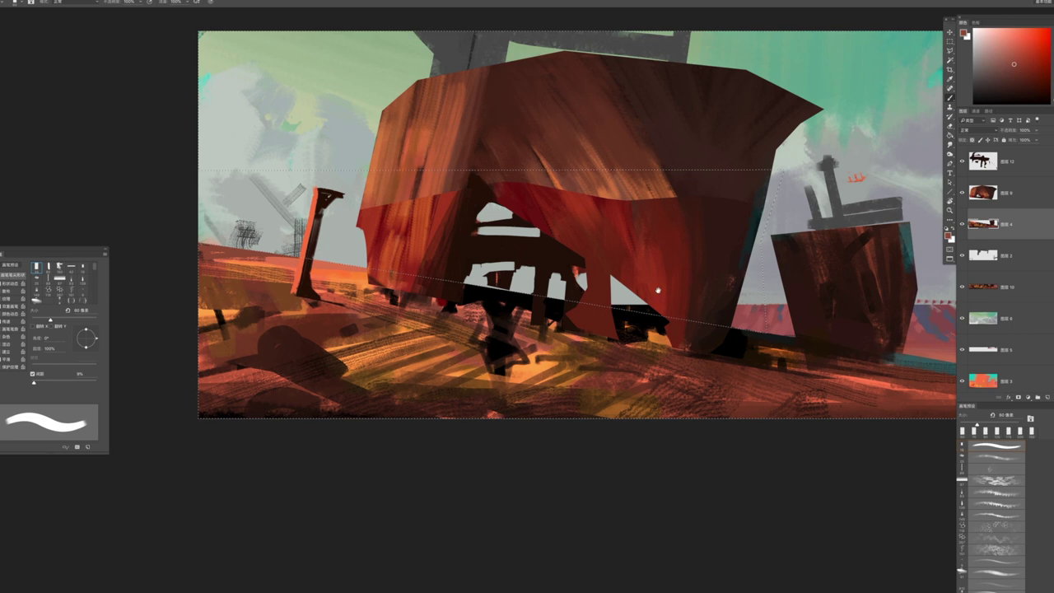
pyautogui.moveTo(657, 289); pyautogui.dragTo(593, 275)
pyautogui.press(']')
pyautogui.press(']')
pyautogui.press(']')
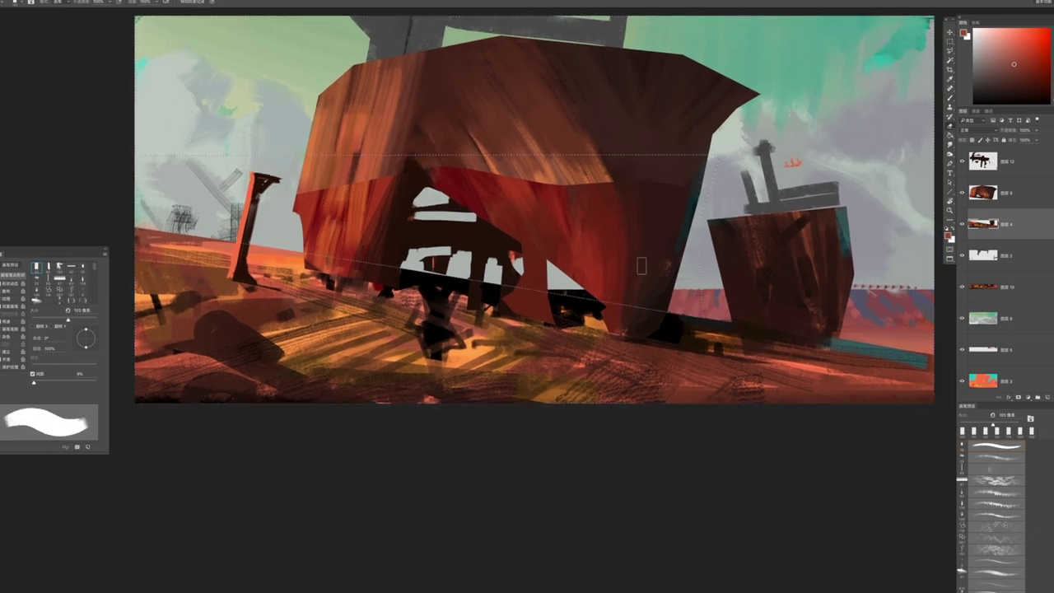
pyautogui.hotkey('ctrl', 'd')
pyautogui.press('[')
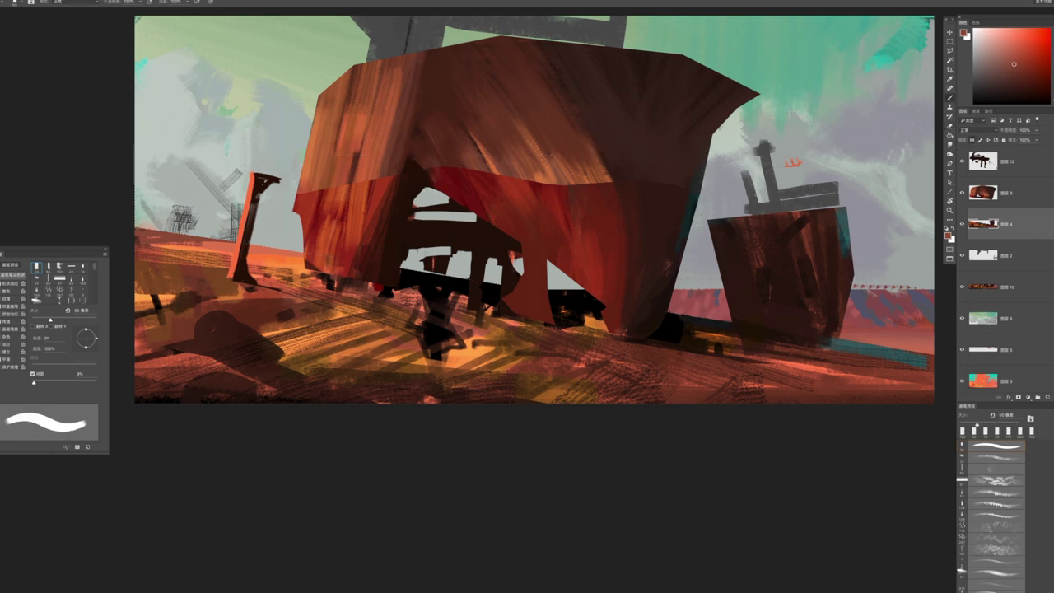
# Outline the smaller building with the lasso, copy it to its own layer and return to the ground layer
pyautogui.press('l')
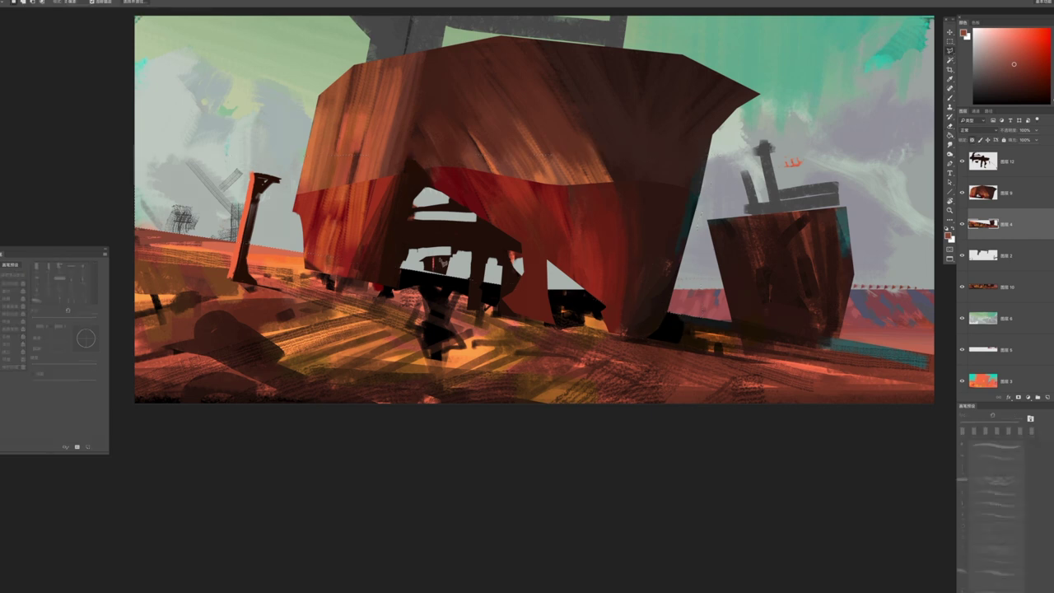
pyautogui.hotkey('ctrl', 'j')
pyautogui.press('b')
pyautogui.press(']')
pyautogui.press(']')
pyautogui.click(984, 255)
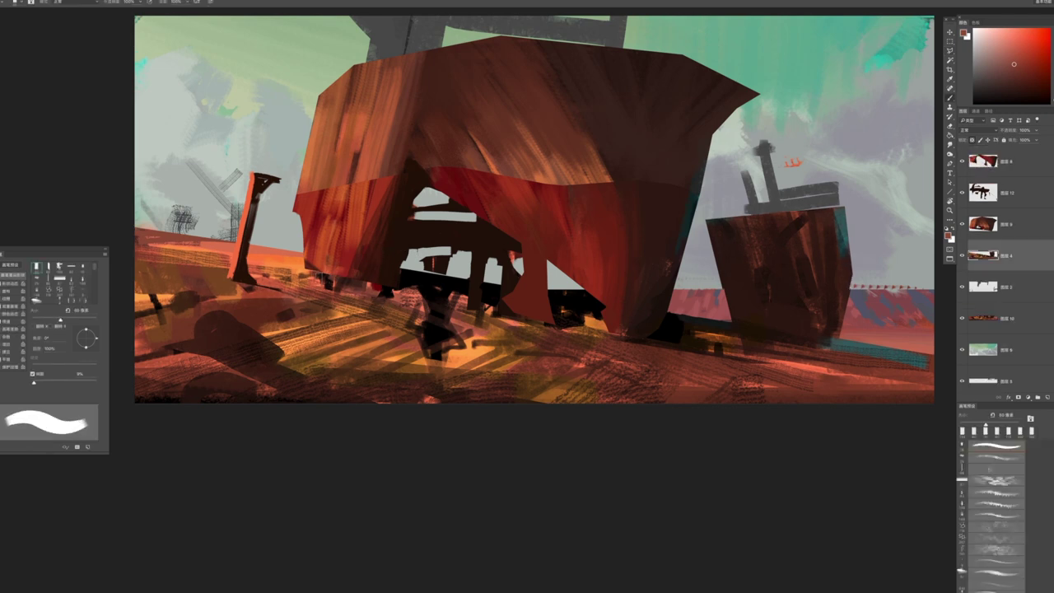
# Paint the ground along the hull's base with a textured brush, using a sampled red and a brighter orange-red
pyautogui.moveTo(339, 276)
pyautogui.mouseDown()
pyautogui.moveTo(364, 285)
pyautogui.moveTo(349, 286)
pyautogui.mouseUp()
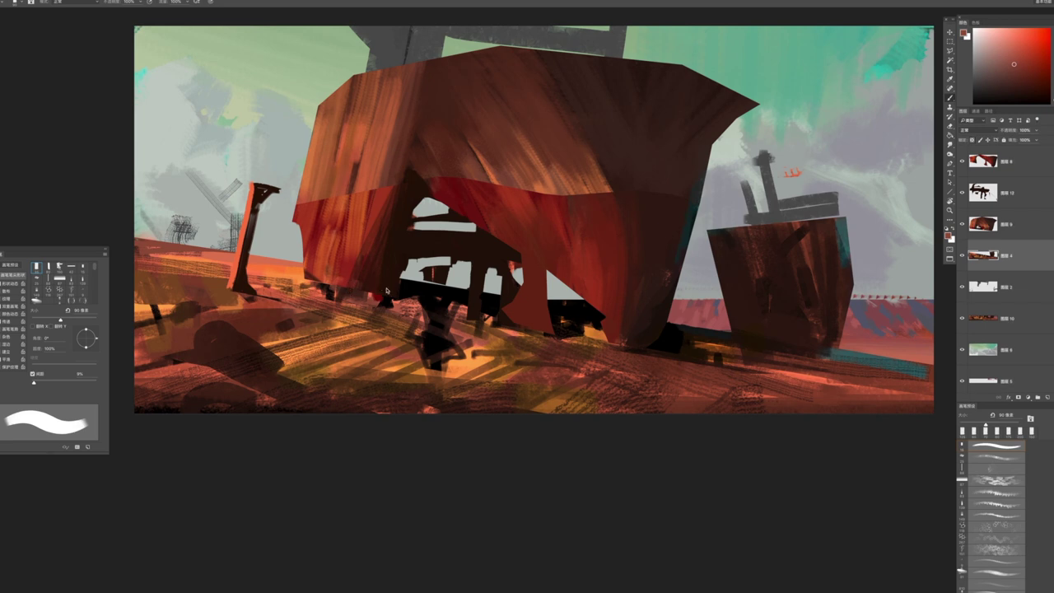
pyautogui.moveTo(362, 283); pyautogui.dragTo(381, 300)
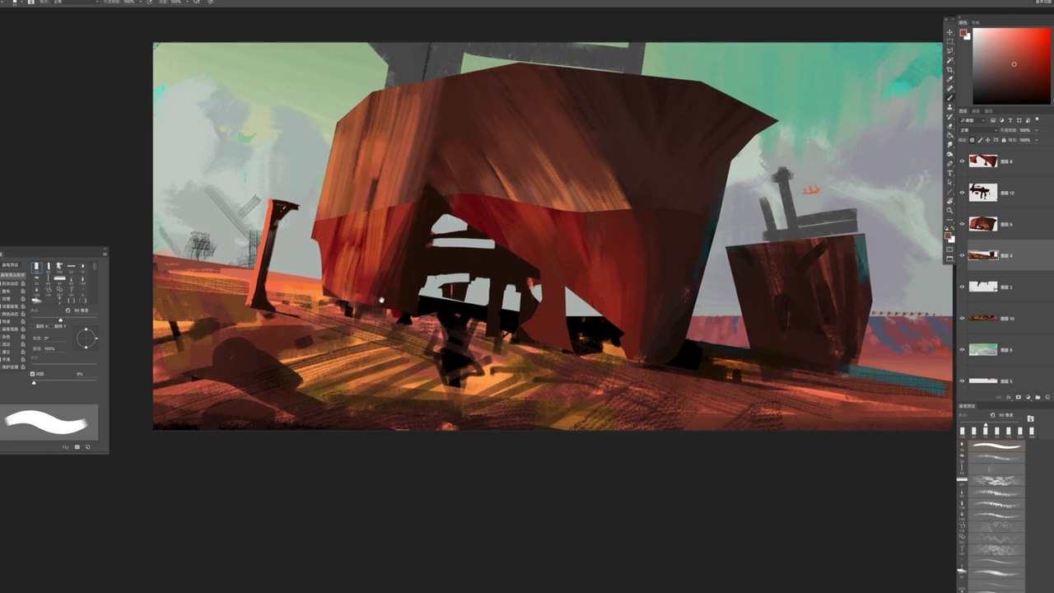
pyautogui.click(992, 458)
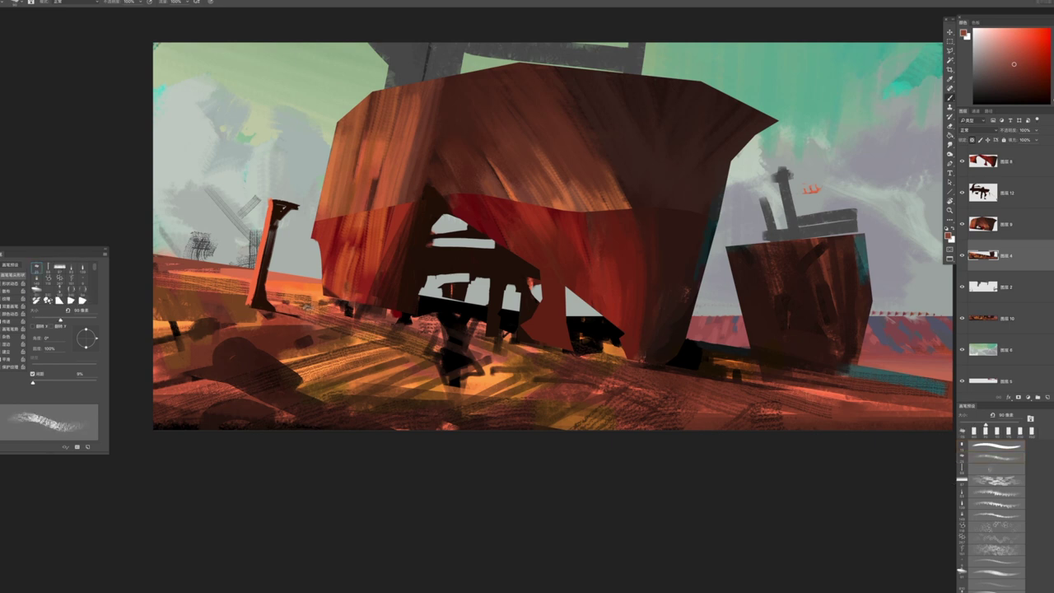
pyautogui.keyDown('alt'); pyautogui.click(278, 322); pyautogui.keyUp('alt')
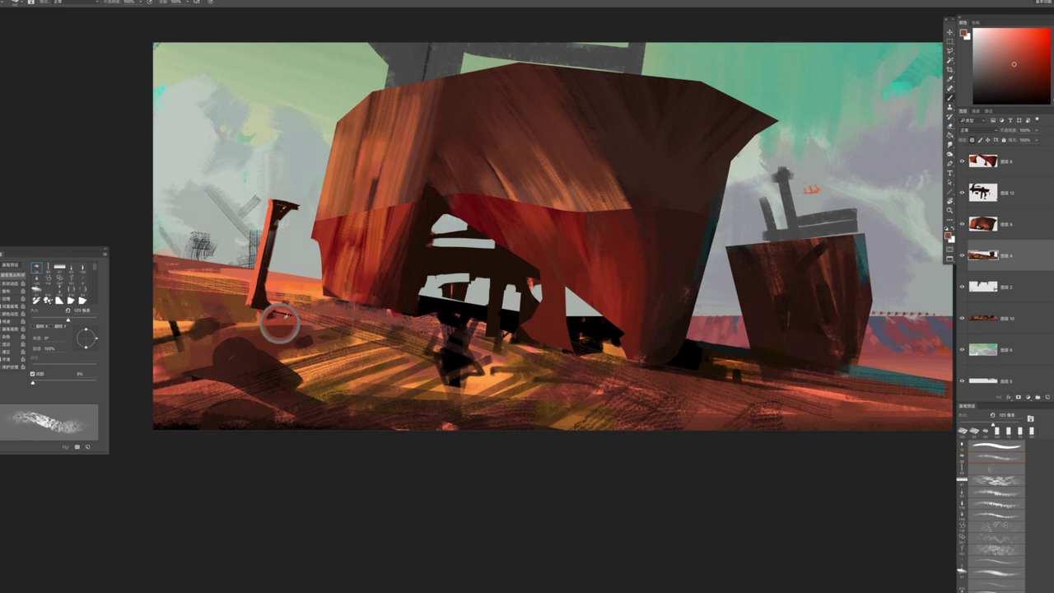
pyautogui.moveTo(314, 295); pyautogui.dragTo(370, 306)
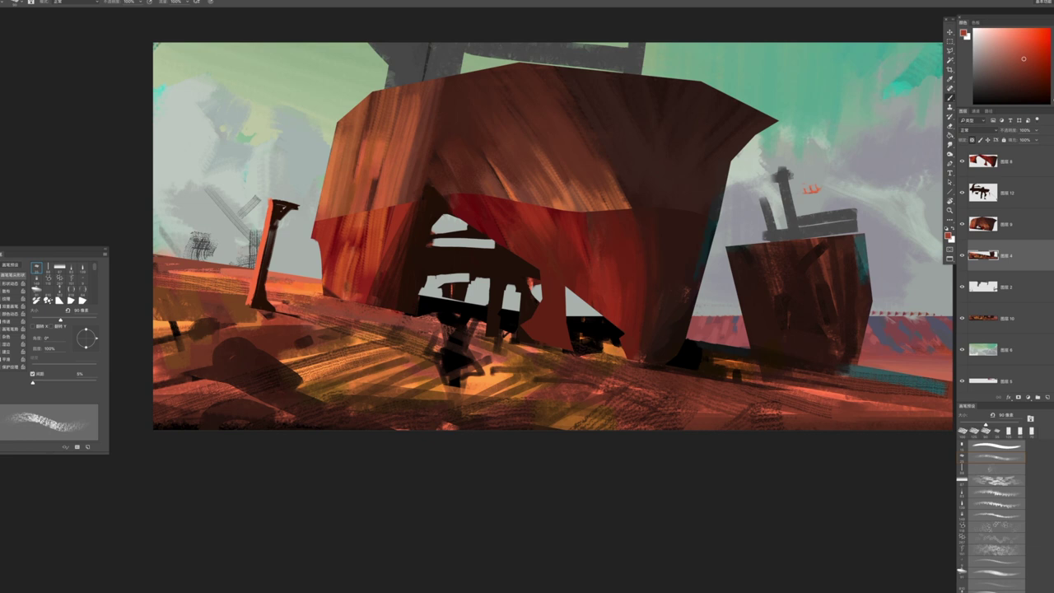
pyautogui.click(1023, 42)
pyautogui.press('.')
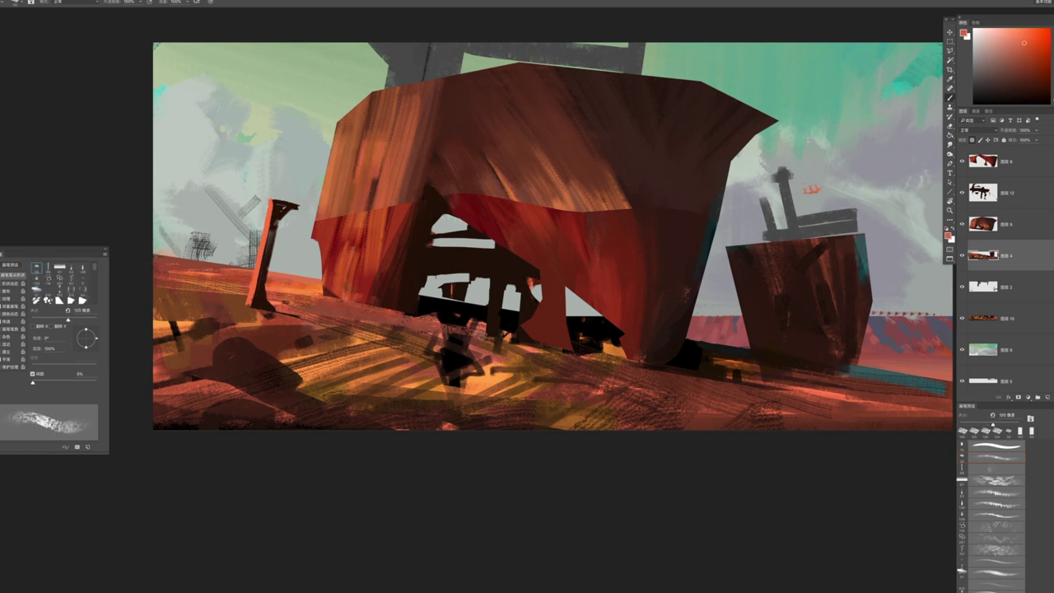
pyautogui.moveTo(554, 344); pyautogui.dragTo(642, 367)
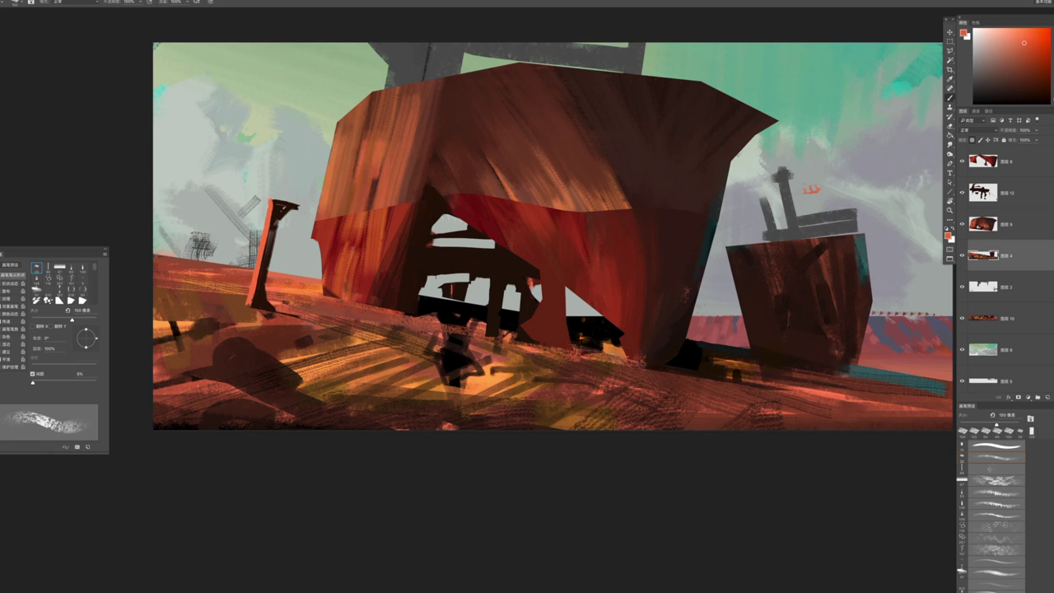
# Paint a pale orange highlight curving across the foreground sand from the figure with a larger textured brush
pyautogui.press(']')
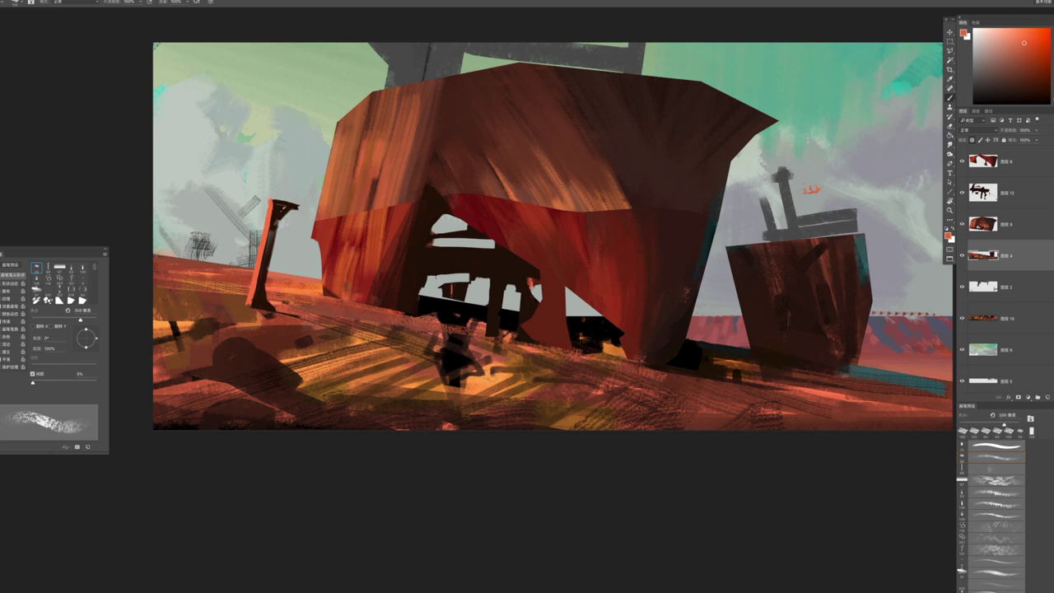
pyautogui.keyDown('alt'); pyautogui.click(507, 372); pyautogui.keyUp('alt')
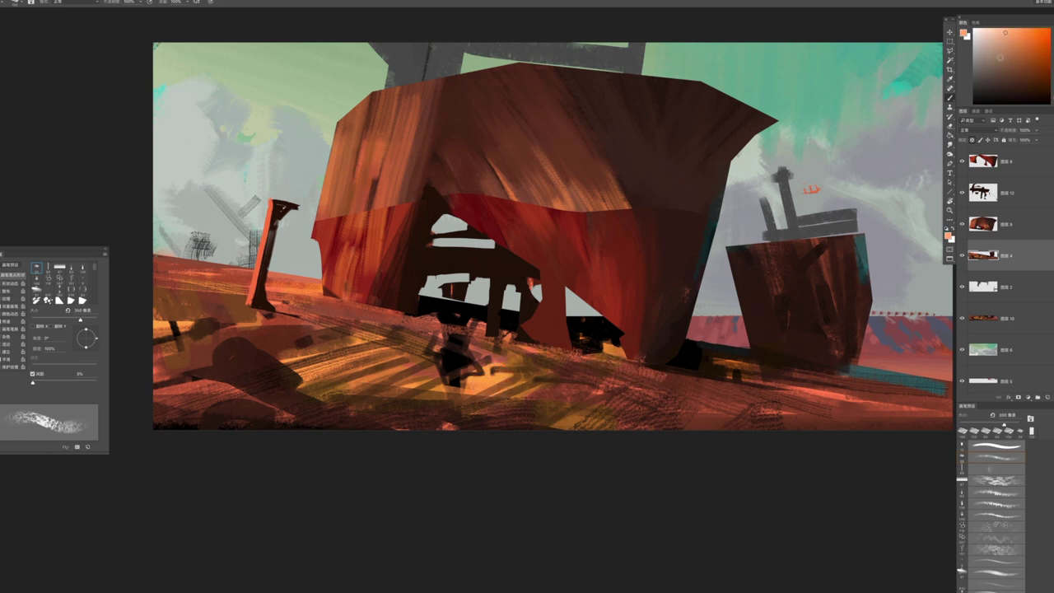
pyautogui.moveTo(476, 359)
pyautogui.mouseDown()
pyautogui.moveTo(517, 380)
pyautogui.moveTo(499, 381)
pyautogui.moveTo(548, 383)
pyautogui.moveTo(588, 421)
pyautogui.mouseUp()
pyautogui.moveTo(527, 385)
pyautogui.mouseDown()
pyautogui.moveTo(601, 422)
pyautogui.moveTo(502, 376)
pyautogui.mouseUp()
# Paint textured strokes in a sampled orange across the sand beside the figure and adjust the brush size
pyautogui.keyDown('alt'); pyautogui.click(414, 385); pyautogui.keyUp('alt')
pyautogui.moveTo(414, 384); pyautogui.dragTo(318, 415)
pyautogui.moveTo(411, 360); pyautogui.dragTo(333, 386)
pyautogui.moveTo(433, 333); pyautogui.dragTo(413, 359)
pyautogui.press('[')
pyautogui.press('[')
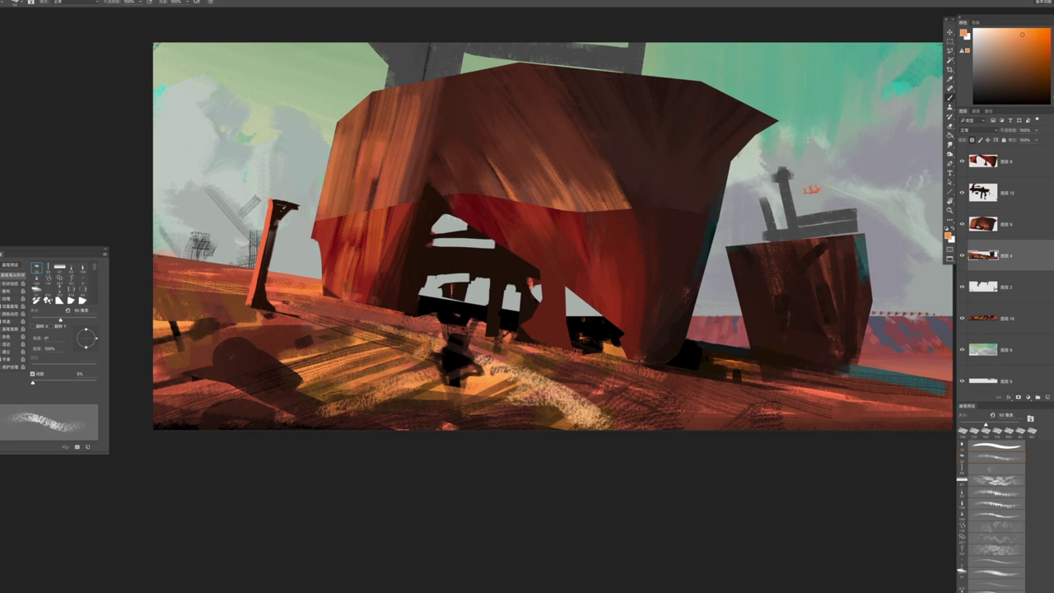
pyautogui.press(']')
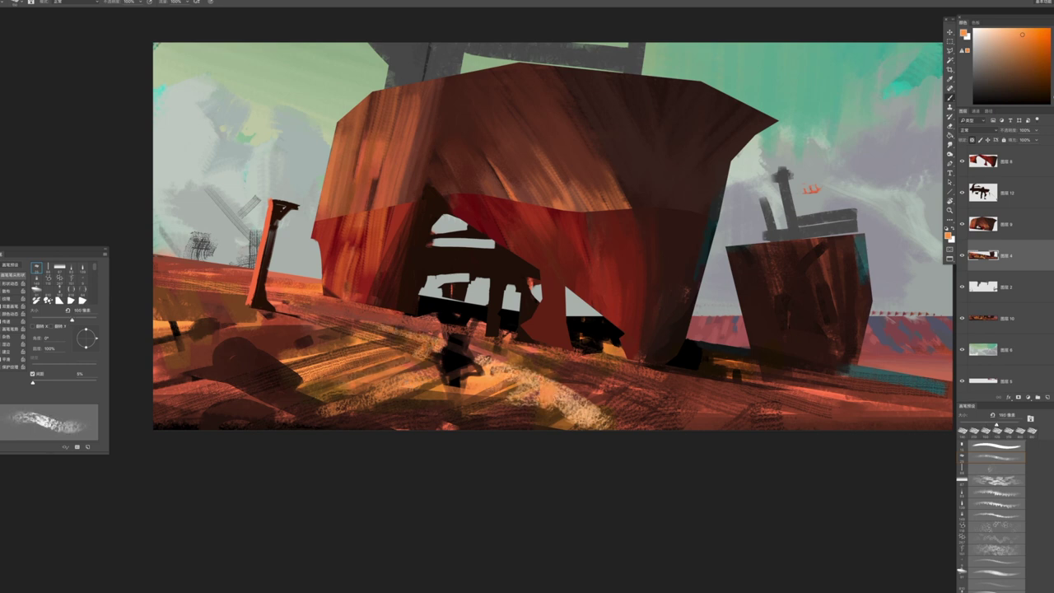
# Choose a smooth, flat brush and paint orange over the pale textured highlight on the foreground sand
pyautogui.scroll(5, 995, 510)
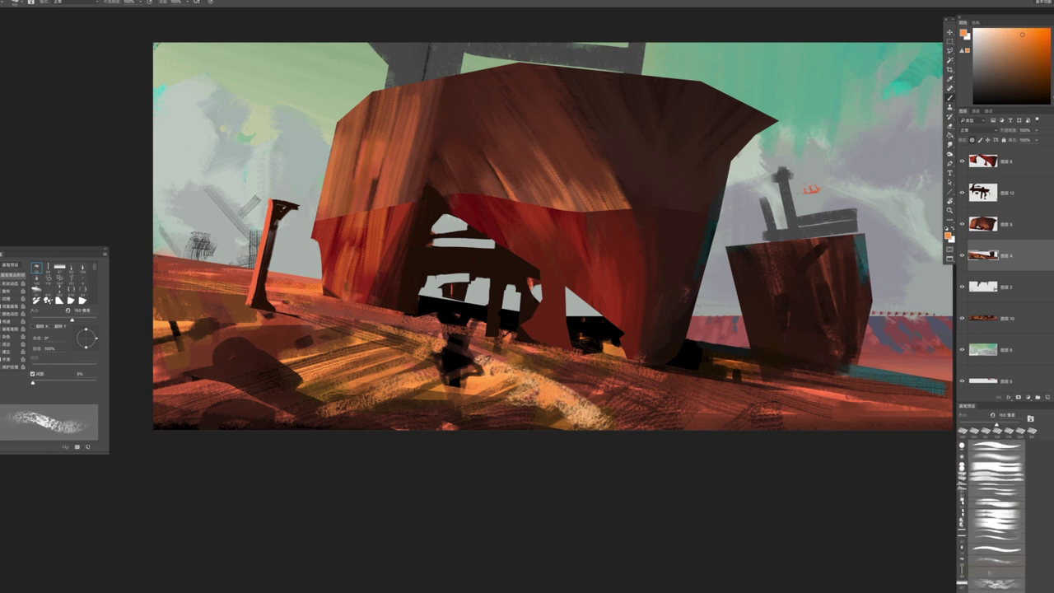
pyautogui.click(995, 522)
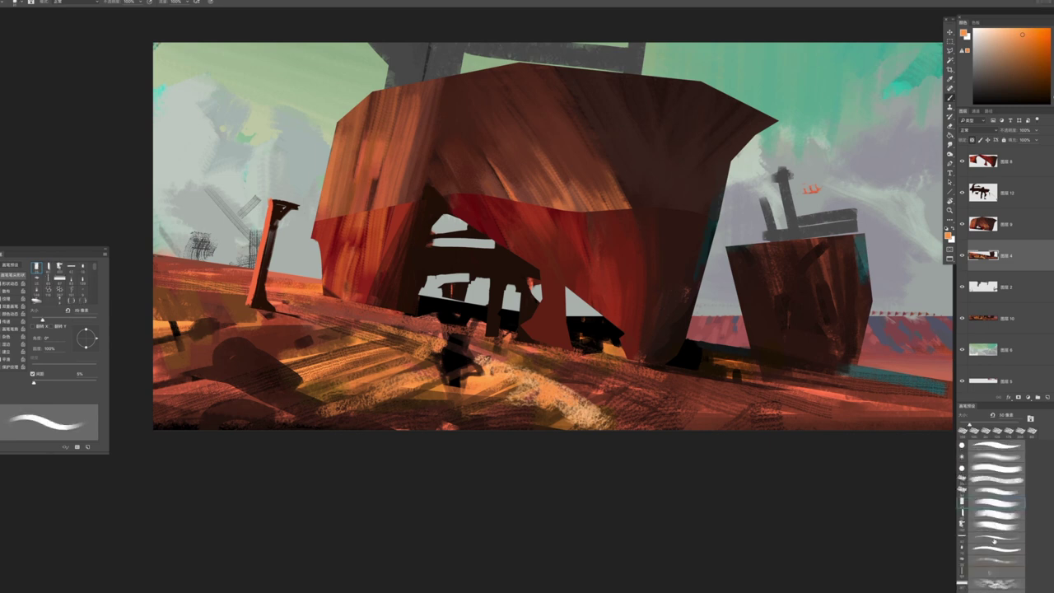
pyautogui.click(992, 540)
pyautogui.press(']')
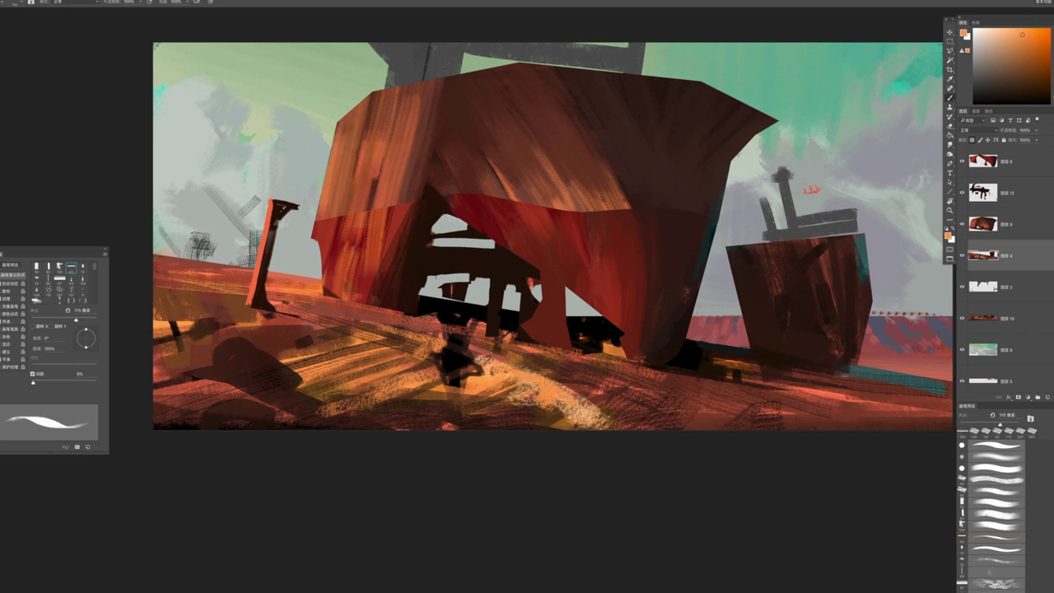
pyautogui.moveTo(506, 375); pyautogui.dragTo(580, 397)
pyautogui.press(']')
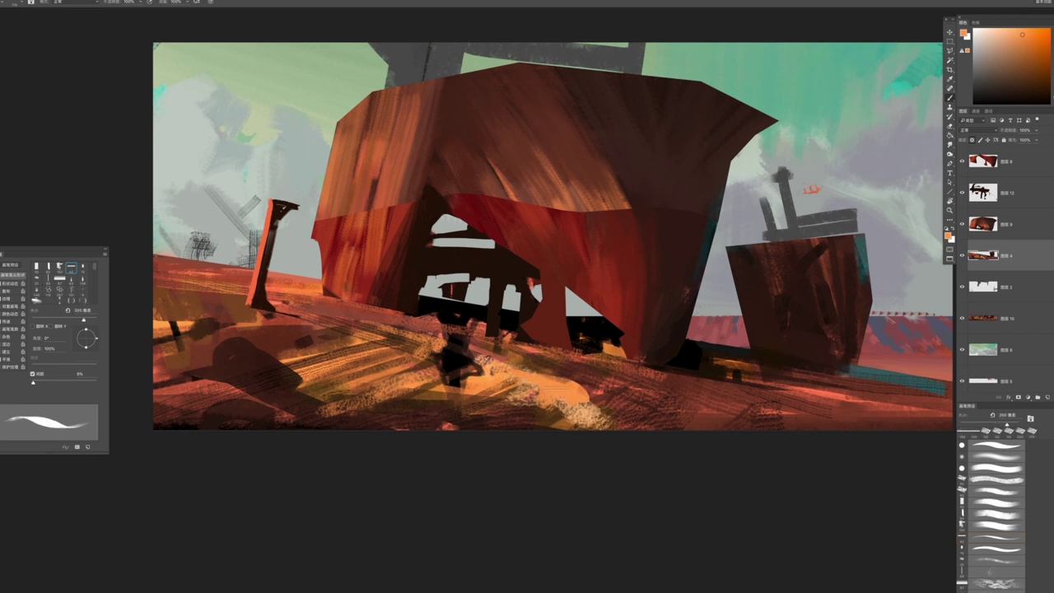
# Sample a brownish red from the ground and paint a curving band across the sand in front of the hull
pyautogui.keyDown('alt'); pyautogui.click(376, 375); pyautogui.keyUp('alt')
pyautogui.press('[')
pyautogui.press('[')
pyautogui.press('[')
pyautogui.keyDown('alt'); pyautogui.click(329, 383); pyautogui.keyUp('alt')
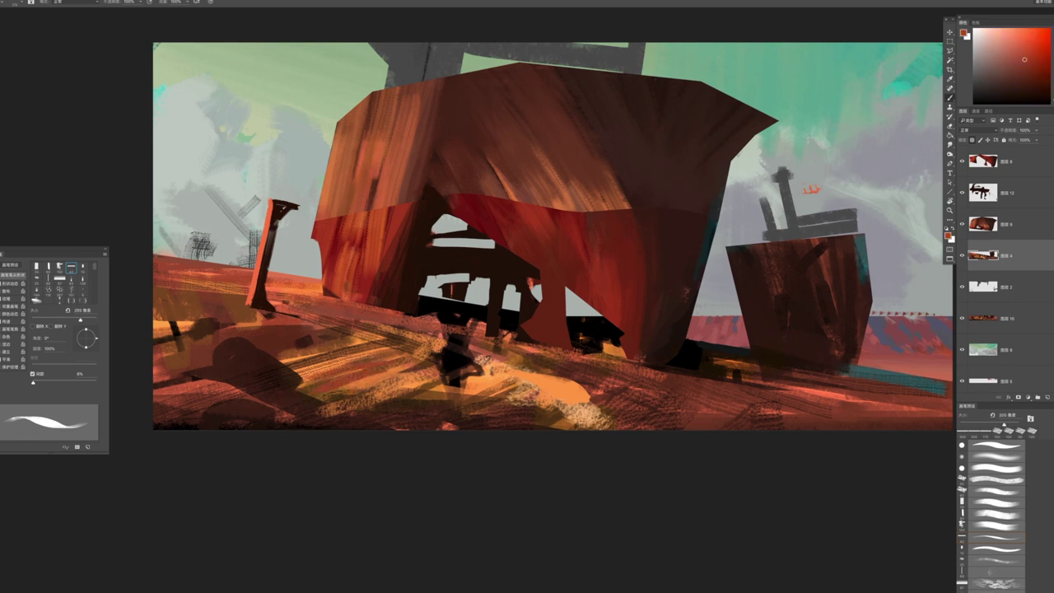
pyautogui.moveTo(299, 371)
pyautogui.mouseDown()
pyautogui.moveTo(395, 352)
pyautogui.moveTo(453, 363)
pyautogui.mouseUp()
pyautogui.press('[')
pyautogui.press('[')
# Paint broad red strokes around the orange highlight and along the lower foreground sand, adjusting the brush size
pyautogui.press(']')
pyautogui.press(']')
pyautogui.moveTo(524, 369); pyautogui.dragTo(611, 402)
pyautogui.moveTo(539, 402); pyautogui.dragTo(581, 426)
pyautogui.moveTo(510, 411)
pyautogui.mouseDown()
pyautogui.moveTo(564, 420)
pyautogui.moveTo(532, 412)
pyautogui.moveTo(387, 425)
pyautogui.mouseUp()
pyautogui.press(']')
pyautogui.press(']')
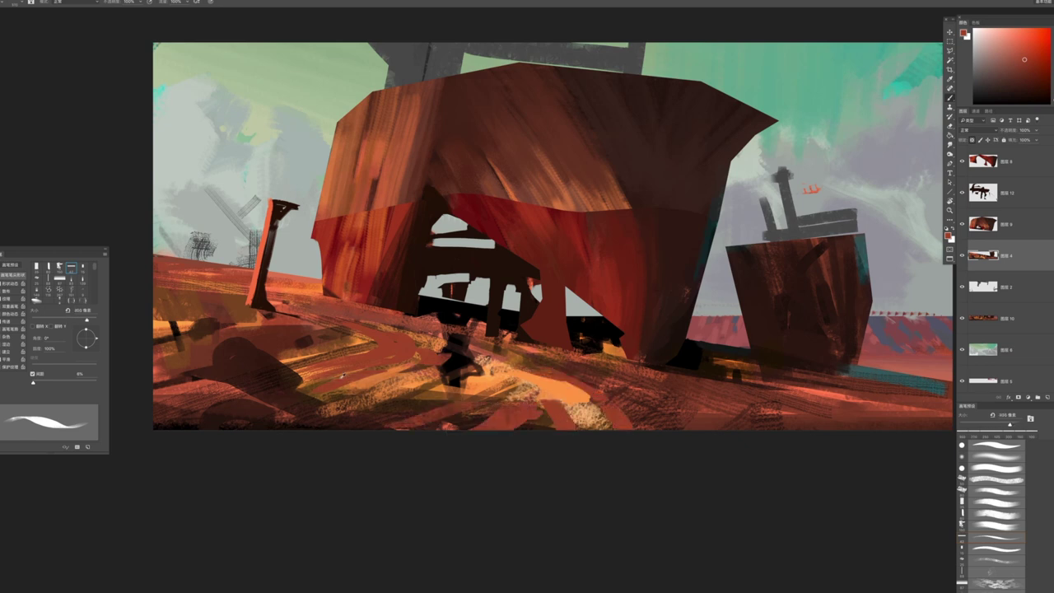
# Sample ground reds and a bright orange, and paint long streaks across the sand below the smaller building
pyautogui.keyDown('alt'); pyautogui.click(409, 409); pyautogui.keyUp('alt')
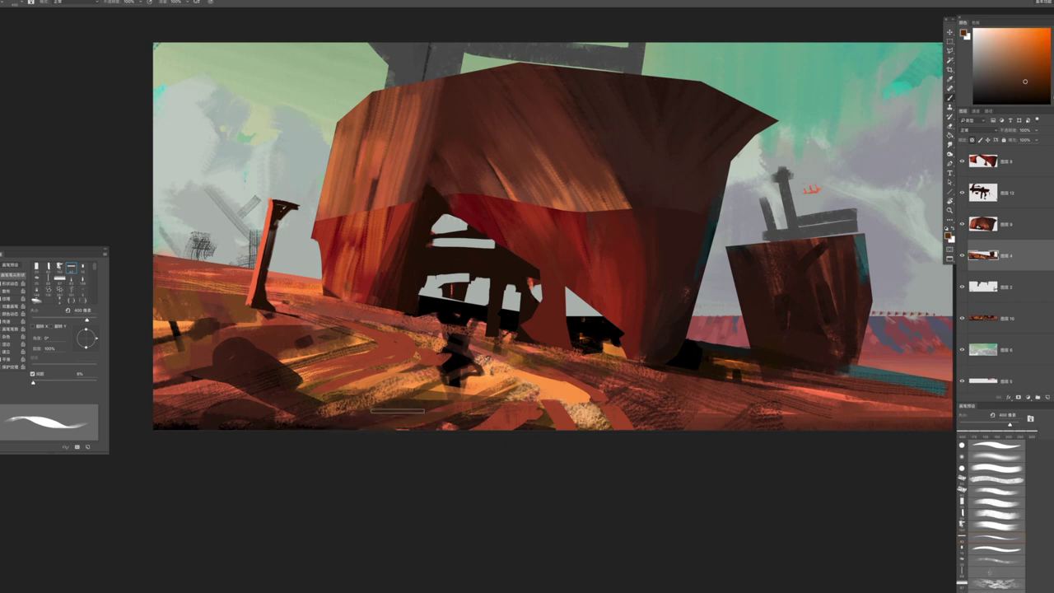
pyautogui.hscroll(5, 407, 387)
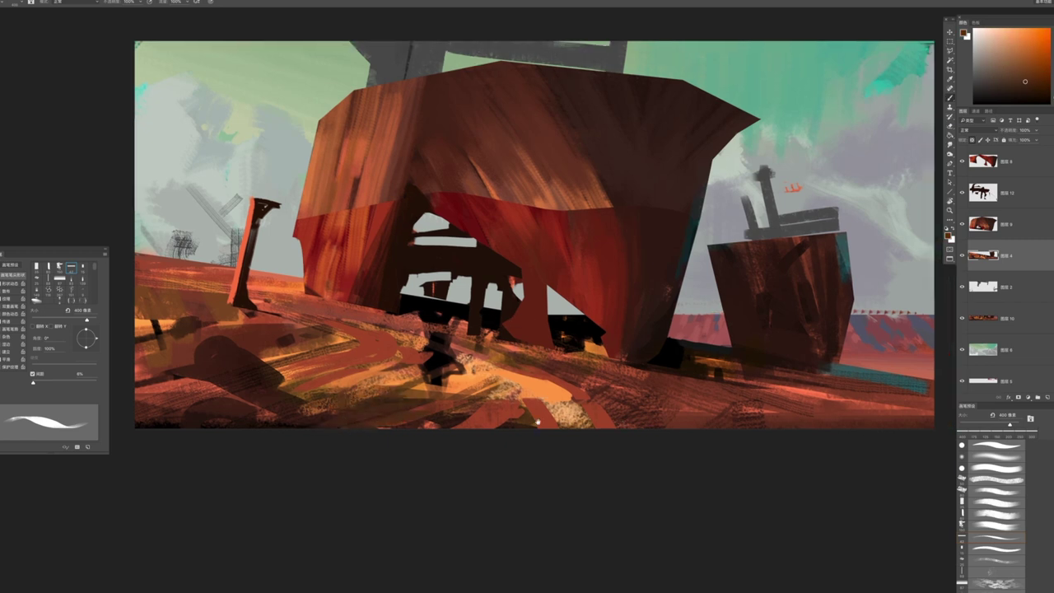
pyautogui.keyDown('alt'); pyautogui.click(424, 362); pyautogui.keyUp('alt')
pyautogui.moveTo(407, 362)
pyautogui.mouseDown()
pyautogui.moveTo(619, 434)
pyautogui.moveTo(679, 400)
pyautogui.mouseUp()
pyautogui.moveTo(560, 407); pyautogui.dragTo(680, 394)
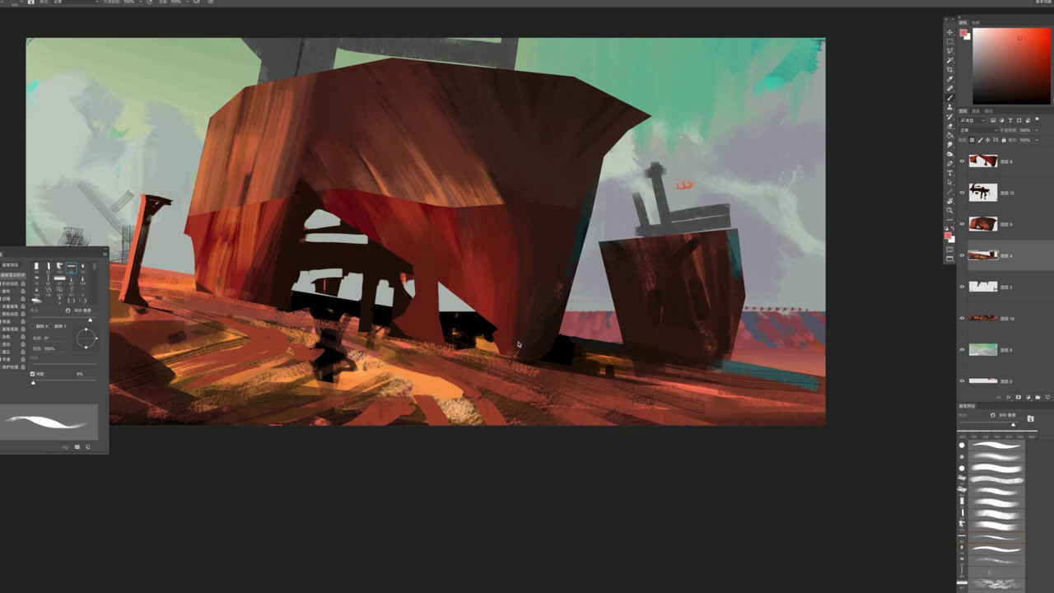
pyautogui.keyDown('alt'); pyautogui.click(445, 380); pyautogui.keyUp('alt')
pyautogui.moveTo(693, 377); pyautogui.dragTo(550, 368)
pyautogui.moveTo(724, 397); pyautogui.dragTo(594, 378)
pyautogui.moveTo(659, 390); pyautogui.dragTo(741, 408)
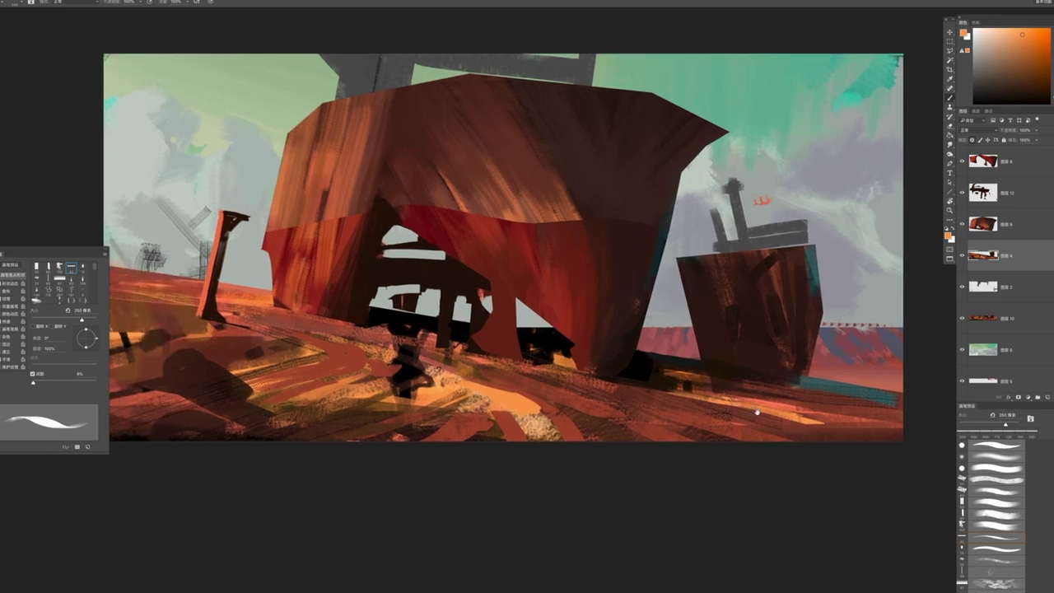
# Erase along the outer edge of the lower red hull on its own layer
pyautogui.moveTo(350, 302); pyautogui.dragTo(492, 302)
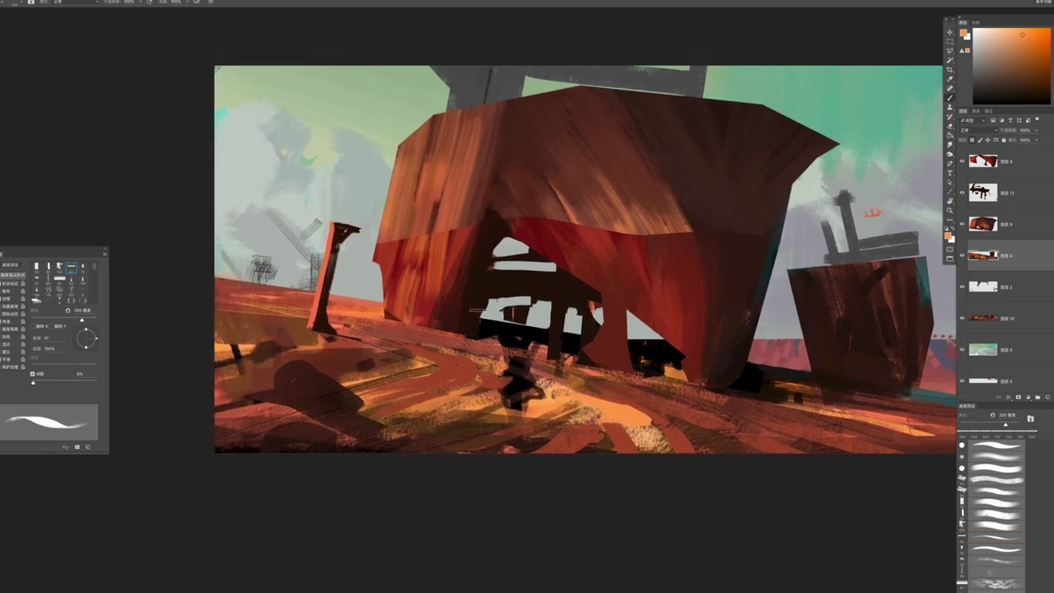
pyautogui.click(968, 159)
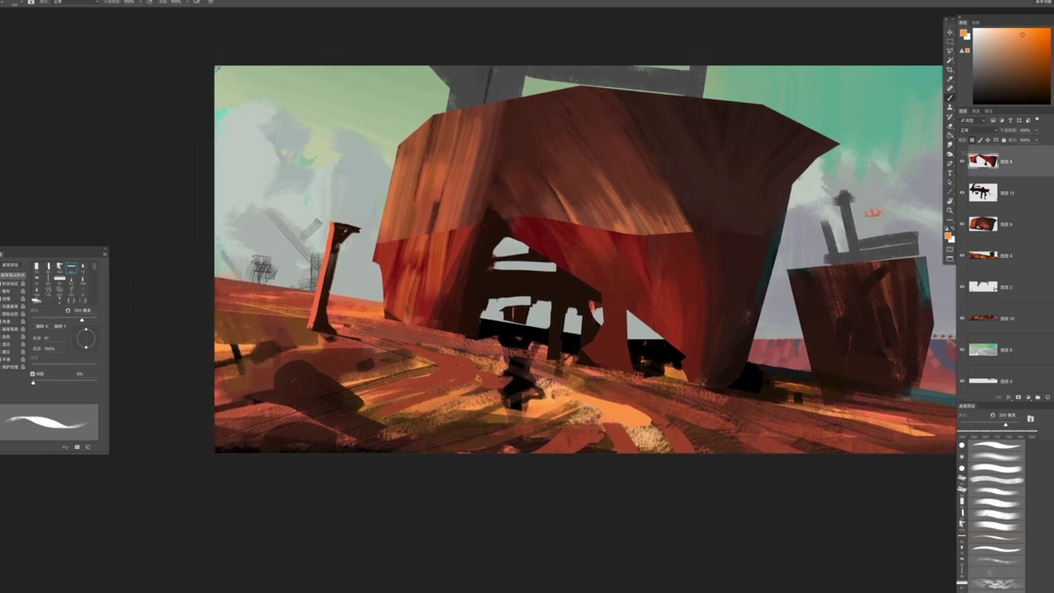
pyautogui.press('.')
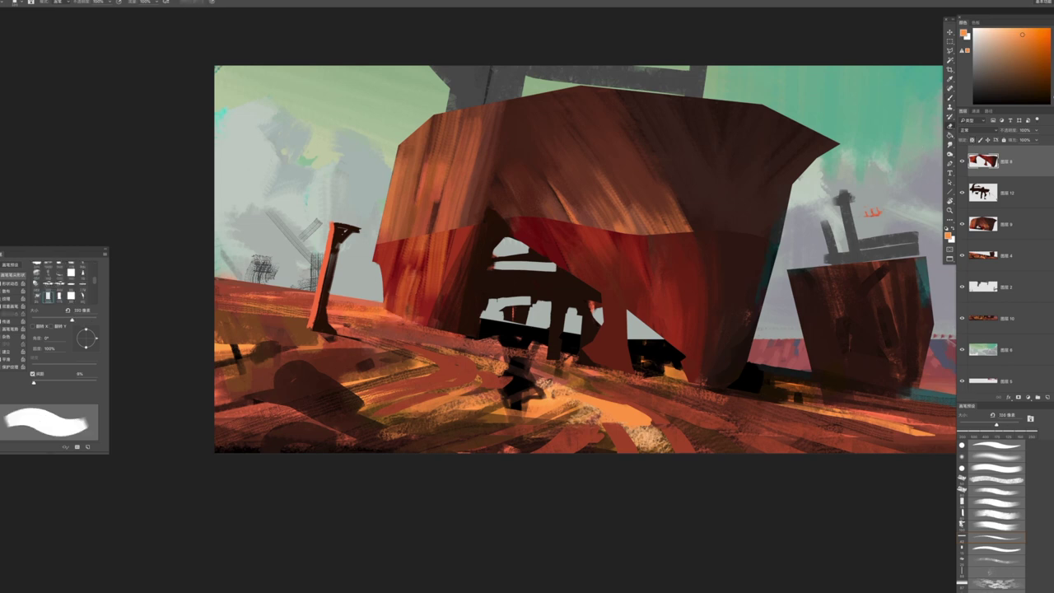
pyautogui.moveTo(392, 265)
pyautogui.mouseDown()
pyautogui.moveTo(403, 298)
pyautogui.moveTo(393, 319)
pyautogui.mouseUp()
# Paint textured strokes in a sampled orange-red over the base of the lower hull with an enlarged chalky brush
pyautogui.press('z')
pyautogui.scroll(-5, 705, 398)
pyautogui.scroll(4, 661, 387)
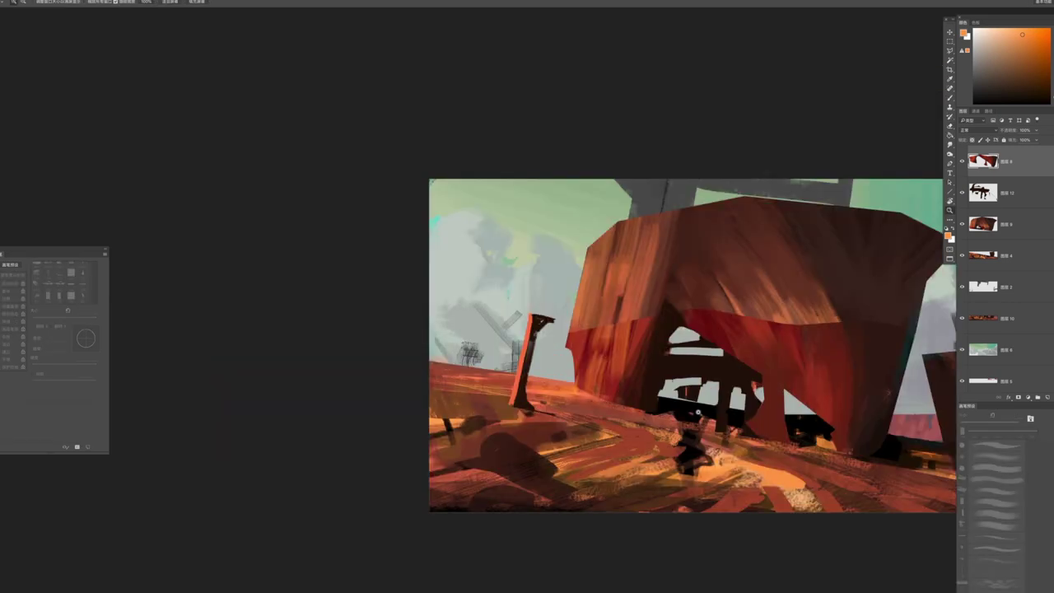
pyautogui.scroll(3, 697, 412)
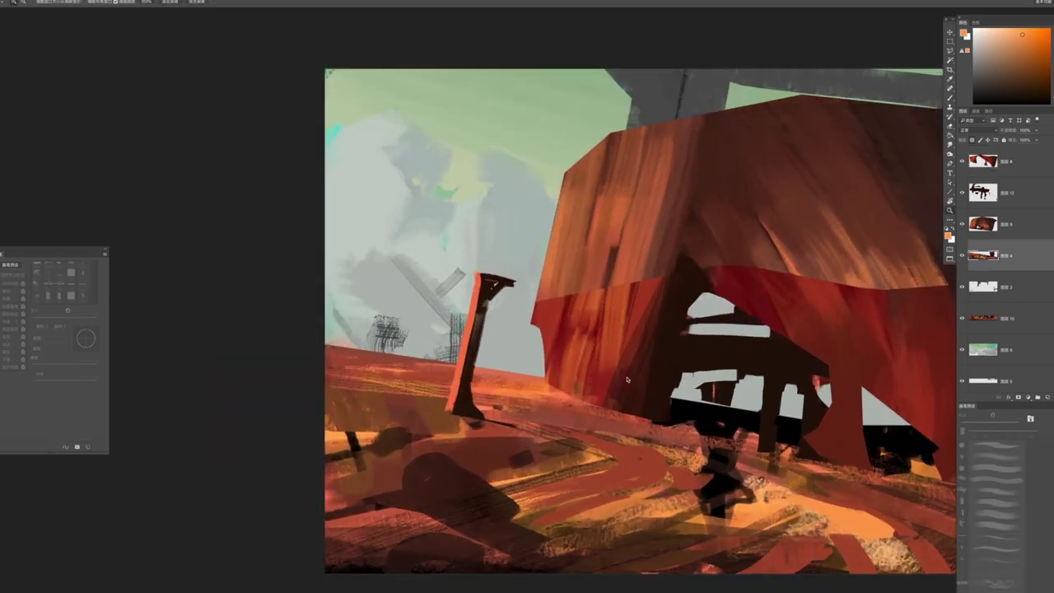
pyautogui.press('b')
pyautogui.keyDown('ctrl'); pyautogui.click(632, 376); pyautogui.keyUp('ctrl')
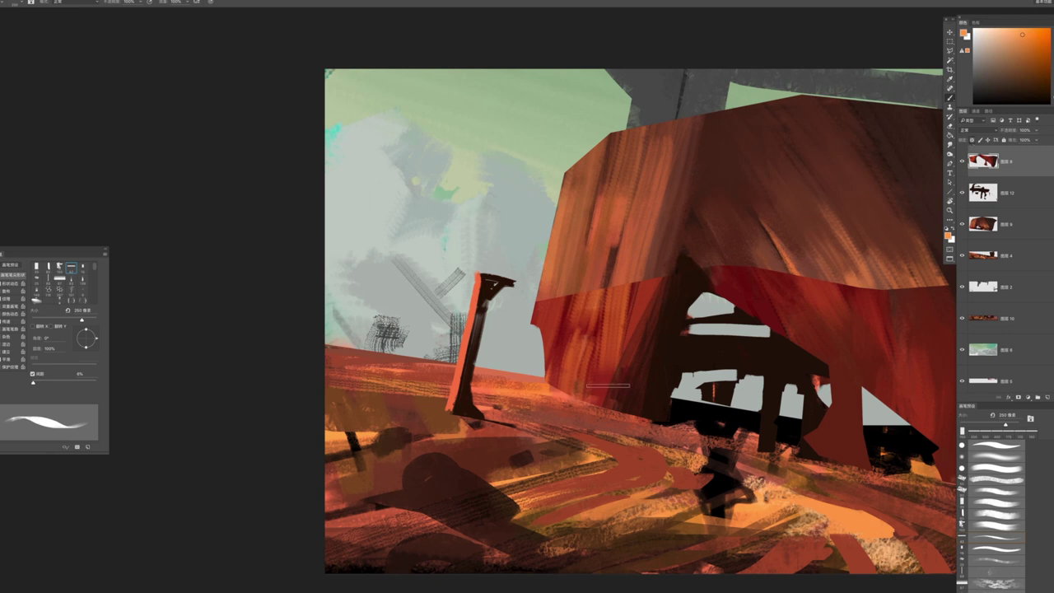
pyautogui.click(991, 558)
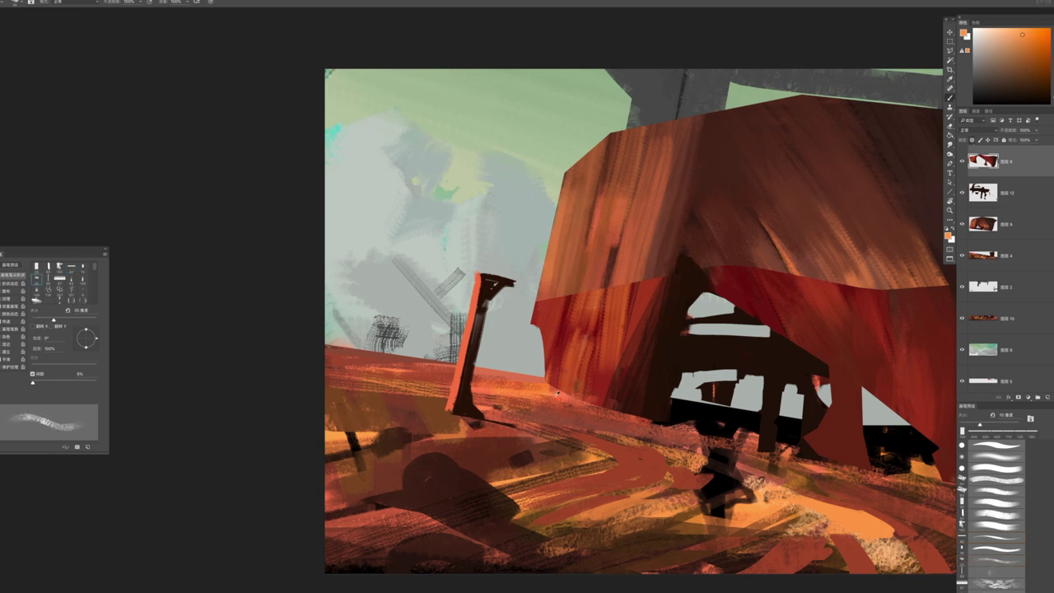
pyautogui.keyDown('alt'); pyautogui.click(575, 392); pyautogui.keyUp('alt')
pyautogui.press(']')
pyautogui.press(']')
pyautogui.press(']')
pyautogui.press(']')
pyautogui.moveTo(609, 403)
pyautogui.mouseDown()
pyautogui.moveTo(614, 363)
pyautogui.moveTo(620, 426)
pyautogui.moveTo(633, 362)
pyautogui.mouseUp()
# Add smaller textured strokes up the face of the lower red hull
pyautogui.press('[')
pyautogui.press('[')
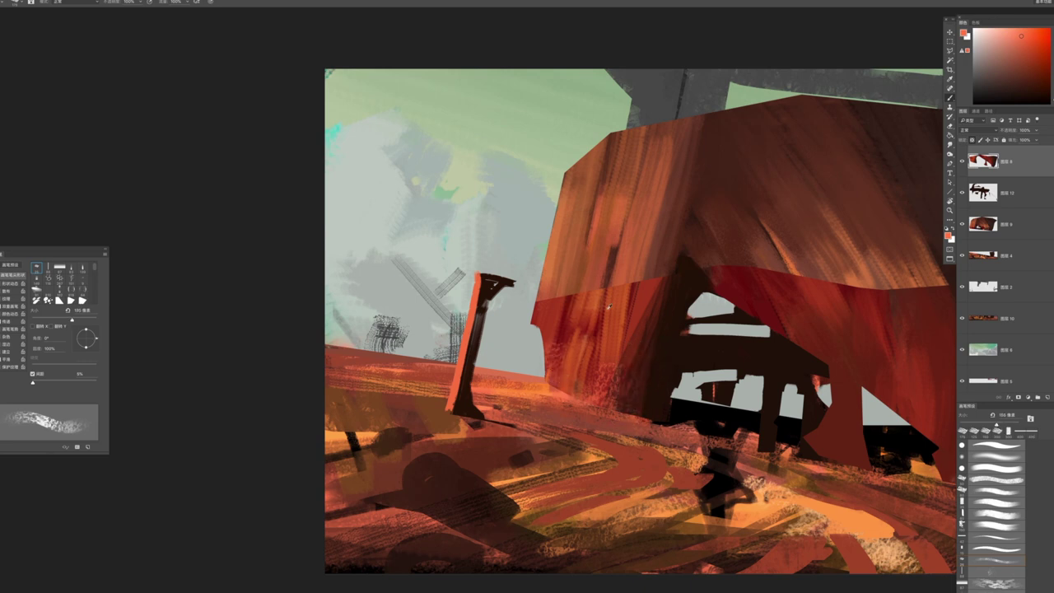
pyautogui.moveTo(635, 307); pyautogui.dragTo(589, 372)
# Paint chalky reddish texture on the upper hull's layer along its top edge and plank faces, using sampled hull colours
pyautogui.keyDown('ctrl'); pyautogui.click(611, 265); pyautogui.keyUp('ctrl')
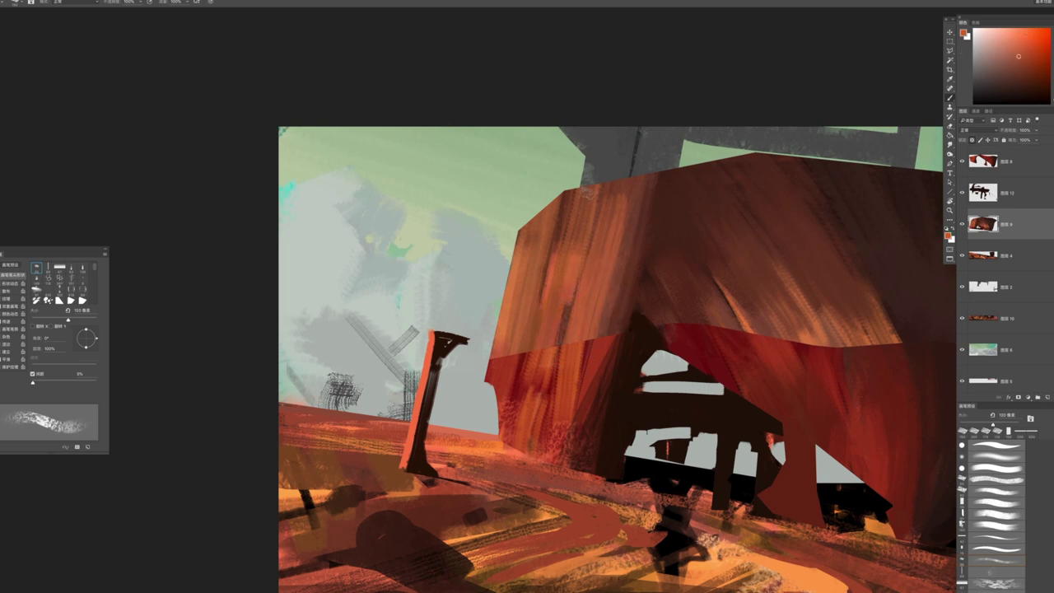
pyautogui.moveTo(738, 313); pyautogui.dragTo(568, 306)
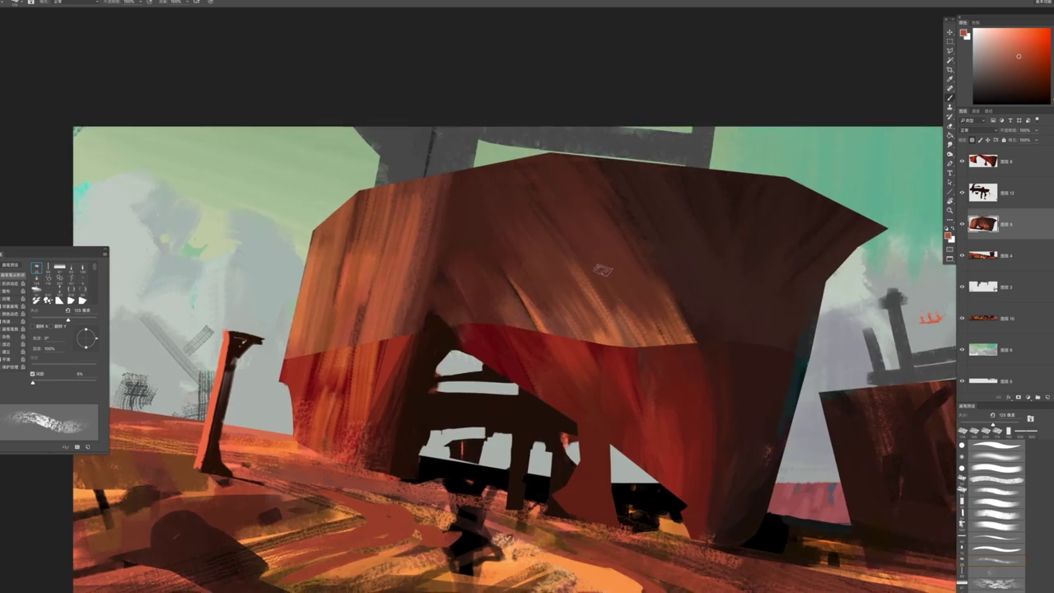
pyautogui.press(']')
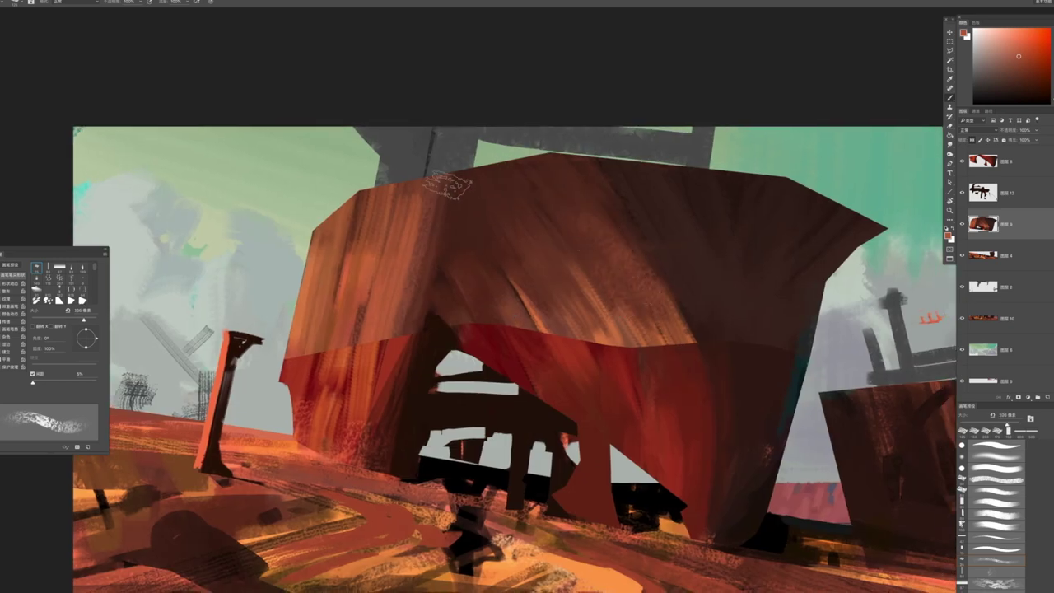
pyautogui.press('z')
pyautogui.moveTo(560, 163)
pyautogui.mouseDown()
pyautogui.moveTo(491, 209)
pyautogui.moveTo(428, 210)
pyautogui.moveTo(515, 212)
pyautogui.mouseUp()
pyautogui.press('b')
pyautogui.keyDown('alt'); pyautogui.click(680, 314); pyautogui.keyUp('alt')
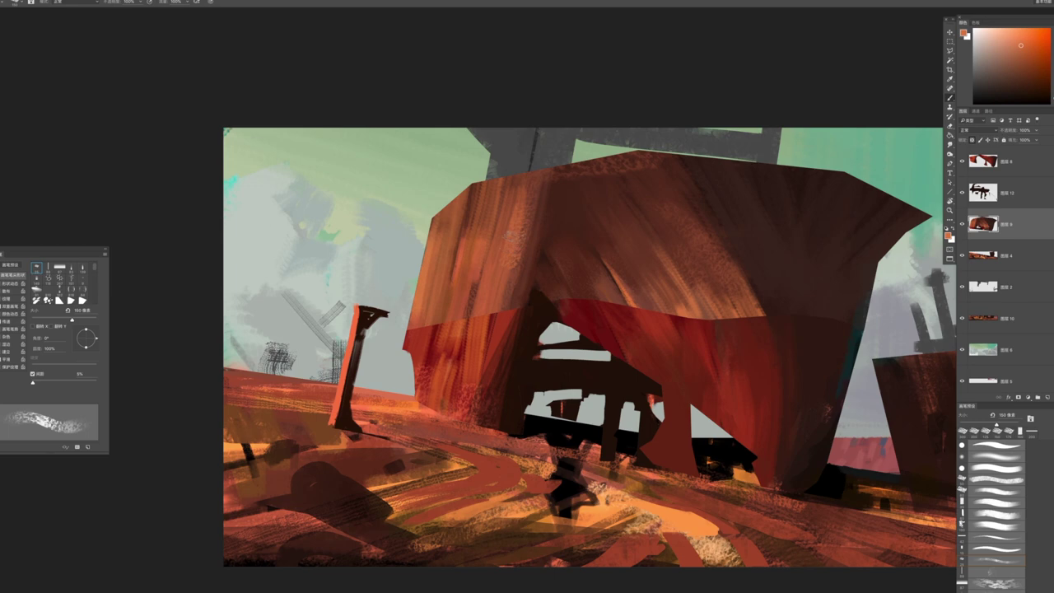
pyautogui.press('z')
pyautogui.moveTo(503, 334); pyautogui.dragTo(491, 349)
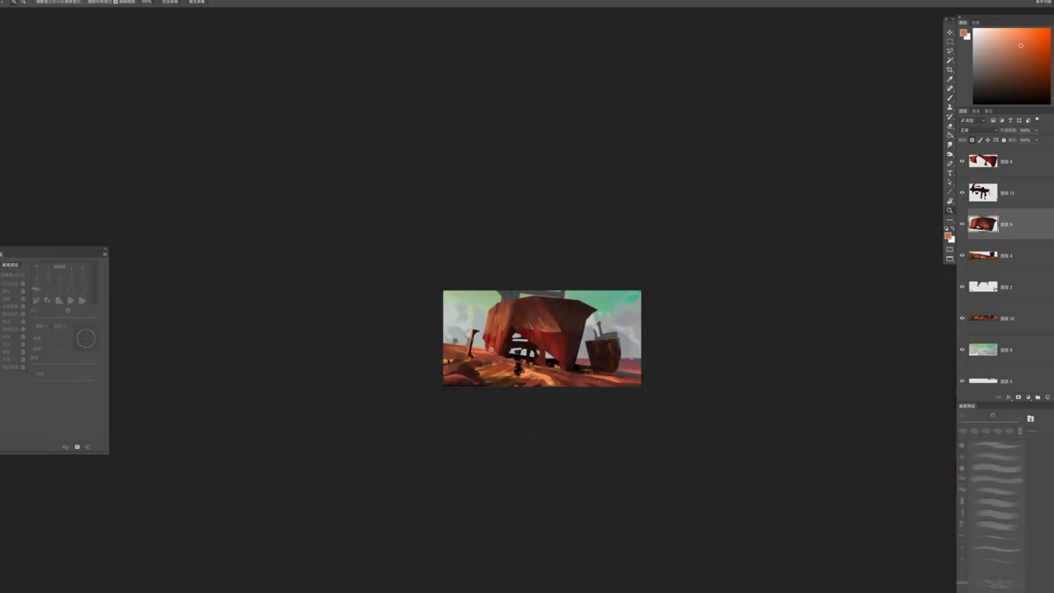
pyautogui.hotkey('ctrl', '0')
pyautogui.press('b')
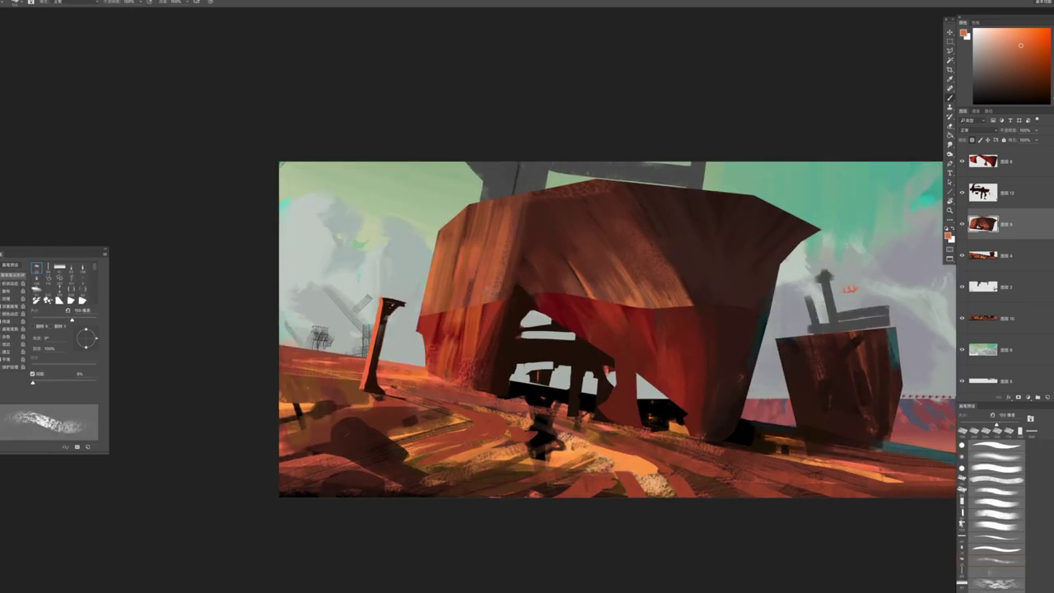
# Paint textured strokes in a sampled dark brown on the lower hull layer beside the entrance, after checking the structure layer alone
pyautogui.keyDown('ctrl'); pyautogui.click(508, 323); pyautogui.keyUp('ctrl')
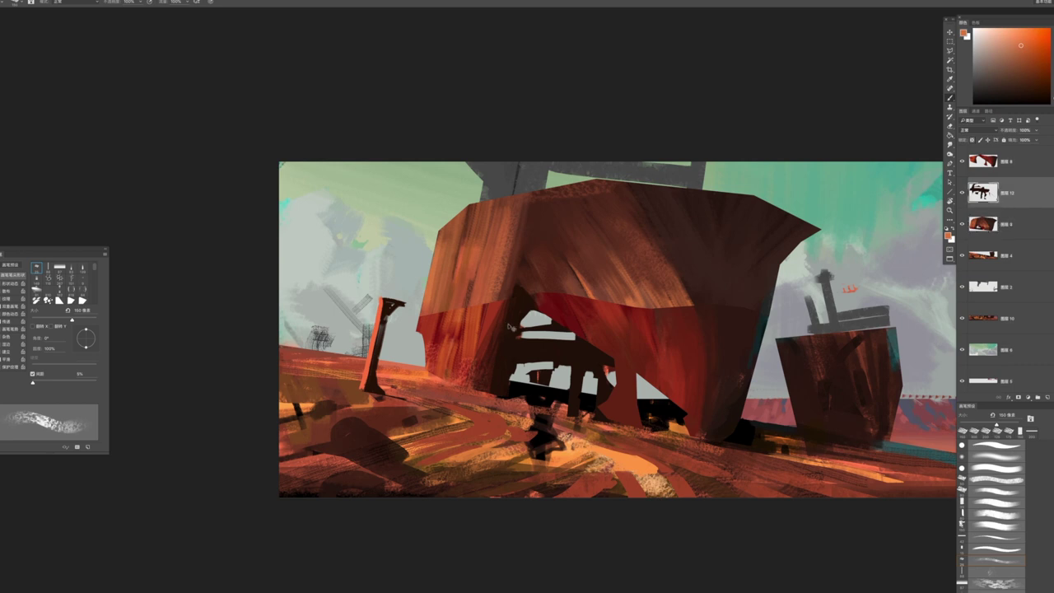
pyautogui.keyDown('alt'); pyautogui.click(507, 306); pyautogui.keyUp('alt')
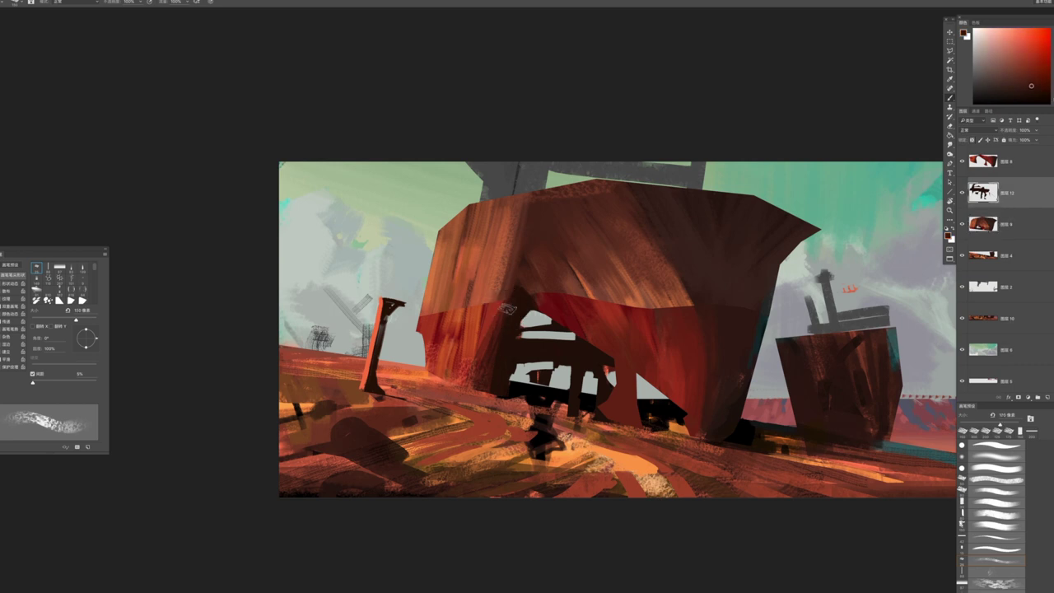
pyautogui.keyDown('ctrl'); pyautogui.click(495, 346); pyautogui.keyUp('ctrl')
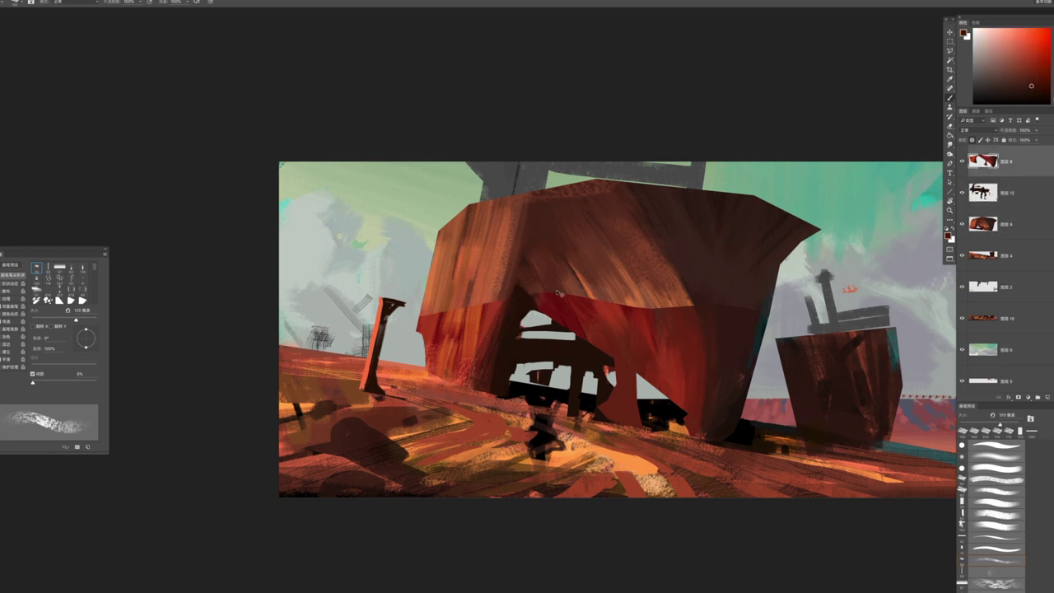
pyautogui.keyDown('alt'); pyautogui.click(963, 194); pyautogui.keyUp('alt')
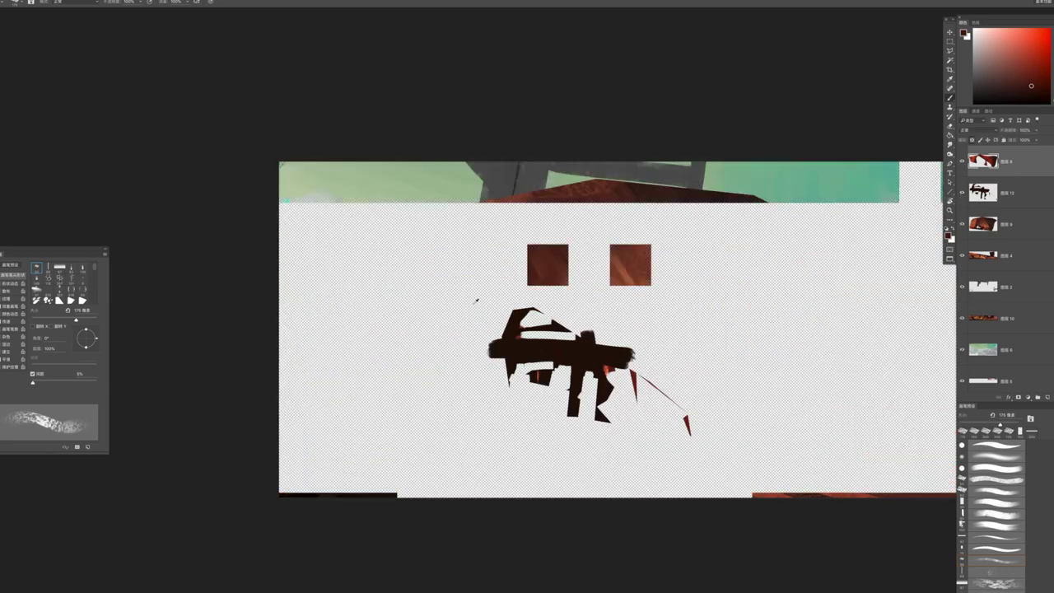
pyautogui.keyDown('alt'); pyautogui.click(962, 195); pyautogui.keyUp('alt')
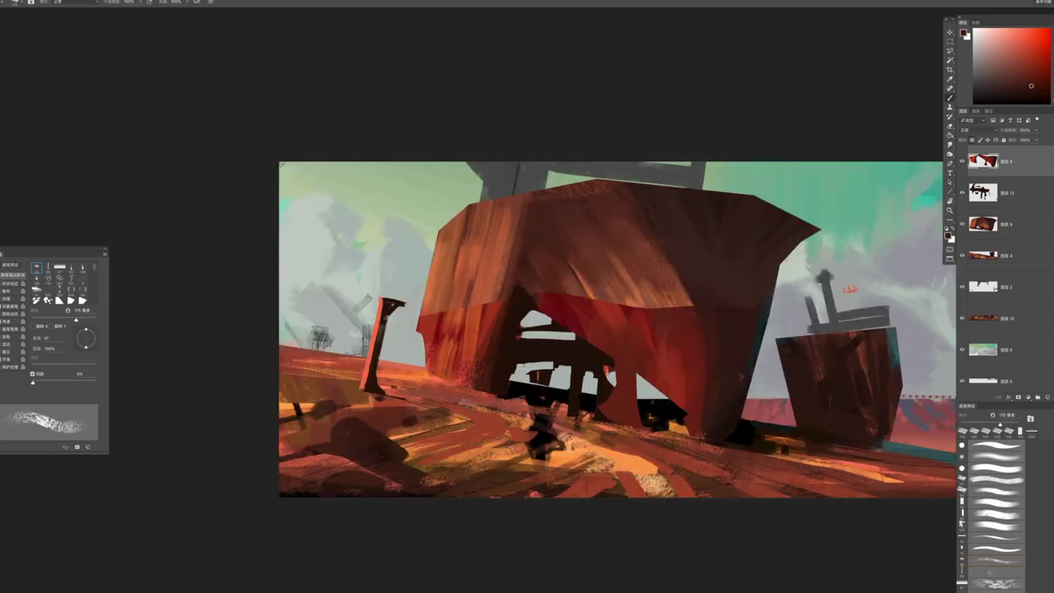
pyautogui.press('[')
pyautogui.moveTo(476, 345); pyautogui.dragTo(508, 275)
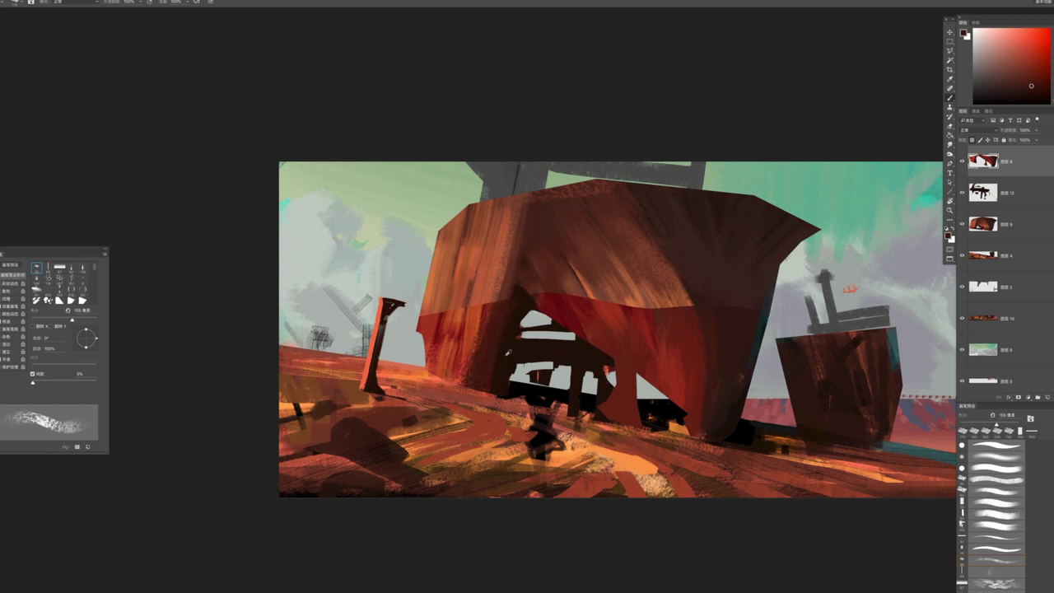
# Isolate the upper hull layer, erase its leftover paint around the entrance, and select the entrance structure layer
pyautogui.press(']')
pyautogui.keyDown('ctrl'); pyautogui.click(535, 248); pyautogui.keyUp('ctrl')
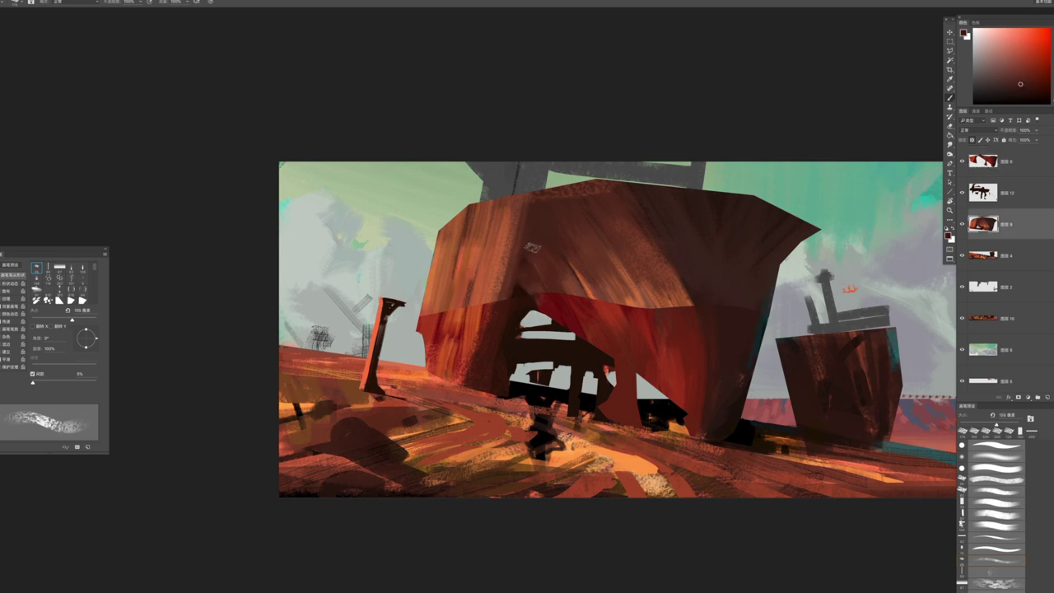
pyautogui.keyDown('alt'); pyautogui.click(508, 328); pyautogui.keyUp('alt')
pyautogui.keyDown('alt'); pyautogui.click(961, 224); pyautogui.keyUp('alt')
pyautogui.keyDown('alt'); pyautogui.click(961, 224); pyautogui.keyUp('alt')
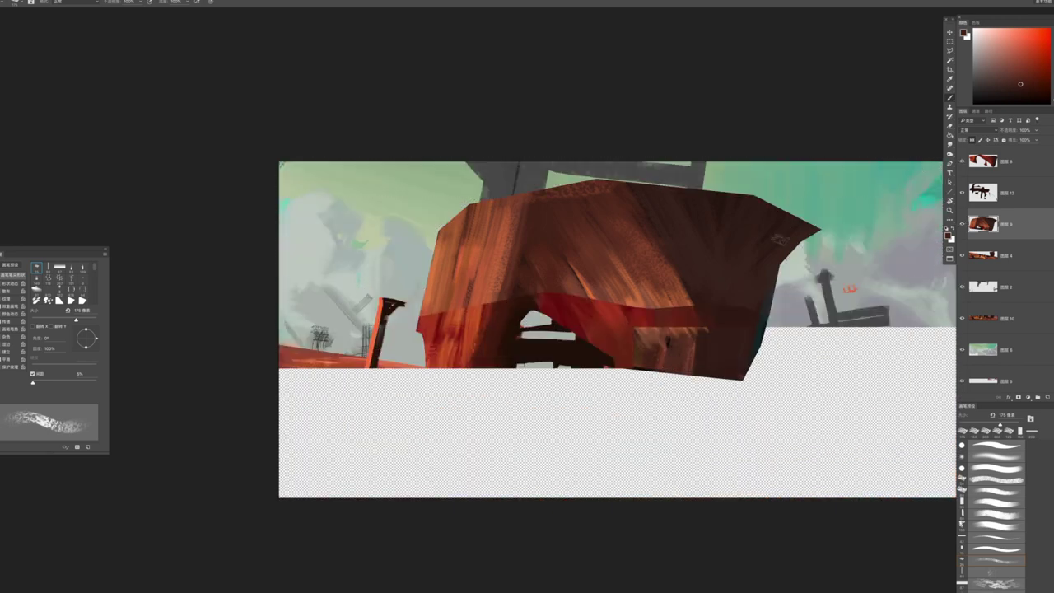
pyautogui.press('.')
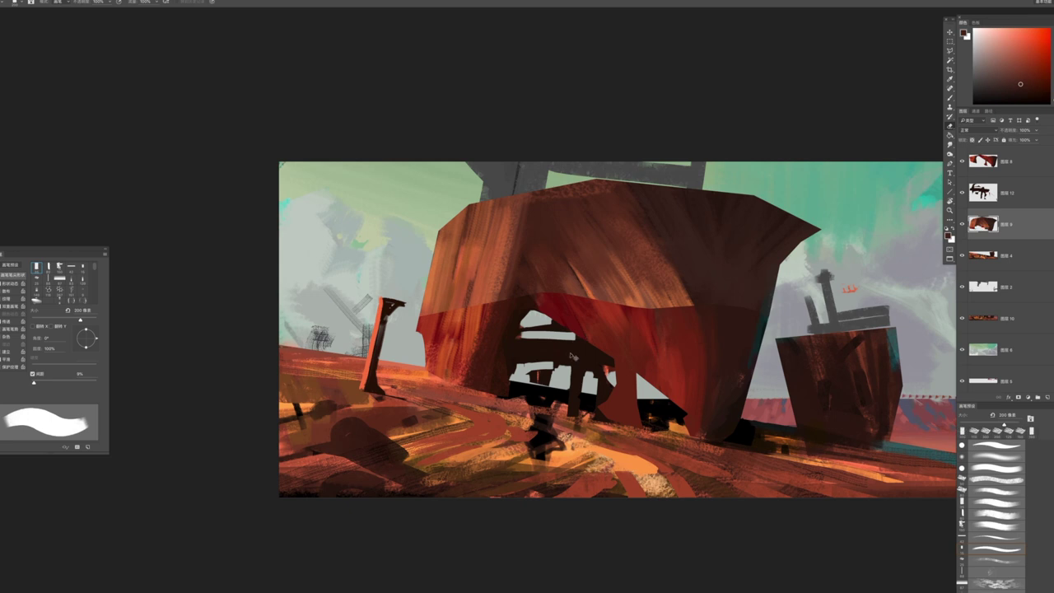
pyautogui.hotkey('alt', ']')
pyautogui.press('.')
pyautogui.press('.')
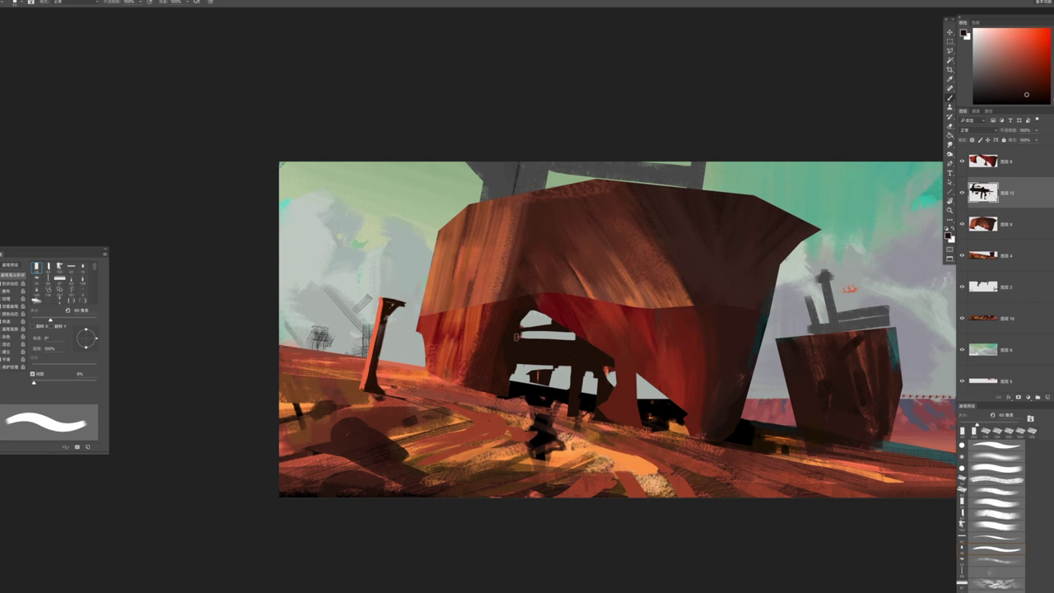
pyautogui.moveTo(504, 337); pyautogui.dragTo(589, 338)
pyautogui.hotkey('ctrl', 'z')
pyautogui.moveTo(502, 337); pyautogui.dragTo(593, 341)
pyautogui.hotkey('ctrl', 'z')
# Paint dark beams and a post across the entrance on the structure layer, and move that layer below the upper hull layer
pyautogui.moveTo(508, 321); pyautogui.dragTo(563, 323)
pyautogui.press('[')
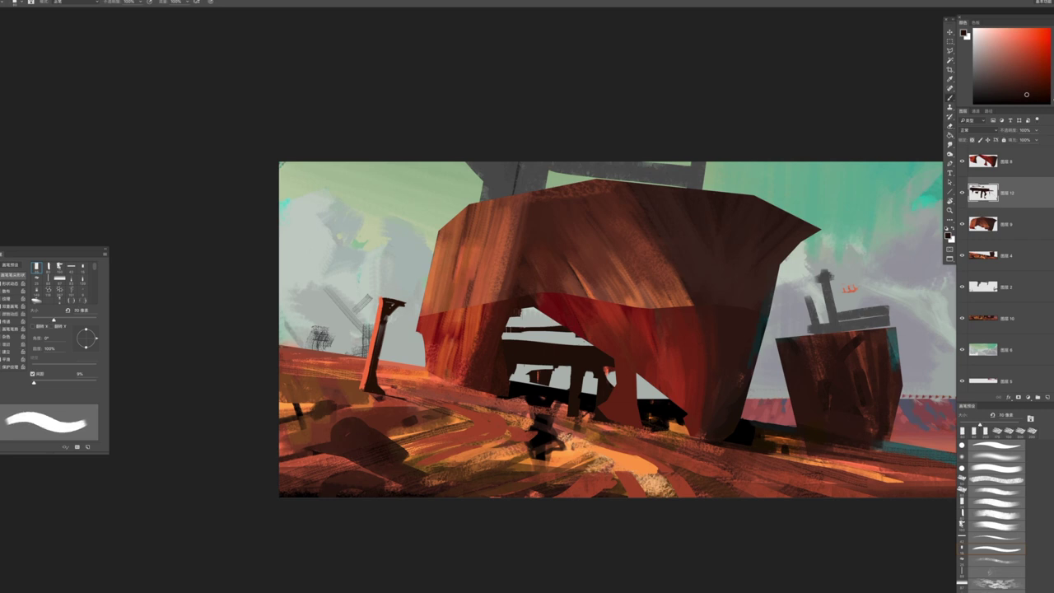
pyautogui.press(']')
pyautogui.press(']')
pyautogui.press(']')
pyautogui.press(']')
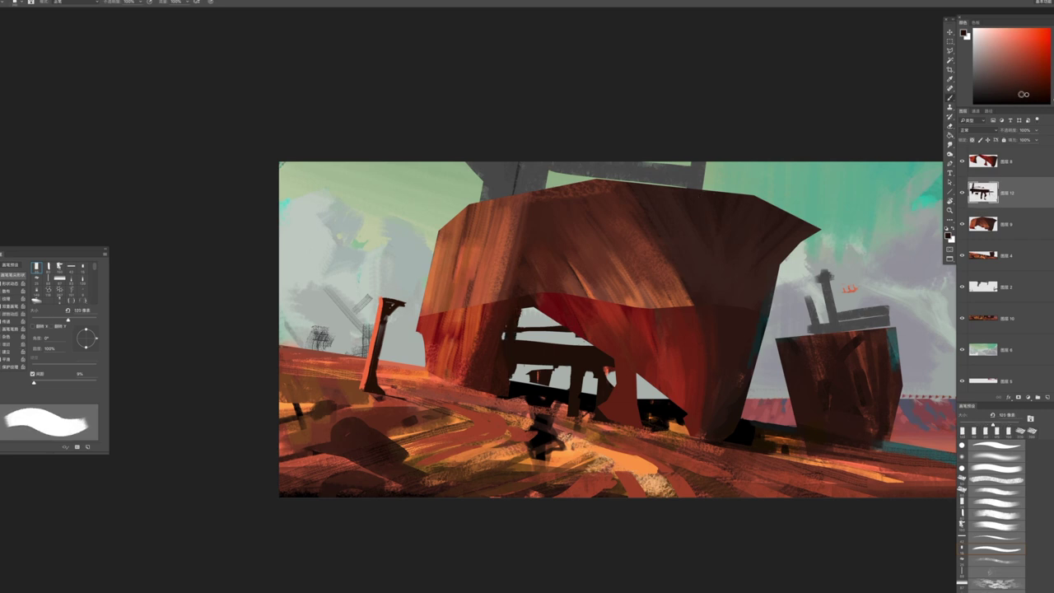
pyautogui.keyDown('alt'); pyautogui.click(510, 327); pyautogui.keyUp('alt')
pyautogui.moveTo(507, 311); pyautogui.dragTo(512, 354)
pyautogui.press('[')
pyautogui.moveTo(1008, 194); pyautogui.dragTo(1008, 224)
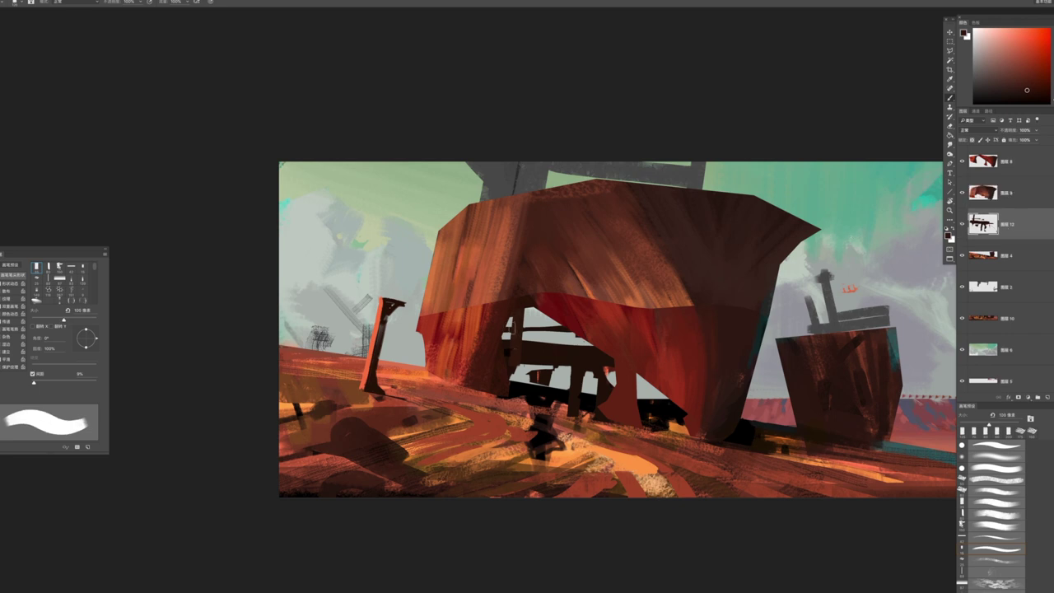
# Add a dark vertical post on the structure layer and erase the leftover shapes hanging beneath the entrance's lower crossbeam
pyautogui.press('[')
pyautogui.press('[')
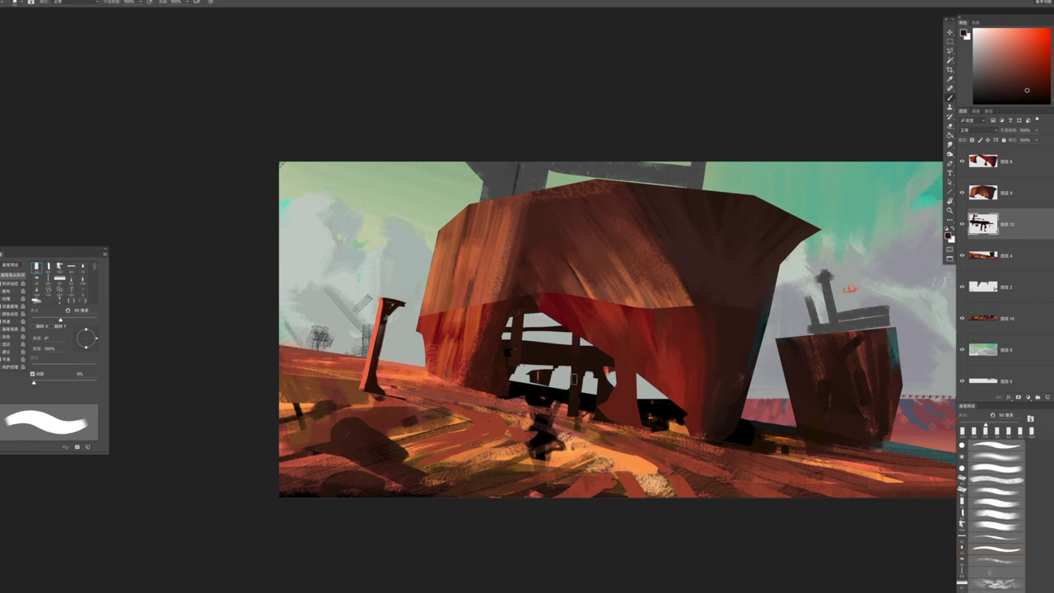
pyautogui.press('[')
pyautogui.press('[')
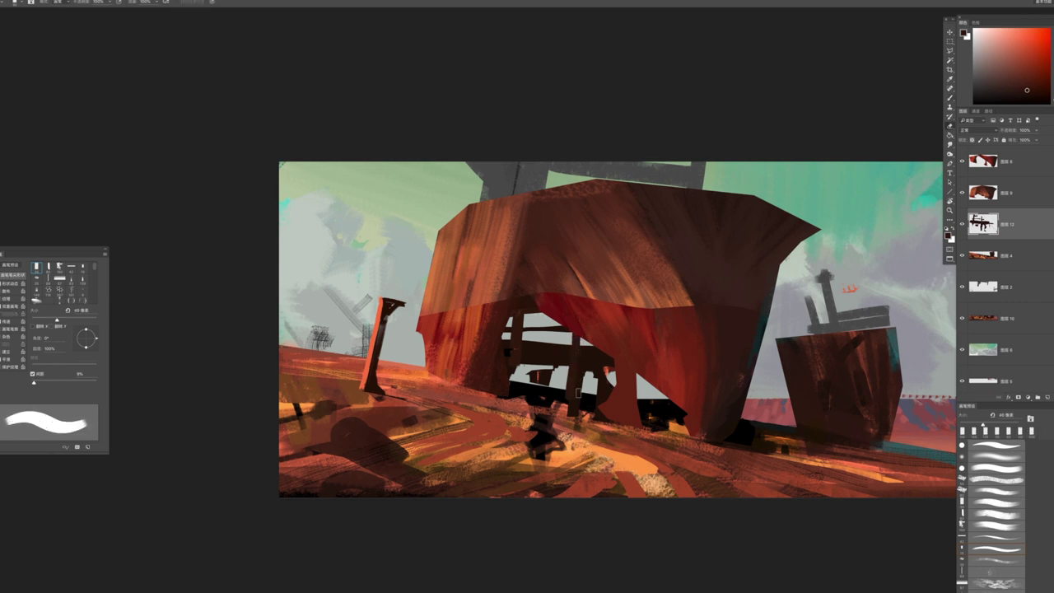
pyautogui.press('[')
pyautogui.press('[')
pyautogui.press(']')
pyautogui.press(']')
pyautogui.press(']')
pyautogui.moveTo(531, 377); pyautogui.dragTo(552, 374)
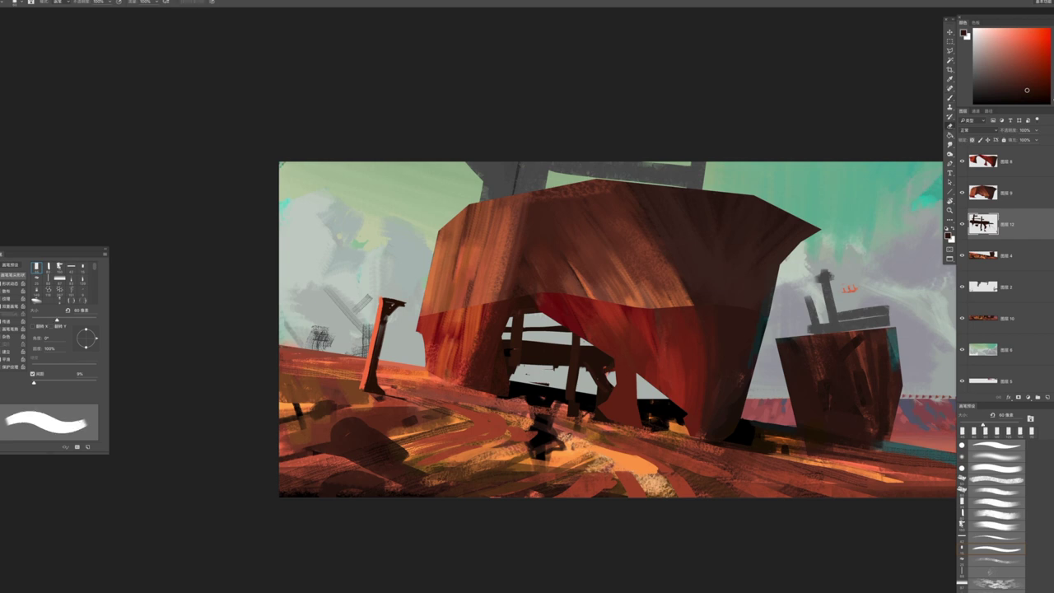
pyautogui.press('[')
pyautogui.press('[')
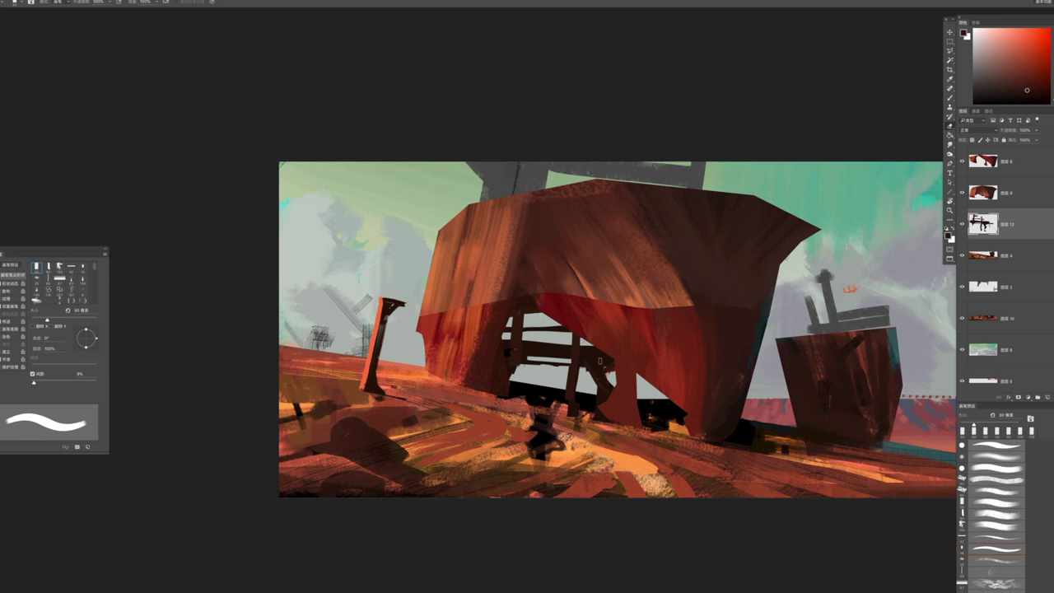
# Paint a thin ladder with small rungs in a sampled near-black beside the entrance's vertical post, using a fine brush
pyautogui.press('b')
pyautogui.keyDown('alt'); pyautogui.click(663, 369); pyautogui.keyUp('alt')
pyautogui.press(']')
pyautogui.press(']')
pyautogui.press('[')
pyautogui.scroll(-5, 664, 426)
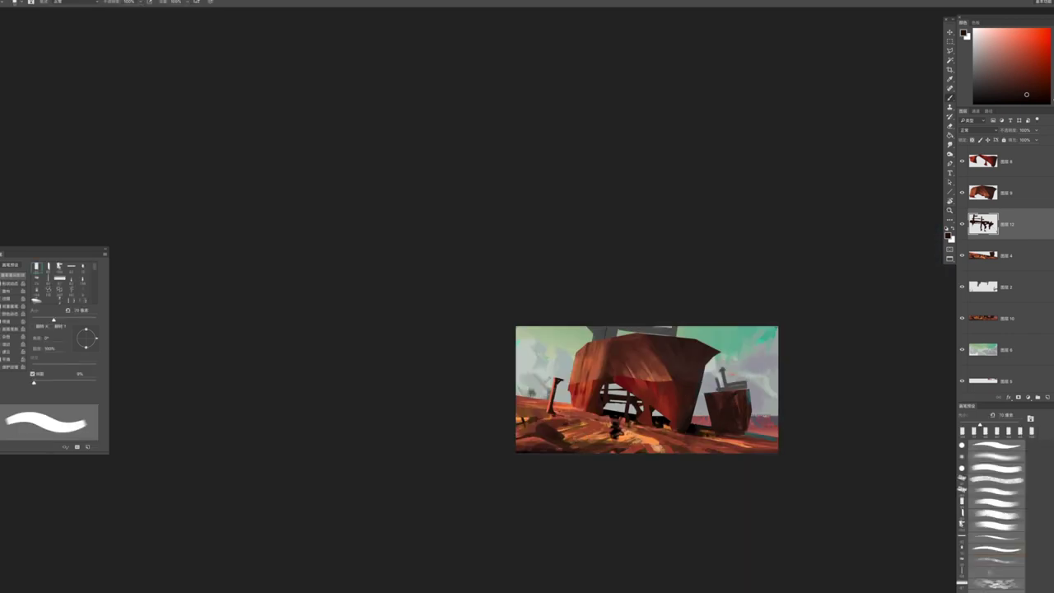
pyautogui.scroll(4, 593, 330)
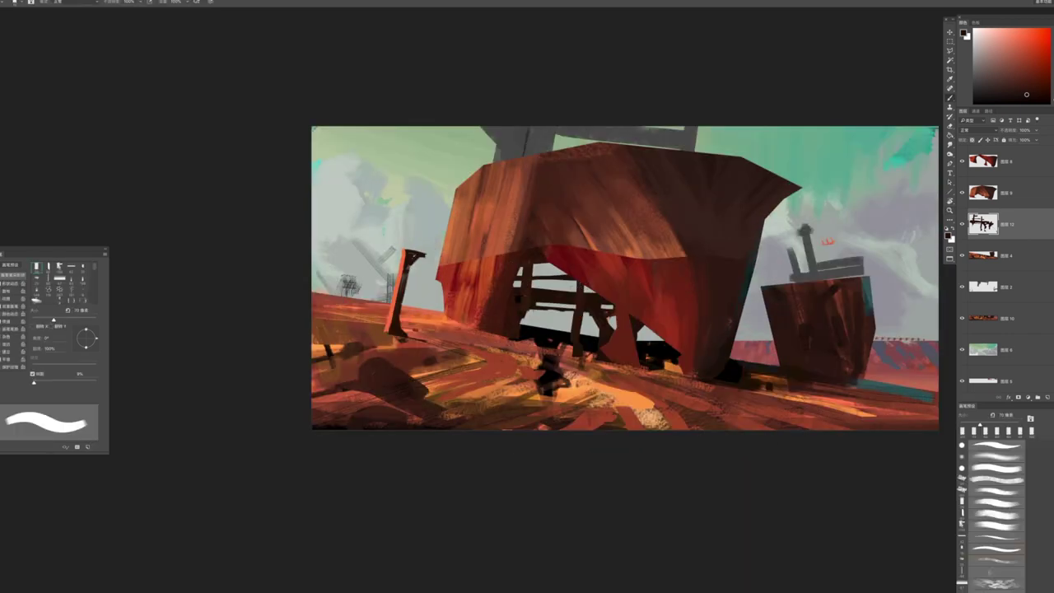
pyautogui.press('[')
pyautogui.press('[')
pyautogui.press('[')
pyautogui.press('[')
pyautogui.press('[')
pyautogui.press('[')
pyautogui.press('[')
pyautogui.press('[')
pyautogui.press('[')
pyautogui.press('[')
pyautogui.press('[')
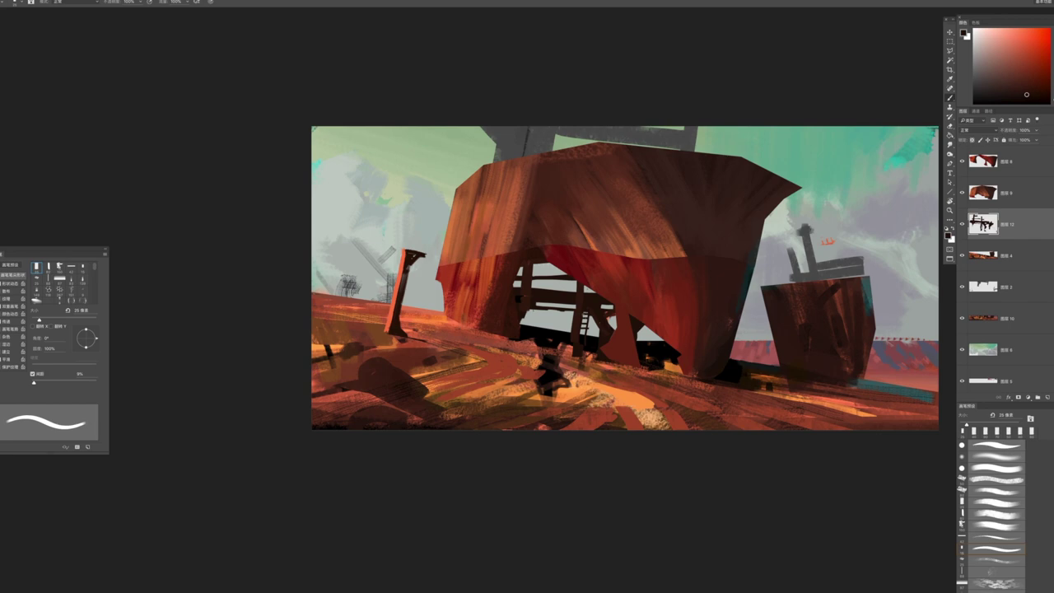
pyautogui.scroll(3, 585, 328)
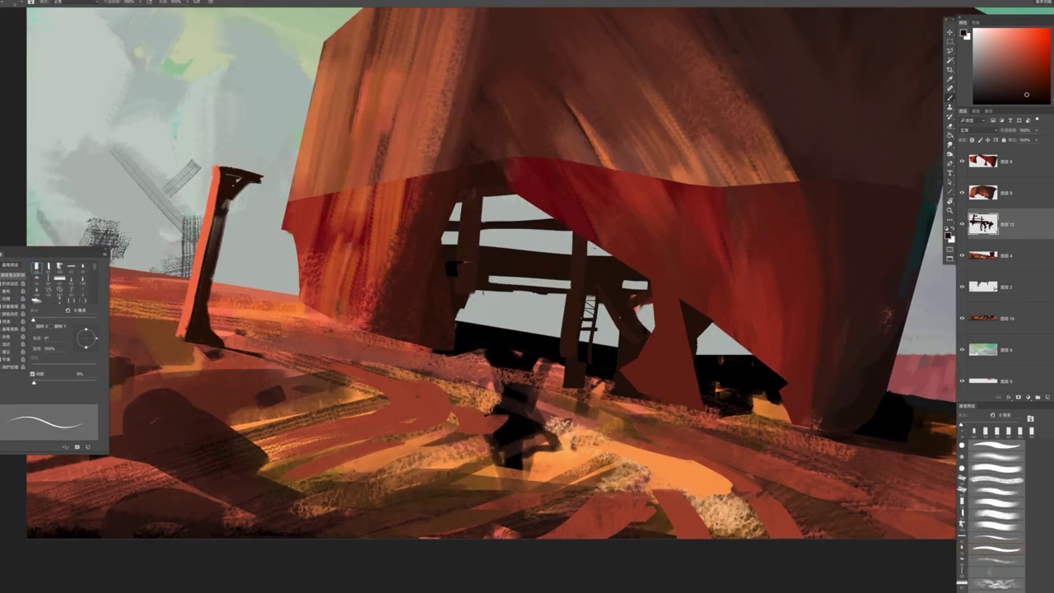
pyautogui.scroll(-5, 614, 280)
pyautogui.scroll(2, 615, 279)
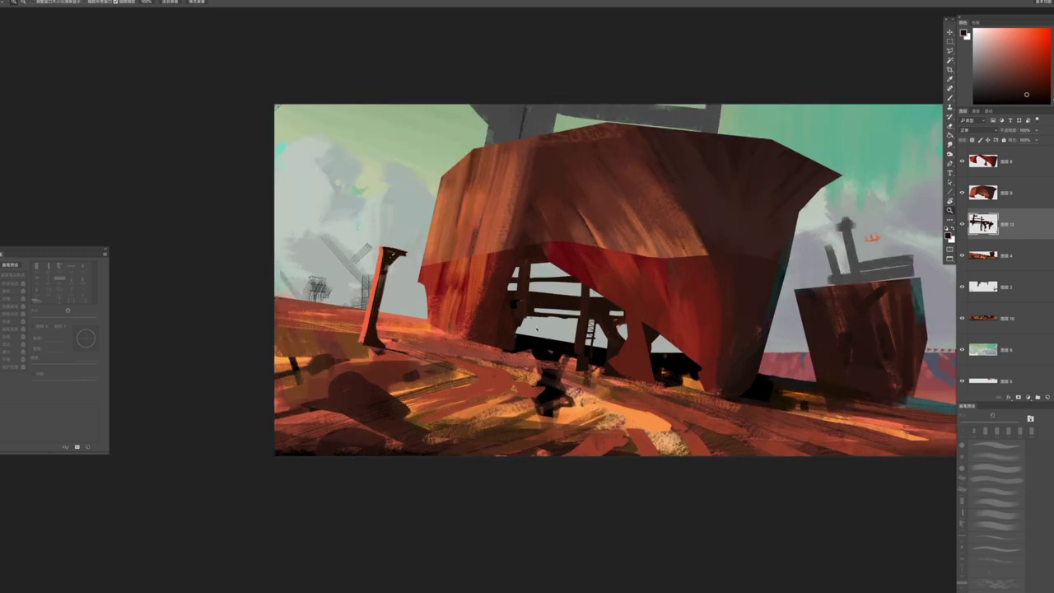
# Add a new layer between the sand layer and the entrance structure layer
pyautogui.press(']')
pyautogui.press(']')
pyautogui.press(']')
pyautogui.press(']')
pyautogui.press(']')
pyautogui.press(']')
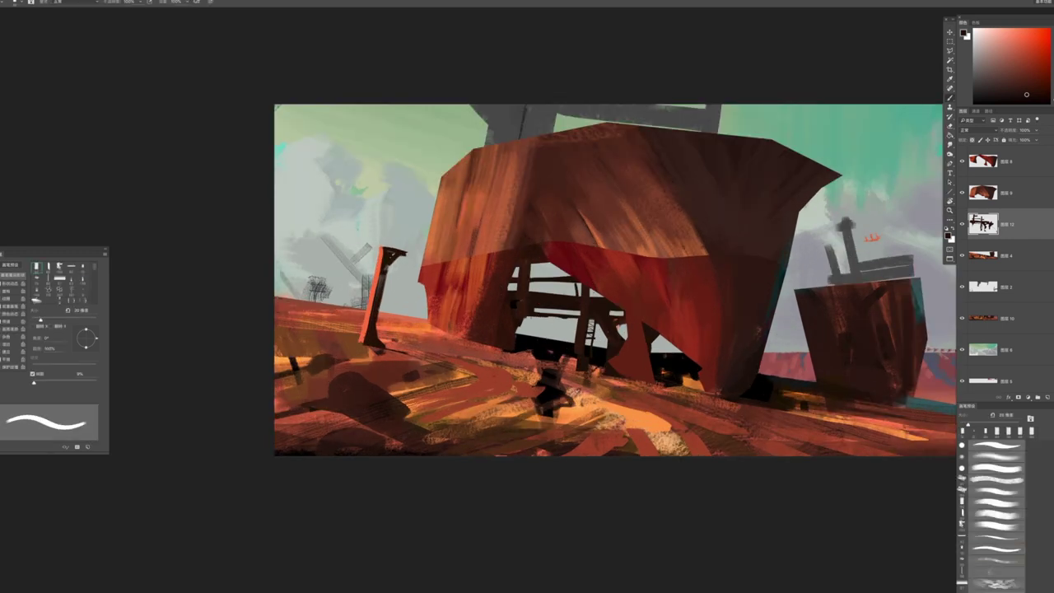
pyautogui.press(']')
pyautogui.press(']')
pyautogui.press(']')
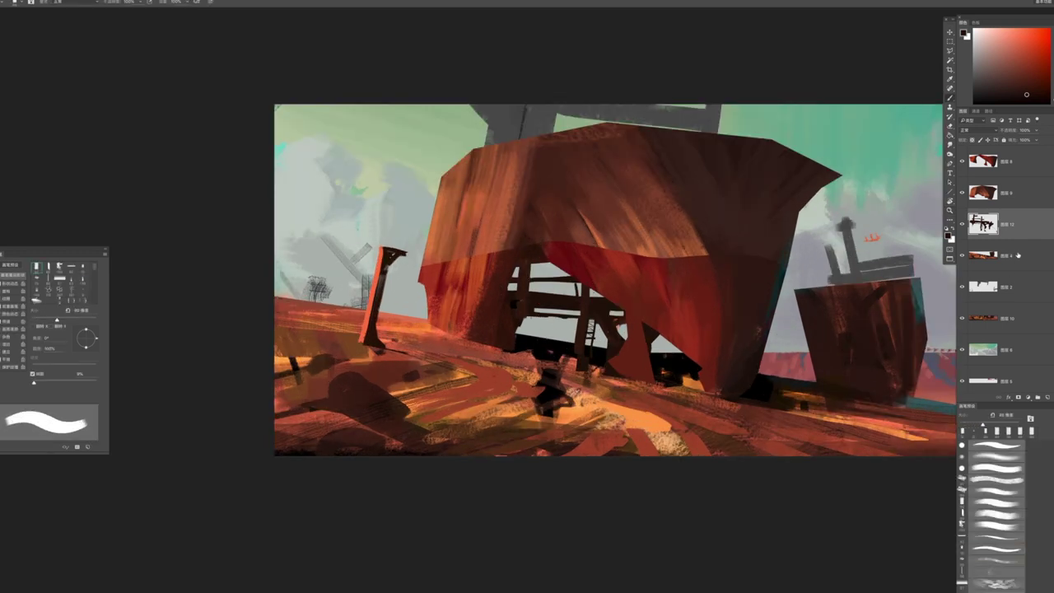
pyautogui.click(1013, 256)
pyautogui.click(1038, 397)
# Paint near-black background beams behind the entrance structure and a dark mass in the gap under the hull, using sampled darks
pyautogui.press(']')
pyautogui.press(']')
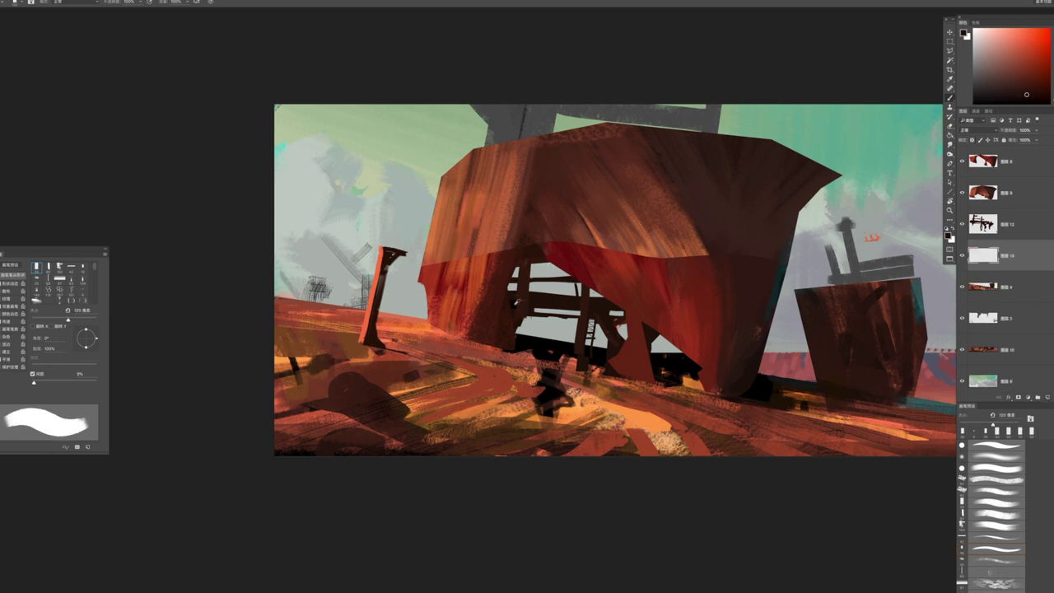
pyautogui.keyDown('alt'); pyautogui.click(513, 305); pyautogui.keyUp('alt')
pyautogui.press(']')
pyautogui.press(']')
pyautogui.moveTo(515, 263)
pyautogui.mouseDown()
pyautogui.moveTo(519, 288)
pyautogui.moveTo(543, 275)
pyautogui.moveTo(514, 288)
pyautogui.moveTo(544, 288)
pyautogui.moveTo(514, 302)
pyautogui.mouseUp()
pyautogui.keyDown('alt'); pyautogui.click(650, 332); pyautogui.keyUp('alt')
pyautogui.moveTo(584, 251); pyautogui.dragTo(586, 270)
pyautogui.moveTo(560, 262)
pyautogui.mouseDown()
pyautogui.moveTo(566, 292)
pyautogui.moveTo(577, 288)
pyautogui.moveTo(565, 288)
pyautogui.mouseUp()
pyautogui.press(']')
pyautogui.moveTo(655, 328); pyautogui.dragTo(683, 365)
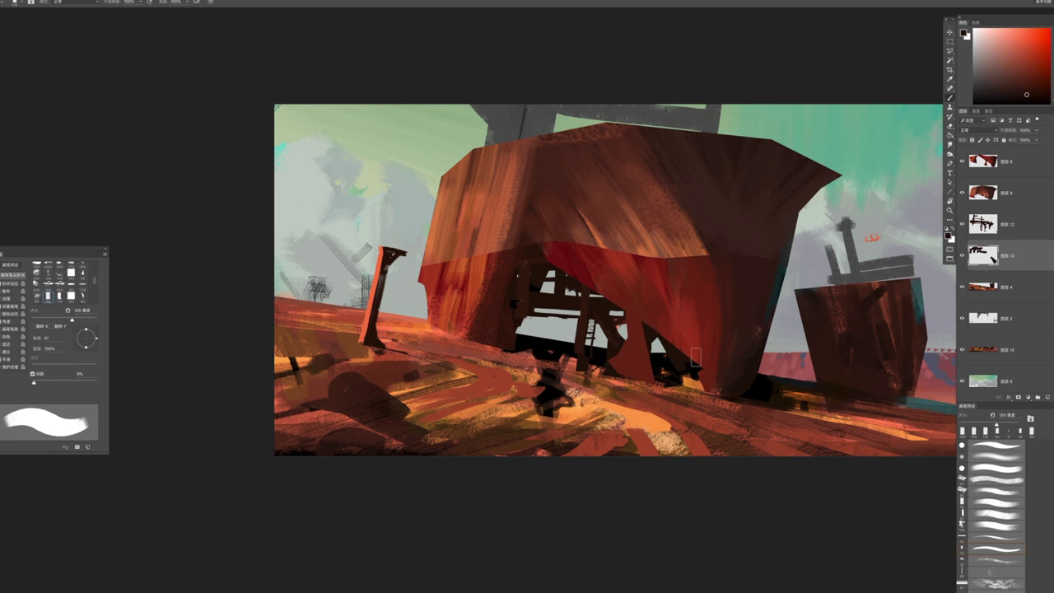
# Clean up the dark edges with a smaller brush and erase stray paint beside the left post on the structure layer
pyautogui.press('[')
pyautogui.press('[')
pyautogui.press('[')
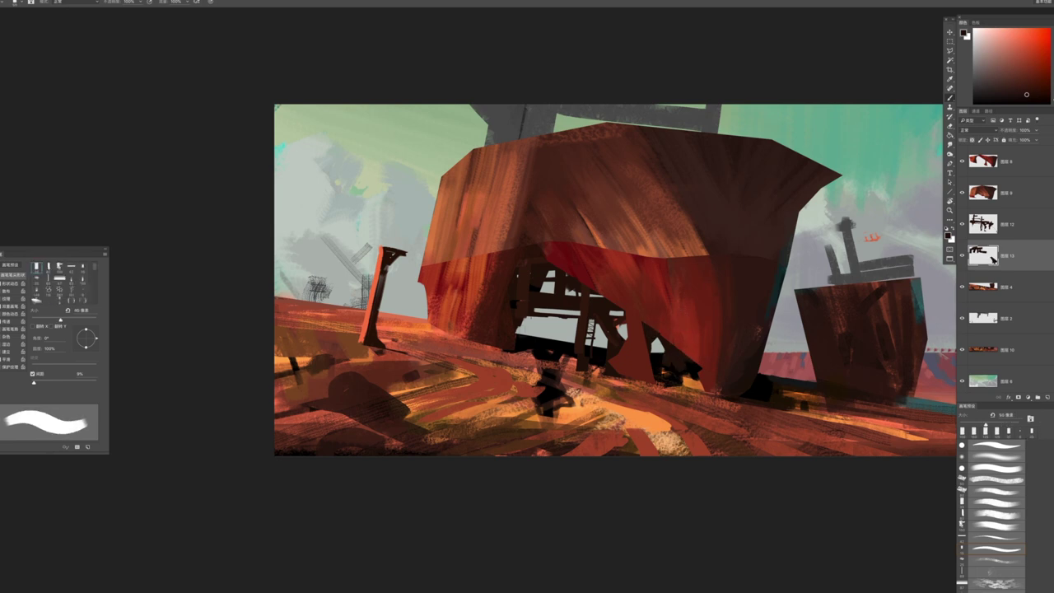
pyautogui.press('[')
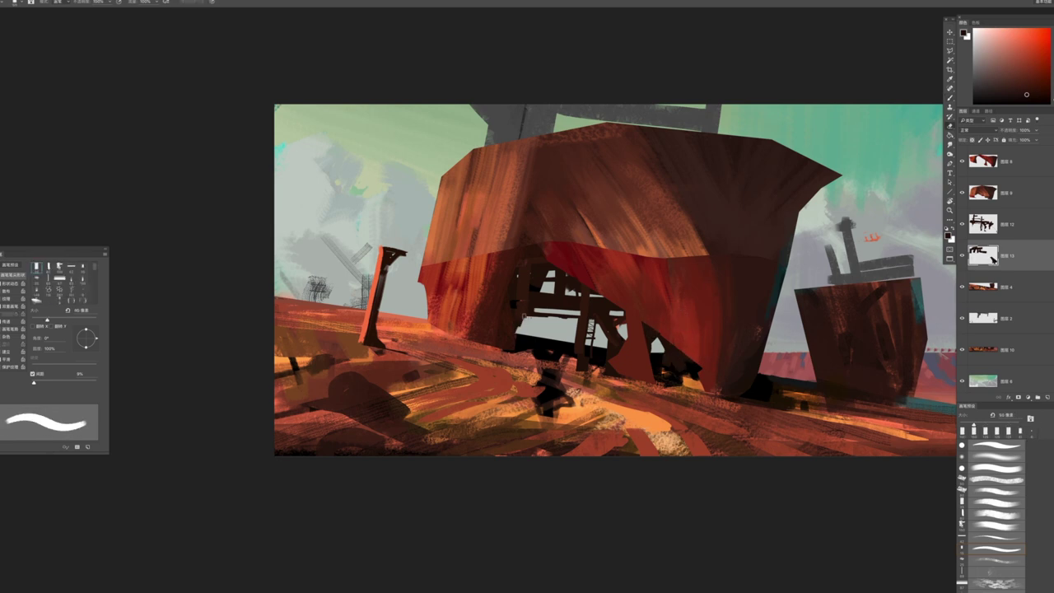
pyautogui.hotkey('alt', ']')
pyautogui.moveTo(520, 331); pyautogui.dragTo(514, 320)
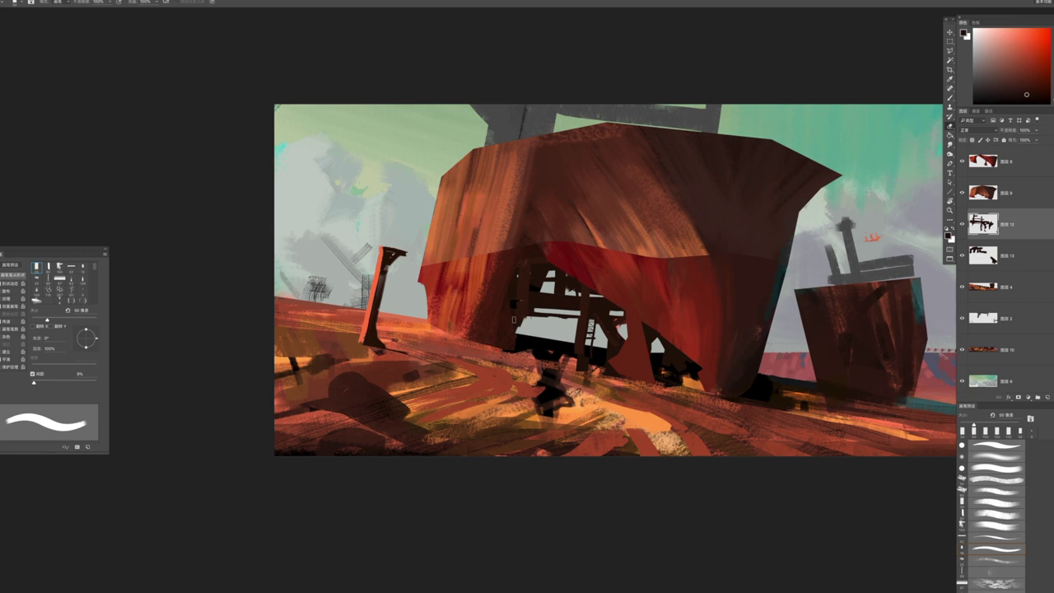
pyautogui.hotkey('ctrl', '-')
pyautogui.hotkey('ctrl', '-')
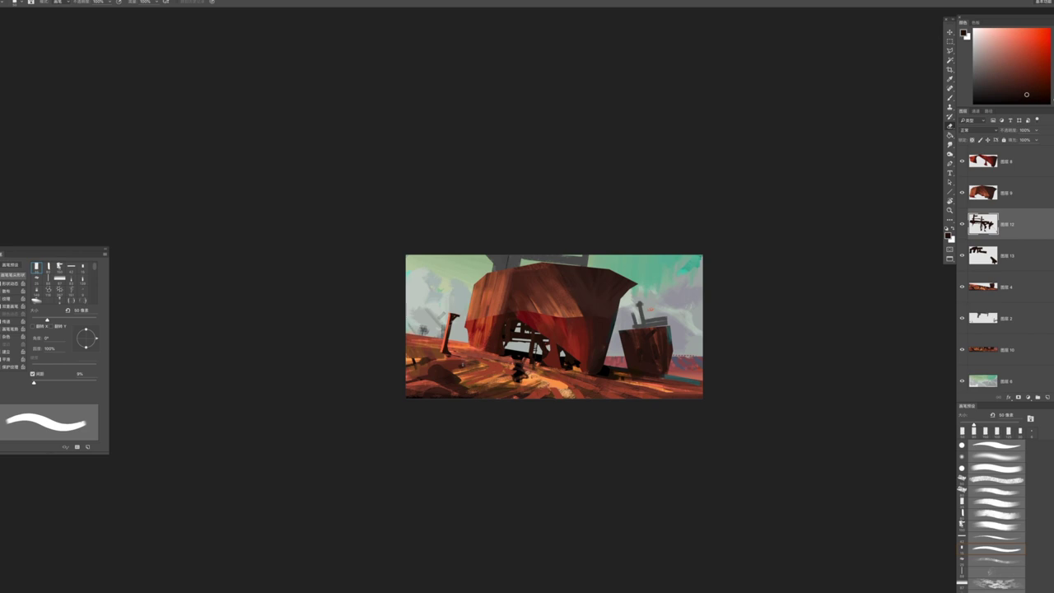
# Paint light orange highlight strokes on the sand layer along the foot of the hull's left side, using a colour sampled from the sand
pyautogui.scroll(3, 573, 367)
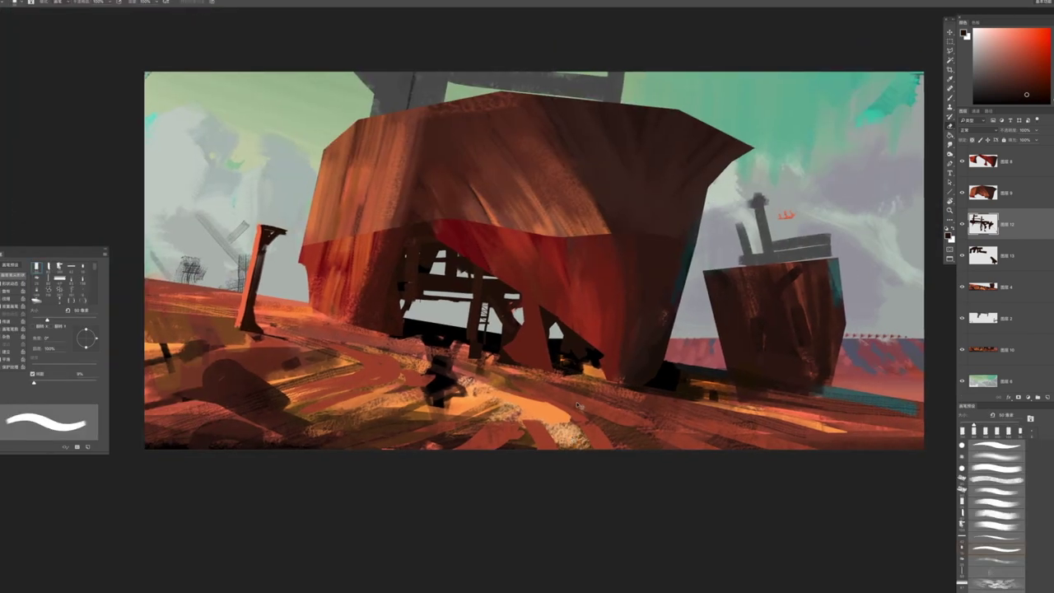
pyautogui.keyDown('ctrl'); pyautogui.click(579, 405); pyautogui.keyUp('ctrl')
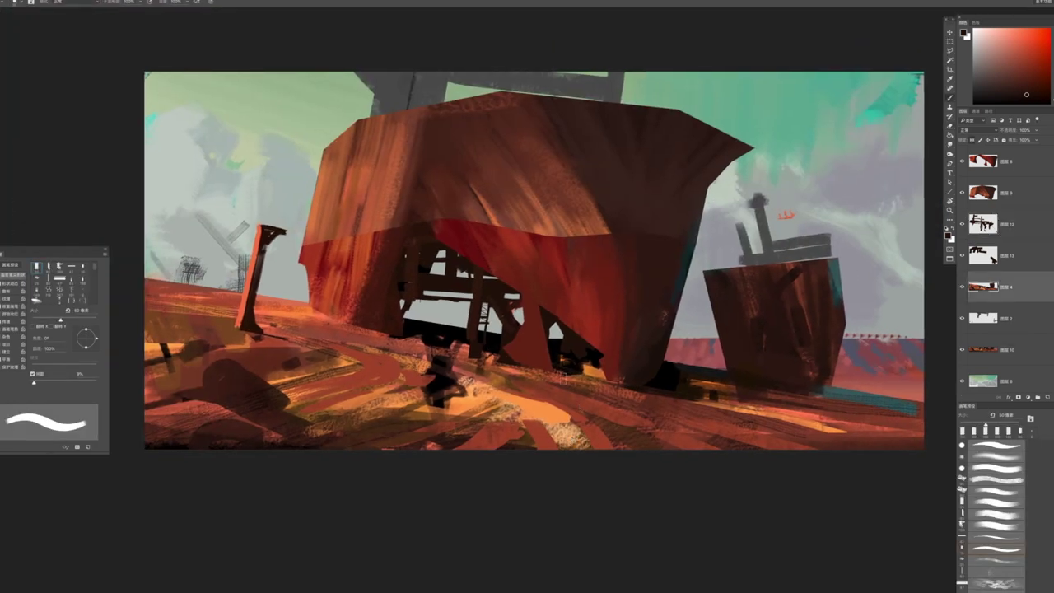
pyautogui.press(']')
pyautogui.press(']')
pyautogui.press(']')
pyautogui.press(']')
pyautogui.press(']')
pyautogui.press(']')
pyautogui.scroll(1, 354, 320)
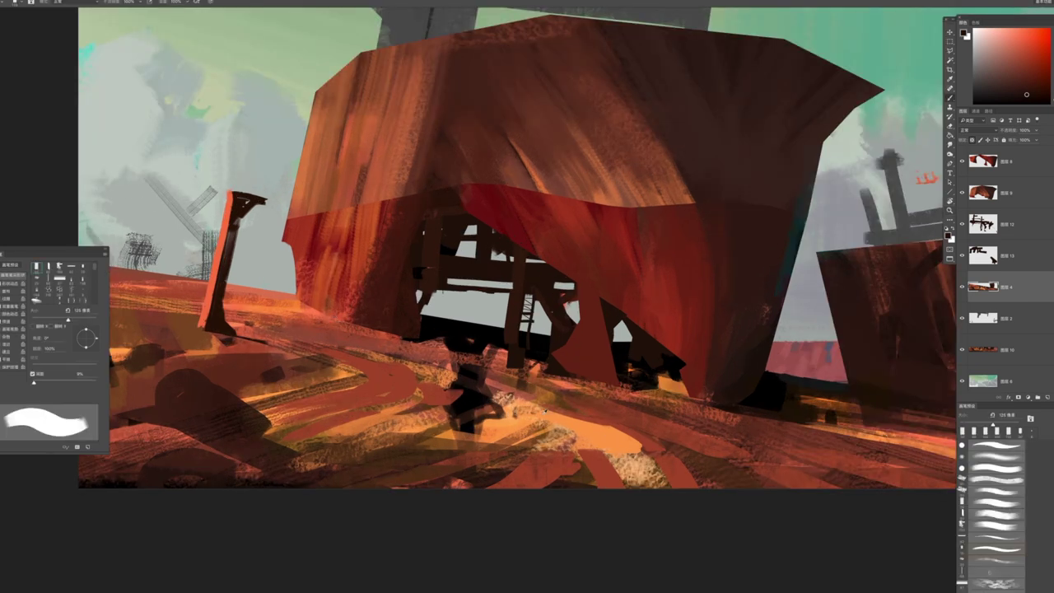
pyautogui.keyDown('alt'); pyautogui.click(519, 404); pyautogui.keyUp('alt')
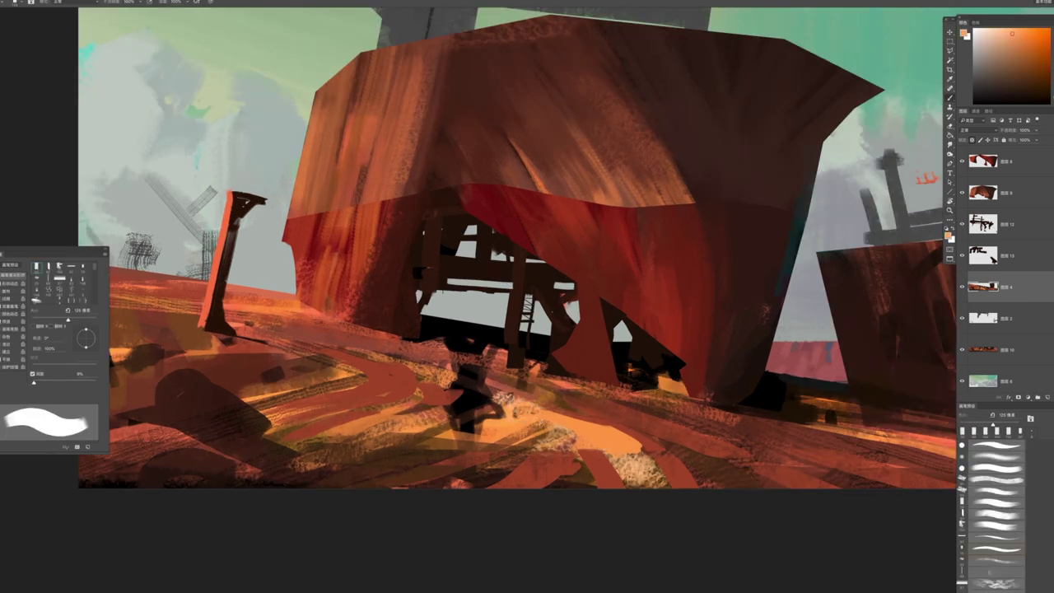
pyautogui.press('[')
pyautogui.press('[')
pyautogui.press('[')
pyautogui.press('[')
pyautogui.press('[')
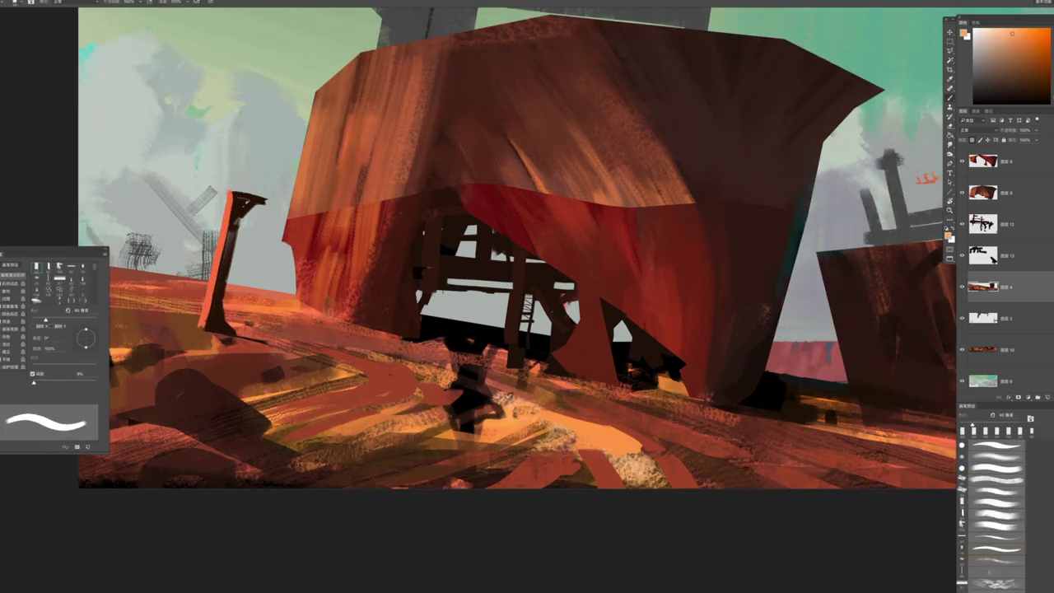
pyautogui.moveTo(331, 318); pyautogui.dragTo(426, 351)
pyautogui.press('[')
pyautogui.press(']')
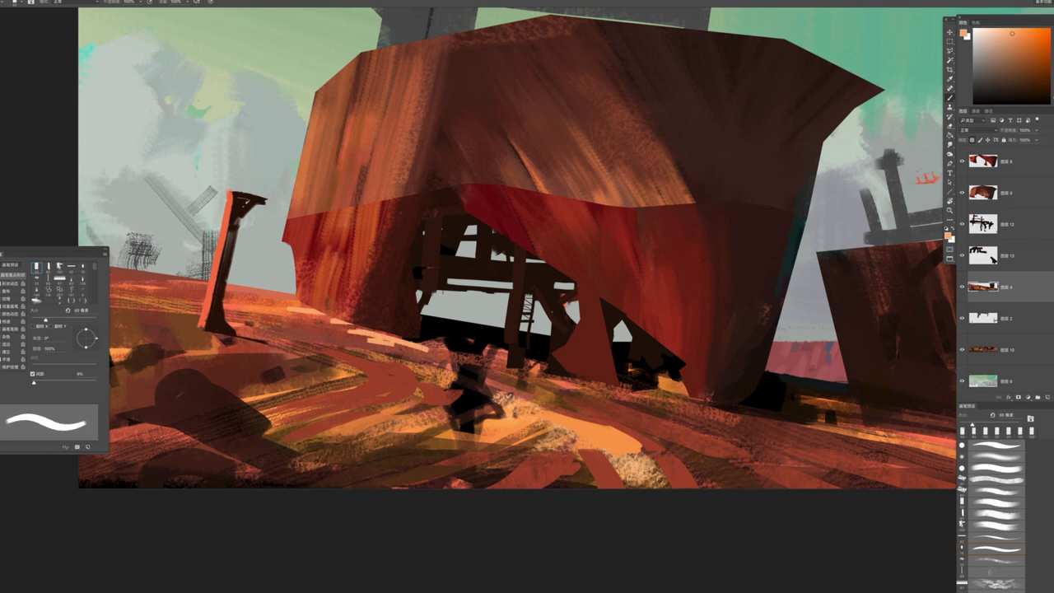
# Blend the new sand highlights with a grainy textured brush, using orange and red tones sampled from the ground
pyautogui.press('.')
pyautogui.press('.')
pyautogui.press('.')
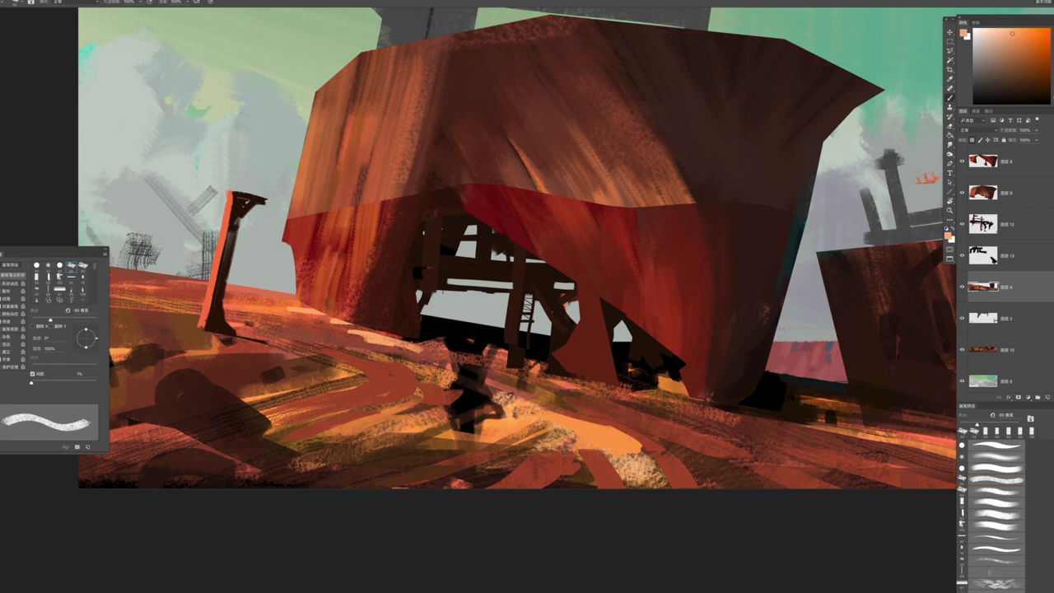
pyautogui.moveTo(420, 351)
pyautogui.mouseDown()
pyautogui.moveTo(388, 308)
pyautogui.moveTo(359, 318)
pyautogui.mouseUp()
pyautogui.press('.')
pyautogui.keyDown('alt'); pyautogui.click(384, 352); pyautogui.keyUp('alt')
pyautogui.keyDown('alt'); pyautogui.click(366, 297); pyautogui.keyUp('alt')
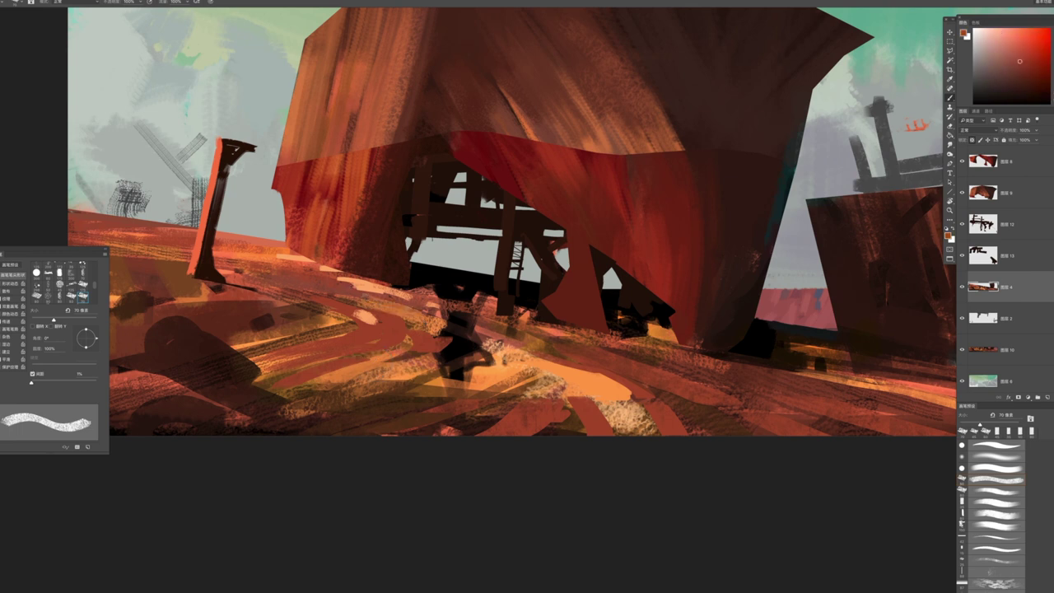
pyautogui.press('.')
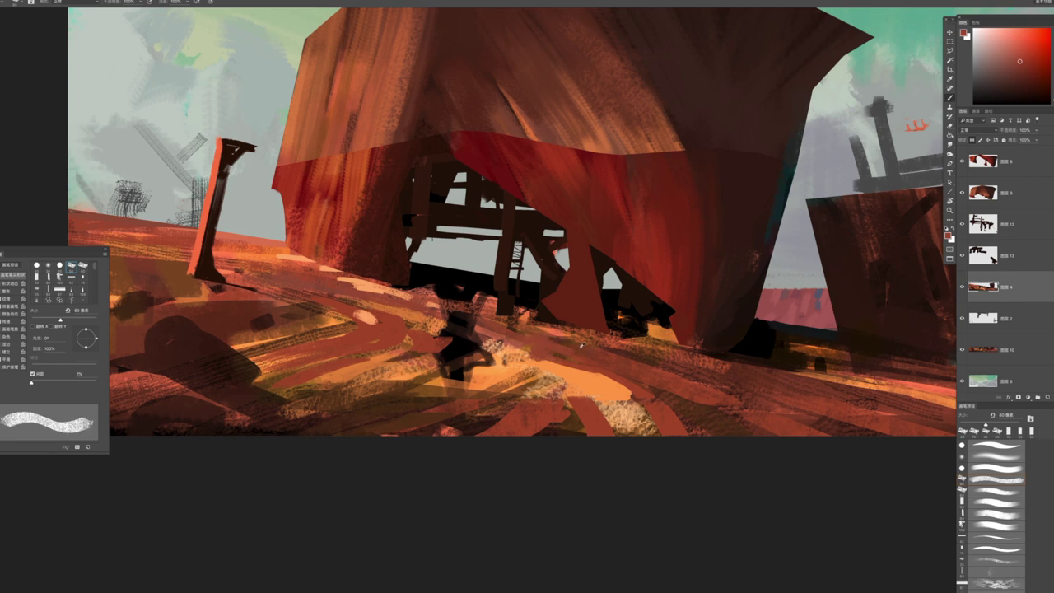
pyautogui.keyDown('alt'); pyautogui.click(588, 348); pyautogui.keyUp('alt')
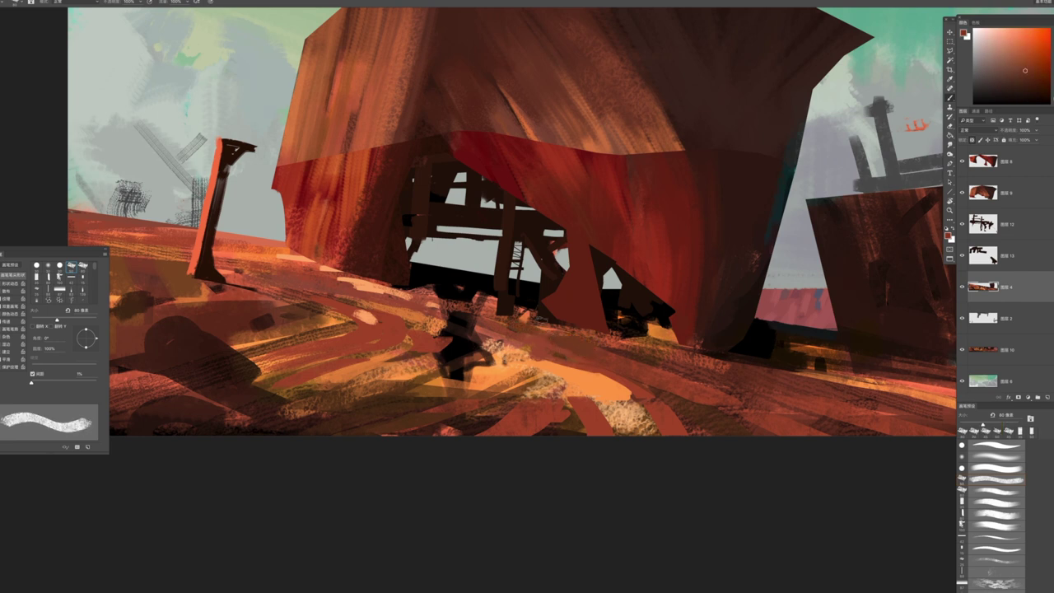
# Trim the post's foot on the structure layer and paint grainy reddish sand over the dark ground at the entrance on the sand layer
pyautogui.keyDown('ctrl'); pyautogui.click(554, 306); pyautogui.keyUp('ctrl')
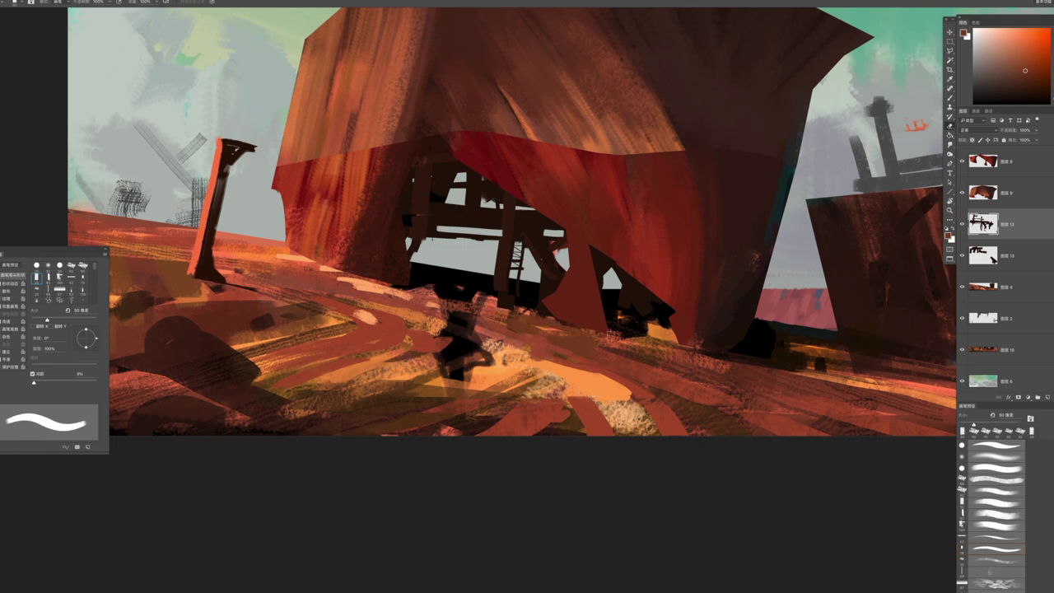
pyautogui.keyDown('ctrl'); pyautogui.click(576, 335); pyautogui.keyUp('ctrl')
pyautogui.press('.')
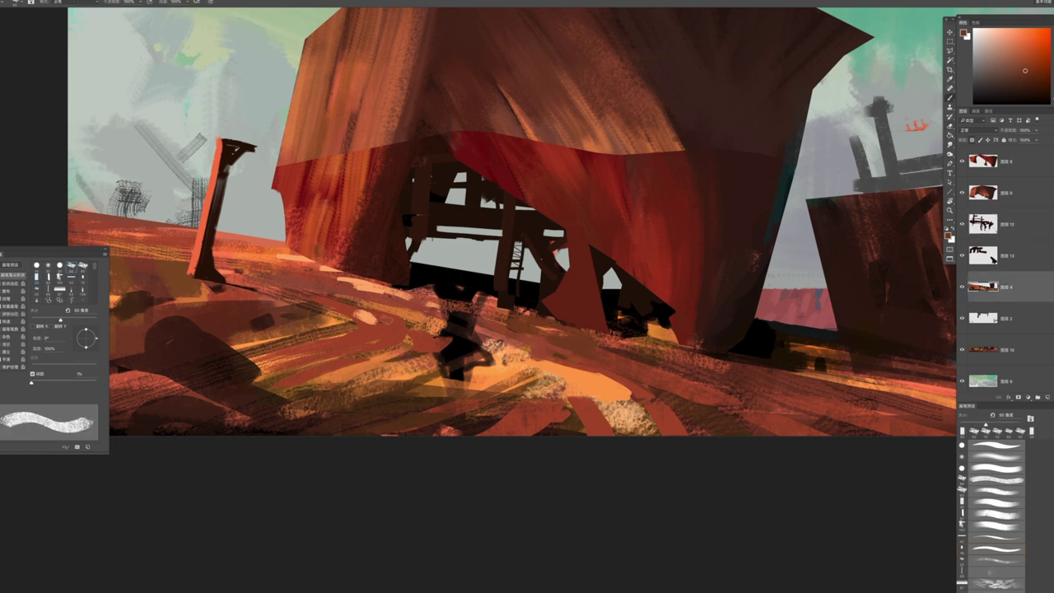
pyautogui.keyDown('alt'); pyautogui.click(387, 322); pyautogui.keyUp('alt')
pyautogui.press('.')
pyautogui.press('.')
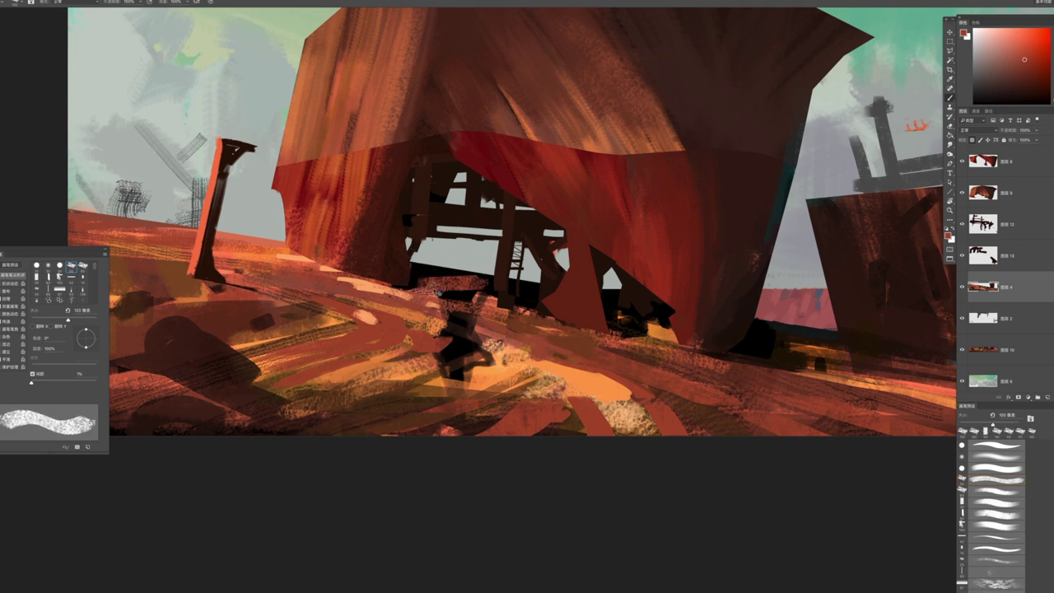
pyautogui.press('z')
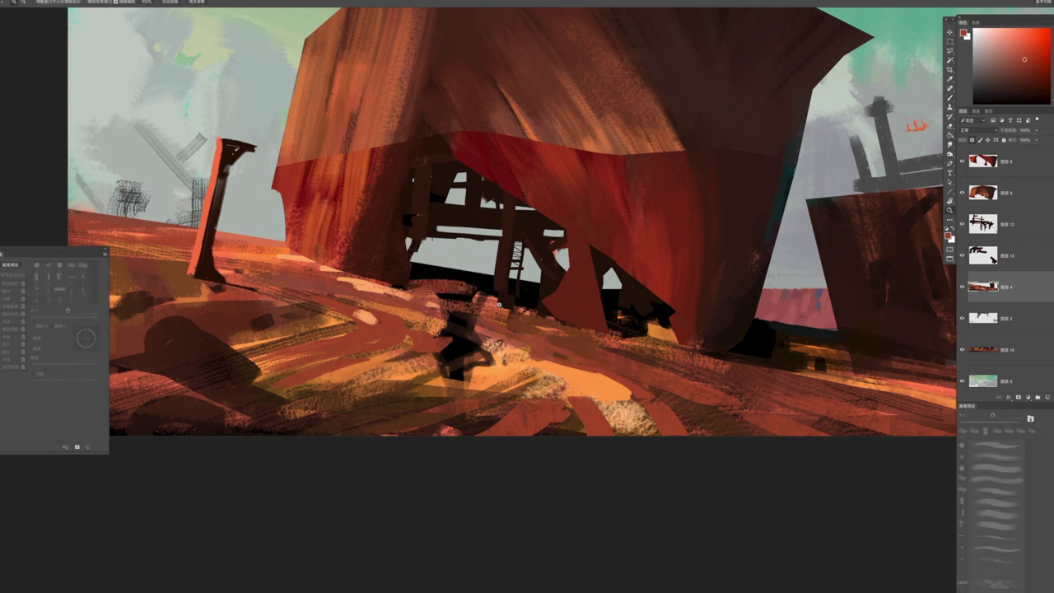
pyautogui.keyDown('alt'); pyautogui.click(486, 298); pyautogui.keyUp('alt')
pyautogui.click(490, 300)
pyautogui.press('b')
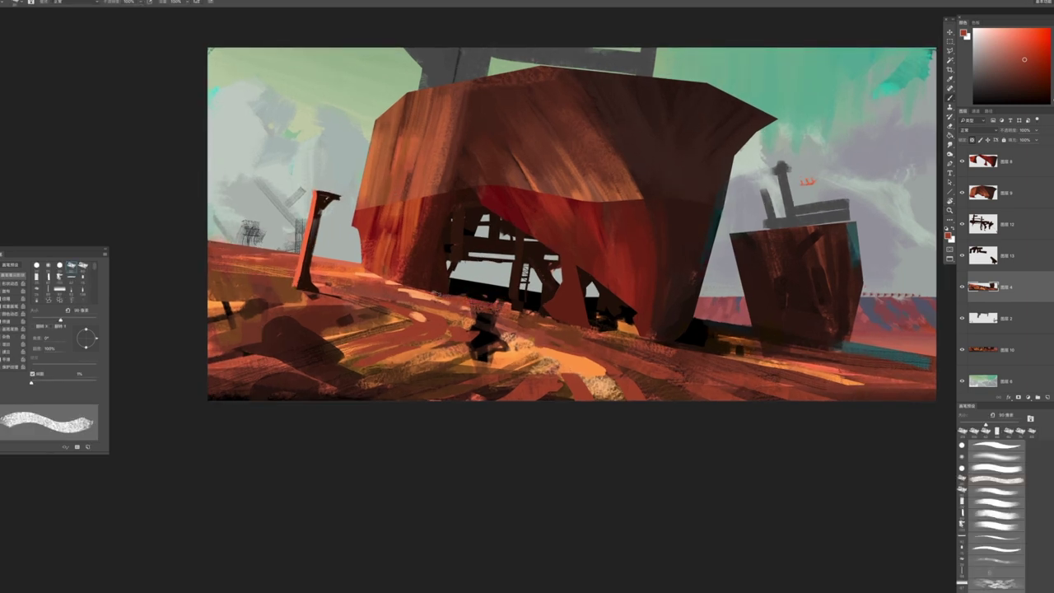
# Paint grainy orange and reddish-brown strokes over the dark ground at the entrance's foot on the sand layer, using sampled ground colours
pyautogui.keyDown('alt'); pyautogui.click(526, 310); pyautogui.keyUp('alt')
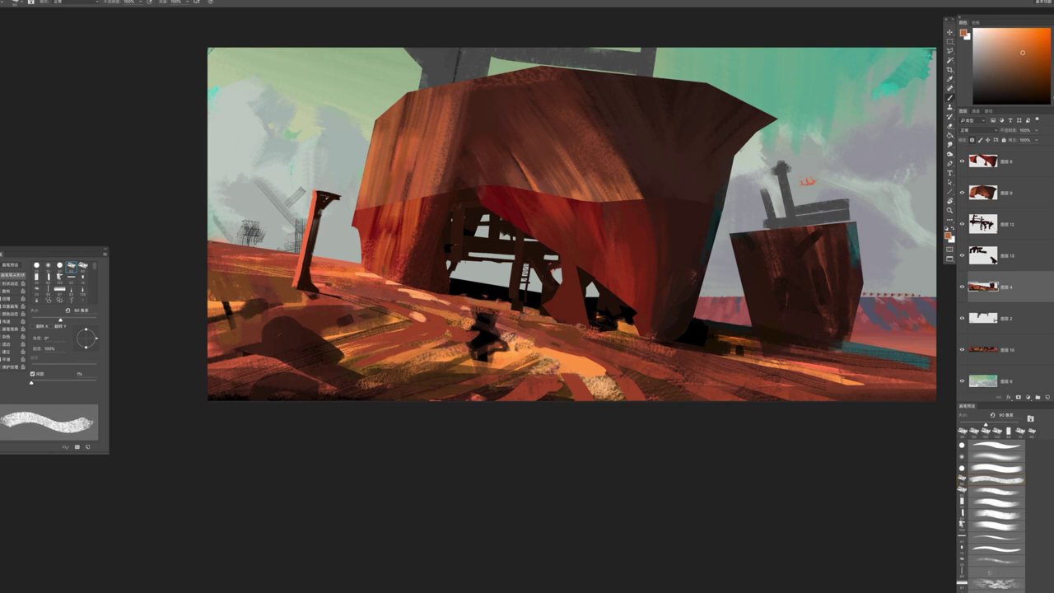
pyautogui.press('[')
pyautogui.press(']')
pyautogui.press(']')
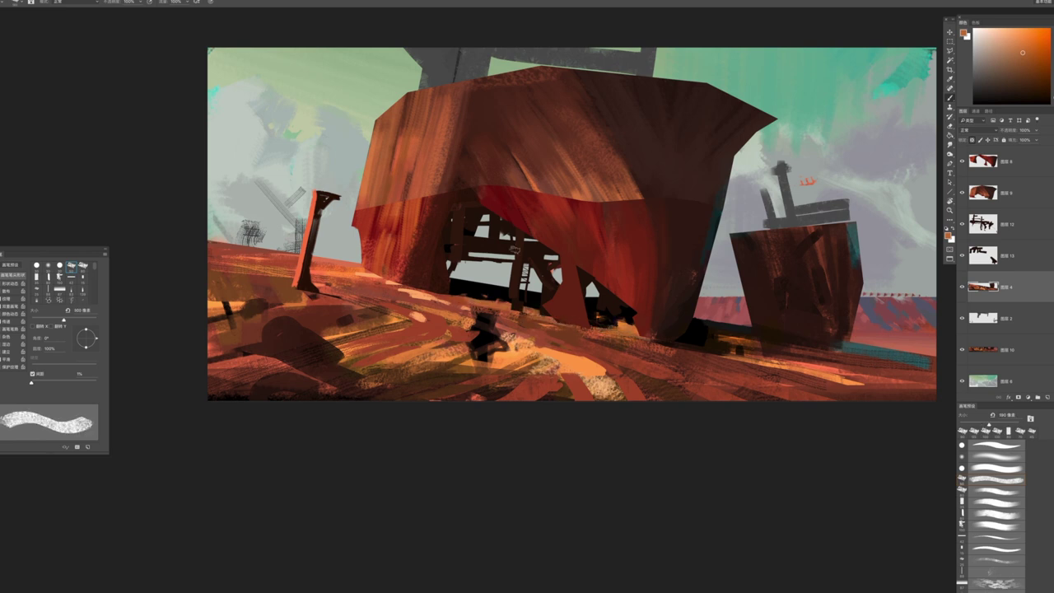
pyautogui.keyDown('alt'); pyautogui.click(685, 360); pyautogui.keyUp('alt')
pyautogui.press('[')
pyautogui.press('[')
pyautogui.moveTo(595, 322); pyautogui.dragTo(629, 320)
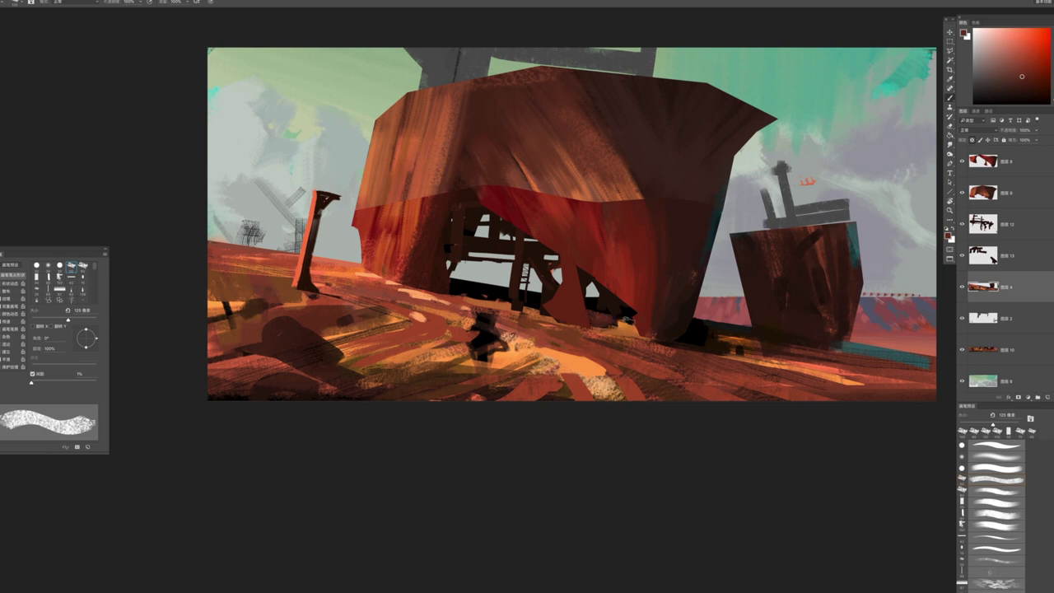
# Cover the remaining black ground beneath the beams and ladder with grainy orange-brown strokes
pyautogui.click(1022, 54)
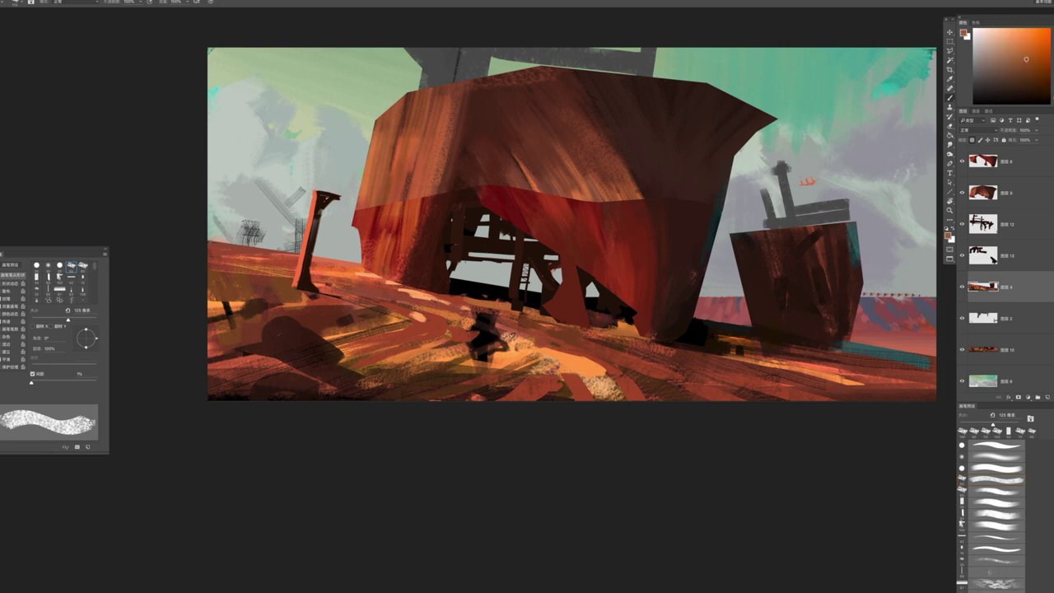
pyautogui.keyDown('alt'); pyautogui.click(594, 251); pyautogui.keyUp('alt')
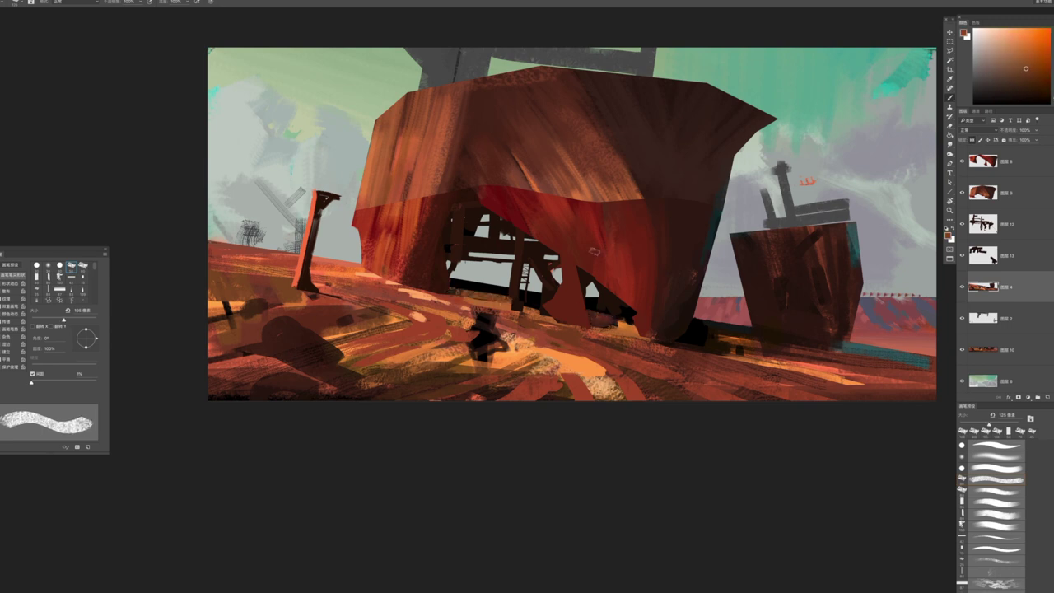
pyautogui.press('[')
pyautogui.press(']')
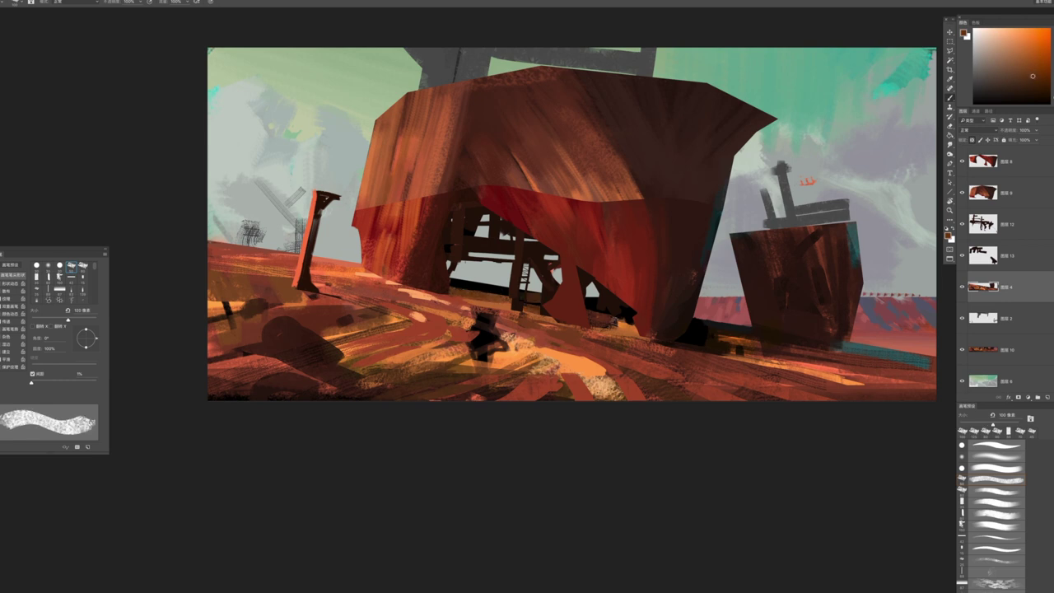
pyautogui.press(']')
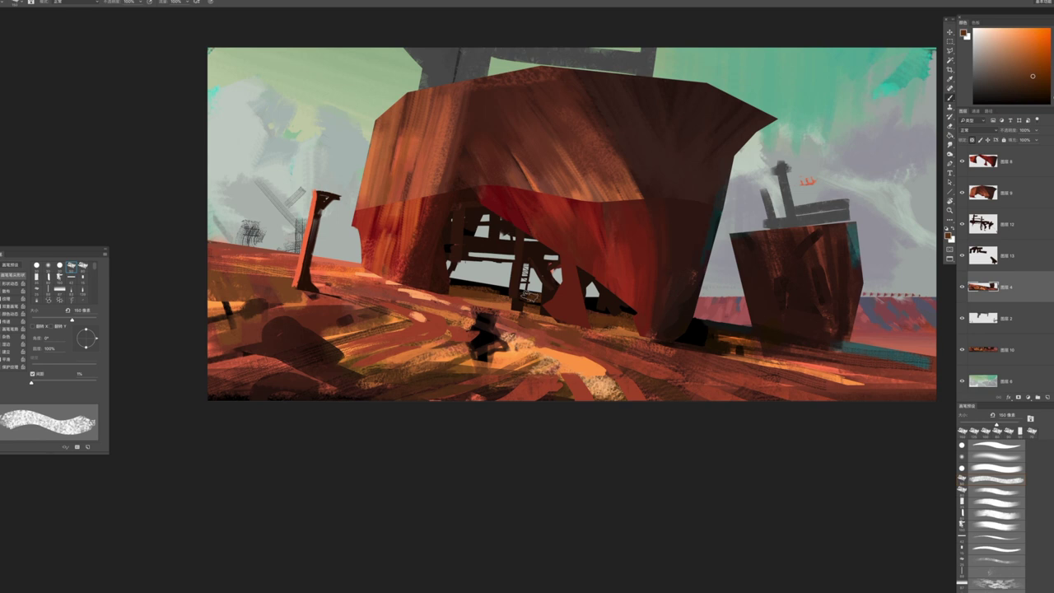
# Blend darker brown texture into the shaded ground under the large hull, varying the grainy brush's size
pyautogui.press(']')
pyautogui.press(']')
pyautogui.press(']')
pyautogui.press(']')
pyautogui.press('[')
pyautogui.press('[')
pyautogui.press('[')
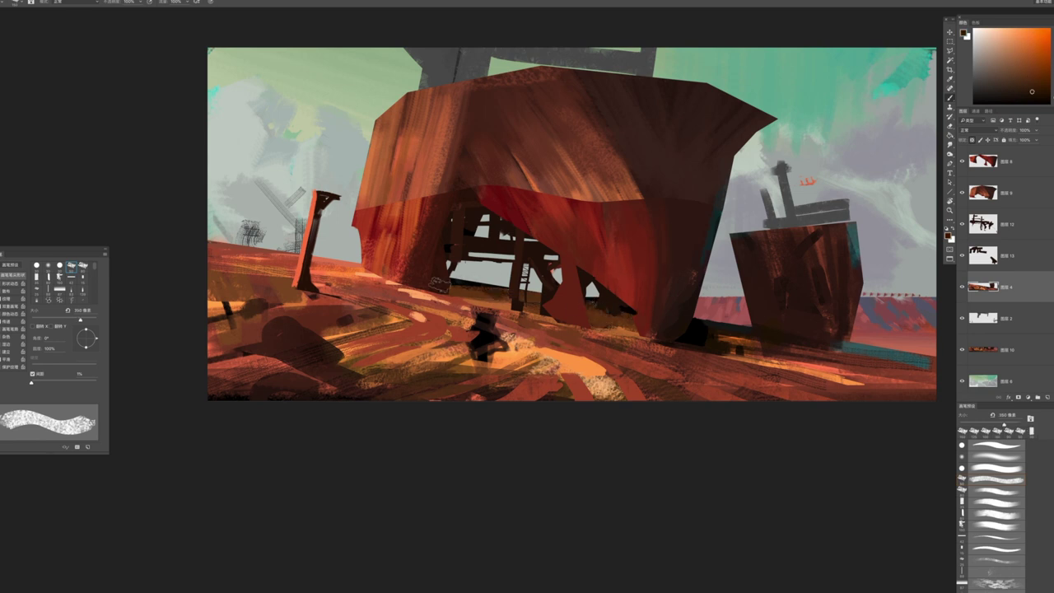
pyautogui.press('[')
pyautogui.press('[')
pyautogui.press('[')
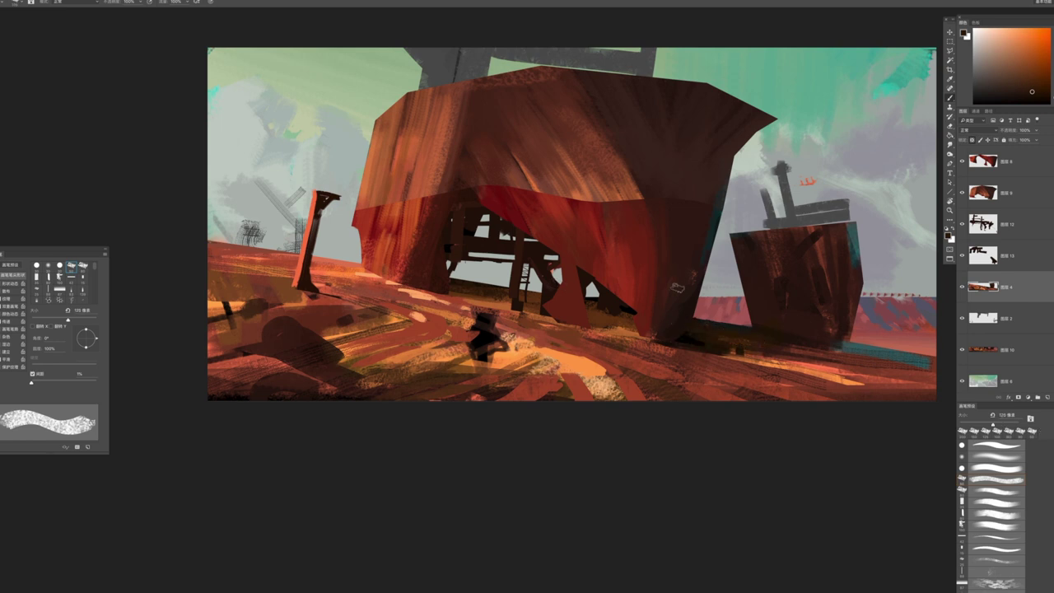
pyautogui.press('[')
pyautogui.press('[')
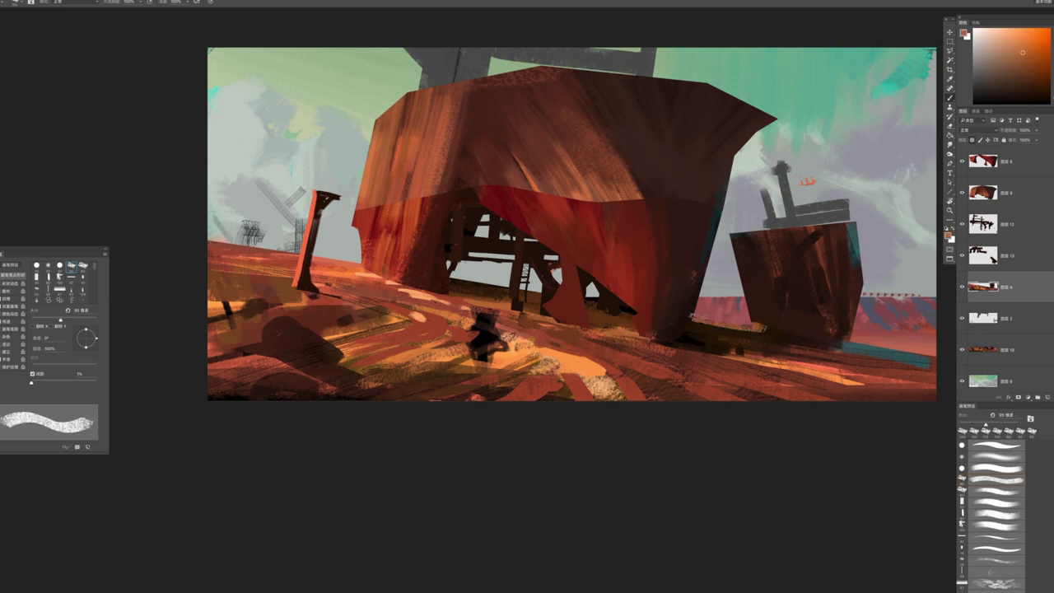
# Paint an orange rim light down the left edge of the small hull on the sand layer
pyautogui.press(']')
pyautogui.moveTo(733, 235)
pyautogui.mouseDown()
pyautogui.moveTo(756, 327)
pyautogui.moveTo(756, 269)
pyautogui.mouseUp()
pyautogui.keyDown('alt'); pyautogui.click(755, 270); pyautogui.keyUp('alt')
pyautogui.moveTo(756, 322); pyautogui.dragTo(733, 235)
pyautogui.moveTo(838, 382)
pyautogui.mouseDown()
pyautogui.moveTo(801, 371)
pyautogui.moveTo(785, 409)
pyautogui.mouseUp()
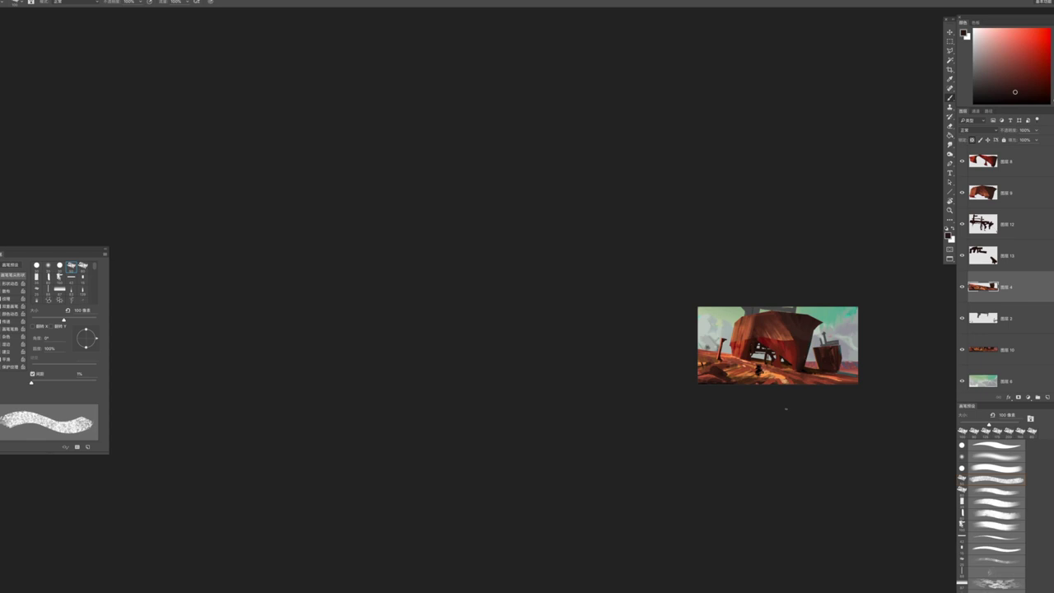
pyautogui.moveTo(847, 365); pyautogui.dragTo(905, 362)
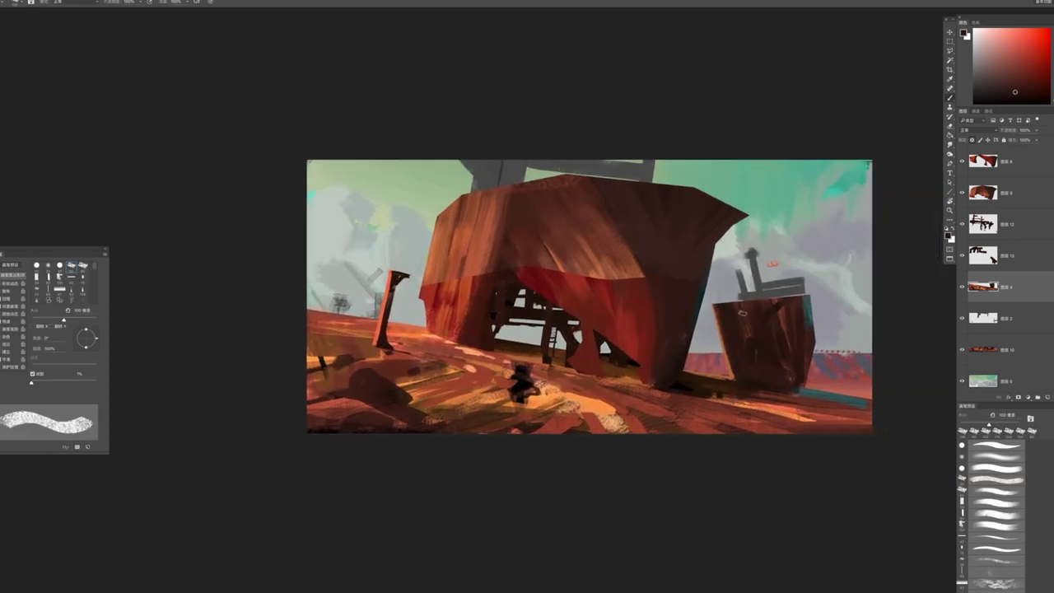
# Paint dark red grainy strokes over the small hull's side and its teal right edge
pyautogui.press(']')
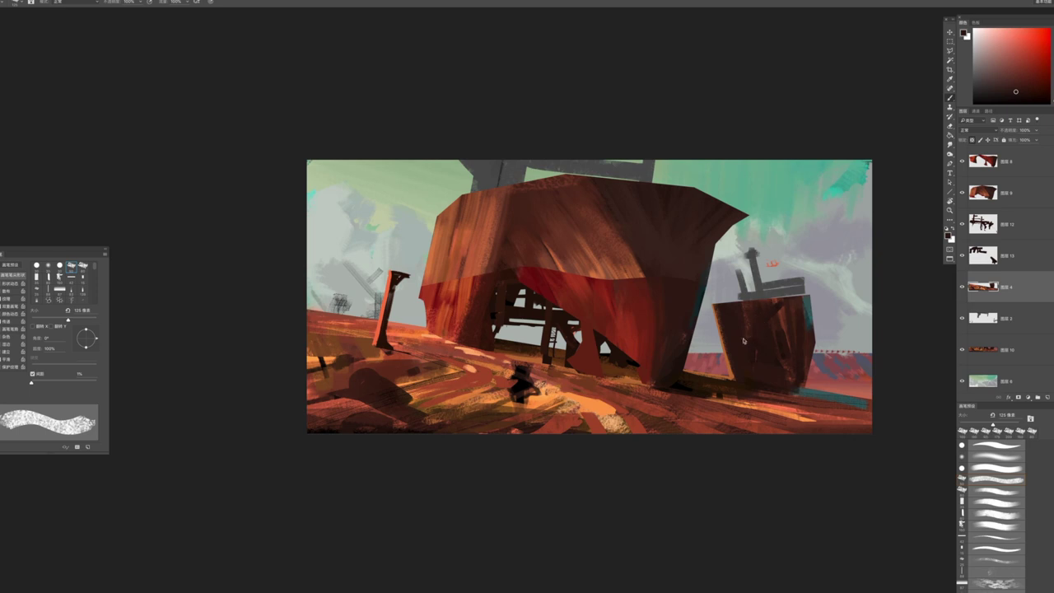
pyautogui.press('[')
pyautogui.press('[')
pyautogui.press(']')
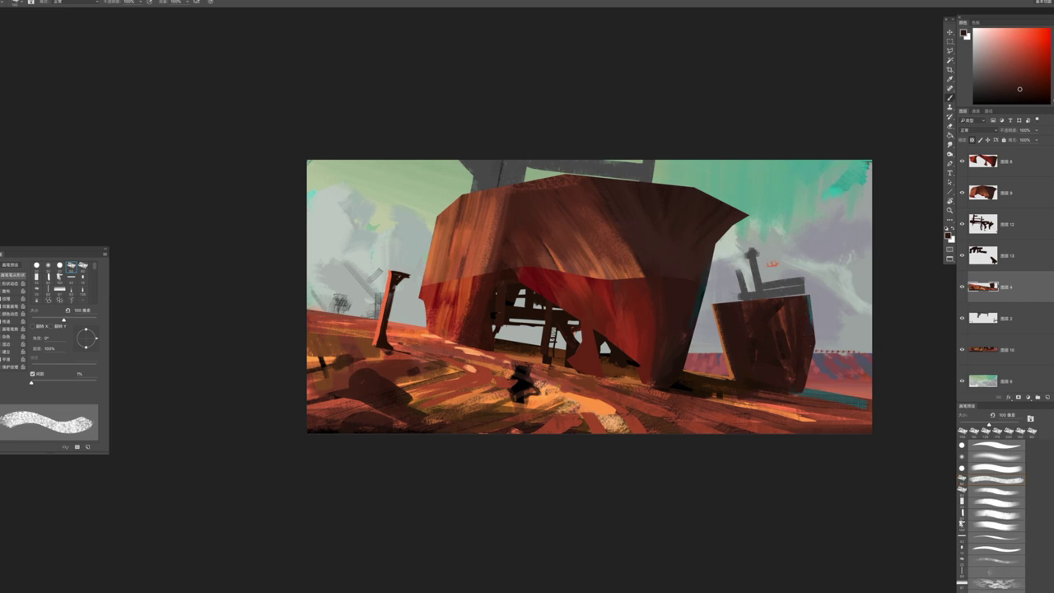
# Erase a concave curve into the small hull's top edge and compare the shape before and after
pyautogui.press('.')
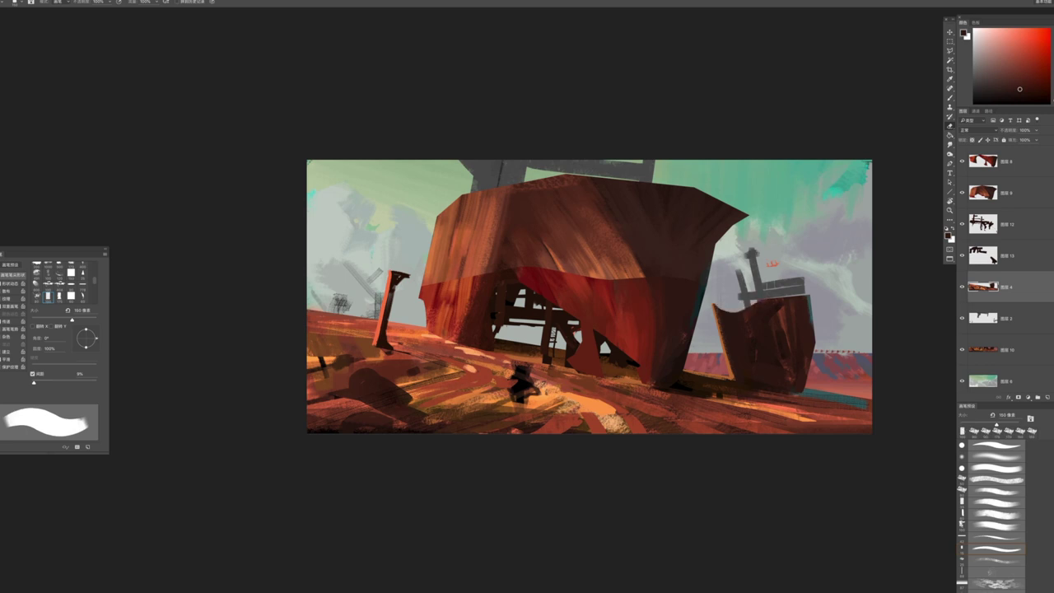
pyautogui.hotkey('ctrl', 'z')
pyautogui.hotkey('ctrl', 'shift', 'z')
pyautogui.hotkey('ctrl', 'z')
pyautogui.hotkey('ctrl', 'shift', 'z')
pyautogui.hotkey('ctrl', 'z')
pyautogui.hotkey('ctrl', 'shift', 'z')
pyautogui.hotkey('ctrl', 'z')
pyautogui.press('.')
pyautogui.scroll(-5, 763, 338)
pyautogui.scroll(5, 759, 338)
# Select the large upper hull's layer and extend its bow into a curved, pointed tip with dark strokes
pyautogui.keyDown('ctrl'); pyautogui.click(720, 245); pyautogui.keyUp('ctrl')
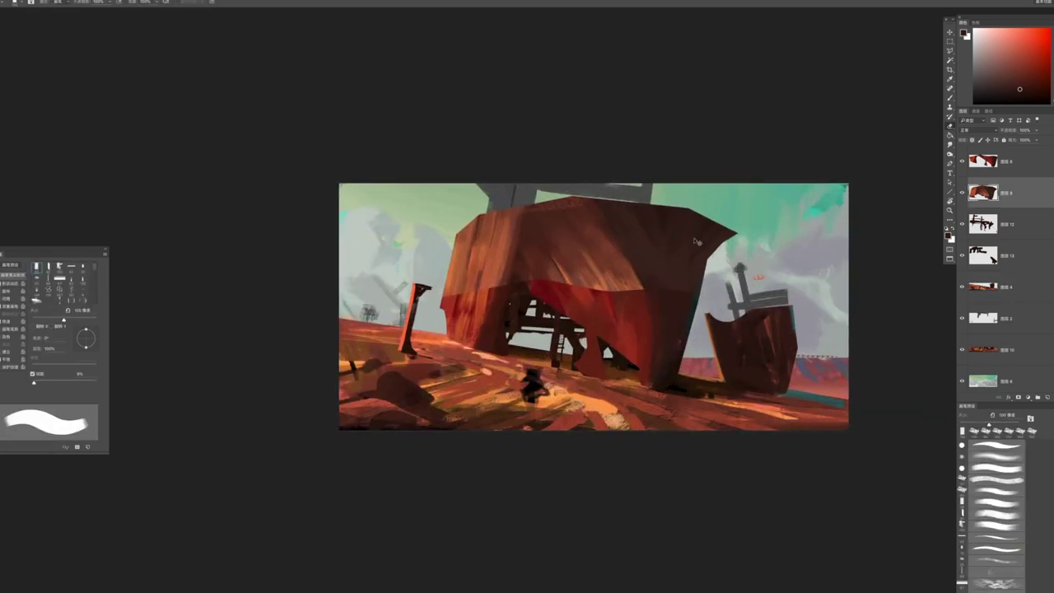
pyautogui.press('.')
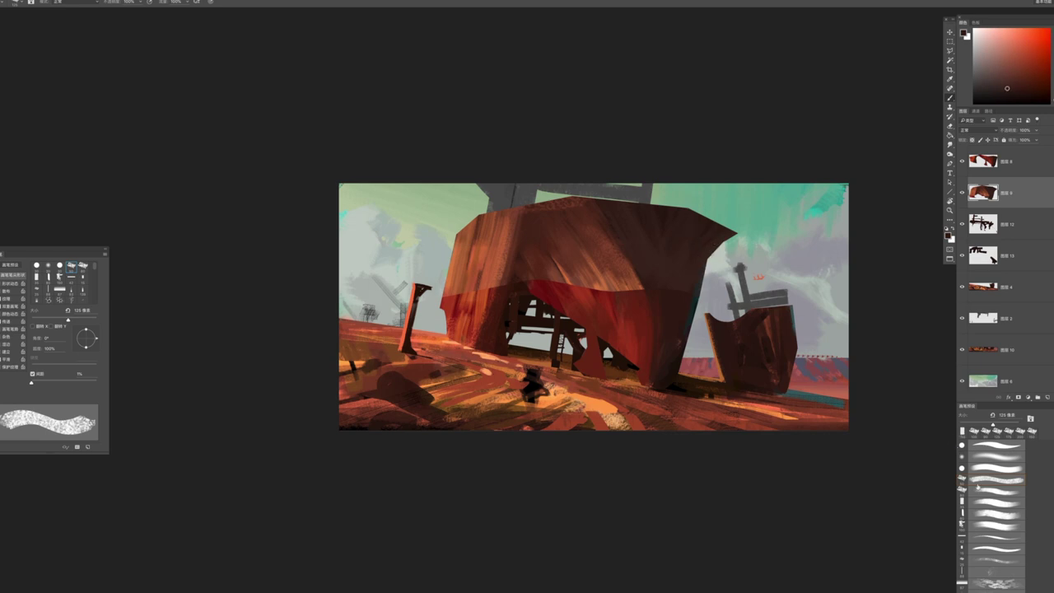
pyautogui.press('.')
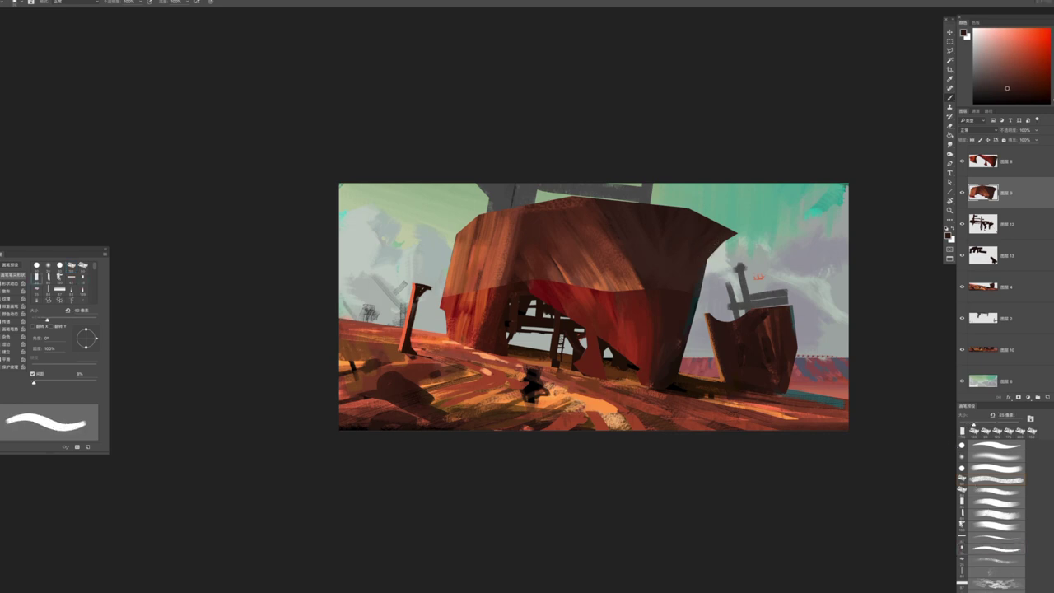
pyautogui.press('.')
pyautogui.moveTo(702, 216); pyautogui.dragTo(747, 234)
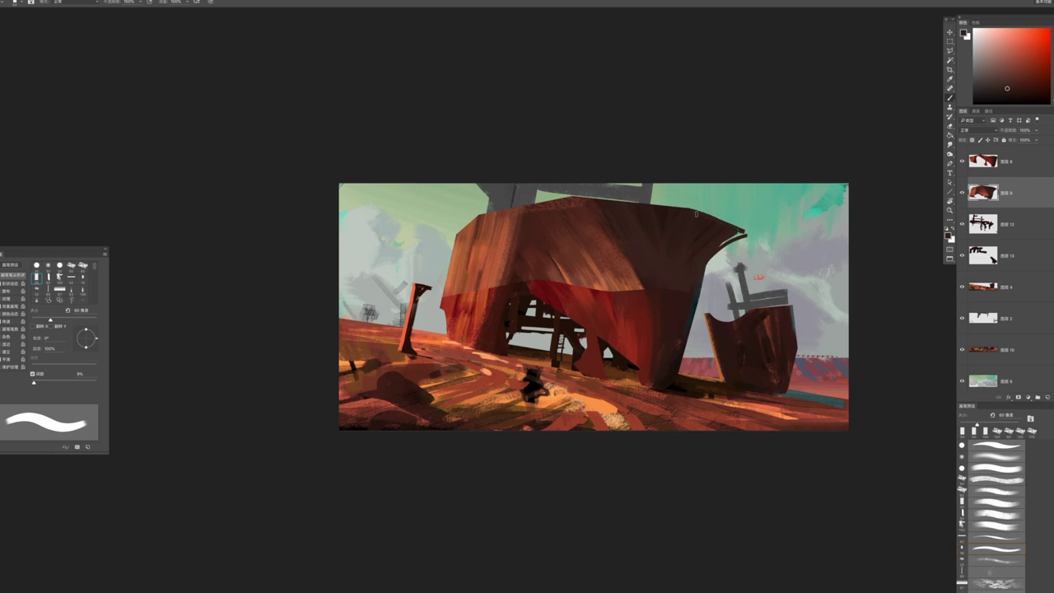
pyautogui.press('.')
pyautogui.moveTo(719, 219)
pyautogui.mouseDown()
pyautogui.moveTo(746, 237)
pyautogui.moveTo(689, 231)
pyautogui.mouseUp()
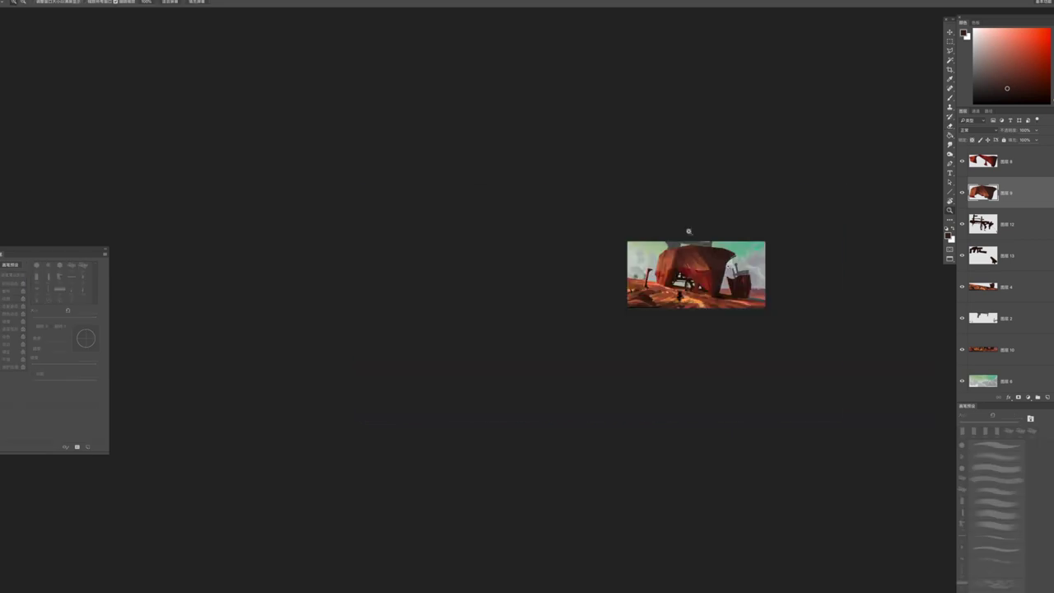
pyautogui.moveTo(728, 271); pyautogui.dragTo(769, 265)
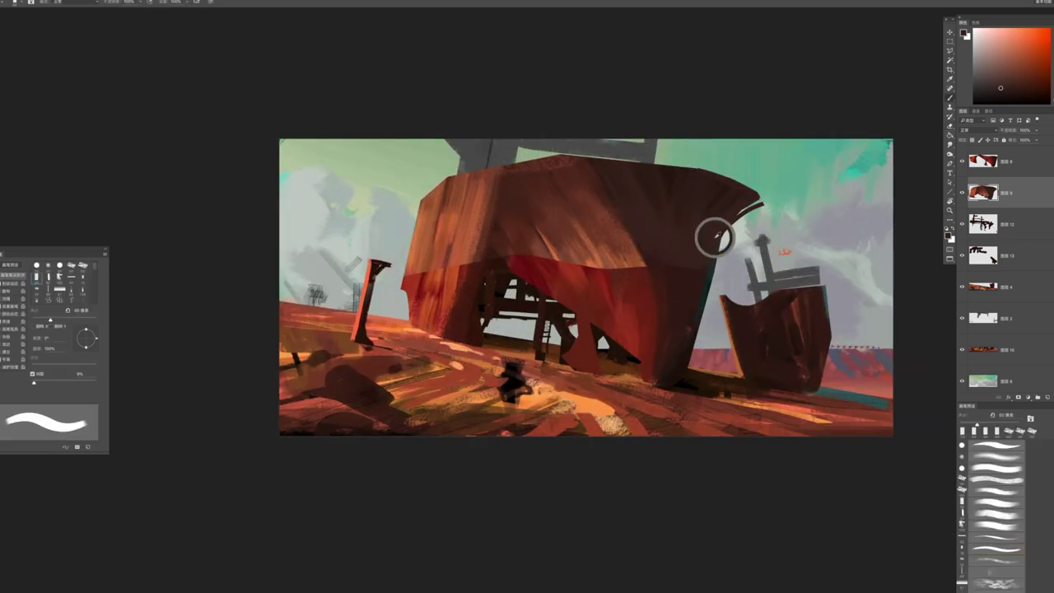
pyautogui.moveTo(733, 229); pyautogui.dragTo(717, 251)
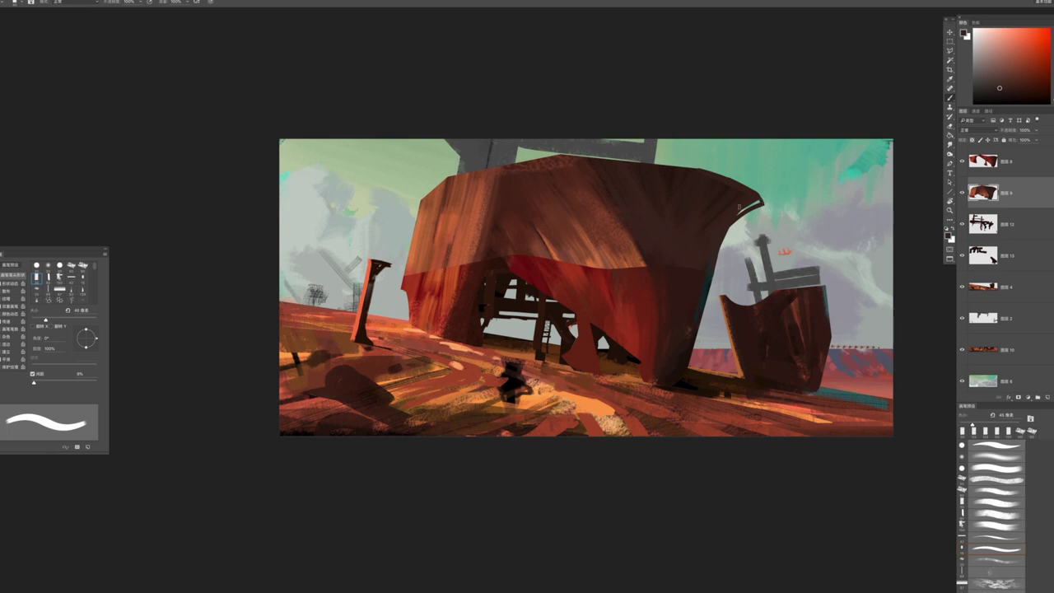
# Refine the bow tip's small openings and erase the large hull's angular top edge into a smooth curve
pyautogui.press('z')
pyautogui.moveTo(741, 202)
pyautogui.mouseDown()
pyautogui.moveTo(700, 240)
pyautogui.moveTo(722, 345)
pyautogui.mouseUp()
pyautogui.moveTo(732, 271); pyautogui.dragTo(726, 161)
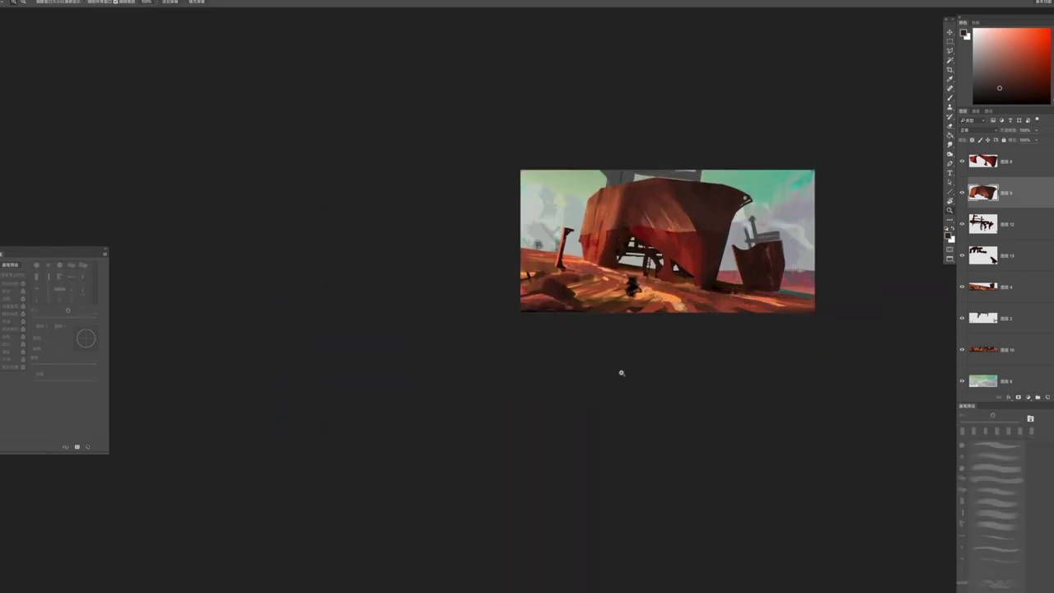
pyautogui.moveTo(720, 293); pyautogui.dragTo(680, 206)
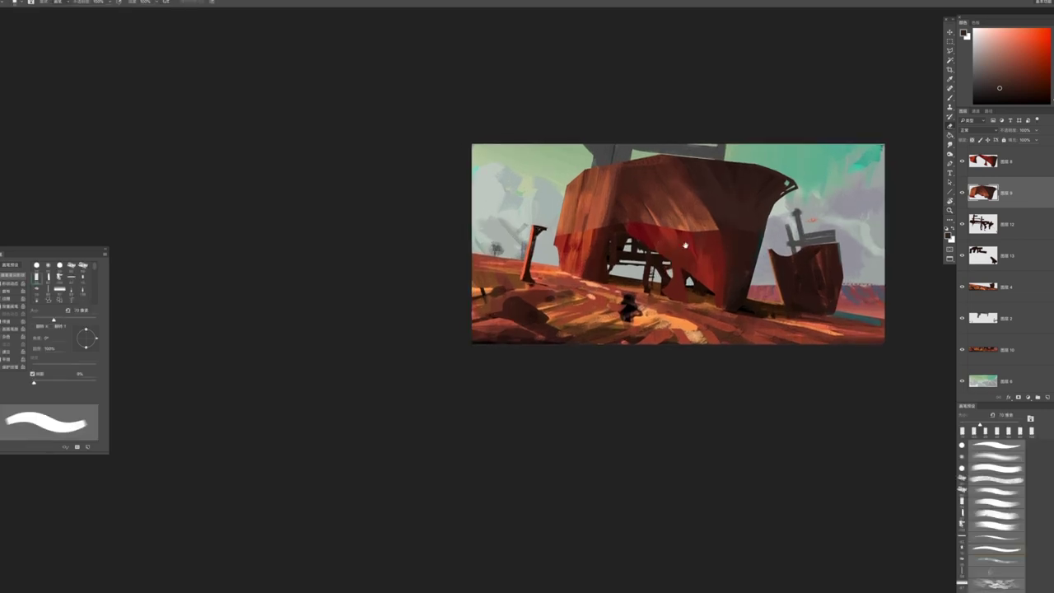
pyautogui.press(']')
pyautogui.press(']')
pyautogui.press(']')
pyautogui.press(']')
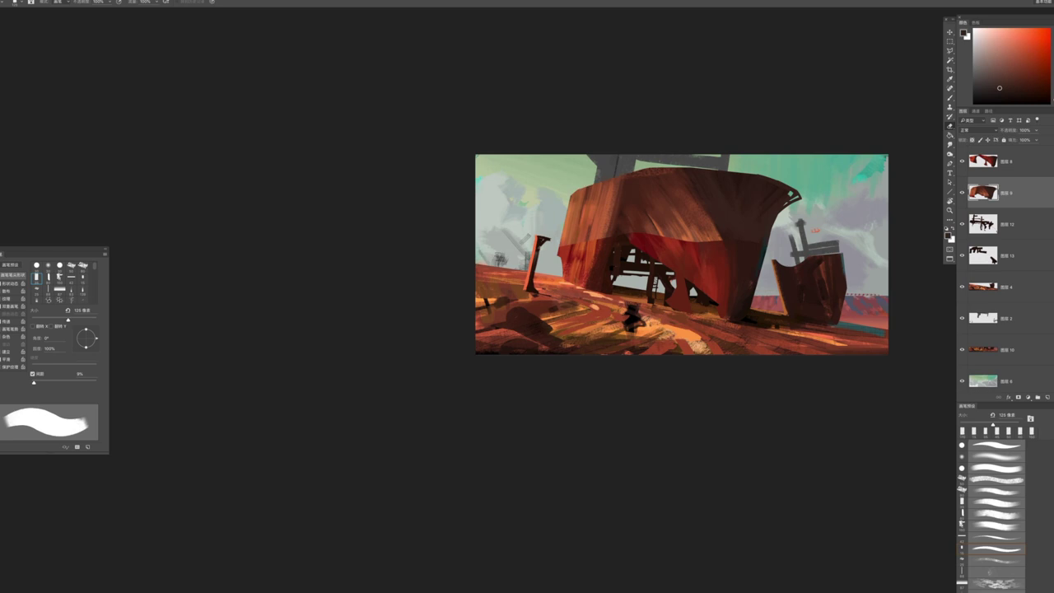
pyautogui.moveTo(684, 207)
pyautogui.mouseDown()
pyautogui.moveTo(672, 253)
pyautogui.moveTo(630, 174)
pyautogui.mouseUp()
# Rotate the canvas and paint orange streaks on the upper hull's left face with a soft textured brush, comparing the result
pyautogui.moveTo(719, 116)
pyautogui.mouseDown()
pyautogui.moveTo(661, 179)
pyautogui.moveTo(776, 266)
pyautogui.moveTo(698, 377)
pyautogui.mouseUp()
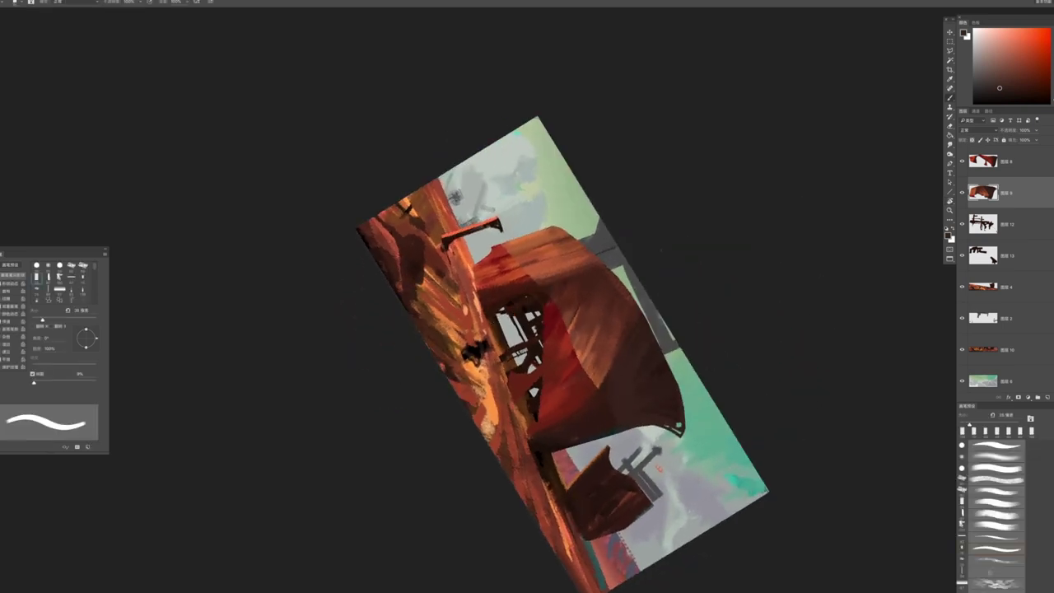
pyautogui.rightClick(657, 275)
pyautogui.doubleClick(878, 335)
pyautogui.moveTo(520, 247); pyautogui.dragTo(548, 225)
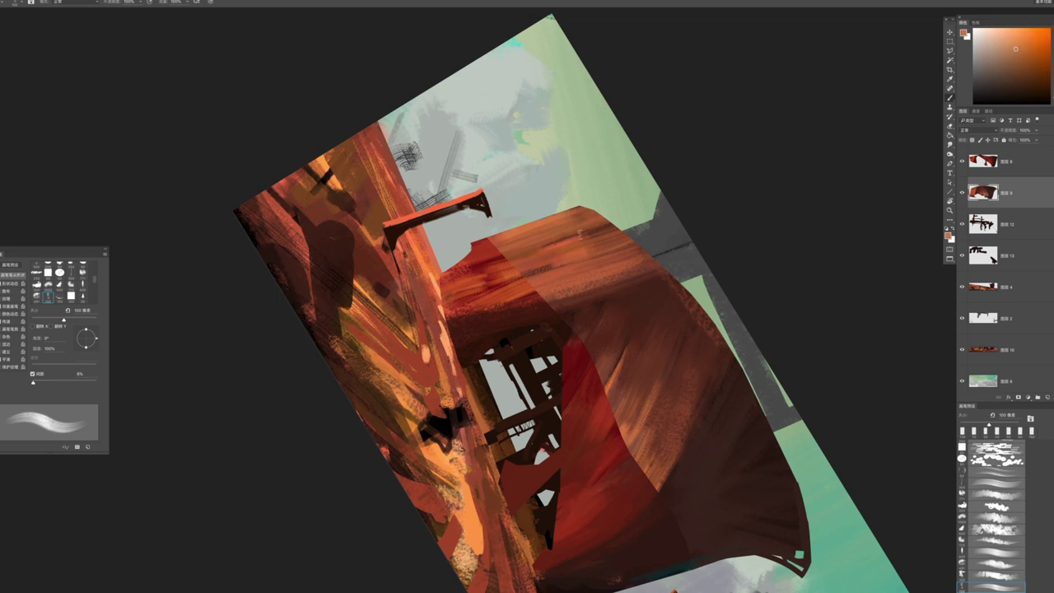
pyautogui.moveTo(506, 237); pyautogui.dragTo(608, 210)
pyautogui.hotkey('ctrl', 'z')
pyautogui.hotkey('ctrl', 'shift', 'z')
pyautogui.hotkey('ctrl', 'z')
pyautogui.hotkey('ctrl', 'shift', 'z')
pyautogui.hotkey('ctrl', 'shift', 'z')
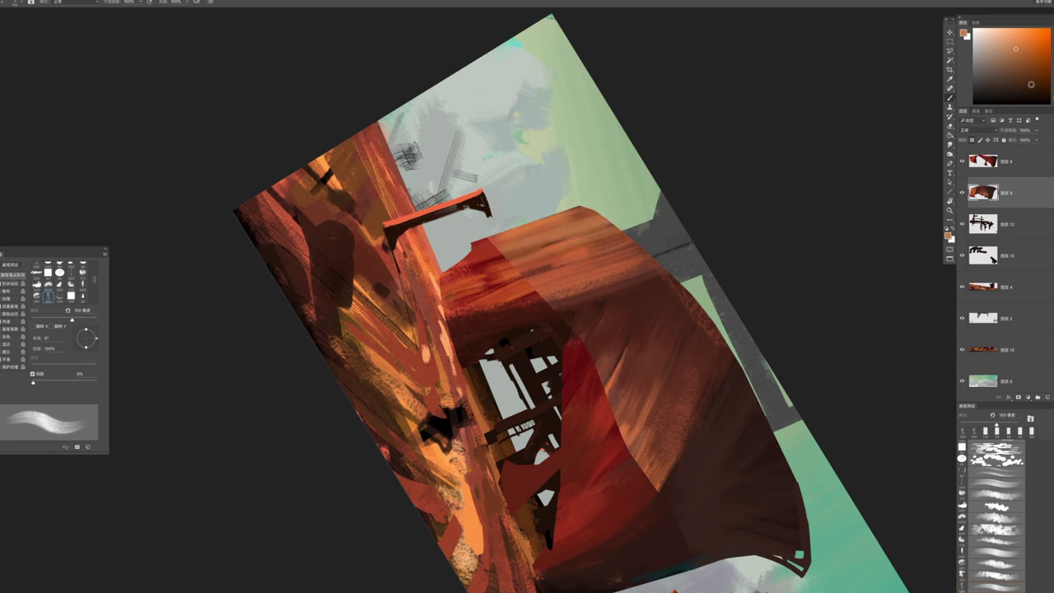
# Build up muted orange-red streaks across the upper hull's left face with a larger textured brush
pyautogui.hotkey('ctrl', 'shift', 'z')
pyautogui.hotkey('ctrl', 'z')
pyautogui.hotkey('ctrl', 'shift', 'z')
pyautogui.press(']')
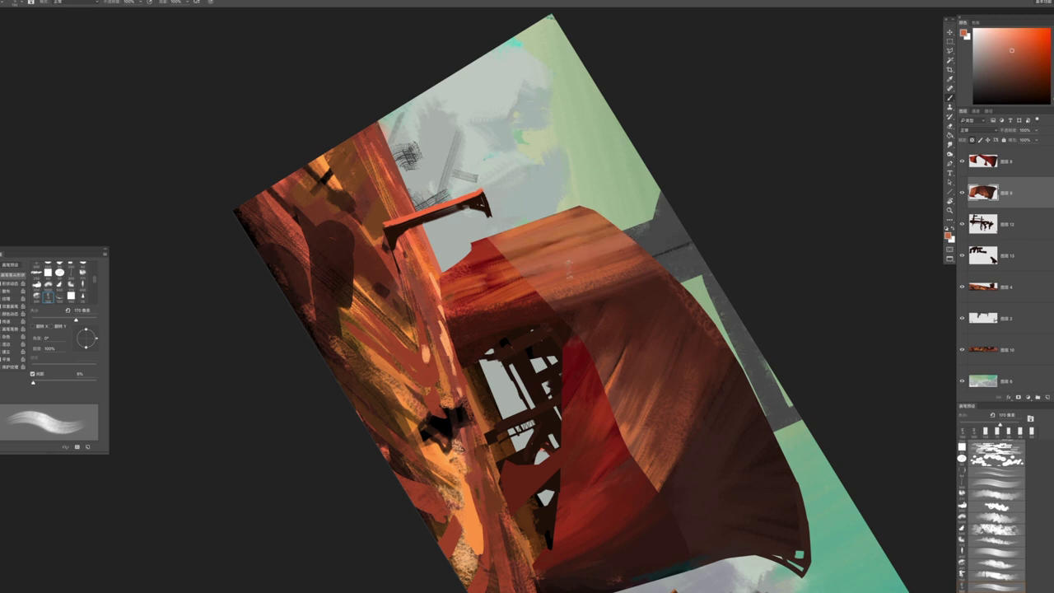
pyautogui.moveTo(619, 283); pyautogui.dragTo(524, 266)
pyautogui.press(']')
pyautogui.press(']')
pyautogui.press(']')
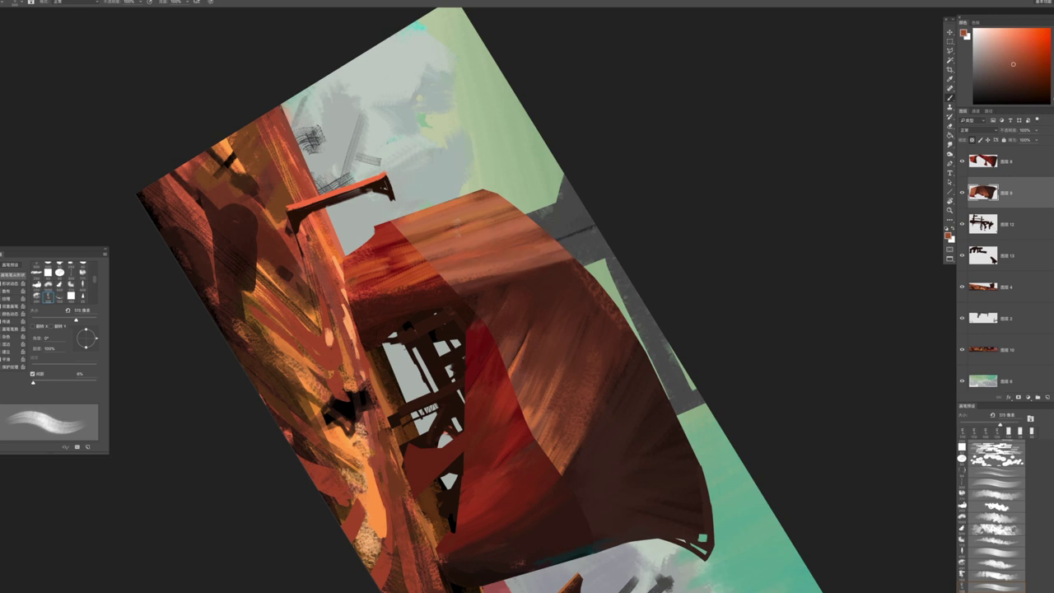
# Work lighter orange and red tones sampled from the hull into the upper hull's left edge and rim
pyautogui.keyDown('alt'); pyautogui.click(477, 202); pyautogui.keyUp('alt')
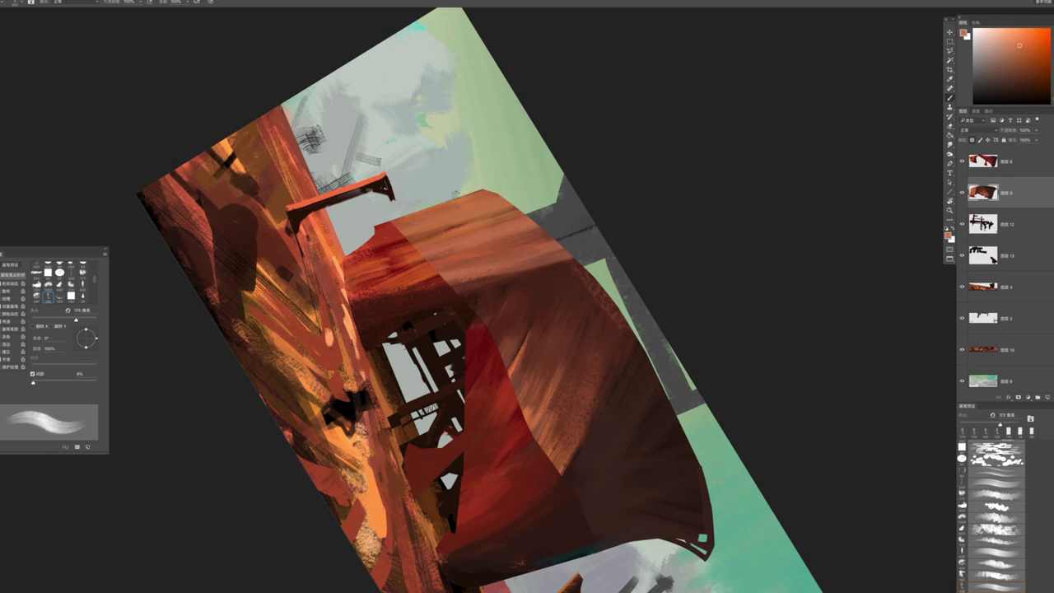
pyautogui.keyDown('alt'); pyautogui.click(428, 210); pyautogui.keyUp('alt')
pyautogui.keyDown('alt'); pyautogui.click(398, 218); pyautogui.keyUp('alt')
pyautogui.press('[')
pyautogui.press('[')
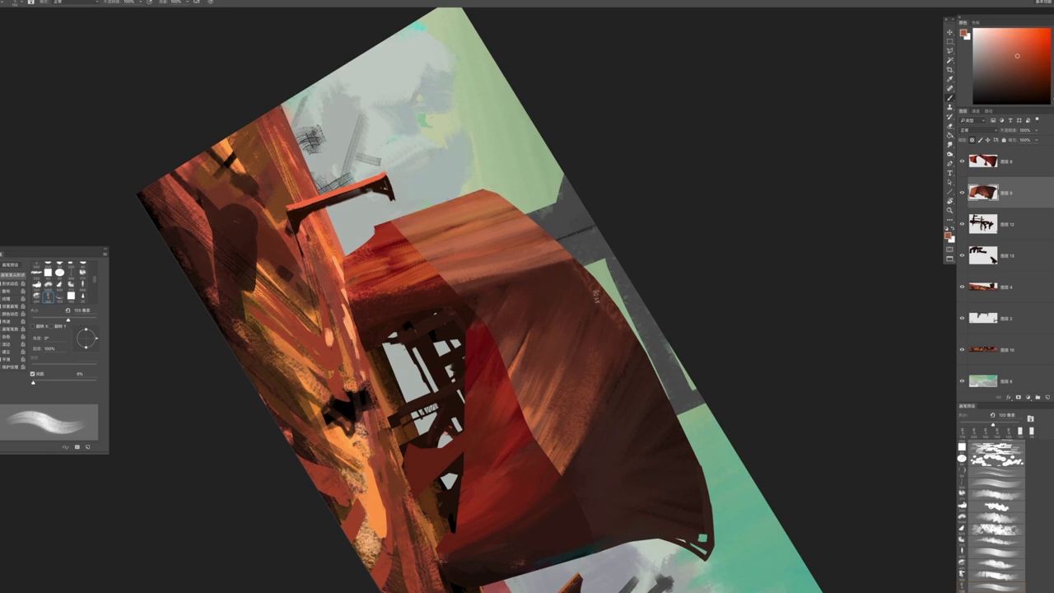
# Rotate the canvas and paint red and orange streaks over the lower hull's left face with a larger textured brush
pyautogui.press('r')
pyautogui.moveTo(683, 283)
pyautogui.mouseDown()
pyautogui.moveTo(541, 123)
pyautogui.moveTo(411, 374)
pyautogui.moveTo(439, 349)
pyautogui.moveTo(463, 240)
pyautogui.mouseUp()
pyautogui.hotkey('alt', ']')
pyautogui.press('b')
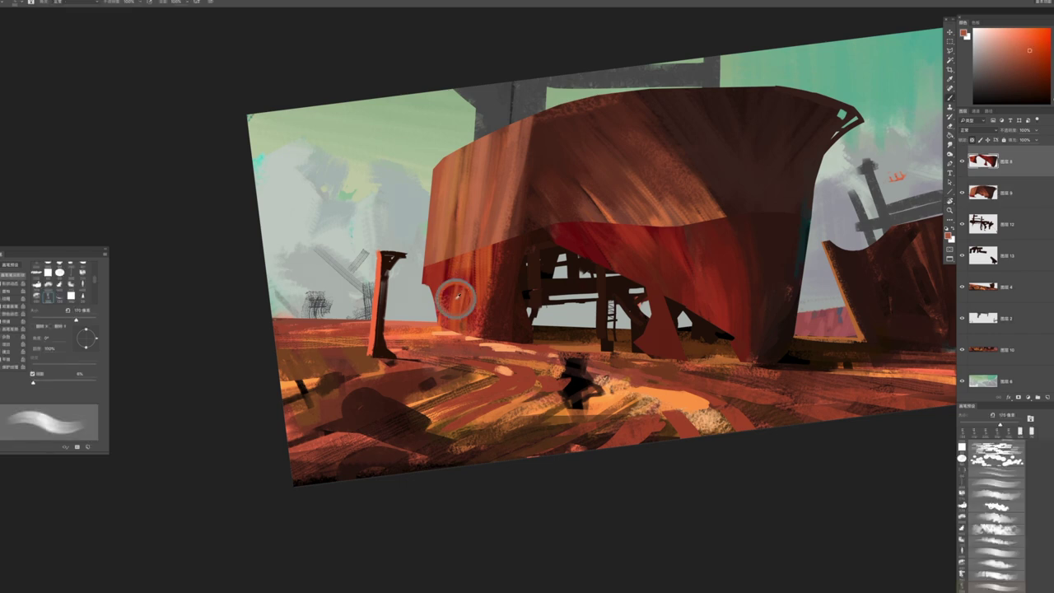
pyautogui.moveTo(443, 342)
pyautogui.mouseDown()
pyautogui.moveTo(452, 245)
pyautogui.moveTo(469, 331)
pyautogui.mouseUp()
pyautogui.press(']')
pyautogui.press(']')
pyautogui.press(']')
pyautogui.keyDown('alt'); pyautogui.click(437, 275); pyautogui.keyUp('alt')
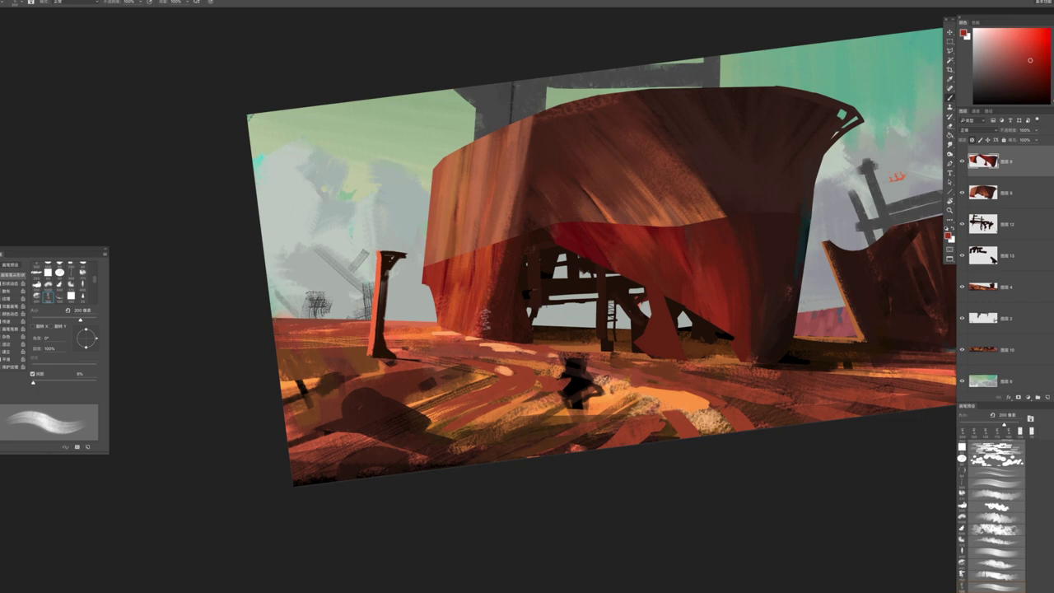
# Brush lighter orange vertical streaks down the upper hull's left face on its own layer, using tones sampled from the hull
pyautogui.press('z')
pyautogui.moveTo(496, 338); pyautogui.dragTo(494, 355)
pyautogui.keyDown('alt'); pyautogui.click(678, 314); pyautogui.keyUp('alt')
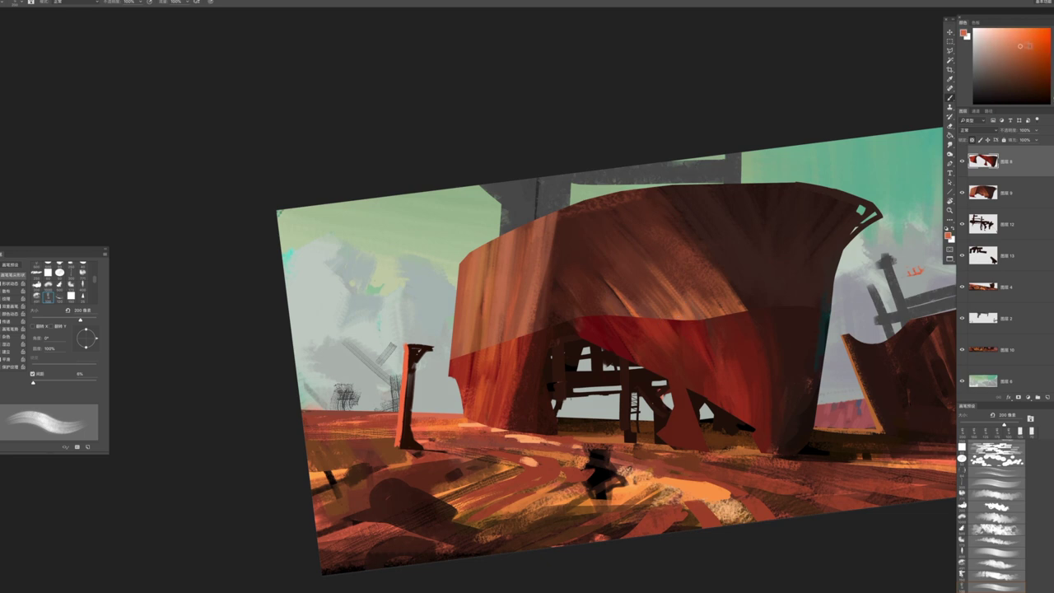
pyautogui.hotkey('alt', '[')
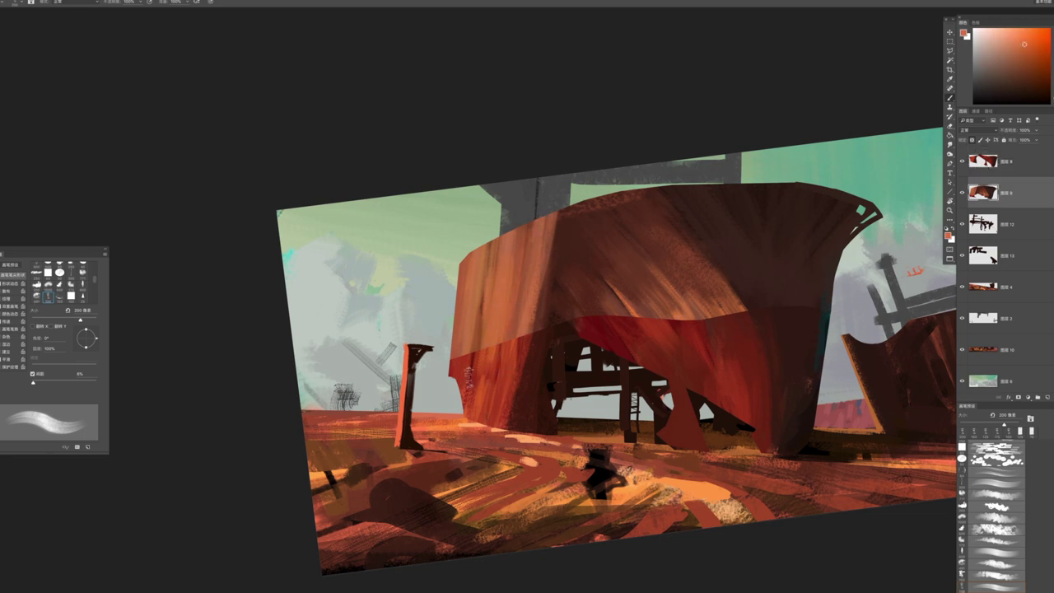
pyautogui.moveTo(474, 337)
pyautogui.mouseDown()
pyautogui.moveTo(473, 301)
pyautogui.moveTo(515, 326)
pyautogui.moveTo(576, 328)
pyautogui.mouseUp()
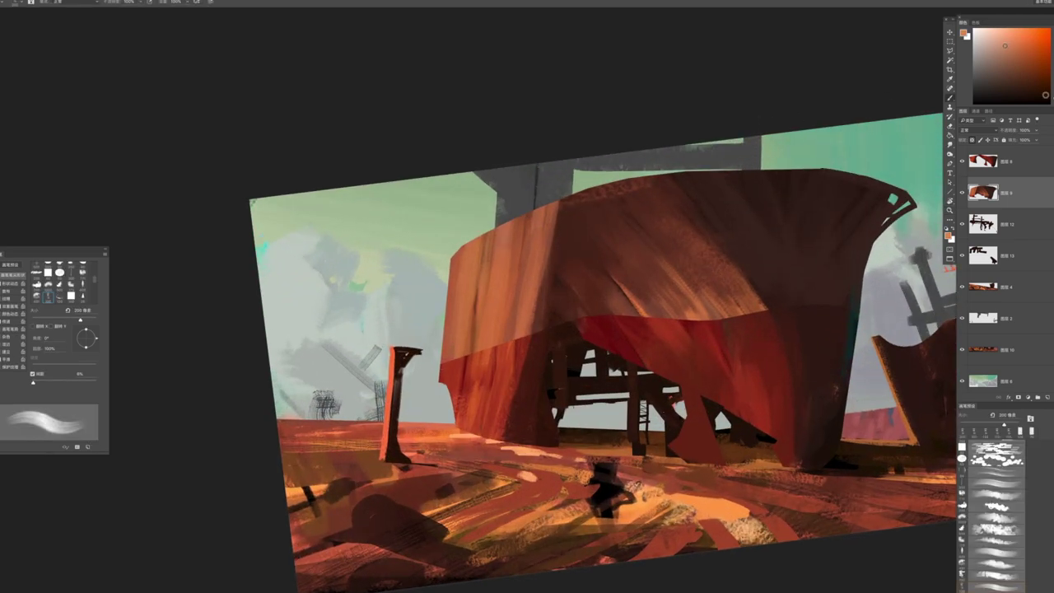
pyautogui.moveTo(494, 227)
pyautogui.mouseDown()
pyautogui.moveTo(471, 352)
pyautogui.moveTo(466, 328)
pyautogui.moveTo(455, 357)
pyautogui.mouseUp()
pyautogui.moveTo(469, 245); pyautogui.dragTo(445, 362)
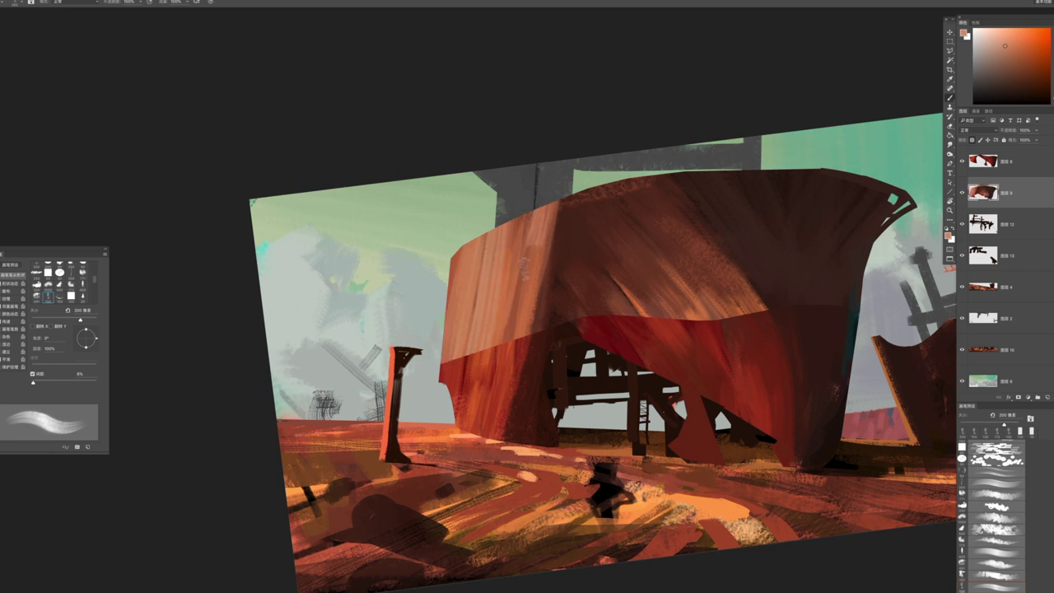
# Add muted red-brown streaks over the upper hull's left face with a smaller textured brush and sampled hull colors
pyautogui.keyDown('alt'); pyautogui.click(496, 354); pyautogui.keyUp('alt')
pyautogui.press('[')
pyautogui.moveTo(499, 280); pyautogui.dragTo(497, 369)
pyautogui.moveTo(525, 252); pyautogui.dragTo(521, 337)
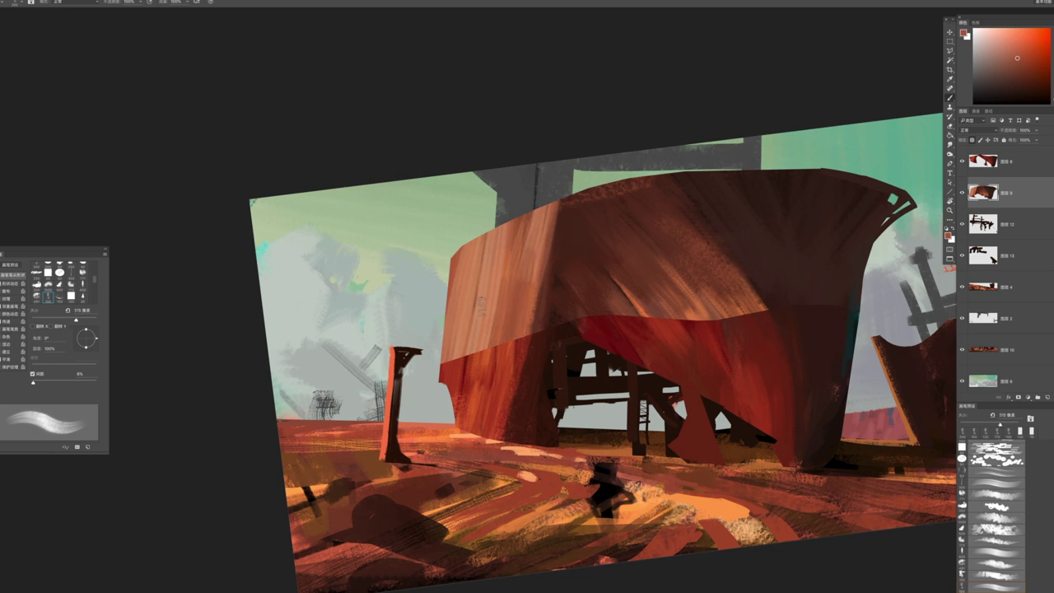
pyautogui.moveTo(487, 265); pyautogui.dragTo(469, 319)
pyautogui.keyDown('alt'); pyautogui.click(481, 325); pyautogui.keyUp('alt')
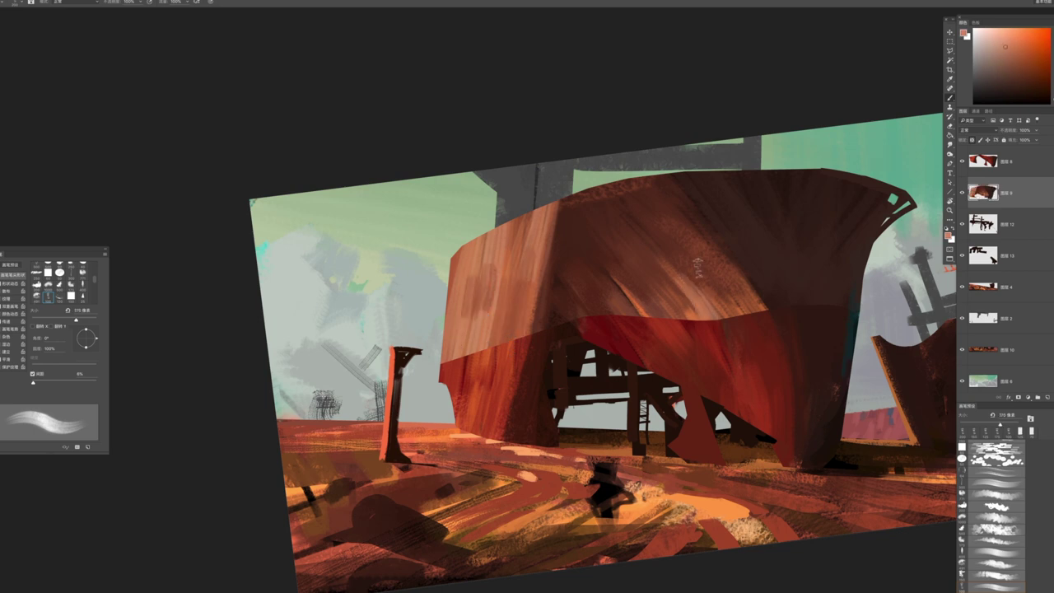
# Brush a light salmon curved stroke across the lit middle section of the upper hull, redoing the first attempt
pyautogui.press(']')
pyautogui.press(']')
pyautogui.press(']')
pyautogui.press(']')
pyautogui.moveTo(745, 325)
pyautogui.mouseDown()
pyautogui.moveTo(699, 255)
pyautogui.moveTo(696, 271)
pyautogui.moveTo(654, 296)
pyautogui.moveTo(643, 238)
pyautogui.mouseUp()
pyautogui.hotkey('ctrl', 'z')
pyautogui.moveTo(741, 313); pyautogui.dragTo(650, 231)
pyautogui.keyDown('alt'); pyautogui.click(659, 239); pyautogui.keyUp('alt')
# Blend the curved highlight into the upper hull's middle section with a larger brush and sampled reddish-brown tones
pyautogui.press(']')
pyautogui.press(']')
pyautogui.press(']')
pyautogui.press(']')
pyautogui.keyDown('alt'); pyautogui.click(661, 306); pyautogui.keyUp('alt')
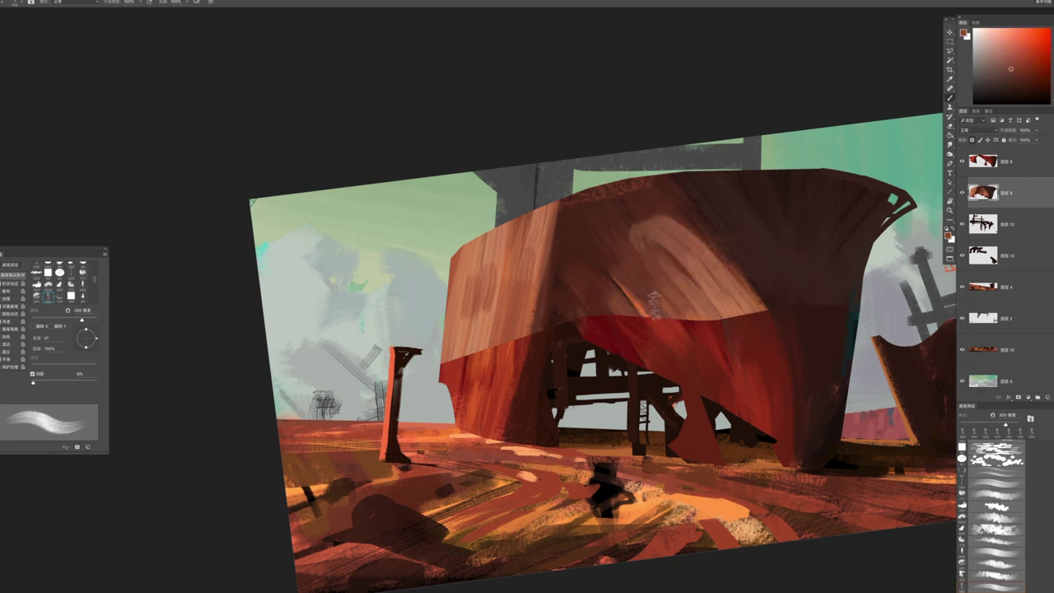
pyautogui.moveTo(601, 264)
pyautogui.mouseDown()
pyautogui.moveTo(635, 319)
pyautogui.moveTo(620, 247)
pyautogui.moveTo(629, 239)
pyautogui.moveTo(608, 227)
pyautogui.moveTo(679, 231)
pyautogui.mouseUp()
pyautogui.press('z')
pyautogui.moveTo(695, 321)
pyautogui.mouseDown()
pyautogui.moveTo(625, 322)
pyautogui.moveTo(708, 321)
pyautogui.mouseUp()
pyautogui.press('b')
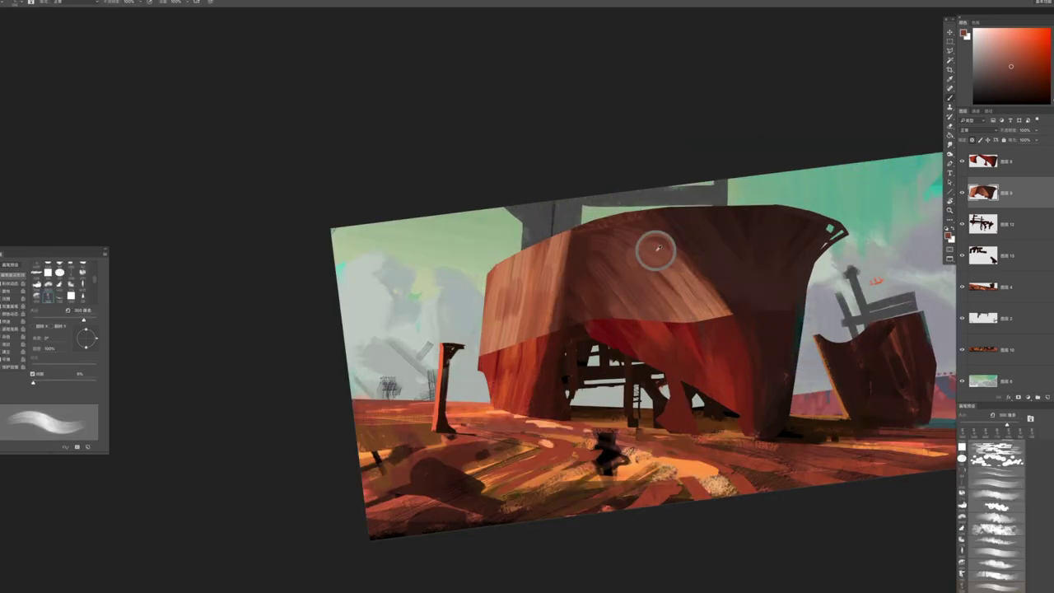
# Work light streaks and sampled shadow tones along the diagonal light edge on the upper hull, checking the painting at small size
pyautogui.keyDown('alt'); pyautogui.click(687, 234); pyautogui.keyUp('alt')
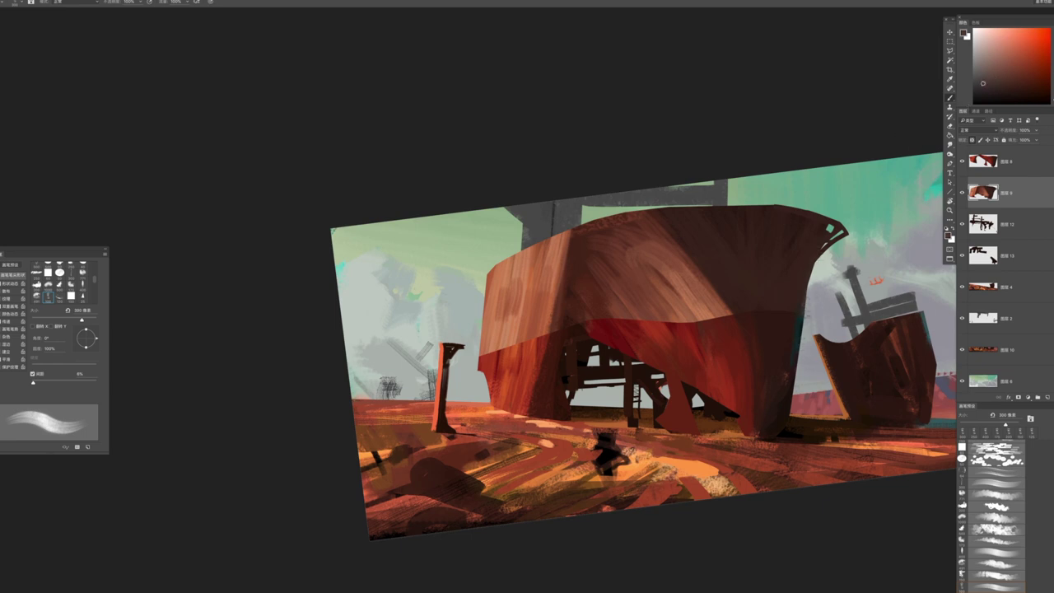
pyautogui.press('z')
pyautogui.moveTo(788, 290); pyautogui.dragTo(775, 267)
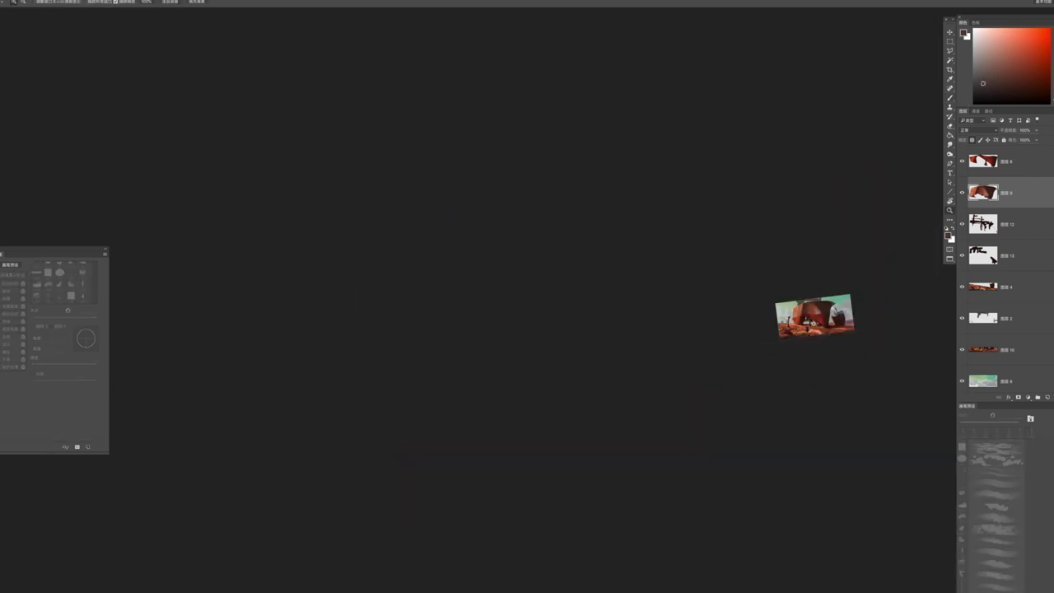
pyautogui.moveTo(788, 303); pyautogui.dragTo(700, 257)
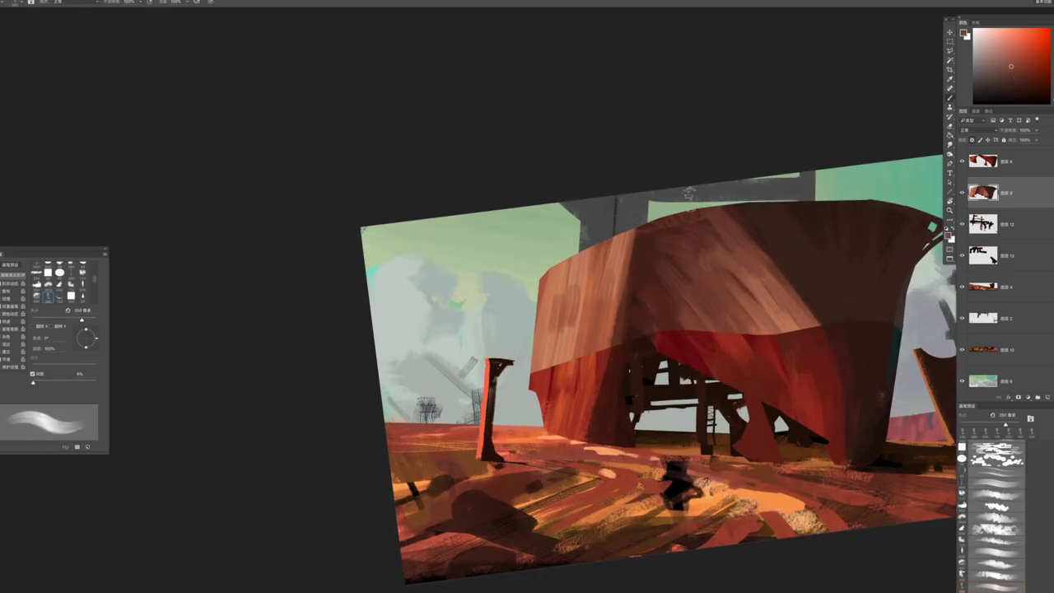
pyautogui.keyDown('alt'); pyautogui.click(747, 236); pyautogui.keyUp('alt')
pyautogui.press('[')
pyautogui.press(']')
# Mute the upper part of the hull's lit middle section with soft brown strokes from a larger textured brush
pyautogui.scroll(-5, 734, 326)
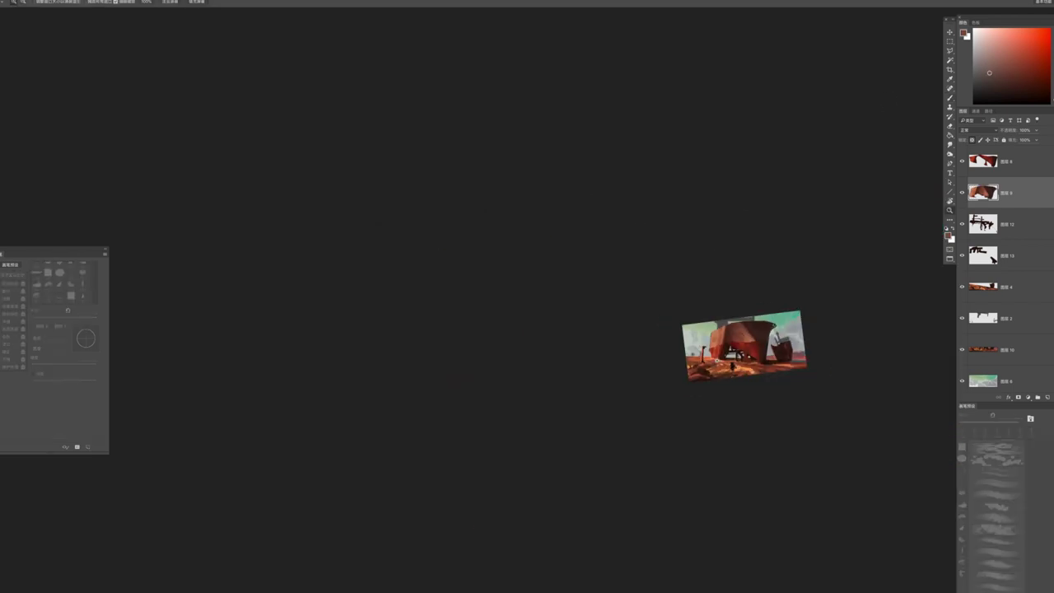
pyautogui.scroll(2, 749, 345)
pyautogui.scroll(2, 726, 316)
pyautogui.scroll(1, 706, 306)
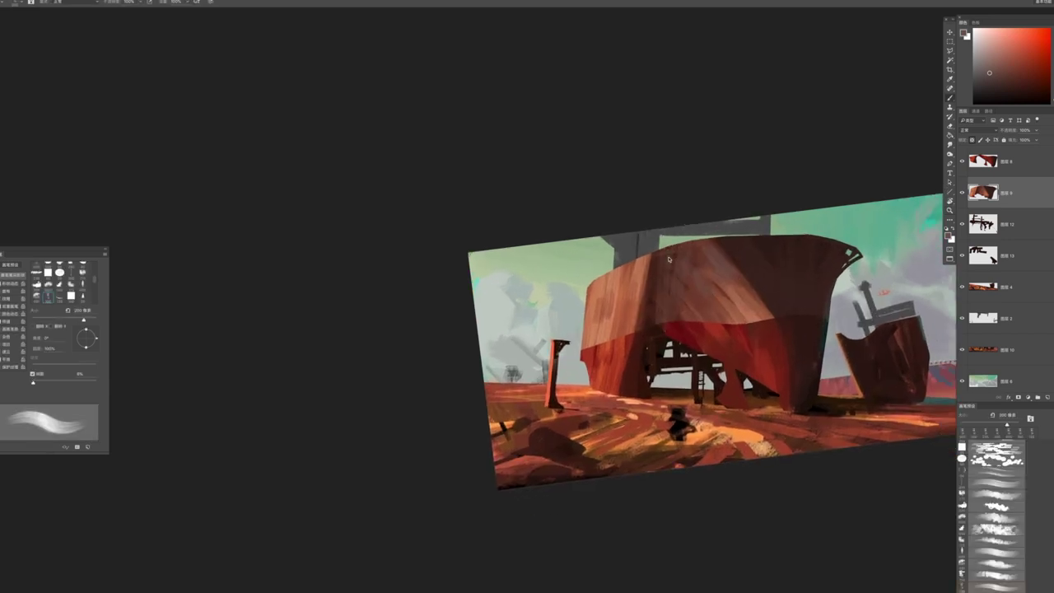
pyautogui.press(']')
pyautogui.press(']')
pyautogui.press(']')
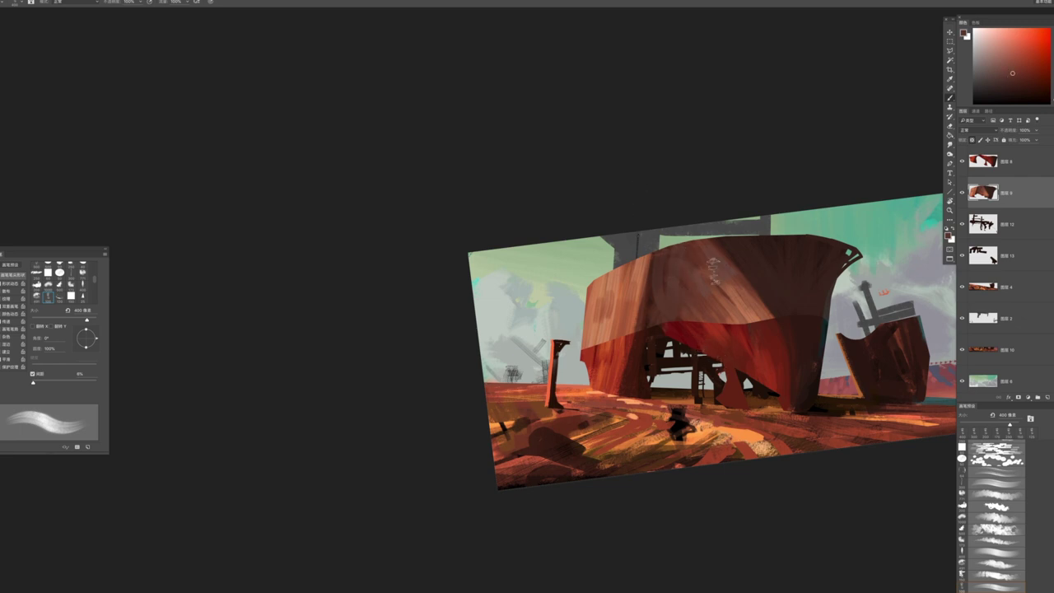
# Glaze warmer orange over the upper hull's lit middle section with a soft textured brush, undoing the last stroke
pyautogui.click(1007, 47)
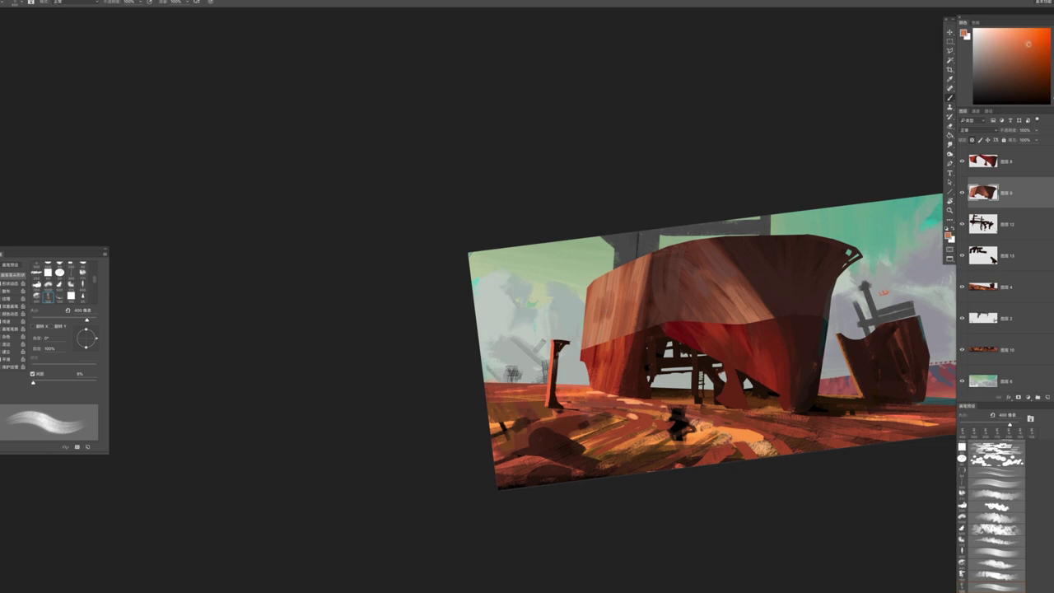
pyautogui.press('[')
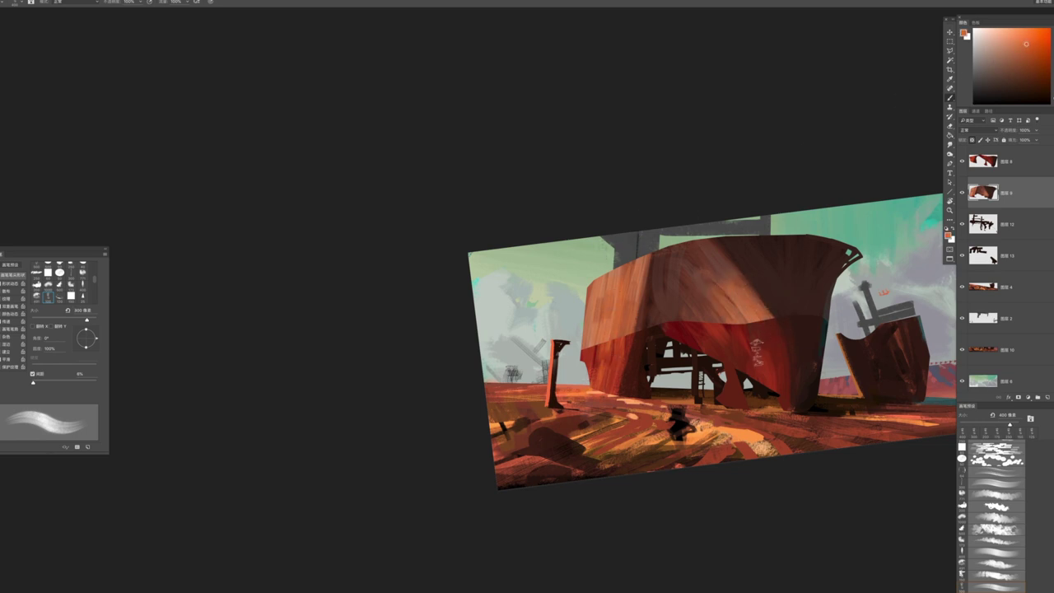
pyautogui.keyDown('alt'); pyautogui.click(702, 305); pyautogui.keyUp('alt')
pyautogui.press(']')
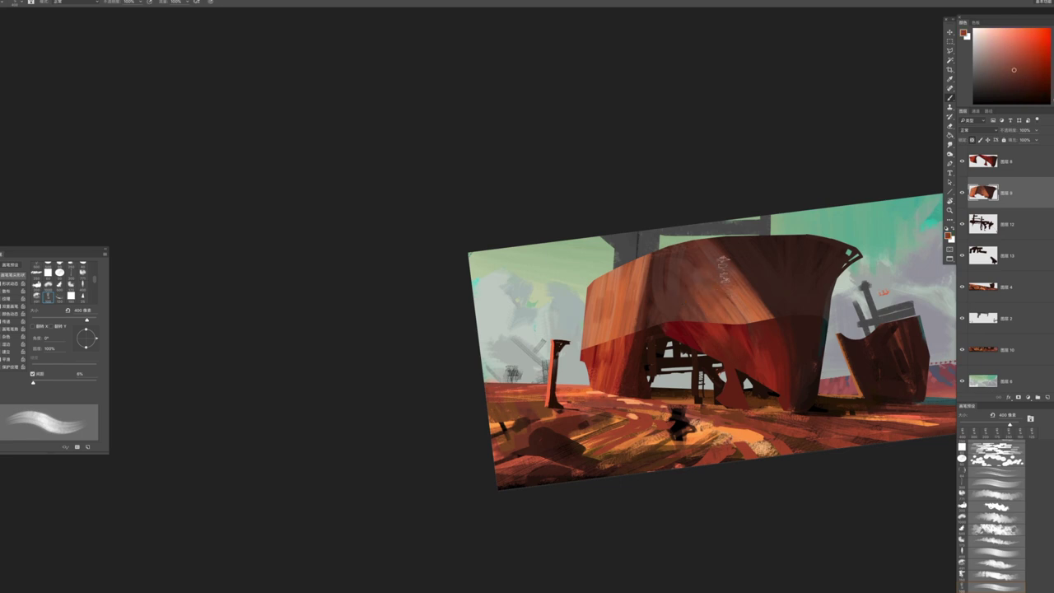
pyautogui.moveTo(690, 321); pyautogui.dragTo(695, 346)
pyautogui.hotkey('ctrl', 'z')
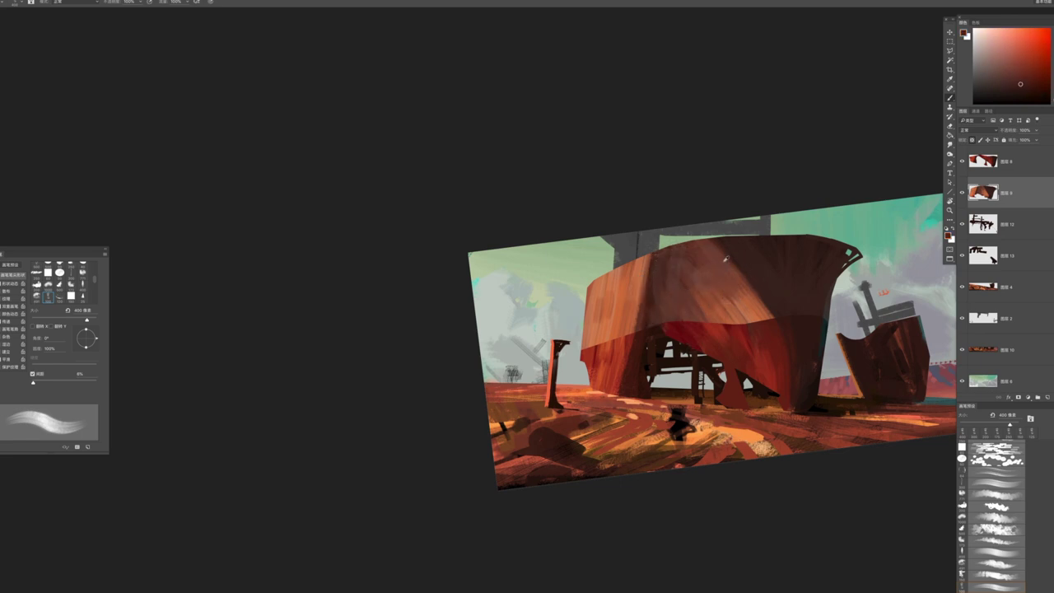
# Blend sampled dark brown into the top of the upper hull's lit section and compare the painting at different sizes
pyautogui.keyDown('alt'); pyautogui.click(724, 263); pyautogui.keyUp('alt')
pyautogui.keyDown('alt'); pyautogui.click(737, 256); pyautogui.keyUp('alt')
pyautogui.press('[')
pyautogui.press('z')
pyautogui.moveTo(786, 333); pyautogui.dragTo(624, 225)
pyautogui.click(796, 358)
pyautogui.click(785, 350)
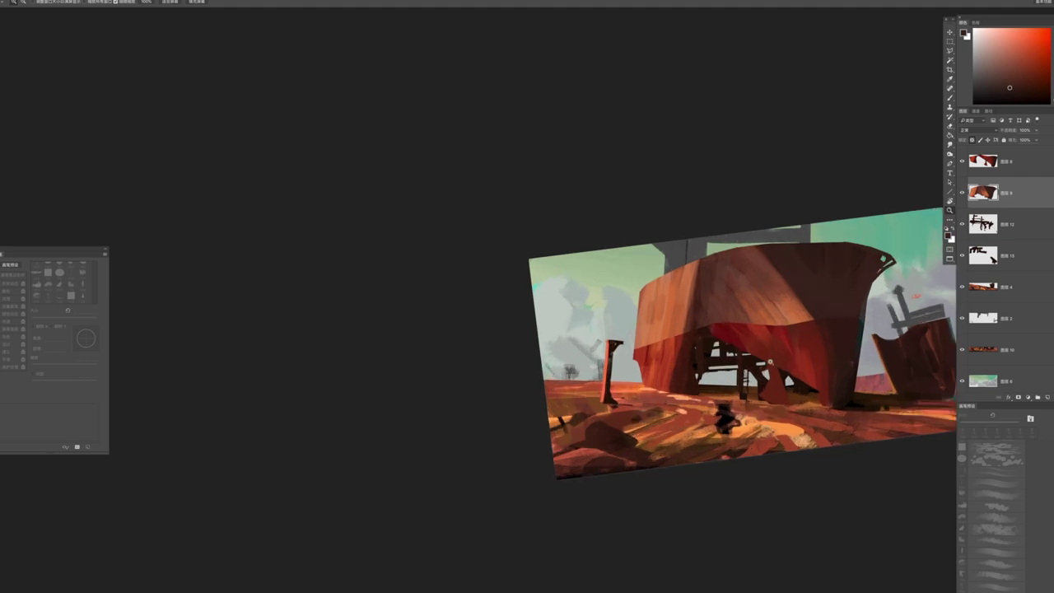
pyautogui.click(773, 337)
pyautogui.press('b')
# Apply Color Balance to the sky layer's midtones with levels +43, 0 and -63
pyautogui.hotkey('alt', ',')
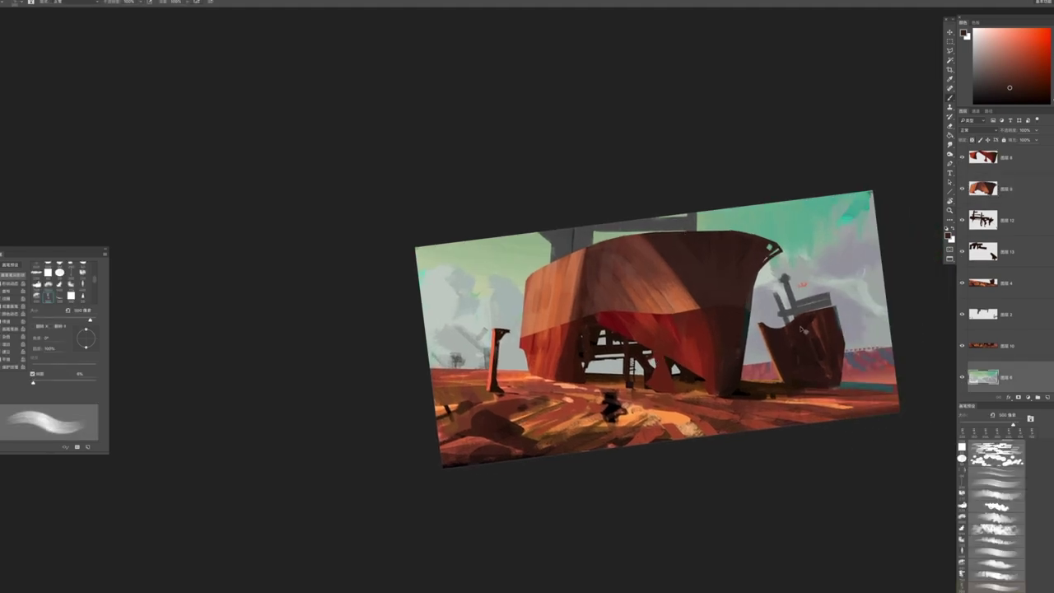
pyautogui.hotkey('ctrl', 'b')
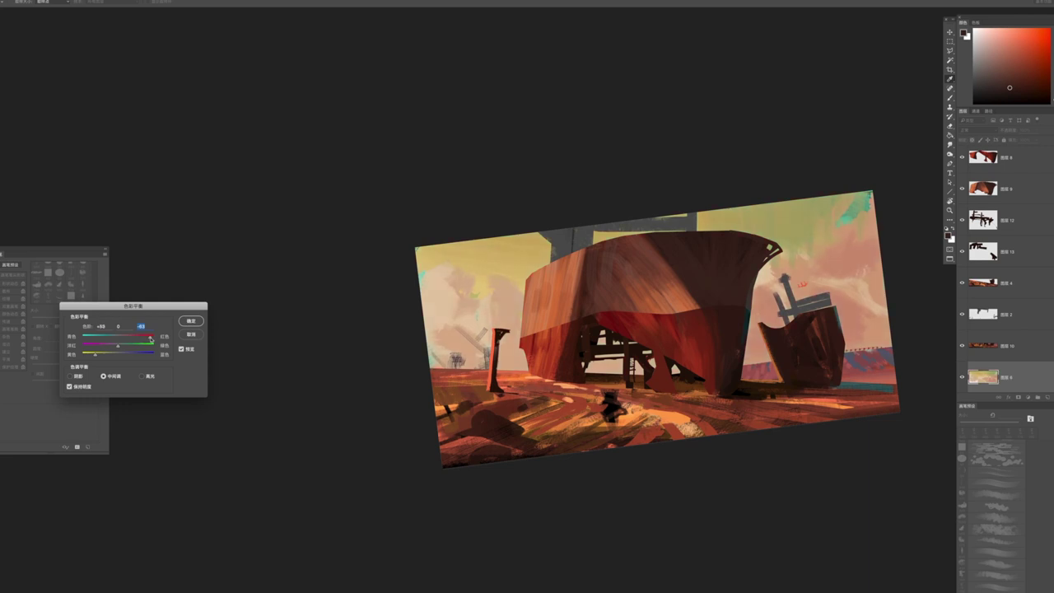
pyautogui.moveTo(150, 338); pyautogui.dragTo(133, 339)
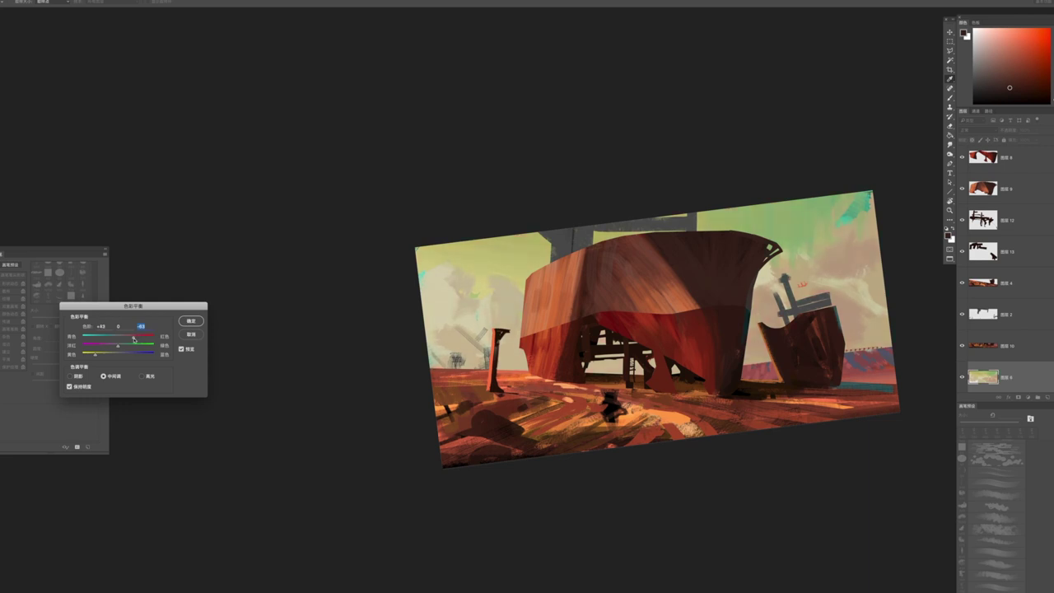
pyautogui.press('Return')
# Paint cream-white highlights over the clouds on the painting's left side with a smaller textured brush and sampled cloud color
pyautogui.scroll(-5, 769, 294)
pyautogui.scroll(4, 769, 296)
pyautogui.press('b')
pyautogui.scroll(3, 598, 274)
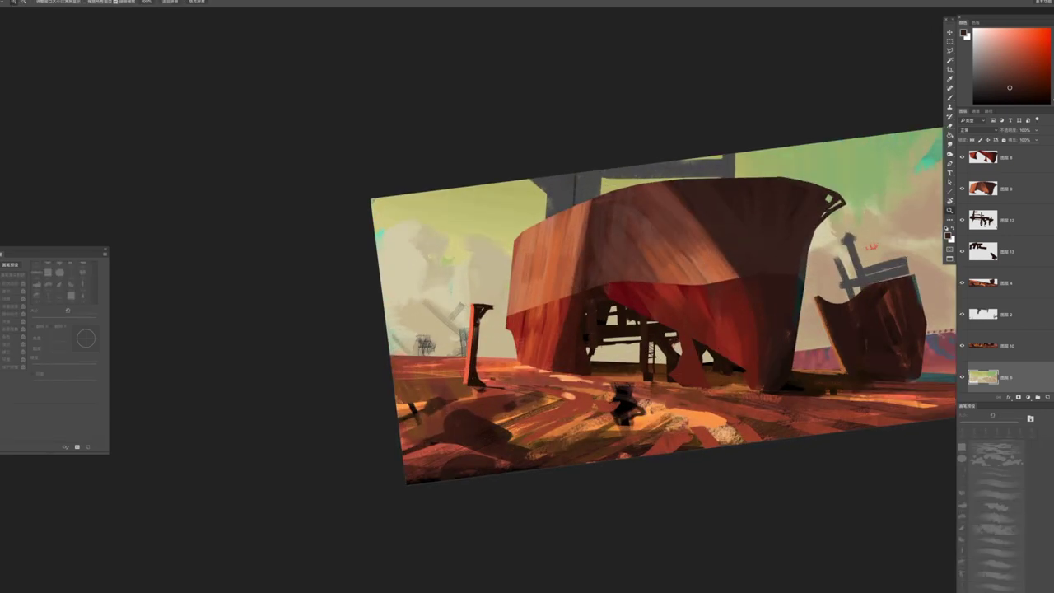
pyautogui.keyDown('alt'); pyautogui.click(409, 277); pyautogui.keyUp('alt')
pyautogui.press('[')
pyautogui.press('[')
pyautogui.press('[')
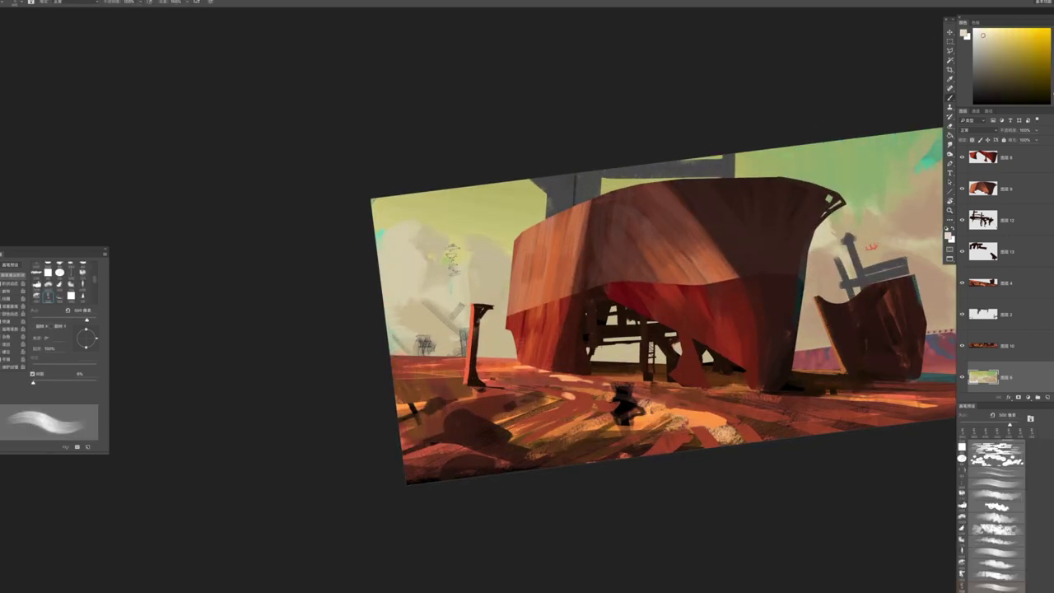
pyautogui.moveTo(387, 260); pyautogui.dragTo(412, 235)
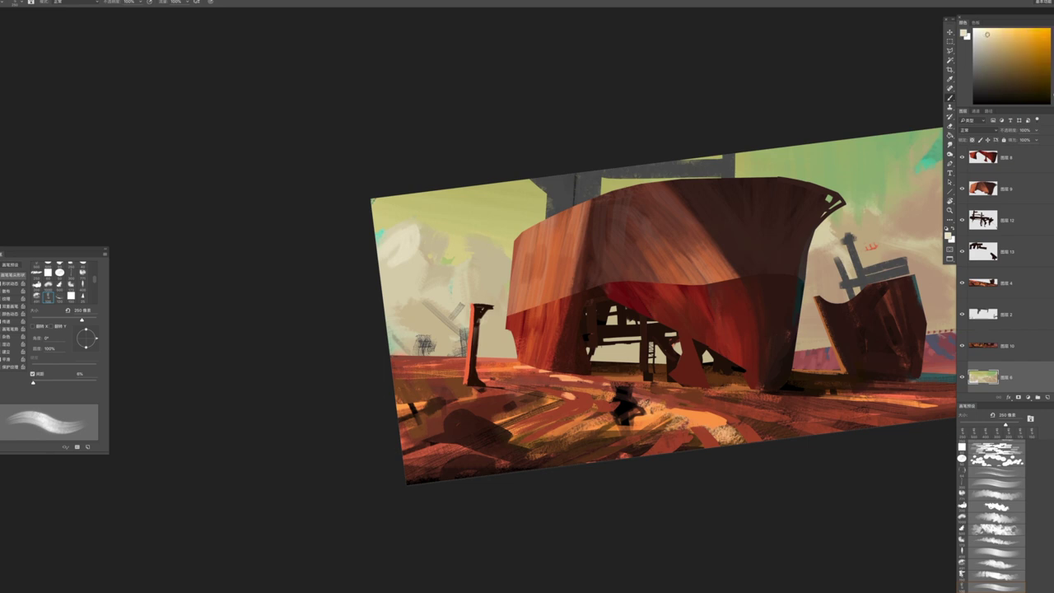
pyautogui.moveTo(391, 272)
pyautogui.mouseDown()
pyautogui.moveTo(471, 264)
pyautogui.moveTo(431, 297)
pyautogui.moveTo(455, 301)
pyautogui.moveTo(400, 300)
pyautogui.mouseUp()
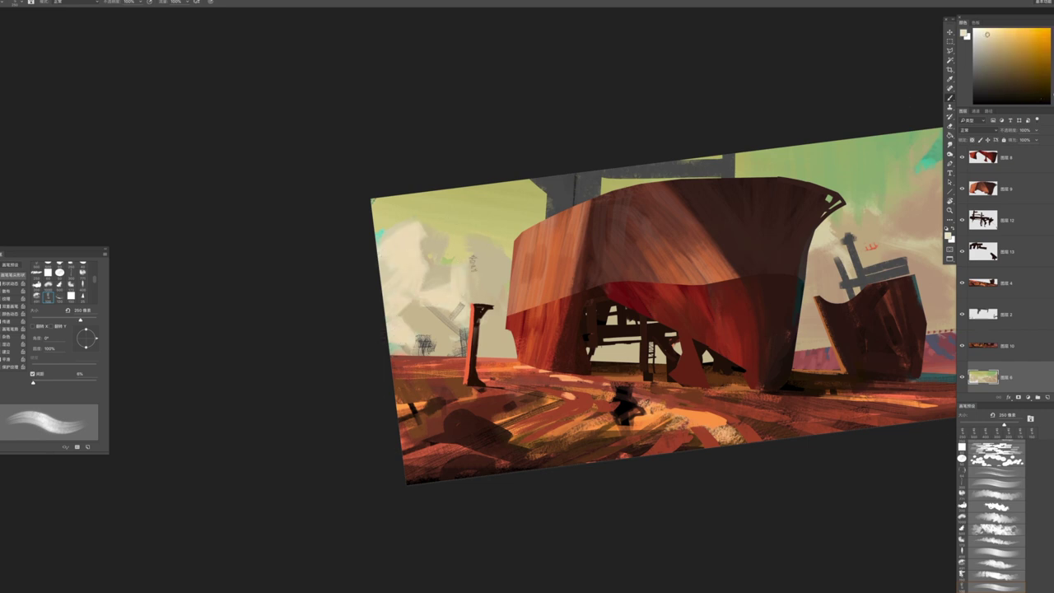
# Paint muted grey-mauve shadow shapes into the left-hand clouds behind the post
pyautogui.press('z')
pyautogui.moveTo(741, 265)
pyautogui.mouseDown()
pyautogui.moveTo(685, 266)
pyautogui.moveTo(651, 219)
pyautogui.moveTo(774, 219)
pyautogui.mouseUp()
pyautogui.press('b')
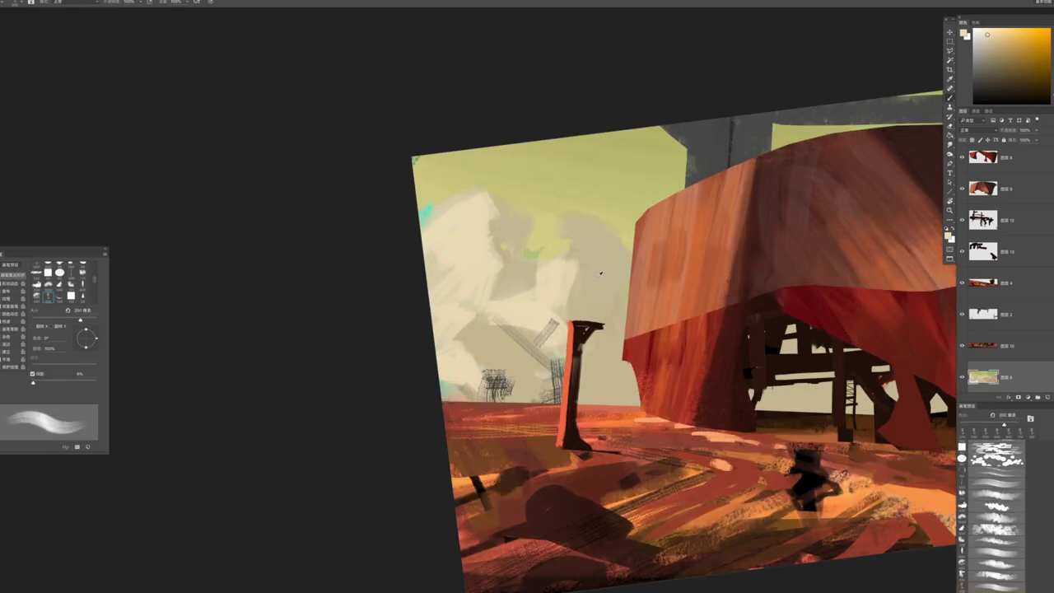
pyautogui.click(1050, 99)
pyautogui.moveTo(491, 272)
pyautogui.mouseDown()
pyautogui.moveTo(502, 218)
pyautogui.moveTo(490, 247)
pyautogui.moveTo(510, 223)
pyautogui.mouseUp()
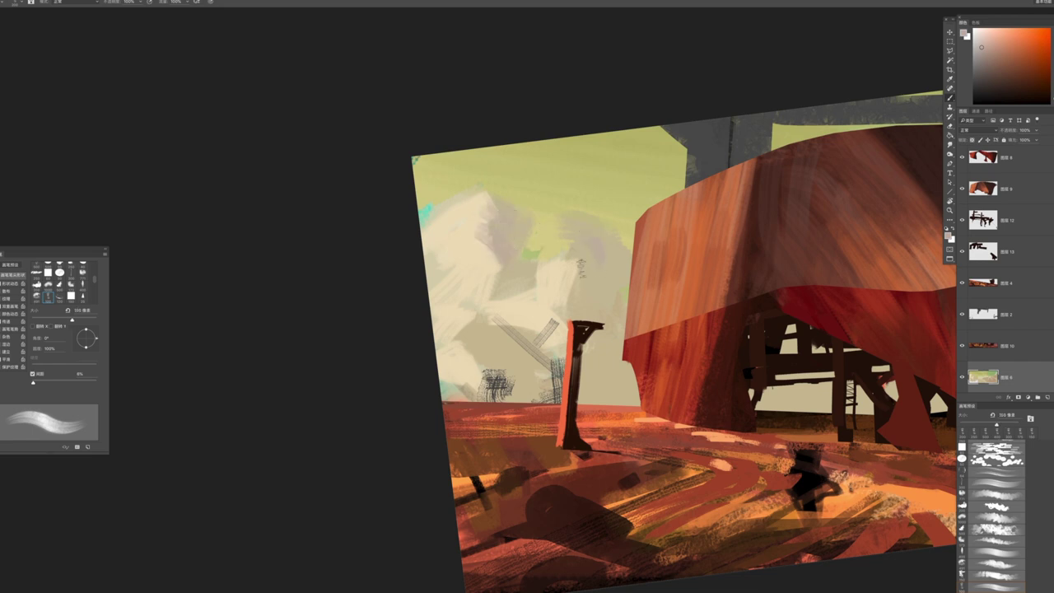
pyautogui.moveTo(520, 310)
pyautogui.mouseDown()
pyautogui.moveTo(488, 357)
pyautogui.moveTo(546, 321)
pyautogui.mouseUp()
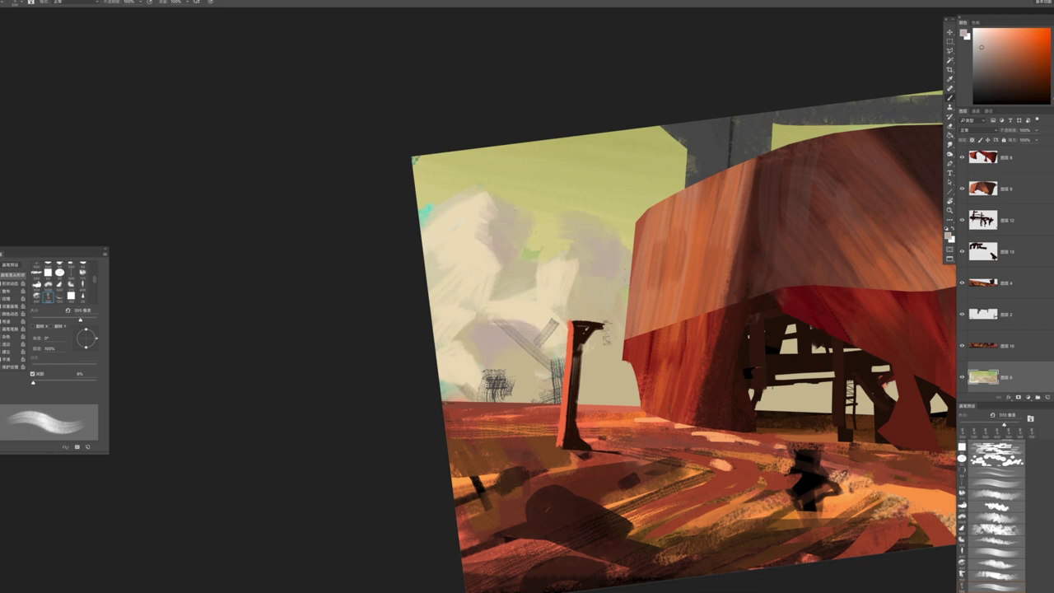
# Refine the left clouds and shape the light cloud bank above the small ship using sampled cream and beige tones
pyautogui.scroll(-5, 669, 386)
pyautogui.scroll(1, 494, 313)
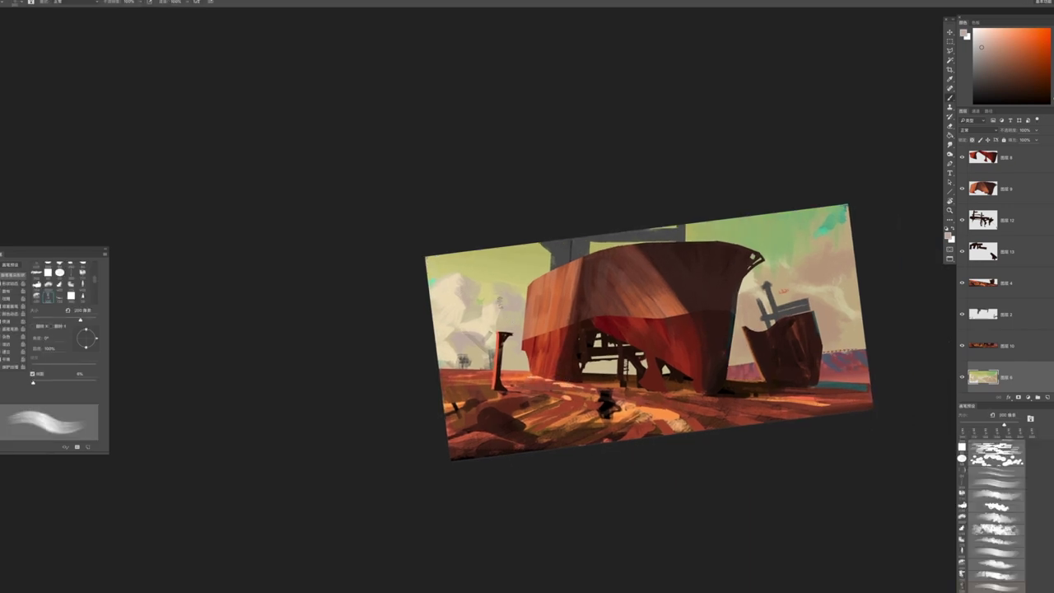
pyautogui.keyDown('alt'); pyautogui.click(496, 308); pyautogui.keyUp('alt')
pyautogui.keyDown('alt'); pyautogui.click(497, 293); pyautogui.keyUp('alt')
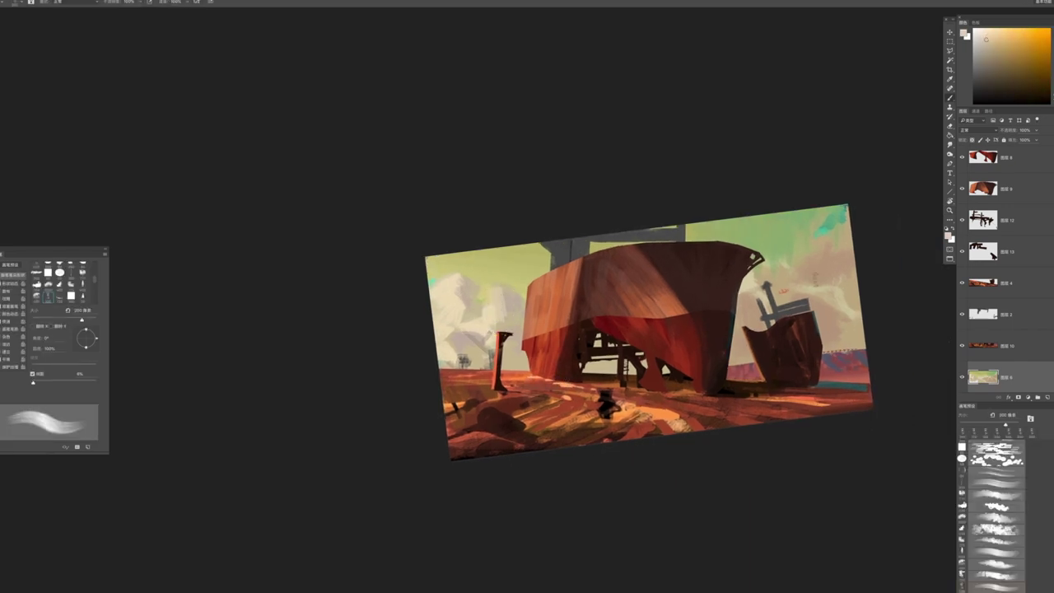
pyautogui.keyDown('alt'); pyautogui.click(513, 308); pyautogui.keyUp('alt')
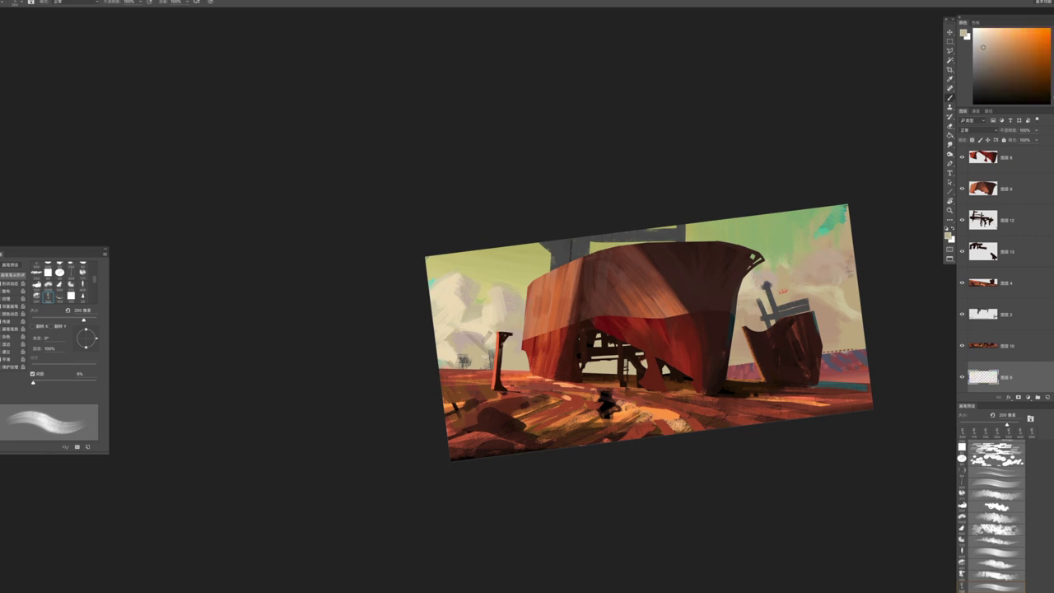
# Cover the turquoise patch in the sky's upper right corner with sampled soft green using a larger brush
pyautogui.keyDown('alt'); pyautogui.click(814, 215); pyautogui.keyUp('alt')
pyautogui.press(']')
pyautogui.moveTo(831, 230)
pyautogui.mouseDown()
pyautogui.moveTo(794, 251)
pyautogui.moveTo(802, 267)
pyautogui.moveTo(840, 220)
pyautogui.mouseUp()
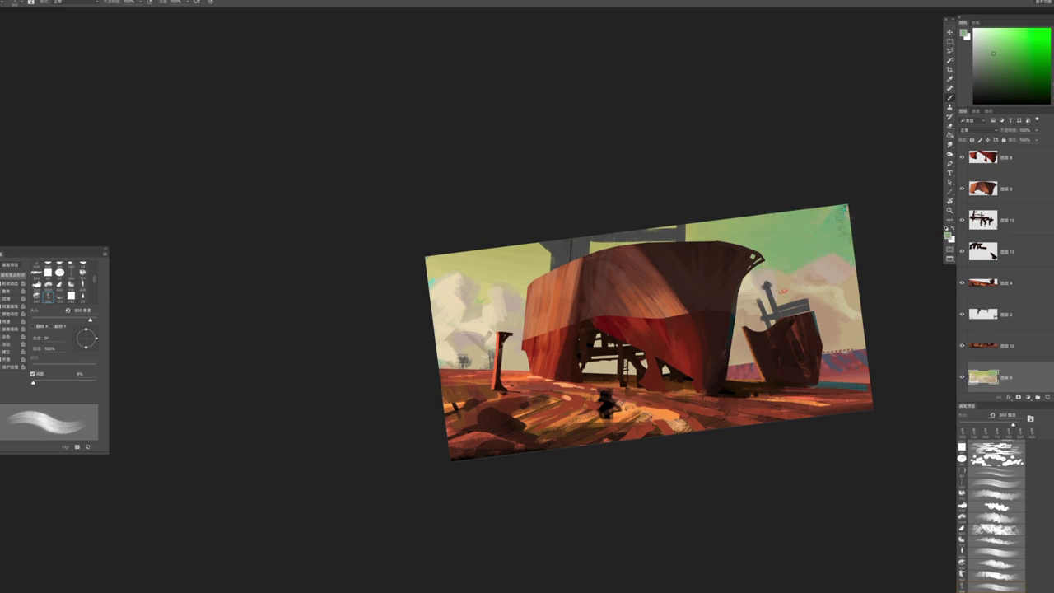
# Blend the remaining turquoise marks into the green of the sky's upper right corner and refine the cloud edge below using sampled green and beige
pyautogui.keyDown('alt'); pyautogui.click(840, 213); pyautogui.keyUp('alt')
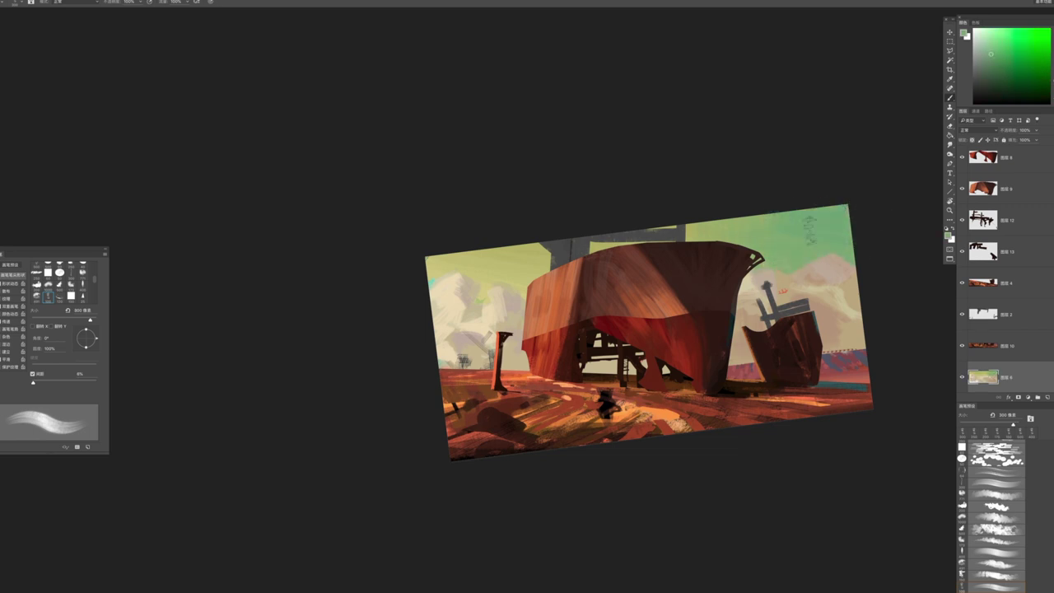
pyautogui.keyDown('alt'); pyautogui.click(827, 267); pyautogui.keyUp('alt')
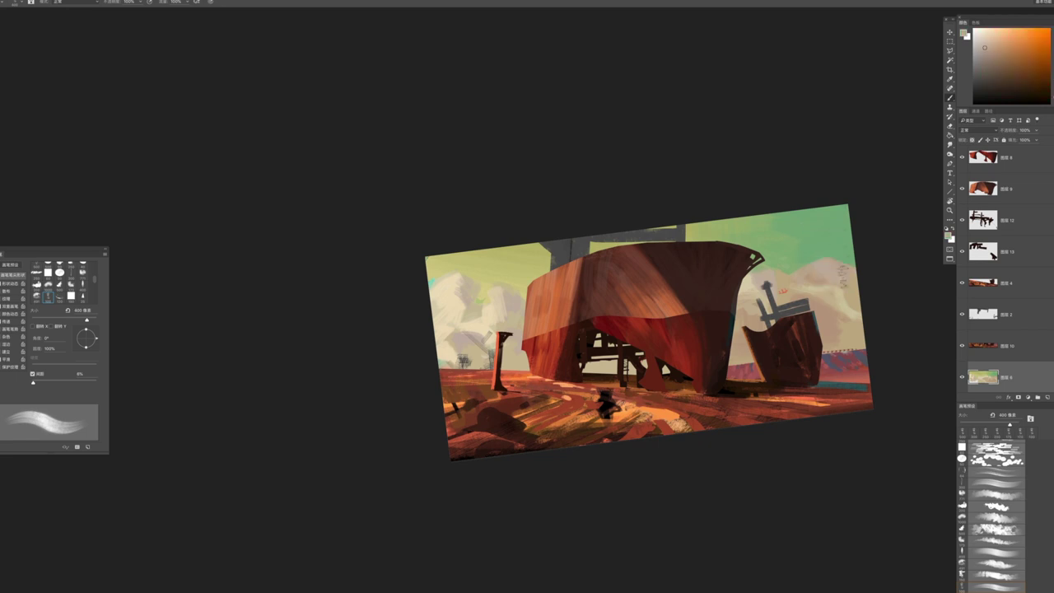
pyautogui.keyDown('alt'); pyautogui.click(835, 238); pyautogui.keyUp('alt')
pyautogui.press('z')
pyautogui.moveTo(810, 363); pyautogui.dragTo(768, 354)
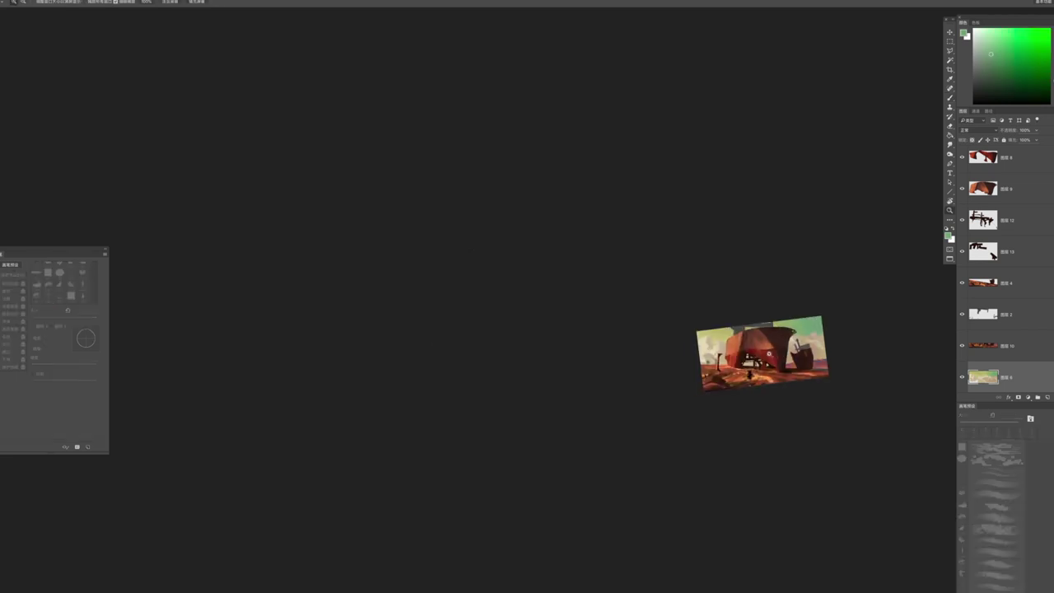
pyautogui.moveTo(810, 399); pyautogui.dragTo(737, 313)
pyautogui.click(683, 238)
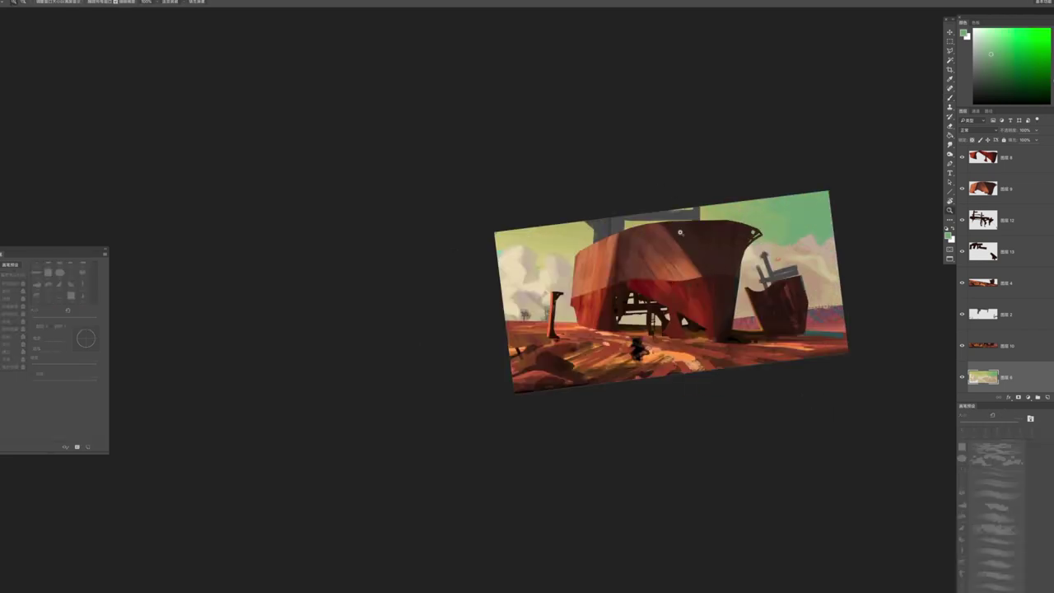
pyautogui.moveTo(707, 288); pyautogui.dragTo(635, 294)
pyautogui.press('b')
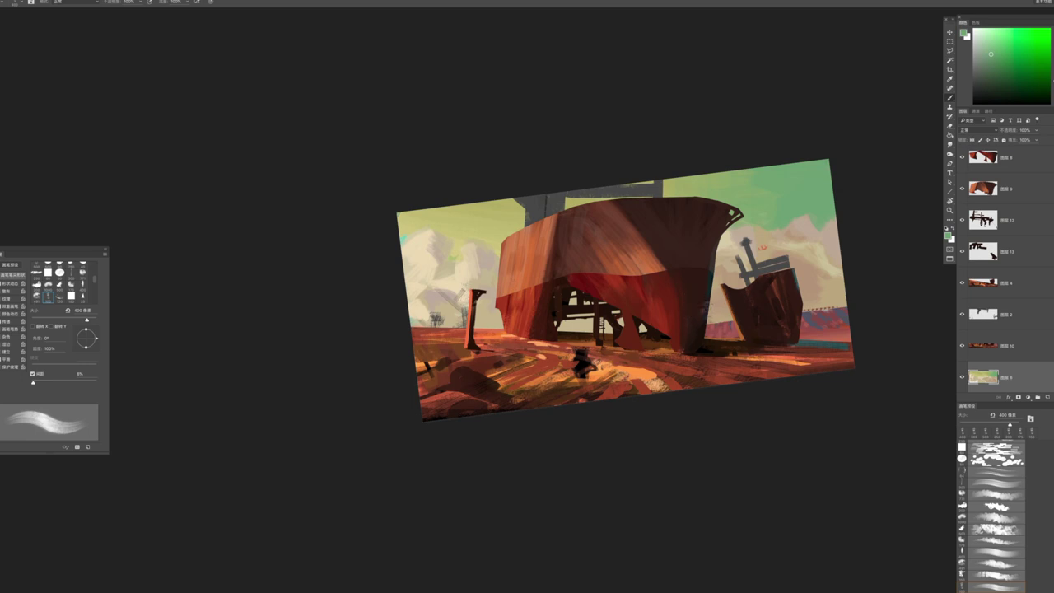
# Paint a muted blue-violet band along the distant horizon on a new layer above the sky, using color sampled beside the small ship
pyautogui.keyDown('alt'); pyautogui.click(806, 313); pyautogui.keyUp('alt')
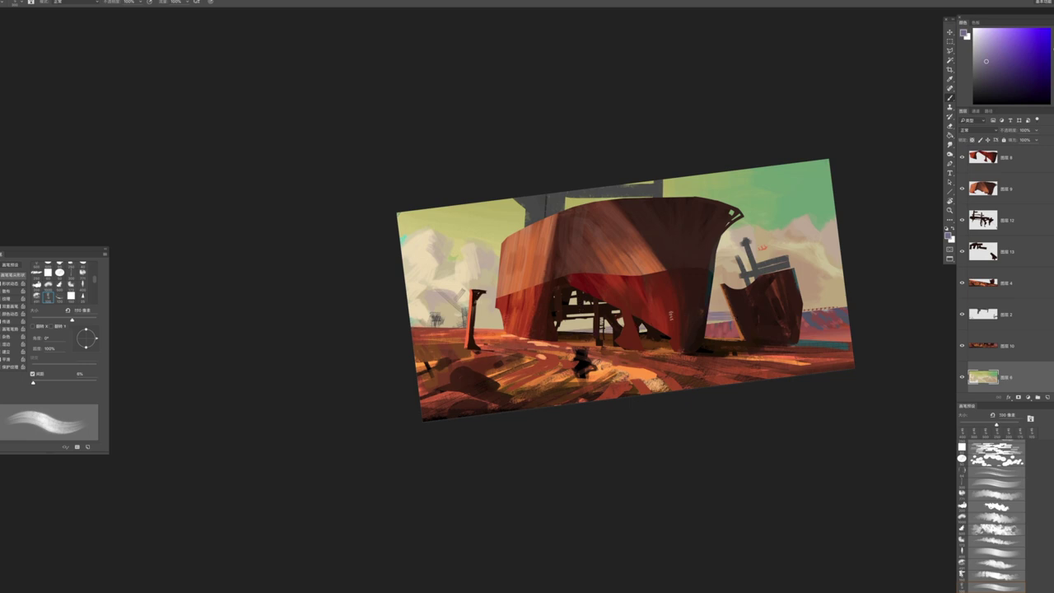
pyautogui.moveTo(984, 377); pyautogui.dragTo(1011, 317)
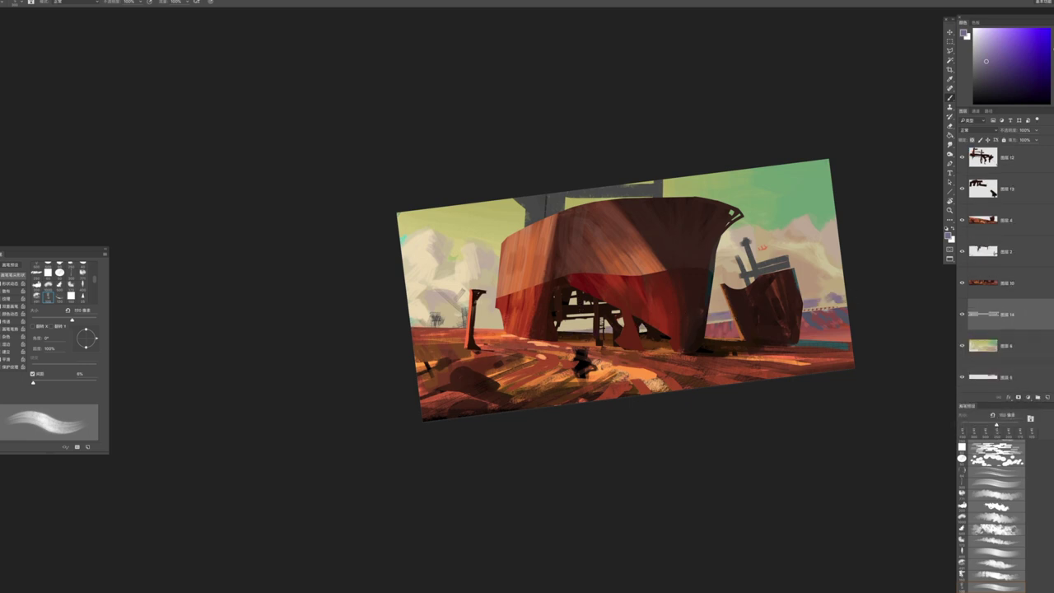
pyautogui.moveTo(733, 354); pyautogui.dragTo(767, 377)
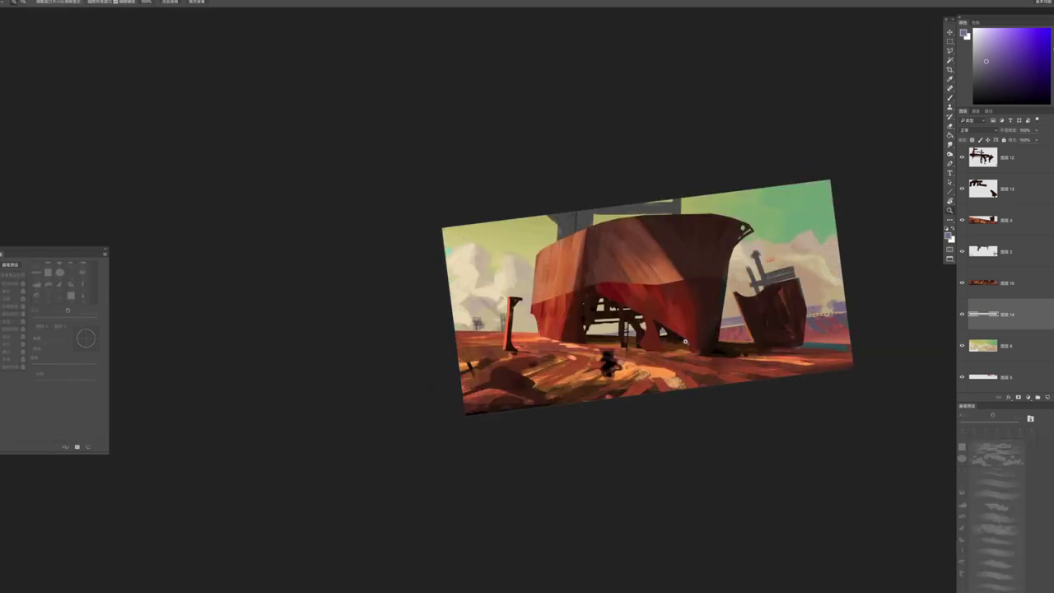
# Cover the cream clouds behind the left post with sampled yellow-green on the sky layer, using a large textured brush
pyautogui.keyDown('ctrl'); pyautogui.click(497, 280); pyautogui.keyUp('ctrl')
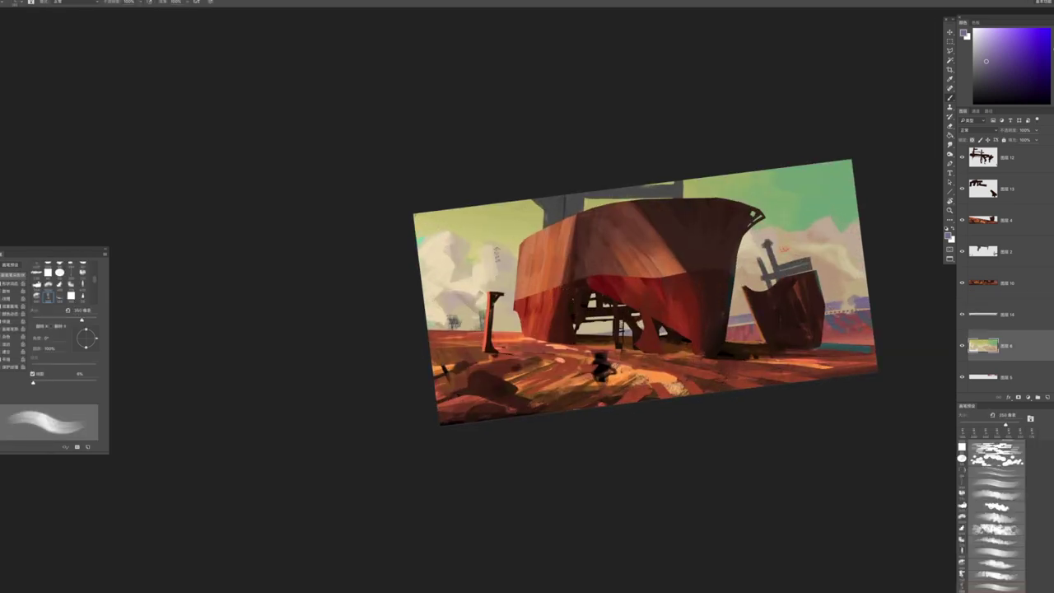
pyautogui.keyDown('alt'); pyautogui.click(499, 228); pyautogui.keyUp('alt')
pyautogui.moveTo(499, 230)
pyautogui.mouseDown()
pyautogui.moveTo(486, 272)
pyautogui.moveTo(444, 255)
pyautogui.moveTo(364, 305)
pyautogui.moveTo(330, 306)
pyautogui.moveTo(464, 327)
pyautogui.moveTo(461, 343)
pyautogui.moveTo(418, 168)
pyautogui.mouseUp()
pyautogui.press('b')
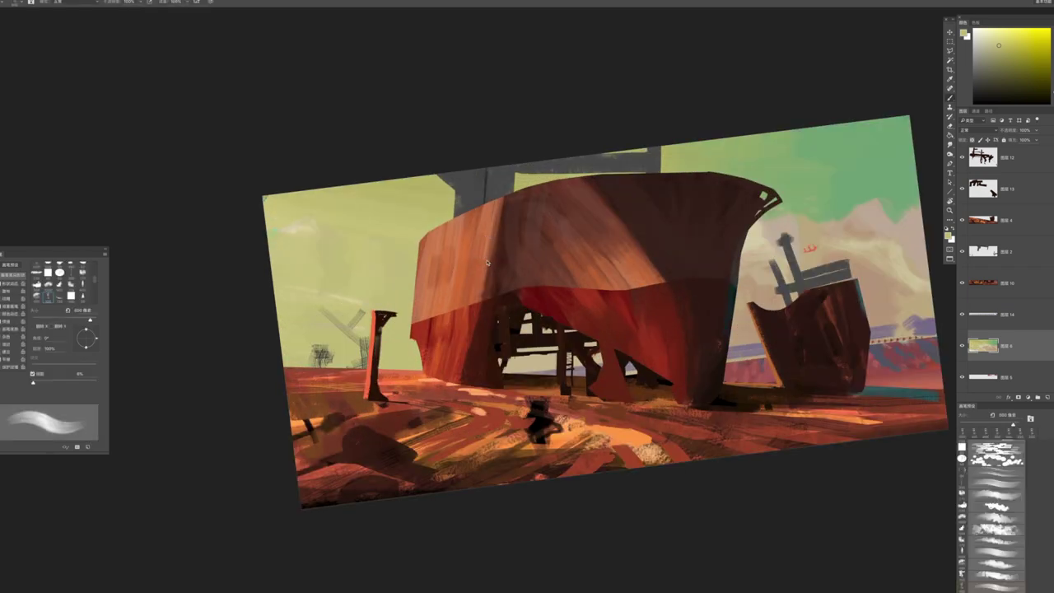
pyautogui.hotkey('ctrl', 'z')
pyautogui.hotkey('ctrl', 'shift', 'z')
pyautogui.press('z')
pyautogui.keyDown('alt'); pyautogui.click(541, 284); pyautogui.keyUp('alt')
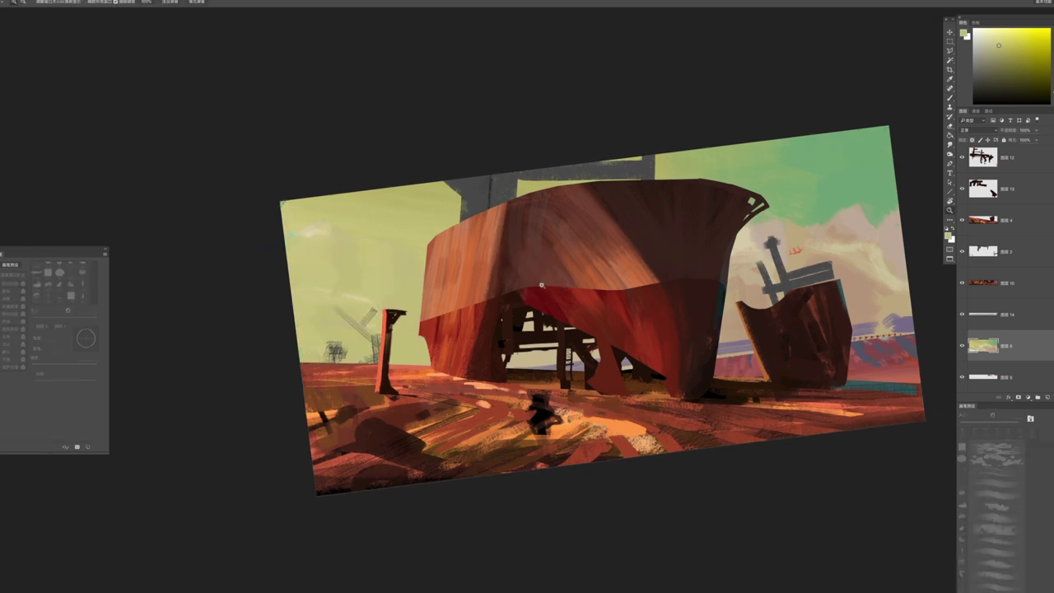
pyautogui.keyDown('alt'); pyautogui.click(541, 285); pyautogui.keyUp('alt')
pyautogui.press('b')
pyautogui.press('z')
pyautogui.click(667, 280)
pyautogui.press('b')
# Rework the sunlit ground near the large ship's stern on the ground layer with sampled salmon-orange, gradually enlarging the brush
pyautogui.keyDown('ctrl'); pyautogui.click(626, 331); pyautogui.keyUp('ctrl')
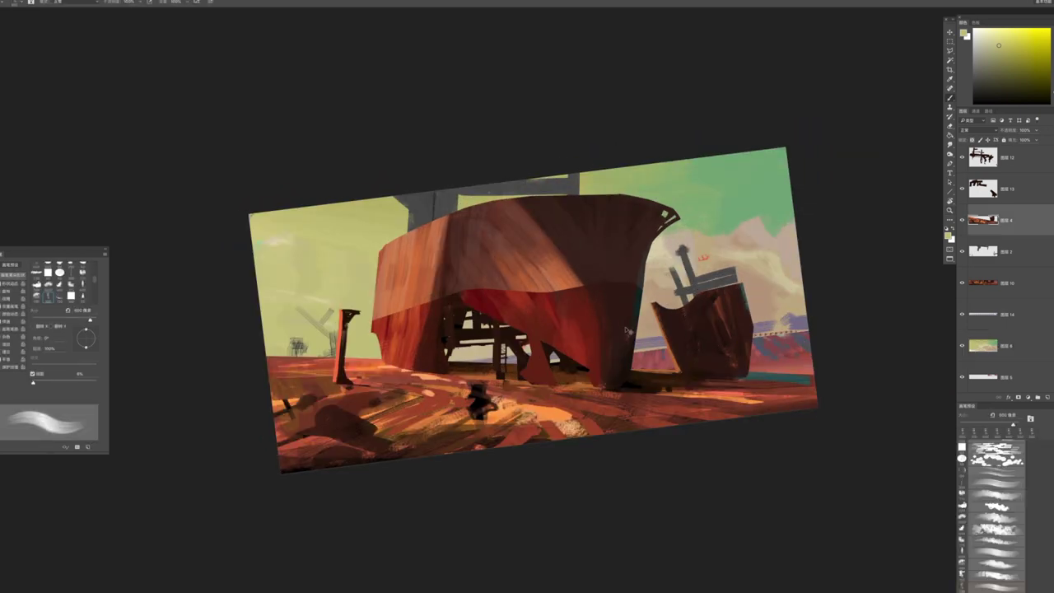
pyautogui.keyDown('alt'); pyautogui.click(376, 361); pyautogui.keyUp('alt')
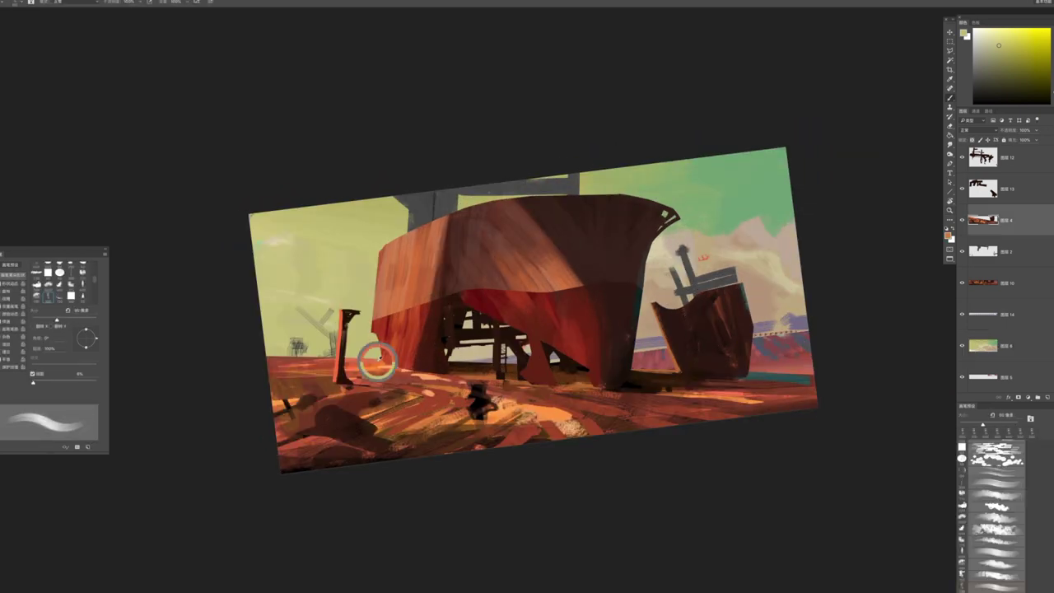
pyautogui.press(']')
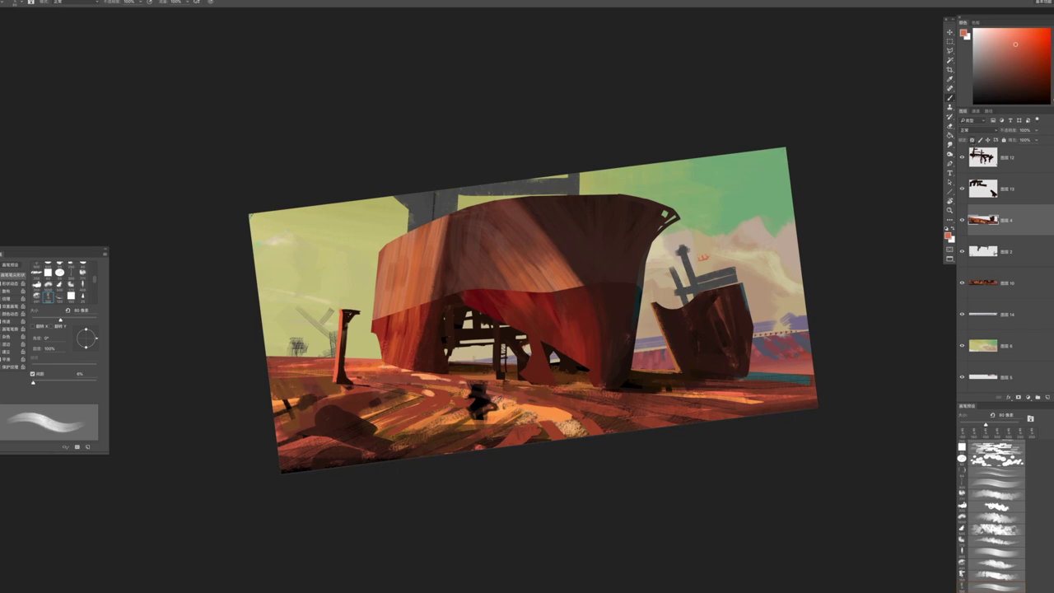
pyautogui.press(']')
pyautogui.press(']')
pyautogui.press(']')
pyautogui.press(']')
pyautogui.press(']')
pyautogui.press(']')
pyautogui.press(']')
pyautogui.press(']')
pyautogui.press(']')
pyautogui.press(']')
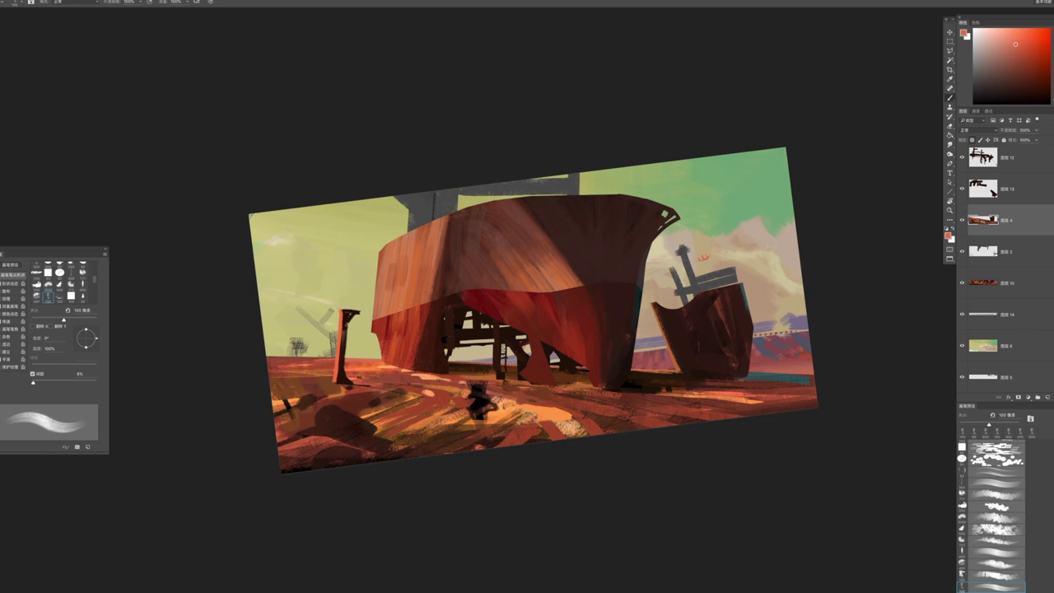
# Paint out the small dark stake in the left foreground with sampled dark brown and orange ground colors
pyautogui.moveTo(617, 365); pyautogui.dragTo(541, 343)
pyautogui.hotkey('ctrl', '0')
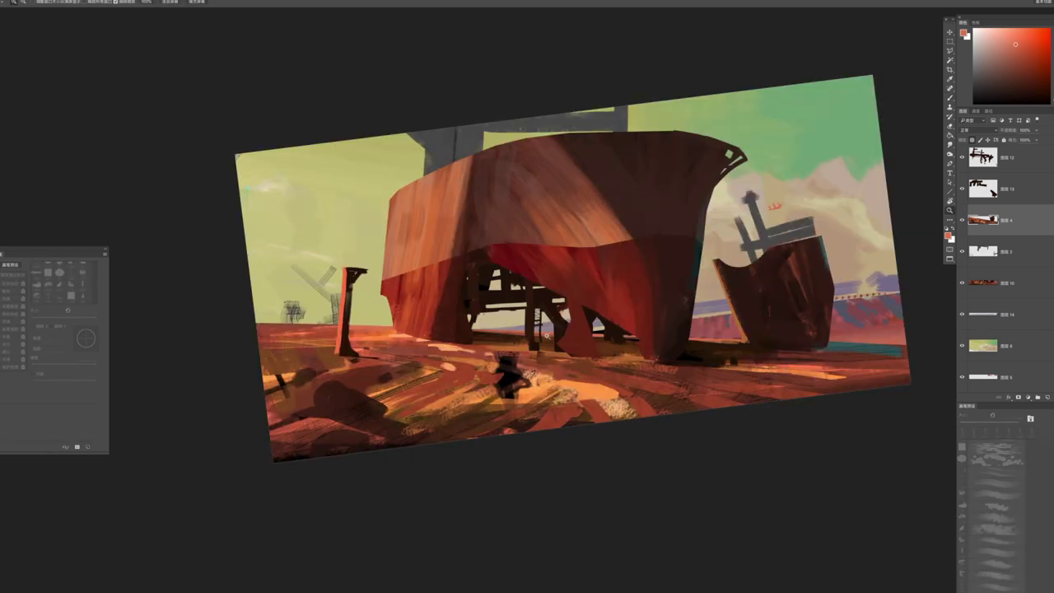
pyautogui.scroll(5, 545, 335)
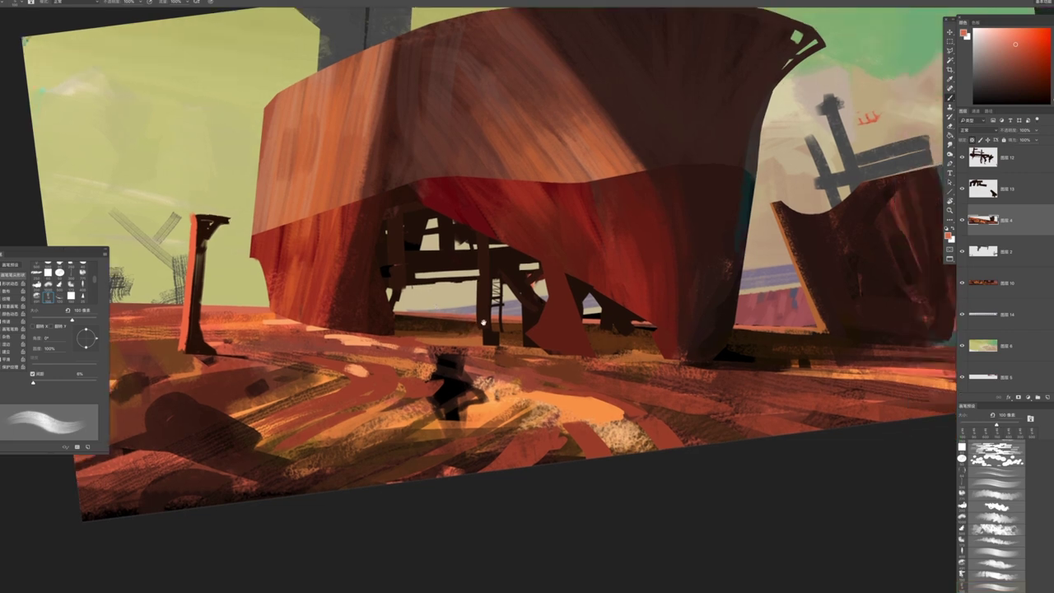
pyautogui.press('r')
pyautogui.moveTo(483, 323); pyautogui.dragTo(683, 244)
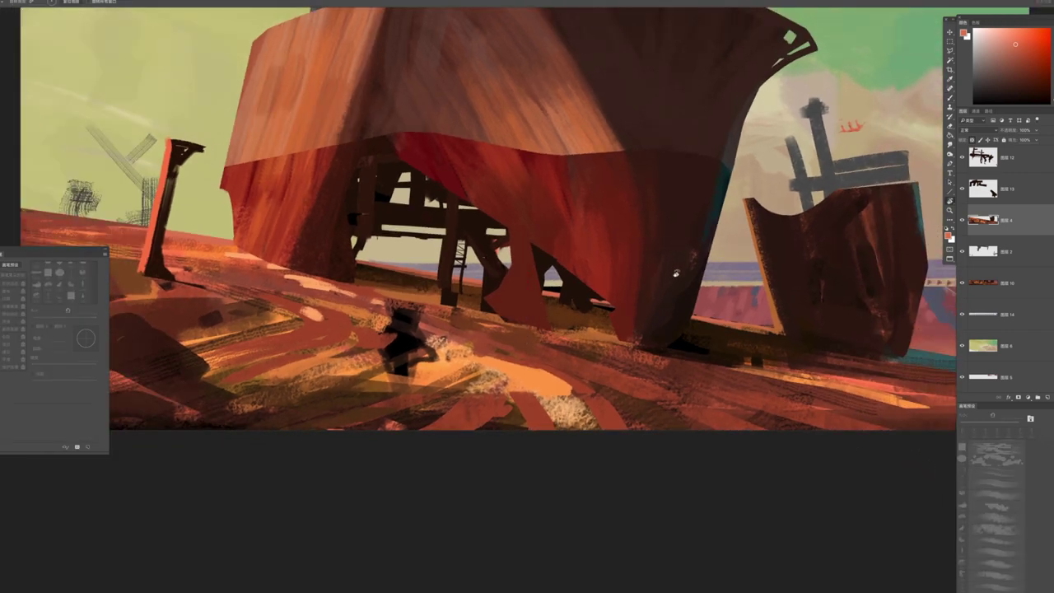
pyautogui.hotkey('ctrl', '-')
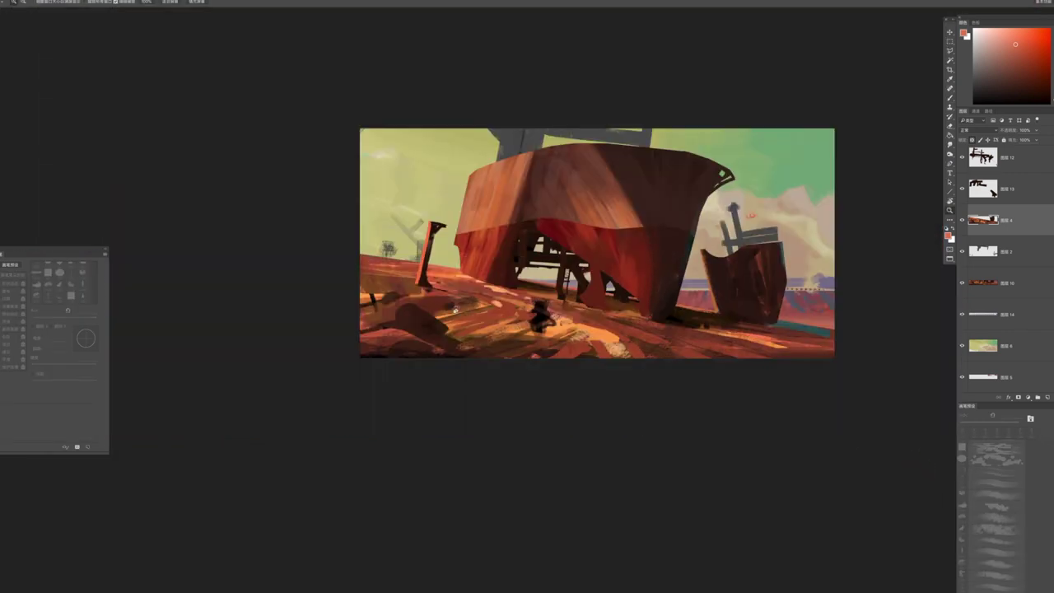
pyautogui.keyDown('alt'); pyautogui.click(388, 321); pyautogui.keyUp('alt')
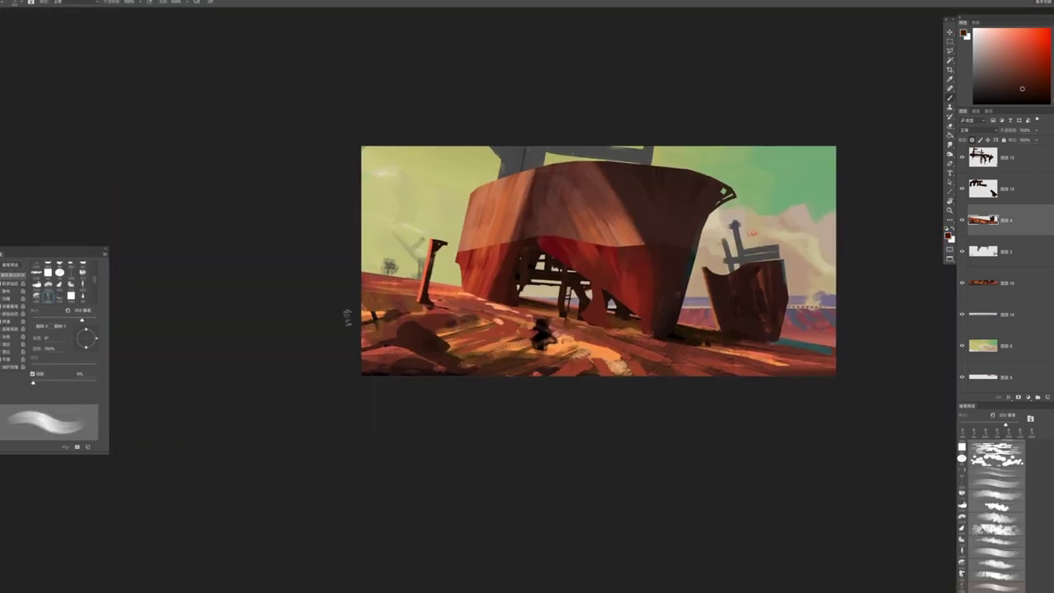
pyautogui.keyDown('alt'); pyautogui.click(383, 313); pyautogui.keyUp('alt')
pyautogui.moveTo(383, 313)
pyautogui.mouseDown()
pyautogui.moveTo(362, 326)
pyautogui.moveTo(407, 319)
pyautogui.mouseUp()
pyautogui.press('[')
pyautogui.press('[')
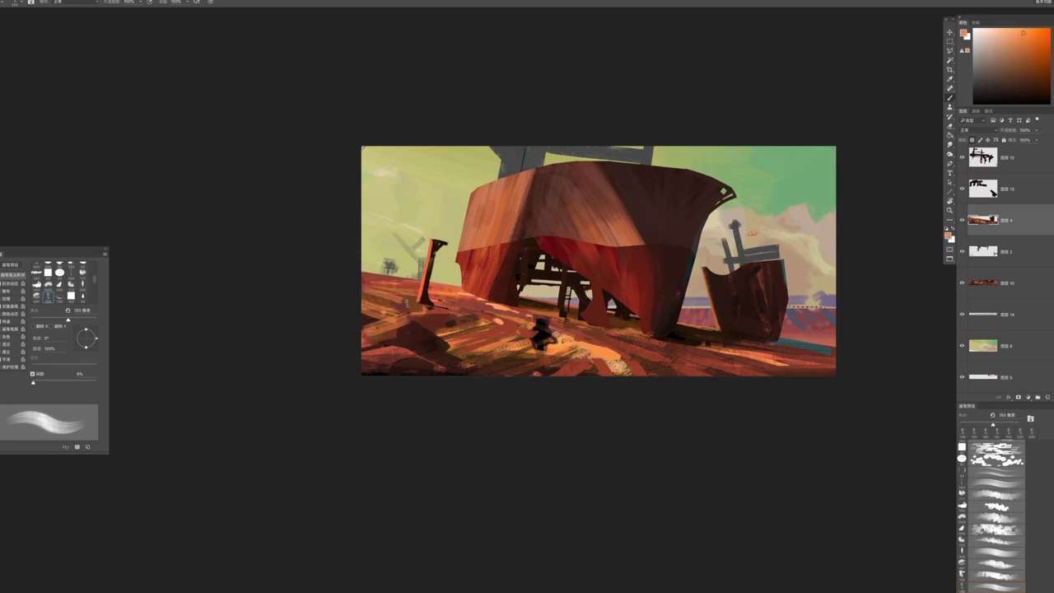
# Cover the dark rock shapes in the left foreground with sweeping orange strokes of sunlit ground, varying the brush size
pyautogui.moveTo(403, 338)
pyautogui.mouseDown()
pyautogui.moveTo(434, 316)
pyautogui.moveTo(460, 328)
pyautogui.mouseUp()
pyautogui.press(']')
pyautogui.press(']')
pyautogui.press('[')
pyautogui.press('[')
pyautogui.press('[')
pyautogui.press('[')
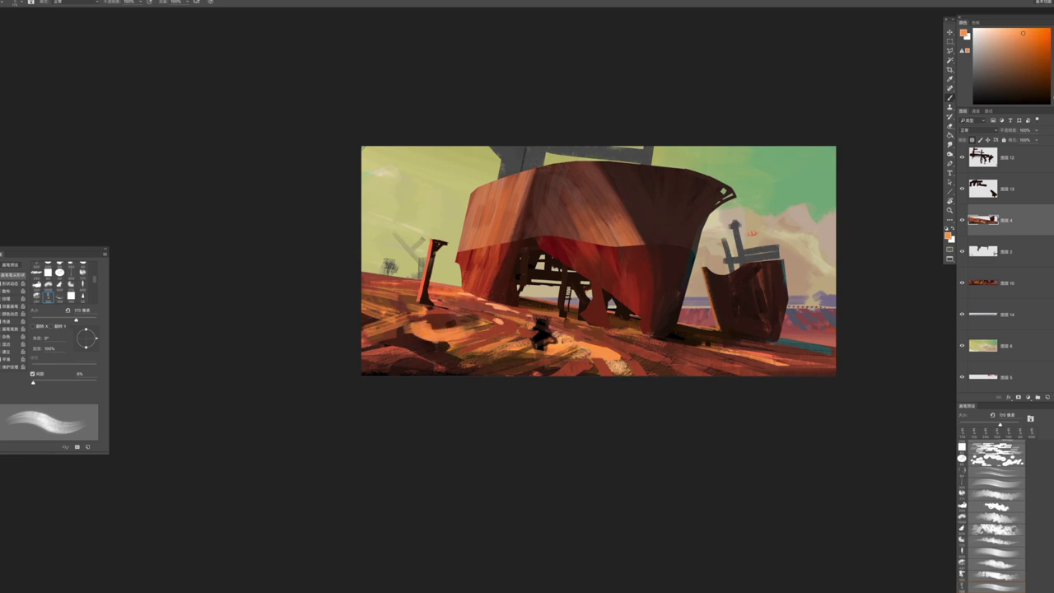
pyautogui.keyDown('alt'); pyautogui.click(383, 350); pyautogui.keyUp('alt')
pyautogui.moveTo(362, 357); pyautogui.dragTo(499, 331)
# Darken the foreground along the painting's bottom edge with broad strokes of sampled reddish-brown, extending beneath the small ship
pyautogui.press(']')
pyautogui.press(']')
pyautogui.press(']')
pyautogui.press(']')
pyautogui.keyDown('alt'); pyautogui.click(516, 372); pyautogui.keyUp('alt')
pyautogui.moveTo(353, 365); pyautogui.dragTo(454, 371)
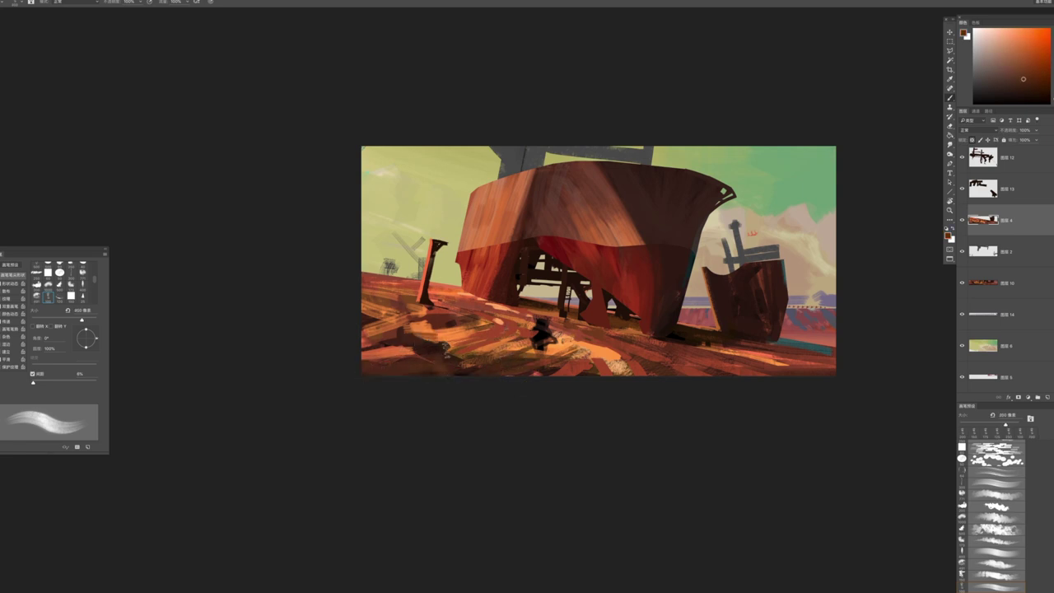
pyautogui.press('[')
pyautogui.press('[')
pyautogui.hscroll(3, 654, 393)
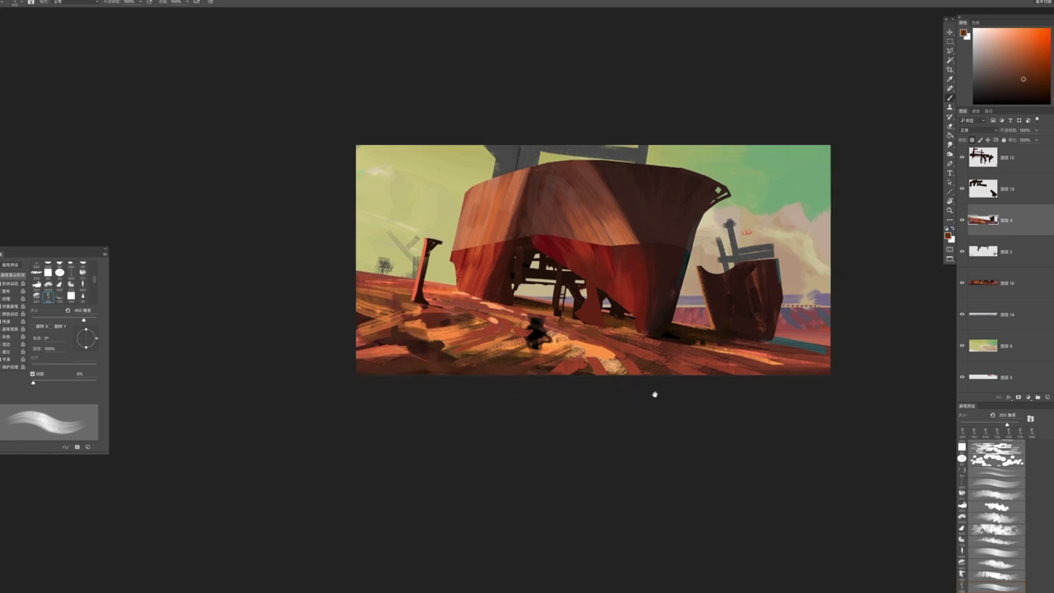
pyautogui.moveTo(650, 362); pyautogui.dragTo(734, 349)
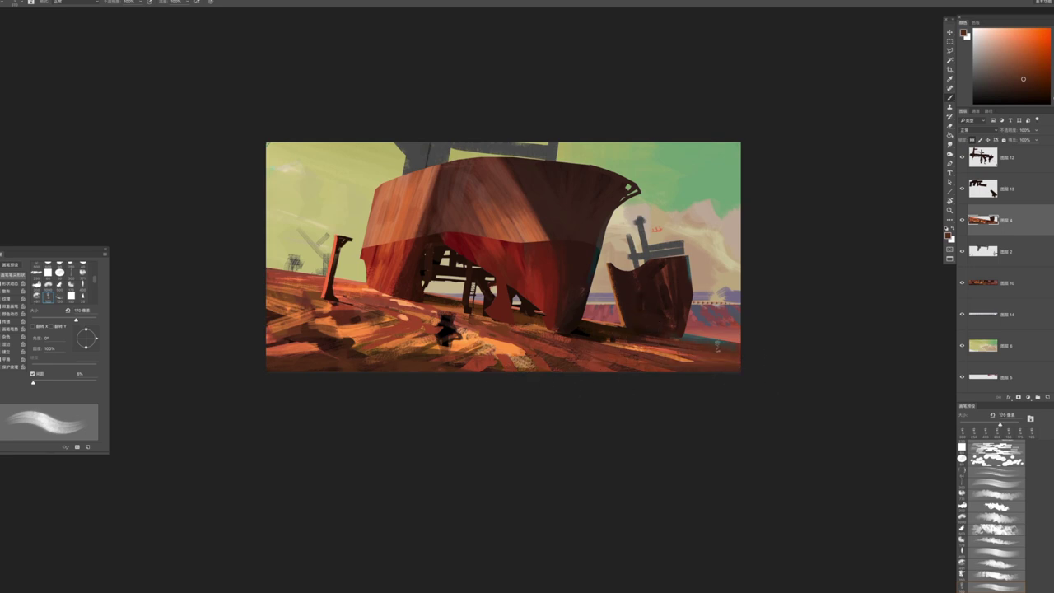
# Switch to a grainy, chalk-like brush preset for detailing the ground
pyautogui.press('z')
pyautogui.moveTo(751, 380); pyautogui.dragTo(675, 407)
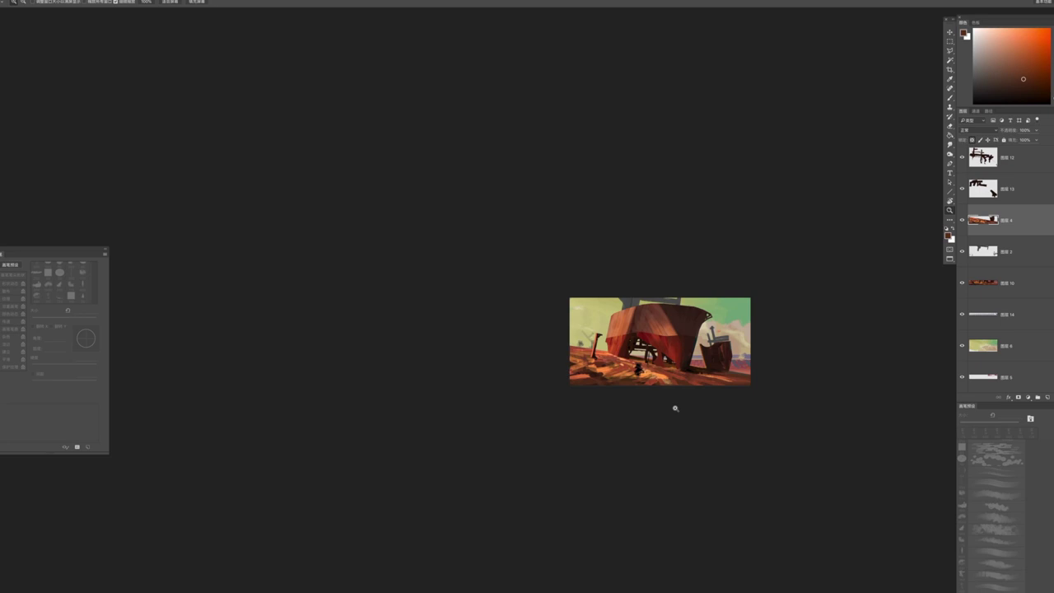
pyautogui.moveTo(596, 395); pyautogui.dragTo(857, 315)
pyautogui.press('b')
pyautogui.rightClick(697, 346)
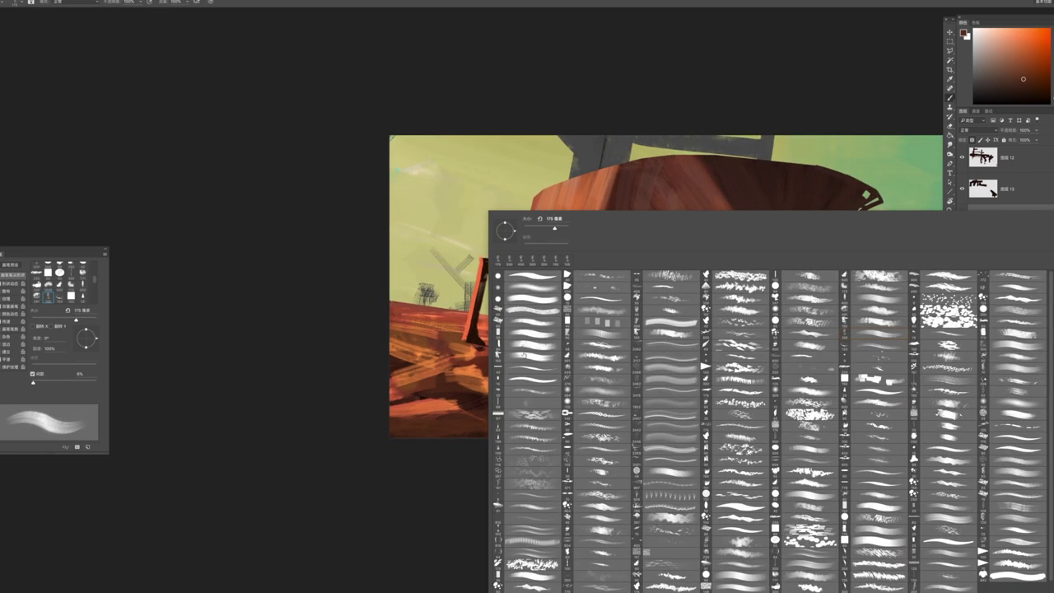
pyautogui.click(533, 393)
pyautogui.press('Return')
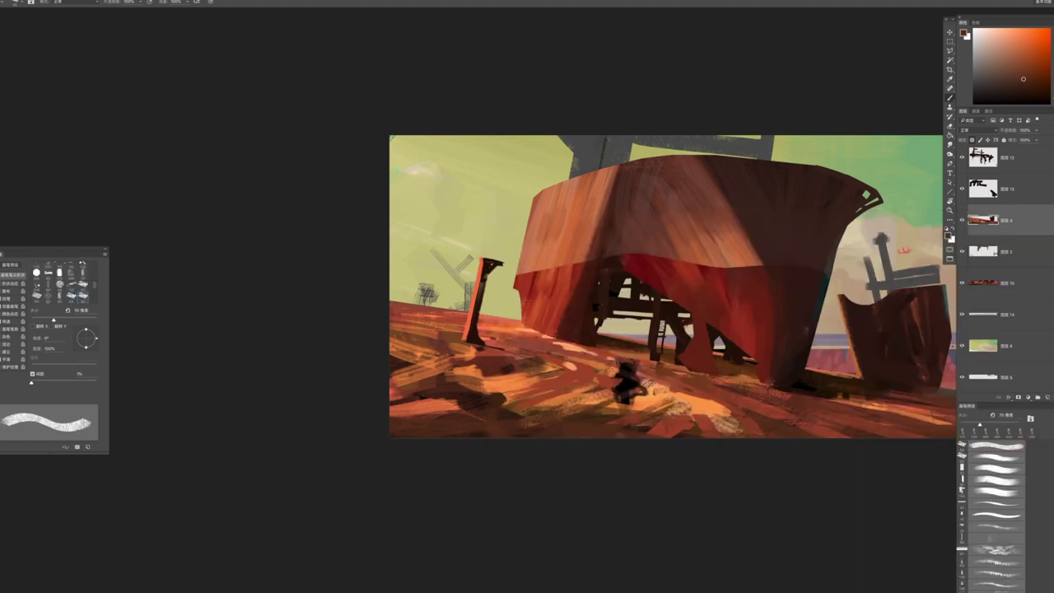
# Add thin light-orange highlights to the ground ridge around the left post, using color sampled from the sunlit ground
pyautogui.keyDown('alt'); pyautogui.click(572, 349); pyautogui.keyUp('alt')
pyautogui.moveTo(491, 326)
pyautogui.mouseDown()
pyautogui.moveTo(399, 309)
pyautogui.moveTo(251, 359)
pyautogui.mouseUp()
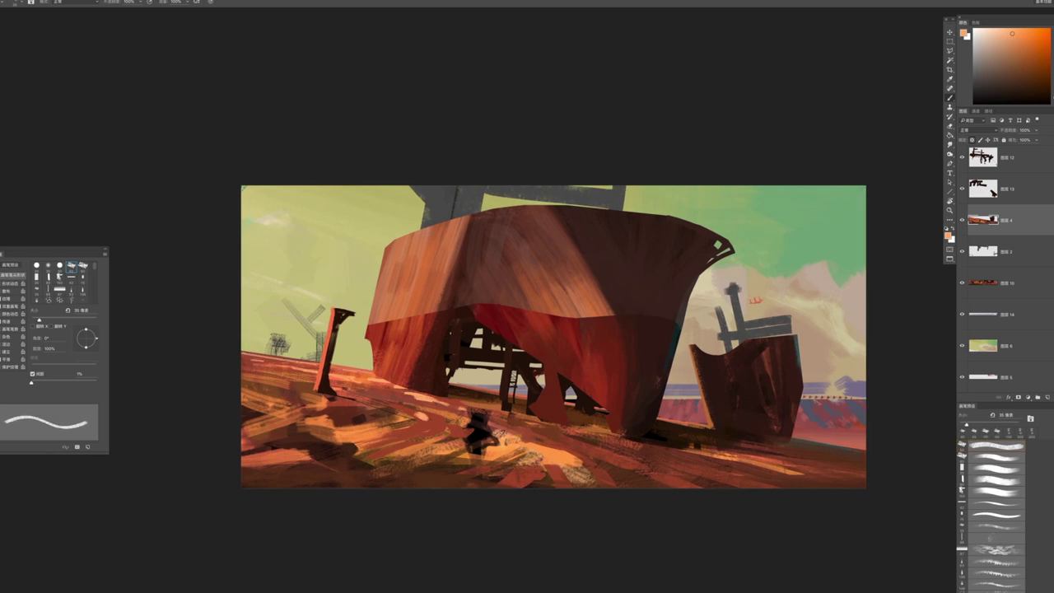
pyautogui.press(']')
pyautogui.scroll(-3, 553, 336)
pyautogui.hscroll(3, 553, 336)
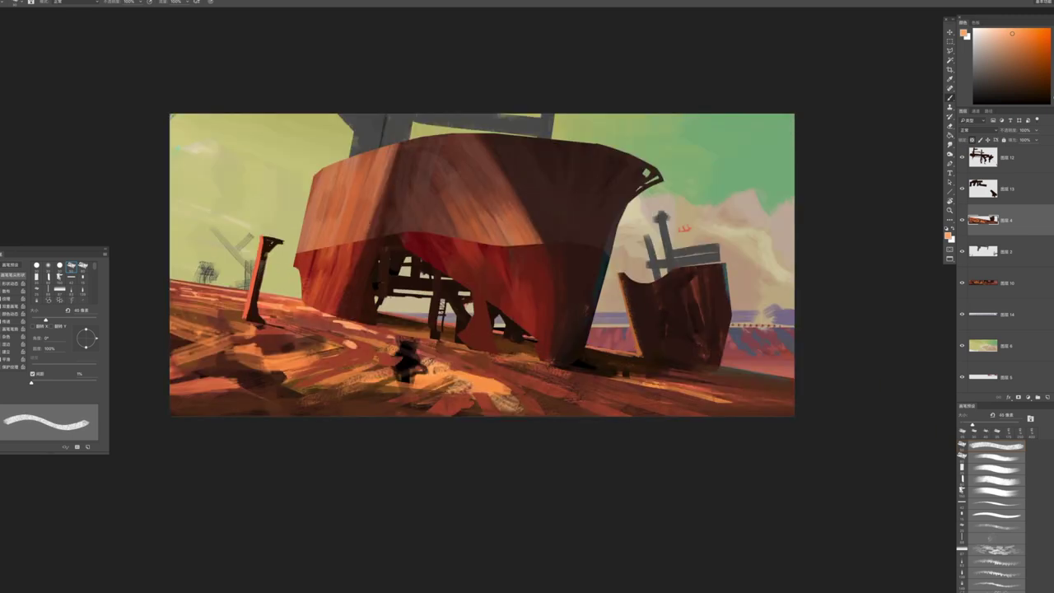
pyautogui.press(']')
pyautogui.press(']')
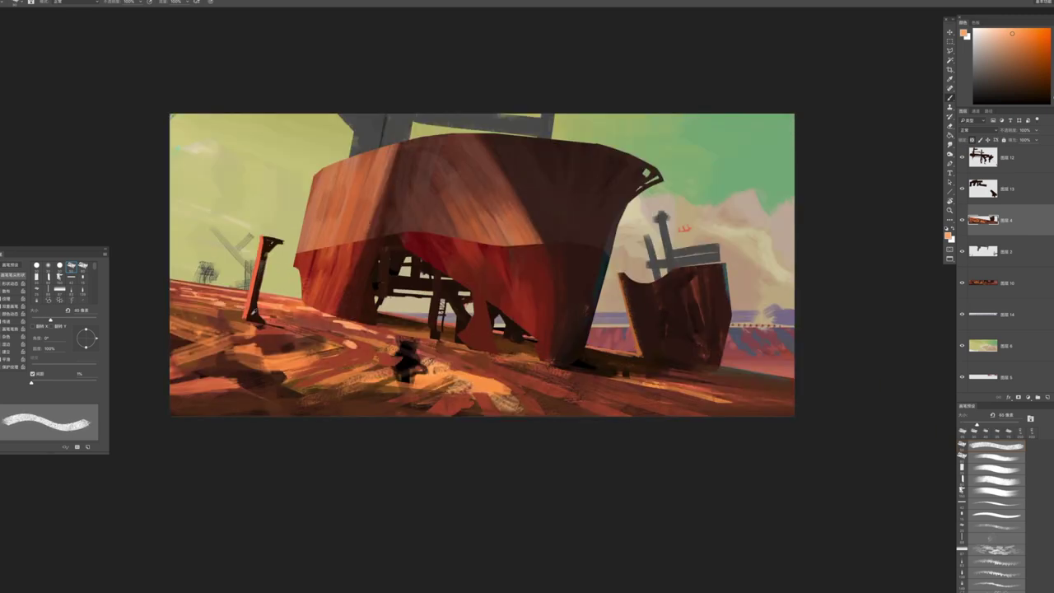
# Work sampled red and reddish-brown texture into the sloping ground around the left post, adjusting the grainy brush's size
pyautogui.keyDown('alt'); pyautogui.click(182, 302); pyautogui.keyUp('alt')
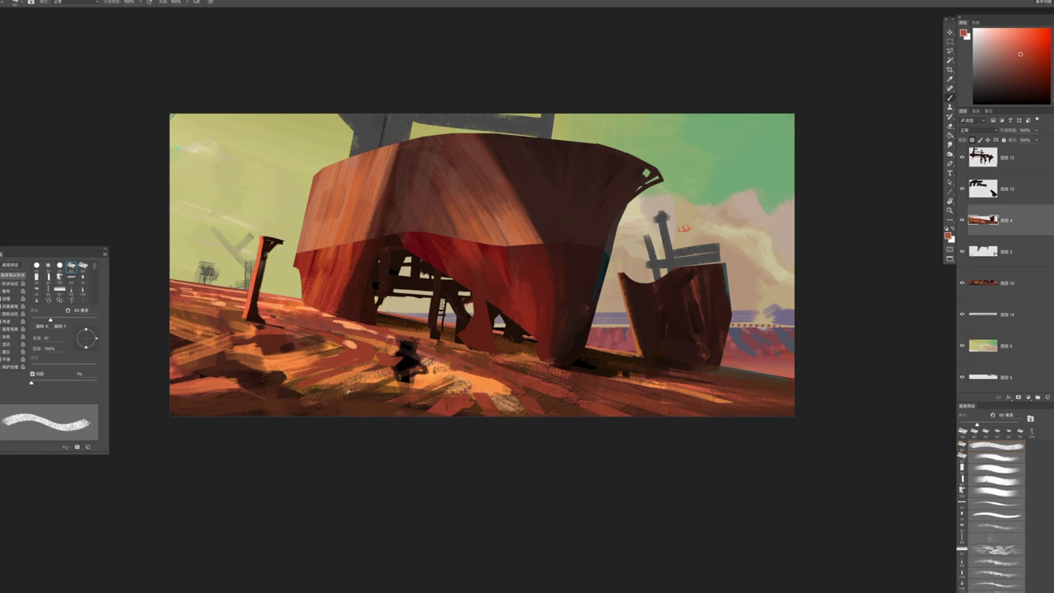
pyautogui.press(']')
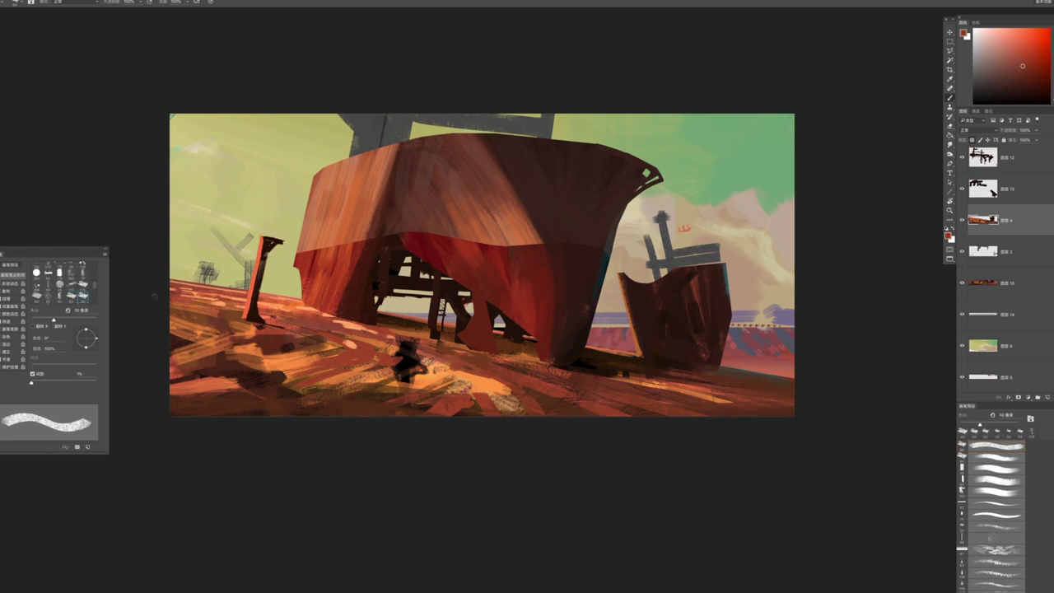
pyautogui.press(']')
pyautogui.press(']')
pyautogui.press(']')
pyautogui.press('[')
pyautogui.press('[')
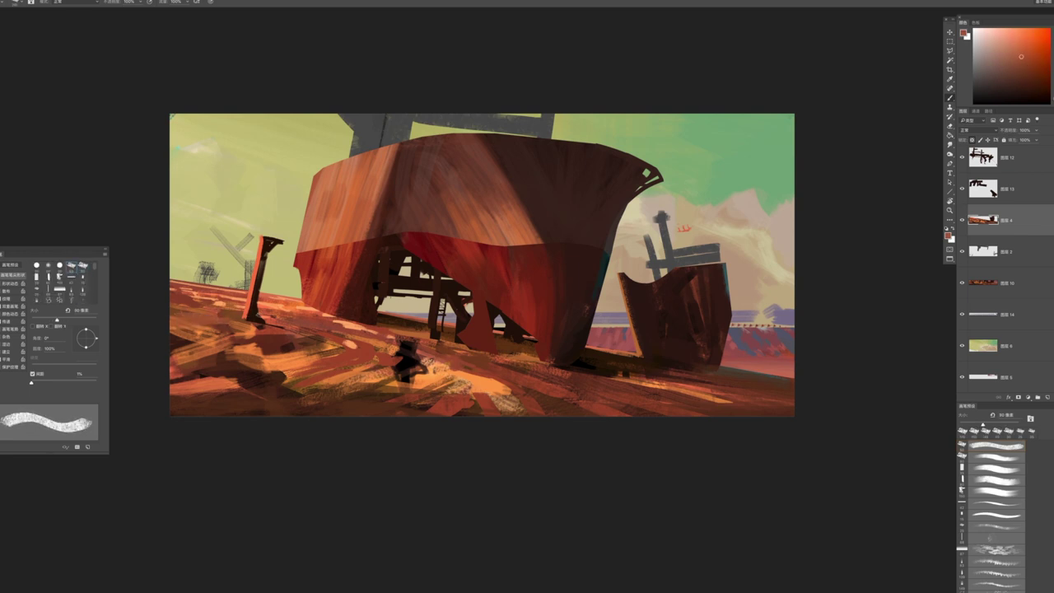
pyautogui.press('[')
# Blend sampled light-orange and reddish-brown grainy strokes into the sloping ground at the base of the left post, varying the brush size
pyautogui.keyDown('alt'); pyautogui.click(275, 336); pyautogui.keyUp('alt')
pyautogui.keyDown('alt'); pyautogui.click(247, 321); pyautogui.keyUp('alt')
pyautogui.keyDown('alt'); pyautogui.click(271, 305); pyautogui.keyUp('alt')
pyautogui.press(']')
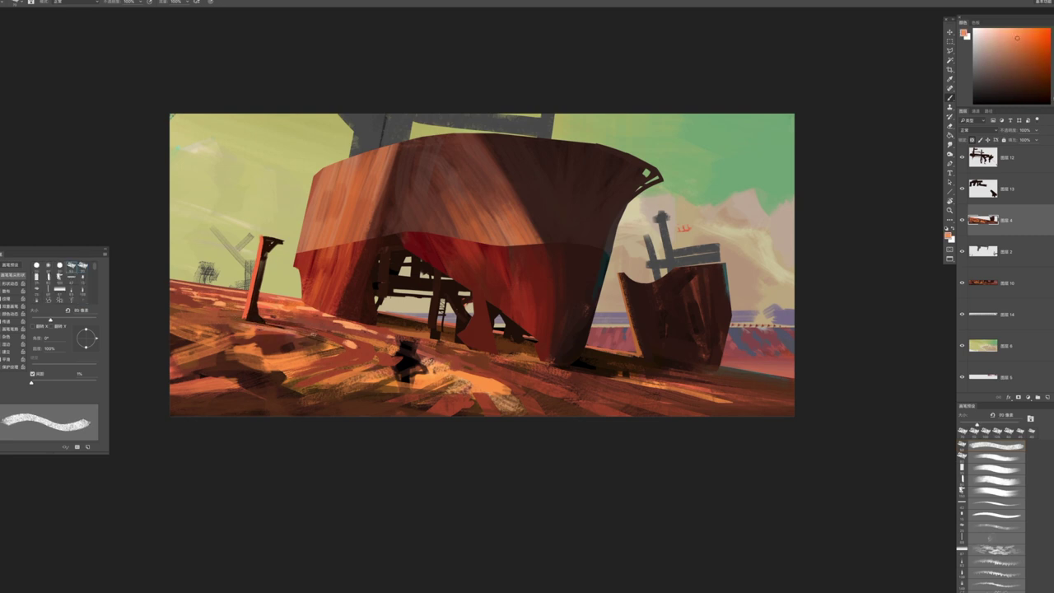
pyautogui.keyDown('alt'); pyautogui.click(271, 335); pyautogui.keyUp('alt')
pyautogui.press('[')
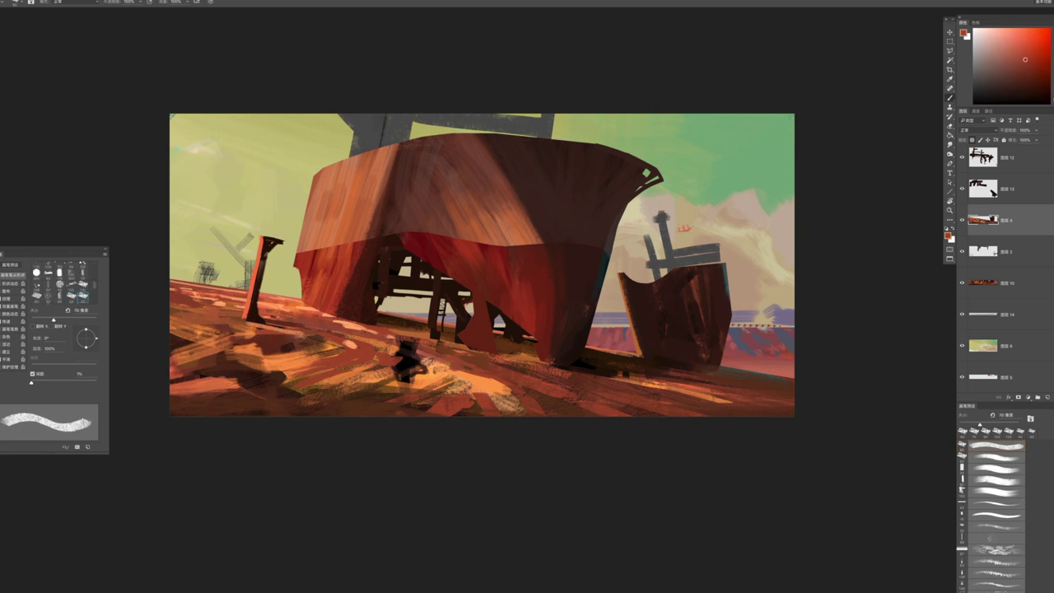
pyautogui.moveTo(379, 382); pyautogui.dragTo(367, 422)
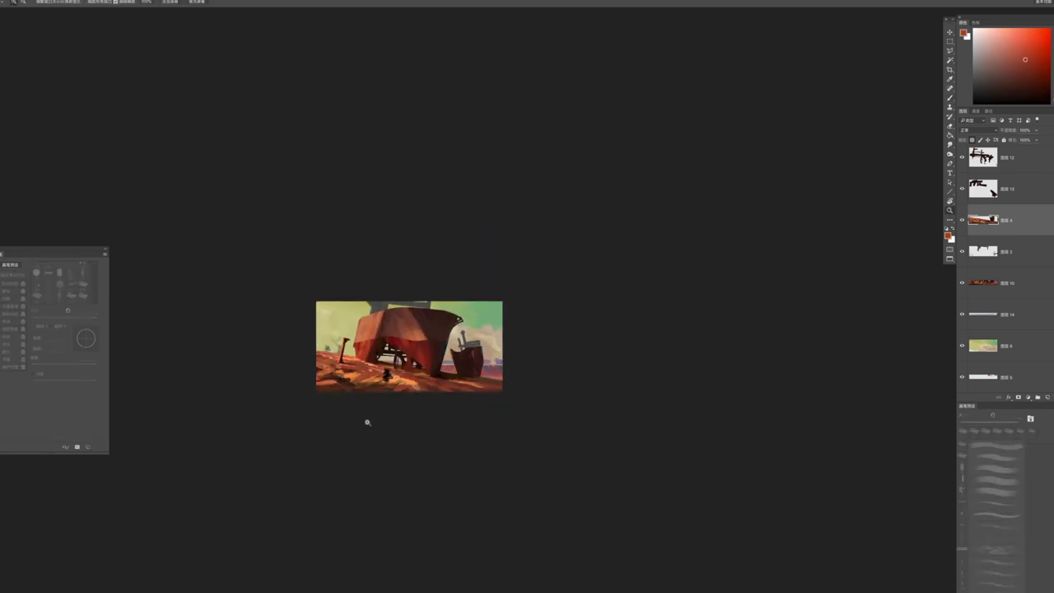
pyautogui.hotkey('ctrl', '0')
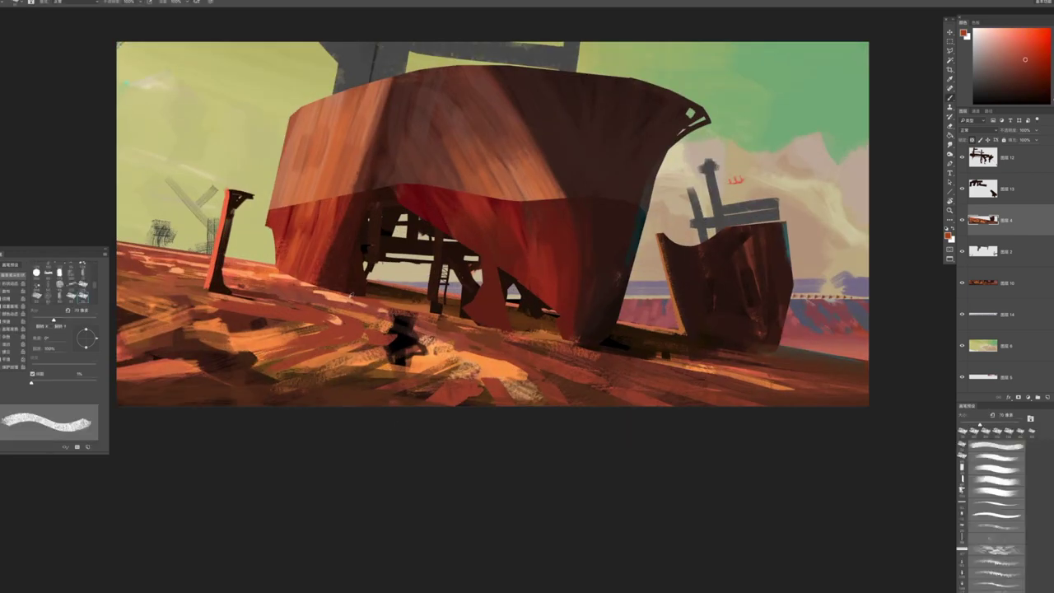
# Break up the sunlit foreground patch around the dark figure with sampled light-orange and deeper orange grainy strokes
pyautogui.keyDown('alt'); pyautogui.click(339, 297); pyautogui.keyUp('alt')
pyautogui.click(73, 265)
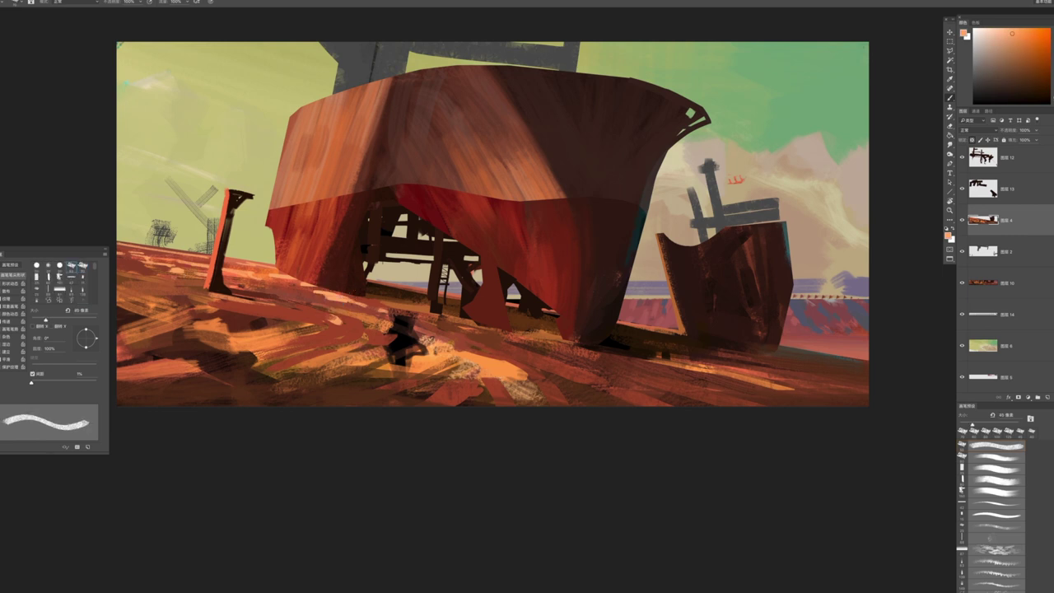
pyautogui.press(']')
pyautogui.keyDown('alt'); pyautogui.click(517, 376); pyautogui.keyUp('alt')
pyautogui.press(',')
pyautogui.moveTo(465, 410)
pyautogui.mouseDown()
pyautogui.moveTo(484, 380)
pyautogui.moveTo(420, 379)
pyautogui.mouseUp()
pyautogui.press('.')
pyautogui.press('.')
pyautogui.press('.')
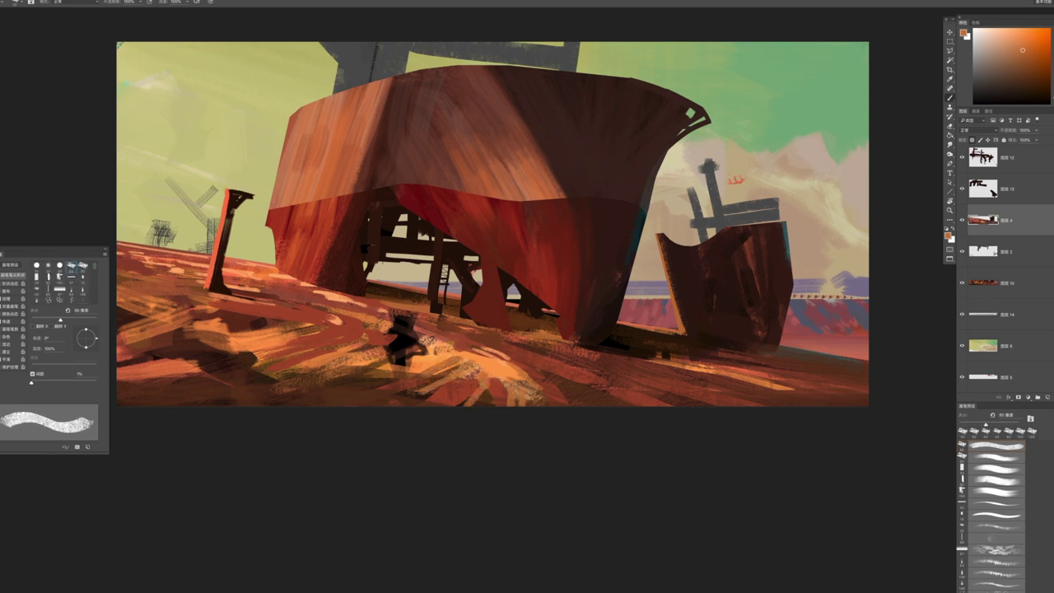
# Texture the shadowed ground between the left post and the dark figure with grainy strokes of sampled dark brown and orange
pyautogui.moveTo(493, 247); pyautogui.dragTo(646, 247)
pyautogui.press(',')
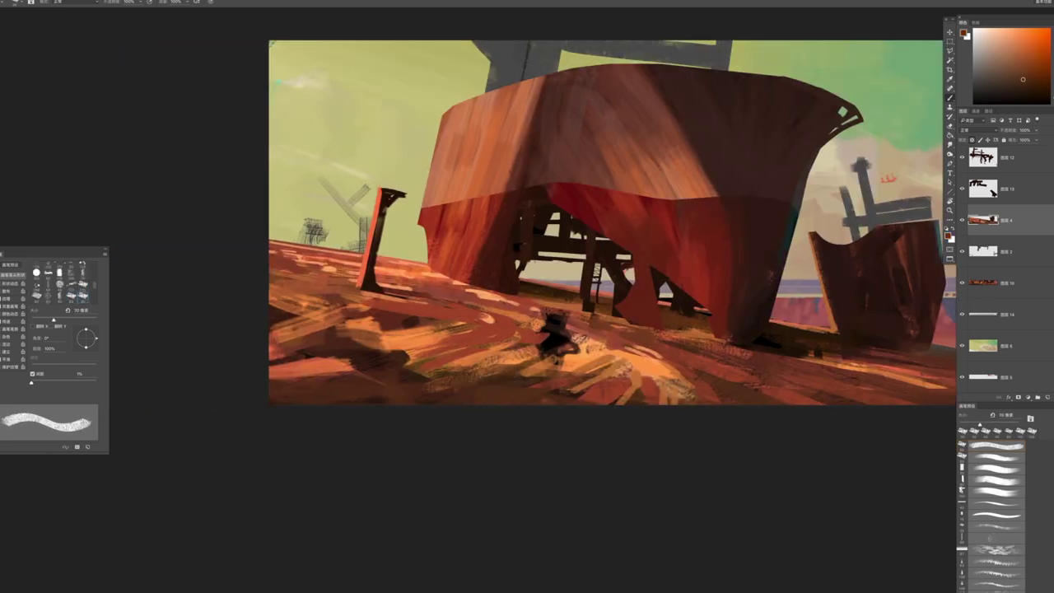
pyautogui.press(',')
pyautogui.moveTo(404, 368)
pyautogui.mouseDown()
pyautogui.moveTo(498, 329)
pyautogui.moveTo(403, 350)
pyautogui.moveTo(383, 341)
pyautogui.mouseUp()
pyautogui.keyDown('alt'); pyautogui.click(482, 341); pyautogui.keyUp('alt')
pyautogui.press(',')
pyautogui.keyDown('alt'); pyautogui.click(414, 331); pyautogui.keyUp('alt')
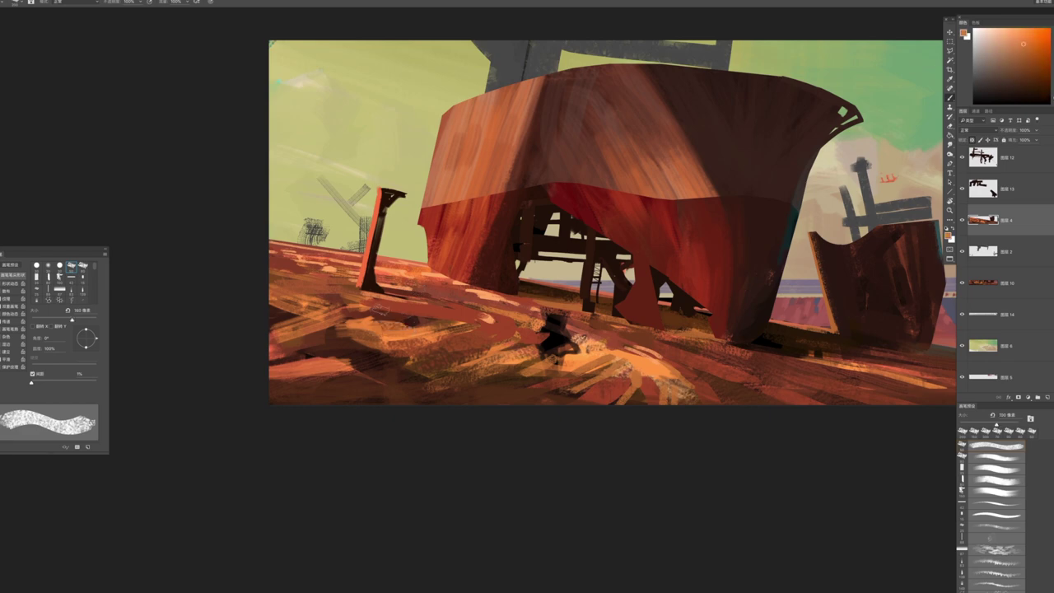
# Rework the lower-left foreground below the post with grainy strokes of sampled orange and red-brown
pyautogui.press('[')
pyautogui.press('z')
pyautogui.moveTo(461, 338)
pyautogui.mouseDown()
pyautogui.moveTo(362, 337)
pyautogui.moveTo(537, 343)
pyautogui.mouseUp()
pyautogui.press('b')
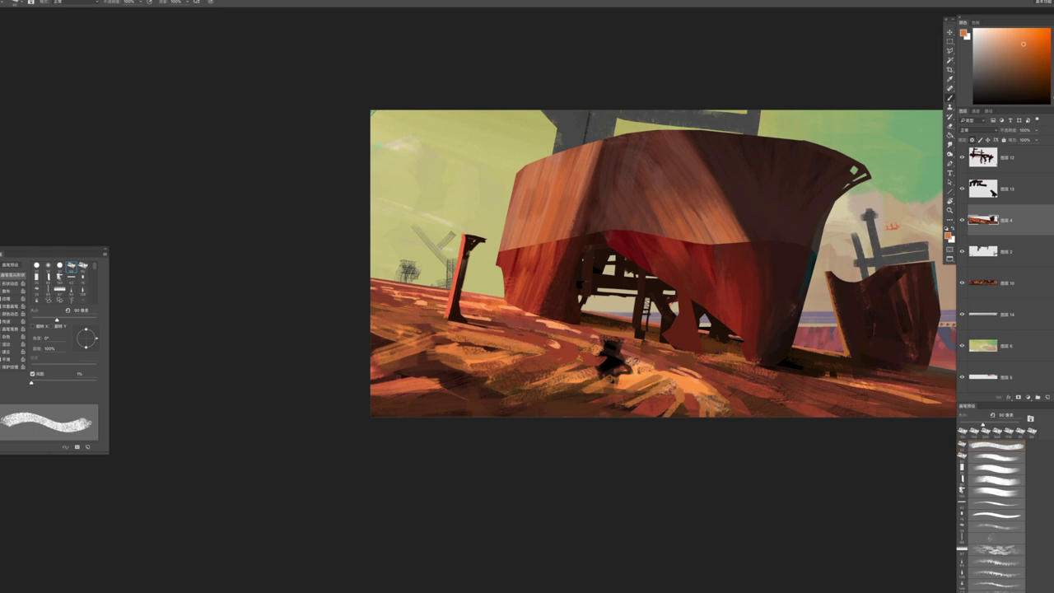
pyautogui.keyDown('alt'); pyautogui.click(532, 335); pyautogui.keyUp('alt')
pyautogui.moveTo(429, 335); pyautogui.dragTo(576, 339)
pyautogui.keyDown('alt'); pyautogui.click(502, 334); pyautogui.keyUp('alt')
pyautogui.keyDown('alt'); pyautogui.click(529, 335); pyautogui.keyUp('alt')
pyautogui.keyDown('alt'); pyautogui.click(444, 337); pyautogui.keyUp('alt')
pyautogui.moveTo(412, 341); pyautogui.dragTo(379, 343)
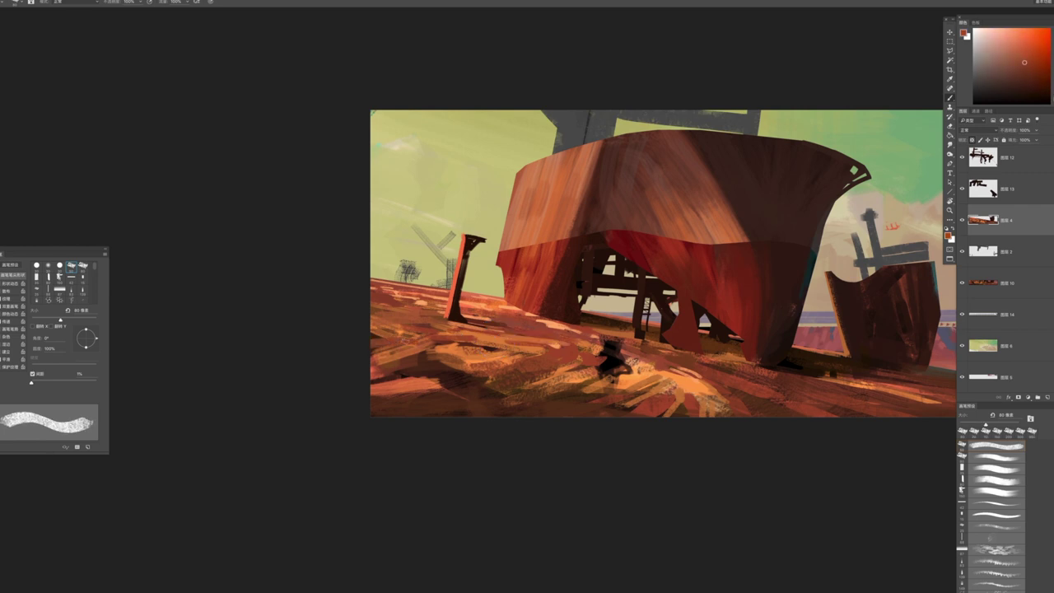
pyautogui.moveTo(354, 313); pyautogui.dragTo(545, 373)
pyautogui.click(545, 373)
pyautogui.press('b')
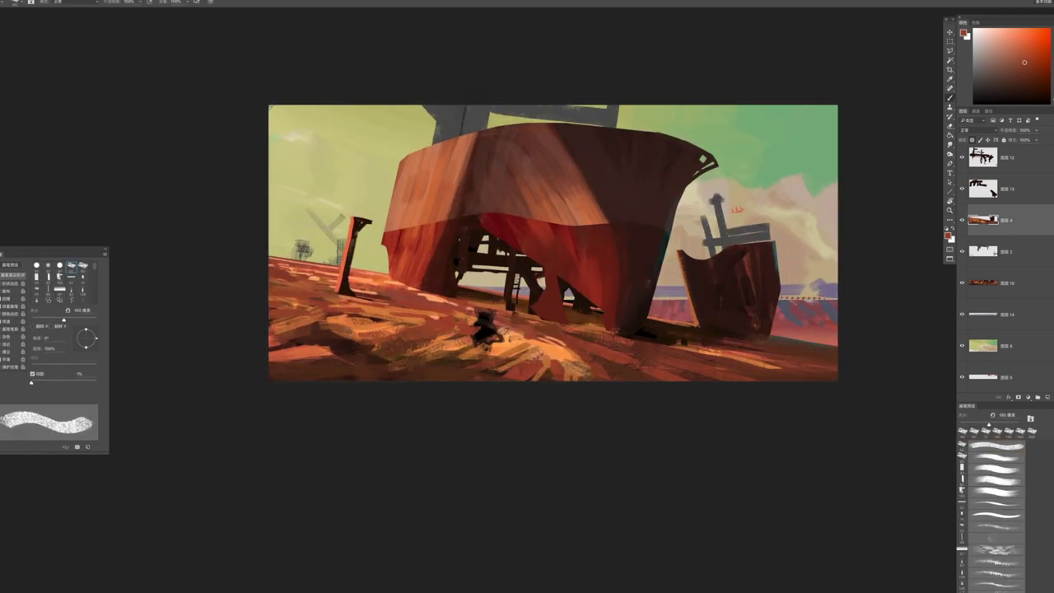
# Paint sampled pinkish red over the distant cliffs around the small ship on the cliff layer, adjusting the grainy brush's size
pyautogui.moveTo(576, 247); pyautogui.dragTo(523, 278)
pyautogui.moveTo(625, 350); pyautogui.dragTo(567, 350)
pyautogui.scroll(5, 527, 329)
pyautogui.keyDown('alt'); pyautogui.click(498, 317); pyautogui.keyUp('alt')
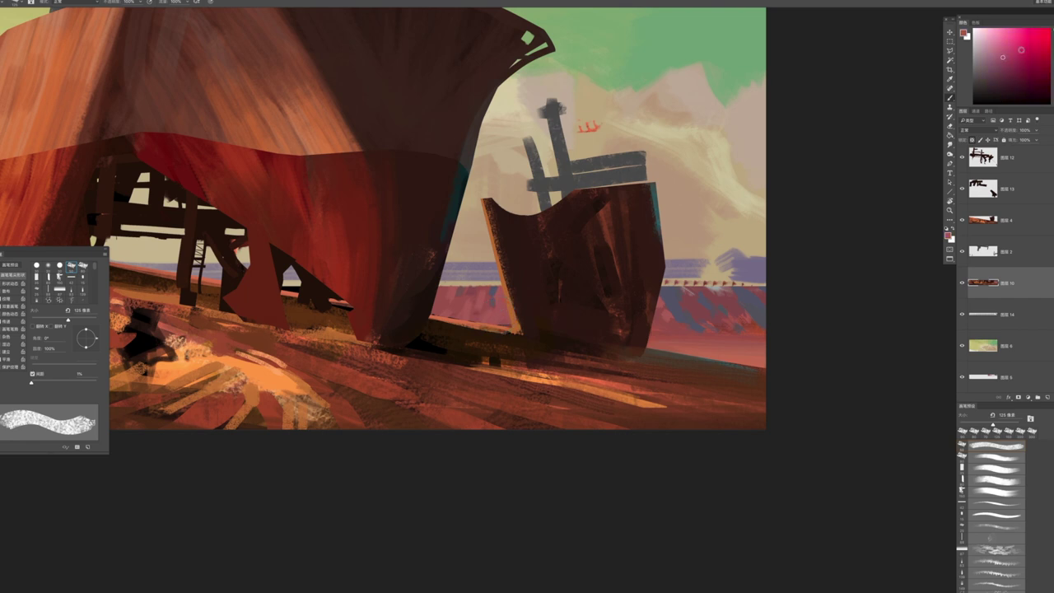
pyautogui.keyDown('alt'); pyautogui.click(501, 321); pyautogui.keyUp('alt')
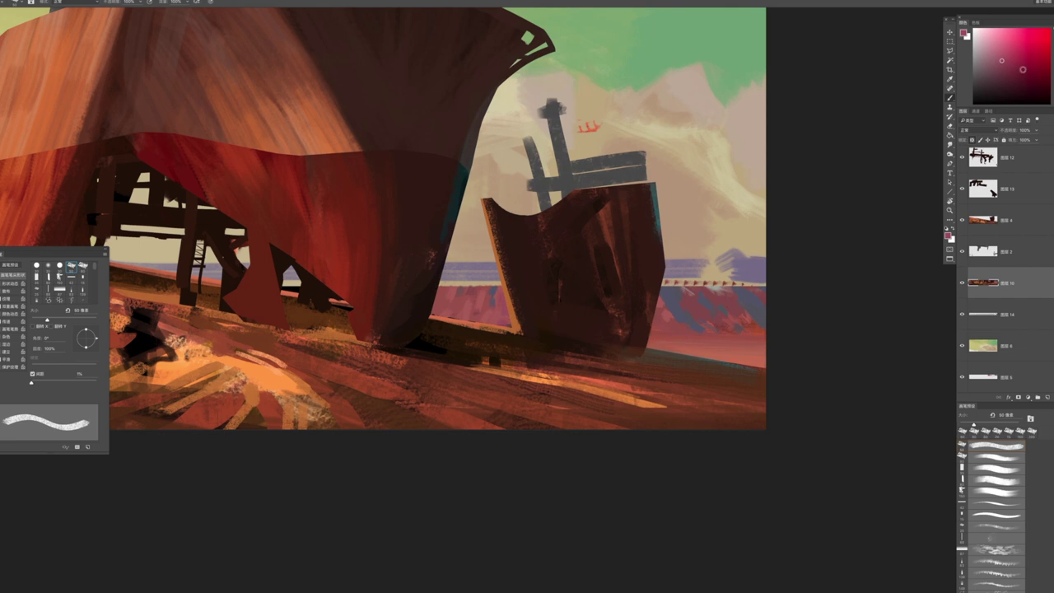
pyautogui.press(']')
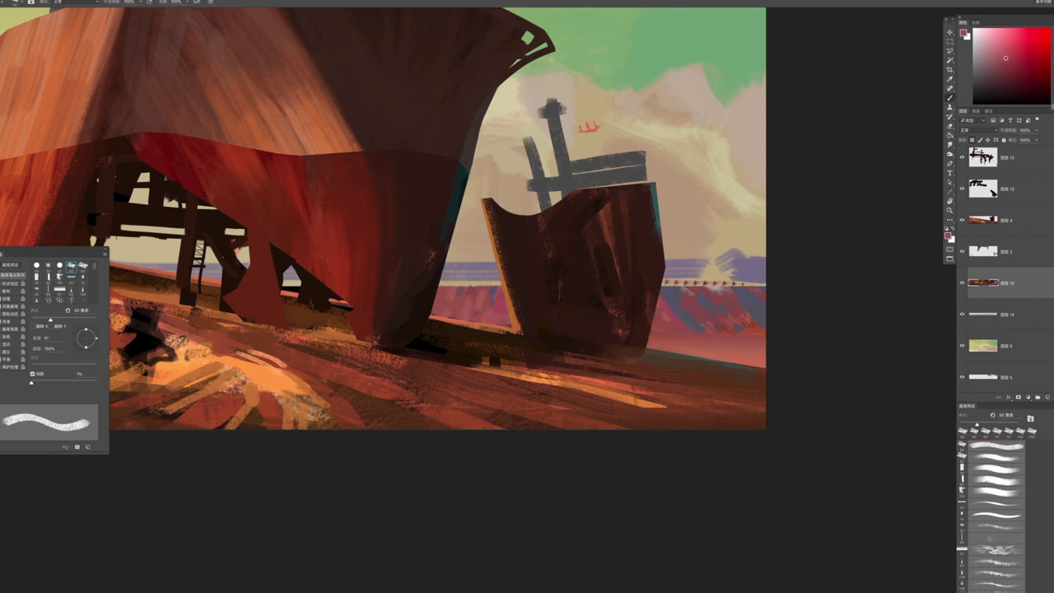
pyautogui.press('[')
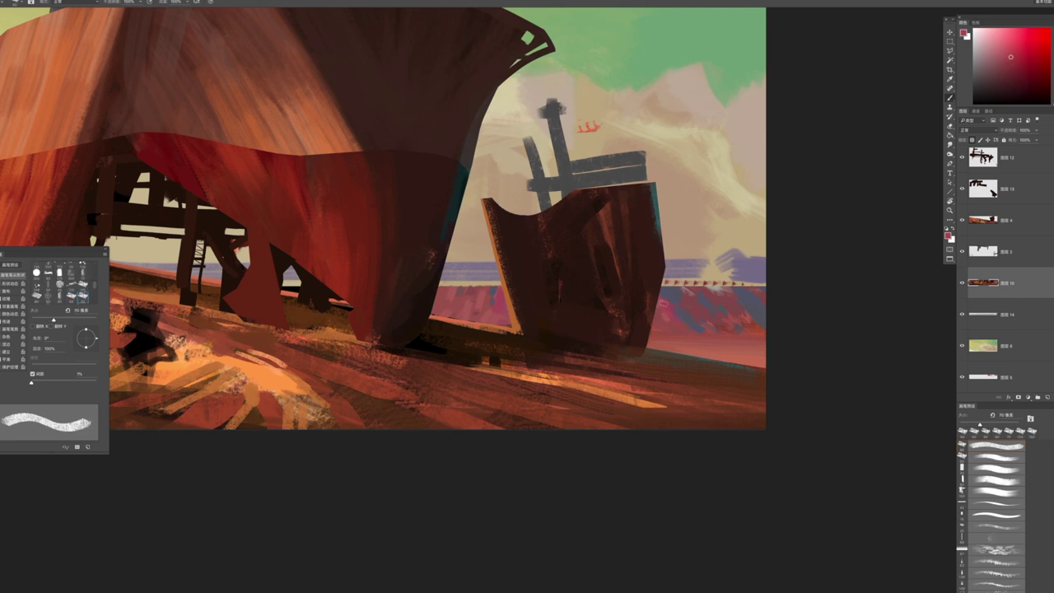
pyautogui.press(']')
pyautogui.keyDown('alt'); pyautogui.click(697, 304); pyautogui.keyUp('alt')
pyautogui.press(']')
pyautogui.press(']')
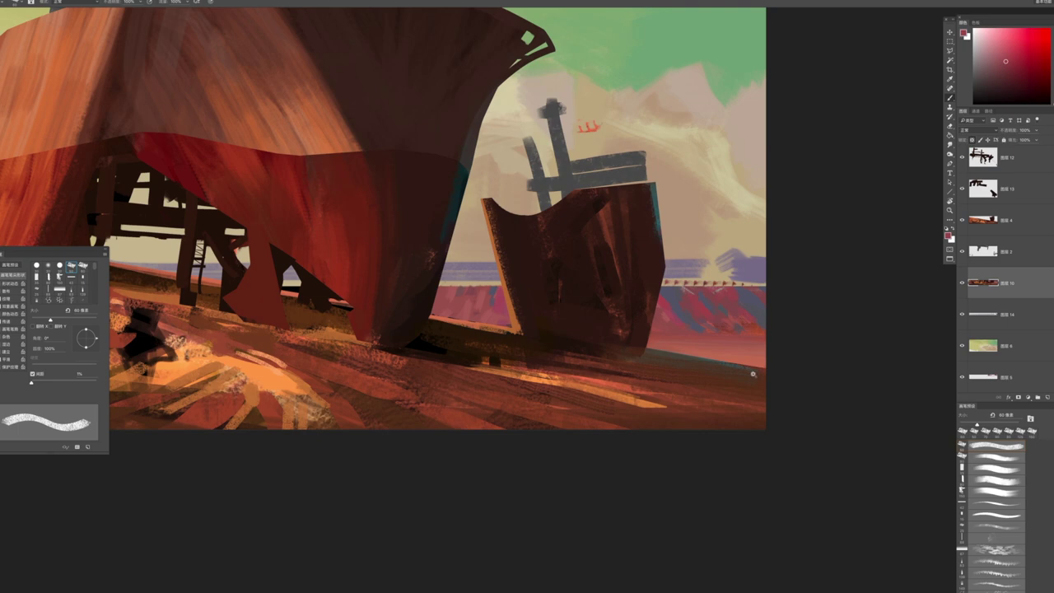
# Refine the cliff band on both sides of the small ship with small strokes of sampled muted red
pyautogui.press('z')
pyautogui.moveTo(751, 373); pyautogui.dragTo(558, 259)
pyautogui.moveTo(741, 392); pyautogui.dragTo(790, 394)
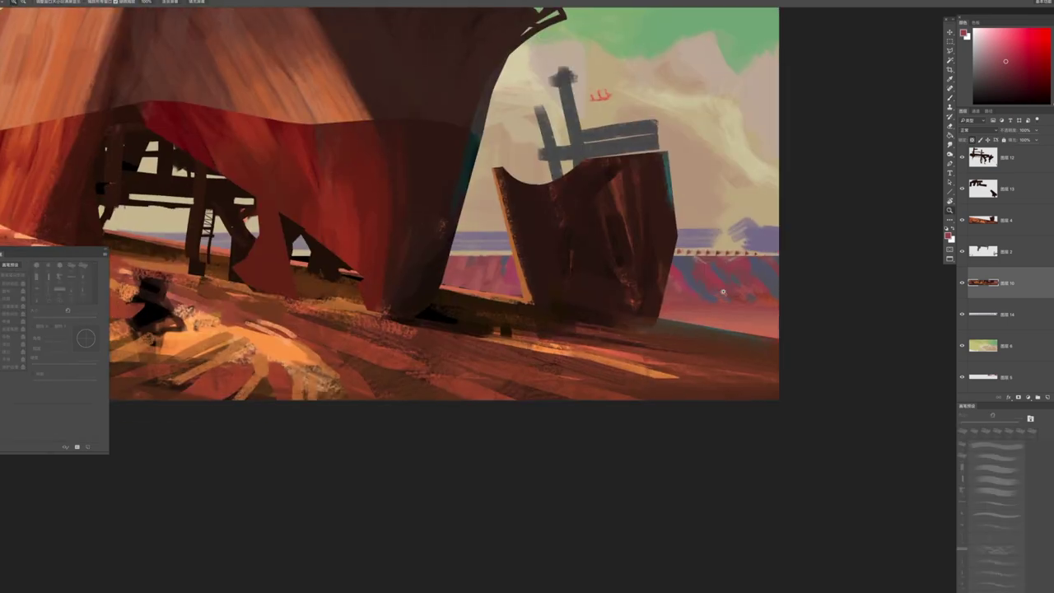
pyautogui.press('b')
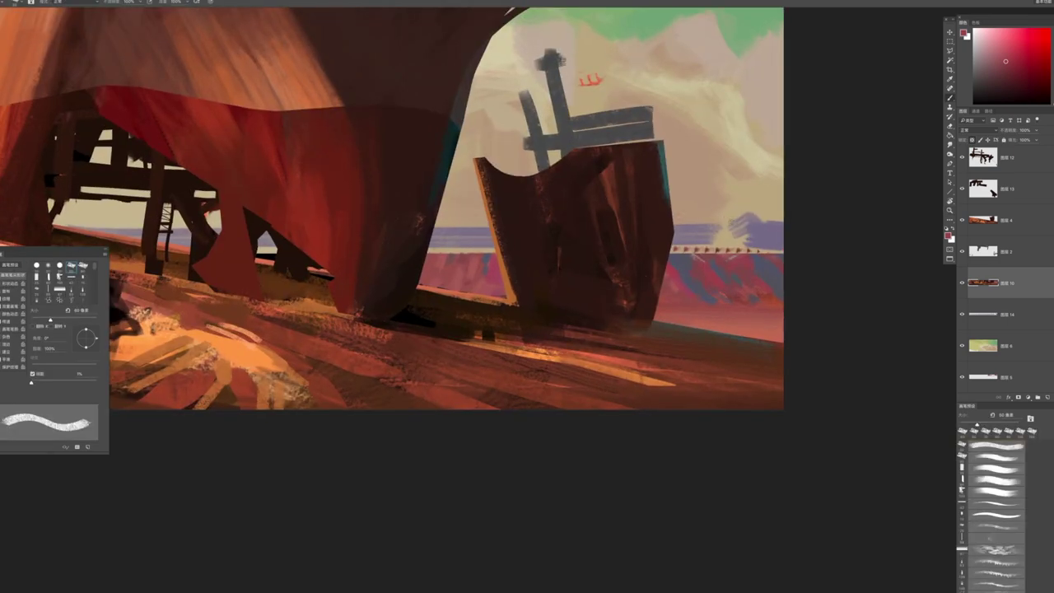
pyautogui.press('z')
pyautogui.moveTo(701, 272); pyautogui.dragTo(716, 273)
pyautogui.press('b')
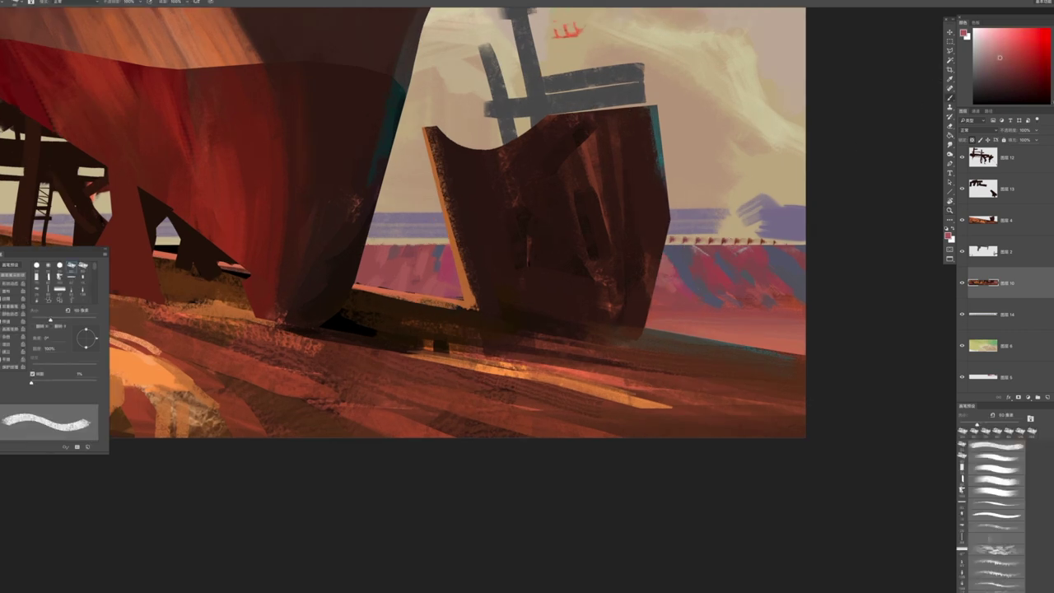
pyautogui.moveTo(391, 251)
pyautogui.mouseDown()
pyautogui.moveTo(379, 263)
pyautogui.moveTo(387, 275)
pyautogui.mouseUp()
pyautogui.keyDown('alt'); pyautogui.click(395, 251); pyautogui.keyUp('alt')
pyautogui.press('[')
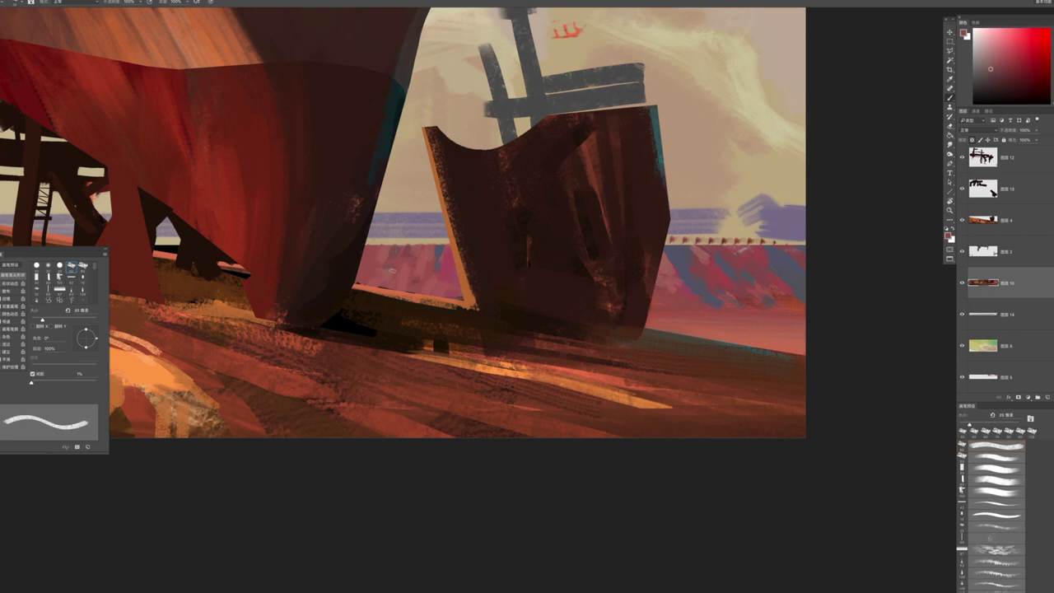
pyautogui.press(']')
pyautogui.press(']')
pyautogui.press('[')
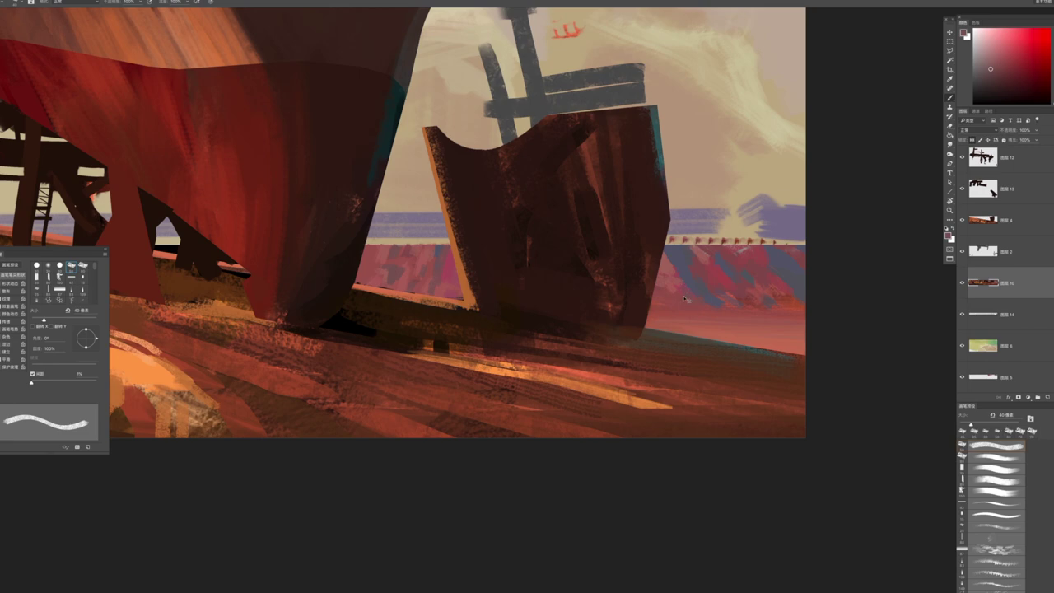
pyautogui.press('[')
pyautogui.press(']')
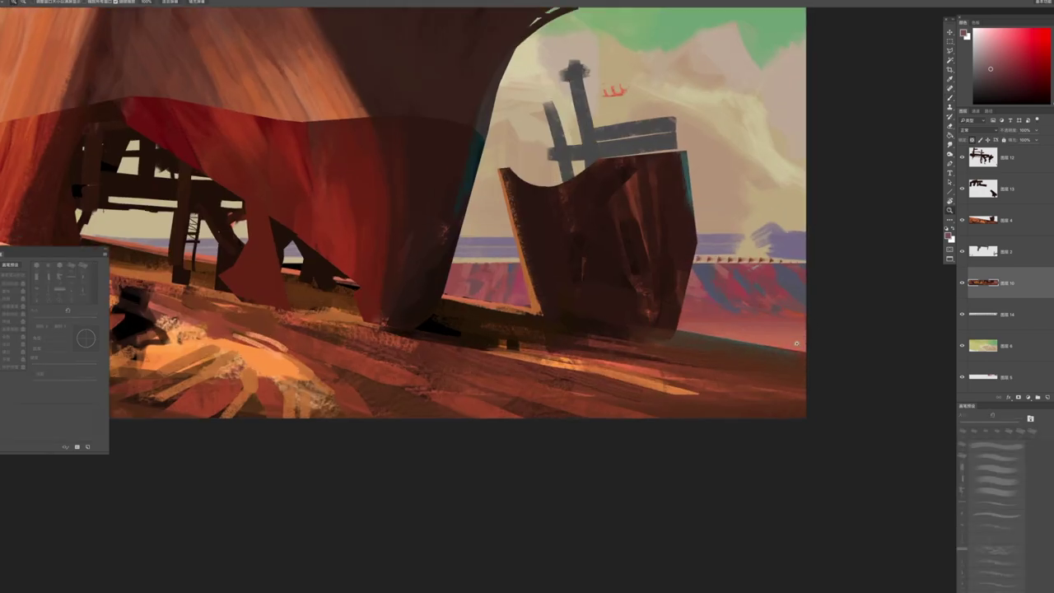
# Soften the blue streaks on the cliffs beyond the small ship with sampled purplish-red strokes
pyautogui.press('b')
pyautogui.keyDown('alt'); pyautogui.click(744, 298); pyautogui.keyUp('alt')
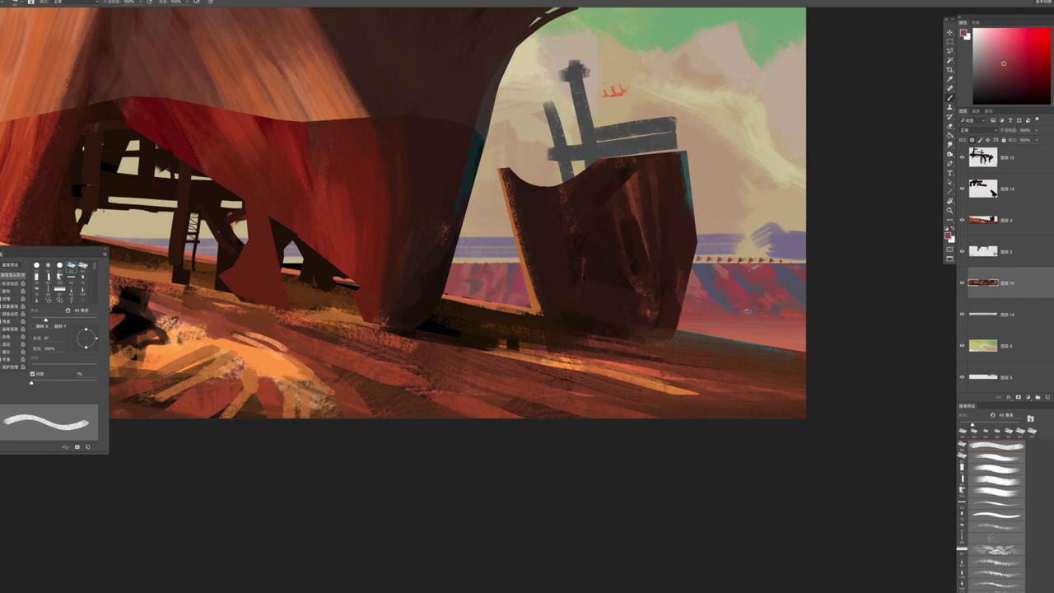
pyautogui.keyDown('alt'); pyautogui.click(735, 307); pyautogui.keyUp('alt')
pyautogui.press('[')
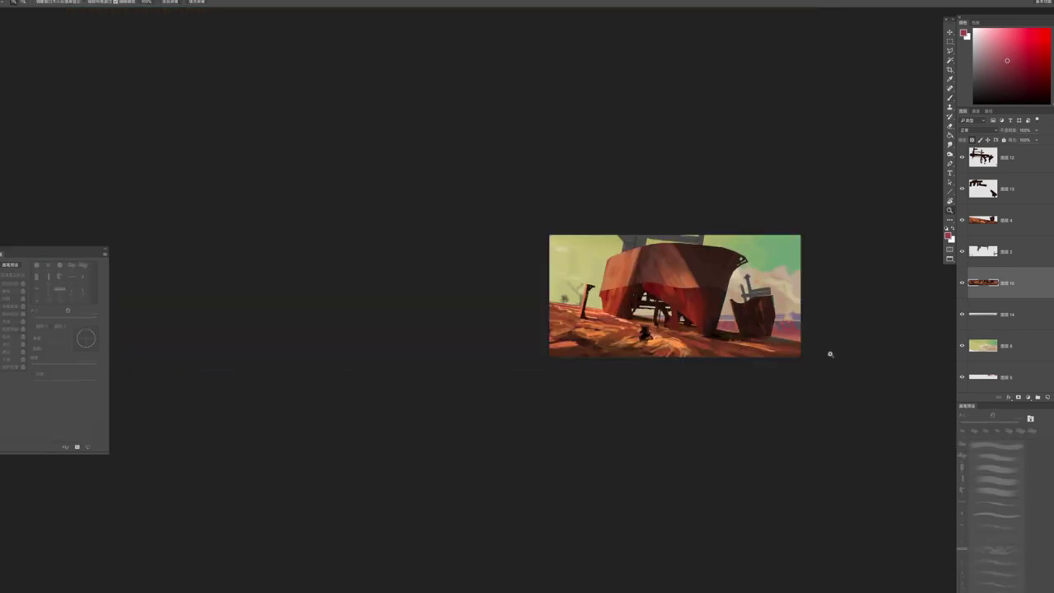
# Add finer strokes of sampled blue-grey and warm red to the distant cliffs near the painting's right edge
pyautogui.click(777, 348)
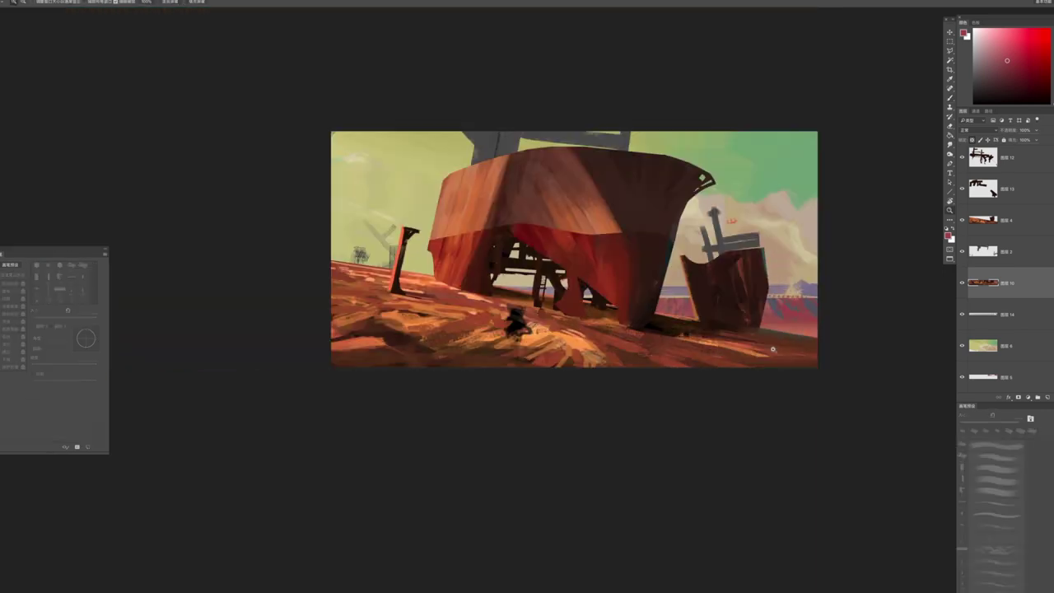
pyautogui.click(757, 340)
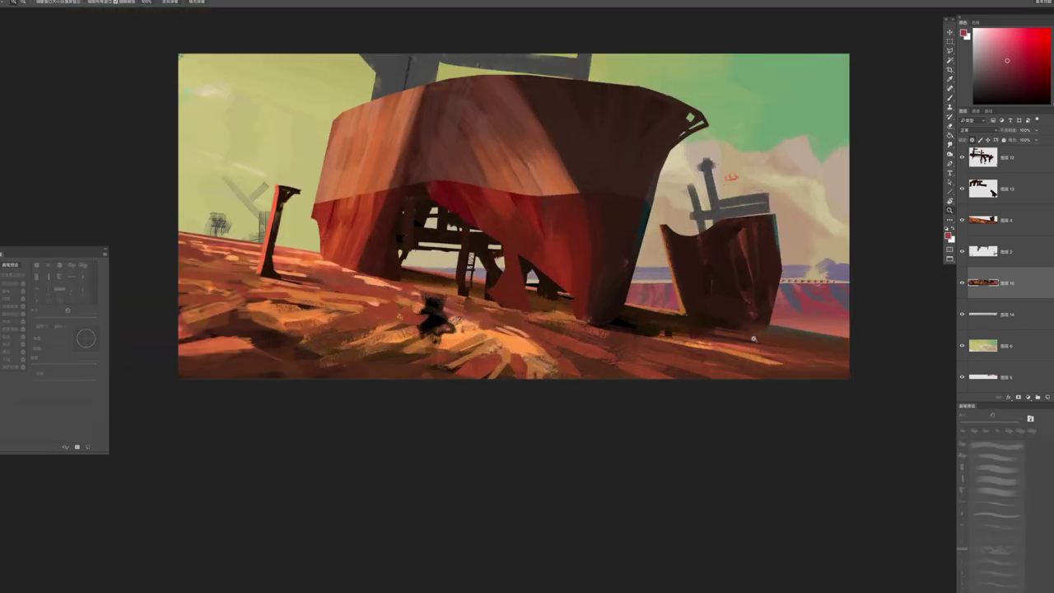
pyautogui.click(785, 341)
pyautogui.press('b')
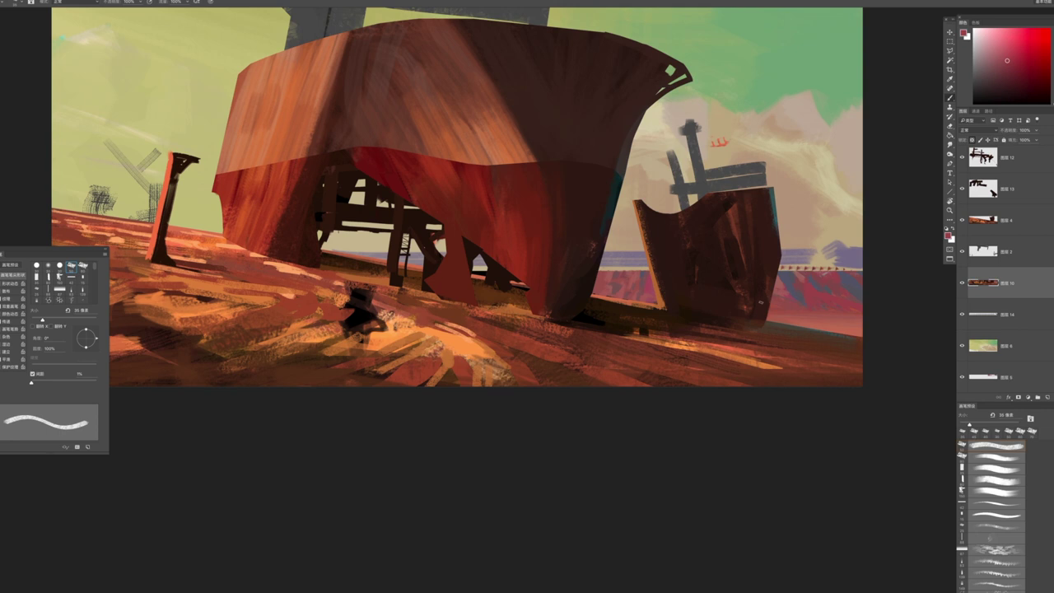
pyautogui.press(']')
pyautogui.keyDown('alt'); pyautogui.click(799, 291); pyautogui.keyUp('alt')
pyautogui.press('[')
pyautogui.press('[')
pyautogui.hotkey('ctrl', '-')
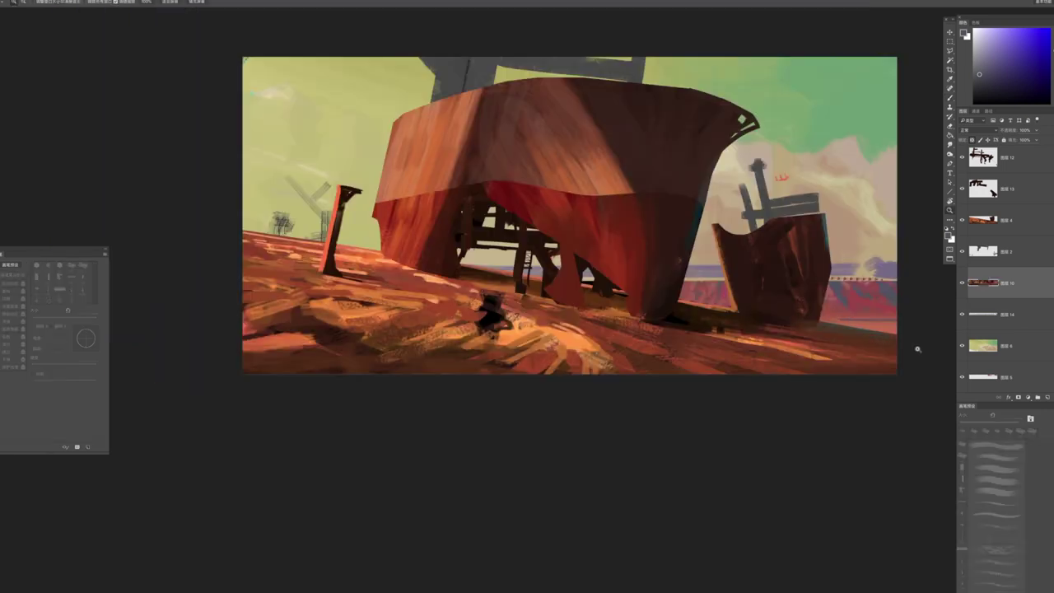
pyautogui.keyDown('alt'); pyautogui.click(851, 318); pyautogui.keyUp('alt')
# Warm the distant cliff layer with Color Balance, shifting its midtones toward yellow to -20
pyautogui.press('z')
pyautogui.moveTo(790, 358); pyautogui.dragTo(750, 359)
pyautogui.click(713, 340)
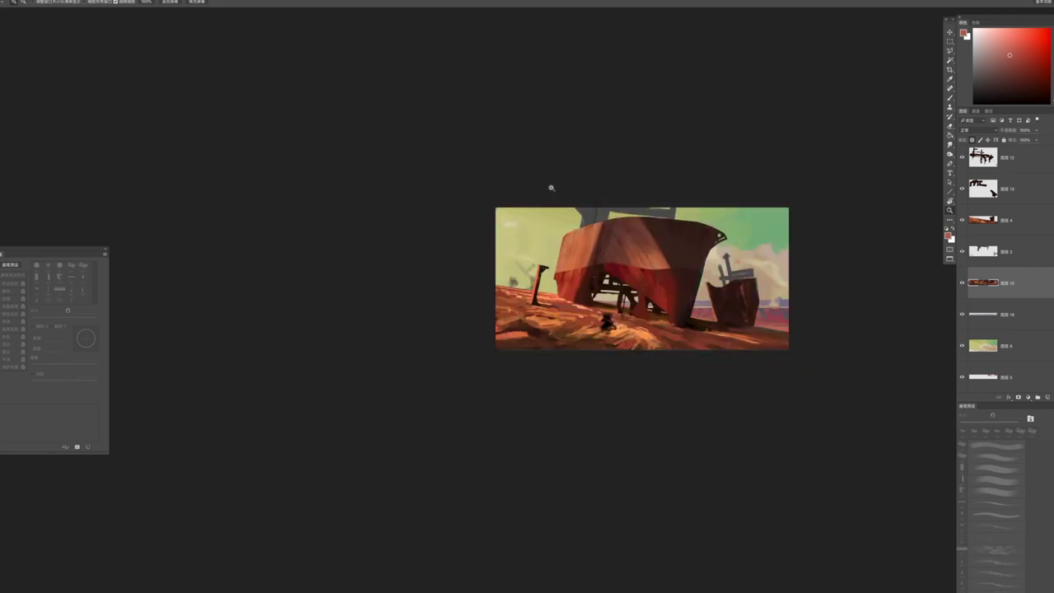
pyautogui.click(725, 333)
pyautogui.press('b')
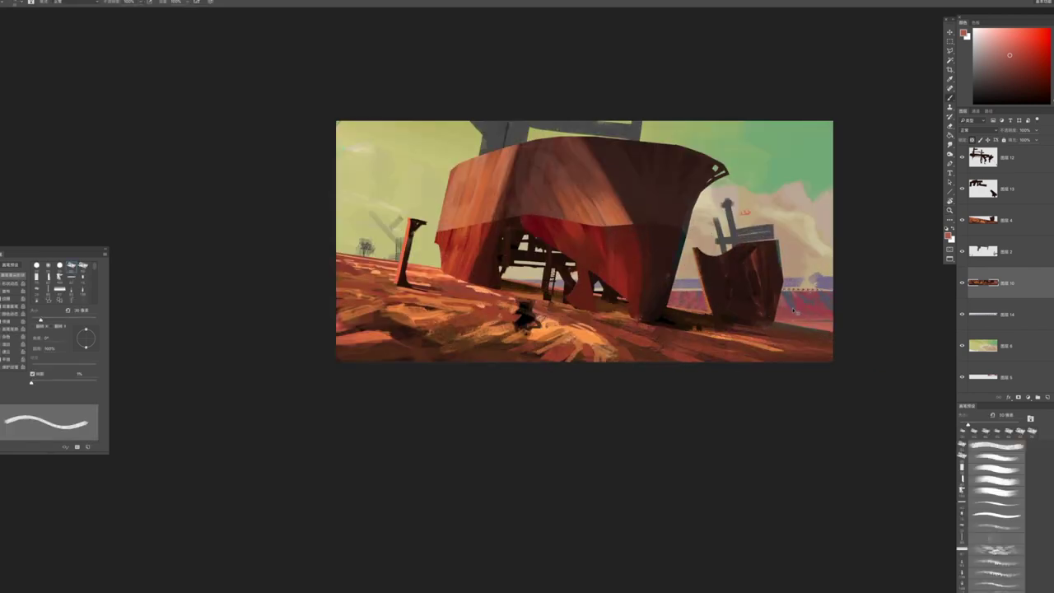
pyautogui.hotkey('ctrl', 'b')
pyautogui.moveTo(118, 354); pyautogui.dragTo(109, 355)
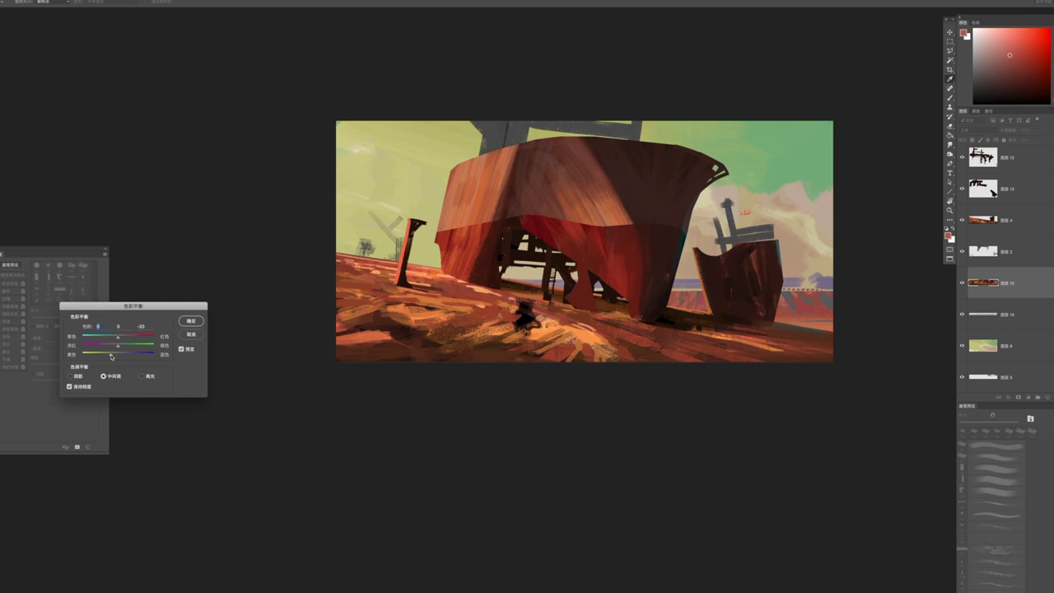
pyautogui.click(191, 320)
pyautogui.press('z')
pyautogui.moveTo(648, 341); pyautogui.dragTo(478, 215)
pyautogui.click(673, 346)
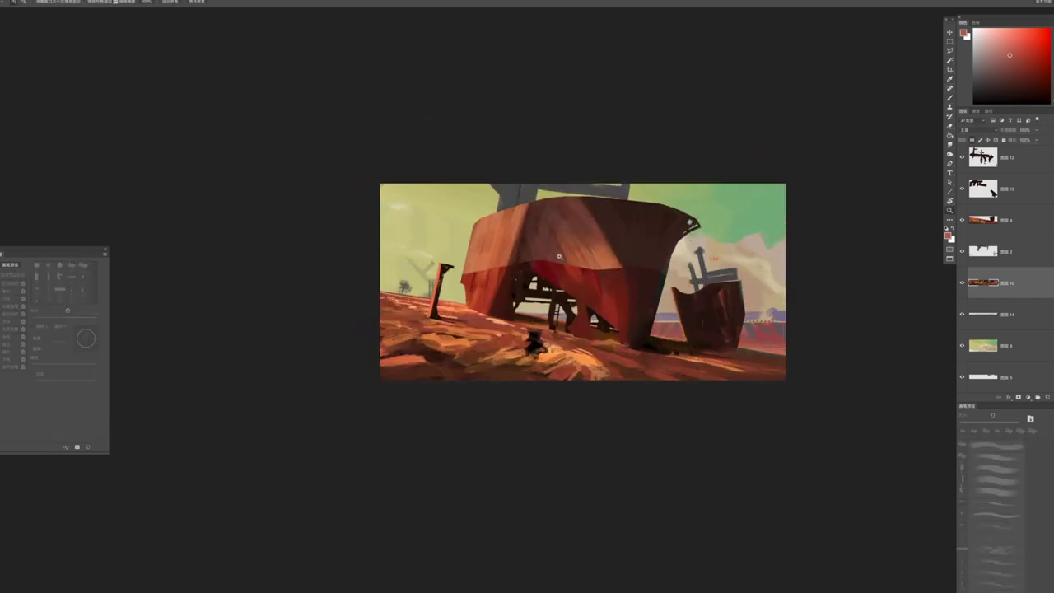
pyautogui.click(571, 267)
pyautogui.click(543, 269)
pyautogui.click(544, 269)
pyautogui.press('b')
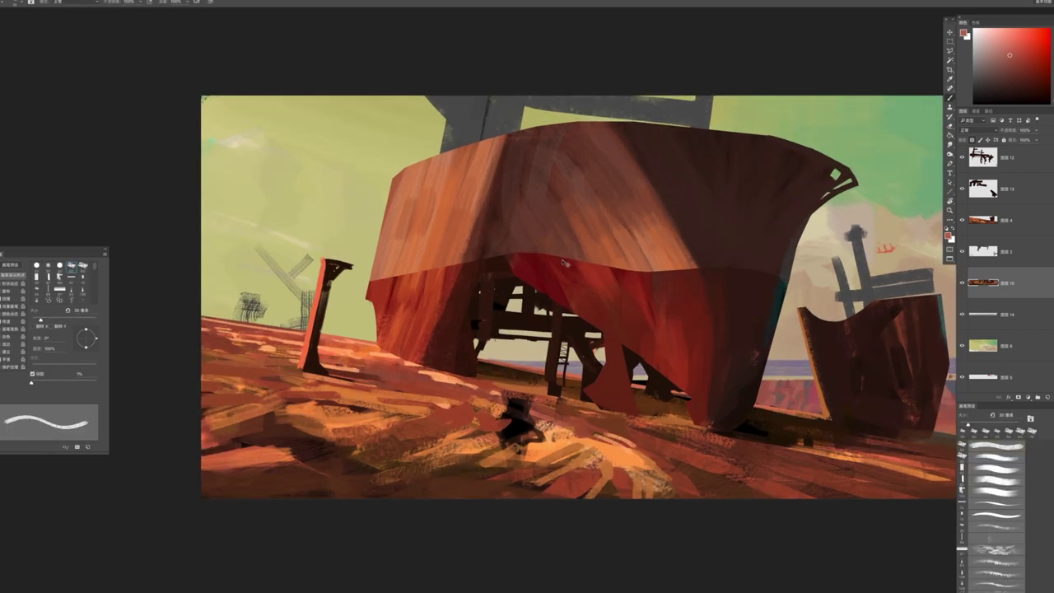
# Select the hull's layer, sample its orange tone and paint light streaks down the lit upper-left plating
pyautogui.keyDown('ctrl'); pyautogui.click(586, 258); pyautogui.keyUp('ctrl')
pyautogui.press(']')
pyautogui.press('[')
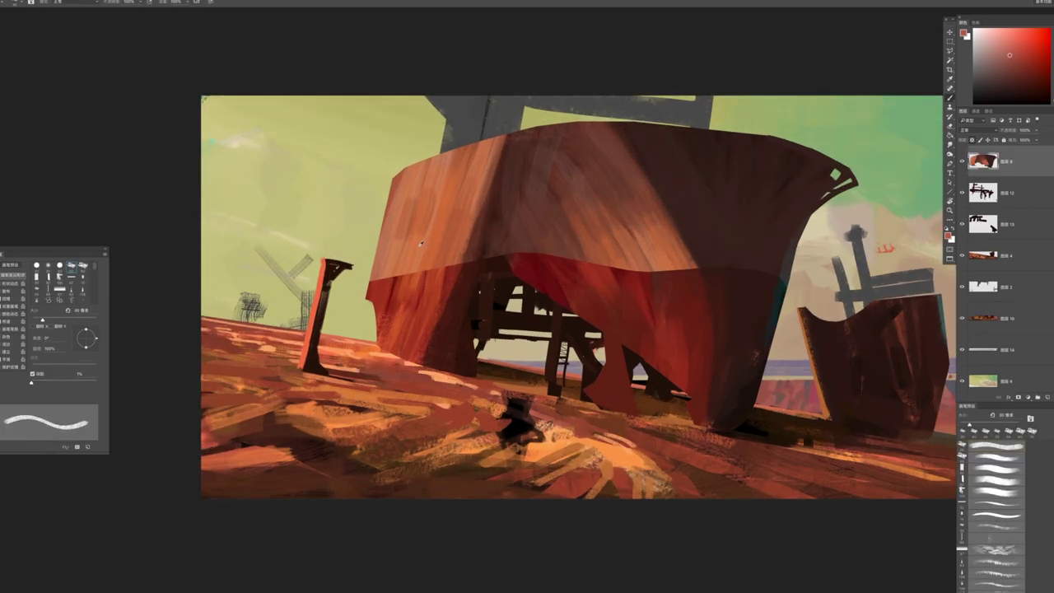
pyautogui.keyDown('alt'); pyautogui.click(421, 243); pyautogui.keyUp('alt')
pyautogui.press('[')
pyautogui.moveTo(461, 173)
pyautogui.mouseDown()
pyautogui.moveTo(449, 255)
pyautogui.moveTo(469, 216)
pyautogui.moveTo(449, 264)
pyautogui.moveTo(429, 251)
pyautogui.mouseUp()
pyautogui.moveTo(435, 204); pyautogui.dragTo(428, 251)
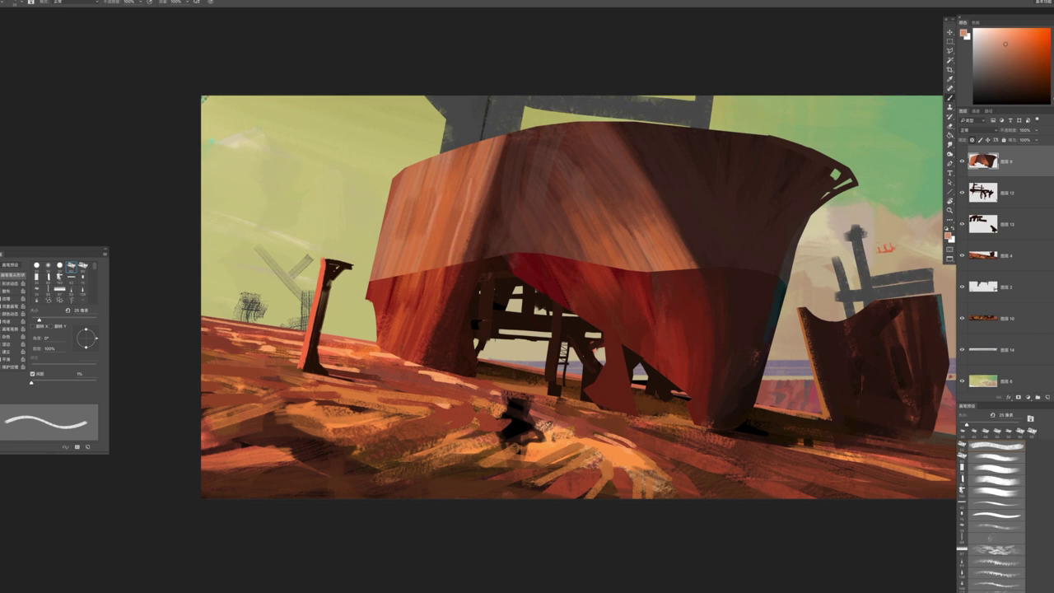
pyautogui.moveTo(411, 175); pyautogui.dragTo(394, 222)
# Rotate the canvas and add pale orange streaks across the middle of the hull's lit plating
pyautogui.press('z')
pyautogui.hotkey('ctrl', '-')
pyautogui.hotkey('ctrl', '-')
pyautogui.hotkey('ctrl', '-')
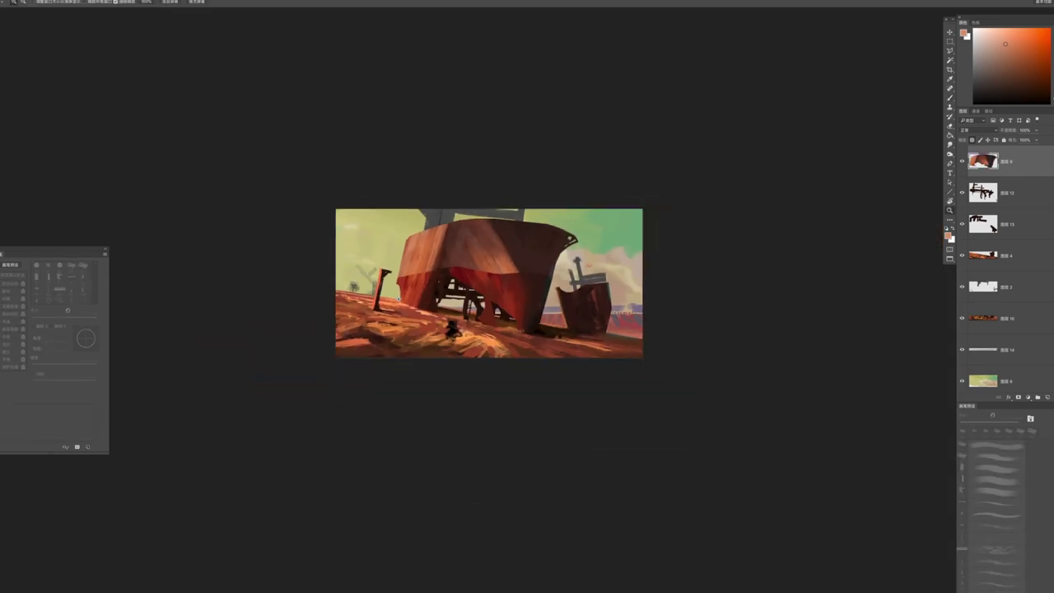
pyautogui.hotkey('ctrl', '+')
pyautogui.hotkey('ctrl', '+')
pyautogui.hotkey('ctrl', '+')
pyautogui.hotkey('ctrl', '+')
pyautogui.press('b')
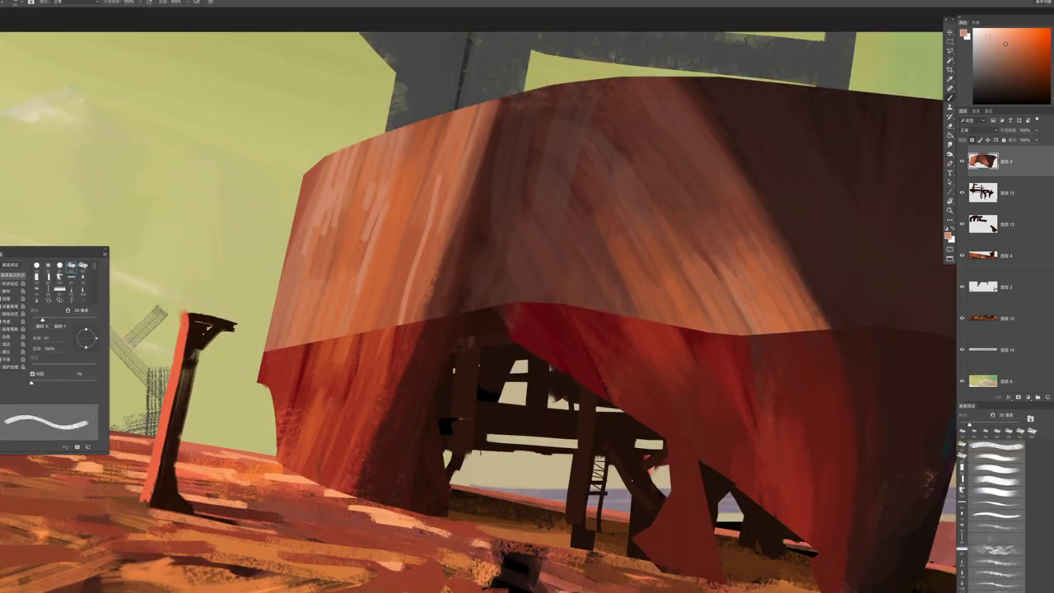
pyautogui.press('r')
pyautogui.moveTo(612, 99); pyautogui.dragTo(421, 184)
pyautogui.press('b')
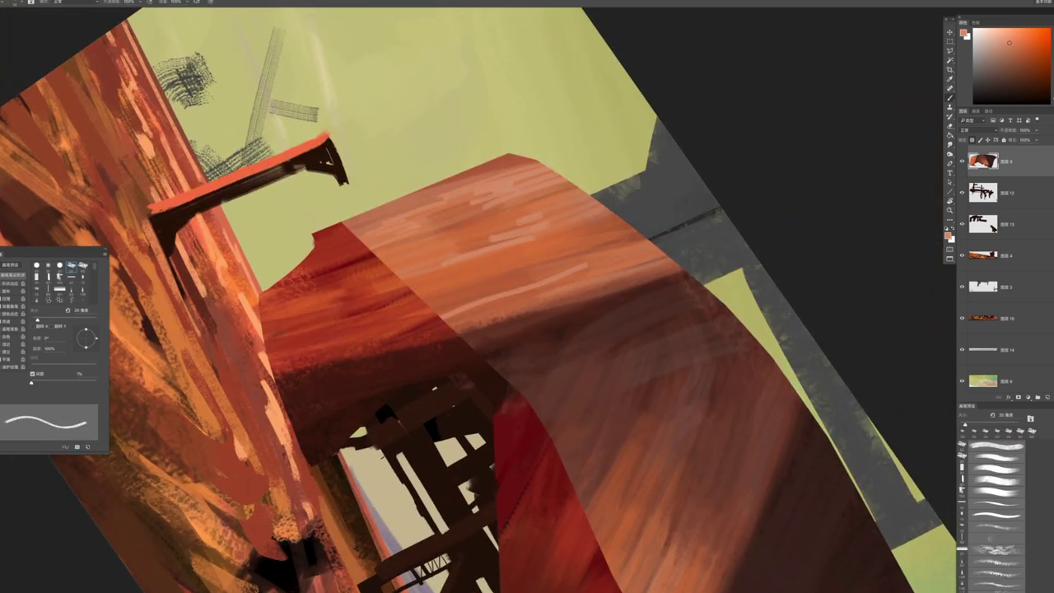
pyautogui.press('[')
pyautogui.press(']')
pyautogui.press(']')
pyautogui.moveTo(615, 224); pyautogui.dragTo(555, 262)
# With a smaller brush, add thin pale streaks to the lit plating beside the hull's shadow edge and restore the canvas rotation
pyautogui.press('[')
pyautogui.moveTo(425, 301); pyautogui.dragTo(524, 275)
pyautogui.moveTo(590, 264); pyautogui.dragTo(647, 244)
pyautogui.moveTo(555, 280); pyautogui.dragTo(642, 252)
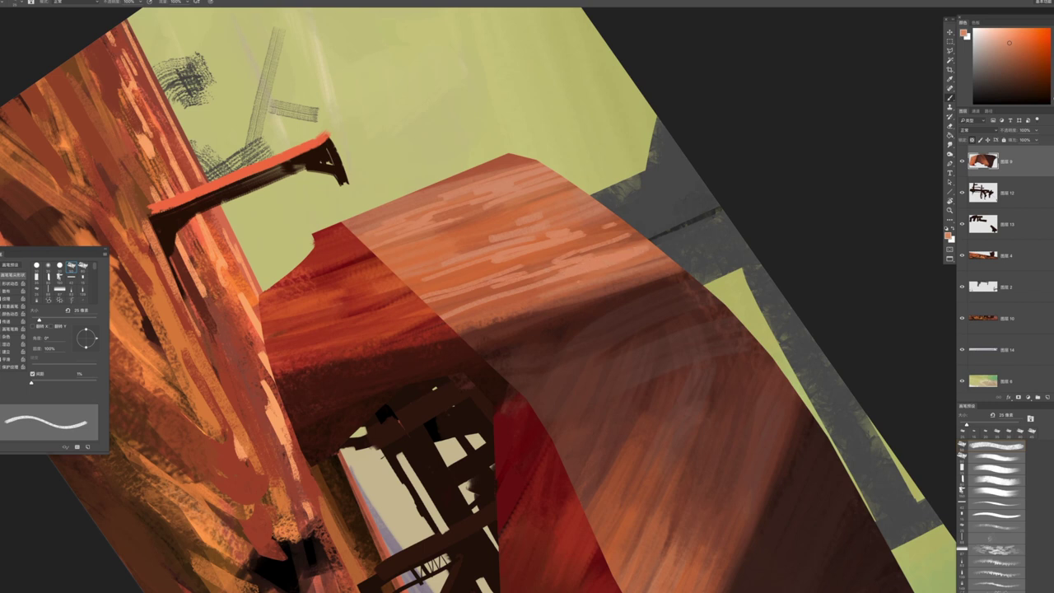
pyautogui.scroll(-10, 617, 305)
pyautogui.moveTo(617, 306); pyautogui.dragTo(565, 313)
pyautogui.scroll(10, 564, 313)
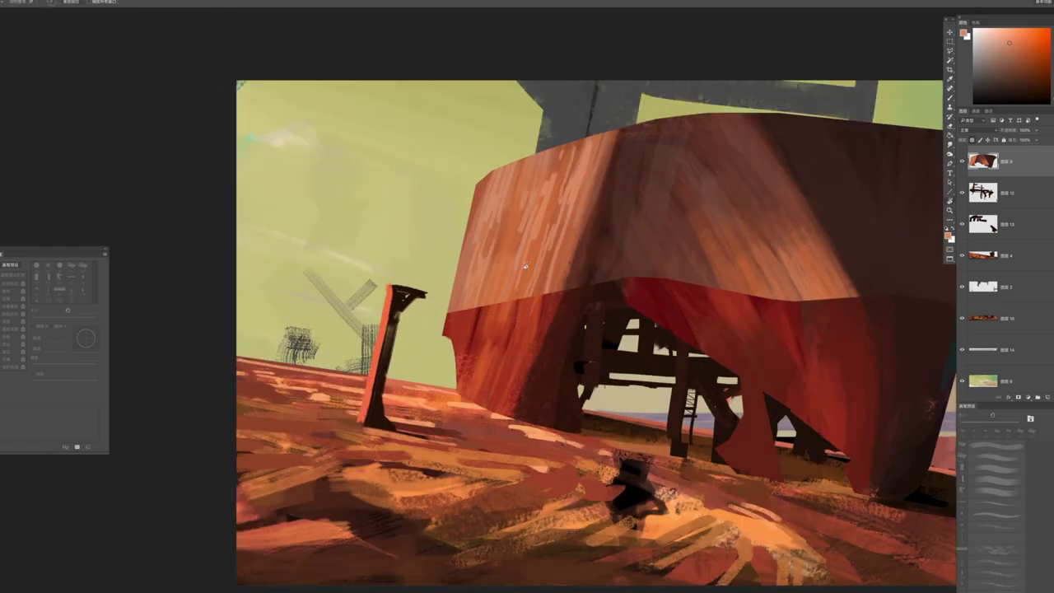
# Create a new layer above the hull layers and block in a figure's dark head before the hull opening
pyautogui.press('b')
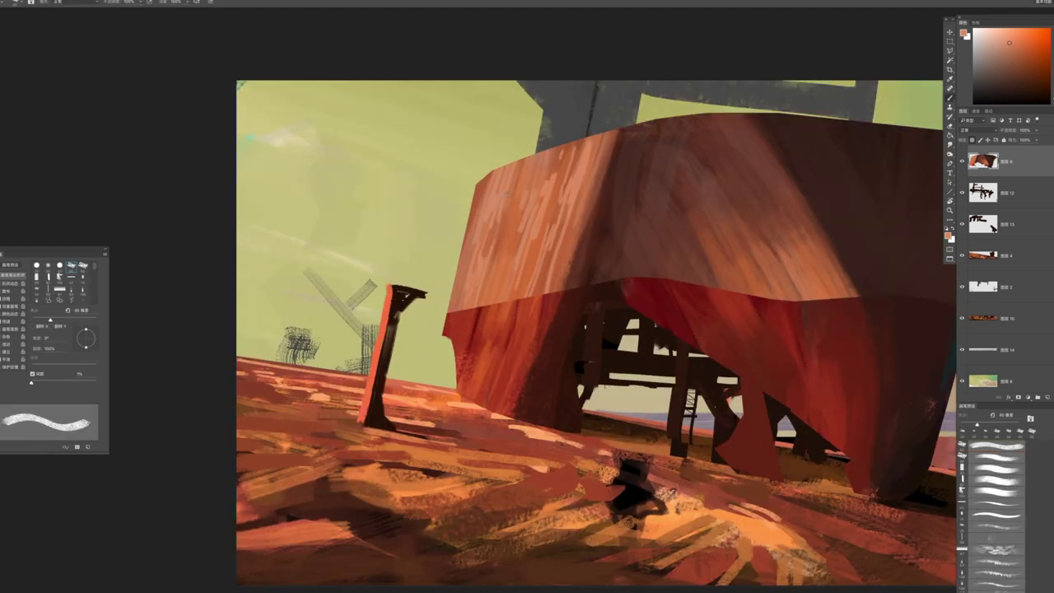
pyautogui.scroll(-3, 593, 282)
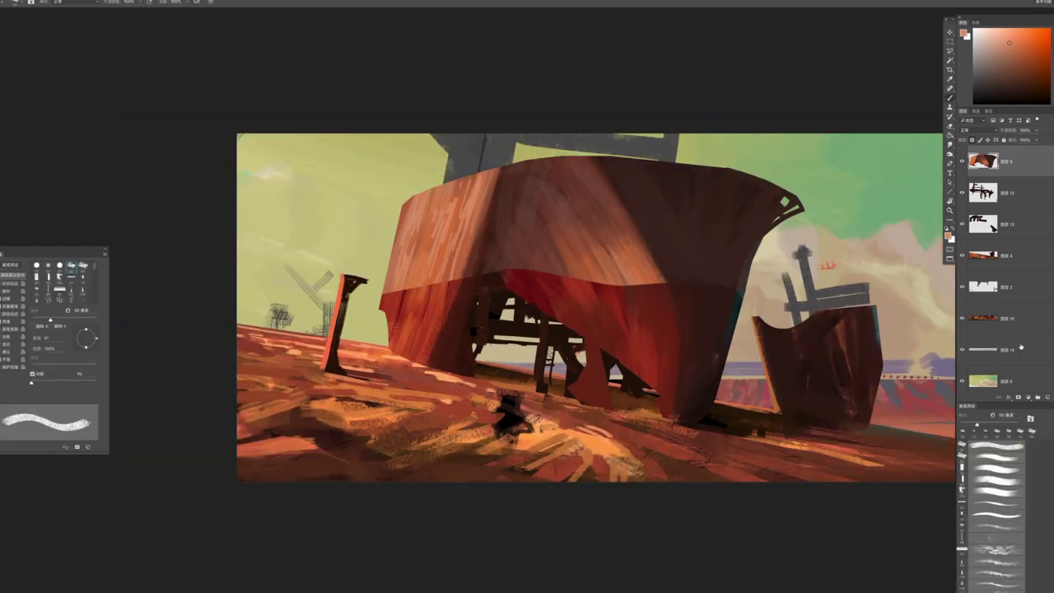
pyautogui.hotkey('ctrl', 'shift', 'alt', 'n')
pyautogui.scroll(2, 493, 333)
pyautogui.keyDown('alt'); pyautogui.click(500, 423); pyautogui.keyUp('alt')
pyautogui.press('.')
pyautogui.moveTo(505, 313); pyautogui.dragTo(534, 295)
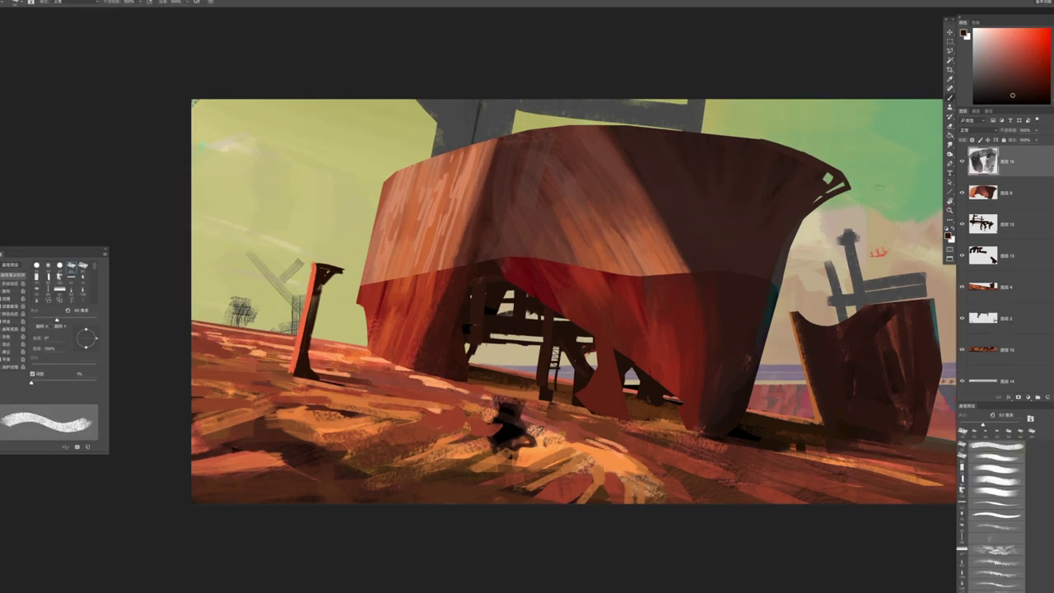
pyautogui.scroll(2, 1005, 206)
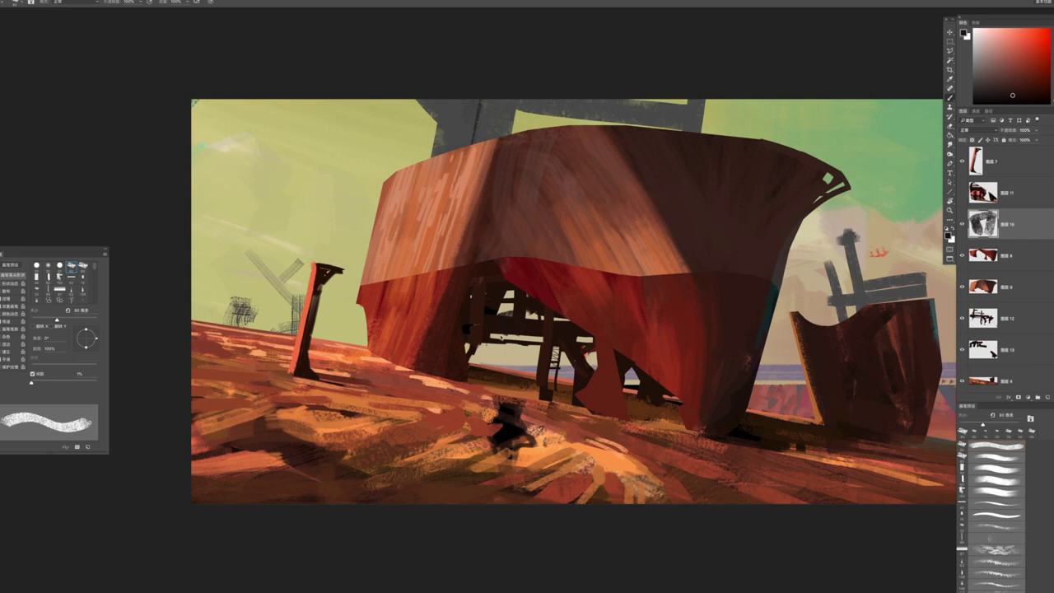
pyautogui.keyDown('alt'); pyautogui.click(509, 325); pyautogui.keyUp('alt')
pyautogui.moveTo(504, 326); pyautogui.dragTo(517, 314)
# Block in the standing figure's torso and legs in dark reddish brown below the head
pyautogui.press('[')
pyautogui.press('[')
pyautogui.moveTo(494, 352)
pyautogui.mouseDown()
pyautogui.moveTo(535, 341)
pyautogui.moveTo(534, 371)
pyautogui.moveTo(515, 362)
pyautogui.moveTo(518, 398)
pyautogui.mouseUp()
pyautogui.keyDown('alt'); pyautogui.click(511, 354); pyautogui.keyUp('alt')
pyautogui.press(']')
pyautogui.moveTo(527, 347); pyautogui.dragTo(527, 404)
pyautogui.moveTo(487, 363)
pyautogui.mouseDown()
pyautogui.moveTo(517, 402)
pyautogui.moveTo(502, 410)
pyautogui.moveTo(495, 392)
pyautogui.mouseUp()
pyautogui.press('[')
pyautogui.moveTo(517, 352); pyautogui.dragTo(483, 469)
pyautogui.moveTo(504, 422); pyautogui.dragTo(499, 486)
pyautogui.moveTo(496, 415)
pyautogui.mouseDown()
pyautogui.moveTo(488, 471)
pyautogui.moveTo(487, 443)
pyautogui.mouseUp()
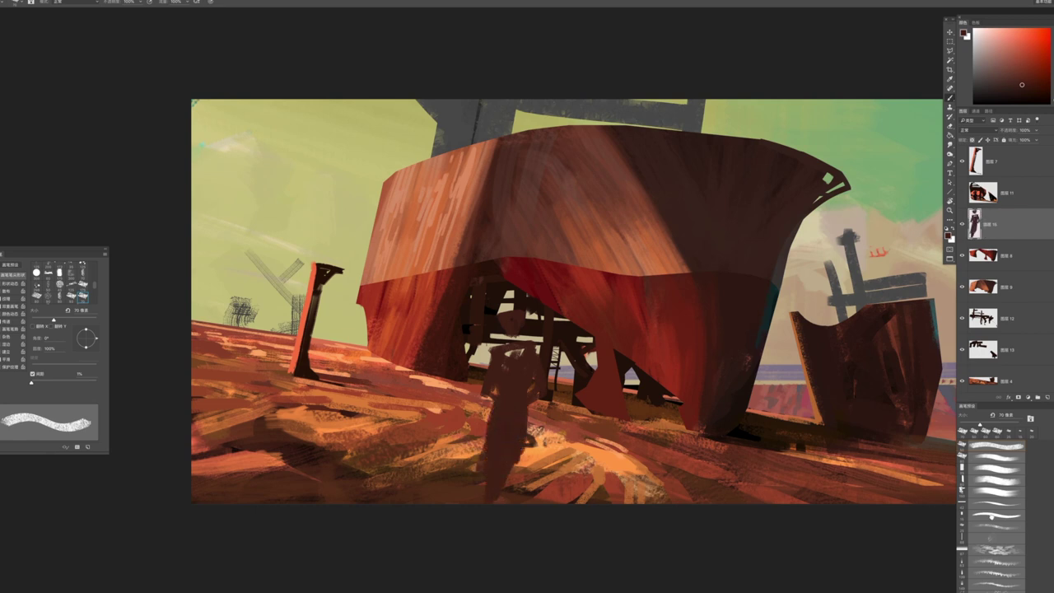
# Switch to a smoother brush and shape the figure's shoulders and arms in the same dark brown
pyautogui.hotkey('shift', ',')
pyautogui.hotkey('shift', ',')
pyautogui.moveTo(489, 346); pyautogui.dragTo(499, 351)
pyautogui.moveTo(525, 343)
pyautogui.mouseDown()
pyautogui.moveTo(544, 377)
pyautogui.moveTo(482, 374)
pyautogui.mouseUp()
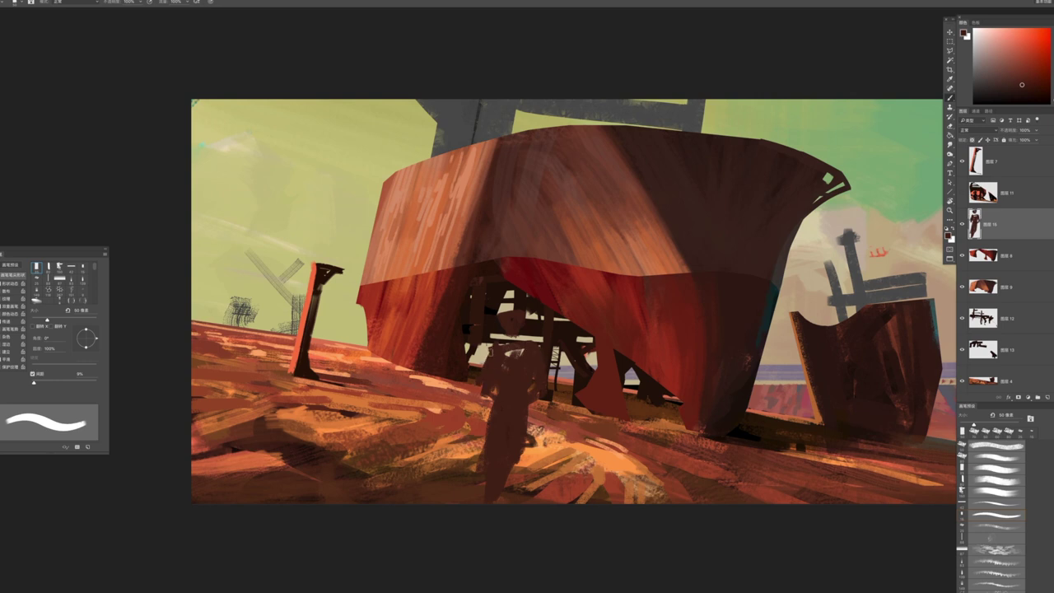
pyautogui.hotkey('shift', ',')
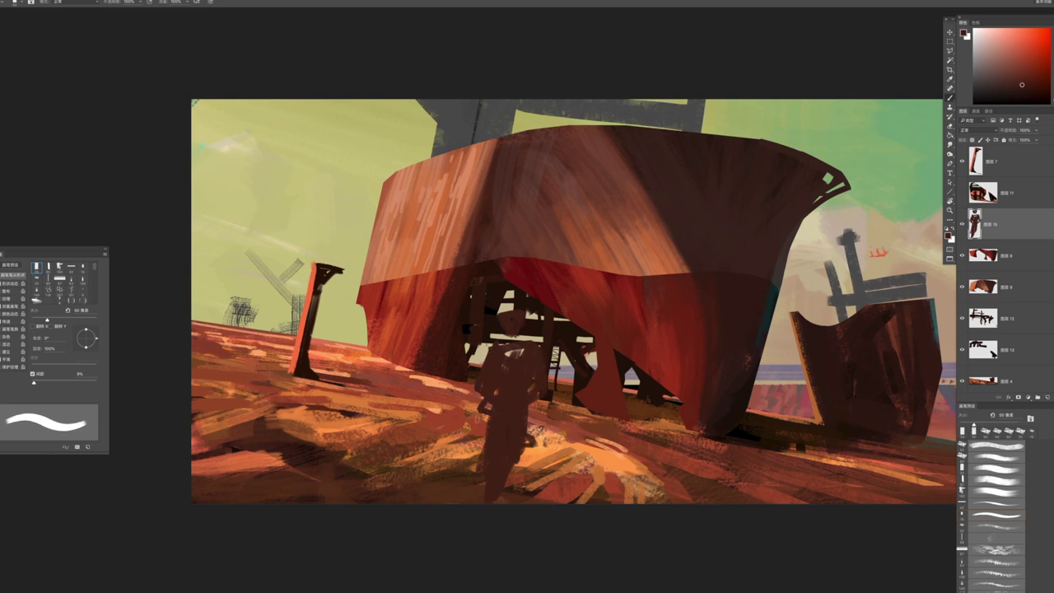
pyautogui.press('[')
pyautogui.moveTo(530, 362); pyautogui.dragTo(518, 348)
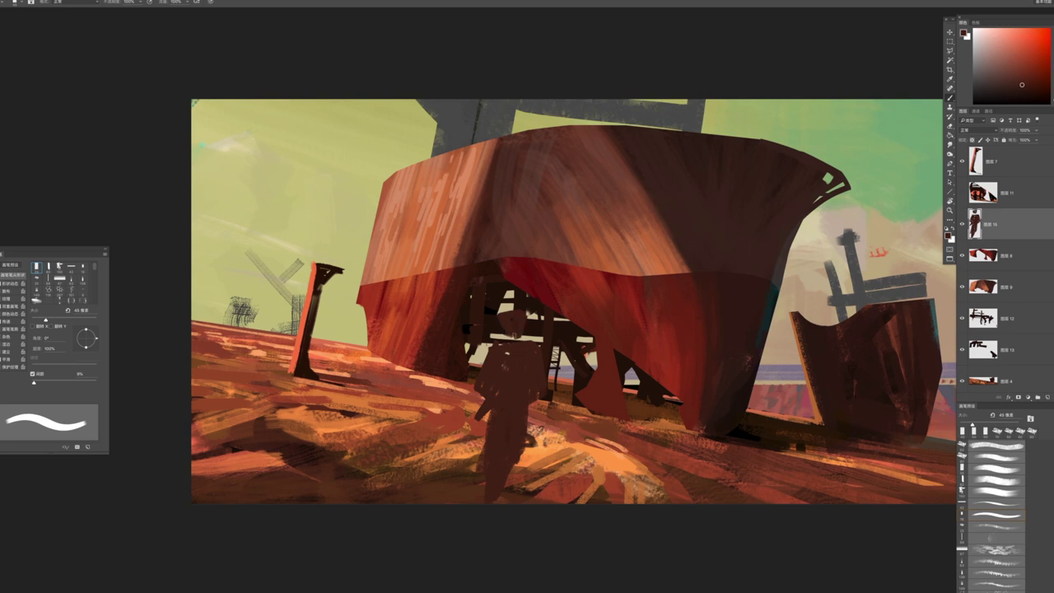
# Enlarge the brush and broaden the silhouette of the figure's hips and legs
pyautogui.press(']')
pyautogui.press(']')
pyautogui.press(']')
pyautogui.press(']')
pyautogui.press(']')
pyautogui.moveTo(517, 425)
pyautogui.mouseDown()
pyautogui.moveTo(519, 453)
pyautogui.moveTo(522, 438)
pyautogui.mouseUp()
pyautogui.press(']')
pyautogui.press(']')
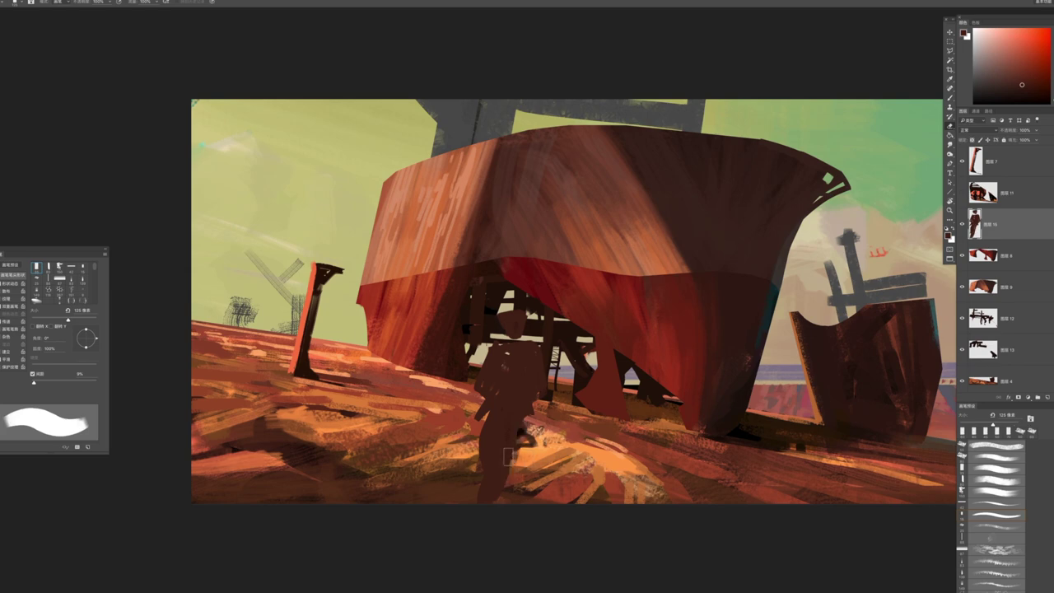
# Try flipping the figure horizontally and tilting it slightly with Free Transform
pyautogui.press('z')
pyautogui.moveTo(505, 475)
pyautogui.mouseDown()
pyautogui.moveTo(456, 431)
pyautogui.moveTo(541, 451)
pyautogui.mouseUp()
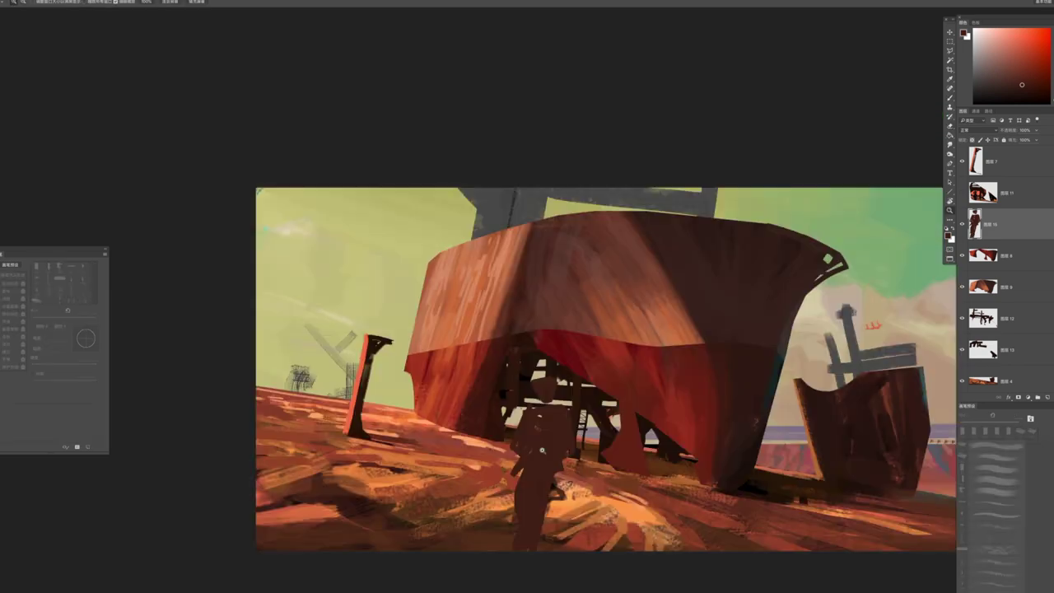
pyautogui.hotkey('ctrl', 't')
pyautogui.rightClick(549, 448)
pyautogui.click(576, 562)
pyautogui.moveTo(588, 557)
pyautogui.mouseDown()
pyautogui.moveTo(568, 565)
pyautogui.moveTo(584, 561)
pyautogui.mouseUp()
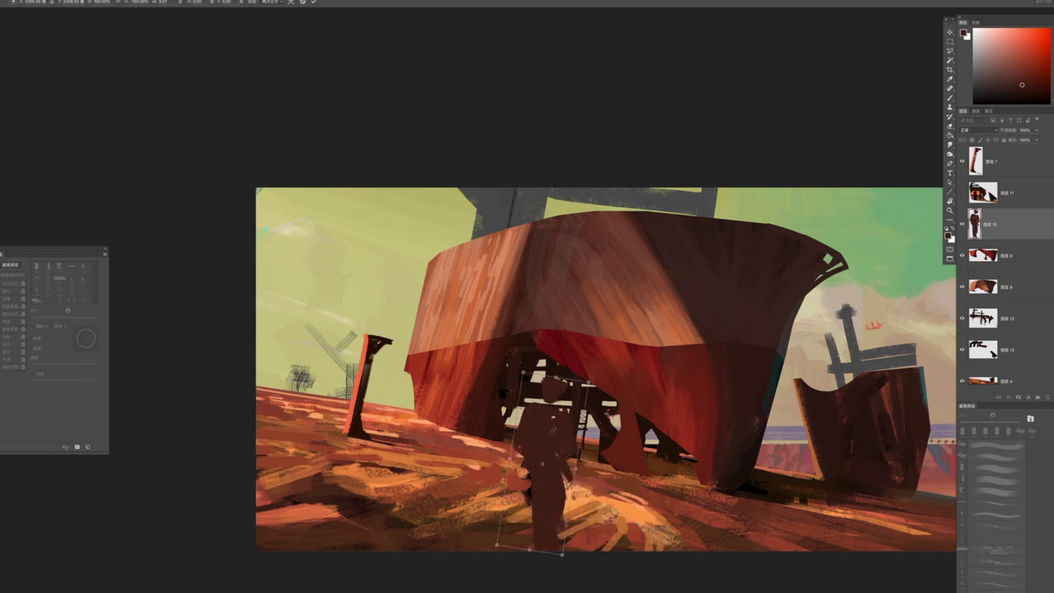
pyautogui.press('Return')
# Fill the gaps in the figure's legs, chest and shoulders with solid dark brown
pyautogui.hotkey('ctrl', '-')
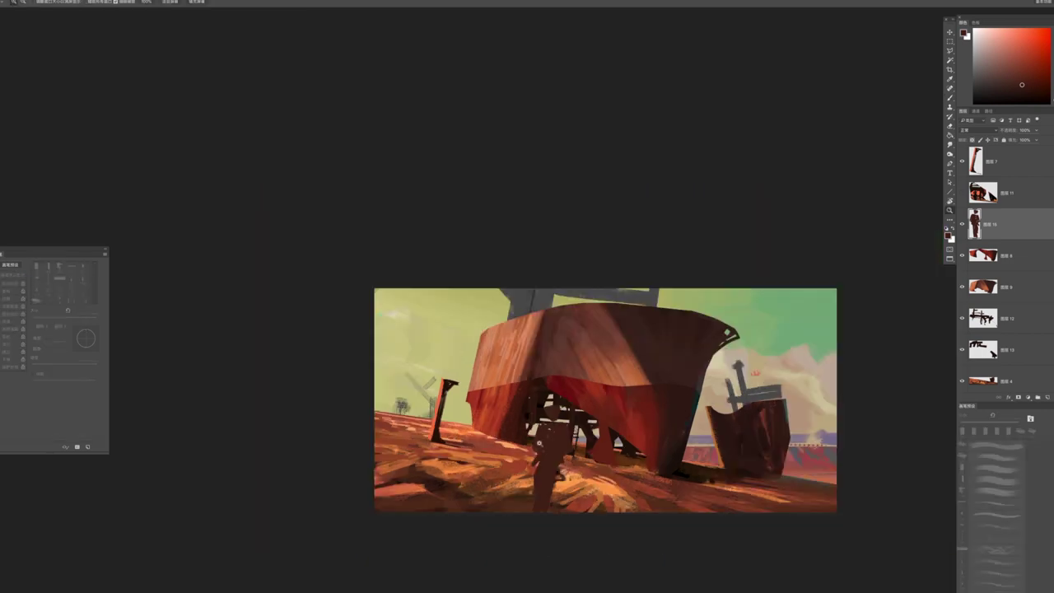
pyautogui.press('z')
pyautogui.keyDown('alt'); pyautogui.click(626, 516); pyautogui.keyUp('alt')
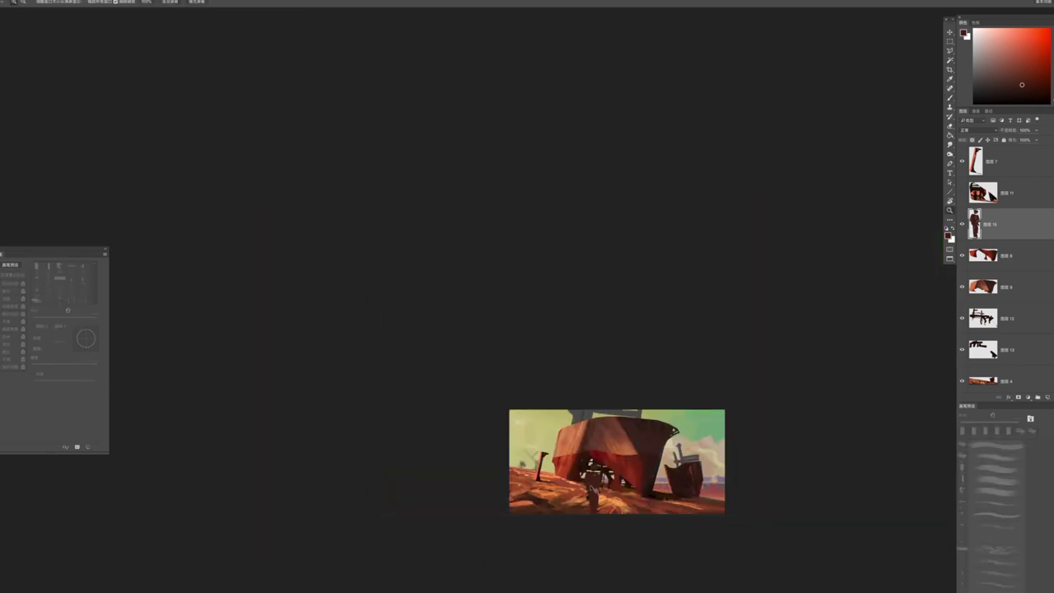
pyautogui.moveTo(619, 519); pyautogui.dragTo(472, 311)
pyautogui.press('b')
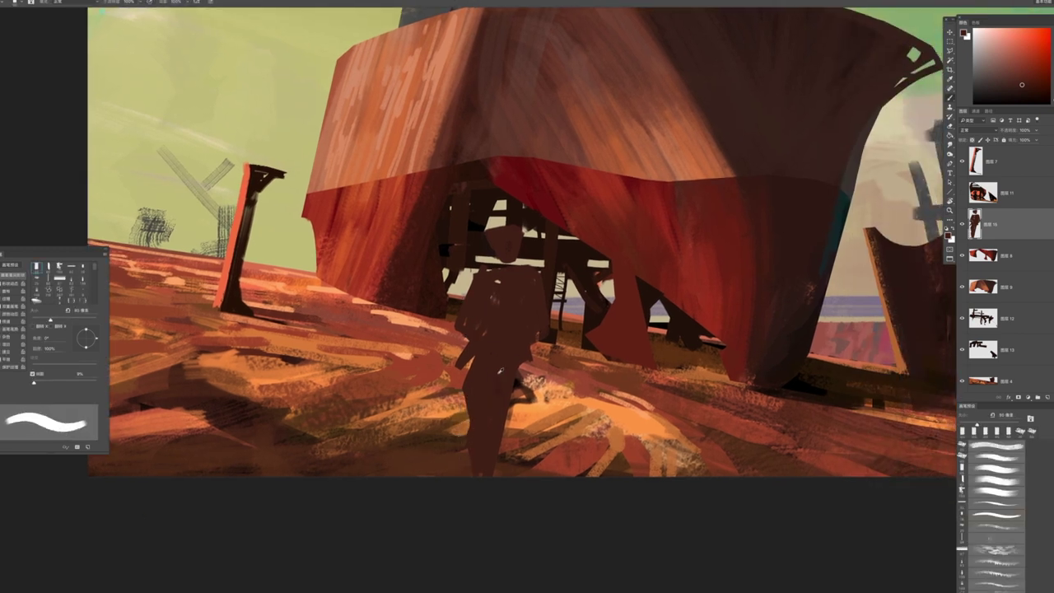
pyautogui.moveTo(517, 364); pyautogui.dragTo(519, 397)
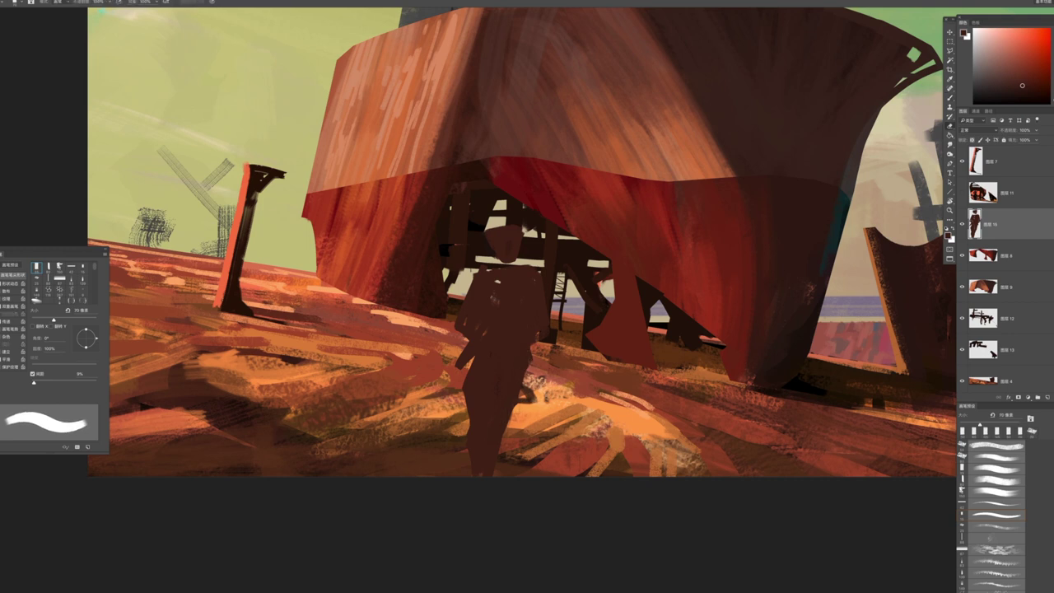
pyautogui.press(']')
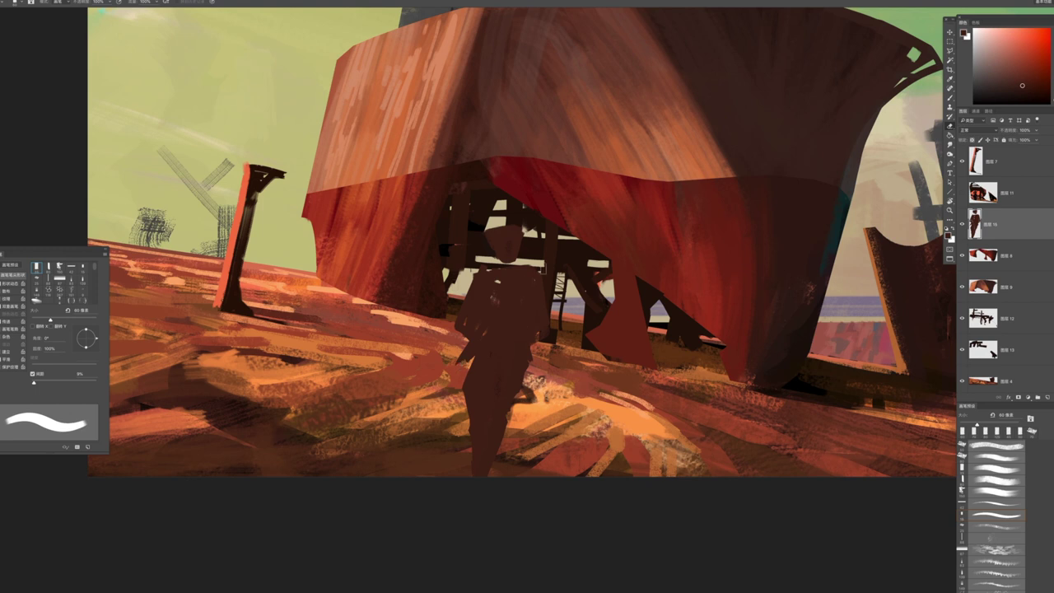
pyautogui.press(']')
pyautogui.press(']')
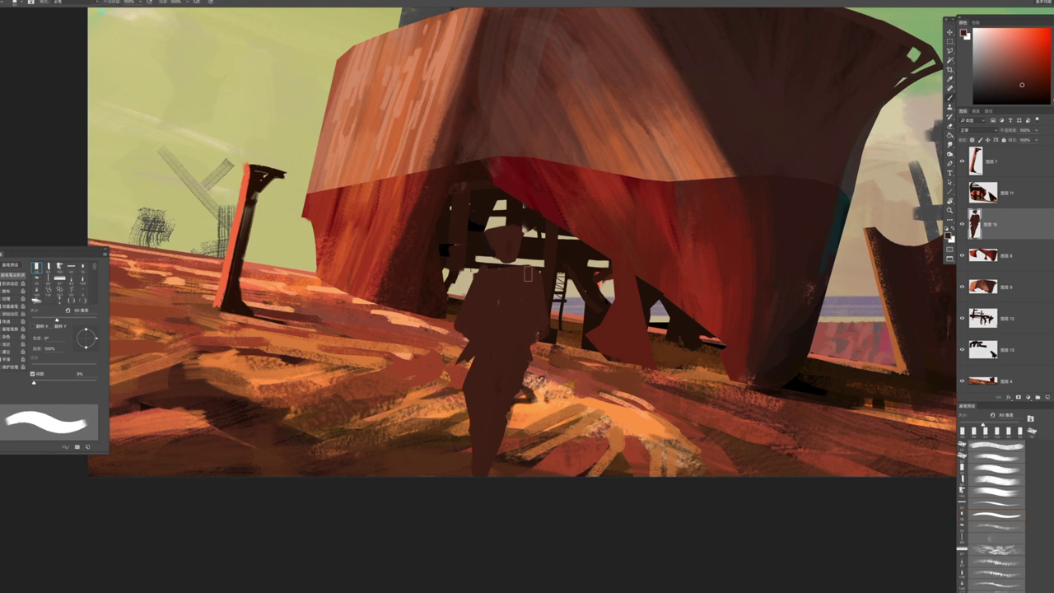
pyautogui.press('[')
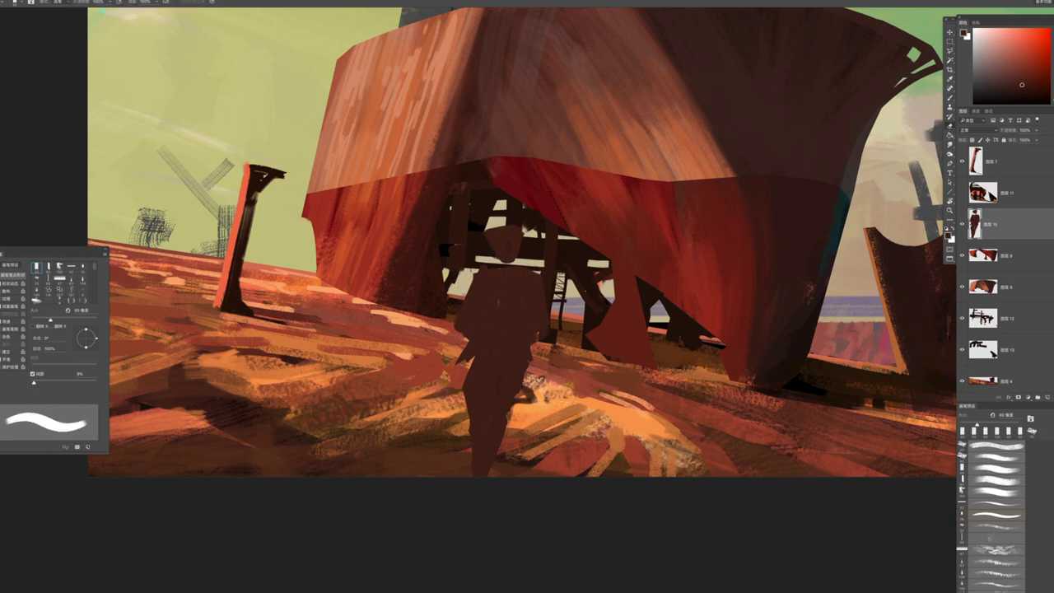
# Reshape the figure's head and neck into a narrower silhouette, adjusting the brush size as needed
pyautogui.press(']')
pyautogui.press(']')
pyautogui.moveTo(517, 242)
pyautogui.mouseDown()
pyautogui.moveTo(508, 268)
pyautogui.moveTo(518, 243)
pyautogui.mouseUp()
pyautogui.press('[')
pyautogui.press(']')
pyautogui.press('[')
pyautogui.press(']')
pyautogui.press('[')
pyautogui.press('[')
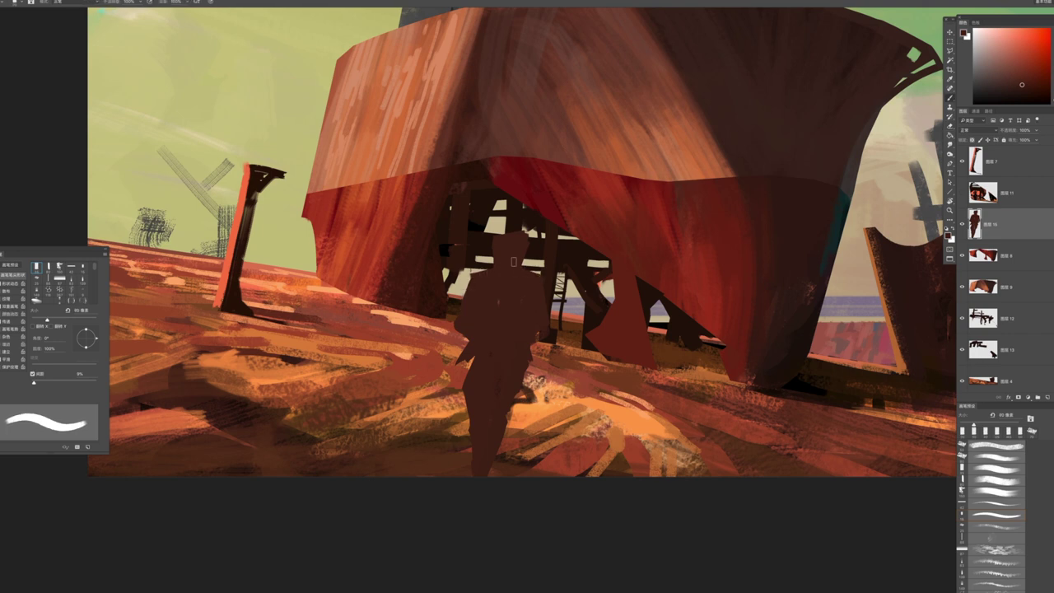
# Refine the figure's arms, torso and legs into a walking silhouette with small brush strokes
pyautogui.press(']')
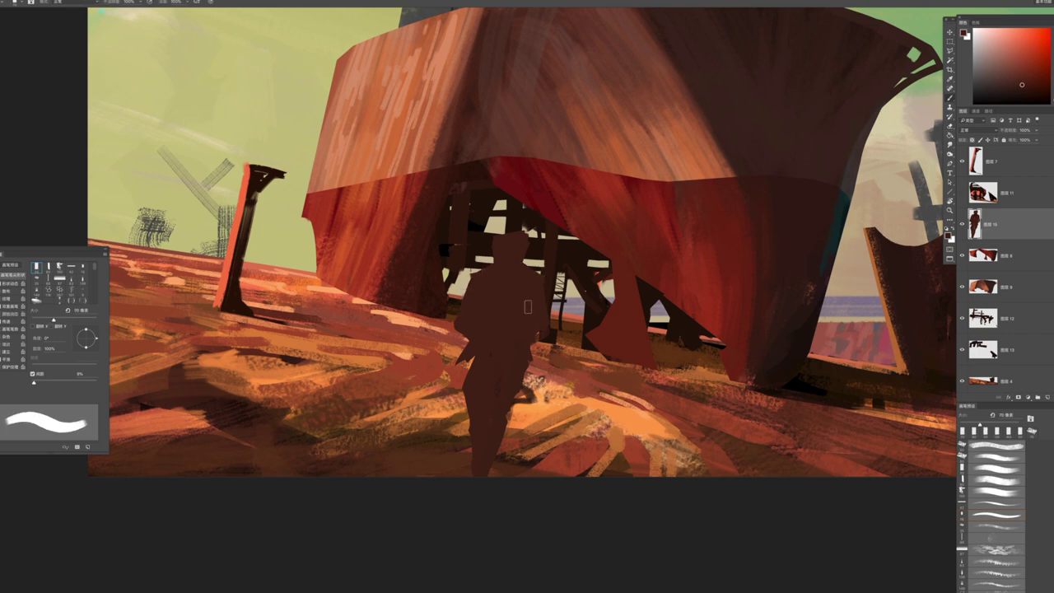
pyautogui.press('[')
pyautogui.press('[')
pyautogui.press('[')
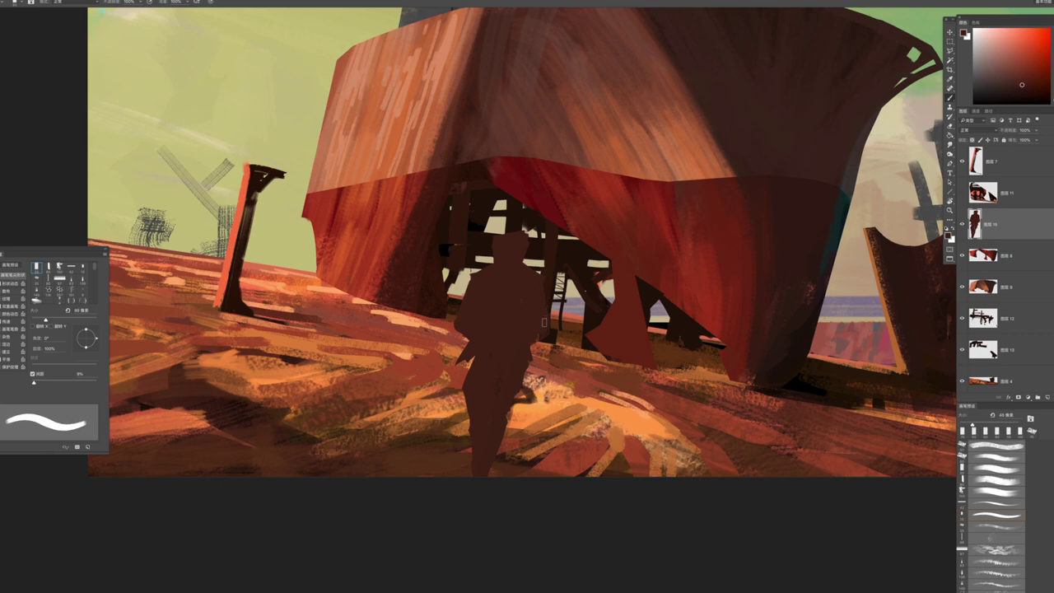
pyautogui.press('z')
pyautogui.moveTo(550, 338); pyautogui.dragTo(428, 338)
pyautogui.hotkey('ctrl', '0')
pyautogui.press('b')
pyautogui.moveTo(499, 362)
pyautogui.mouseDown()
pyautogui.moveTo(484, 393)
pyautogui.moveTo(498, 461)
pyautogui.mouseUp()
pyautogui.press('z')
pyautogui.press('b')
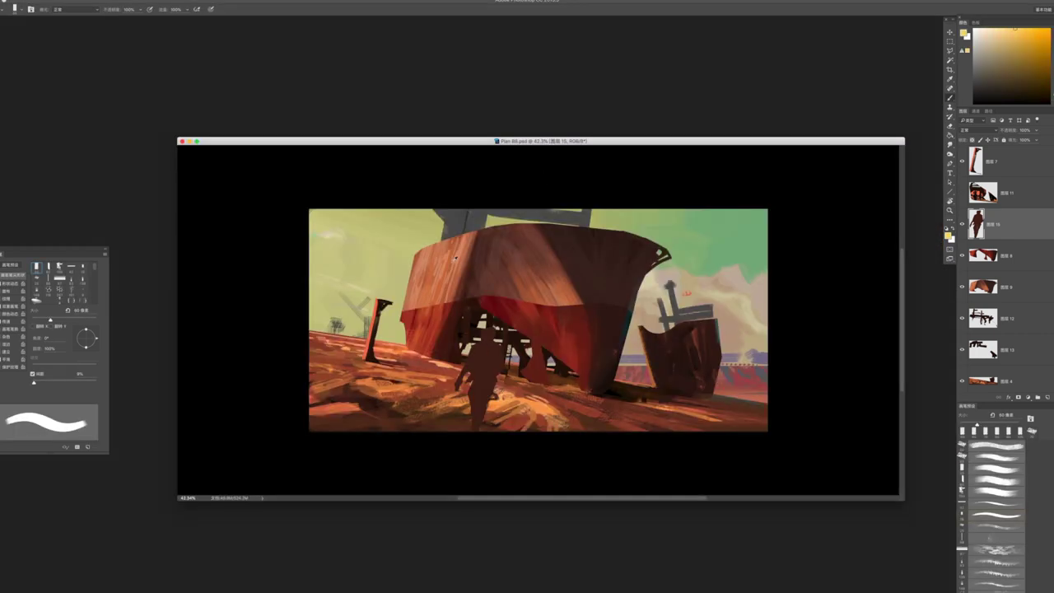
# Sample the hull's light orange, select the hull's layer and paint the lit left plating with a larger brush
pyautogui.keyDown('alt'); pyautogui.click(455, 258); pyautogui.keyUp('alt')
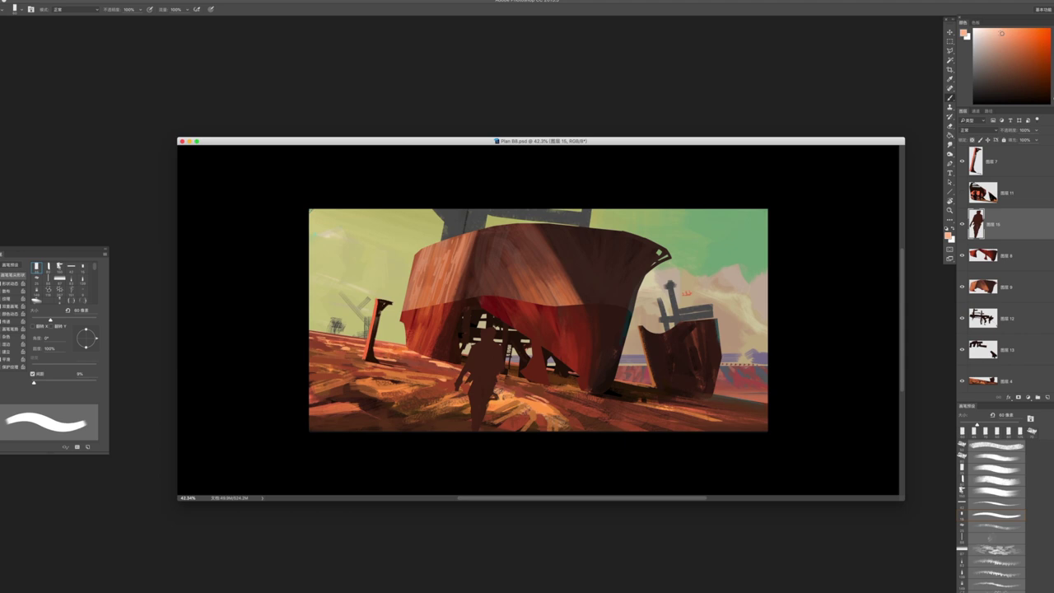
pyautogui.keyDown('ctrl'); pyautogui.click(455, 265); pyautogui.keyUp('ctrl')
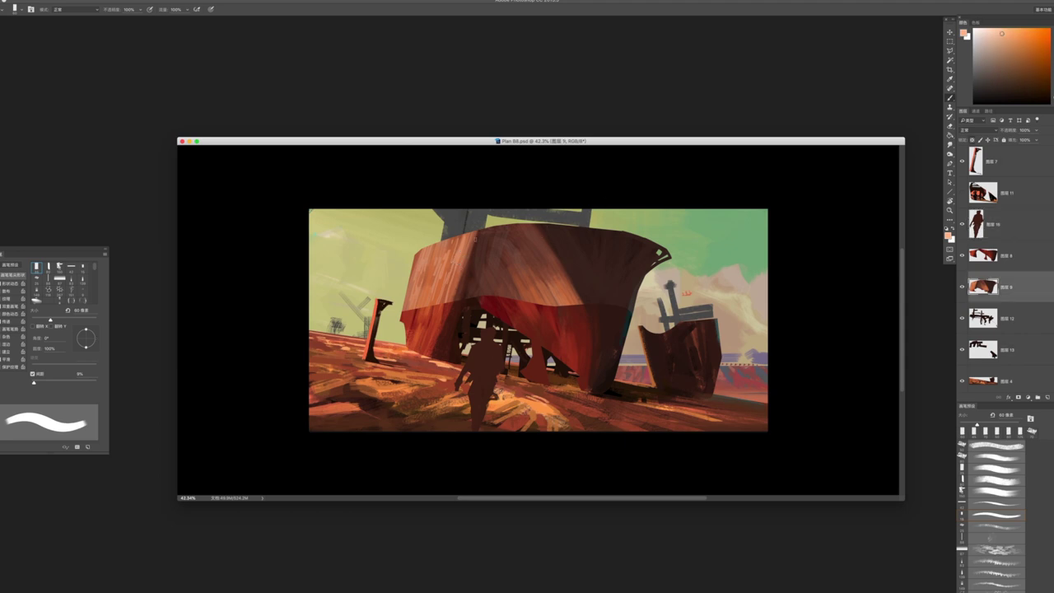
pyautogui.press(']')
pyautogui.press(']')
pyautogui.press(']')
pyautogui.press(']')
pyautogui.press(']')
pyautogui.press(']')
pyautogui.press(']')
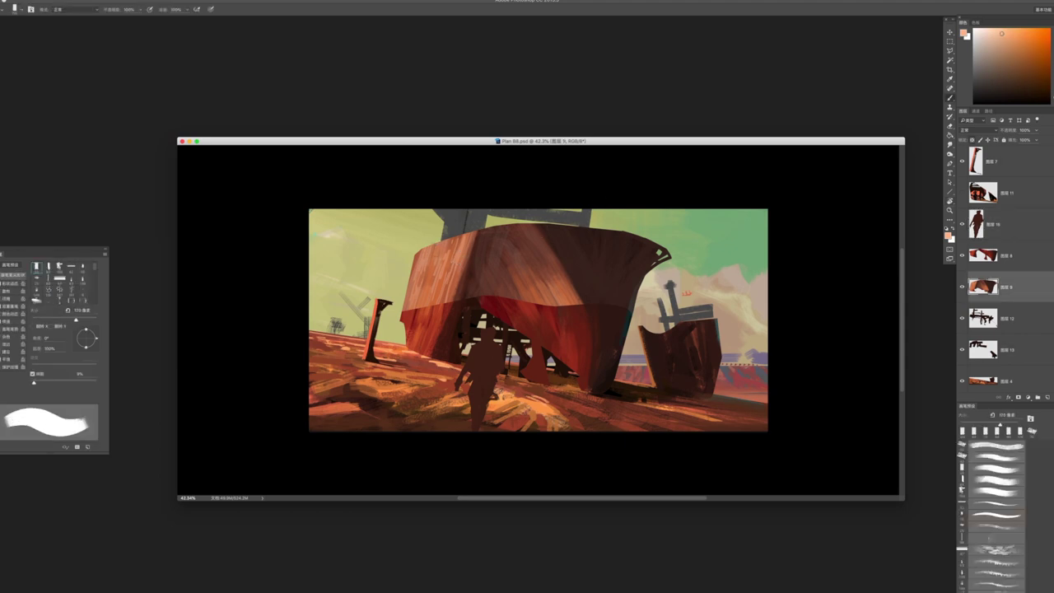
pyautogui.moveTo(422, 244); pyautogui.dragTo(426, 298)
# Reduce the brush size and paint a warm light stroke down the hull's upper-left edge
pyautogui.press('[')
pyautogui.press('[')
pyautogui.press('[')
pyautogui.press('[')
pyautogui.press('[')
pyautogui.press('[')
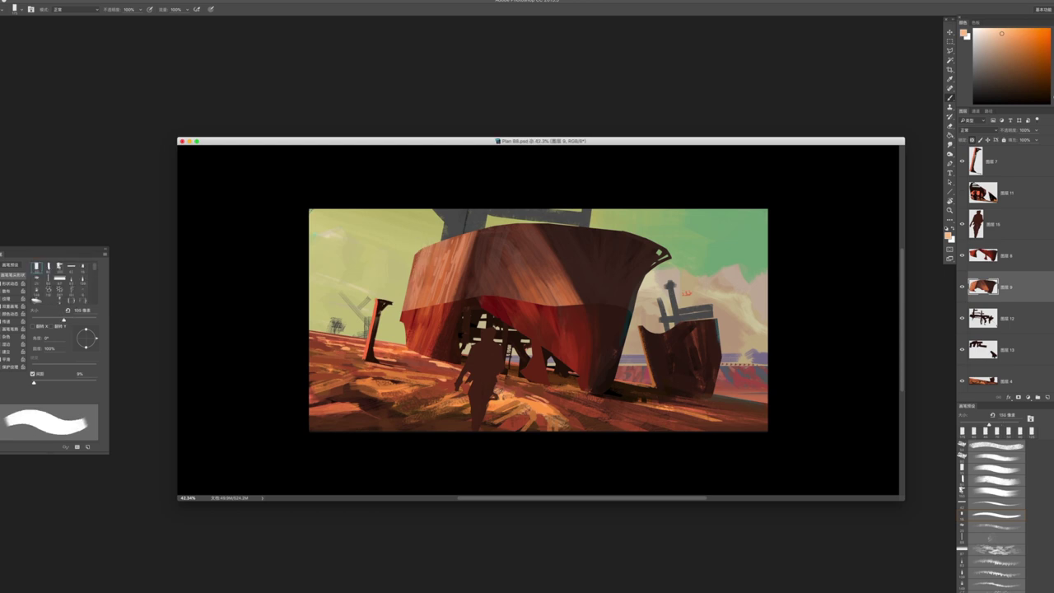
pyautogui.moveTo(422, 243)
pyautogui.mouseDown()
pyautogui.moveTo(429, 293)
pyautogui.moveTo(370, 314)
pyautogui.moveTo(421, 293)
pyautogui.mouseUp()
# Brighten the left border of the upper hull with long light orange strokes down to the red waterline
pyautogui.press('z')
pyautogui.press('b')
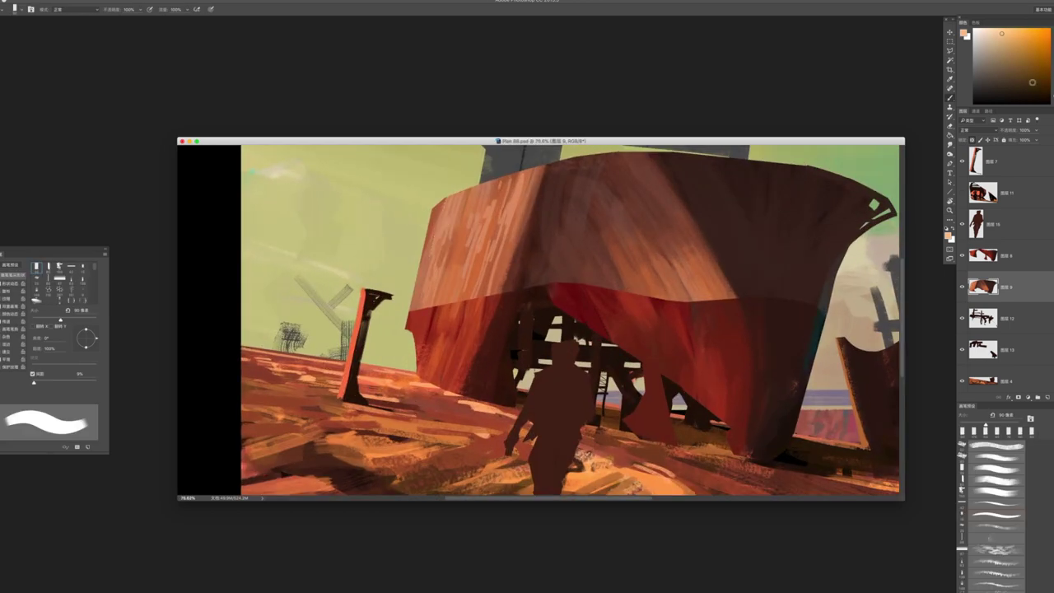
pyautogui.moveTo(452, 197); pyautogui.dragTo(426, 301)
pyautogui.moveTo(451, 197)
pyautogui.mouseDown()
pyautogui.moveTo(424, 301)
pyautogui.moveTo(354, 297)
pyautogui.moveTo(412, 296)
pyautogui.mouseUp()
pyautogui.press('z')
pyautogui.press('b')
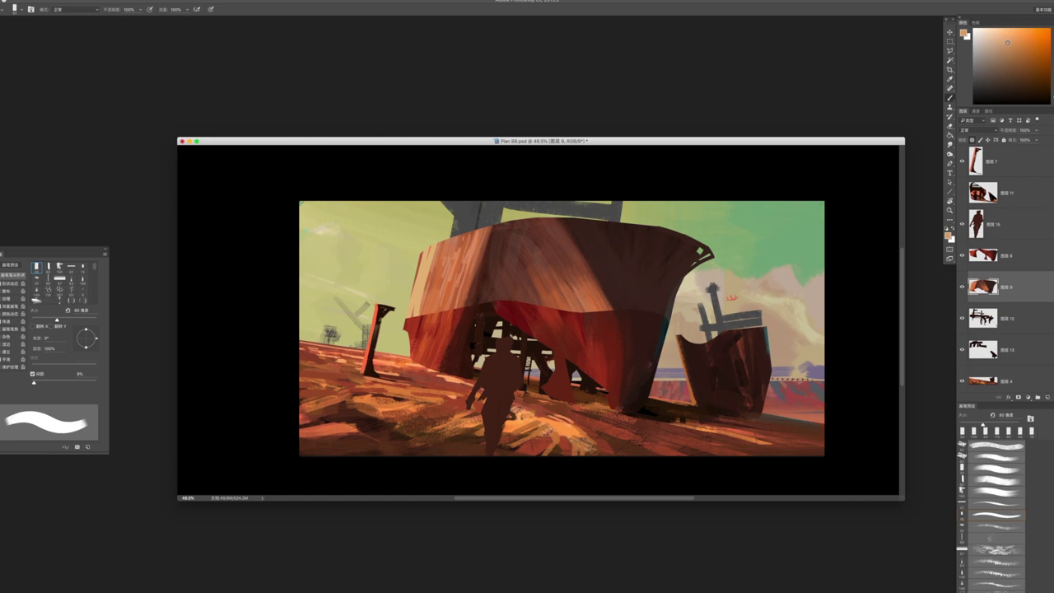
# Paint light orange strokes down the upper hull's lit left plating, narrowing the brush for the inner streaks
pyautogui.moveTo(426, 247)
pyautogui.mouseDown()
pyautogui.moveTo(410, 318)
pyautogui.moveTo(425, 315)
pyautogui.mouseUp()
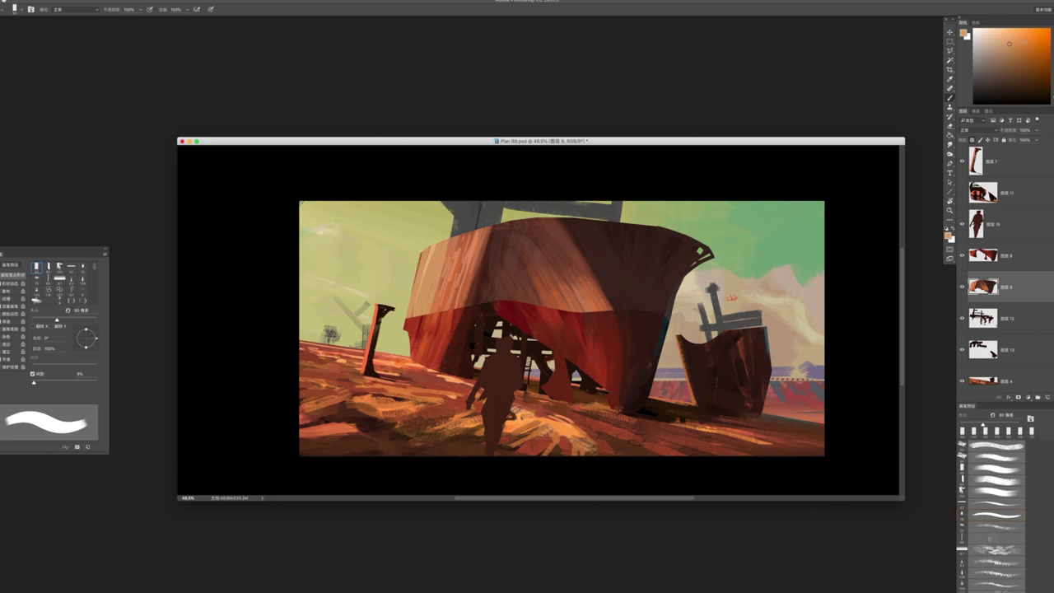
pyautogui.moveTo(458, 235); pyautogui.dragTo(433, 313)
pyautogui.press('[')
pyautogui.press('[')
pyautogui.moveTo(473, 233); pyautogui.dragTo(448, 308)
pyautogui.moveTo(455, 265); pyautogui.dragTo(443, 312)
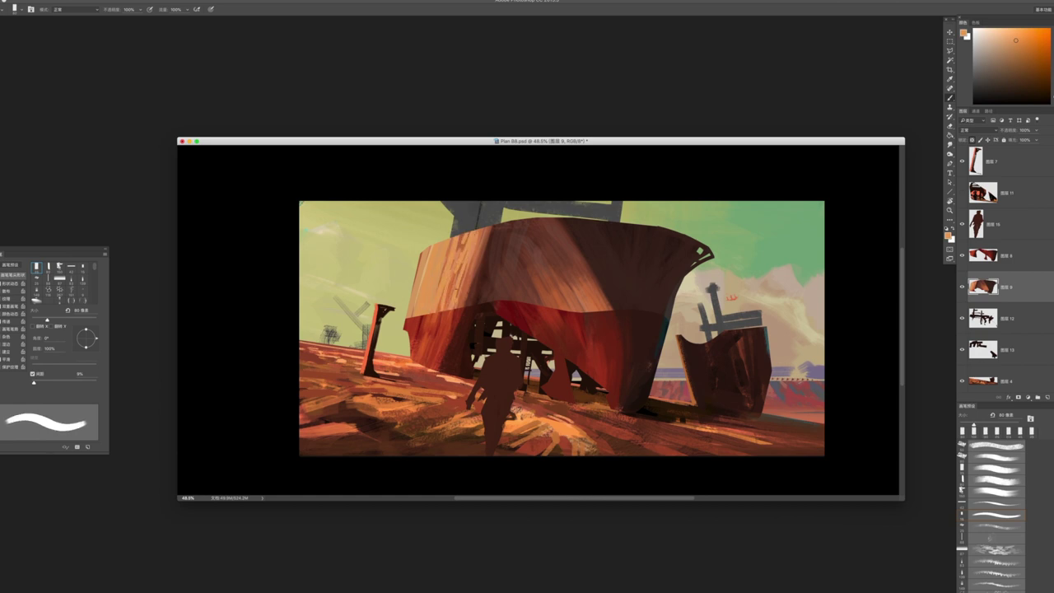
# Sample rust and light orange tones and layer streaks over the left plating and the lit patch at the hull's centre
pyautogui.keyDown('alt'); pyautogui.click(452, 283); pyautogui.keyUp('alt')
pyautogui.press('[')
pyautogui.press('[')
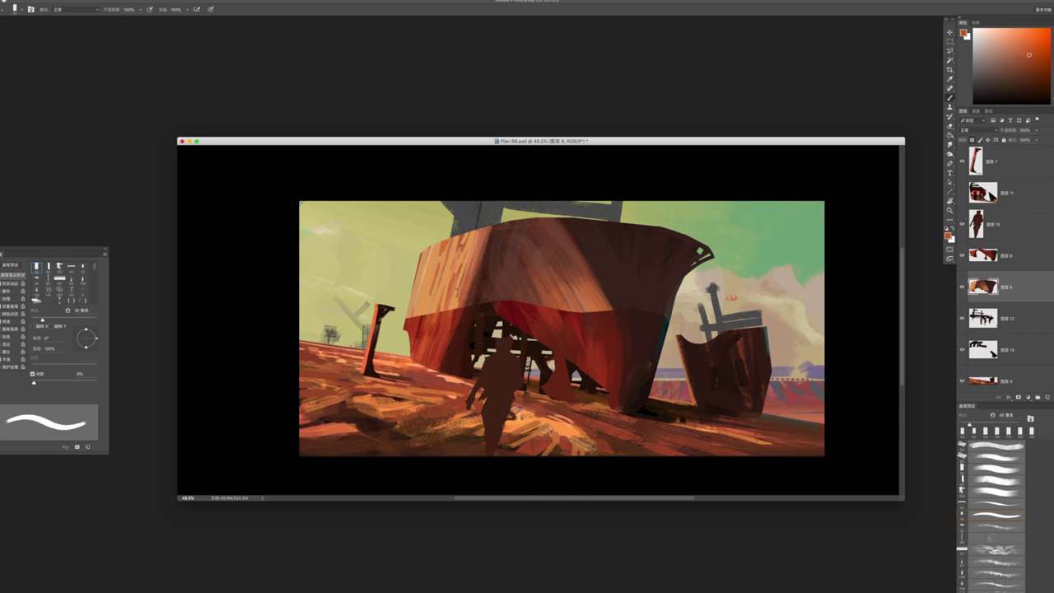
pyautogui.press(']')
pyautogui.press(']')
pyautogui.keyDown('alt'); pyautogui.click(425, 245); pyautogui.keyUp('alt')
pyautogui.press(']')
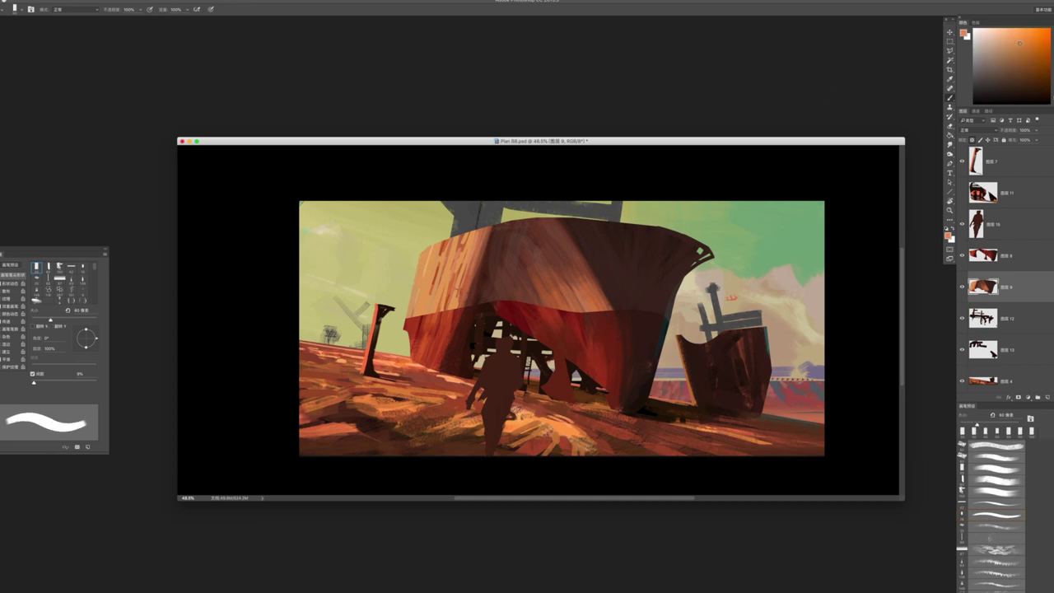
pyautogui.press(']')
pyautogui.moveTo(420, 247); pyautogui.dragTo(422, 313)
pyautogui.moveTo(423, 272)
pyautogui.mouseDown()
pyautogui.moveTo(425, 315)
pyautogui.moveTo(414, 322)
pyautogui.moveTo(506, 310)
pyautogui.mouseUp()
pyautogui.press('[')
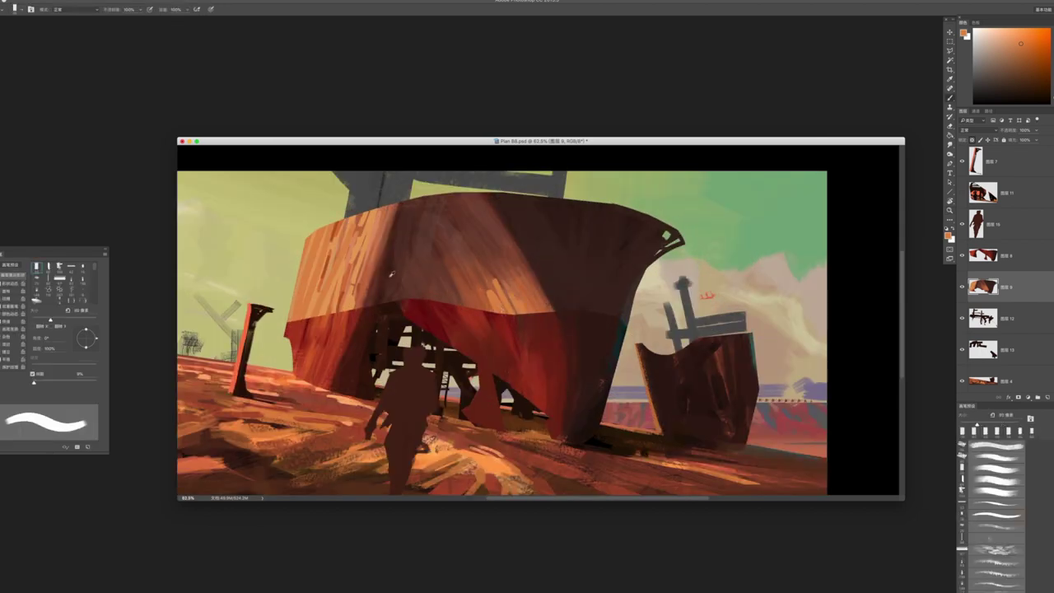
# Sample a deeper rust orange and add slanted streaks to the lit patch at the hull's centre
pyautogui.keyDown('alt'); pyautogui.click(332, 231); pyautogui.keyUp('alt')
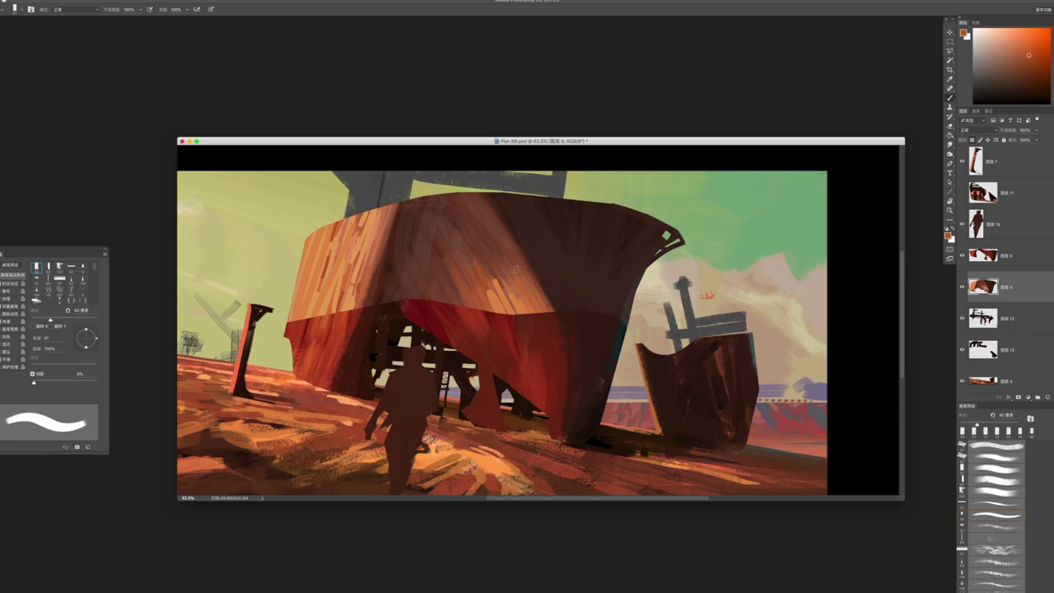
pyautogui.moveTo(505, 260)
pyautogui.mouseDown()
pyautogui.moveTo(436, 272)
pyautogui.moveTo(531, 319)
pyautogui.moveTo(568, 317)
pyautogui.mouseUp()
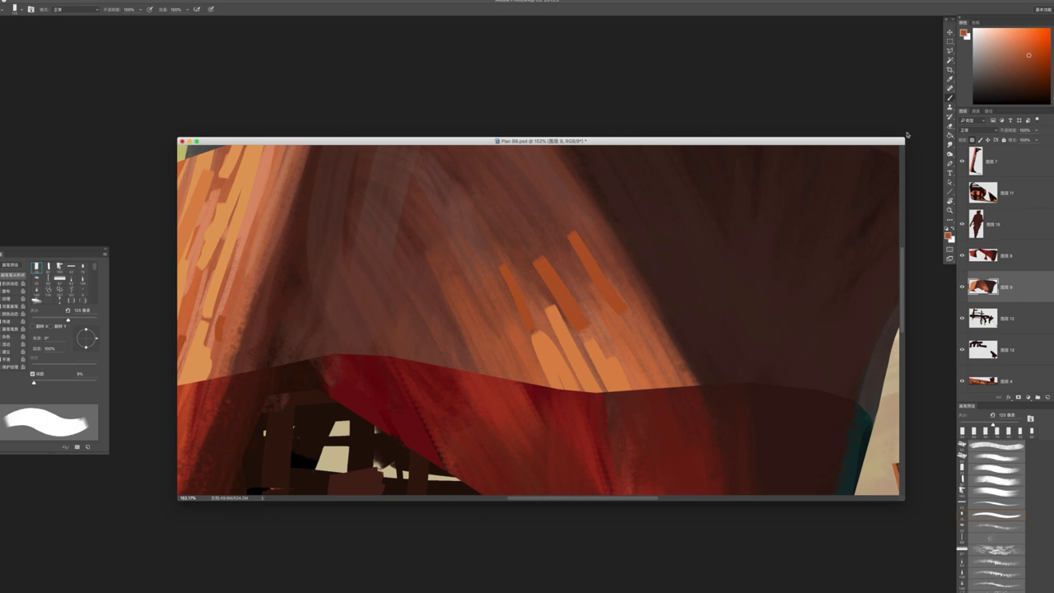
pyautogui.moveTo(568, 317)
pyautogui.mouseDown()
pyautogui.moveTo(494, 305)
pyautogui.moveTo(548, 294)
pyautogui.moveTo(572, 268)
pyautogui.moveTo(591, 334)
pyautogui.mouseUp()
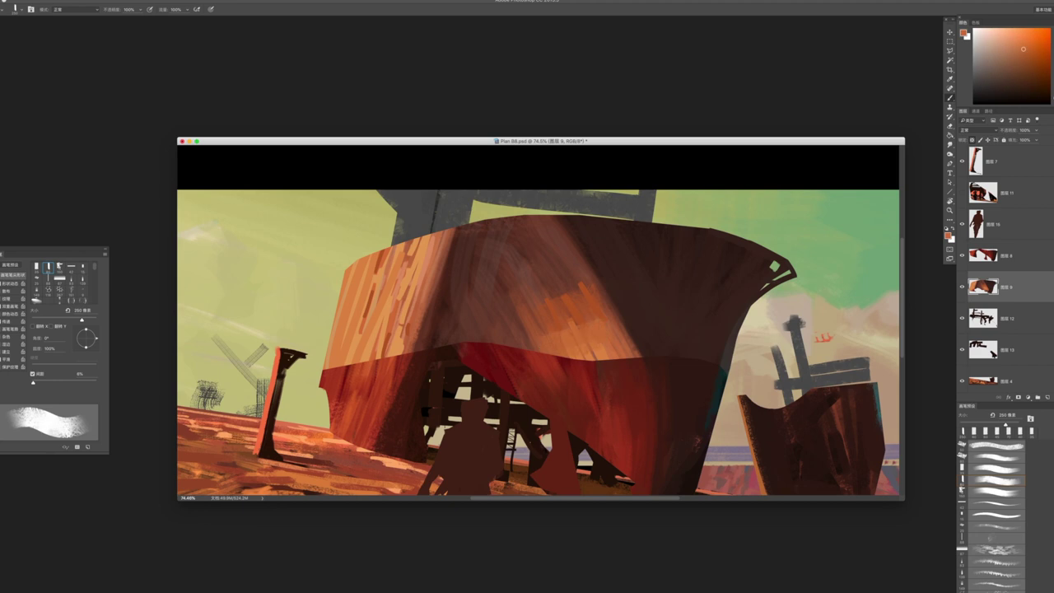
# Sample the hull's orange and brown tones and blend the rust streaks into the centre patch with a textured brush
pyautogui.keyDown('alt'); pyautogui.click(511, 332); pyautogui.keyUp('alt')
pyautogui.keyDown('alt'); pyautogui.click(506, 317); pyautogui.keyUp('alt')
pyautogui.press(']')
pyautogui.press(']')
pyautogui.press(']')
pyautogui.press('[')
pyautogui.press('[')
pyautogui.press('[')
pyautogui.press('[')
pyautogui.press('[')
pyautogui.keyDown('alt'); pyautogui.click(538, 296); pyautogui.keyUp('alt')
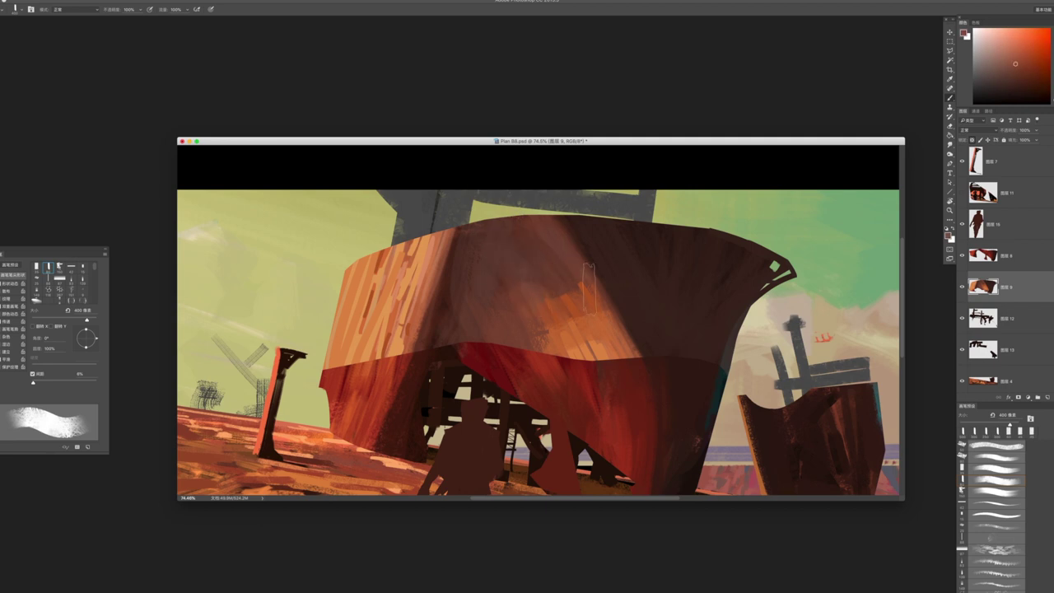
# Sample the light orange of the left plating and soften its streaks with broad textured strokes
pyautogui.keyDown('alt'); pyautogui.click(356, 281); pyautogui.keyUp('alt')
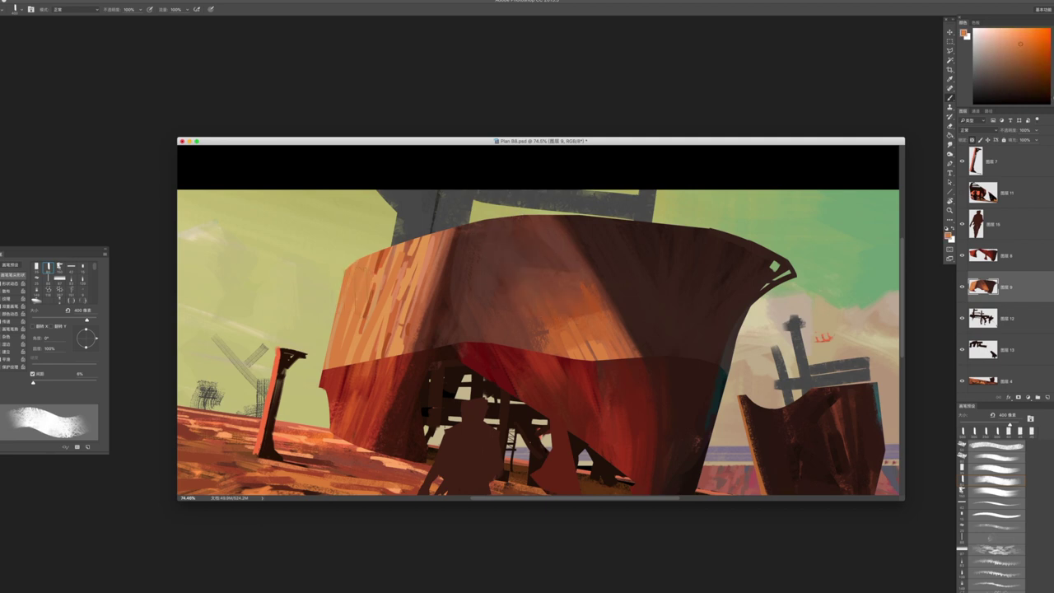
pyautogui.press(']')
pyautogui.press('z')
pyautogui.moveTo(401, 395)
pyautogui.mouseDown()
pyautogui.moveTo(342, 346)
pyautogui.moveTo(429, 377)
pyautogui.moveTo(484, 361)
pyautogui.mouseUp()
pyautogui.press('b')
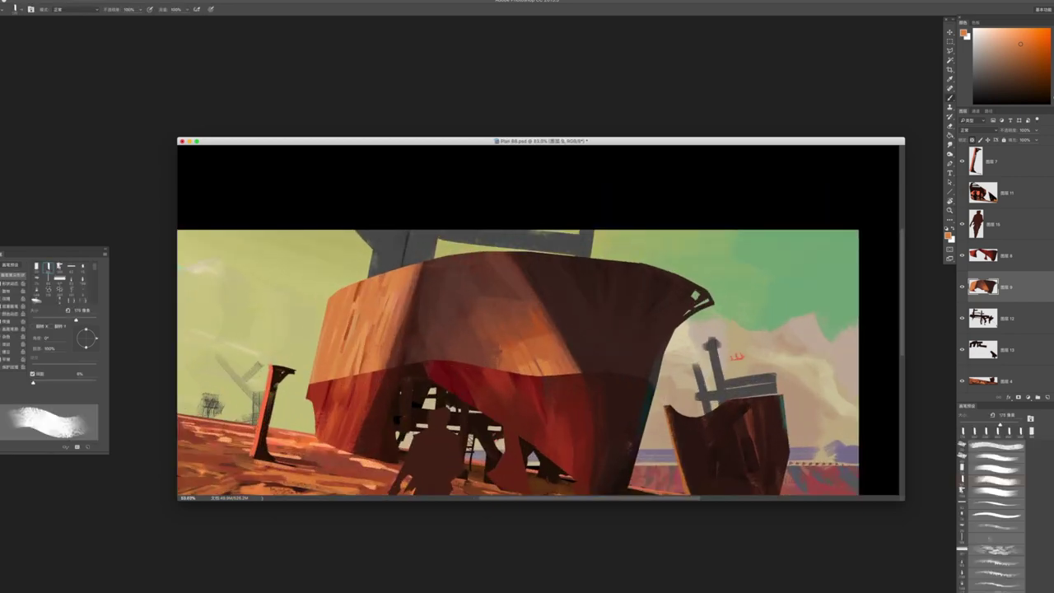
pyautogui.press(']')
pyautogui.press(']')
pyautogui.press(']')
pyautogui.press(']')
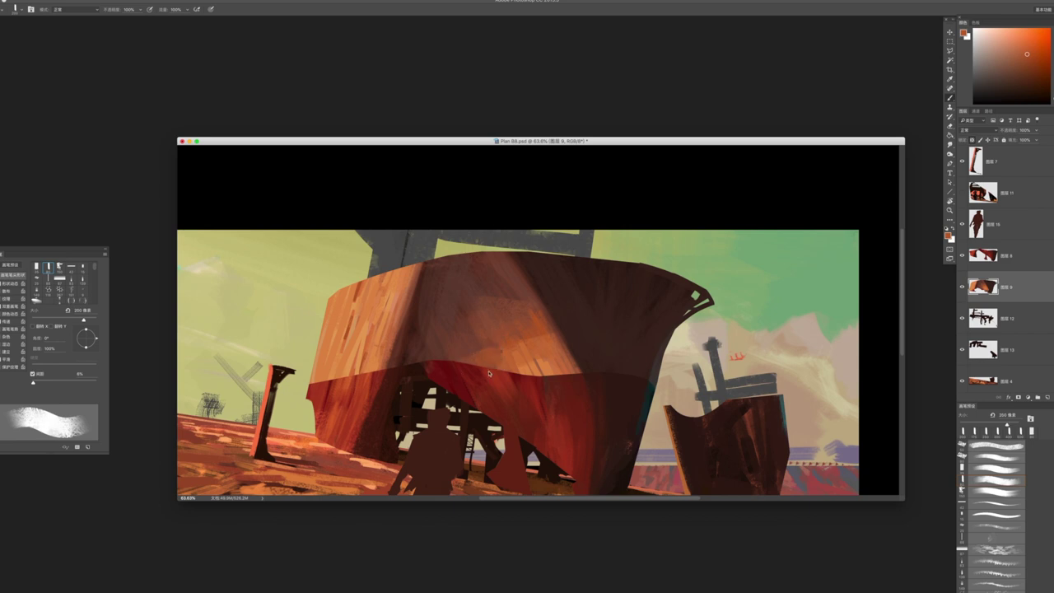
# Select the red lower hull's layer, sample its red-brown and brush texture below the waterline on the left section
pyautogui.hotkey('alt', ']')
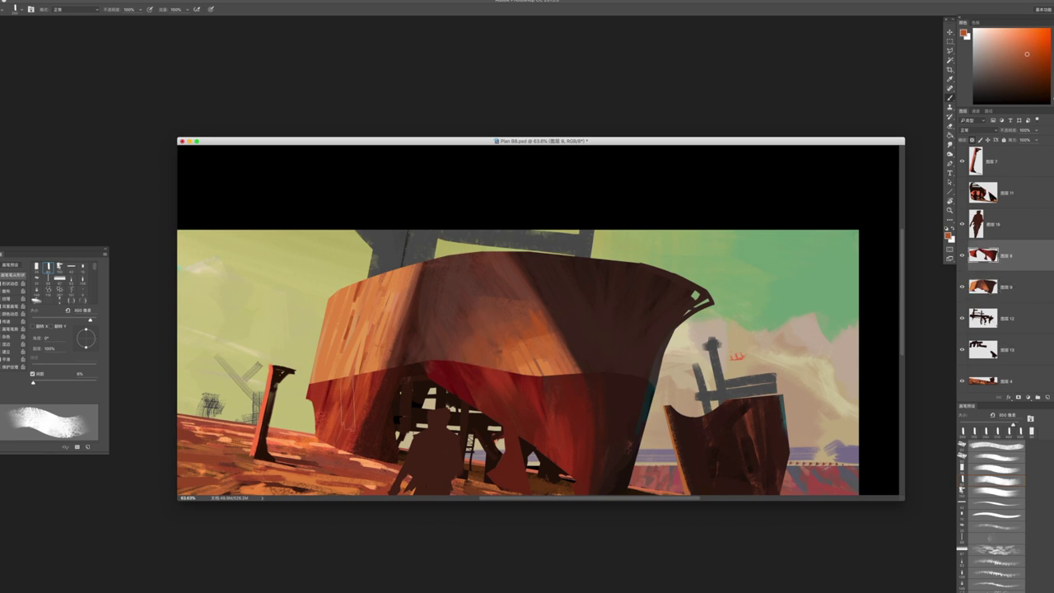
pyautogui.keyDown('alt'); pyautogui.click(354, 387); pyautogui.keyUp('alt')
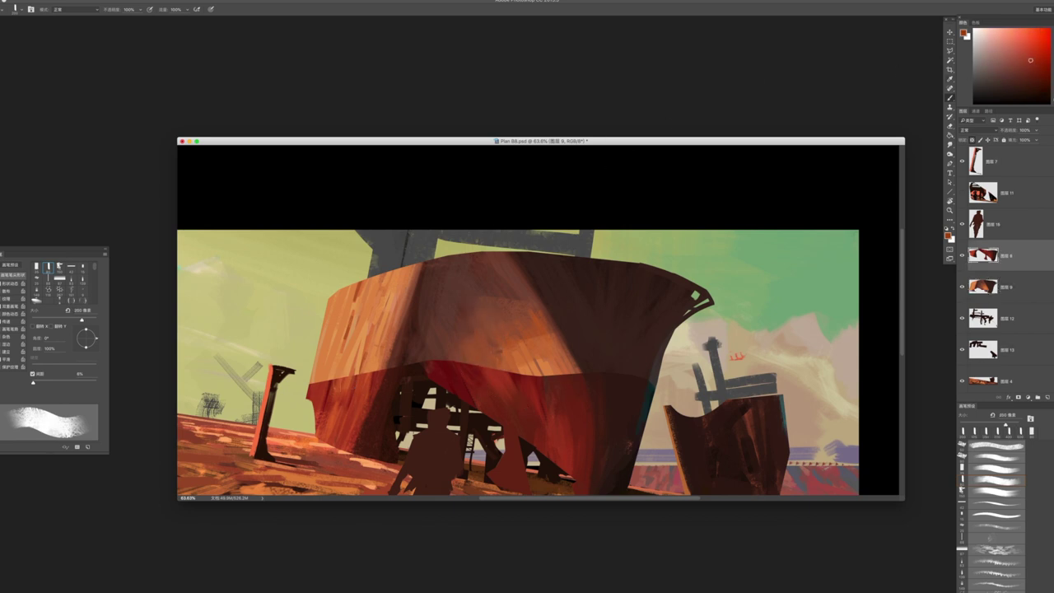
pyautogui.moveTo(346, 378); pyautogui.dragTo(335, 410)
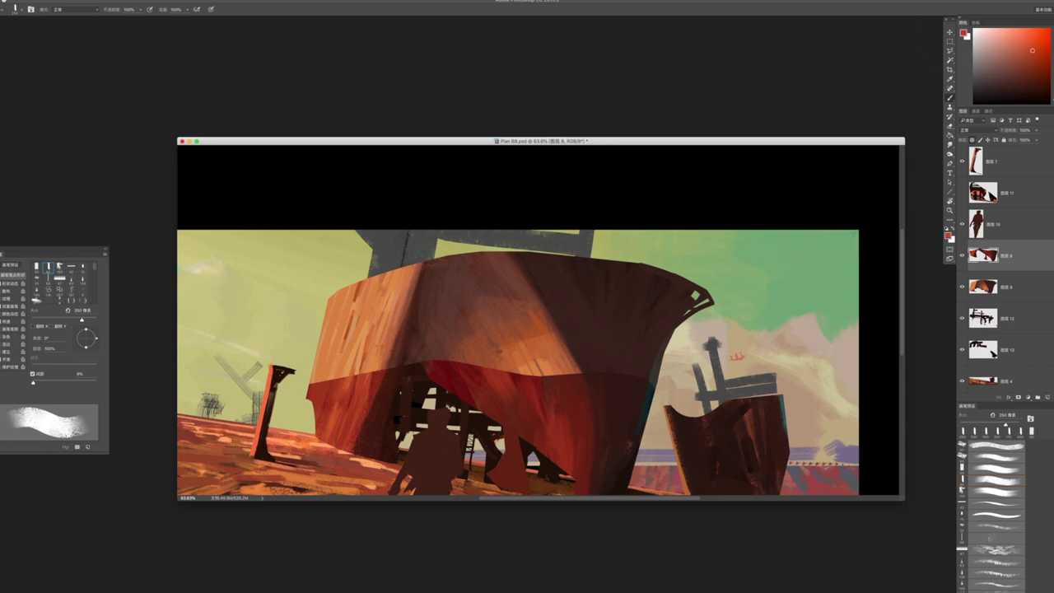
# Brush textured orange-red strokes over the middle of the red lower hull with a larger brush
pyautogui.scroll(-3, 419, 317)
pyautogui.hscroll(4, 420, 316)
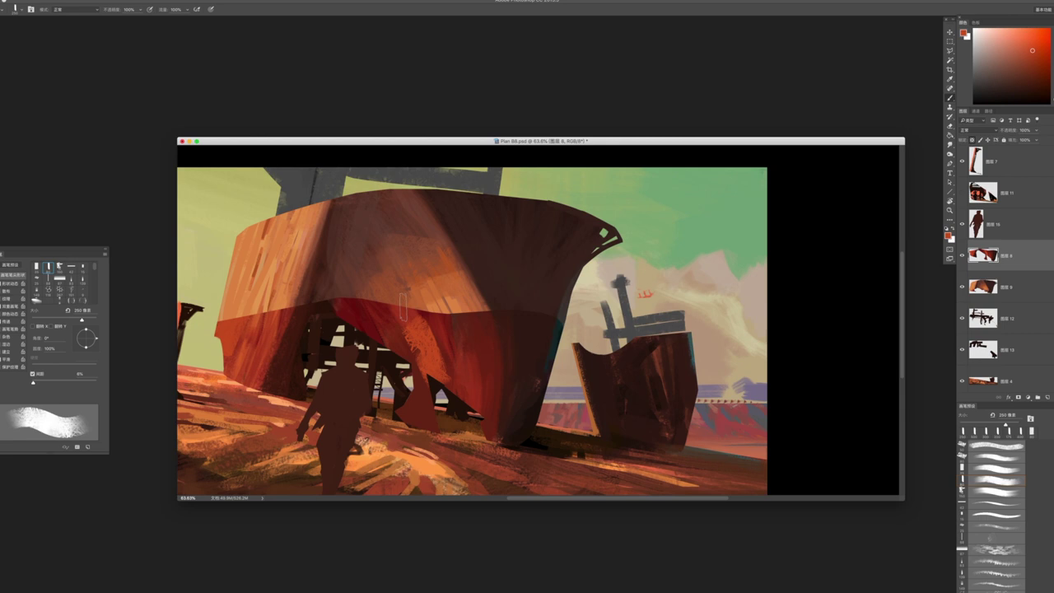
pyautogui.press(']')
pyautogui.moveTo(422, 362); pyautogui.dragTo(428, 408)
pyautogui.moveTo(426, 358)
pyautogui.mouseDown()
pyautogui.moveTo(445, 387)
pyautogui.moveTo(418, 323)
pyautogui.moveTo(433, 354)
pyautogui.moveTo(456, 362)
pyautogui.moveTo(474, 316)
pyautogui.moveTo(484, 387)
pyautogui.mouseUp()
# Sample hull and sand colours and rework the base of the broken red hull fragment in dark red
pyautogui.keyDown('alt'); pyautogui.click(381, 315); pyautogui.keyUp('alt')
pyautogui.keyDown('alt'); pyautogui.click(418, 455); pyautogui.keyUp('alt')
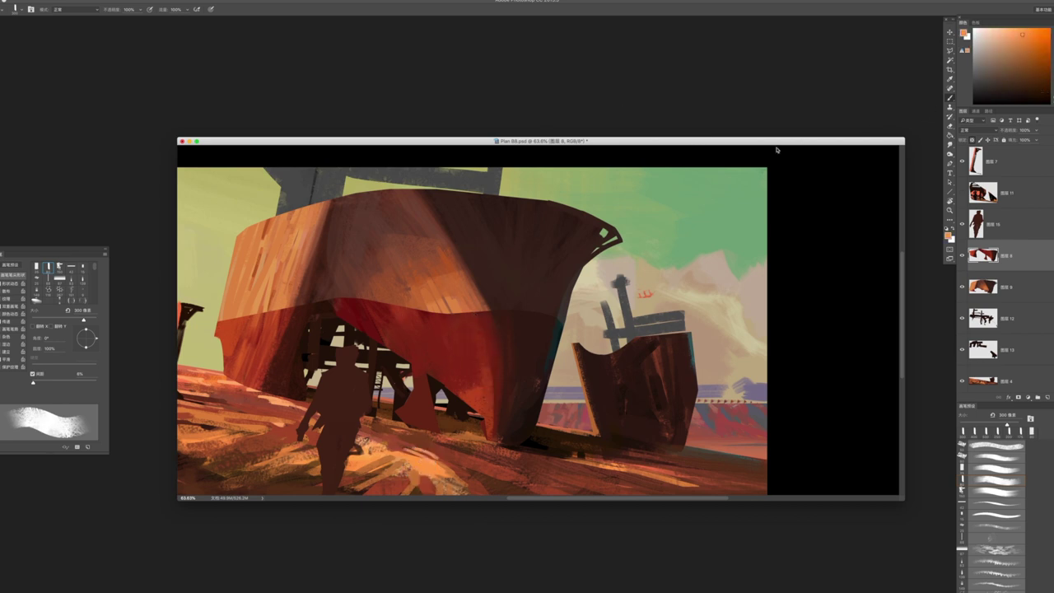
pyautogui.keyDown('alt'); pyautogui.click(228, 416); pyautogui.keyUp('alt')
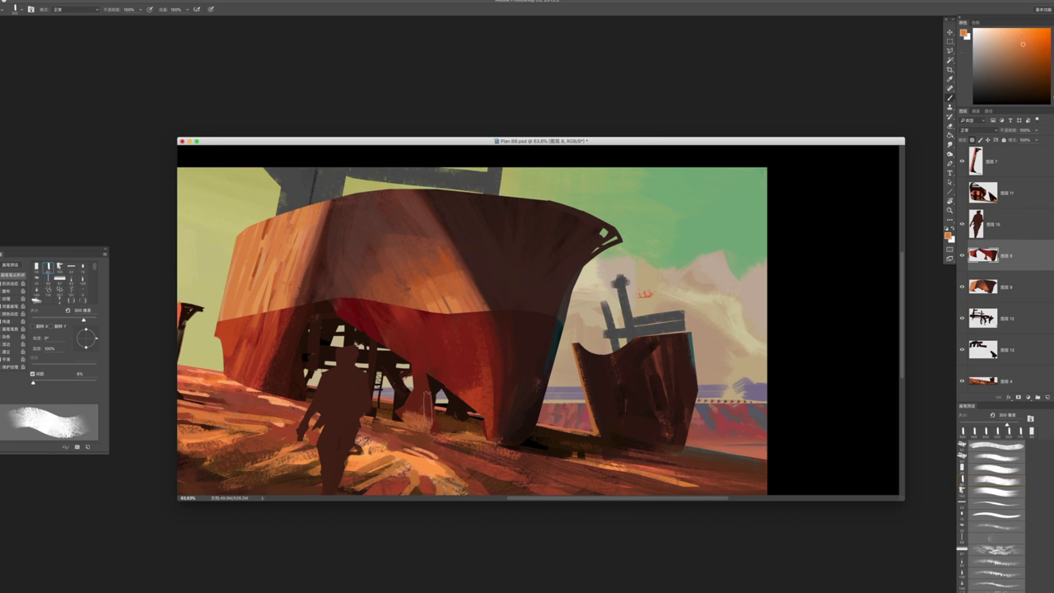
pyautogui.keyDown('alt'); pyautogui.click(418, 404); pyautogui.keyUp('alt')
pyautogui.moveTo(419, 399); pyautogui.dragTo(422, 416)
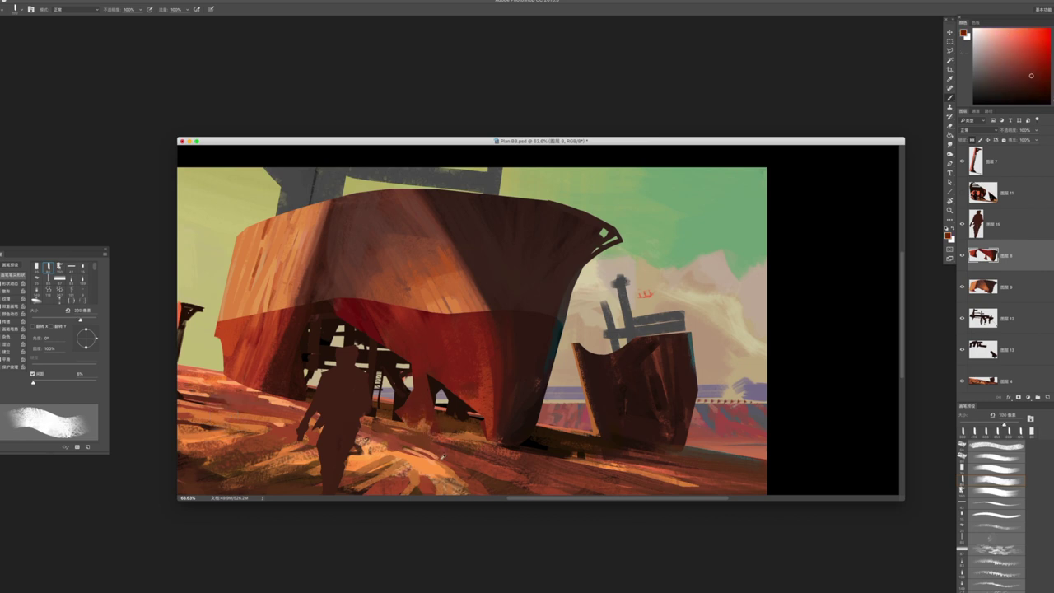
# Sample light orange from the sand and brush warm reflected light onto the lower bow and the hull fragment's base
pyautogui.keyDown('alt'); pyautogui.click(491, 429); pyautogui.keyUp('alt')
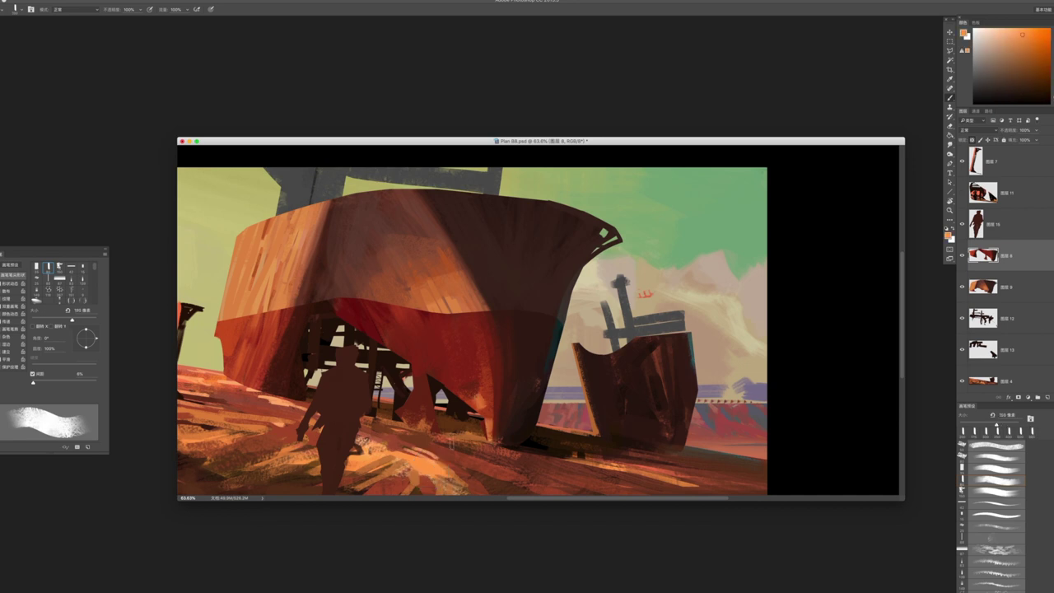
pyautogui.scroll(5, 485, 424)
pyautogui.press(']')
pyautogui.press(']')
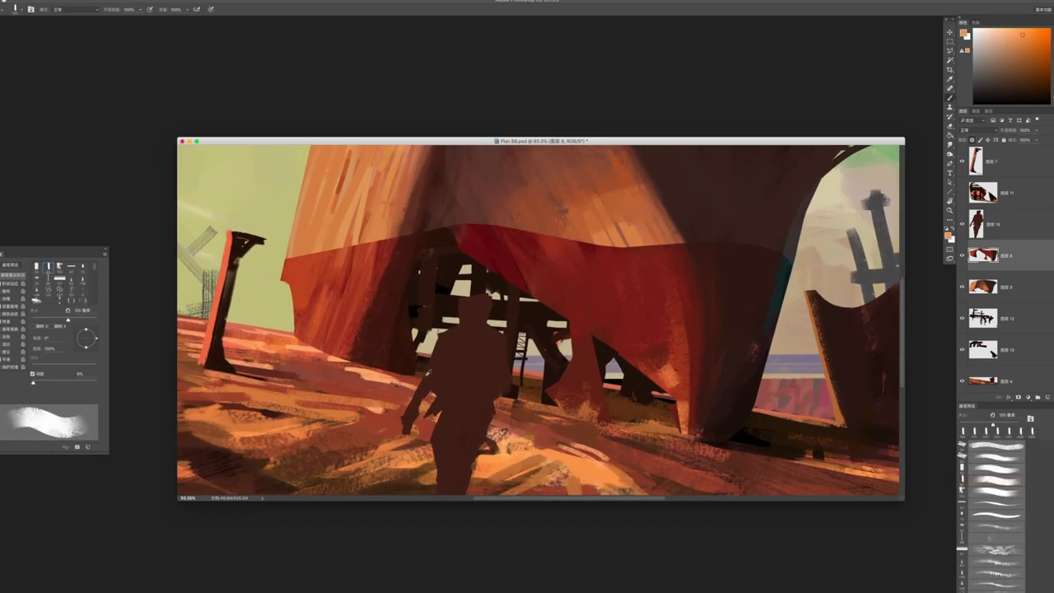
pyautogui.keyDown('alt'); pyautogui.click(333, 397); pyautogui.keyUp('alt')
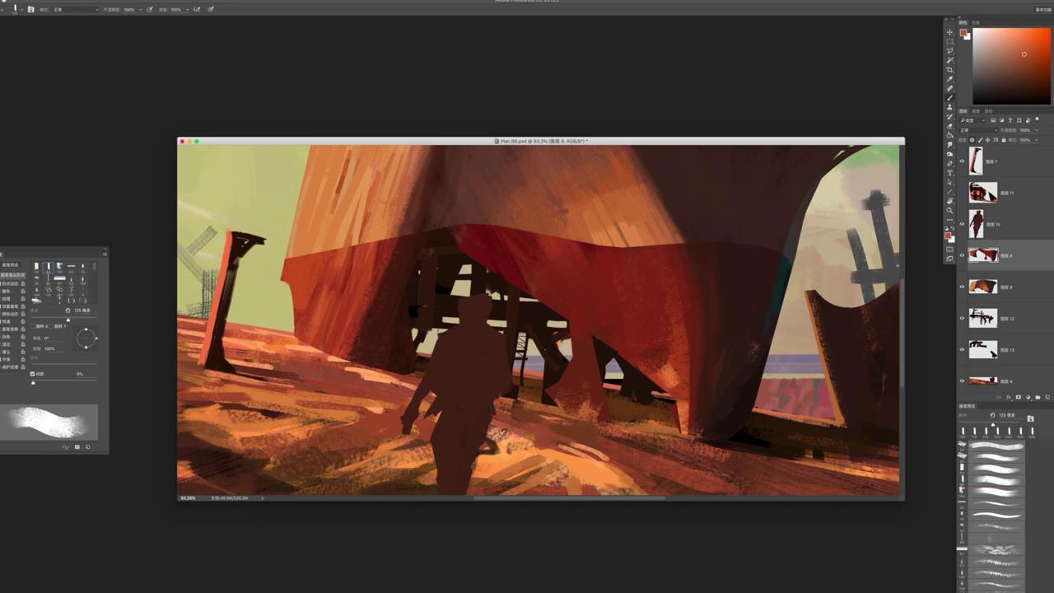
# Select the ground layer, sample the dark brown shadow and paint it beneath the hull with a smaller brush
pyautogui.keyDown('ctrl'); pyautogui.click(410, 378); pyautogui.keyUp('ctrl')
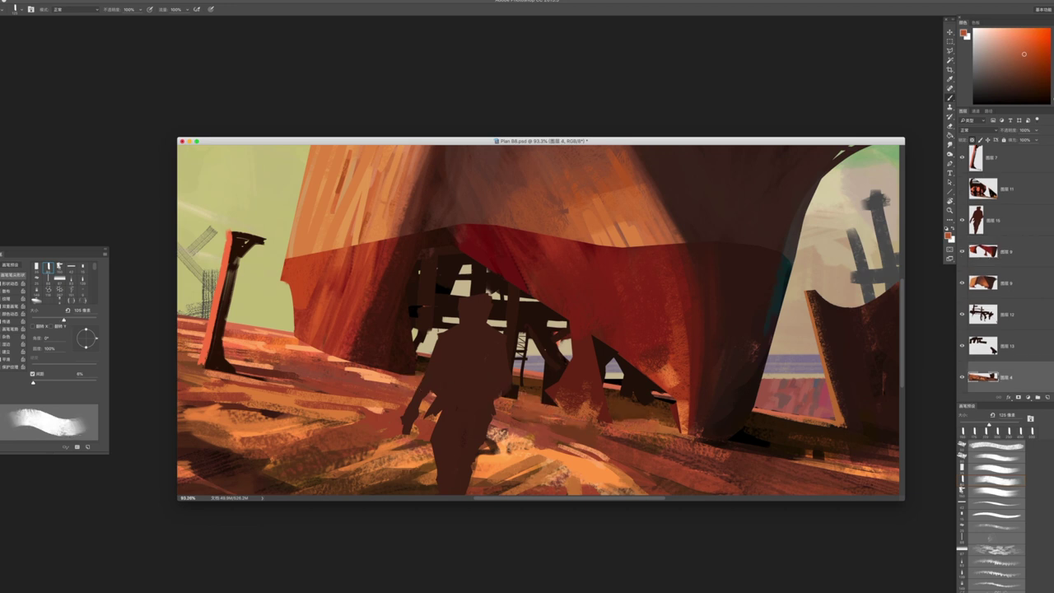
pyautogui.keyDown('alt'); pyautogui.click(625, 418); pyautogui.keyUp('alt')
pyautogui.press('[')
pyautogui.press('[')
pyautogui.press('[')
pyautogui.moveTo(627, 416); pyautogui.dragTo(670, 409)
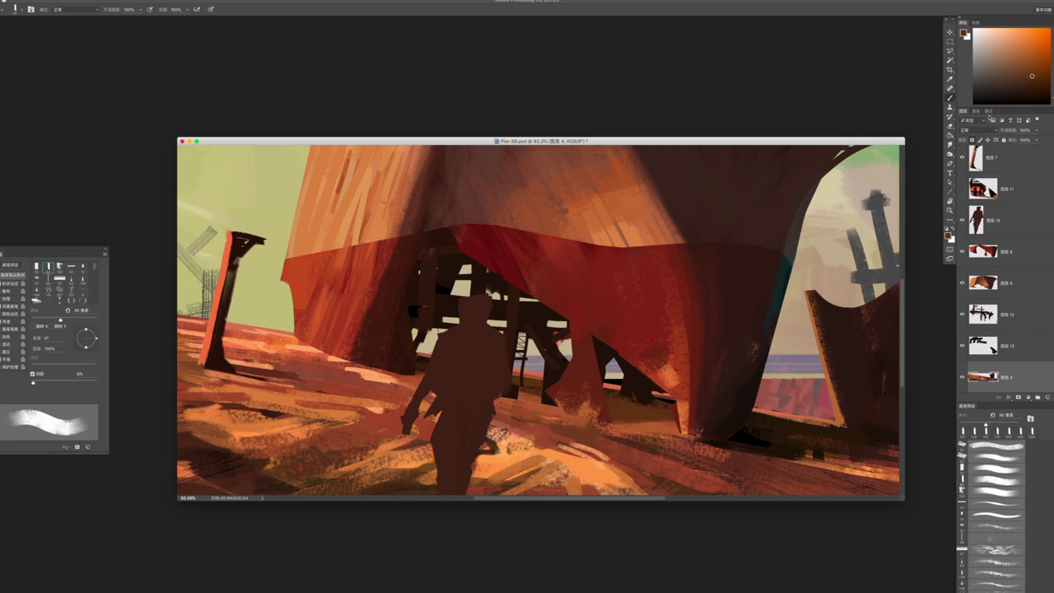
pyautogui.keyDown('alt'); pyautogui.click(671, 409); pyautogui.keyUp('alt')
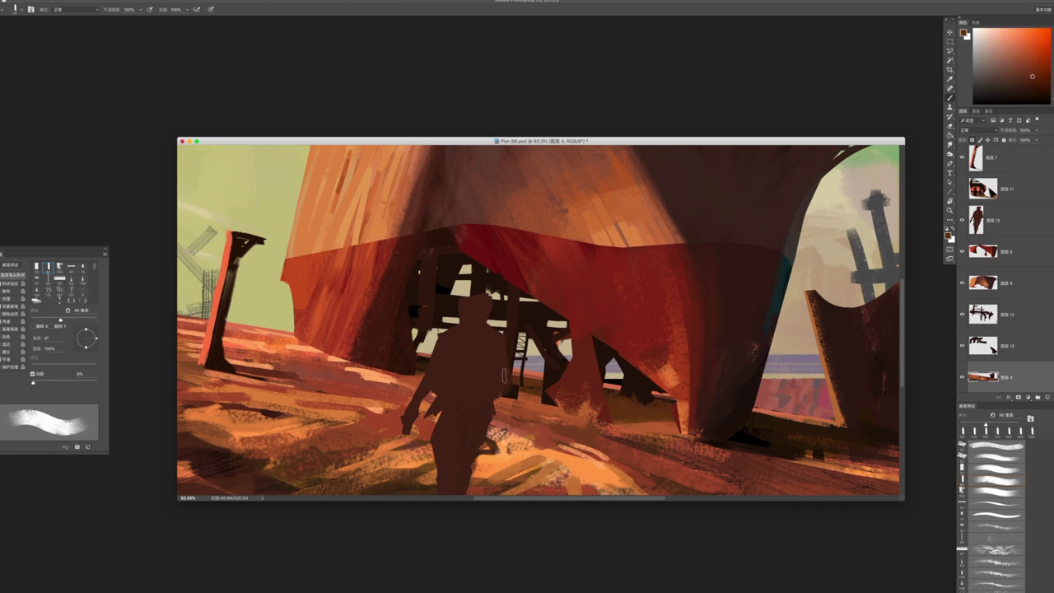
# Sample reddish and dark brown tones and refine the ground shadow between the figure and the hull fragment
pyautogui.press('[')
pyautogui.press(']')
pyautogui.press(']')
pyautogui.keyDown('alt'); pyautogui.click(533, 389); pyautogui.keyUp('alt')
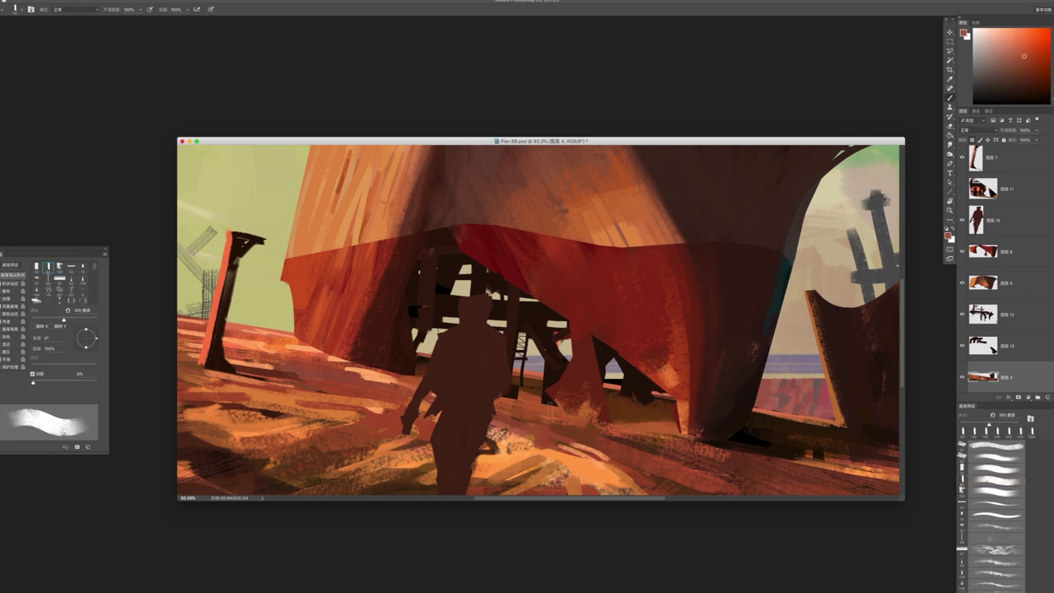
pyautogui.keyDown('alt'); pyautogui.click(547, 387); pyautogui.keyUp('alt')
pyautogui.press('[')
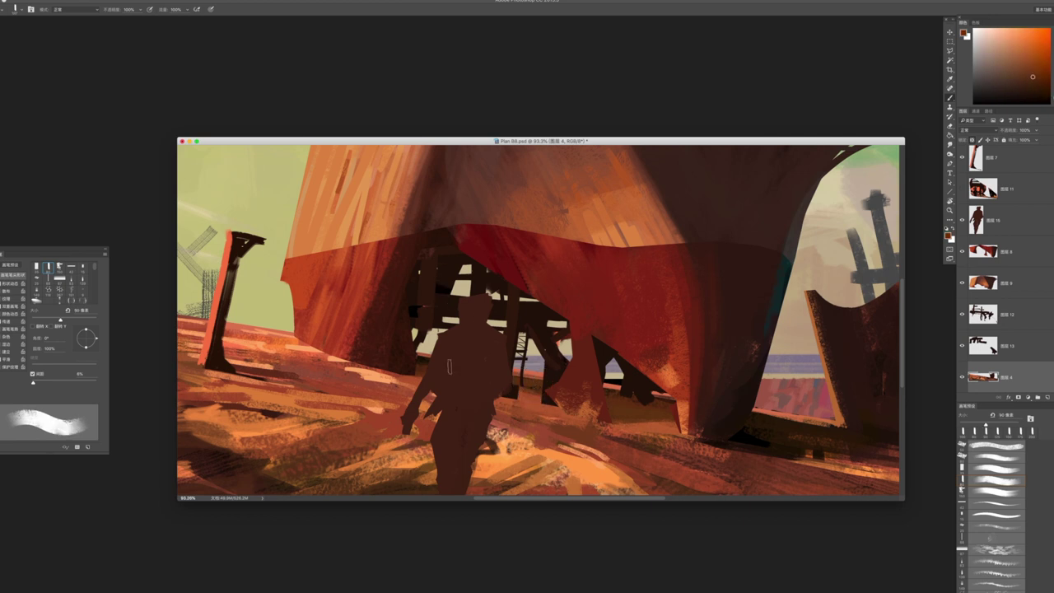
pyautogui.keyDown('alt'); pyautogui.click(505, 288); pyautogui.keyUp('alt')
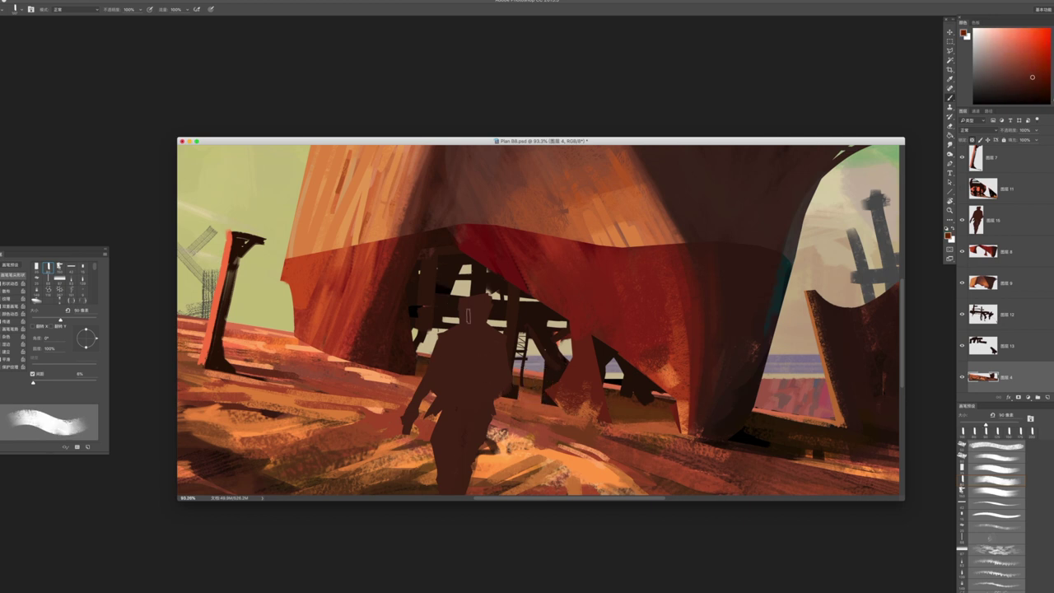
pyautogui.press('[')
pyautogui.press('[')
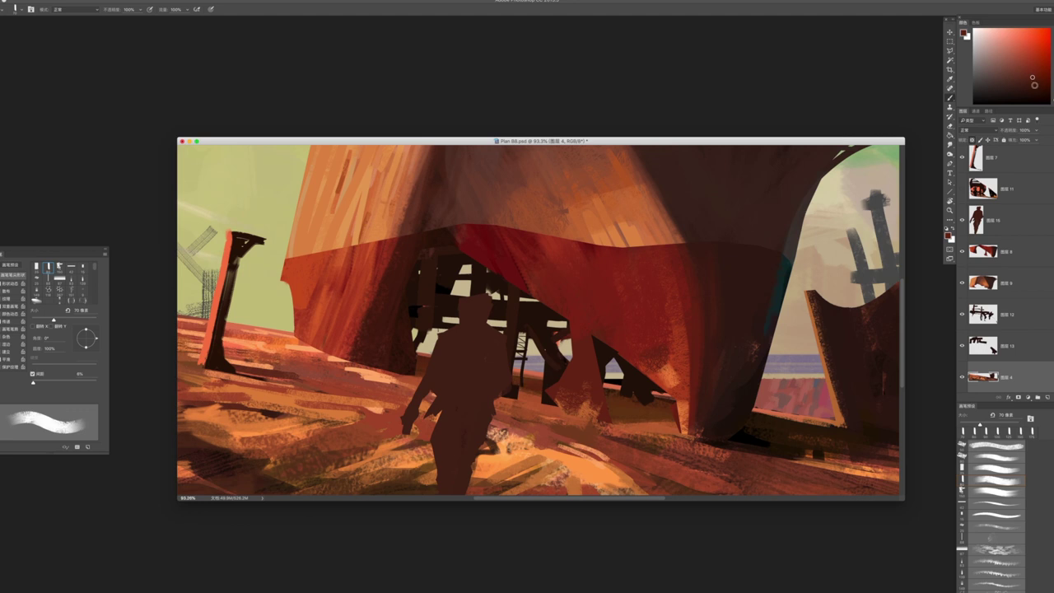
pyautogui.press(']')
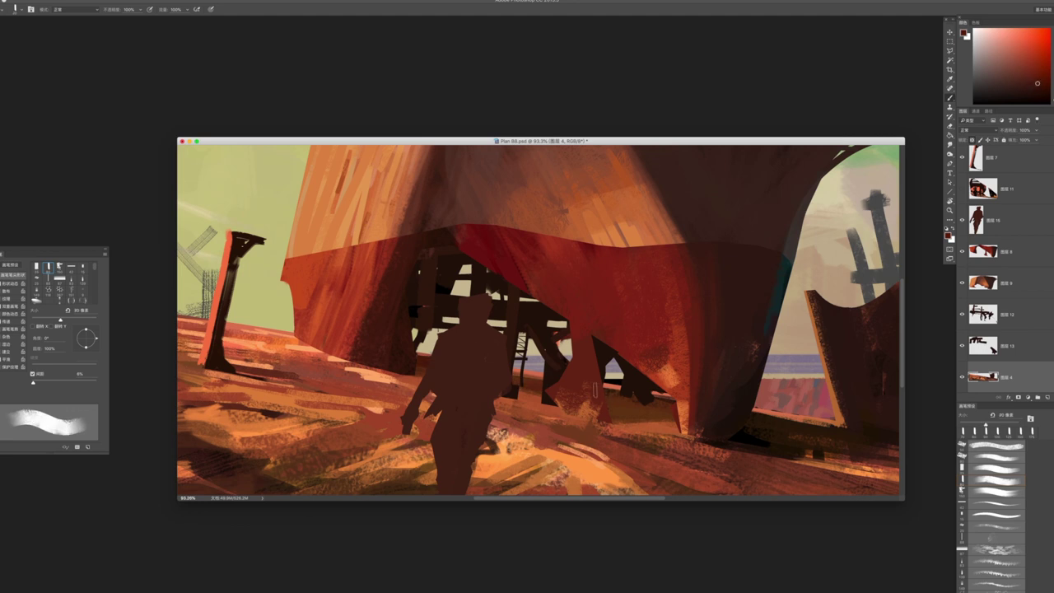
# Select the layer of the beams inside the hull and tint them reddish brown with a 400 px textured brush
pyautogui.hotkey('alt', ']')
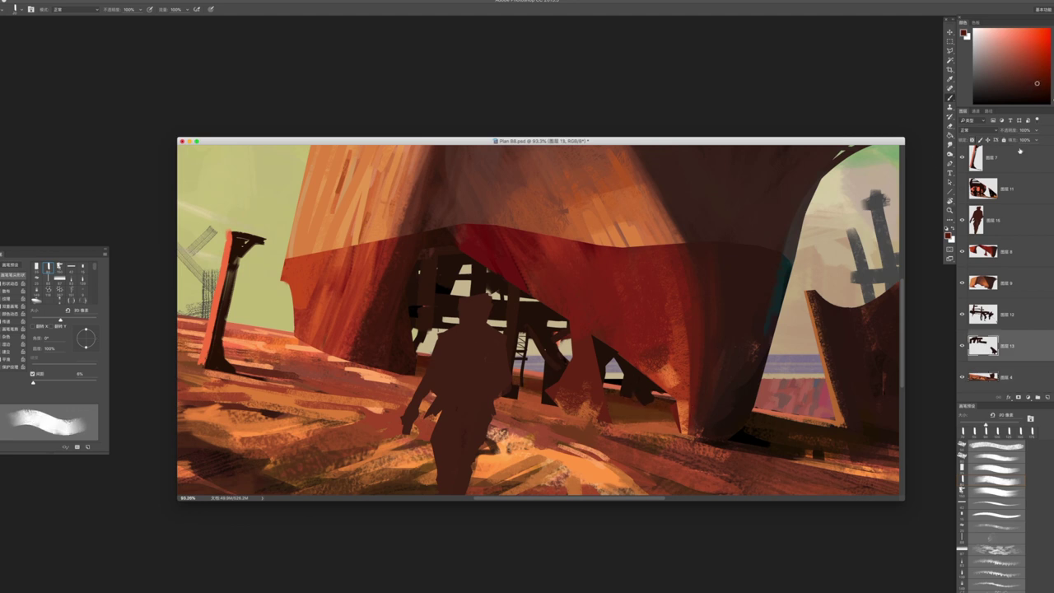
pyautogui.press(']')
pyautogui.press(']')
pyautogui.press(']')
pyautogui.press(']')
pyautogui.press(']')
pyautogui.hotkey('alt', ']')
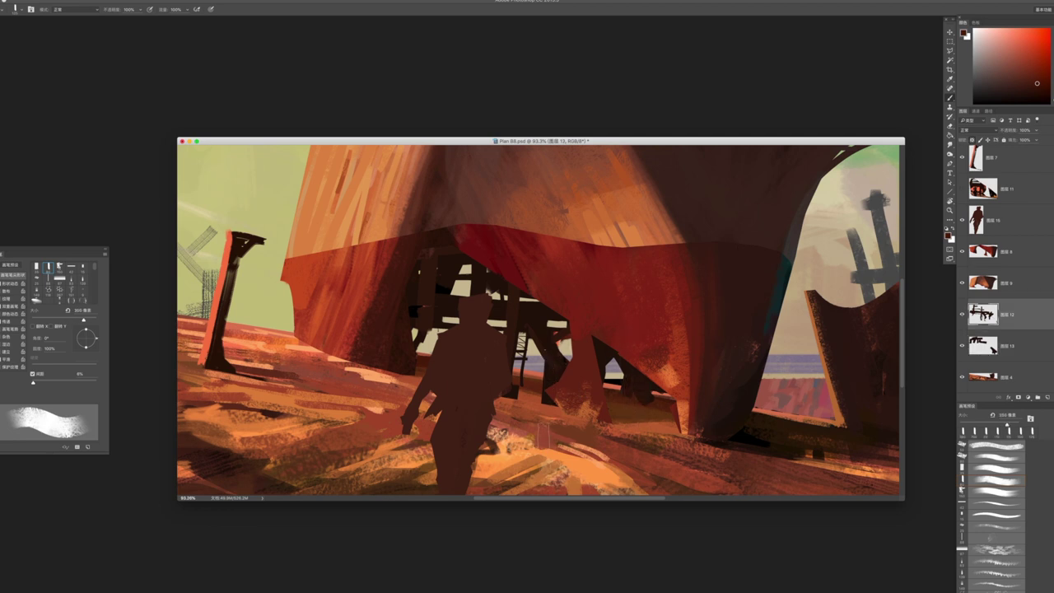
pyautogui.press(']')
pyautogui.press(']')
pyautogui.press(']')
pyautogui.press('[')
pyautogui.press('[')
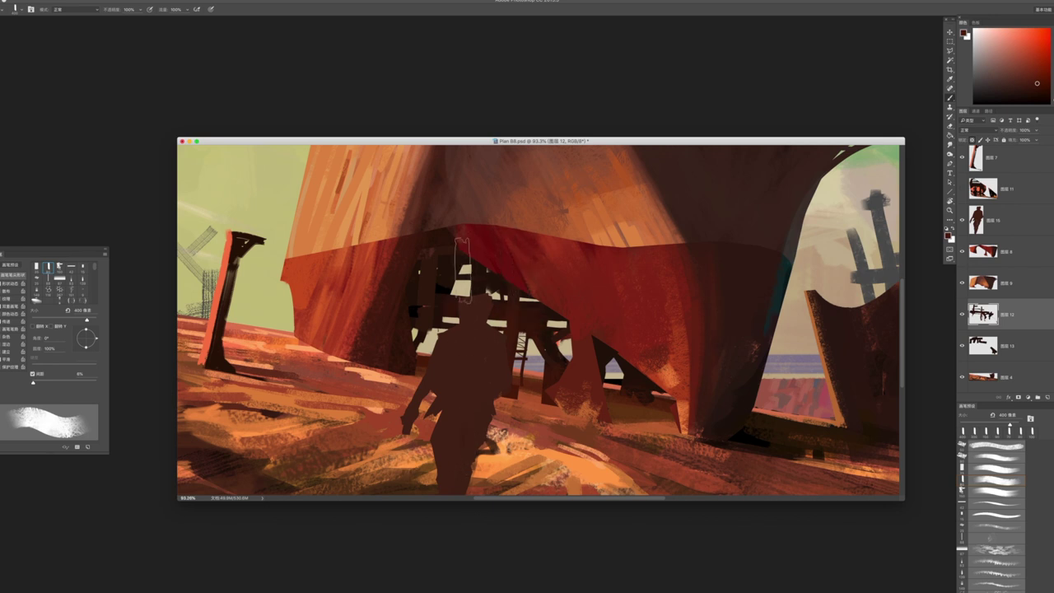
# Select the layer of the rear beams inside the hull and tint it with a dark orange-brown sampled beside the opening
pyautogui.hotkey('alt', '[')
pyautogui.keyDown('alt'); pyautogui.click(422, 368); pyautogui.keyUp('alt')
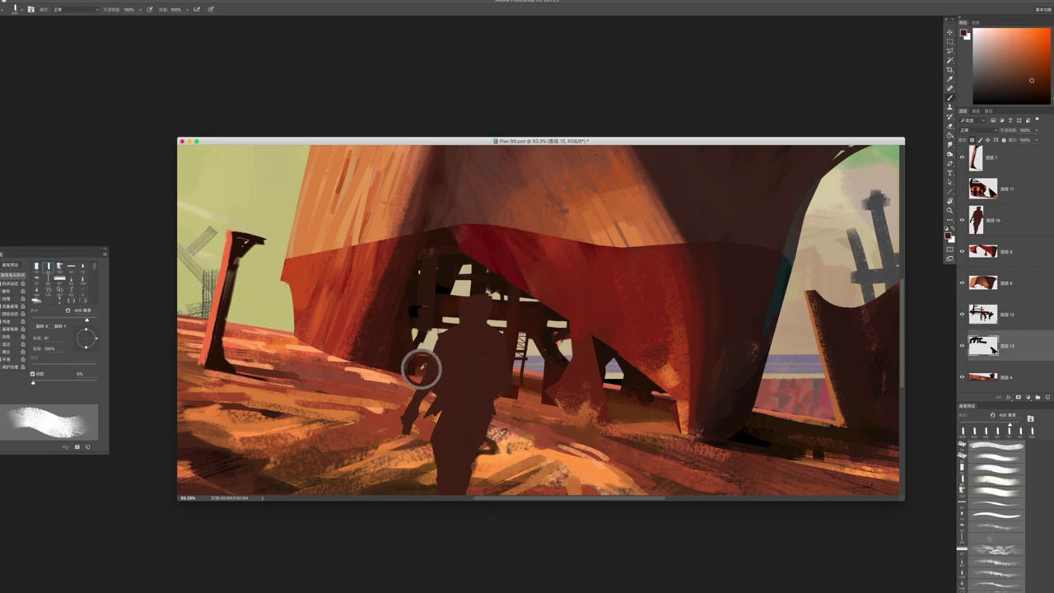
pyautogui.scroll(-5, 511, 425)
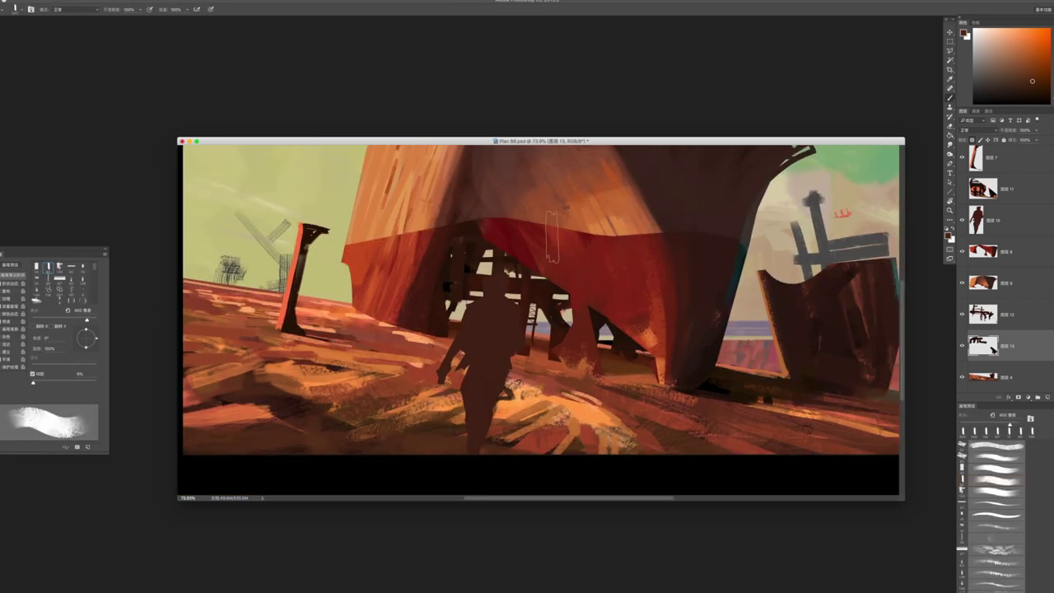
# Switch to a rough textured brush, sample a dark red from the hull and enlarge the brush
pyautogui.rightClick(736, 232)
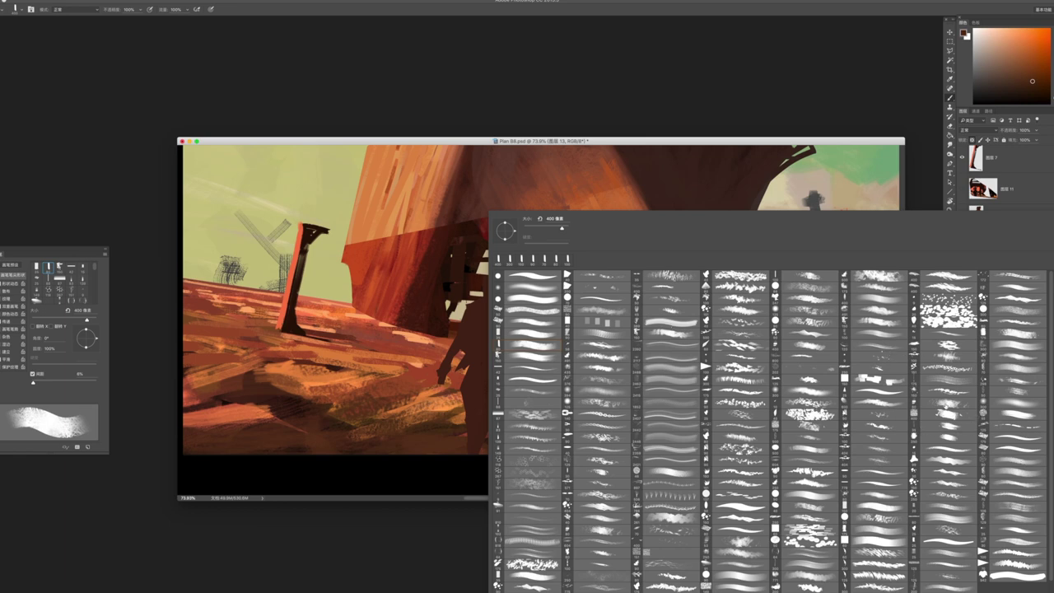
pyautogui.click(721, 324)
pyautogui.press('Return')
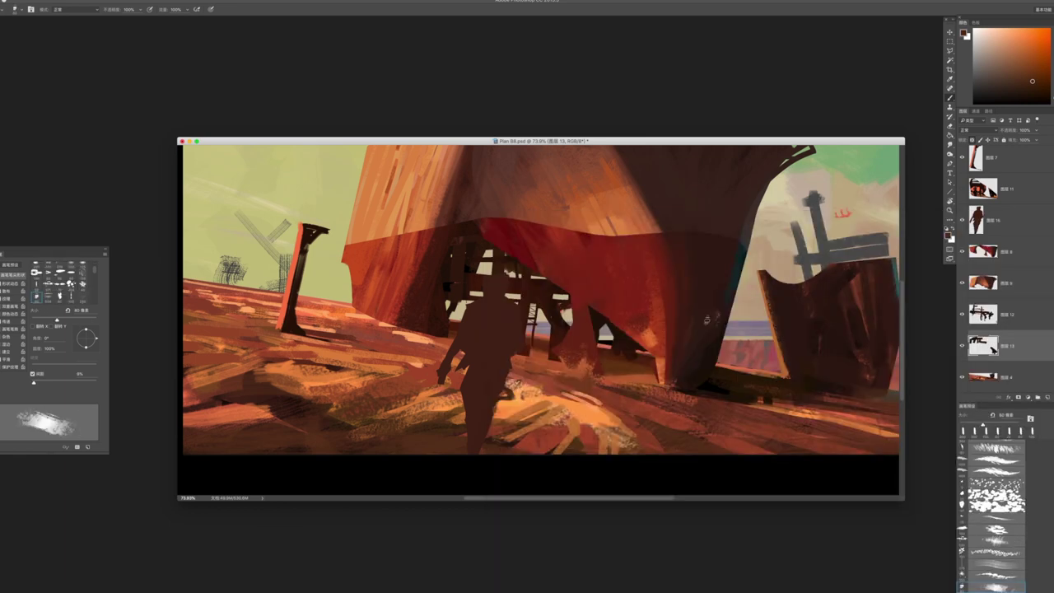
pyautogui.keyDown('alt'); pyautogui.click(587, 234); pyautogui.keyUp('alt')
pyautogui.press(']')
pyautogui.press(']')
pyautogui.press(']')
pyautogui.press(']')
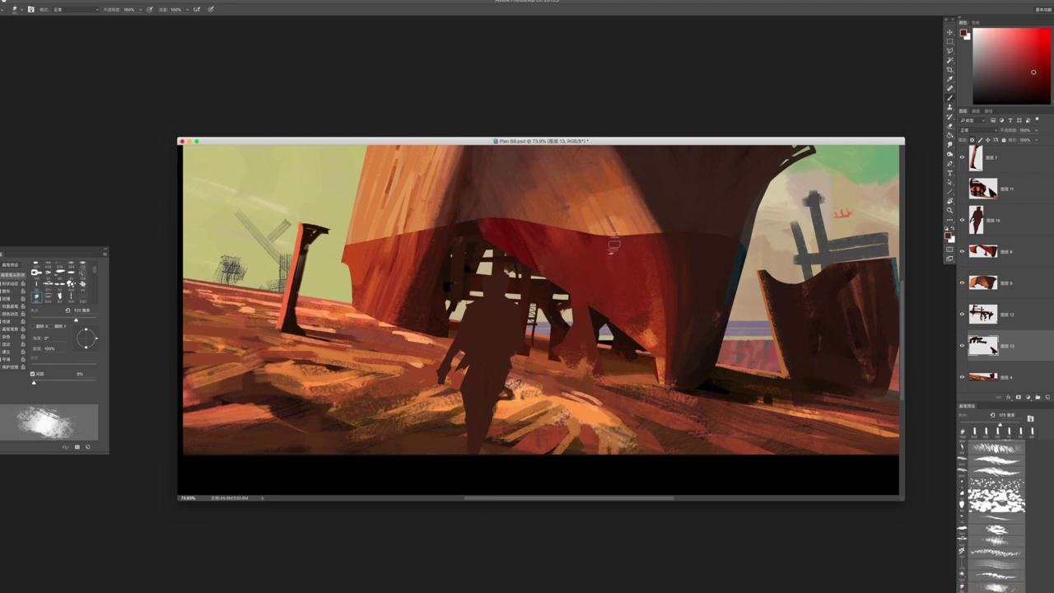
# Select the hull's red underside layer, sample a deeper red and brush rough texture onto it with a resized brush
pyautogui.keyDown('ctrl'); pyautogui.click(616, 247); pyautogui.keyUp('ctrl')
pyautogui.press(']')
pyautogui.press(']')
pyautogui.press(']')
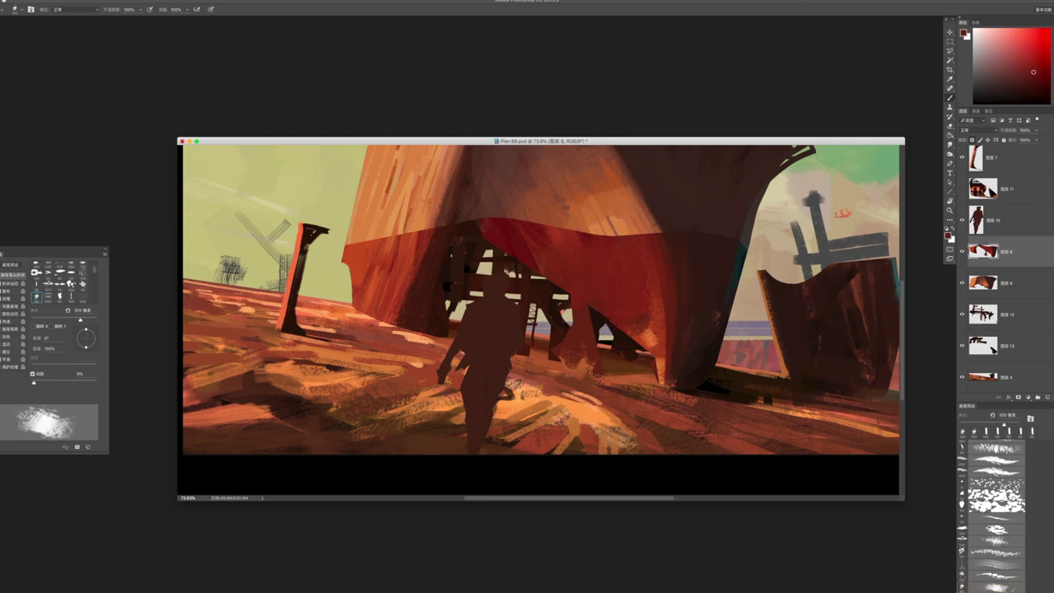
pyautogui.keyDown('alt'); pyautogui.click(507, 191); pyautogui.keyUp('alt')
pyautogui.press('[')
pyautogui.press('[')
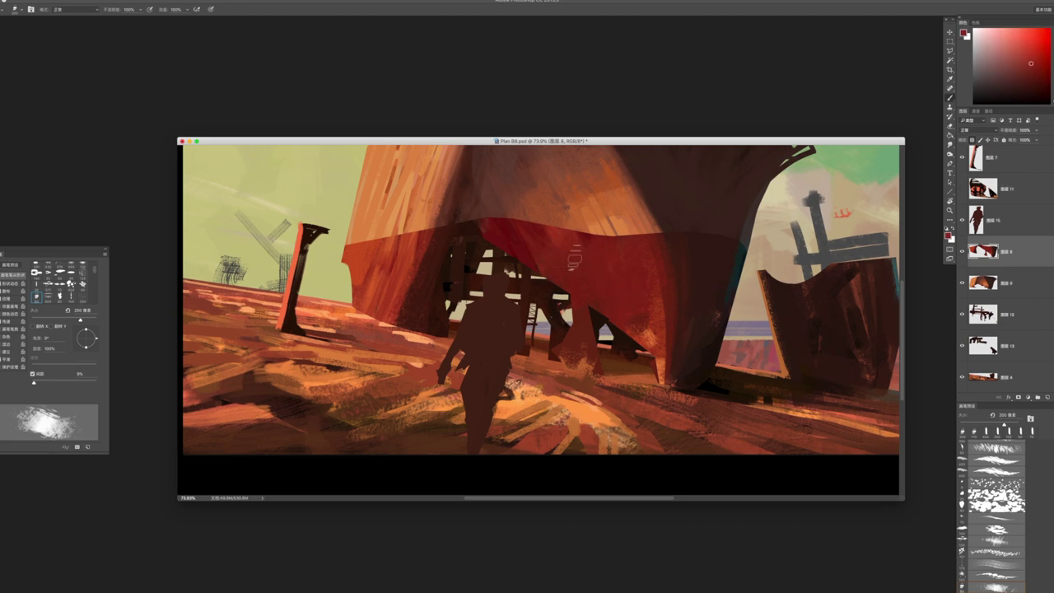
# Rotate the canvas, sample light orange from the plating and dab worn paint along the red underside's upper edge
pyautogui.press('r')
pyautogui.moveTo(556, 258)
pyautogui.mouseDown()
pyautogui.moveTo(606, 310)
pyautogui.moveTo(546, 313)
pyautogui.moveTo(619, 286)
pyautogui.mouseUp()
pyautogui.press('b')
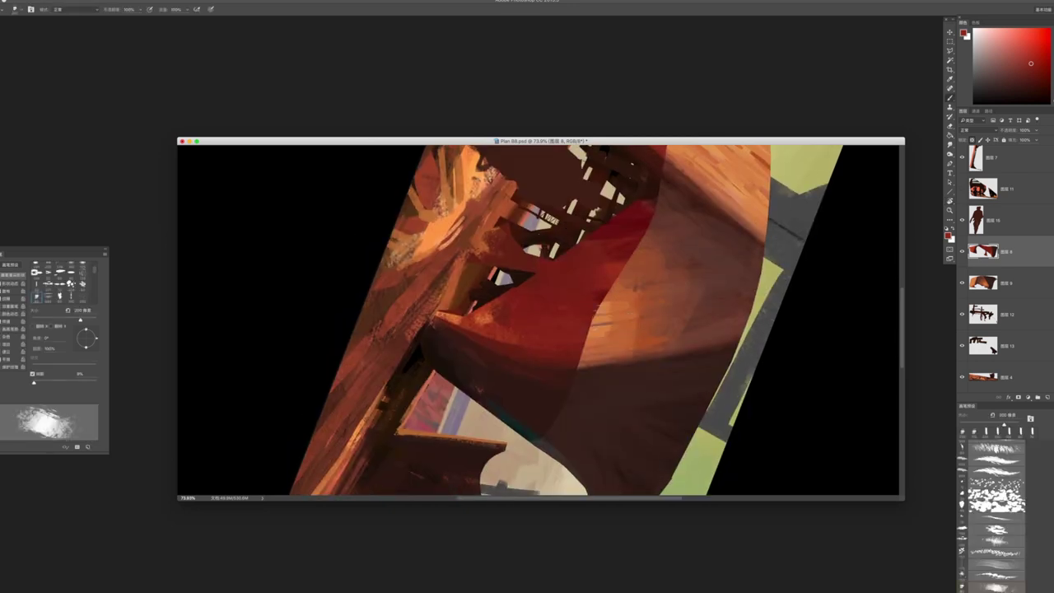
pyautogui.keyDown('alt'); pyautogui.click(641, 324); pyautogui.keyUp('alt')
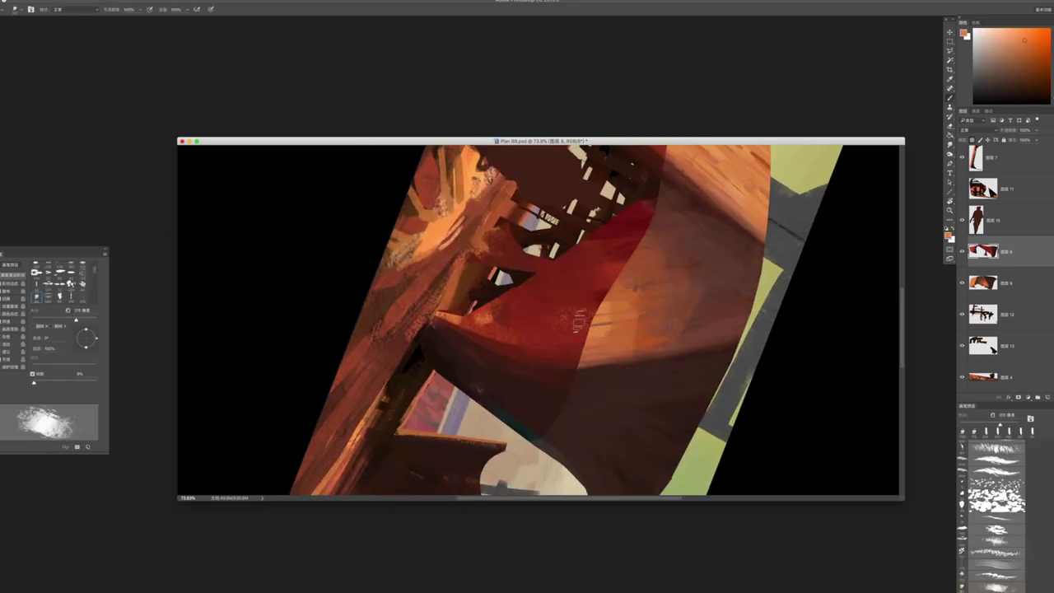
pyautogui.moveTo(508, 316)
pyautogui.mouseDown()
pyautogui.moveTo(654, 318)
pyautogui.moveTo(644, 312)
pyautogui.moveTo(673, 290)
pyautogui.moveTo(647, 293)
pyautogui.moveTo(695, 245)
pyautogui.moveTo(649, 258)
pyautogui.moveTo(589, 327)
pyautogui.moveTo(675, 294)
pyautogui.moveTo(723, 296)
pyautogui.moveTo(707, 218)
pyautogui.mouseUp()
pyautogui.press('r')
pyautogui.moveTo(532, 219); pyautogui.dragTo(609, 267)
pyautogui.moveTo(768, 269)
pyautogui.mouseDown()
pyautogui.moveTo(585, 275)
pyautogui.moveTo(634, 243)
pyautogui.moveTo(632, 213)
pyautogui.mouseUp()
pyautogui.press('z')
pyautogui.press('b')
pyautogui.press(']')
pyautogui.press(']')
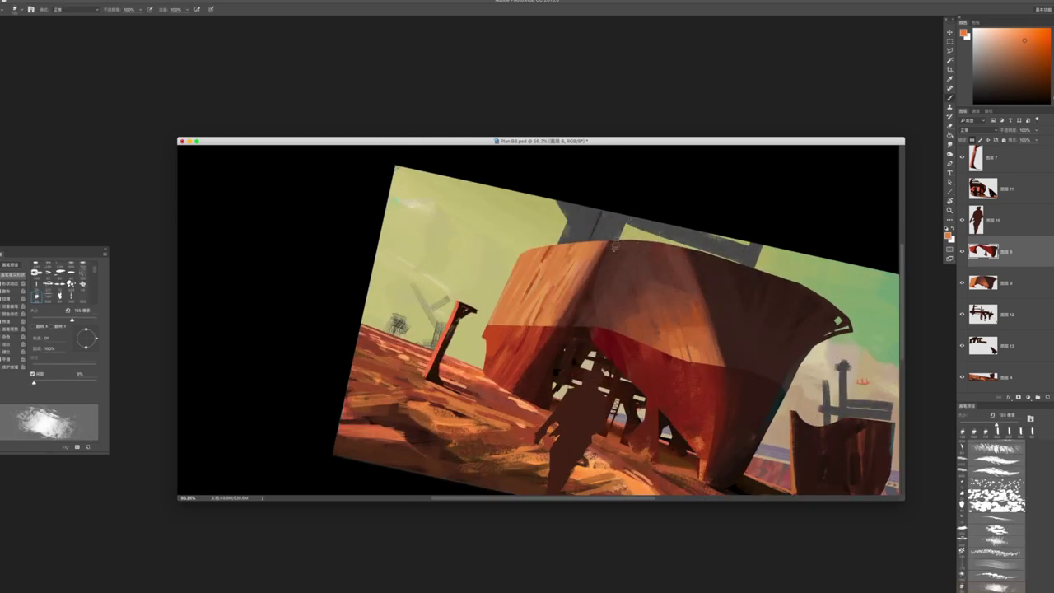
# Switch to a scratchy textured brush and paint chipped orange patches down from the red underside's upper edge
pyautogui.rightClick(640, 277)
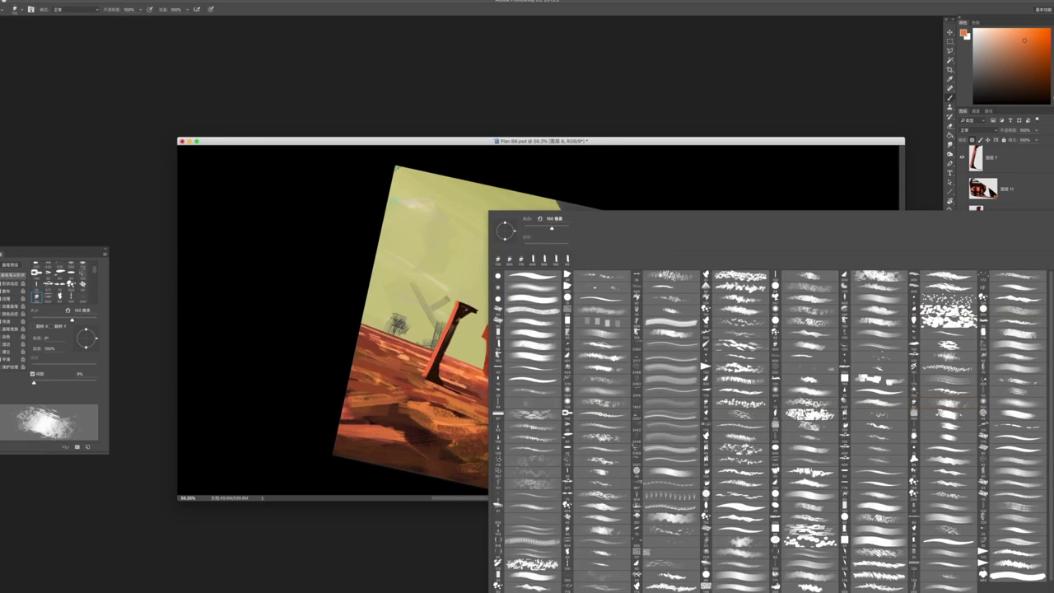
pyautogui.click(614, 354)
pyautogui.press('Return')
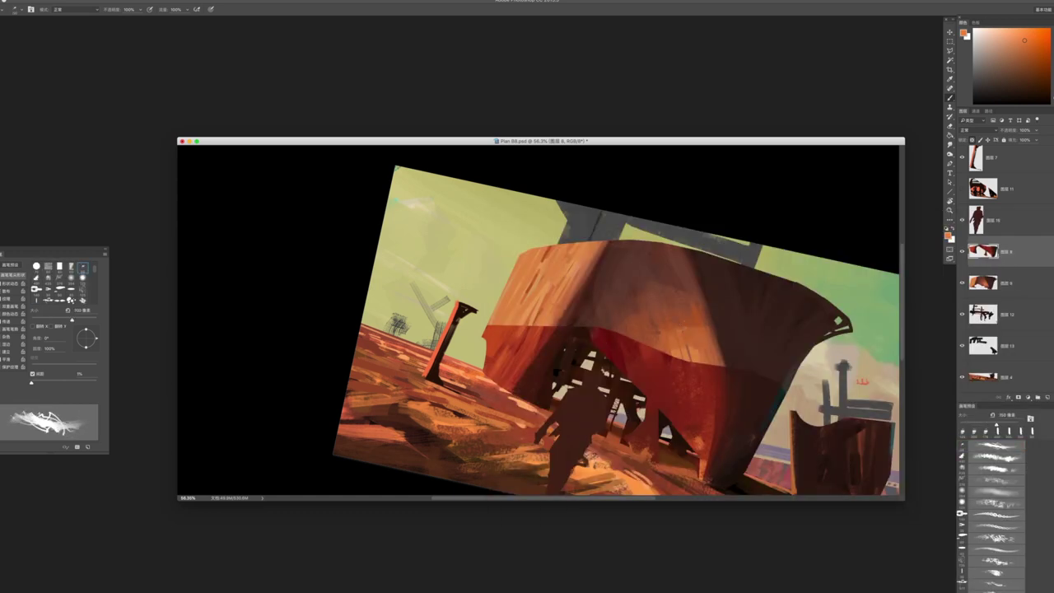
pyautogui.press(']')
pyautogui.press(']')
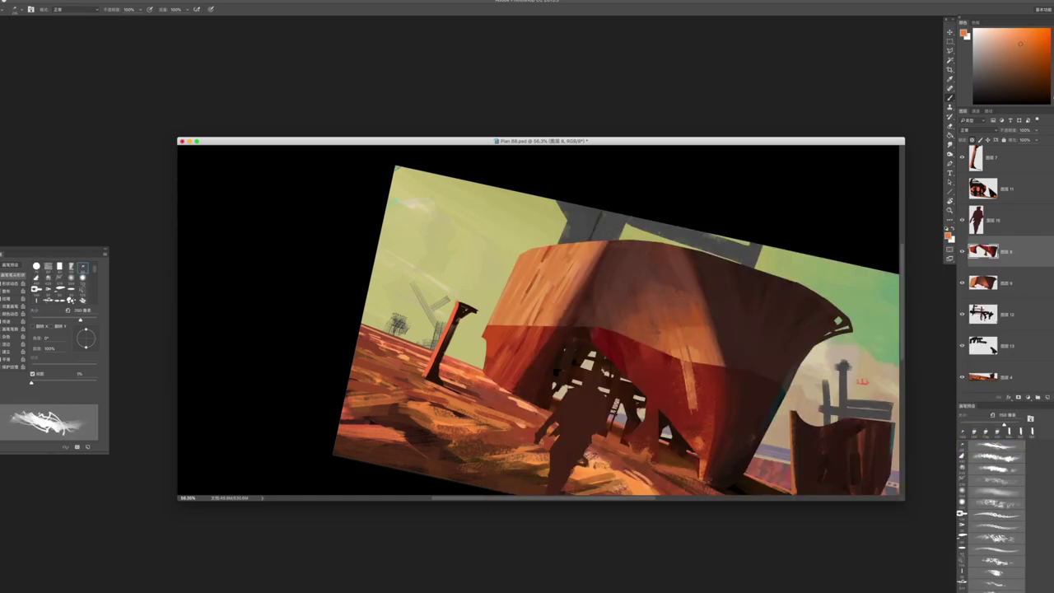
pyautogui.moveTo(672, 359); pyautogui.dragTo(700, 392)
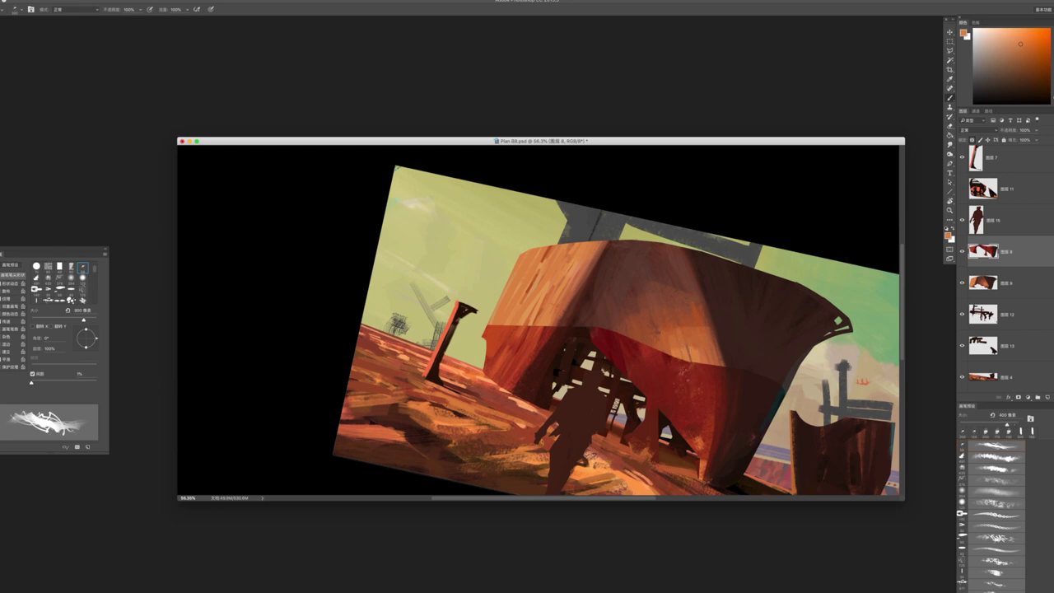
pyautogui.keyDown('alt'); pyautogui.click(640, 328); pyautogui.keyUp('alt')
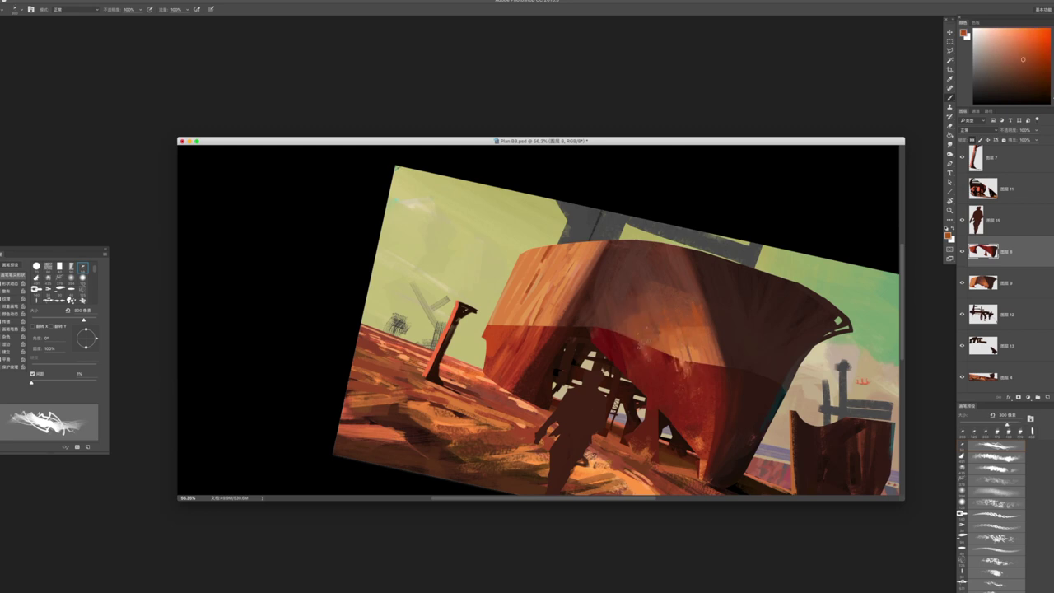
# Select the upper hull layer, sample reddish brown and light orange, and streak the sunlit plating with the scratchy brush
pyautogui.hotkey('alt', '[')
pyautogui.keyDown('alt'); pyautogui.click(694, 311); pyautogui.keyUp('alt')
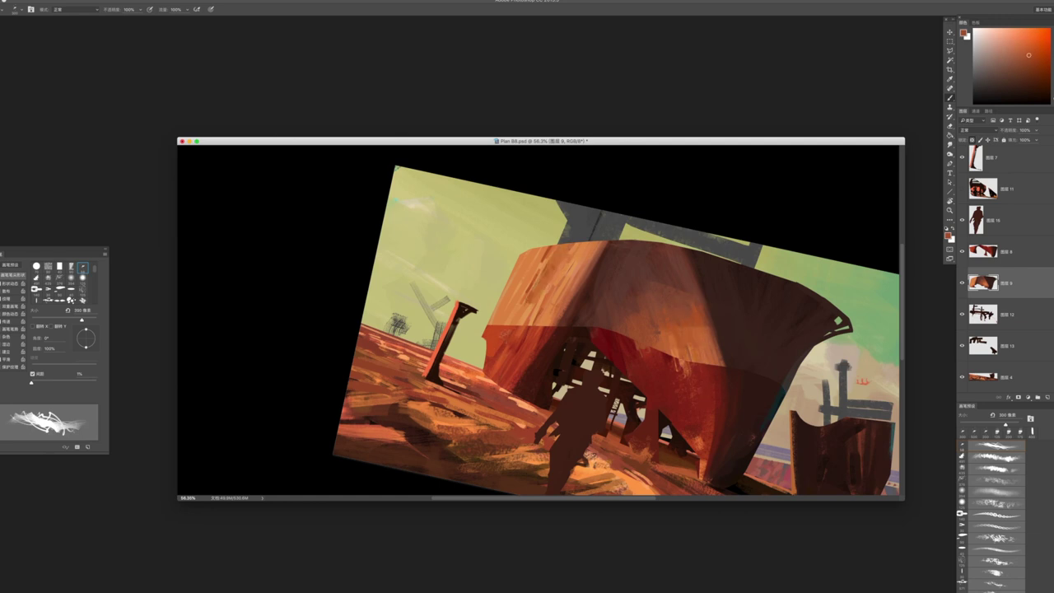
pyautogui.keyDown('alt'); pyautogui.click(580, 251); pyautogui.keyUp('alt')
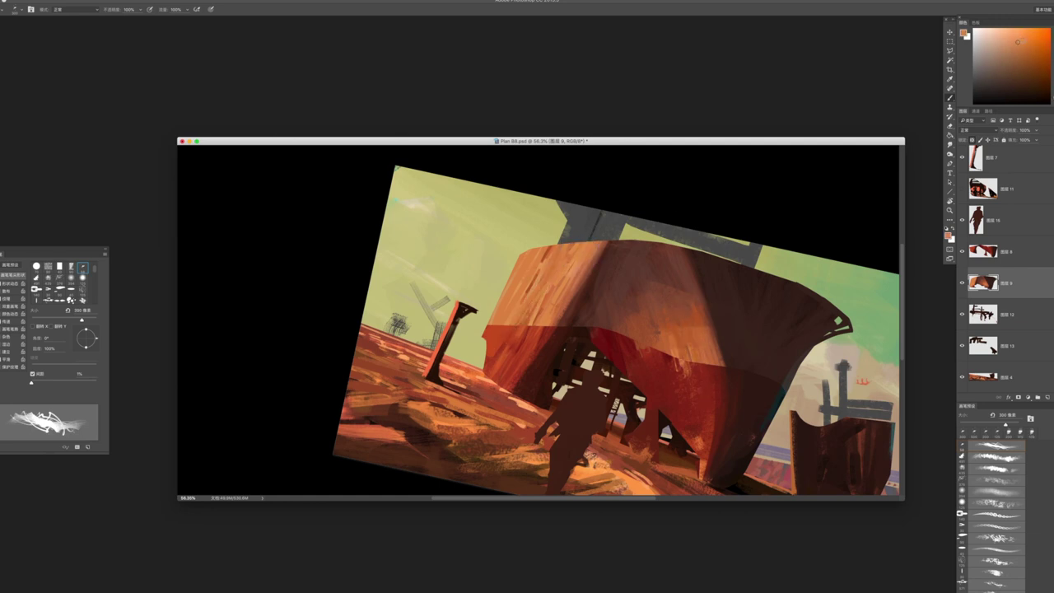
pyautogui.moveTo(568, 280); pyautogui.dragTo(549, 317)
pyautogui.moveTo(548, 247)
pyautogui.mouseDown()
pyautogui.moveTo(494, 323)
pyautogui.moveTo(537, 325)
pyautogui.mouseUp()
pyautogui.scroll(-5, 609, 329)
pyautogui.scroll(7, 527, 304)
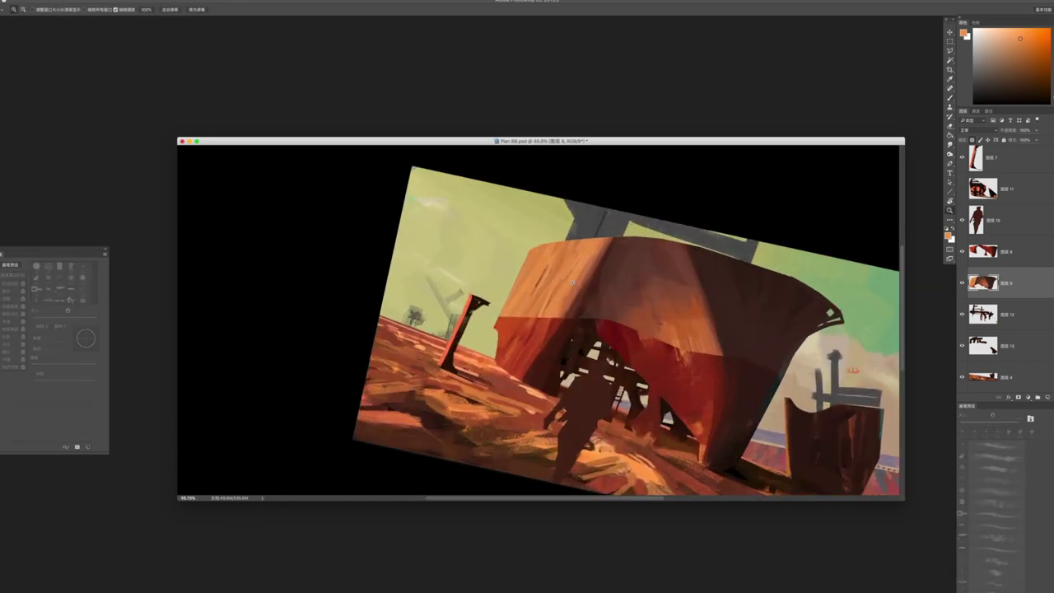
# Refine the sunlit upper plating with finer orange streaks using a smaller scratchy brush
pyautogui.press('[')
pyautogui.press('[')
pyautogui.press('[')
pyautogui.press('[')
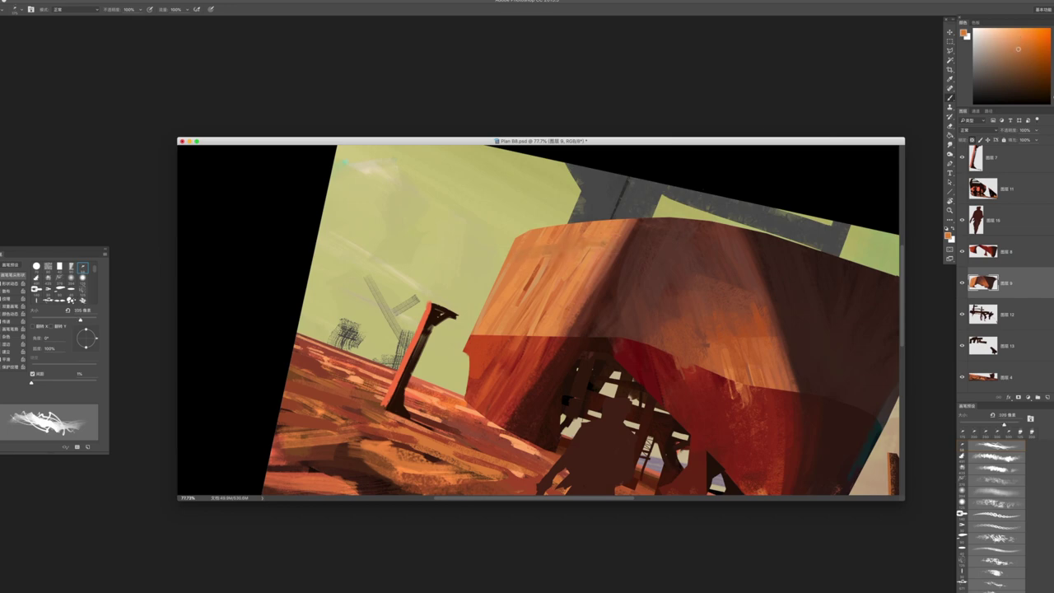
pyautogui.press('z')
pyautogui.scroll(-4, 601, 247)
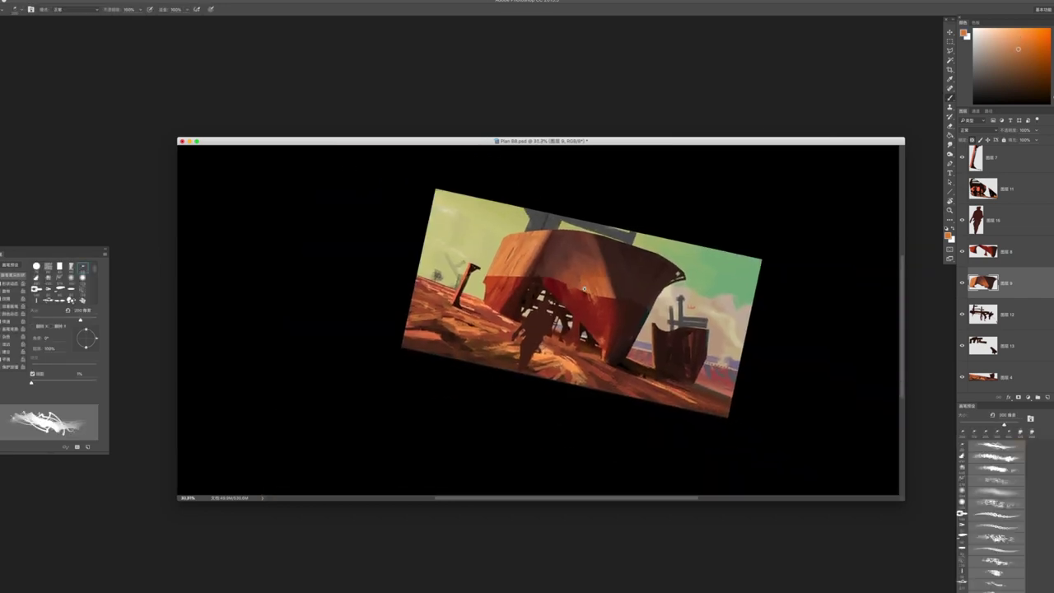
pyautogui.scroll(4, 617, 291)
pyautogui.click(617, 290)
pyautogui.press('b')
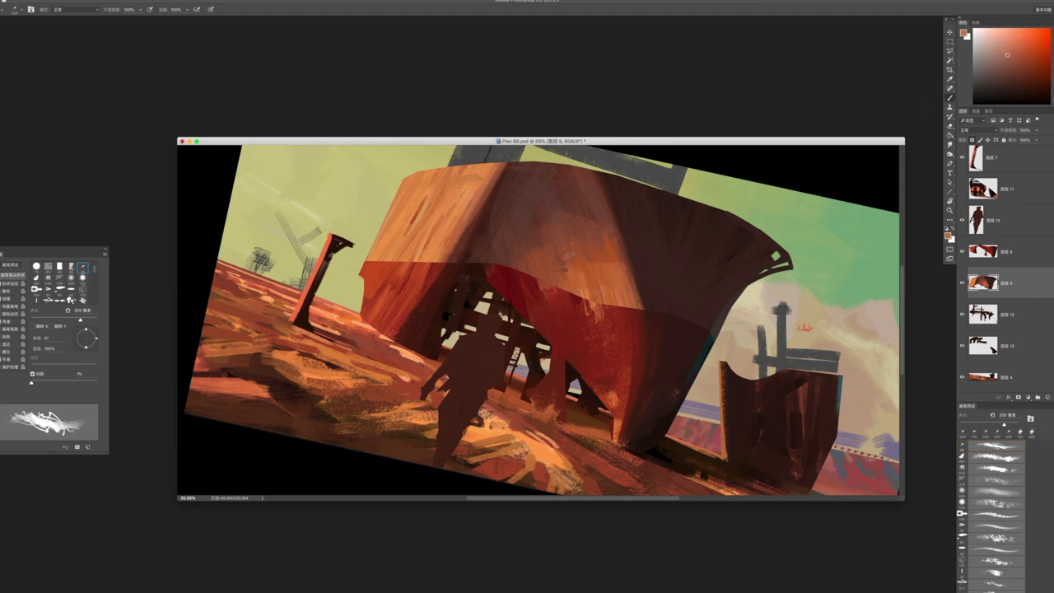
# Sample dark brown tones from the bow and work scratchy texture into the shadowed side of the upper hull
pyautogui.keyDown('alt'); pyautogui.click(509, 272); pyautogui.keyUp('alt')
pyautogui.hscroll(3, 609, 247)
pyautogui.keyDown('alt'); pyautogui.click(654, 248); pyautogui.keyUp('alt')
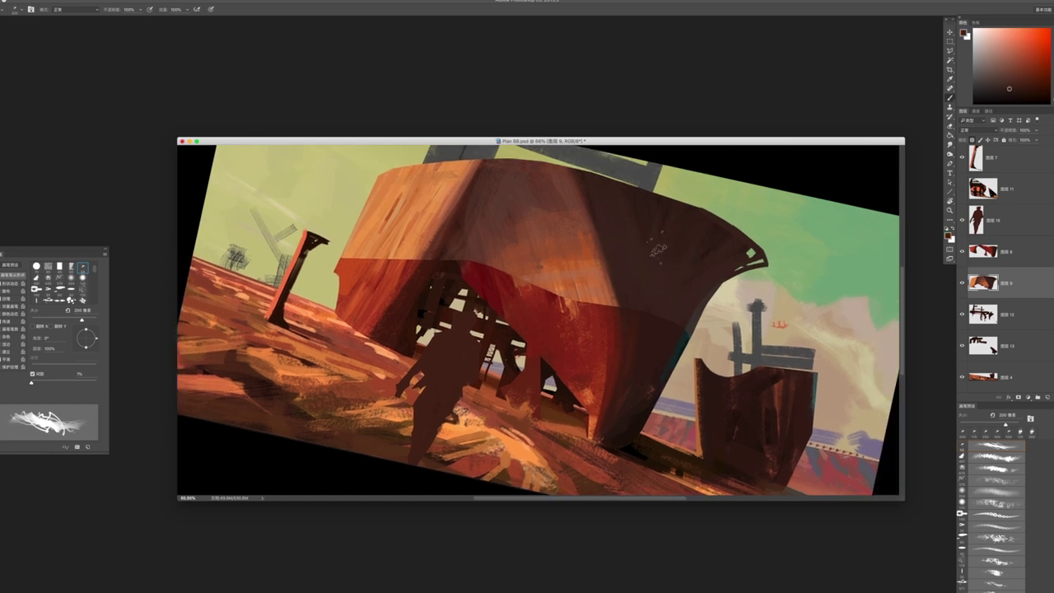
pyautogui.keyDown('alt'); pyautogui.click(661, 258); pyautogui.keyUp('alt')
pyautogui.keyDown('alt'); pyautogui.click(660, 224); pyautogui.keyUp('alt')
pyautogui.keyDown('alt'); pyautogui.click(714, 237); pyautogui.keyUp('alt')
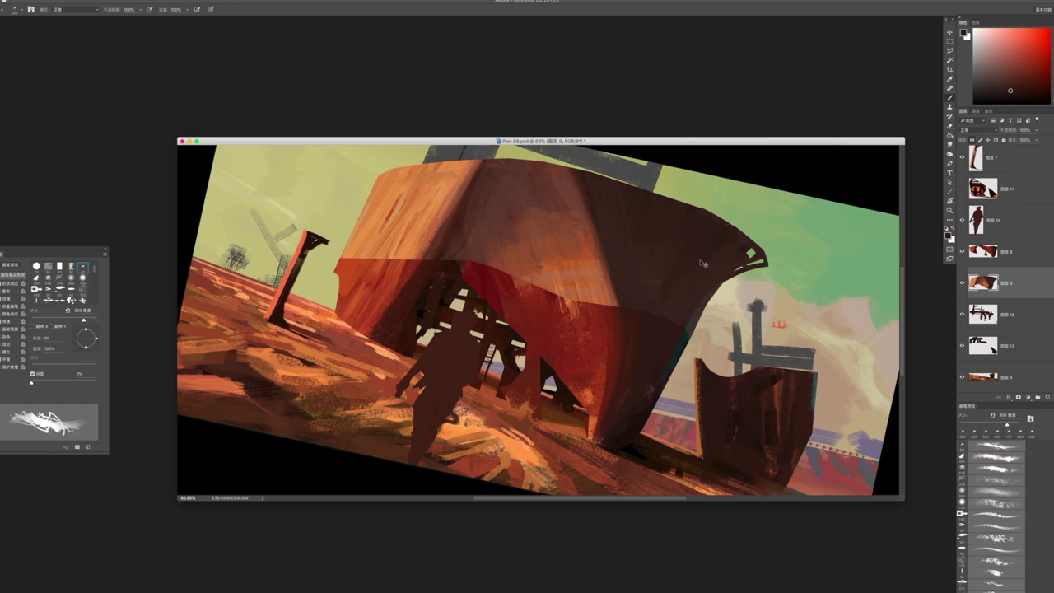
pyautogui.moveTo(665, 375); pyautogui.dragTo(609, 375)
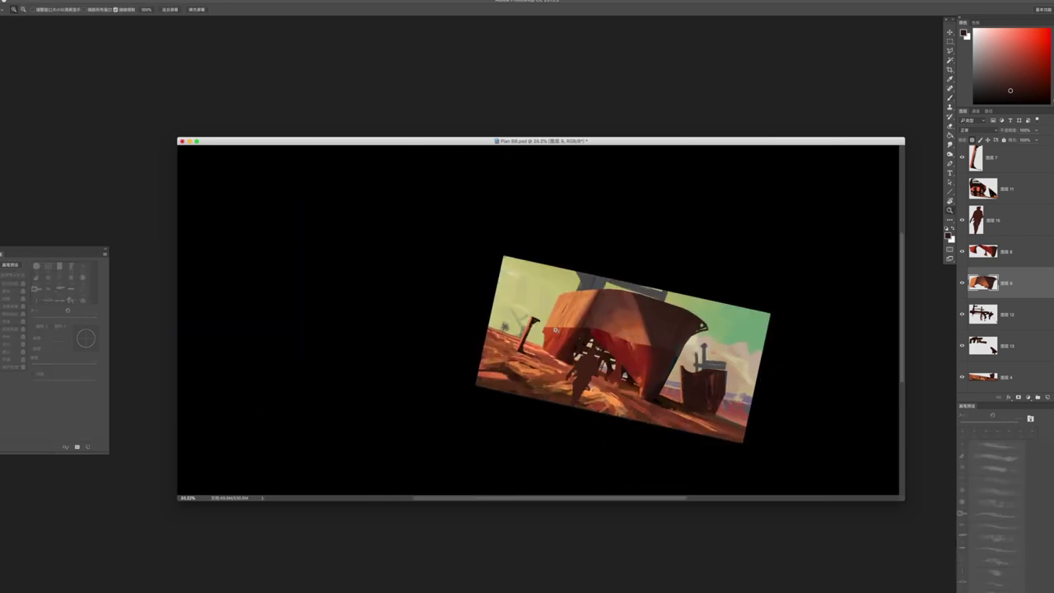
# Sample reddish brown and light orange and brush rusty texture onto the lit band in the middle of the upper hull
pyautogui.moveTo(556, 329); pyautogui.dragTo(632, 307)
pyautogui.keyDown('alt'); pyautogui.click(655, 329); pyautogui.keyUp('alt')
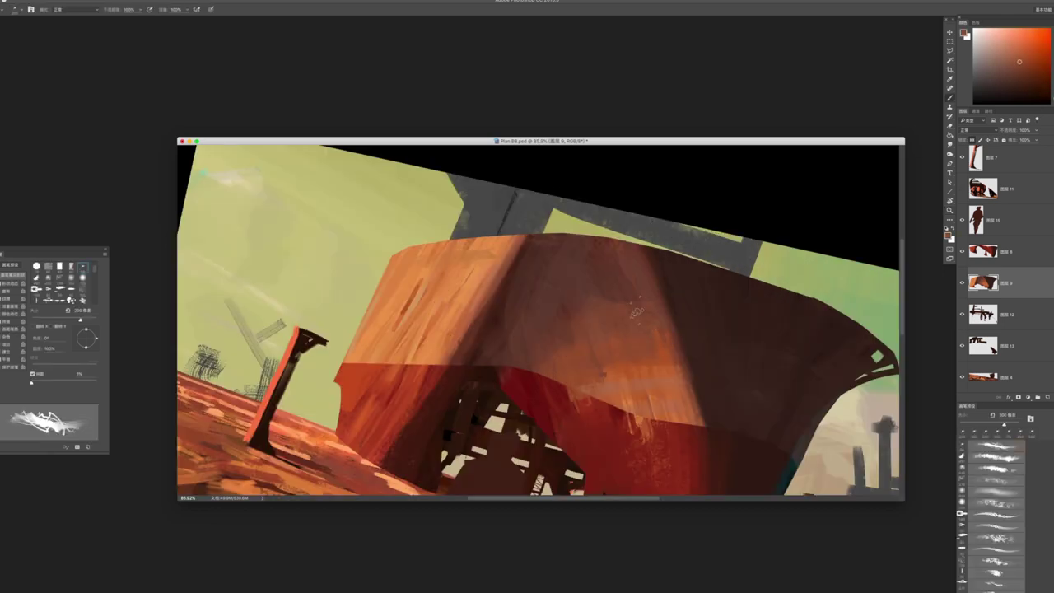
pyautogui.moveTo(654, 337)
pyautogui.mouseDown()
pyautogui.moveTo(671, 364)
pyautogui.moveTo(605, 197)
pyautogui.mouseUp()
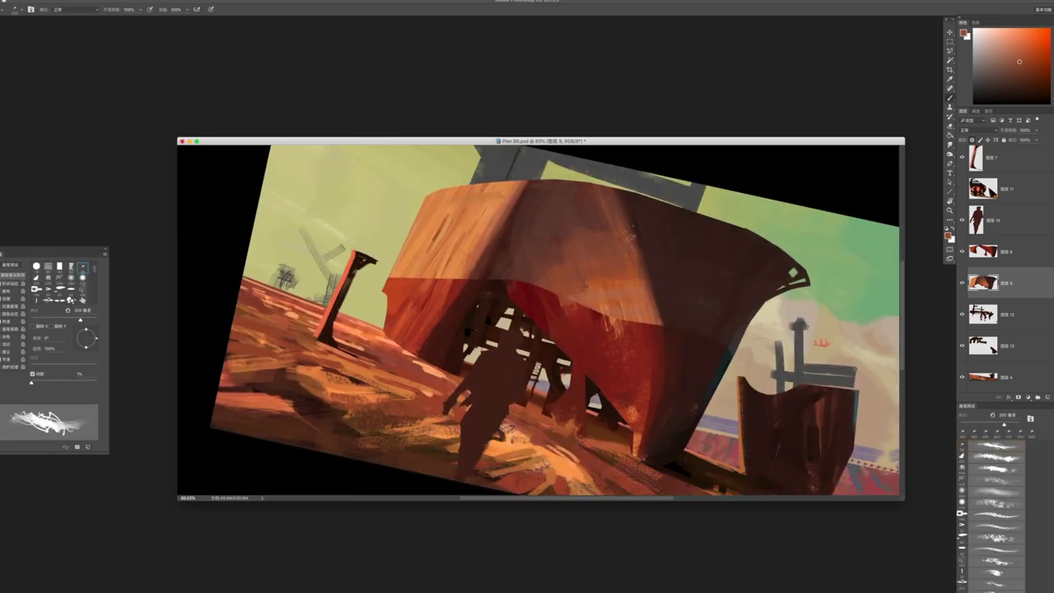
pyautogui.keyDown('alt'); pyautogui.click(609, 305); pyautogui.keyUp('alt')
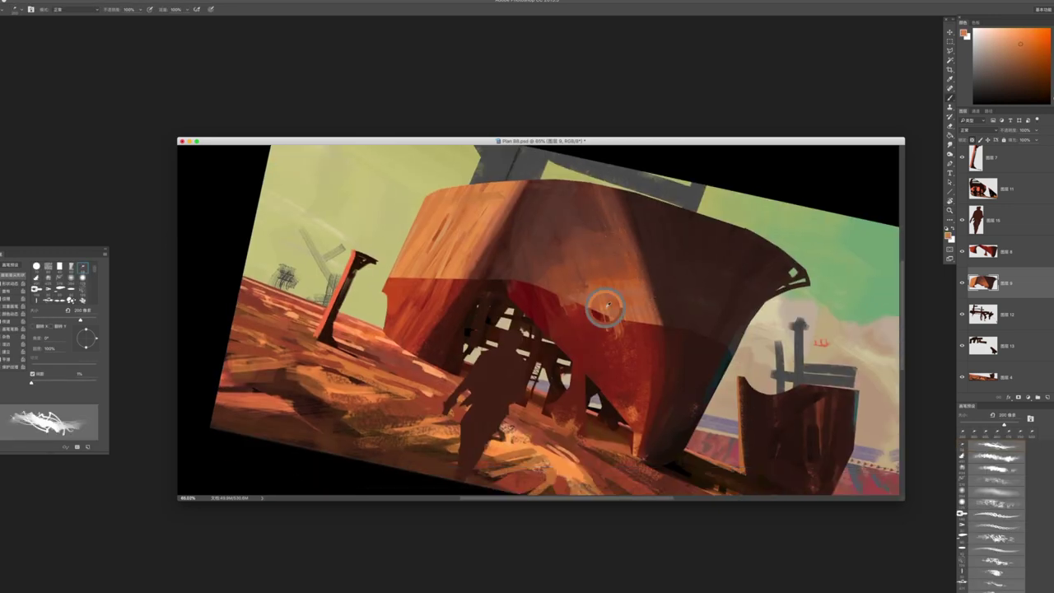
pyautogui.scroll(-3, 648, 337)
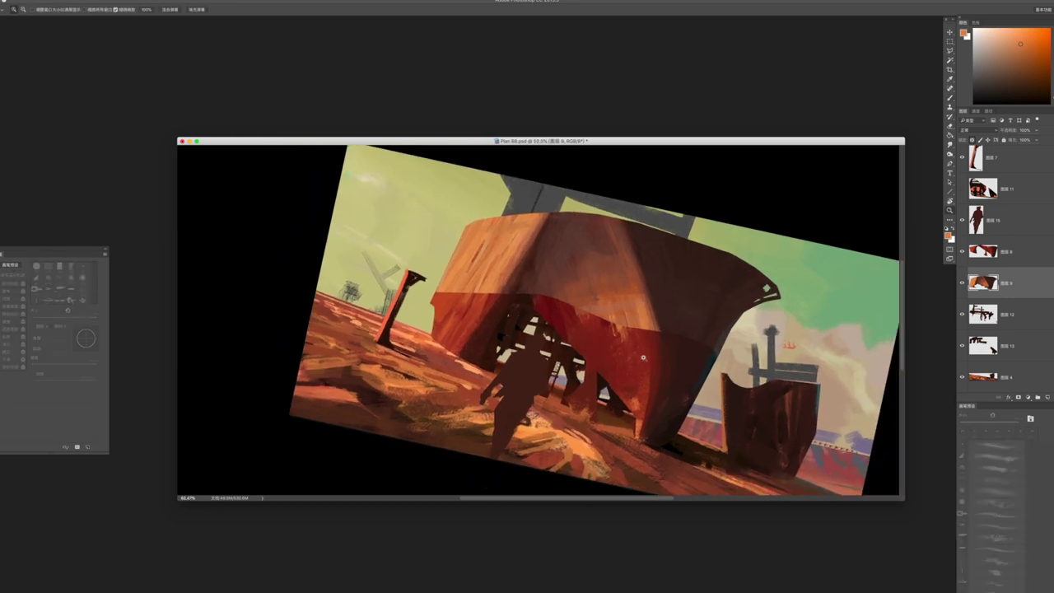
pyautogui.scroll(3, 647, 339)
# Select the red underside layer, sample its red and rework the chipped edge below the lit plating
pyautogui.keyDown('ctrl'); pyautogui.click(645, 340); pyautogui.keyUp('ctrl')
pyautogui.keyDown('alt'); pyautogui.click(644, 338); pyautogui.keyUp('alt')
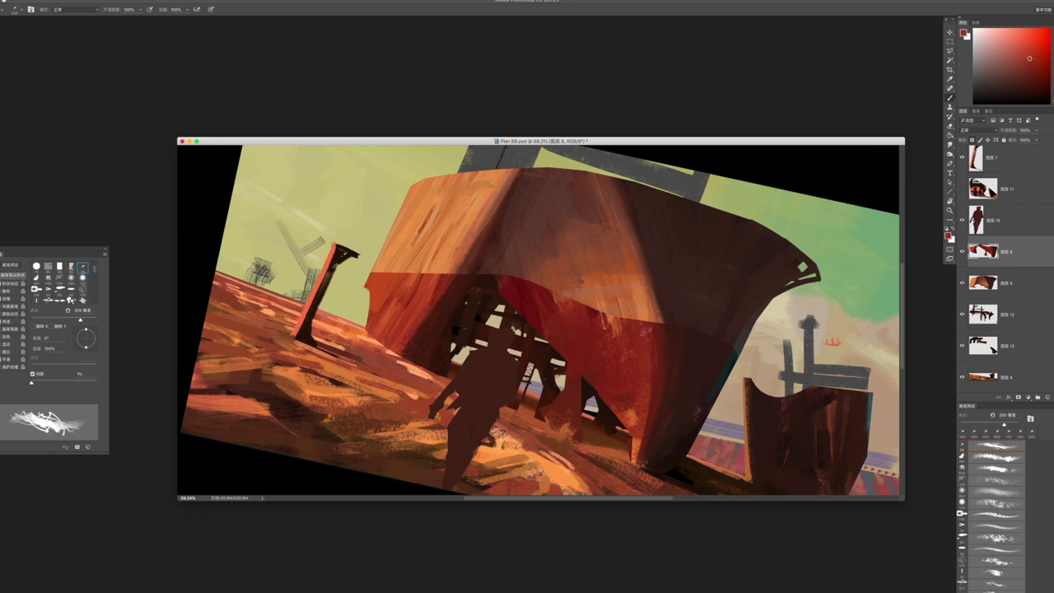
pyautogui.press('z')
pyautogui.moveTo(649, 403); pyautogui.dragTo(575, 247)
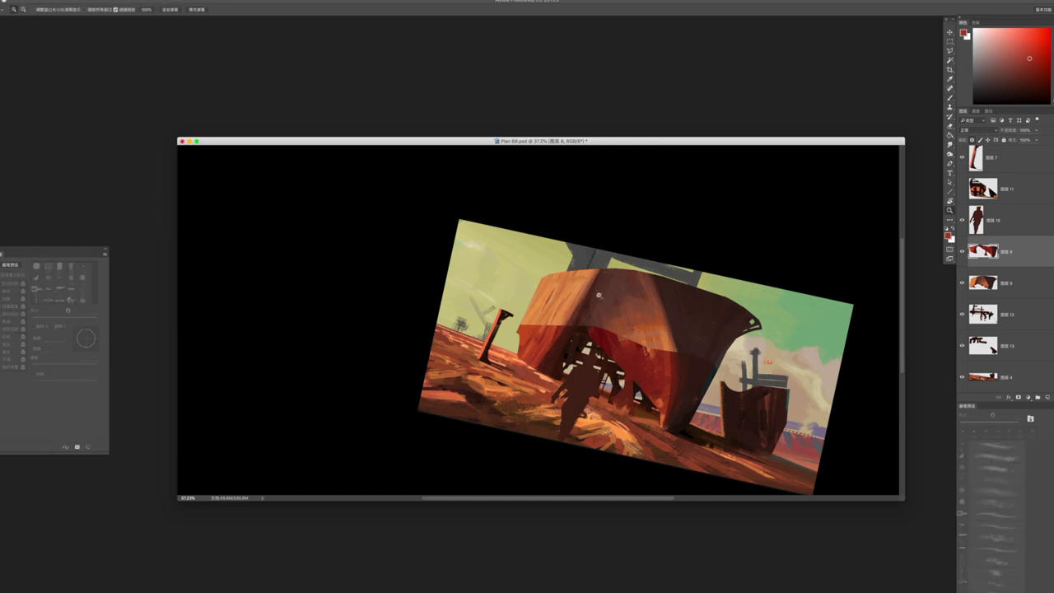
pyautogui.moveTo(598, 295); pyautogui.dragTo(610, 296)
pyautogui.press('b')
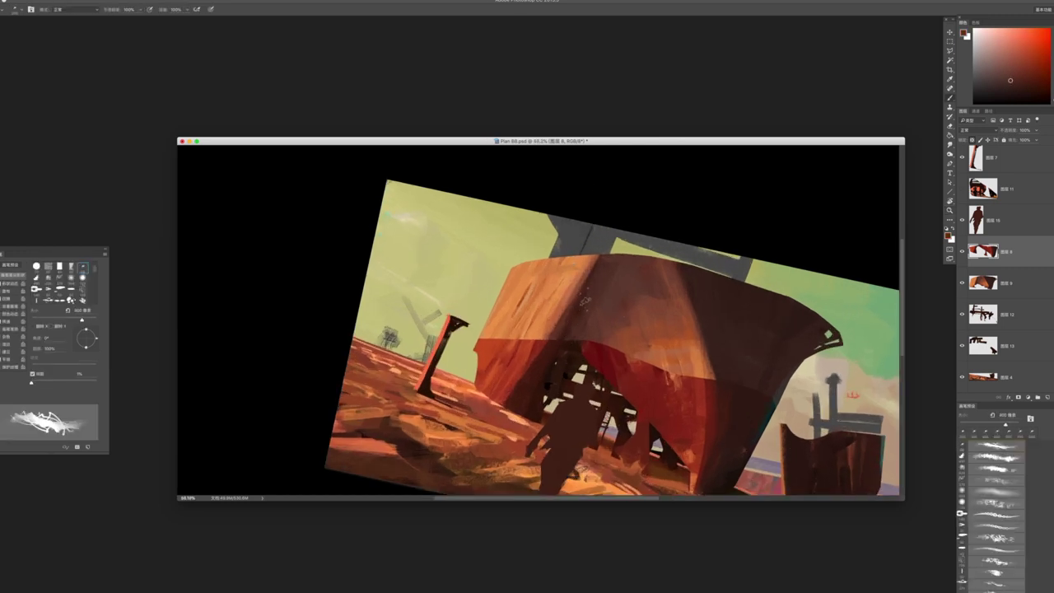
# Select the upper hull layer, texture the shadow edge above the opening in dark brown and straighten the canvas
pyautogui.hotkey('alt', '[')
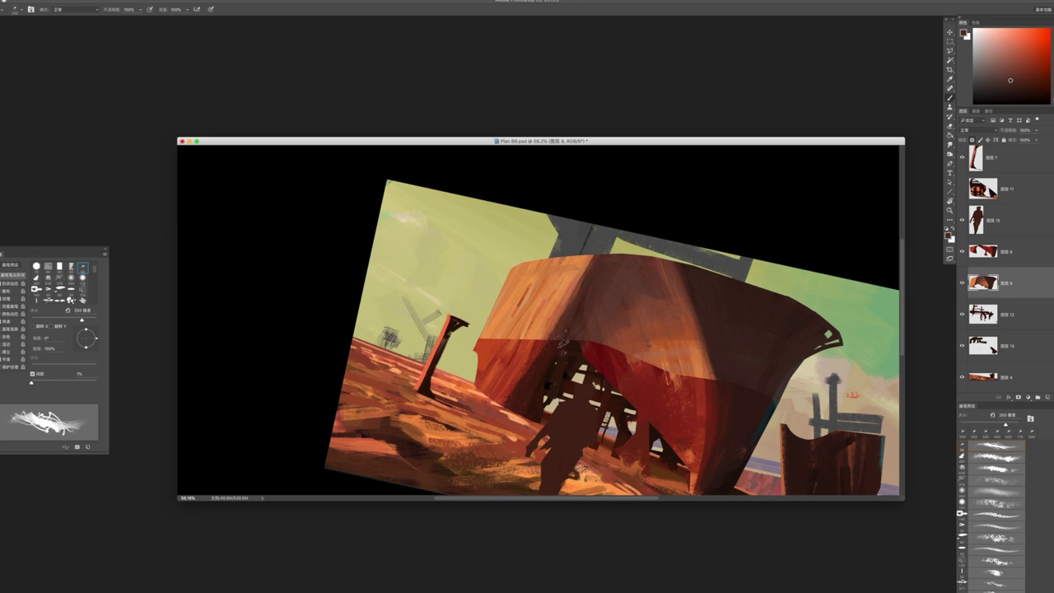
pyautogui.press('z')
pyautogui.moveTo(601, 340)
pyautogui.mouseDown()
pyautogui.moveTo(572, 340)
pyautogui.moveTo(584, 299)
pyautogui.moveTo(646, 281)
pyautogui.moveTo(493, 205)
pyautogui.mouseUp()
pyautogui.press('r')
pyautogui.press('z')
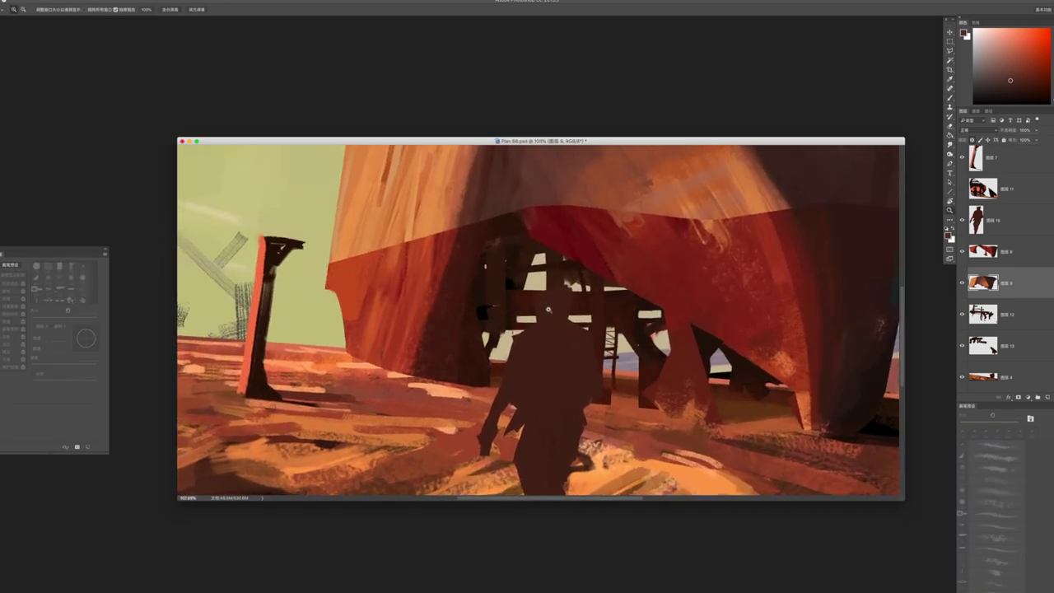
pyautogui.click(533, 288)
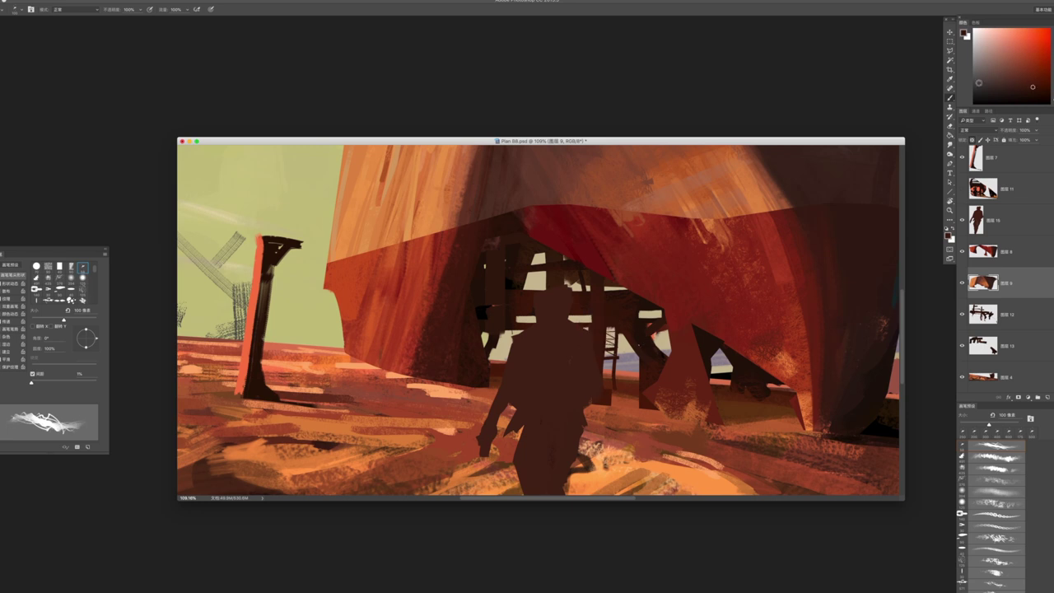
# Pick a muted reddish brown, select the inner beams layer and paint lighter strokes on the beams with a smaller brush
pyautogui.moveTo(1009, 74); pyautogui.dragTo(1003, 72)
pyautogui.hotkey('alt', '[')
pyautogui.press('[')
pyautogui.moveTo(628, 331); pyautogui.dragTo(664, 380)
pyautogui.scroll(-1, 540, 321)
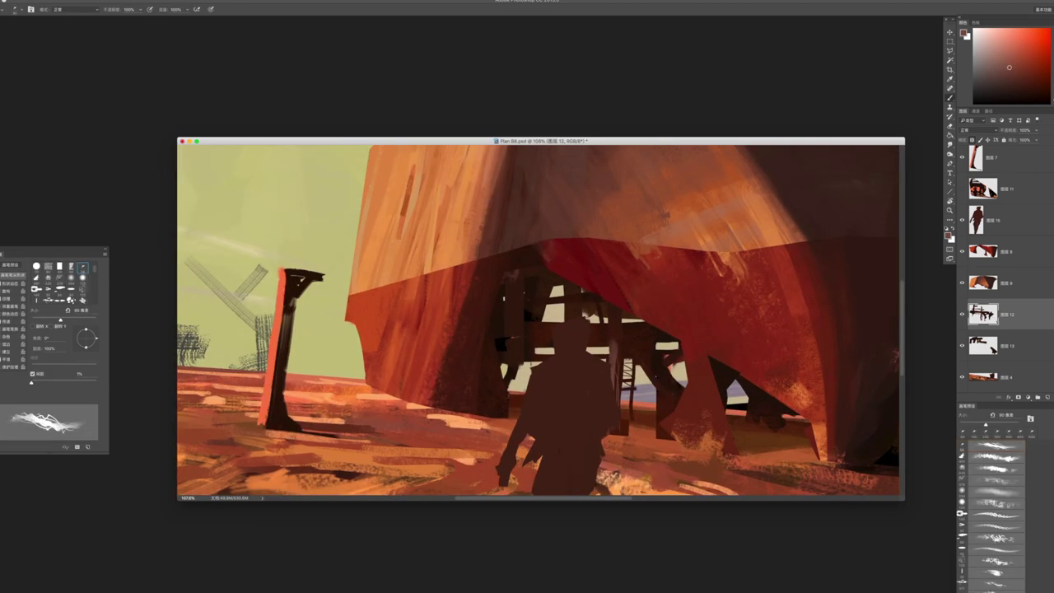
# Brush a lighter stroke along the diagonal beam inside the hull opening with a smaller brush
pyautogui.press('[')
pyautogui.press('[')
pyautogui.press('[')
pyautogui.press('[')
pyautogui.moveTo(638, 359); pyautogui.dragTo(681, 410)
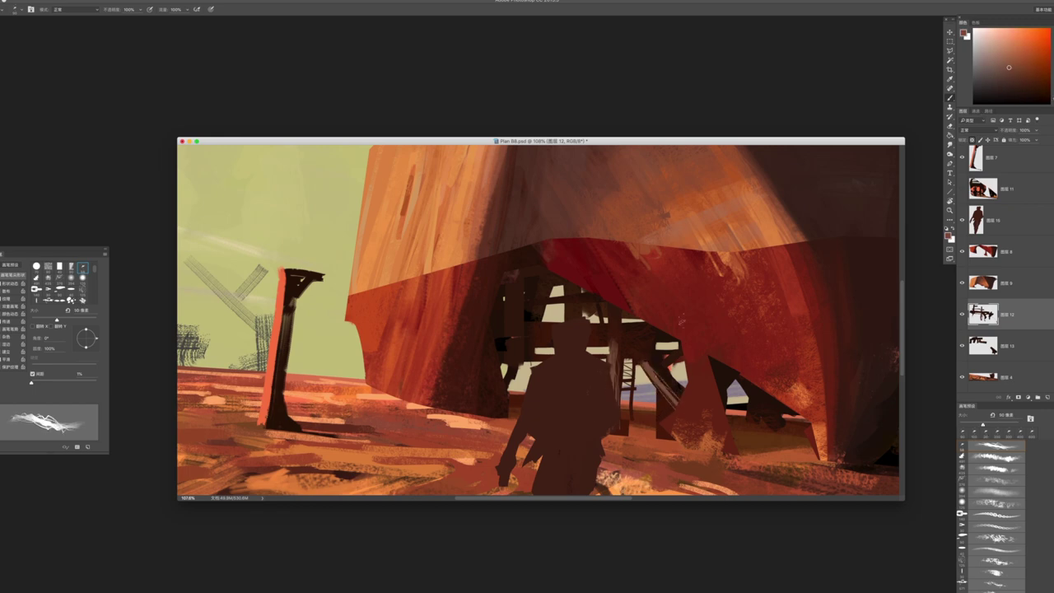
# Switch to a grainy brush and rework the post and diagonal beam beside the figure in sampled browns with a finer tip
pyautogui.rightClick(687, 300)
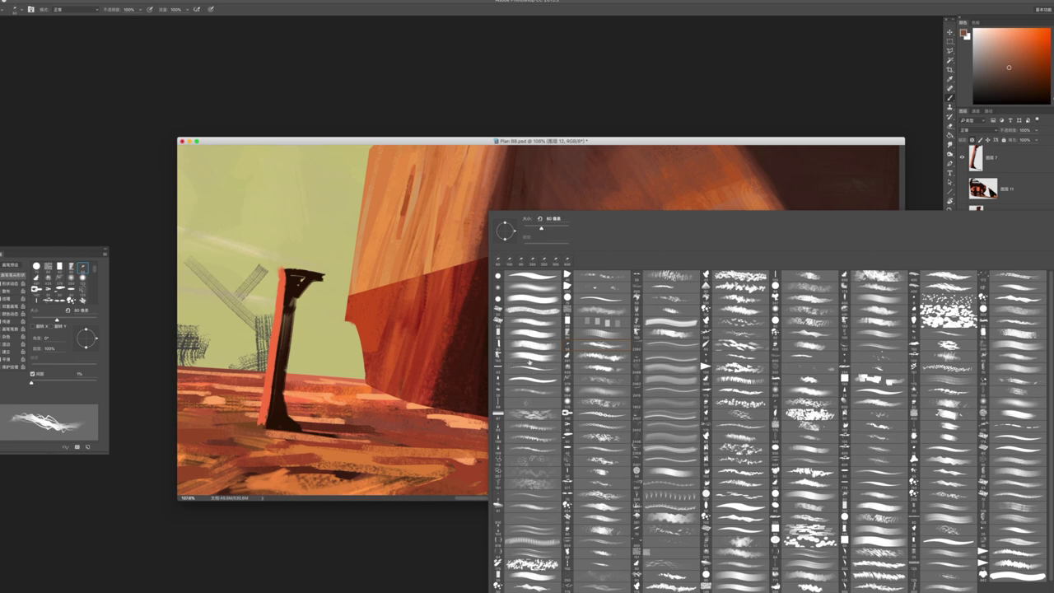
pyautogui.doubleClick(531, 315)
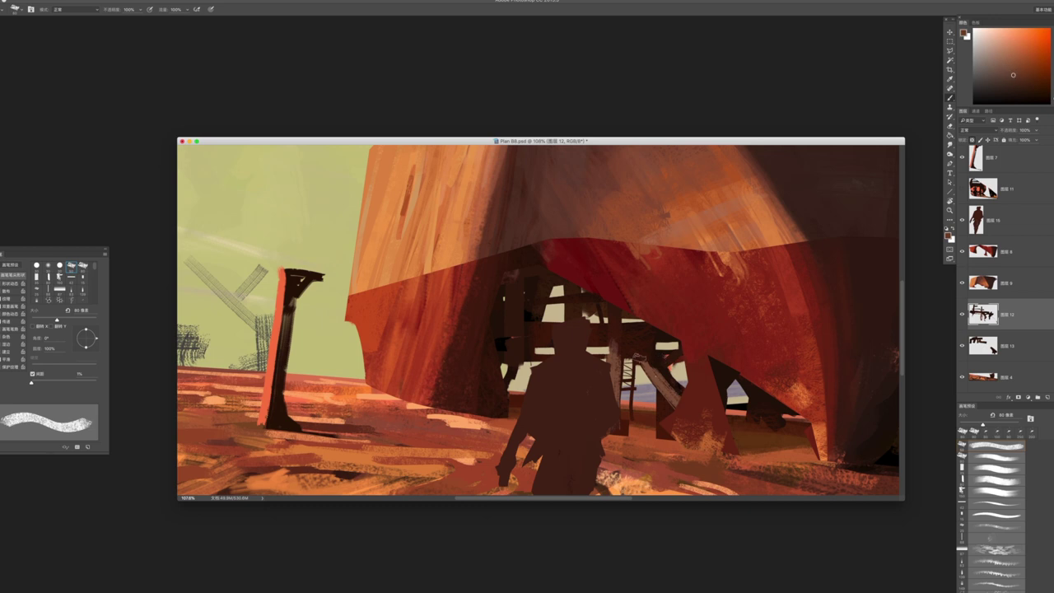
pyautogui.keyDown('alt'); pyautogui.click(614, 339); pyautogui.keyUp('alt')
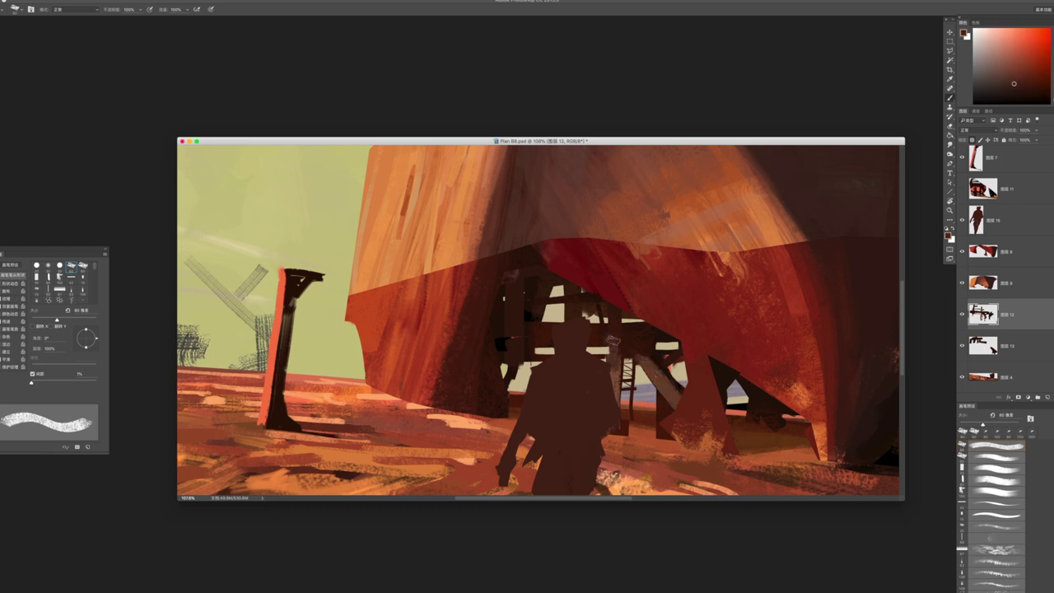
pyautogui.press('[')
pyautogui.press('[')
pyautogui.press('[')
pyautogui.press('[')
pyautogui.press('[')
pyautogui.press('[')
pyautogui.press('[')
pyautogui.press('[')
pyautogui.keyDown('alt'); pyautogui.click(656, 356); pyautogui.keyUp('alt')
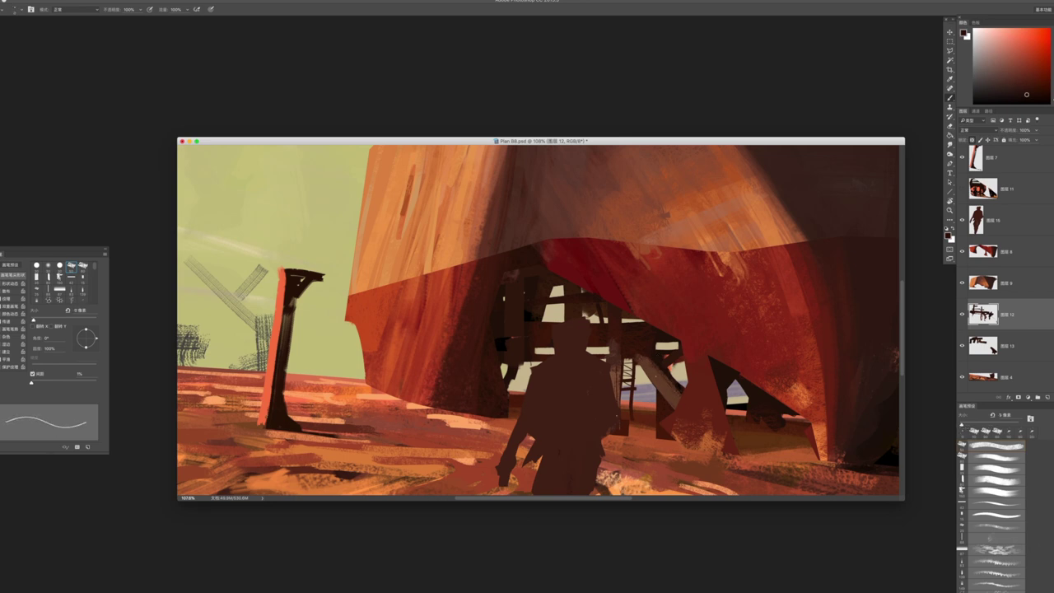
# Select the ground layer and touch up the shaded ground under the hull opening in sampled dark brown
pyautogui.keyDown('super'); pyautogui.click(640, 420); pyautogui.keyUp('super')
pyautogui.press(']')
pyautogui.press(']')
pyautogui.press(']')
pyautogui.press(']')
pyautogui.press(']')
pyautogui.press(']')
pyautogui.press(']')
pyautogui.press(']')
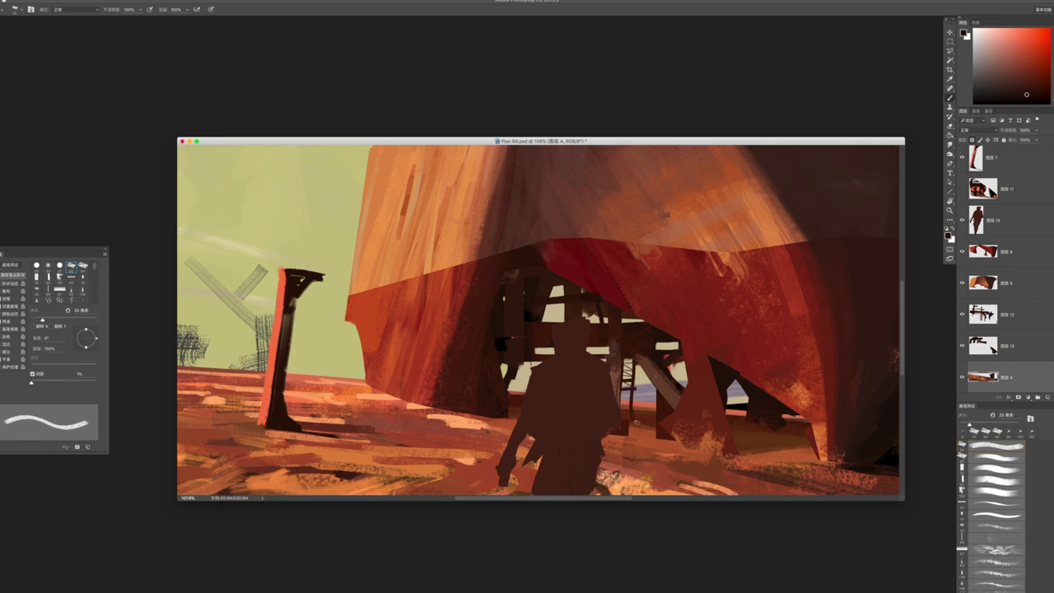
pyautogui.keyDown('alt'); pyautogui.click(642, 419); pyautogui.keyUp('alt')
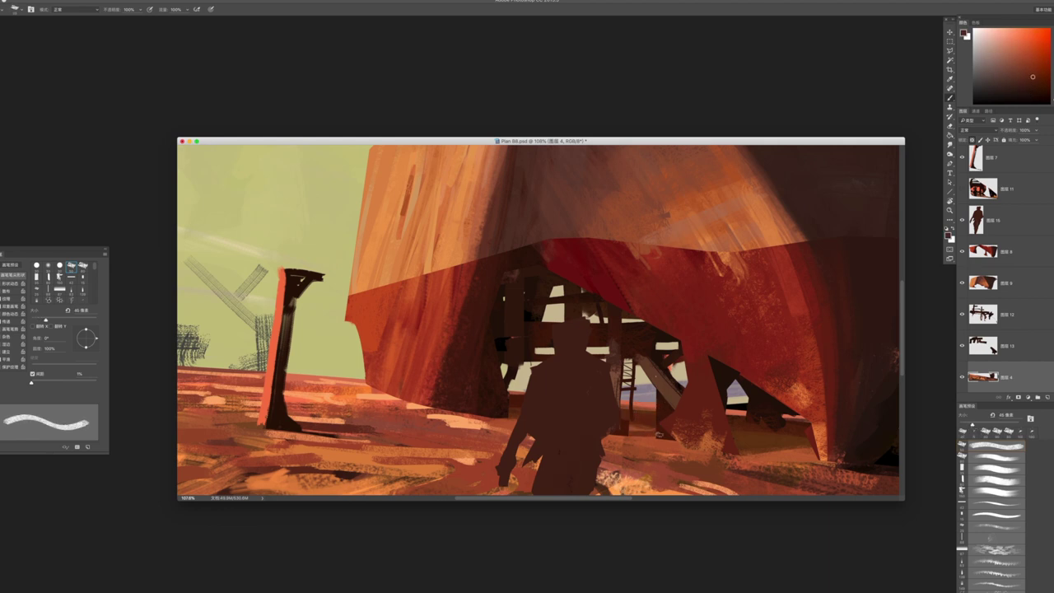
# Sample browns from the sand and paint grainy strokes on the ground along the hull's base with a larger brush
pyautogui.moveTo(764, 455); pyautogui.dragTo(661, 422)
pyautogui.press(']')
pyautogui.press(']')
pyautogui.press(']')
pyautogui.press(']')
pyautogui.press(']')
pyautogui.press(']')
pyautogui.press(']')
pyautogui.keyDown('alt'); pyautogui.click(647, 404); pyautogui.keyUp('alt')
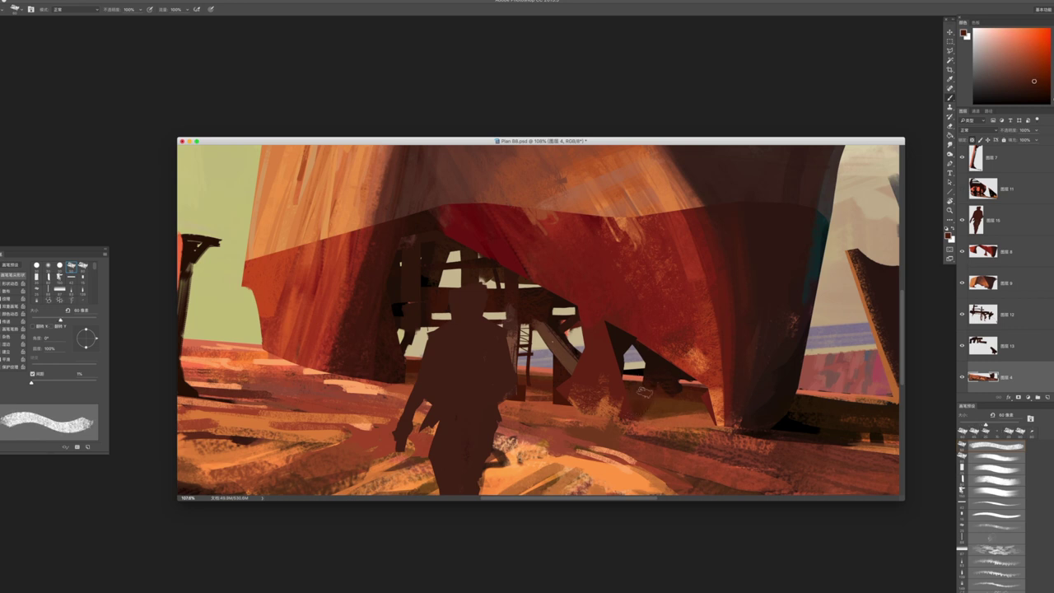
pyautogui.keyDown('alt'); pyautogui.click(700, 392); pyautogui.keyUp('alt')
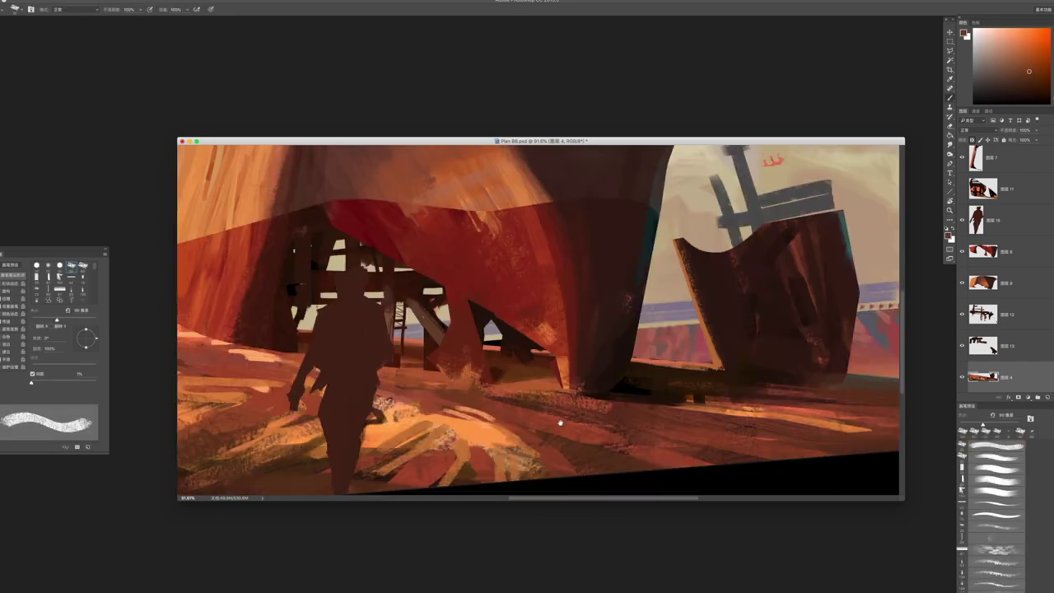
pyautogui.press(']')
pyautogui.press(']')
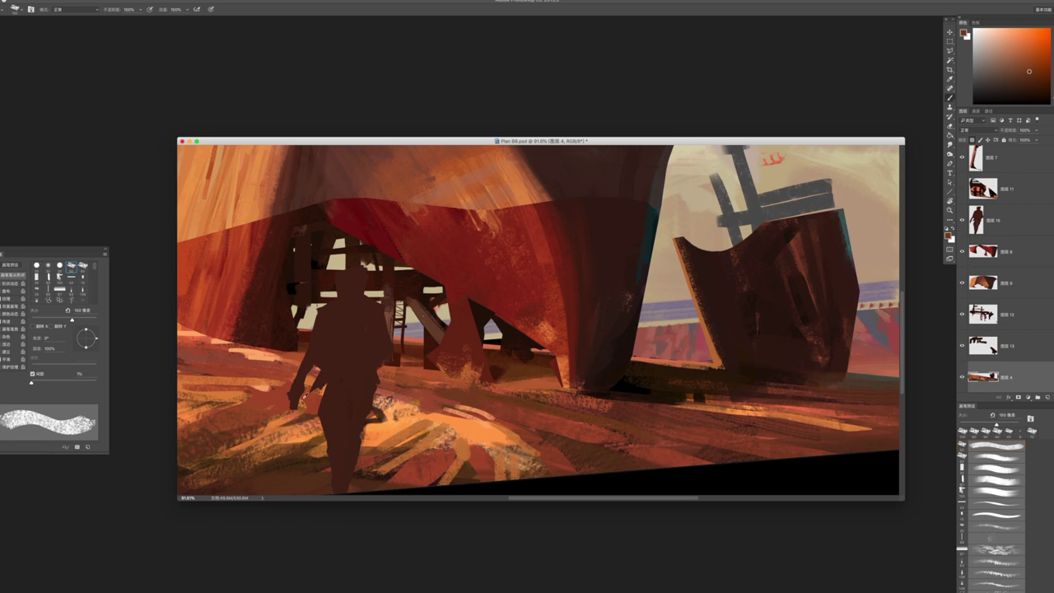
# Sample a muted reddish brown and brush it over the sand in front of the smaller wreck
pyautogui.keyDown('alt'); pyautogui.click(231, 356); pyautogui.keyUp('alt')
pyautogui.press('[')
pyautogui.press('[')
pyautogui.press('[')
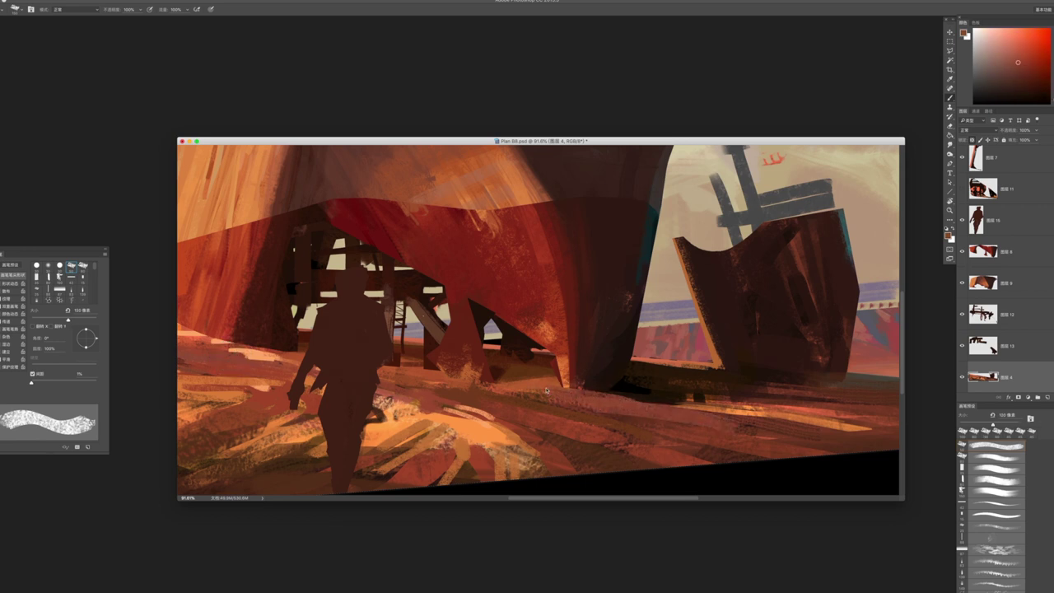
pyautogui.scroll(-3, 684, 347)
pyautogui.hscroll(3, 684, 347)
pyautogui.moveTo(683, 347)
pyautogui.mouseDown()
pyautogui.moveTo(610, 350)
pyautogui.moveTo(692, 371)
pyautogui.moveTo(577, 345)
pyautogui.moveTo(891, 379)
pyautogui.mouseUp()
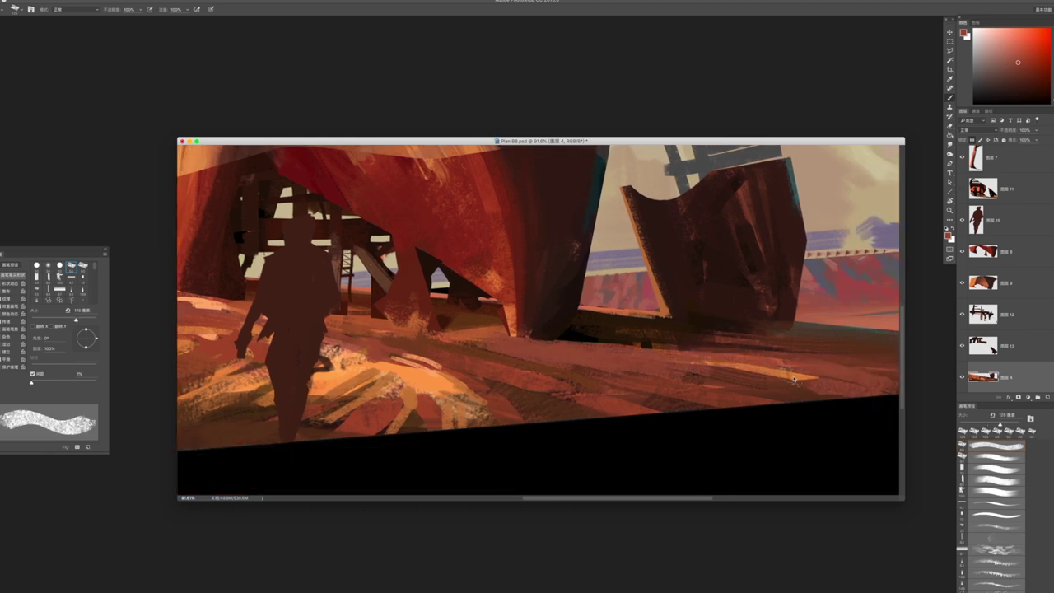
# Save the file and texture the foreground sand around the figure in sampled reddish browns
pyautogui.press('z')
pyautogui.moveTo(790, 419); pyautogui.dragTo(741, 416)
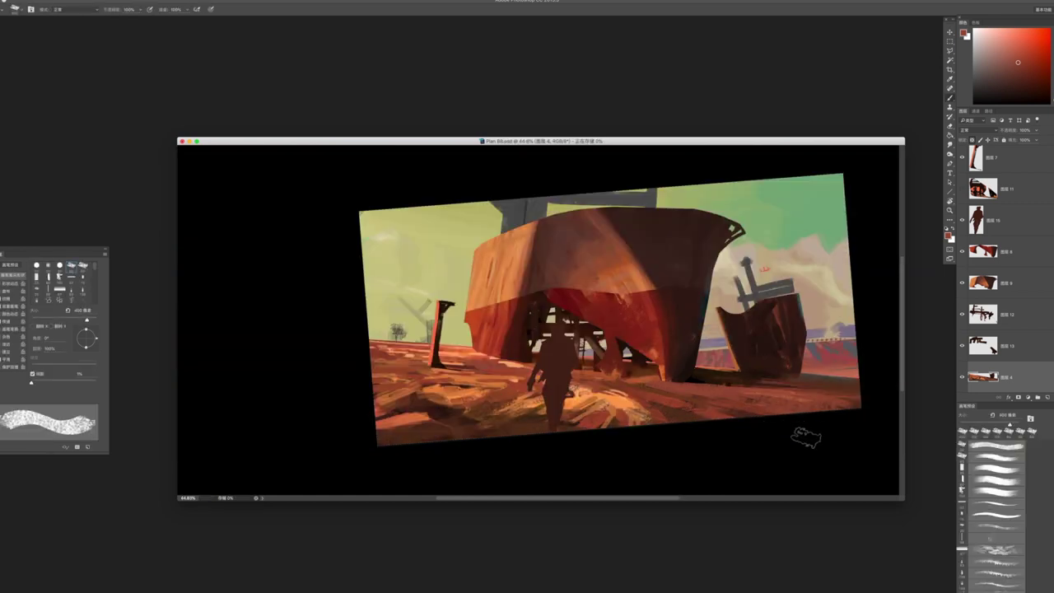
pyautogui.hotkey('ctrl', 's')
pyautogui.moveTo(481, 403)
pyautogui.mouseDown()
pyautogui.moveTo(420, 420)
pyautogui.moveTo(383, 402)
pyautogui.moveTo(527, 408)
pyautogui.moveTo(597, 424)
pyautogui.mouseUp()
pyautogui.keyDown('alt'); pyautogui.click(511, 411); pyautogui.keyUp('alt')
pyautogui.moveTo(444, 424)
pyautogui.mouseDown()
pyautogui.moveTo(396, 424)
pyautogui.moveTo(370, 395)
pyautogui.moveTo(393, 383)
pyautogui.mouseUp()
pyautogui.keyDown('alt'); pyautogui.click(377, 393); pyautogui.keyUp('alt')
pyautogui.press('[')
pyautogui.press('[')
pyautogui.press('[')
pyautogui.press('[')
pyautogui.press('[')
pyautogui.press('[')
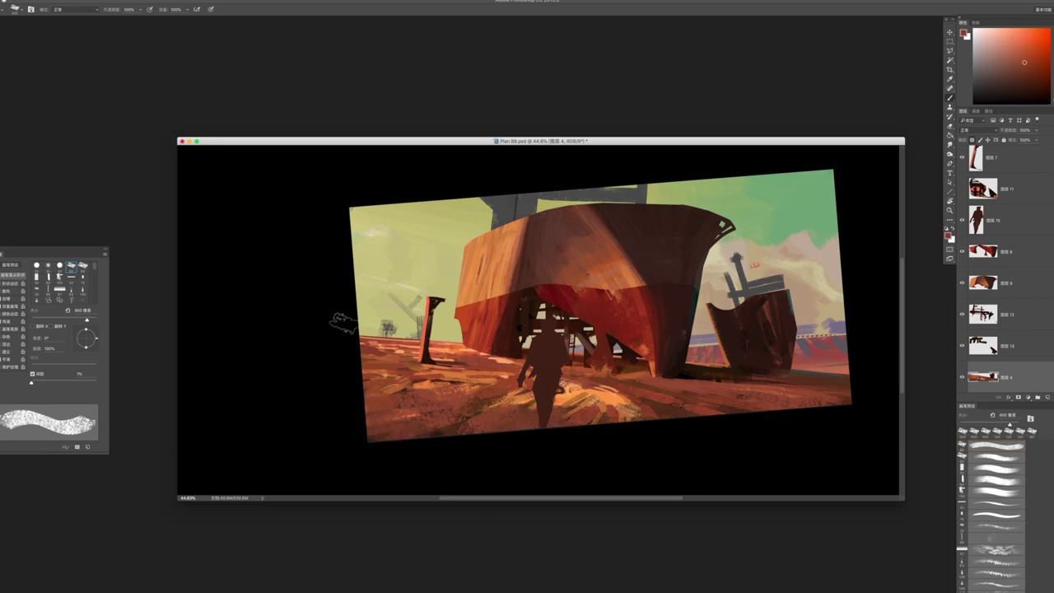
# Sample orange and paint lit patches on the sand between the standing post and the figure
pyautogui.moveTo(466, 400)
pyautogui.mouseDown()
pyautogui.moveTo(527, 388)
pyautogui.moveTo(507, 372)
pyautogui.moveTo(532, 378)
pyautogui.mouseUp()
pyautogui.keyDown('alt'); pyautogui.click(510, 374); pyautogui.keyUp('alt')
pyautogui.press('[')
pyautogui.press('[')
pyautogui.press('[')
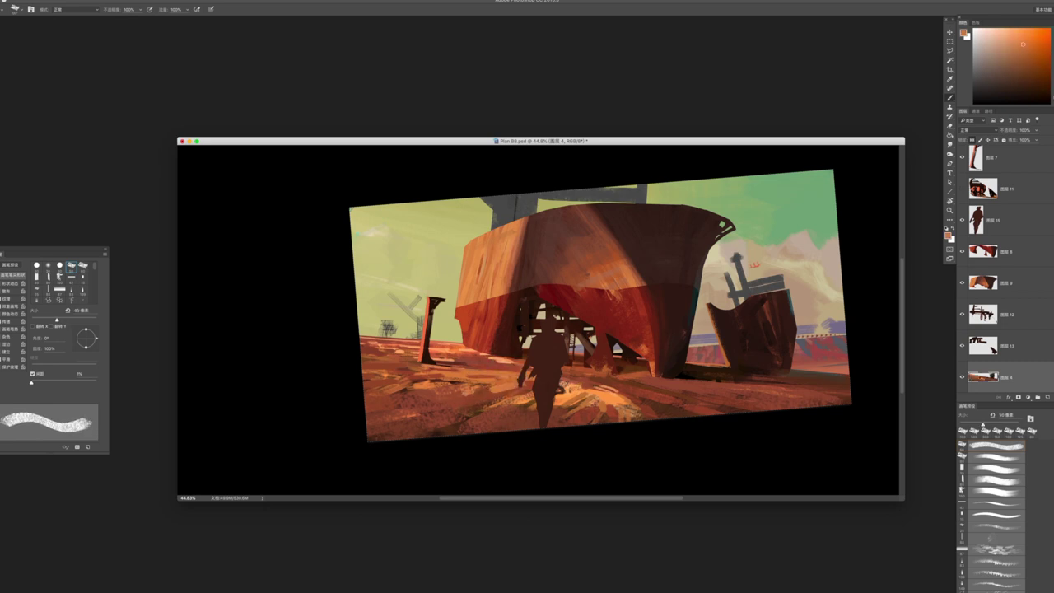
pyautogui.moveTo(432, 382)
pyautogui.mouseDown()
pyautogui.moveTo(482, 380)
pyautogui.moveTo(411, 387)
pyautogui.moveTo(486, 397)
pyautogui.mouseUp()
pyautogui.press('z')
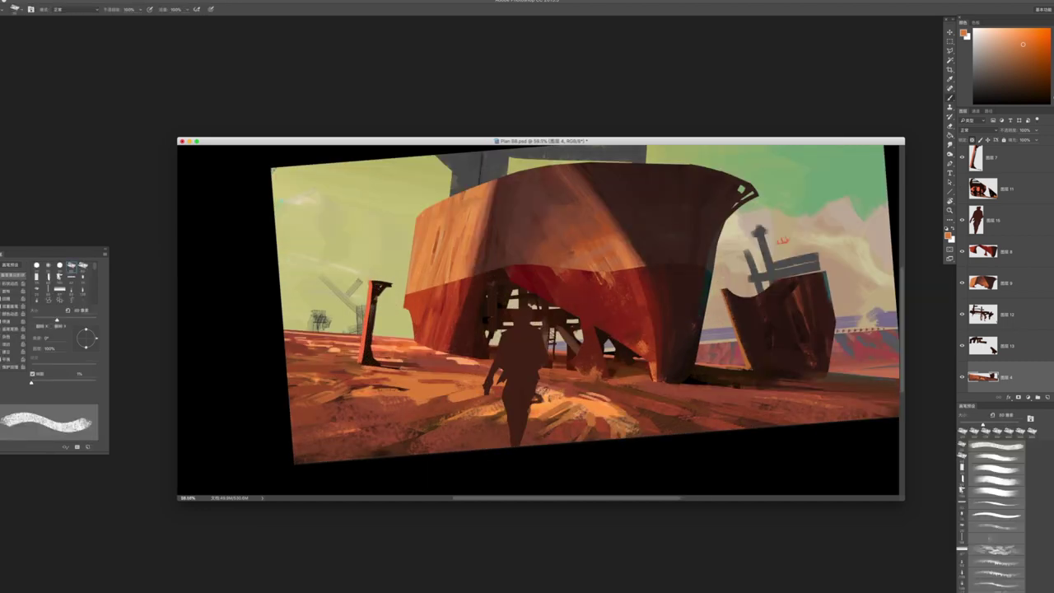
pyautogui.press(']')
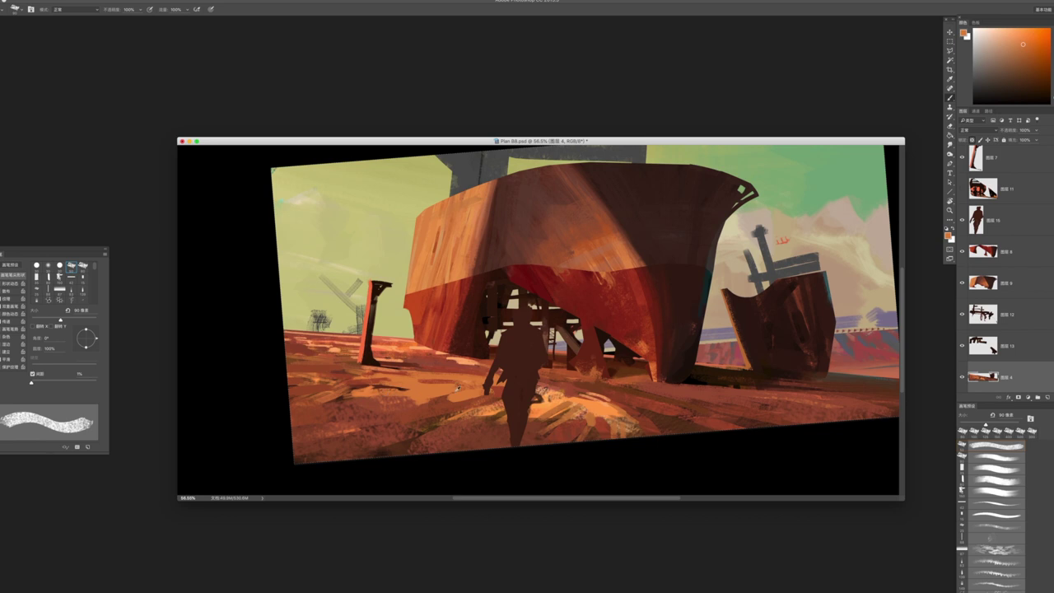
# Sample a reddish orange and break up the sand near the canvas's left edge with a smaller brush
pyautogui.keyDown('alt'); pyautogui.click(455, 380); pyautogui.keyUp('alt')
pyautogui.press('[')
pyautogui.moveTo(336, 400)
pyautogui.mouseDown()
pyautogui.moveTo(390, 376)
pyautogui.moveTo(298, 379)
pyautogui.mouseUp()
pyautogui.press('[')
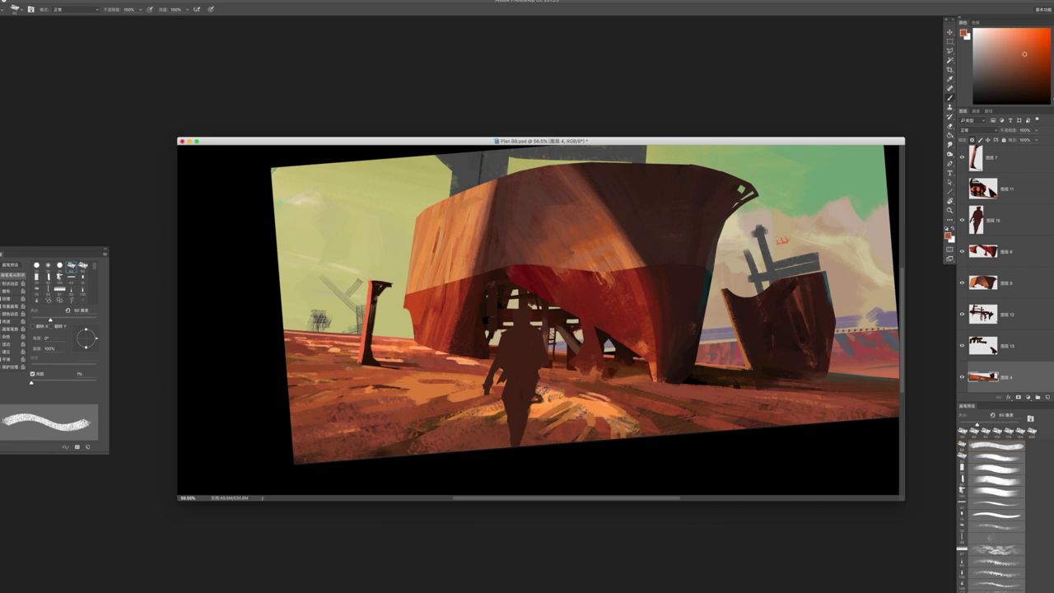
# Sample light orange and brighten the lit sand just to the right of the figure, varying it with neighbouring oranges
pyautogui.hscroll(3, 540, 321)
pyautogui.scroll(-1, 540, 321)
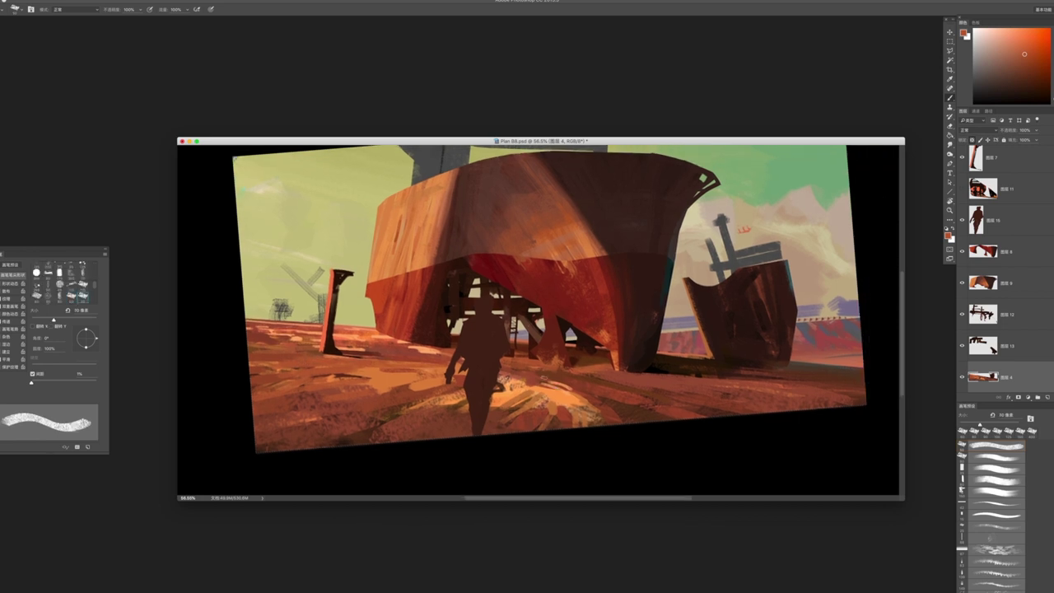
pyautogui.keyDown('alt'); pyautogui.click(510, 377); pyautogui.keyUp('alt')
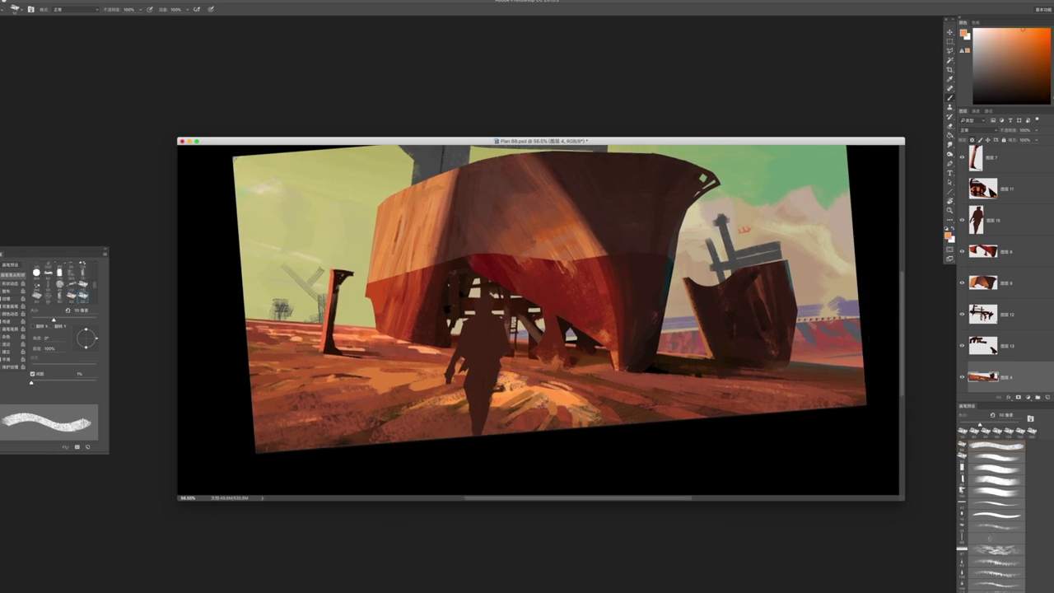
pyautogui.press(',')
pyautogui.press(',')
pyautogui.press(',')
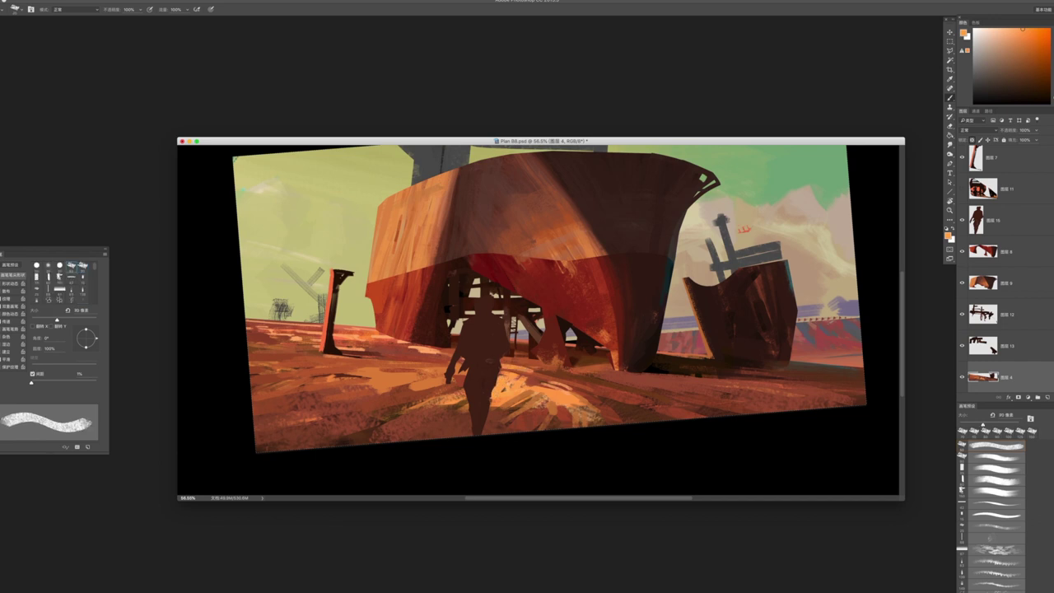
pyautogui.moveTo(506, 362)
pyautogui.mouseDown()
pyautogui.moveTo(638, 380)
pyautogui.moveTo(517, 362)
pyautogui.moveTo(561, 376)
pyautogui.moveTo(520, 358)
pyautogui.moveTo(498, 372)
pyautogui.moveTo(461, 370)
pyautogui.moveTo(597, 438)
pyautogui.moveTo(577, 411)
pyautogui.moveTo(583, 393)
pyautogui.moveTo(609, 412)
pyautogui.mouseUp()
pyautogui.keyDown('alt'); pyautogui.click(587, 385); pyautogui.keyUp('alt')
pyautogui.keyDown('alt'); pyautogui.click(530, 363); pyautogui.keyUp('alt')
# Extend the orange light strokes across the sand below the right part of the large hull with a bigger brush
pyautogui.press('z')
pyautogui.press('b')
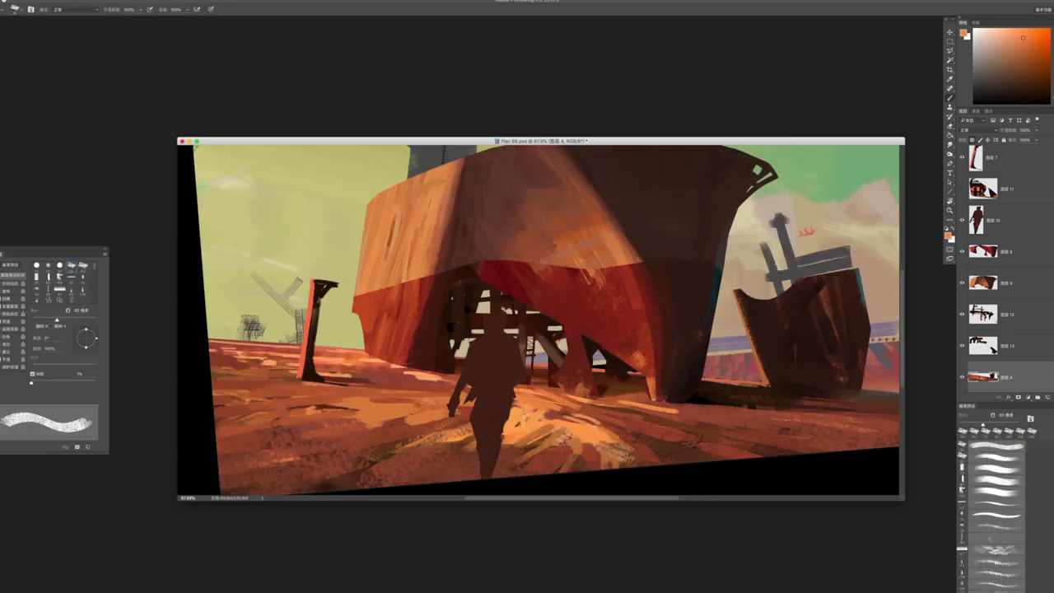
pyautogui.hscroll(5, 611, 418)
pyautogui.press(']')
pyautogui.press(']')
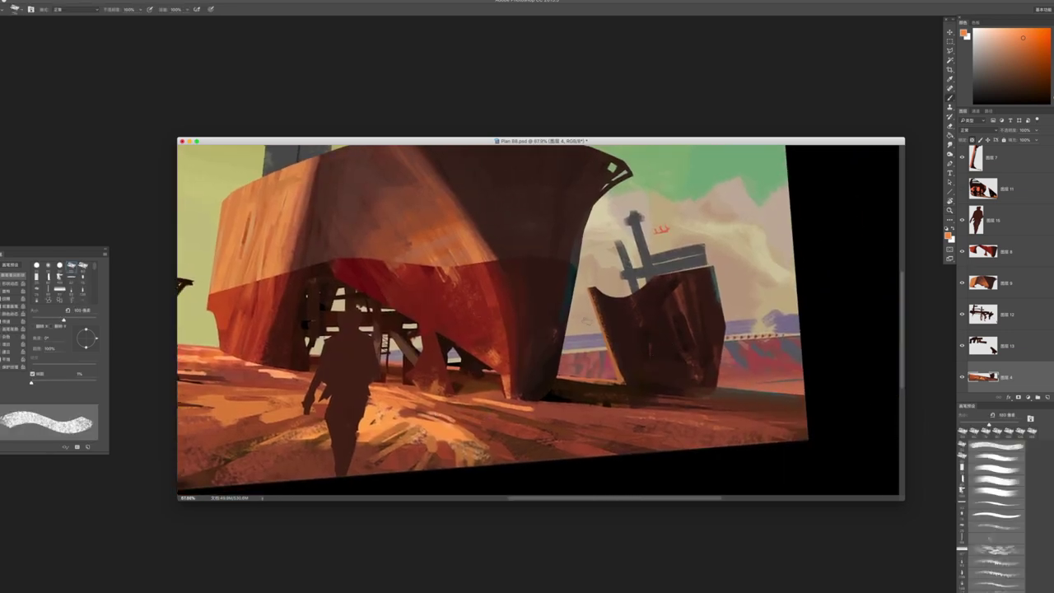
pyautogui.scroll(2, 556, 333)
# Add a new layer and paint a small dark grey rounded structure on thin legs between the two wrecks
pyautogui.hotkey('ctrl', 'shift', 'alt', 'n')
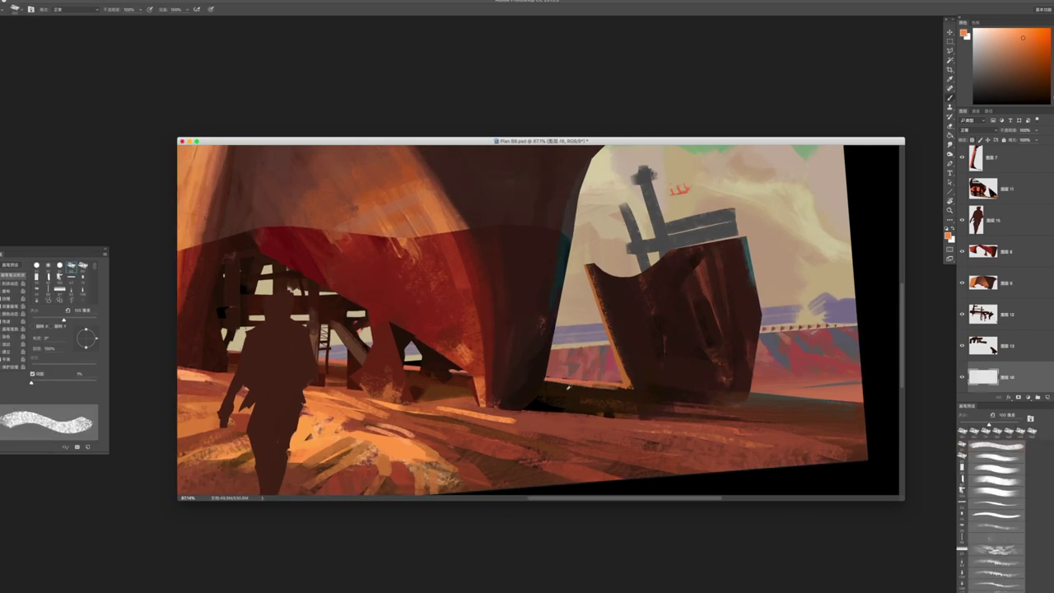
pyautogui.keyDown('alt'); pyautogui.click(649, 302); pyautogui.keyUp('alt')
pyautogui.press('[')
pyautogui.press('[')
pyautogui.click(581, 360)
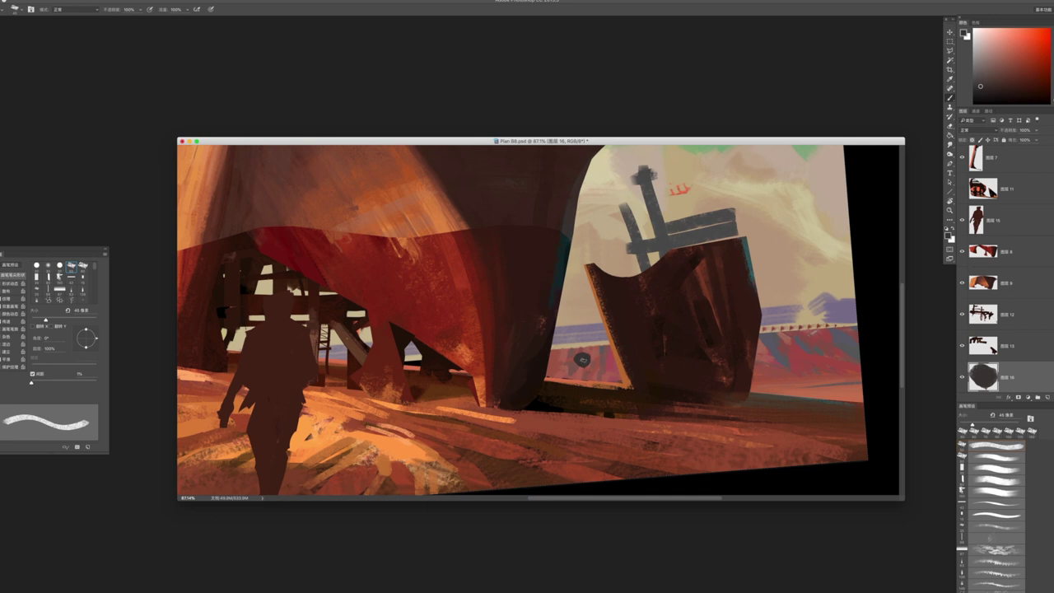
pyautogui.press('[')
pyautogui.moveTo(579, 366)
pyautogui.mouseDown()
pyautogui.moveTo(567, 381)
pyautogui.moveTo(599, 387)
pyautogui.mouseUp()
pyautogui.keyDown('alt'); pyautogui.click(566, 381); pyautogui.keyUp('alt')
pyautogui.press('[')
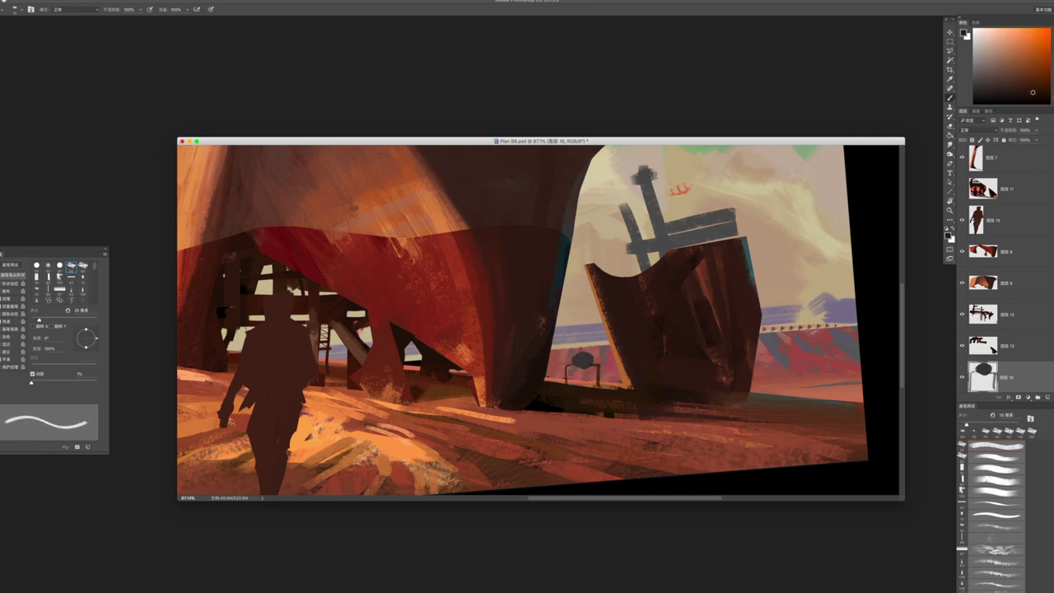
pyautogui.press('z')
pyautogui.moveTo(592, 392); pyautogui.dragTo(538, 399)
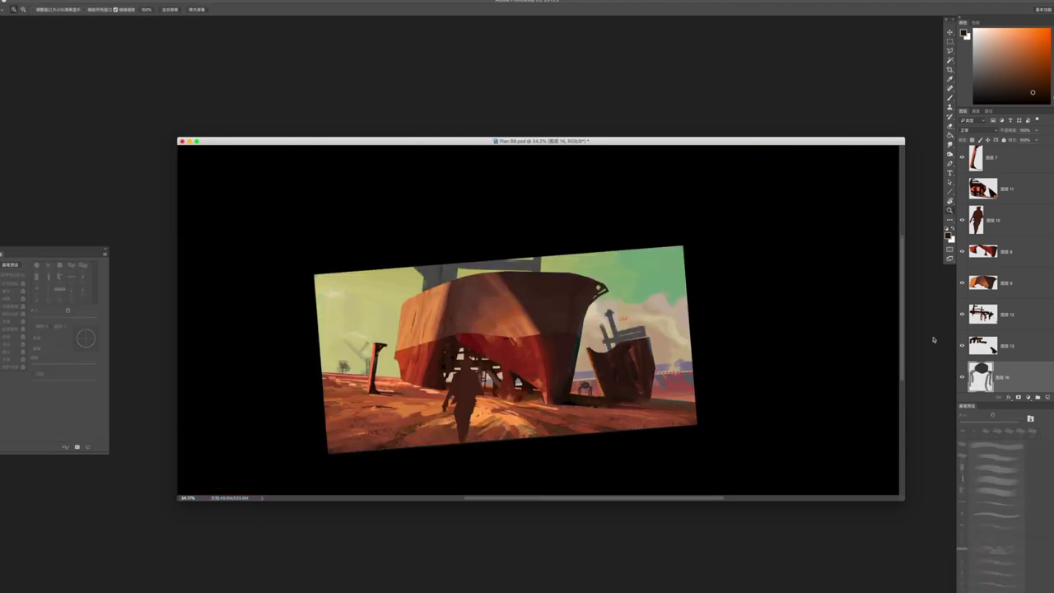
# Select the walking figure's layer and paint the face in reddish brown and the hair in near-black
pyautogui.press('z')
pyautogui.moveTo(585, 389)
pyautogui.mouseDown()
pyautogui.moveTo(541, 362)
pyautogui.moveTo(560, 370)
pyautogui.mouseUp()
pyautogui.press('z')
pyautogui.press('z')
pyautogui.moveTo(461, 360); pyautogui.dragTo(510, 360)
pyautogui.press('b')
pyautogui.click(1022, 84)
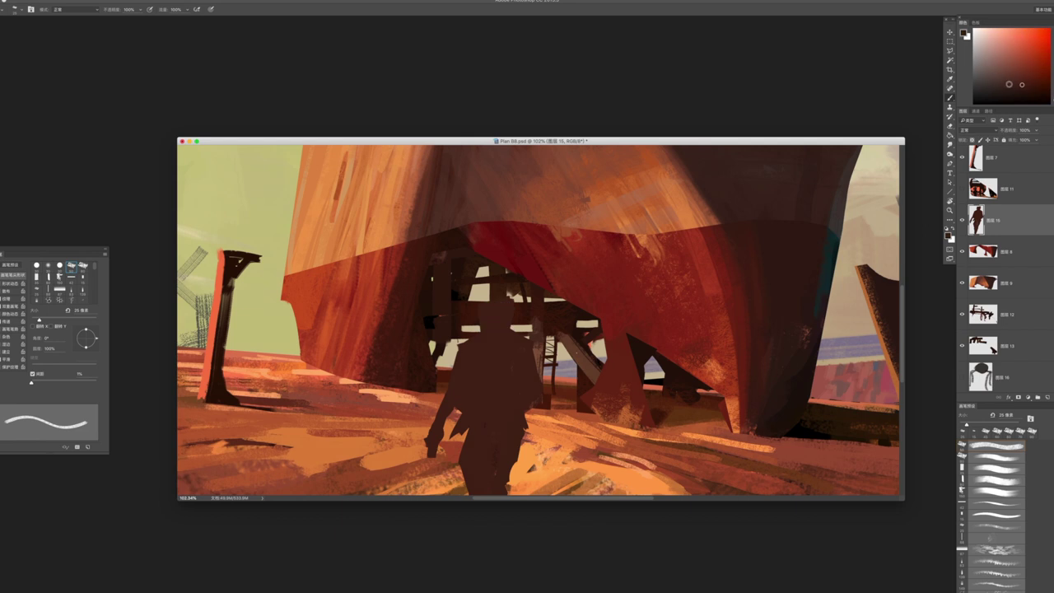
pyautogui.press(']')
pyautogui.press(']')
pyautogui.press(']')
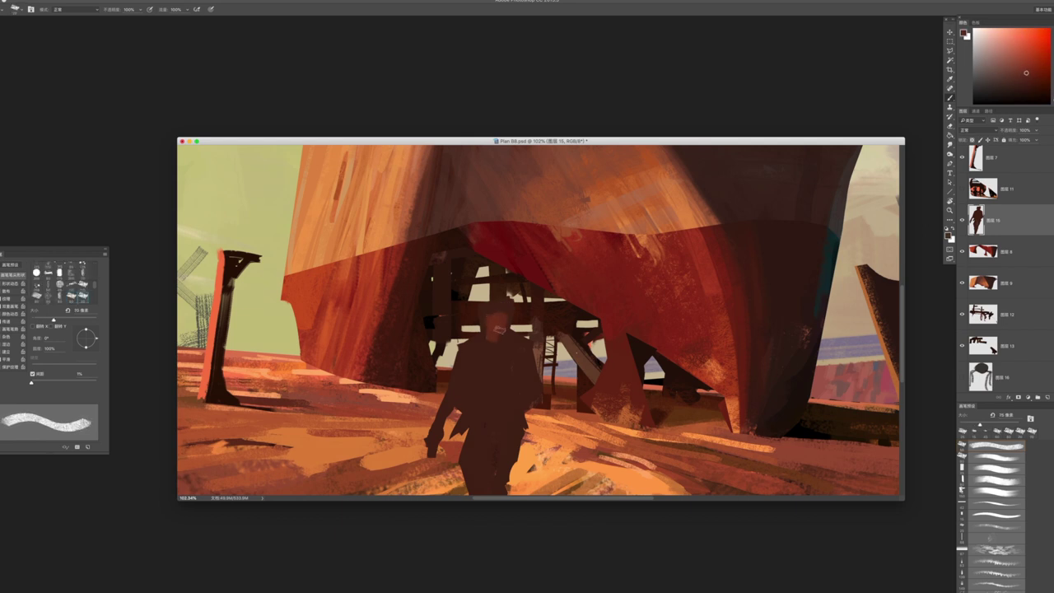
pyautogui.moveTo(497, 327); pyautogui.dragTo(504, 302)
pyautogui.press(',')
pyautogui.moveTo(488, 307)
pyautogui.mouseDown()
pyautogui.moveTo(509, 316)
pyautogui.moveTo(502, 310)
pyautogui.mouseUp()
pyautogui.press(',')
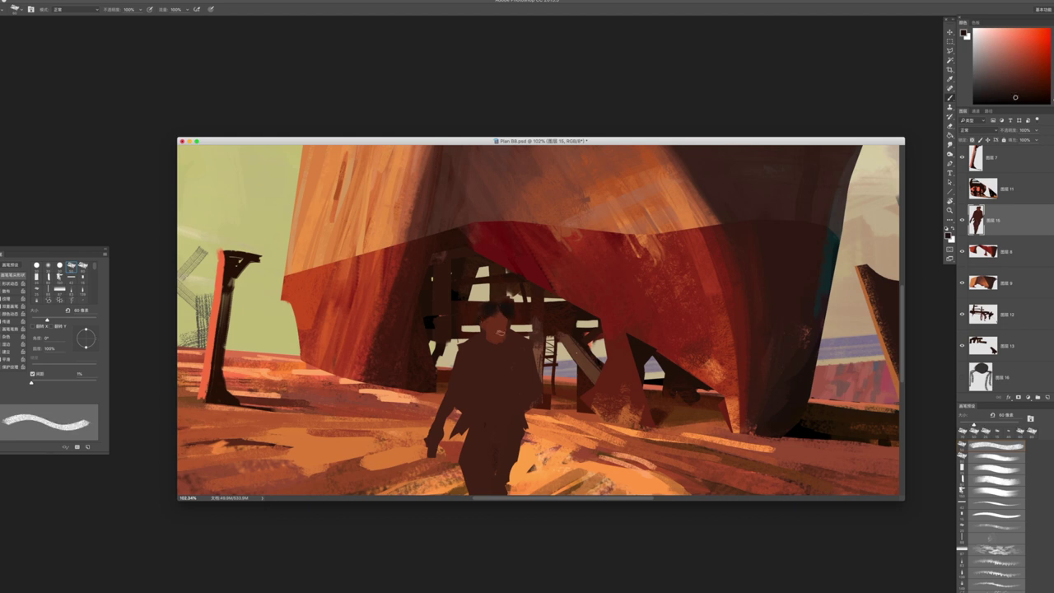
# Paint near-black V-shaped lapels and a shoulder stroke on the figure's torso to start an open jacket
pyautogui.scroll(3, 493, 309)
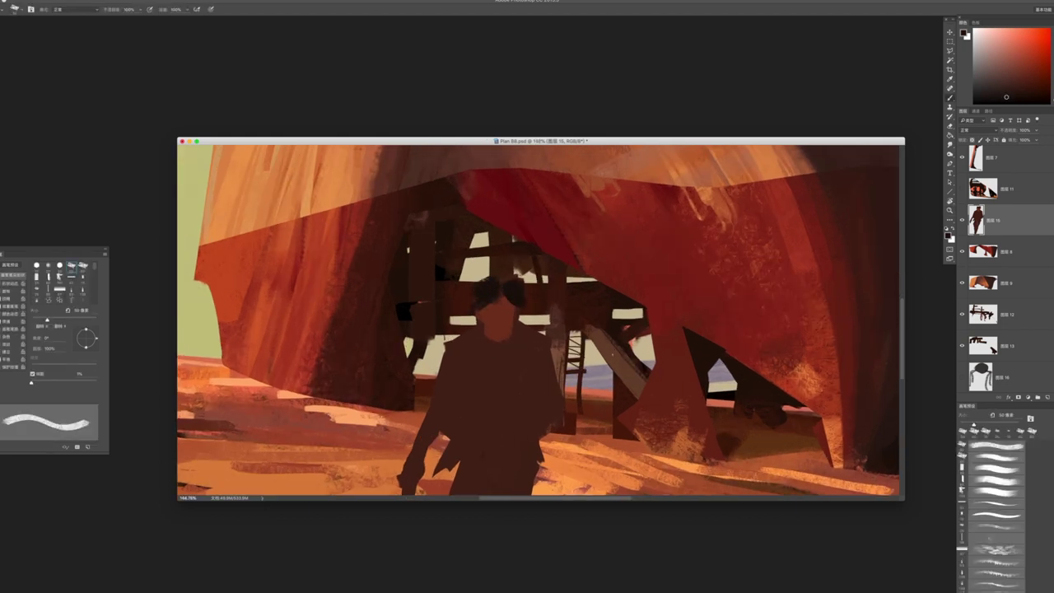
pyautogui.scroll(-2, 606, 258)
pyautogui.moveTo(531, 295); pyautogui.dragTo(499, 370)
pyautogui.moveTo(466, 293)
pyautogui.mouseDown()
pyautogui.moveTo(498, 365)
pyautogui.moveTo(451, 367)
pyautogui.mouseUp()
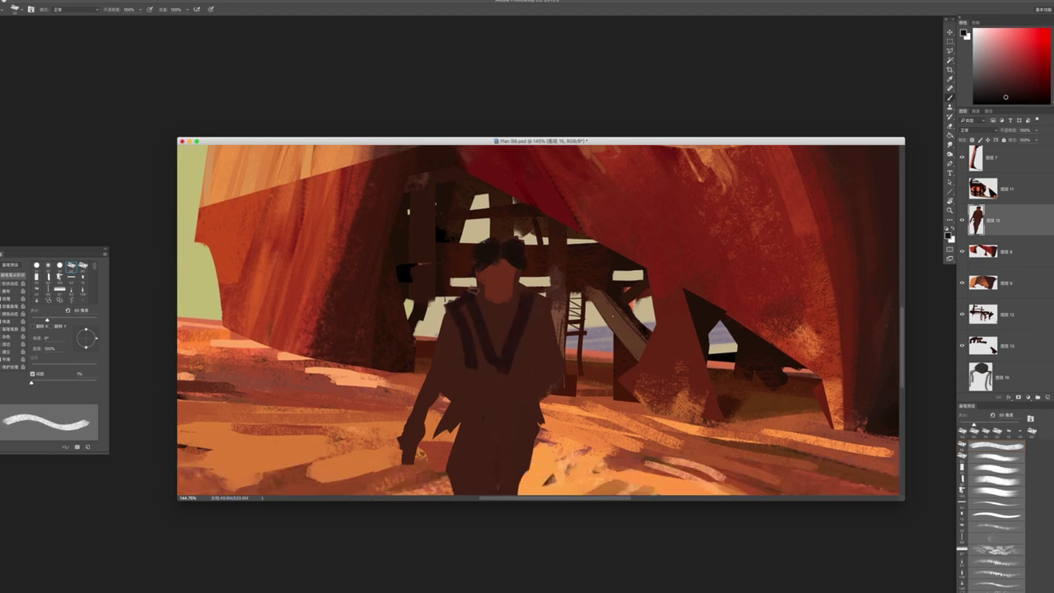
pyautogui.moveTo(455, 310)
pyautogui.mouseDown()
pyautogui.moveTo(496, 263)
pyautogui.moveTo(477, 315)
pyautogui.mouseUp()
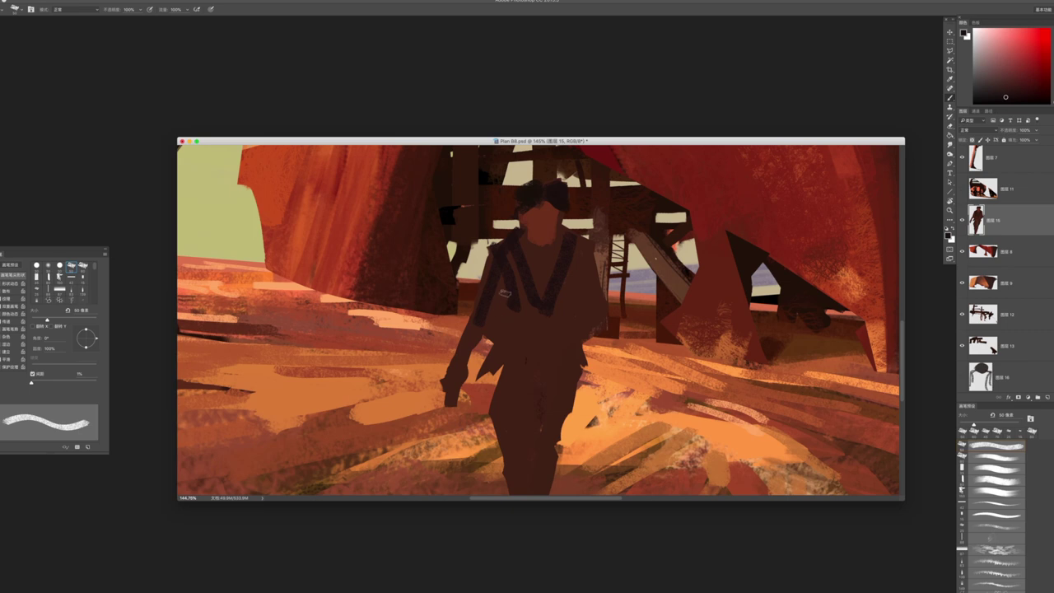
# Fill in the dark jacket's body and its right-hand sleeve, leaving the chest open
pyautogui.moveTo(579, 252)
pyautogui.mouseDown()
pyautogui.moveTo(600, 308)
pyautogui.moveTo(578, 354)
pyautogui.mouseUp()
pyautogui.moveTo(588, 263)
pyautogui.mouseDown()
pyautogui.moveTo(577, 275)
pyautogui.moveTo(576, 334)
pyautogui.mouseUp()
pyautogui.moveTo(563, 276)
pyautogui.mouseDown()
pyautogui.moveTo(587, 295)
pyautogui.moveTo(592, 310)
pyautogui.moveTo(574, 303)
pyautogui.moveTo(548, 325)
pyautogui.mouseUp()
pyautogui.moveTo(512, 257)
pyautogui.mouseDown()
pyautogui.moveTo(512, 340)
pyautogui.moveTo(557, 342)
pyautogui.mouseUp()
pyautogui.press(']')
pyautogui.press(']')
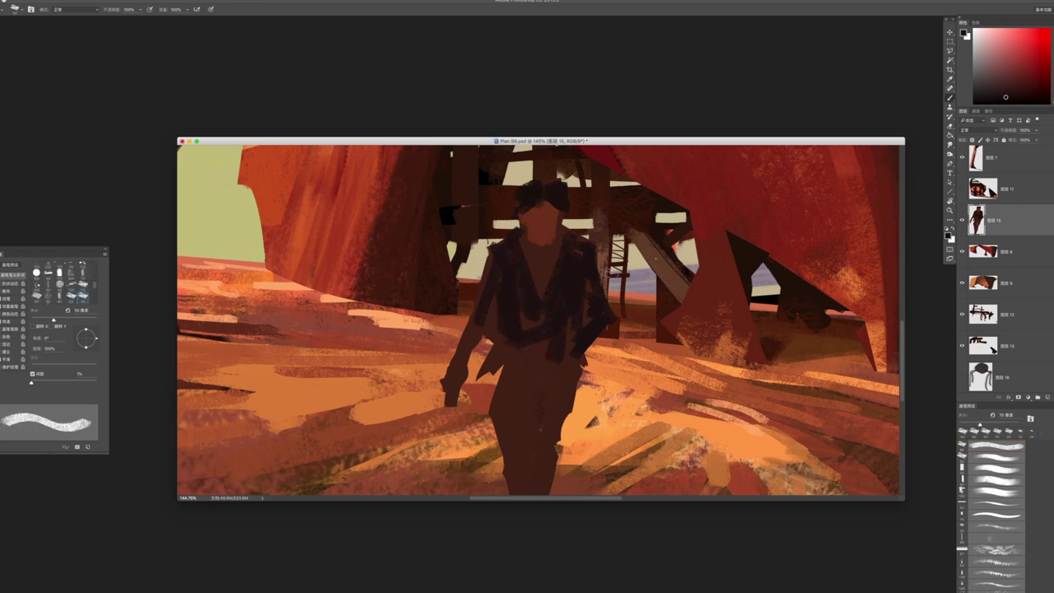
# Pick a grey and paint the shirt inside the open jacket, varying it with sampled tones
pyautogui.click(993, 86)
pyautogui.moveTo(1052, 29)
pyautogui.mouseDown()
pyautogui.moveTo(1052, 47)
pyautogui.moveTo(1052, 30)
pyautogui.mouseUp()
pyautogui.press('[')
pyautogui.moveTo(541, 262)
pyautogui.mouseDown()
pyautogui.moveTo(537, 332)
pyautogui.moveTo(539, 252)
pyautogui.moveTo(550, 260)
pyautogui.moveTo(531, 242)
pyautogui.moveTo(546, 261)
pyautogui.moveTo(537, 242)
pyautogui.moveTo(550, 234)
pyautogui.moveTo(516, 264)
pyautogui.moveTo(550, 271)
pyautogui.moveTo(552, 288)
pyautogui.moveTo(540, 264)
pyautogui.moveTo(541, 341)
pyautogui.mouseUp()
pyautogui.press('[')
pyautogui.keyDown('alt'); pyautogui.click(546, 239); pyautogui.keyUp('alt')
pyautogui.keyDown('alt'); pyautogui.click(536, 258); pyautogui.keyUp('alt')
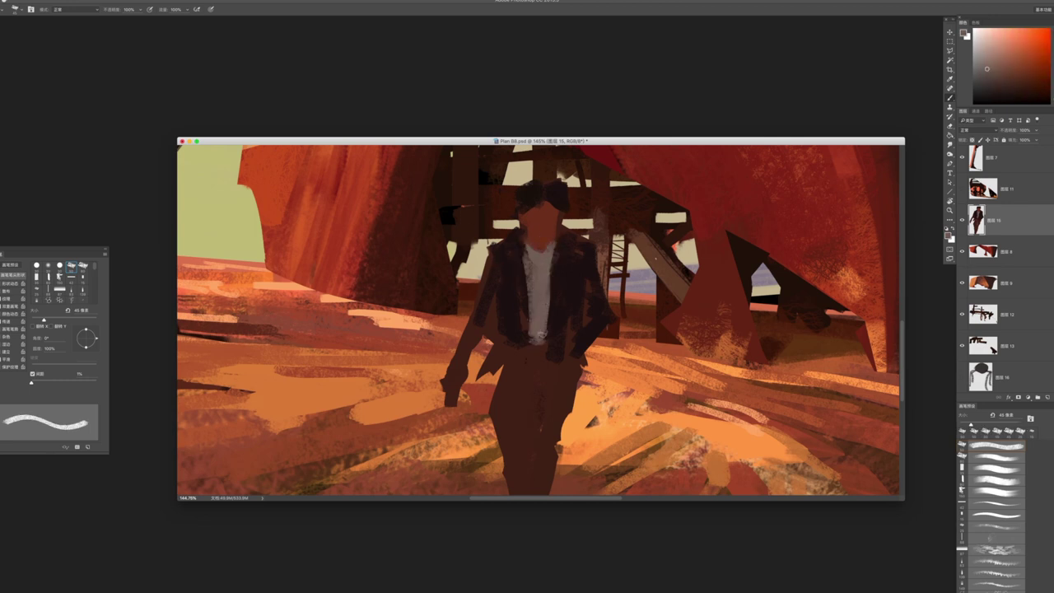
# Touch up the grey shirt and shade the jacket hem and trousers with a sampled near-black, adding folds and a dark lower leg
pyautogui.moveTo(531, 344); pyautogui.dragTo(527, 281)
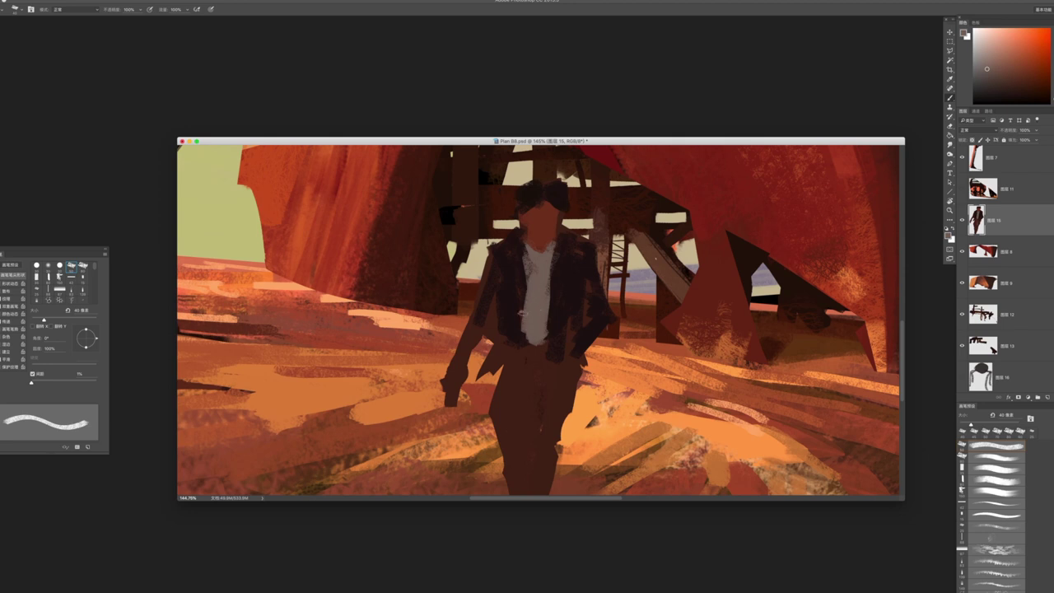
pyautogui.keyDown('alt'); pyautogui.click(574, 315); pyautogui.keyUp('alt')
pyautogui.moveTo(586, 342); pyautogui.dragTo(612, 366)
pyautogui.moveTo(572, 326)
pyautogui.mouseDown()
pyautogui.moveTo(610, 362)
pyautogui.moveTo(515, 418)
pyautogui.mouseUp()
pyautogui.moveTo(512, 381)
pyautogui.mouseDown()
pyautogui.moveTo(559, 373)
pyautogui.moveTo(541, 390)
pyautogui.moveTo(566, 394)
pyautogui.moveTo(538, 453)
pyautogui.moveTo(526, 454)
pyautogui.moveTo(529, 498)
pyautogui.mouseUp()
pyautogui.scroll(-3, 535, 329)
pyautogui.moveTo(548, 411); pyautogui.dragTo(539, 464)
pyautogui.moveTo(546, 466); pyautogui.dragTo(553, 420)
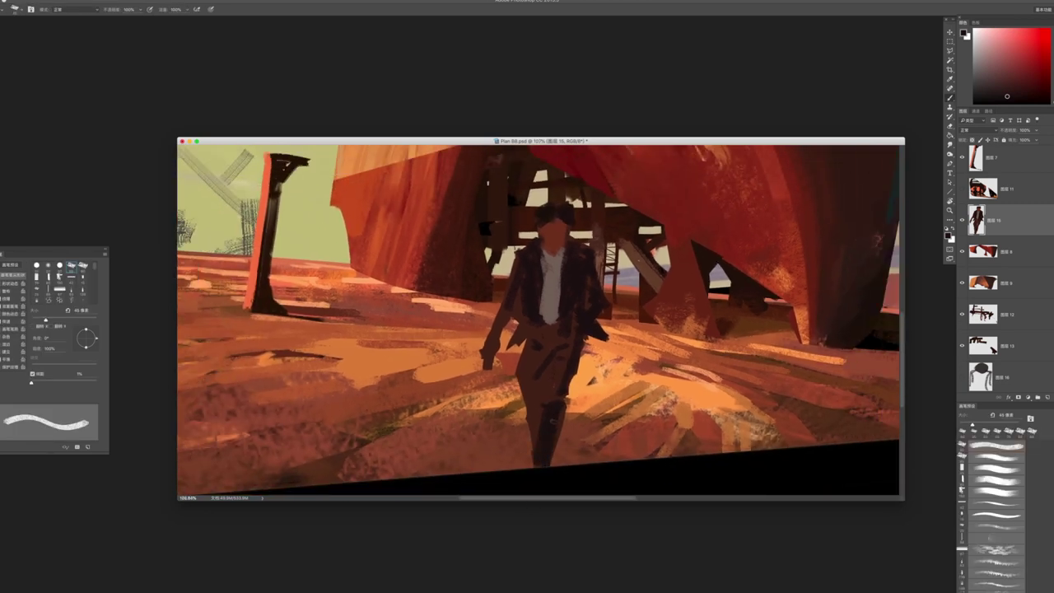
pyautogui.moveTo(540, 331); pyautogui.dragTo(552, 332)
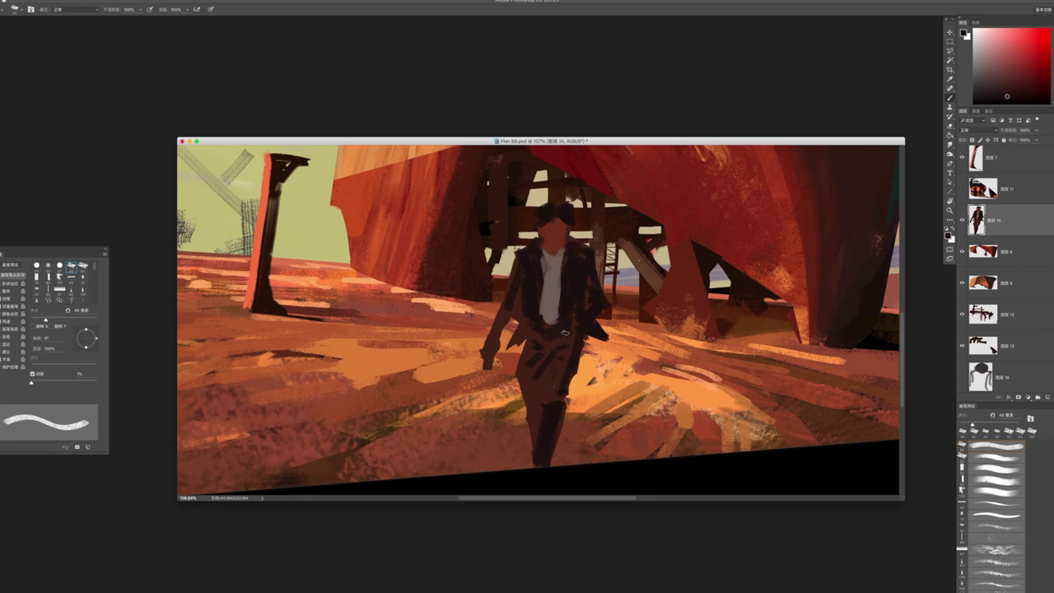
# Trim the edge of the walking figure's lower leg and add dark strokes around the knee
pyautogui.press('[')
pyautogui.press('[')
pyautogui.press('[')
pyautogui.press('[')
pyautogui.press('[')
pyautogui.press(']')
pyautogui.press(']')
pyautogui.press(']')
pyautogui.press(']')
pyautogui.press(']')
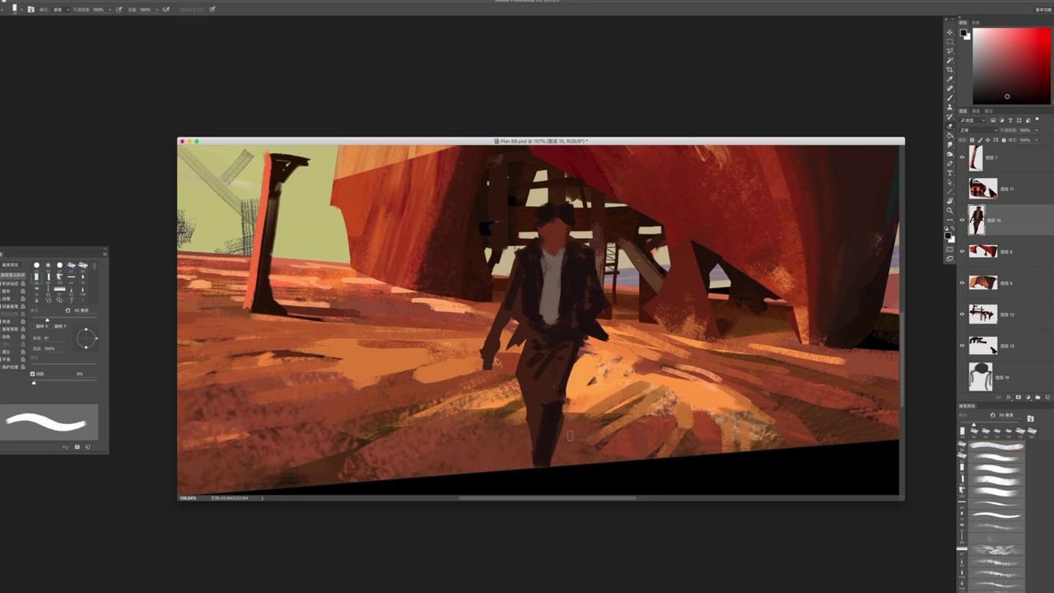
pyautogui.press('r')
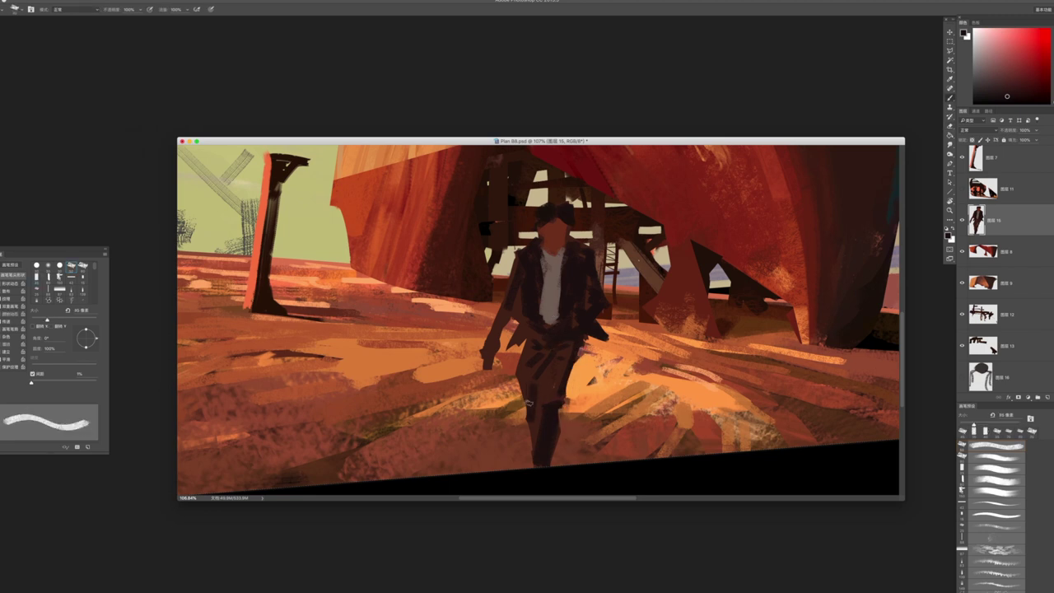
pyautogui.press(']')
pyautogui.press('[')
pyautogui.press('[')
# Darken the waist and upper trousers with sampled near-black and trim the loose jacket flap beside the hip
pyautogui.scroll(2, 536, 382)
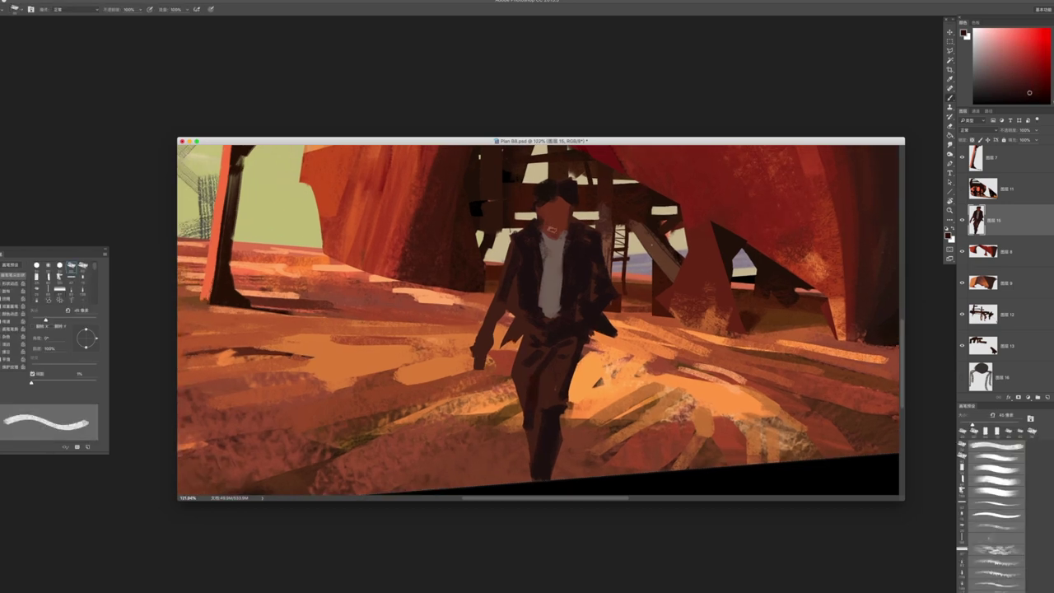
pyautogui.keyDown('alt'); pyautogui.click(545, 350); pyautogui.keyUp('alt')
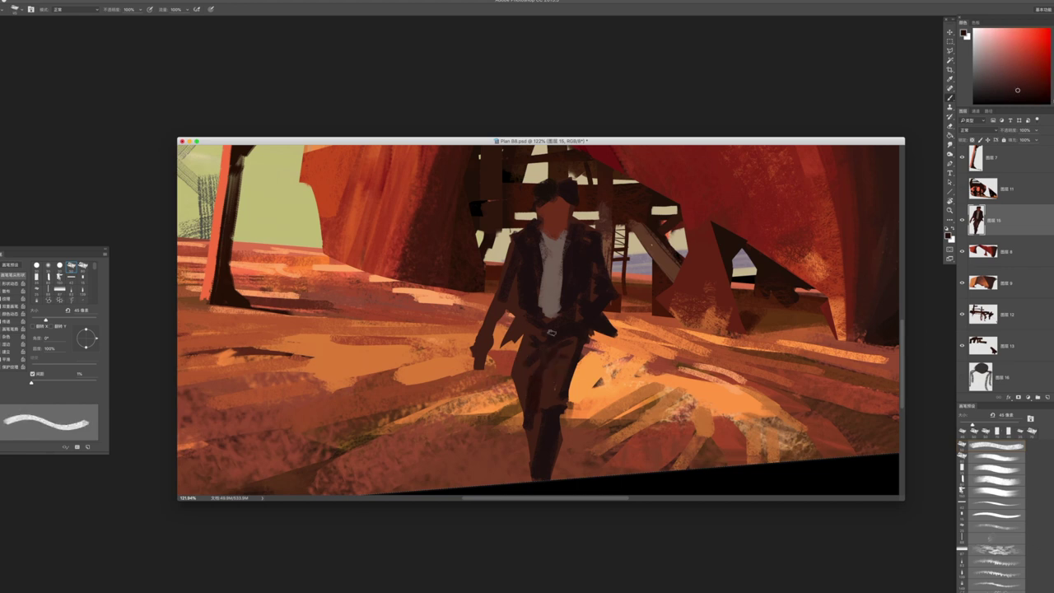
pyautogui.press(',')
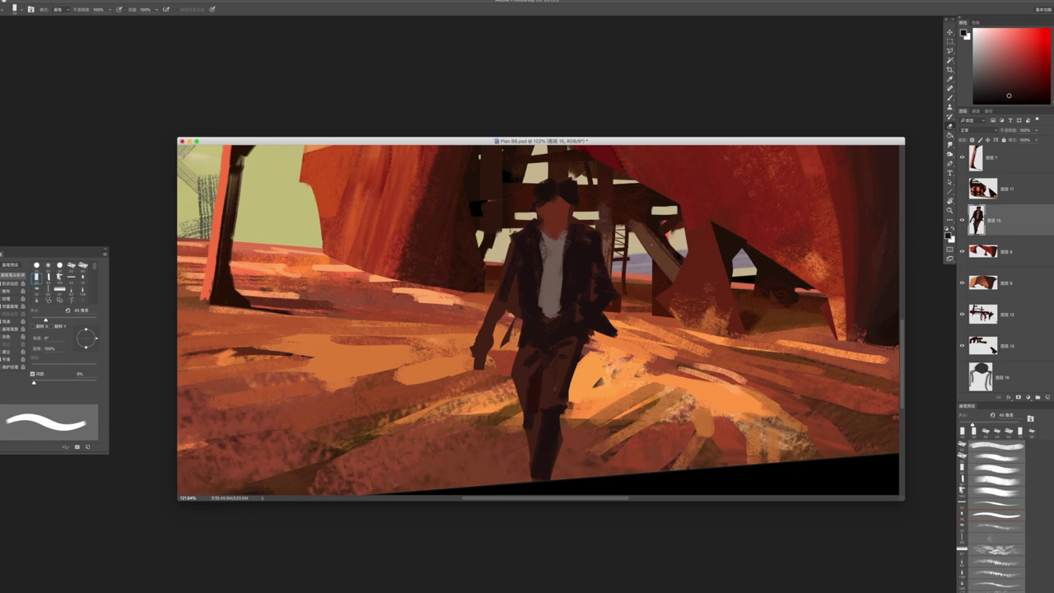
pyautogui.press('z')
pyautogui.moveTo(511, 321)
pyautogui.mouseDown()
pyautogui.moveTo(475, 282)
pyautogui.moveTo(450, 278)
pyautogui.moveTo(517, 267)
pyautogui.moveTo(568, 316)
pyautogui.mouseUp()
pyautogui.press('b')
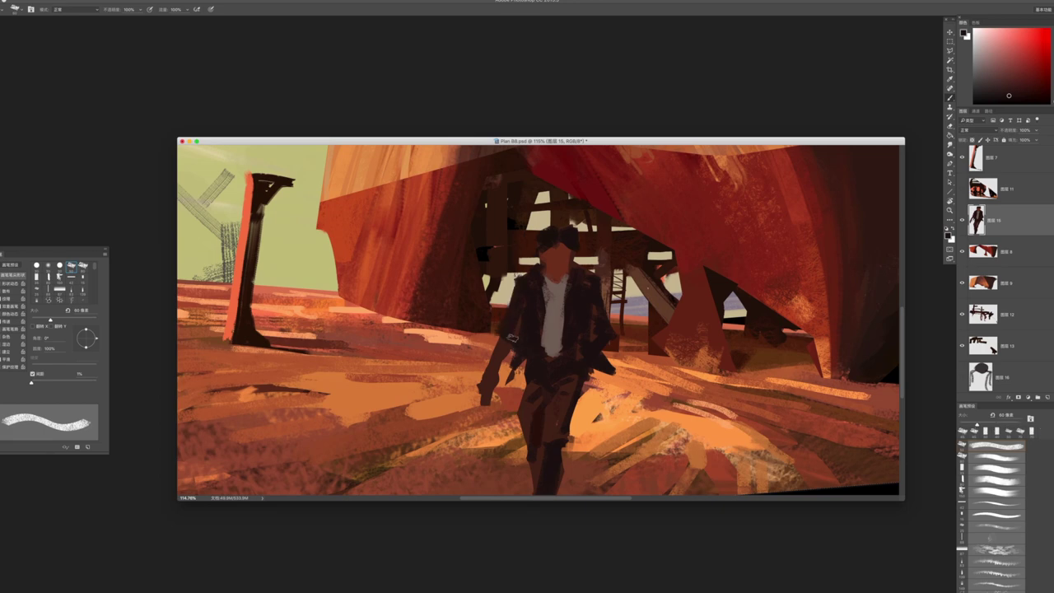
pyautogui.press('[')
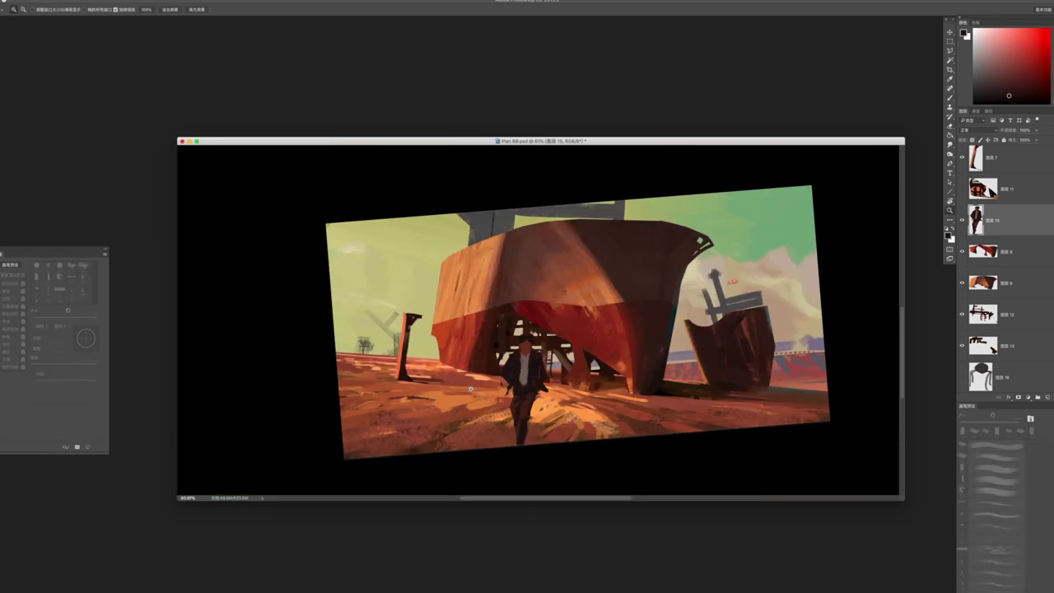
# Paint the figure's hanging hand dark red and add brighter red strokes to it
pyautogui.moveTo(481, 393); pyautogui.dragTo(395, 393)
pyautogui.moveTo(503, 389); pyautogui.dragTo(504, 403)
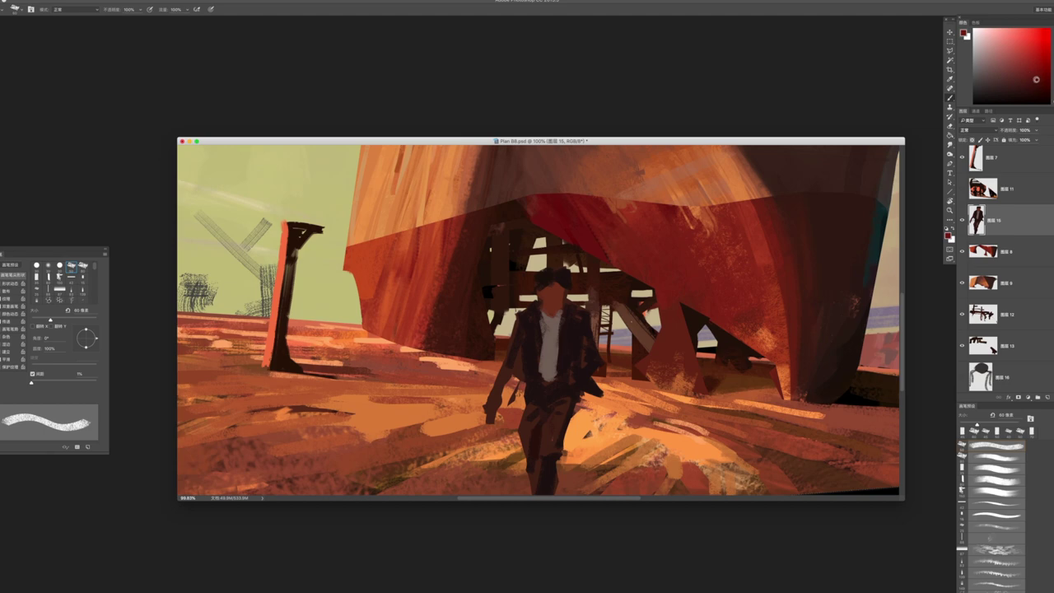
pyautogui.press('.')
pyautogui.moveTo(487, 400); pyautogui.dragTo(495, 415)
pyautogui.scroll(3, 490, 402)
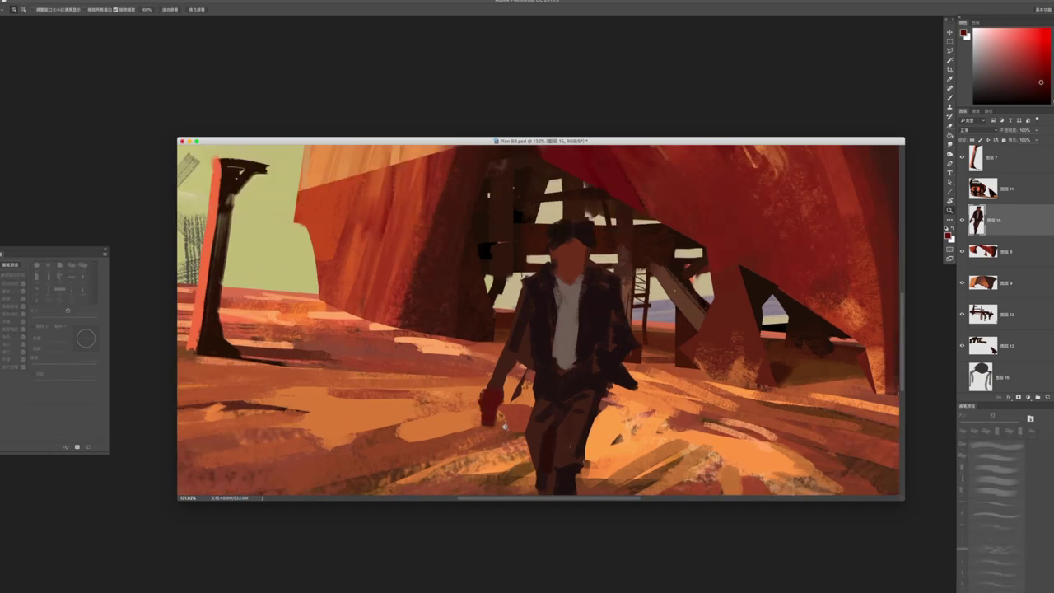
pyautogui.press('[')
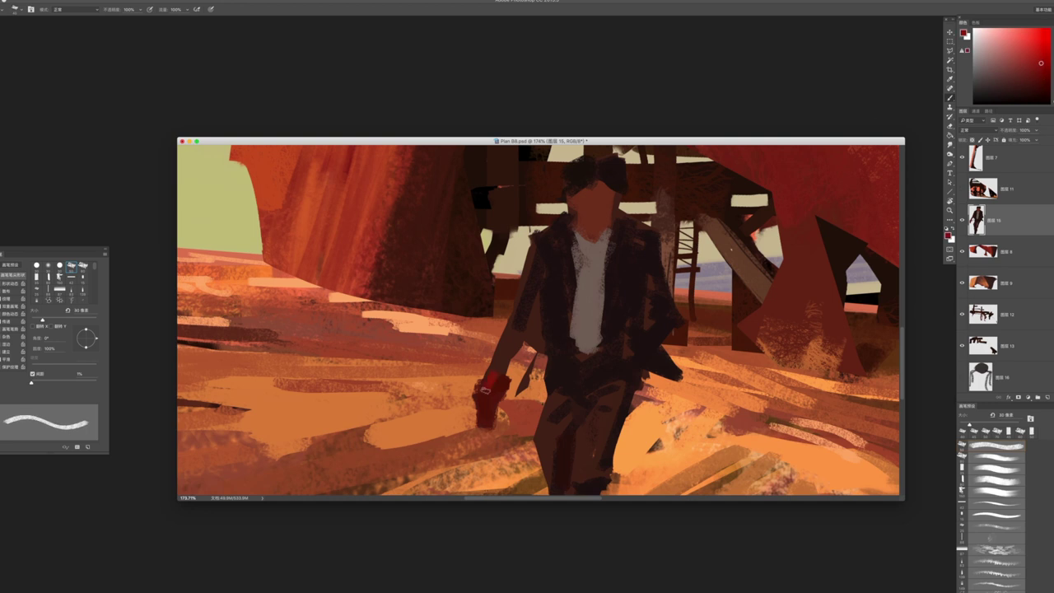
pyautogui.moveTo(485, 402); pyautogui.dragTo(474, 419)
# Erase around the red hand to carve out the shape of its fingers
pyautogui.press('.')
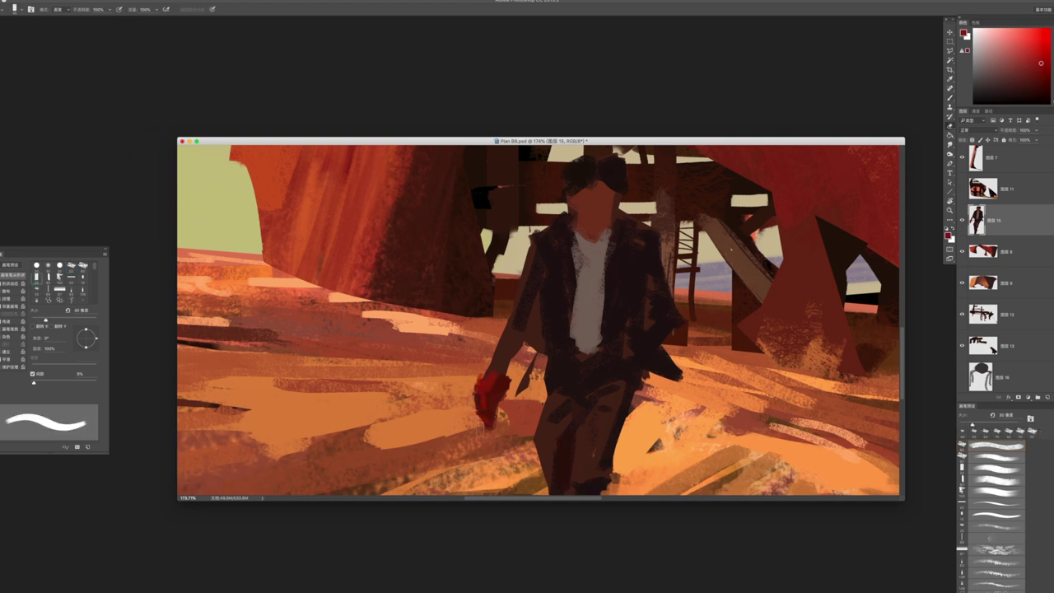
pyautogui.press('.')
pyautogui.press('.')
pyautogui.press('.')
pyautogui.press('.')
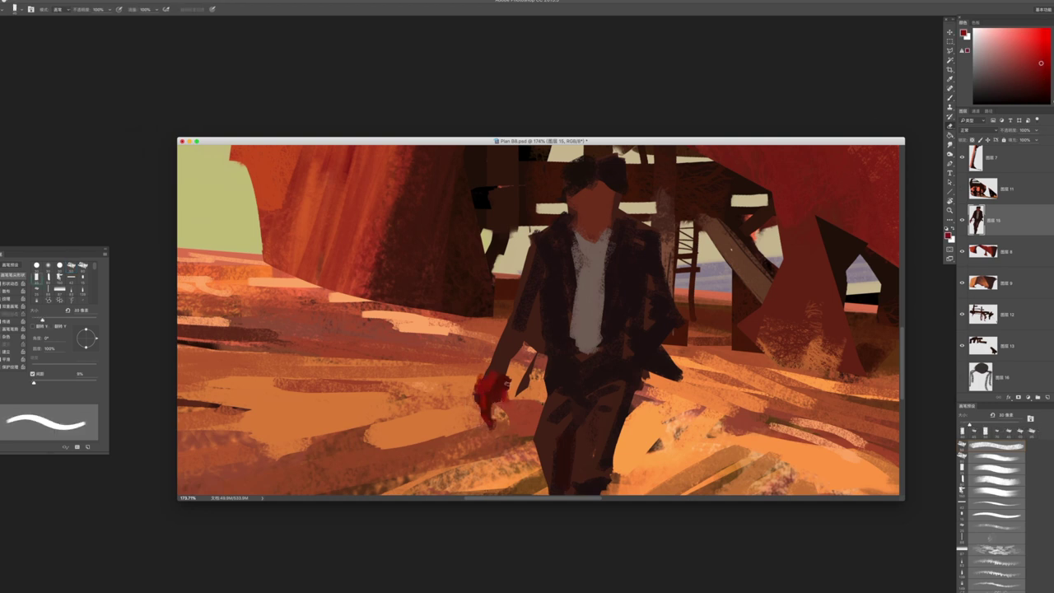
pyautogui.moveTo(507, 408); pyautogui.dragTo(500, 385)
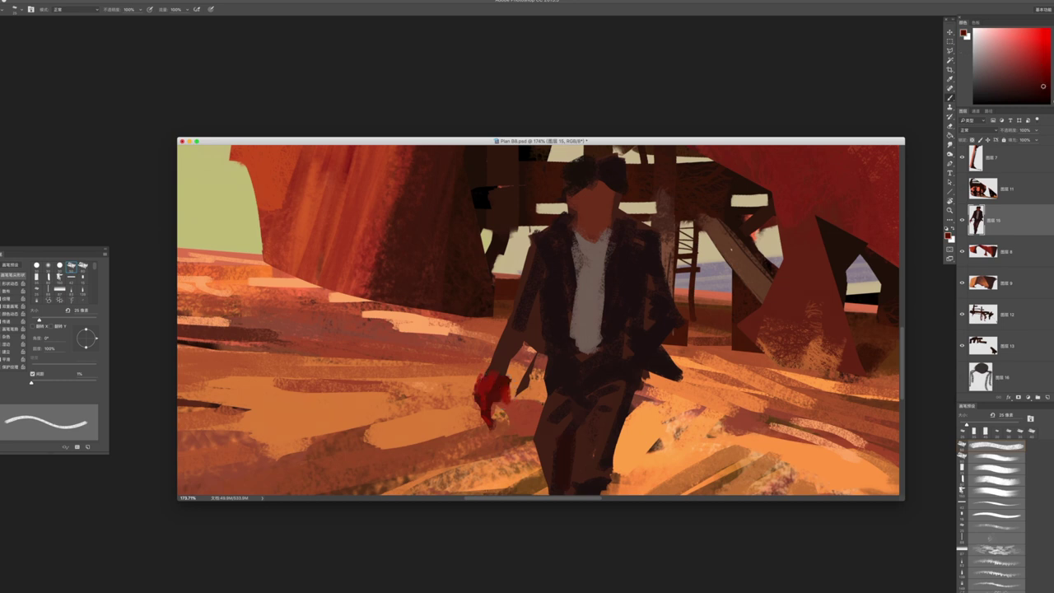
# Paint a light grey shirt cuff at the wrist above the red hand and darken the sleeve with a sampled near-black
pyautogui.keyDown('alt'); pyautogui.click(498, 368); pyautogui.keyUp('alt')
pyautogui.moveTo(492, 370); pyautogui.dragTo(504, 365)
pyautogui.press(']')
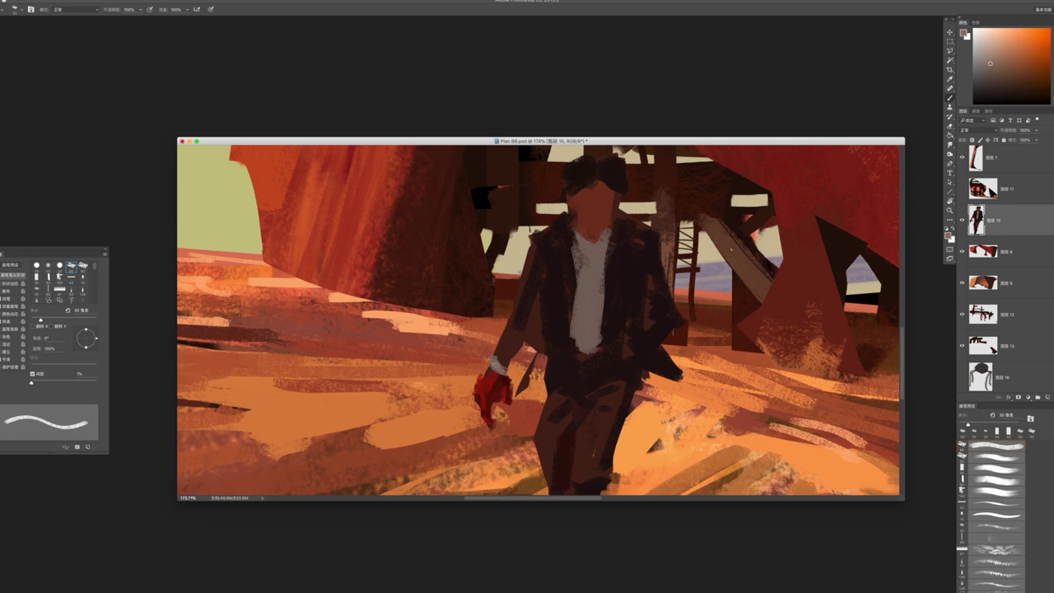
pyautogui.keyDown('alt'); pyautogui.click(523, 329); pyautogui.keyUp('alt')
pyautogui.moveTo(510, 362); pyautogui.dragTo(515, 339)
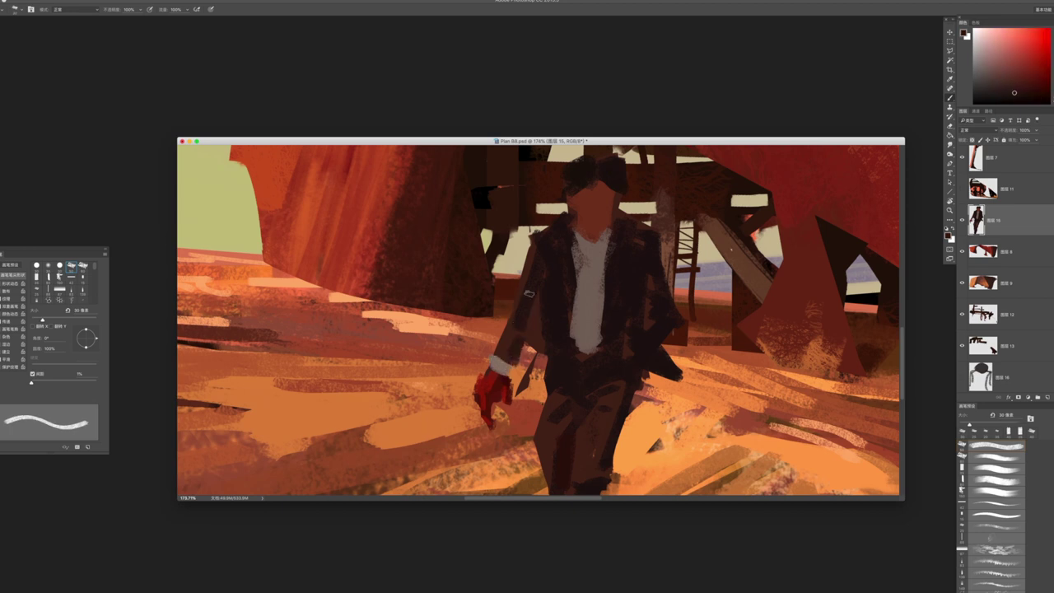
# Fill in the jacket's bent sleeve, on the arm opposite the red hand, with sampled near-black strokes
pyautogui.scroll(-6, 511, 316)
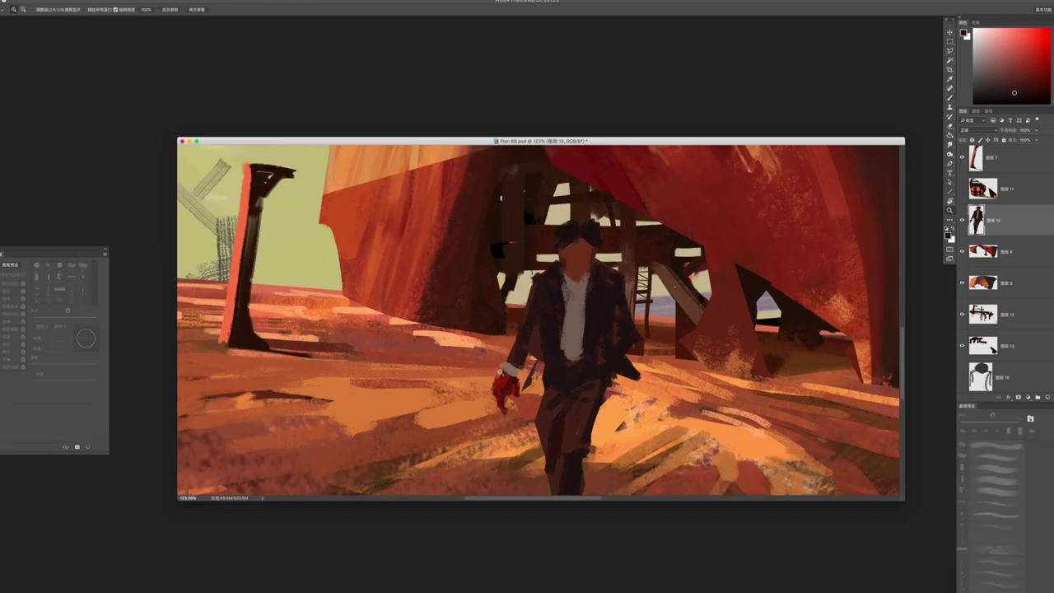
pyautogui.scroll(6, 552, 375)
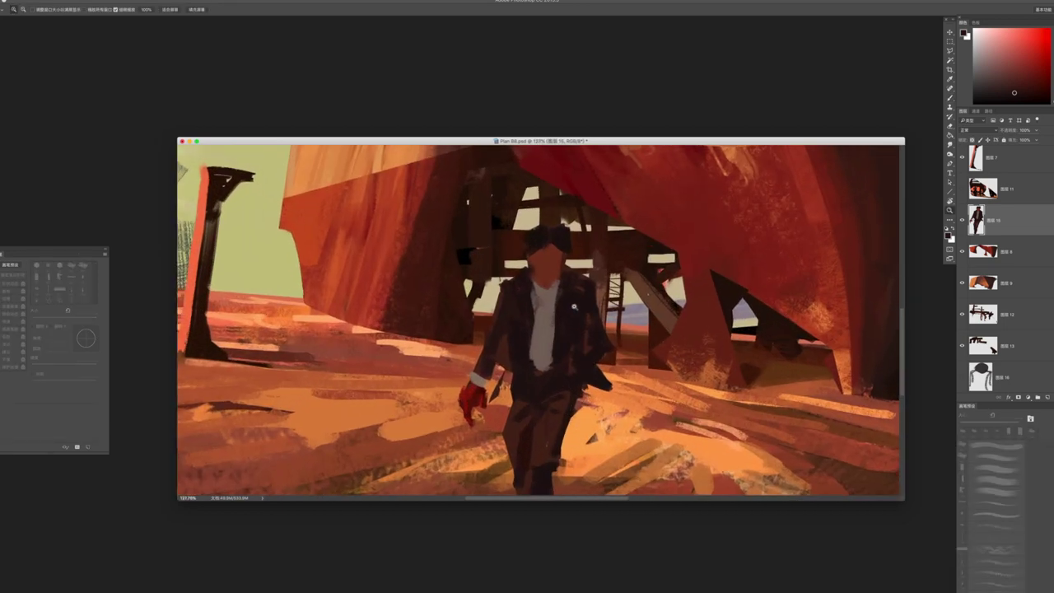
pyautogui.press('.')
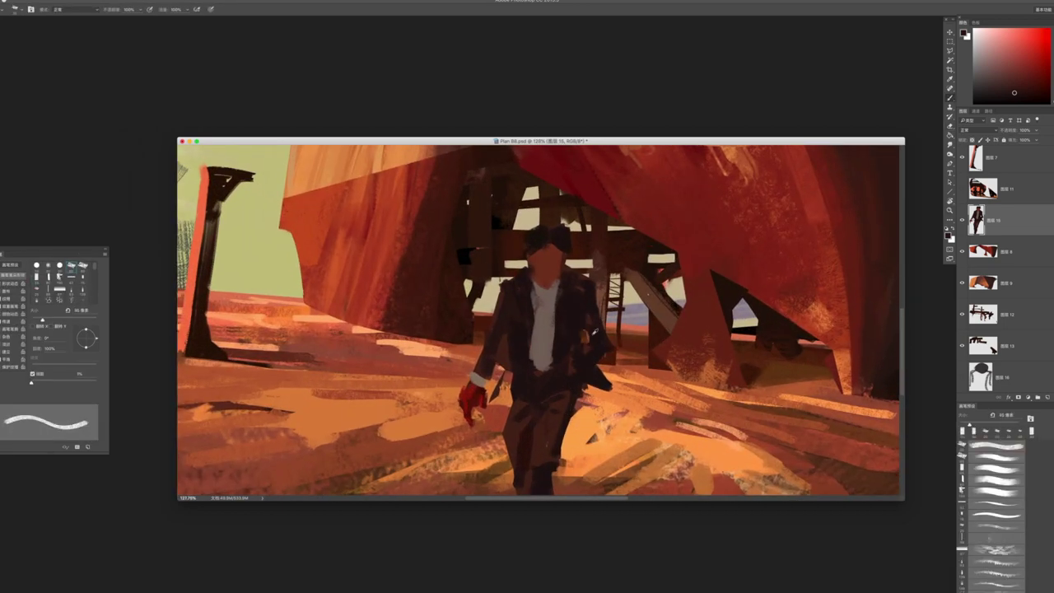
pyautogui.keyDown('alt'); pyautogui.click(586, 339); pyautogui.keyUp('alt')
pyautogui.moveTo(593, 342); pyautogui.dragTo(607, 297)
pyautogui.moveTo(607, 336); pyautogui.dragTo(597, 316)
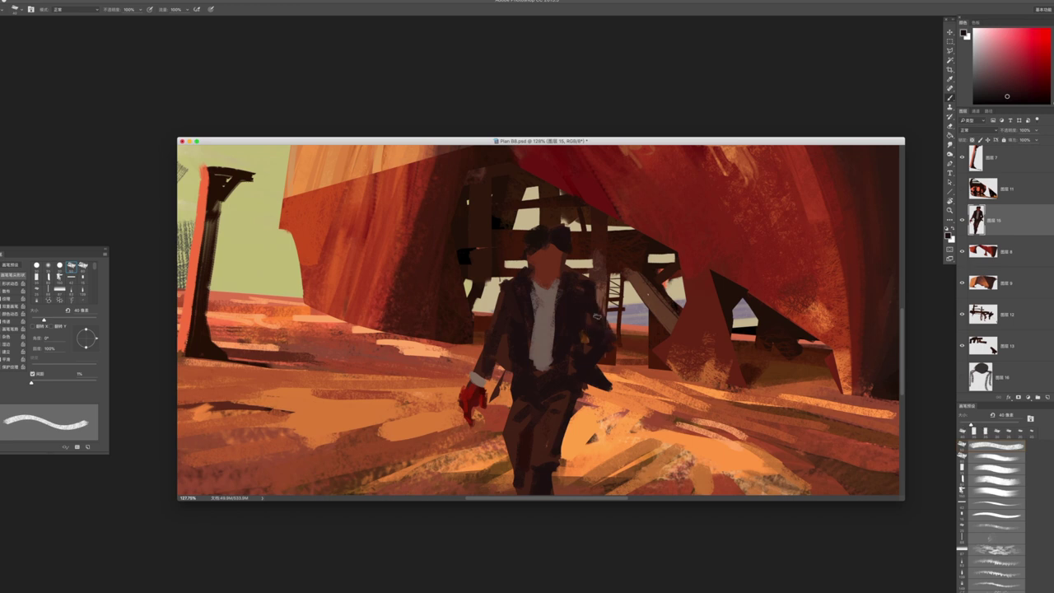
pyautogui.press('.')
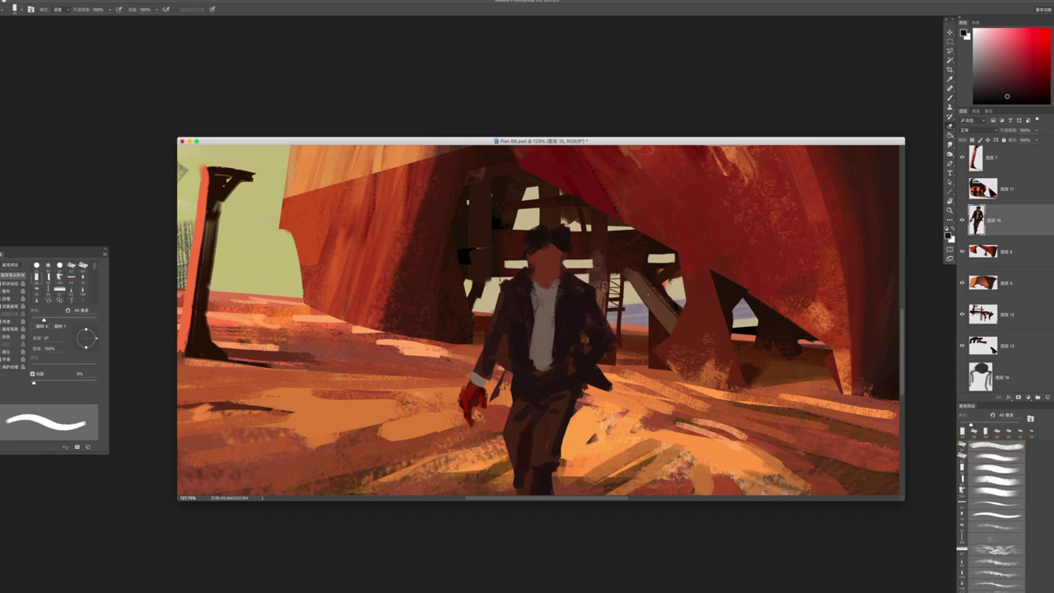
# Pick a muted reddish tone and paint rim light along the shoulder and outer sleeve above the red hand
pyautogui.scroll(2, 536, 264)
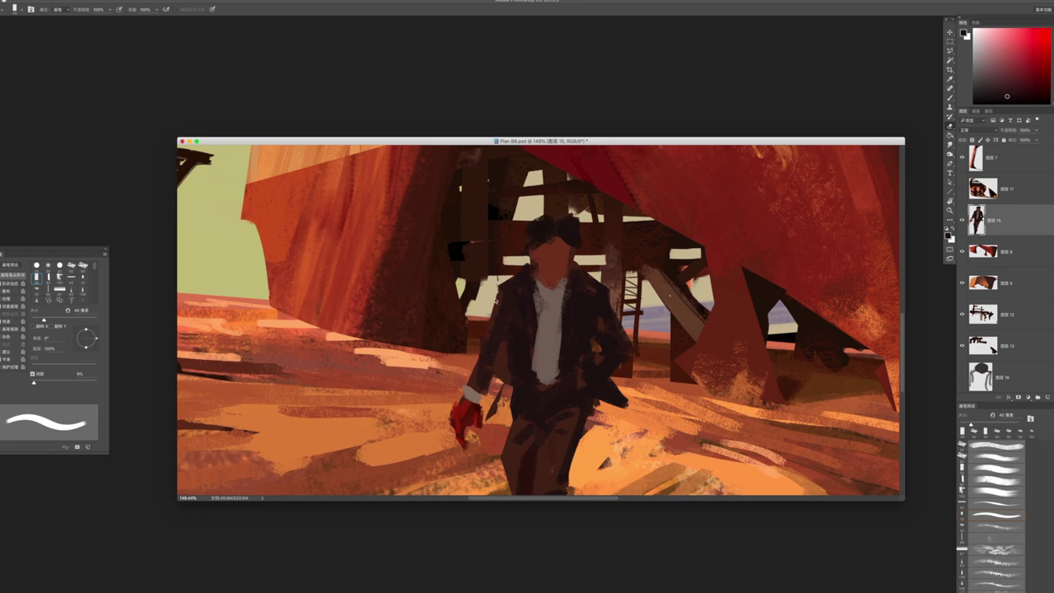
pyautogui.press(',')
pyautogui.click(1008, 78)
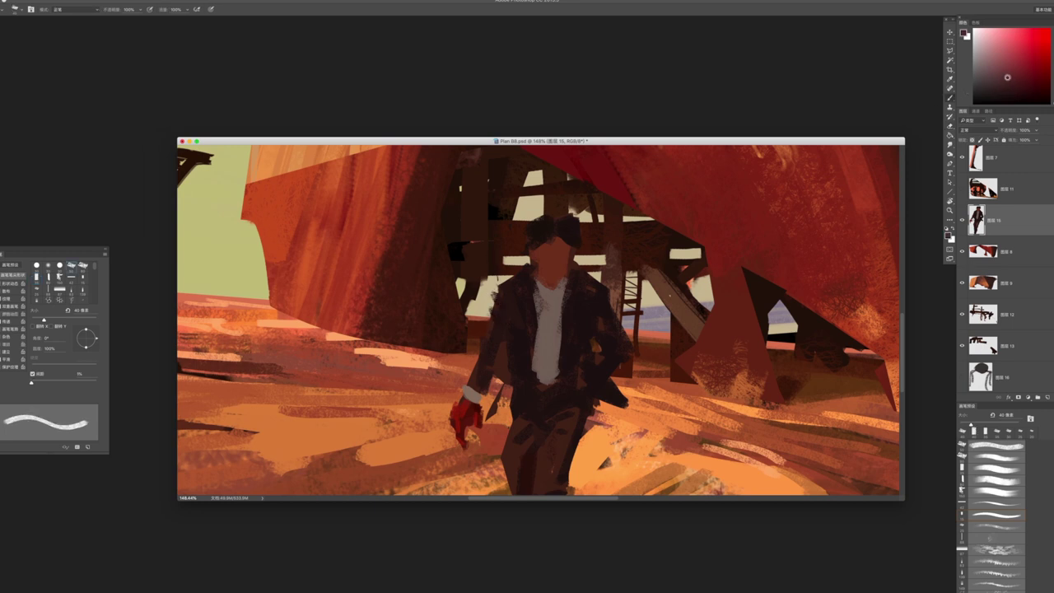
pyautogui.keyDown('alt'); pyautogui.click(527, 276); pyautogui.keyUp('alt')
pyautogui.click(1008, 69)
pyautogui.moveTo(535, 274)
pyautogui.mouseDown()
pyautogui.moveTo(503, 282)
pyautogui.moveTo(531, 270)
pyautogui.moveTo(491, 304)
pyautogui.moveTo(476, 382)
pyautogui.mouseUp()
pyautogui.press('[')
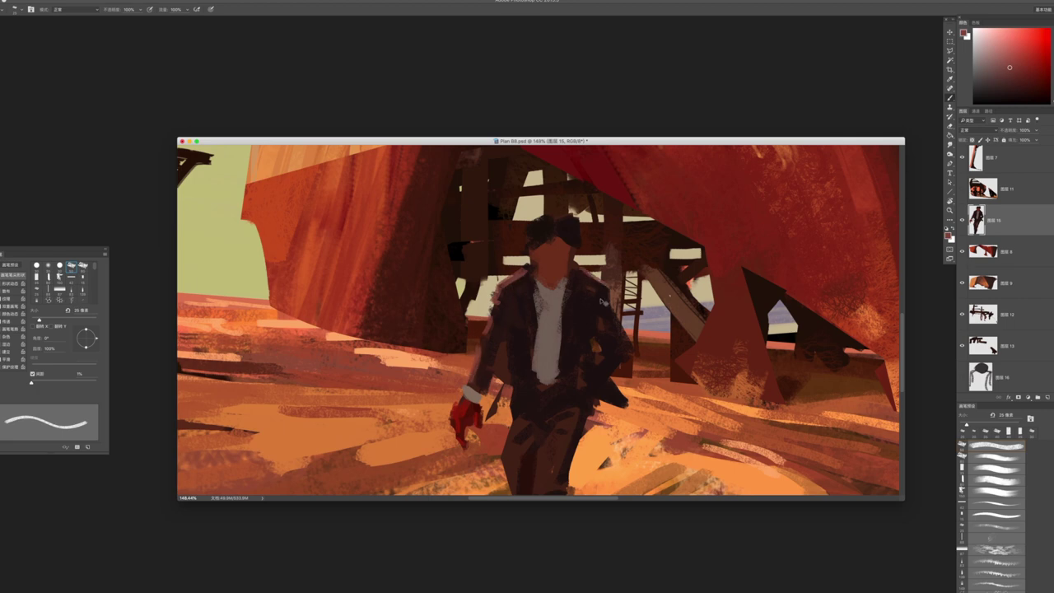
# Reselect the figure's layer and paint muted reddish highlights along the hair's edge and warmer red light on the face
pyautogui.press('v')
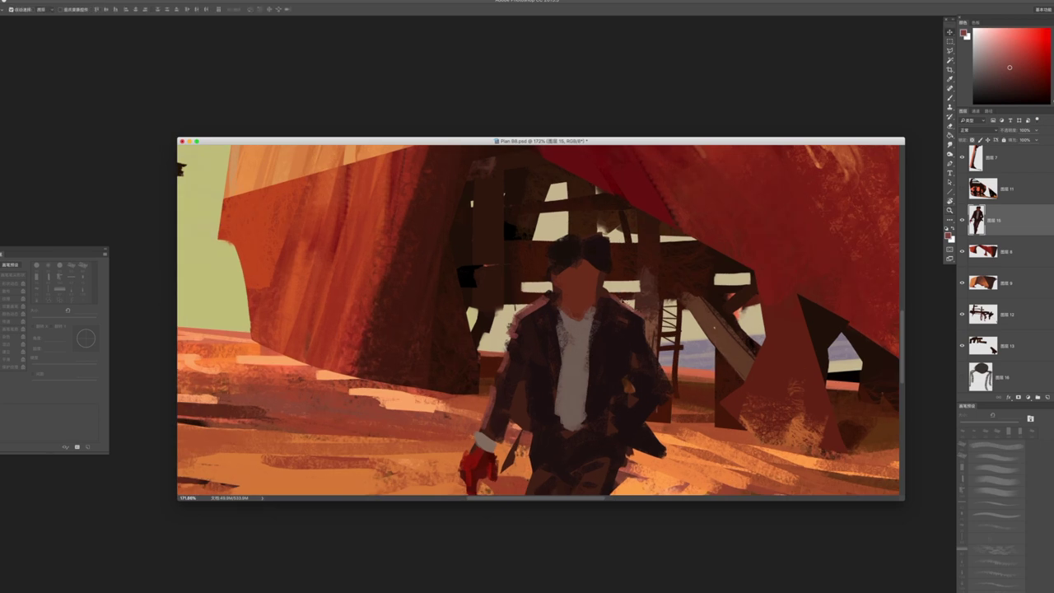
pyautogui.keyDown('ctrl'); pyautogui.click(623, 330); pyautogui.keyUp('ctrl')
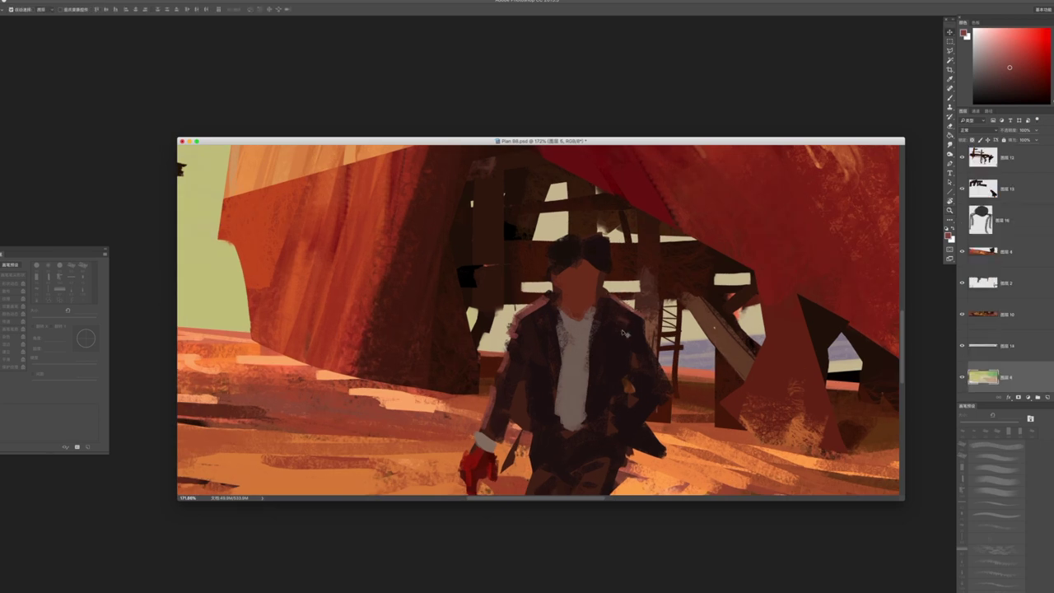
pyautogui.keyDown('ctrl'); pyautogui.click(623, 331); pyautogui.keyUp('ctrl')
pyautogui.press('b')
pyautogui.keyDown('alt'); pyautogui.click(624, 333); pyautogui.keyUp('alt')
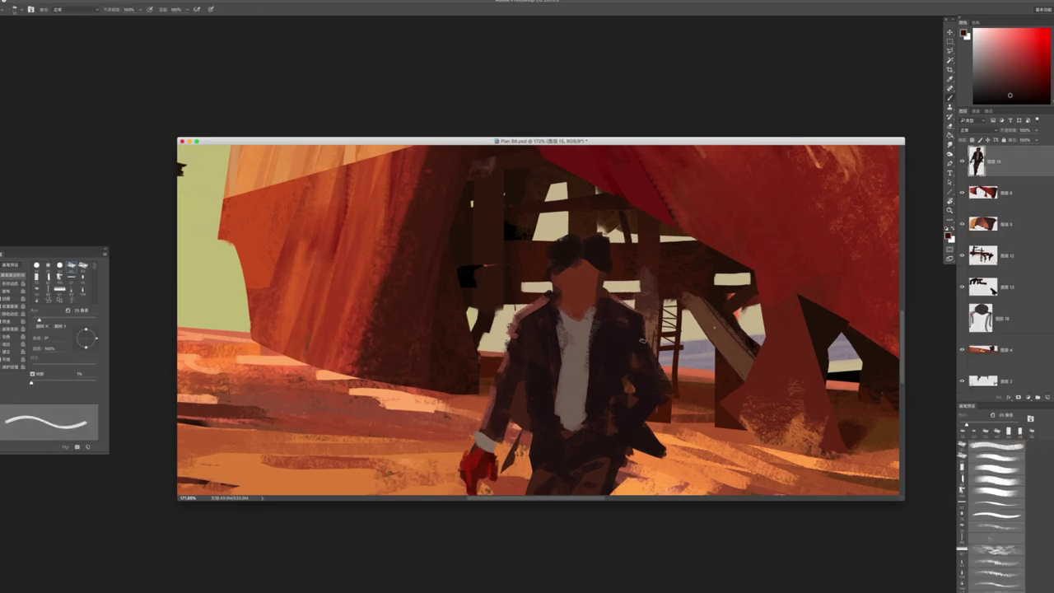
pyautogui.keyDown('alt'); pyautogui.click(537, 307); pyautogui.keyUp('alt')
pyautogui.moveTo(553, 239)
pyautogui.mouseDown()
pyautogui.moveTo(547, 262)
pyautogui.moveTo(589, 231)
pyautogui.mouseUp()
pyautogui.moveTo(550, 261); pyautogui.dragTo(563, 249)
pyautogui.keyDown('alt'); pyautogui.click(572, 245); pyautogui.keyUp('alt')
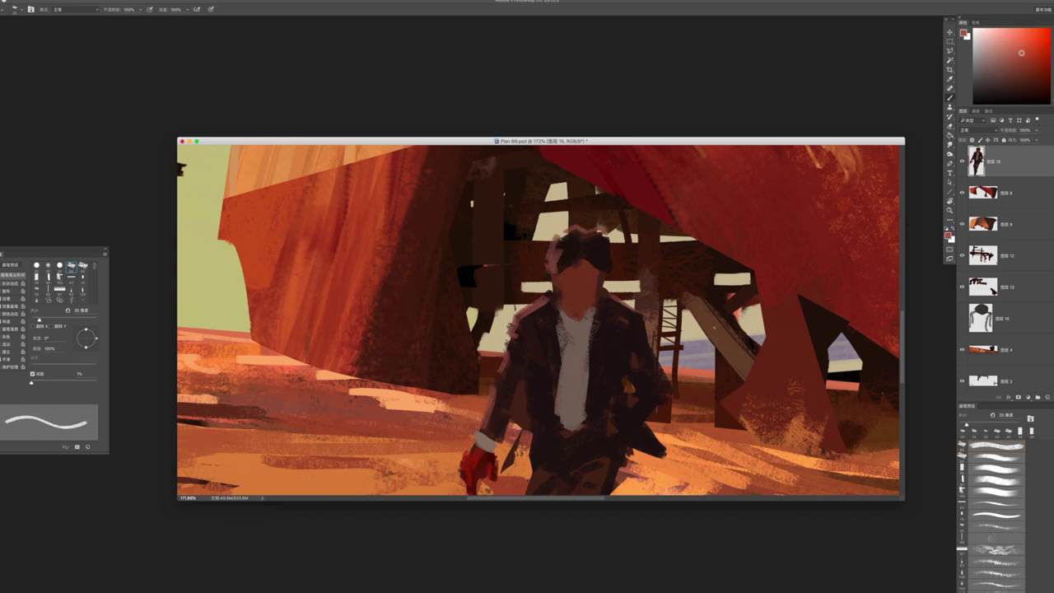
pyautogui.press('[')
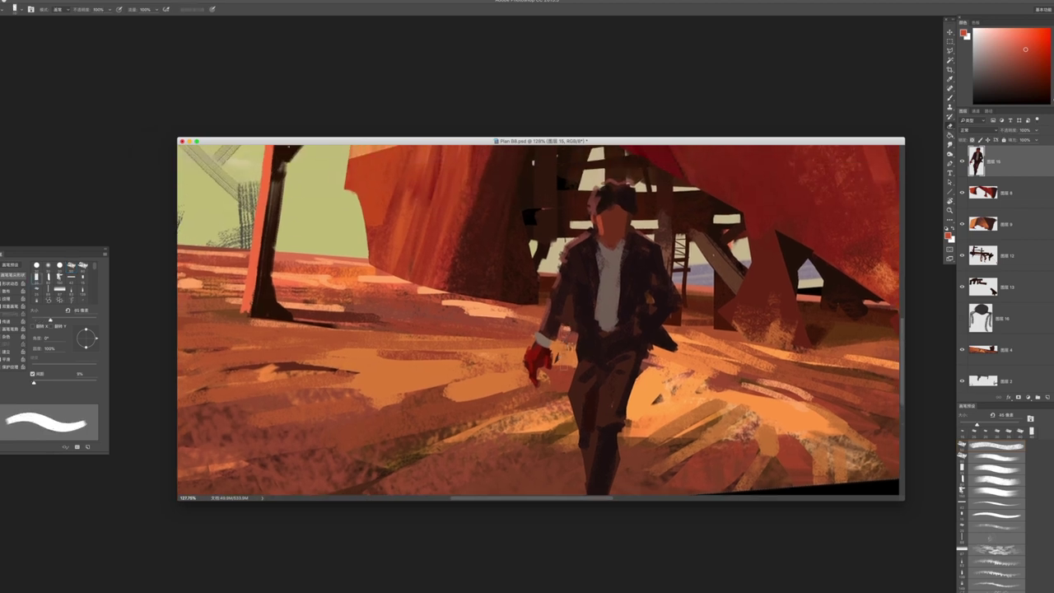
# Erase around the red hand with a smaller eraser to slim the fingers, and sample a dark red for its shadows
pyautogui.press('[')
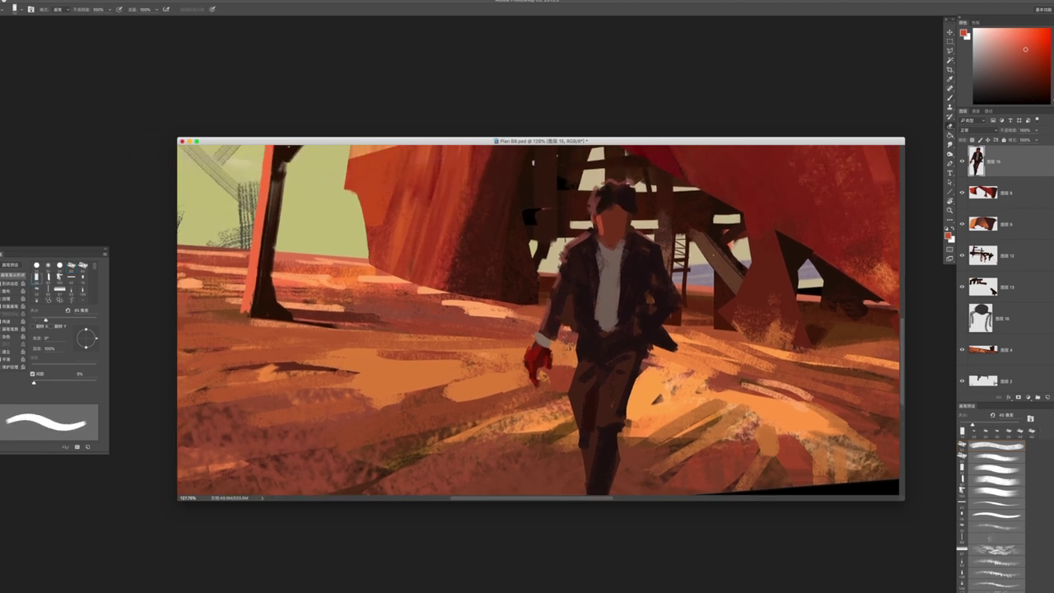
pyautogui.press('[')
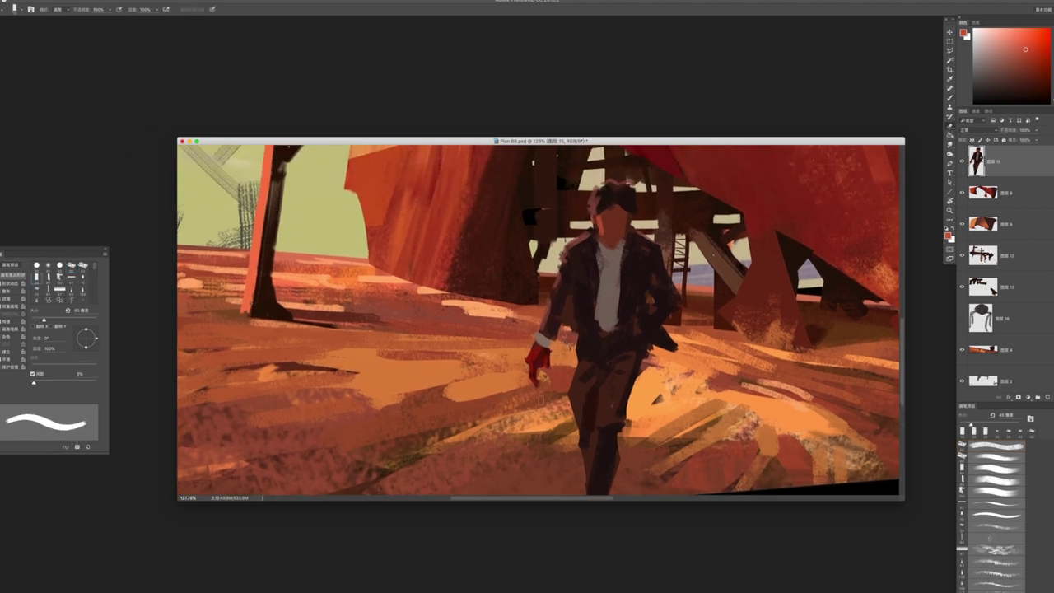
pyautogui.press('[')
pyautogui.press('[')
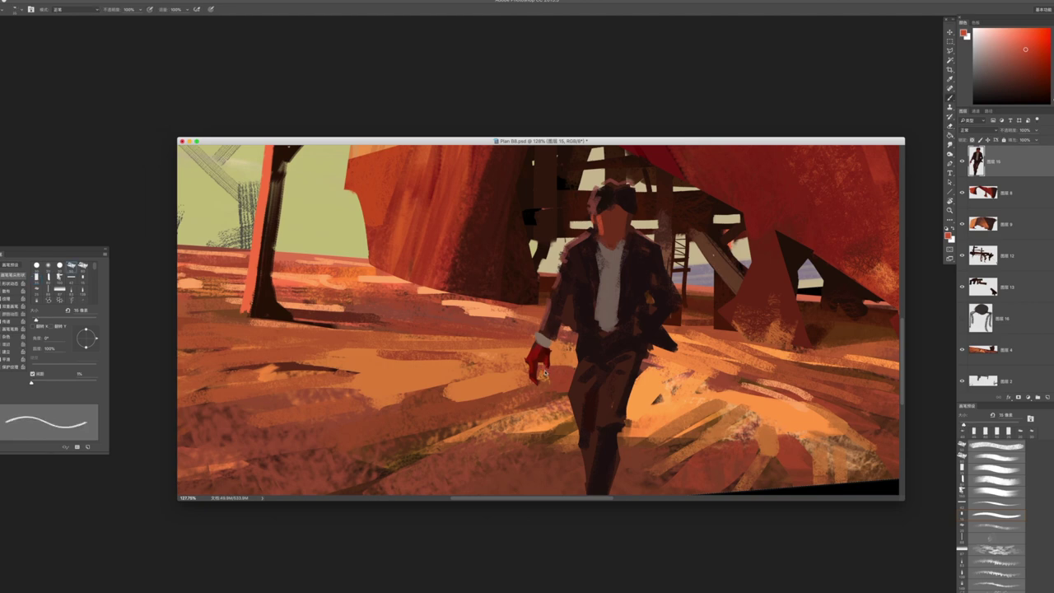
pyautogui.keyDown('alt'); pyautogui.click(546, 367); pyautogui.keyUp('alt')
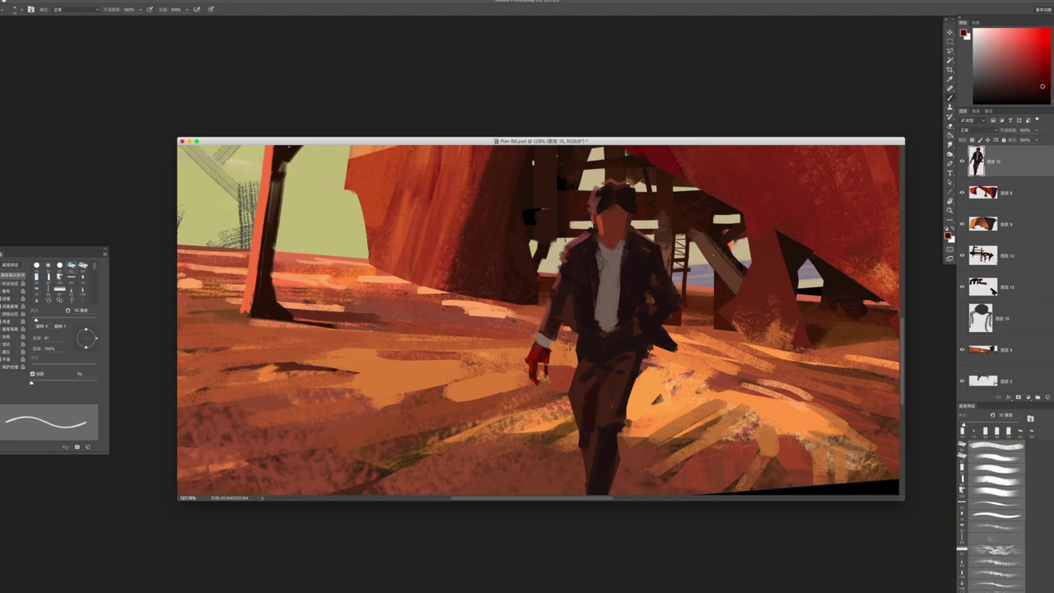
# Extend the near-black sleeve over the shirt cuff above the red hand
pyautogui.press('z')
pyautogui.keyDown('alt'); pyautogui.click(526, 371); pyautogui.keyUp('alt')
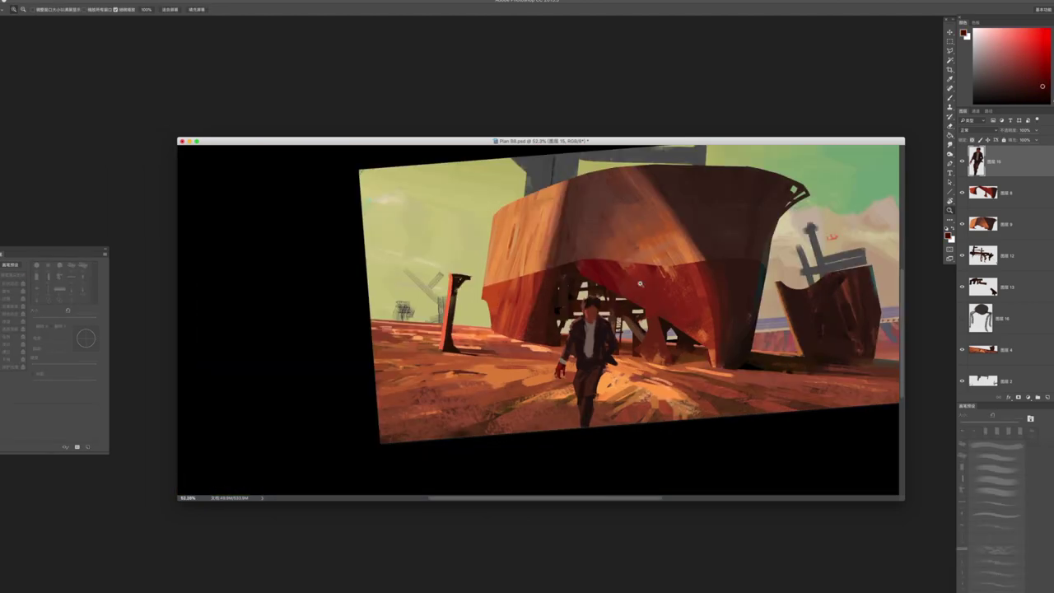
pyautogui.moveTo(588, 396); pyautogui.dragTo(626, 397)
pyautogui.press('b')
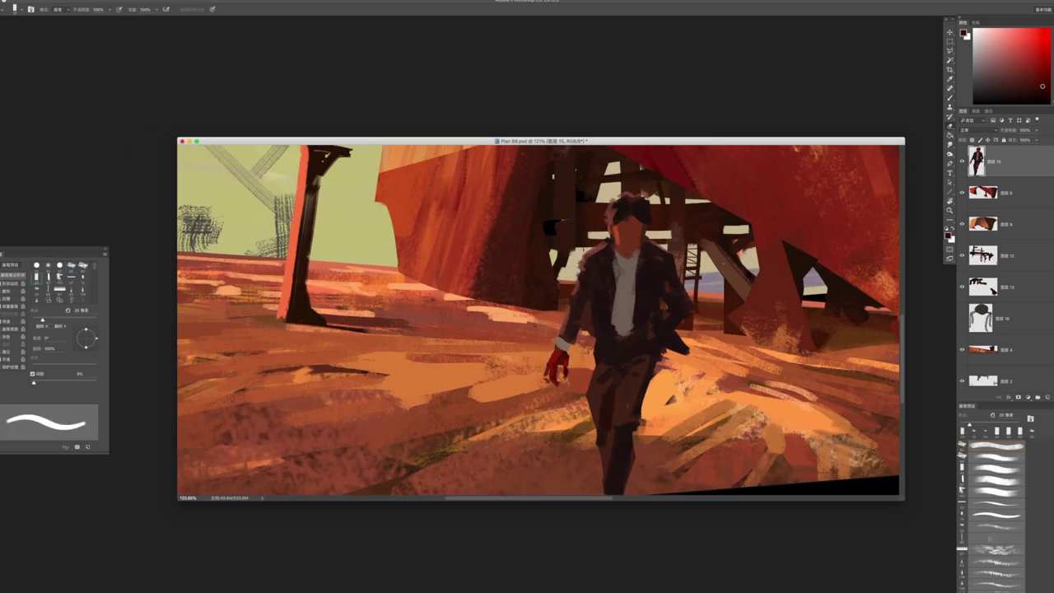
pyautogui.press(']')
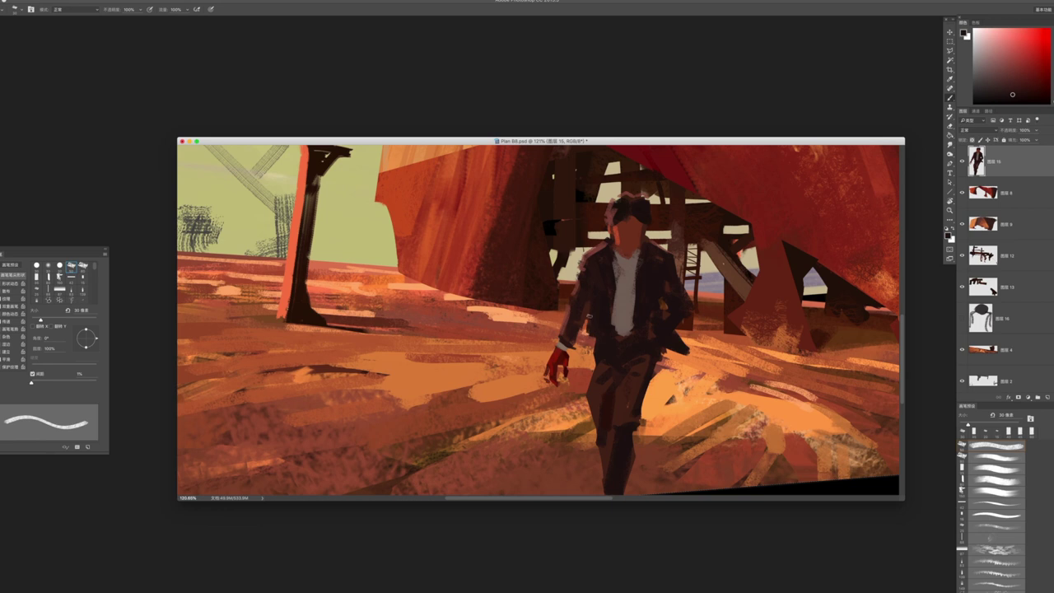
pyautogui.press(']')
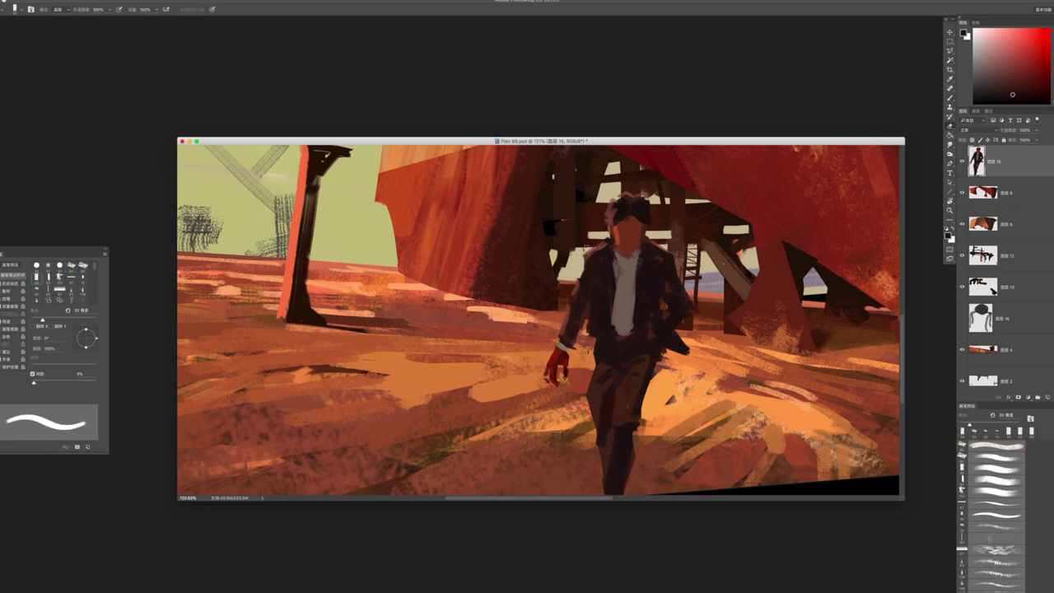
# Review the figure within the whole composition at several magnifications and save the document
pyautogui.press('z')
pyautogui.moveTo(625, 364); pyautogui.dragTo(549, 364)
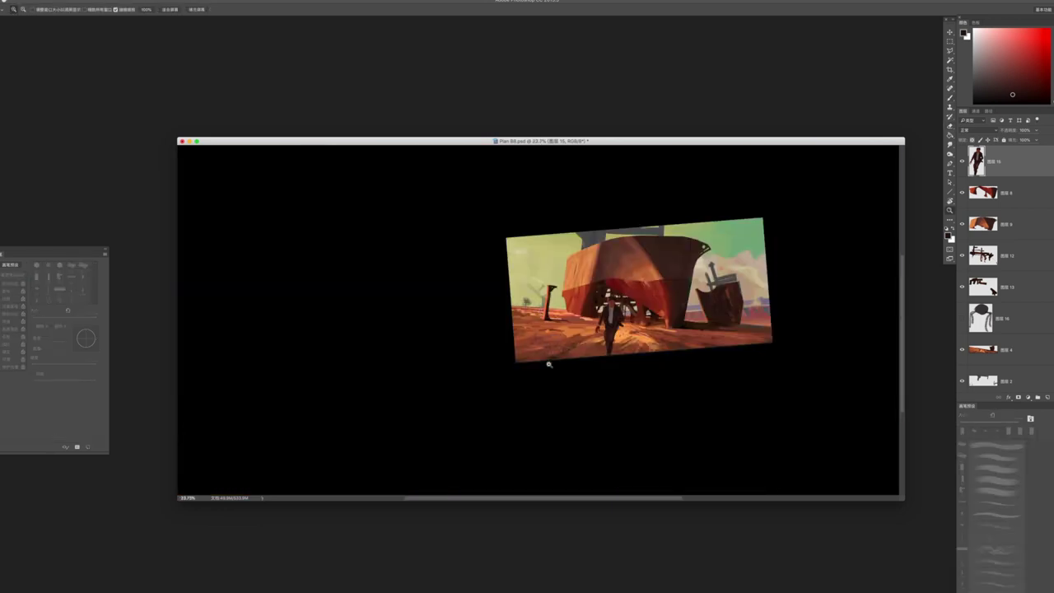
pyautogui.moveTo(648, 290); pyautogui.dragTo(614, 288)
pyautogui.press('b')
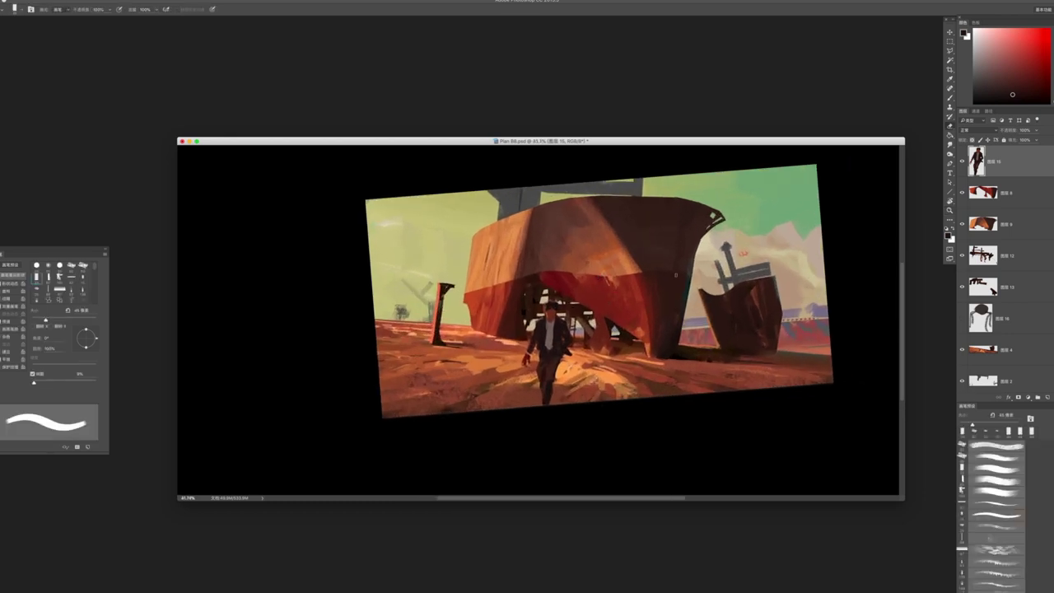
pyautogui.press('z')
pyautogui.moveTo(675, 274); pyautogui.dragTo(655, 278)
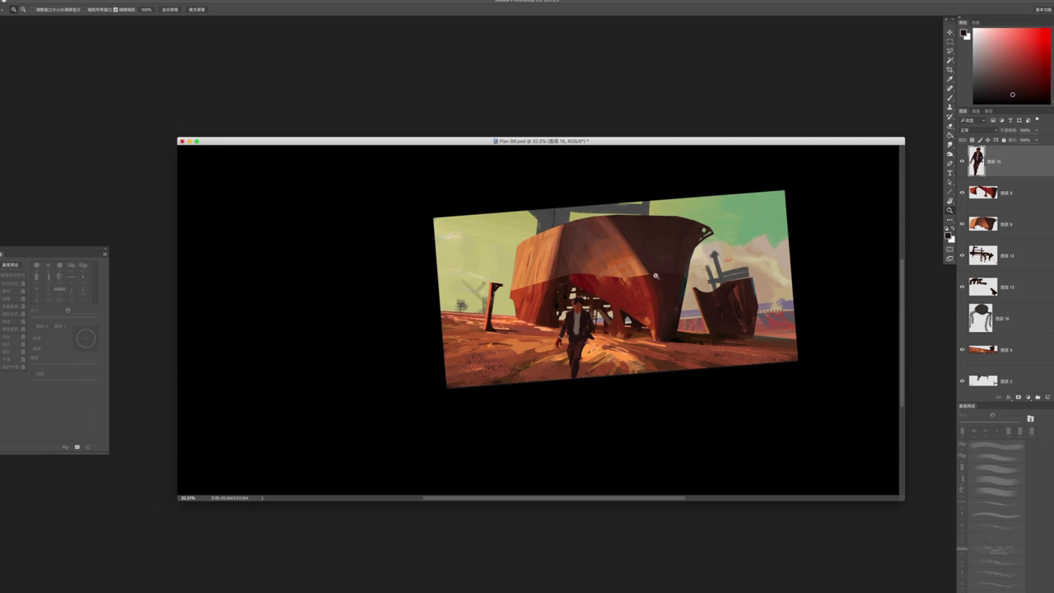
pyautogui.moveTo(638, 284); pyautogui.dragTo(627, 239)
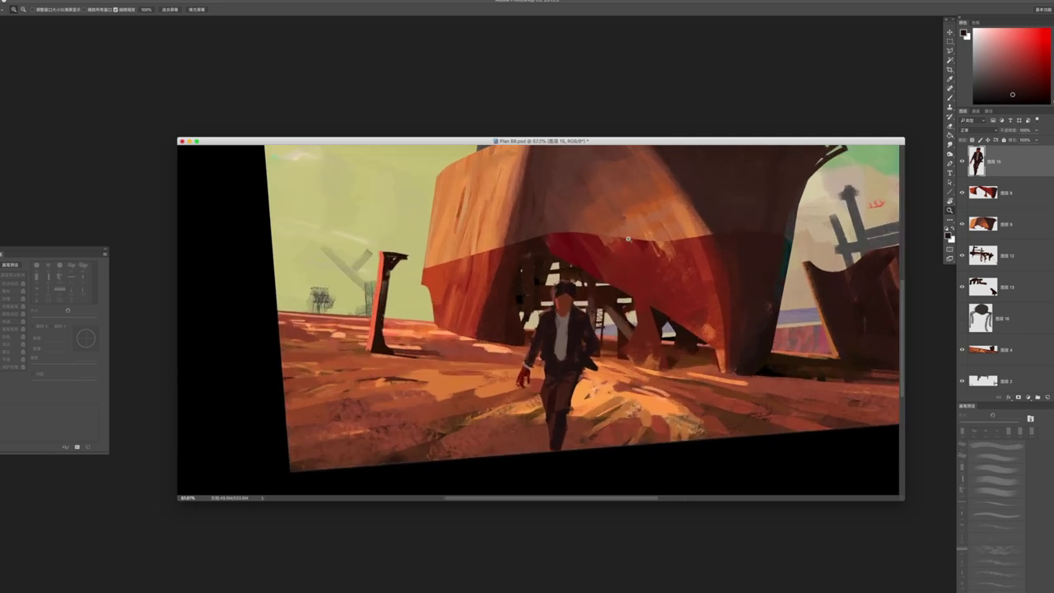
pyautogui.press('b')
pyautogui.moveTo(573, 154); pyautogui.dragTo(597, 250)
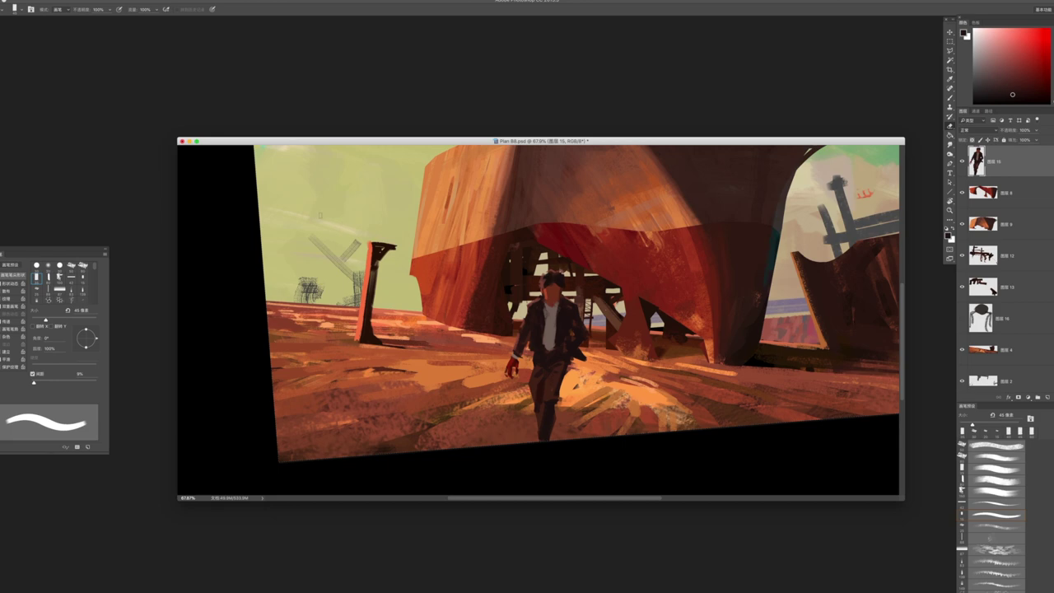
pyautogui.press('super+s')
# Select the ground layer and touch up the sand between the post and the hull with sampled orange
pyautogui.press('z')
pyautogui.moveTo(397, 277)
pyautogui.mouseDown()
pyautogui.moveTo(436, 280)
pyautogui.moveTo(456, 301)
pyautogui.moveTo(454, 291)
pyautogui.moveTo(417, 281)
pyautogui.mouseUp()
pyautogui.press('b')
pyautogui.keyDown('super'); pyautogui.click(360, 316); pyautogui.keyUp('super')
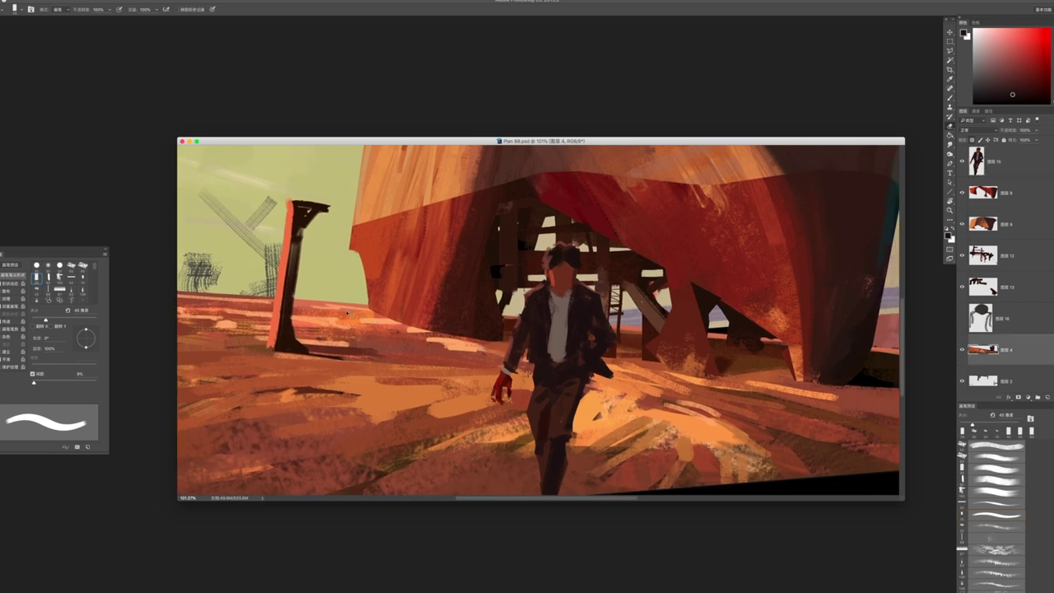
pyautogui.keyDown('alt'); pyautogui.click(360, 317); pyautogui.keyUp('alt')
pyautogui.keyDown('alt'); pyautogui.click(349, 321); pyautogui.keyUp('alt')
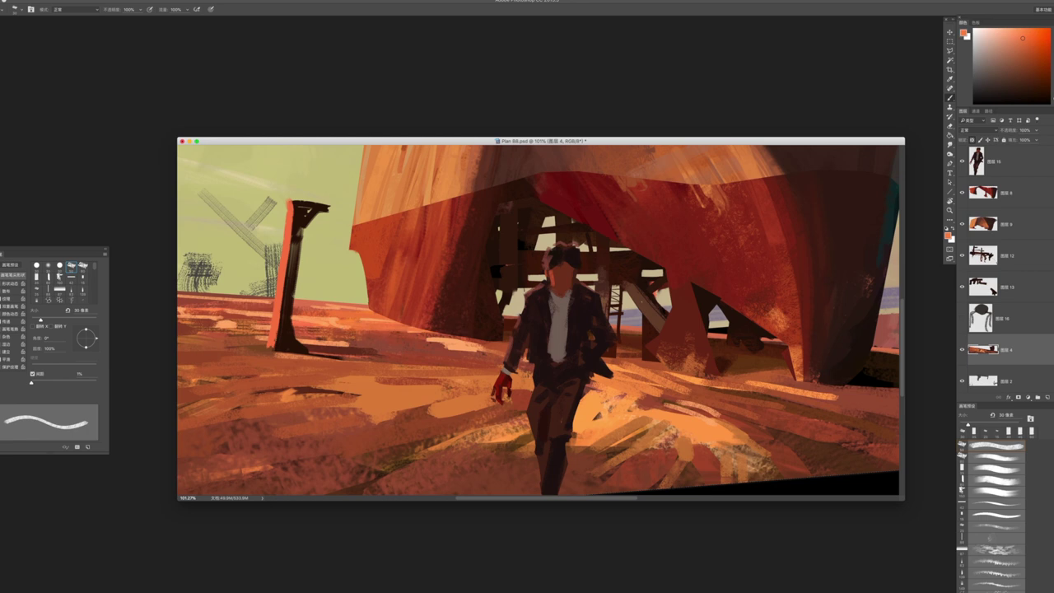
# Select the red lower hull's layer and paint sampled orange-red and dark red-brown strokes along its base near the sand
pyautogui.keyDown('super'); pyautogui.click(395, 315); pyautogui.keyUp('super')
pyautogui.keyDown('alt'); pyautogui.click(399, 321); pyautogui.keyUp('alt')
pyautogui.moveTo(398, 303)
pyautogui.mouseDown()
pyautogui.moveTo(397, 324)
pyautogui.moveTo(387, 315)
pyautogui.mouseUp()
pyautogui.moveTo(410, 308); pyautogui.dragTo(410, 326)
pyautogui.scroll(-5, 420, 266)
pyautogui.scroll(5, 428, 297)
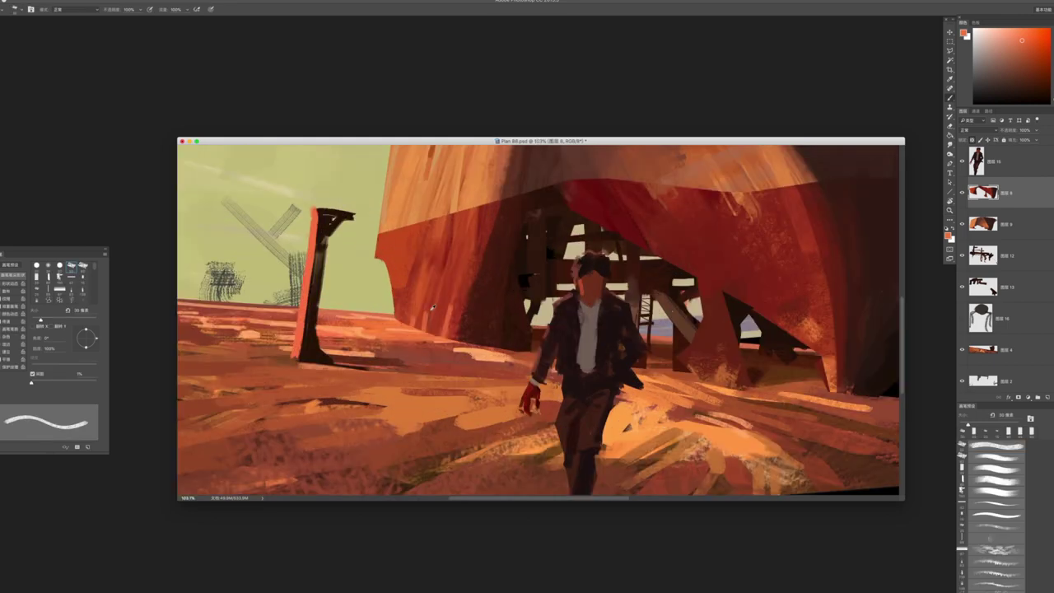
pyautogui.keyDown('alt'); pyautogui.click(424, 320); pyautogui.keyUp('alt')
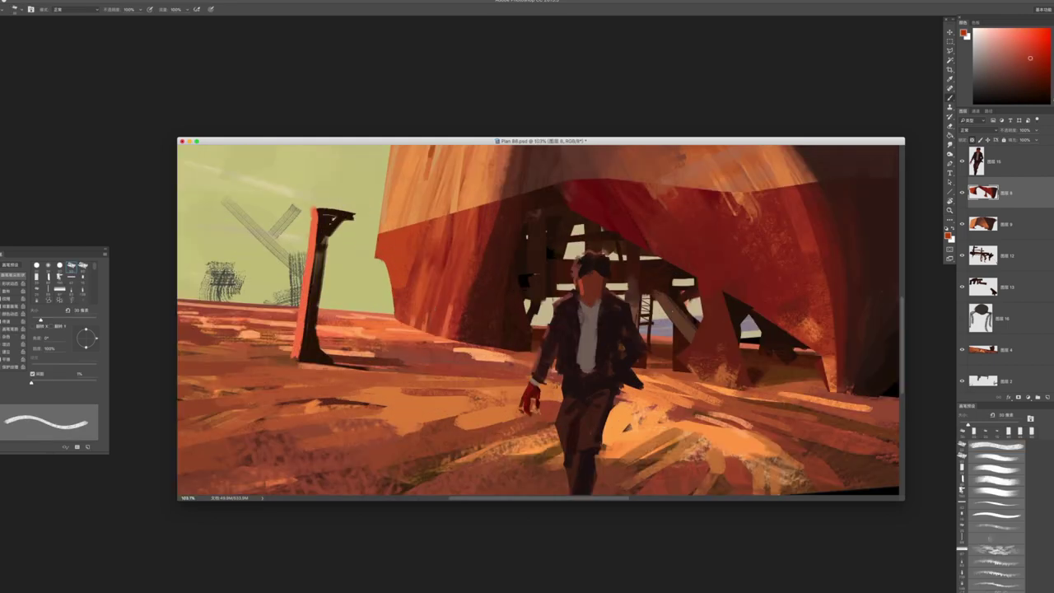
pyautogui.press('z')
pyautogui.scroll(-5, 444, 321)
pyautogui.scroll(4, 474, 331)
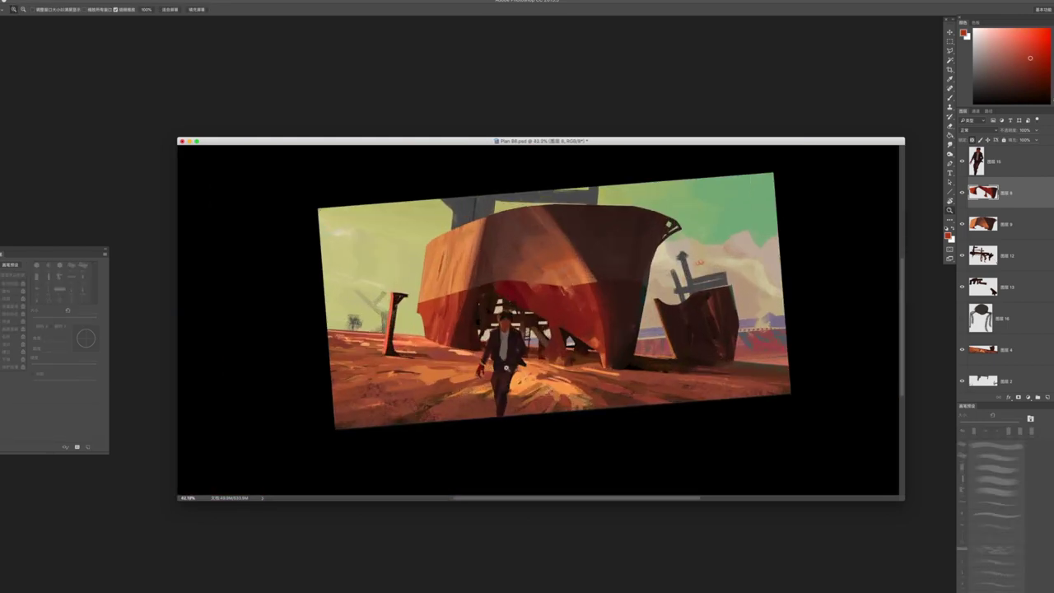
pyautogui.press('b')
pyautogui.scroll(2, 416, 224)
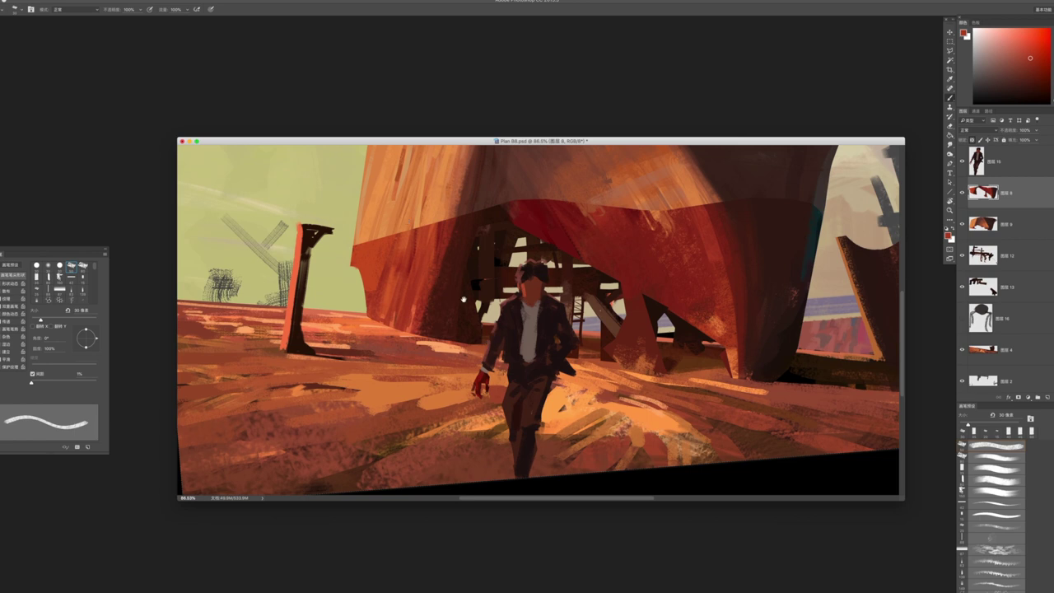
pyautogui.scroll(-1, 538, 321)
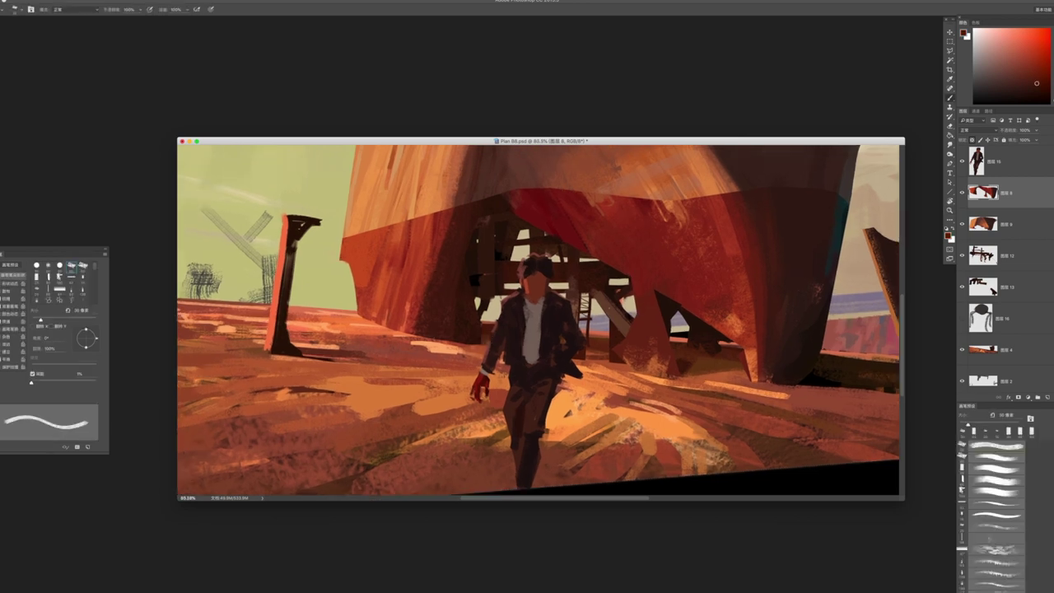
pyautogui.keyDown('ctrl'); pyautogui.click(481, 354); pyautogui.keyUp('ctrl')
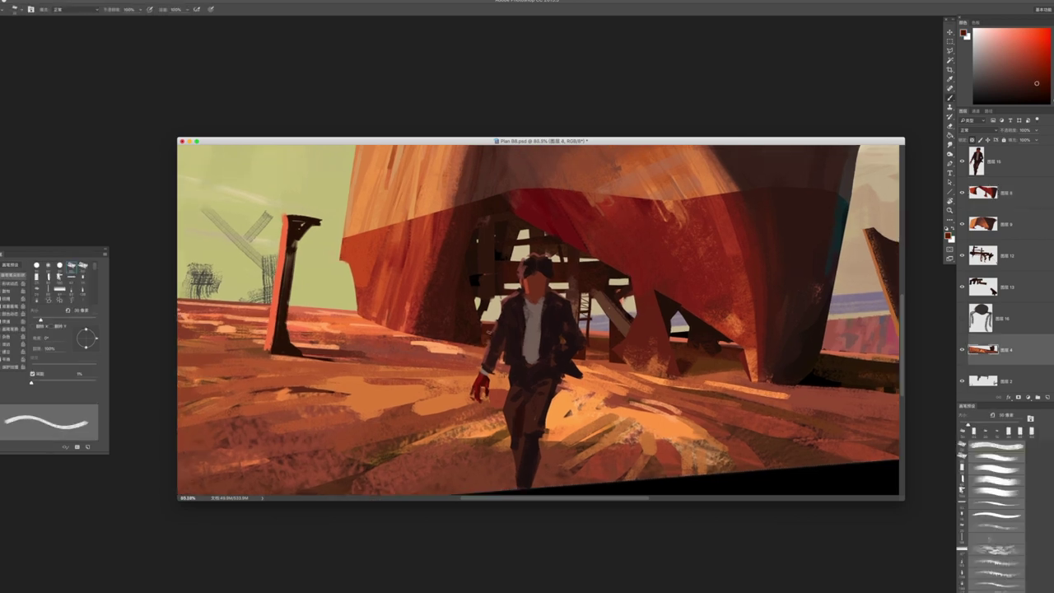
pyautogui.press('z')
pyautogui.moveTo(512, 354); pyautogui.dragTo(448, 355)
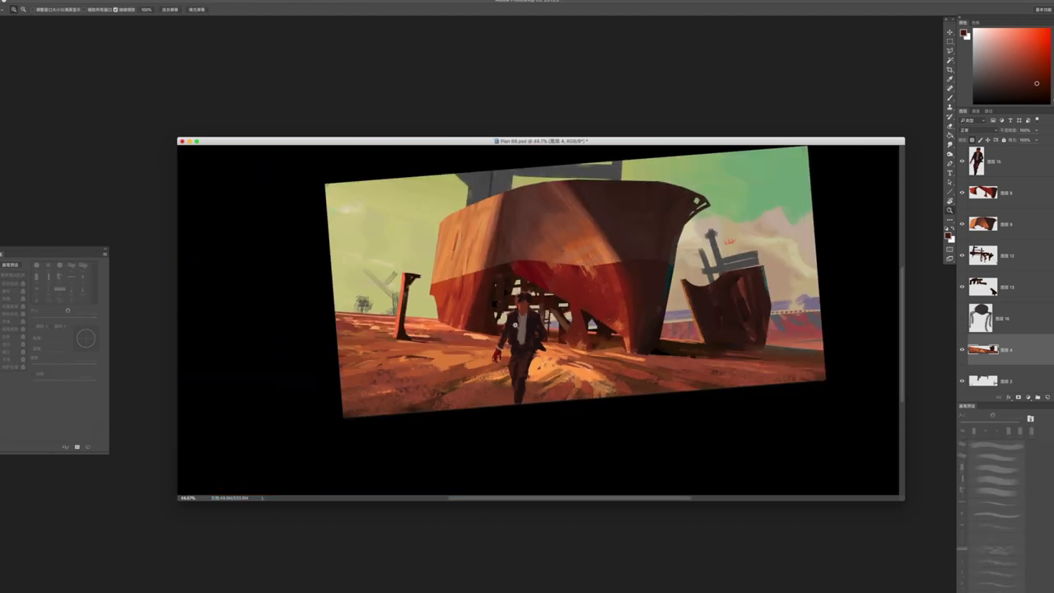
# Reselect the figure's layer and refine the red hand's fingers with dark red strokes and erasing along the edges
pyautogui.scroll(5, 527, 334)
pyautogui.press('b')
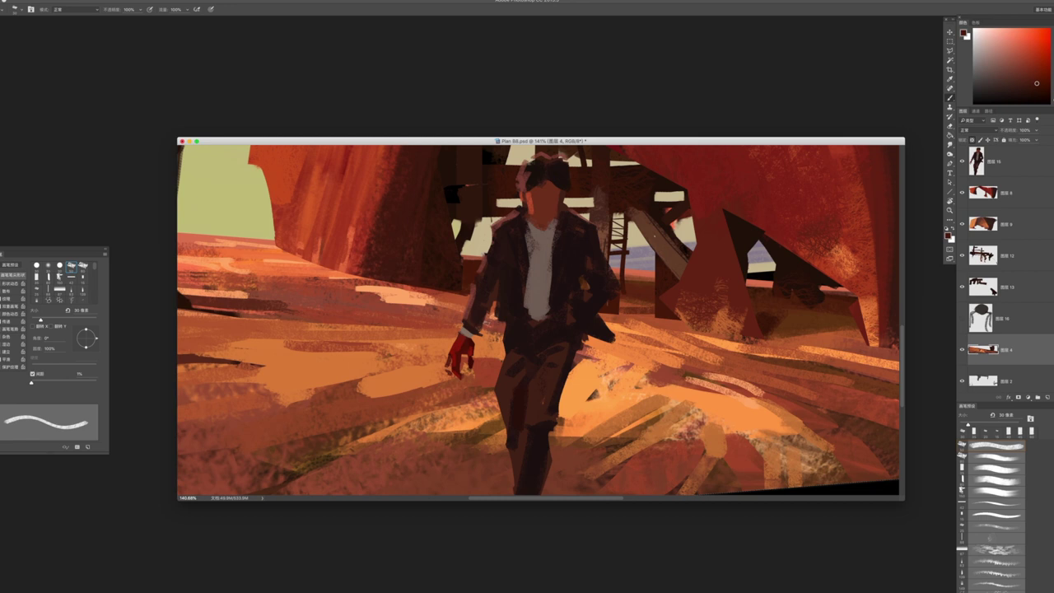
pyautogui.scroll(1, 449, 363)
pyautogui.press(']')
pyautogui.keyDown('super'); pyautogui.click(449, 362); pyautogui.keyUp('super')
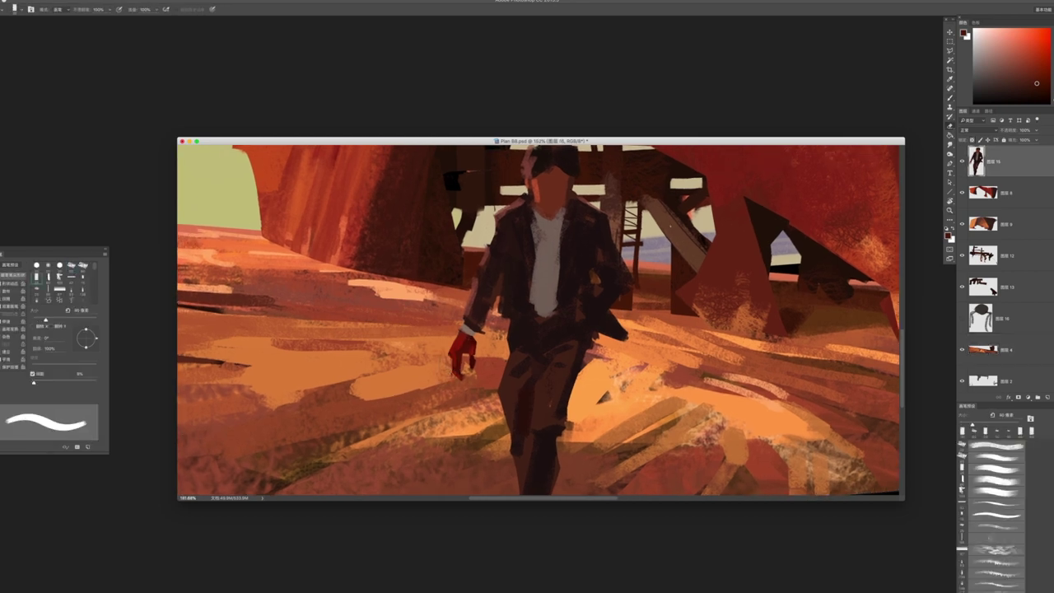
pyautogui.press('[')
pyautogui.press('[')
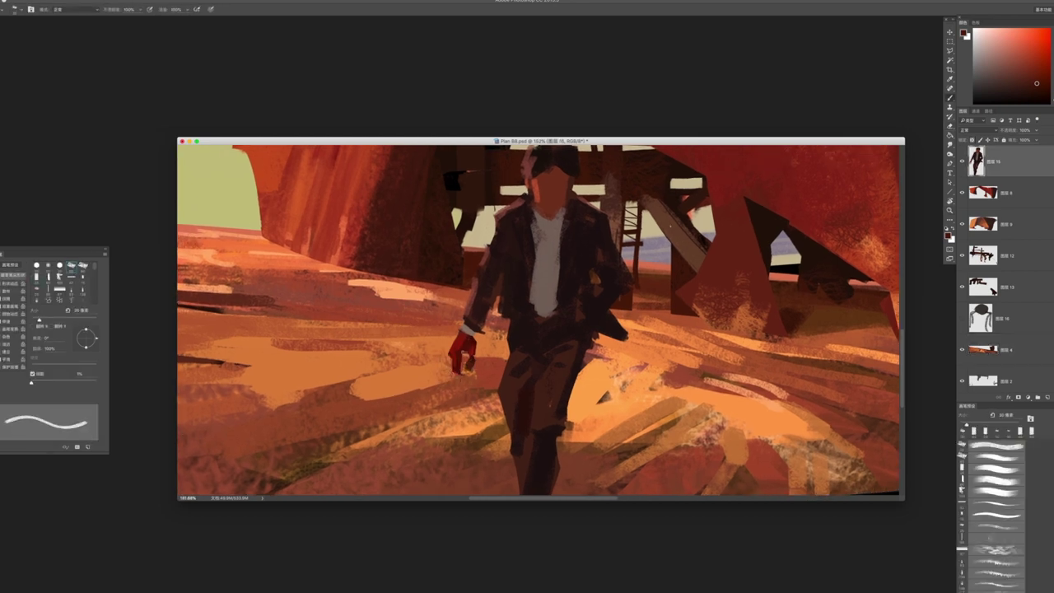
pyautogui.scroll(1, 475, 380)
pyautogui.scroll(2, 475, 379)
pyautogui.press(']')
pyautogui.press(']')
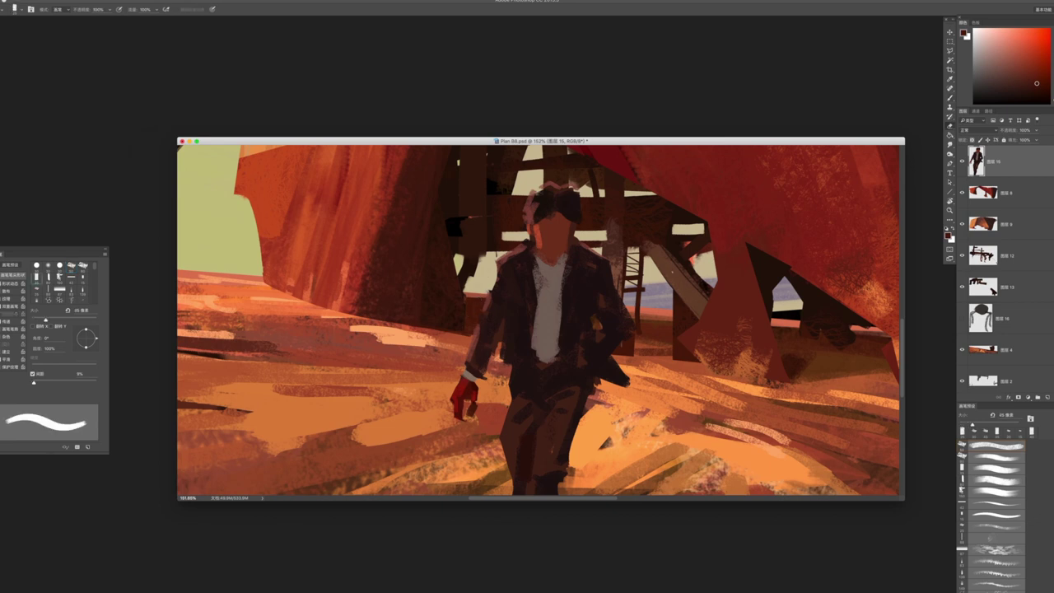
# Add a grey collar edge with sampled shirt tones and tint the grey shirt with a muted warm brown
pyautogui.press(',')
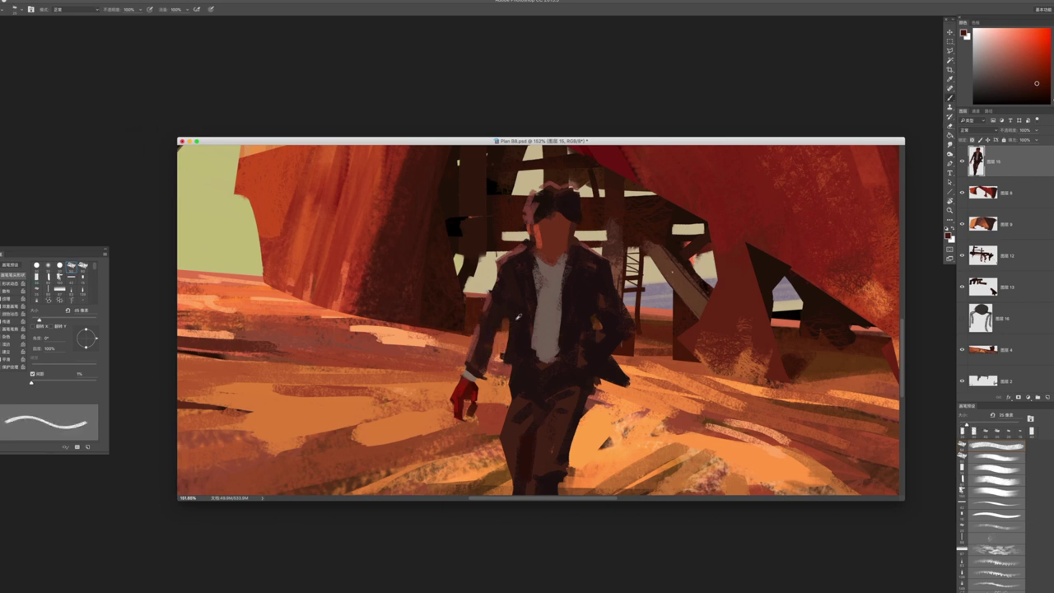
pyautogui.keyDown('alt'); pyautogui.click(518, 317); pyautogui.keyUp('alt')
pyautogui.keyDown('alt'); pyautogui.click(549, 272); pyautogui.keyUp('alt')
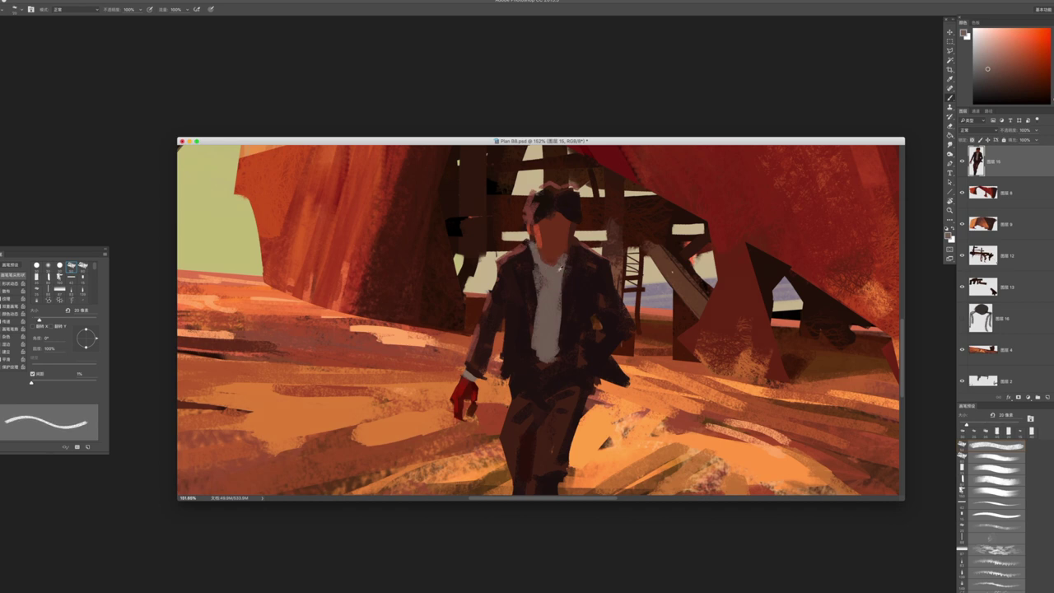
pyautogui.keyDown('alt'); pyautogui.click(559, 291); pyautogui.keyUp('alt')
pyautogui.press(']')
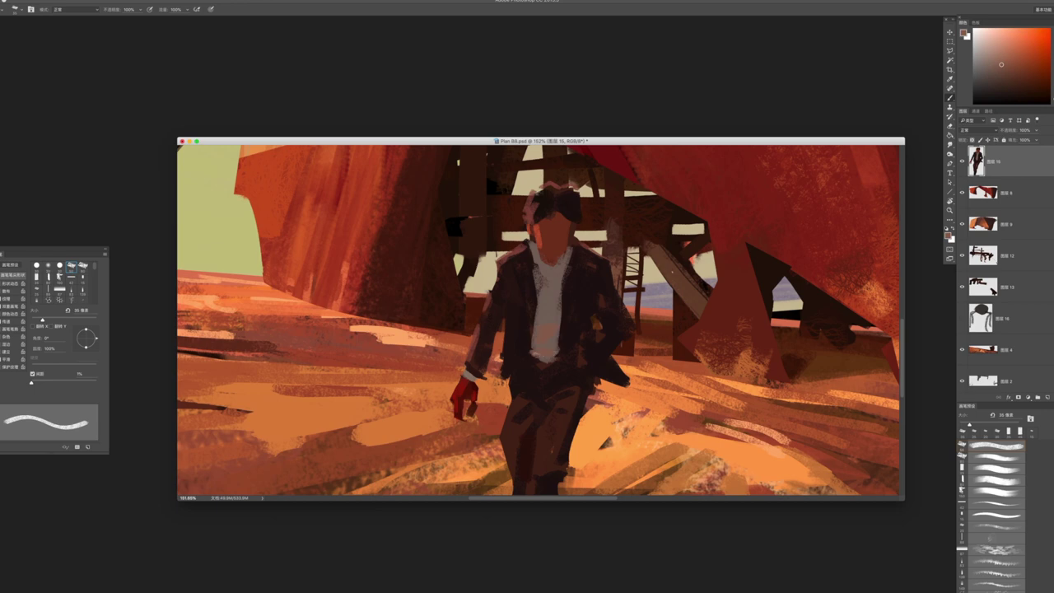
# Sample a muted reddish tone from the shoulder and paint highlights on the jacket's lit shoulder, lapel and sleeve
pyautogui.keyDown('alt'); pyautogui.click(519, 248); pyautogui.keyUp('alt')
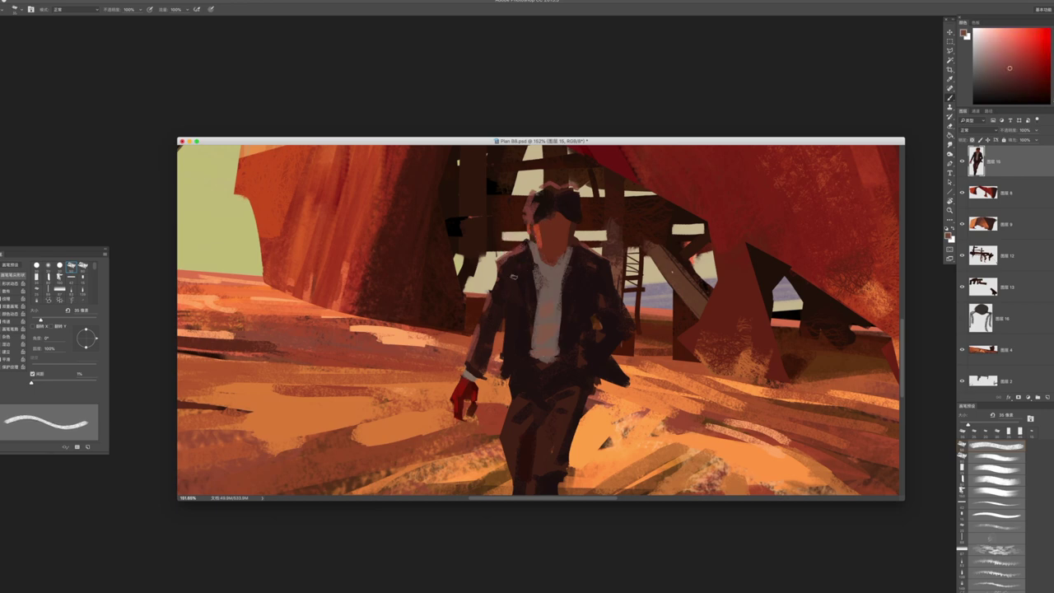
pyautogui.press('z')
pyautogui.moveTo(510, 284)
pyautogui.mouseDown()
pyautogui.moveTo(387, 346)
pyautogui.moveTo(556, 381)
pyautogui.moveTo(531, 309)
pyautogui.moveTo(527, 349)
pyautogui.moveTo(539, 306)
pyautogui.moveTo(527, 350)
pyautogui.mouseUp()
# Paint a pale pinkish shirt collar beside the neck on the lit side with a smaller brush
pyautogui.keyDown('alt'); pyautogui.click(560, 275); pyautogui.keyUp('alt')
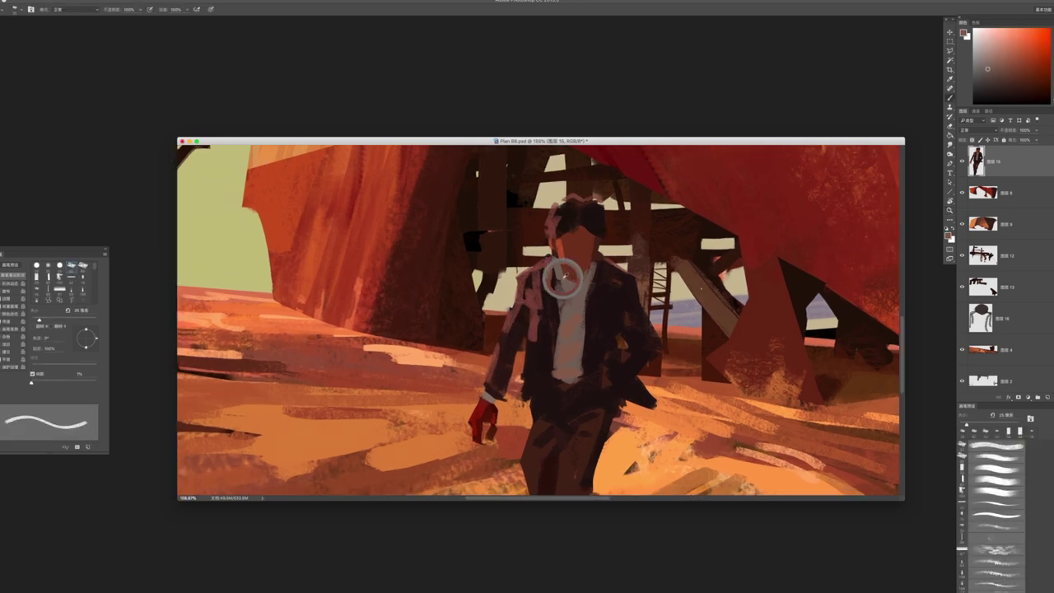
pyautogui.press('[')
pyautogui.moveTo(556, 259); pyautogui.dragTo(556, 282)
pyautogui.press('[')
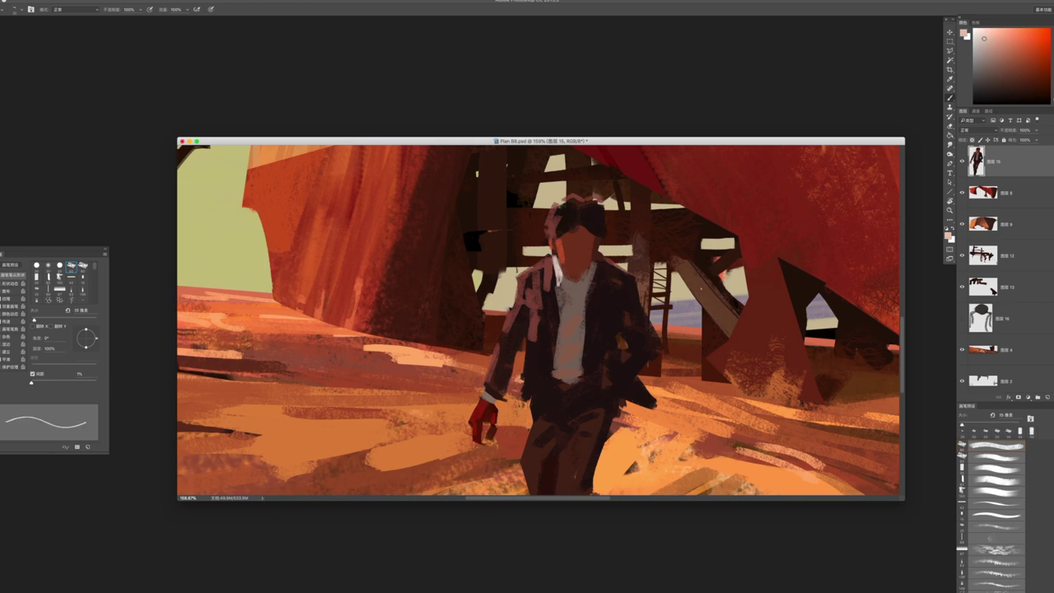
pyautogui.moveTo(701, 289); pyautogui.dragTo(736, 286)
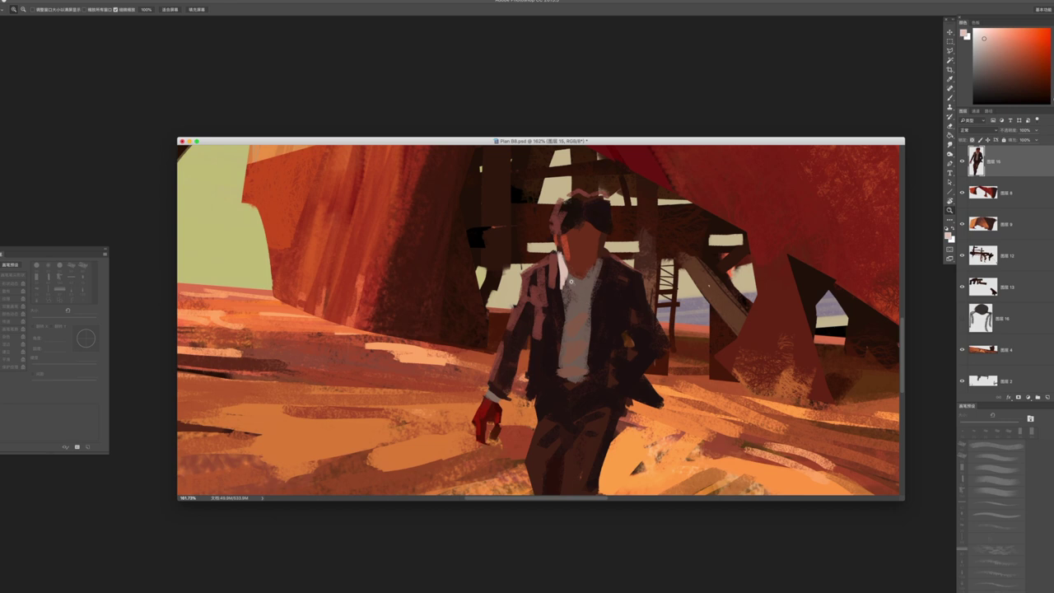
# Sample the jacket's near-black and sharpen the lapel edge around the pale collar
pyautogui.keyDown('alt'); pyautogui.click(565, 296); pyautogui.keyUp('alt')
pyautogui.keyDown('alt'); pyautogui.click(558, 291); pyautogui.keyUp('alt')
pyautogui.moveTo(556, 249); pyautogui.dragTo(556, 274)
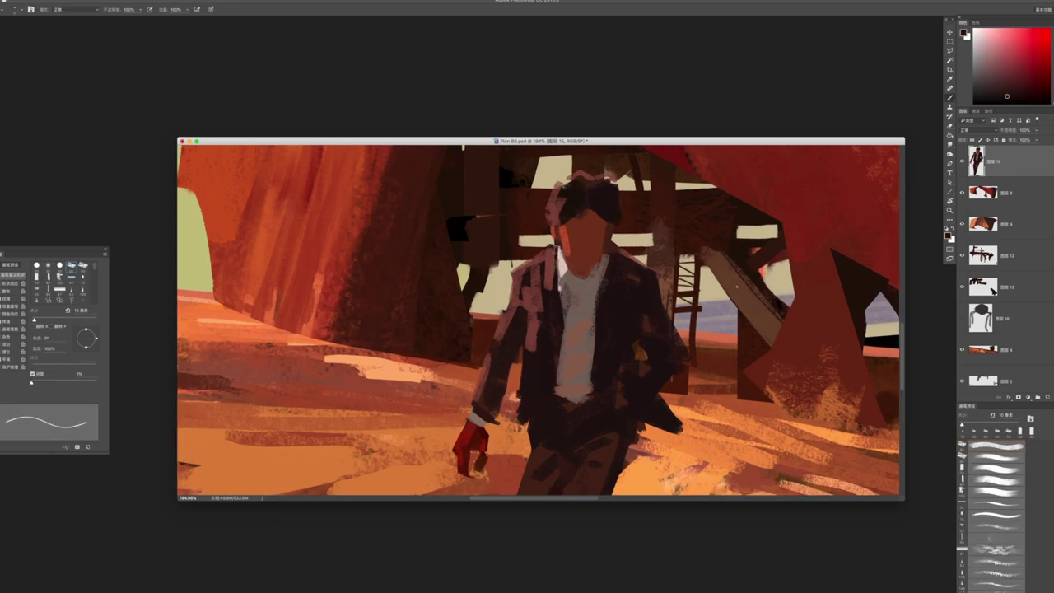
pyautogui.press(']')
pyautogui.press(']')
pyautogui.press('z')
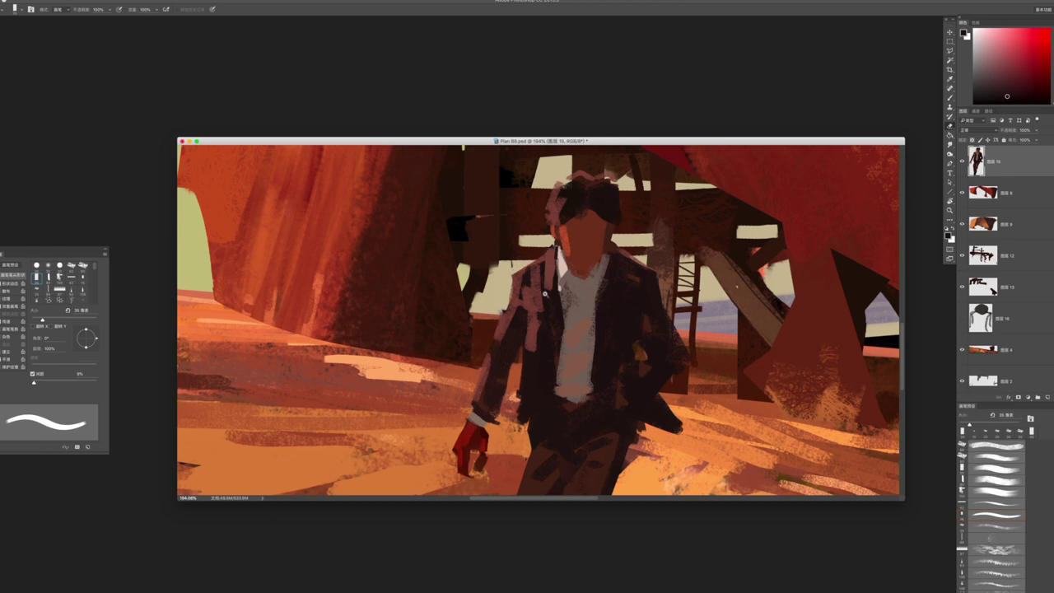
# Extend the sampled muted reddish highlight down the jacket's lit front and touch up its lower edge with sampled dark tones
pyautogui.moveTo(543, 313); pyautogui.dragTo(530, 313)
pyautogui.press('b')
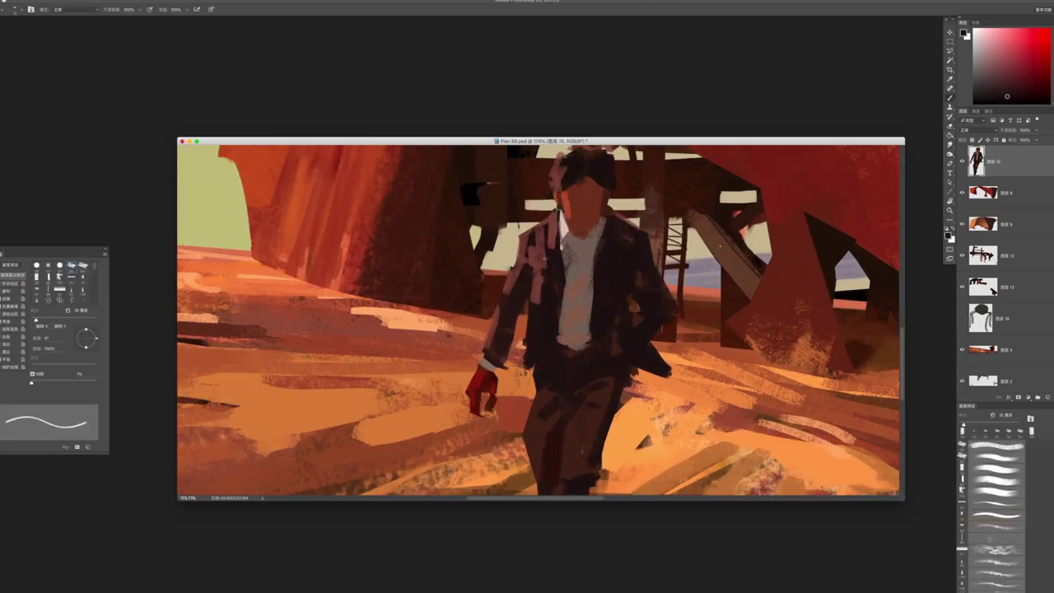
pyautogui.keyDown('alt'); pyautogui.click(541, 253); pyautogui.keyUp('alt')
pyautogui.moveTo(538, 246)
pyautogui.mouseDown()
pyautogui.moveTo(522, 273)
pyautogui.moveTo(530, 267)
pyautogui.moveTo(542, 284)
pyautogui.moveTo(539, 252)
pyautogui.moveTo(544, 323)
pyautogui.mouseUp()
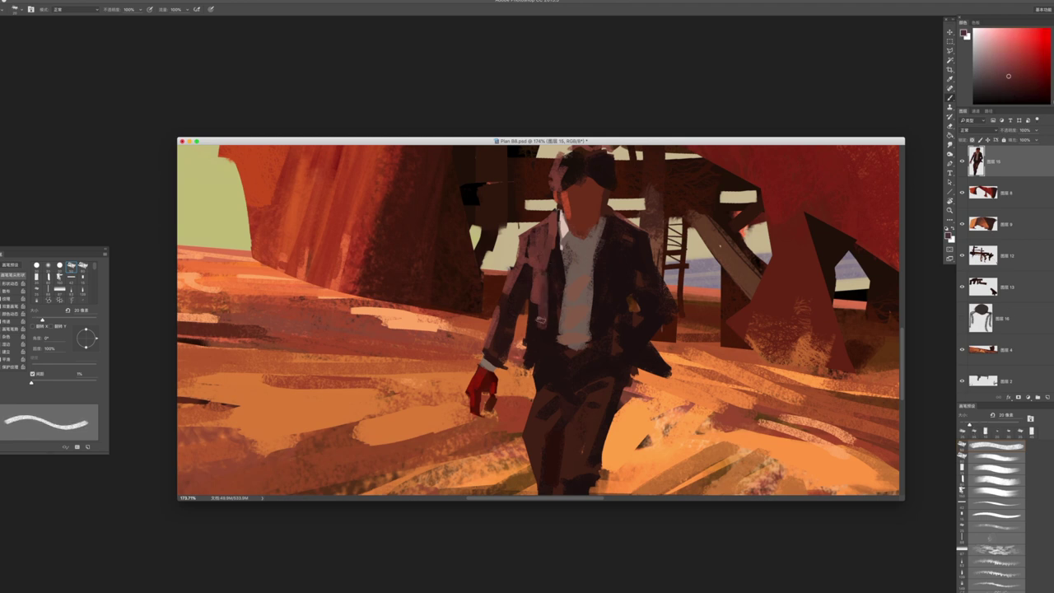
pyautogui.keyDown('alt'); pyautogui.click(527, 352); pyautogui.keyUp('alt')
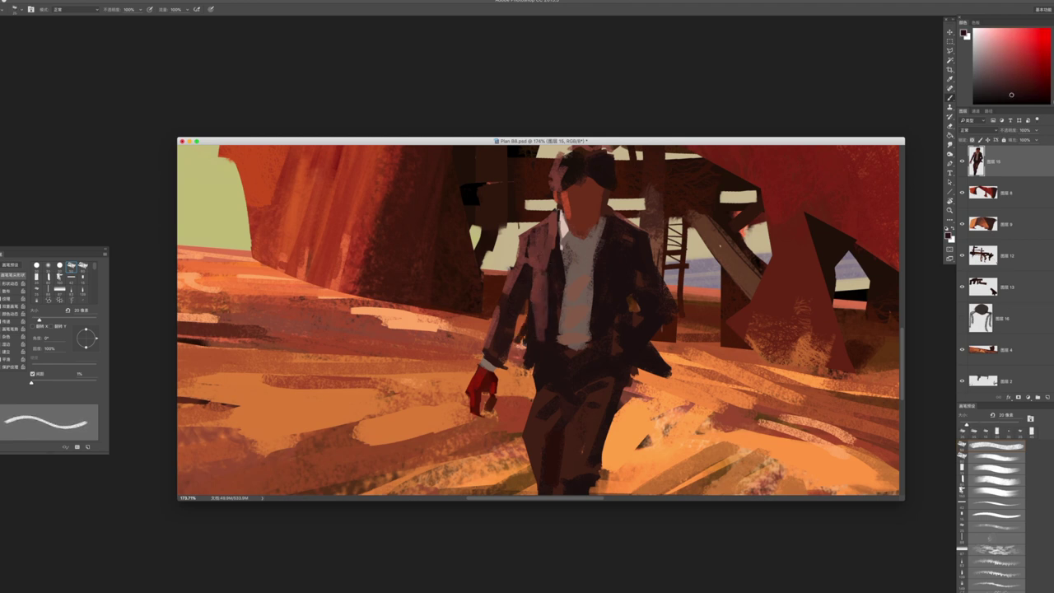
pyautogui.moveTo(517, 328); pyautogui.dragTo(529, 349)
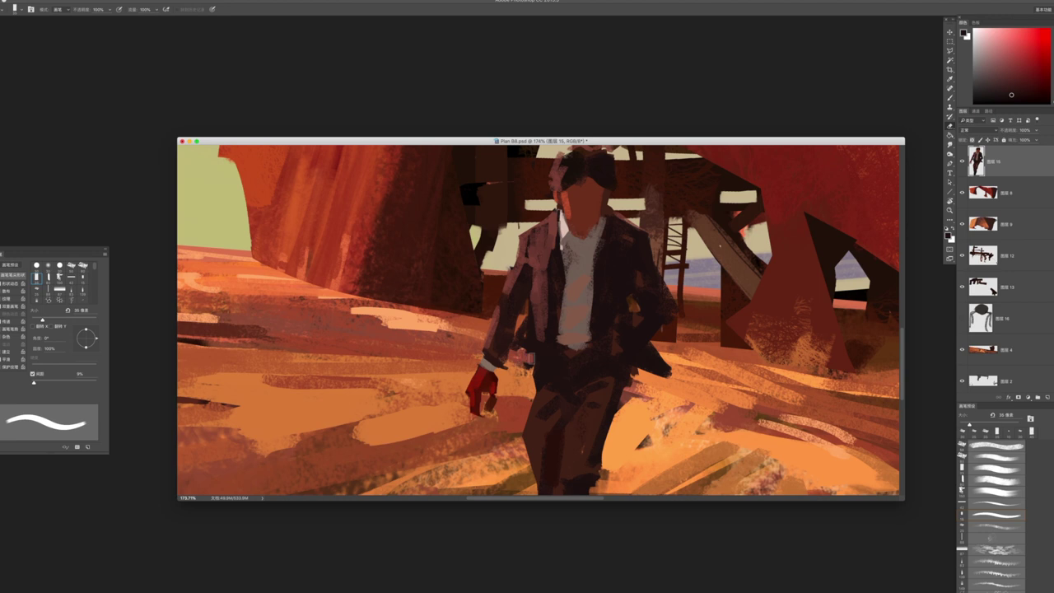
# Sample the jacket's near-black and touch up the waist and jacket hem around the hips
pyautogui.scroll(-3, 575, 286)
pyautogui.keyDown('alt'); pyautogui.click(615, 296); pyautogui.keyUp('alt')
pyautogui.moveTo(609, 269)
pyautogui.mouseDown()
pyautogui.moveTo(624, 293)
pyautogui.moveTo(613, 301)
pyautogui.moveTo(631, 303)
pyautogui.moveTo(646, 255)
pyautogui.mouseUp()
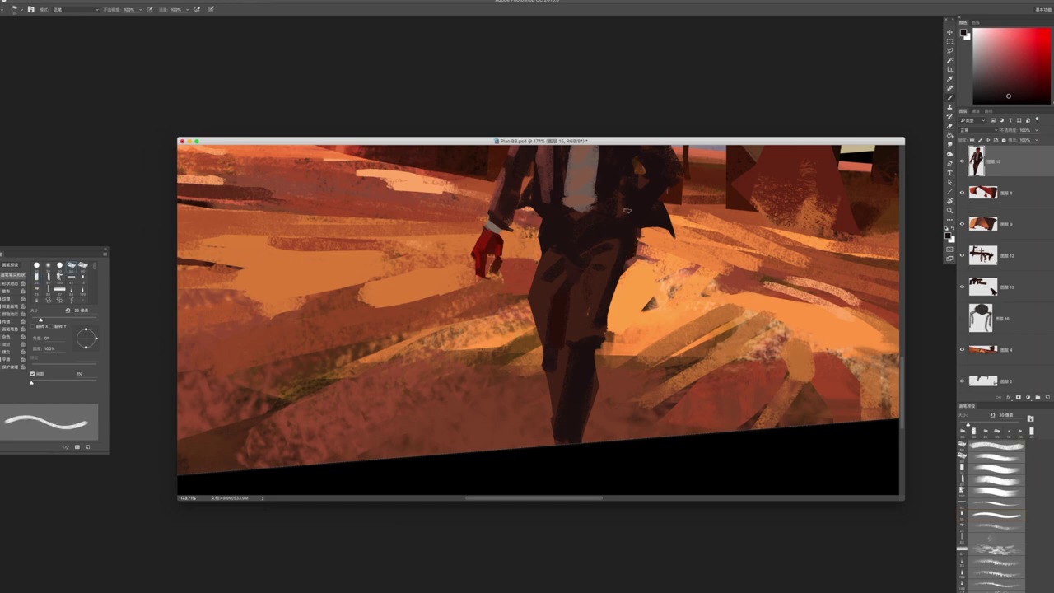
pyautogui.press('z')
pyautogui.moveTo(625, 313)
pyautogui.mouseDown()
pyautogui.moveTo(550, 312)
pyautogui.moveTo(627, 306)
pyautogui.mouseUp()
pyautogui.moveTo(609, 236); pyautogui.dragTo(614, 234)
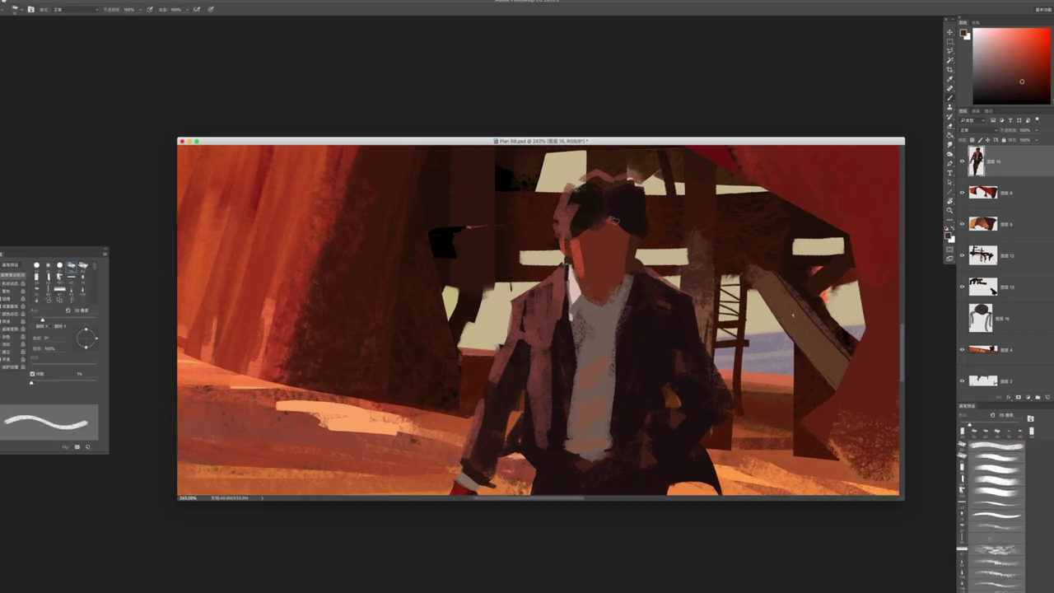
# Reshape the hairline with sampled near-black and paint muted reddish tones on the lit side of the hair
pyautogui.keyDown('alt'); pyautogui.click(627, 229); pyautogui.keyUp('alt')
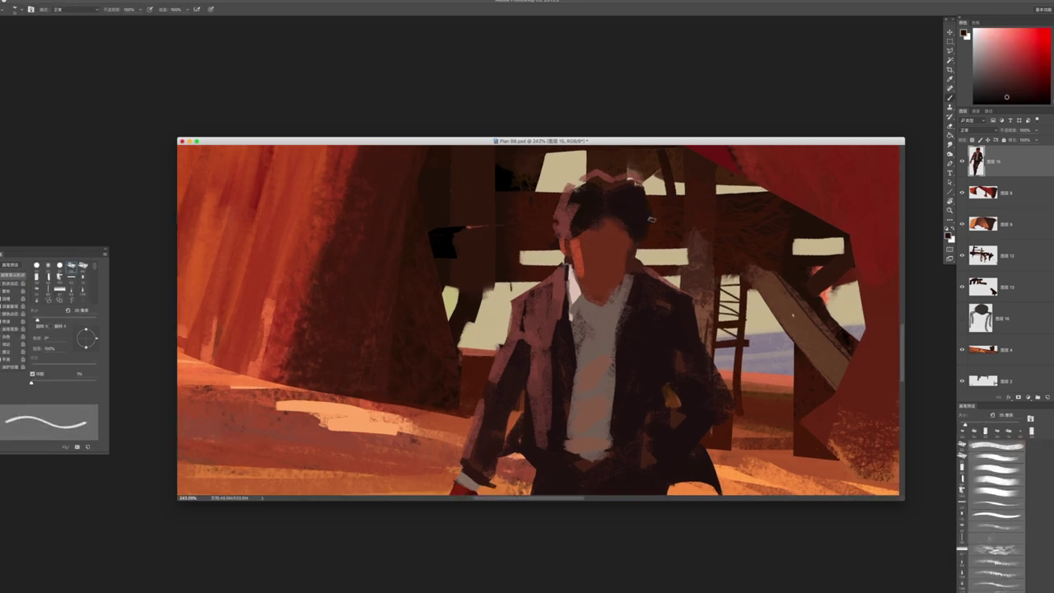
pyautogui.press('.')
pyautogui.press('.')
pyautogui.keyDown('alt'); pyautogui.click(576, 228); pyautogui.keyUp('alt')
pyautogui.moveTo(574, 212); pyautogui.dragTo(560, 232)
pyautogui.keyDown('alt'); pyautogui.click(581, 186); pyautogui.keyUp('alt')
pyautogui.moveTo(581, 185); pyautogui.dragTo(576, 177)
# Clean up the hair's crown outline and fill the top of the hair with sampled near-black
pyautogui.press('.')
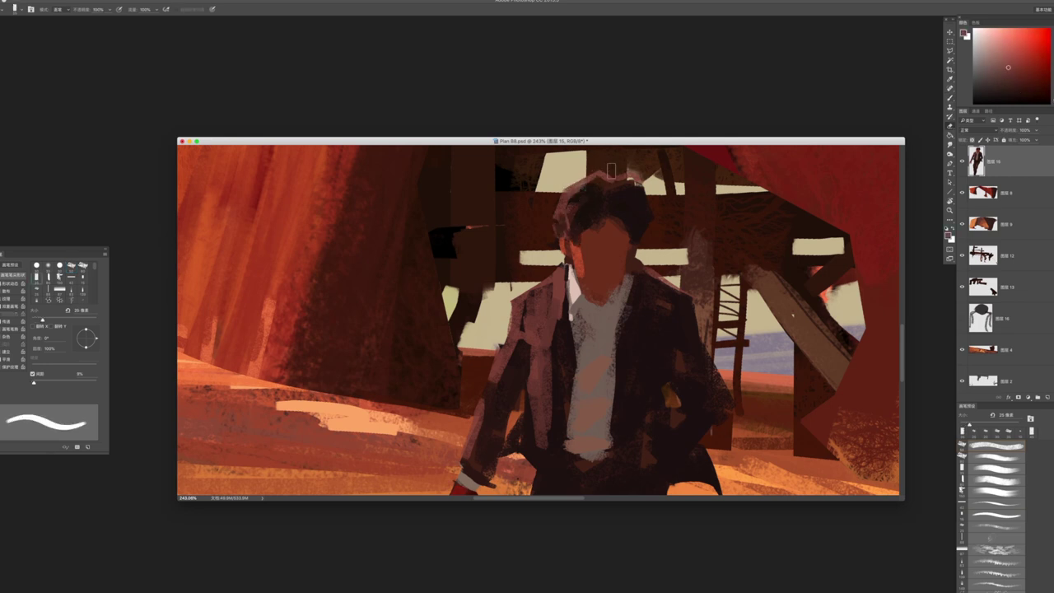
pyautogui.press('.')
pyautogui.keyDown('alt'); pyautogui.click(593, 186); pyautogui.keyUp('alt')
pyautogui.moveTo(588, 186); pyautogui.dragTo(637, 188)
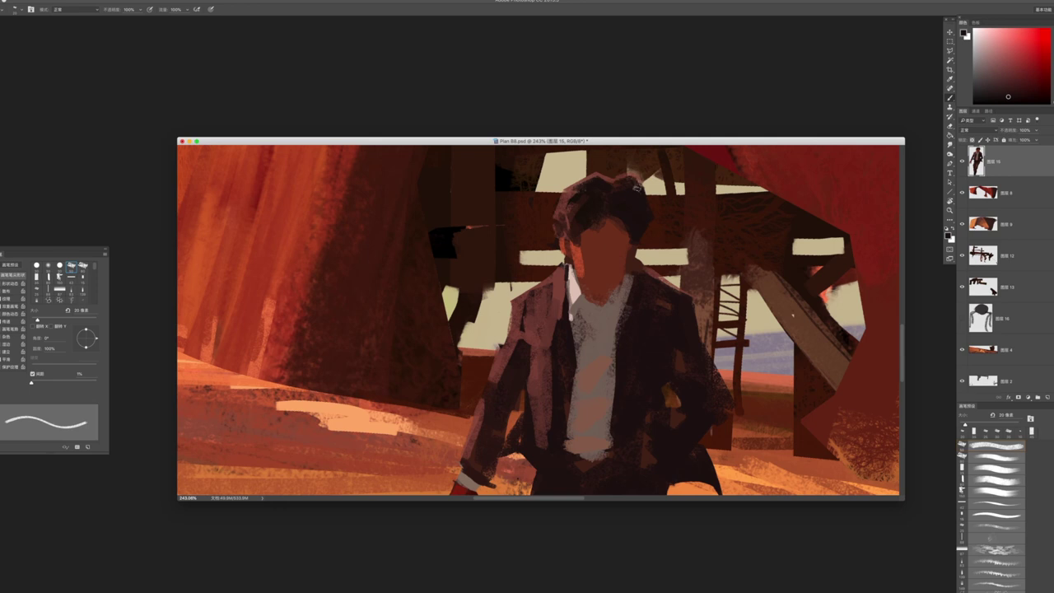
# Block in the brow and eye shadows across the face with sampled skin tones and a smaller brush
pyautogui.scroll(2, 585, 247)
pyautogui.press('.')
pyautogui.press(']')
pyautogui.keyDown('alt'); pyautogui.click(596, 233); pyautogui.keyUp('alt')
pyautogui.press('[')
pyautogui.moveTo(576, 247)
pyautogui.mouseDown()
pyautogui.moveTo(626, 245)
pyautogui.moveTo(609, 254)
pyautogui.mouseUp()
pyautogui.press('[')
# Sample the hair's near-black and paint a moustache and goatee around the mouth and chin
pyautogui.keyDown('alt'); pyautogui.click(631, 227); pyautogui.keyUp('alt')
pyautogui.press('[')
pyautogui.moveTo(595, 276); pyautogui.dragTo(604, 277)
pyautogui.moveTo(590, 277); pyautogui.dragTo(586, 293)
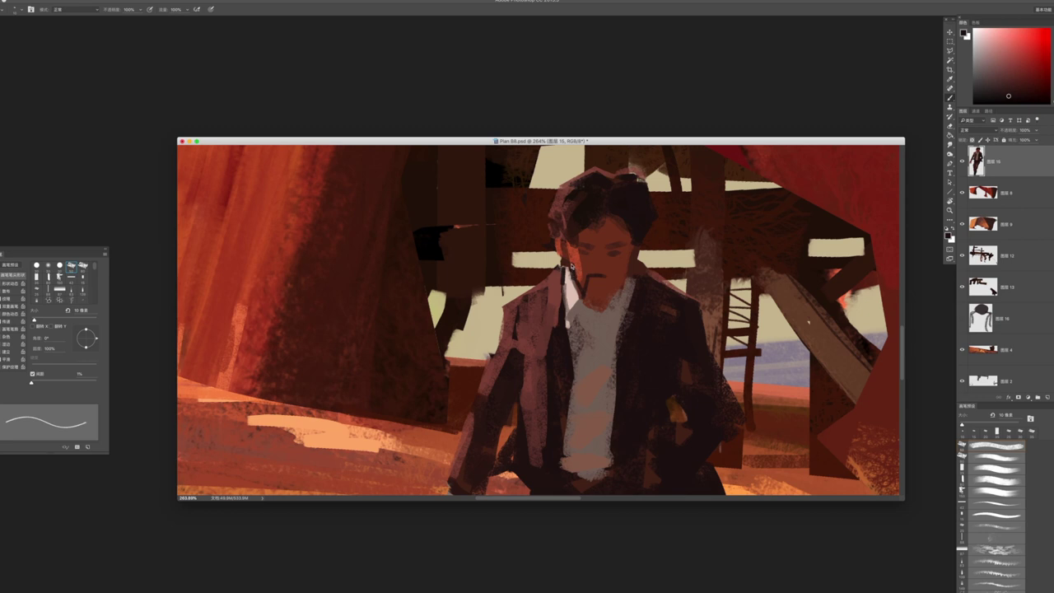
pyautogui.moveTo(611, 277); pyautogui.dragTo(624, 298)
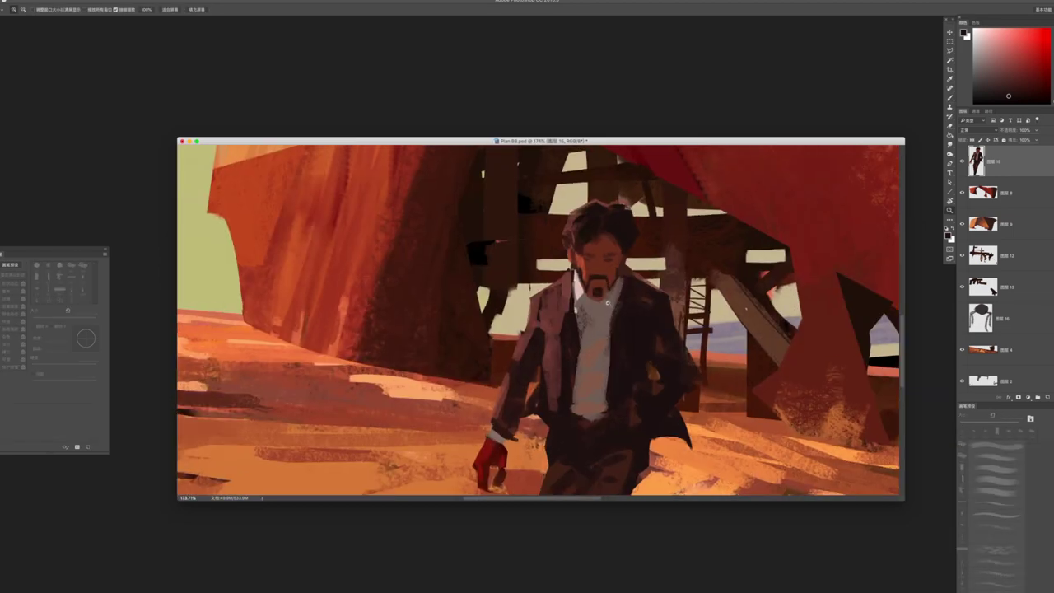
# Refine the eye and nose area with sampled reddish-brown skin tones and a finer brush
pyautogui.scroll(3, 807, 323)
pyautogui.keyDown('alt'); pyautogui.click(594, 265); pyautogui.keyUp('alt')
pyautogui.moveTo(588, 261); pyautogui.dragTo(612, 261)
pyautogui.keyDown('alt'); pyautogui.click(581, 257); pyautogui.keyUp('alt')
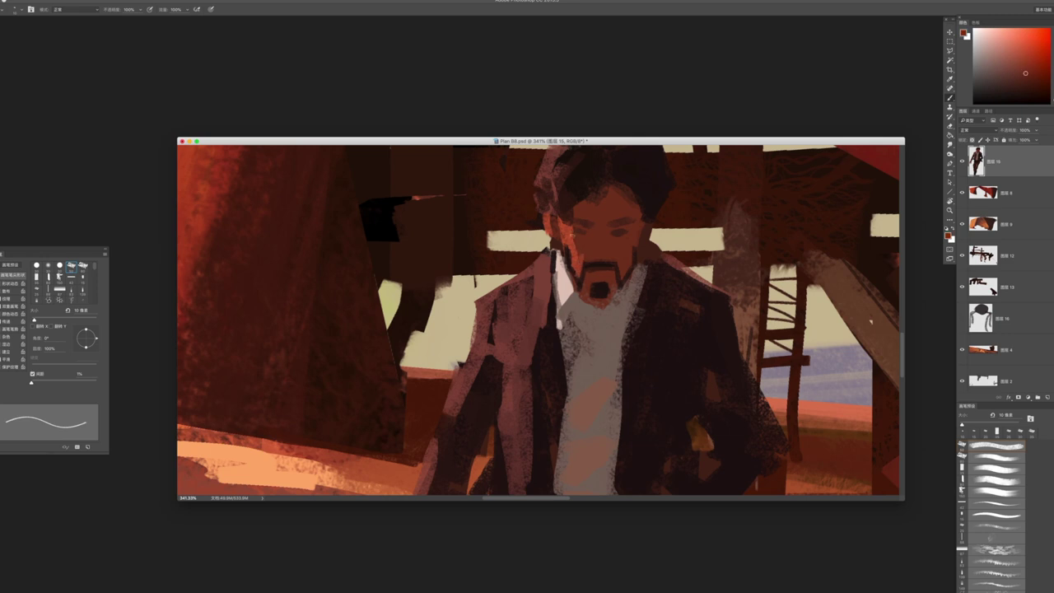
pyautogui.press('[')
pyautogui.press('[')
pyautogui.press('[')
pyautogui.press('[')
pyautogui.press('[')
pyautogui.keyDown('alt'); pyautogui.click(595, 251); pyautogui.keyUp('alt')
pyautogui.keyDown('alt'); pyautogui.click(597, 237); pyautogui.keyUp('alt')
pyautogui.scroll(-6, 606, 280)
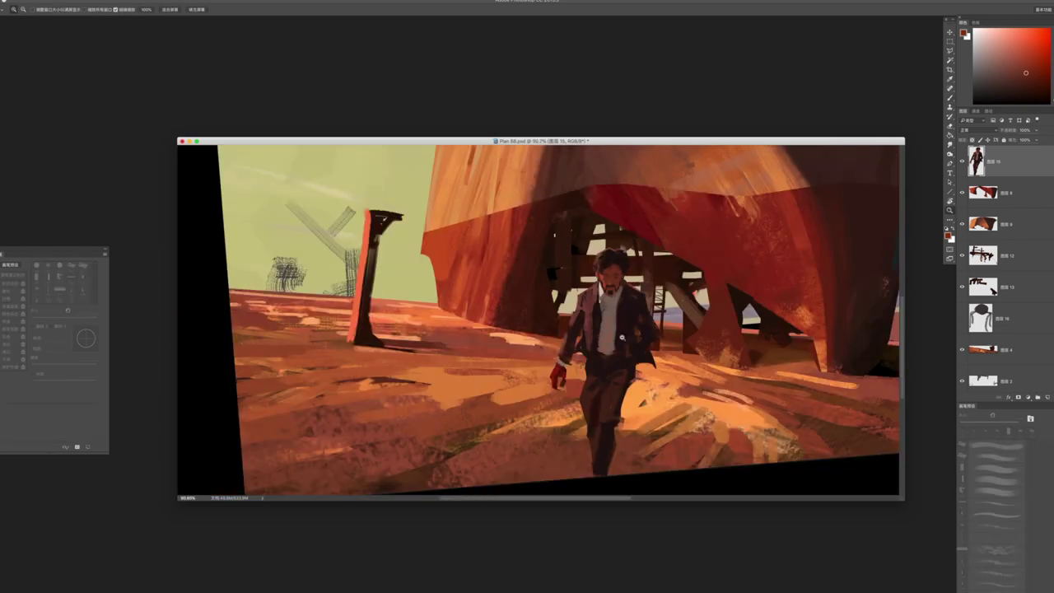
# Sample hair and skin tones and strengthen the warm red planes on the lit side of the face
pyautogui.scroll(5, 606, 272)
pyautogui.keyDown('alt'); pyautogui.click(576, 280); pyautogui.keyUp('alt')
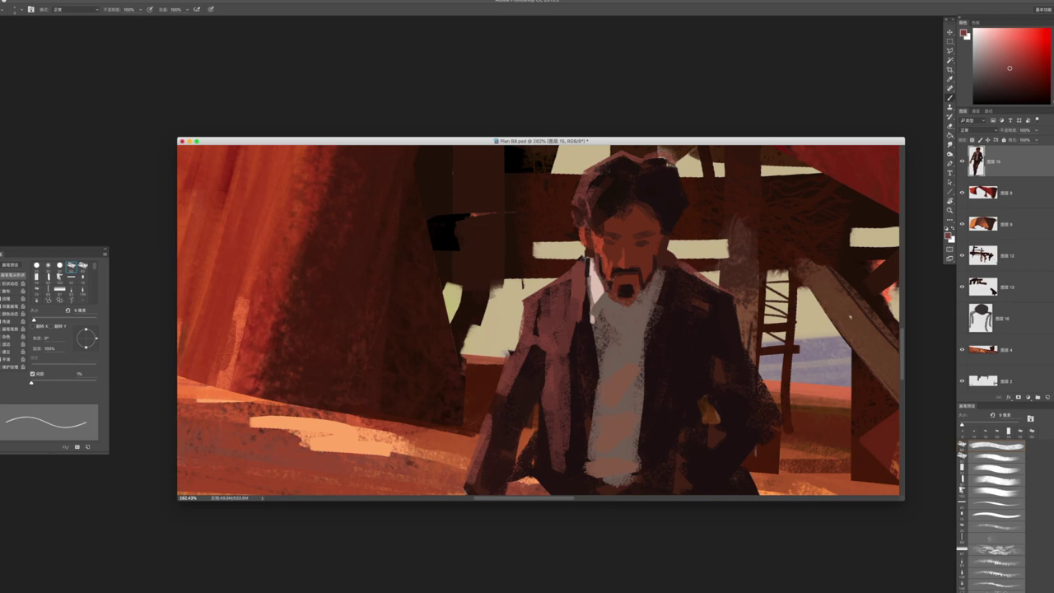
pyautogui.scroll(-6, 615, 329)
pyautogui.scroll(6, 616, 329)
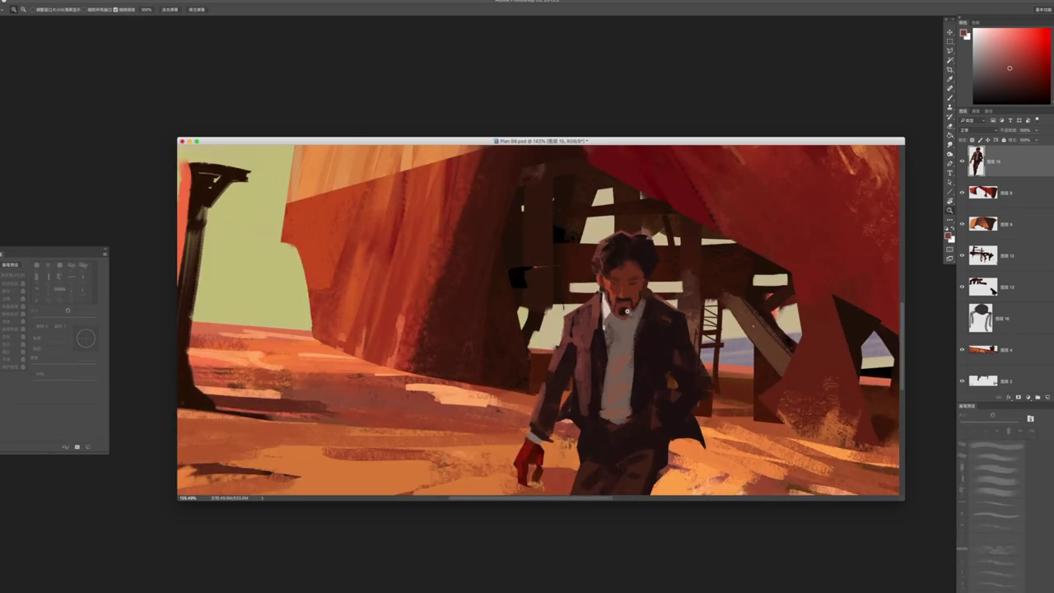
pyautogui.keyDown('alt'); pyautogui.click(617, 252); pyautogui.keyUp('alt')
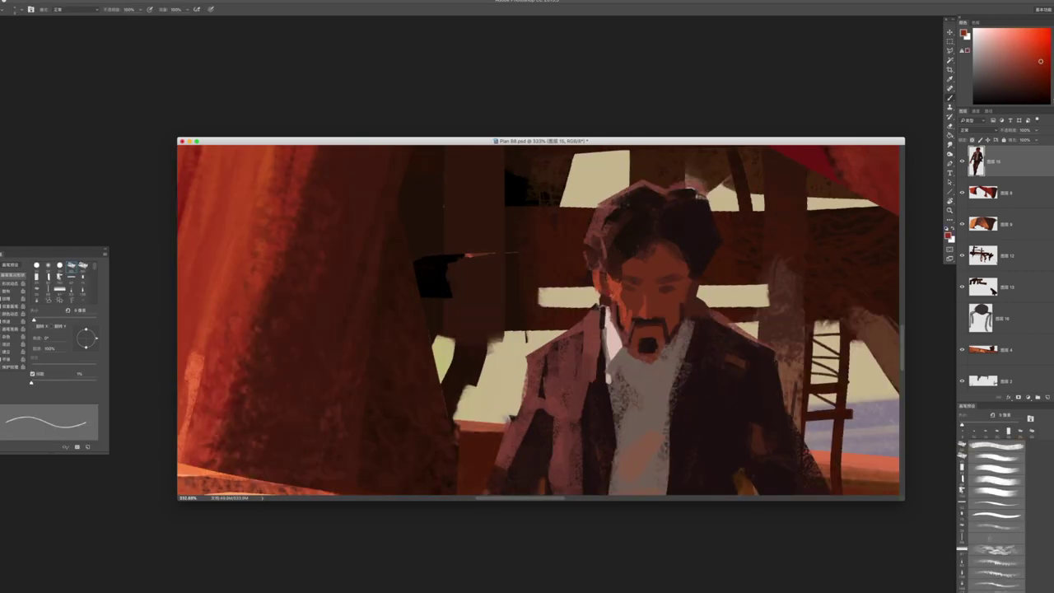
# Darken the sideburn, jawline beard and temple hair on the lit side with sampled dark browns
pyautogui.keyDown('alt'); pyautogui.click(610, 268); pyautogui.keyUp('alt')
pyautogui.press(']')
pyautogui.press(']')
pyautogui.press(']')
pyautogui.press(']')
pyautogui.press(']')
pyautogui.press(']')
pyautogui.press(']')
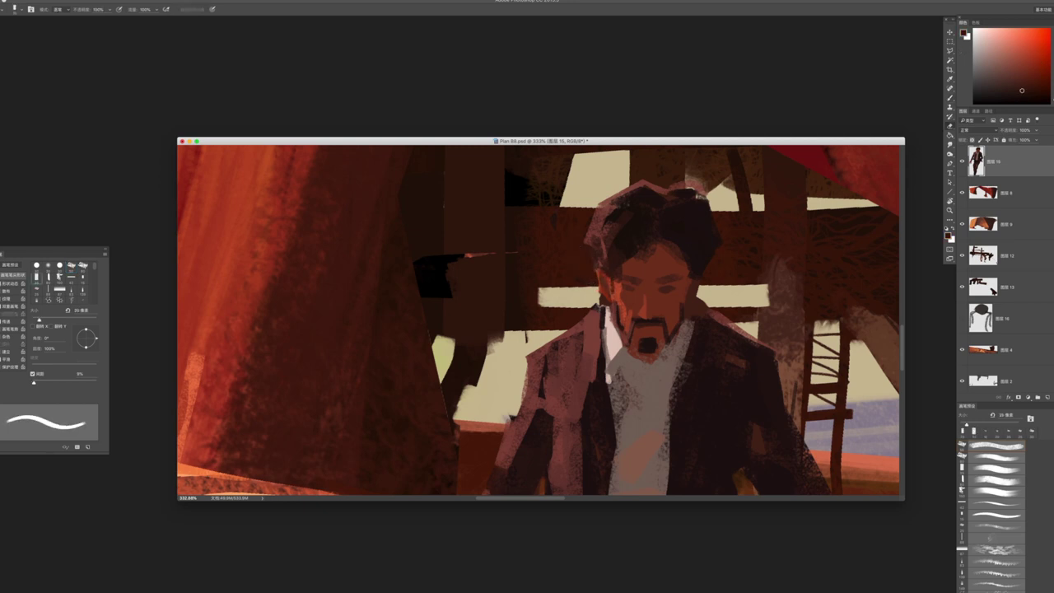
pyautogui.press(',')
pyautogui.keyDown('alt'); pyautogui.click(598, 262); pyautogui.keyUp('alt')
pyautogui.moveTo(601, 268); pyautogui.dragTo(604, 239)
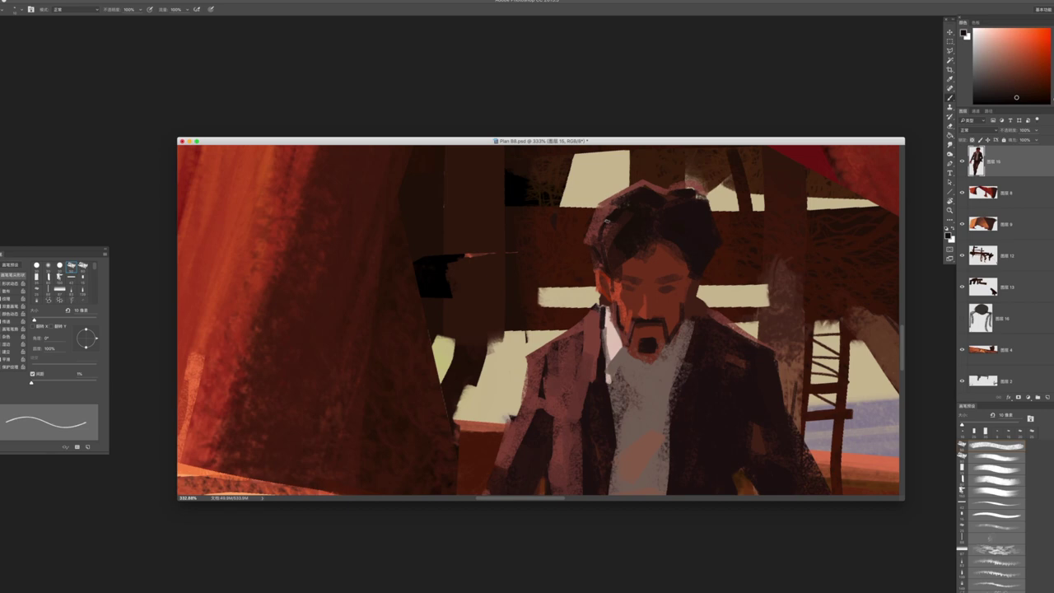
# Break up the hair with sampled reddish and dark strands falling over the forehead
pyautogui.keyDown('alt'); pyautogui.click(616, 222); pyautogui.keyUp('alt')
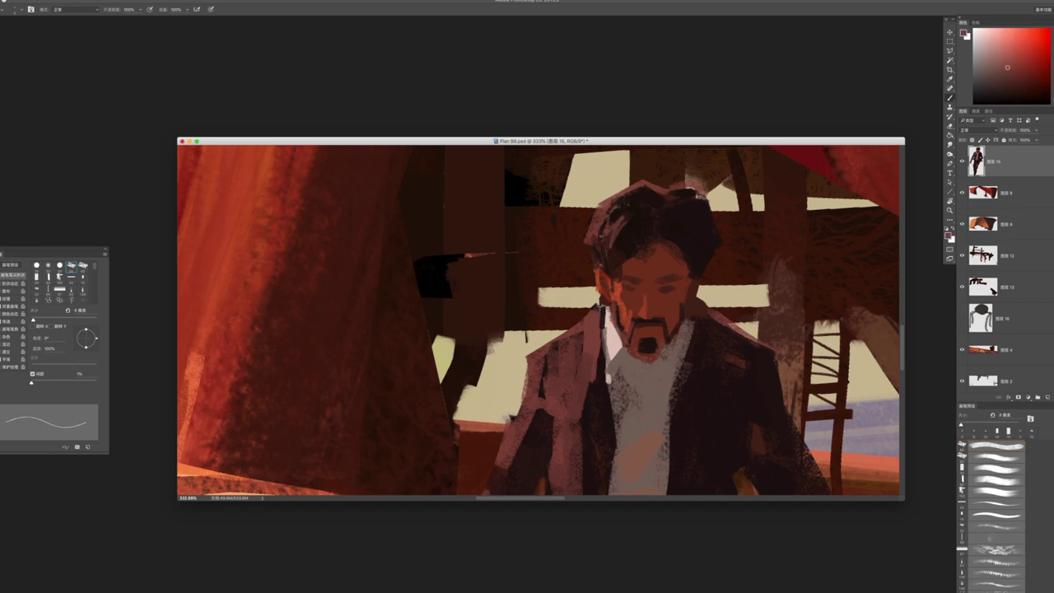
pyautogui.press('z')
pyautogui.press('super+0')
pyautogui.moveTo(638, 201); pyautogui.dragTo(683, 201)
pyautogui.press('b')
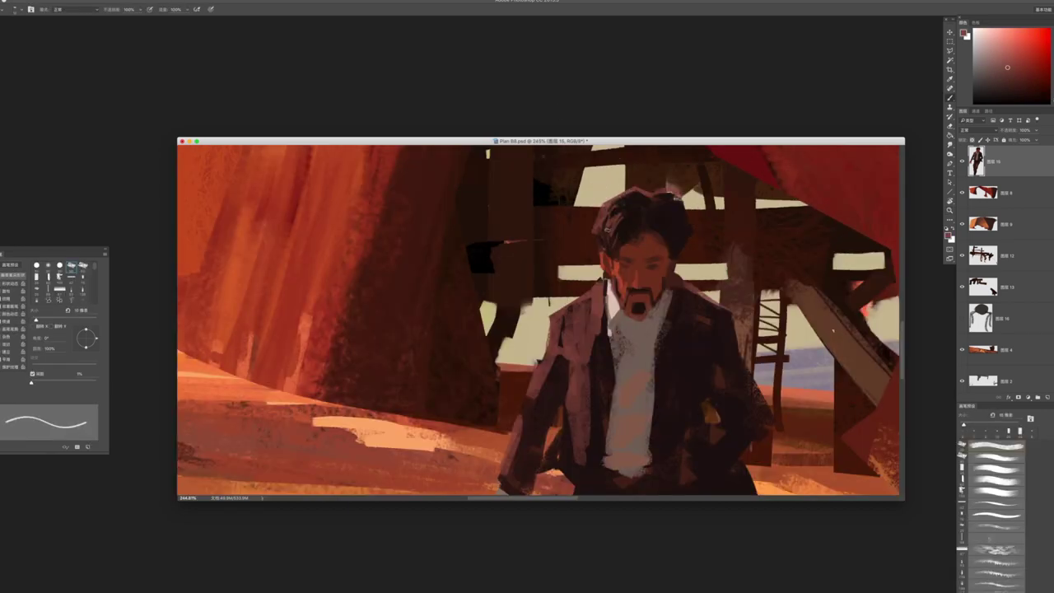
pyautogui.press('[')
pyautogui.keyDown('alt'); pyautogui.click(628, 235); pyautogui.keyUp('alt')
pyautogui.press(']')
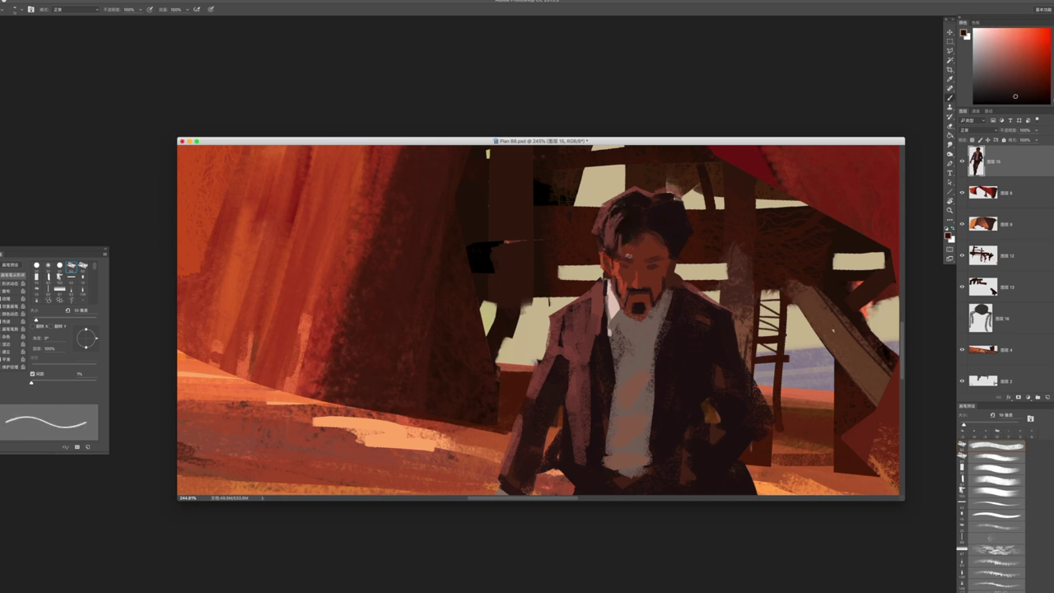
# Sculpt the eye sockets, cheeks and jaw with sampled light and shadow skin tones using a small brush
pyautogui.press('z')
pyautogui.moveTo(702, 246); pyautogui.dragTo(626, 143)
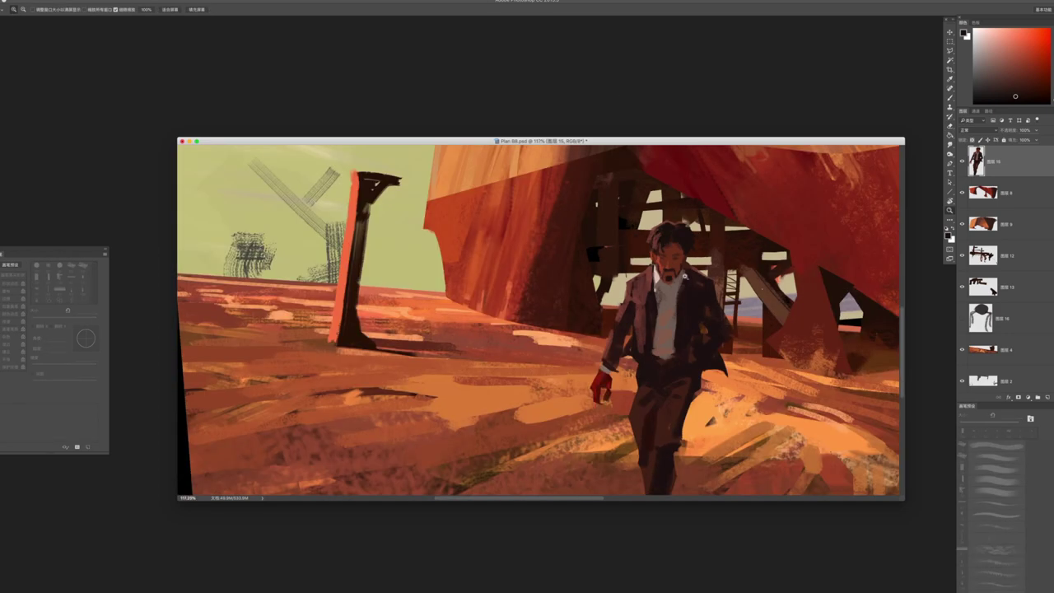
pyautogui.moveTo(703, 294); pyautogui.dragTo(791, 297)
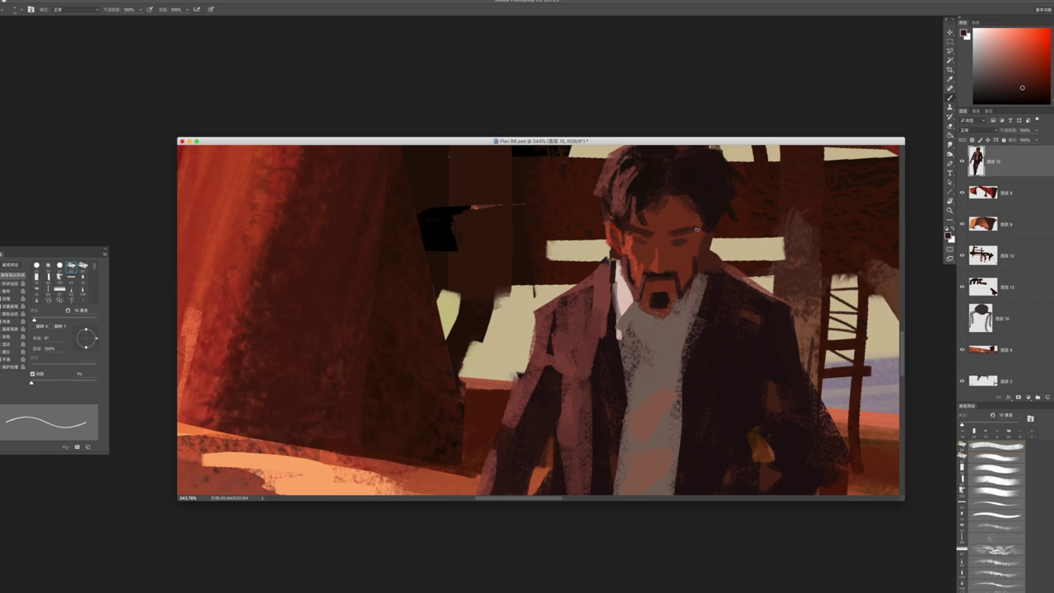
pyautogui.keyDown('alt'); pyautogui.click(693, 252); pyautogui.keyUp('alt')
pyautogui.keyDown('alt'); pyautogui.click(689, 268); pyautogui.keyUp('alt')
pyautogui.keyDown('alt'); pyautogui.click(634, 257); pyautogui.keyUp('alt')
pyautogui.press('[')
pyautogui.keyDown('alt'); pyautogui.click(628, 269); pyautogui.keyUp('alt')
pyautogui.keyDown('alt'); pyautogui.click(690, 271); pyautogui.keyUp('alt')
pyautogui.moveTo(690, 271); pyautogui.dragTo(694, 272)
pyautogui.keyDown('alt'); pyautogui.click(670, 272); pyautogui.keyUp('alt')
pyautogui.keyDown('alt'); pyautogui.click(665, 261); pyautogui.keyUp('alt')
# Refine the nose, moustache and goatee shapes with sampled skin tones, varying the brush size
pyautogui.press(']')
pyautogui.press(']')
pyautogui.press(']')
pyautogui.keyDown('alt'); pyautogui.click(686, 244); pyautogui.keyUp('alt')
pyautogui.press('[')
pyautogui.press('[')
pyautogui.press('[')
pyautogui.moveTo(653, 245); pyautogui.dragTo(658, 250)
pyautogui.press(']')
pyautogui.press(']')
pyautogui.press(']')
pyautogui.moveTo(665, 290); pyautogui.dragTo(669, 235)
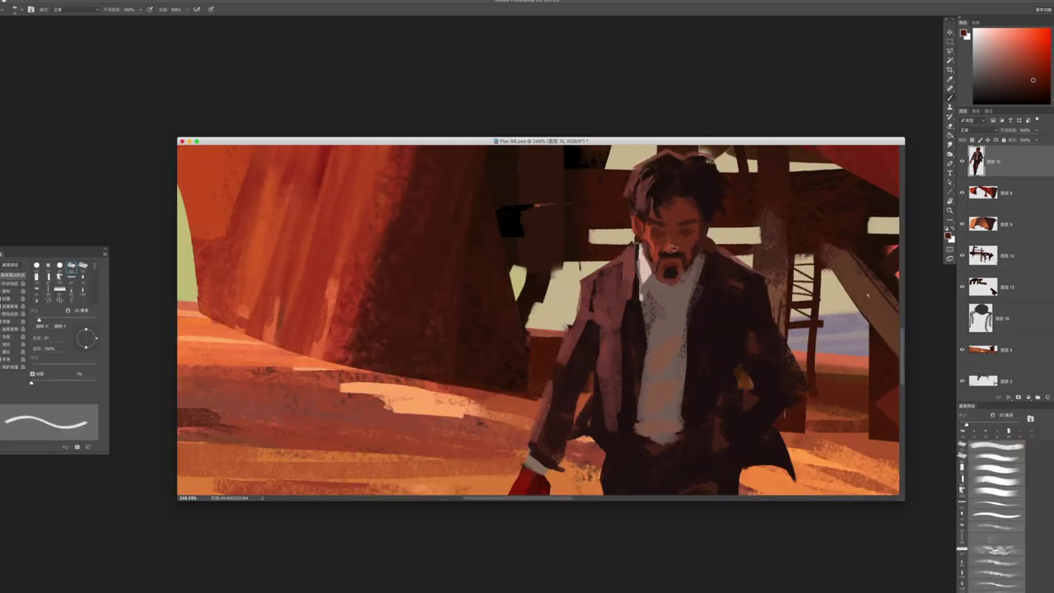
# Touch up the face with a sampled reddish brown and add bright orange highlights on the nose and lit cheek
pyautogui.keyDown('alt'); pyautogui.click(672, 215); pyautogui.keyUp('alt')
pyautogui.moveTo(683, 215); pyautogui.dragTo(701, 307)
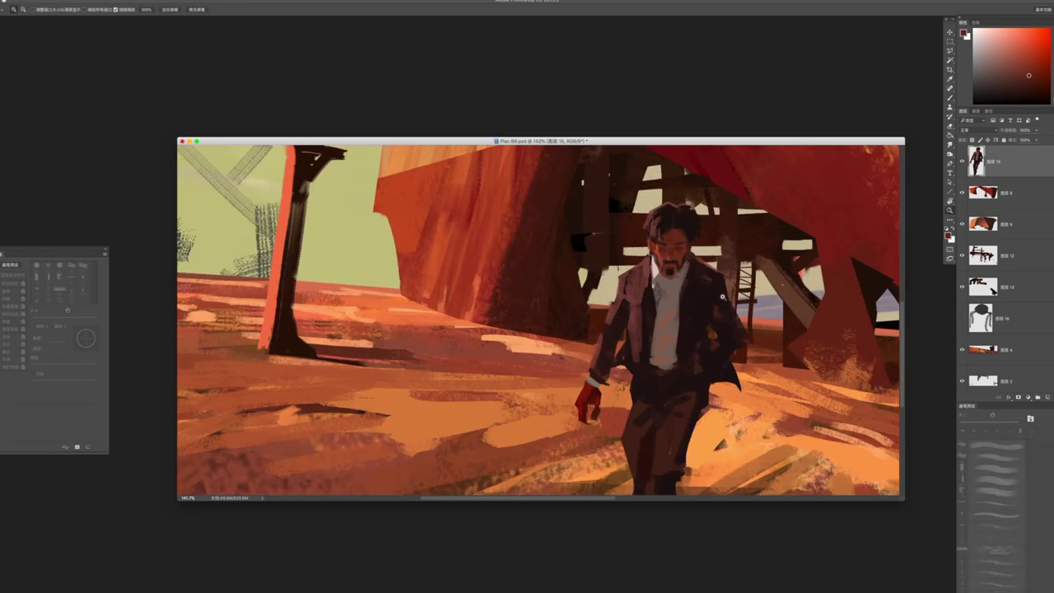
pyautogui.moveTo(685, 256); pyautogui.dragTo(724, 254)
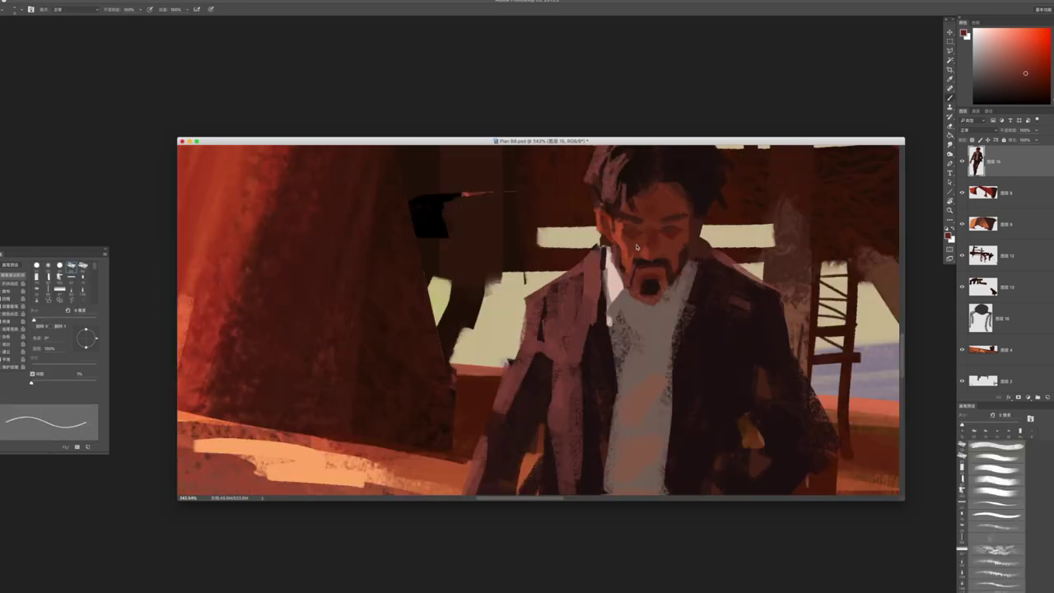
pyautogui.press('z')
pyautogui.moveTo(623, 244); pyautogui.dragTo(554, 103)
pyautogui.moveTo(651, 280); pyautogui.dragTo(708, 280)
pyautogui.click(1021, 45)
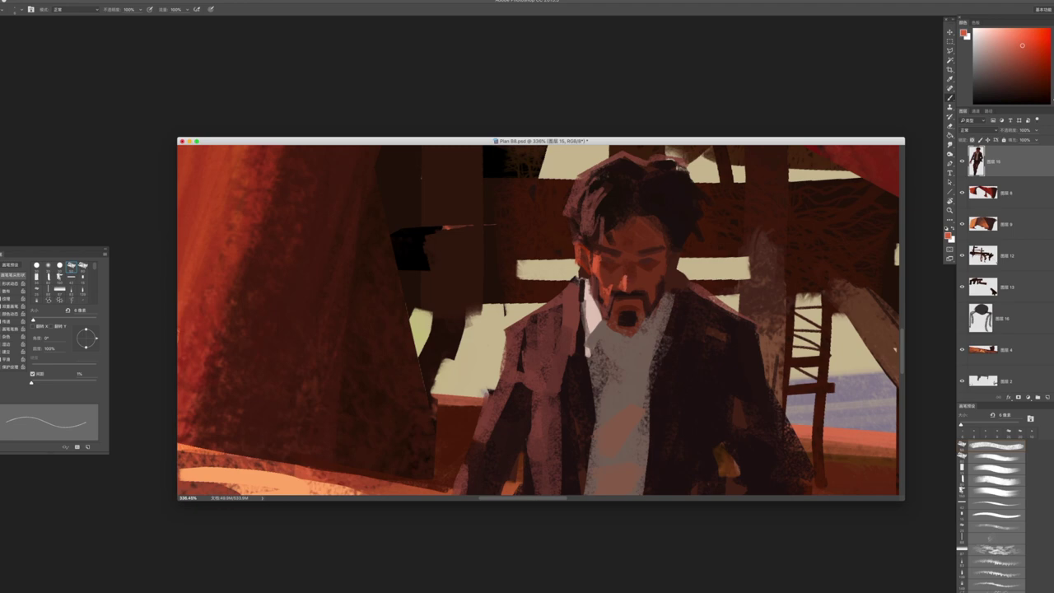
pyautogui.scroll(-5, 540, 320)
pyautogui.scroll(5, 540, 320)
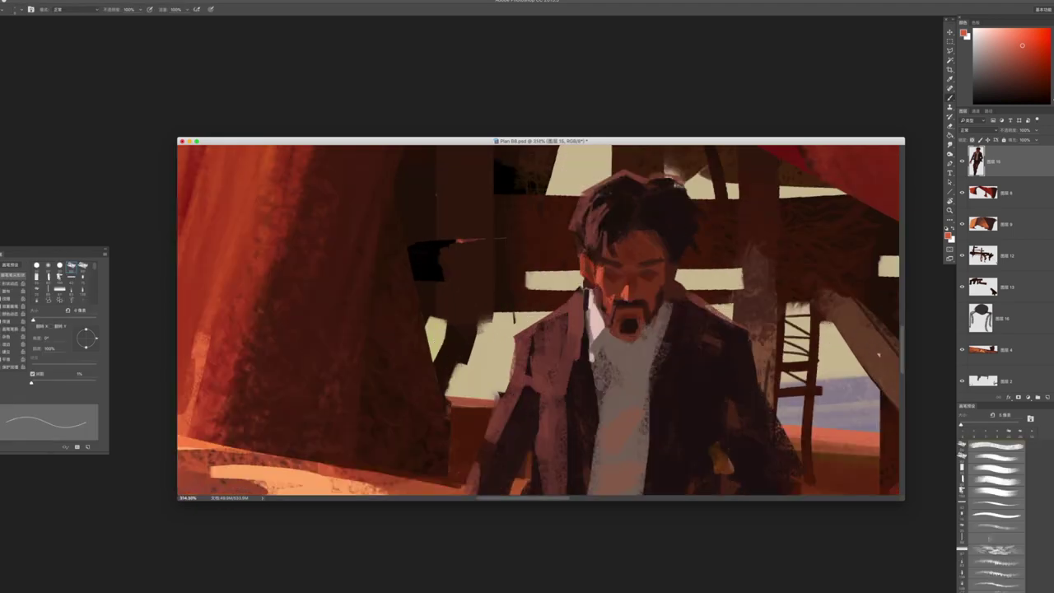
# Choose a more saturated red-orange and warm up the facial planes with a larger brush
pyautogui.press(']')
pyautogui.press(']')
pyautogui.press(']')
pyautogui.press(']')
pyautogui.moveTo(1047, 55); pyautogui.dragTo(1035, 64)
pyautogui.moveTo(646, 282); pyautogui.dragTo(650, 275)
pyautogui.press(']')
pyautogui.press('[')
pyautogui.press('[')
# Paint the open neck below the goatee in sampled reddish brown and shape the grey shirt collar around it
pyautogui.keyDown('alt'); pyautogui.click(624, 339); pyautogui.keyUp('alt')
pyautogui.moveTo(623, 338)
pyautogui.mouseDown()
pyautogui.moveTo(634, 356)
pyautogui.moveTo(665, 237)
pyautogui.mouseUp()
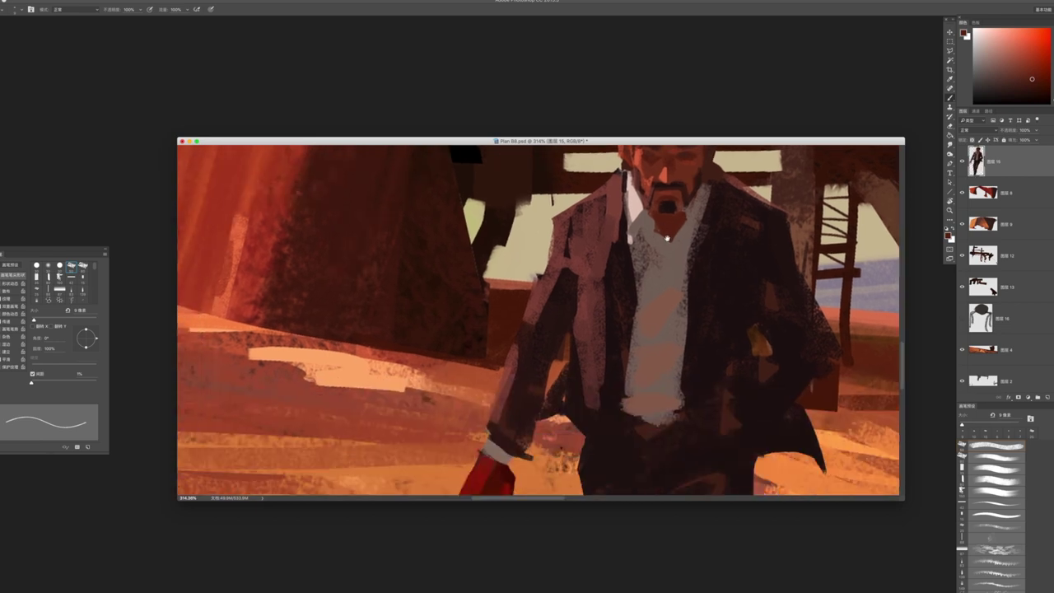
pyautogui.keyDown('alt'); pyautogui.click(666, 277); pyautogui.keyUp('alt')
pyautogui.press(']')
pyautogui.moveTo(647, 219)
pyautogui.mouseDown()
pyautogui.moveTo(640, 229)
pyautogui.moveTo(700, 222)
pyautogui.mouseUp()
pyautogui.keyDown('alt'); pyautogui.click(705, 203); pyautogui.keyUp('alt')
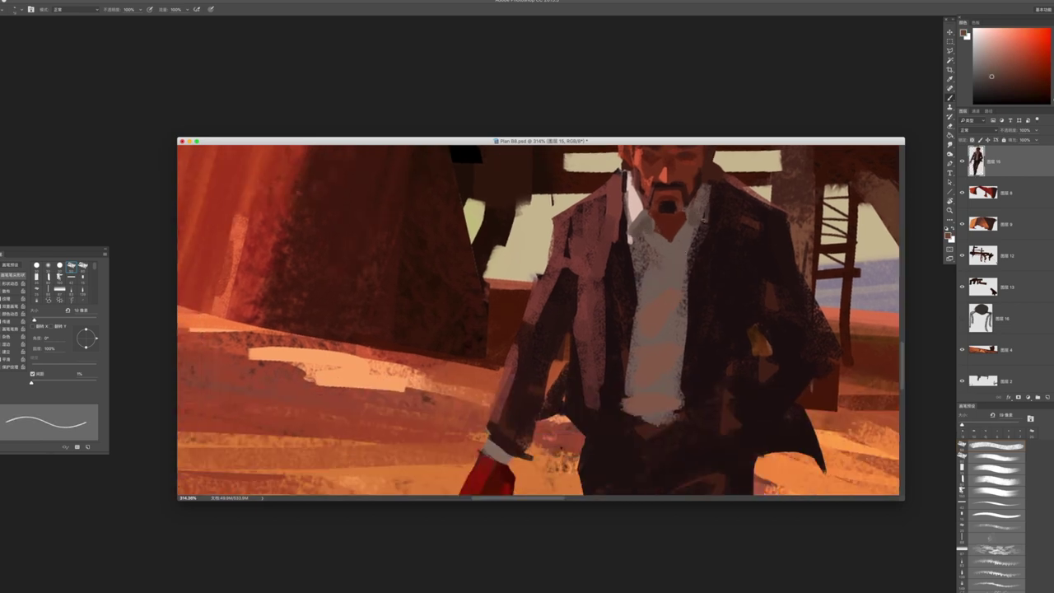
# Tint the shaded side of the shirt collar with a cool blue-grey and sample the adjoining shirt tones
pyautogui.keyDown('alt'); pyautogui.click(702, 205); pyautogui.keyUp('alt')
pyautogui.scroll(2, 708, 206)
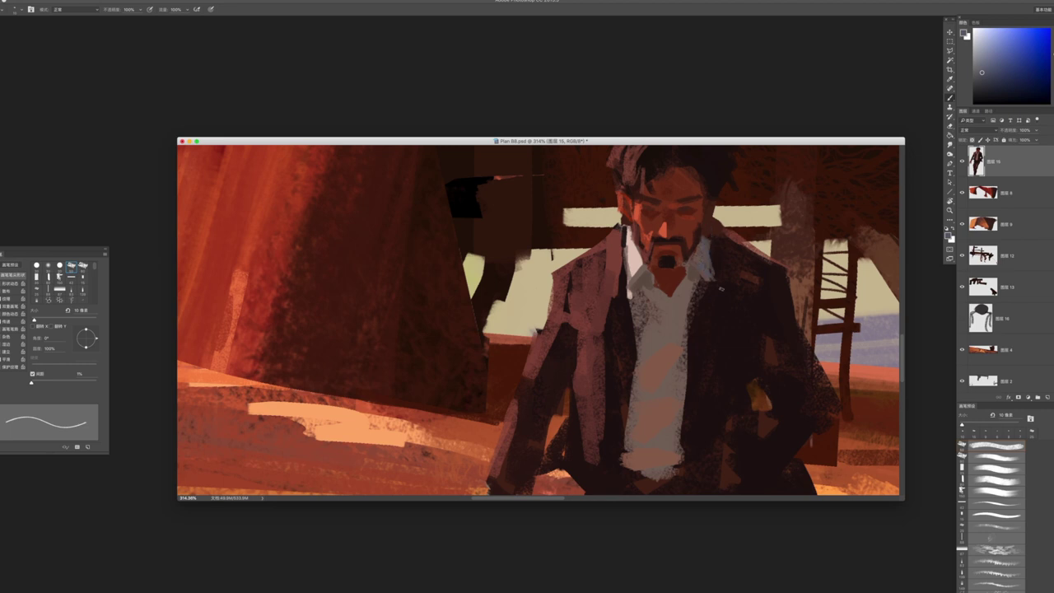
pyautogui.keyDown('alt'); pyautogui.click(706, 278); pyautogui.keyUp('alt')
pyautogui.keyDown('alt'); pyautogui.click(693, 292); pyautogui.keyUp('alt')
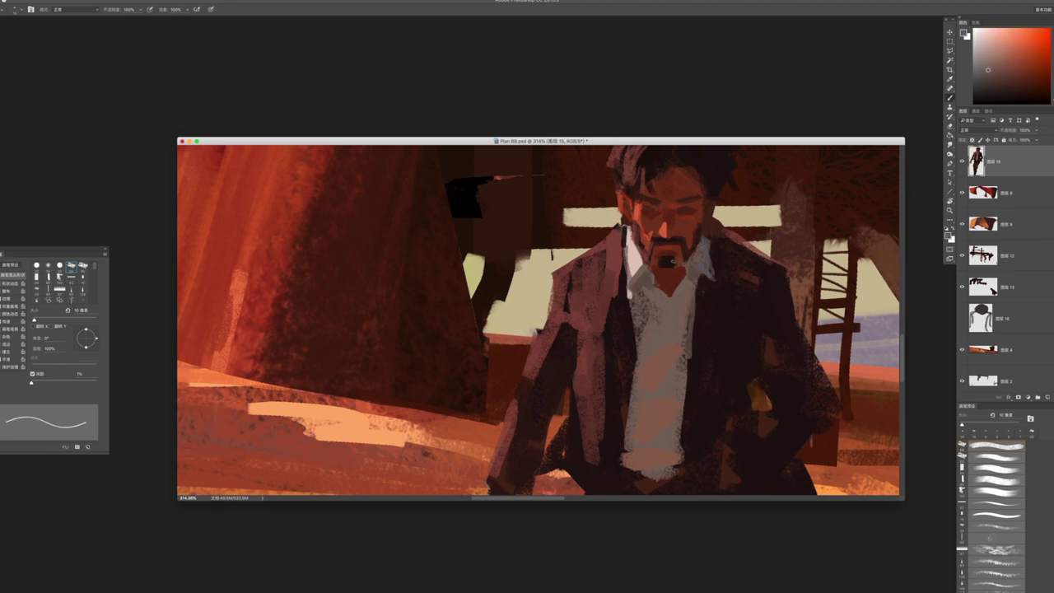
# Widen the lower shirt toward the shaded jacket opening and smooth its folds with sampled grey and muted warm tones
pyautogui.moveTo(671, 262); pyautogui.dragTo(712, 147)
pyautogui.press(']')
pyautogui.press(']')
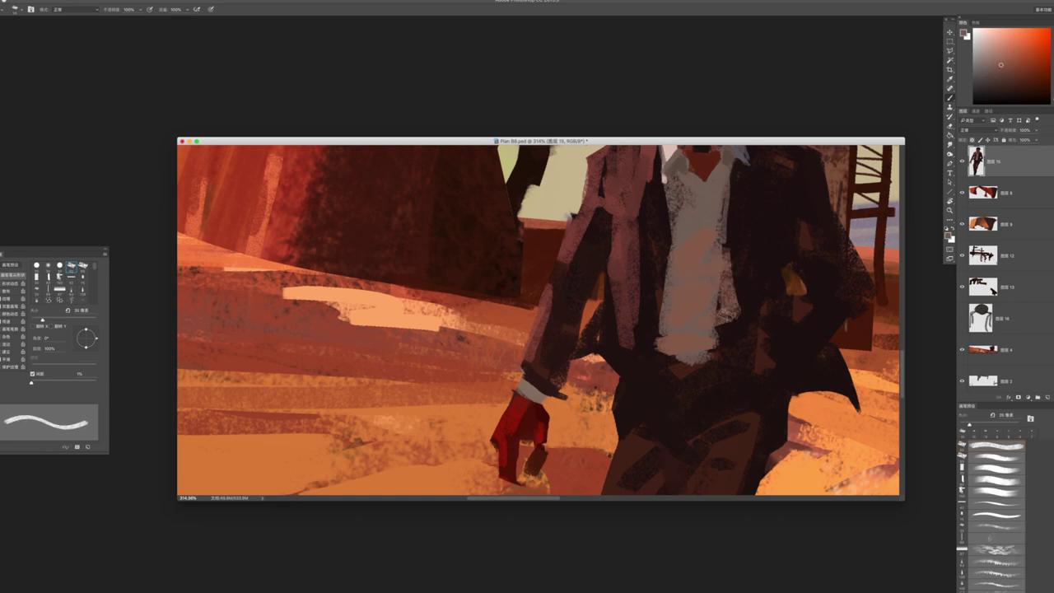
pyautogui.keyDown('alt'); pyautogui.click(706, 306); pyautogui.keyUp('alt')
pyautogui.moveTo(728, 256)
pyautogui.mouseDown()
pyautogui.moveTo(749, 344)
pyautogui.moveTo(744, 267)
pyautogui.moveTo(695, 311)
pyautogui.moveTo(728, 306)
pyautogui.mouseUp()
pyautogui.keyDown('alt'); pyautogui.click(731, 288); pyautogui.keyUp('alt')
pyautogui.moveTo(722, 244); pyautogui.dragTo(696, 234)
pyautogui.keyDown('alt'); pyautogui.click(693, 229); pyautogui.keyUp('alt')
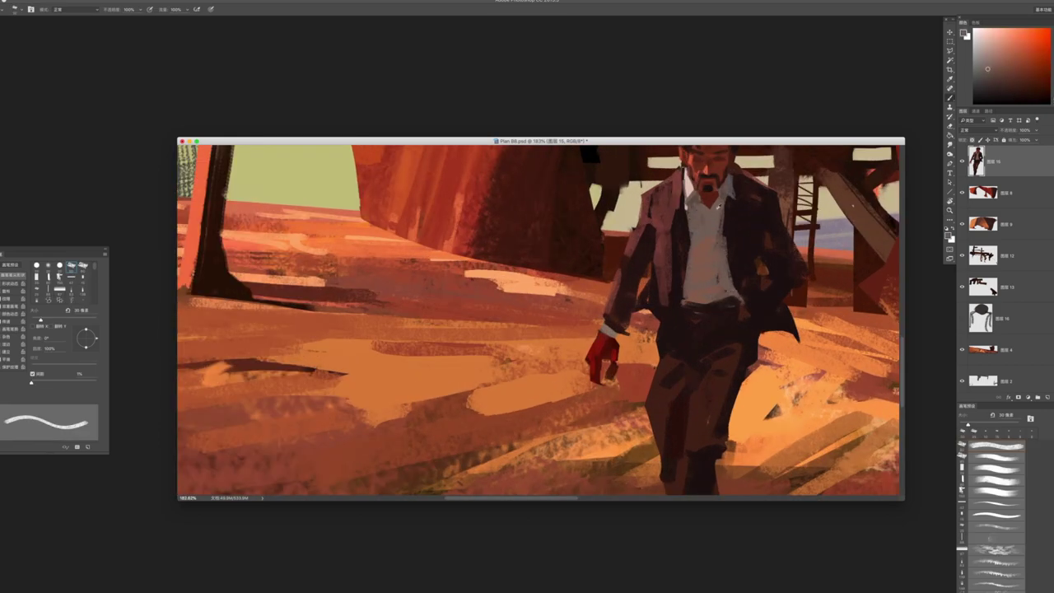
# Sharpen the shirt's edge against the shaded jacket front and waist using sampled grey and near-black
pyautogui.keyDown('alt'); pyautogui.click(732, 213); pyautogui.keyUp('alt')
pyautogui.moveTo(725, 238)
pyautogui.mouseDown()
pyautogui.moveTo(740, 280)
pyautogui.moveTo(730, 307)
pyautogui.mouseUp()
pyautogui.keyDown('alt'); pyautogui.click(727, 274); pyautogui.keyUp('alt')
pyautogui.keyDown('alt'); pyautogui.click(738, 301); pyautogui.keyUp('alt')
pyautogui.scroll(-2, 724, 288)
pyautogui.scroll(3, 708, 272)
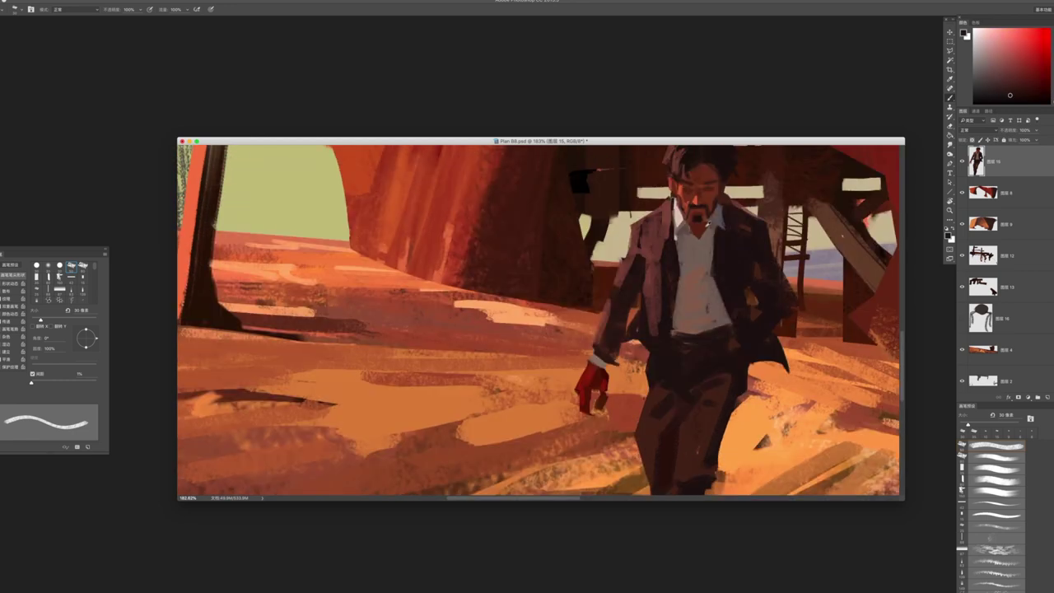
# Paint the wrist at the jacket pocket in muted reddish grey and trim it with sampled near-black jacket tones
pyautogui.keyDown('alt'); pyautogui.click(711, 294); pyautogui.keyUp('alt')
pyautogui.moveTo(739, 337); pyautogui.dragTo(743, 344)
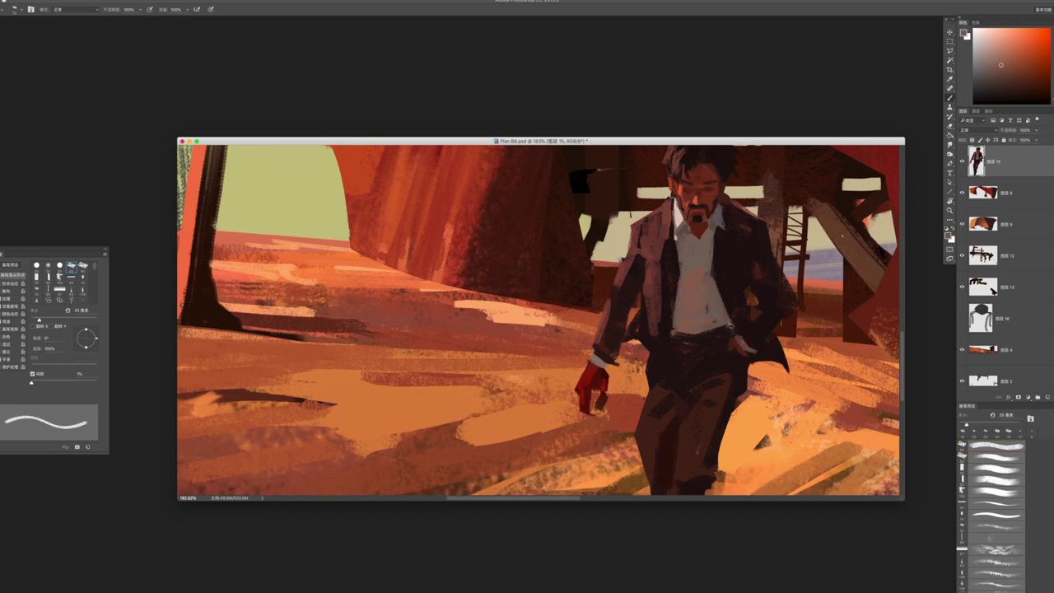
pyautogui.keyDown('alt'); pyautogui.click(728, 342); pyautogui.keyUp('alt')
pyautogui.keyDown('alt'); pyautogui.click(739, 359); pyautogui.keyUp('alt')
pyautogui.keyDown('alt'); pyautogui.click(752, 354); pyautogui.keyUp('alt')
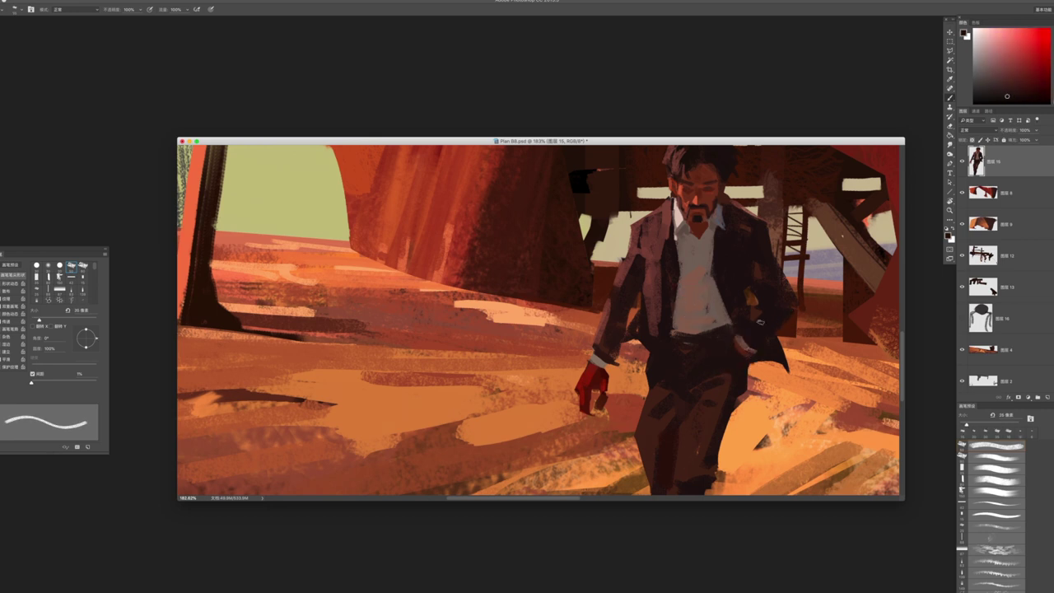
# Refine the pocketed hand and its cuff with sampled muted red and dark tones against the jacket
pyautogui.keyDown('alt'); pyautogui.click(747, 342); pyautogui.keyUp('alt')
pyautogui.keyDown('alt'); pyautogui.click(745, 355); pyautogui.keyUp('alt')
pyautogui.keyDown('alt'); pyautogui.click(758, 343); pyautogui.keyUp('alt')
pyautogui.keyDown('alt'); pyautogui.click(699, 287); pyautogui.keyUp('alt')
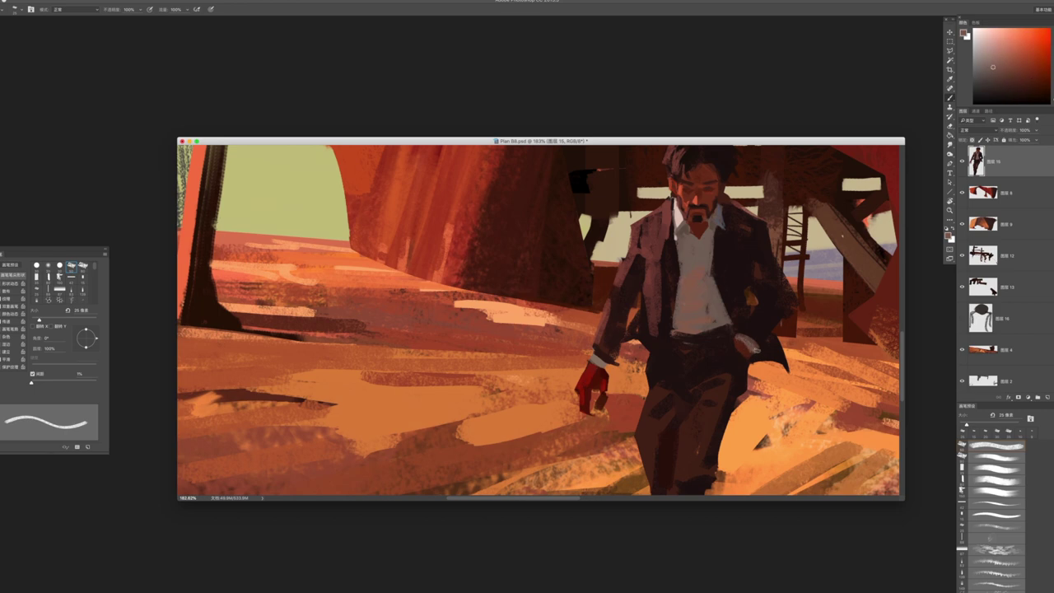
pyautogui.keyDown('ctrl'); pyautogui.keyDown('alt'); pyautogui.click(762, 349); pyautogui.keyUp('alt'); pyautogui.keyUp('ctrl')
pyautogui.press('b')
pyautogui.keyDown('alt'); pyautogui.click(756, 314); pyautogui.keyUp('alt')
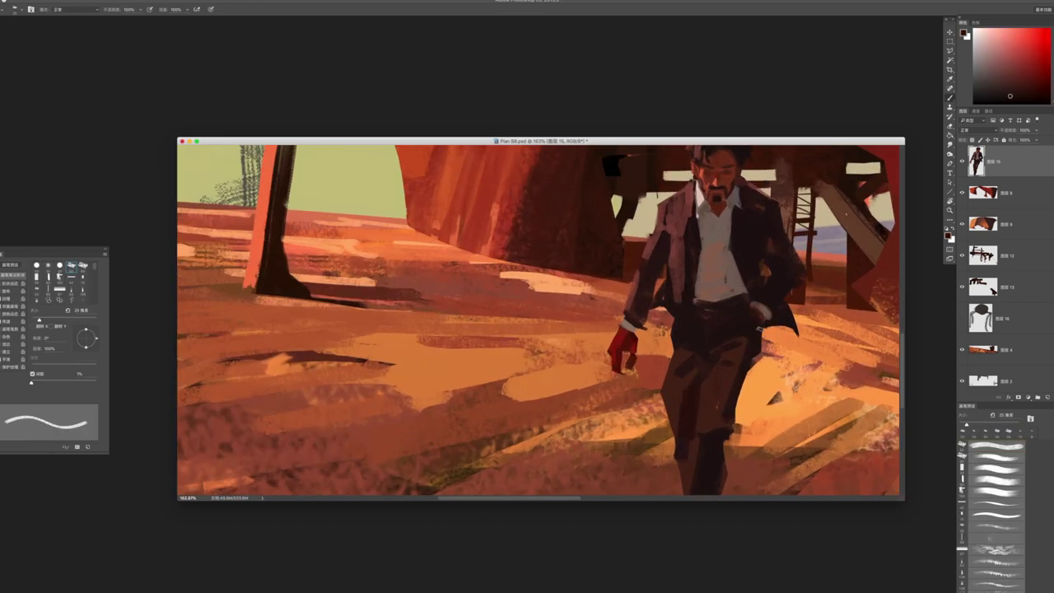
# Darken the trousers' thigh and broaden the lower leg with near-black strokes using a progressively smaller textured brush
pyautogui.moveTo(697, 317); pyautogui.dragTo(708, 293)
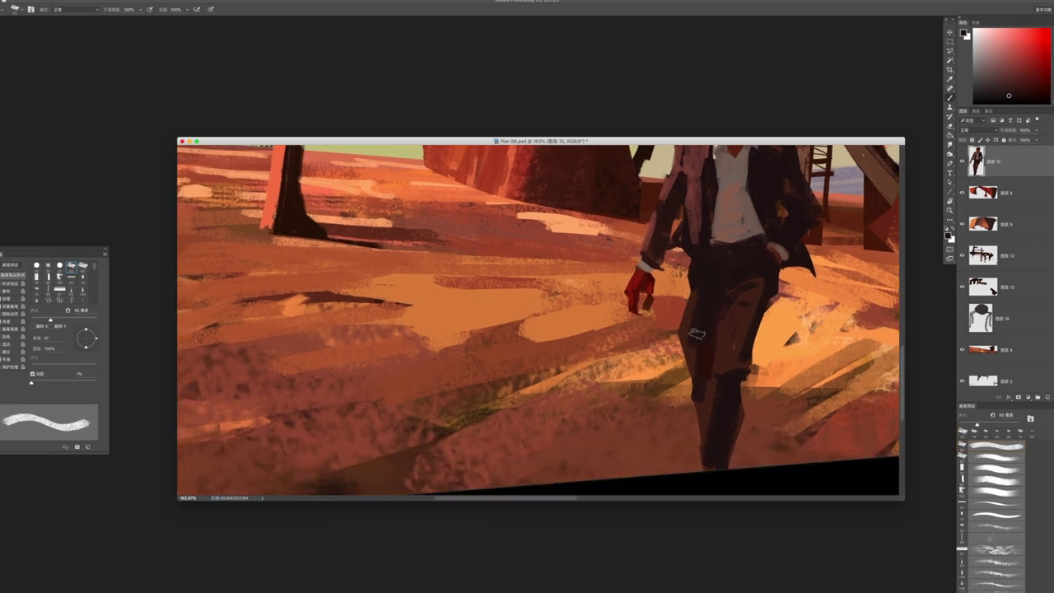
pyautogui.press('[')
pyautogui.moveTo(694, 346); pyautogui.dragTo(685, 414)
pyautogui.press('[')
pyautogui.press('[')
pyautogui.press('[')
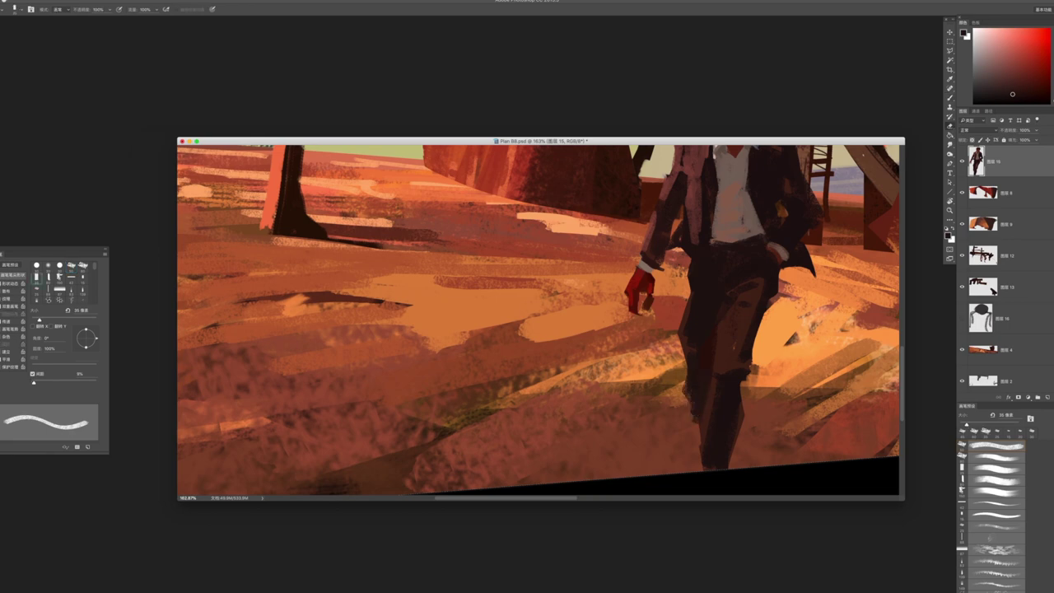
# Trim the silhouette of the walking figure's lower leg with the eraser at a larger size
pyautogui.press(']')
pyautogui.scroll(-3, 683, 411)
pyautogui.hscroll(3, 683, 411)
pyautogui.press(']')
pyautogui.press(']')
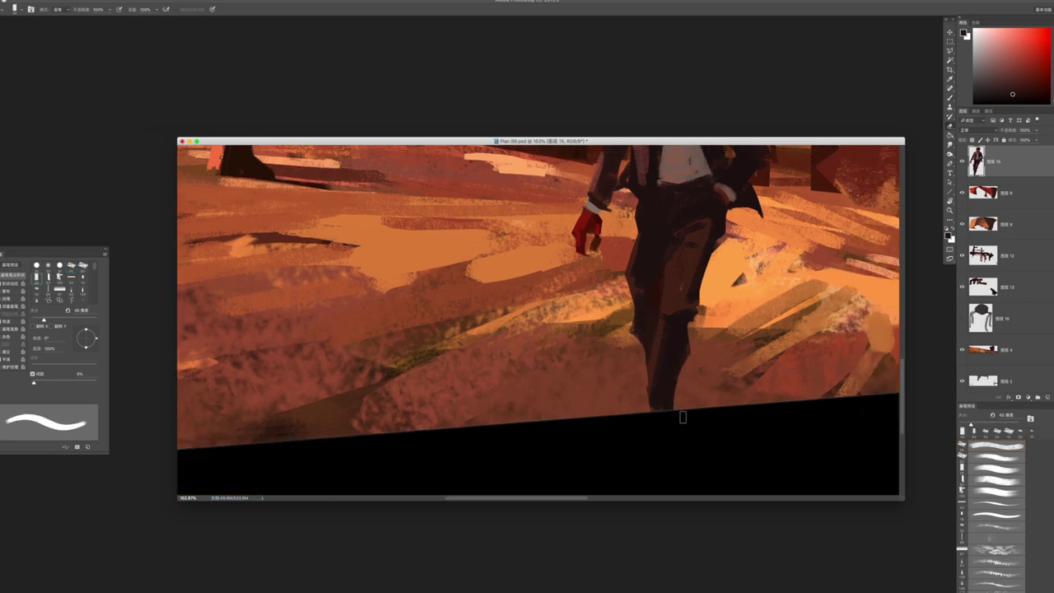
pyautogui.moveTo(680, 419); pyautogui.dragTo(626, 203)
pyautogui.moveTo(692, 269); pyautogui.dragTo(724, 268)
# Smooth the lit side of the jacket with sampled dark purplish-brown tones, then check the figure against the whole scene
pyautogui.keyDown('alt'); pyautogui.click(672, 285); pyautogui.keyUp('alt')
pyautogui.keyDown('alt'); pyautogui.click(672, 271); pyautogui.keyUp('alt')
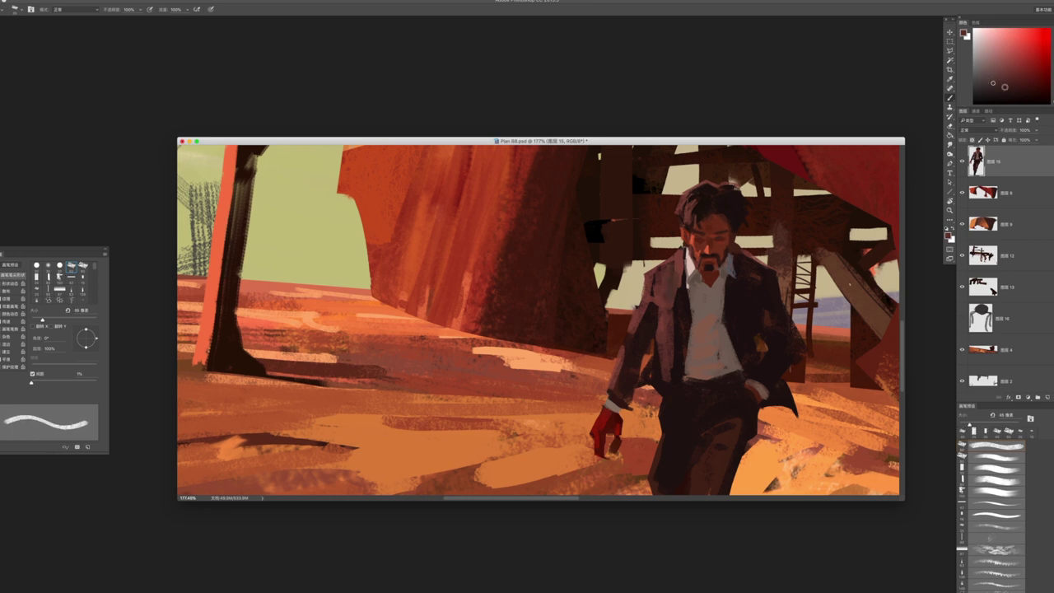
pyautogui.keyDown('alt'); pyautogui.click(666, 293); pyautogui.keyUp('alt')
pyautogui.press('[')
pyautogui.press('[')
pyautogui.press('z')
pyautogui.moveTo(644, 319); pyautogui.dragTo(576, 323)
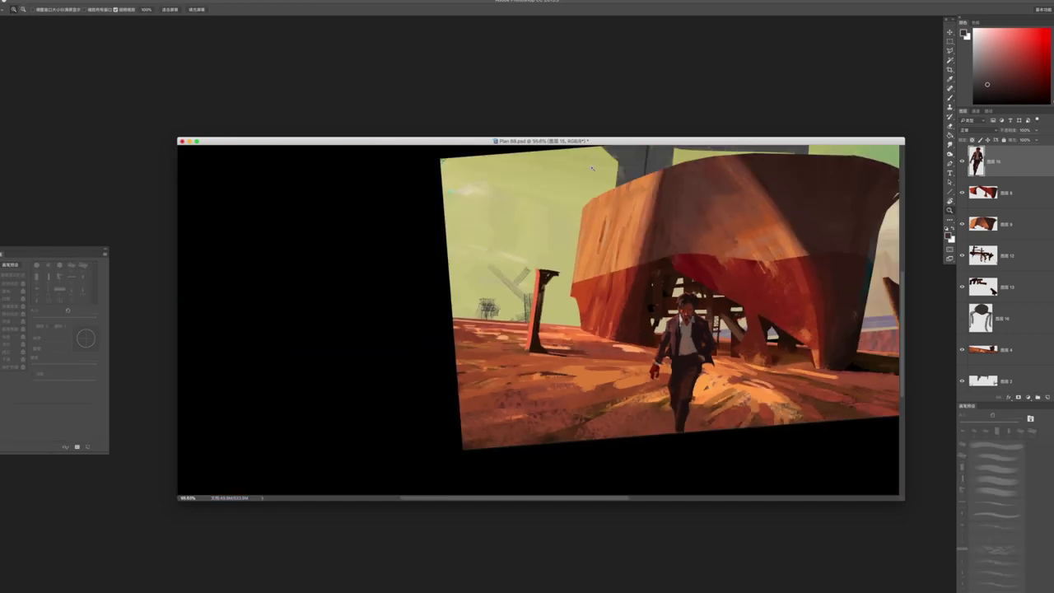
pyautogui.moveTo(706, 360); pyautogui.dragTo(774, 360)
pyautogui.press('b')
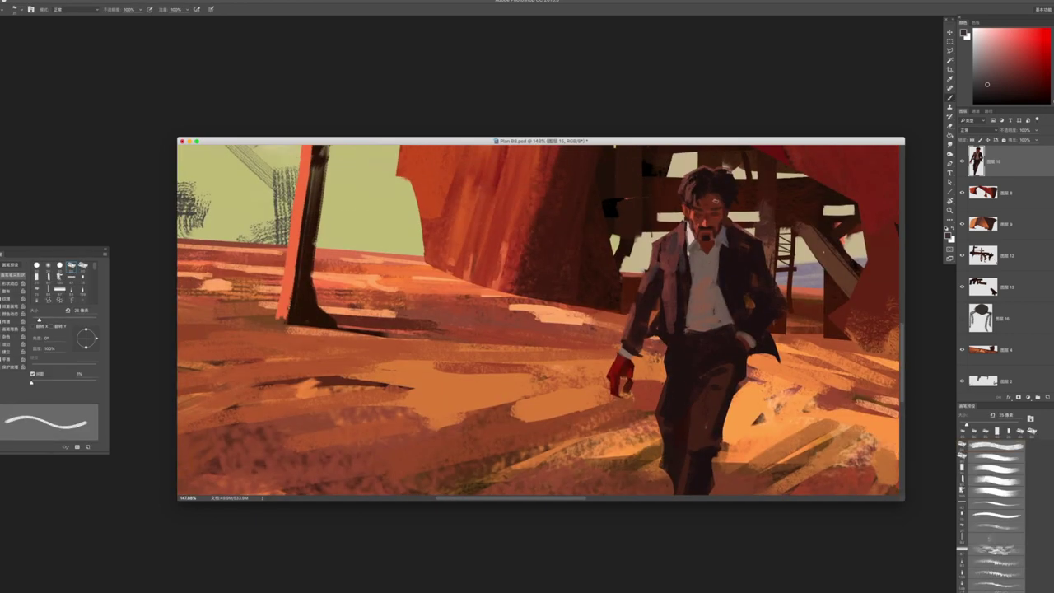
# Shape the fingers and knuckles of the red hand with sampled red and near-black strokes
pyautogui.scroll(-3, 539, 321)
pyautogui.keyDown('alt'); pyautogui.click(667, 311); pyautogui.keyUp('alt')
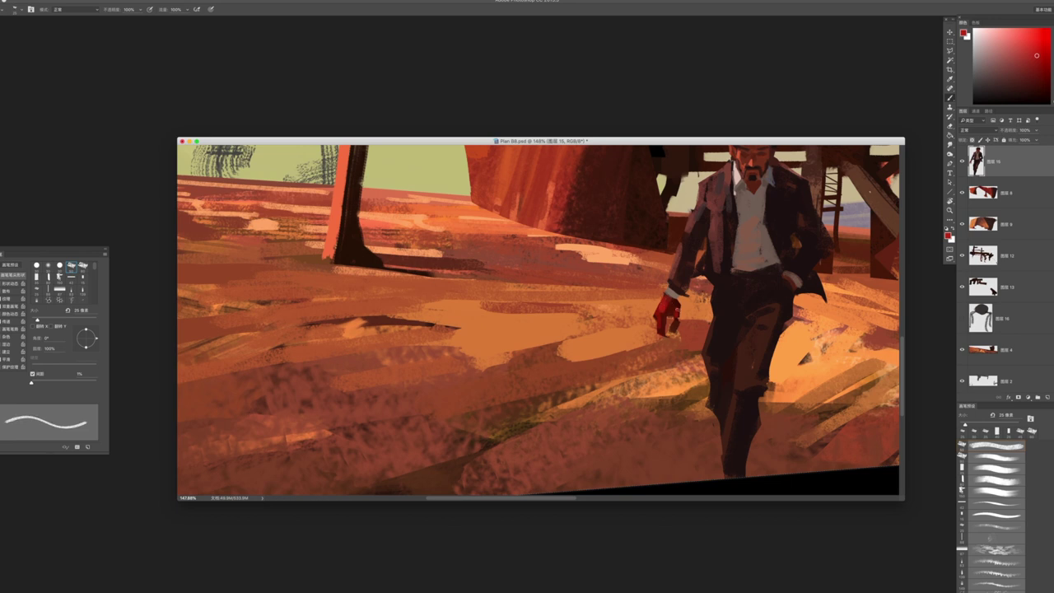
pyautogui.scroll(2, 664, 303)
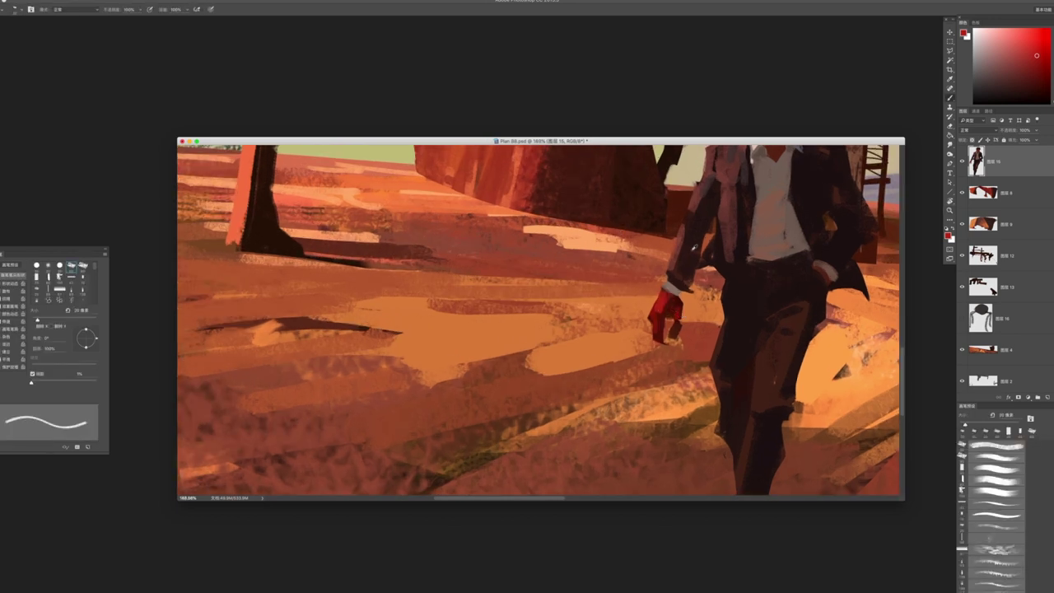
pyautogui.keyDown('alt'); pyautogui.click(691, 239); pyautogui.keyUp('alt')
pyautogui.moveTo(661, 313); pyautogui.dragTo(657, 313)
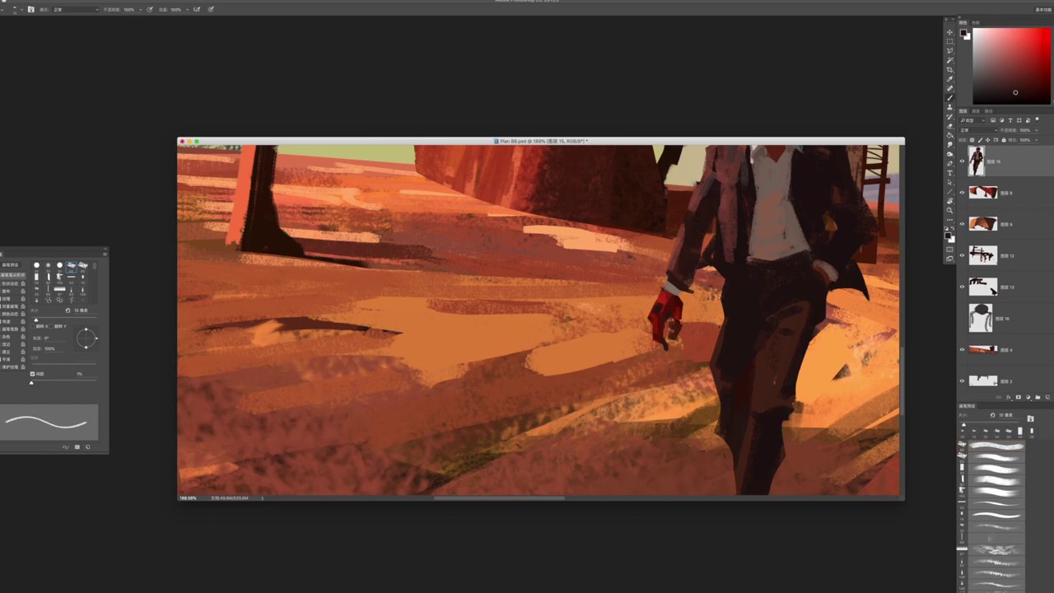
pyautogui.press('z')
pyautogui.moveTo(671, 330)
pyautogui.mouseDown()
pyautogui.moveTo(634, 330)
pyautogui.moveTo(716, 341)
pyautogui.mouseUp()
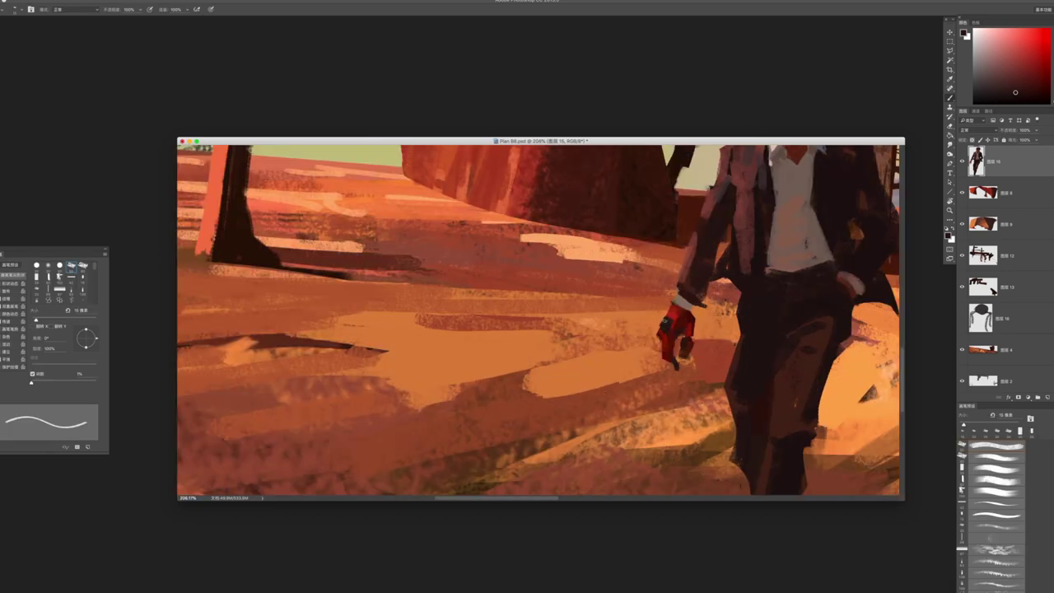
# Refine the red hand's edge and fingers with sampled salmon orange and deep red using a fine brush
pyautogui.keyDown('alt'); pyautogui.click(406, 190); pyautogui.keyUp('alt')
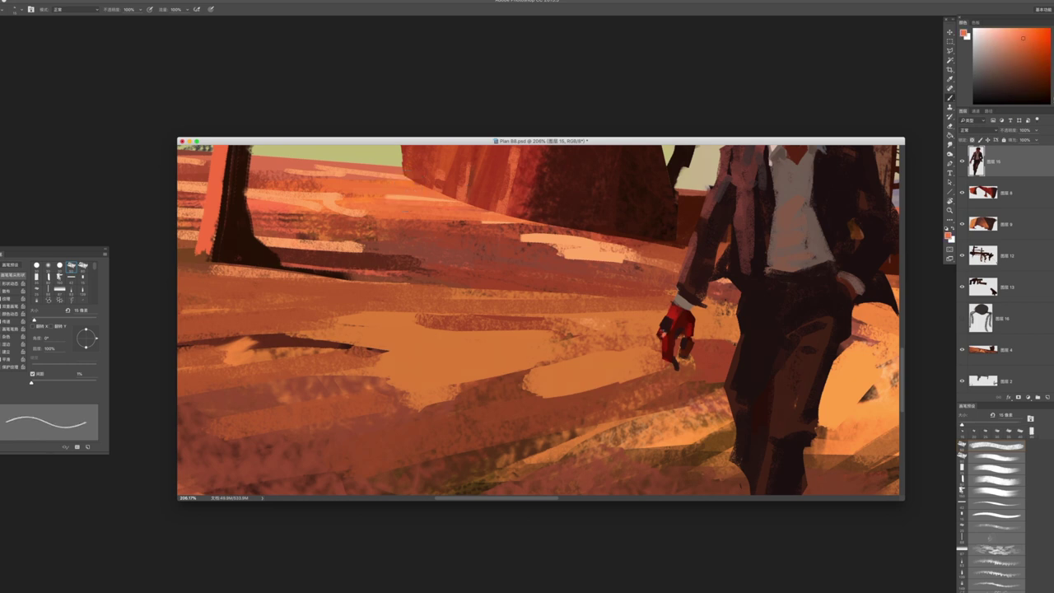
pyautogui.press('[')
pyautogui.press('[')
pyautogui.press(']')
pyautogui.keyDown('alt'); pyautogui.click(672, 329); pyautogui.keyUp('alt')
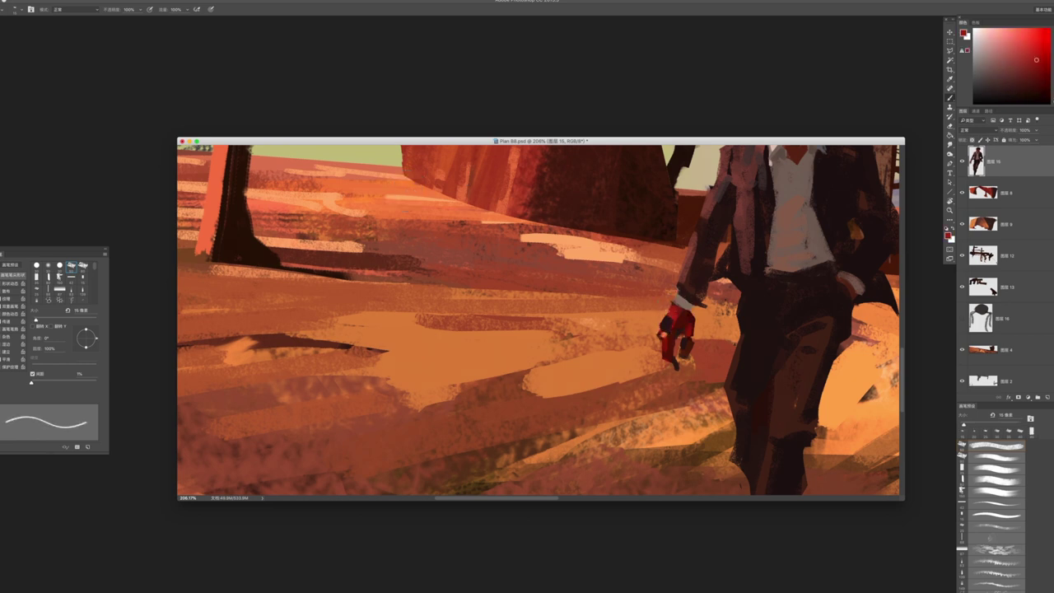
pyautogui.press('z')
pyautogui.moveTo(669, 310); pyautogui.dragTo(655, 326)
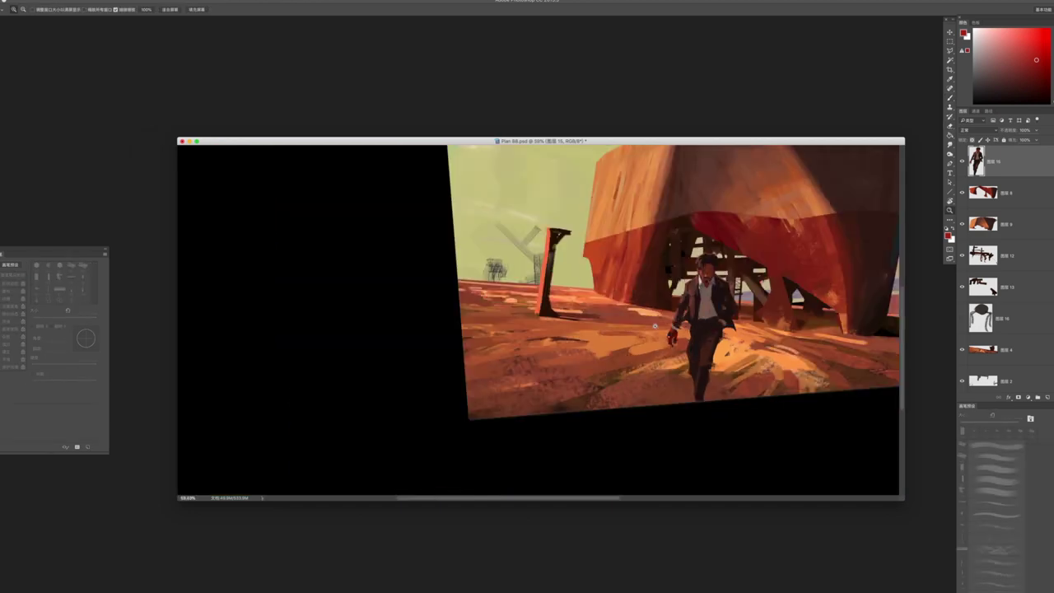
pyautogui.moveTo(715, 162); pyautogui.dragTo(757, 163)
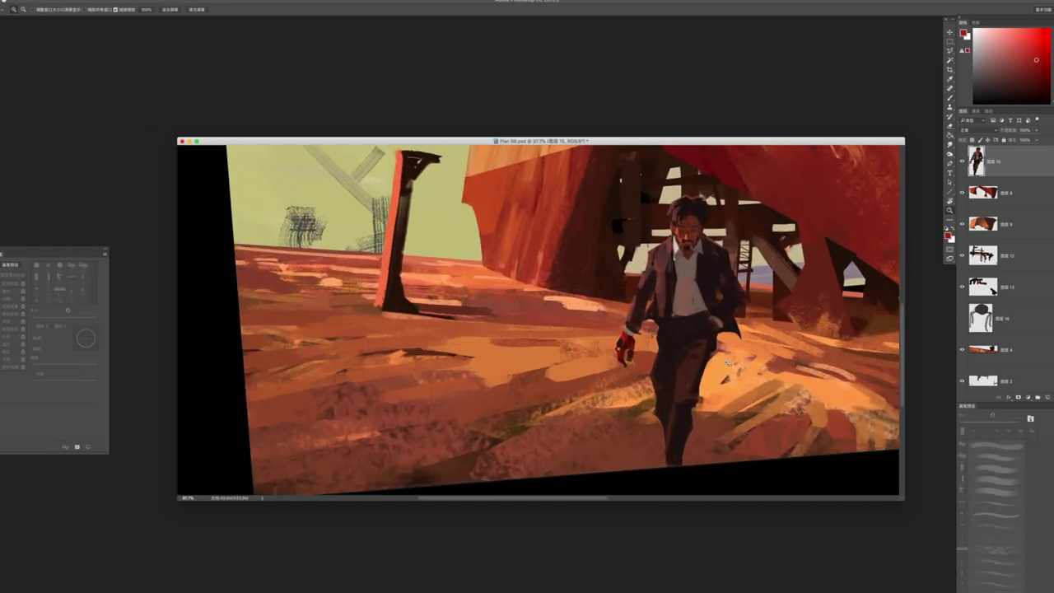
# Paint a muted reddish-brown light plane on the trousers' thigh and shape its edges with sampled dark trouser colour
pyautogui.press('b')
pyautogui.moveTo(716, 301); pyautogui.dragTo(739, 302)
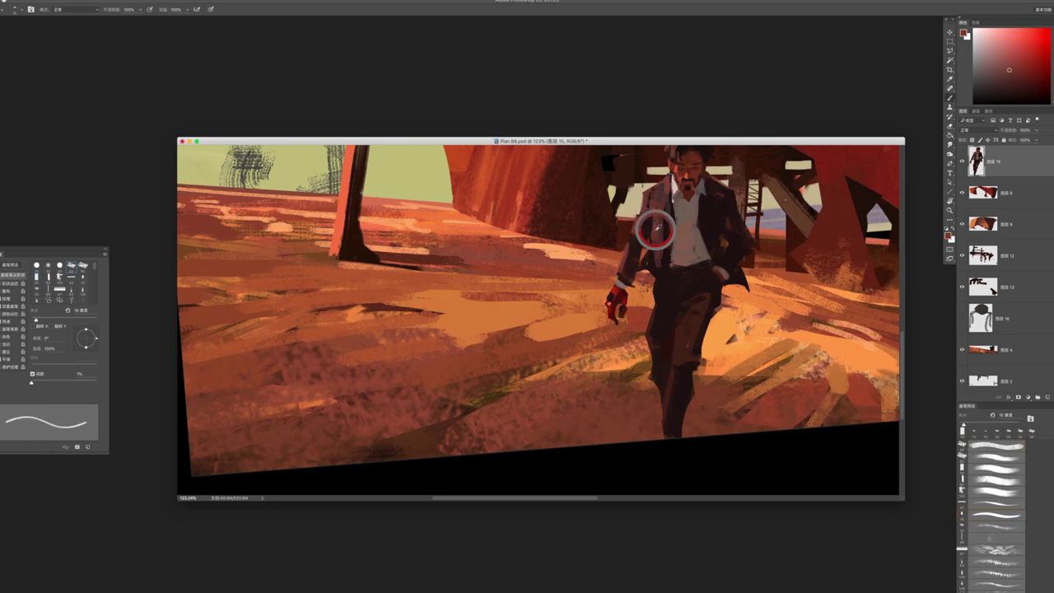
pyautogui.press('.')
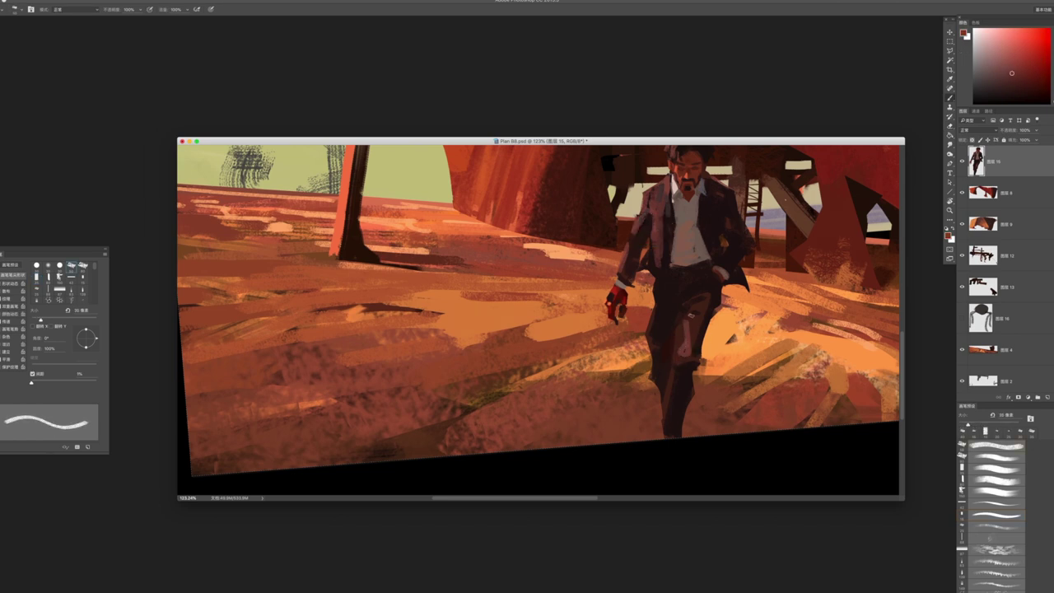
pyautogui.keyDown('alt'); pyautogui.click(663, 368); pyautogui.keyUp('alt')
pyautogui.moveTo(697, 337); pyautogui.dragTo(715, 293)
# Check the figure's overall read, then touch up the dark inner thigh of the trousers
pyautogui.press('z')
pyautogui.keyDown('alt'); pyautogui.click(741, 379); pyautogui.keyUp('alt')
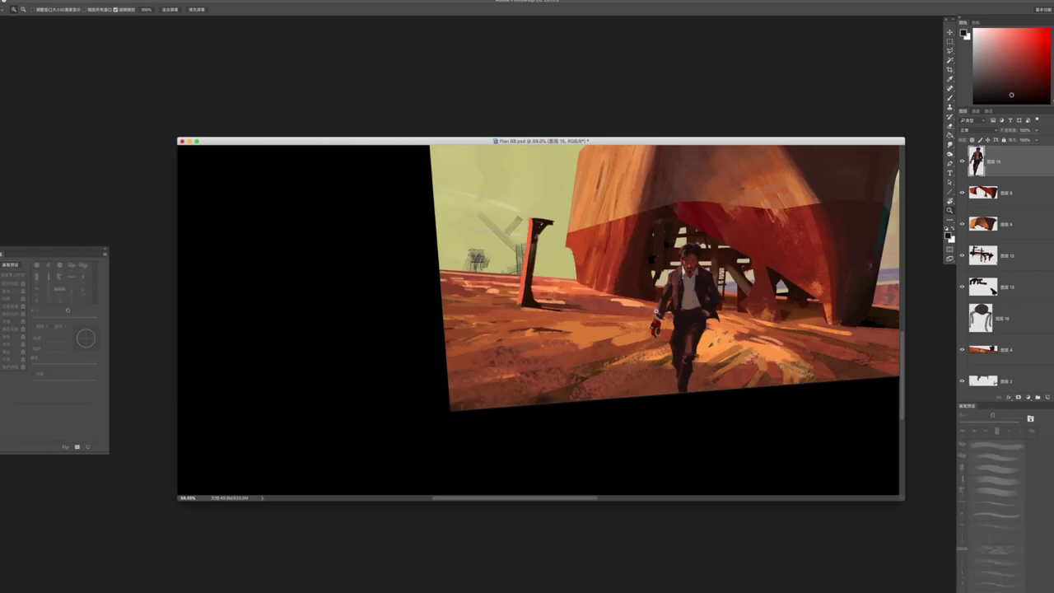
pyautogui.keyDown('alt'); pyautogui.click(742, 379); pyautogui.keyUp('alt')
pyautogui.keyDown('alt'); pyautogui.click(742, 378); pyautogui.keyUp('alt')
pyautogui.moveTo(703, 338); pyautogui.dragTo(769, 337)
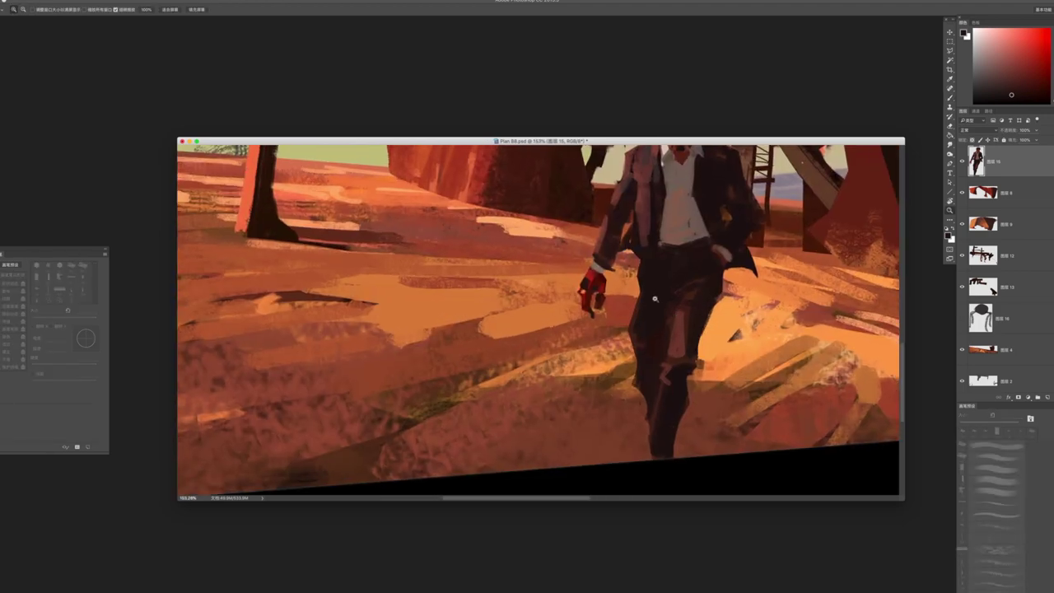
pyautogui.press('b')
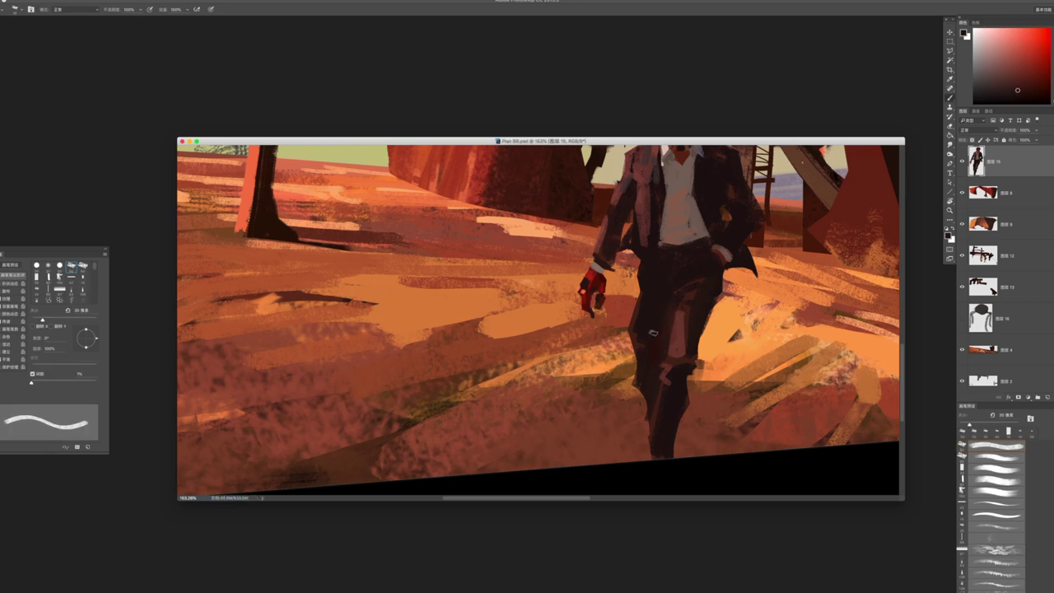
pyautogui.moveTo(665, 323)
pyautogui.mouseDown()
pyautogui.moveTo(670, 337)
pyautogui.moveTo(667, 328)
pyautogui.mouseUp()
# Open a gap between the figure's legs in bright orange sampled from the sand on the ground layer
pyautogui.keyDown('super'); pyautogui.click(713, 346); pyautogui.keyUp('super')
pyautogui.keyDown('alt'); pyautogui.click(713, 346); pyautogui.keyUp('alt')
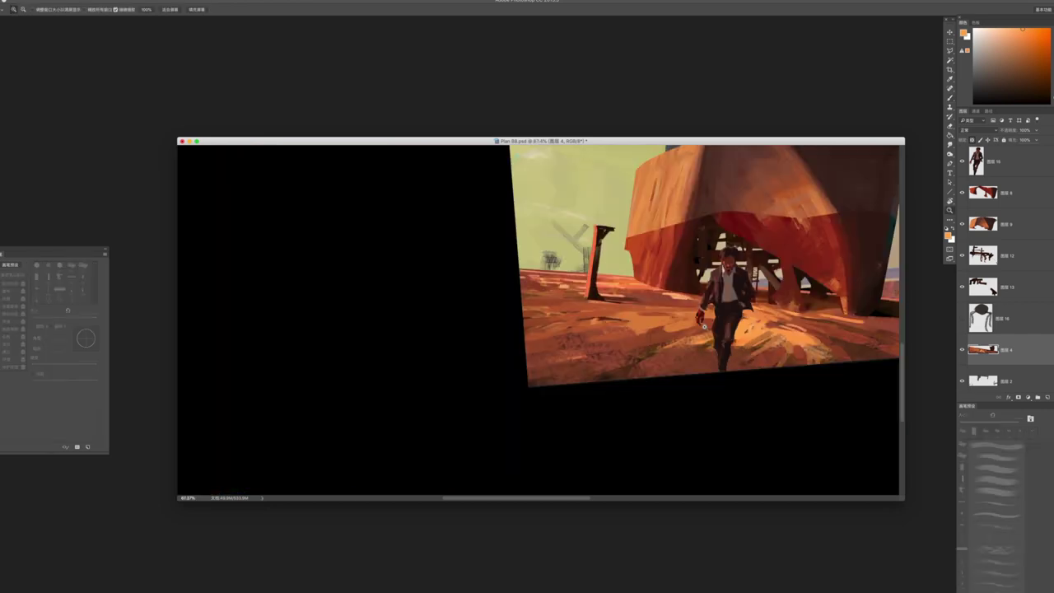
pyautogui.moveTo(757, 370)
pyautogui.mouseDown()
pyautogui.moveTo(722, 376)
pyautogui.moveTo(735, 375)
pyautogui.mouseUp()
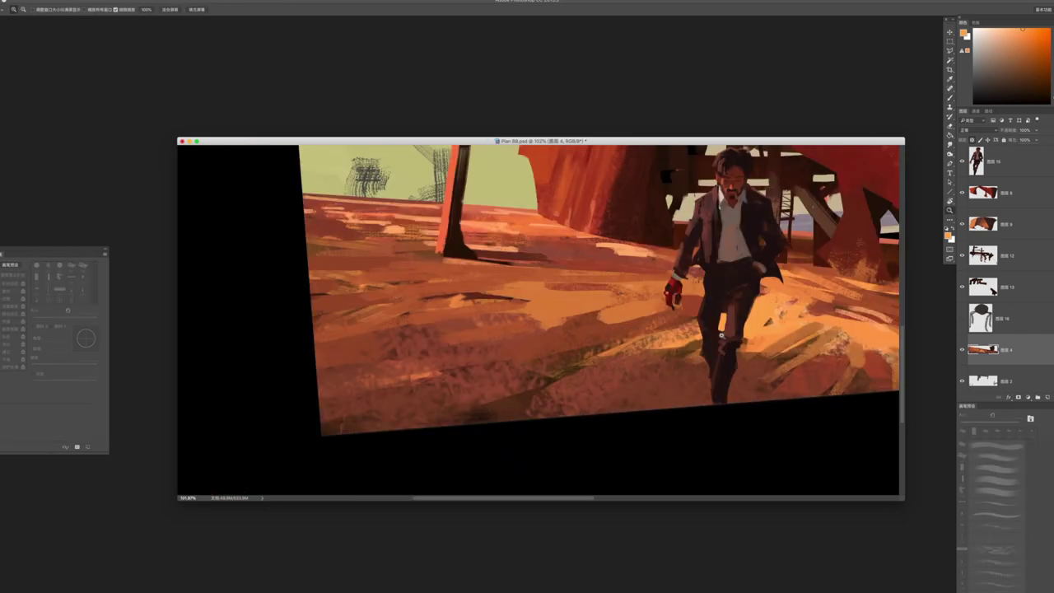
# Return to the figure's layer and reshape the trouser edges around the leg gap with sampled dark tones
pyautogui.keyDown('super'); pyautogui.click(716, 338); pyautogui.keyUp('super')
pyautogui.keyDown('alt'); pyautogui.click(717, 312); pyautogui.keyUp('alt')
pyautogui.press('[')
pyautogui.keyDown('alt'); pyautogui.click(709, 204); pyautogui.keyUp('alt')
pyautogui.moveTo(732, 306)
pyautogui.mouseDown()
pyautogui.moveTo(728, 330)
pyautogui.moveTo(740, 338)
pyautogui.mouseUp()
pyautogui.keyDown('alt'); pyautogui.click(732, 337); pyautogui.keyUp('alt')
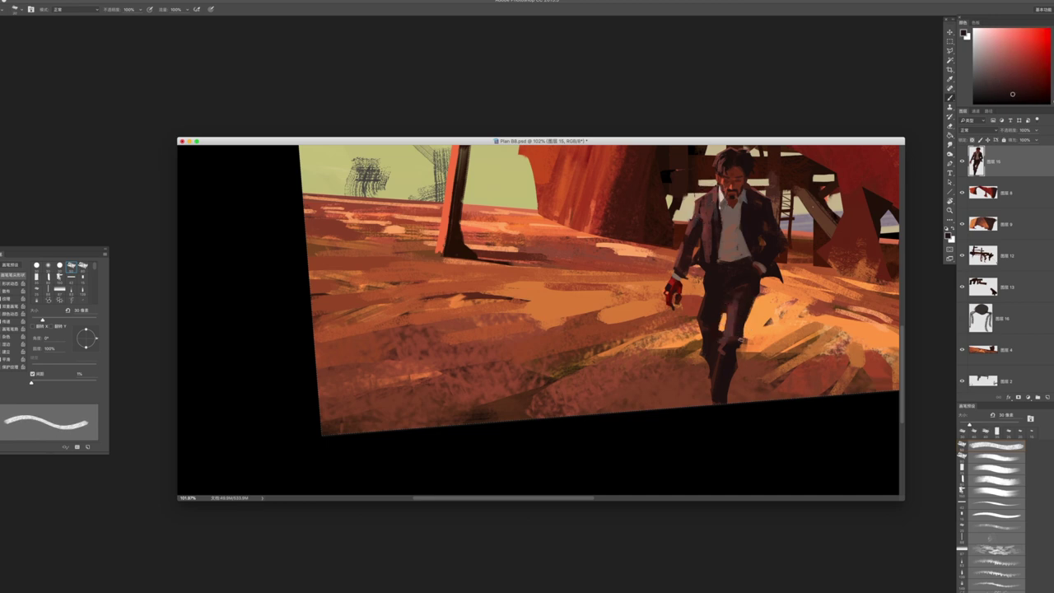
pyautogui.press('[')
pyautogui.moveTo(751, 301); pyautogui.dragTo(742, 295)
# Save the painting and rotate the canvas view back to level
pyautogui.hotkey('ctrl', 'space')
pyautogui.moveTo(709, 291); pyautogui.dragTo(680, 352)
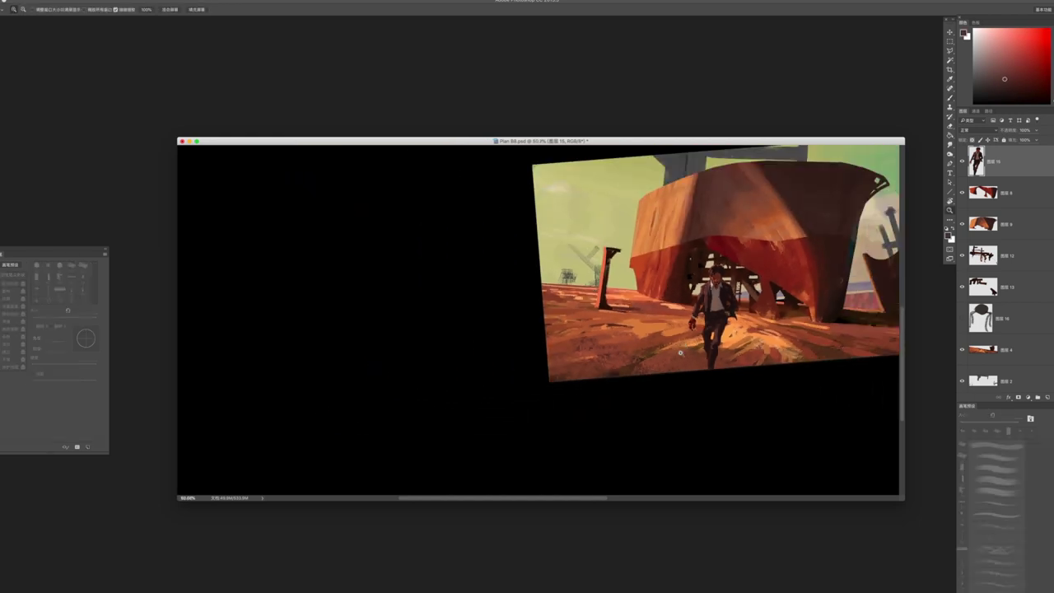
pyautogui.hotkey('ctrl', 's')
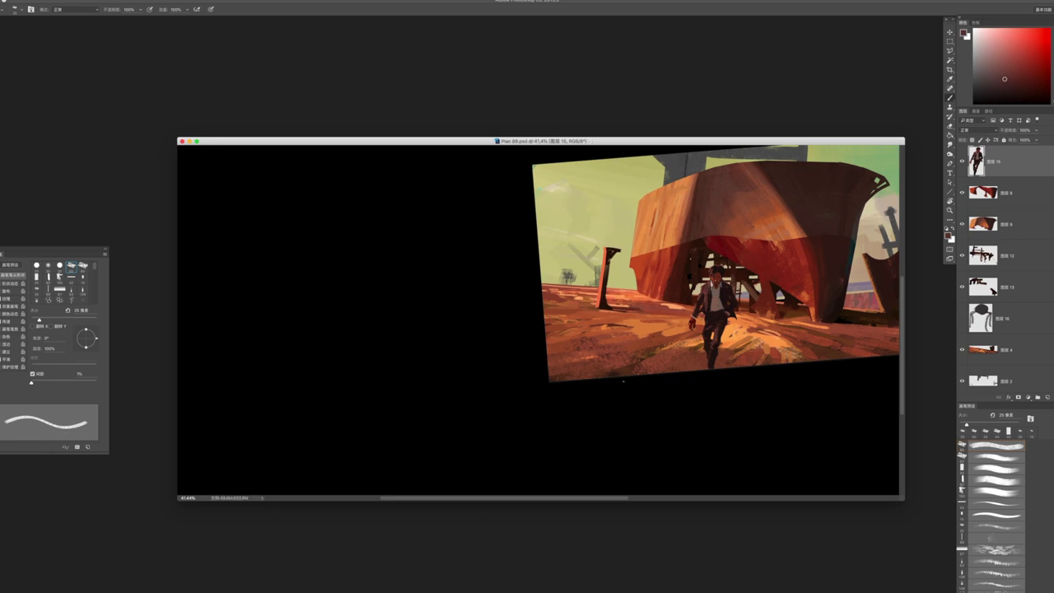
pyautogui.press('r')
pyautogui.moveTo(695, 270); pyautogui.dragTo(705, 234)
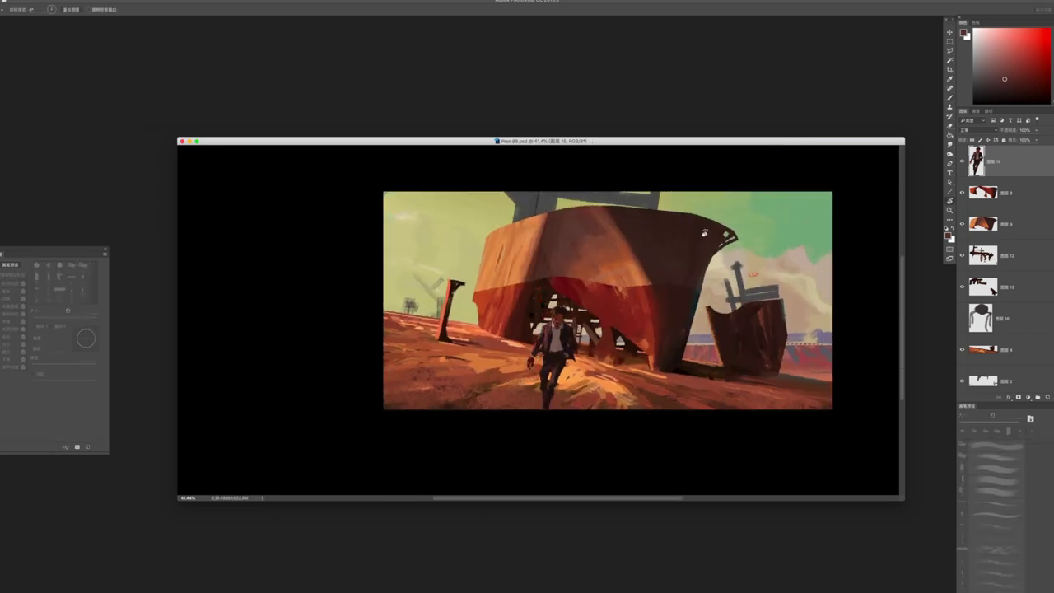
pyautogui.scroll(3, 650, 323)
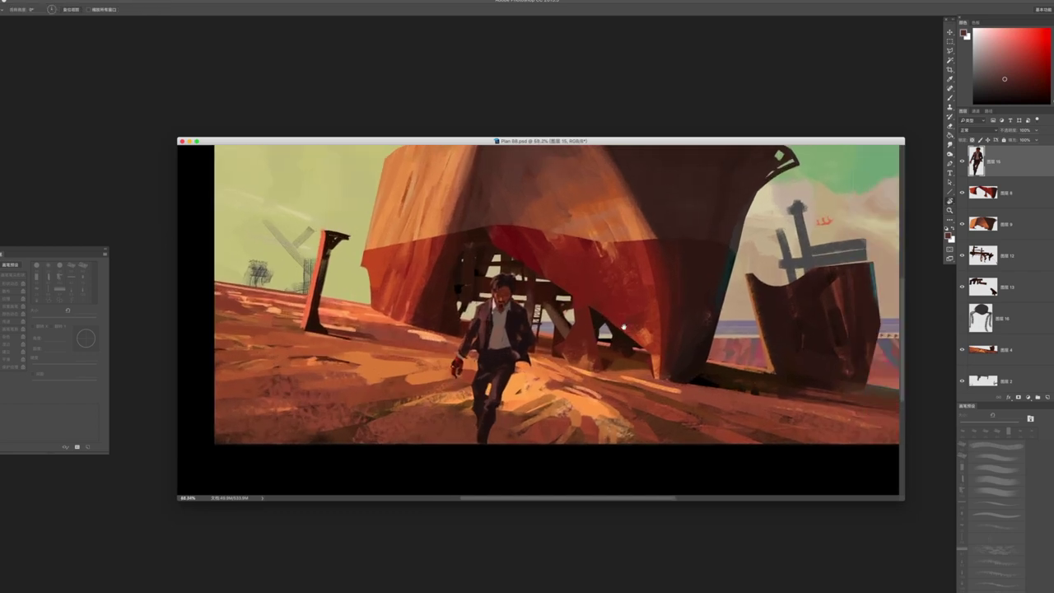
pyautogui.scroll(5, 478, 296)
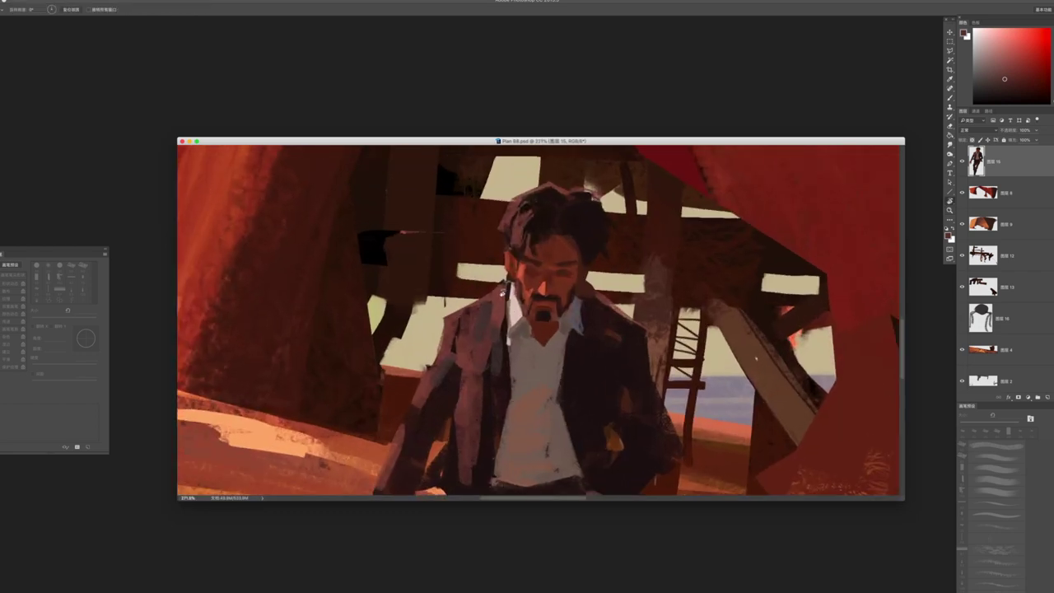
# Brighten the lit cheek with sampled orange-red and rework the skin and moustache around the mouth in reddish brown
pyautogui.press('b')
pyautogui.keyDown('alt'); pyautogui.click(525, 281); pyautogui.keyUp('alt')
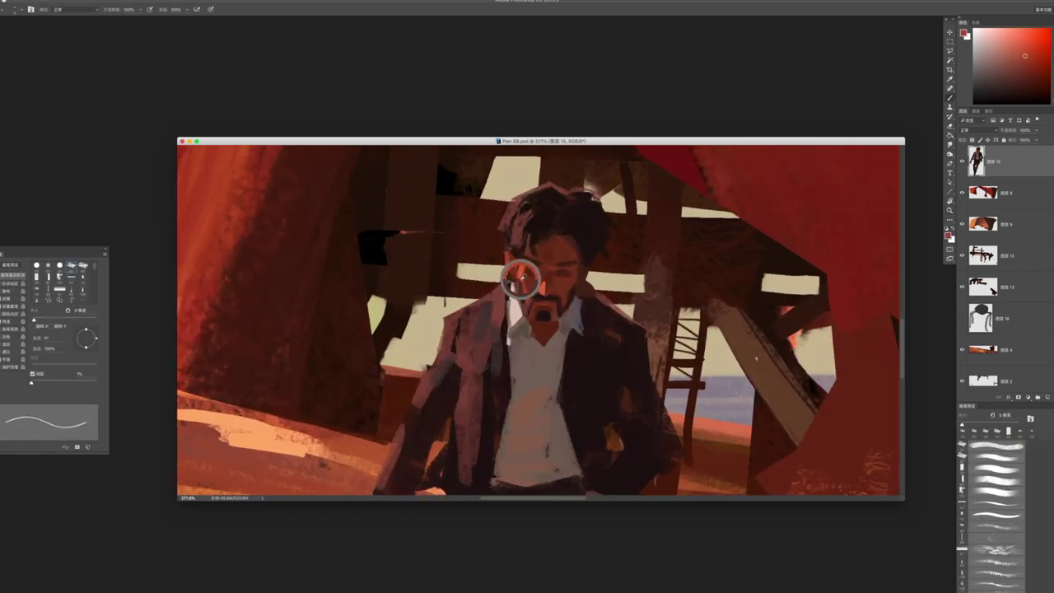
pyautogui.click(529, 286)
pyautogui.keyDown('alt'); pyautogui.click(535, 291); pyautogui.keyUp('alt')
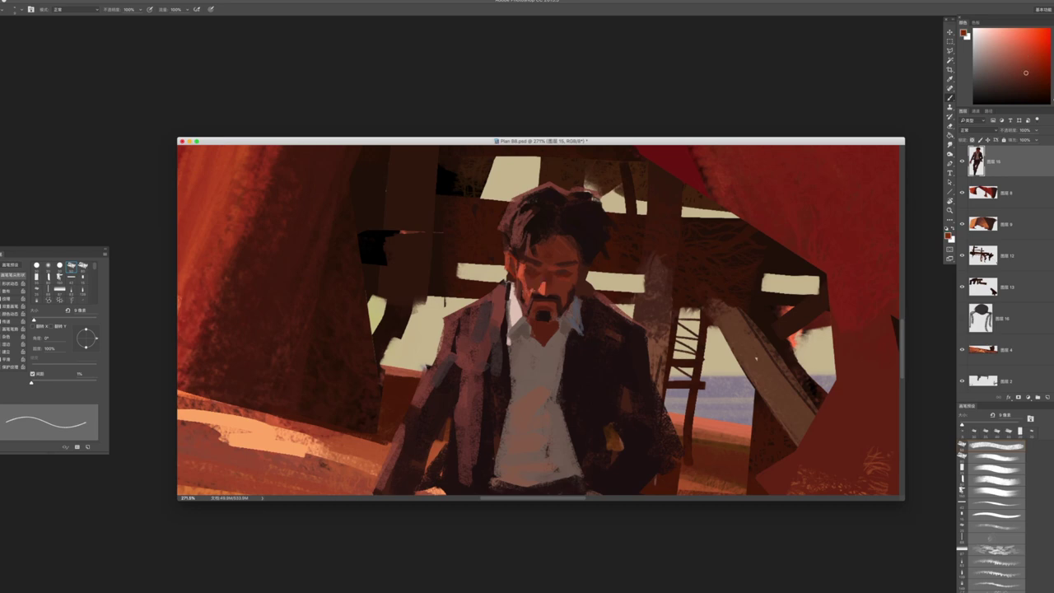
pyautogui.hotkey('ctrl', '0')
pyautogui.scroll(5, 813, 377)
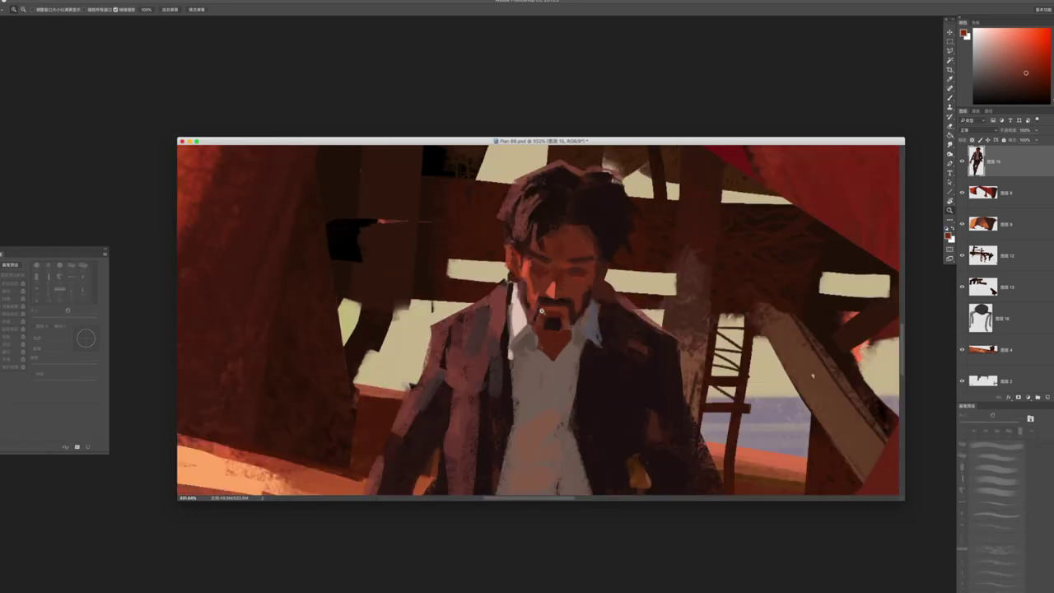
pyautogui.keyDown('alt'); pyautogui.click(541, 306); pyautogui.keyUp('alt')
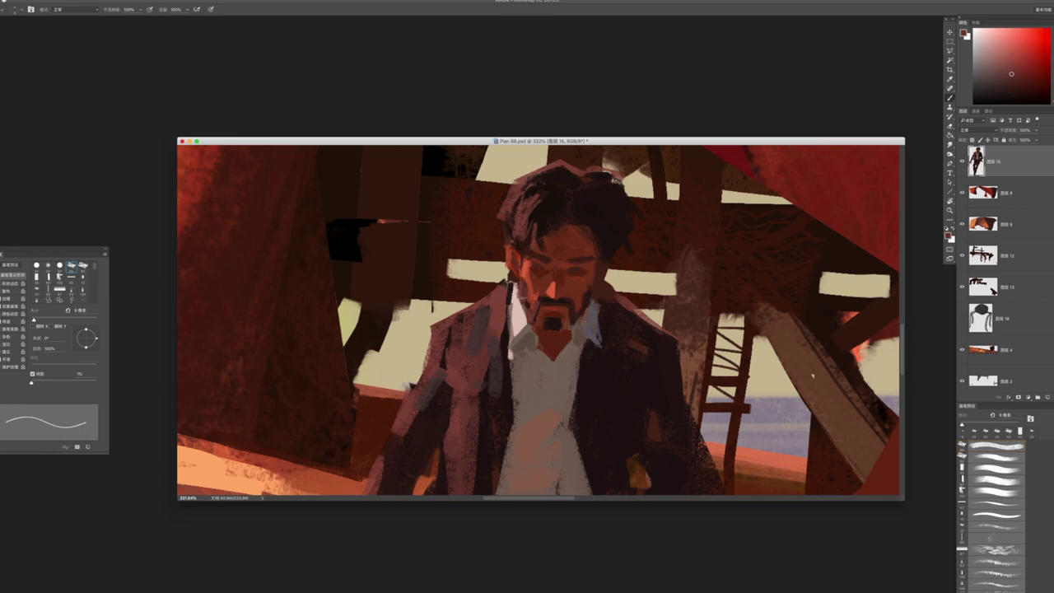
# Rework the outer sleeve of the figure's swinging arm with a dark grey-brown sampled from the jacket
pyautogui.press('z')
pyautogui.hotkey('ctrl', '0')
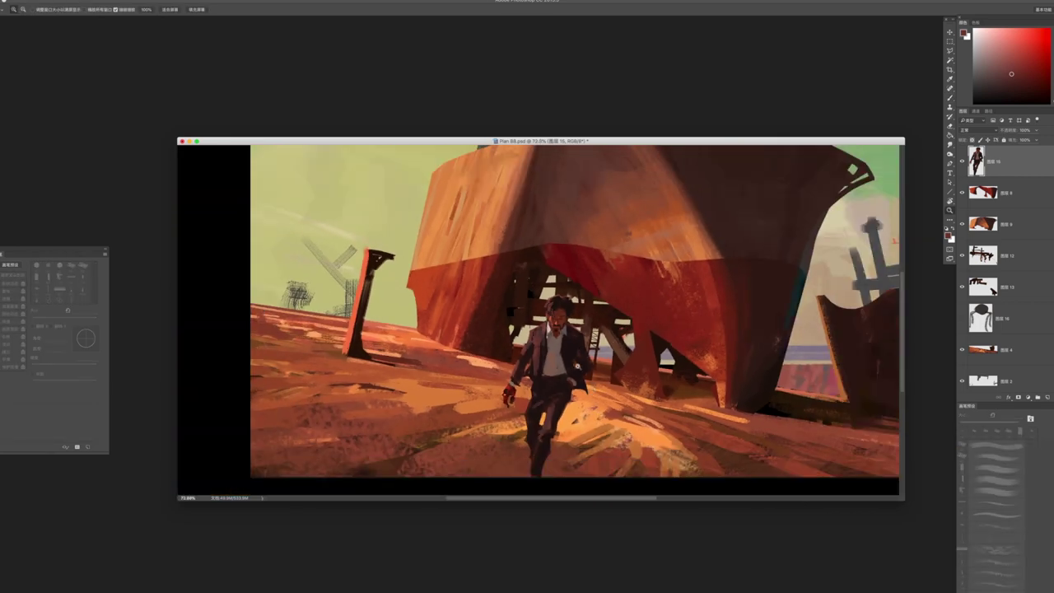
pyautogui.click(574, 381)
pyautogui.press('b')
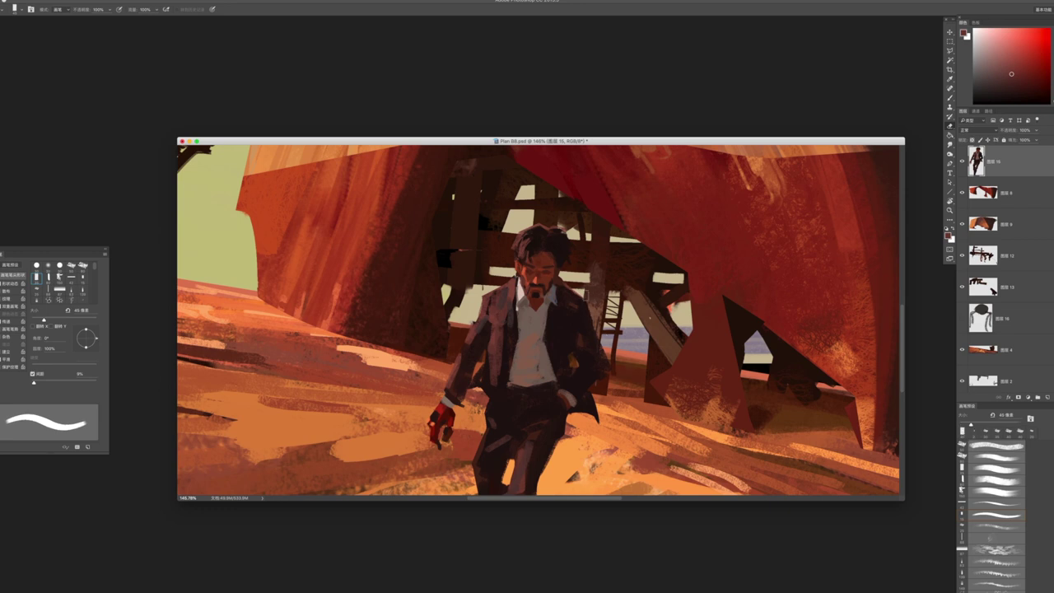
pyautogui.scroll(-5, 540, 323)
pyautogui.press('b')
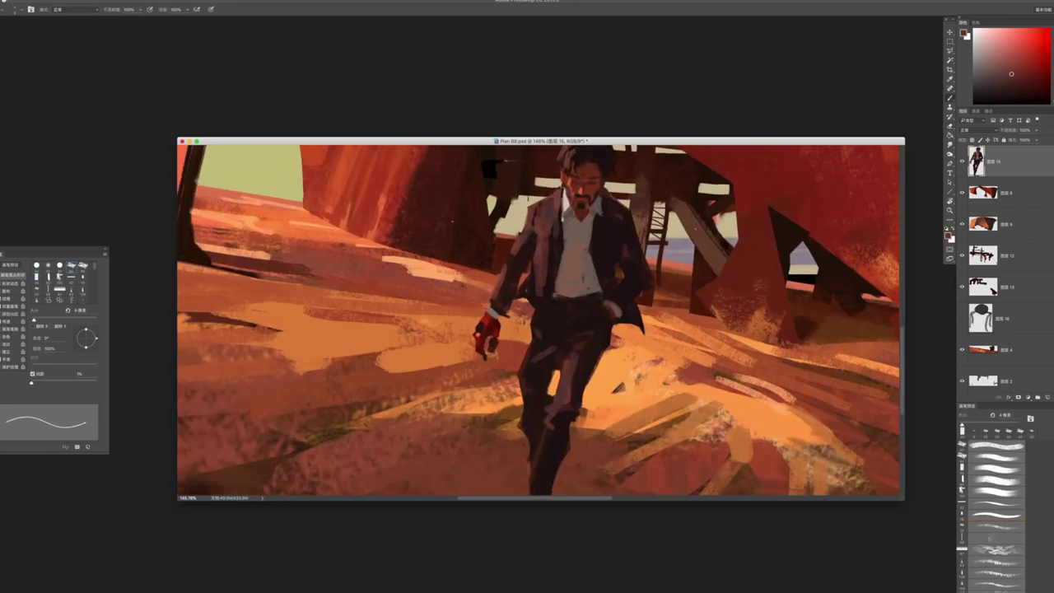
pyautogui.press(']')
pyautogui.press(']')
pyautogui.press(']')
pyautogui.press(']')
pyautogui.press(']')
pyautogui.press(']')
pyautogui.press(']')
pyautogui.press(']')
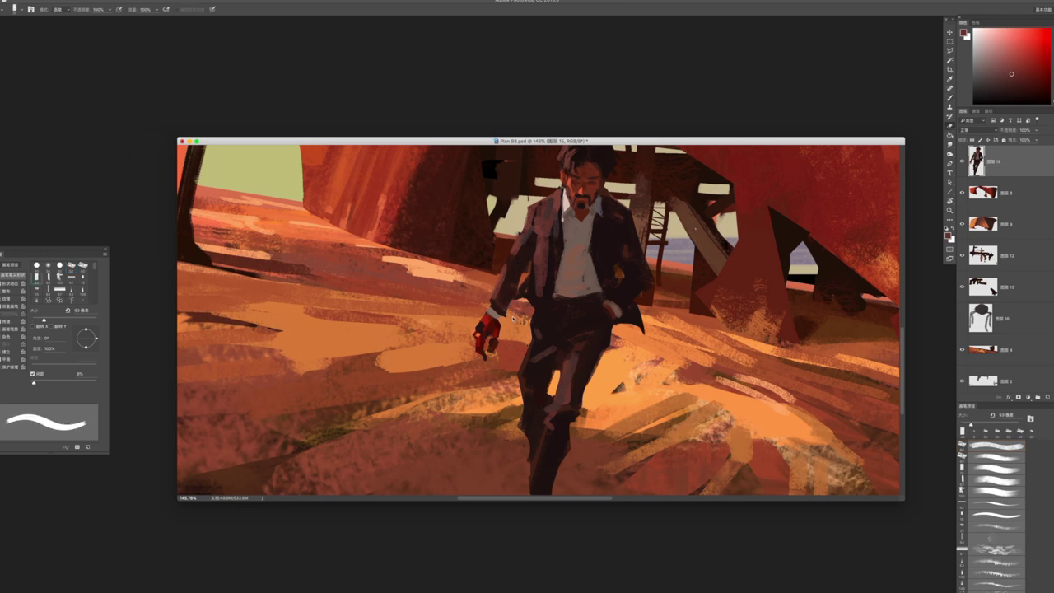
pyautogui.press('[')
pyautogui.press('[')
pyautogui.press('[')
pyautogui.press('[')
pyautogui.press('[')
pyautogui.press('[')
pyautogui.press('[')
pyautogui.press('[')
pyautogui.keyDown('alt'); pyautogui.click(507, 240); pyautogui.keyUp('alt')
pyautogui.press(']')
pyautogui.press(']')
pyautogui.press(']')
pyautogui.press(']')
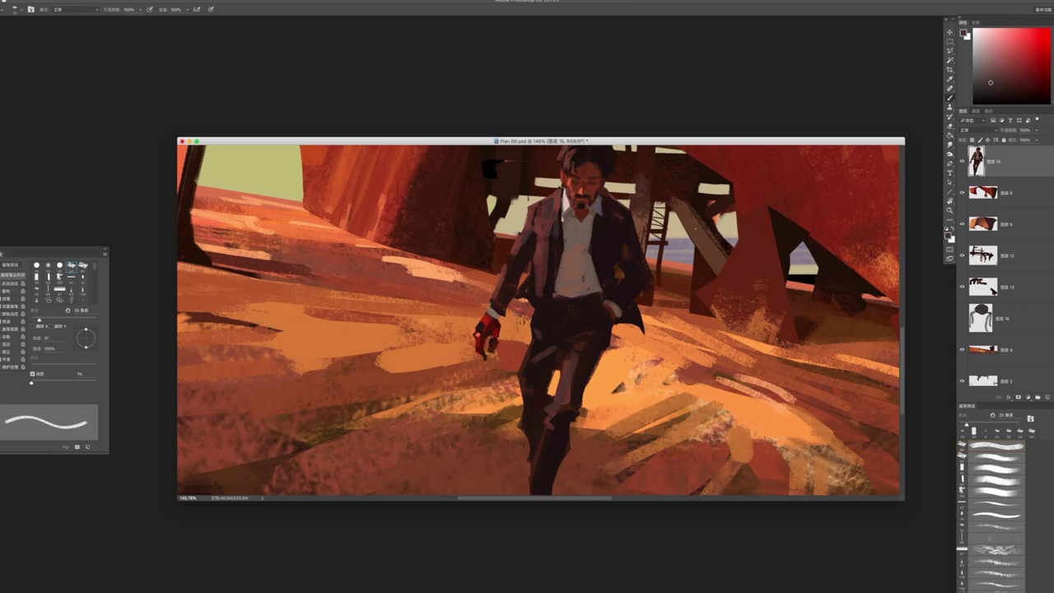
# Refine the swinging arm's forearm in sampled near-black tones and touch up its shirt cuff in pale pink
pyautogui.keyDown('alt'); pyautogui.click(524, 243); pyautogui.keyUp('alt')
pyautogui.press('[')
pyautogui.press('[')
pyautogui.keyDown('alt'); pyautogui.click(510, 272); pyautogui.keyUp('alt')
pyautogui.press('[')
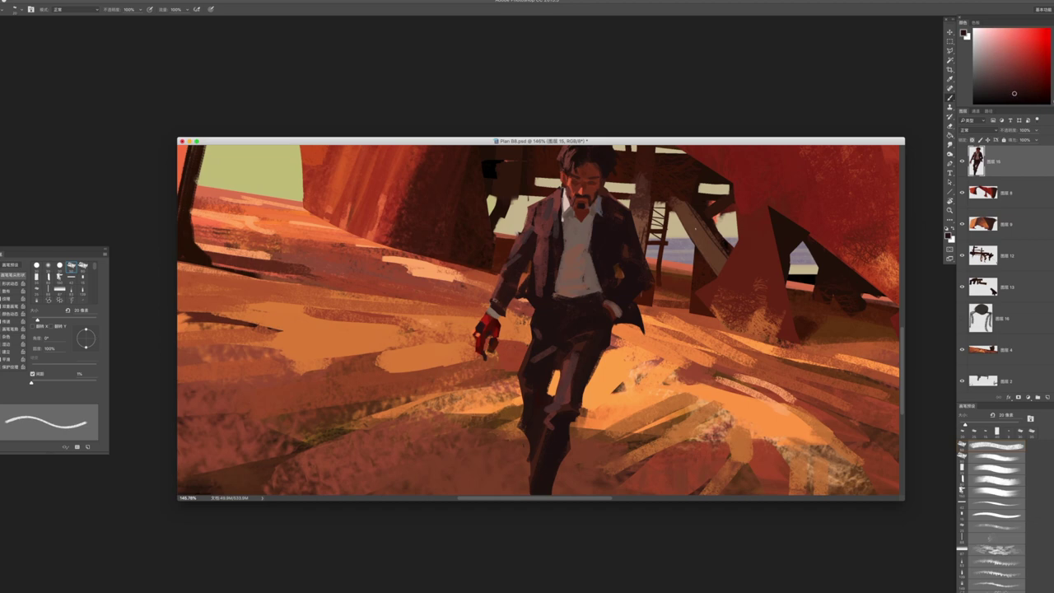
pyautogui.moveTo(521, 349); pyautogui.dragTo(443, 181)
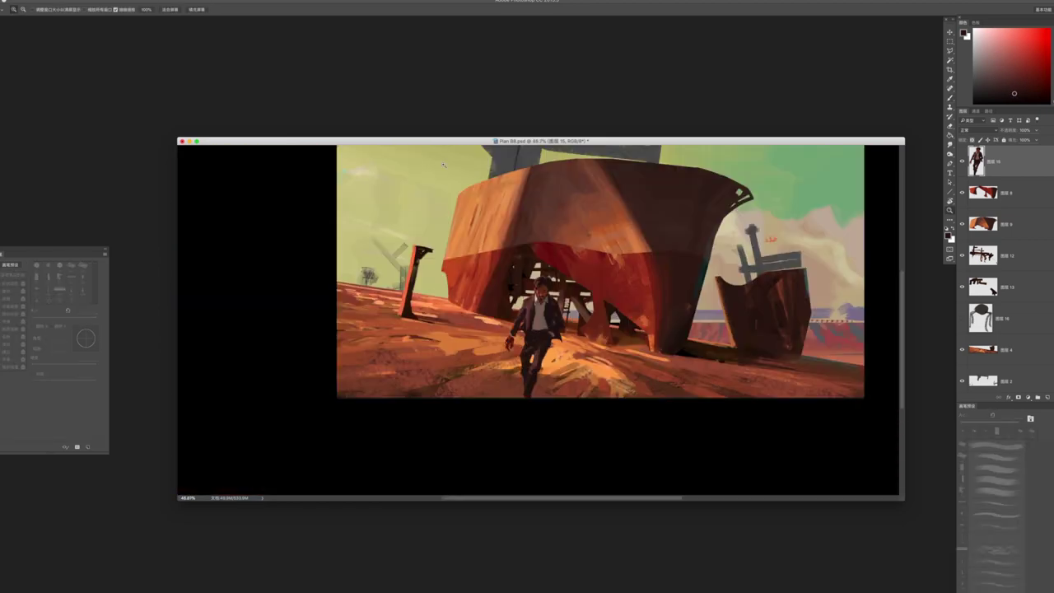
pyautogui.moveTo(505, 332); pyautogui.dragTo(576, 329)
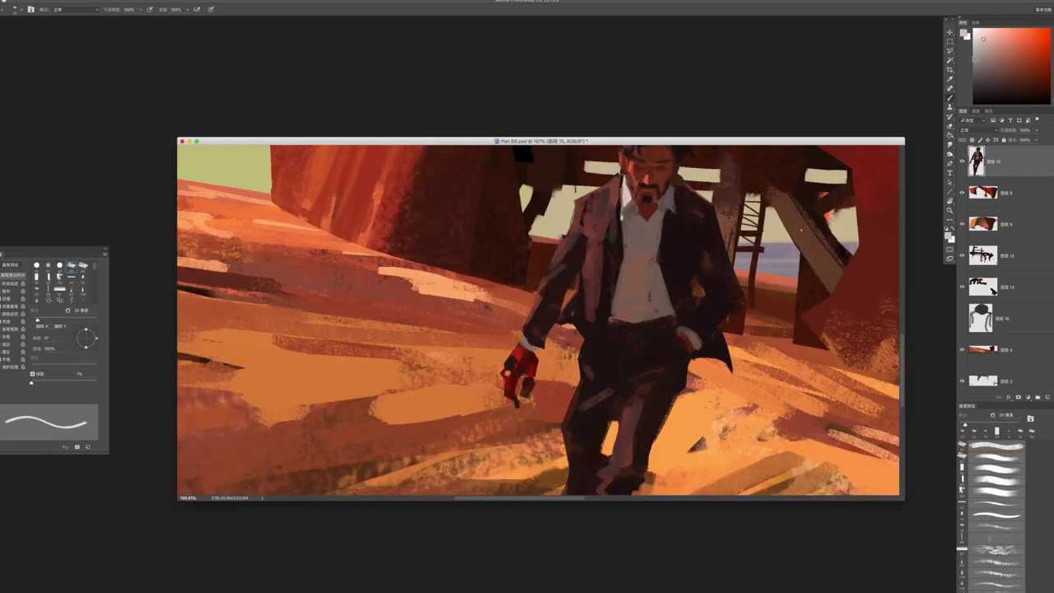
pyautogui.press('[')
pyautogui.moveTo(543, 378); pyautogui.dragTo(461, 378)
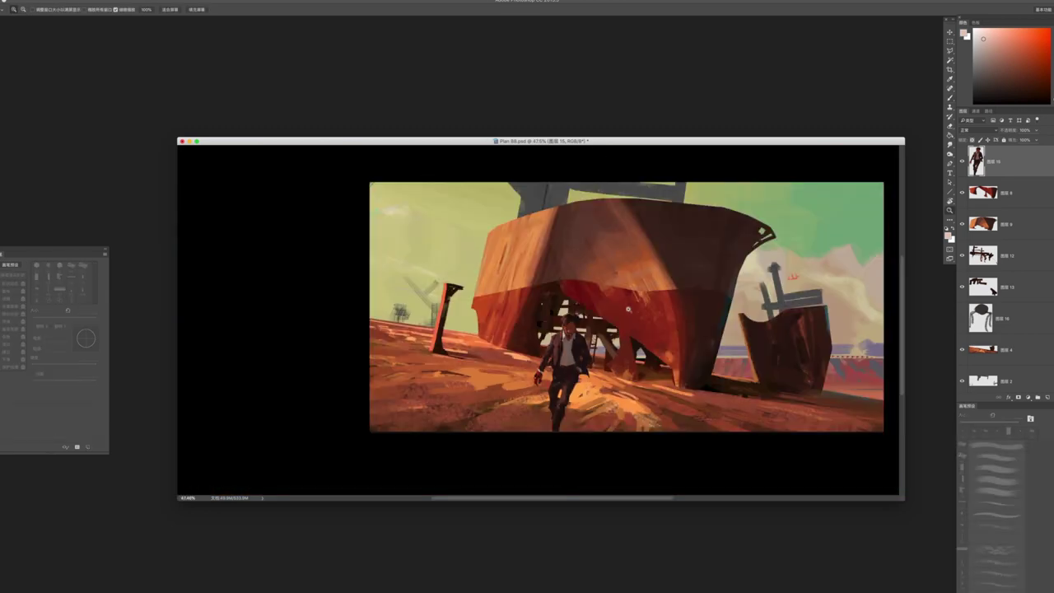
# Switch to layer 图层 2 and glaze the ship's grey superstructure with muted dark reddish brown using a textured brush
pyautogui.press('b')
pyautogui.hscroll(3, 676, 311)
pyautogui.click(984, 376)
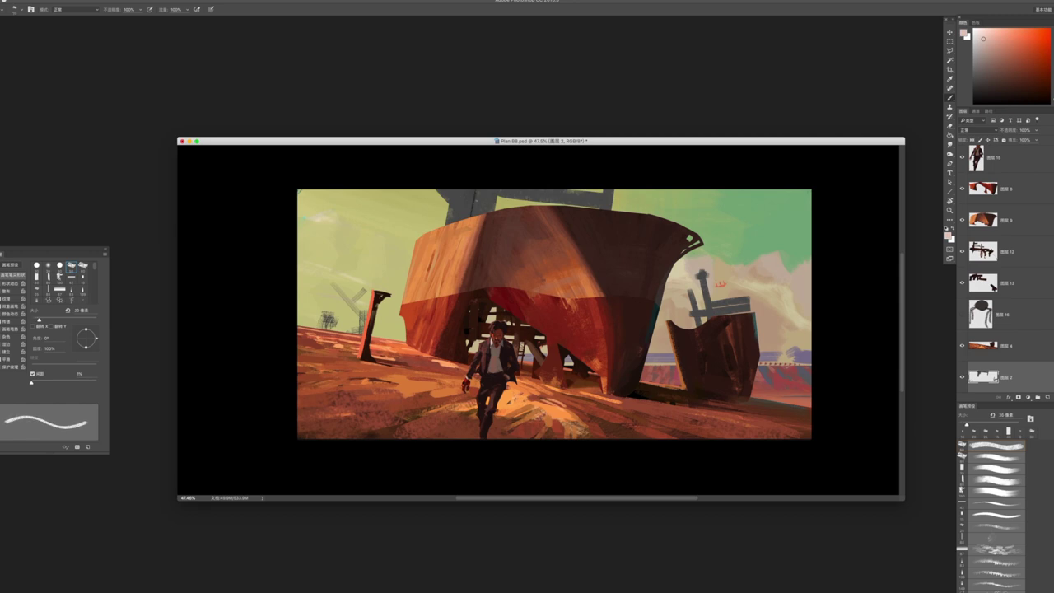
pyautogui.press('.')
pyautogui.press('.')
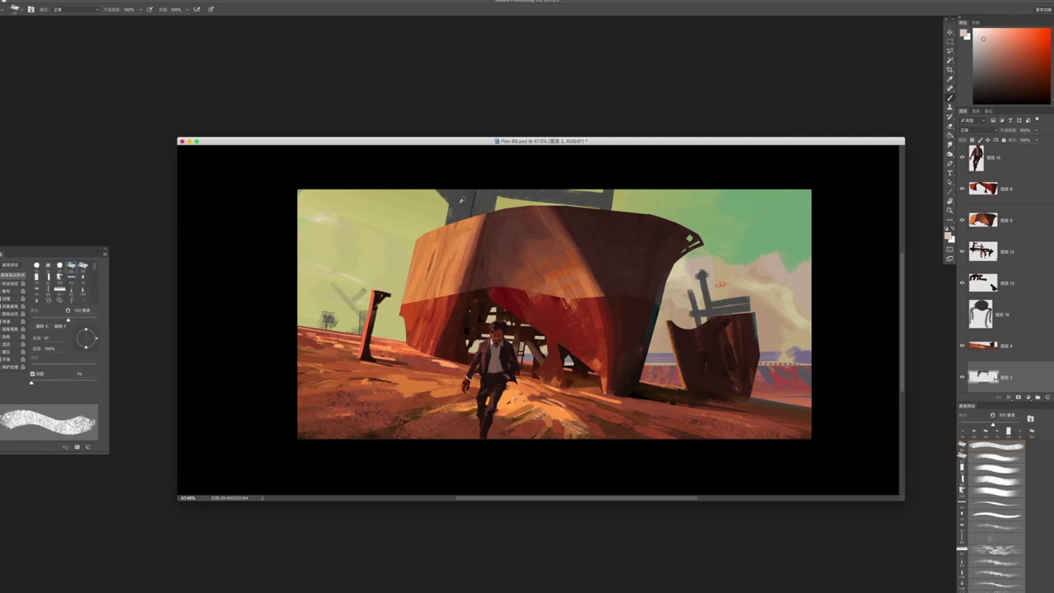
pyautogui.keyDown('alt'); pyautogui.click(460, 202); pyautogui.keyUp('alt')
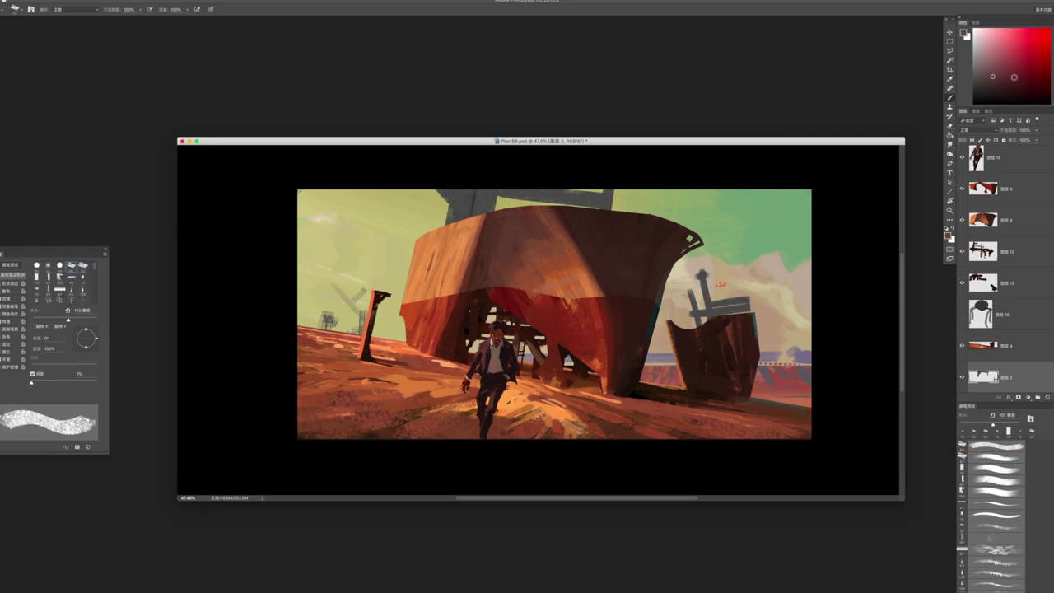
pyautogui.press(']')
pyautogui.press(']')
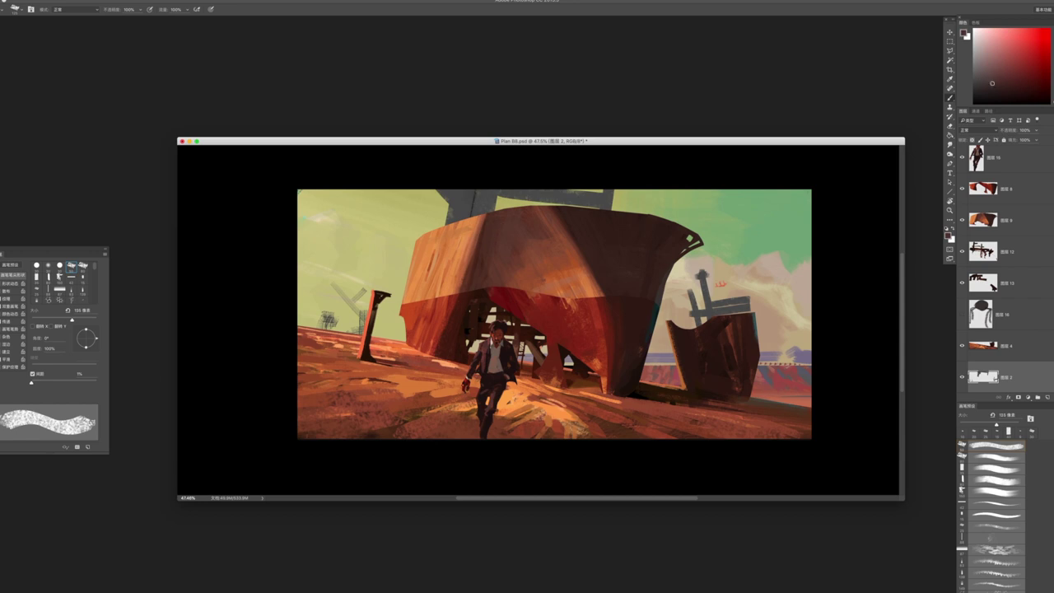
pyautogui.press('[')
pyautogui.press('[')
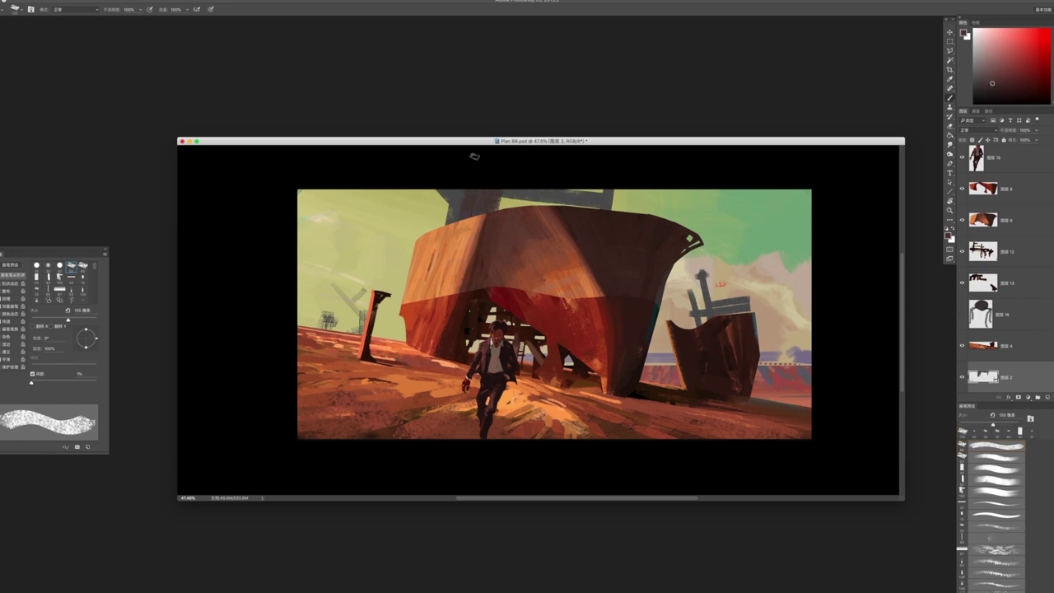
# Fill the open span between the superstructure's supports with darker reddish-brown strokes
pyautogui.moveTo(504, 196)
pyautogui.mouseDown()
pyautogui.moveTo(617, 209)
pyautogui.moveTo(506, 192)
pyautogui.mouseUp()
pyautogui.click(994, 90)
pyautogui.click(991, 83)
pyautogui.press('[')
pyautogui.press('[')
pyautogui.moveTo(466, 207); pyautogui.dragTo(557, 204)
pyautogui.press('[')
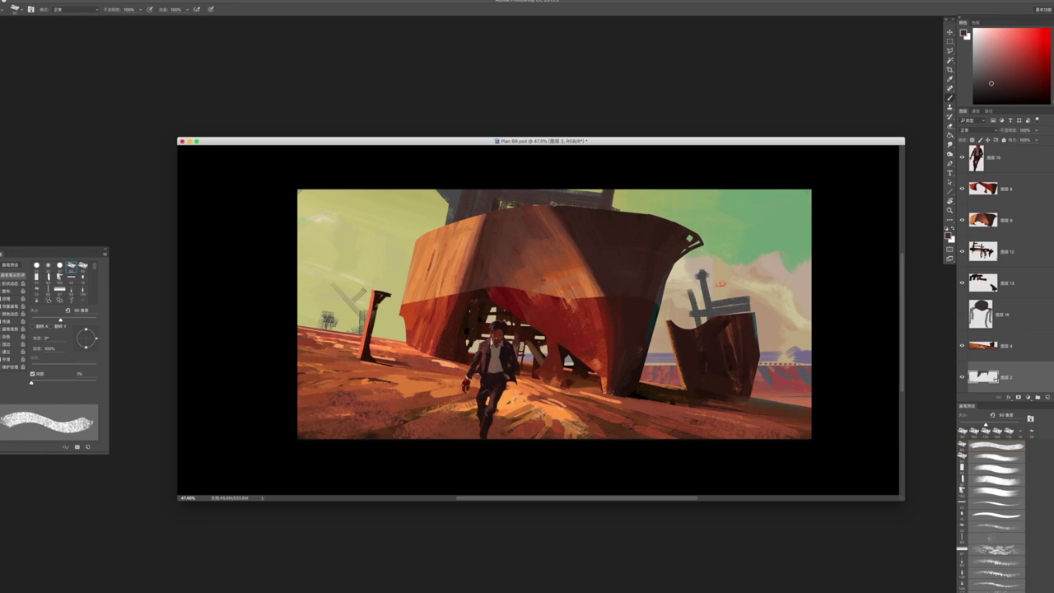
# Paint the sunlit edge of the superstructure's support above the hull in light orange based on a hull sample
pyautogui.keyDown('alt'); pyautogui.click(448, 249); pyautogui.keyUp('alt')
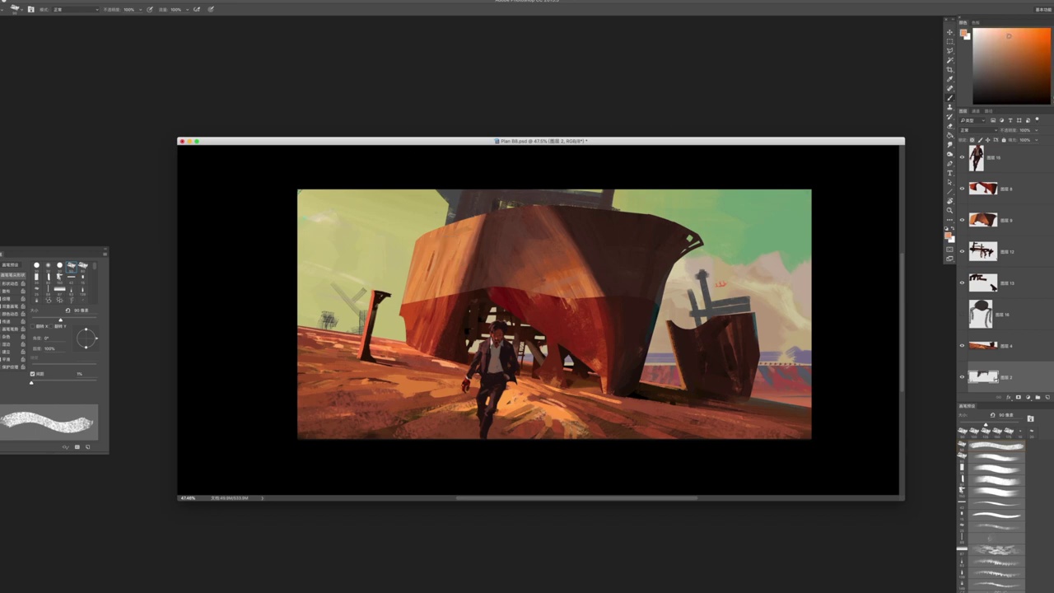
pyautogui.press('[')
pyautogui.moveTo(452, 222); pyautogui.dragTo(459, 191)
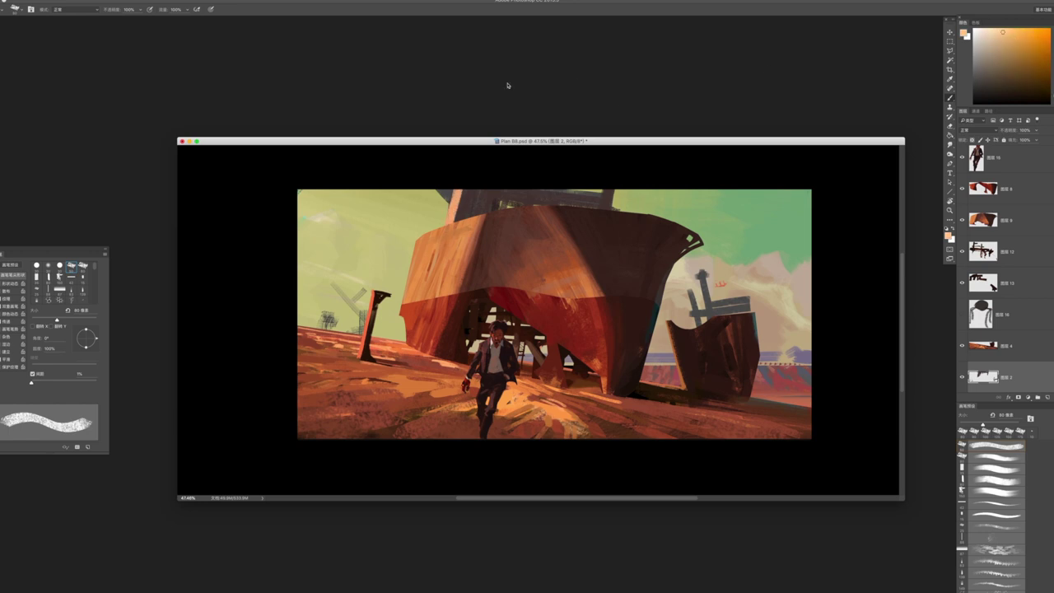
pyautogui.moveTo(453, 224); pyautogui.dragTo(456, 194)
pyautogui.press(']')
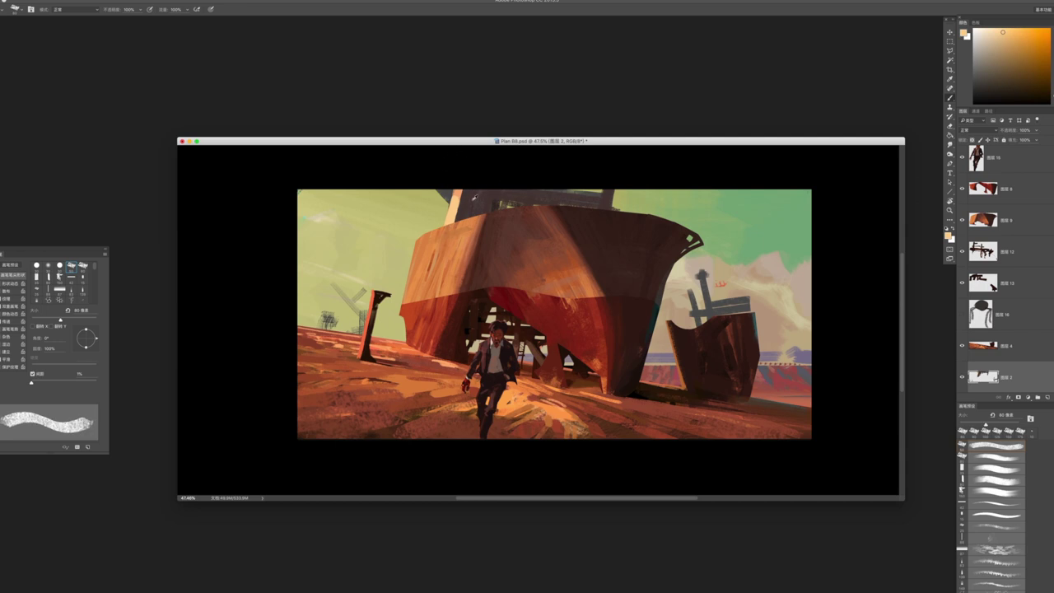
# Rework the shaded face of the superstructure with sampled dark reddish brown, extending it along the deck
pyautogui.keyDown('alt'); pyautogui.click(467, 195); pyautogui.keyUp('alt')
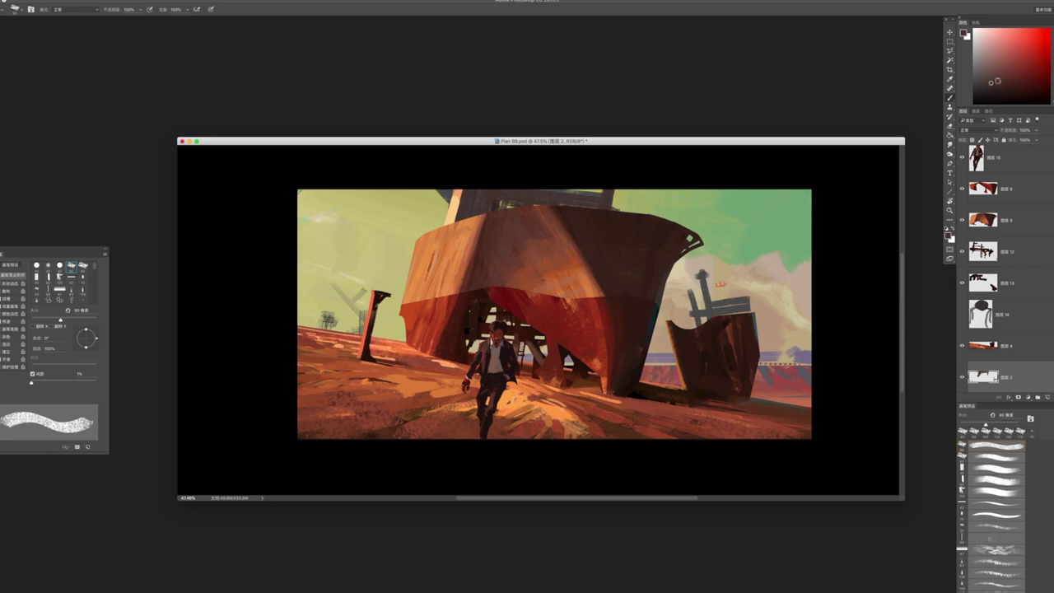
pyautogui.press(']')
pyautogui.press(']')
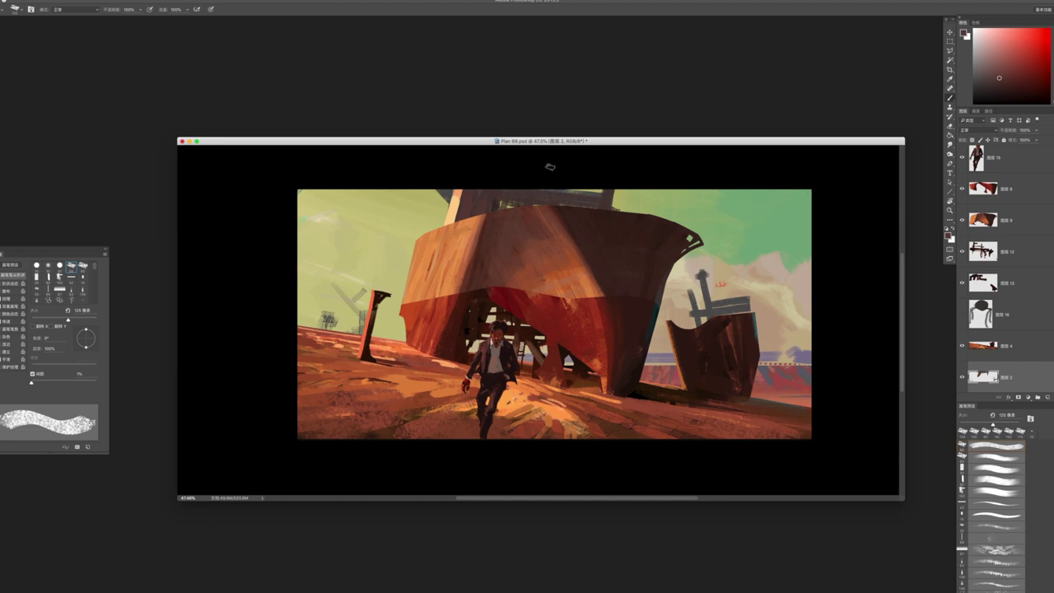
pyautogui.press('[')
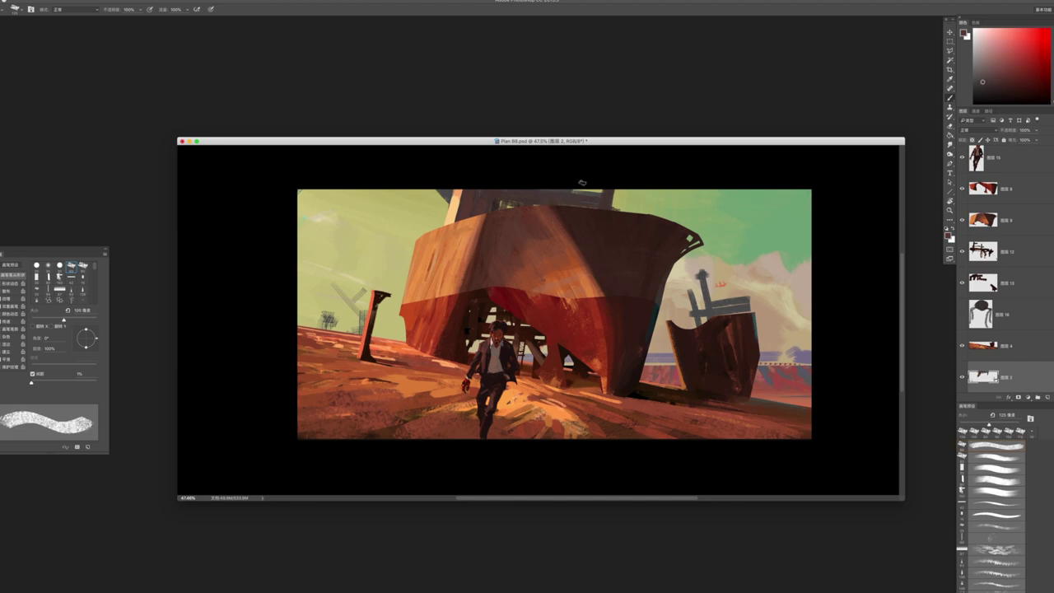
# Add broken dark deck fittings and an upright post beyond the superstructure's far end with a smaller textured brush
pyautogui.press('.')
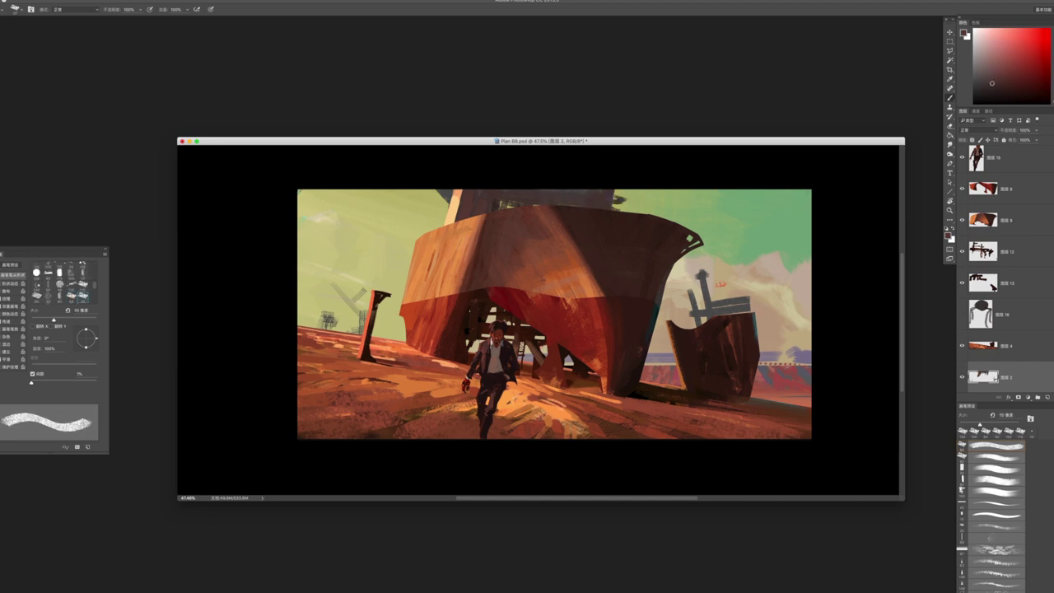
pyautogui.press('.')
pyautogui.press('.')
pyautogui.press('.')
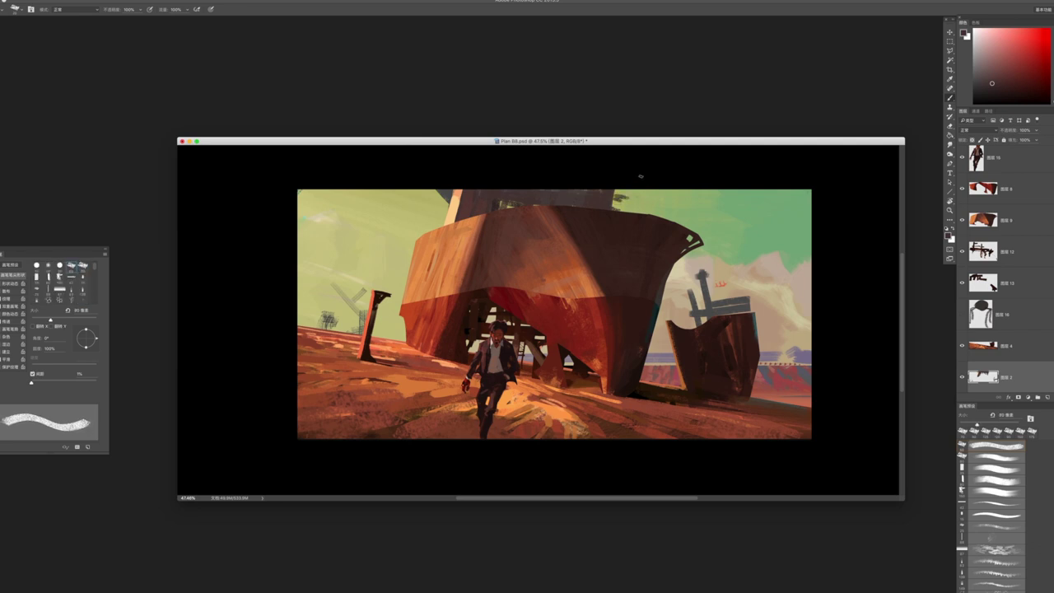
pyautogui.press('.')
pyautogui.press('.')
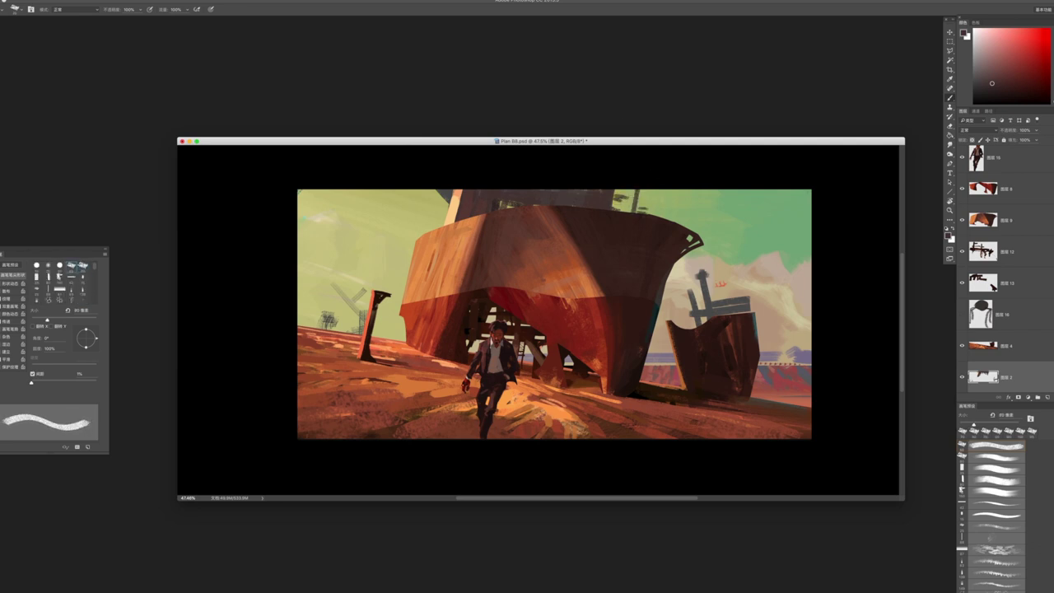
# Refine the deck fittings and the superstructure's broken end with thin dark strokes and a small eraser
pyautogui.press('.')
pyautogui.press('.')
pyautogui.press('.')
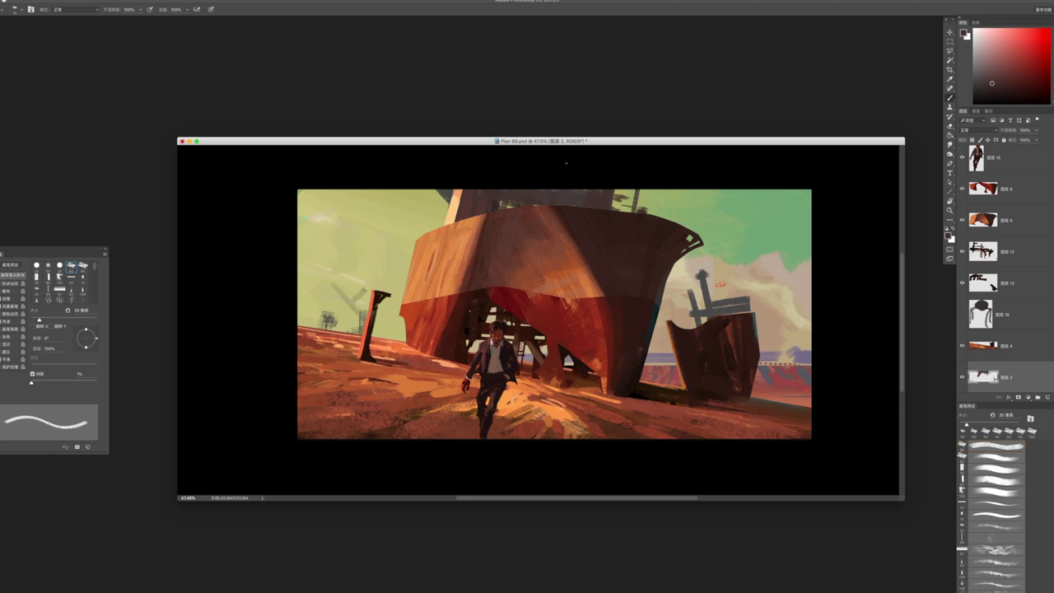
pyautogui.press('.')
pyautogui.press('.')
pyautogui.press('.')
pyautogui.press('.')
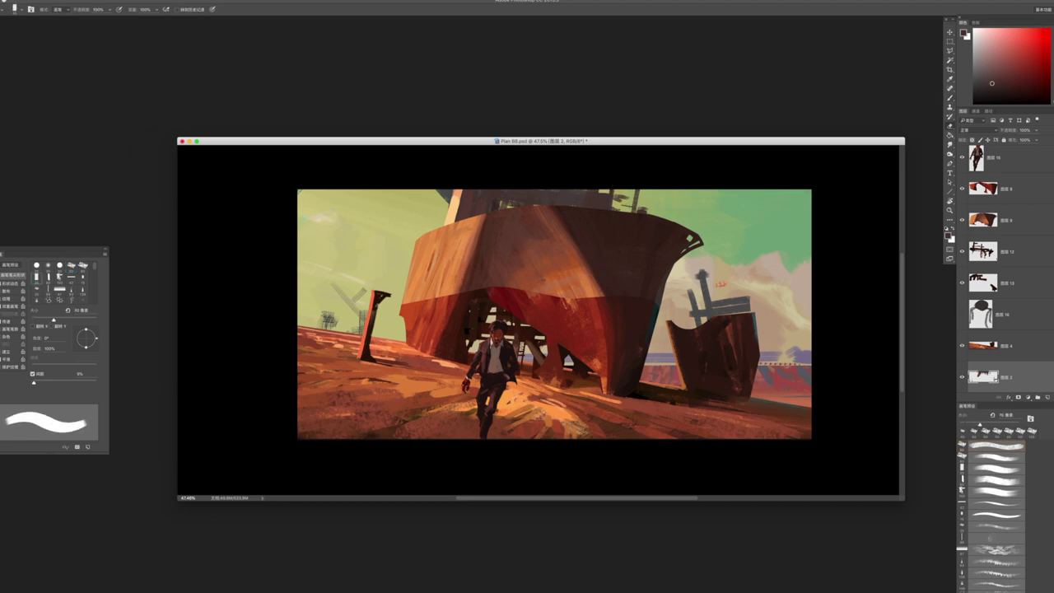
pyautogui.press('.')
pyautogui.press('.')
# Paint a flared orange bracket on the superstructure's sunlit edge and restate its shadow side in sampled dark red
pyautogui.keyDown('alt'); pyautogui.click(447, 223); pyautogui.keyUp('alt')
pyautogui.press('.')
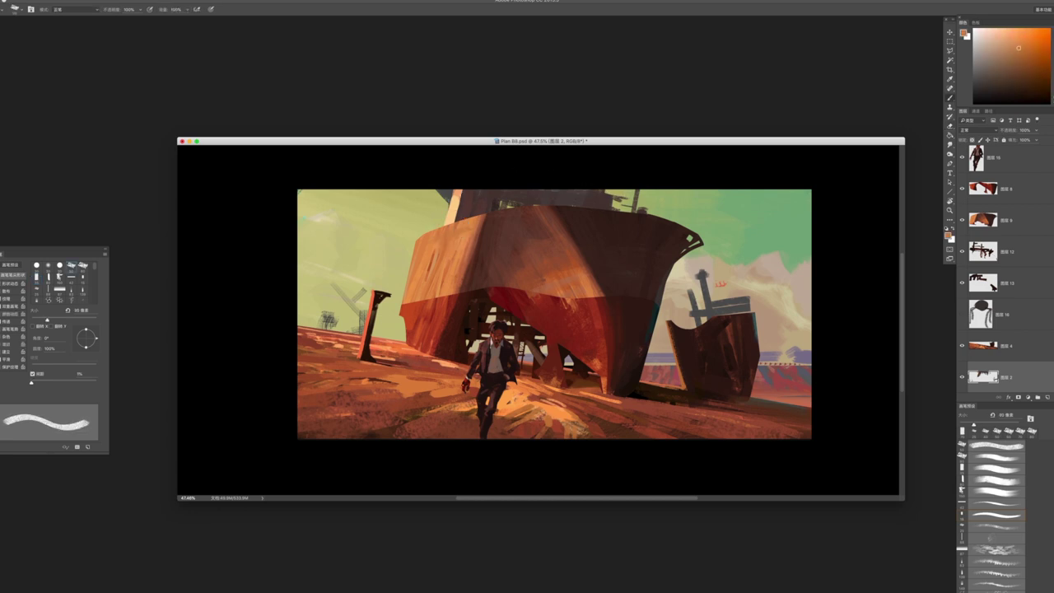
pyautogui.press('.')
pyautogui.keyDown('alt'); pyautogui.click(461, 195); pyautogui.keyUp('alt')
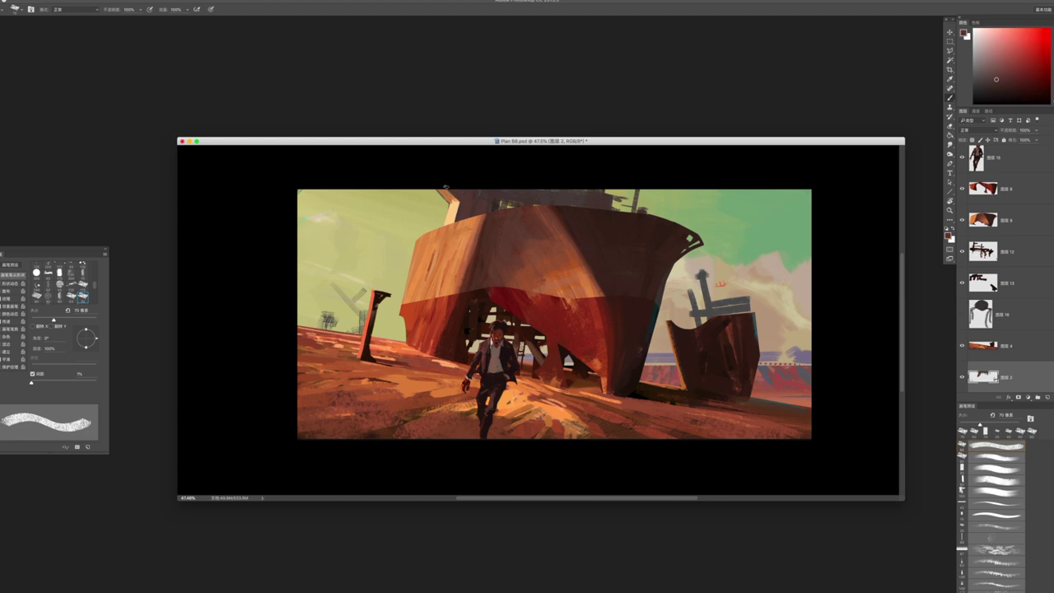
pyautogui.press('z')
pyautogui.moveTo(450, 187)
pyautogui.mouseDown()
pyautogui.moveTo(450, 198)
pyautogui.moveTo(617, 200)
pyautogui.moveTo(551, 262)
pyautogui.moveTo(476, 183)
pyautogui.mouseUp()
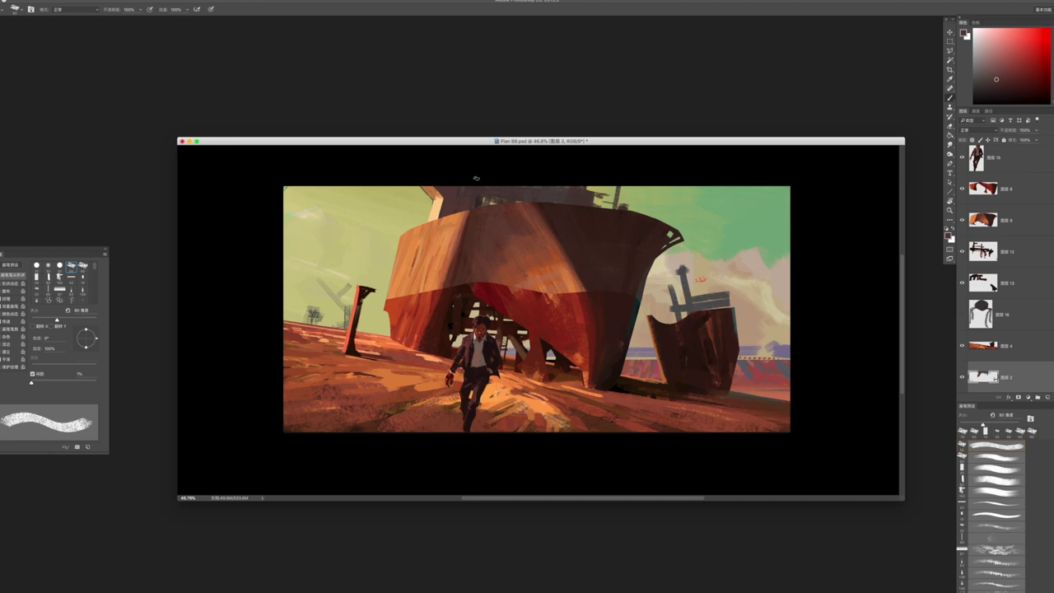
# Draw a thin diagonal strut in sampled orange across the shaded superstructure
pyautogui.press('[')
pyautogui.press('[')
pyautogui.press('[')
pyautogui.press('[')
pyautogui.press('[')
pyautogui.press('[')
pyautogui.press('[')
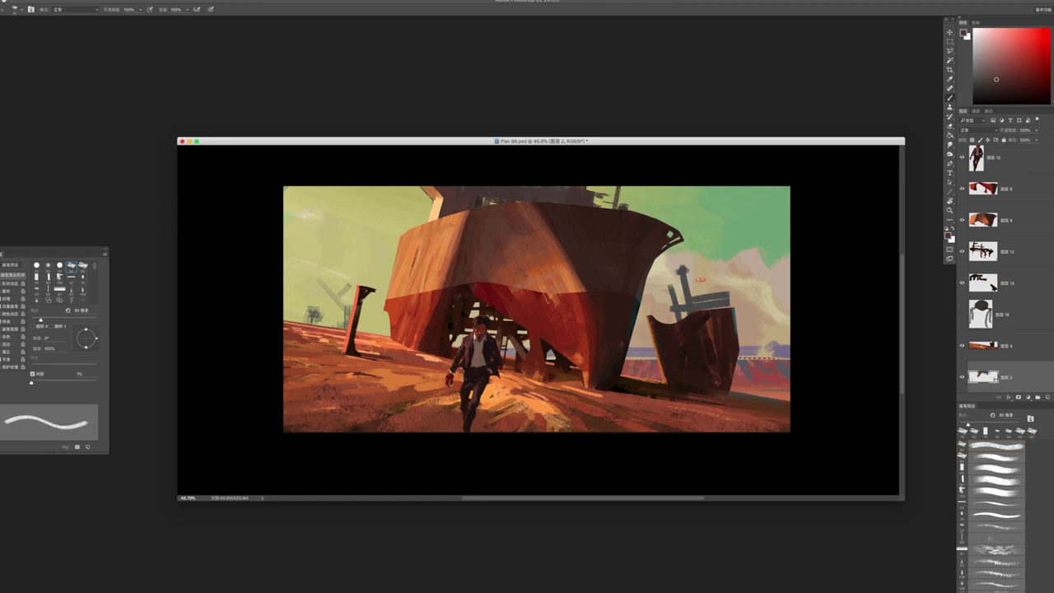
pyautogui.keyDown('alt'); pyautogui.click(479, 196); pyautogui.keyUp('alt')
pyautogui.press(']')
pyautogui.press('[')
pyautogui.press(']')
pyautogui.press('[')
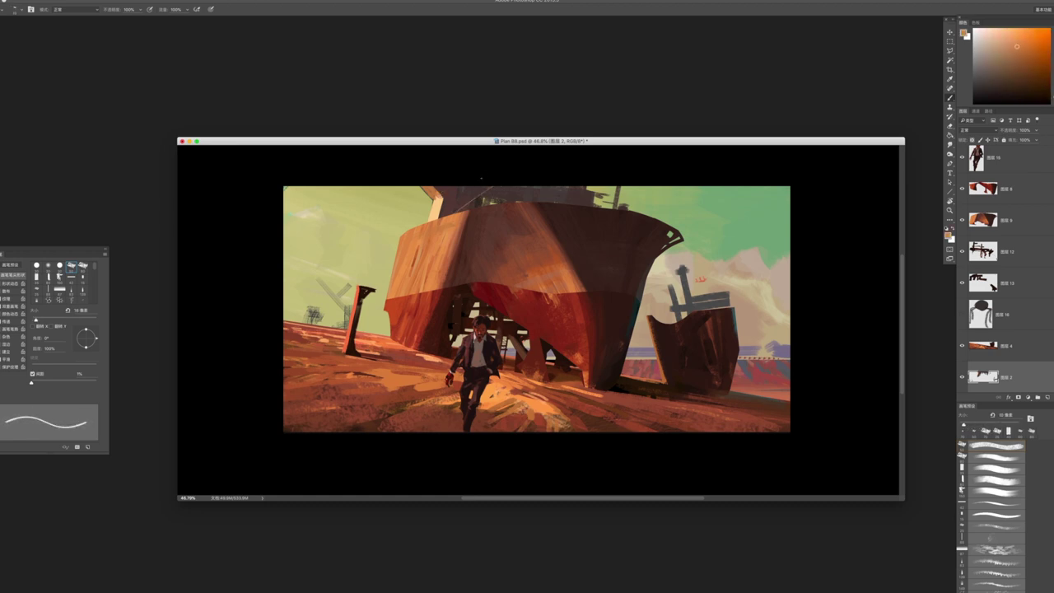
pyautogui.moveTo(454, 207); pyautogui.dragTo(499, 186)
# Deepen the superstructure around the diagonal strut with sampled dark brown using a slightly larger brush
pyautogui.keyDown('alt'); pyautogui.click(499, 189); pyautogui.keyUp('alt')
pyautogui.press(']')
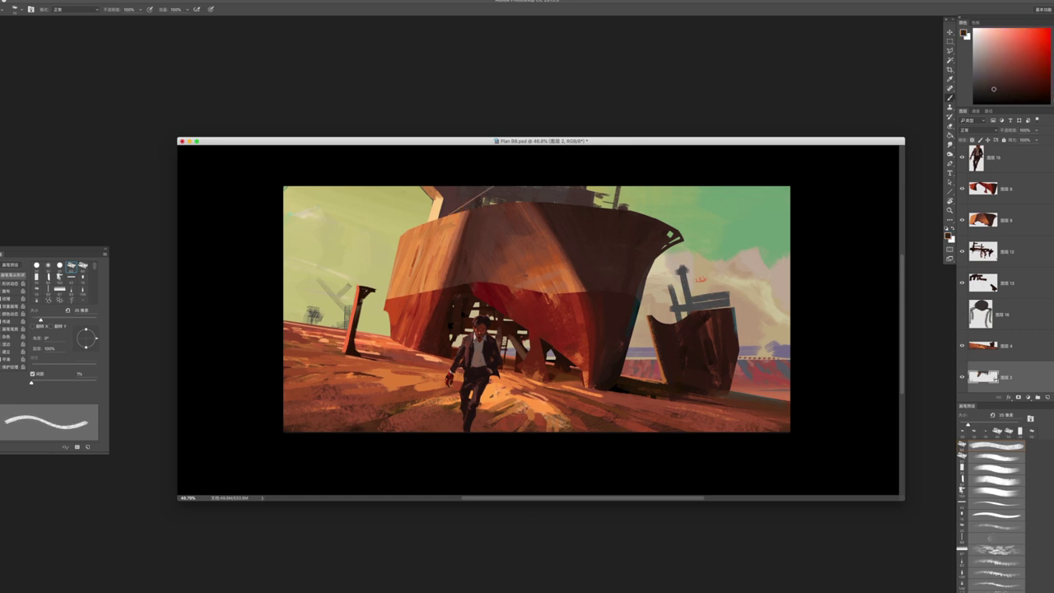
pyautogui.press(']')
pyautogui.press(']')
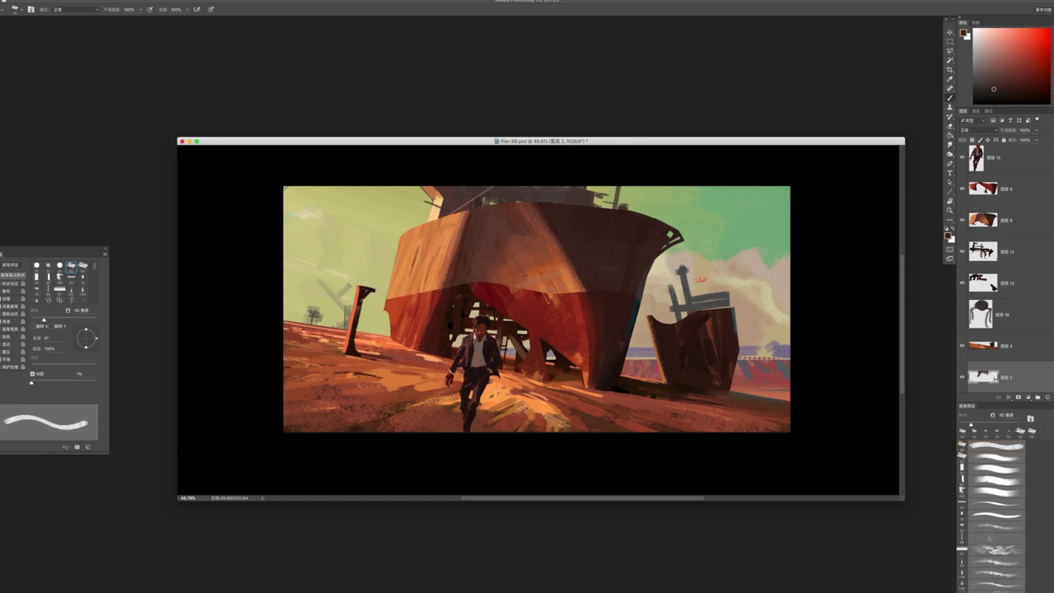
pyautogui.press(']')
pyautogui.press(']')
# Work sampled reddish-brown tones into the shaded superstructure above the hull, reducing the brush for finer strokes
pyautogui.keyDown('alt'); pyautogui.click(452, 190); pyautogui.keyUp('alt')
pyautogui.keyDown('alt'); pyautogui.click(494, 222); pyautogui.keyUp('alt')
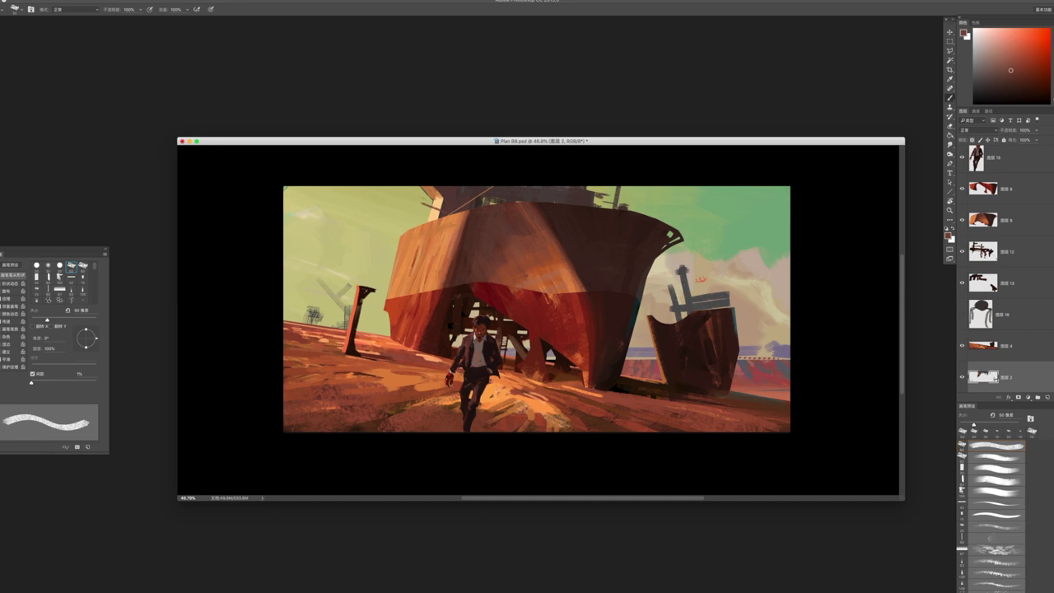
pyautogui.press('[')
pyautogui.press('[')
pyautogui.press('[')
pyautogui.press('[')
pyautogui.press('[')
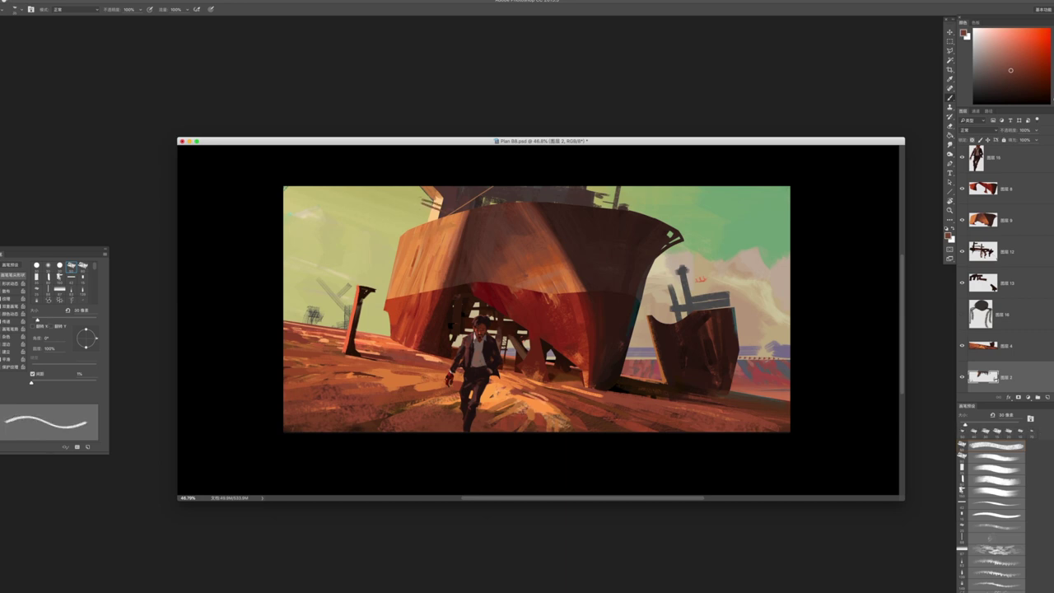
# Deepen the superstructure's shaded wall with sampled dark reddish browns using a larger brush
pyautogui.scroll(-5, 416, 225)
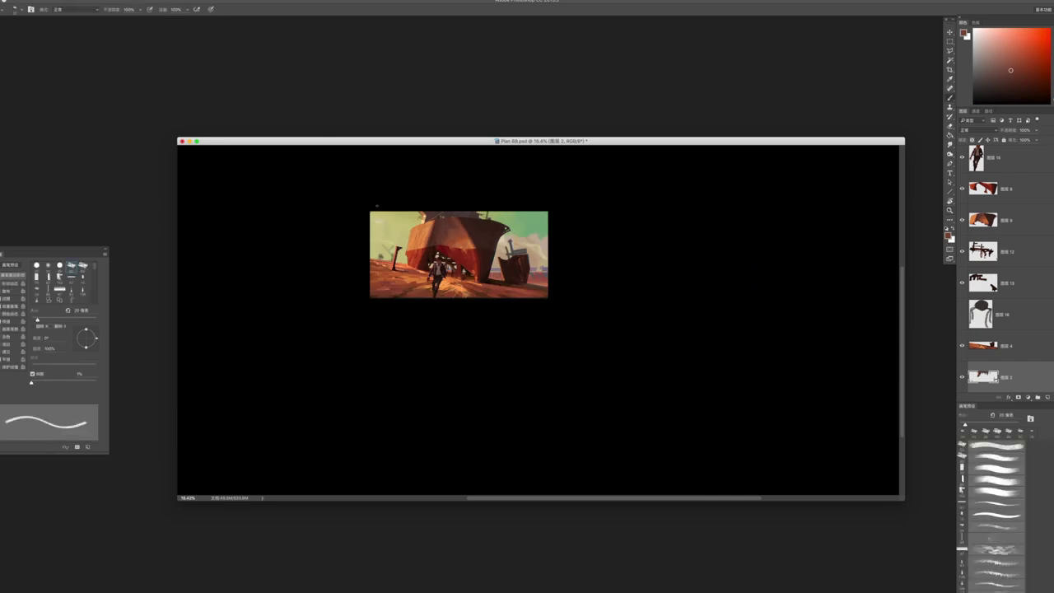
pyautogui.scroll(5, 427, 248)
pyautogui.press(']')
pyautogui.keyDown('alt'); pyautogui.click(440, 160); pyautogui.keyUp('alt')
pyautogui.scroll(3, 467, 193)
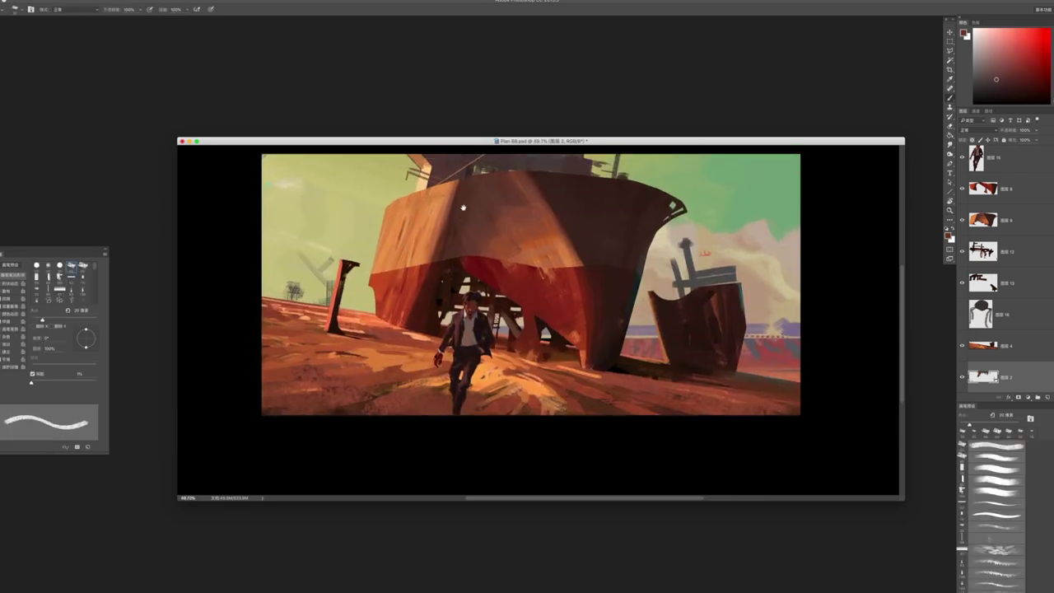
pyautogui.keyDown('alt'); pyautogui.click(442, 189); pyautogui.keyUp('alt')
pyautogui.press(']')
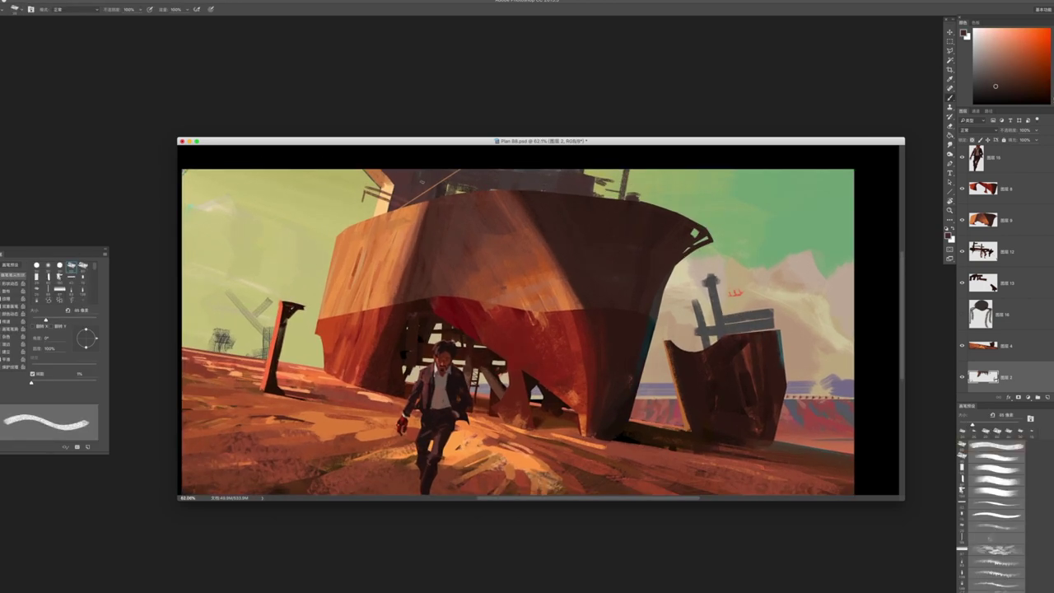
pyautogui.press(']')
# Paint a row of dark portholes across the superstructure in sampled near-black
pyautogui.keyDown('alt'); pyautogui.click(423, 185); pyautogui.keyUp('alt')
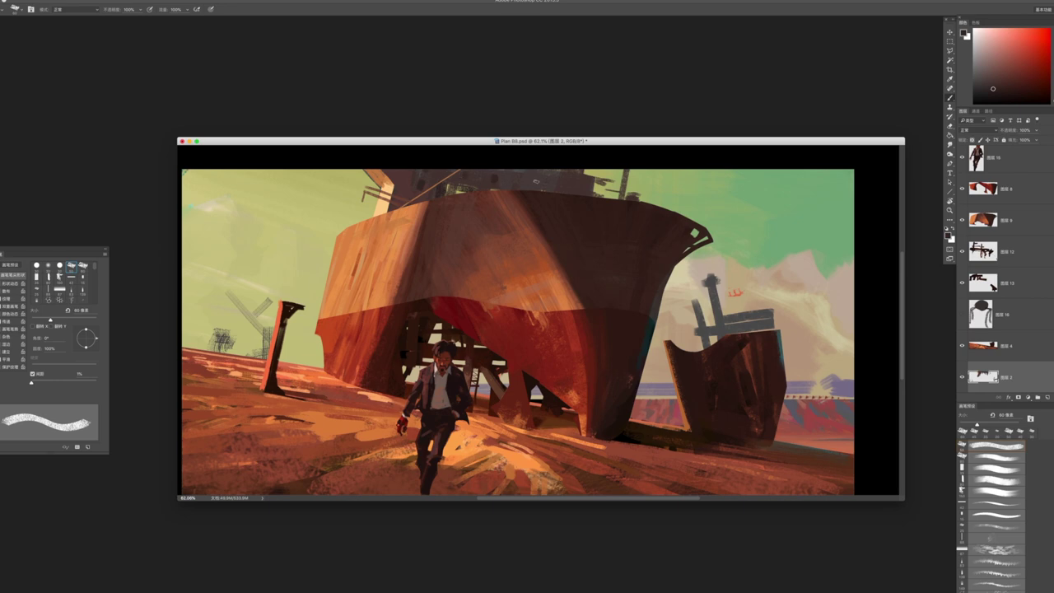
pyautogui.press('z')
pyautogui.moveTo(556, 227); pyautogui.dragTo(504, 136)
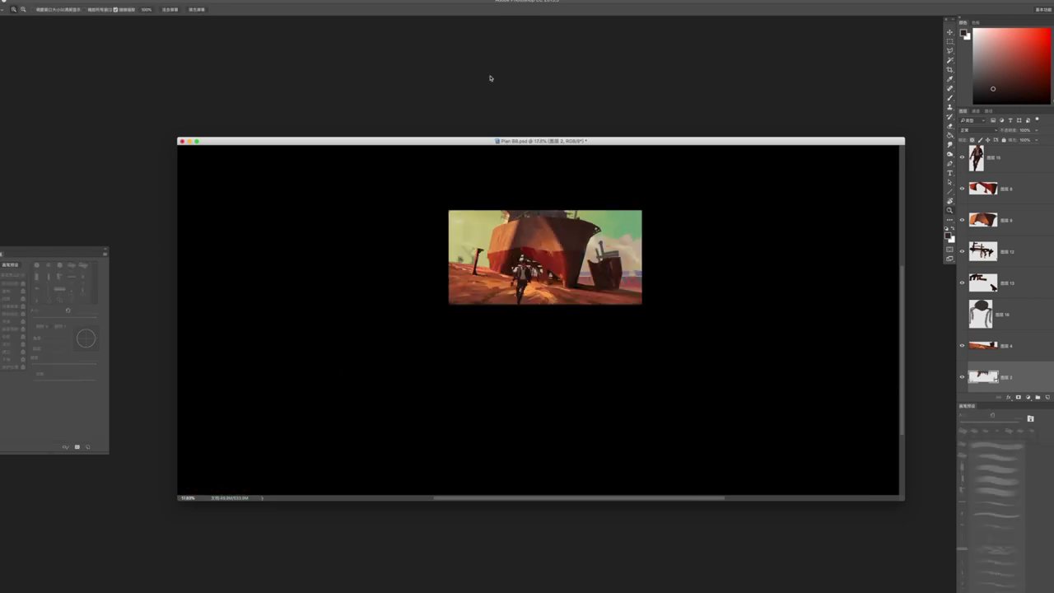
pyautogui.moveTo(543, 224); pyautogui.dragTo(604, 167)
pyautogui.press('b')
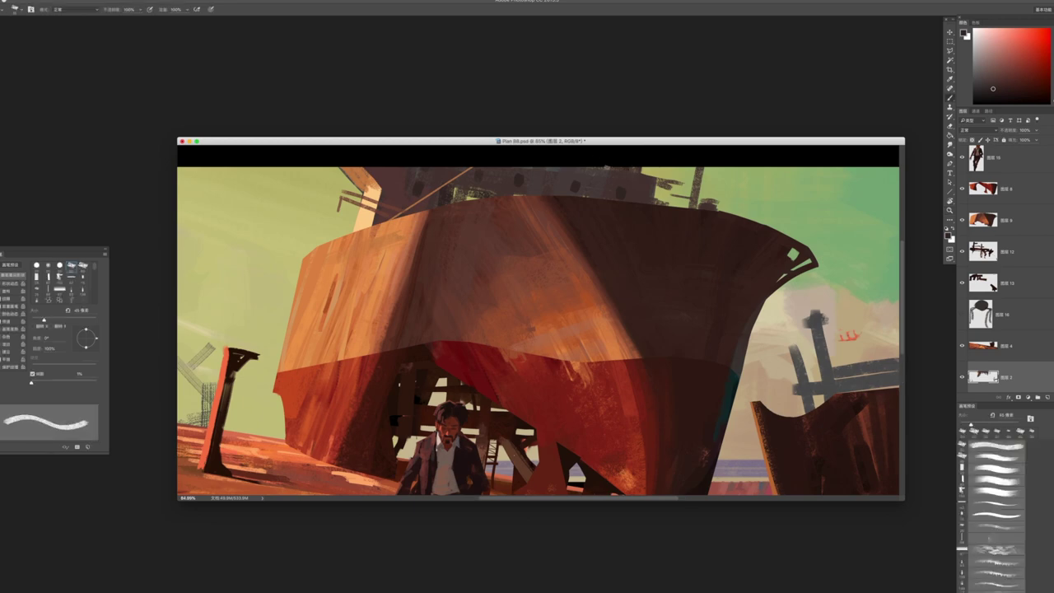
pyautogui.press('z')
pyautogui.moveTo(598, 212)
pyautogui.mouseDown()
pyautogui.moveTo(568, 211)
pyautogui.moveTo(638, 198)
pyautogui.mouseUp()
pyautogui.press('b')
pyautogui.moveTo(577, 255)
pyautogui.mouseDown()
pyautogui.moveTo(535, 255)
pyautogui.moveTo(650, 255)
pyautogui.mouseUp()
pyautogui.press(']')
pyautogui.press(']')
pyautogui.press(']')
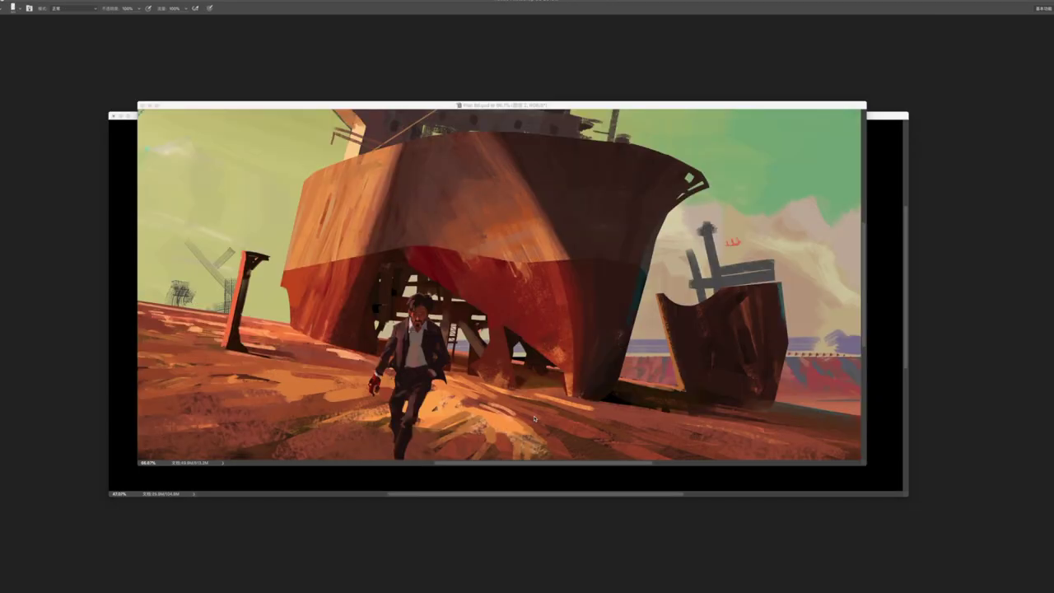
# Display the painting full screen and transform the standing metal post beside the wreck so it leans away from the hull
pyautogui.press('Tab')
pyautogui.press('f')
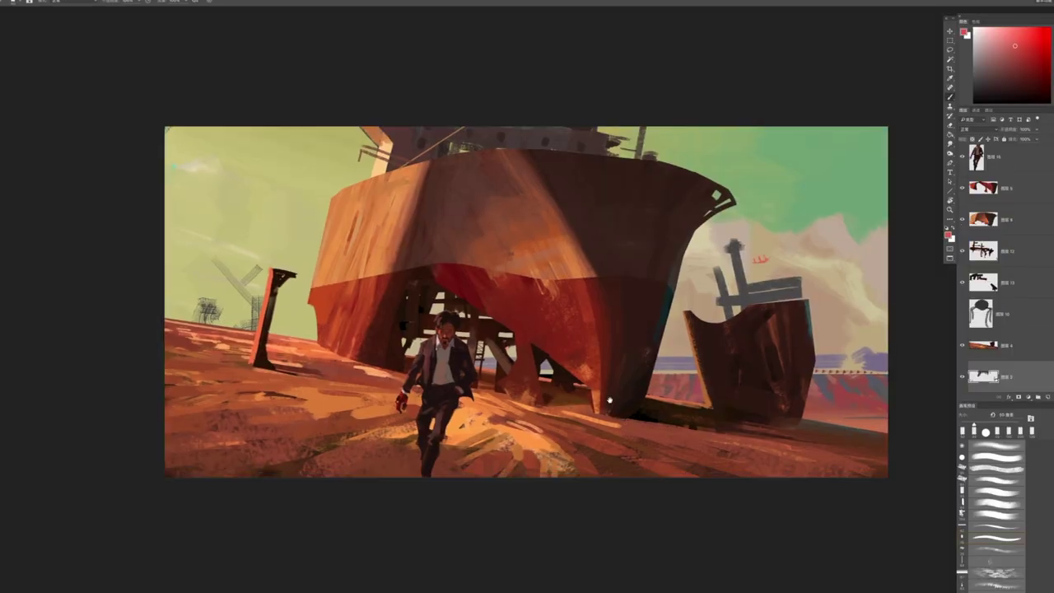
pyautogui.moveTo(602, 404); pyautogui.dragTo(586, 423)
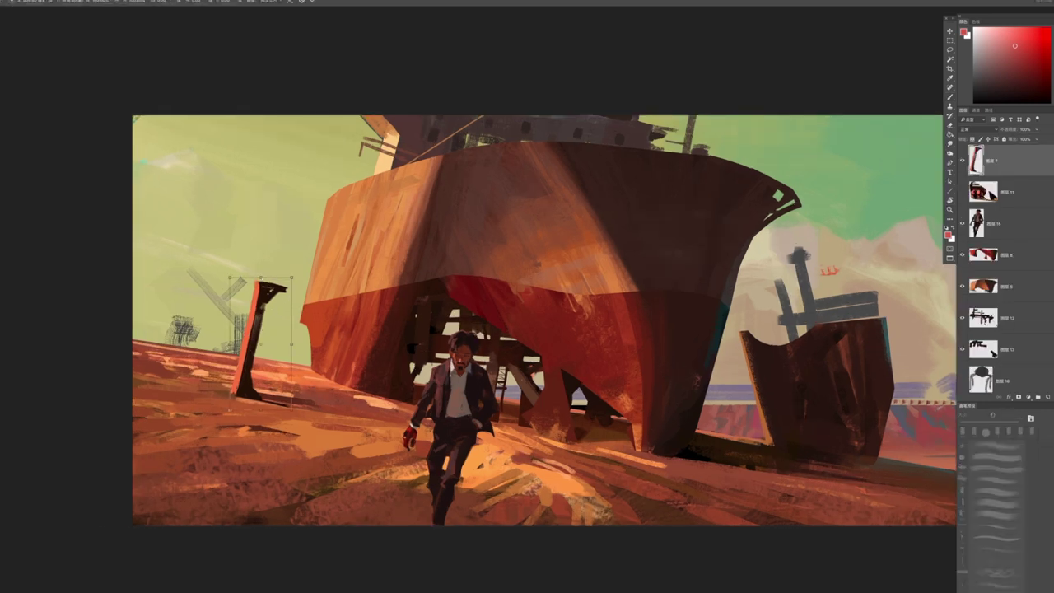
pyautogui.moveTo(234, 265); pyautogui.dragTo(260, 342)
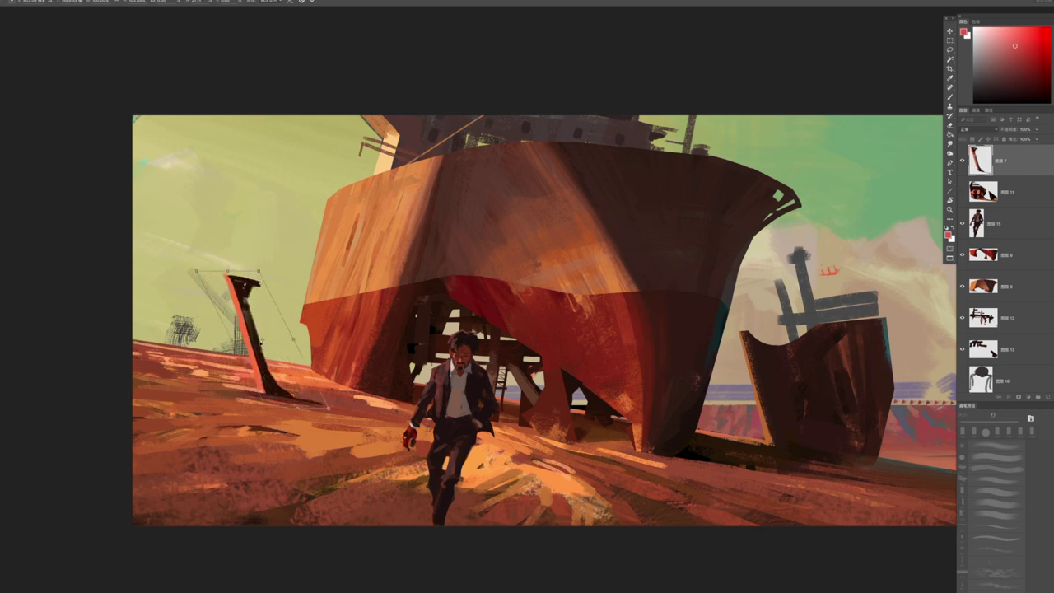
pyautogui.press('Return')
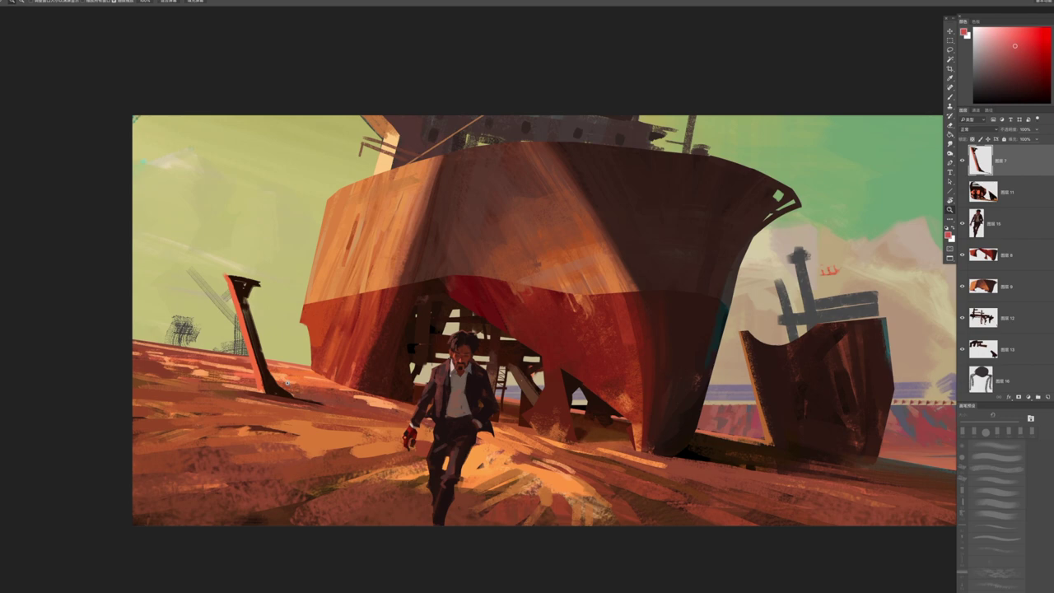
# Choose a textured bristle brush, sample the dark red of the lower hull and make the red hull layer active
pyautogui.scroll(-8, 245, 300)
pyautogui.scroll(8, 236, 302)
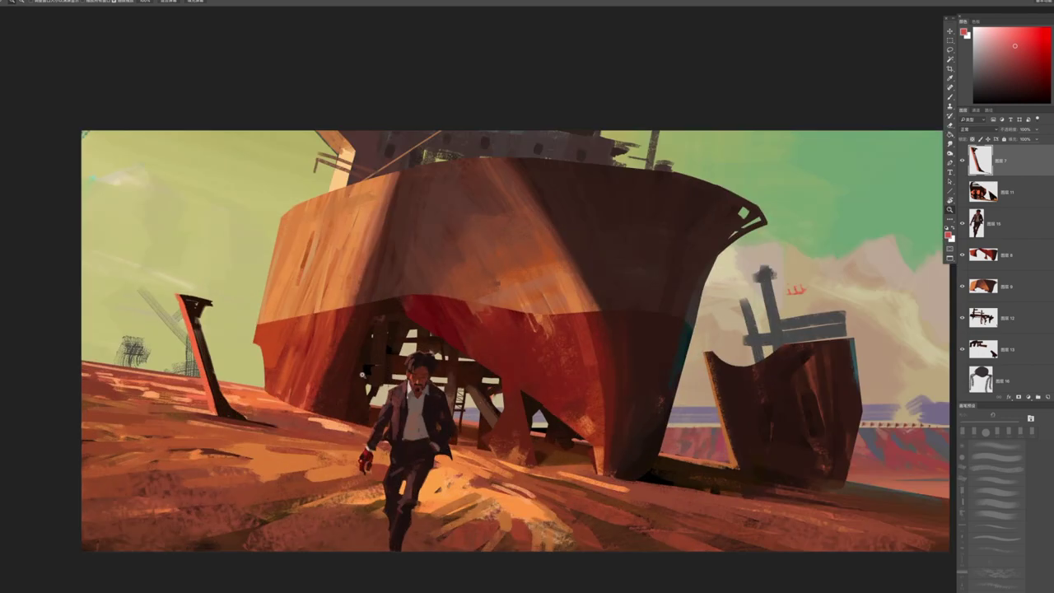
pyautogui.moveTo(353, 223); pyautogui.dragTo(316, 282)
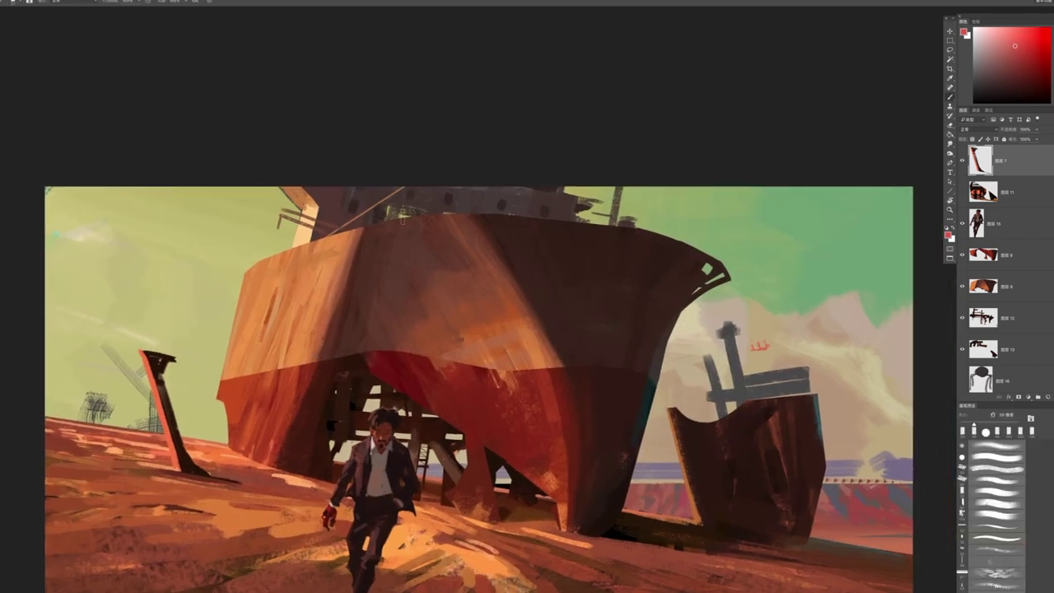
pyautogui.scroll(3, 330, 266)
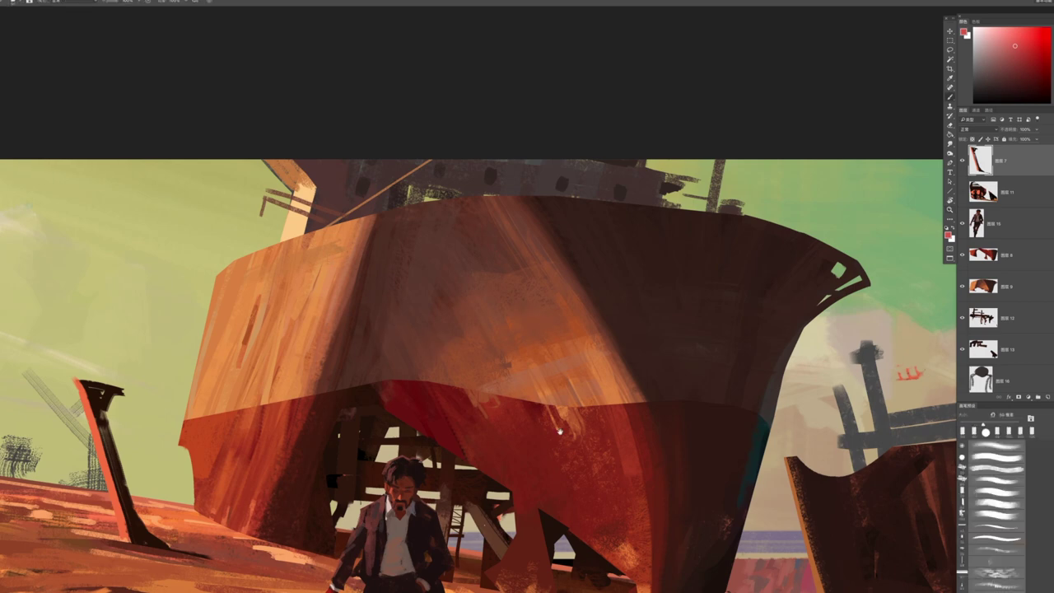
pyautogui.moveTo(560, 431); pyautogui.dragTo(554, 356)
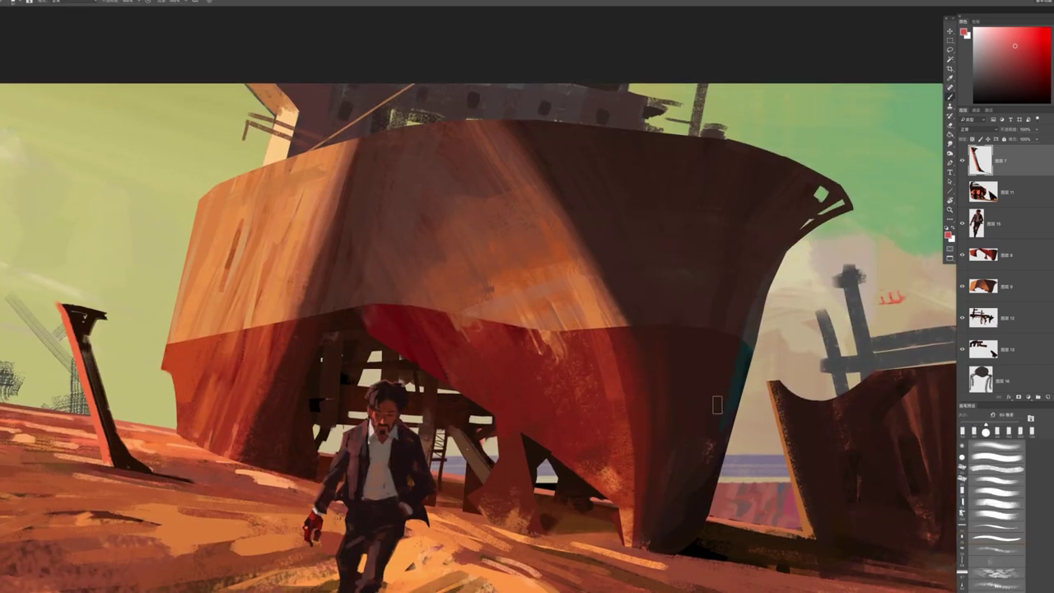
pyautogui.press('F5')
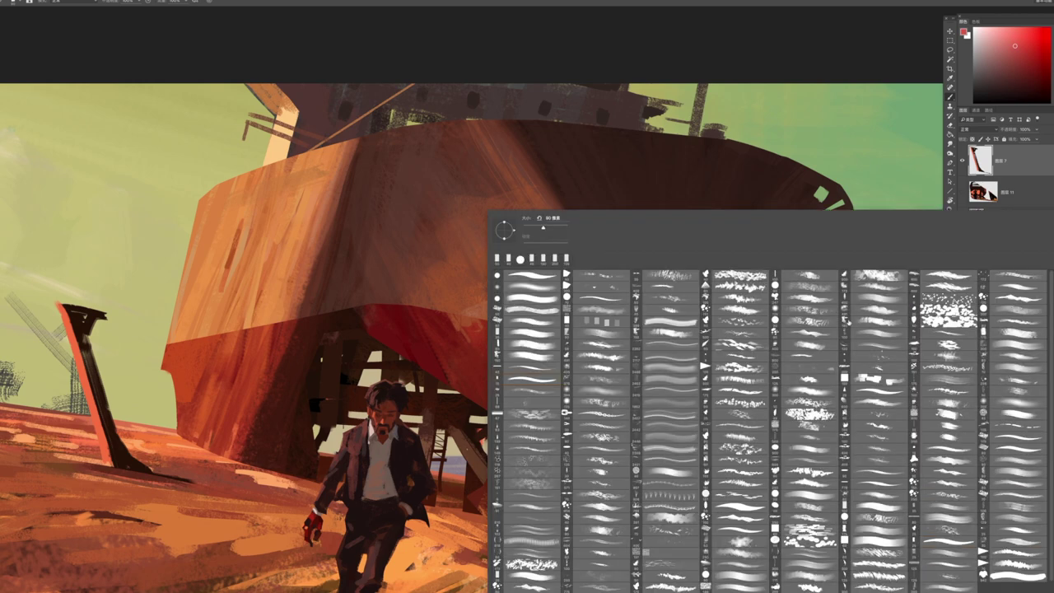
pyautogui.press('F5')
pyautogui.keyDown('alt'); pyautogui.click(640, 382); pyautogui.keyUp('alt')
pyautogui.keyDown('ctrl'); pyautogui.click(640, 381); pyautogui.keyUp('ctrl')
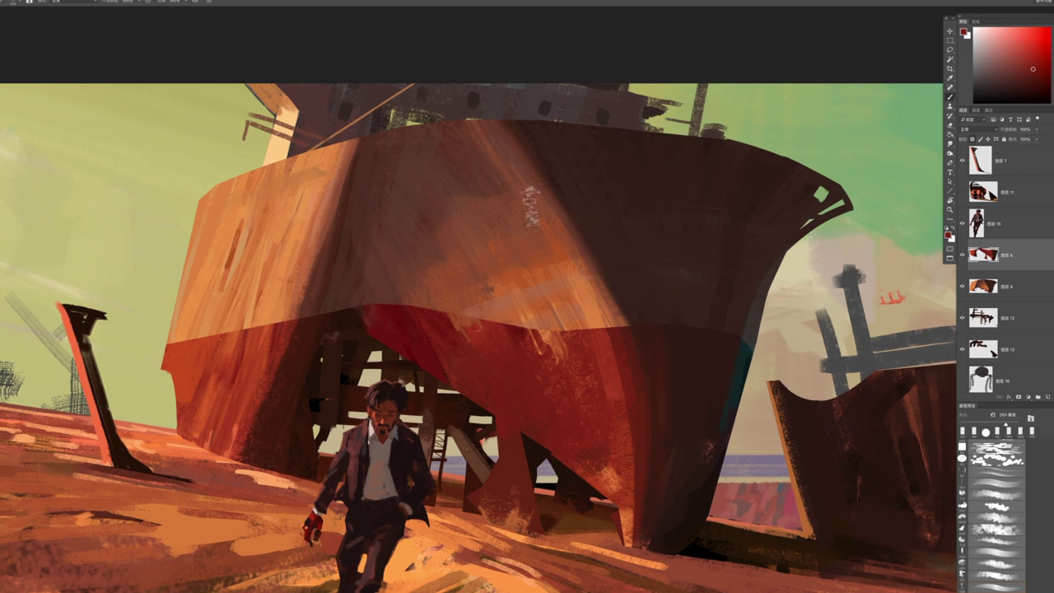
# Soften the shadow edge on the upper hull with textured diagonal streaks in sampled rusty brown on the upper hull's layer
pyautogui.press('[')
pyautogui.keyDown('alt'); pyautogui.click(568, 239); pyautogui.keyUp('alt')
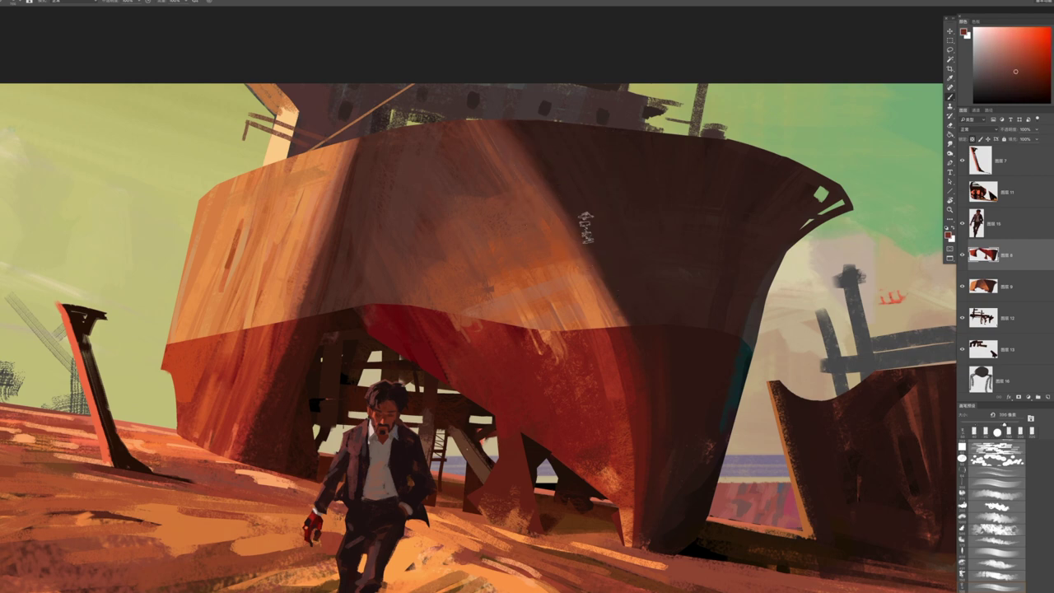
pyautogui.keyDown('ctrl'); pyautogui.click(586, 228); pyautogui.keyUp('ctrl')
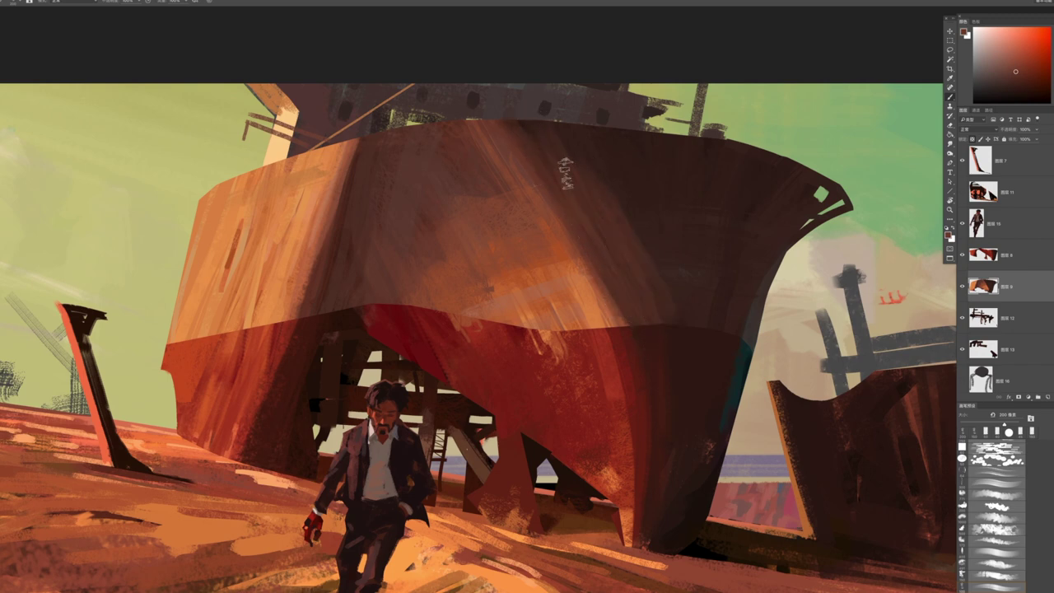
pyautogui.keyDown('alt'); pyautogui.click(592, 140); pyautogui.keyUp('alt')
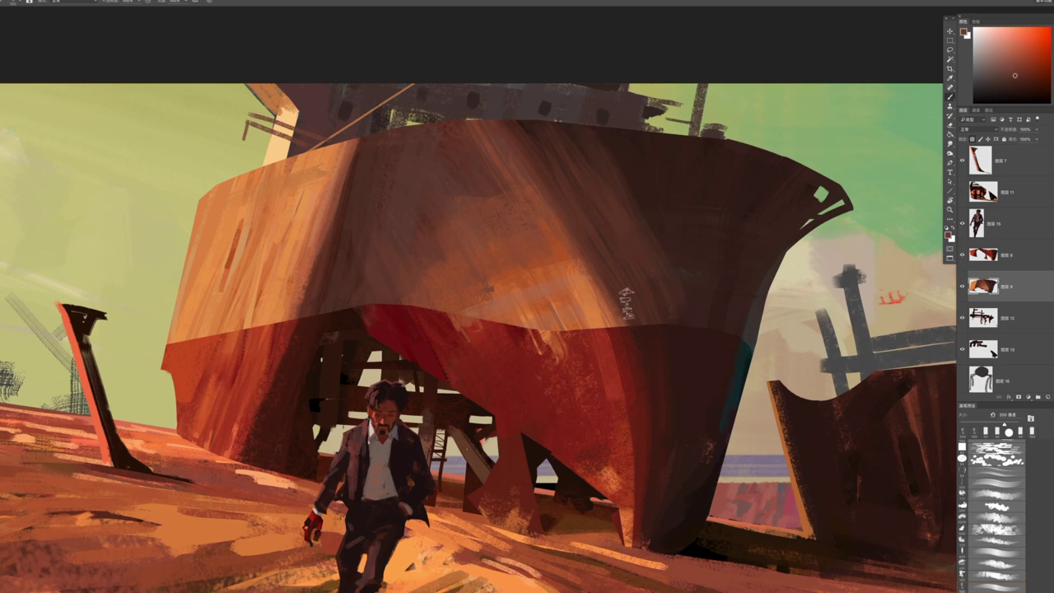
pyautogui.keyDown('alt'); pyautogui.click(641, 251); pyautogui.keyUp('alt')
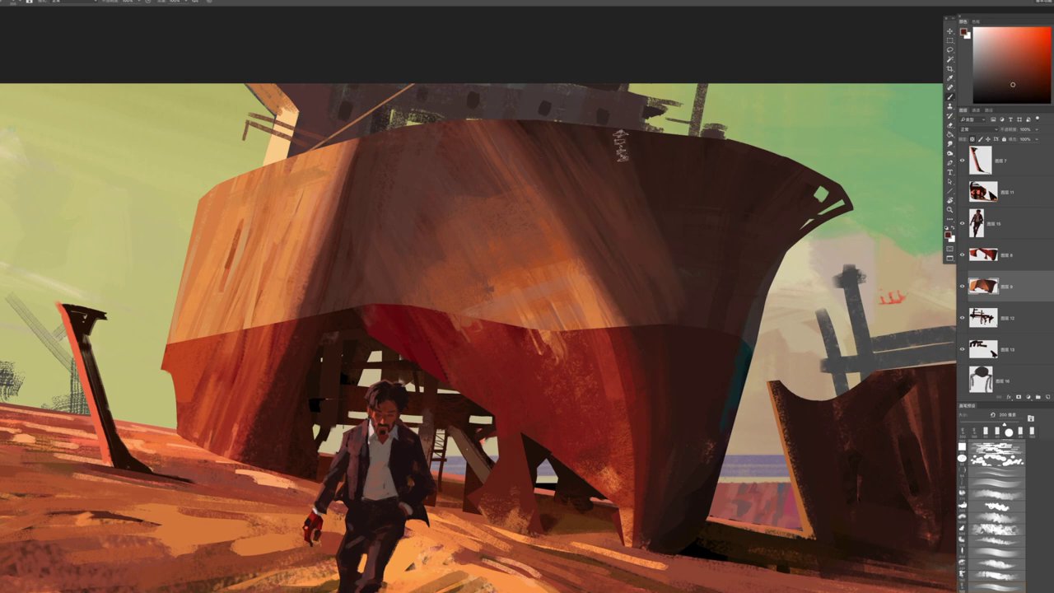
# Streak the shaded bow of the upper hull with sampled dark browns following the hull's flare
pyautogui.keyDown('alt'); pyautogui.click(667, 231); pyautogui.keyUp('alt')
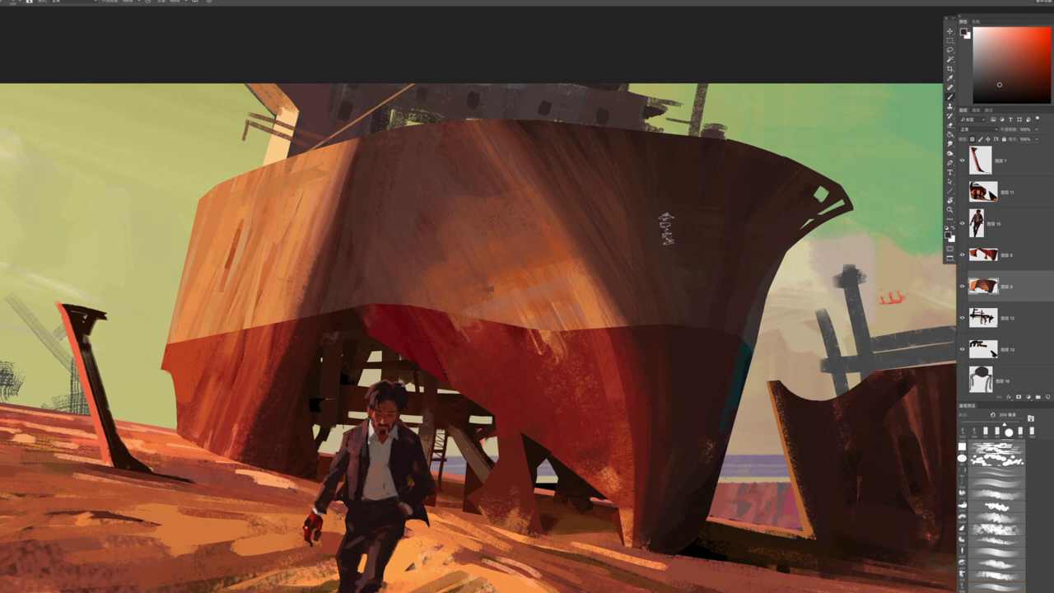
pyautogui.keyDown('alt'); pyautogui.click(685, 295); pyautogui.keyUp('alt')
pyautogui.keyDown('alt'); pyautogui.click(748, 313); pyautogui.keyUp('alt')
pyautogui.keyDown('alt'); pyautogui.click(733, 225); pyautogui.keyUp('alt')
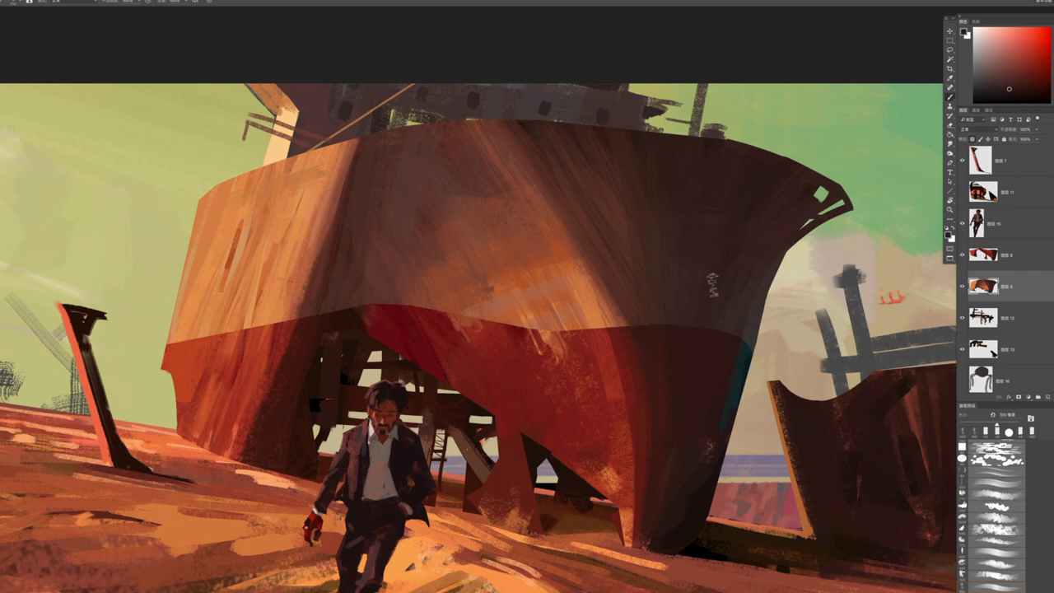
# On the red hull layer, outline a long band along the hull's waterline with the Polygonal Lasso
pyautogui.keyDown('ctrl'); pyautogui.click(703, 391); pyautogui.keyUp('ctrl')
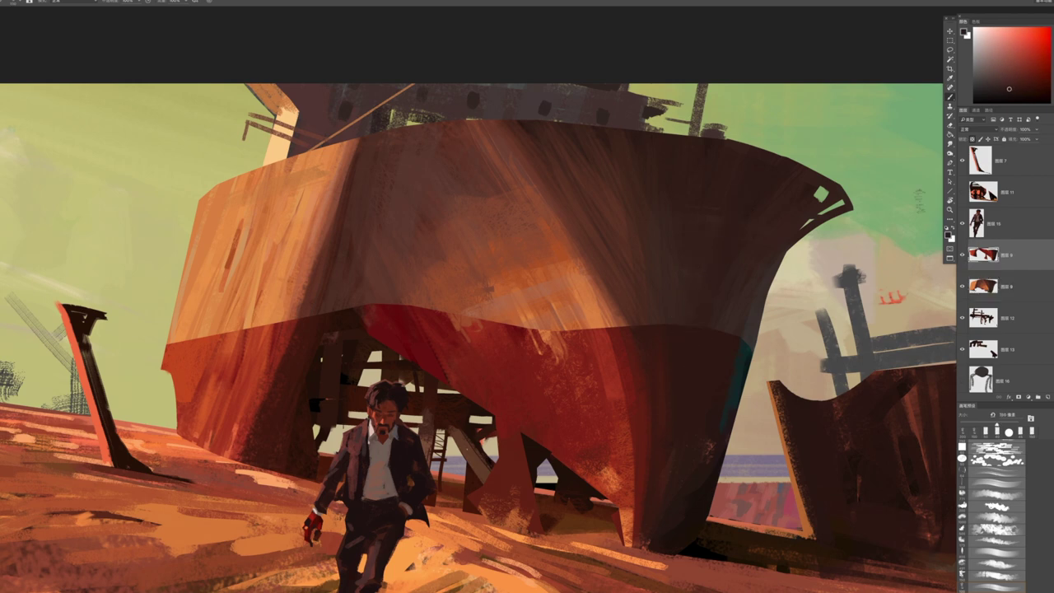
pyautogui.click(952, 57)
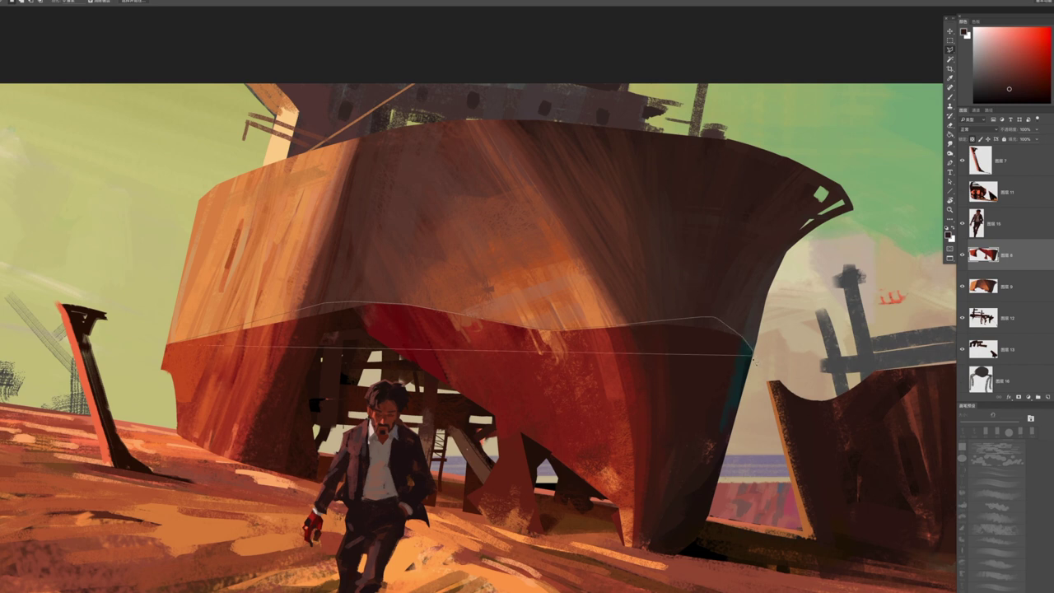
pyautogui.moveTo(751, 356)
pyautogui.mouseDown()
pyautogui.moveTo(709, 405)
pyautogui.moveTo(669, 419)
pyautogui.moveTo(655, 398)
pyautogui.mouseUp()
pyautogui.hscroll(2, 663, 267)
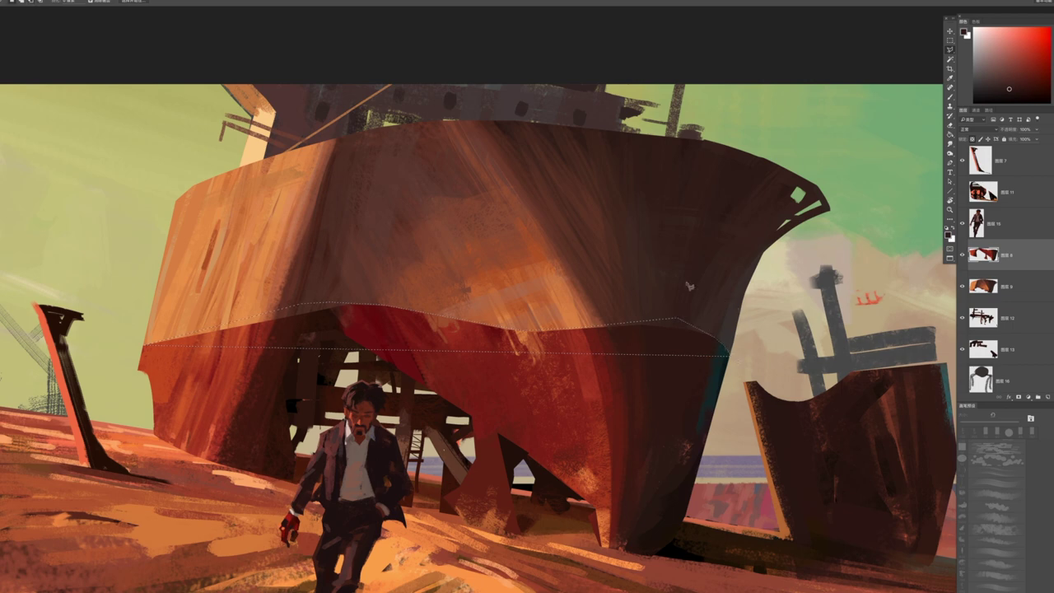
pyautogui.scroll(-5, 663, 324)
pyautogui.scroll(-2, 655, 334)
pyautogui.press('l')
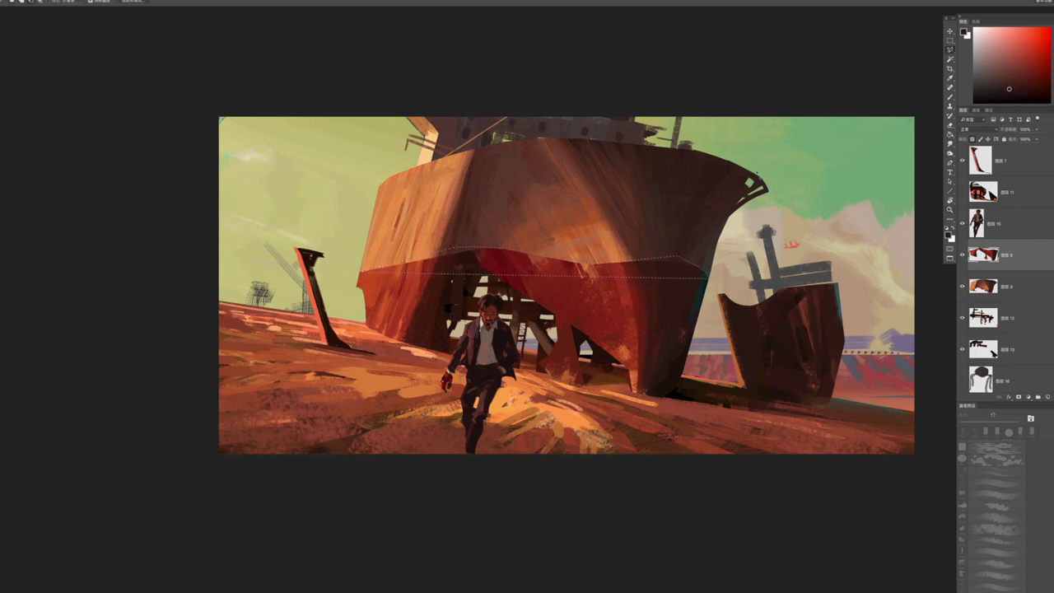
# Fill the waterline selection with the dark foreground colour on a new layer beneath the red hull layer, and deselect
pyautogui.press('b')
pyautogui.scroll(2, 552, 272)
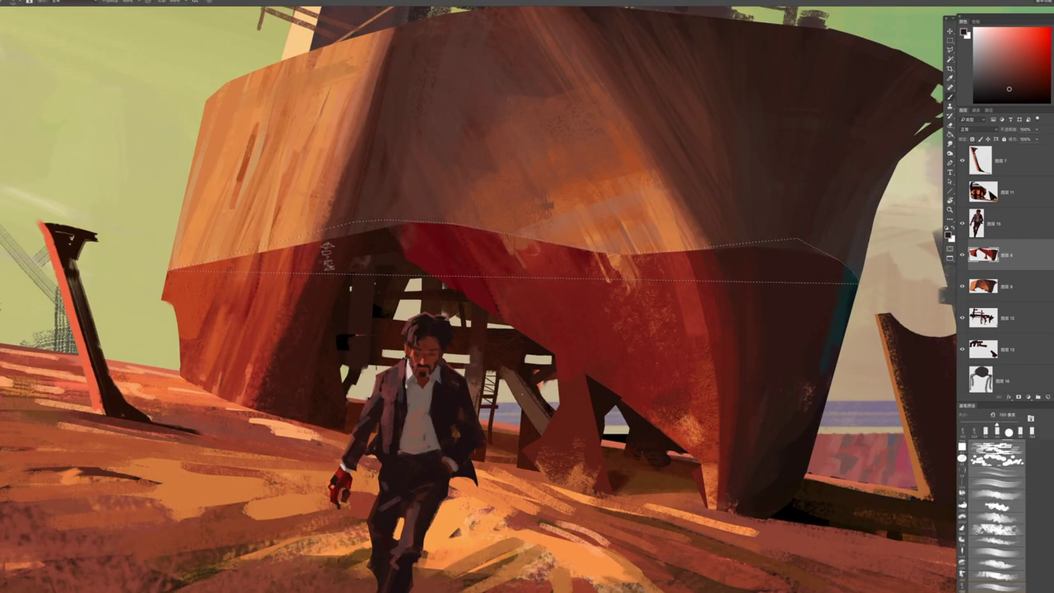
pyautogui.hotkey('ctrl', 'shift', 'alt', 'n')
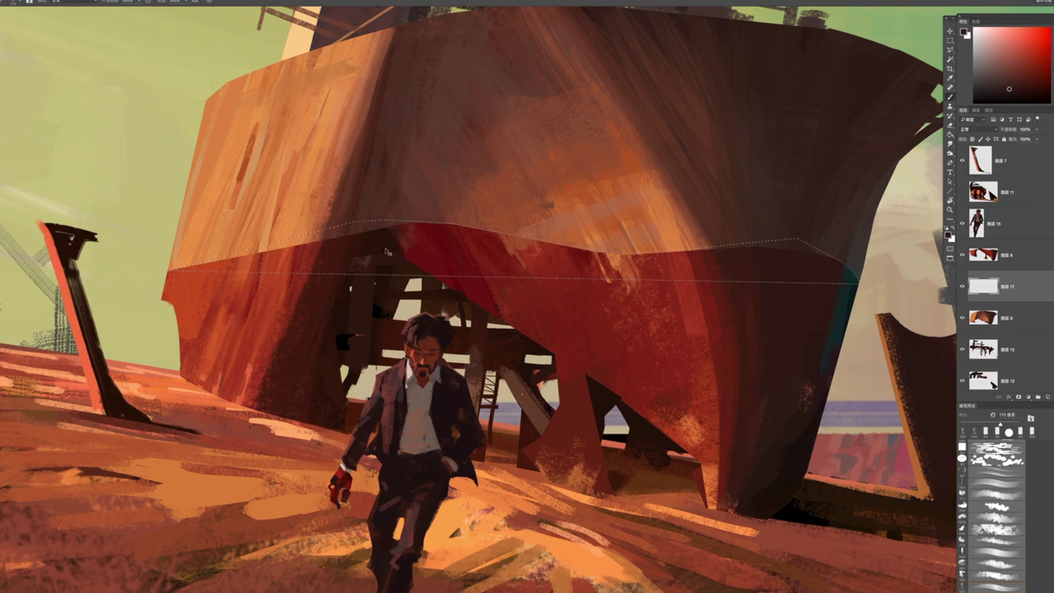
pyautogui.hotkey('alt', 'BackSpace')
pyautogui.hotkey('ctrl', 'd')
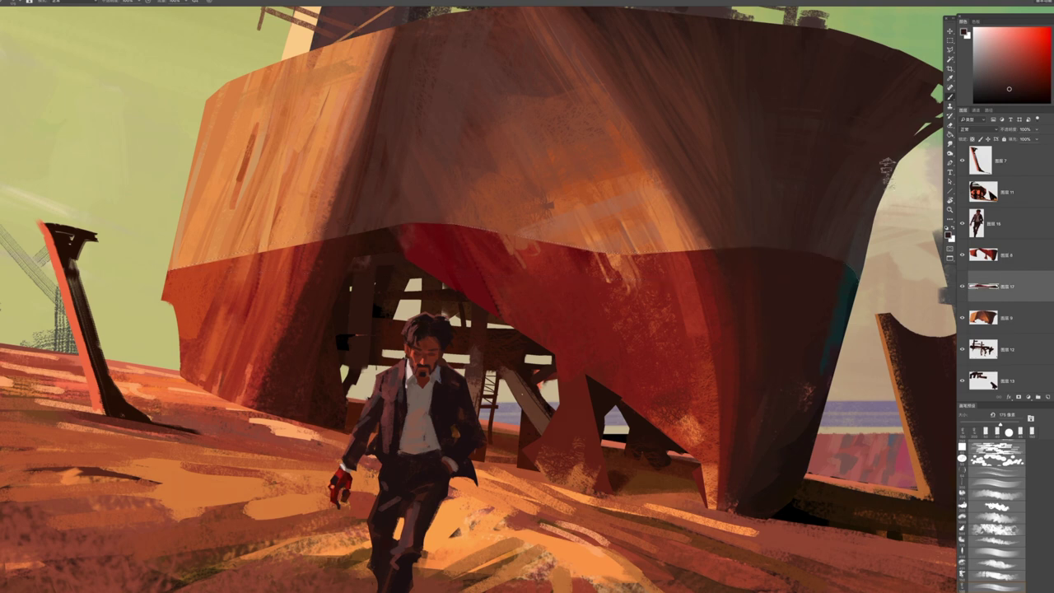
# Paint the waterline band's sunlit end in sampled orange and restate its shaded part in sampled dark brown
pyautogui.keyDown('alt'); pyautogui.click(306, 253); pyautogui.keyUp('alt')
pyautogui.press('[')
pyautogui.keyDown('alt'); pyautogui.click(201, 263); pyautogui.keyUp('alt')
pyautogui.moveTo(223, 256); pyautogui.dragTo(300, 240)
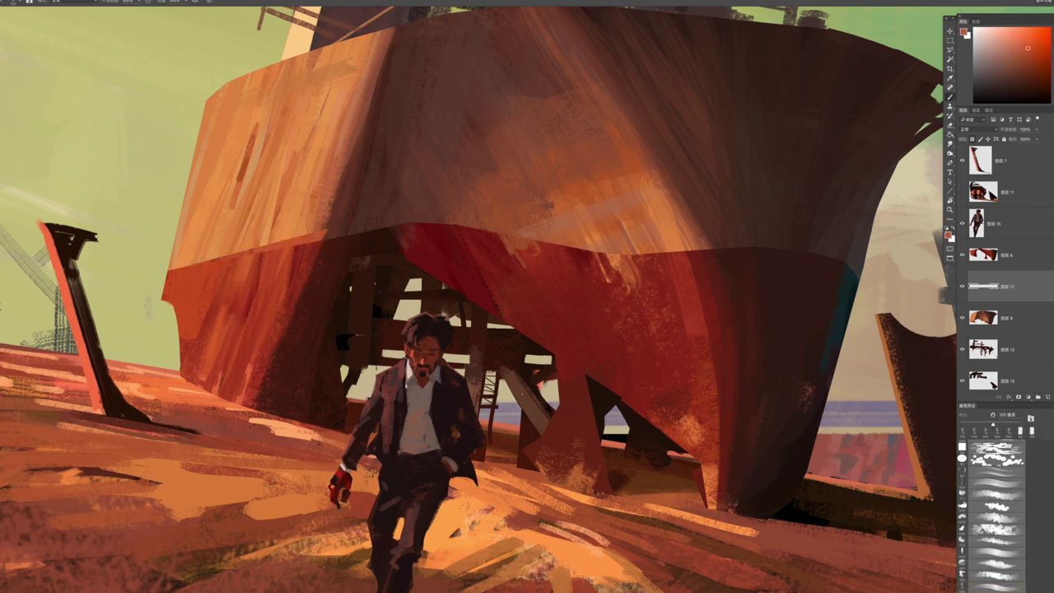
pyautogui.keyDown('alt'); pyautogui.click(330, 249); pyautogui.keyUp('alt')
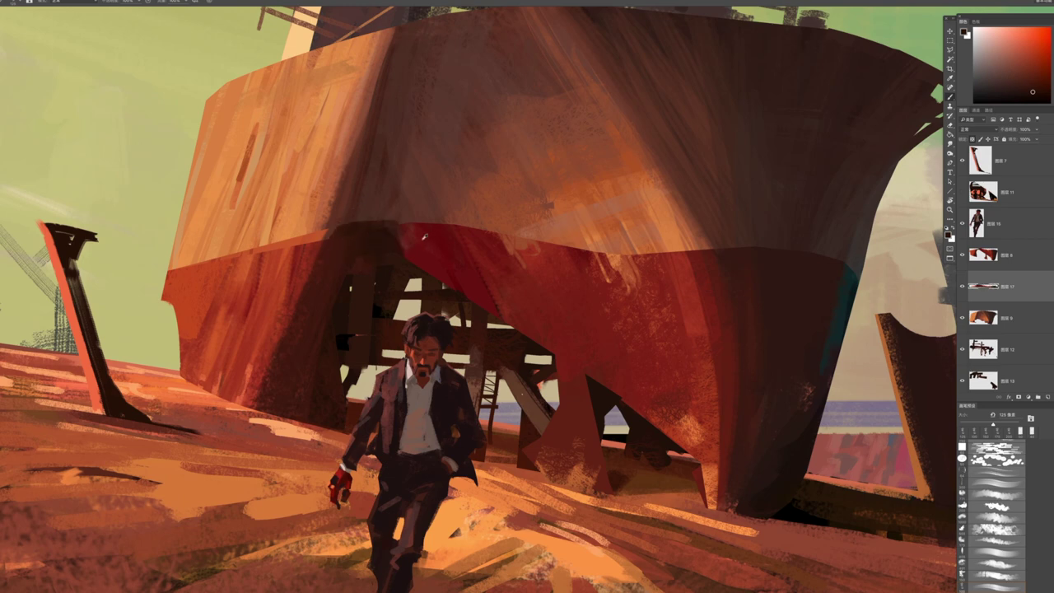
# Colour the waterline band from the hull opening to the shaded bow with sampled reds and dark browns, enlarging the brush
pyautogui.keyDown('alt'); pyautogui.click(427, 238); pyautogui.keyUp('alt')
pyautogui.keyDown('alt'); pyautogui.click(380, 224); pyautogui.keyUp('alt')
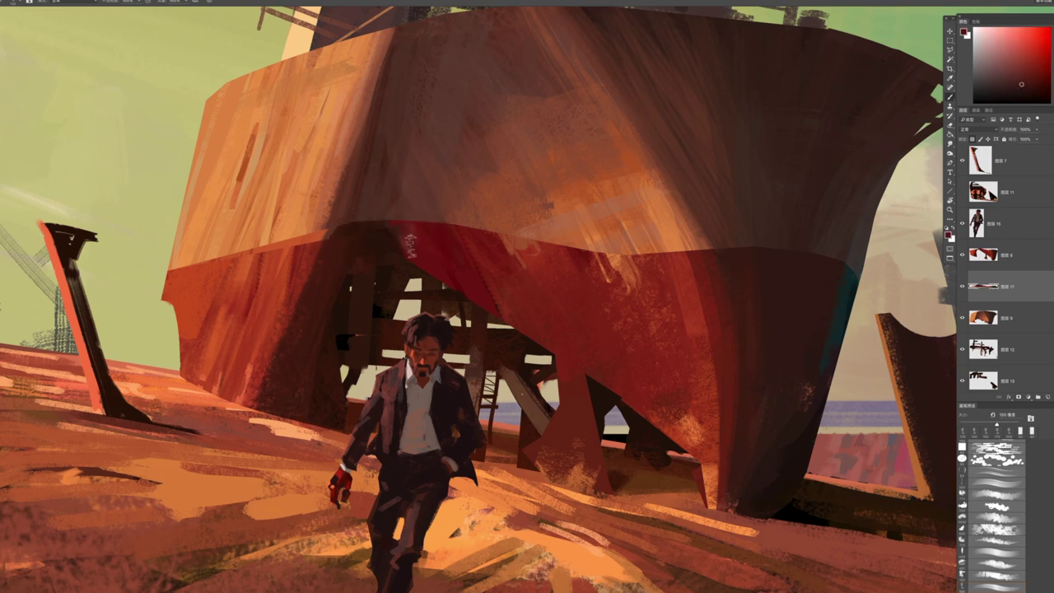
pyautogui.press(']')
pyautogui.keyDown('alt'); pyautogui.click(599, 266); pyautogui.keyUp('alt')
pyautogui.press(']')
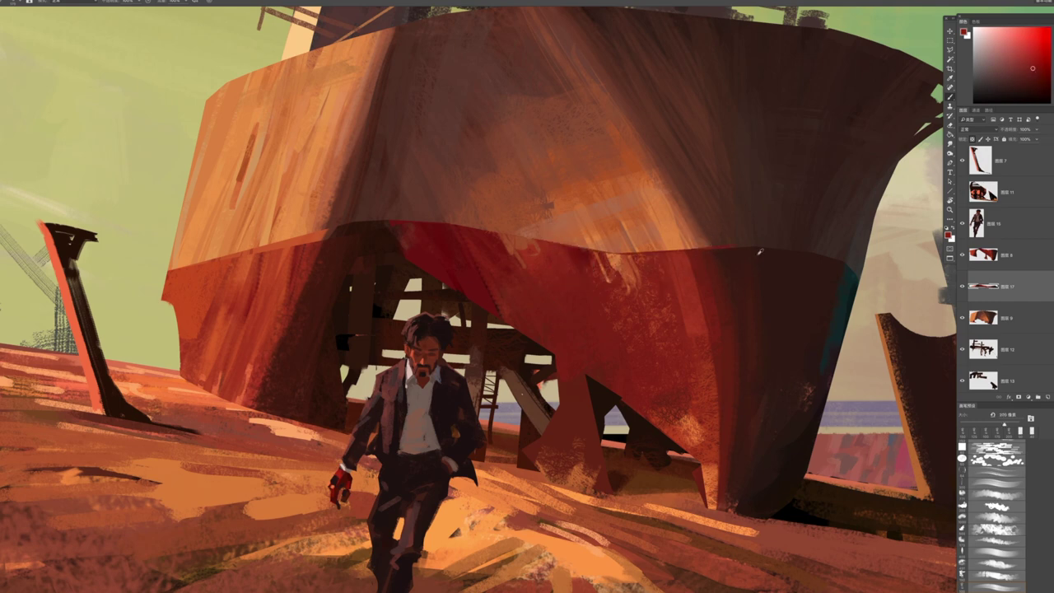
pyautogui.keyDown('alt'); pyautogui.click(733, 268); pyautogui.keyUp('alt')
pyautogui.keyDown('alt'); pyautogui.click(803, 279); pyautogui.keyUp('alt')
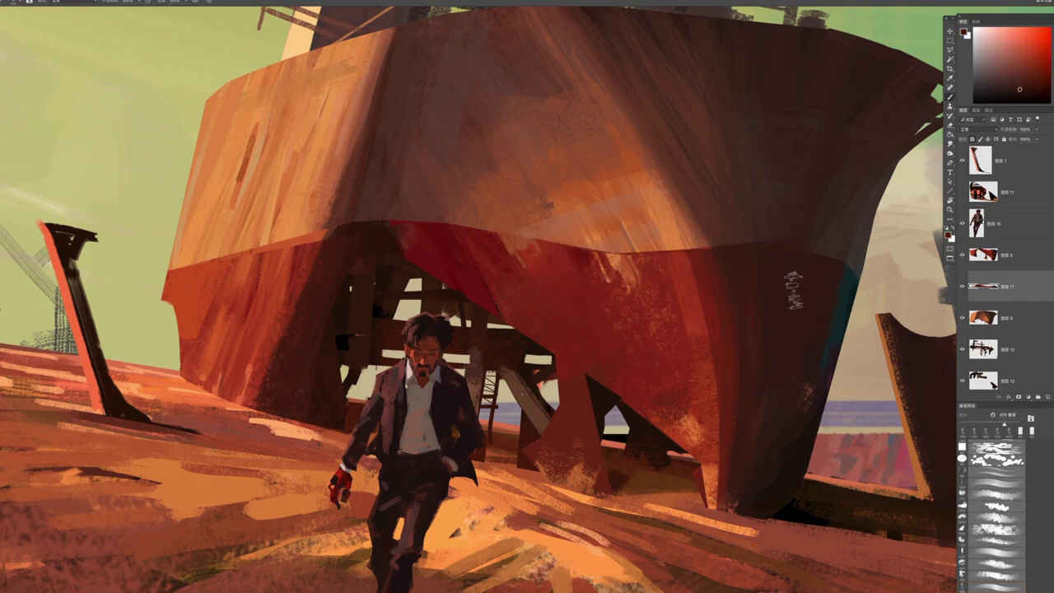
# Sample dark brown and red tones from the hull and blend the shadow edge of the bow's red lower section
pyautogui.keyDown('alt'); pyautogui.click(774, 288); pyautogui.keyUp('alt')
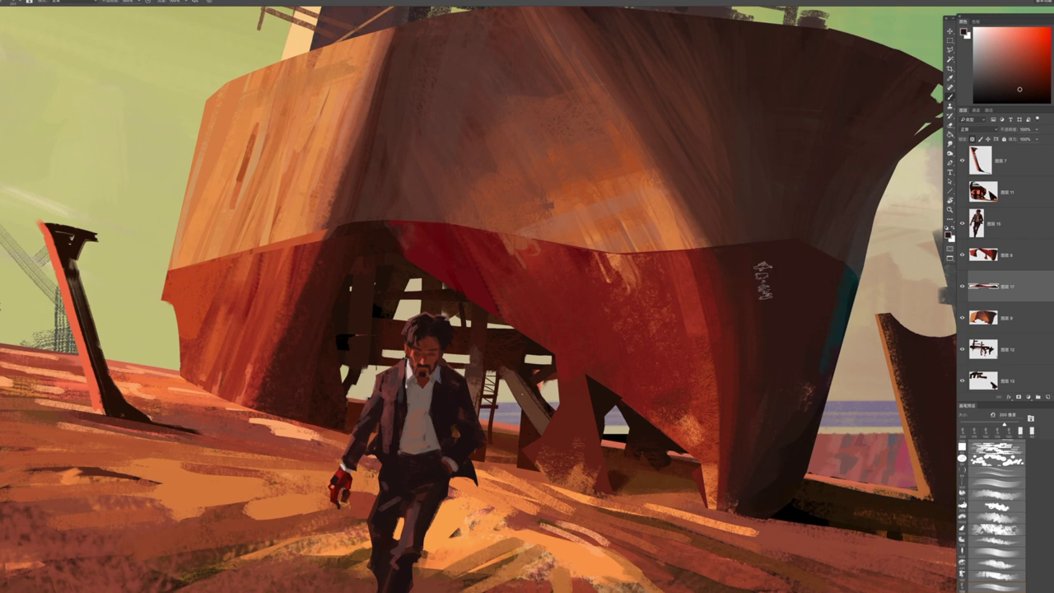
pyautogui.keyDown('alt'); pyautogui.click(612, 258); pyautogui.keyUp('alt')
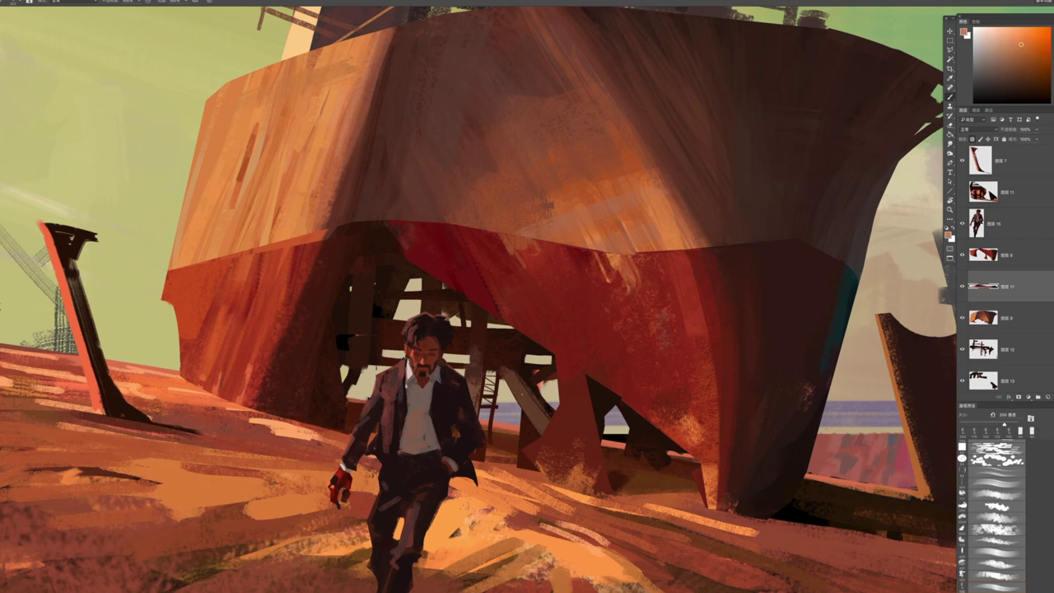
pyautogui.keyDown('alt'); pyautogui.click(661, 273); pyautogui.keyUp('alt')
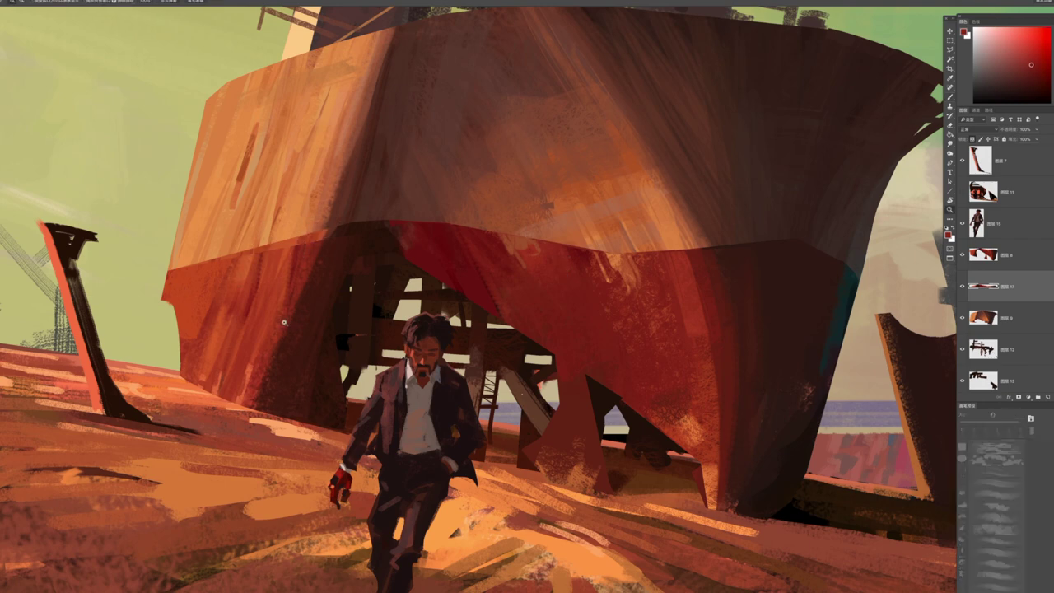
pyautogui.moveTo(297, 319); pyautogui.dragTo(253, 224)
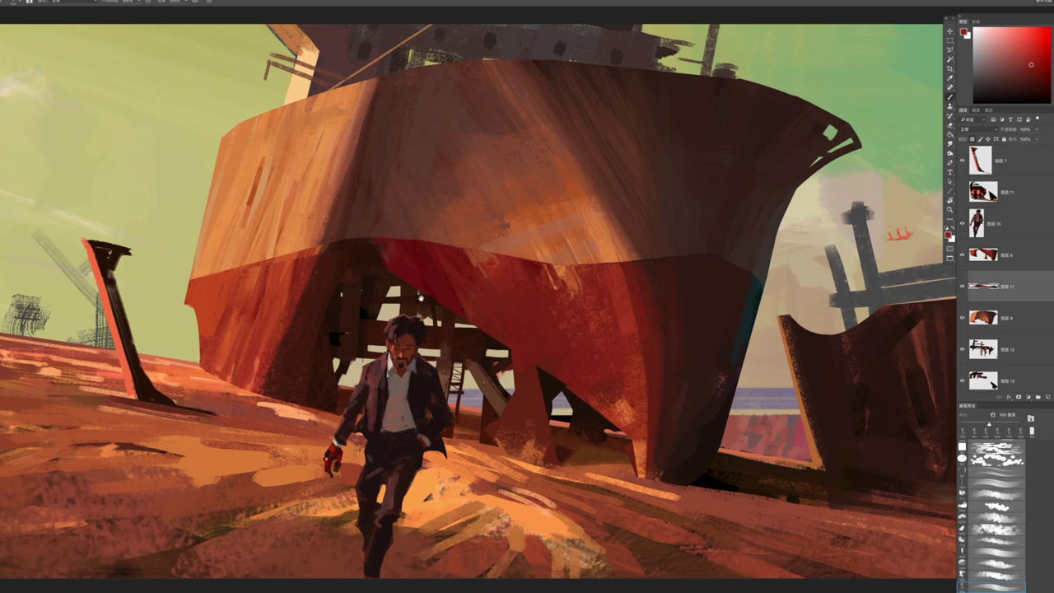
pyautogui.scroll(3, 421, 298)
pyautogui.moveTo(627, 339); pyautogui.dragTo(548, 246)
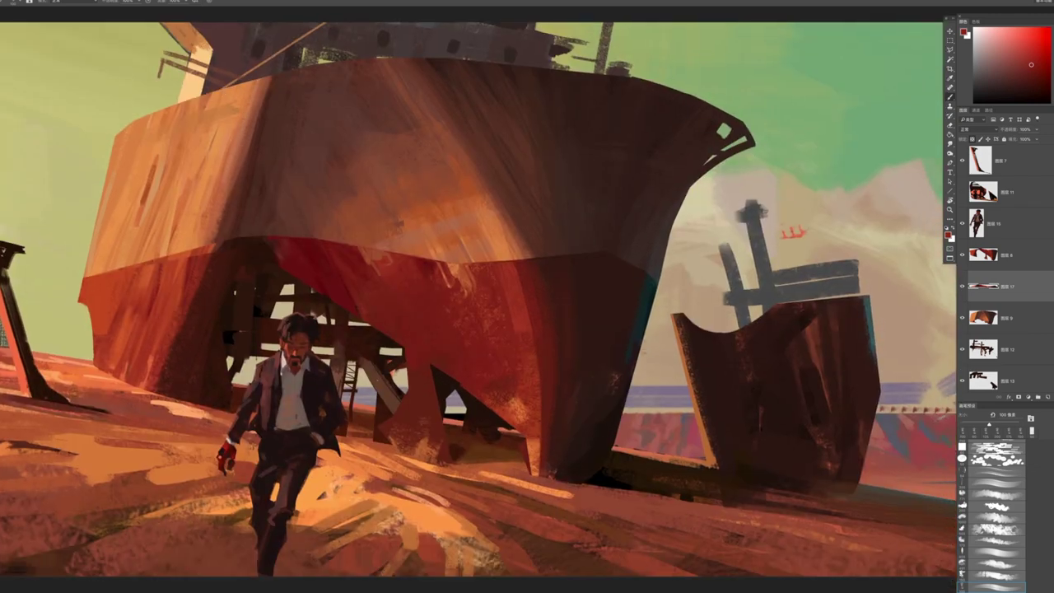
# Add a red stroke beside the bow's shadow edge and merge the shading layer with the red lower-hull layer
pyautogui.keyDown('alt'); pyautogui.click(549, 287); pyautogui.keyUp('alt')
pyautogui.moveTo(529, 262); pyautogui.dragTo(535, 290)
pyautogui.keyDown('alt'); pyautogui.click(961, 286); pyautogui.keyUp('alt')
pyautogui.keyDown('alt'); pyautogui.click(962, 286); pyautogui.keyUp('alt')
pyautogui.hotkey('ctrl', 'e')
# Enlarge the brush and paint sampled deep reds down the shadow edge of the lower bow to soften the transition
pyautogui.keyDown('alt'); pyautogui.click(533, 311); pyautogui.keyUp('alt')
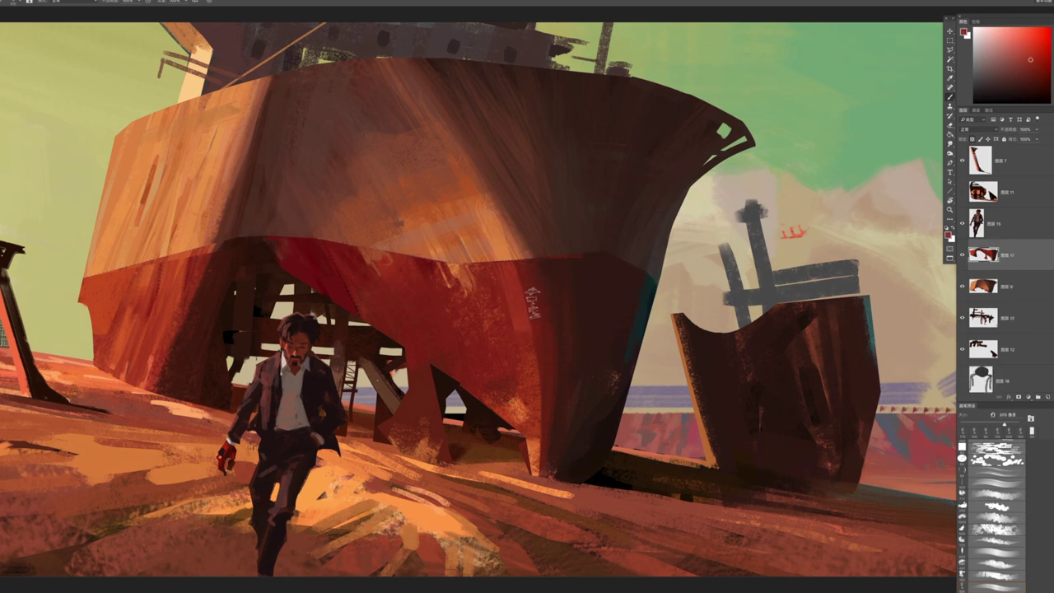
pyautogui.press(']')
pyautogui.press(']')
pyautogui.press(']')
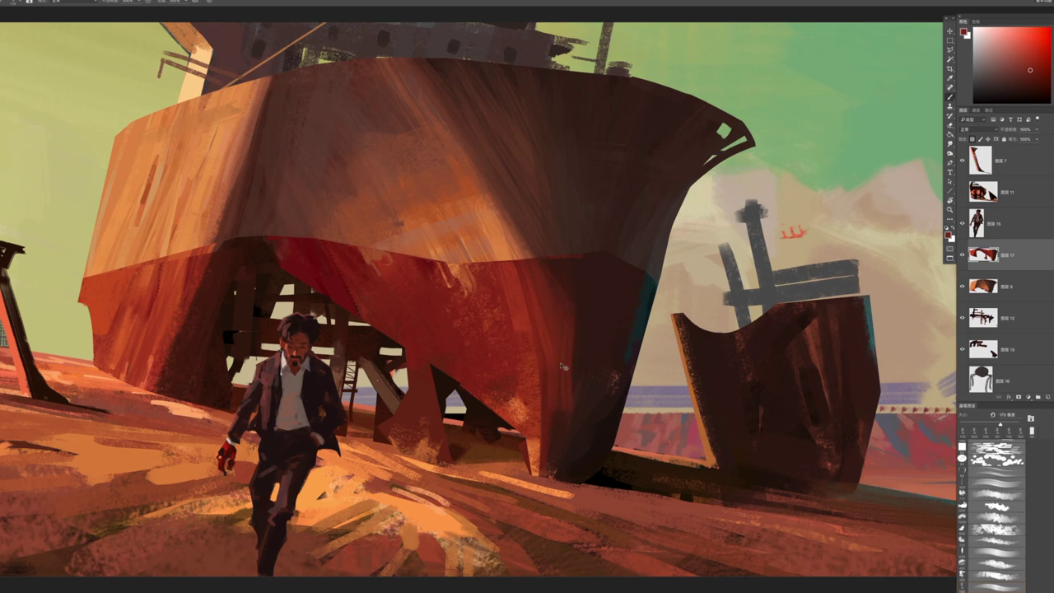
pyautogui.keyDown('alt'); pyautogui.click(550, 388); pyautogui.keyUp('alt')
pyautogui.keyDown('alt'); pyautogui.click(549, 345); pyautogui.keyUp('alt')
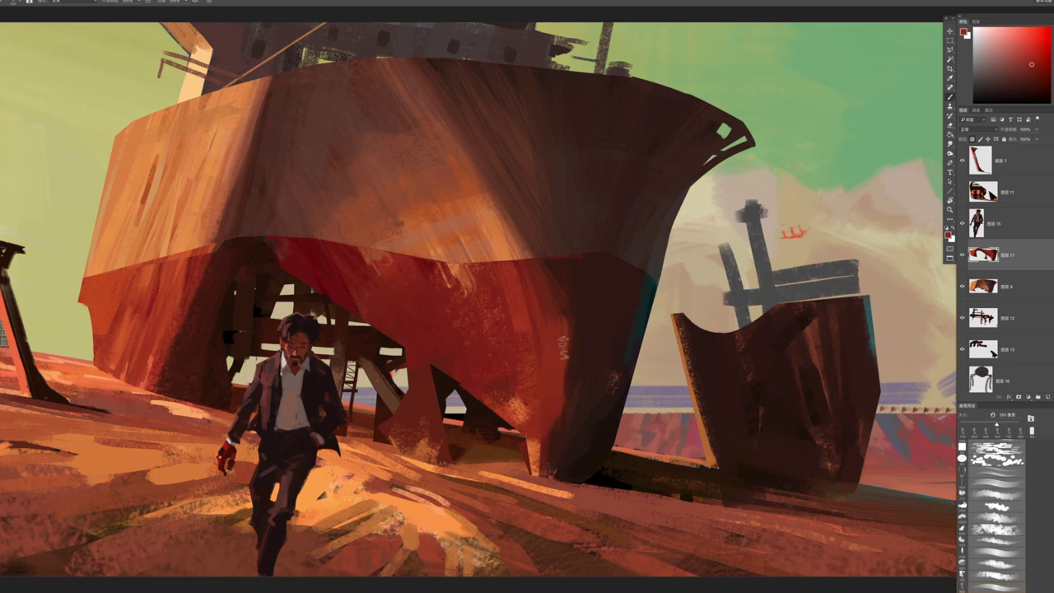
pyautogui.keyDown('alt'); pyautogui.click(551, 301); pyautogui.keyUp('alt')
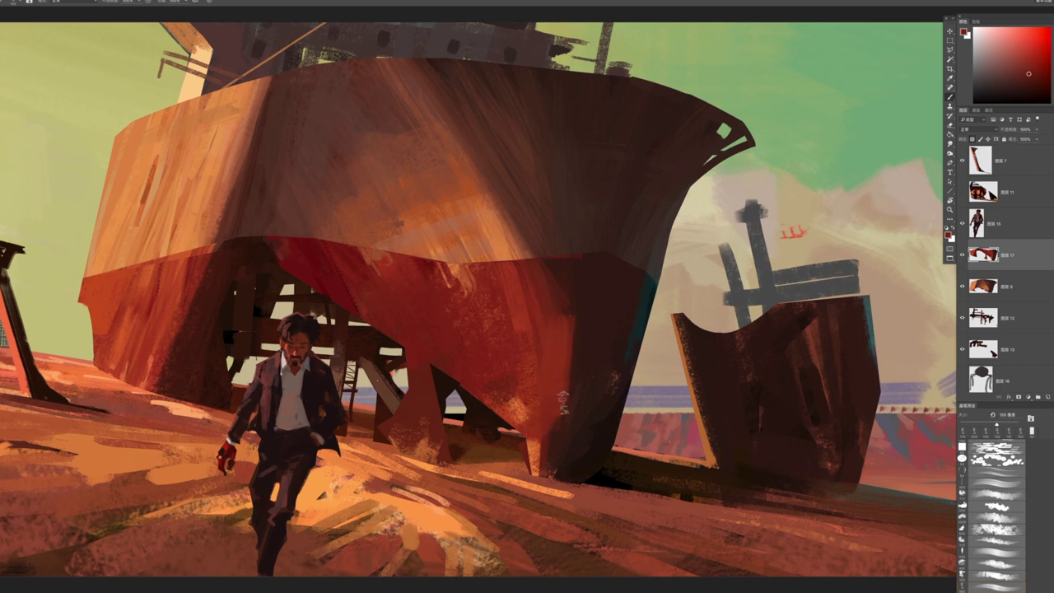
# Paint dark teal reflected light along the shadowed far edge of the lower bow
pyautogui.keyDown('alt'); pyautogui.click(632, 344); pyautogui.keyUp('alt')
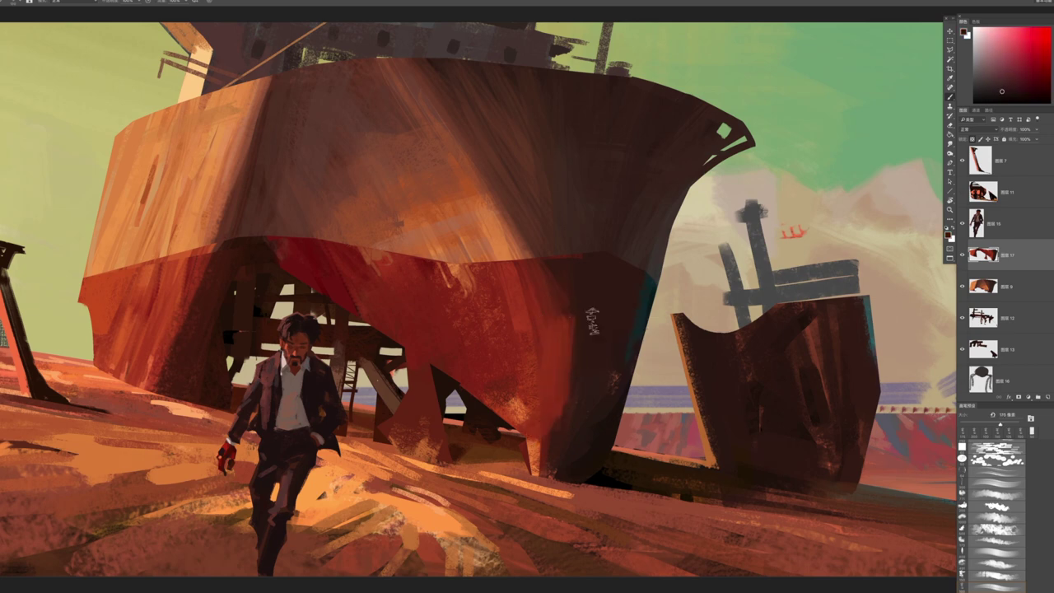
pyautogui.keyDown('alt'); pyautogui.click(639, 334); pyautogui.keyUp('alt')
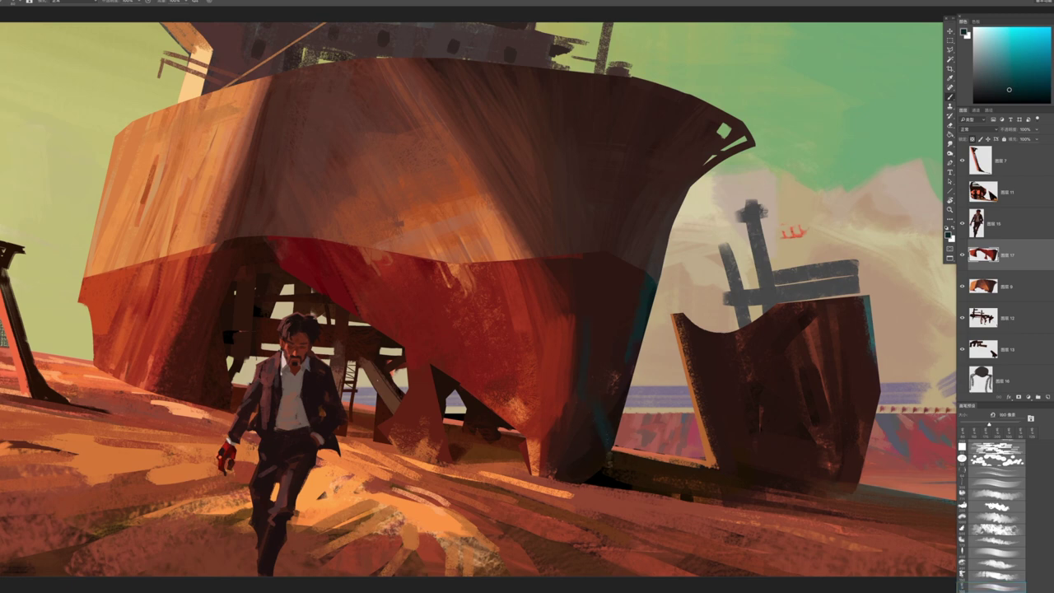
pyautogui.keyDown('alt'); pyautogui.click(619, 411); pyautogui.keyUp('alt')
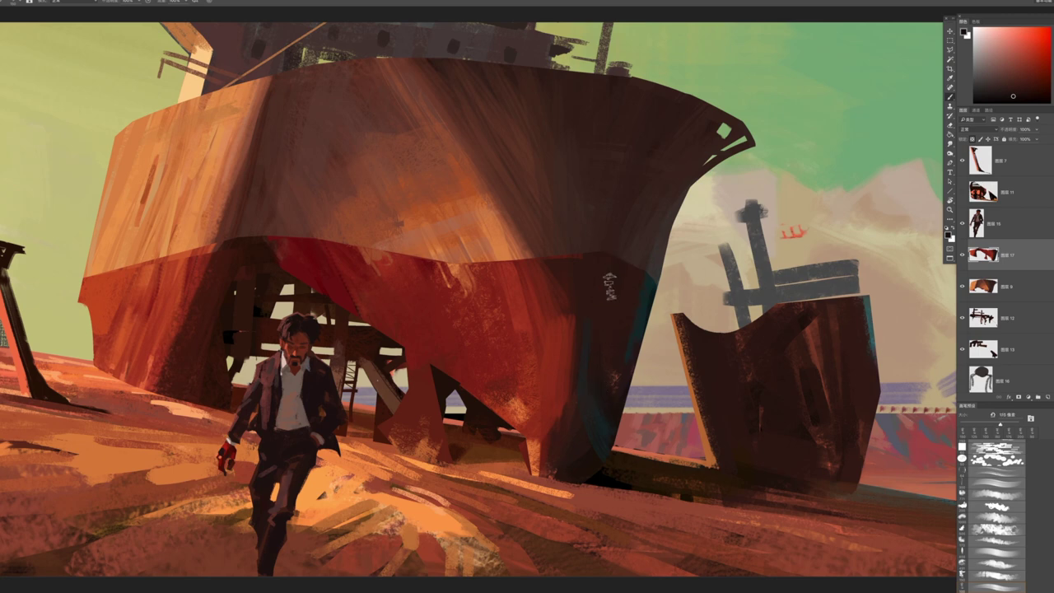
# Sample red from the lower bow and refine the red area just below the waterline with a smaller brush
pyautogui.keyDown('alt'); pyautogui.click(559, 322); pyautogui.keyUp('alt')
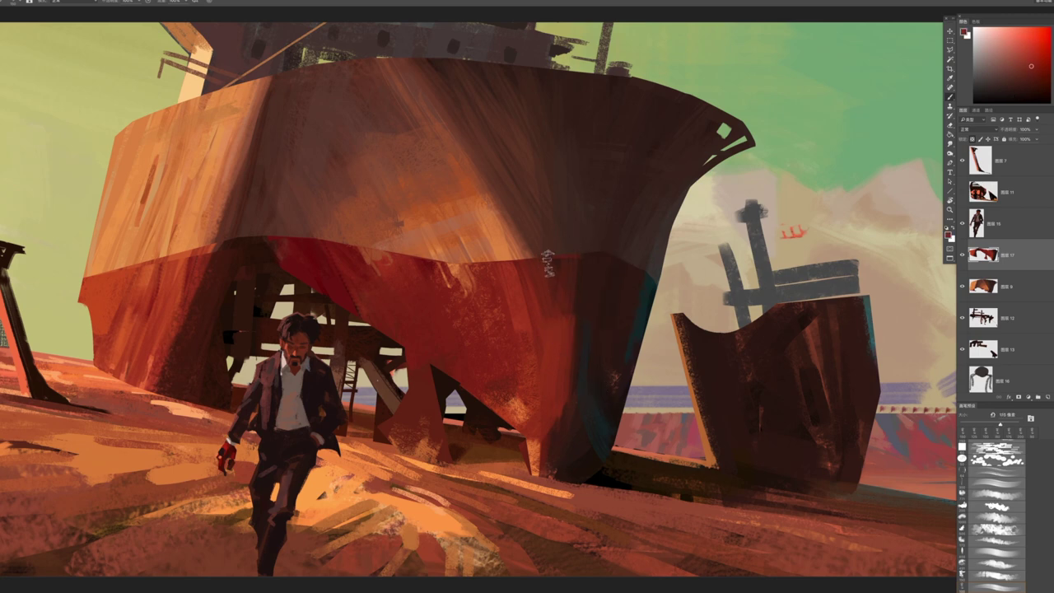
pyautogui.press('[')
pyautogui.press('[')
pyautogui.moveTo(518, 283)
pyautogui.mouseDown()
pyautogui.moveTo(496, 271)
pyautogui.moveTo(543, 280)
pyautogui.moveTo(520, 329)
pyautogui.moveTo(544, 352)
pyautogui.mouseUp()
pyautogui.scroll(-5, 543, 352)
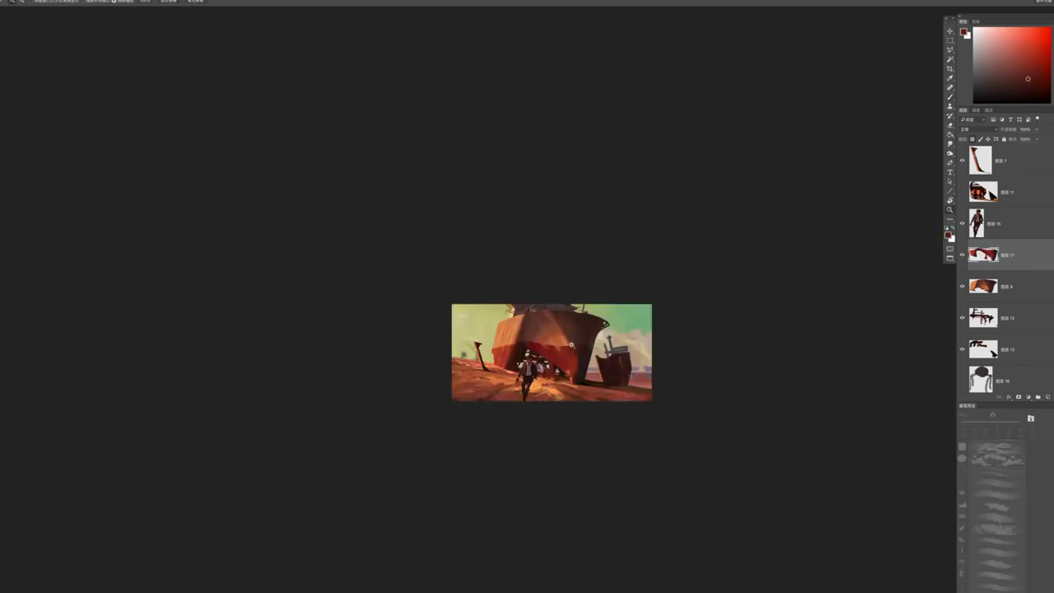
pyautogui.scroll(5, 571, 344)
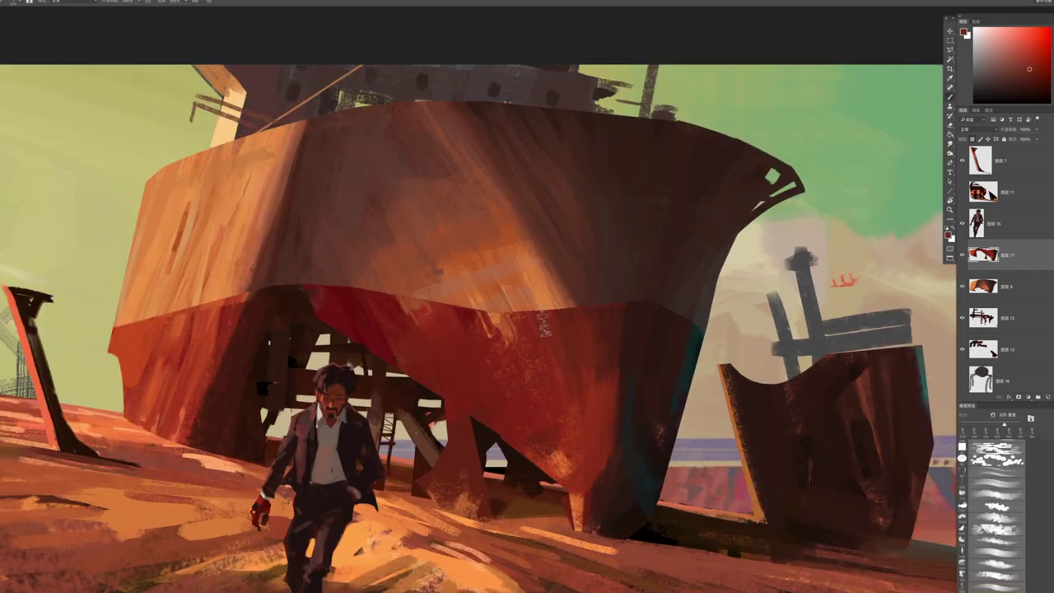
# Select the upper-hull layer and paint sampled brown and orange diagonal streaks across the lit part of the bow
pyautogui.press('i')
pyautogui.scroll(-6, 556, 423)
pyautogui.scroll(3, 629, 376)
pyautogui.hotkey('alt', '[')
pyautogui.hscroll(2, 576, 362)
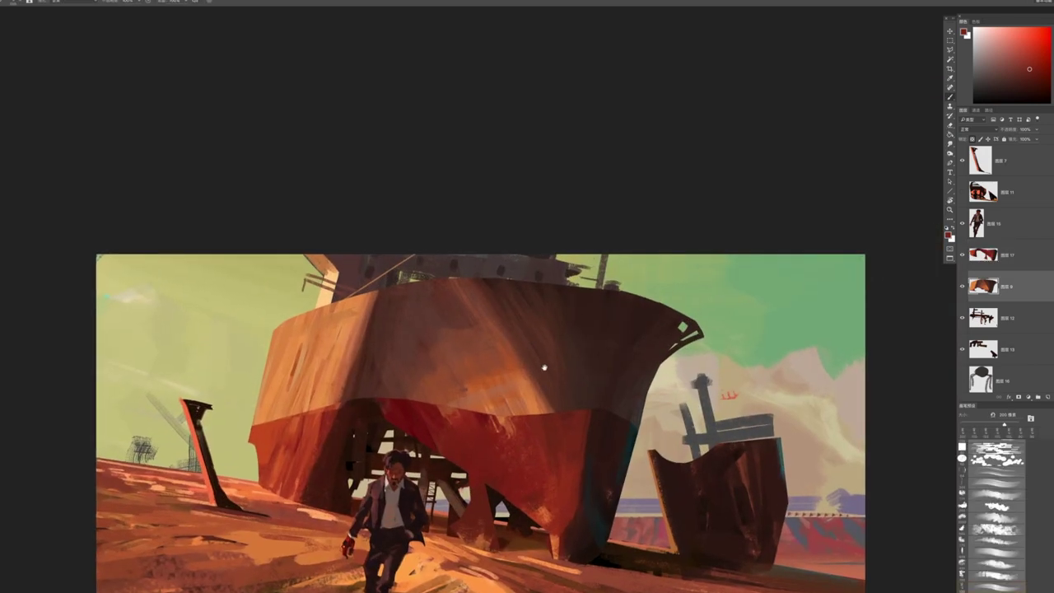
pyautogui.moveTo(533, 346); pyautogui.dragTo(554, 336)
pyautogui.keyDown('alt'); pyautogui.click(520, 317); pyautogui.keyUp('alt')
pyautogui.moveTo(514, 284)
pyautogui.mouseDown()
pyautogui.moveTo(568, 383)
pyautogui.moveTo(601, 407)
pyautogui.mouseUp()
pyautogui.moveTo(547, 296); pyautogui.dragTo(617, 422)
pyautogui.keyDown('alt'); pyautogui.click(555, 378); pyautogui.keyUp('alt')
pyautogui.moveTo(560, 359); pyautogui.dragTo(590, 409)
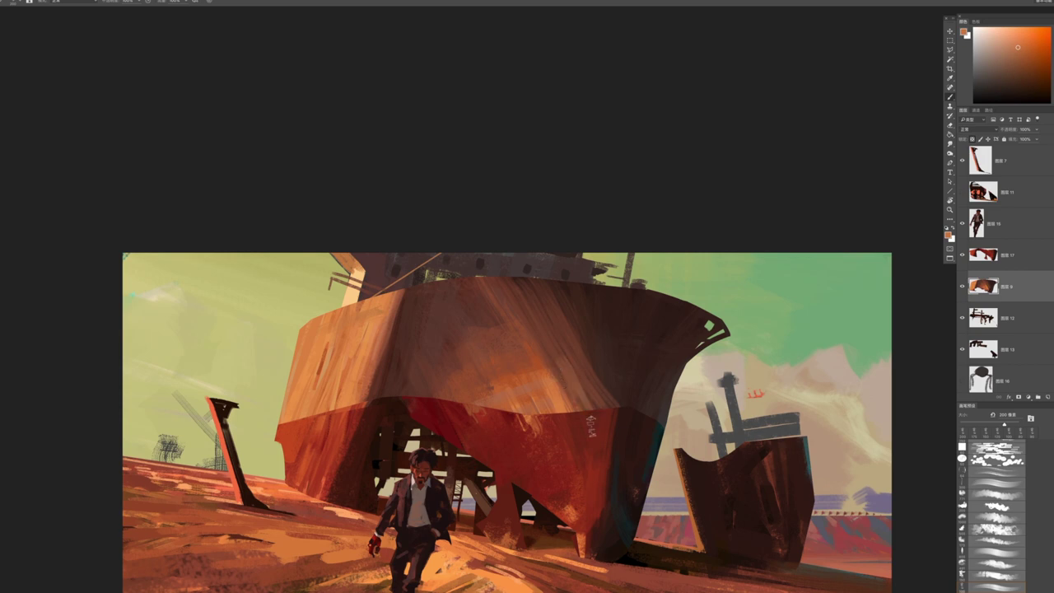
# Paint sampled dark brown strokes over the shadowed side of the upper bow, down to the waterline
pyautogui.keyDown('alt'); pyautogui.click(557, 319); pyautogui.keyUp('alt')
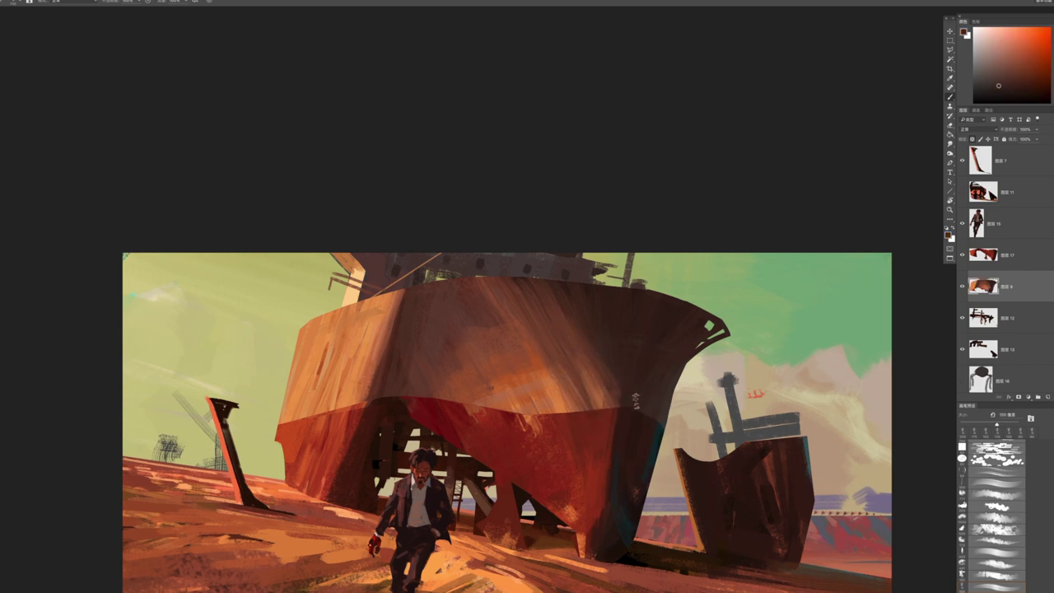
pyautogui.keyDown('alt'); pyautogui.click(657, 343); pyautogui.keyUp('alt')
pyautogui.moveTo(682, 311); pyautogui.dragTo(690, 326)
pyautogui.scroll(-4, 629, 398)
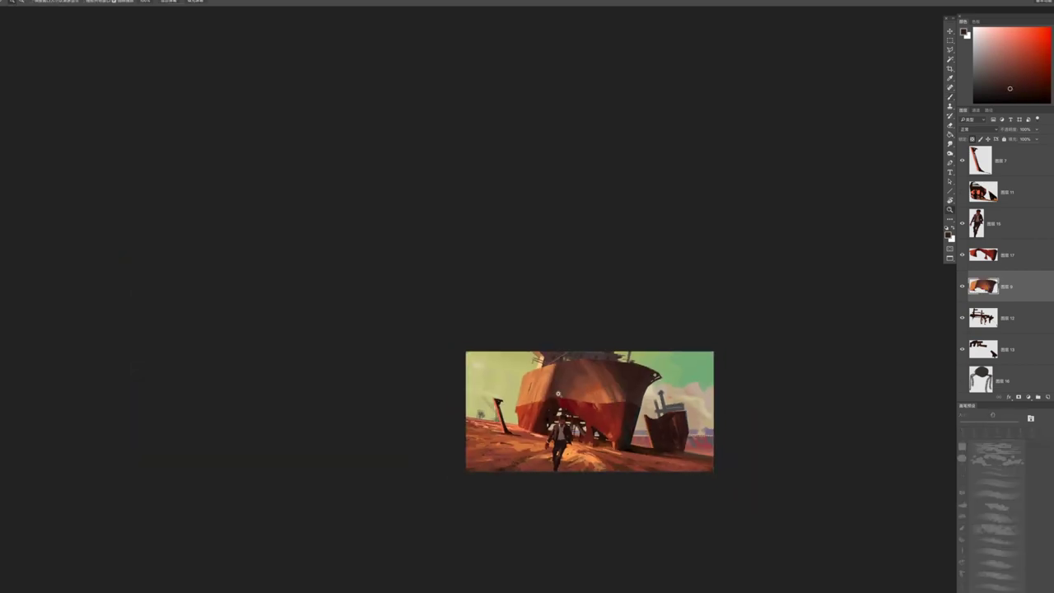
pyautogui.scroll(5, 558, 394)
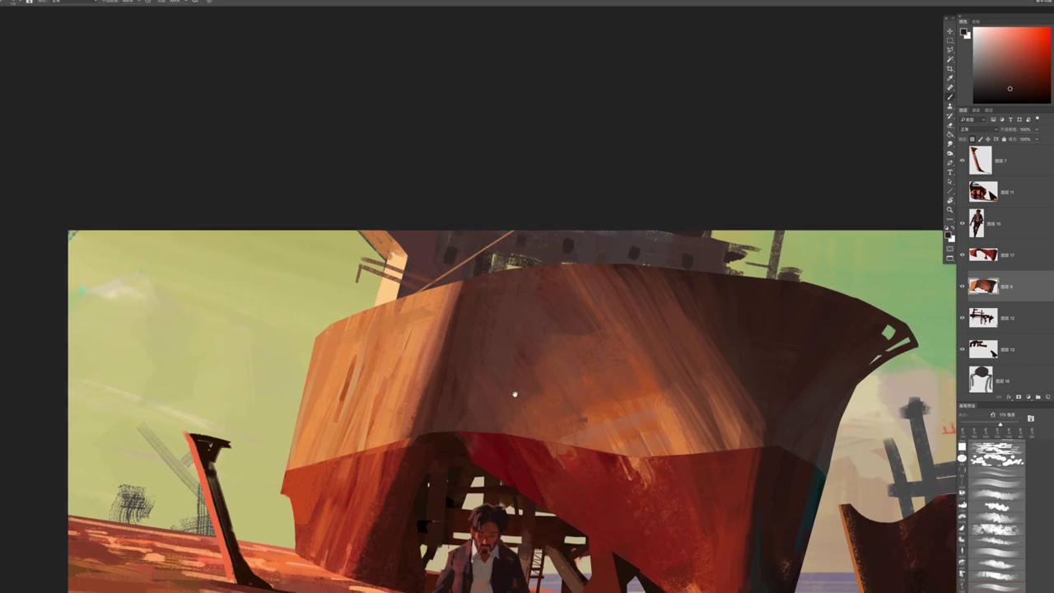
# Sample a warm brown and soften the light-to-shadow transition on the upper hull above the arched opening
pyautogui.press('[')
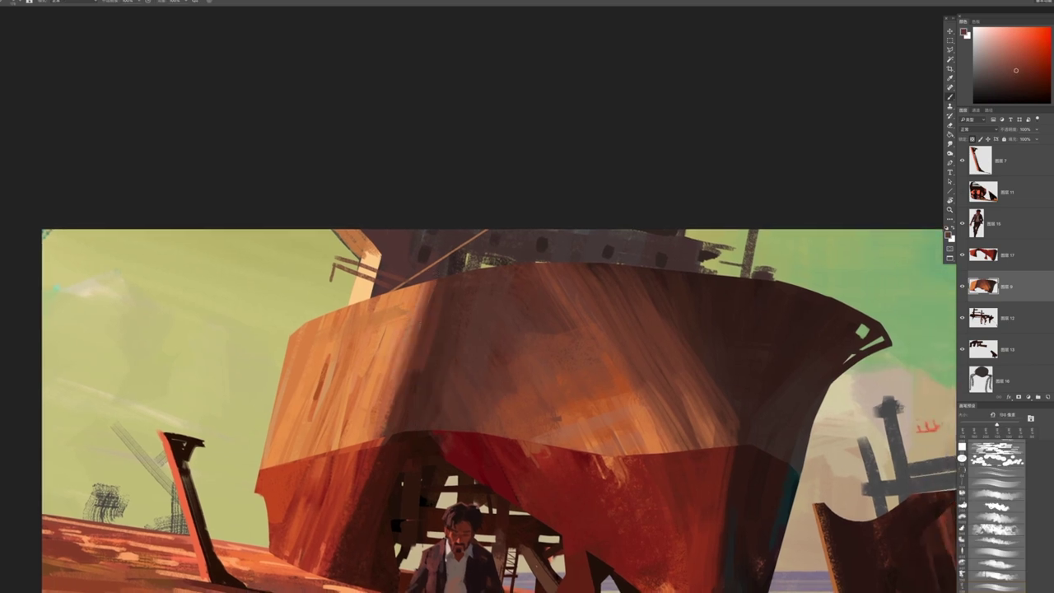
pyautogui.keyDown('alt'); pyautogui.click(395, 424); pyautogui.keyUp('alt')
pyautogui.scroll(-5, 395, 424)
pyautogui.scroll(5, 449, 410)
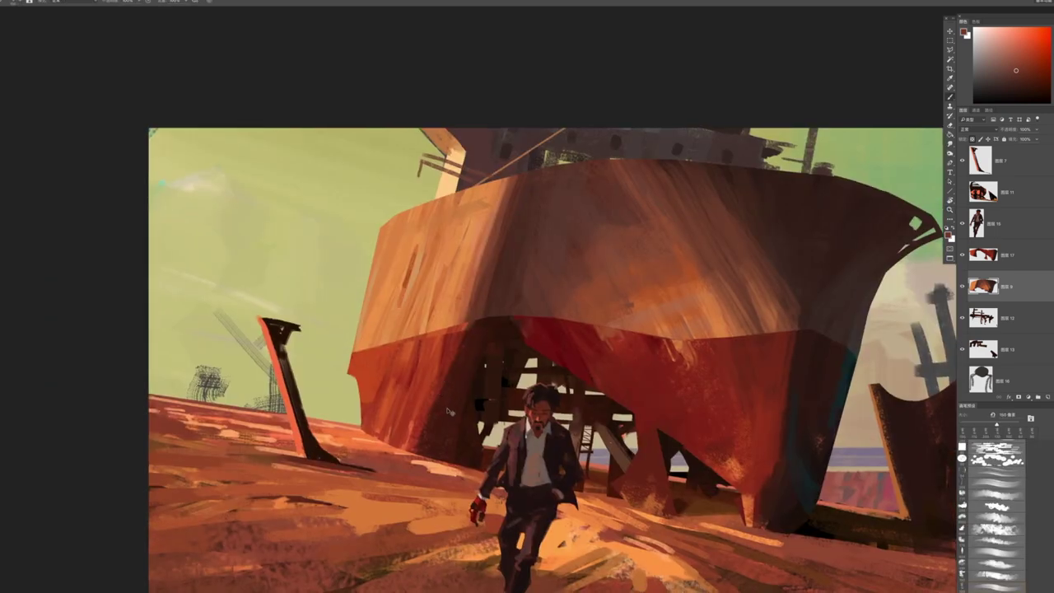
# Select the lower-hull layer and paint sampled red and orange-red strokes on the sunlit side beside the opening
pyautogui.keyDown('ctrl'); pyautogui.click(449, 410); pyautogui.keyUp('ctrl')
pyautogui.keyDown('alt'); pyautogui.click(436, 373); pyautogui.keyUp('alt')
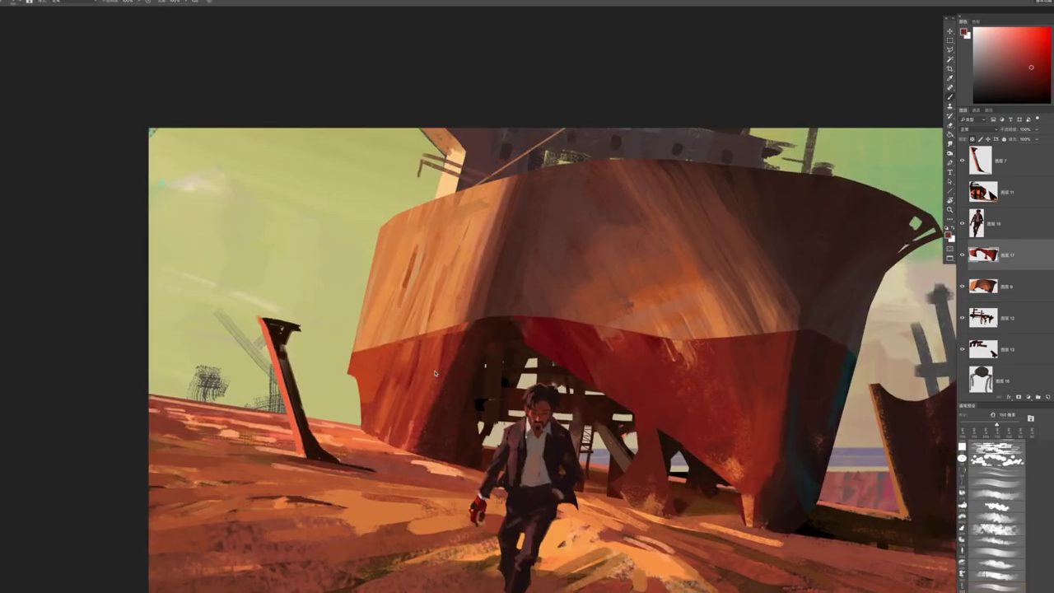
pyautogui.keyDown('alt'); pyautogui.click(434, 398); pyautogui.keyUp('alt')
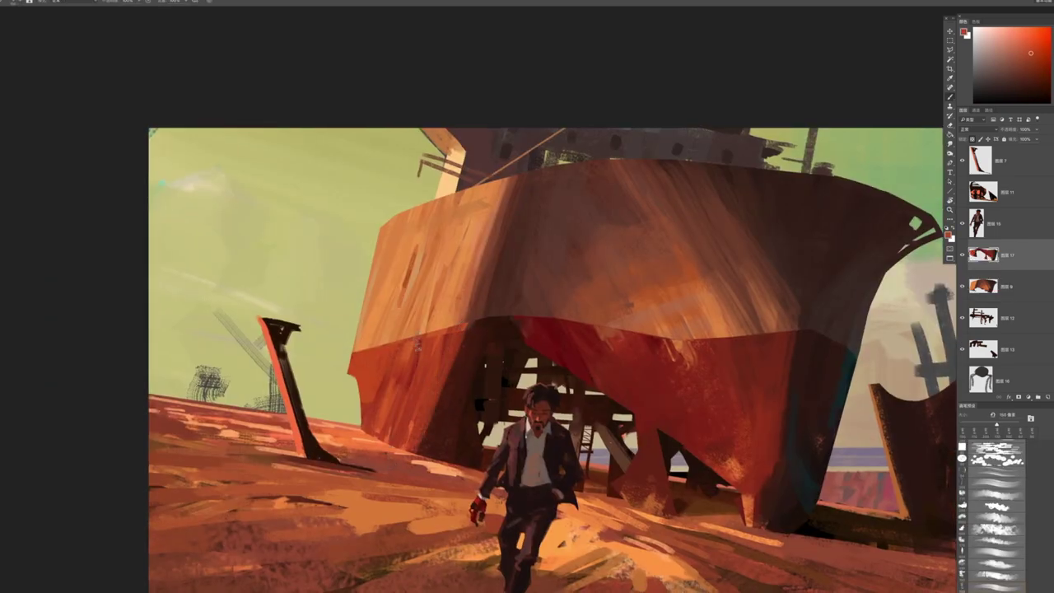
pyautogui.keyDown('alt'); pyautogui.click(476, 336); pyautogui.keyUp('alt')
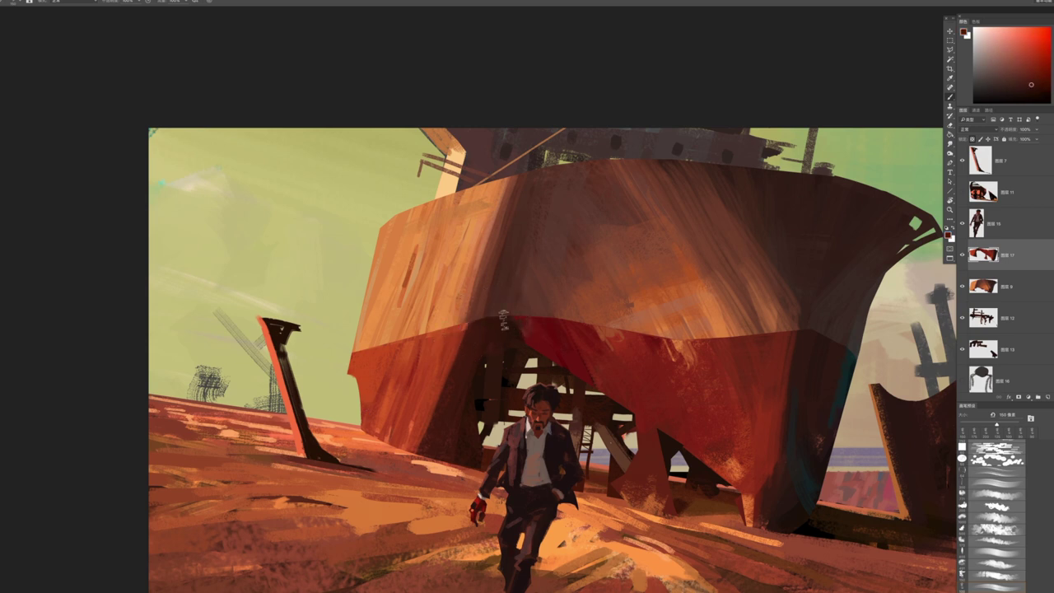
# Paint a dark crimson shadow band across the lower hull above the arched opening behind the man
pyautogui.press(']')
pyautogui.keyDown('alt'); pyautogui.click(536, 332); pyautogui.keyUp('alt')
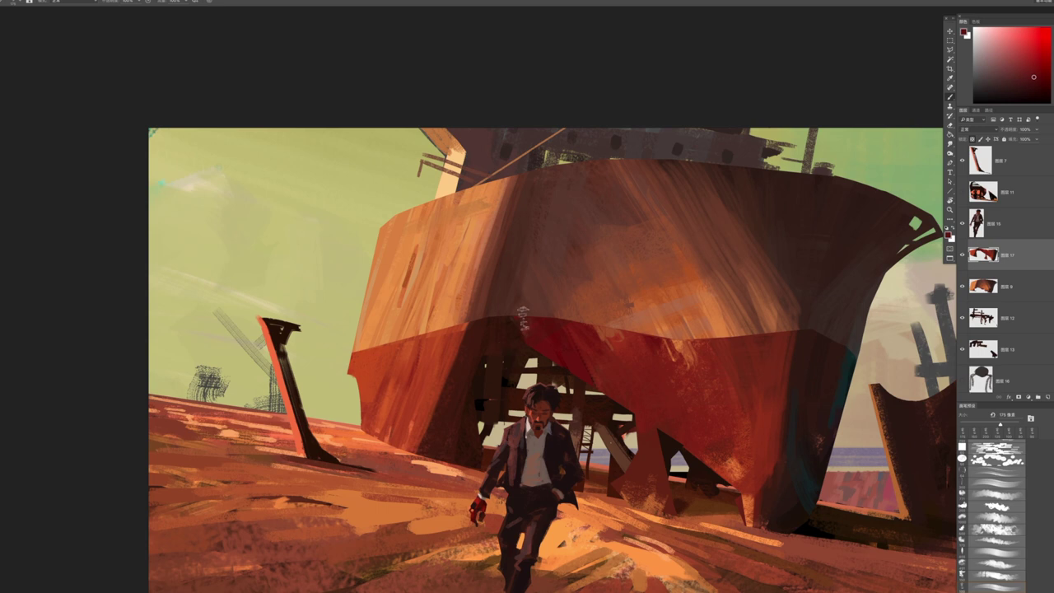
pyautogui.keyDown('alt'); pyautogui.click(506, 339); pyautogui.keyUp('alt')
pyautogui.scroll(-5, 602, 338)
pyautogui.scroll(3, 602, 338)
pyautogui.scroll(4, 602, 338)
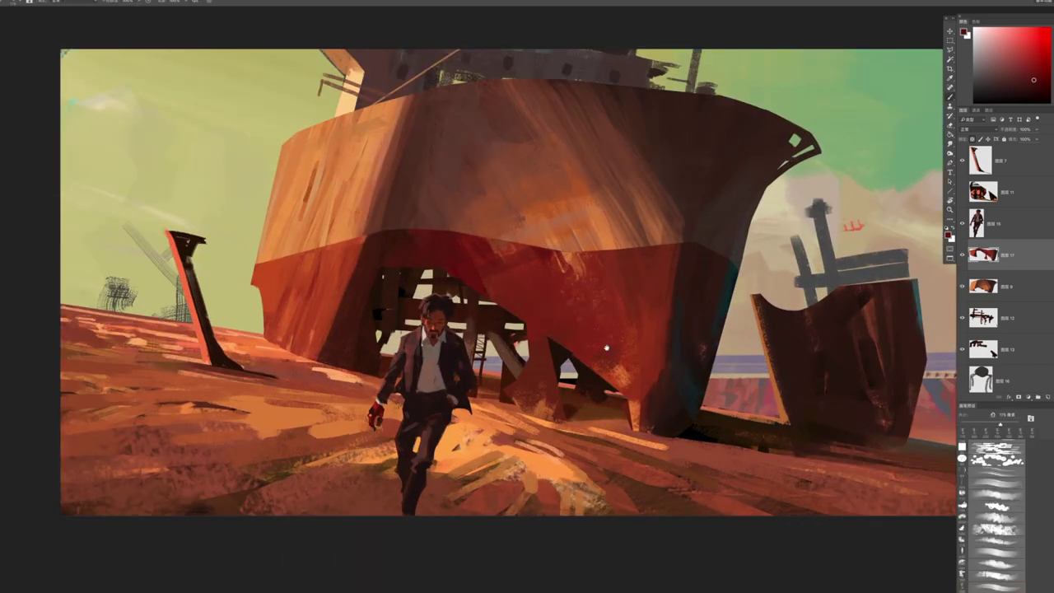
# Refine the rust highlights near the lower tip of the keel with a smaller brush in sampled red and orange-brown
pyautogui.keyDown('alt'); pyautogui.click(535, 325); pyautogui.keyUp('alt')
pyautogui.press('[')
pyautogui.press('[')
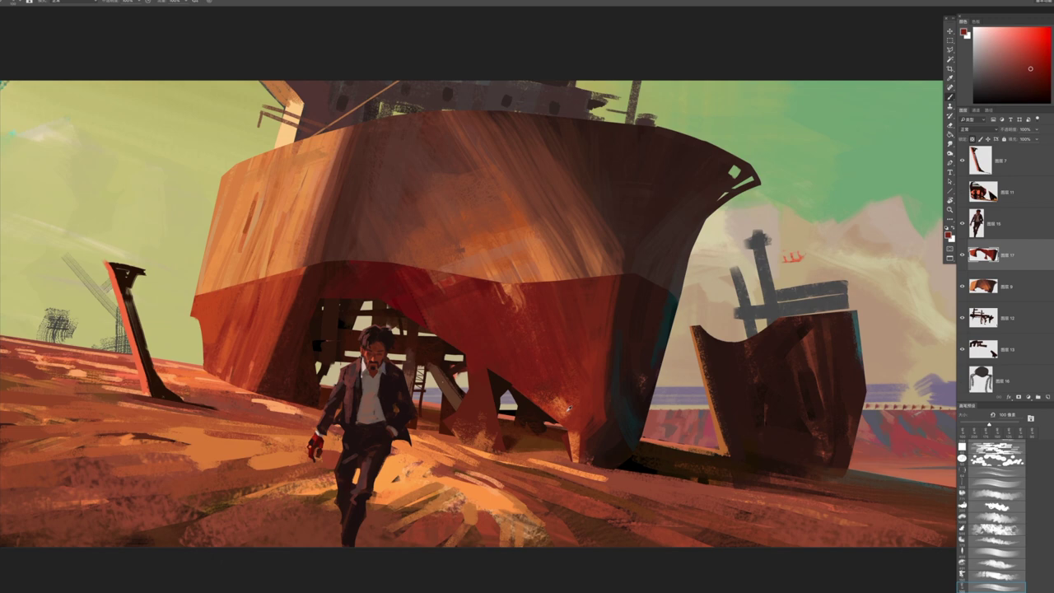
pyautogui.keyDown('alt'); pyautogui.click(568, 409); pyautogui.keyUp('alt')
pyautogui.keyDown('alt'); pyautogui.click(588, 421); pyautogui.keyUp('alt')
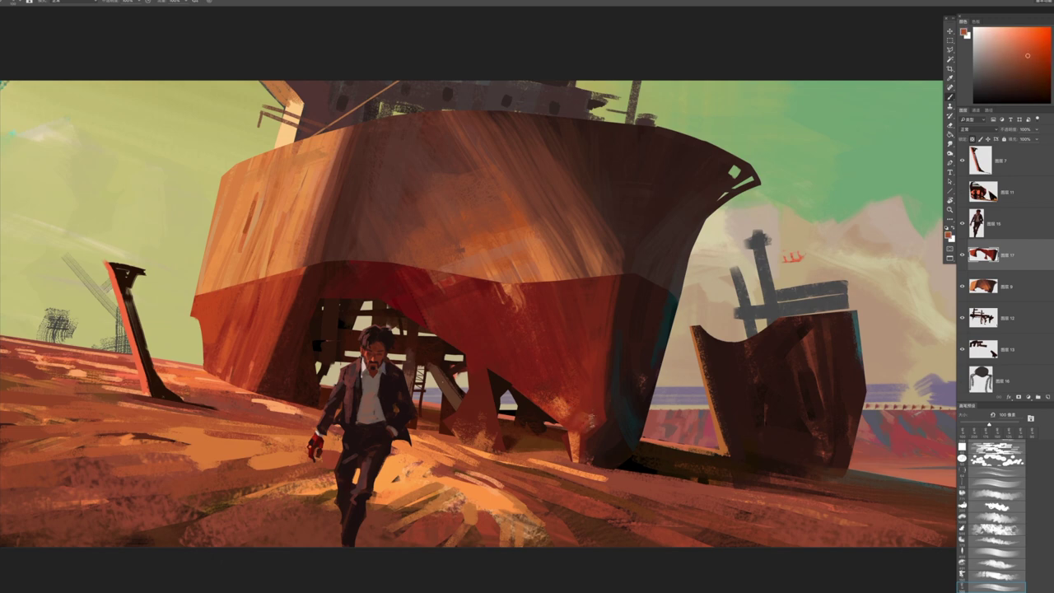
pyautogui.press('alt')
pyautogui.scroll(-10, 536, 449)
pyautogui.scroll(15, 539, 453)
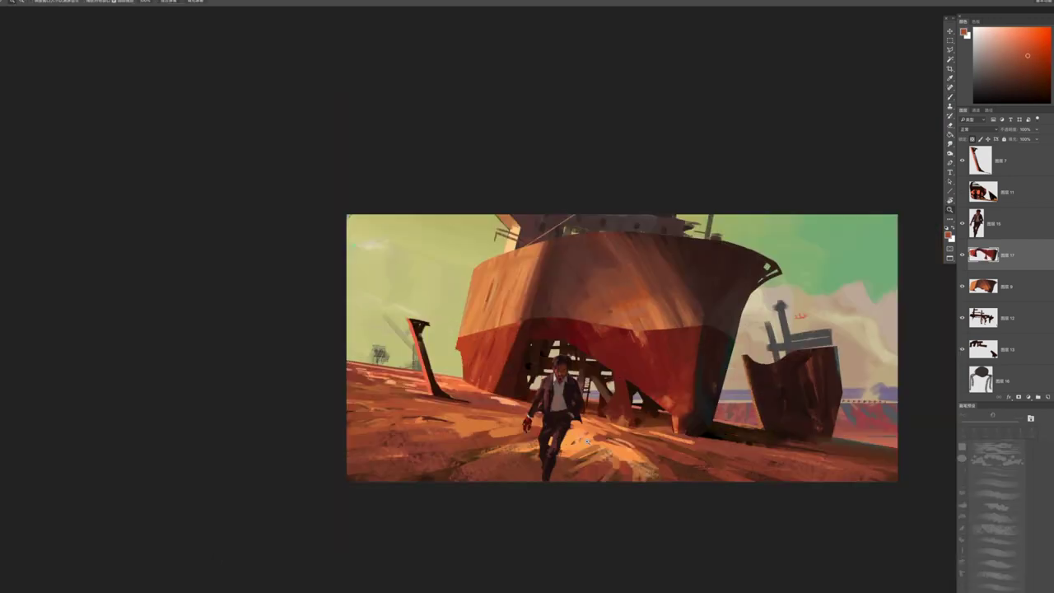
# On the figure's layer, trace a lasso outline around the man's jacket, sleeves and trousers, leaving out the shirt and bare skin
pyautogui.press('b')
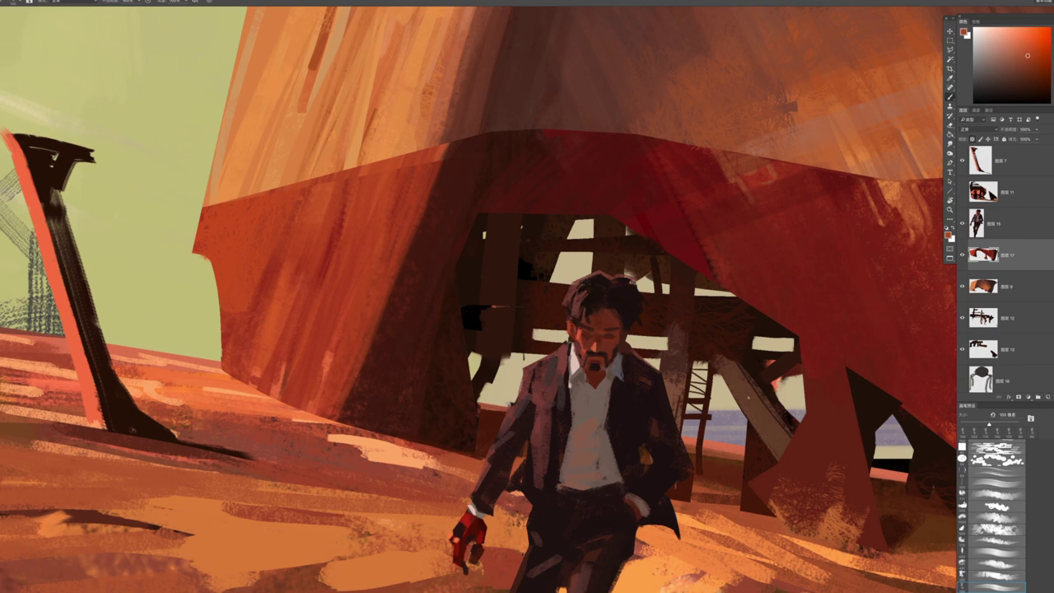
pyautogui.hotkey('alt', ']')
pyautogui.scroll(-2, 527, 296)
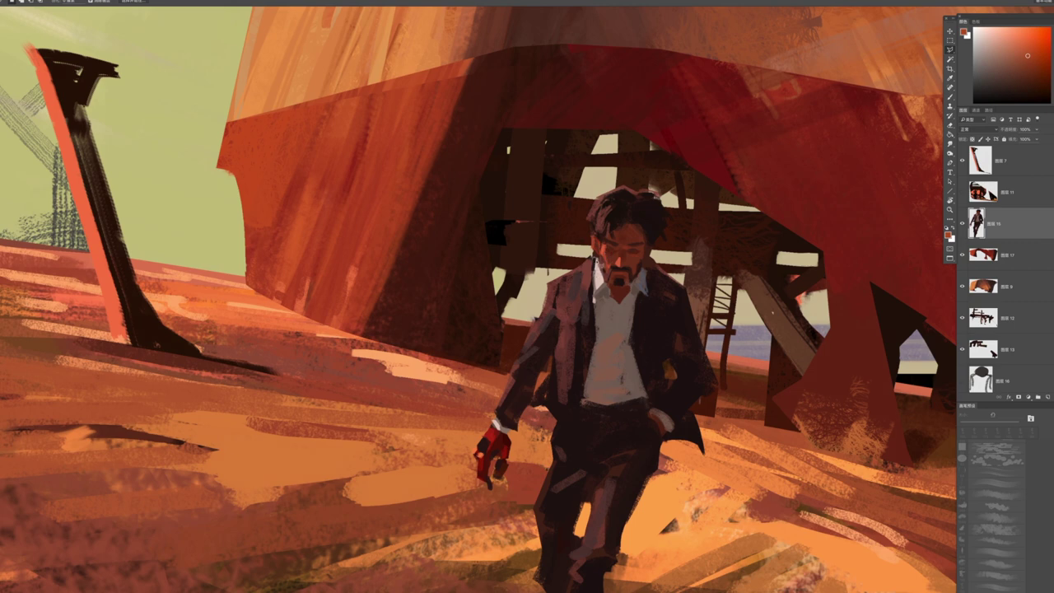
pyautogui.moveTo(593, 317)
pyautogui.mouseDown()
pyautogui.moveTo(586, 288)
pyautogui.moveTo(577, 430)
pyautogui.moveTo(545, 407)
pyautogui.moveTo(553, 353)
pyautogui.moveTo(523, 419)
pyautogui.mouseUp()
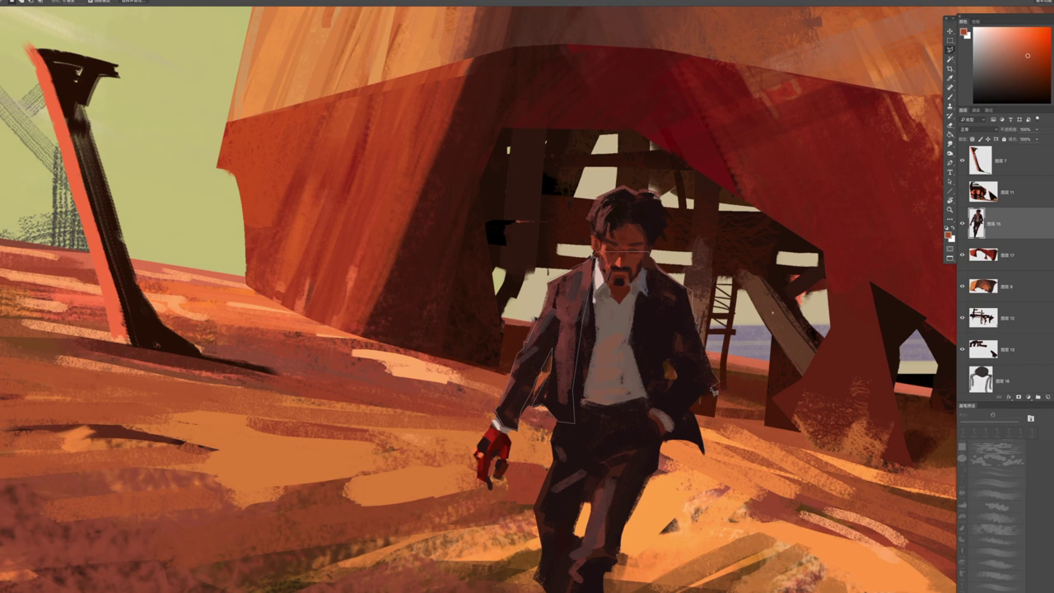
pyautogui.moveTo(692, 415); pyautogui.dragTo(702, 395)
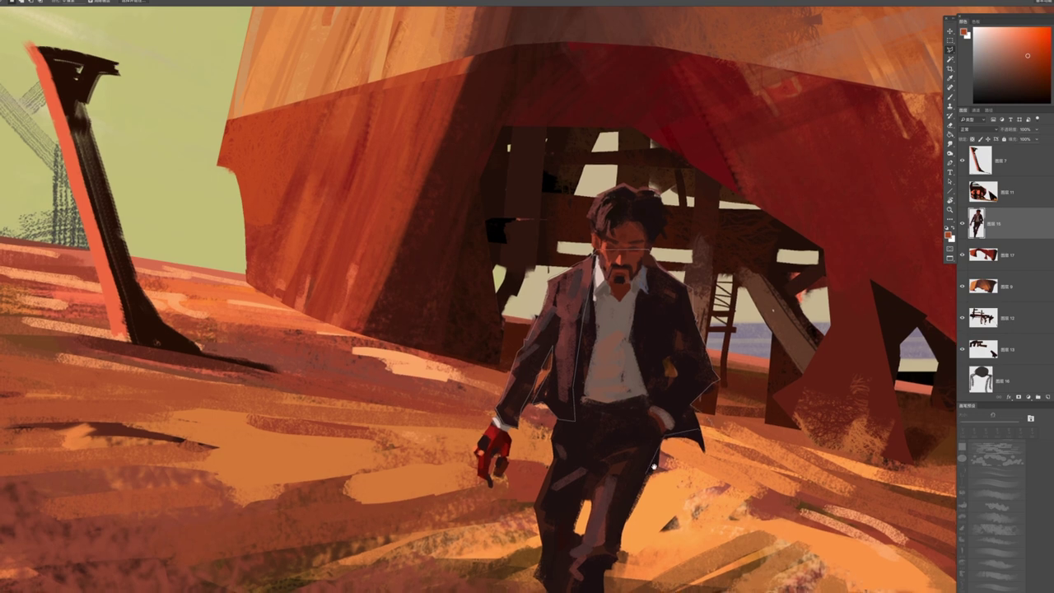
pyautogui.moveTo(666, 469); pyautogui.dragTo(729, 321)
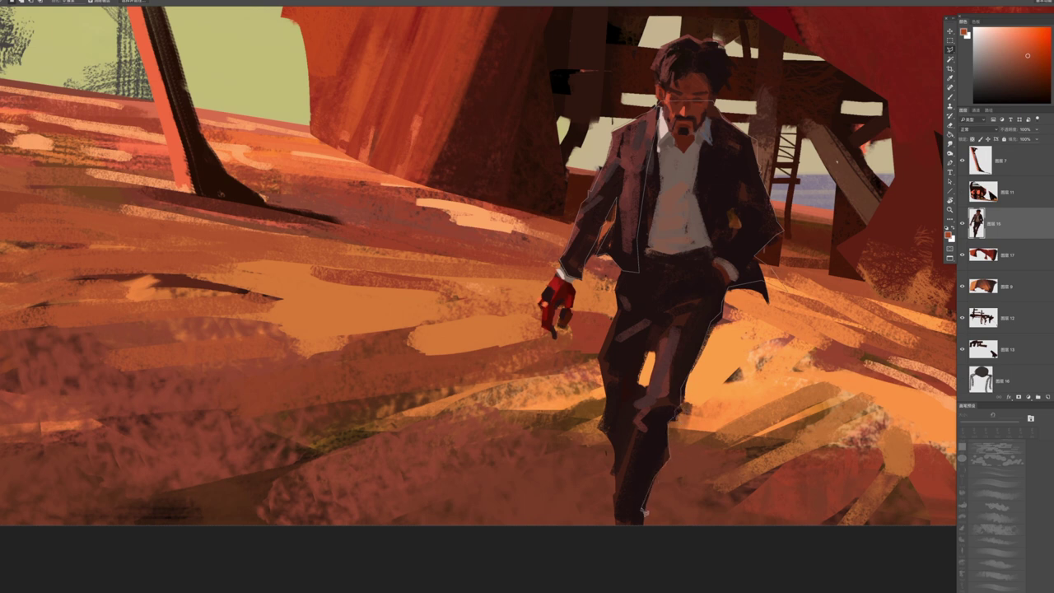
pyautogui.moveTo(619, 533)
pyautogui.mouseDown()
pyautogui.moveTo(604, 359)
pyautogui.moveTo(623, 306)
pyautogui.mouseUp()
pyautogui.moveTo(625, 276)
pyautogui.mouseDown()
pyautogui.moveTo(648, 250)
pyautogui.moveTo(691, 256)
pyautogui.moveTo(668, 264)
pyautogui.moveTo(695, 257)
pyautogui.mouseUp()
pyautogui.scroll(3, 696, 258)
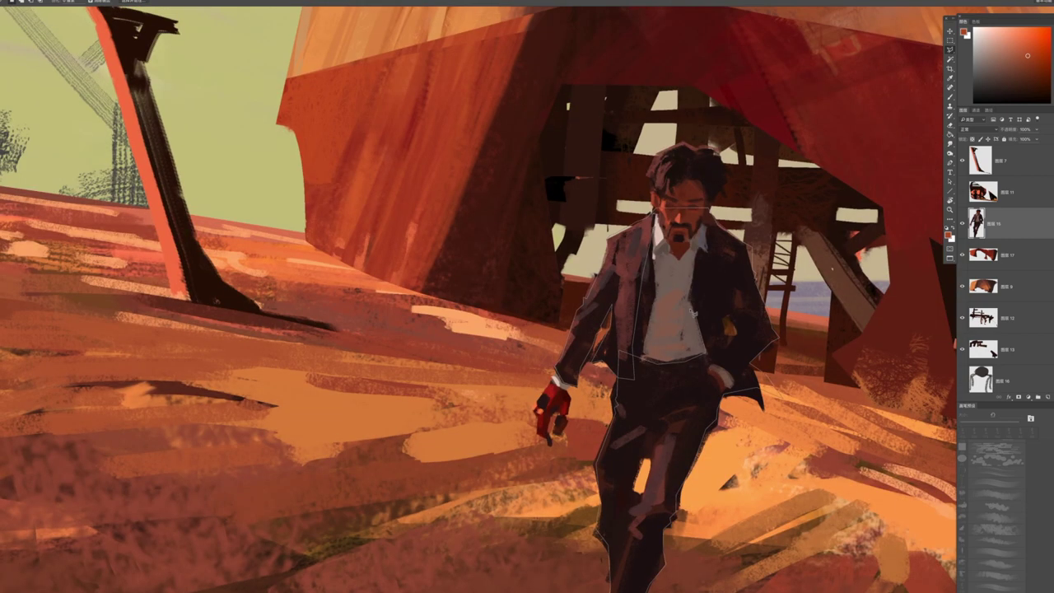
pyautogui.moveTo(710, 253)
pyautogui.mouseDown()
pyautogui.moveTo(707, 230)
pyautogui.moveTo(652, 213)
pyautogui.mouseUp()
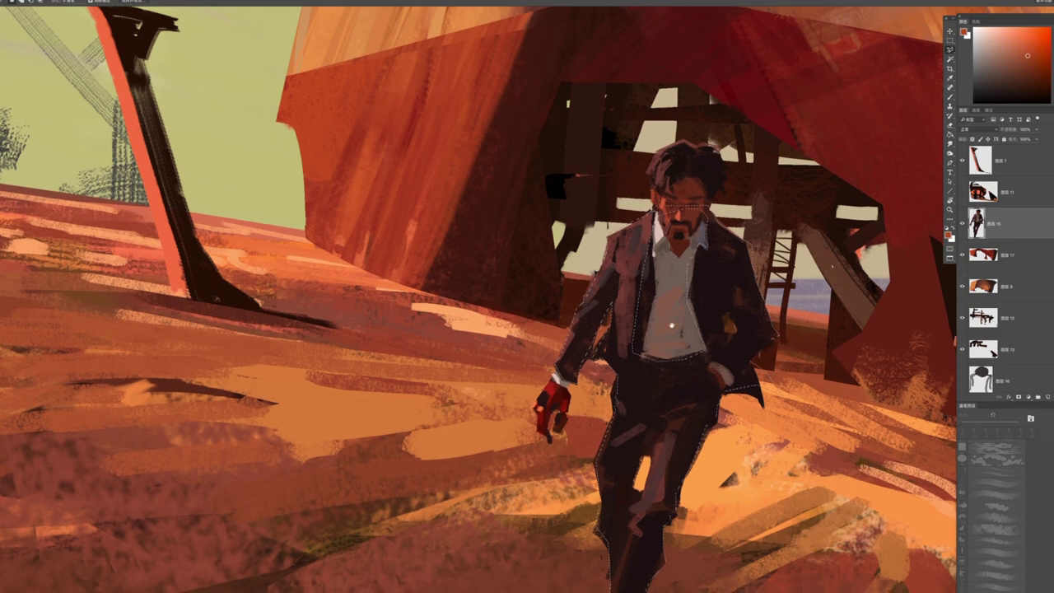
# Adjust the suit selection around the waist and legs and copy the selected suit onto a new layer
pyautogui.scroll(-3, 652, 213)
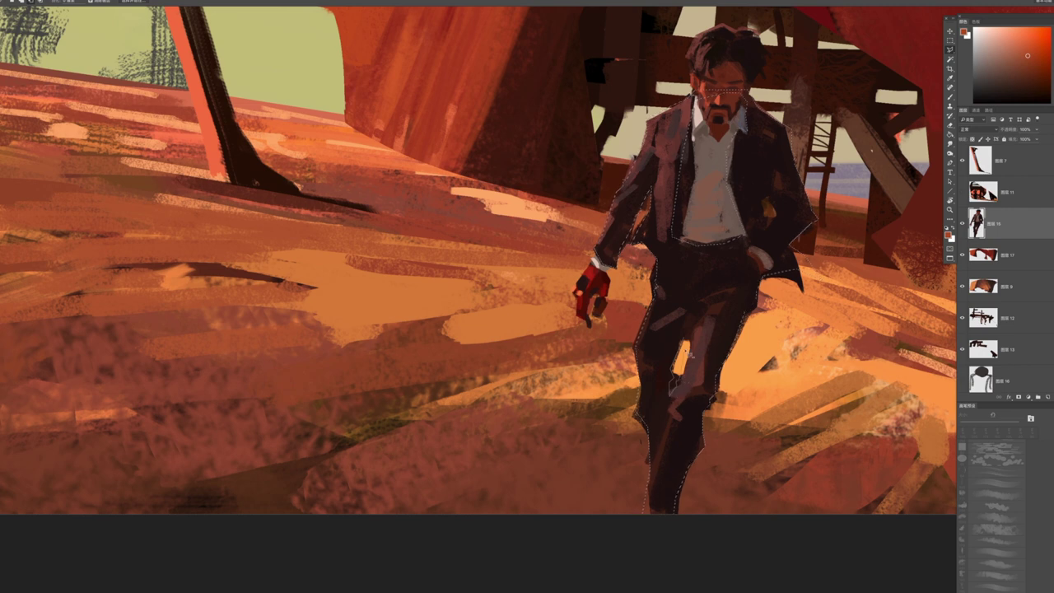
pyautogui.moveTo(673, 245); pyautogui.dragTo(749, 244)
pyautogui.scroll(-1, 704, 281)
pyautogui.scroll(1, 663, 210)
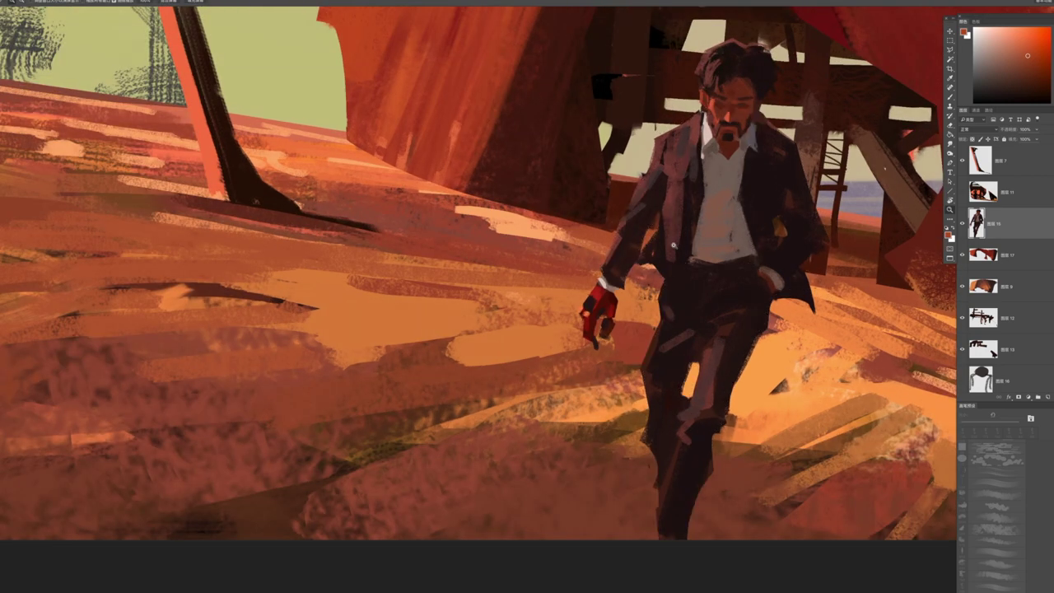
pyautogui.hotkey('ctrl', 'j')
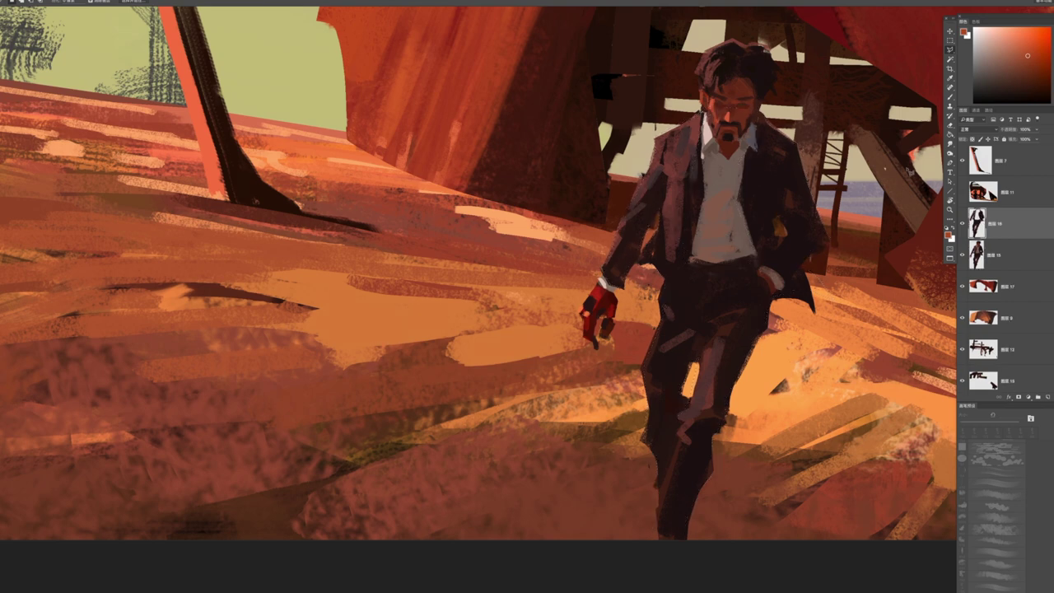
# Brush sampled muted reddish-brown light onto the jacket's sunlit shoulder beside the collar and the upper sleeve
pyautogui.moveTo(732, 67); pyautogui.dragTo(663, 163)
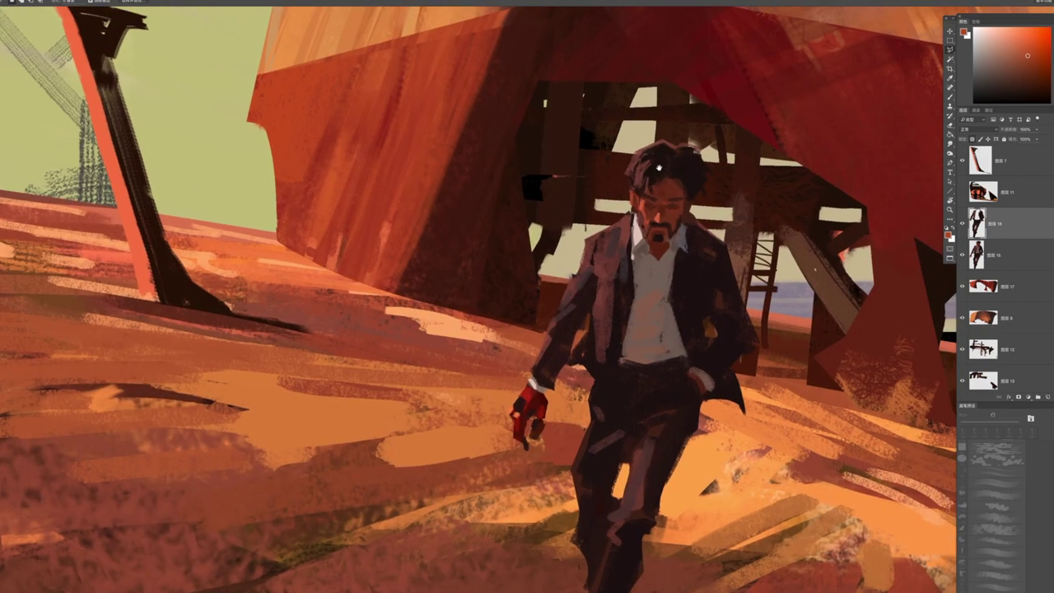
pyautogui.press('b')
pyautogui.scroll(2, 609, 274)
pyautogui.keyDown('alt'); pyautogui.click(612, 275); pyautogui.keyUp('alt')
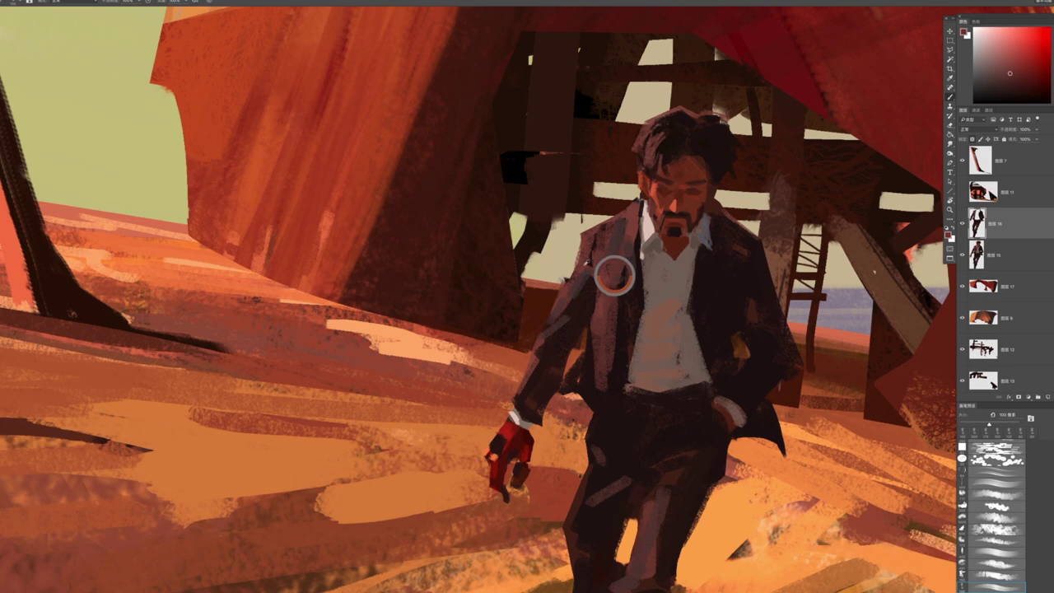
pyautogui.keyDown('alt'); pyautogui.click(623, 212); pyautogui.keyUp('alt')
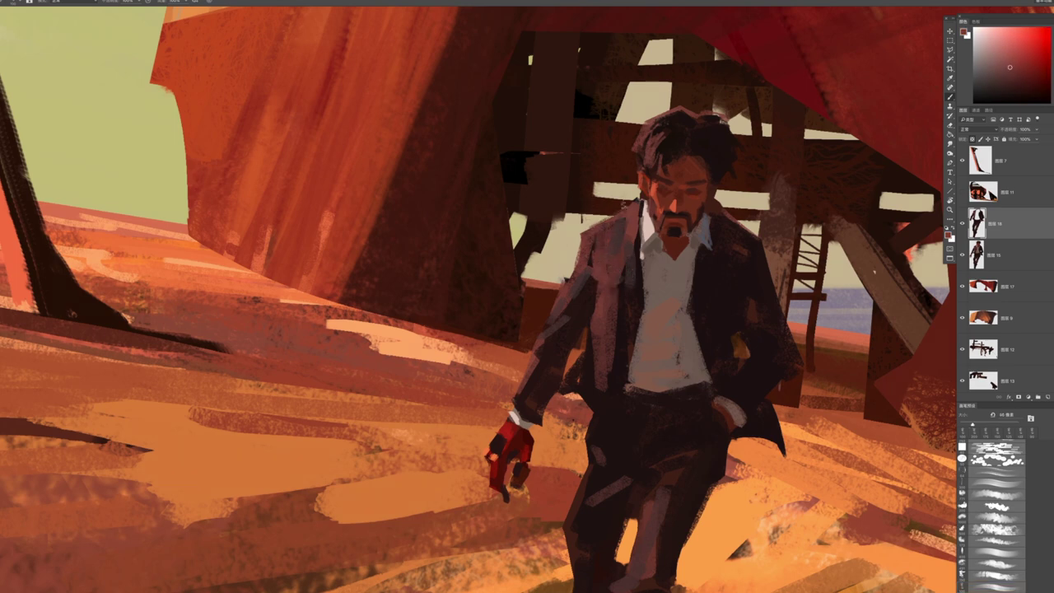
pyautogui.moveTo(659, 165)
pyautogui.mouseDown()
pyautogui.moveTo(662, 181)
pyautogui.moveTo(617, 202)
pyautogui.mouseUp()
pyautogui.keyDown('alt'); pyautogui.click(584, 265); pyautogui.keyUp('alt')
pyautogui.moveTo(581, 271); pyautogui.dragTo(593, 246)
# Paint the sleeve above the gloved hand with sampled muted purple-brown light and dark fold strokes
pyautogui.keyDown('alt'); pyautogui.click(556, 306); pyautogui.keyUp('alt')
pyautogui.moveTo(552, 309); pyautogui.dragTo(538, 354)
pyautogui.keyDown('alt'); pyautogui.click(599, 270); pyautogui.keyUp('alt')
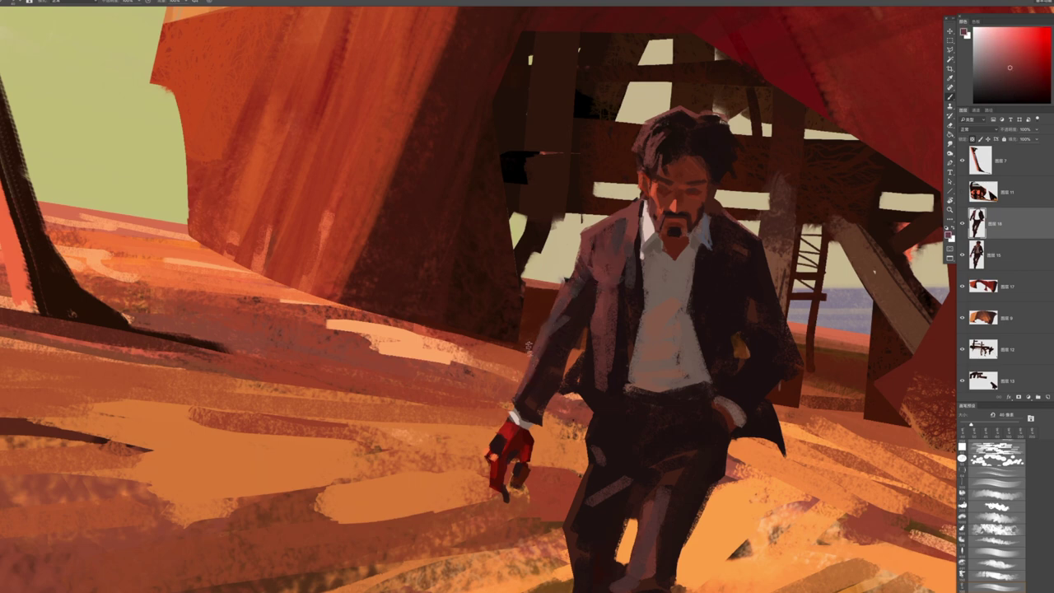
pyautogui.moveTo(542, 337); pyautogui.dragTo(534, 402)
pyautogui.keyDown('alt'); pyautogui.click(551, 348); pyautogui.keyUp('alt')
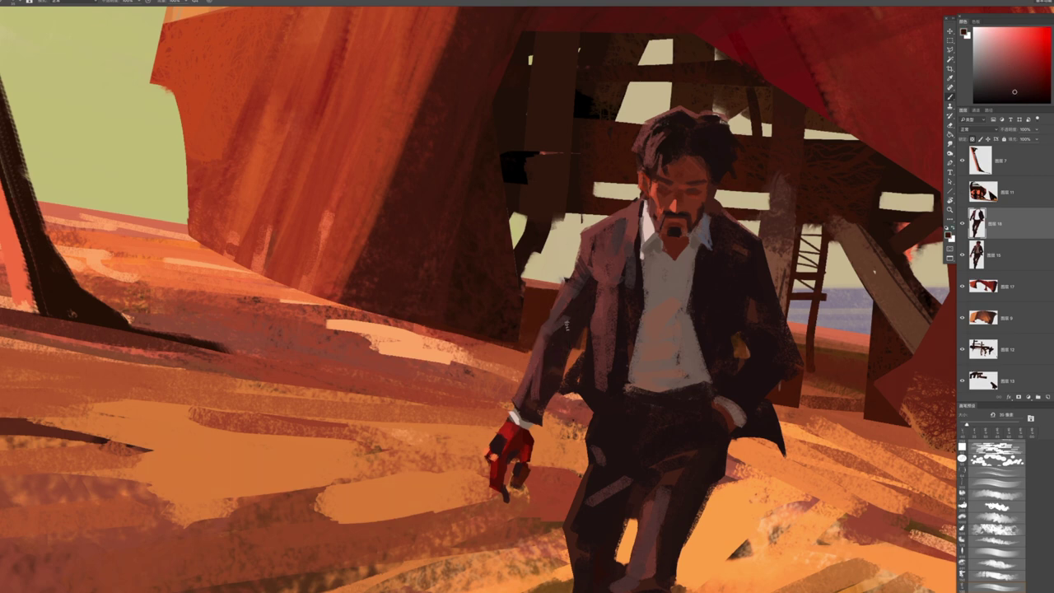
pyautogui.moveTo(587, 289); pyautogui.dragTo(554, 327)
pyautogui.moveTo(576, 321); pyautogui.dragTo(545, 290)
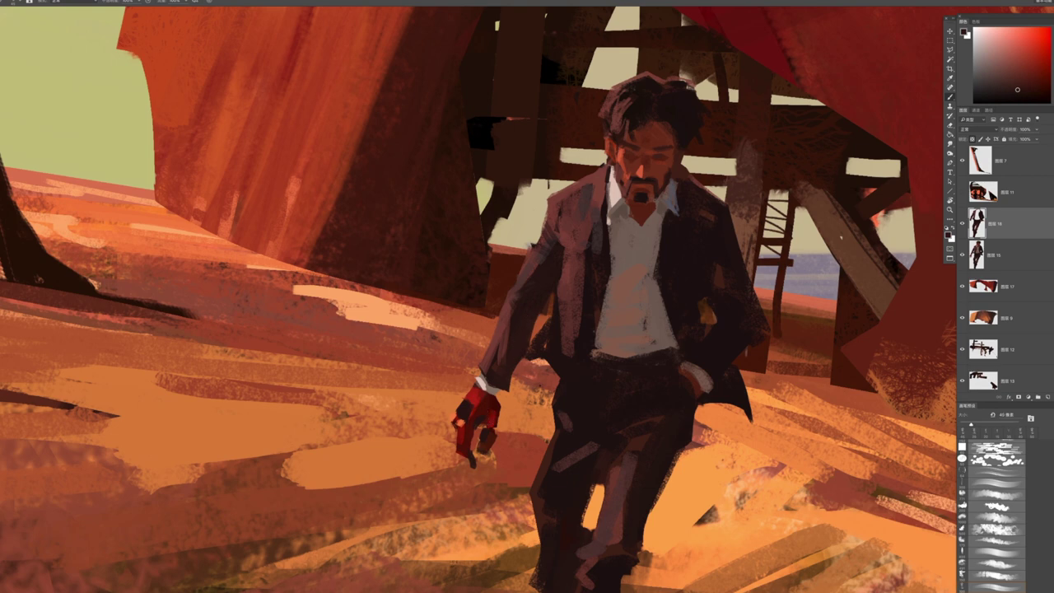
# Resize the brush and paint sampled dark brown fold strokes down the sunlit front panel of the jacket
pyautogui.keyDown('alt'); pyautogui.click(546, 322); pyautogui.keyUp('alt')
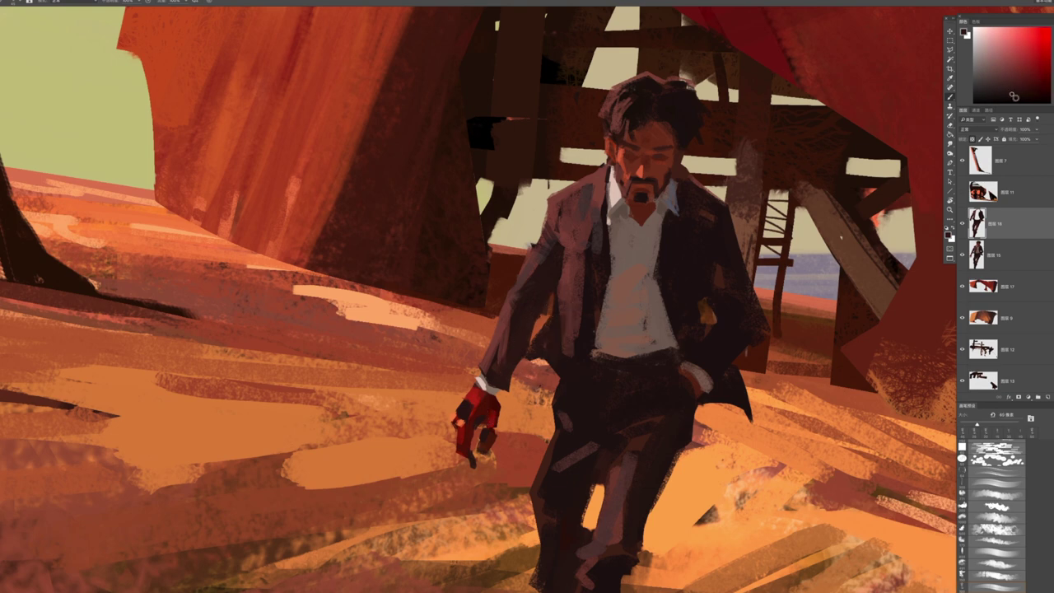
pyautogui.press('[')
pyautogui.moveTo(551, 264)
pyautogui.mouseDown()
pyautogui.moveTo(568, 354)
pyautogui.moveTo(563, 345)
pyautogui.mouseUp()
pyautogui.moveTo(568, 284); pyautogui.dragTo(576, 354)
pyautogui.moveTo(572, 308); pyautogui.dragTo(576, 354)
pyautogui.keyDown('alt'); pyautogui.click(586, 271); pyautogui.keyUp('alt')
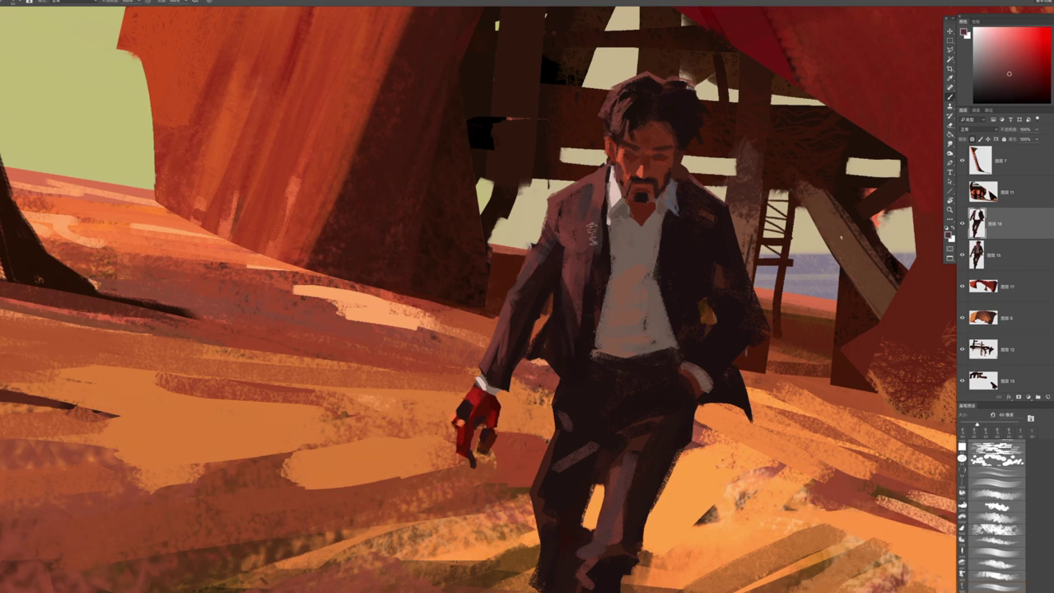
# Cut the man's head from the figure and paste it onto its own layer above the suit
pyautogui.keyDown('alt'); pyautogui.click(598, 178); pyautogui.keyUp('alt')
pyautogui.scroll(2, 839, 236)
pyautogui.scroll(2, 856, 288)
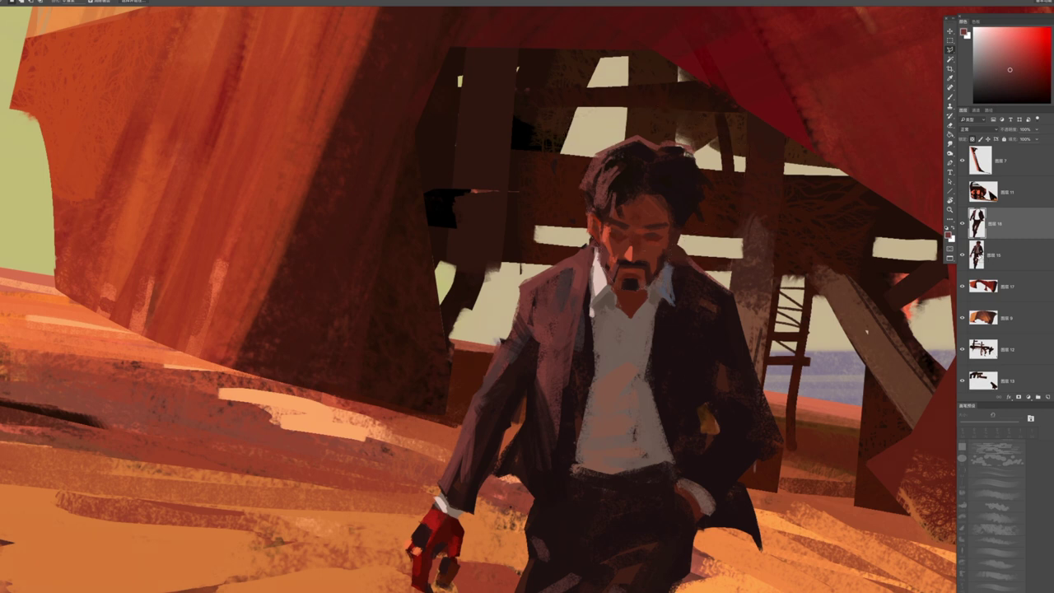
pyautogui.hotkey('ctrl', 'x')
pyautogui.hotkey('ctrl', 'v')
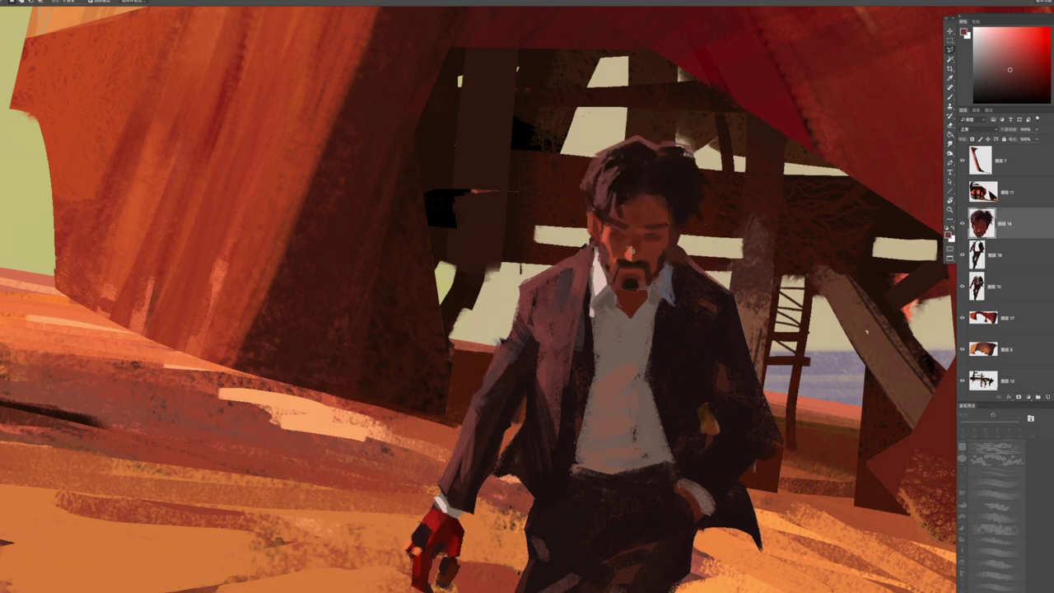
pyautogui.scroll(-1, 642, 255)
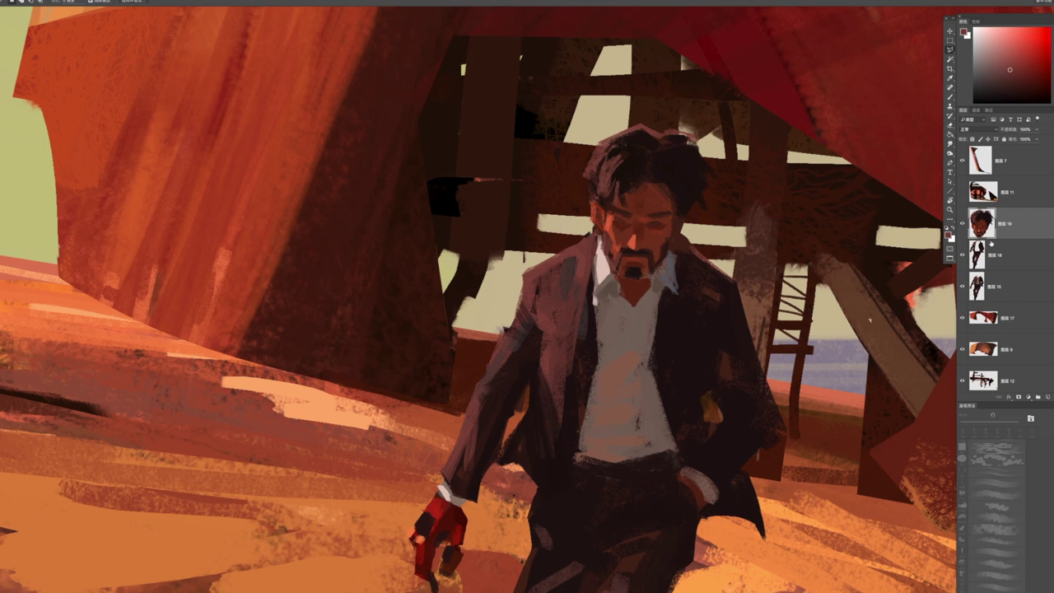
# On the original figure layer beneath the suit, extend the shirt under the jacket front and waistband with sampled grey-beige strokes
pyautogui.hotkey('alt', '[')
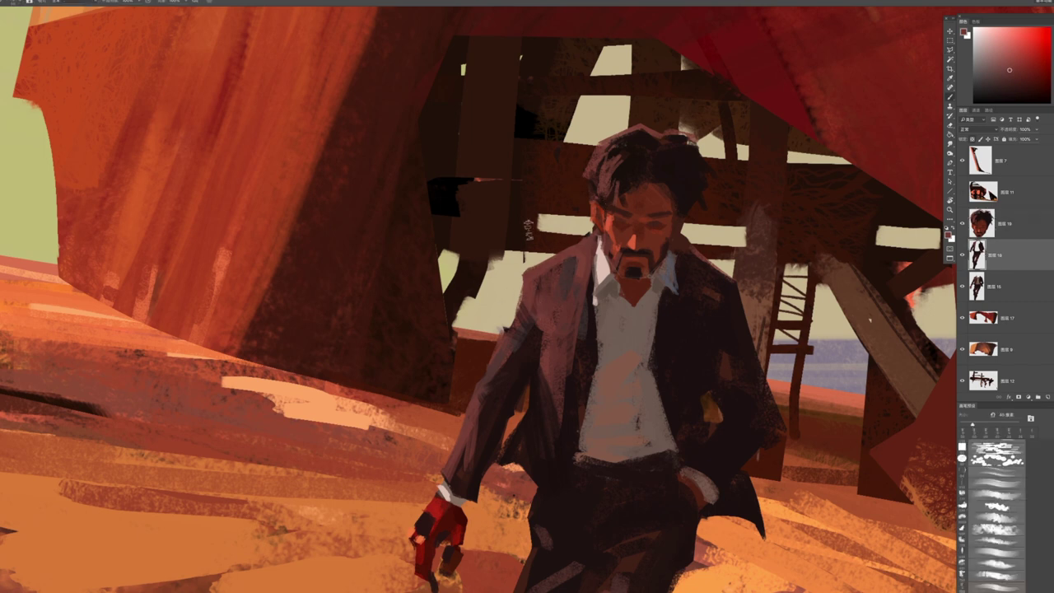
pyautogui.keyDown('alt'); pyautogui.click(568, 287); pyautogui.keyUp('alt')
pyautogui.hotkey('alt', '[')
pyautogui.keyDown('alt'); pyautogui.click(619, 336); pyautogui.keyUp('alt')
pyautogui.moveTo(586, 313)
pyautogui.mouseDown()
pyautogui.moveTo(673, 329)
pyautogui.moveTo(592, 358)
pyautogui.moveTo(703, 340)
pyautogui.moveTo(623, 377)
pyautogui.moveTo(672, 356)
pyautogui.moveTo(576, 368)
pyautogui.moveTo(592, 408)
pyautogui.mouseUp()
pyautogui.keyDown('alt'); pyautogui.click(672, 356); pyautogui.keyUp('alt')
pyautogui.keyDown('alt'); pyautogui.click(651, 440); pyautogui.keyUp('alt')
pyautogui.moveTo(563, 440)
pyautogui.mouseDown()
pyautogui.moveTo(610, 473)
pyautogui.moveTo(677, 459)
pyautogui.mouseUp()
pyautogui.moveTo(566, 403)
pyautogui.mouseDown()
pyautogui.moveTo(586, 425)
pyautogui.moveTo(580, 416)
pyautogui.moveTo(581, 438)
pyautogui.mouseUp()
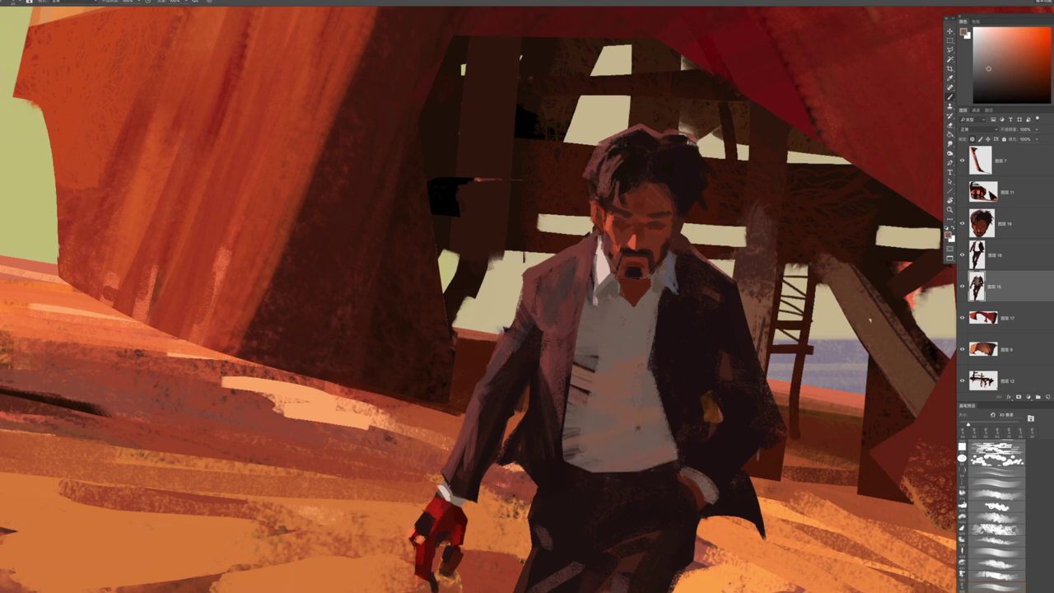
# Paint sampled light grey strokes across the shirt's chest below the collar on the jacket's sunlit side
pyautogui.moveTo(609, 316)
pyautogui.mouseDown()
pyautogui.moveTo(585, 328)
pyautogui.moveTo(651, 349)
pyautogui.moveTo(609, 345)
pyautogui.mouseUp()
pyautogui.keyDown('alt'); pyautogui.click(630, 329); pyautogui.keyUp('alt')
pyautogui.moveTo(610, 296); pyautogui.dragTo(619, 335)
pyautogui.press('h')
pyautogui.moveTo(637, 385)
pyautogui.mouseDown()
pyautogui.moveTo(620, 336)
pyautogui.moveTo(614, 383)
pyautogui.mouseUp()
pyautogui.moveTo(639, 346); pyautogui.dragTo(617, 372)
pyautogui.scroll(1, 619, 356)
pyautogui.moveTo(630, 319); pyautogui.dragTo(621, 339)
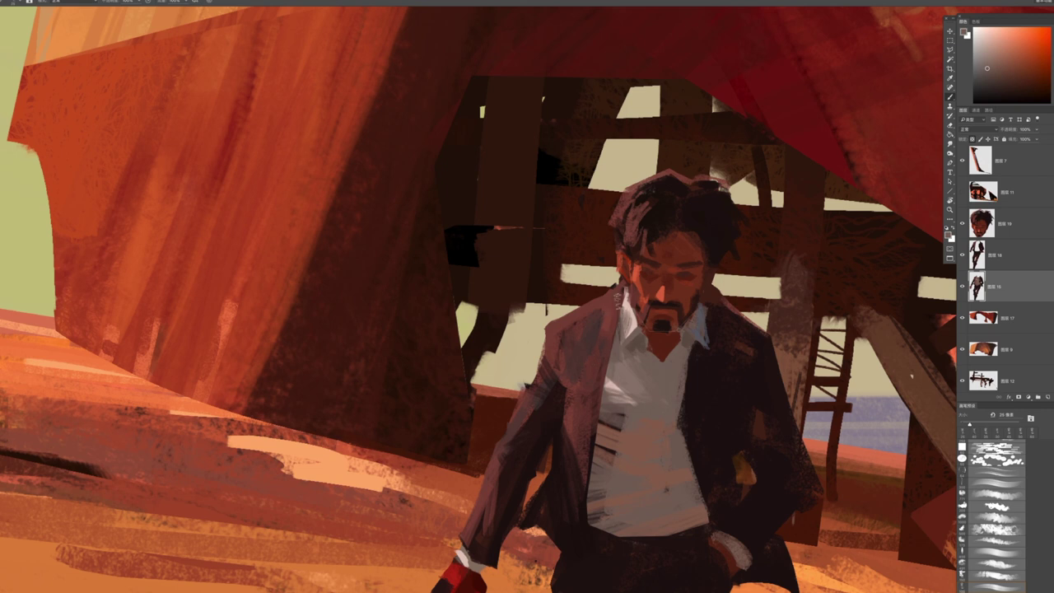
# Erase the leftover old suit paint around the sleeves, hips and jacket hem on the original figure layer
pyautogui.keyDown('ctrl'); pyautogui.click(603, 294); pyautogui.keyUp('ctrl')
pyautogui.click(997, 287)
pyautogui.moveTo(518, 461)
pyautogui.mouseDown()
pyautogui.moveTo(568, 331)
pyautogui.moveTo(596, 306)
pyautogui.moveTo(610, 253)
pyautogui.mouseUp()
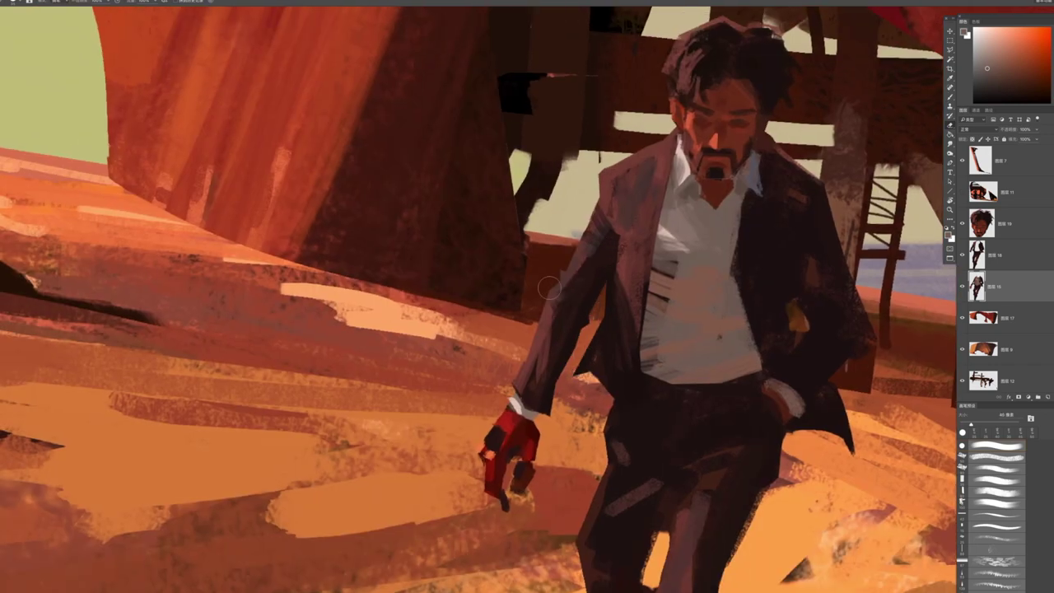
pyautogui.moveTo(617, 404); pyautogui.dragTo(606, 494)
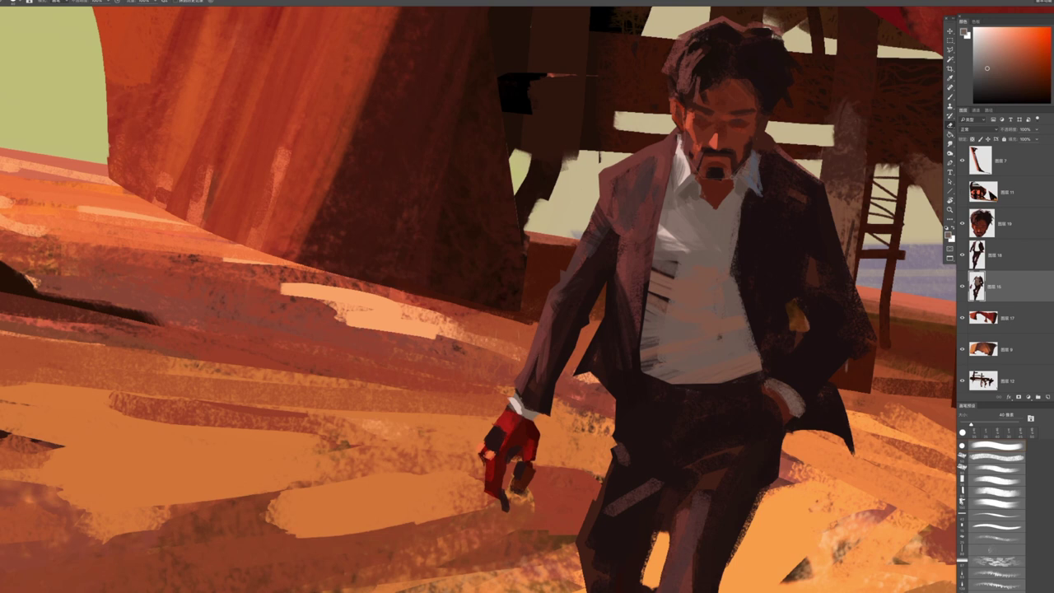
pyautogui.moveTo(714, 442); pyautogui.dragTo(602, 385)
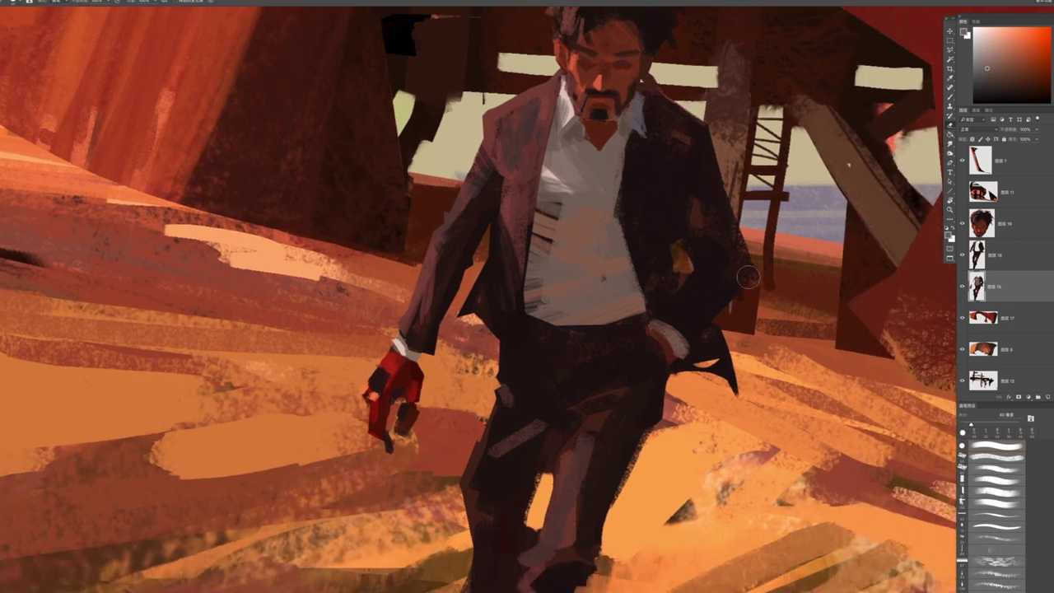
pyautogui.moveTo(738, 387); pyautogui.dragTo(700, 362)
pyautogui.moveTo(663, 399); pyautogui.dragTo(653, 407)
# Enlarge the eraser and remove the old trouser paint beneath the suit's legs on the original figure layer
pyautogui.scroll(-5, 652, 407)
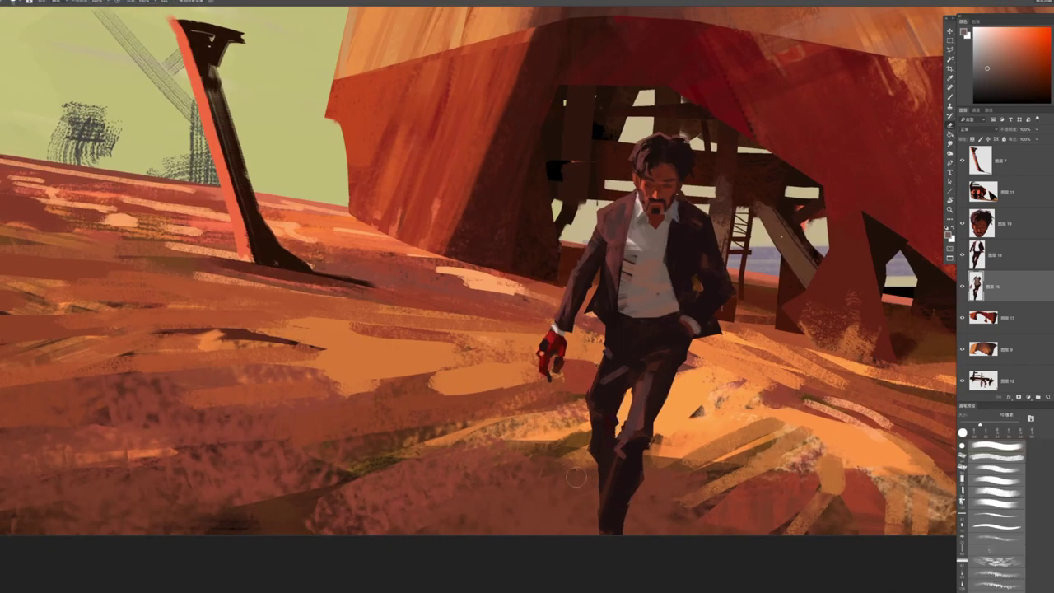
pyautogui.press(']')
pyautogui.press(']')
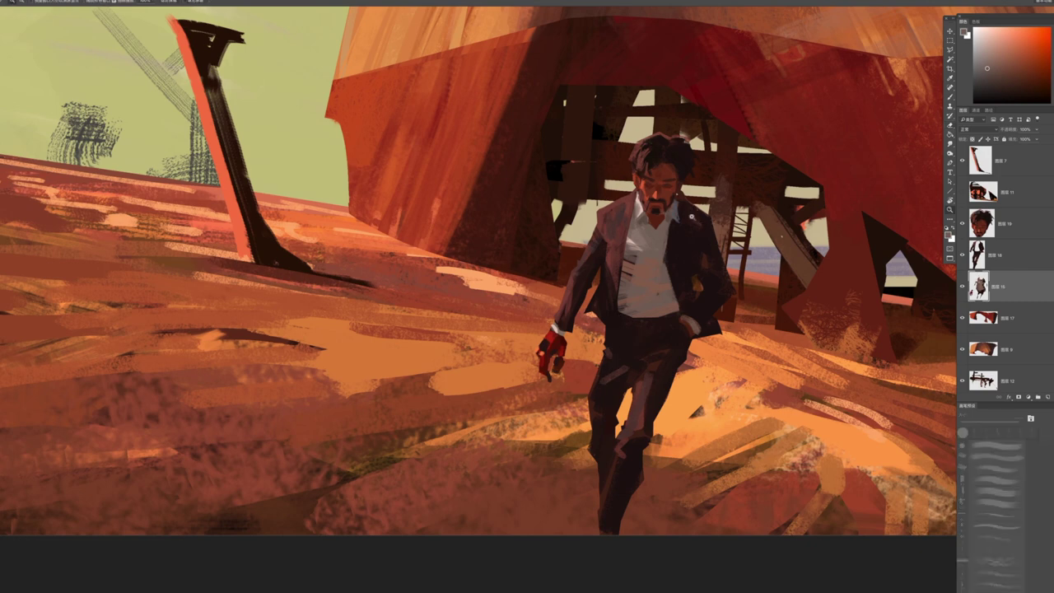
# Select the suit layer and paint sampled reddish-brown light along the collar, shoulder and outer sleeve on the jacket's shaded side
pyautogui.scroll(5, 701, 214)
pyautogui.keyDown('ctrl'); pyautogui.click(696, 278); pyautogui.keyUp('ctrl')
pyautogui.scroll(-2, 696, 278)
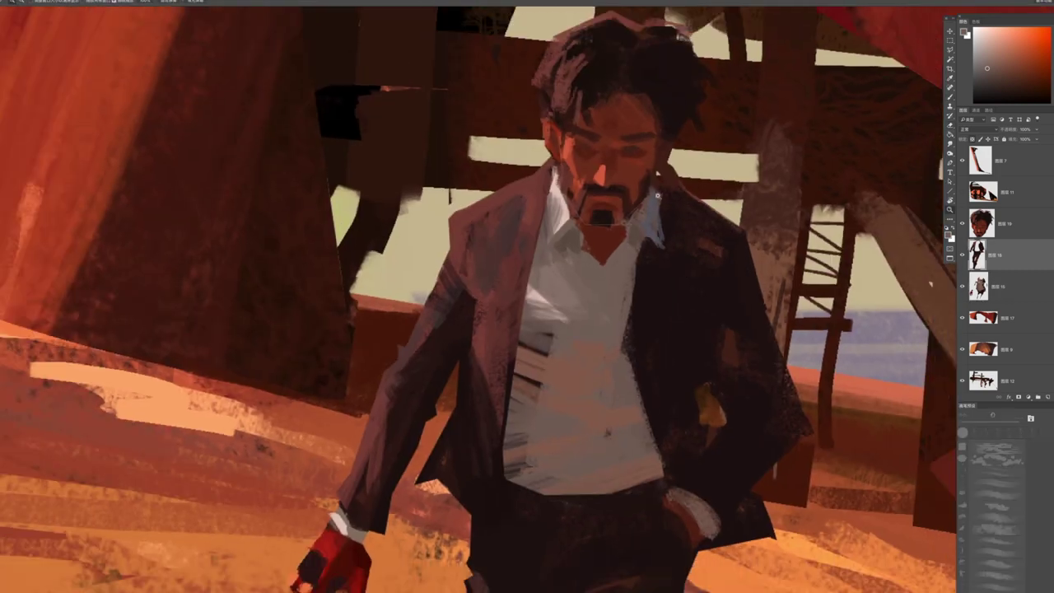
pyautogui.keyDown('alt'); pyautogui.click(725, 207); pyautogui.keyUp('alt')
pyautogui.press('.')
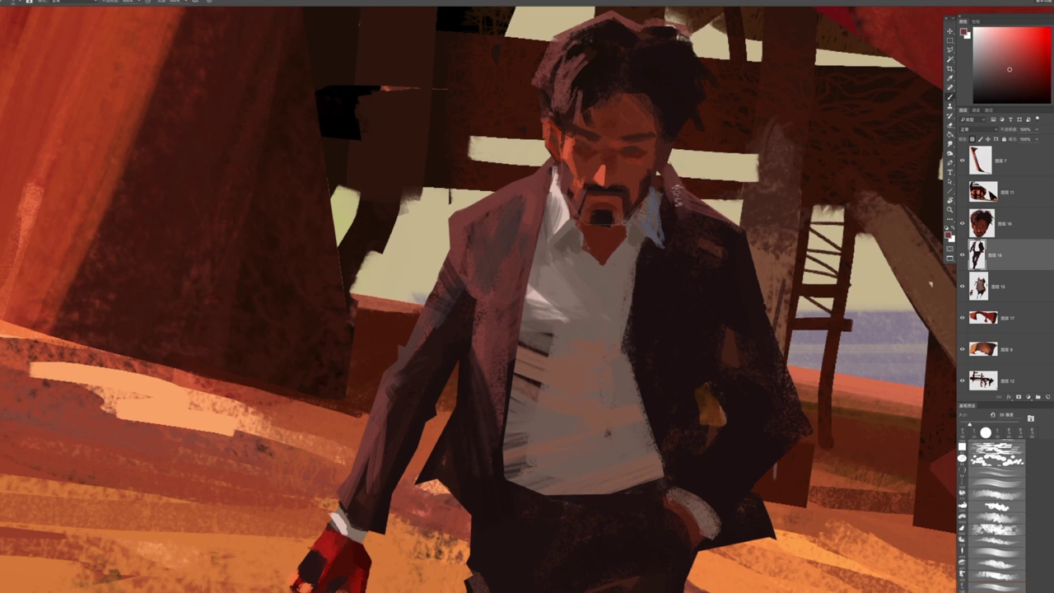
pyautogui.press('.')
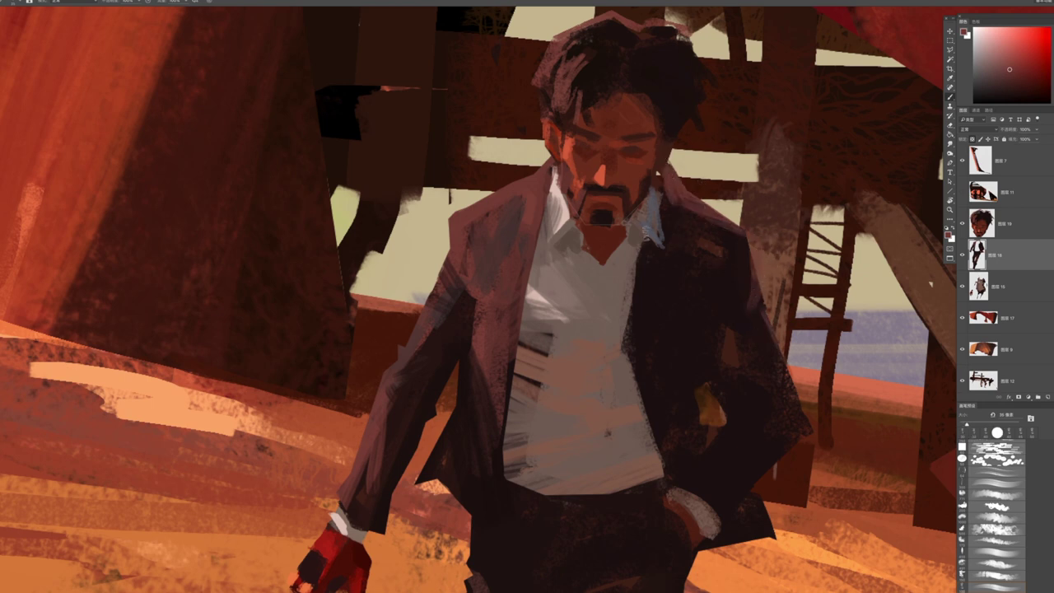
# Refine the jacket's sunlit lapel, chest and shoulder with small sampled dark and purple-brown strokes
pyautogui.keyDown('alt'); pyautogui.click(479, 388); pyautogui.keyUp('alt')
pyautogui.press('.')
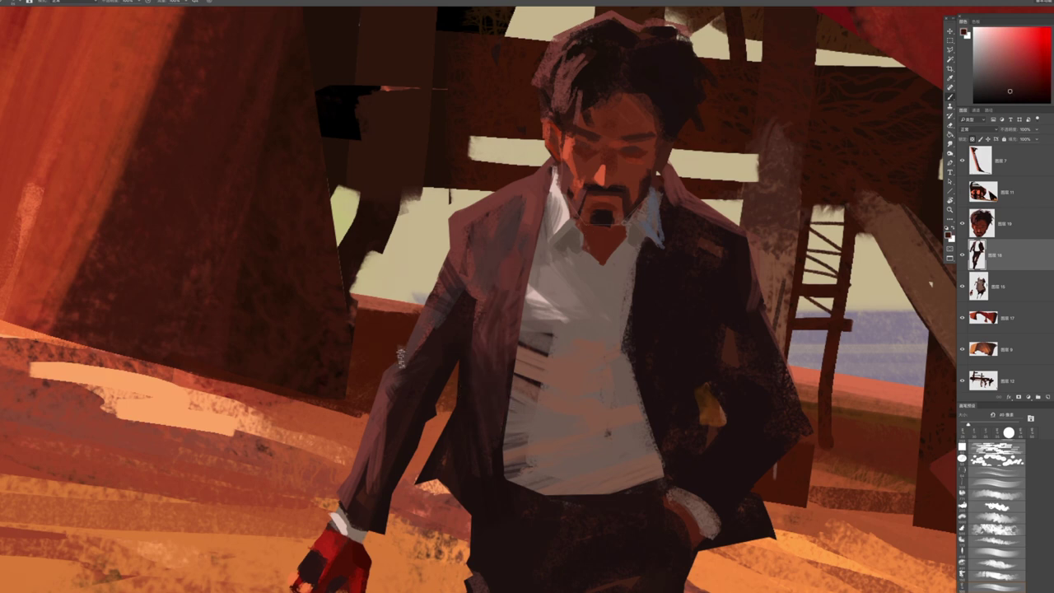
pyautogui.press('.')
pyautogui.press('.')
pyautogui.keyDown('alt'); pyautogui.click(486, 220); pyautogui.keyUp('alt')
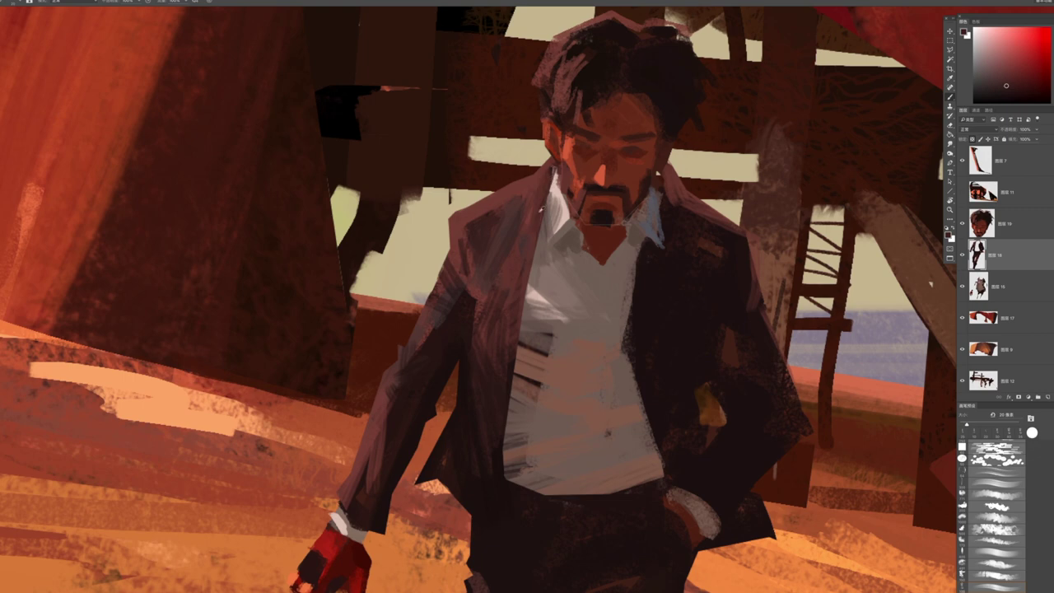
pyautogui.hotkey('ctrl', '0')
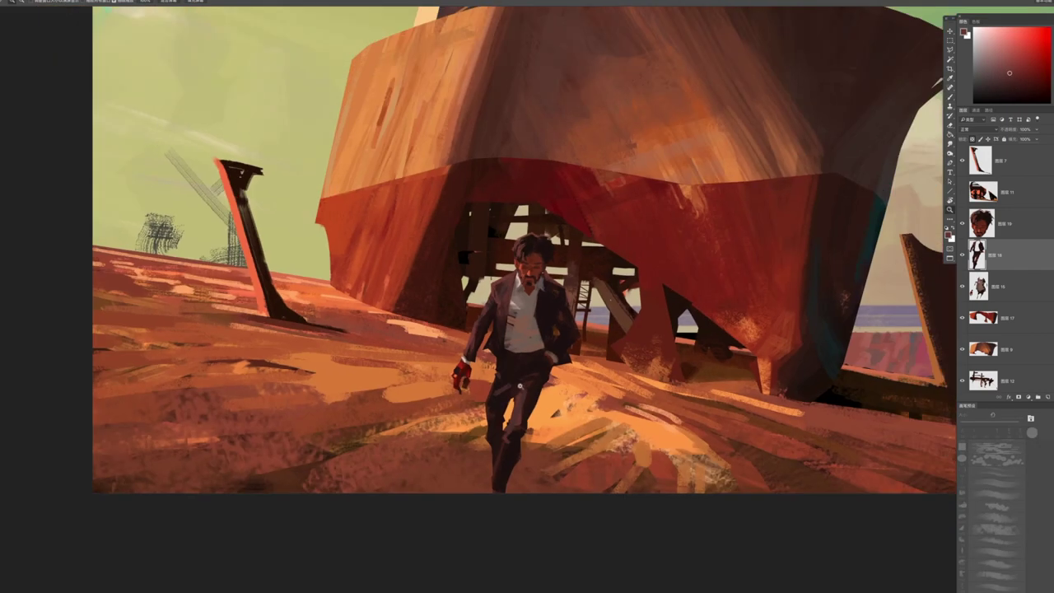
# Refine the trousers' waistband and upper-thigh folds with small strokes of sampled dark brown and purple-grey on the suit layer
pyautogui.scroll(-2, 520, 386)
pyautogui.scroll(5, 517, 409)
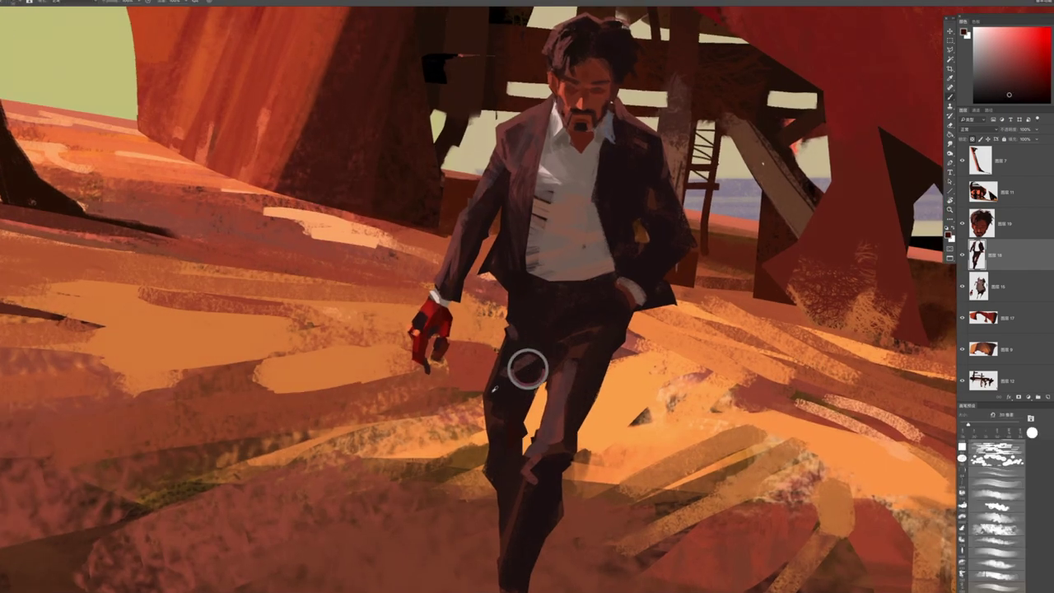
pyautogui.keyDown('alt'); pyautogui.click(574, 361); pyautogui.keyUp('alt')
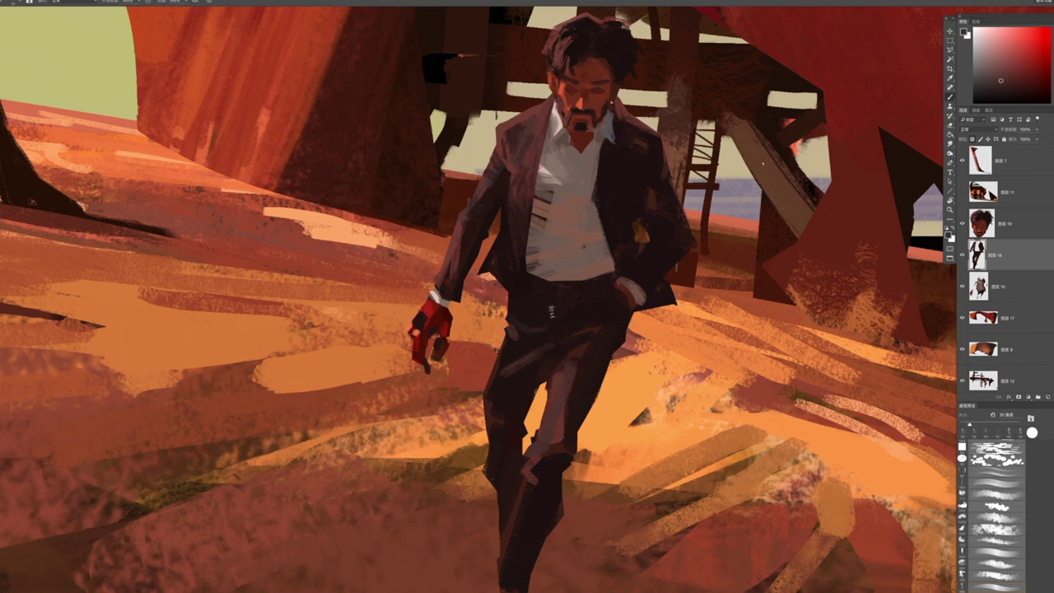
pyautogui.keyDown('alt'); pyautogui.click(567, 308); pyautogui.keyUp('alt')
pyautogui.press(']')
pyautogui.moveTo(525, 287); pyautogui.dragTo(526, 299)
pyautogui.keyDown('alt'); pyautogui.click(510, 260); pyautogui.keyUp('alt')
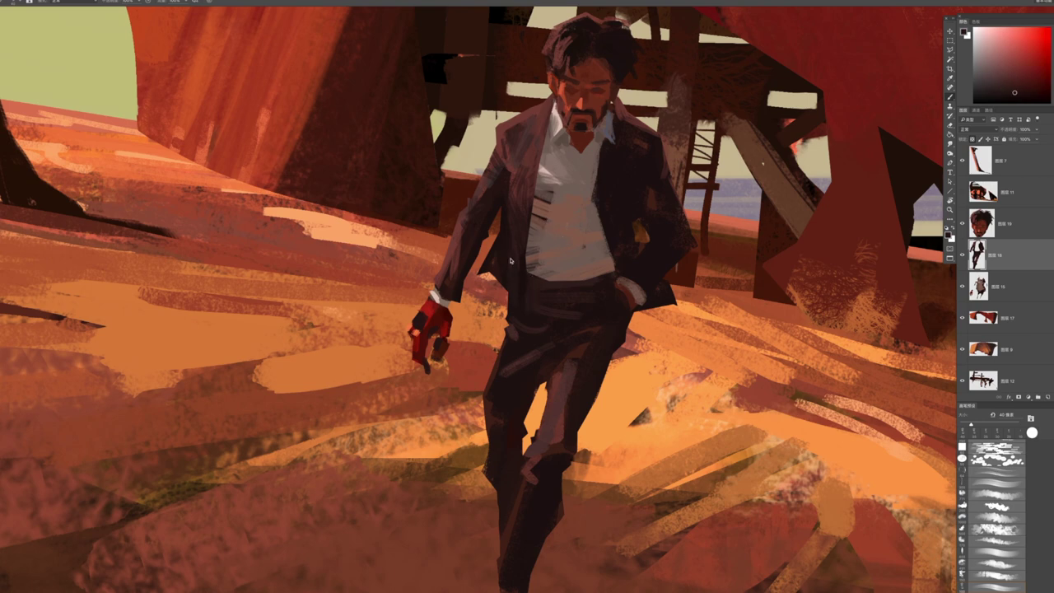
pyautogui.moveTo(534, 257)
pyautogui.mouseDown()
pyautogui.moveTo(513, 344)
pyautogui.moveTo(547, 276)
pyautogui.mouseUp()
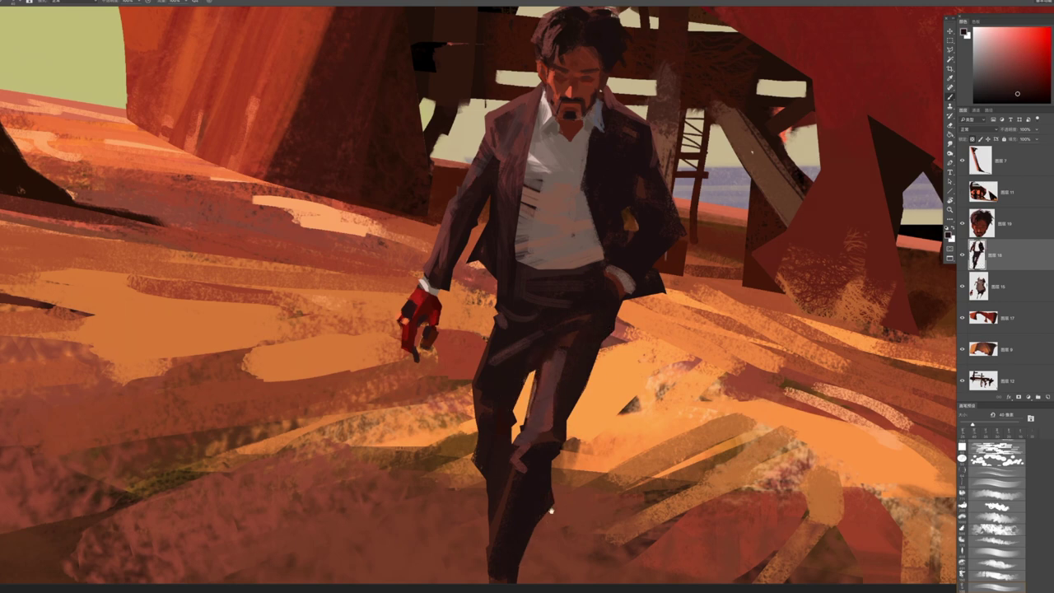
# Reshape the trousers' knee folds and lower leg with sampled dark tones, widening the front shin down to the canvas edge
pyautogui.moveTo(550, 506); pyautogui.dragTo(572, 296)
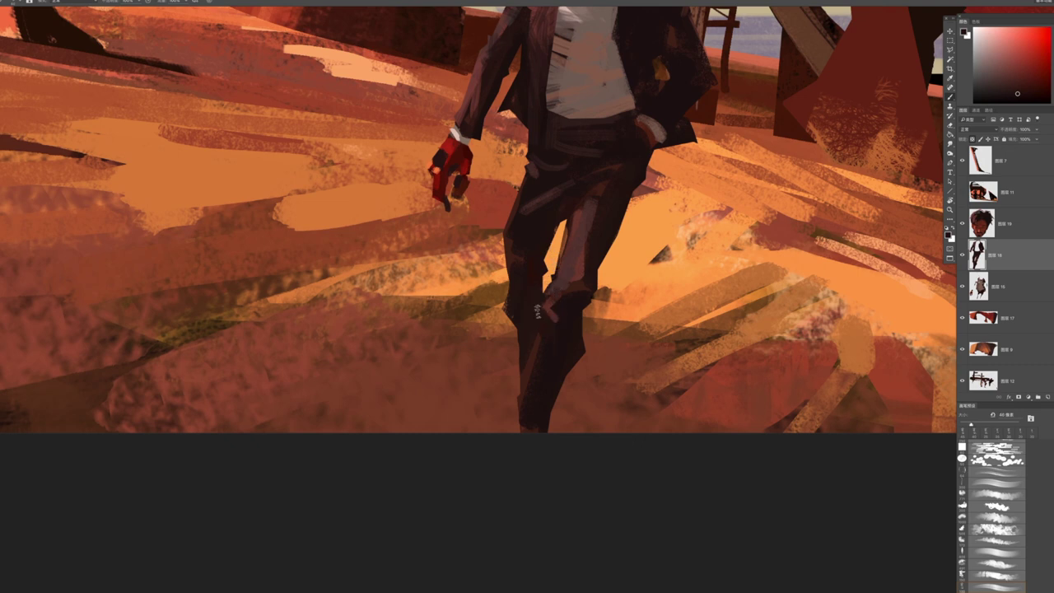
pyautogui.keyDown('alt'); pyautogui.click(543, 316); pyautogui.keyUp('alt')
pyautogui.moveTo(550, 308)
pyautogui.mouseDown()
pyautogui.moveTo(560, 329)
pyautogui.moveTo(564, 311)
pyautogui.mouseUp()
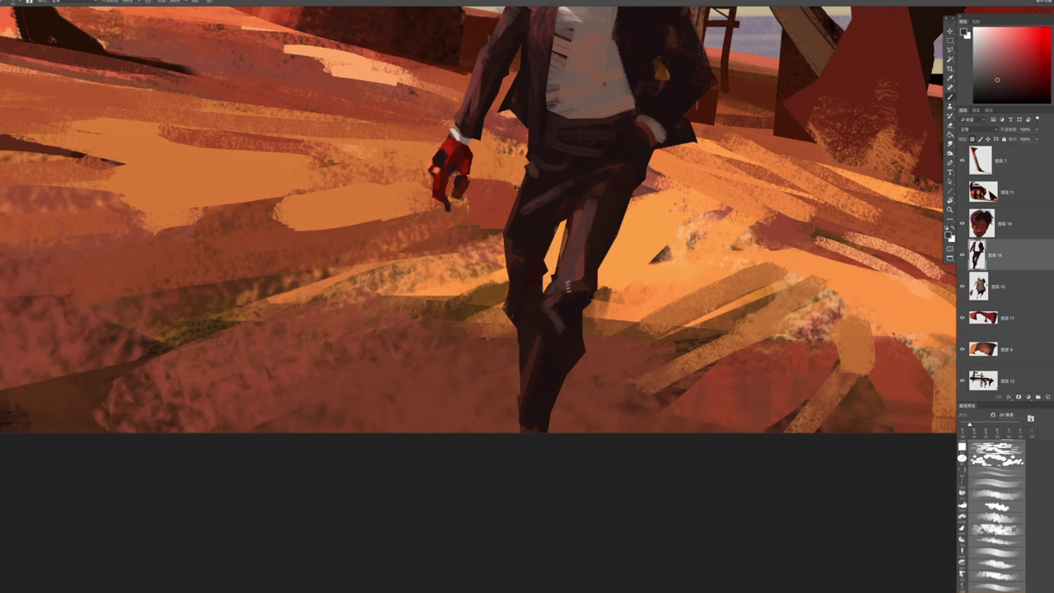
pyautogui.keyDown('alt'); pyautogui.click(596, 254); pyautogui.keyUp('alt')
pyautogui.moveTo(576, 257); pyautogui.dragTo(596, 296)
pyautogui.moveTo(558, 340); pyautogui.dragTo(519, 429)
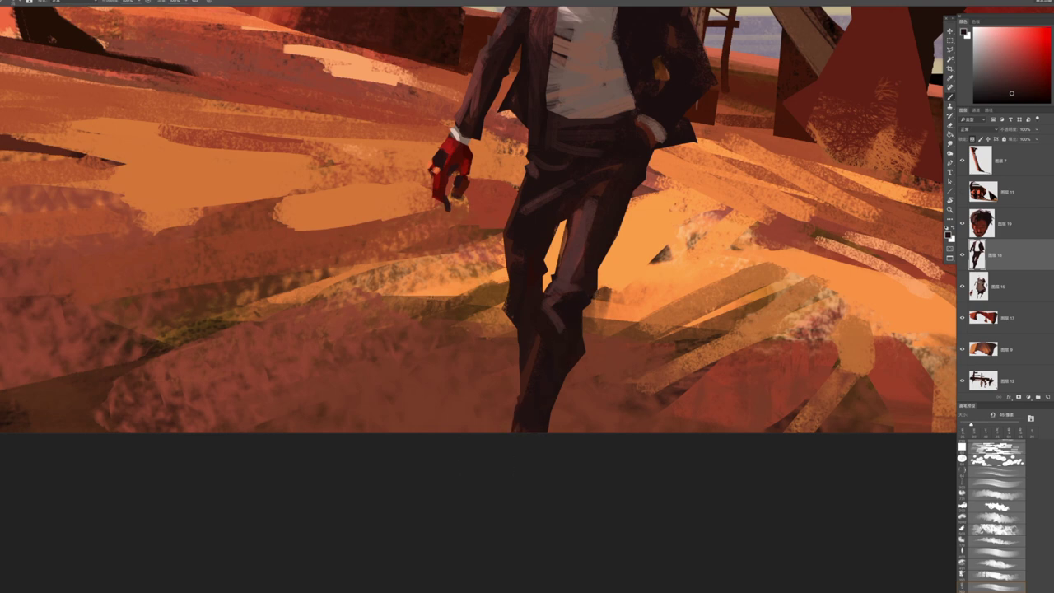
# Paint a sampled purple-brown light along the trousers' outer sunlit edge from the hip down to the knee
pyautogui.moveTo(511, 271); pyautogui.dragTo(509, 308)
pyautogui.keyDown('alt'); pyautogui.click(576, 236); pyautogui.keyUp('alt')
pyautogui.moveTo(528, 168); pyautogui.dragTo(502, 306)
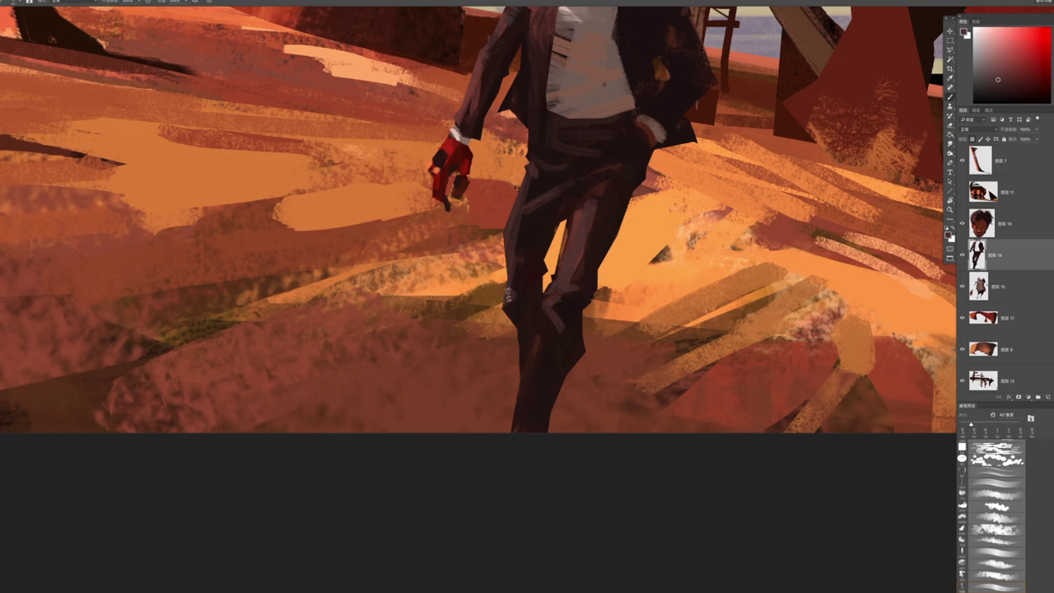
# Outline the gap between the jacket and the bent arm with the Lasso and clear the suit paint inside it
pyautogui.scroll(-3, 478, 296)
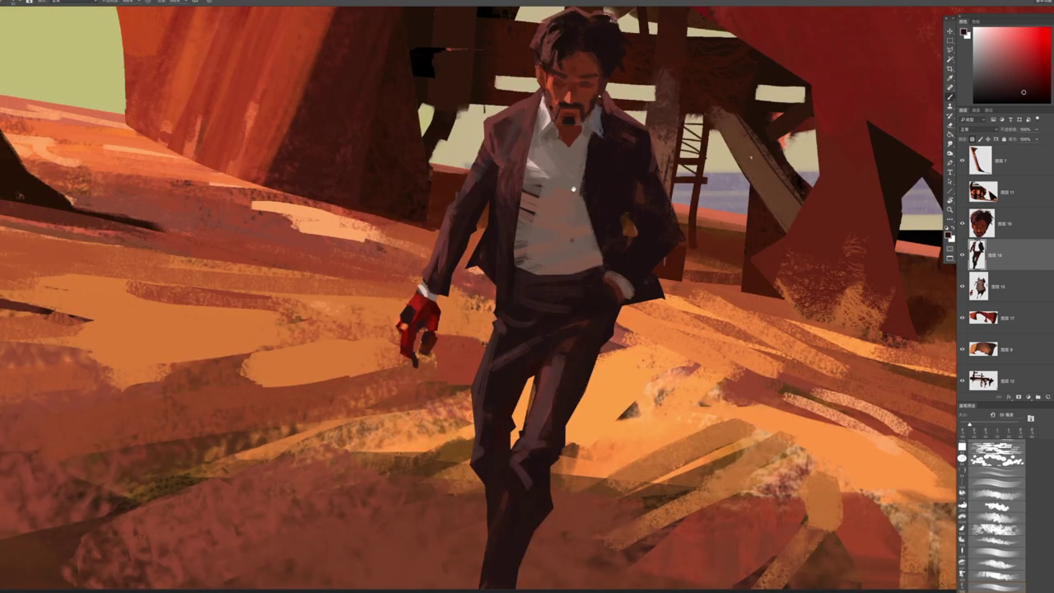
pyautogui.keyDown('alt'); pyautogui.click(631, 293); pyautogui.keyUp('alt')
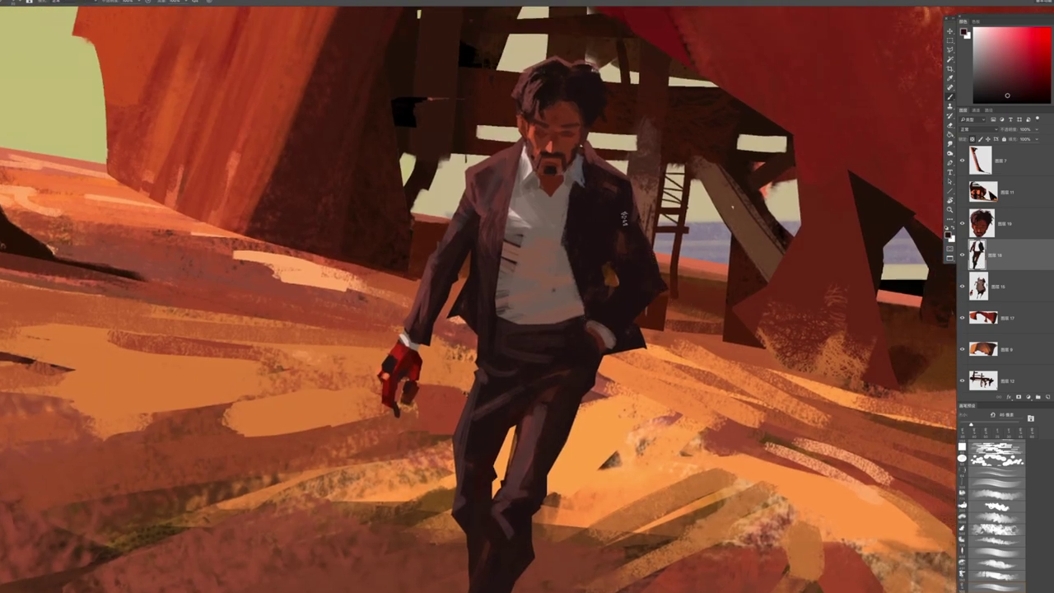
pyautogui.press('l')
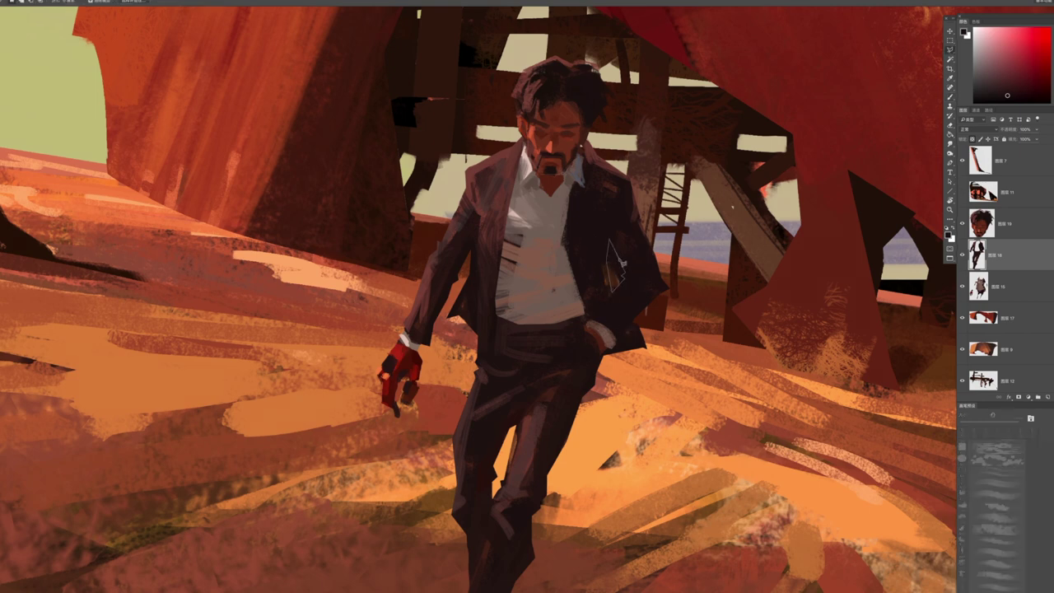
pyautogui.moveTo(615, 246)
pyautogui.mouseDown()
pyautogui.moveTo(634, 284)
pyautogui.moveTo(486, 151)
pyautogui.moveTo(625, 214)
pyautogui.moveTo(626, 261)
pyautogui.mouseUp()
pyautogui.moveTo(627, 301)
pyautogui.mouseDown()
pyautogui.moveTo(605, 312)
pyautogui.moveTo(625, 306)
pyautogui.moveTo(600, 302)
pyautogui.moveTo(611, 311)
pyautogui.mouseUp()
# Select the outer edge of the shaded thigh with the Lasso and paint it with a sampled dark suit colour
pyautogui.scroll(-5, 611, 312)
pyautogui.scroll(5, 596, 258)
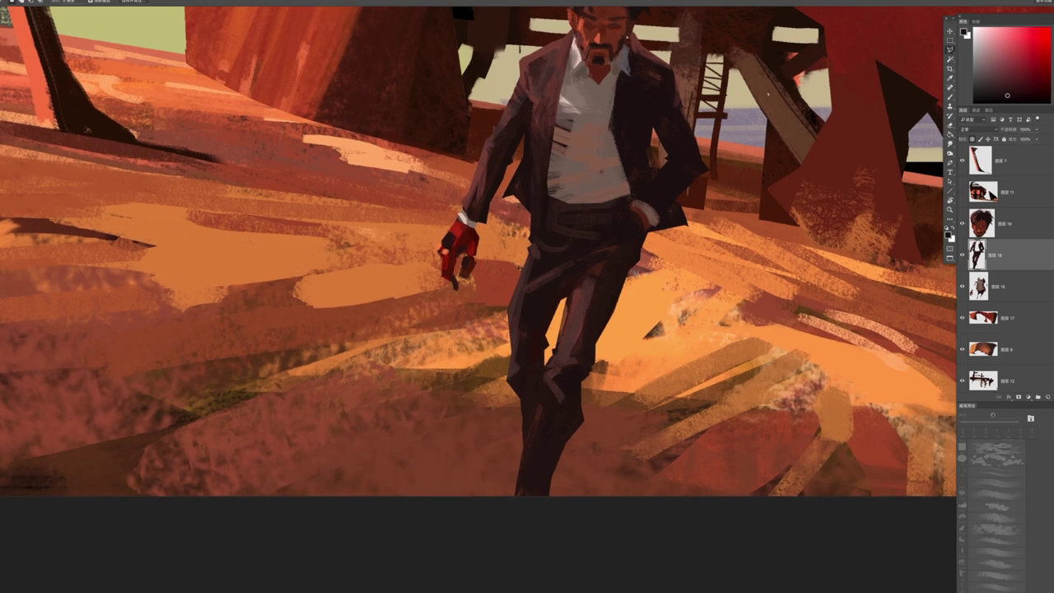
pyautogui.press('b')
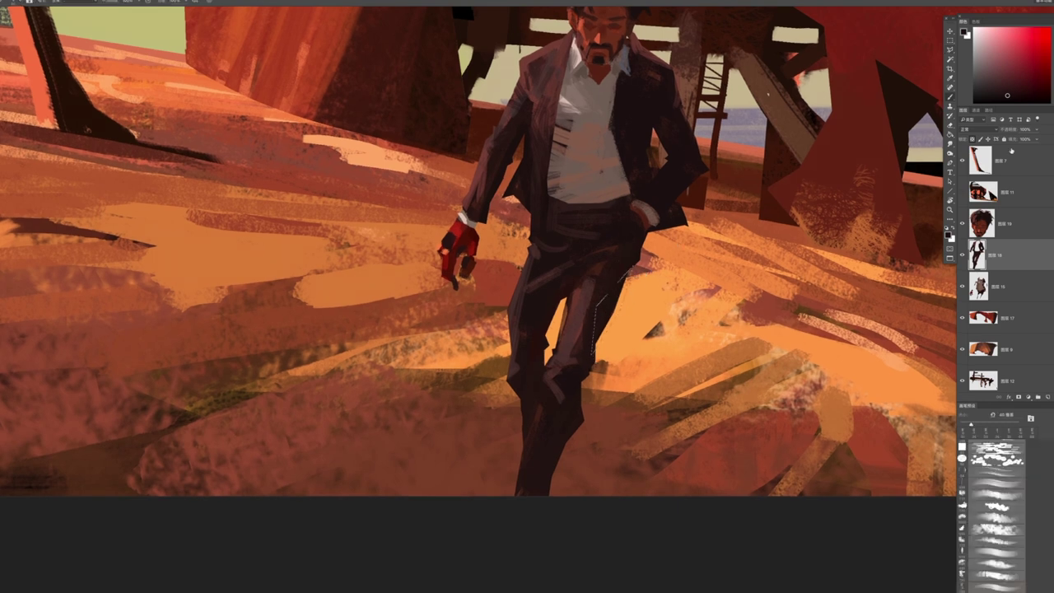
pyautogui.keyDown('alt'); pyautogui.click(607, 301); pyautogui.keyUp('alt')
pyautogui.moveTo(607, 301); pyautogui.dragTo(591, 349)
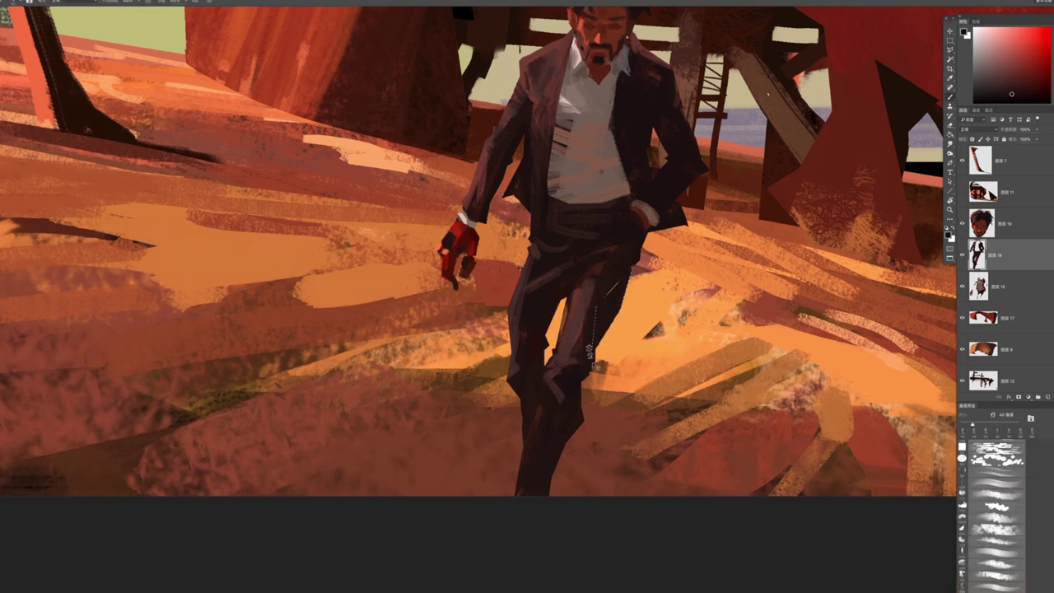
# Select the shirt's layer and paint over the dark marks on the shirt front with sampled greys and muted reddish tones
pyautogui.scroll(-5, 592, 352)
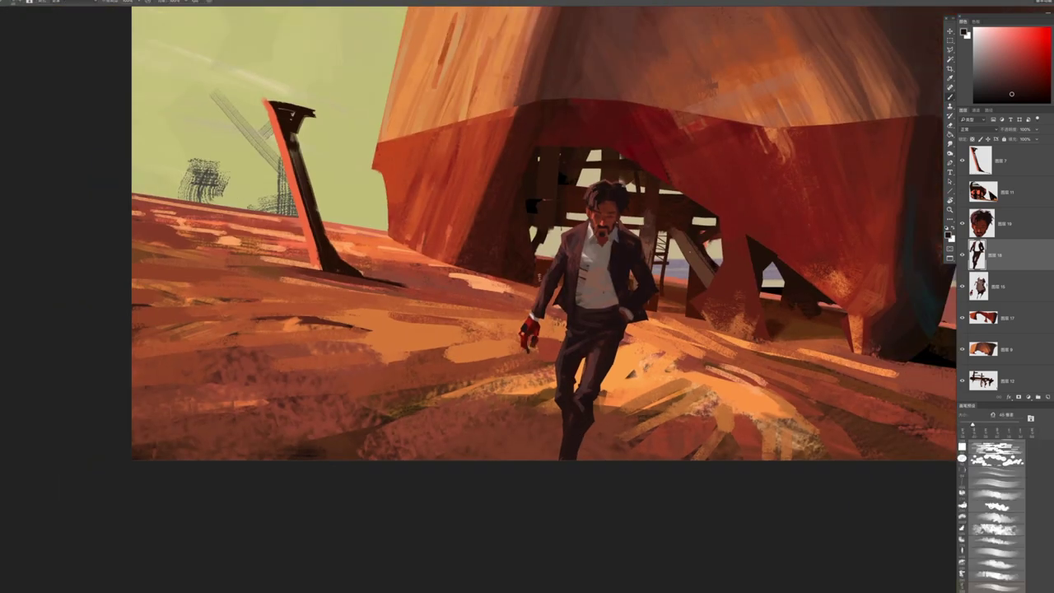
pyautogui.scroll(5, 620, 311)
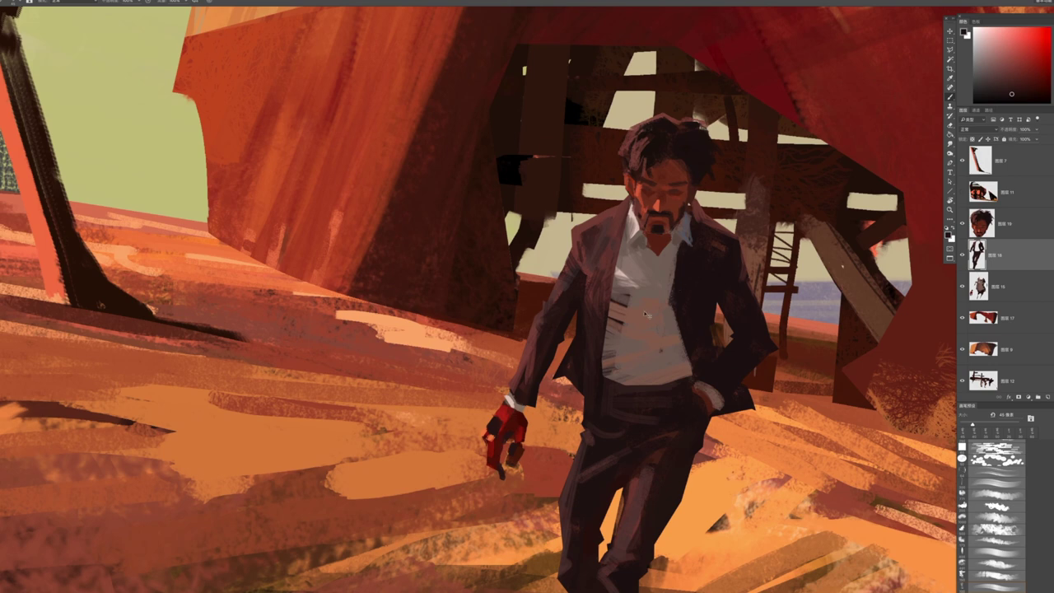
pyautogui.keyDown('ctrl'); pyautogui.click(647, 313); pyautogui.keyUp('ctrl')
pyautogui.keyDown('alt'); pyautogui.click(647, 294); pyautogui.keyUp('alt')
pyautogui.keyDown('alt'); pyautogui.click(688, 234); pyautogui.keyUp('alt')
pyautogui.moveTo(659, 350); pyautogui.dragTo(653, 336)
pyautogui.keyDown('alt'); pyautogui.click(635, 364); pyautogui.keyUp('alt')
pyautogui.keyDown('alt'); pyautogui.click(617, 348); pyautogui.keyUp('alt')
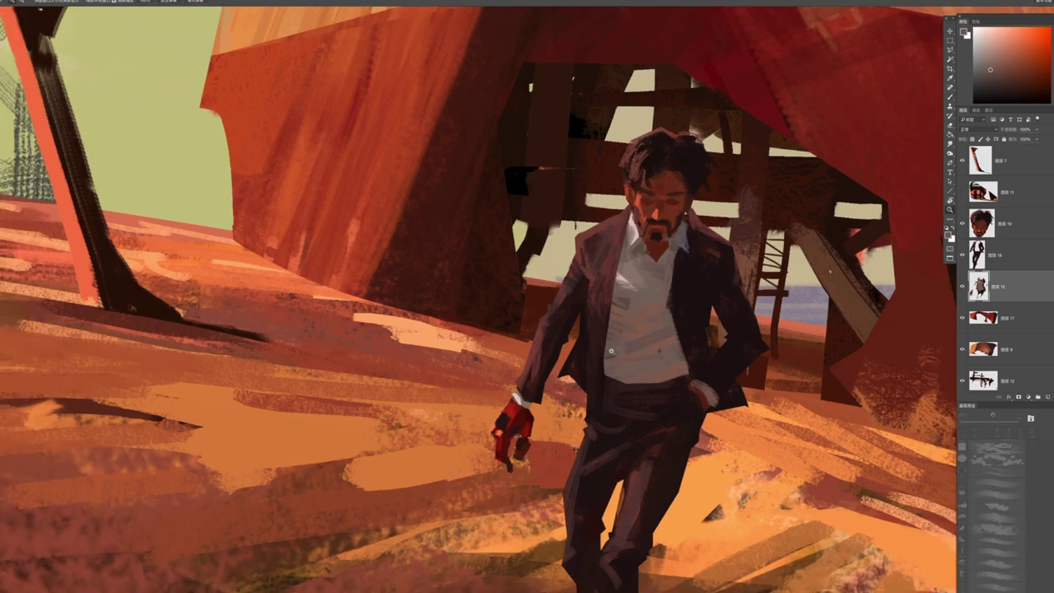
pyautogui.moveTo(652, 315); pyautogui.dragTo(652, 284)
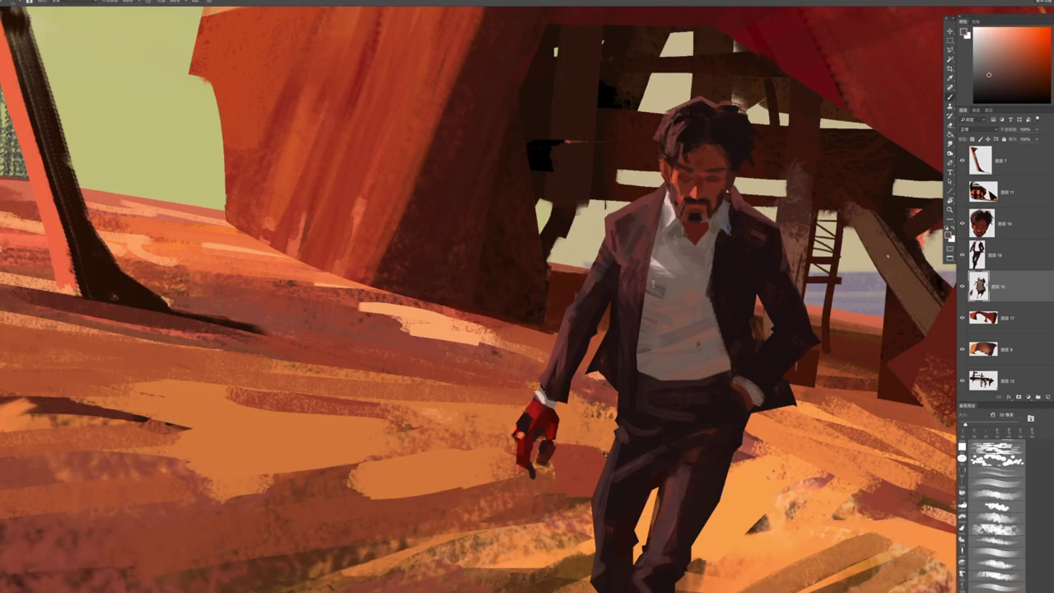
pyautogui.keyDown('alt'); pyautogui.click(679, 287); pyautogui.keyUp('alt')
# Return to the suit layer and clean up the shaded jacket edge and trouser waistband with a sampled dark brown
pyautogui.hotkey('alt', ']')
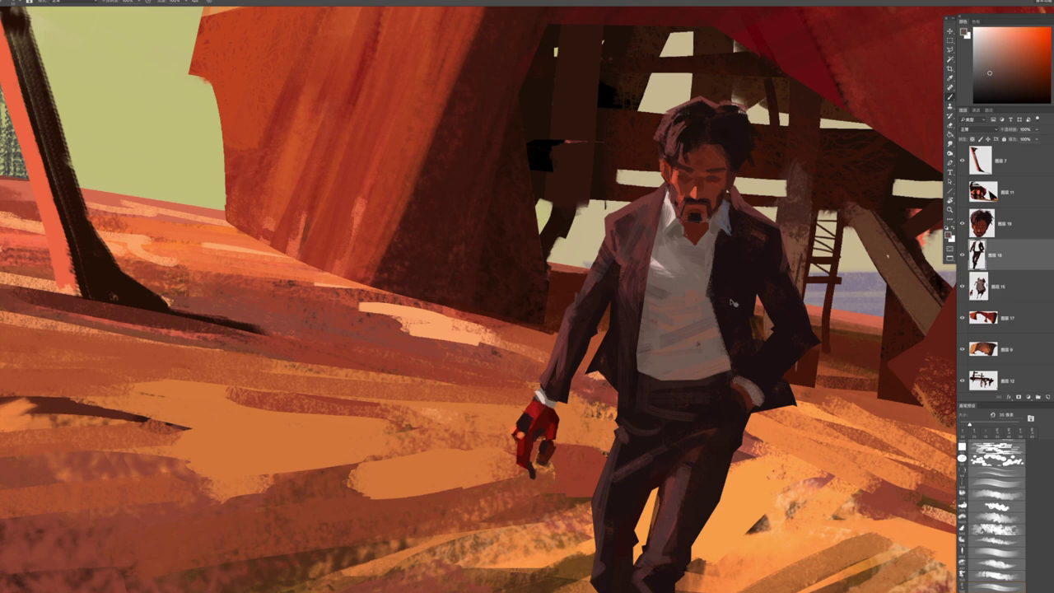
pyautogui.keyDown('alt'); pyautogui.click(721, 248); pyautogui.keyUp('alt')
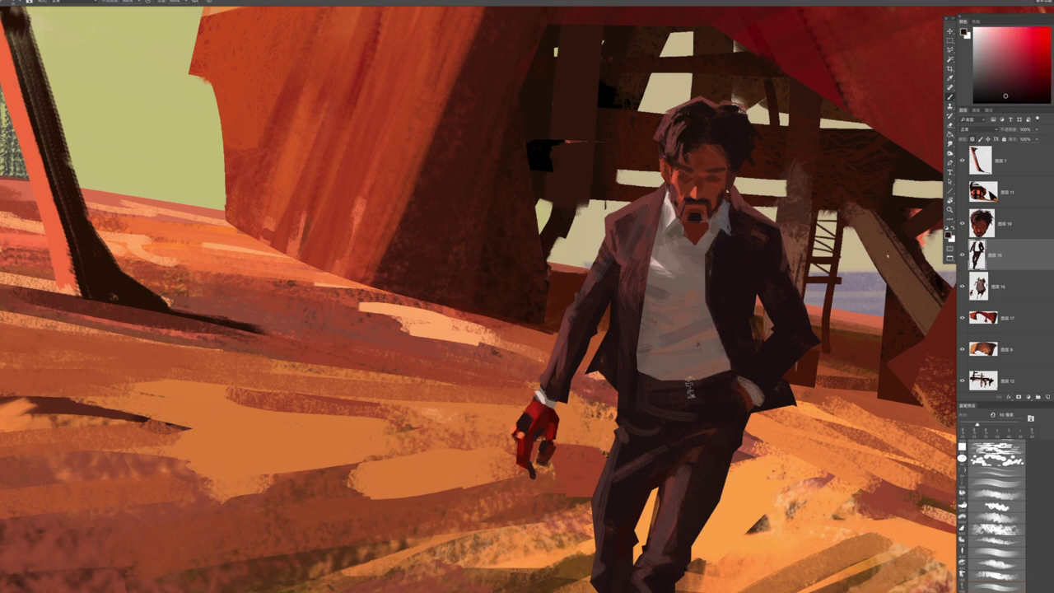
pyautogui.moveTo(713, 376); pyautogui.dragTo(709, 387)
# Enlarge the textured brush and glaze a reddish-brown tone over the lower trouser legs to blend them with the ground
pyautogui.press(']')
pyautogui.press(']')
pyautogui.press(']')
pyautogui.keyDown('alt'); pyautogui.click(697, 454); pyautogui.keyUp('alt')
pyautogui.press(']')
pyautogui.press(']')
pyautogui.press(']')
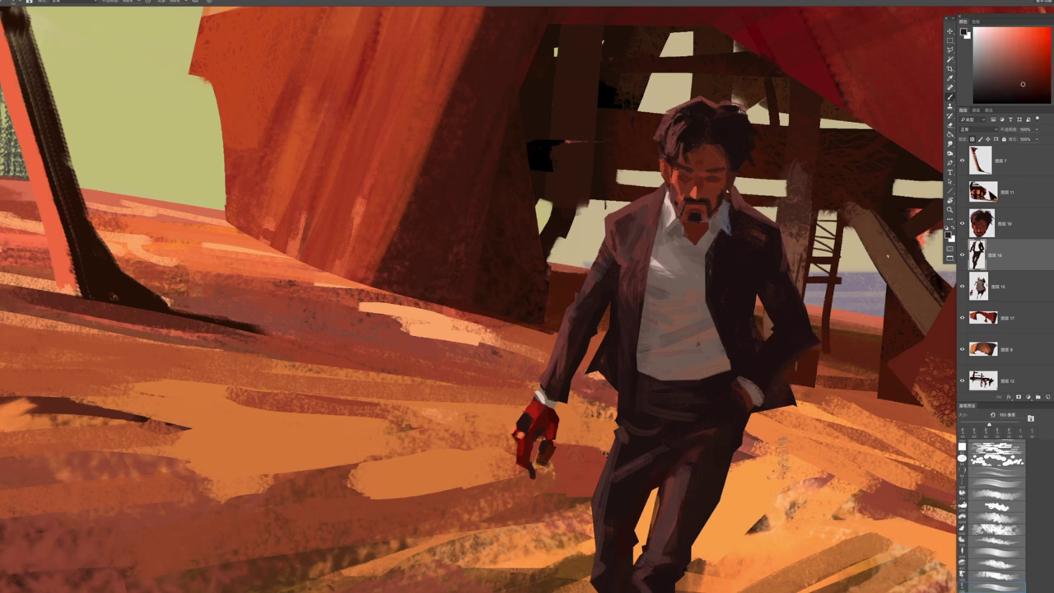
pyautogui.scroll(-3, 675, 449)
pyautogui.scroll(-3, 650, 428)
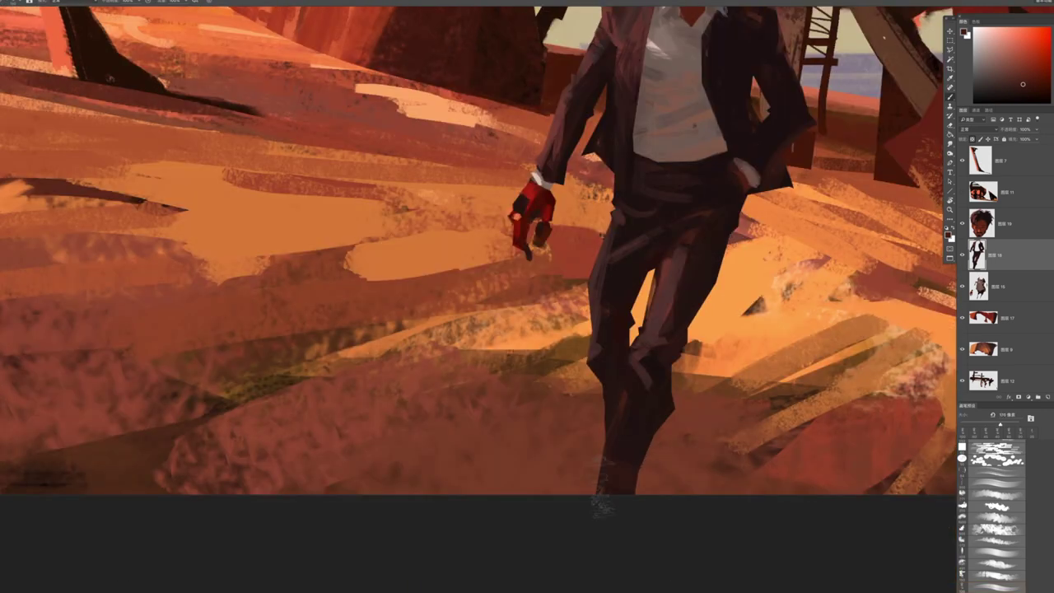
pyautogui.scroll(3, 704, 300)
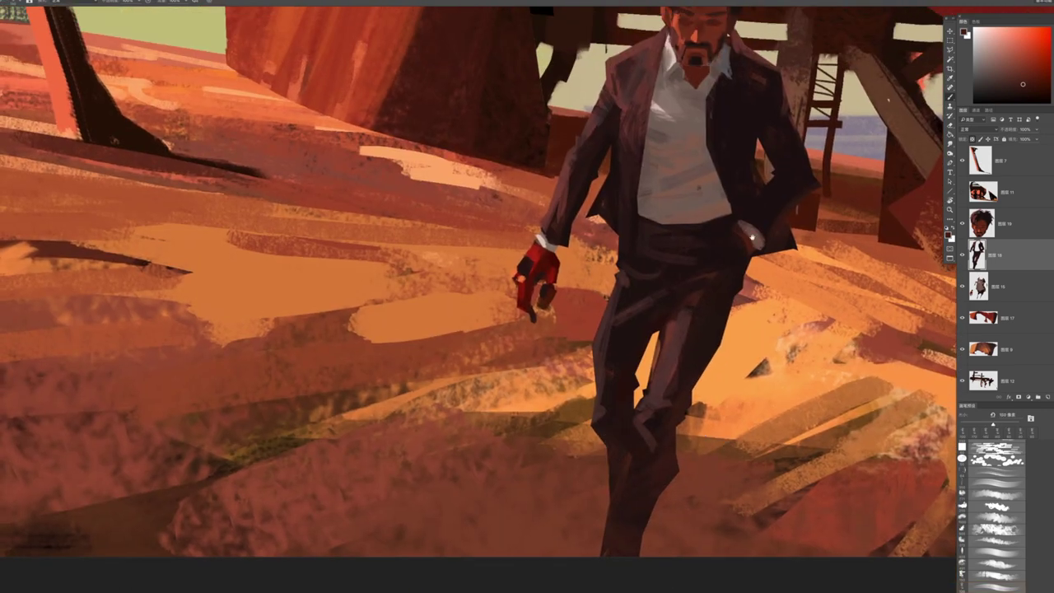
# Separate the red hand onto its own layer and erase the leftover paint on the original figure layer
pyautogui.scroll(3, 511, 329)
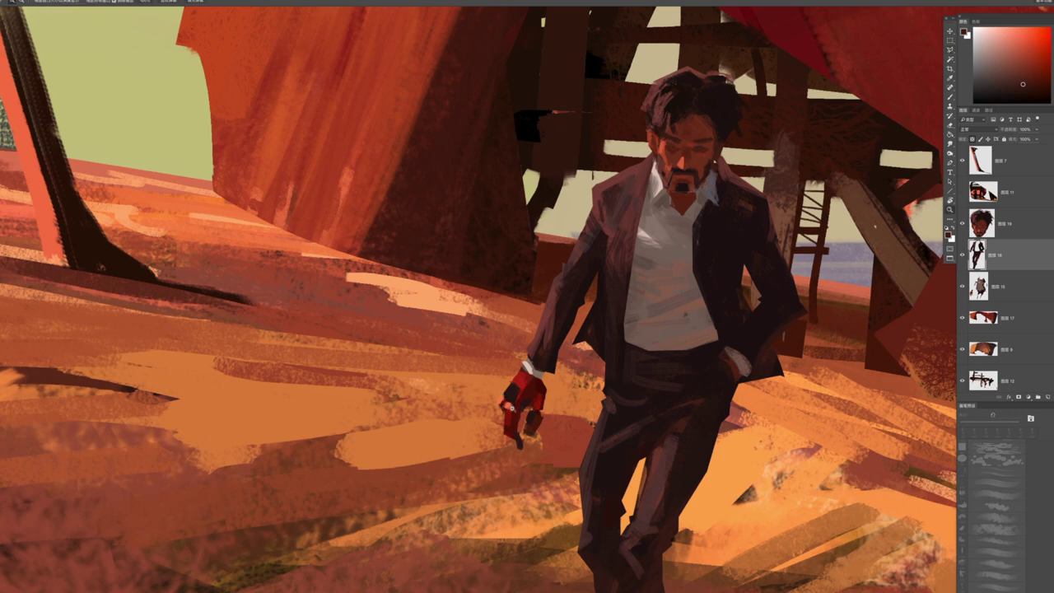
pyautogui.scroll(3, 510, 406)
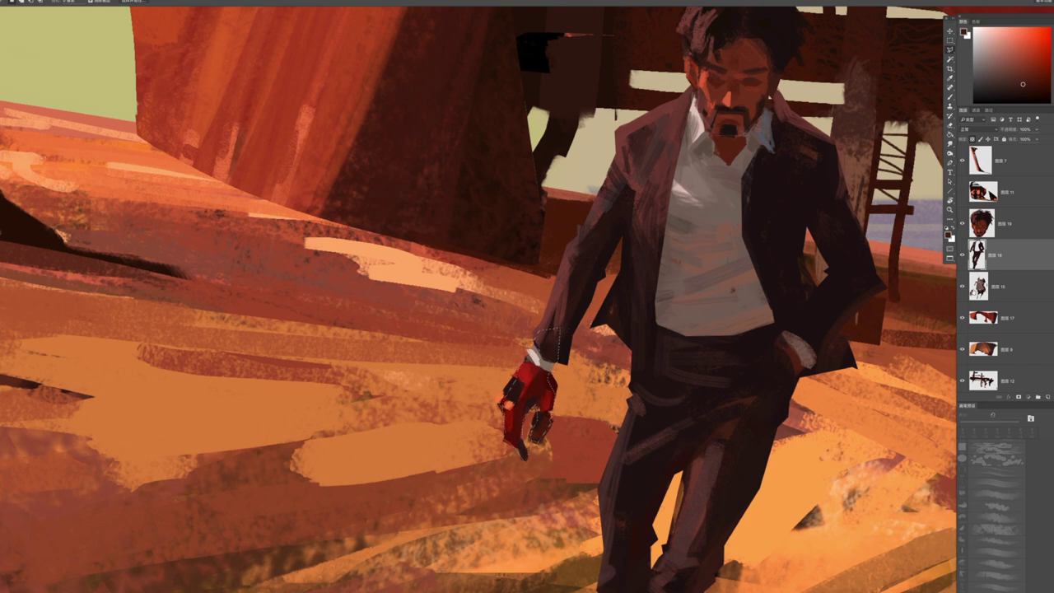
pyautogui.hotkey('alt', '[')
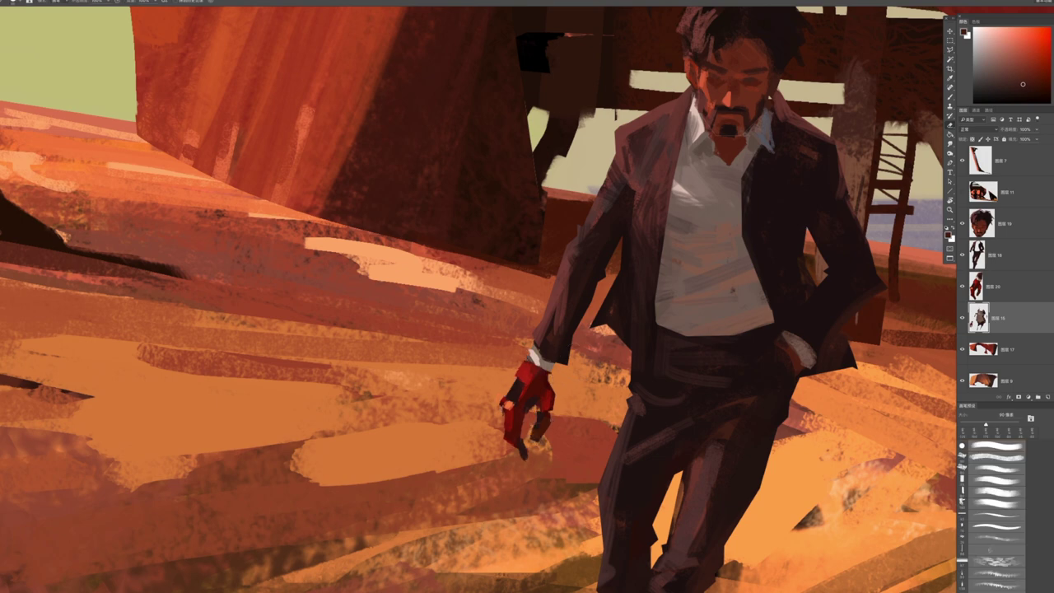
pyautogui.hotkey('ctrl', '0')
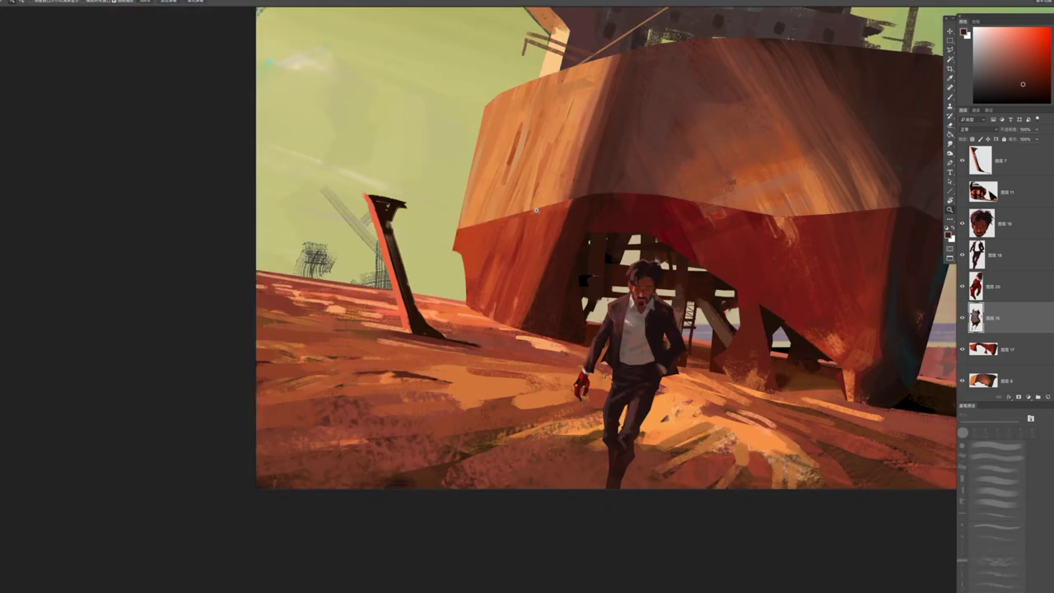
pyautogui.scroll(3, 650, 395)
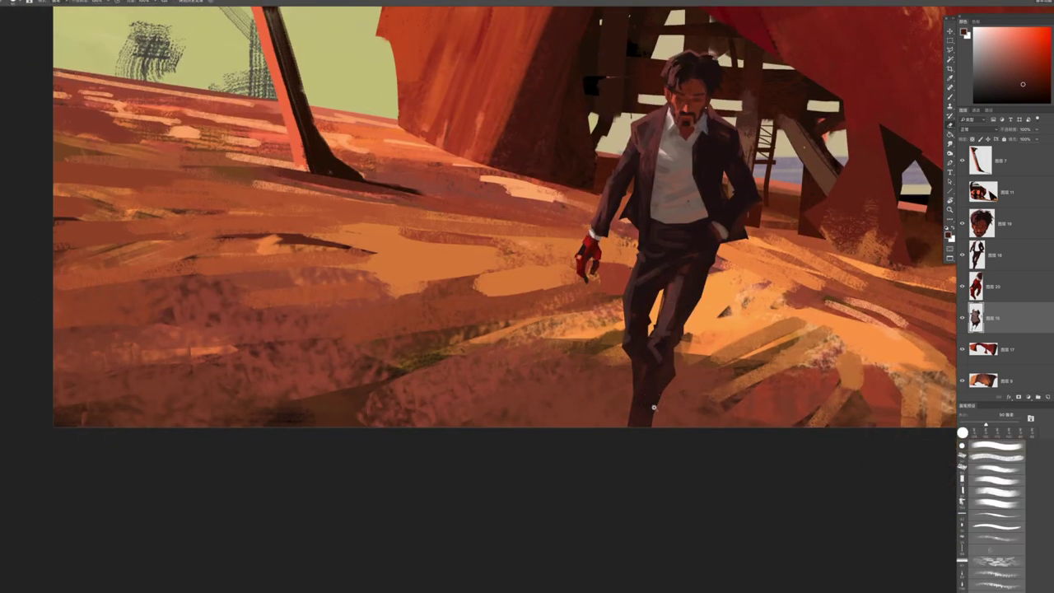
# Select the head layer and paint a sampled purple-brown light across the top of the man's hair
pyautogui.scroll(-5, 650, 395)
pyautogui.scroll(5, 675, 338)
pyautogui.keyDown('ctrl'); pyautogui.click(665, 280); pyautogui.keyUp('ctrl')
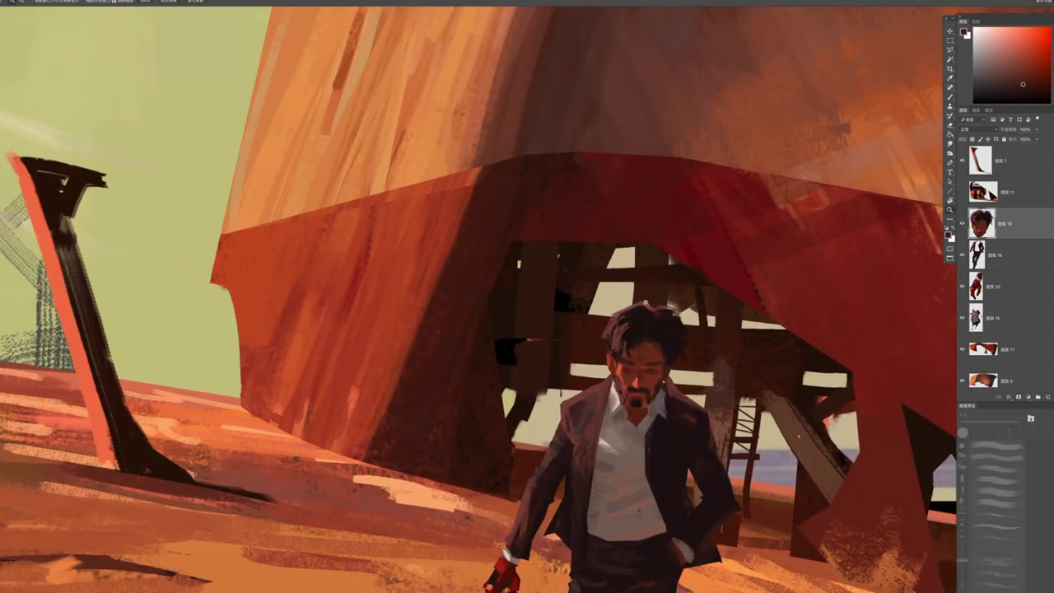
pyautogui.scroll(2, 665, 280)
pyautogui.scroll(2, 641, 310)
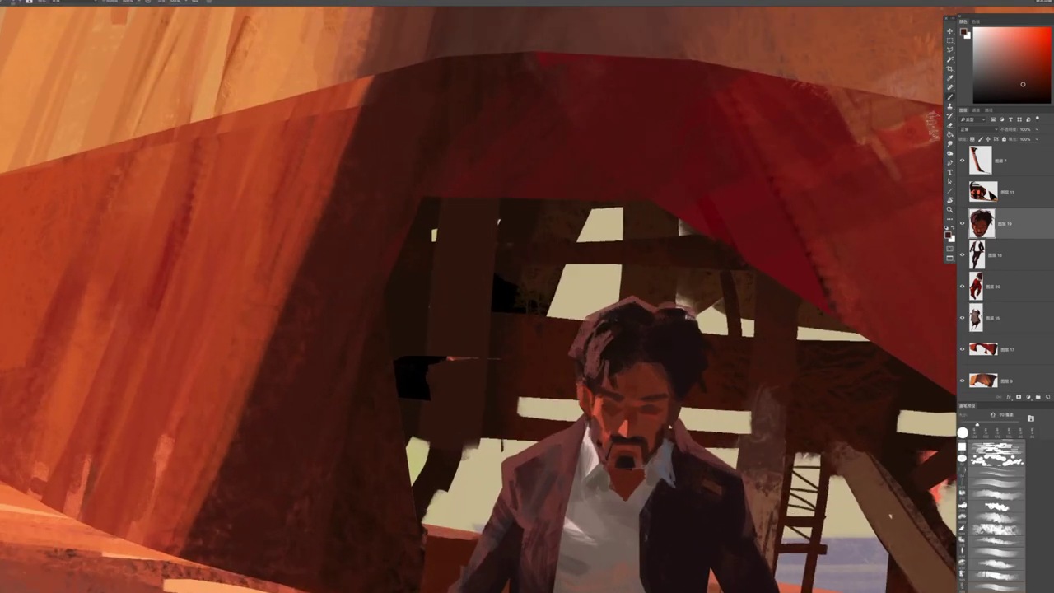
pyautogui.keyDown('alt'); pyautogui.click(613, 313); pyautogui.keyUp('alt')
pyautogui.moveTo(599, 320)
pyautogui.mouseDown()
pyautogui.moveTo(659, 298)
pyautogui.moveTo(700, 317)
pyautogui.mouseUp()
# Add sampled brown and lighter pinkish strokes to the crown and sunlit side of the hair
pyautogui.keyDown('alt'); pyautogui.click(631, 323); pyautogui.keyUp('alt')
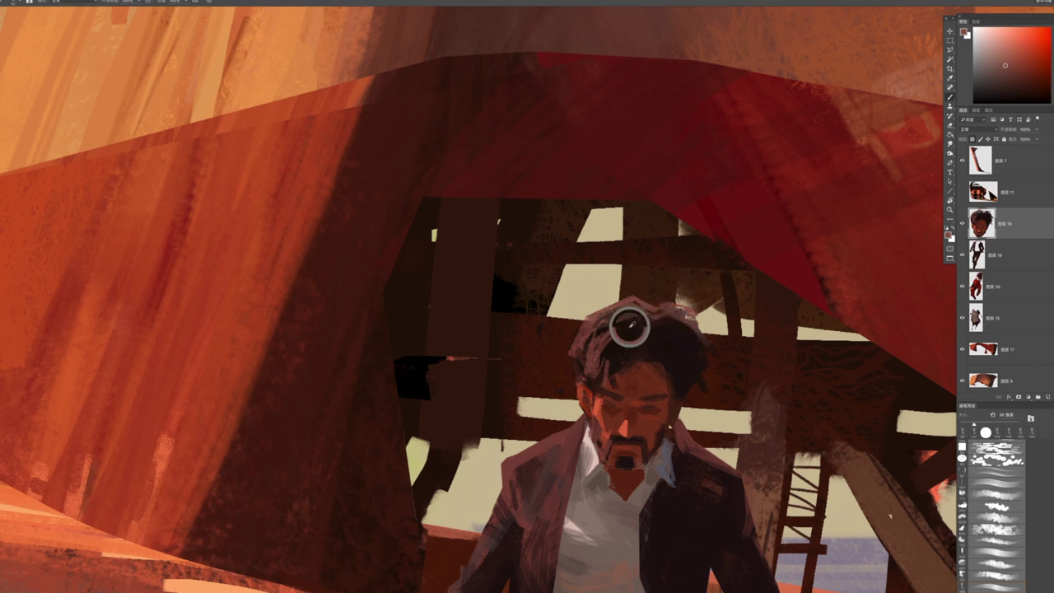
pyautogui.moveTo(647, 321)
pyautogui.mouseDown()
pyautogui.moveTo(651, 301)
pyautogui.moveTo(700, 318)
pyautogui.mouseUp()
pyautogui.keyDown('alt'); pyautogui.click(838, 163); pyautogui.keyUp('alt')
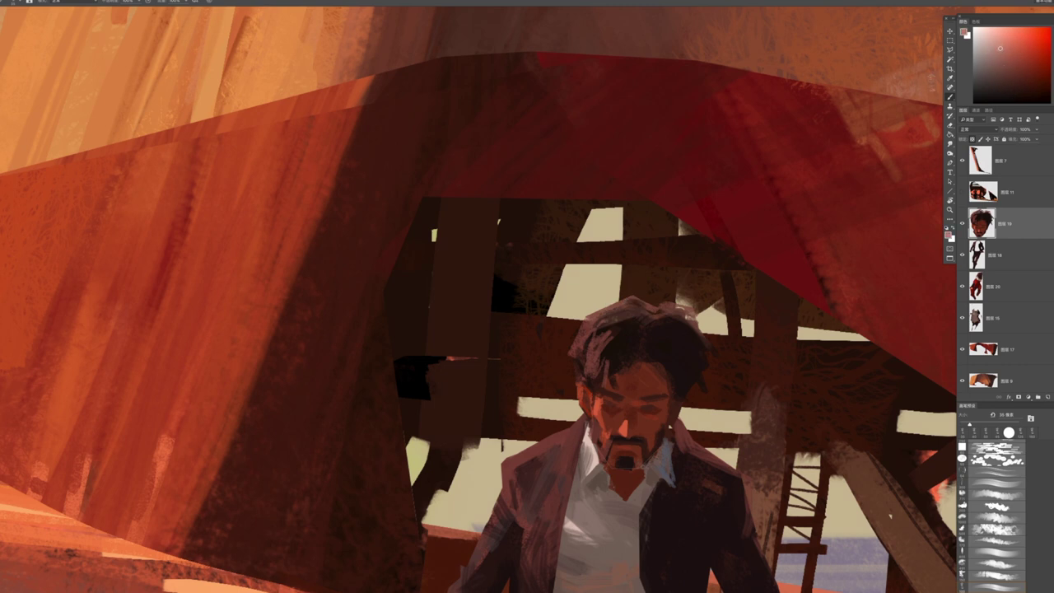
pyautogui.moveTo(606, 315); pyautogui.dragTo(594, 367)
# Refine the hair with a smaller brush, adding sampled dark and brownish-pink strands along its shaded side
pyautogui.press('[')
pyautogui.press('[')
pyautogui.press('[')
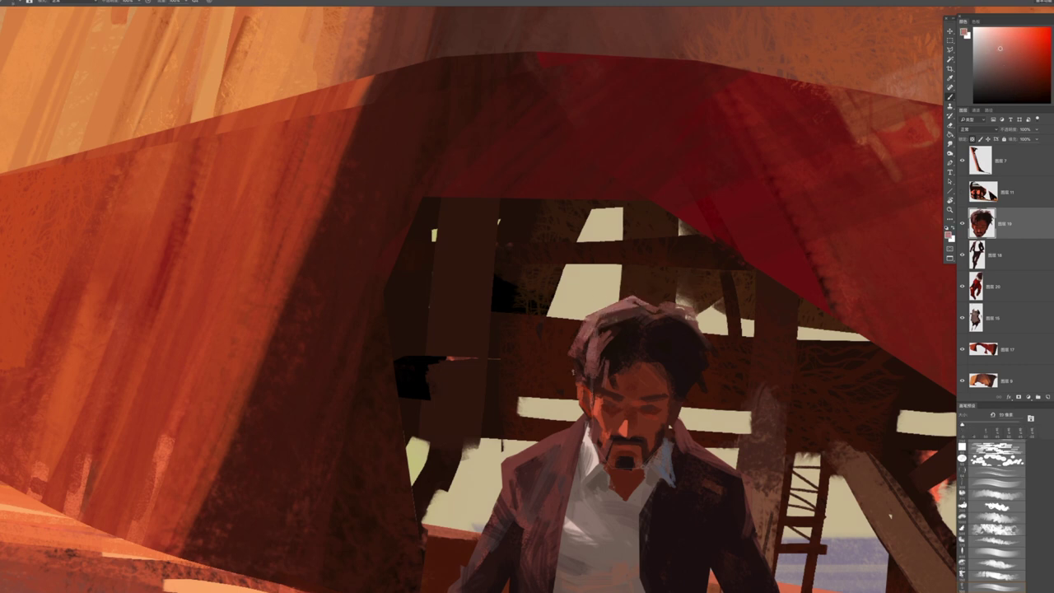
pyautogui.press('h')
pyautogui.moveTo(889, 516); pyautogui.dragTo(911, 489)
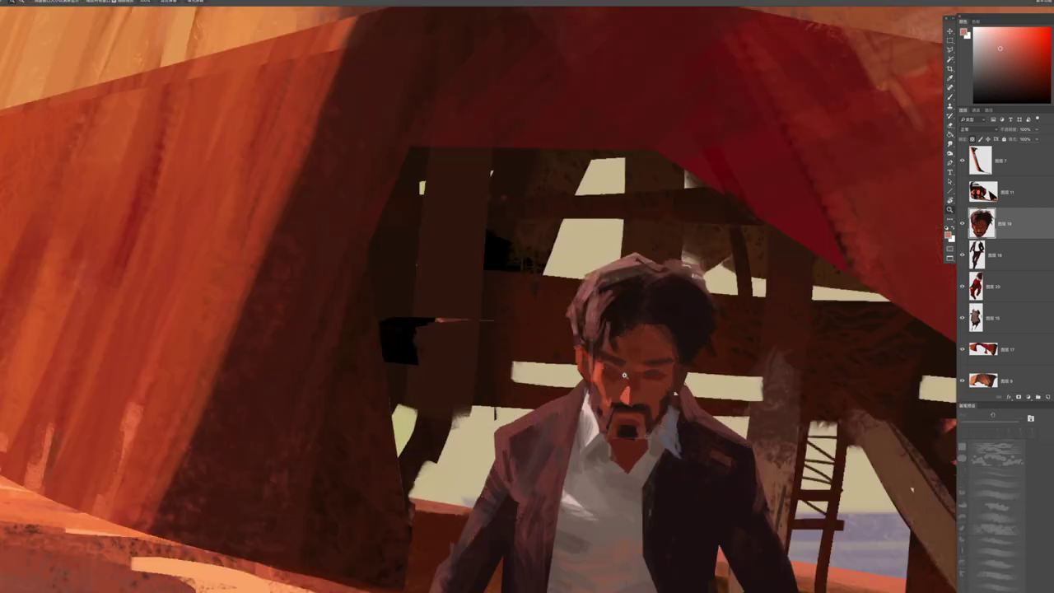
pyautogui.keyDown('alt'); pyautogui.click(617, 335); pyautogui.keyUp('alt')
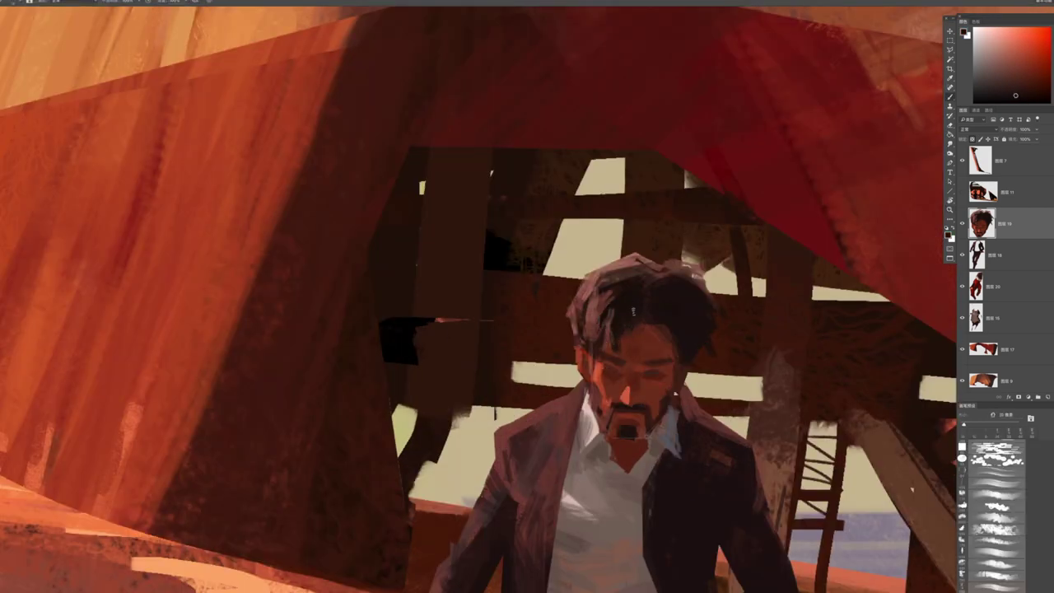
pyautogui.keyDown('alt'); pyautogui.click(632, 341); pyautogui.keyUp('alt')
pyautogui.keyDown('alt'); pyautogui.click(683, 339); pyautogui.keyUp('alt')
pyautogui.keyDown('alt'); pyautogui.click(684, 332); pyautogui.keyUp('alt')
pyautogui.keyDown('alt'); pyautogui.click(690, 255); pyautogui.keyUp('alt')
pyautogui.moveTo(706, 290)
pyautogui.mouseDown()
pyautogui.moveTo(726, 318)
pyautogui.moveTo(698, 354)
pyautogui.mouseUp()
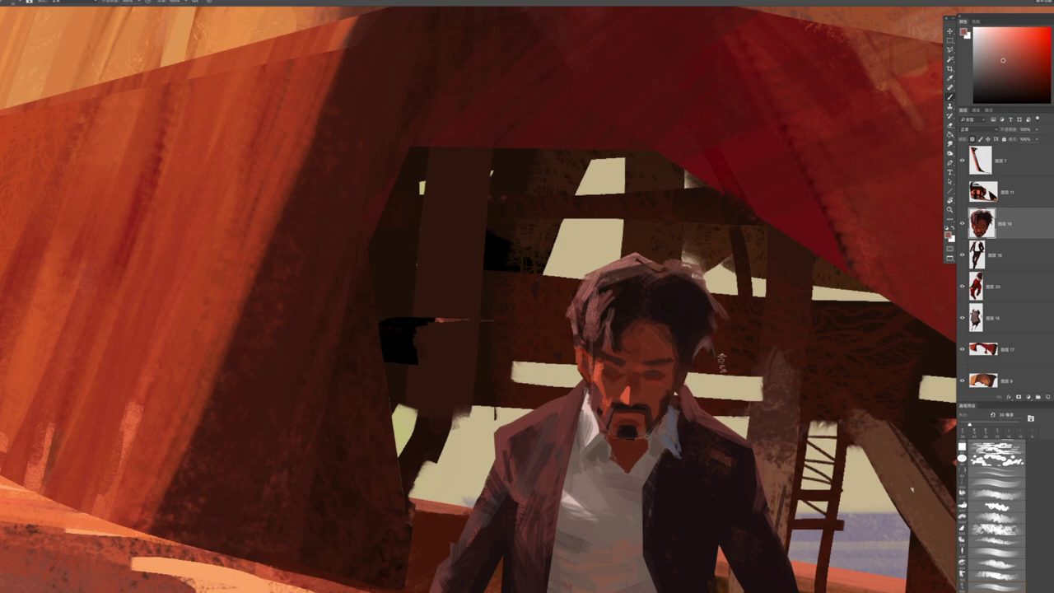
pyautogui.moveTo(710, 290); pyautogui.dragTo(715, 327)
# Select the background framework layer and paint sampled dark brown into the pale opening behind the man's head
pyautogui.scroll(-2, 688, 370)
pyautogui.scroll(-3, 688, 370)
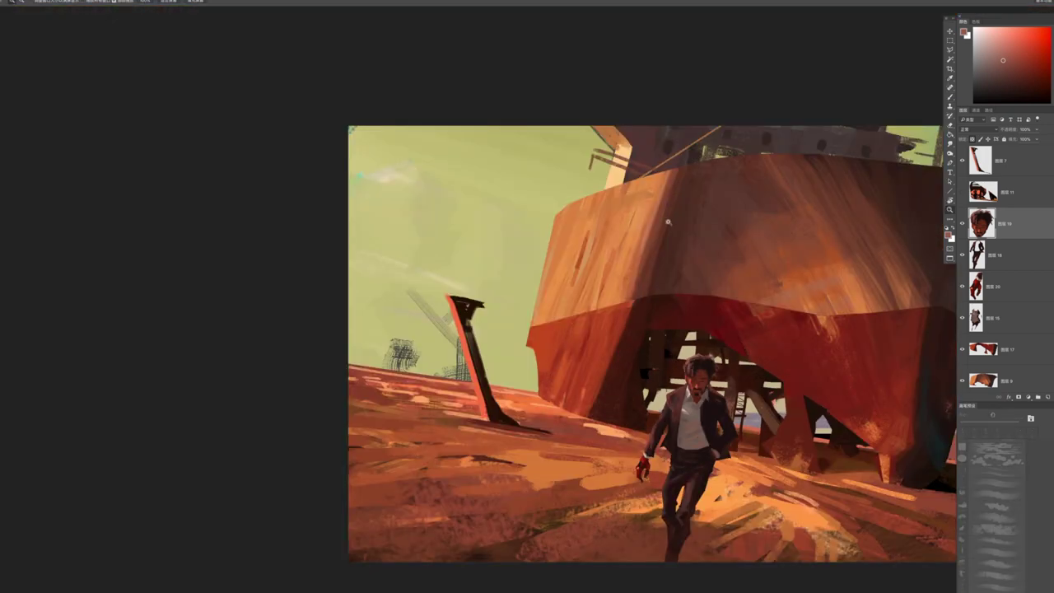
pyautogui.scroll(4, 716, 369)
pyautogui.scroll(-2, 994, 329)
pyautogui.click(988, 376)
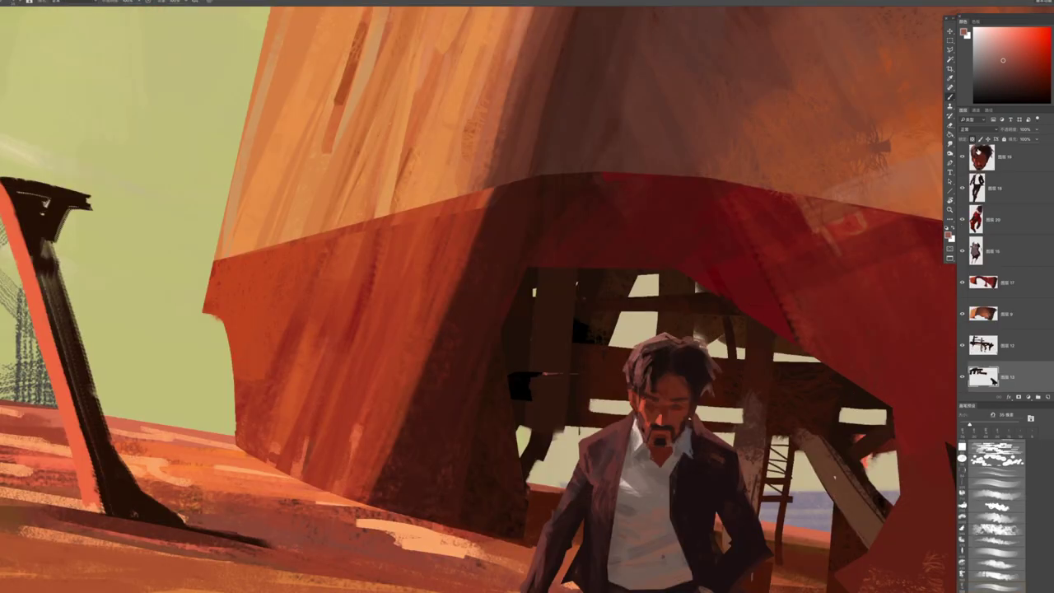
pyautogui.keyDown('alt'); pyautogui.click(713, 325); pyautogui.keyUp('alt')
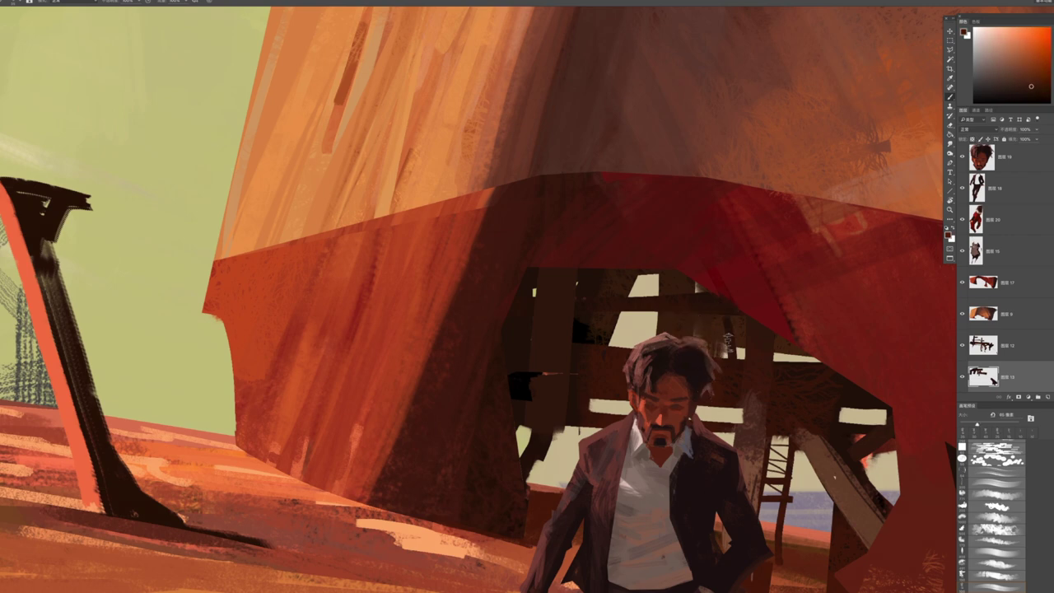
pyautogui.moveTo(661, 323); pyautogui.dragTo(616, 324)
# Select the head layer and scale the head down slightly to suit the body's proportions
pyautogui.scroll(-5, 632, 349)
pyautogui.scroll(5, 632, 349)
pyautogui.scroll(-5, 649, 304)
pyautogui.scroll(5, 646, 289)
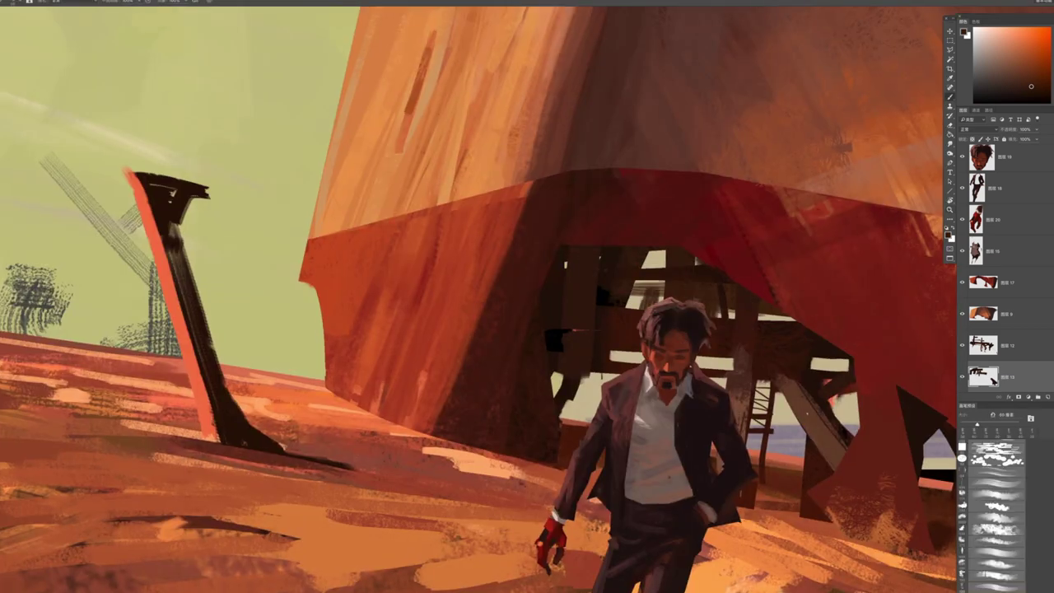
pyautogui.scroll(-5, 708, 300)
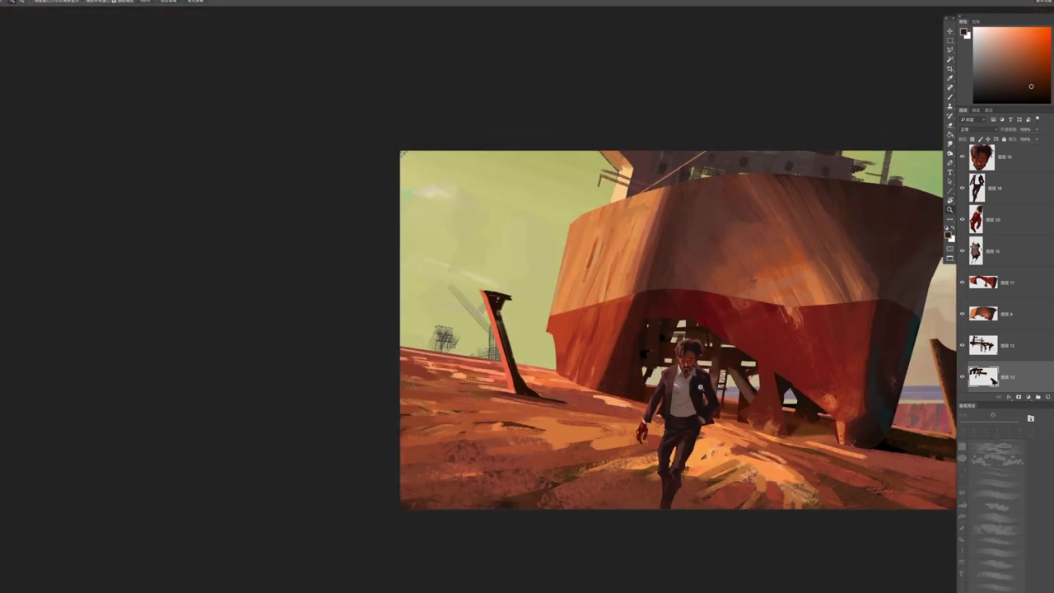
pyautogui.scroll(5, 672, 332)
pyautogui.scroll(1, 671, 332)
pyautogui.keyDown('ctrl'); pyautogui.click(672, 331); pyautogui.keyUp('ctrl')
pyautogui.hotkey('ctrl', 't')
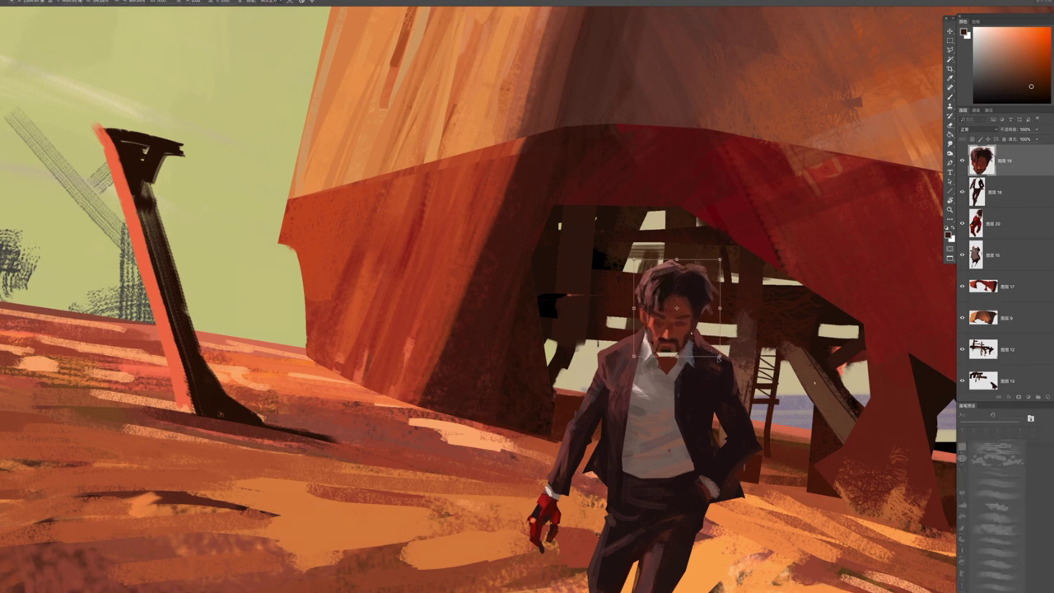
pyautogui.moveTo(721, 357); pyautogui.dragTo(717, 354)
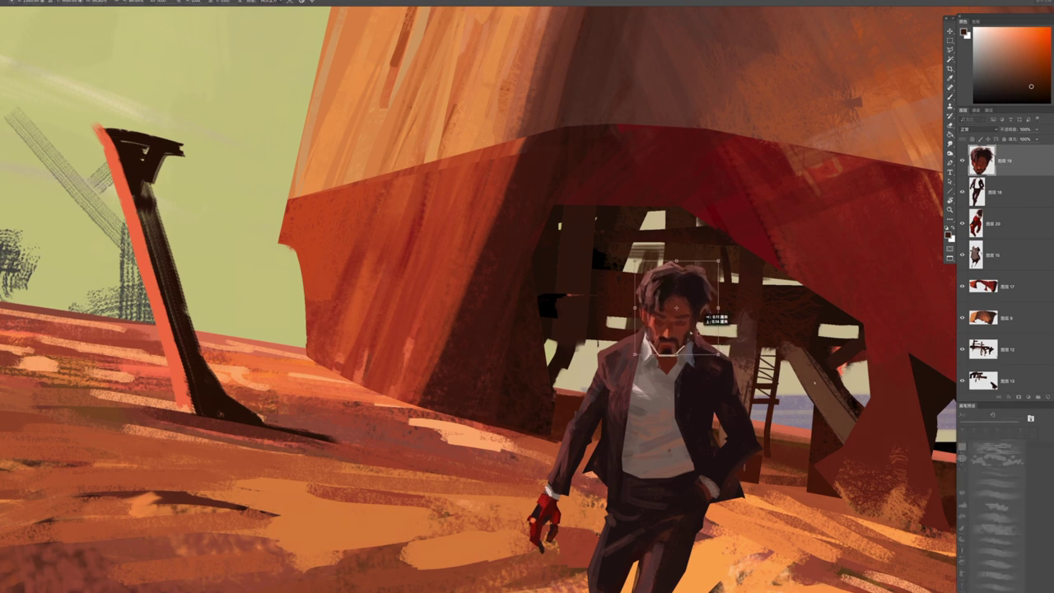
pyautogui.moveTo(691, 320)
pyautogui.mouseDown()
pyautogui.moveTo(630, 292)
pyautogui.moveTo(923, 409)
pyautogui.mouseUp()
pyautogui.press('Return')
# Select the shirt-and-neck layer and transform it to bring the neck closer to the chin
pyautogui.hotkey('alt', '[')
pyautogui.hotkey('alt', '[')
pyautogui.hotkey('alt', '[')
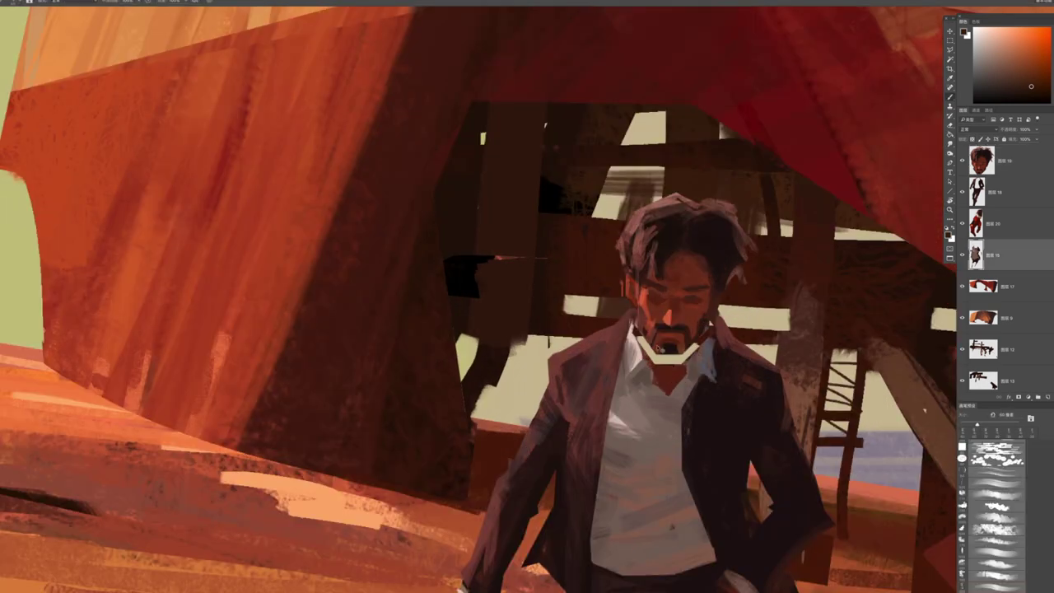
pyautogui.hotkey('ctrl', 't')
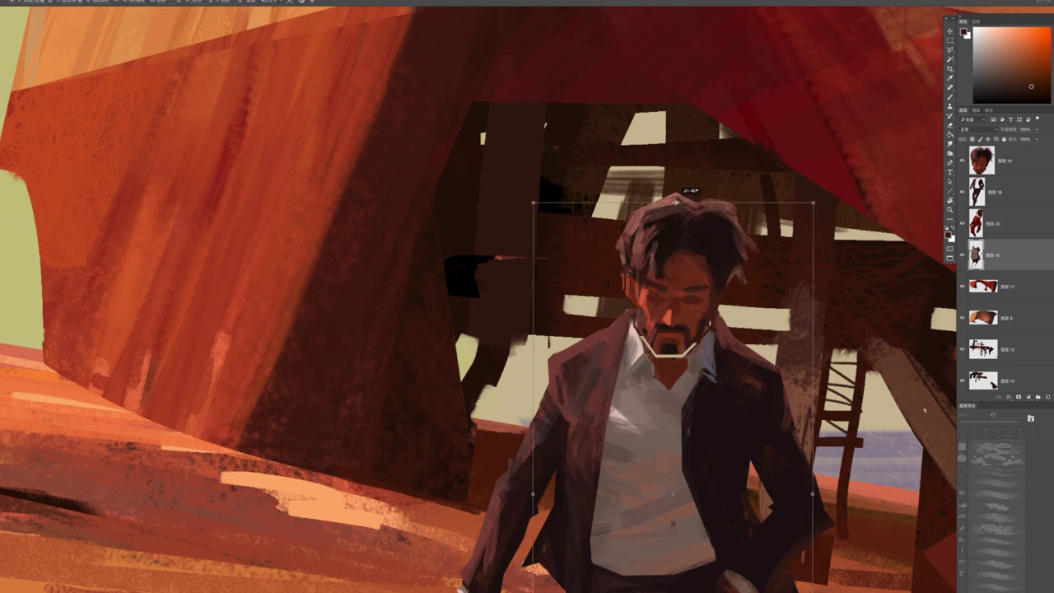
pyautogui.scroll(-5, 675, 214)
pyautogui.scroll(-1, 675, 229)
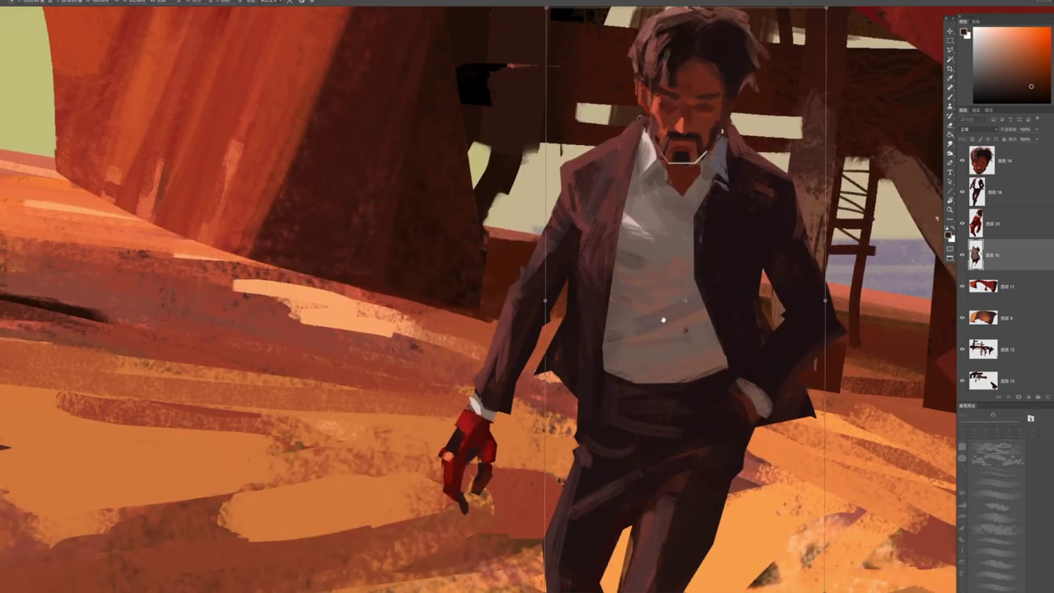
pyautogui.moveTo(675, 229); pyautogui.dragTo(642, 327)
pyautogui.press('Return')
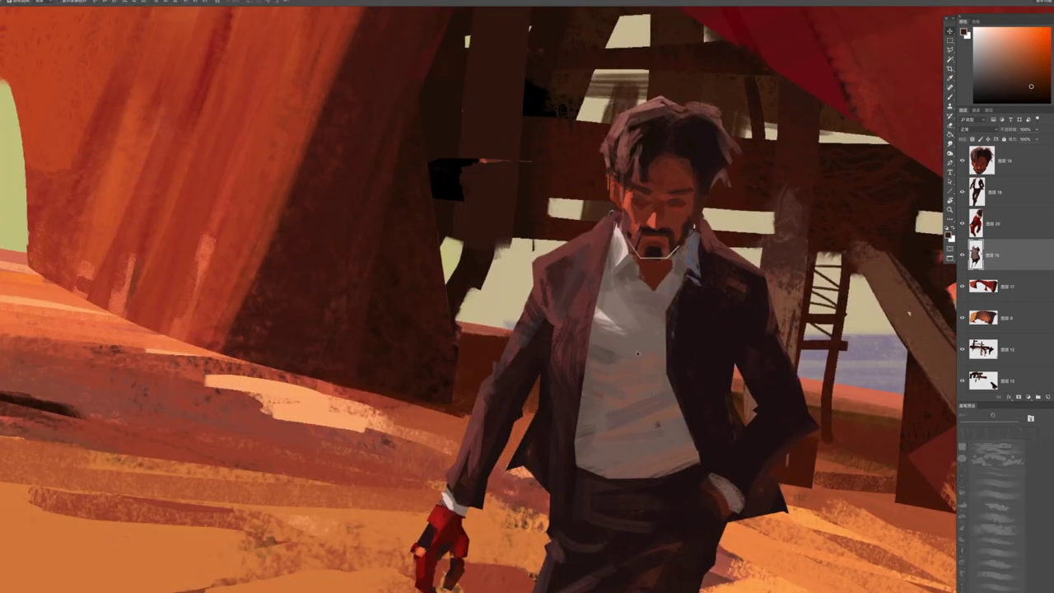
# Switch to a small eraser and clean up the shirt layer's edge beside the man's collar
pyautogui.moveTo(650, 334); pyautogui.dragTo(668, 474)
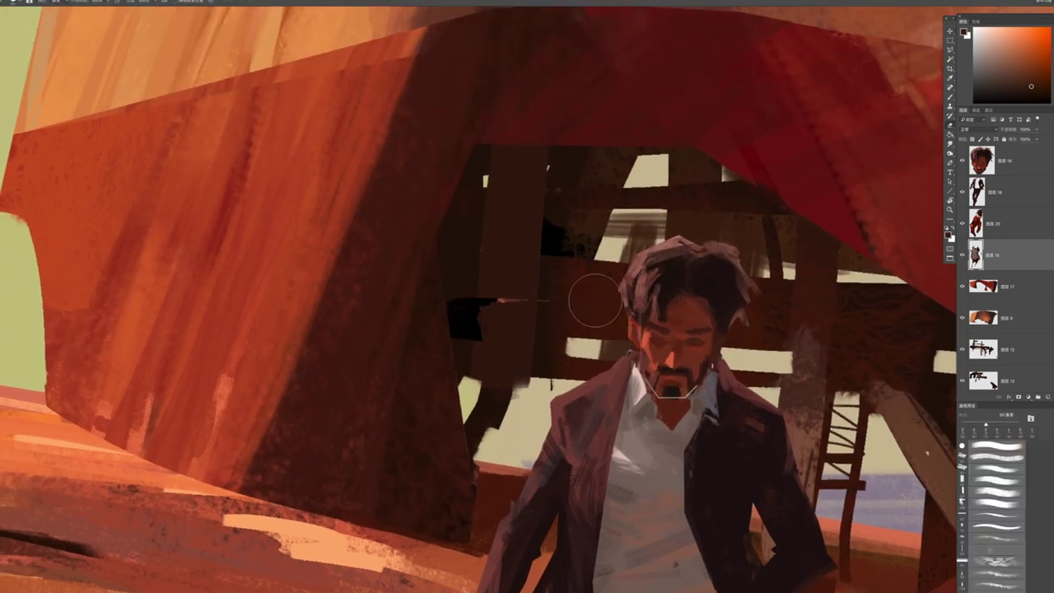
pyautogui.press('[')
pyautogui.press('[')
pyautogui.press('[')
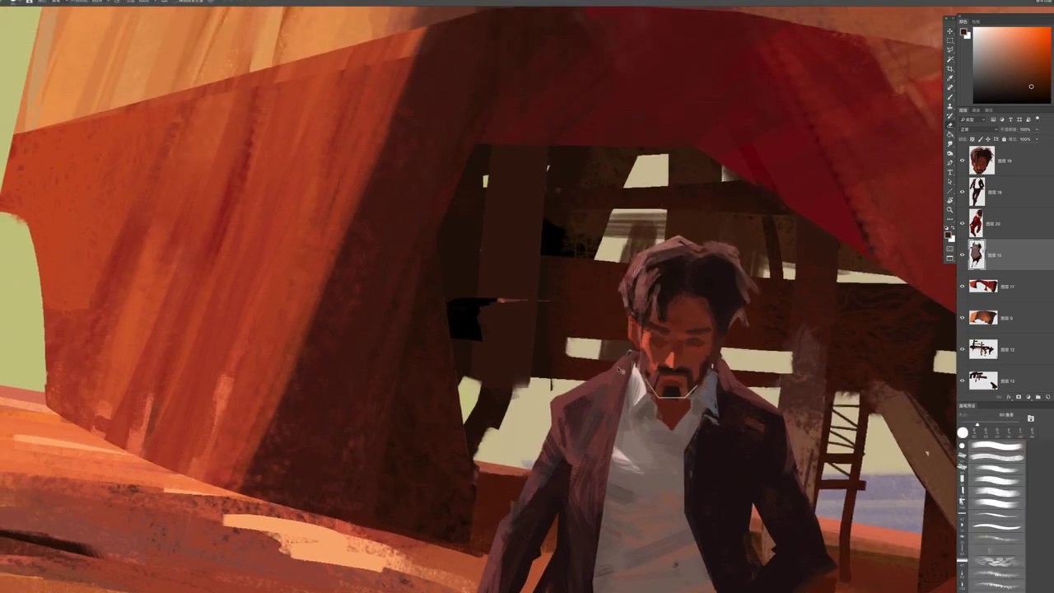
pyautogui.press('[')
pyautogui.press('[')
pyautogui.press('[')
pyautogui.press('[')
pyautogui.moveTo(613, 352); pyautogui.dragTo(619, 354)
# Paint over the pale gap beneath the beard and refine the shirt collar with sampled skin, grey-blue and off-white tones
pyautogui.scroll(2, 667, 396)
pyautogui.keyDown('alt'); pyautogui.click(661, 353); pyautogui.keyUp('alt')
pyautogui.moveTo(653, 392)
pyautogui.mouseDown()
pyautogui.moveTo(642, 378)
pyautogui.moveTo(688, 410)
pyautogui.moveTo(694, 369)
pyautogui.moveTo(728, 362)
pyautogui.mouseUp()
pyautogui.moveTo(727, 301); pyautogui.dragTo(717, 394)
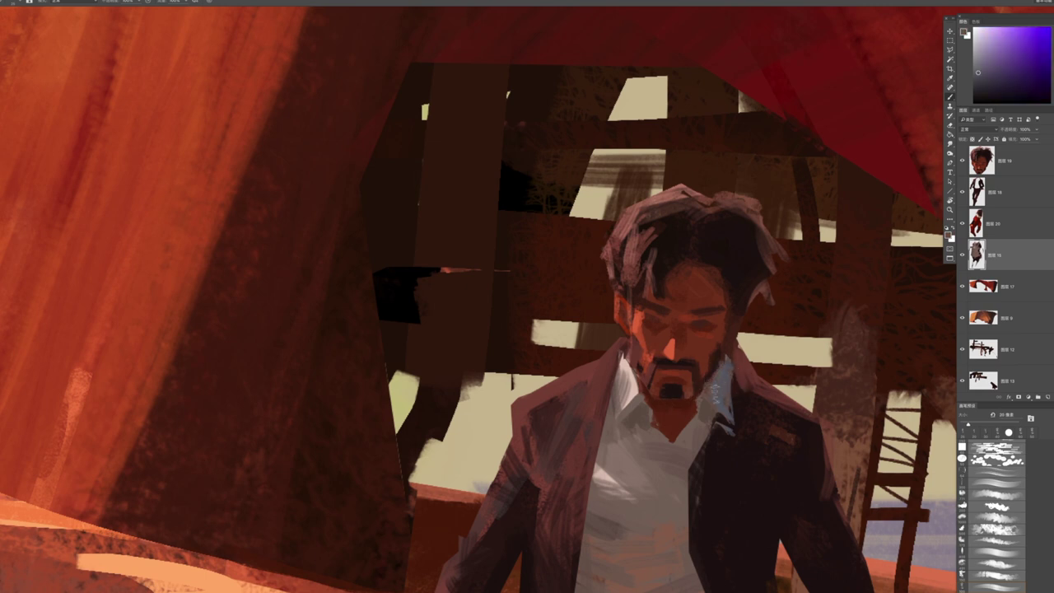
pyautogui.keyDown('alt'); pyautogui.click(634, 362); pyautogui.keyUp('alt')
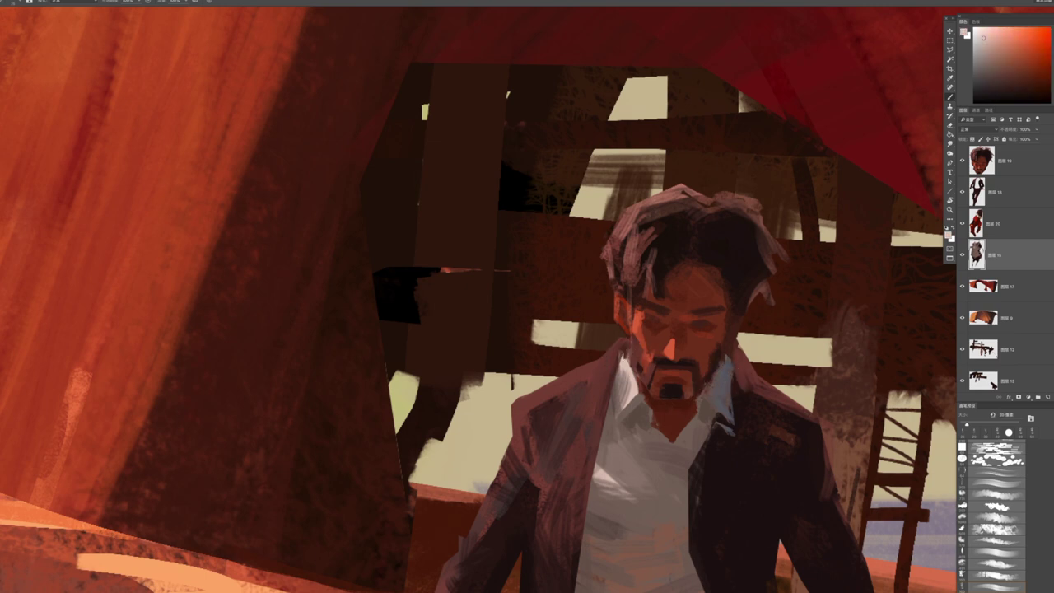
pyautogui.moveTo(823, 284); pyautogui.dragTo(843, 285)
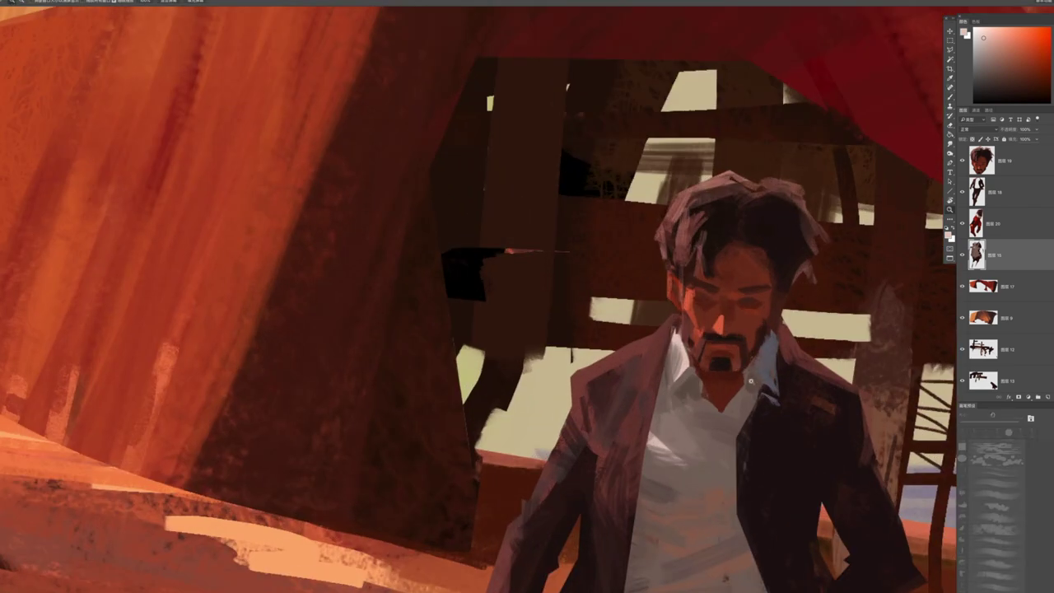
# Select the jacket layer and refine the jacket's collar and shoulder edges with sampled purple-brown and near-black tones
pyautogui.keyDown('ctrl'); pyautogui.click(843, 284); pyautogui.keyUp('ctrl')
pyautogui.keyDown('alt'); pyautogui.click(659, 332); pyautogui.keyUp('alt')
pyautogui.keyDown('alt'); pyautogui.click(795, 404); pyautogui.keyUp('alt')
pyautogui.moveTo(847, 414); pyautogui.dragTo(740, 332)
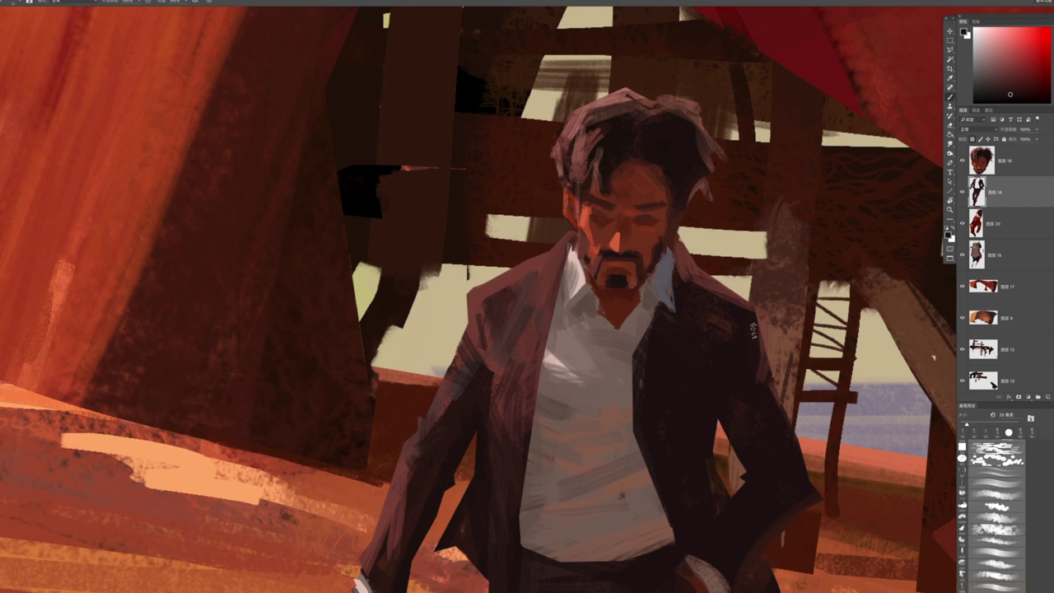
pyautogui.keyDown('alt'); pyautogui.click(550, 240); pyautogui.keyUp('alt')
pyautogui.moveTo(550, 240)
pyautogui.mouseDown()
pyautogui.moveTo(514, 271)
pyautogui.moveTo(558, 247)
pyautogui.mouseUp()
pyautogui.press(']')
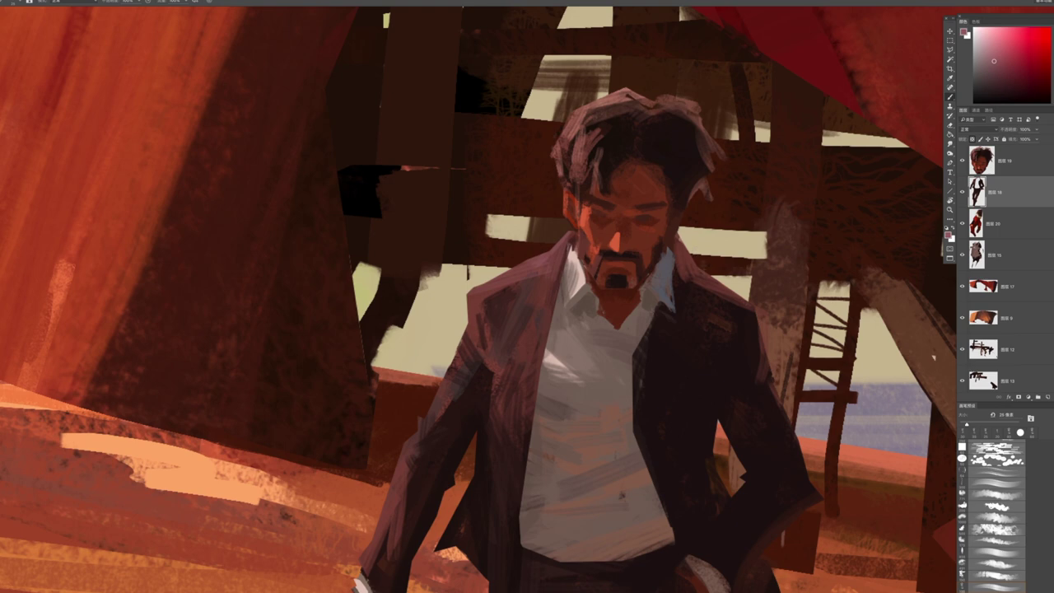
pyautogui.keyDown('alt'); pyautogui.click(736, 322); pyautogui.keyUp('alt')
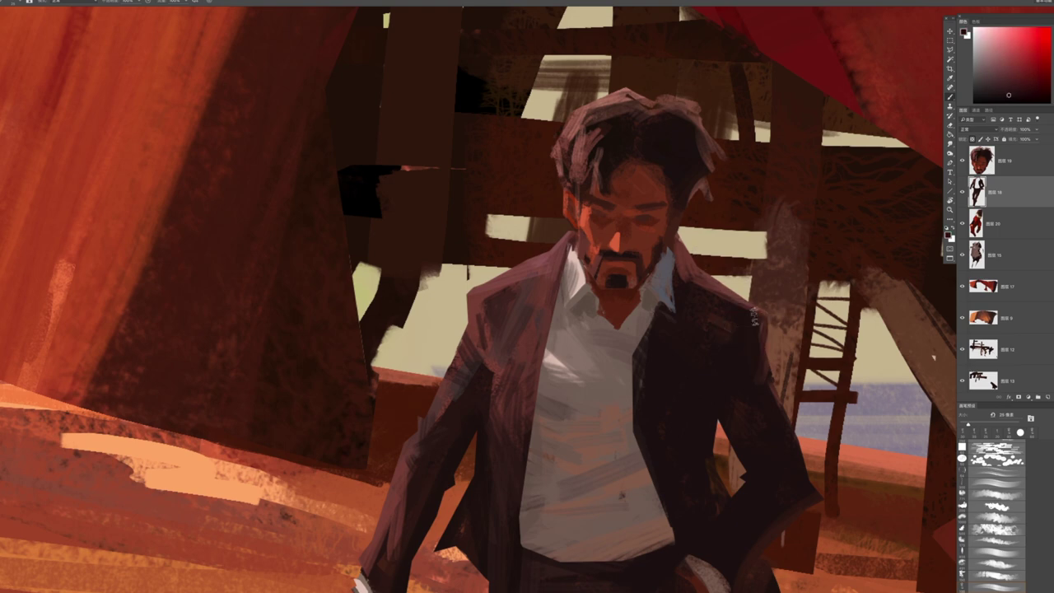
pyautogui.moveTo(816, 261); pyautogui.dragTo(788, 105)
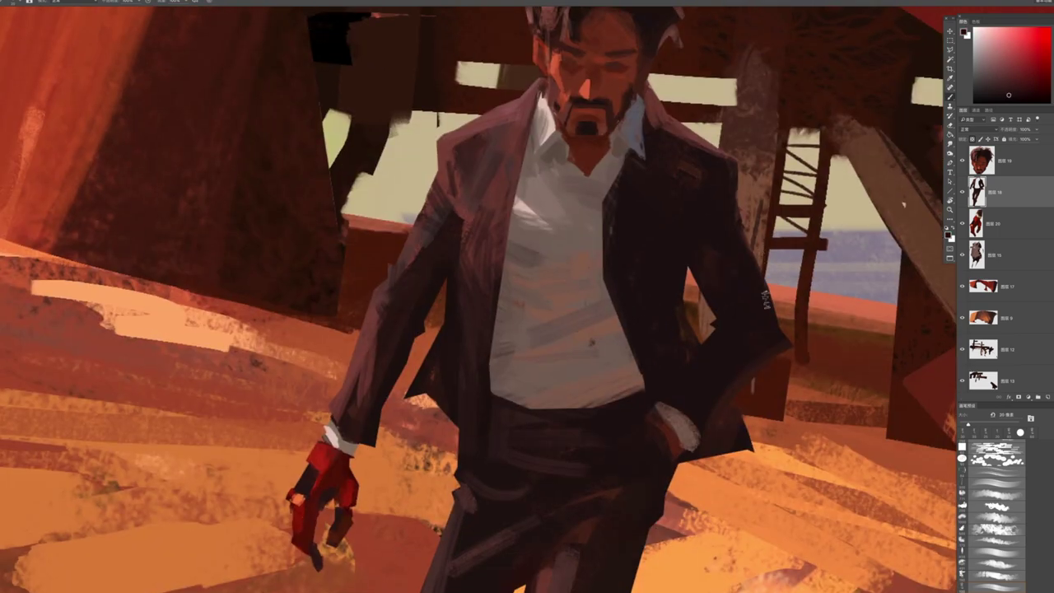
# Refine the pocketed hand and its shirt cuff with sampled reddish-brown, grey and dark jacket colours
pyautogui.scroll(-2, 757, 387)
pyautogui.scroll(-3, 560, 382)
pyautogui.scroll(3, 596, 323)
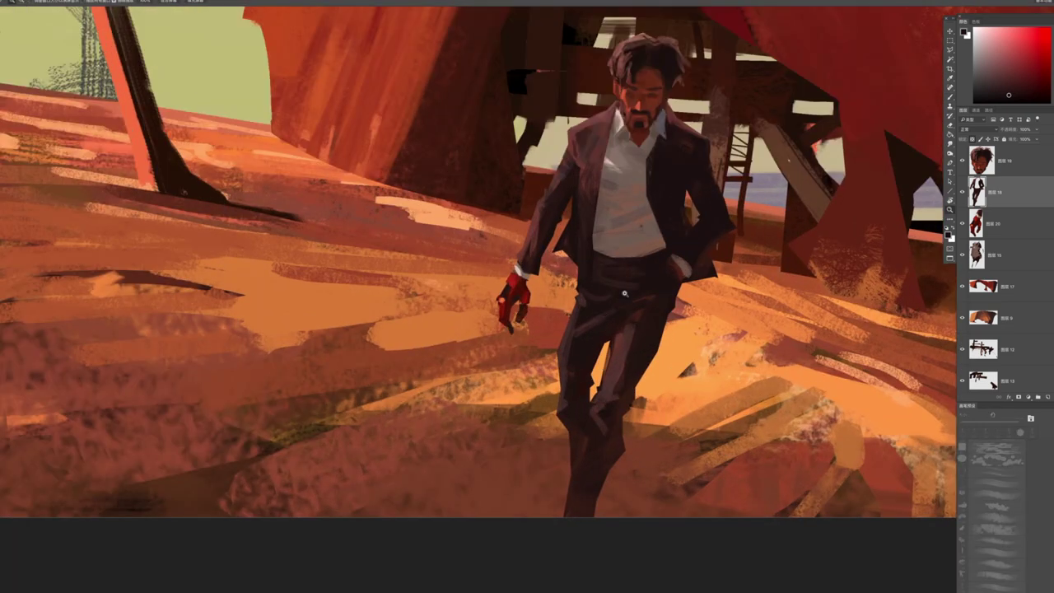
pyautogui.scroll(1, 661, 297)
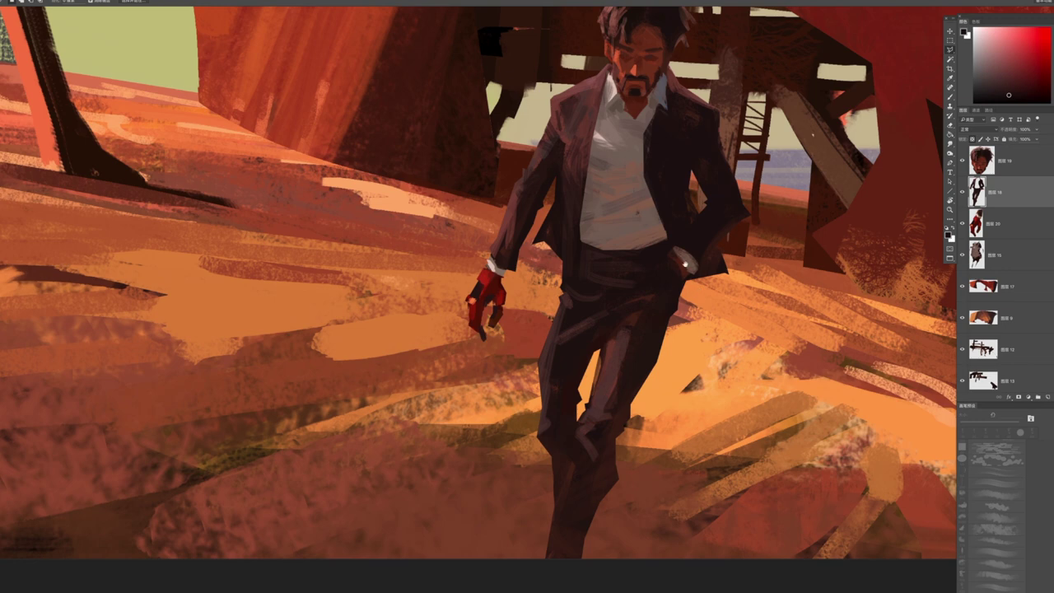
pyautogui.scroll(3, 684, 316)
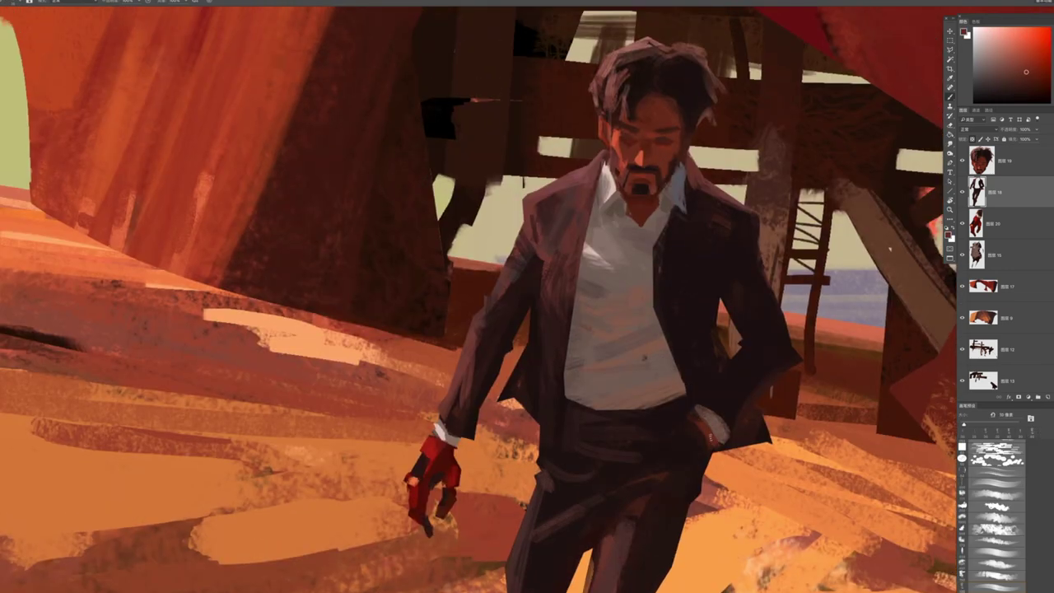
pyautogui.keyDown('alt'); pyautogui.click(725, 434); pyautogui.keyUp('alt')
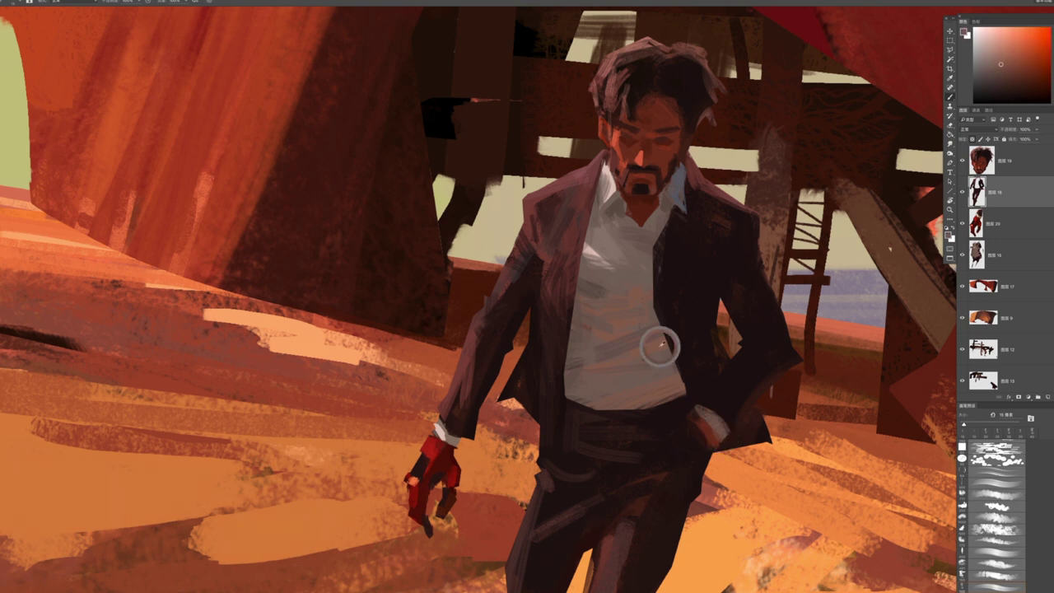
pyautogui.keyDown('alt'); pyautogui.click(729, 438); pyautogui.keyUp('alt')
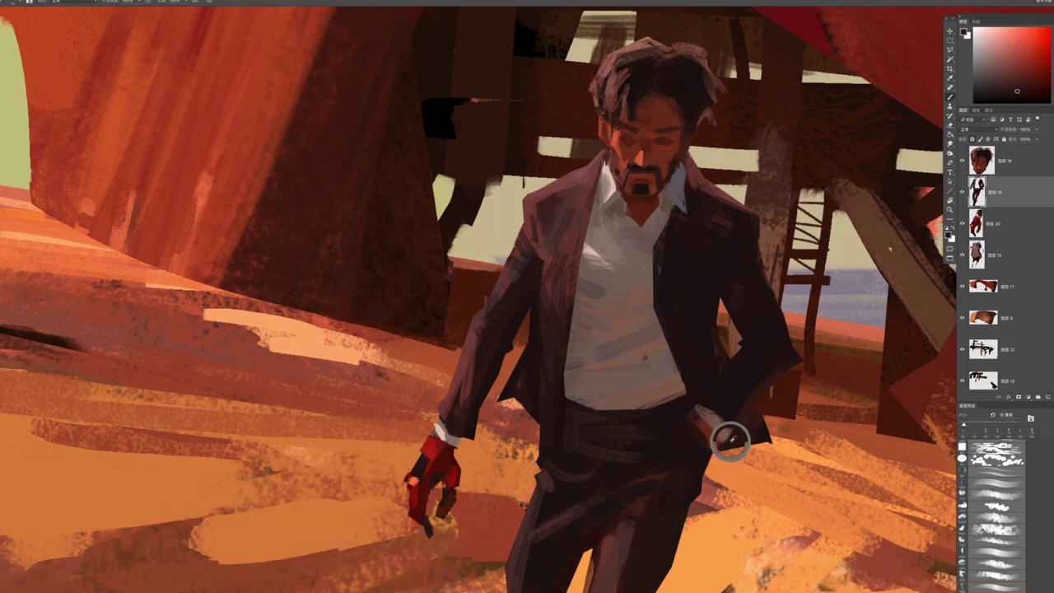
pyautogui.keyDown('alt'); pyautogui.click(704, 424); pyautogui.keyUp('alt')
# Enlarge the brush and paint folds on the jacket's shaded front and both sleeves with sampled dark tones
pyautogui.keyDown('alt'); pyautogui.click(609, 460); pyautogui.keyUp('alt')
pyautogui.press(']')
pyautogui.press(']')
pyautogui.press(']')
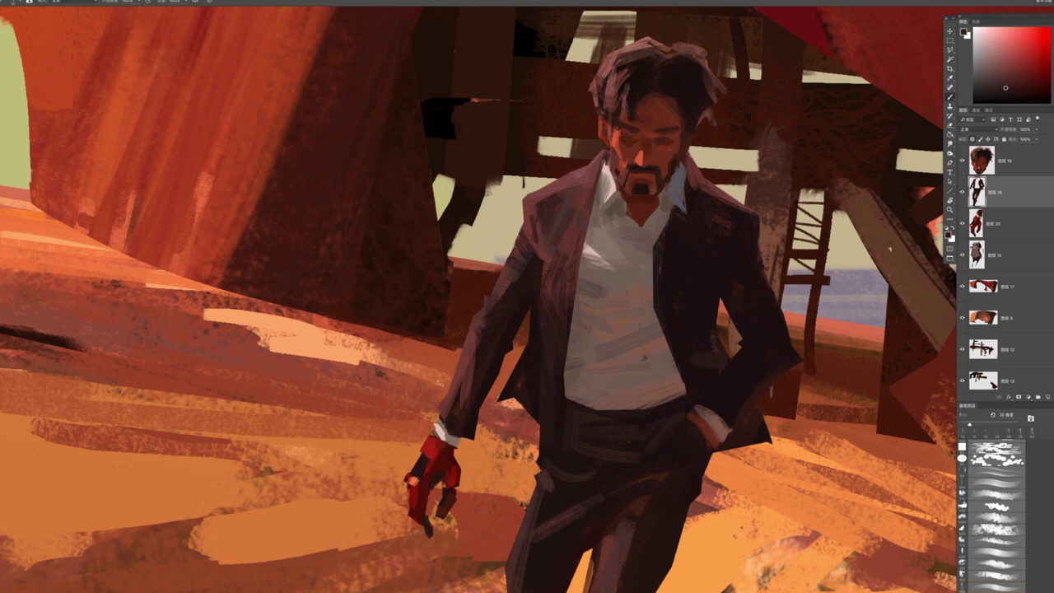
pyautogui.keyDown('alt'); pyautogui.click(723, 333); pyautogui.keyUp('alt')
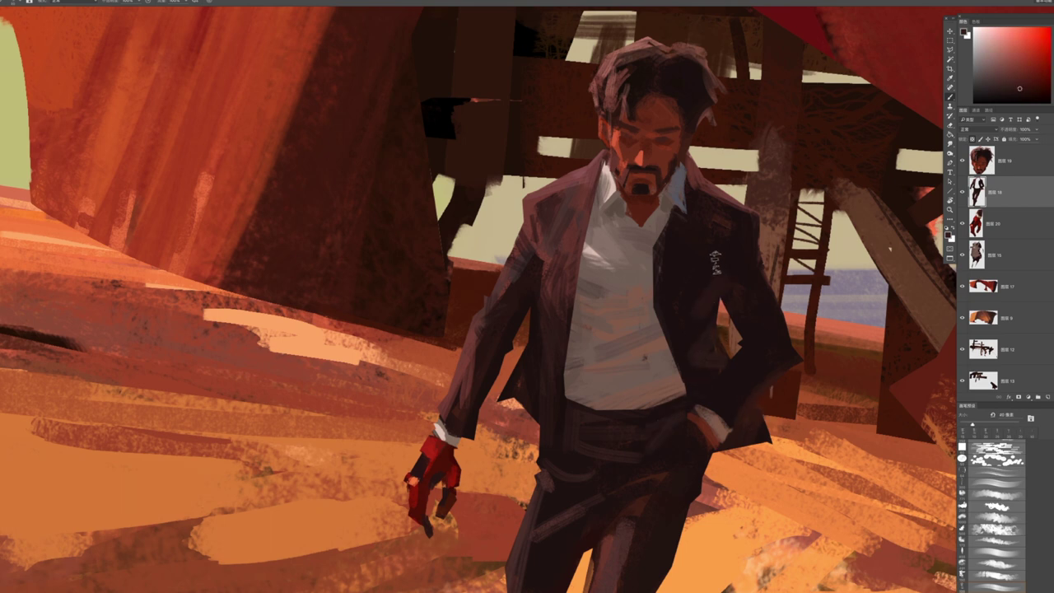
pyautogui.moveTo(749, 257); pyautogui.dragTo(756, 245)
pyautogui.moveTo(760, 357); pyautogui.dragTo(763, 367)
pyautogui.keyDown('alt'); pyautogui.click(499, 351); pyautogui.keyUp('alt')
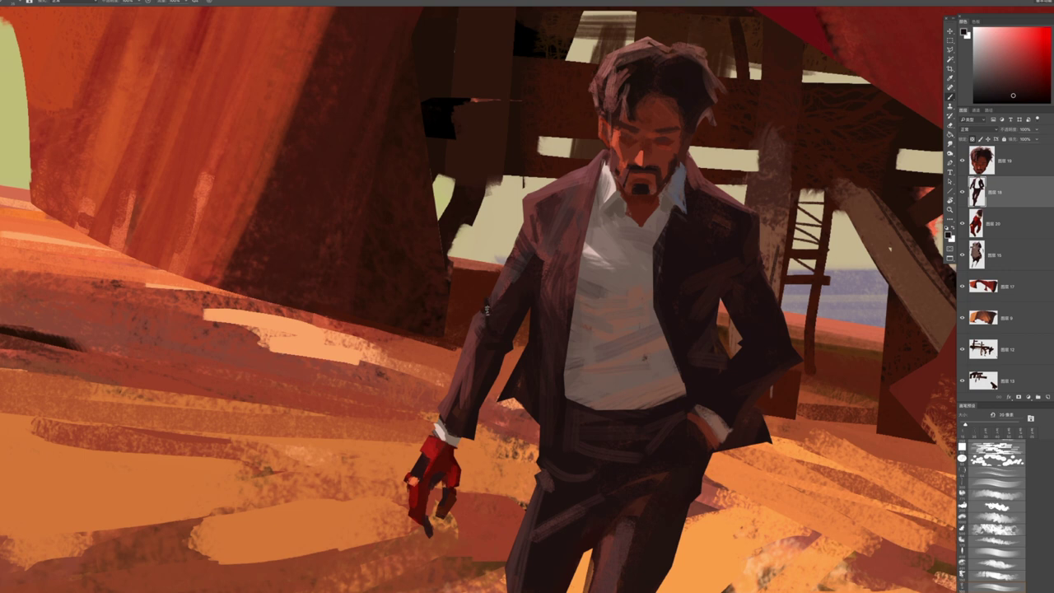
pyautogui.keyDown('alt'); pyautogui.click(494, 297); pyautogui.keyUp('alt')
# Paint a near-black lapel notch on the jacket's lit side and darken the edges of the lapels
pyautogui.keyDown('alt'); pyautogui.click(571, 186); pyautogui.keyUp('alt')
pyautogui.moveTo(560, 213); pyautogui.dragTo(575, 229)
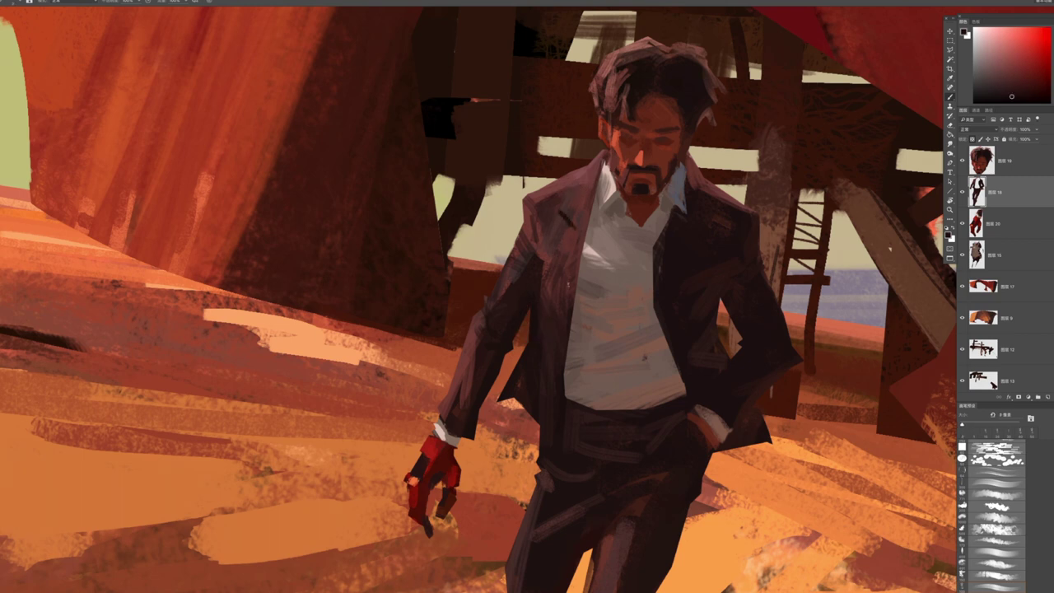
pyautogui.press(']')
pyautogui.moveTo(586, 224); pyautogui.dragTo(571, 292)
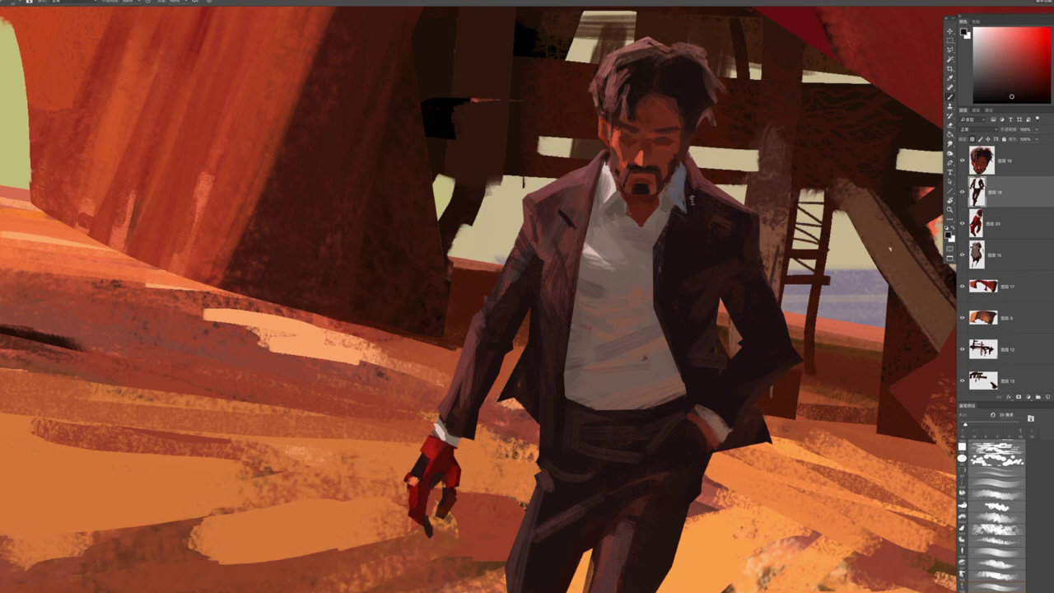
pyautogui.press('[')
pyautogui.scroll(-5, 699, 289)
pyautogui.scroll(5, 687, 258)
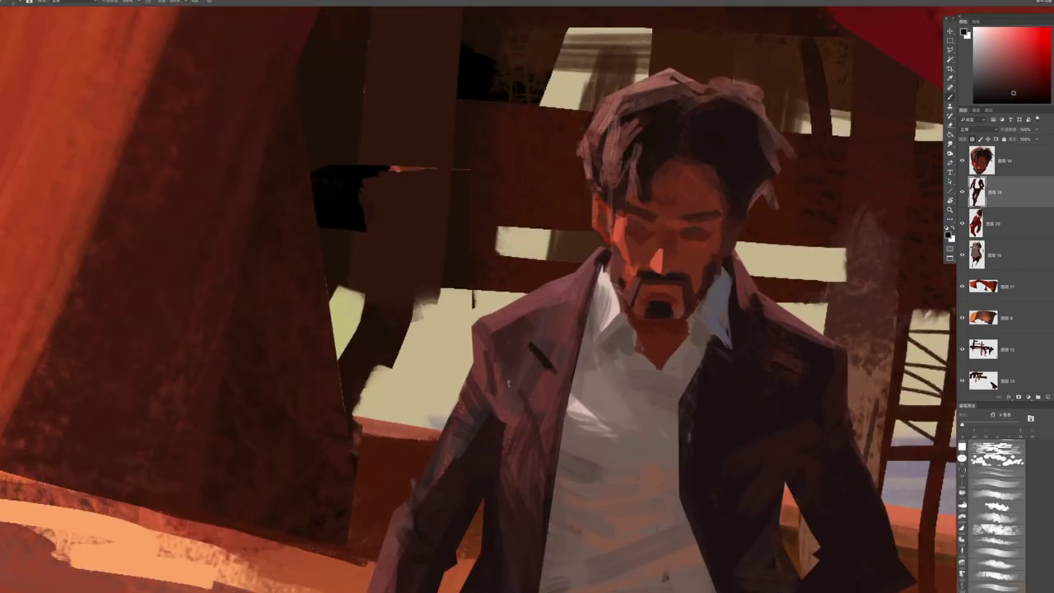
# Switch to a bristle-textured brush preset and add streaked brushwork to the lit lapel, chest and sleeve of the jacket
pyautogui.scroll(-3, 527, 311)
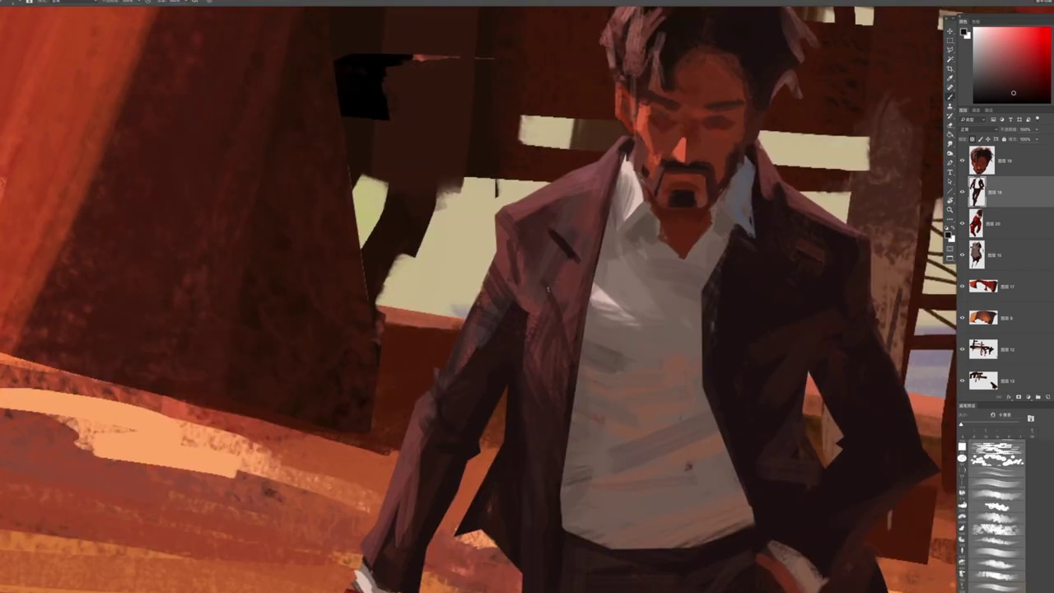
pyautogui.rightClick(694, 304)
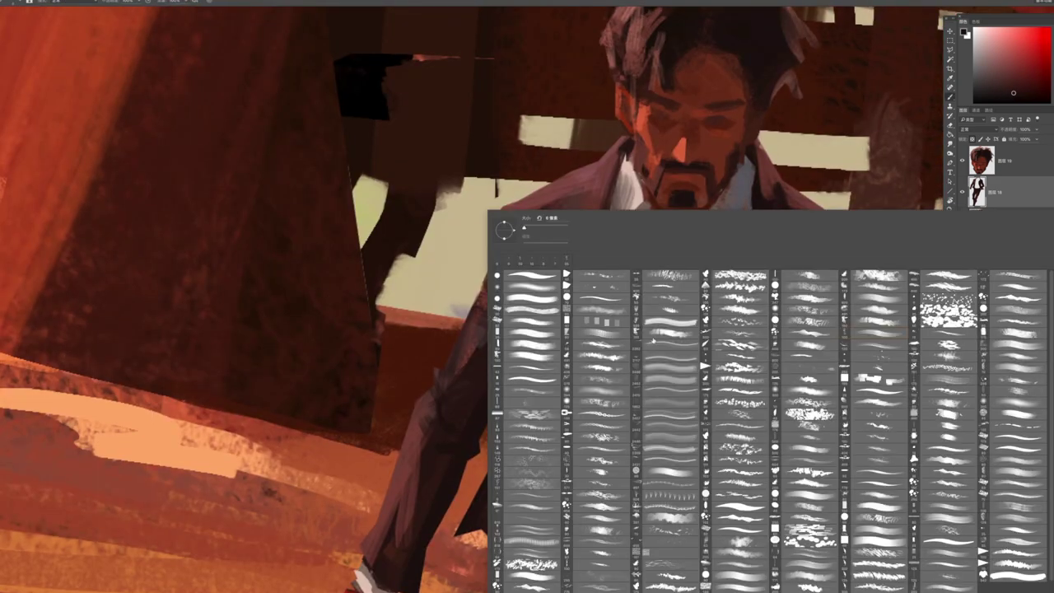
pyautogui.click(550, 206)
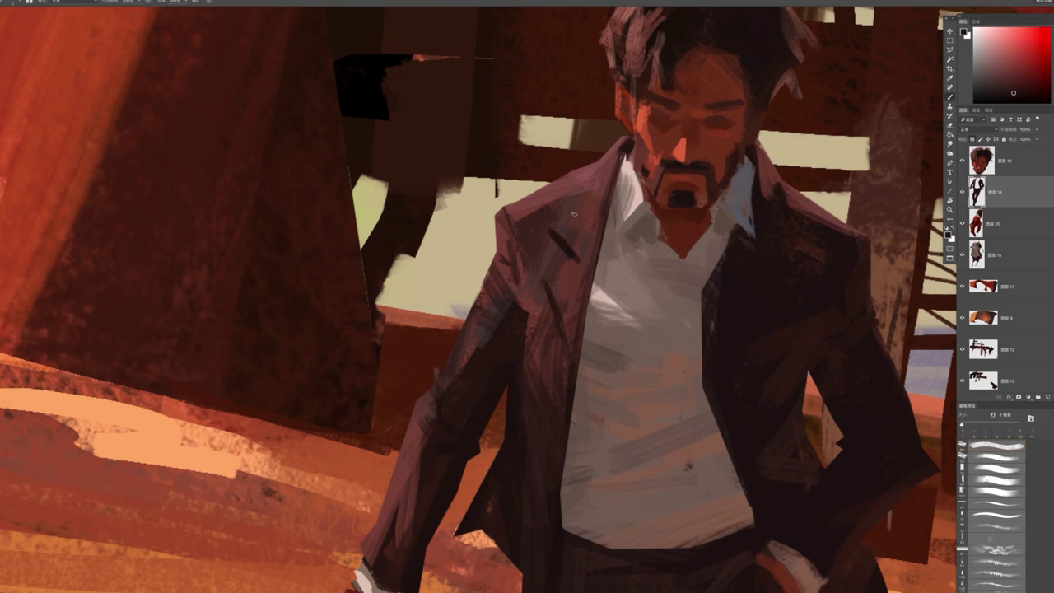
pyautogui.scroll(-5, 519, 224)
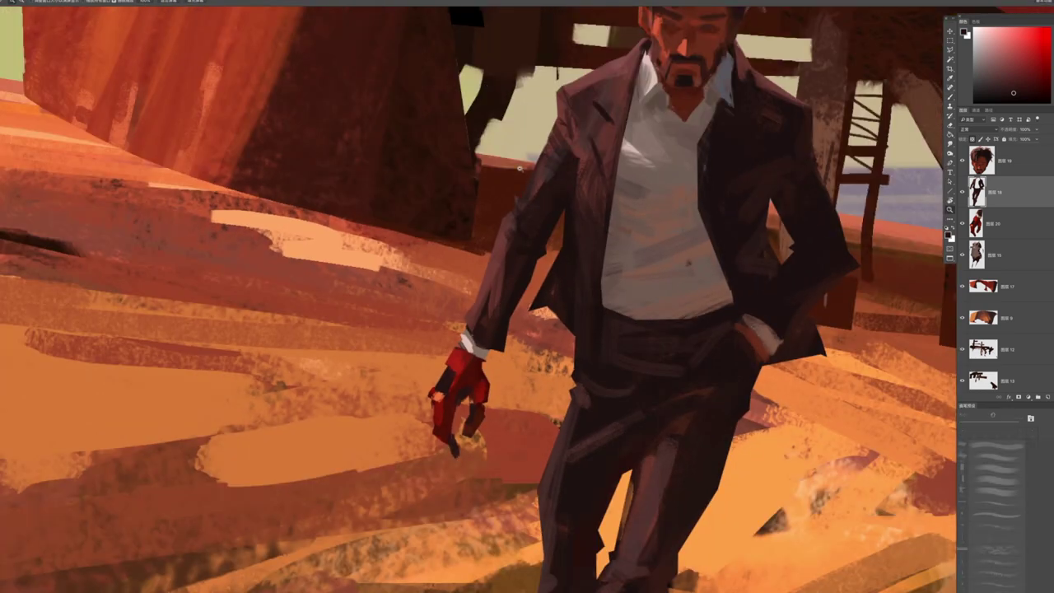
pyautogui.scroll(3, 584, 313)
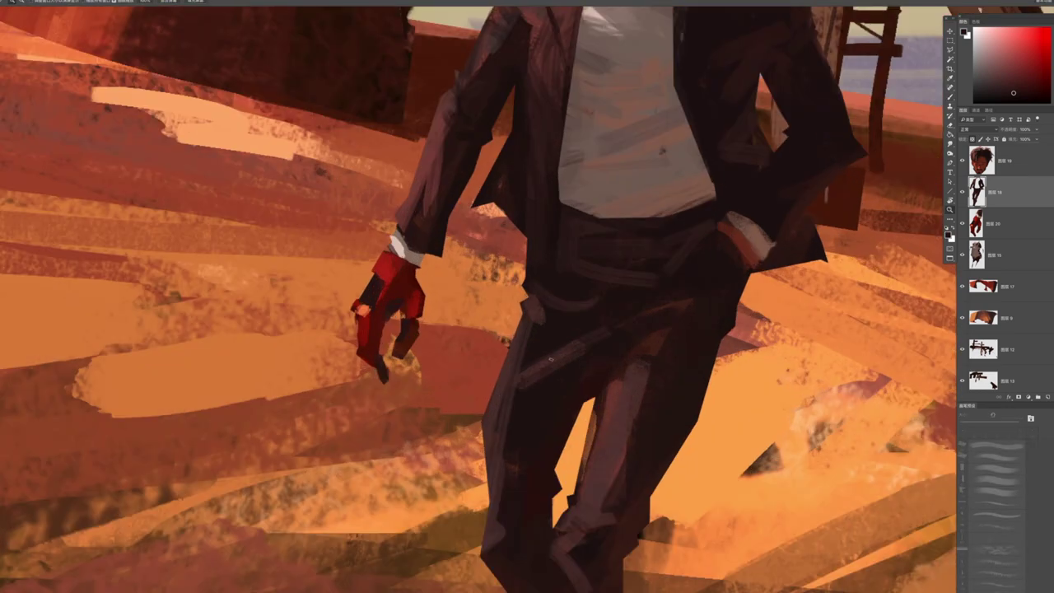
# Paint fold strokes across the trousers' hips and upper thighs with sampled dark purple-brown tones
pyautogui.keyDown('alt'); pyautogui.click(577, 349); pyautogui.keyUp('alt')
pyautogui.moveTo(590, 301)
pyautogui.mouseDown()
pyautogui.moveTo(548, 323)
pyautogui.moveTo(626, 313)
pyautogui.mouseUp()
pyautogui.moveTo(532, 296); pyautogui.dragTo(562, 312)
pyautogui.keyDown('alt'); pyautogui.click(598, 336); pyautogui.keyUp('alt')
pyautogui.scroll(-4, 623, 321)
pyautogui.scroll(3, 610, 362)
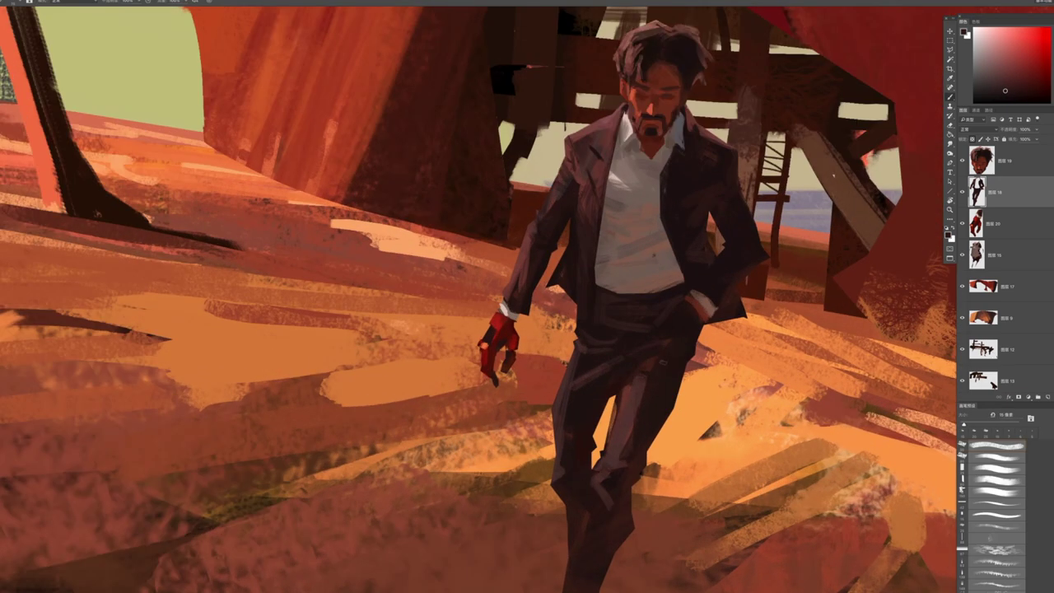
pyautogui.keyDown('alt'); pyautogui.click(608, 364); pyautogui.keyUp('alt')
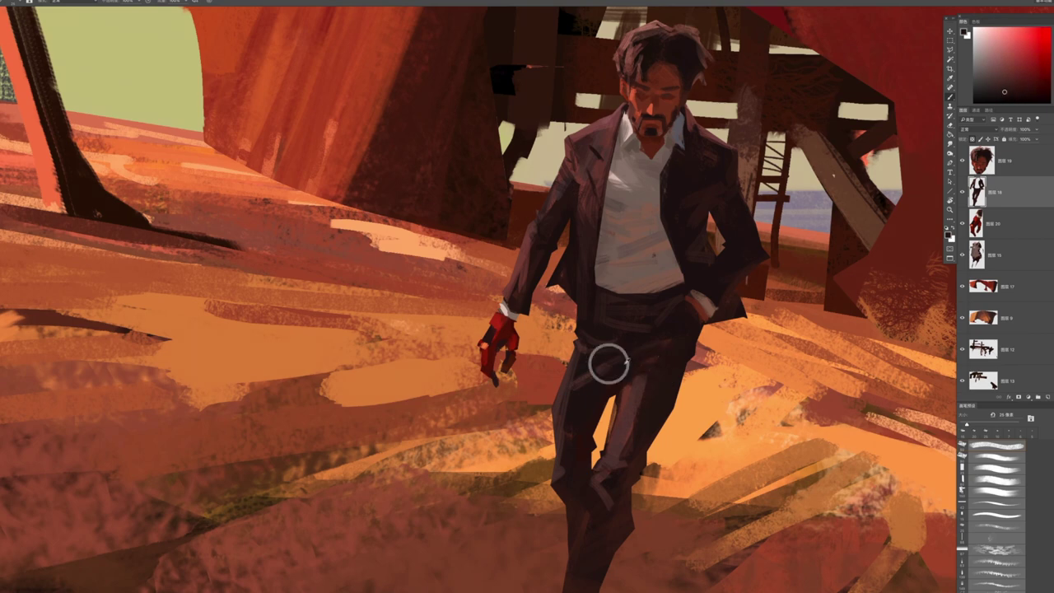
# Warm the jacket's lit shoulder, lapel and upper sleeve with brush strokes in sampled purple-brown and reddish tones
pyautogui.scroll(-5, 674, 407)
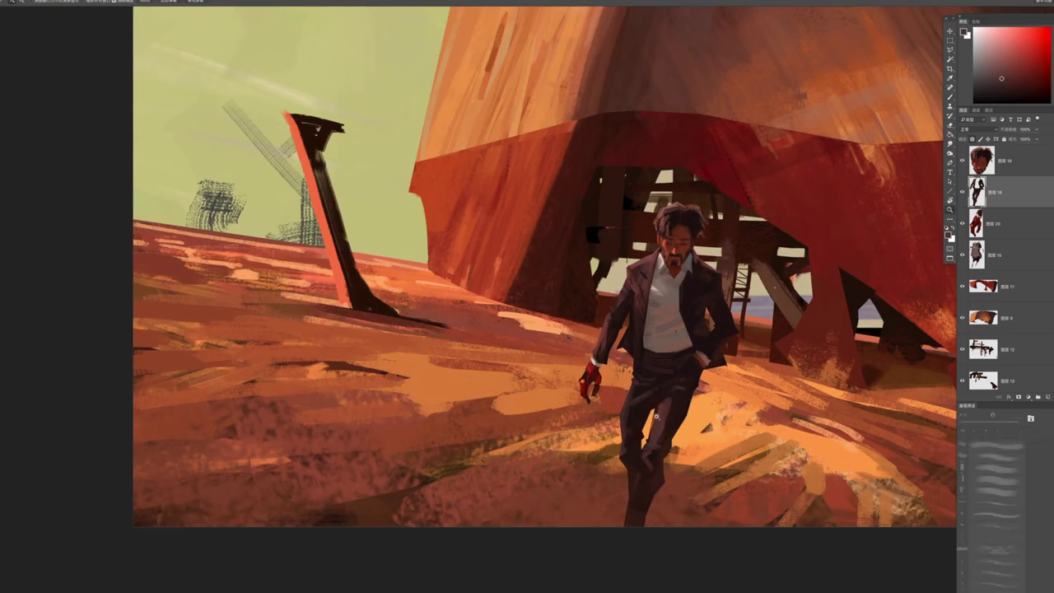
pyautogui.scroll(-2, 669, 245)
pyautogui.scroll(4, 670, 245)
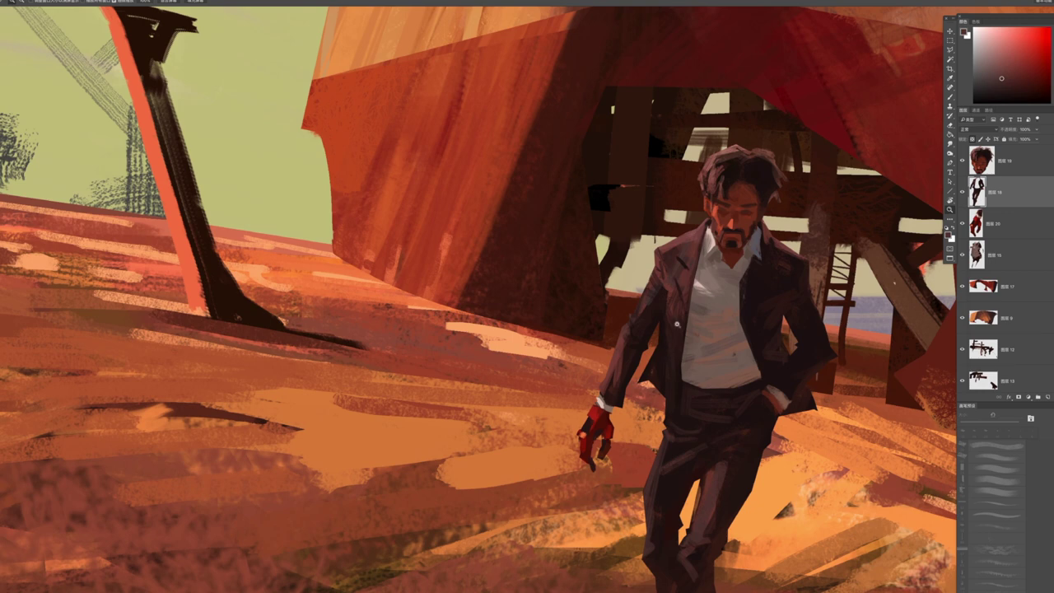
pyautogui.scroll(2, 645, 268)
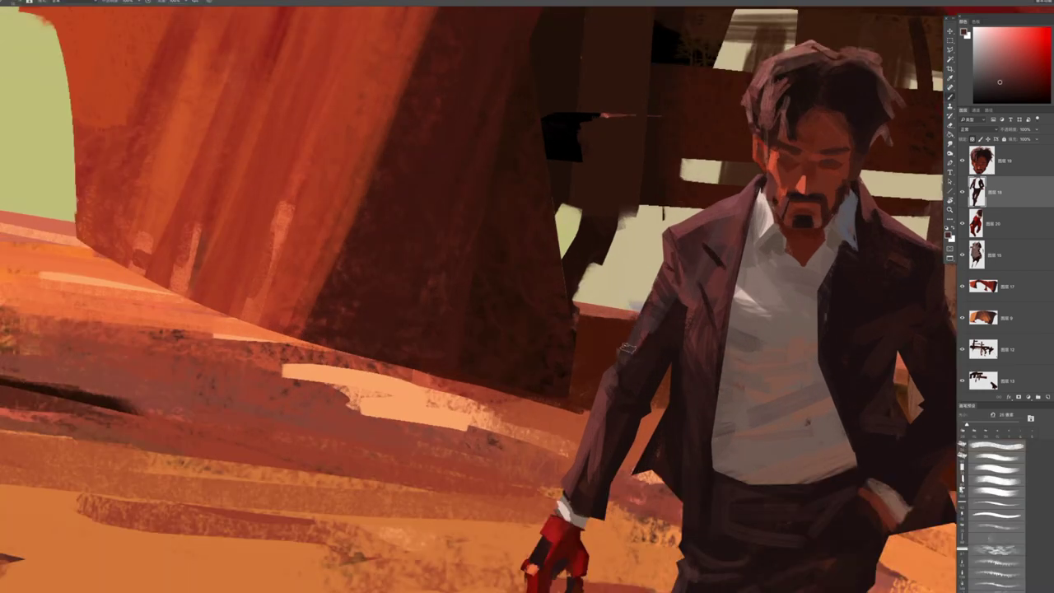
pyautogui.scroll(-2, 667, 275)
pyautogui.scroll(2, 666, 275)
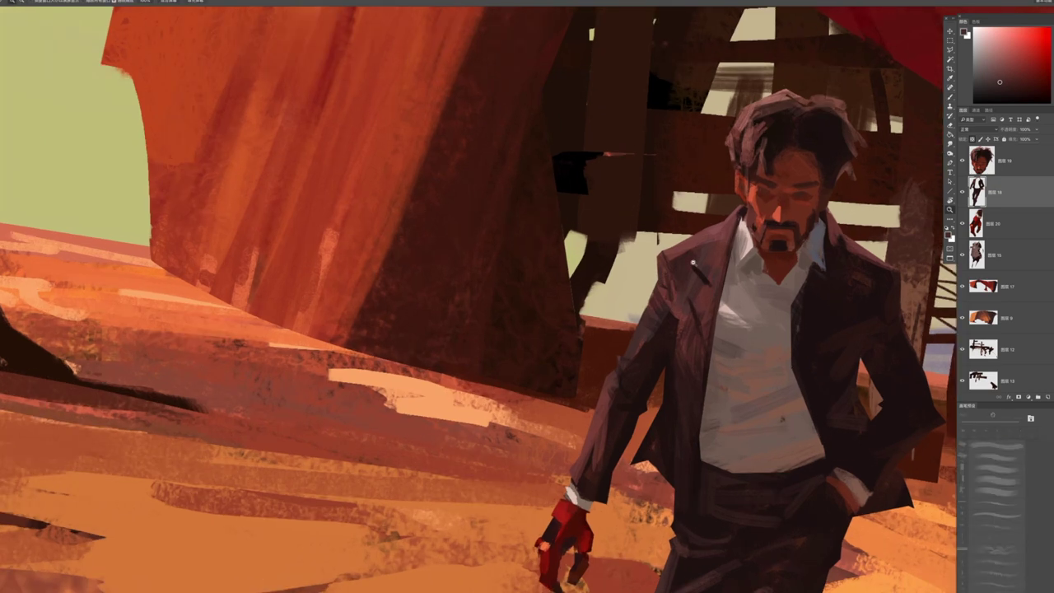
pyautogui.keyDown('alt'); pyautogui.click(690, 244); pyautogui.keyUp('alt')
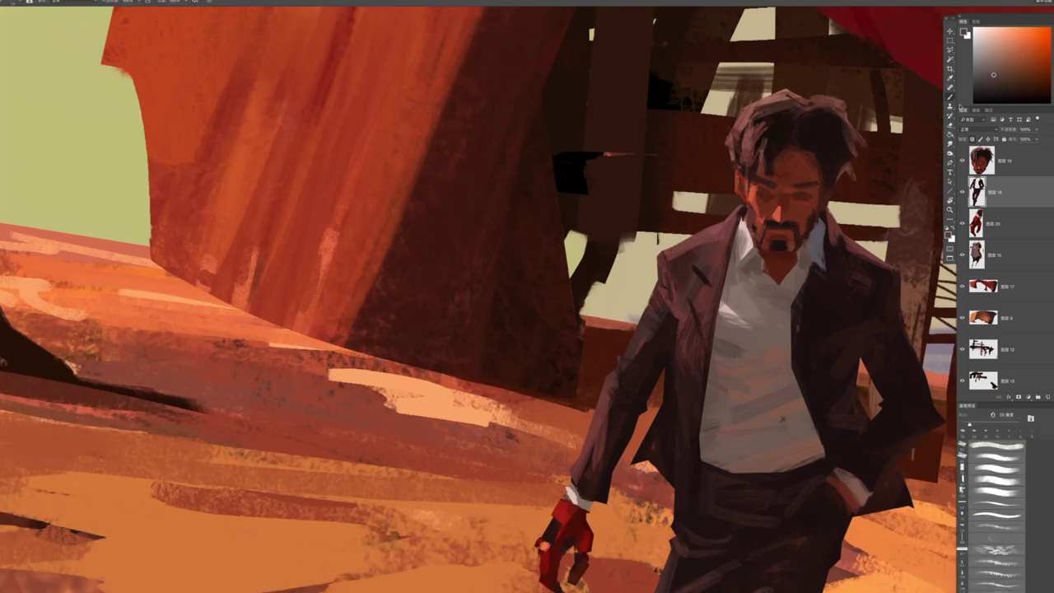
pyautogui.scroll(-3, 727, 214)
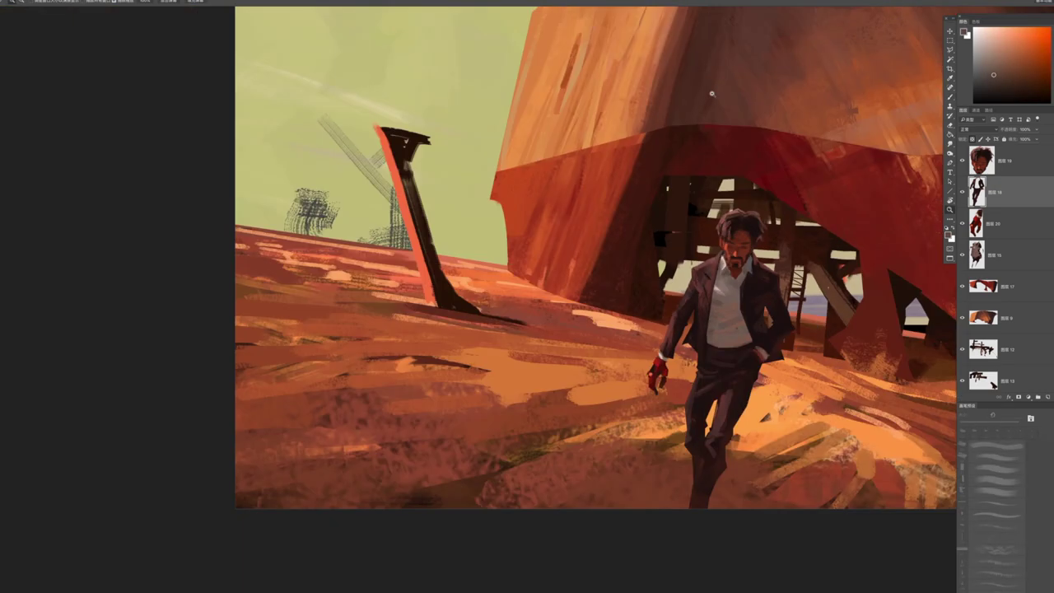
pyautogui.scroll(3, 737, 226)
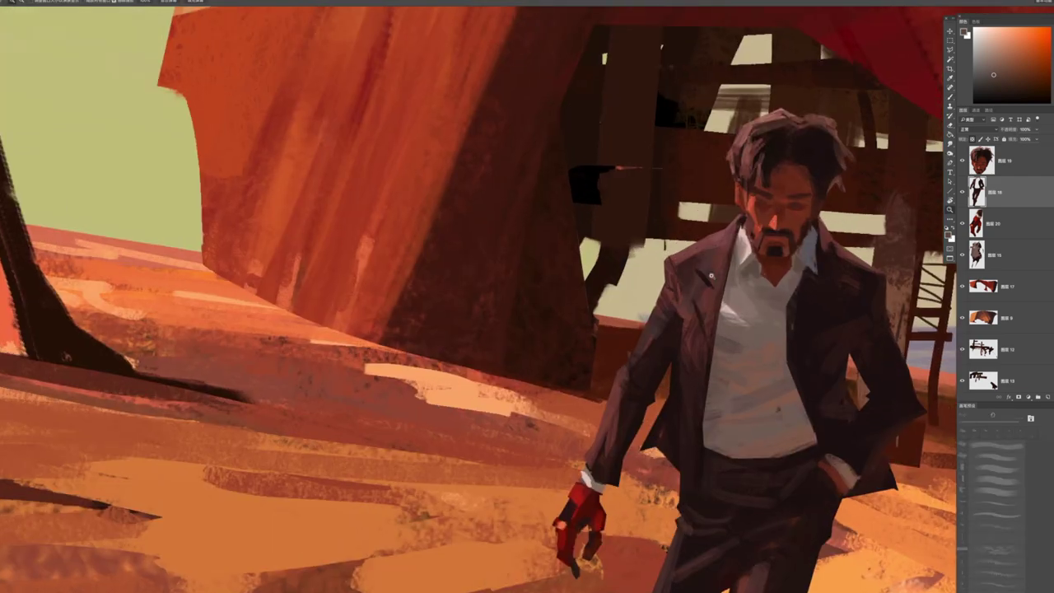
pyautogui.keyDown('alt'); pyautogui.click(700, 252); pyautogui.keyUp('alt')
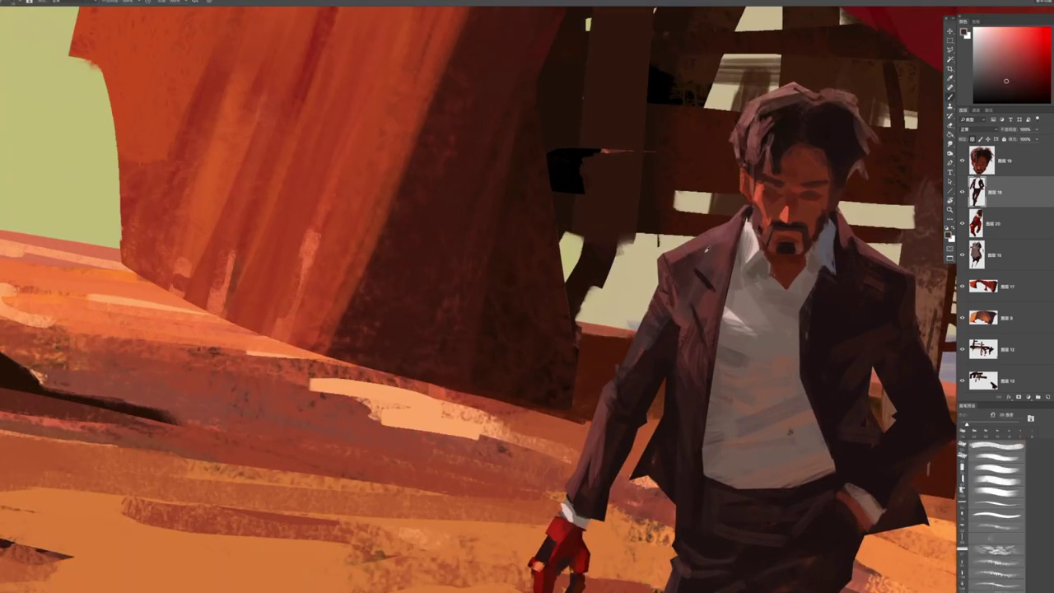
pyautogui.moveTo(625, 363); pyautogui.dragTo(698, 253)
pyautogui.scroll(-4, 683, 260)
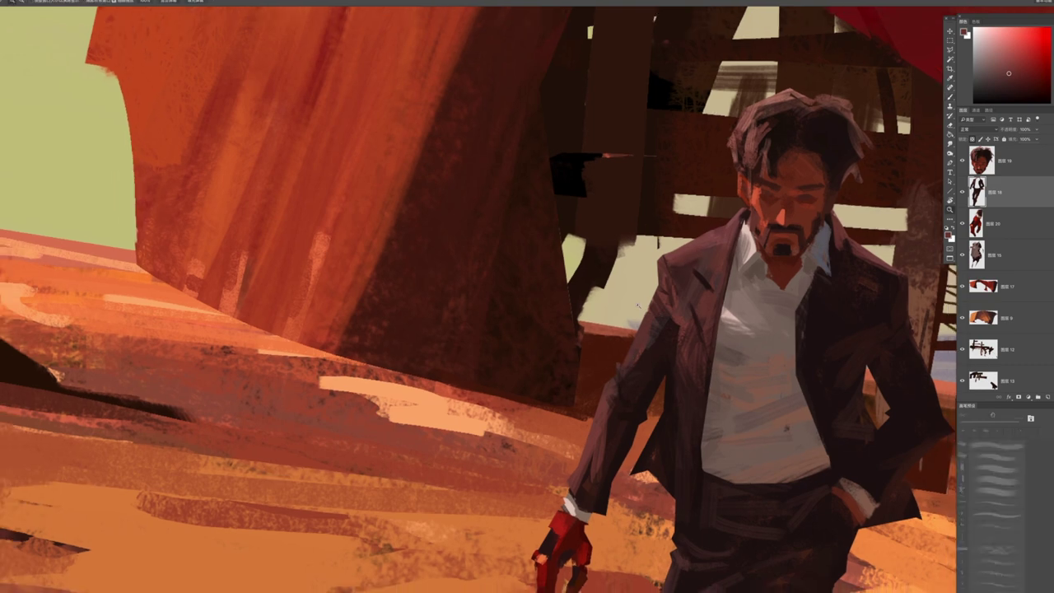
pyautogui.scroll(3, 623, 239)
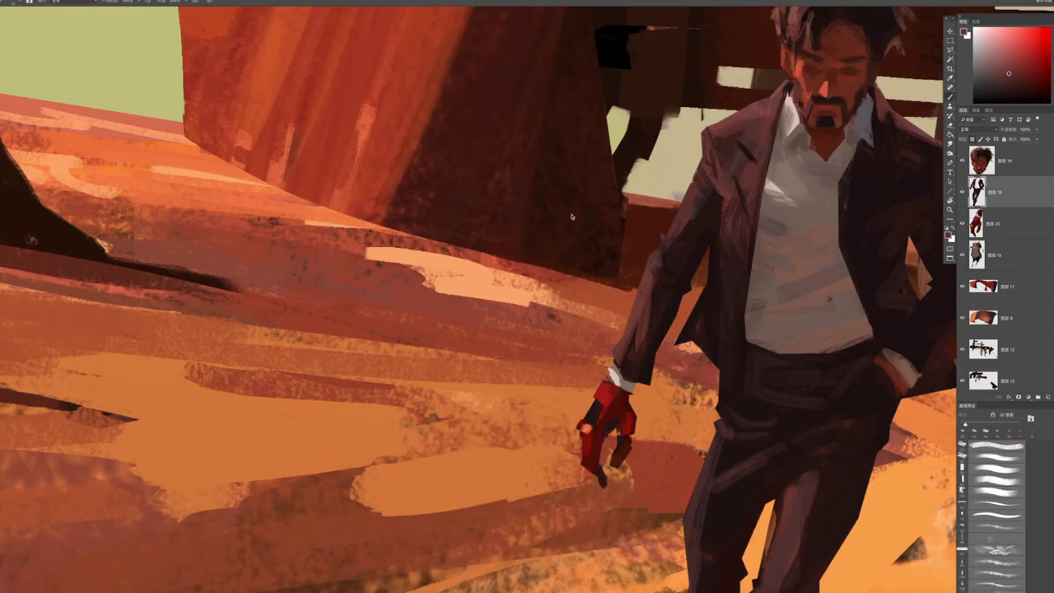
# Rotate the canvas, select the upper hull layer and texture its shaded side with a large dry-bristle brush, sampling hull colours
pyautogui.scroll(-5, 569, 213)
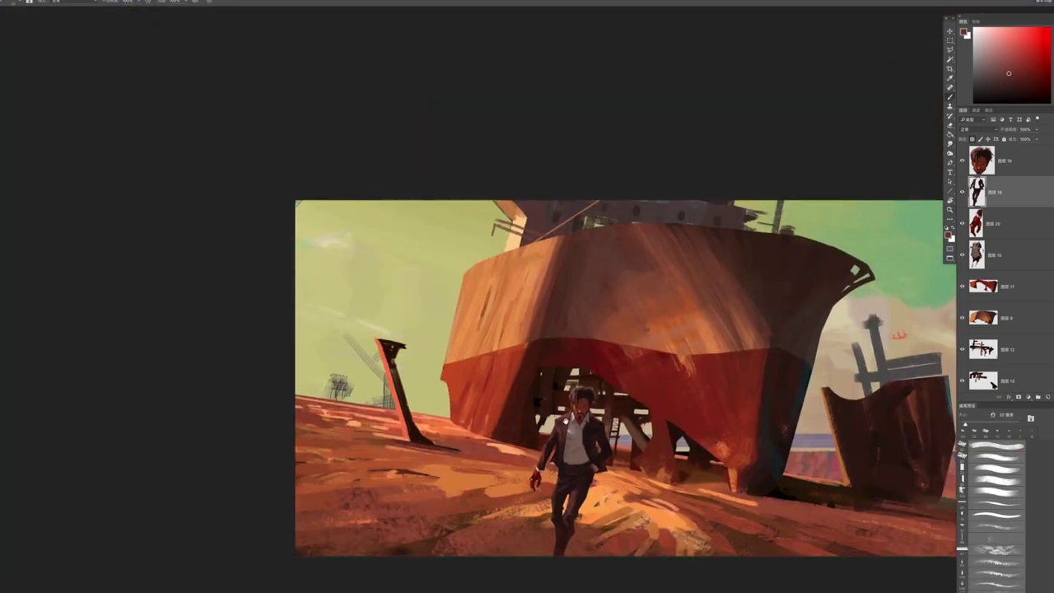
pyautogui.scroll(3, 573, 285)
pyautogui.press('r')
pyautogui.moveTo(724, 197); pyautogui.dragTo(639, 391)
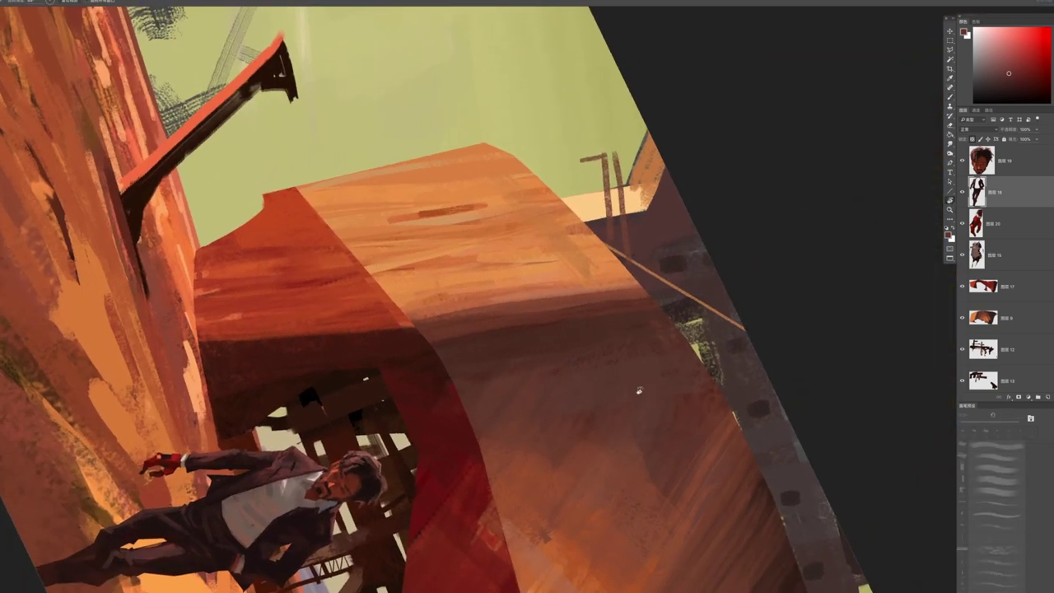
pyautogui.press('b')
pyautogui.rightClick(494, 286)
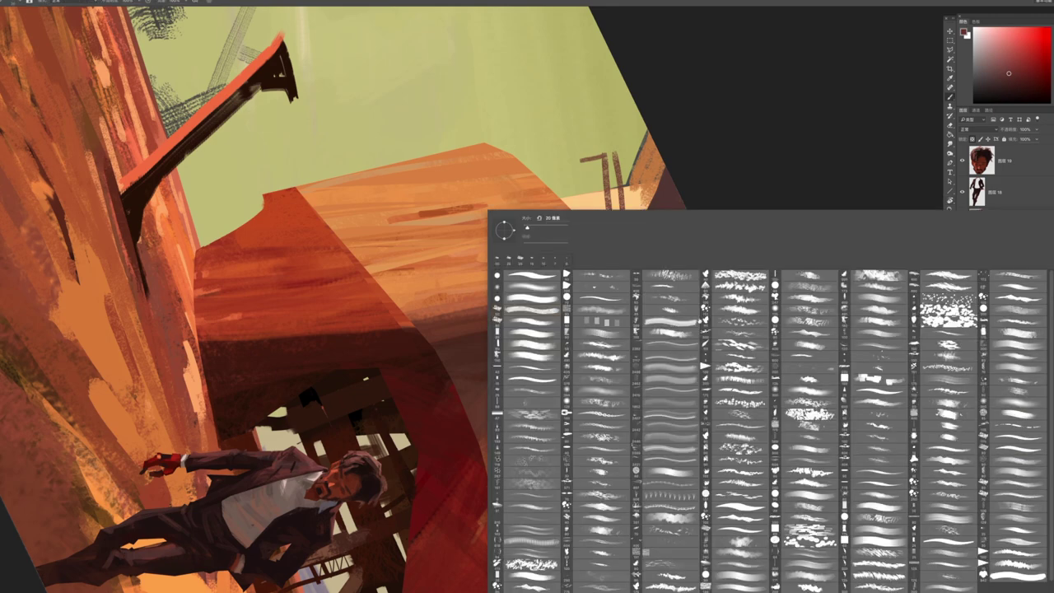
pyautogui.press('Escape')
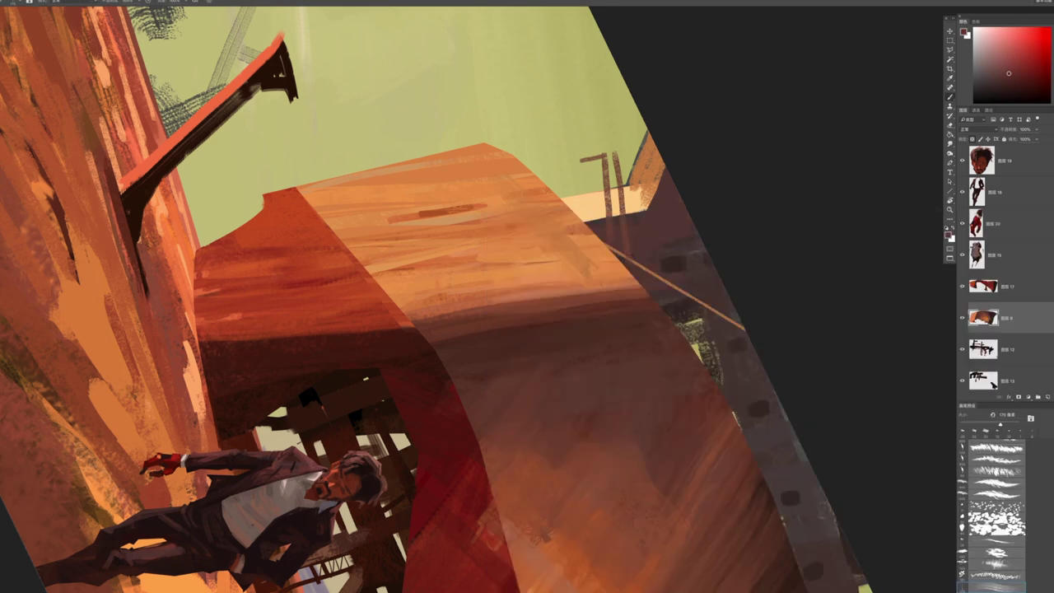
pyautogui.keyDown('alt'); pyautogui.click(470, 275); pyautogui.keyUp('alt')
pyautogui.press('[')
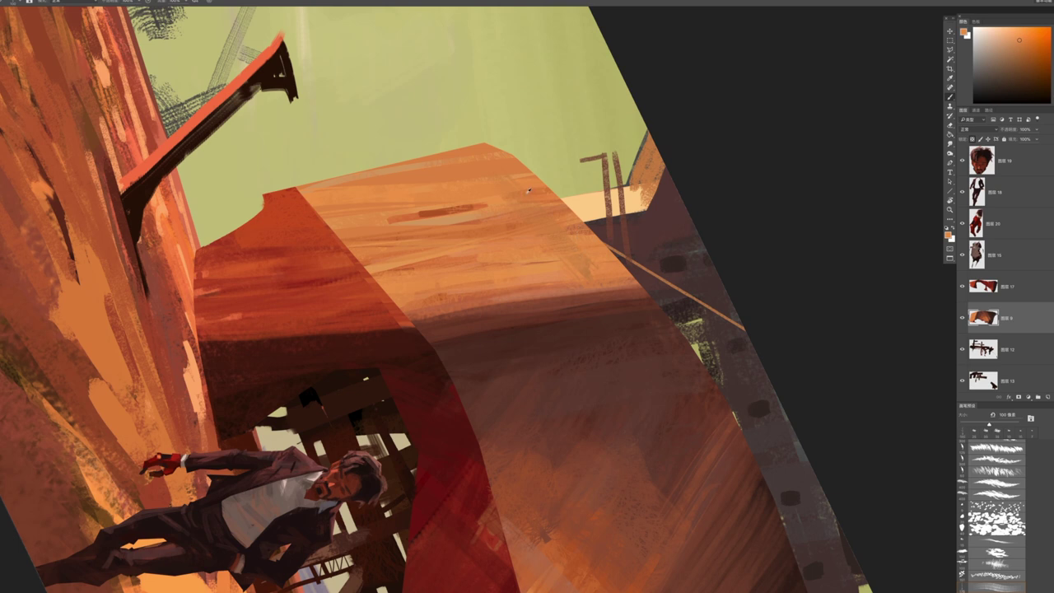
# Reduce the brush and streak the sunlit bow side of the upper hull with sampled light and mid orange tones
pyautogui.keyDown('alt'); pyautogui.click(459, 219); pyautogui.keyUp('alt')
pyautogui.press('[')
pyautogui.press('[')
pyautogui.press('[')
pyautogui.keyDown('alt'); pyautogui.click(497, 259); pyautogui.keyUp('alt')
pyautogui.keyDown('alt'); pyautogui.click(497, 258); pyautogui.keyUp('alt')
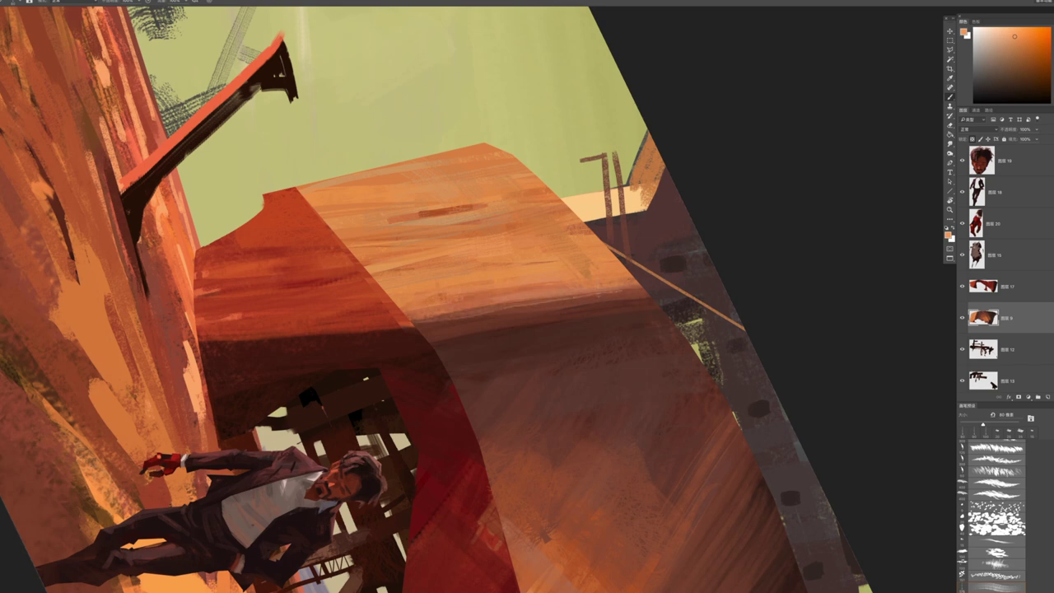
# Work sampled orange and rusty-brown strokes into the glowing patch at the middle of the upper hull
pyautogui.press('h')
pyautogui.click(565, 321)
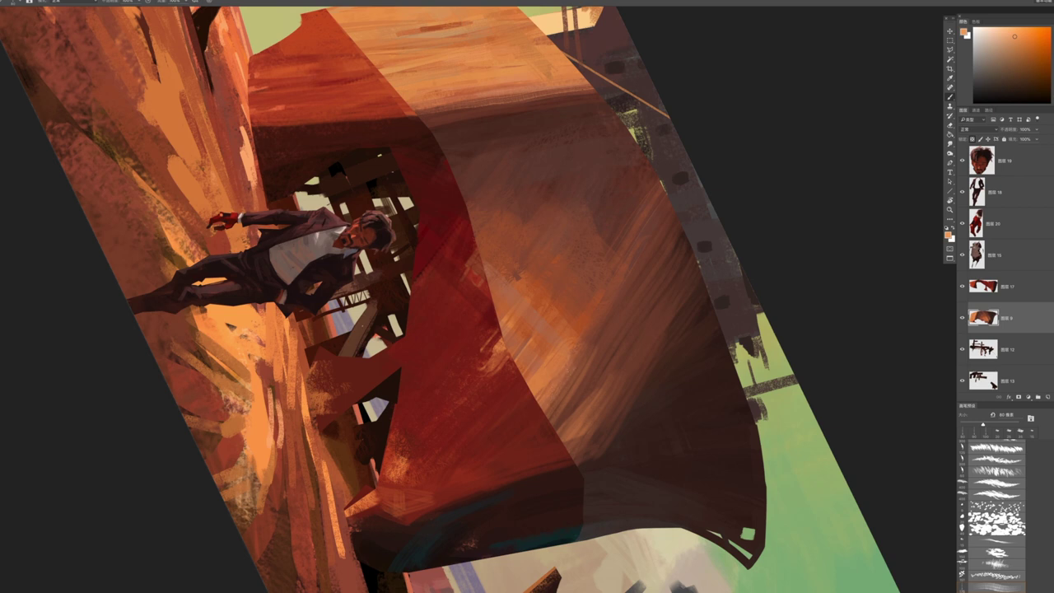
pyautogui.moveTo(568, 395); pyautogui.dragTo(569, 416)
pyautogui.keyDown('alt'); pyautogui.click(568, 329); pyautogui.keyUp('alt')
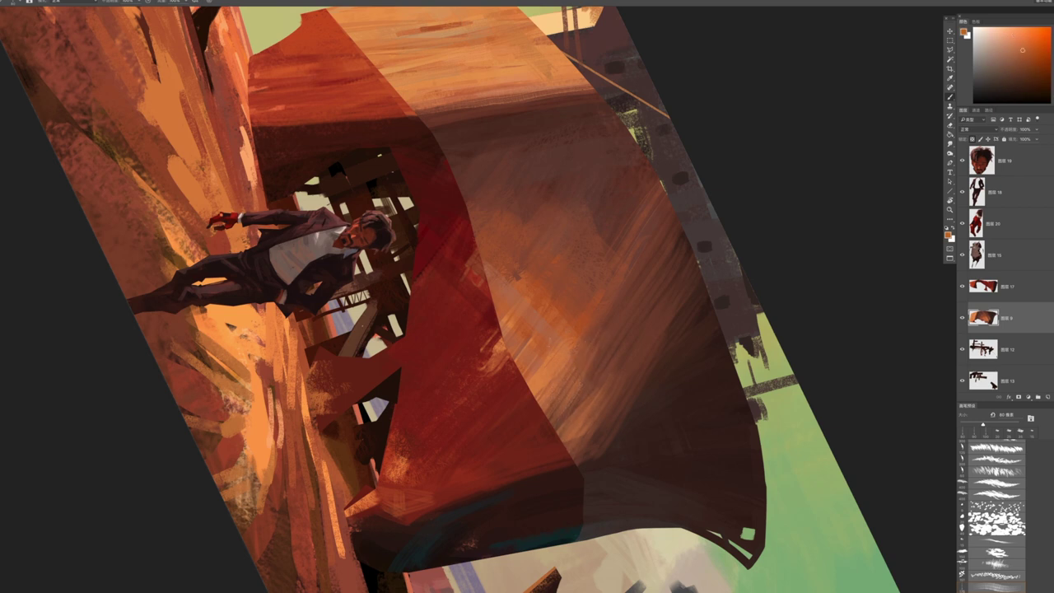
pyautogui.keyDown('alt'); pyautogui.click(536, 359); pyautogui.keyUp('alt')
pyautogui.keyDown('alt'); pyautogui.click(572, 331); pyautogui.keyUp('alt')
# Rotate the canvas back towards level and paint rusty-brown streaks down the hull's shaded upper side
pyautogui.press('r')
pyautogui.moveTo(649, 400)
pyautogui.mouseDown()
pyautogui.moveTo(686, 283)
pyautogui.moveTo(557, 376)
pyautogui.moveTo(548, 343)
pyautogui.moveTo(564, 357)
pyautogui.moveTo(484, 251)
pyautogui.mouseUp()
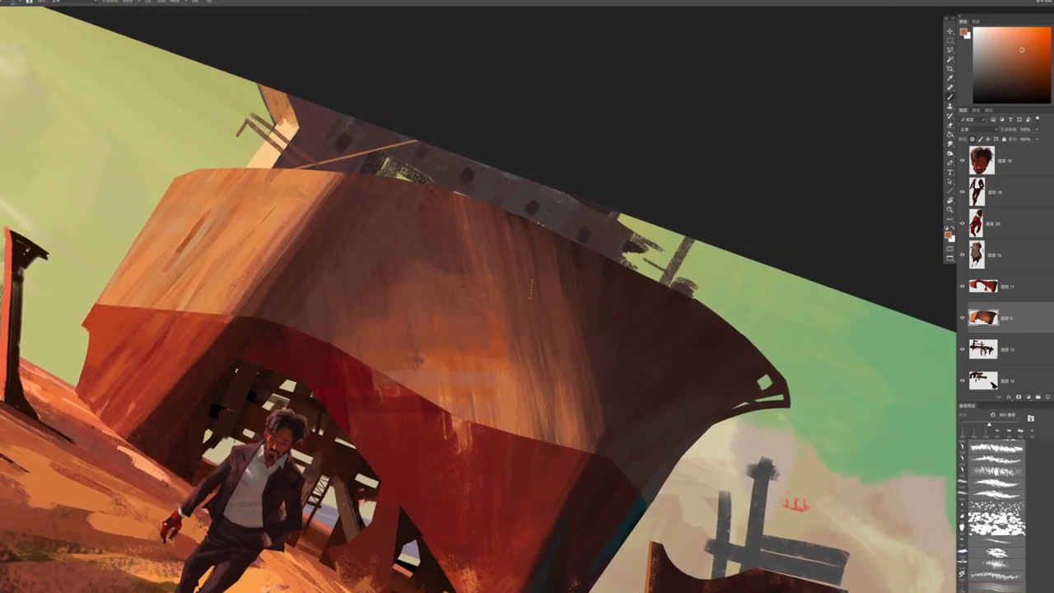
pyautogui.keyDown('alt'); pyautogui.click(491, 336); pyautogui.keyUp('alt')
pyautogui.keyDown('alt'); pyautogui.click(558, 278); pyautogui.keyUp('alt')
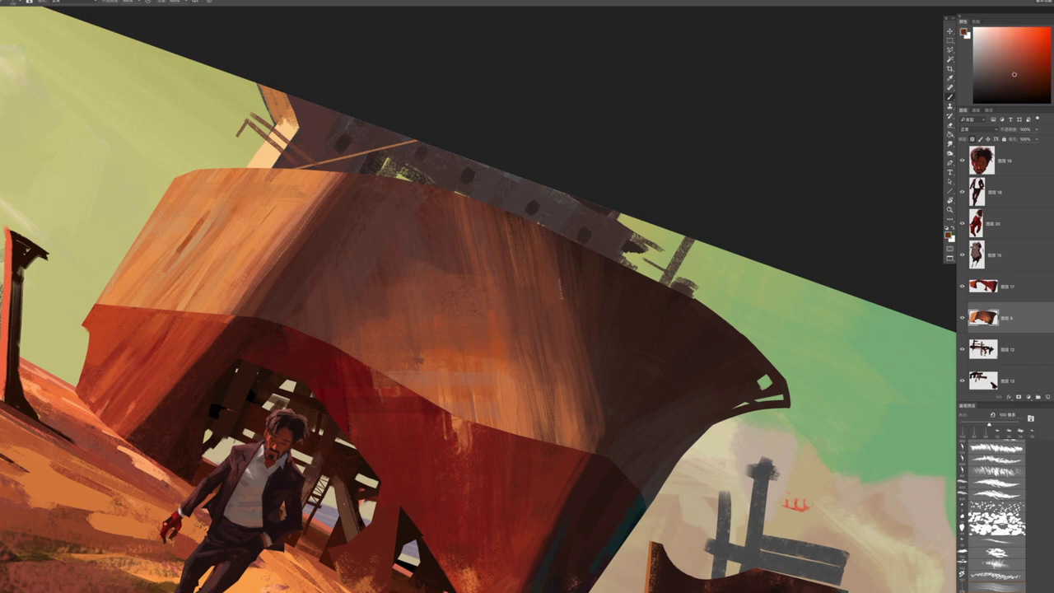
# Level the canvas and blend the hull's shadowed middle into the orange glow with a larger brush and sampled brown tones
pyautogui.press('r')
pyautogui.moveTo(454, 267)
pyautogui.mouseDown()
pyautogui.moveTo(712, 213)
pyautogui.moveTo(661, 215)
pyautogui.mouseUp()
pyautogui.keyDown('alt'); pyautogui.click(475, 318); pyautogui.keyUp('alt')
pyautogui.press('[')
pyautogui.keyDown('alt'); pyautogui.click(449, 277); pyautogui.keyUp('alt')
pyautogui.press(']')
pyautogui.press(']')
pyautogui.press(']')
pyautogui.press(']')
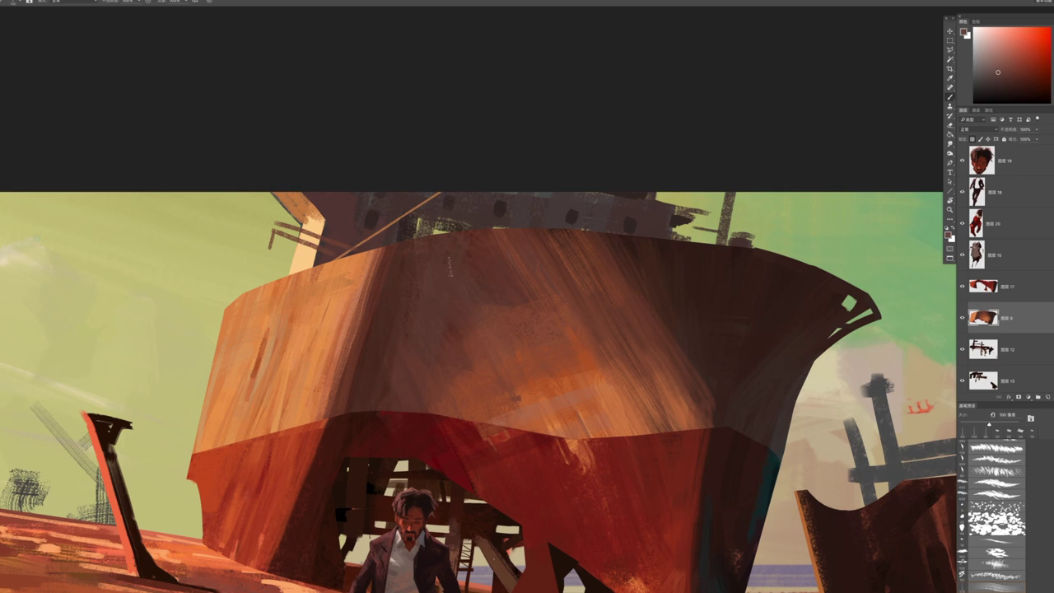
pyautogui.keyDown('alt'); pyautogui.click(403, 309); pyautogui.keyUp('alt')
pyautogui.keyDown('alt'); pyautogui.click(402, 333); pyautogui.keyUp('alt')
pyautogui.moveTo(409, 392)
pyautogui.mouseDown()
pyautogui.moveTo(367, 371)
pyautogui.moveTo(423, 330)
pyautogui.mouseUp()
pyautogui.keyDown('alt'); pyautogui.click(489, 318); pyautogui.keyUp('alt')
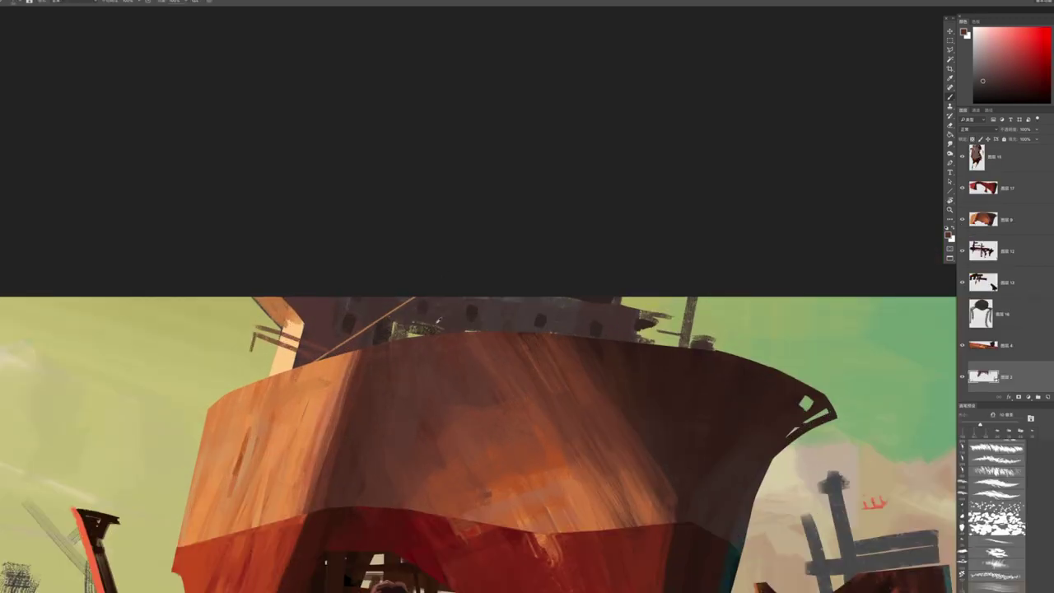
# Cover the green gaps in the ship's superstructure above the hull edge with dark grey and muted warm tones on its layer
pyautogui.keyDown('alt'); pyautogui.click(378, 332); pyautogui.keyUp('alt')
pyautogui.press('x')
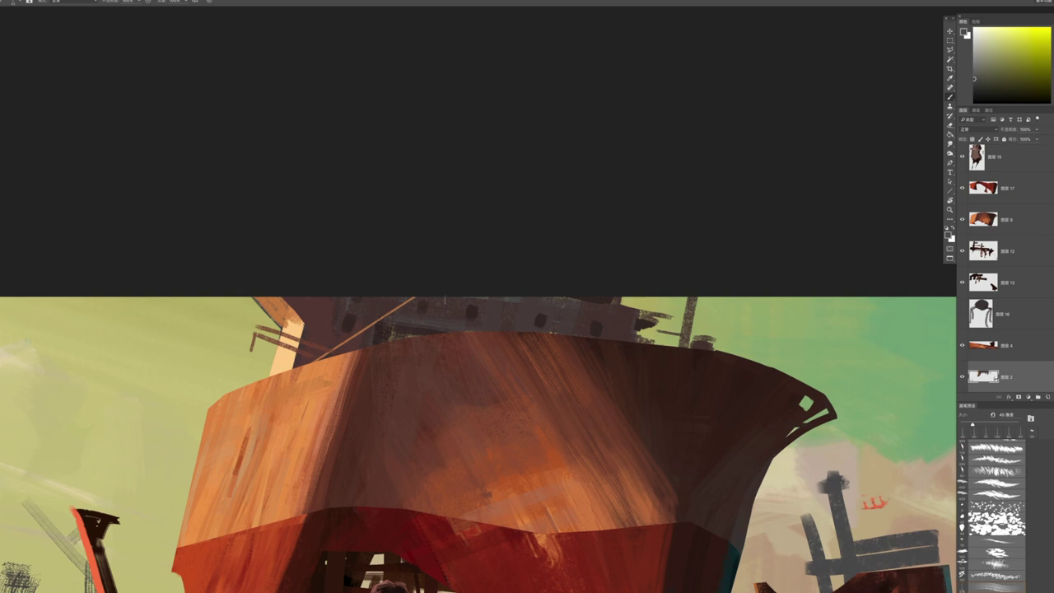
pyautogui.click(1050, 91)
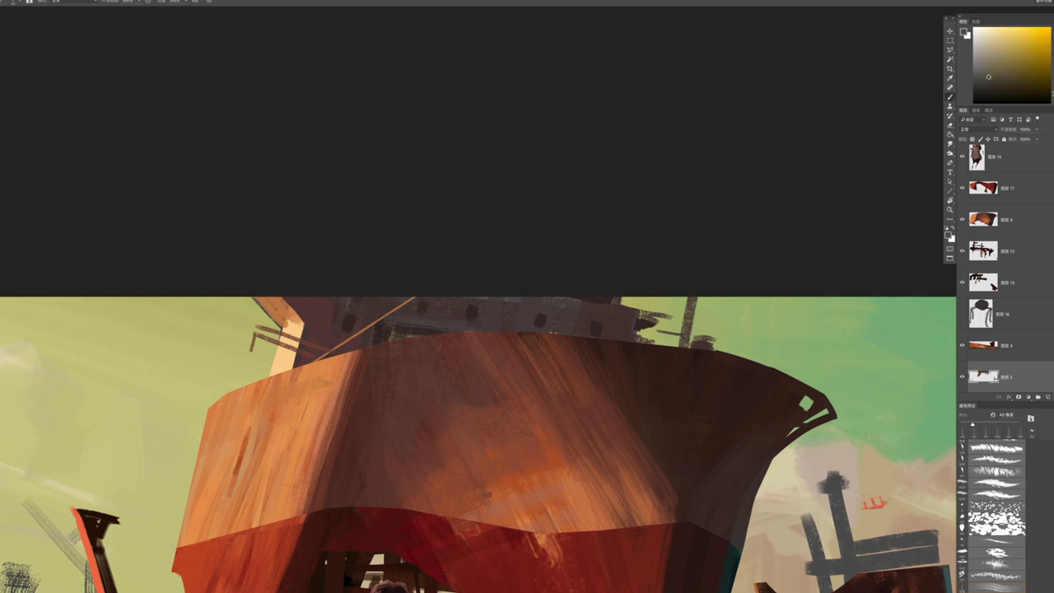
pyautogui.click(997, 78)
pyautogui.keyDown('alt'); pyautogui.click(583, 317); pyautogui.keyUp('alt')
pyautogui.scroll(-3, 560, 294)
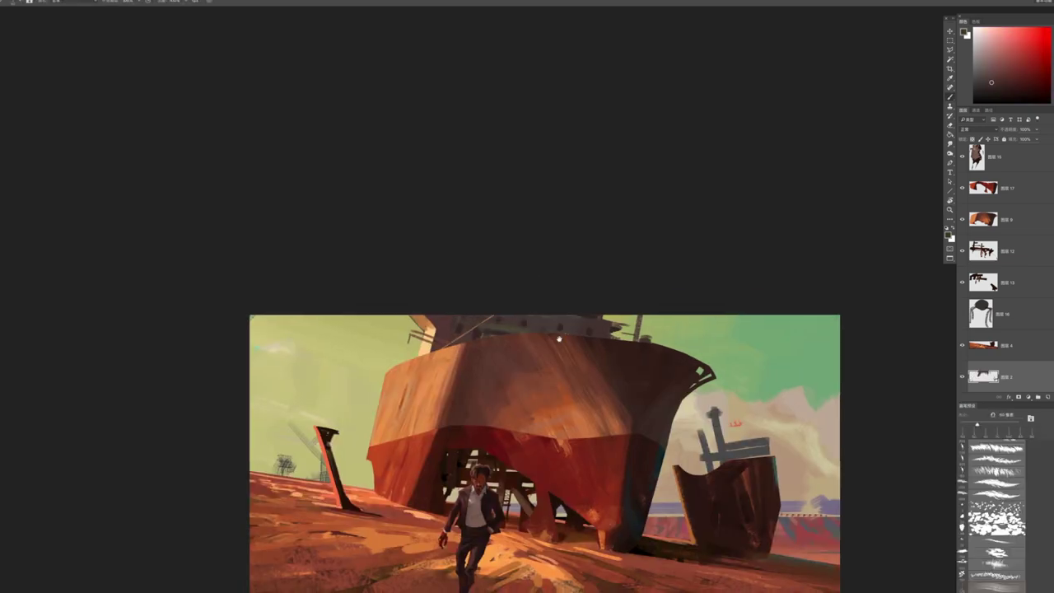
pyautogui.scroll(3, 625, 396)
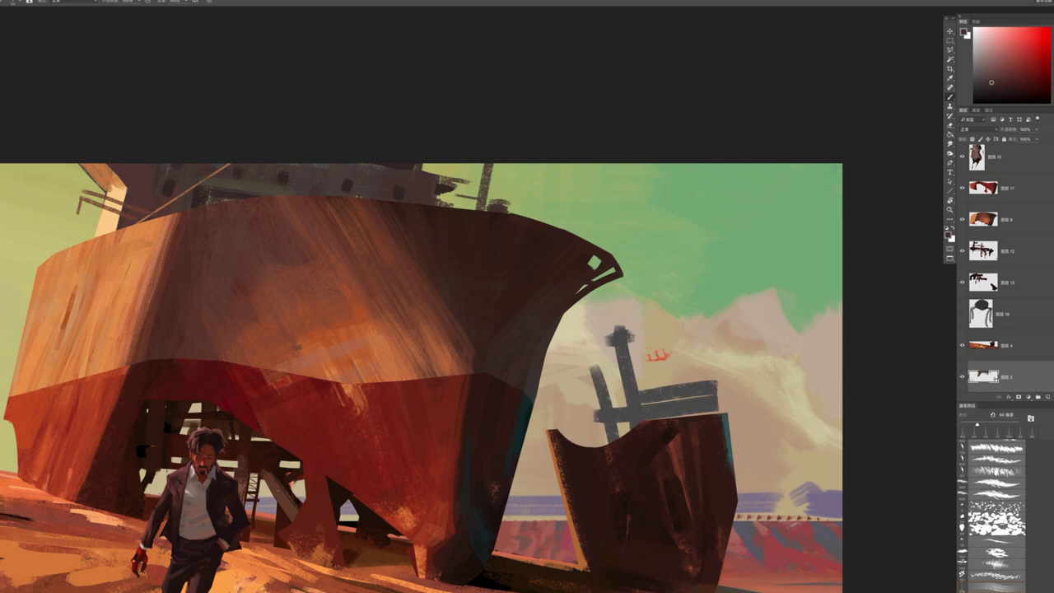
pyautogui.scroll(-3, 516, 104)
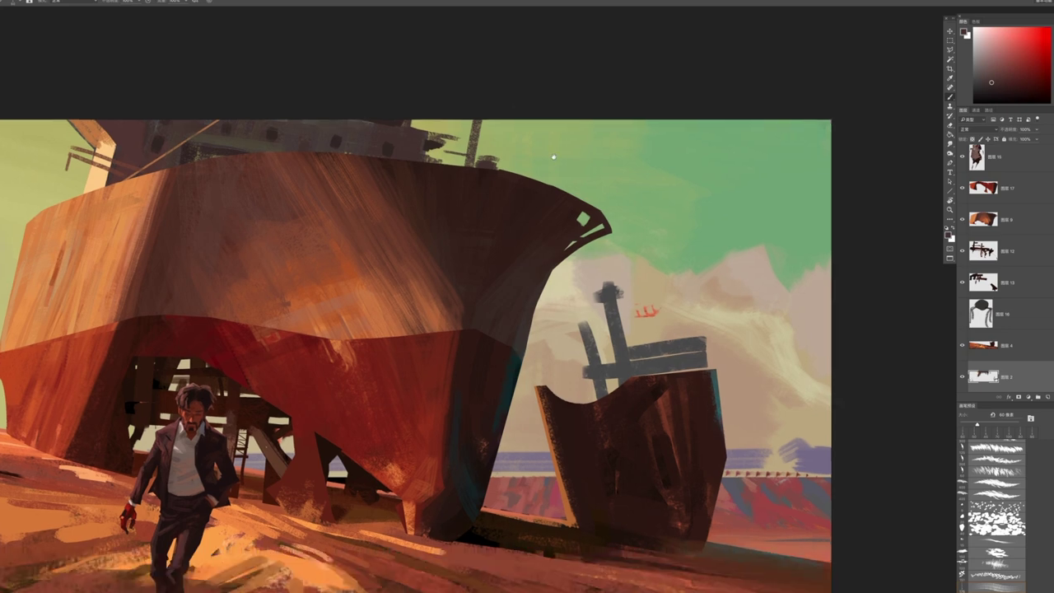
pyautogui.hotkey('alt', ']')
pyautogui.press(']')
pyautogui.hotkey('alt', '[')
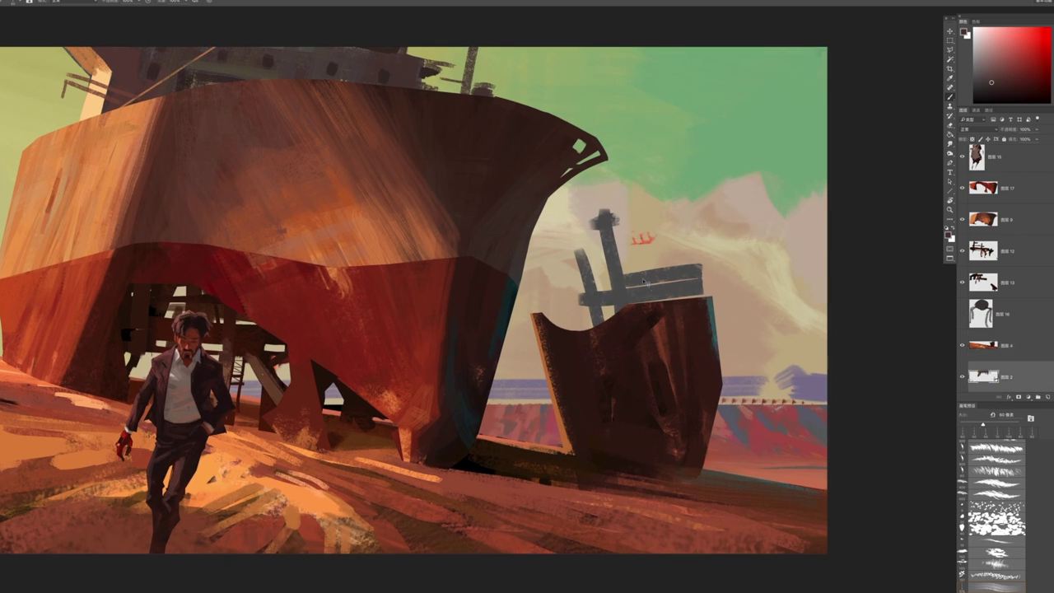
# Erase along the distant ship's grey masts and deckhouse to thin the masts and sharpen their edges
pyautogui.press('.')
pyautogui.moveTo(623, 275); pyautogui.dragTo(703, 269)
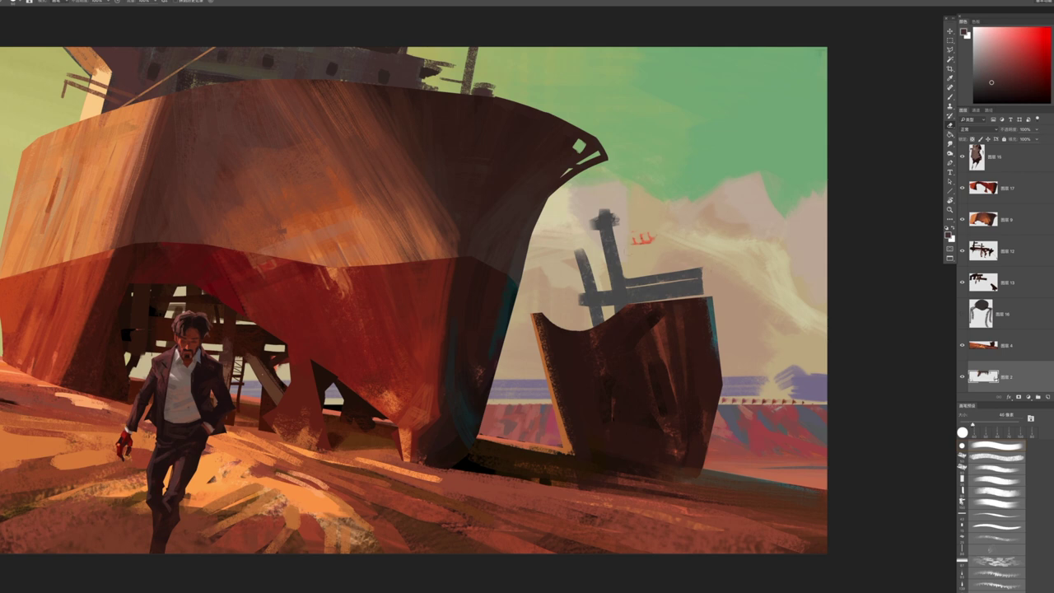
pyautogui.moveTo(607, 283); pyautogui.dragTo(612, 230)
pyautogui.moveTo(615, 230)
pyautogui.mouseDown()
pyautogui.moveTo(618, 274)
pyautogui.moveTo(587, 267)
pyautogui.moveTo(582, 288)
pyautogui.mouseUp()
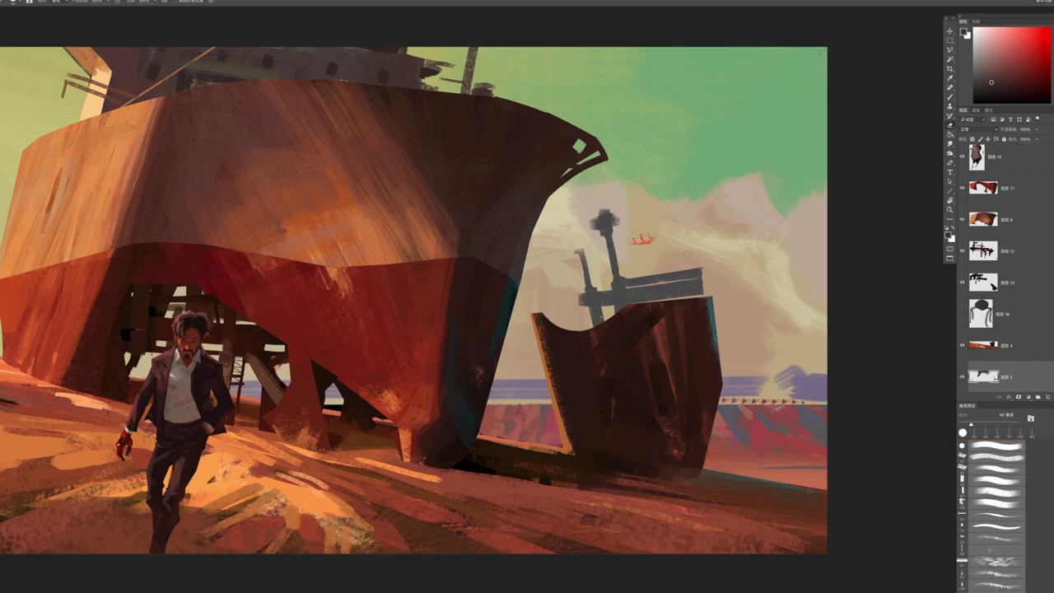
# Select the distant ship's grey superstructure with the Lasso and move it left towards the hull's bow end
pyautogui.press('l')
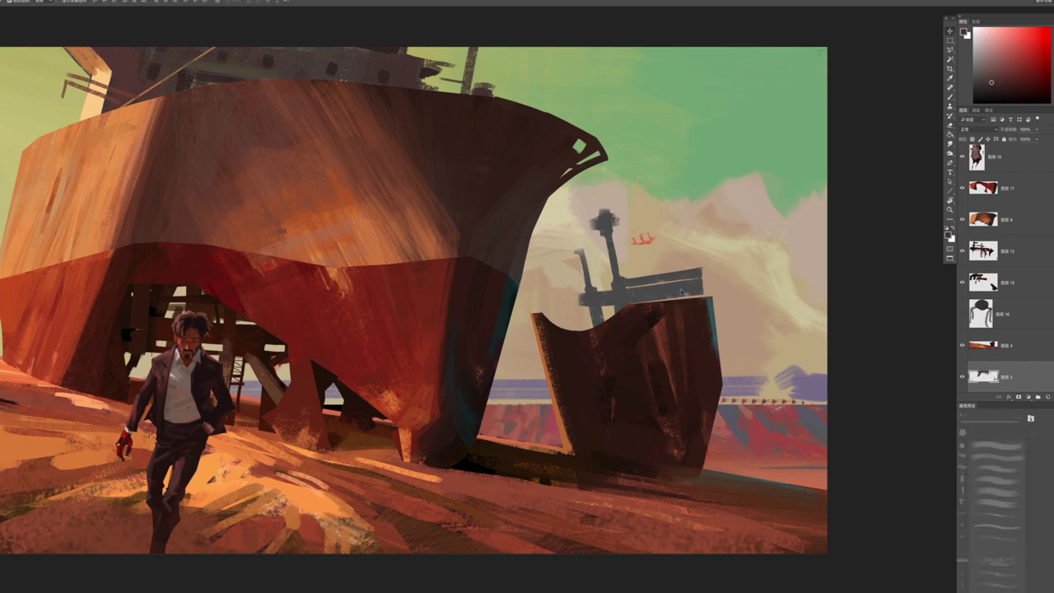
pyautogui.moveTo(556, 263)
pyautogui.mouseDown()
pyautogui.moveTo(727, 286)
pyautogui.moveTo(641, 291)
pyautogui.mouseUp()
pyautogui.press('v')
pyautogui.hotkey('ctrl', 'd')
pyautogui.press('b')
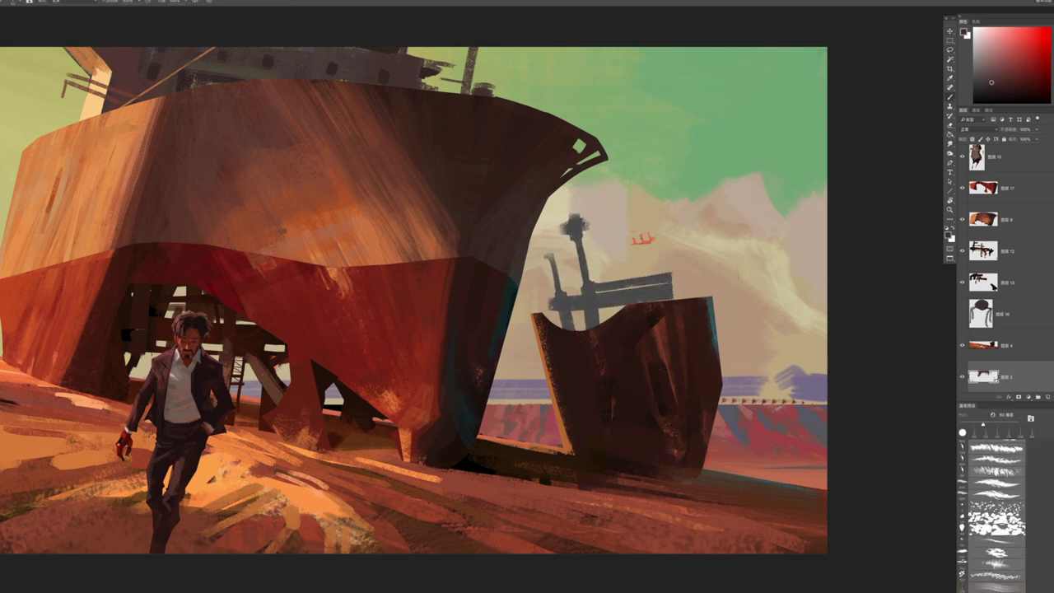
# Paint the distant ship's deckhouse as a solid near-black block on the superstructure layer with a flat brush
pyautogui.keyDown('ctrl'); pyautogui.click(579, 347); pyautogui.keyUp('ctrl')
pyautogui.press('.')
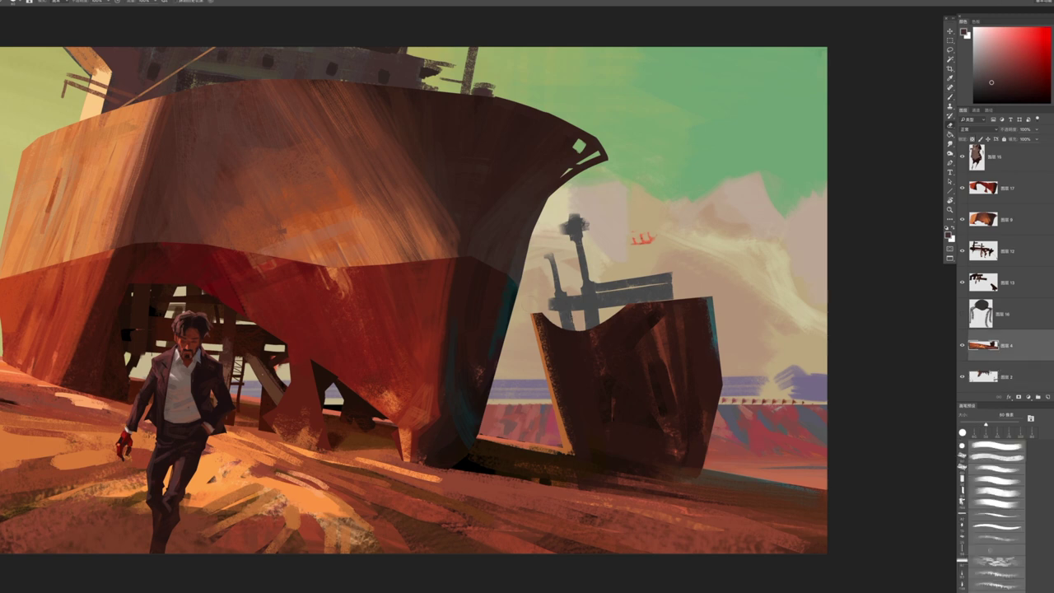
pyautogui.press('z')
pyautogui.moveTo(552, 321)
pyautogui.mouseDown()
pyautogui.moveTo(494, 321)
pyautogui.moveTo(647, 299)
pyautogui.moveTo(593, 313)
pyautogui.moveTo(642, 334)
pyautogui.mouseUp()
pyautogui.press('b')
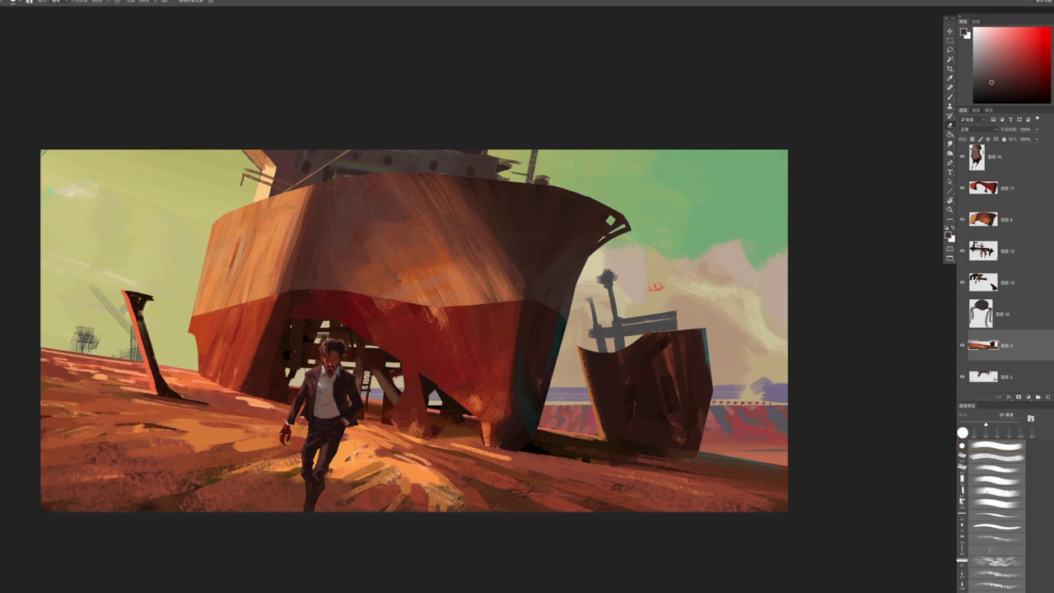
pyautogui.hotkey('alt', '[')
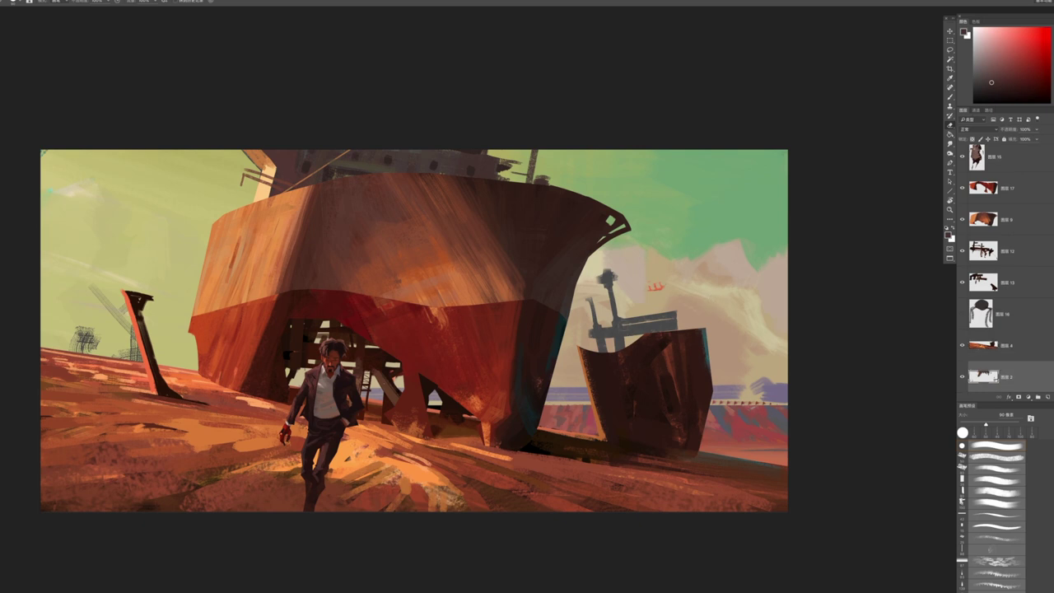
pyautogui.keyDown('alt'); pyautogui.click(622, 333); pyautogui.keyUp('alt')
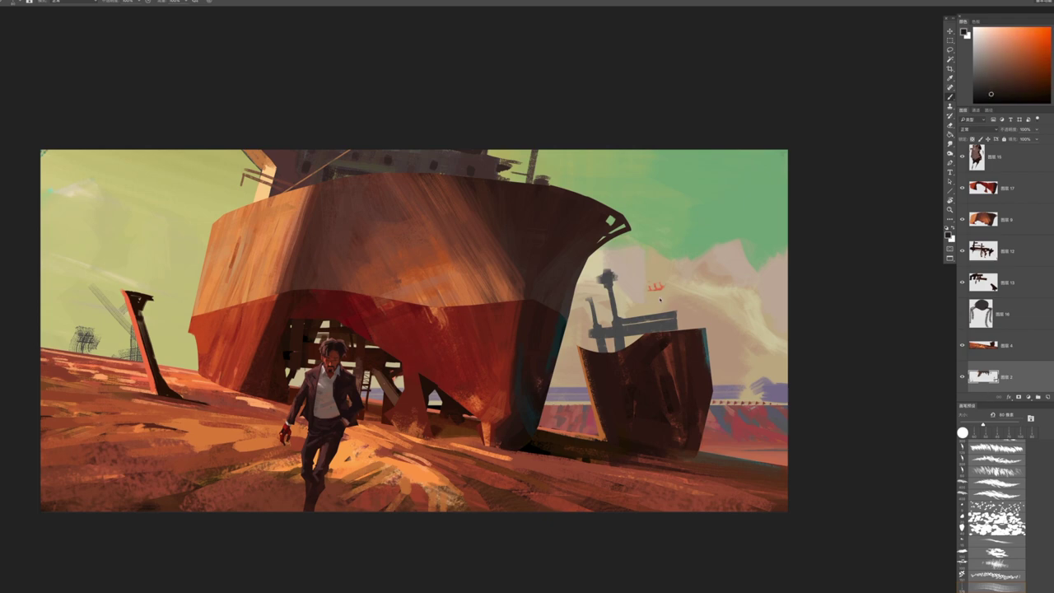
pyautogui.rightClick(659, 298)
pyautogui.doubleClick(595, 338)
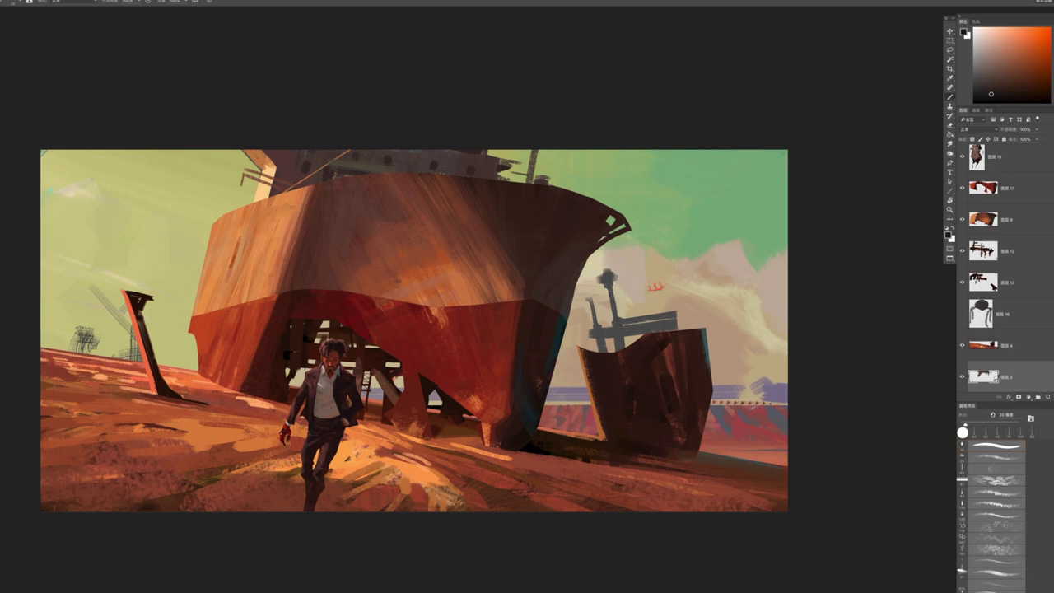
pyautogui.moveTo(657, 321); pyautogui.dragTo(589, 324)
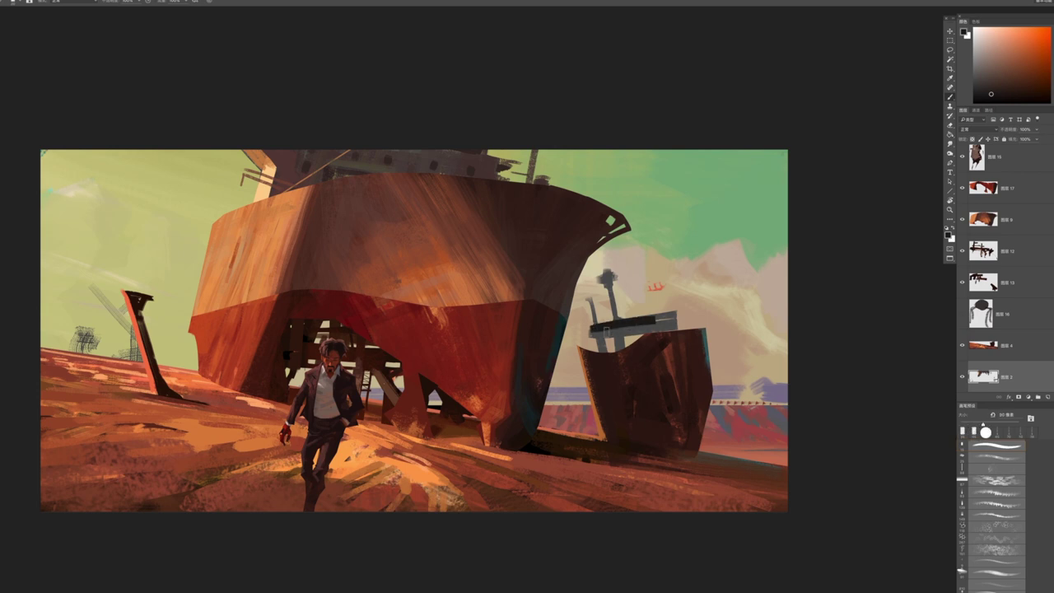
pyautogui.moveTo(655, 318)
pyautogui.mouseDown()
pyautogui.moveTo(603, 328)
pyautogui.moveTo(628, 347)
pyautogui.moveTo(614, 351)
pyautogui.moveTo(624, 348)
pyautogui.moveTo(601, 332)
pyautogui.moveTo(669, 336)
pyautogui.moveTo(640, 321)
pyautogui.mouseUp()
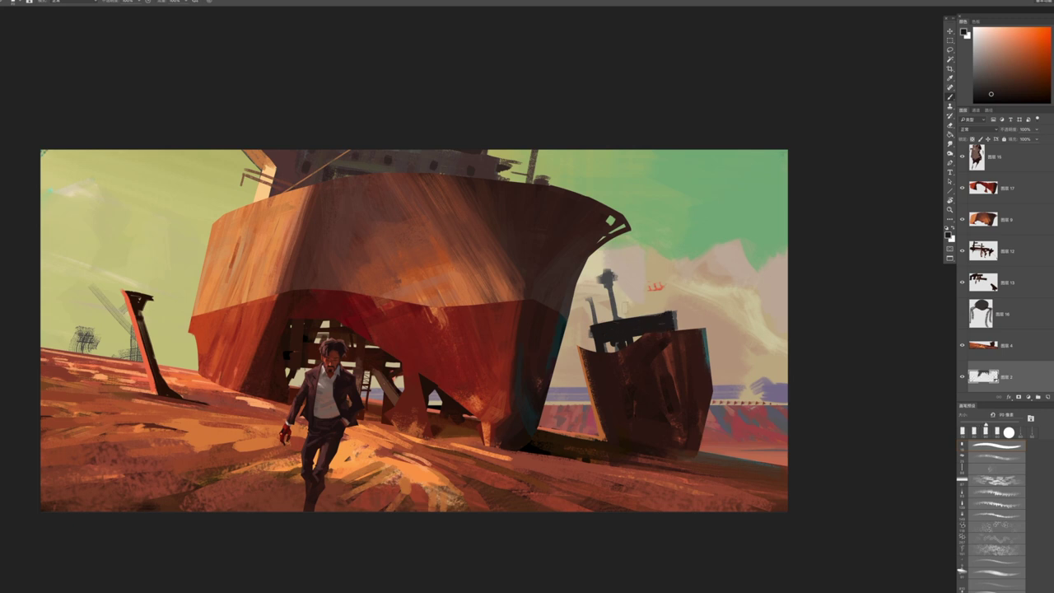
# Darken the distant ship's main mast and add a second thin upright post at the deckhouse's far end
pyautogui.moveTo(614, 286); pyautogui.dragTo(616, 320)
pyautogui.moveTo(657, 280); pyautogui.dragTo(658, 314)
pyautogui.hotkey('ctrl', 'z')
pyautogui.moveTo(657, 278); pyautogui.dragTo(658, 314)
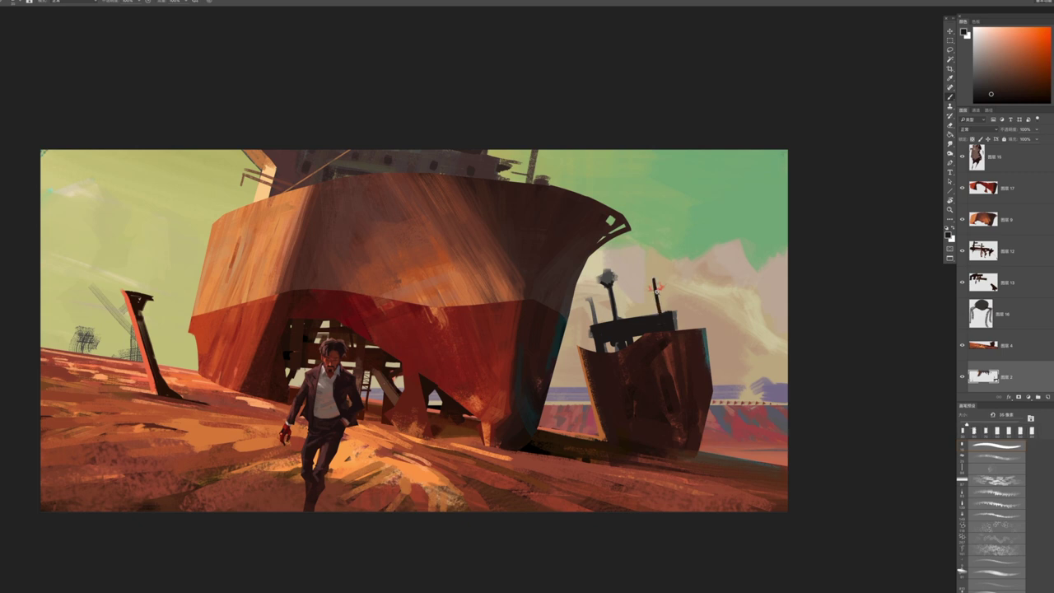
# Paint a dark crossbeam joining the two mast tops and a capped short mast, detailing them with small rails and fittings
pyautogui.scroll(2, 655, 293)
pyautogui.moveTo(669, 263); pyautogui.dragTo(579, 271)
pyautogui.hotkey('ctrl', 'z')
pyautogui.moveTo(669, 263); pyautogui.dragTo(584, 273)
pyautogui.moveTo(538, 303)
pyautogui.mouseDown()
pyautogui.moveTo(560, 303)
pyautogui.moveTo(559, 343)
pyautogui.mouseUp()
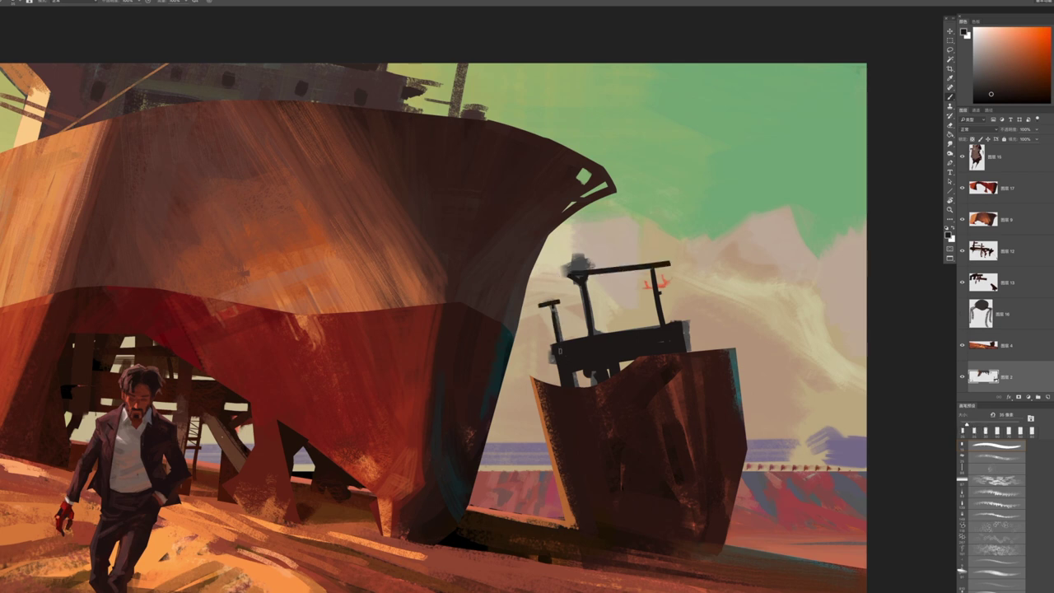
pyautogui.press('[')
pyautogui.moveTo(638, 244); pyautogui.dragTo(649, 258)
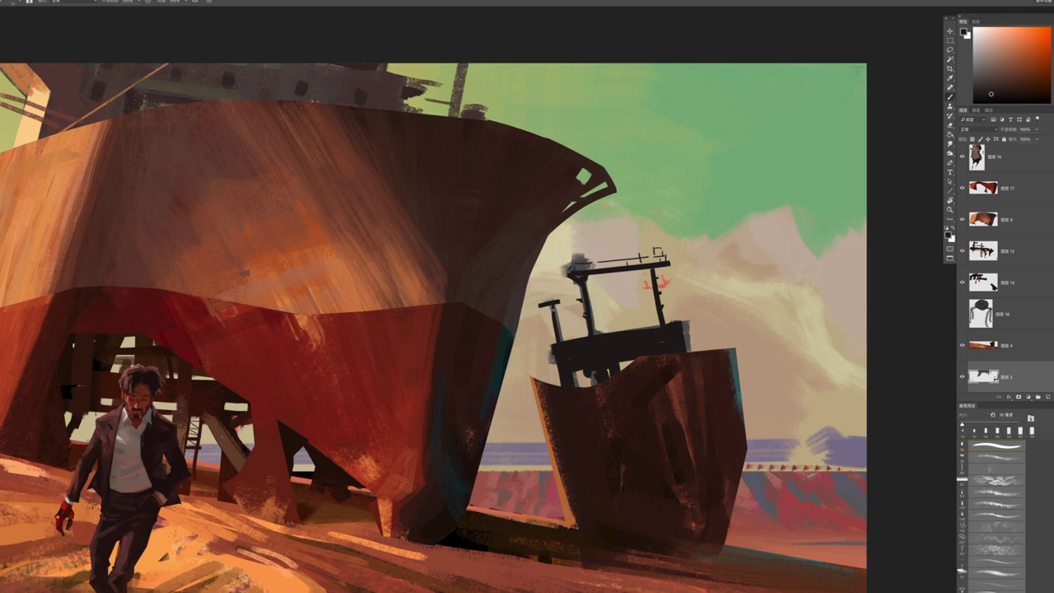
# Erase the loose grey blob around the main mast's head and add a thin antenna above it
pyautogui.press(']')
pyautogui.press(']')
pyautogui.press(']')
pyautogui.press(']')
pyautogui.press(']')
pyautogui.press(']')
pyautogui.press(']')
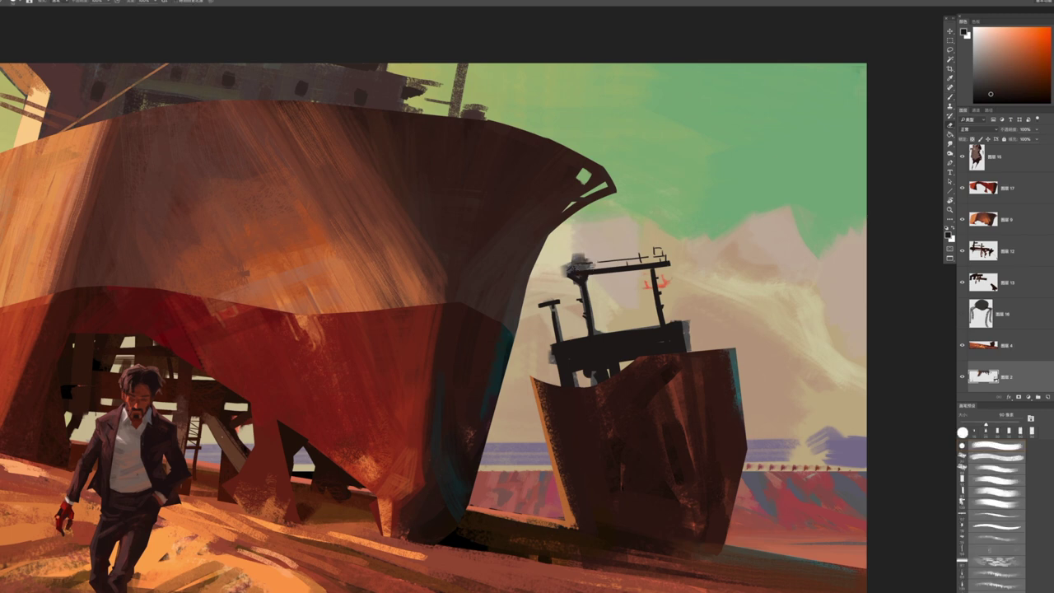
pyautogui.scroll(3, 996, 510)
pyautogui.press(']')
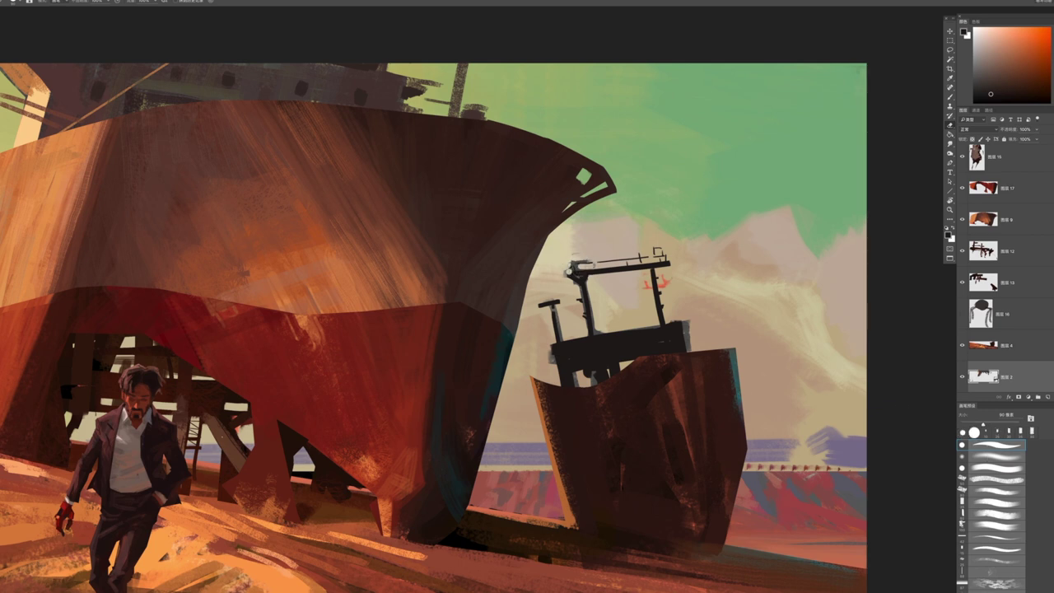
pyautogui.press(']')
pyautogui.press(']')
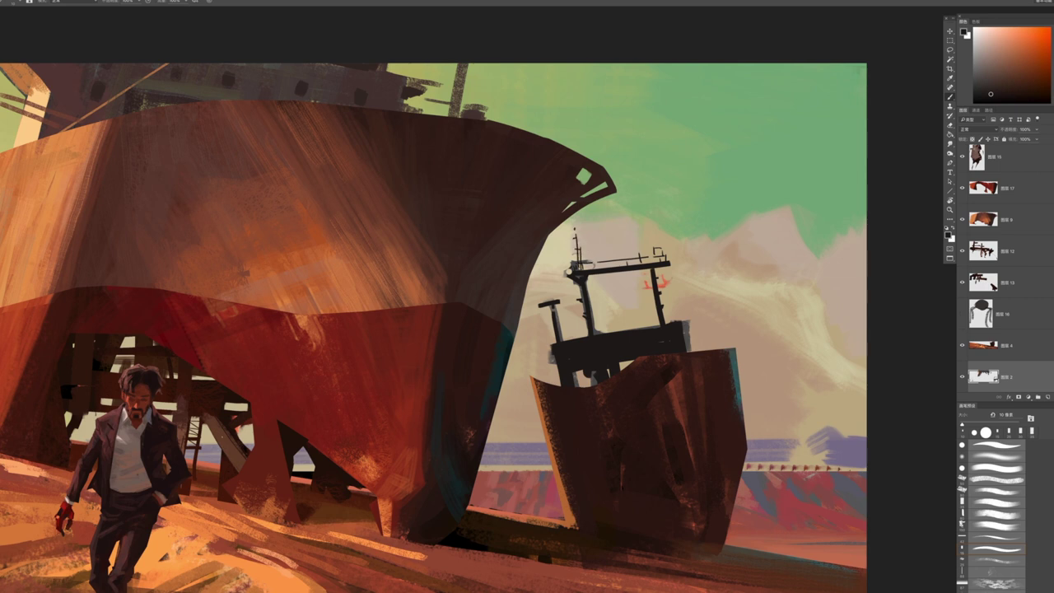
# Shape both ends of the dark deckhouse into stepped, notched decks by alternating eraser and dark brush strokes
pyautogui.moveTo(432, 321); pyautogui.dragTo(387, 238)
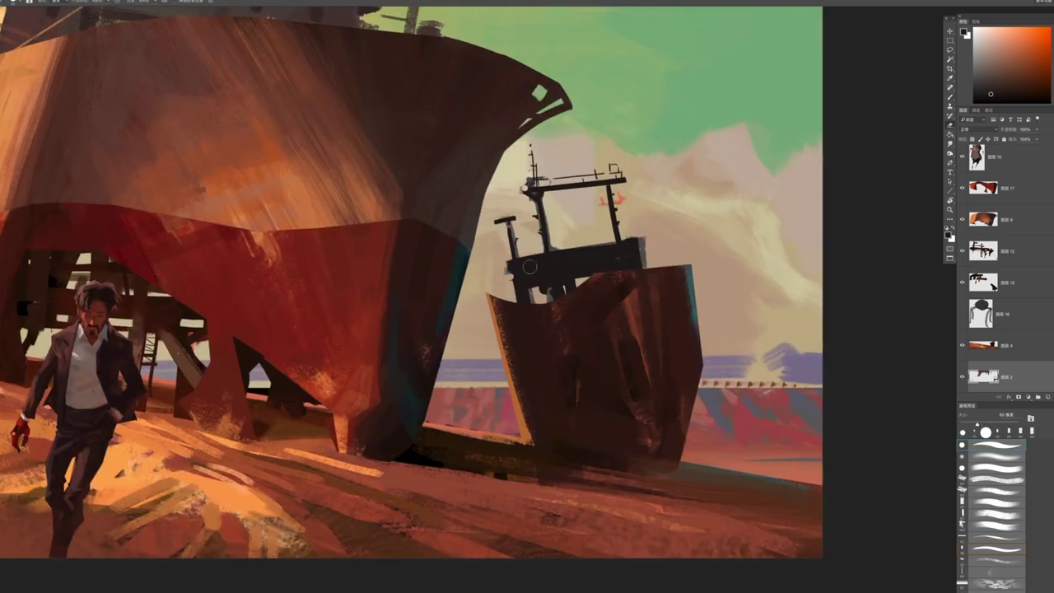
pyautogui.press('e')
pyautogui.press('[')
pyautogui.press('[')
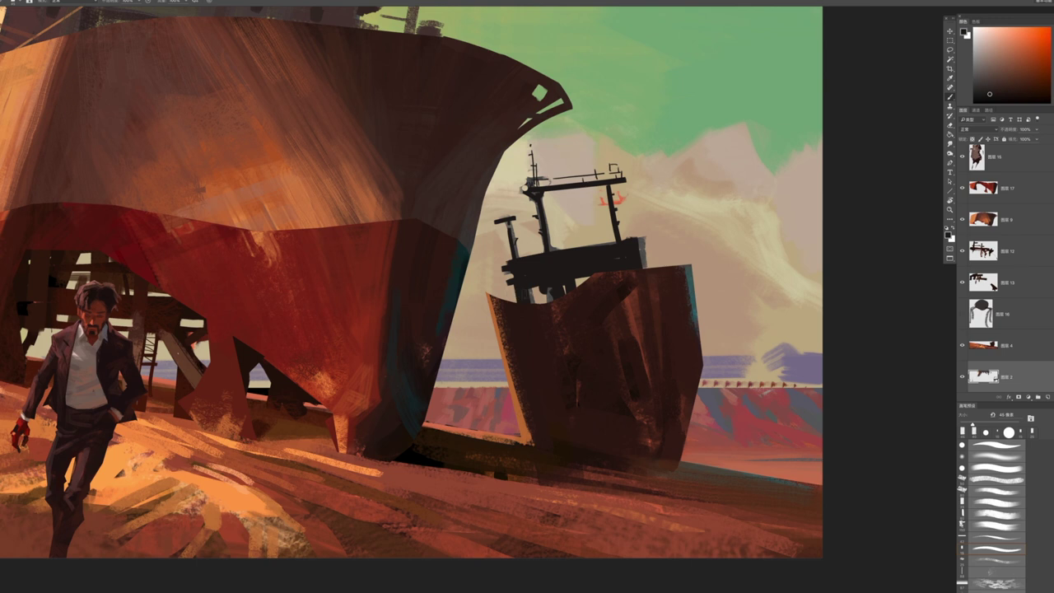
pyautogui.moveTo(518, 280); pyautogui.dragTo(515, 298)
pyautogui.press(']')
pyautogui.press(']')
pyautogui.press('[')
pyautogui.press('[')
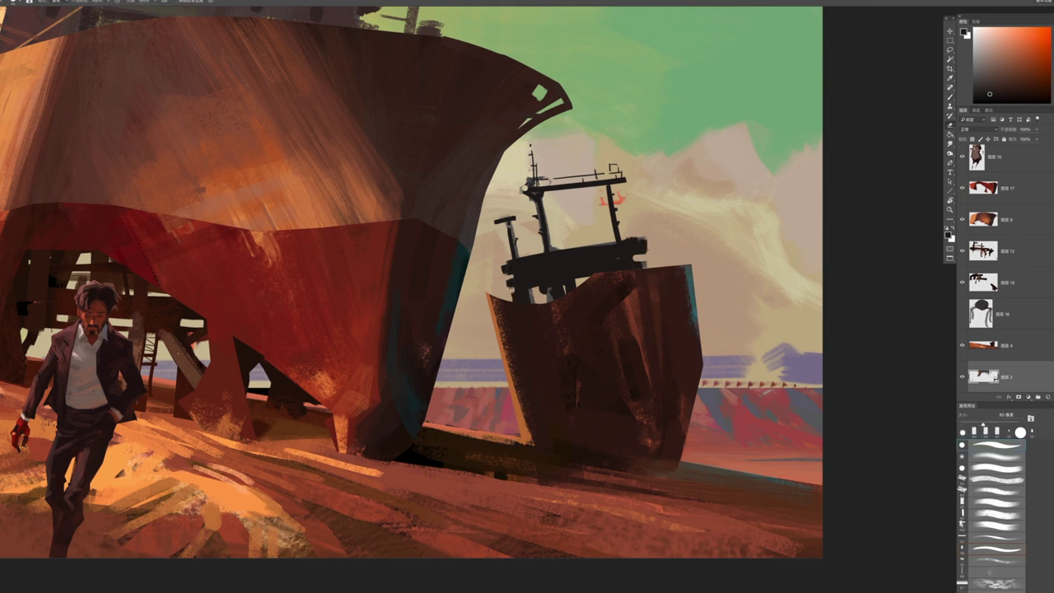
pyautogui.moveTo(634, 271); pyautogui.dragTo(636, 288)
# Paint muted olive-grey over the distant ship's dark deckhouse, keeping the strokes within its existing shape
pyautogui.press('alt')
pyautogui.scroll(-5, 617, 285)
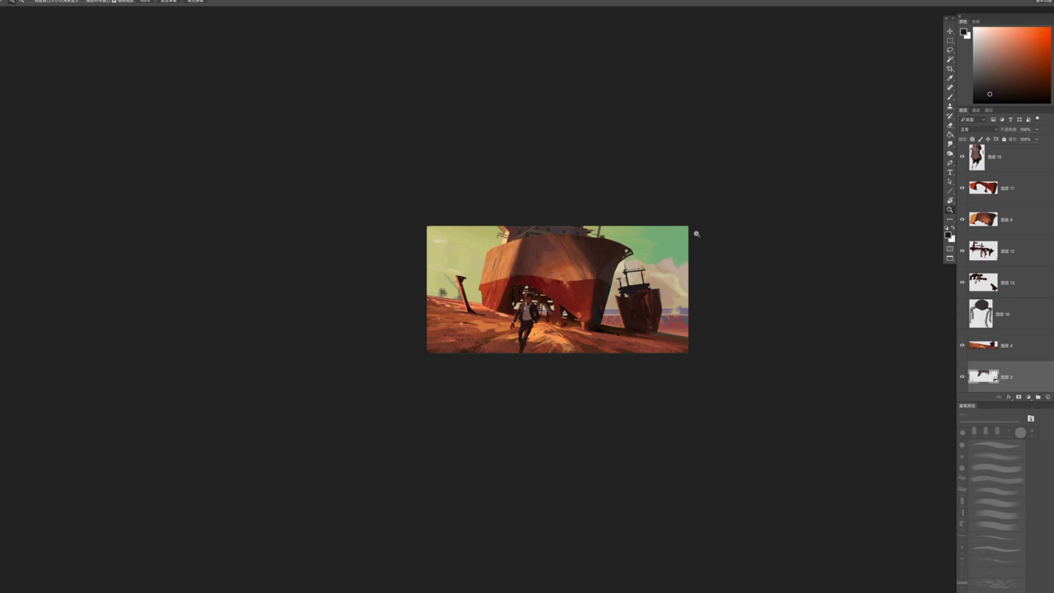
pyautogui.scroll(5, 683, 296)
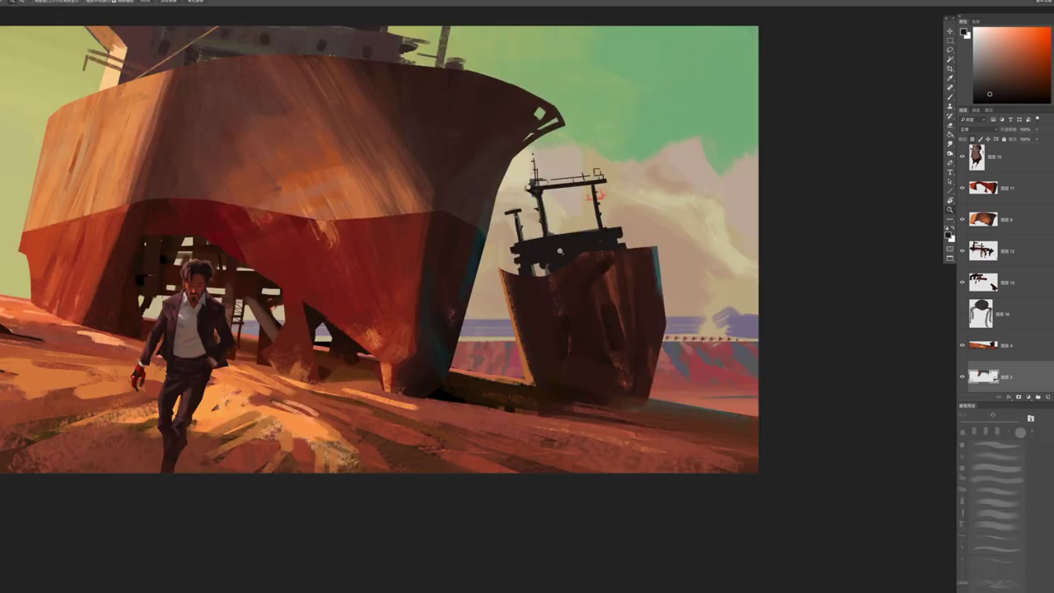
pyautogui.scroll(2, 576, 225)
pyautogui.moveTo(984, 76); pyautogui.dragTo(992, 76)
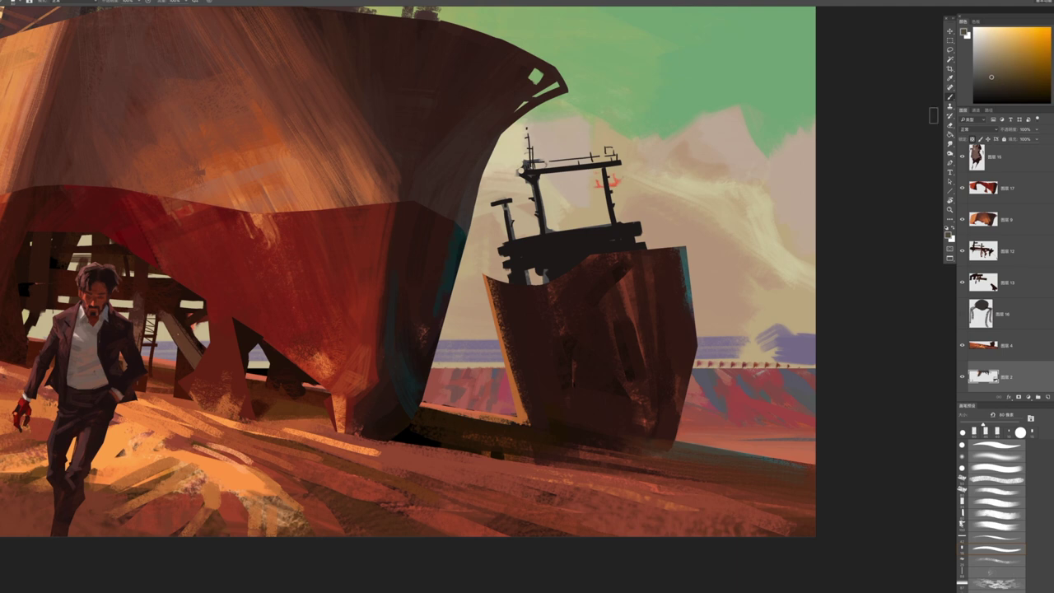
pyautogui.click(991, 484)
pyautogui.moveTo(634, 226)
pyautogui.mouseDown()
pyautogui.moveTo(533, 245)
pyautogui.moveTo(634, 227)
pyautogui.mouseUp()
pyautogui.moveTo(568, 235)
pyautogui.mouseDown()
pyautogui.moveTo(572, 268)
pyautogui.moveTo(577, 247)
pyautogui.moveTo(638, 234)
pyautogui.mouseUp()
pyautogui.press('[')
pyautogui.press('[')
pyautogui.press('[')
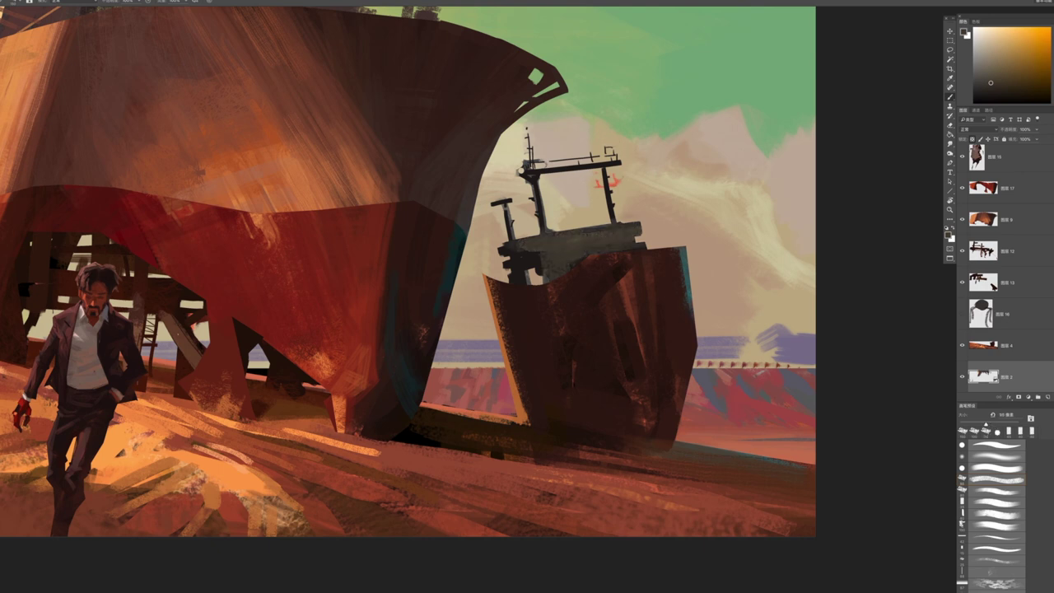
# Paint dark reddish-brown sampled from the small ship's hull down the main mast in front of the deckhouse
pyautogui.keyDown('alt'); pyautogui.click(610, 273); pyautogui.keyUp('alt')
pyautogui.press('[')
pyautogui.press('[')
pyautogui.moveTo(550, 280); pyautogui.dragTo(538, 189)
pyautogui.press(']')
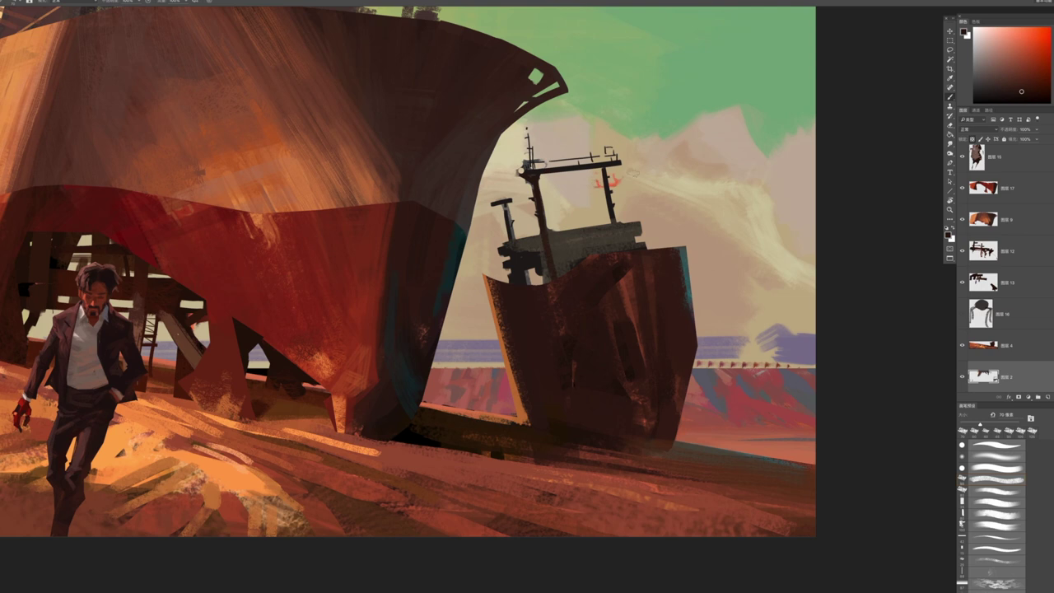
pyautogui.press(']')
pyautogui.press('[')
# Break up the olive-grey deckhouse with sampled dark and grey tones to define its shadowed gaps and deck layers
pyautogui.keyDown('alt'); pyautogui.click(531, 243); pyautogui.keyUp('alt')
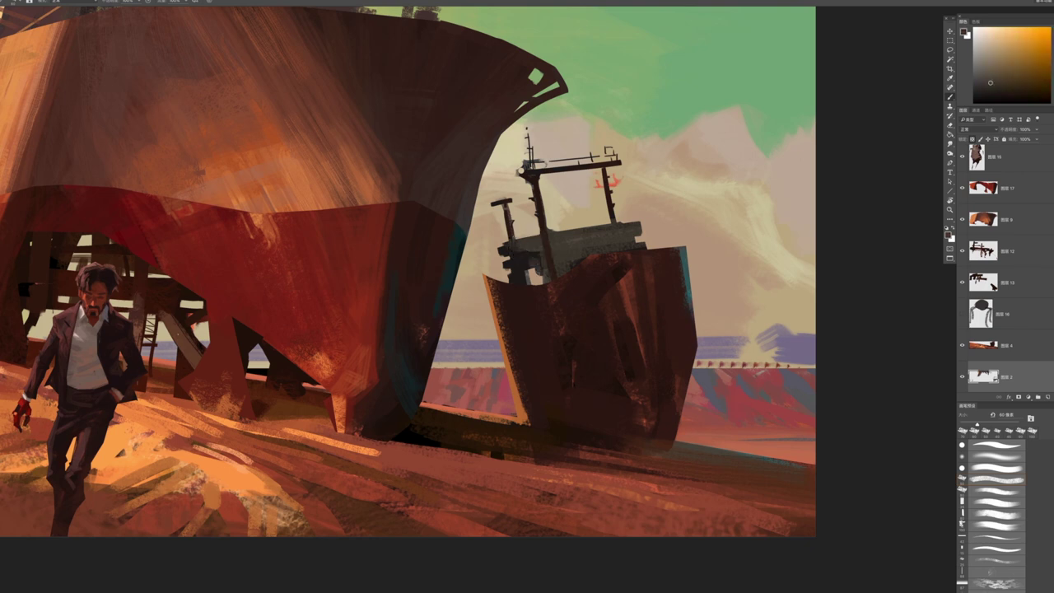
pyautogui.keyDown('alt'); pyautogui.click(552, 251); pyautogui.keyUp('alt')
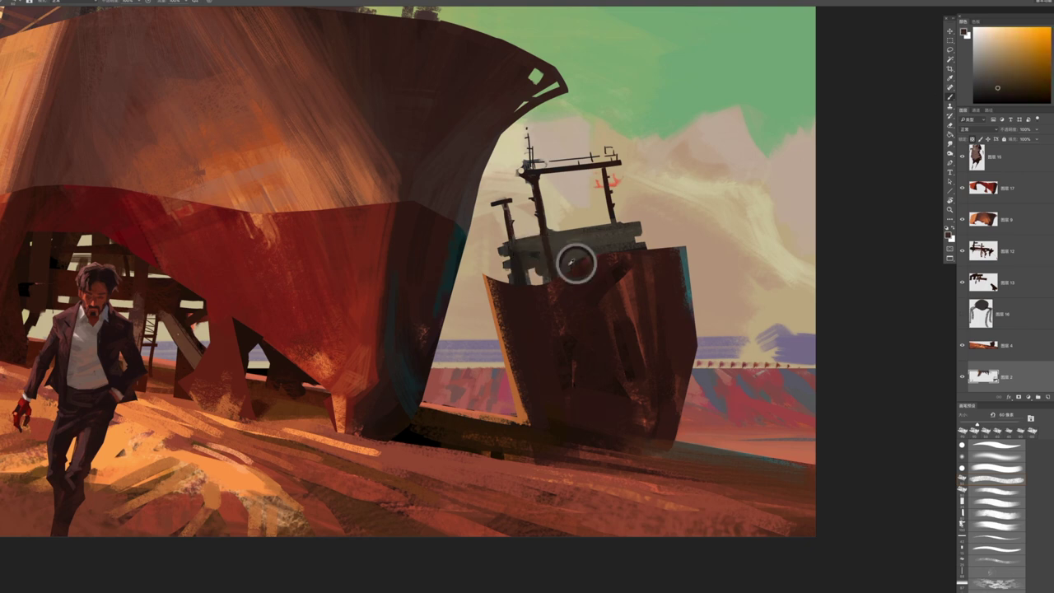
pyautogui.keyDown('alt'); pyautogui.click(576, 264); pyautogui.keyUp('alt')
pyautogui.keyDown('alt'); pyautogui.click(581, 247); pyautogui.keyUp('alt')
pyautogui.keyDown('alt'); pyautogui.click(570, 260); pyautogui.keyUp('alt')
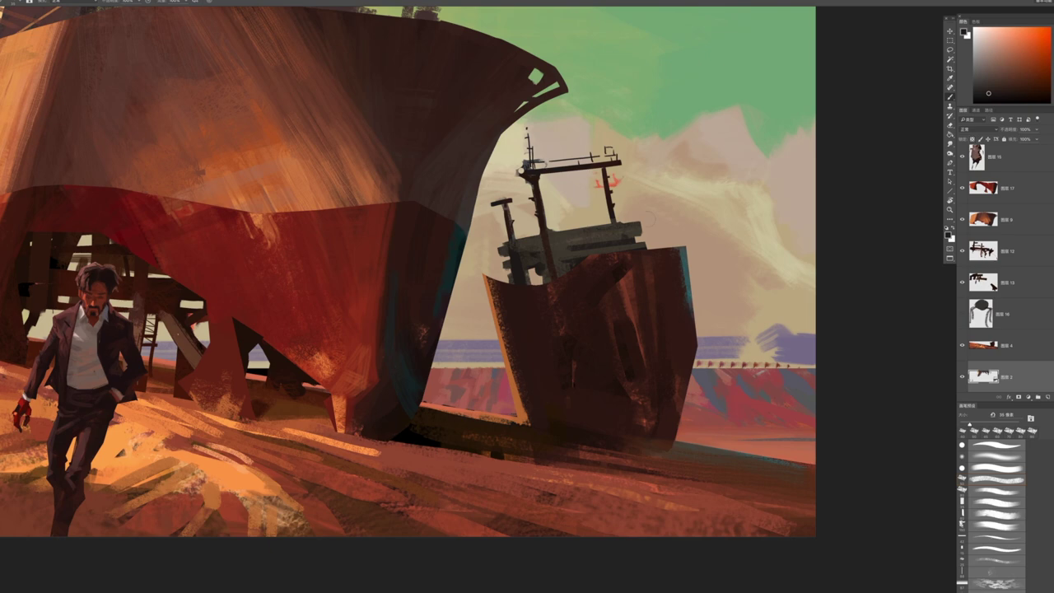
# Paint a dark red-brown lip along the upper stern rim of the small ship on its hull layer
pyautogui.click(981, 550)
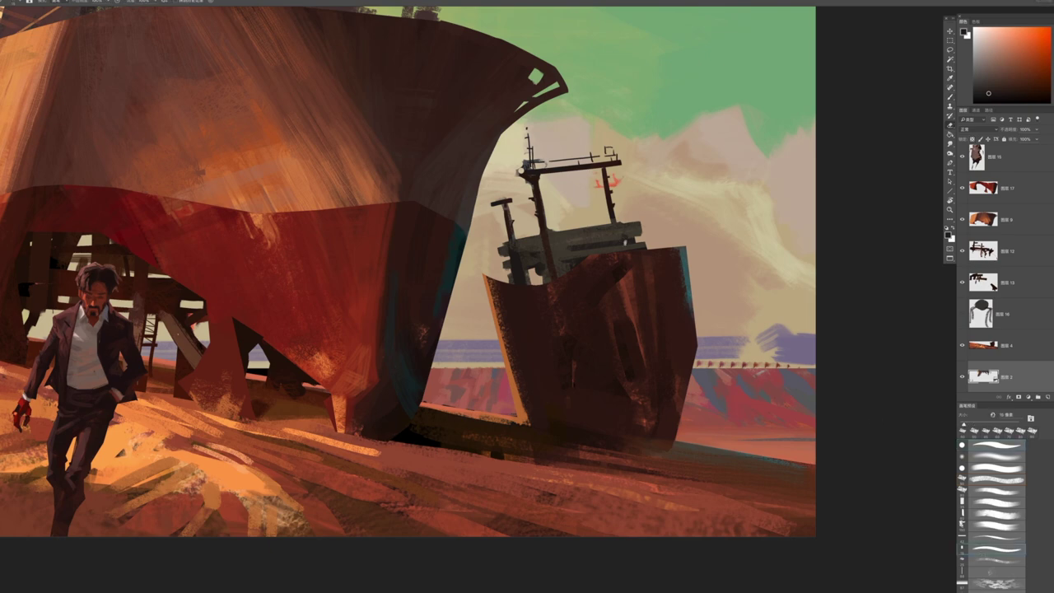
pyautogui.scroll(-5, 613, 244)
pyautogui.scroll(3, 613, 244)
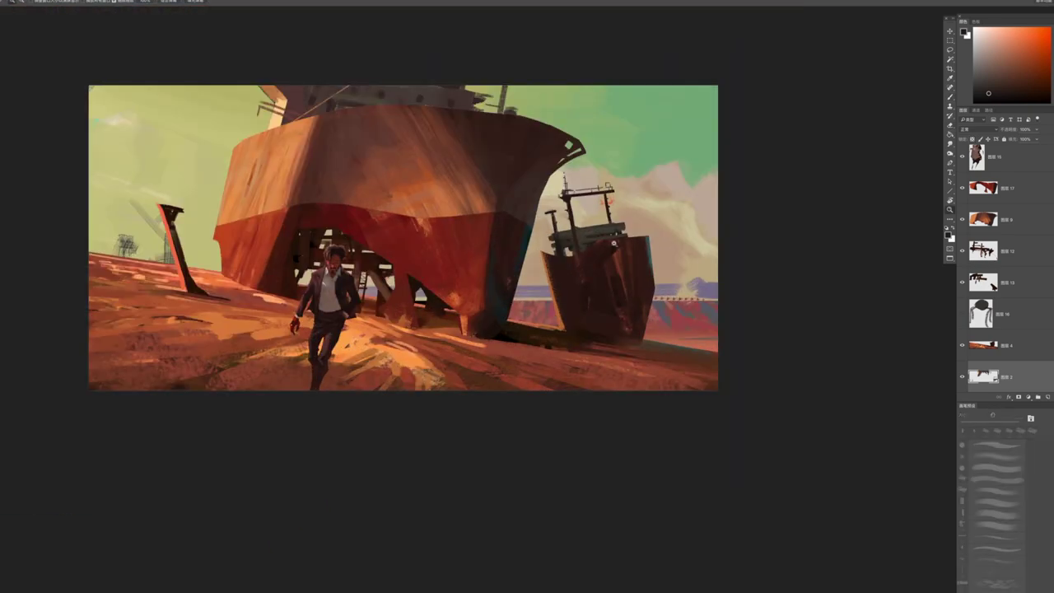
pyautogui.scroll(3, 633, 274)
pyautogui.hotkey('alt', ']')
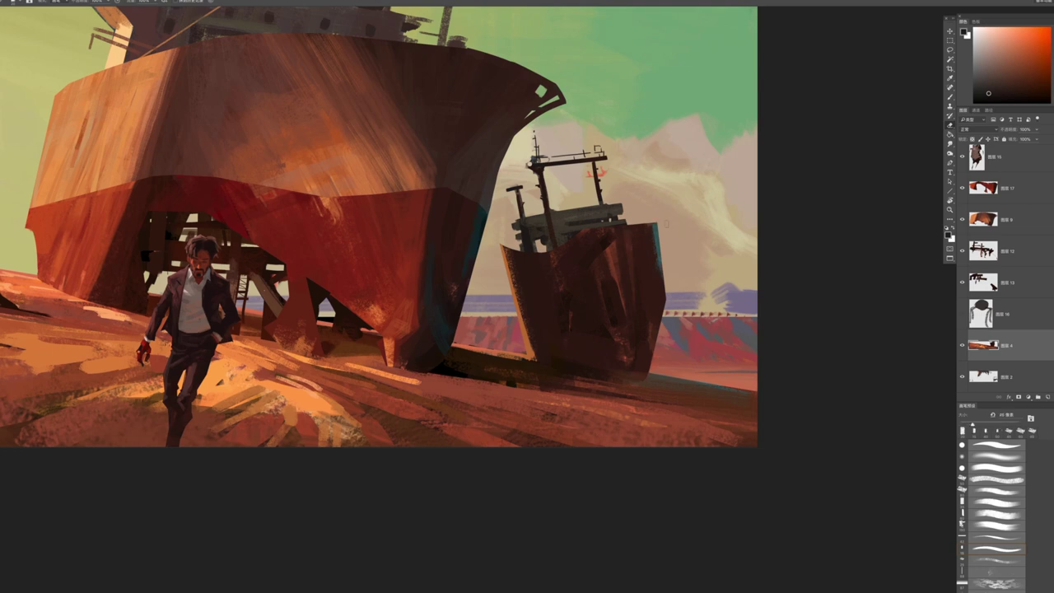
pyautogui.press('b')
pyautogui.keyDown('alt'); pyautogui.click(646, 232); pyautogui.keyUp('alt')
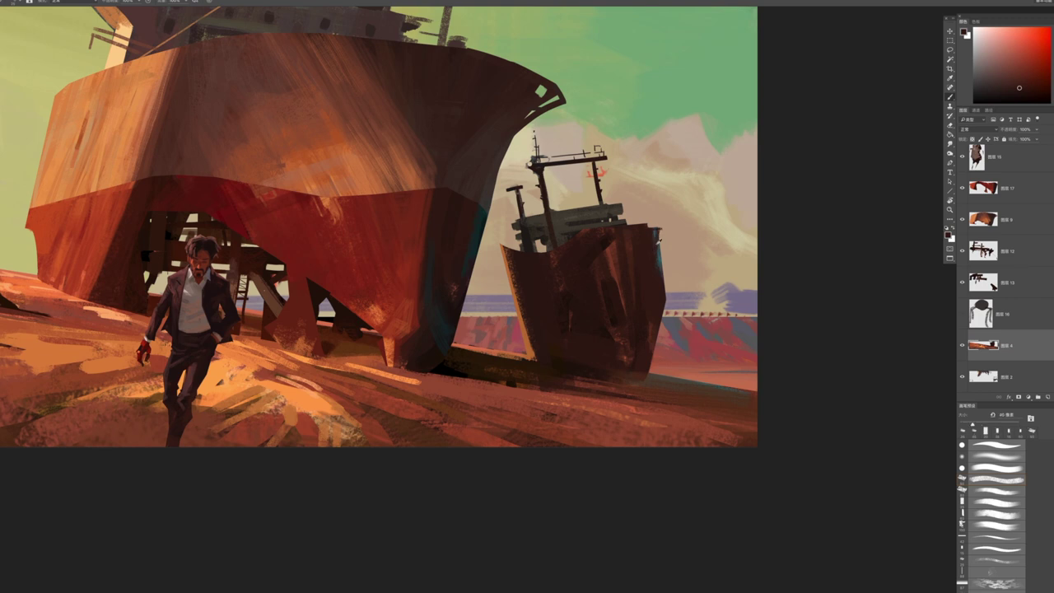
pyautogui.keyDown('alt'); pyautogui.click(659, 239); pyautogui.keyUp('alt')
# Cover the small ship's blotchy hull side with sampled dark red-brown tones using a larger textured brush
pyautogui.moveTo(543, 305); pyautogui.dragTo(539, 264)
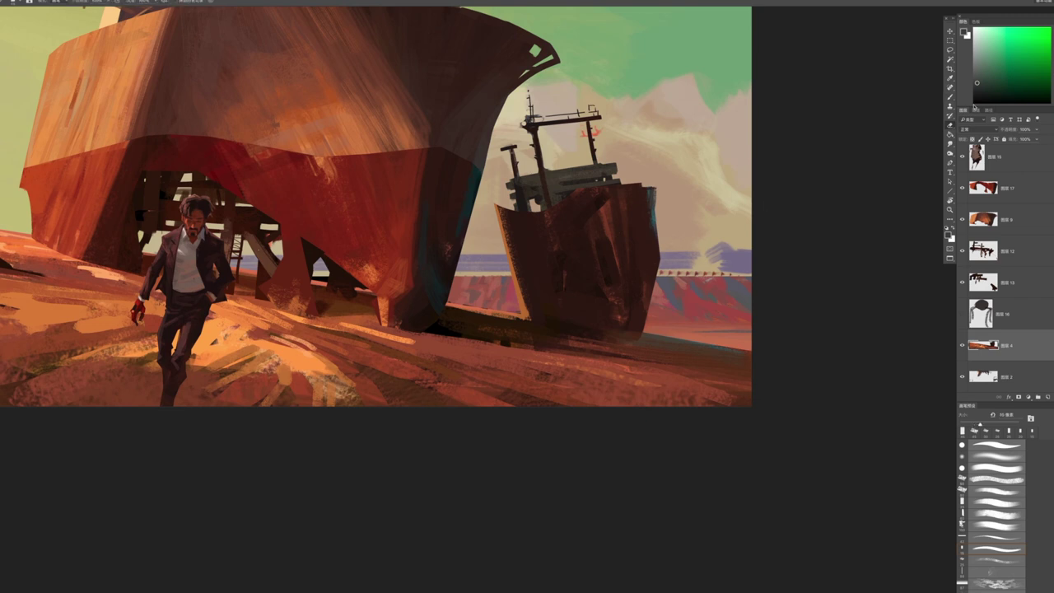
pyautogui.press(']')
pyautogui.keyDown('alt'); pyautogui.click(591, 229); pyautogui.keyUp('alt')
pyautogui.press(']')
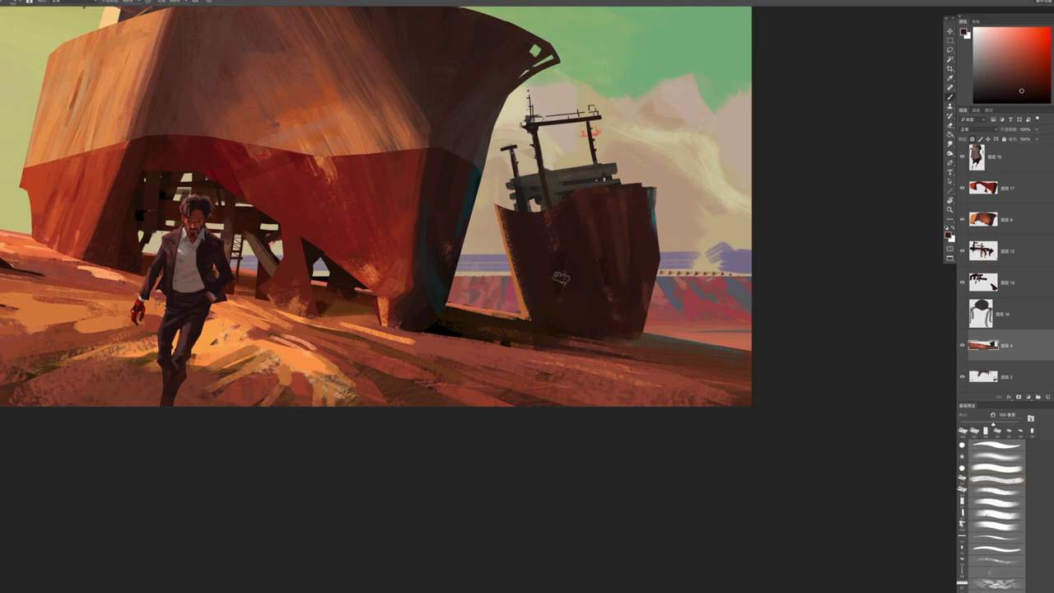
pyautogui.keyDown('alt'); pyautogui.click(559, 231); pyautogui.keyUp('alt')
pyautogui.press(']')
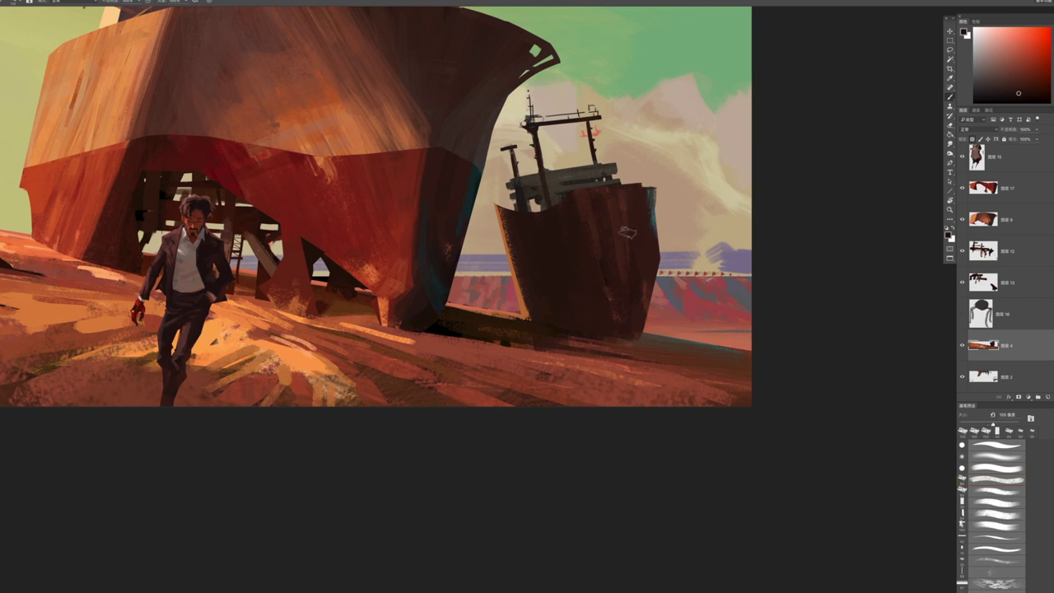
# Smooth the small ship's hull with sampled dark browns and blend its base into the shadowed ground beneath it
pyautogui.keyDown('alt'); pyautogui.click(619, 252); pyautogui.keyUp('alt')
pyautogui.keyDown('alt'); pyautogui.click(563, 236); pyautogui.keyUp('alt')
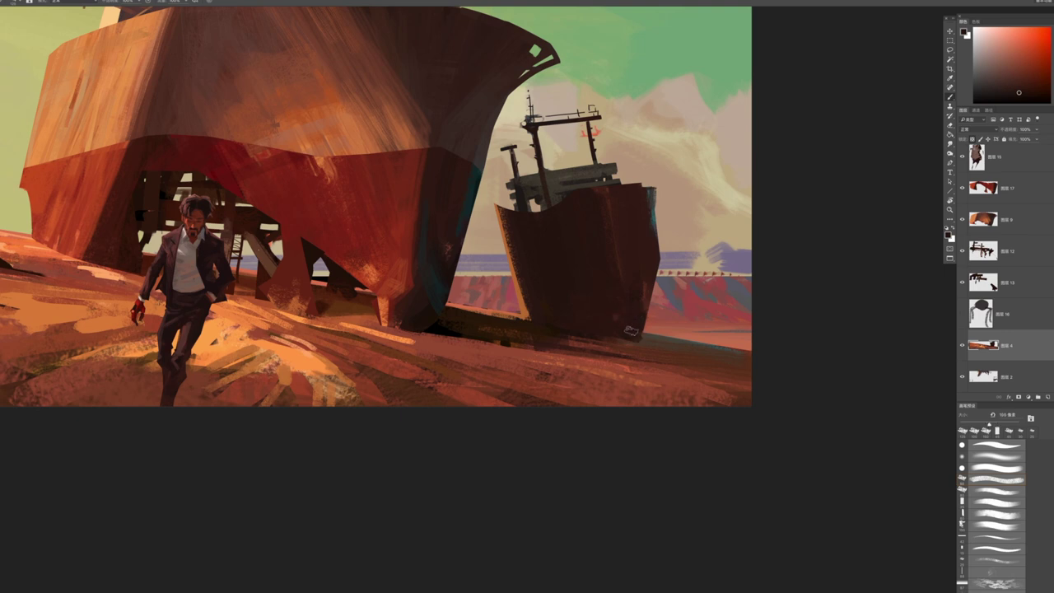
pyautogui.press(']')
pyautogui.press(']')
pyautogui.scroll(-4, 593, 202)
pyautogui.scroll(5, 585, 272)
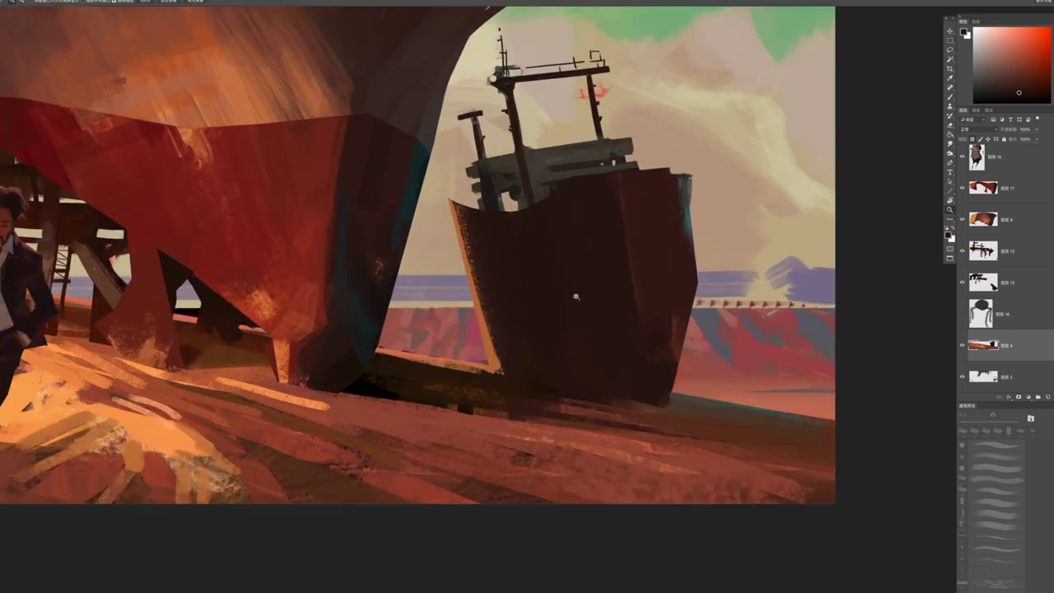
pyautogui.keyDown('alt'); pyautogui.click(519, 387); pyautogui.keyUp('alt')
pyautogui.moveTo(518, 395)
pyautogui.mouseDown()
pyautogui.moveTo(565, 294)
pyautogui.moveTo(564, 376)
pyautogui.moveTo(659, 403)
pyautogui.moveTo(642, 391)
pyautogui.moveTo(630, 399)
pyautogui.moveTo(640, 387)
pyautogui.moveTo(683, 407)
pyautogui.mouseUp()
pyautogui.keyDown('alt'); pyautogui.click(497, 384); pyautogui.keyUp('alt')
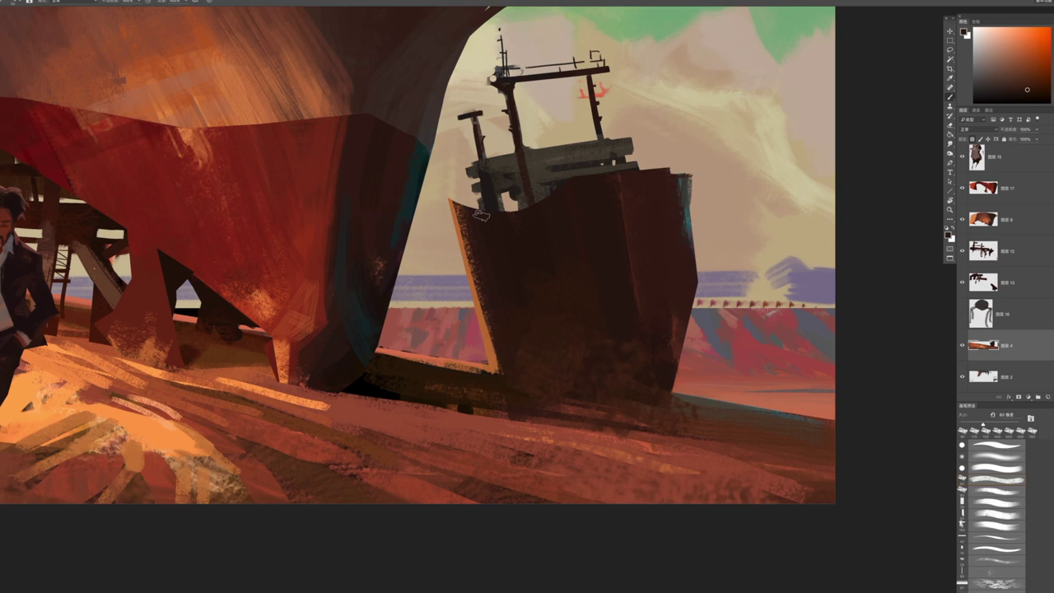
# Repaint the small ship's lit bow edge with a red-orange sampled from the large ship's lower hull
pyautogui.scroll(-3, 480, 221)
pyautogui.scroll(1, 369, 266)
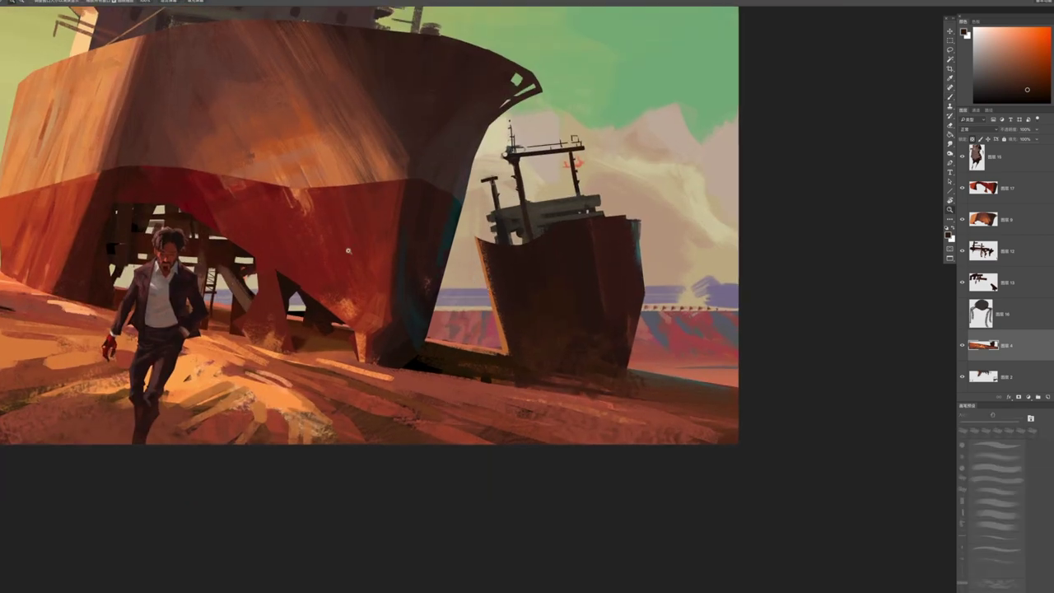
pyautogui.press('b')
pyautogui.keyDown('alt'); pyautogui.click(64, 217); pyautogui.keyUp('alt')
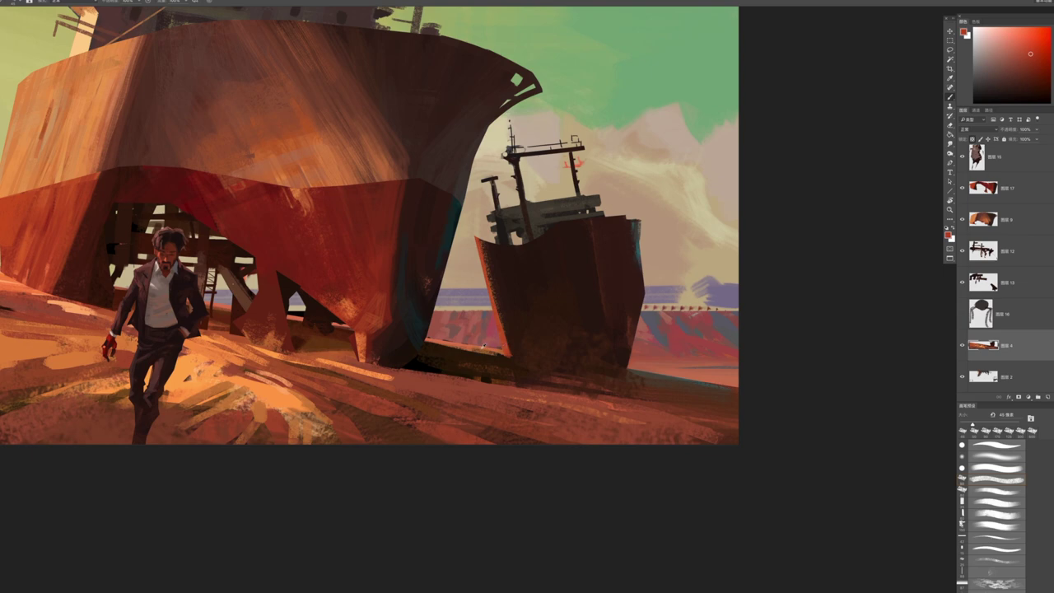
pyautogui.press('z')
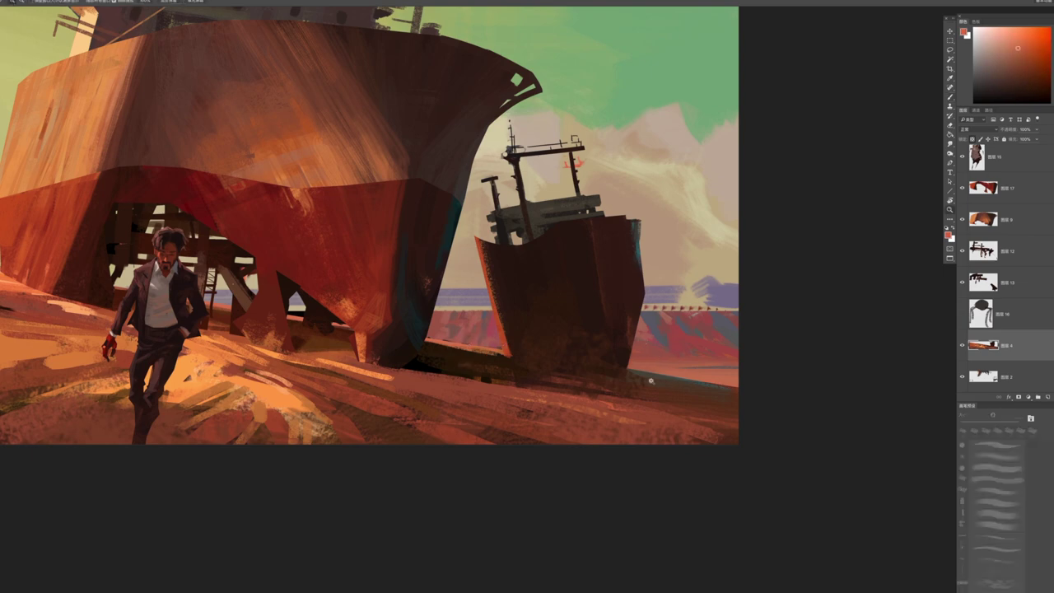
pyautogui.scroll(-3, 678, 412)
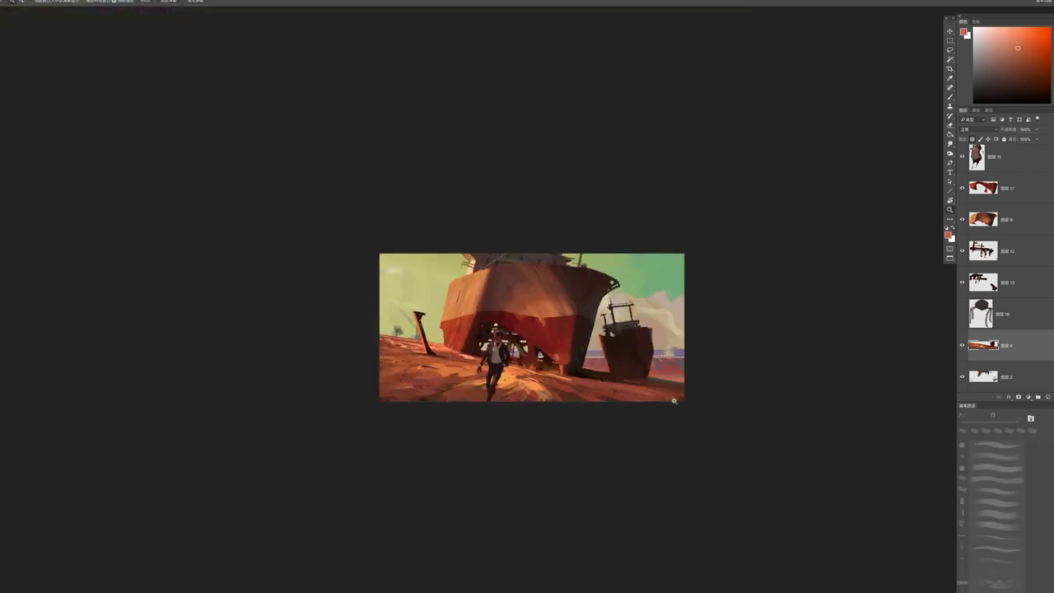
# Enlarge the brush and add a new layer directly above the small ship's layer for painting dust
pyautogui.click(673, 401)
pyautogui.press('b')
pyautogui.press(']')
pyautogui.press(']')
pyautogui.press(']')
pyautogui.click(1046, 398)
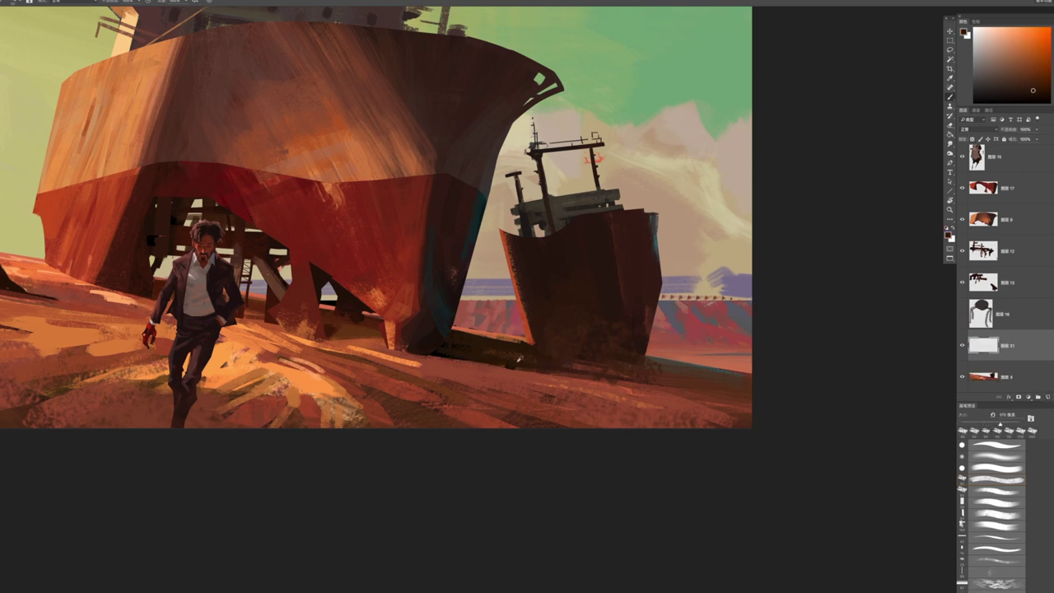
pyautogui.keyDown('alt'); pyautogui.click(516, 371); pyautogui.keyUp('alt')
pyautogui.moveTo(577, 356); pyautogui.dragTo(494, 365)
pyautogui.hotkey('ctrl', 'z')
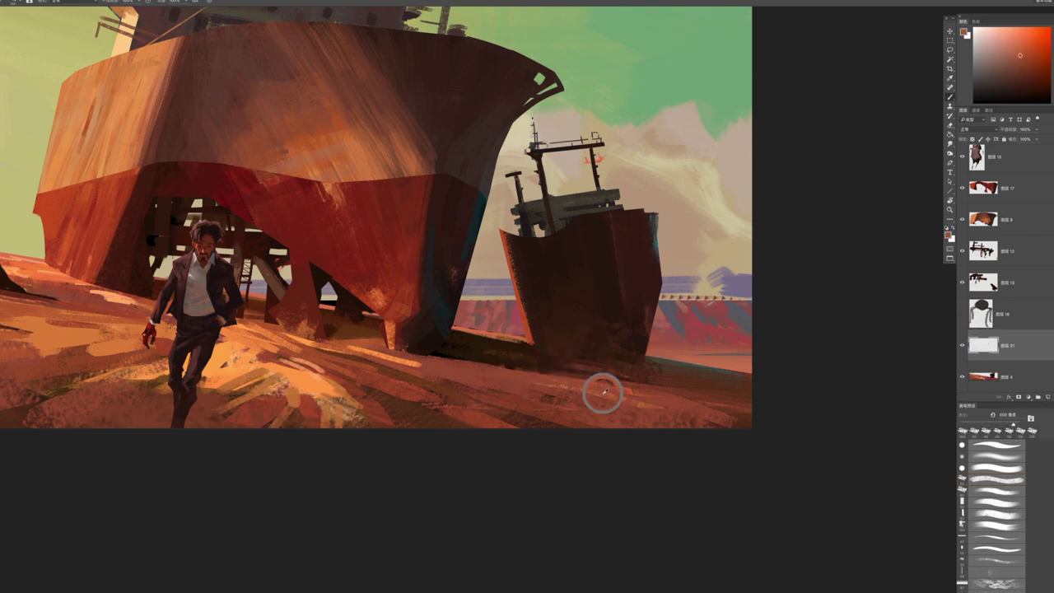
# Scatter sampled reddish-brown dust along the base of the small ship with a large spatter brush
pyautogui.click(963, 559)
pyautogui.press(']')
pyautogui.press(']')
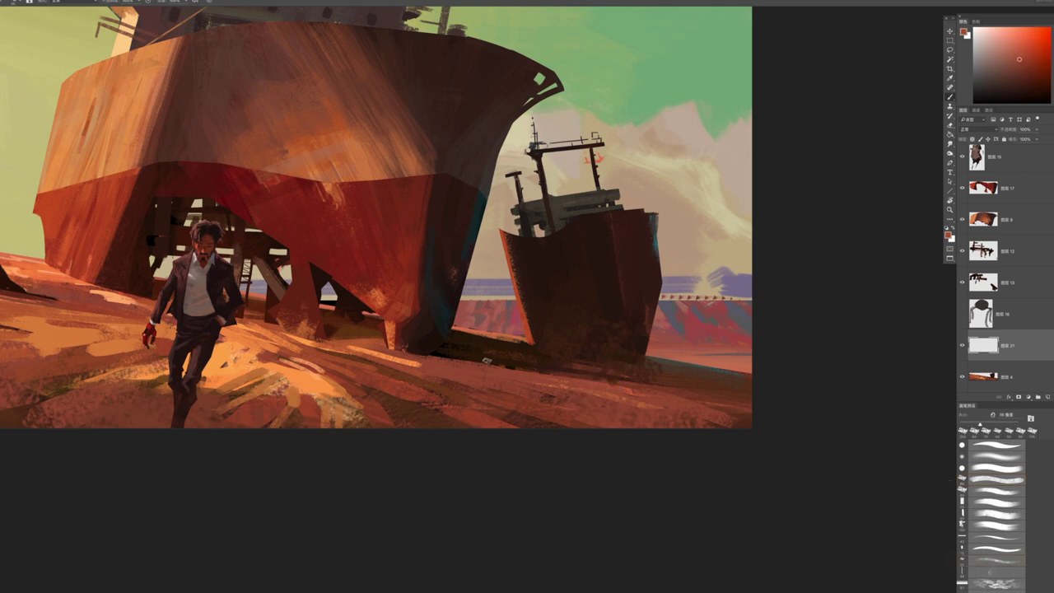
pyautogui.moveTo(518, 363); pyautogui.dragTo(477, 373)
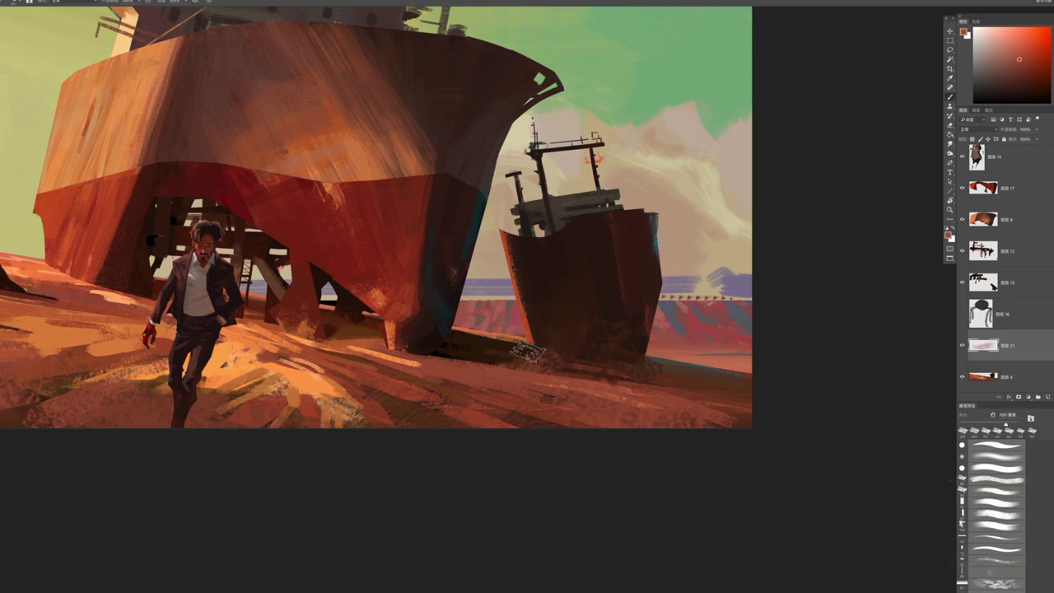
pyautogui.moveTo(609, 343); pyautogui.dragTo(545, 362)
pyautogui.moveTo(504, 344)
pyautogui.mouseDown()
pyautogui.moveTo(568, 362)
pyautogui.moveTo(626, 350)
pyautogui.moveTo(712, 377)
pyautogui.moveTo(651, 363)
pyautogui.moveTo(683, 378)
pyautogui.mouseUp()
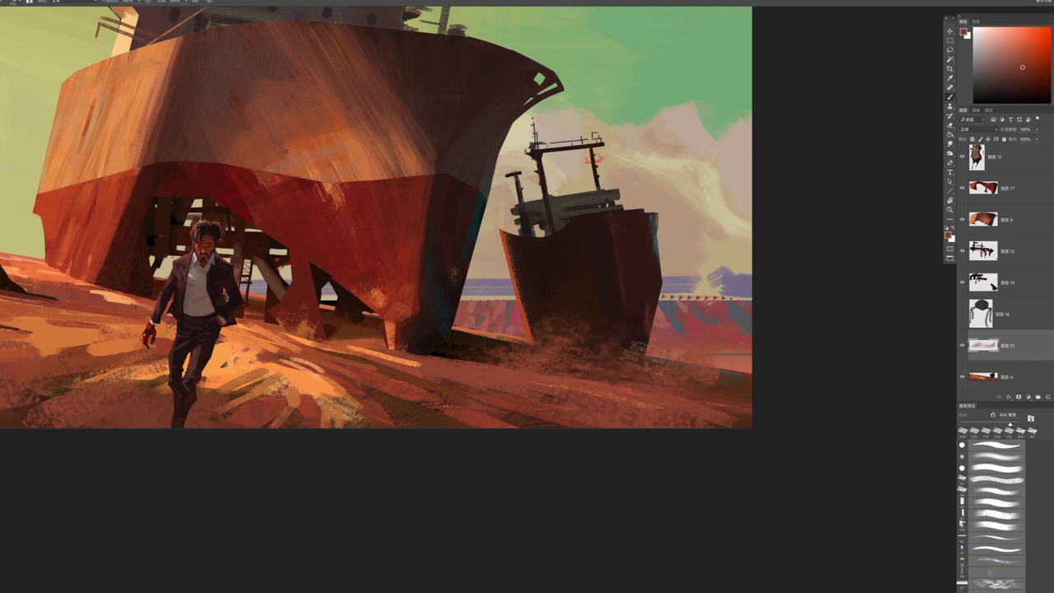
# Move the dust layer above the large ship's hull layers and paint dust around the foot of its hull
pyautogui.hotkey('ctrl', ']')
pyautogui.hotkey('ctrl', ']')
pyautogui.hotkey('ctrl', ']')
pyautogui.hotkey('ctrl', ']')
pyautogui.hotkey('ctrl', ']')
pyautogui.moveTo(434, 354)
pyautogui.mouseDown()
pyautogui.moveTo(449, 345)
pyautogui.moveTo(493, 361)
pyautogui.moveTo(461, 362)
pyautogui.moveTo(475, 344)
pyautogui.moveTo(514, 346)
pyautogui.moveTo(497, 344)
pyautogui.mouseUp()
# Sample bright orange from the sunlit sand and brush lighter dust across the ground below the small ship
pyautogui.keyDown('alt'); pyautogui.click(333, 382); pyautogui.keyUp('alt')
pyautogui.press('z')
pyautogui.hotkey('ctrl', '-')
pyautogui.hotkey('ctrl', '-')
pyautogui.hotkey('ctrl', '-')
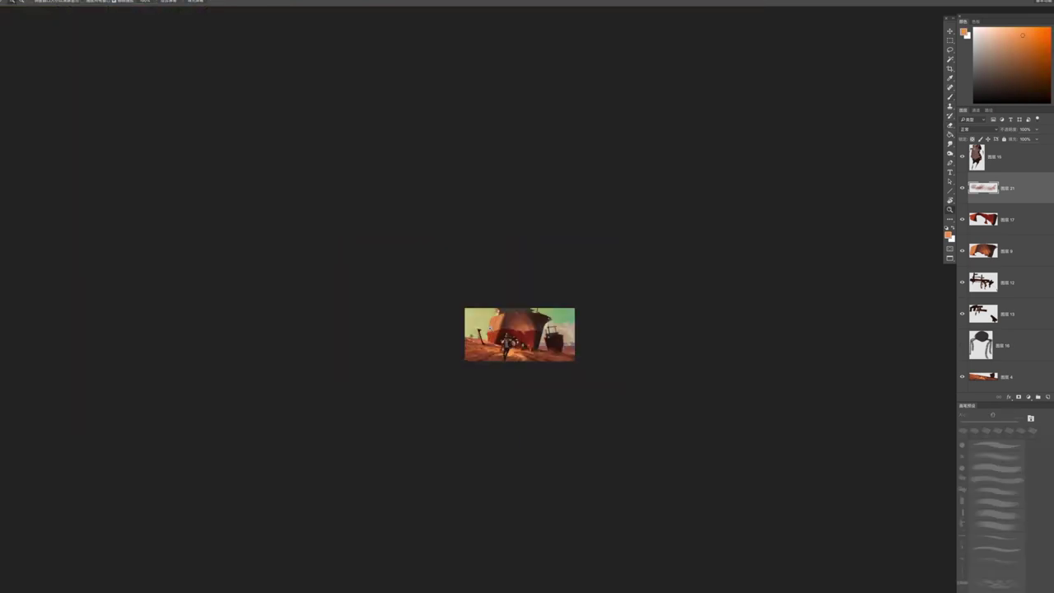
pyautogui.hotkey('ctrl', '0')
pyautogui.press('b')
pyautogui.moveTo(582, 371); pyautogui.dragTo(688, 380)
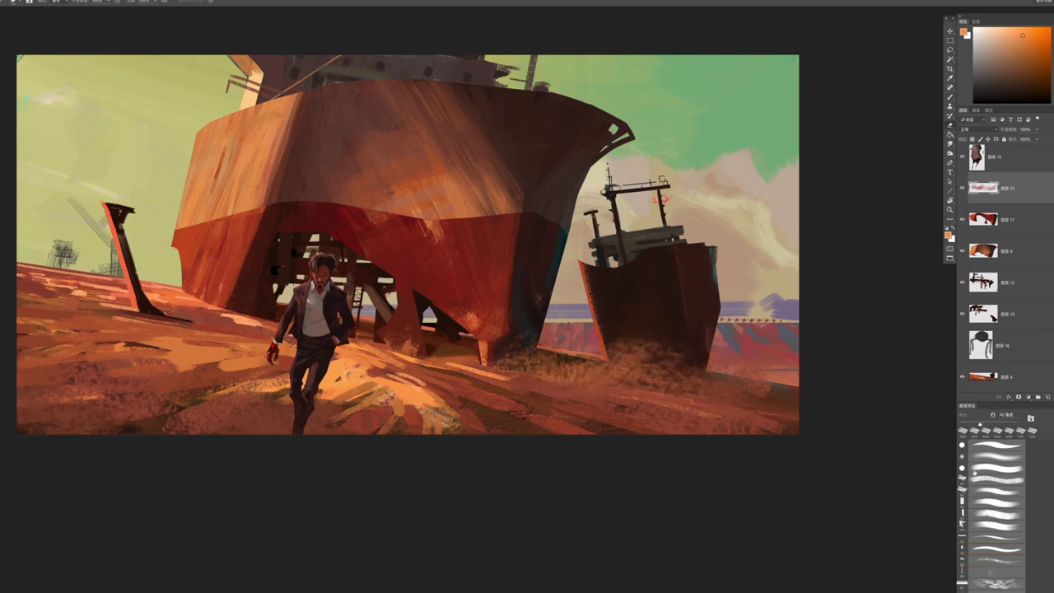
# Thin out the dust over the small ship's lower hull and between the ships with a large textured eraser
pyautogui.press(']')
pyautogui.press('[')
pyautogui.press('[')
pyautogui.press('[')
pyautogui.press('[')
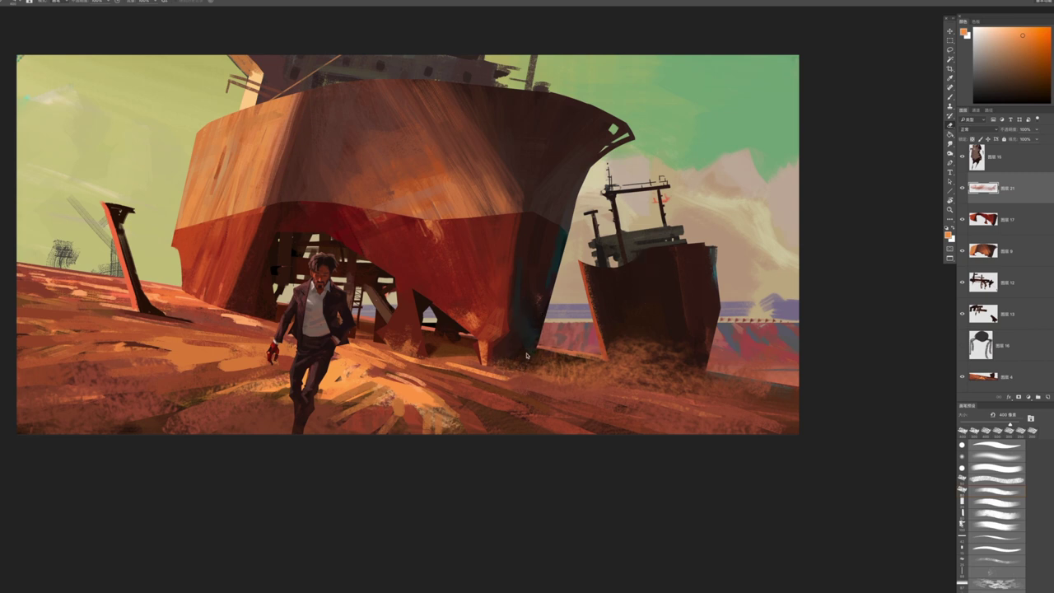
pyautogui.press(']')
pyautogui.moveTo(642, 366); pyautogui.dragTo(667, 344)
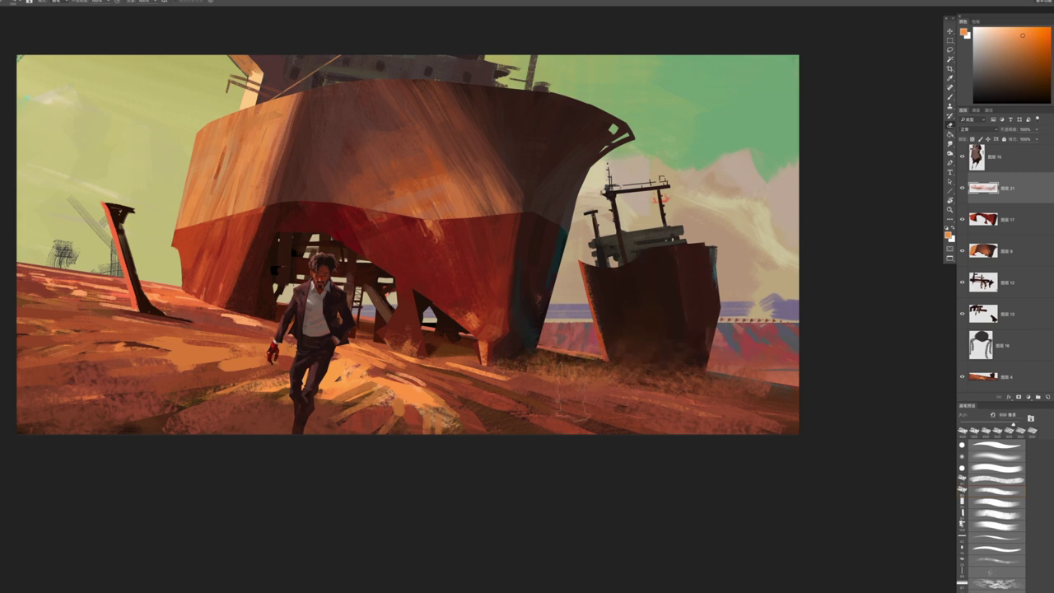
pyautogui.moveTo(568, 367)
pyautogui.mouseDown()
pyautogui.moveTo(609, 362)
pyautogui.moveTo(576, 370)
pyautogui.moveTo(531, 350)
pyautogui.mouseUp()
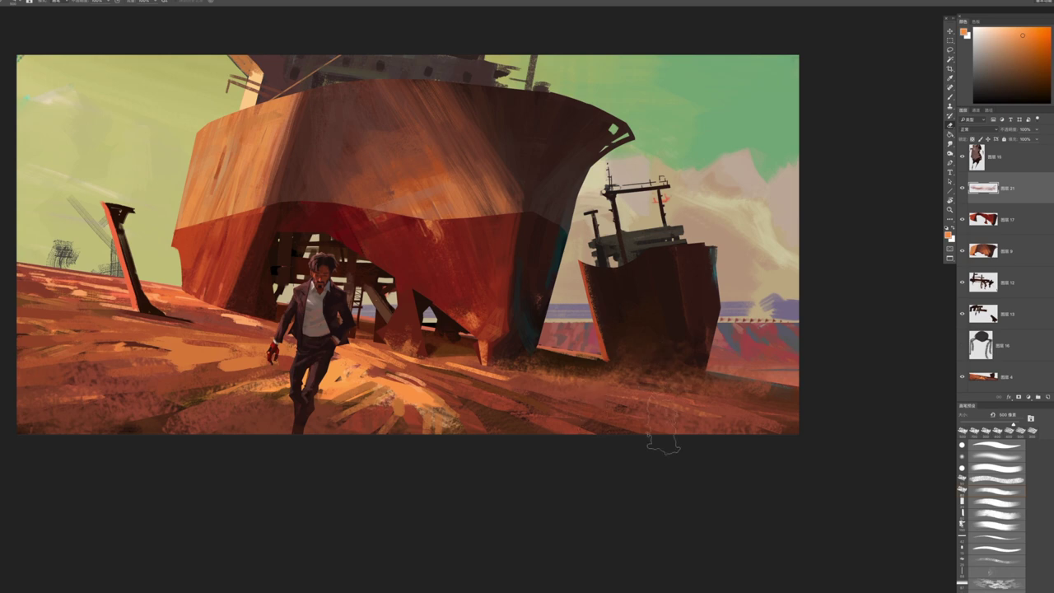
# Paint an orange dust plume rising from the ground at the small ship's base
pyautogui.scroll(-5, 653, 444)
pyautogui.scroll(6, 632, 381)
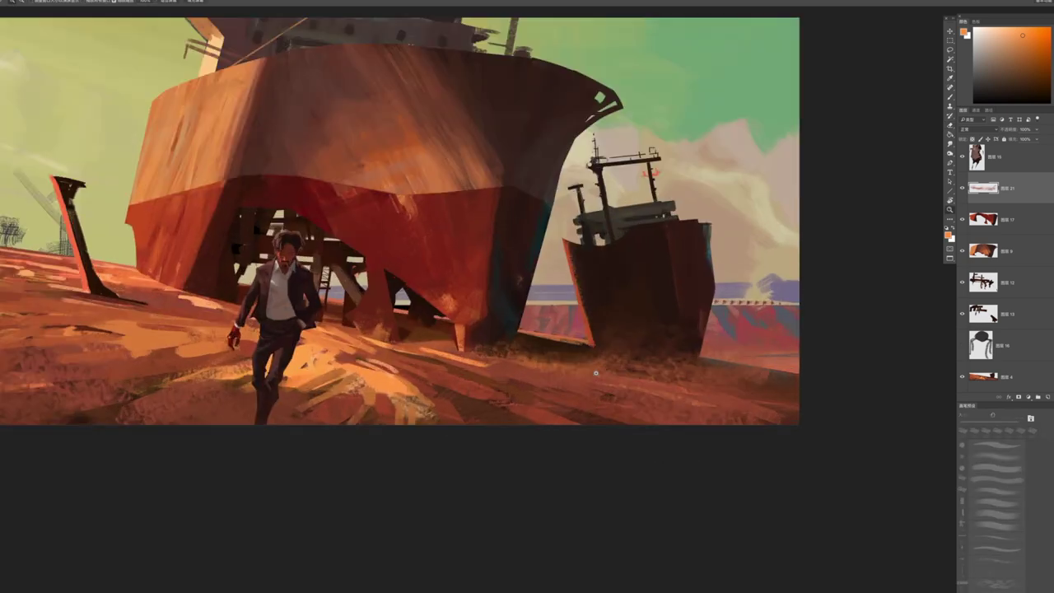
pyautogui.scroll(3, 631, 381)
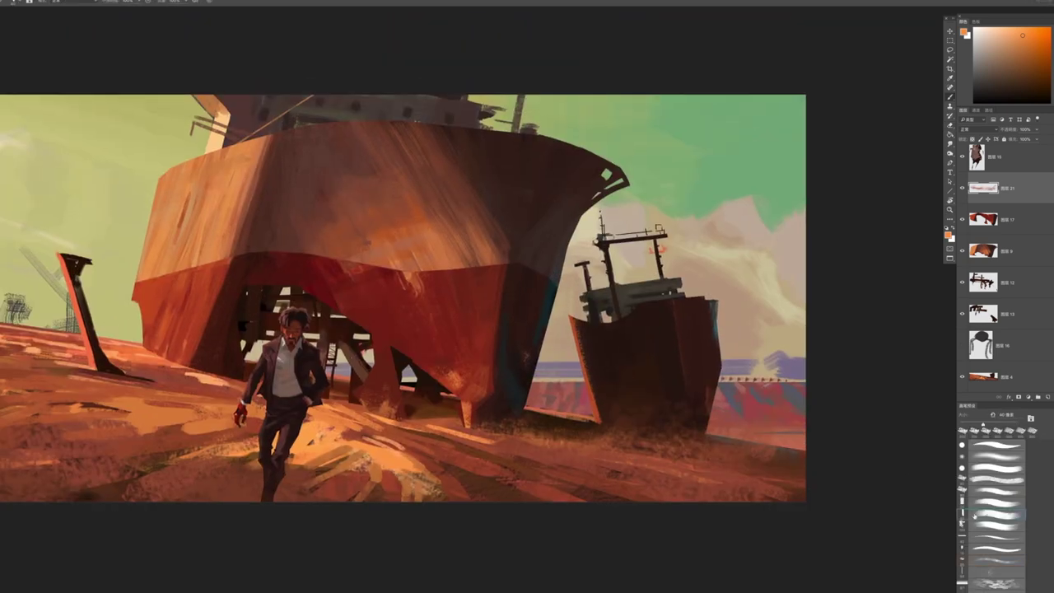
pyautogui.moveTo(601, 429)
pyautogui.mouseDown()
pyautogui.moveTo(646, 424)
pyautogui.moveTo(609, 428)
pyautogui.mouseUp()
pyautogui.moveTo(543, 424)
pyautogui.mouseDown()
pyautogui.moveTo(494, 420)
pyautogui.moveTo(626, 408)
pyautogui.moveTo(584, 445)
pyautogui.moveTo(647, 428)
pyautogui.mouseUp()
# Soften the orange dust plumes beside both hulls using a large soft round eraser
pyautogui.click(985, 467)
pyautogui.moveTo(490, 354)
pyautogui.mouseDown()
pyautogui.moveTo(506, 391)
pyautogui.moveTo(531, 387)
pyautogui.mouseUp()
pyautogui.hotkey('ctrl', 'z')
pyautogui.hotkey('ctrl', 'shift', 'z')
pyautogui.hotkey('ctrl', 'z')
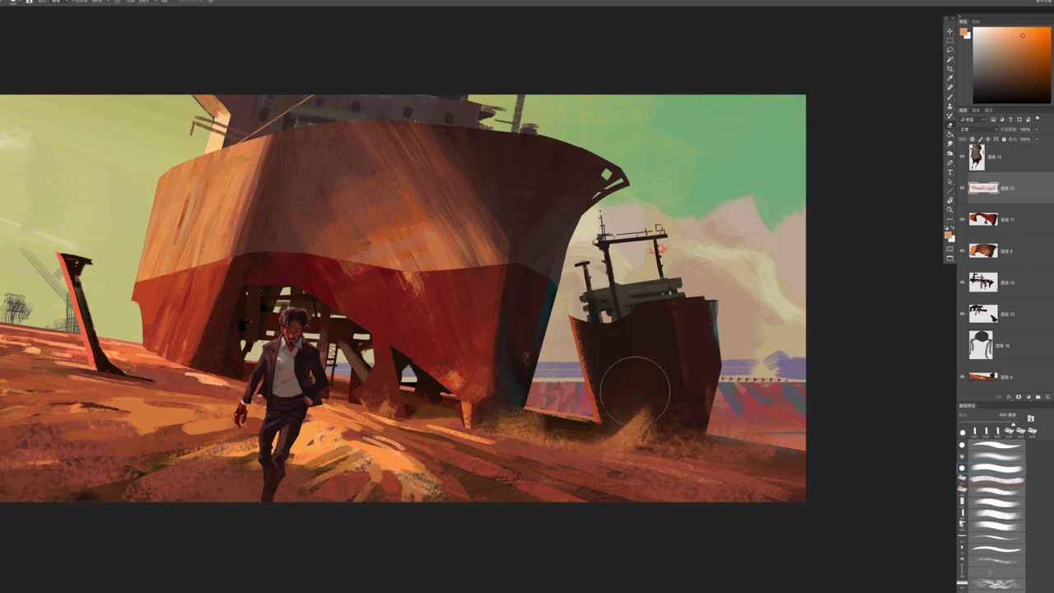
pyautogui.hotkey('ctrl', 'shift', 'z')
pyautogui.hotkey('ctrl', 'z')
pyautogui.hotkey('ctrl', 'shift', 'z')
pyautogui.press('z')
pyautogui.moveTo(682, 334)
pyautogui.mouseDown()
pyautogui.moveTo(646, 327)
pyautogui.moveTo(720, 353)
pyautogui.mouseUp()
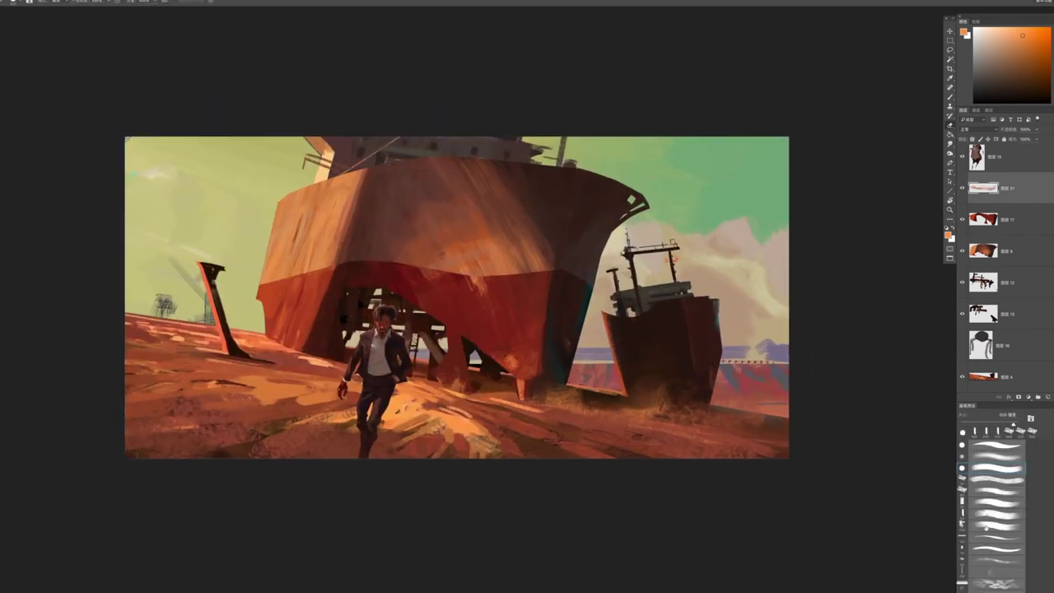
# Break up the dust around the small ship and the large ship's keel with a textured eraser
pyautogui.press('b')
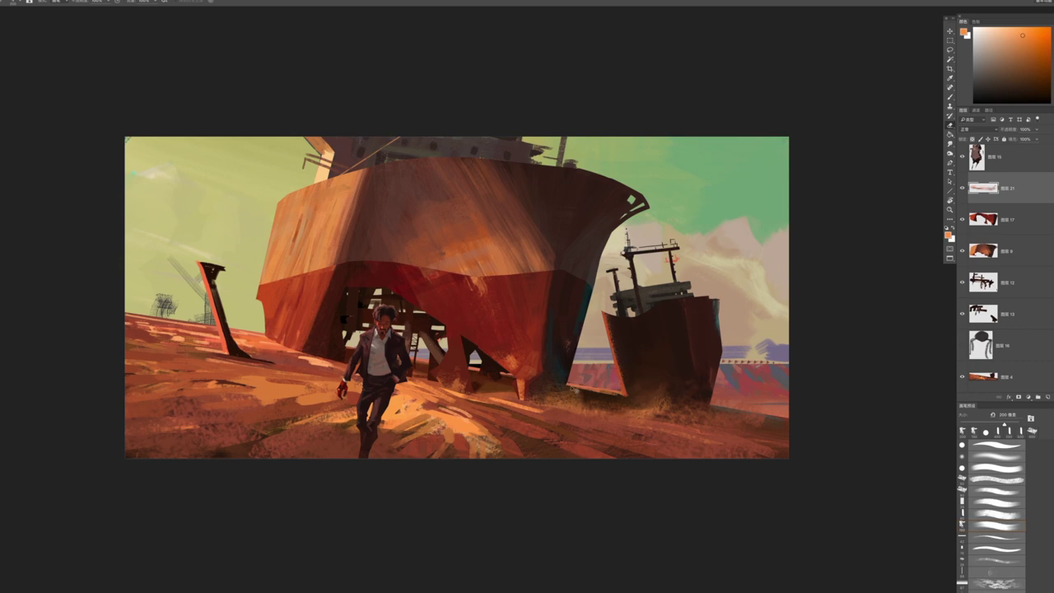
pyautogui.moveTo(611, 402)
pyautogui.mouseDown()
pyautogui.moveTo(549, 308)
pyautogui.moveTo(663, 461)
pyautogui.moveTo(688, 365)
pyautogui.mouseUp()
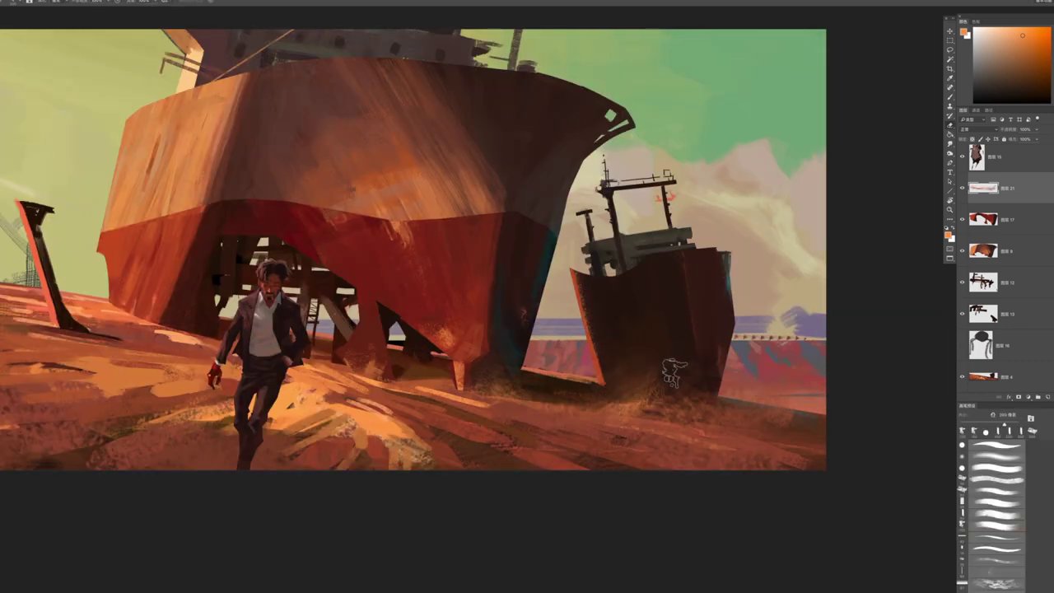
pyautogui.moveTo(728, 416)
pyautogui.mouseDown()
pyautogui.moveTo(786, 364)
pyautogui.moveTo(702, 372)
pyautogui.moveTo(667, 397)
pyautogui.moveTo(728, 374)
pyautogui.moveTo(712, 366)
pyautogui.moveTo(694, 381)
pyautogui.moveTo(710, 343)
pyautogui.moveTo(706, 358)
pyautogui.moveTo(700, 344)
pyautogui.moveTo(683, 383)
pyautogui.moveTo(758, 385)
pyautogui.moveTo(742, 417)
pyautogui.mouseUp()
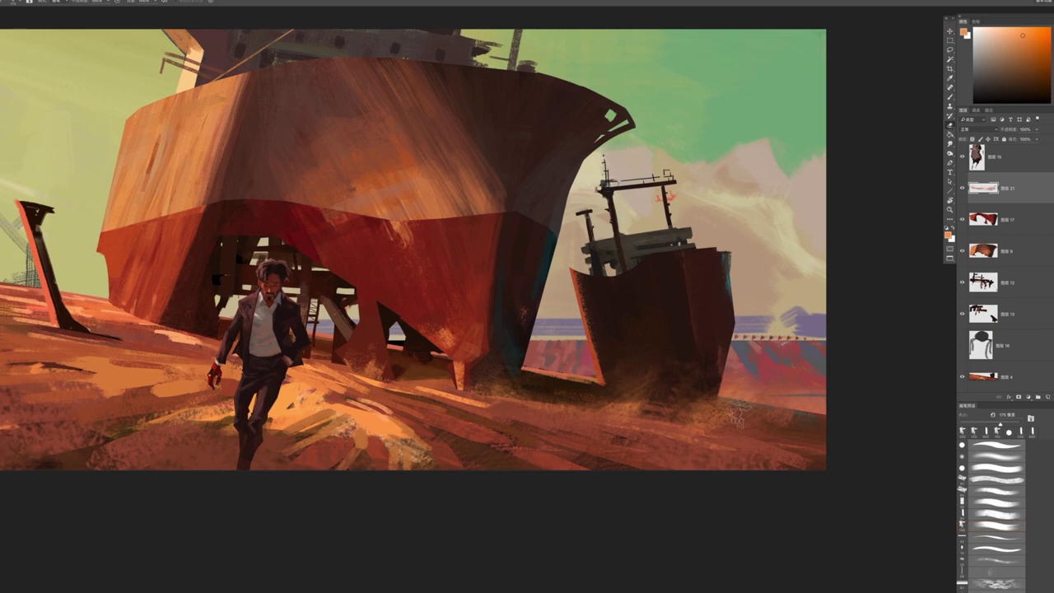
pyautogui.moveTo(580, 466)
pyautogui.mouseDown()
pyautogui.moveTo(493, 444)
pyautogui.moveTo(568, 453)
pyautogui.mouseUp()
pyautogui.moveTo(381, 352); pyautogui.dragTo(491, 394)
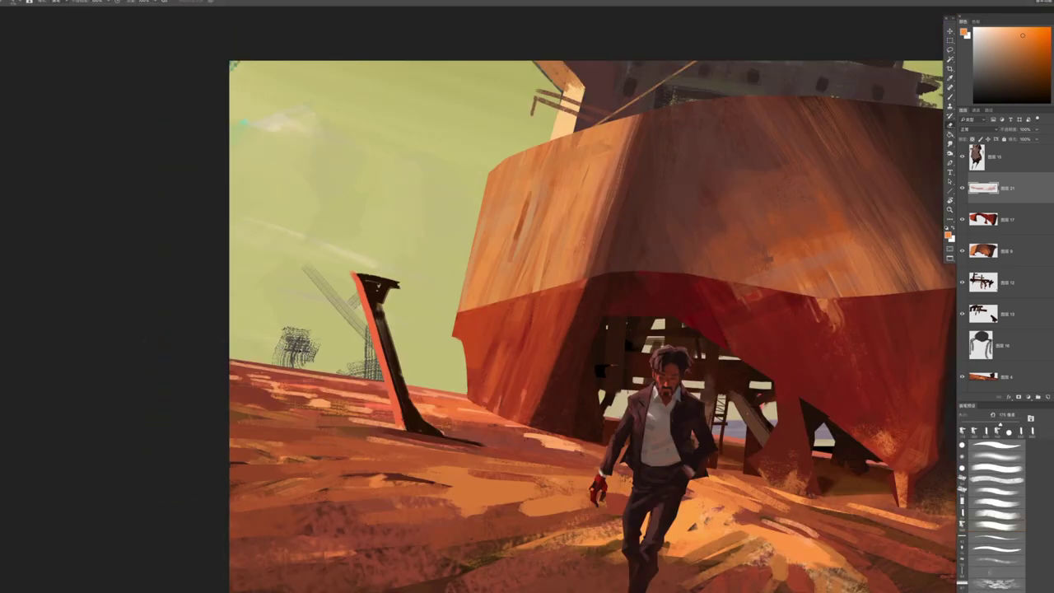
# Erase most of the hatched sketch structures on the horizon behind the leaning post on layer 2
pyautogui.moveTo(321, 317)
pyautogui.mouseDown()
pyautogui.moveTo(311, 362)
pyautogui.moveTo(357, 346)
pyautogui.moveTo(364, 379)
pyautogui.moveTo(332, 293)
pyautogui.moveTo(308, 362)
pyautogui.moveTo(341, 279)
pyautogui.moveTo(342, 329)
pyautogui.moveTo(323, 362)
pyautogui.mouseUp()
pyautogui.press(']')
pyautogui.click(988, 496)
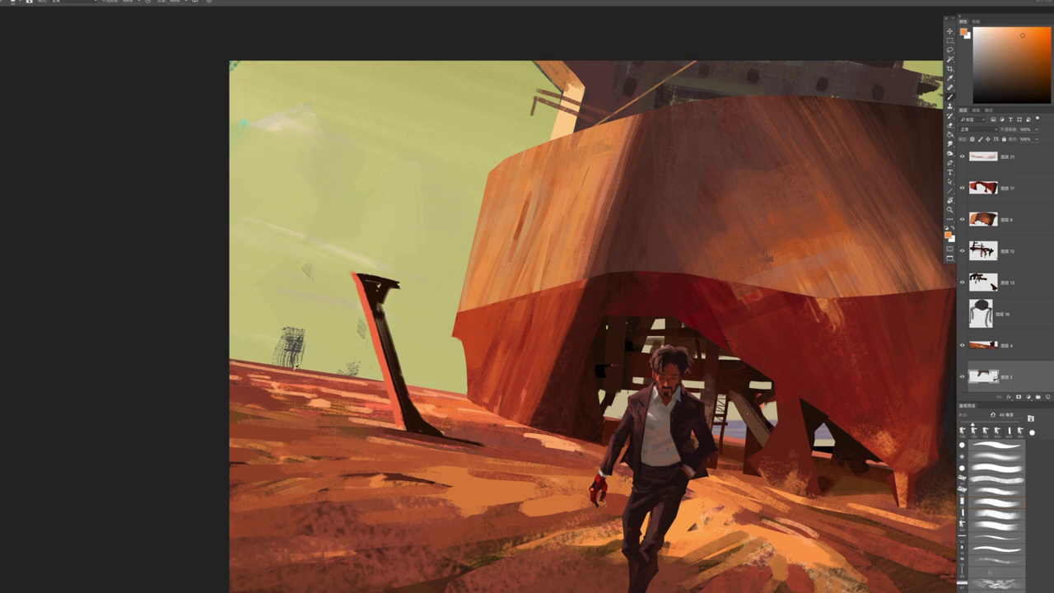
# Paint distant wreck posts on the horizon beside the leaning post in a dark purplish-brown sampled from the large ship
pyautogui.keyDown('alt'); pyautogui.click(604, 94); pyautogui.keyUp('alt')
pyautogui.moveTo(296, 367); pyautogui.dragTo(303, 312)
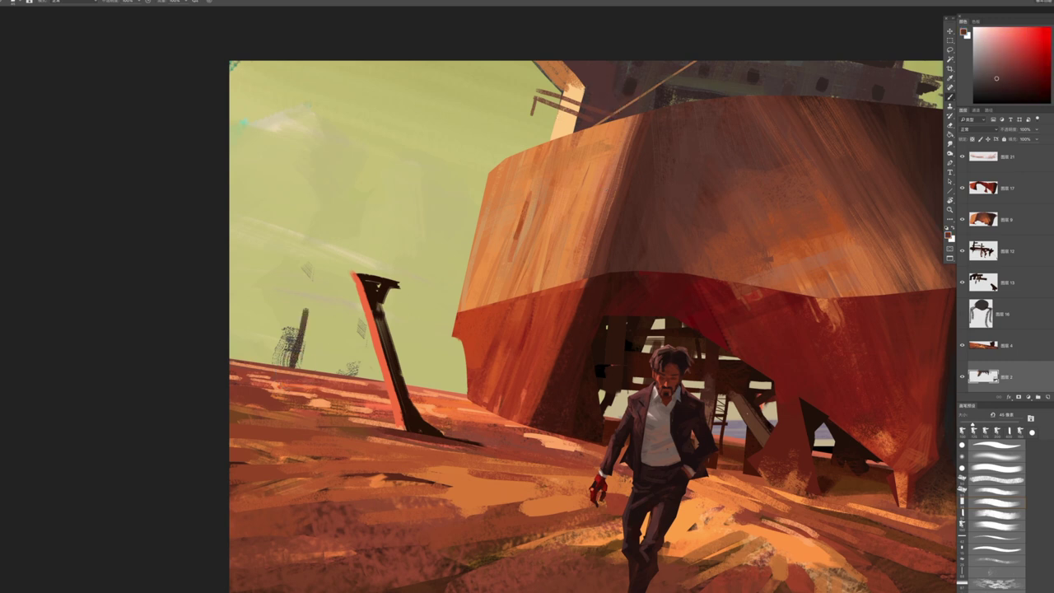
pyautogui.moveTo(293, 367)
pyautogui.mouseDown()
pyautogui.moveTo(302, 310)
pyautogui.moveTo(314, 313)
pyautogui.mouseUp()
pyautogui.moveTo(294, 363); pyautogui.dragTo(297, 327)
pyautogui.moveTo(325, 372); pyautogui.dragTo(324, 339)
pyautogui.press('[')
pyautogui.press('[')
pyautogui.moveTo(414, 385)
pyautogui.mouseDown()
pyautogui.moveTo(431, 327)
pyautogui.moveTo(342, 424)
pyautogui.moveTo(428, 395)
pyautogui.mouseUp()
pyautogui.hotkey('ctrl', 'z')
pyautogui.hotkey('ctrl', 'z')
# Trim the edges of the distant posts with the eraser to sharpen their silhouettes
pyautogui.press('z')
pyautogui.press('[')
pyautogui.press('[')
pyautogui.press('[')
pyautogui.press('[')
pyautogui.press('[')
pyautogui.press('[')
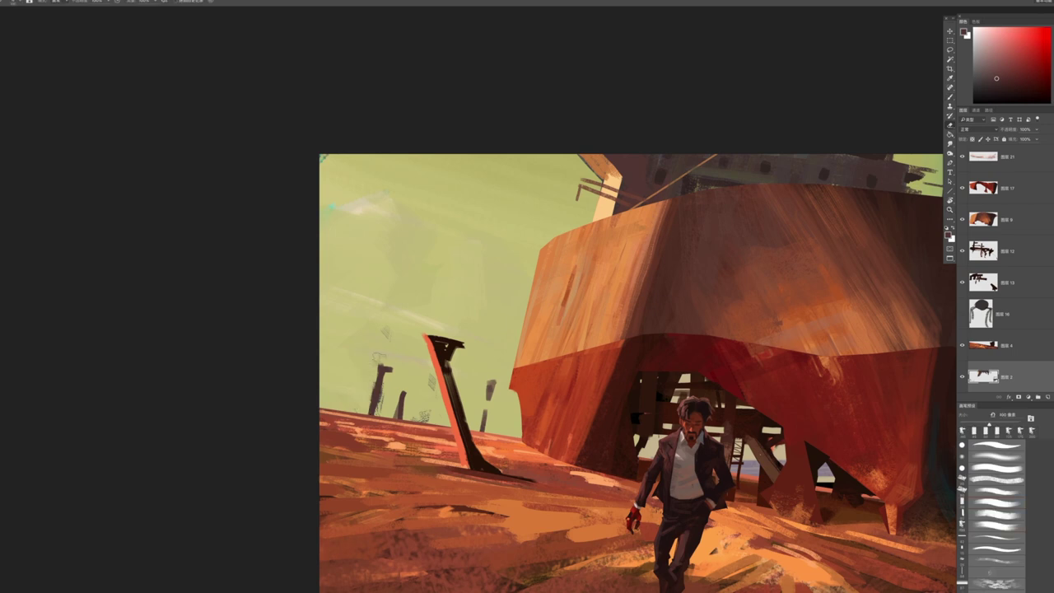
pyautogui.press(']')
pyautogui.press(']')
pyautogui.moveTo(485, 395); pyautogui.dragTo(526, 465)
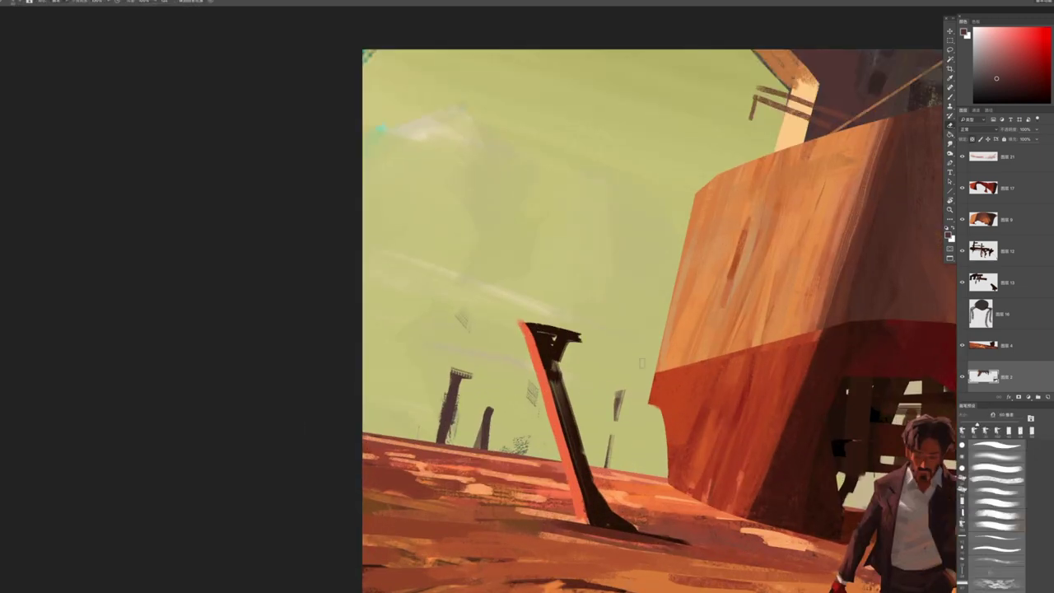
# Add red-orange light sampled from the large ship's hull along the sunlit sides of the distant posts
pyautogui.keyDown('alt'); pyautogui.click(689, 416); pyautogui.keyUp('alt')
pyautogui.moveTo(487, 408); pyautogui.dragTo(482, 445)
pyautogui.moveTo(449, 379); pyautogui.dragTo(441, 441)
pyautogui.moveTo(619, 391); pyautogui.dragTo(614, 421)
pyautogui.moveTo(610, 436); pyautogui.dragTo(606, 466)
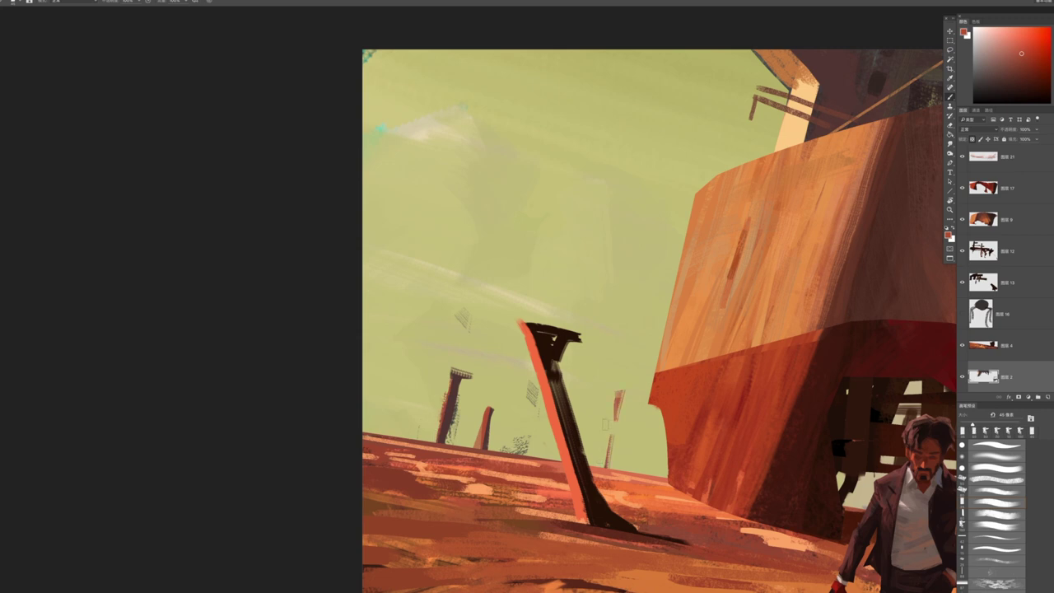
pyautogui.keyDown('alt'); pyautogui.click(461, 383); pyautogui.keyUp('alt')
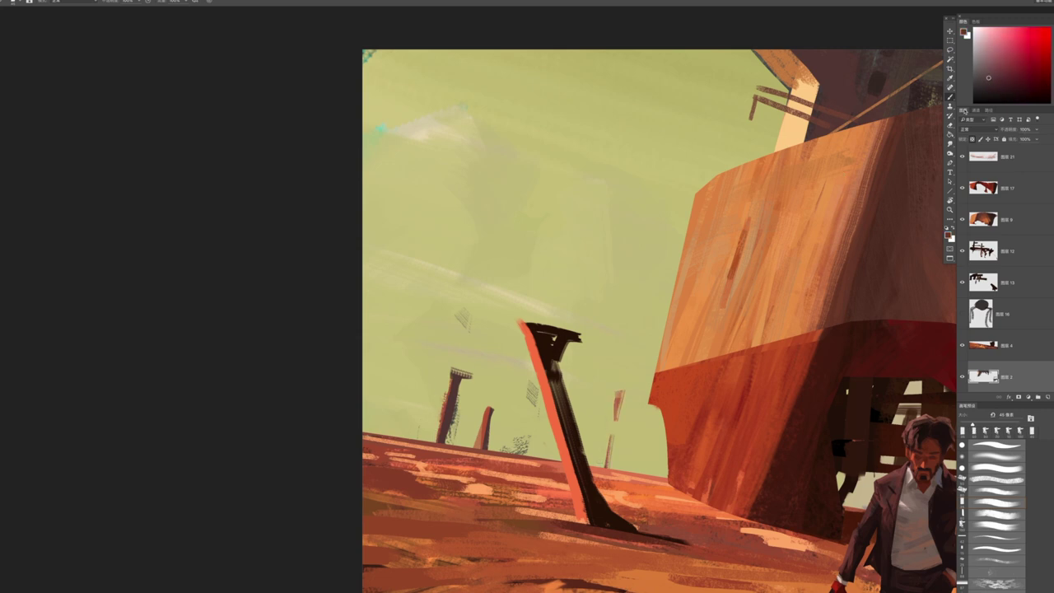
pyautogui.hotkey('ctrl', 'z')
# Block in a distant landform on the sea horizon beside the small ship on layer 14 using a sampled muted purple-grey
pyautogui.scroll(-6, 573, 324)
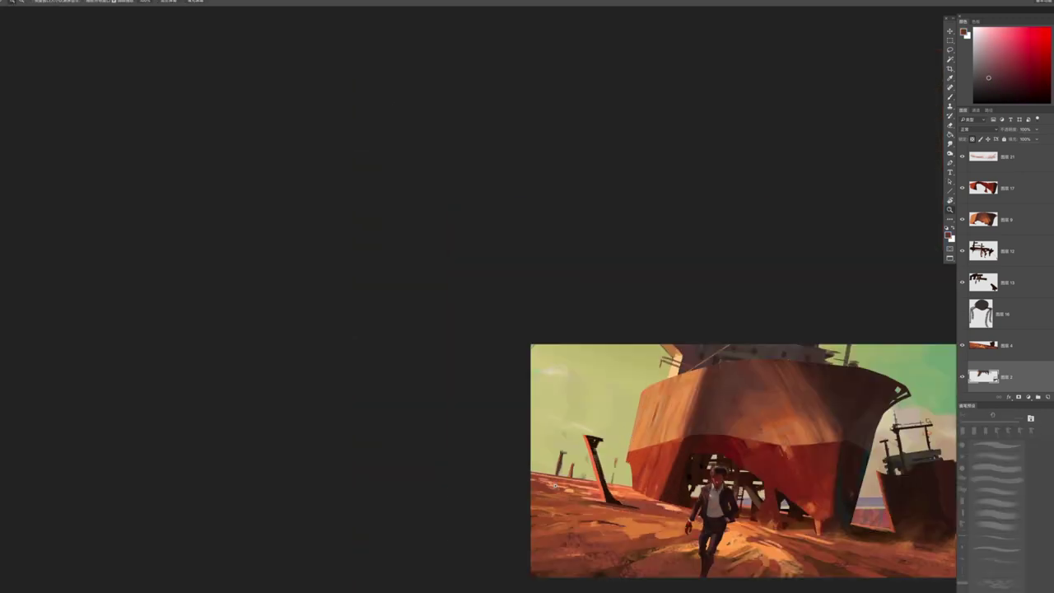
pyautogui.scroll(5, 669, 348)
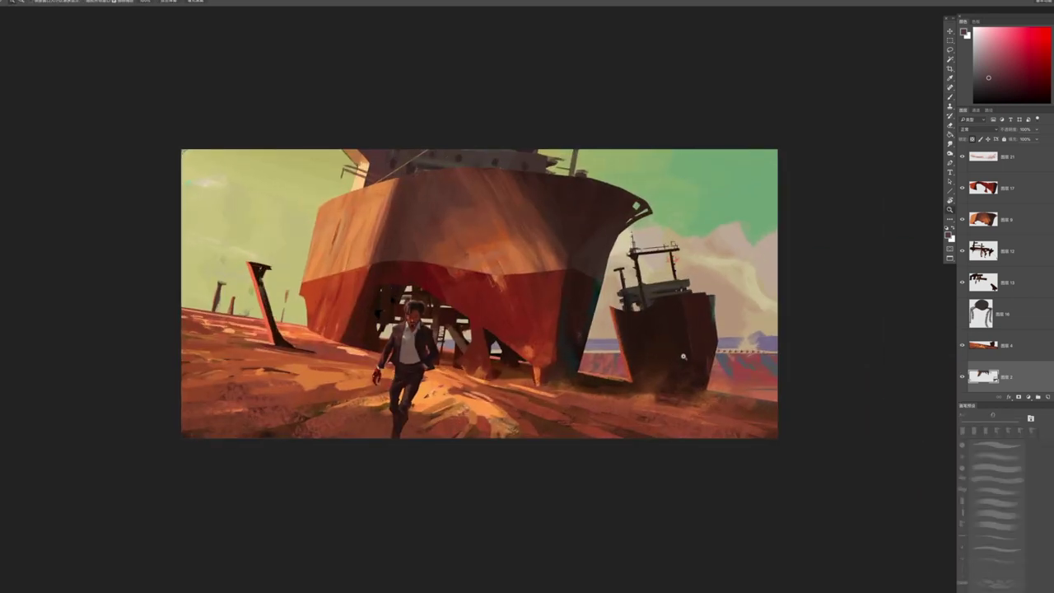
pyautogui.moveTo(582, 345); pyautogui.dragTo(604, 346)
pyautogui.keyDown('alt'); pyautogui.click(603, 347); pyautogui.keyUp('alt')
pyautogui.press(']')
pyautogui.press(']')
pyautogui.press(']')
pyautogui.press(']')
pyautogui.press('[')
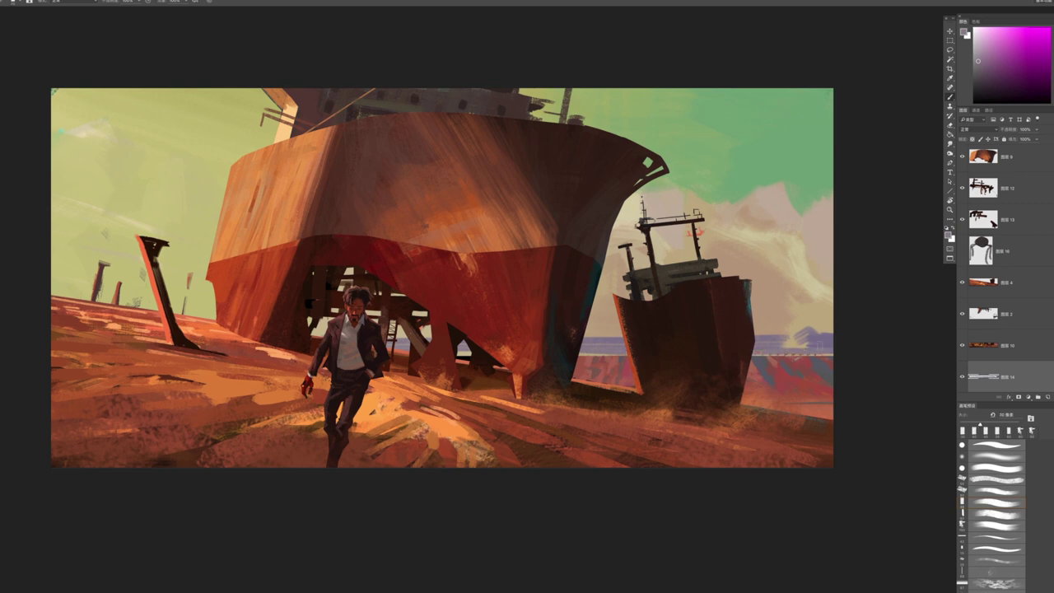
# Shape flat-topped purple mesas along the horizon on both sides of the small ship, trimming their edges with the eraser
pyautogui.press('b')
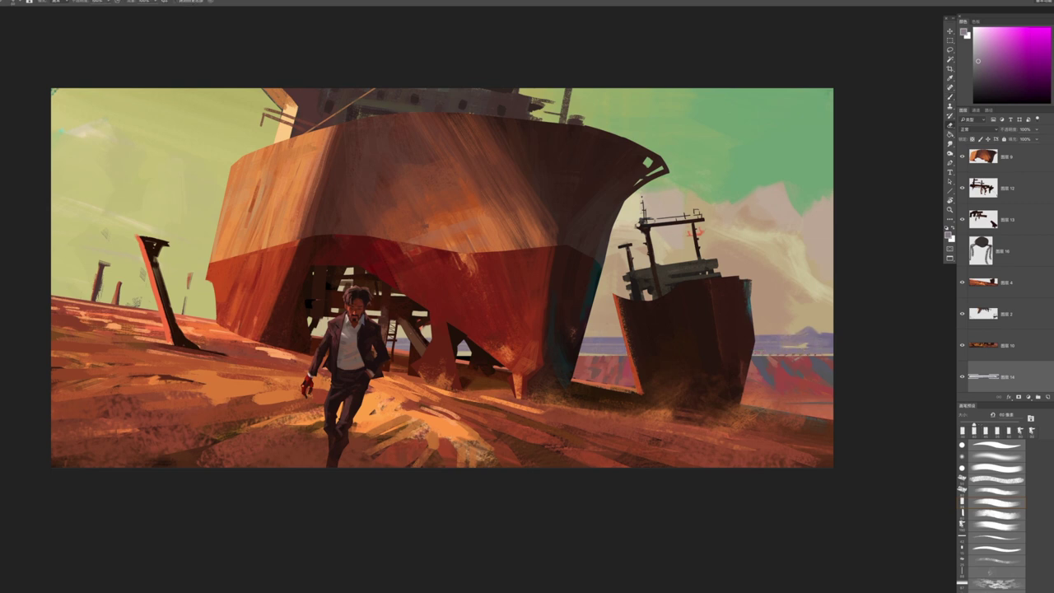
pyautogui.moveTo(581, 342); pyautogui.dragTo(610, 341)
pyautogui.press('e')
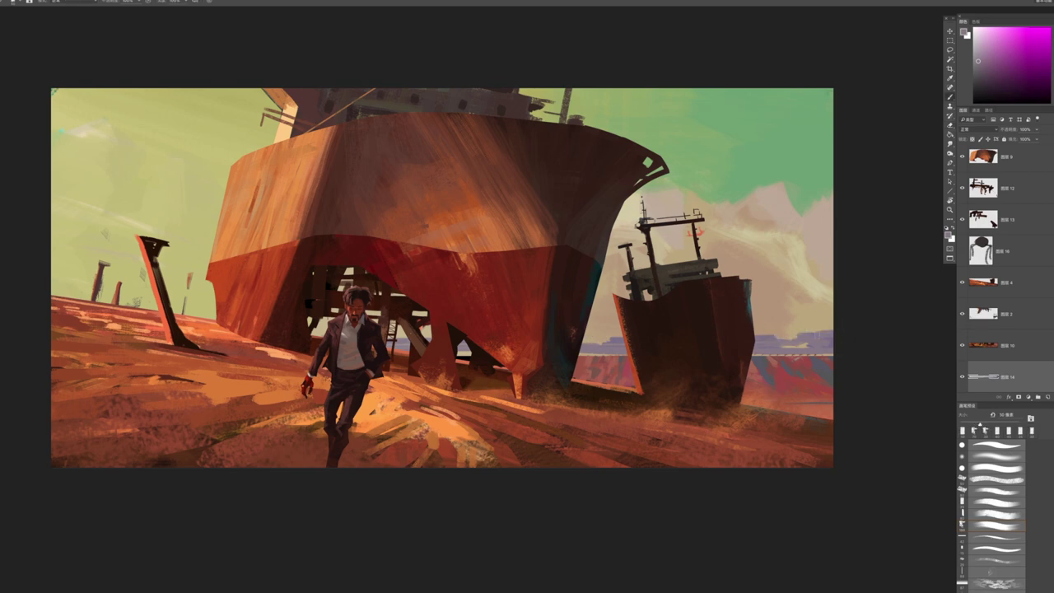
pyautogui.scroll(-5, 774, 399)
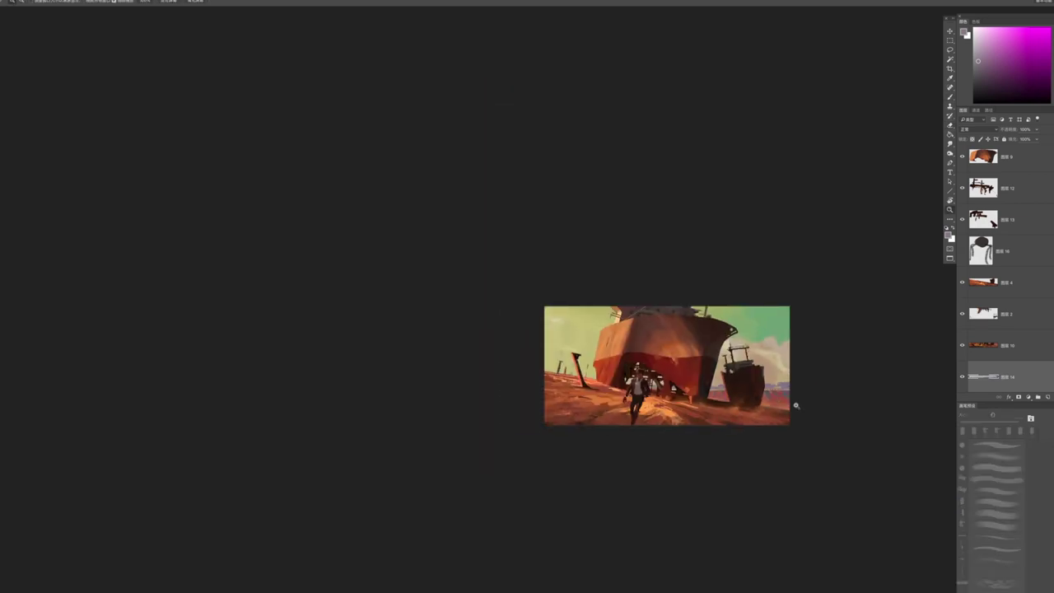
pyautogui.scroll(8, 792, 402)
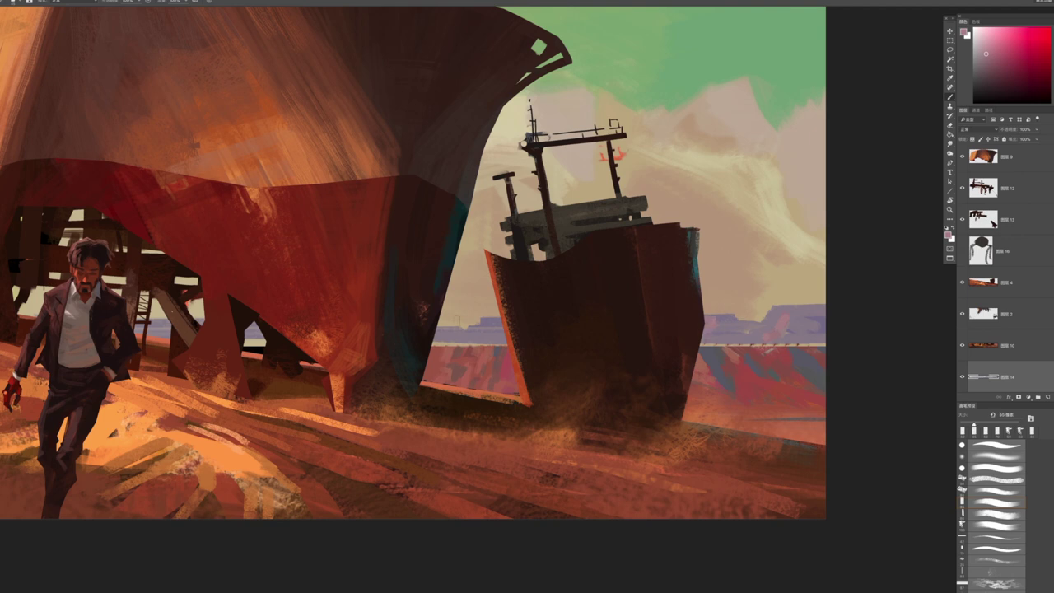
# Vary the distant mesas beside the small ship with pinkish and bluish purples sampled from the horizon
pyautogui.press('[')
pyautogui.keyDown('alt'); pyautogui.click(819, 327); pyautogui.keyUp('alt')
pyautogui.press(']')
pyautogui.keyDown('alt'); pyautogui.click(819, 318); pyautogui.keyUp('alt')
pyautogui.press('[')
pyautogui.hotkey('ctrl', '-')
pyautogui.hotkey('ctrl', '-')
pyautogui.hotkey('ctrl', '-')
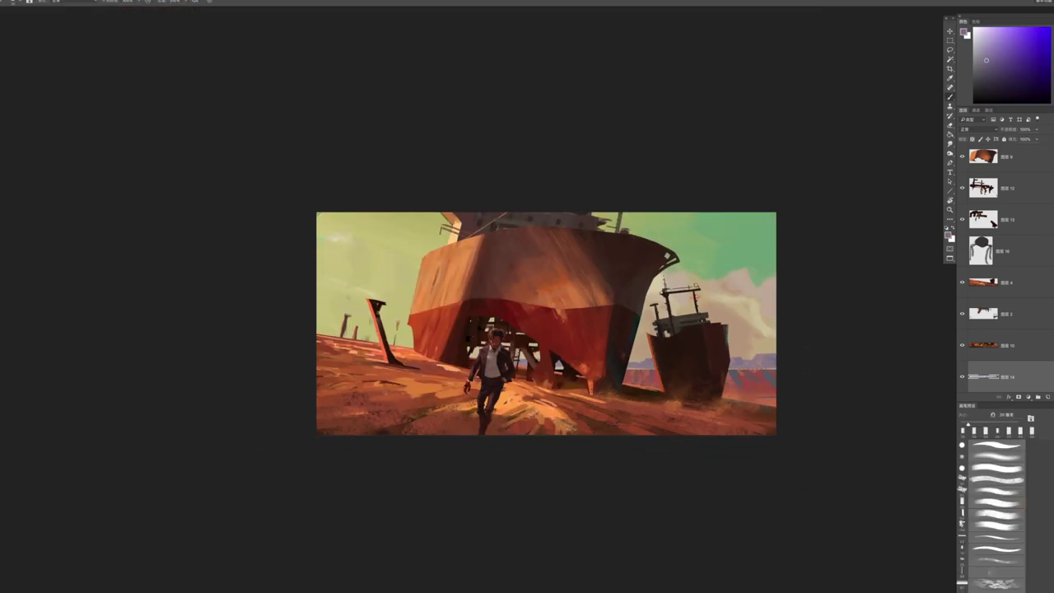
# Paint a blue-purple sea strip along the horizon between the leaning post and the large ship
pyautogui.hotkey('ctrl', '0')
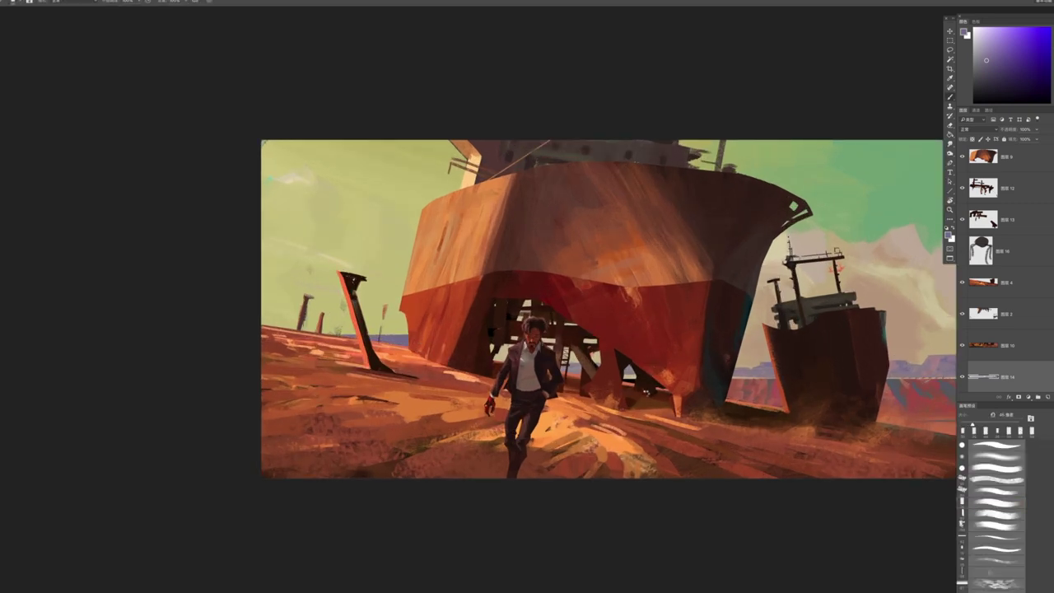
pyautogui.scroll(-3, 646, 395)
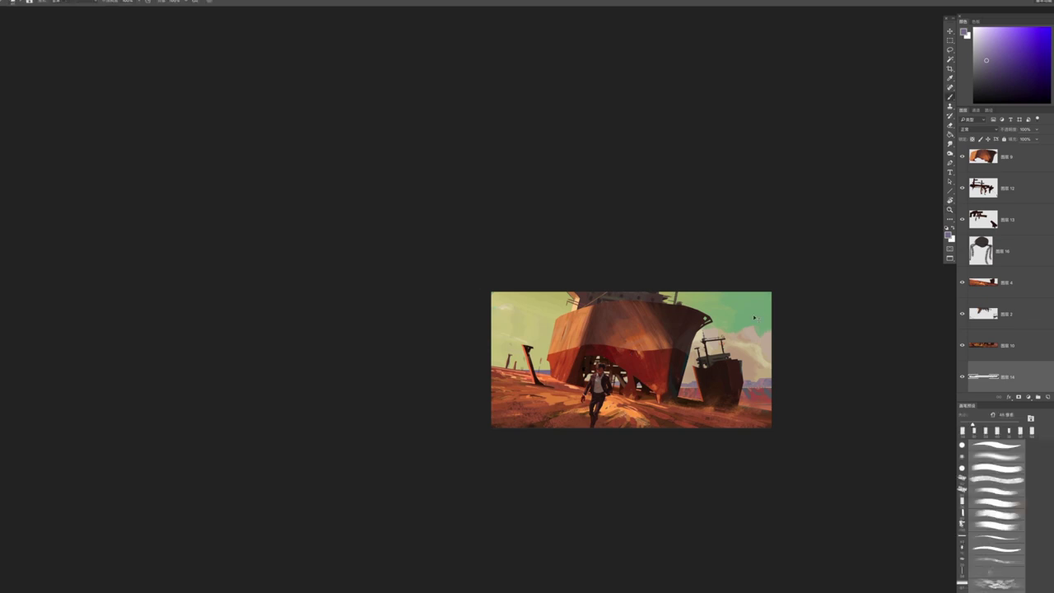
pyautogui.scroll(4, 619, 381)
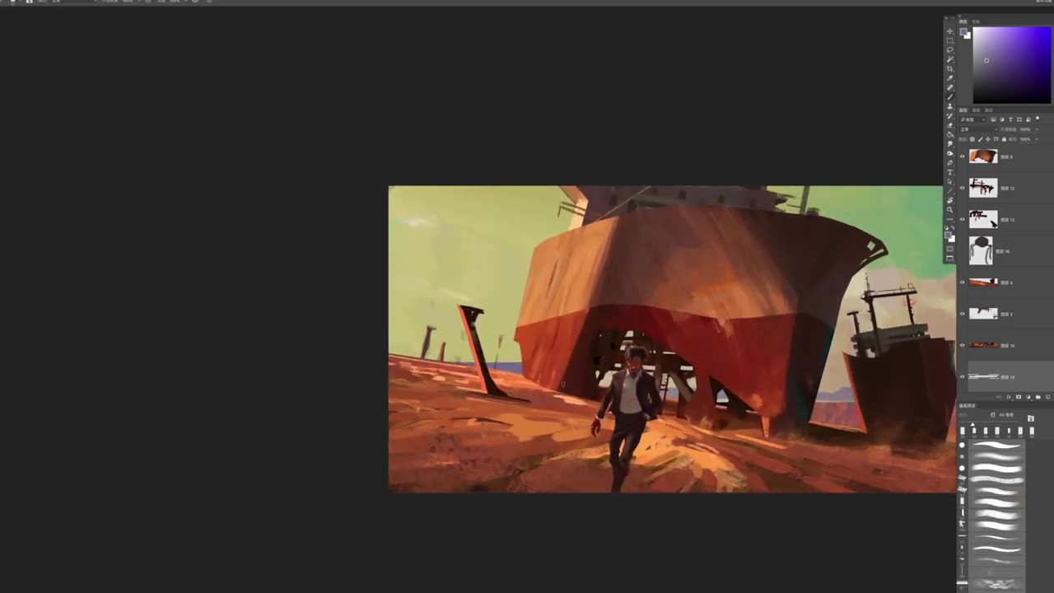
# Add purple-grey mesa silhouettes above the sea strip behind the leaning post and trim them with the eraser
pyautogui.keyDown('alt'); pyautogui.click(778, 395); pyautogui.keyUp('alt')
pyautogui.press(']')
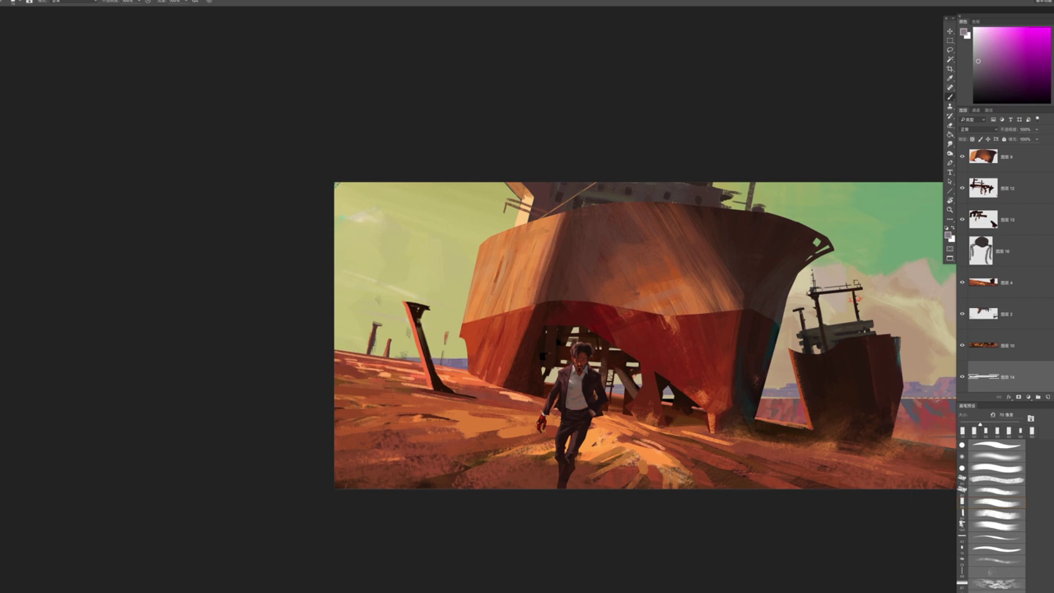
pyautogui.press('e')
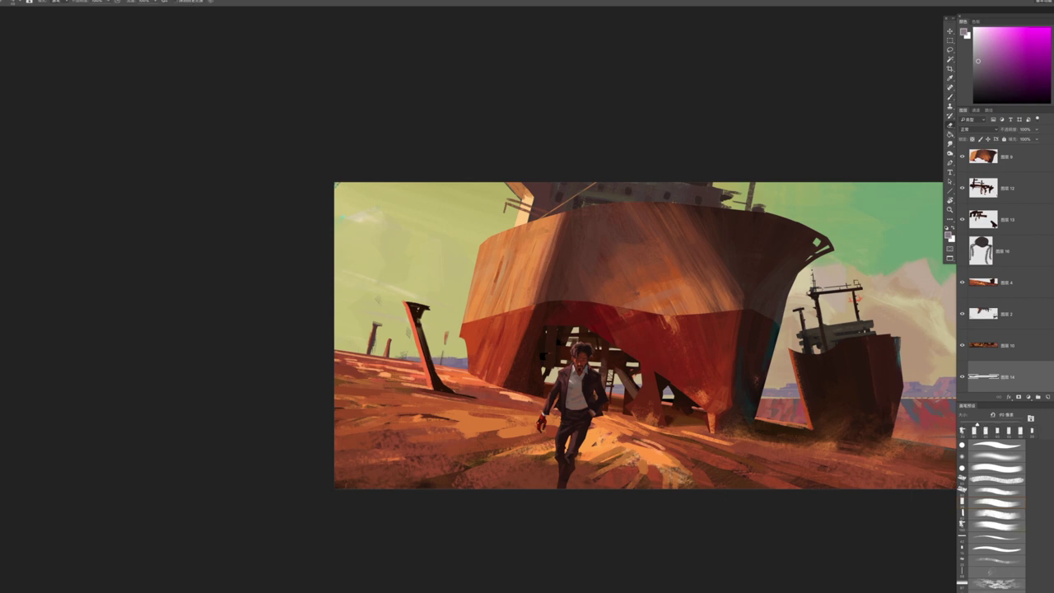
pyautogui.press('b')
pyautogui.moveTo(537, 437)
pyautogui.mouseDown()
pyautogui.moveTo(491, 422)
pyautogui.moveTo(576, 423)
pyautogui.mouseUp()
pyautogui.moveTo(436, 389); pyautogui.dragTo(457, 385)
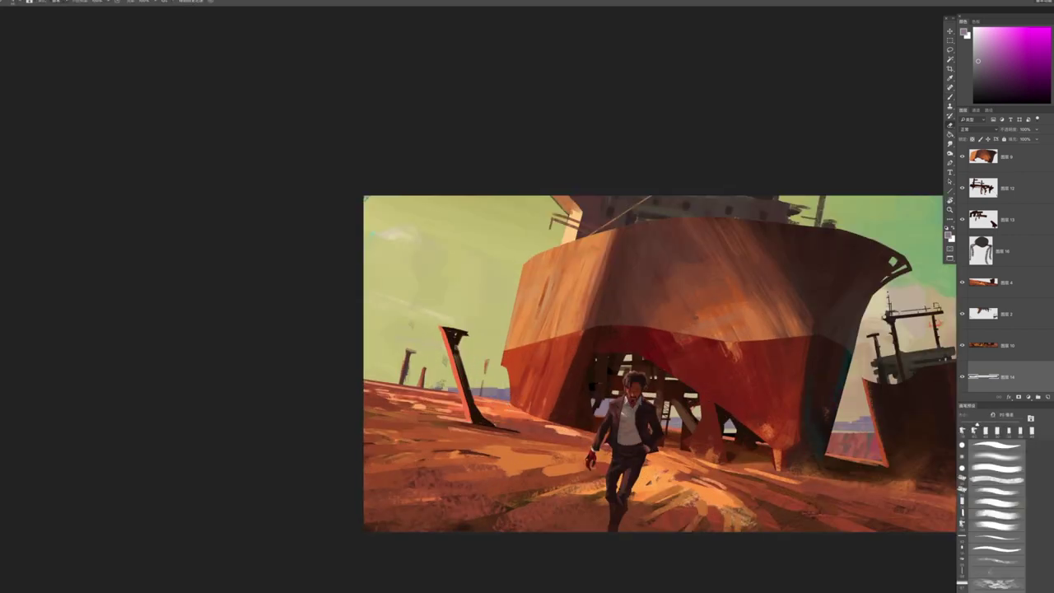
pyautogui.moveTo(563, 432); pyautogui.dragTo(508, 341)
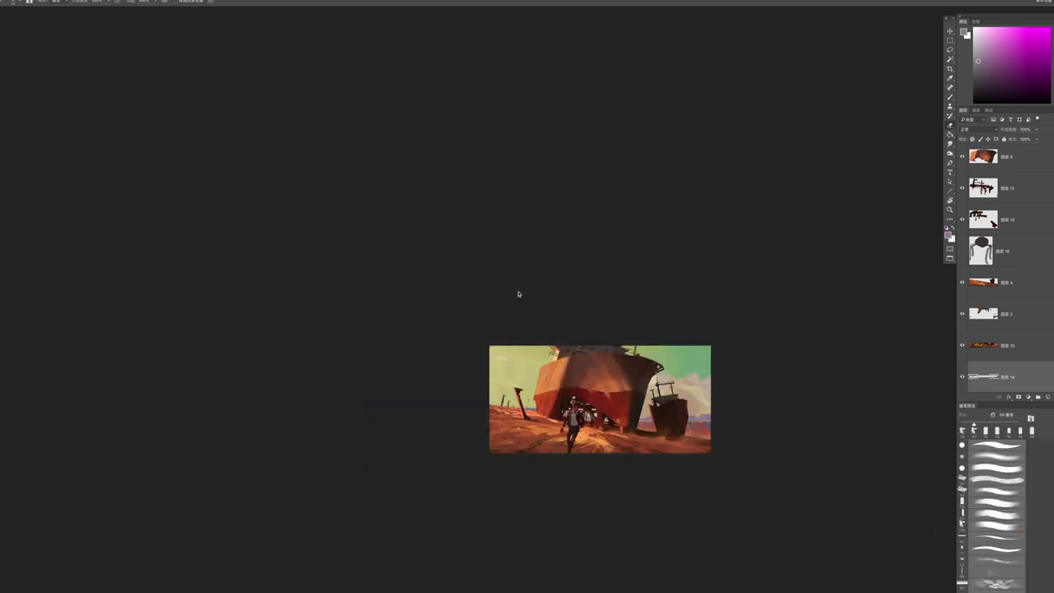
pyautogui.moveTo(527, 412); pyautogui.dragTo(626, 411)
# Choose a broken, textured brush preset and rotate the canvas so the large ship's hull lies sideways
pyautogui.press('r')
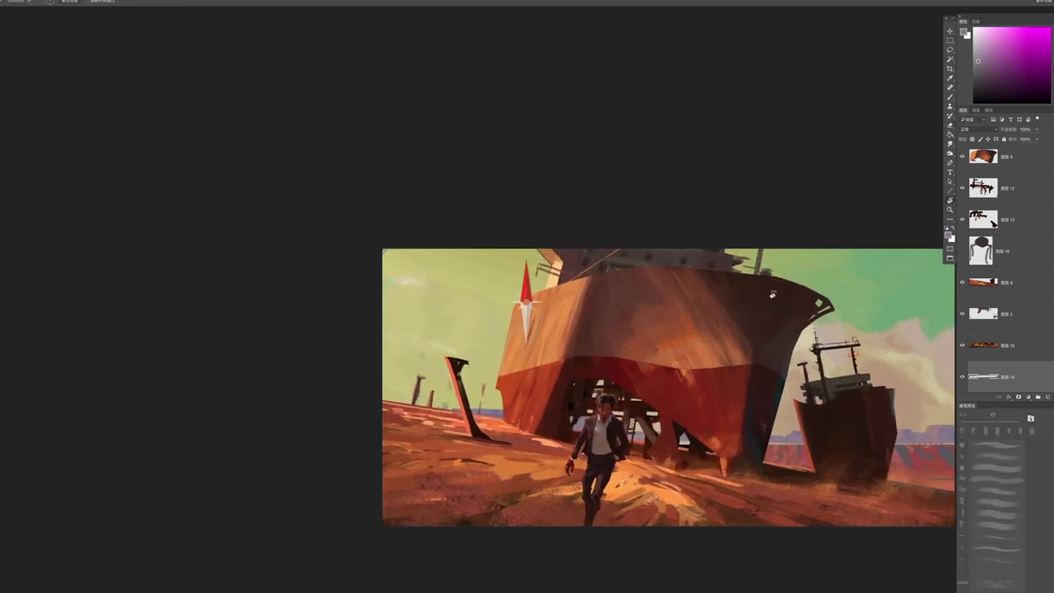
pyautogui.moveTo(675, 298); pyautogui.dragTo(570, 262)
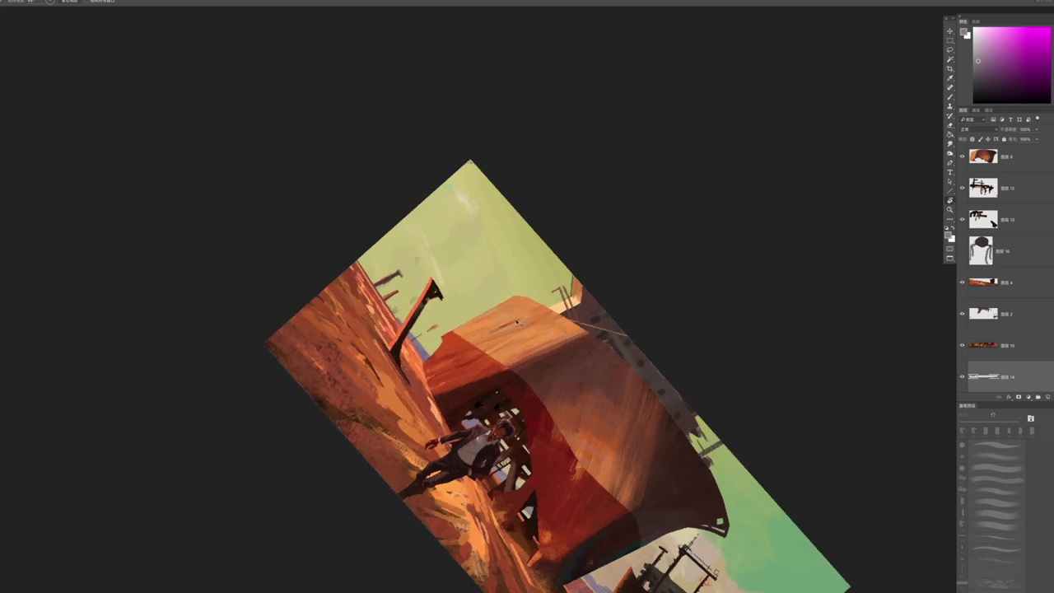
pyautogui.press('b')
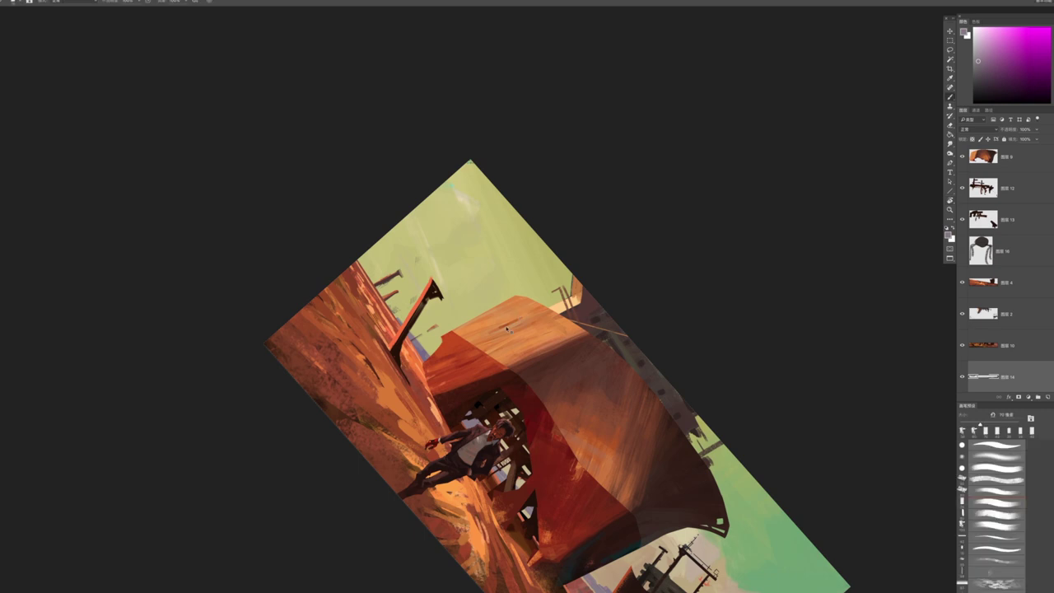
pyautogui.rightClick(508, 328)
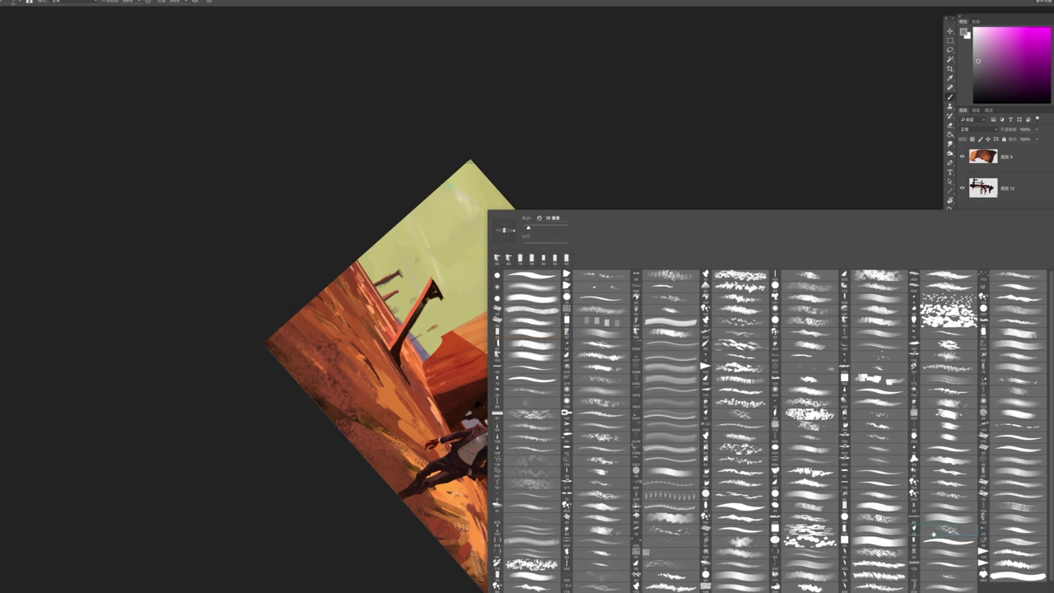
pyautogui.doubleClick(935, 533)
pyautogui.press('r')
pyautogui.moveTo(628, 230)
pyautogui.mouseDown()
pyautogui.moveTo(673, 308)
pyautogui.moveTo(687, 299)
pyautogui.mouseUp()
pyautogui.moveTo(510, 386); pyautogui.dragTo(596, 320)
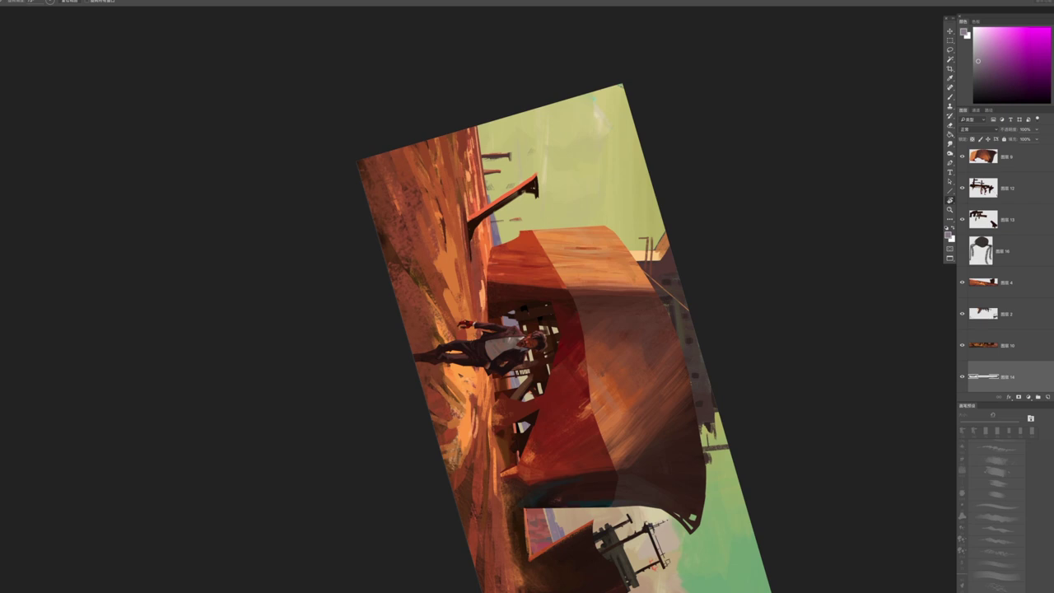
# Open the brush settings and place them beside the painting, hiding the other panels
pyautogui.press('F5')
pyautogui.moveTo(261, 299); pyautogui.dragTo(165, 293)
pyautogui.hotkey('shift', 'Tab')
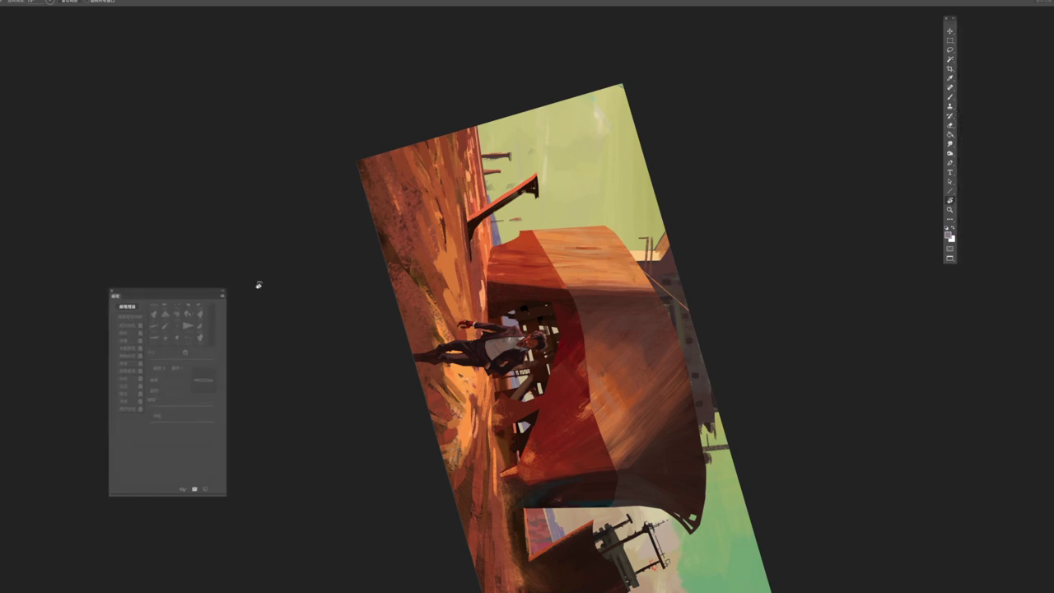
pyautogui.press('b')
pyautogui.press('Tab')
pyautogui.press('Tab')
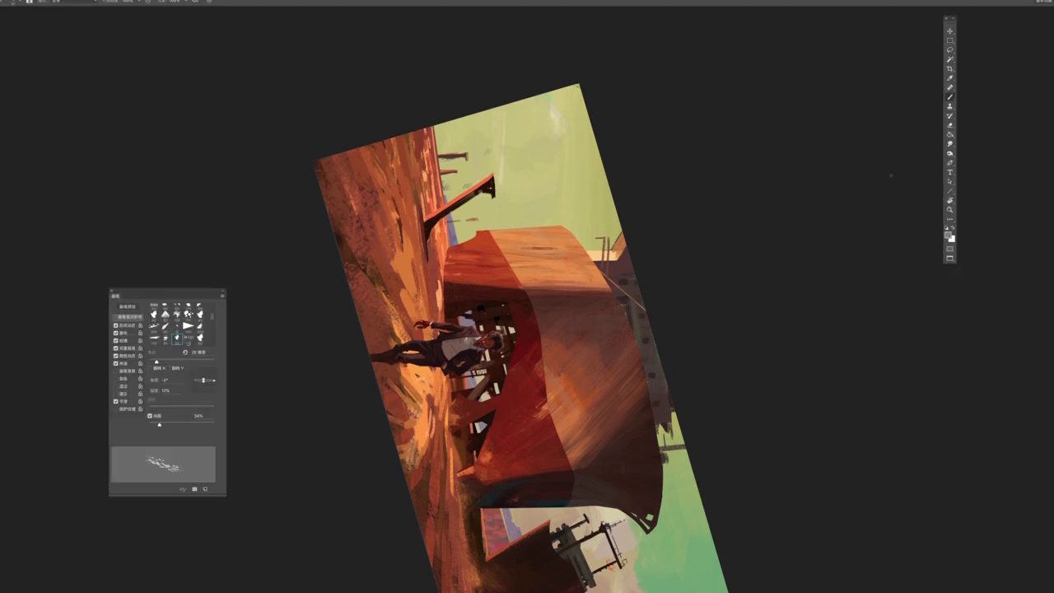
pyautogui.moveTo(716, 209); pyautogui.dragTo(694, 177)
pyautogui.moveTo(174, 292)
pyautogui.mouseDown()
pyautogui.moveTo(163, 287)
pyautogui.moveTo(173, 286)
pyautogui.mouseUp()
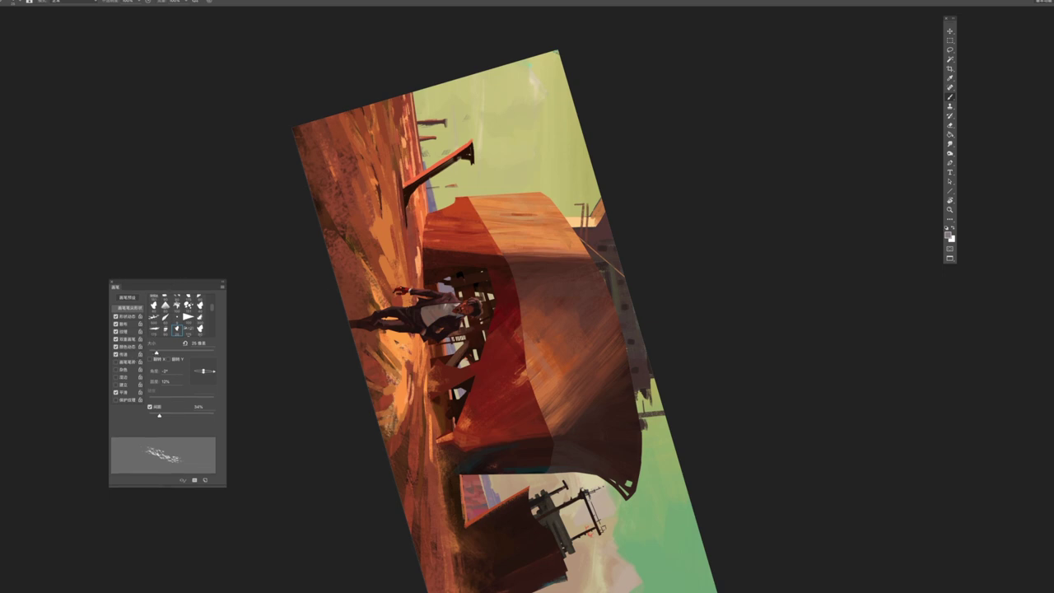
# Try broken light-orange texture strokes on the sunlit side of the large ship's hull on layer 9, and undo them
pyautogui.hotkey('ctrl', '=')
pyautogui.press(']')
pyautogui.press(']')
pyautogui.press(']')
pyautogui.press(']')
pyautogui.press(']')
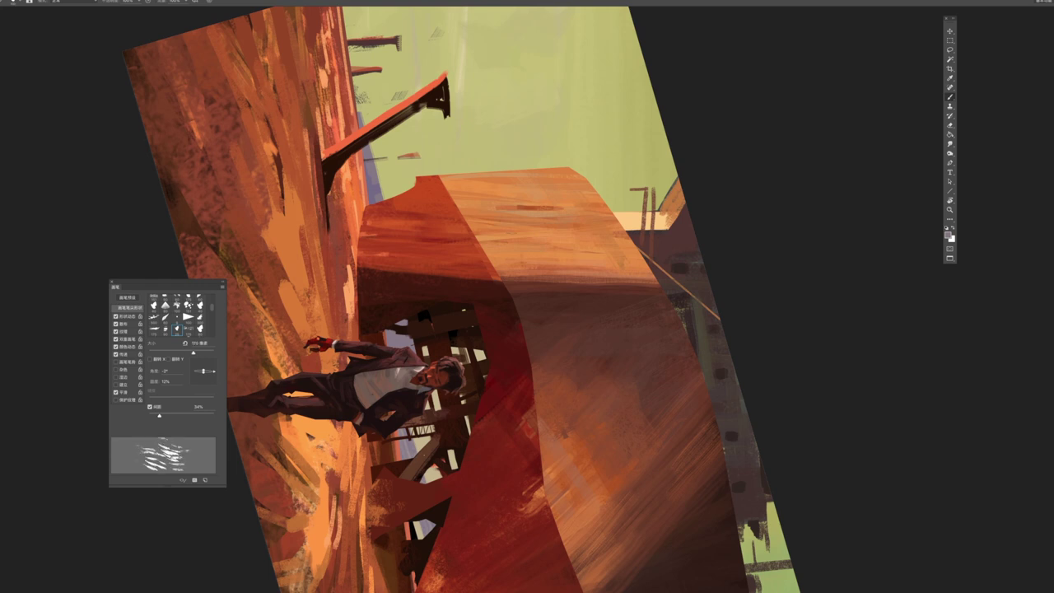
pyautogui.keyDown('alt'); pyautogui.click(481, 242); pyautogui.keyUp('alt')
pyautogui.press('f')
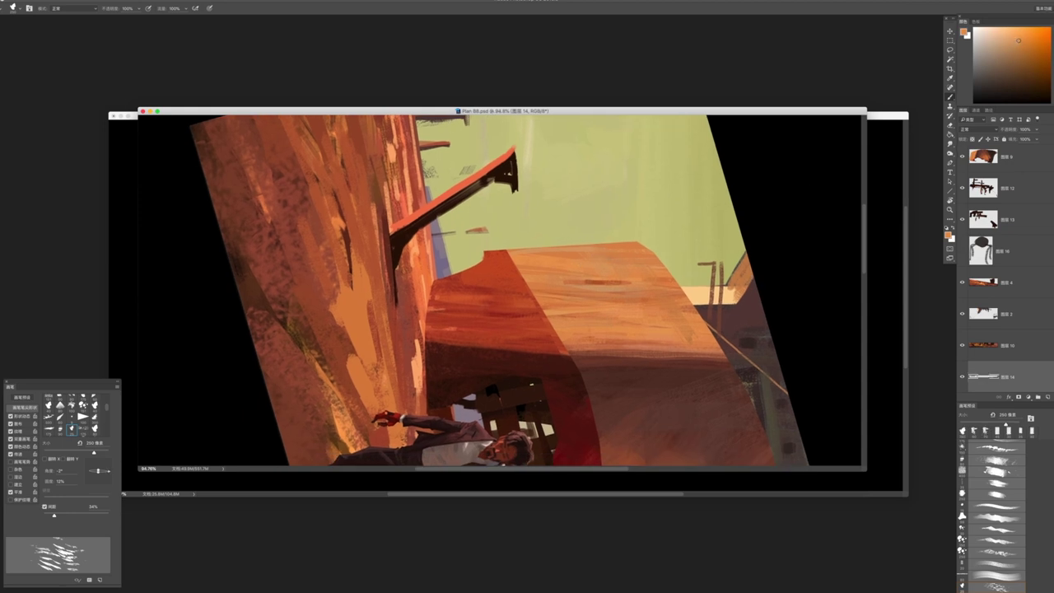
pyautogui.hotkey('alt', '.')
pyautogui.press('[')
pyautogui.press('[')
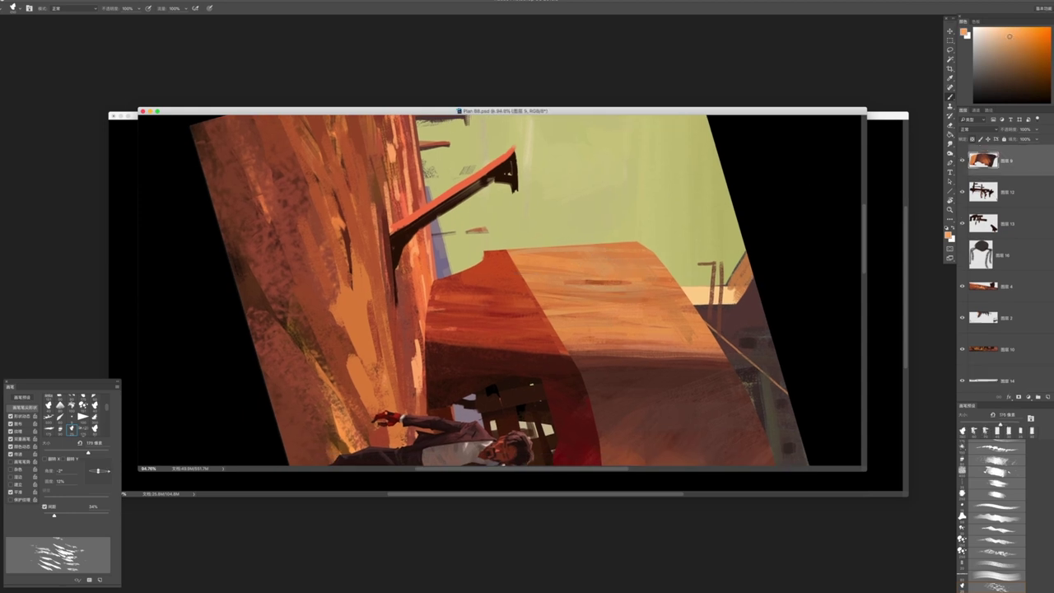
pyautogui.moveTo(681, 291)
pyautogui.mouseDown()
pyautogui.moveTo(645, 272)
pyautogui.moveTo(565, 290)
pyautogui.moveTo(515, 270)
pyautogui.mouseUp()
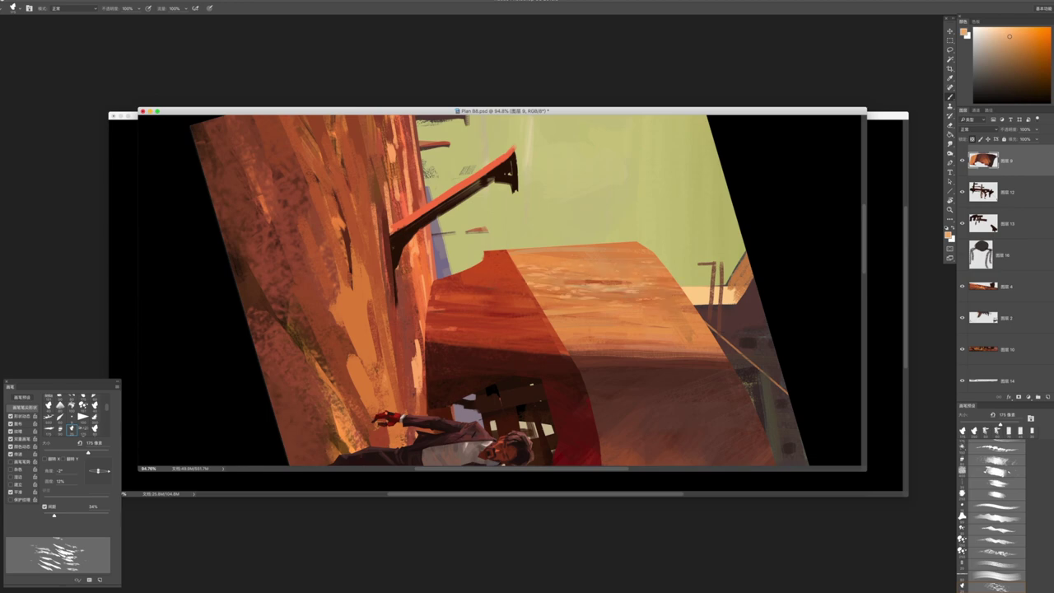
pyautogui.press('super+z')
pyautogui.press('super+z')
pyautogui.press('super+z')
pyautogui.press('super+z')
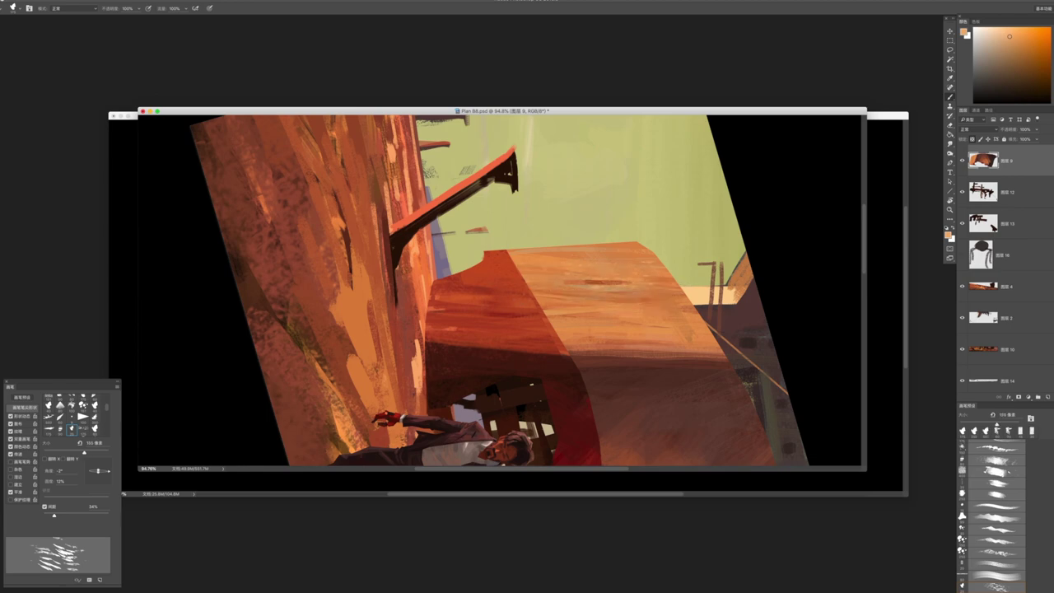
# Turn the canvas back nearly upright and add a new empty layer directly above the ground layer, layer 4
pyautogui.press('r')
pyautogui.moveTo(760, 333); pyautogui.dragTo(528, 336)
pyautogui.hotkey('alt', '[')
pyautogui.hotkey('alt', '[')
pyautogui.hotkey('alt', '[')
pyautogui.hotkey('alt', '[')
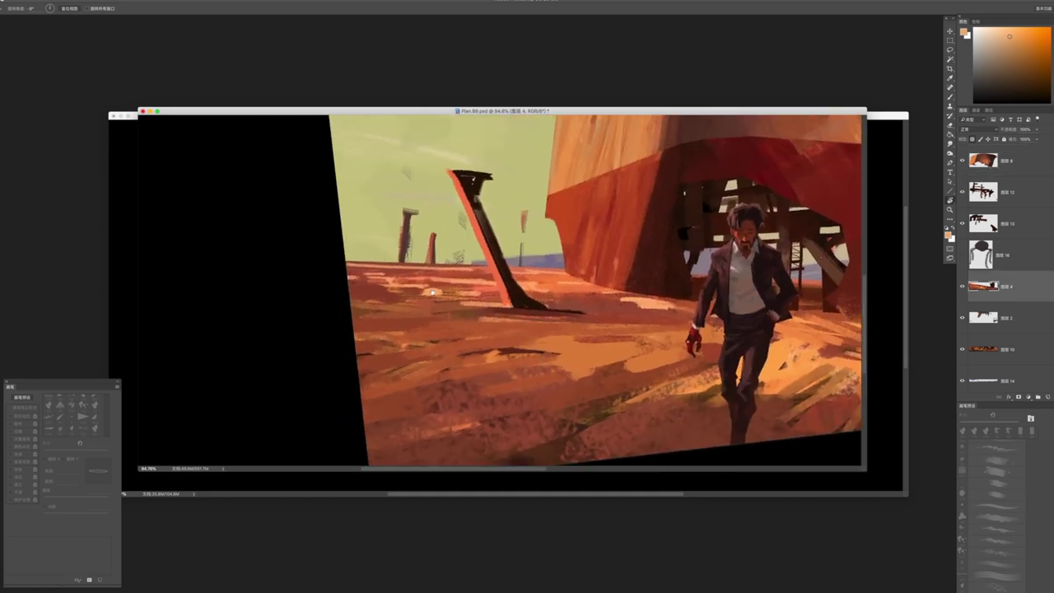
pyautogui.moveTo(437, 293); pyautogui.dragTo(440, 302)
pyautogui.press('b')
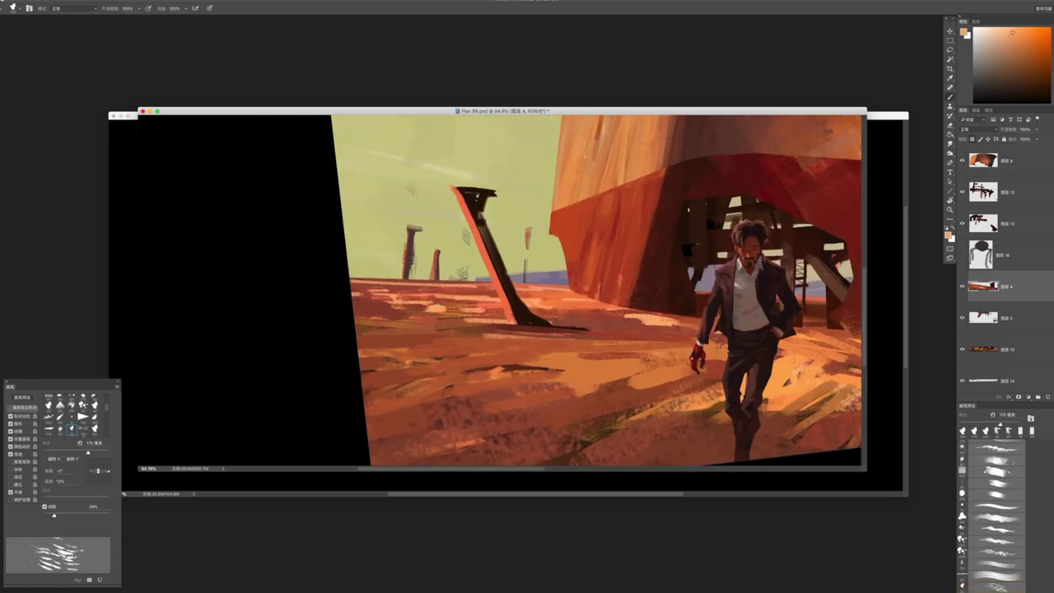
pyautogui.press('super+shift+alt+n')
# Paint broken light-orange highlights across the far ground around the leaning post's base, softening them with the eraser
pyautogui.moveTo(345, 306); pyautogui.dragTo(330, 307)
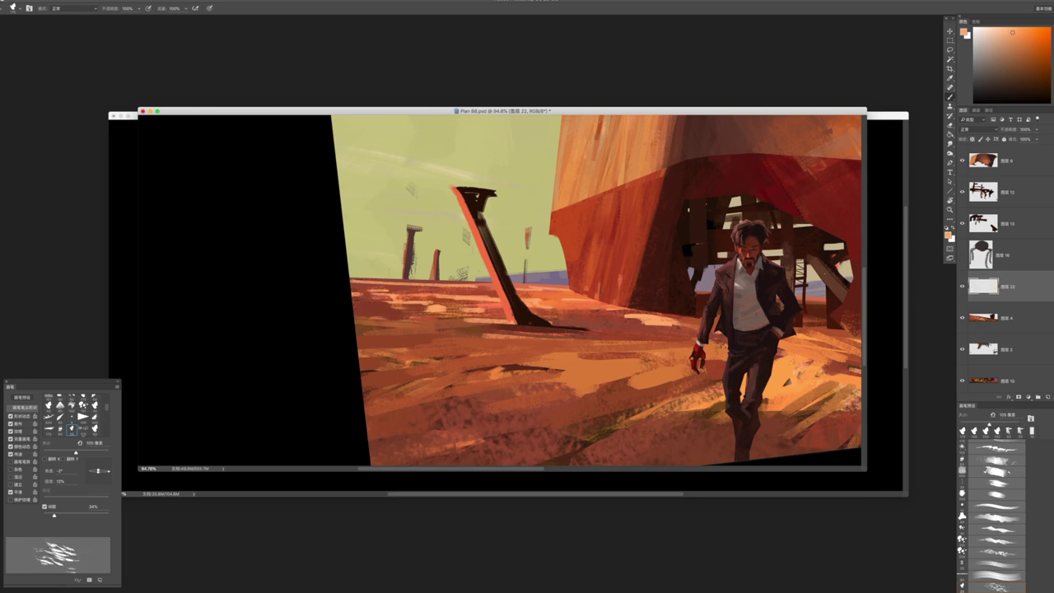
pyautogui.moveTo(353, 308); pyautogui.dragTo(573, 311)
pyautogui.press('.')
pyautogui.moveTo(369, 314); pyautogui.dragTo(528, 305)
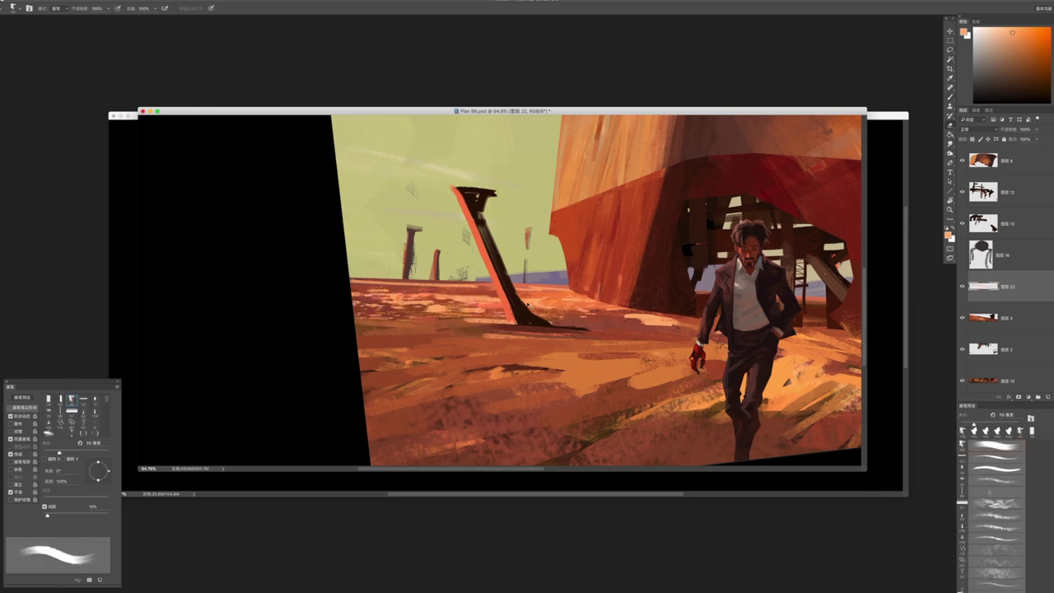
pyautogui.press('.')
pyautogui.hscroll(1, 630, 344)
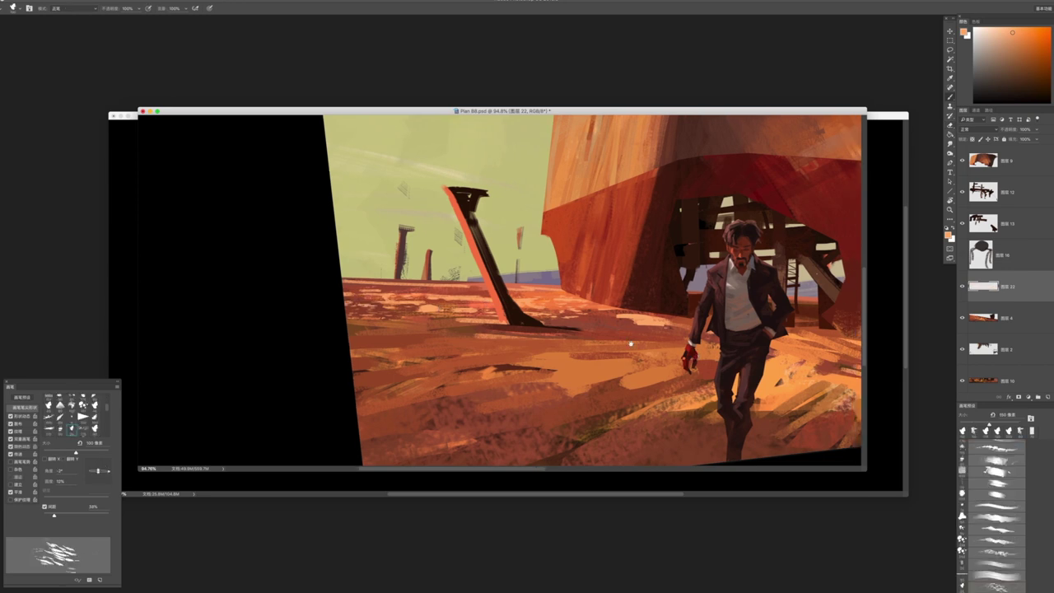
# Extend the broken orange texture over the ground between the leaning post and the walking man, thinning it with the eraser
pyautogui.hscroll(3, 630, 344)
pyautogui.press('.')
pyautogui.scroll(-3, 576, 354)
pyautogui.moveTo(441, 362); pyautogui.dragTo(553, 322)
pyautogui.moveTo(494, 342); pyautogui.dragTo(581, 310)
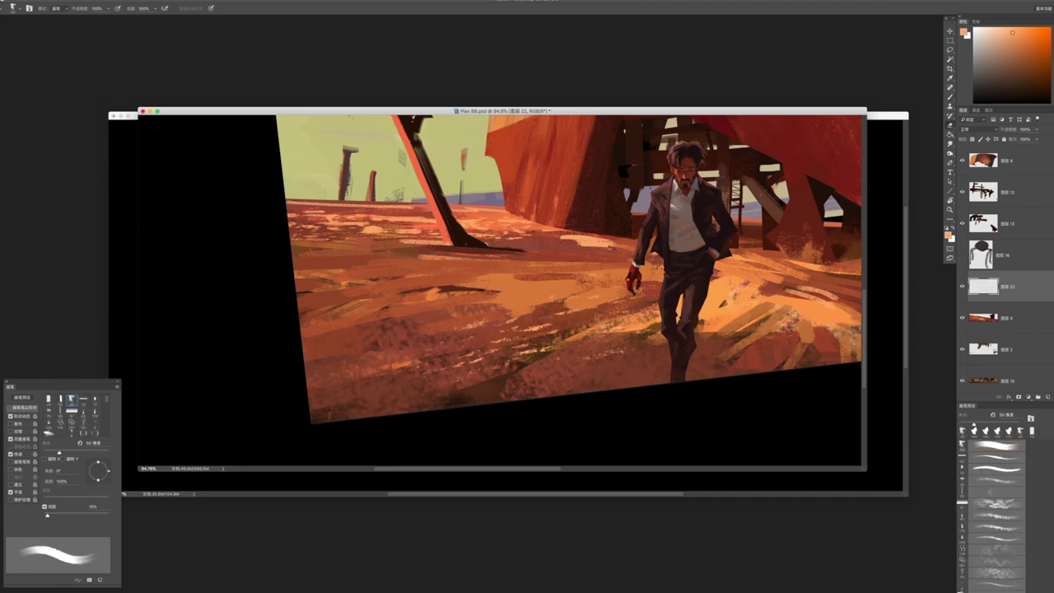
pyautogui.press('[')
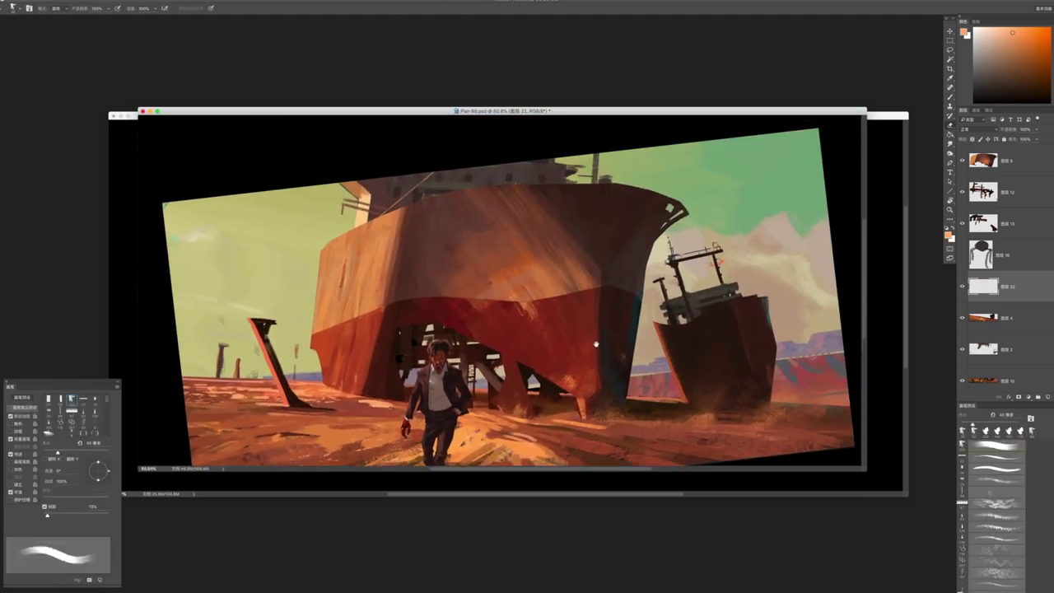
# Save the document, turn the canvas upright and switch to full-screen view, framing the large ship's sunlit hull
pyautogui.moveTo(596, 344)
pyautogui.mouseDown()
pyautogui.moveTo(537, 269)
pyautogui.moveTo(676, 284)
pyautogui.mouseUp()
pyautogui.press('super+s')
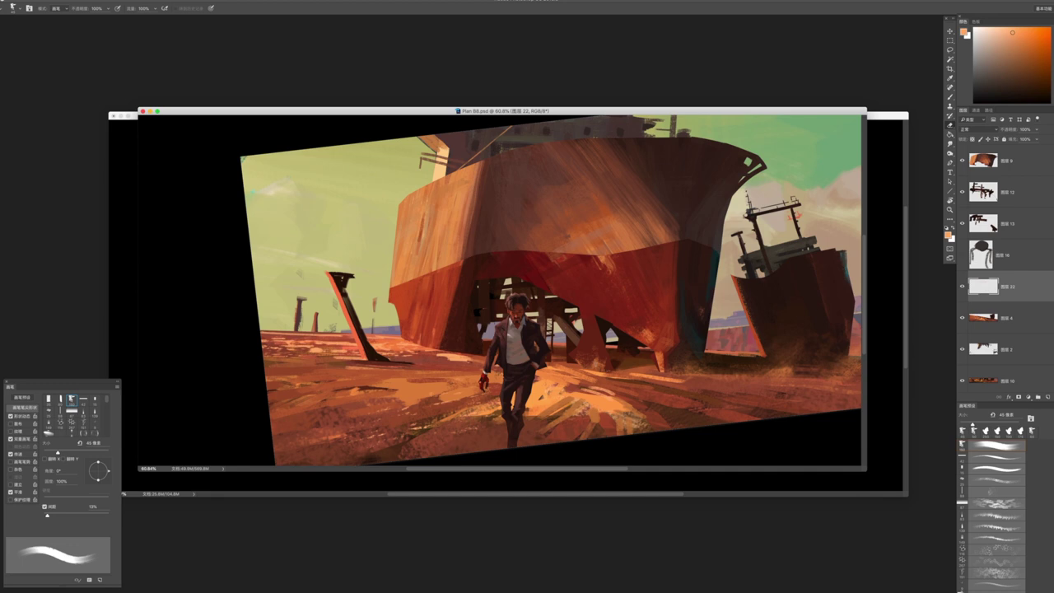
pyautogui.press('z')
pyautogui.moveTo(598, 324); pyautogui.dragTo(494, 325)
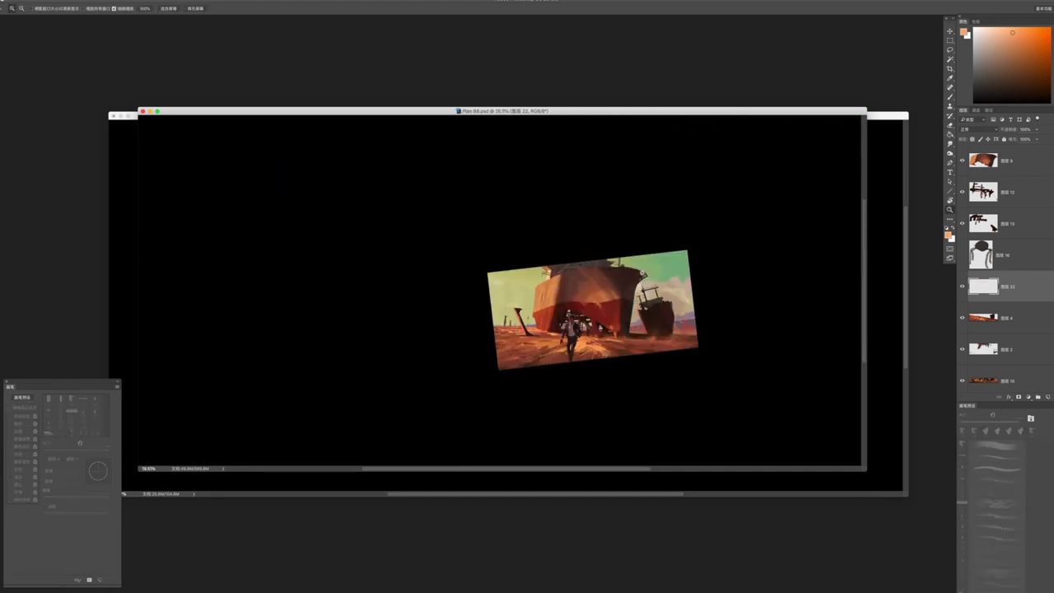
pyautogui.press('r')
pyautogui.moveTo(689, 240); pyautogui.dragTo(764, 277)
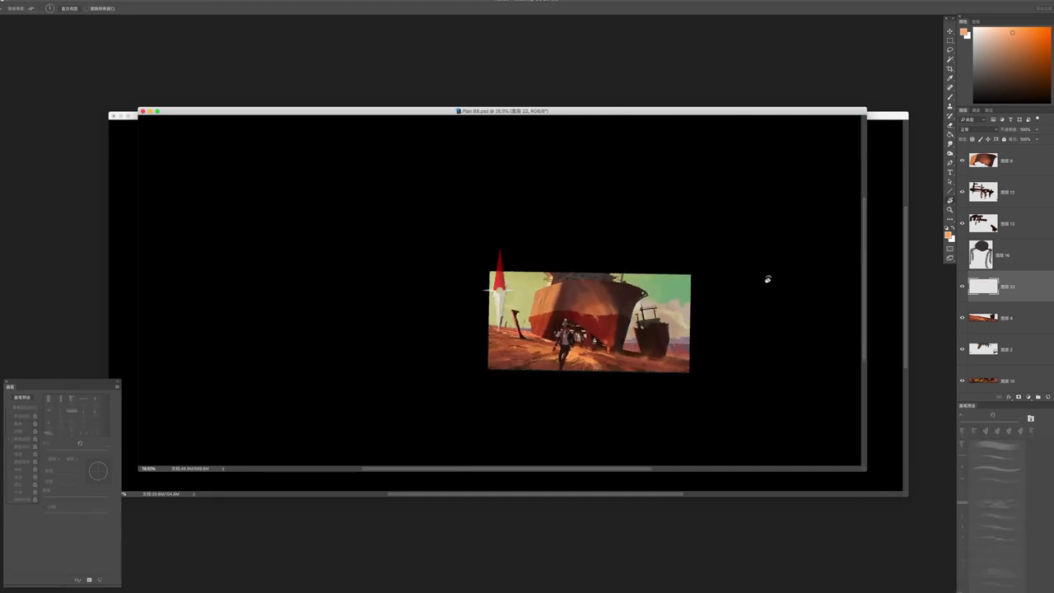
pyautogui.press('f')
pyautogui.press('z')
pyautogui.moveTo(504, 290); pyautogui.dragTo(658, 291)
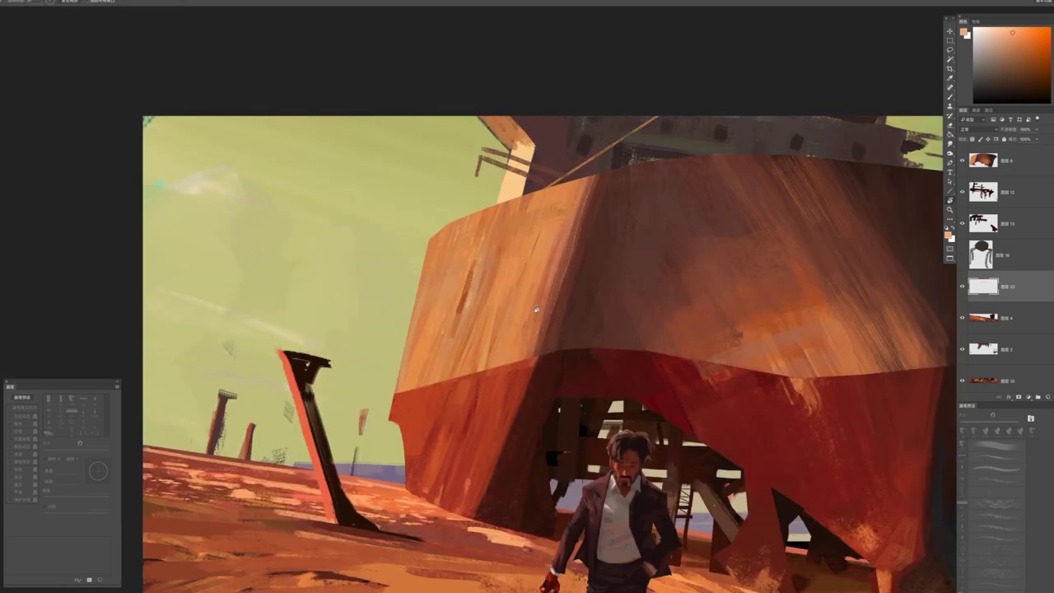
# Try light-orange textured strokes on the sunlit side of the large ship's hull on layer 9
pyautogui.press('b')
pyautogui.hotkey('alt', 'shift', ']')
pyautogui.keyDown('alt'); pyautogui.click(466, 301); pyautogui.keyUp('alt')
pyautogui.moveTo(466, 301); pyautogui.dragTo(535, 321)
pyautogui.press('[')
pyautogui.press('[')
pyautogui.press('[')
pyautogui.moveTo(519, 262); pyautogui.dragTo(531, 333)
pyautogui.moveTo(498, 303); pyautogui.dragTo(487, 345)
pyautogui.press('z')
pyautogui.moveTo(669, 352)
pyautogui.mouseDown()
pyautogui.moveTo(445, 354)
pyautogui.moveTo(517, 354)
pyautogui.moveTo(477, 354)
pyautogui.mouseUp()
pyautogui.press('b')
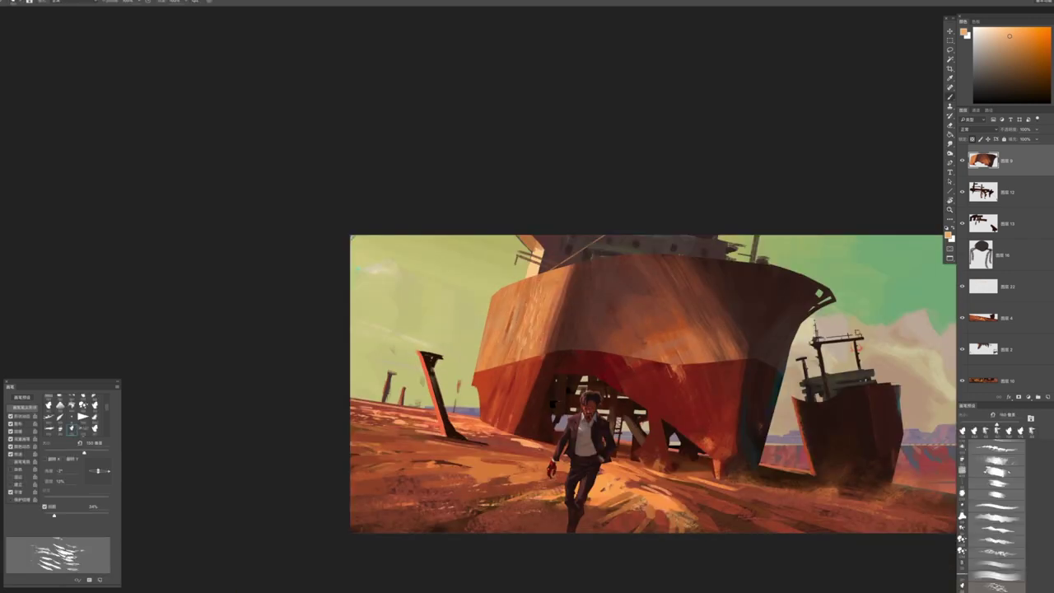
# Add a new empty layer above layer 9 and choose a jagged, ragged-edged brush preset
pyautogui.press('z')
pyautogui.moveTo(502, 341)
pyautogui.mouseDown()
pyautogui.moveTo(437, 328)
pyautogui.moveTo(511, 329)
pyautogui.moveTo(521, 309)
pyautogui.mouseUp()
pyautogui.press('b')
pyautogui.press('z')
pyautogui.press('b')
pyautogui.hotkey('ctrl', 'shift', 'alt', 'n')
pyautogui.rightClick(535, 315)
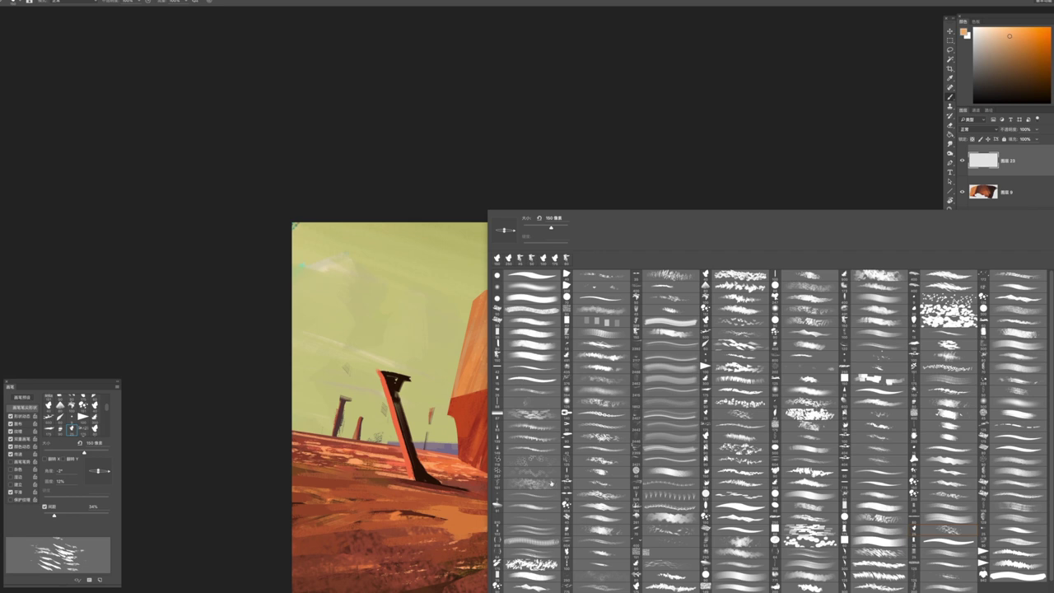
pyautogui.doubleClick(947, 527)
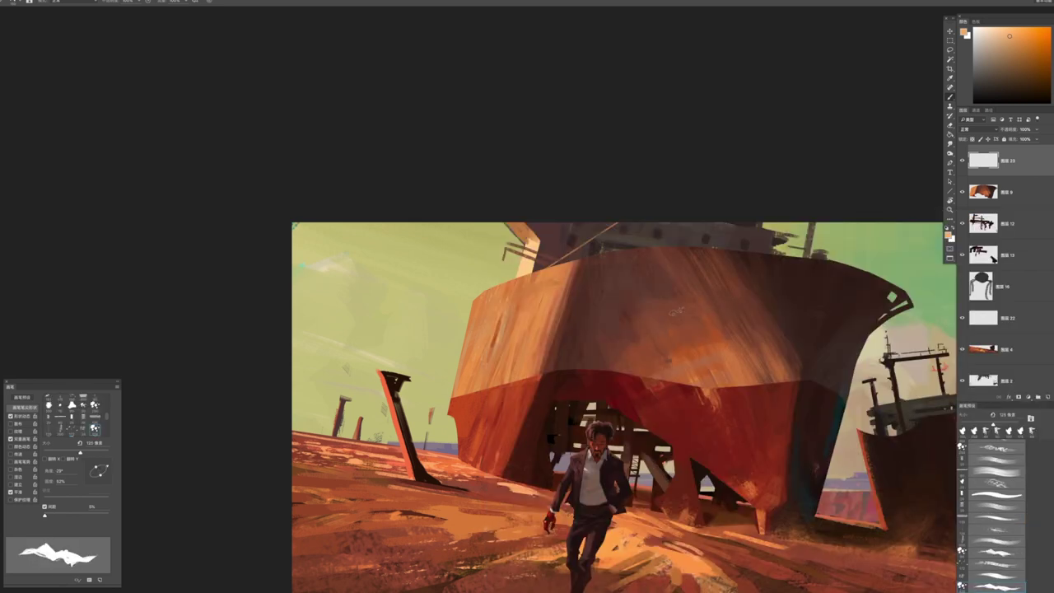
# Paint thin, slanted light-orange streaks down the sunlit side of the large ship's hull on the new layer
pyautogui.moveTo(499, 301); pyautogui.dragTo(471, 382)
pyautogui.moveTo(499, 294)
pyautogui.mouseDown()
pyautogui.moveTo(471, 382)
pyautogui.moveTo(489, 328)
pyautogui.moveTo(473, 357)
pyautogui.mouseUp()
pyautogui.moveTo(509, 314); pyautogui.dragTo(491, 367)
pyautogui.moveTo(523, 291)
pyautogui.mouseDown()
pyautogui.moveTo(503, 349)
pyautogui.moveTo(515, 372)
pyautogui.mouseUp()
pyautogui.moveTo(550, 282); pyautogui.dragTo(544, 314)
pyautogui.moveTo(548, 312); pyautogui.dragTo(531, 354)
pyautogui.moveTo(481, 309); pyautogui.dragTo(470, 351)
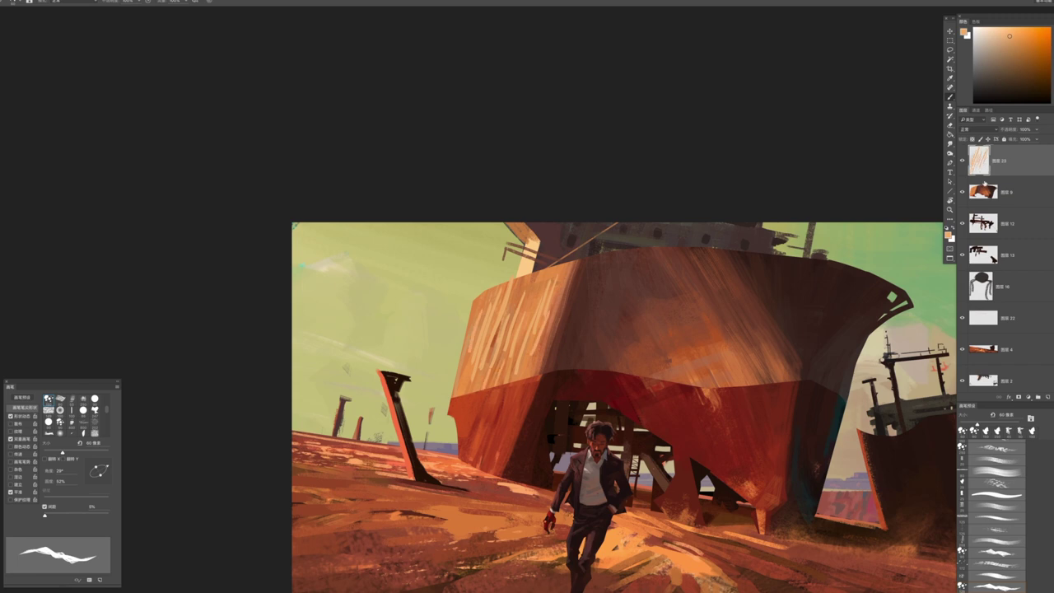
# Add short light-orange streaks along the lit patch of the bow just above the red band, plus one near the sunlit rim
pyautogui.moveTo(717, 362)
pyautogui.mouseDown()
pyautogui.moveTo(710, 387)
pyautogui.moveTo(728, 387)
pyautogui.mouseUp()
pyautogui.moveTo(722, 350); pyautogui.dragTo(713, 386)
pyautogui.moveTo(740, 349)
pyautogui.mouseDown()
pyautogui.moveTo(738, 382)
pyautogui.moveTo(757, 385)
pyautogui.moveTo(757, 370)
pyautogui.mouseUp()
pyautogui.moveTo(782, 360); pyautogui.dragTo(769, 382)
pyautogui.moveTo(710, 352); pyautogui.dragTo(686, 384)
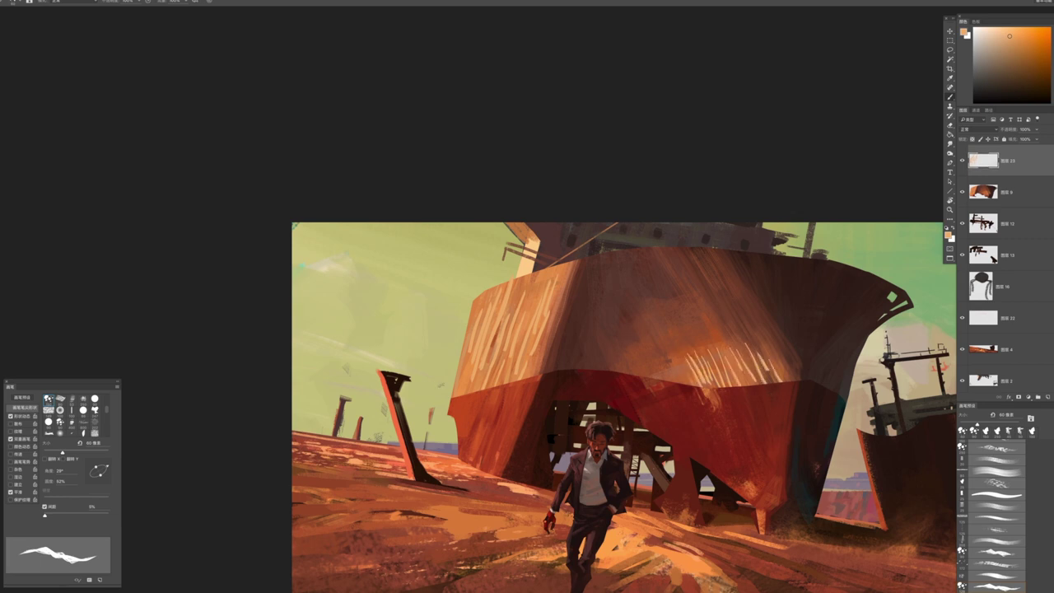
pyautogui.moveTo(545, 265); pyautogui.dragTo(533, 303)
pyautogui.moveTo(527, 283)
pyautogui.mouseDown()
pyautogui.moveTo(517, 297)
pyautogui.moveTo(568, 362)
pyautogui.moveTo(577, 358)
pyautogui.mouseUp()
# Thin and break up the light hull streaks with a small hard round eraser, varying its size around 25 to 40 px
pyautogui.press('.')
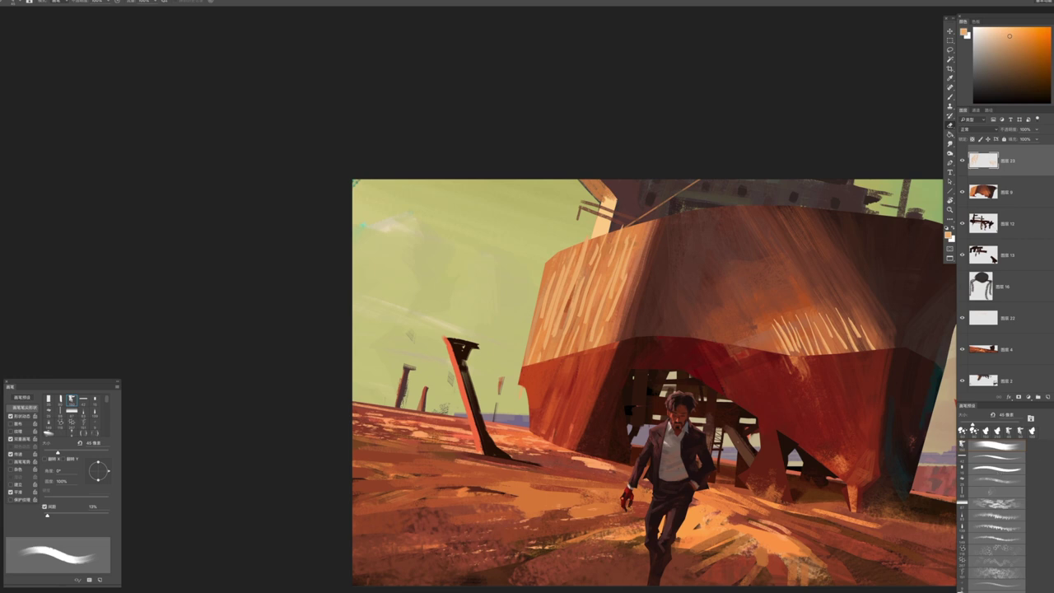
pyautogui.click(994, 468)
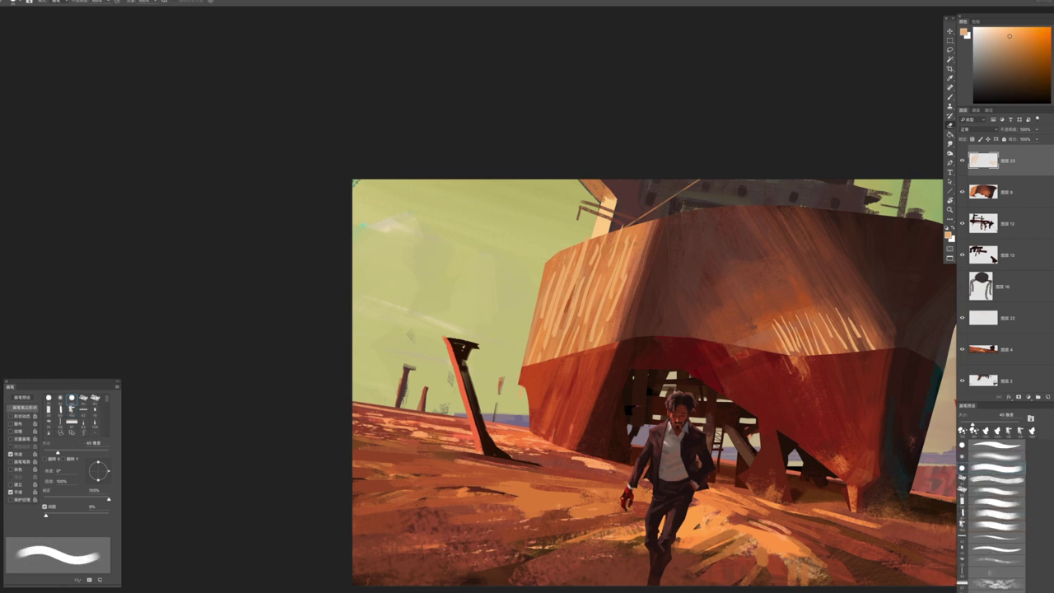
pyautogui.press('[')
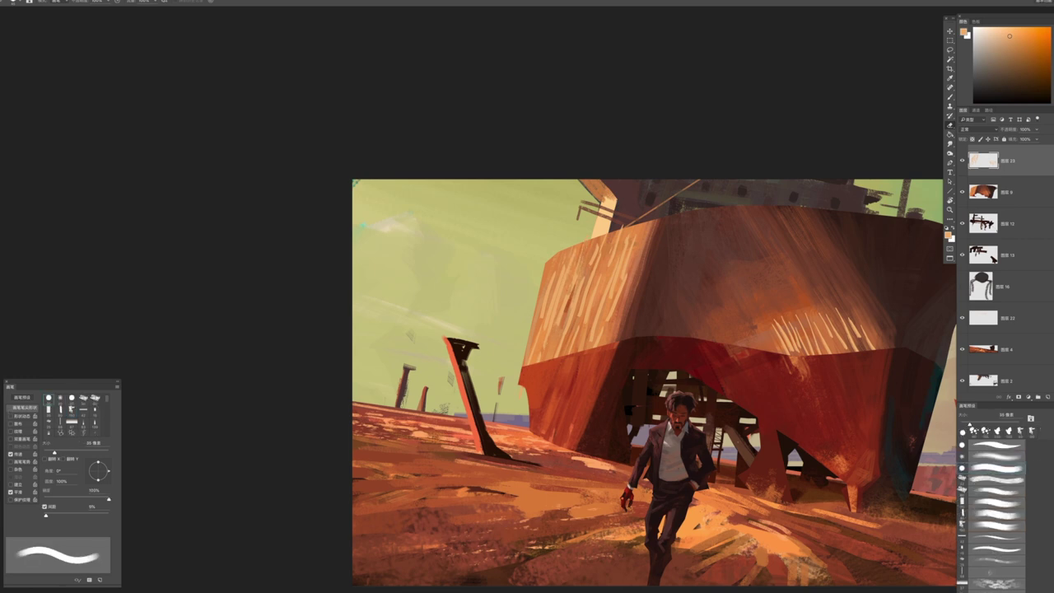
pyautogui.press('[')
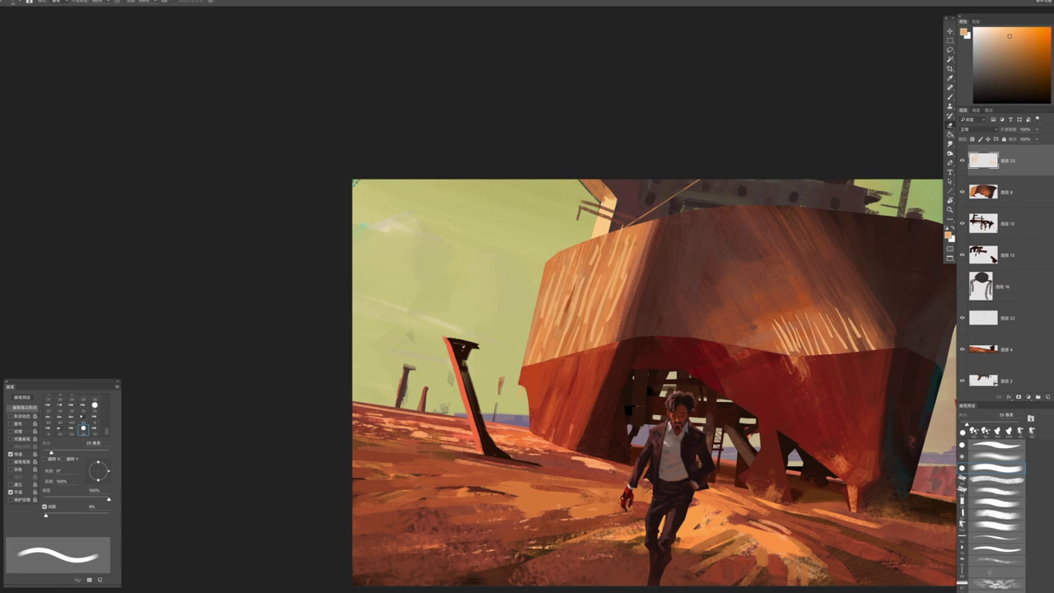
pyautogui.moveTo(604, 290)
pyautogui.mouseDown()
pyautogui.moveTo(587, 296)
pyautogui.moveTo(610, 302)
pyautogui.mouseUp()
pyautogui.moveTo(588, 321); pyautogui.dragTo(587, 274)
pyautogui.hotkey('ctrl', 'z')
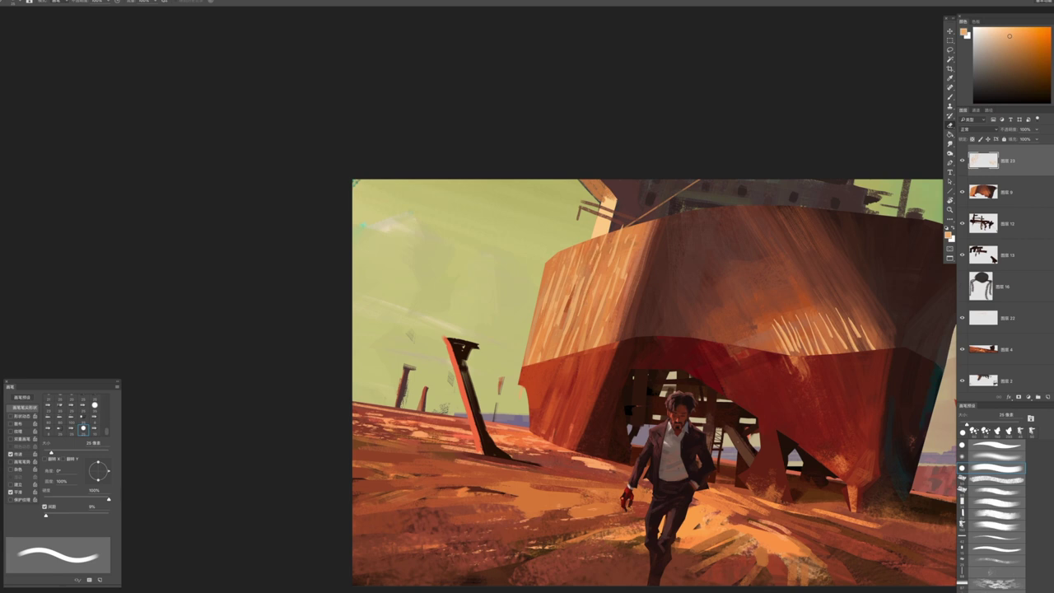
pyautogui.click(72, 397)
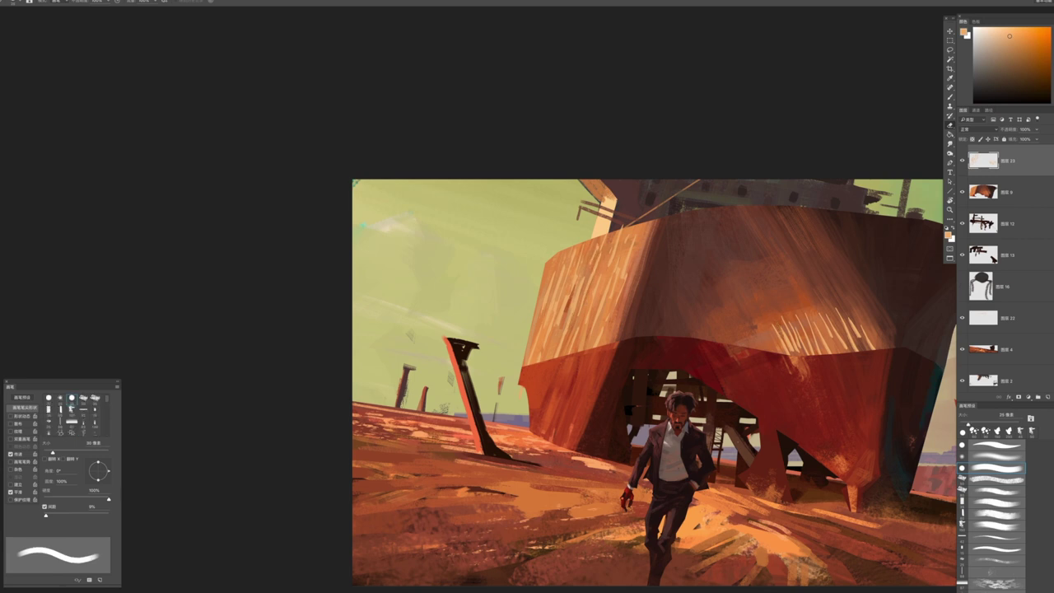
pyautogui.press(',')
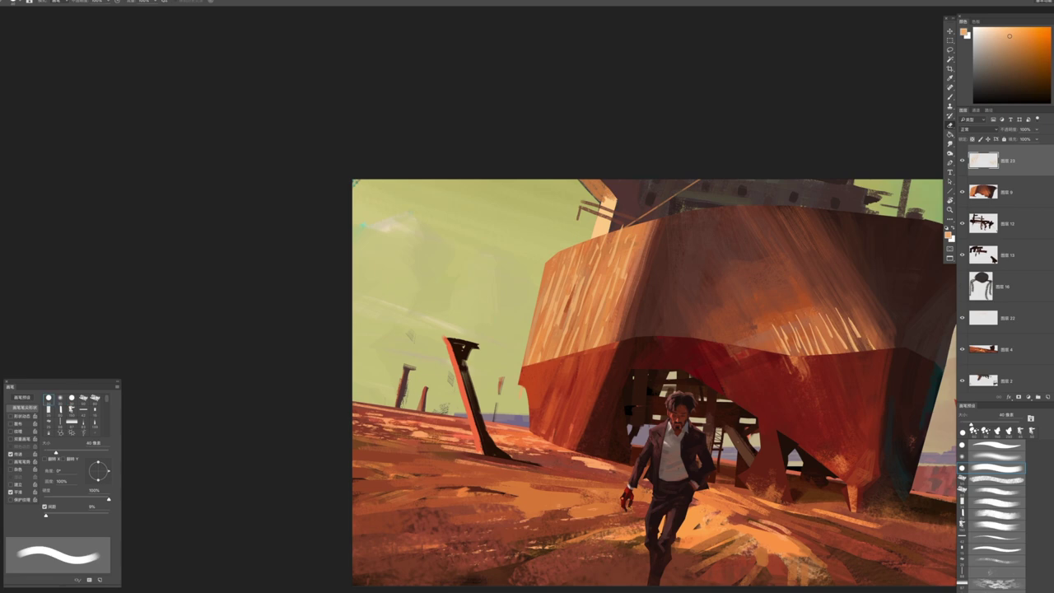
pyautogui.scroll(-5, 875, 432)
pyautogui.scroll(5, 875, 432)
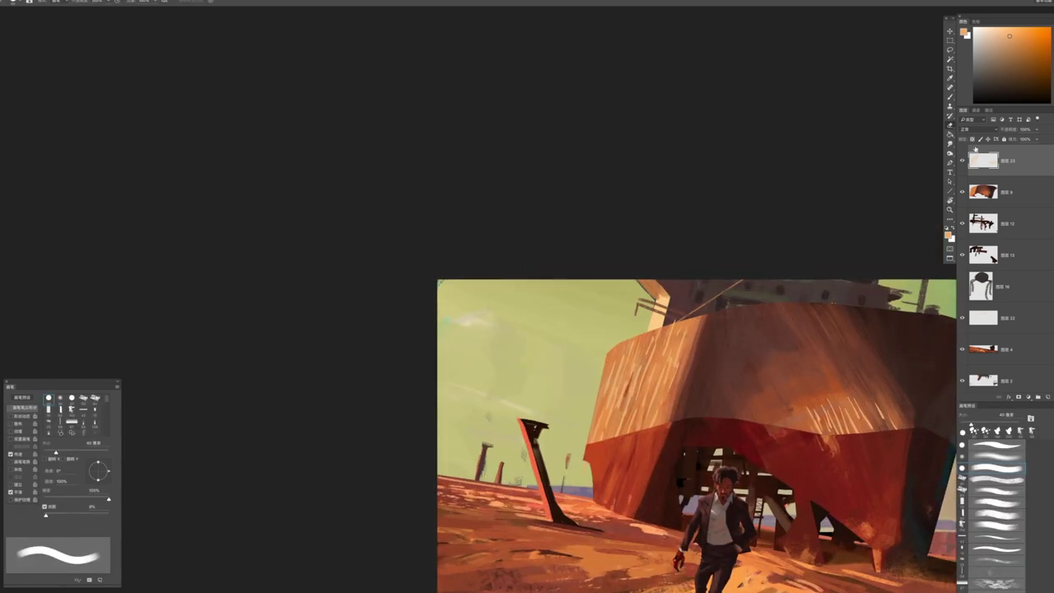
# Blend the streaks into the hull with the jagged brush, using orange tones sampled from the sunlit side and the bow
pyautogui.press('.')
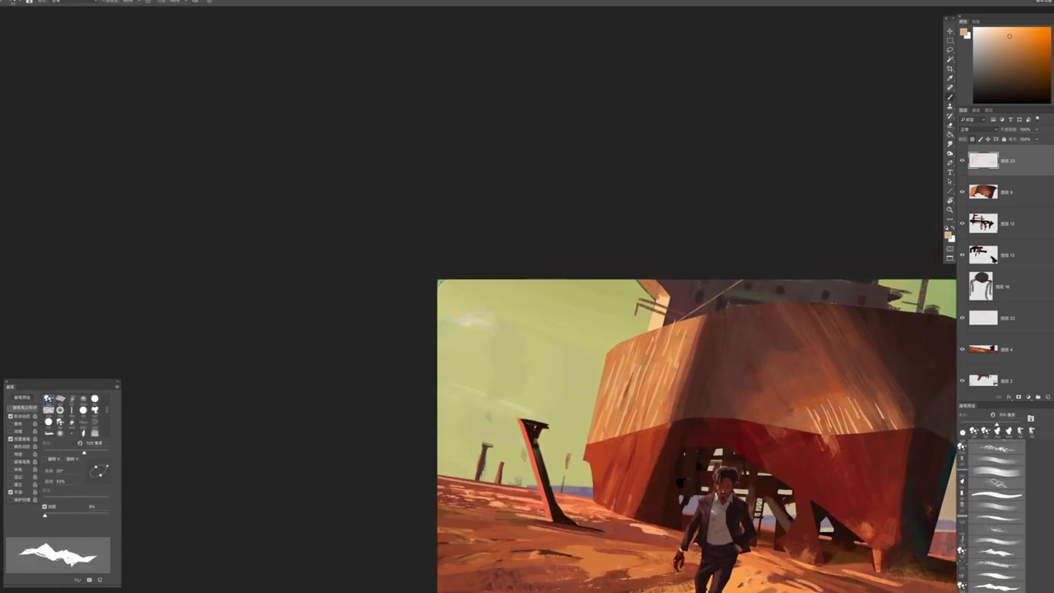
pyautogui.keyDown('alt'); pyautogui.click(663, 347); pyautogui.keyUp('alt')
pyautogui.press(']')
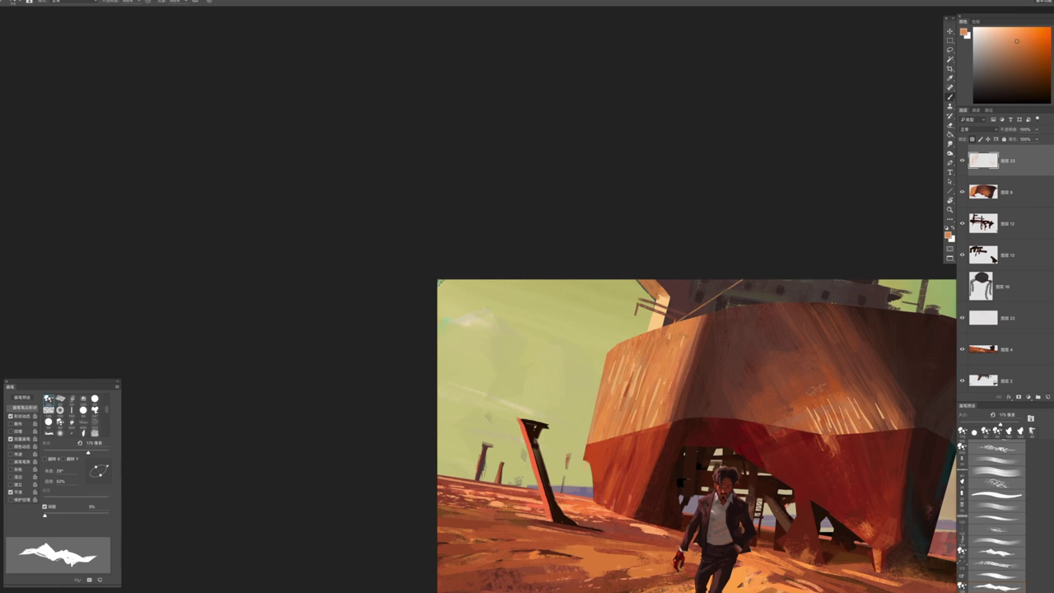
pyautogui.keyDown('alt'); pyautogui.click(803, 415); pyautogui.keyUp('alt')
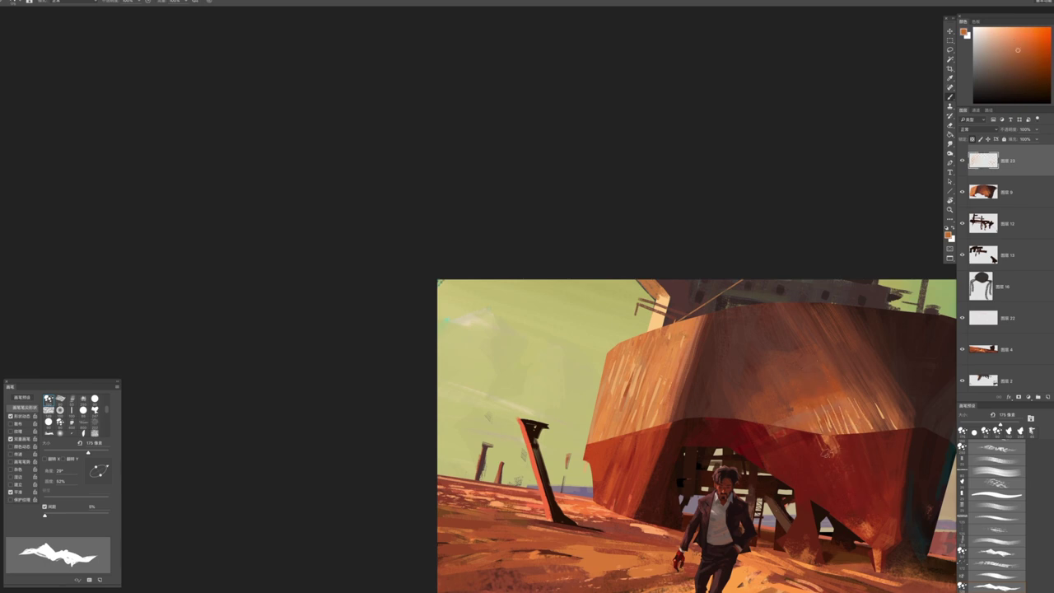
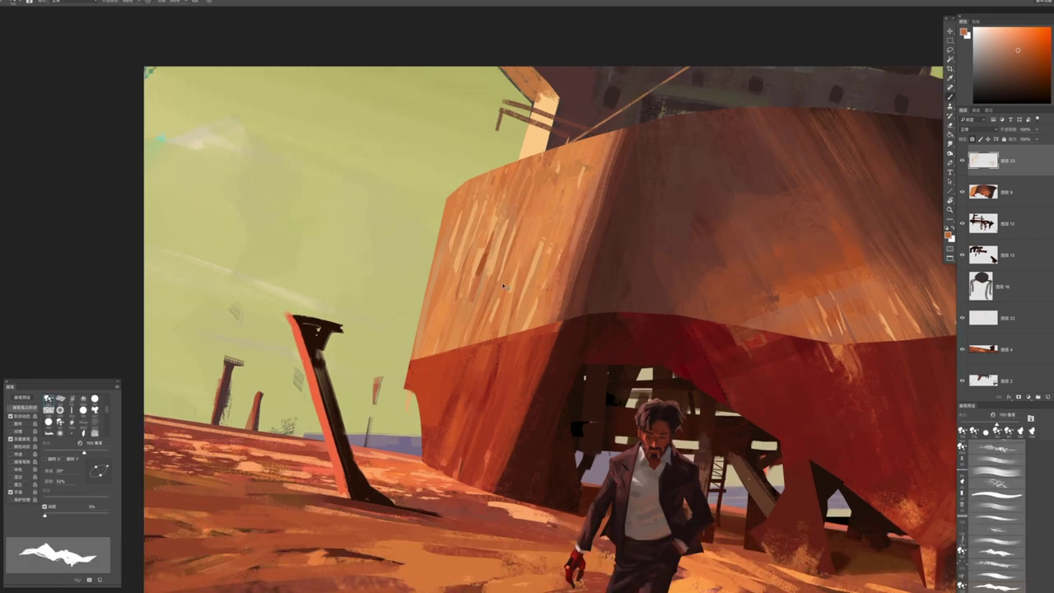
# Select layer 9 and paint varied orange strokes between the light streaks on the hull's sunlit side
pyautogui.keyDown('ctrl'); pyautogui.click(503, 286); pyautogui.keyUp('ctrl')
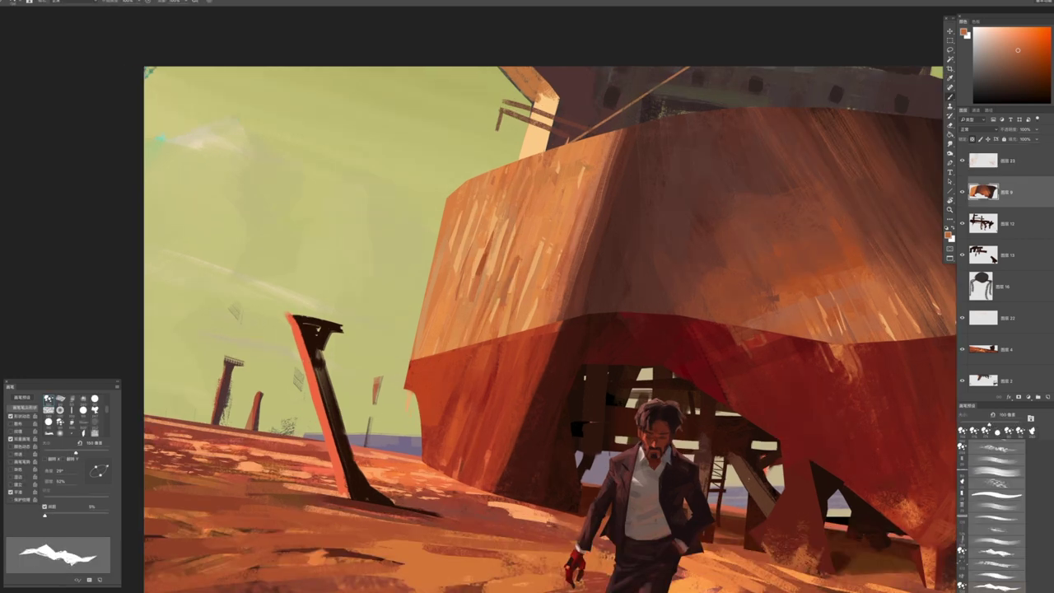
pyautogui.moveTo(522, 229); pyautogui.dragTo(519, 282)
pyautogui.moveTo(550, 200)
pyautogui.mouseDown()
pyautogui.moveTo(543, 257)
pyautogui.moveTo(508, 288)
pyautogui.mouseUp()
pyautogui.keyDown('alt'); pyautogui.click(512, 239); pyautogui.keyUp('alt')
pyautogui.moveTo(516, 249); pyautogui.dragTo(507, 281)
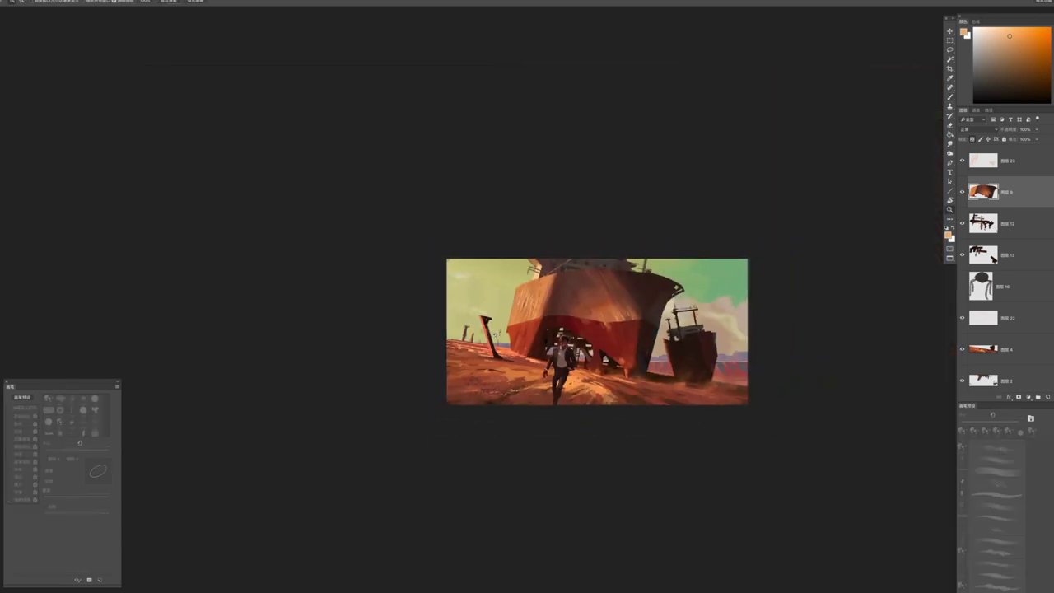
# Add a layer above layer 9 and paint dark brown shadow strokes on the sunlit hull below the overhanging deck structure
pyautogui.scroll(-1, 581, 326)
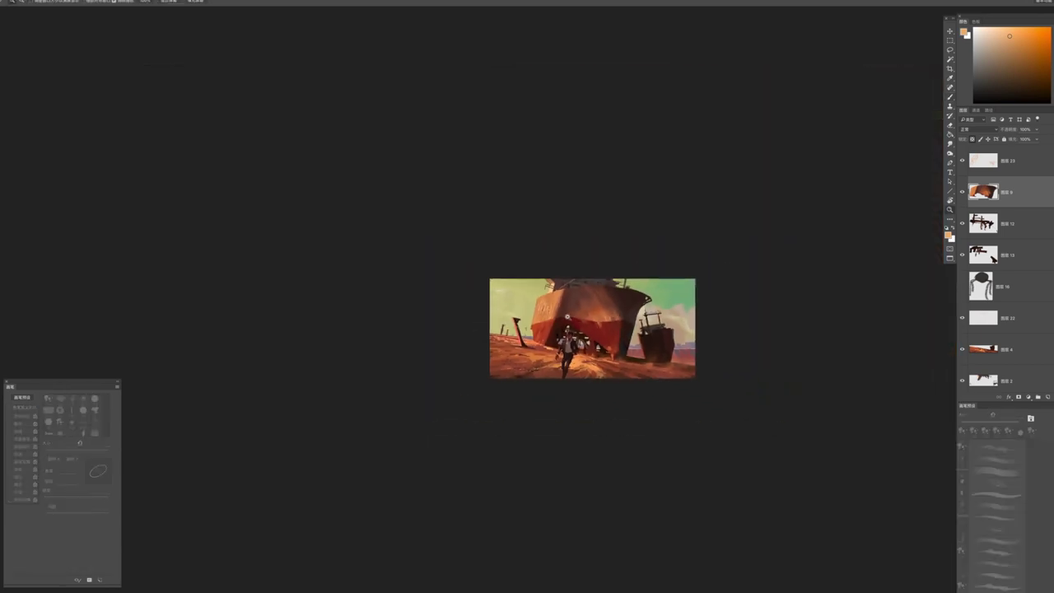
pyautogui.scroll(3, 581, 325)
pyautogui.scroll(2, 494, 272)
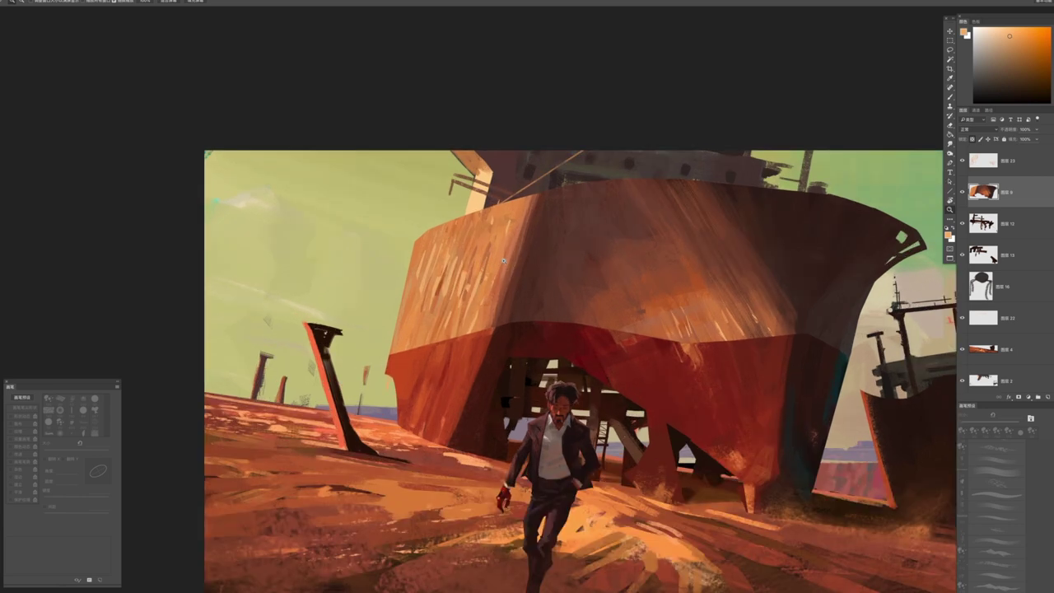
pyautogui.press('b')
pyautogui.keyDown('alt'); pyautogui.click(545, 237); pyautogui.keyUp('alt')
pyautogui.moveTo(474, 211); pyautogui.dragTo(463, 247)
pyautogui.moveTo(494, 184); pyautogui.dragTo(476, 207)
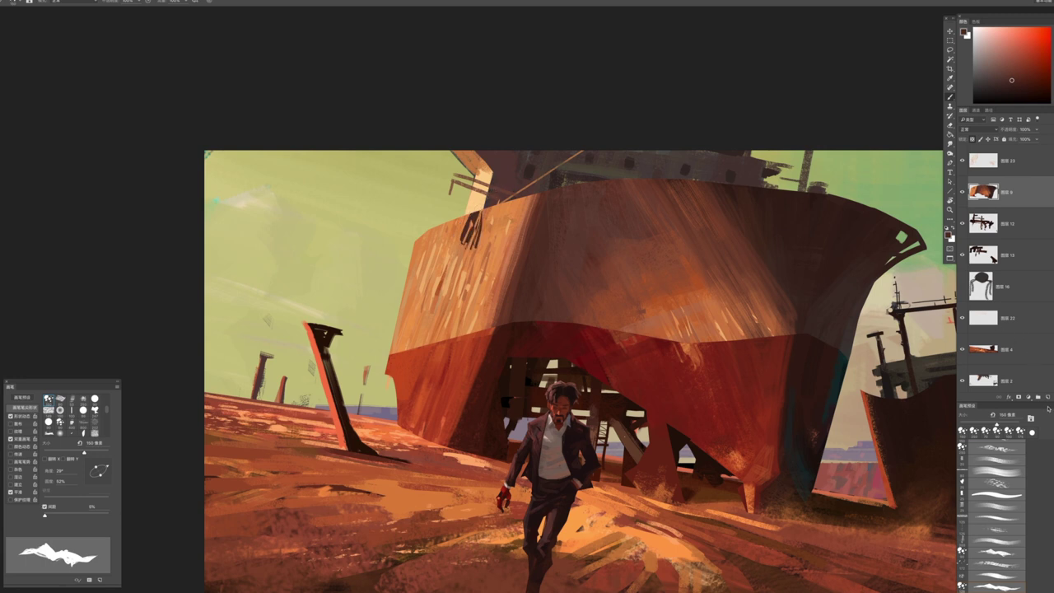
pyautogui.click(1038, 397)
pyautogui.moveTo(481, 194); pyautogui.dragTo(457, 257)
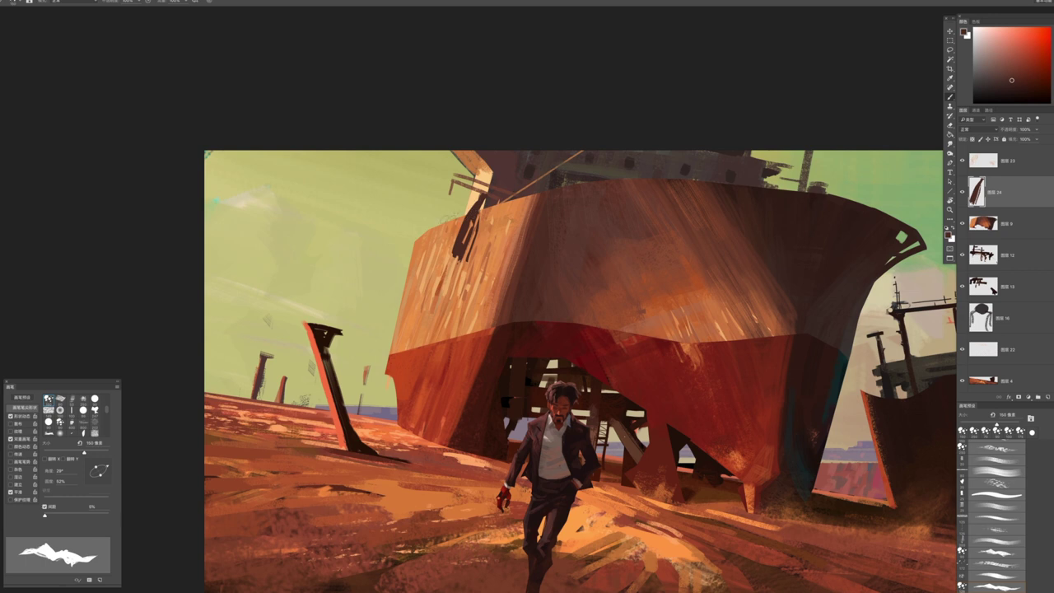
pyautogui.moveTo(475, 194); pyautogui.dragTo(466, 244)
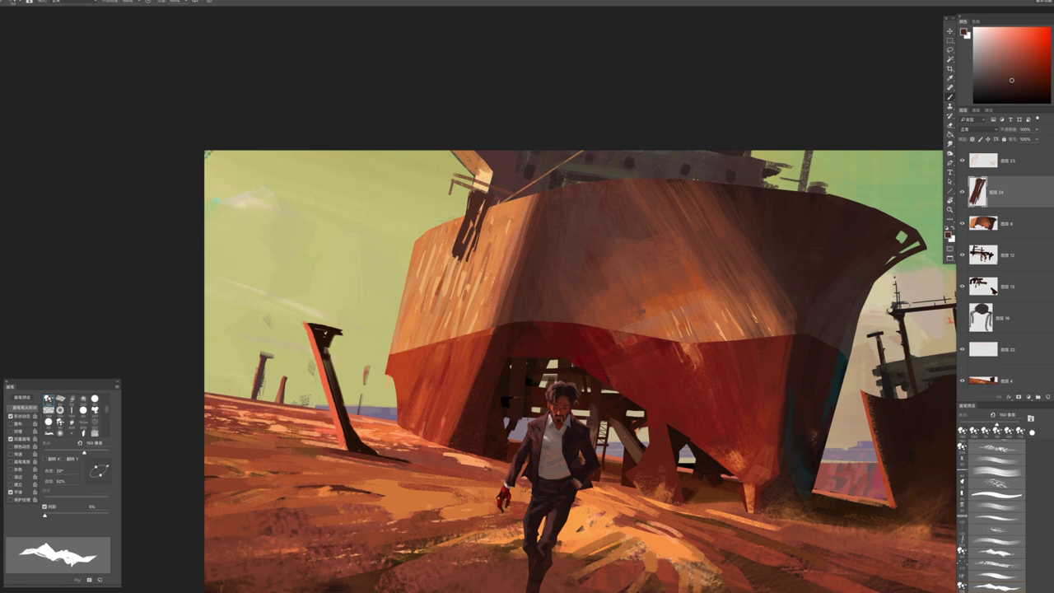
# Build up the sunlit hull's upper rim with orange sampled from the hull, and clean its edge with a round eraser
pyautogui.keyDown('alt'); pyautogui.click(443, 227); pyautogui.keyUp('alt')
pyautogui.moveTo(466, 200)
pyautogui.mouseDown()
pyautogui.moveTo(457, 230)
pyautogui.moveTo(419, 236)
pyautogui.moveTo(461, 228)
pyautogui.moveTo(473, 196)
pyautogui.mouseUp()
pyautogui.keyDown('alt'); pyautogui.click(436, 218); pyautogui.keyUp('alt')
pyautogui.click(996, 449)
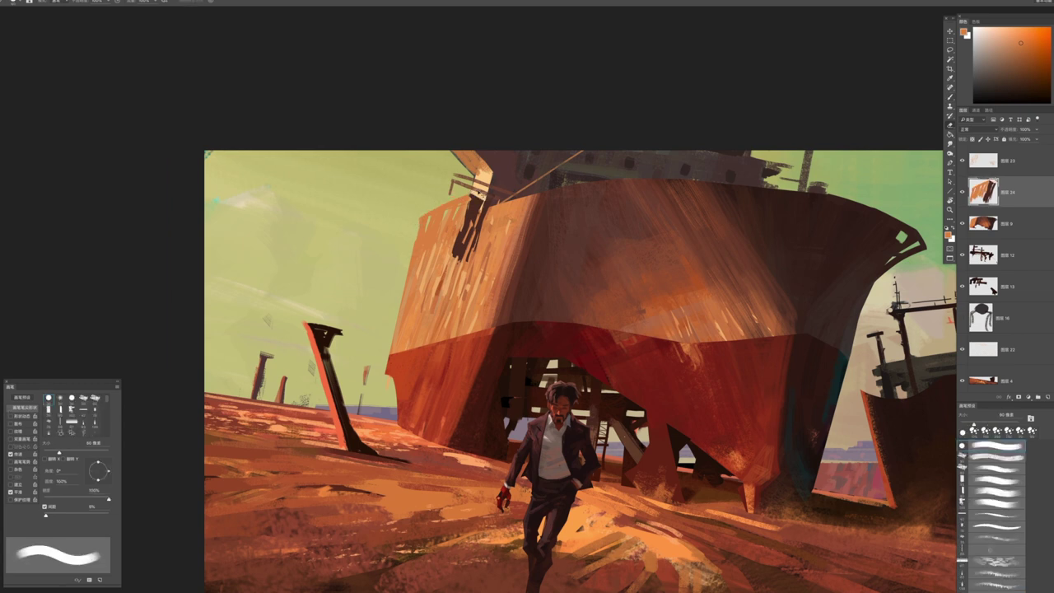
pyautogui.press('z')
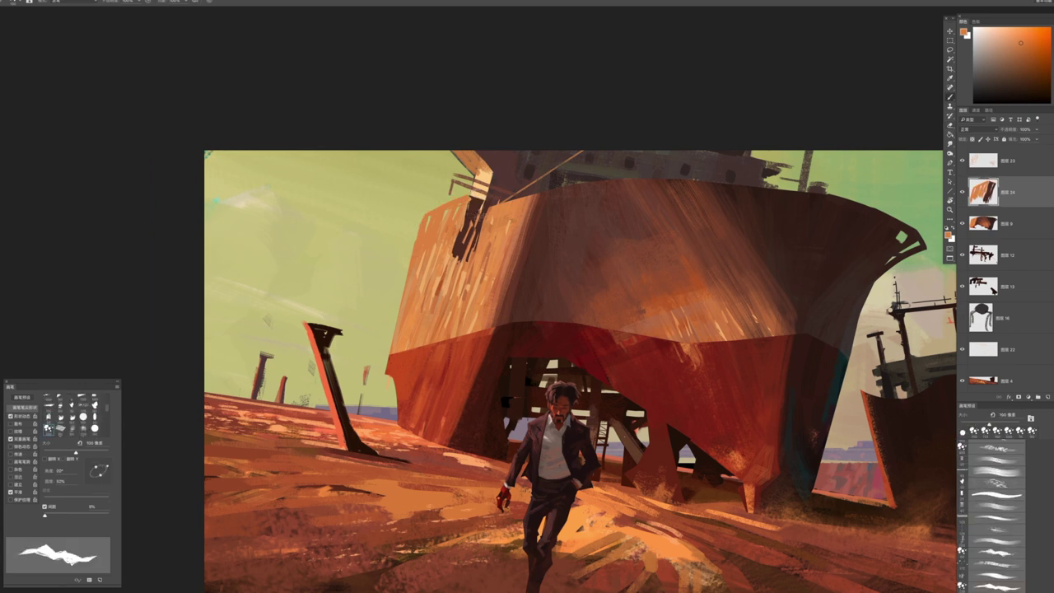
pyautogui.moveTo(473, 215)
pyautogui.mouseDown()
pyautogui.moveTo(470, 228)
pyautogui.moveTo(519, 293)
pyautogui.moveTo(560, 293)
pyautogui.mouseUp()
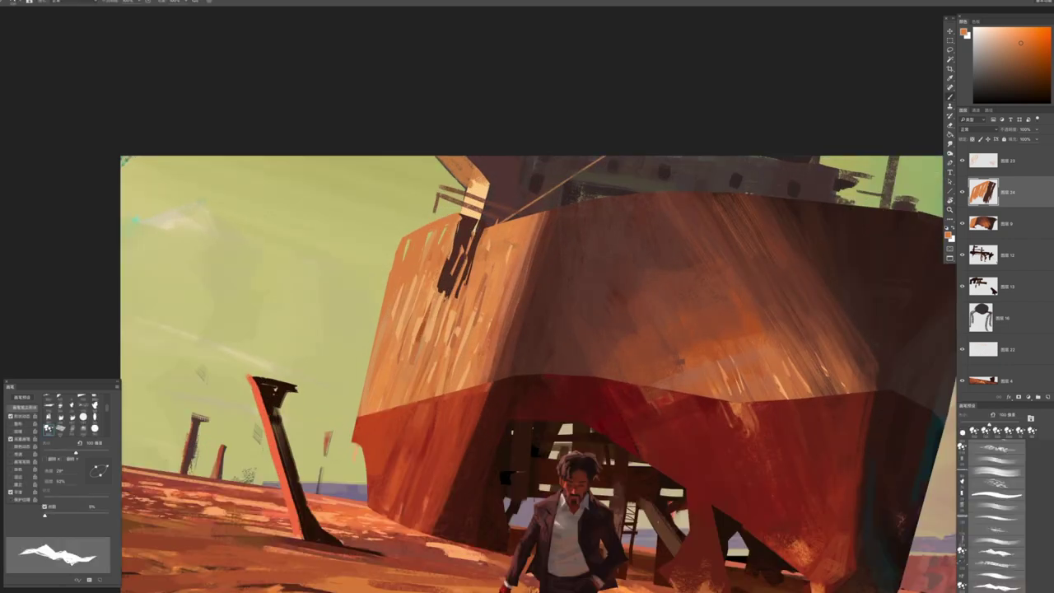
# Refine the dark shadow at the rim below the deck structure with sampled dark brown, reducing the brush to 40 px
pyautogui.keyDown('alt'); pyautogui.click(470, 228); pyautogui.keyUp('alt')
pyautogui.moveTo(477, 223); pyautogui.dragTo(494, 232)
pyautogui.press('[')
pyautogui.press('[')
pyautogui.press('[')
pyautogui.press('[')
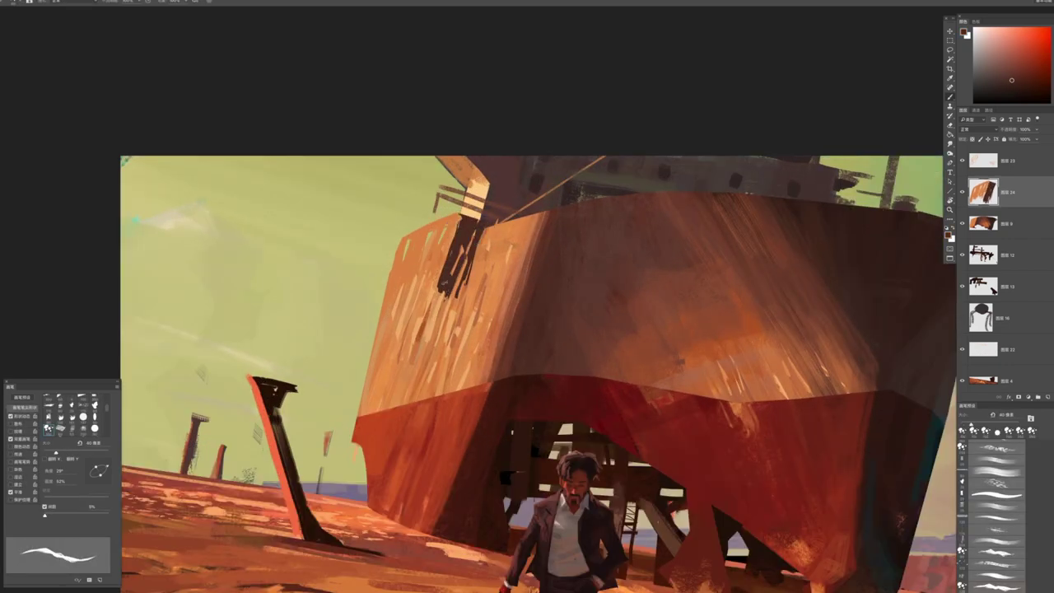
pyautogui.press('z')
pyautogui.moveTo(473, 305)
pyautogui.mouseDown()
pyautogui.moveTo(392, 181)
pyautogui.moveTo(494, 331)
pyautogui.moveTo(576, 331)
pyautogui.mouseUp()
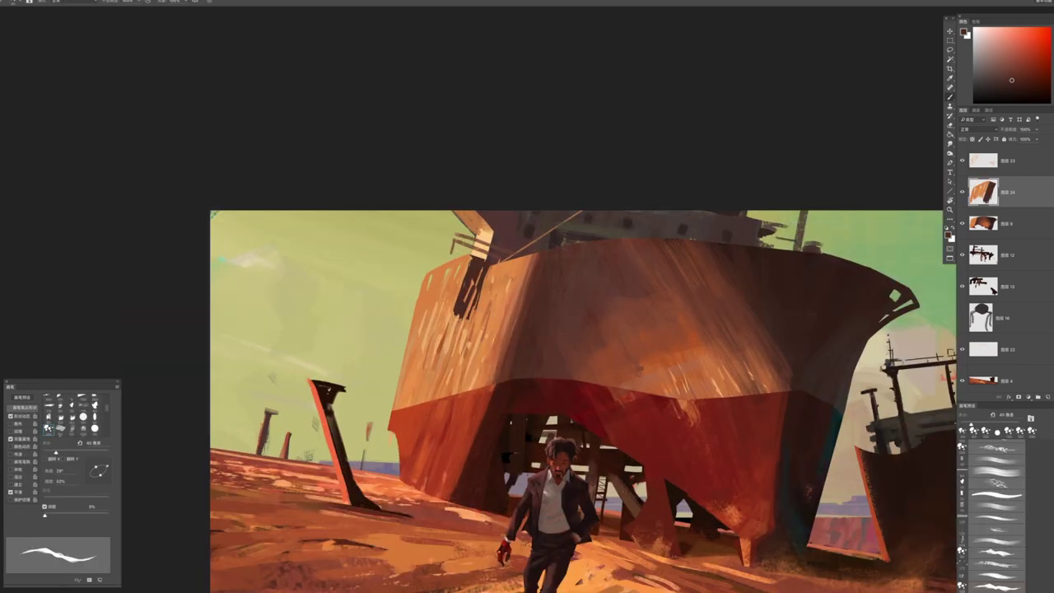
# Paint narrow dark brown drips from the rim down the far edge of the sunlit hull side
pyautogui.press(']')
pyautogui.press(']')
pyautogui.moveTo(582, 263)
pyautogui.mouseDown()
pyautogui.moveTo(546, 292)
pyautogui.moveTo(477, 263)
pyautogui.moveTo(426, 281)
pyautogui.mouseUp()
pyautogui.scroll(1, 425, 281)
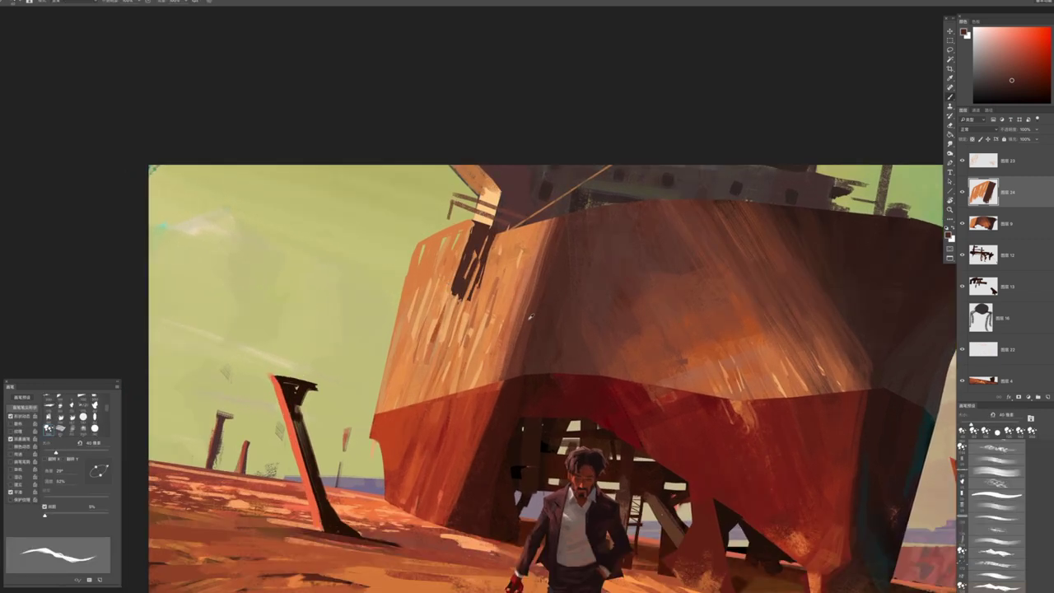
pyautogui.moveTo(441, 259); pyautogui.dragTo(435, 284)
pyautogui.moveTo(448, 232); pyautogui.dragTo(436, 282)
pyautogui.moveTo(459, 220)
pyautogui.mouseDown()
pyautogui.moveTo(432, 249)
pyautogui.moveTo(413, 318)
pyautogui.mouseUp()
pyautogui.moveTo(425, 278); pyautogui.dragTo(409, 336)
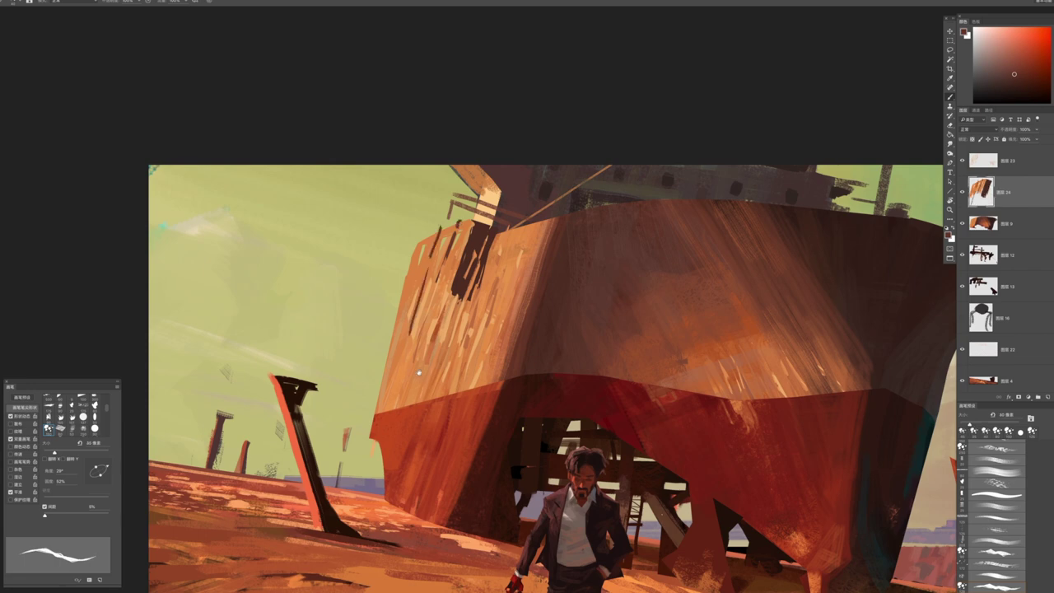
# Paint a small dark notch at the sunlit edge of the red hull band on layer 17 with sampled dark brown
pyautogui.scroll(-2, 417, 329)
pyautogui.scroll(-5, 535, 346)
pyautogui.scroll(5, 535, 346)
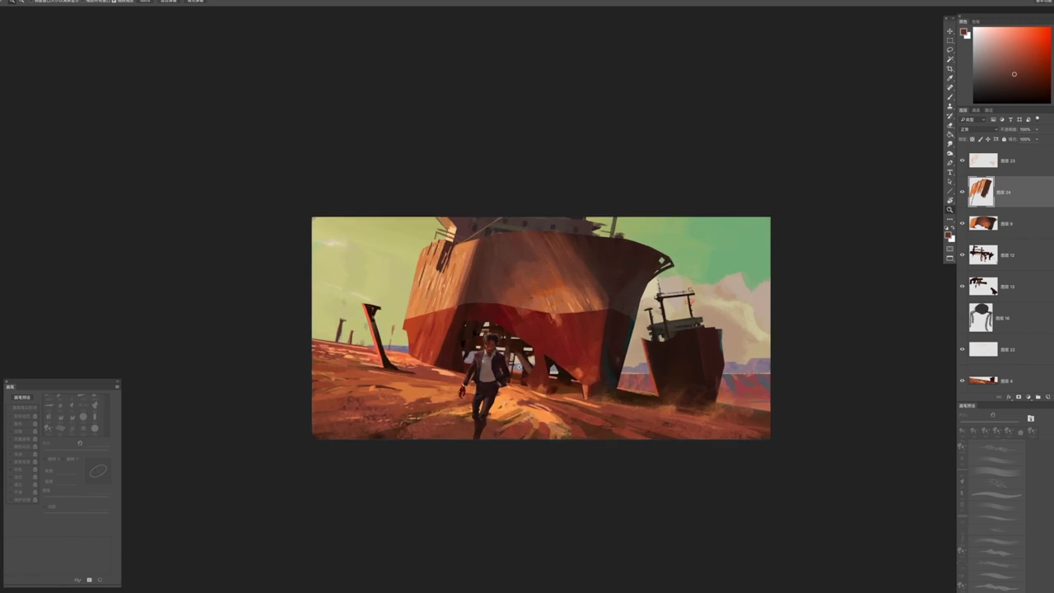
pyautogui.moveTo(423, 247); pyautogui.dragTo(318, 260)
pyautogui.moveTo(485, 329); pyautogui.dragTo(511, 395)
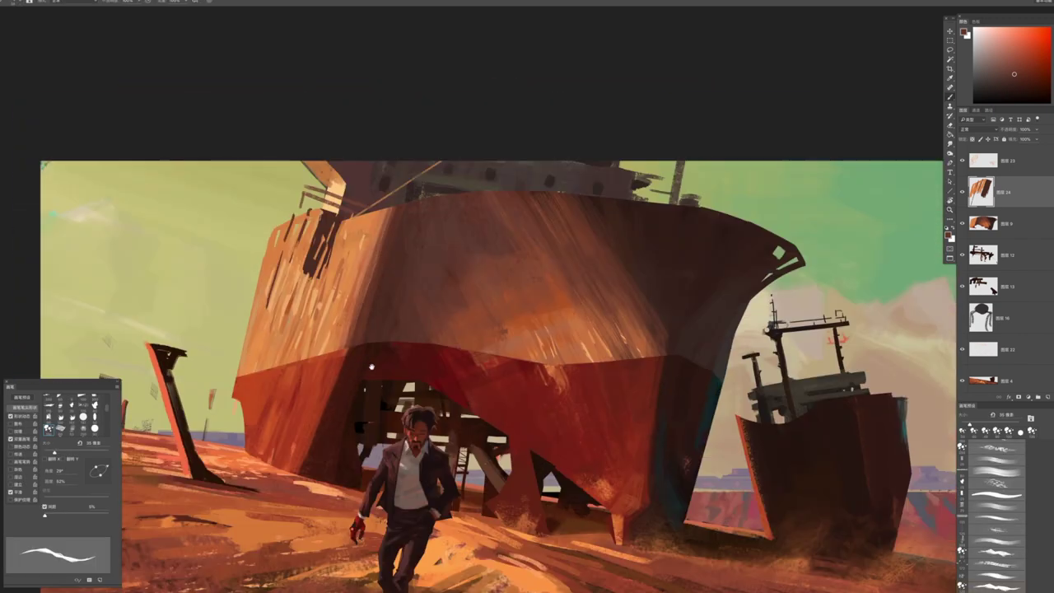
pyautogui.keyDown('alt'); pyautogui.click(345, 392); pyautogui.keyUp('alt')
pyautogui.keyDown('ctrl'); pyautogui.click(239, 403); pyautogui.keyUp('ctrl')
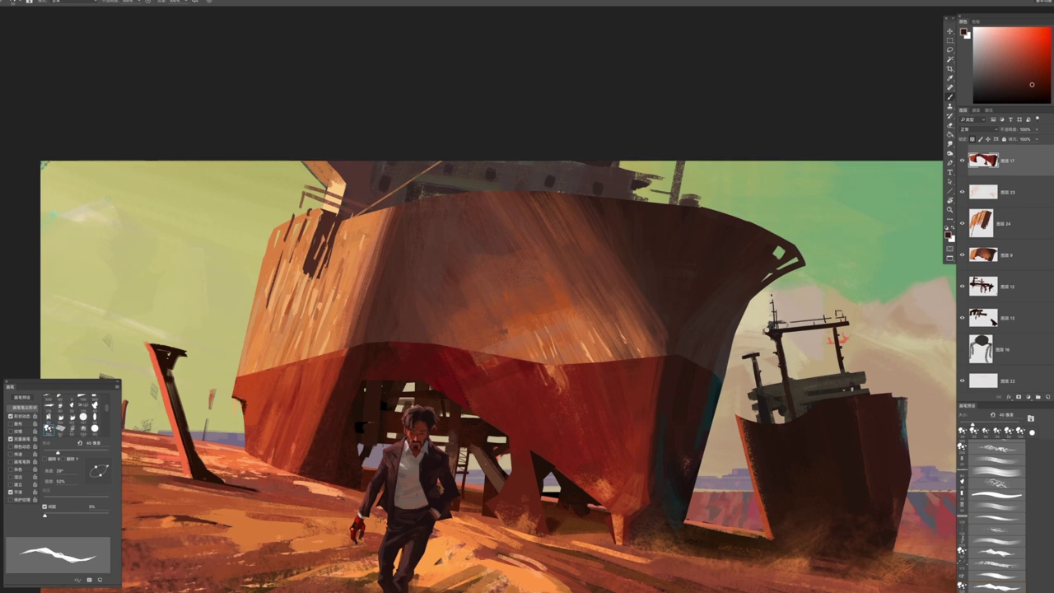
pyautogui.scroll(-5, 351, 387)
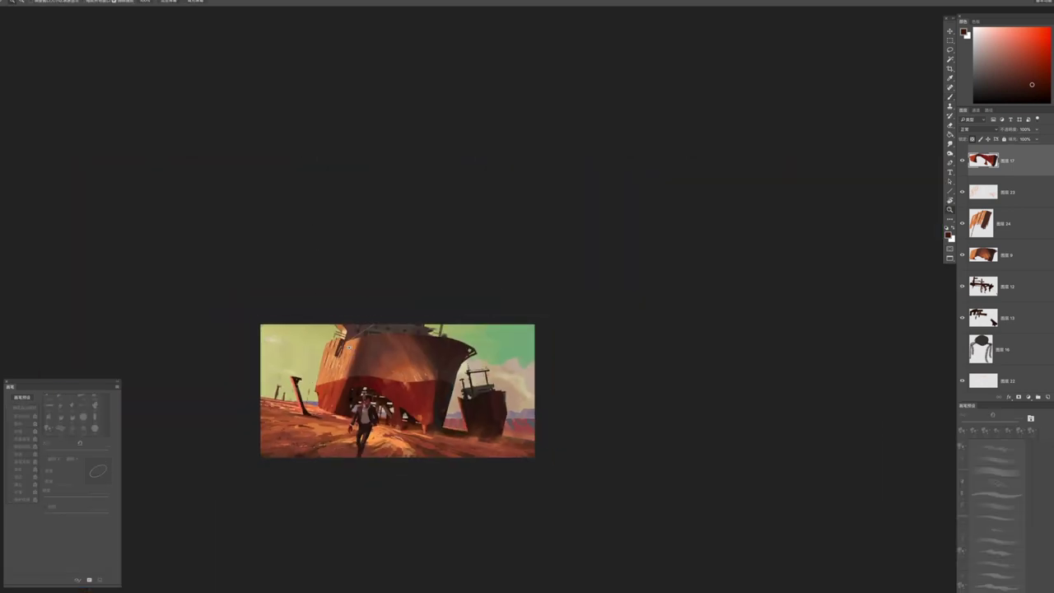
pyautogui.scroll(4, 327, 353)
pyautogui.press('b')
pyautogui.moveTo(328, 353); pyautogui.dragTo(377, 268)
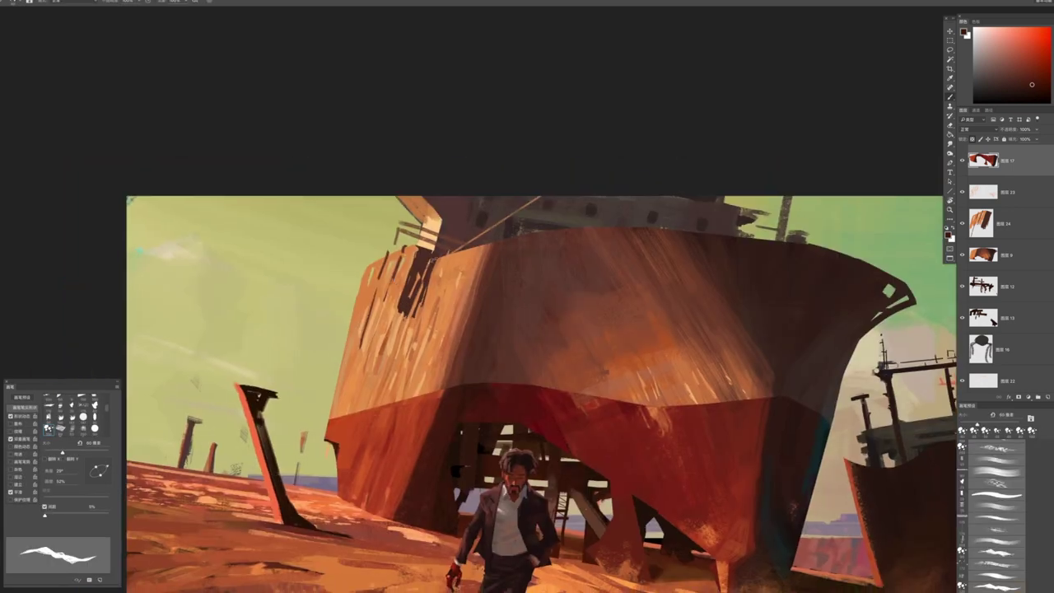
# Paint short dark brown openings along the sunlit hull's upper rim on layer 9, reducing the brush to 30 px
pyautogui.keyDown('alt'); pyautogui.click(419, 268); pyautogui.keyUp('alt')
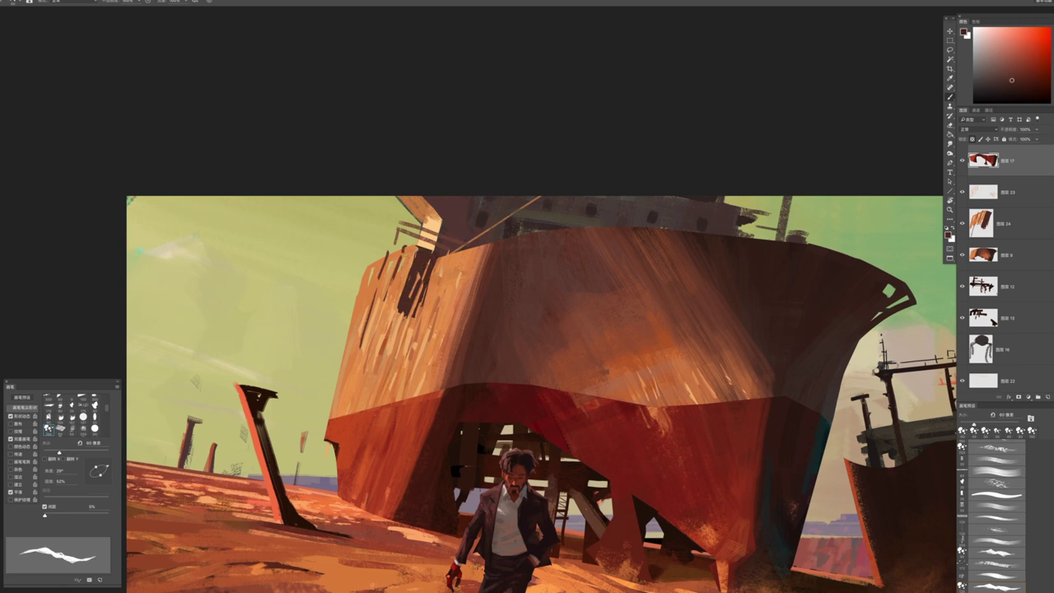
pyautogui.keyDown('ctrl'); pyautogui.click(456, 248); pyautogui.keyUp('ctrl')
pyautogui.moveTo(451, 254)
pyautogui.mouseDown()
pyautogui.moveTo(450, 272)
pyautogui.moveTo(472, 254)
pyautogui.moveTo(463, 268)
pyautogui.moveTo(492, 259)
pyautogui.moveTo(504, 241)
pyautogui.mouseUp()
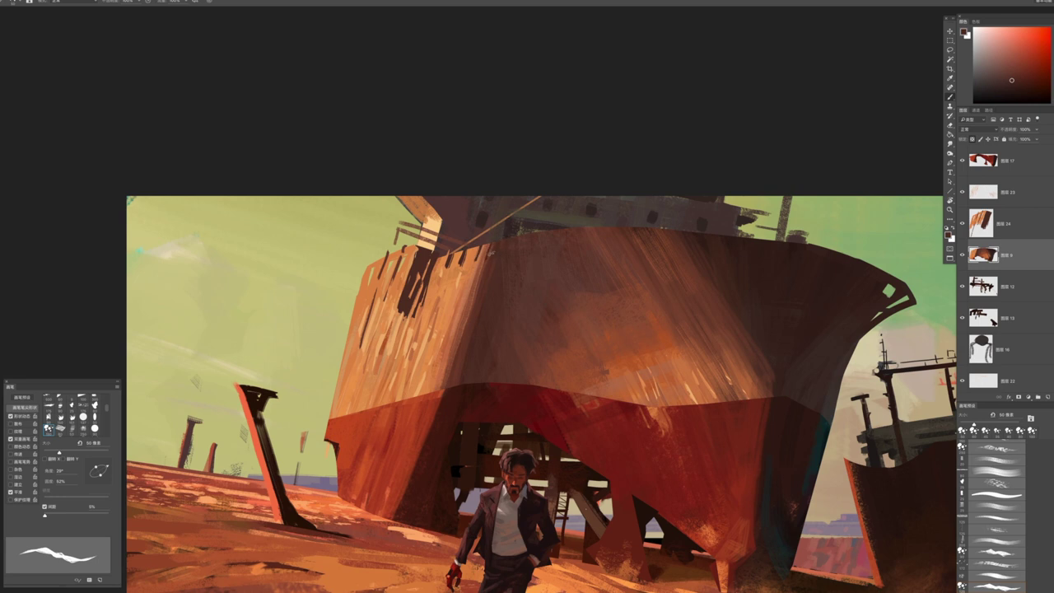
pyautogui.press('[')
pyautogui.moveTo(545, 265); pyautogui.dragTo(459, 243)
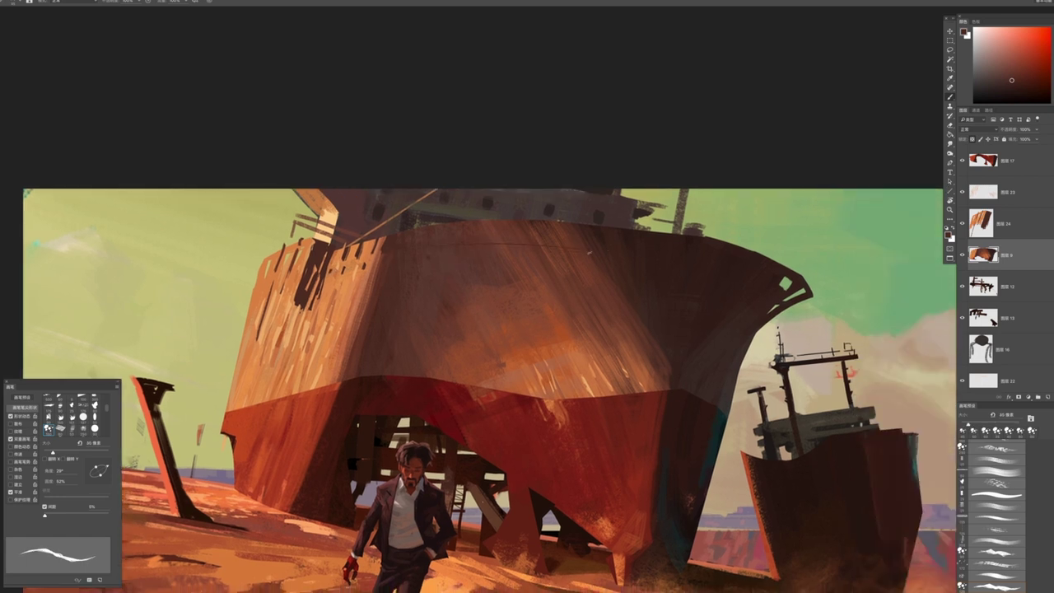
# Add a layer above layer 9 and draw thin, broken horizontal plate seams across the upper hull
pyautogui.click(1040, 397)
pyautogui.moveTo(387, 242); pyautogui.dragTo(527, 239)
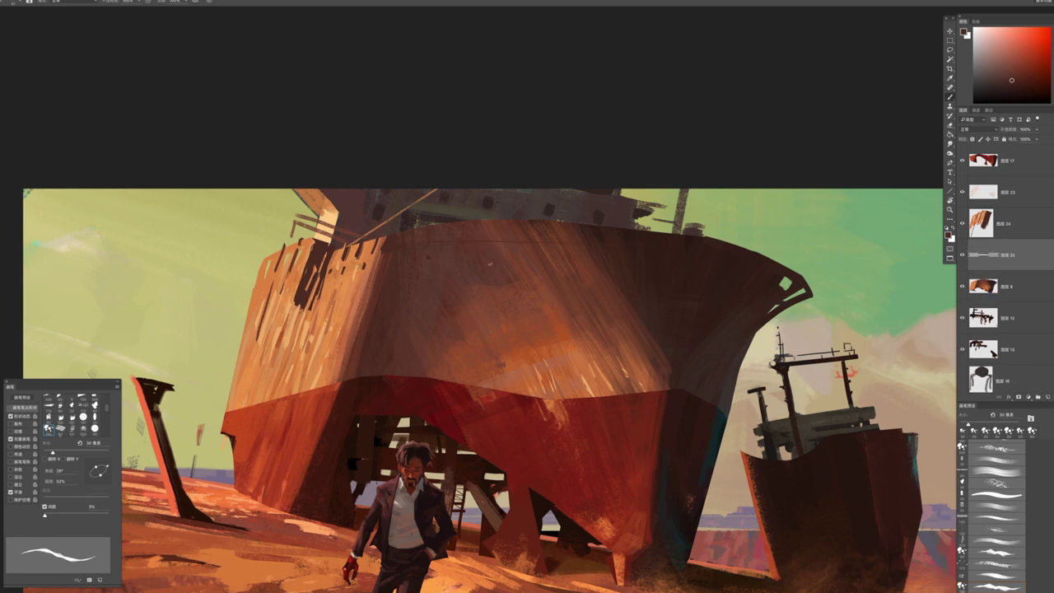
pyautogui.moveTo(458, 265); pyautogui.dragTo(535, 265)
pyautogui.moveTo(463, 300); pyautogui.dragTo(534, 298)
pyautogui.hotkey('ctrl', 'z')
pyautogui.moveTo(452, 356); pyautogui.dragTo(527, 357)
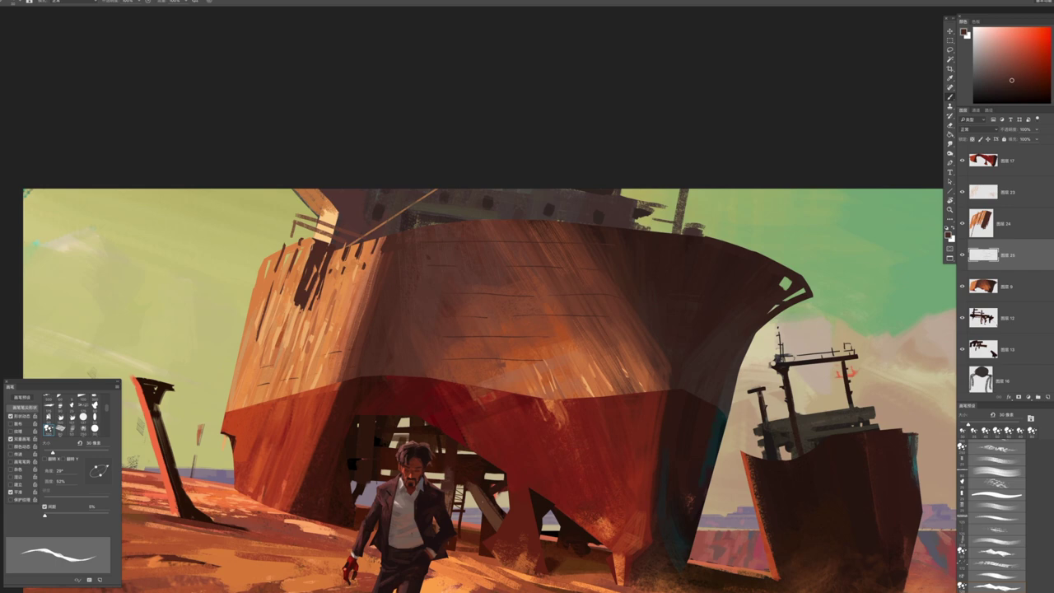
pyautogui.press('z')
pyautogui.moveTo(359, 305)
pyautogui.mouseDown()
pyautogui.moveTo(247, 305)
pyautogui.moveTo(577, 298)
pyautogui.mouseUp()
pyautogui.press('b')
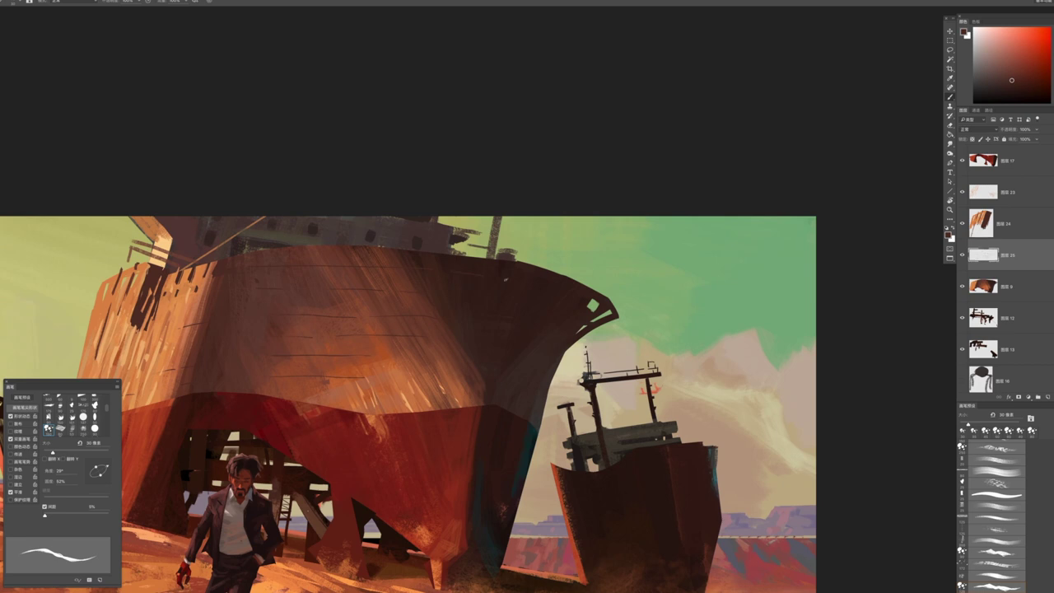
# Draw thin plate seams across the red lower hull on layer 17 with dark red sampled from the hull
pyautogui.keyDown('alt'); pyautogui.click(581, 298); pyautogui.keyUp('alt')
pyautogui.moveTo(397, 461); pyautogui.dragTo(453, 356)
pyautogui.keyDown('alt'); pyautogui.click(389, 313); pyautogui.keyUp('alt')
pyautogui.keyDown('ctrl'); pyautogui.click(447, 387); pyautogui.keyUp('ctrl')
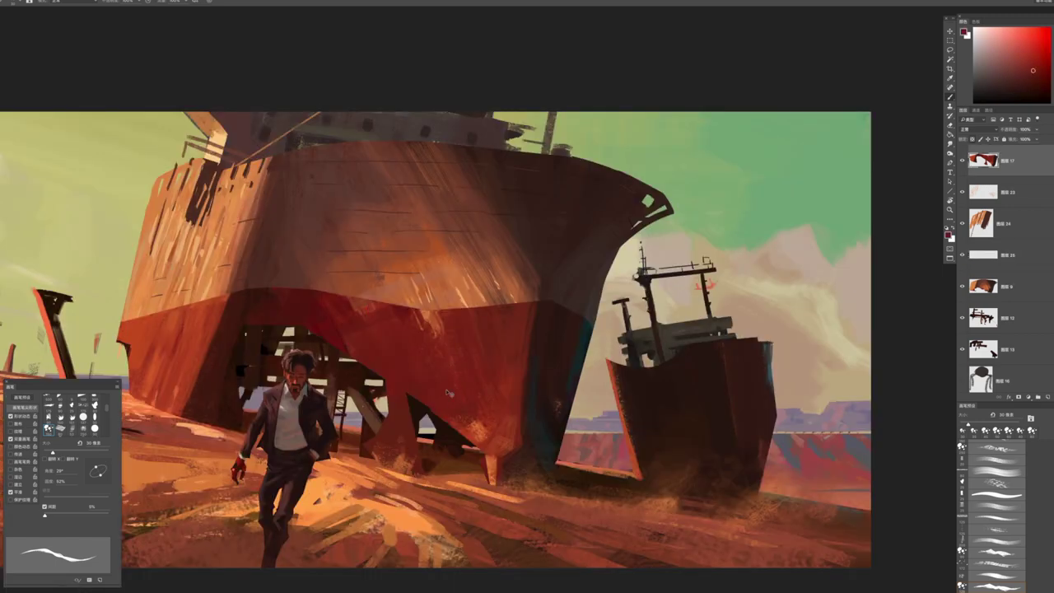
pyautogui.keyDown('alt'); pyautogui.click(353, 327); pyautogui.keyUp('alt')
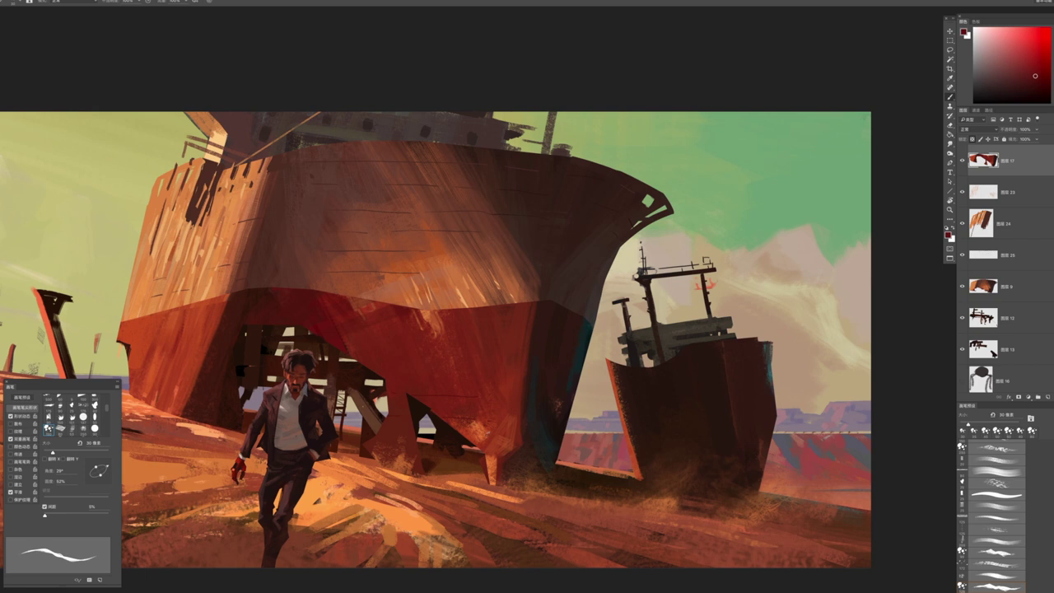
pyautogui.moveTo(339, 421); pyautogui.dragTo(496, 398)
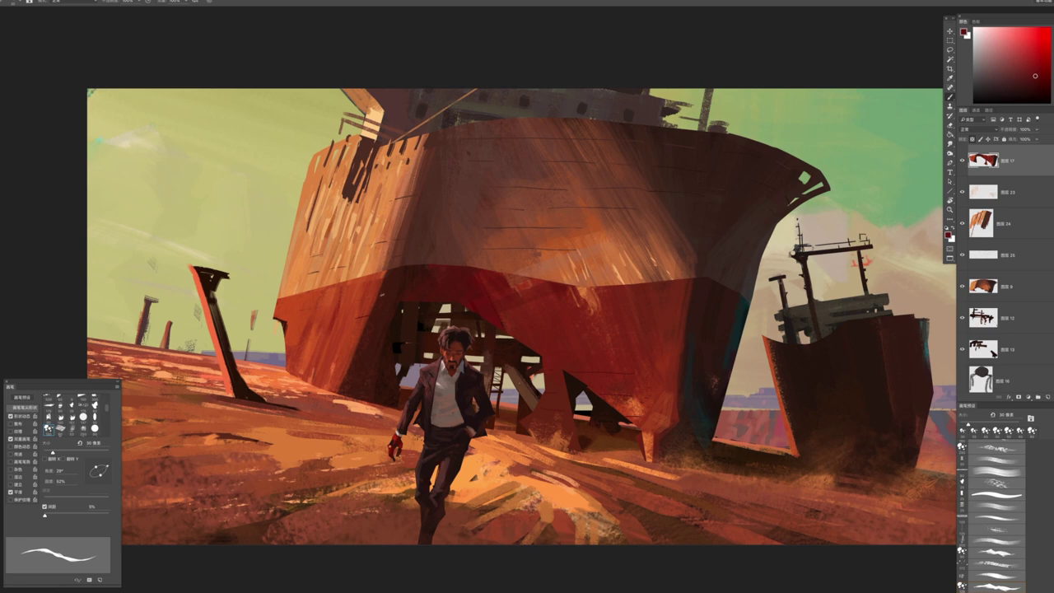
pyautogui.scroll(-5, 387, 356)
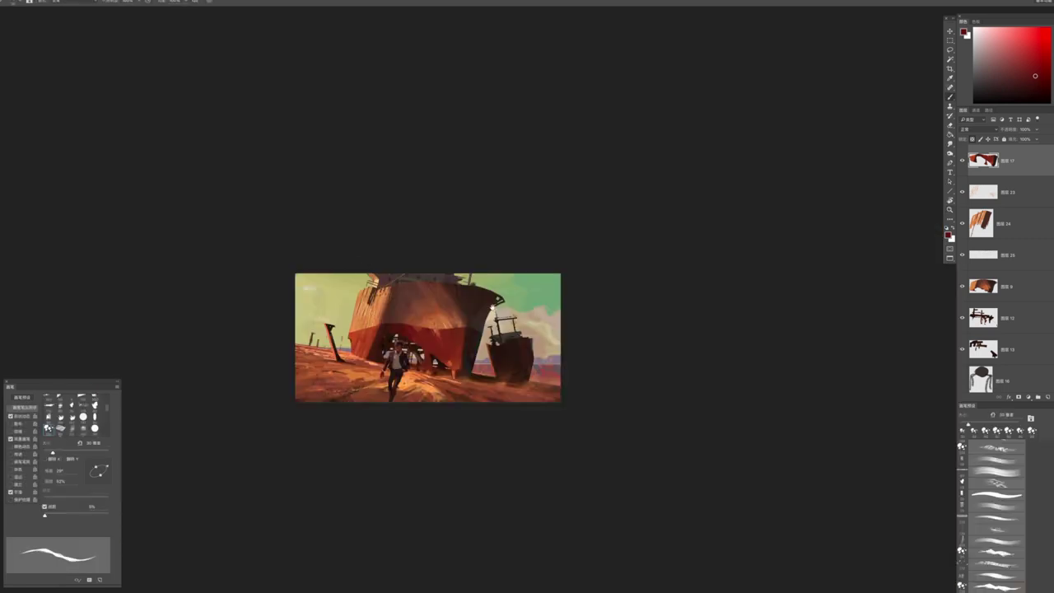
pyautogui.scroll(3, 616, 278)
pyautogui.scroll(2, 616, 278)
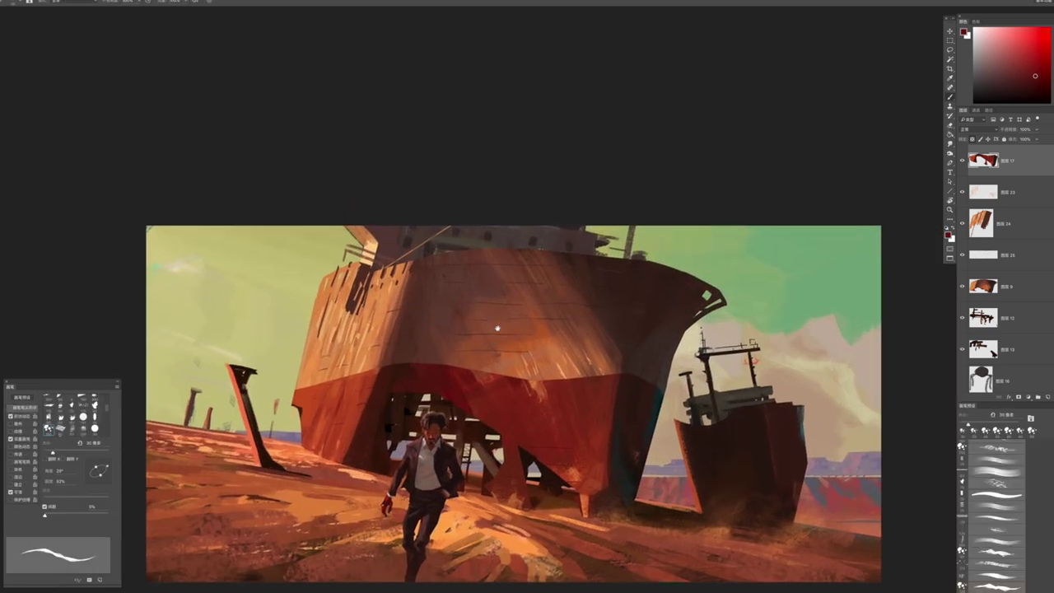
# Darken the railing bars beside the deck structure on layer 2 with sampled dark brown
pyautogui.scroll(4, 510, 297)
pyautogui.keyDown('ctrl'); pyautogui.click(421, 301); pyautogui.keyUp('ctrl')
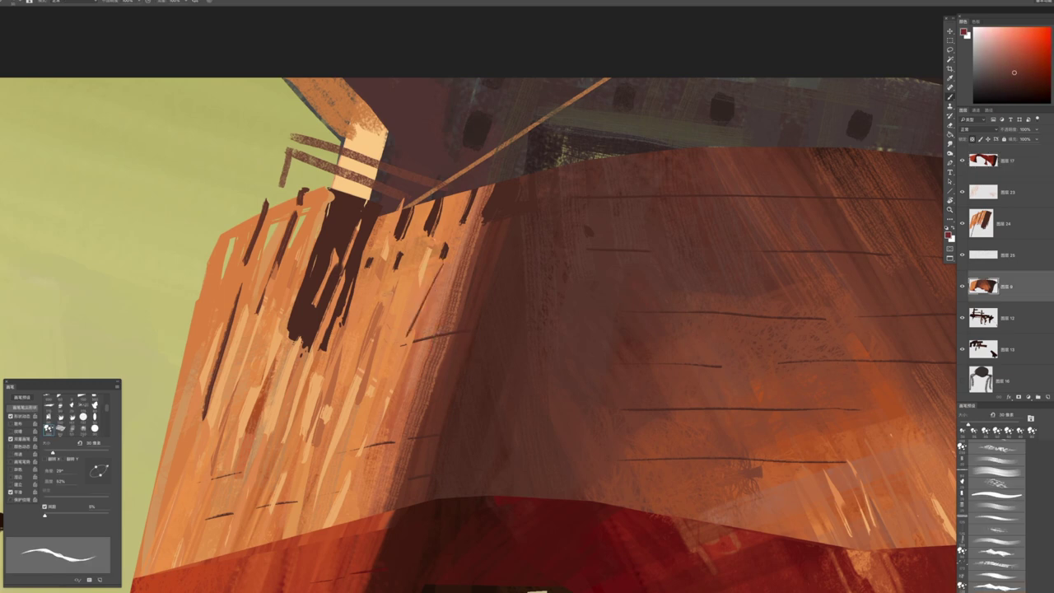
pyautogui.press('h')
pyautogui.click(405, 373)
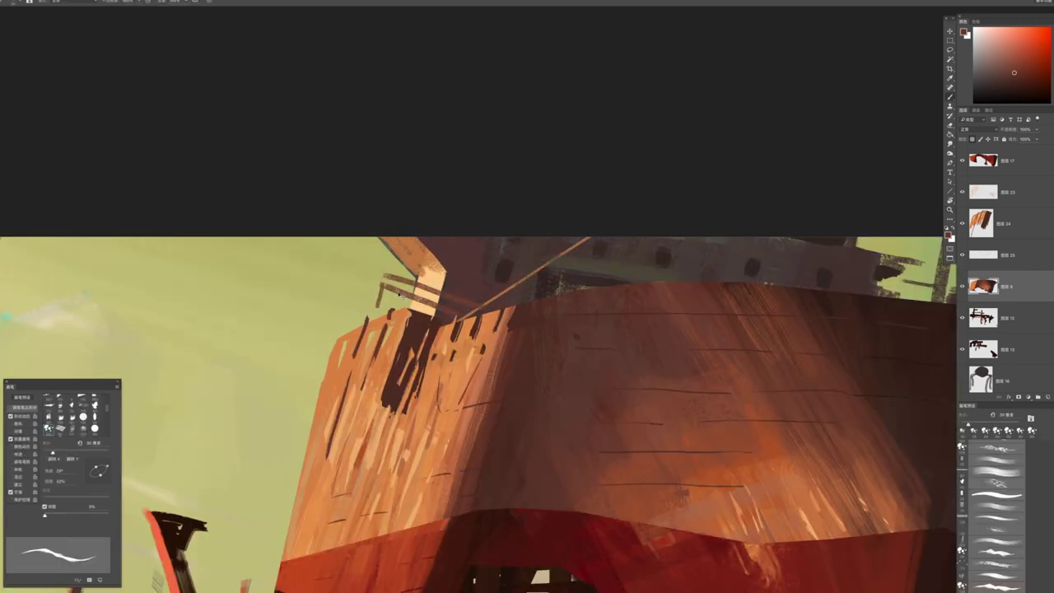
pyautogui.keyDown('ctrl'); pyautogui.click(576, 335); pyautogui.keyUp('ctrl')
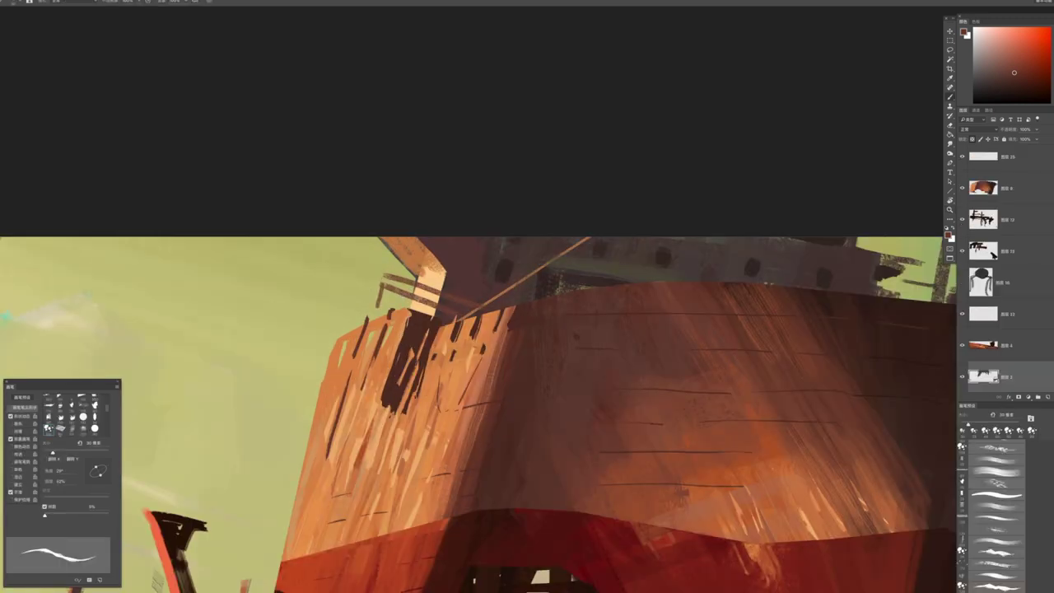
pyautogui.keyDown('alt'); pyautogui.click(440, 308); pyautogui.keyUp('alt')
pyautogui.keyDown('alt'); pyautogui.click(462, 262); pyautogui.keyUp('alt')
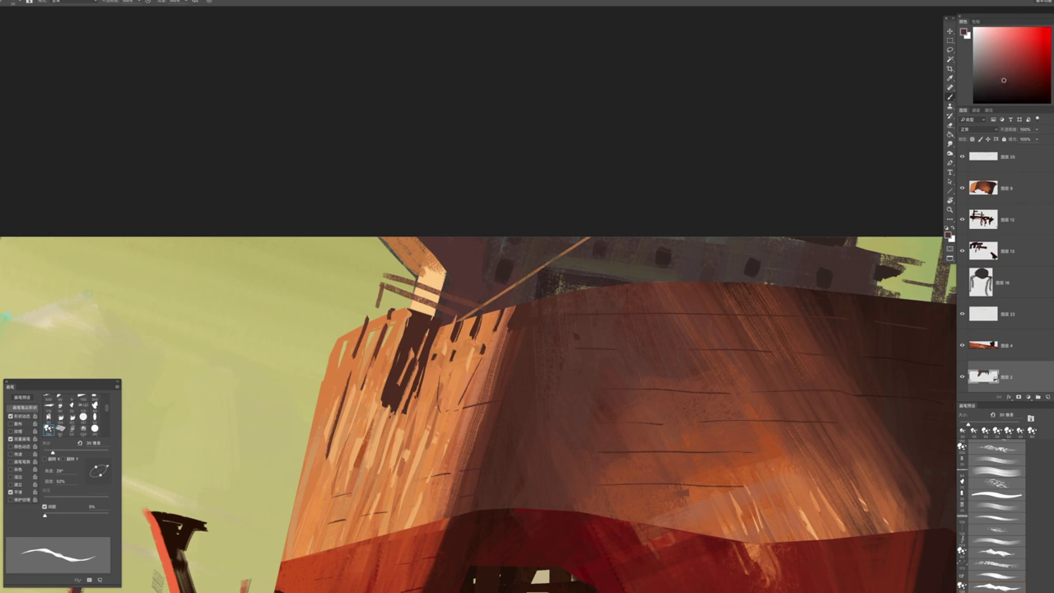
pyautogui.moveTo(394, 307); pyautogui.dragTo(455, 293)
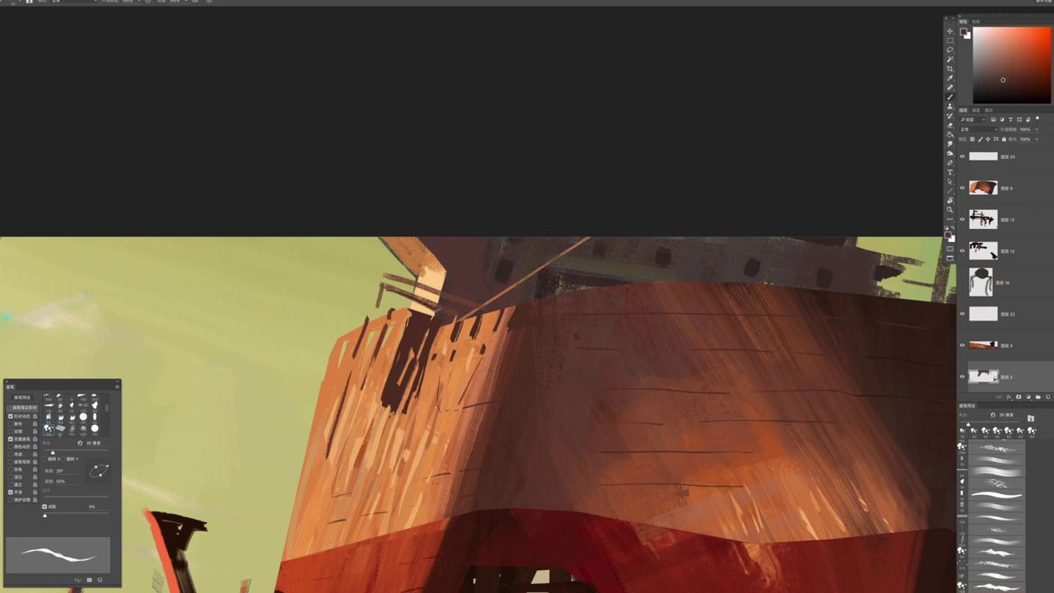
pyautogui.moveTo(396, 280); pyautogui.dragTo(445, 289)
pyautogui.click(72, 428)
pyautogui.click(49, 397)
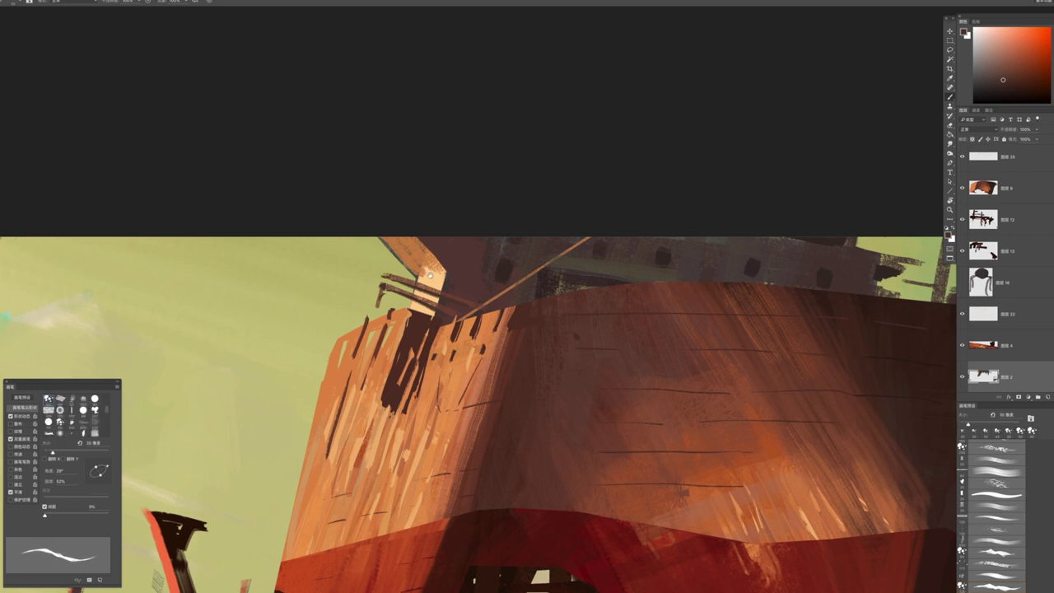
# Paint a small orange sunlit patch on the dark deck structure wall and shape it with sampled dark brown
pyautogui.scroll(2, 477, 412)
pyautogui.keyDown('alt'); pyautogui.click(404, 324); pyautogui.keyUp('alt')
pyautogui.moveTo(466, 311); pyautogui.dragTo(456, 331)
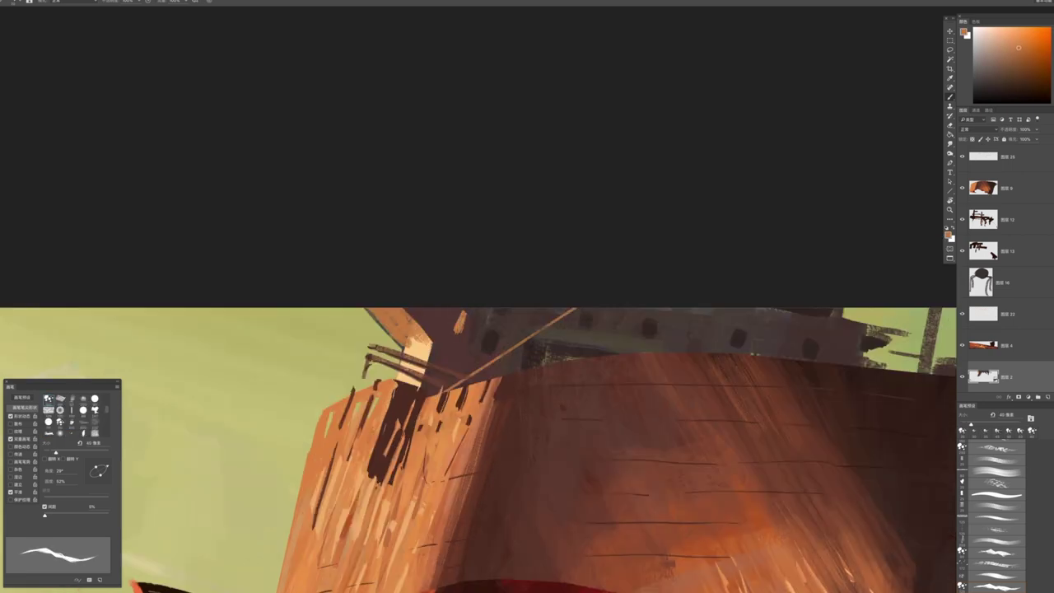
pyautogui.keyDown('alt'); pyautogui.click(462, 333); pyautogui.keyUp('alt')
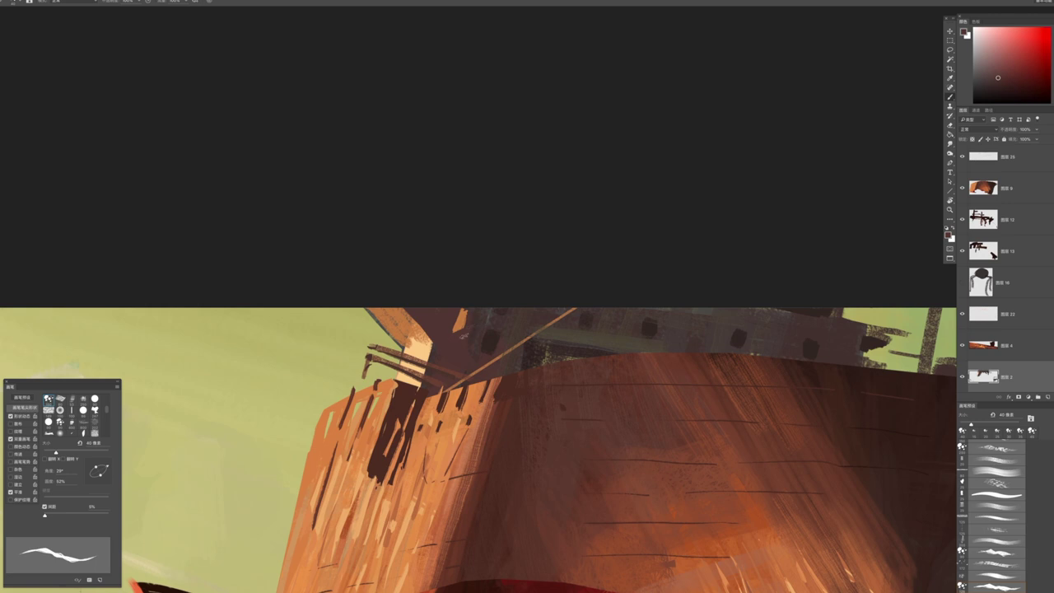
pyautogui.keyDown('alt'); pyautogui.click(459, 324); pyautogui.keyUp('alt')
pyautogui.scroll(-3, 459, 323)
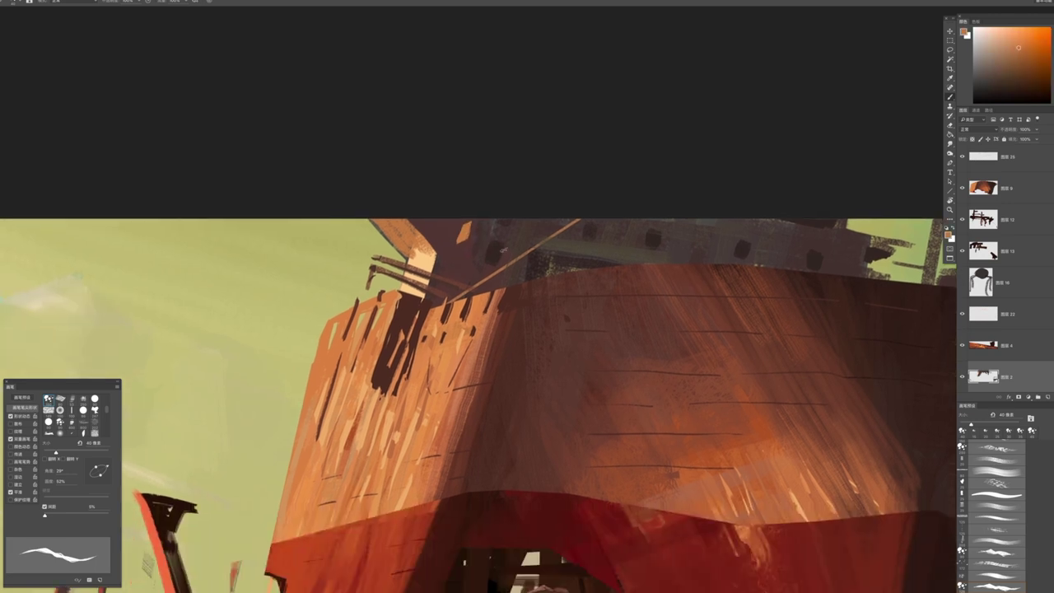
pyautogui.scroll(-5, 468, 294)
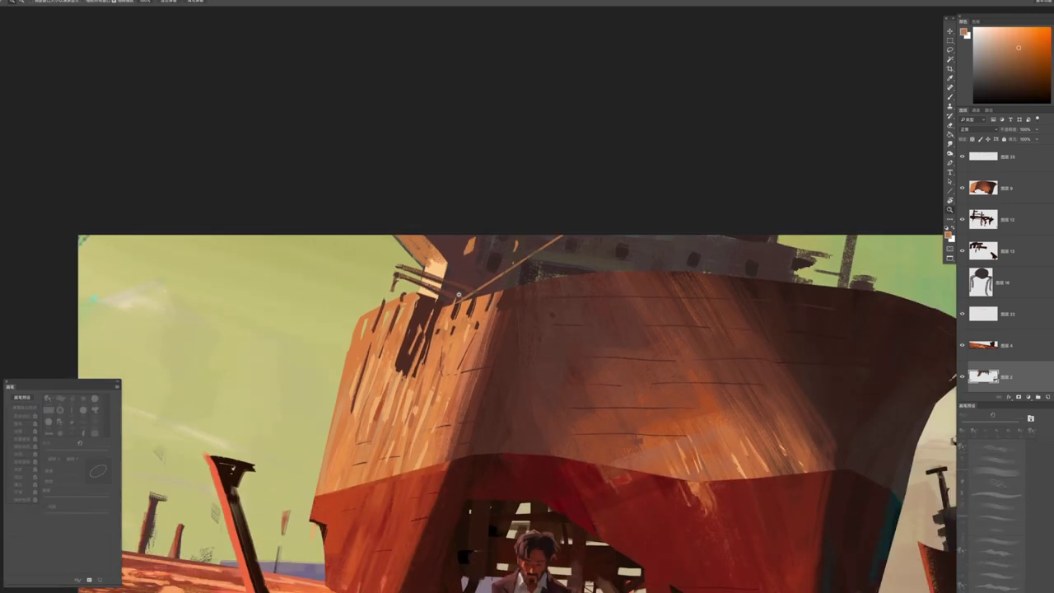
pyautogui.scroll(2, 468, 295)
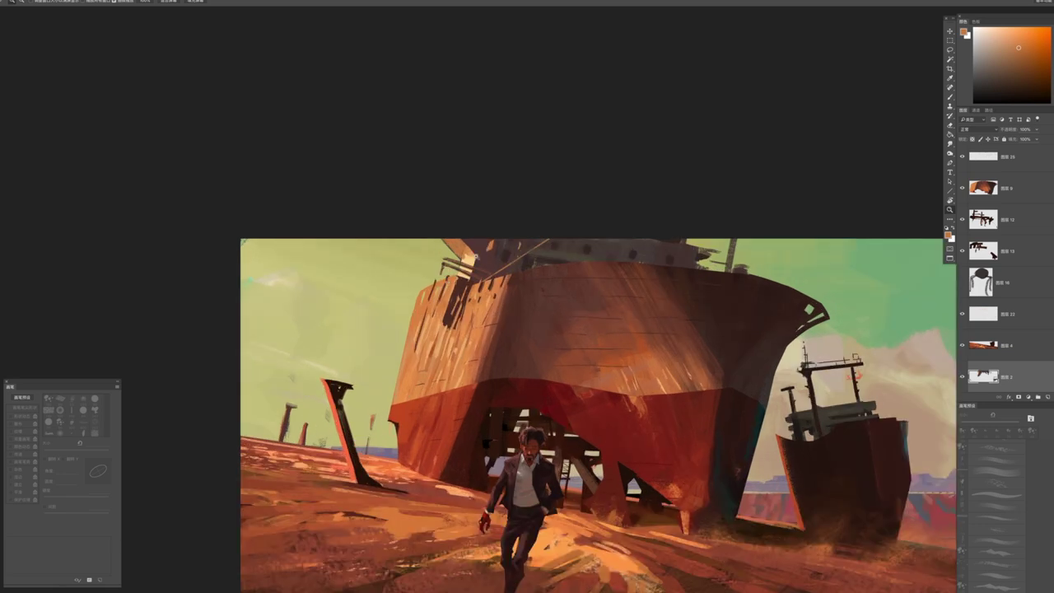
pyautogui.scroll(3, 478, 263)
pyautogui.press(']')
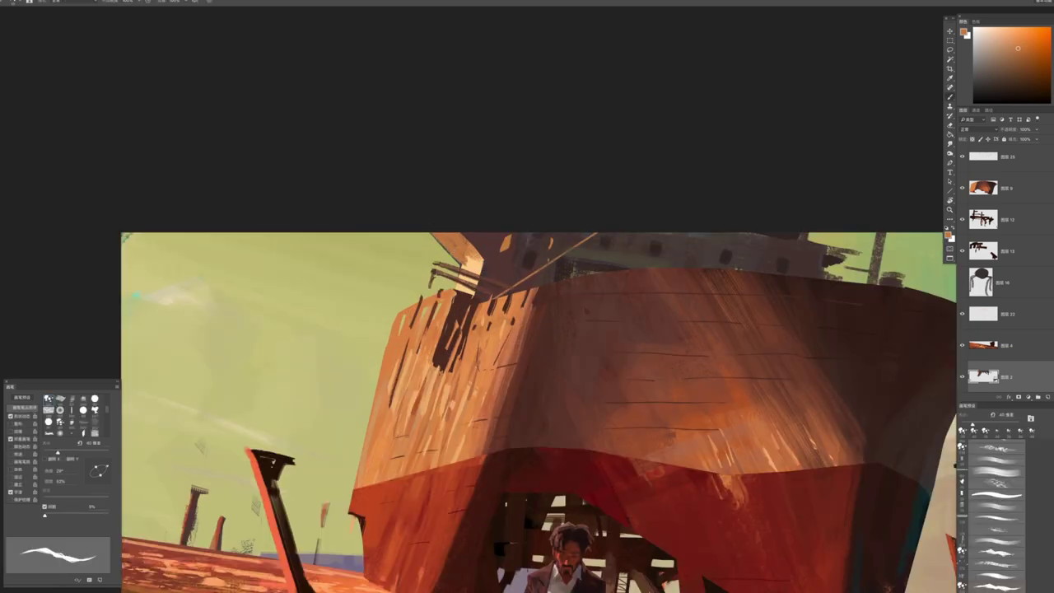
pyautogui.press(']')
pyautogui.keyDown('alt'); pyautogui.click(469, 247); pyautogui.keyUp('alt')
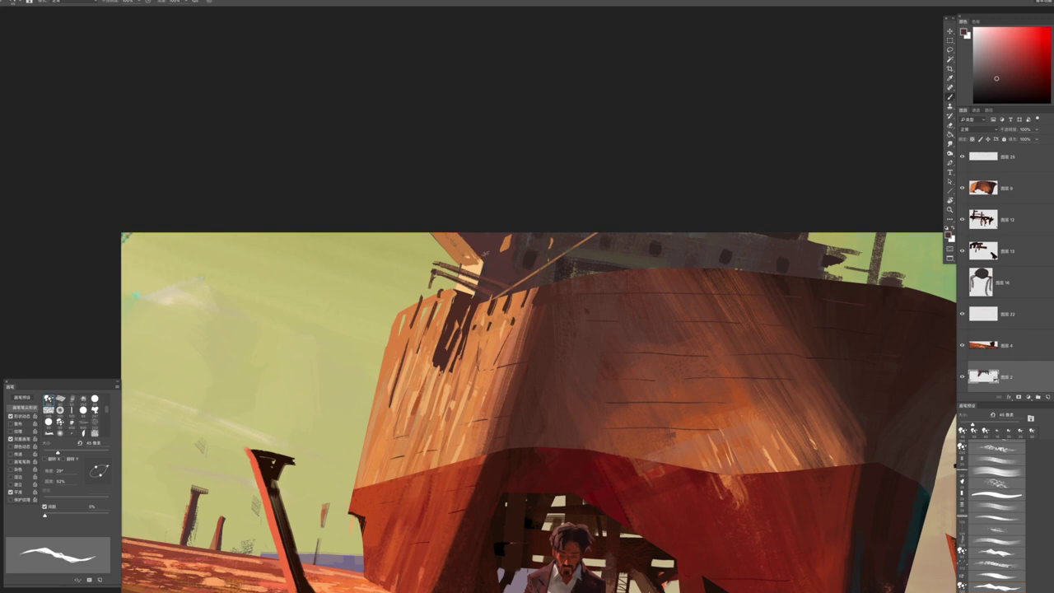
# Paint a thin dark cable on layer 24 running from the sunlit hull side down to the ground behind the leaning post
pyautogui.press('z')
pyautogui.moveTo(483, 252); pyautogui.dragTo(425, 264)
pyautogui.scroll(-2, 425, 264)
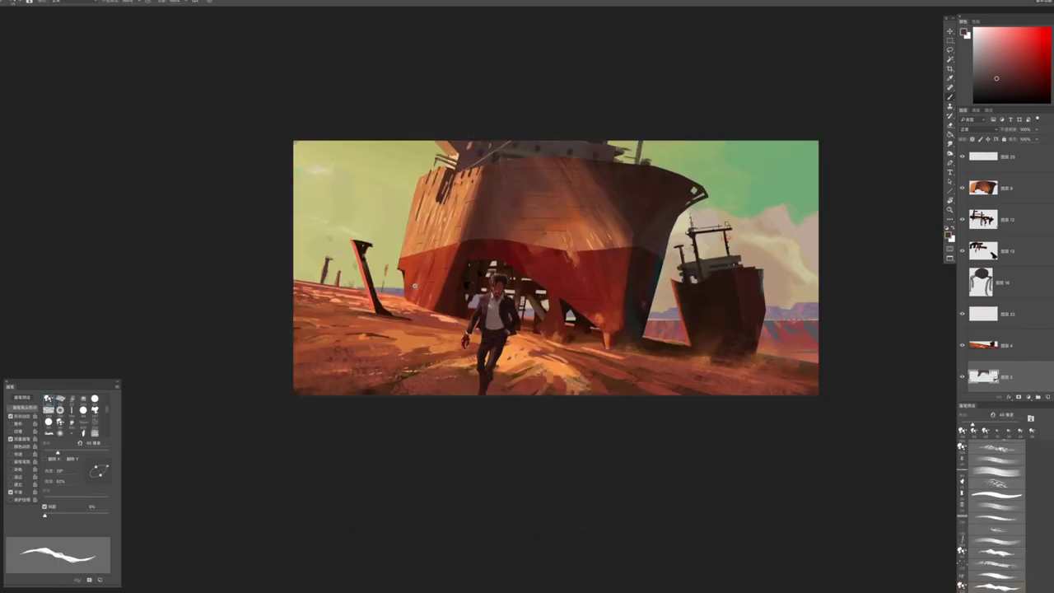
pyautogui.scroll(5, 411, 239)
pyautogui.press('[')
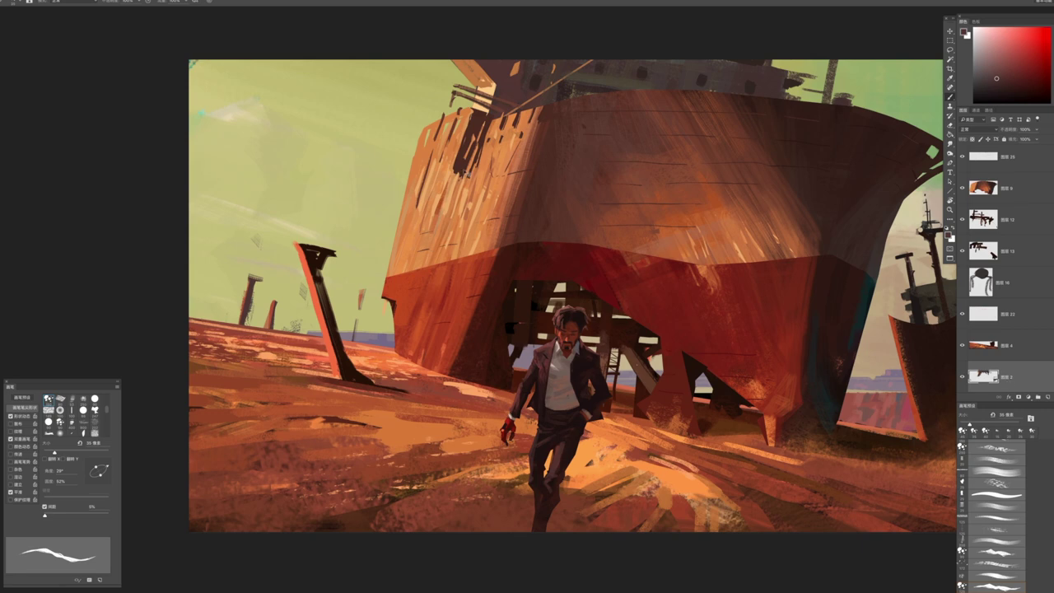
pyautogui.keyDown('ctrl'); pyautogui.click(466, 173); pyautogui.keyUp('ctrl')
pyautogui.keyDown('alt'); pyautogui.click(458, 169); pyautogui.keyUp('alt')
pyautogui.moveTo(411, 217)
pyautogui.mouseDown()
pyautogui.moveTo(265, 354)
pyautogui.moveTo(202, 397)
pyautogui.mouseUp()
pyautogui.hotkey('ctrl', 'z')
pyautogui.moveTo(411, 221); pyautogui.dragTo(325, 301)
pyautogui.hotkey('ctrl', 'z')
pyautogui.moveTo(415, 216); pyautogui.dragTo(304, 333)
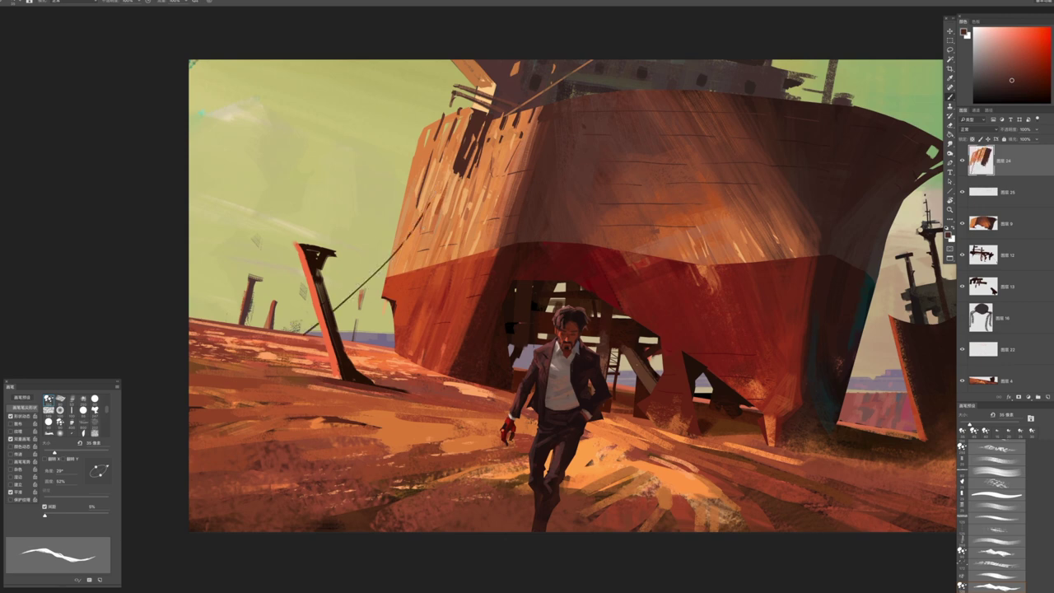
# Paint thin hanging cables against the sky above the bow deck with a 20 px brush
pyautogui.press('h')
pyautogui.moveTo(314, 312)
pyautogui.mouseDown()
pyautogui.moveTo(542, 236)
pyautogui.moveTo(554, 303)
pyautogui.mouseUp()
pyautogui.moveTo(492, 251); pyautogui.dragTo(497, 266)
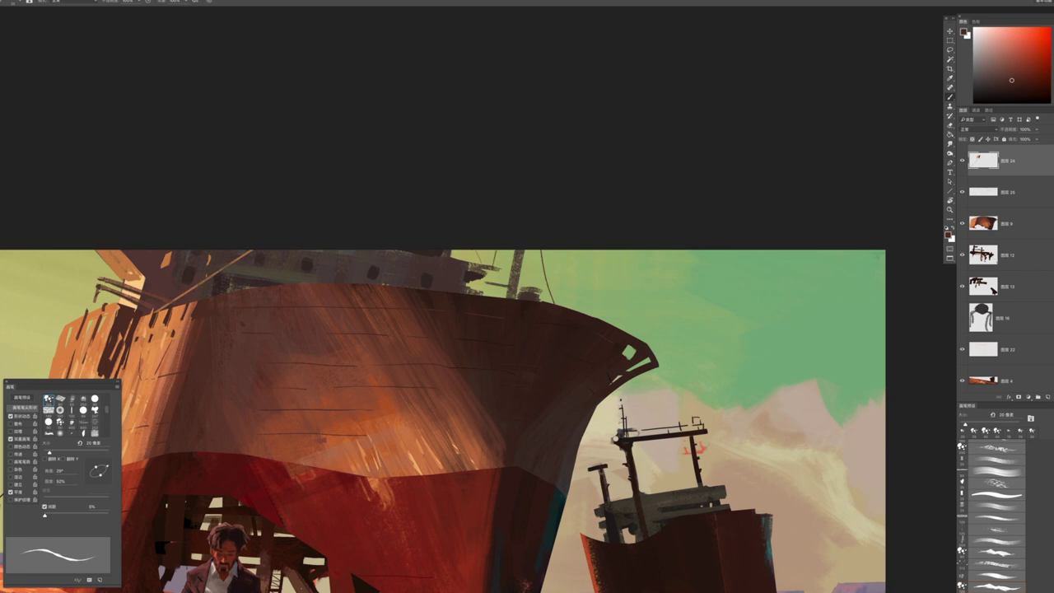
pyautogui.keyDown('alt'); pyautogui.click(526, 292); pyautogui.keyUp('alt')
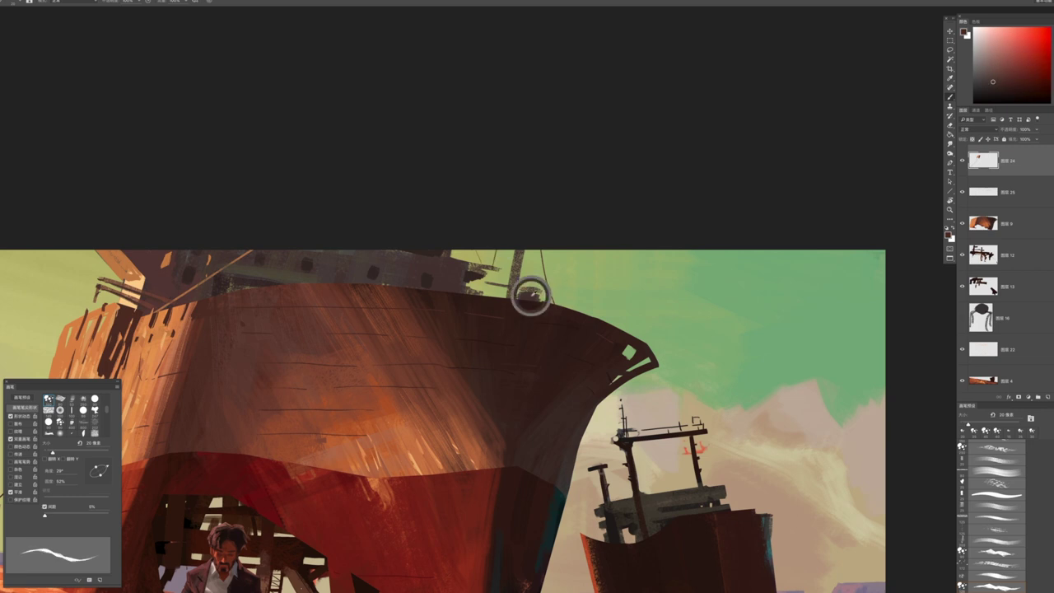
# Paint a thin dark pole rising from the bow rim on layer 2 with sampled brown-grey
pyautogui.keyDown('alt'); pyautogui.click(313, 278); pyautogui.keyUp('alt')
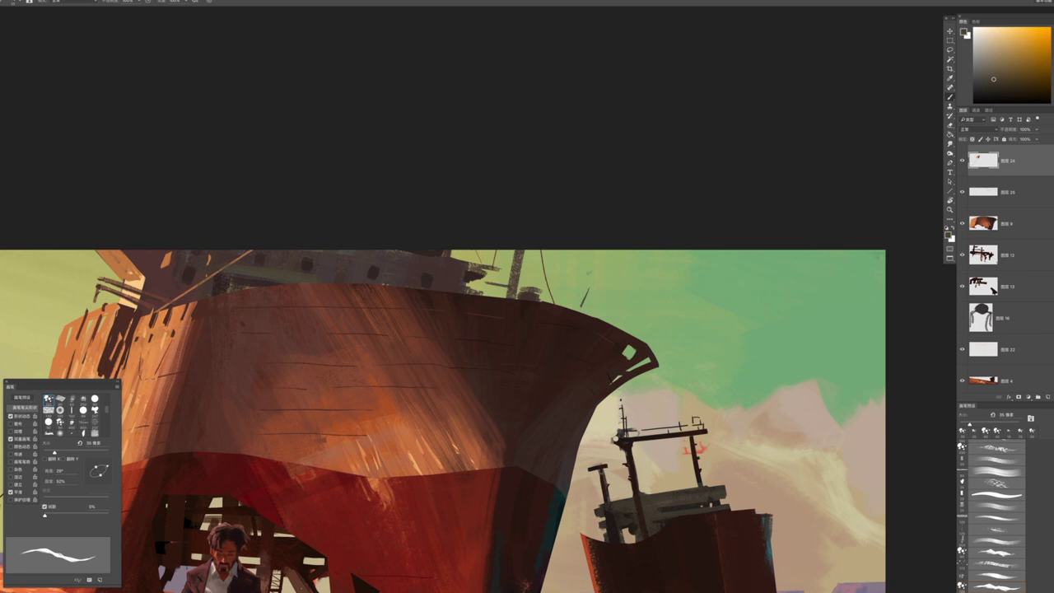
pyautogui.moveTo(583, 276); pyautogui.dragTo(575, 306)
pyautogui.hotkey('ctrl', 'z')
pyautogui.hotkey('ctrl', 'z')
pyautogui.moveTo(573, 270); pyautogui.dragTo(565, 306)
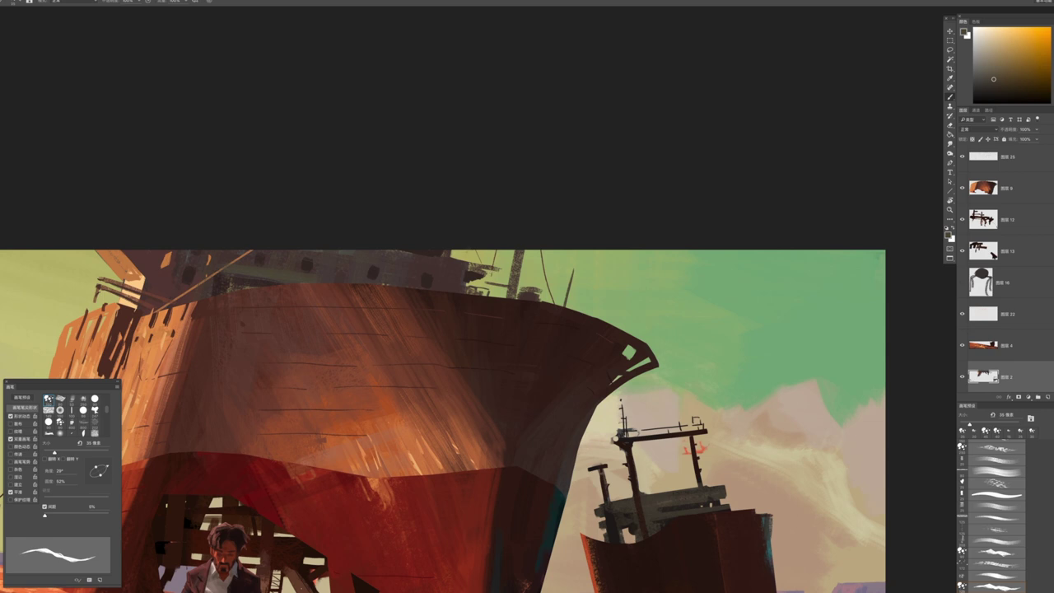
# Add thin rigging beside the deck mast and small railing marks along the bow rim
pyautogui.moveTo(563, 318); pyautogui.dragTo(538, 310)
pyautogui.moveTo(484, 243)
pyautogui.mouseDown()
pyautogui.moveTo(482, 279)
pyautogui.moveTo(491, 290)
pyautogui.moveTo(484, 278)
pyautogui.moveTo(505, 285)
pyautogui.mouseUp()
pyautogui.moveTo(604, 325); pyautogui.dragTo(557, 304)
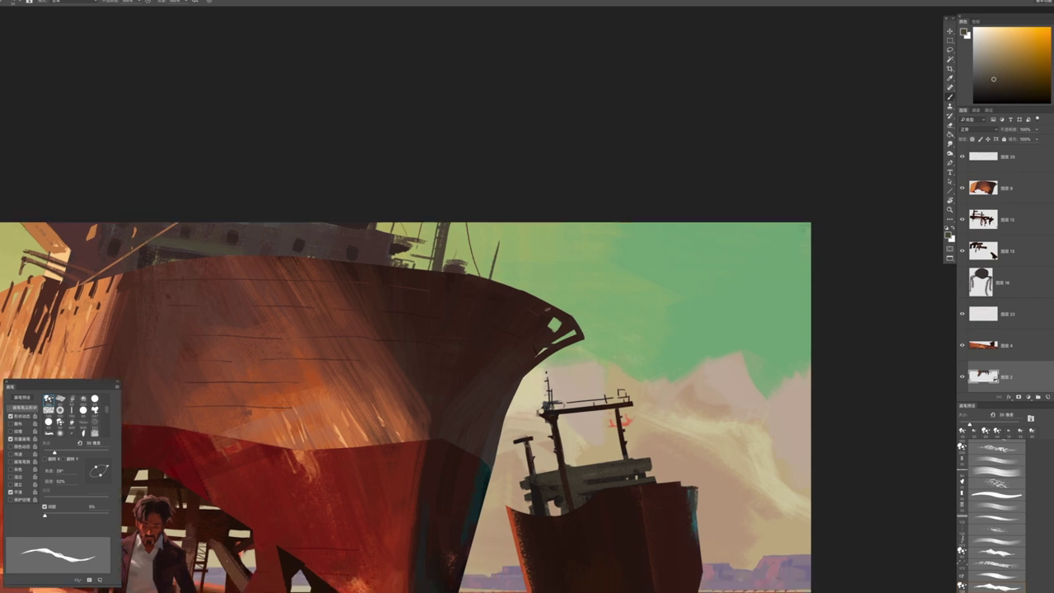
pyautogui.moveTo(138, 297); pyautogui.dragTo(310, 281)
pyautogui.moveTo(405, 247); pyautogui.dragTo(417, 299)
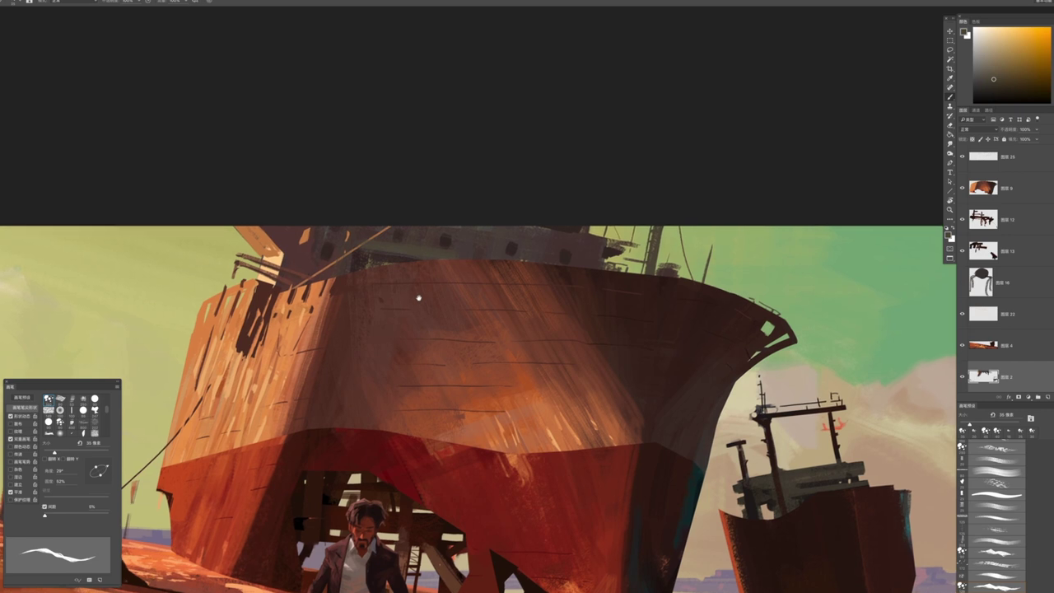
pyautogui.scroll(-5, 624, 334)
pyautogui.scroll(5, 627, 349)
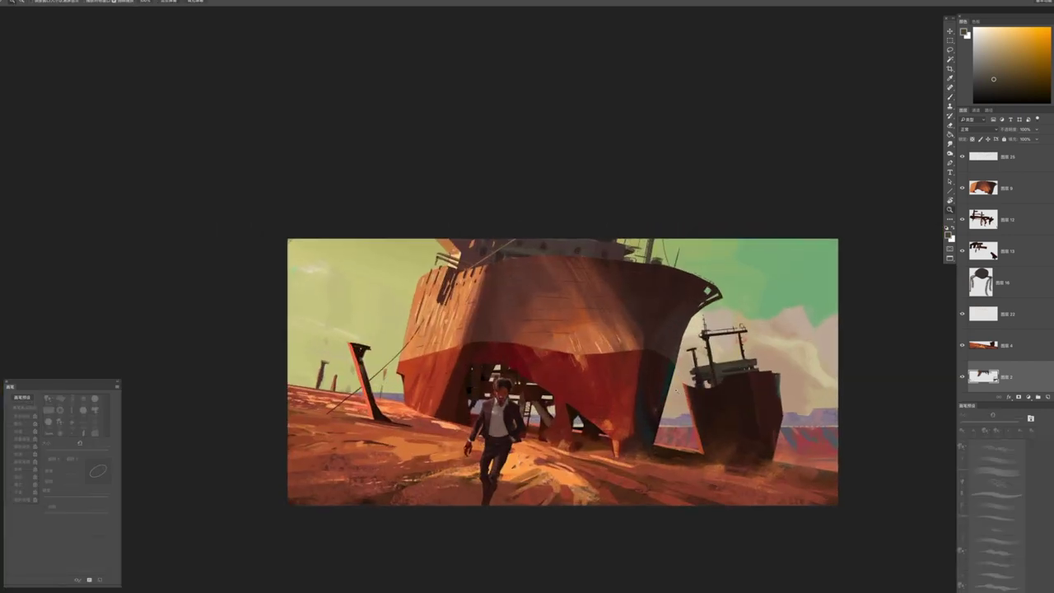
pyautogui.moveTo(631, 378); pyautogui.dragTo(590, 362)
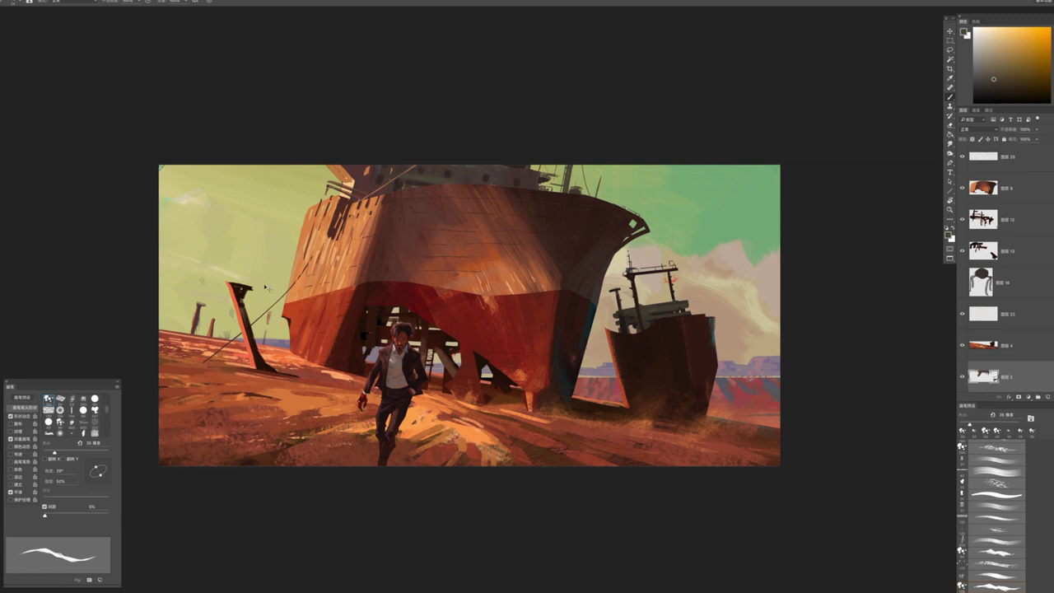
pyautogui.hotkey('ctrl', 'shift', 'alt', 'n')
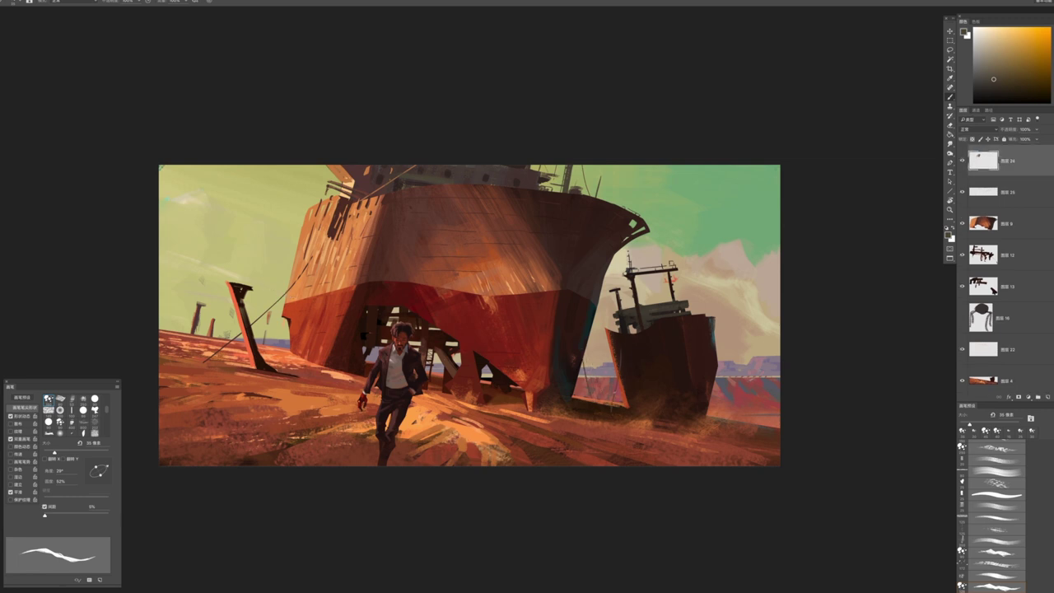
pyautogui.moveTo(612, 371); pyautogui.dragTo(613, 404)
pyautogui.scroll(-6, 480, 112)
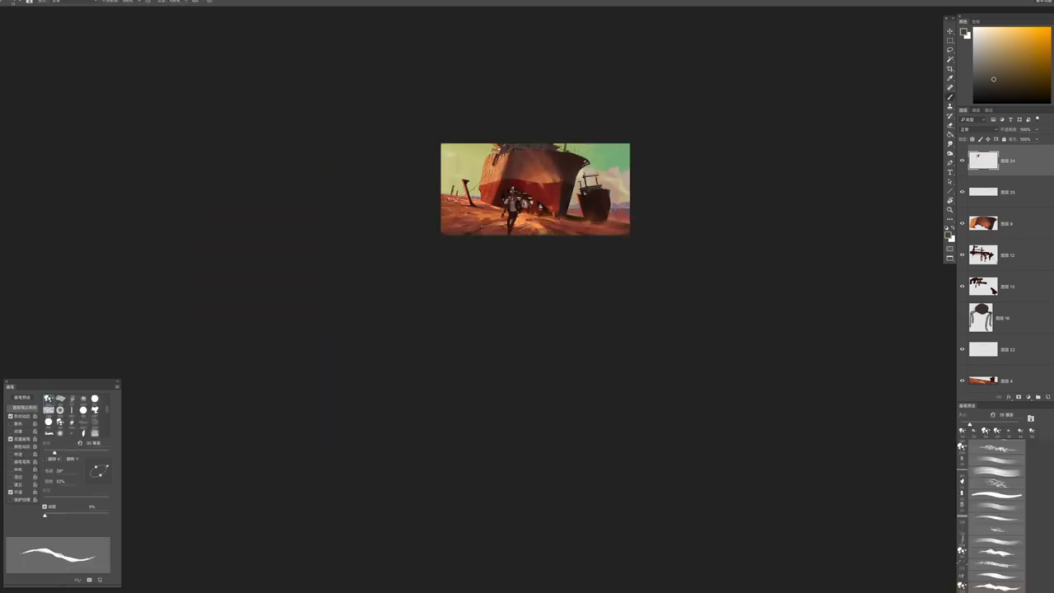
pyautogui.scroll(6, 473, 179)
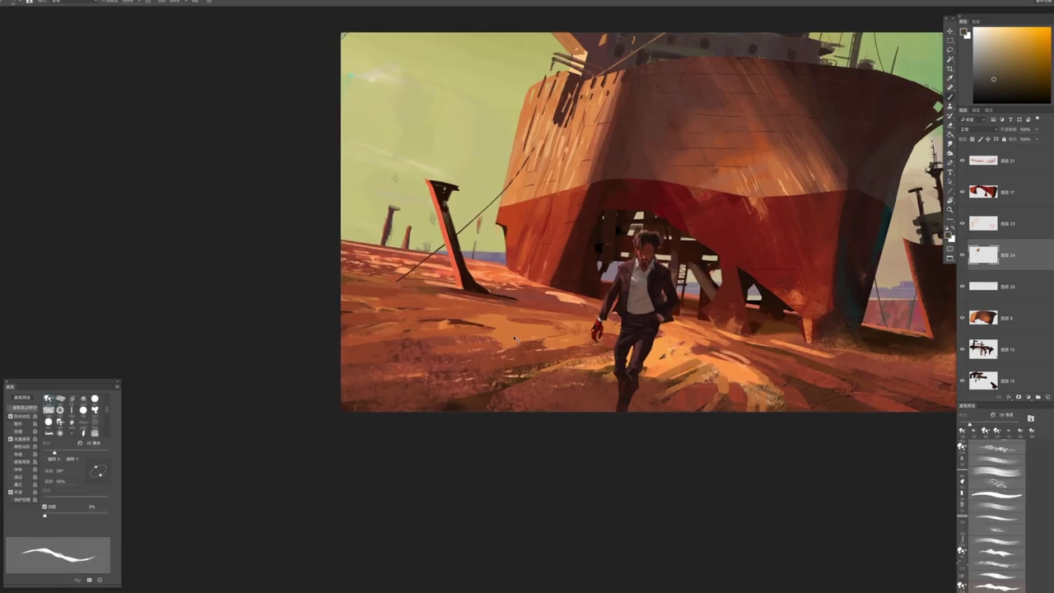
# Sample the orange of the sand, enlarge the brush and add a new layer directly above the ground layer
pyautogui.keyDown('alt'); pyautogui.click(513, 332); pyautogui.keyUp('alt')
pyautogui.press(']')
pyautogui.press(']')
pyautogui.press(']')
pyautogui.press(']')
pyautogui.press(']')
pyautogui.press(']')
pyautogui.press(']')
pyautogui.press(']')
pyautogui.press(']')
pyautogui.press(']')
pyautogui.press(']')
pyautogui.press(']')
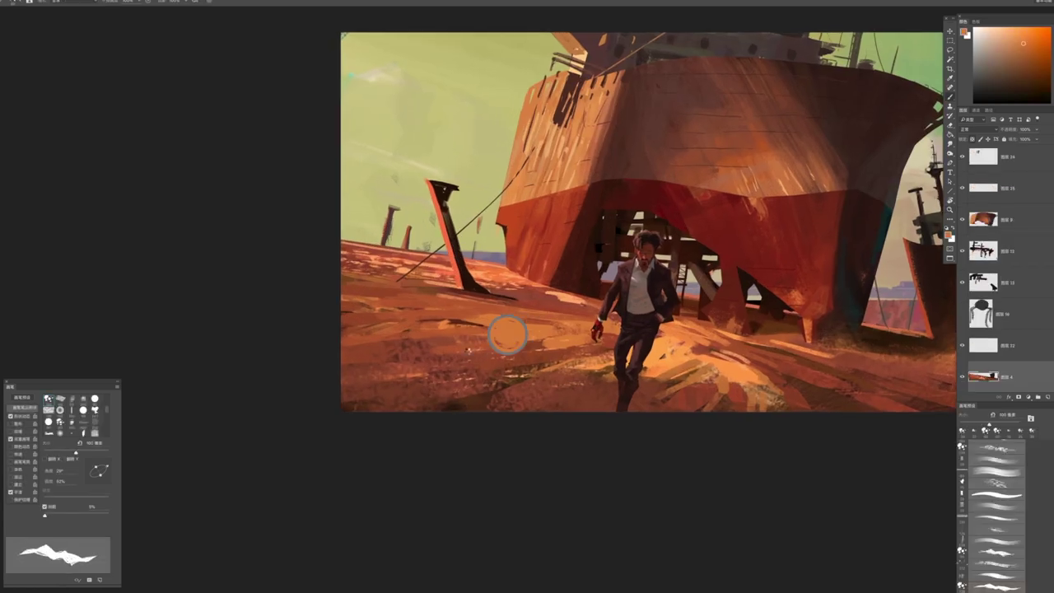
pyautogui.click(1036, 397)
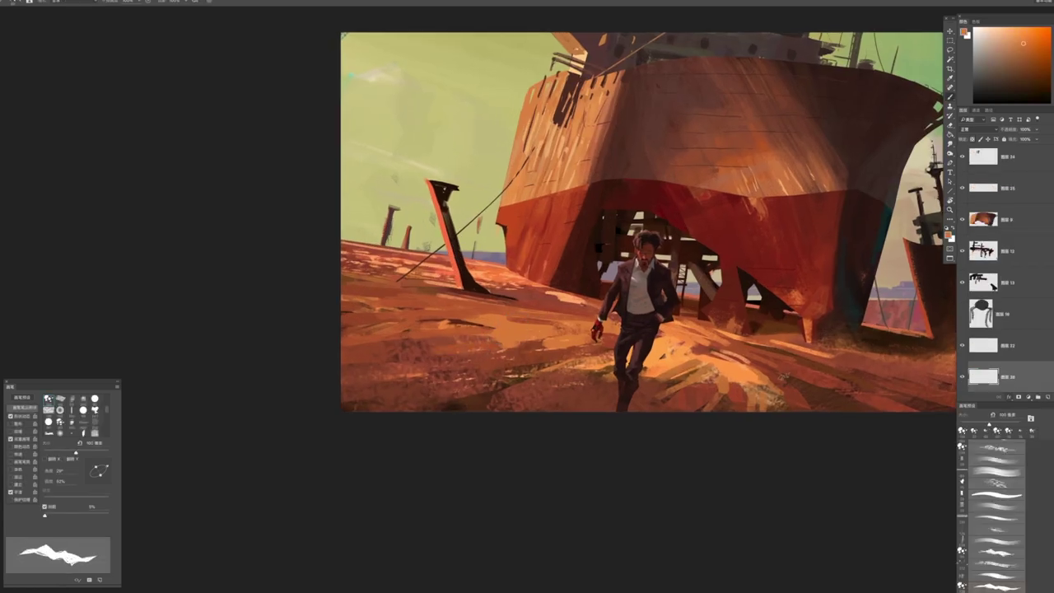
# Paint broad horizontal orange strokes over the sand between the leaning column and the walking man
pyautogui.moveTo(411, 350); pyautogui.dragTo(476, 351)
pyautogui.moveTo(391, 356); pyautogui.dragTo(451, 356)
pyautogui.press('.')
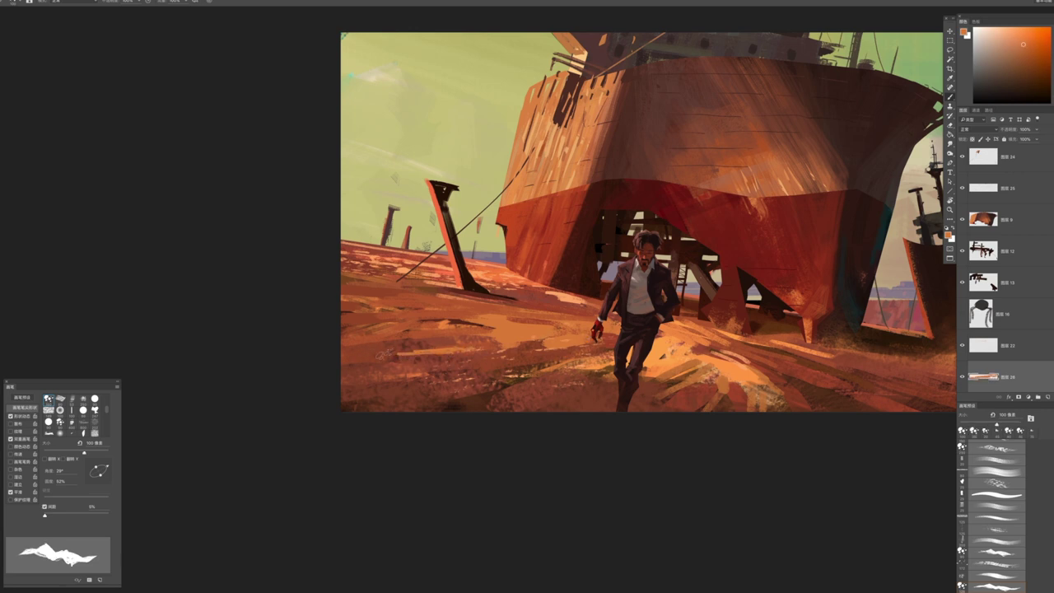
pyautogui.press('.')
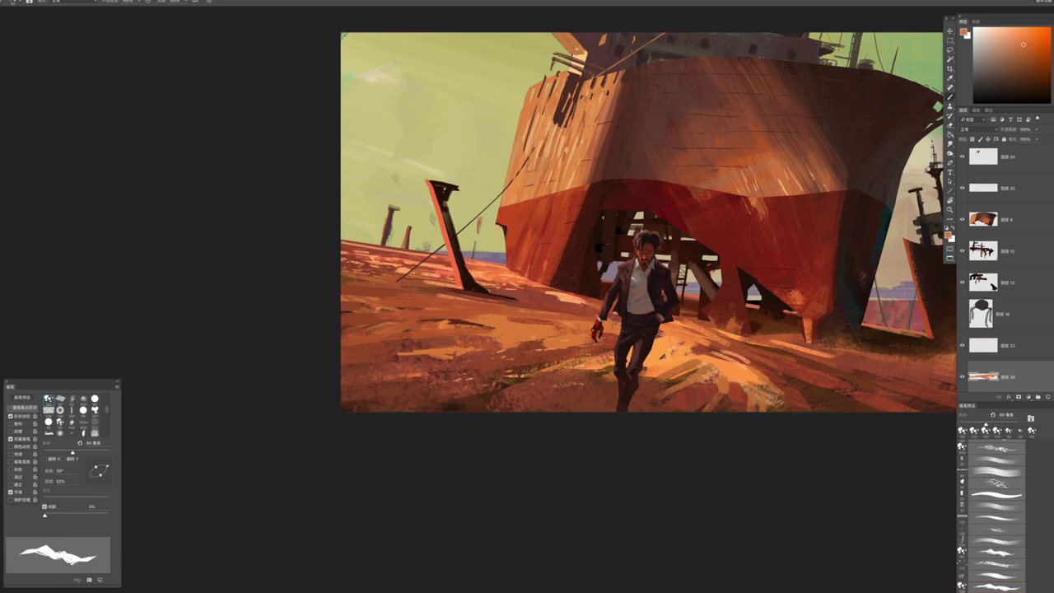
pyautogui.moveTo(426, 333); pyautogui.dragTo(492, 331)
# Switch to the ground layer and try touch-up strokes on the sand beside the man with sampled reddish and orange tones
pyautogui.keyDown('alt'); pyautogui.click(537, 342); pyautogui.keyUp('alt')
pyautogui.hotkey('alt', '[')
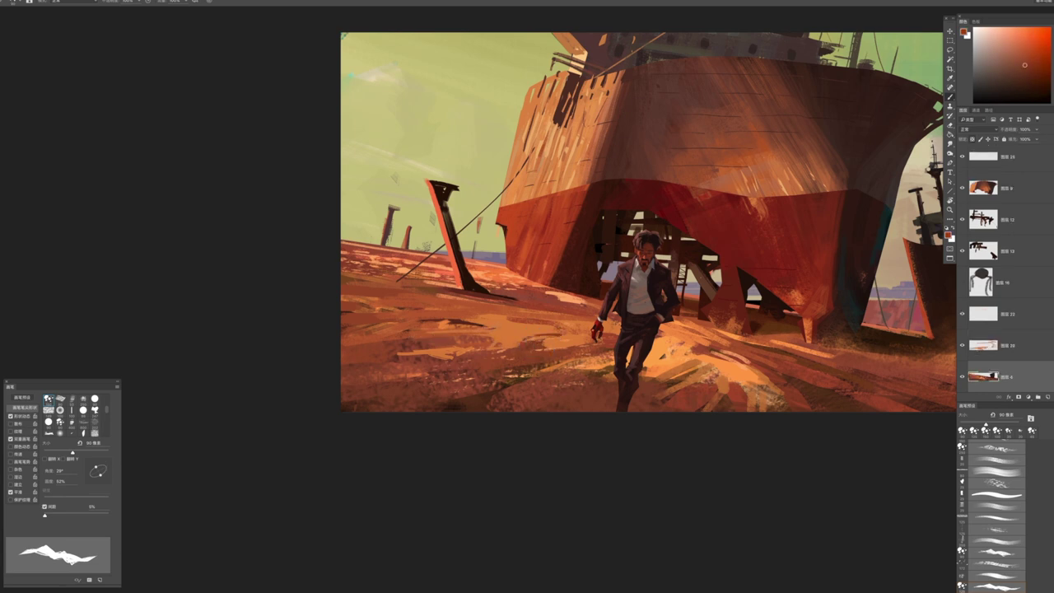
pyautogui.moveTo(535, 338); pyautogui.dragTo(482, 342)
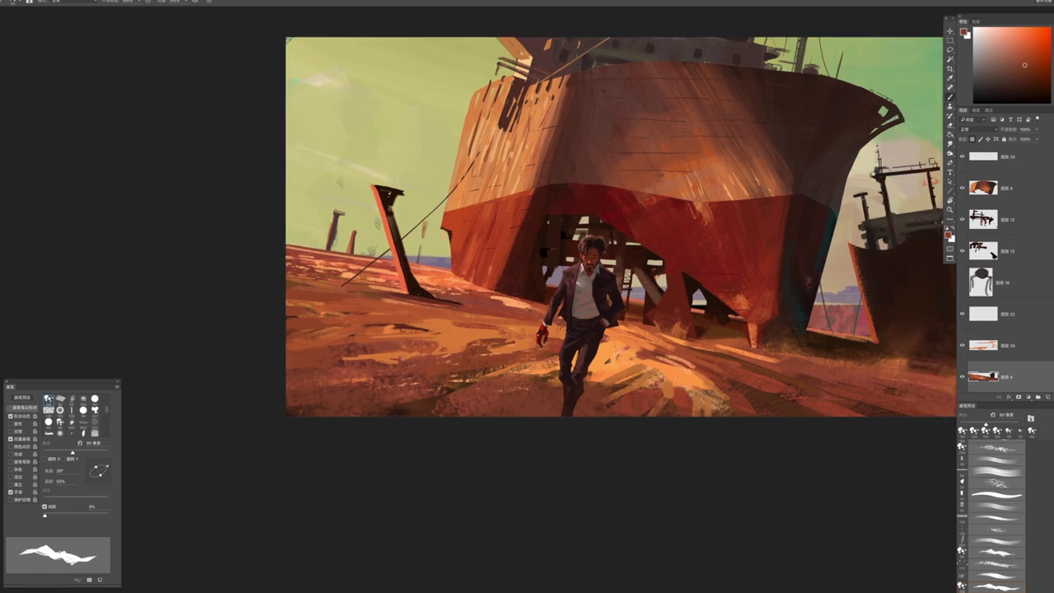
pyautogui.keyDown('alt'); pyautogui.click(414, 323); pyautogui.keyUp('alt')
pyautogui.moveTo(414, 322); pyautogui.dragTo(457, 317)
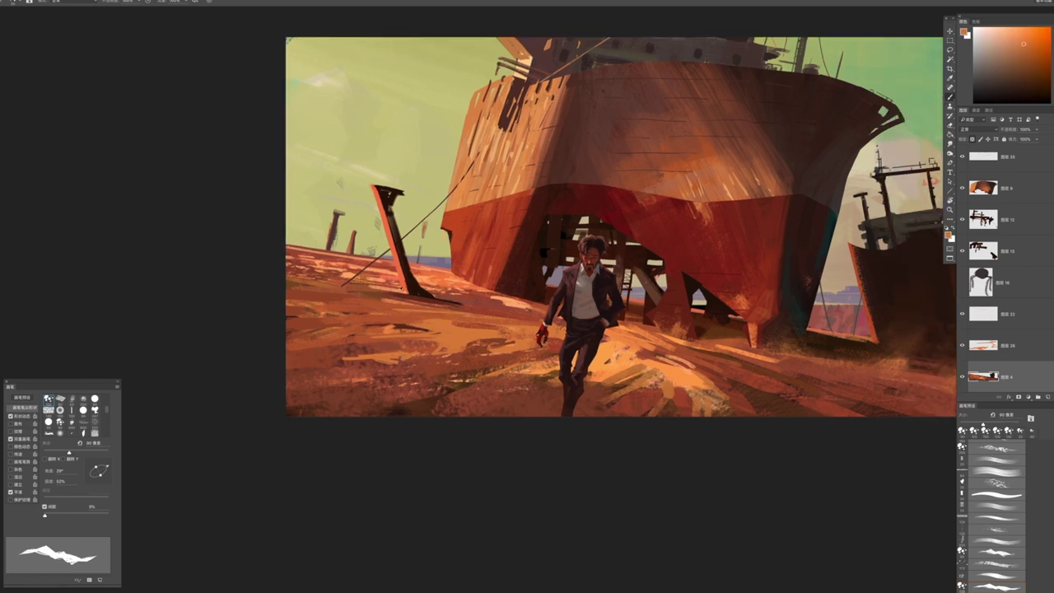
pyautogui.keyDown('alt'); pyautogui.click(523, 303); pyautogui.keyUp('alt')
pyautogui.hotkey('ctrl', 'z')
pyautogui.moveTo(491, 327); pyautogui.dragTo(441, 336)
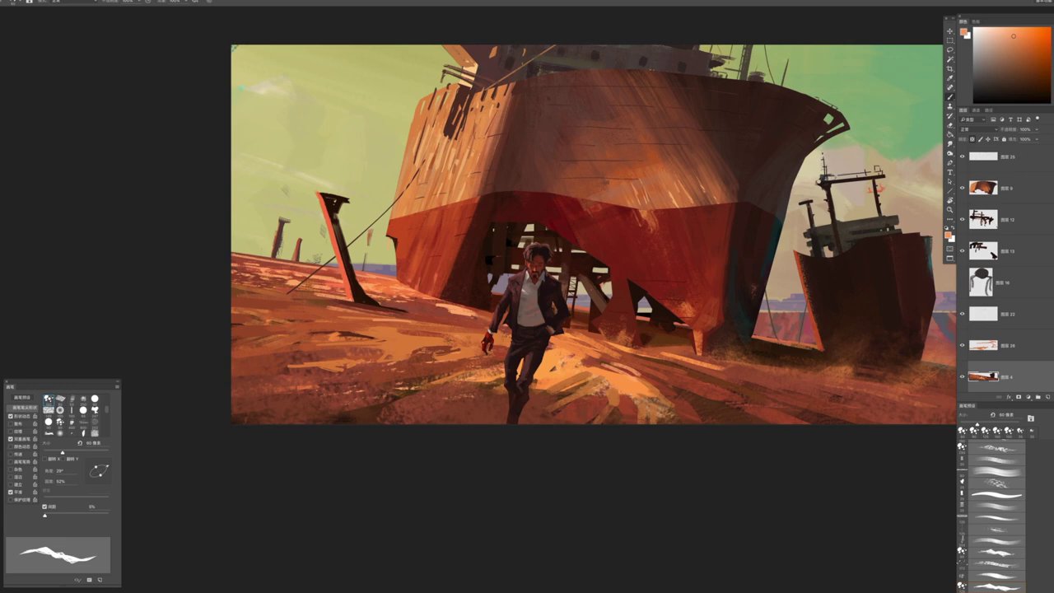
# Sample a dark brown from the distant column, darken its shaft and block in a jagged ruin beside it
pyautogui.scroll(2, 272, 261)
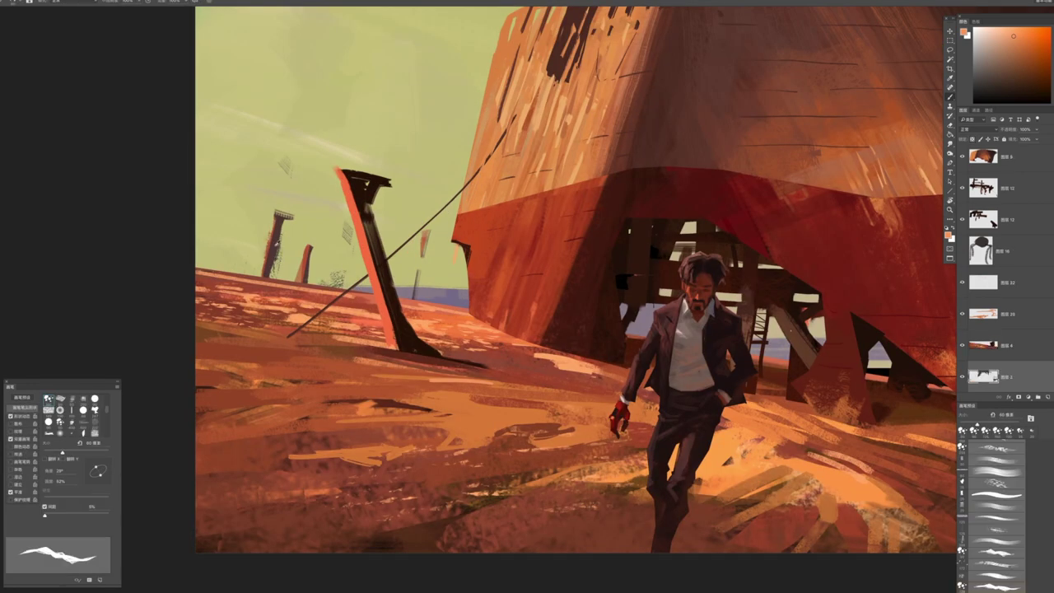
pyautogui.keyDown('alt'); pyautogui.click(277, 245); pyautogui.keyUp('alt')
pyautogui.moveTo(274, 261); pyautogui.dragTo(272, 281)
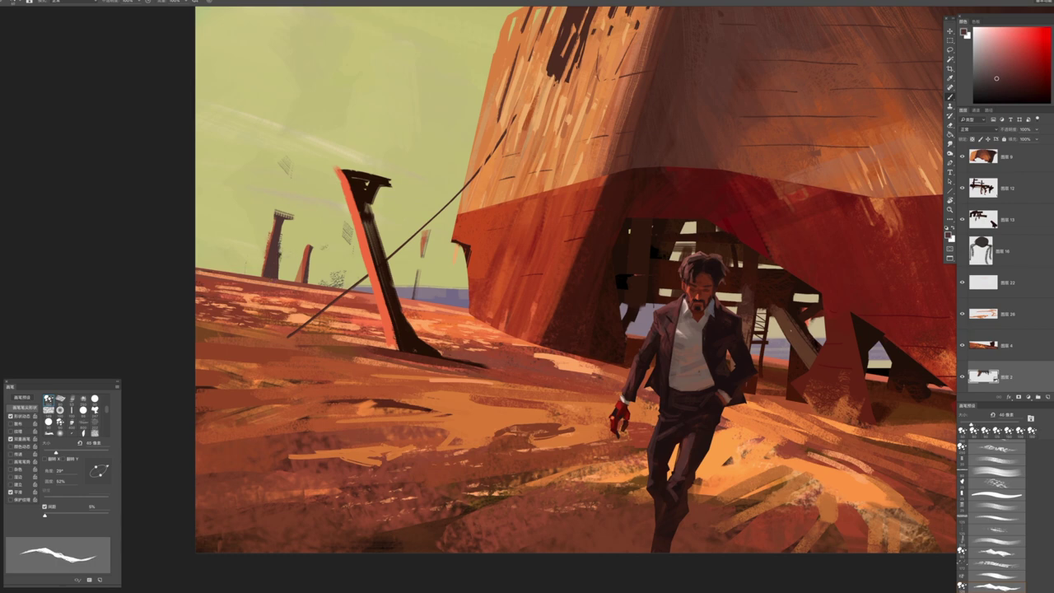
pyautogui.moveTo(311, 250)
pyautogui.mouseDown()
pyautogui.moveTo(311, 284)
pyautogui.moveTo(326, 285)
pyautogui.moveTo(316, 284)
pyautogui.mouseUp()
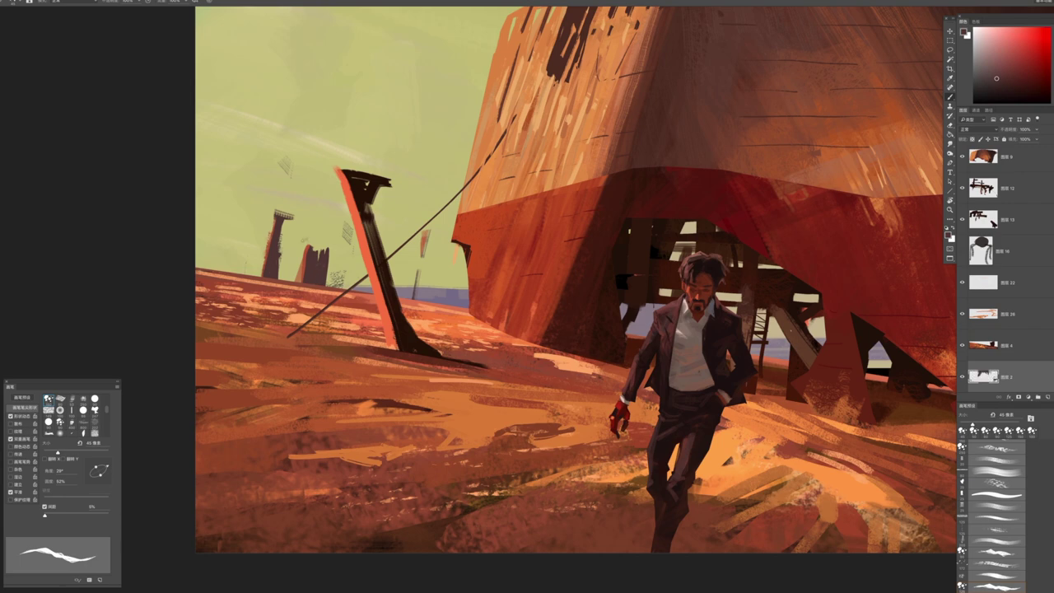
pyautogui.moveTo(314, 242)
pyautogui.mouseDown()
pyautogui.moveTo(314, 251)
pyautogui.moveTo(338, 253)
pyautogui.mouseUp()
# Paint a narrow dark spire on the horizon beyond the two distant ruins, near the canvas edge
pyautogui.moveTo(234, 225); pyautogui.dragTo(231, 272)
pyautogui.moveTo(234, 223); pyautogui.dragTo(227, 270)
pyautogui.moveTo(237, 247); pyautogui.dragTo(239, 273)
# Erase part of the new spire to shape it into a thin curved spike and clean up the distant column's outline
pyautogui.scroll(-5, 266, 311)
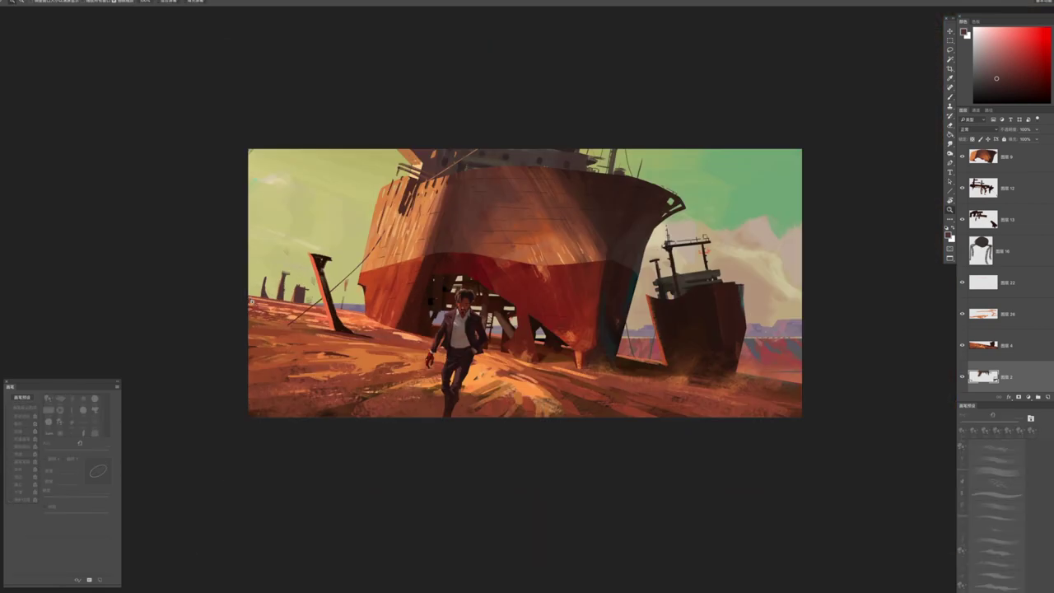
pyautogui.scroll(5, 265, 313)
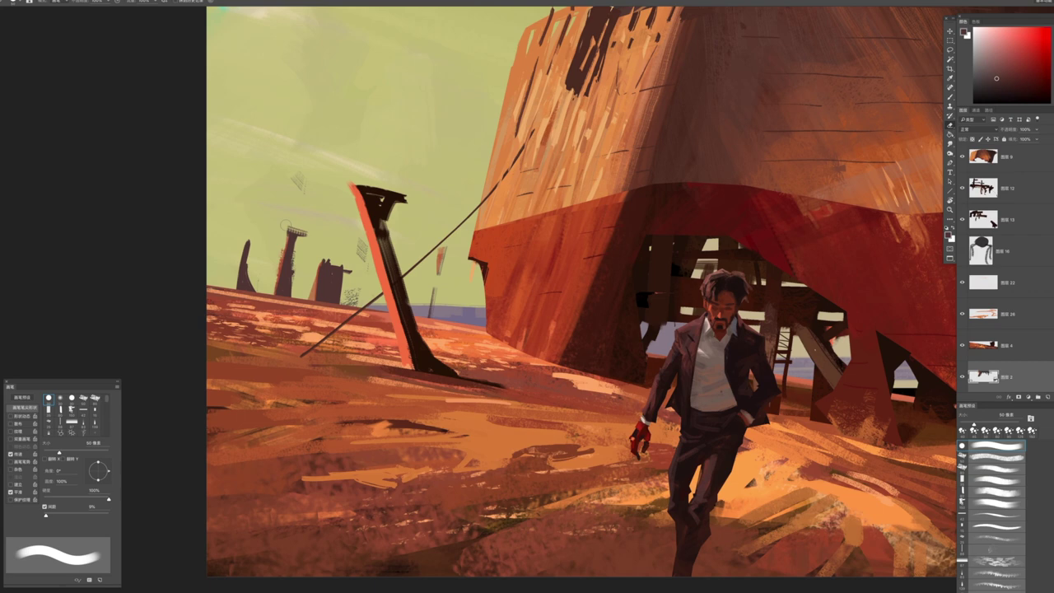
pyautogui.moveTo(247, 240); pyautogui.dragTo(247, 289)
pyautogui.press(']')
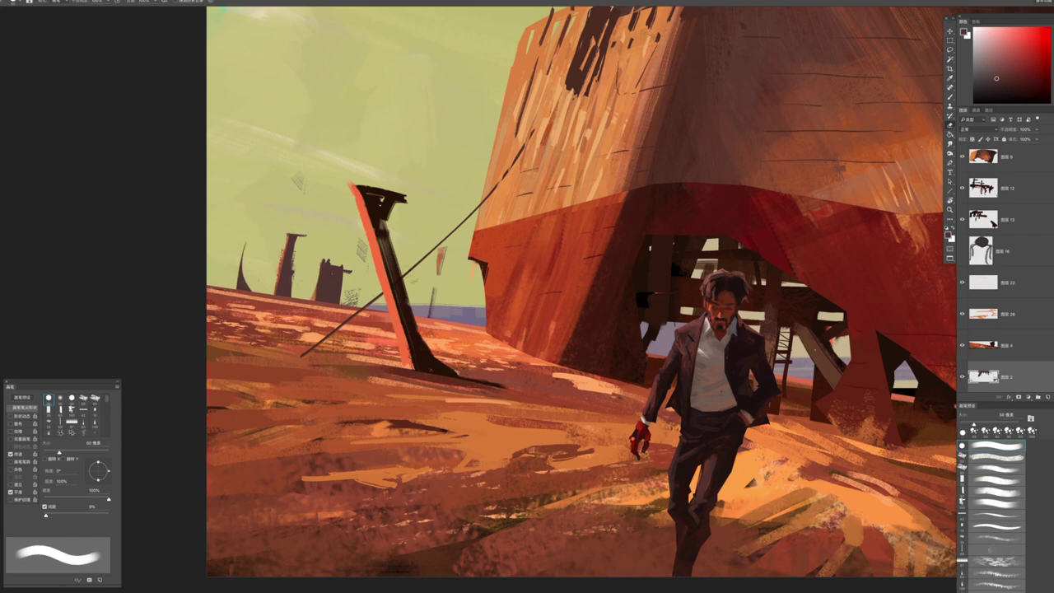
# Examine the distant ruins against the whole composition at several zoom levels
pyautogui.press('.')
pyautogui.moveTo(402, 288); pyautogui.dragTo(366, 285)
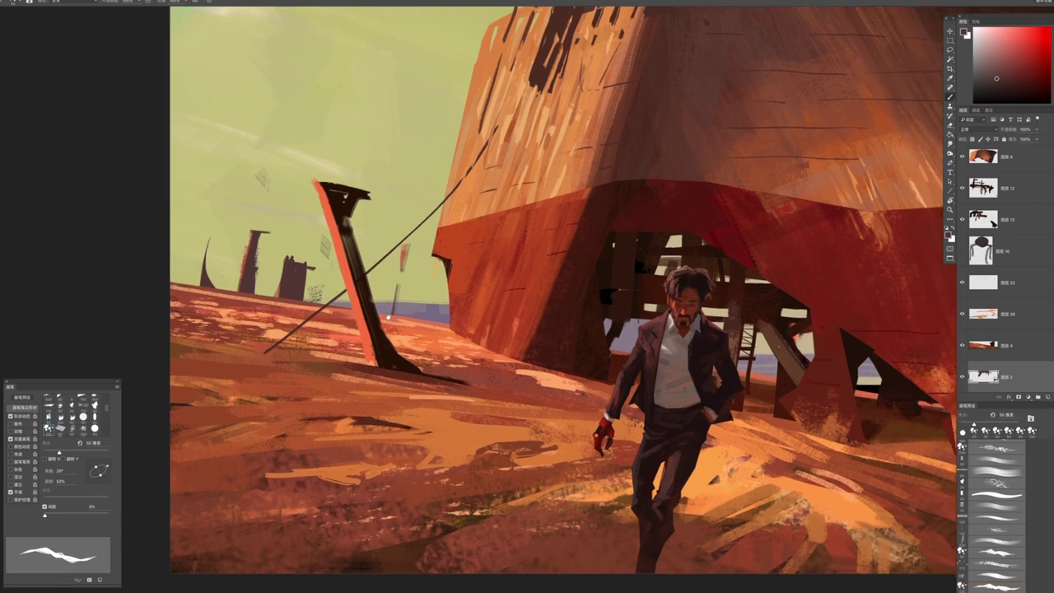
pyautogui.hotkey('ctrl', '-')
pyautogui.hotkey('ctrl', '-')
pyautogui.hotkey('ctrl', '-')
pyautogui.hotkey('ctrl', '-')
pyautogui.hotkey('ctrl', '+')
pyautogui.hotkey('ctrl', '+')
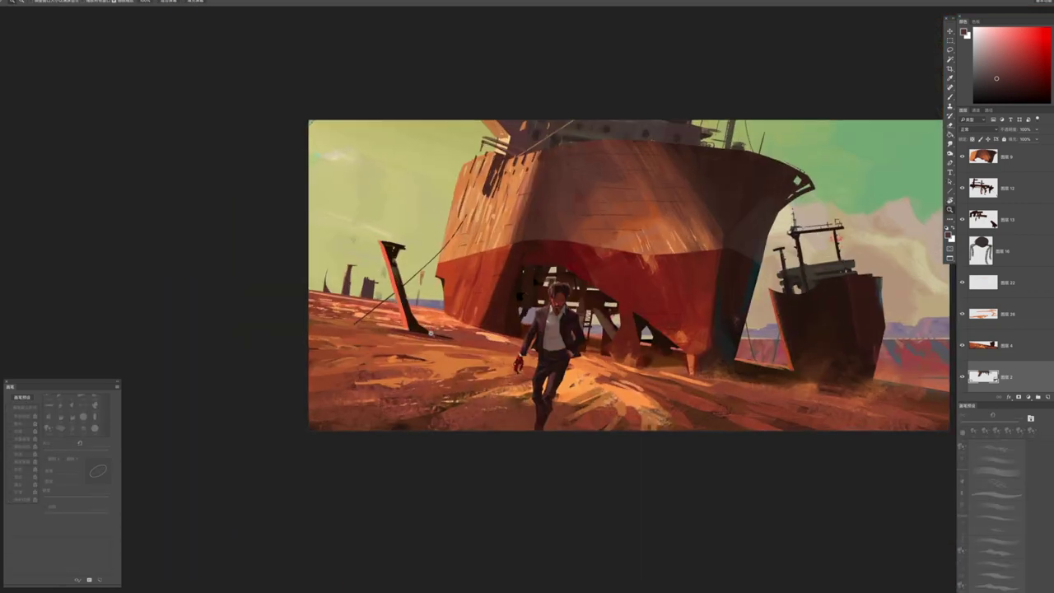
pyautogui.moveTo(412, 323); pyautogui.dragTo(405, 295)
pyautogui.hotkey('ctrl', '-')
pyautogui.hotkey('ctrl', '-')
pyautogui.scroll(1, 384, 348)
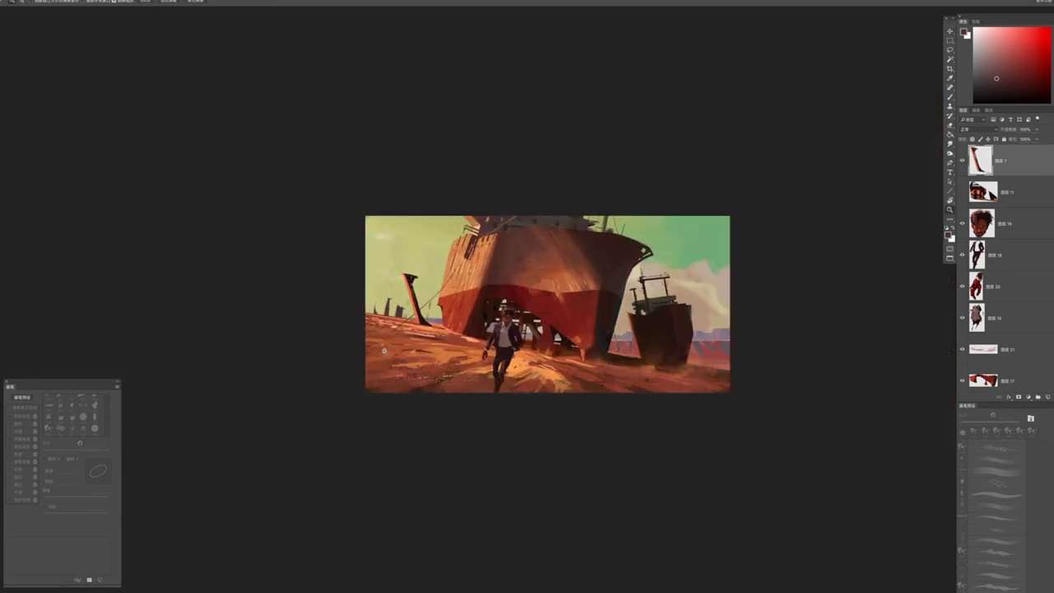
# Move the leaning foreground column slightly farther away from the ship
pyautogui.scroll(2, 388, 351)
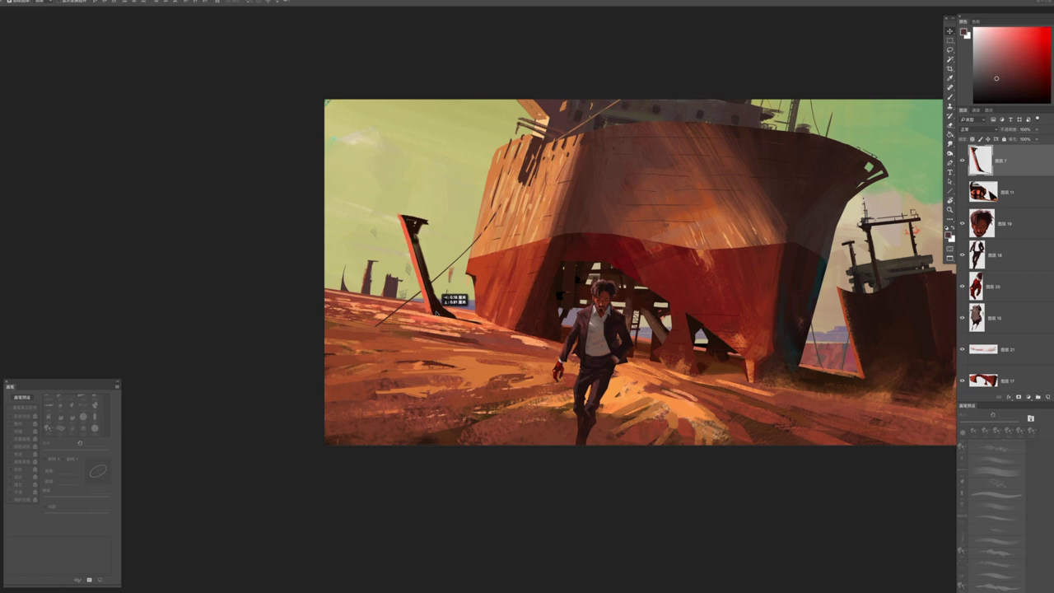
pyautogui.scroll(-3, 395, 367)
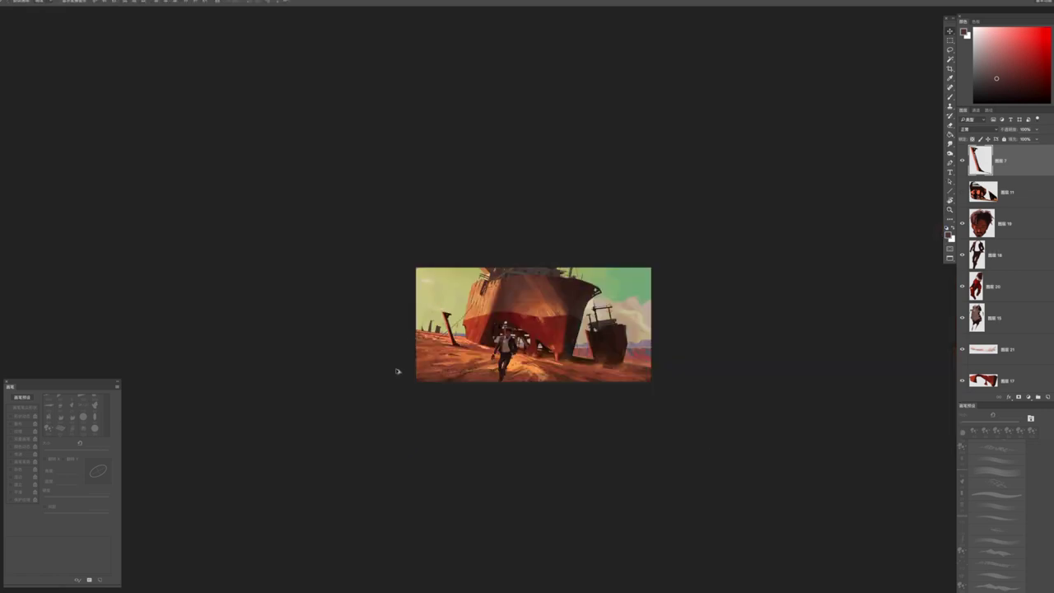
pyautogui.scroll(5, 395, 348)
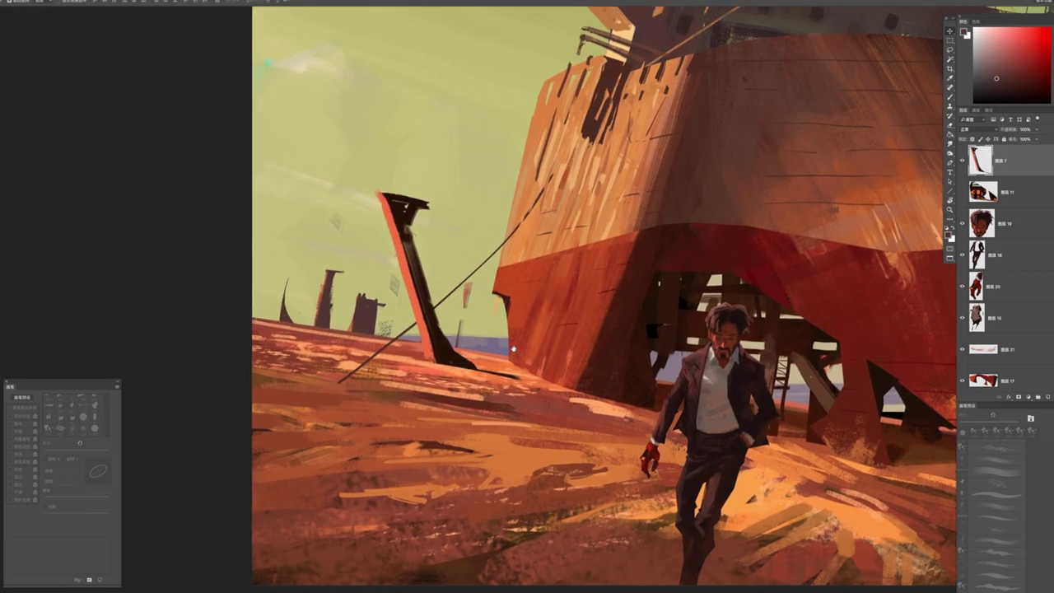
# Select the red hull layer and paint a slanting dark shadow strip on the lower hull beside the leaning column, redoing unsatisfactory strokes
pyautogui.click(542, 361)
pyautogui.press('b')
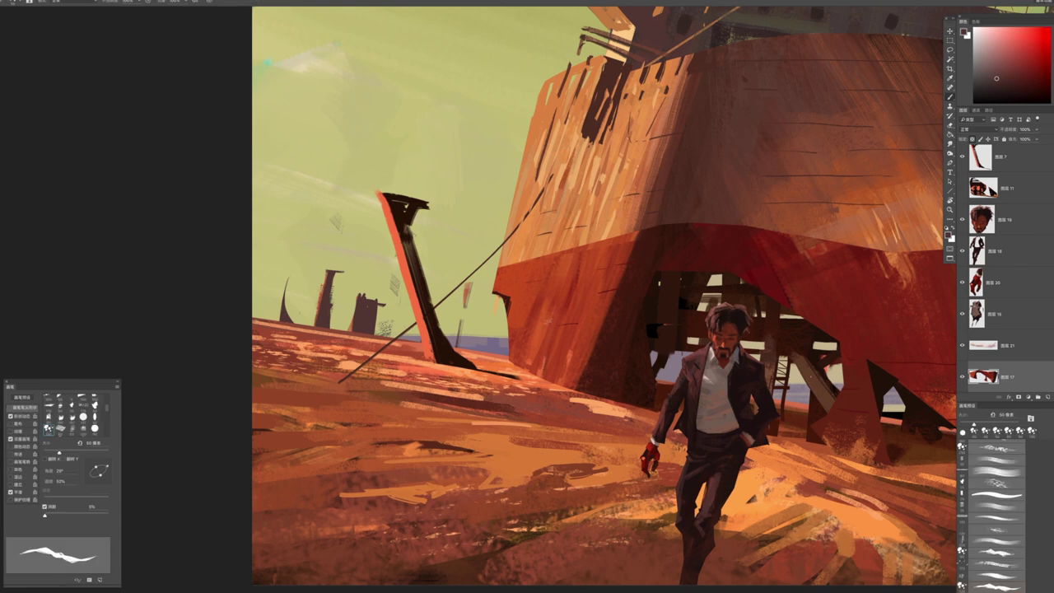
pyautogui.keyDown('alt'); pyautogui.click(599, 345); pyautogui.keyUp('alt')
pyautogui.keyDown('alt'); pyautogui.click(708, 165); pyautogui.keyUp('alt')
pyautogui.moveTo(527, 306)
pyautogui.mouseDown()
pyautogui.moveTo(517, 362)
pyautogui.moveTo(535, 353)
pyautogui.moveTo(529, 371)
pyautogui.mouseUp()
pyautogui.hotkey('ctrl', 'z')
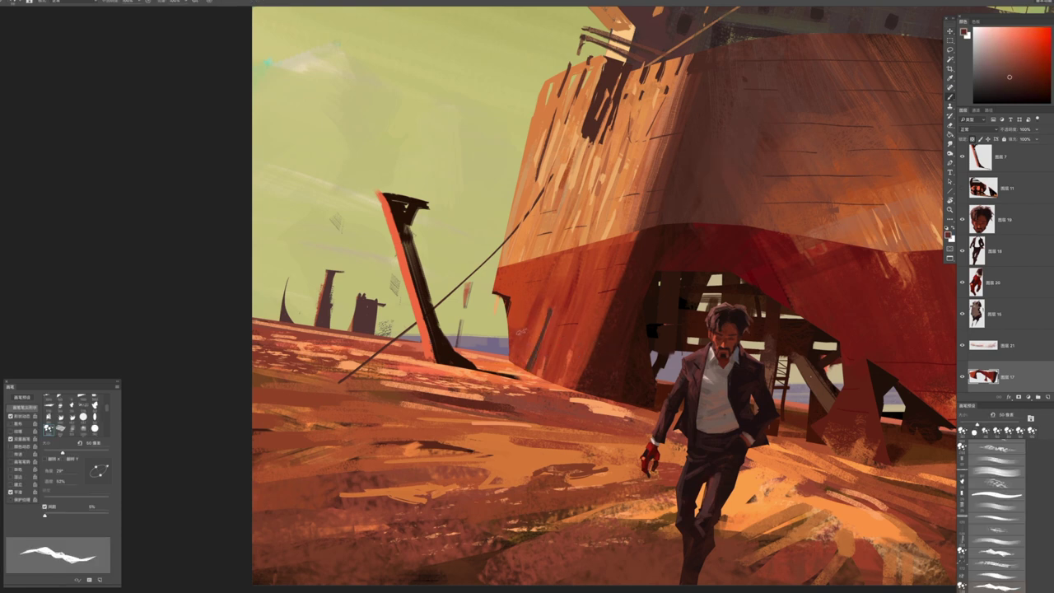
pyautogui.moveTo(553, 312); pyautogui.dragTo(529, 374)
pyautogui.hotkey('ctrl', 'z')
pyautogui.moveTo(552, 310)
pyautogui.mouseDown()
pyautogui.moveTo(530, 372)
pyautogui.moveTo(542, 352)
pyautogui.mouseUp()
pyautogui.hotkey('ctrl', 'z')
pyautogui.hotkey('ctrl', 'z')
pyautogui.moveTo(560, 305); pyautogui.dragTo(540, 341)
pyautogui.hotkey('ctrl', 'z')
# On the leaning column's layer, paint a thin dark cast shadow from its foot across the sand to the hull, undoing poor strokes
pyautogui.hotkey('alt', '.')
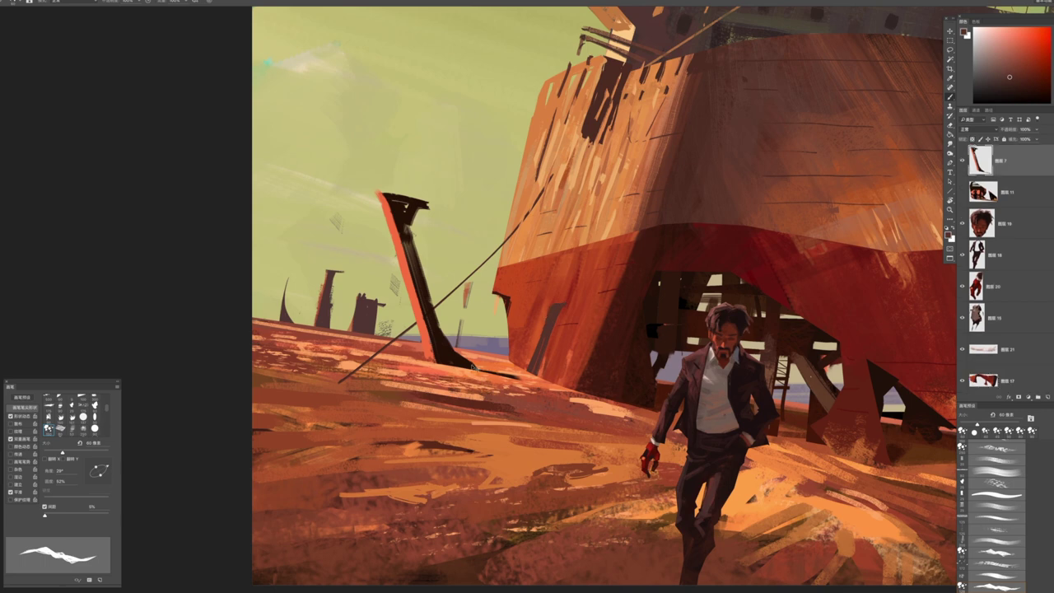
pyautogui.press('e')
pyautogui.press('b')
pyautogui.hotkey('ctrl', 'z')
pyautogui.hotkey('ctrl', 'z')
pyautogui.hotkey('ctrl', 'z')
pyautogui.hotkey('ctrl', 'z')
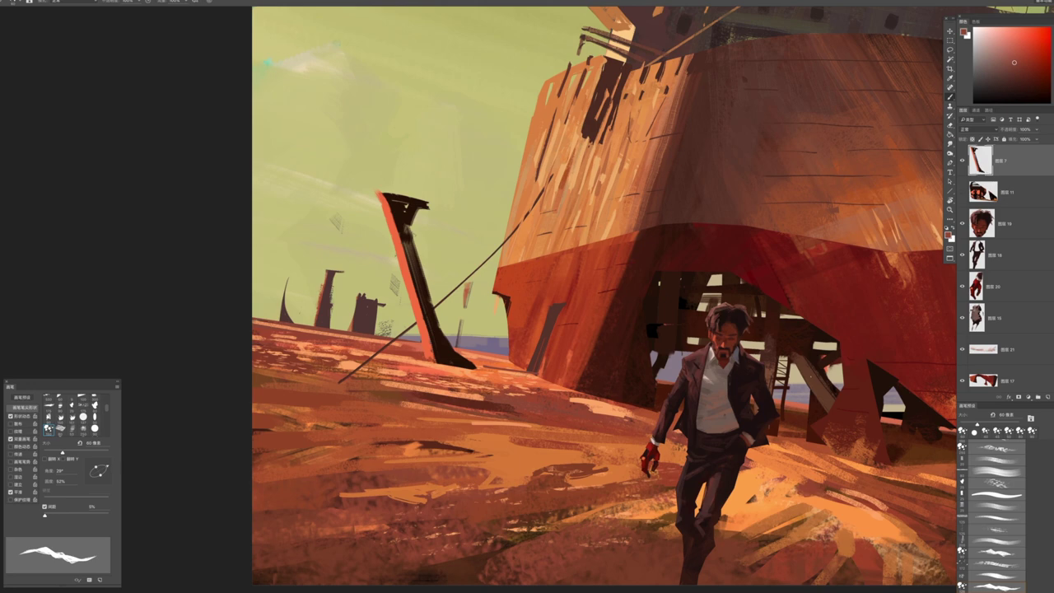
pyautogui.hotkey('ctrl', 'z')
pyautogui.hotkey('ctrl', 'z')
pyautogui.keyDown('alt'); pyautogui.click(919, 157); pyautogui.keyUp('alt')
pyautogui.hotkey('ctrl', 'z')
pyautogui.hotkey('ctrl', 'z')
pyautogui.hotkey('ctrl', 'z')
pyautogui.hotkey('ctrl', 'z')
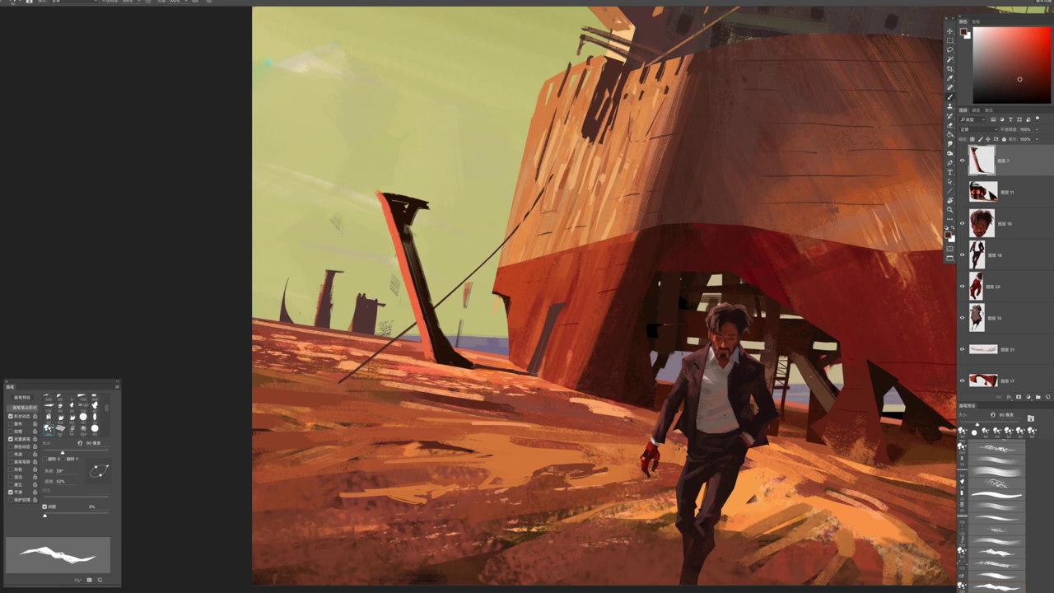
# Review the column's cast shadow in the full composition and up close
pyautogui.press('z')
pyautogui.hotkey('ctrl', '-')
pyautogui.hotkey('ctrl', '-')
pyautogui.hotkey('ctrl', '-')
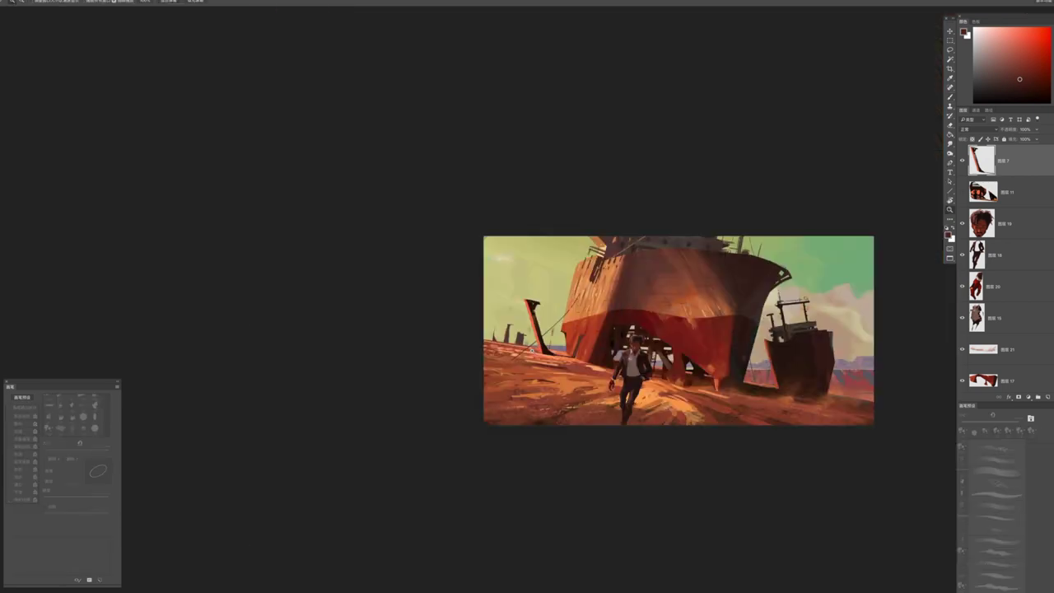
pyautogui.hotkey('ctrl', '+')
pyautogui.hotkey('ctrl', '+')
pyautogui.hotkey('ctrl', '+')
pyautogui.press('b')
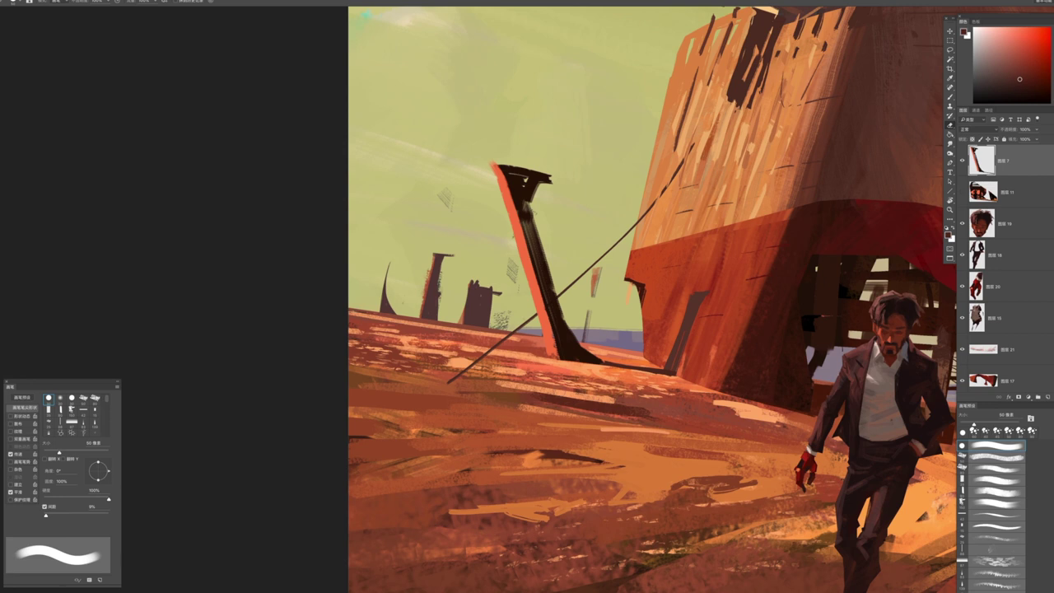
# Select the rope layer and erase the rope's lower end so that it stops just past the leaning column
pyautogui.click(982, 376)
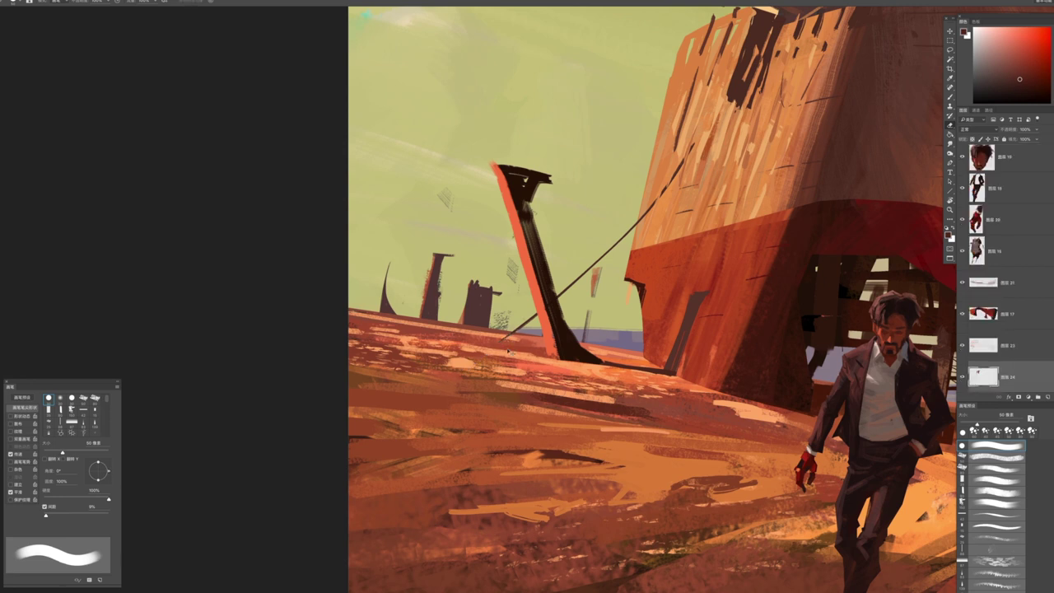
pyautogui.moveTo(451, 379); pyautogui.dragTo(492, 350)
pyautogui.hotkey('ctrl', '-')
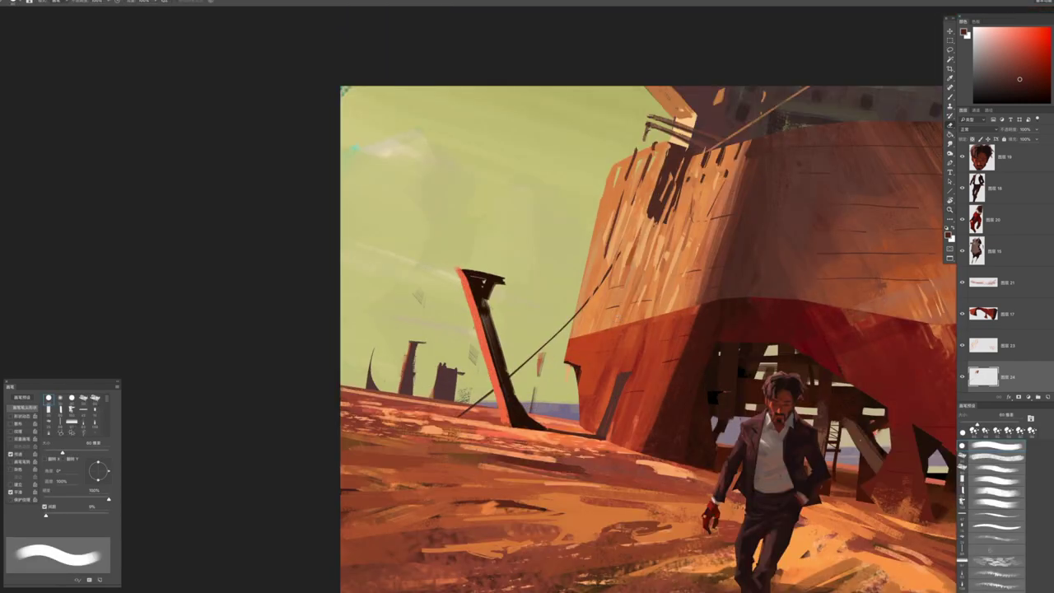
pyautogui.moveTo(623, 319); pyautogui.dragTo(573, 385)
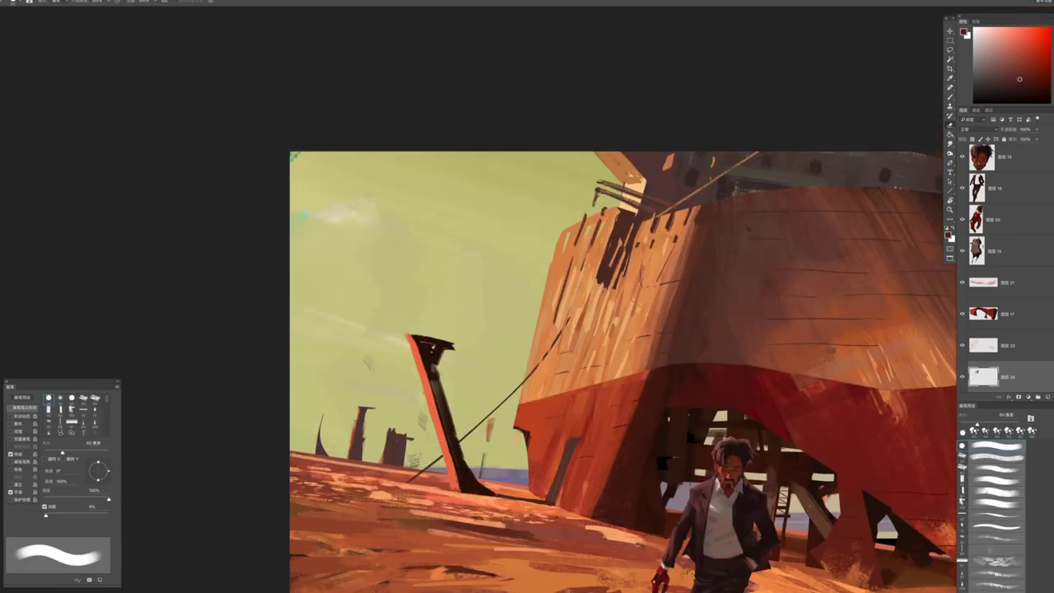
pyautogui.scroll(-3, 507, 309)
pyautogui.scroll(3, 507, 309)
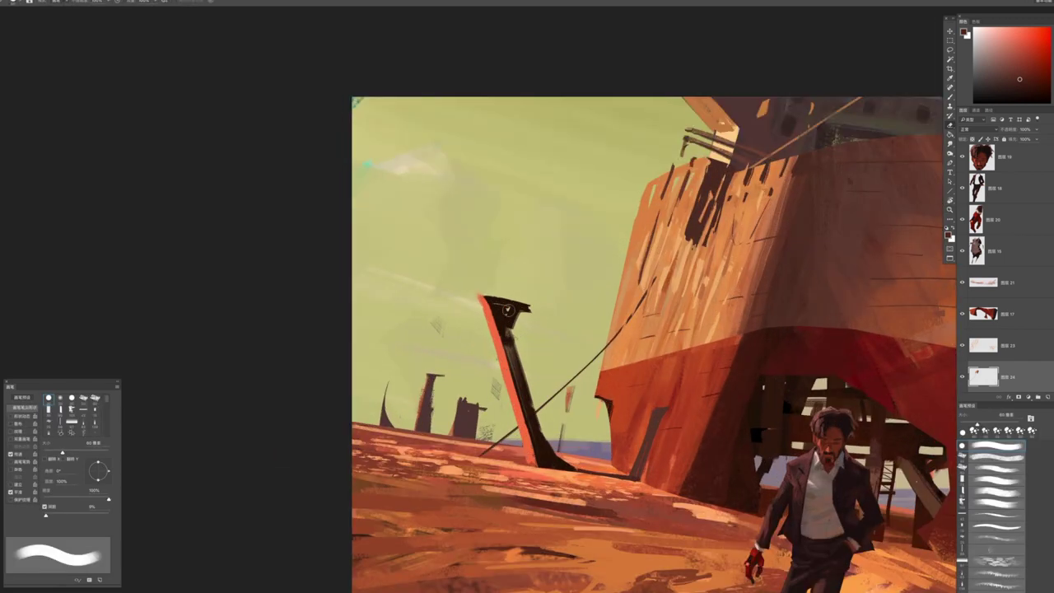
# On the leaning column's layer, paint small dark broken details and a short projecting spur just below its head
pyautogui.keyDown('ctrl'); pyautogui.click(508, 309); pyautogui.keyUp('ctrl')
pyautogui.press('.')
pyautogui.press('[')
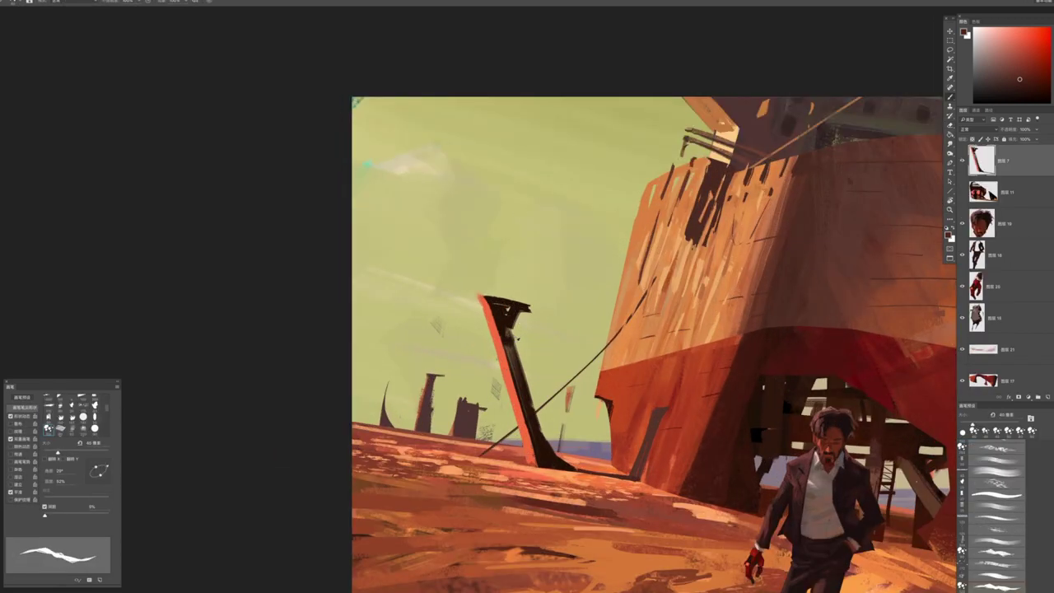
pyautogui.keyDown('alt'); pyautogui.click(512, 346); pyautogui.keyUp('alt')
pyautogui.moveTo(510, 352); pyautogui.dragTo(534, 356)
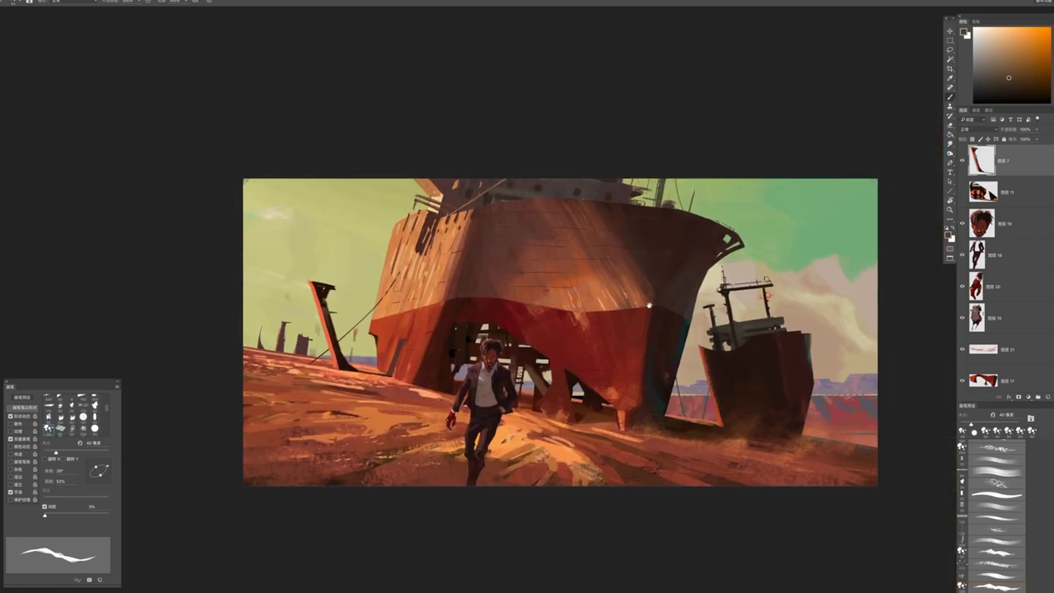
pyautogui.hotkey('ctrl', '+')
pyautogui.hotkey('ctrl', '-')
pyautogui.hotkey('ctrl', '-')
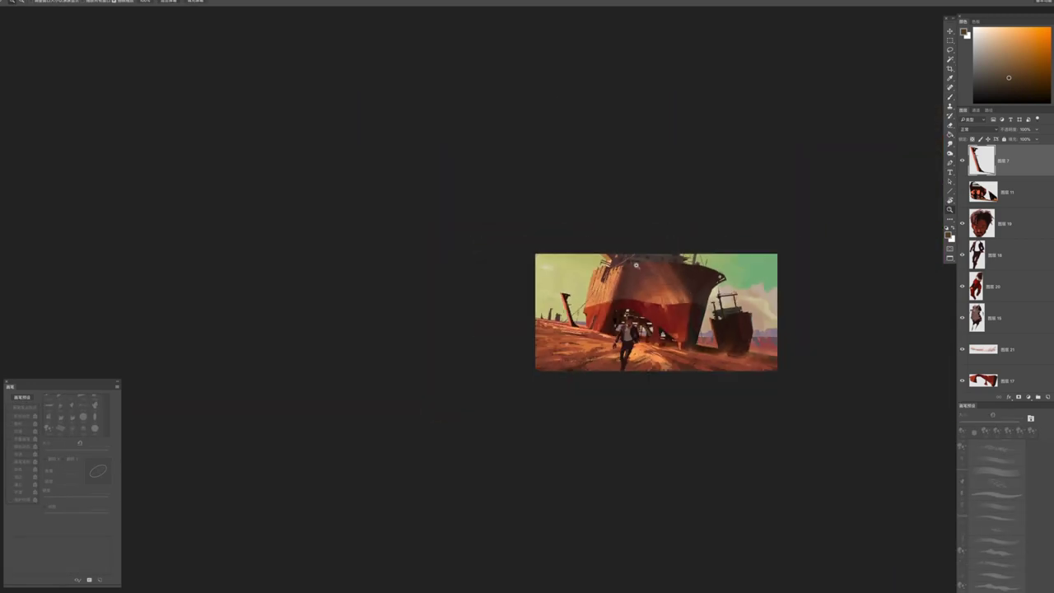
# Select the rope layer, lock its transparent pixels and repaint the dark rope with a lighter brown sampled from the ship
pyautogui.hotkey('ctrl', '+')
pyautogui.hotkey('ctrl', '+')
pyautogui.press('b')
pyautogui.moveTo(674, 294); pyautogui.dragTo(623, 332)
pyautogui.hotkey('alt', ',')
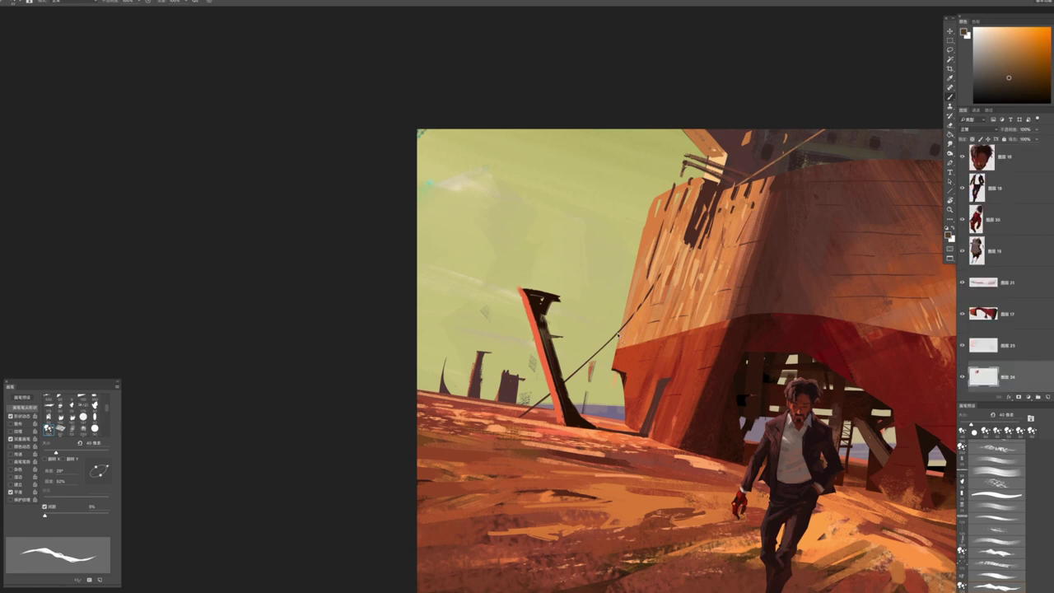
pyautogui.press(']')
pyautogui.press(']')
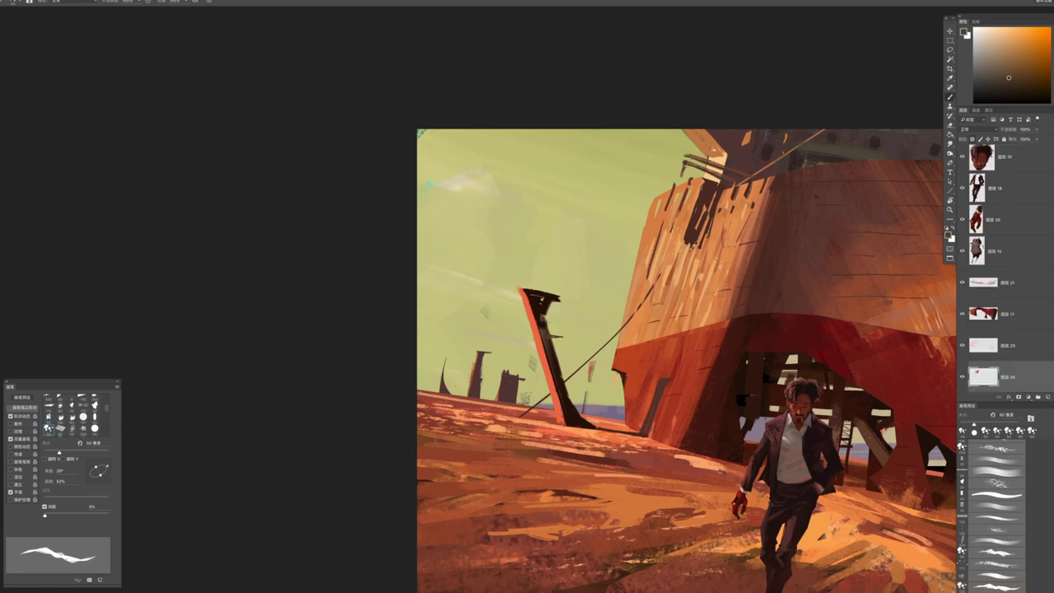
pyautogui.keyDown('alt'); pyautogui.click(721, 178); pyautogui.keyUp('alt')
pyautogui.press('.')
pyautogui.press('.')
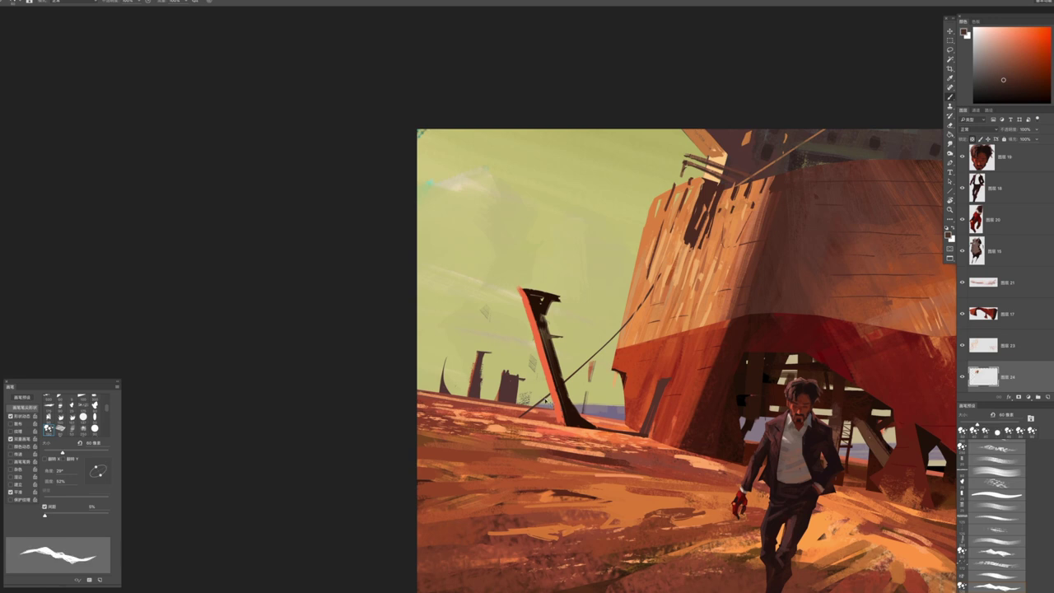
pyautogui.press('.')
pyautogui.scroll(-6, 574, 455)
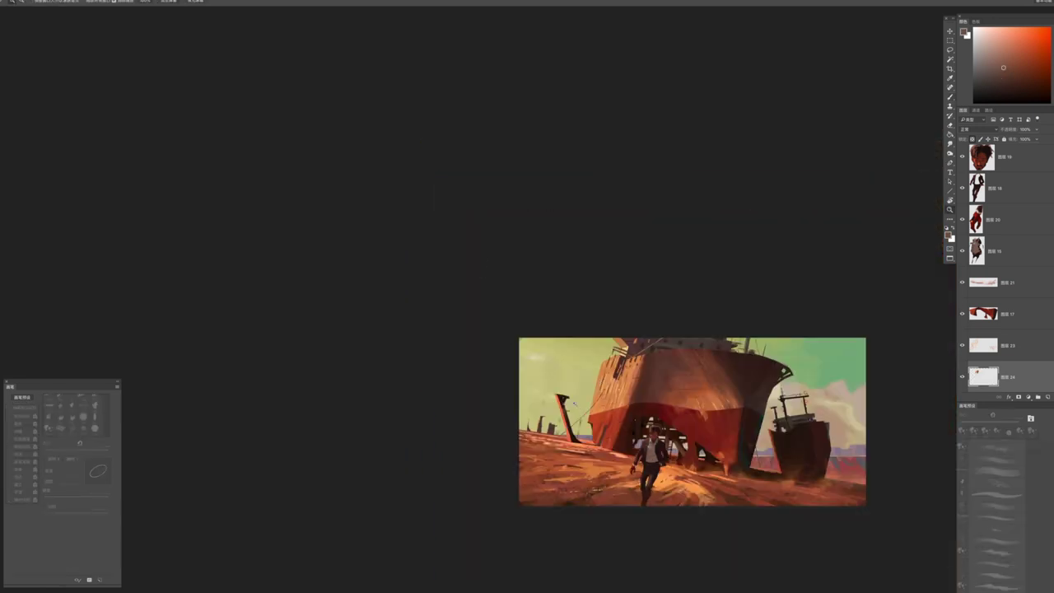
pyautogui.scroll(6, 593, 441)
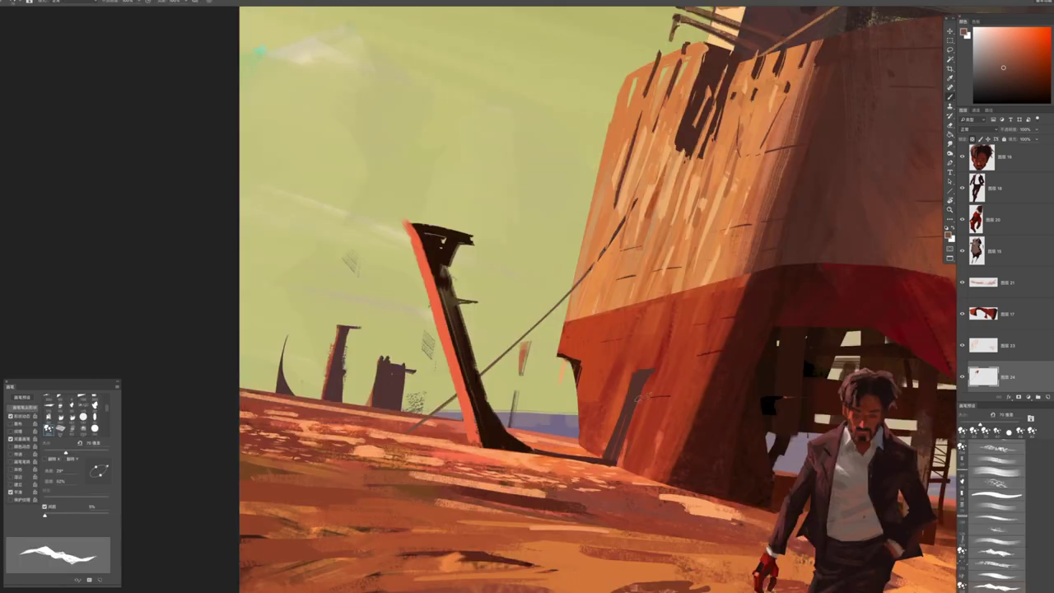
# On the red hull layer, recolour the slanting shadow strip beside the leaning column with a dark purplish tone
pyautogui.keyDown('alt'); pyautogui.click(639, 380); pyautogui.keyUp('alt')
pyautogui.keyDown('alt'); pyautogui.click(898, 143); pyautogui.keyUp('alt')
pyautogui.keyDown('alt'); pyautogui.click(890, 155); pyautogui.keyUp('alt')
pyautogui.press('[')
pyautogui.keyDown('ctrl'); pyautogui.click(634, 399); pyautogui.keyUp('ctrl')
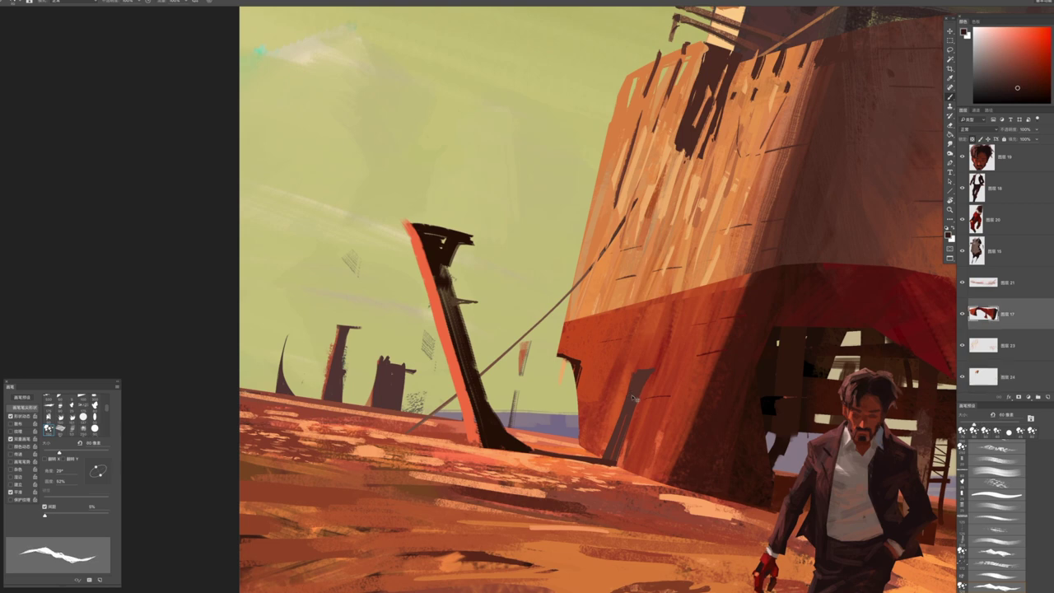
pyautogui.scroll(-4, 630, 401)
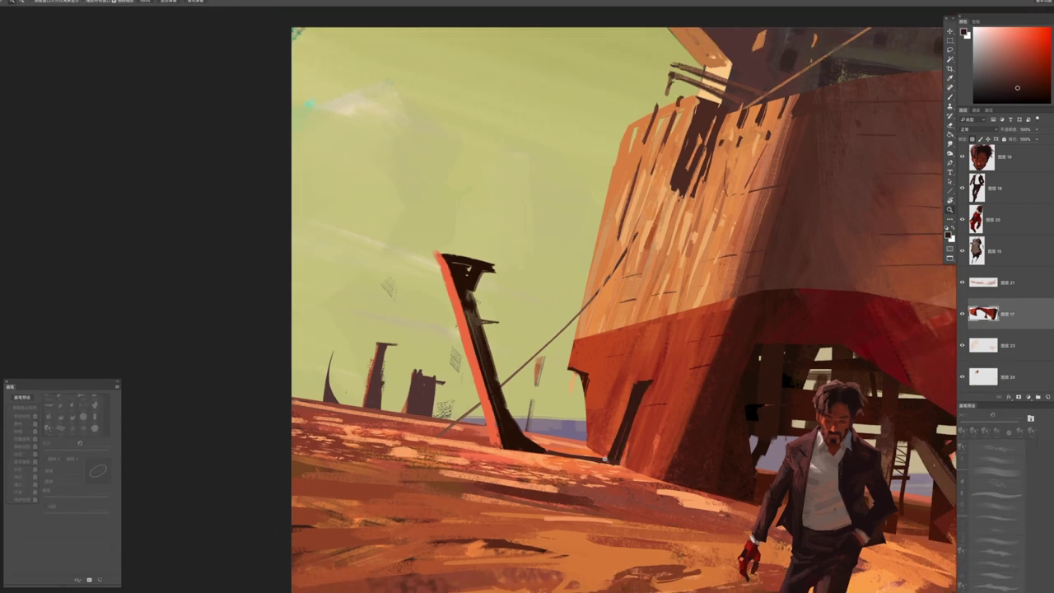
pyautogui.scroll(4, 659, 453)
pyautogui.keyDown('alt'); pyautogui.click(625, 400); pyautogui.keyUp('alt')
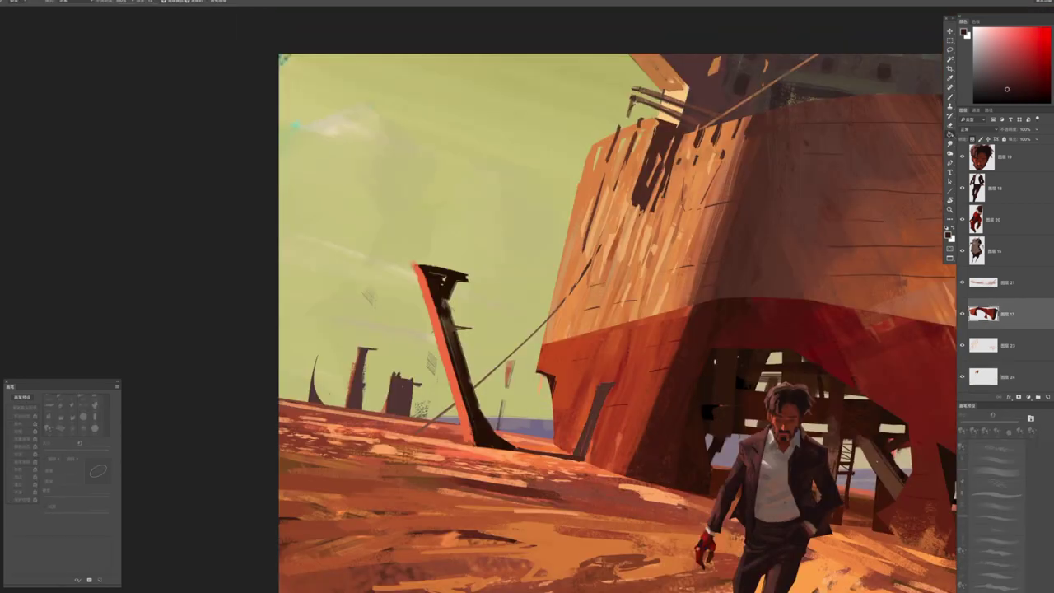
pyautogui.keyDown('alt'); pyautogui.click(595, 404); pyautogui.keyUp('alt')
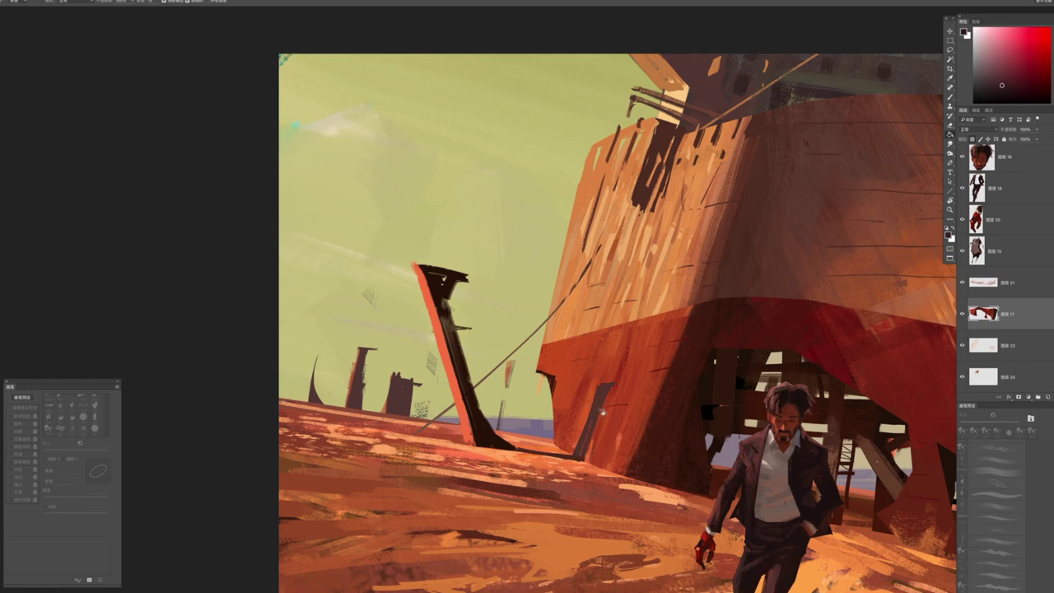
pyautogui.scroll(-4, 738, 250)
pyautogui.moveTo(703, 236); pyautogui.dragTo(590, 236)
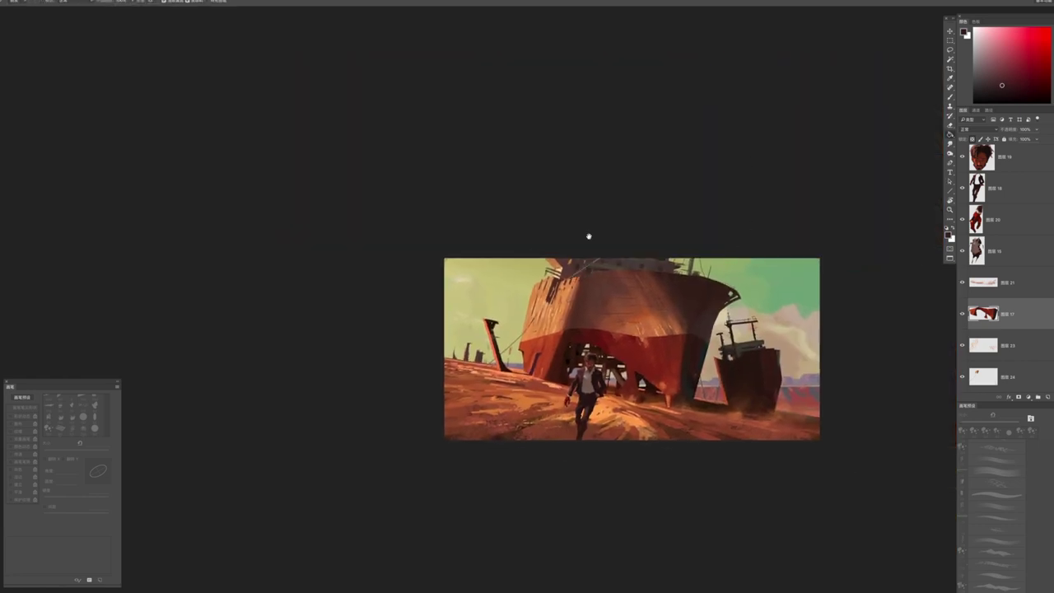
pyautogui.scroll(3, 713, 319)
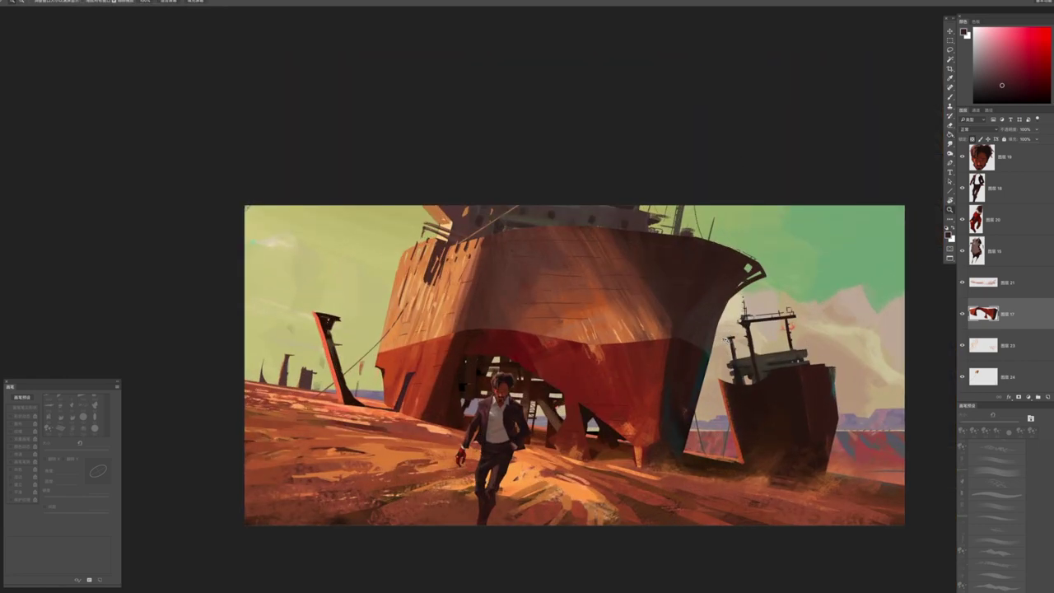
# Create a new layer above the pale haze layer, give it a lightening blend mode and choose a large soft textured brush
pyautogui.moveTo(713, 319); pyautogui.dragTo(596, 252)
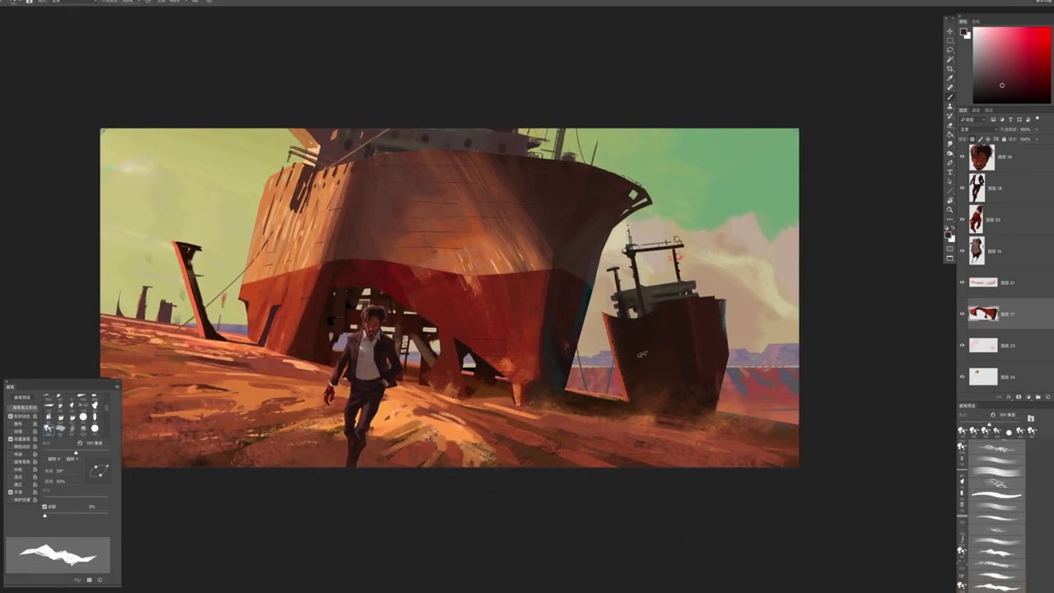
pyautogui.press(']')
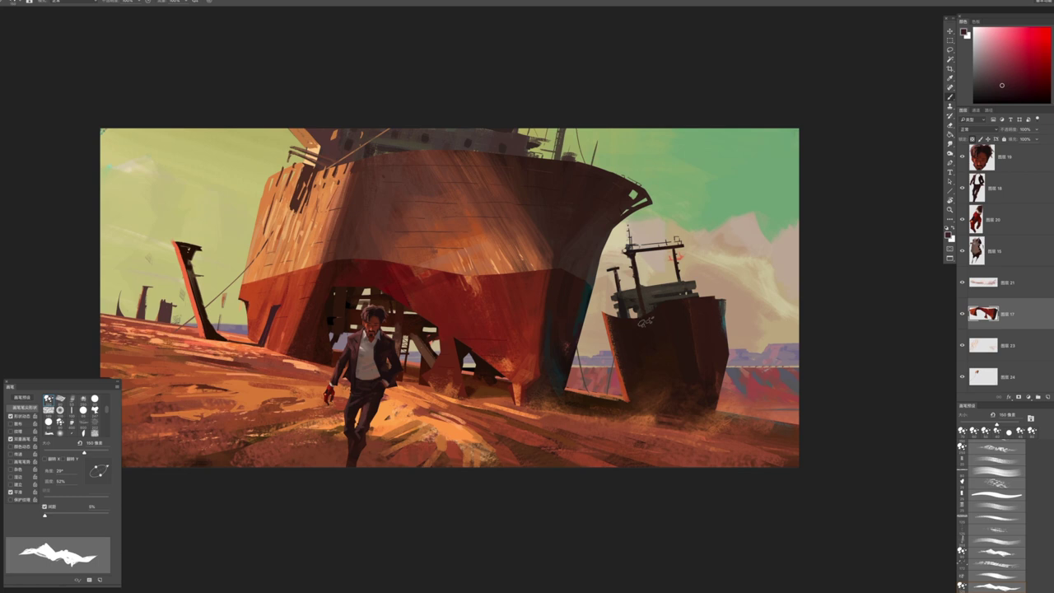
pyautogui.click(1012, 286)
pyautogui.hotkey('ctrl', 'shift', 'alt', 'n')
pyautogui.click(975, 129)
pyautogui.click(842, 203)
pyautogui.moveTo(843, 202); pyautogui.dragTo(941, 182)
pyautogui.rightClick(690, 264)
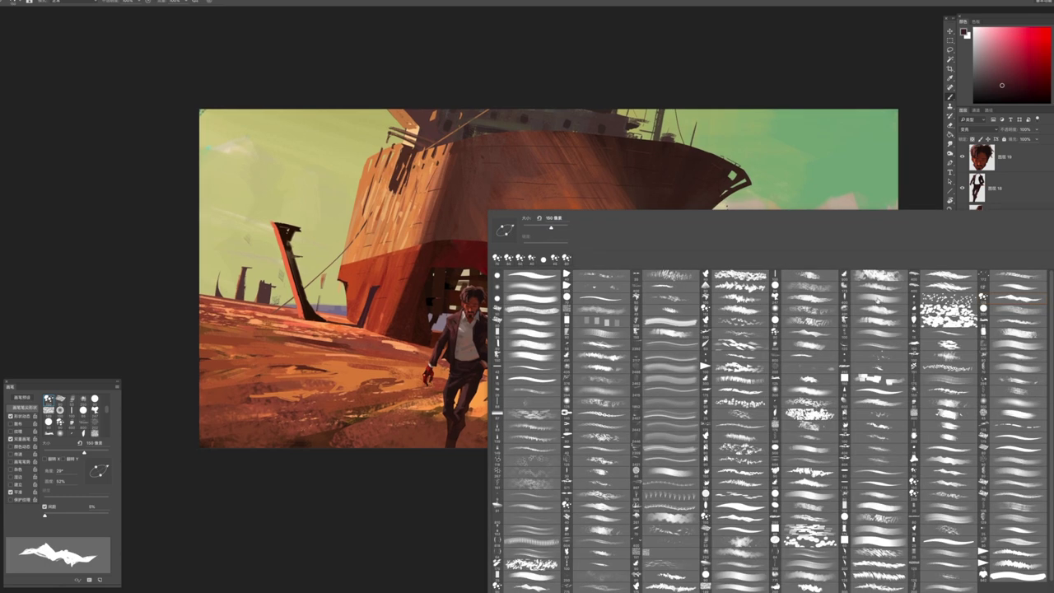
pyautogui.click(876, 297)
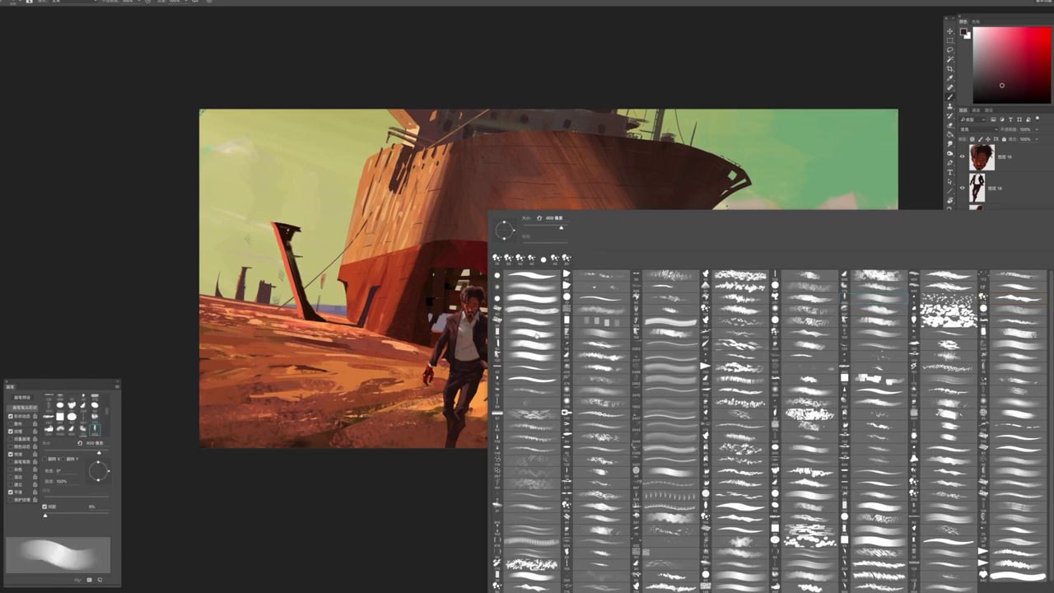
pyautogui.doubleClick(539, 348)
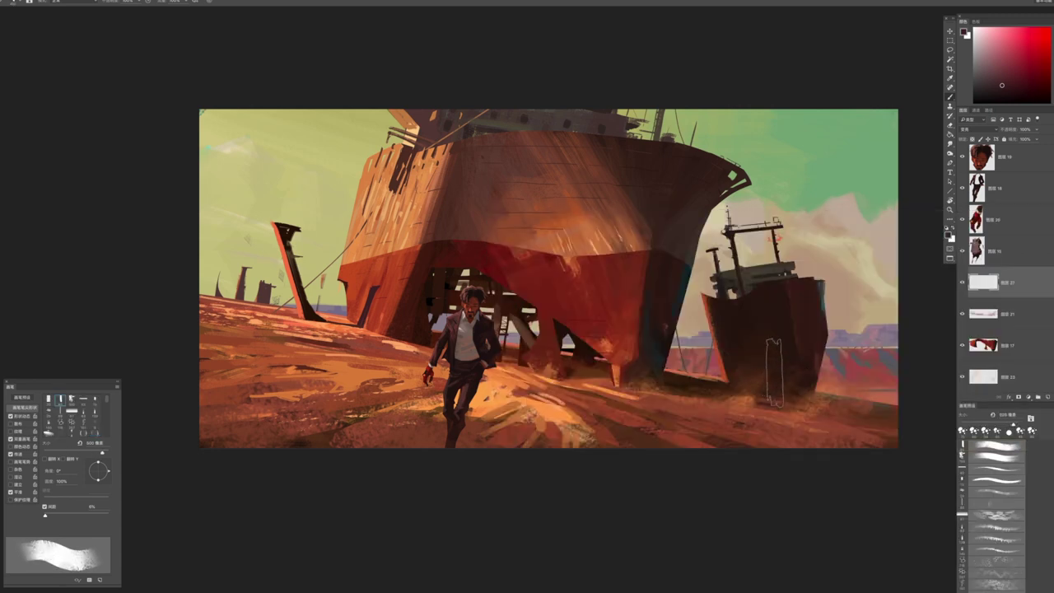
# Paint sampled dark red over the distant ship and the shadowed lower hull to lift their darkest areas
pyautogui.keyDown('alt'); pyautogui.click(511, 350); pyautogui.keyUp('alt')
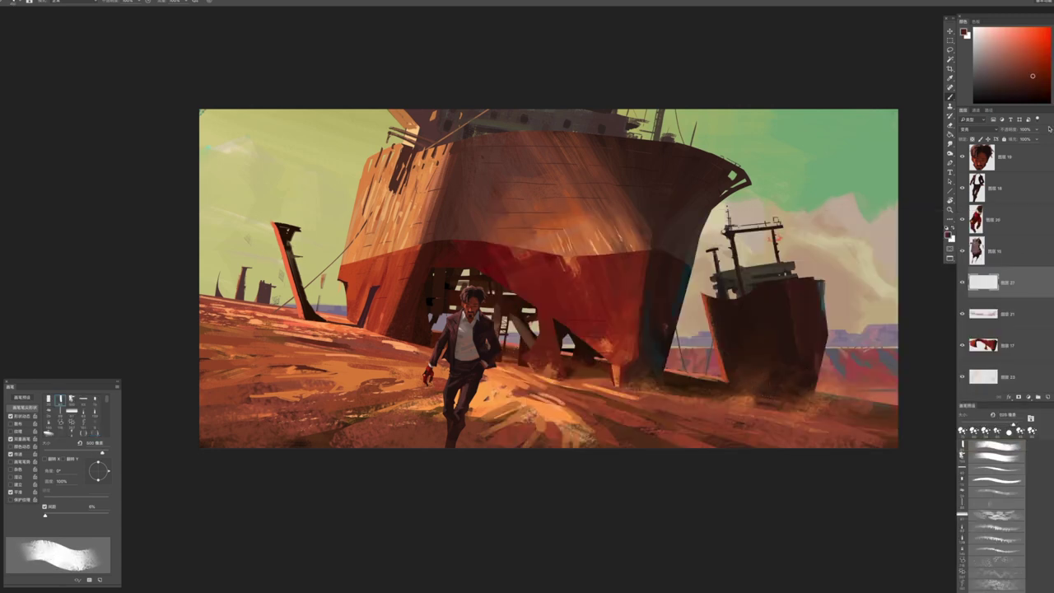
pyautogui.keyDown('alt'); pyautogui.click(625, 362); pyautogui.keyUp('alt')
pyautogui.moveTo(625, 363)
pyautogui.mouseDown()
pyautogui.moveTo(729, 329)
pyautogui.moveTo(651, 363)
pyautogui.moveTo(667, 338)
pyautogui.mouseUp()
pyautogui.moveTo(757, 272)
pyautogui.mouseDown()
pyautogui.moveTo(723, 323)
pyautogui.moveTo(733, 395)
pyautogui.moveTo(725, 306)
pyautogui.moveTo(741, 358)
pyautogui.moveTo(802, 392)
pyautogui.mouseUp()
pyautogui.moveTo(811, 326)
pyautogui.mouseDown()
pyautogui.moveTo(782, 385)
pyautogui.moveTo(807, 349)
pyautogui.moveTo(765, 337)
pyautogui.mouseUp()
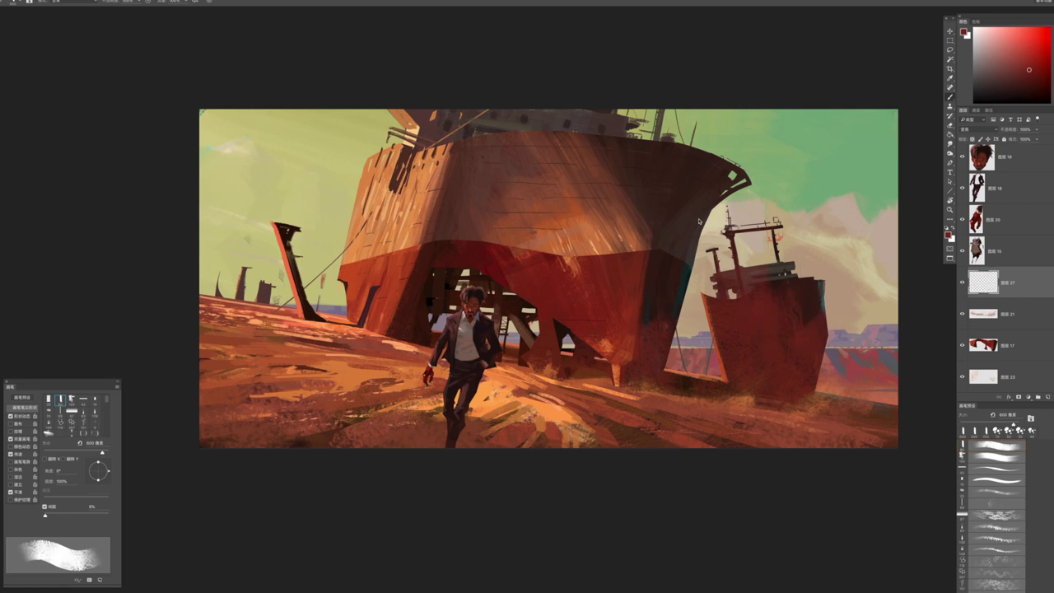
pyautogui.press(']')
pyautogui.press(']')
pyautogui.press(']')
pyautogui.scroll(-5, 511, 424)
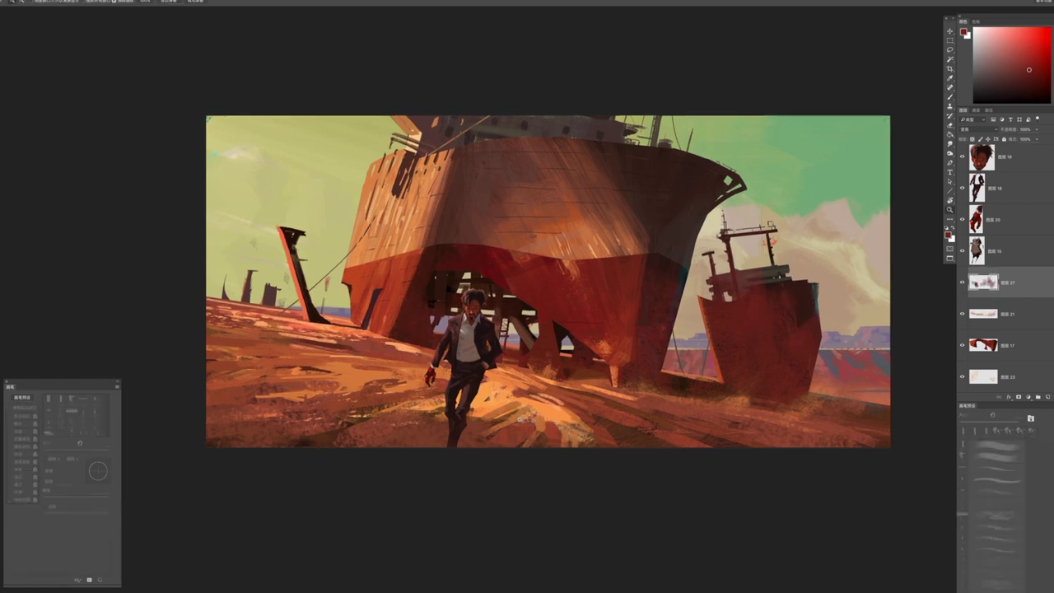
pyautogui.scroll(4, 510, 424)
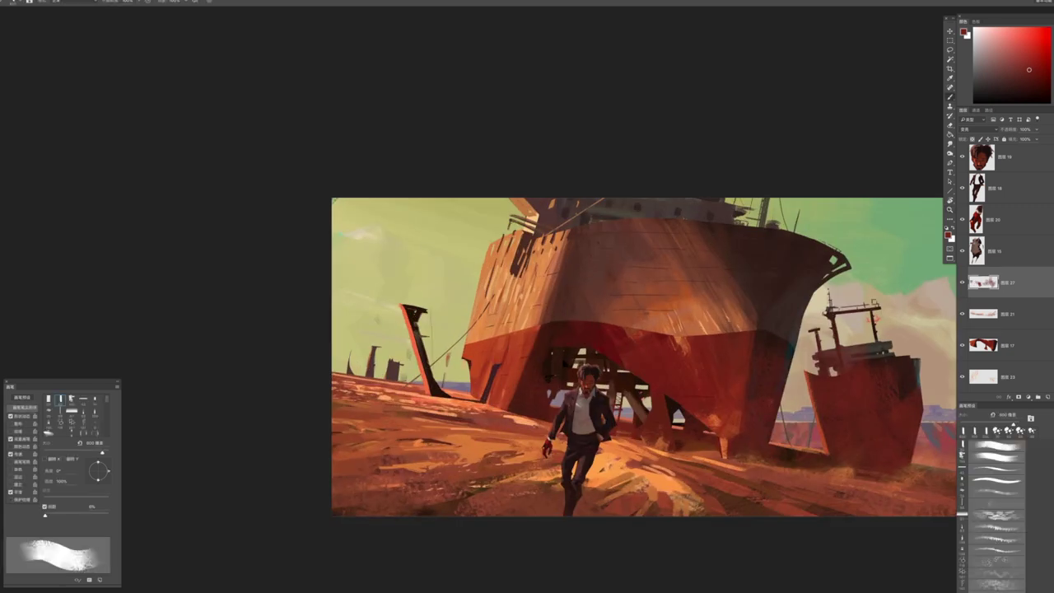
# Move the leaning column's layer beneath the new haze layer and brush red light over the column's dark side
pyautogui.keyDown('ctrl'); pyautogui.click(432, 374); pyautogui.keyUp('ctrl')
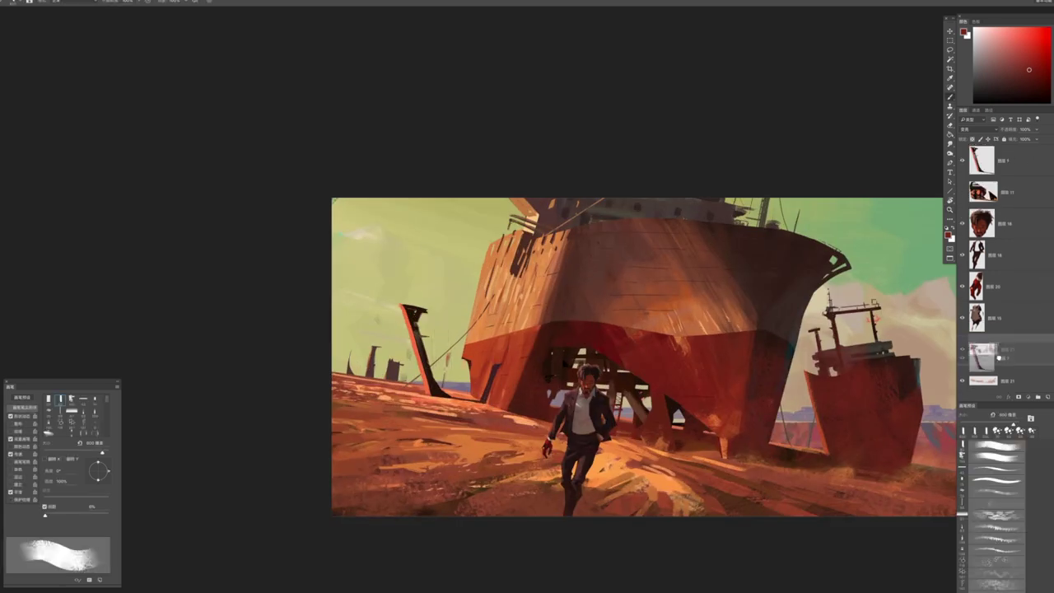
pyautogui.keyDown('ctrl'); pyautogui.click(549, 354); pyautogui.keyUp('ctrl')
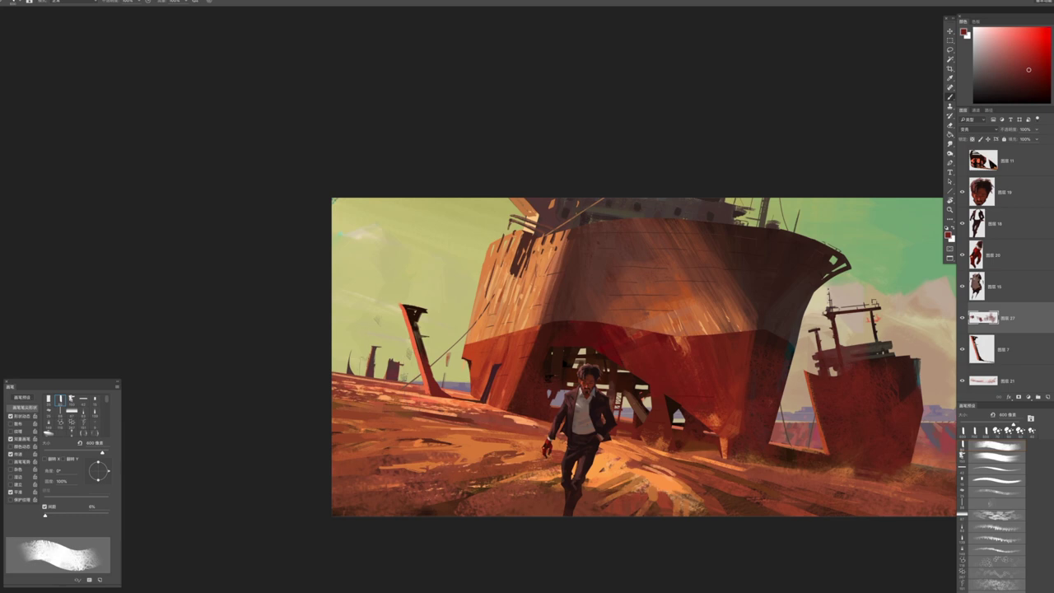
pyautogui.press('z')
pyautogui.click(379, 387)
pyautogui.keyDown('alt'); pyautogui.click(428, 387); pyautogui.keyUp('alt')
pyautogui.press('b')
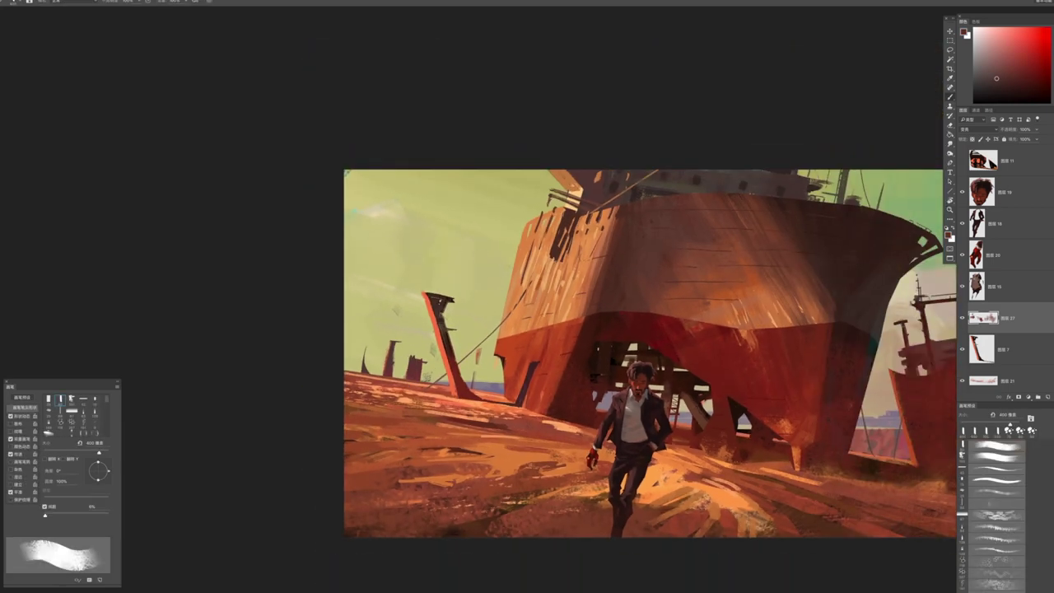
# Brush lighter orange-red haze around the column's foot and the bases of the ships, and reduce the haze layer's opacity to about 70%
pyautogui.click(1026, 67)
pyautogui.moveTo(626, 329); pyautogui.dragTo(550, 239)
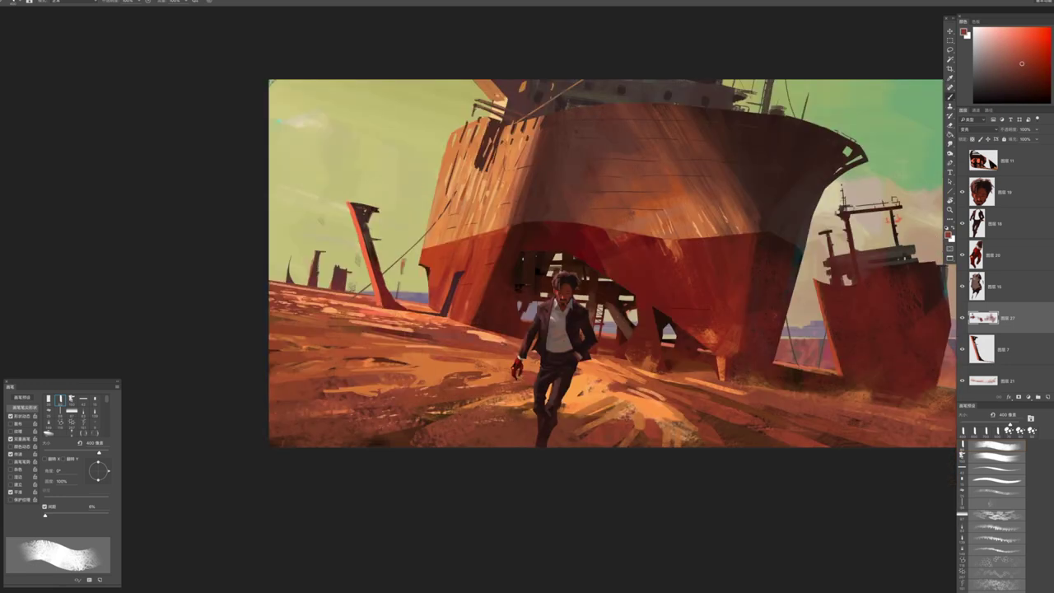
pyautogui.click(1018, 61)
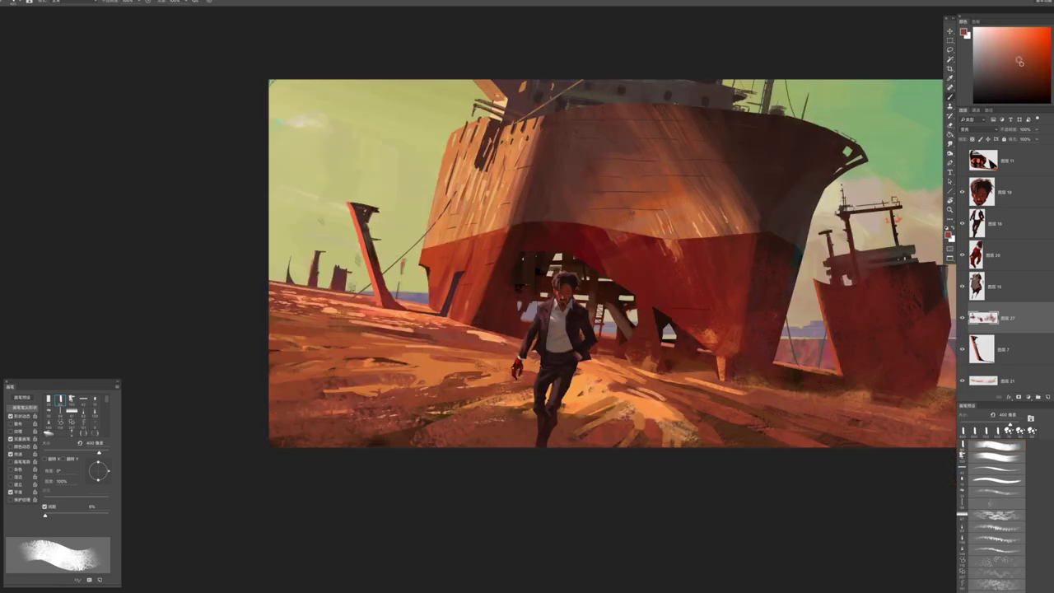
pyautogui.moveTo(464, 338); pyautogui.dragTo(409, 295)
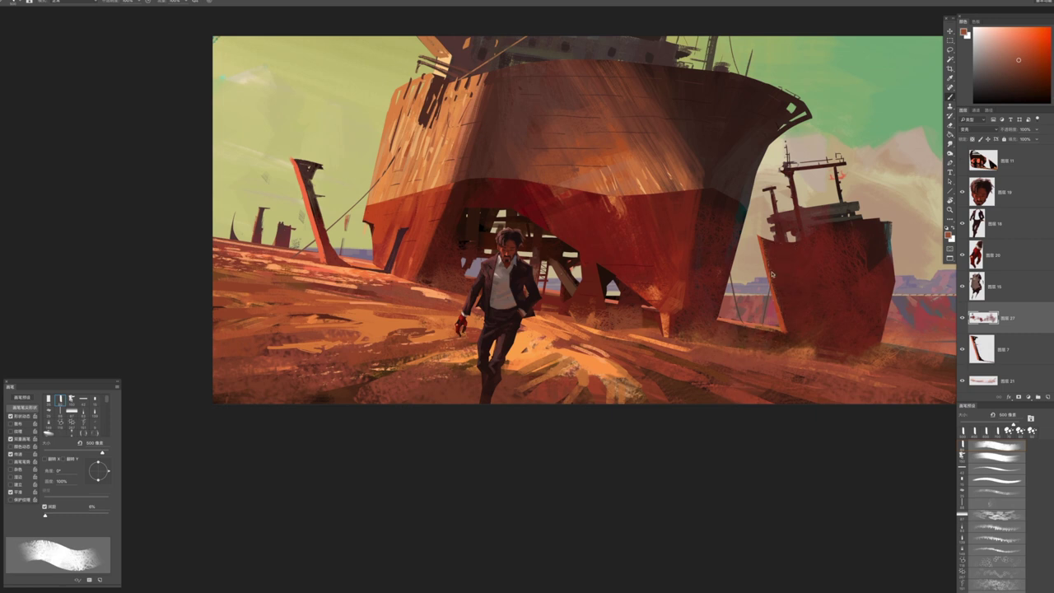
pyautogui.press(']')
pyautogui.moveTo(856, 263)
pyautogui.mouseDown()
pyautogui.moveTo(823, 329)
pyautogui.moveTo(876, 272)
pyautogui.moveTo(883, 247)
pyautogui.mouseUp()
pyautogui.moveTo(1012, 132); pyautogui.dragTo(1001, 129)
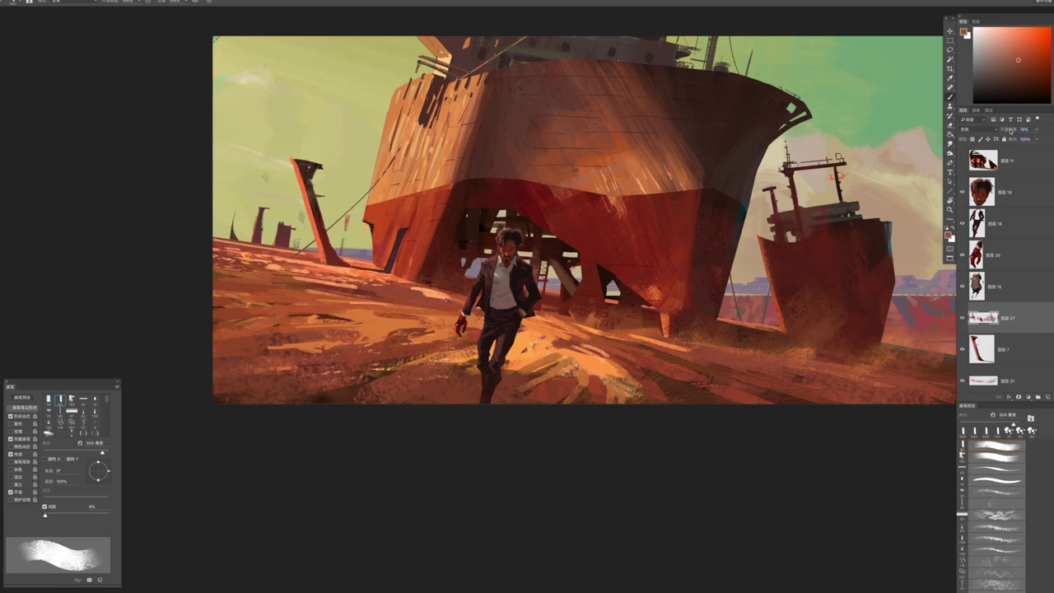
# Choose a textured eraser and remove some haze from the shadowed openings beneath the main hull
pyautogui.click(996, 448)
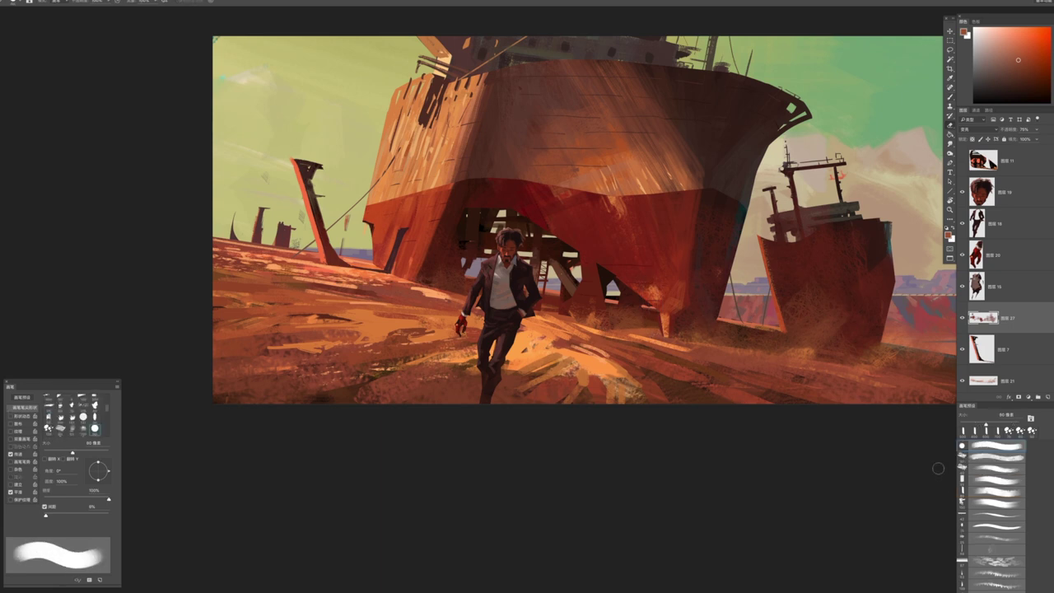
pyautogui.click(994, 541)
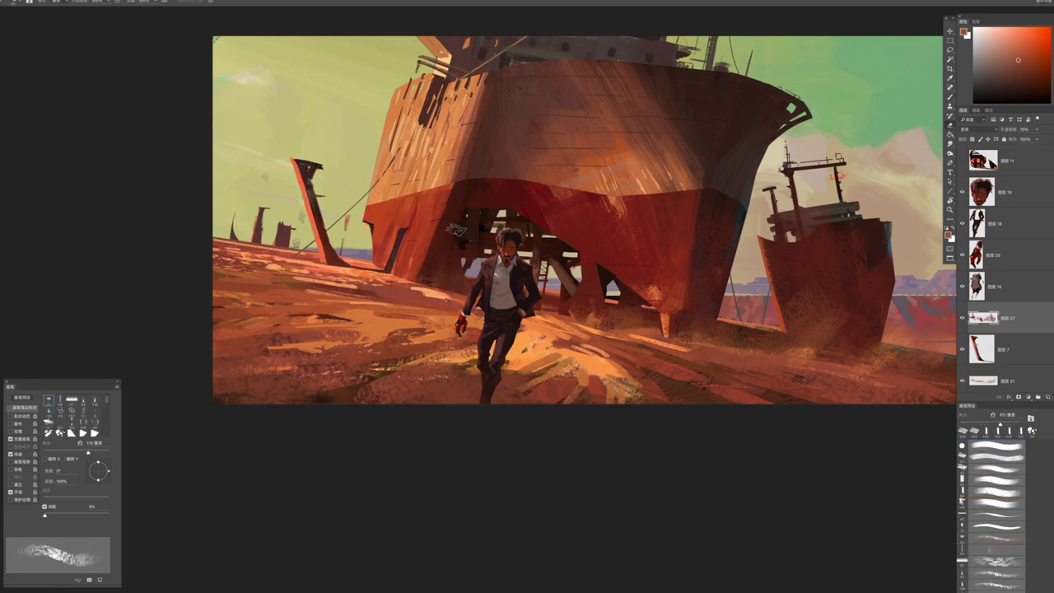
pyautogui.moveTo(489, 297); pyautogui.dragTo(393, 264)
pyautogui.press(']')
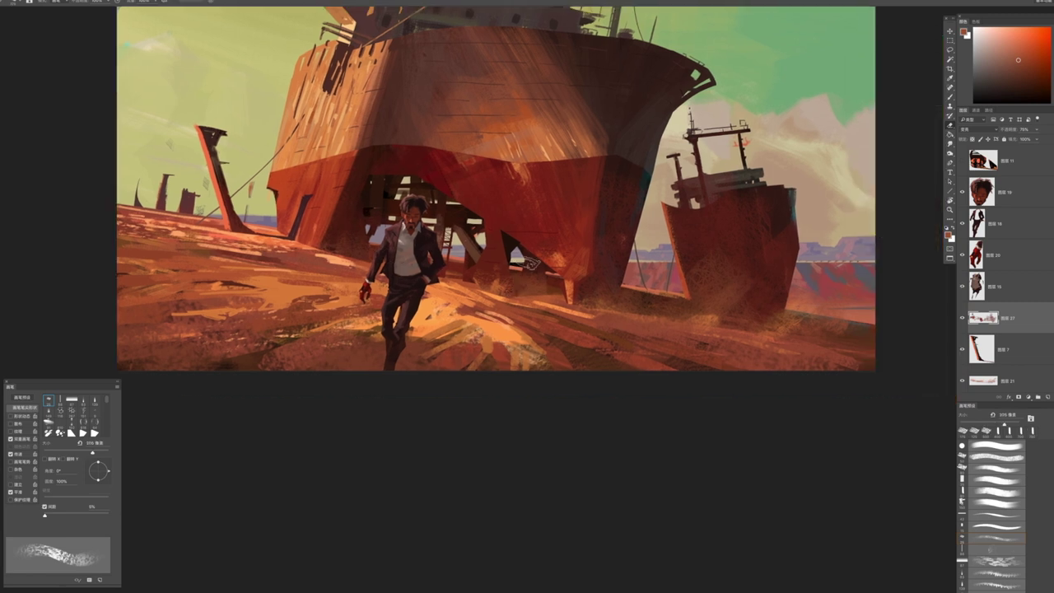
pyautogui.press('[')
pyautogui.press('[')
pyautogui.press('[')
pyautogui.press('[')
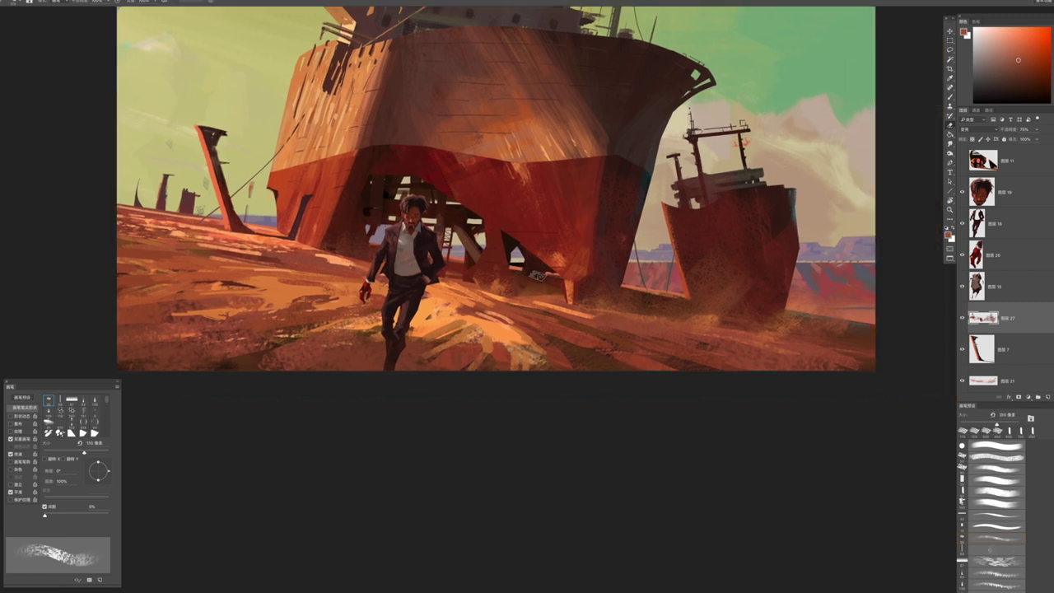
# Enlarge the textured eraser, soften the remaining haze around the ships and check the full composition
pyautogui.press(']')
pyautogui.press(']')
pyautogui.press(']')
pyautogui.press(']')
pyautogui.press(']')
pyautogui.press('z')
pyautogui.moveTo(641, 305)
pyautogui.mouseDown()
pyautogui.moveTo(612, 312)
pyautogui.moveTo(663, 317)
pyautogui.mouseUp()
pyautogui.click(664, 318)
pyautogui.press('b')
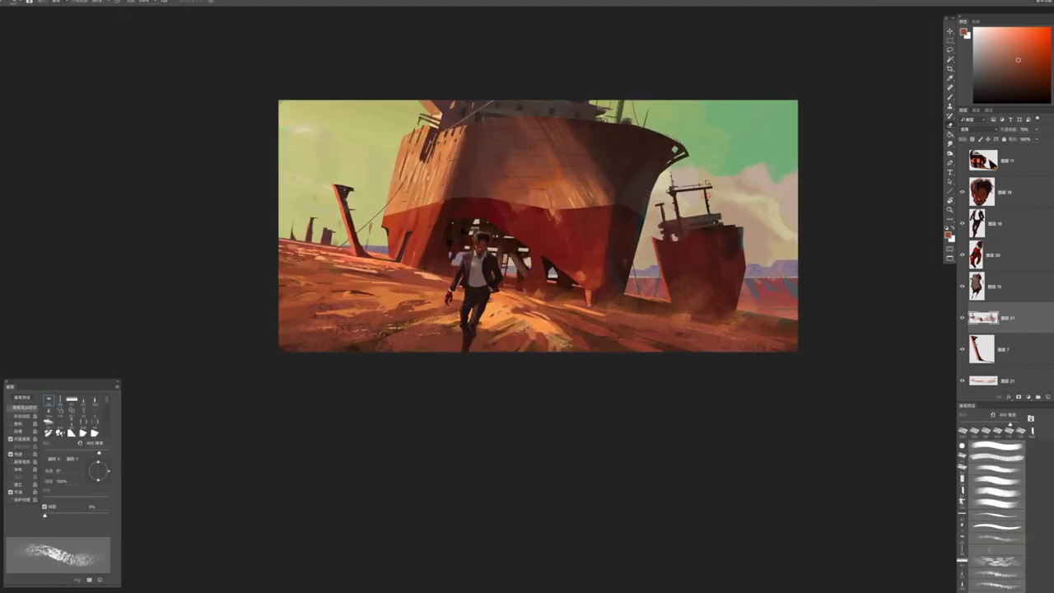
# Thin the haze beside the smaller ship with a smaller textured eraser, and brush dark red over its hull
pyautogui.moveTo(687, 245); pyautogui.dragTo(711, 247)
pyautogui.press('[')
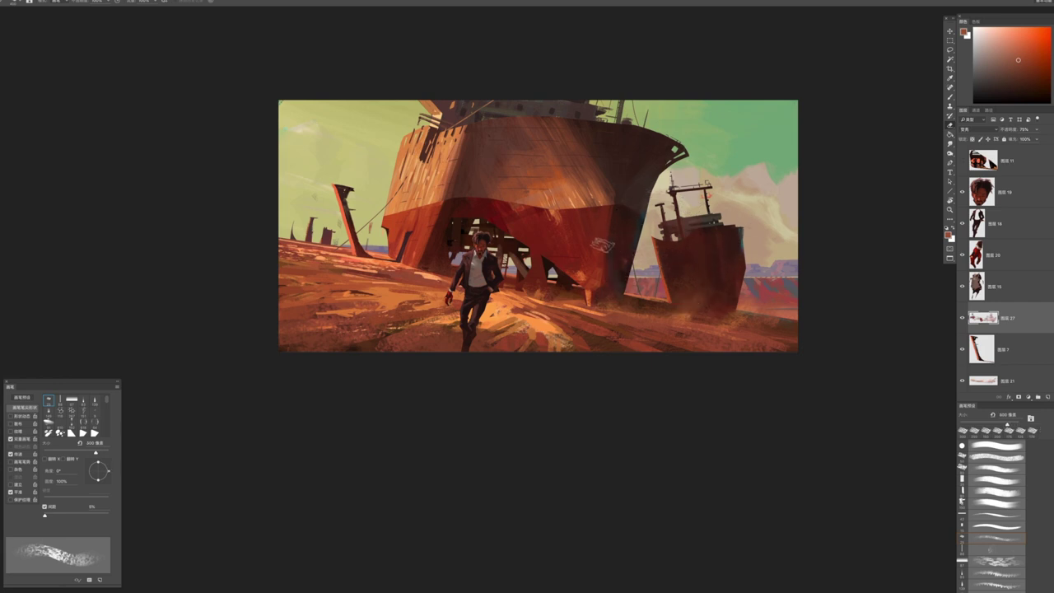
pyautogui.scroll(2, 664, 211)
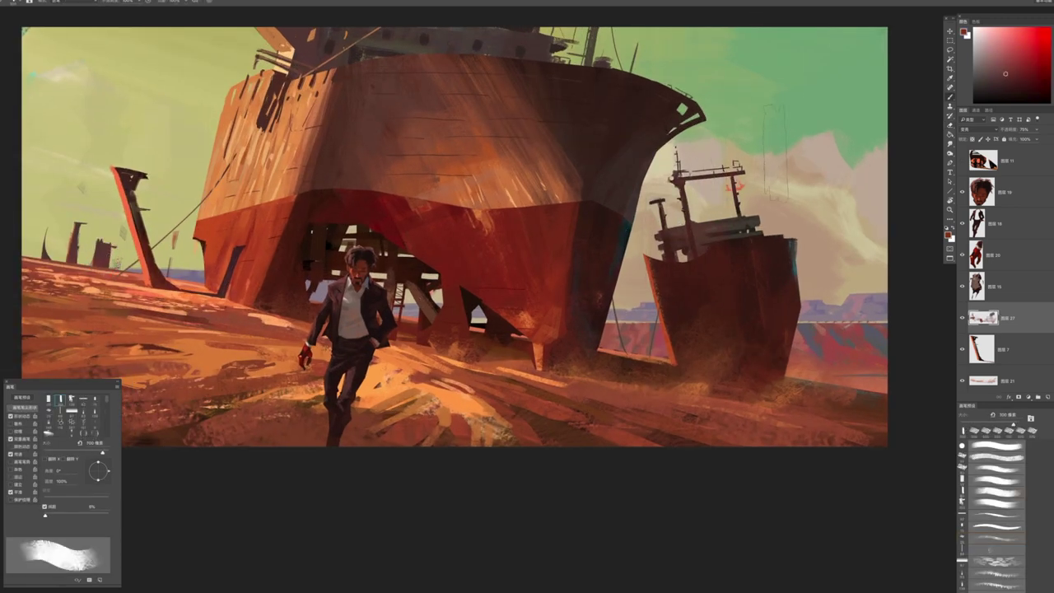
pyautogui.moveTo(740, 244); pyautogui.dragTo(788, 238)
pyautogui.scroll(-5, 792, 240)
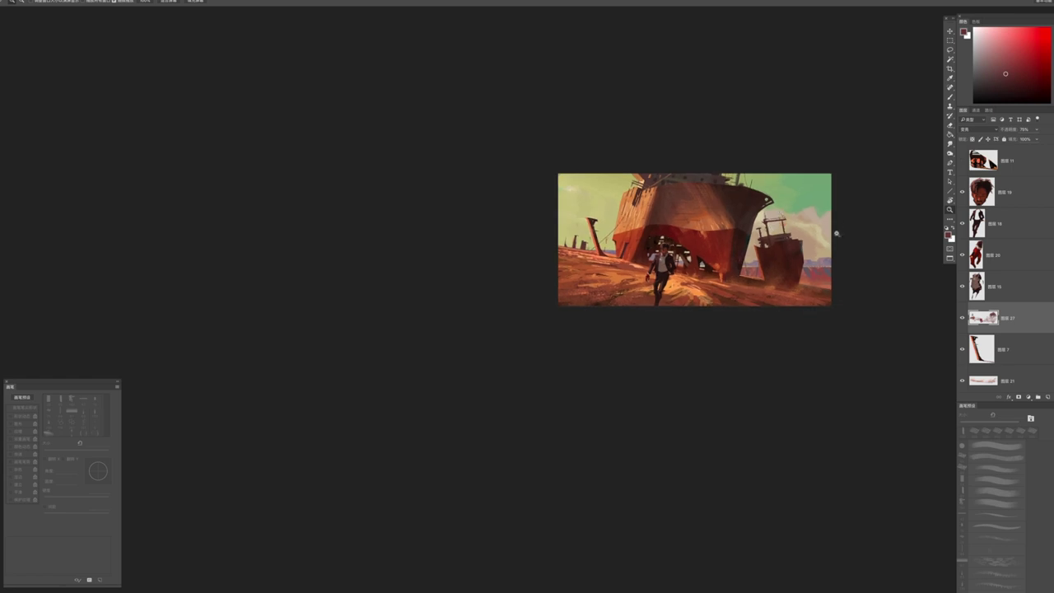
# Select the sky layer, sample a pale yellow and repaint the sky around the leaning column with broad strokes
pyautogui.scroll(2, 792, 240)
pyautogui.scroll(-3, 779, 102)
pyautogui.scroll(4, 671, 204)
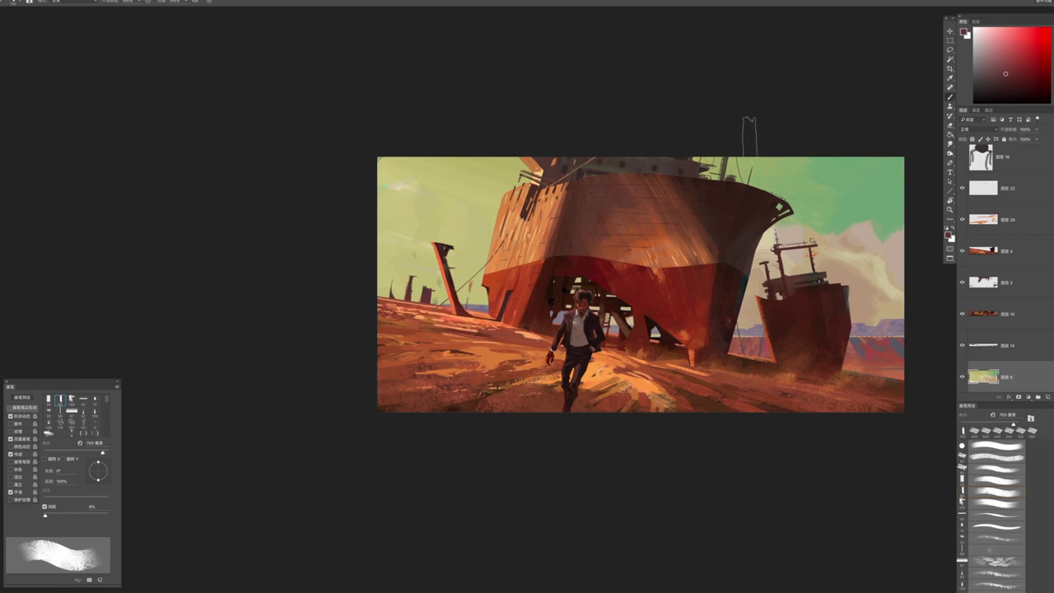
pyautogui.keyDown('alt'); pyautogui.click(440, 205); pyautogui.keyUp('alt')
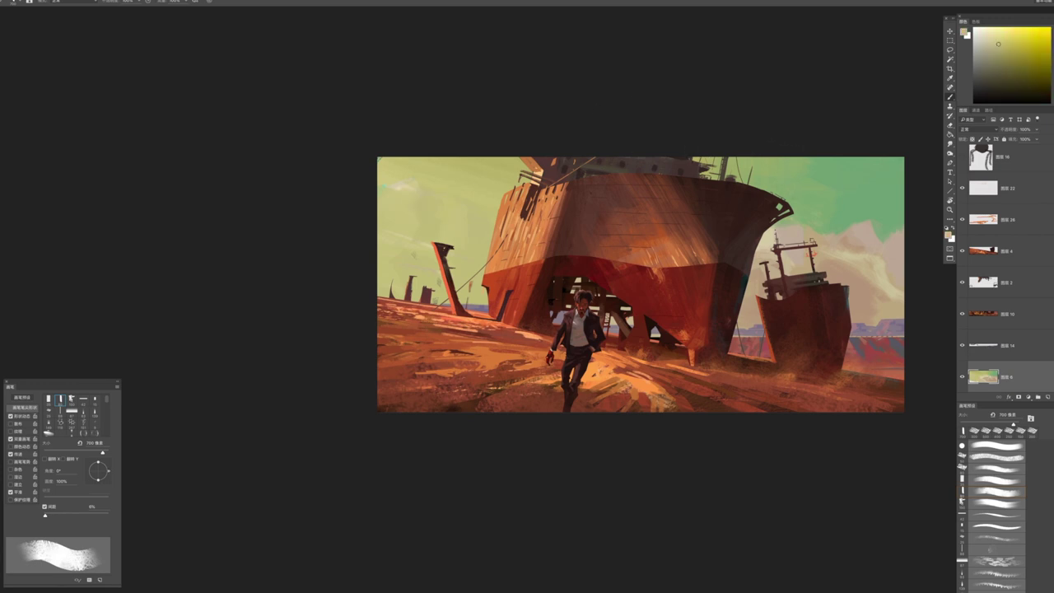
pyautogui.moveTo(445, 237); pyautogui.dragTo(457, 238)
pyautogui.moveTo(429, 206); pyautogui.dragTo(477, 238)
pyautogui.moveTo(391, 251)
pyautogui.mouseDown()
pyautogui.moveTo(469, 271)
pyautogui.moveTo(420, 272)
pyautogui.mouseUp()
pyautogui.moveTo(445, 165); pyautogui.dragTo(522, 206)
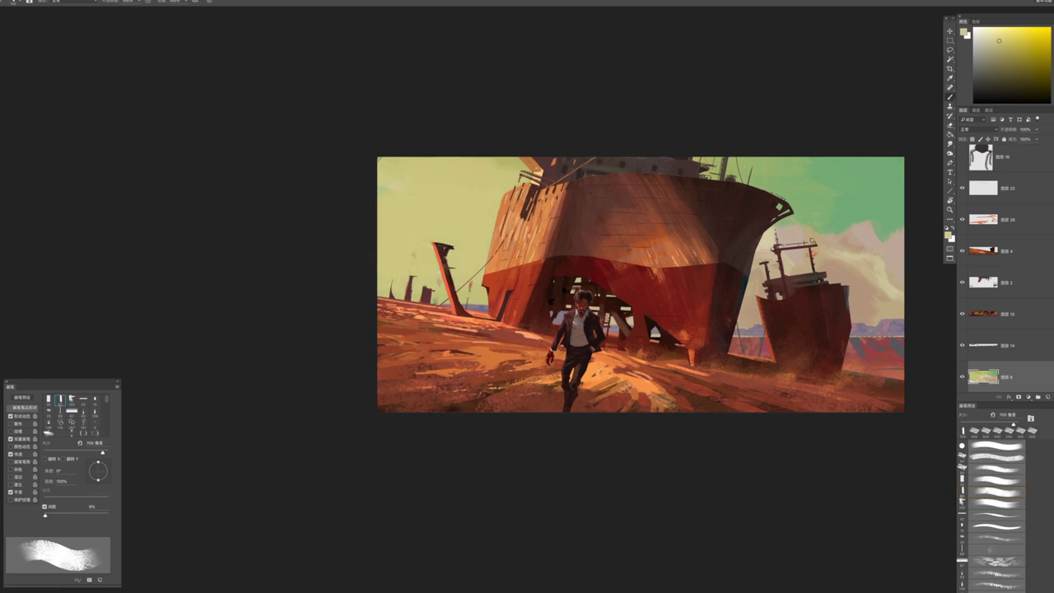
# Sample green tones from the sky and blend them into the upper sky beside the main ship
pyautogui.keyDown('alt'); pyautogui.click(724, 164); pyautogui.keyUp('alt')
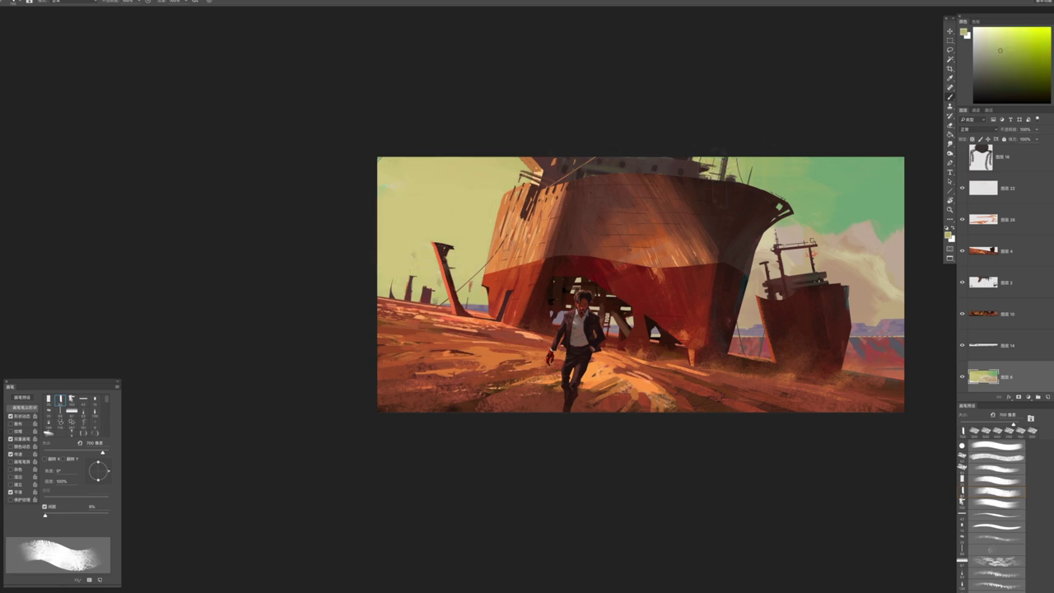
pyautogui.keyDown('alt'); pyautogui.click(765, 156); pyautogui.keyUp('alt')
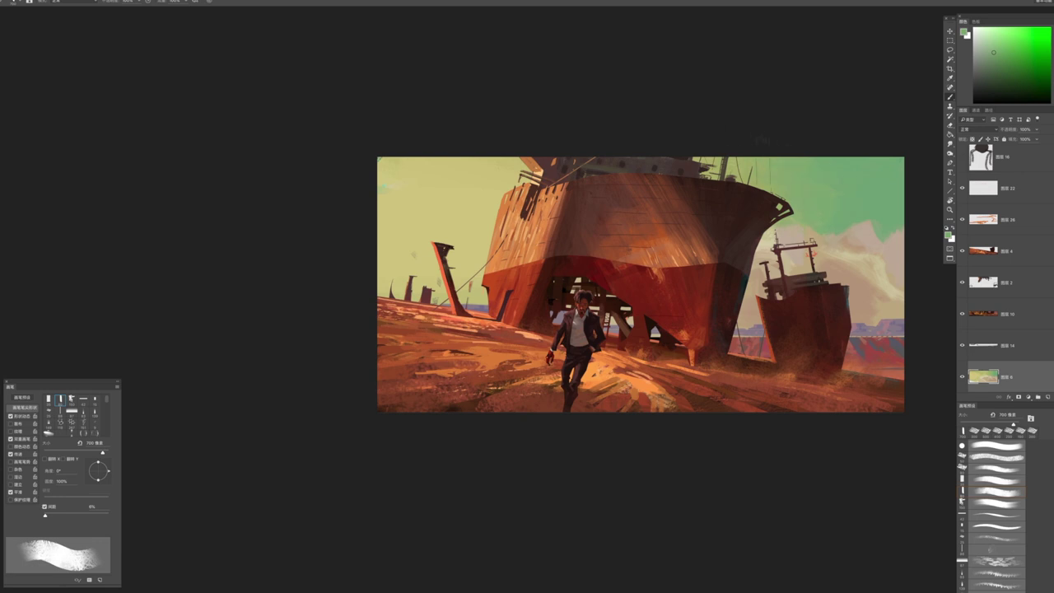
pyautogui.keyDown('alt'); pyautogui.click(465, 177); pyautogui.keyUp('alt')
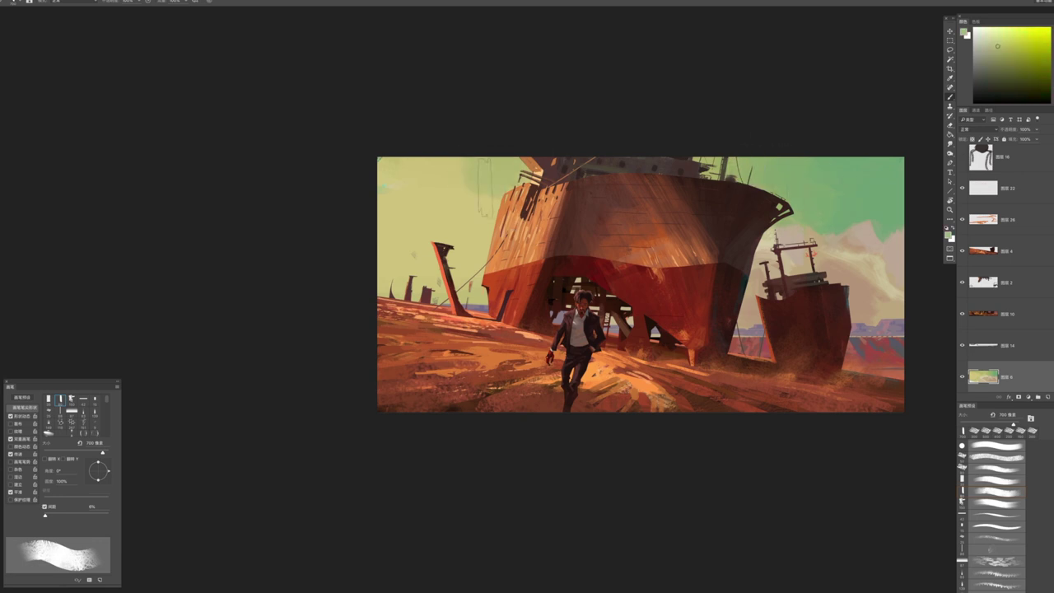
# Select the ground layer, sample a sand colour and soften the foreground sand in front of the leaning column
pyautogui.press('z')
pyautogui.moveTo(683, 228)
pyautogui.mouseDown()
pyautogui.moveTo(629, 217)
pyautogui.moveTo(624, 158)
pyautogui.moveTo(683, 228)
pyautogui.moveTo(790, 235)
pyautogui.mouseUp()
pyautogui.moveTo(541, 249); pyautogui.dragTo(610, 249)
pyautogui.press('b')
pyautogui.hotkey('alt', ']')
pyautogui.hotkey('alt', ']')
pyautogui.hotkey('alt', ']')
pyautogui.hotkey('alt', ']')
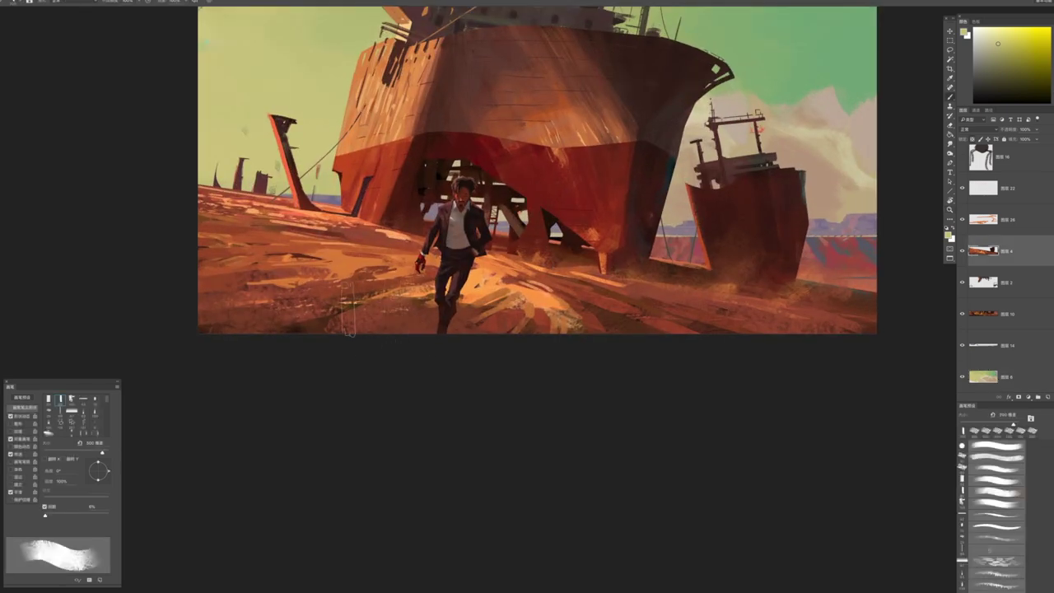
pyautogui.press('[')
pyautogui.press('[')
pyautogui.press('[')
pyautogui.press('[')
pyautogui.press('[')
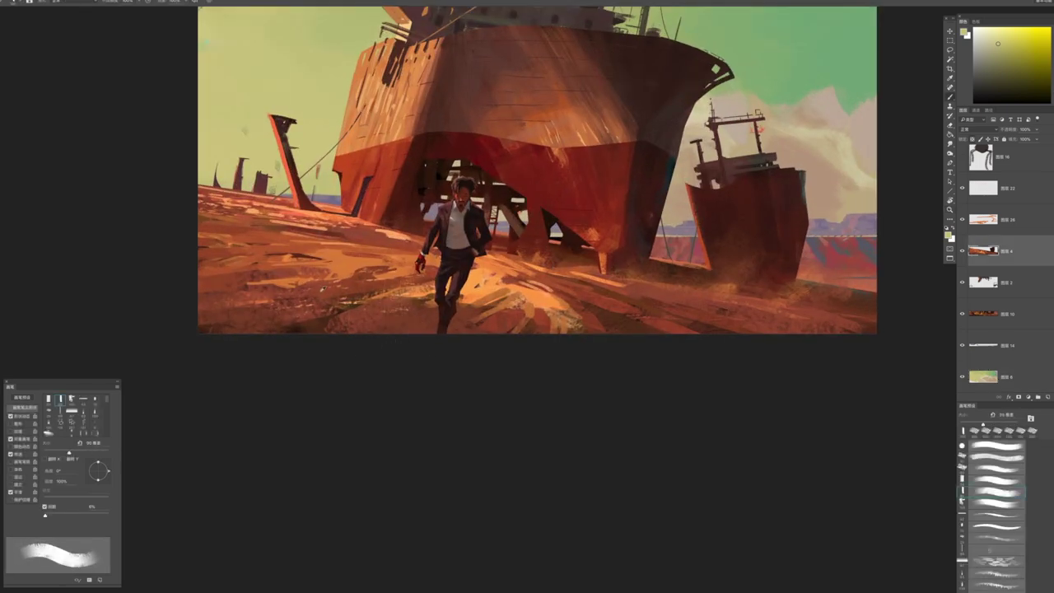
pyautogui.keyDown('alt'); pyautogui.click(320, 292); pyautogui.keyUp('alt')
pyautogui.press(']')
pyautogui.press(']')
pyautogui.press(']')
pyautogui.press(']')
pyautogui.press(']')
pyautogui.press(']')
pyautogui.press(']')
# Sample light orange from the sand and brush sunlit strokes over the ground around the man, using varying brush sizes
pyautogui.keyDown('alt'); pyautogui.click(486, 292); pyautogui.keyUp('alt')
pyautogui.press('[')
pyautogui.press('[')
pyautogui.press(']')
pyautogui.press(']')
pyautogui.press(']')
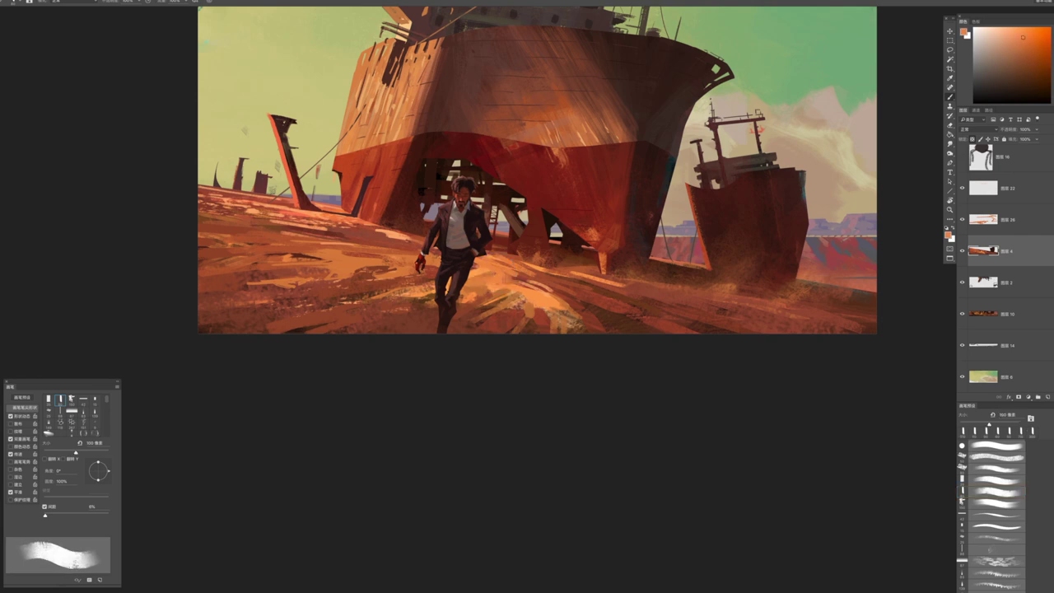
pyautogui.press('[')
pyautogui.press('[')
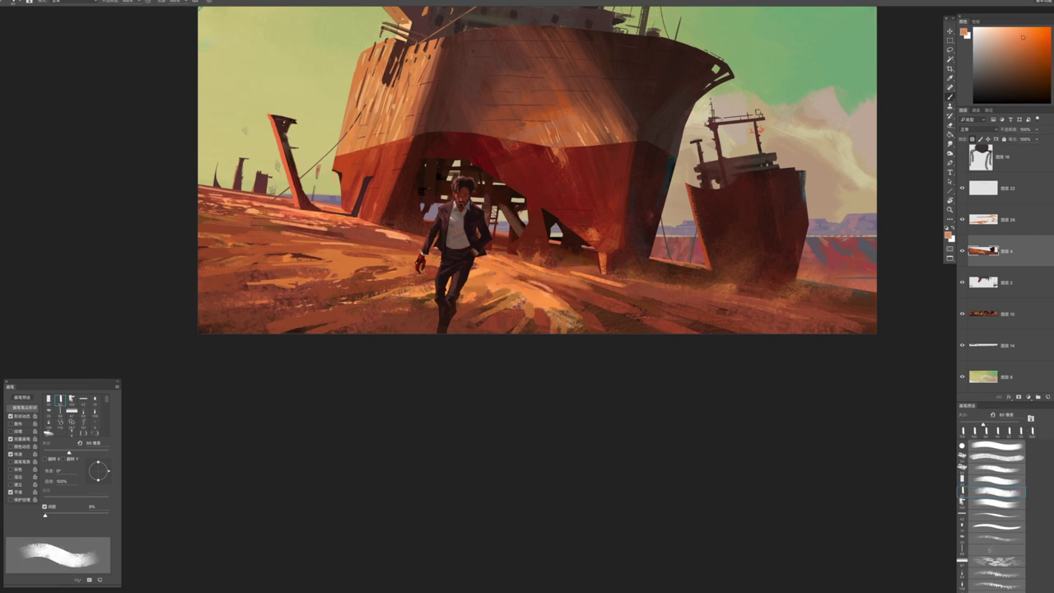
pyautogui.press('[')
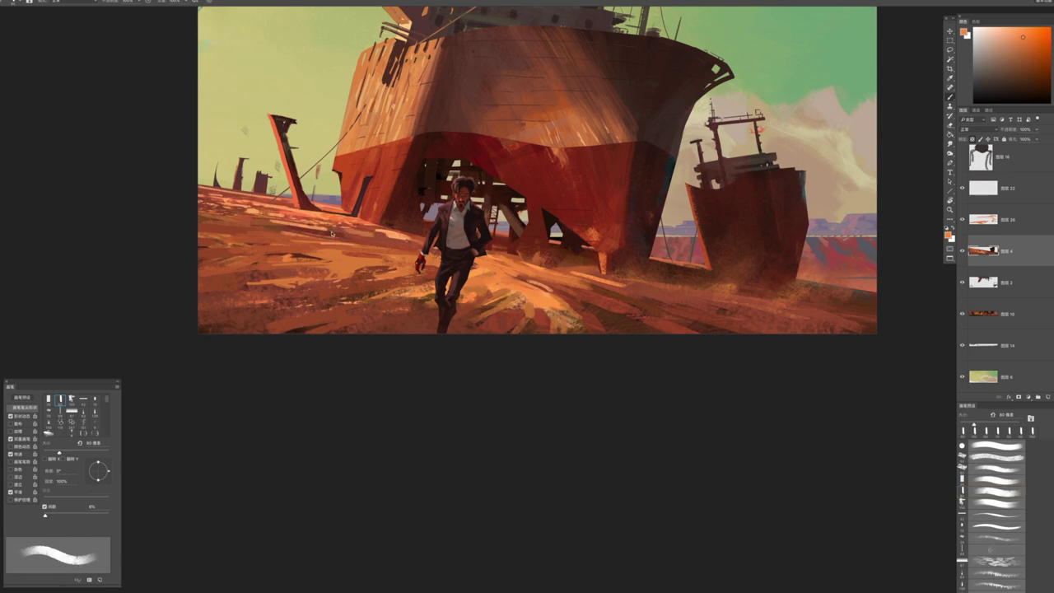
# Pick a dark brown and a bristly brush, and paint a dark shadow shape on the foreground sand below the main hull
pyautogui.press('z')
pyautogui.moveTo(453, 264)
pyautogui.mouseDown()
pyautogui.moveTo(387, 265)
pyautogui.moveTo(551, 311)
pyautogui.mouseUp()
pyautogui.press('b')
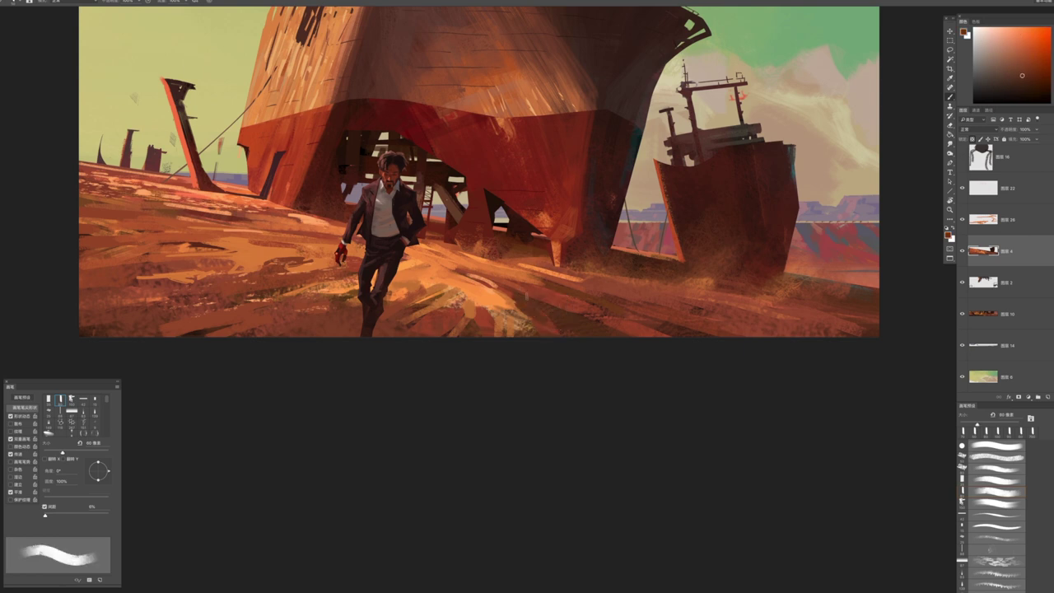
pyautogui.keyDown('alt'); pyautogui.click(212, 326); pyautogui.keyUp('alt')
pyautogui.click(990, 468)
pyautogui.click(996, 502)
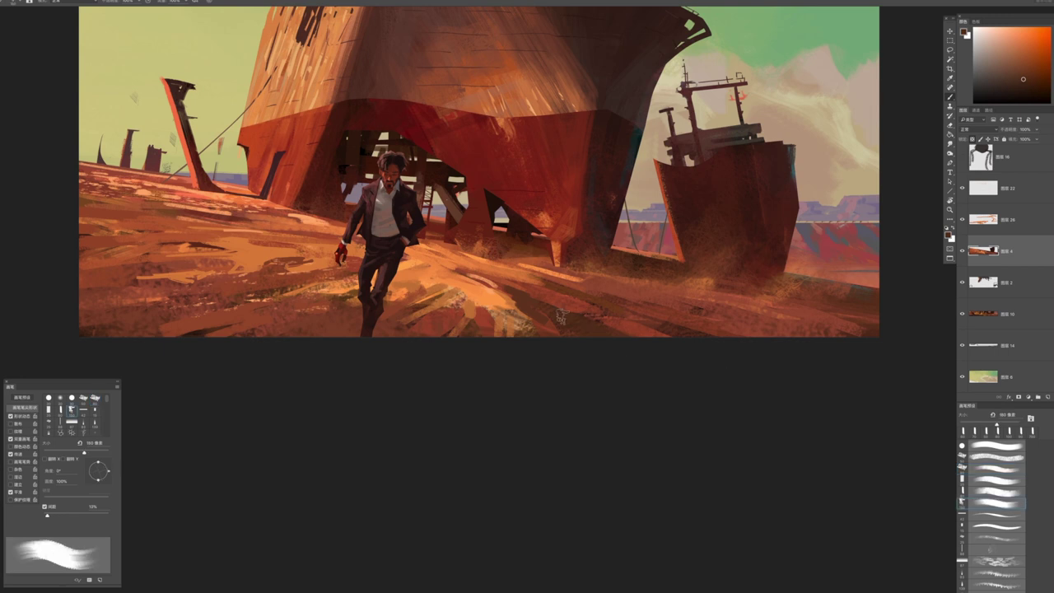
pyautogui.click(1028, 84)
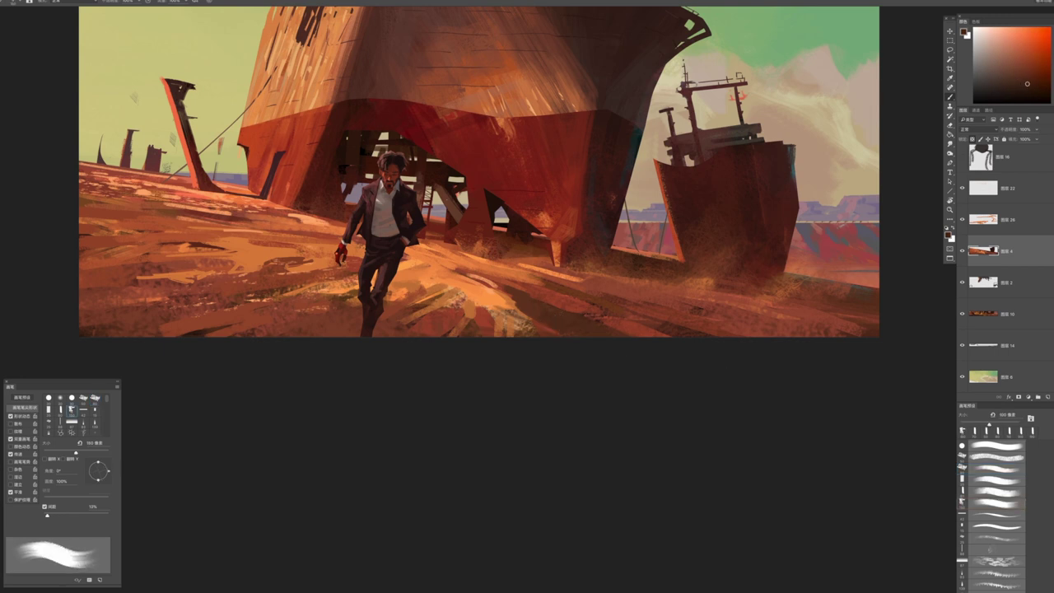
pyautogui.press('[')
pyautogui.press('[')
pyautogui.moveTo(612, 332)
pyautogui.mouseDown()
pyautogui.moveTo(559, 325)
pyautogui.moveTo(570, 306)
pyautogui.mouseUp()
pyautogui.press('[')
pyautogui.keyDown('alt'); pyautogui.click(551, 313); pyautogui.keyUp('alt')
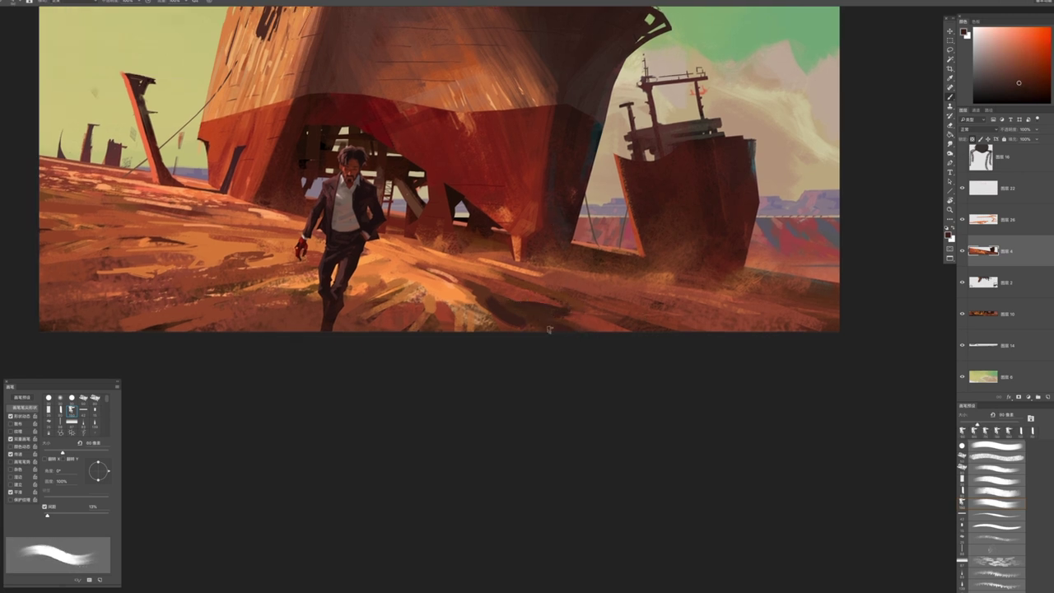
# Extend the foreground shadow toward the smaller ship and blend its edges with sampled dark and reddish browns
pyautogui.moveTo(624, 324)
pyautogui.mouseDown()
pyautogui.moveTo(581, 308)
pyautogui.moveTo(631, 301)
pyautogui.mouseUp()
pyautogui.press('[')
pyautogui.keyDown('alt'); pyautogui.click(626, 310); pyautogui.keyUp('alt')
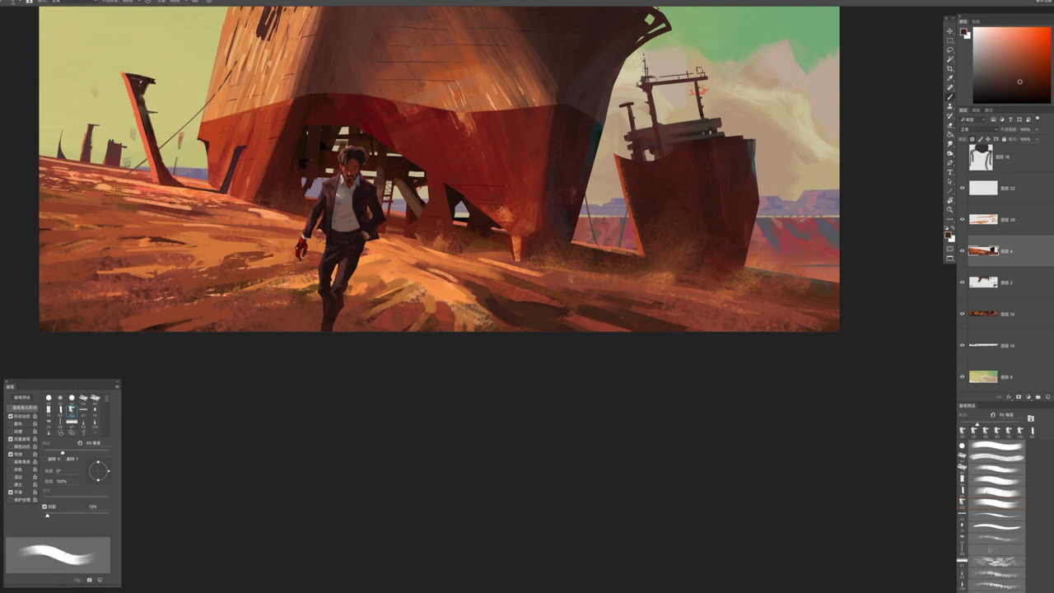
pyautogui.press(']')
pyautogui.keyDown('alt'); pyautogui.click(595, 293); pyautogui.keyUp('alt')
pyautogui.press('[')
pyautogui.press(']')
pyautogui.press(']')
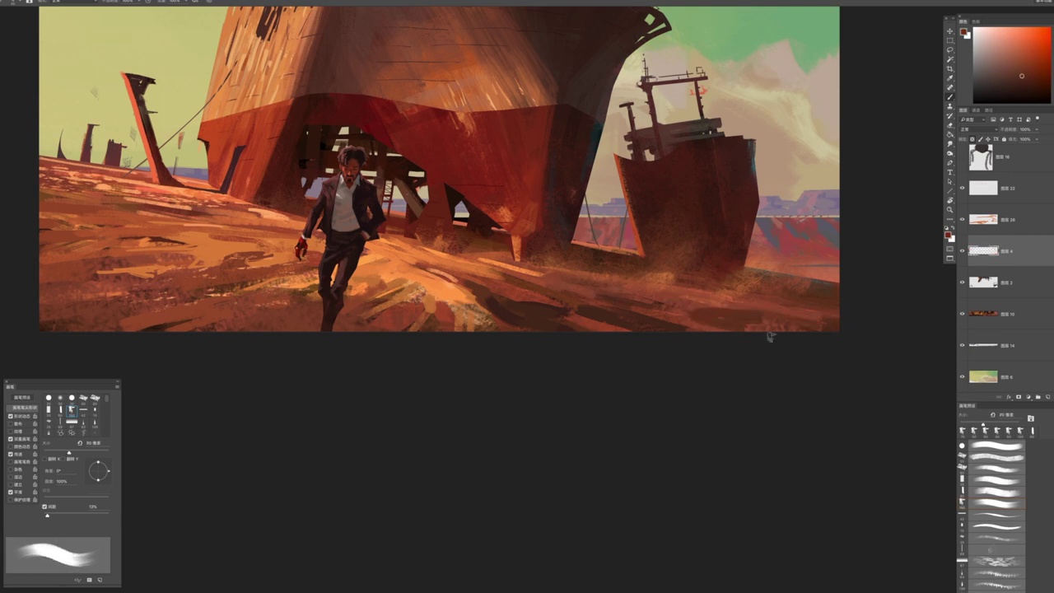
pyautogui.moveTo(772, 336); pyautogui.dragTo(977, 386)
# Sample red-brown and break up the bright sand patches beside the man with small shadow strokes
pyautogui.moveTo(354, 247)
pyautogui.mouseDown()
pyautogui.moveTo(272, 251)
pyautogui.moveTo(552, 301)
pyautogui.mouseUp()
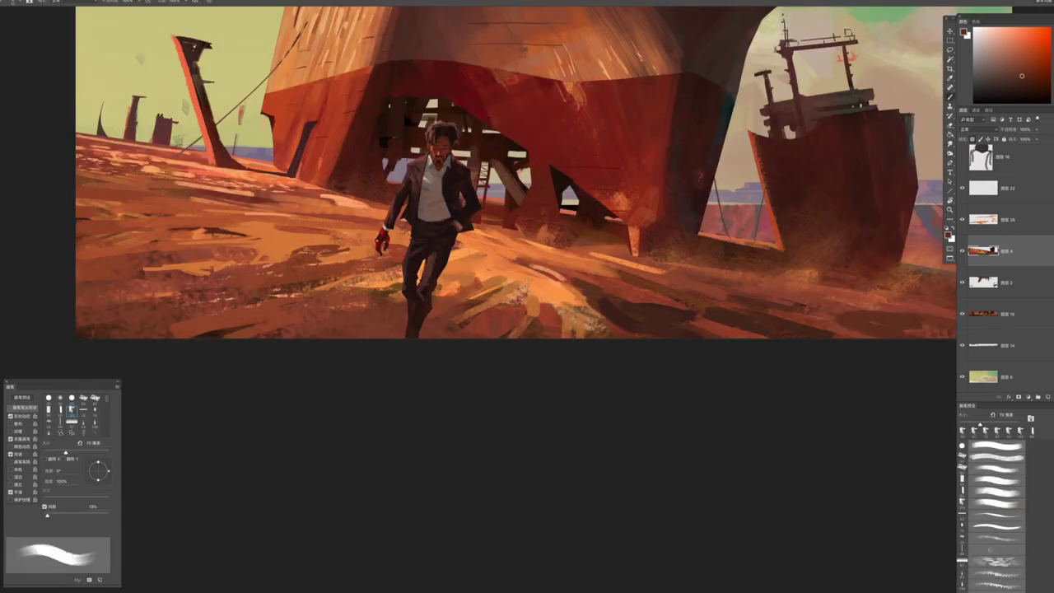
pyautogui.keyDown('alt'); pyautogui.click(479, 280); pyautogui.keyUp('alt')
pyautogui.press('[')
pyautogui.moveTo(509, 273); pyautogui.dragTo(561, 299)
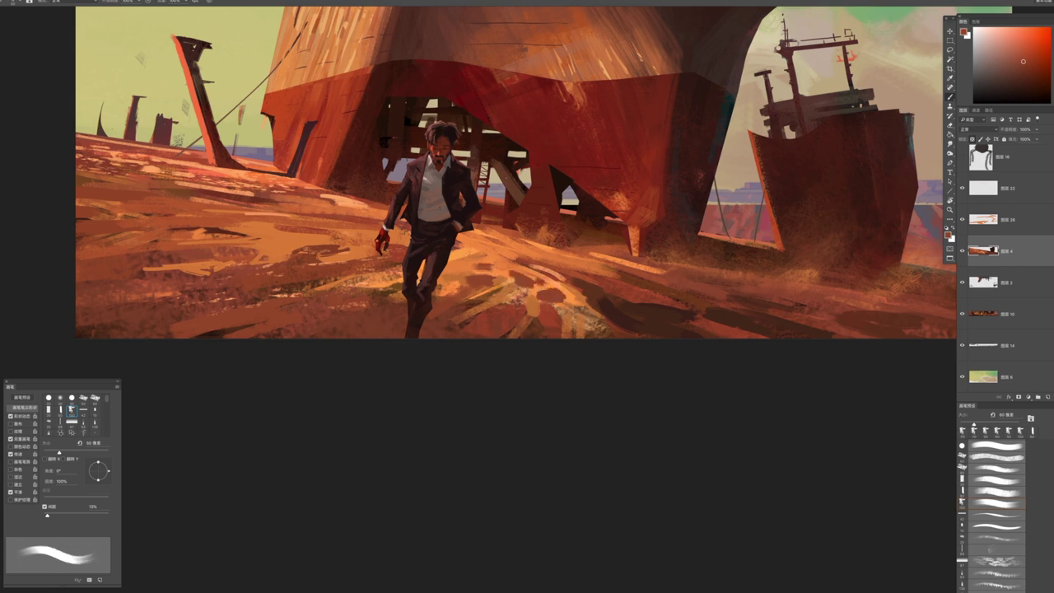
pyautogui.press('[')
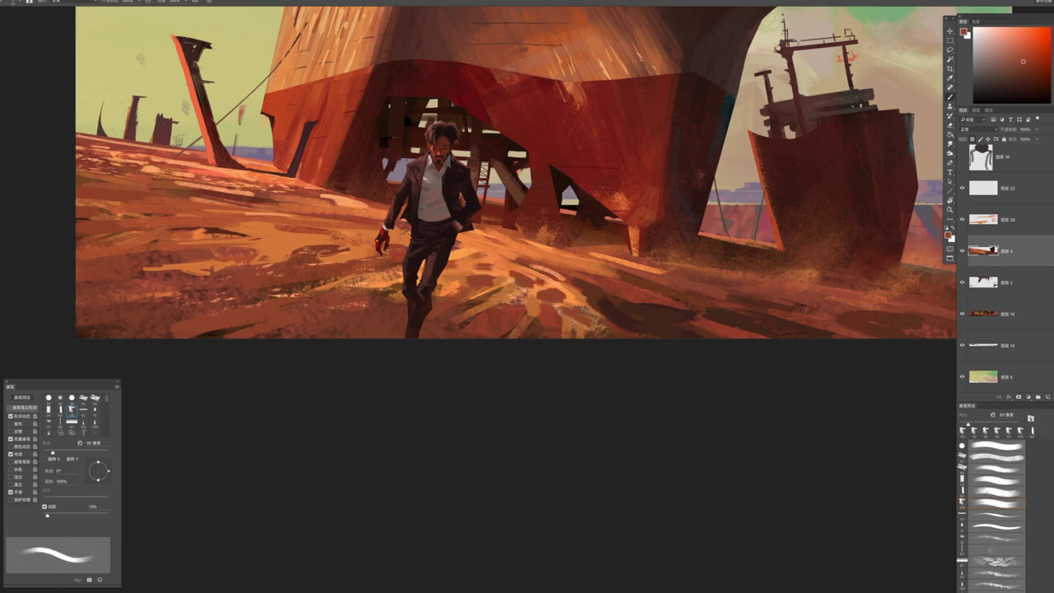
# Sample light orange, adjust the brush to about 40 px and touch up the sunlit sand behind the man
pyautogui.keyDown('alt'); pyautogui.click(495, 249); pyautogui.keyUp('alt')
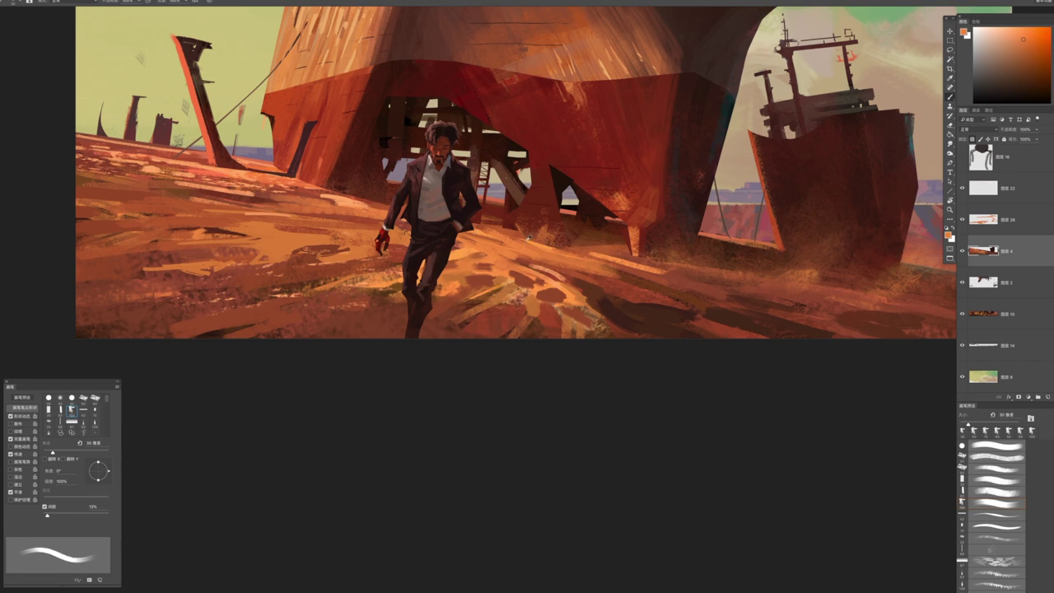
pyautogui.press(']')
pyautogui.press(']')
pyautogui.press(']')
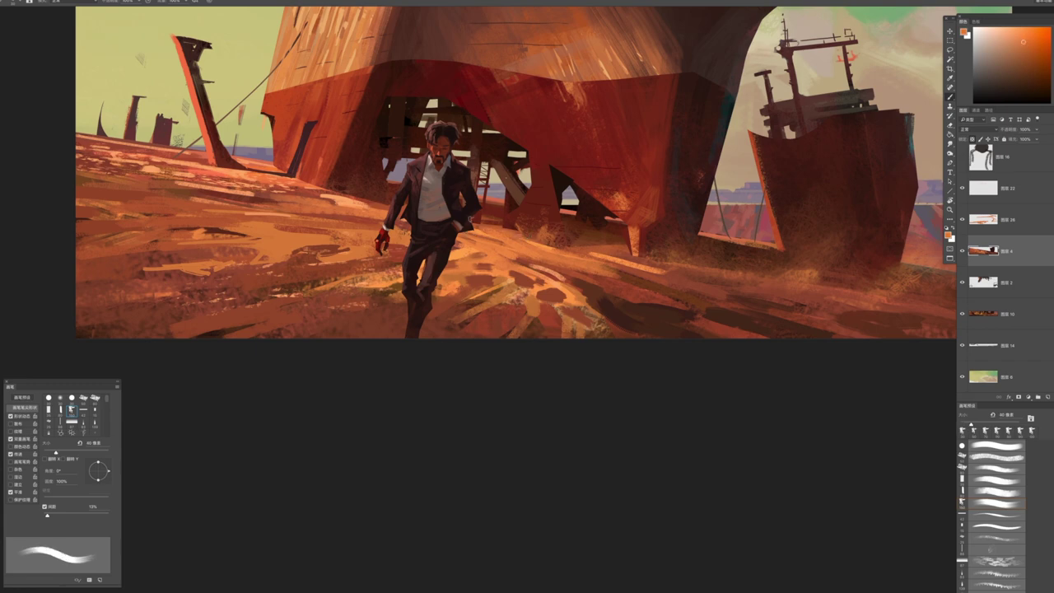
pyautogui.press('z')
pyautogui.moveTo(494, 223)
pyautogui.mouseDown()
pyautogui.moveTo(454, 194)
pyautogui.moveTo(463, 191)
pyautogui.mouseUp()
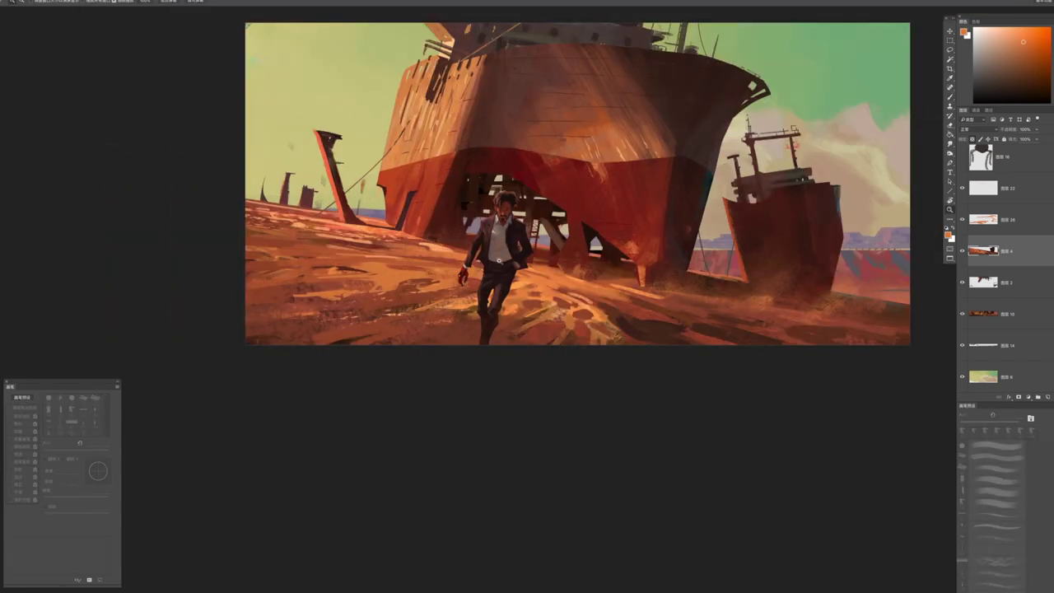
# Select the haze layer and lightly erase haze behind the man with a small textured eraser
pyautogui.click(499, 244)
pyautogui.click(504, 247)
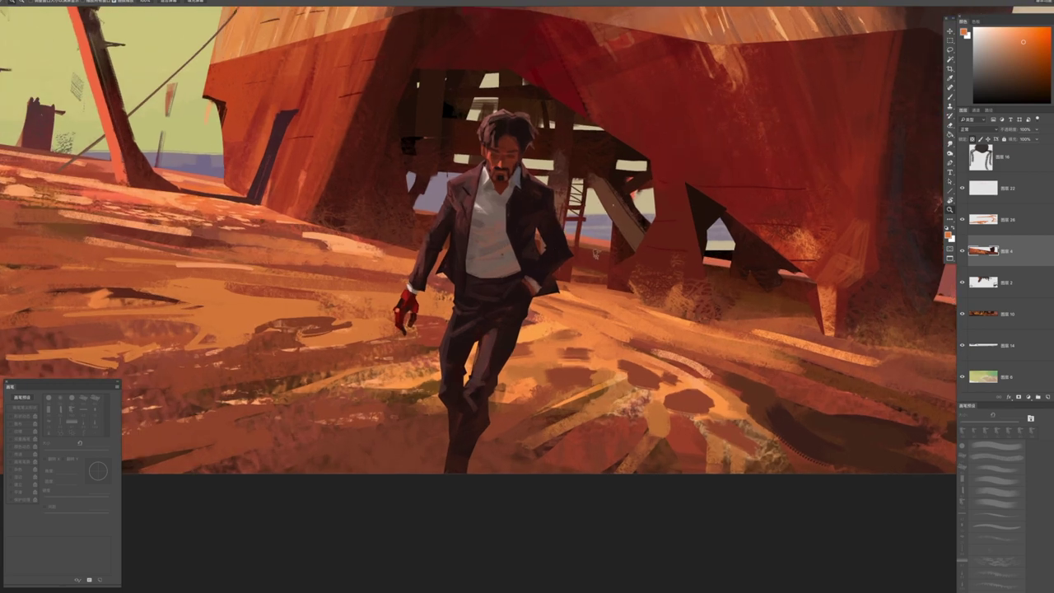
pyautogui.click(547, 246)
pyautogui.press('b')
pyautogui.press('.')
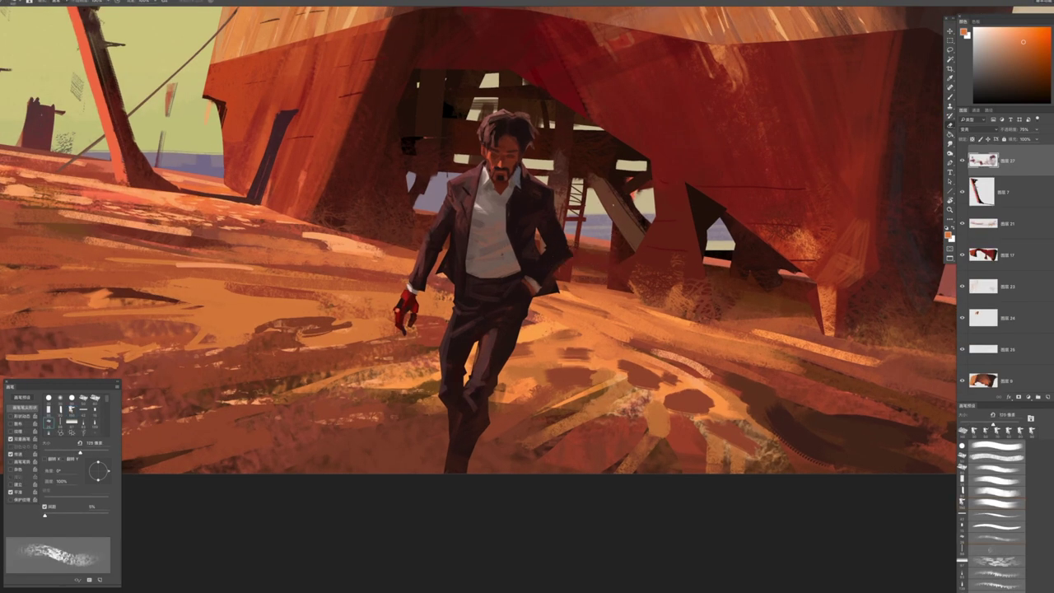
pyautogui.press('[')
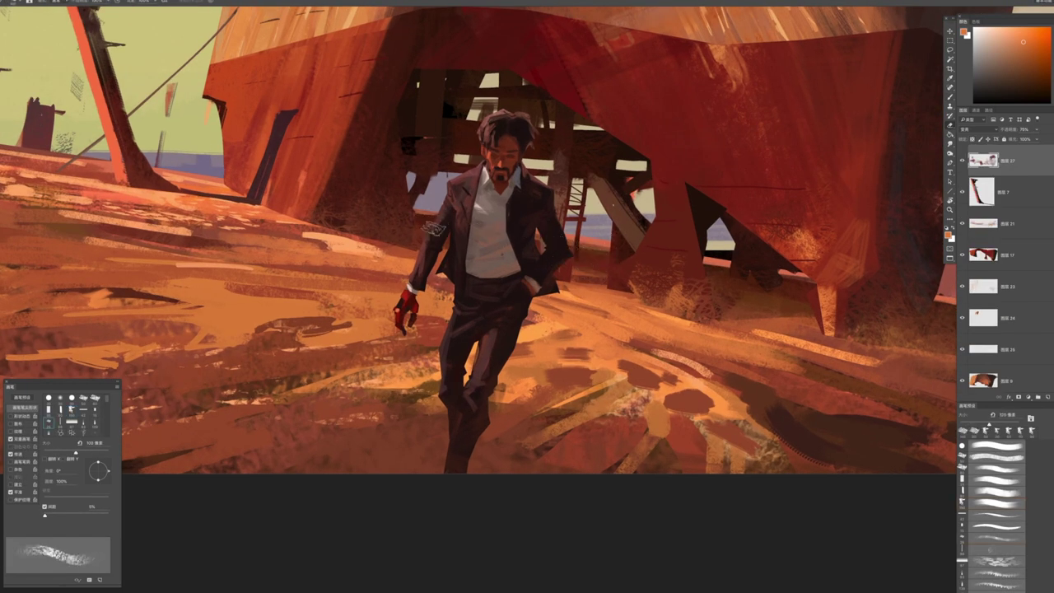
# Return to the ground layer, sample a dark red-brown and deepen the shadow on the sand behind the man
pyautogui.keyDown('ctrl'); pyautogui.click(581, 253); pyautogui.keyUp('ctrl')
pyautogui.press(',')
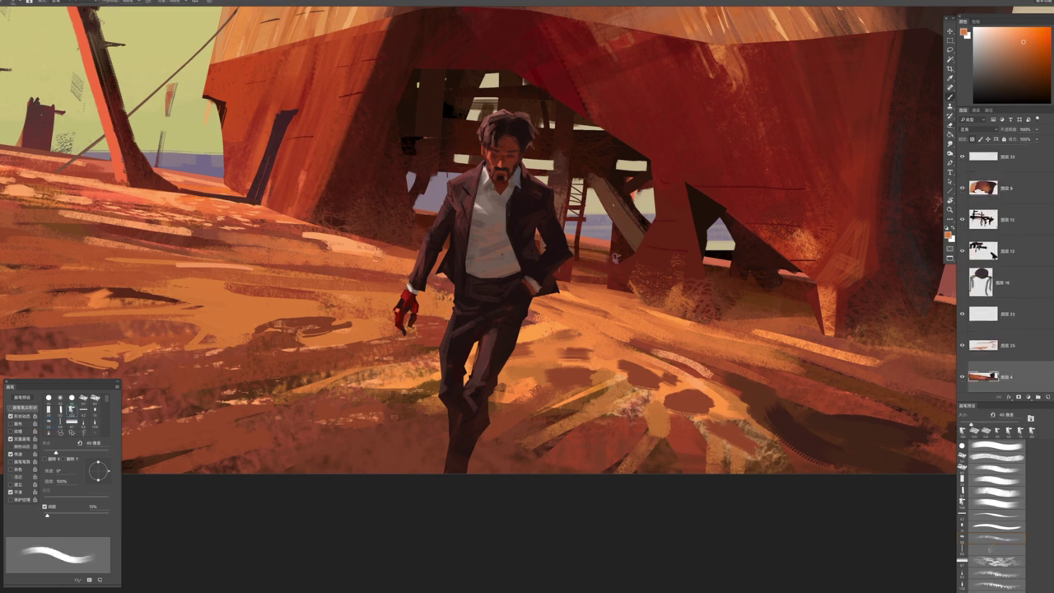
pyautogui.keyDown('alt'); pyautogui.click(718, 268); pyautogui.keyUp('alt')
pyautogui.keyDown('alt'); pyautogui.click(624, 249); pyautogui.keyUp('alt')
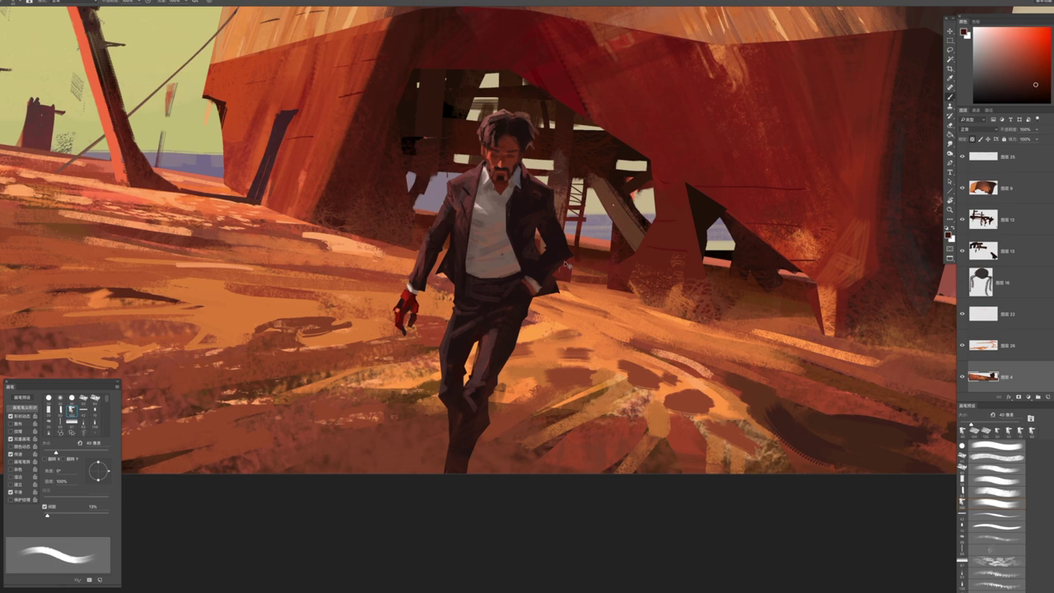
pyautogui.moveTo(636, 263); pyautogui.dragTo(564, 211)
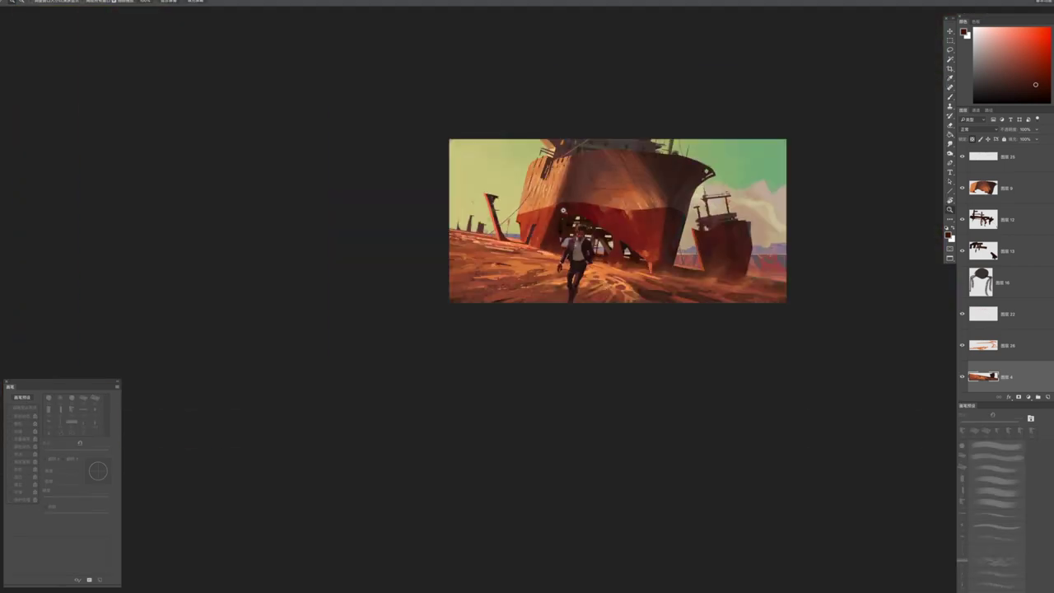
pyautogui.hotkey('ctrl', '0')
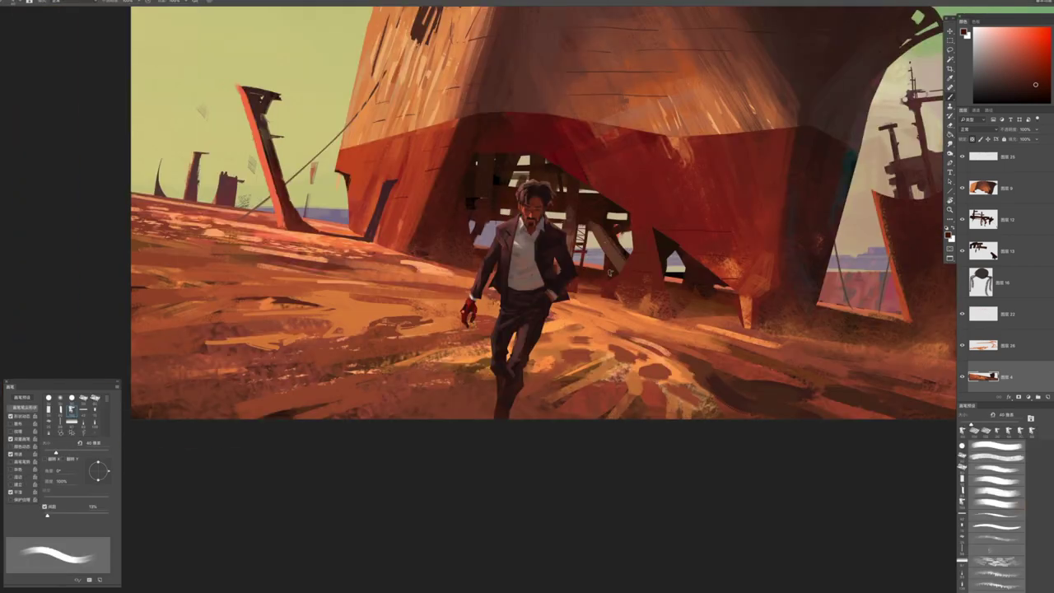
# Extend the dark shadow on the sand beneath the hull and rework the foreground sand beside the man with a sampled red-brown
pyautogui.moveTo(735, 301); pyautogui.dragTo(684, 303)
pyautogui.press('[')
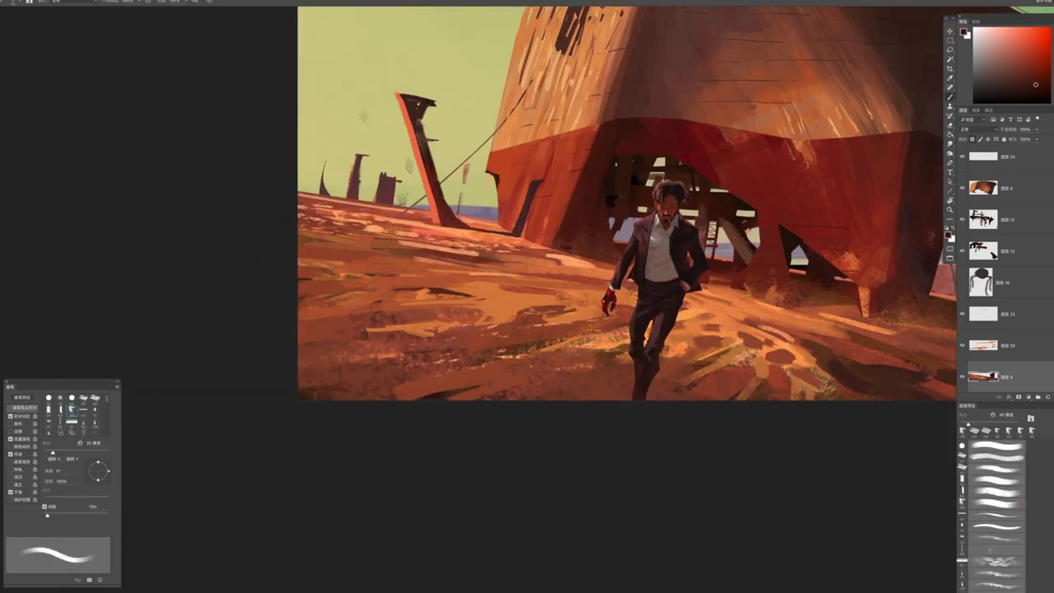
pyautogui.press(']')
pyautogui.keyDown('alt'); pyautogui.click(562, 360); pyautogui.keyUp('alt')
pyautogui.press(']')
pyautogui.keyDown('ctrl'); pyautogui.click(488, 283); pyautogui.keyUp('ctrl')
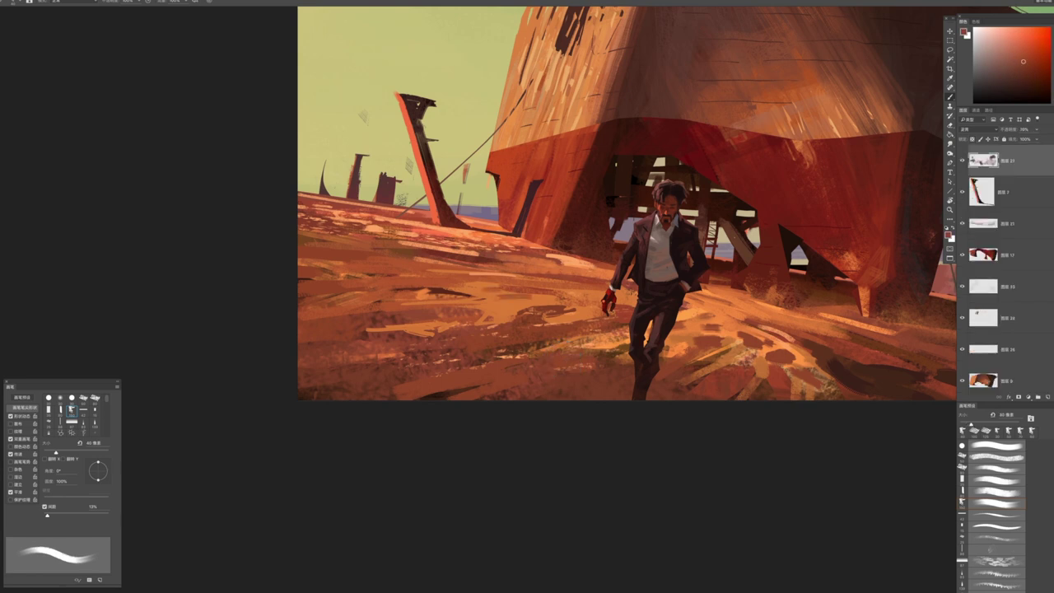
pyautogui.press('[')
pyautogui.keyDown('ctrl'); pyautogui.click(586, 321); pyautogui.keyUp('ctrl')
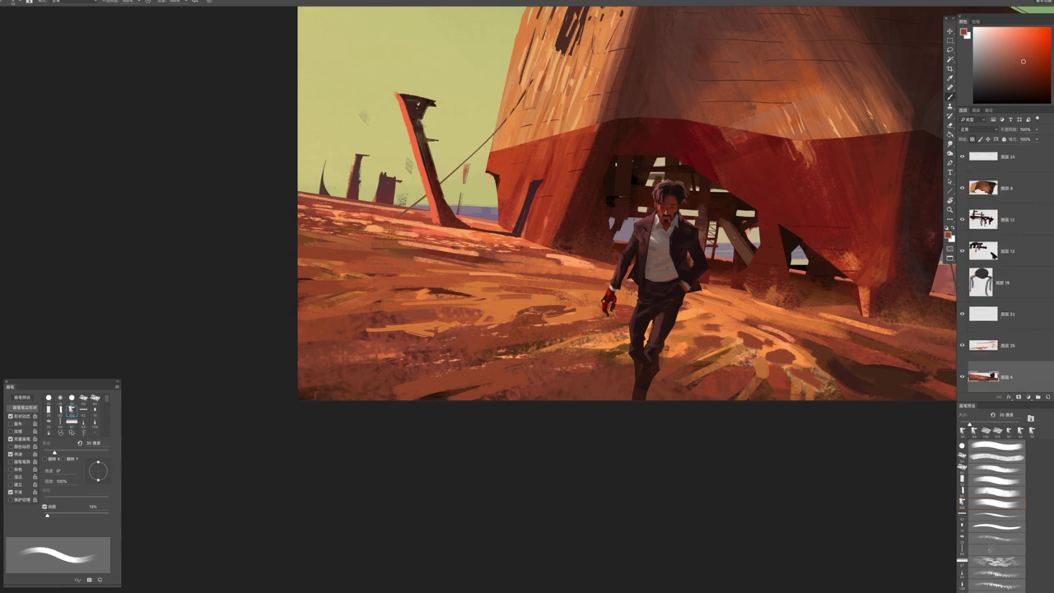
# Sample light orange for small sand highlights beside the man and dark brown for the shadow patches behind him
pyautogui.keyDown('alt'); pyautogui.click(534, 302); pyautogui.keyUp('alt')
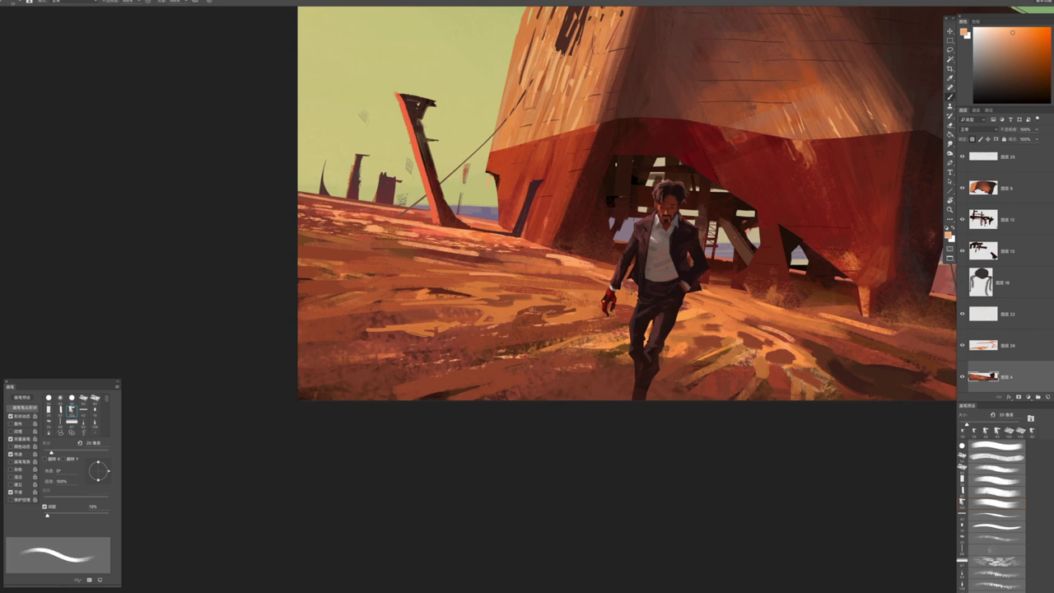
pyautogui.moveTo(596, 298); pyautogui.dragTo(486, 294)
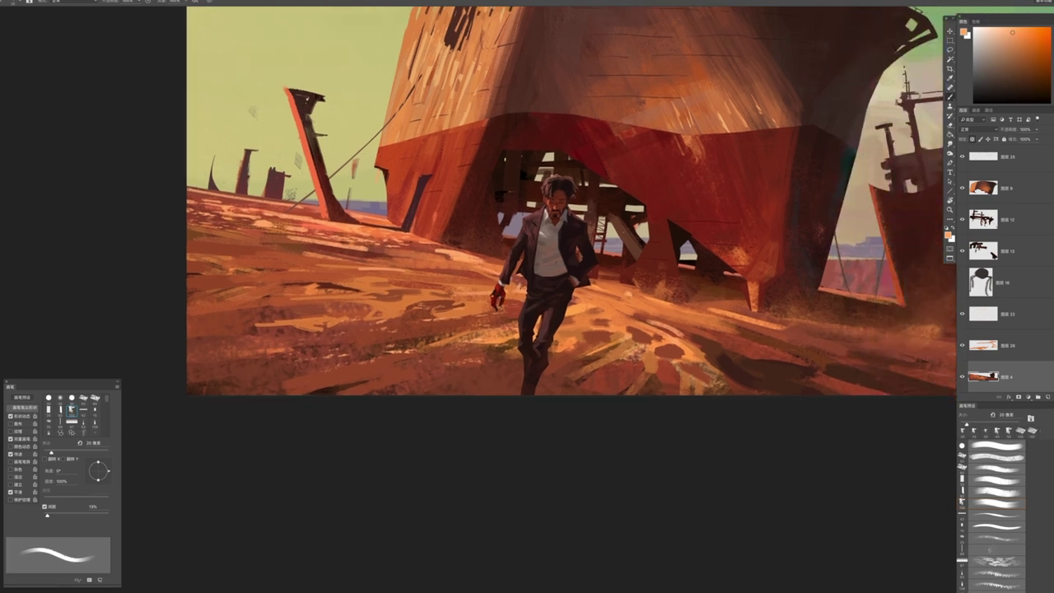
pyautogui.keyDown('alt'); pyautogui.click(713, 353); pyautogui.keyUp('alt')
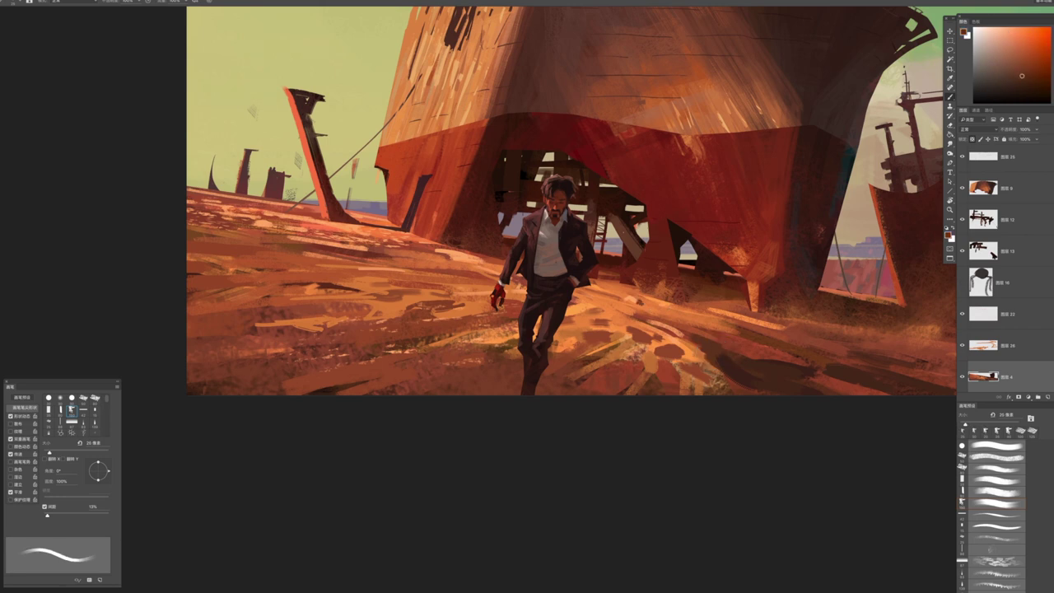
pyautogui.press('[')
pyautogui.press(']')
# Alternate sampled light orange and red-brown in short strokes to refine the sunlit sand next to the man's legs
pyautogui.moveTo(494, 329); pyautogui.dragTo(550, 310)
pyautogui.keyDown('alt'); pyautogui.click(549, 309); pyautogui.keyUp('alt')
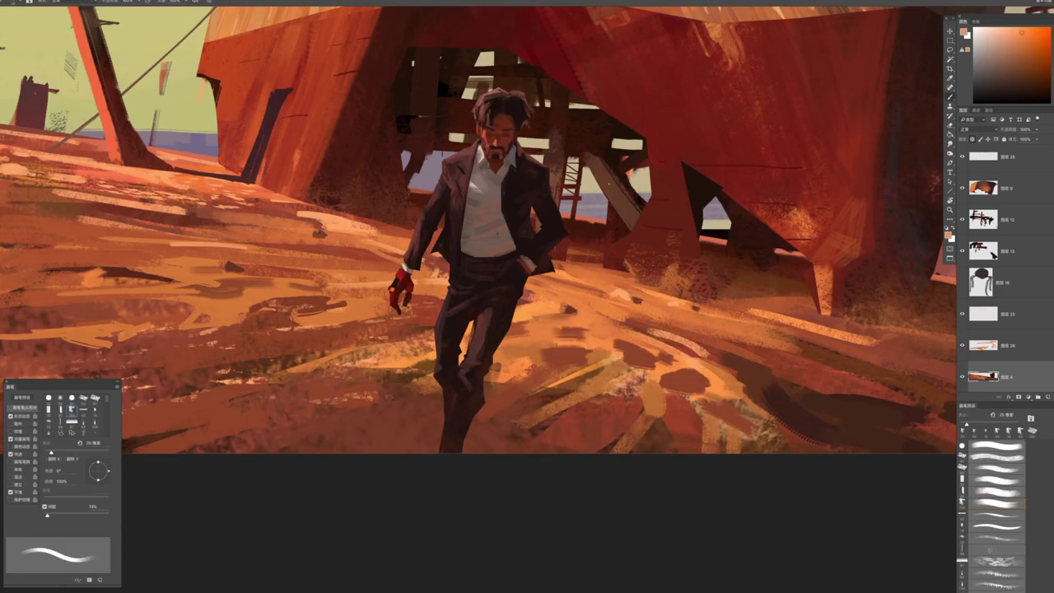
pyautogui.moveTo(555, 339)
pyautogui.mouseDown()
pyautogui.moveTo(630, 328)
pyautogui.moveTo(631, 314)
pyautogui.mouseUp()
pyautogui.keyDown('alt'); pyautogui.click(548, 322); pyautogui.keyUp('alt')
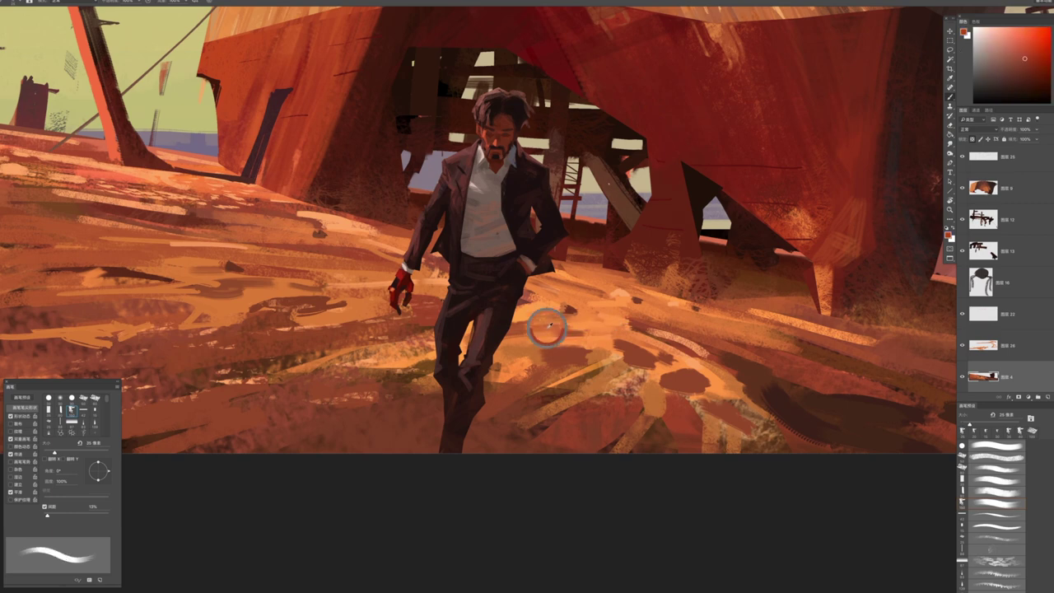
pyautogui.keyDown('alt'); pyautogui.click(624, 317); pyautogui.keyUp('alt')
pyautogui.moveTo(594, 329); pyautogui.dragTo(662, 311)
pyautogui.keyDown('alt'); pyautogui.click(594, 280); pyautogui.keyUp('alt')
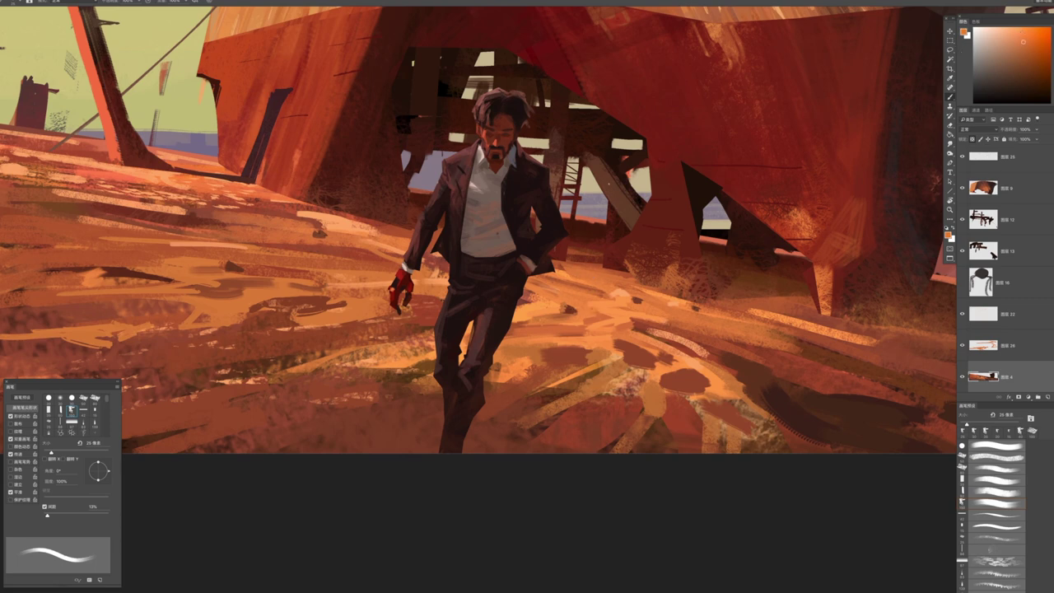
# Choose a speckled texture brush, reduce its size, sample dark brown and texture the shaded sand along the painting's lower edge
pyautogui.hotkey('ctrl', '-')
pyautogui.hotkey('ctrl', '-')
pyautogui.hotkey('ctrl', '+')
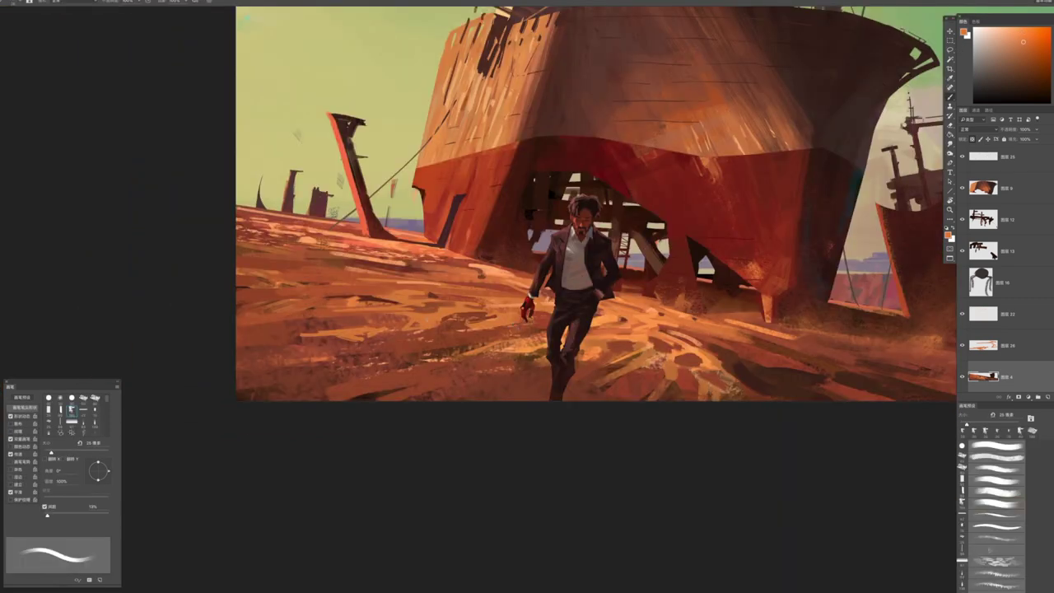
pyautogui.rightClick(428, 212)
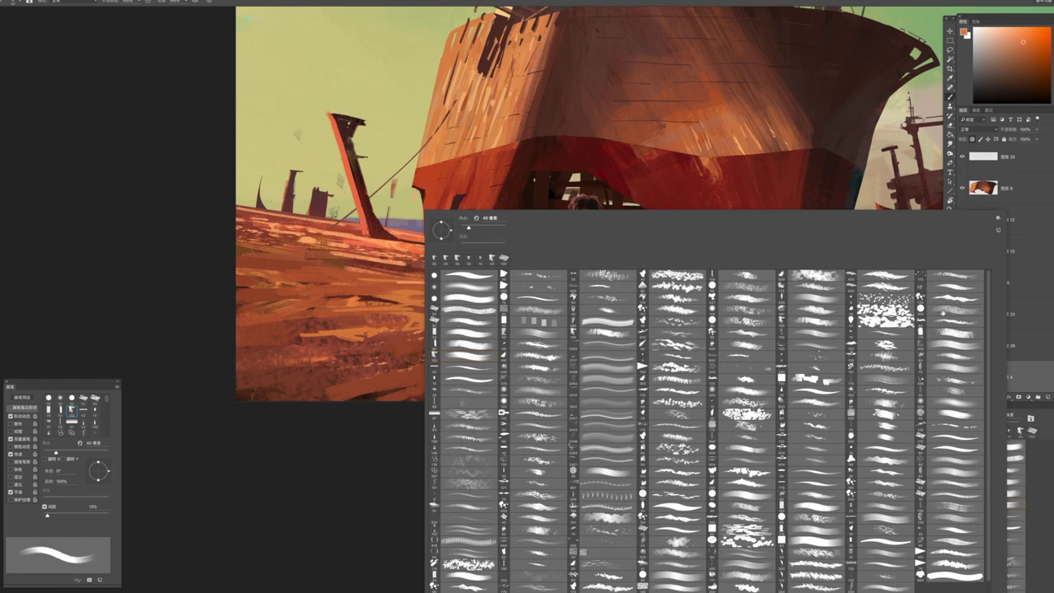
pyautogui.doubleClick(942, 314)
pyautogui.keyDown('alt'); pyautogui.click(341, 370); pyautogui.keyUp('alt')
pyautogui.press('[')
pyautogui.press('[')
pyautogui.press('[')
pyautogui.press('[')
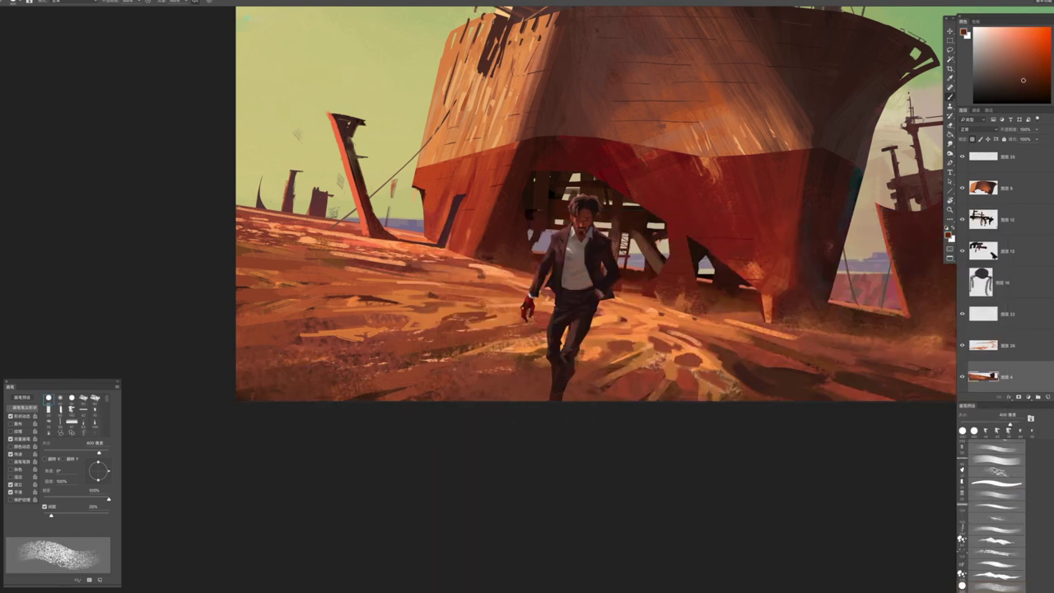
pyautogui.moveTo(701, 395)
pyautogui.mouseDown()
pyautogui.moveTo(730, 383)
pyautogui.moveTo(766, 396)
pyautogui.mouseUp()
pyautogui.press('[')
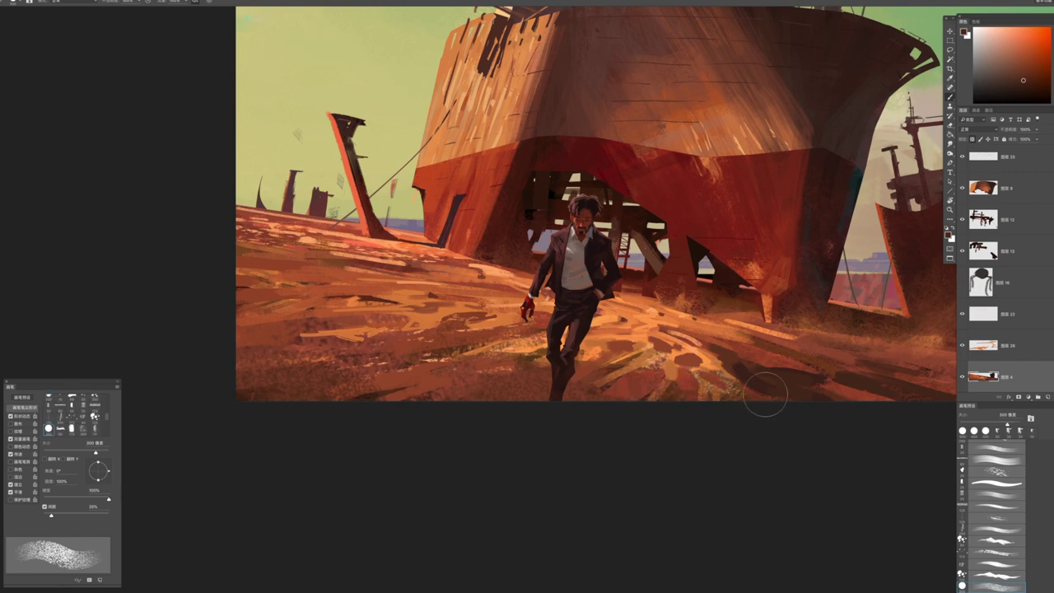
# Reduce the speckled brush to about 200 px, sample red-orange and add grain to the open sand on the man's gloved-hand side
pyautogui.hscroll(5, 765, 395)
pyautogui.press(']')
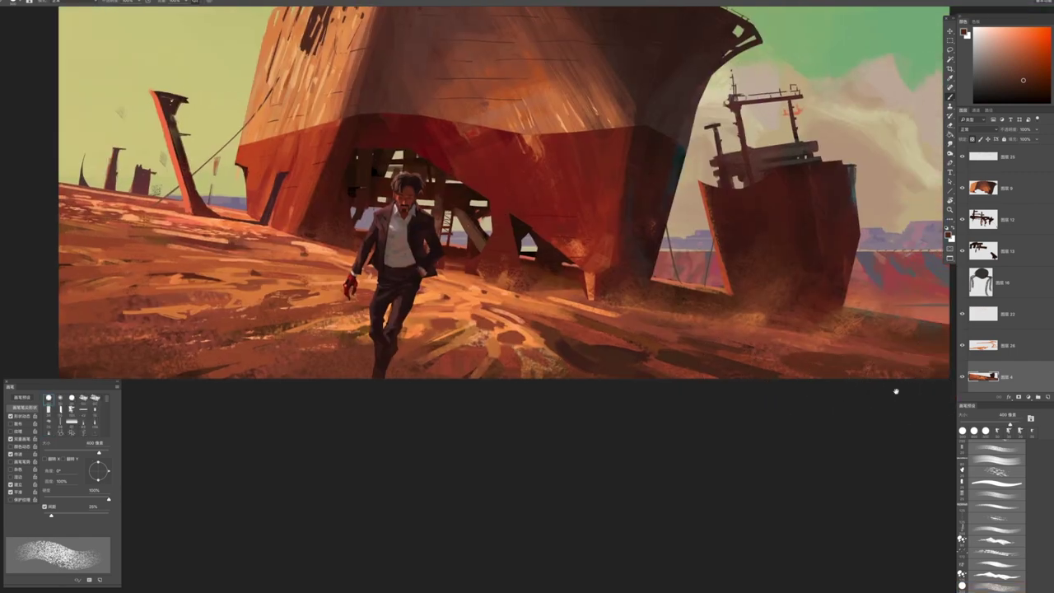
pyautogui.hscroll(2, 896, 391)
pyautogui.hscroll(-9, 864, 369)
pyautogui.scroll(2, 863, 370)
pyautogui.press('[')
pyautogui.press('[')
pyautogui.press('[')
pyautogui.keyDown('alt'); pyautogui.click(325, 316); pyautogui.keyUp('alt')
pyautogui.moveTo(334, 317); pyautogui.dragTo(436, 305)
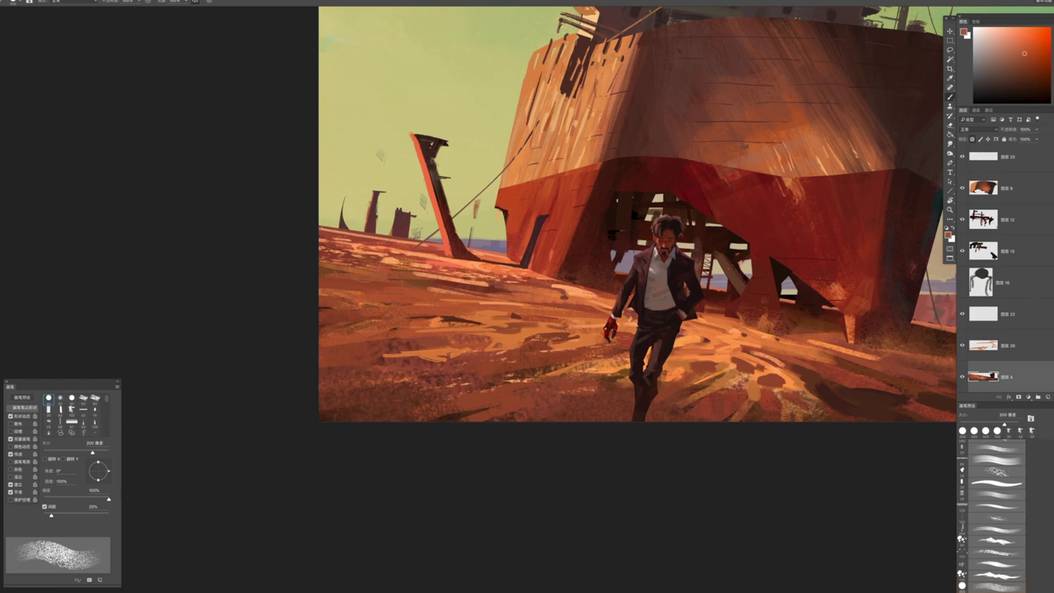
# Select the overlay layer above the ship's hull and lightly soften it with a smaller textured eraser
pyautogui.scroll(-5, 439, 350)
pyautogui.scroll(4, 456, 361)
pyautogui.scroll(-3, 570, 306)
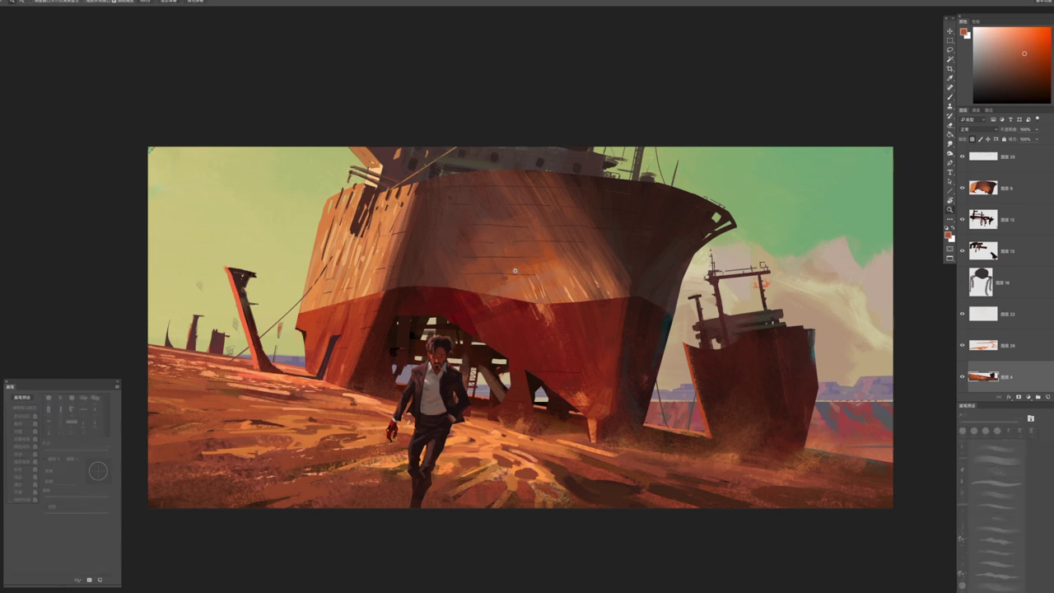
pyautogui.scroll(6, 518, 306)
pyautogui.keyDown('ctrl'); pyautogui.click(519, 306); pyautogui.keyUp('ctrl')
pyautogui.scroll(-4, 519, 307)
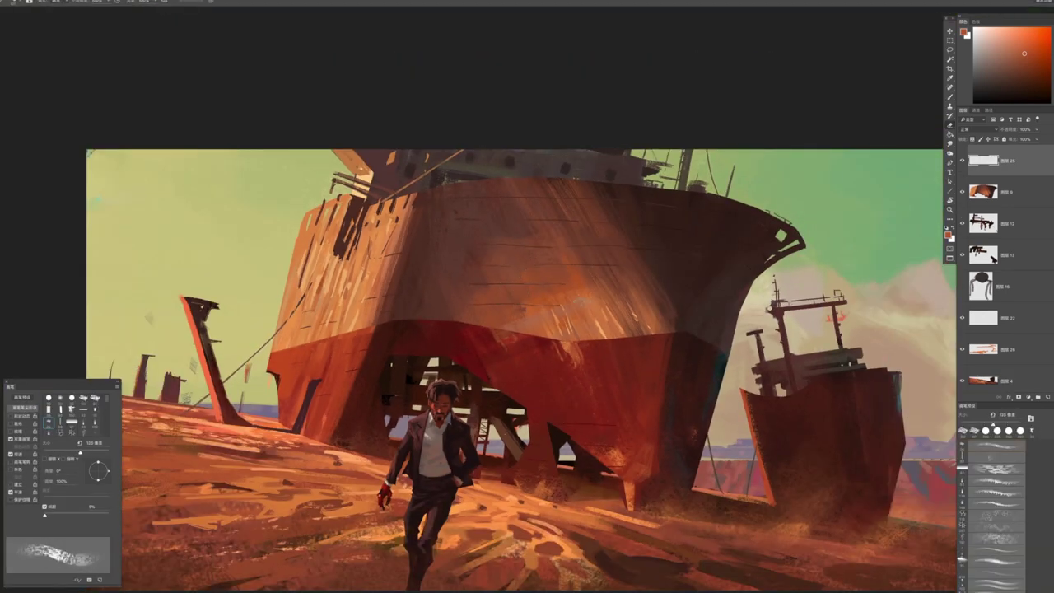
pyautogui.press('[')
pyautogui.press('[')
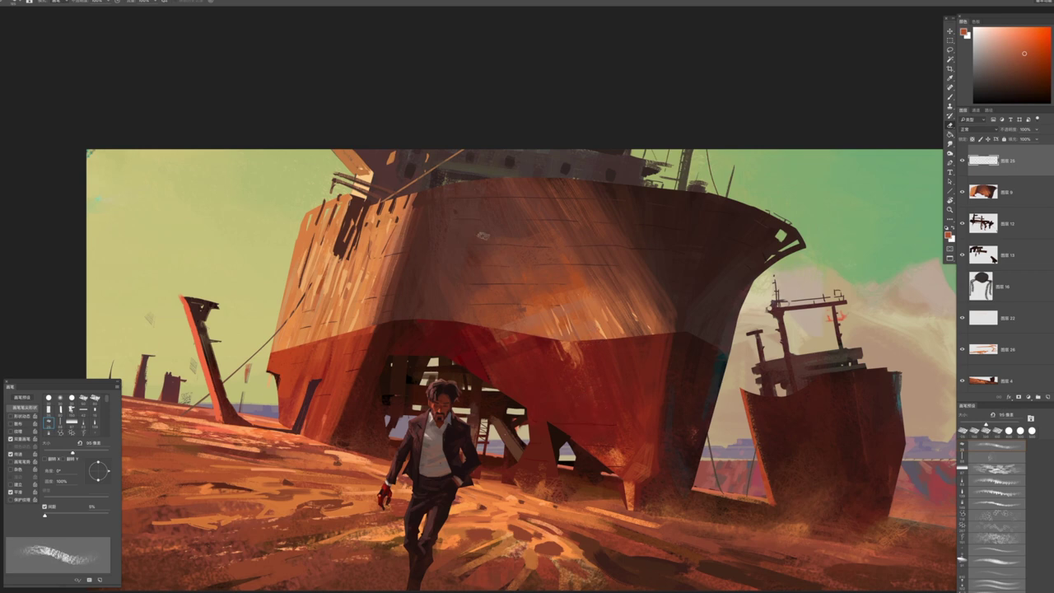
# Select the man's head layer and paint pale pink light strands into his hair with a fine hard brush
pyautogui.scroll(-3, 563, 310)
pyautogui.scroll(6, 543, 329)
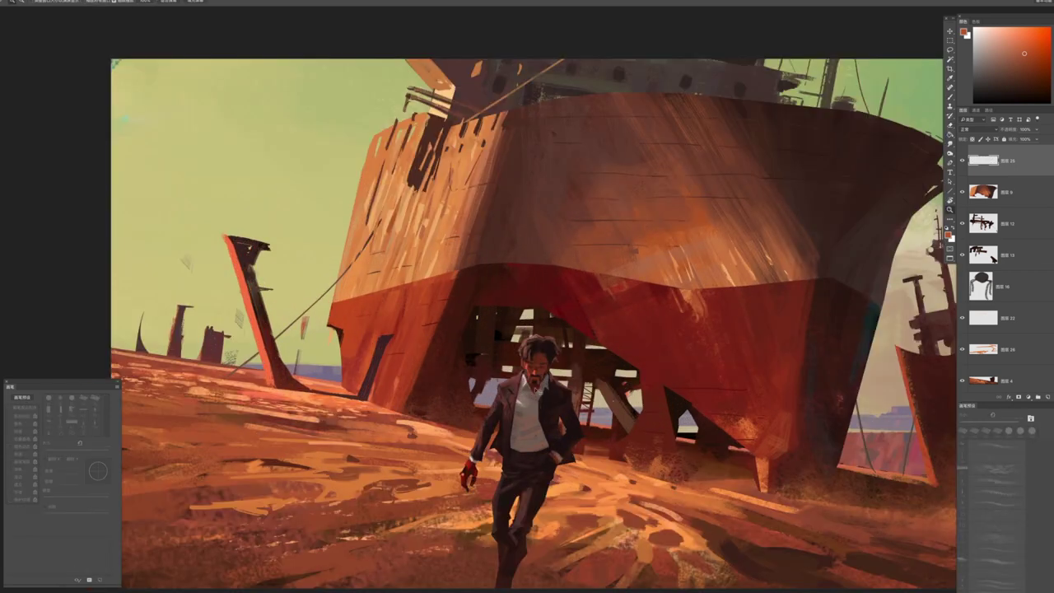
pyautogui.keyDown('ctrl'); pyautogui.click(543, 329); pyautogui.keyUp('ctrl')
pyautogui.scroll(2, 545, 323)
pyautogui.press('b')
pyautogui.hotkey('ctrl', 'shift', 'alt', 'n')
pyautogui.moveTo(545, 313); pyautogui.dragTo(568, 306)
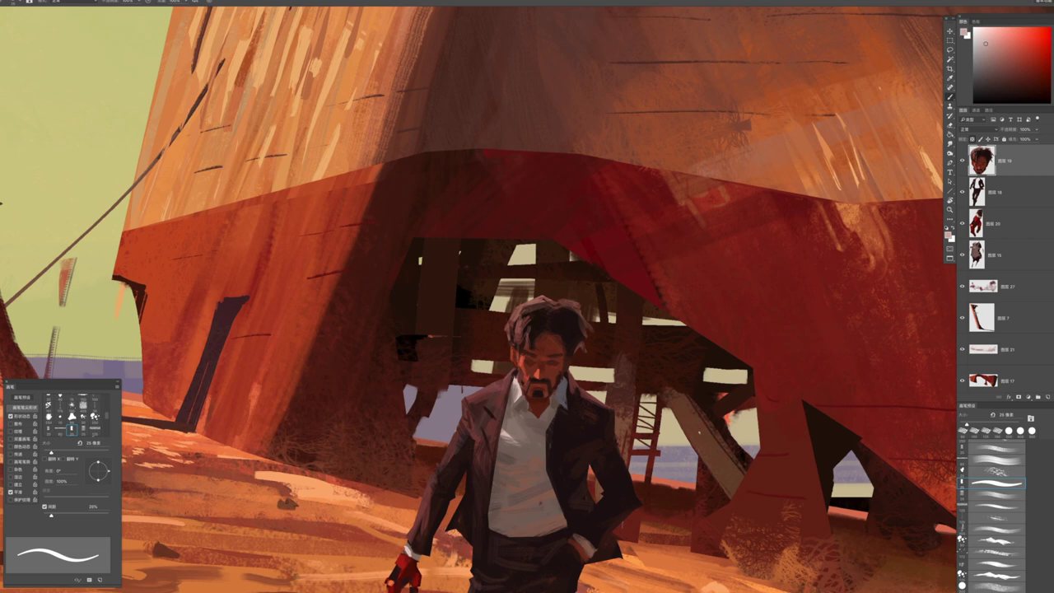
pyautogui.press('[')
pyautogui.press('[')
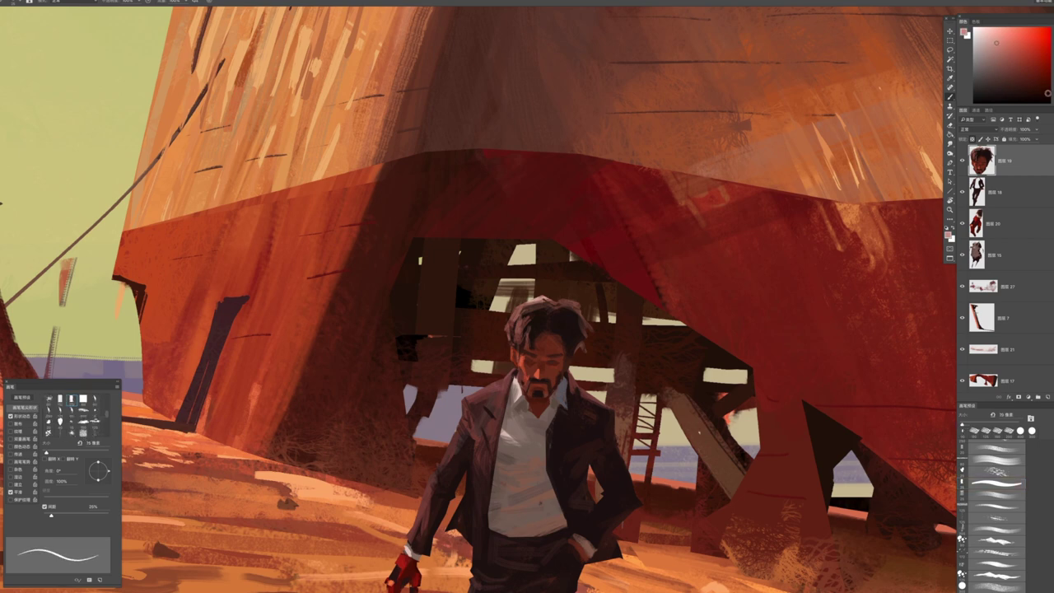
pyautogui.click(1047, 90)
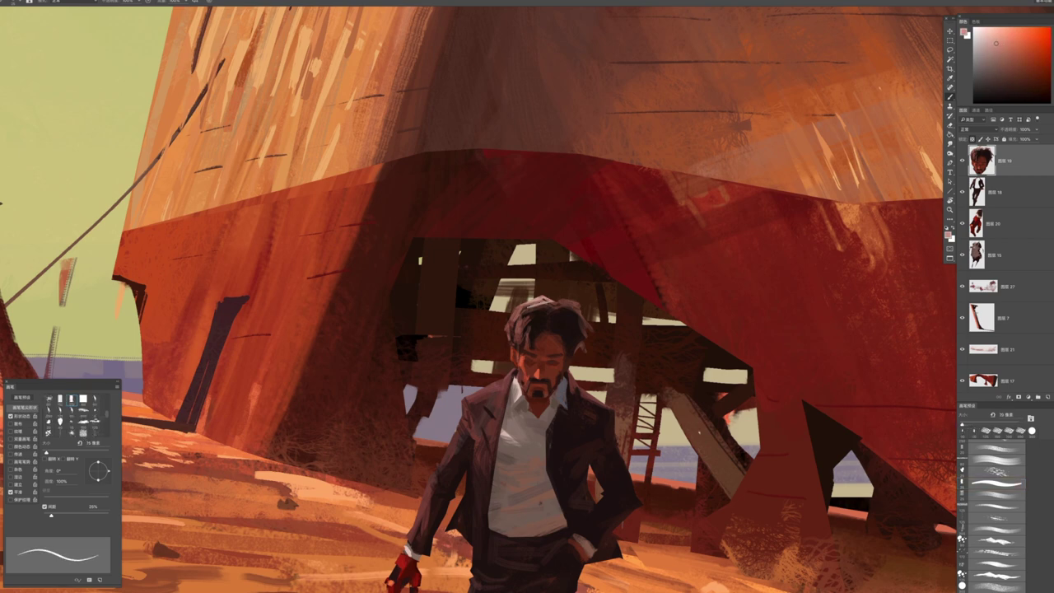
pyautogui.press('[')
# Sample skin and dark beard tones from the face and refine the man's lit cheek, beard and jaw edge
pyautogui.scroll(-5, 557, 243)
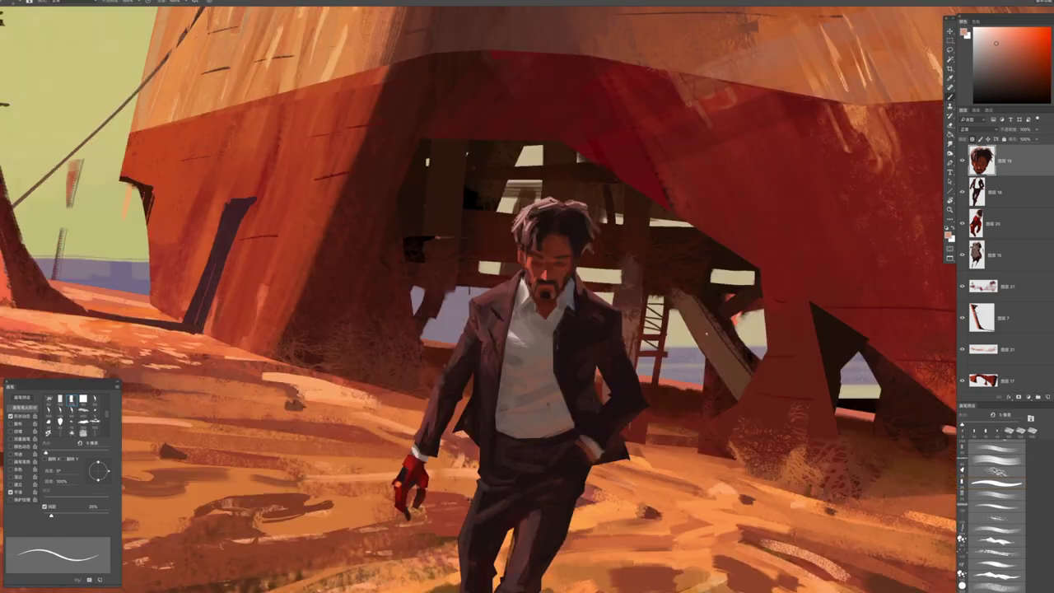
pyautogui.scroll(6, 557, 243)
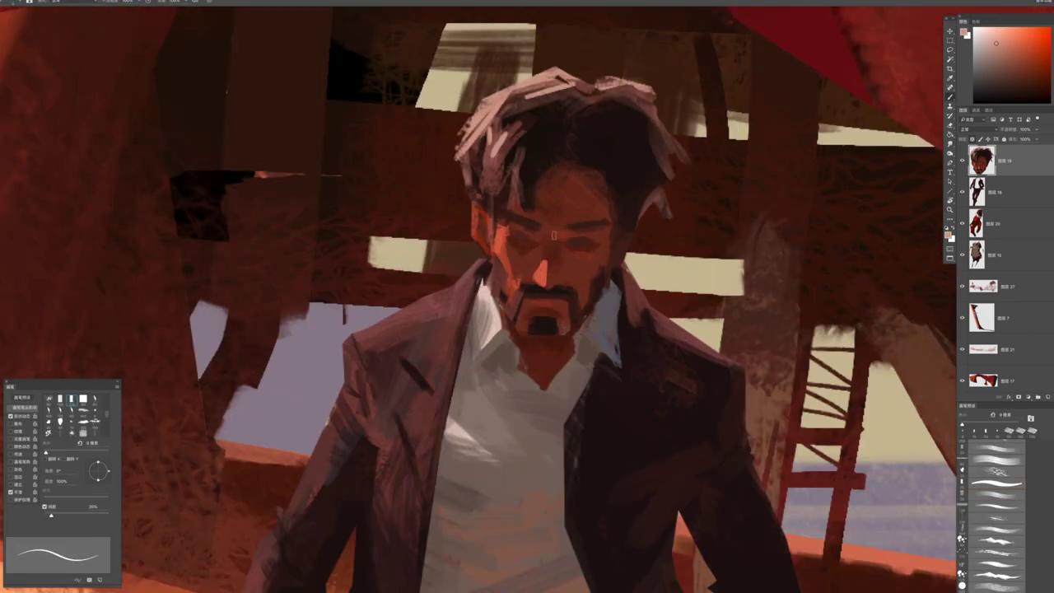
pyautogui.keyDown('alt'); pyautogui.click(507, 261); pyautogui.keyUp('alt')
pyautogui.keyDown('alt'); pyautogui.click(505, 300); pyautogui.keyUp('alt')
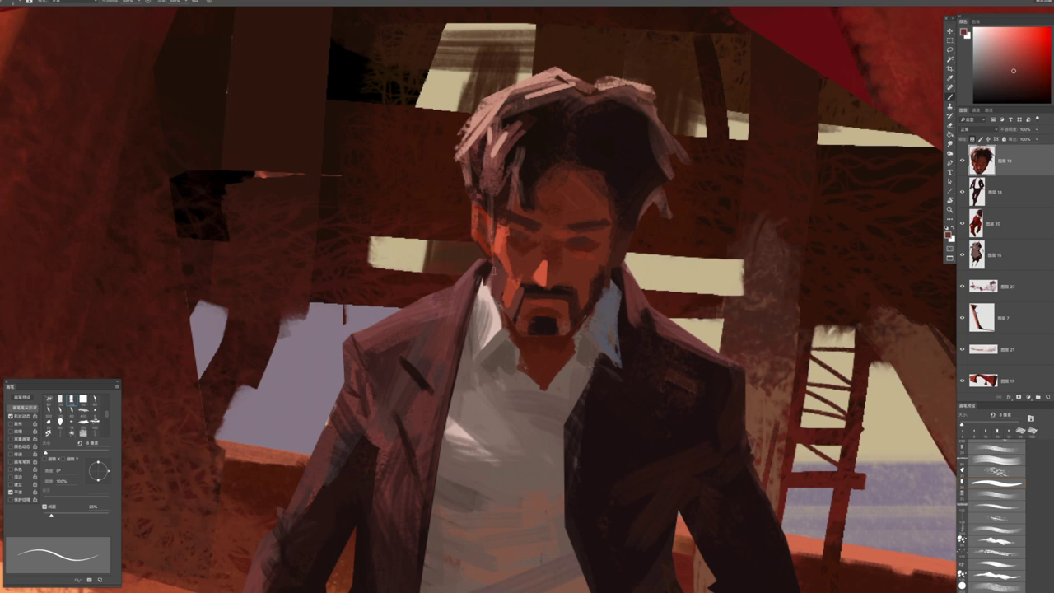
pyautogui.keyDown('alt'); pyautogui.click(526, 313); pyautogui.keyUp('alt')
pyautogui.keyDown('alt'); pyautogui.click(600, 285); pyautogui.keyUp('alt')
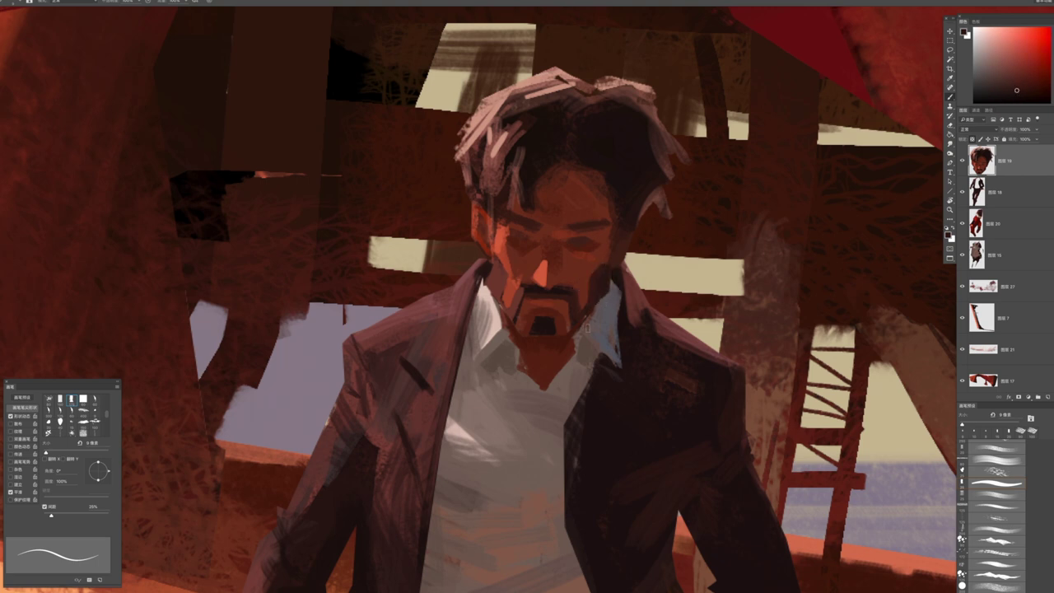
# Sample dark browns to define the man's eyes and eyebrows, blending the strokes with the Smudge tool
pyautogui.keyDown('alt'); pyautogui.click(519, 255); pyautogui.keyUp('alt')
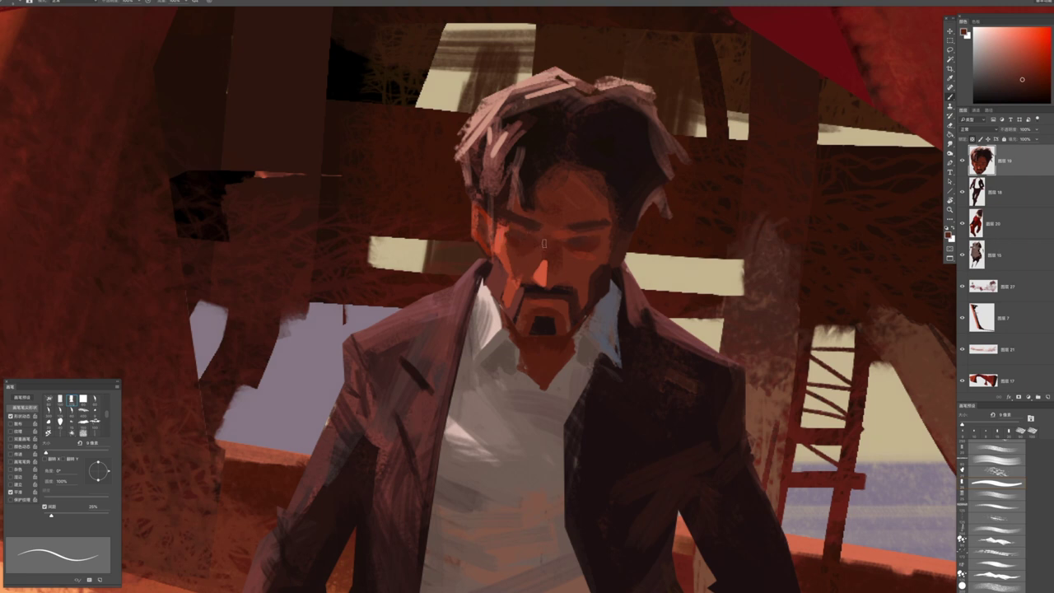
pyautogui.keyDown('alt'); pyautogui.click(531, 228); pyautogui.keyUp('alt')
pyautogui.press('.')
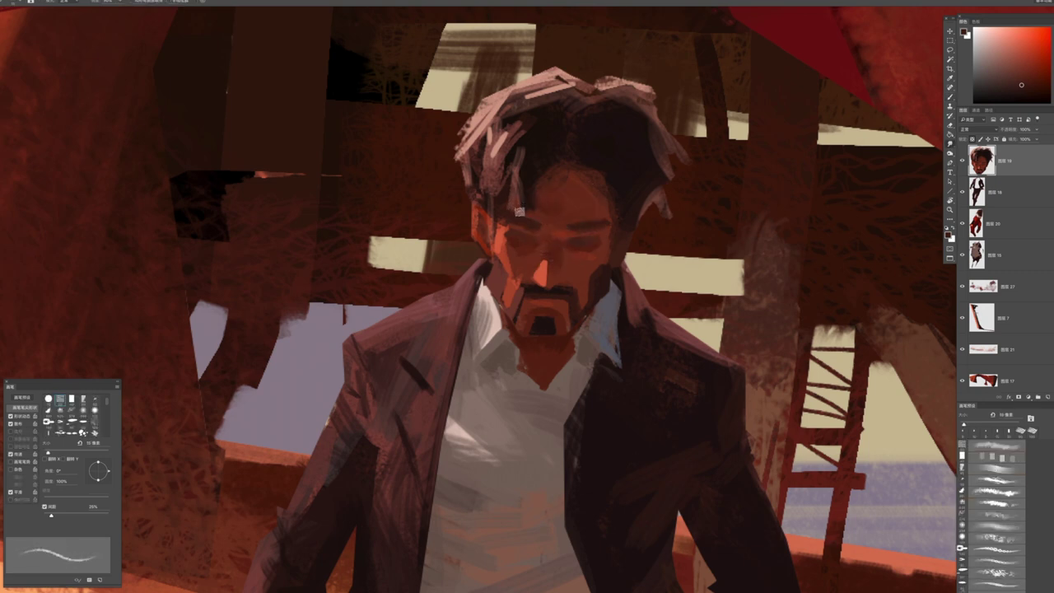
pyautogui.keyDown('alt'); pyautogui.click(623, 212); pyautogui.keyUp('alt')
pyautogui.press(',')
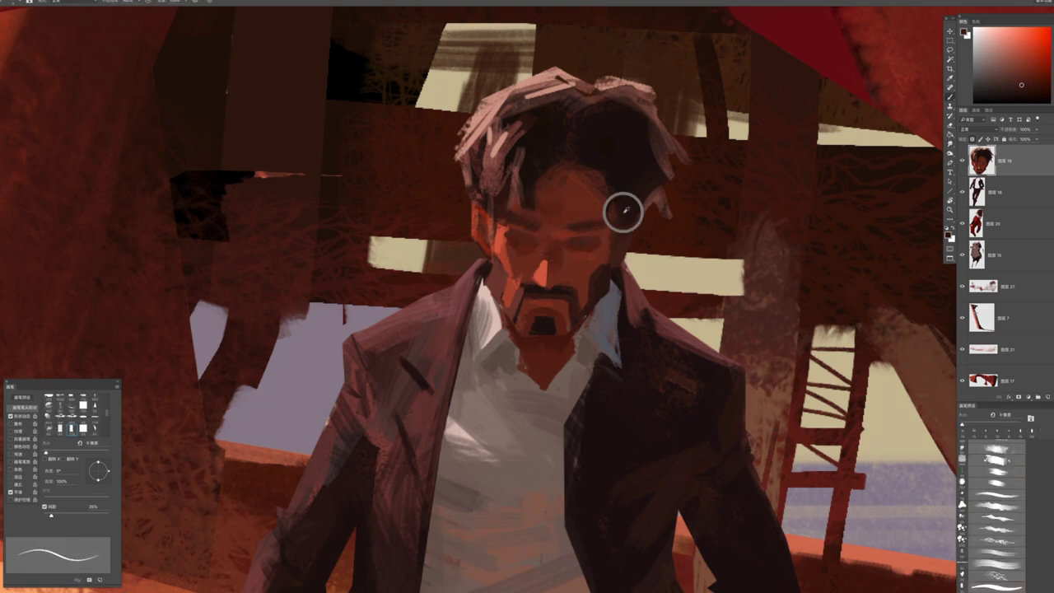
pyautogui.press('.')
pyautogui.press(',')
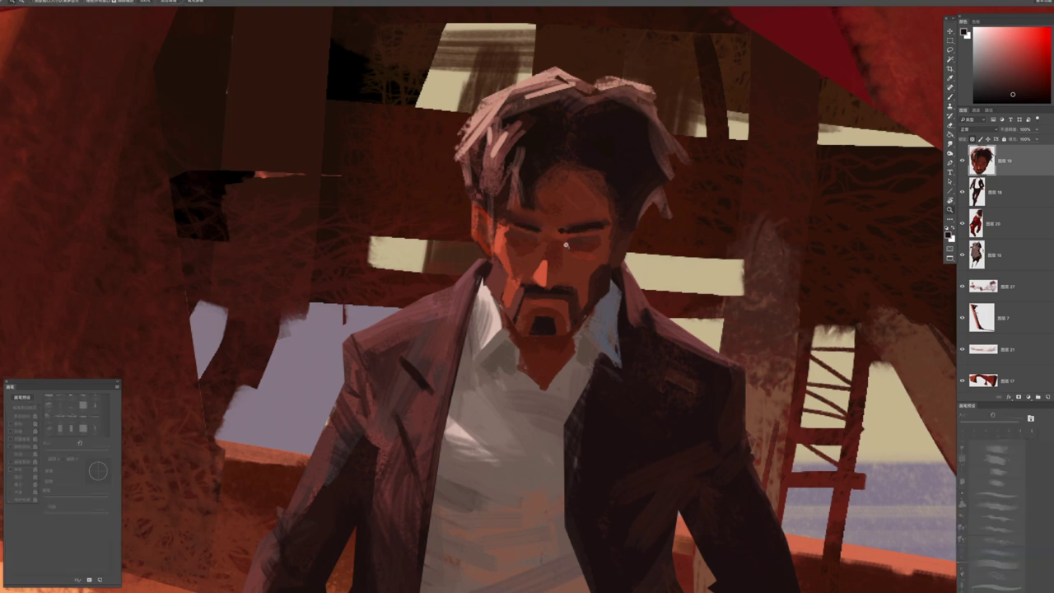
# Select the layer of the man's red hand, sample its bright red and repaint the lit back of the hand
pyautogui.hotkey('ctrl', '0')
pyautogui.scroll(3, 496, 313)
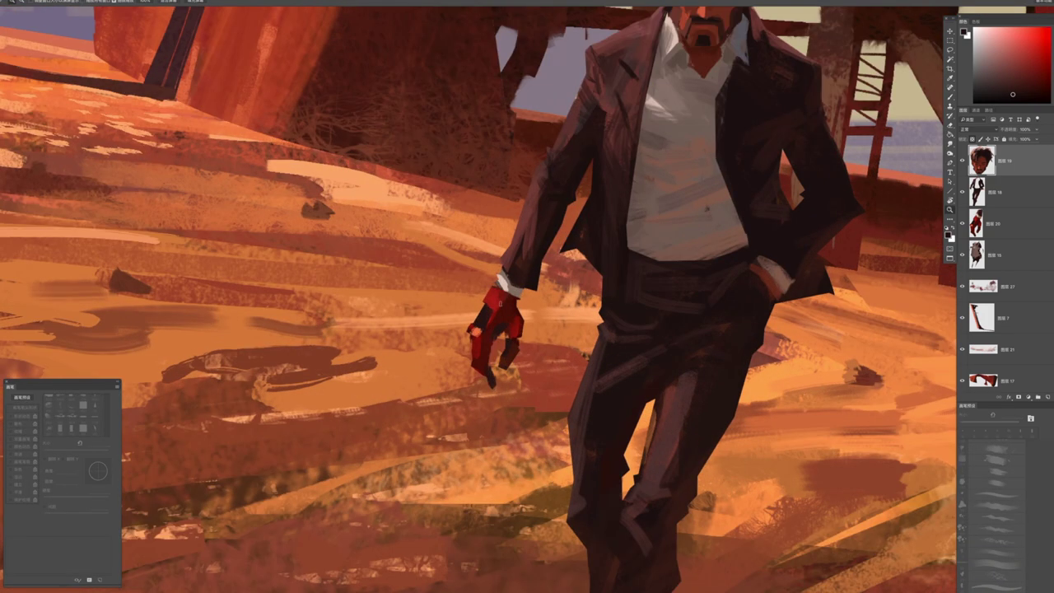
pyautogui.keyDown('alt'); pyautogui.click(496, 299); pyautogui.keyUp('alt')
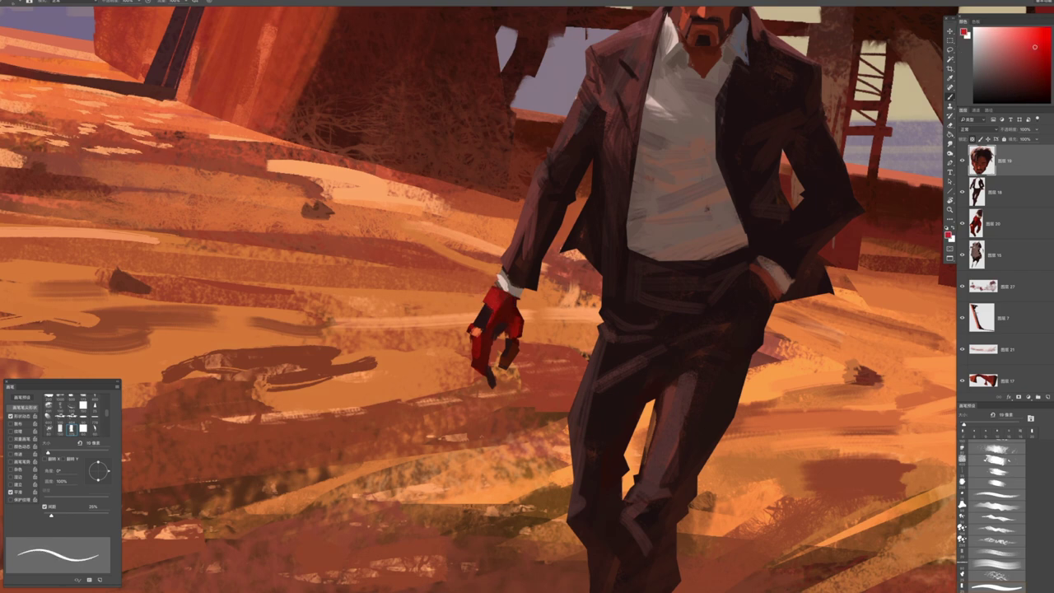
pyautogui.press('[')
pyautogui.keyDown('ctrl'); pyautogui.click(496, 298); pyautogui.keyUp('ctrl')
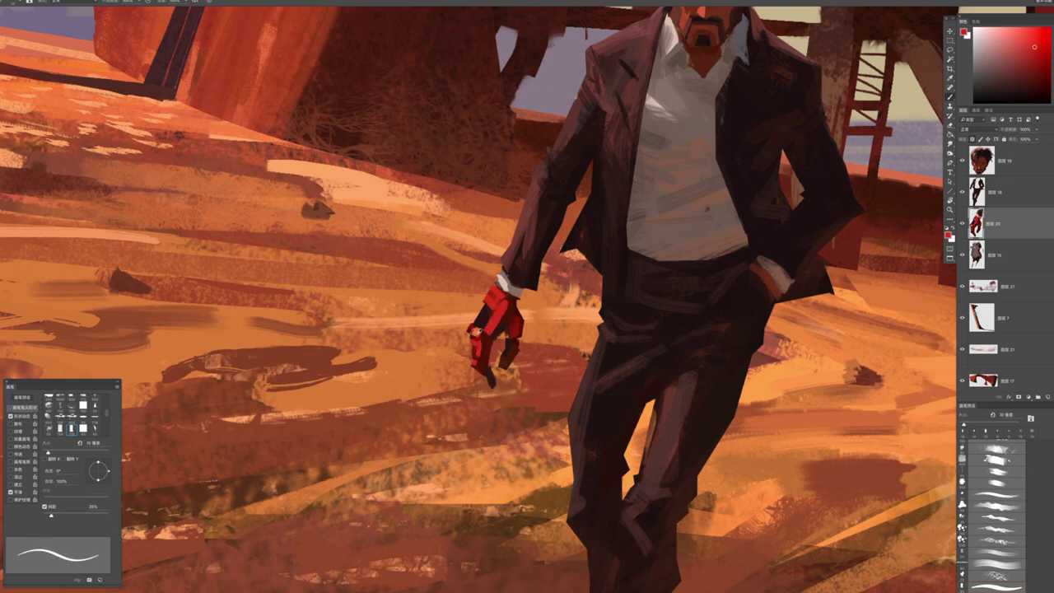
# Sample reds and dark tones from the hand and detail its knuckles and fingers with small strokes
pyautogui.keyDown('alt'); pyautogui.click(475, 333); pyautogui.keyUp('alt')
pyautogui.press('[')
pyautogui.keyDown('alt'); pyautogui.click(501, 313); pyautogui.keyUp('alt')
pyautogui.press(']')
pyautogui.keyDown('alt'); pyautogui.click(485, 320); pyautogui.keyUp('alt')
pyautogui.hotkey('ctrl', '0')
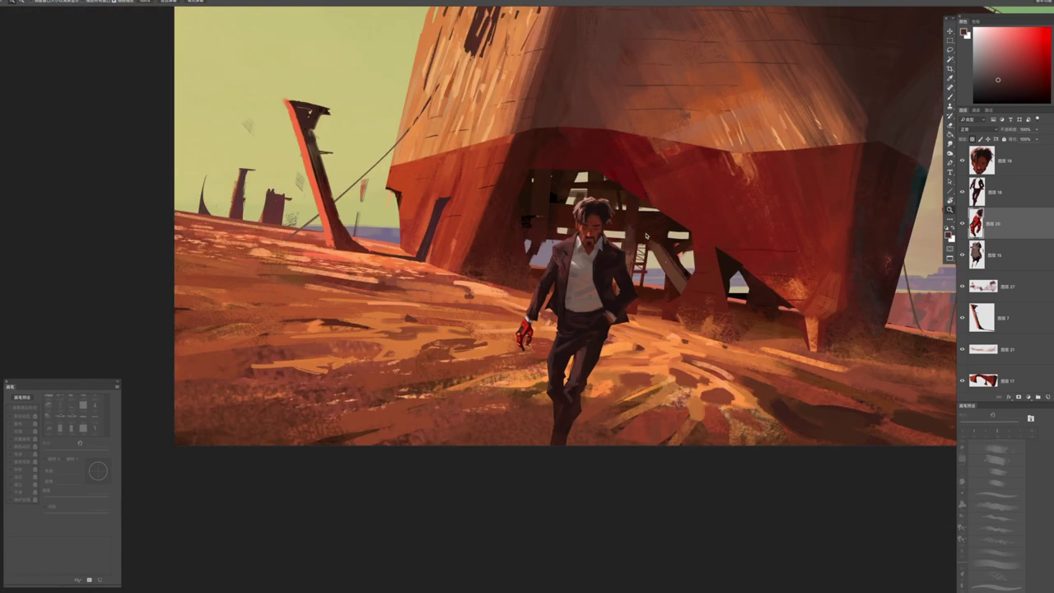
pyautogui.scroll(4, 522, 332)
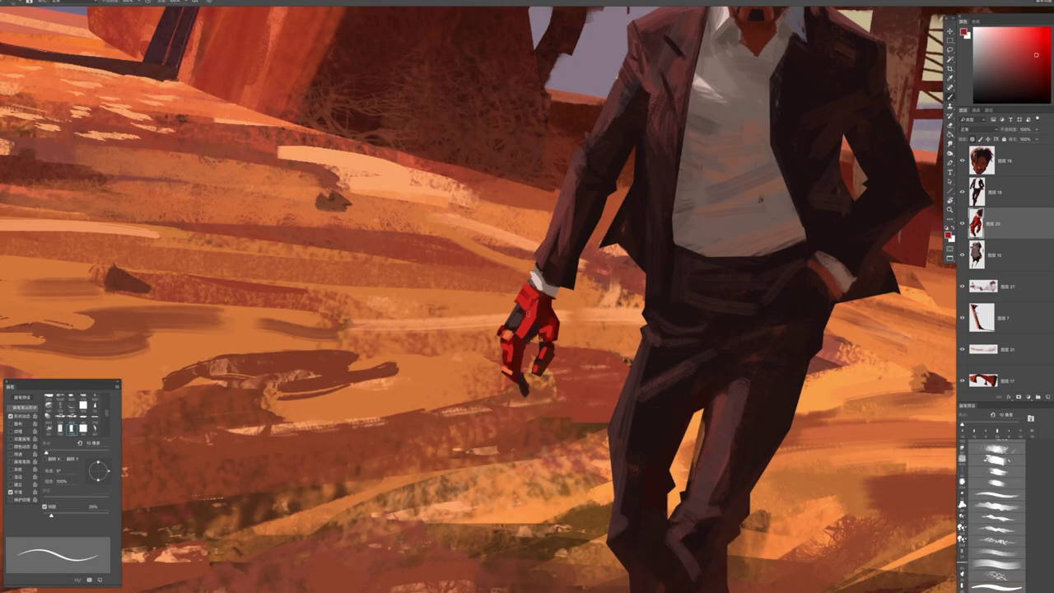
# Sample red and dark tones from the man's hand and touch up its shaded fingers
pyautogui.scroll(-2, 538, 330)
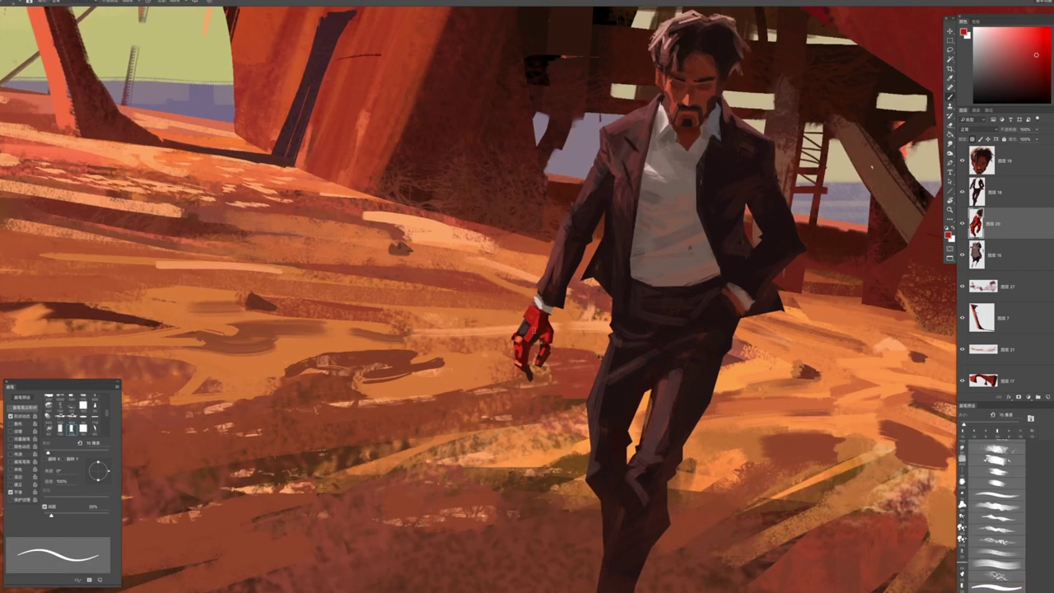
pyautogui.scroll(-3, 526, 352)
pyautogui.scroll(4, 527, 352)
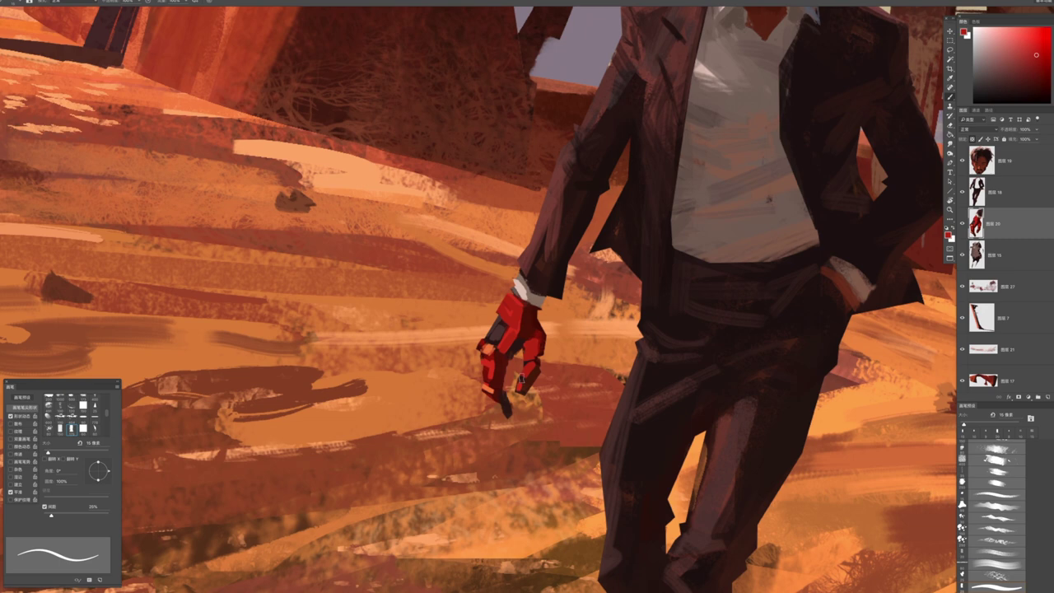
pyautogui.keyDown('alt'); pyautogui.click(532, 371); pyautogui.keyUp('alt')
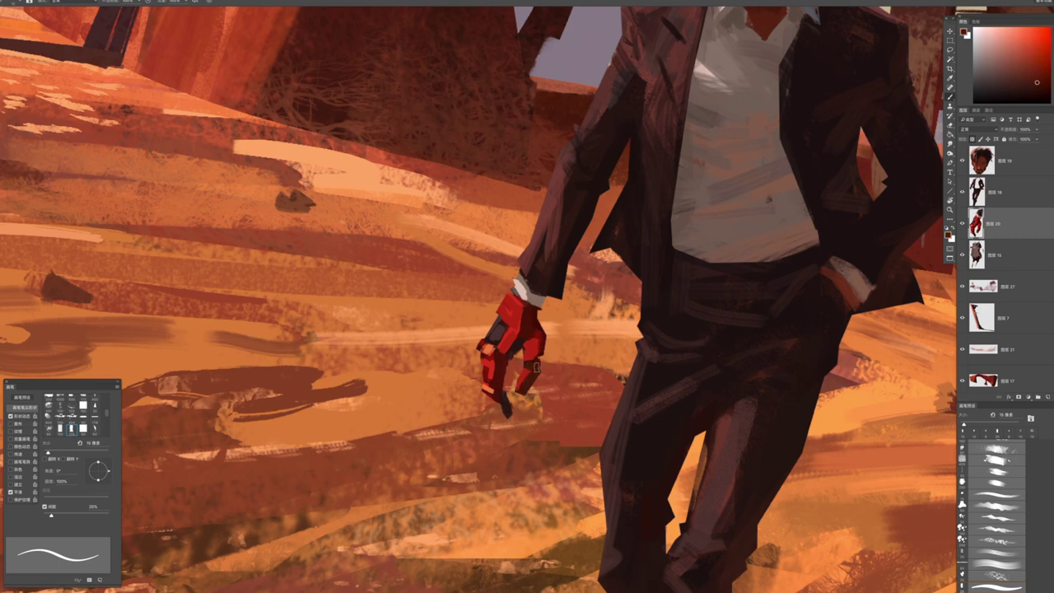
pyautogui.keyDown('alt'); pyautogui.click(530, 365); pyautogui.keyUp('alt')
pyautogui.scroll(-5, 518, 350)
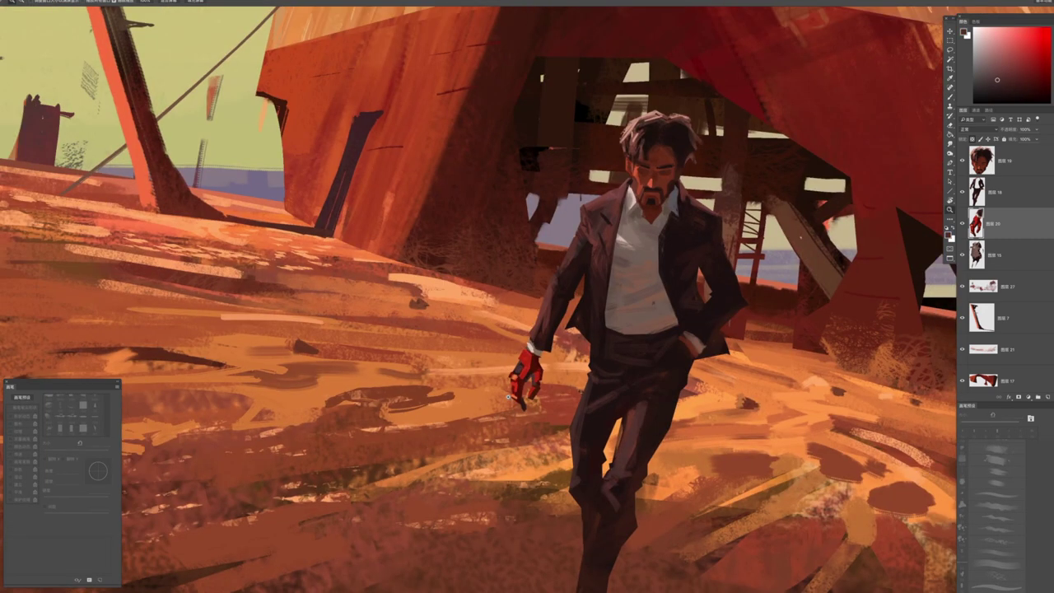
pyautogui.scroll(-1, 672, 268)
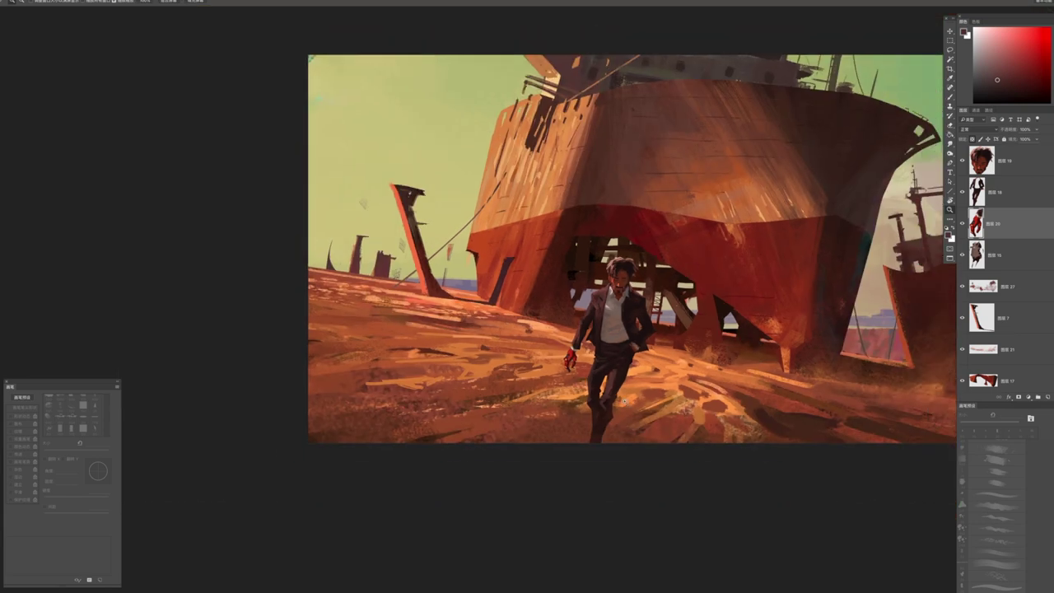
pyautogui.scroll(2, 626, 401)
pyautogui.scroll(-4, 629, 392)
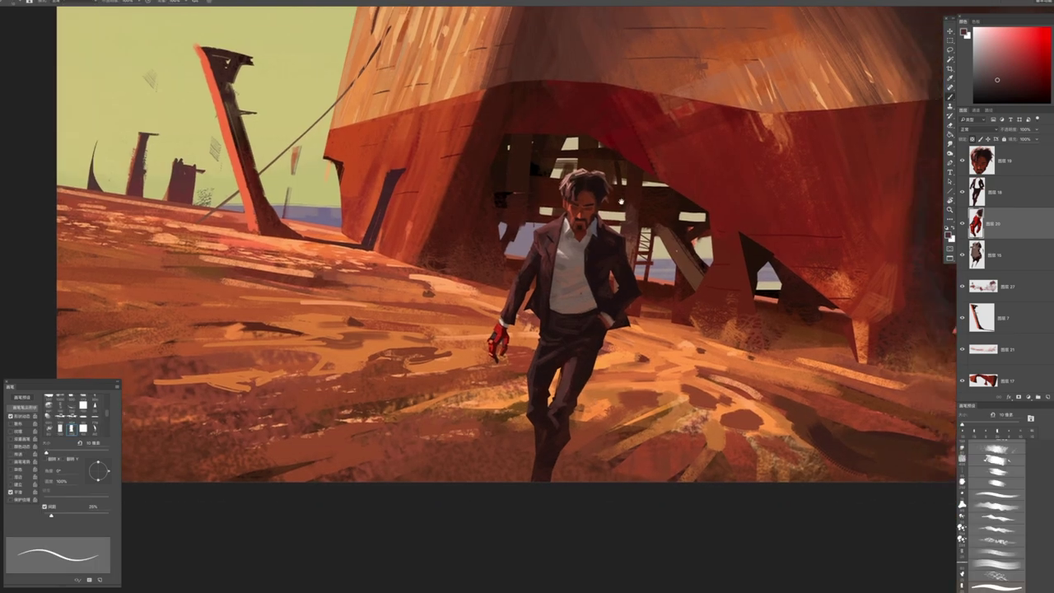
# Choose a broad dry-bristle brush from the brush presets
pyautogui.moveTo(605, 297); pyautogui.dragTo(498, 360)
pyautogui.click(1004, 285)
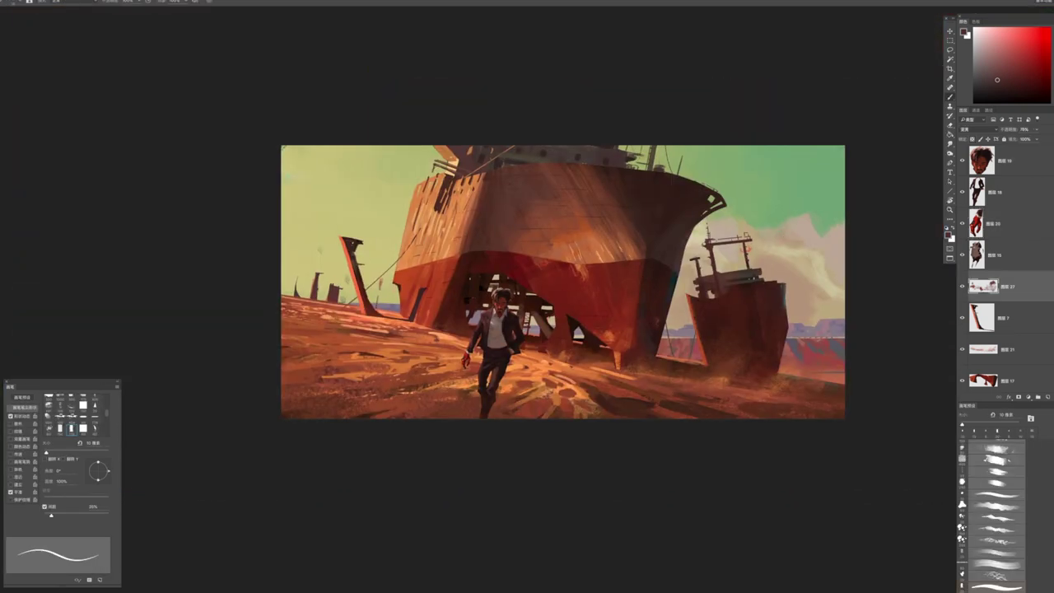
pyautogui.click(71, 399)
pyautogui.press(']')
pyautogui.press(']')
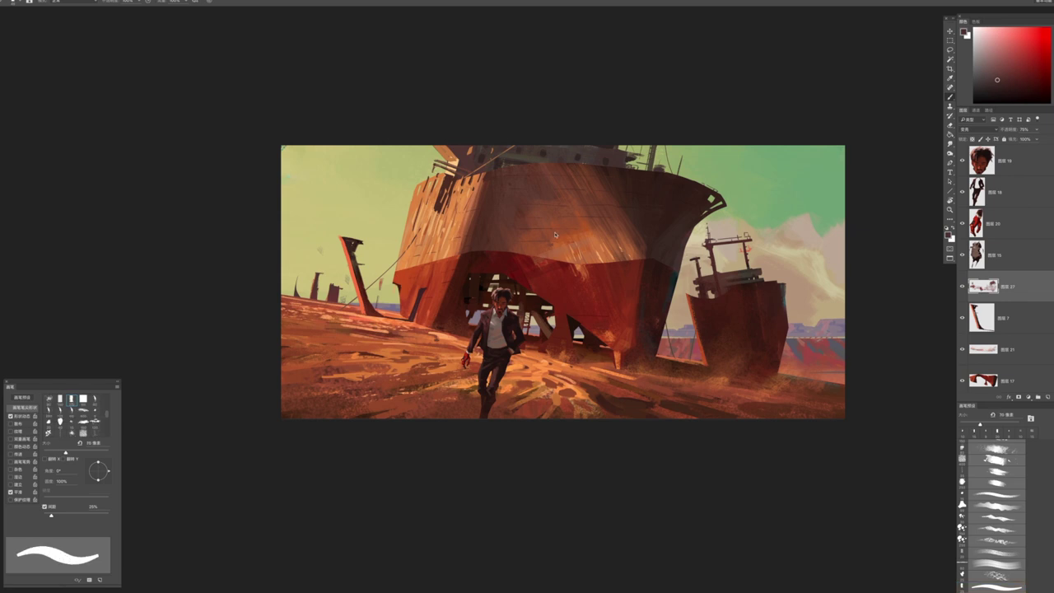
pyautogui.rightClick(542, 233)
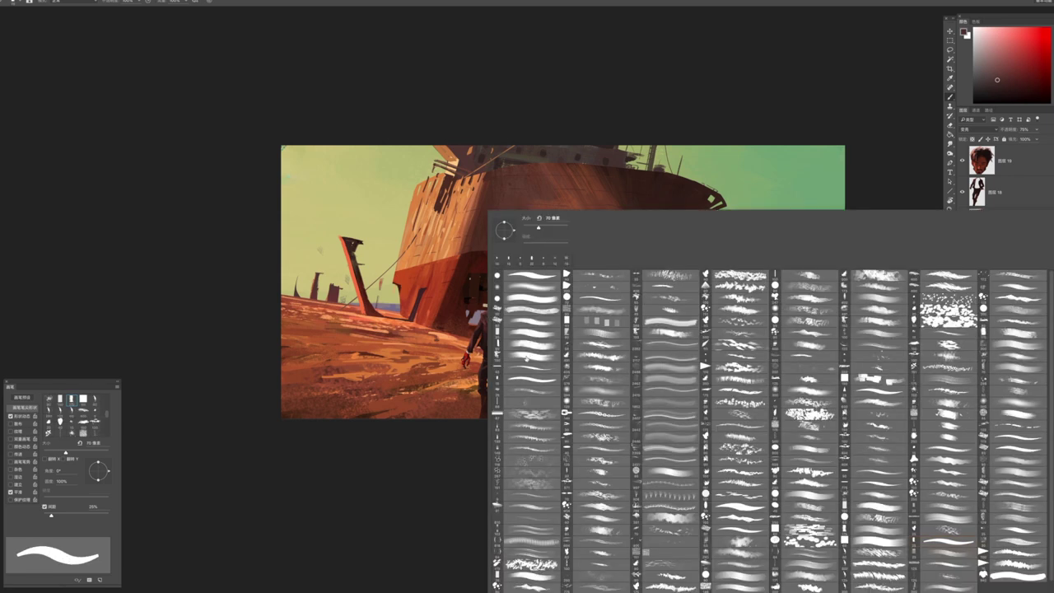
pyautogui.doubleClick(524, 360)
# Sample beige from the cloud beside the small ship, select the sky layer and enlarge the brush
pyautogui.keyDown('alt'); pyautogui.click(781, 265); pyautogui.keyUp('alt')
pyautogui.keyDown('ctrl'); pyautogui.click(816, 266); pyautogui.keyUp('ctrl')
pyautogui.press(']')
pyautogui.press(']')
pyautogui.press(']')
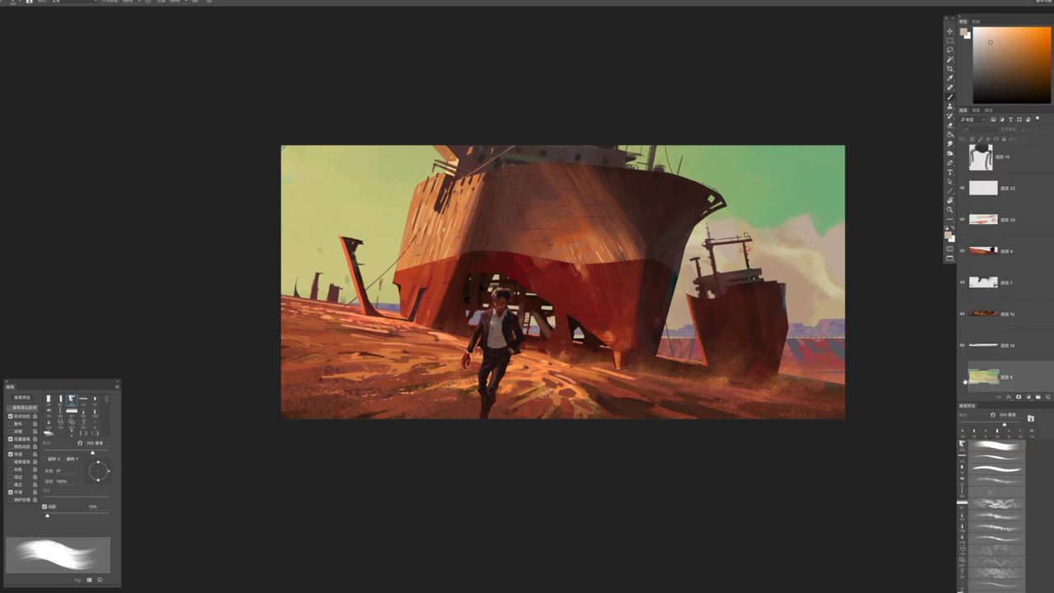
pyautogui.click(961, 376)
pyautogui.press('z')
pyautogui.moveTo(779, 405)
pyautogui.mouseDown()
pyautogui.moveTo(741, 404)
pyautogui.moveTo(788, 424)
pyautogui.moveTo(823, 368)
pyautogui.mouseUp()
pyautogui.press('b')
pyautogui.click(961, 376)
# Sample a pale cream and paint broad cloud strokes in the sky on both sides of the large ship
pyautogui.press(']')
pyautogui.press(']')
pyautogui.press(']')
pyautogui.keyDown('alt'); pyautogui.click(757, 276); pyautogui.keyUp('alt')
pyautogui.press('[')
pyautogui.moveTo(367, 288)
pyautogui.mouseDown()
pyautogui.moveTo(450, 261)
pyautogui.moveTo(448, 312)
pyautogui.mouseUp()
pyautogui.press(']')
pyautogui.moveTo(790, 292)
pyautogui.mouseDown()
pyautogui.moveTo(856, 263)
pyautogui.moveTo(819, 259)
pyautogui.moveTo(811, 247)
pyautogui.mouseUp()
# Reselect the sky layer, sample muted sky and beige tones and shade the inside of the cloud above the small ship
pyautogui.keyDown('ctrl'); pyautogui.click(803, 251); pyautogui.keyUp('ctrl')
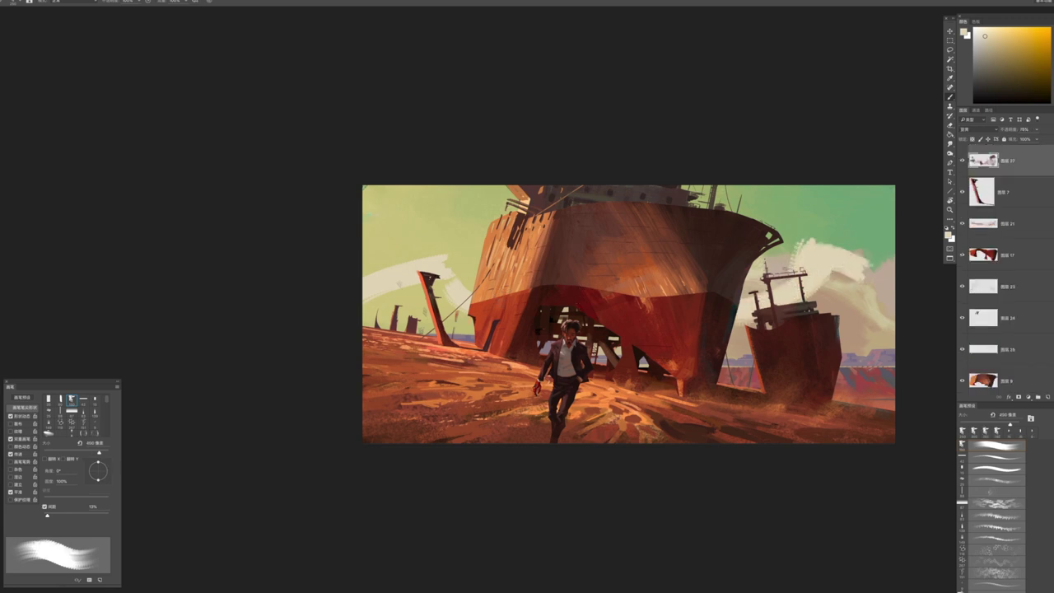
pyautogui.keyDown('ctrl'); pyautogui.click(786, 253); pyautogui.keyUp('ctrl')
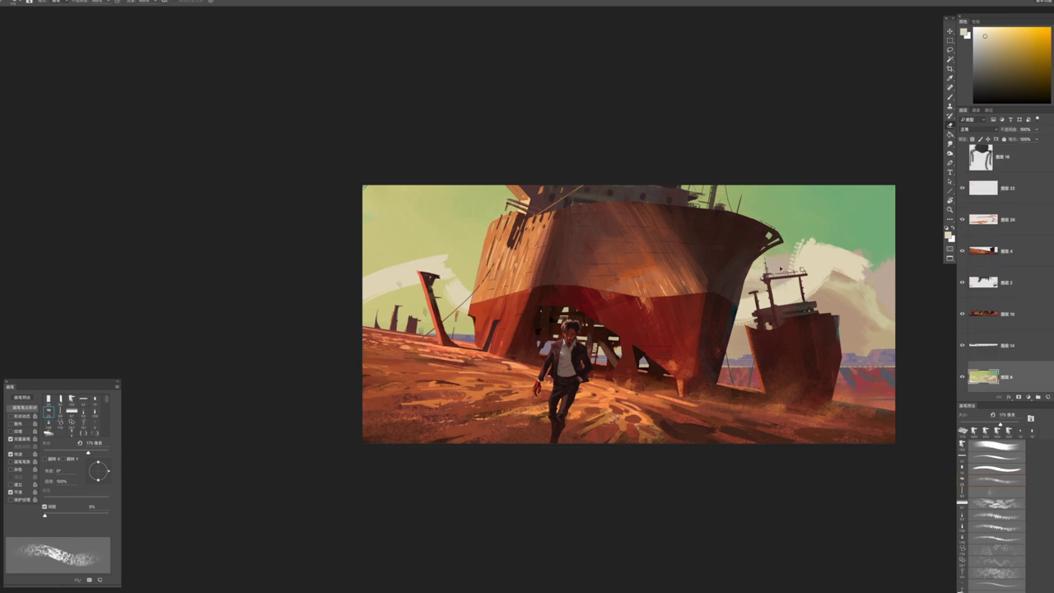
pyautogui.press('e')
pyautogui.keyDown('alt'); pyautogui.click(761, 260); pyautogui.keyUp('alt')
pyautogui.press('[')
pyautogui.press('[')
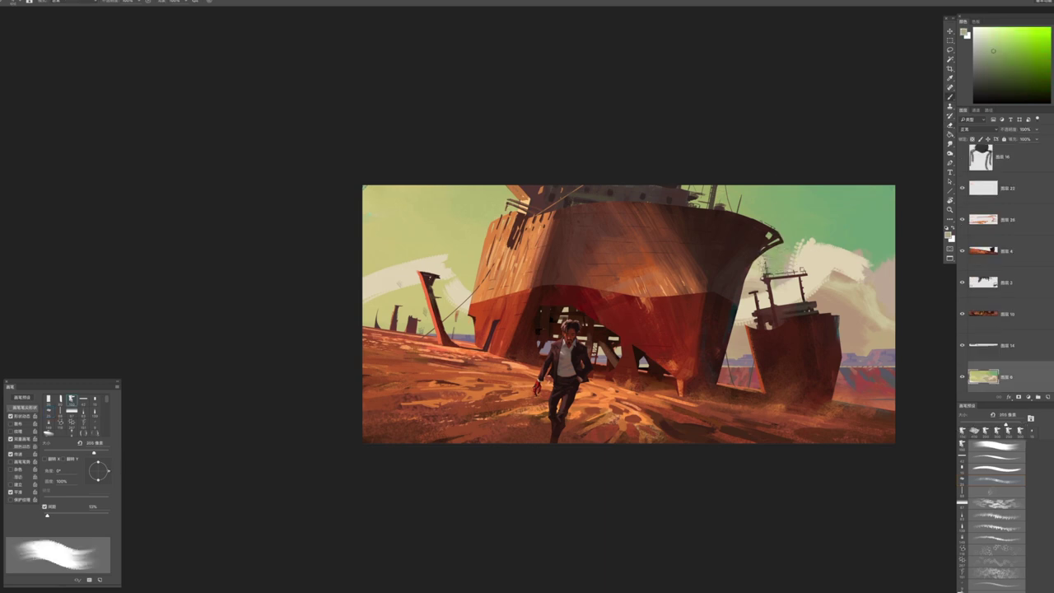
pyautogui.keyDown('alt'); pyautogui.click(810, 265); pyautogui.keyUp('alt')
pyautogui.press(']')
pyautogui.press(']')
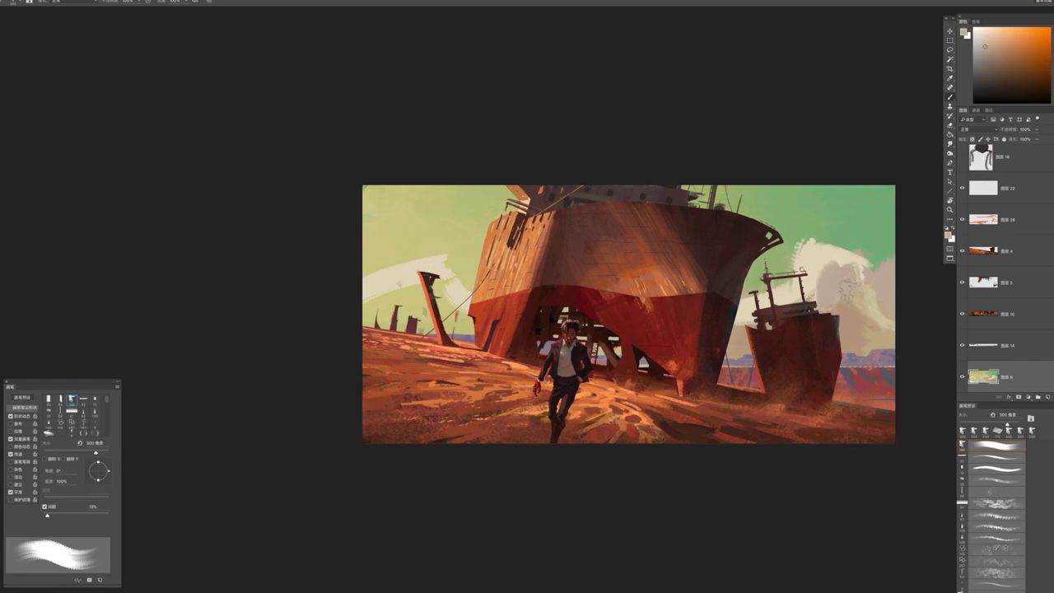
pyautogui.moveTo(1049, 83); pyautogui.dragTo(1050, 66)
pyautogui.click(979, 48)
pyautogui.moveTo(830, 262); pyautogui.dragTo(856, 273)
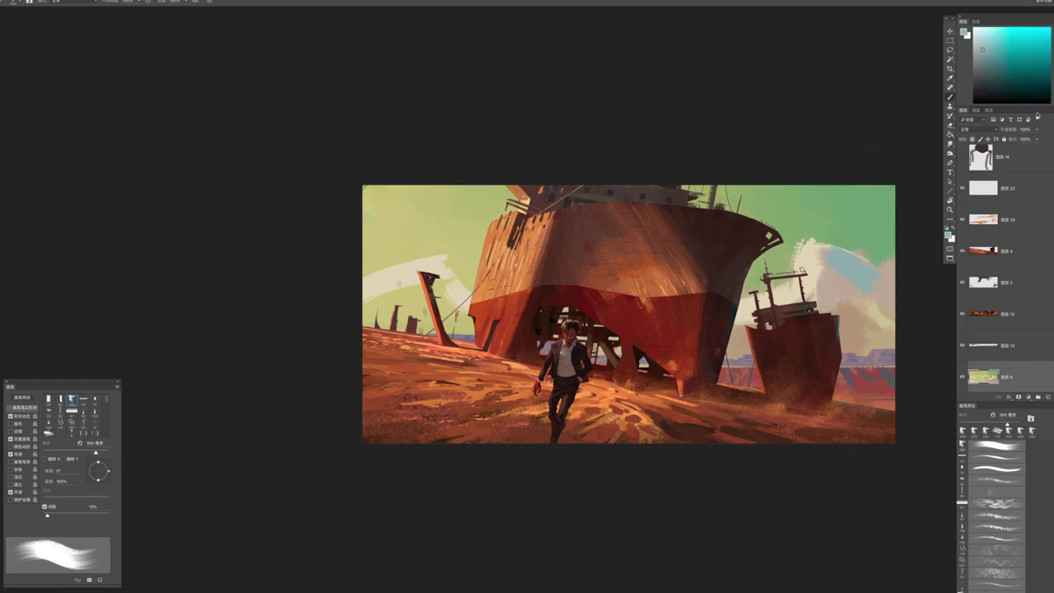
pyautogui.hotkey('ctrl', 'z')
# Shift the paint colour's hue to pale violet and mauve and fill the shadow mass of the cloud above the small ship
pyautogui.moveTo(1050, 66); pyautogui.dragTo(1049, 42)
pyautogui.moveTo(831, 262)
pyautogui.mouseDown()
pyautogui.moveTo(840, 305)
pyautogui.moveTo(860, 280)
pyautogui.mouseUp()
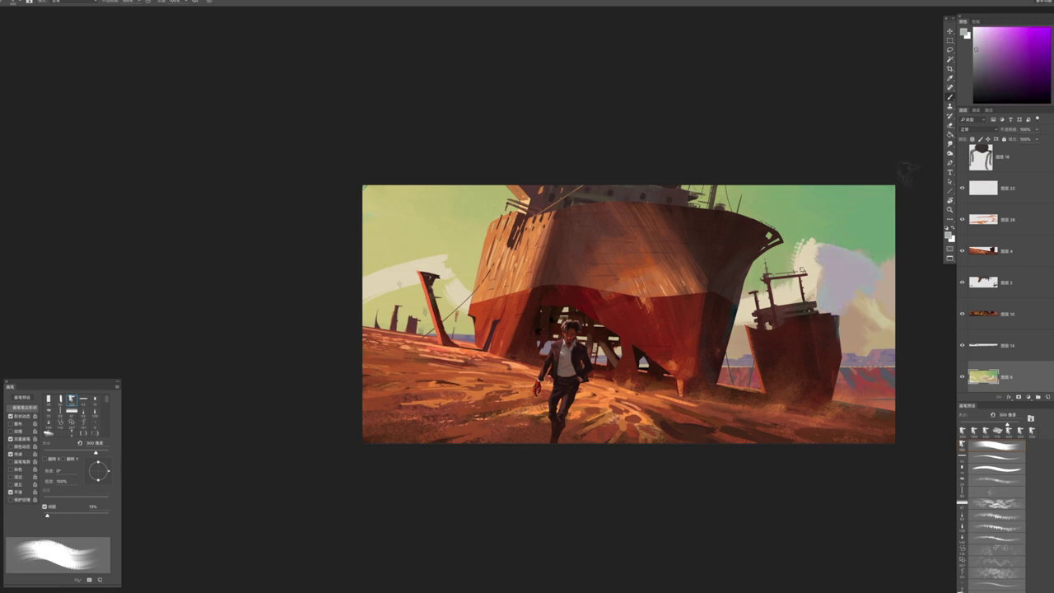
pyautogui.moveTo(1050, 41); pyautogui.dragTo(1049, 34)
pyautogui.moveTo(811, 256)
pyautogui.mouseDown()
pyautogui.moveTo(819, 276)
pyautogui.moveTo(856, 263)
pyautogui.moveTo(839, 300)
pyautogui.moveTo(848, 297)
pyautogui.moveTo(868, 342)
pyautogui.moveTo(906, 296)
pyautogui.mouseUp()
pyautogui.press(']')
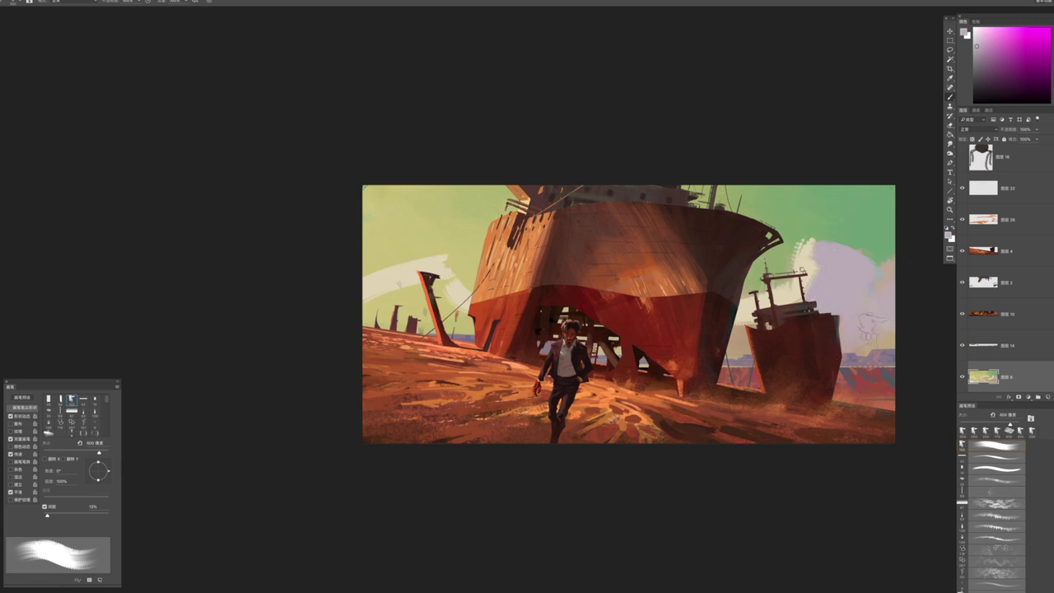
# Repaint the cloud behind the leaning beam in lilac and sampled warm beige, extending its top upward
pyautogui.moveTo(778, 298); pyautogui.dragTo(873, 249)
pyautogui.keyDown('alt'); pyautogui.click(501, 232); pyautogui.keyUp('alt')
pyautogui.press('[')
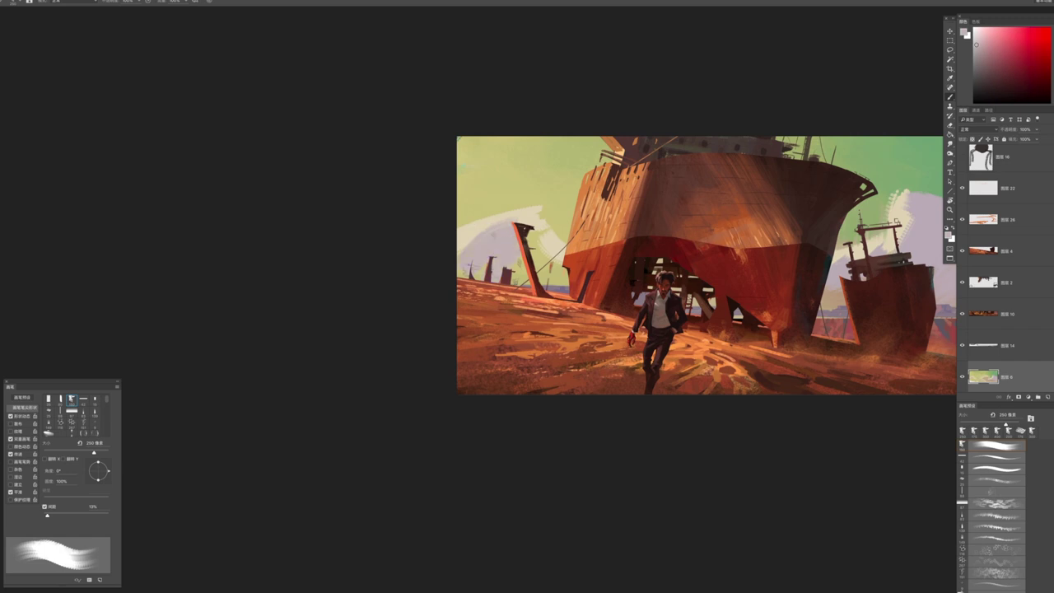
pyautogui.keyDown('alt'); pyautogui.click(539, 247); pyautogui.keyUp('alt')
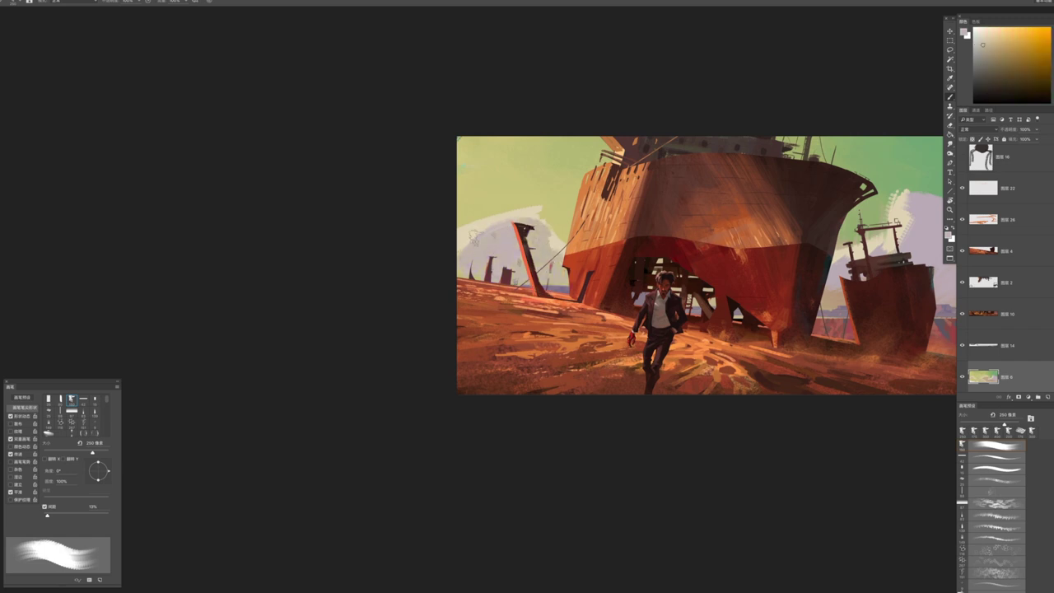
pyautogui.keyDown('alt'); pyautogui.click(474, 239); pyautogui.keyUp('alt')
pyautogui.moveTo(481, 226)
pyautogui.mouseDown()
pyautogui.moveTo(442, 236)
pyautogui.moveTo(473, 198)
pyautogui.mouseUp()
pyautogui.keyDown('alt'); pyautogui.click(486, 238); pyautogui.keyUp('alt')
pyautogui.press('[')
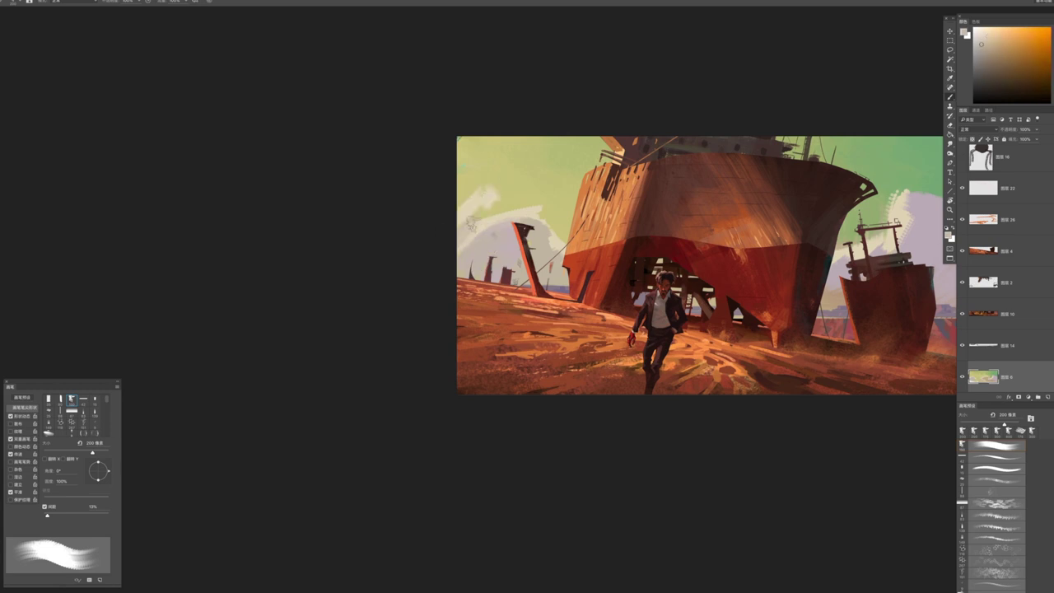
# Examine the overall composition and the cloud shapes at reduced size in different screen modes
pyautogui.hotkey('ctrl', '-')
pyautogui.hotkey('ctrl', '-')
pyautogui.hotkey('ctrl', '-')
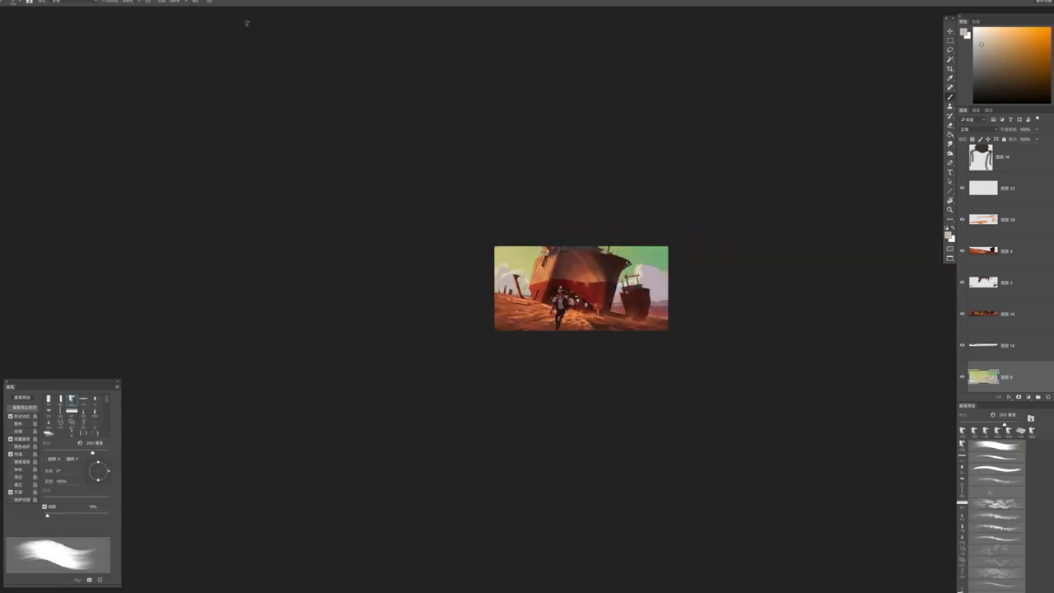
pyautogui.press('f')
pyautogui.scroll(3, 507, 280)
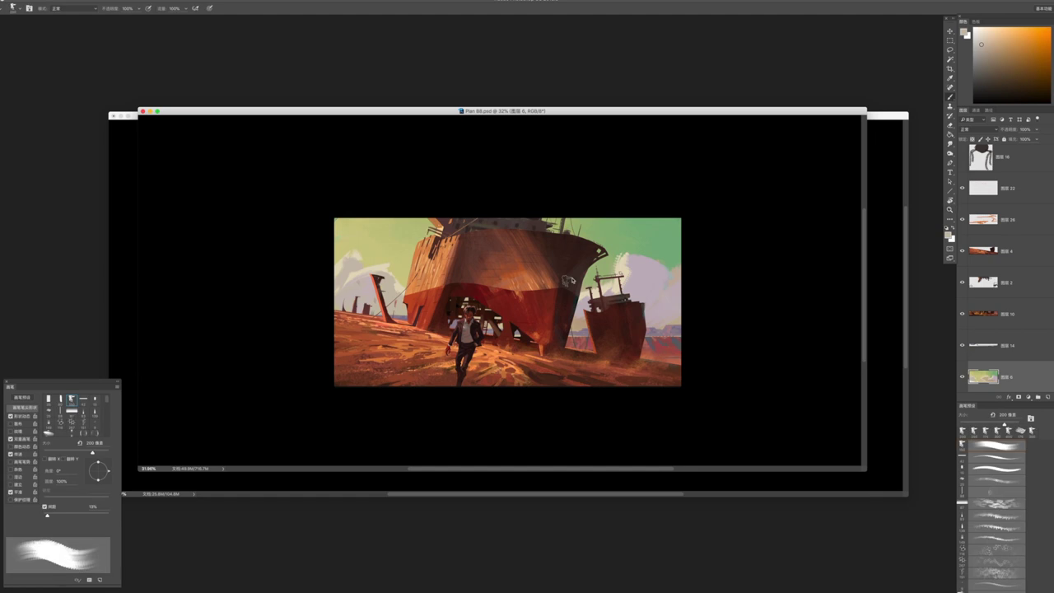
pyautogui.press('f')
pyautogui.scroll(-3, 570, 280)
pyautogui.scroll(4, 570, 281)
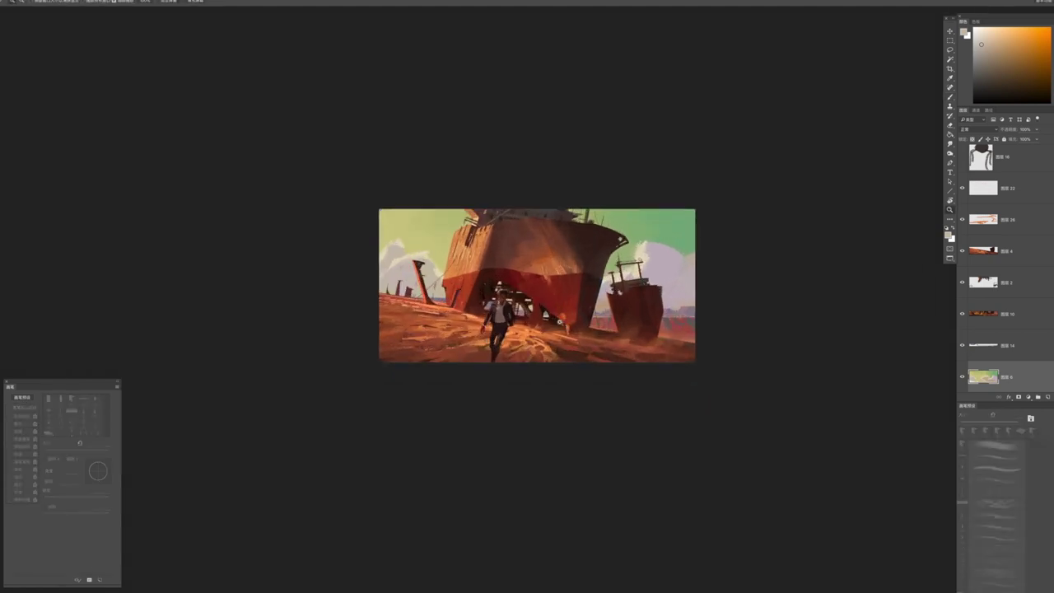
pyautogui.scroll(2, 516, 313)
pyautogui.scroll(5, 1015, 225)
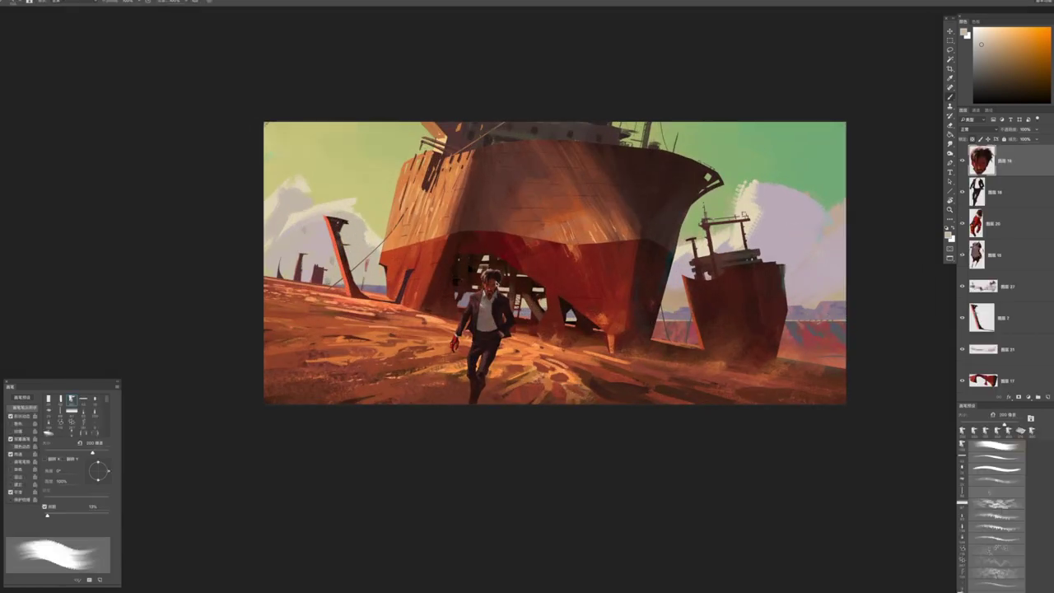
# Select the man's four layers together, enlarge him slightly with Free Transform and adjust his horizontal position
pyautogui.keyDown('shift'); pyautogui.click(1015, 225); pyautogui.keyUp('shift')
pyautogui.keyDown('shift'); pyautogui.click(1015, 255); pyautogui.keyUp('shift')
pyautogui.hotkey('ctrl', 't')
pyautogui.moveTo(446, 406); pyautogui.dragTo(437, 422)
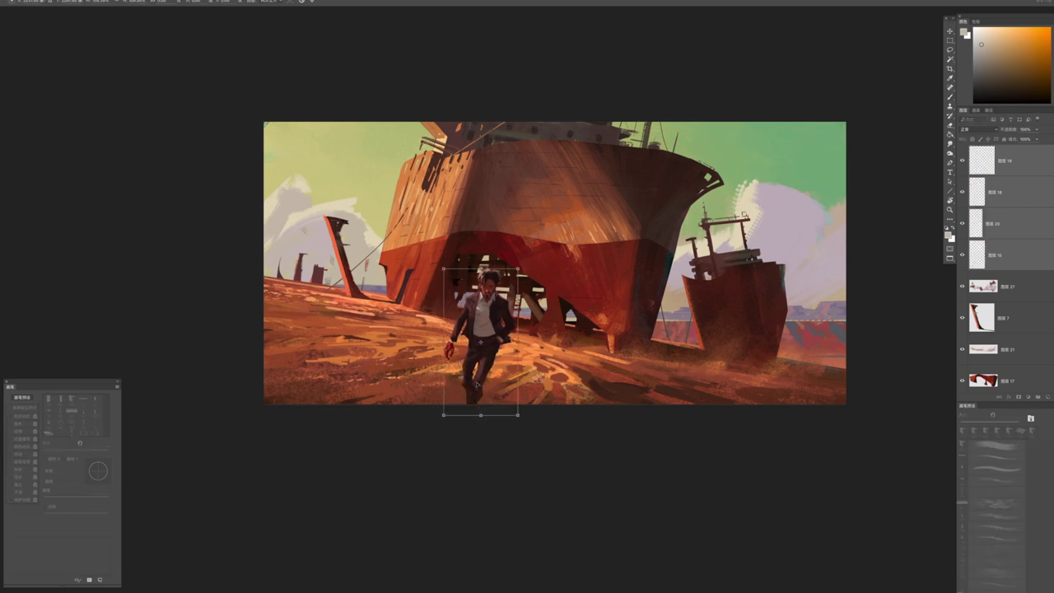
pyautogui.moveTo(500, 378); pyautogui.dragTo(504, 376)
pyautogui.press('Right')
pyautogui.press('Right')
pyautogui.press('Right')
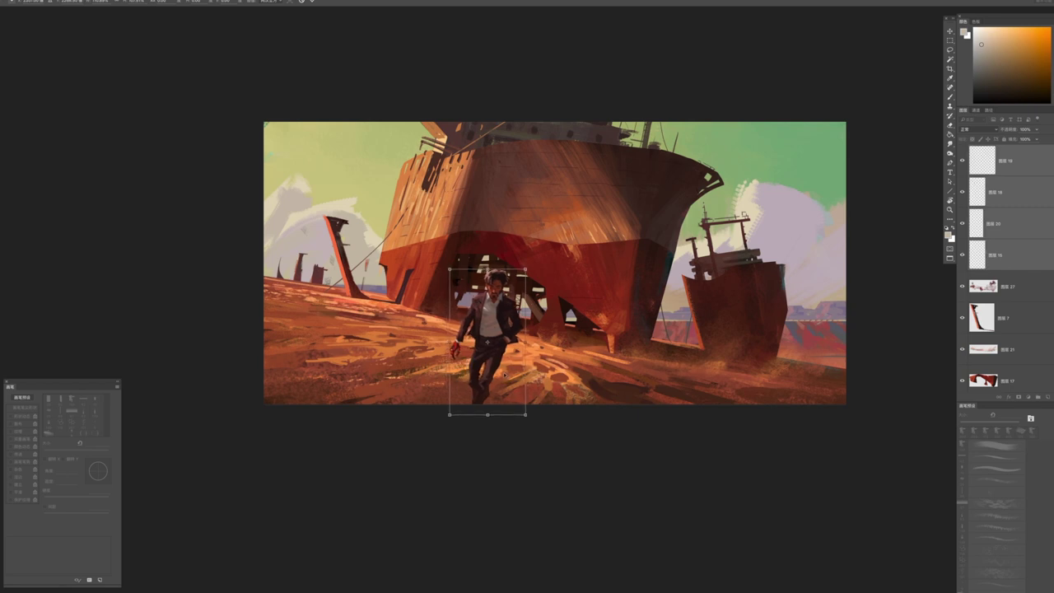
pyautogui.press('Left')
pyautogui.press('Left')
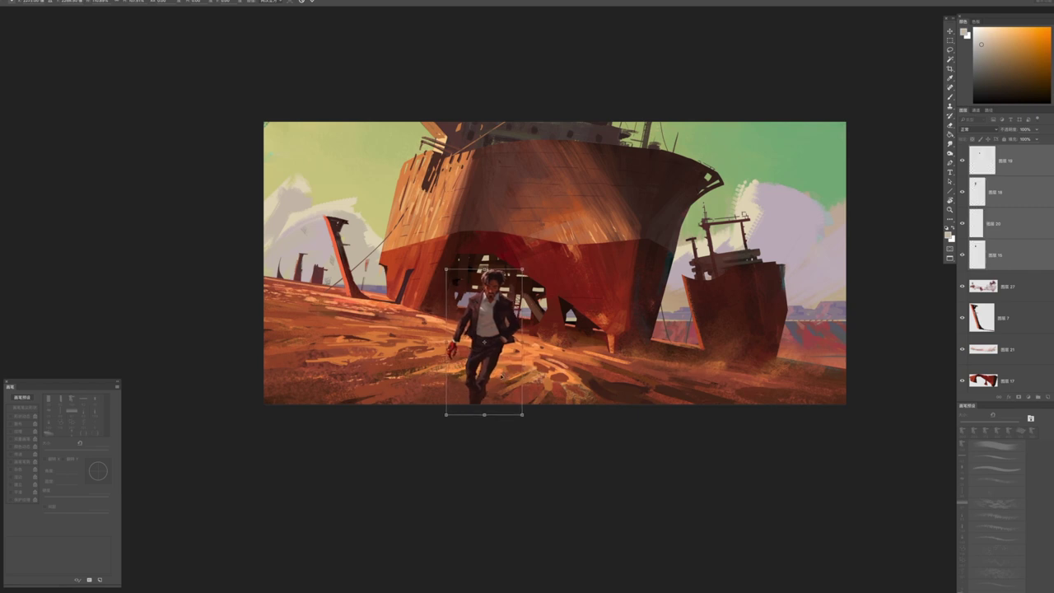
pyautogui.moveTo(494, 418); pyautogui.dragTo(426, 419)
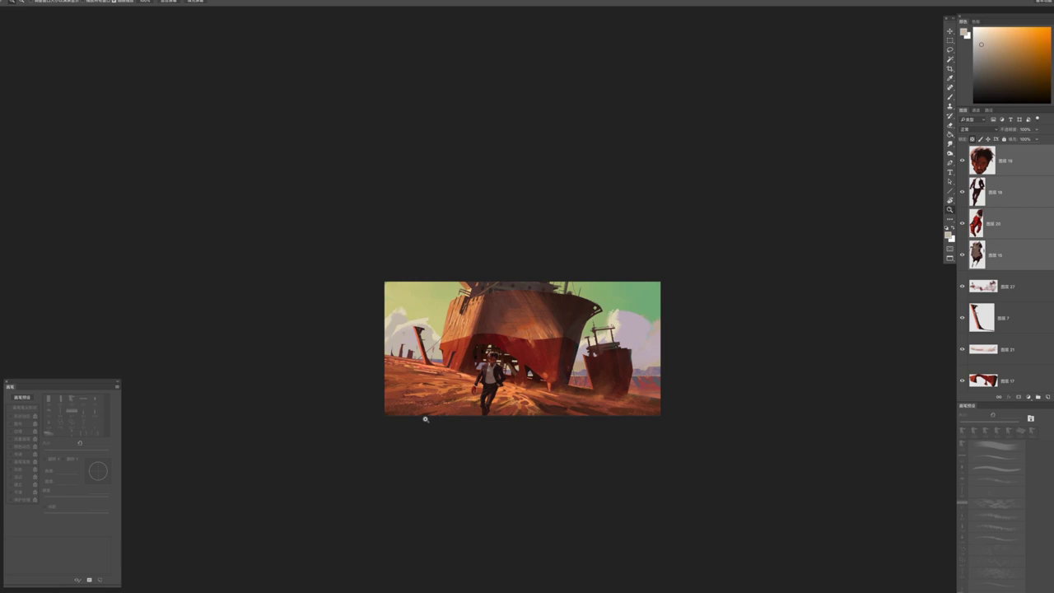
# Return to the sky layer, sample the yellow-green sky and reshape the cloud behind the leaning beam
pyautogui.click(447, 322)
pyautogui.press('b')
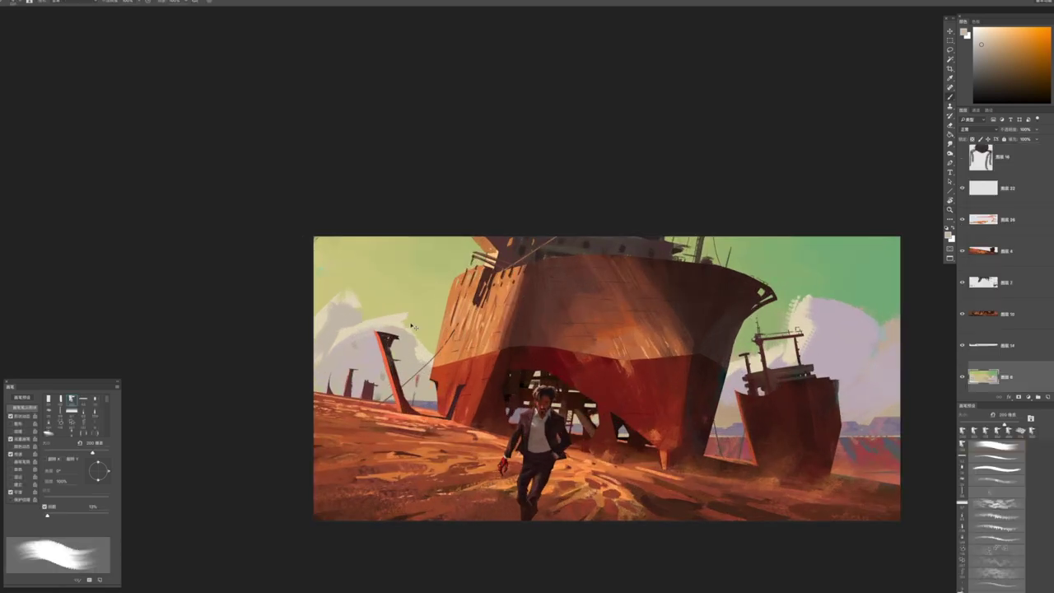
pyautogui.press(']')
pyautogui.press(']')
pyautogui.press(']')
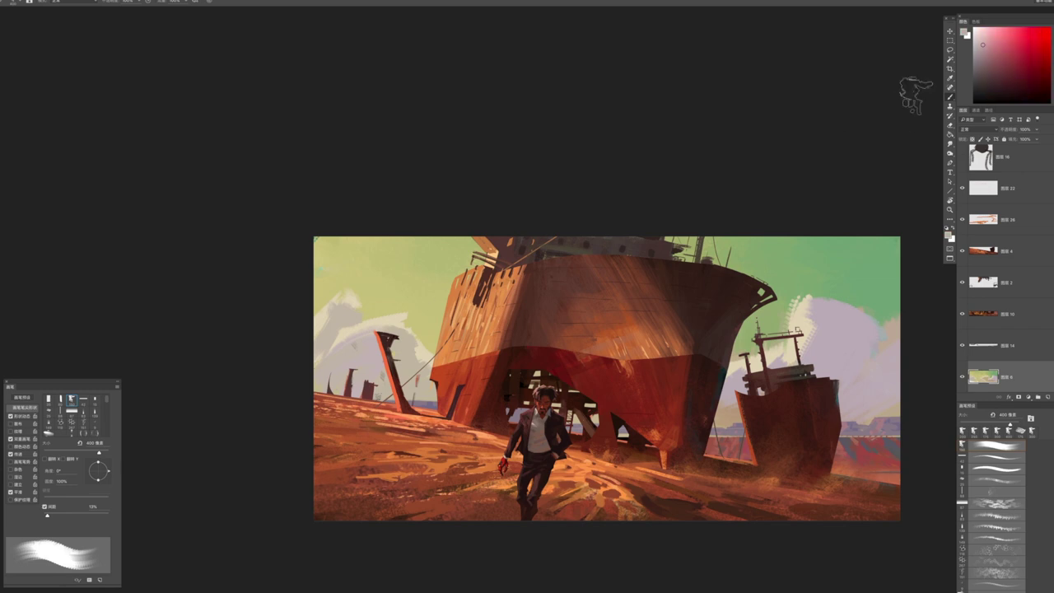
pyautogui.keyDown('alt'); pyautogui.click(414, 307); pyautogui.keyUp('alt')
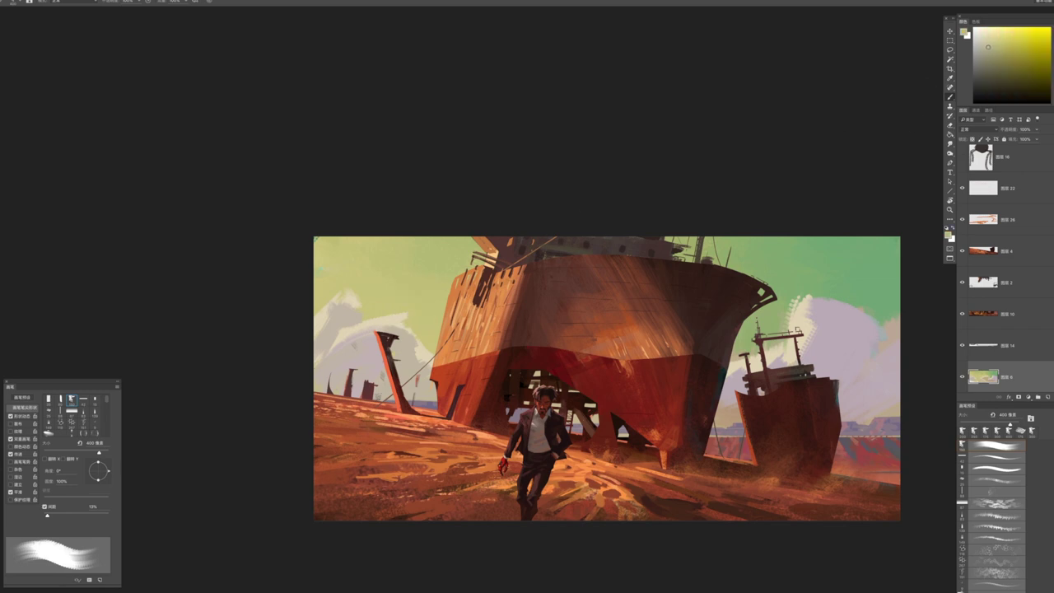
pyautogui.press('[')
pyautogui.moveTo(403, 379); pyautogui.dragTo(420, 342)
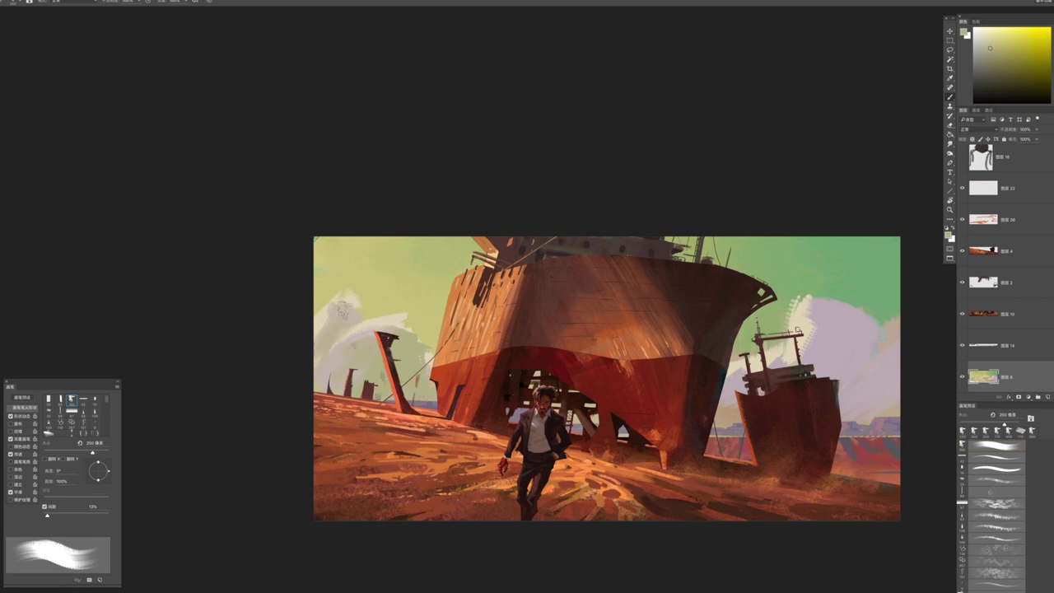
# Sample warm beige and grey tones and repaint the violet cloud above the small ship with them
pyautogui.moveTo(584, 334); pyautogui.dragTo(461, 328)
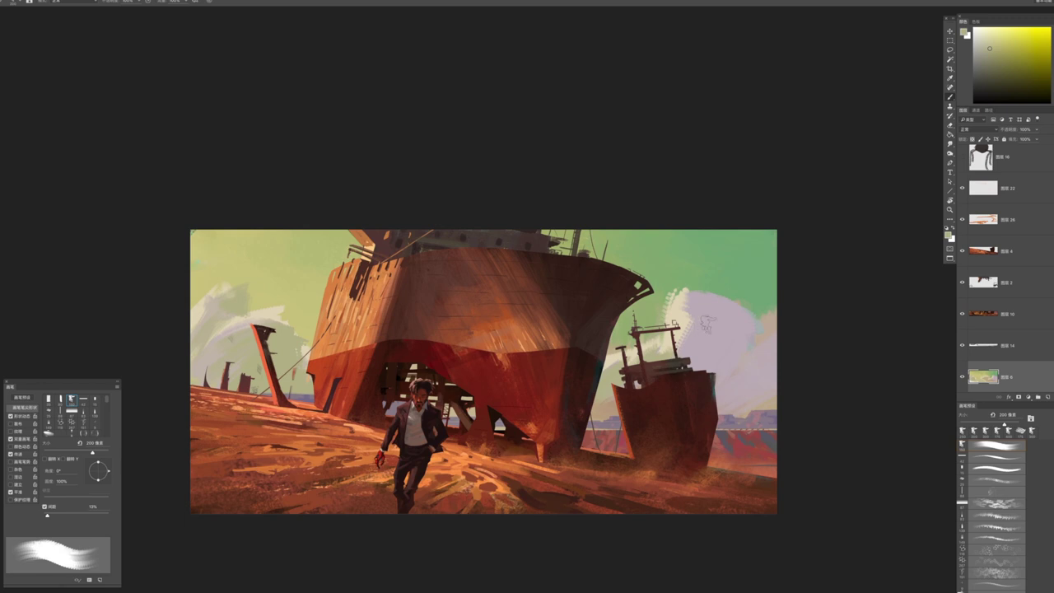
pyautogui.keyDown('alt'); pyautogui.click(716, 307); pyautogui.keyUp('alt')
pyautogui.moveTo(719, 306); pyautogui.dragTo(714, 331)
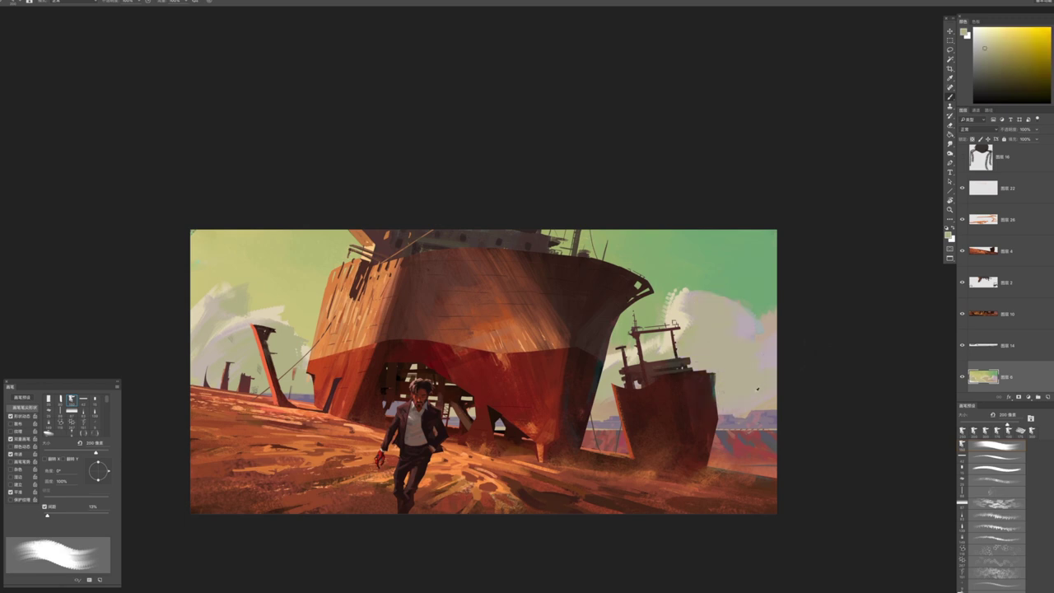
pyautogui.keyDown('alt'); pyautogui.click(726, 397); pyautogui.keyUp('alt')
pyautogui.keyDown('alt'); pyautogui.click(721, 306); pyautogui.keyUp('alt')
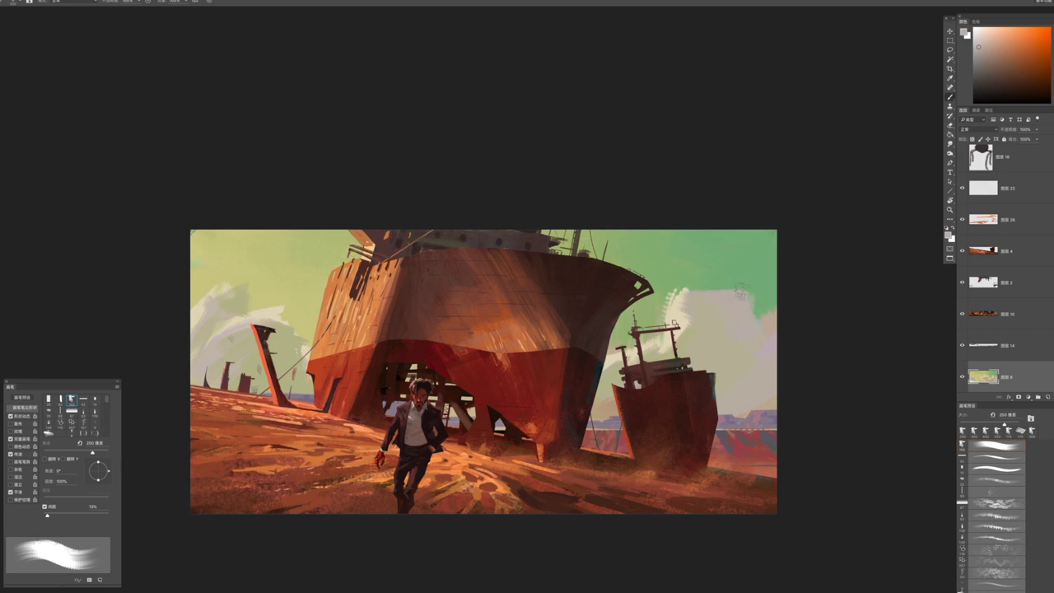
# Sample the pale cloud colour and paint light strokes over the cloud beside the leaning beam with a smaller brush
pyautogui.moveTo(533, 367); pyautogui.dragTo(702, 356)
pyautogui.keyDown('alt'); pyautogui.click(435, 303); pyautogui.keyUp('alt')
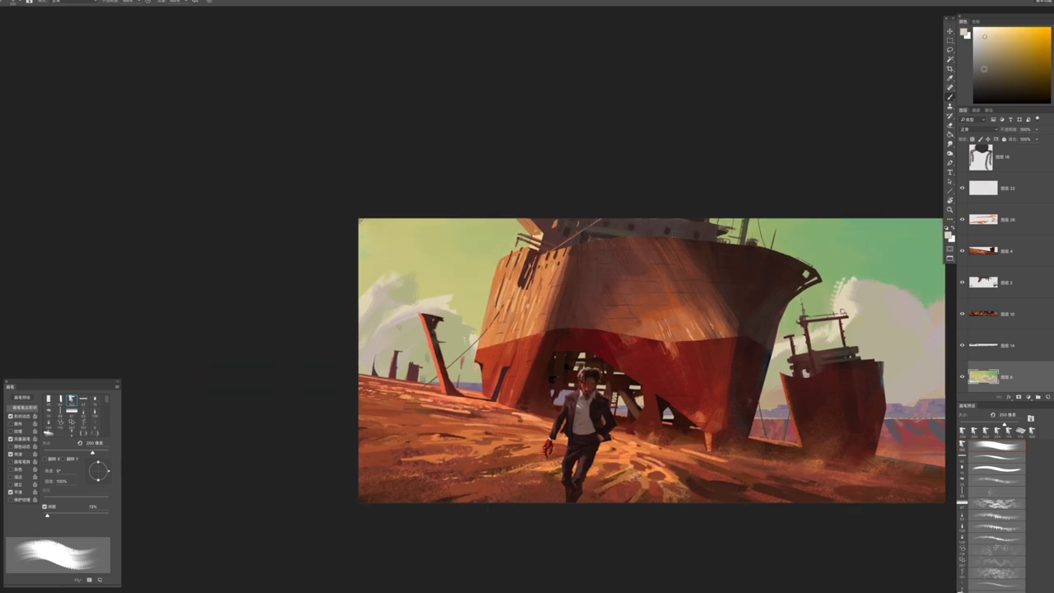
pyautogui.press('[')
pyautogui.press('[')
pyautogui.press('[')
pyautogui.moveTo(371, 332); pyautogui.dragTo(426, 298)
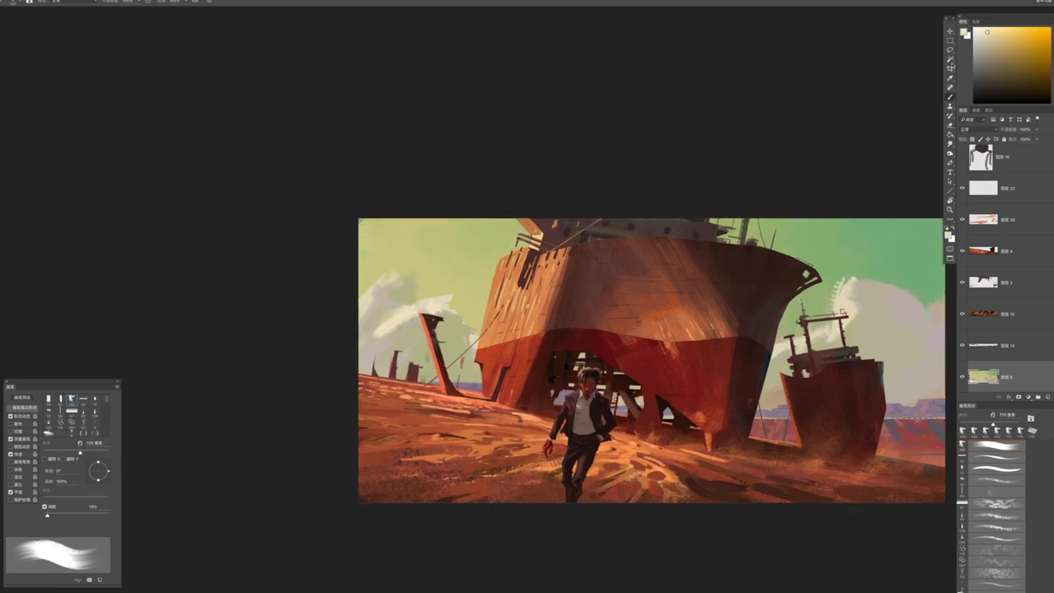
# Brush crisp cream highlights along the upper edges of the cloud behind the leaning beam, shrinking the brush for control
pyautogui.press('z')
pyautogui.moveTo(440, 357)
pyautogui.mouseDown()
pyautogui.moveTo(394, 359)
pyautogui.moveTo(510, 361)
pyautogui.mouseUp()
pyautogui.press('b')
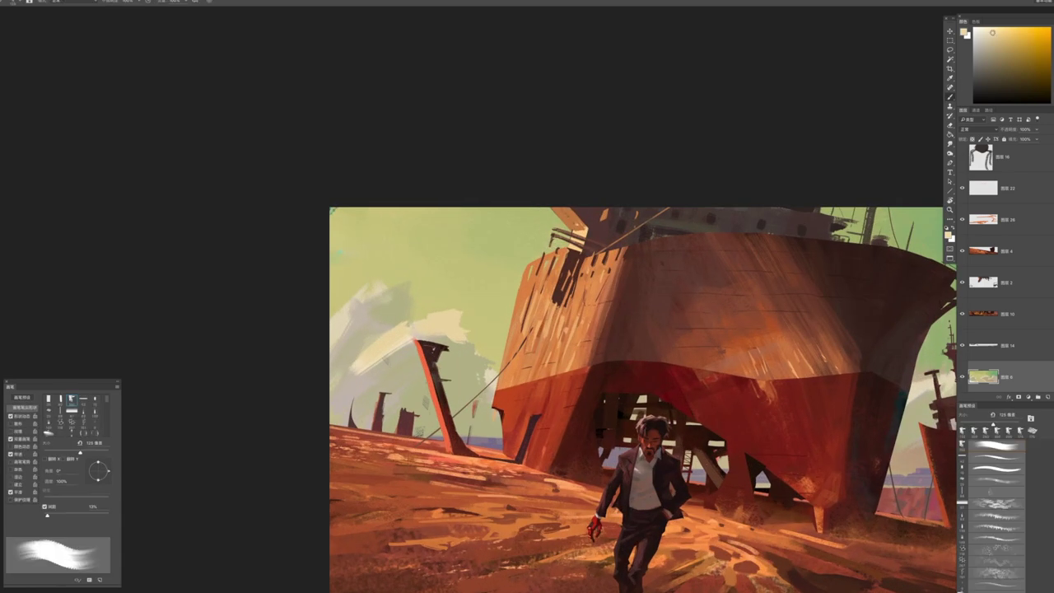
pyautogui.moveTo(380, 349); pyautogui.dragTo(408, 331)
pyautogui.hotkey('ctrl', 'z')
pyautogui.press('[')
pyautogui.moveTo(362, 298)
pyautogui.mouseDown()
pyautogui.moveTo(399, 282)
pyautogui.moveTo(332, 273)
pyautogui.moveTo(400, 288)
pyautogui.mouseUp()
pyautogui.press('[')
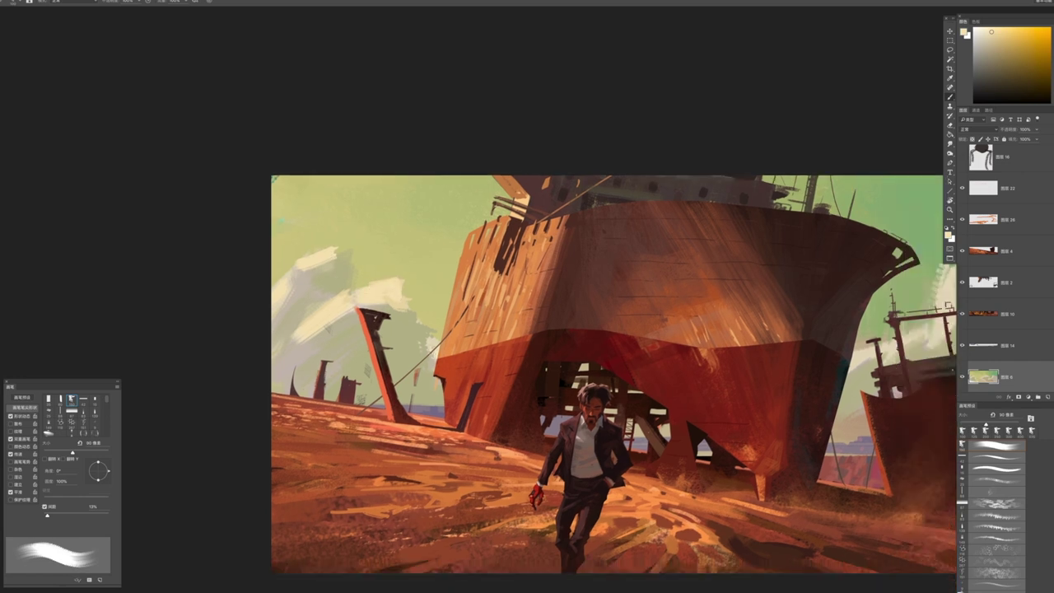
# Sample the muted beige-grey tones and fill in the shaded cloud mass between the leaning beam and the hull
pyautogui.keyDown('alt'); pyautogui.click(411, 346); pyautogui.keyUp('alt')
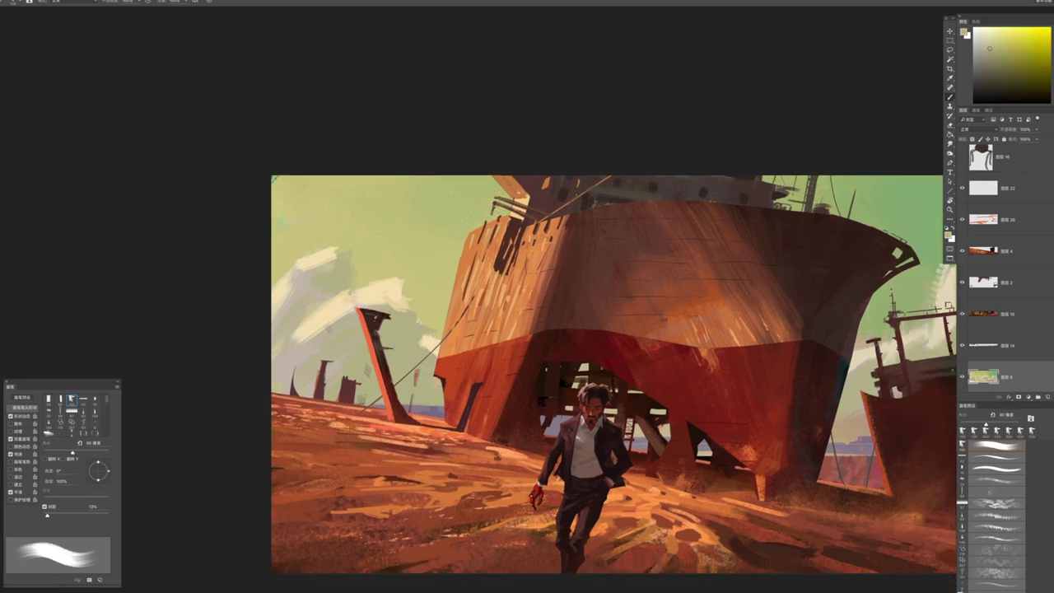
pyautogui.keyDown('alt'); pyautogui.click(427, 349); pyautogui.keyUp('alt')
pyautogui.press(']')
pyautogui.keyDown('alt'); pyautogui.click(412, 347); pyautogui.keyUp('alt')
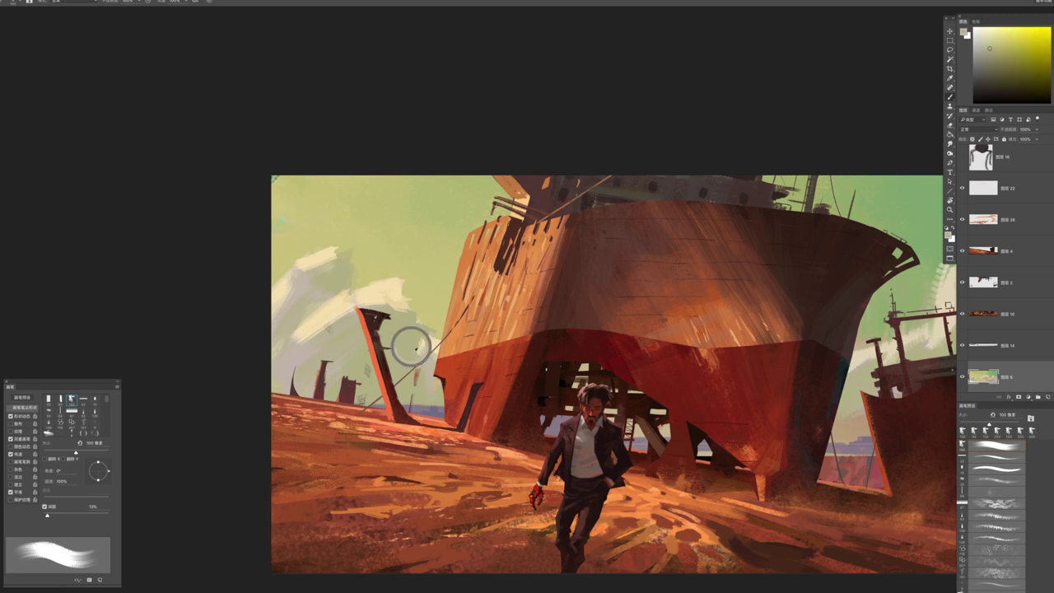
pyautogui.moveTo(394, 288); pyautogui.dragTo(371, 269)
pyautogui.press('[')
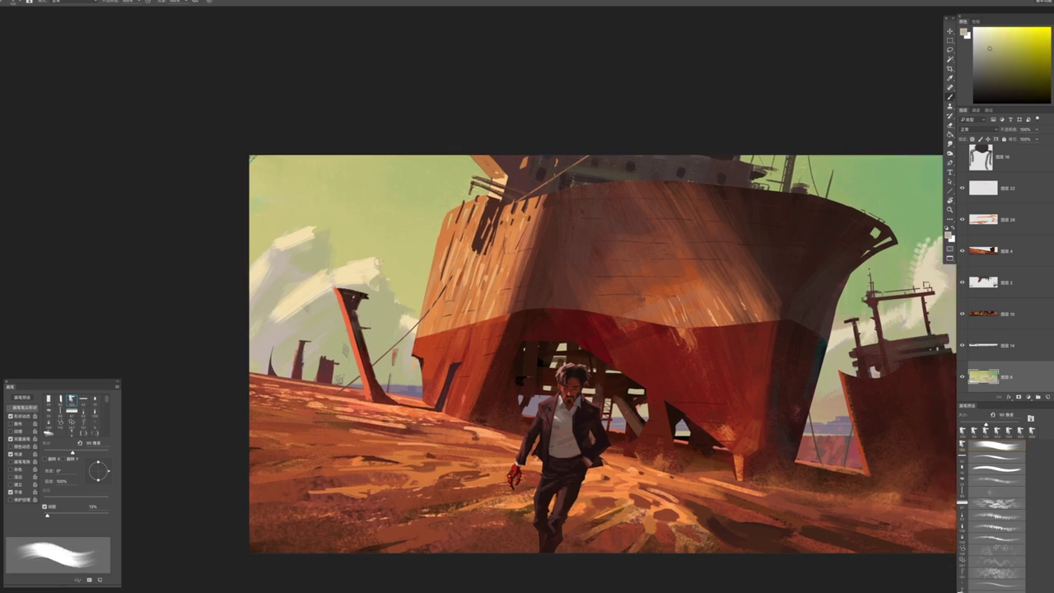
# Sample the cream highlight colour and build up the lit cloud puff between the leaning beam and the large hull
pyautogui.keyDown('alt'); pyautogui.click(389, 269); pyautogui.keyUp('alt')
pyautogui.press(']')
pyautogui.press('[')
pyautogui.press(']')
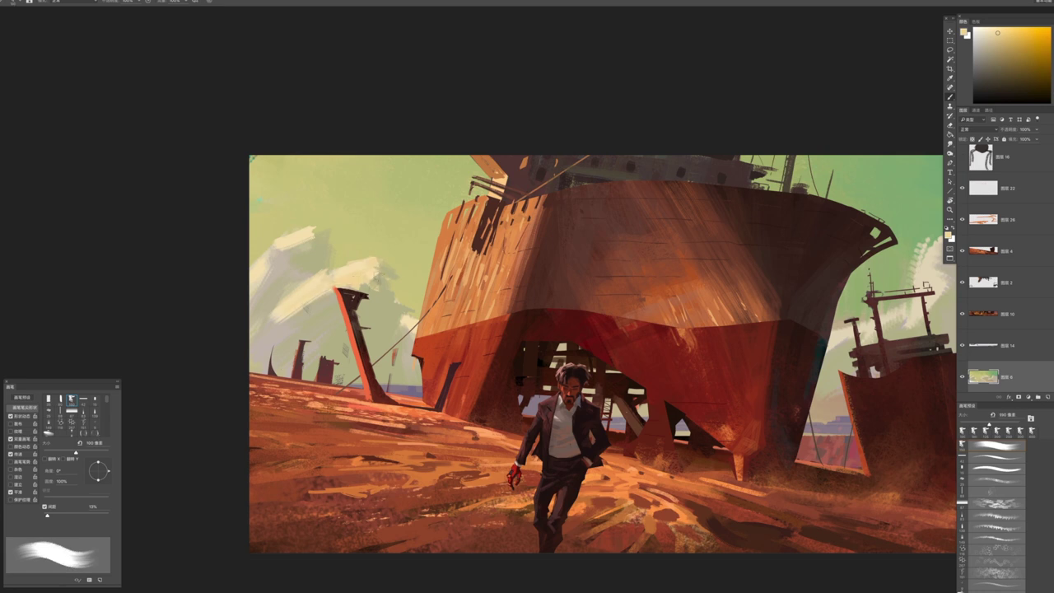
pyautogui.moveTo(382, 294)
pyautogui.mouseDown()
pyautogui.moveTo(399, 265)
pyautogui.moveTo(385, 253)
pyautogui.mouseUp()
pyautogui.press(']')
pyautogui.press(']')
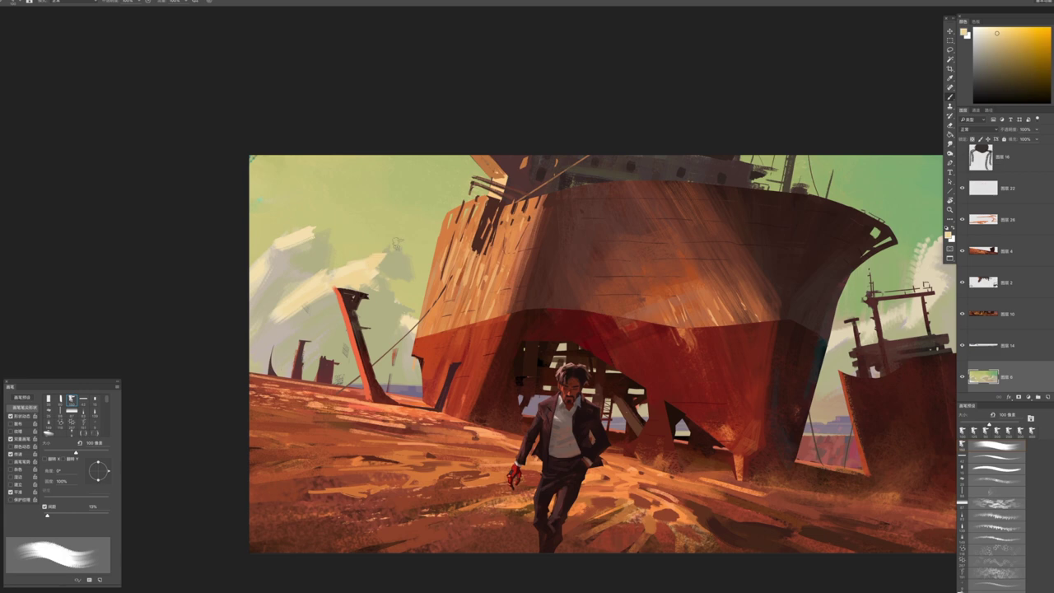
# Sample the shadow and cream tones in turn and refine the tops of the clouds behind the leaning beam
pyautogui.press('z')
pyautogui.moveTo(360, 337)
pyautogui.mouseDown()
pyautogui.moveTo(300, 319)
pyautogui.moveTo(395, 321)
pyautogui.mouseUp()
pyautogui.press('b')
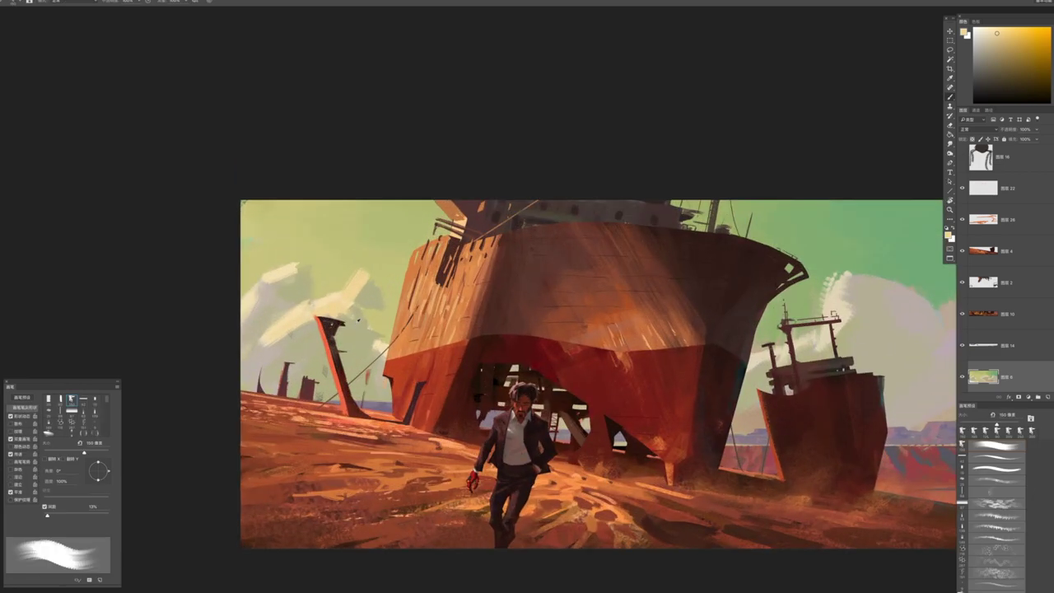
pyautogui.keyDown('alt'); pyautogui.click(342, 327); pyautogui.keyUp('alt')
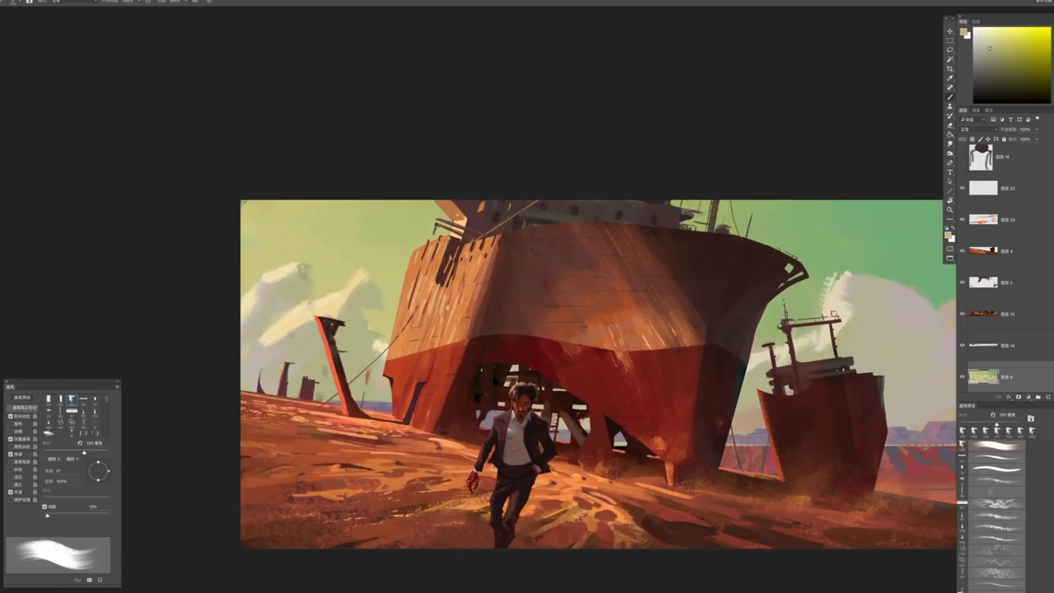
pyautogui.keyDown('alt'); pyautogui.click(303, 299); pyautogui.keyUp('alt')
pyautogui.press(']')
pyautogui.press(']')
pyautogui.press(']')
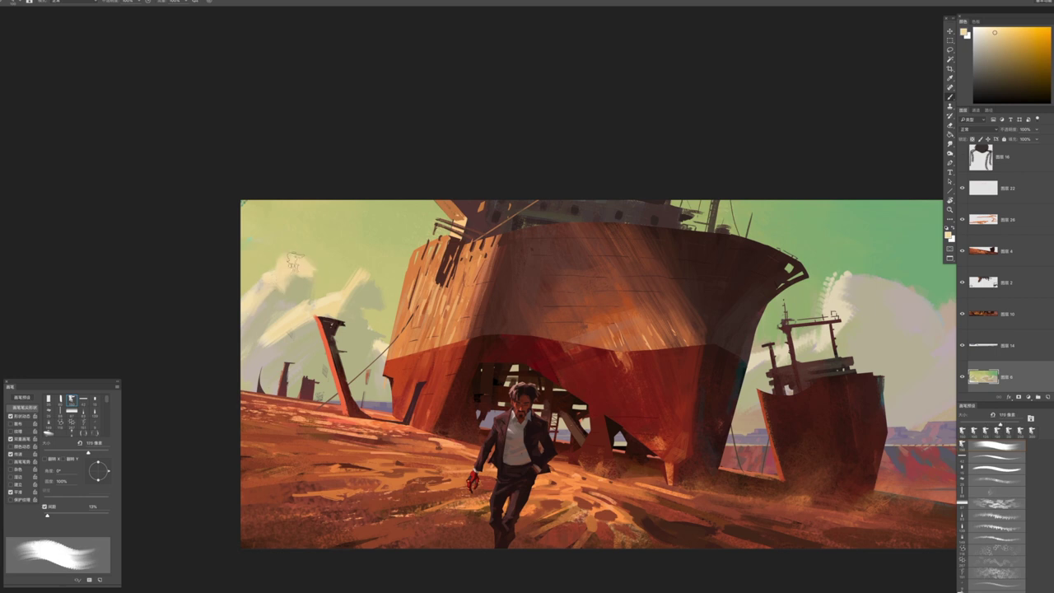
# Sample the grey-yellow shade from the cloud behind the beam and paint it into the cloud above the small ship
pyautogui.press('z')
pyautogui.keyDown('alt'); pyautogui.click(456, 331); pyautogui.keyUp('alt')
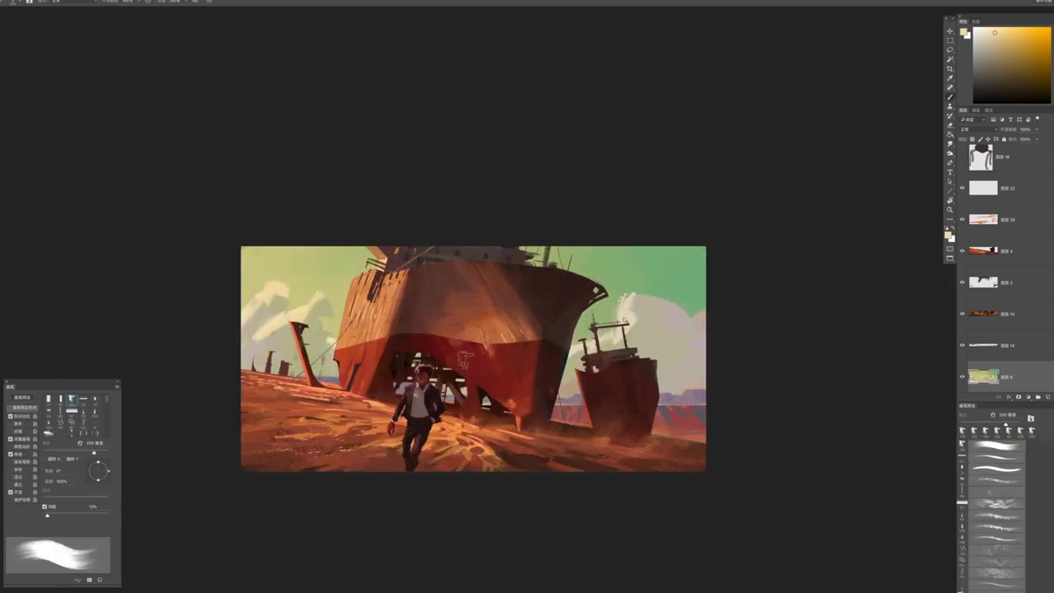
pyautogui.keyDown('alt'); pyautogui.click(315, 341); pyautogui.keyUp('alt')
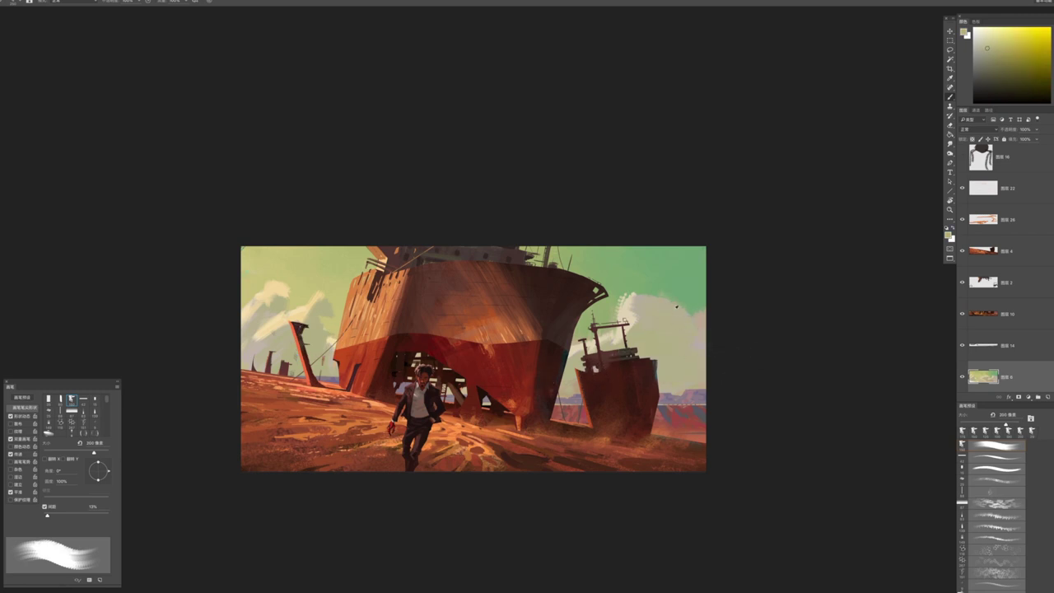
# Sample the cream cloud colour and paint broad highlights on the cloud behind the small ship's mast
pyautogui.keyDown('alt'); pyautogui.click(278, 301); pyautogui.keyUp('alt')
pyautogui.press(']')
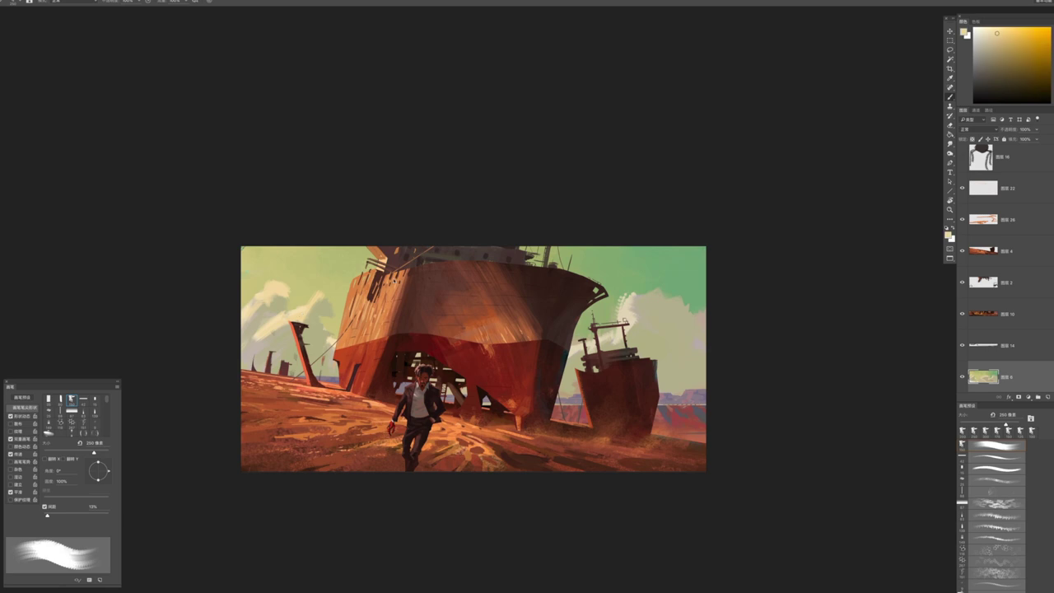
pyautogui.press('[')
pyautogui.press('[')
pyautogui.press(']')
pyautogui.press(']')
pyautogui.press(']')
pyautogui.moveTo(631, 303)
pyautogui.mouseDown()
pyautogui.moveTo(619, 314)
pyautogui.moveTo(640, 298)
pyautogui.moveTo(613, 358)
pyautogui.mouseUp()
pyautogui.press(']')
pyautogui.press(']')
# Sample tones within the cloud above the small ship and paint its lower puffs with a smaller brush
pyautogui.keyDown('alt'); pyautogui.click(625, 312); pyautogui.keyUp('alt')
pyautogui.press('[')
pyautogui.press('[')
pyautogui.press('[')
pyautogui.moveTo(671, 339)
pyautogui.mouseDown()
pyautogui.moveTo(684, 363)
pyautogui.moveTo(693, 353)
pyautogui.moveTo(667, 362)
pyautogui.mouseUp()
pyautogui.keyDown('alt'); pyautogui.click(677, 343); pyautogui.keyUp('alt')
pyautogui.press('[')
pyautogui.press('[')
pyautogui.press('[')
pyautogui.keyDown('alt'); pyautogui.click(689, 353); pyautogui.keyUp('alt')
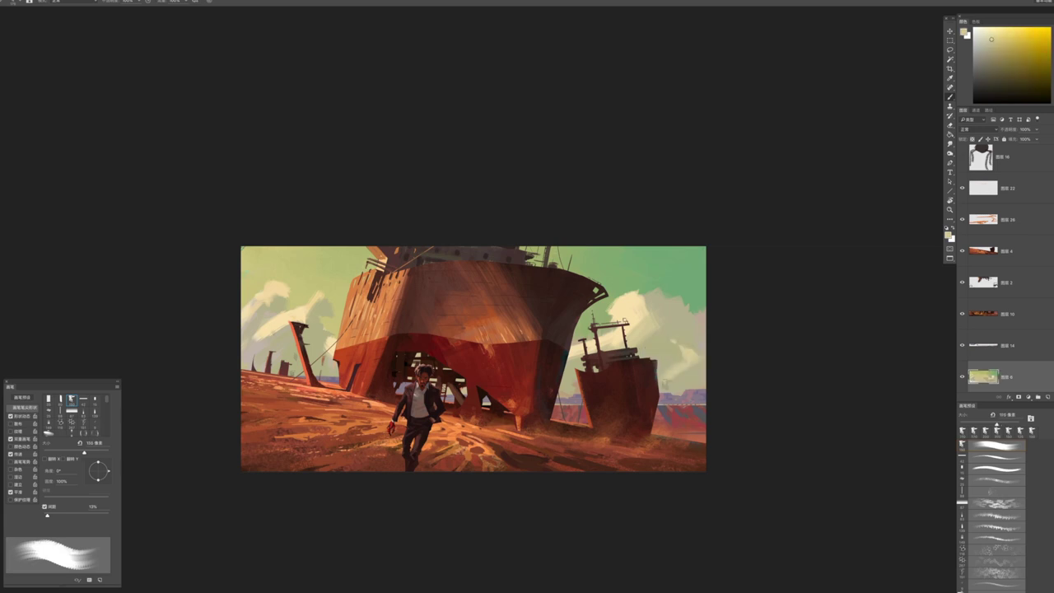
# Enlarge the brush, sample the grey-green shade and blend the shadow side of the cloud above the small ship
pyautogui.press(']')
pyautogui.press(']')
pyautogui.press(']')
pyautogui.keyDown('alt'); pyautogui.click(651, 346); pyautogui.keyUp('alt')
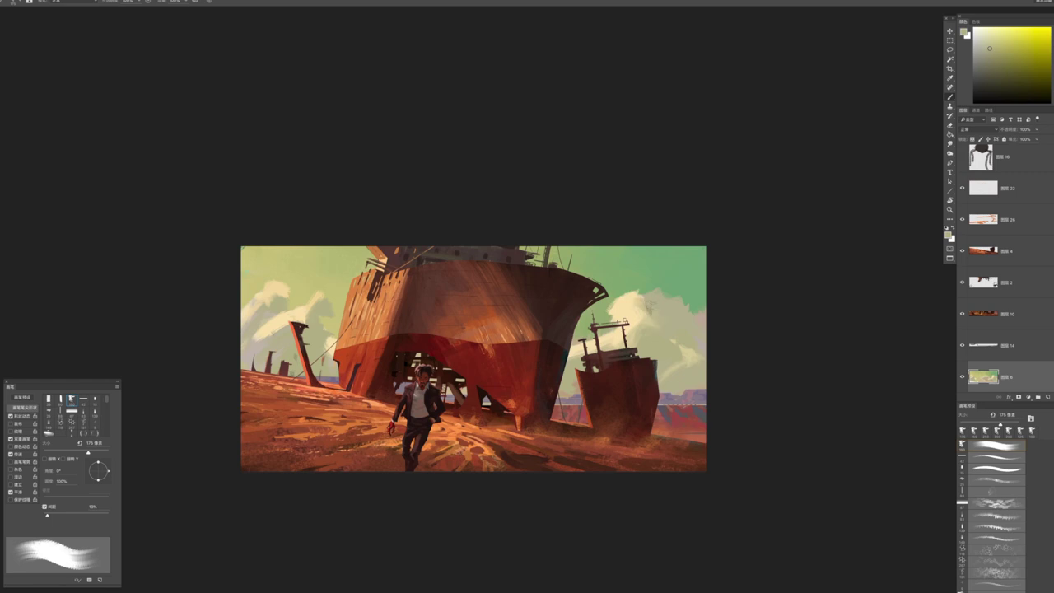
# Enlarge the brush and paint yellow-green sky colour around the cloud between the leaning beam and the hull
pyautogui.scroll(-4, 650, 330)
pyautogui.scroll(4, 495, 376)
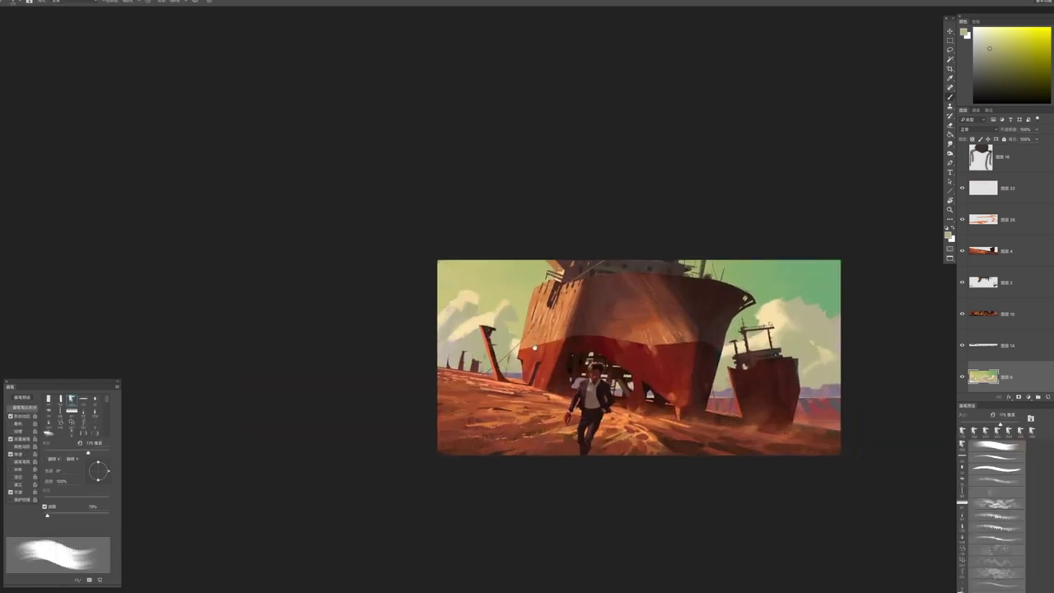
pyautogui.scroll(2, 534, 349)
pyautogui.press(']')
pyautogui.press(']')
pyautogui.press(']')
pyautogui.press(']')
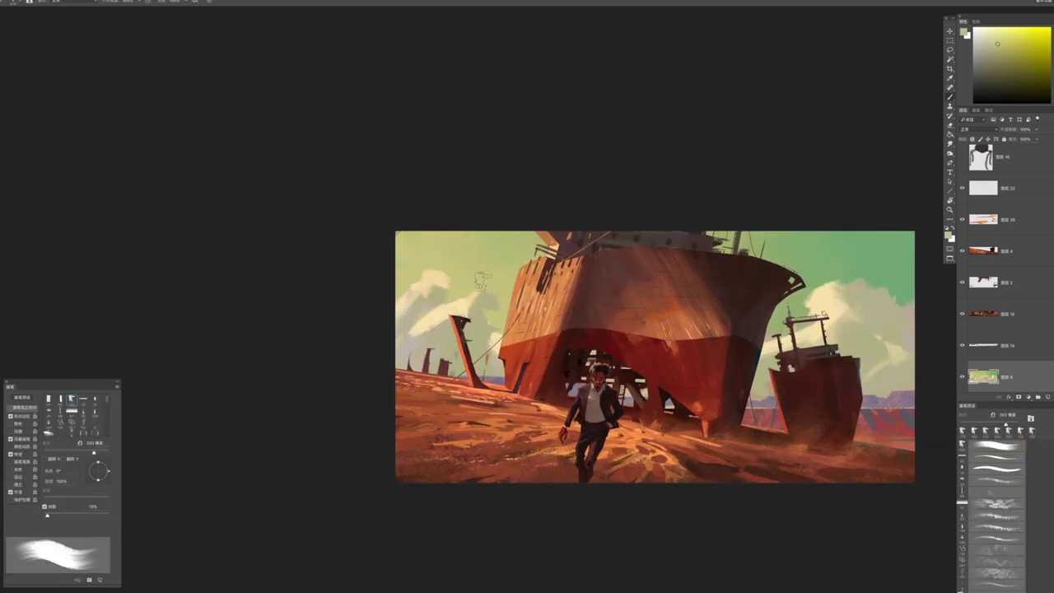
# Sample shade and cream tones and repaint the lit upper part of the cloud behind the leaning beam
pyautogui.press('[')
pyautogui.press('[')
pyautogui.press('[')
pyautogui.keyDown('alt'); pyautogui.click(469, 303); pyautogui.keyUp('alt')
pyautogui.keyDown('alt'); pyautogui.click(421, 310); pyautogui.keyUp('alt')
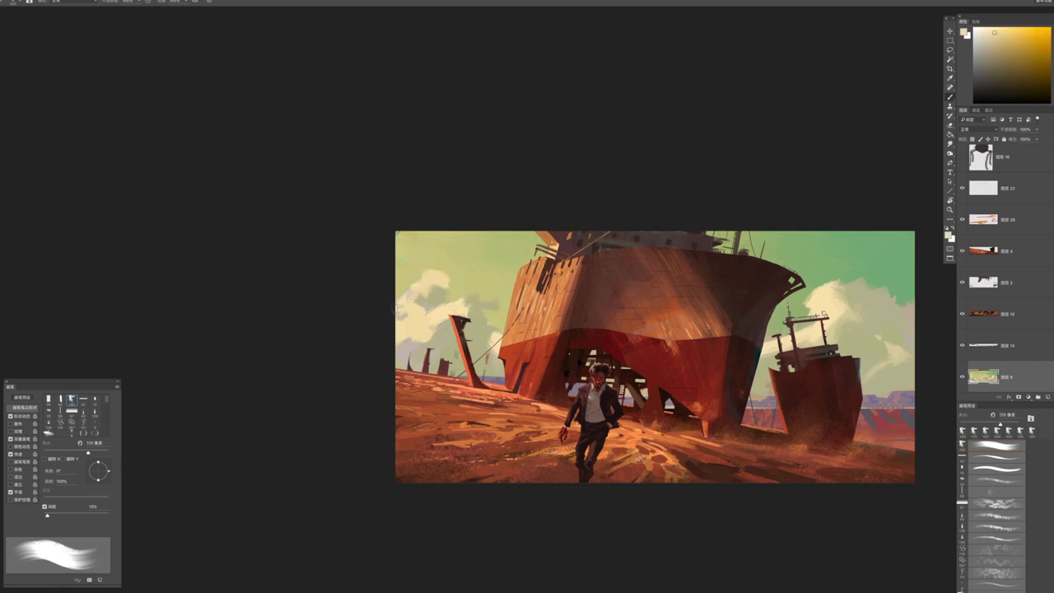
pyautogui.moveTo(423, 292); pyautogui.dragTo(440, 305)
pyautogui.press(']')
# Sample the surrounding sky and cloud colours and reshape the top edge of the cloud above the leaning beam
pyautogui.keyDown('alt'); pyautogui.click(448, 280); pyautogui.keyUp('alt')
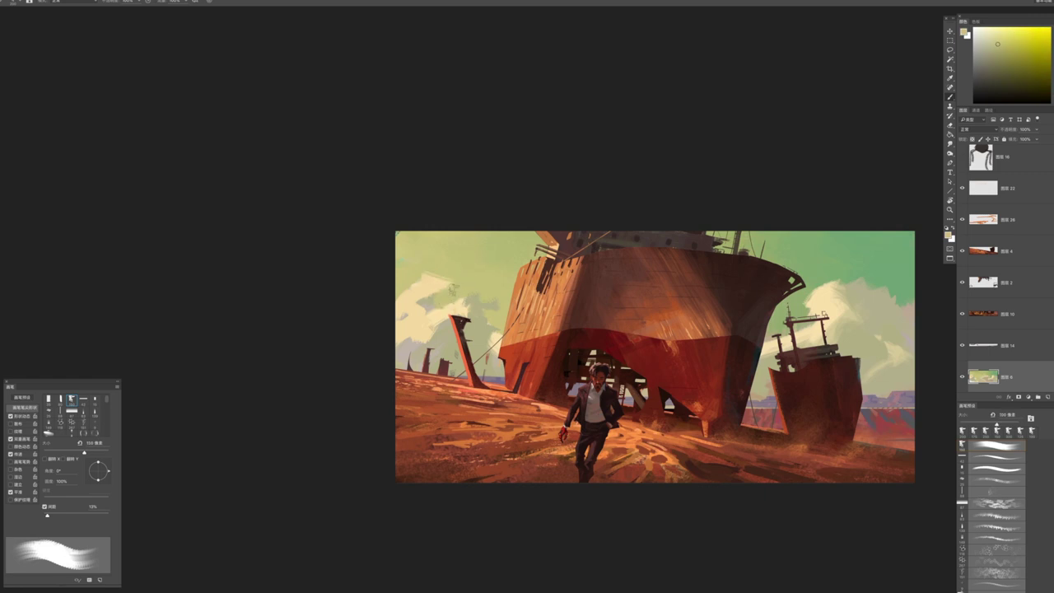
pyautogui.keyDown('alt'); pyautogui.click(426, 303); pyautogui.keyUp('alt')
pyautogui.keyDown('alt'); pyautogui.click(415, 275); pyautogui.keyUp('alt')
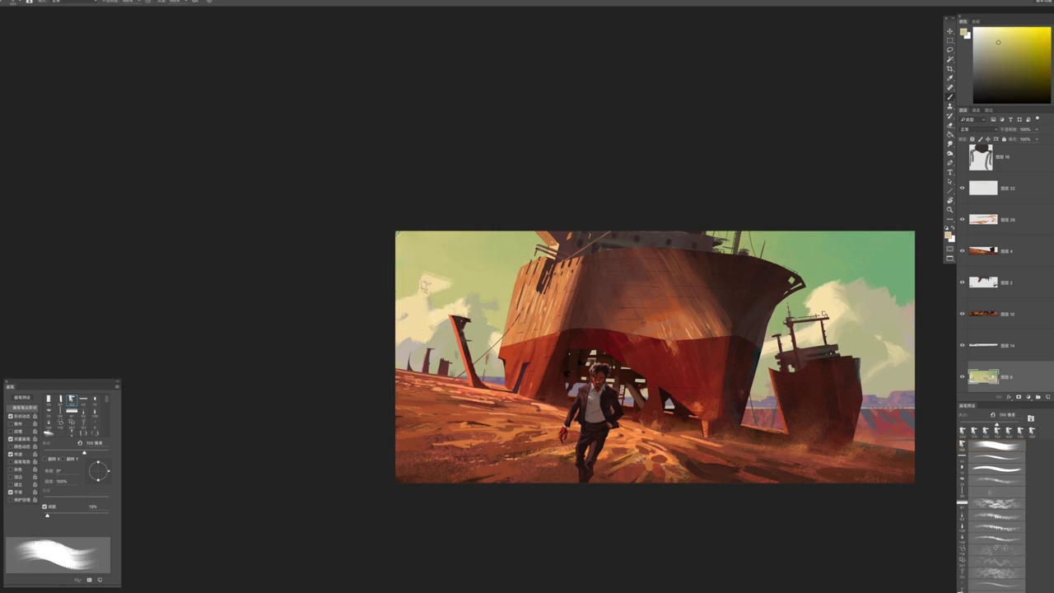
pyautogui.keyDown('alt'); pyautogui.click(473, 262); pyautogui.keyUp('alt')
pyautogui.press('[')
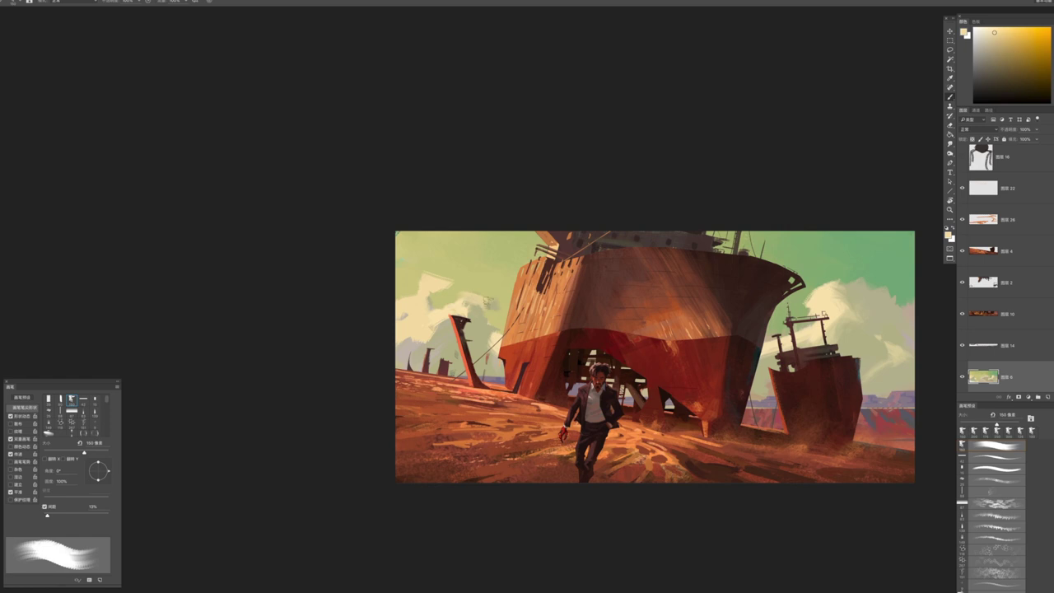
# Sample the cloud's light and mid tones and broaden the puffs around the leaning beam with a larger brush
pyautogui.keyDown('alt'); pyautogui.click(472, 313); pyautogui.keyUp('alt')
pyautogui.press(']')
pyautogui.press(']')
pyautogui.press(']')
pyautogui.press(']')
pyautogui.keyDown('alt'); pyautogui.click(473, 324); pyautogui.keyUp('alt')
pyautogui.keyDown('alt'); pyautogui.click(427, 328); pyautogui.keyUp('alt')
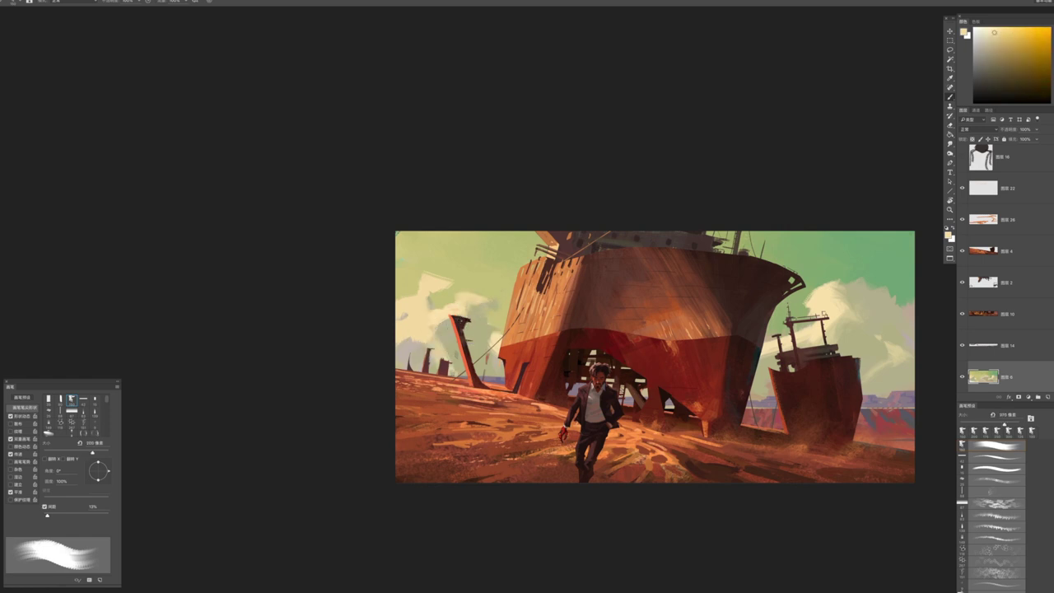
# Sample the warm grey near the horizon and paint the shaded base of the cloud behind the leaning beam
pyautogui.keyDown('alt'); pyautogui.click(405, 353); pyautogui.keyUp('alt')
pyautogui.press('[')
pyautogui.press('[')
pyautogui.press('[')
pyautogui.press('[')
pyautogui.press('[')
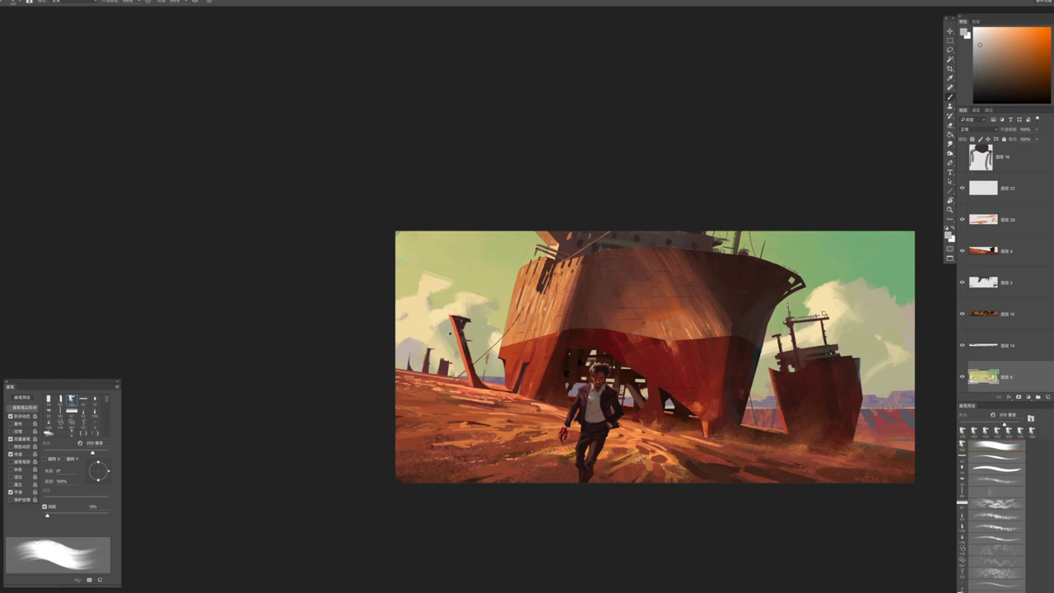
pyautogui.keyDown('alt'); pyautogui.click(455, 356); pyautogui.keyUp('alt')
# Create a new layer above the hull layer, set it to Overlay and raise it above the hull's other detail layers
pyautogui.scroll(-3, 545, 323)
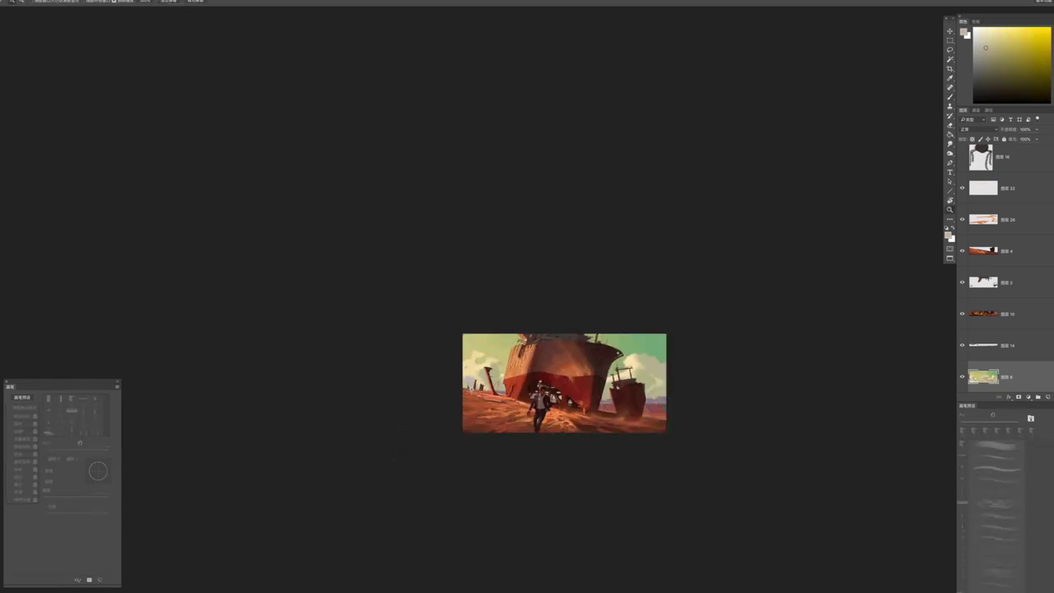
pyautogui.scroll(4, 544, 325)
pyautogui.keyDown('ctrl'); pyautogui.click(539, 336); pyautogui.keyUp('ctrl')
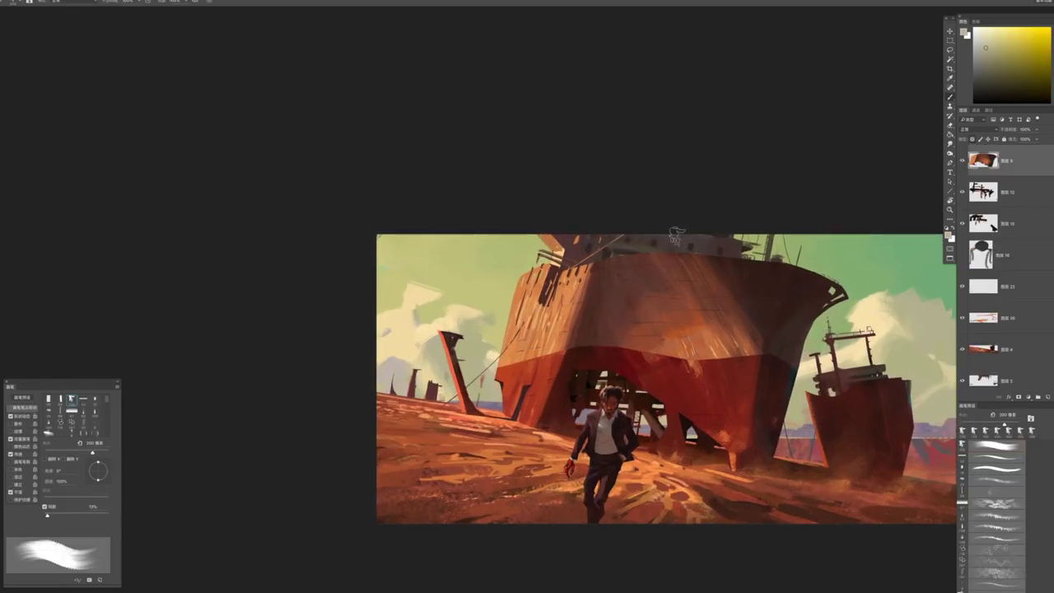
pyautogui.click(1037, 397)
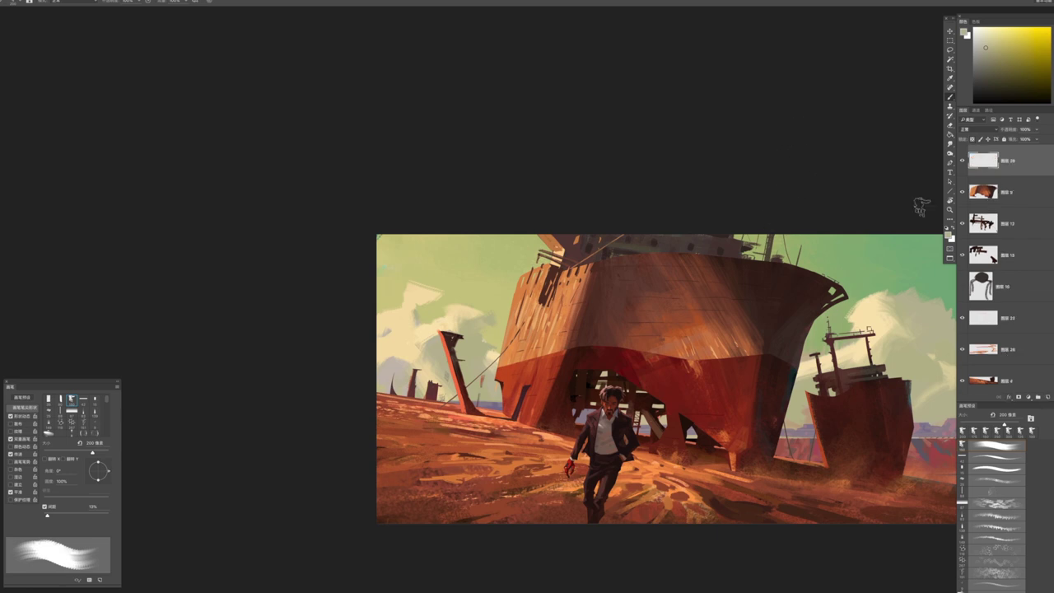
pyautogui.click(980, 129)
pyautogui.click(976, 211)
pyautogui.moveTo(502, 362)
pyautogui.mouseDown()
pyautogui.moveTo(543, 247)
pyautogui.moveTo(576, 345)
pyautogui.moveTo(526, 338)
pyautogui.mouseUp()
pyautogui.hotkey('ctrl', 'shift', 'alt', 'n')
pyautogui.moveTo(992, 161); pyautogui.dragTo(1020, 156)
# Paint glowing warm light over the large hull's side and bow with a much larger brush on the Overlay layer
pyautogui.press(']')
pyautogui.press(']')
pyautogui.press(']')
pyautogui.press(']')
pyautogui.press(']')
pyautogui.press(']')
pyautogui.press(']')
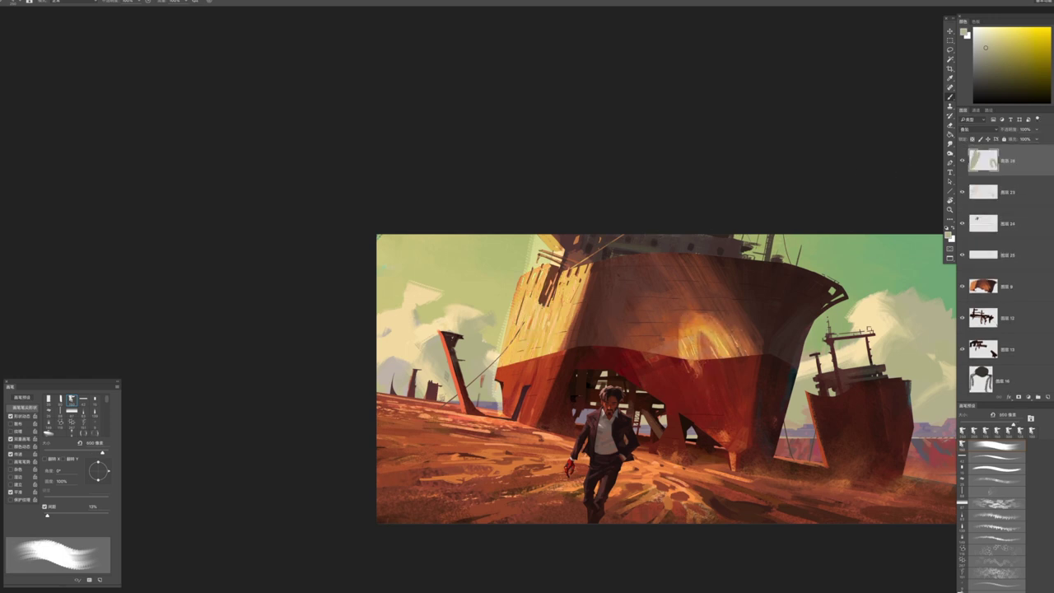
pyautogui.moveTo(659, 355); pyautogui.dragTo(733, 305)
pyautogui.moveTo(691, 354); pyautogui.dragTo(753, 295)
# Extend the warm light across the middle and upper part of the hull, reducing the brush size along the way
pyautogui.press('[')
pyautogui.press('[')
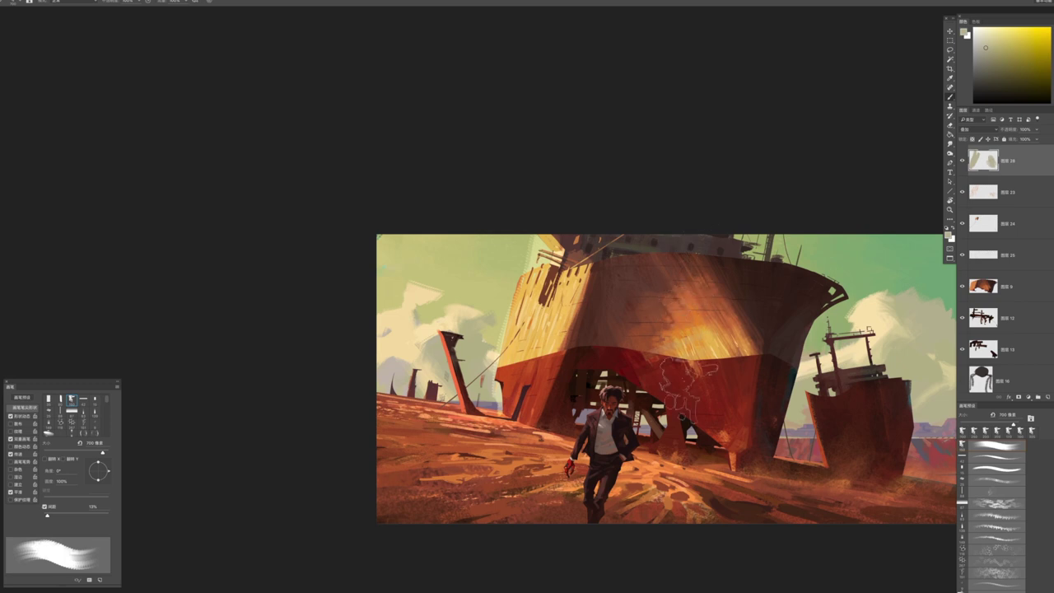
pyautogui.moveTo(695, 412); pyautogui.dragTo(626, 264)
pyautogui.moveTo(626, 329)
pyautogui.mouseDown()
pyautogui.moveTo(687, 259)
pyautogui.moveTo(671, 247)
pyautogui.moveTo(593, 243)
pyautogui.moveTo(642, 256)
pyautogui.moveTo(552, 284)
pyautogui.mouseUp()
pyautogui.press('[')
pyautogui.press('[')
pyautogui.press('[')
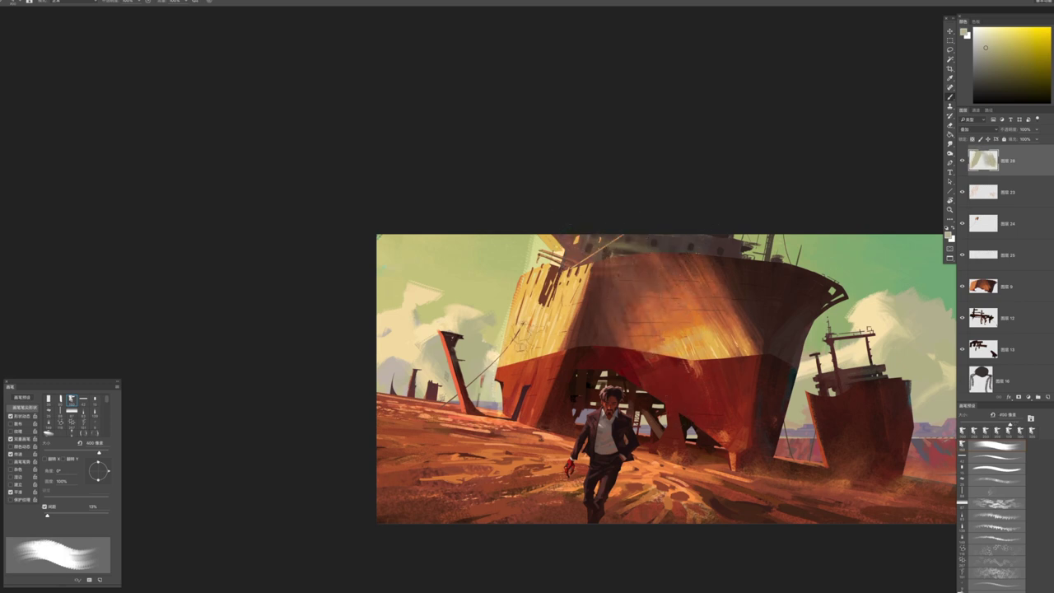
# Check the lighting at reduced size and brush more glow diagonally down the hull's front
pyautogui.hotkey('ctrl', '-')
pyautogui.hotkey('ctrl', '-')
pyautogui.hotkey('ctrl', '-')
pyautogui.hotkey('ctrl', '-')
pyautogui.hotkey('ctrl', '+')
pyautogui.hotkey('ctrl', '+')
pyautogui.hotkey('ctrl', '+')
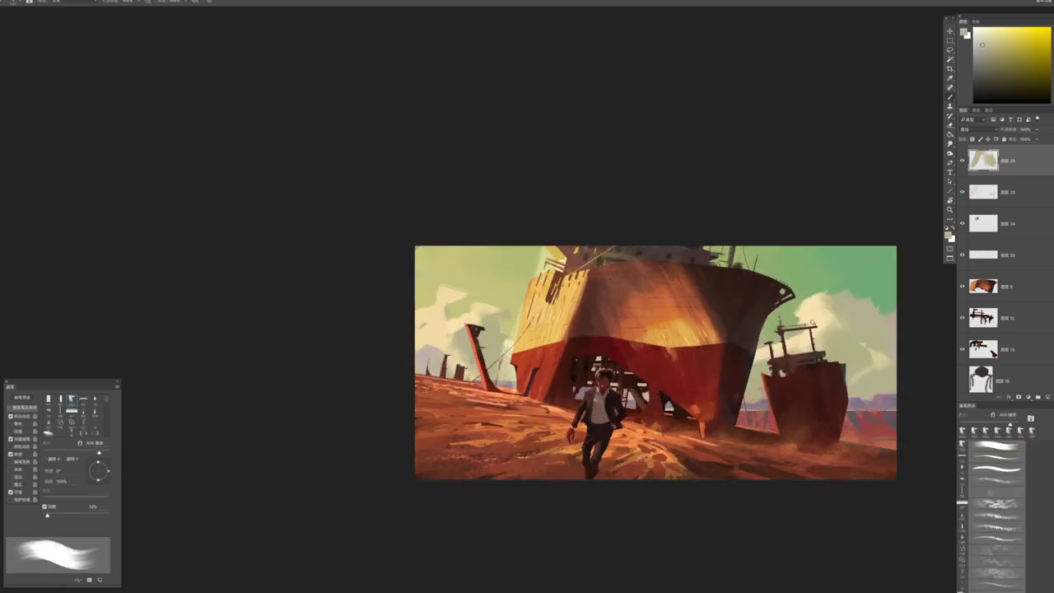
pyautogui.moveTo(599, 287)
pyautogui.mouseDown()
pyautogui.moveTo(693, 372)
pyautogui.moveTo(640, 400)
pyautogui.moveTo(678, 361)
pyautogui.mouseUp()
# Move the Overlay layer to just below the man's layers and add more light to the hull's central face
pyautogui.scroll(5, 1005, 247)
pyautogui.moveTo(983, 222); pyautogui.dragTo(994, 242)
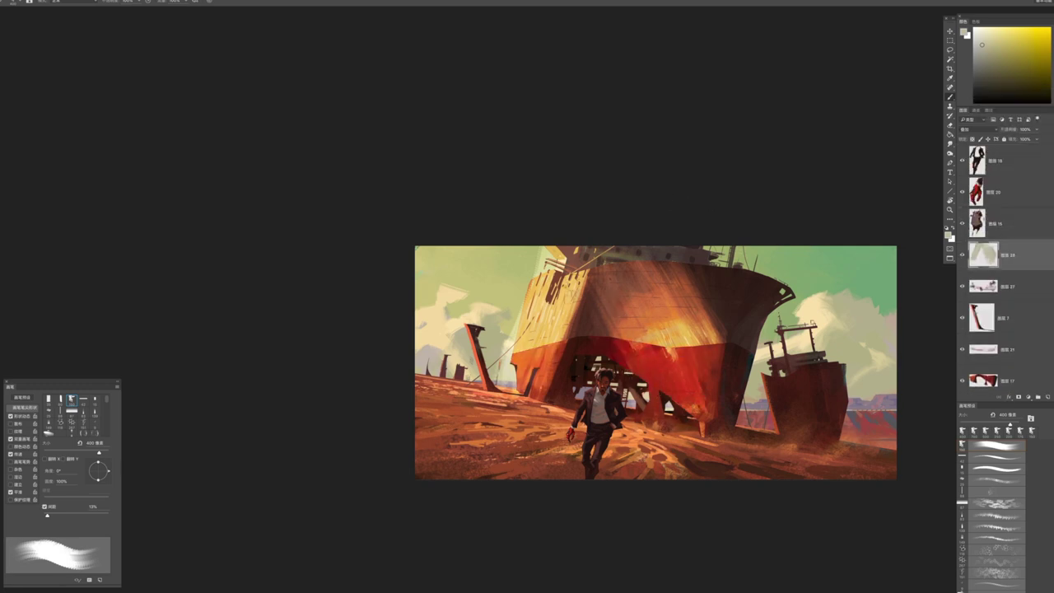
pyautogui.moveTo(613, 276)
pyautogui.mouseDown()
pyautogui.moveTo(592, 325)
pyautogui.moveTo(616, 311)
pyautogui.mouseUp()
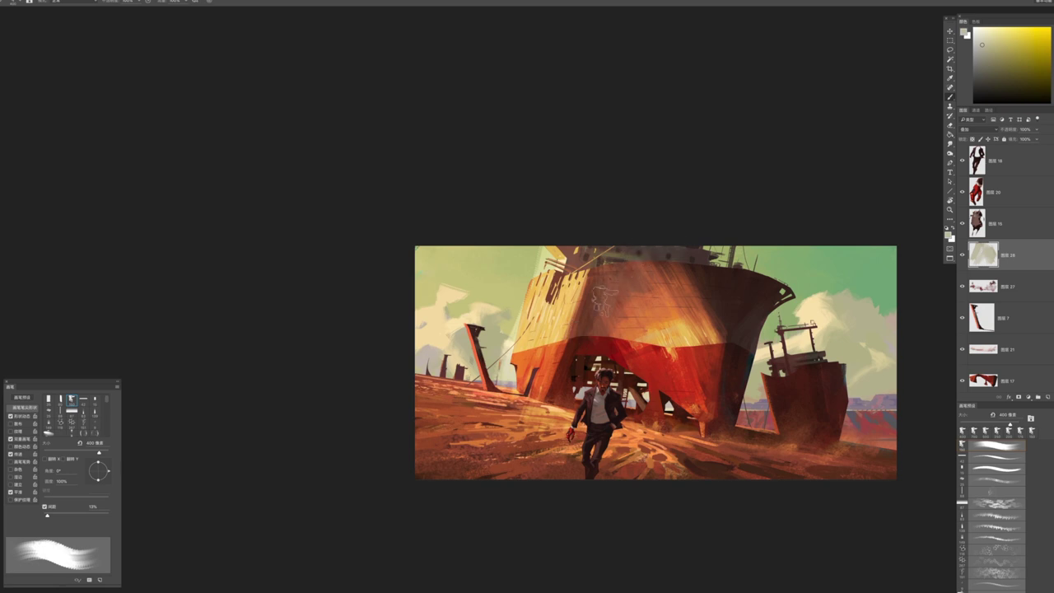
pyautogui.press('z')
pyautogui.moveTo(720, 358)
pyautogui.mouseDown()
pyautogui.moveTo(694, 402)
pyautogui.moveTo(815, 416)
pyautogui.mouseUp()
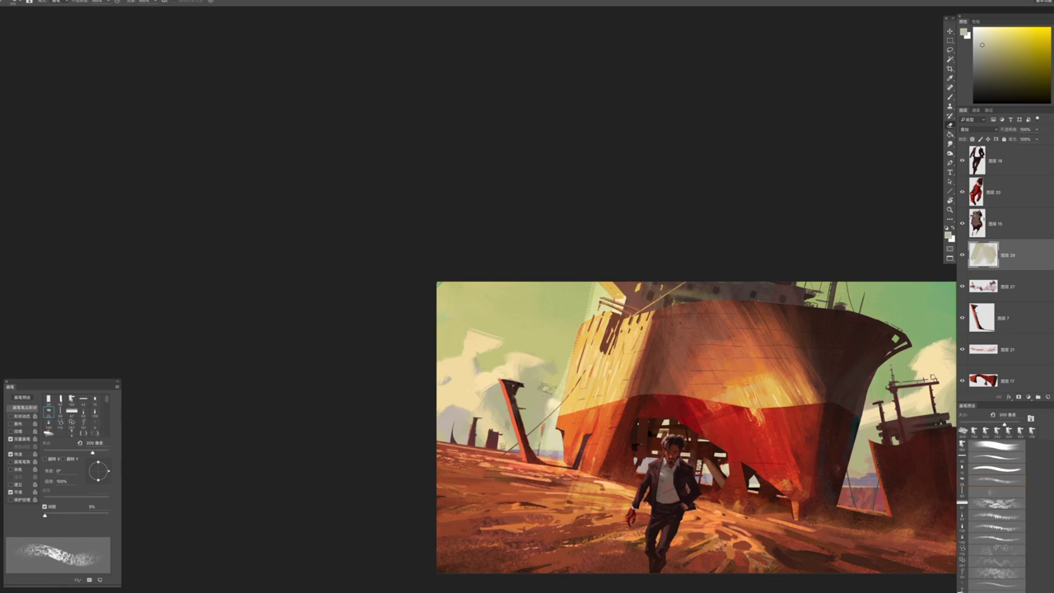
# Soften the Overlay glow on the large hull with a smaller textured eraser and check the whole image
pyautogui.press('[')
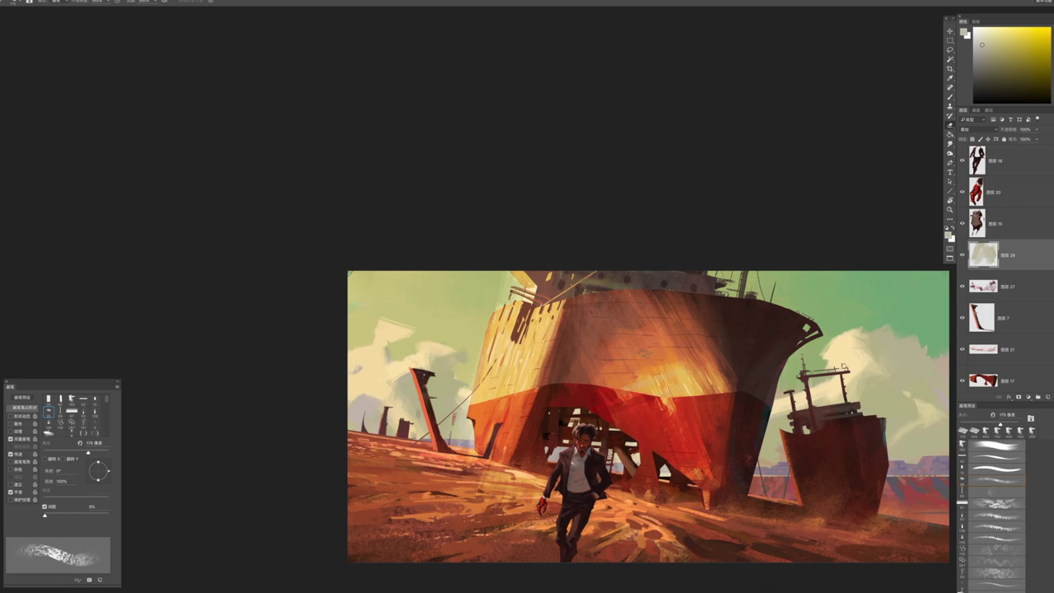
pyautogui.press('z')
pyautogui.moveTo(676, 383); pyautogui.dragTo(610, 384)
pyautogui.click(725, 433)
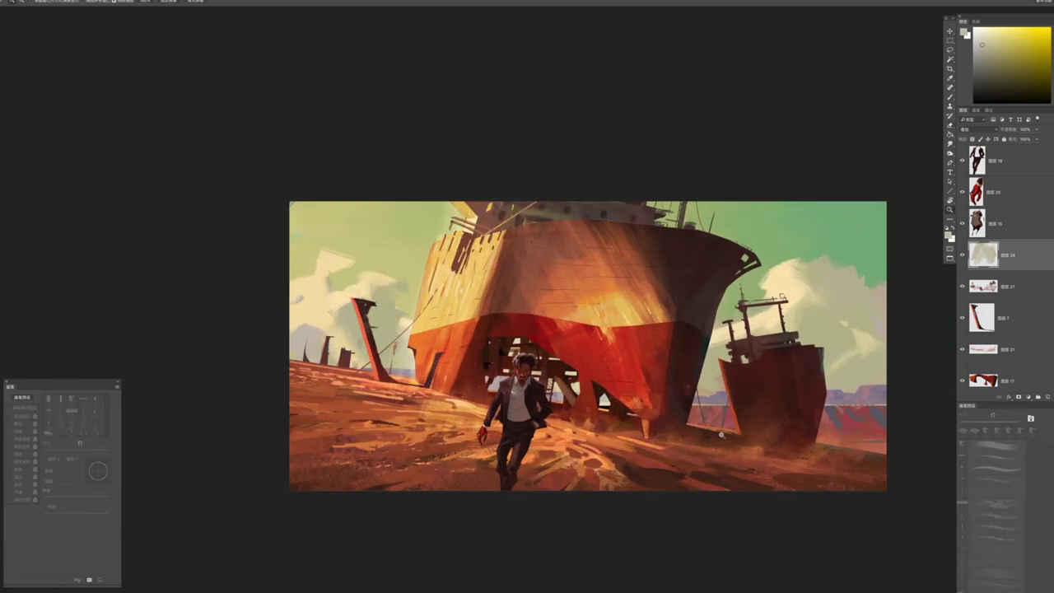
pyautogui.press('b')
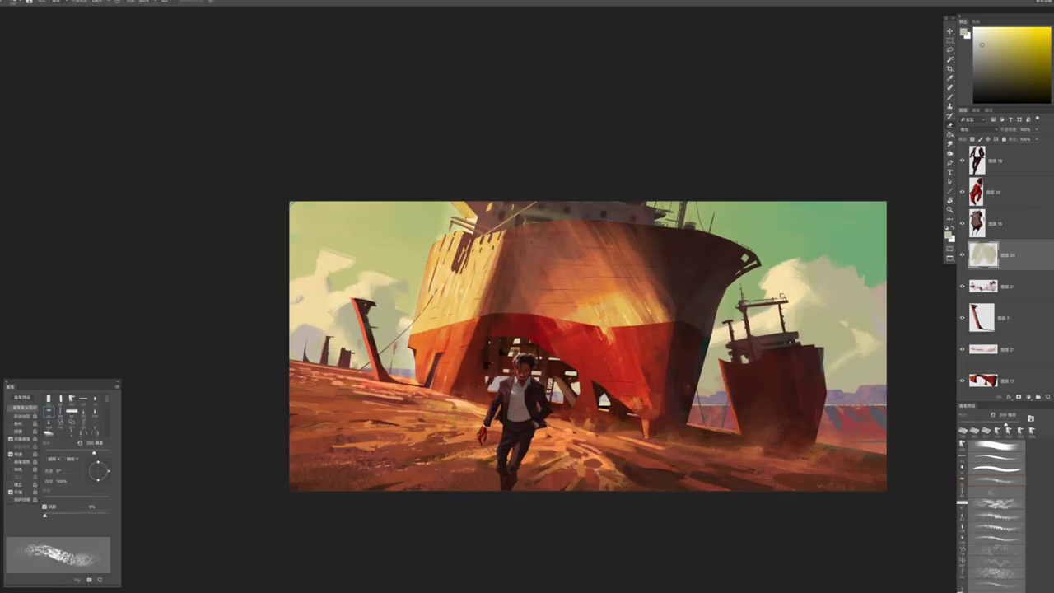
# Brush more Overlay light across the sand around the man and below the large hull with an enlarged brush
pyautogui.press('.')
pyautogui.press('[')
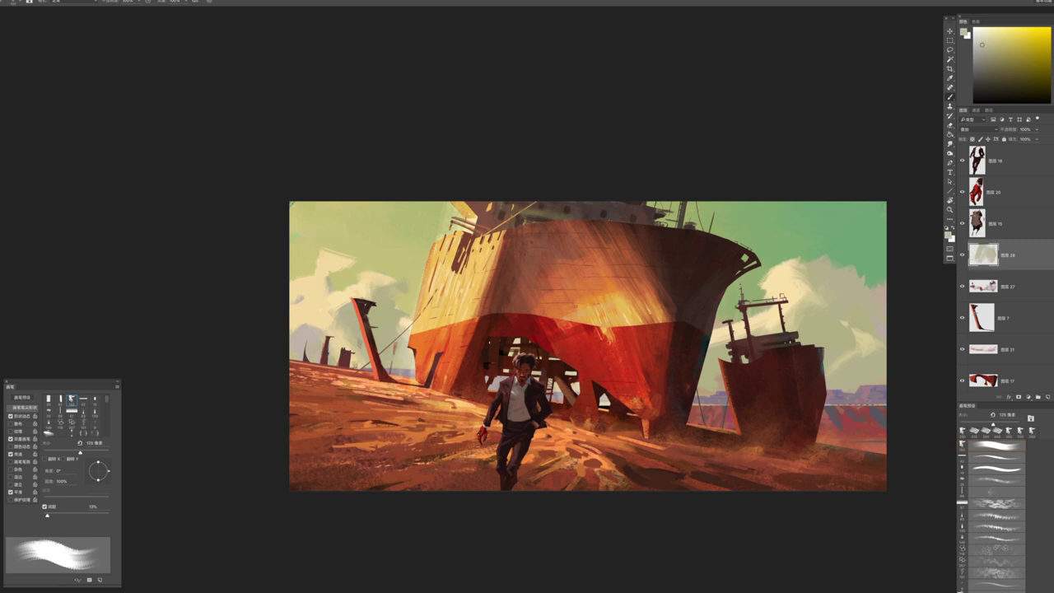
pyautogui.press(']')
pyautogui.press(']')
pyautogui.moveTo(526, 420); pyautogui.dragTo(675, 465)
pyautogui.moveTo(568, 421); pyautogui.dragTo(673, 465)
pyautogui.moveTo(426, 410)
pyautogui.mouseDown()
pyautogui.moveTo(606, 453)
pyautogui.moveTo(476, 421)
pyautogui.mouseUp()
pyautogui.moveTo(605, 438)
pyautogui.mouseDown()
pyautogui.moveTo(703, 476)
pyautogui.moveTo(577, 461)
pyautogui.moveTo(699, 437)
pyautogui.mouseUp()
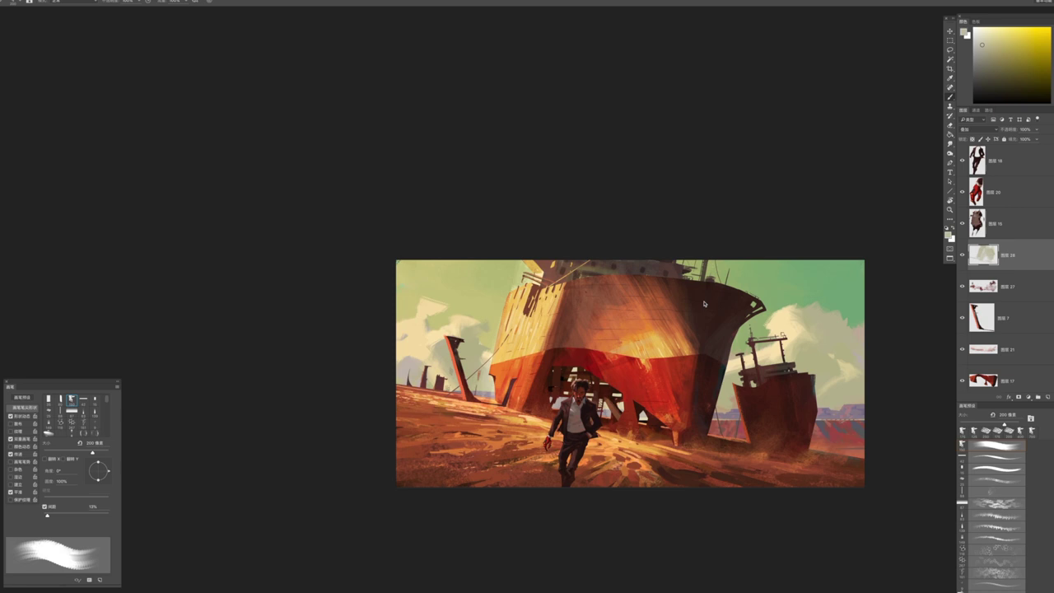
# Check the lighting at reduced size and soften the Overlay light on the hull with the textured eraser
pyautogui.moveTo(704, 382); pyautogui.dragTo(625, 382)
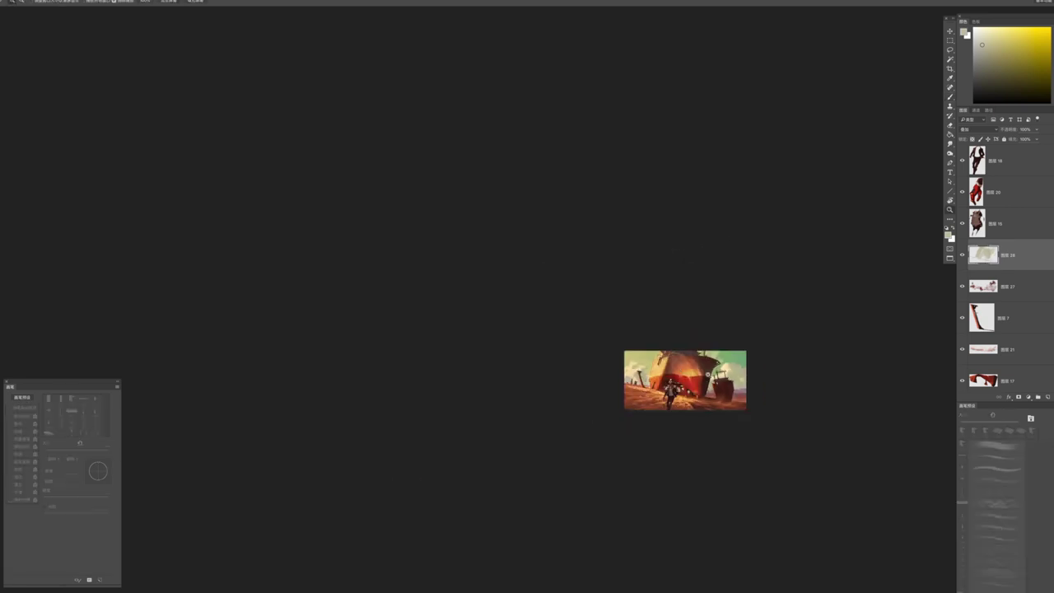
pyautogui.moveTo(707, 374); pyautogui.dragTo(706, 372)
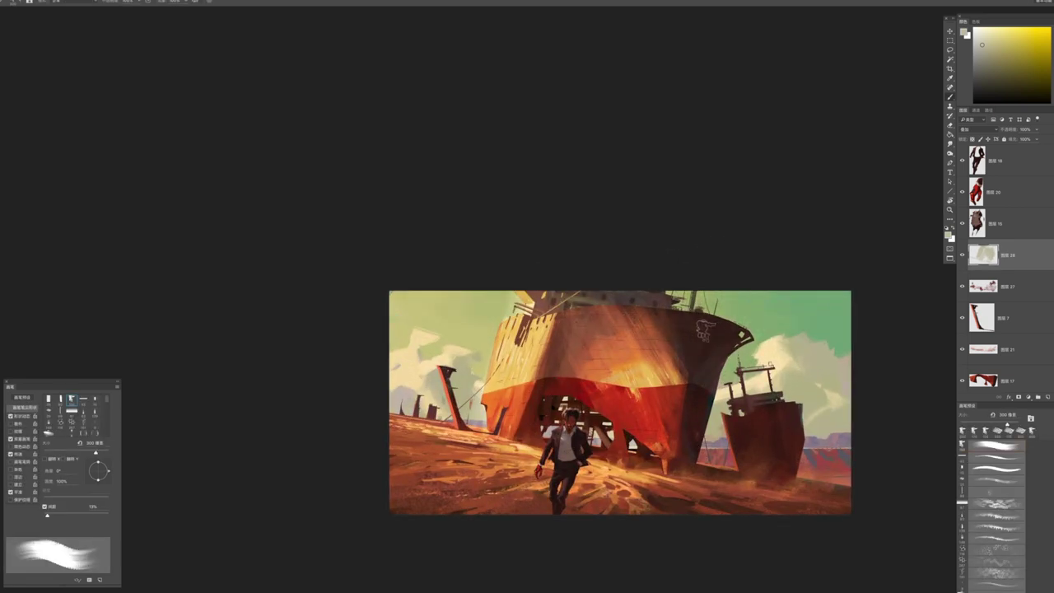
pyautogui.press('.')
pyautogui.press(',')
pyautogui.scroll(-3, 708, 251)
pyautogui.scroll(5, 658, 339)
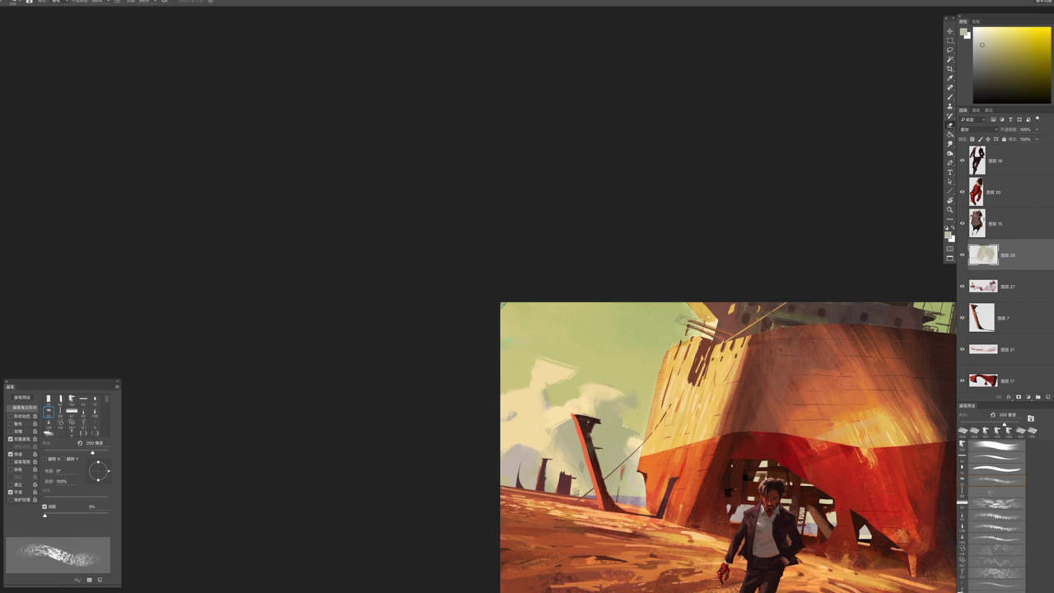
pyautogui.scroll(-3, 695, 333)
pyautogui.scroll(3, 568, 331)
# Select the sky layer and rework the cloud behind the leaning wreck beam using colours sampled from the clouds
pyautogui.keyDown('ctrl'); pyautogui.click(568, 331); pyautogui.keyUp('ctrl')
pyautogui.press('.')
pyautogui.keyDown('alt'); pyautogui.click(552, 348); pyautogui.keyUp('alt')
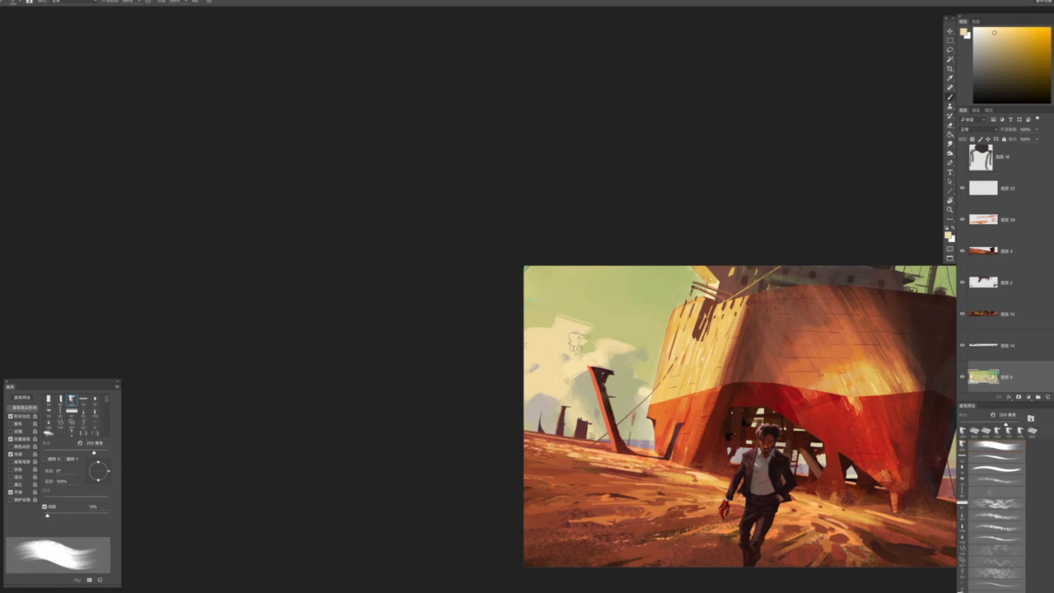
pyautogui.keyDown('alt'); pyautogui.click(574, 362); pyautogui.keyUp('alt')
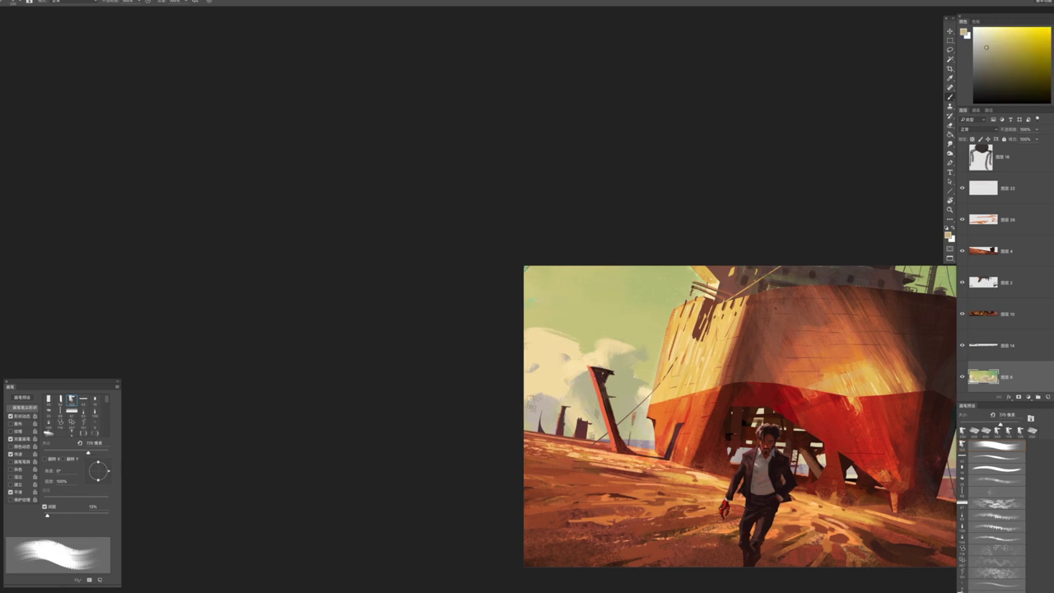
pyautogui.press('.')
pyautogui.moveTo(546, 387); pyautogui.dragTo(557, 410)
pyautogui.moveTo(531, 370)
pyautogui.mouseDown()
pyautogui.moveTo(616, 367)
pyautogui.moveTo(563, 362)
pyautogui.mouseUp()
pyautogui.keyDown('alt'); pyautogui.click(616, 365); pyautogui.keyUp('alt')
pyautogui.keyDown('alt'); pyautogui.click(526, 360); pyautogui.keyUp('alt')
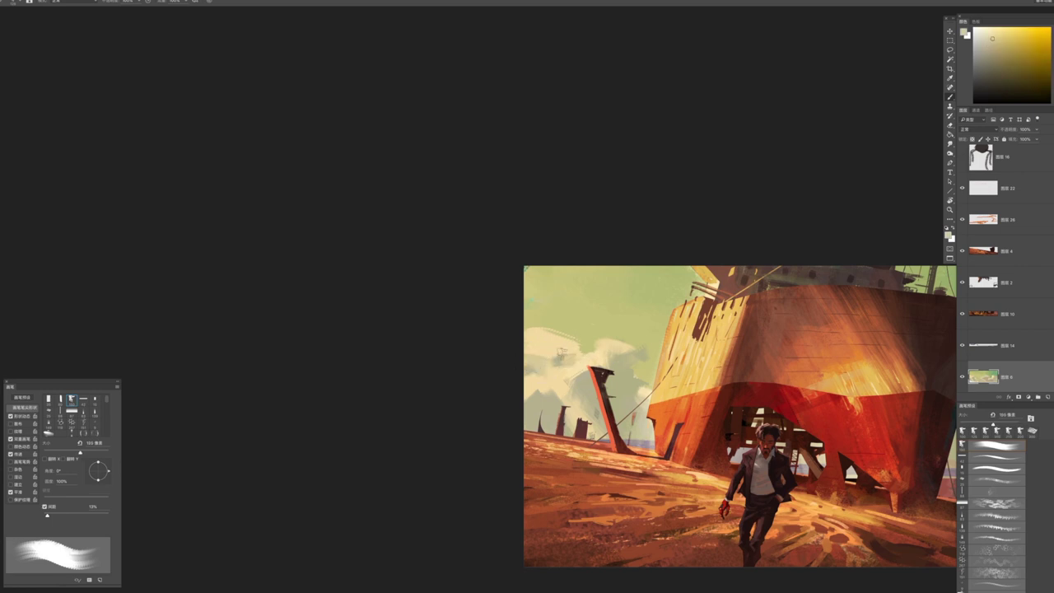
# Repaint the lit parts of the cloud near the leaning wreck beam in warm pale yellow, enlarging the brush
pyautogui.press(']')
pyautogui.press(']')
pyautogui.scroll(-3, 650, 395)
pyautogui.scroll(5, 650, 395)
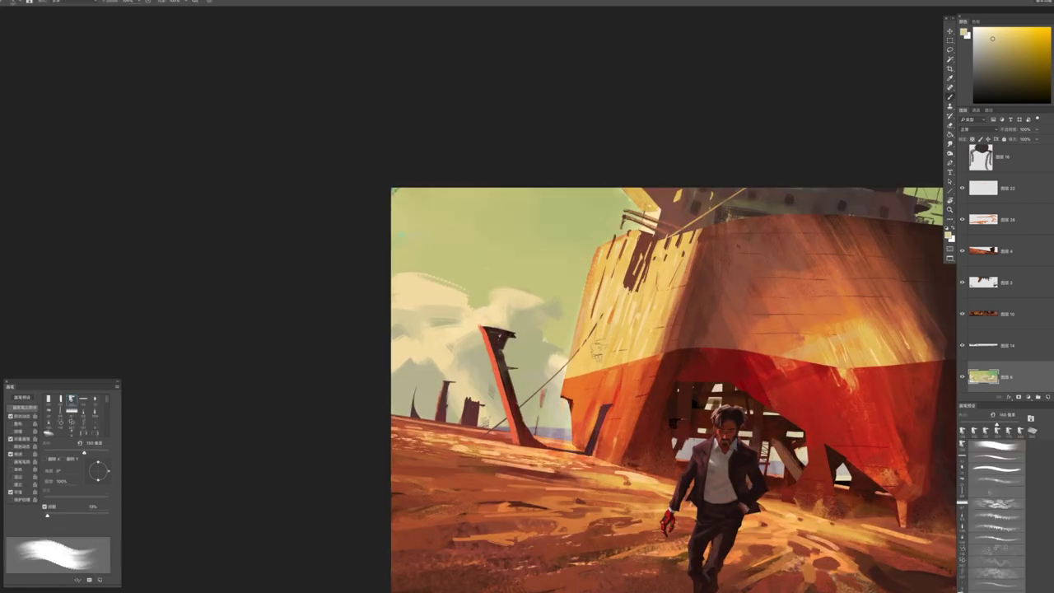
pyautogui.moveTo(596, 352); pyautogui.dragTo(544, 380)
pyautogui.press(']')
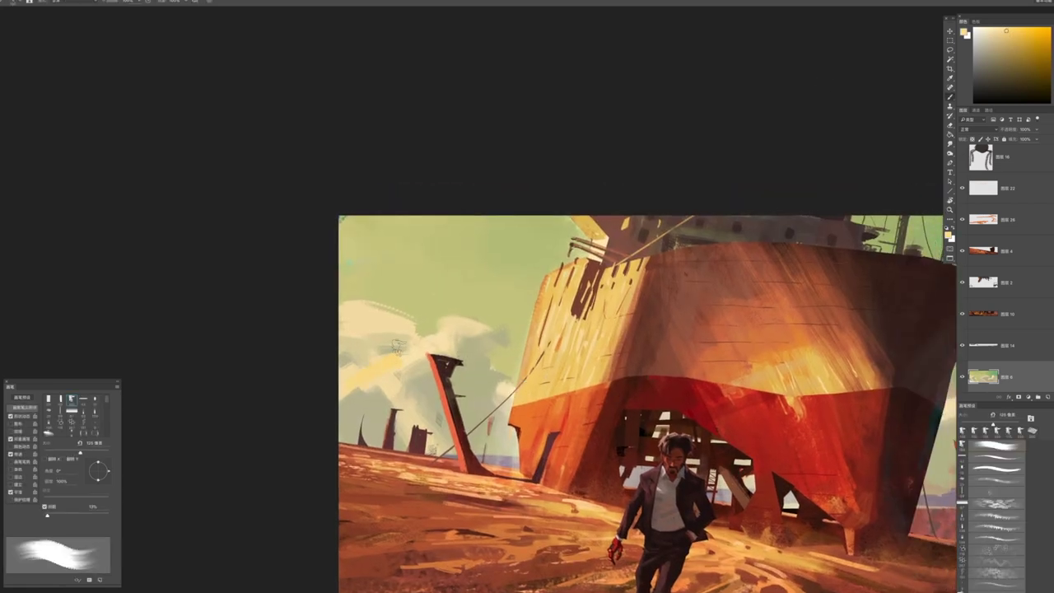
pyautogui.keyDown('alt'); pyautogui.click(371, 377); pyautogui.keyUp('alt')
pyautogui.moveTo(394, 332)
pyautogui.mouseDown()
pyautogui.moveTo(403, 325)
pyautogui.moveTo(387, 317)
pyautogui.moveTo(500, 359)
pyautogui.mouseUp()
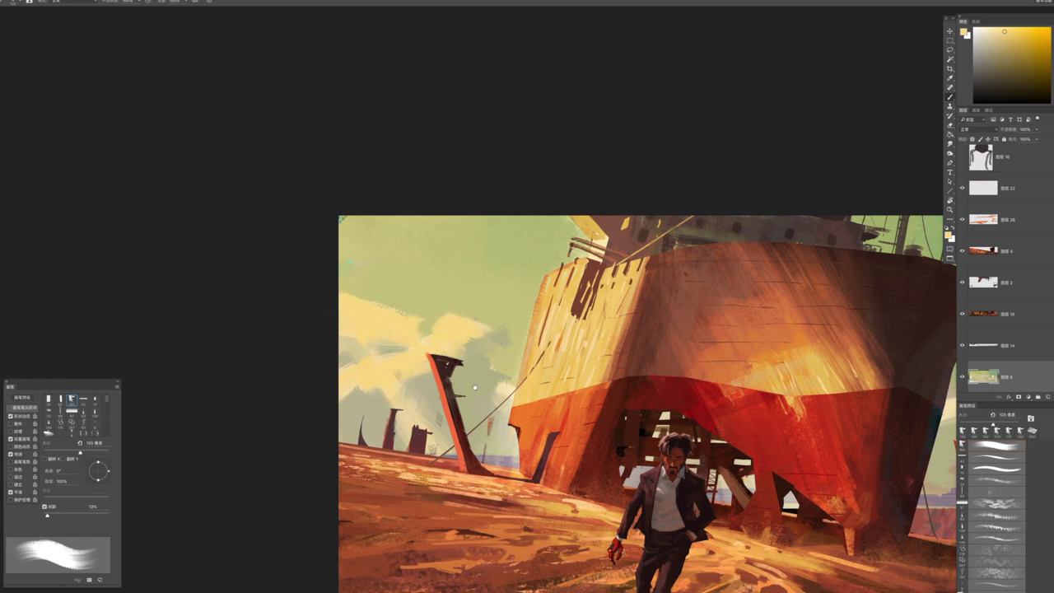
pyautogui.moveTo(483, 391); pyautogui.dragTo(418, 363)
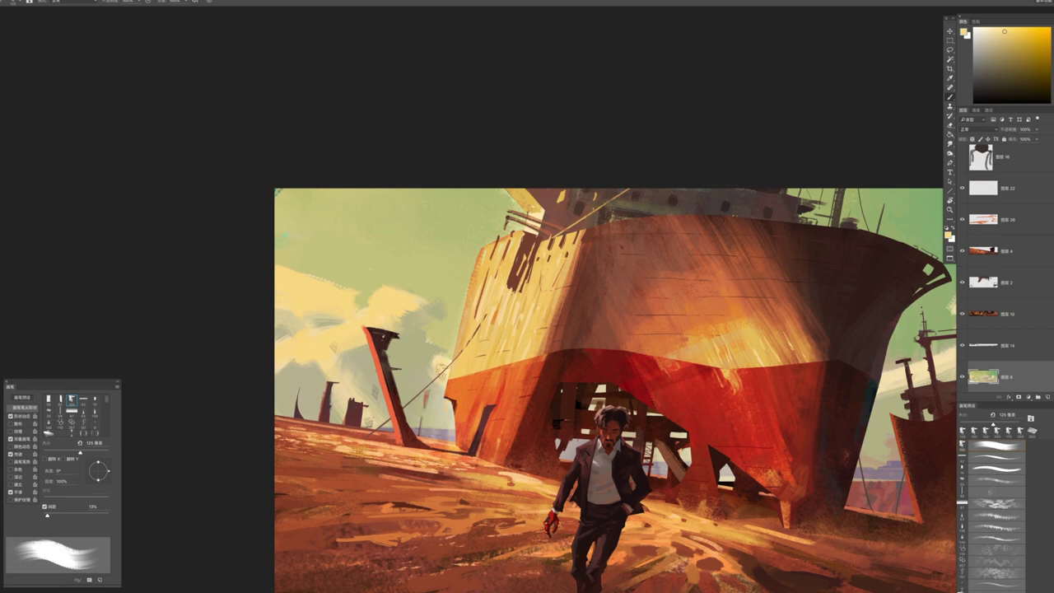
pyautogui.moveTo(408, 263)
pyautogui.mouseDown()
pyautogui.moveTo(322, 205)
pyautogui.moveTo(181, 250)
pyautogui.mouseUp()
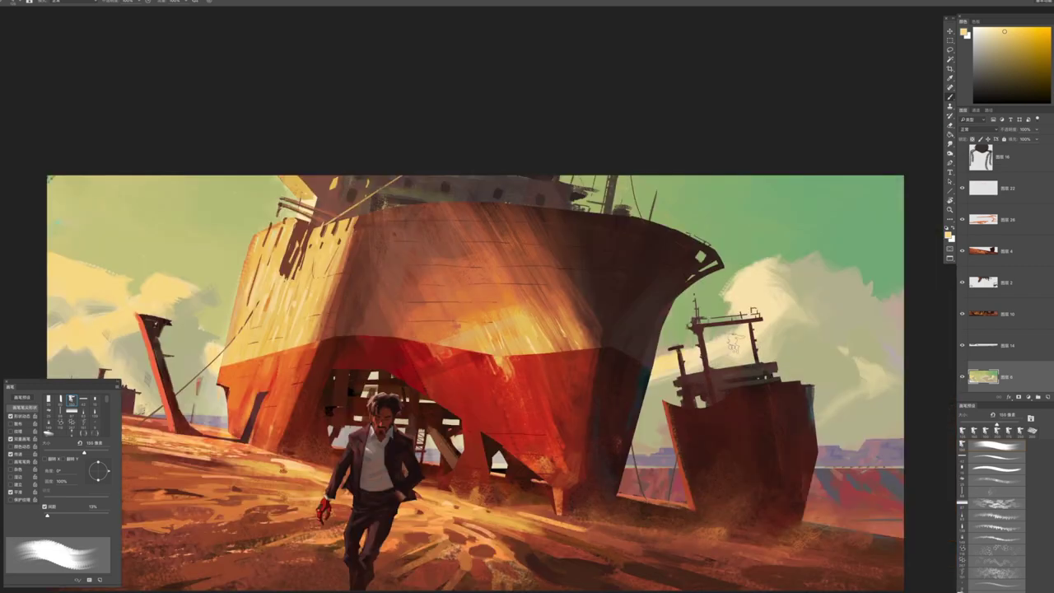
# Paint the same warm yellow onto the cloud behind the smaller ship and check the whole picture at reduced size
pyautogui.moveTo(782, 325)
pyautogui.mouseDown()
pyautogui.moveTo(732, 294)
pyautogui.moveTo(794, 302)
pyautogui.moveTo(763, 334)
pyautogui.mouseUp()
pyautogui.press('z')
pyautogui.moveTo(831, 409)
pyautogui.mouseDown()
pyautogui.moveTo(626, 371)
pyautogui.moveTo(527, 370)
pyautogui.mouseUp()
pyautogui.moveTo(732, 417); pyautogui.dragTo(782, 417)
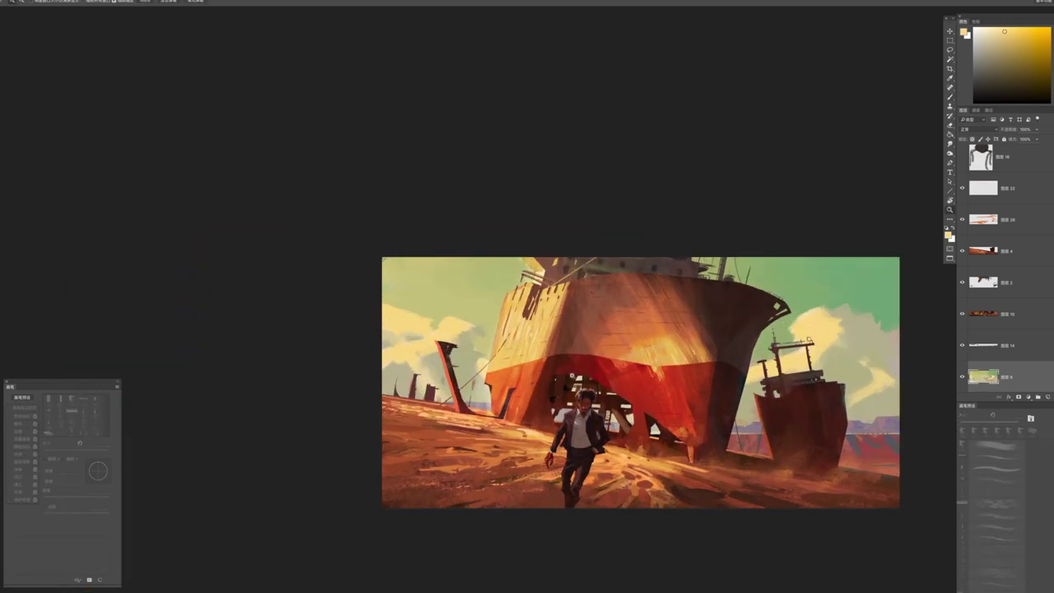
# Shift the man's layer toward yellow with Color Balance, setting the yellow–blue level to -21
pyautogui.moveTo(546, 368); pyautogui.dragTo(576, 428)
pyautogui.hotkey('ctrl', 'b')
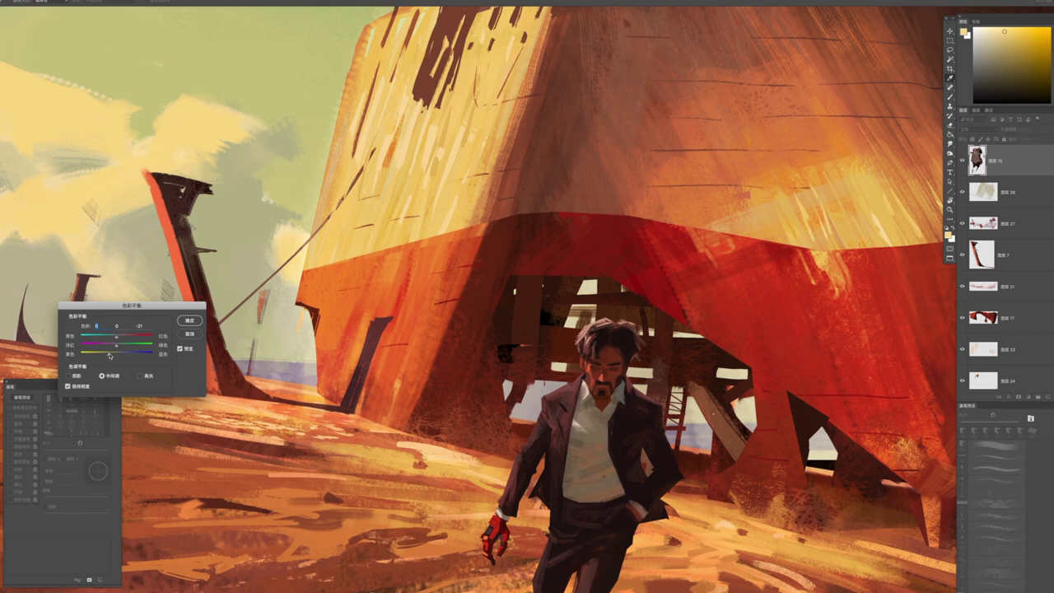
pyautogui.press('Return')
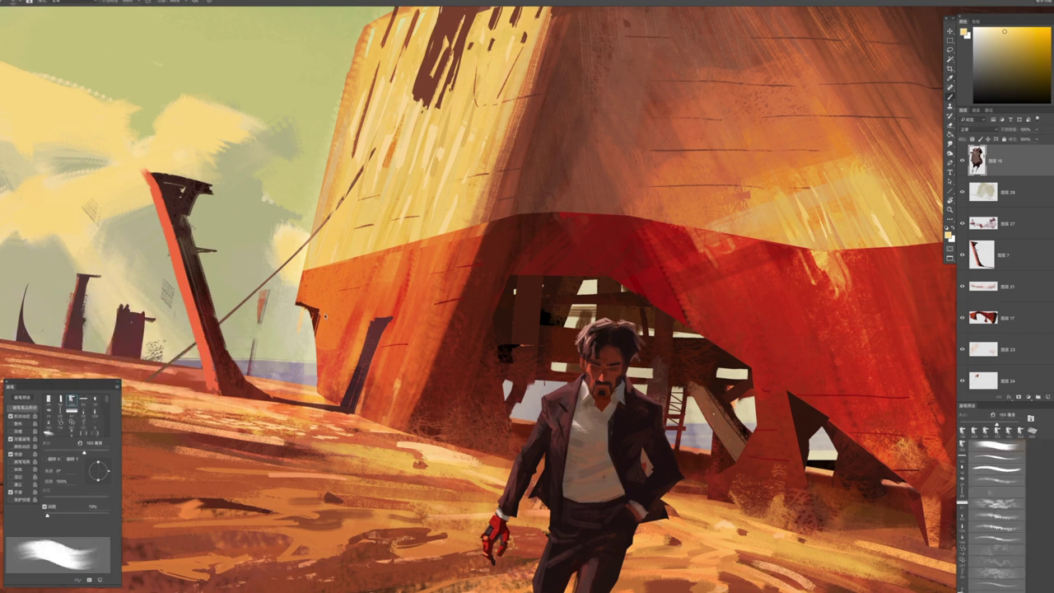
pyautogui.moveTo(823, 454)
pyautogui.mouseDown()
pyautogui.moveTo(766, 454)
pyautogui.moveTo(823, 455)
pyautogui.mouseUp()
pyautogui.moveTo(689, 331); pyautogui.dragTo(494, 349)
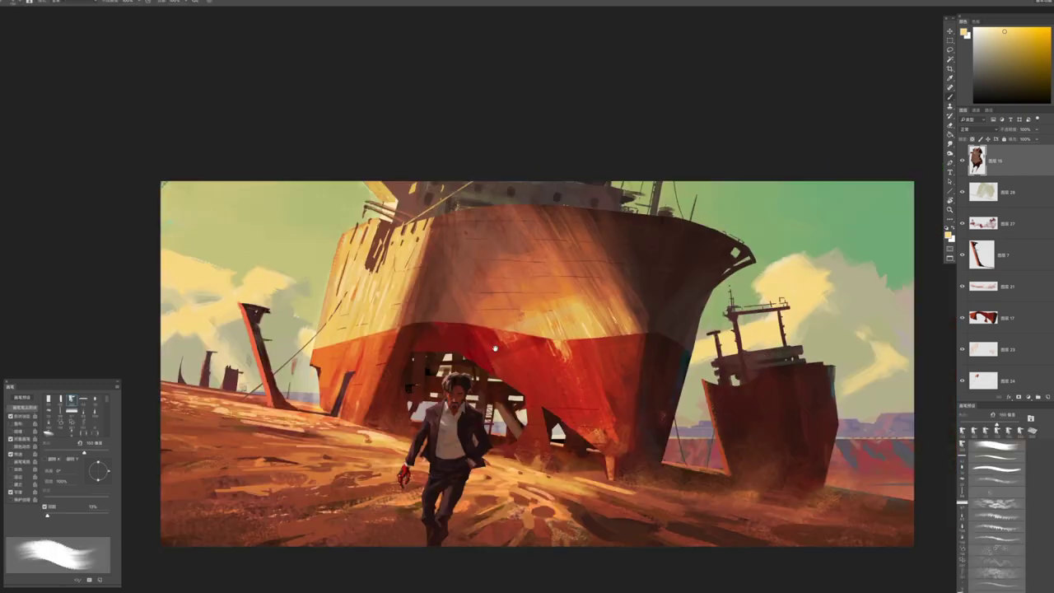
# Shift the sky layer toward yellow with Color Balance, setting the yellow–blue level to -13
pyautogui.keyDown('ctrl'); pyautogui.click(276, 293); pyautogui.keyUp('ctrl')
pyautogui.hotkey('ctrl', 'b')
pyautogui.moveTo(113, 355); pyautogui.dragTo(109, 355)
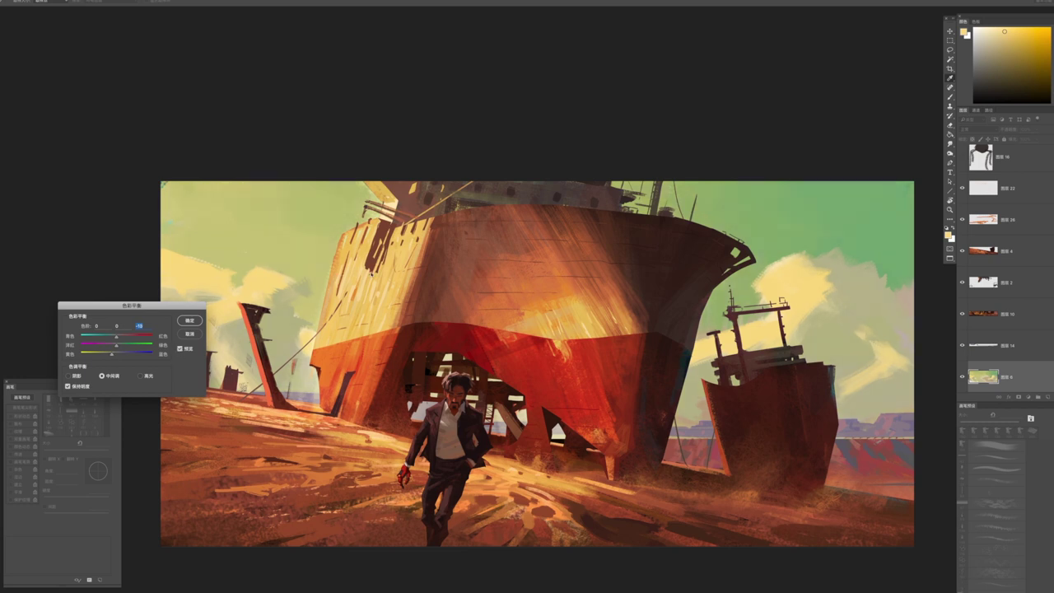
pyautogui.press('Return')
# Paint muted green sky tones around the cloud beside the leaning wreck beam, adjusting the brush size
pyautogui.moveTo(205, 246); pyautogui.dragTo(342, 258)
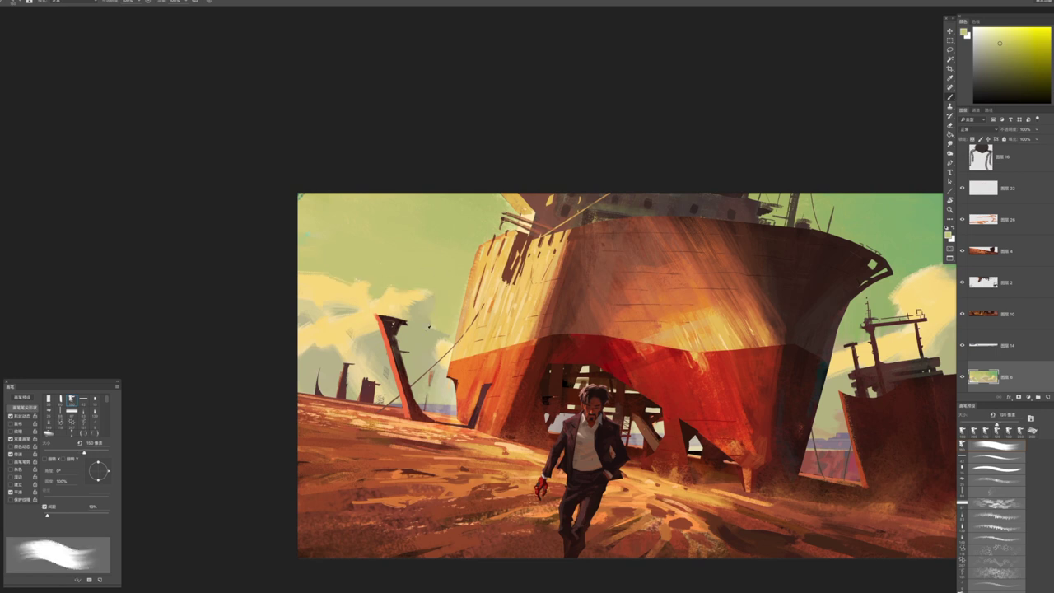
pyautogui.press(']')
pyautogui.press(']')
pyautogui.press(']')
pyautogui.press('[')
pyautogui.press('[')
pyautogui.press('[')
pyautogui.press('[')
pyautogui.press('[')
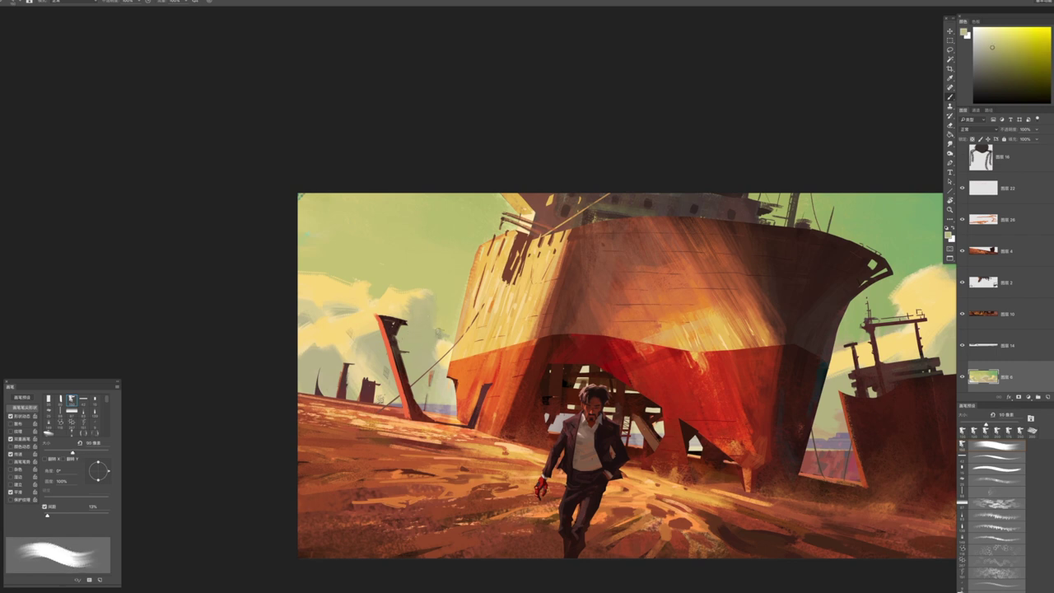
# Refine the cloud between the leaning beam and the large hull with sampled grey-green and pale yellow in a small brush
pyautogui.keyDown('alt'); pyautogui.click(429, 335); pyautogui.keyUp('alt')
pyautogui.press(']')
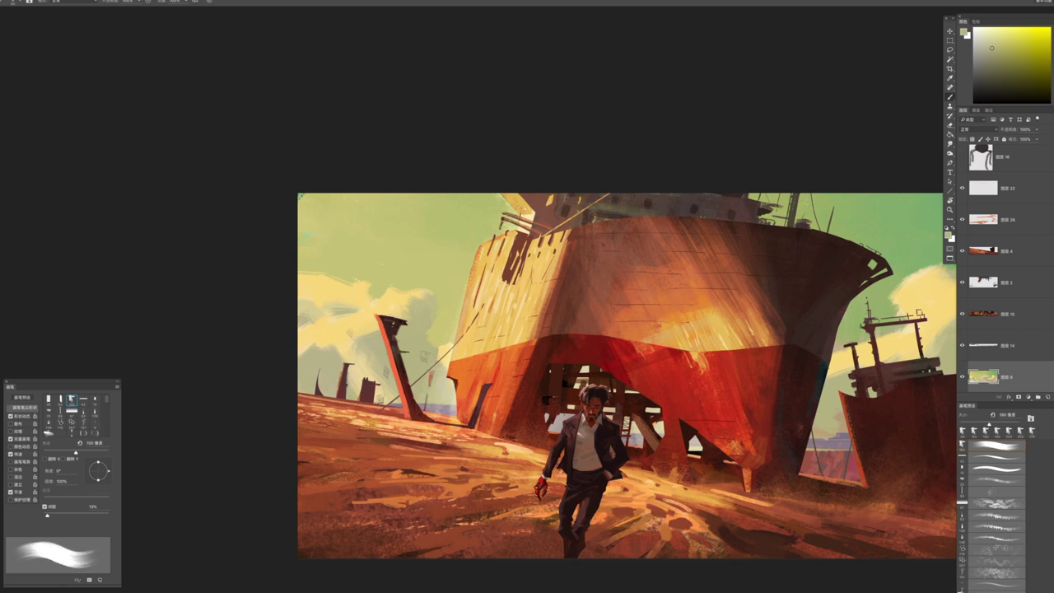
pyautogui.keyDown('alt'); pyautogui.click(435, 362); pyautogui.keyUp('alt')
pyautogui.press('[')
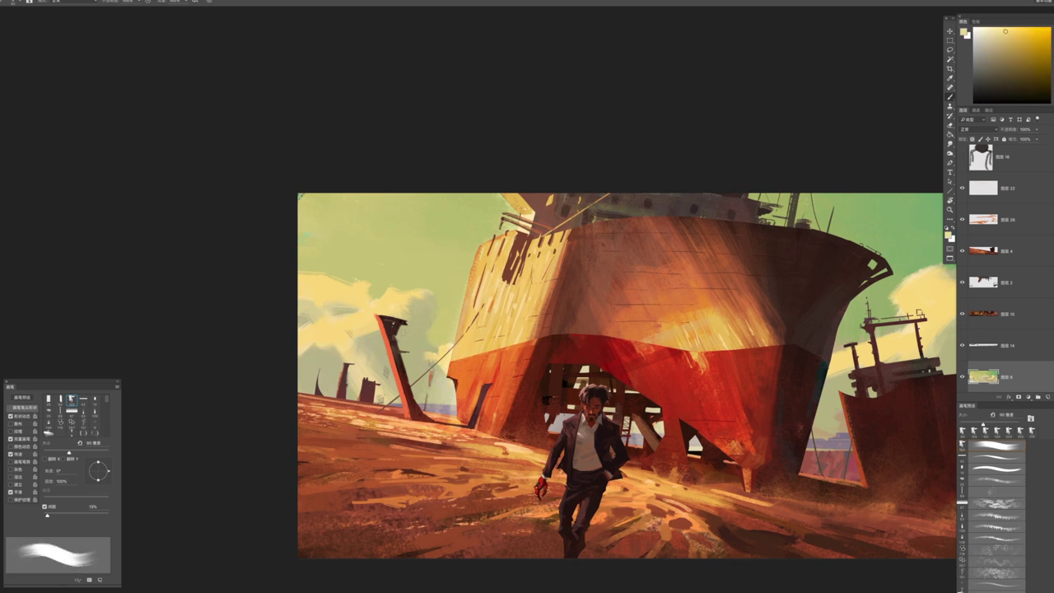
pyautogui.press(']')
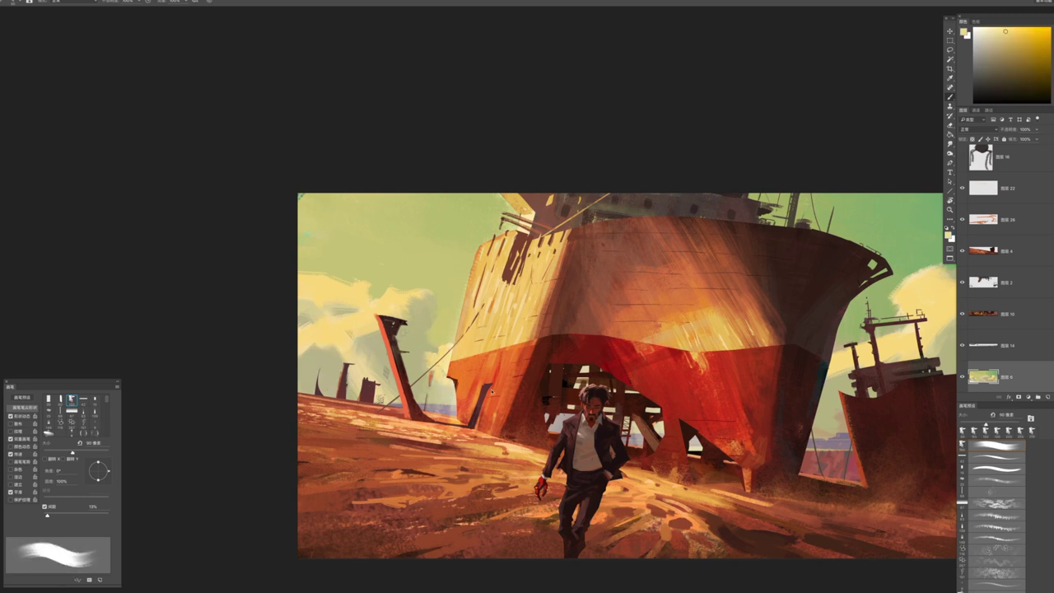
pyautogui.moveTo(527, 368); pyautogui.dragTo(452, 368)
pyautogui.moveTo(621, 387)
pyautogui.mouseDown()
pyautogui.moveTo(650, 387)
pyautogui.moveTo(629, 397)
pyautogui.moveTo(652, 401)
pyautogui.mouseUp()
pyautogui.moveTo(541, 318); pyautogui.dragTo(645, 256)
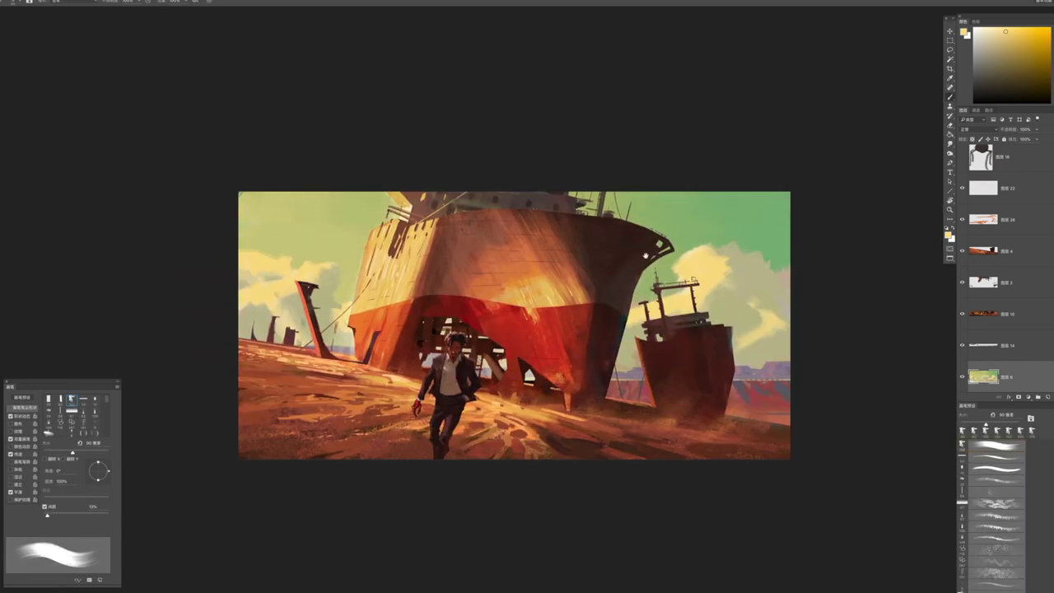
# Rework the edges and shaded parts of the cloud above the smaller ship with sampled green and olive tones
pyautogui.press(']')
pyautogui.press(']')
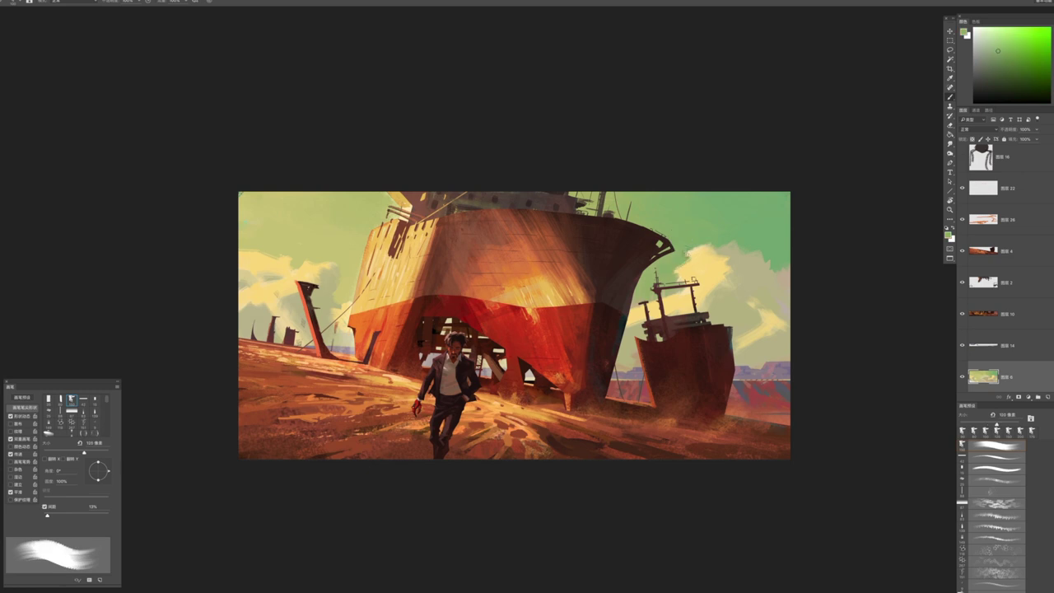
pyautogui.keyDown('alt'); pyautogui.click(706, 263); pyautogui.keyUp('alt')
pyautogui.press('[')
pyautogui.press('[')
pyautogui.press(']')
pyautogui.keyDown('alt'); pyautogui.click(726, 294); pyautogui.keyUp('alt')
pyautogui.press(']')
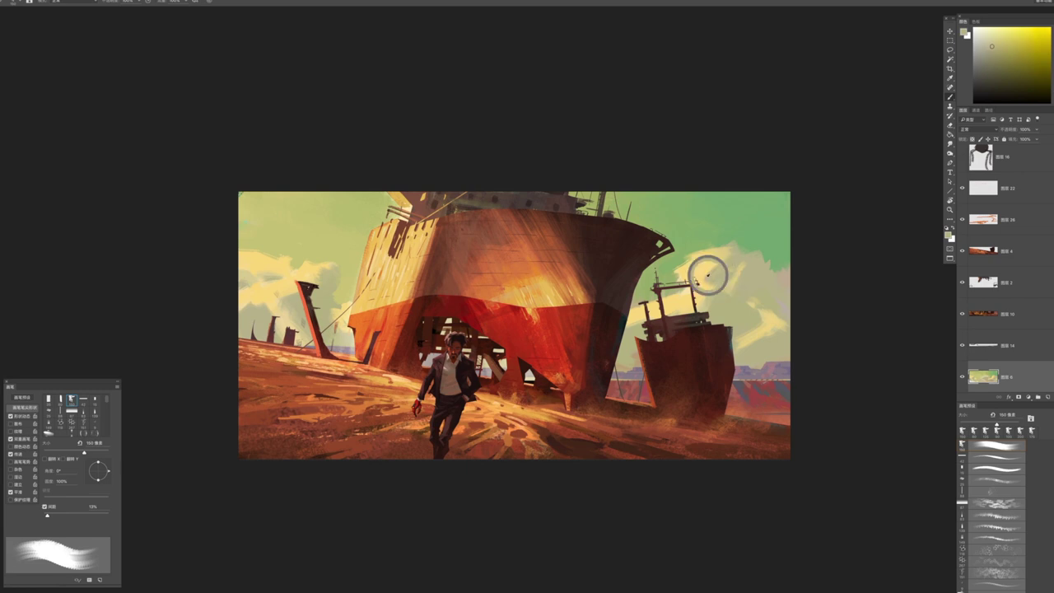
# Blend the cloud's upper edge beside the large ship's bow into the sky with a sampled green and a larger brush
pyautogui.keyDown('alt'); pyautogui.click(704, 268); pyautogui.keyUp('alt')
pyautogui.moveTo(704, 267); pyautogui.dragTo(677, 265)
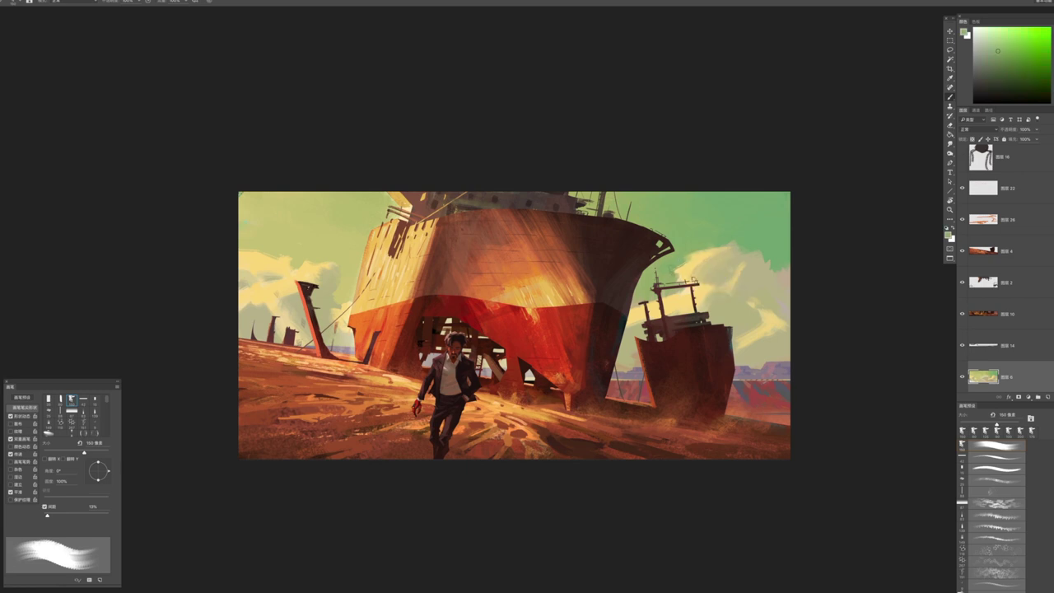
pyautogui.press(']')
pyautogui.press(']')
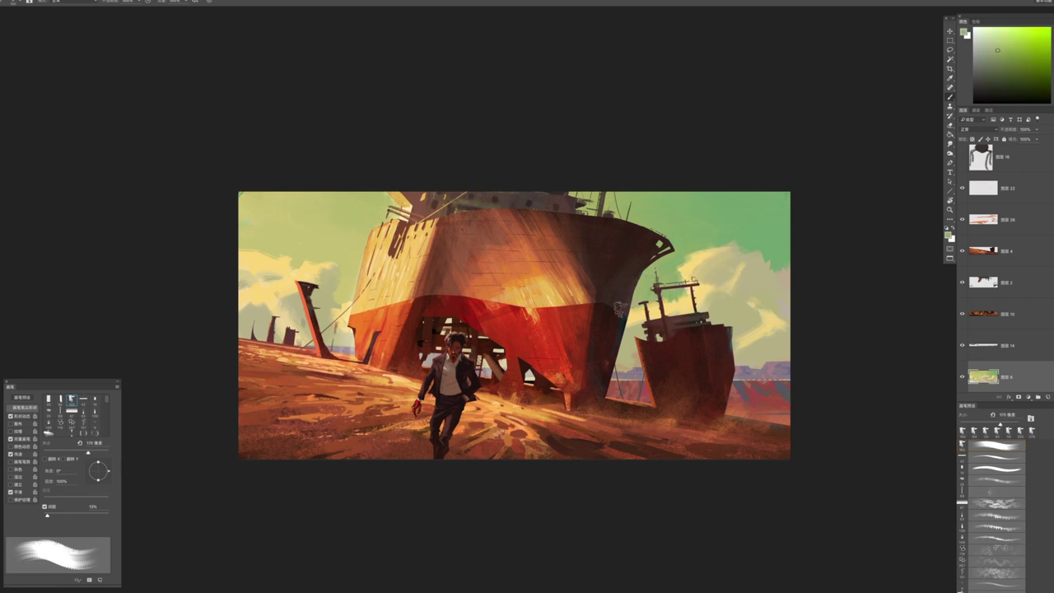
# Reduce the Overlay light layer's opacity to 60% and check the picture at reduced size
pyautogui.press('z')
pyautogui.moveTo(607, 334); pyautogui.dragTo(554, 220)
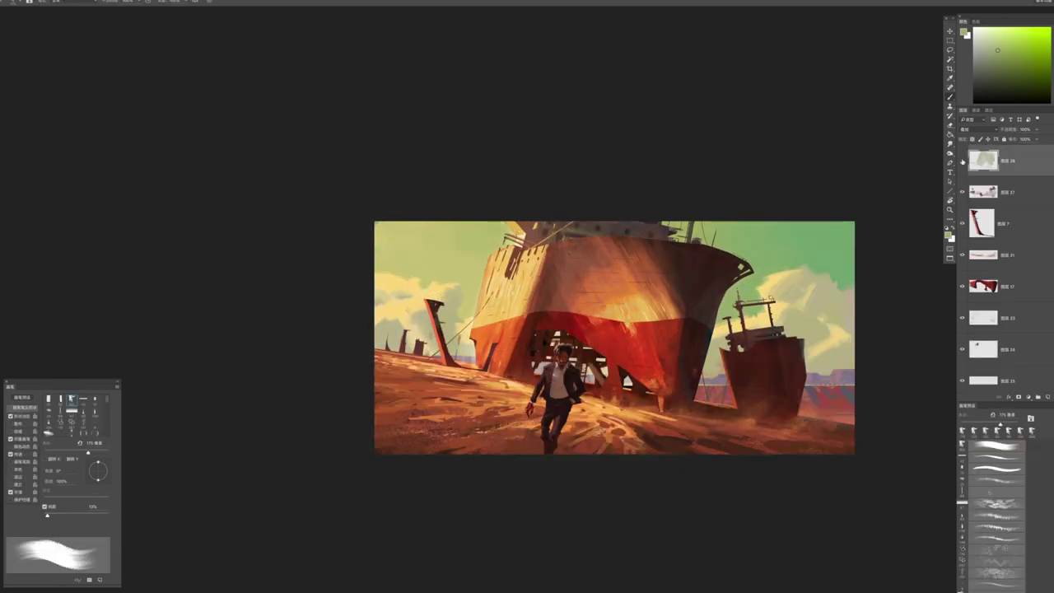
pyautogui.moveTo(1000, 130)
pyautogui.mouseDown()
pyautogui.moveTo(988, 130)
pyautogui.moveTo(1013, 130)
pyautogui.moveTo(995, 131)
pyautogui.mouseUp()
pyautogui.scroll(-4, 734, 294)
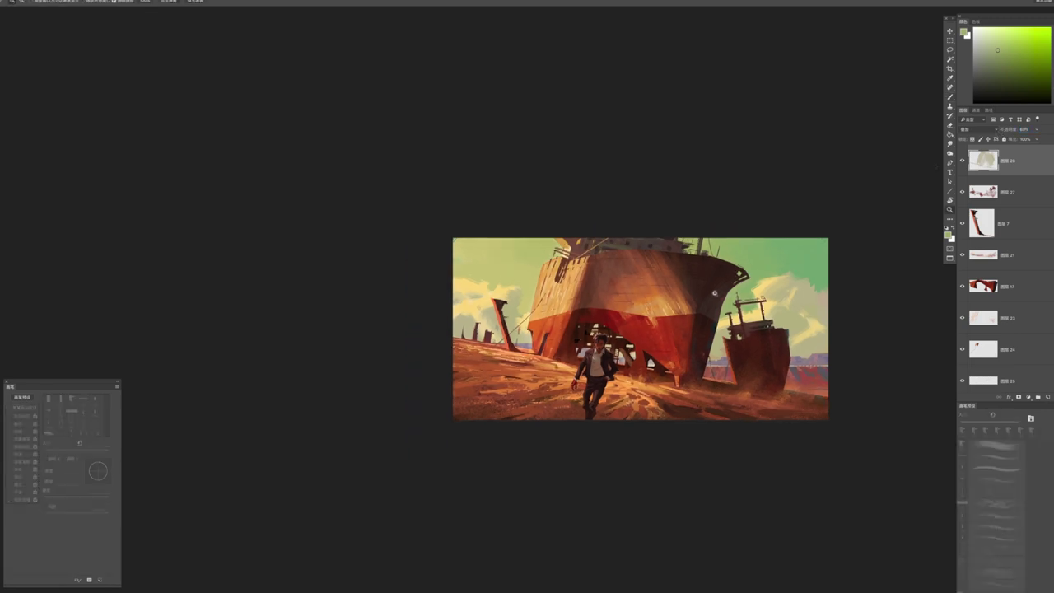
pyautogui.press('z')
pyautogui.scroll(-2, 713, 303)
pyautogui.scroll(6, 713, 303)
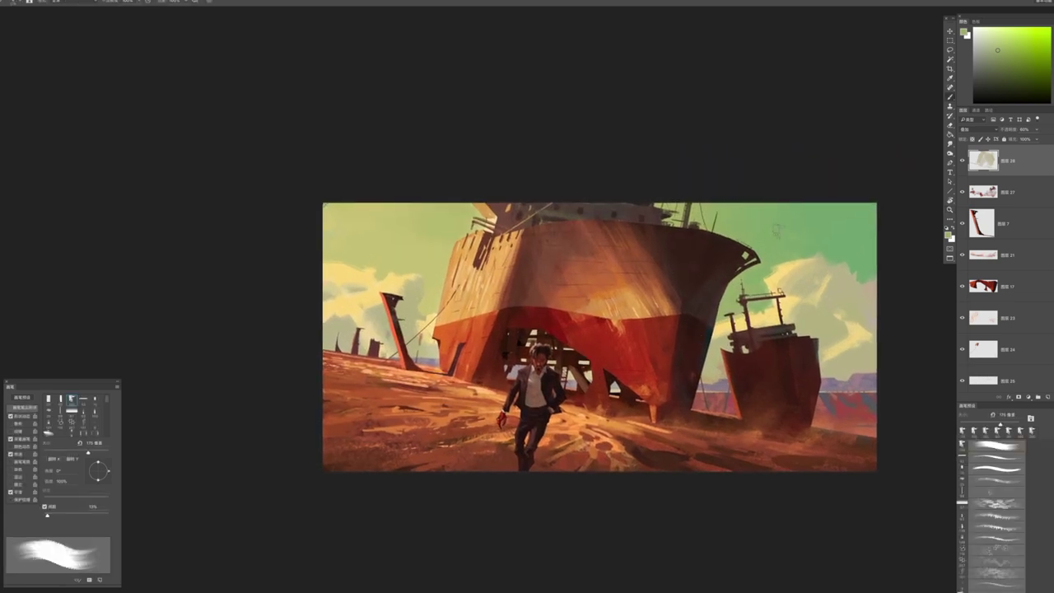
# Deepen the sky layer's shadows with Levels by raising the black input level, and compare the picture at reduced size
pyautogui.hotkey('ctrl', 'l')
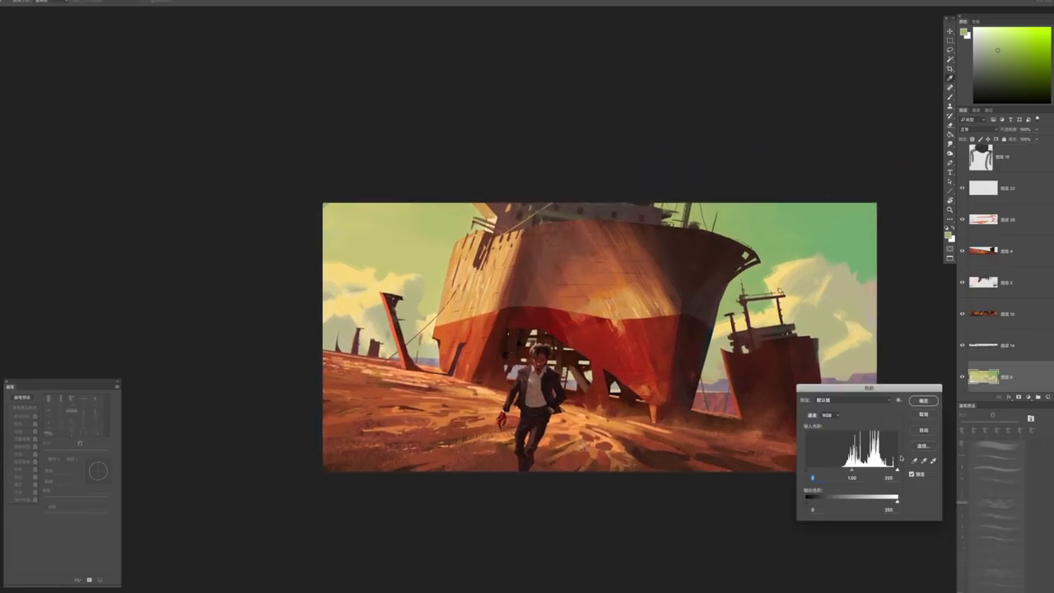
pyautogui.write('21')
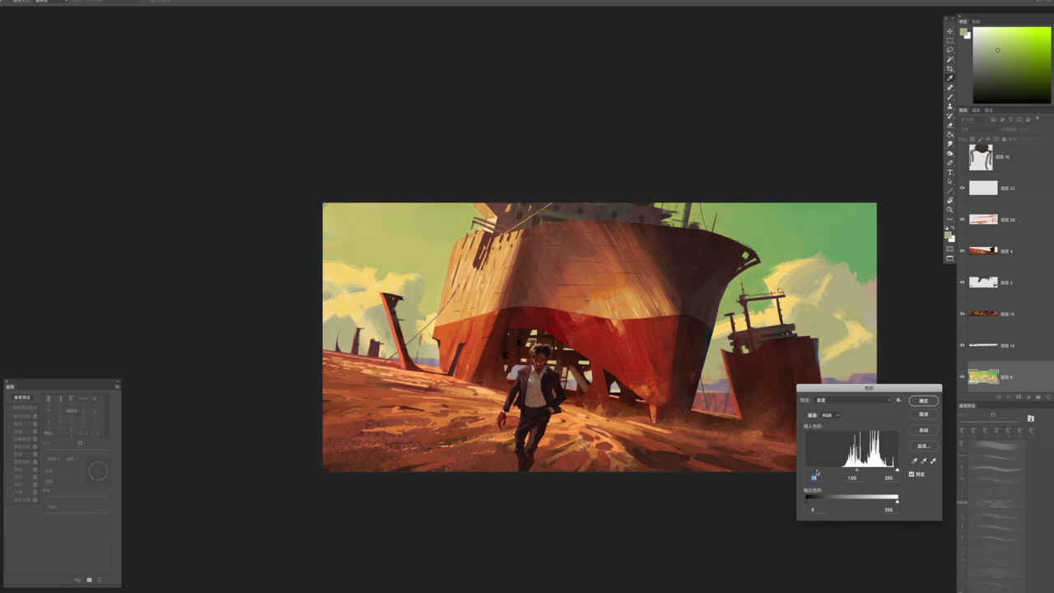
pyautogui.click(911, 473)
pyautogui.press('Return')
pyautogui.scroll(-5, 784, 396)
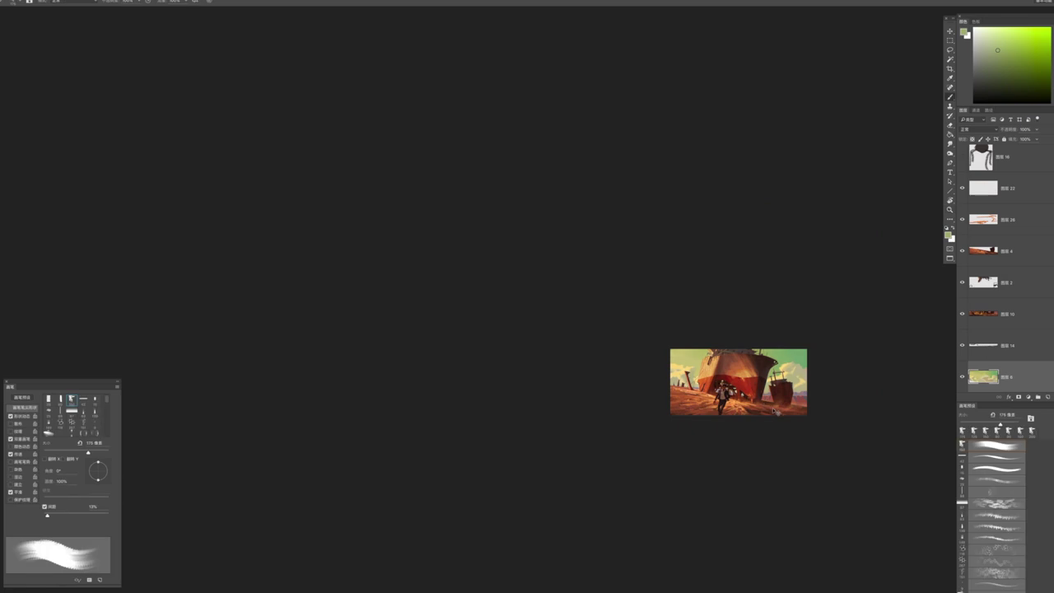
pyautogui.scroll(-1, 776, 410)
pyautogui.scroll(6, 770, 391)
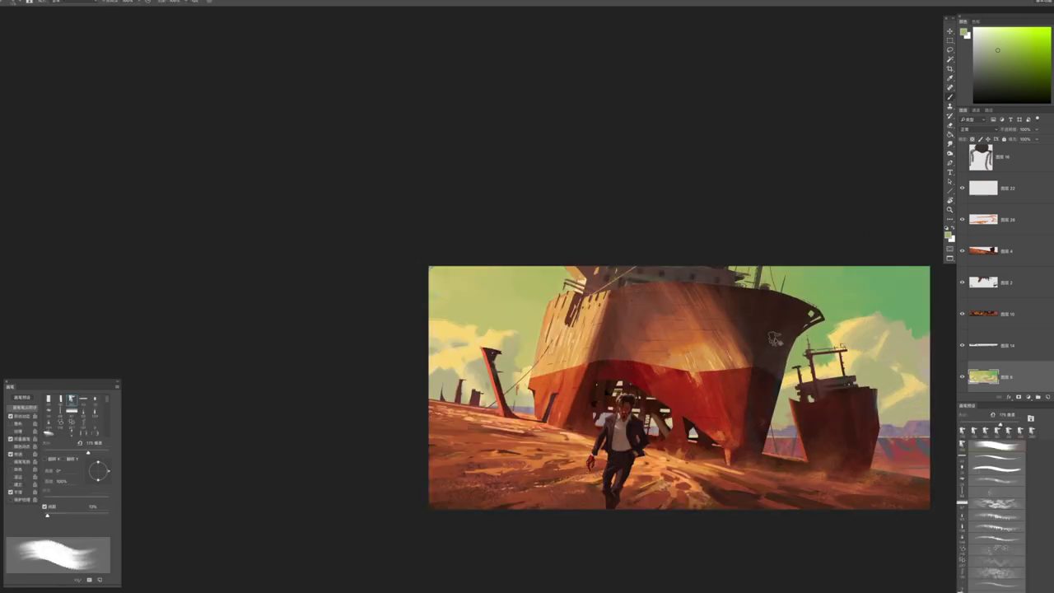
# Brighten the large ship's hull layer with Levels by raising the midtones to 1.14, and check the picture at reduced size
pyautogui.keyDown('ctrl'); pyautogui.click(774, 339); pyautogui.keyUp('ctrl')
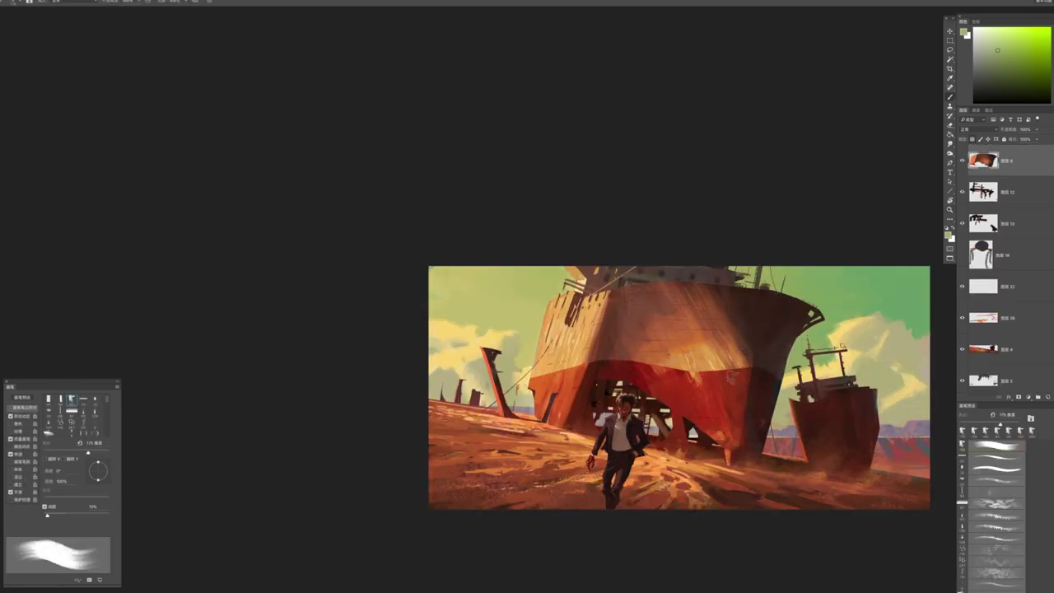
pyautogui.scroll(-1, 730, 375)
pyautogui.moveTo(730, 375); pyautogui.dragTo(653, 385)
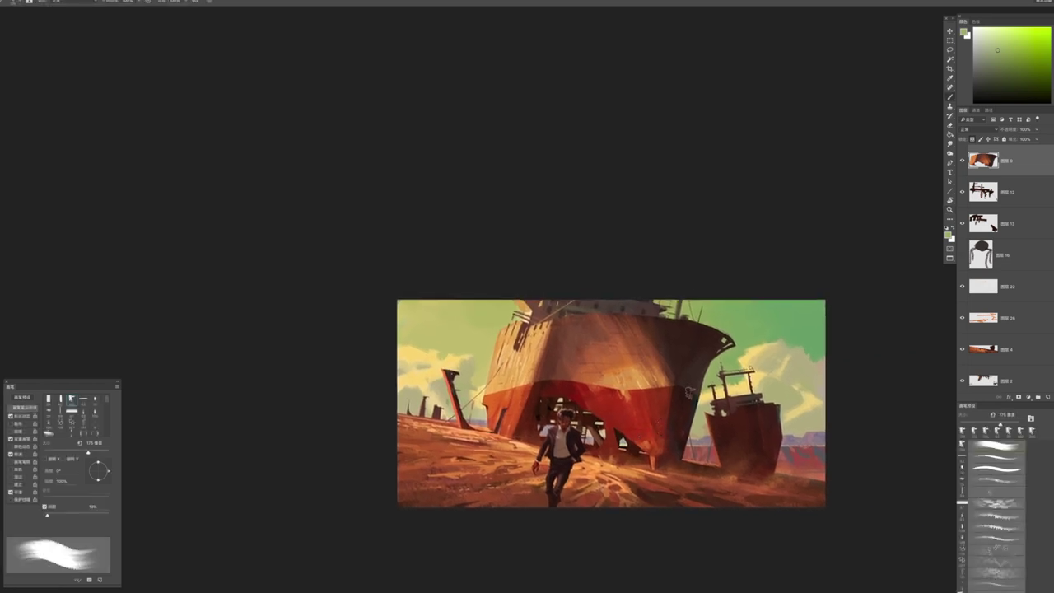
pyautogui.hotkey('ctrl', 'l')
pyautogui.moveTo(854, 472)
pyautogui.mouseDown()
pyautogui.moveTo(836, 471)
pyautogui.moveTo(848, 471)
pyautogui.mouseUp()
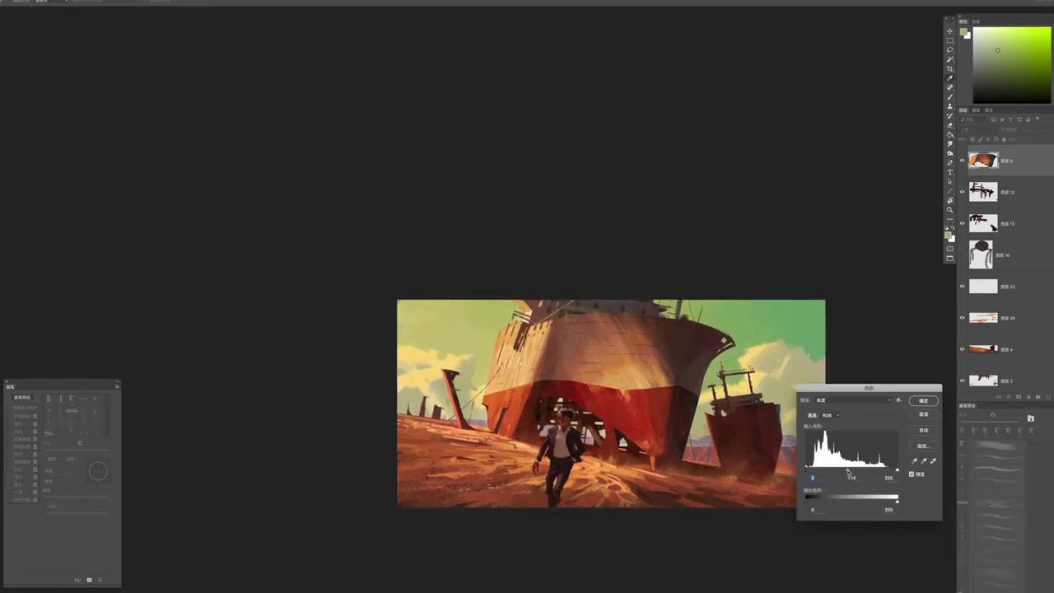
pyautogui.click(911, 475)
pyautogui.click(911, 475)
pyautogui.press('Return')
pyautogui.scroll(-5, 647, 425)
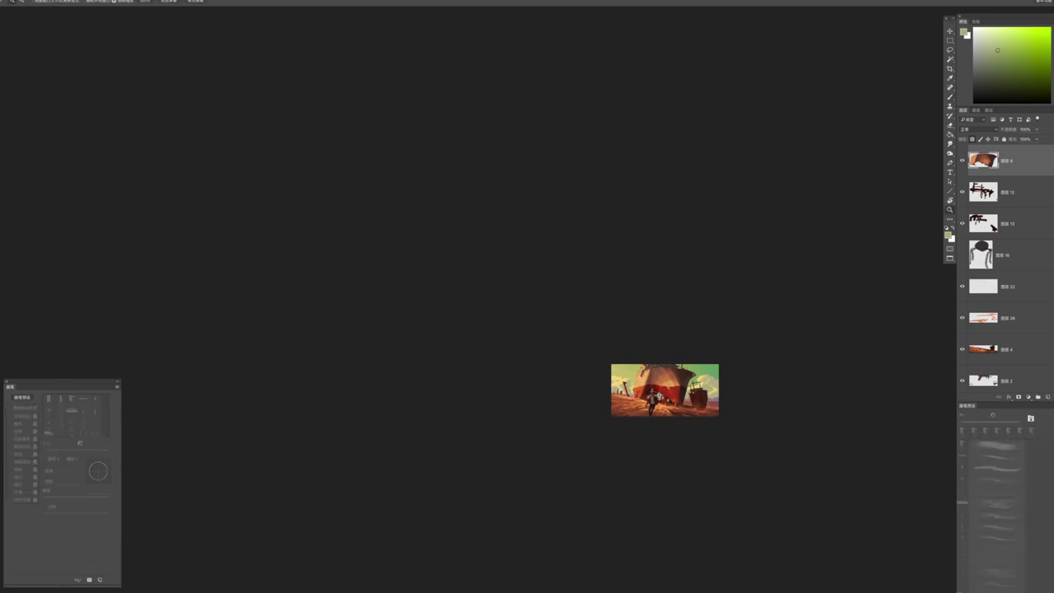
pyautogui.scroll(6, 647, 425)
pyautogui.press('b')
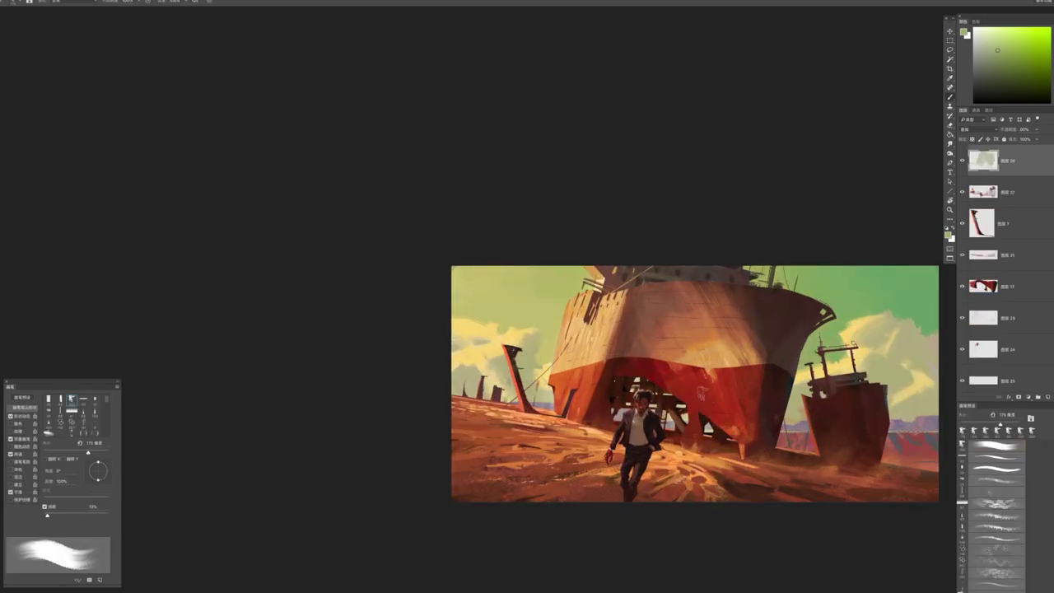
# Lighten the midtones of the hull's red lower part on layer 17 slightly with Levels and check the overall balance
pyautogui.hotkey('ctrl', 'l')
pyautogui.press('Escape')
pyautogui.click(983, 285)
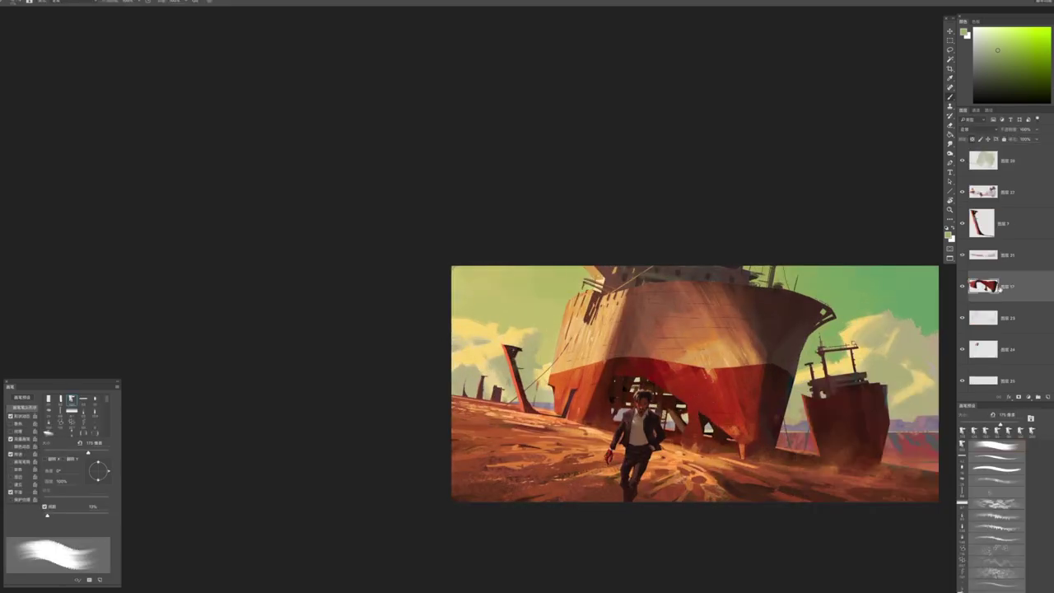
pyautogui.hotkey('ctrl', 'l')
pyautogui.moveTo(851, 469); pyautogui.dragTo(847, 472)
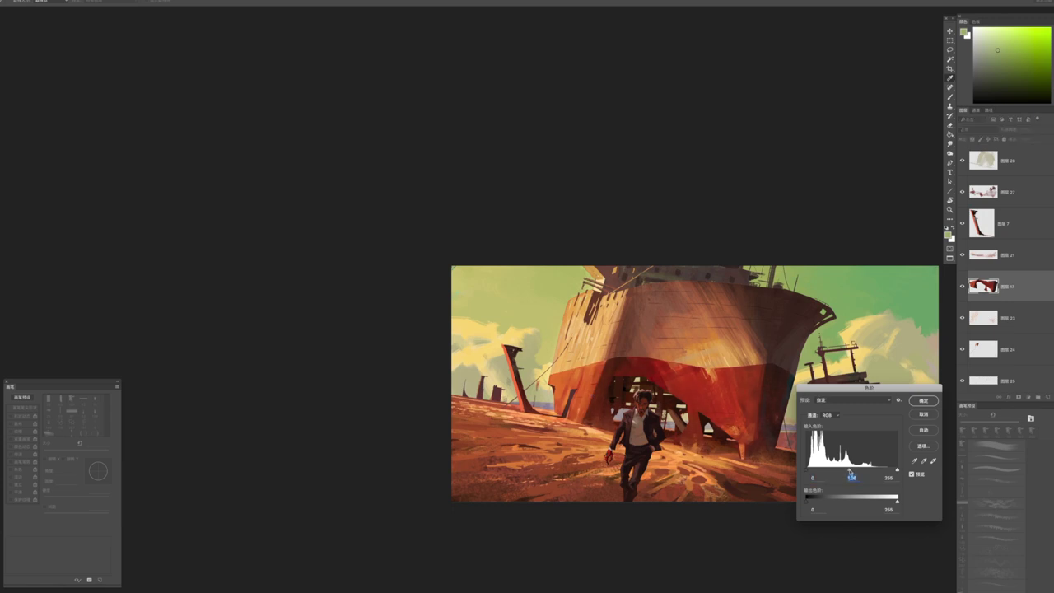
pyautogui.press('Return')
pyautogui.press('z')
pyautogui.keyDown('alt'); pyautogui.click(764, 440); pyautogui.keyUp('alt')
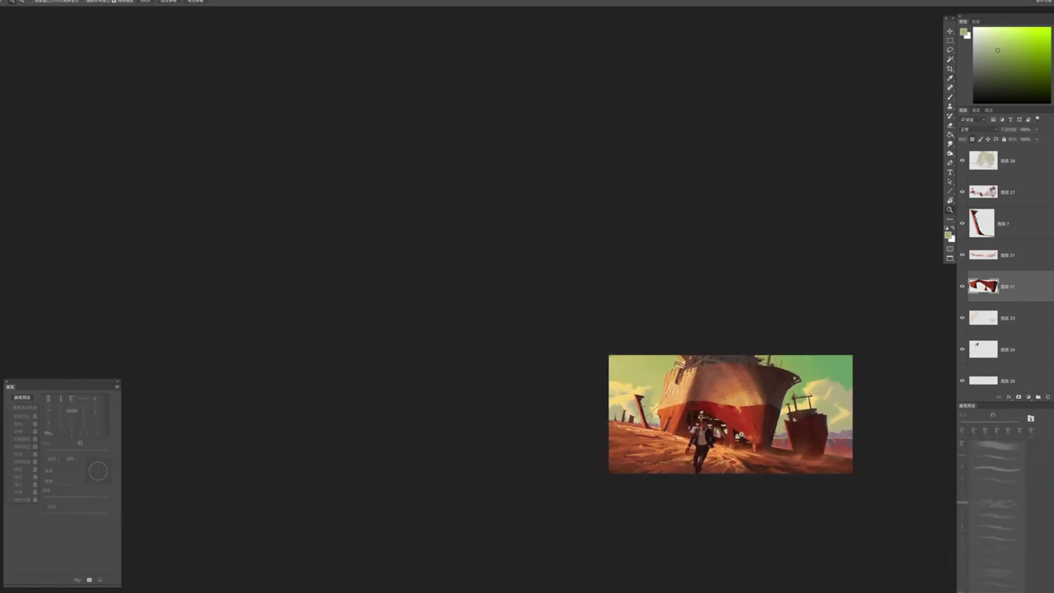
pyautogui.keyDown('alt'); pyautogui.click(823, 427); pyautogui.keyUp('alt')
pyautogui.click(808, 421)
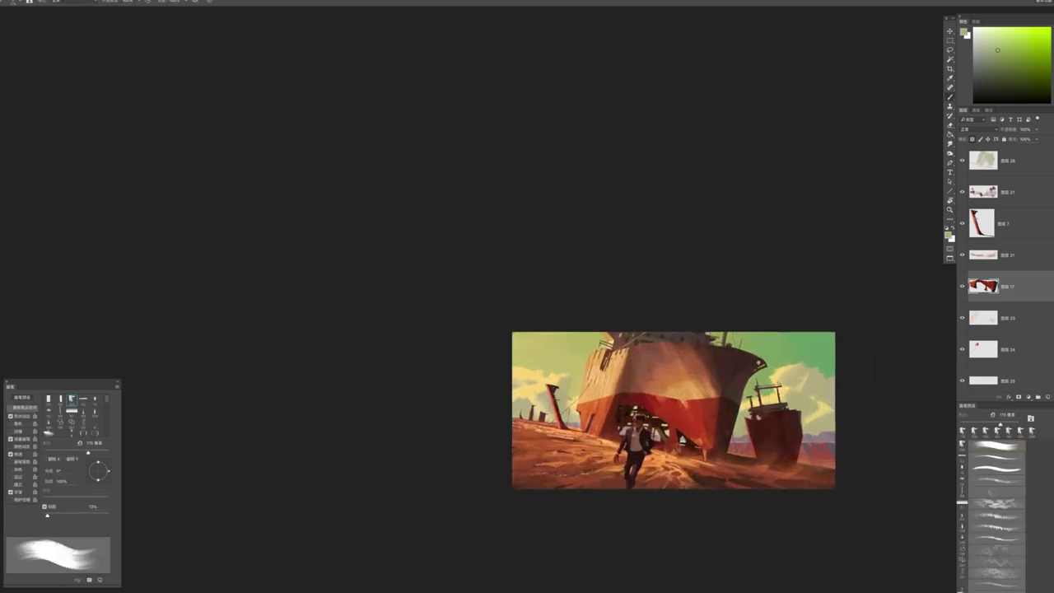
pyautogui.click(642, 467)
pyautogui.press('b')
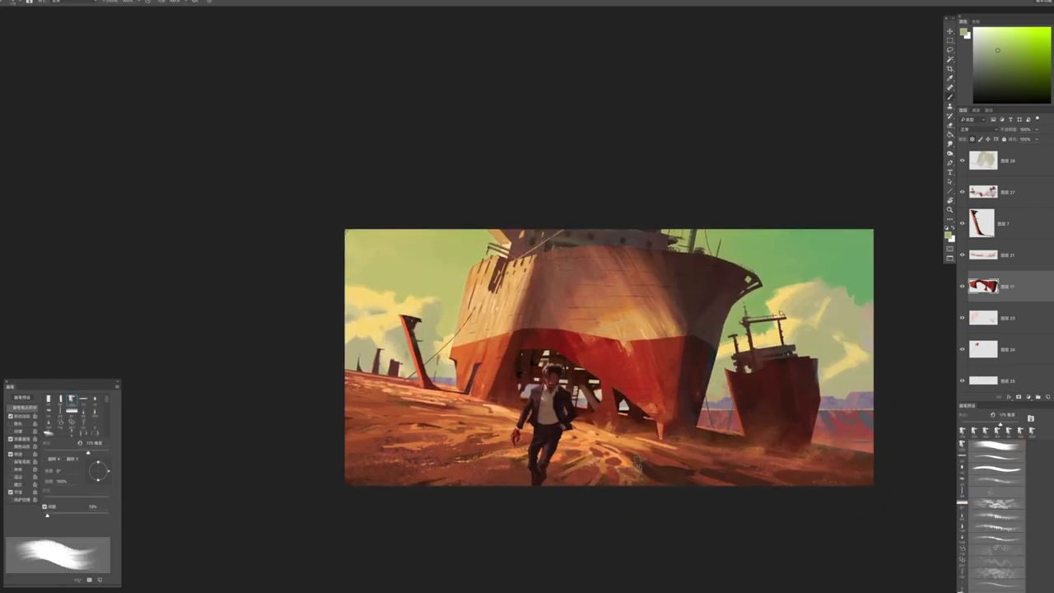
pyautogui.scroll(2, 644, 467)
pyautogui.hscroll(1, 654, 412)
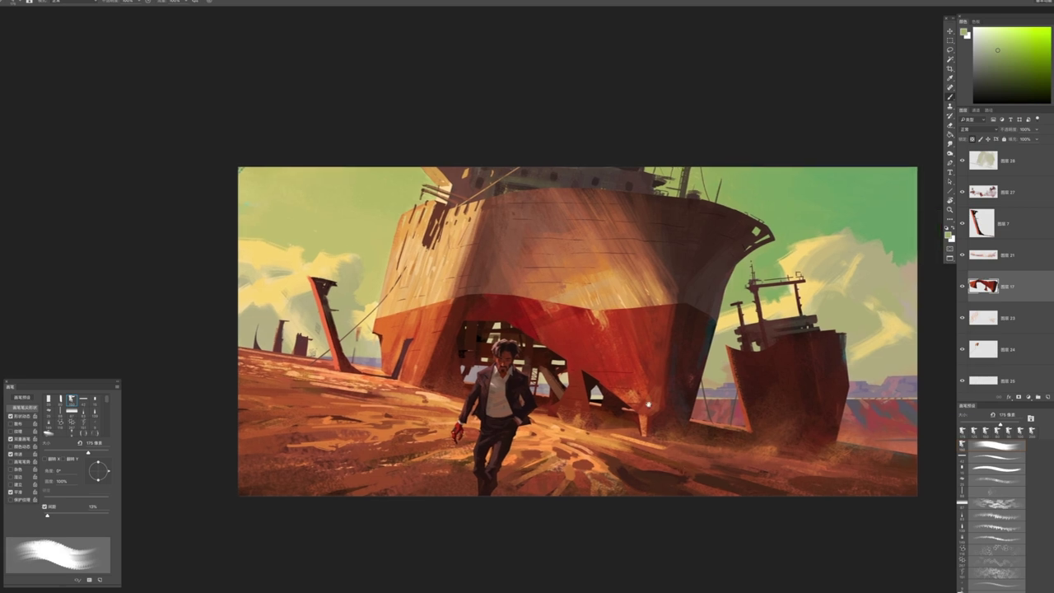
# Add a new layer above layer 22 and sample a dark brown from the leaning beam's top
pyautogui.press(']')
pyautogui.moveTo(632, 461); pyautogui.dragTo(696, 470)
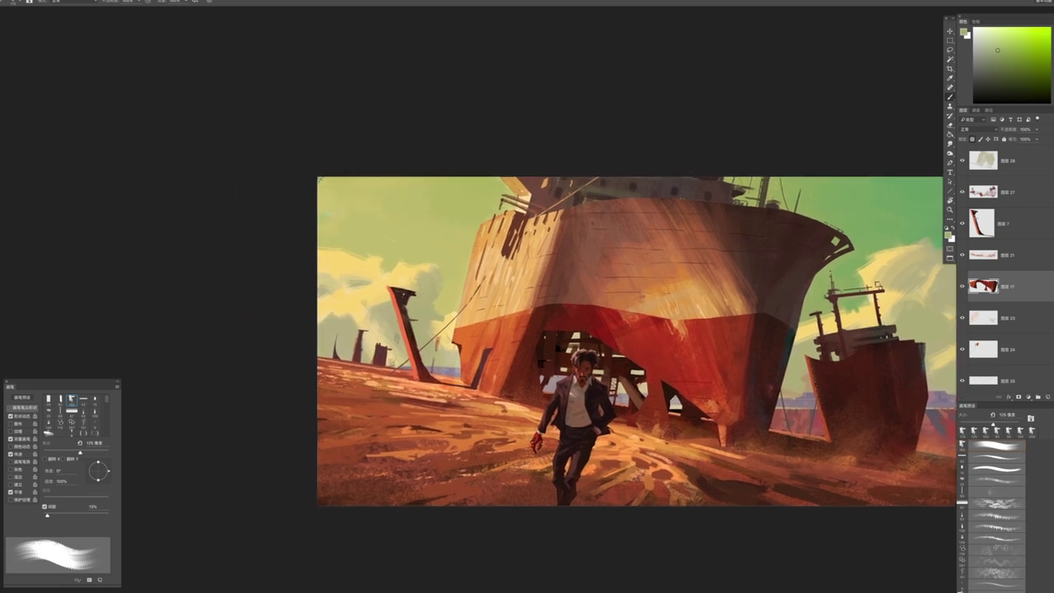
pyautogui.keyDown('ctrl'); pyautogui.click(924, 392); pyautogui.keyUp('ctrl')
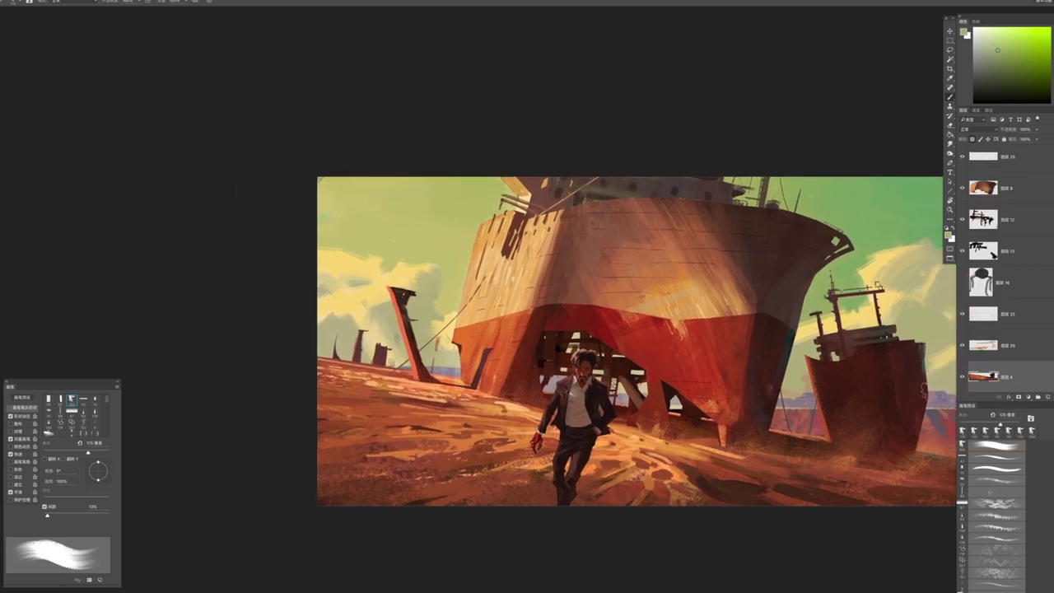
pyautogui.click(1005, 317)
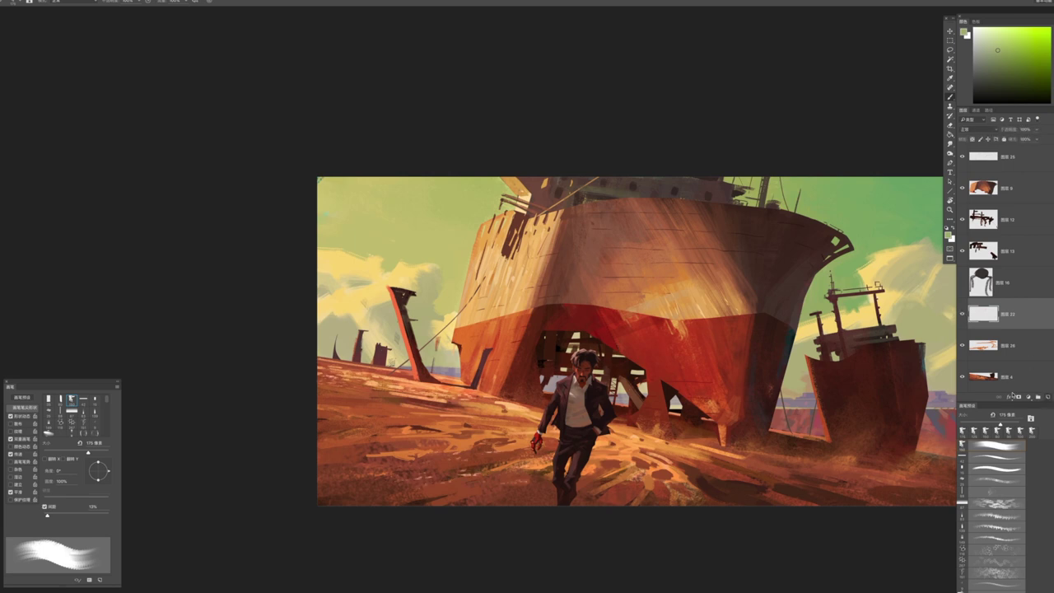
pyautogui.click(1037, 397)
pyautogui.keyDown('alt'); pyautogui.click(408, 297); pyautogui.keyUp('alt')
# Paint a dark fin-shaped wreck silhouette on the foreground sand beside the man and check it at reduced size
pyautogui.press('[')
pyautogui.press('[')
pyautogui.press('[')
pyautogui.press('[')
pyautogui.moveTo(381, 395)
pyautogui.mouseDown()
pyautogui.moveTo(355, 468)
pyautogui.moveTo(465, 444)
pyautogui.mouseUp()
pyautogui.press(']')
pyautogui.moveTo(346, 471); pyautogui.dragTo(478, 445)
pyautogui.hotkey('ctrl', 'z')
pyautogui.press('[')
pyautogui.moveTo(381, 420)
pyautogui.mouseDown()
pyautogui.moveTo(387, 457)
pyautogui.moveTo(403, 449)
pyautogui.moveTo(382, 423)
pyautogui.moveTo(367, 458)
pyautogui.mouseUp()
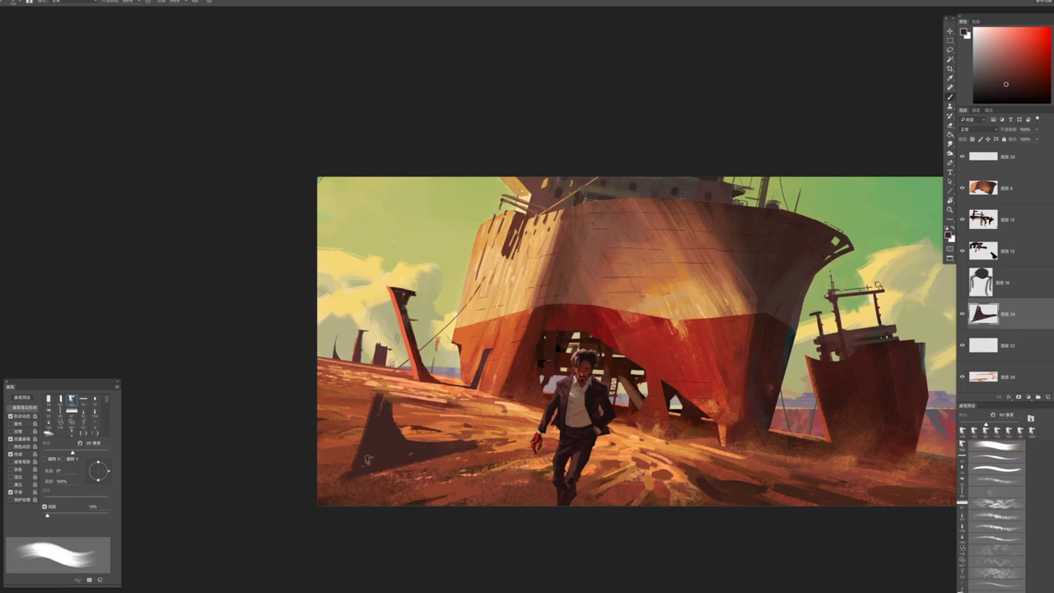
pyautogui.press('z')
pyautogui.scroll(-8, 380, 370)
pyautogui.scroll(5, 459, 434)
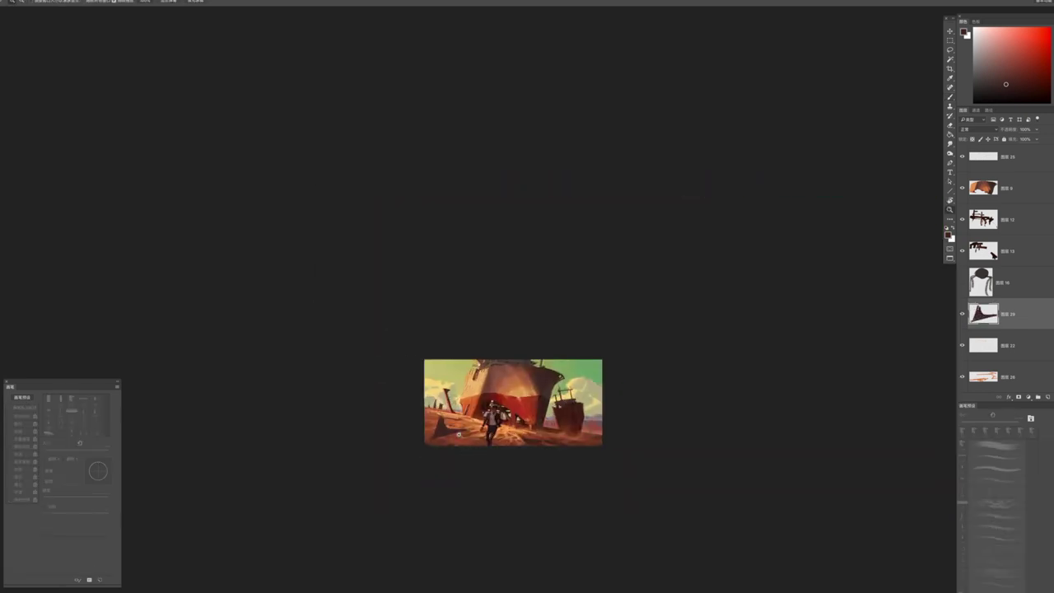
pyautogui.scroll(5, 459, 435)
# Carve the foreground wreck's outline into a cleaner pointed fin with a larger eraser and check the shape
pyautogui.press('b')
pyautogui.press(']')
pyautogui.press(']')
pyautogui.press(']')
pyautogui.press(']')
pyautogui.press(']')
pyautogui.press(']')
pyautogui.press(']')
pyautogui.press(']')
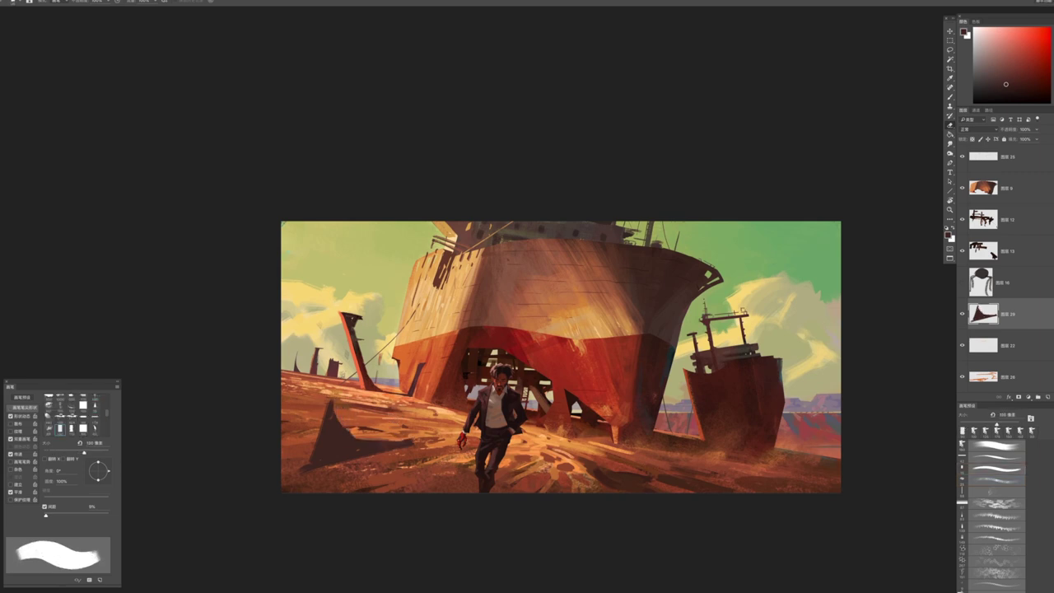
pyautogui.press('z')
pyautogui.scroll(-3, 329, 387)
pyautogui.scroll(5, 327, 371)
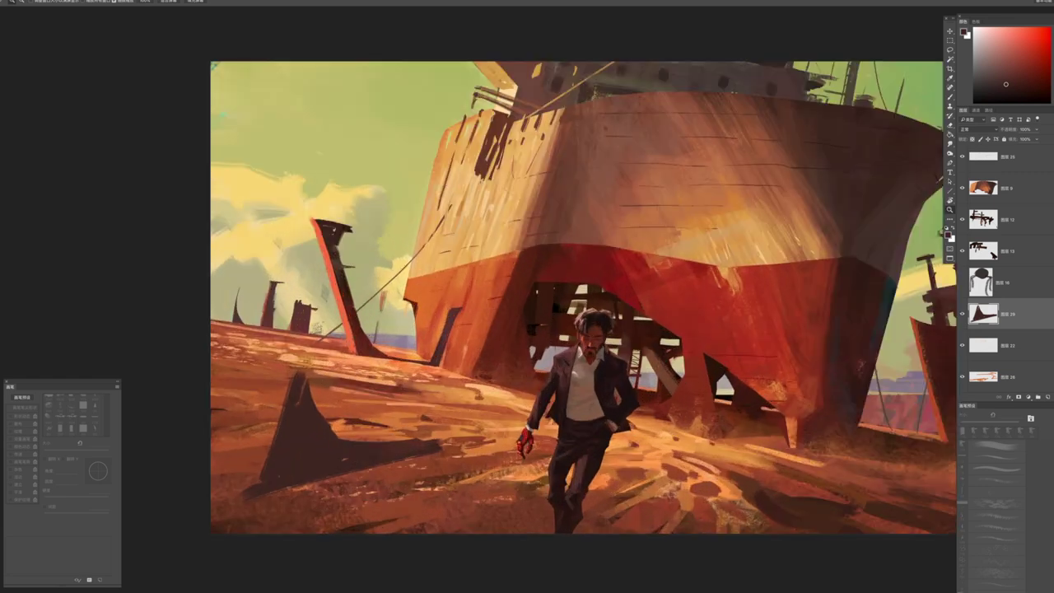
# Add a flat overhanging cap to the foreground wreck, widen its stem, and trim the edges with the eraser
pyautogui.press('b')
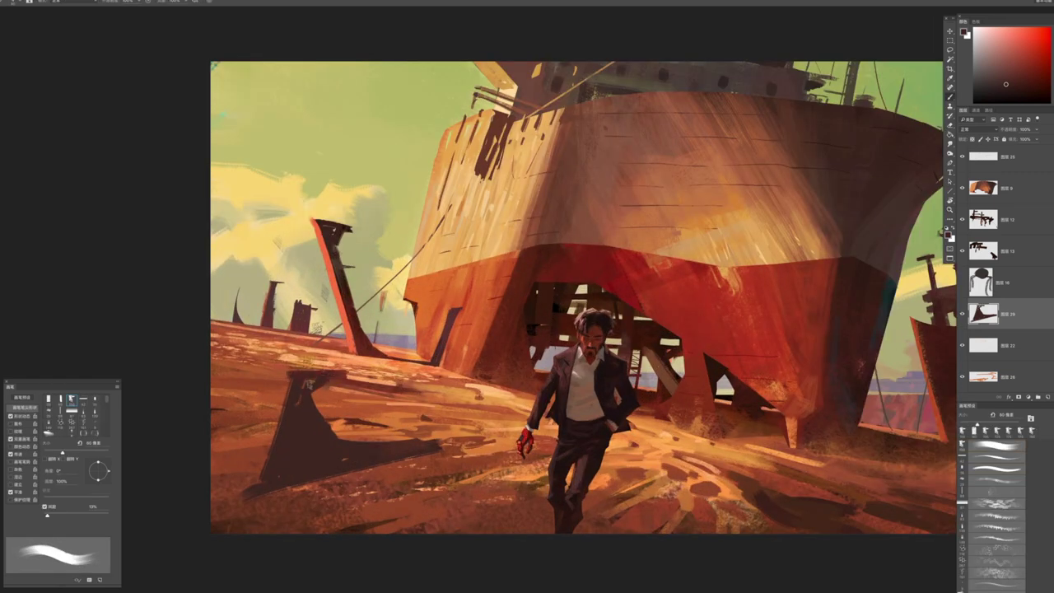
pyautogui.press(']')
pyautogui.press(']')
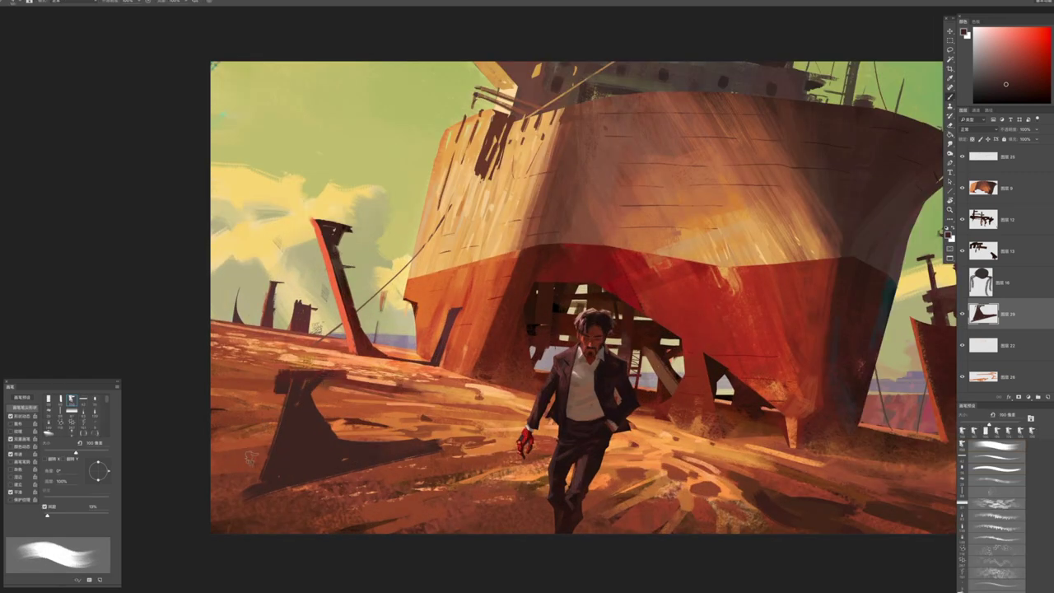
pyautogui.moveTo(249, 458); pyautogui.dragTo(256, 441)
pyautogui.moveTo(271, 372); pyautogui.dragTo(350, 372)
pyautogui.press(',')
pyautogui.press(',')
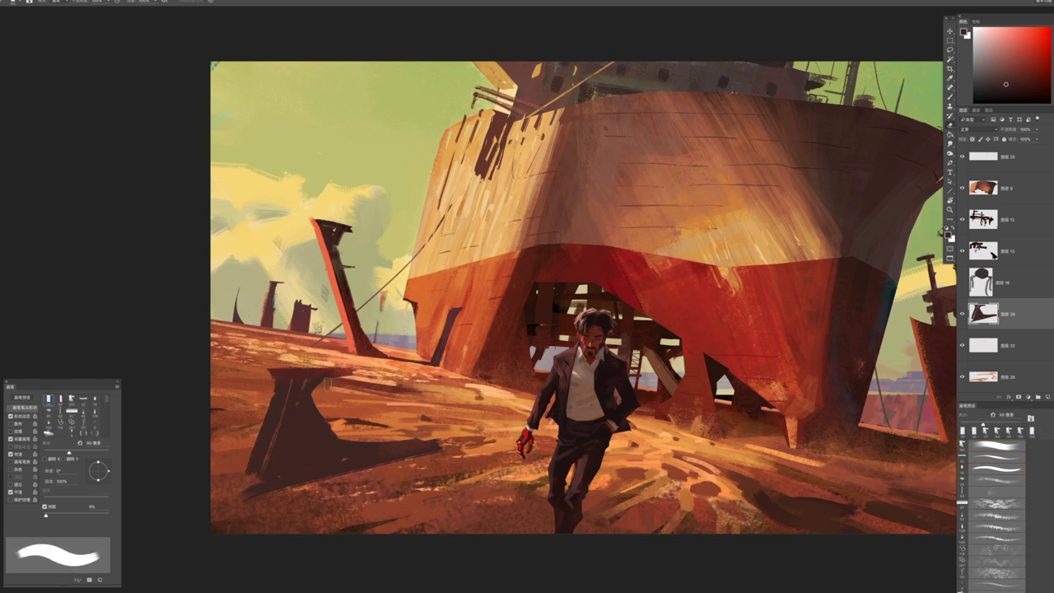
pyautogui.press('.')
pyautogui.press('.')
# Paint thin lit rims along the foreground wreck's top and inner edges with a sampled orange in a small brush
pyautogui.keyDown('alt'); pyautogui.click(434, 295); pyautogui.keyUp('alt')
pyautogui.press(']')
pyautogui.press(']')
pyautogui.press(']')
pyautogui.press(']')
pyautogui.press('[')
pyautogui.press('[')
pyautogui.press('[')
pyautogui.press('[')
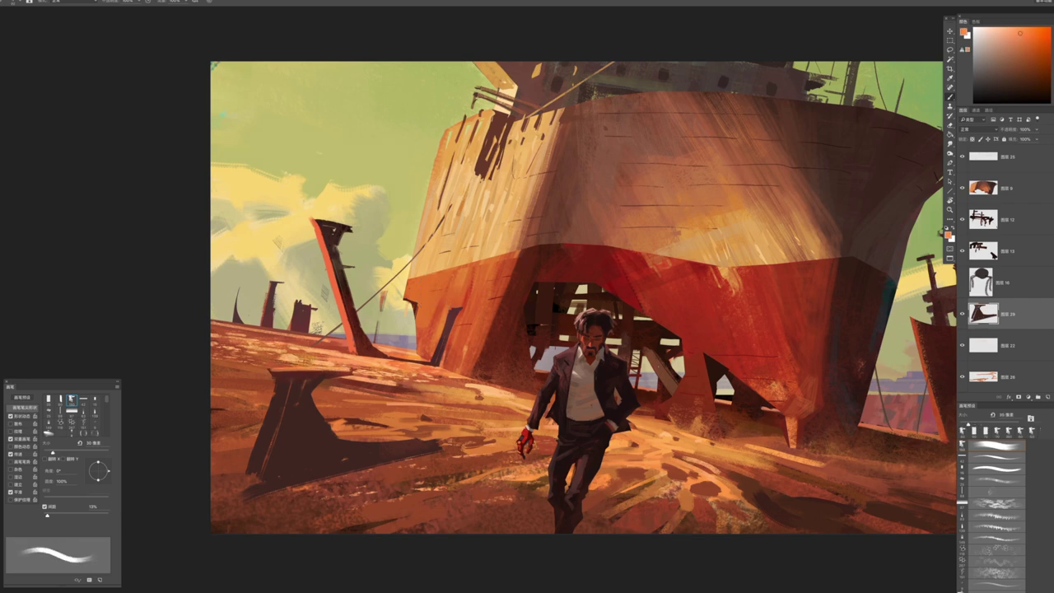
pyautogui.moveTo(267, 367); pyautogui.dragTo(355, 368)
pyautogui.press(',')
pyautogui.press(',')
pyautogui.press('.')
pyautogui.press('.')
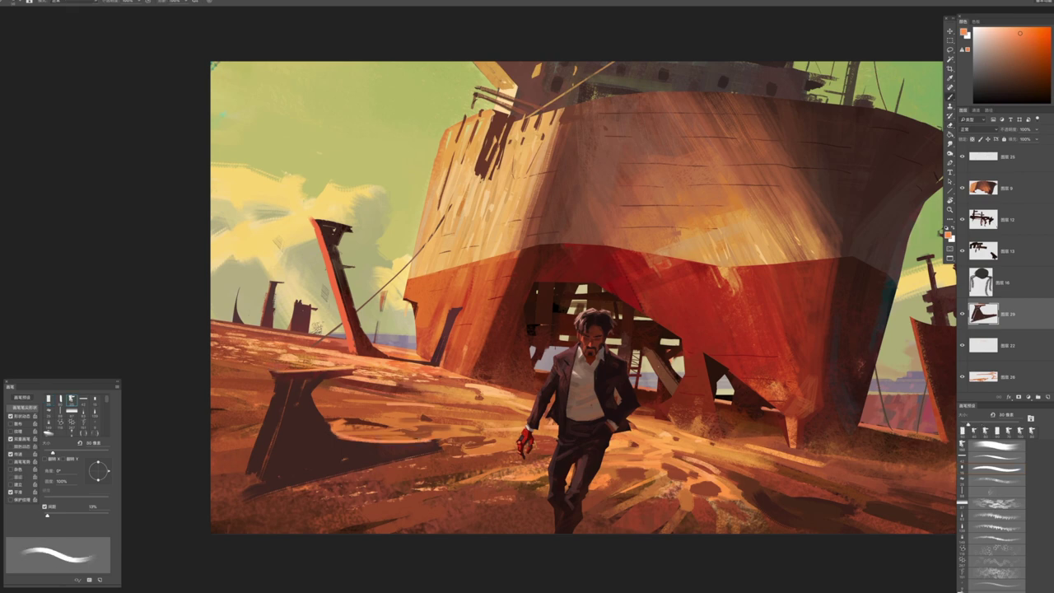
# Soften the foreground wreck's base into the sand with a textured eraser brush
pyautogui.press(',')
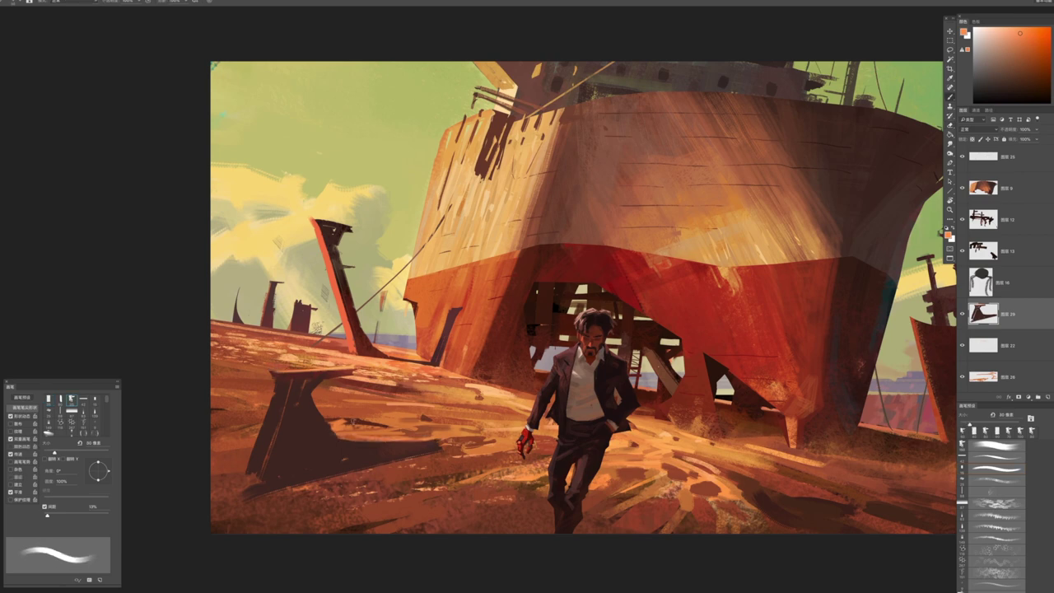
pyautogui.press('.')
pyautogui.press(',')
pyautogui.moveTo(319, 490); pyautogui.dragTo(308, 460)
pyautogui.press(',')
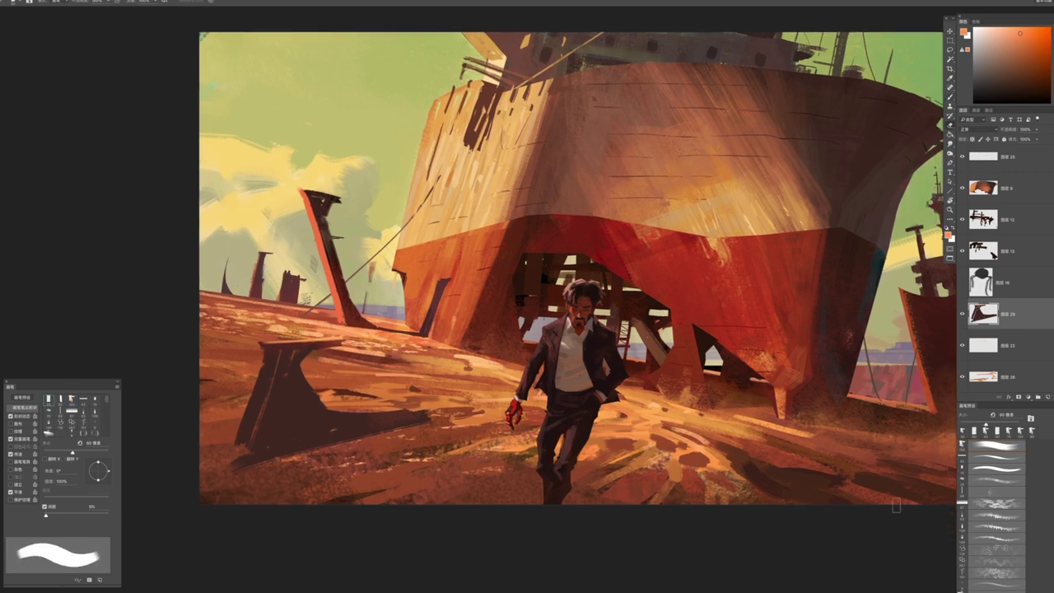
pyautogui.press(',')
pyautogui.press(',')
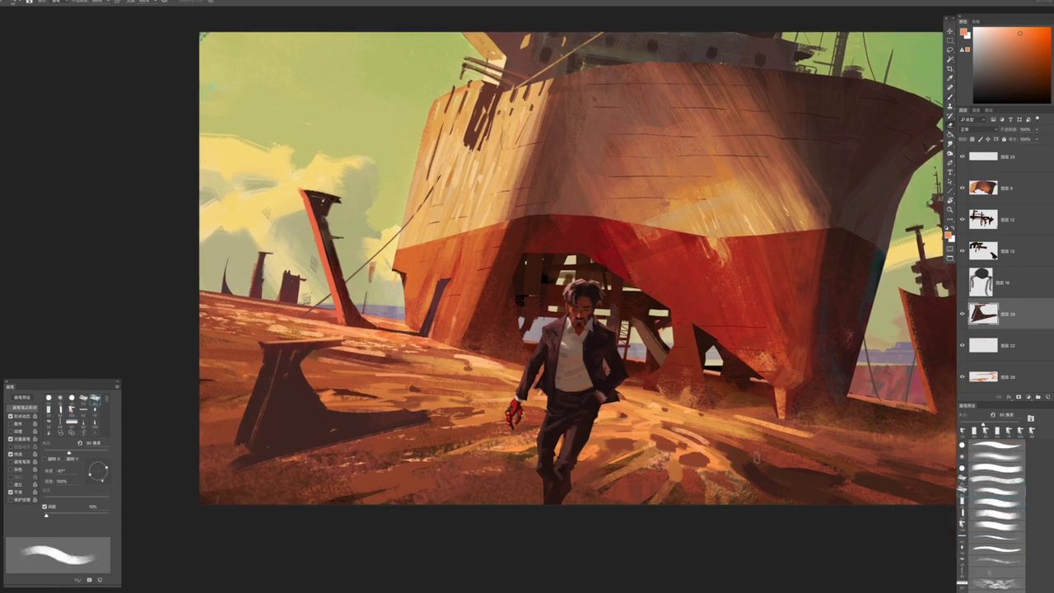
pyautogui.press('.')
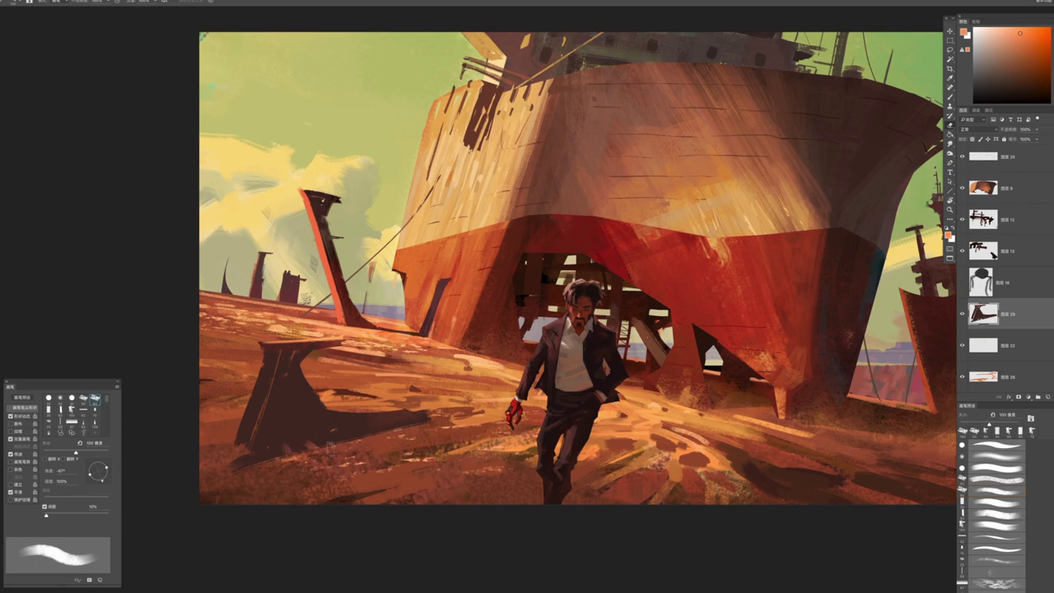
# On the ground layer, paint dark brown shadow strokes over the sand at the painting's lower-left edge, using a tone sampled from the foreground shadows
pyautogui.hotkey('alt', '[')
pyautogui.hotkey('alt', '[')
pyautogui.hotkey('alt', '[')
pyautogui.press('.')
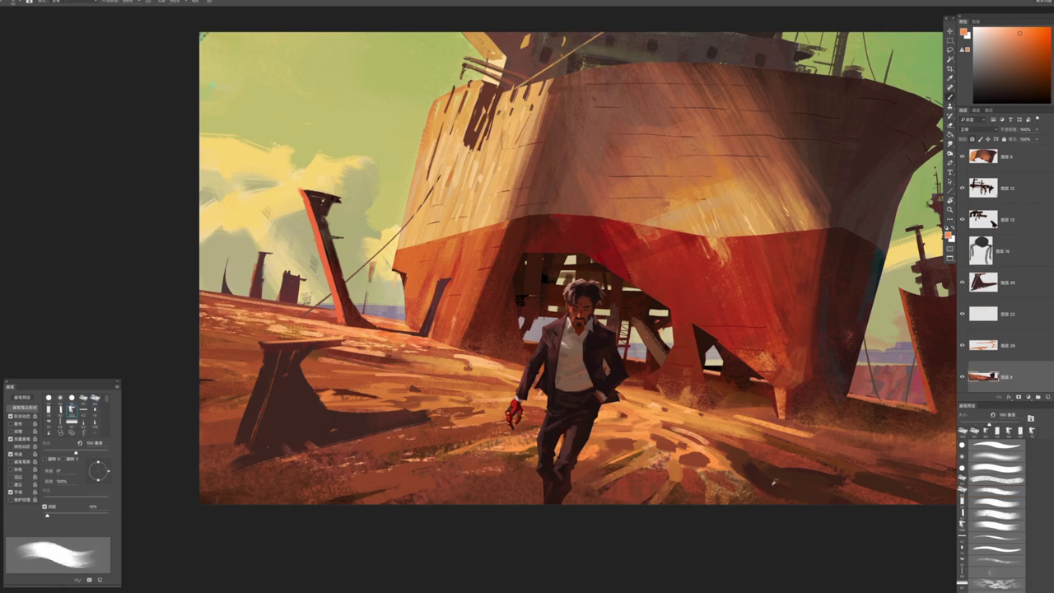
pyautogui.keyDown('alt'); pyautogui.click(764, 490); pyautogui.keyUp('alt')
pyautogui.press('.')
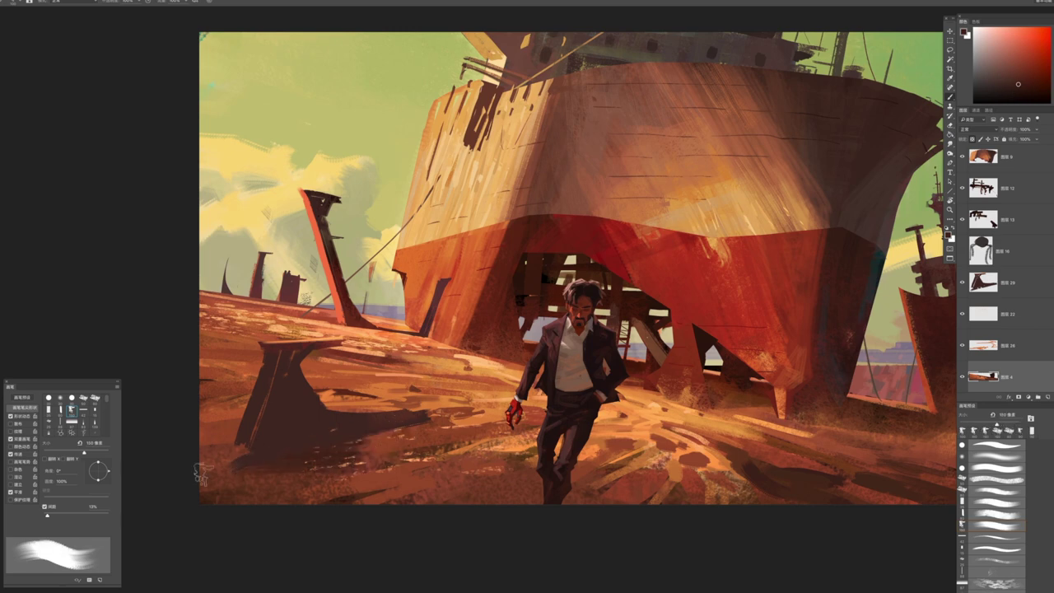
pyautogui.press(']')
pyautogui.press(']')
# Refine the shadow areas on the sand beside and below the foreground wreck with a smaller brush
pyautogui.press('[')
pyautogui.press('[')
pyautogui.press('[')
pyautogui.press('[')
pyautogui.press('[')
pyautogui.press('[')
pyautogui.press('[')
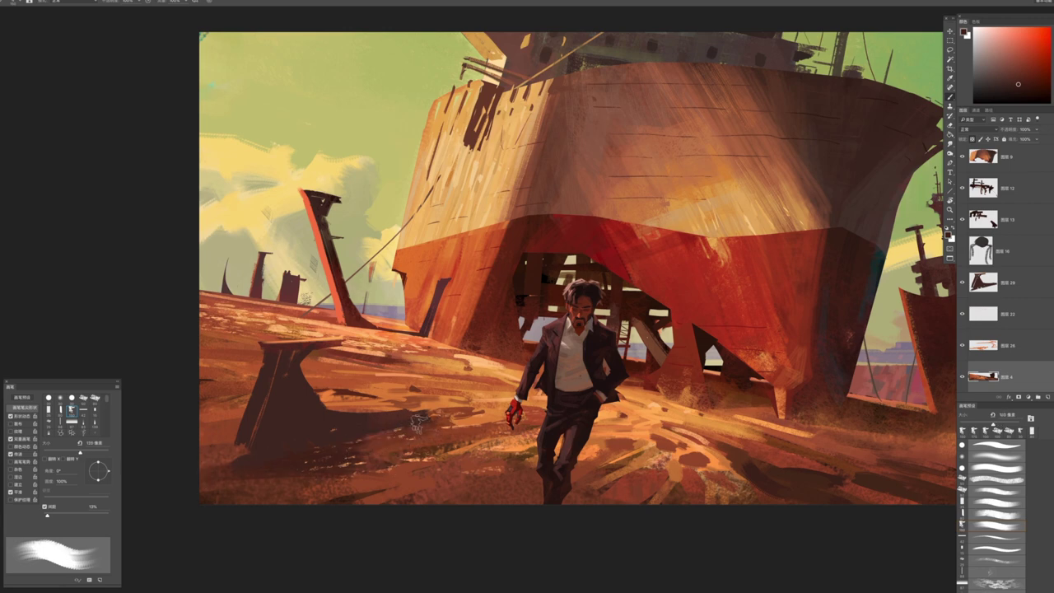
pyautogui.press(']')
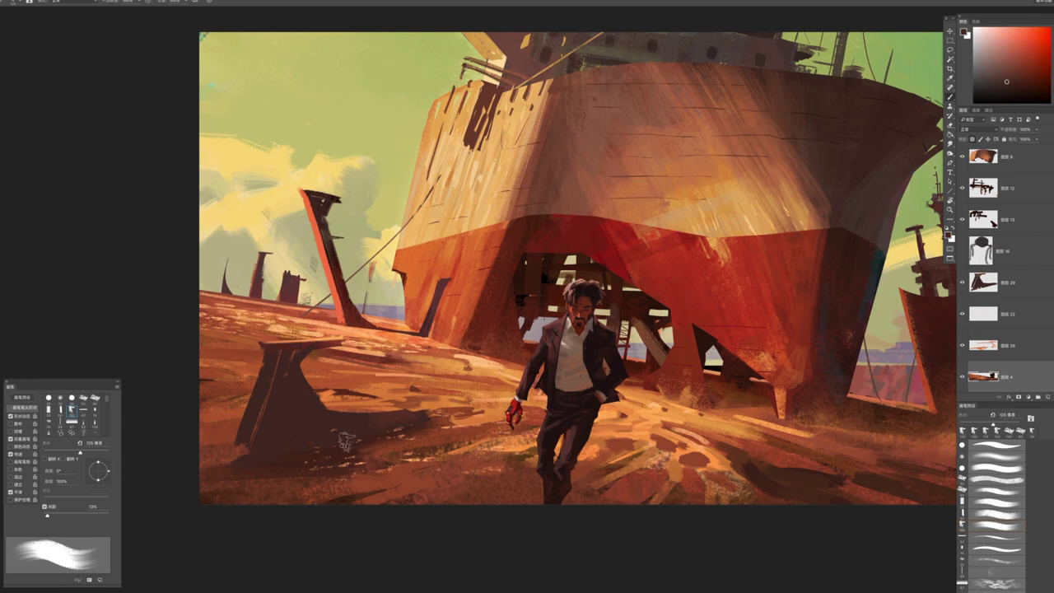
pyautogui.press('[')
pyautogui.press('[')
pyautogui.press(']')
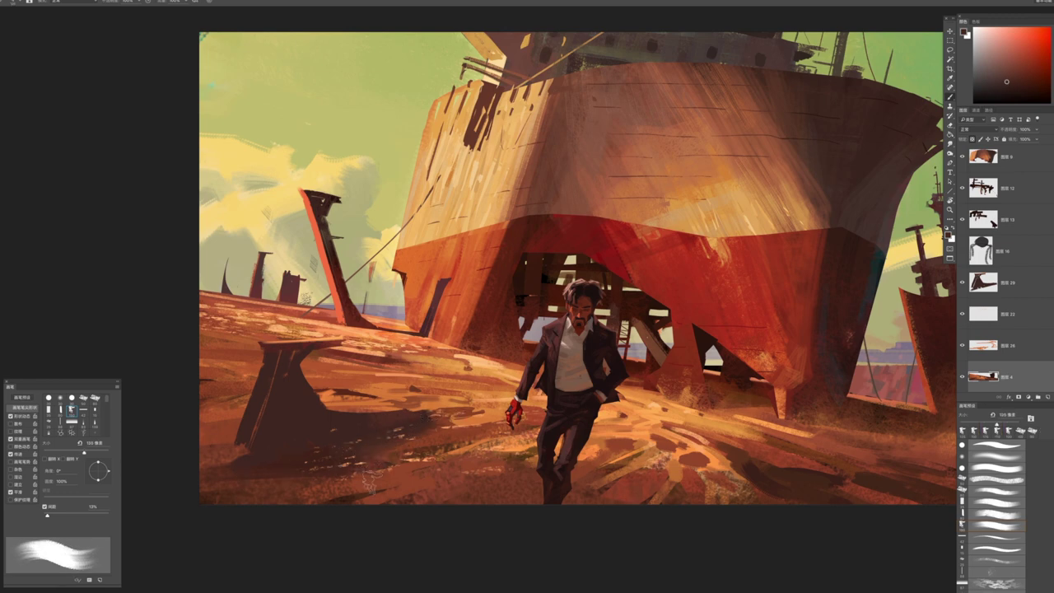
# Touch up the foreground wreck's base on its own layer with a dark colour sampled from it
pyautogui.keyDown('ctrl'); pyautogui.click(290, 426); pyautogui.keyUp('ctrl')
pyautogui.keyDown('alt'); pyautogui.click(288, 425); pyautogui.keyUp('alt')
pyautogui.press('[')
pyautogui.press(']')
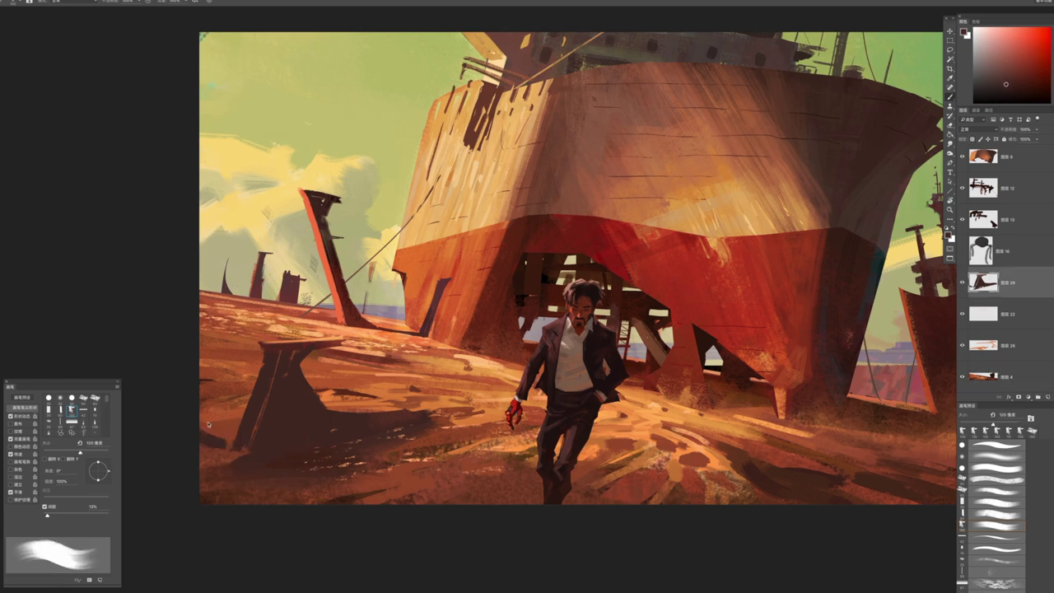
# Examine the whole composition at thumbnail and medium sizes to judge how the foreground wreck reads
pyautogui.press('z')
pyautogui.scroll(-5, 236, 447)
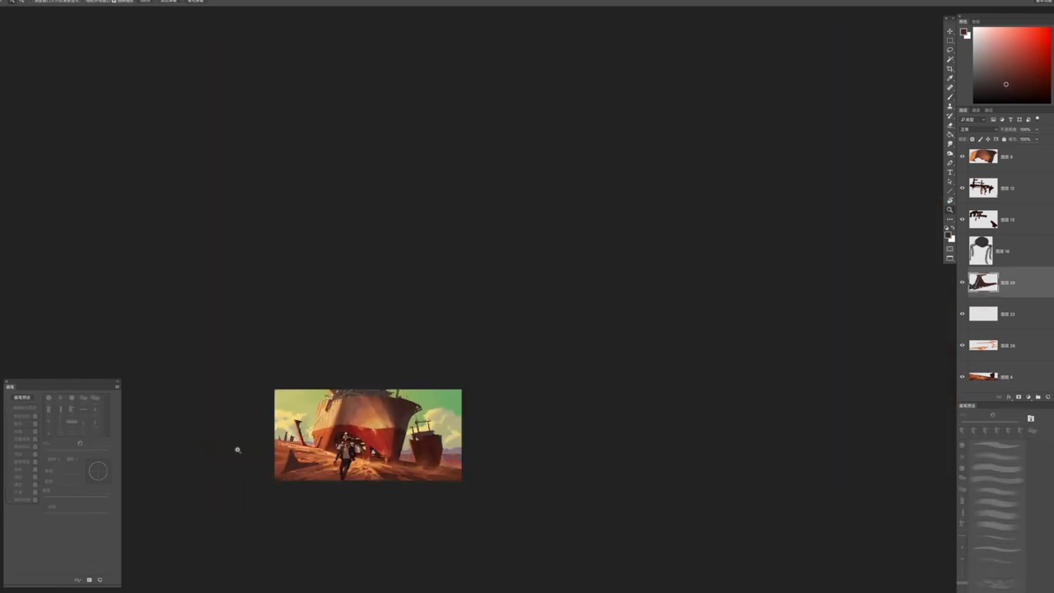
pyautogui.scroll(3, 280, 473)
pyautogui.scroll(2, 268, 462)
pyautogui.press('b')
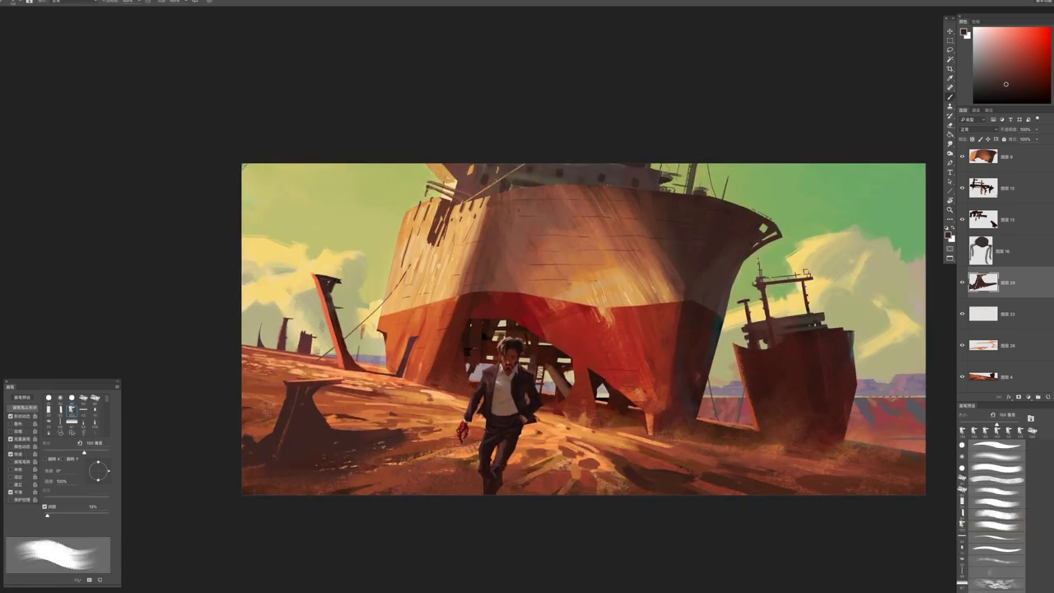
pyautogui.press('z')
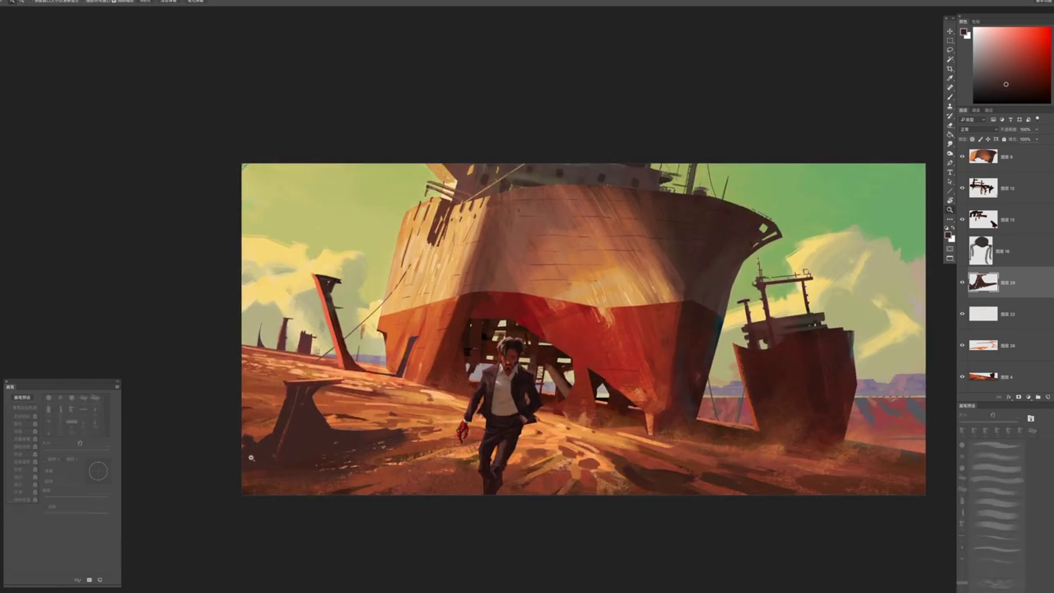
pyautogui.scroll(2, 260, 448)
pyautogui.press('b')
pyautogui.press('z')
pyautogui.scroll(-6, 263, 452)
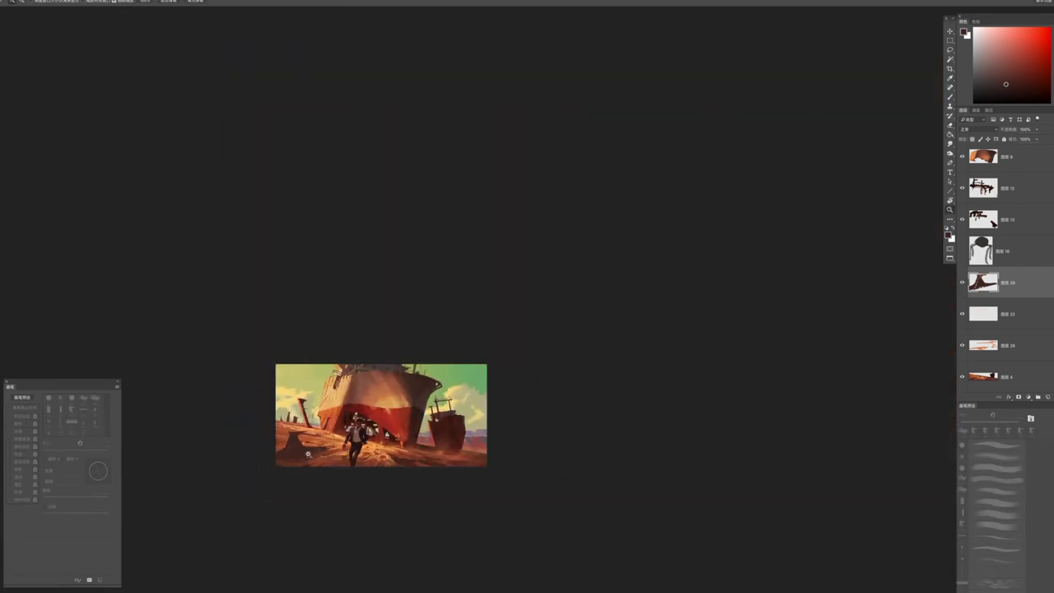
pyautogui.scroll(1, 308, 453)
pyautogui.scroll(3, 274, 397)
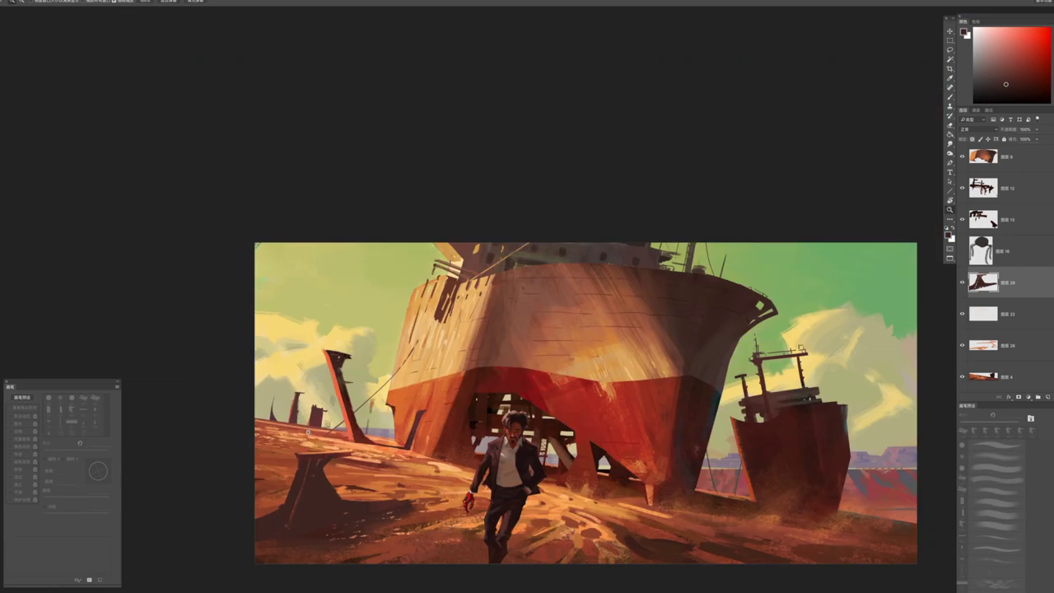
pyautogui.press('b')
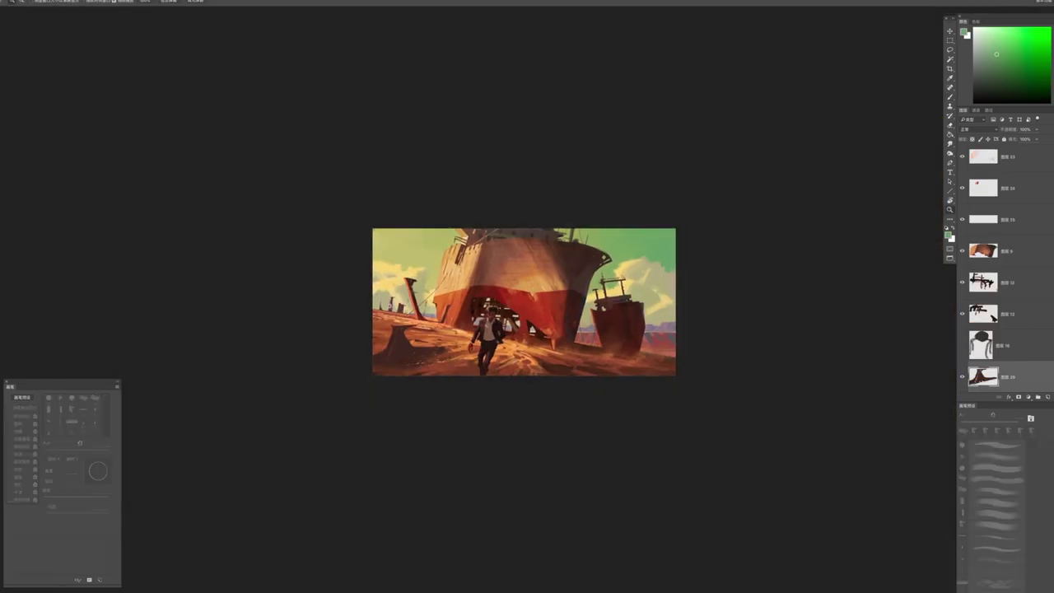
# On the sky layer, paint muted warm tan shadow strokes into the cloud behind the leaning wreck post
pyautogui.scroll(3, 527, 303)
pyautogui.moveTo(515, 292); pyautogui.dragTo(403, 292)
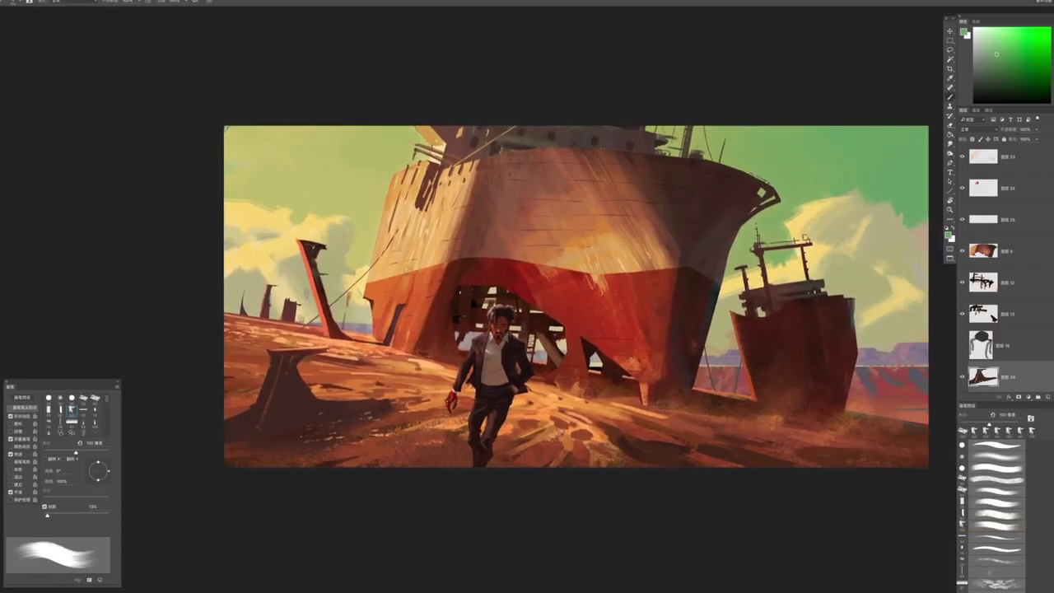
pyautogui.keyDown('ctrl'); pyautogui.click(271, 263); pyautogui.keyUp('ctrl')
pyautogui.keyDown('alt'); pyautogui.click(336, 245); pyautogui.keyUp('alt')
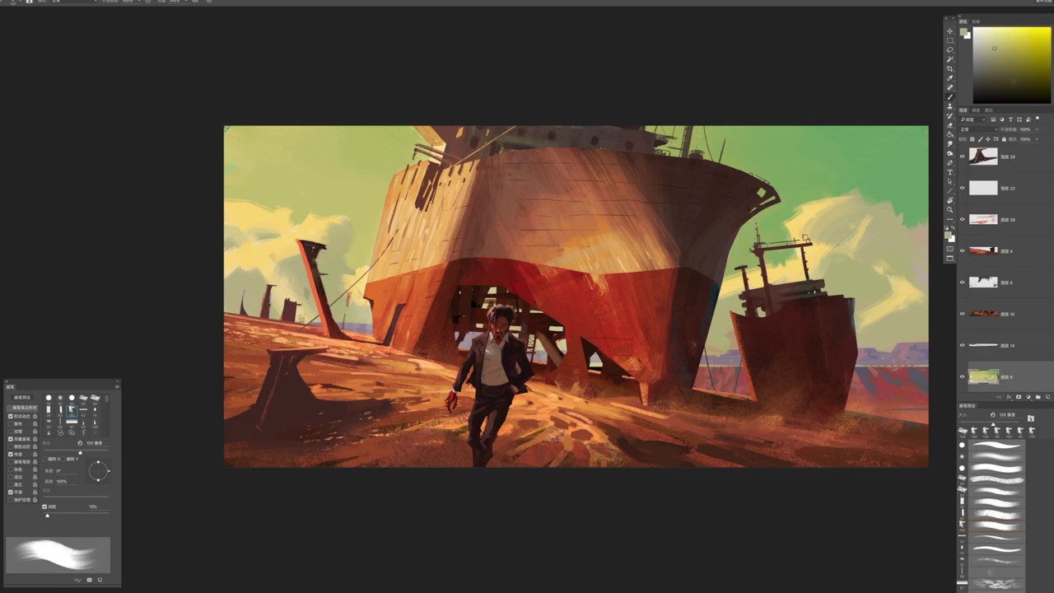
pyautogui.moveTo(265, 258)
pyautogui.mouseDown()
pyautogui.moveTo(243, 264)
pyautogui.moveTo(257, 279)
pyautogui.moveTo(272, 263)
pyautogui.mouseUp()
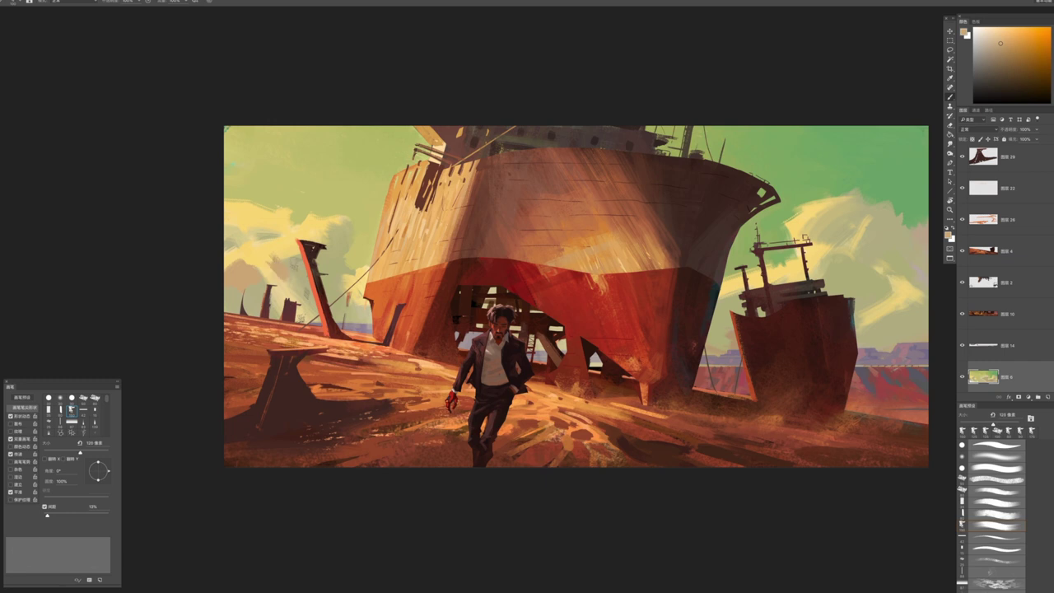
# Break up the yellow mass of the cloud around the leaning post with smaller tan strokes
pyautogui.press('[')
pyautogui.press('[')
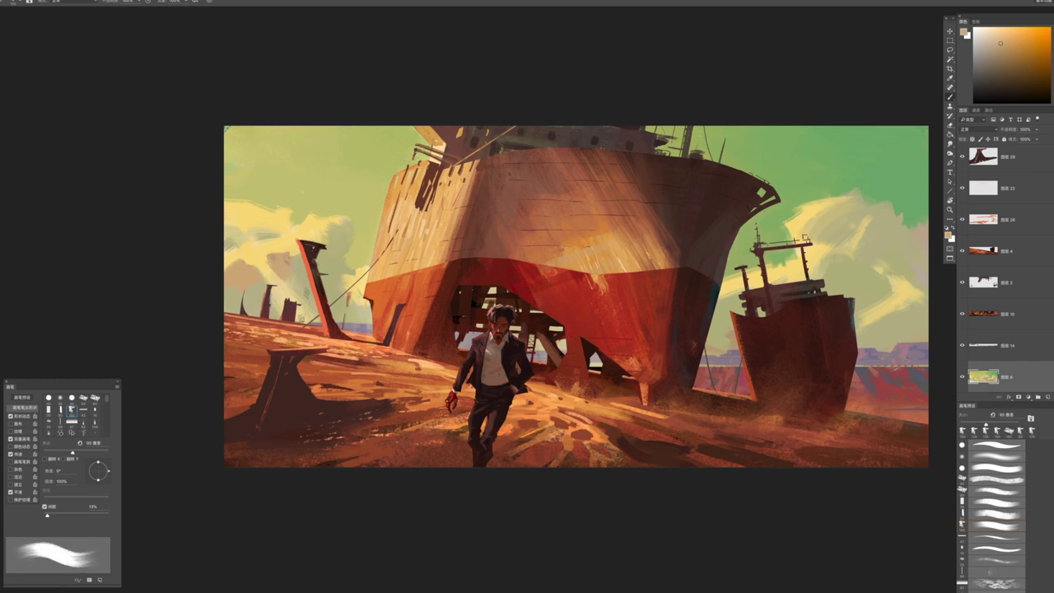
pyautogui.moveTo(296, 253); pyautogui.dragTo(306, 244)
pyautogui.press('[')
pyautogui.press('[')
pyautogui.press(']')
pyautogui.press(']')
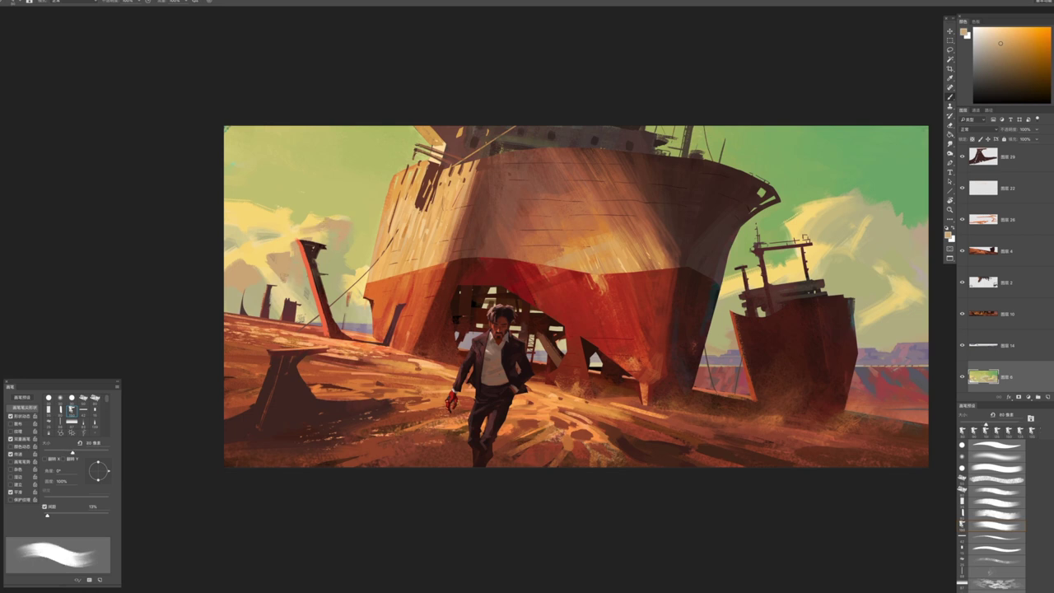
# Reshape and blend the left cloud's lit and shaded areas with colours sampled from it, varying the brush size
pyautogui.press(']')
pyautogui.keyDown('alt'); pyautogui.click(237, 229); pyautogui.keyUp('alt')
pyautogui.press(']')
pyautogui.press('[')
pyautogui.press('[')
pyautogui.press('[')
pyautogui.press(']')
pyautogui.keyDown('alt'); pyautogui.click(242, 258); pyautogui.keyUp('alt')
pyautogui.press(']')
pyautogui.press(']')
pyautogui.press('[')
pyautogui.press('[')
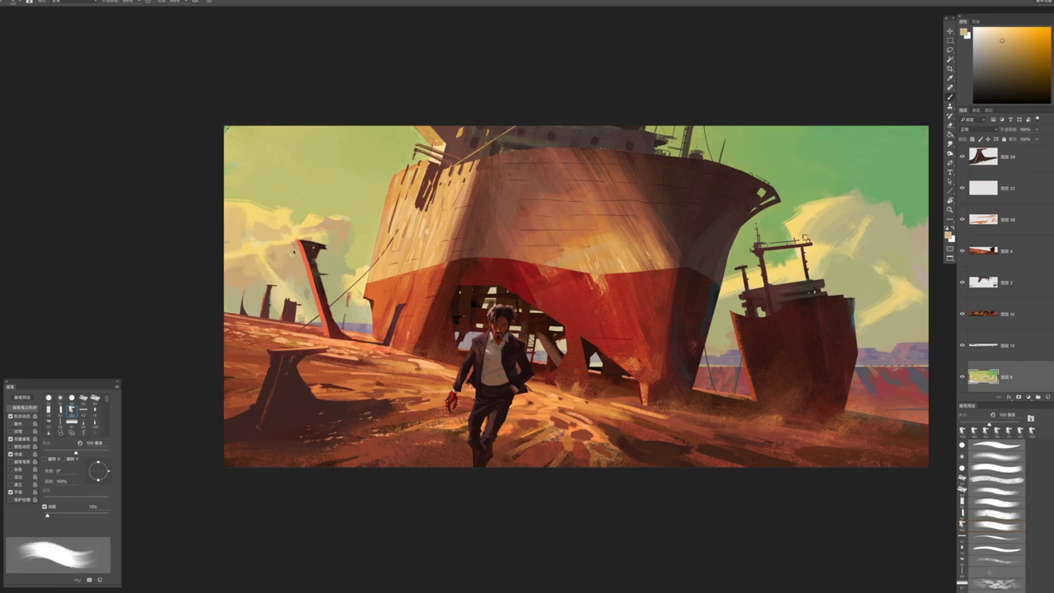
# Work tan strokes into the cloud behind the smaller ship, varying the brush size
pyautogui.moveTo(360, 302); pyautogui.dragTo(323, 290)
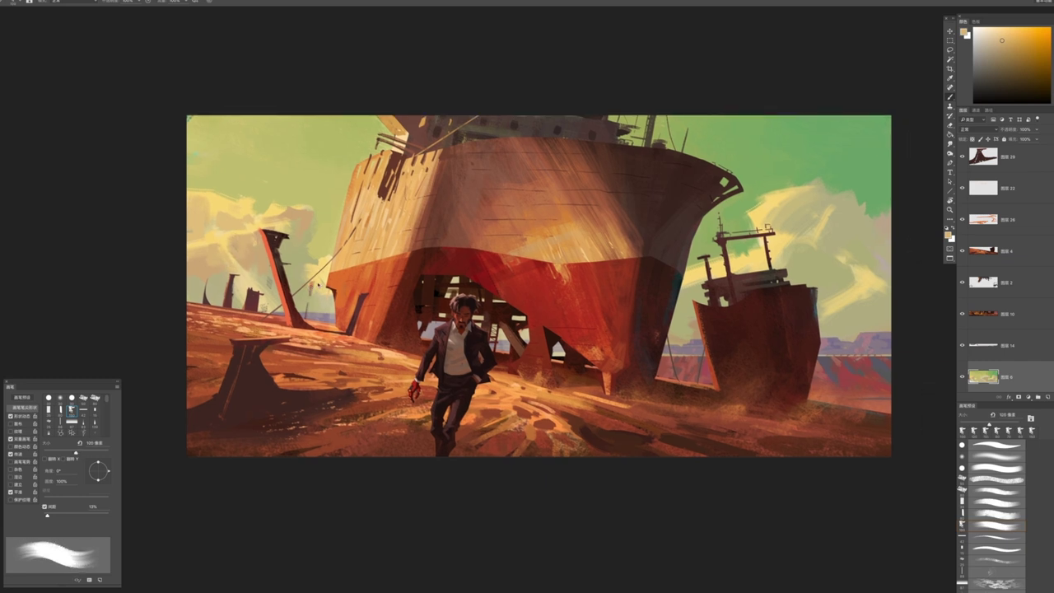
pyautogui.press(']')
pyautogui.press(']')
pyautogui.moveTo(632, 278); pyautogui.dragTo(508, 271)
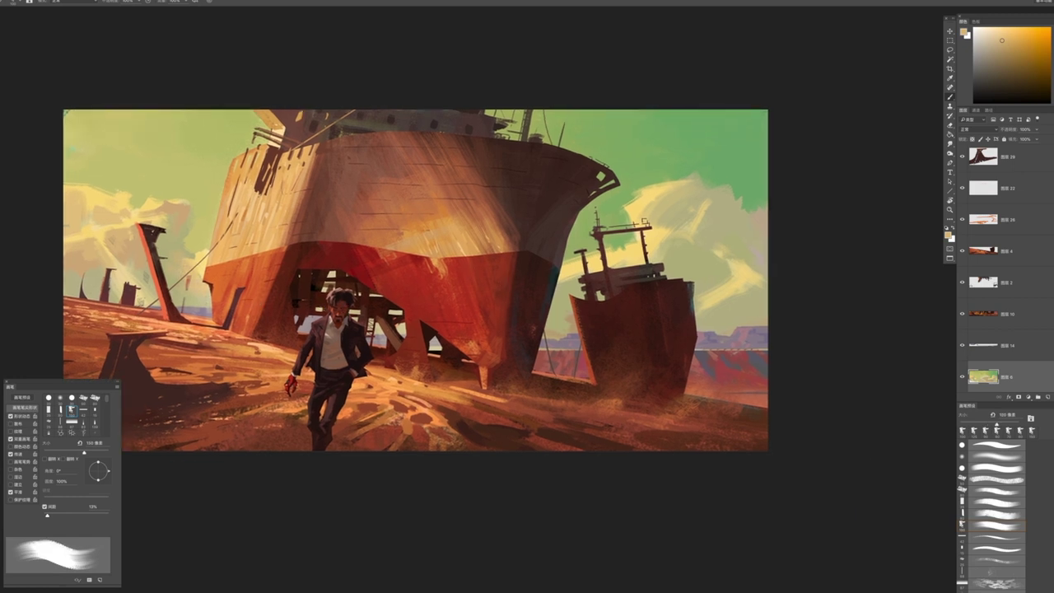
pyautogui.press('[')
pyautogui.press('[')
pyautogui.press('[')
pyautogui.press('[')
pyautogui.press('[')
pyautogui.press('[')
pyautogui.press('[')
pyautogui.press('[')
pyautogui.press('[')
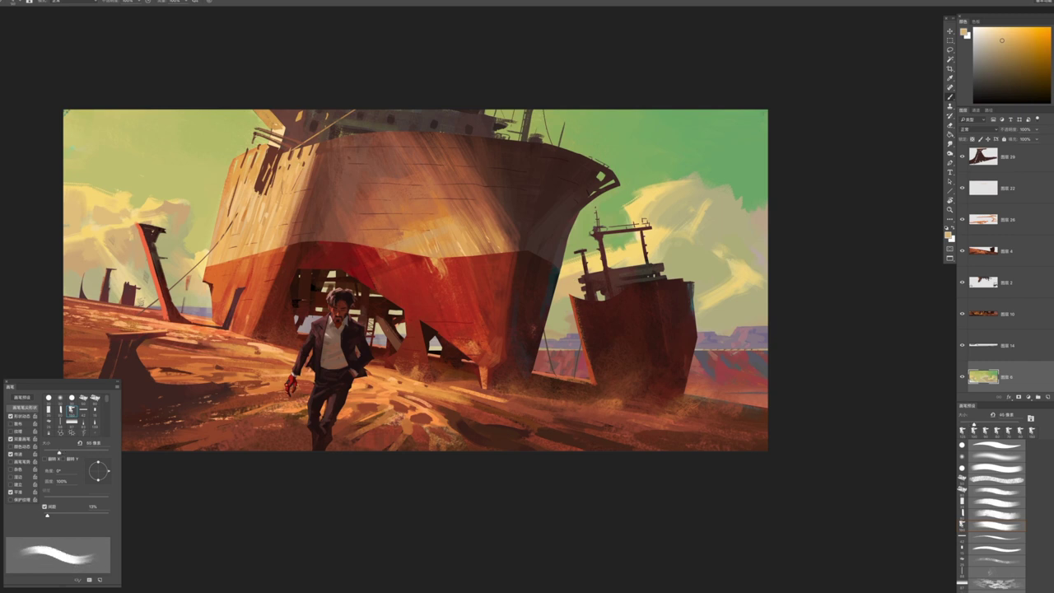
pyautogui.press(']')
pyautogui.press(']')
pyautogui.press(']')
pyautogui.press(']')
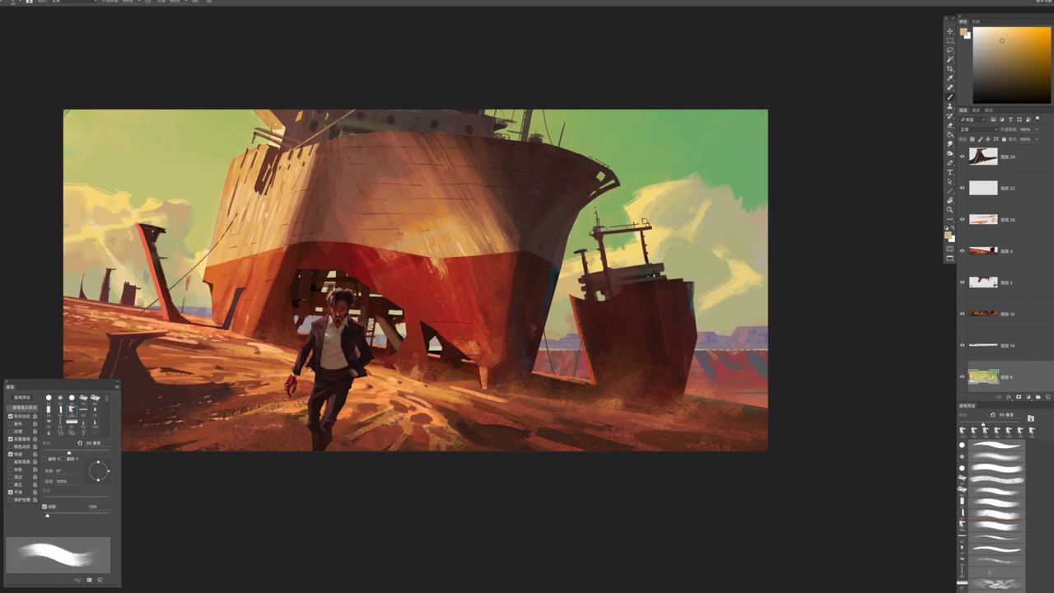
# Paint light yellow accents on the cloud behind the smaller ship with a sampled, slightly brightened yellow
pyautogui.keyDown('alt'); pyautogui.click(631, 256); pyautogui.keyUp('alt')
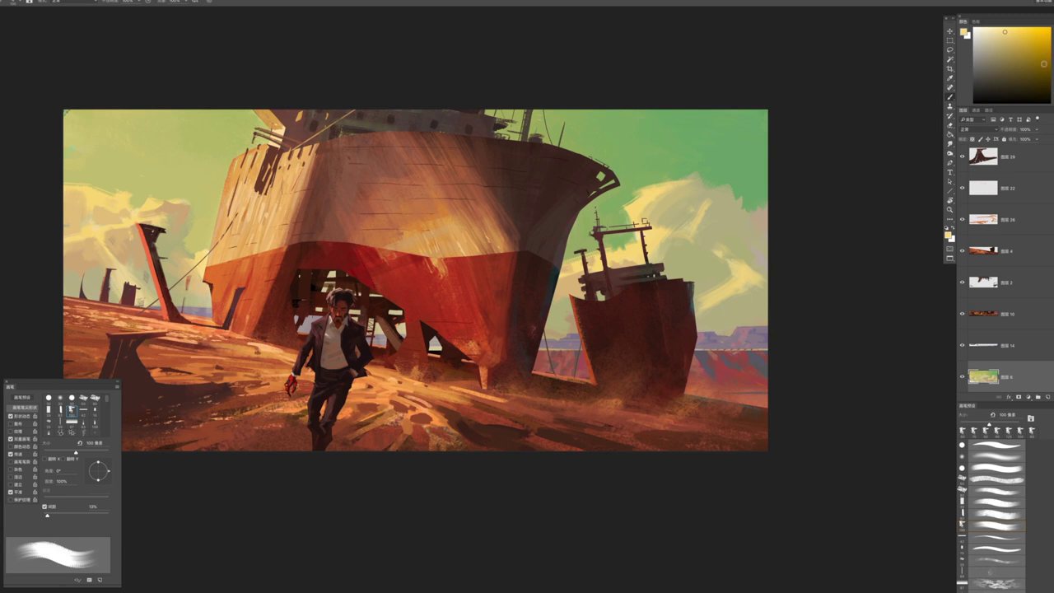
pyautogui.press('[')
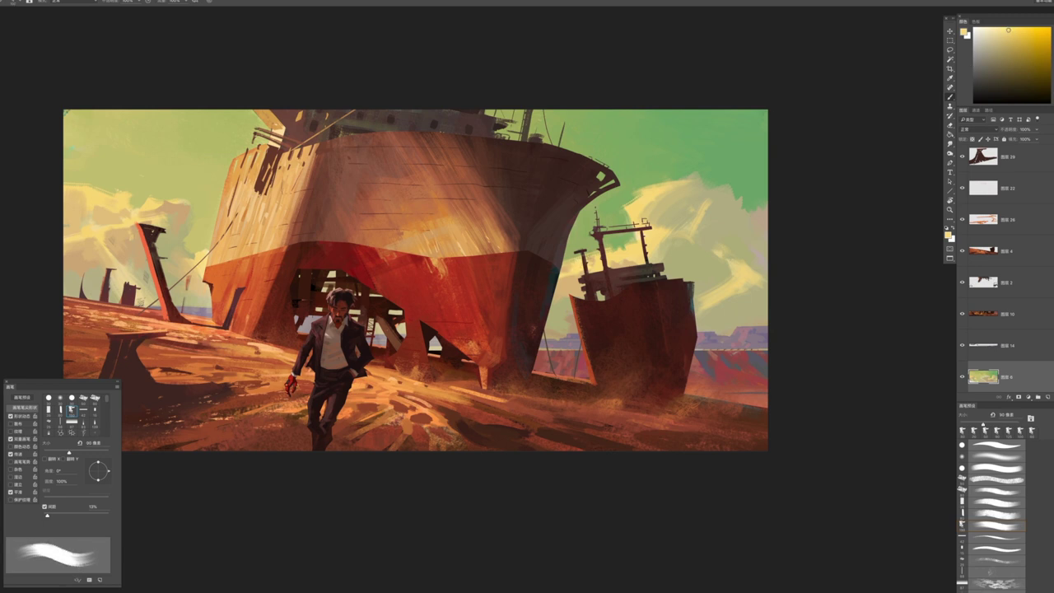
pyautogui.press(']')
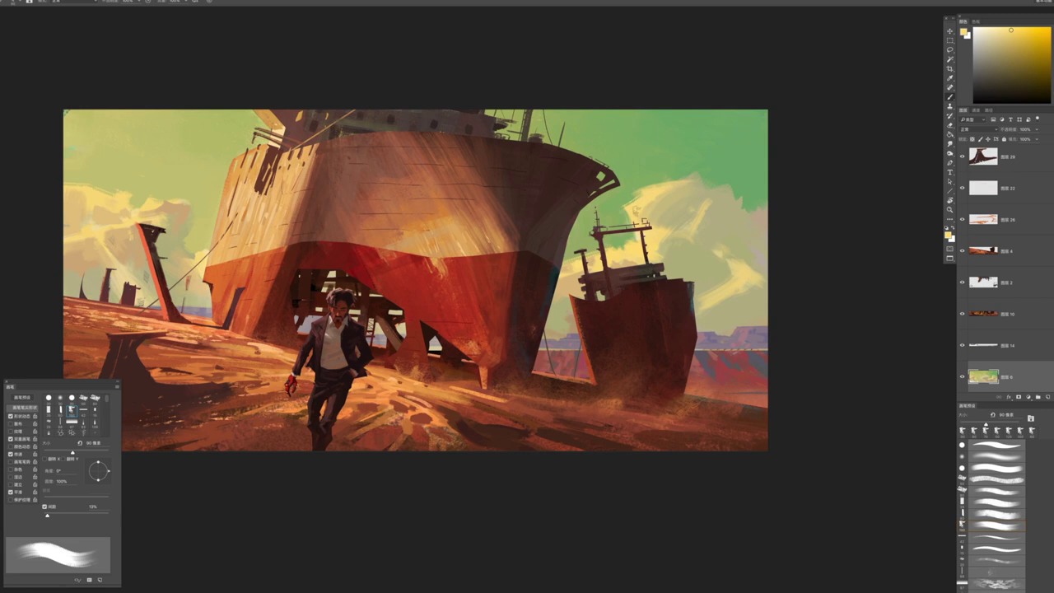
# Brighten the upper edge of the cloud behind the smaller ship with warm orange-yellow strokes
pyautogui.press('[')
pyautogui.keyDown('alt'); pyautogui.click(677, 187); pyautogui.keyUp('alt')
pyautogui.press(']')
pyautogui.moveTo(664, 194); pyautogui.dragTo(693, 181)
pyautogui.press(']')
pyautogui.press('[')
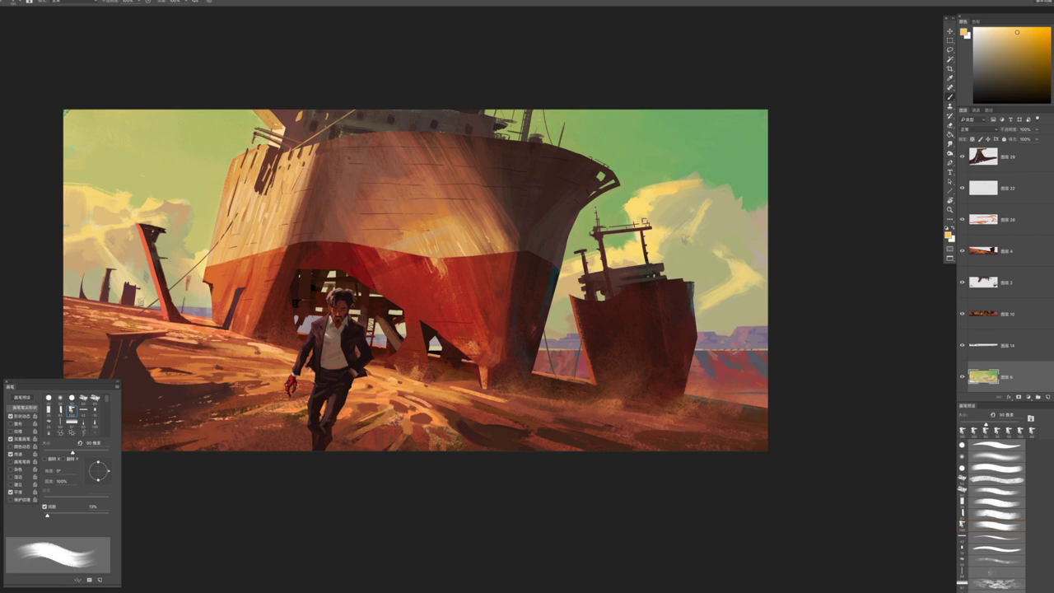
# Clean up the cloud edge around the smaller ship's masts with green and yellow tones sampled from the sky
pyautogui.keyDown('alt'); pyautogui.click(662, 237); pyautogui.keyUp('alt')
pyautogui.keyDown('alt'); pyautogui.click(617, 242); pyautogui.keyUp('alt')
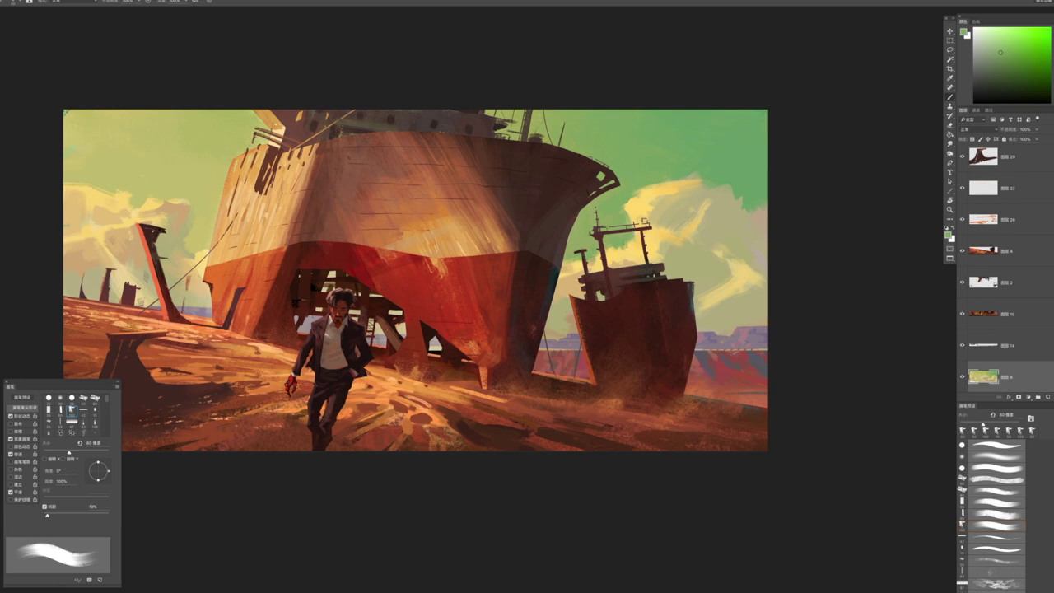
pyautogui.keyDown('alt'); pyautogui.click(638, 211); pyautogui.keyUp('alt')
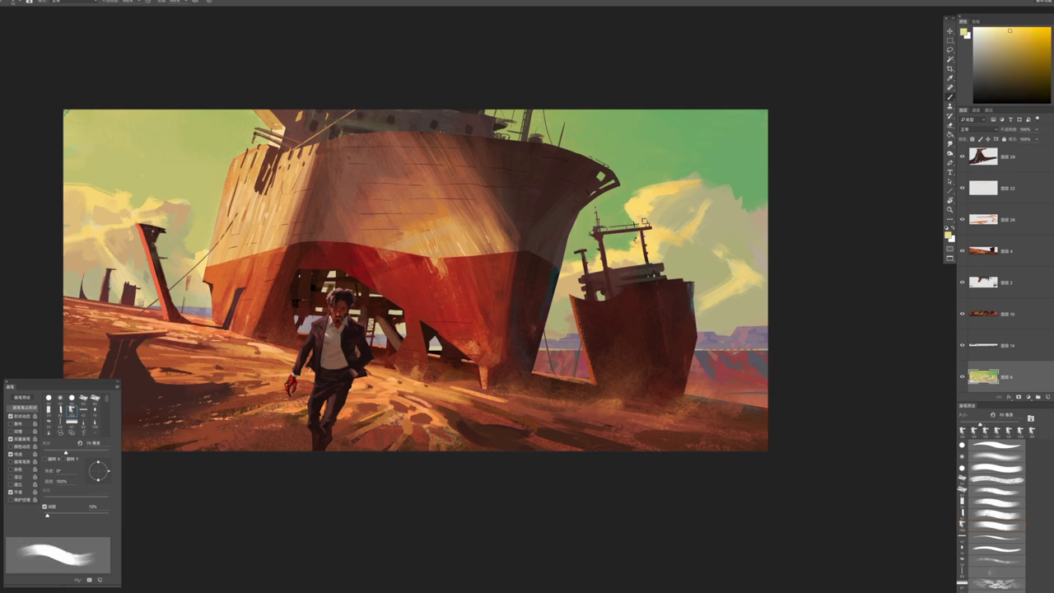
pyautogui.keyDown('alt'); pyautogui.click(664, 237); pyautogui.keyUp('alt')
pyautogui.press(']')
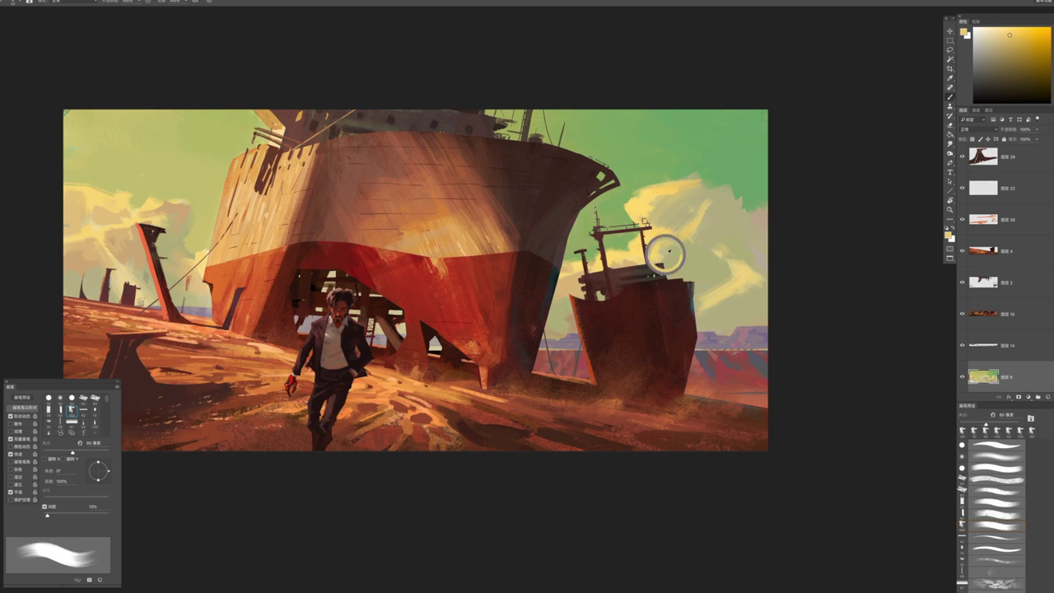
# Blend the middle and lower parts of the right-hand cloud with sampled muted yellows and check the whole image
pyautogui.keyDown('alt'); pyautogui.click(663, 245); pyautogui.keyUp('alt')
pyautogui.press(']')
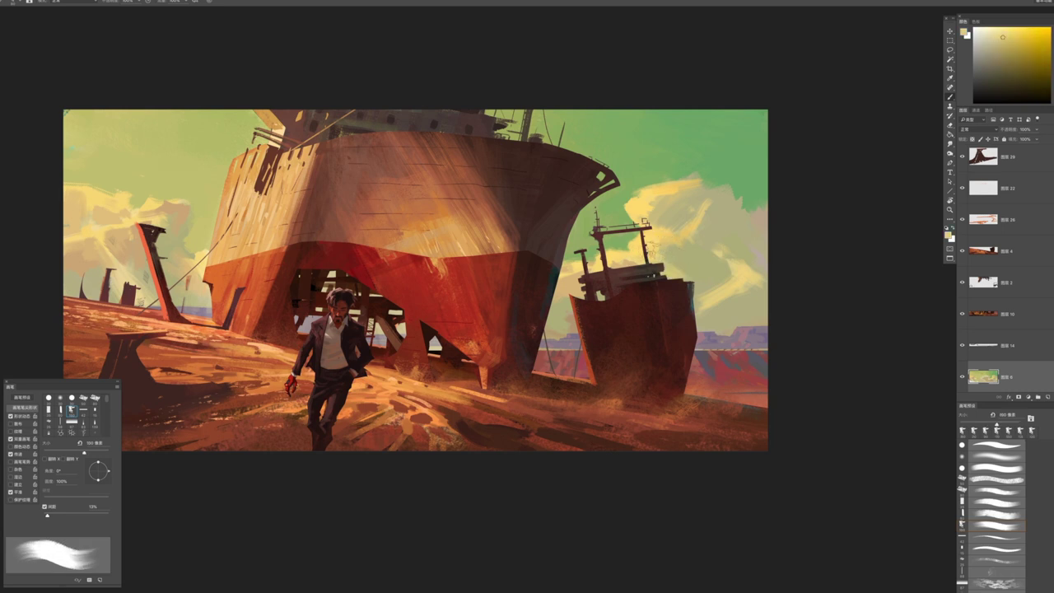
pyautogui.keyDown('alt'); pyautogui.click(694, 269); pyautogui.keyUp('alt')
pyautogui.press('[')
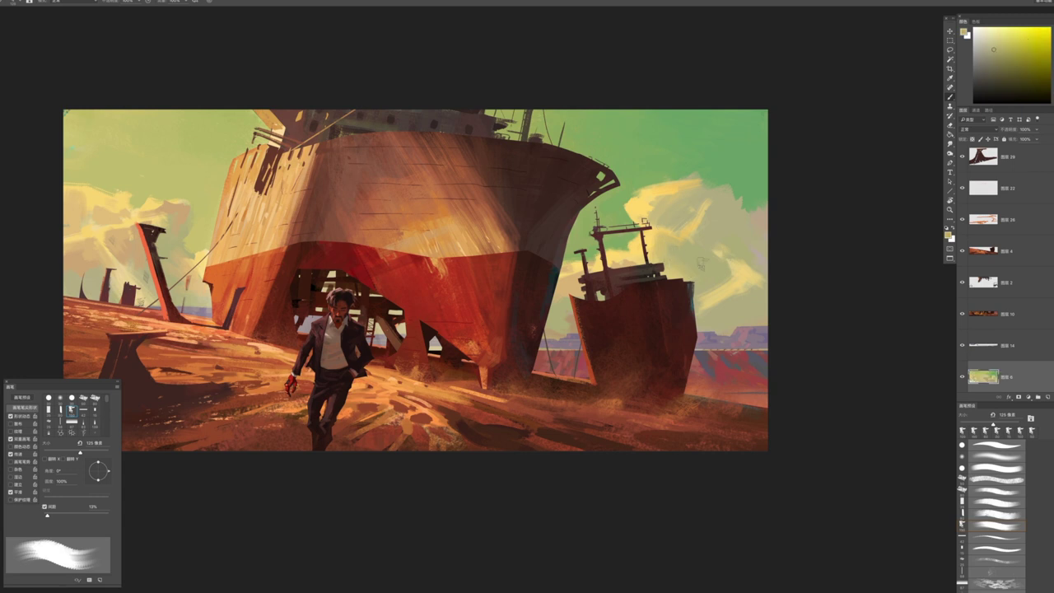
pyautogui.press('[')
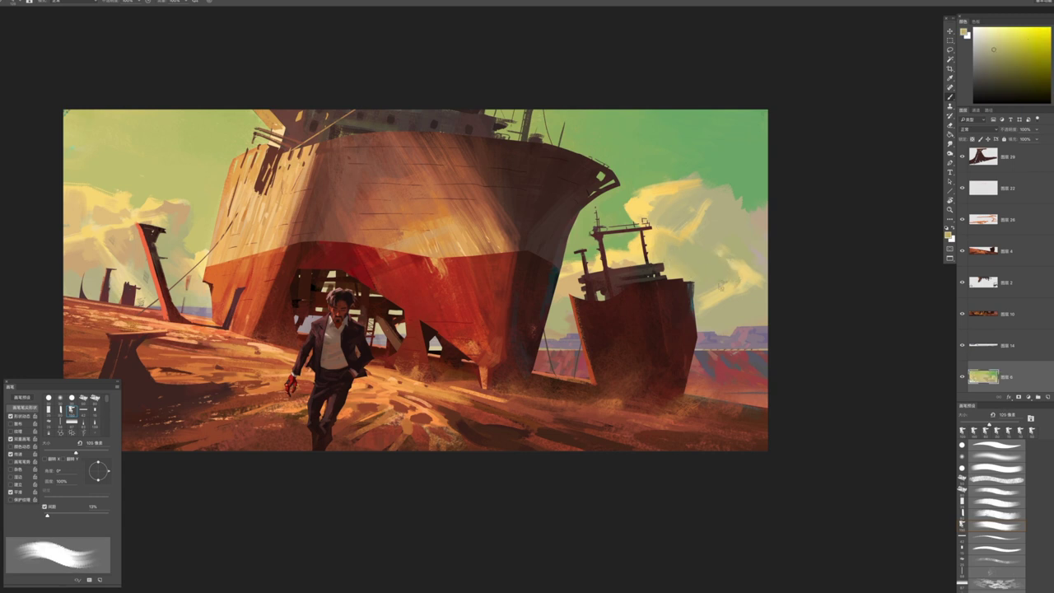
pyautogui.keyDown('alt'); pyautogui.click(707, 263); pyautogui.keyUp('alt')
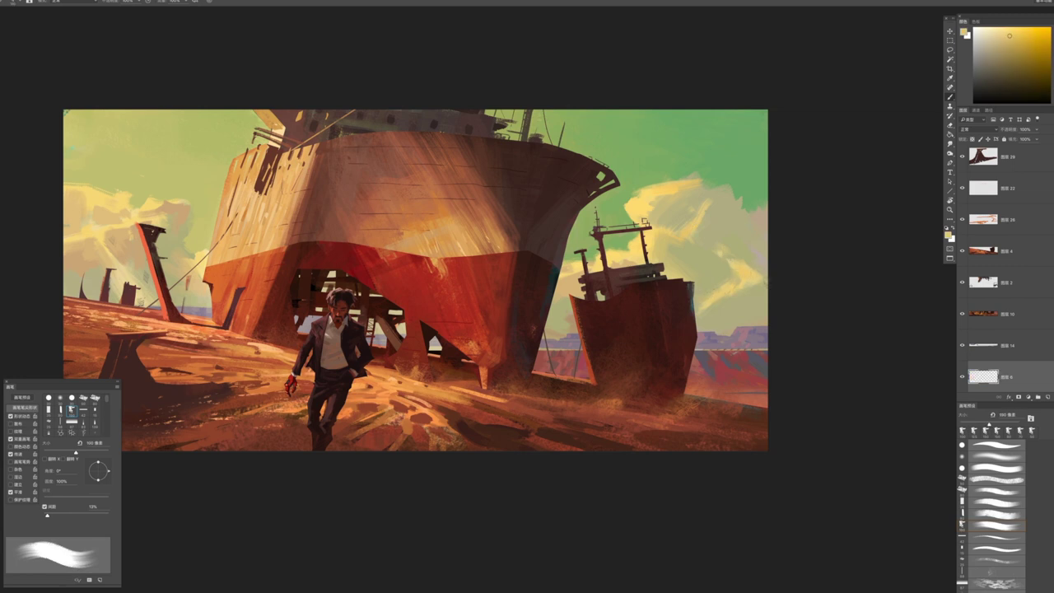
pyautogui.scroll(-2, 737, 317)
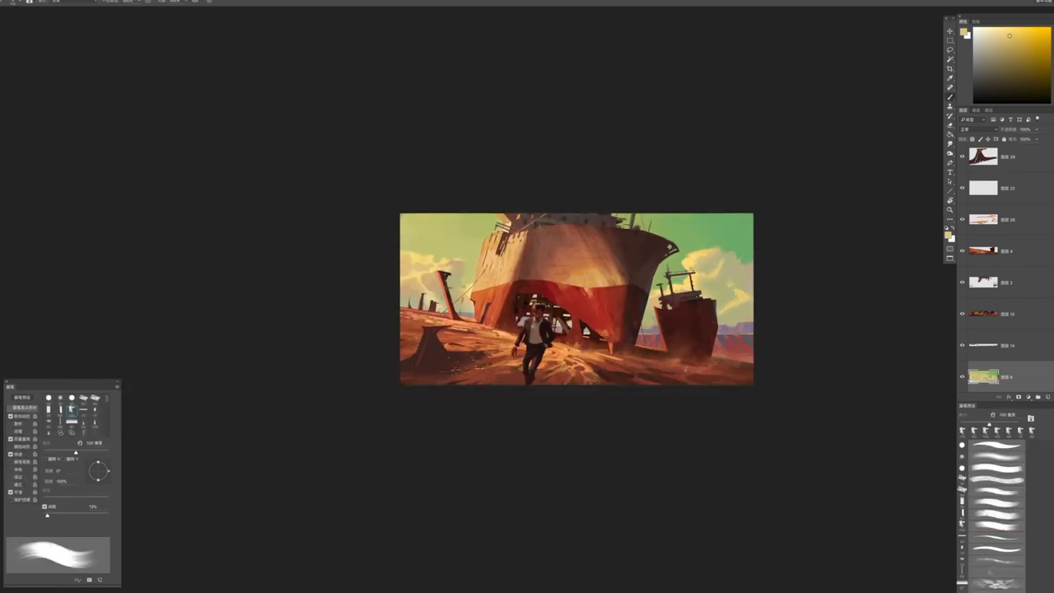
pyautogui.keyDown('alt'); pyautogui.click(677, 360); pyautogui.keyUp('alt')
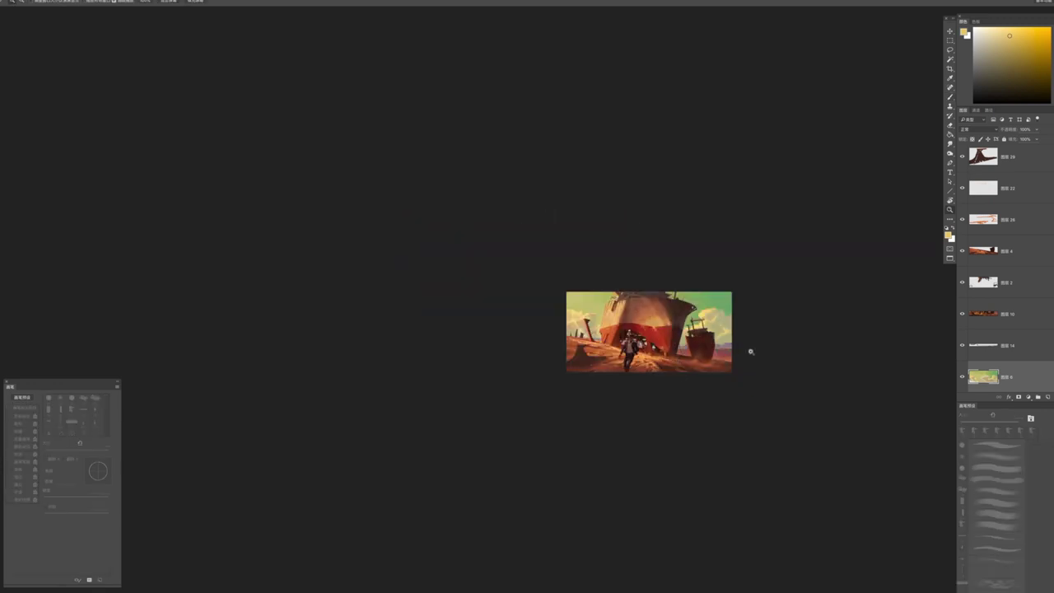
# Blend the upper part of the right-hand cloud with a warm tan sampled from it, adjusting the brush size between strokes
pyautogui.scroll(5, 746, 353)
pyautogui.press('b')
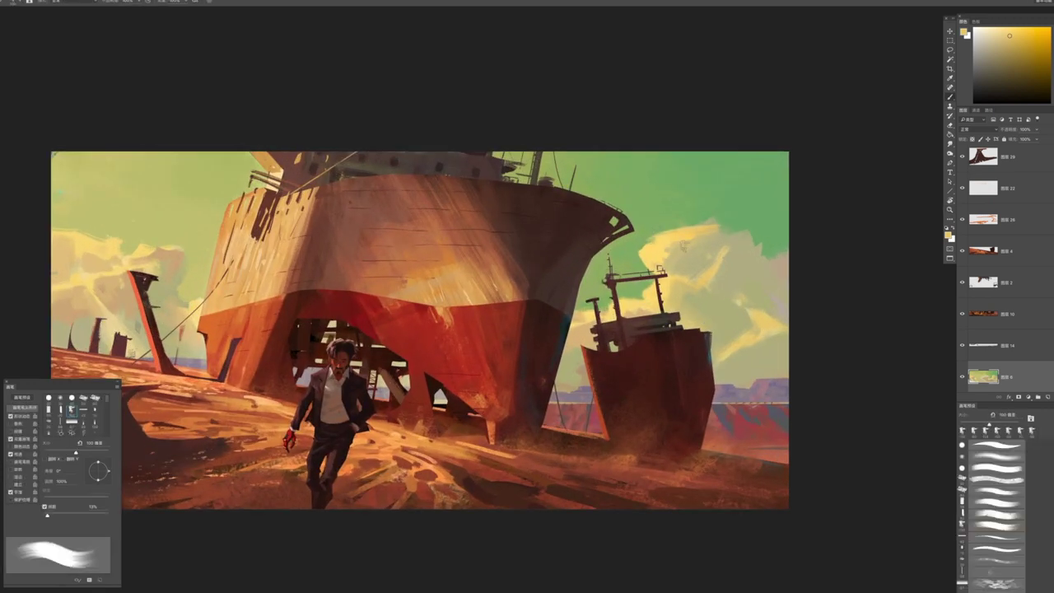
pyautogui.press(']')
pyautogui.press(']')
pyautogui.keyDown('alt'); pyautogui.click(683, 260); pyautogui.keyUp('alt')
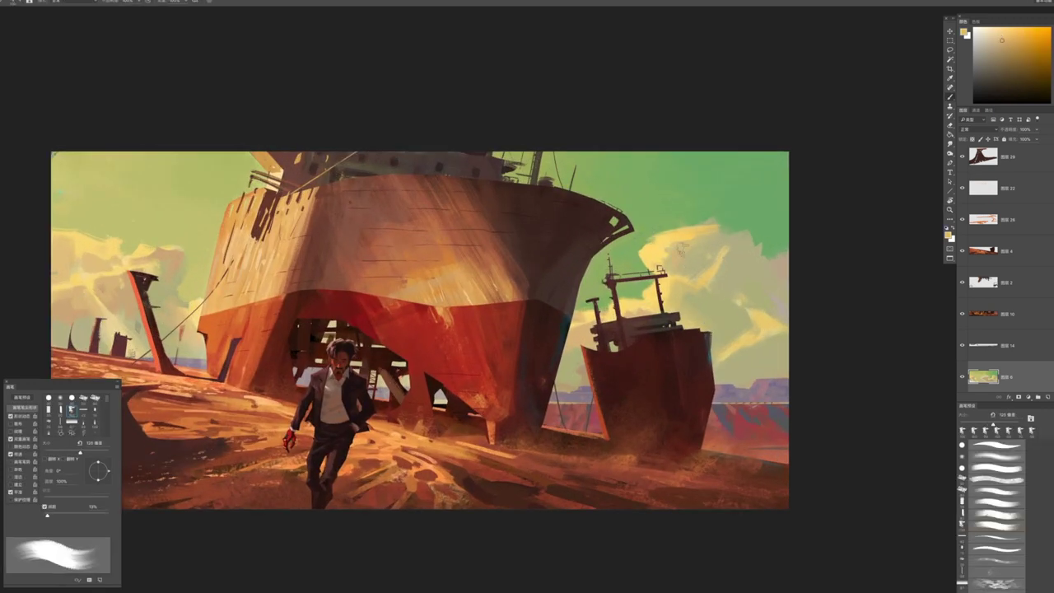
pyautogui.press('[')
pyautogui.press('[')
pyautogui.press('[')
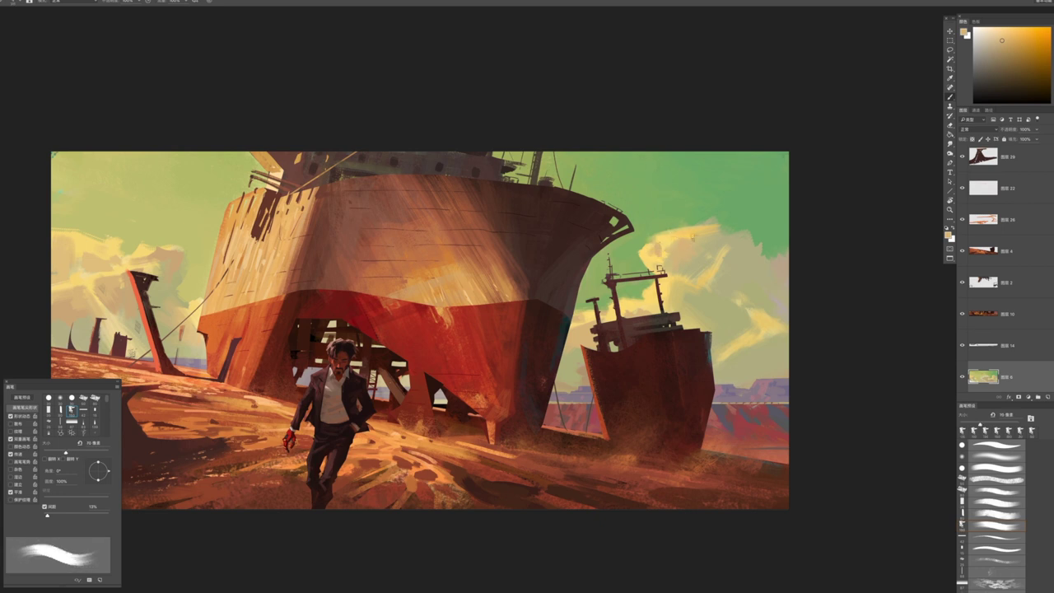
# Soften the middle and lower streaks of the right-hand cloud with muted yellow tones sampled from the cloud
pyautogui.press(']')
pyautogui.press(']')
pyautogui.keyDown('alt'); pyautogui.click(703, 273); pyautogui.keyUp('alt')
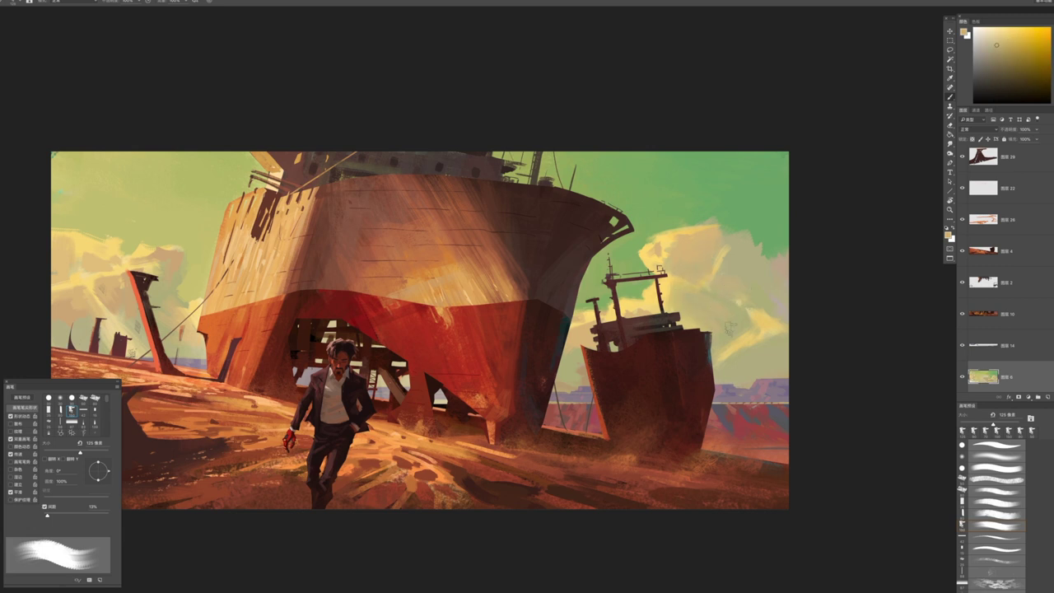
pyautogui.press(']')
pyautogui.press('[')
pyautogui.keyDown('alt'); pyautogui.click(740, 339); pyautogui.keyUp('alt')
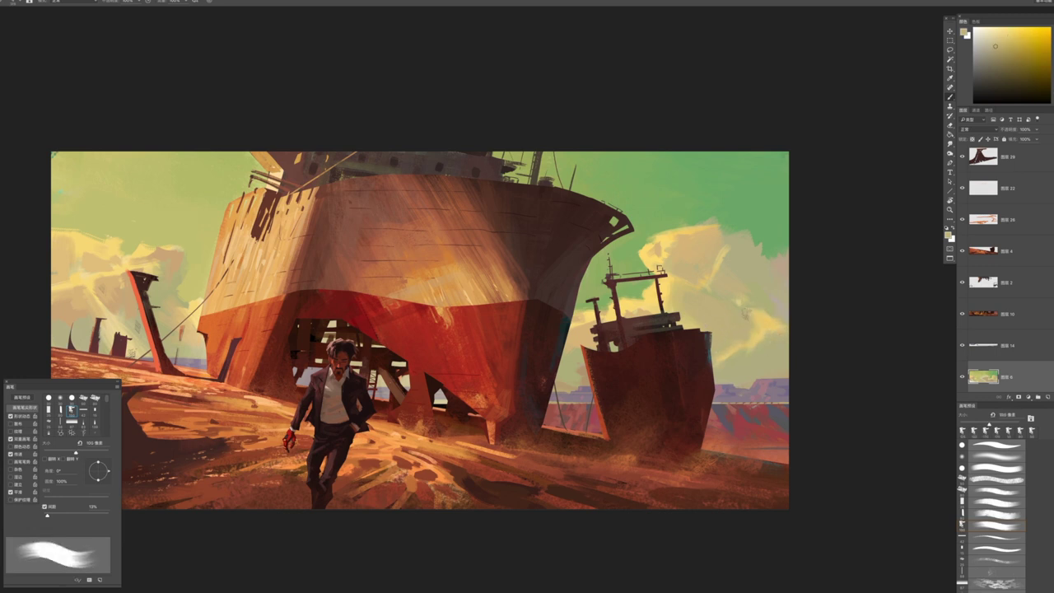
# Cut into the upper edge of the right-hand cloud with horizontal strokes of green sampled from the sky
pyautogui.press(']')
pyautogui.press('[')
pyautogui.keyDown('alt'); pyautogui.click(745, 197); pyautogui.keyUp('alt')
pyautogui.moveTo(683, 227); pyautogui.dragTo(768, 219)
pyautogui.moveTo(661, 227); pyautogui.dragTo(793, 220)
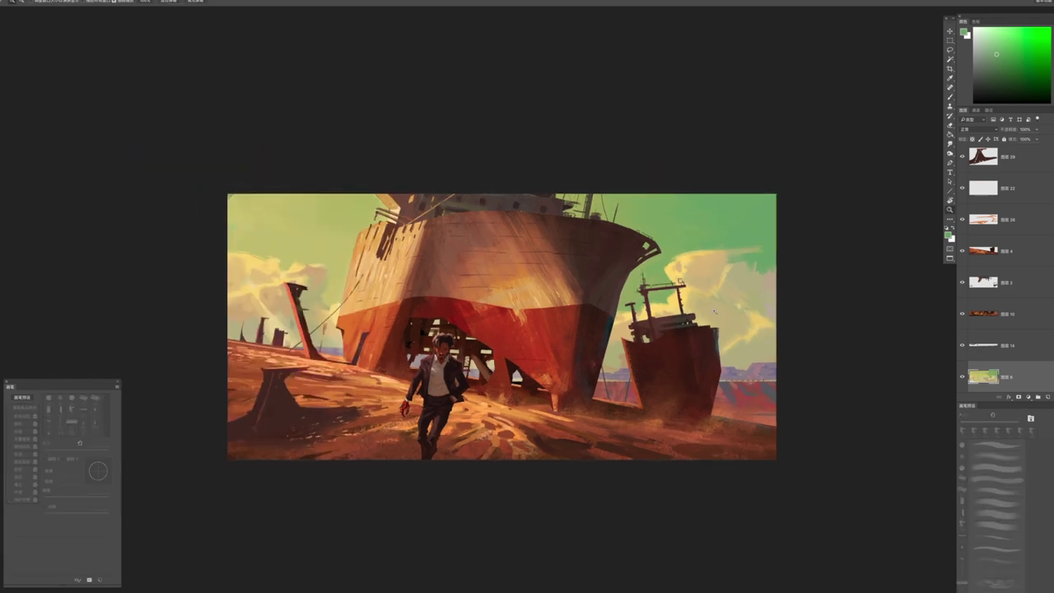
# Work over the left-hand cloud with a sampled muted yellow-green, and sample its bright yellow highlight with an enlarged brush
pyautogui.moveTo(745, 321)
pyautogui.mouseDown()
pyautogui.moveTo(659, 324)
pyautogui.moveTo(732, 320)
pyautogui.mouseUp()
pyautogui.keyDown('alt'); pyautogui.click(495, 283); pyautogui.keyUp('alt')
pyautogui.press('[')
pyautogui.press('[')
pyautogui.press(']')
pyautogui.press(']')
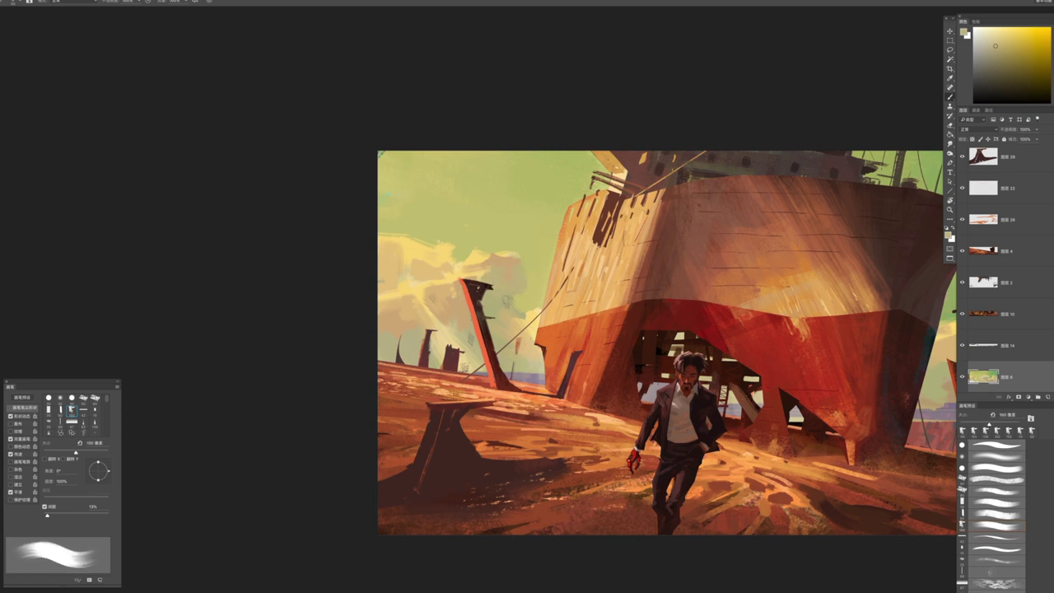
pyautogui.press(']')
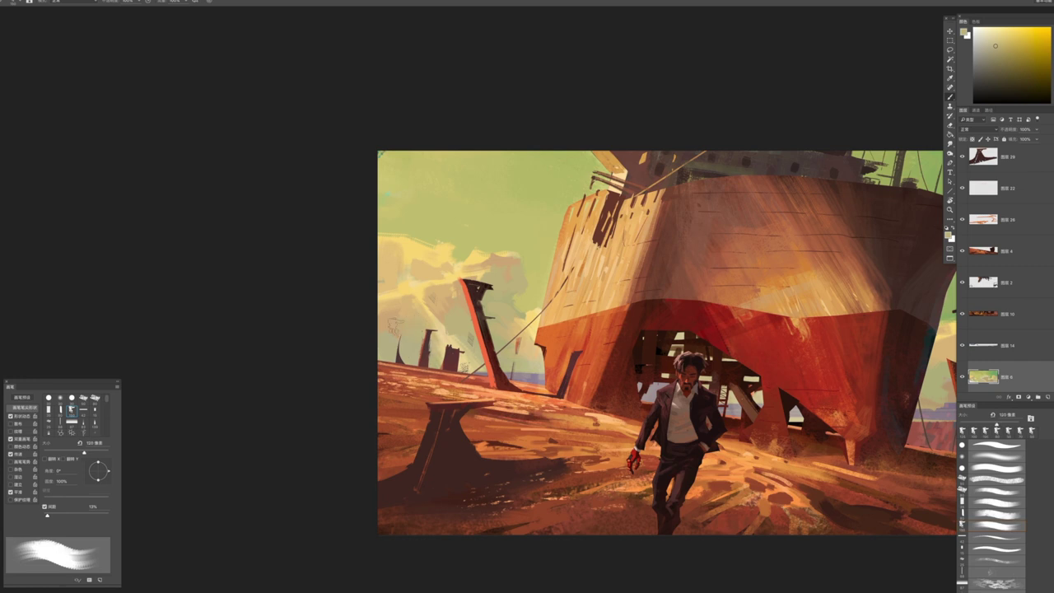
pyautogui.press(']')
pyautogui.press(']')
pyautogui.press(']')
pyautogui.keyDown('alt'); pyautogui.click(417, 254); pyautogui.keyUp('alt')
# Add a new layer above the figure's layers and set up a very large soft round brush
pyautogui.scroll(5, 996, 263)
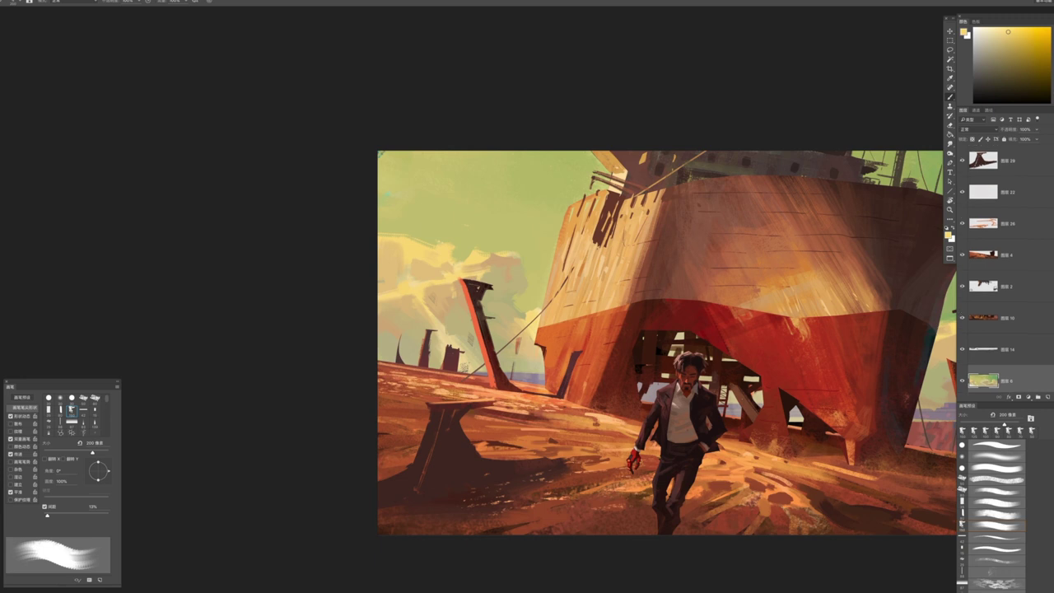
pyautogui.click(1034, 195)
pyautogui.click(1038, 397)
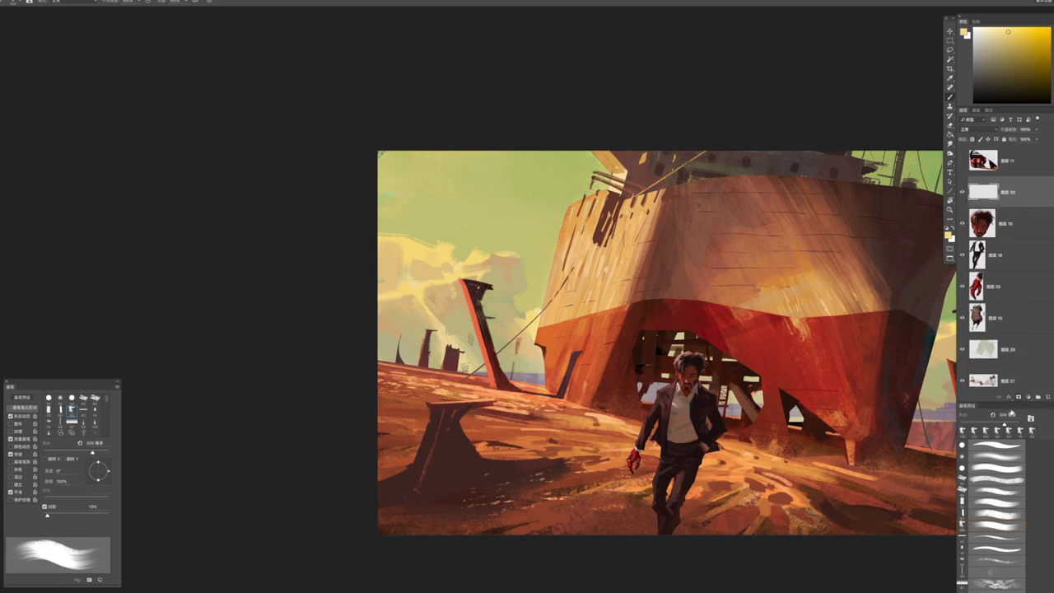
pyautogui.moveTo(1005, 423); pyautogui.dragTo(1014, 424)
pyautogui.click(994, 449)
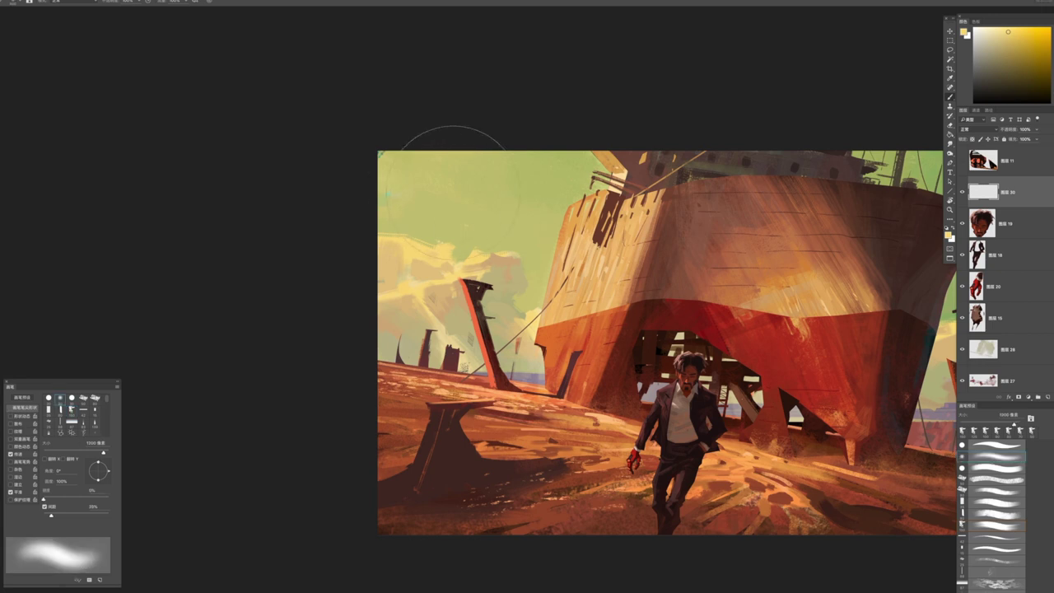
# Paint a broad, soft yellow glow over the left sky, left clouds and left side of the big ship's hull
pyautogui.moveTo(548, 247)
pyautogui.mouseDown()
pyautogui.moveTo(435, 176)
pyautogui.moveTo(412, 207)
pyautogui.mouseUp()
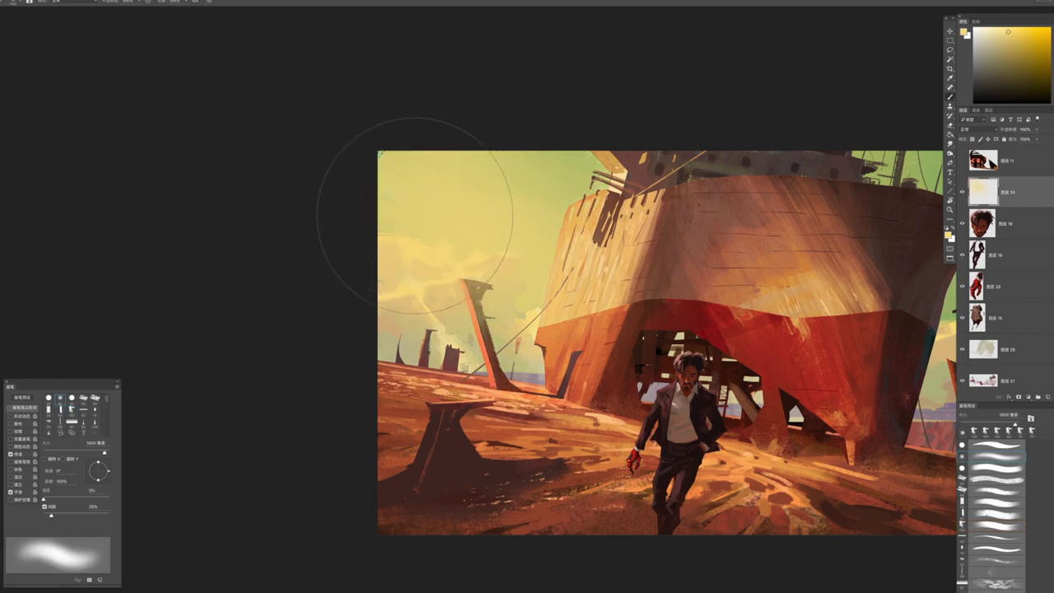
pyautogui.moveTo(616, 93); pyautogui.dragTo(527, 214)
pyautogui.moveTo(576, 308); pyautogui.dragTo(663, 374)
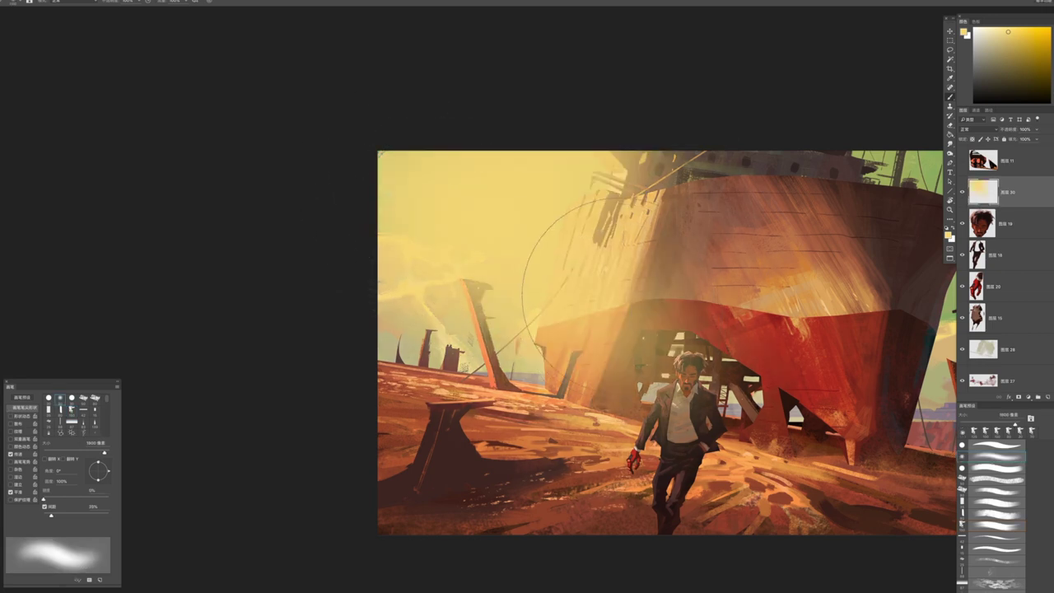
pyautogui.moveTo(790, 152); pyautogui.dragTo(494, 247)
pyautogui.moveTo(563, 240); pyautogui.dragTo(529, 231)
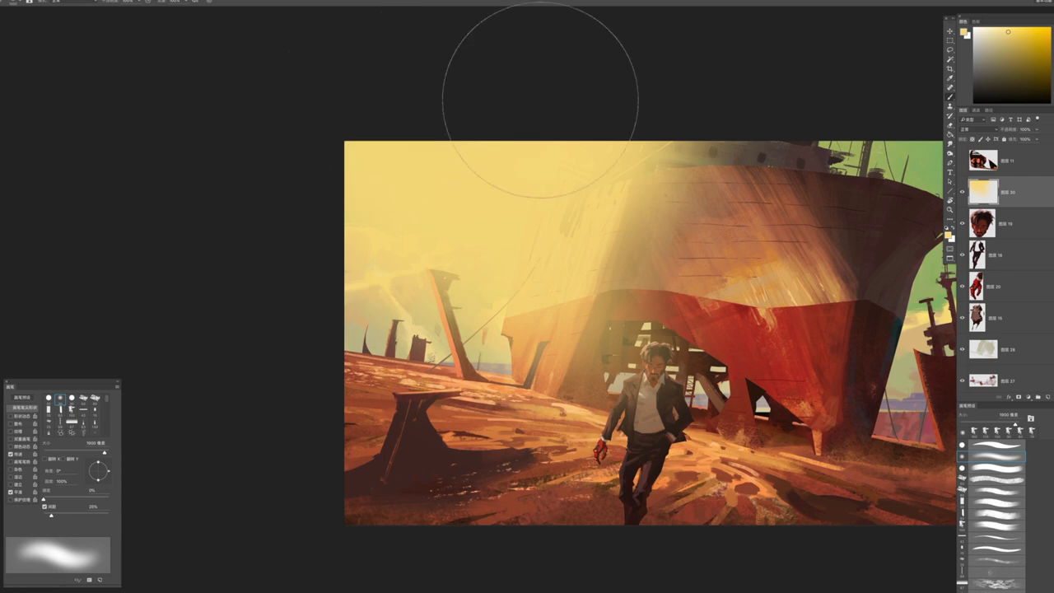
# Lower the yellow glow layer's opacity to a faint tint and check the whole painting at several zoom levels
pyautogui.moveTo(999, 130); pyautogui.dragTo(978, 130)
pyautogui.hotkey('ctrl', '-')
pyautogui.press('b')
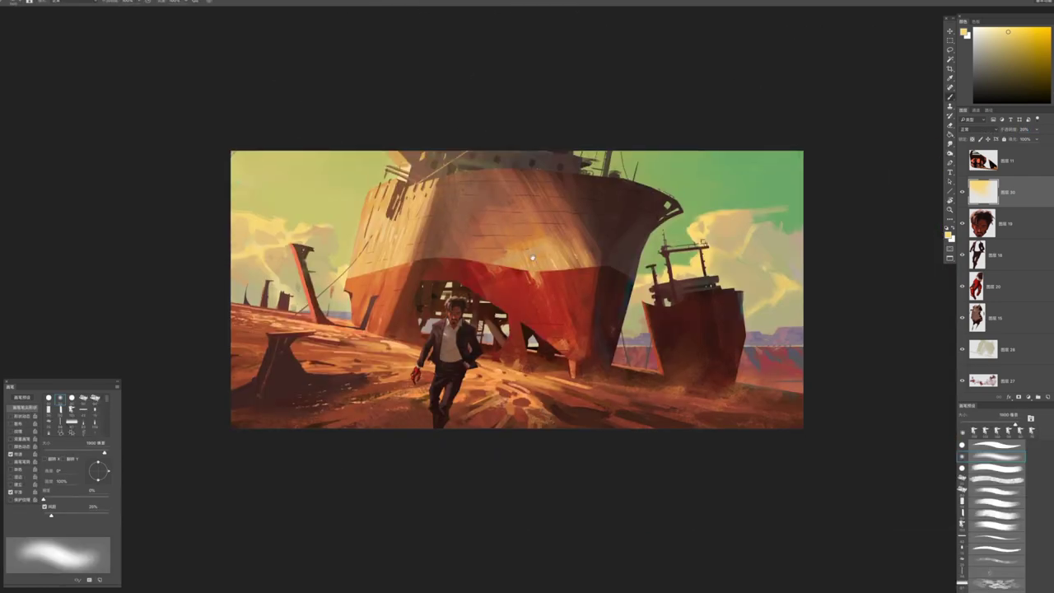
pyautogui.press('z')
pyautogui.keyDown('alt'); pyautogui.click(770, 301); pyautogui.keyUp('alt')
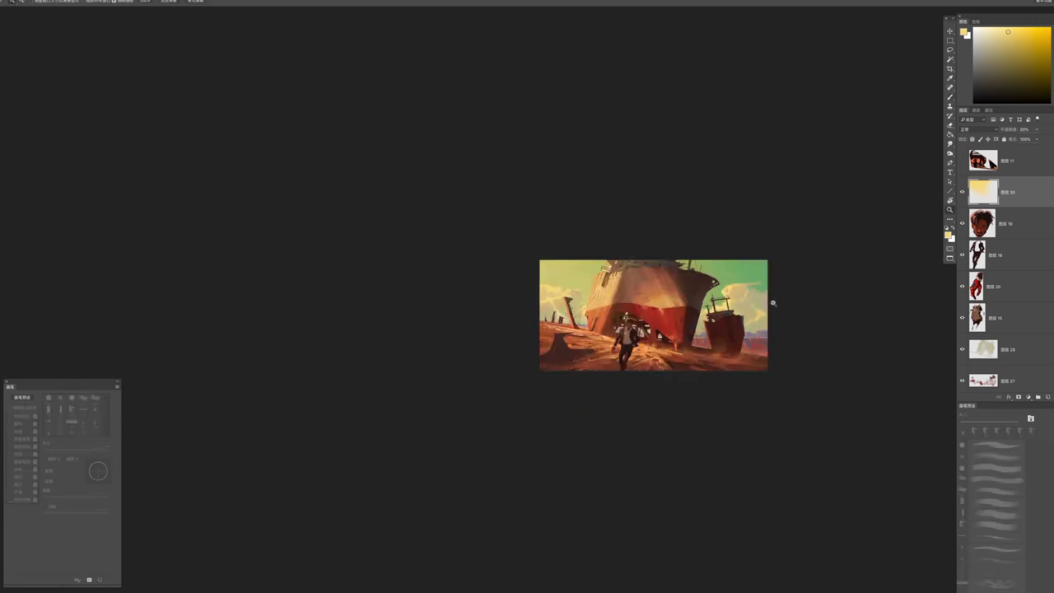
pyautogui.click(777, 316)
pyautogui.click(750, 273)
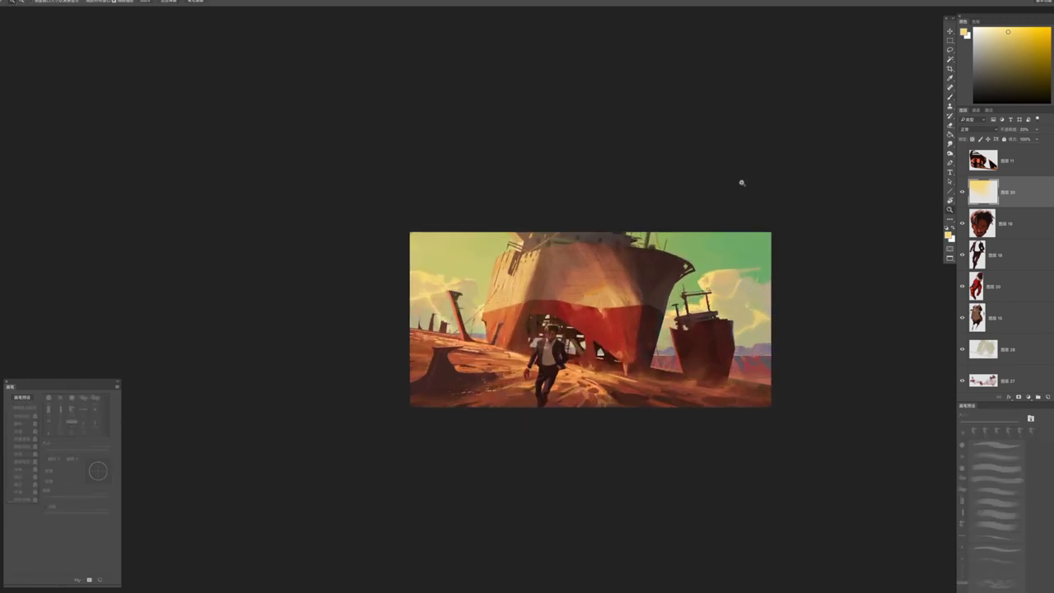
pyautogui.press('b')
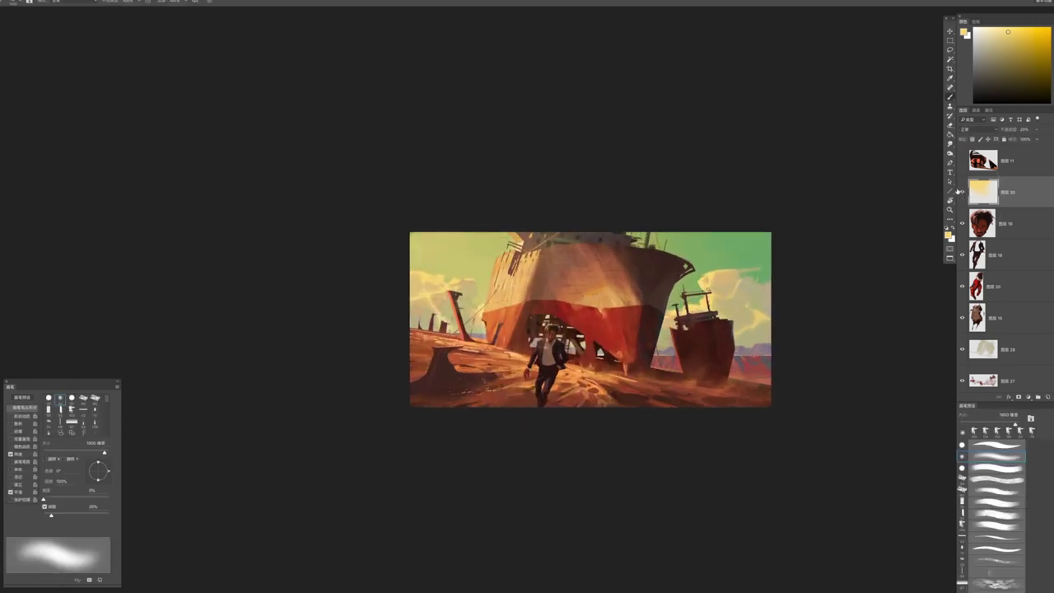
pyautogui.press('z')
pyautogui.moveTo(933, 190)
pyautogui.mouseDown()
pyautogui.moveTo(746, 219)
pyautogui.moveTo(880, 234)
pyautogui.mouseUp()
pyautogui.press('b')
# Set the glow layer's blend mode to Lighten and reduce its opacity further
pyautogui.click(971, 129)
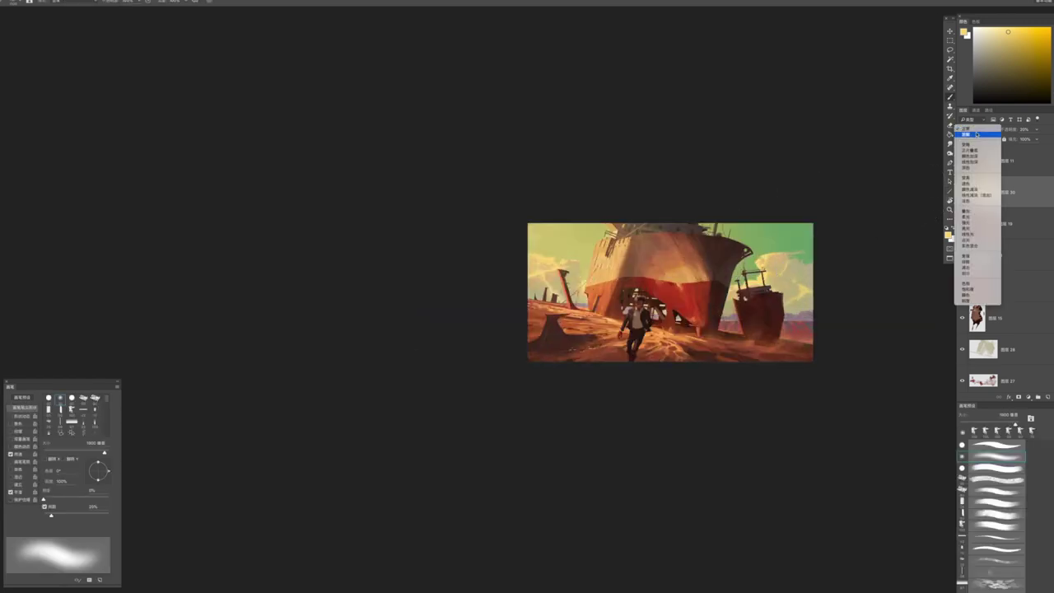
pyautogui.click(977, 178)
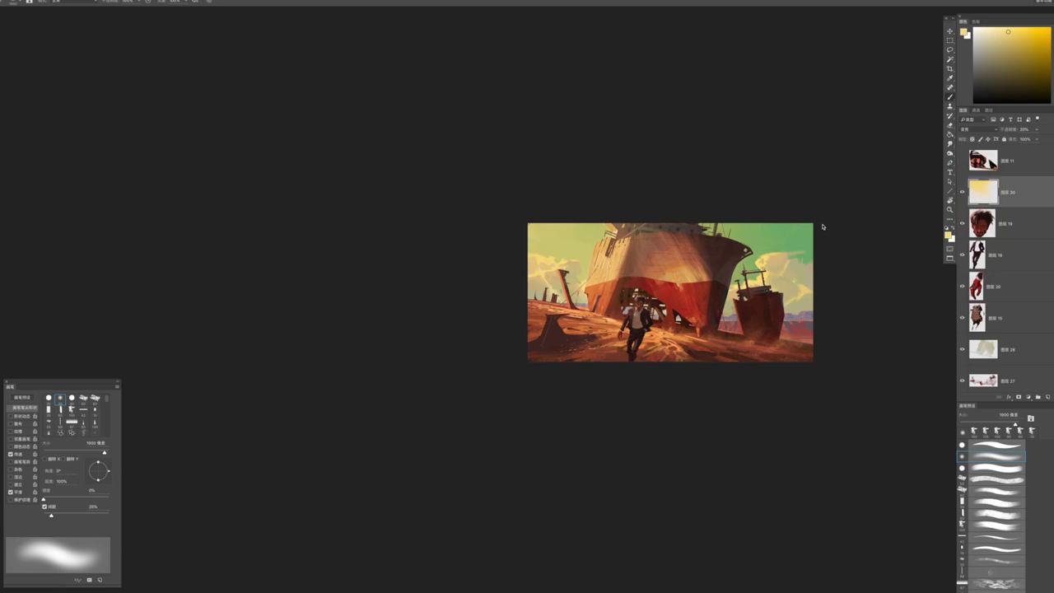
pyautogui.scroll(-3, 693, 258)
pyautogui.scroll(5, 691, 247)
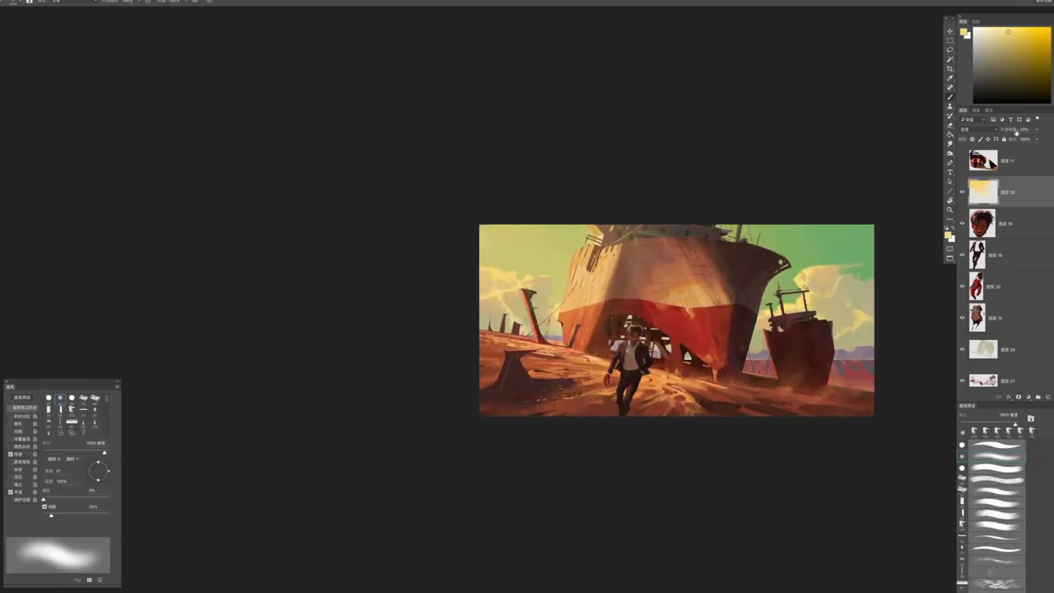
pyautogui.moveTo(1006, 130); pyautogui.dragTo(1005, 132)
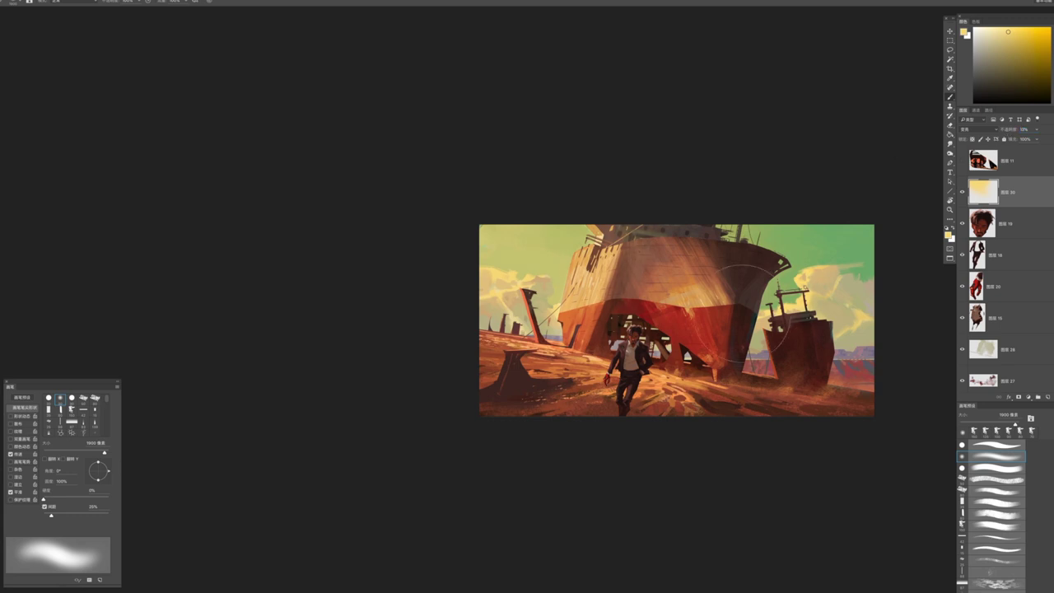
# Paint a soft cyan tint over the right-hand sky and smaller ship on the same glow layer
pyautogui.click(1051, 61)
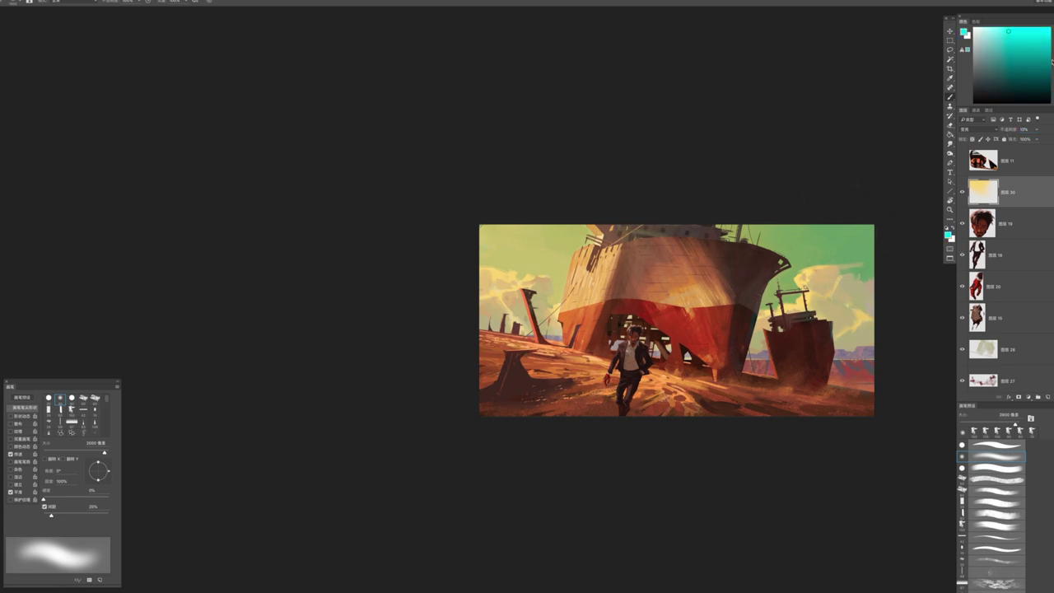
pyautogui.moveTo(706, 200); pyautogui.dragTo(906, 306)
pyautogui.press('z')
pyautogui.moveTo(763, 370)
pyautogui.mouseDown()
pyautogui.moveTo(688, 425)
pyautogui.moveTo(764, 392)
pyautogui.moveTo(696, 371)
pyautogui.mouseUp()
pyautogui.press('b')
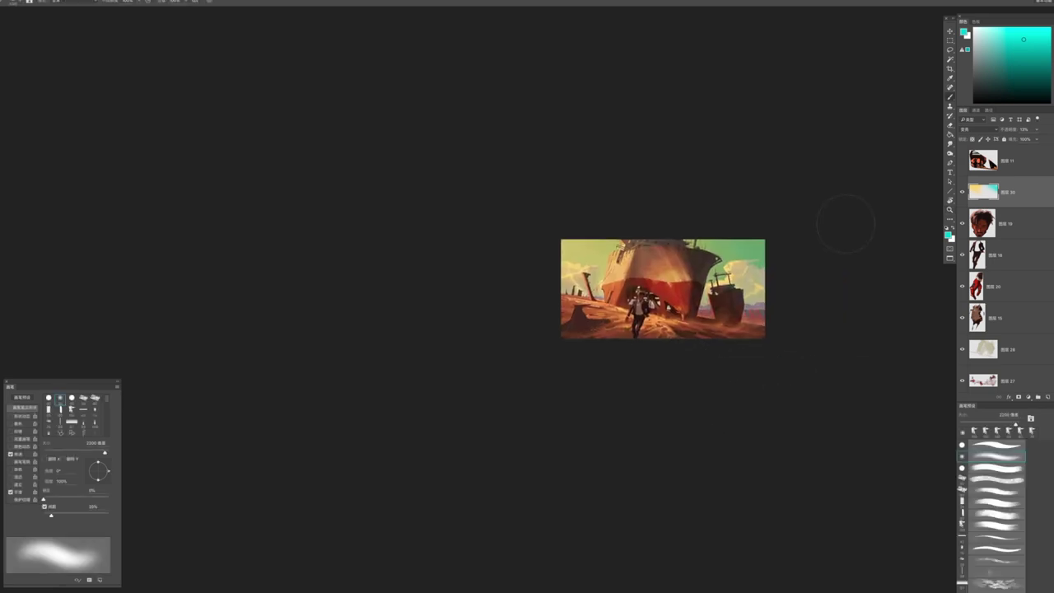
pyautogui.moveTo(795, 274)
pyautogui.mouseDown()
pyautogui.moveTo(823, 271)
pyautogui.moveTo(678, 386)
pyautogui.moveTo(710, 378)
pyautogui.mouseUp()
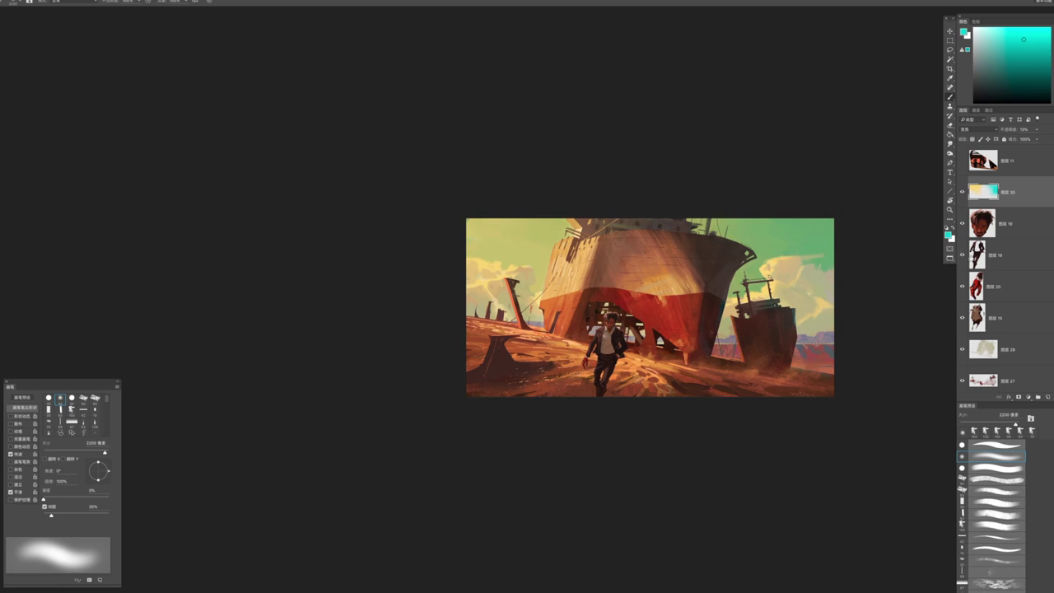
# Stamp all visible layers into a new layer and shift its midtones towards red and yellow with Color Balance
pyautogui.hotkey('ctrl', 'alt', 'shift', 'e')
pyautogui.hotkey('ctrl', 'b')
pyautogui.moveTo(116, 353); pyautogui.dragTo(109, 357)
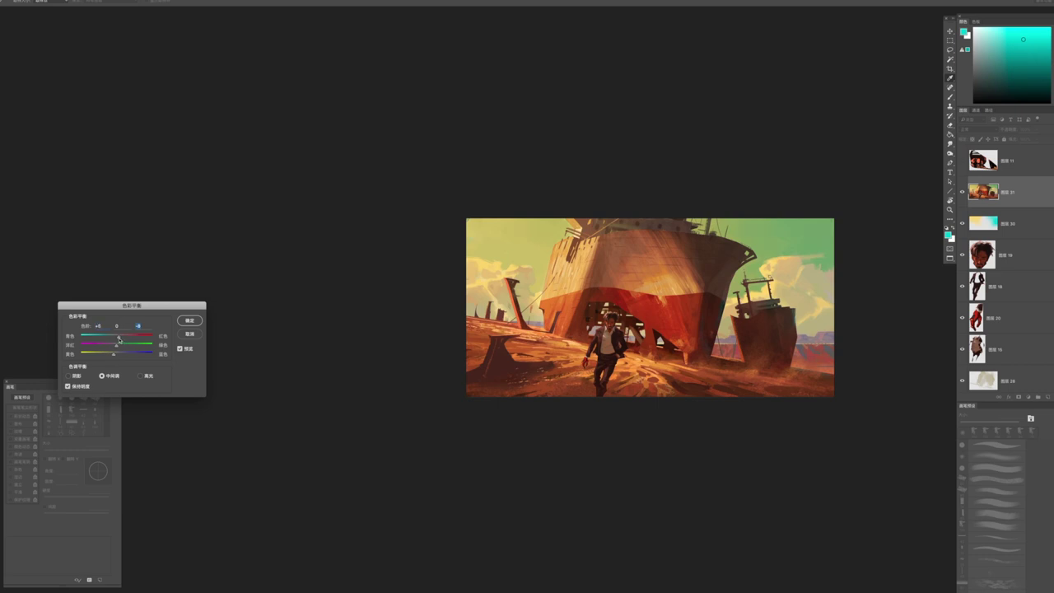
pyautogui.click(189, 321)
# Compare the painting with and without the color-balanced layer at small and large view sizes
pyautogui.click(961, 192)
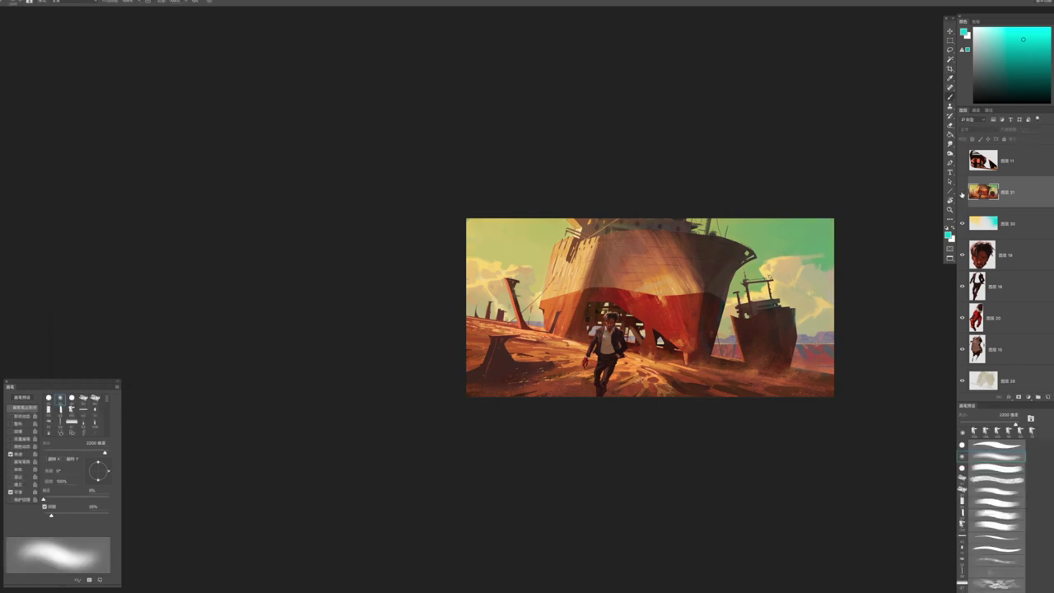
pyautogui.scroll(-5, 730, 214)
pyautogui.scroll(5, 720, 207)
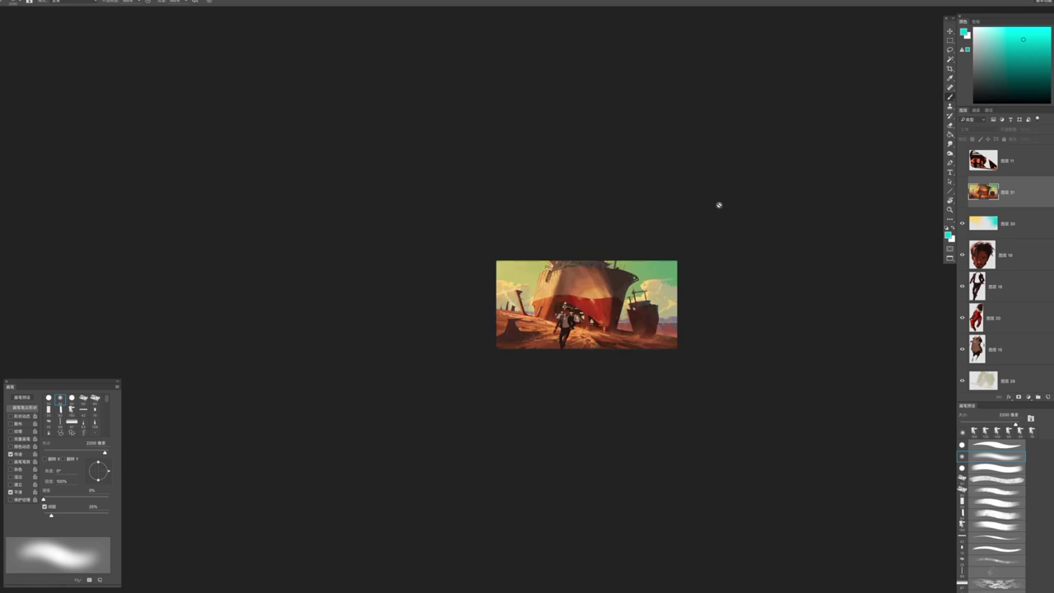
pyautogui.scroll(-2, 719, 205)
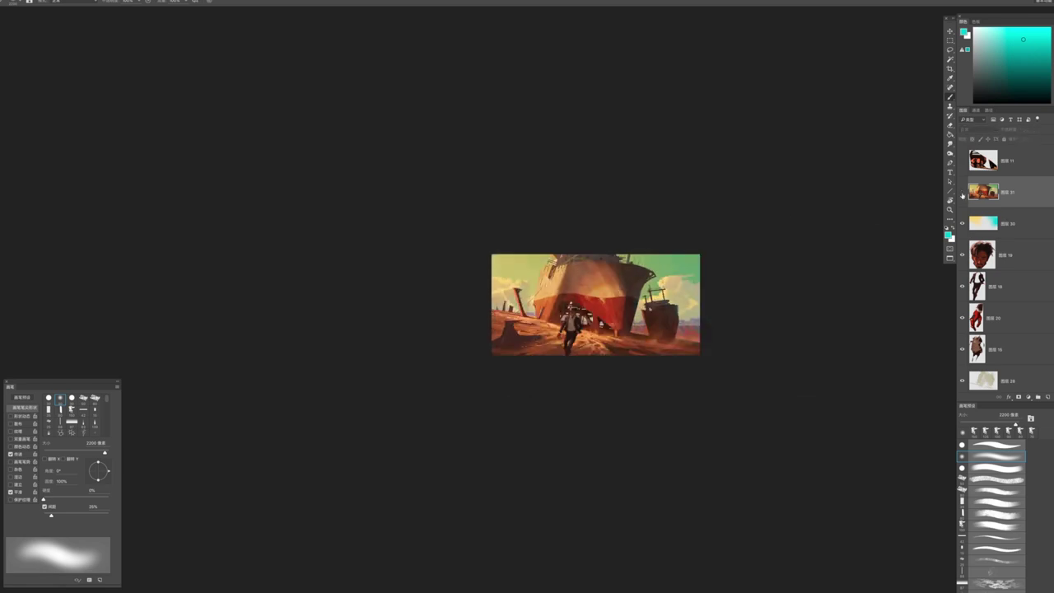
pyautogui.click(963, 192)
pyautogui.hotkey('ctrl', '-')
pyautogui.hotkey('ctrl', '-')
pyautogui.hotkey('ctrl', '-')
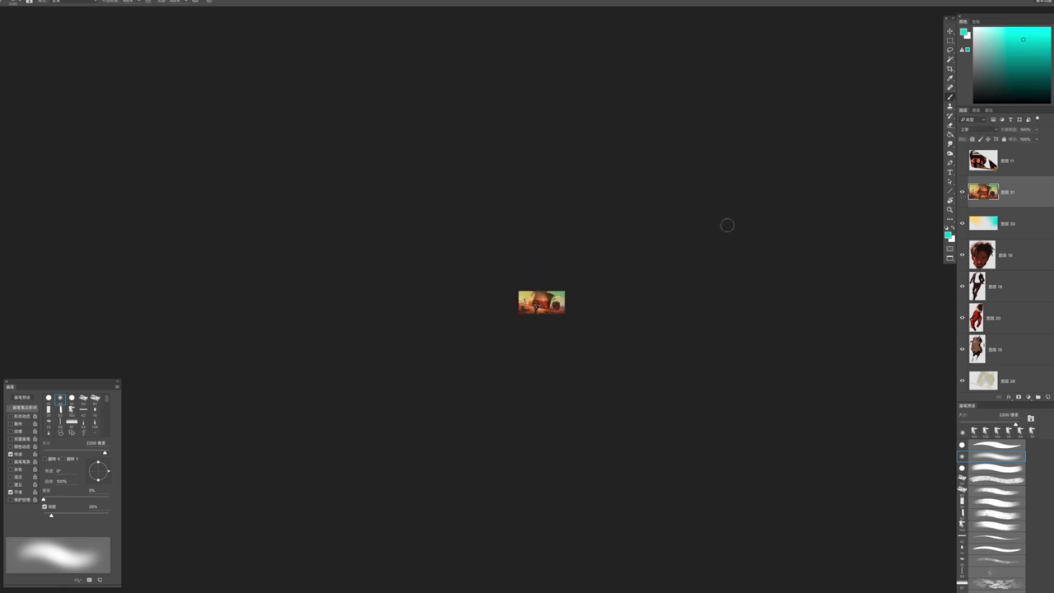
pyautogui.hotkey('ctrl', '+')
pyautogui.click(963, 193)
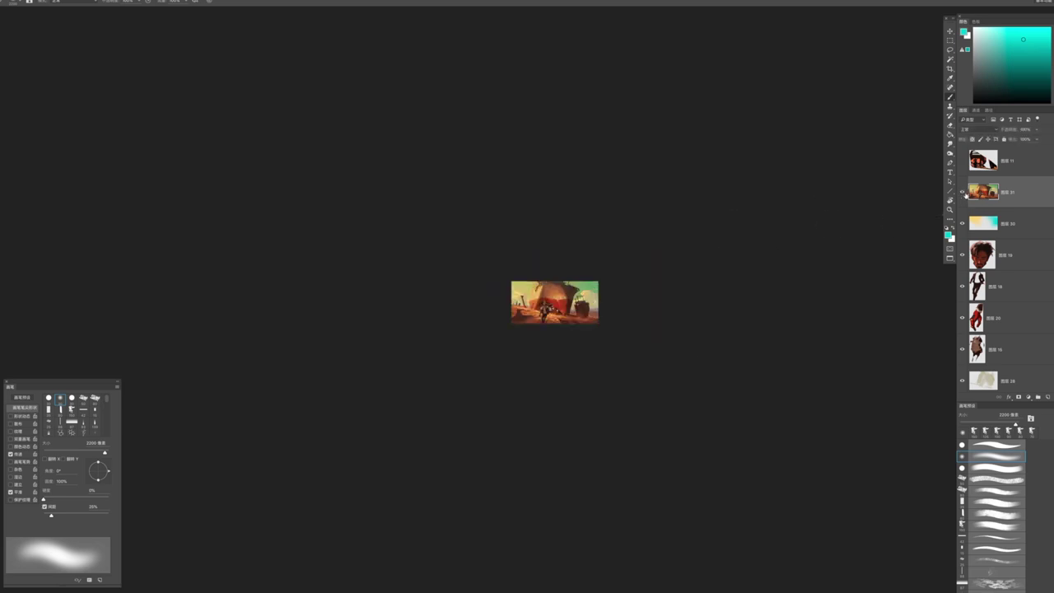
pyautogui.click(963, 193)
pyautogui.click(964, 193)
pyautogui.scroll(4, 601, 354)
pyautogui.press('b')
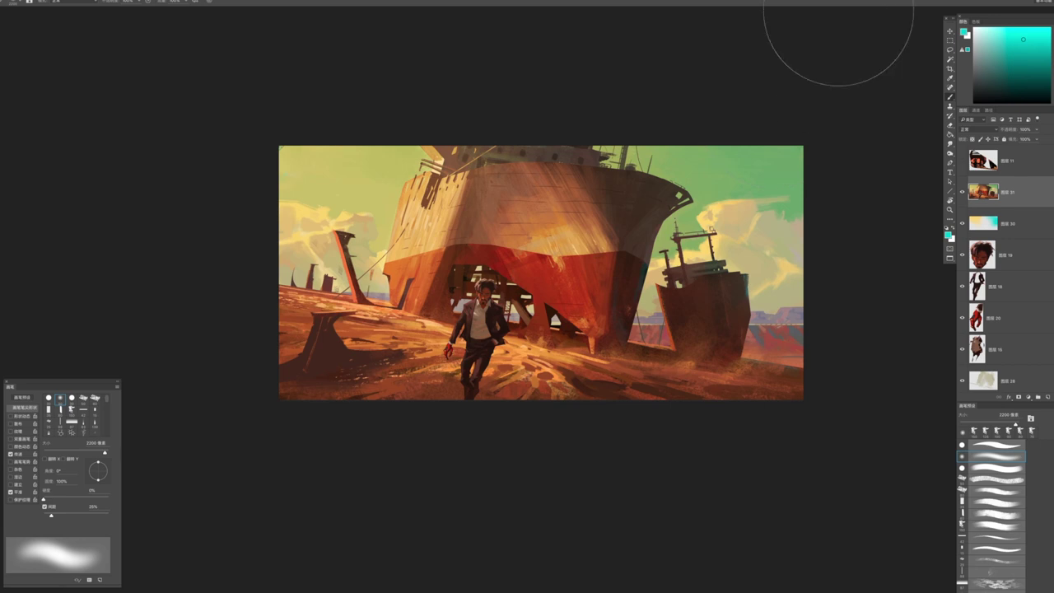
# Apply Smart Sharpen to the merged layer with amount 337%, radius 2.1 pixels and noise reduction 10%
pyautogui.click(152, 3)
pyautogui.click(243, 129)
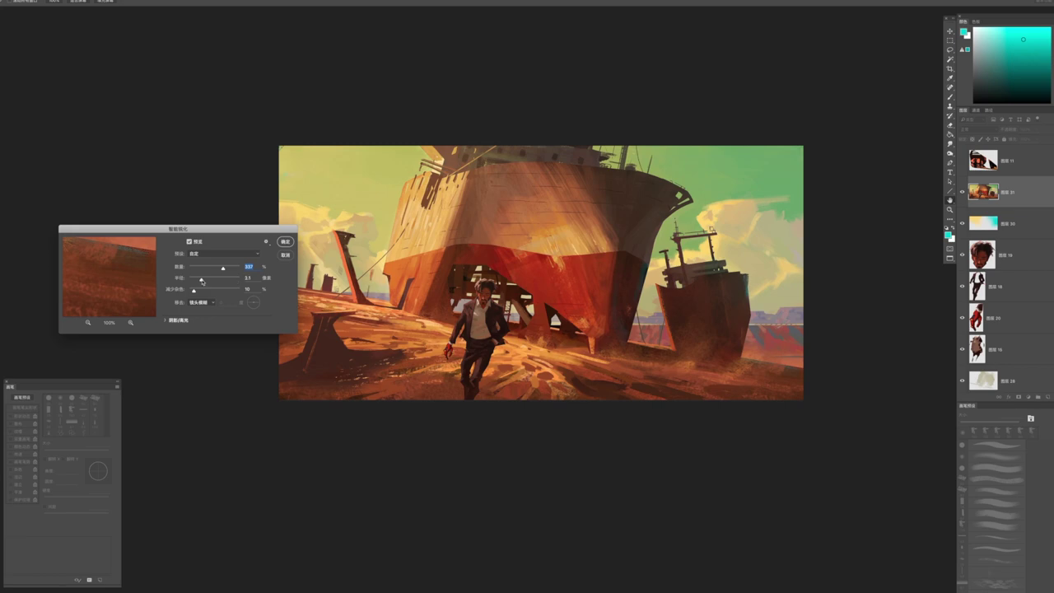
pyautogui.scroll(2, 495, 239)
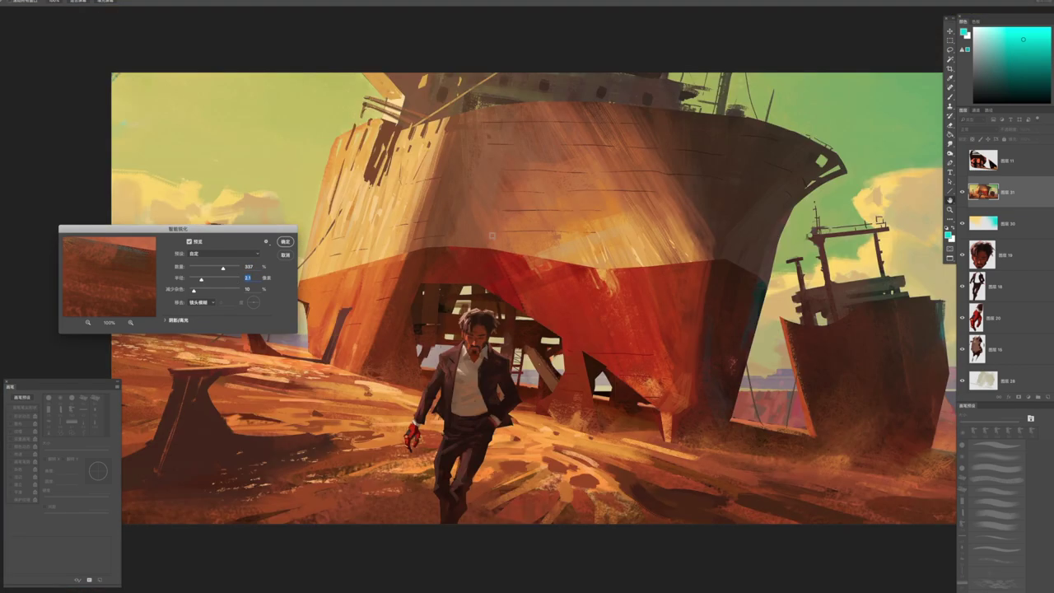
pyautogui.click(284, 241)
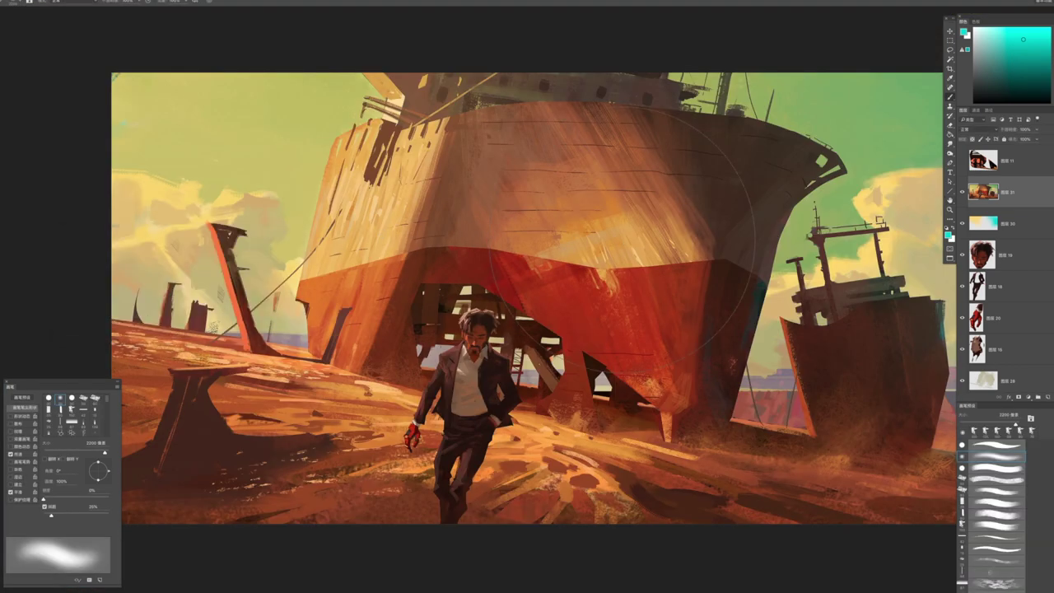
pyautogui.scroll(-2, 661, 249)
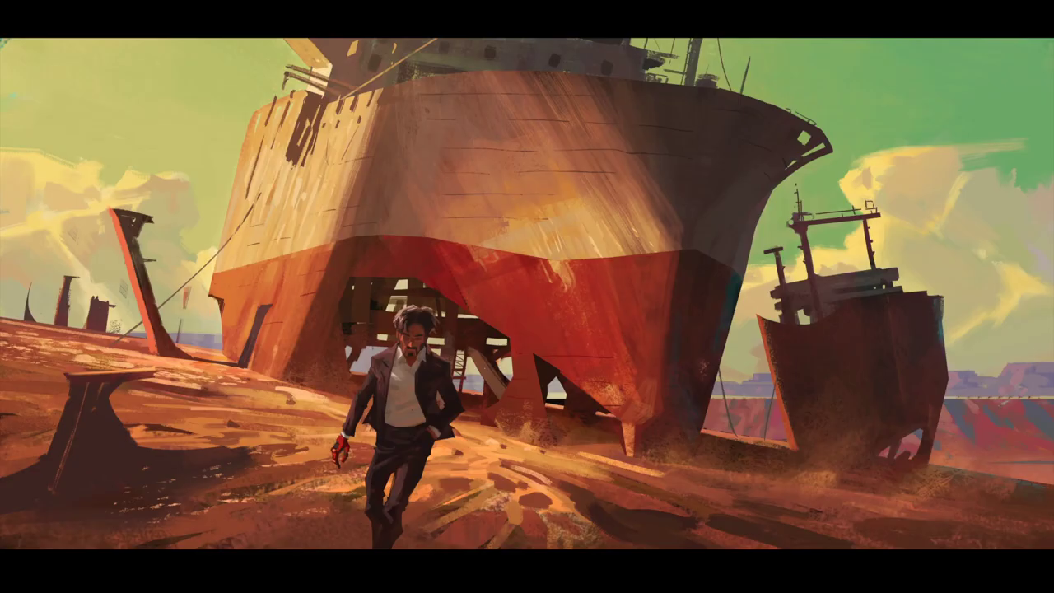